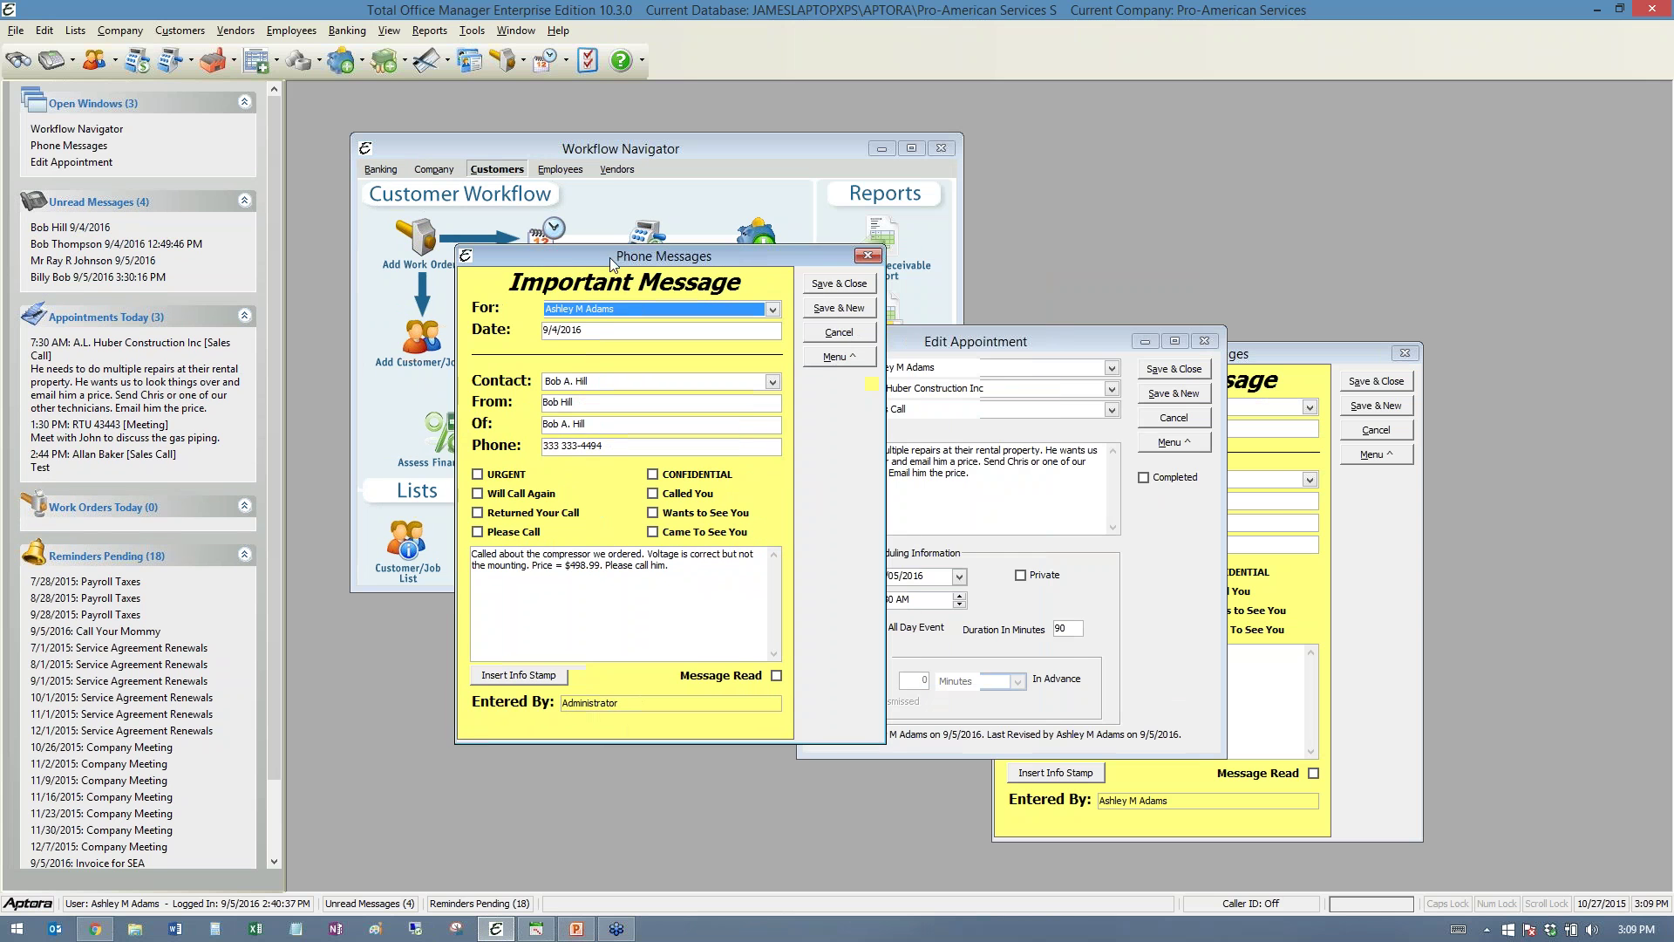
- Dismiss the Service Agreement Renewals reminder and arrange the compressor and blank Phone Messages windows side by side
left_click(120, 648)
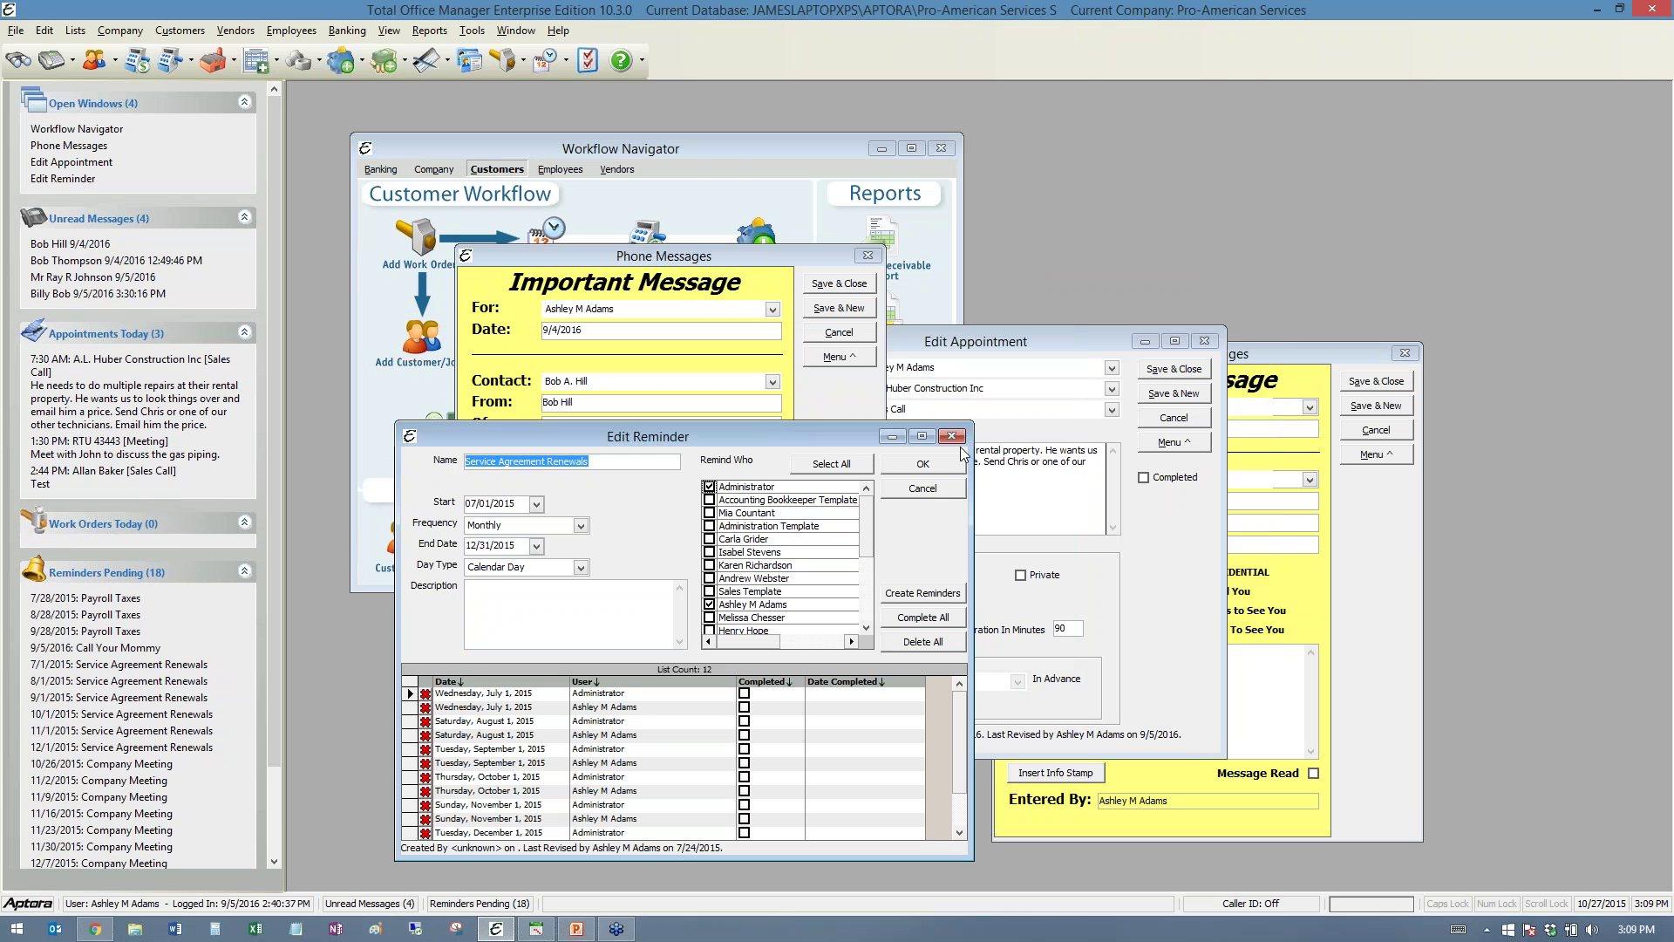
left_click(952, 436)
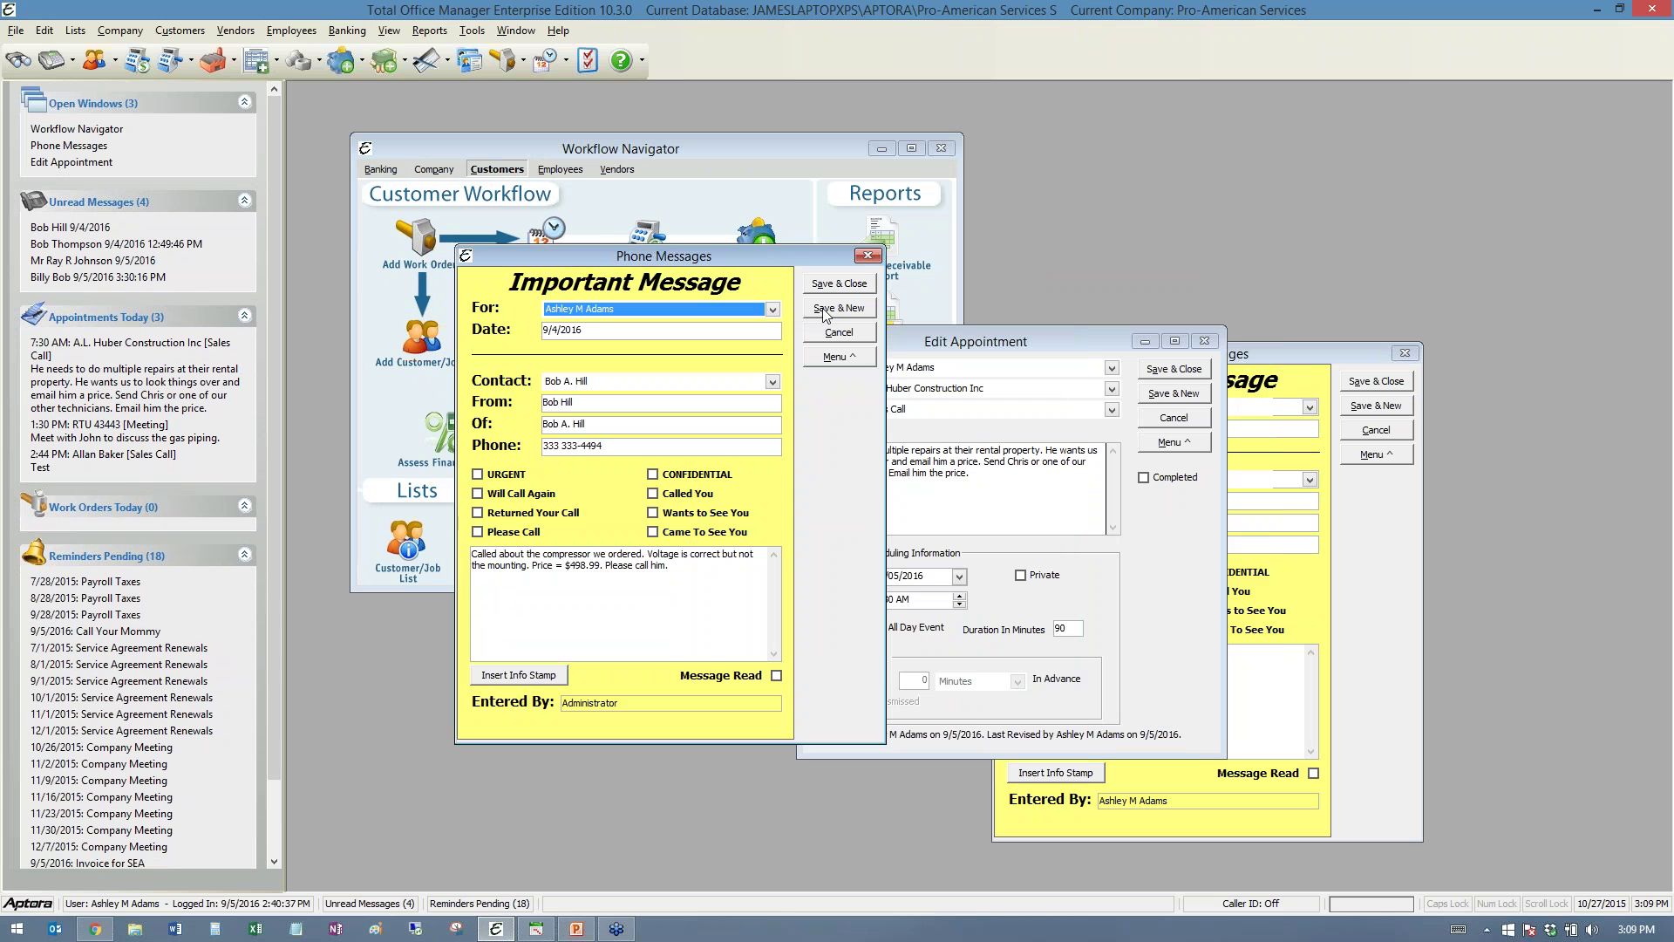
left_click_drag(769, 259, 685, 312)
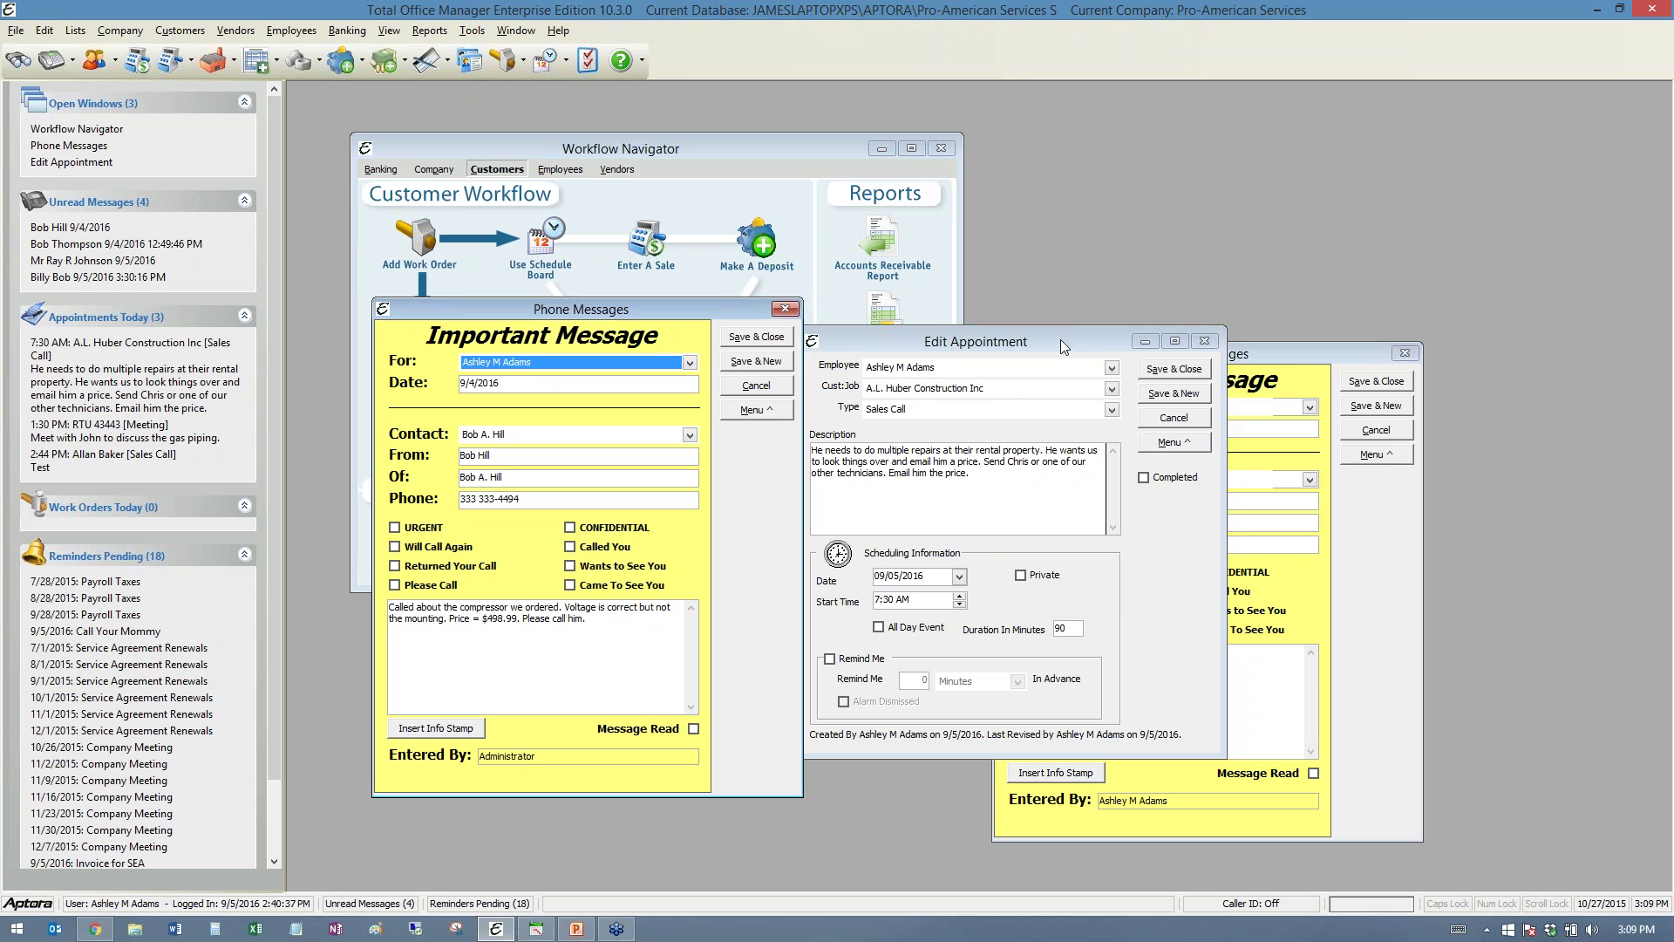
left_click_drag(1061, 338, 1390, 238)
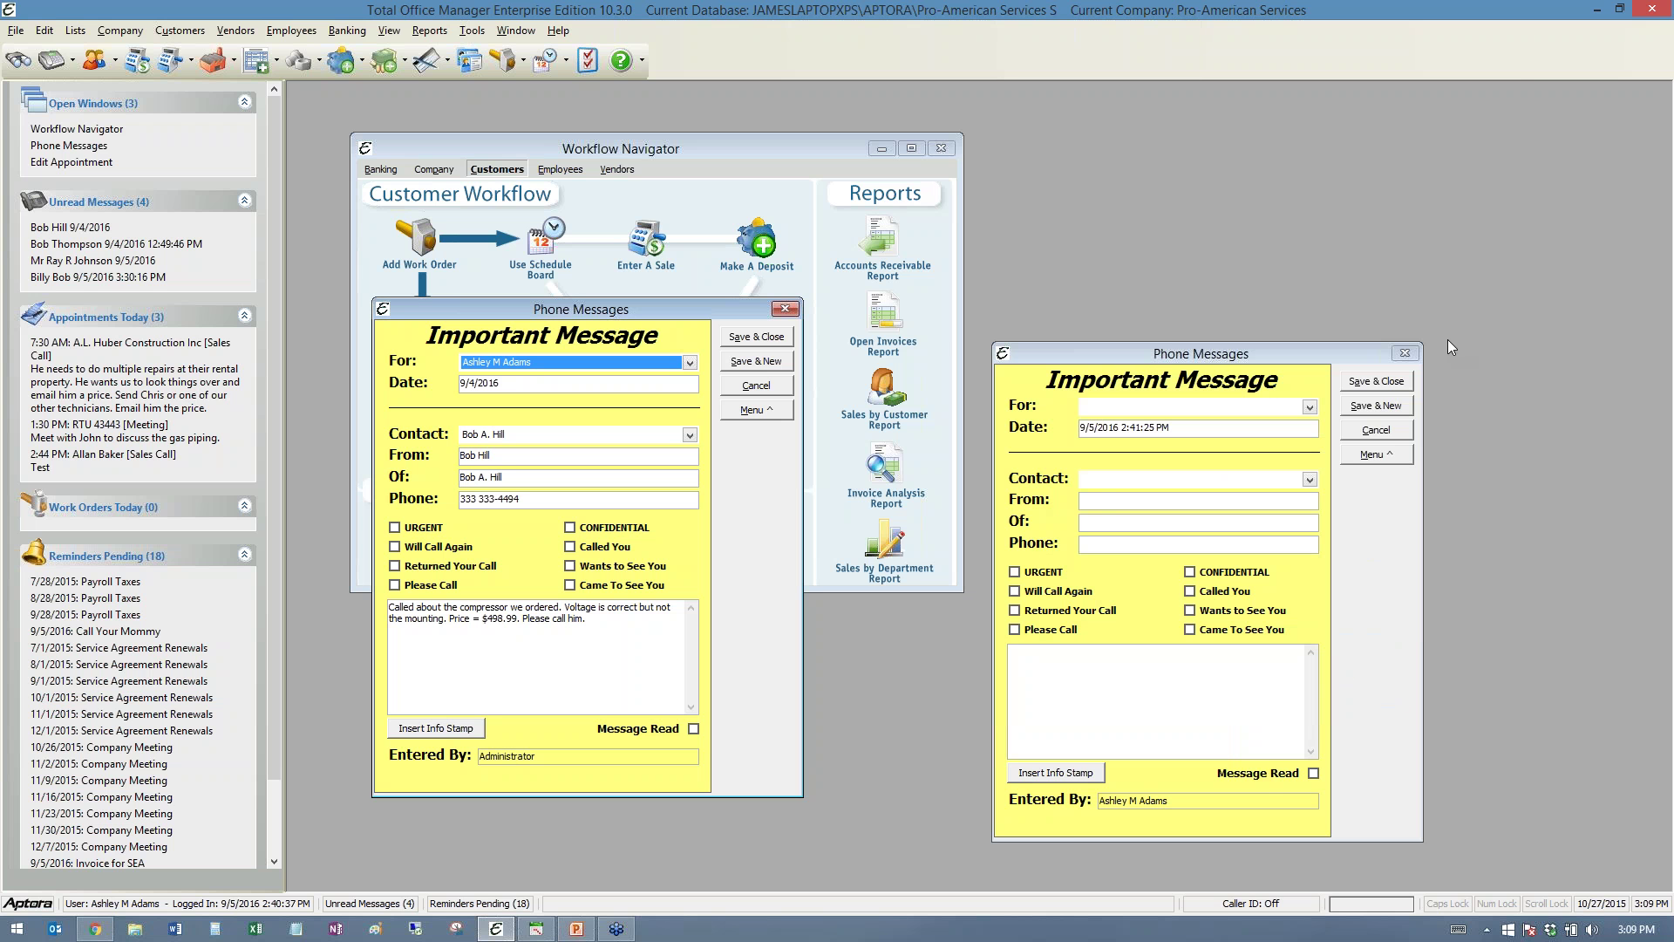
left_click_drag(1256, 347, 1358, 162)
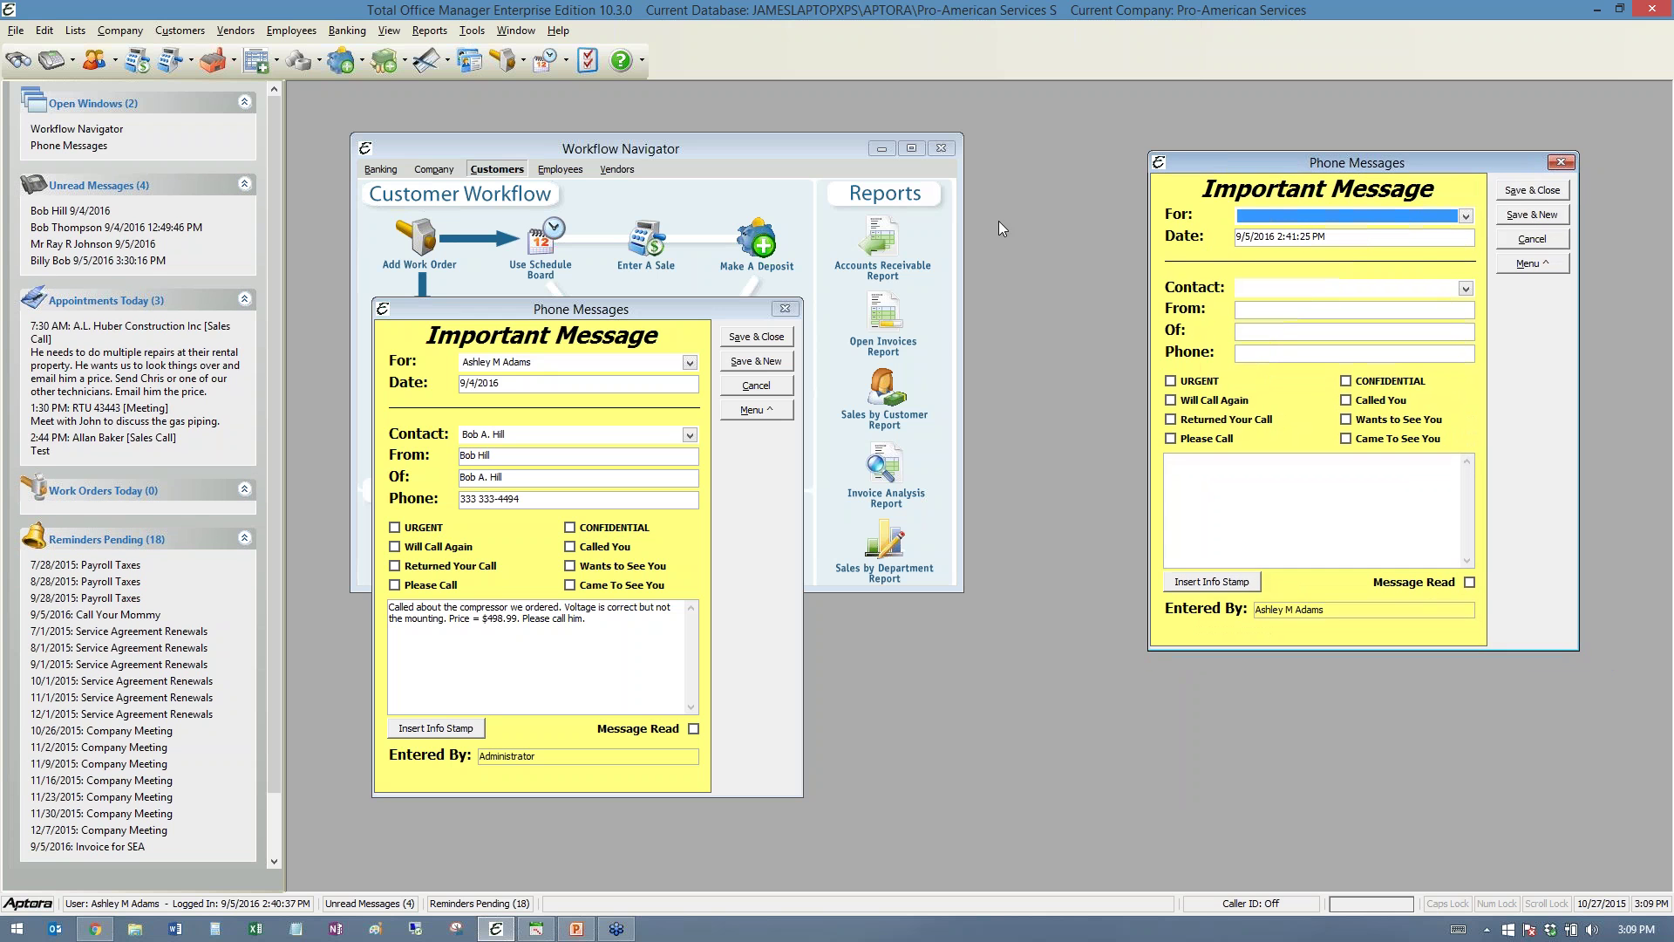
left_click_drag(661, 307, 891, 230)
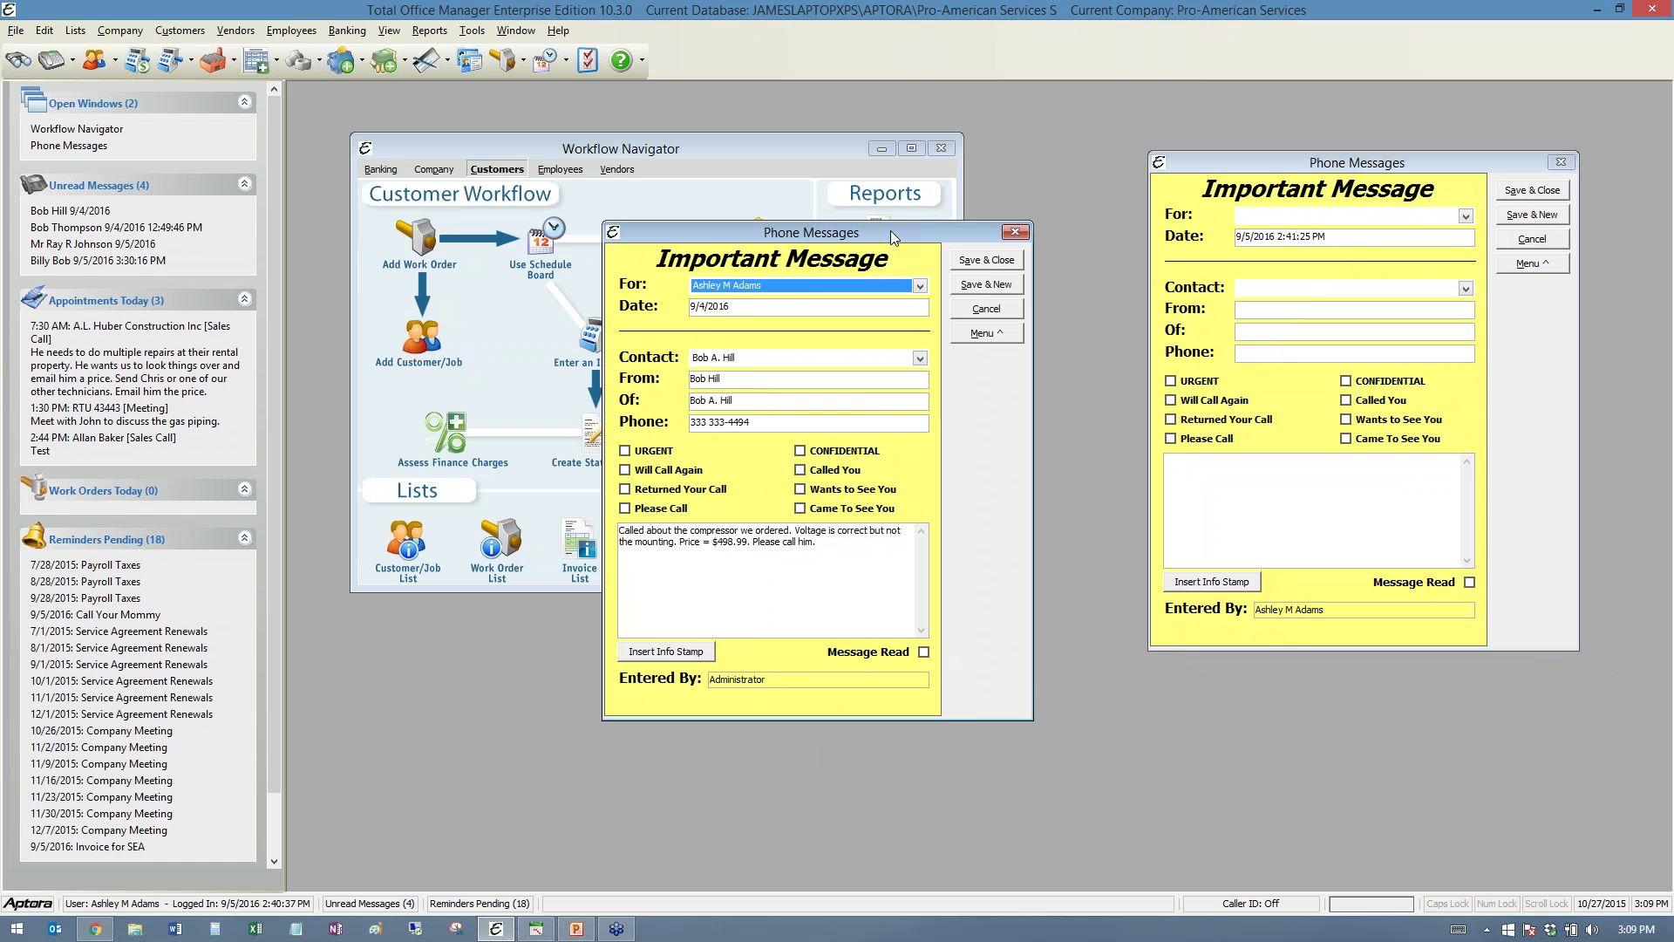
- Open the Trane South call message from the unread messages list, then bring Aptora Mobile forward
left_click(395, 903)
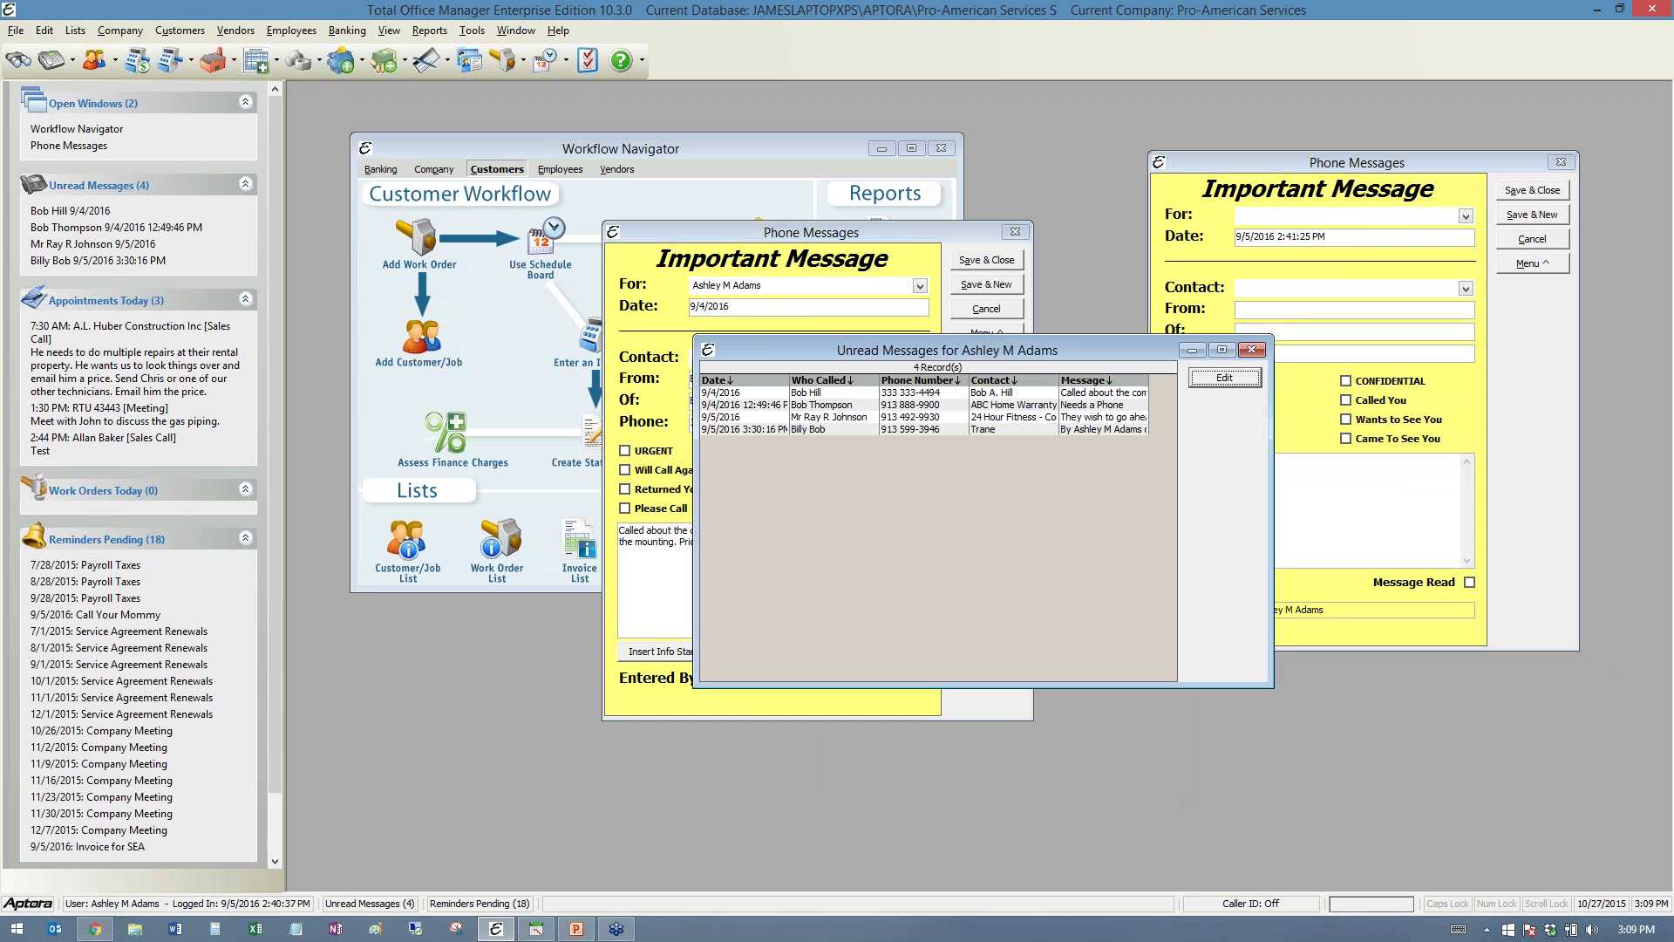
double_click(851, 429)
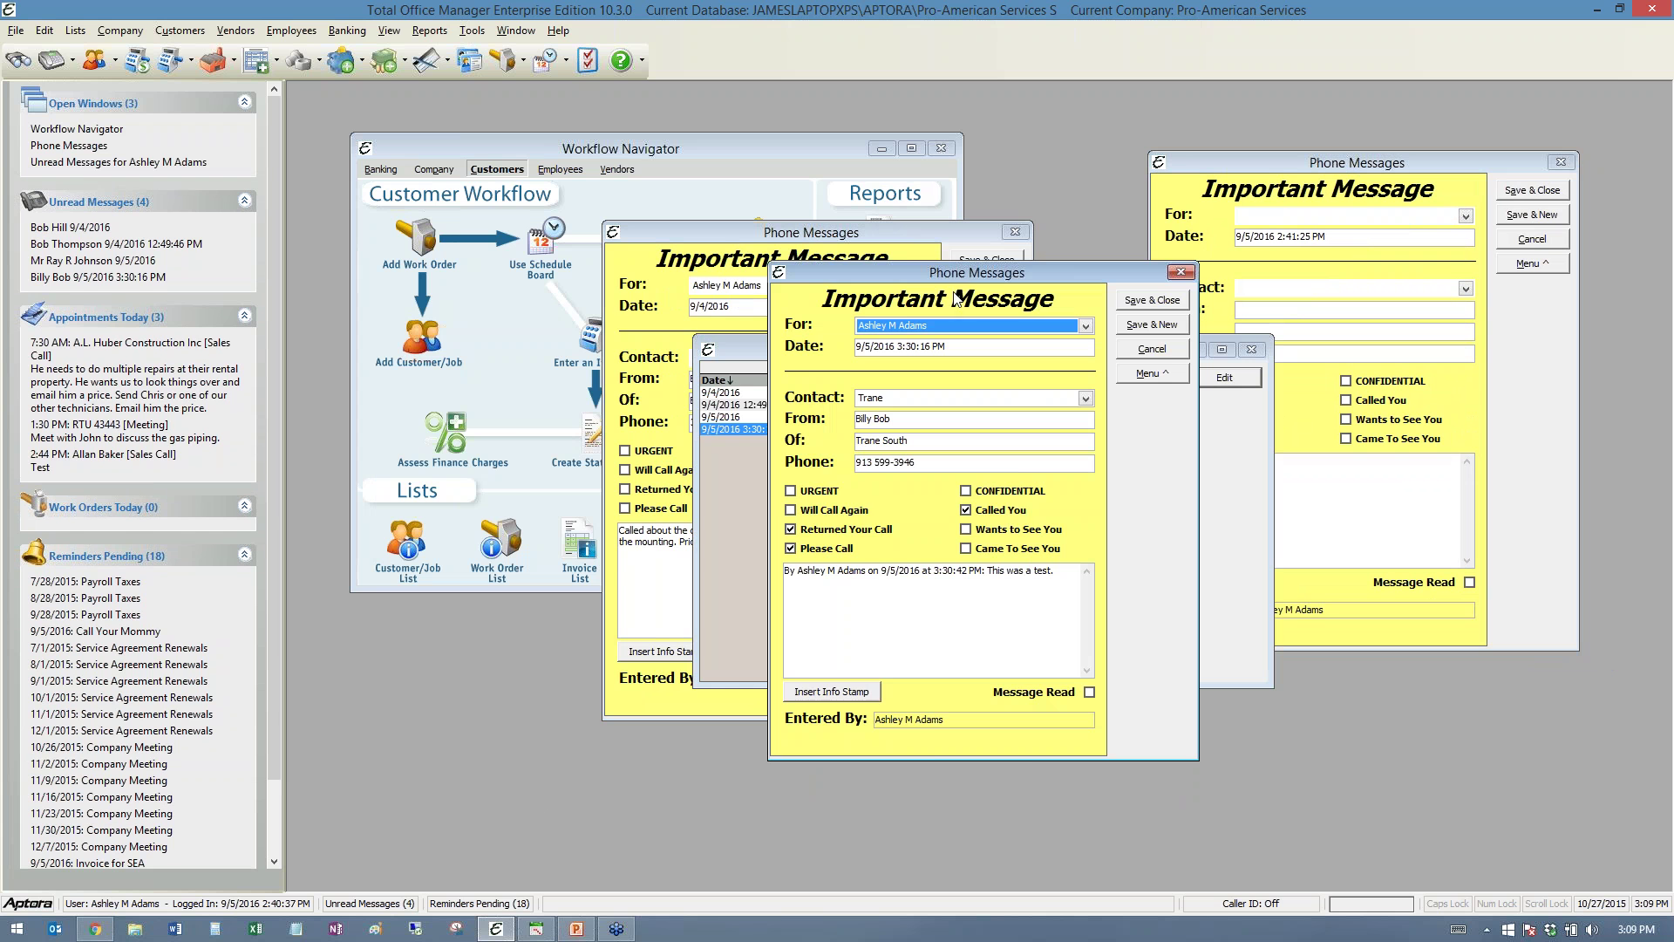
left_click_drag(949, 275, 581, 344)
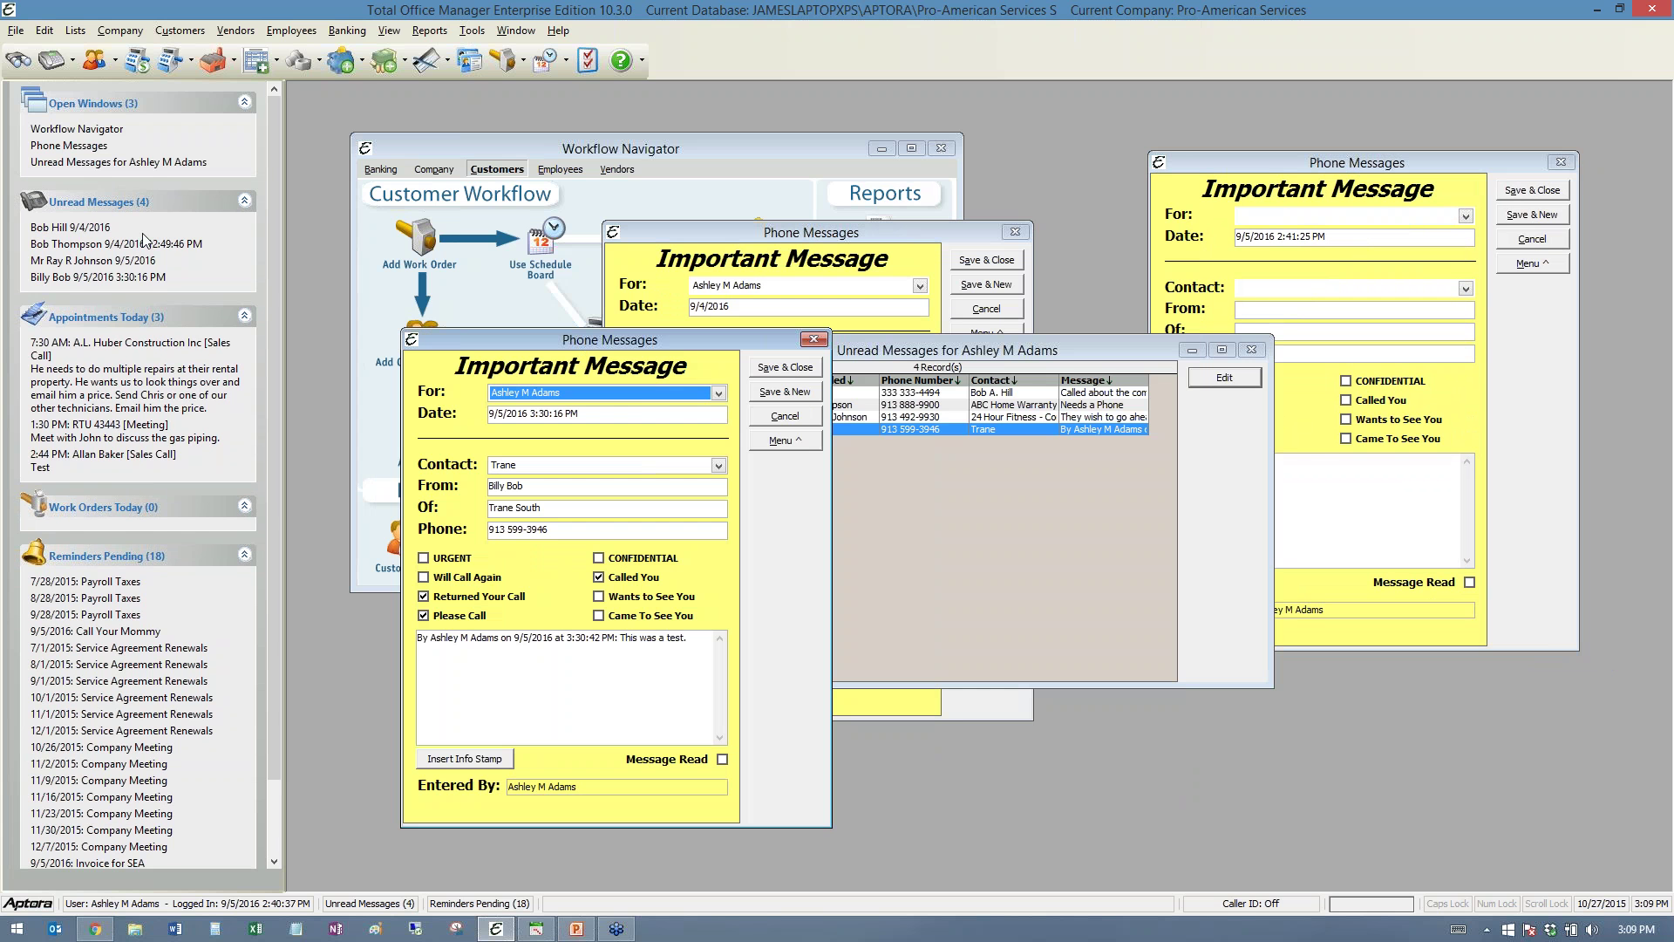
left_click(95, 929)
left_click_drag(800, 164, 1150, 42)
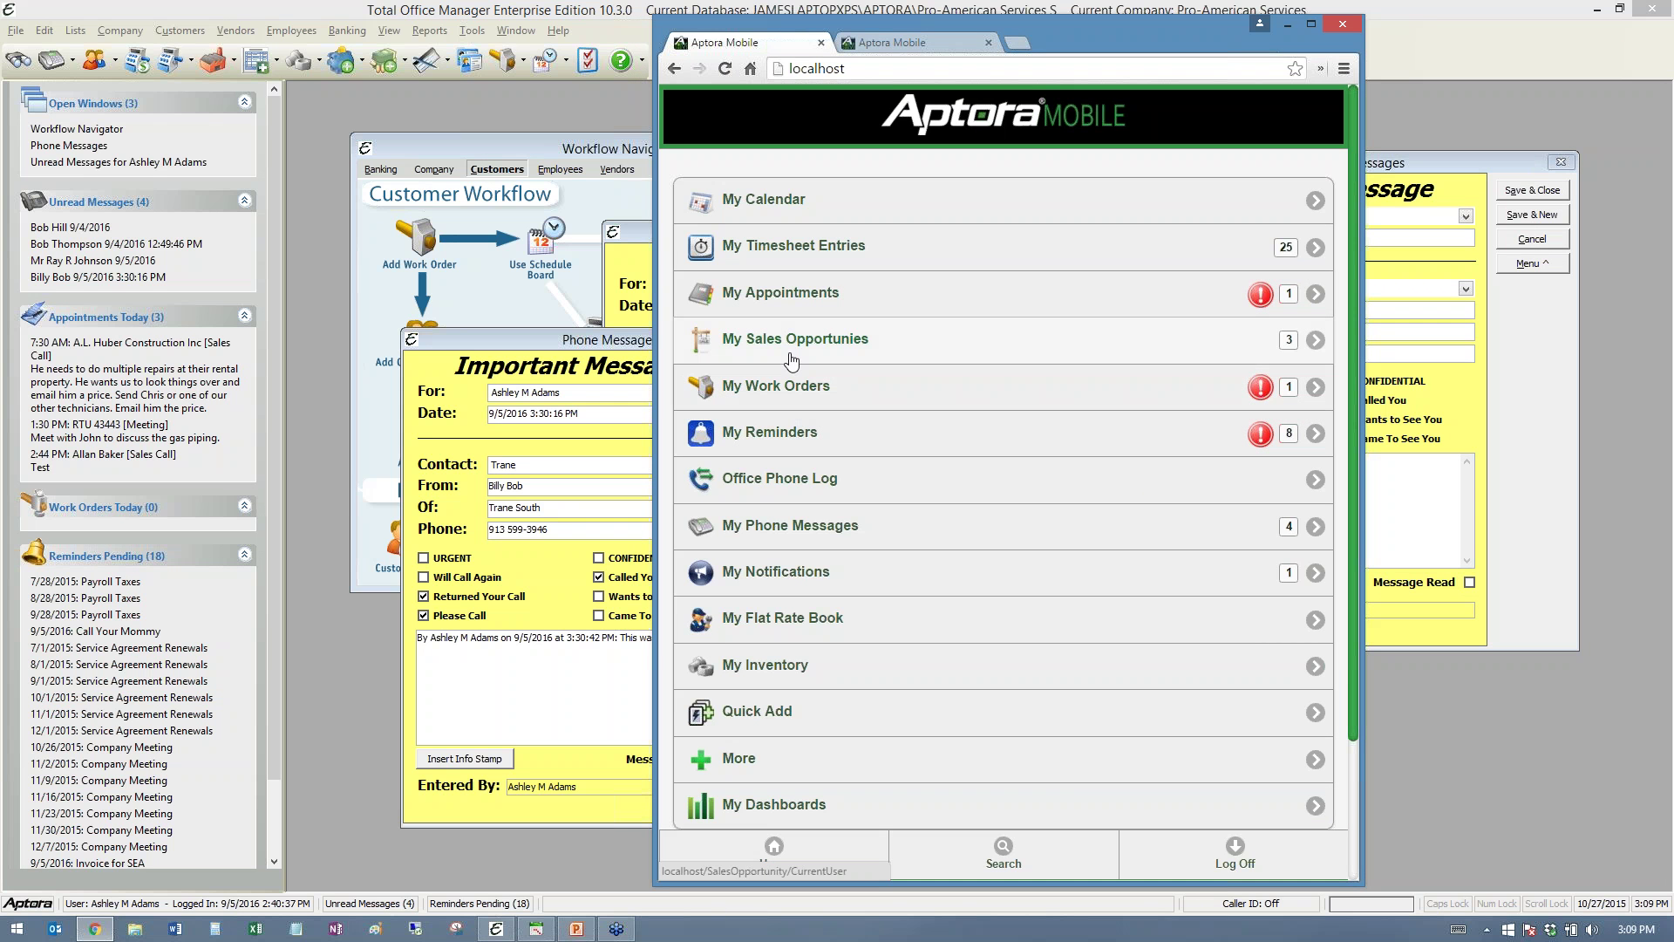
- List My Phone Messages in Aptora Mobile and reposition the Trane South message window
left_click(802, 532)
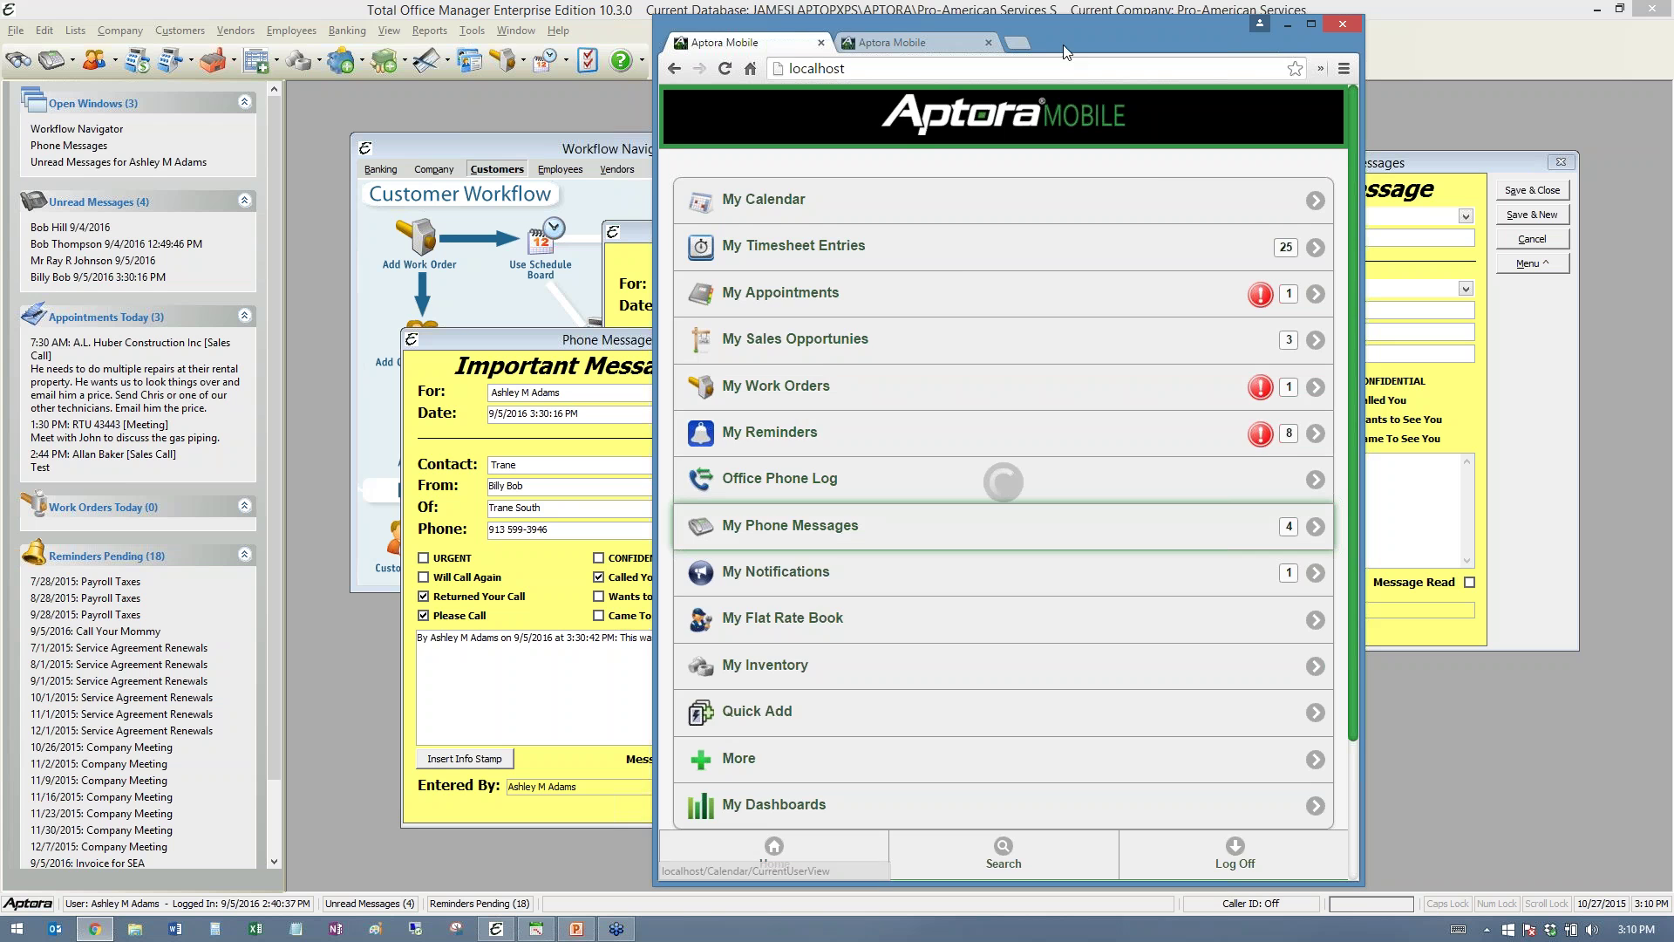
left_click_drag(1039, 33, 0, 33)
left_click(225, 232)
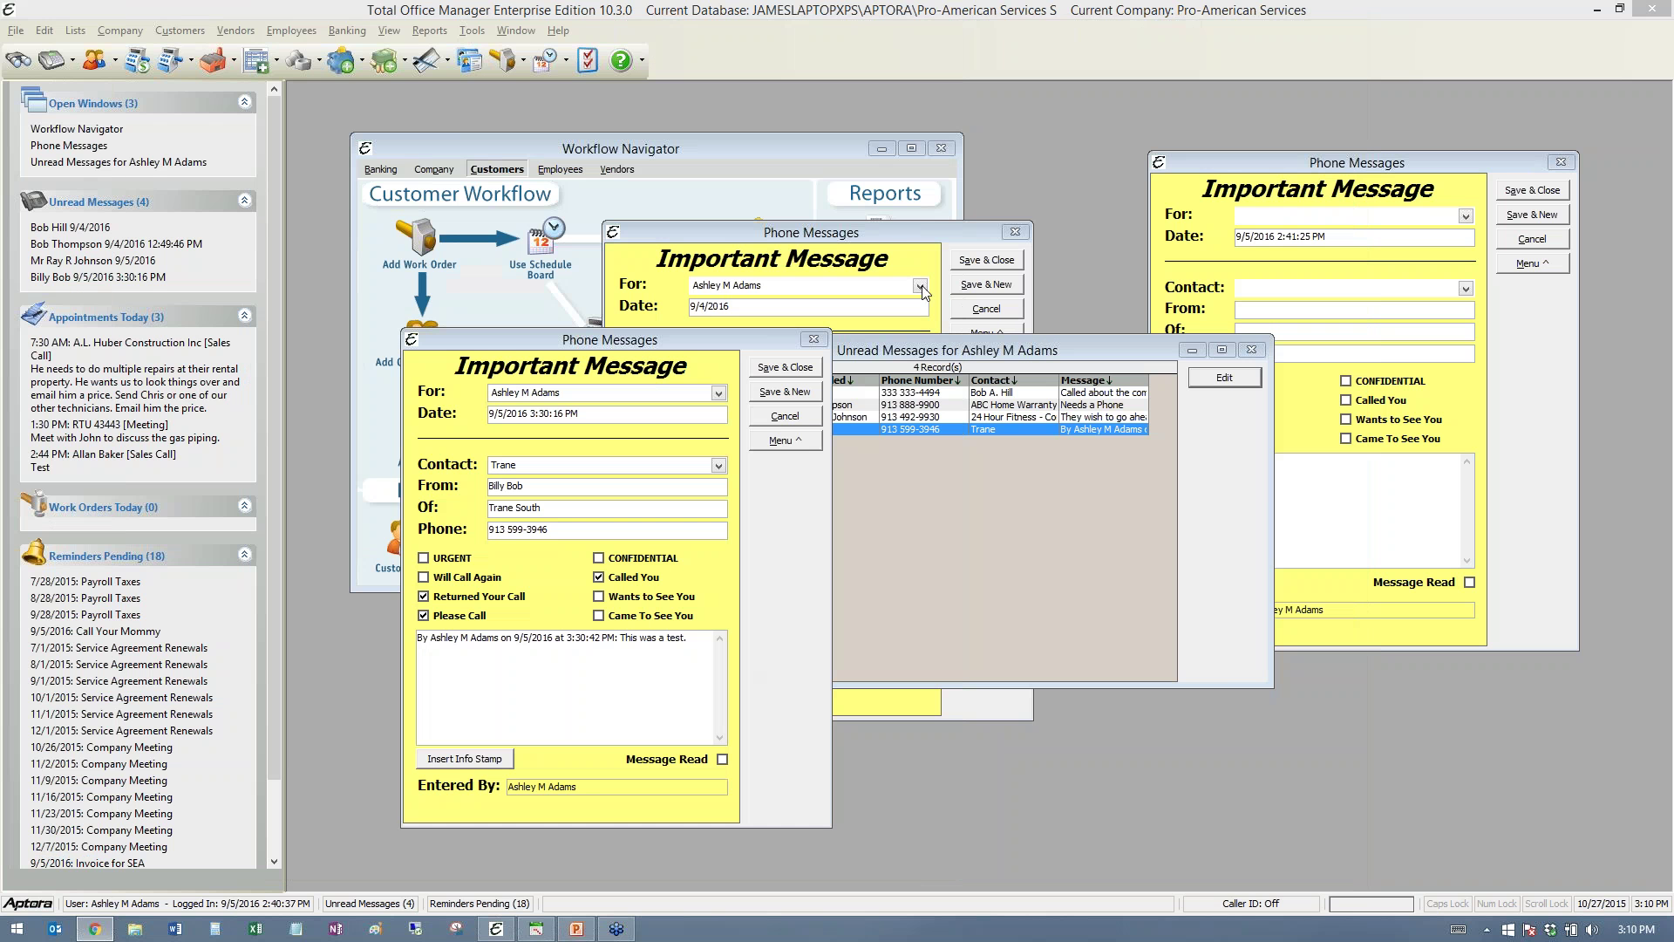
left_click_drag(678, 339, 671, 196)
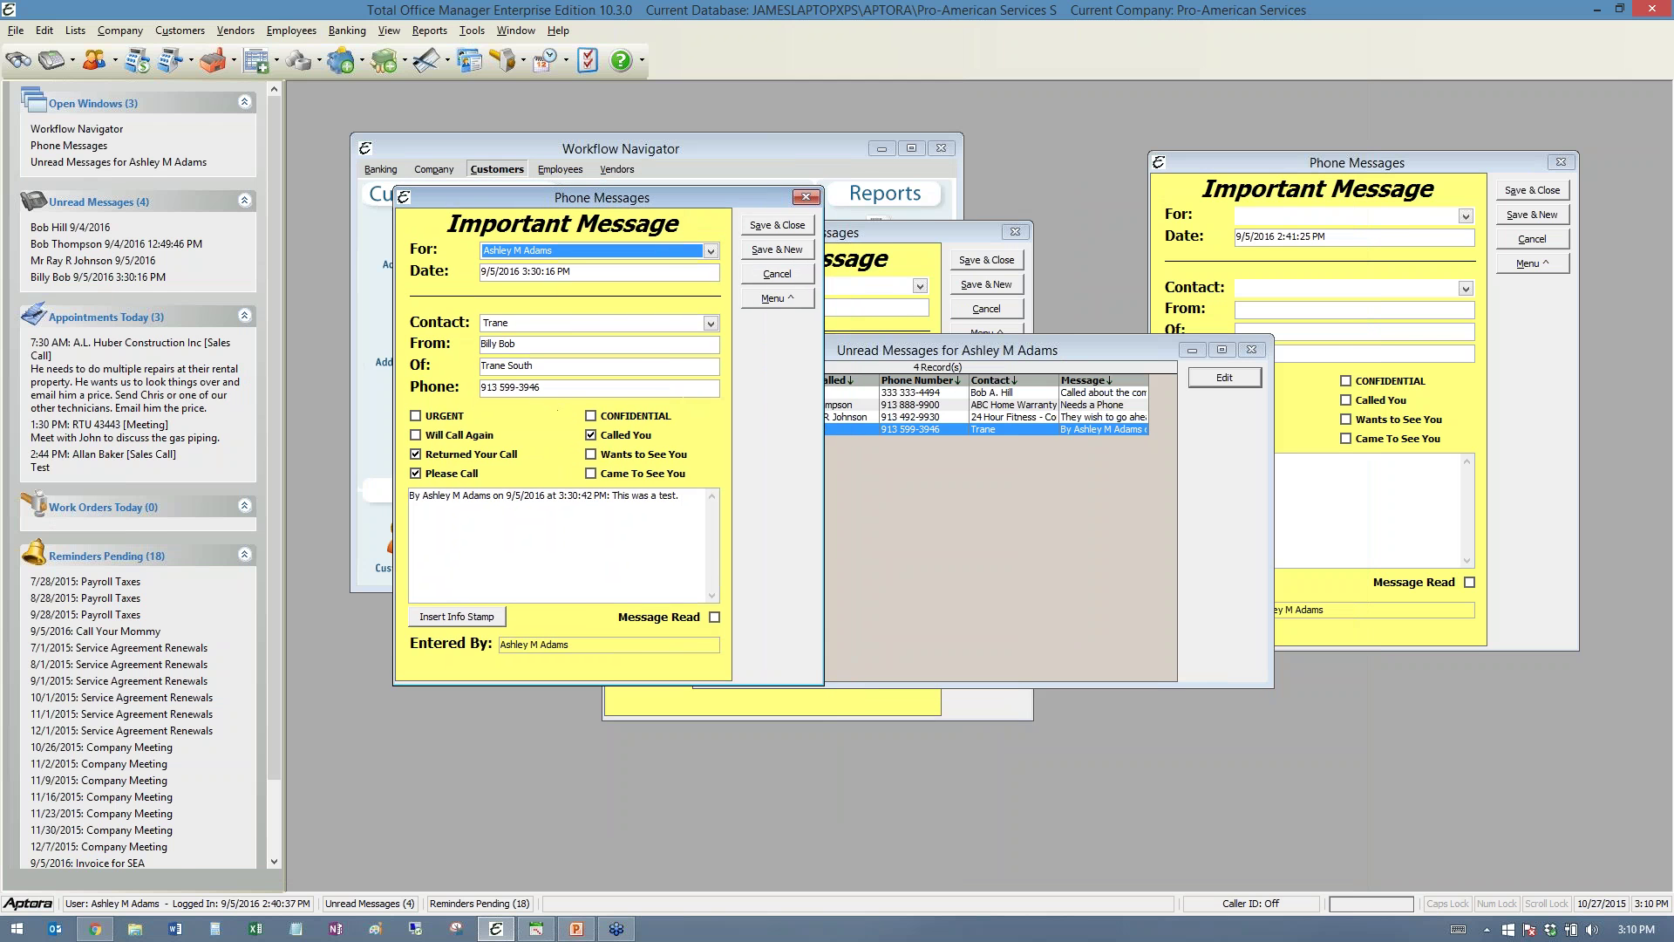
- Show the compressor message's full details in Aptora Mobile, then move the browser off-screen
key("alt+Tab")
left_click_drag(1123, 118, 1126, 28)
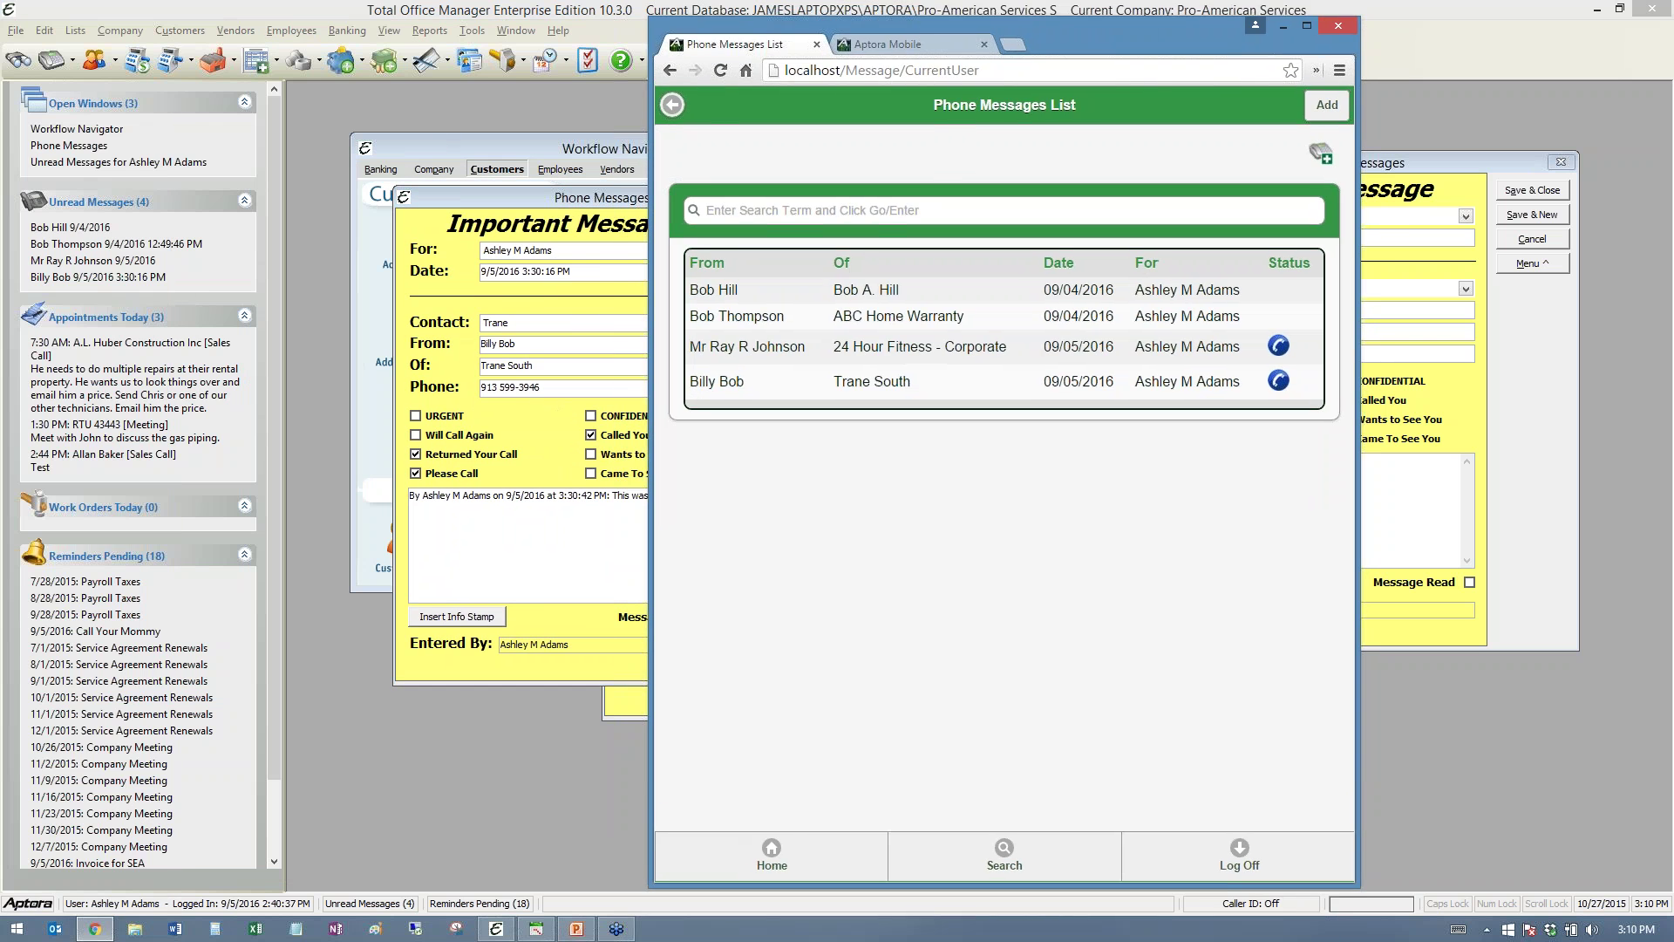
left_click(866, 297)
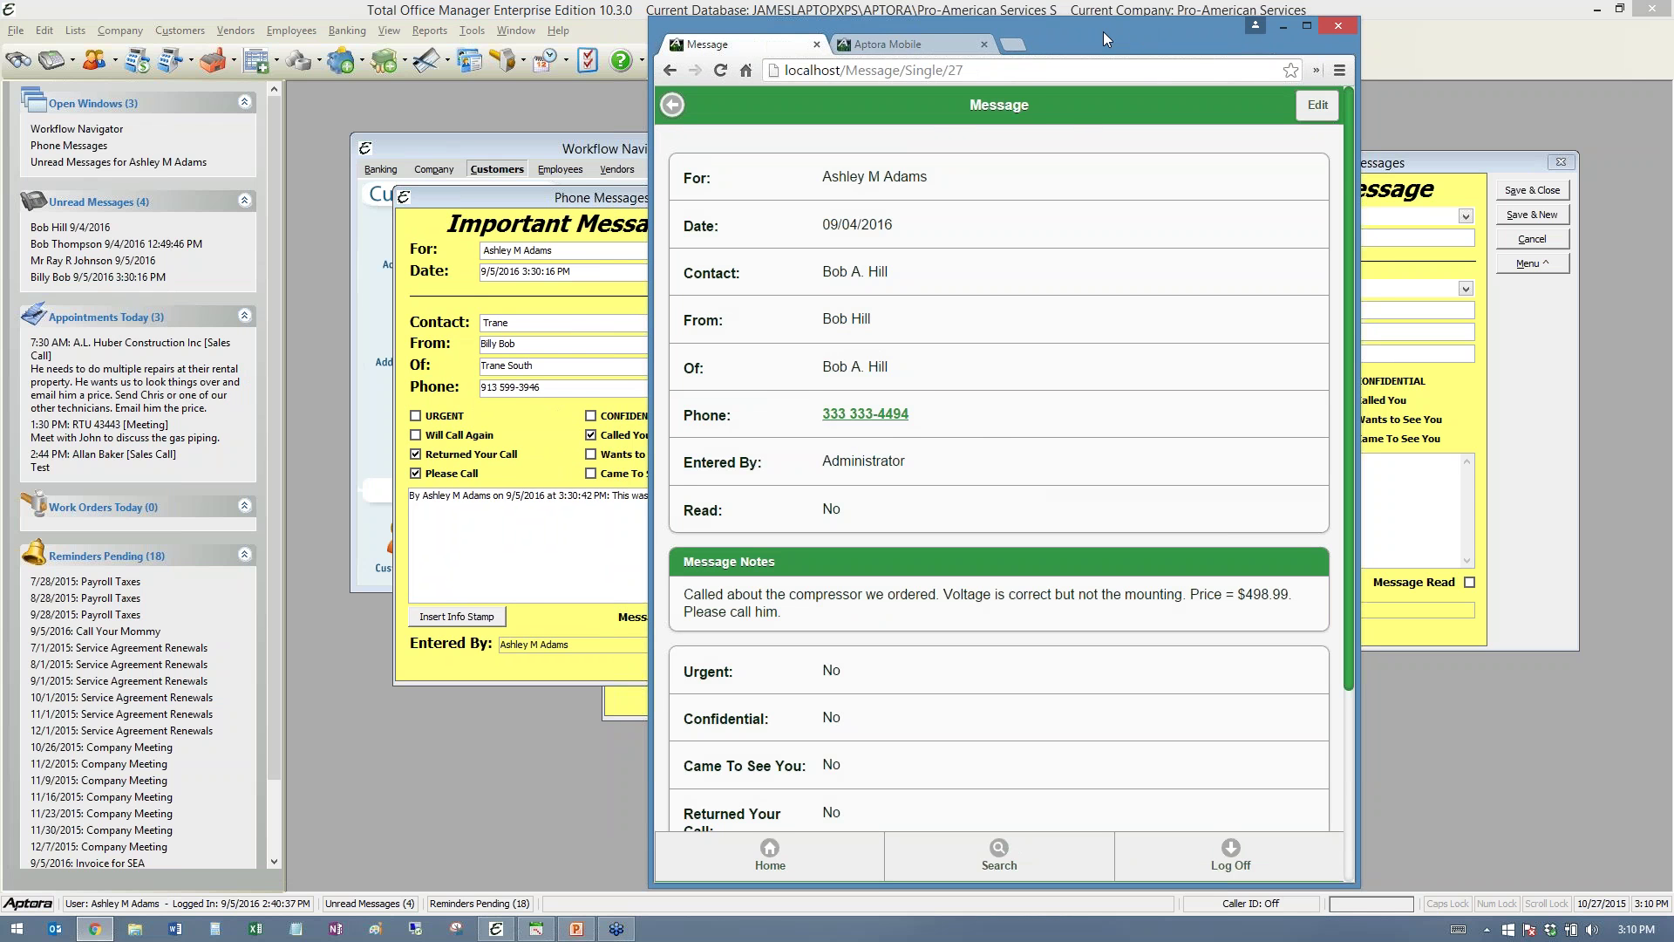
left_click_drag(1104, 33, 0, 35)
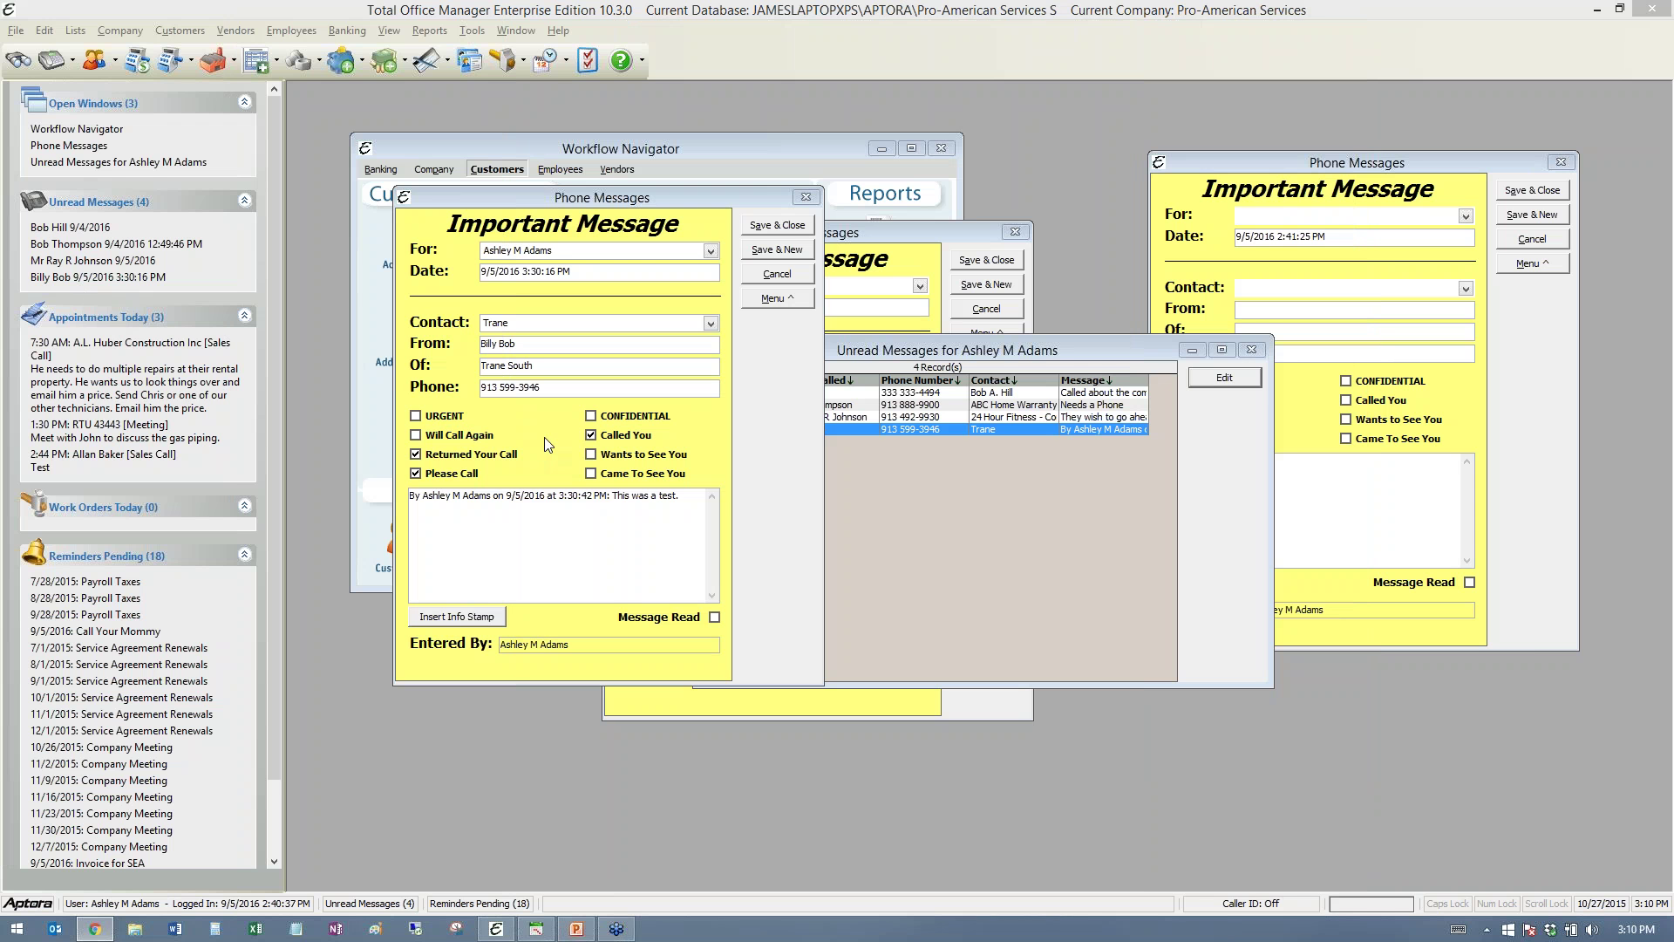
left_click_drag(595, 187, 1108, 271)
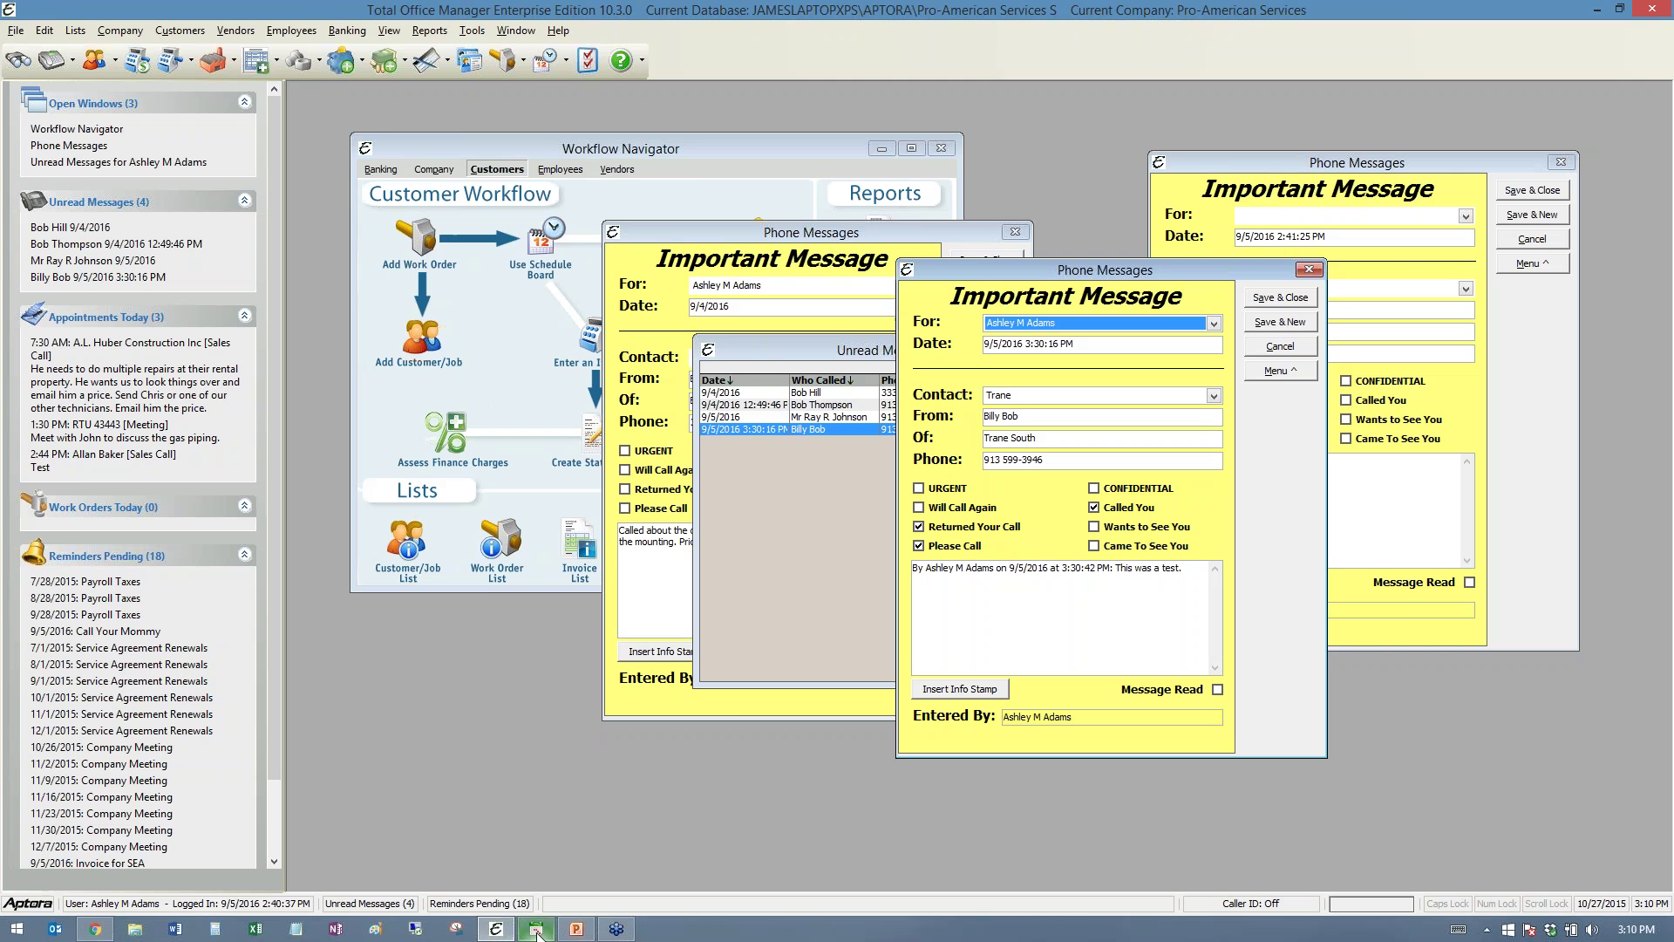
- Bring up the September 5, 2016 day schedule and preview technicians' work order info cards
left_click(537, 930)
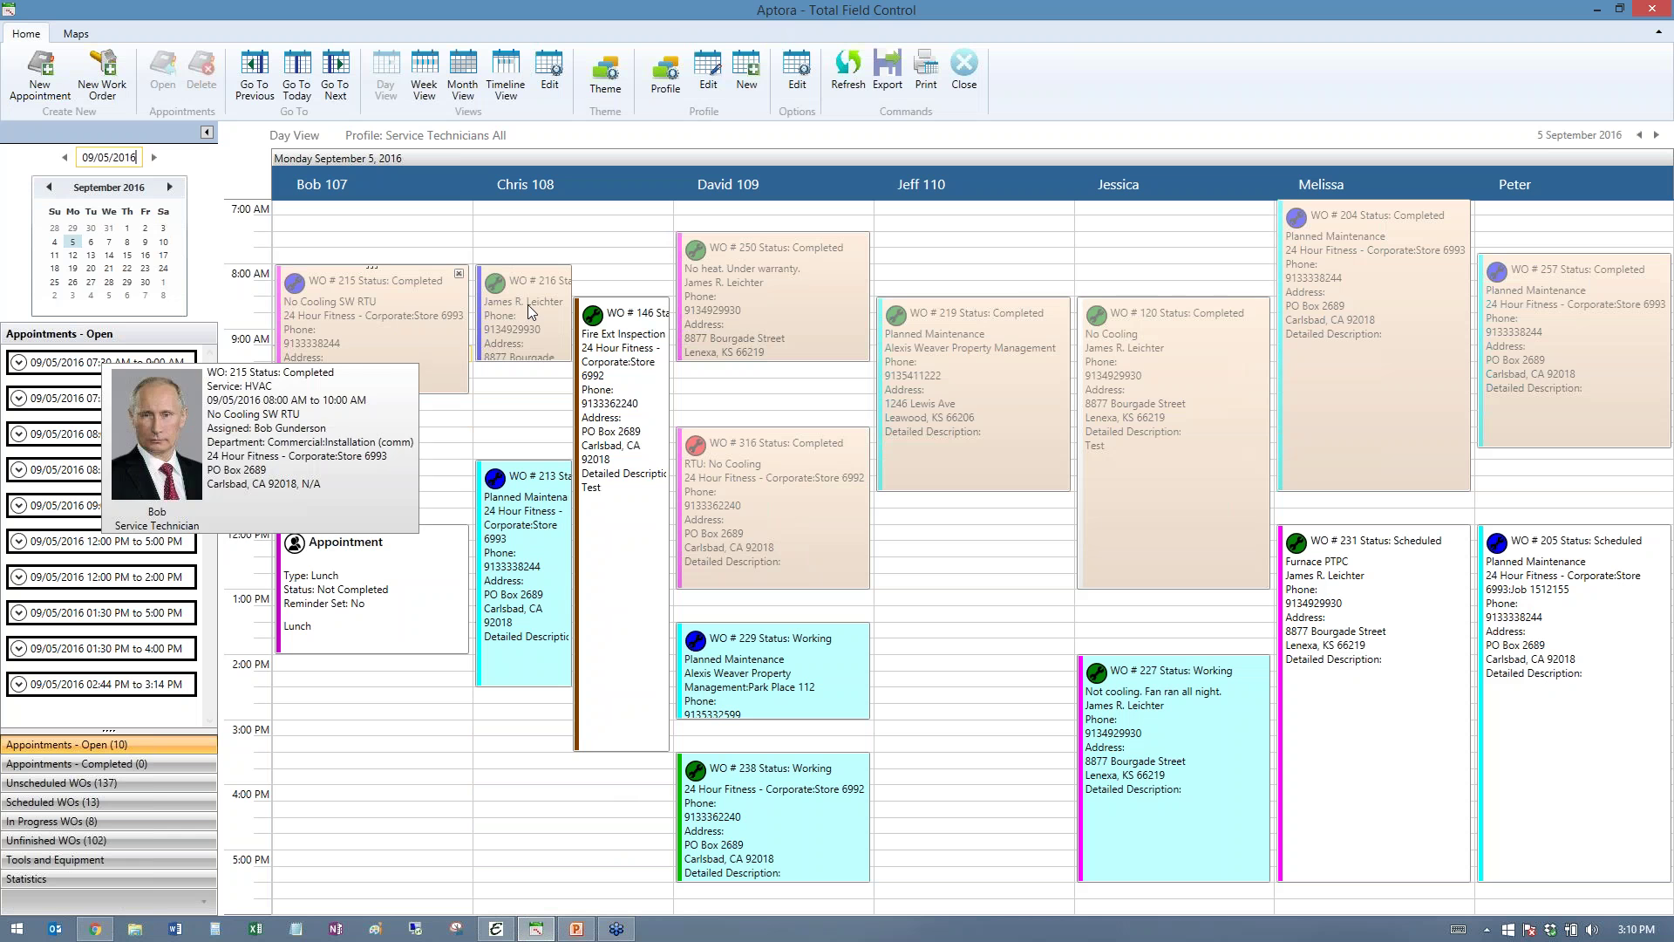
mouse_move(1602, 297)
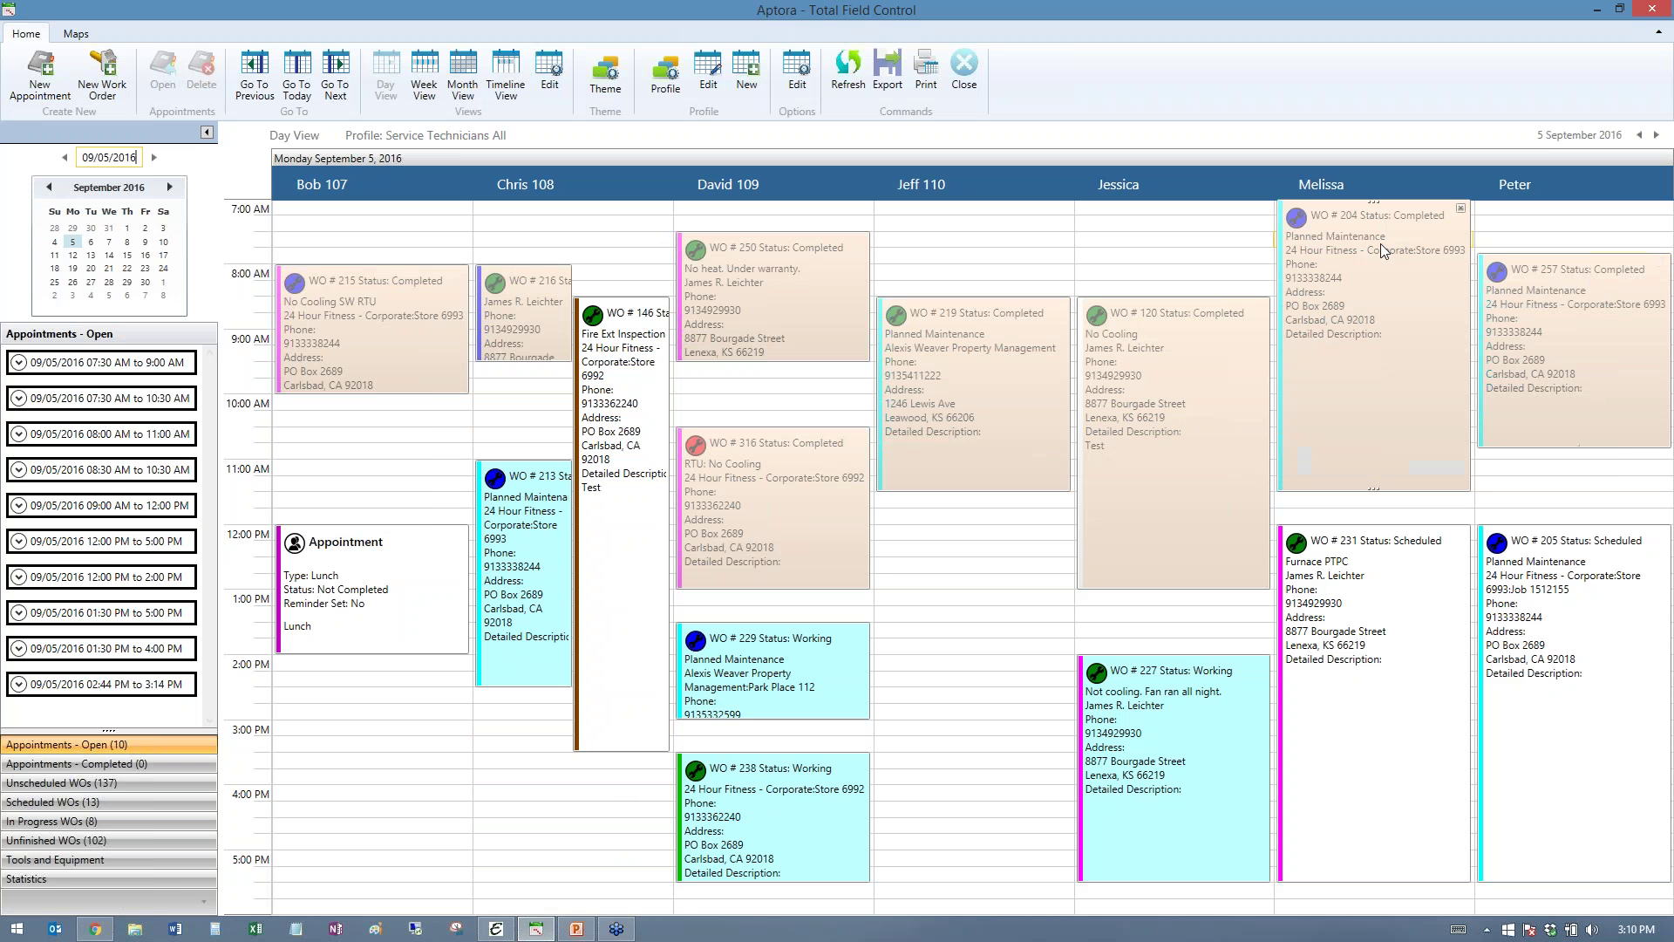
mouse_move(1380, 244)
mouse_move(1012, 307)
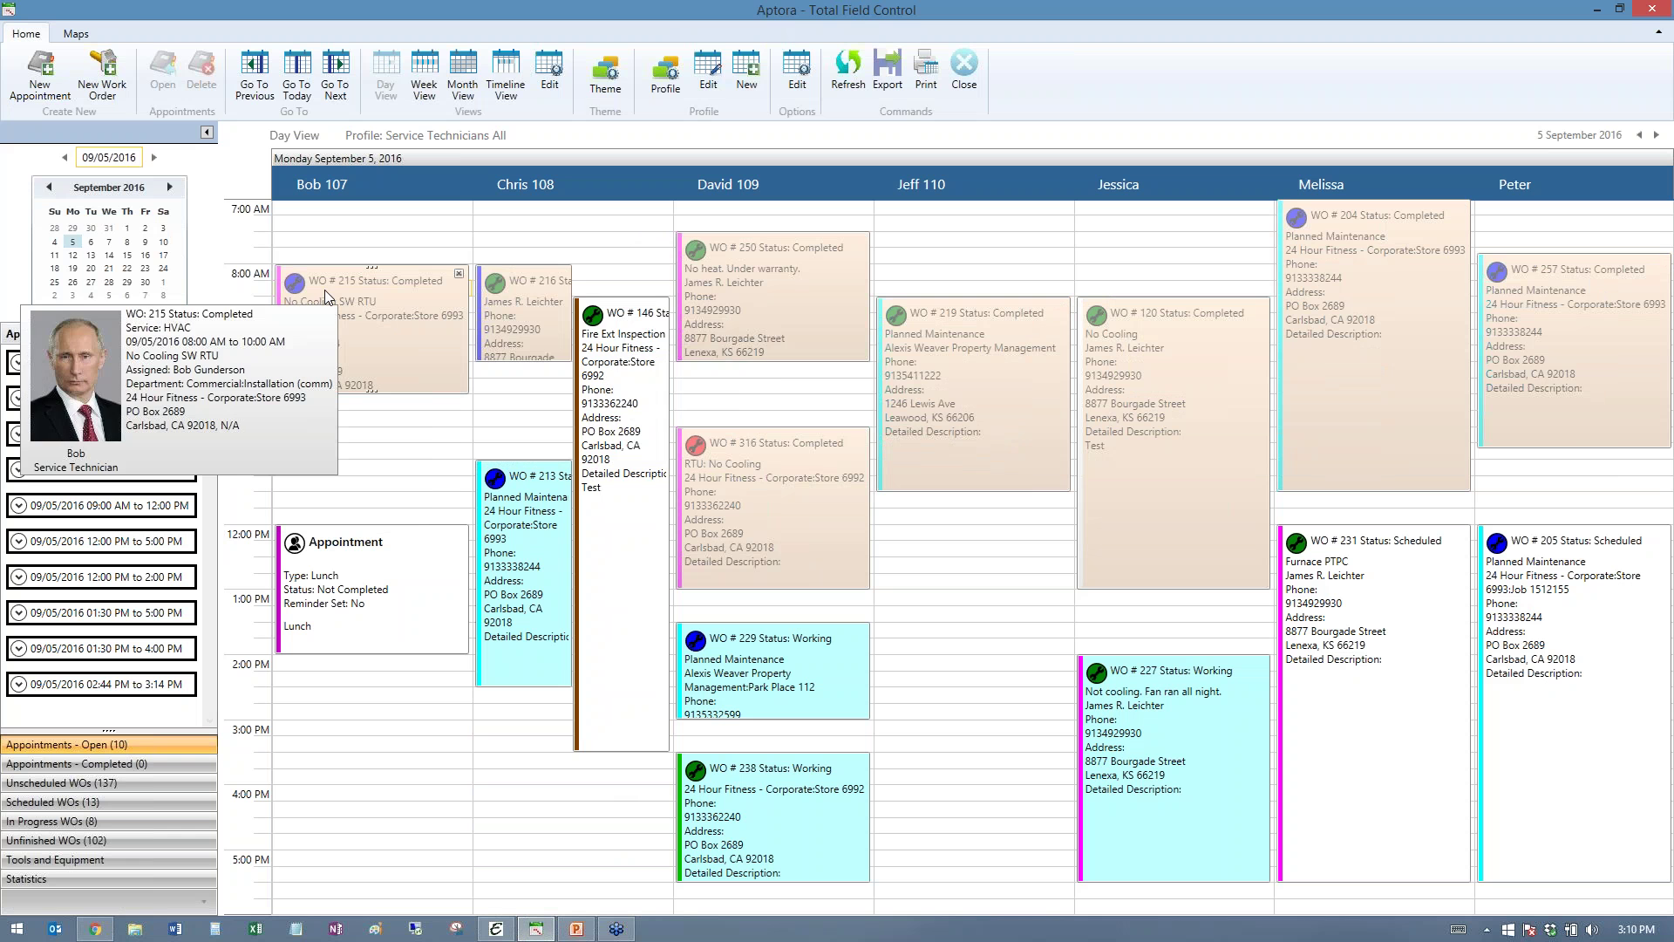
mouse_move(797, 247)
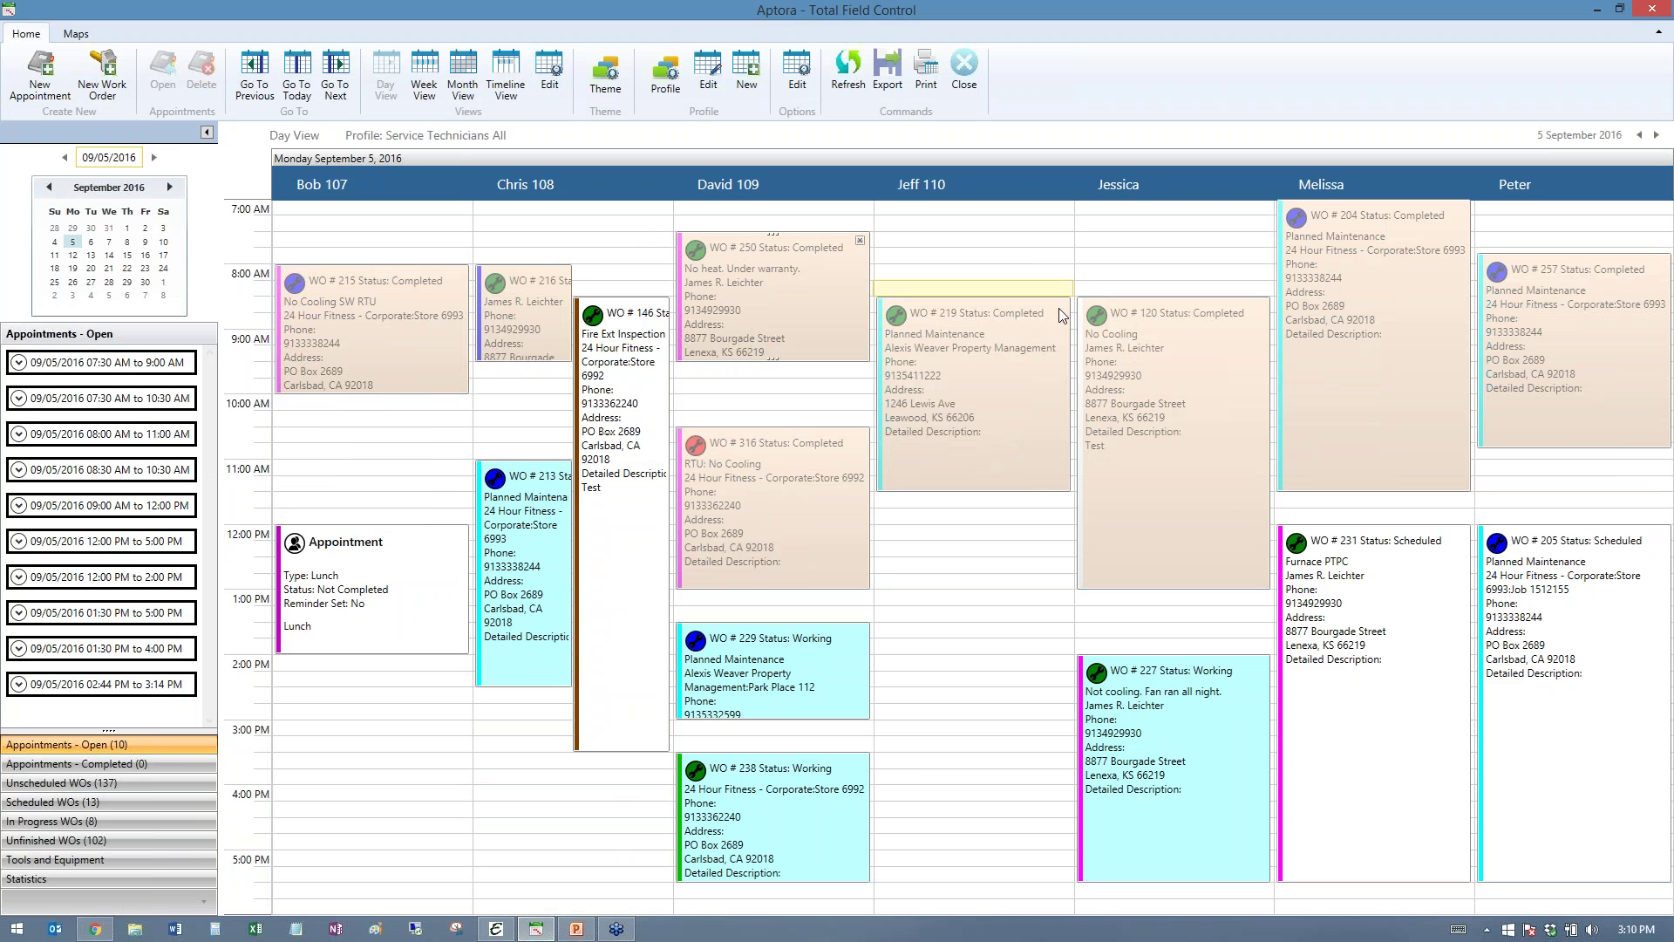
mouse_move(1021, 345)
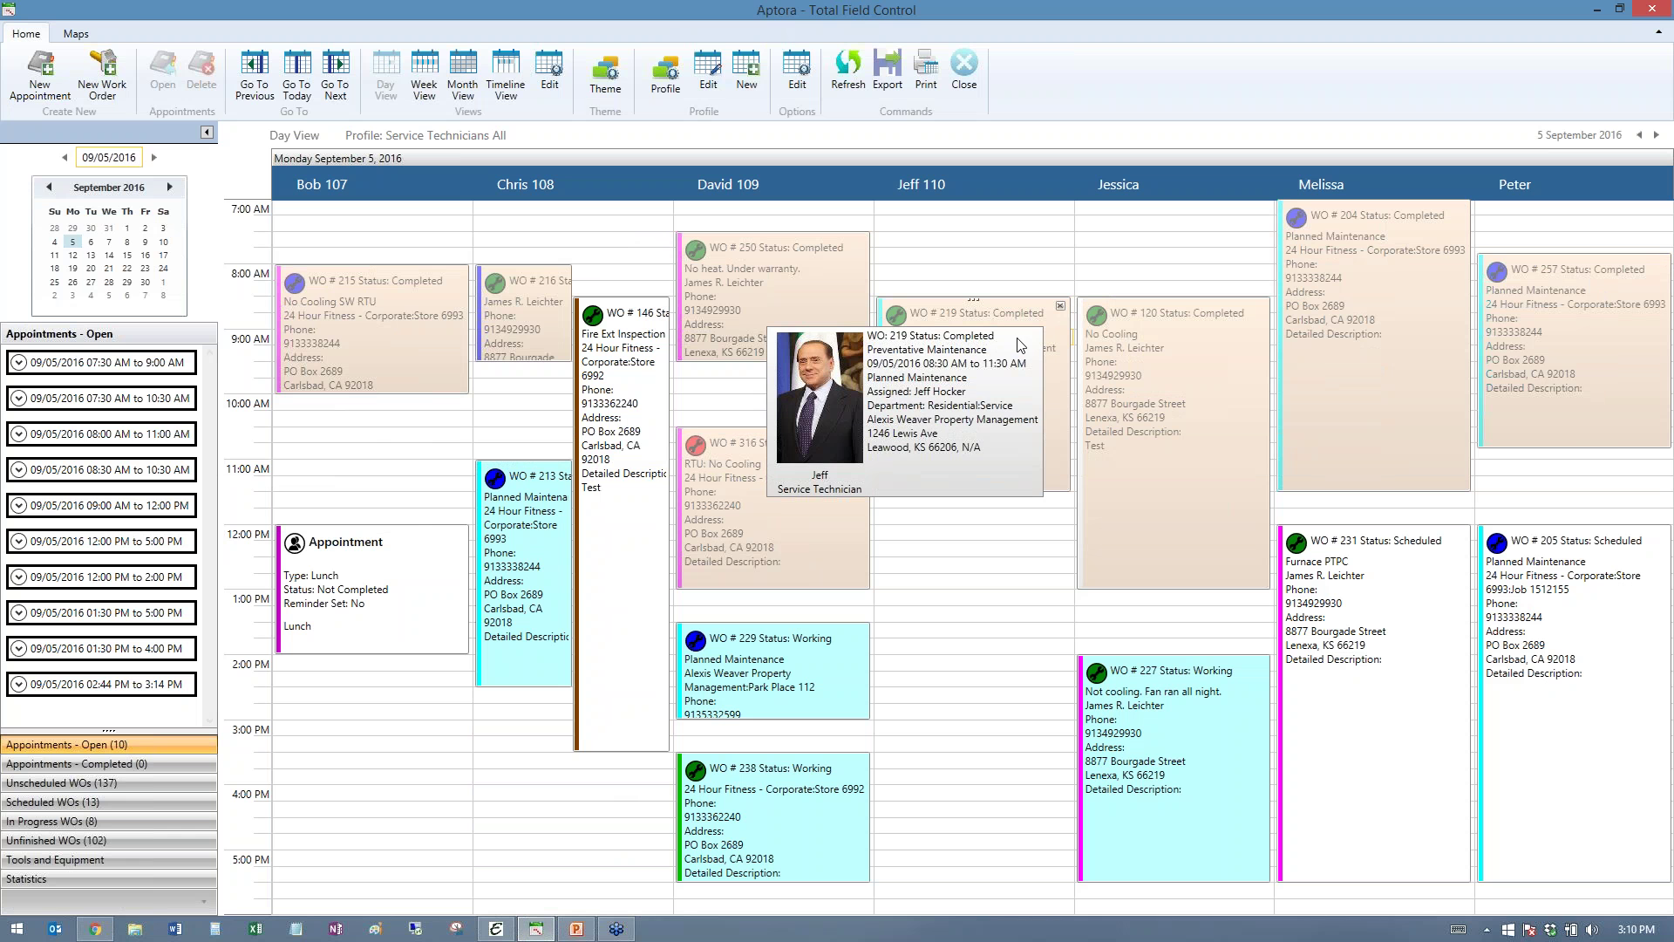
mouse_move(363, 306)
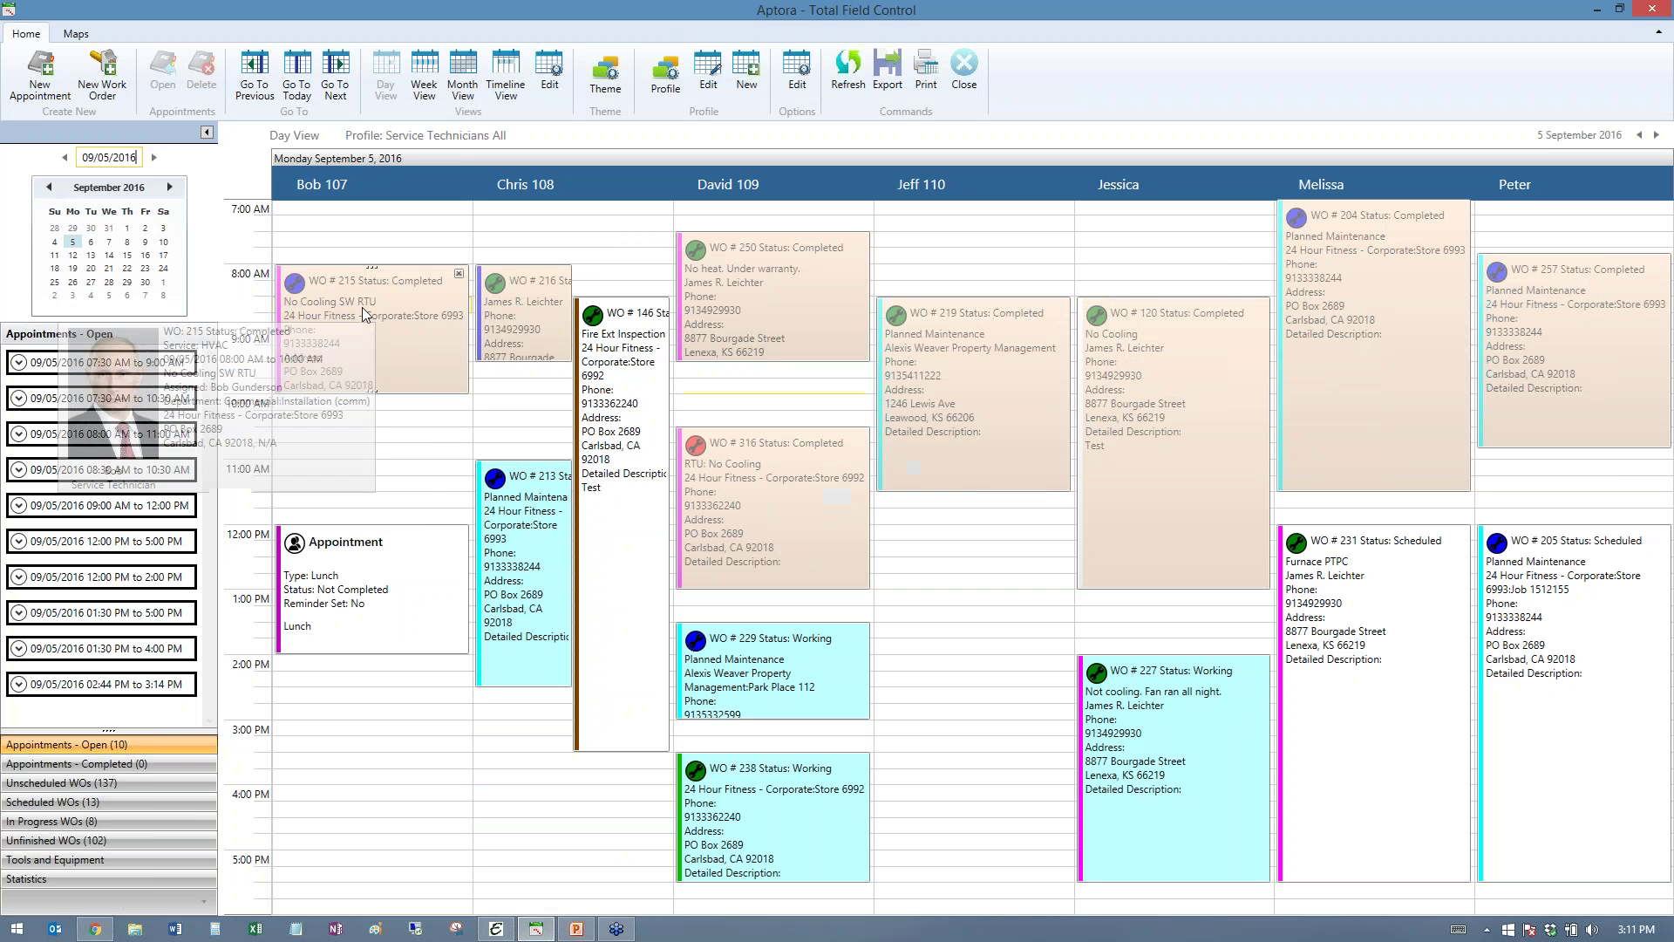
mouse_move(1542, 294)
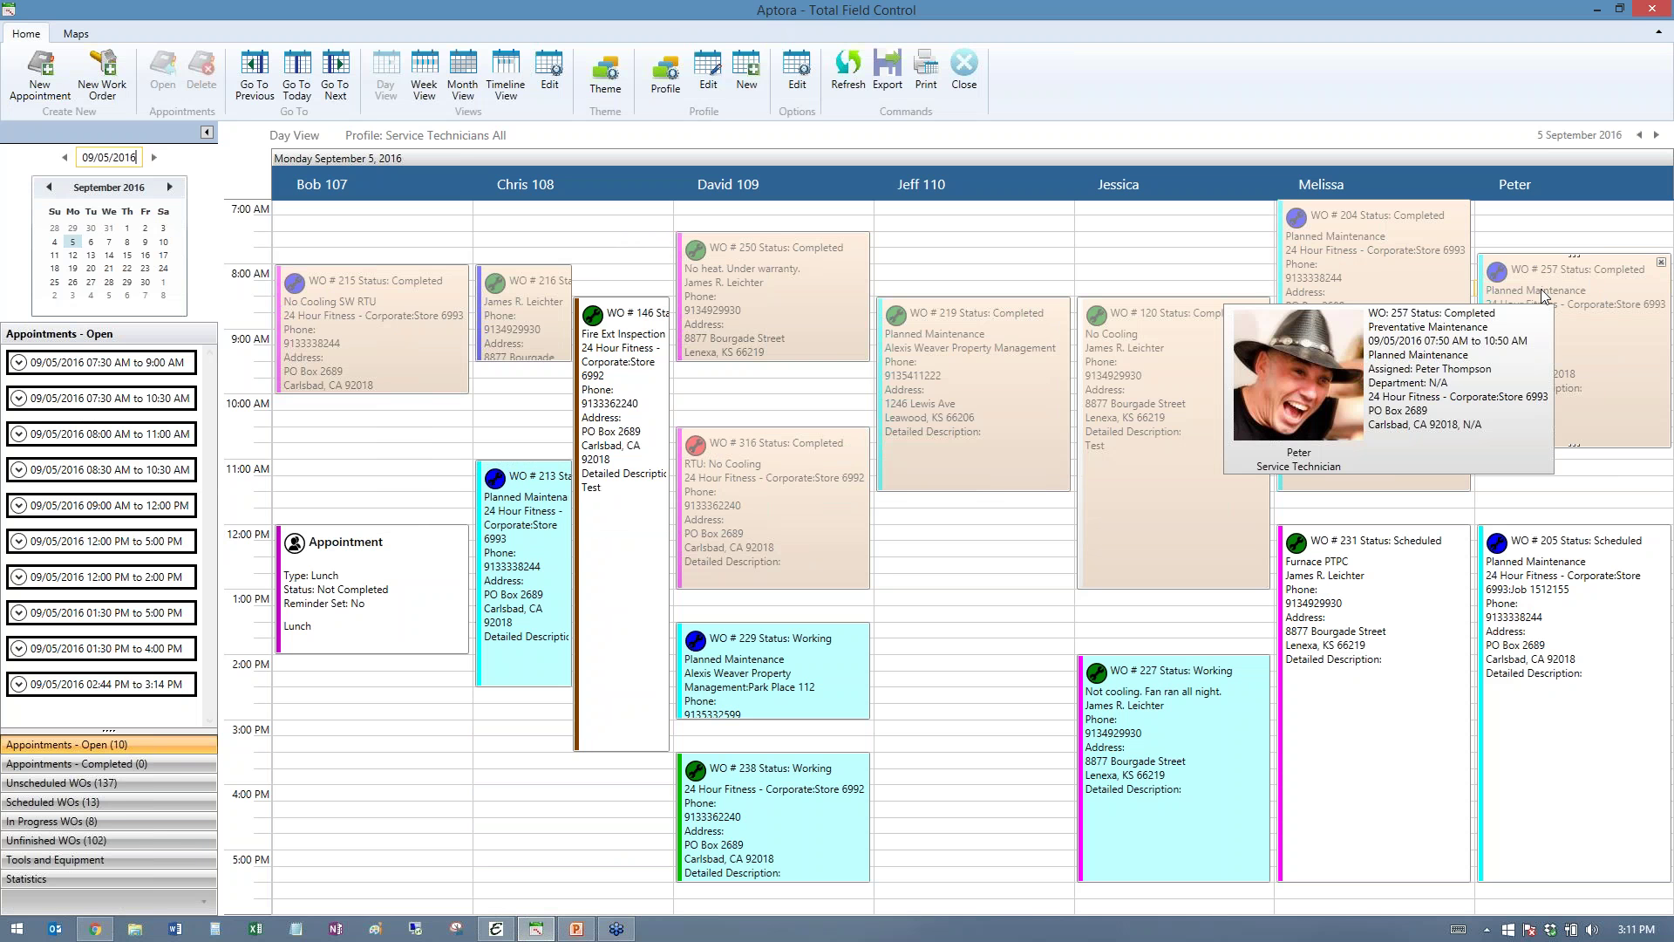
mouse_move(829, 296)
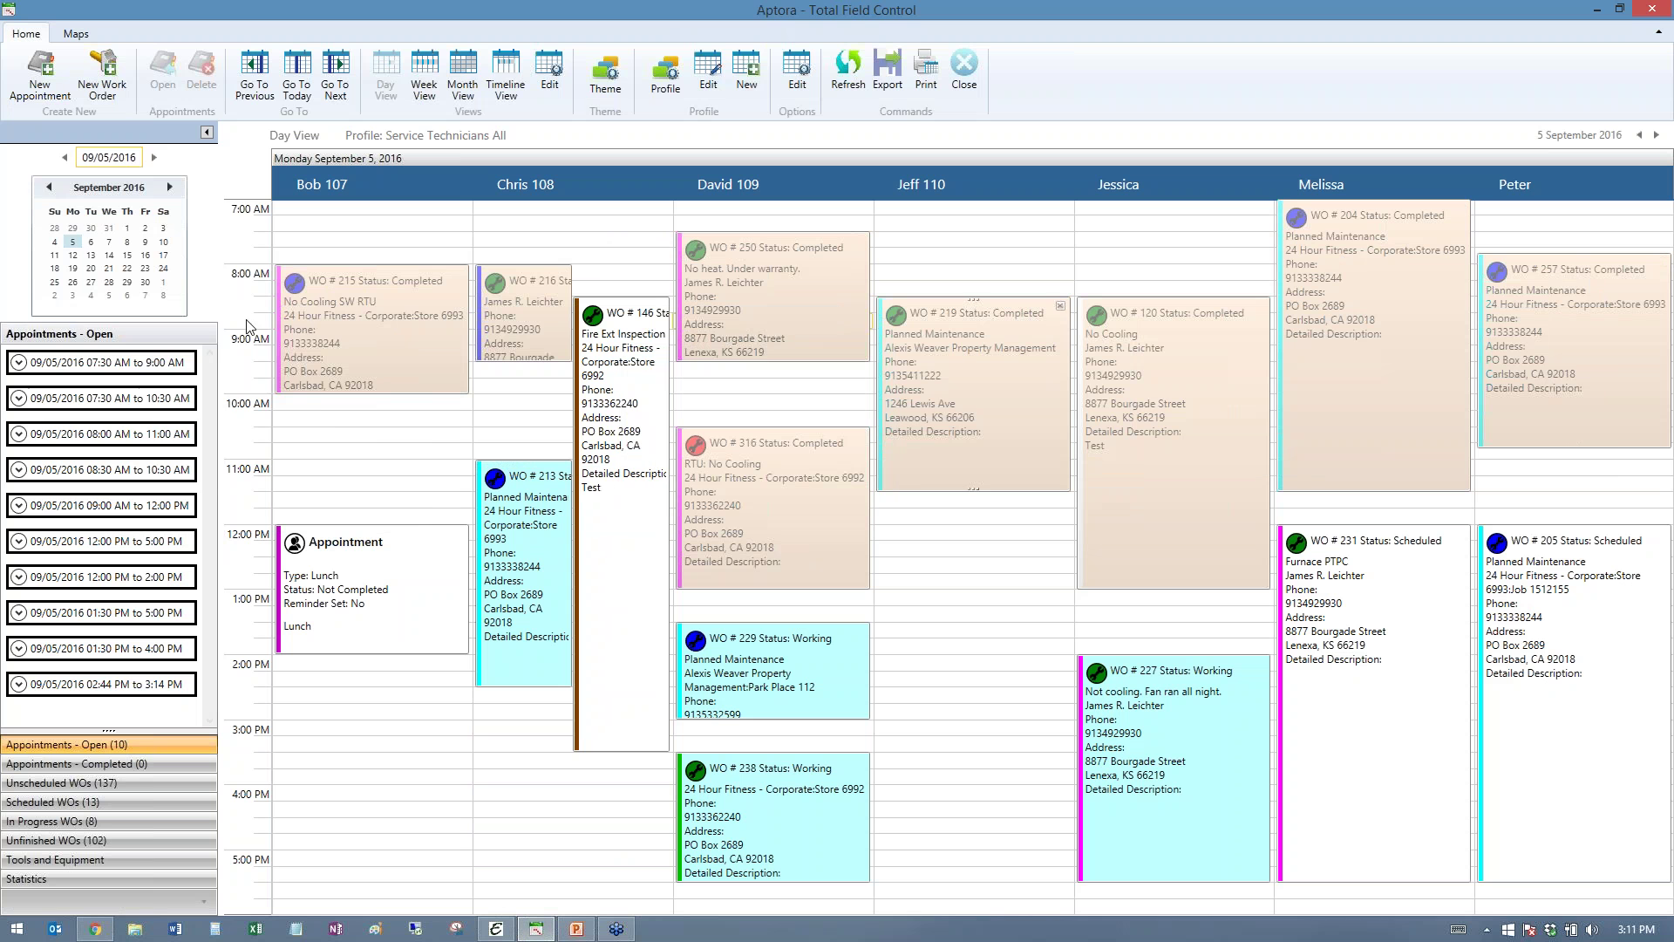
mouse_move(314, 321)
- Browse unscheduled work orders, then switch to Tools and Equipment and preview items like Gene Lift
left_click(77, 791)
mouse_move(86, 373)
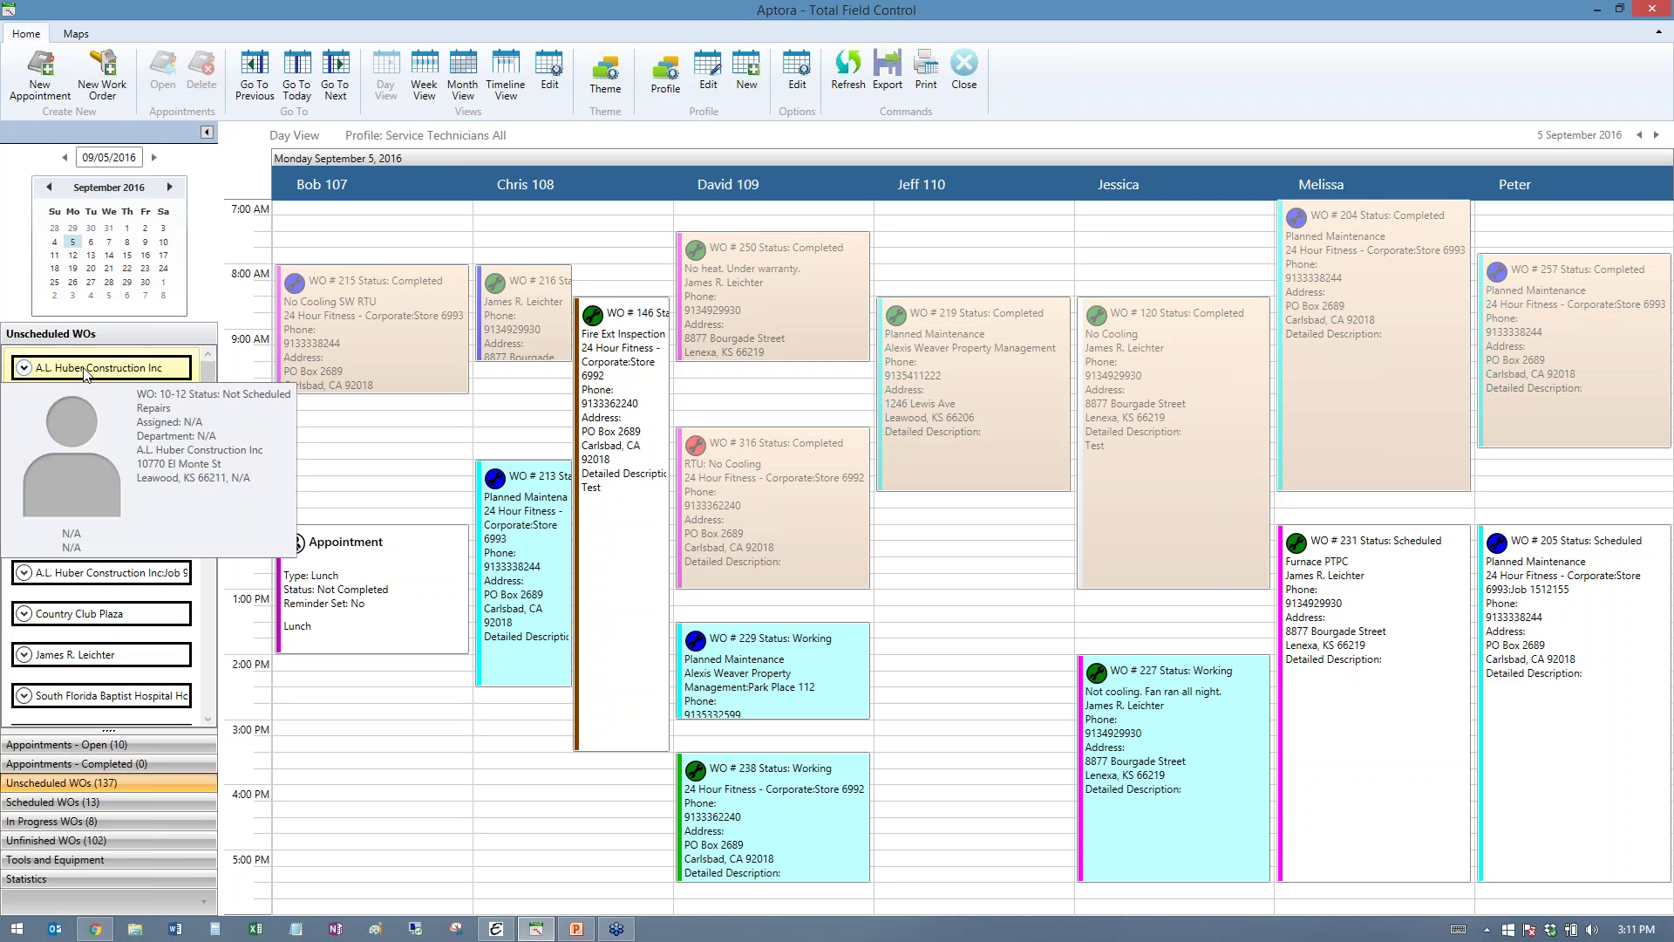
mouse_move(93, 582)
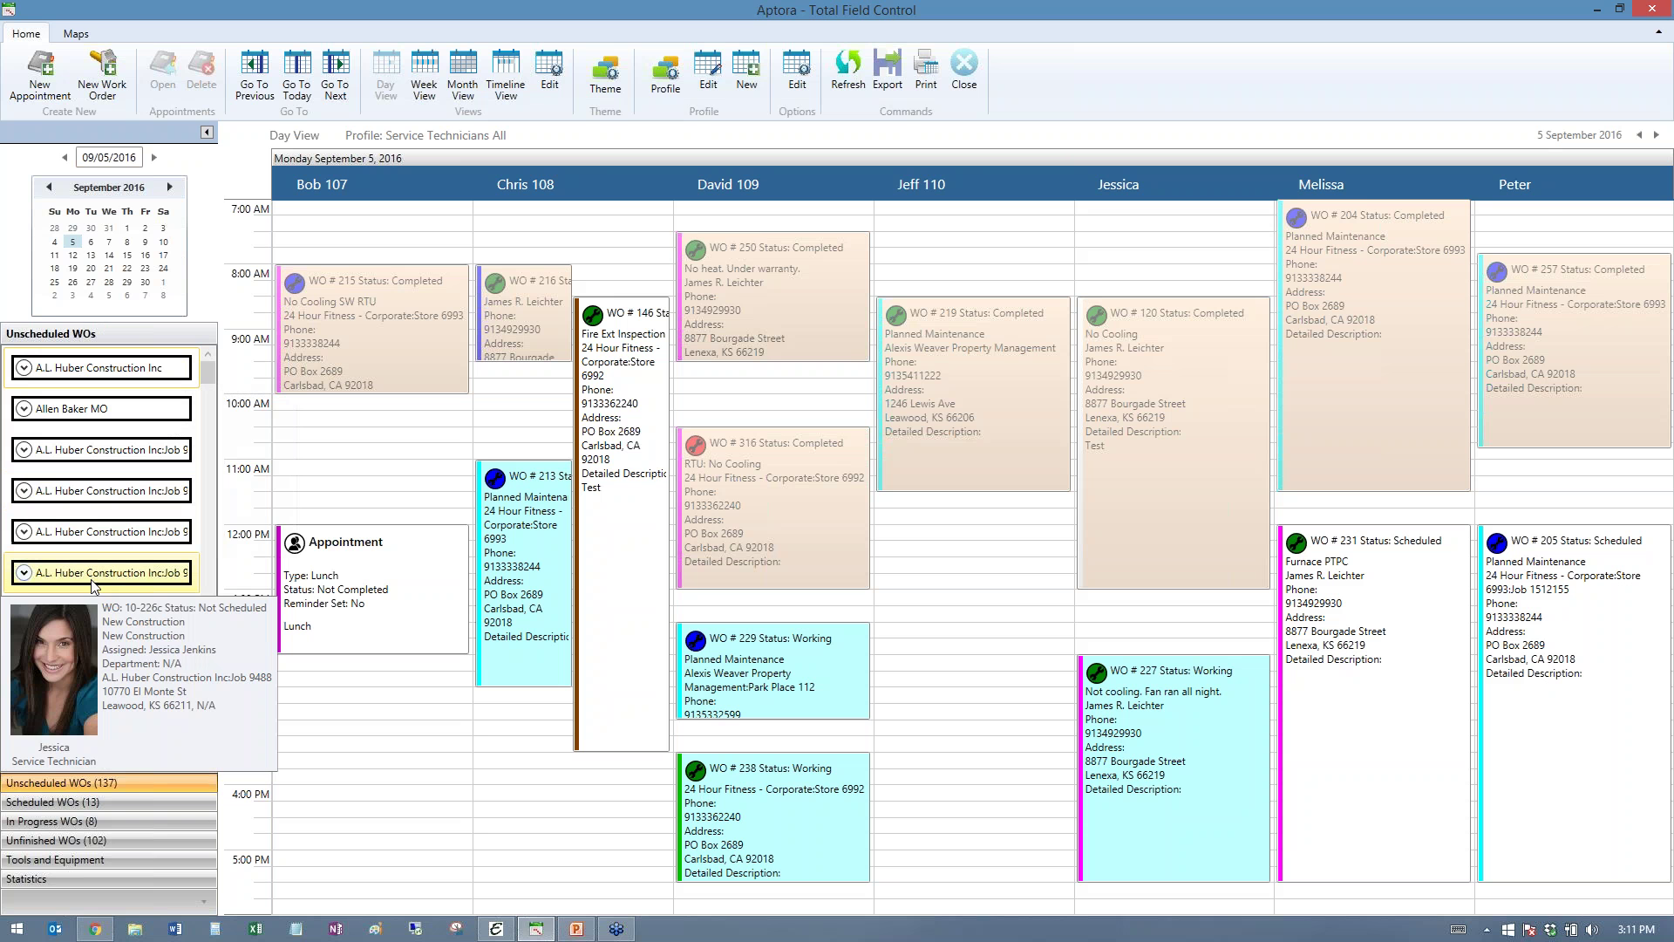
left_click(77, 859)
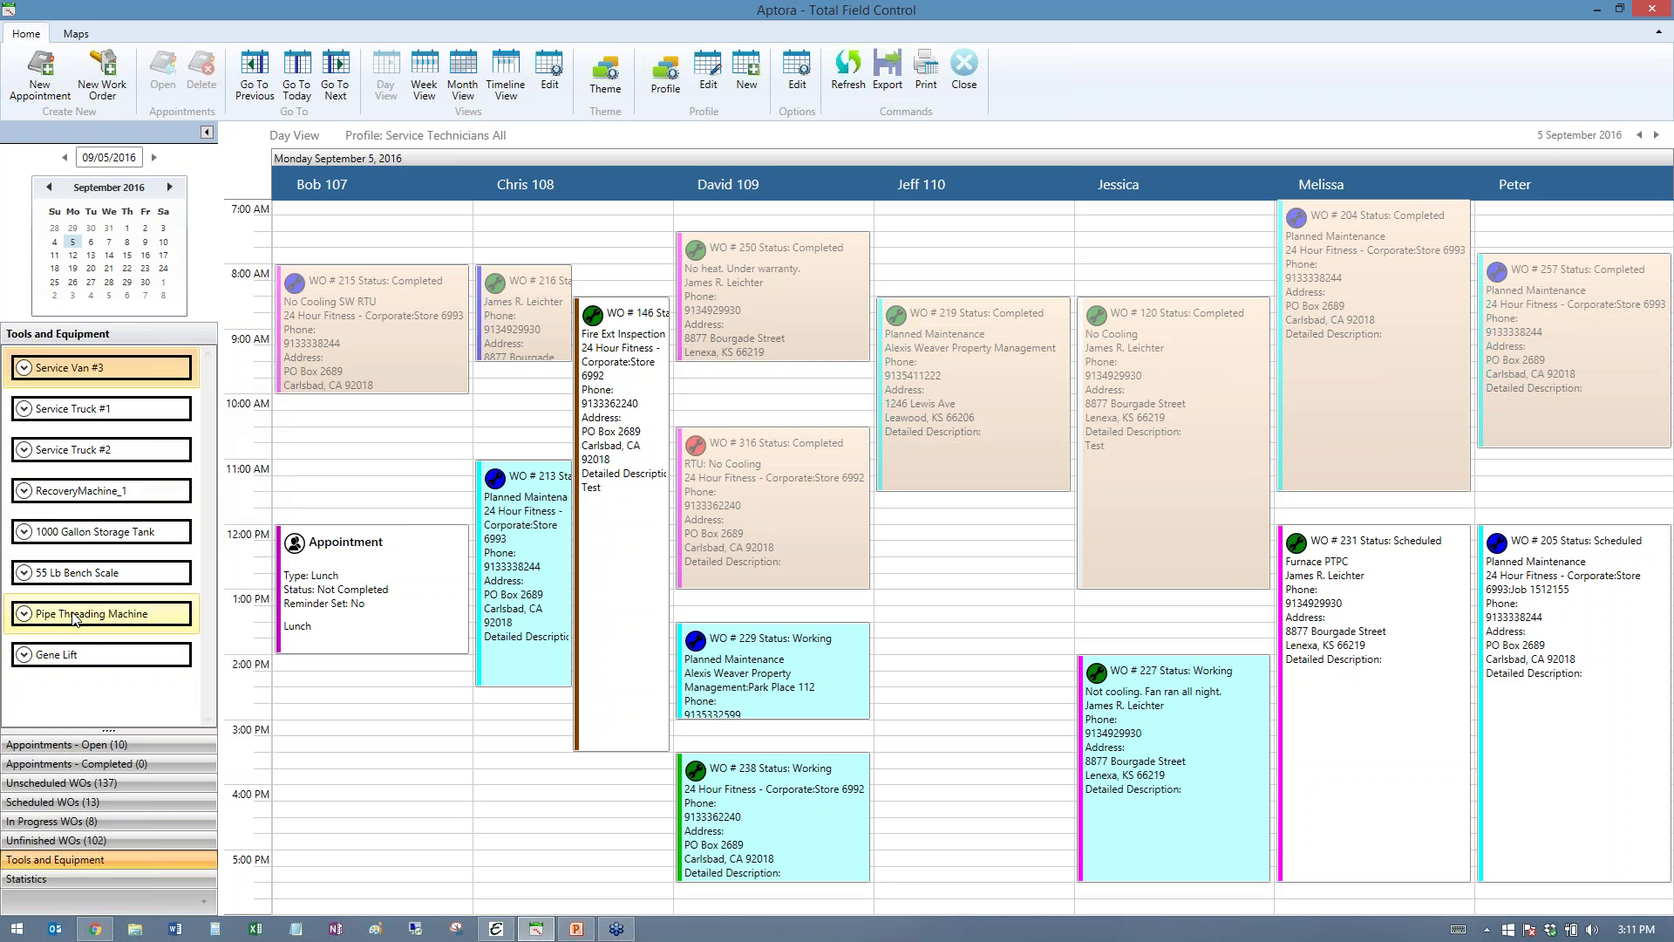
mouse_move(74, 659)
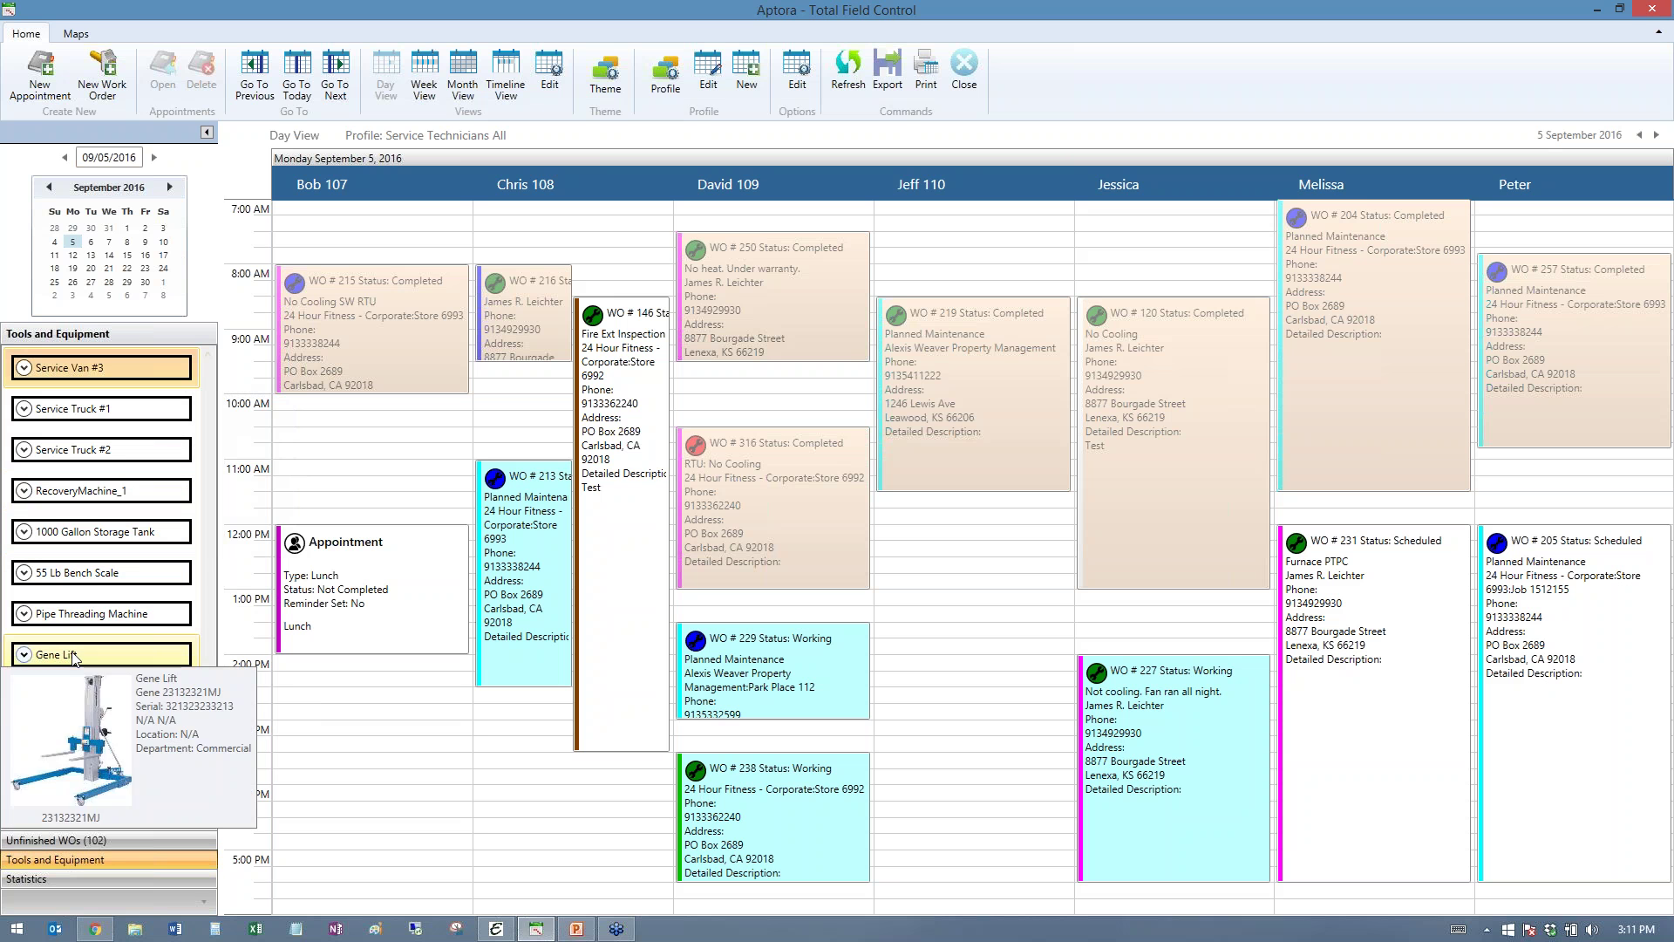
mouse_move(81, 615)
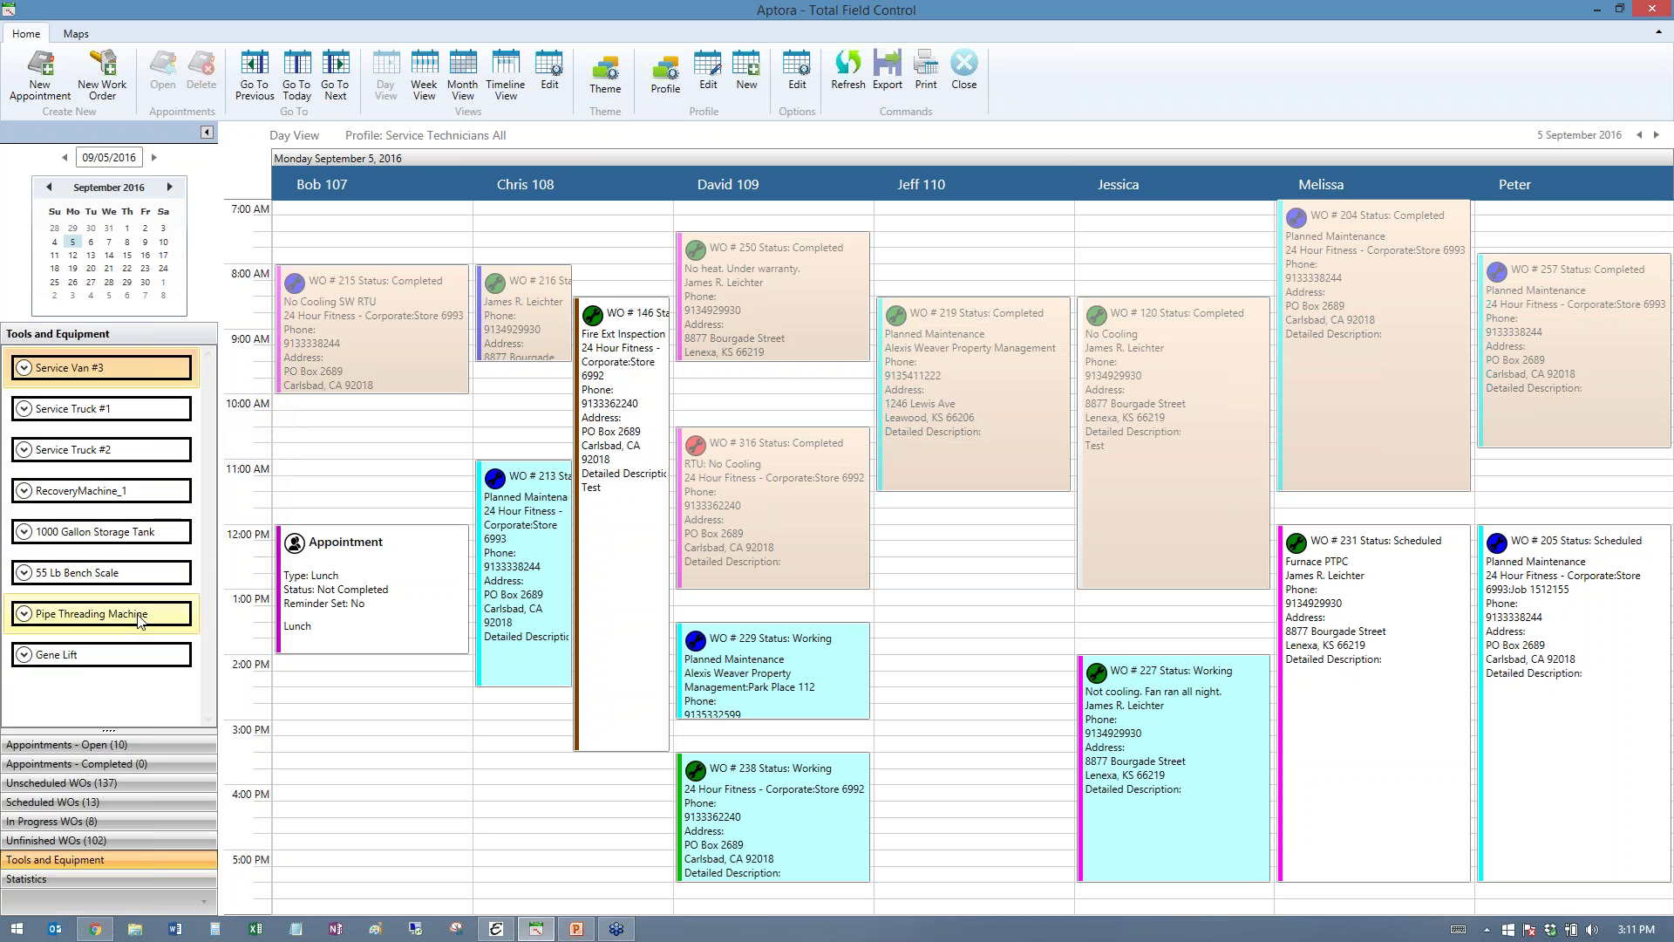
mouse_move(140, 618)
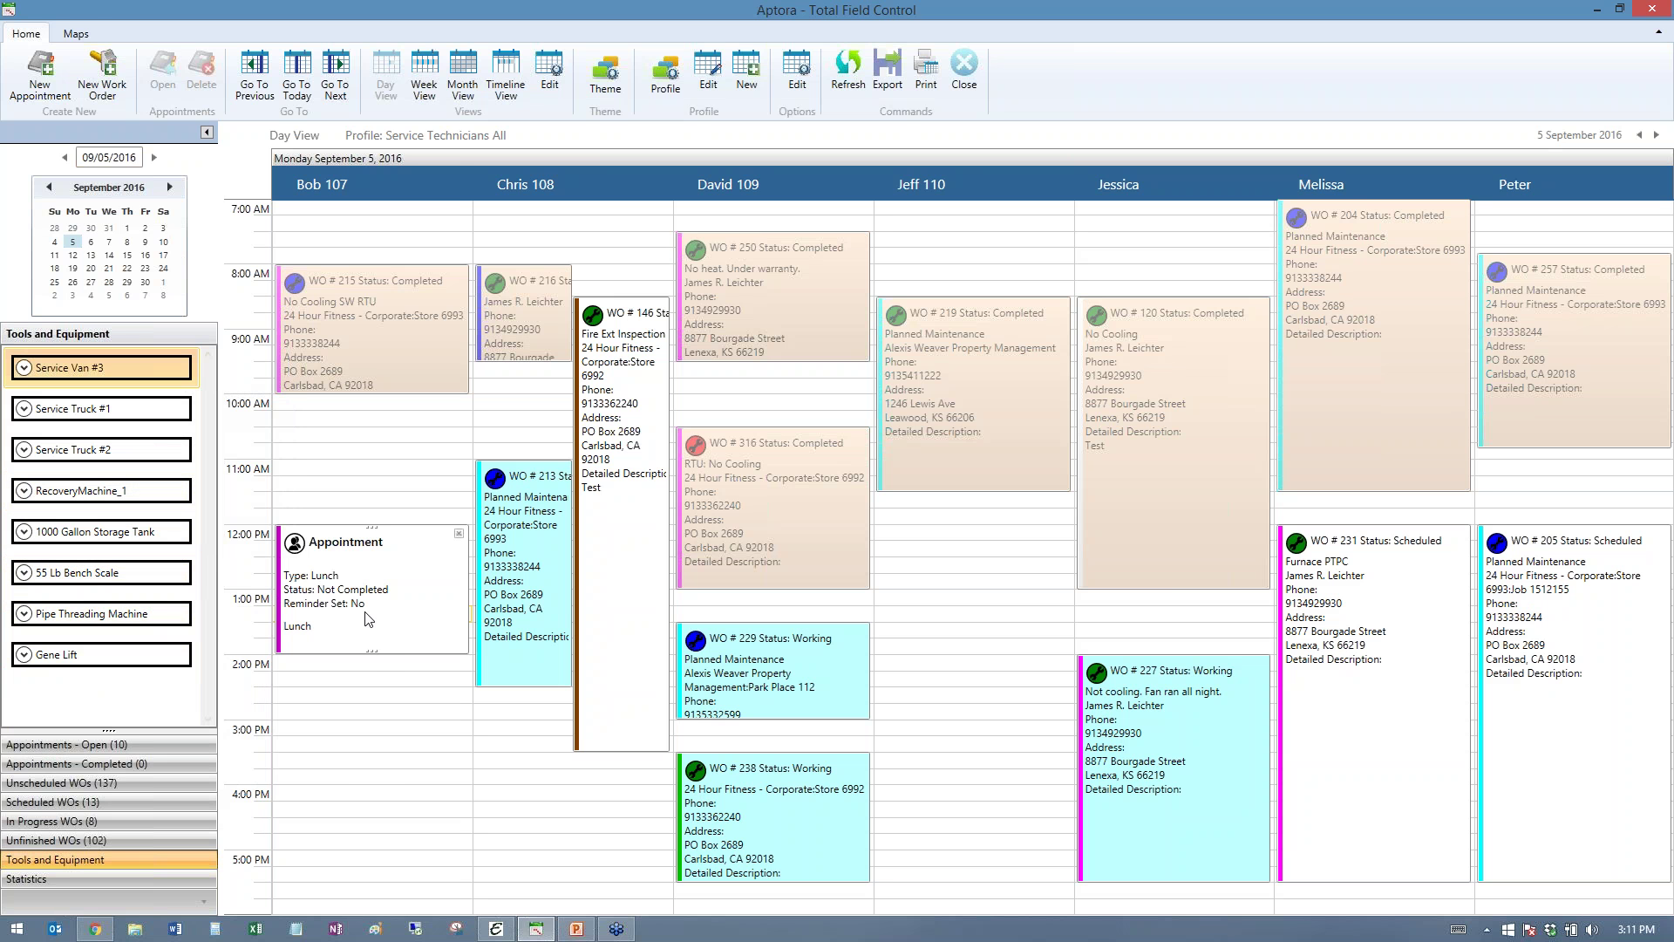
- Open the Maps tab and zoom in on Kansas City, Overland Park and Raytown
left_click(89, 32)
scroll(1039, 321, "up", 2)
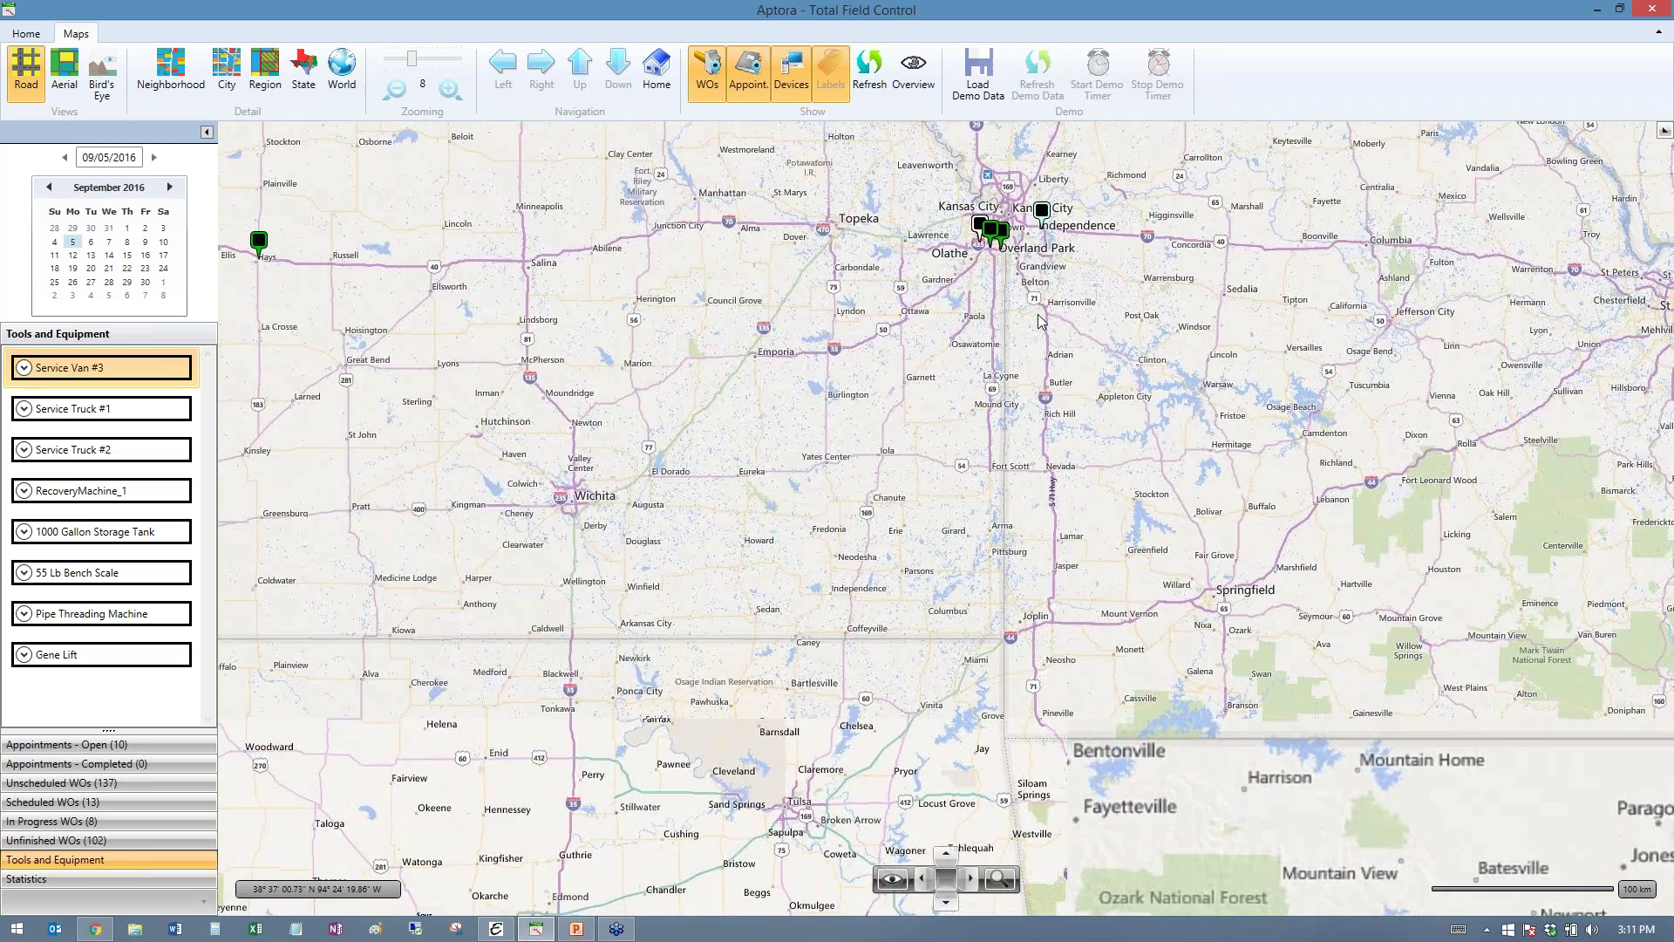
left_click_drag(1039, 321, 892, 585)
scroll(891, 584, "up", 1)
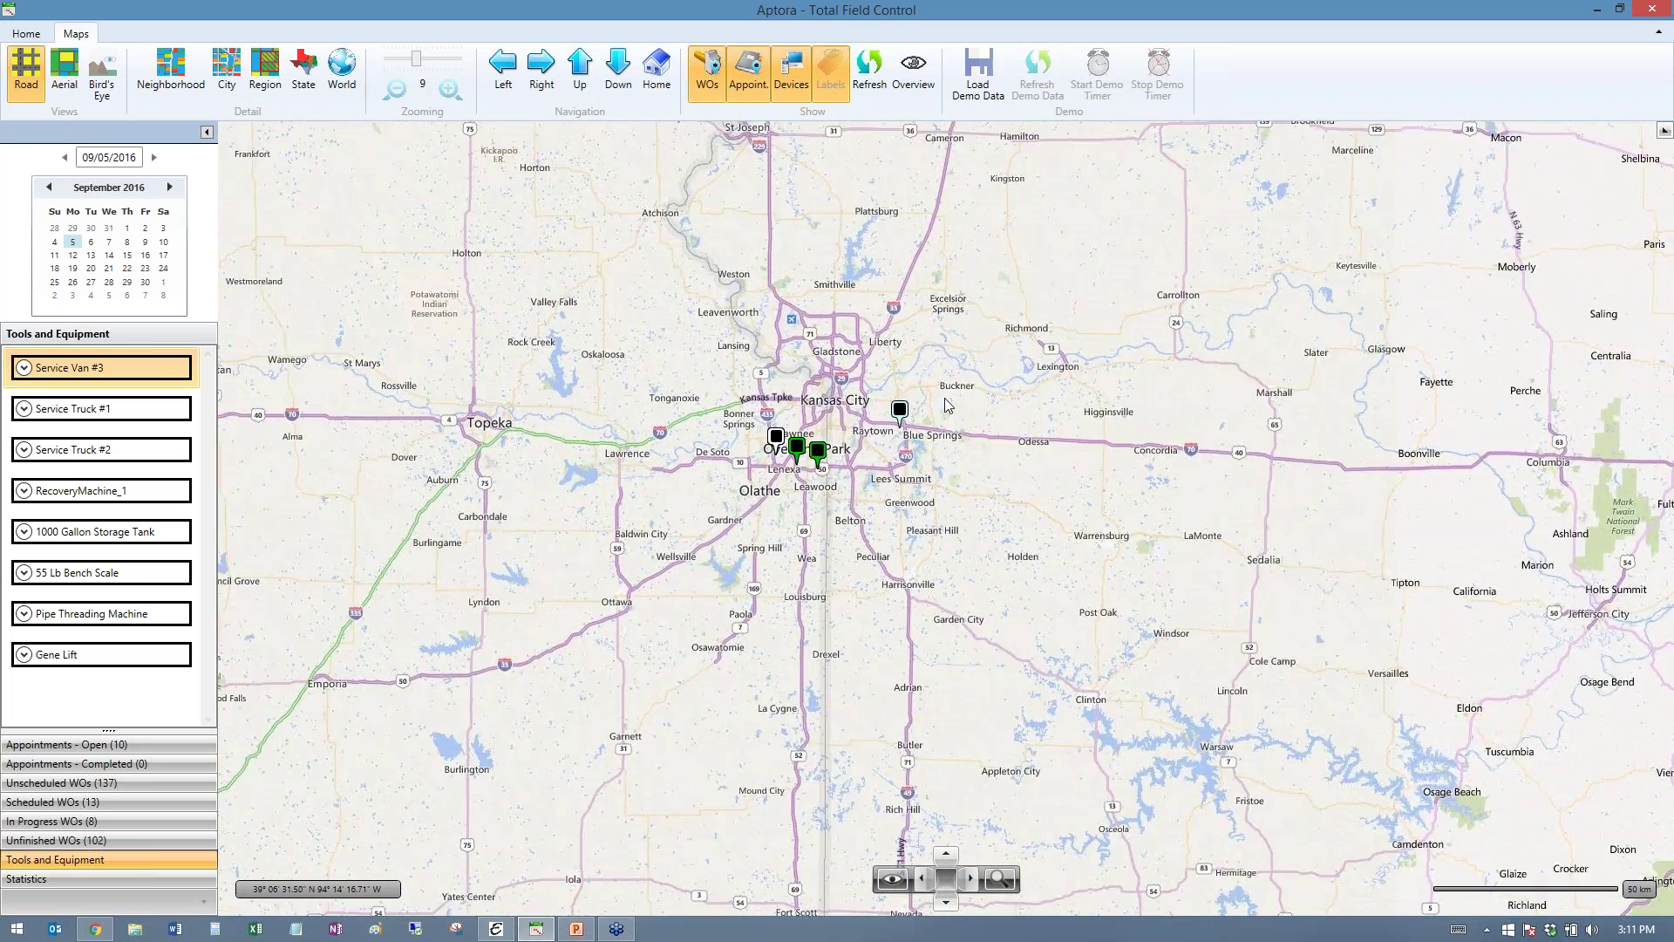
scroll(963, 510, "up", 1)
left_click_drag(770, 458, 963, 542)
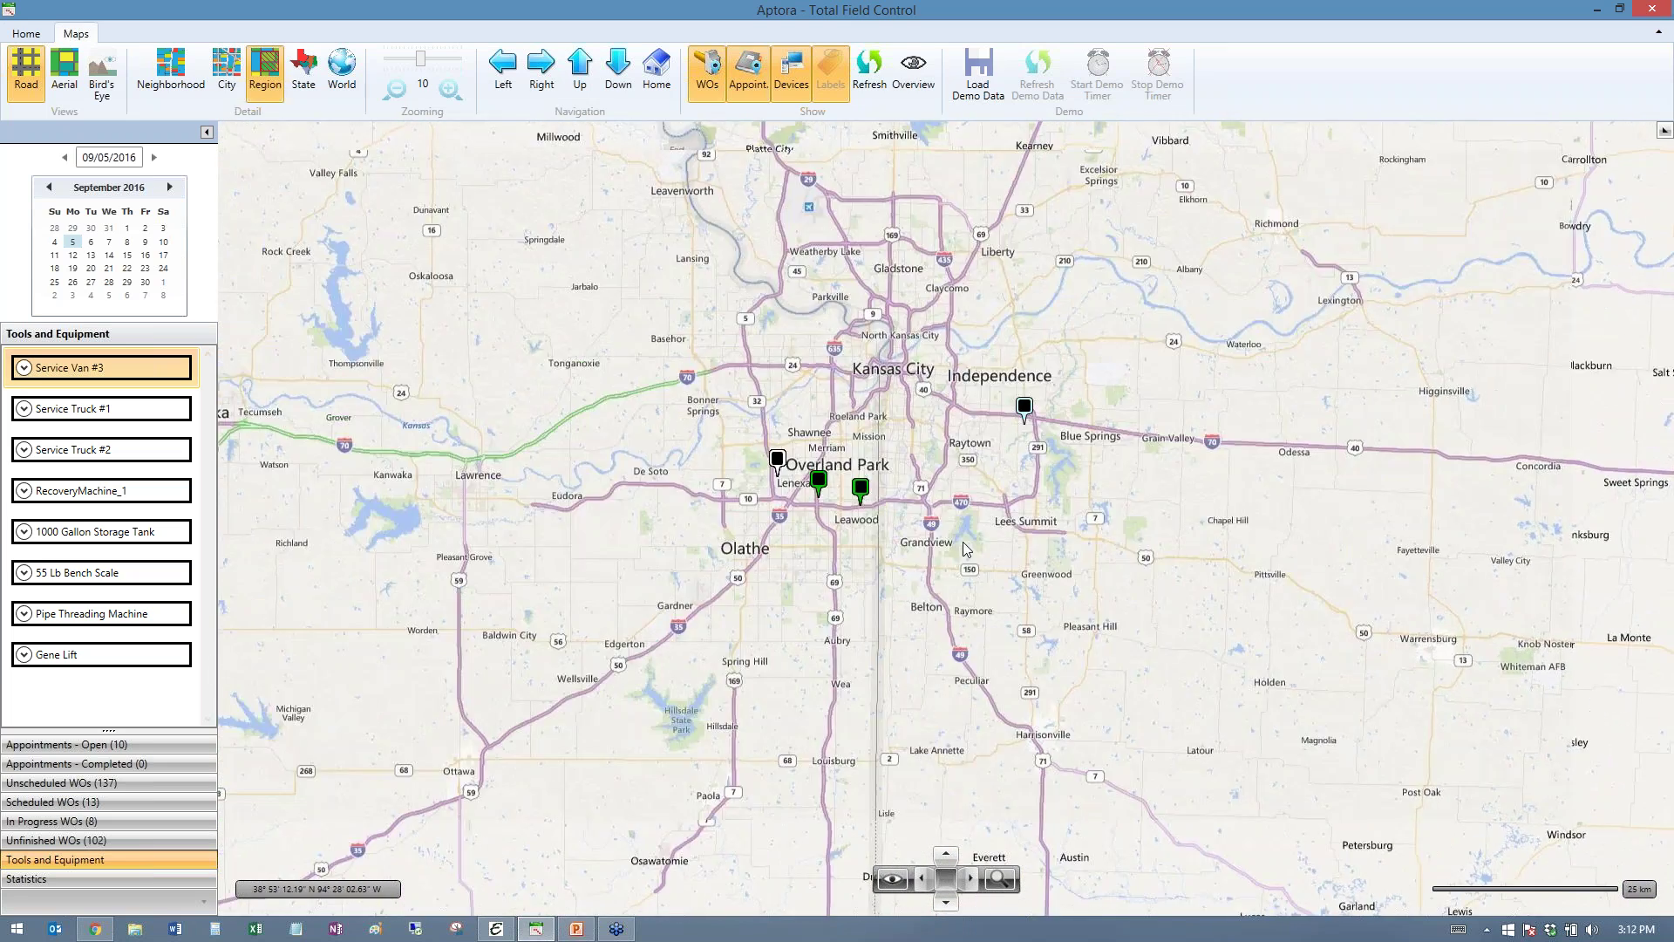
scroll(963, 541, "up", 2)
left_click_drag(793, 395, 992, 602)
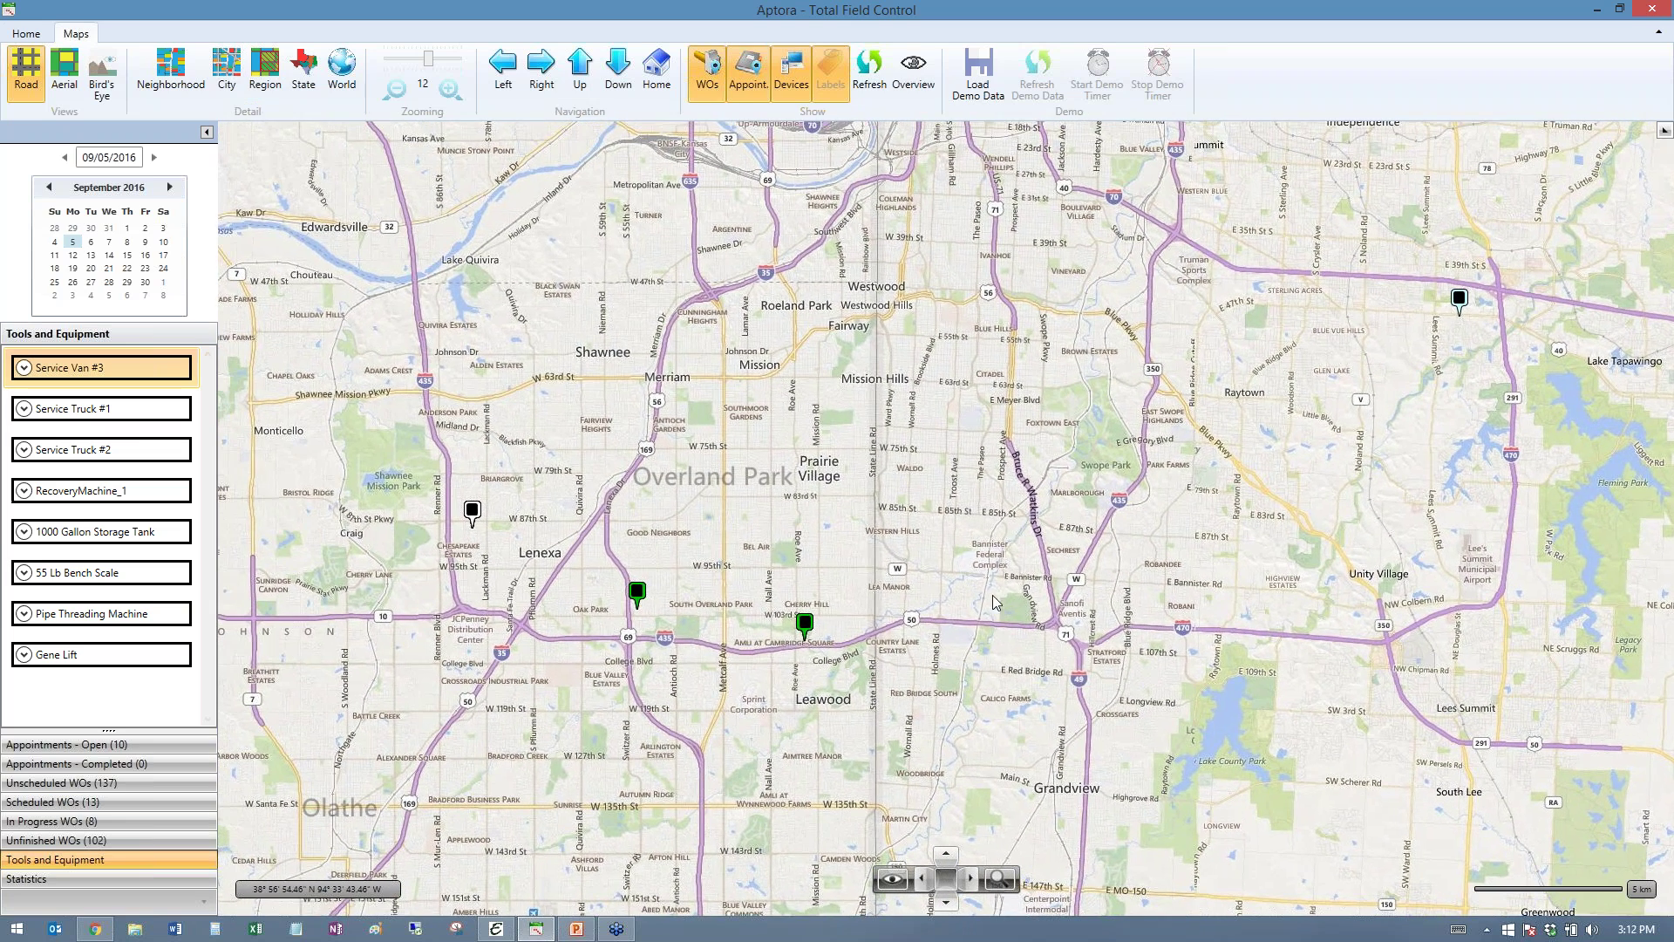
- Load demo vehicle data, start the demo timer, inspect the vehicles, and return to Home
left_click(981, 66)
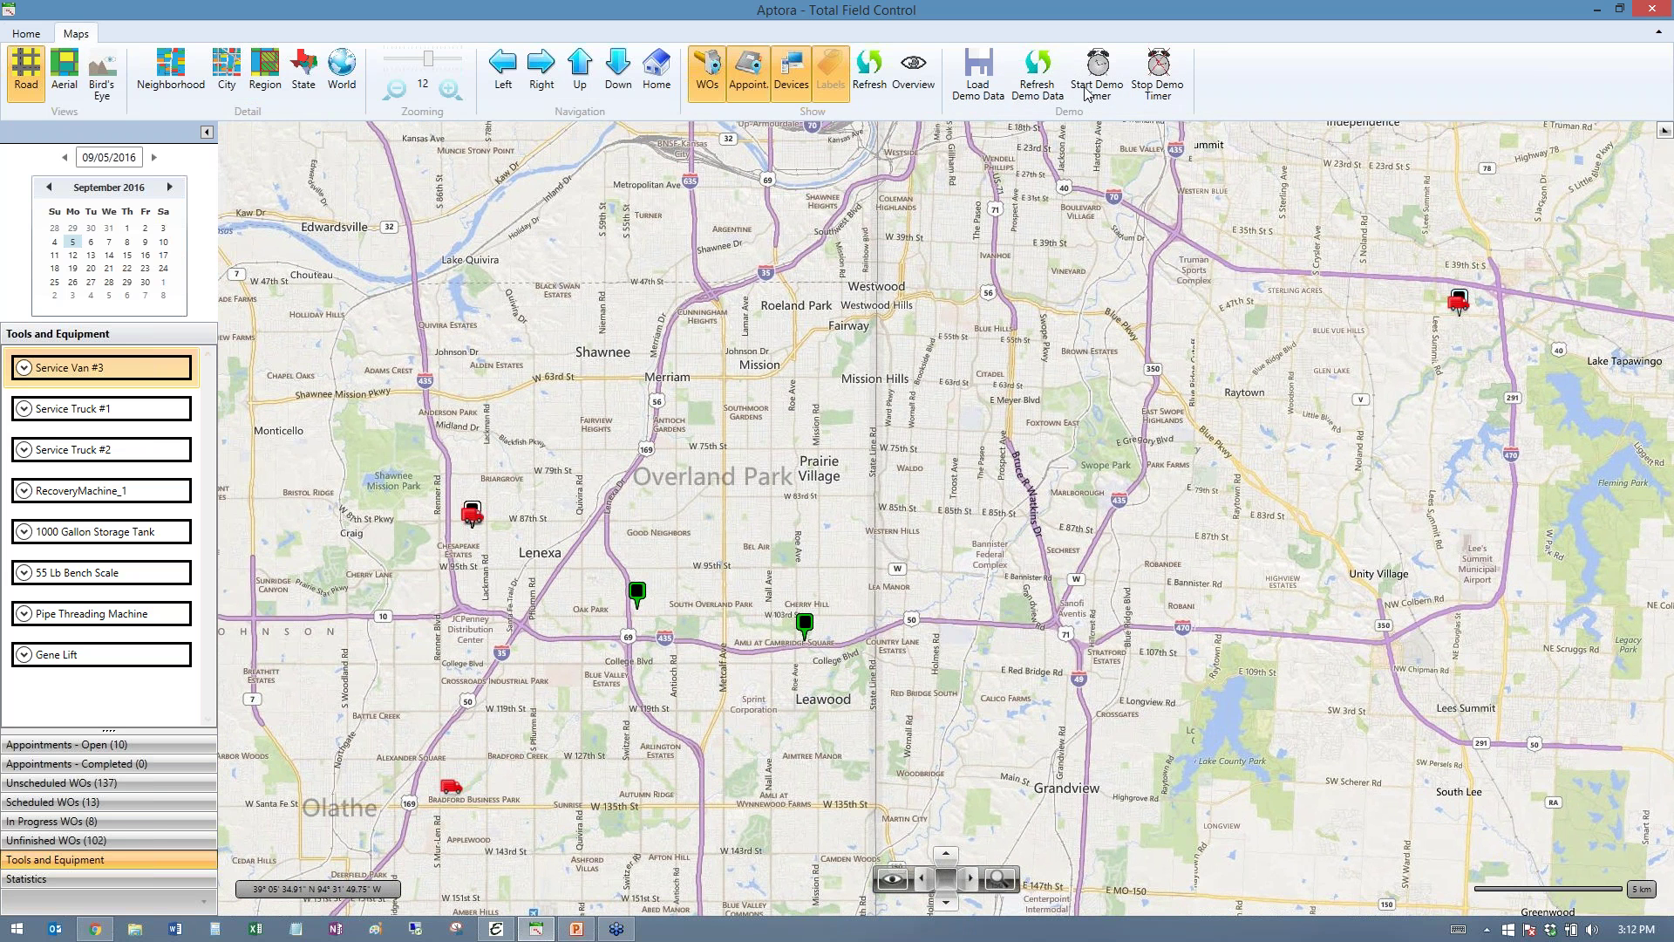
left_click(1092, 79)
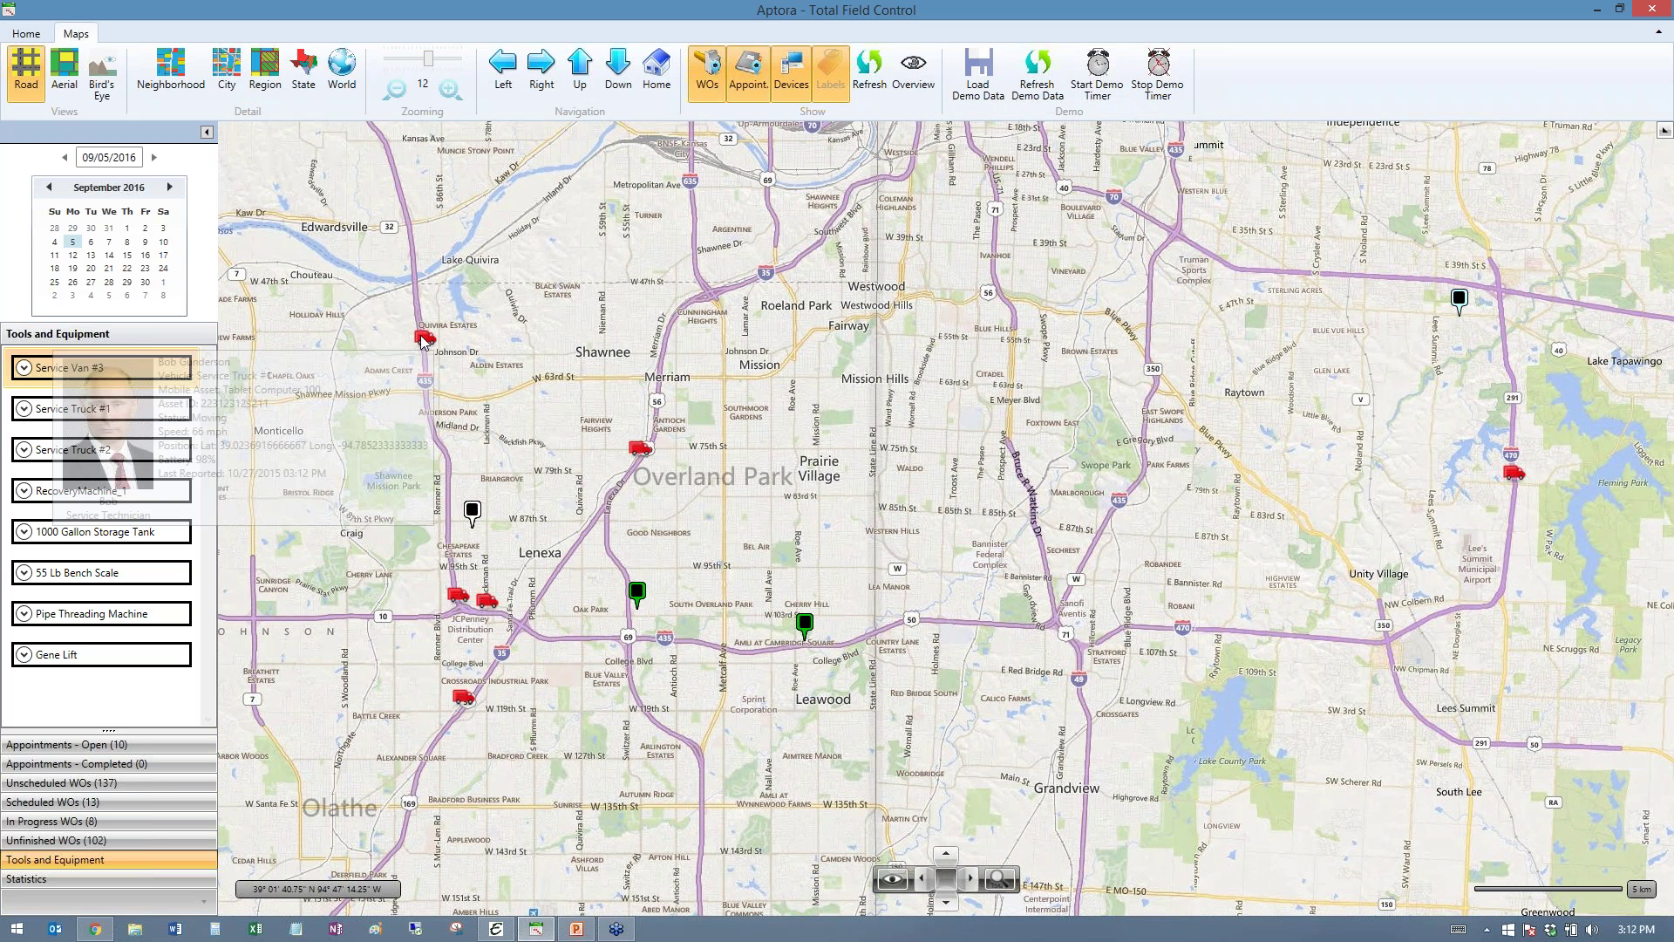
mouse_move(640, 449)
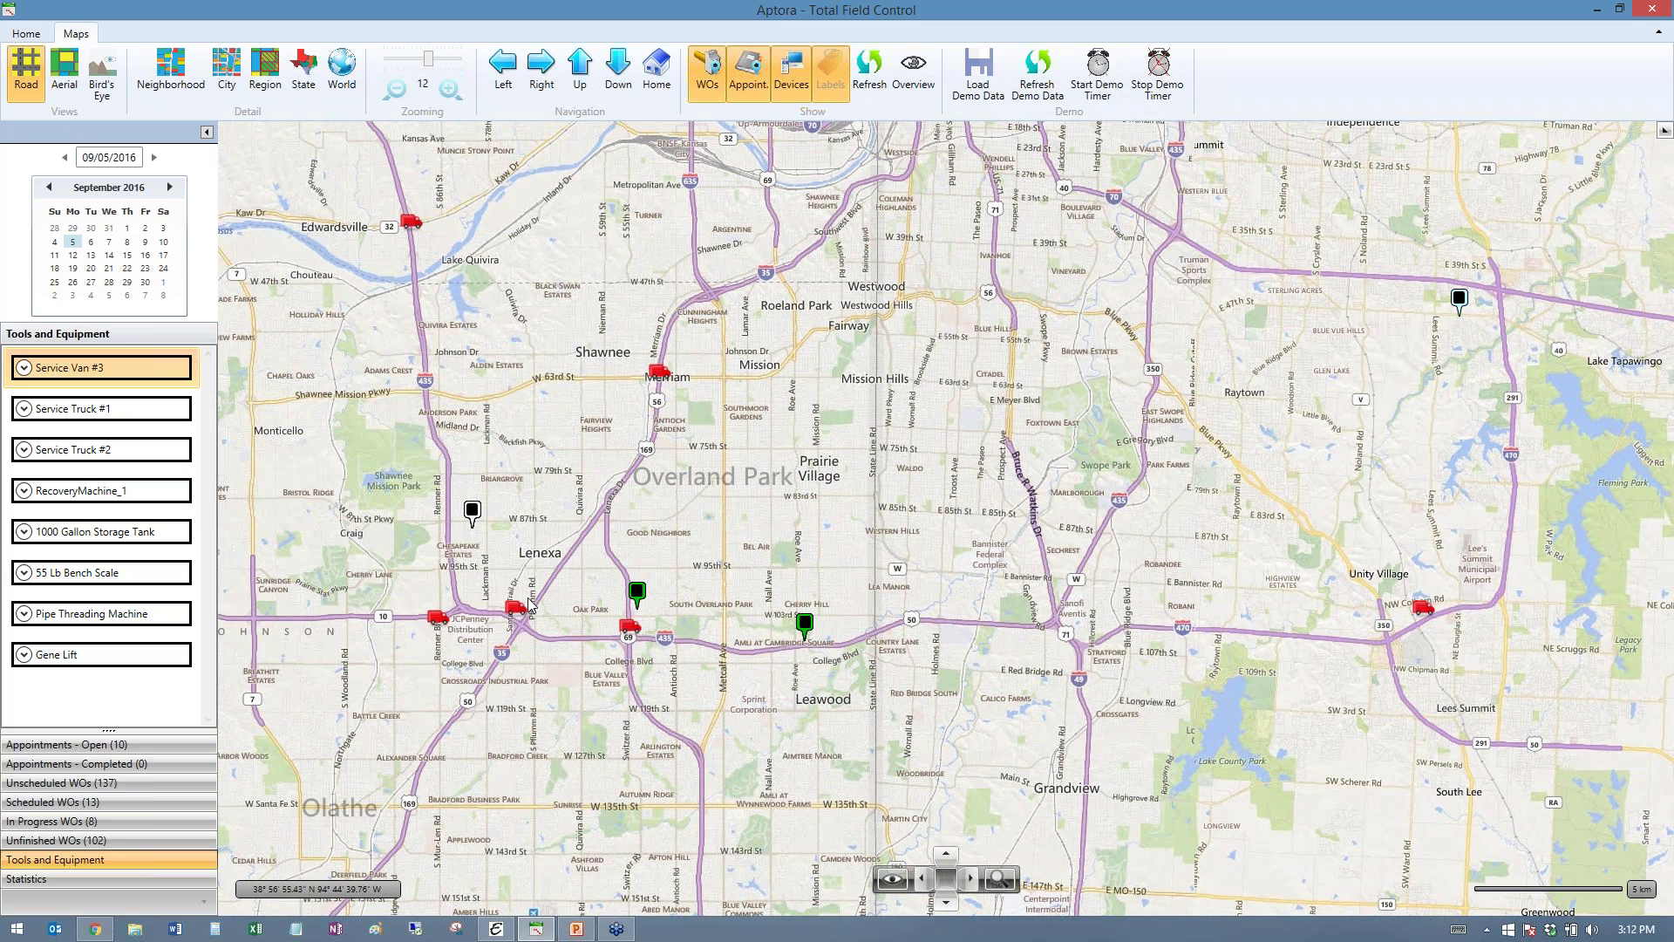
mouse_move(514, 612)
mouse_move(629, 626)
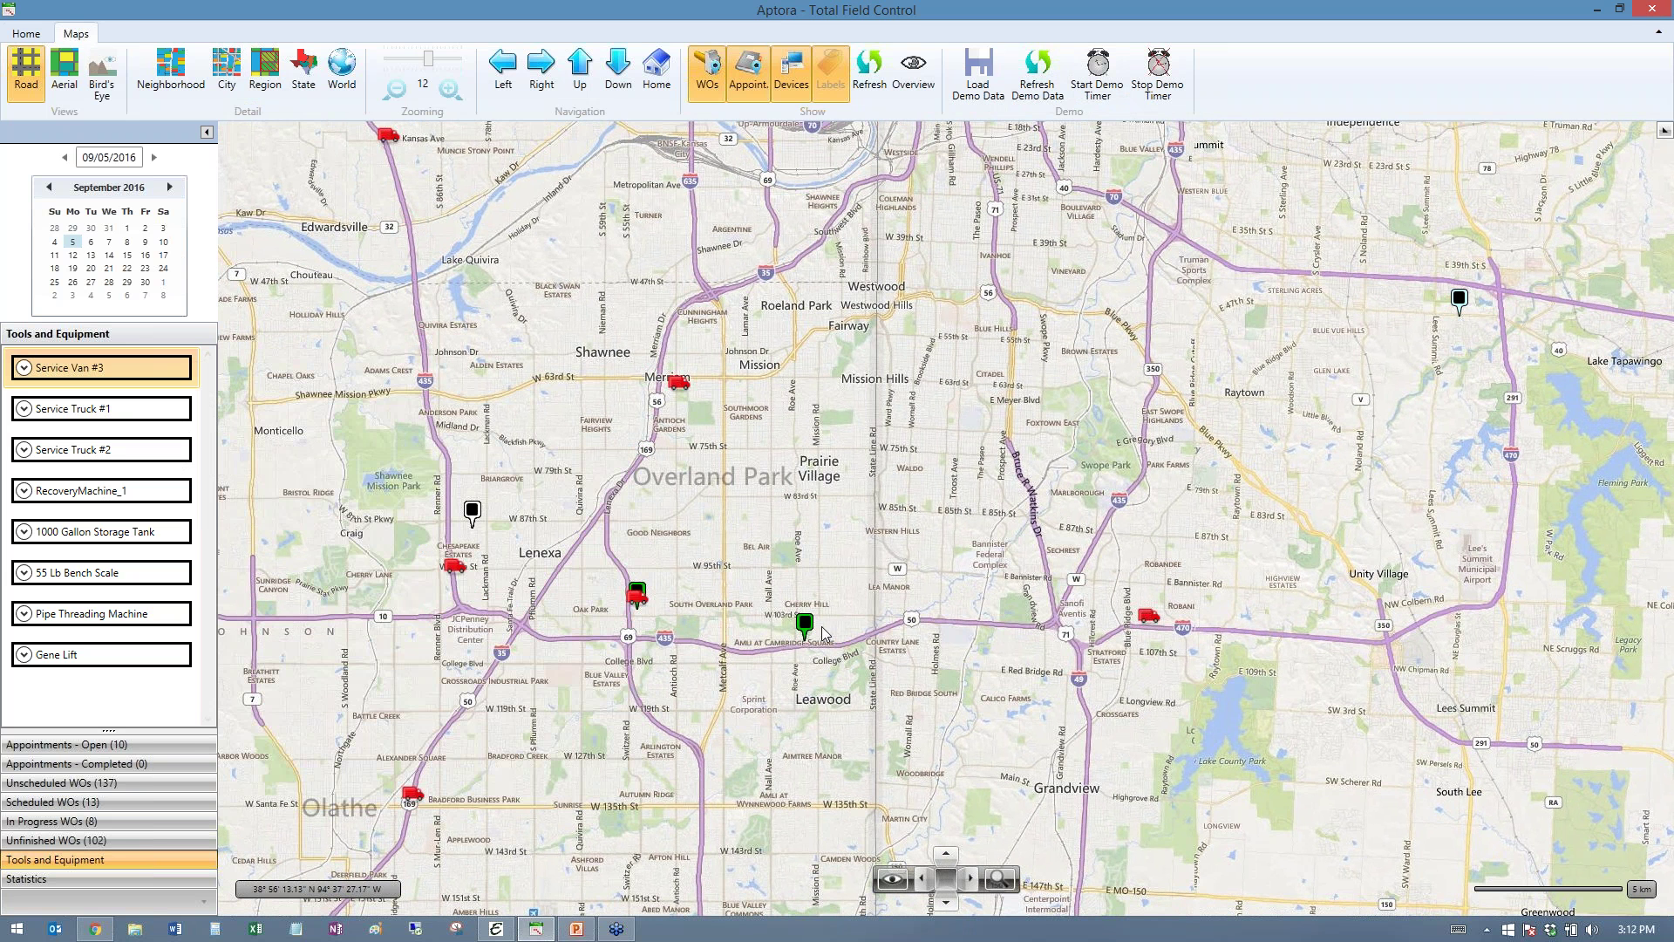
mouse_move(806, 625)
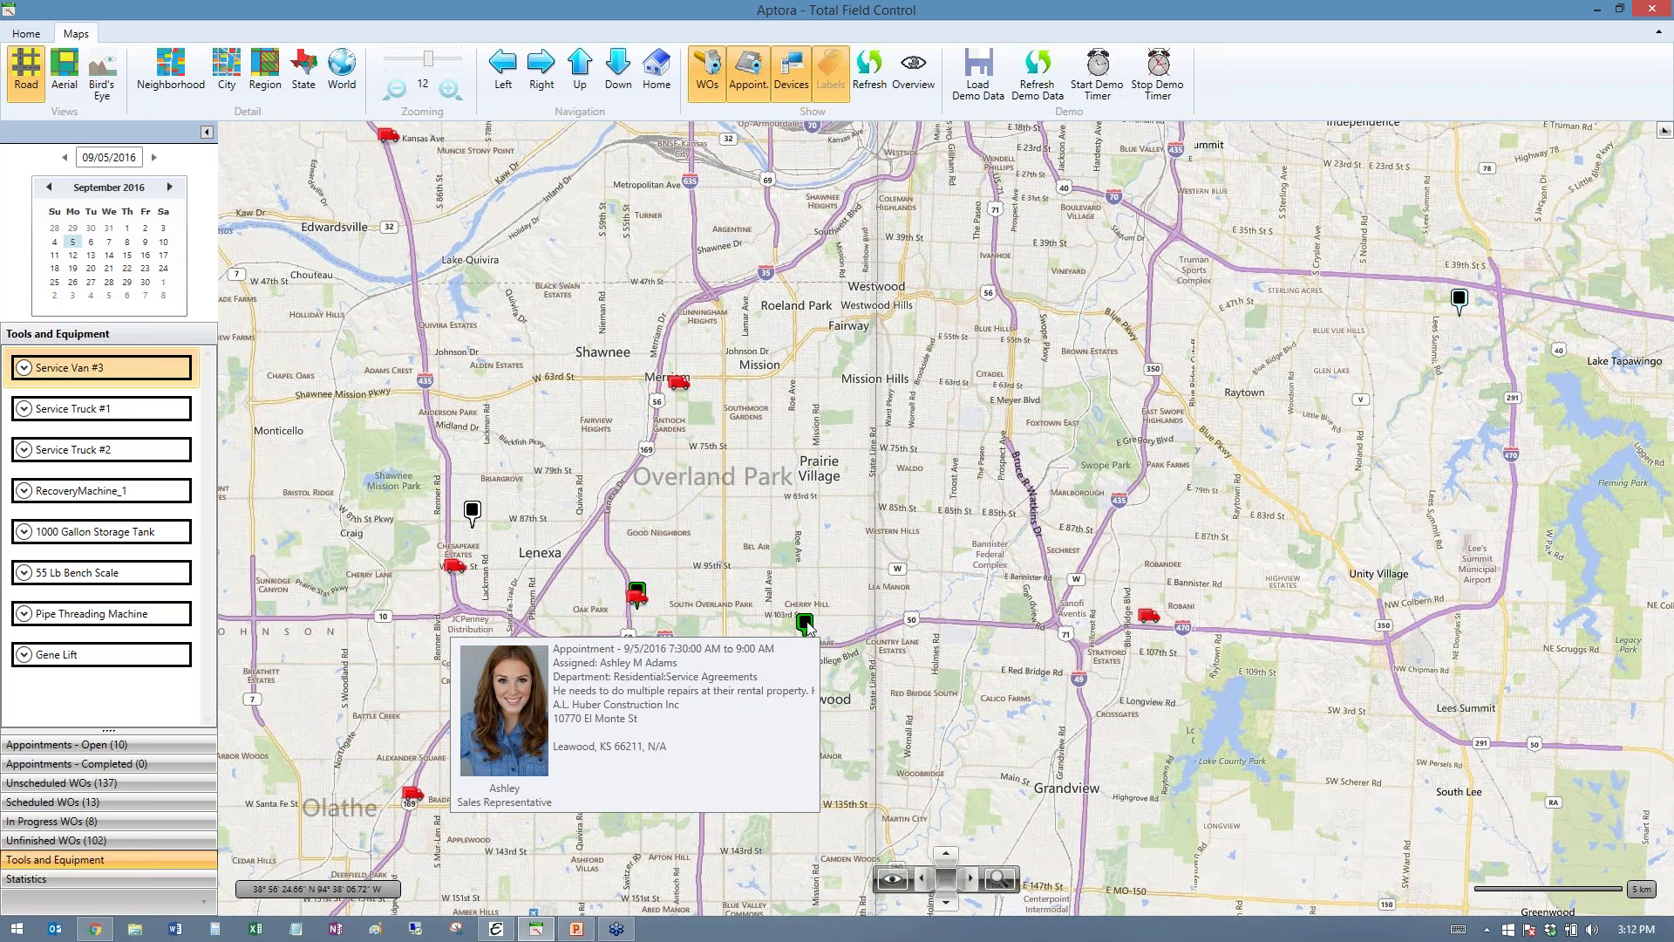
mouse_move(1464, 307)
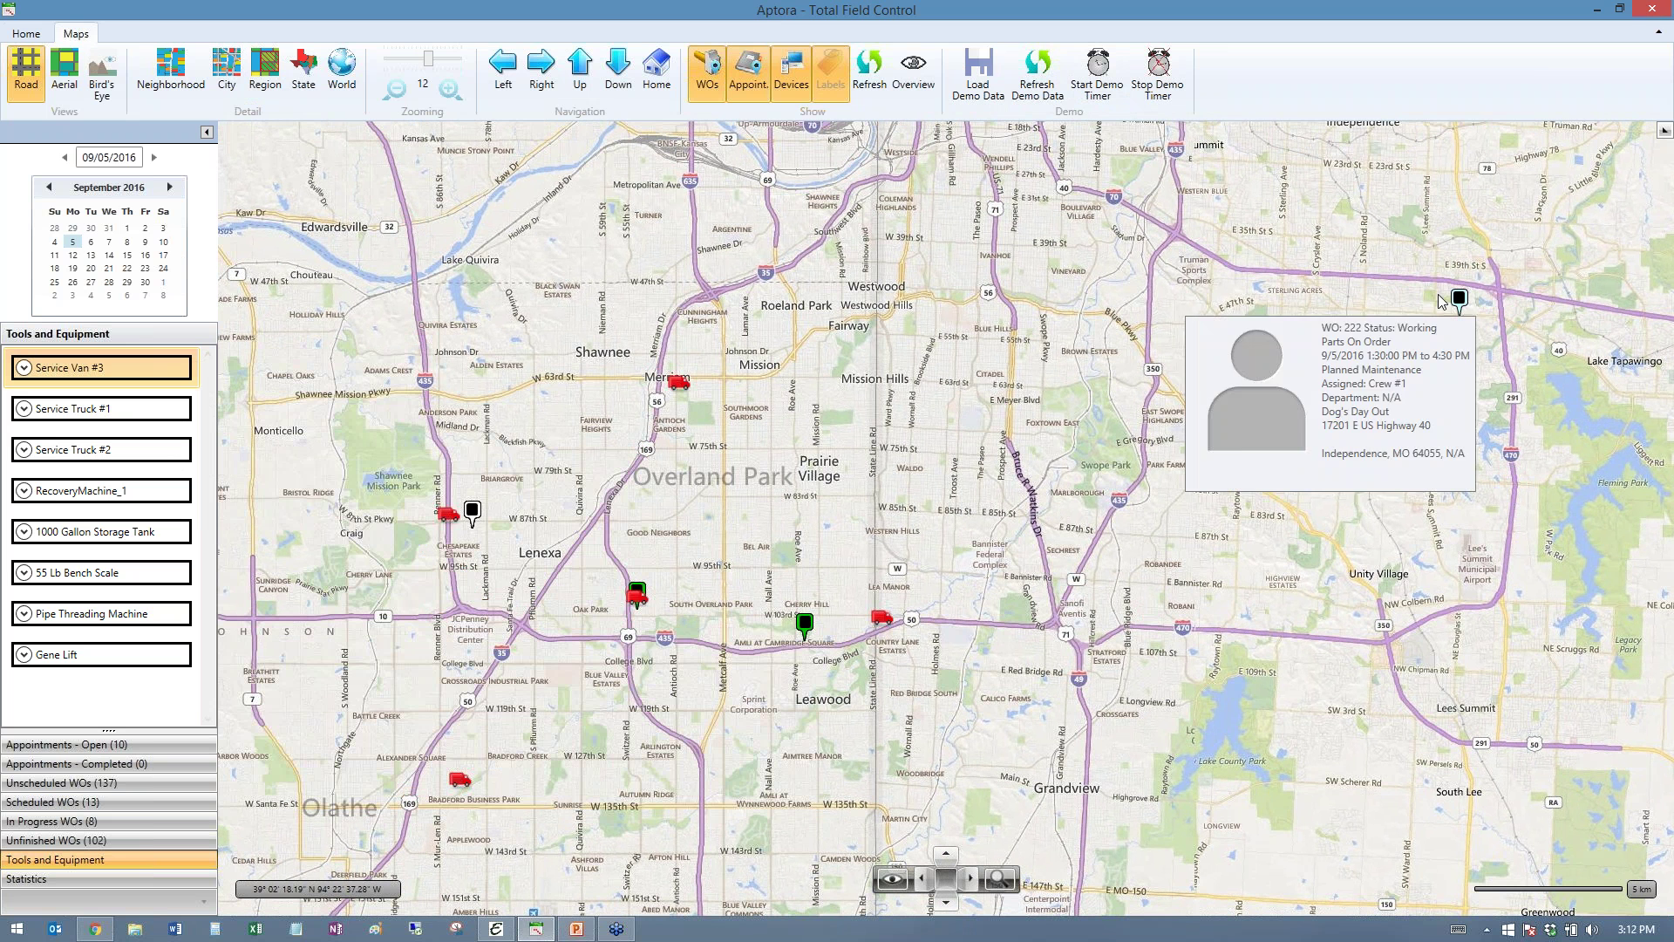
mouse_move(678, 389)
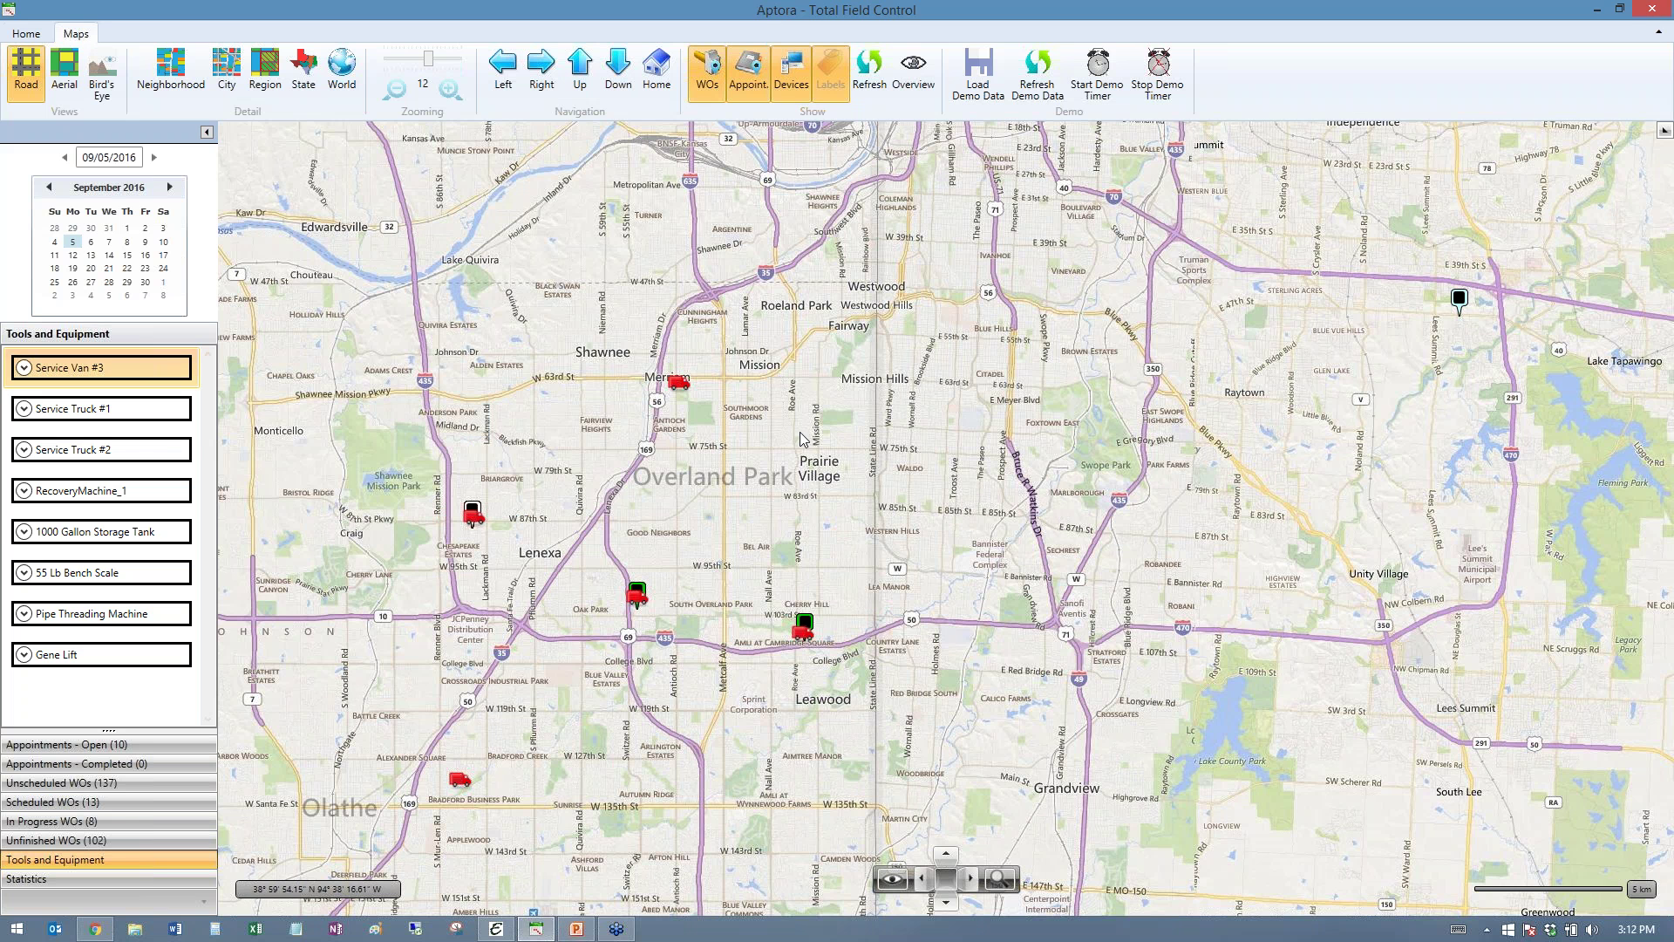
left_click_drag(804, 439, 936, 464)
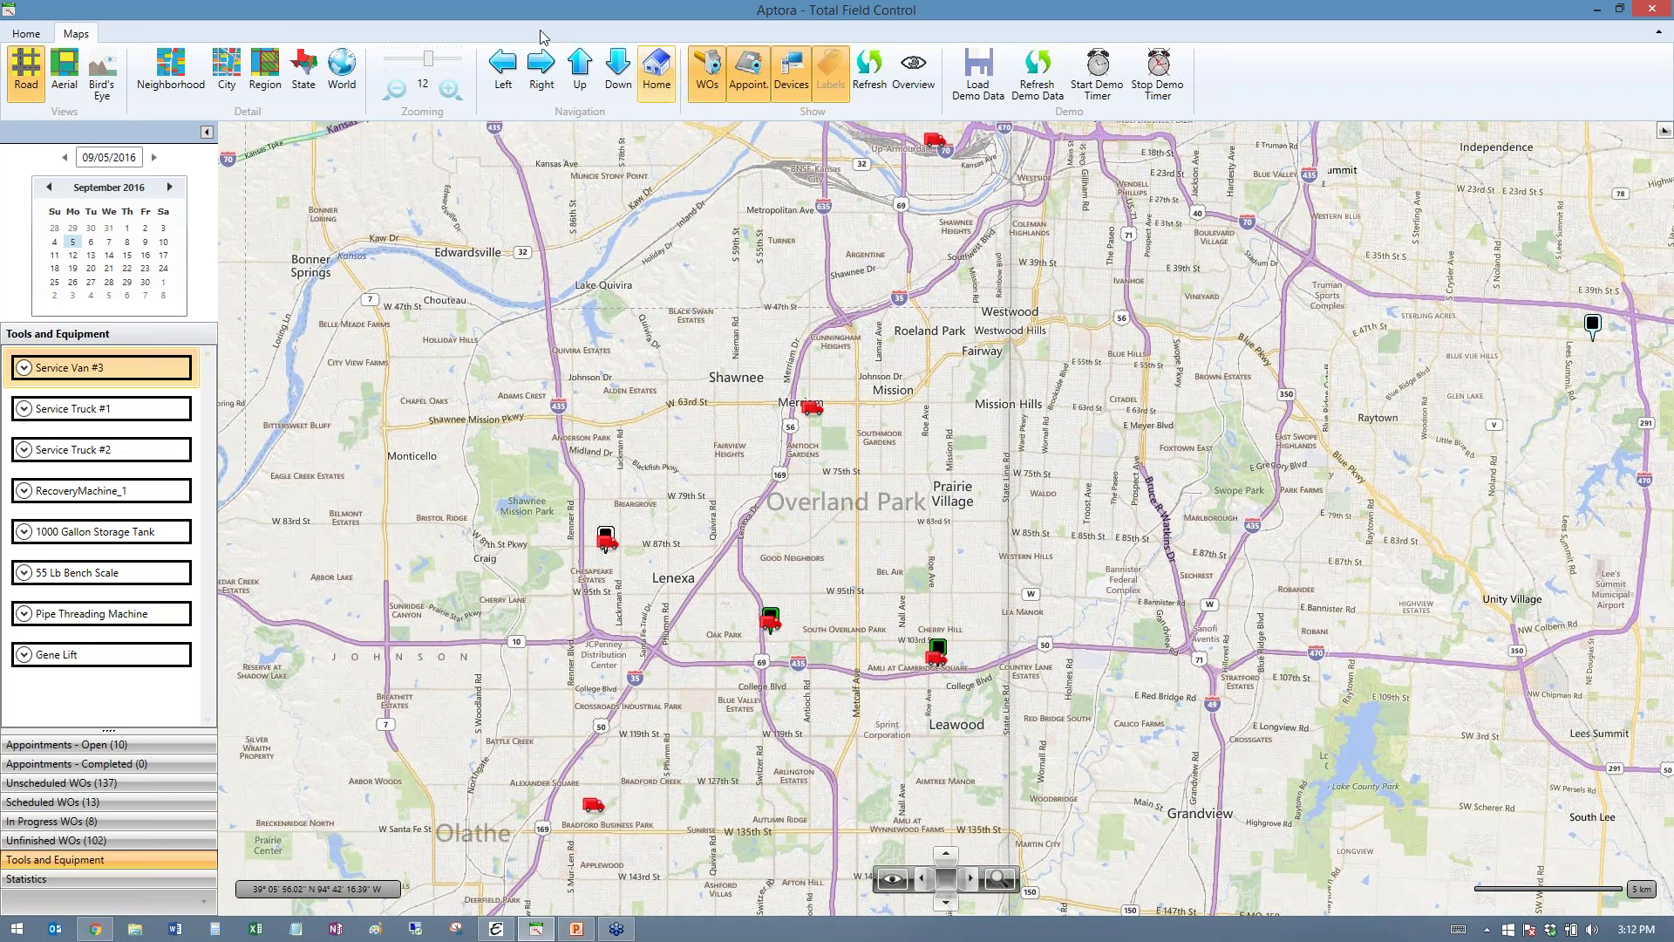
left_click(27, 34)
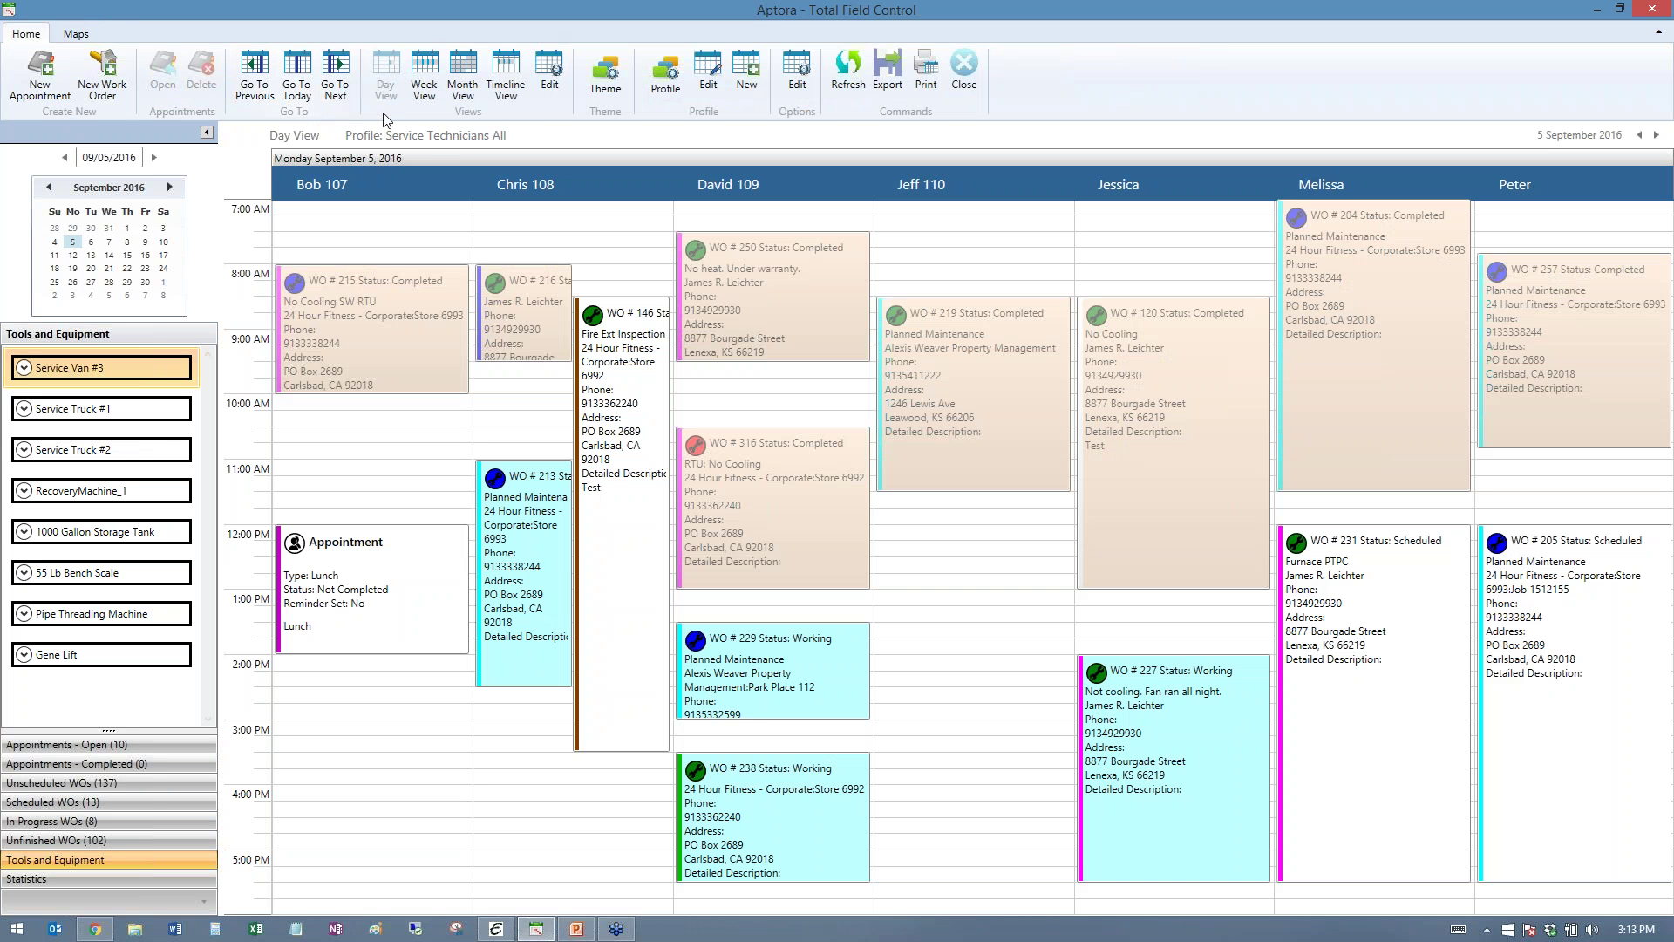
- Cycle through Week, Month and Timeline views, return to Day View, and list schedule profiles
left_click(428, 82)
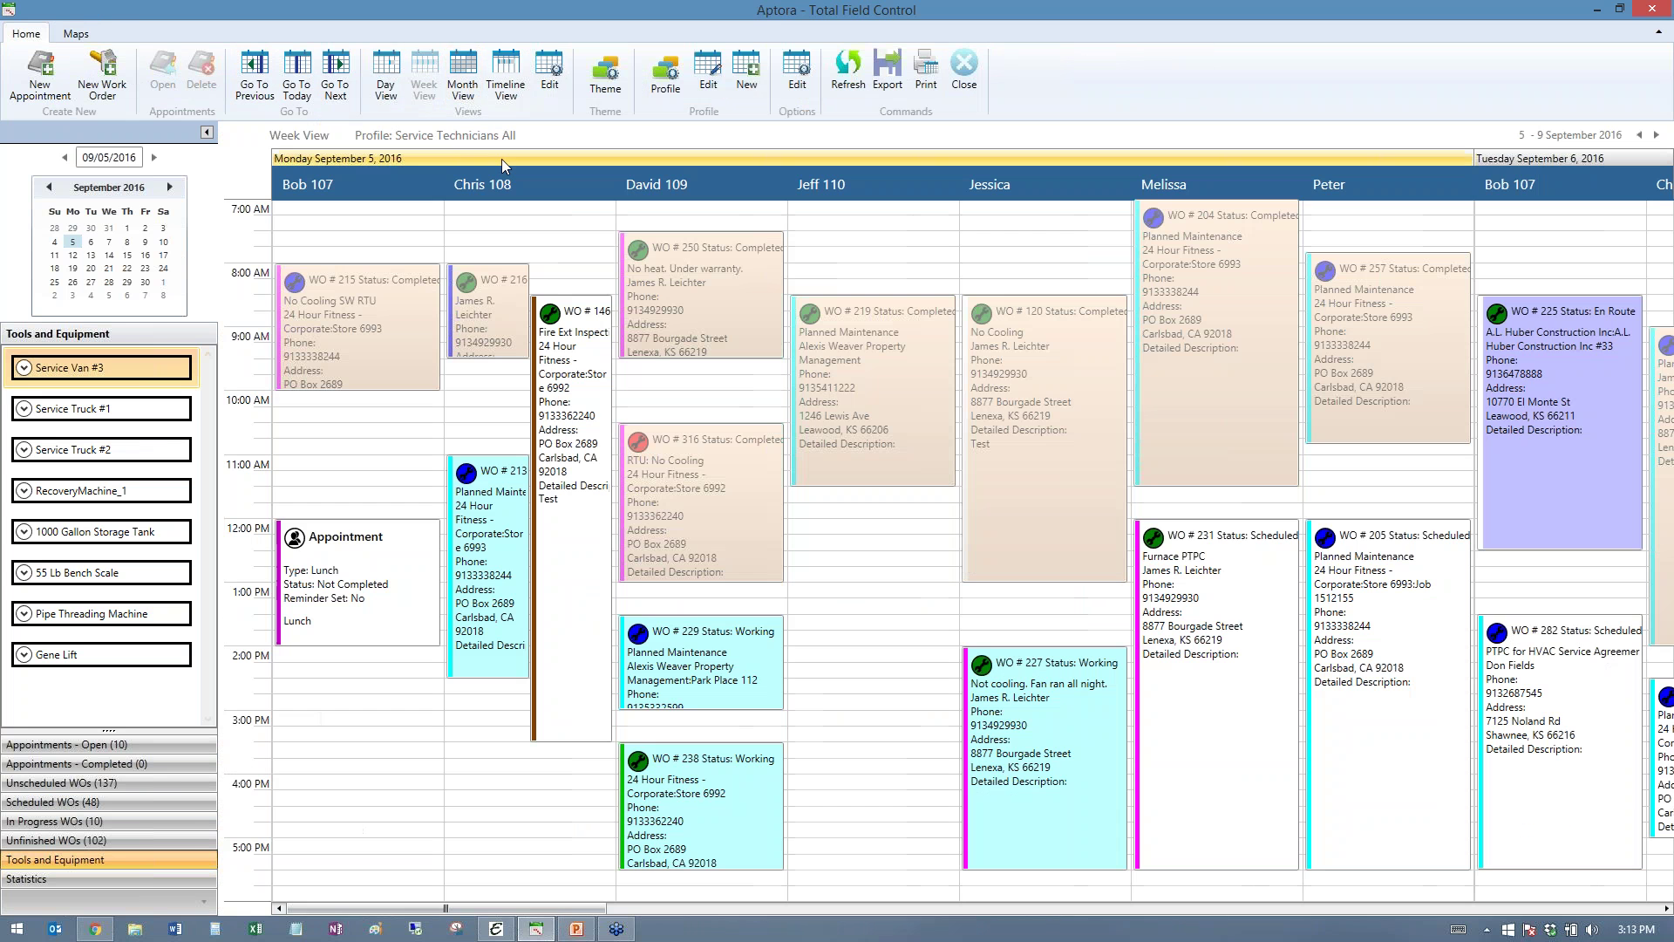
left_click(462, 87)
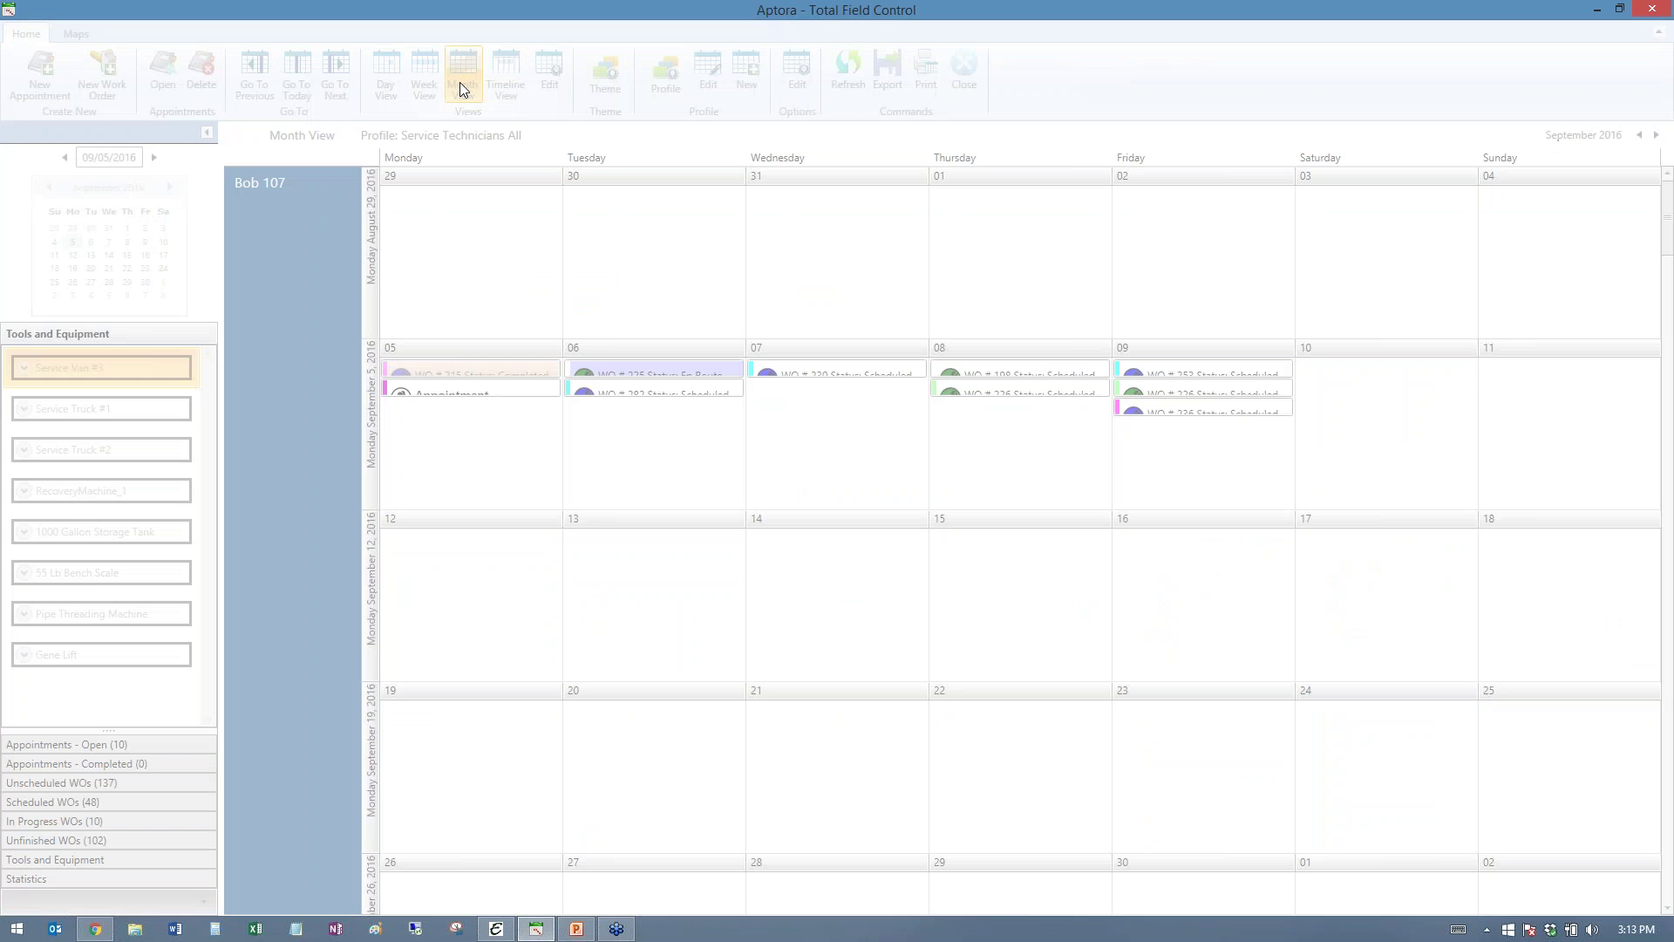
left_click(507, 72)
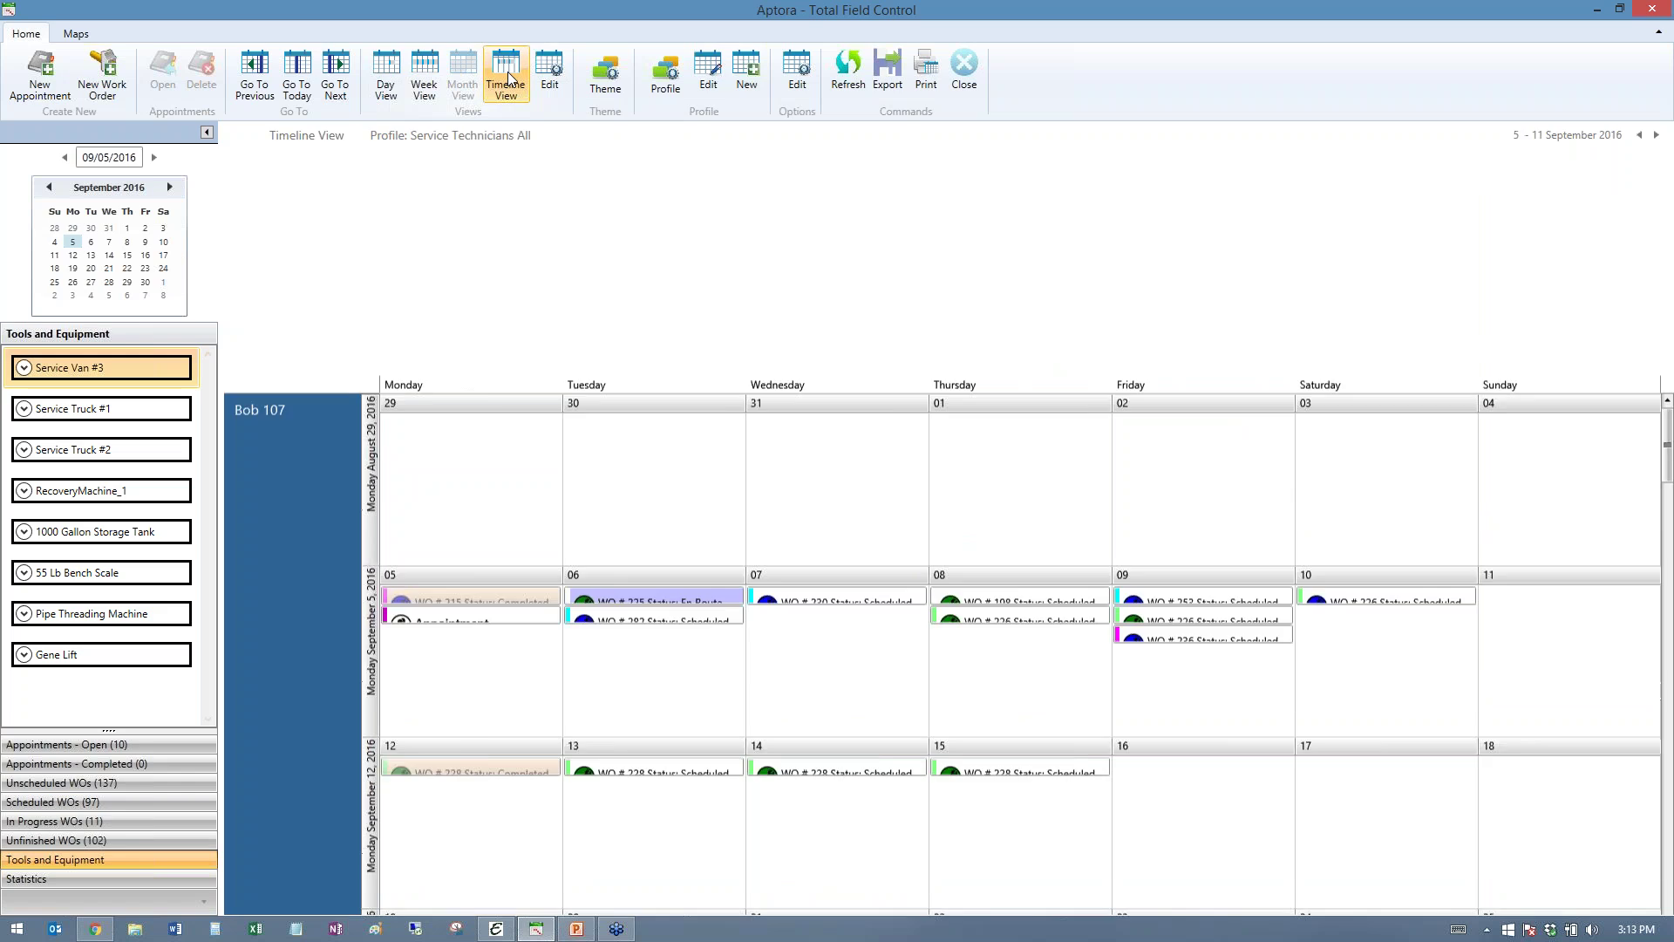
left_click(394, 70)
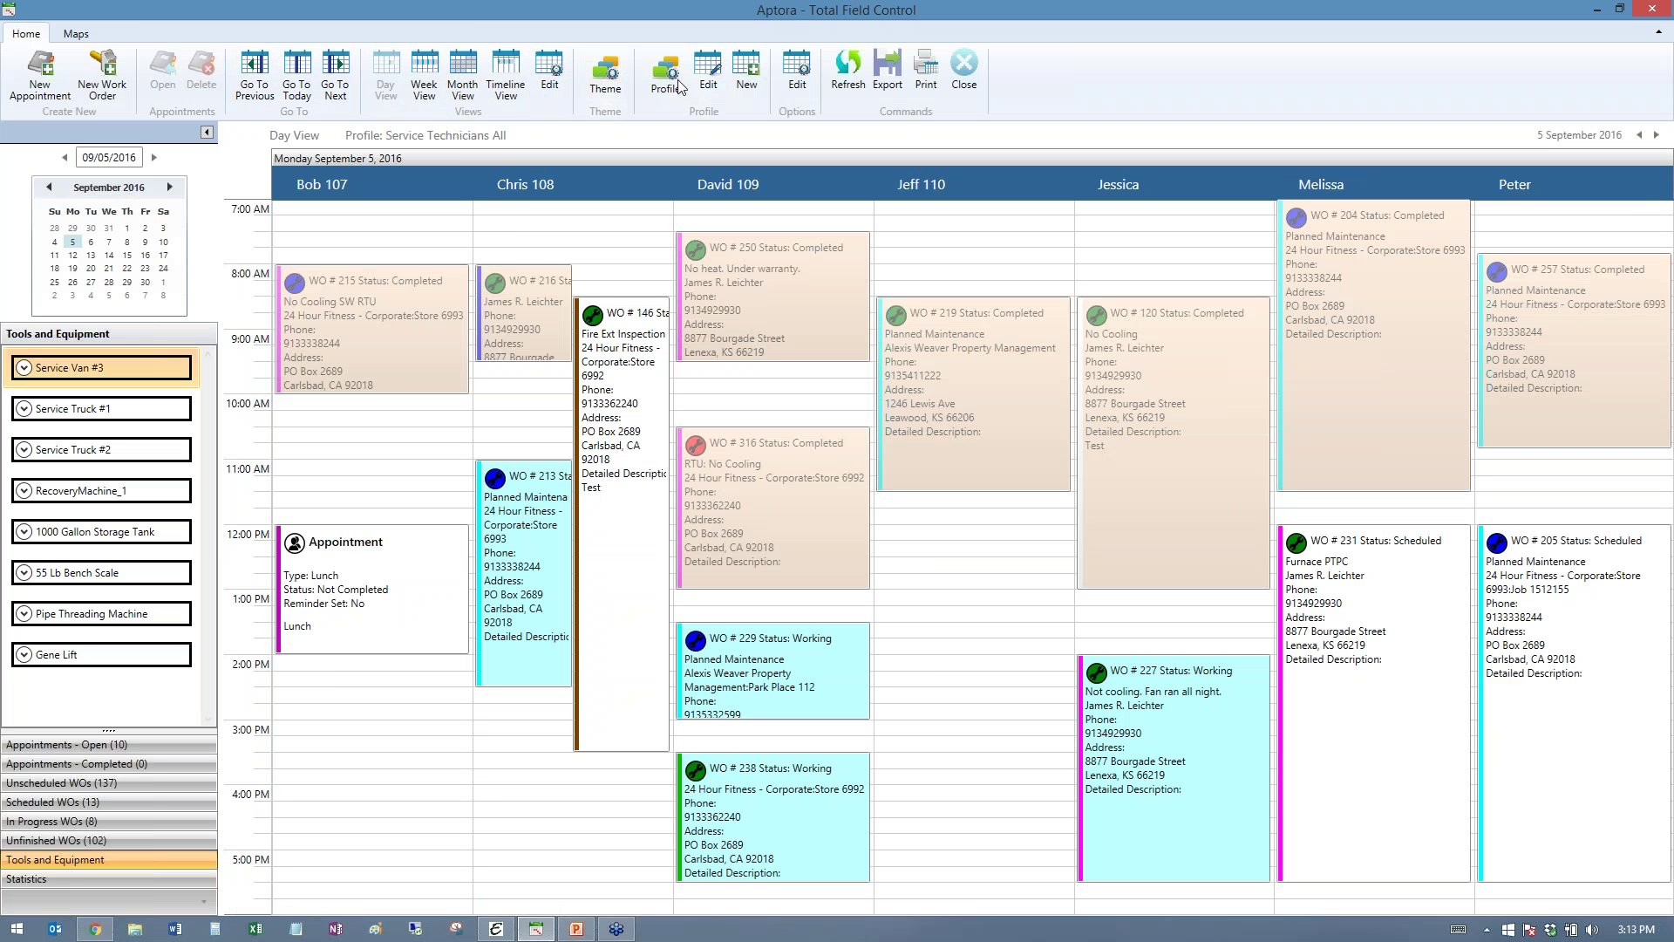
left_click(666, 74)
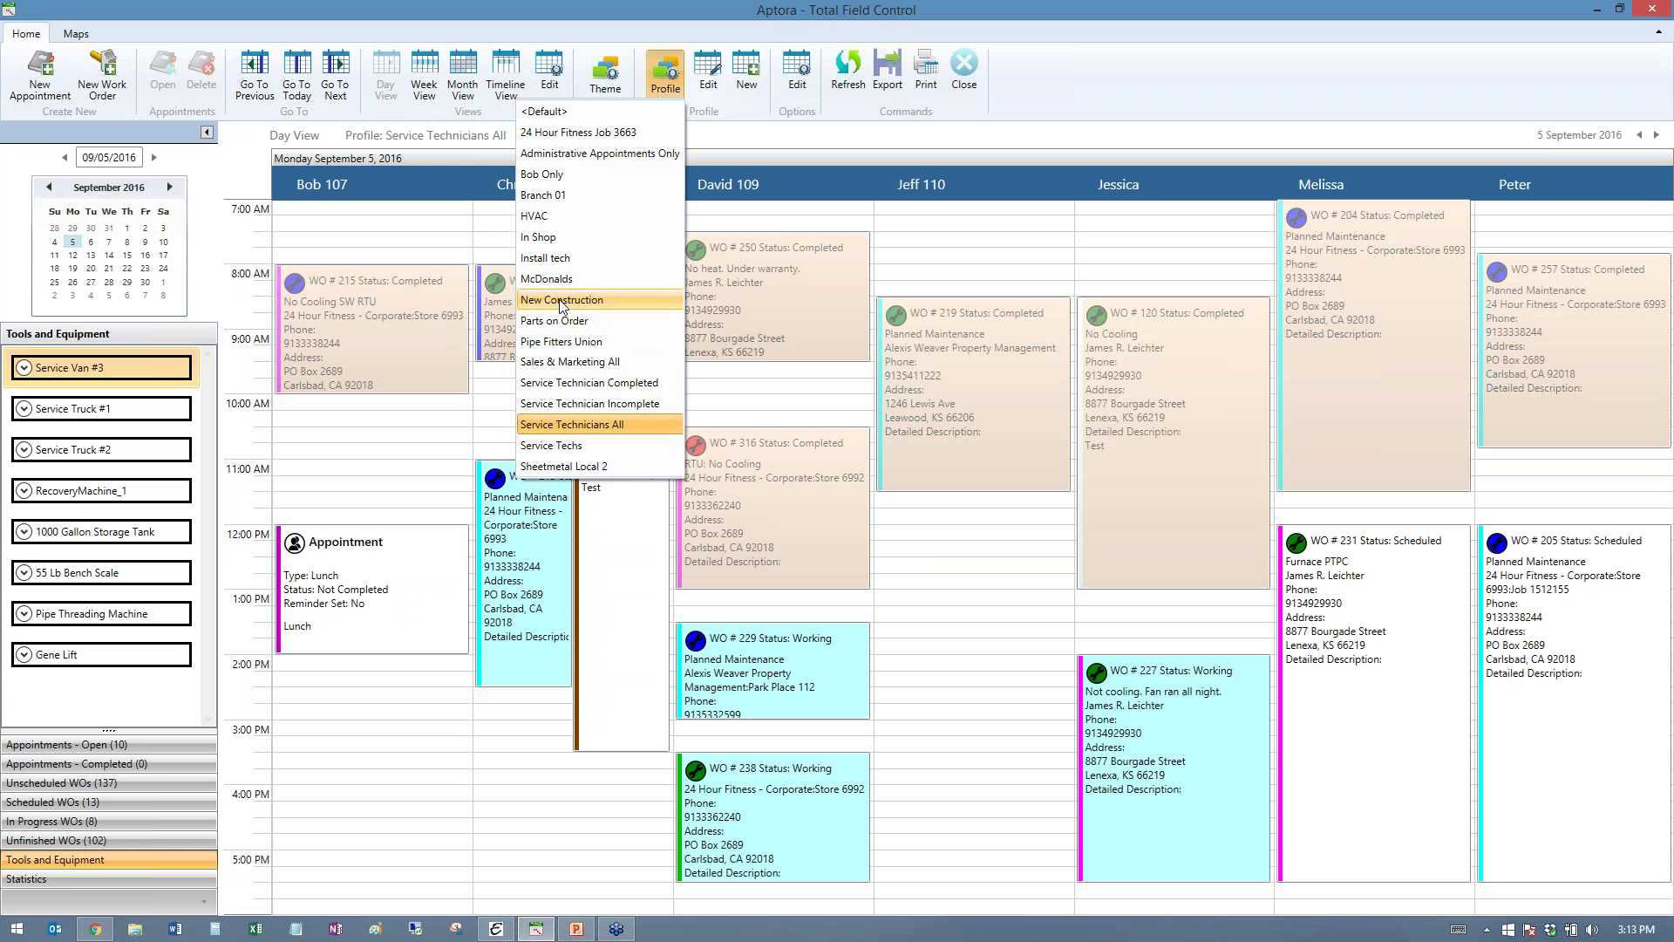
- Switch to the Sales & Marketing All profile and move the 2:30 PM appointment to 12:00 PM
left_click(566, 362)
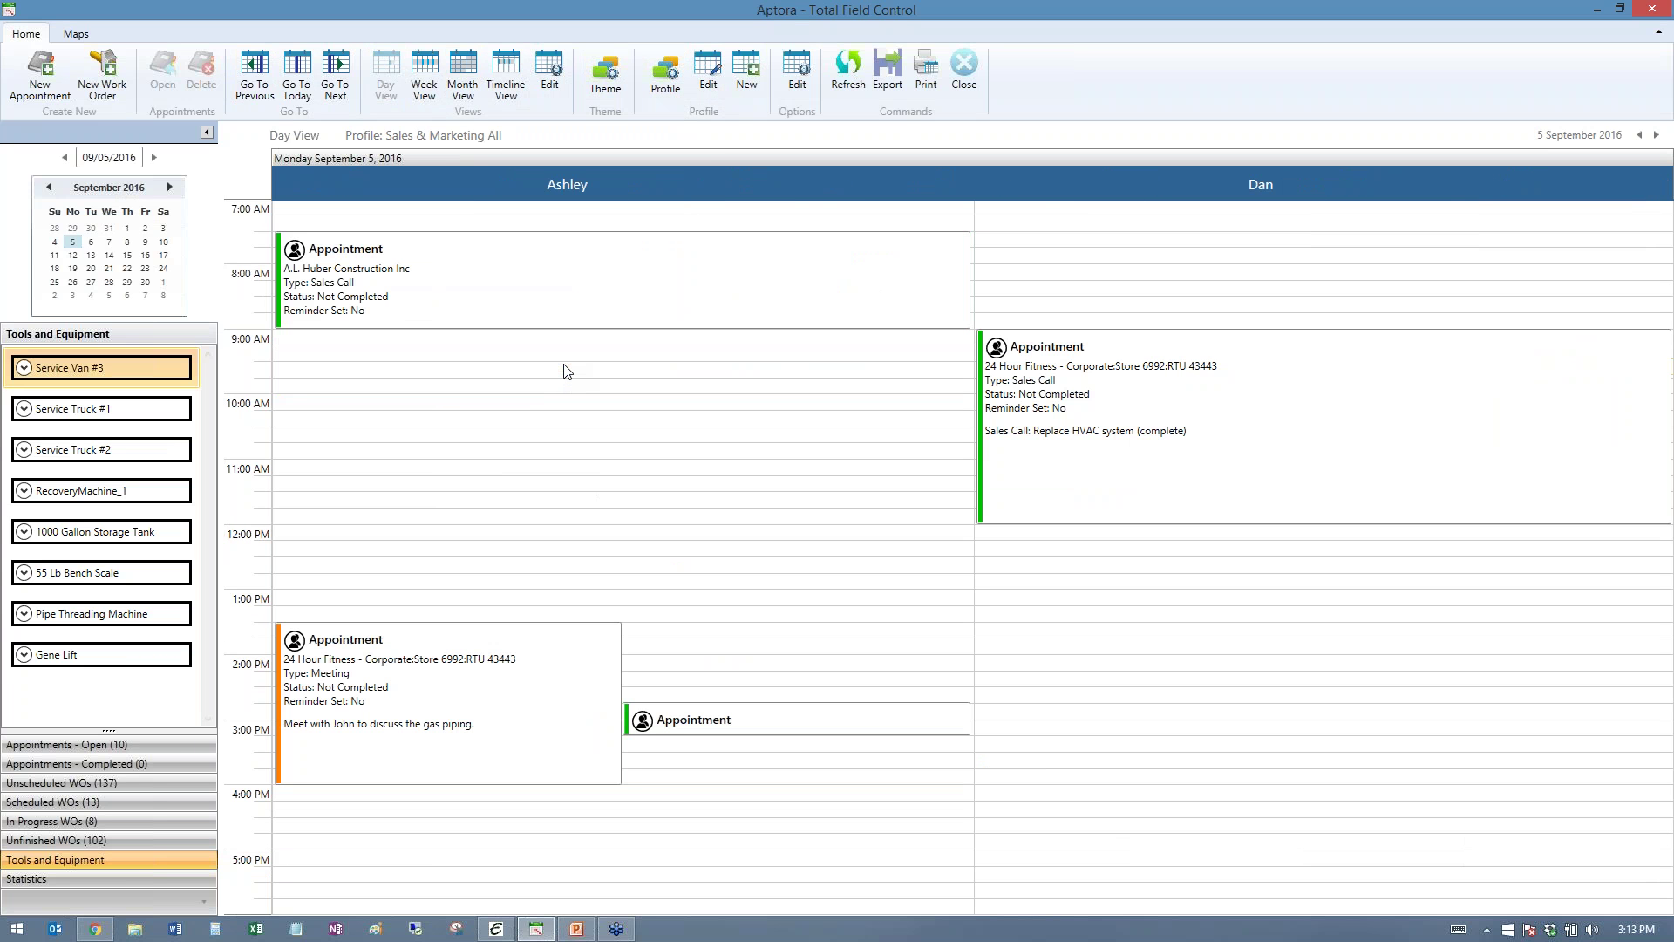
left_click(742, 722)
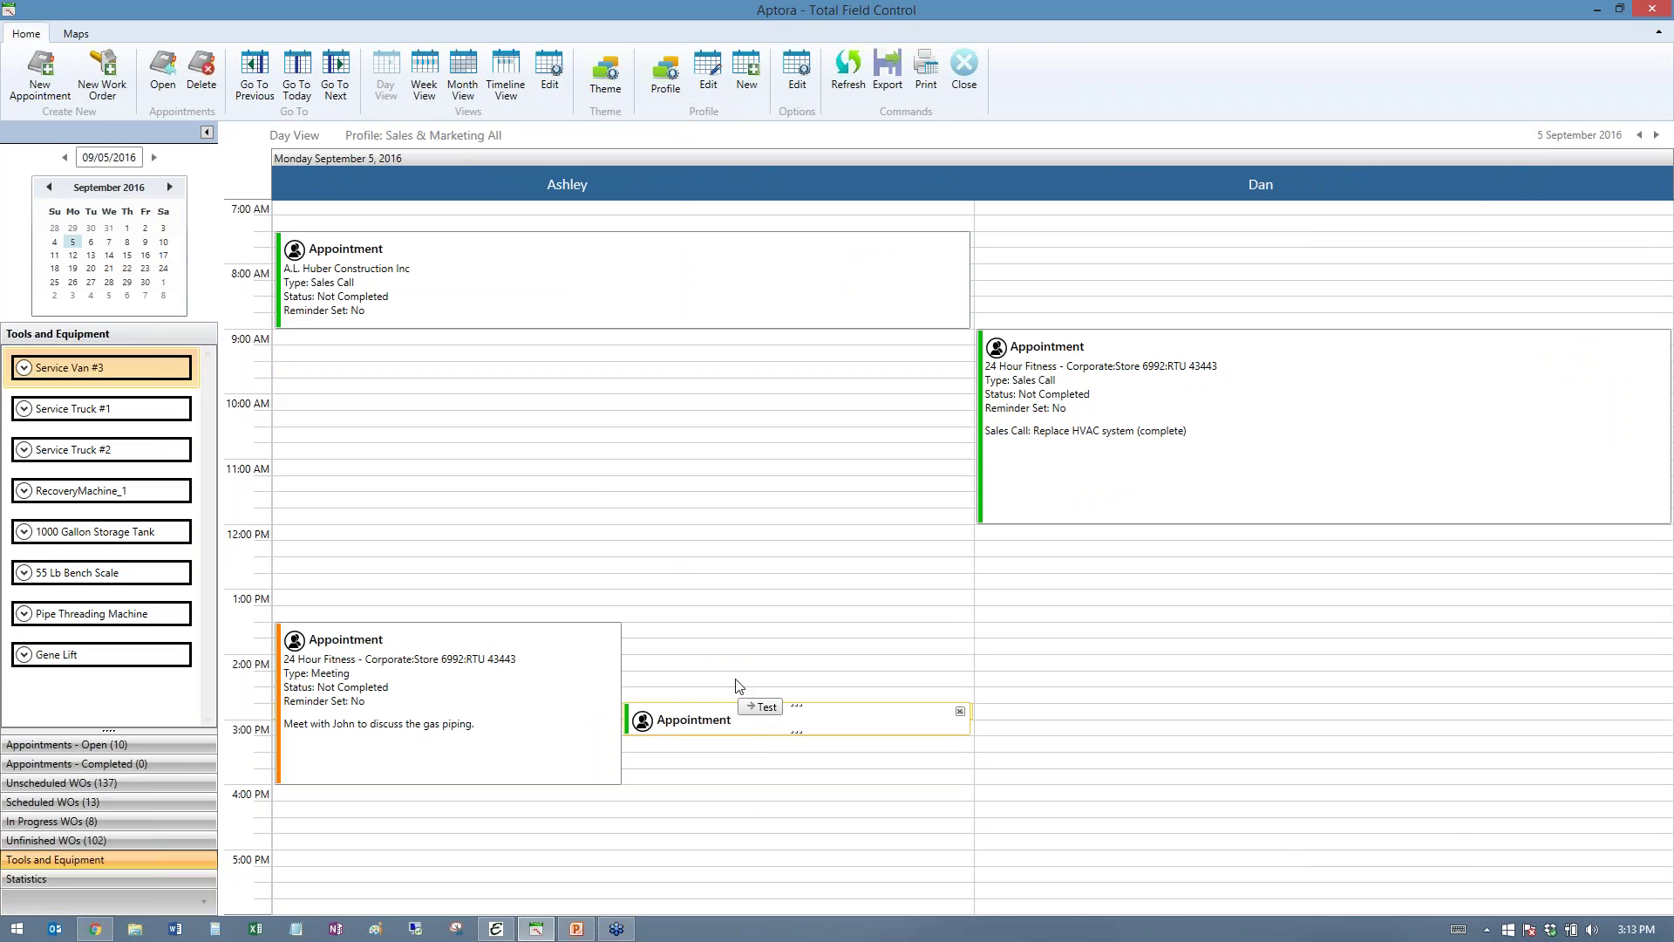
left_click_drag(735, 686, 710, 549)
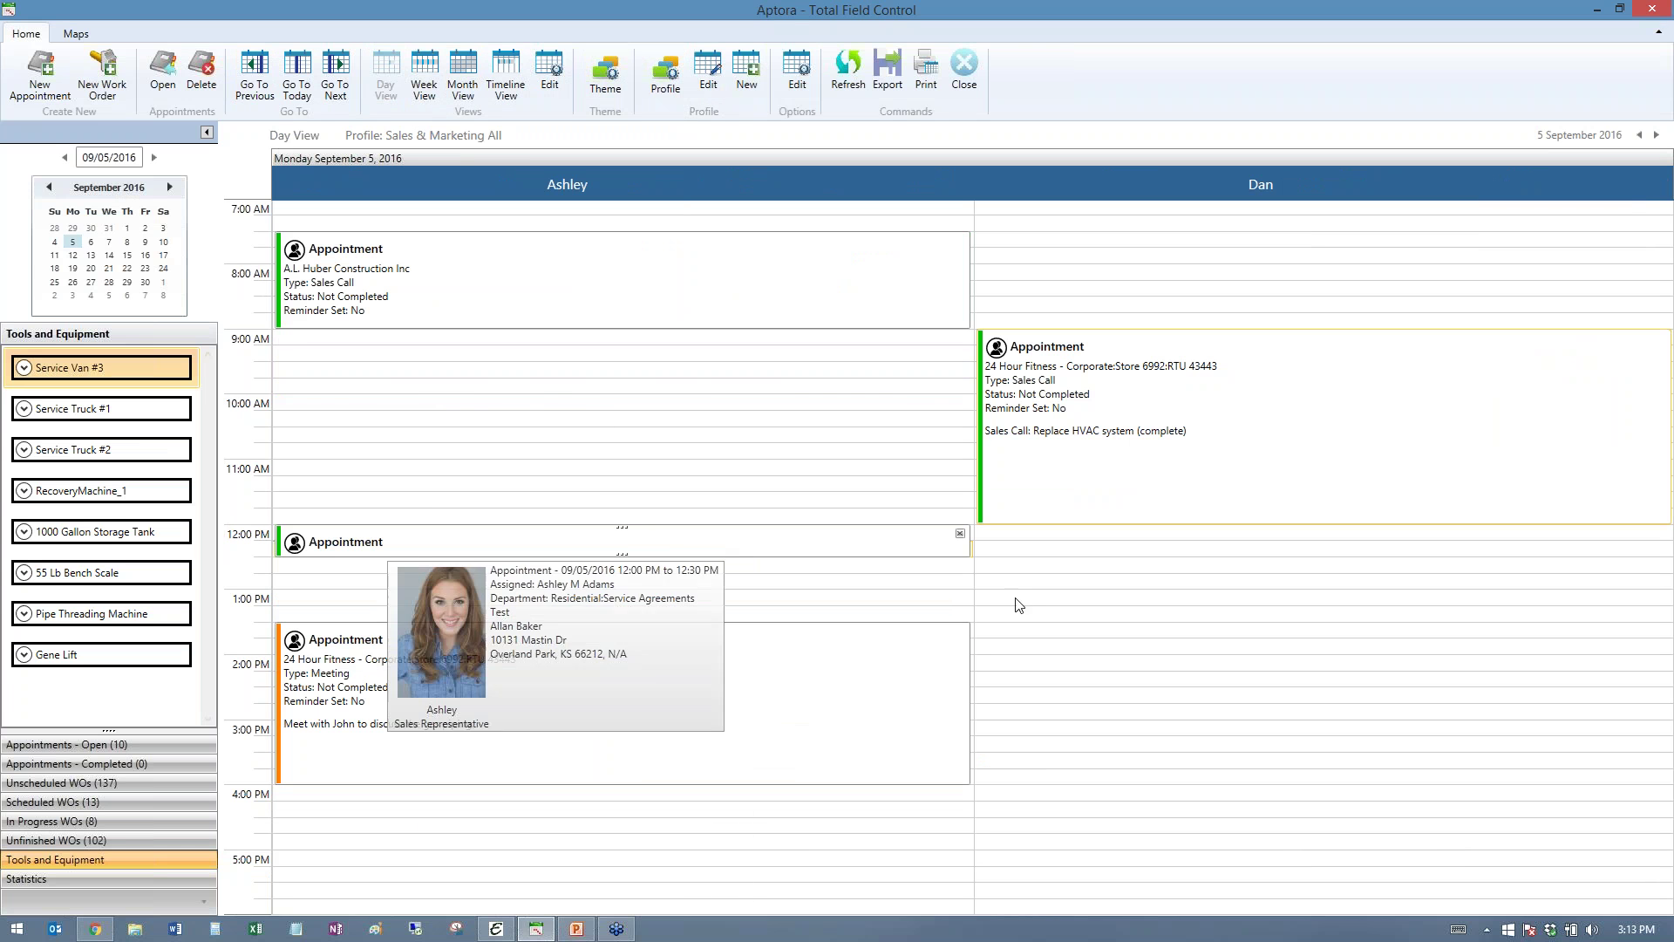
left_click(1142, 497)
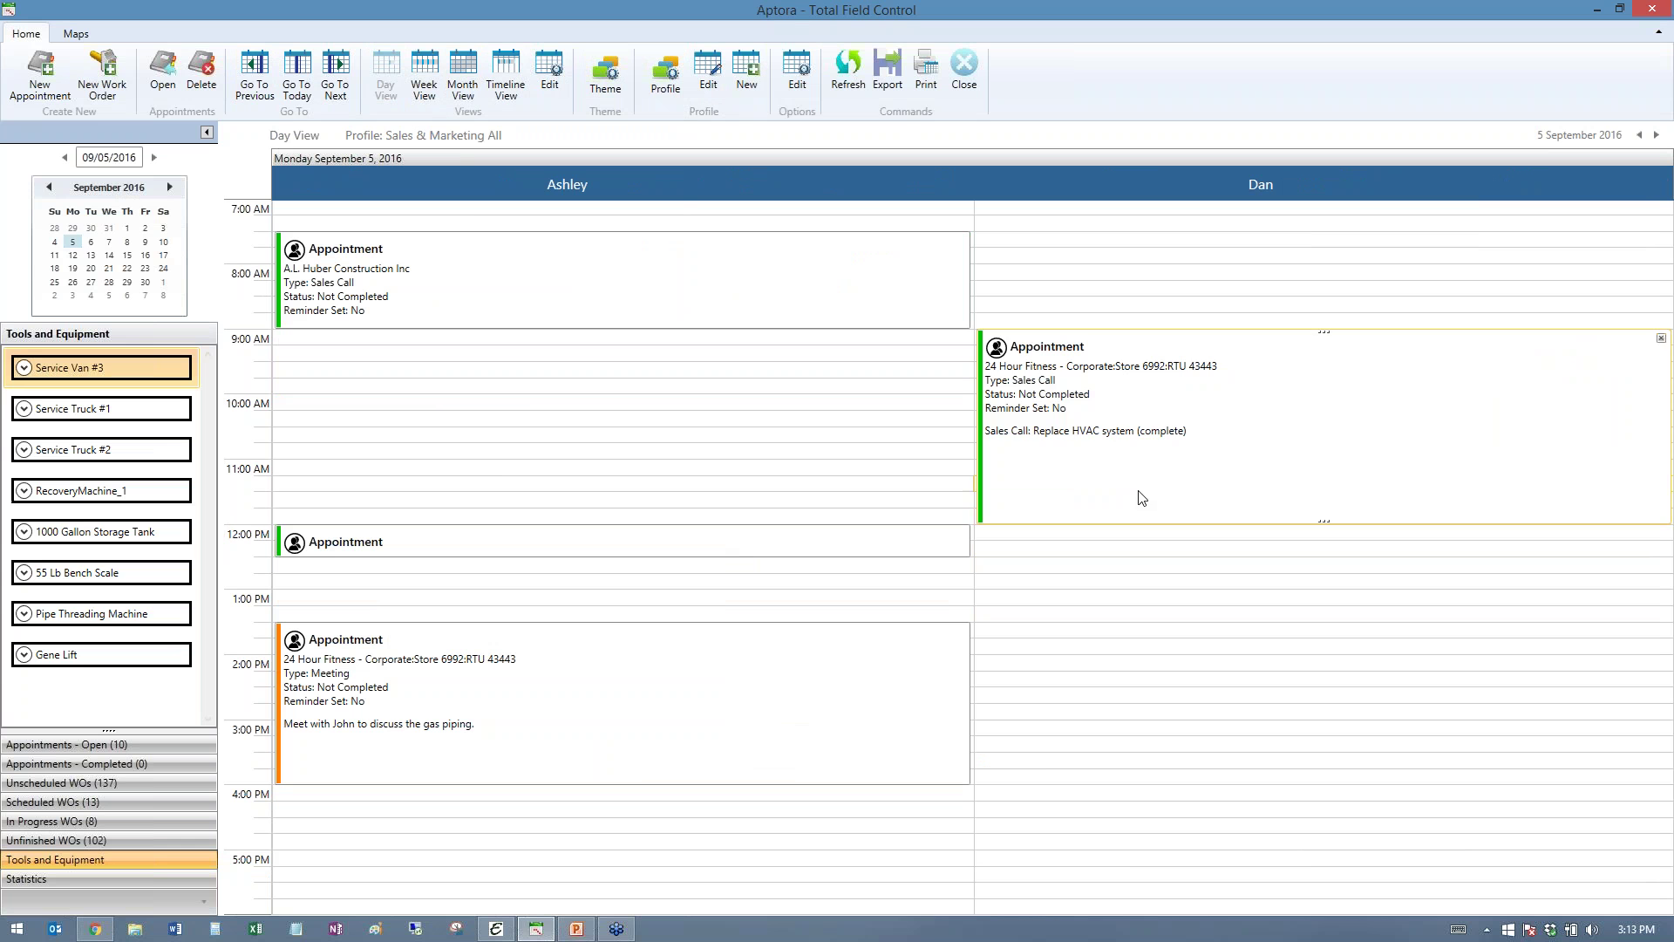
left_click_drag(1141, 497, 1145, 687)
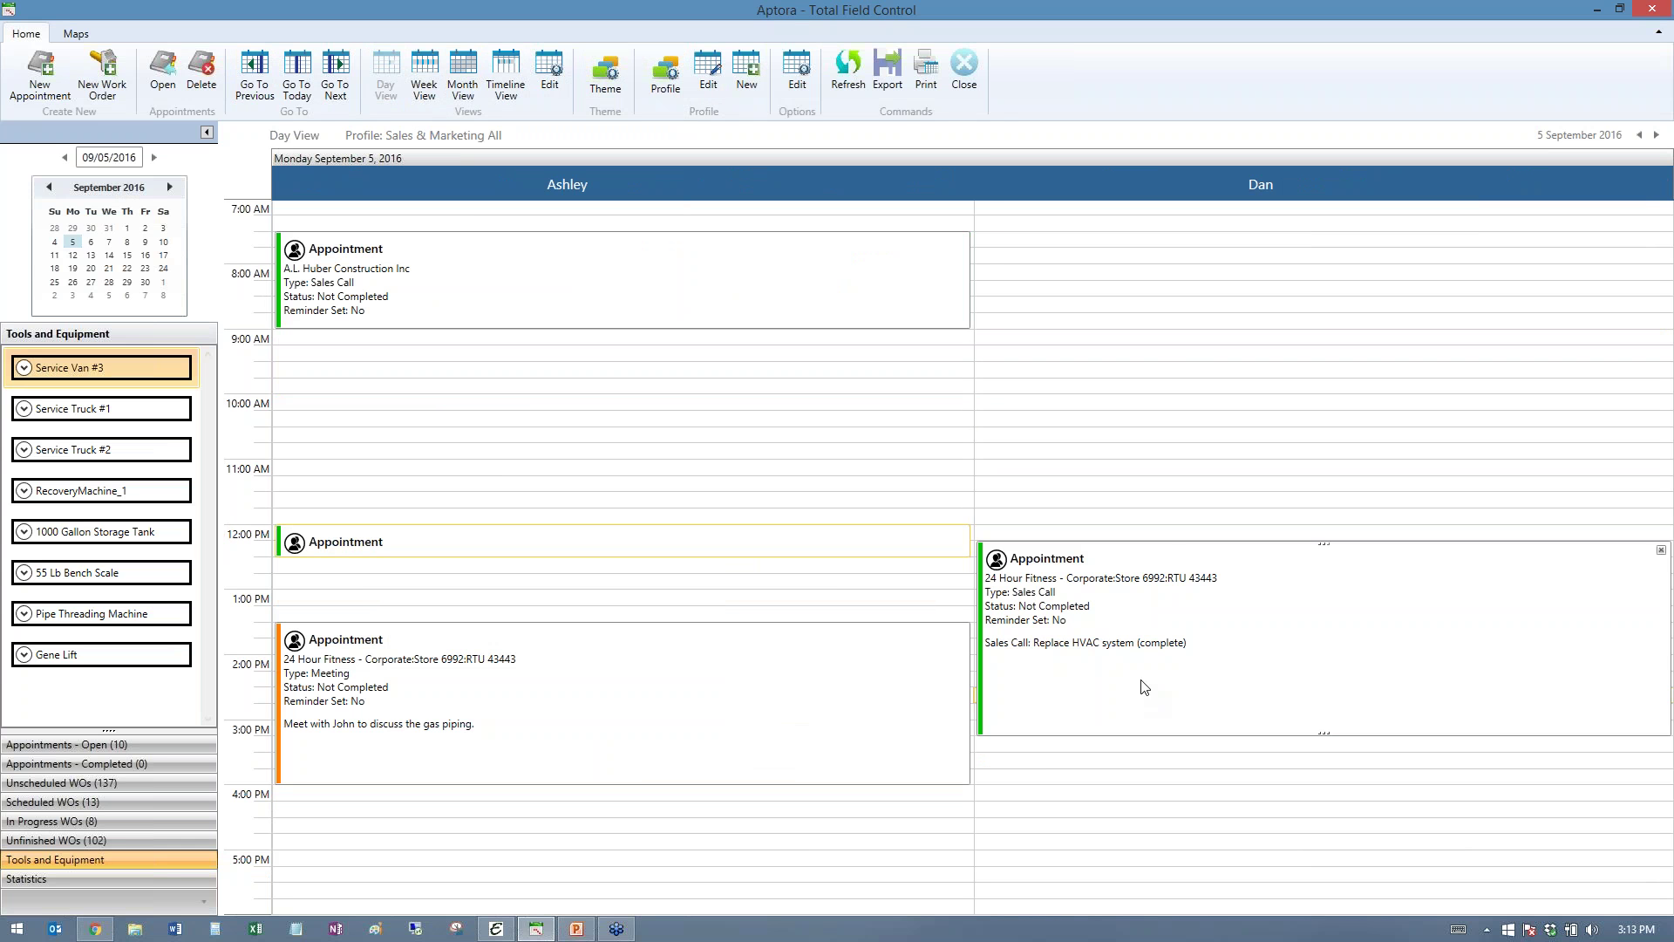
left_click_drag(1186, 544, 1167, 623)
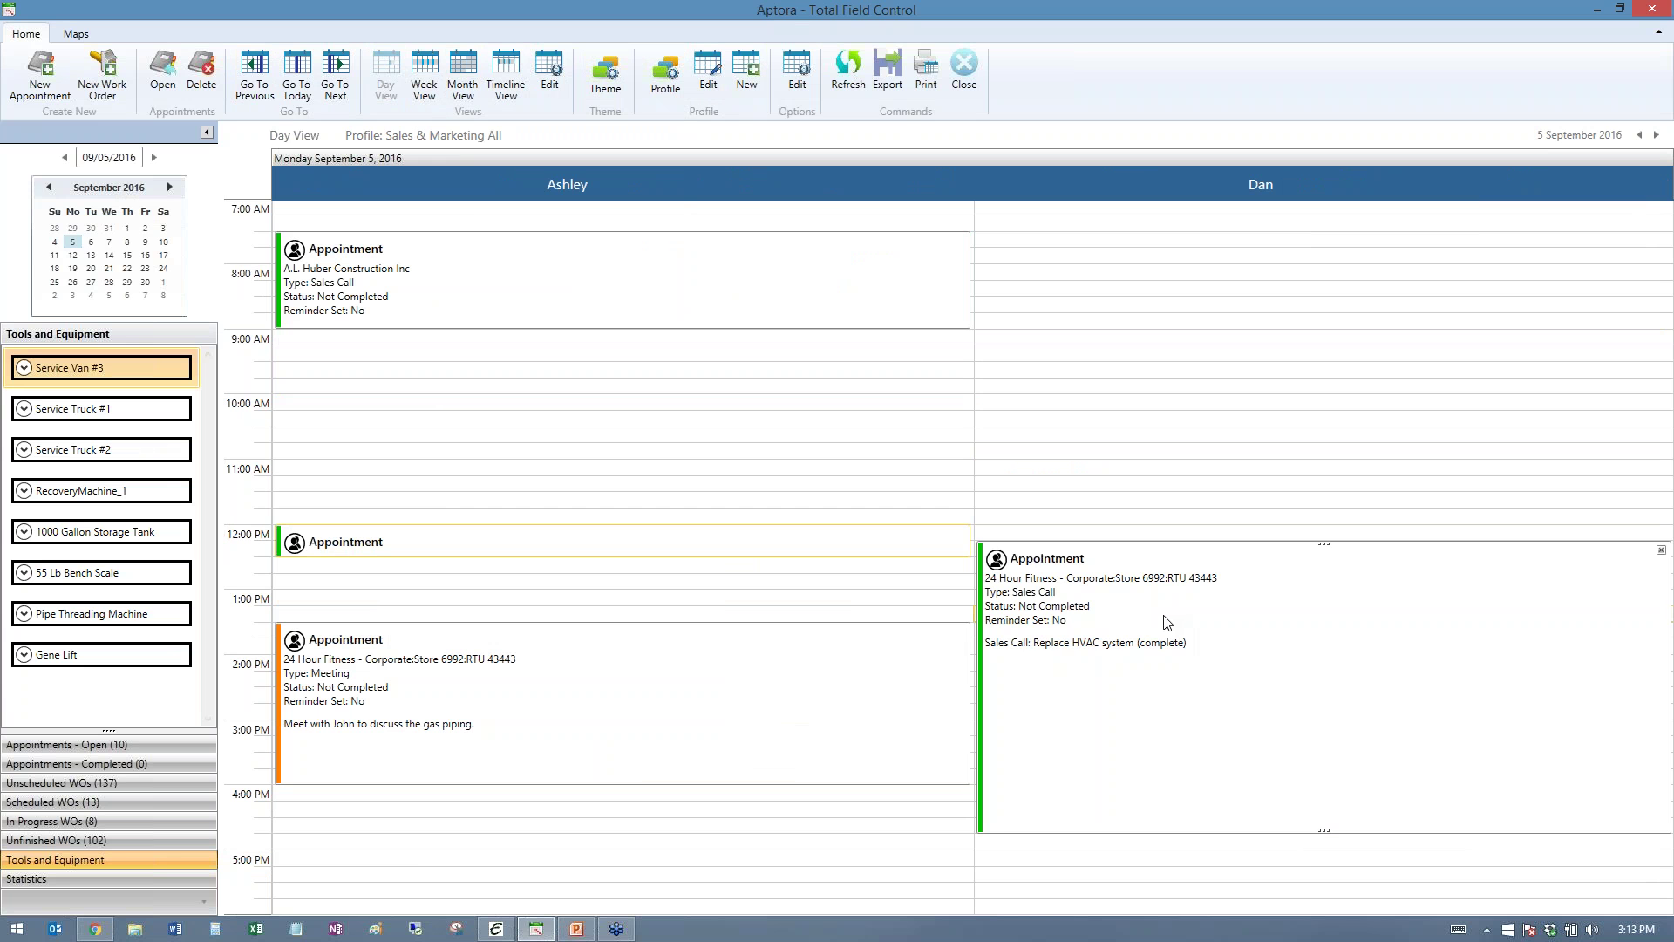
left_click_drag(743, 253, 740, 342)
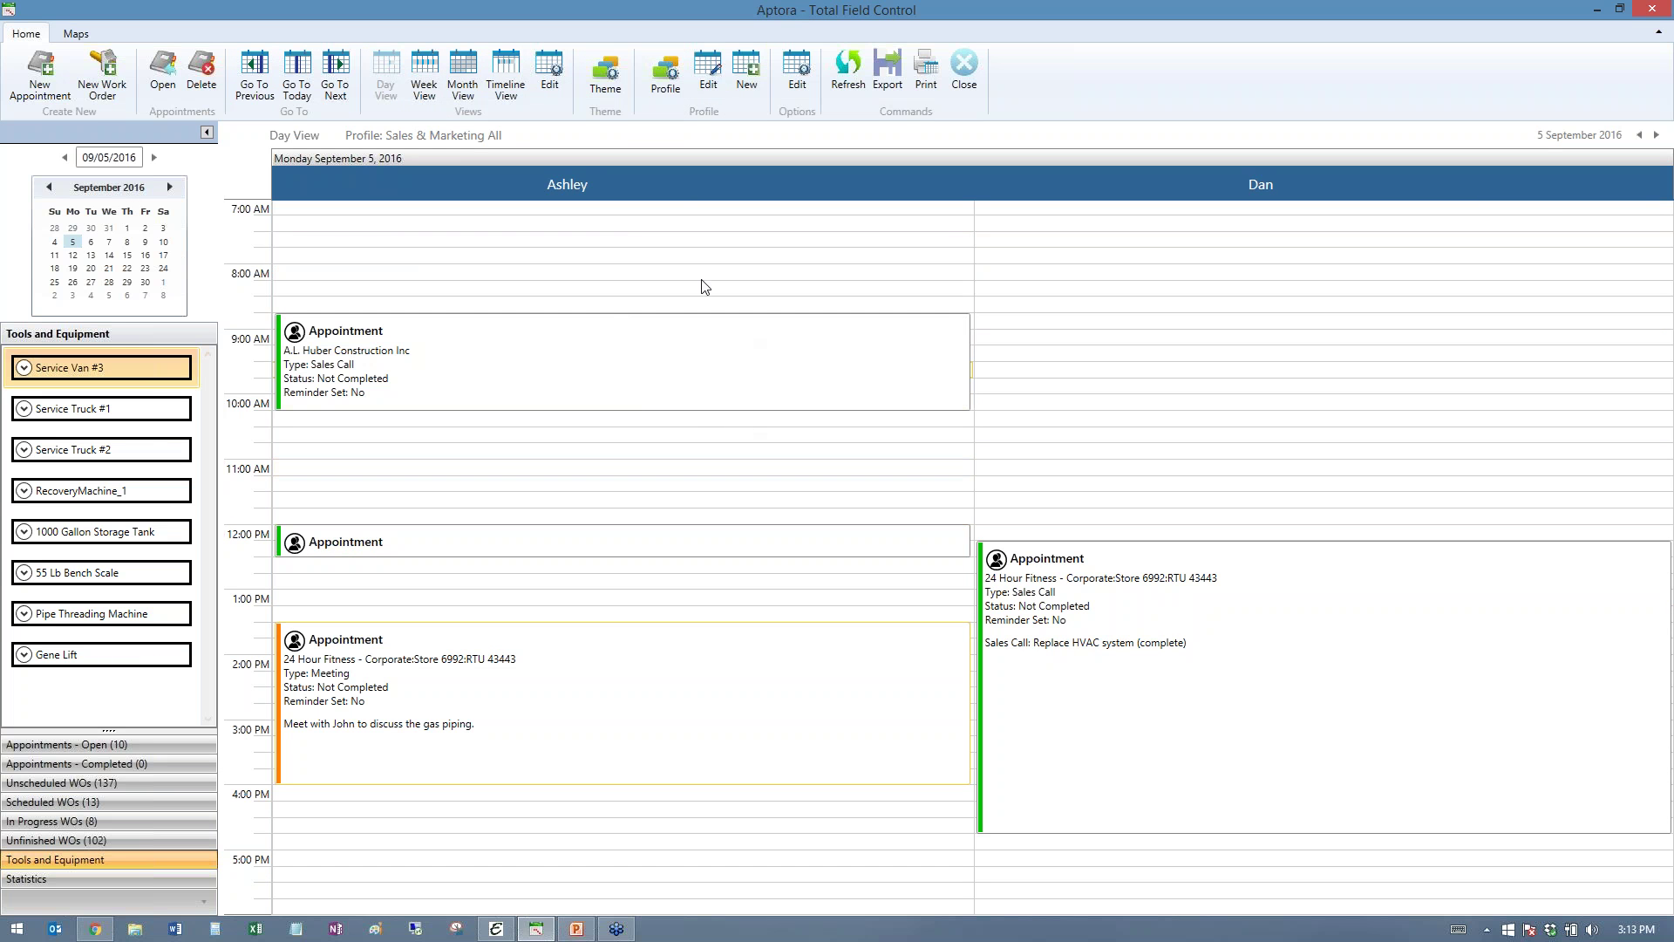
left_click(662, 83)
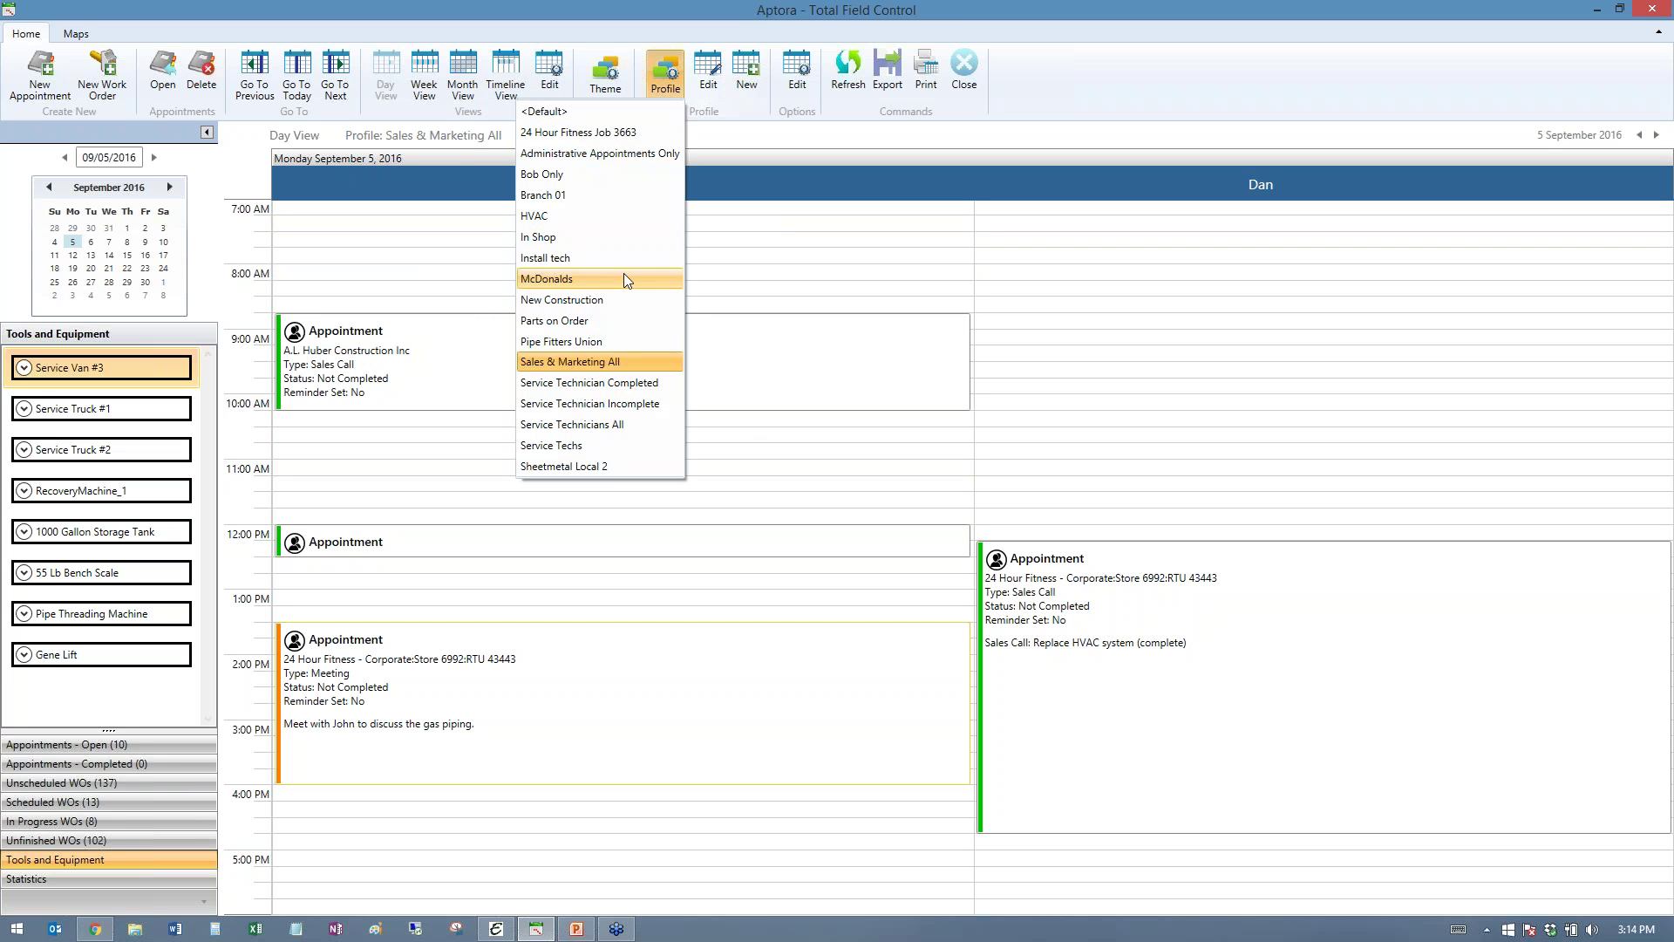
- View the Parts on Order profile, then switch the schedule back to Service Technicians All
left_click(568, 321)
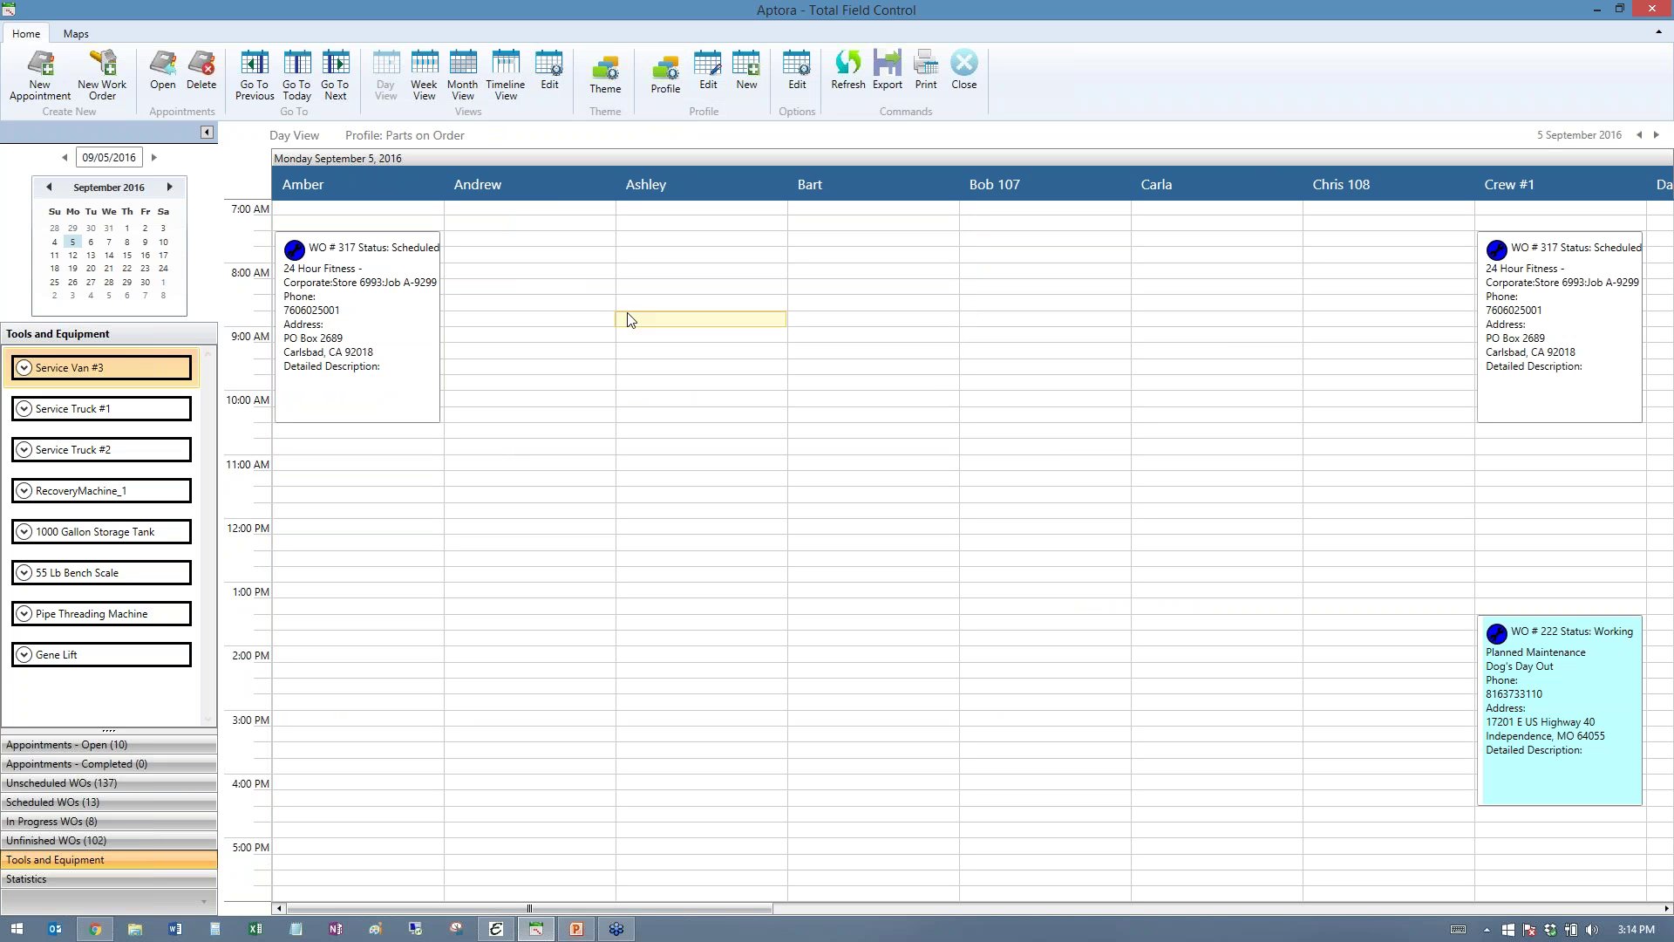
left_click(673, 91)
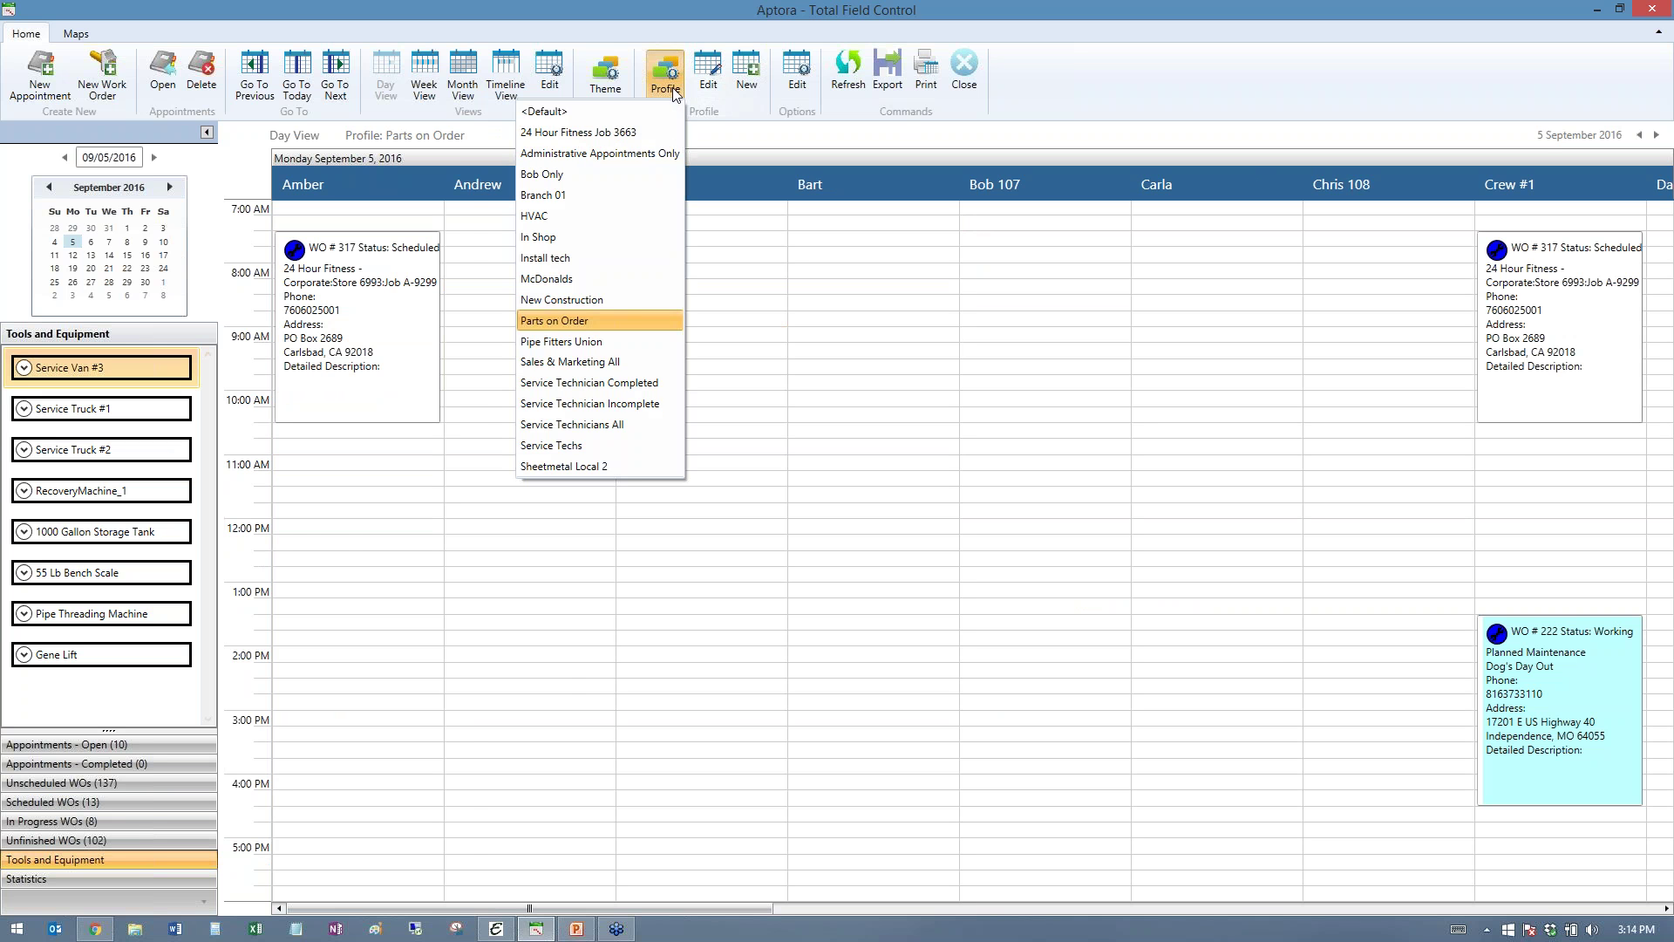
left_click(634, 424)
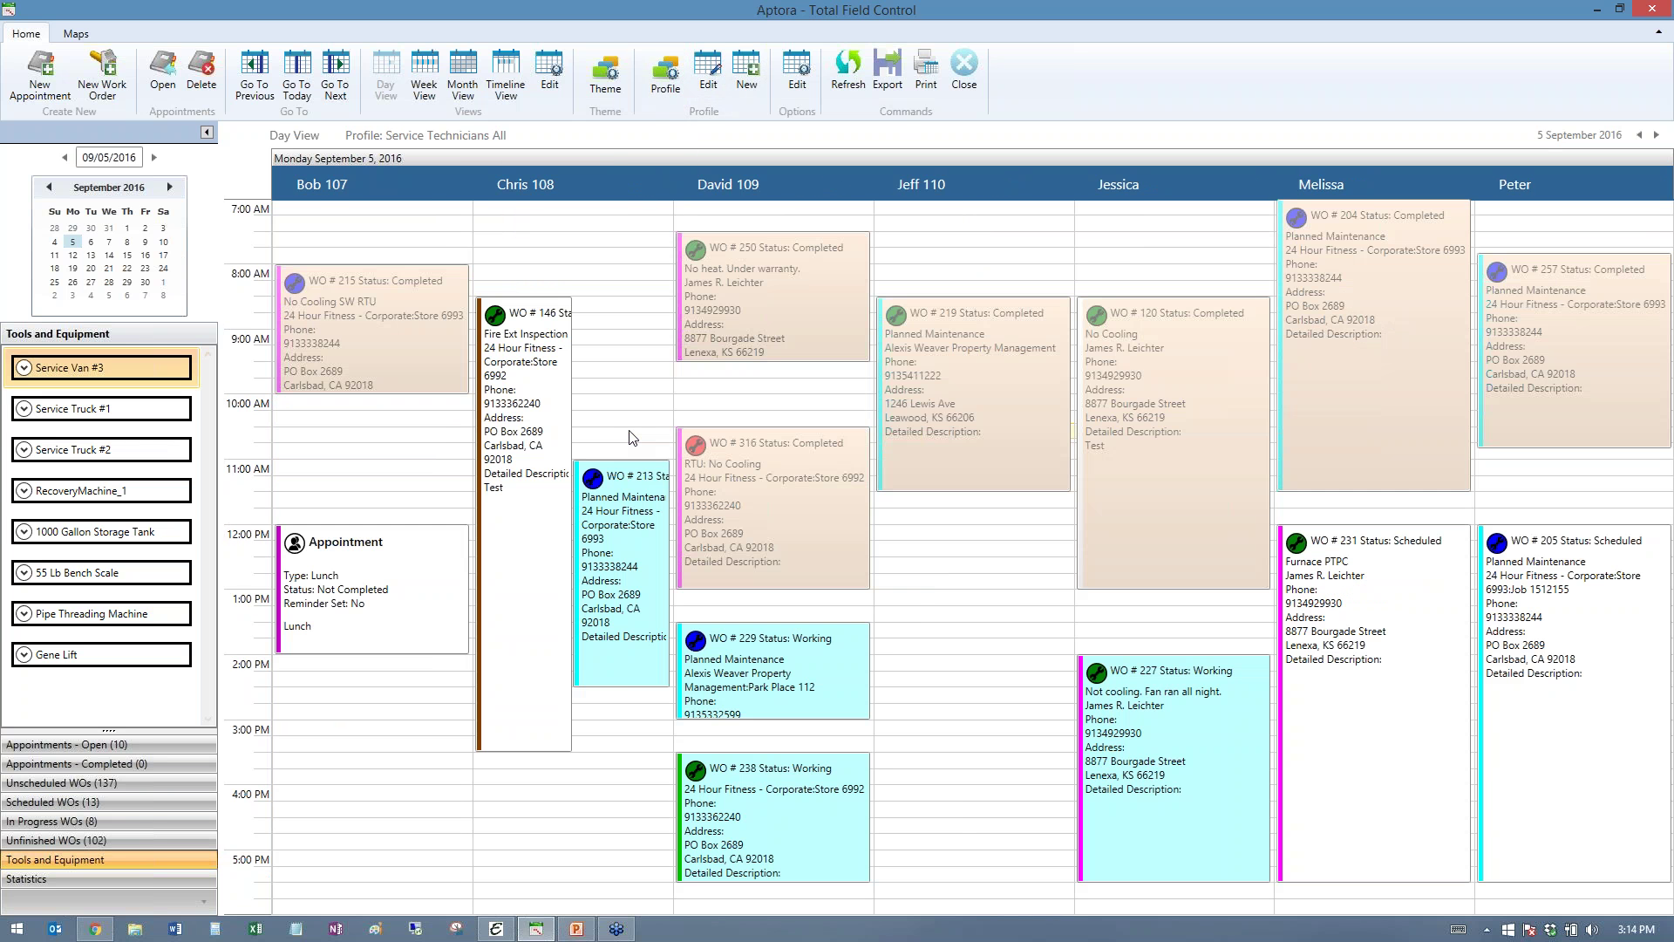
mouse_move(629, 496)
- Move Field Control aside and start new invoice 78220 with a $69.00 DiagnosticFeeResReg line
left_click_drag(1531, 12, 0, 132)
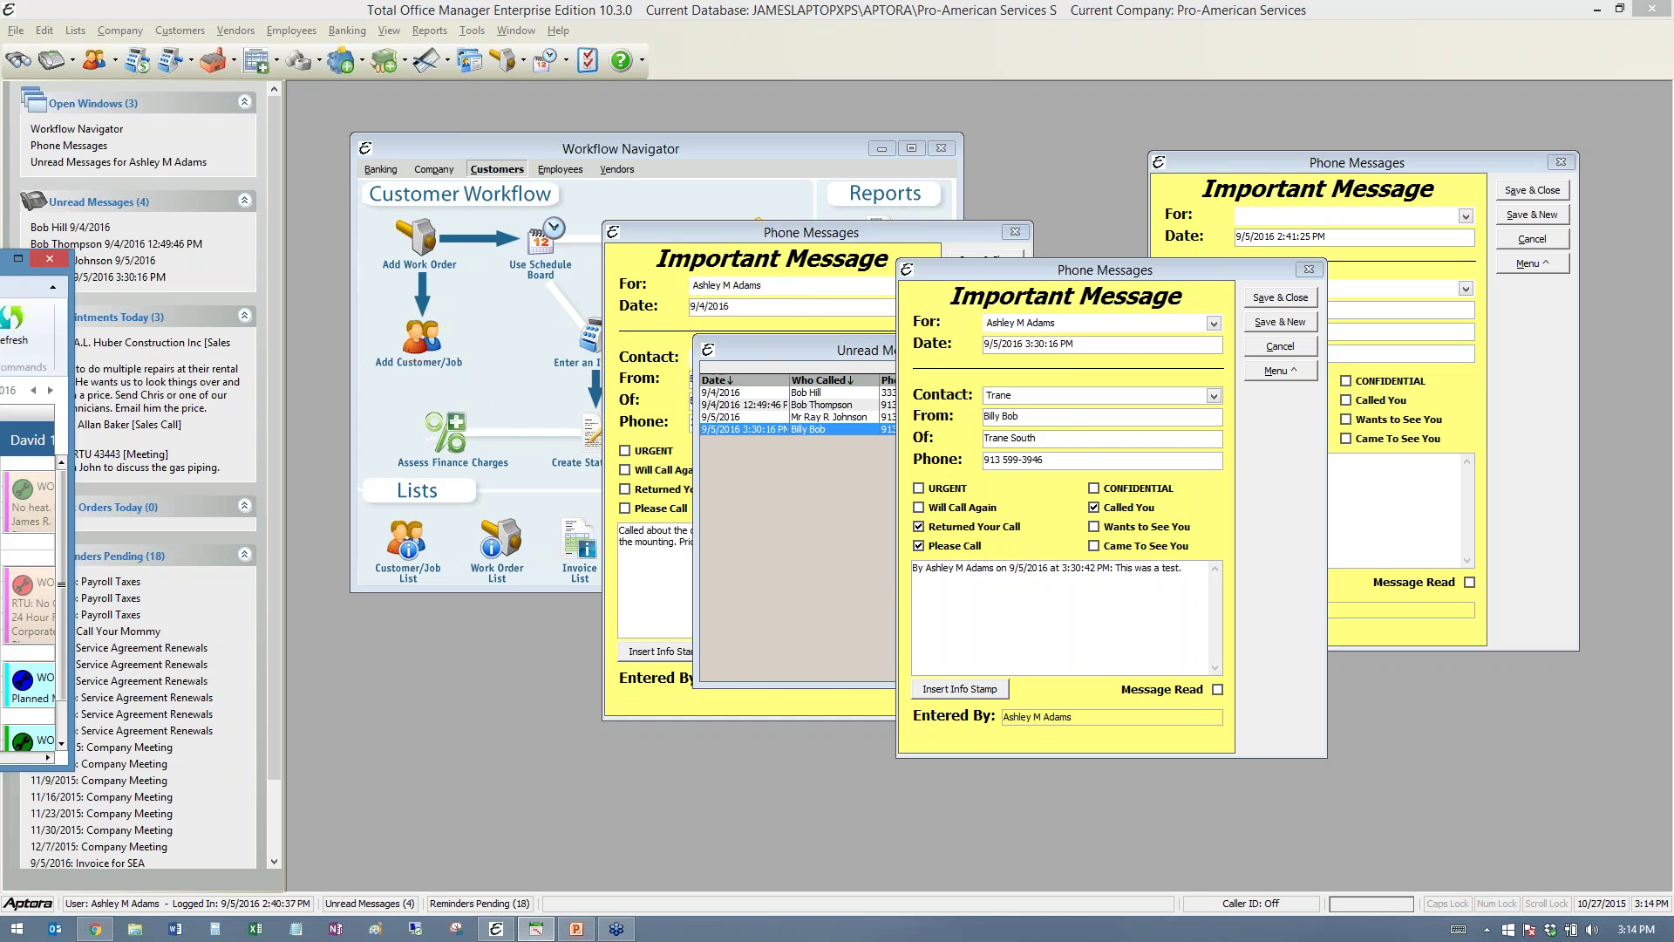
left_click_drag(262, 216, 1156, 128)
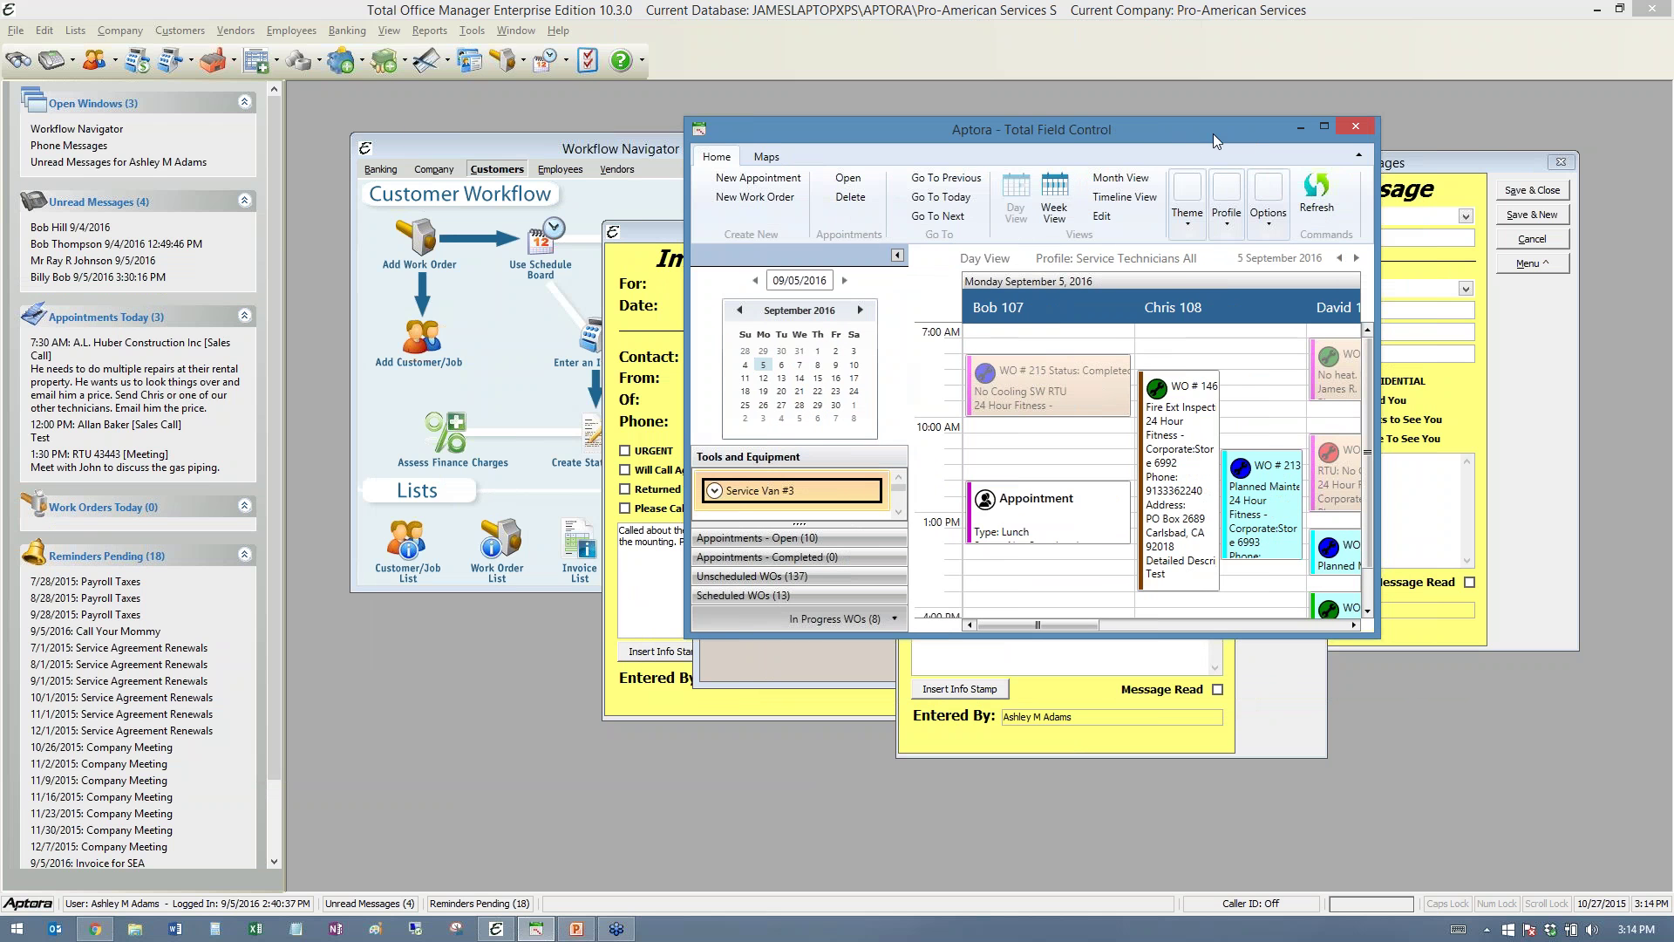
left_click_drag(1212, 134, 0, 133)
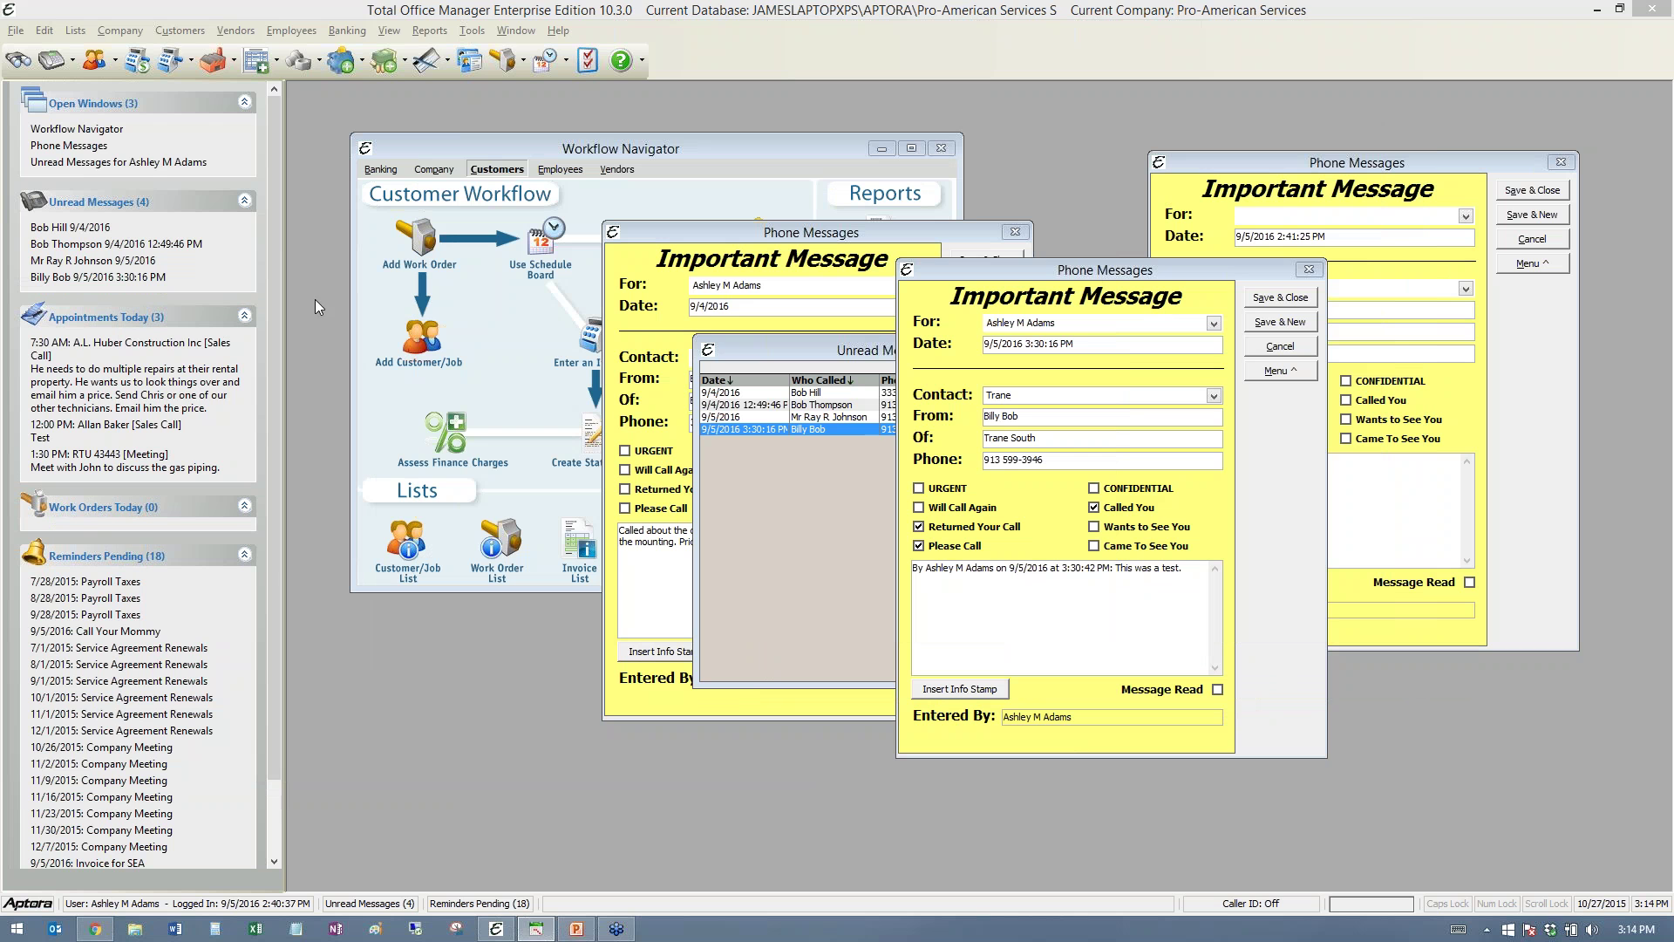
left_click(319, 200)
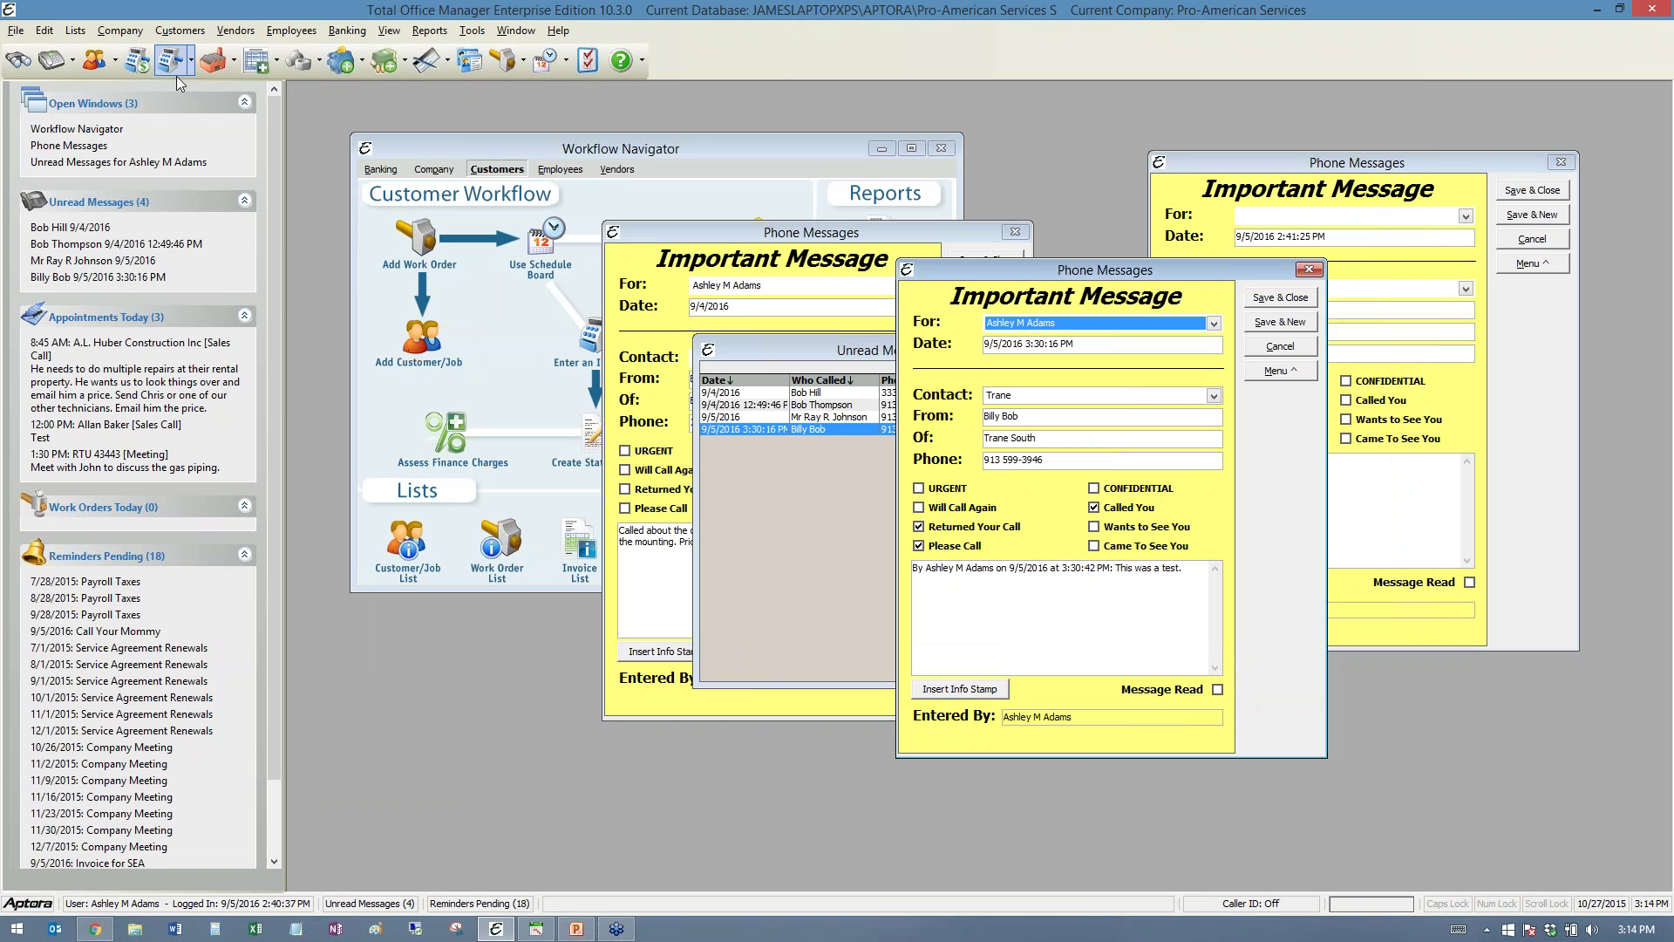
left_click(262, 61)
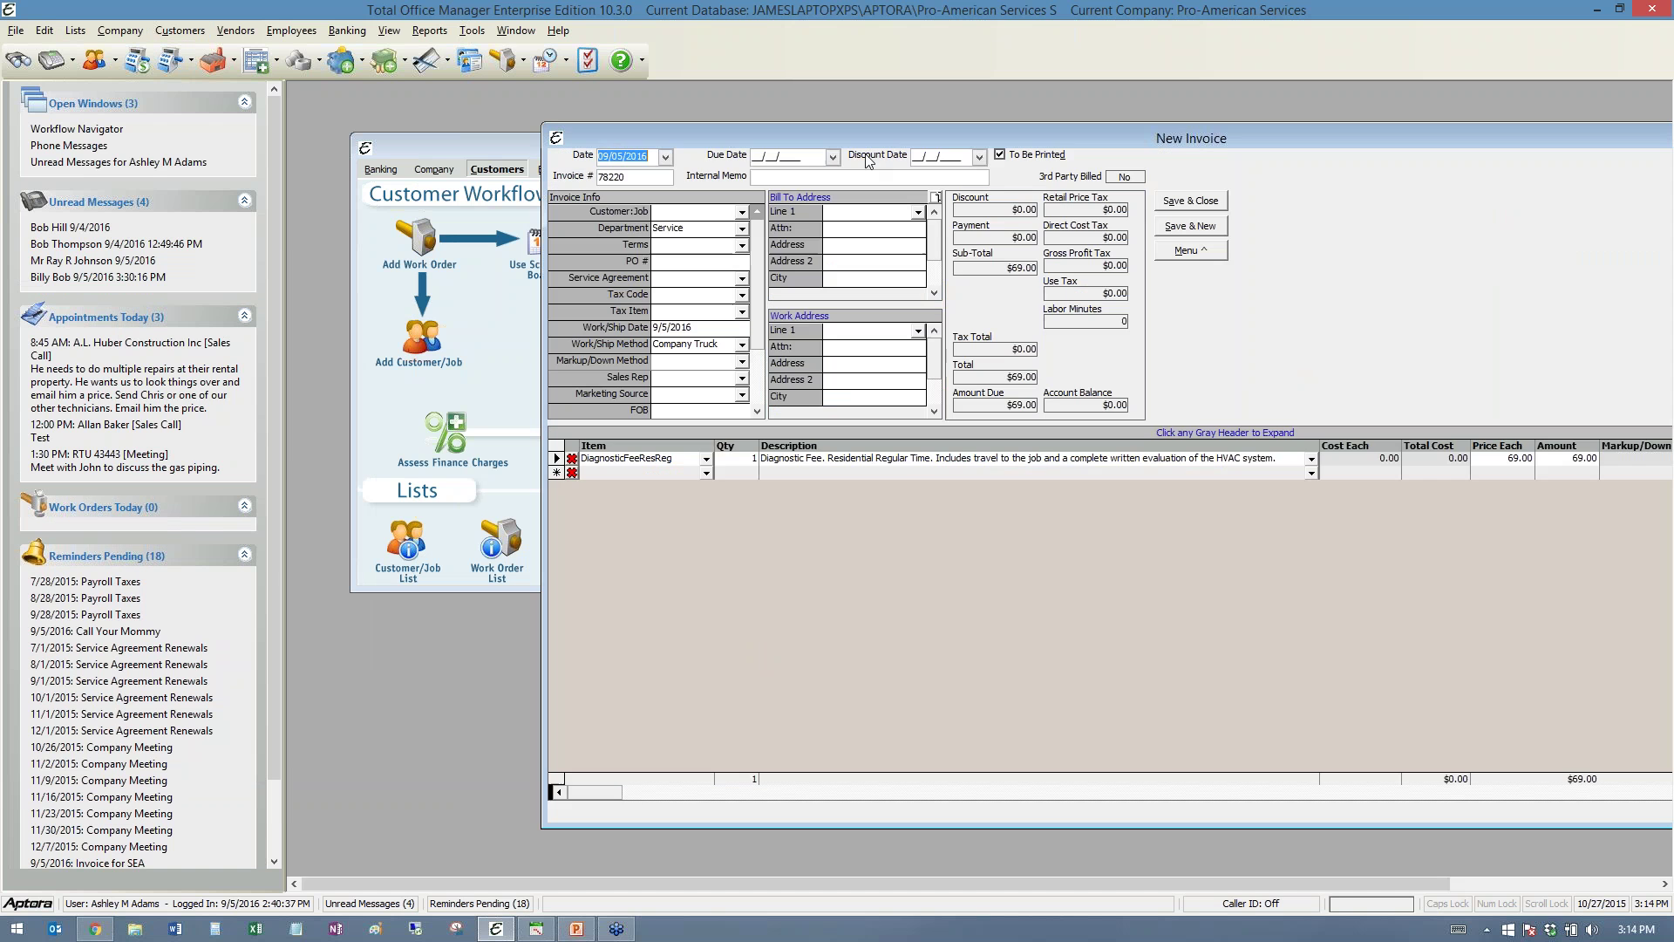
left_click_drag(874, 138, 766, 145)
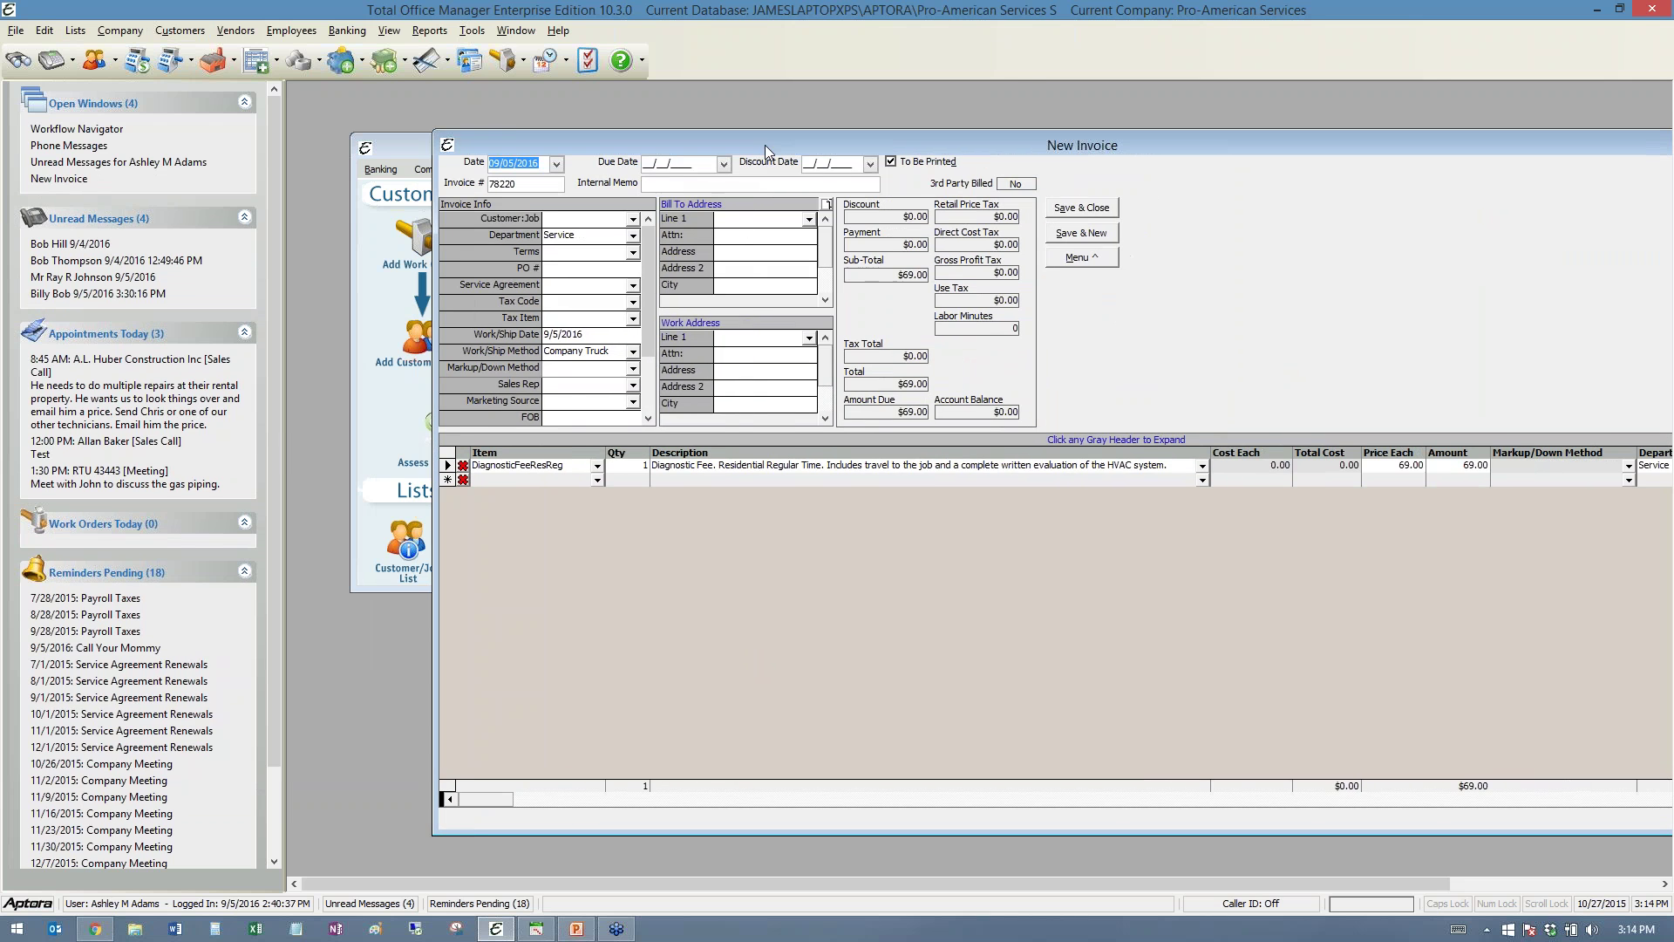
- Hide the left side panel using the View menu
left_click(389, 31)
left_click(418, 51)
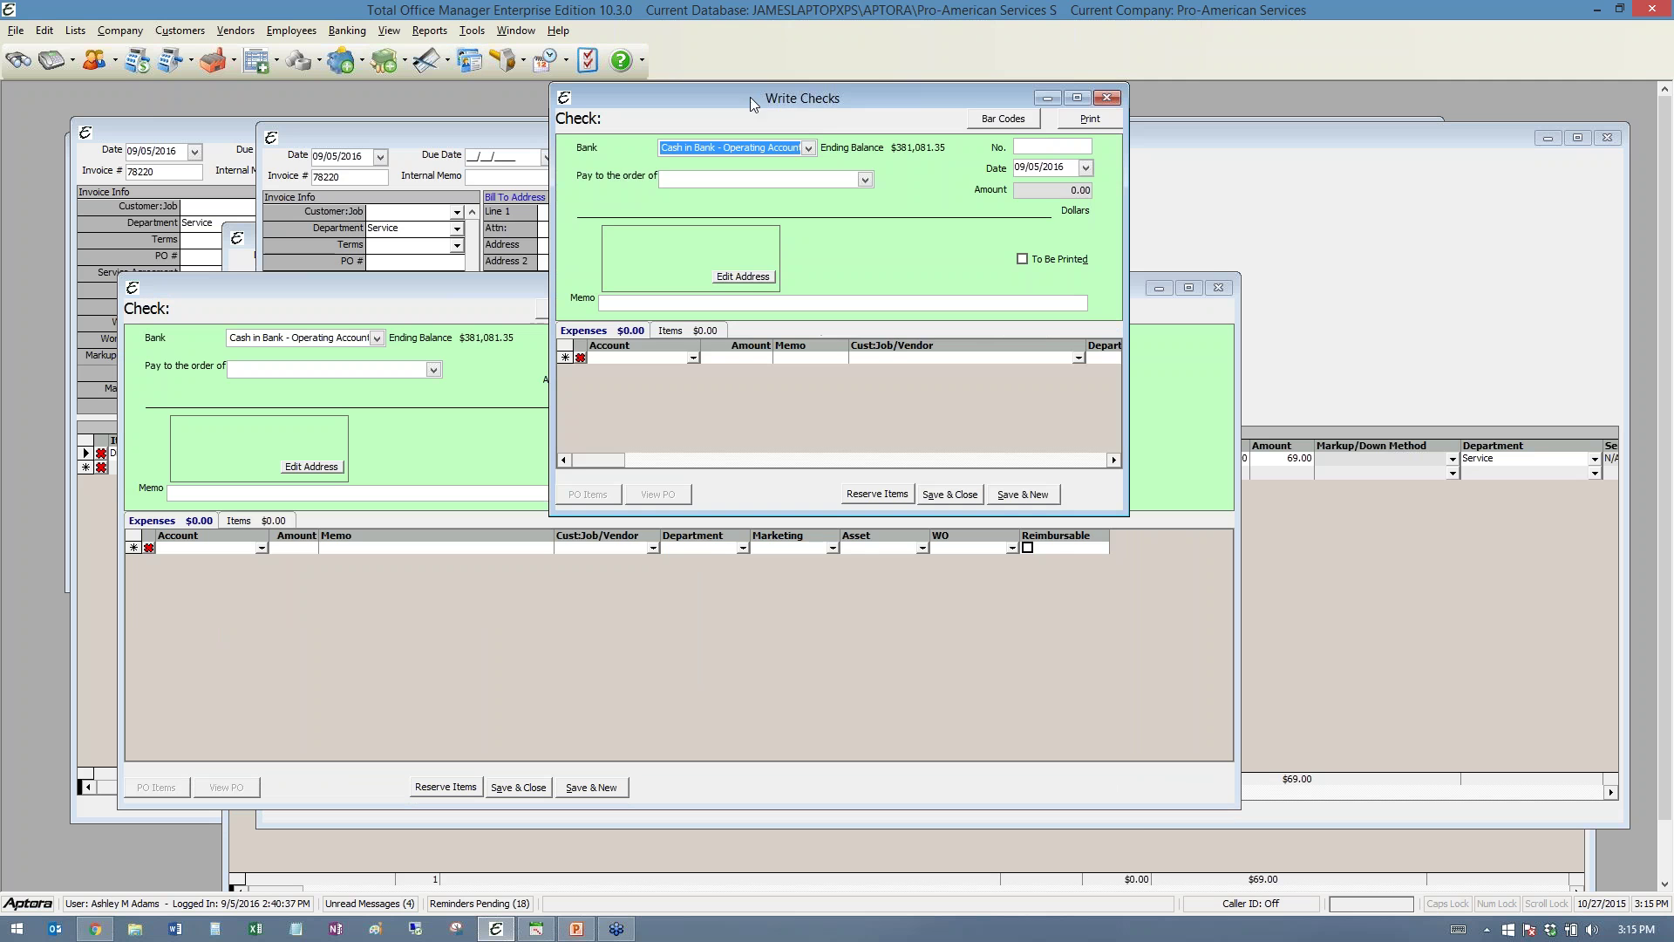
- Widen the Write Checks window to show more expense columns, then open and close two extra check windows
left_click_drag(750, 97, 680, 145)
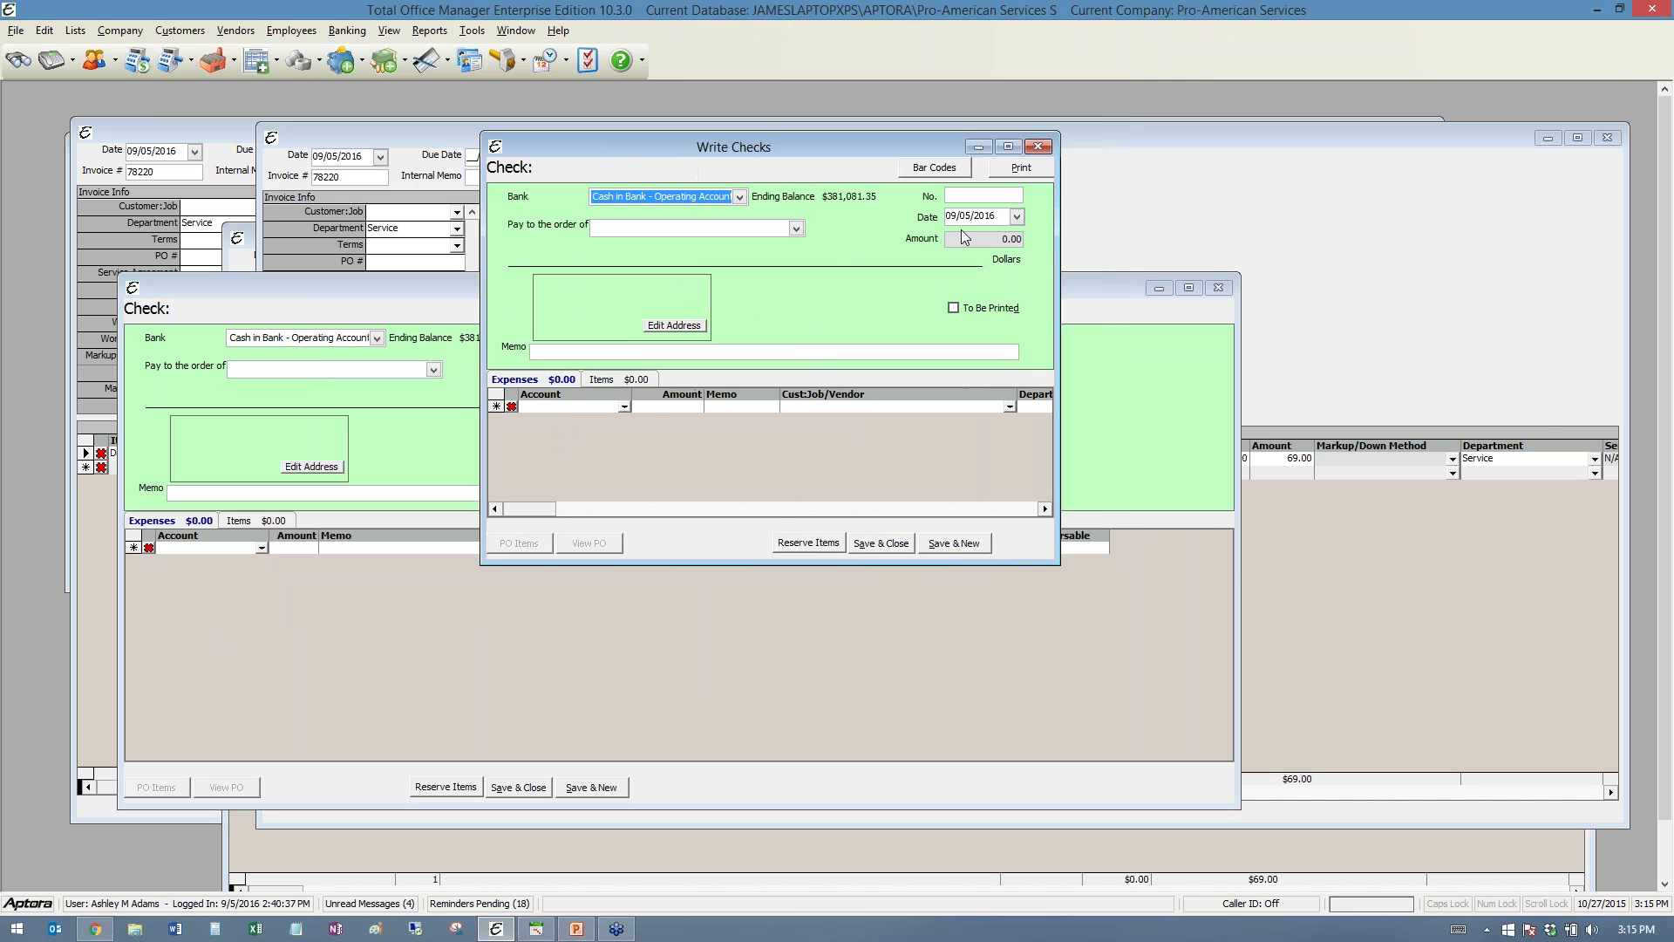
left_click_drag(1060, 283, 1547, 283)
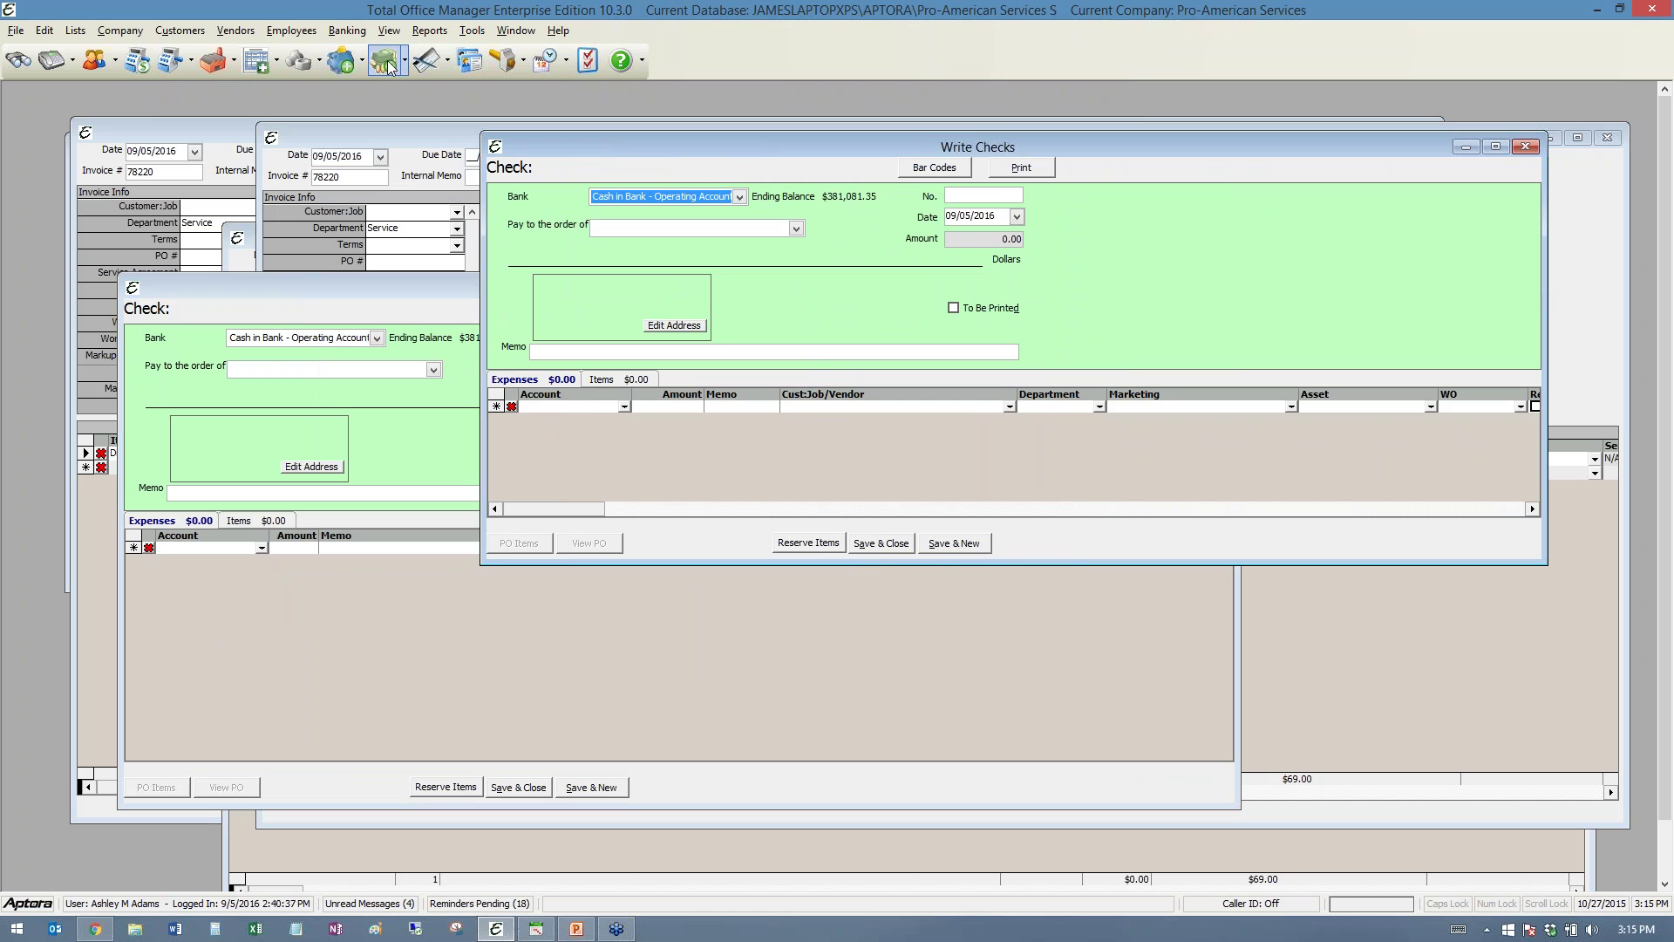
left_click(425, 63)
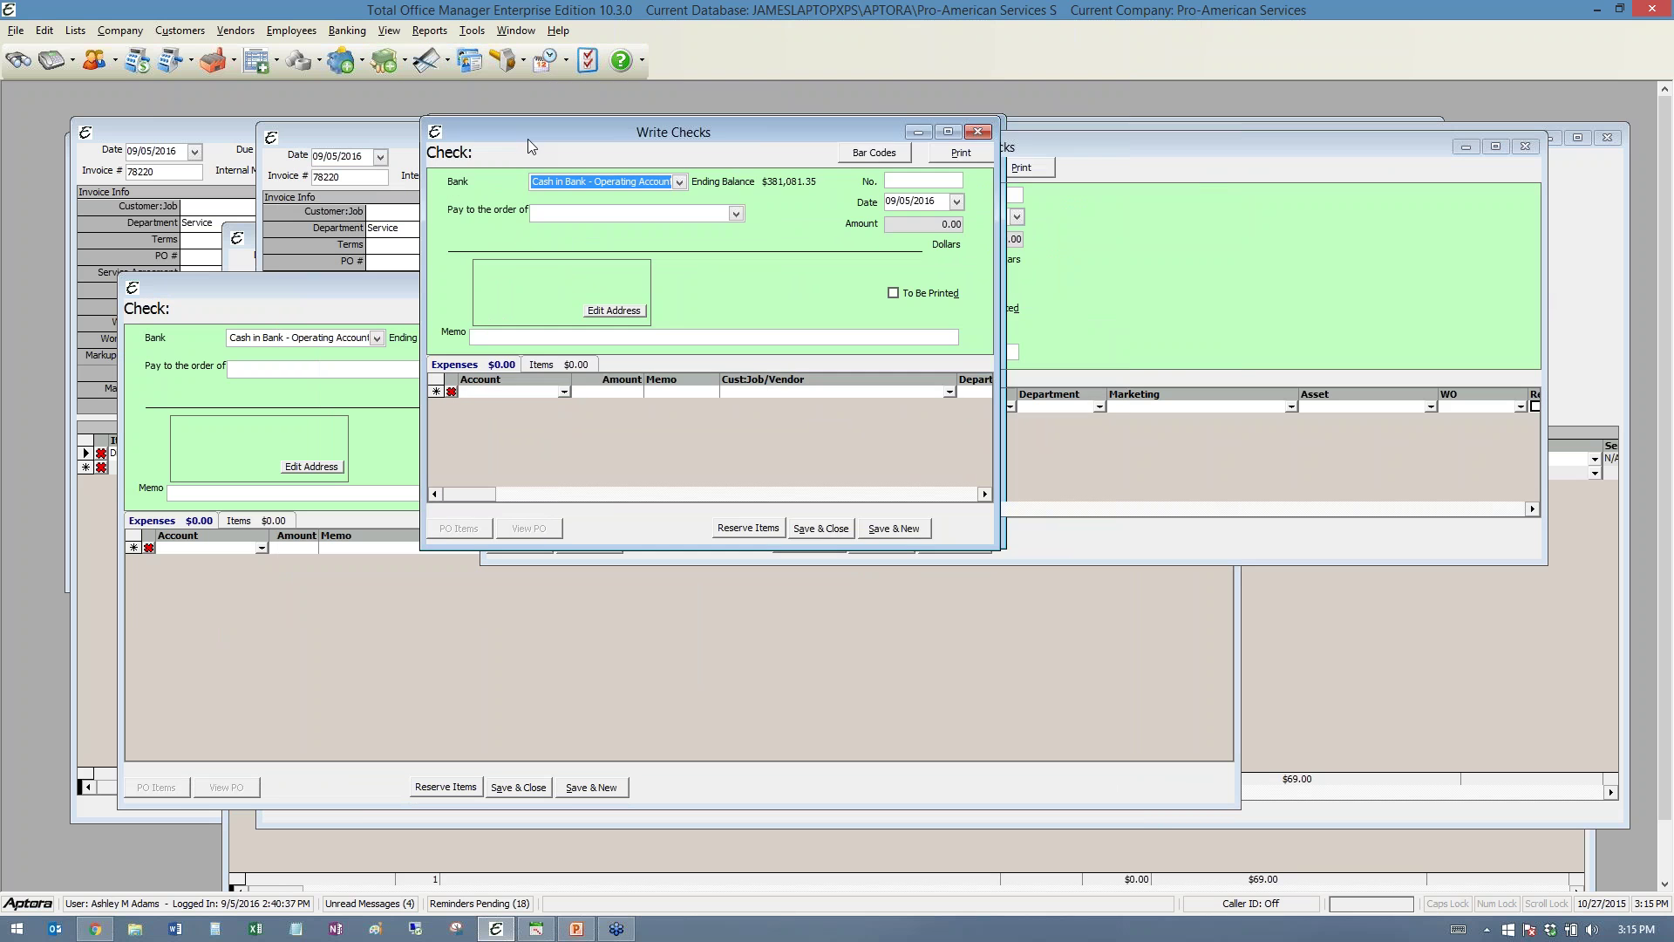
left_click(399, 59)
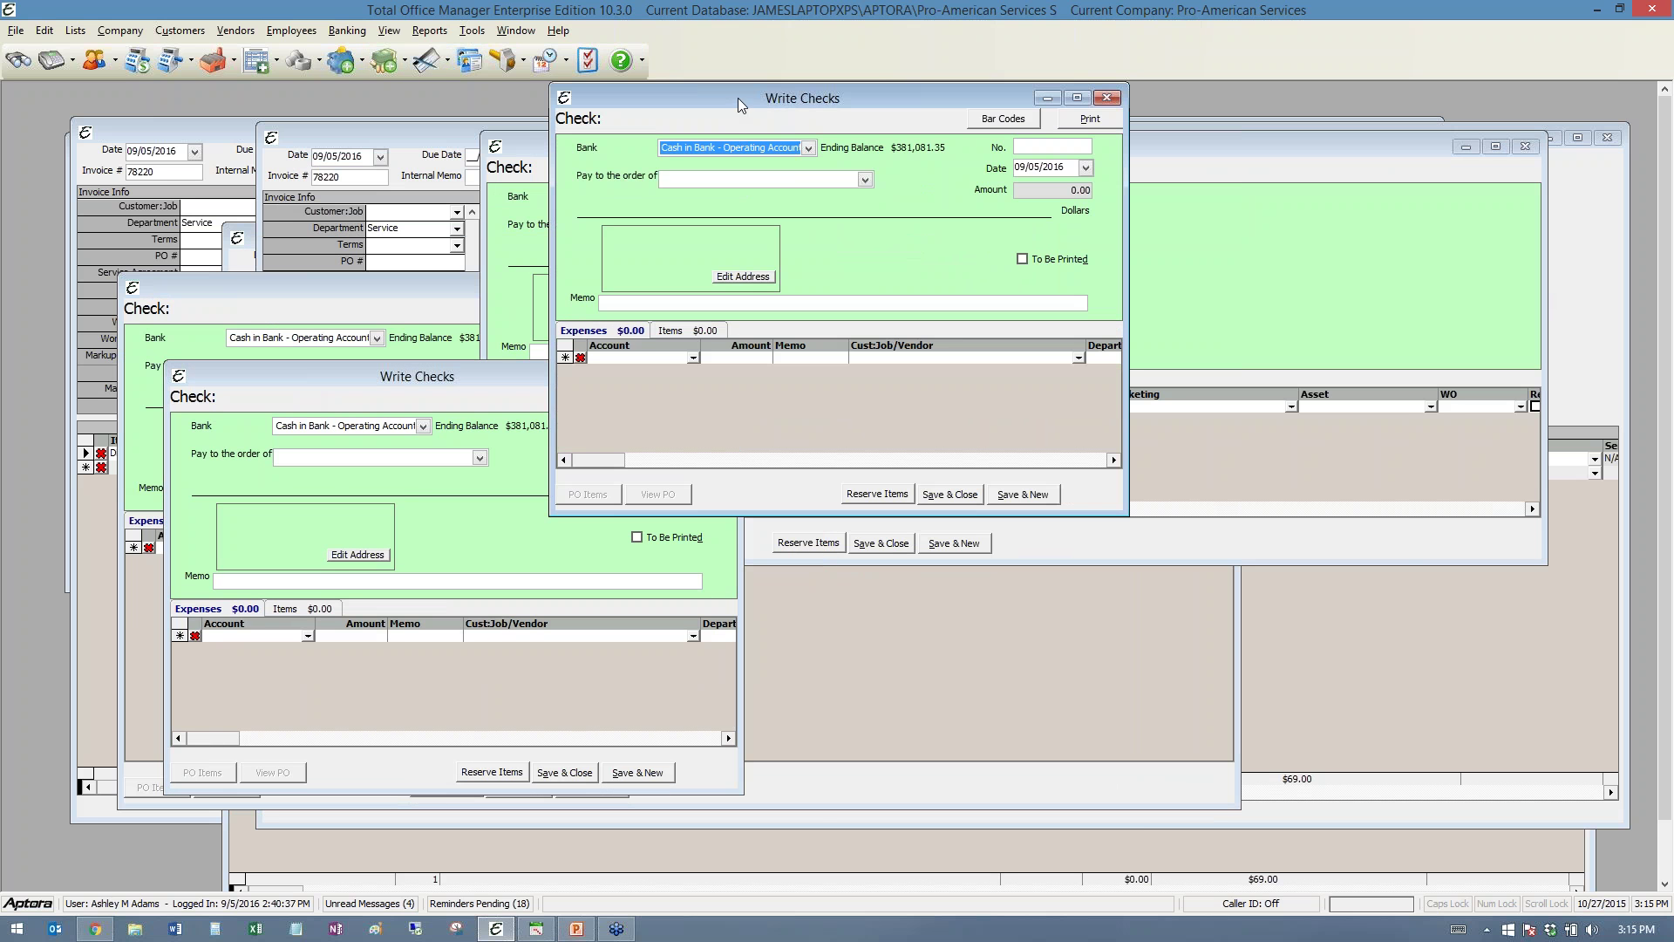
left_click_drag(1033, 376, 1047, 285)
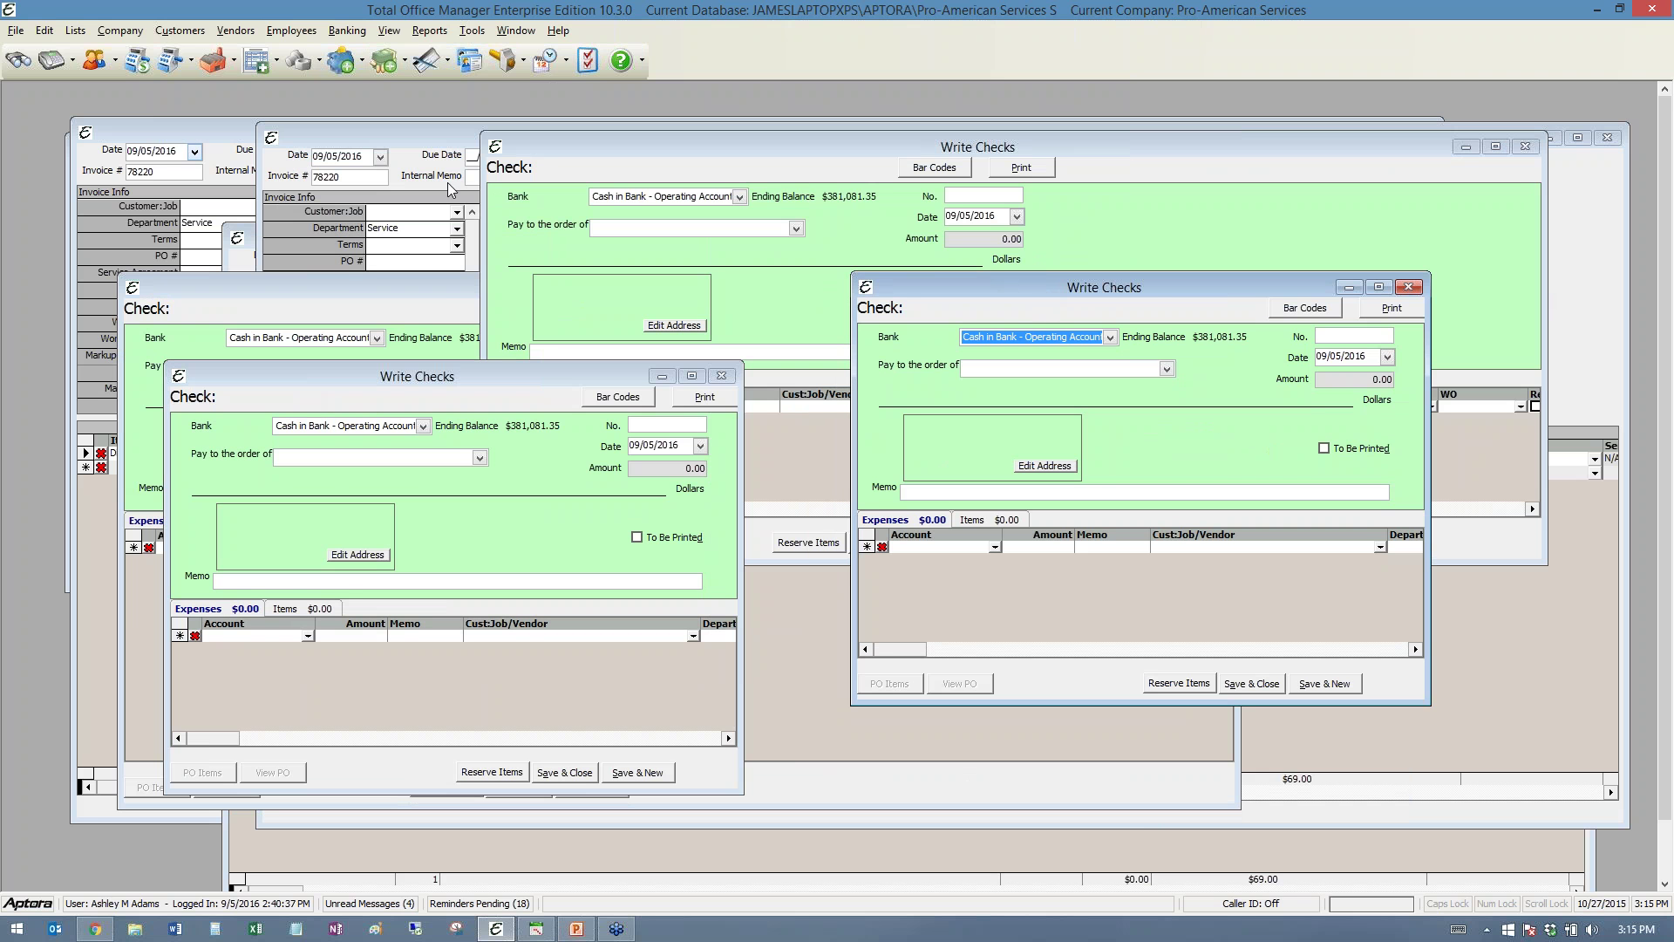
left_click(1408, 287)
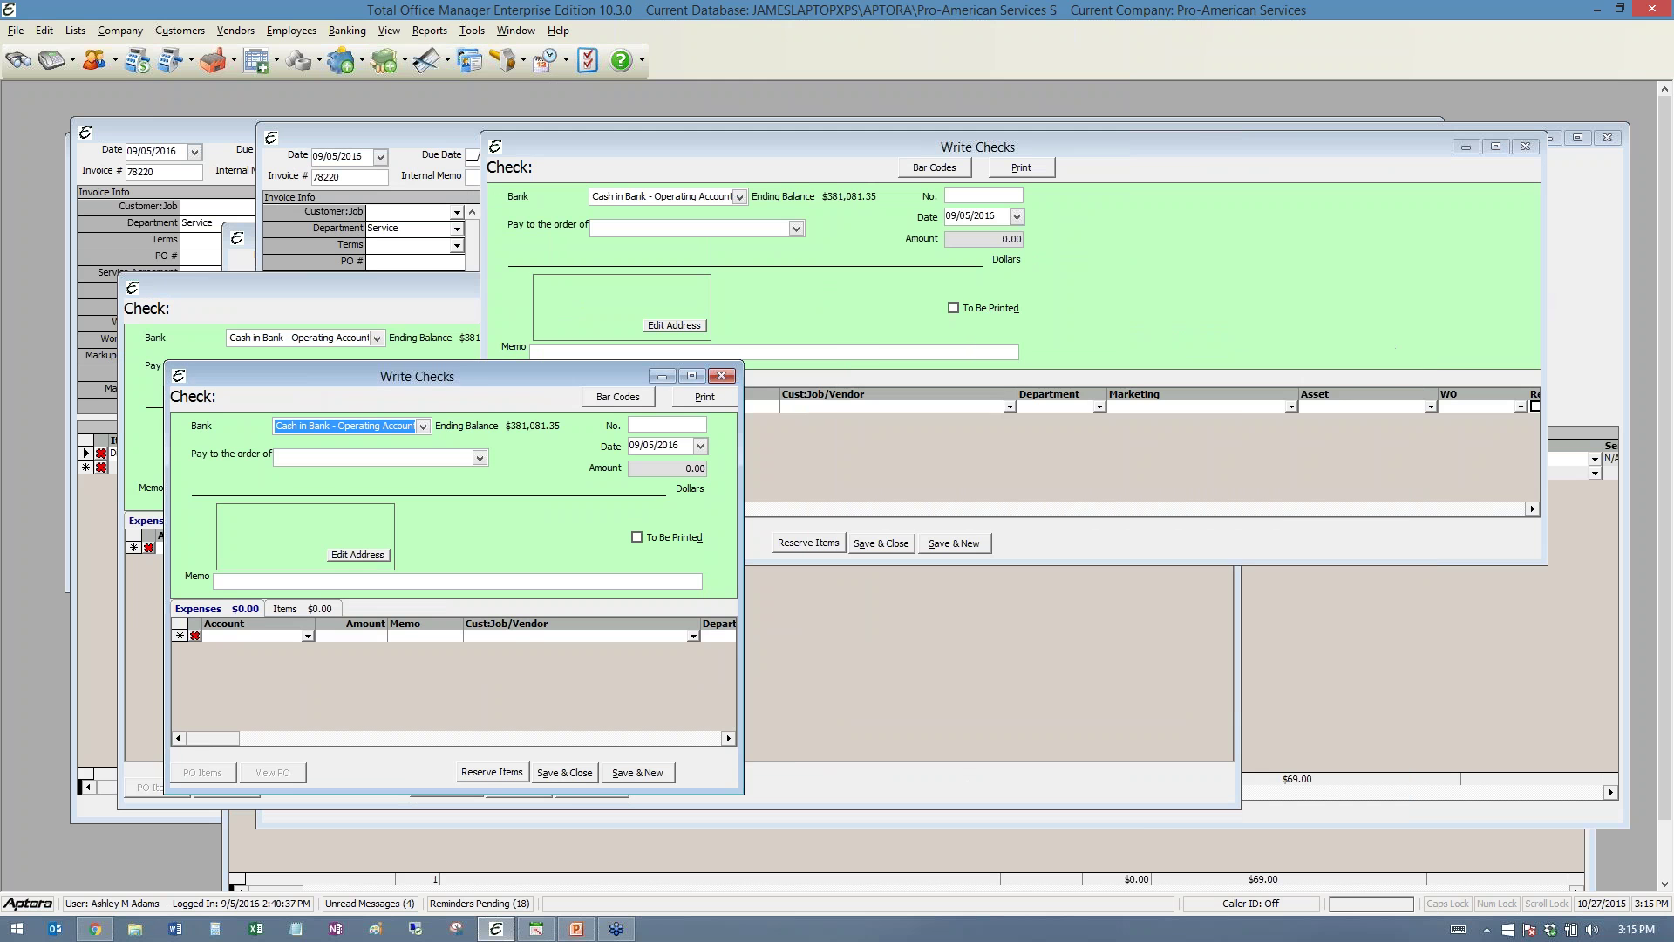
left_click(722, 376)
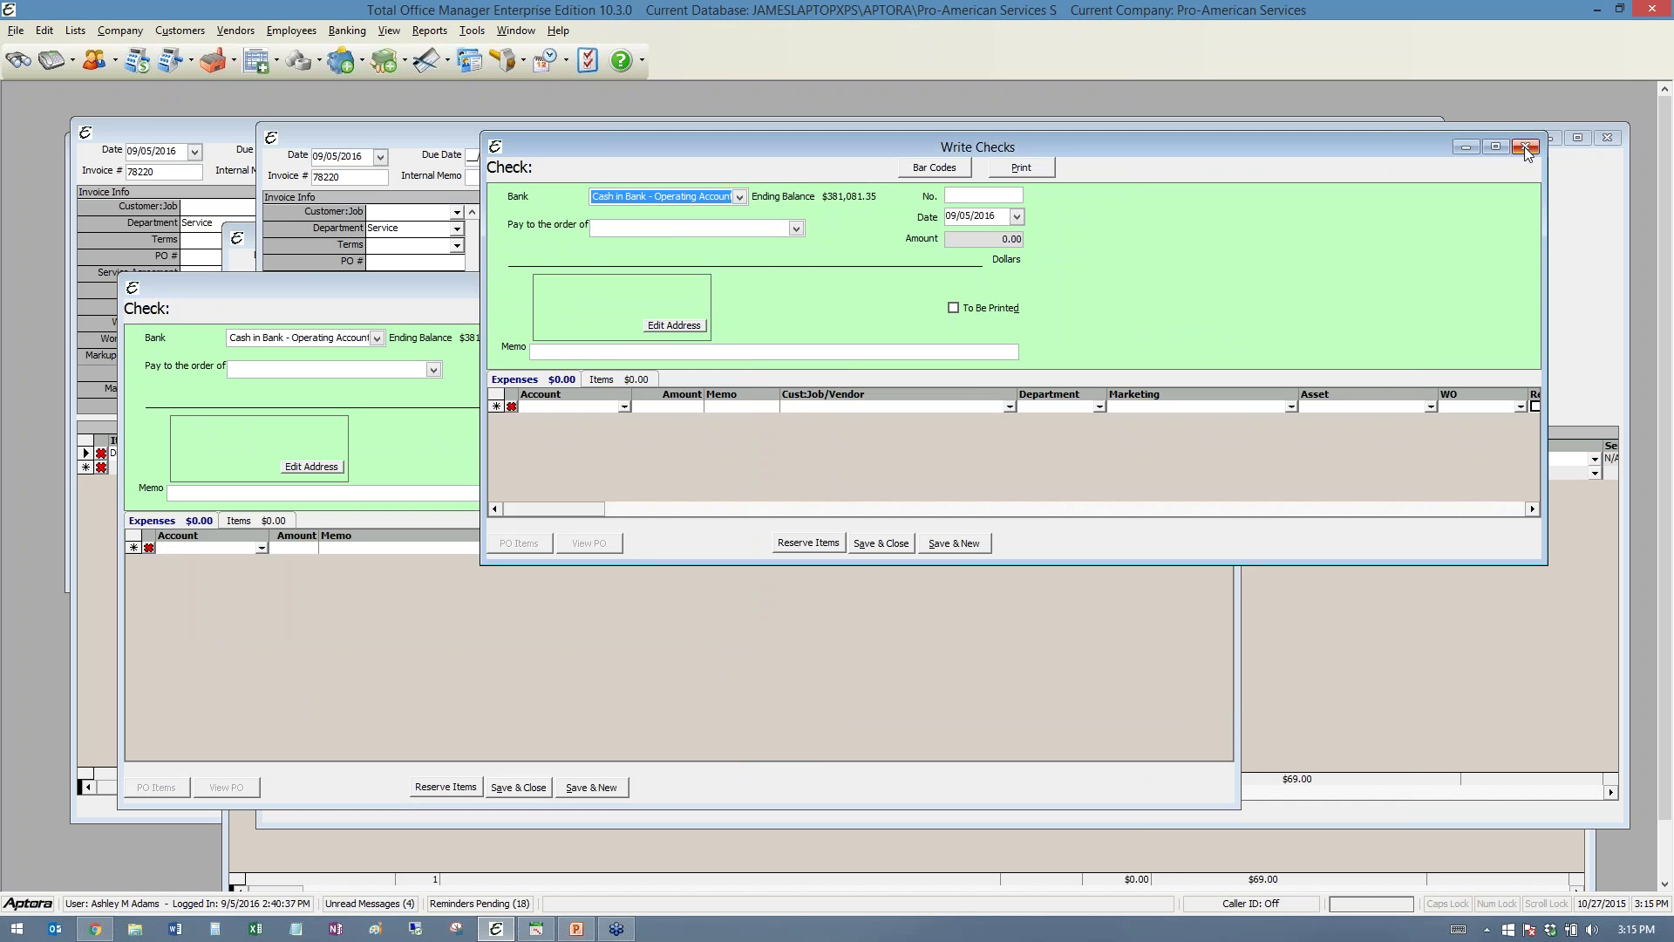
- Close every remaining Write Checks and New Invoice window, including the minimized invoice
left_click(1525, 146)
left_click(1218, 287)
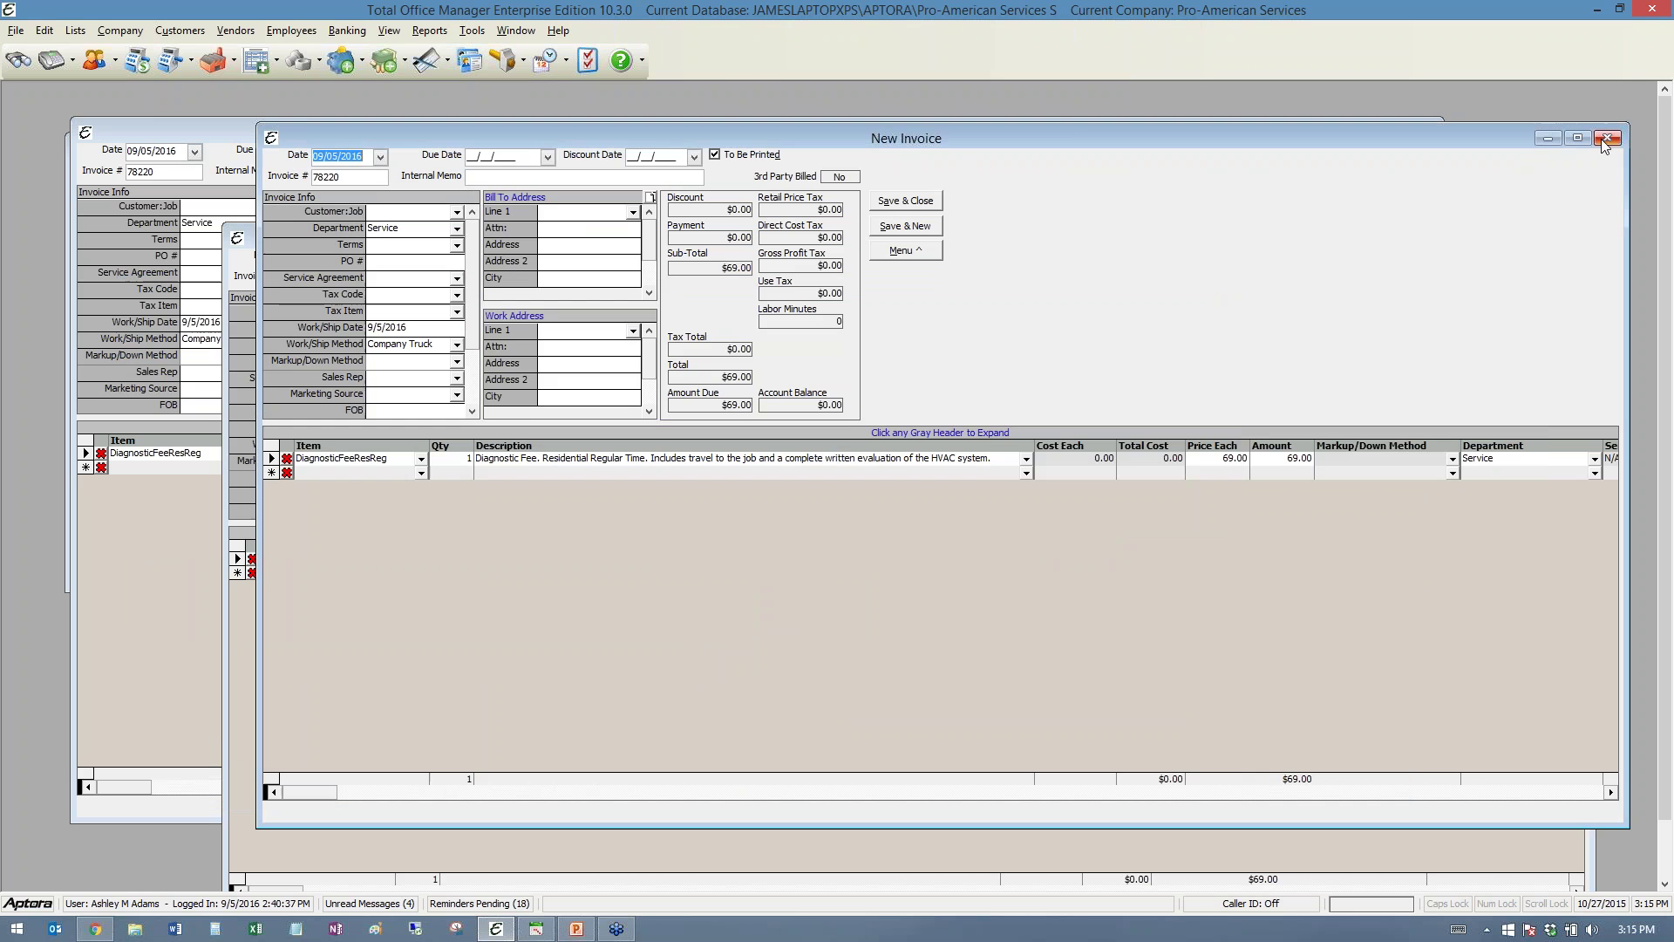
left_click(1607, 138)
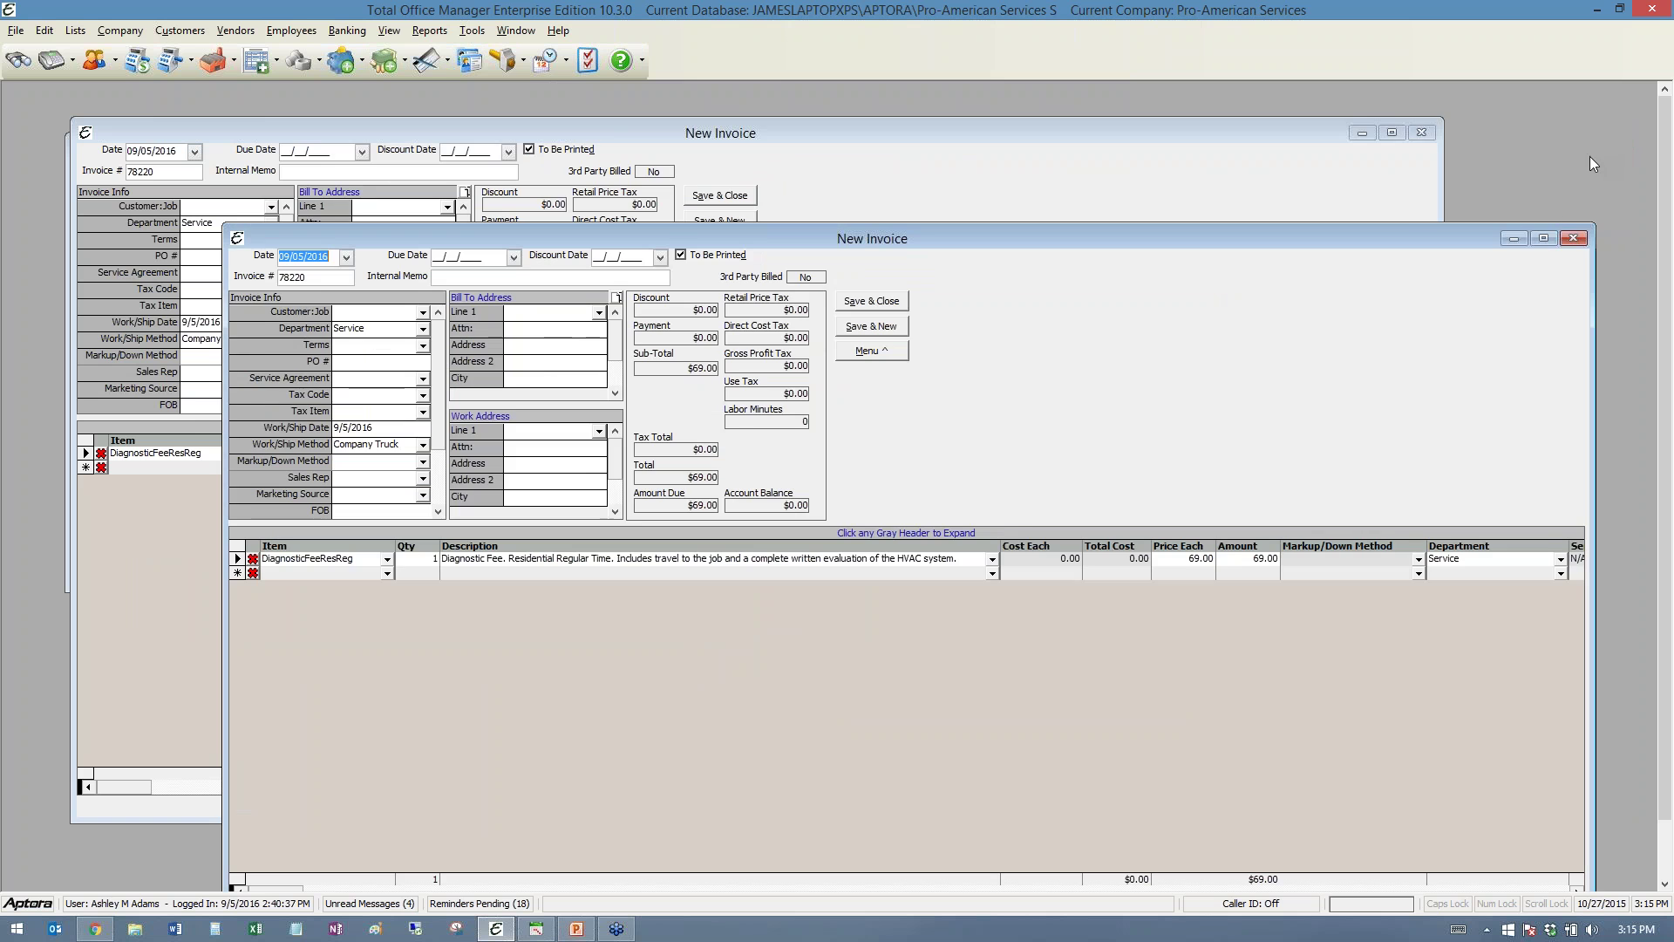
left_click(1573, 238)
left_click(1403, 134)
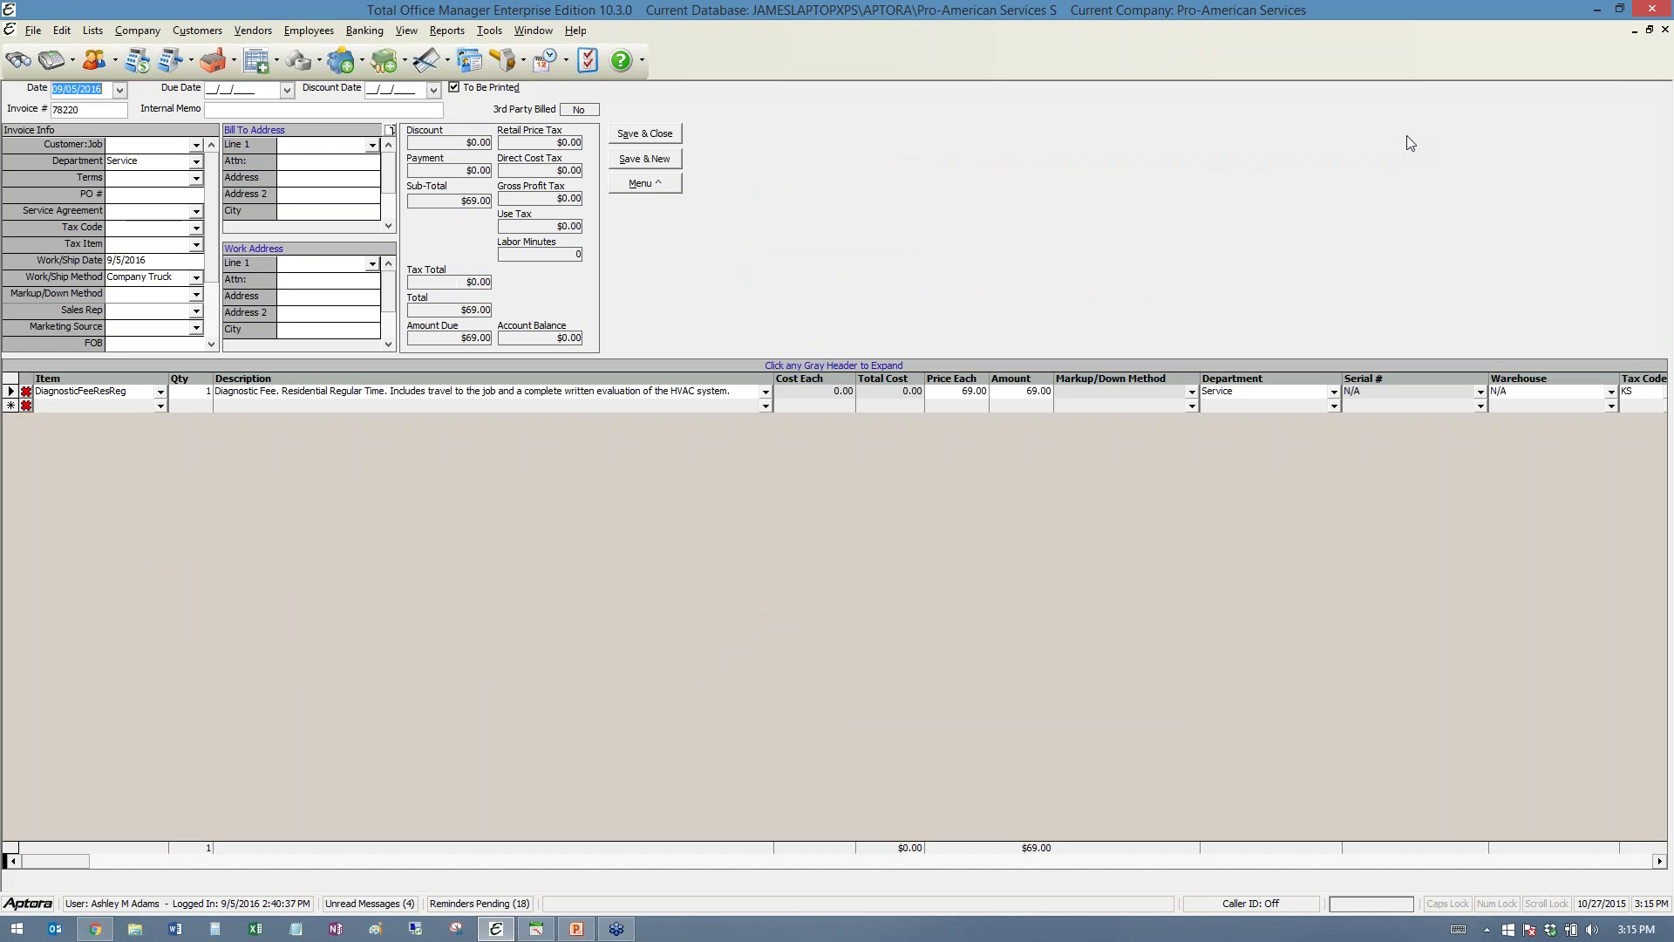
left_click(1636, 29)
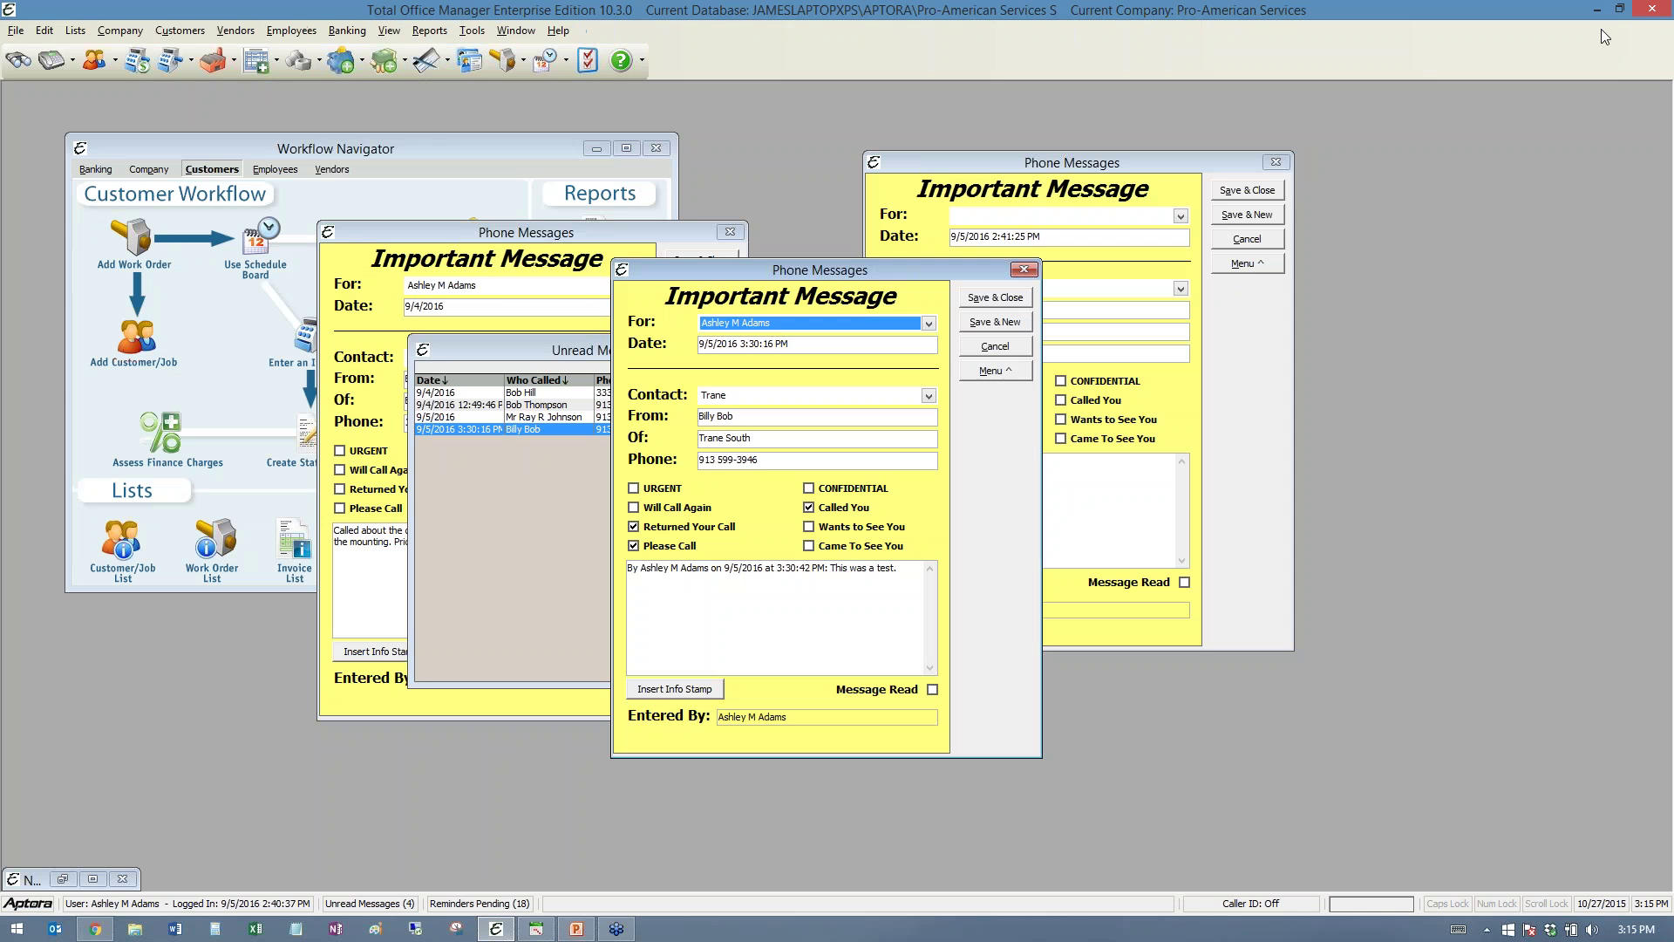
left_click(122, 878)
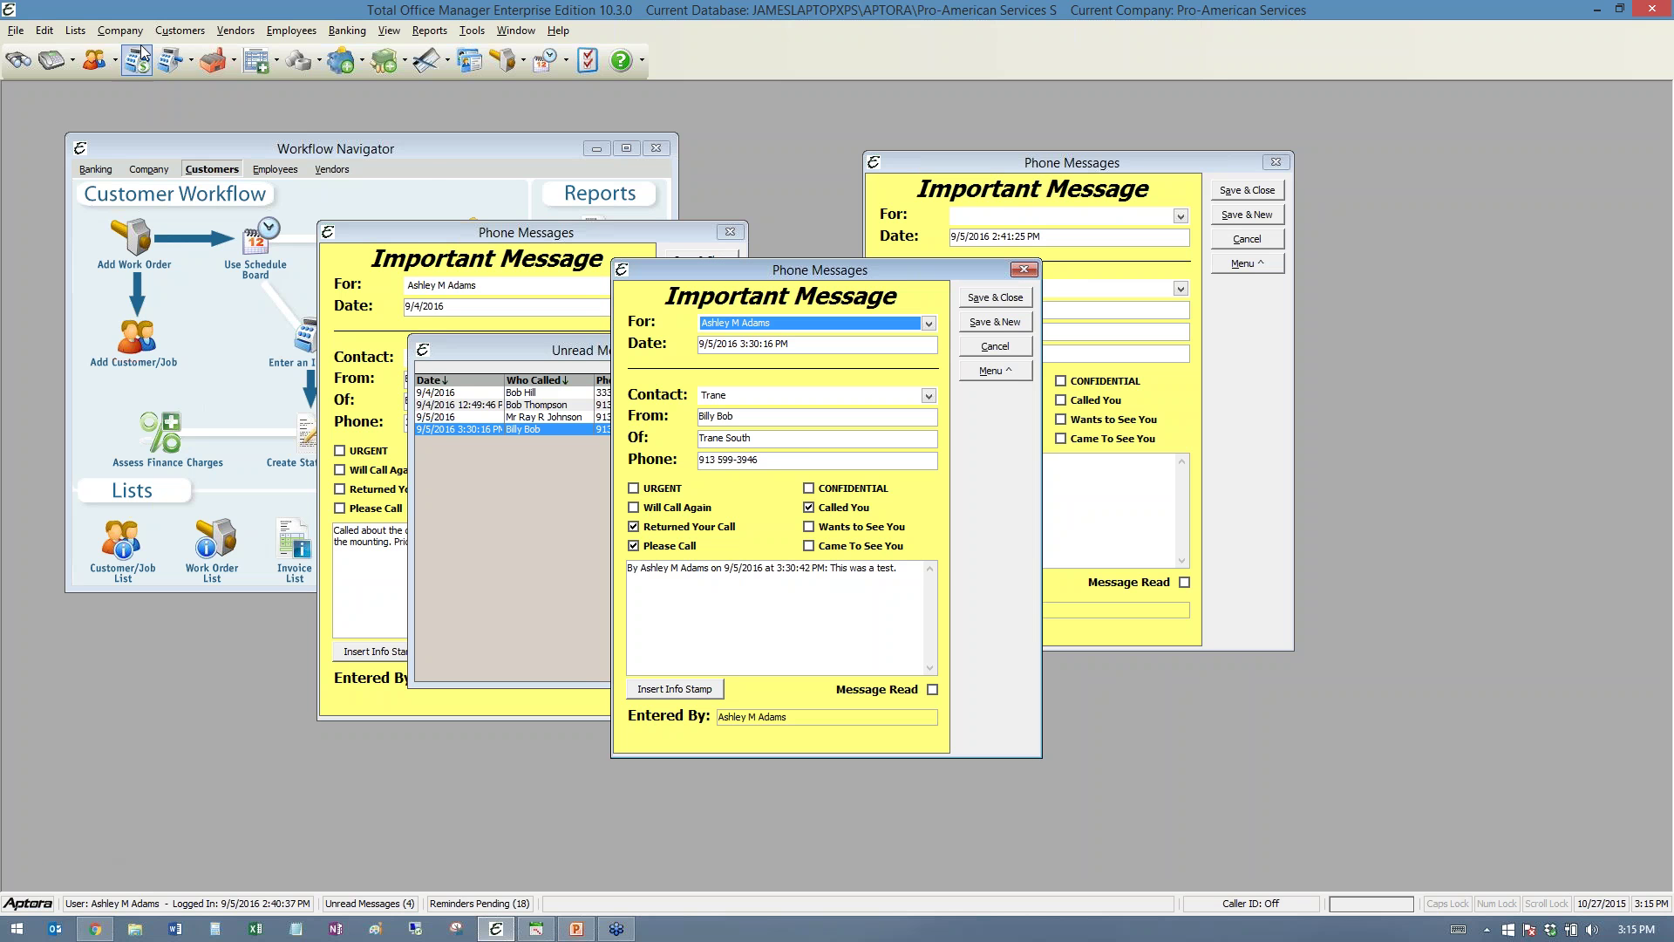
- Open the Customer:Job List from the Customer menu
left_click(170, 34)
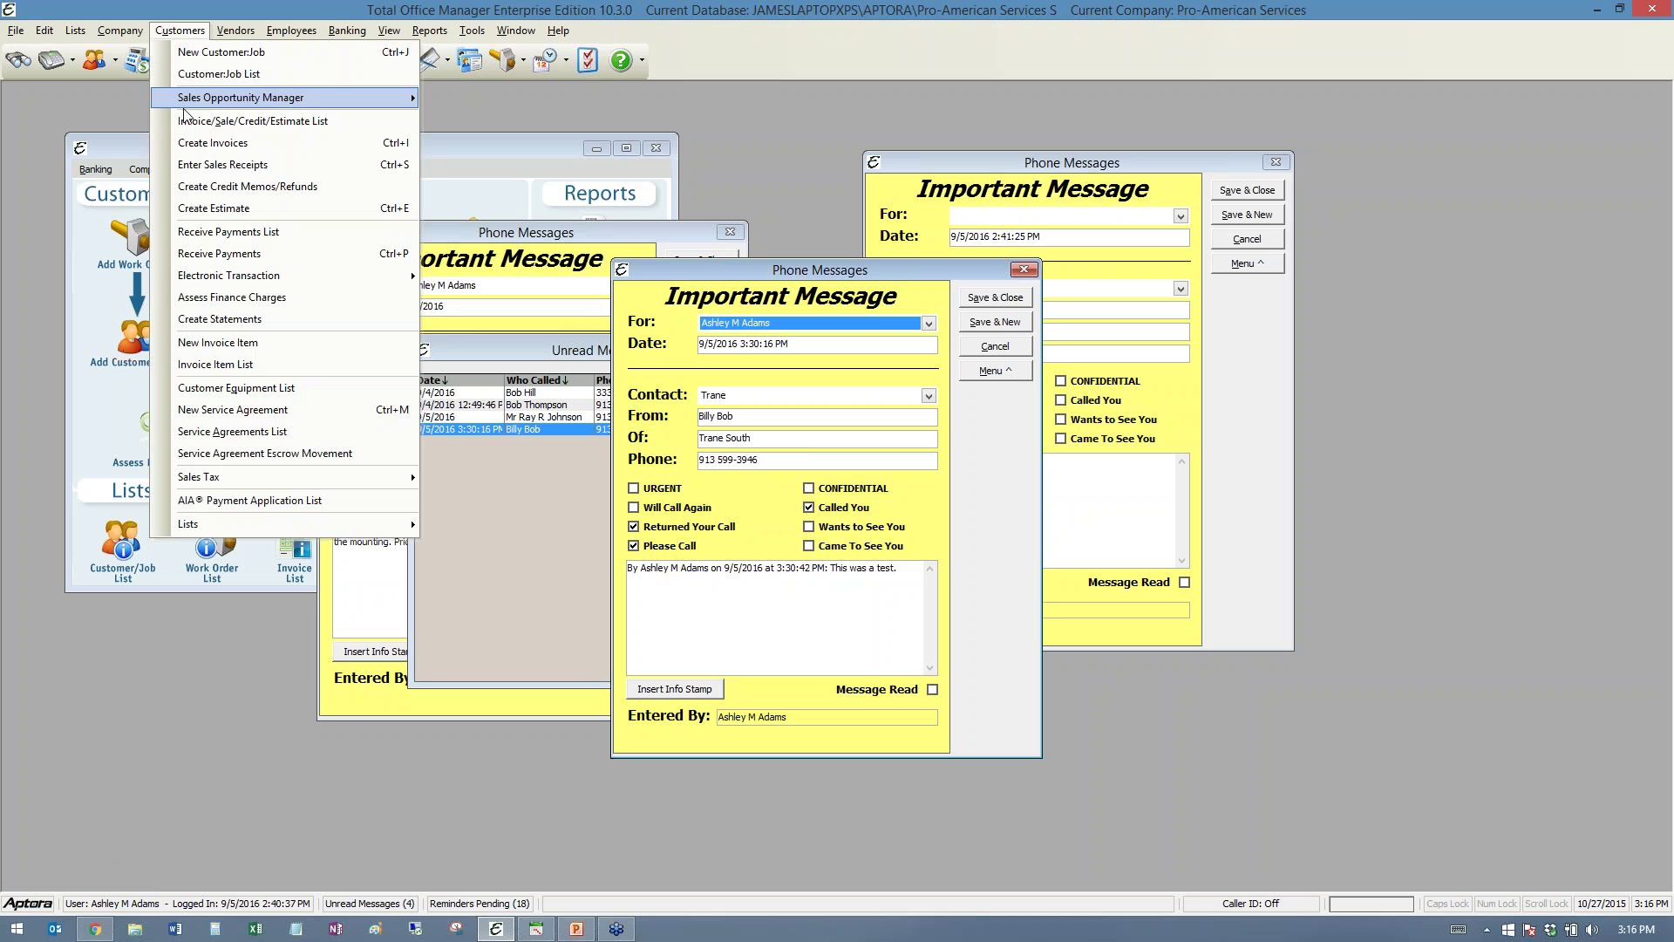
left_click(192, 76)
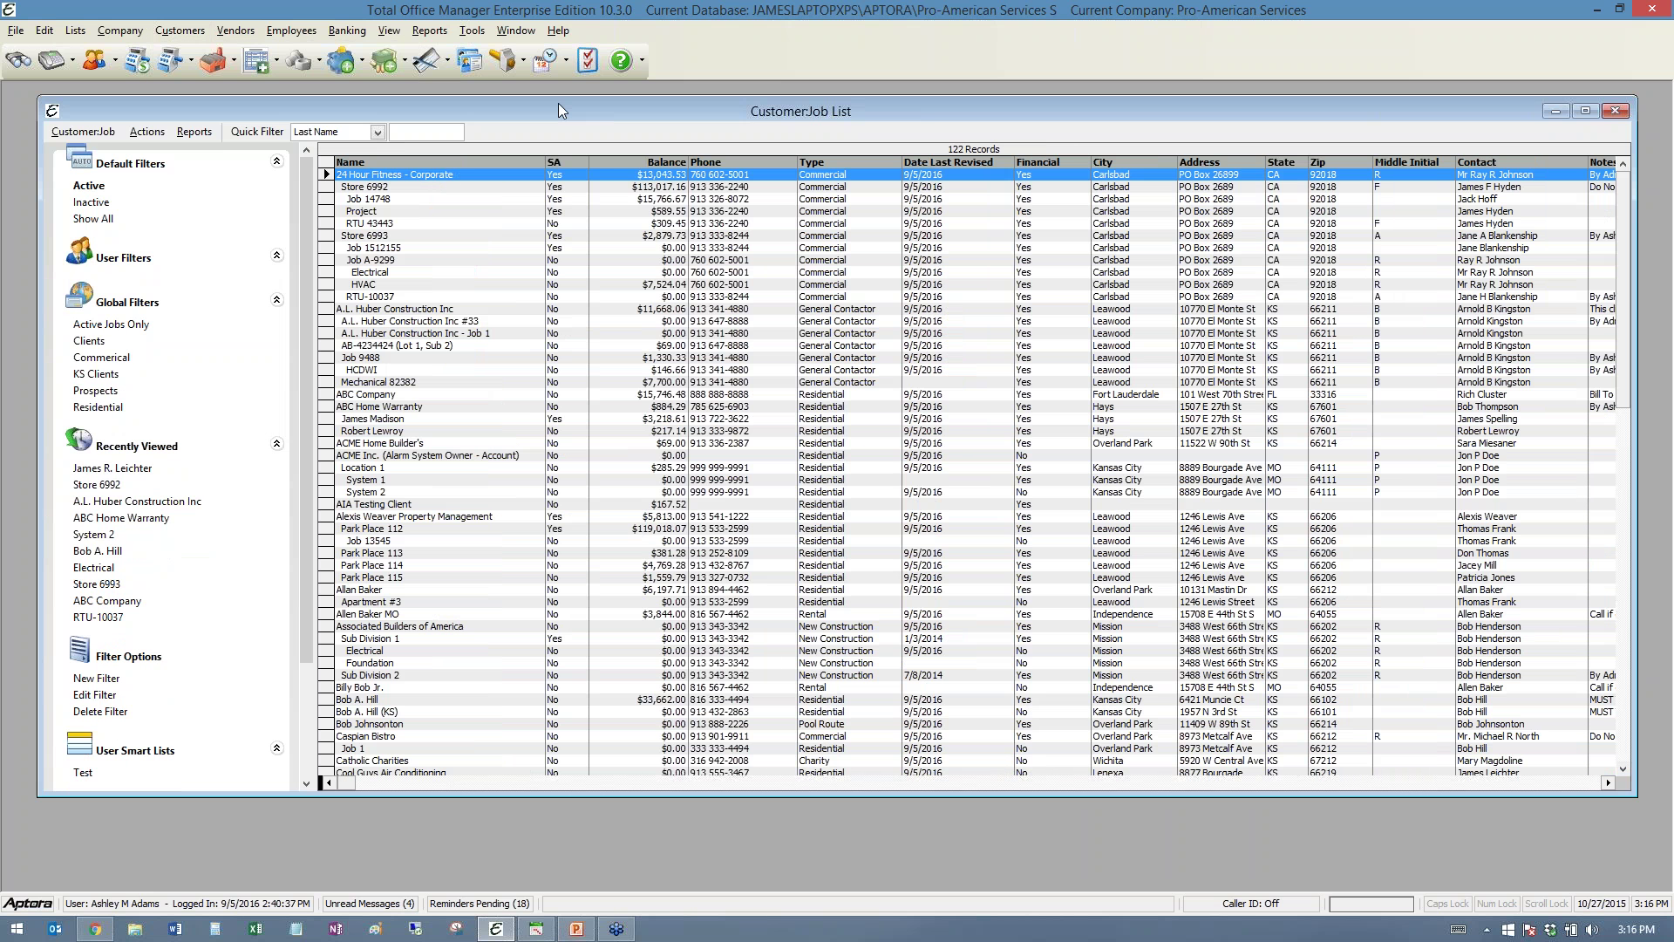
left_click_drag(558, 103, 552, 124)
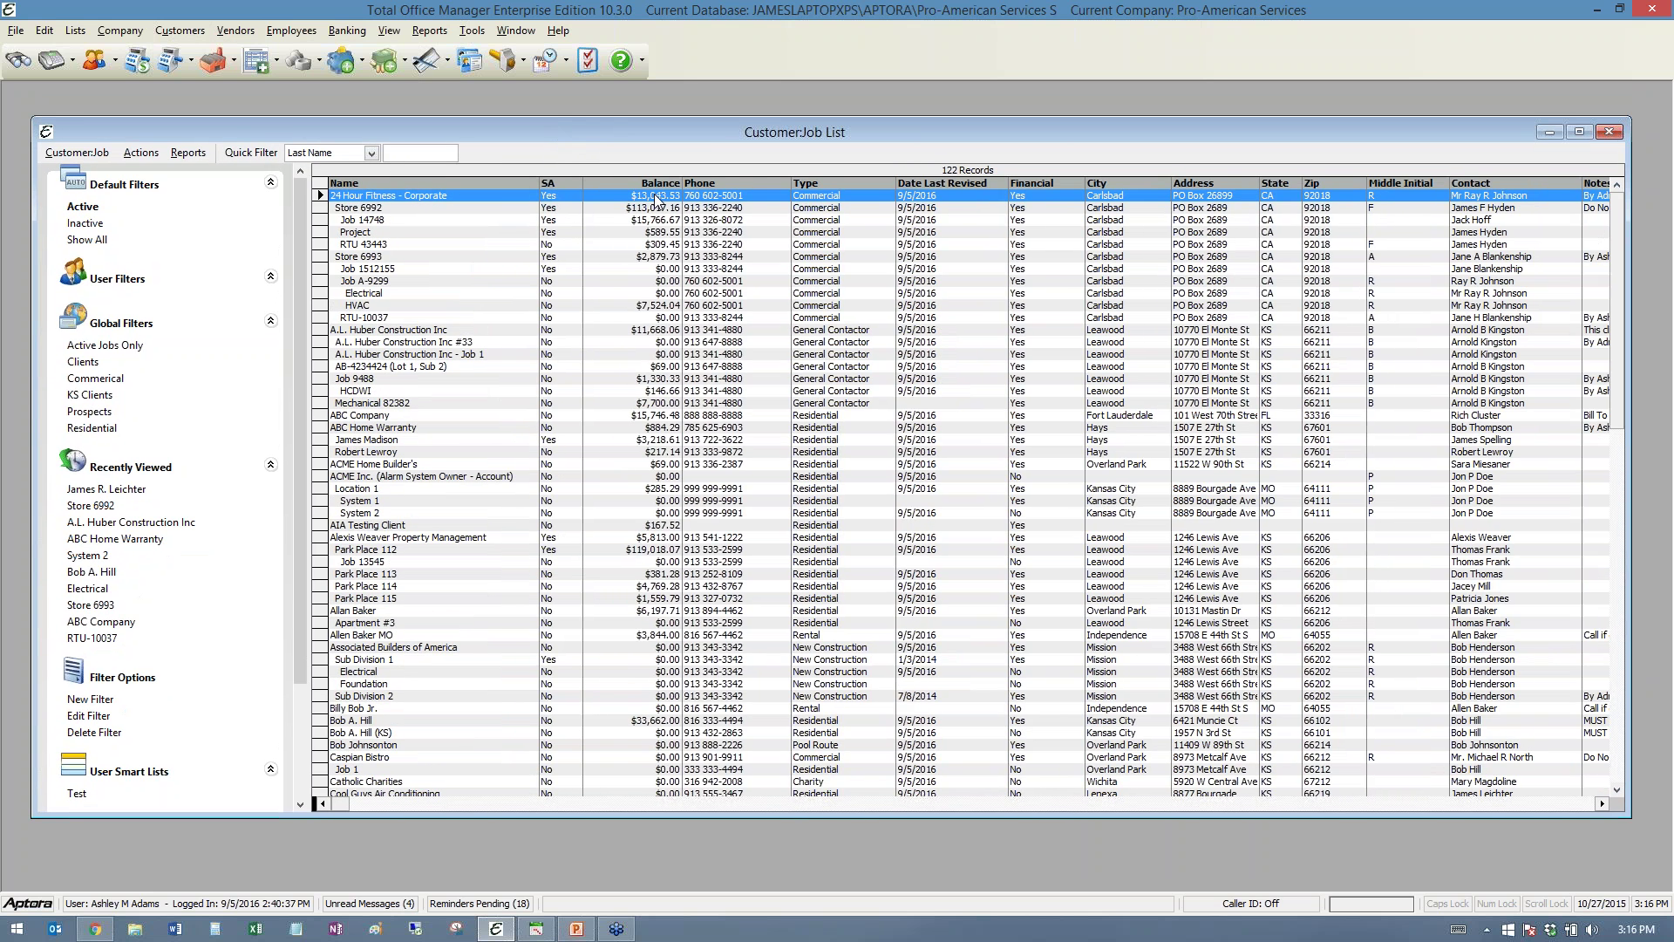
- Widen the SA column, narrow Balance and move it next to Name, then scroll right
left_click_drag(584, 182, 857, 183)
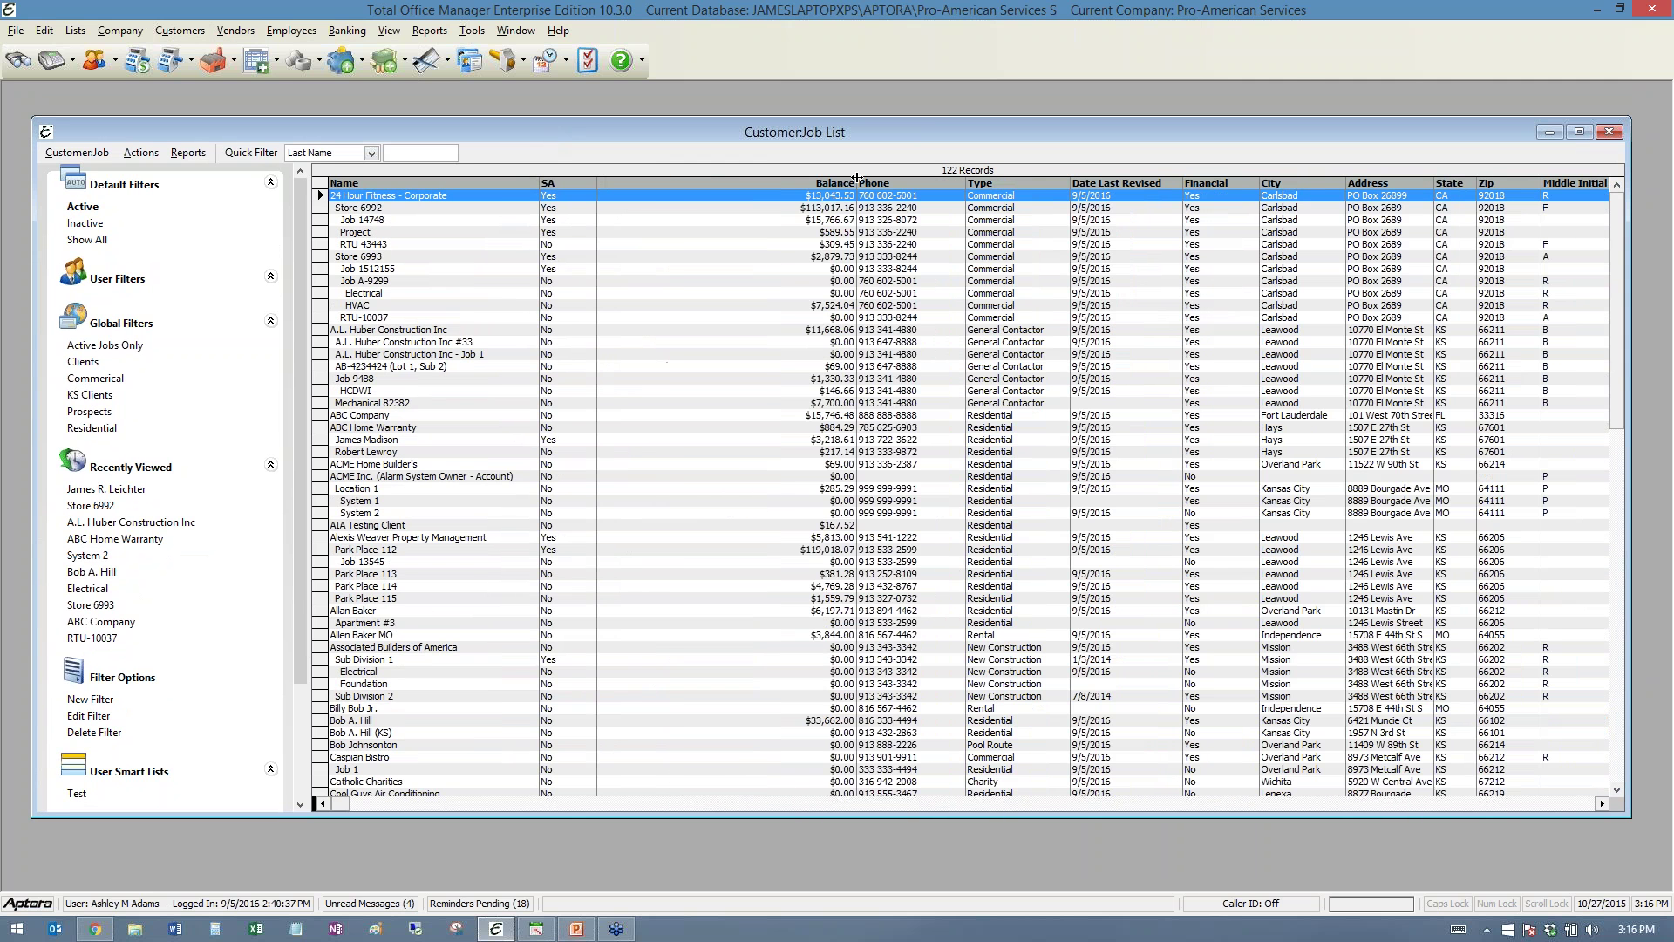
mouse_move(707, 178)
left_mouse_down()
mouse_move(811, 181)
mouse_move(711, 182)
left_mouse_up()
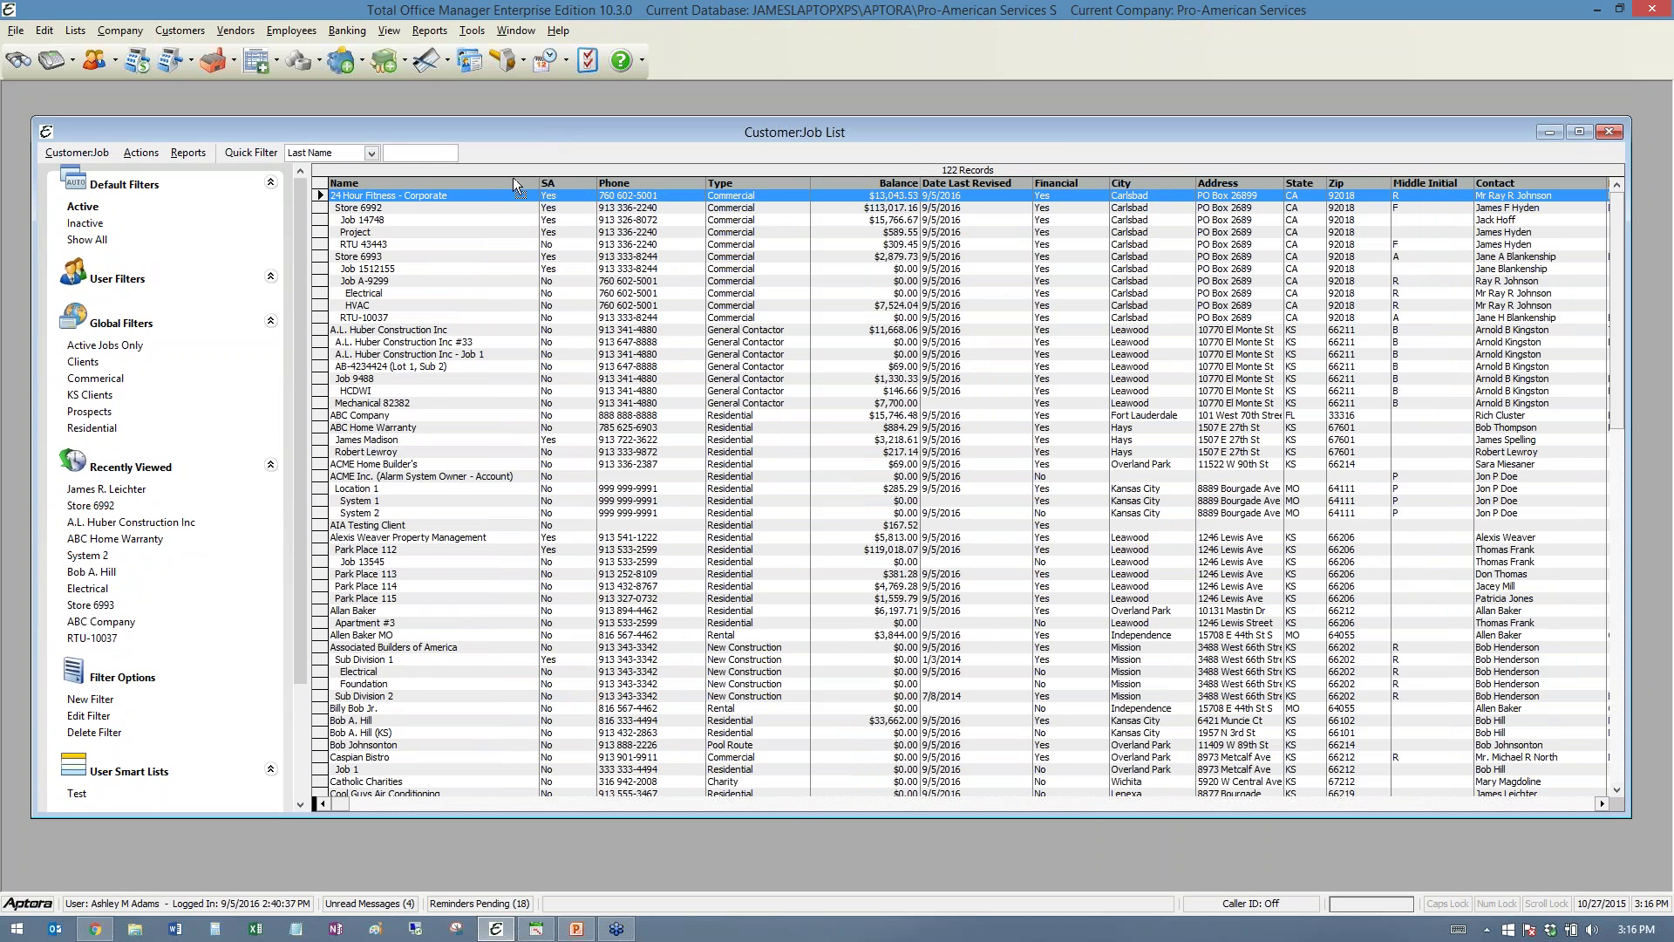
left_click_drag(513, 176, 645, 182)
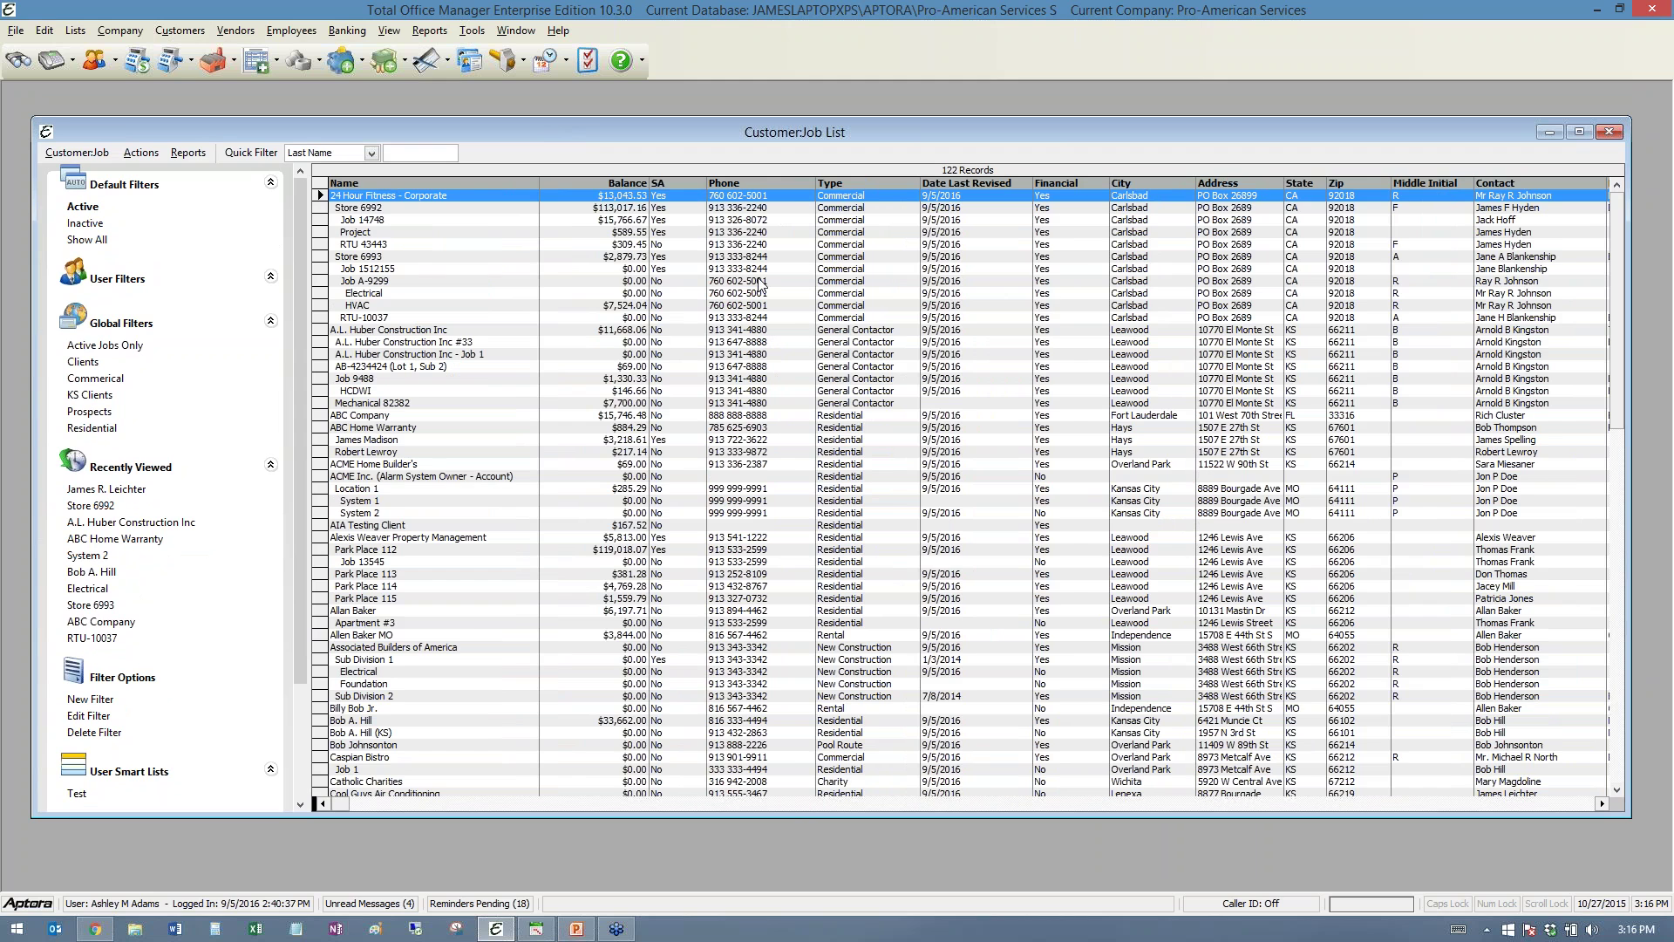
left_click(1601, 803)
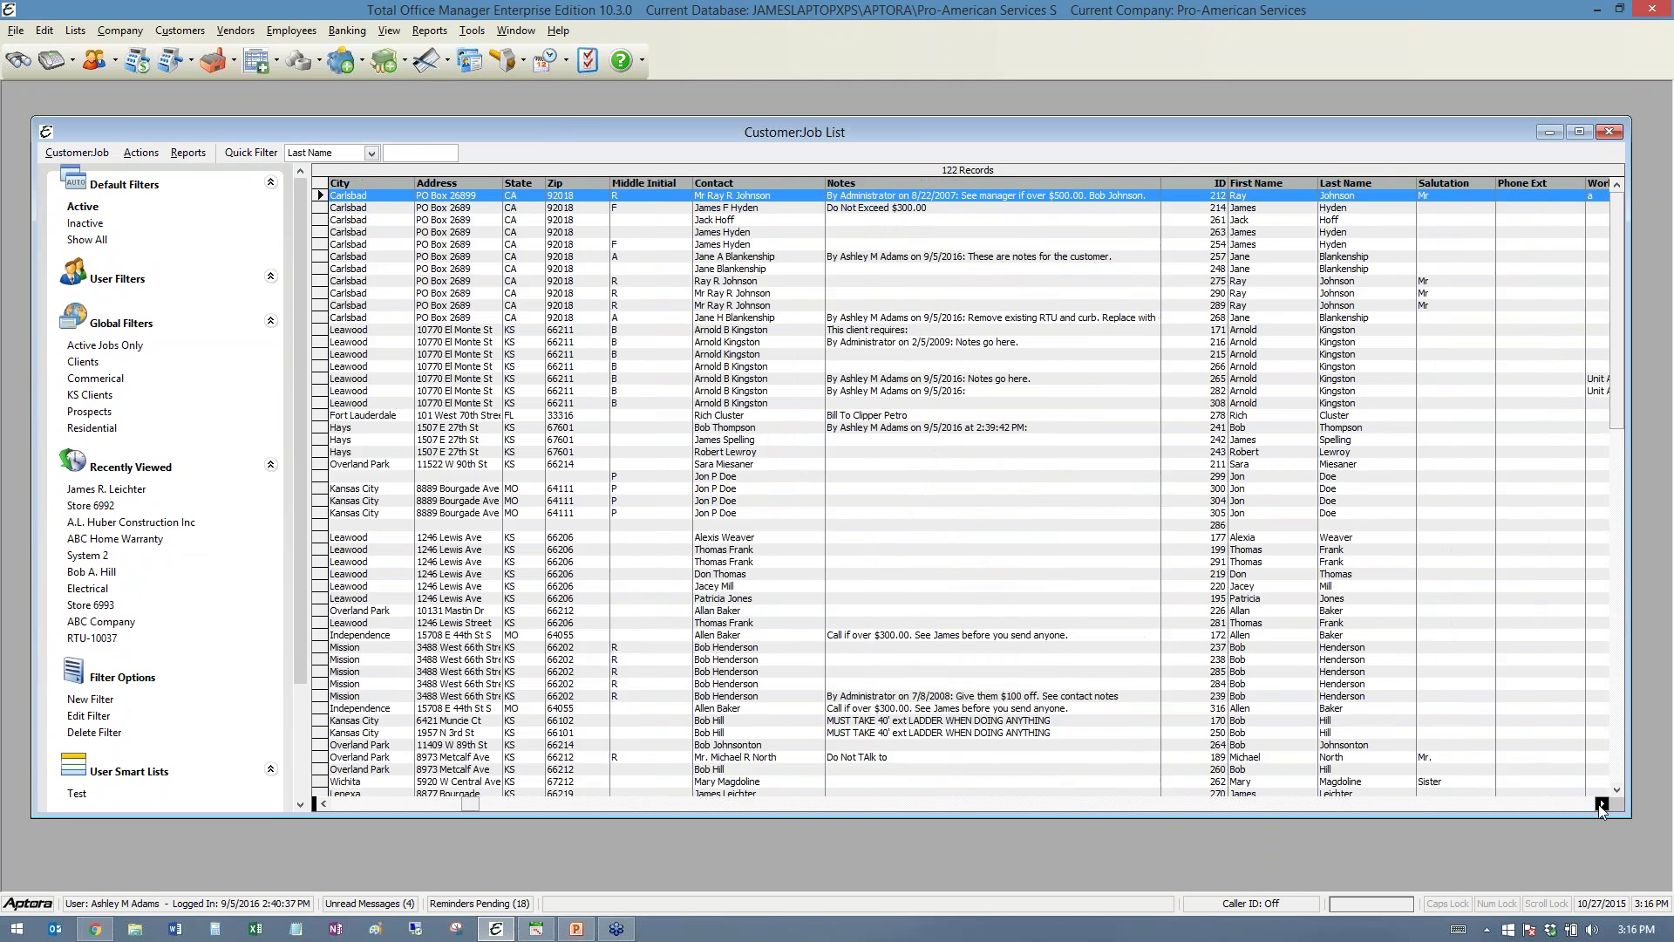
left_click_drag(1601, 804, 1597, 806)
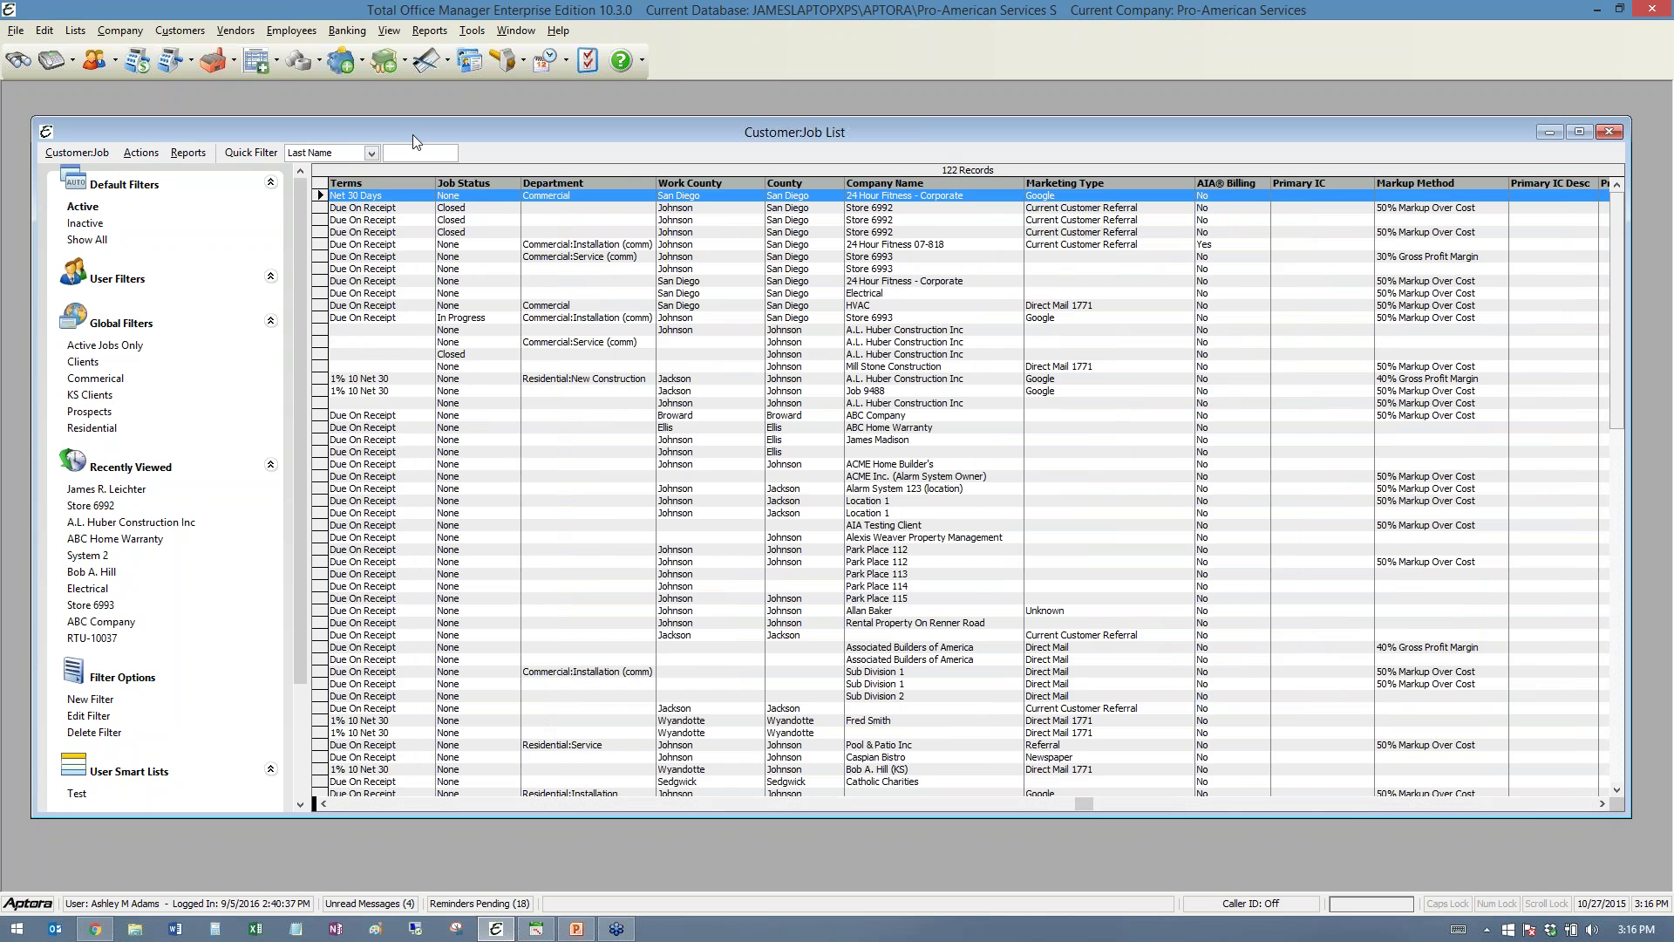
- Set the Quick Filter field to Last Name, after briefly trying County
left_click(370, 154)
scroll(349, 288, "up", 5)
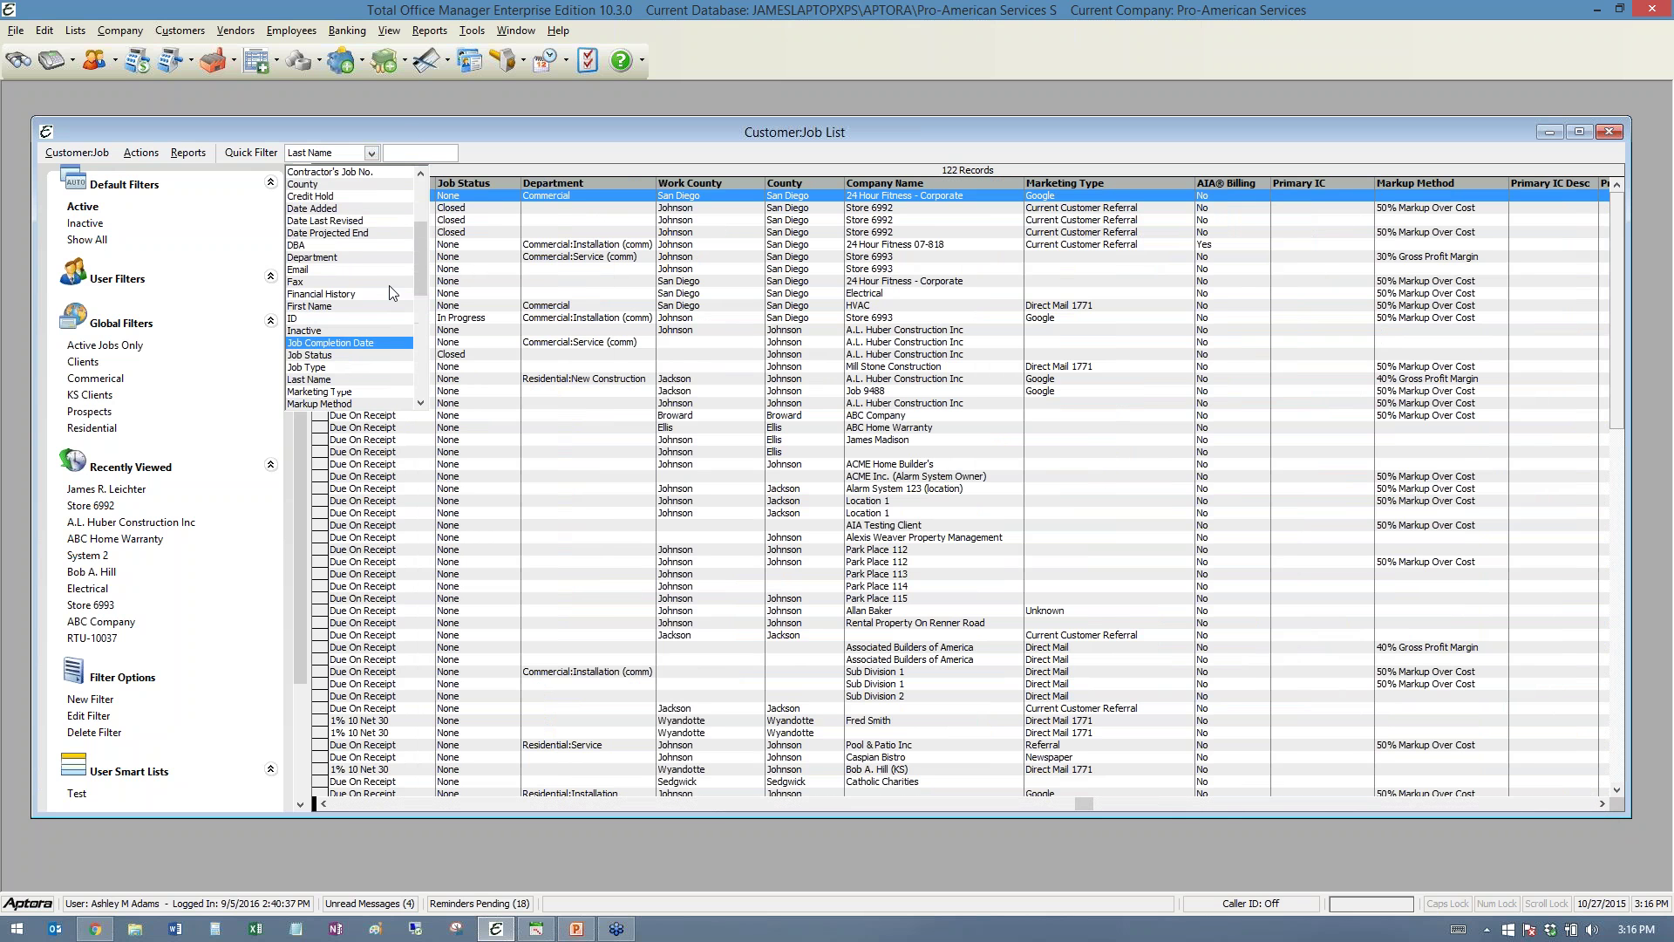
left_click(322, 185)
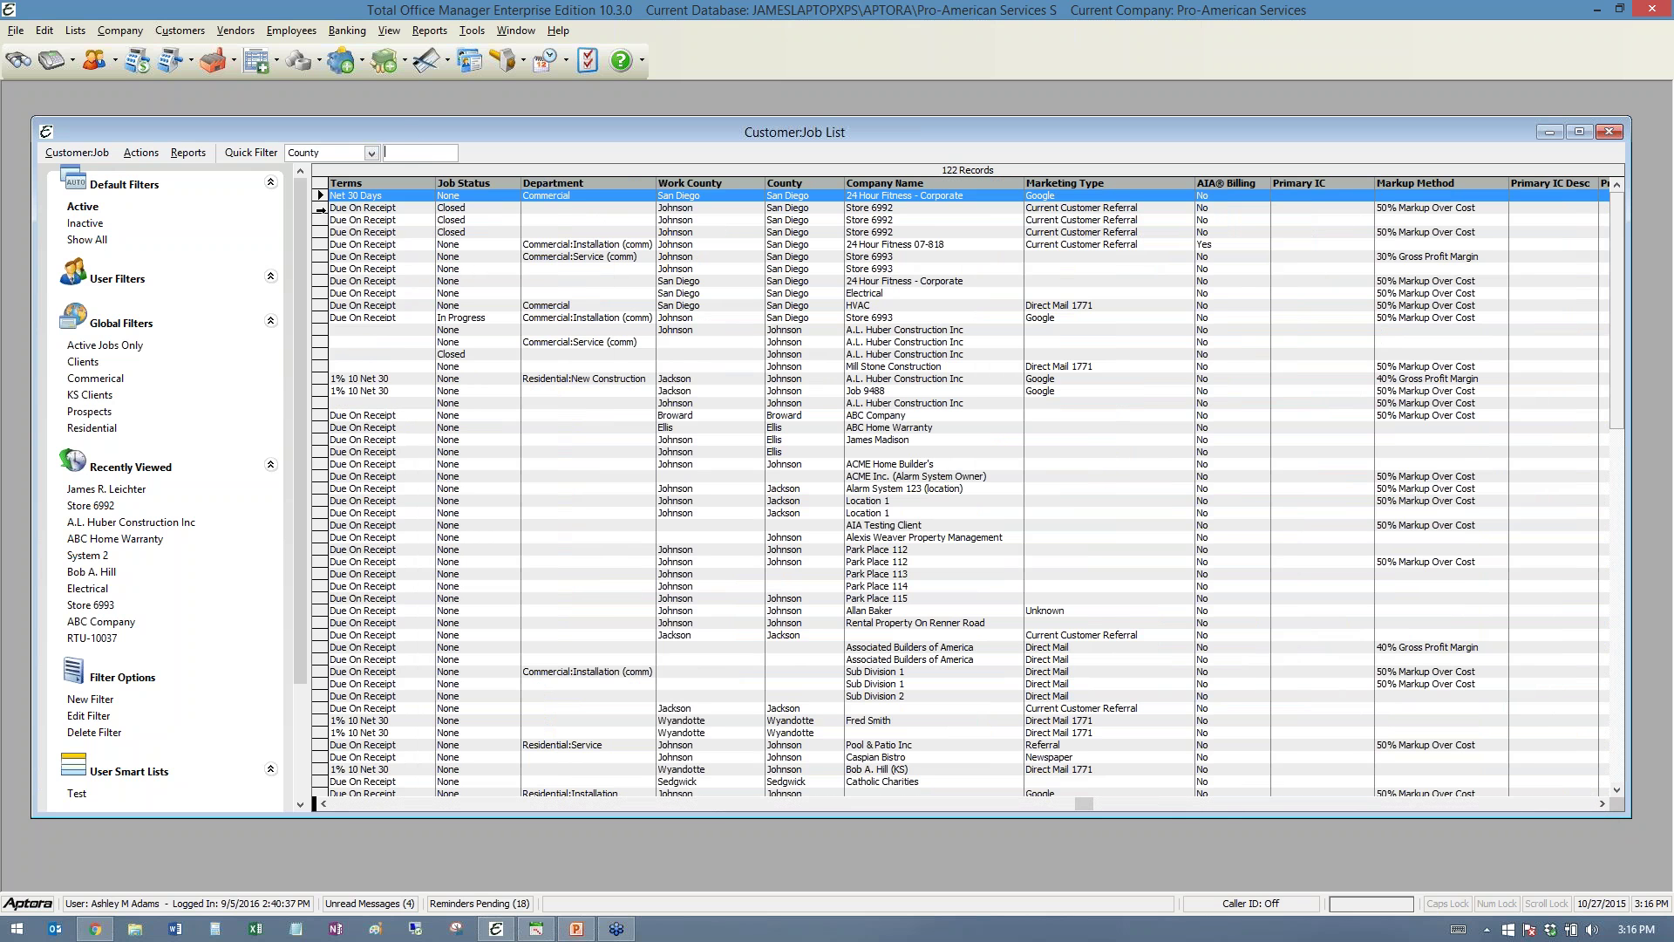
left_click(372, 153)
scroll(337, 281, "down", 3)
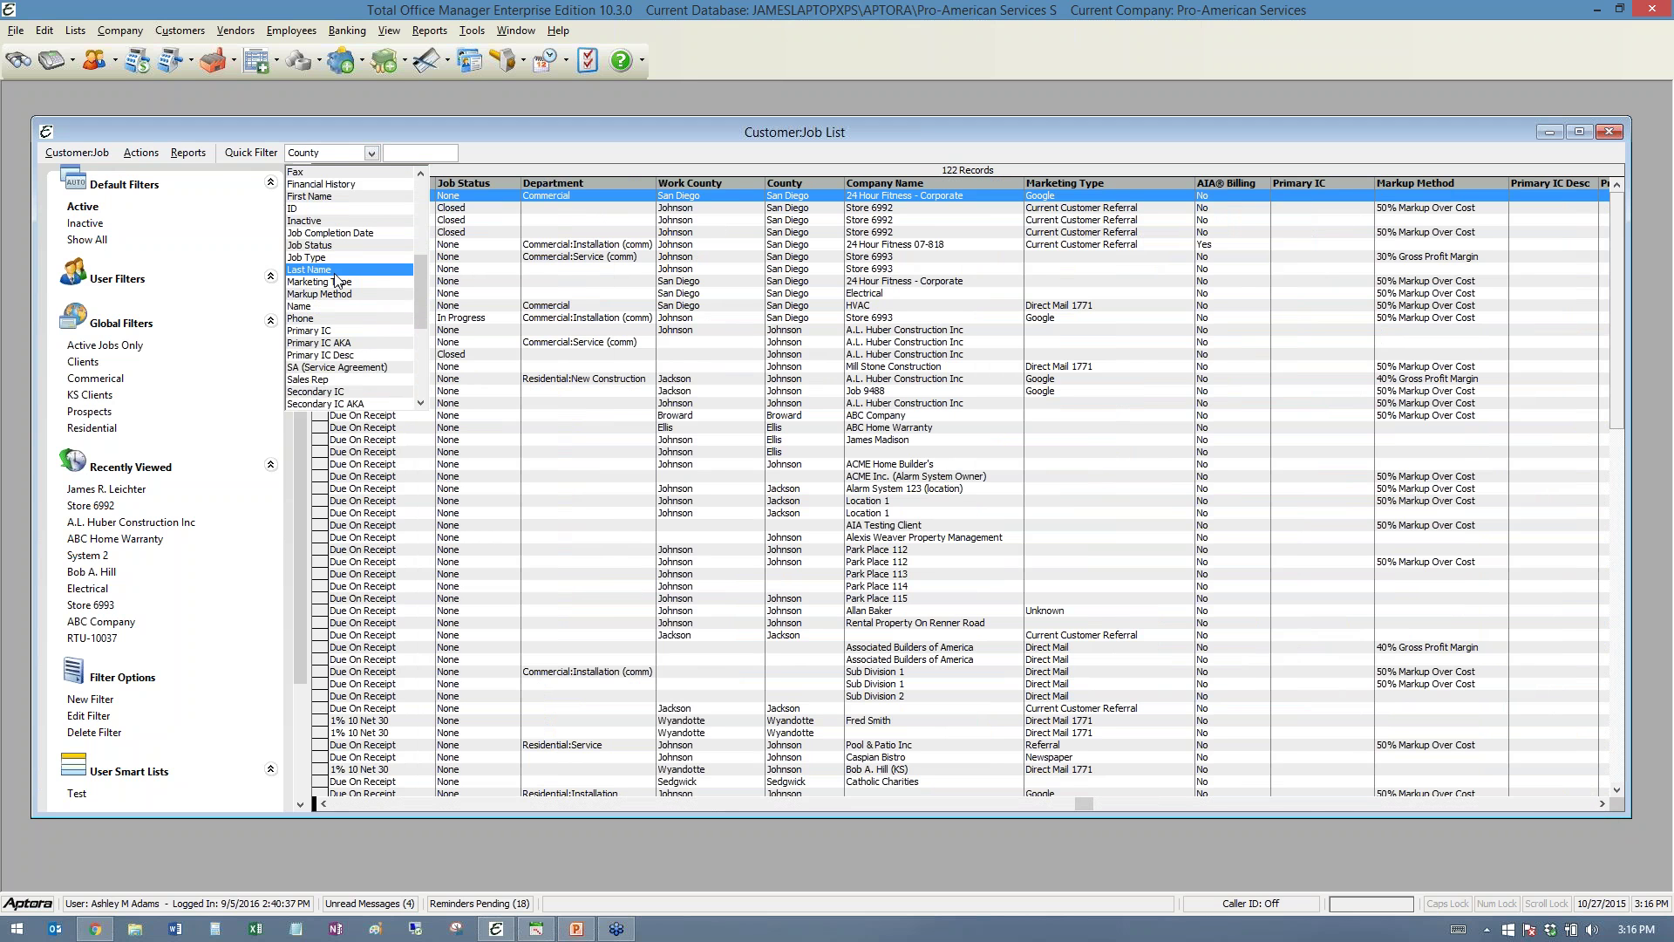
left_click(339, 242)
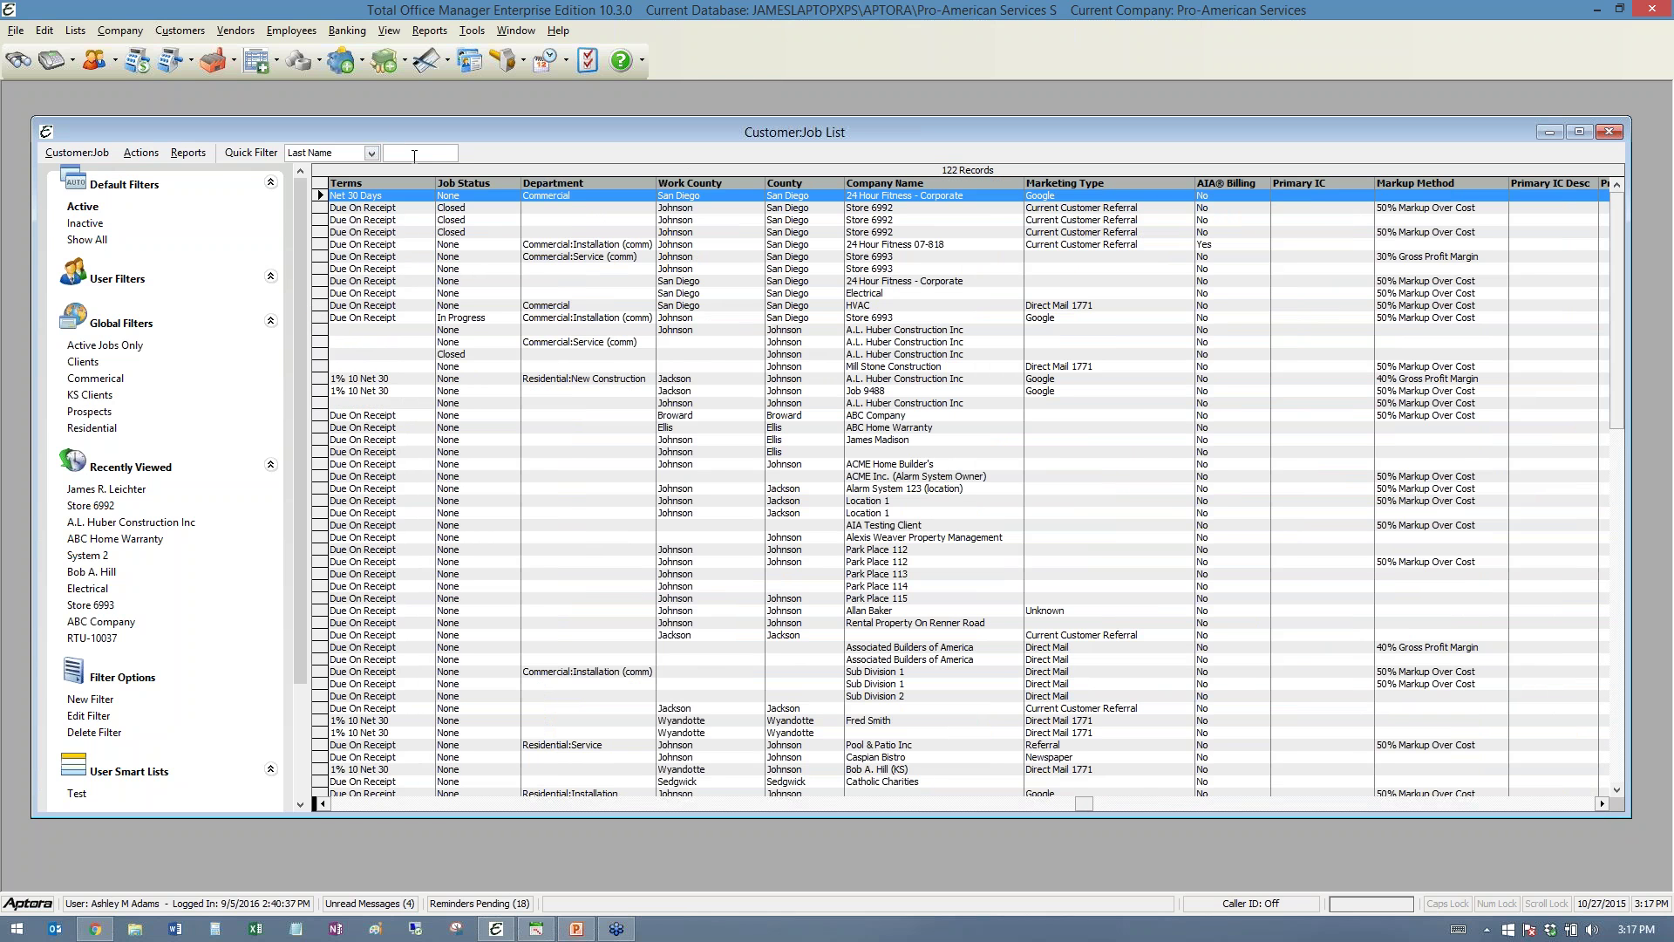
- Filter on 'lei' and select the commercial customer with the $72,207.08 balance
type("lei")
key("Return")
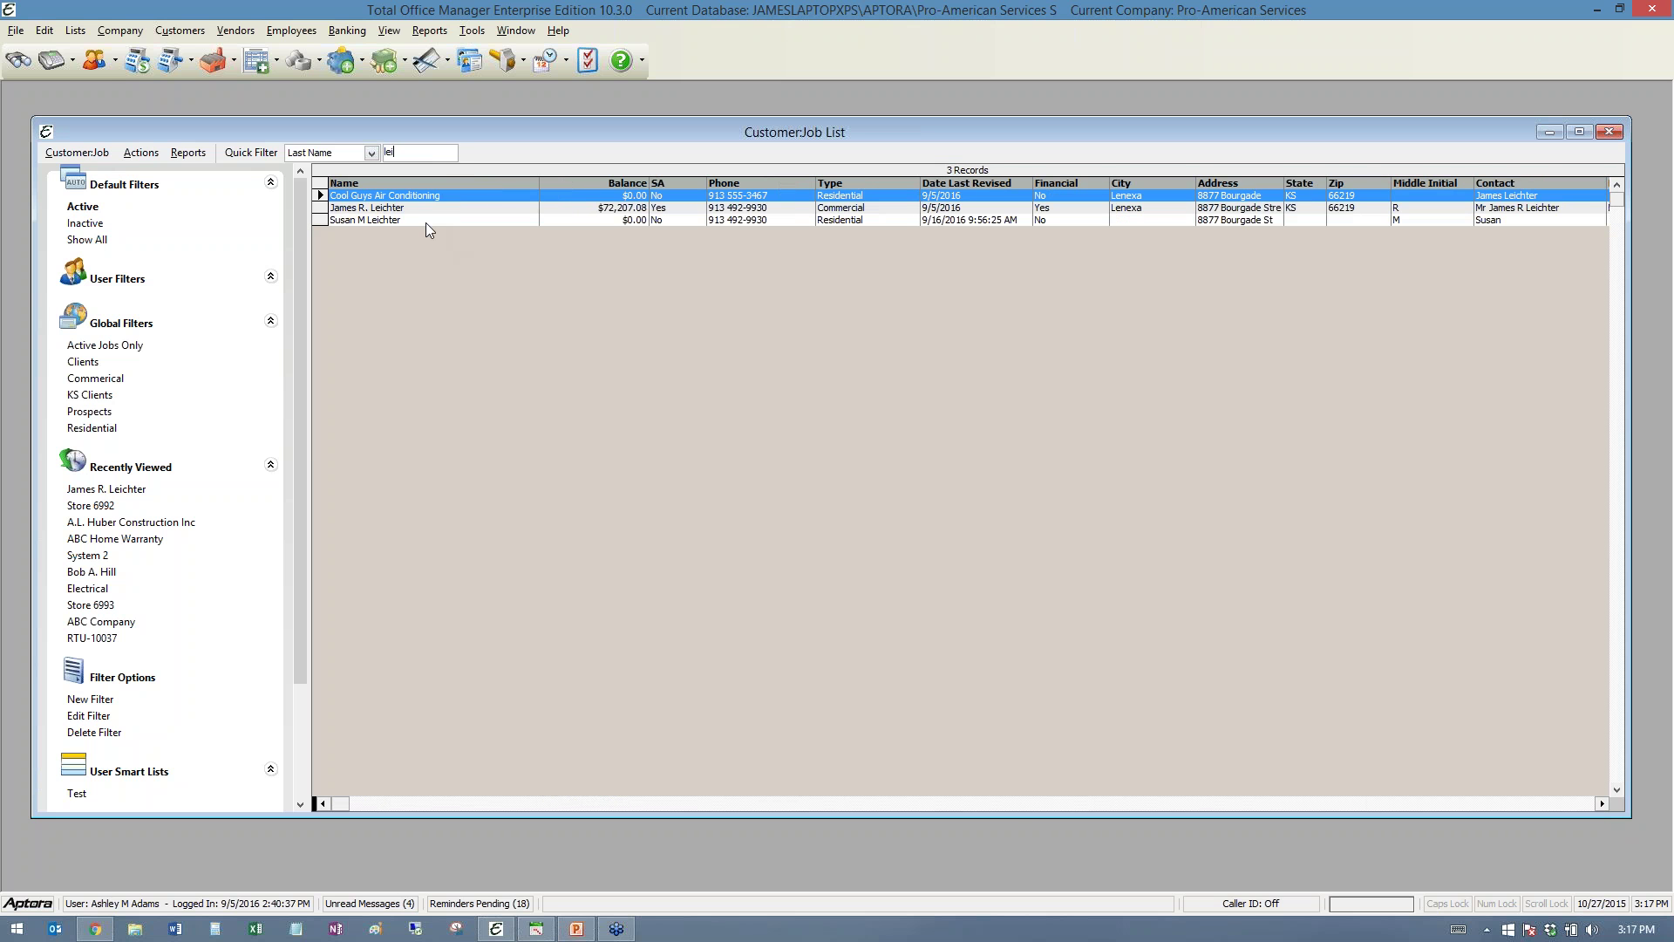
left_click(369, 212)
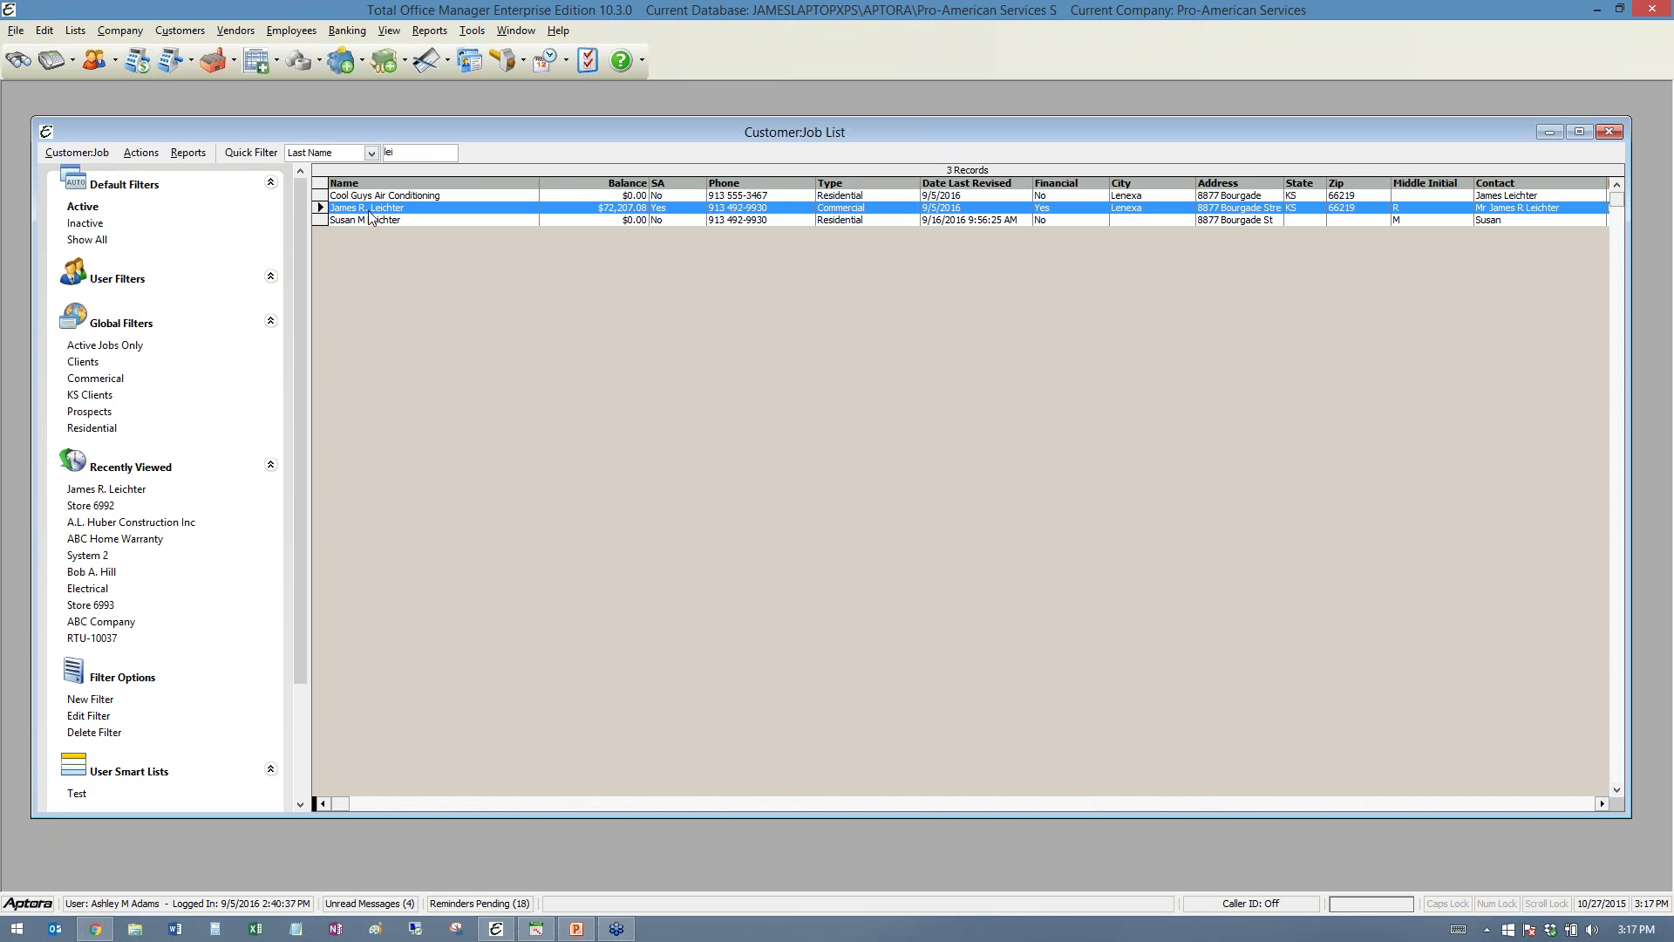
- Browse the customer's context actions and the Actions, Customer:Job and Reports menus
right_click(369, 209)
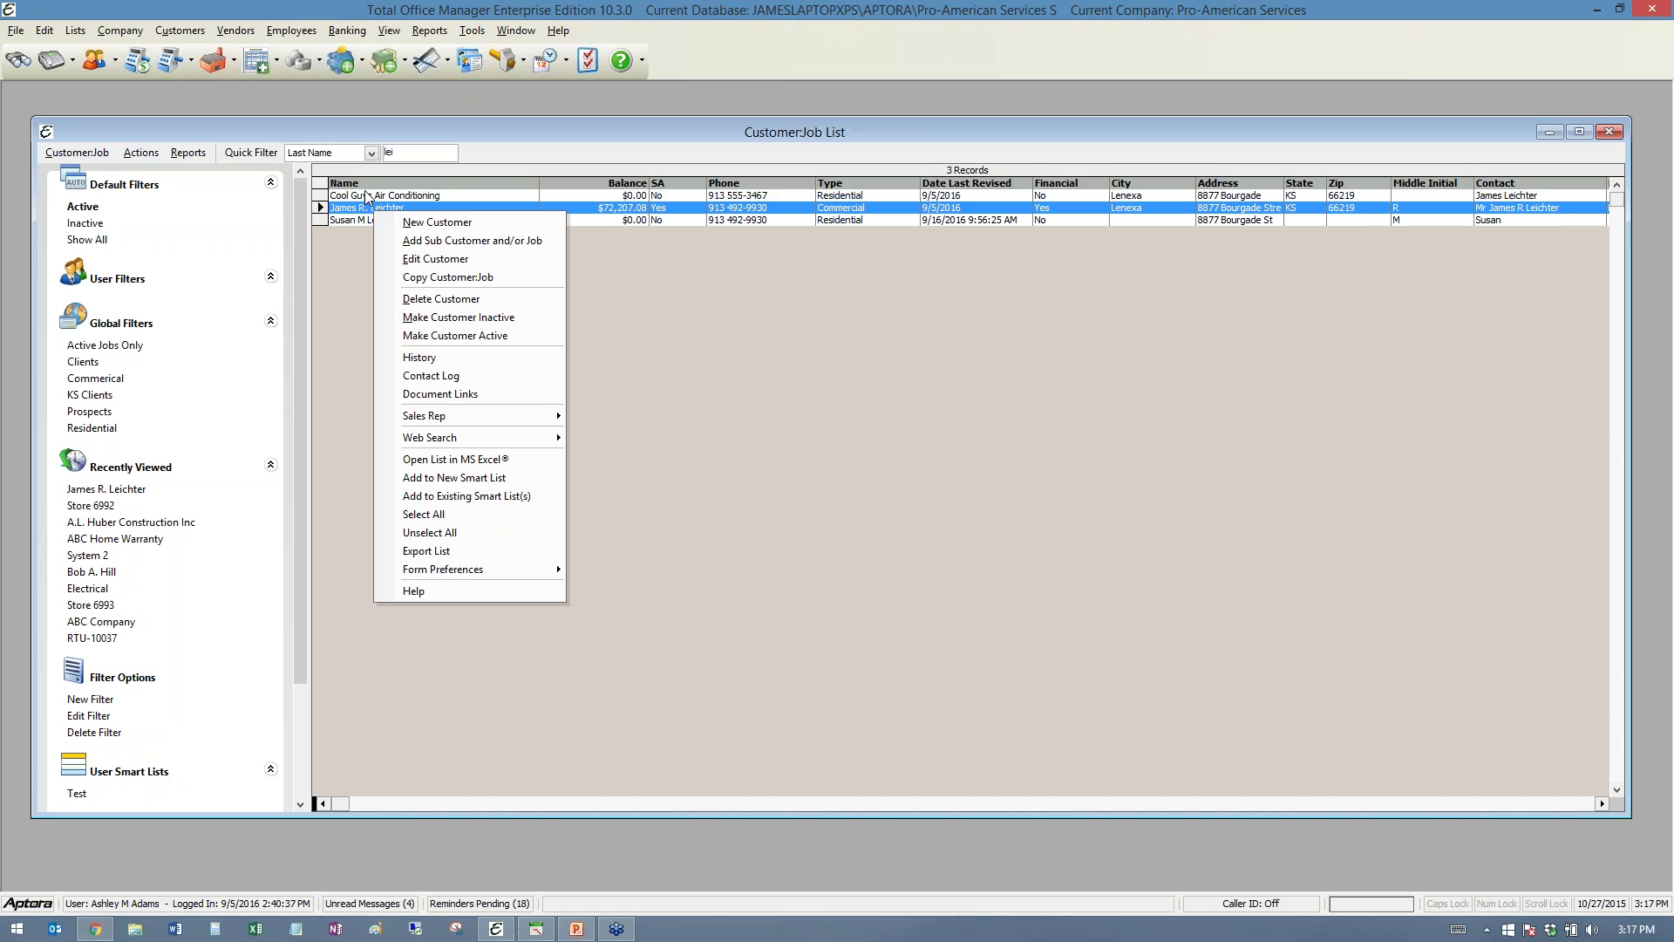
left_click(141, 152)
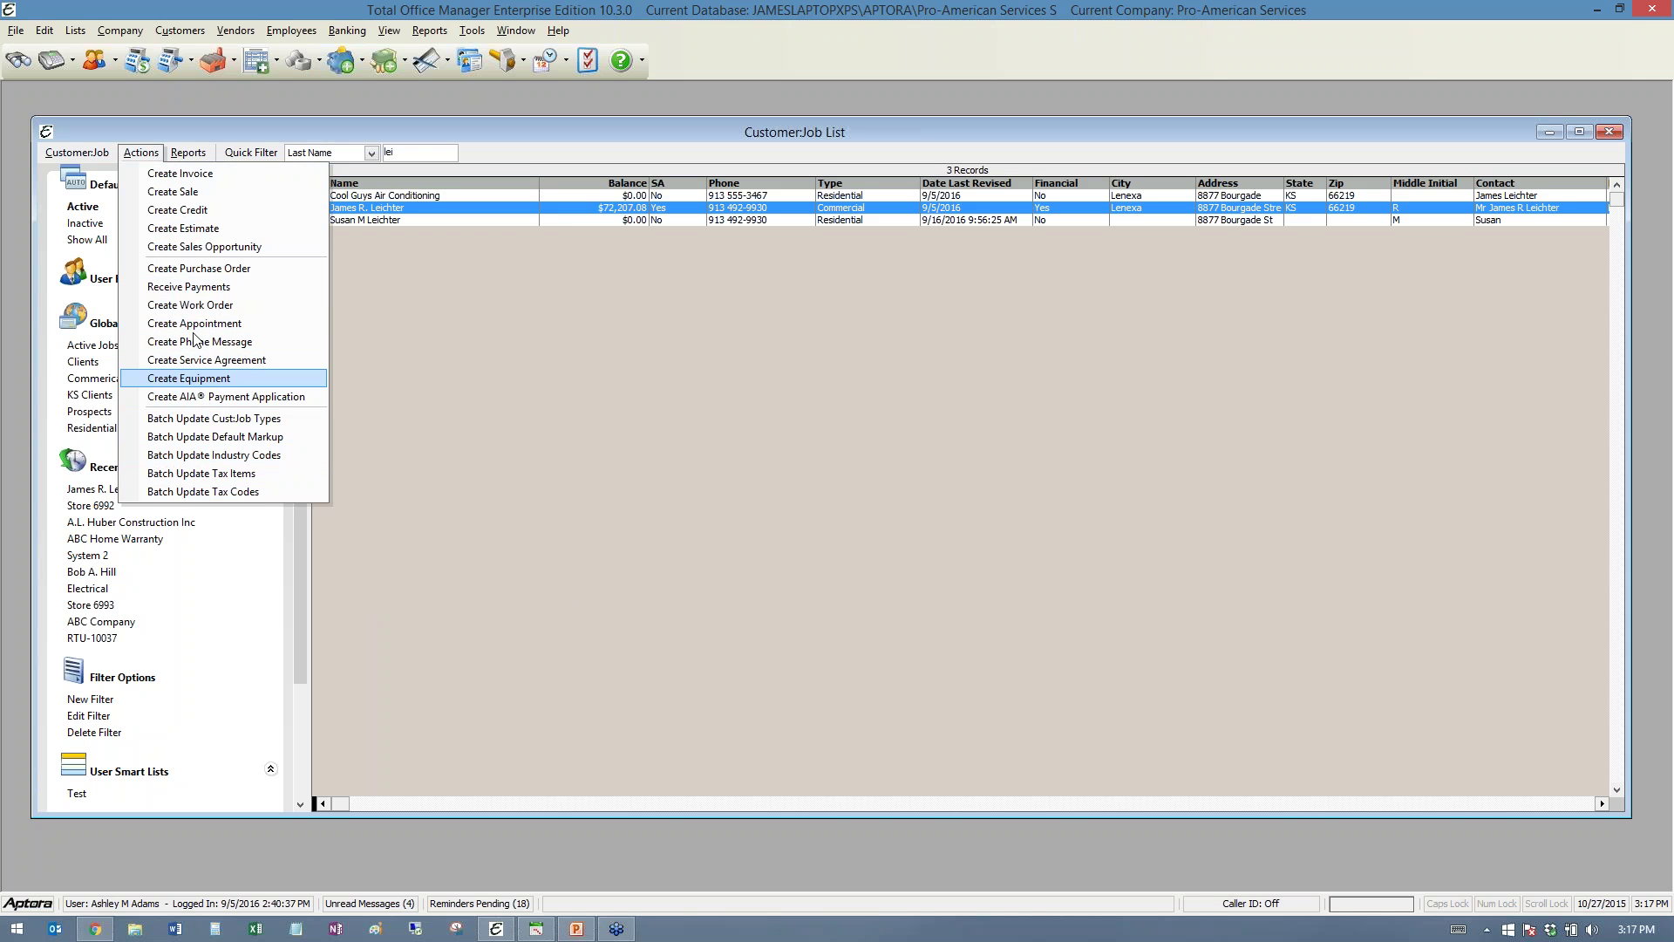
mouse_move(91, 152)
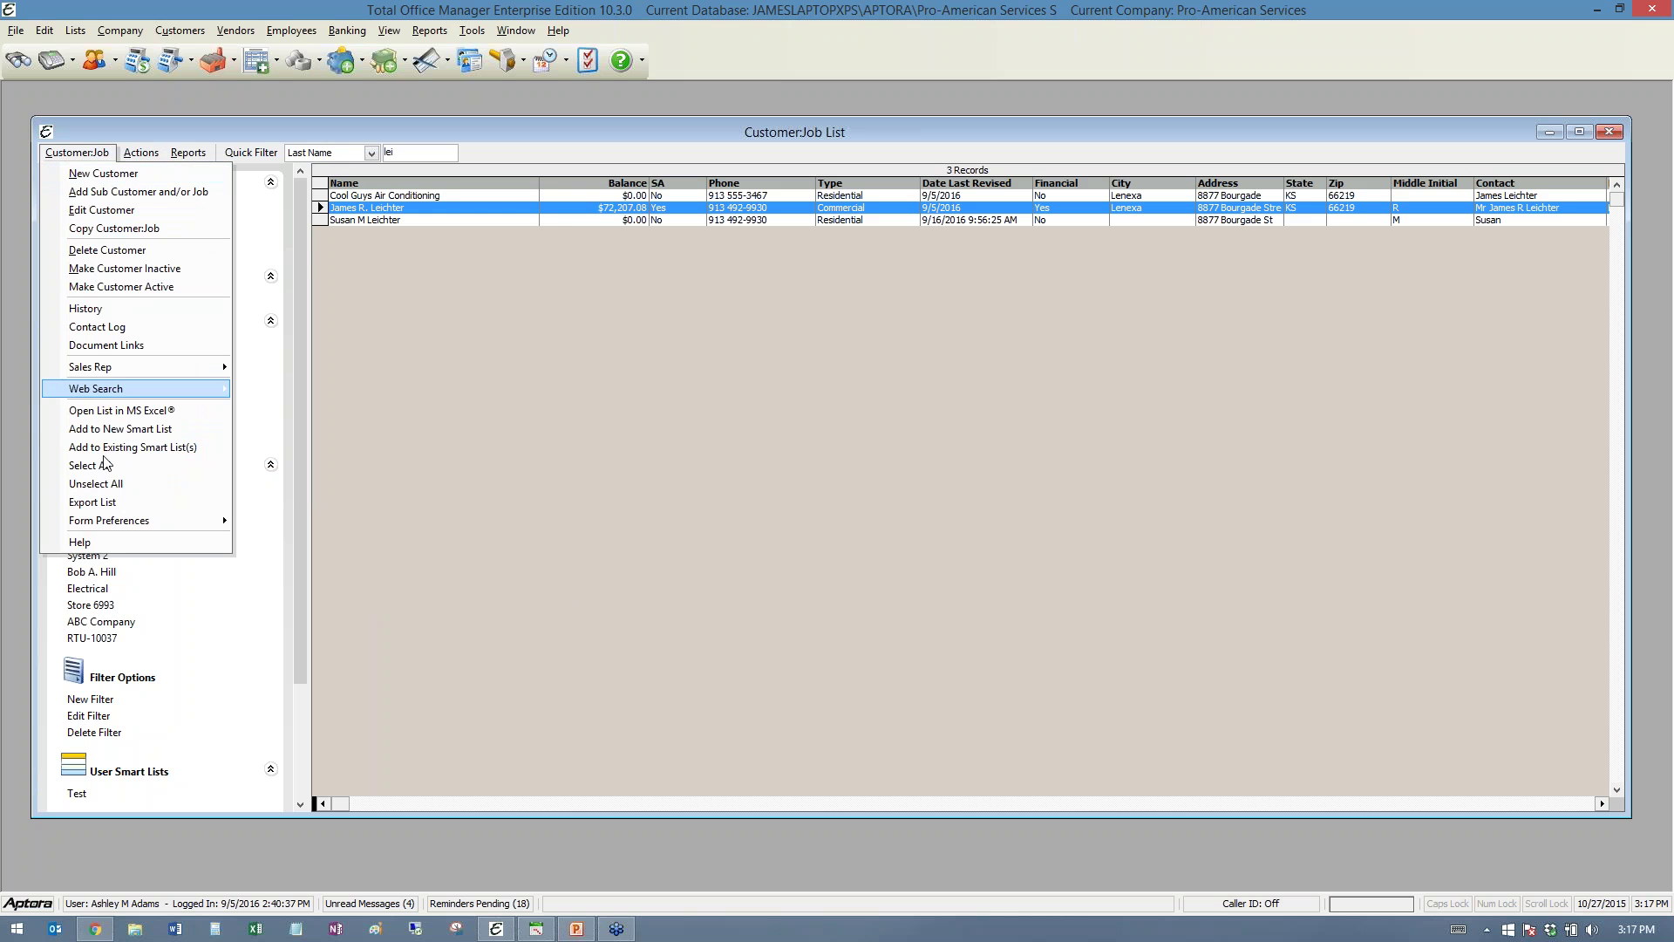
mouse_move(173, 155)
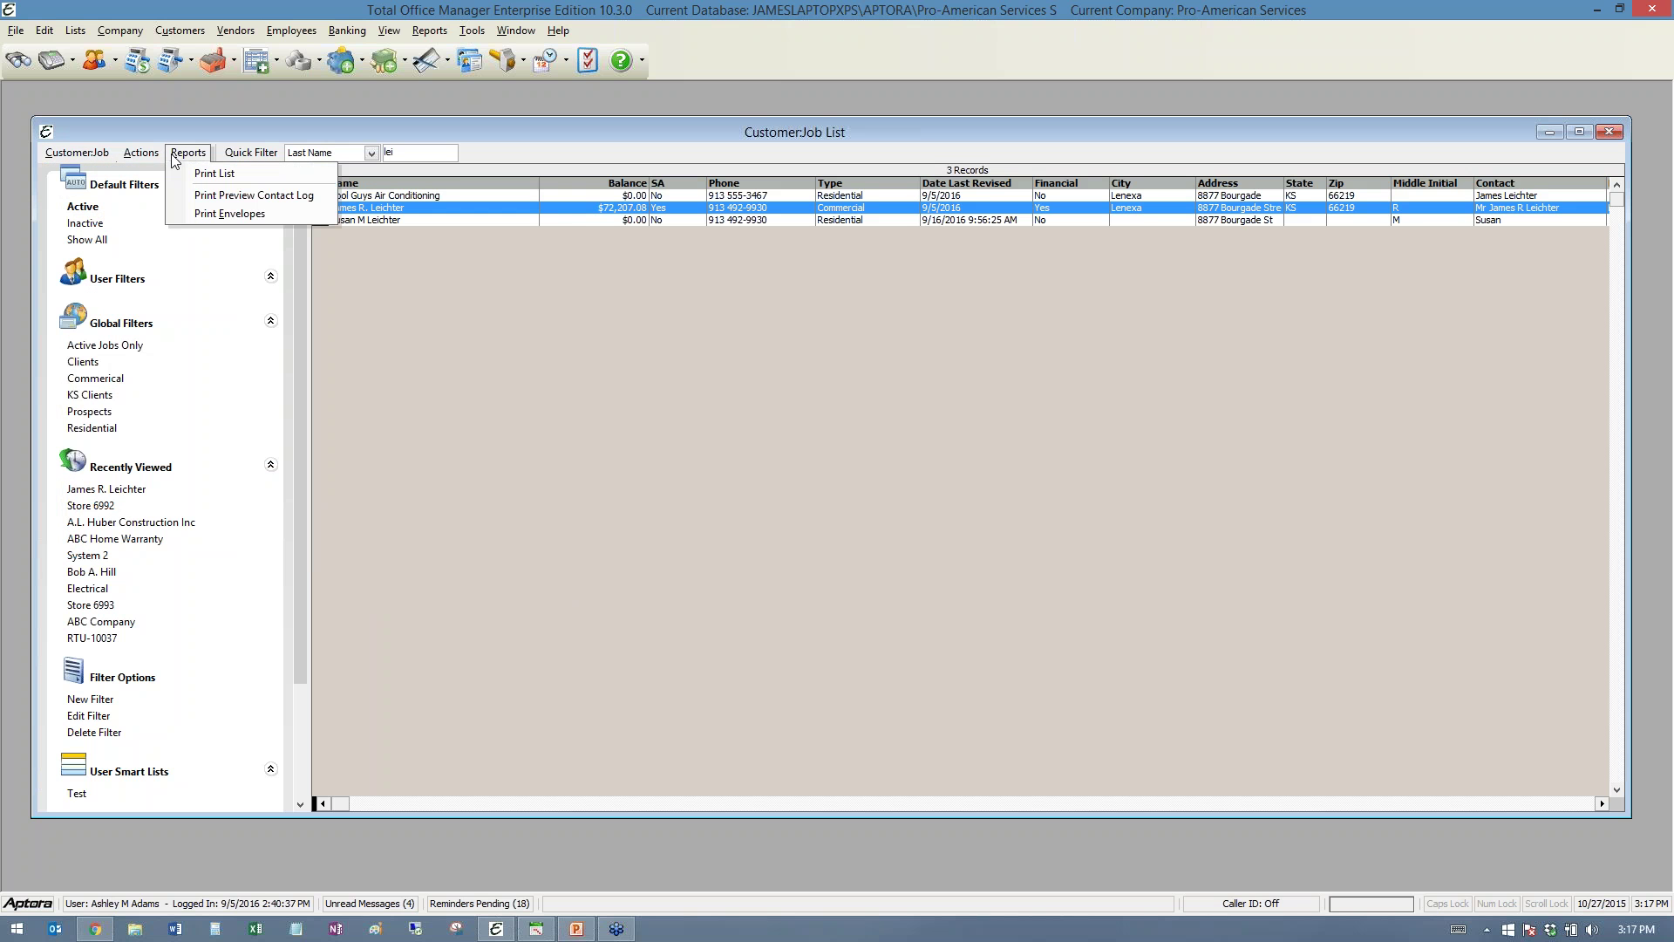
left_click(366, 202)
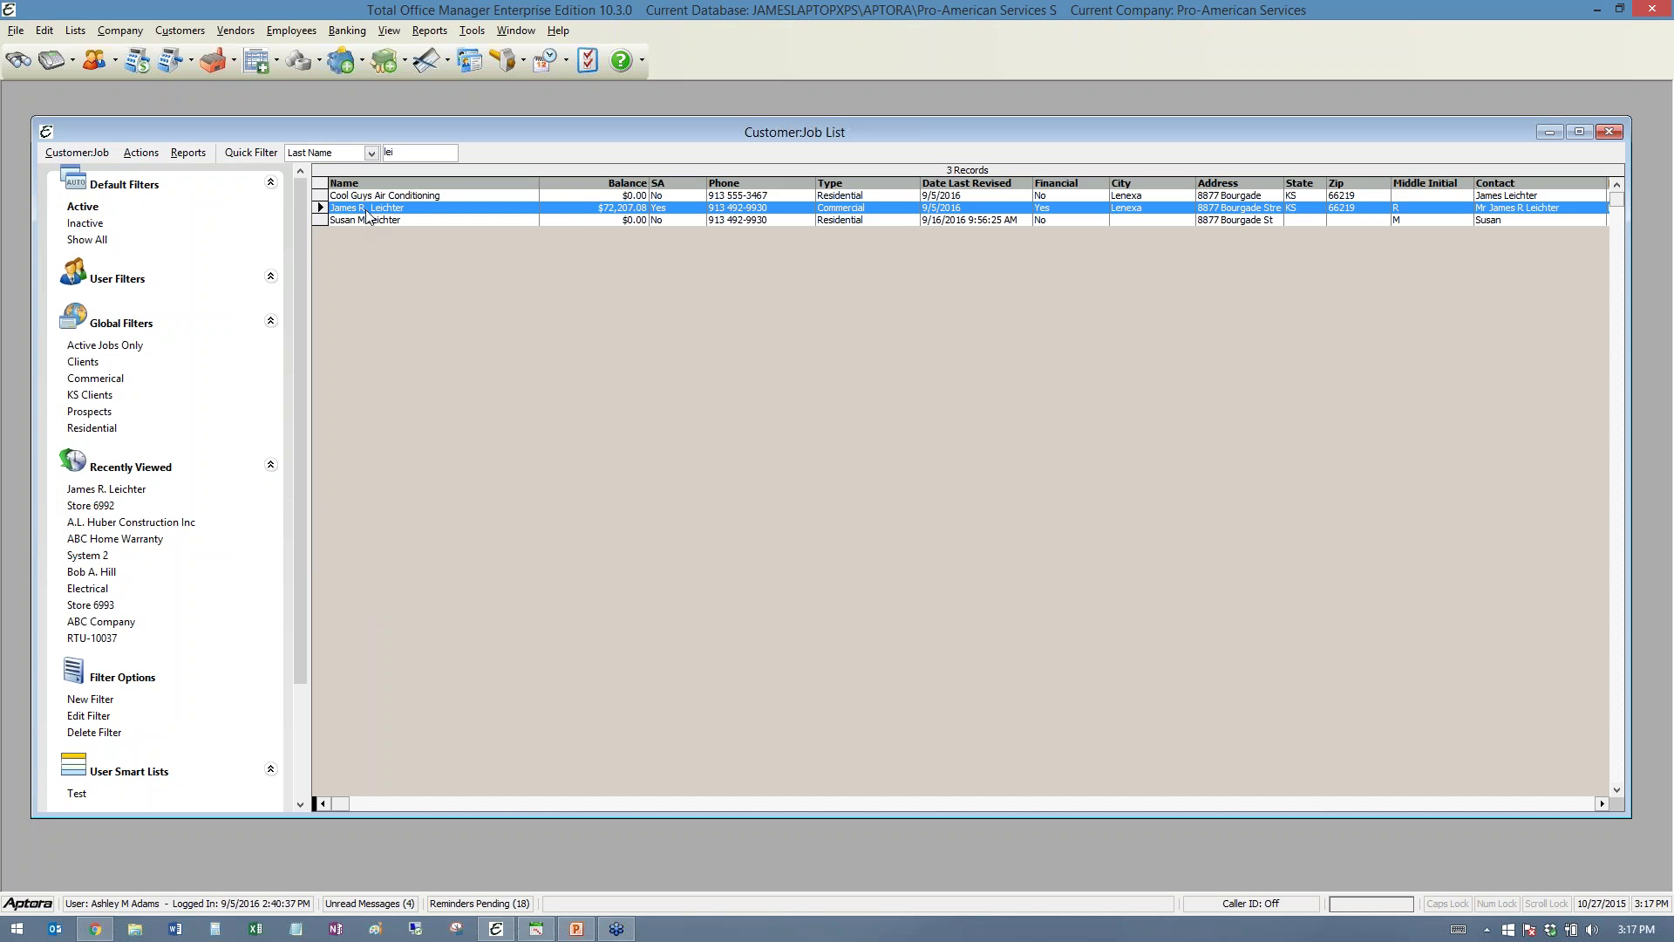
right_click(366, 201)
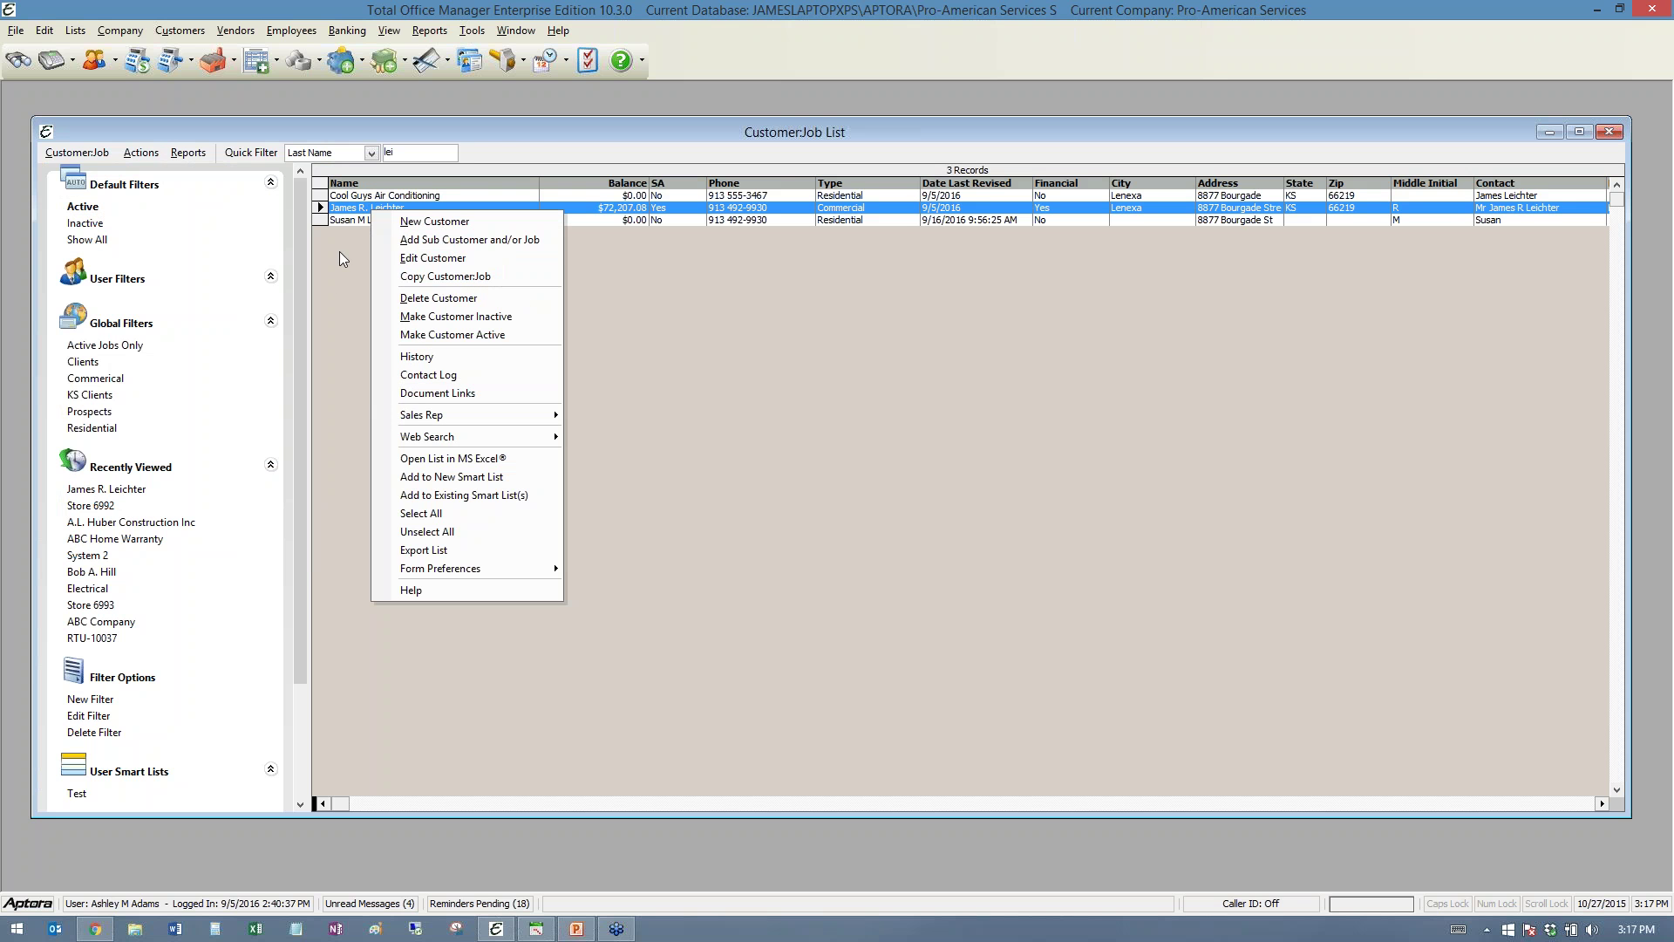
- Open Edit Customer and dismiss the credit-limit, past-due, notes and credit-hold pop-ups
left_click(427, 257)
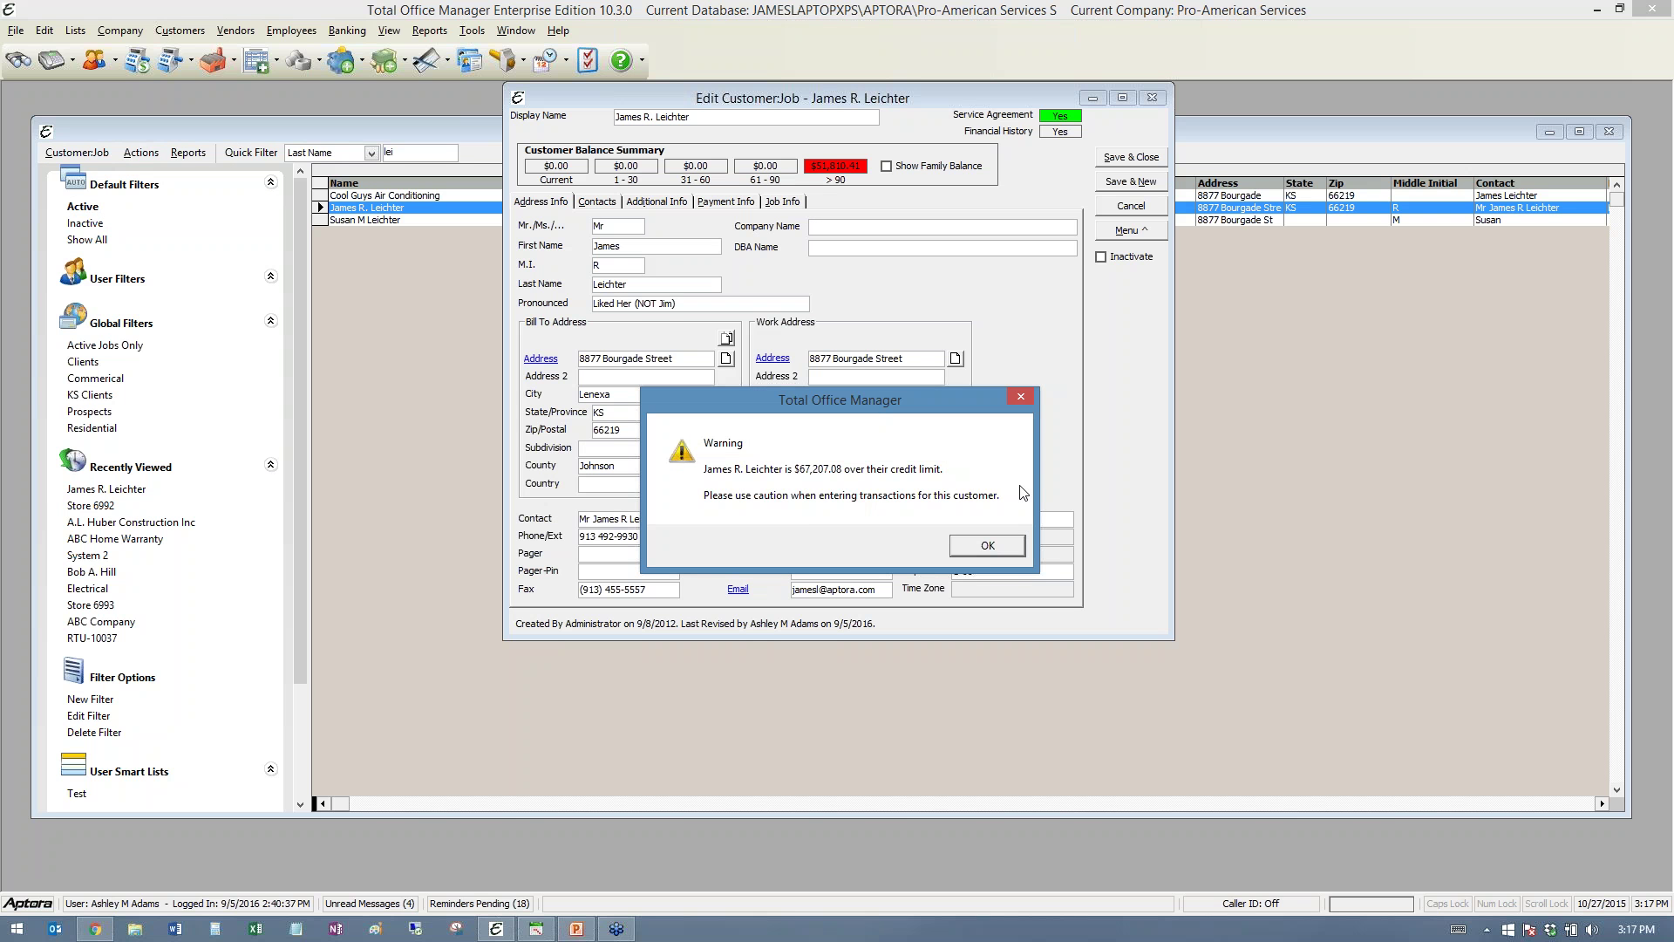
left_click(987, 547)
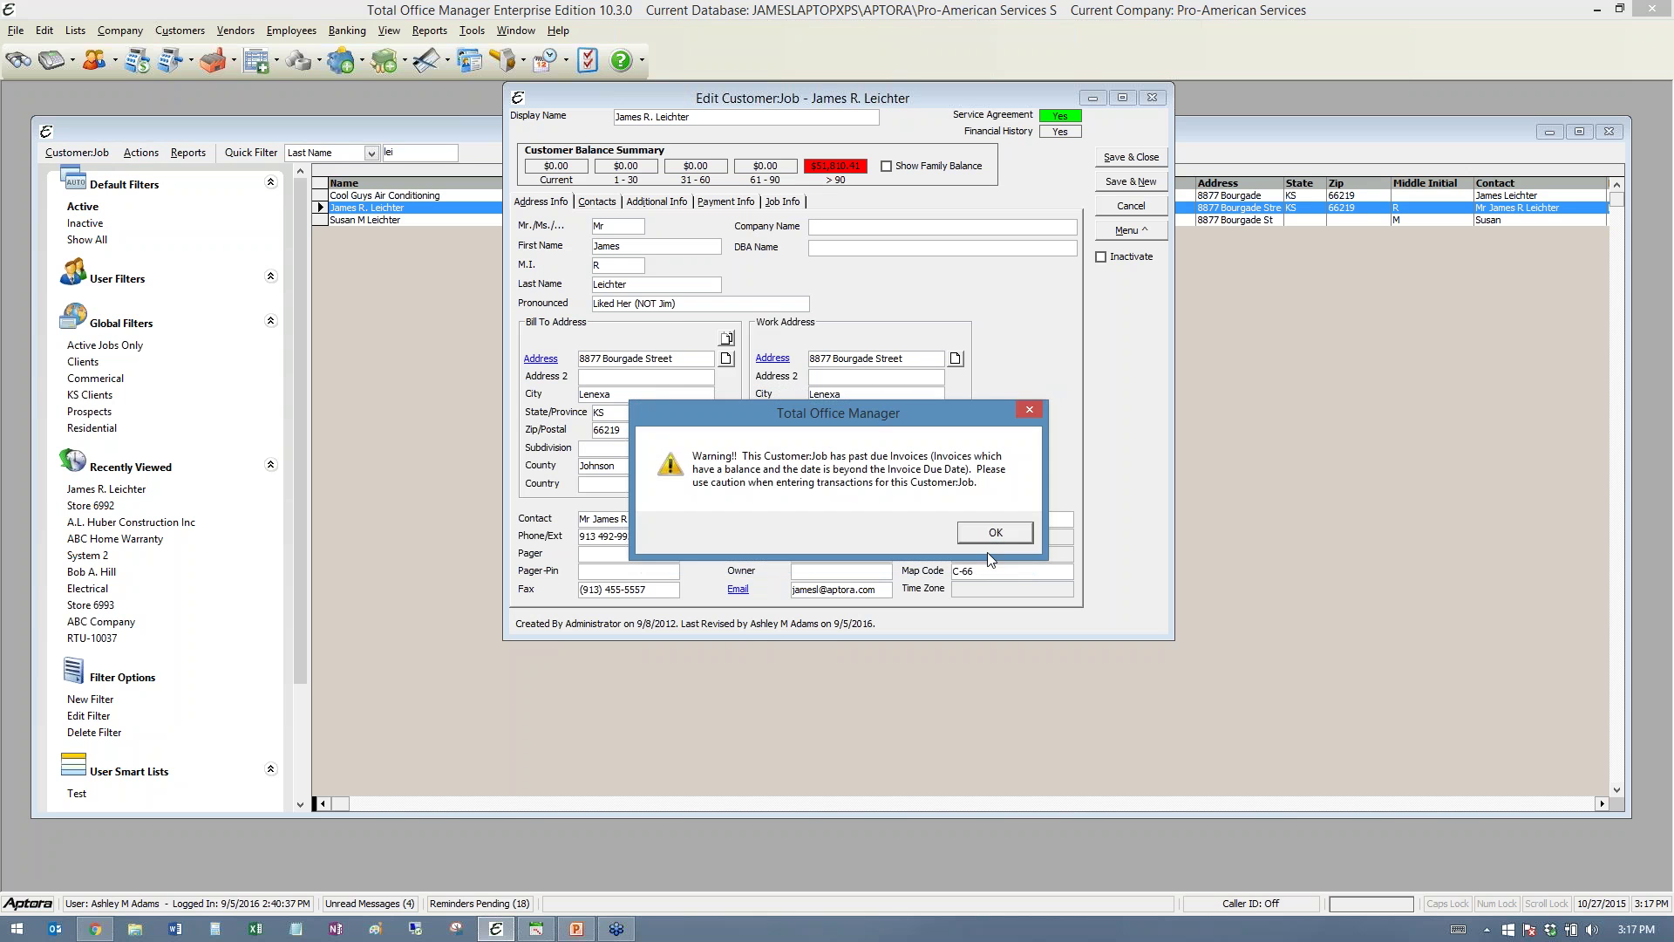
left_click(1010, 535)
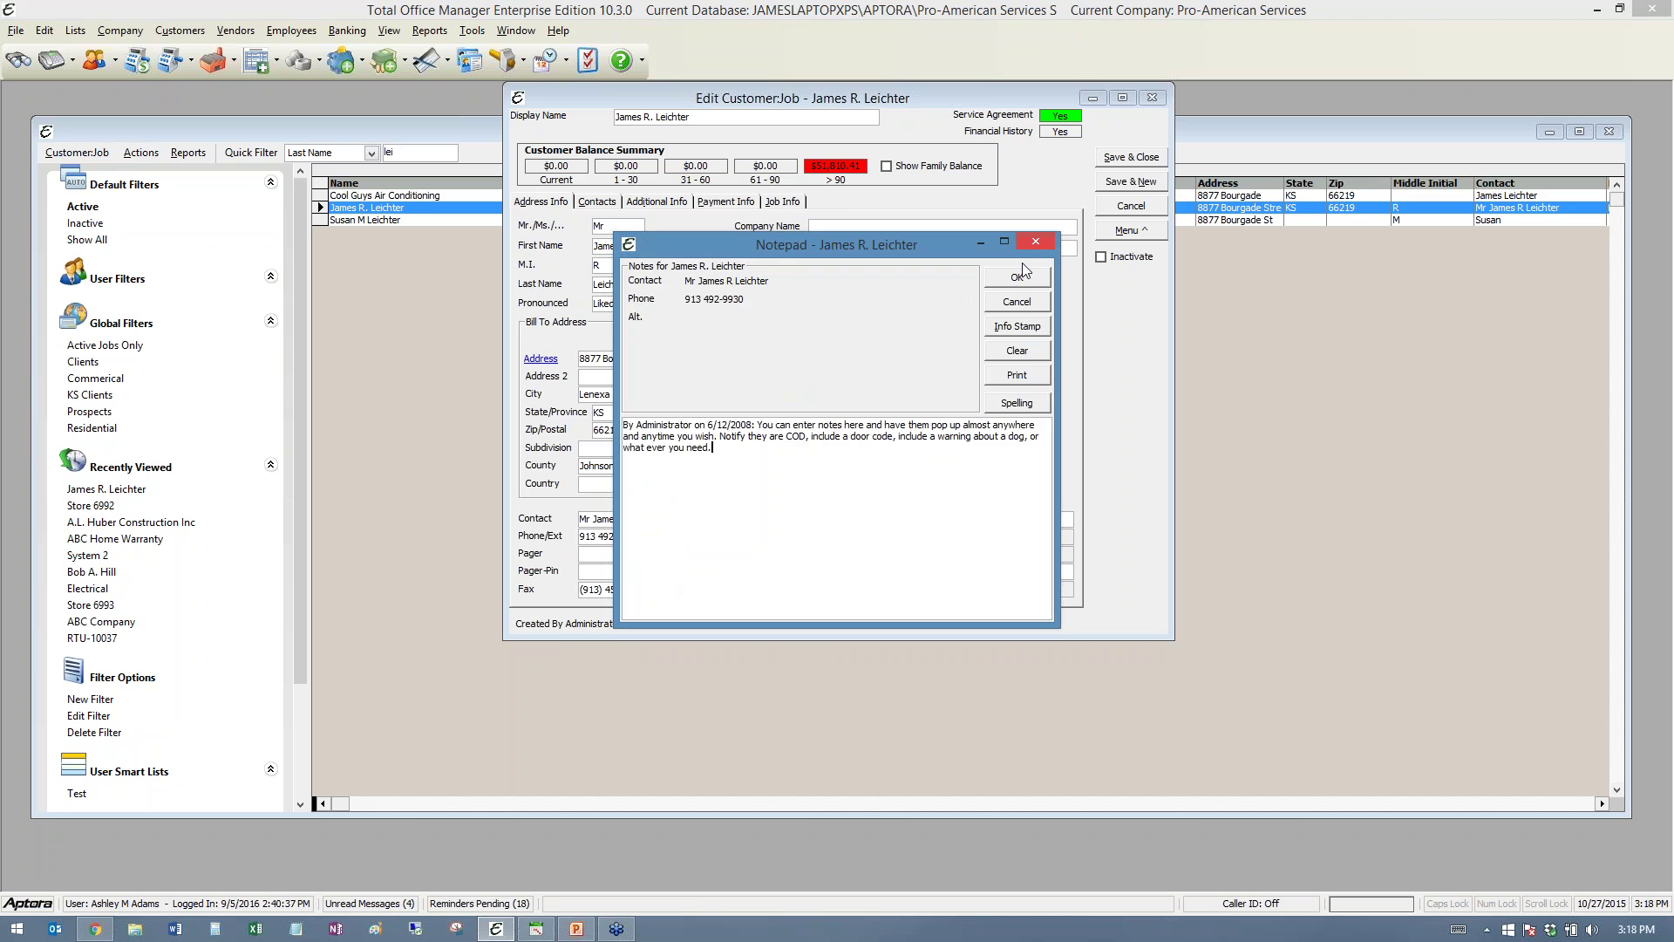
left_click(1039, 277)
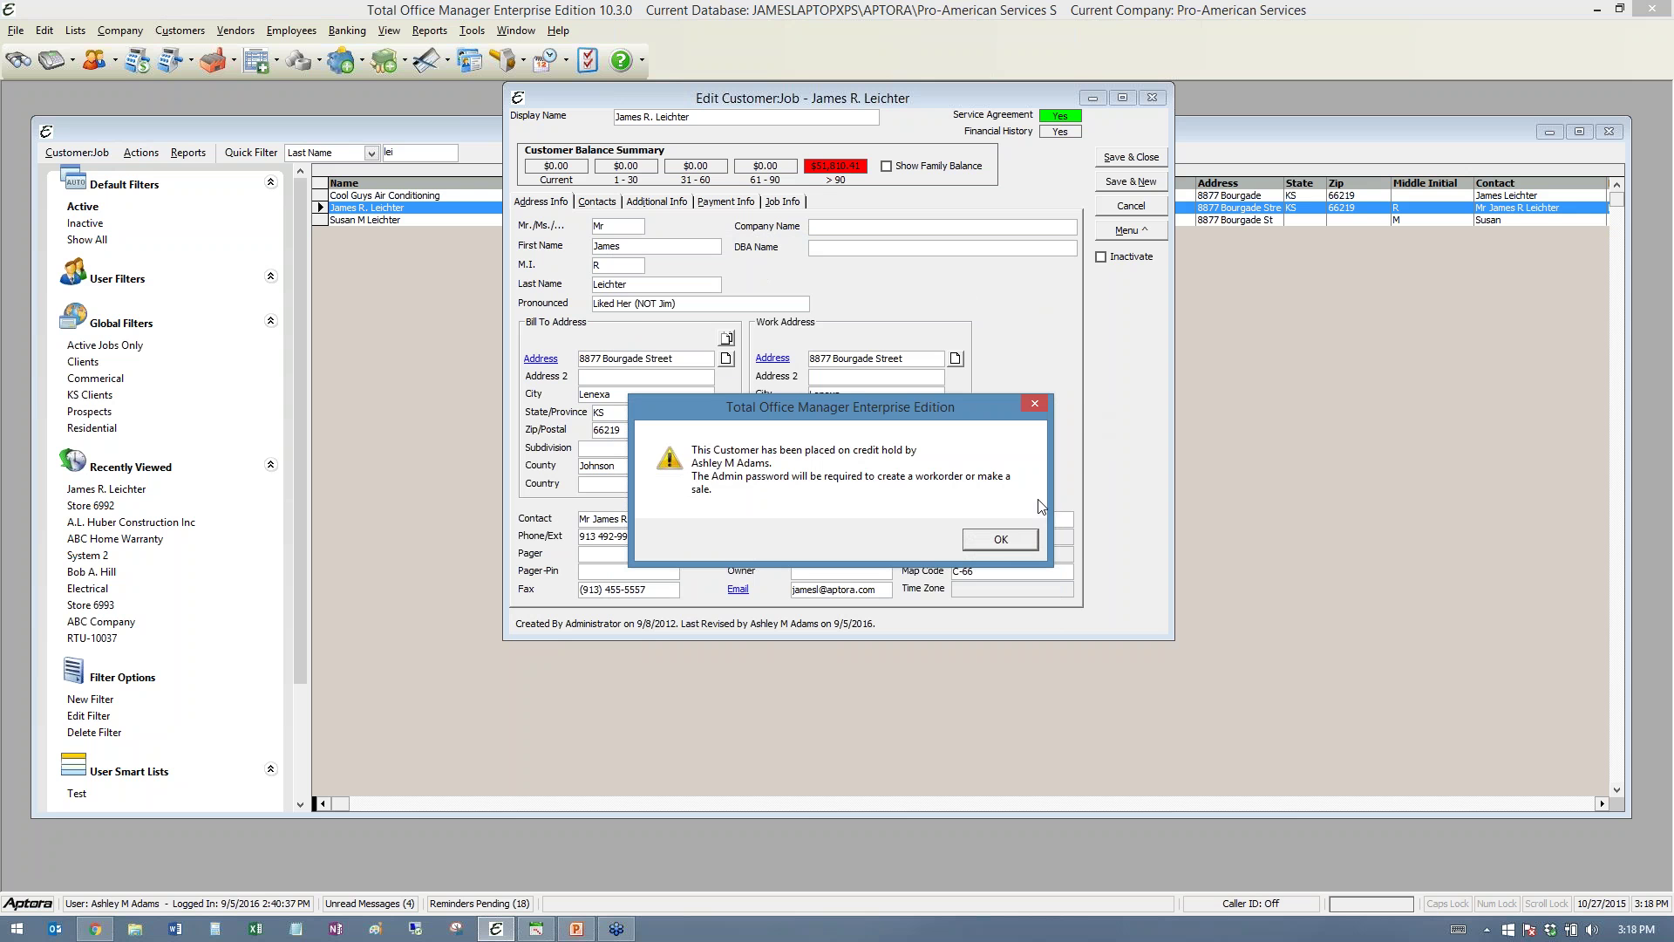
left_click(1012, 540)
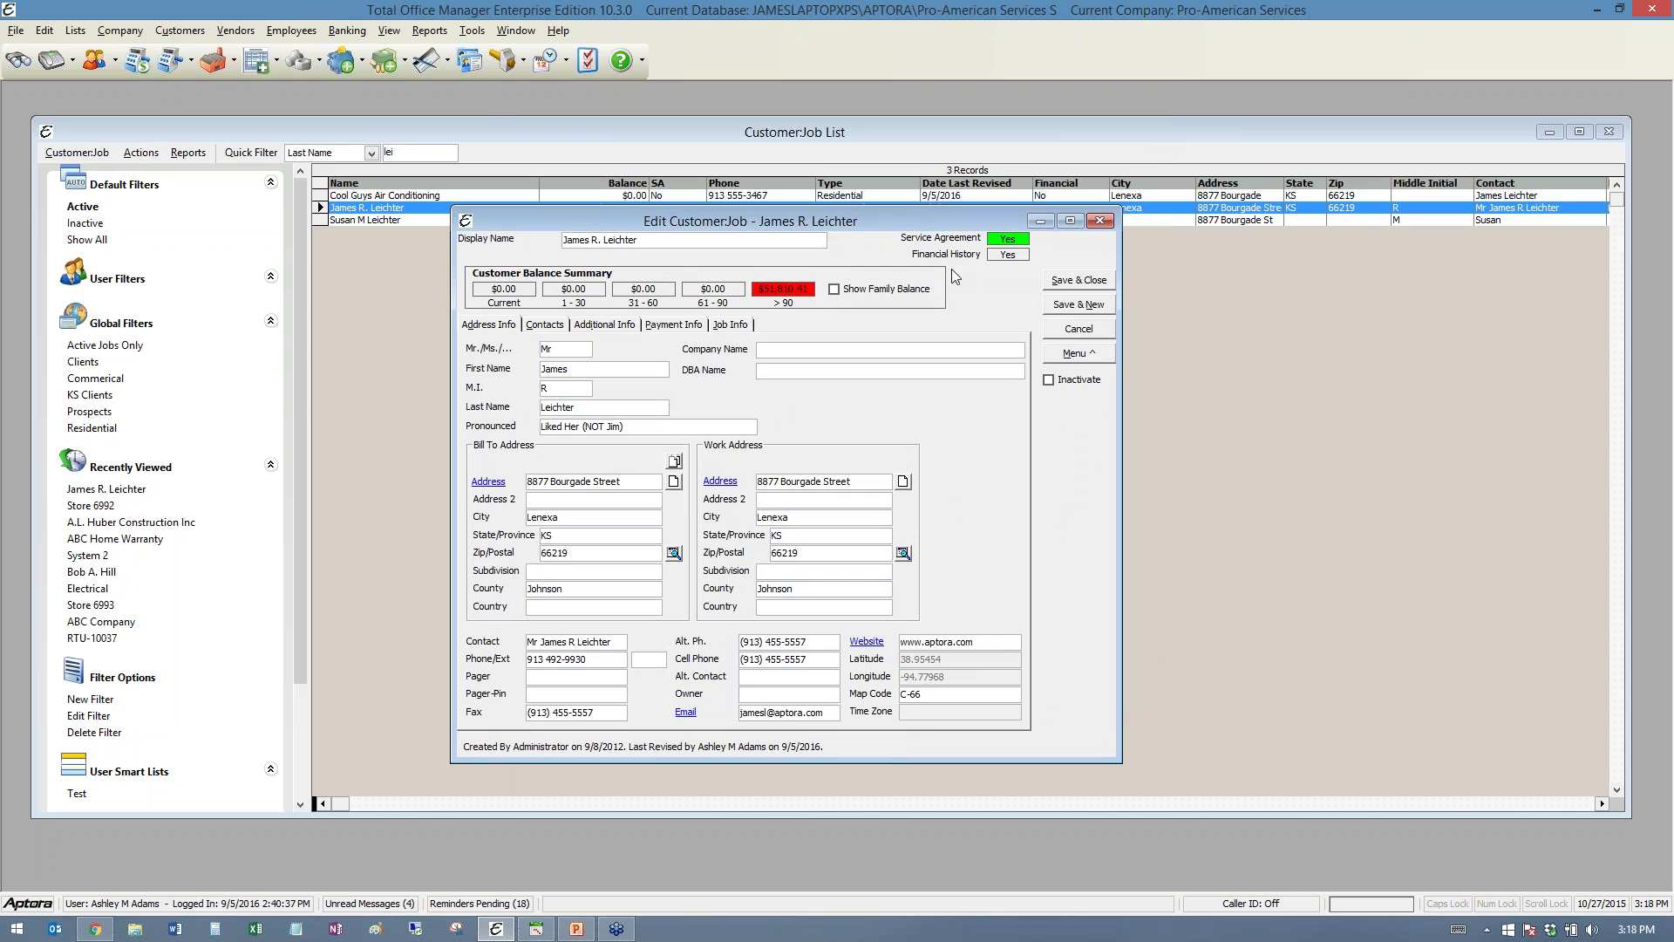
- Review the customer's Contacts, Additional, Payment and Job detail tabs
mouse_move(1009, 255)
left_click(549, 326)
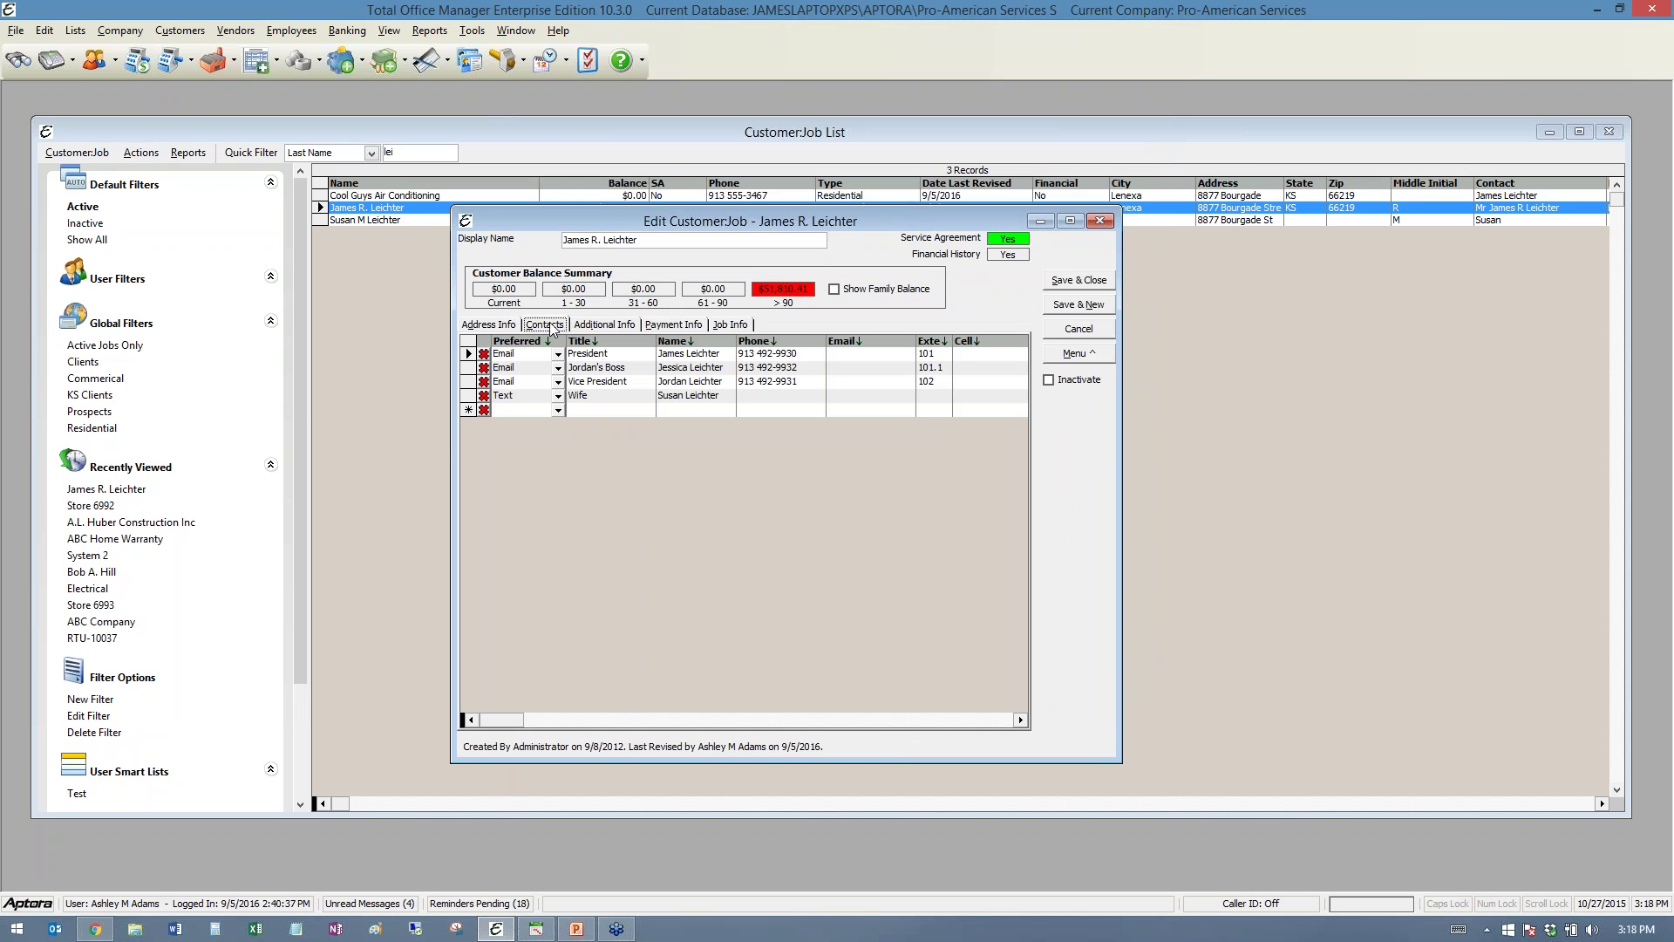
left_click(615, 326)
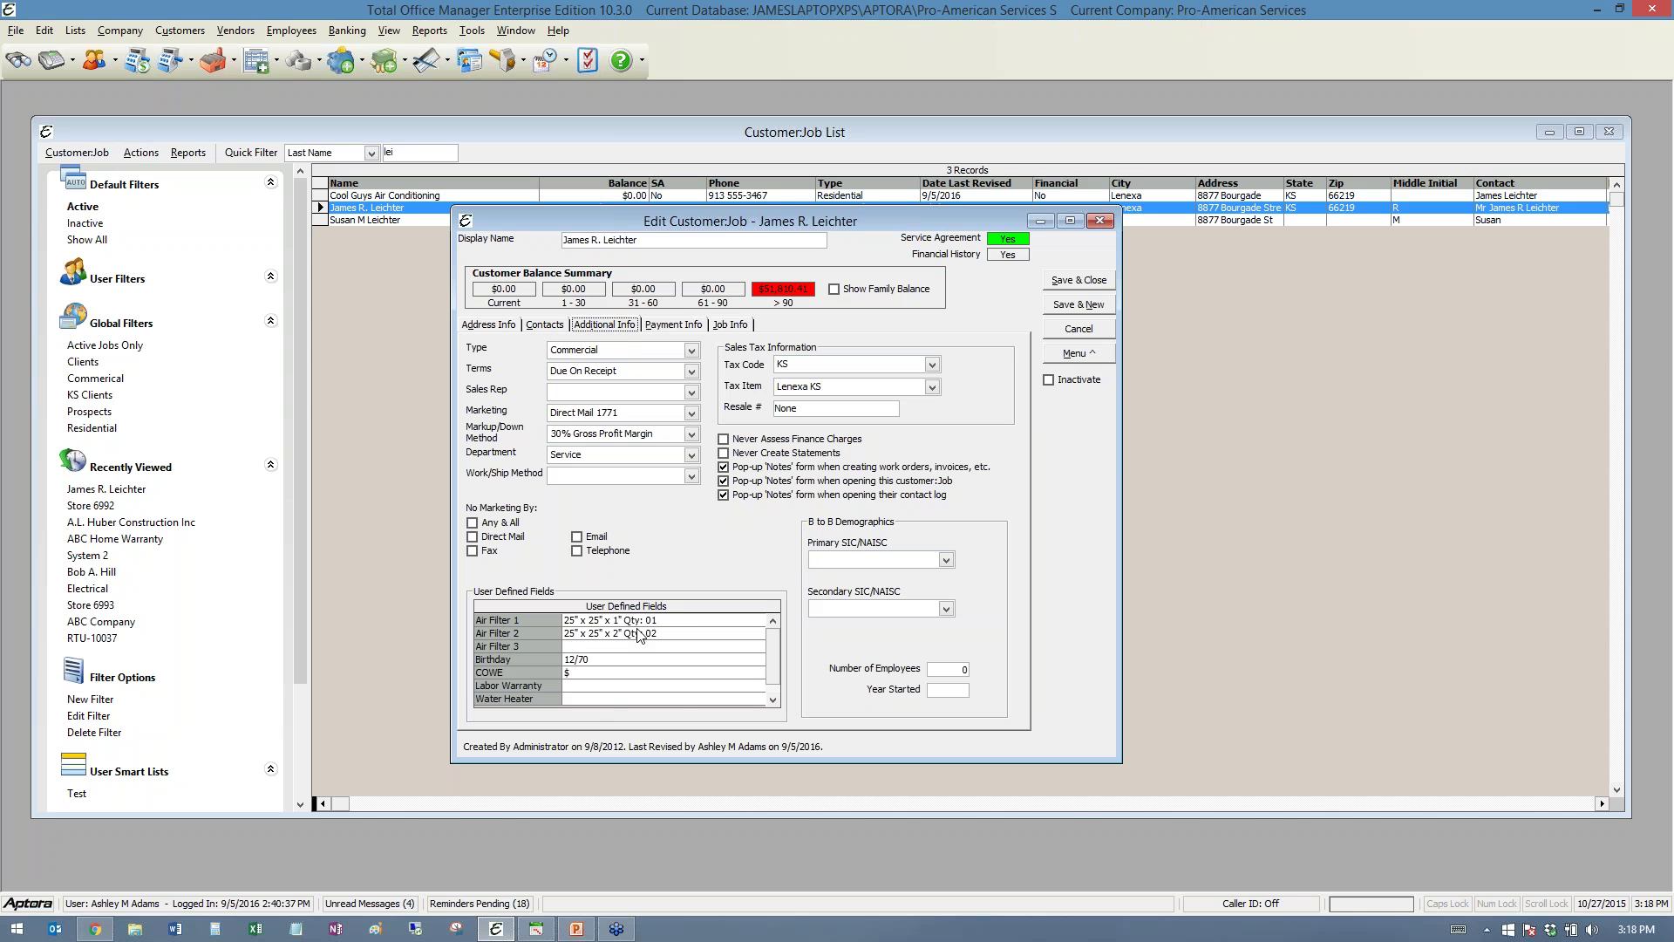
left_click(674, 324)
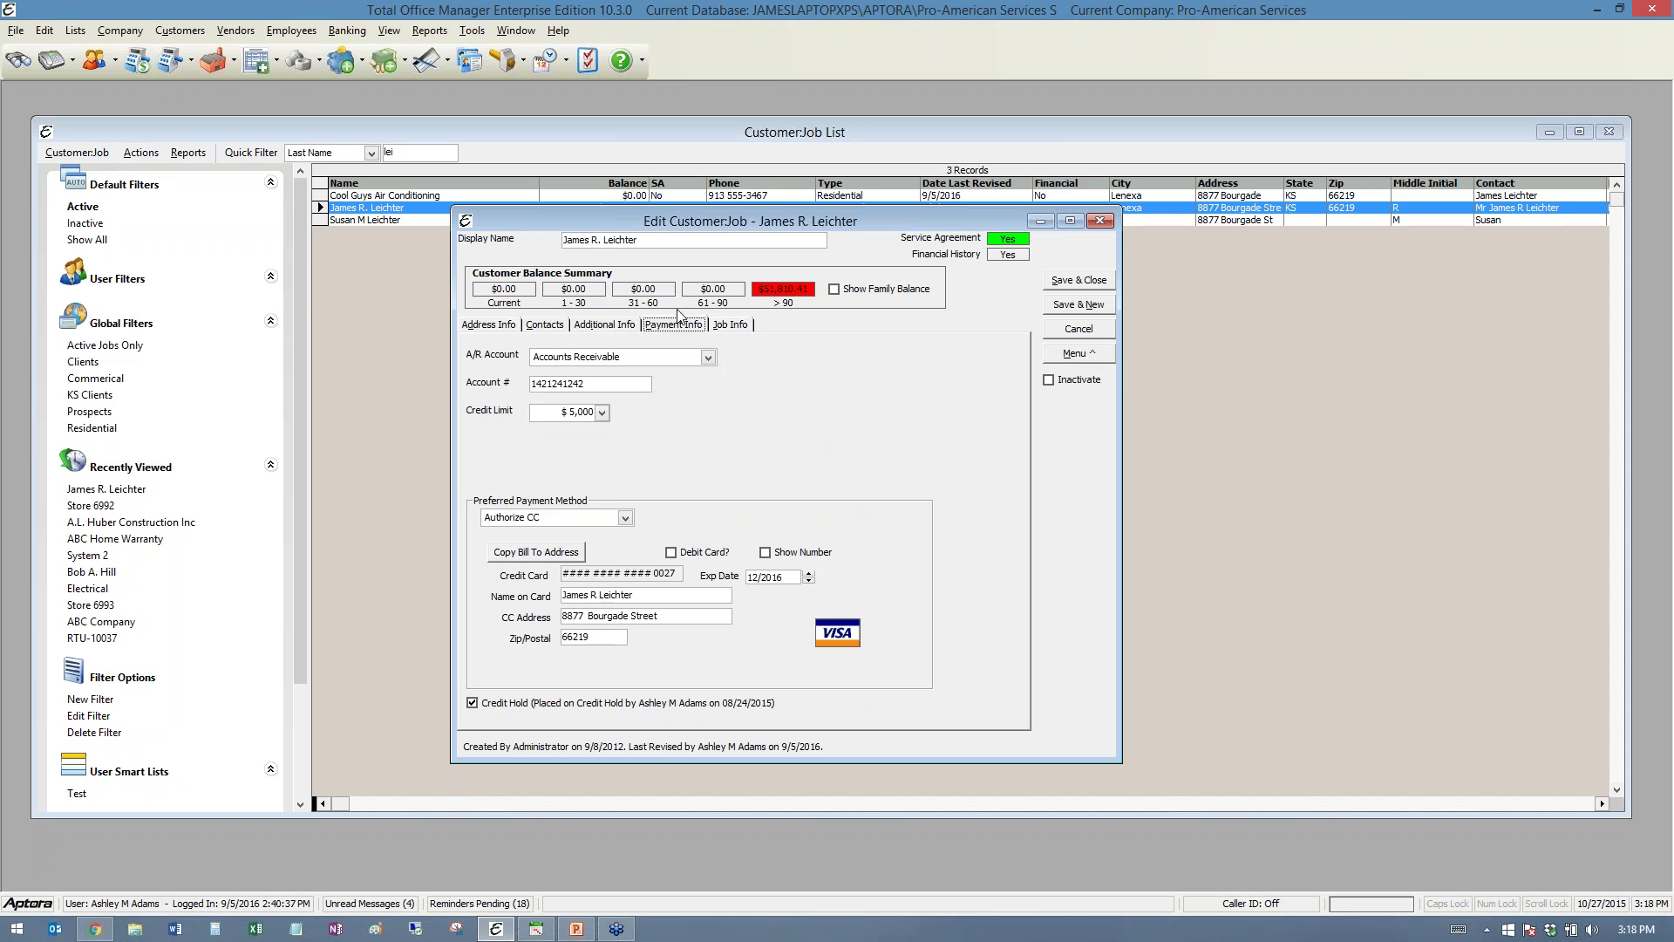
left_click(735, 325)
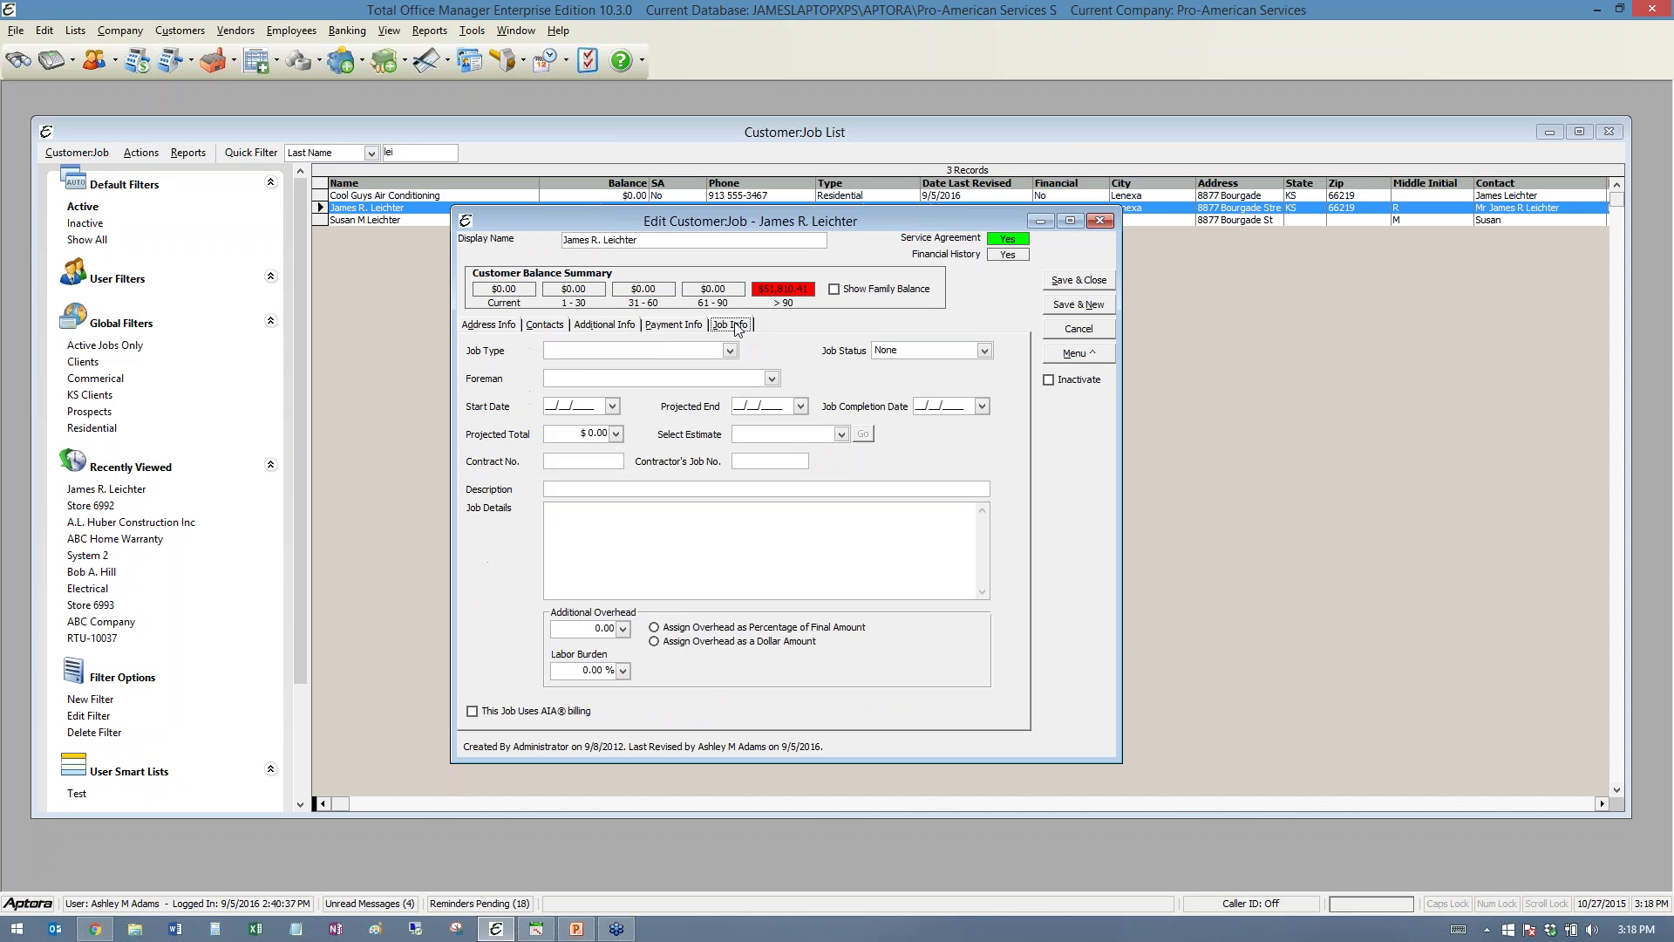
- Check the record's extra options, then cancel the edit without saving
left_click(1083, 356)
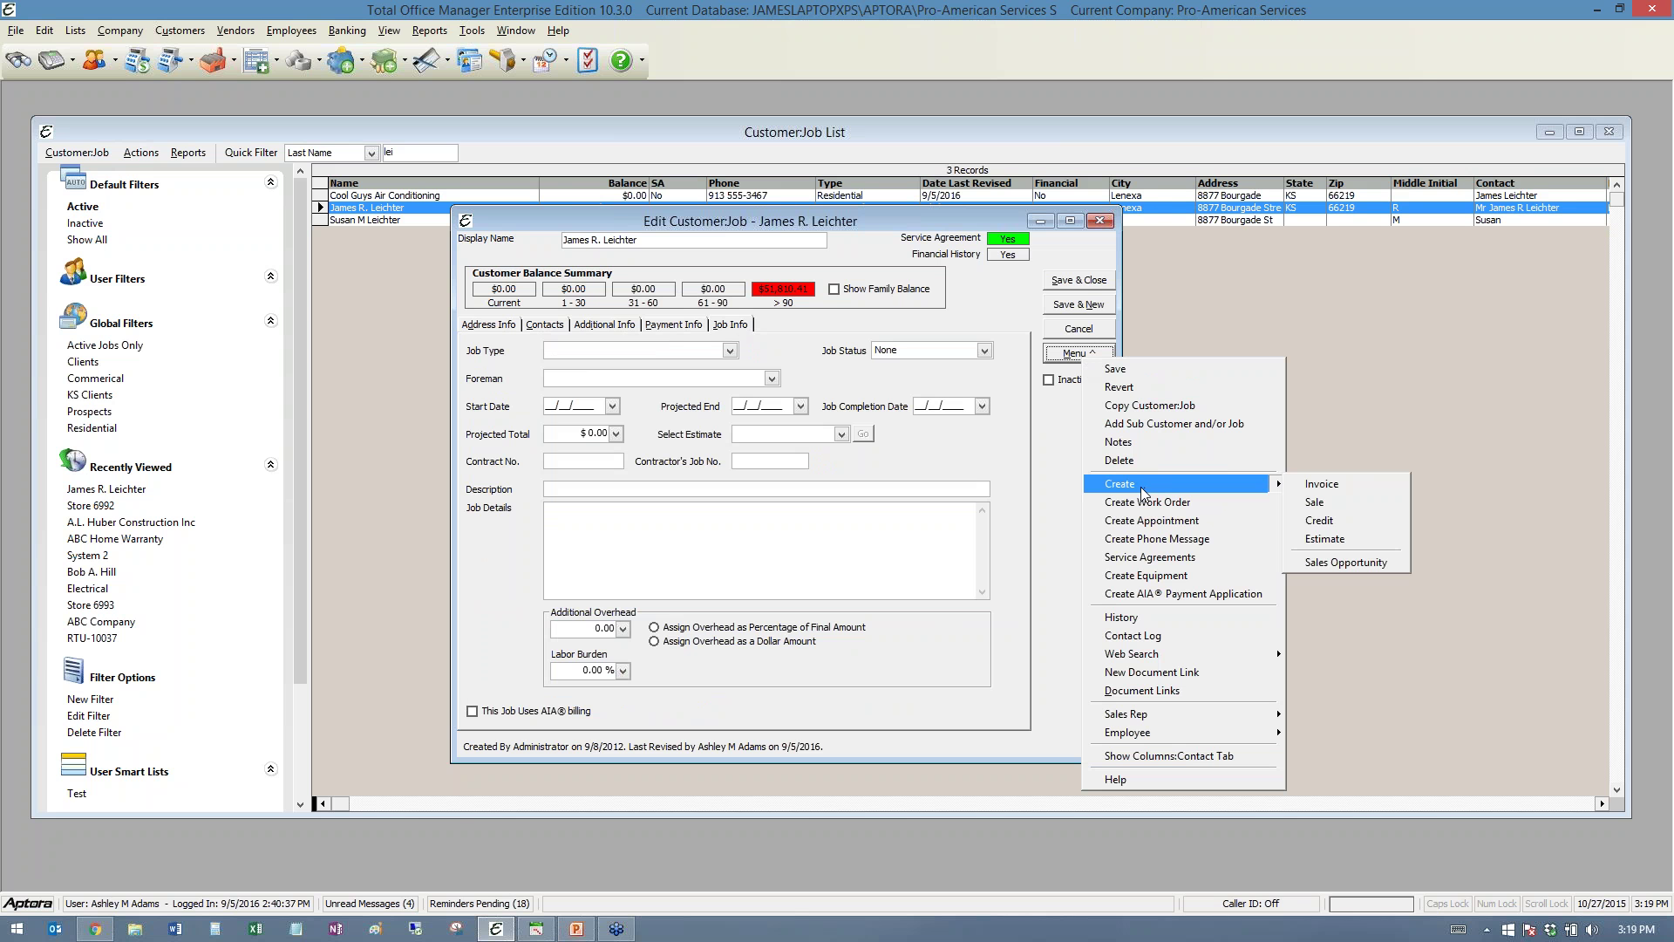
mouse_move(1196, 653)
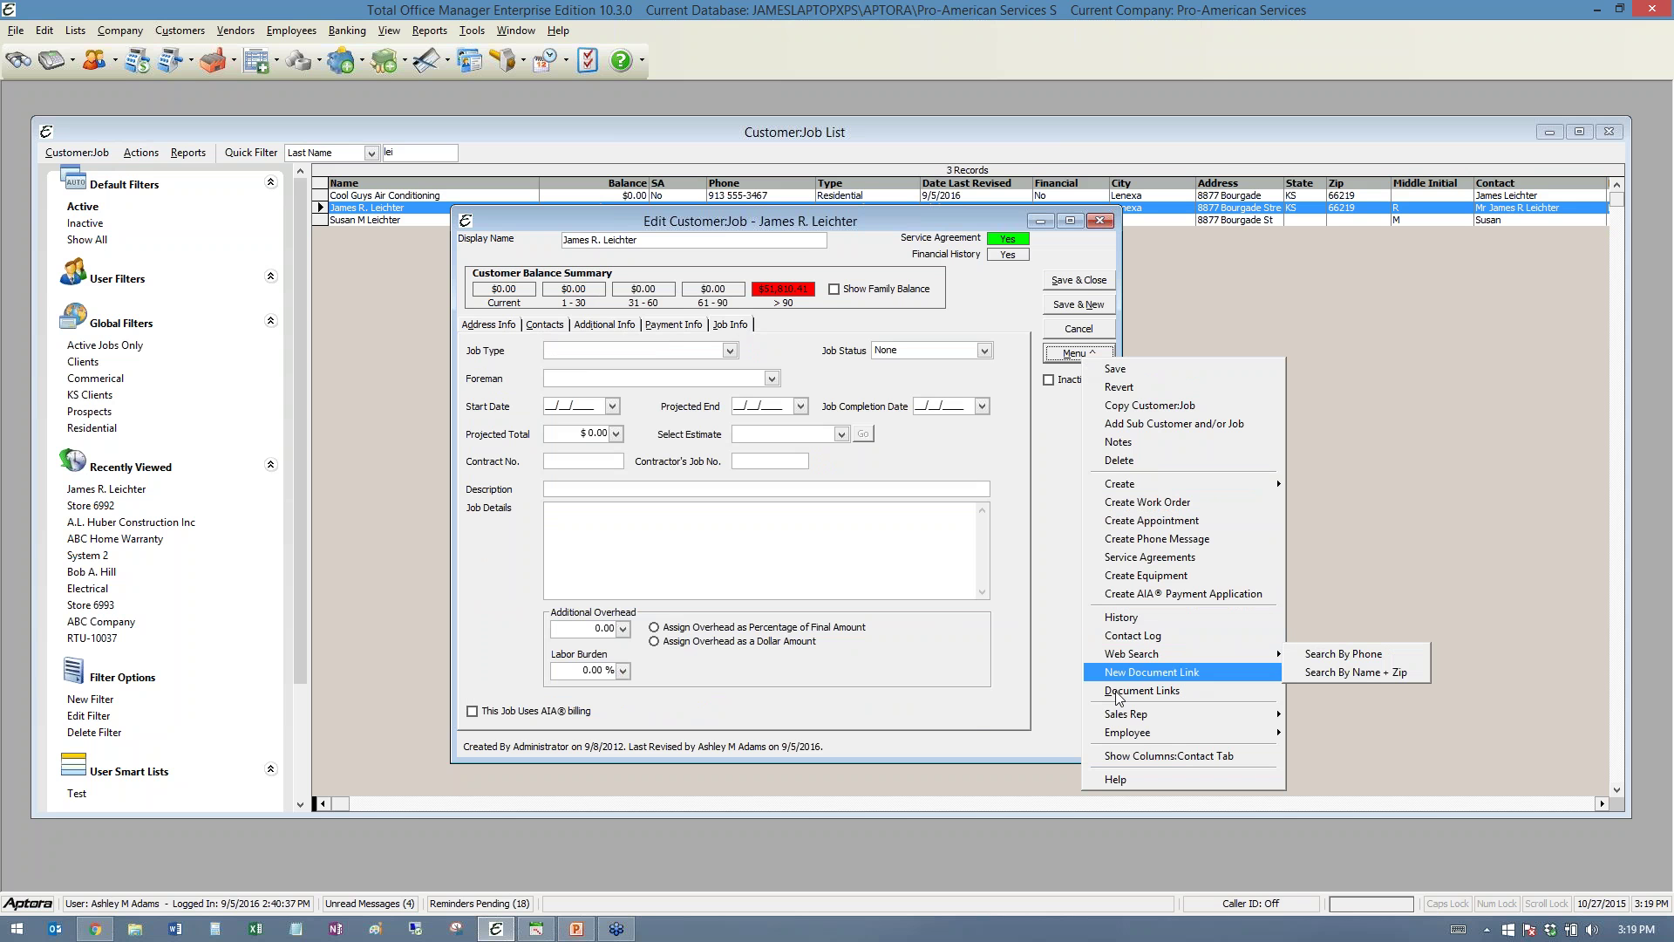
left_click(953, 443)
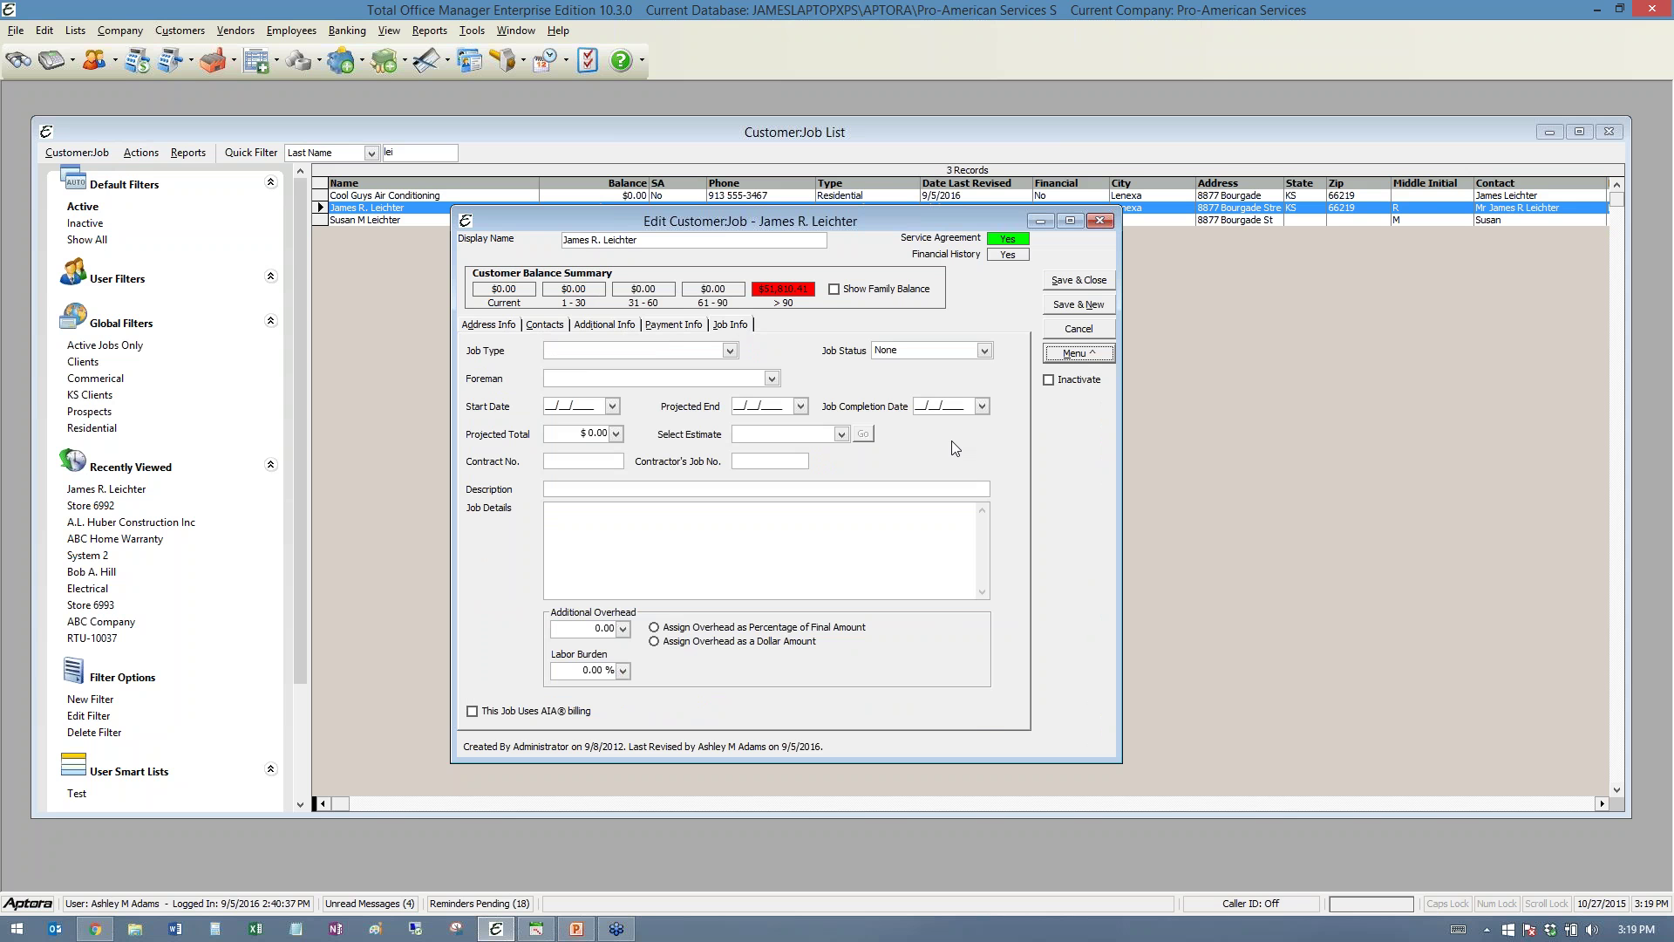
left_click(1077, 333)
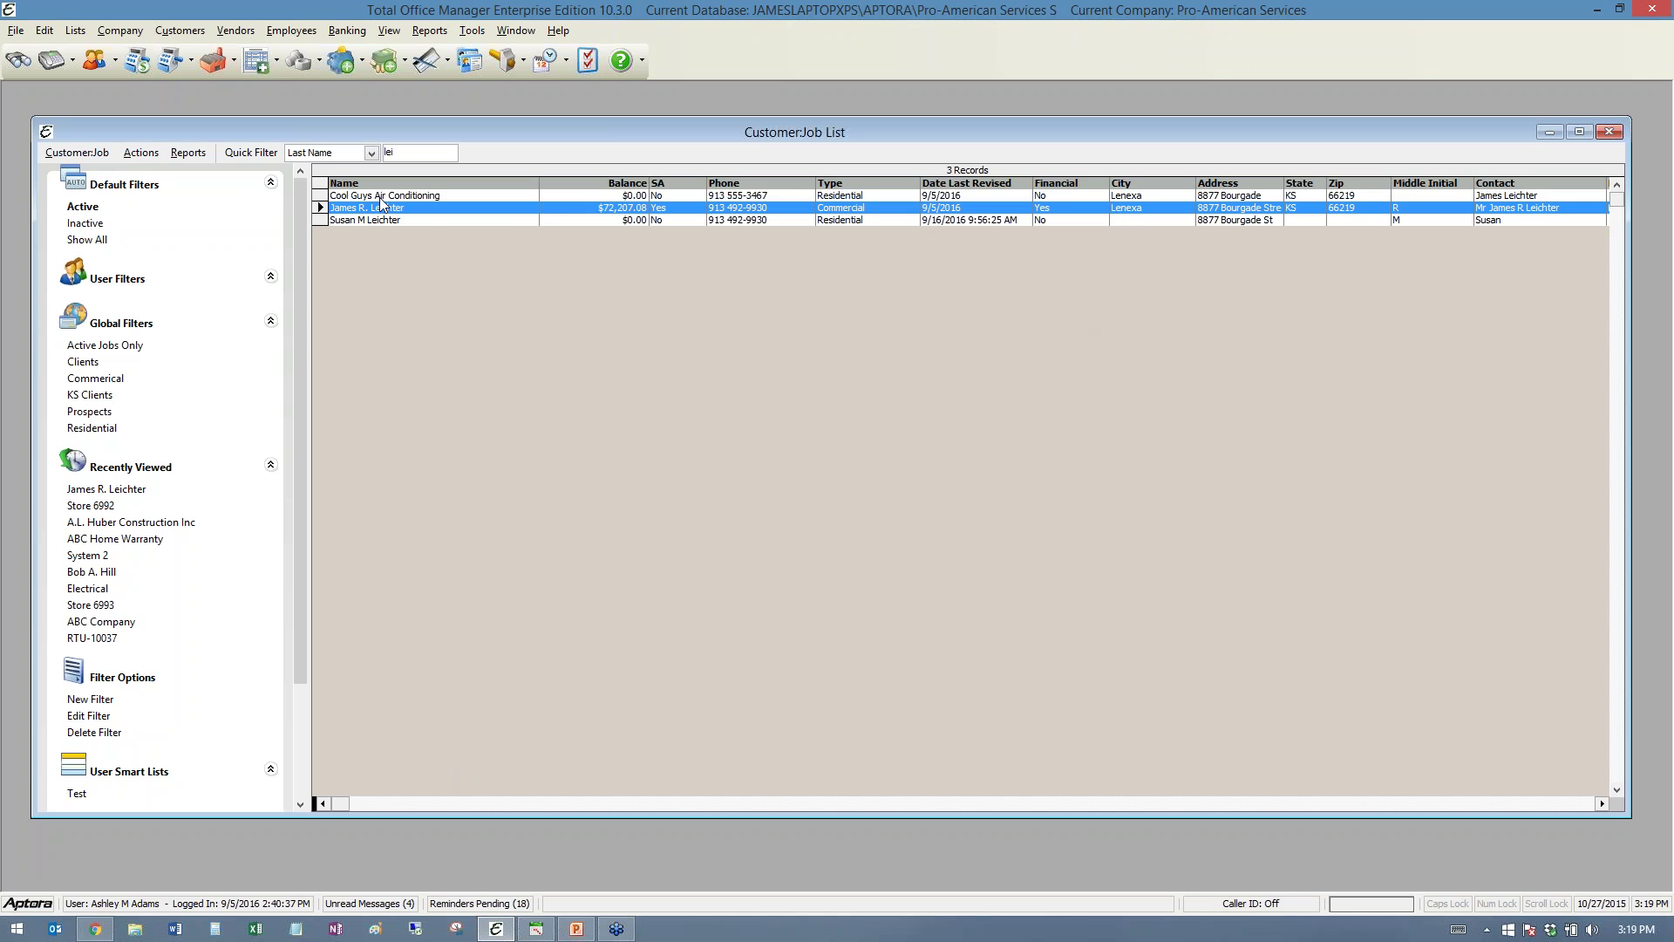
right_click(377, 212)
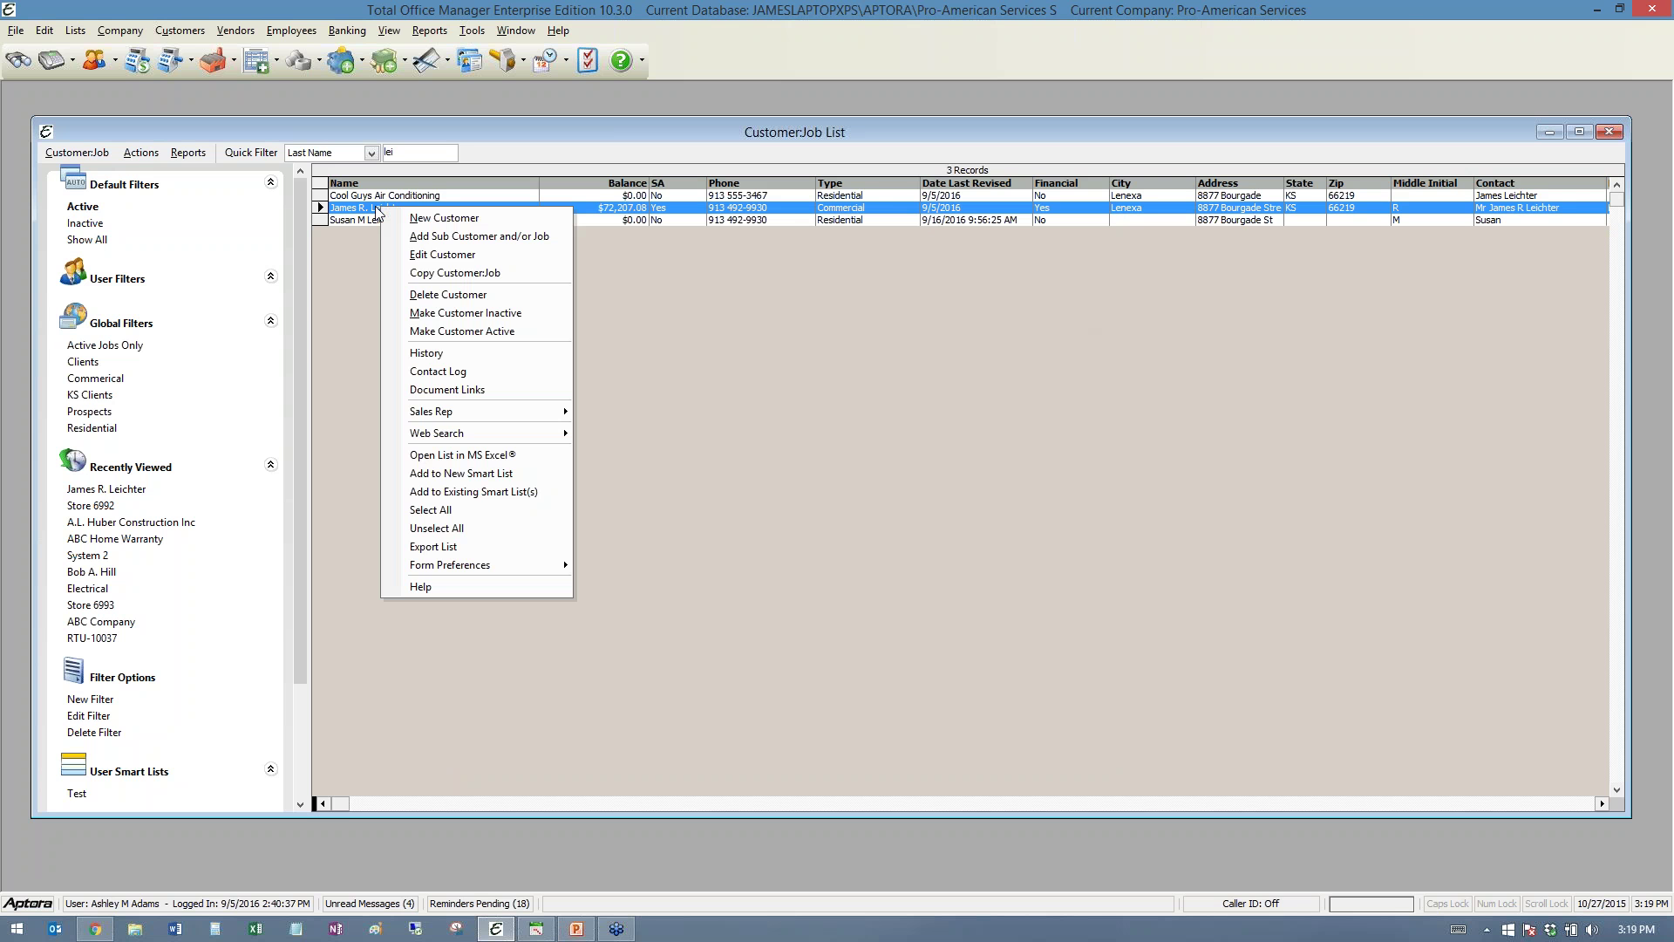
left_click(456, 354)
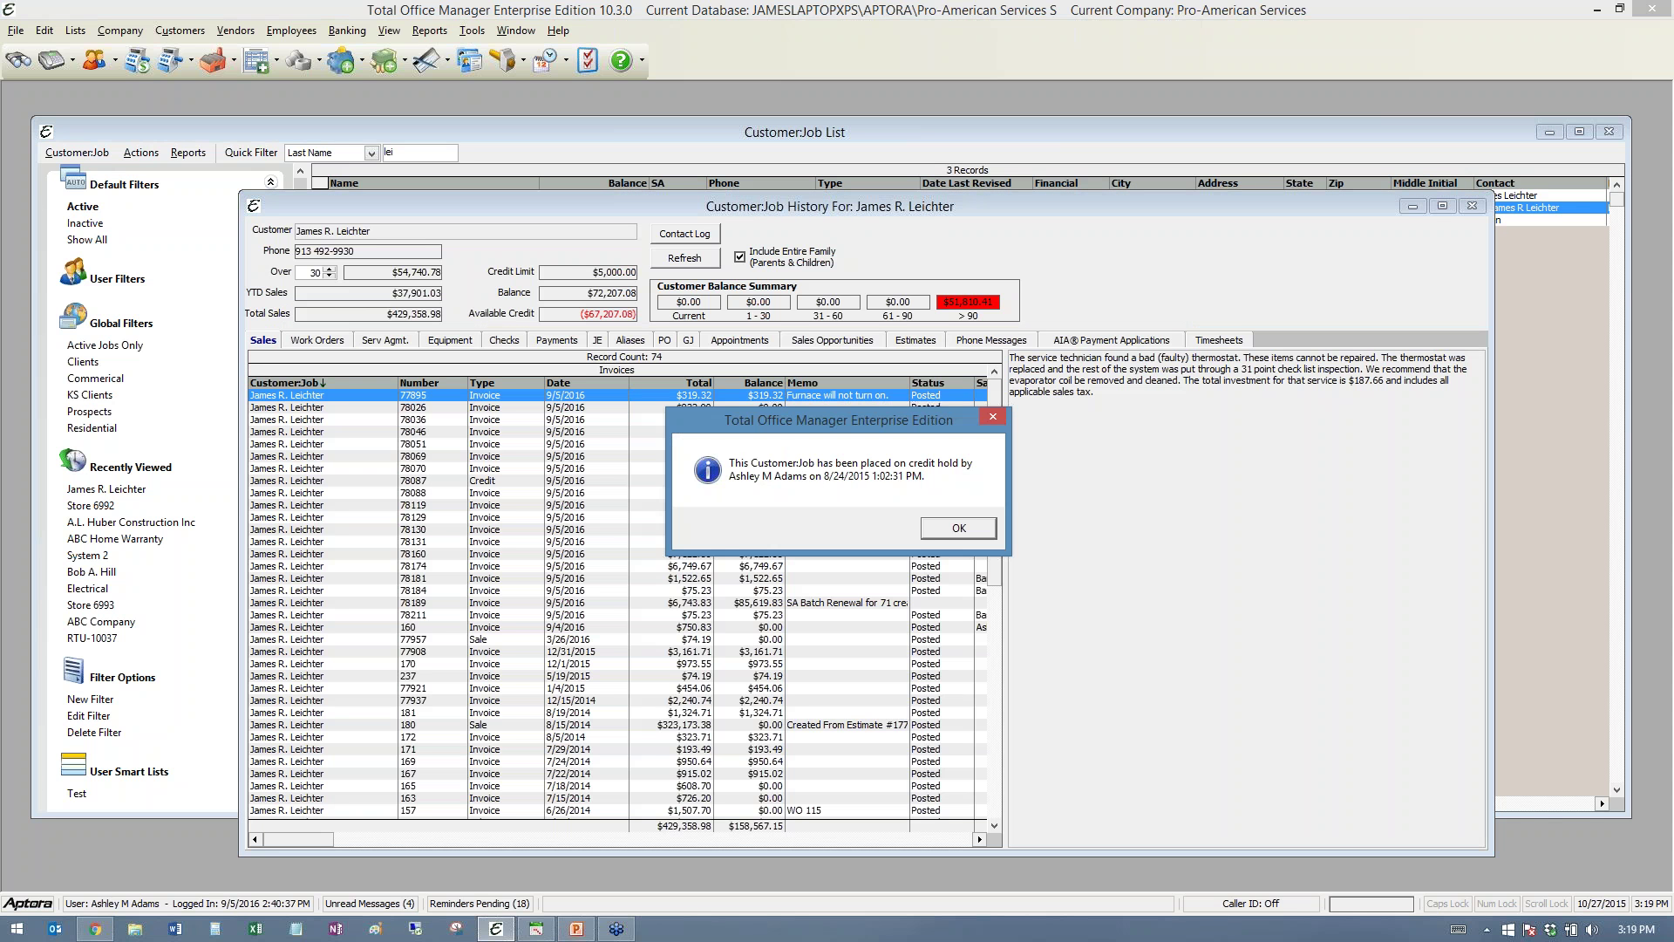
left_click(944, 527)
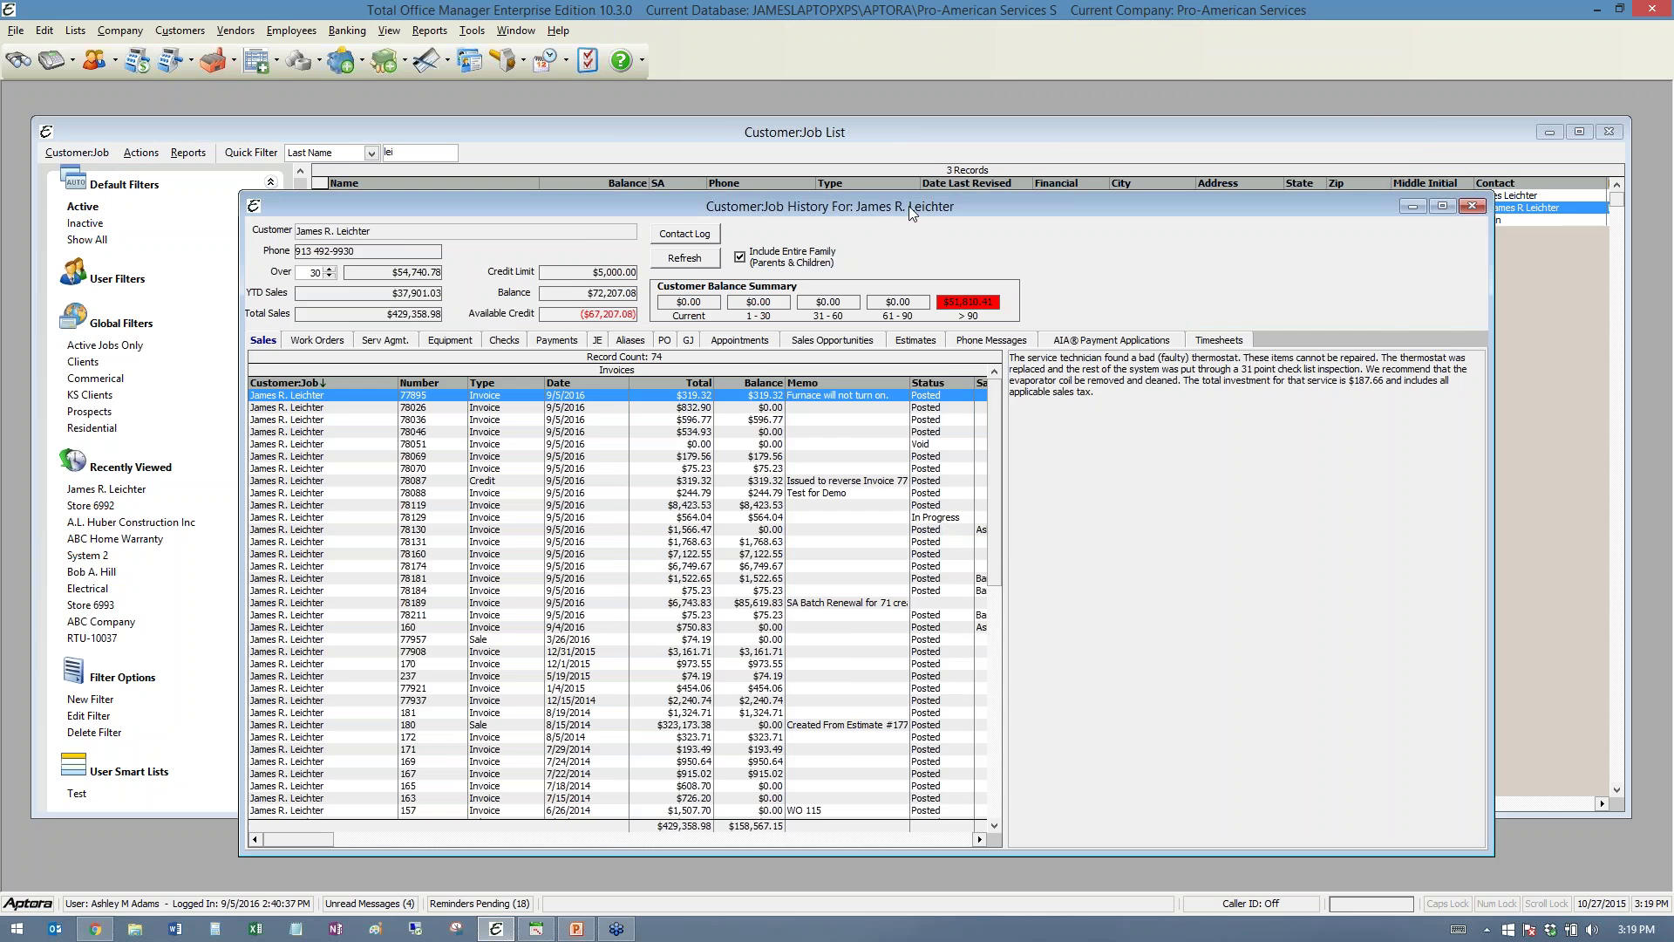
left_click_drag(908, 206, 746, 118)
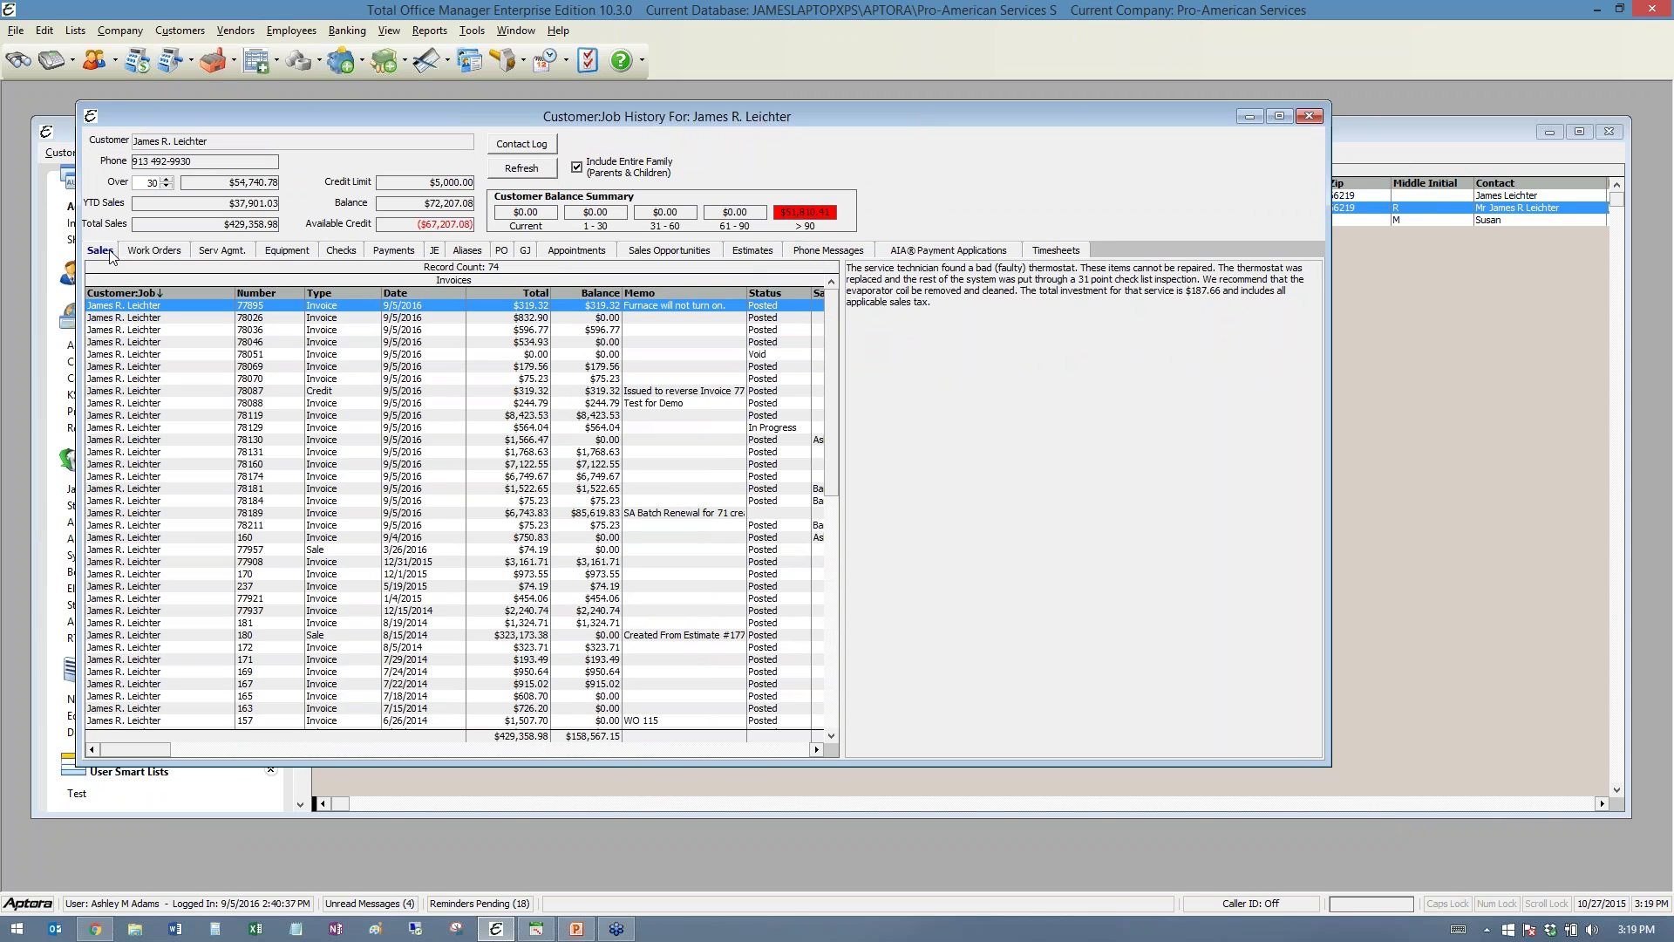
- Review invoices 171 and 77895's memo, widen the invoice list, and show Work Orders
left_click(165, 661)
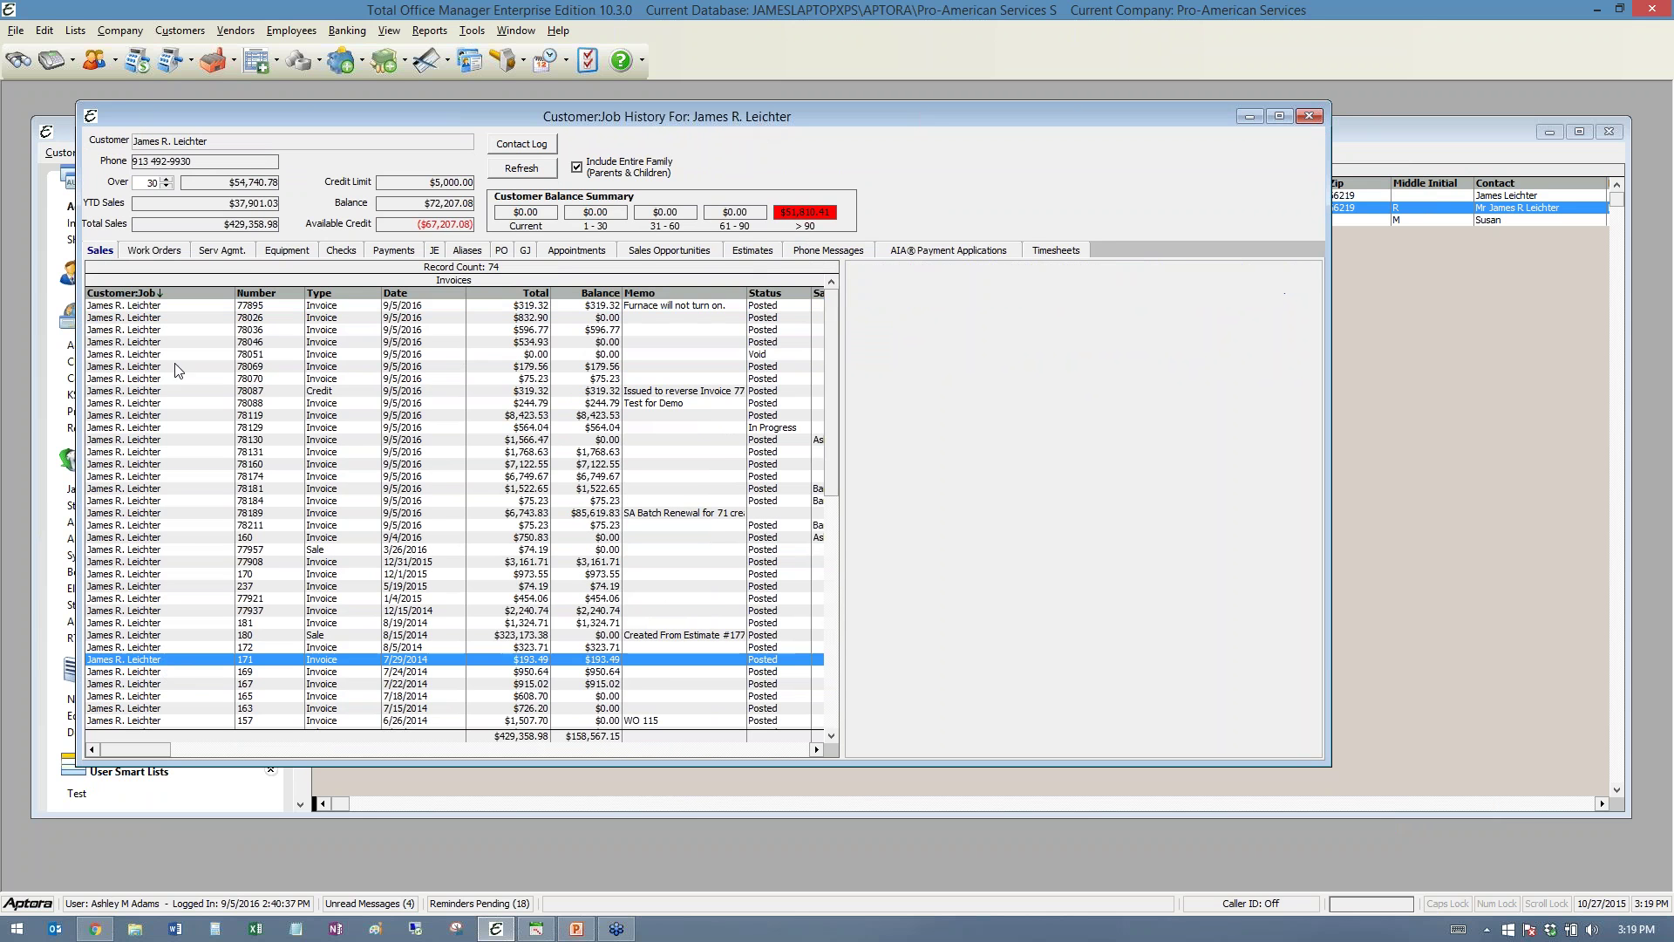
left_click(153, 307)
triple_click(947, 297)
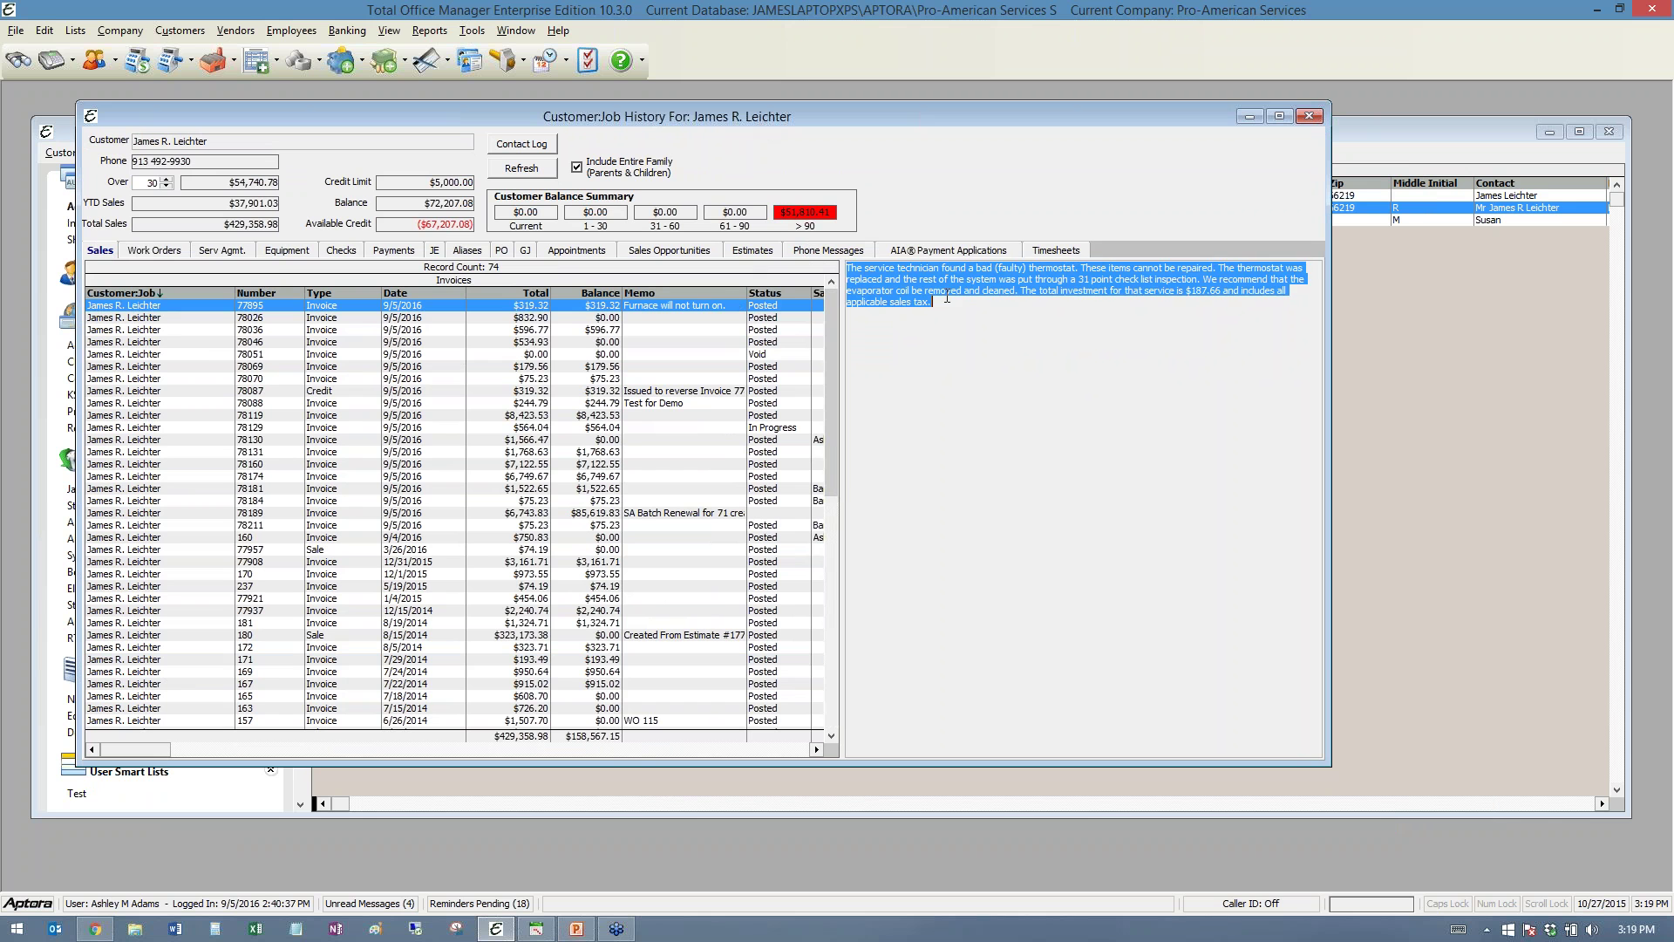
left_click_drag(947, 298, 832, 269)
left_click(1037, 329)
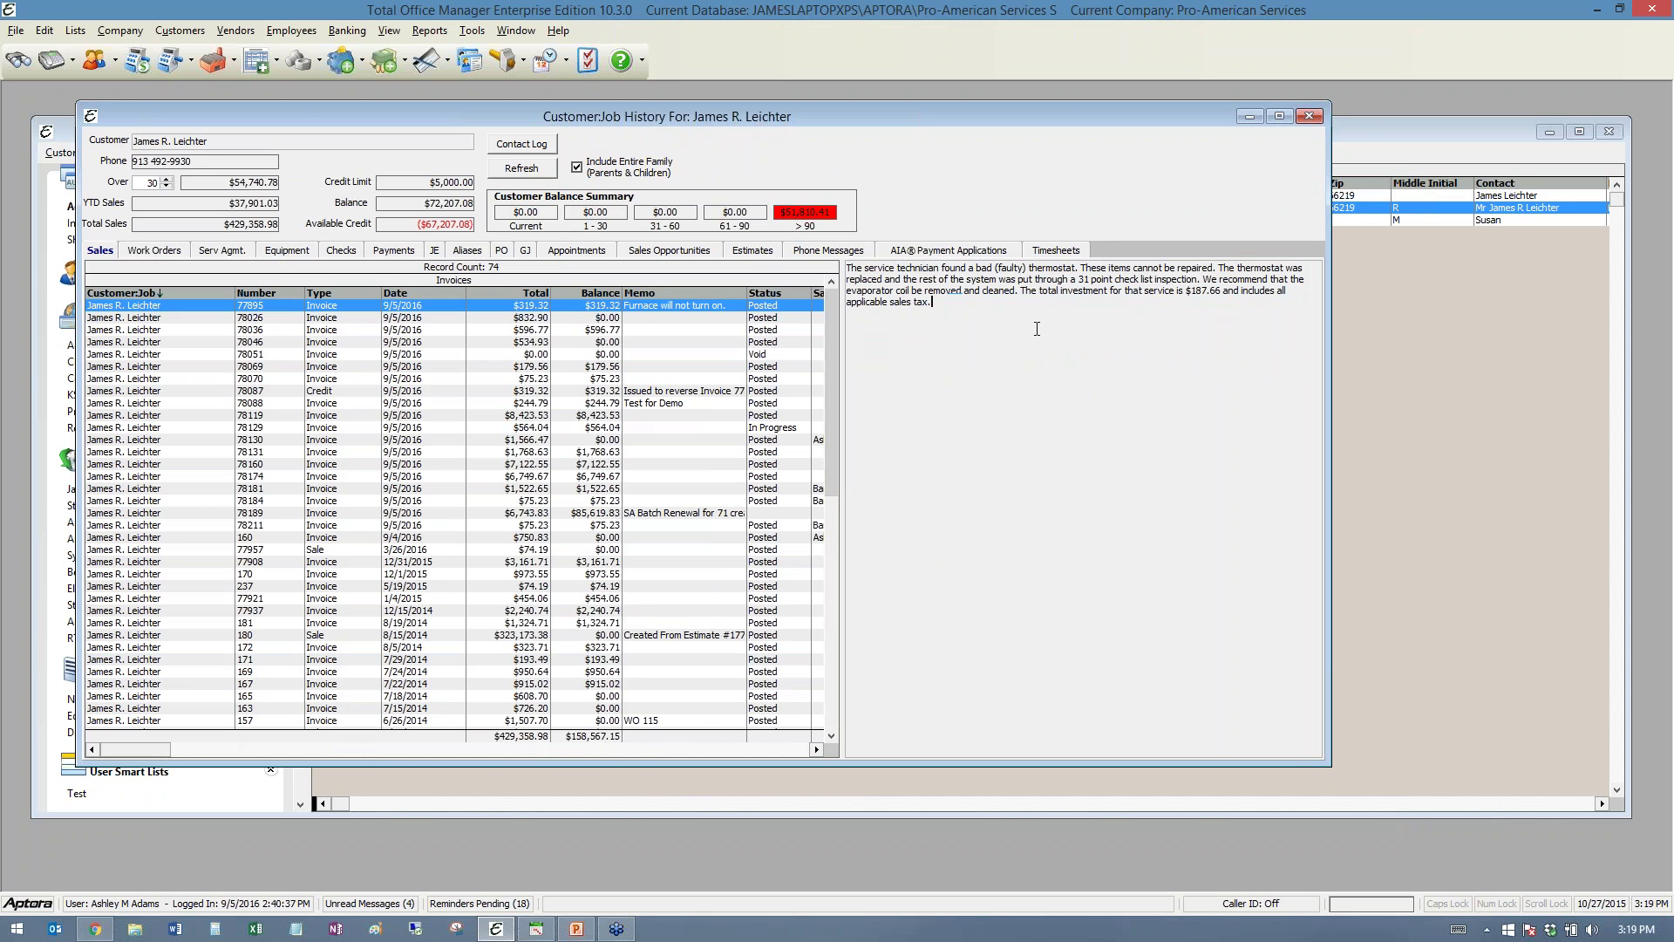
left_click_drag(843, 375, 1052, 397)
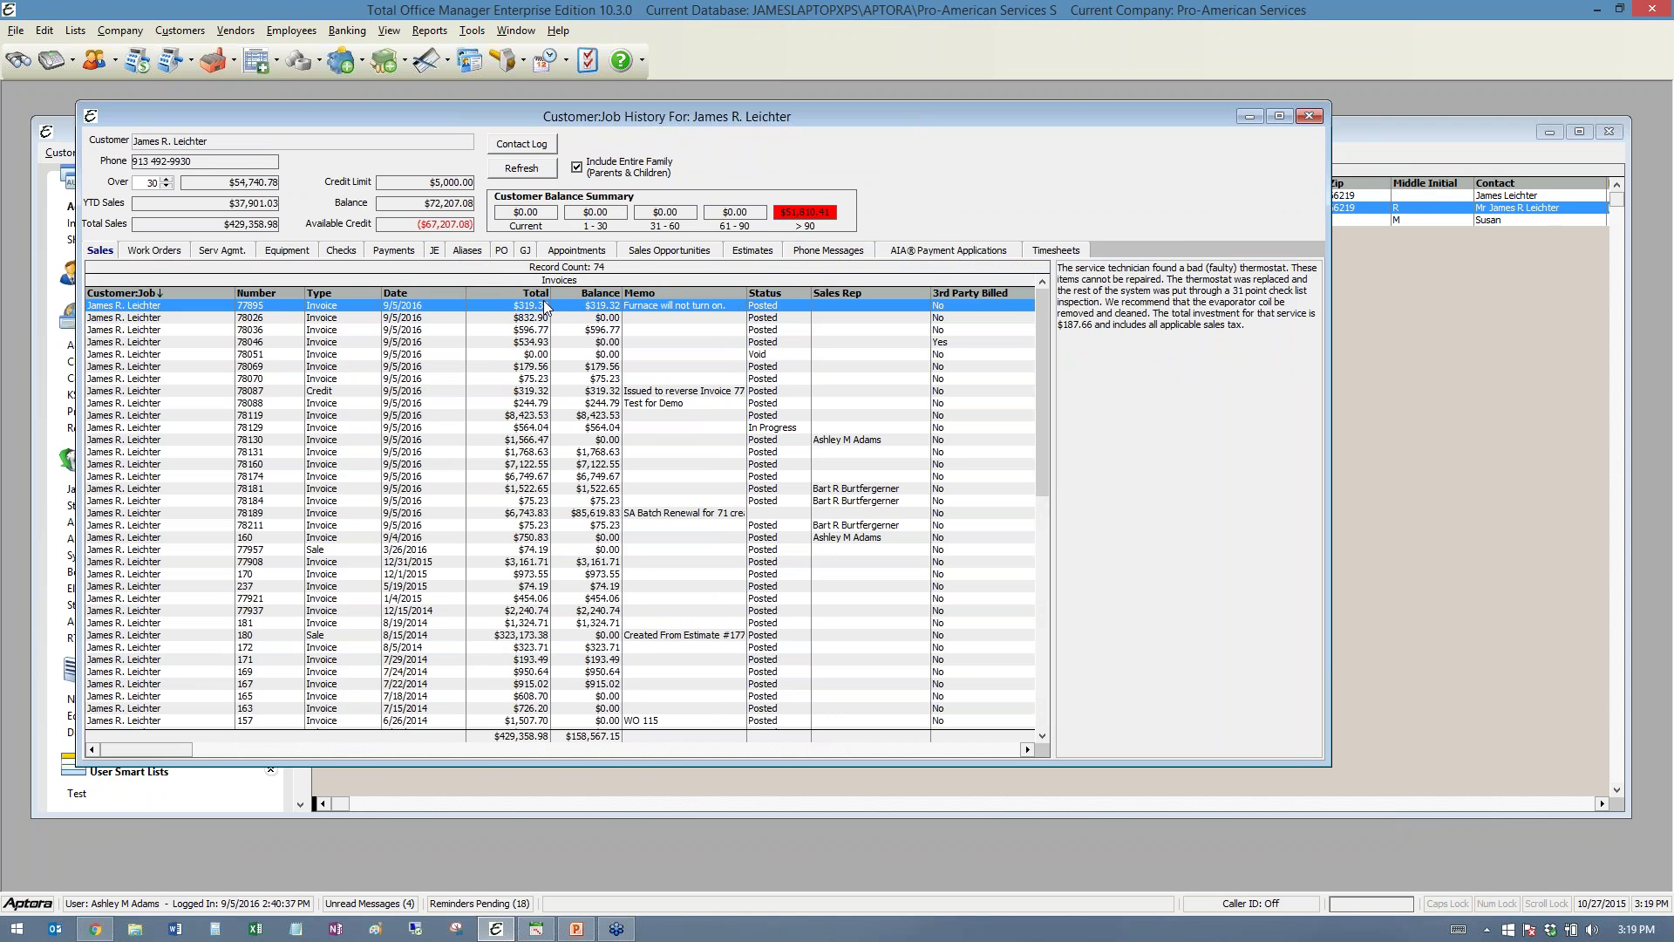
left_click(150, 252)
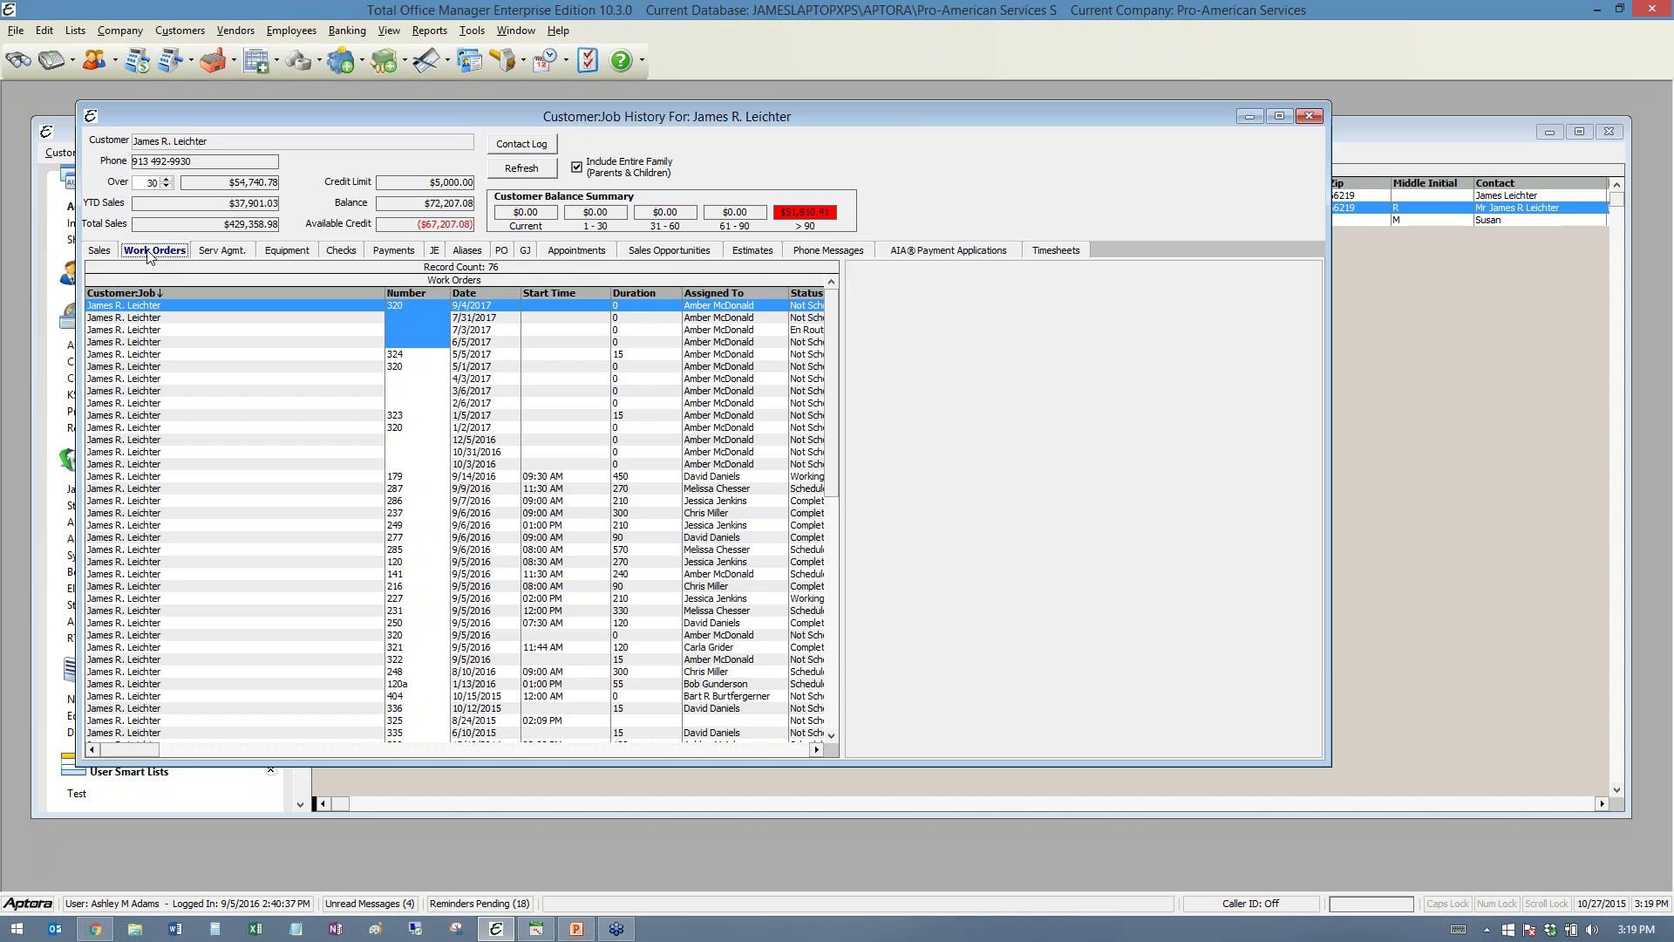
- Review service agreement #54 from Serv Agmt., close it, then list the Equipment records
left_click(218, 253)
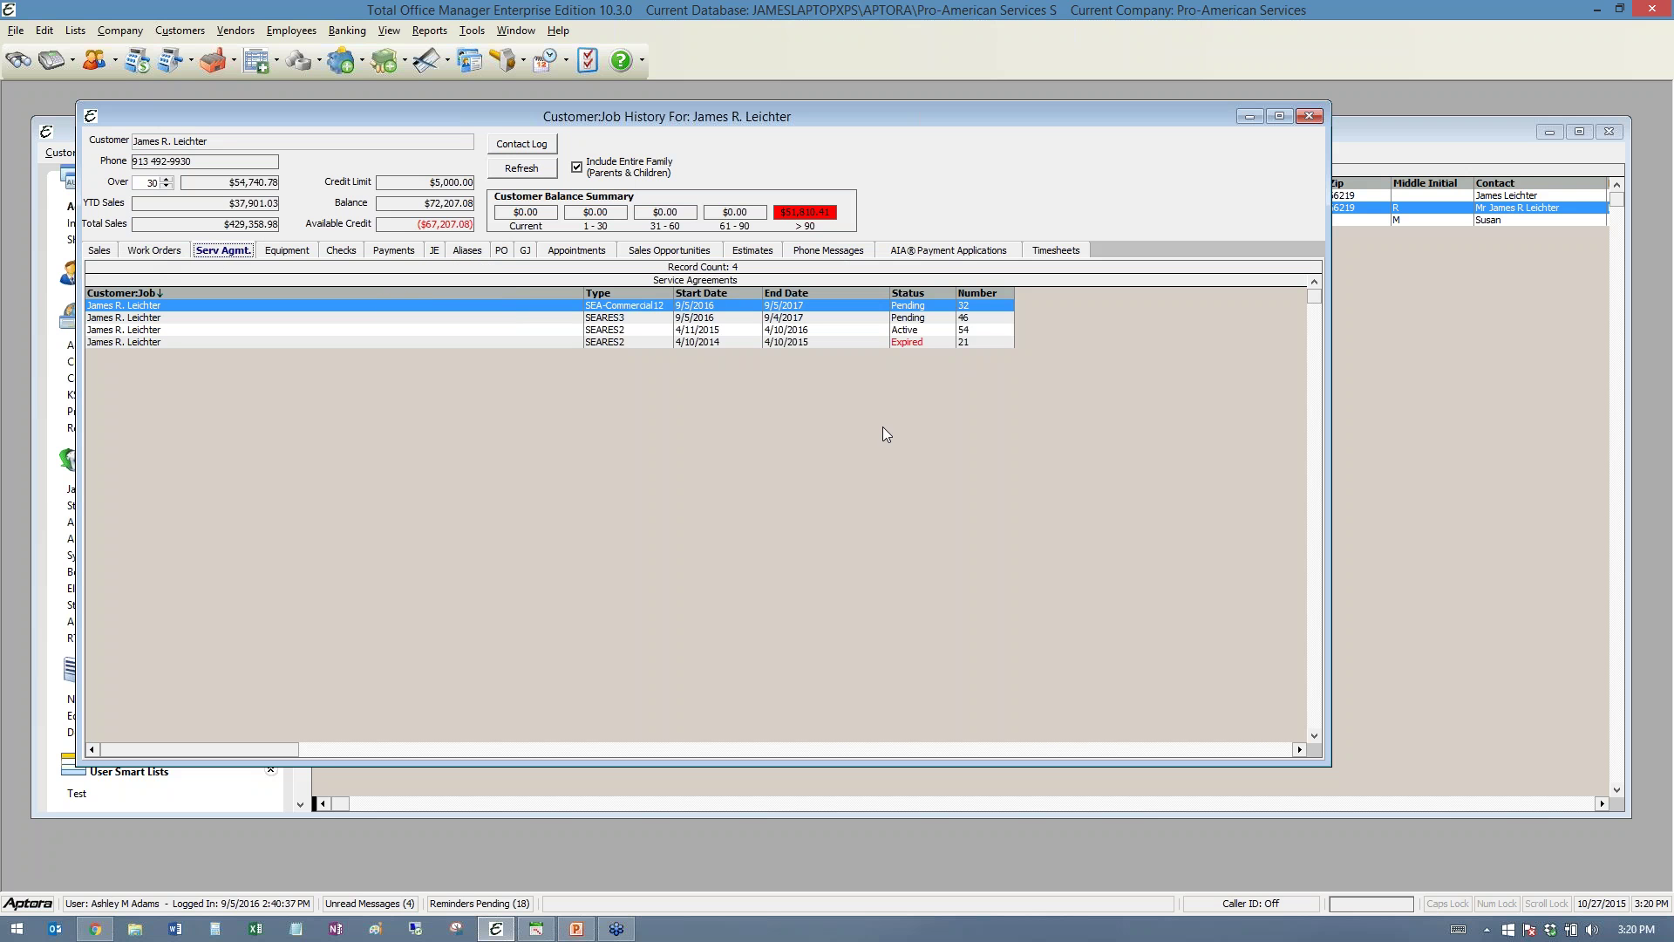
double_click(905, 330)
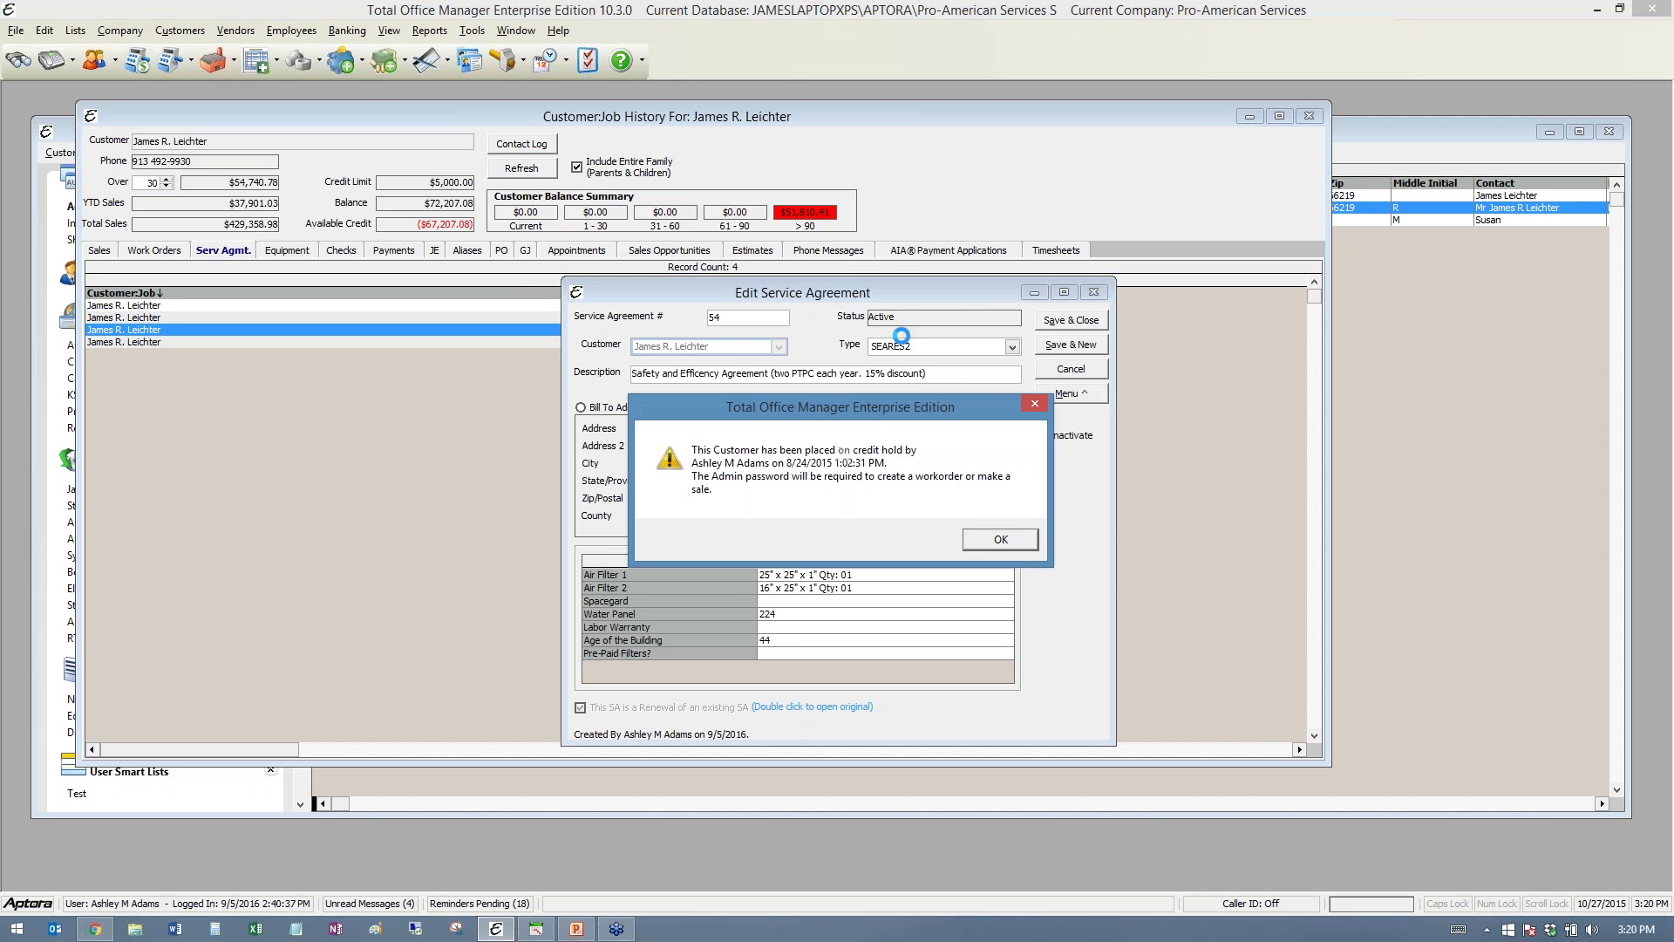
left_click(1012, 534)
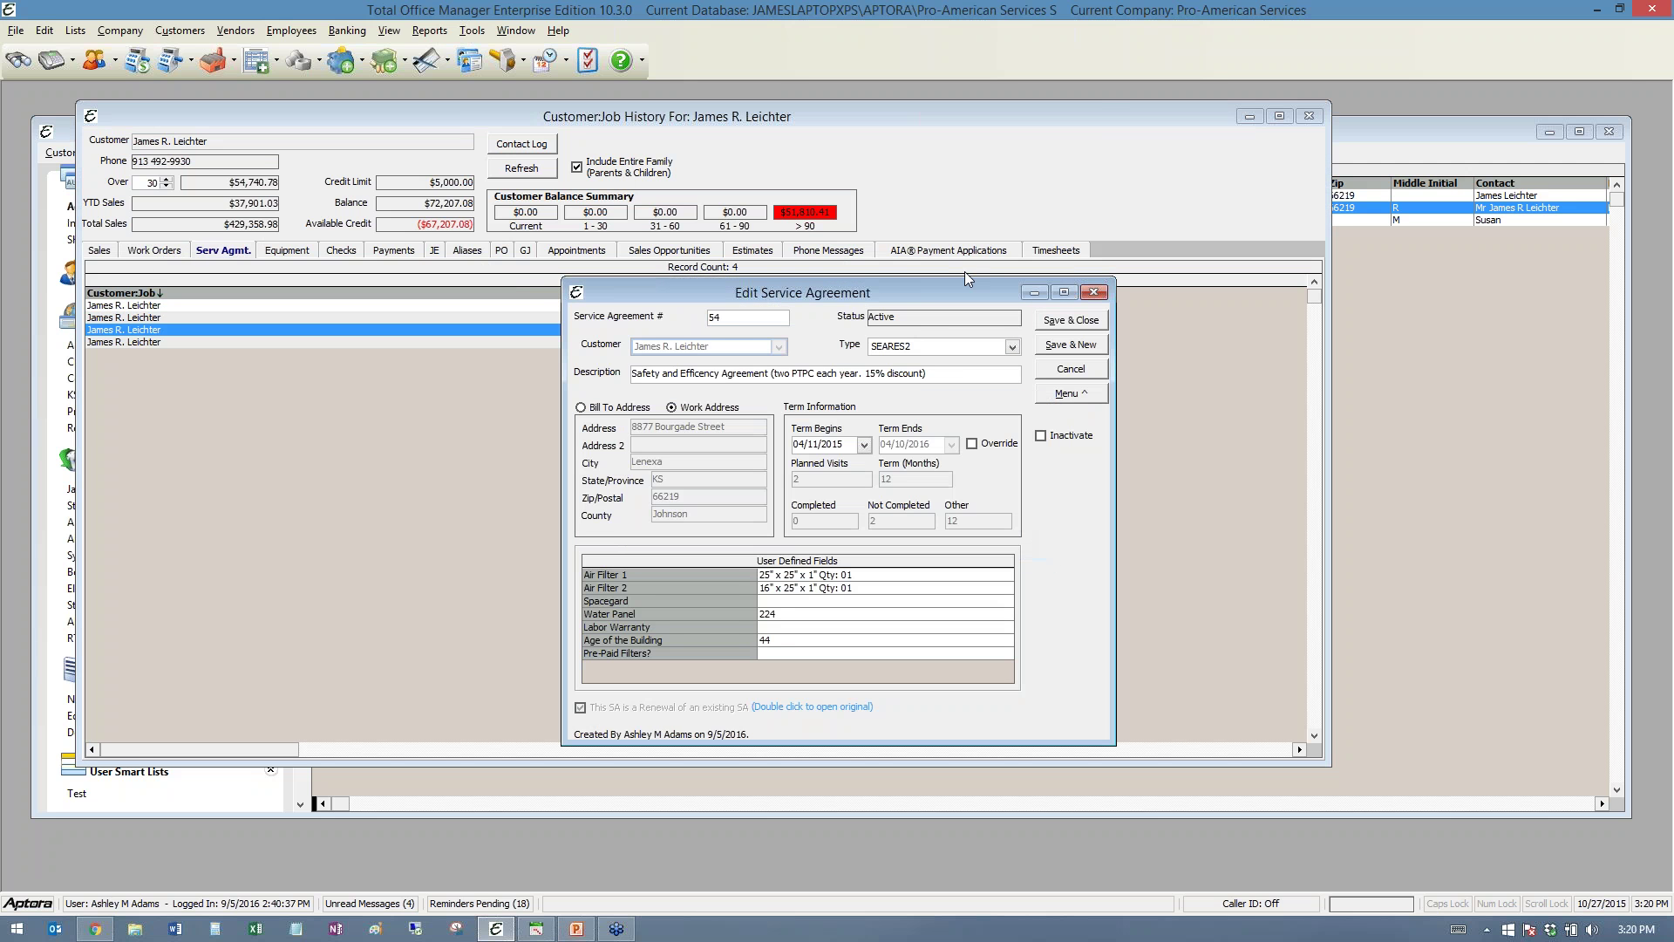
left_click_drag(934, 292, 588, 269)
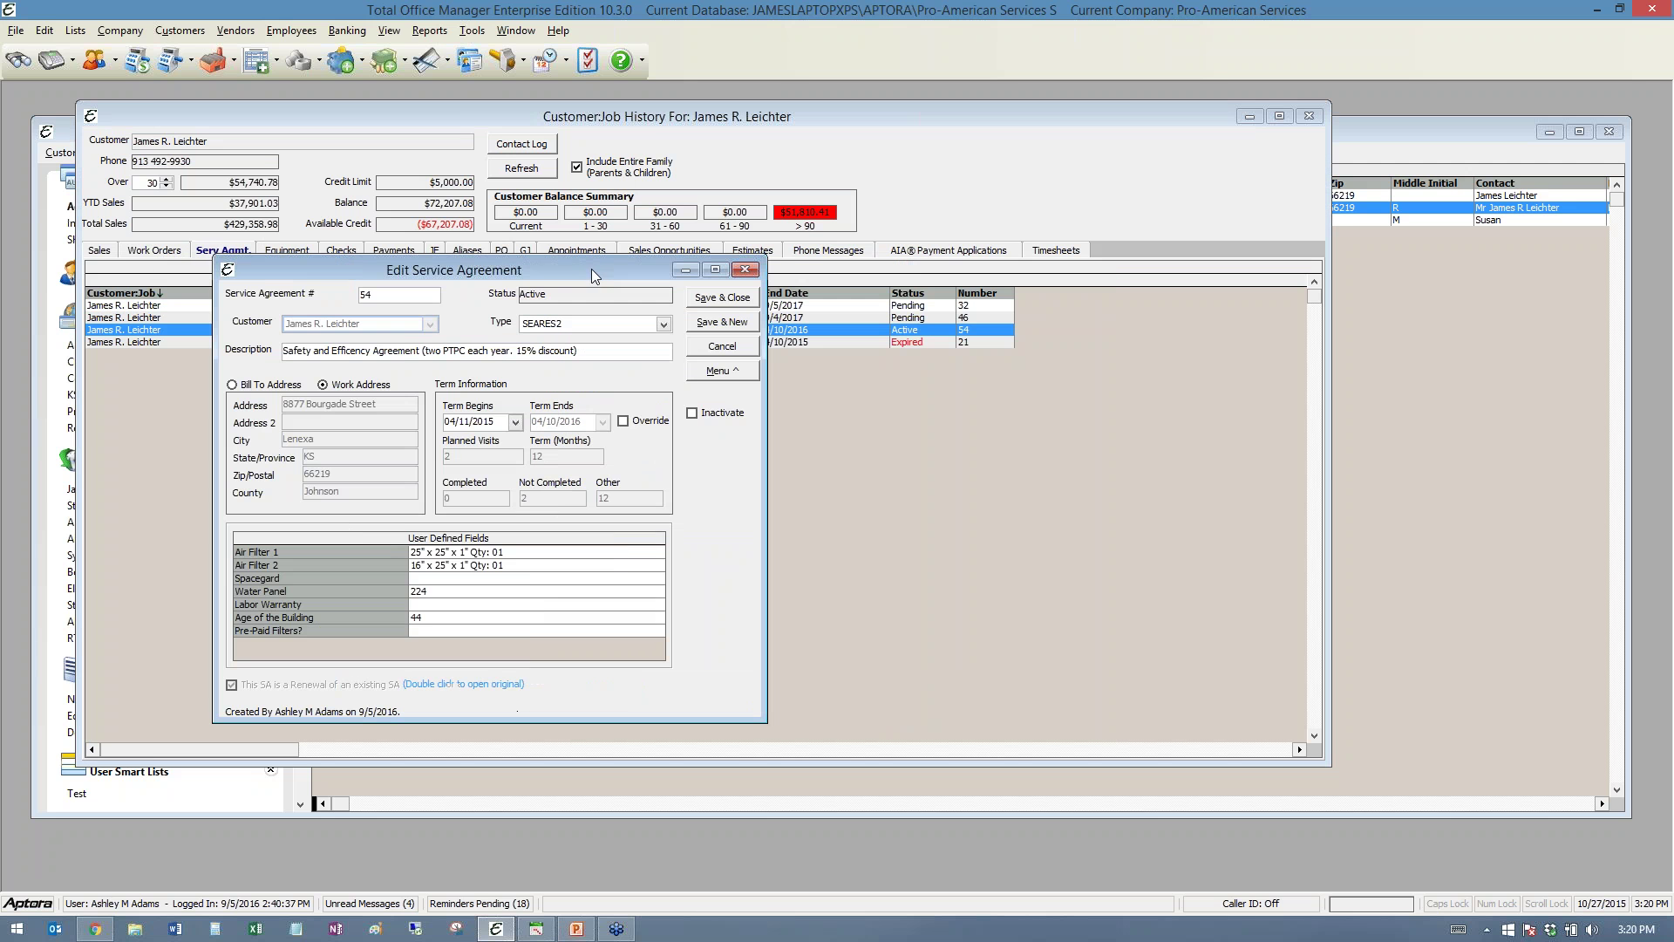
left_click(740, 375)
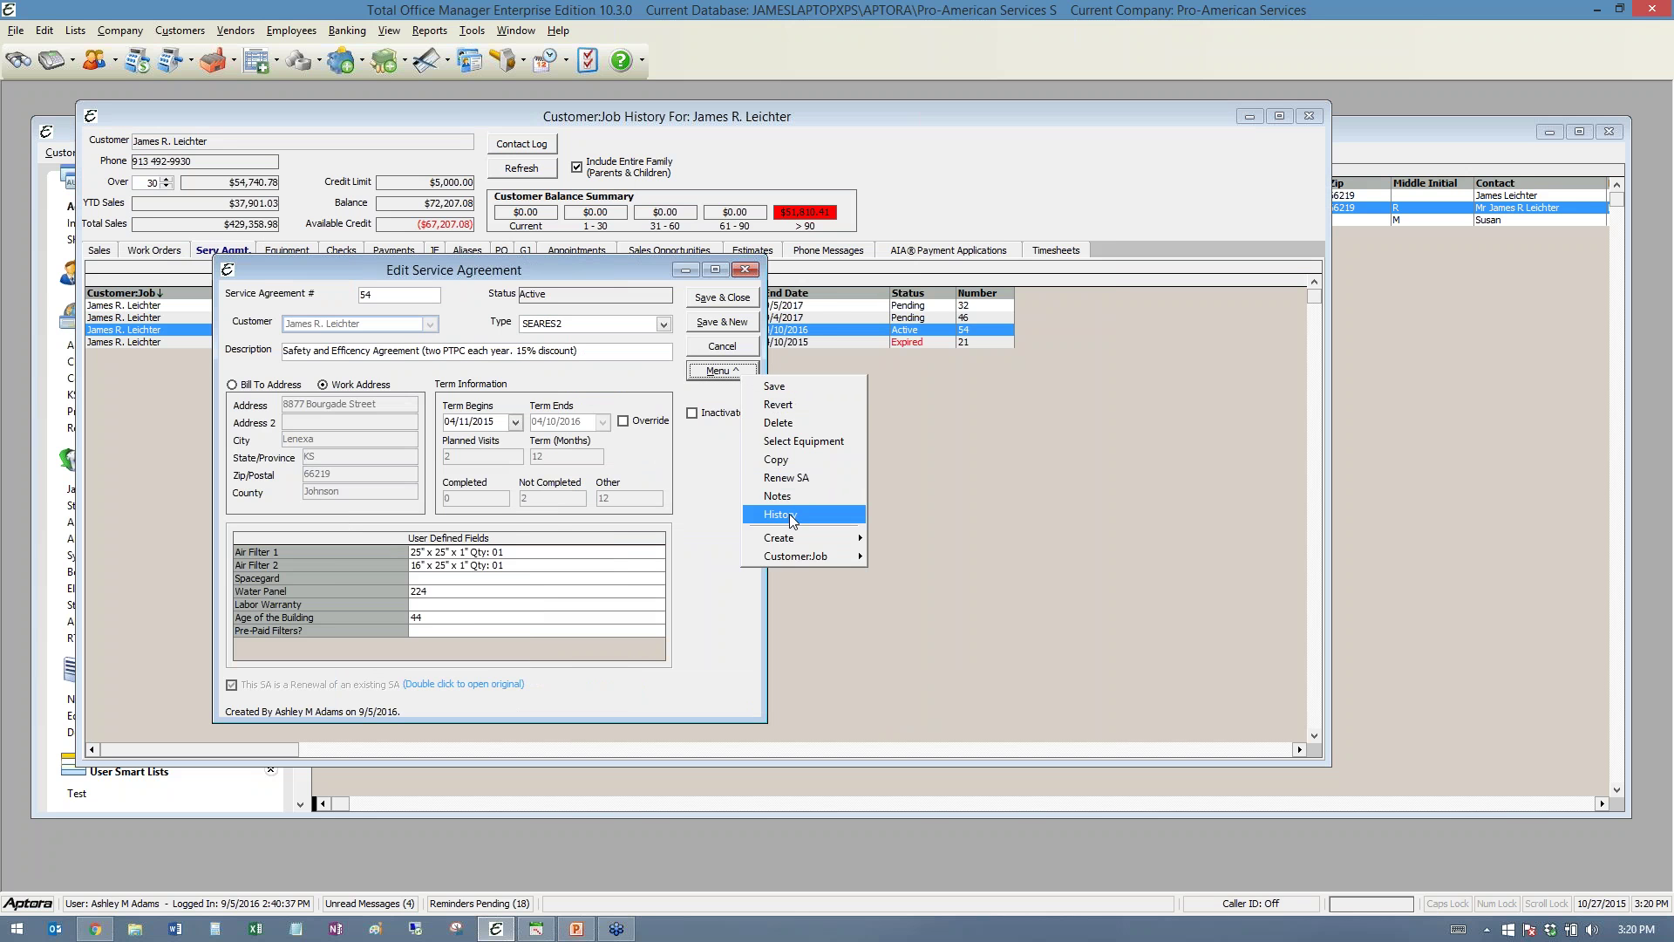
left_click(709, 460)
left_click(748, 271)
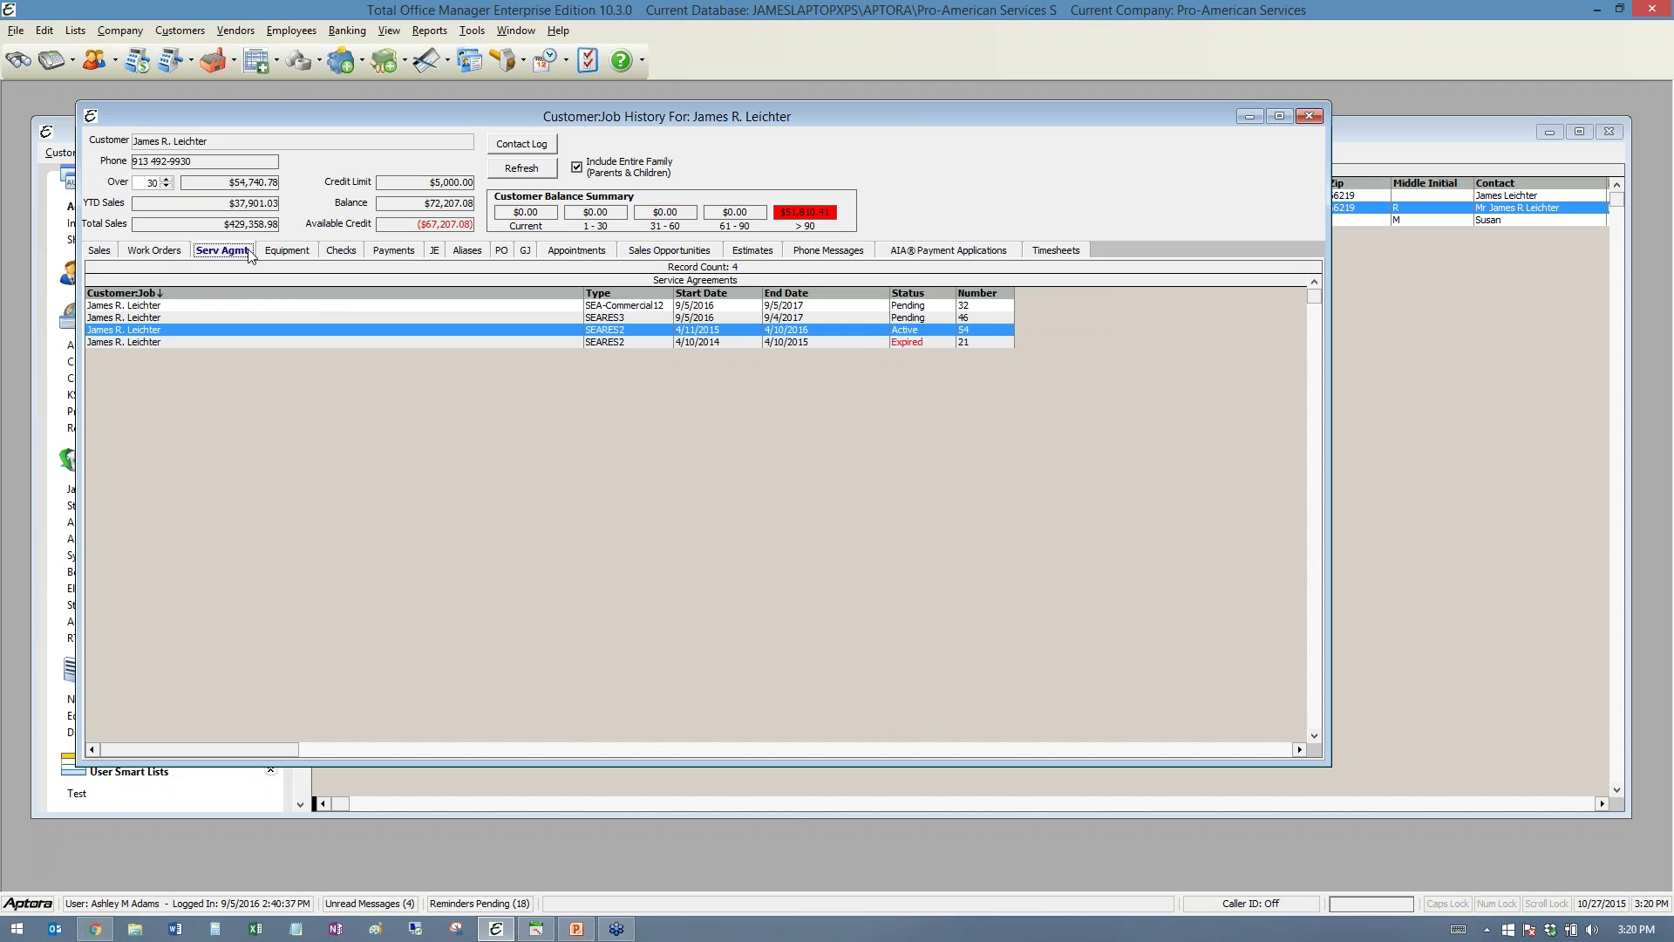
left_click(291, 249)
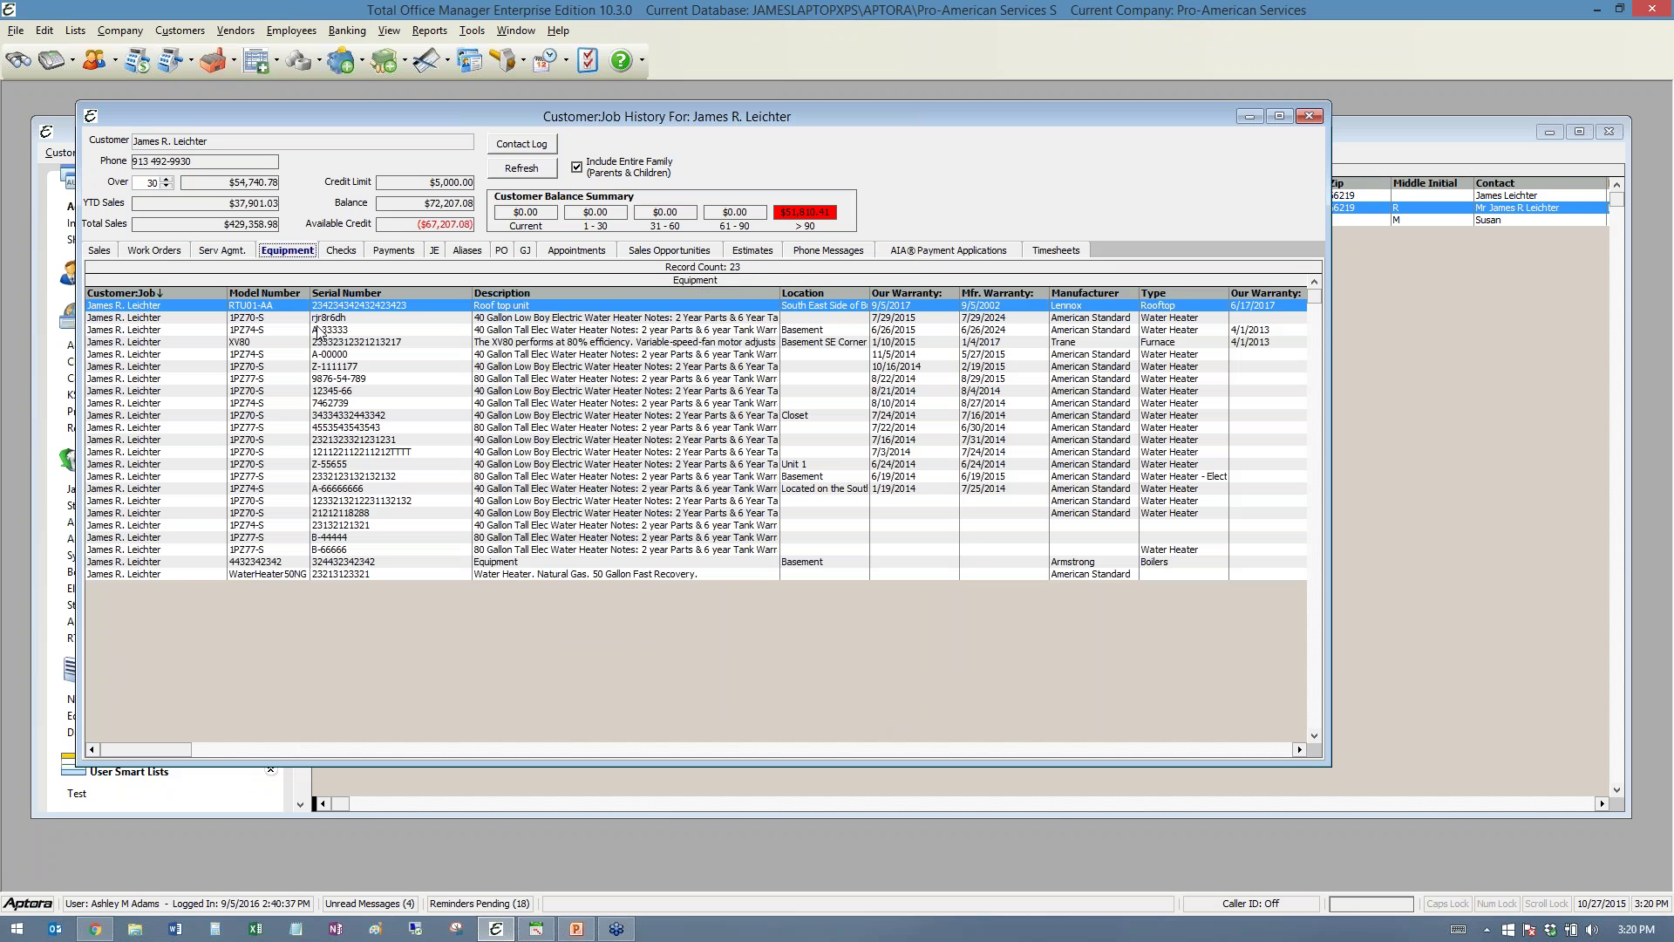
- Open the Trane XV80 furnace record and its equipment history of 17 sales
double_click(259, 343)
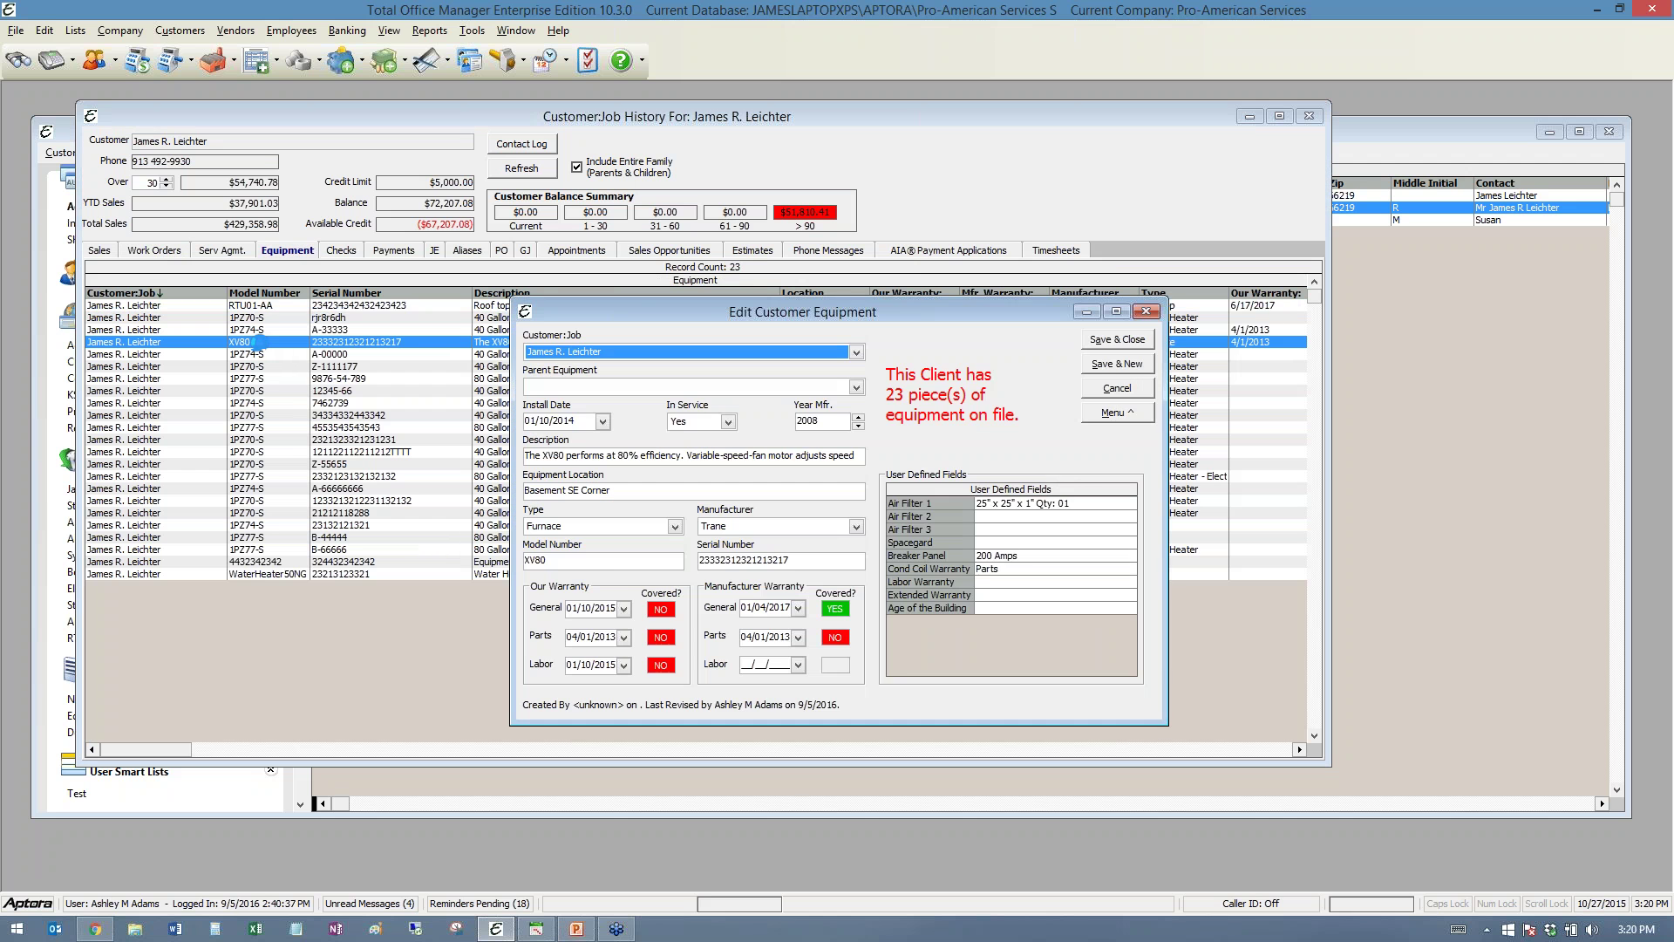
left_click_drag(776, 302, 532, 283)
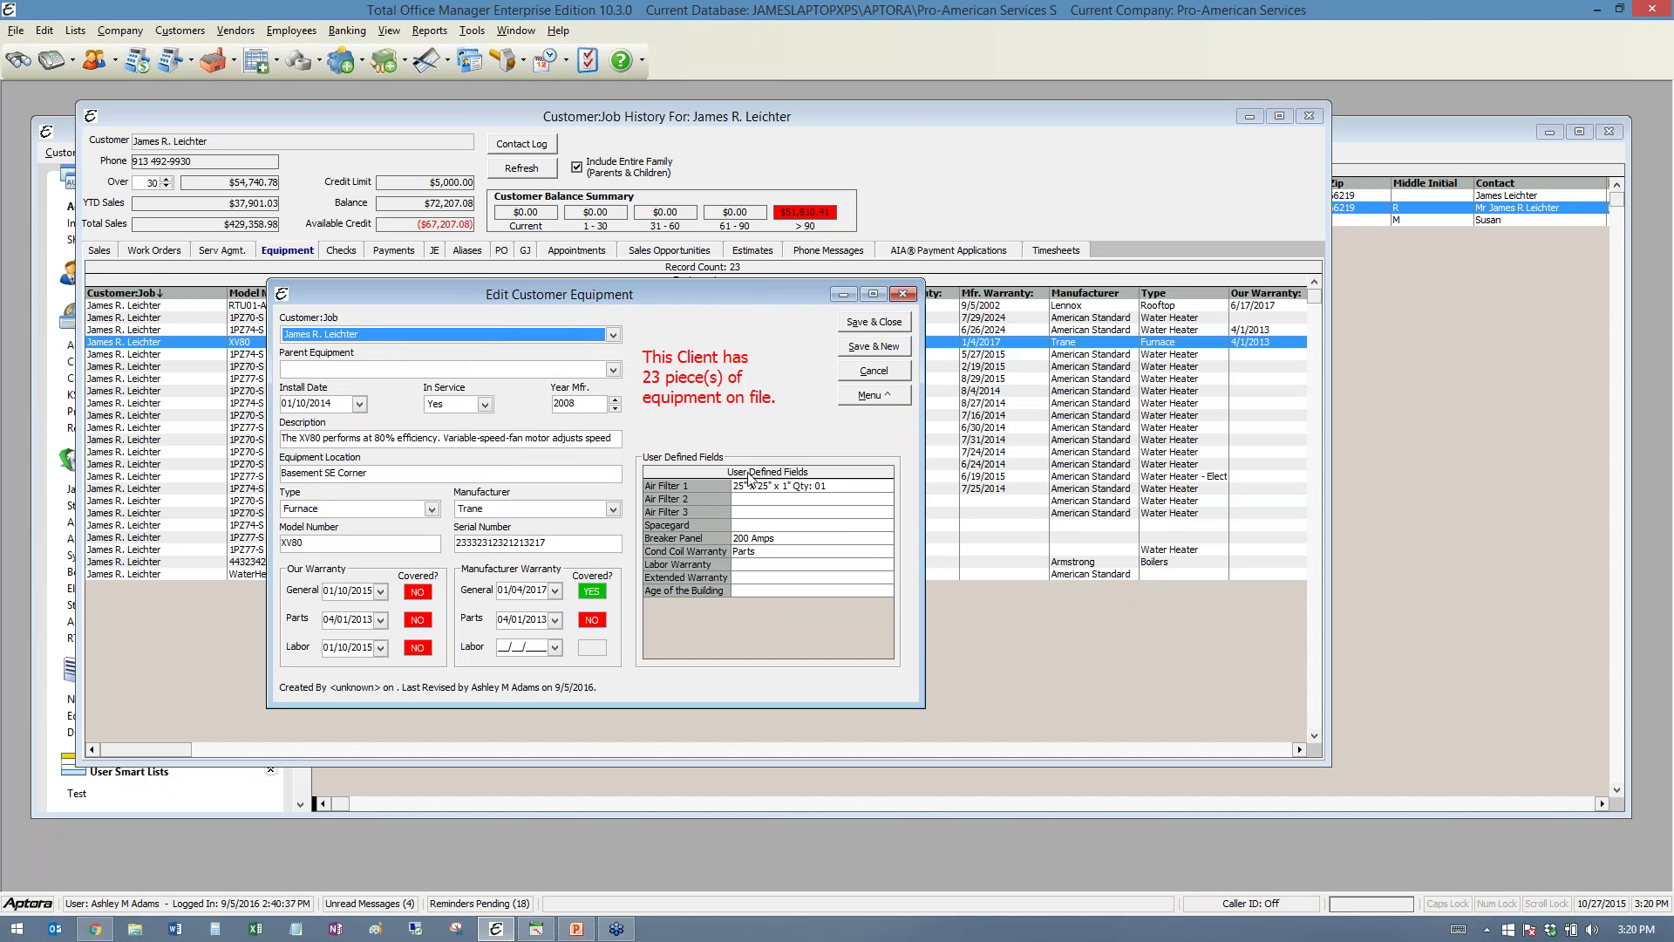
left_click(881, 397)
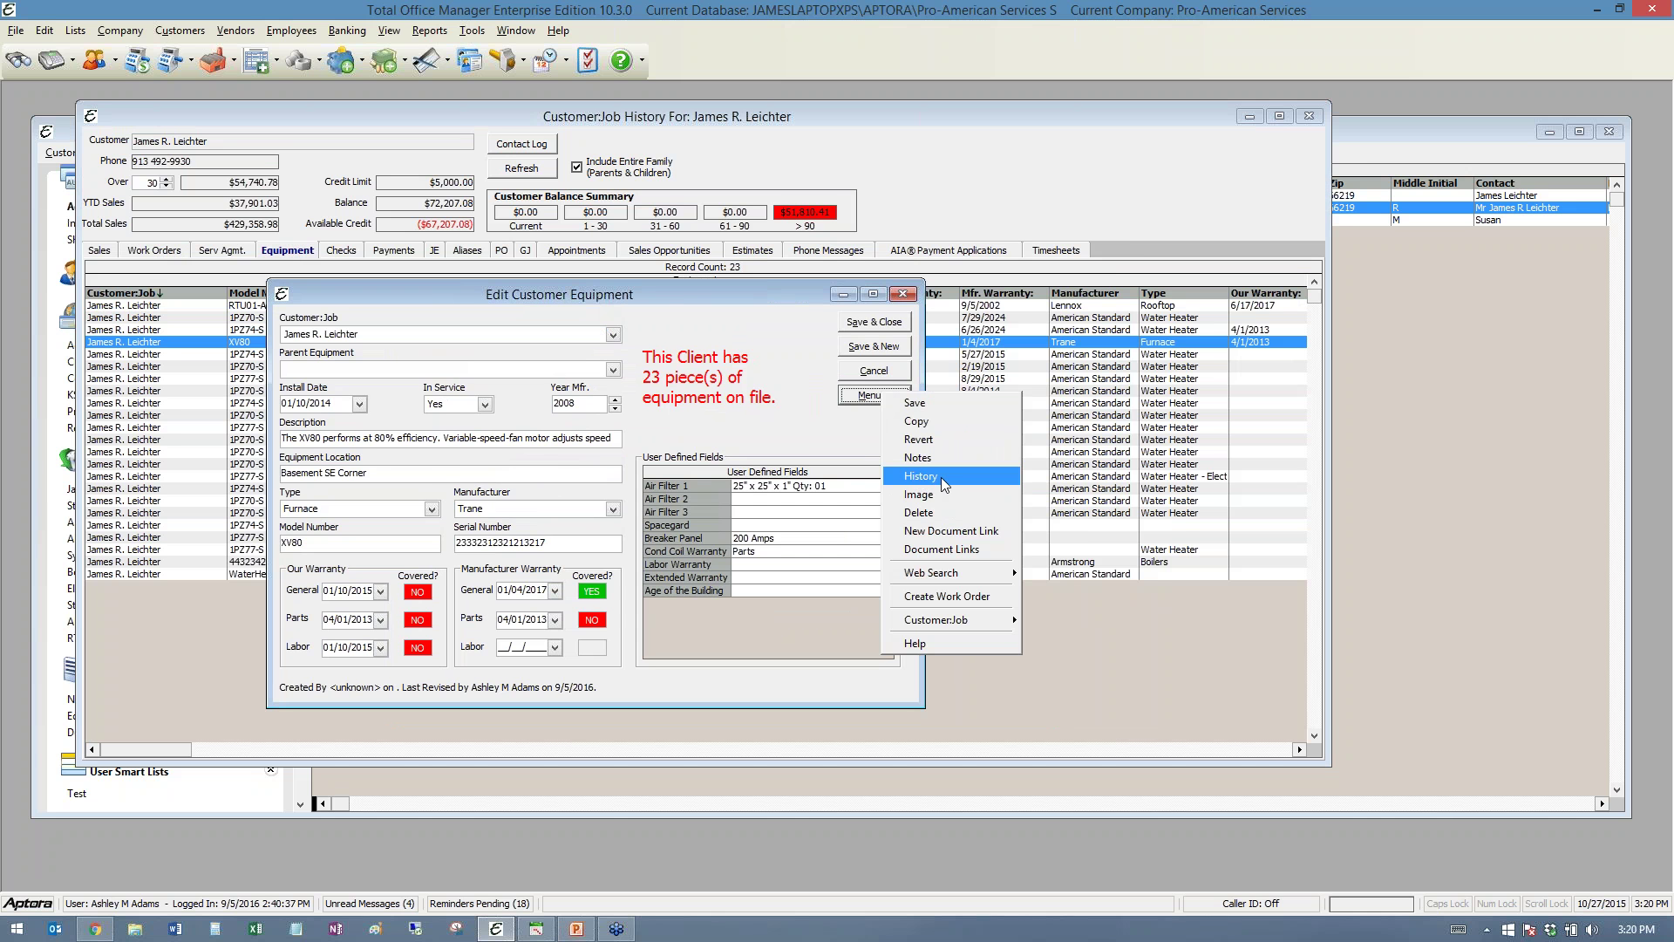
left_click(940, 478)
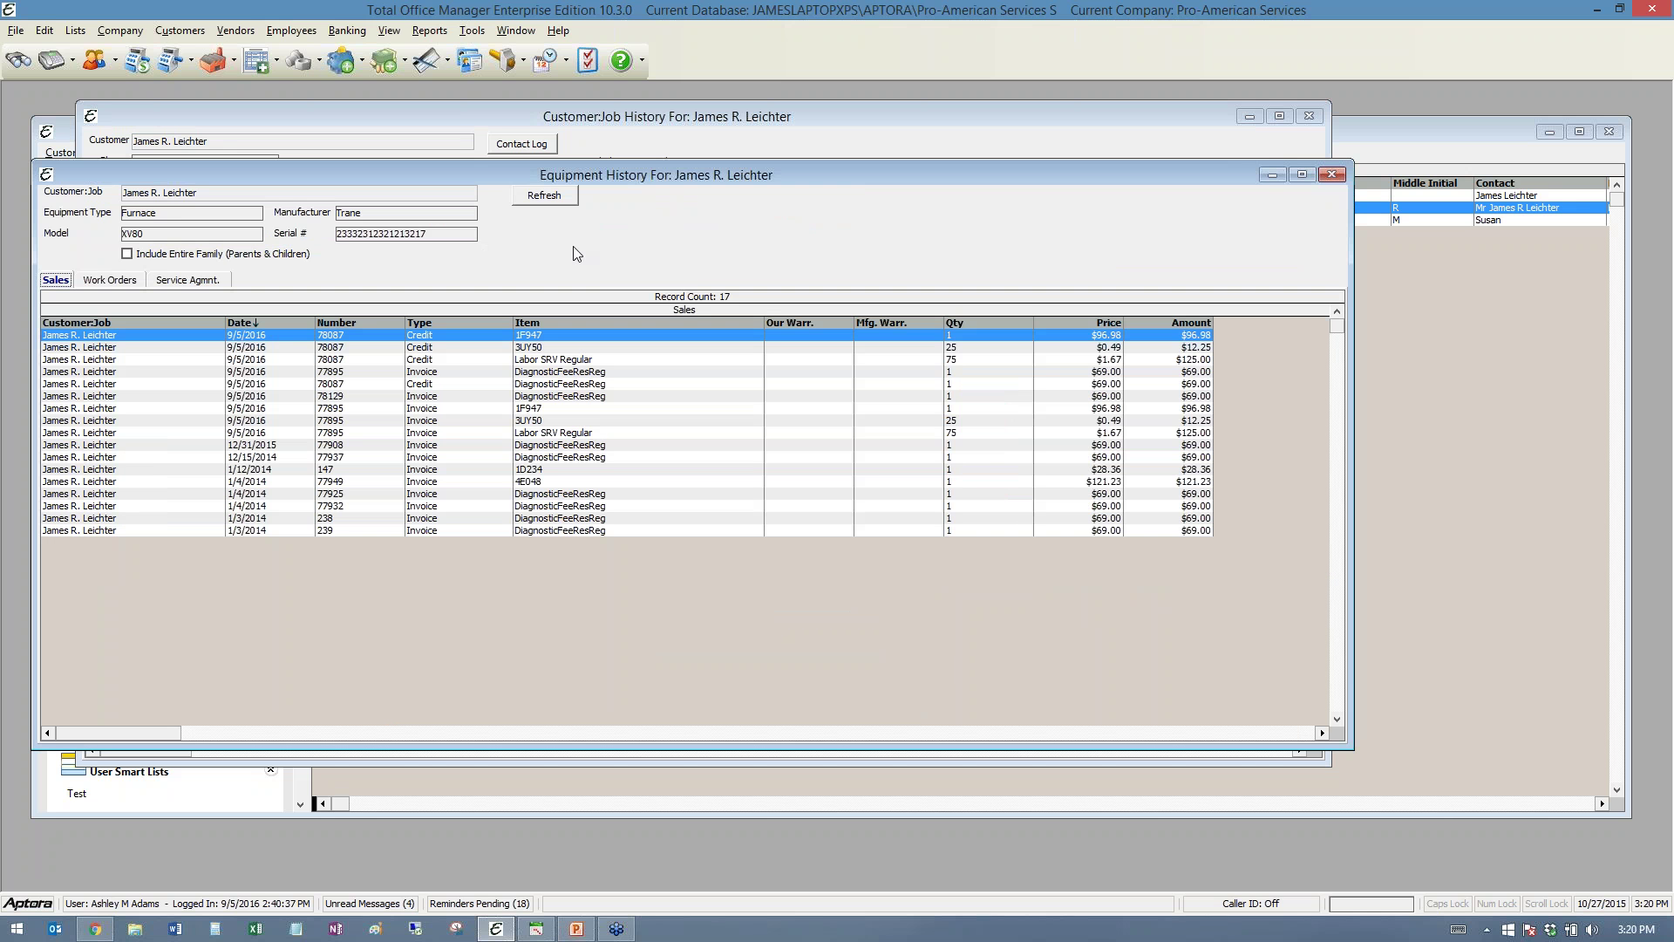
left_click_drag(514, 177, 600, 179)
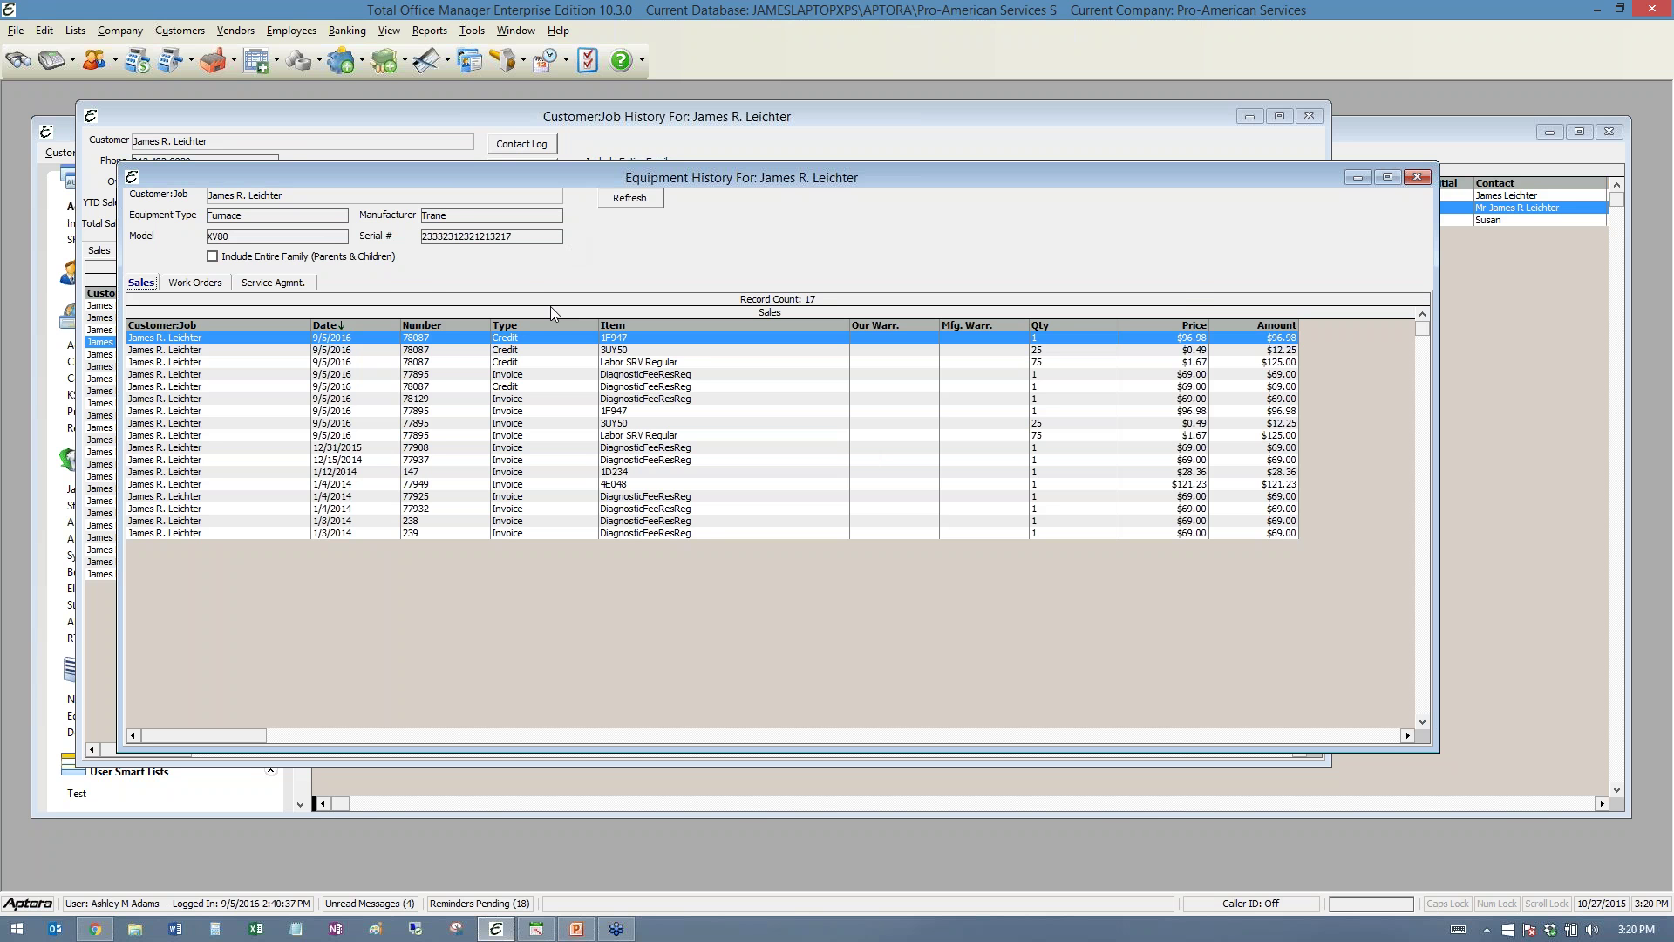
- Bring the Aptora Mobile browser forward, centre it, and return to its home page
left_click(95, 929)
left_click_drag(149, 35, 966, 40)
left_click(623, 872)
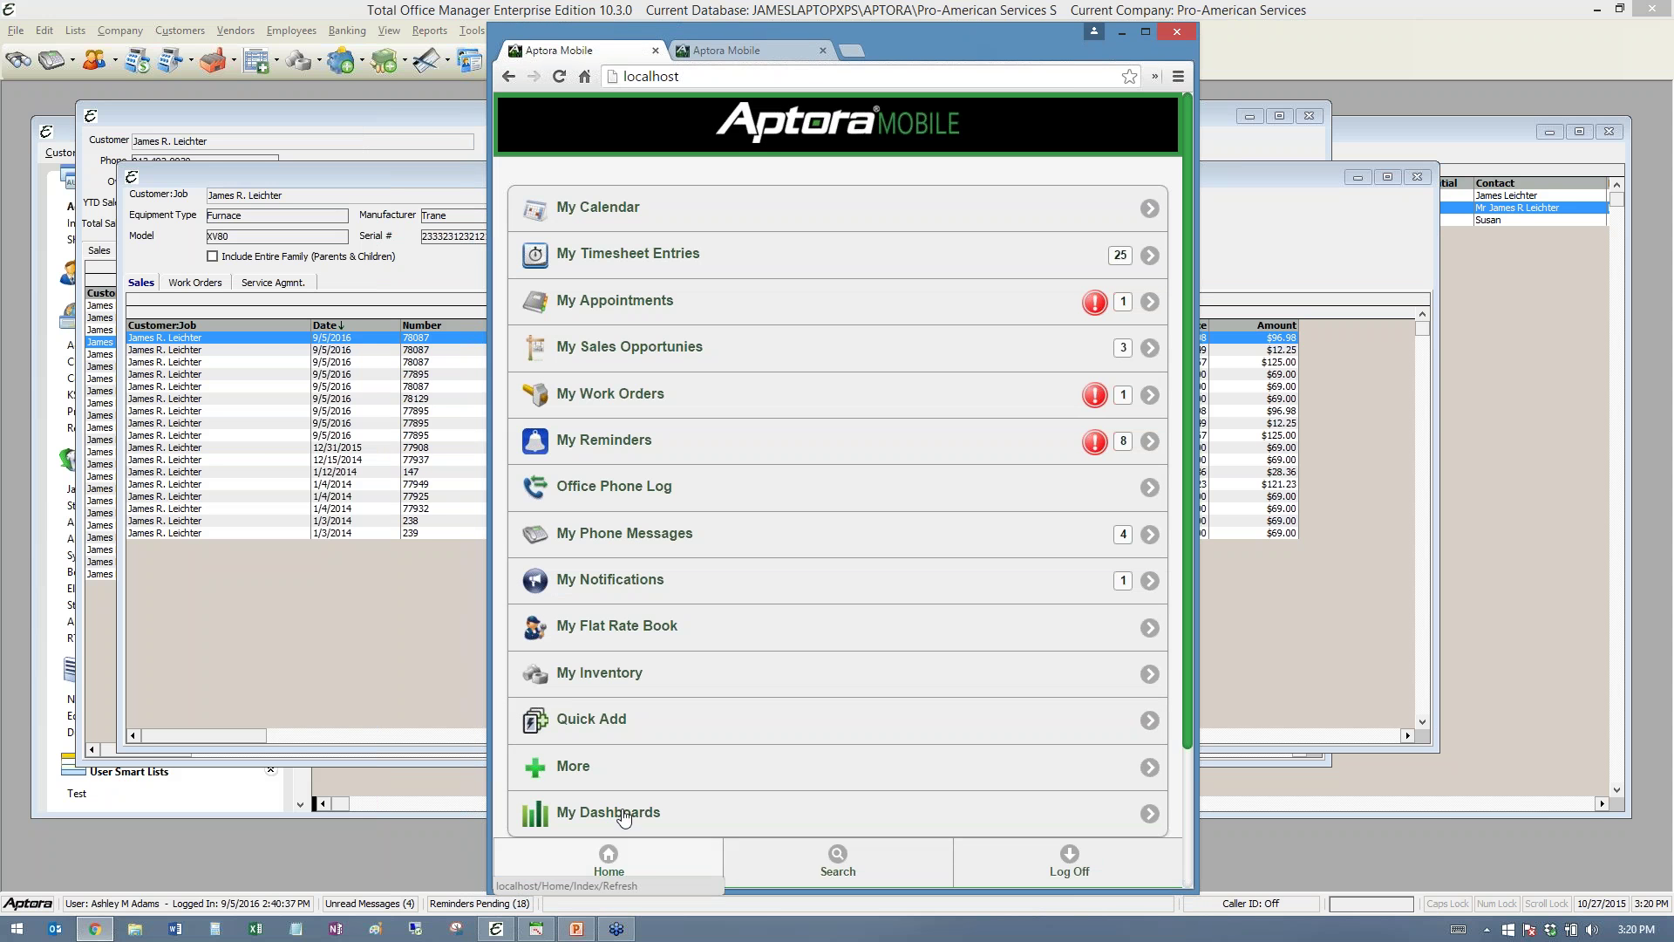
- Search Lists > Customers:Jobs by the customer's name and open their record
left_click(582, 767)
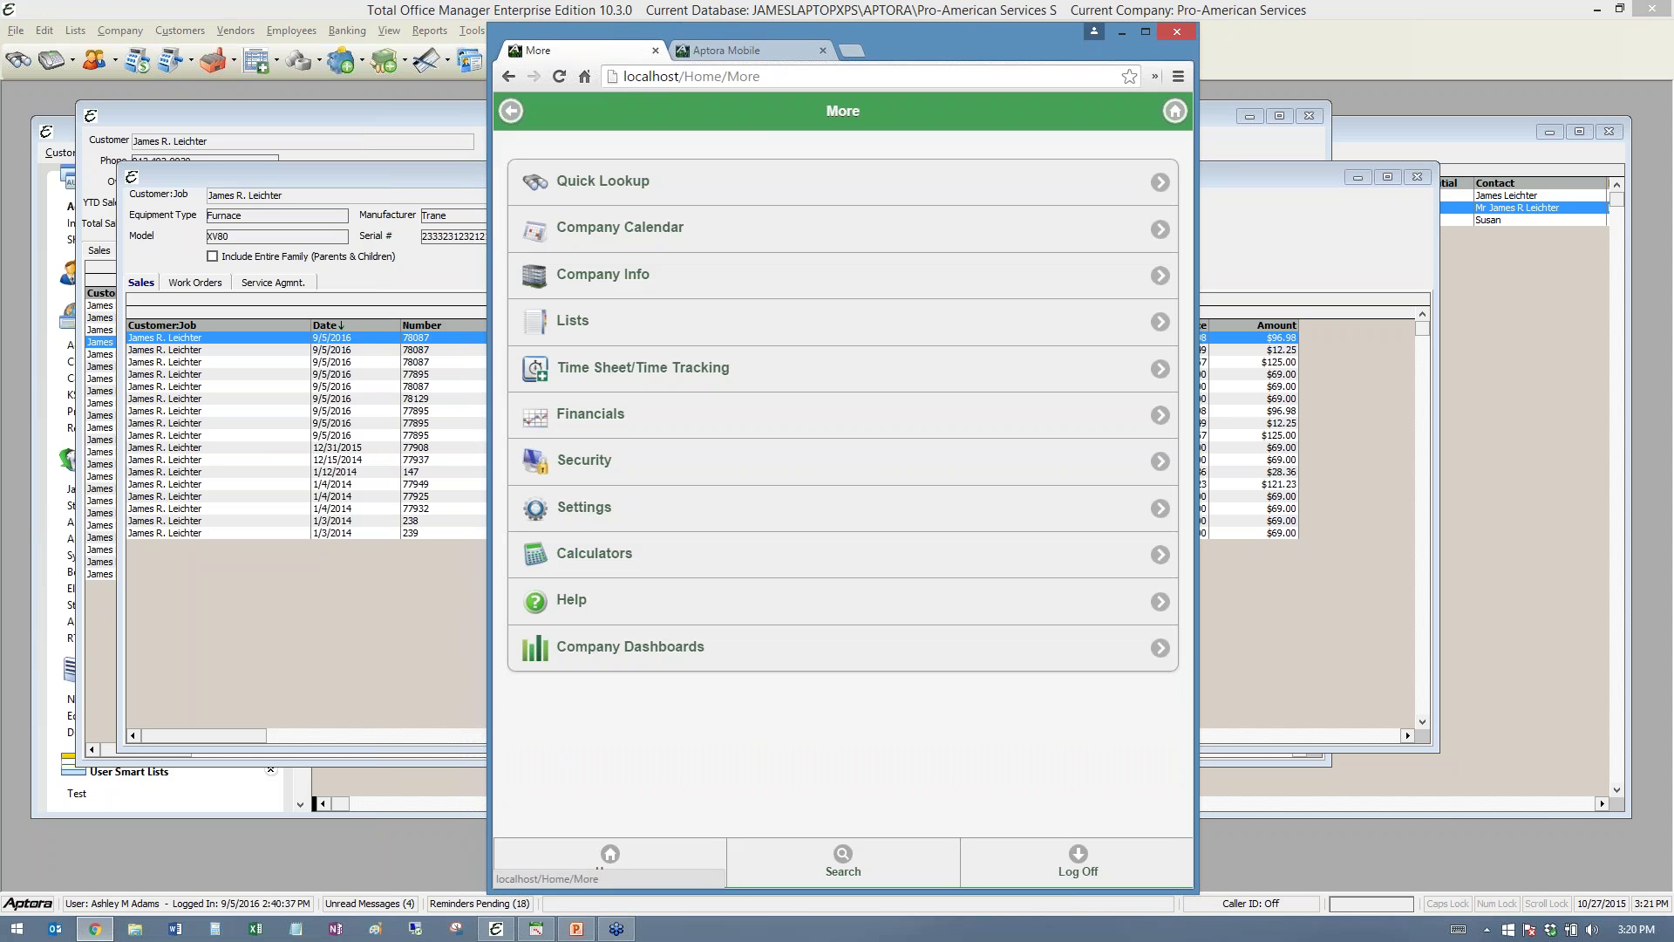
left_click(573, 324)
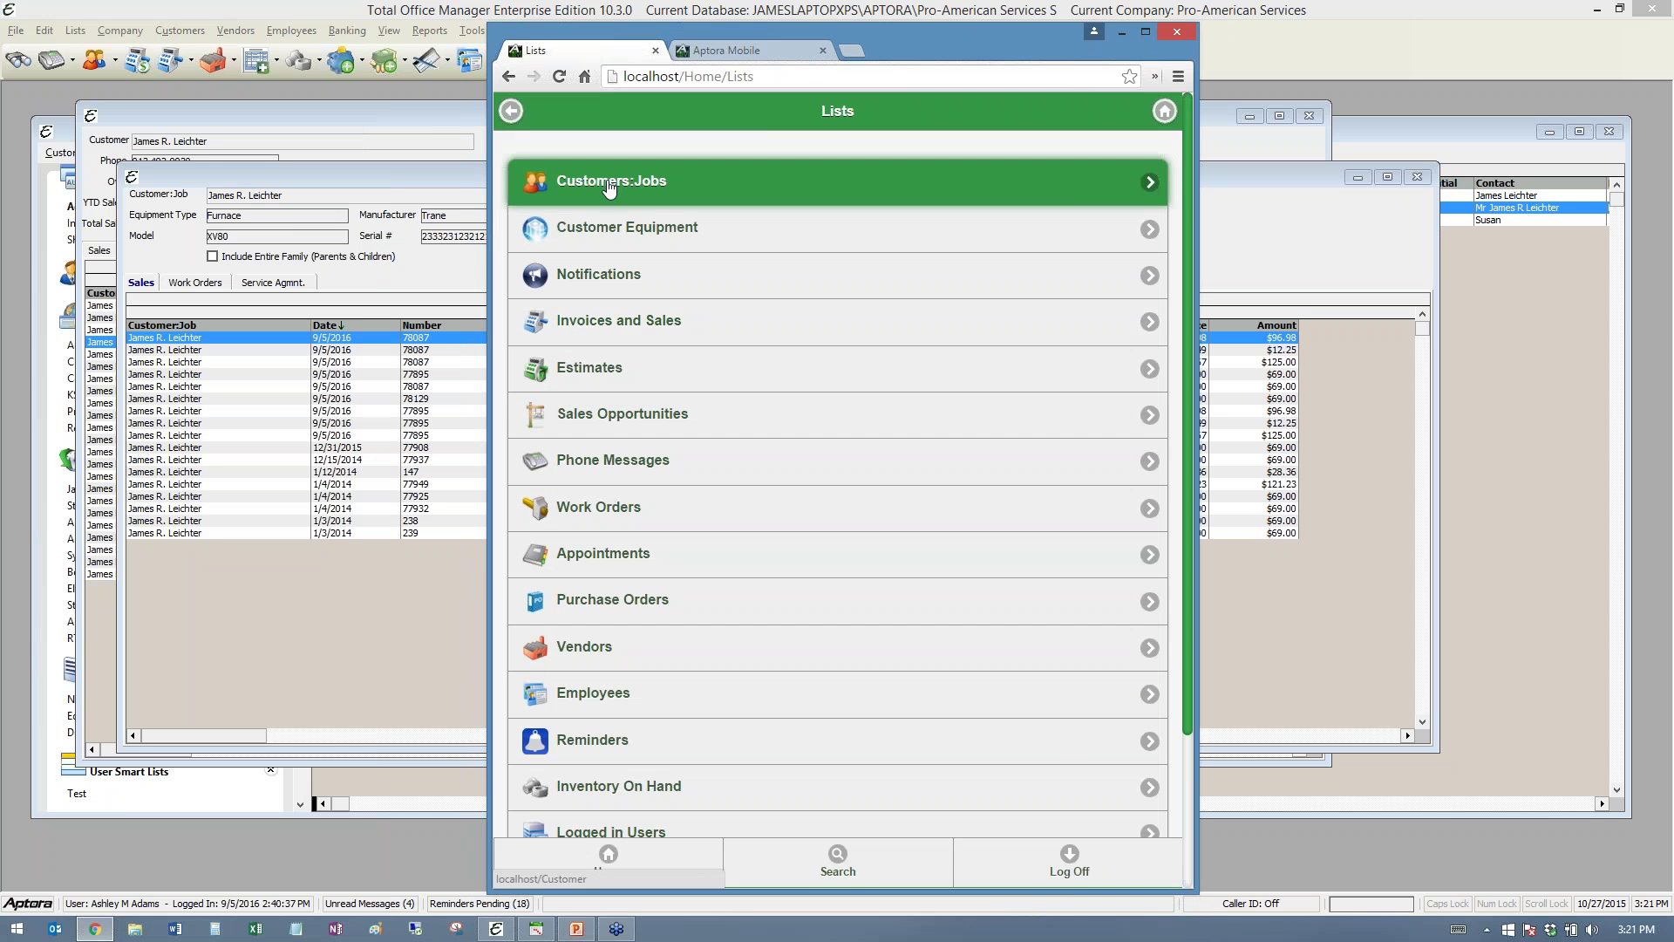
left_click(609, 180)
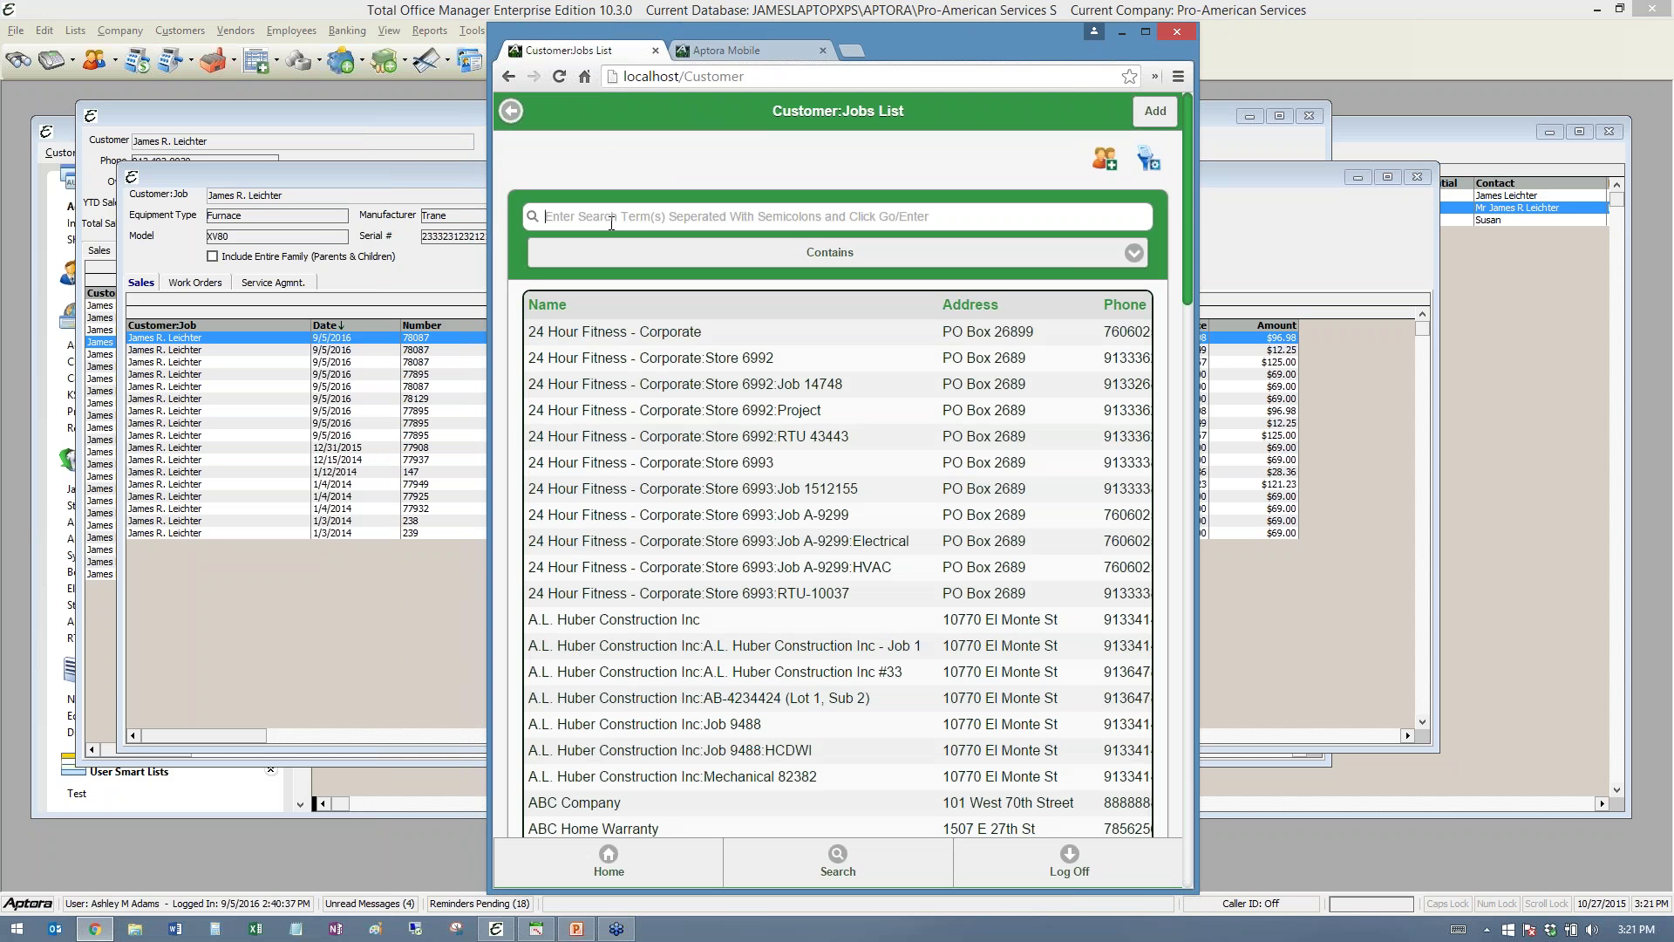
left_click(612, 222)
type("james")
key("Return")
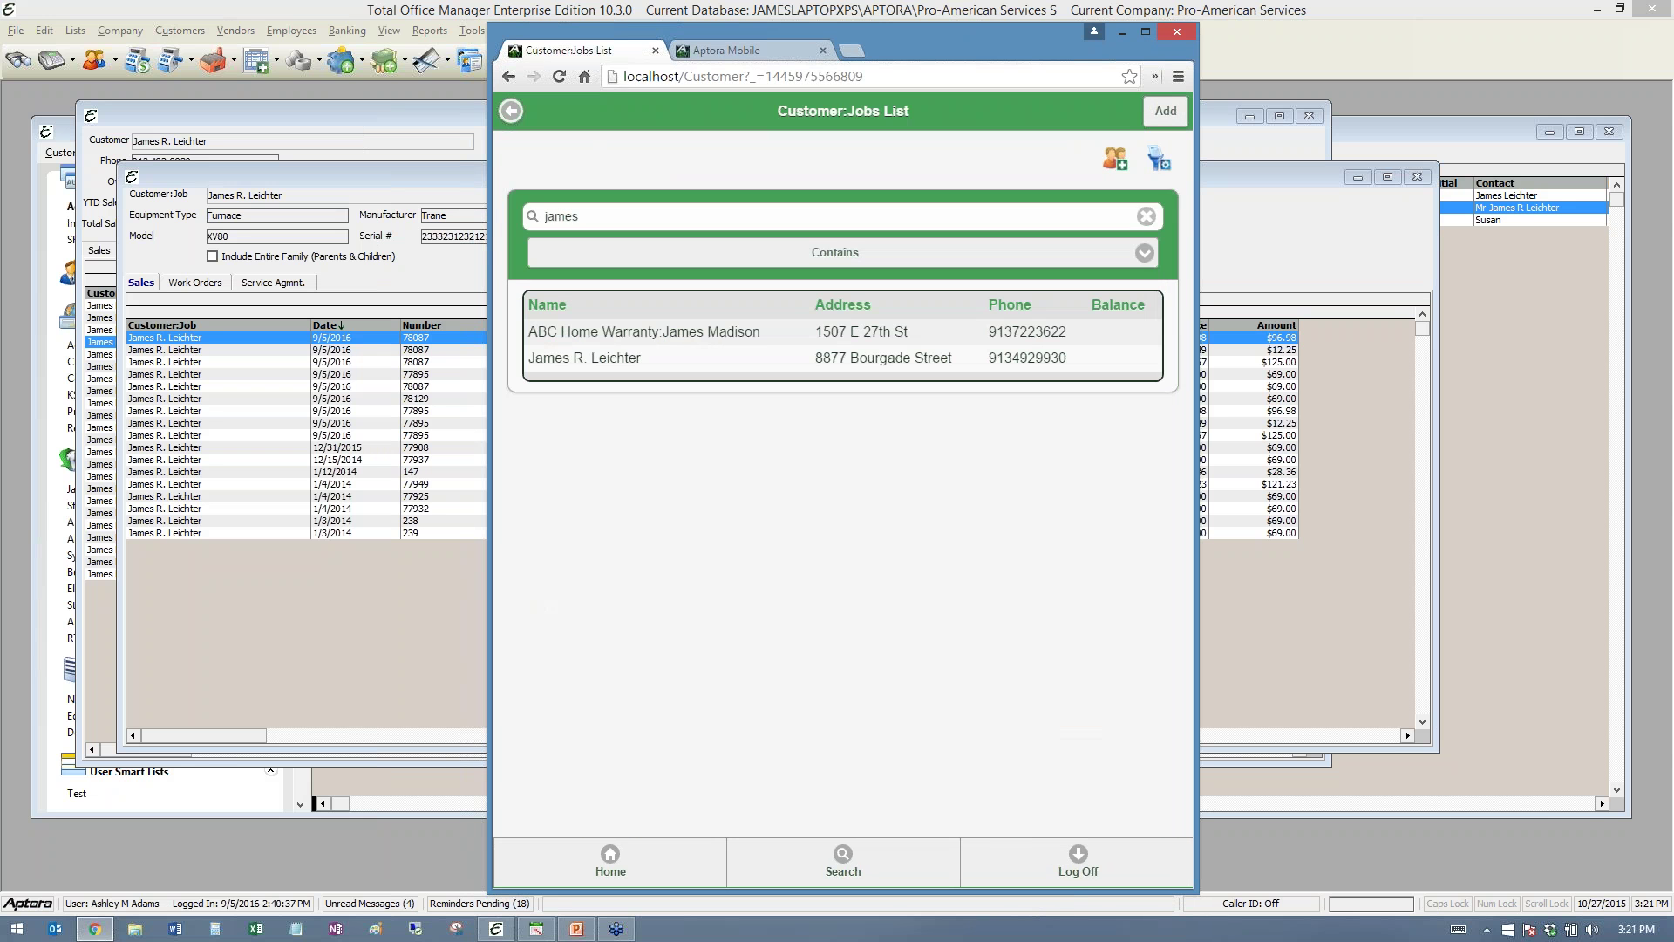
left_click(593, 361)
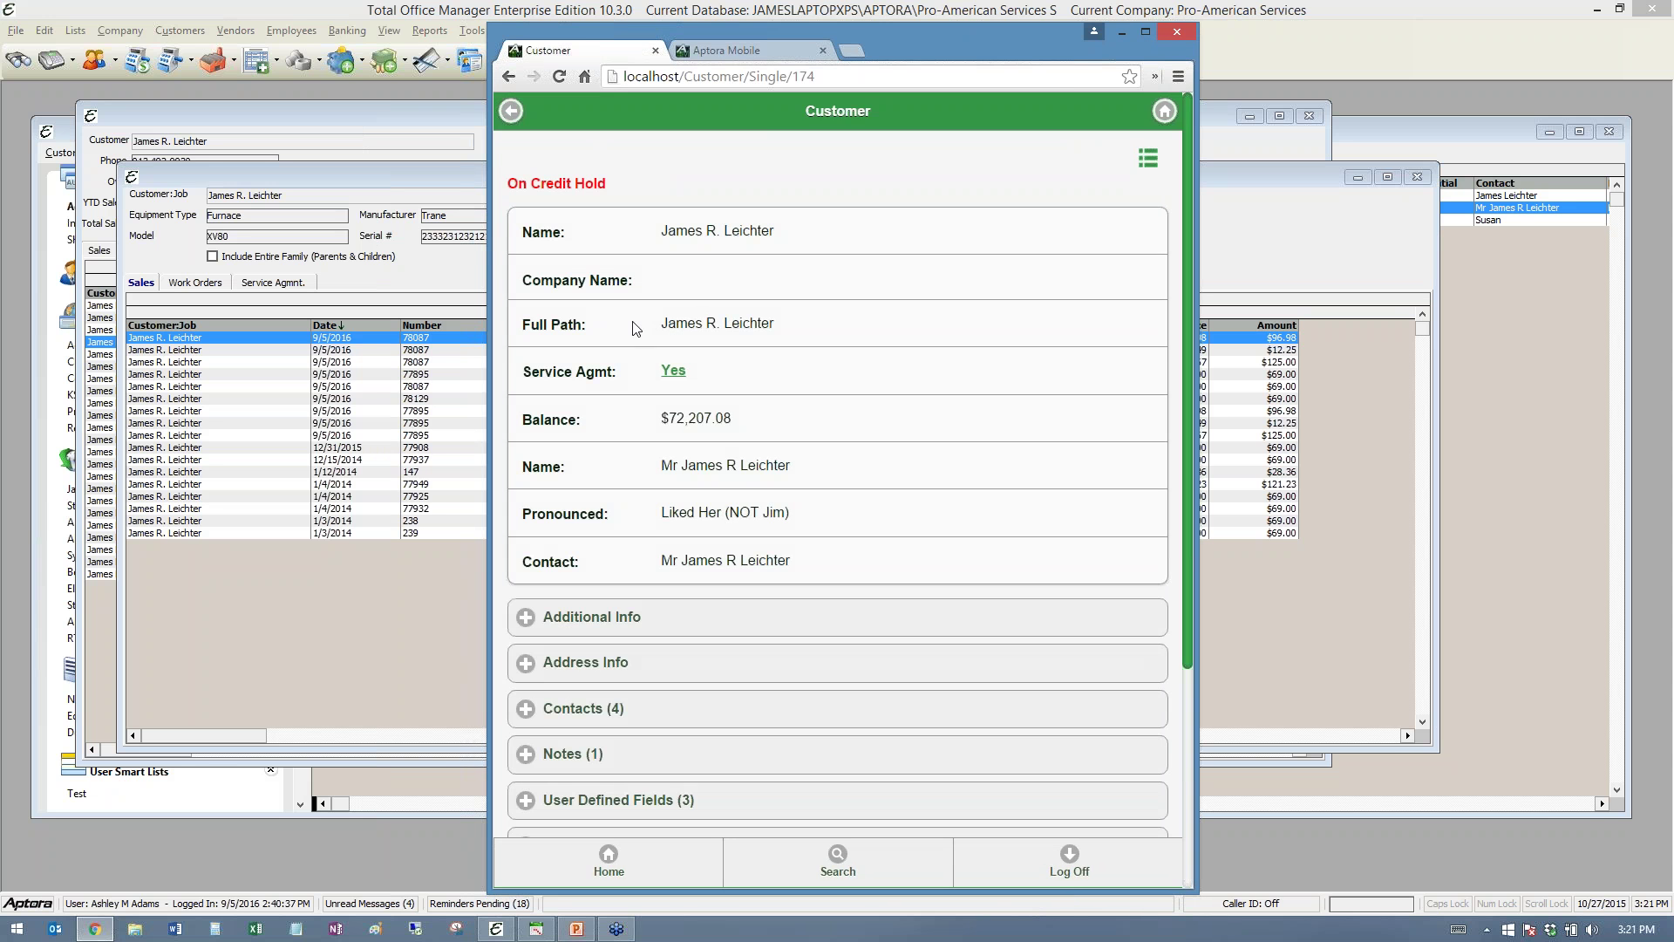
left_click_drag(629, 185, 510, 185)
left_click(641, 192)
scroll(686, 292, "down", 1)
scroll(687, 292, "down", 3)
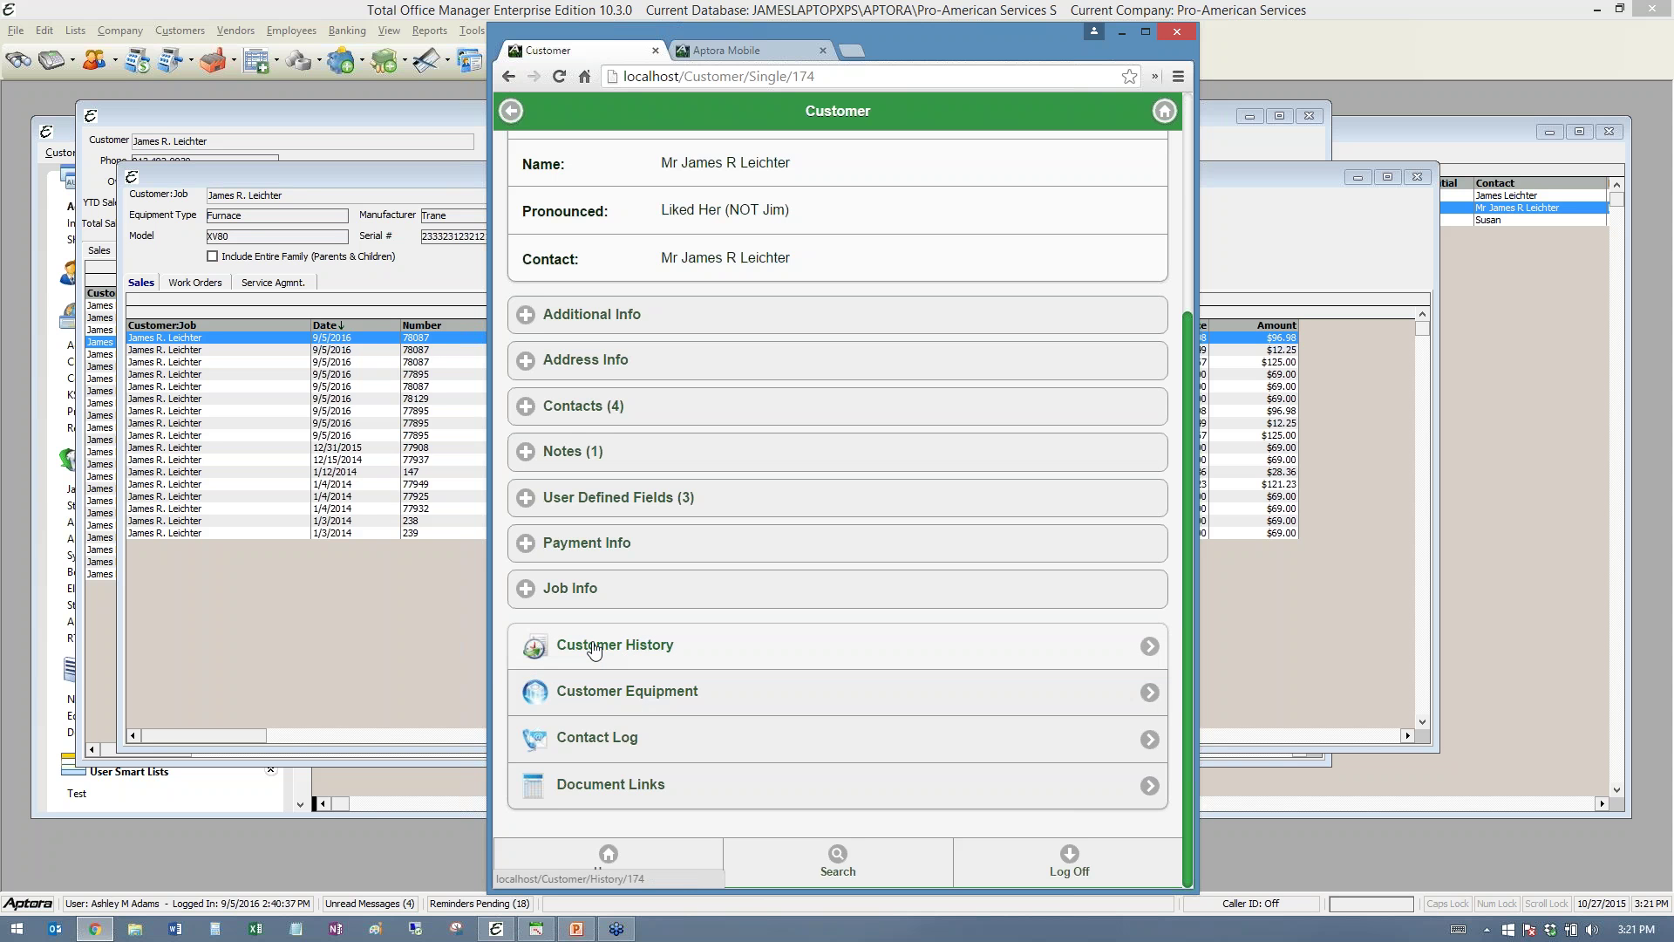
- Open the customer's XV80 furnace equipment record and view its photo
left_click(602, 694)
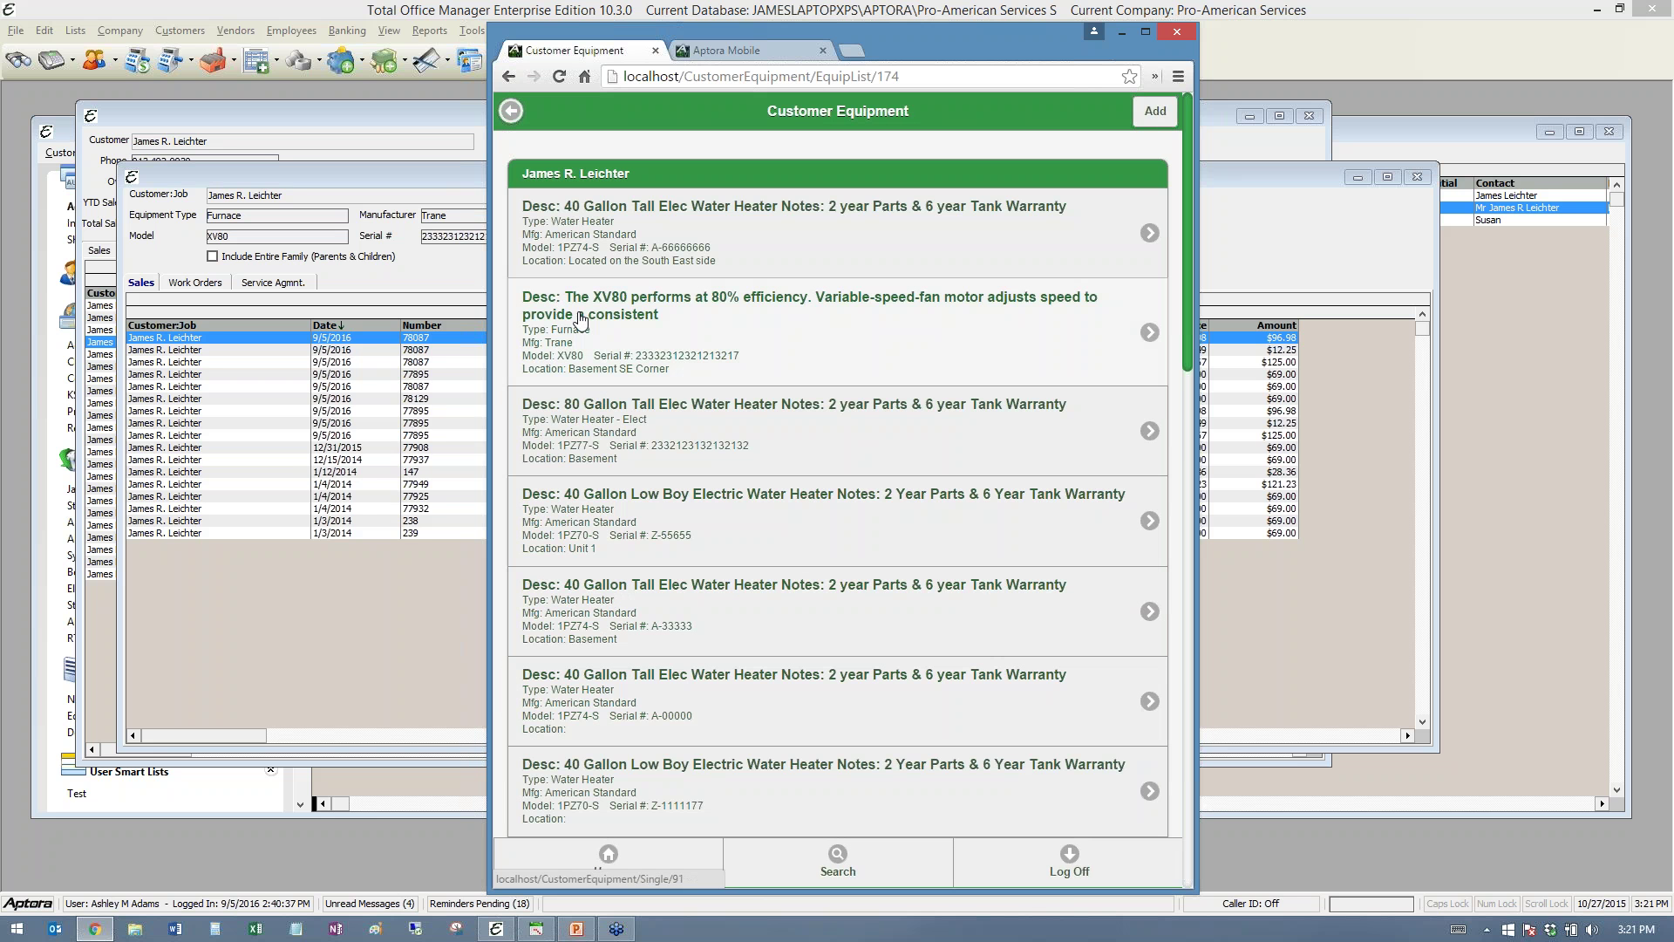
left_click(679, 325)
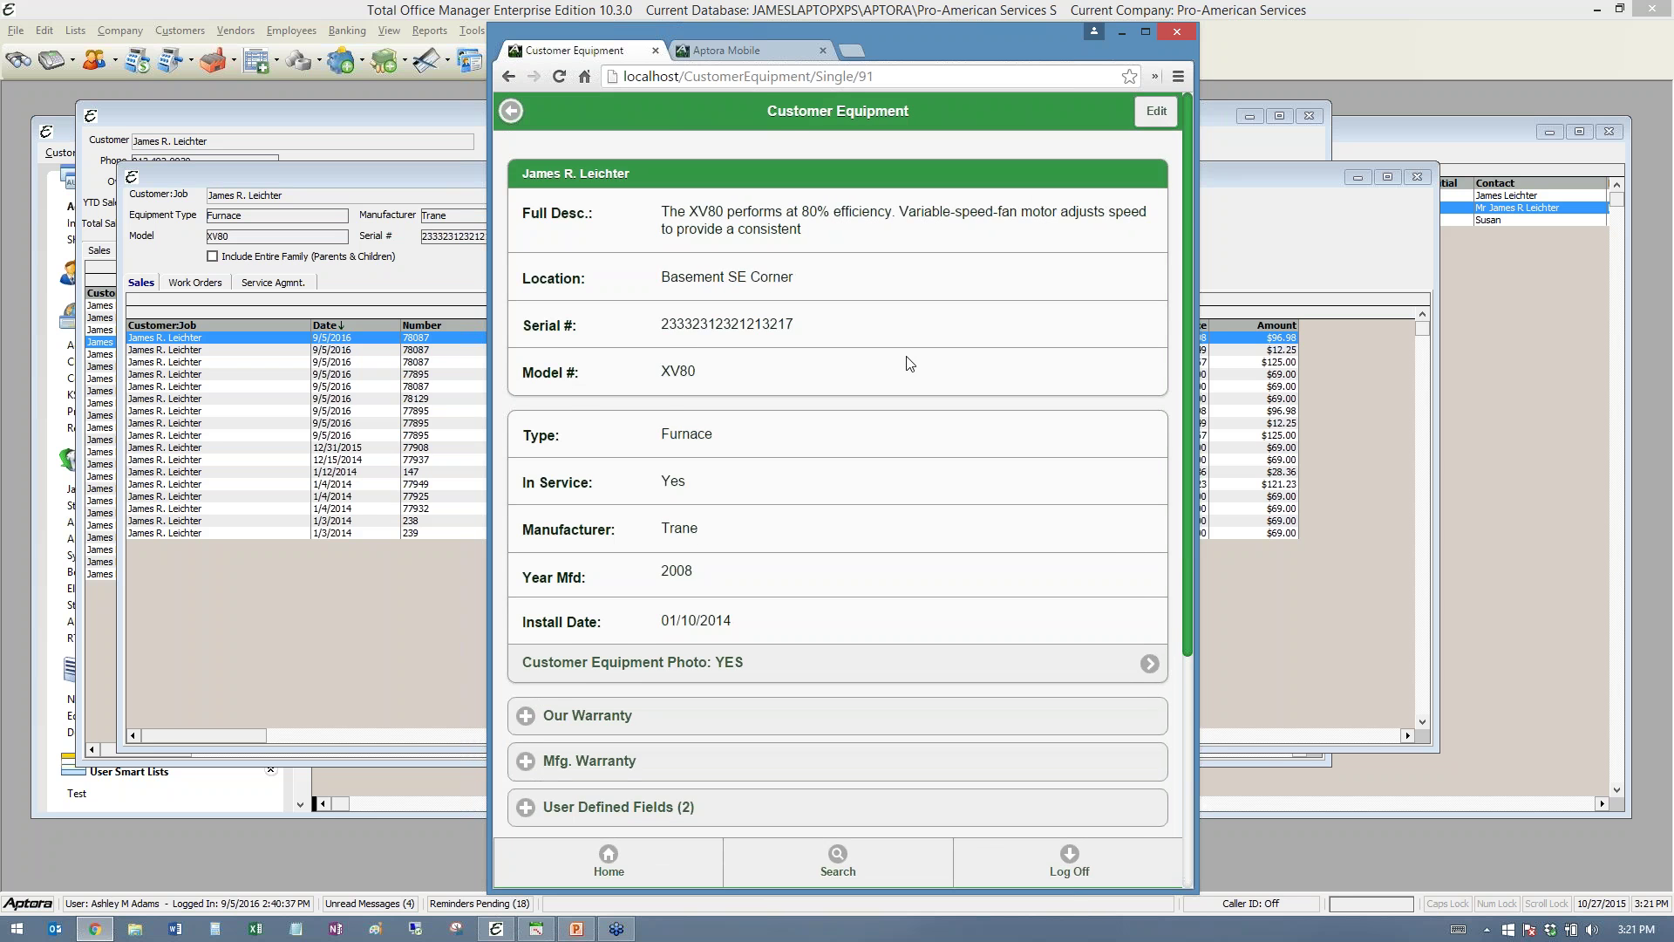
scroll(907, 372, "down", 2)
scroll(910, 373, "up", 2)
scroll(910, 374, "down", 2)
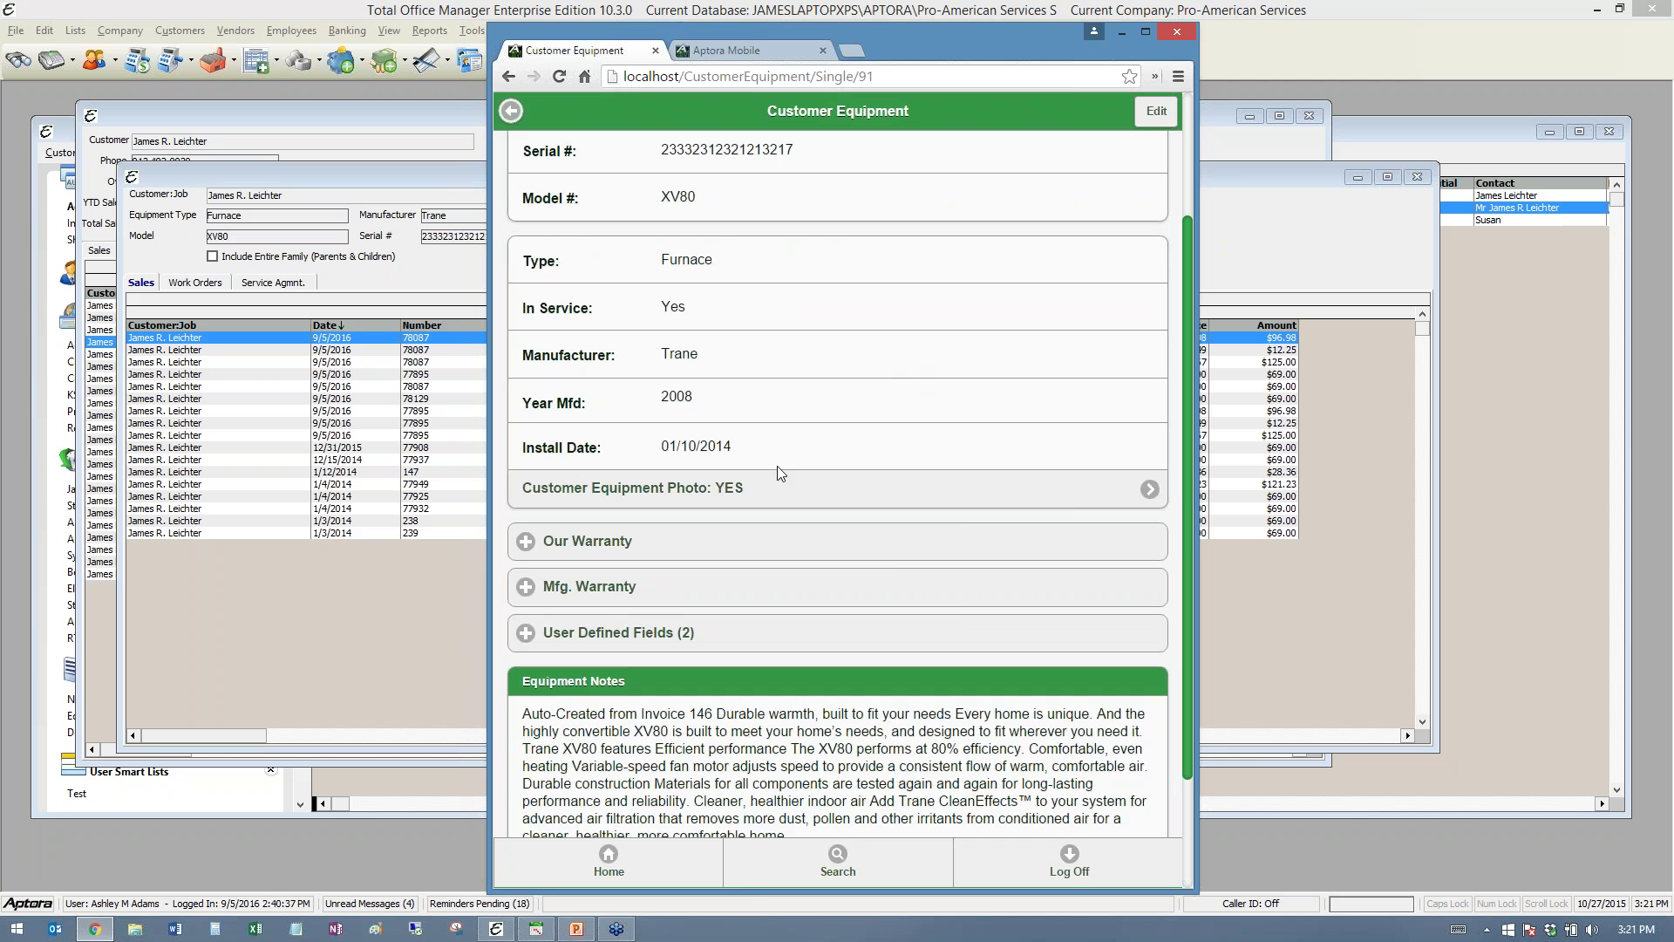
left_click(985, 488)
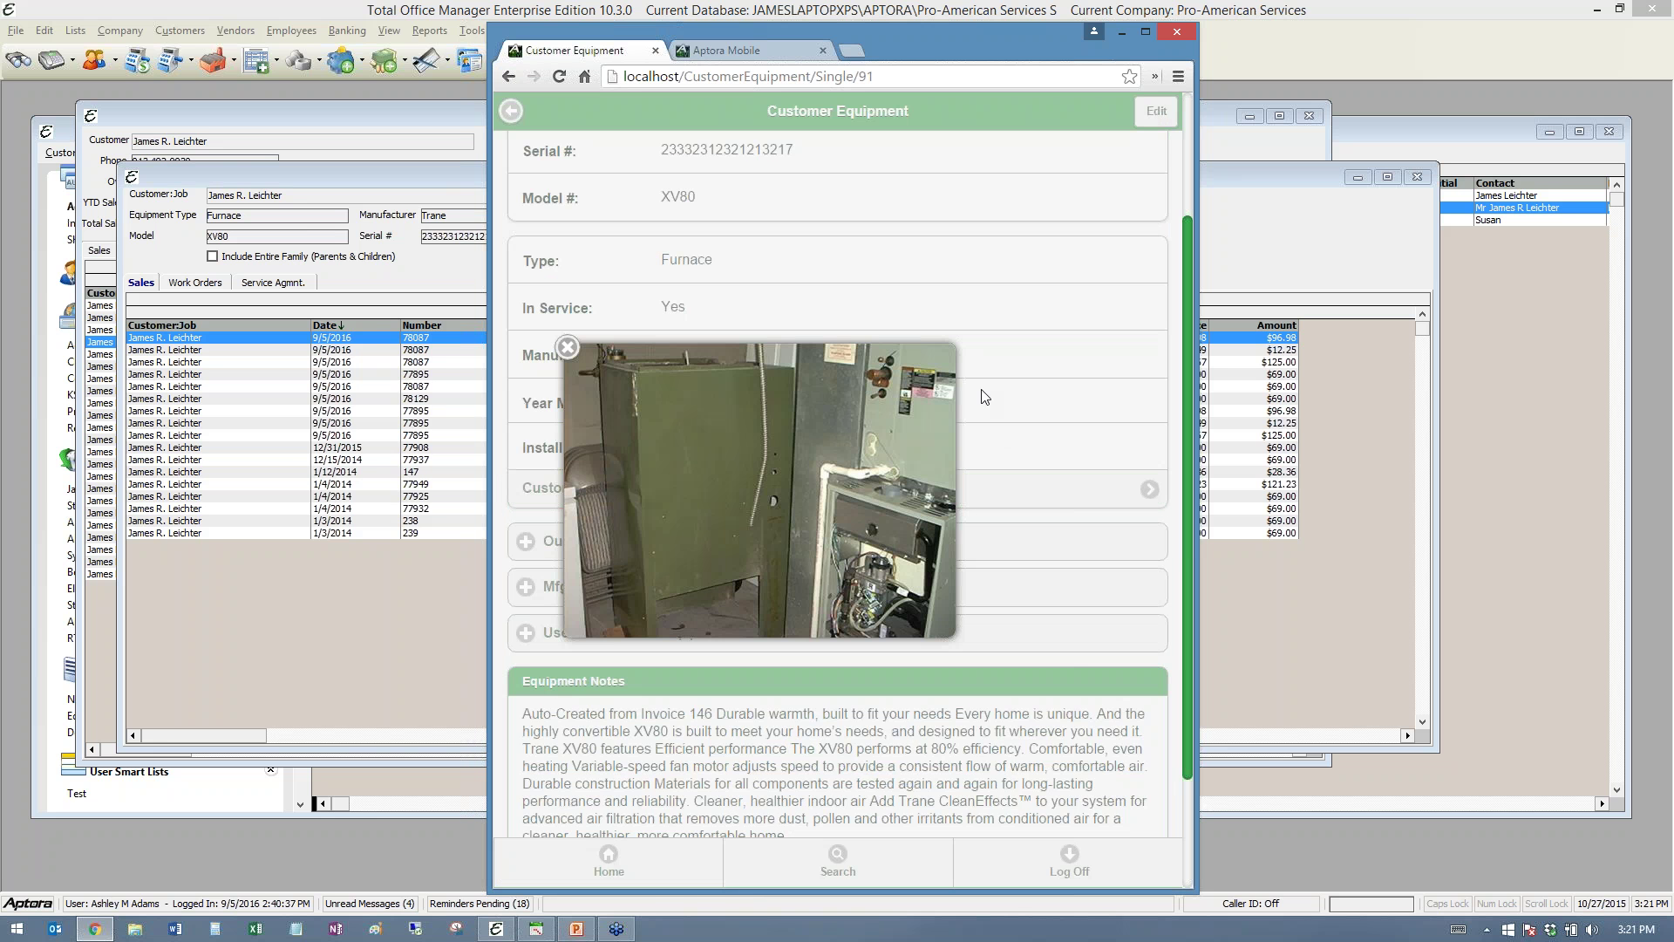
left_click(563, 349)
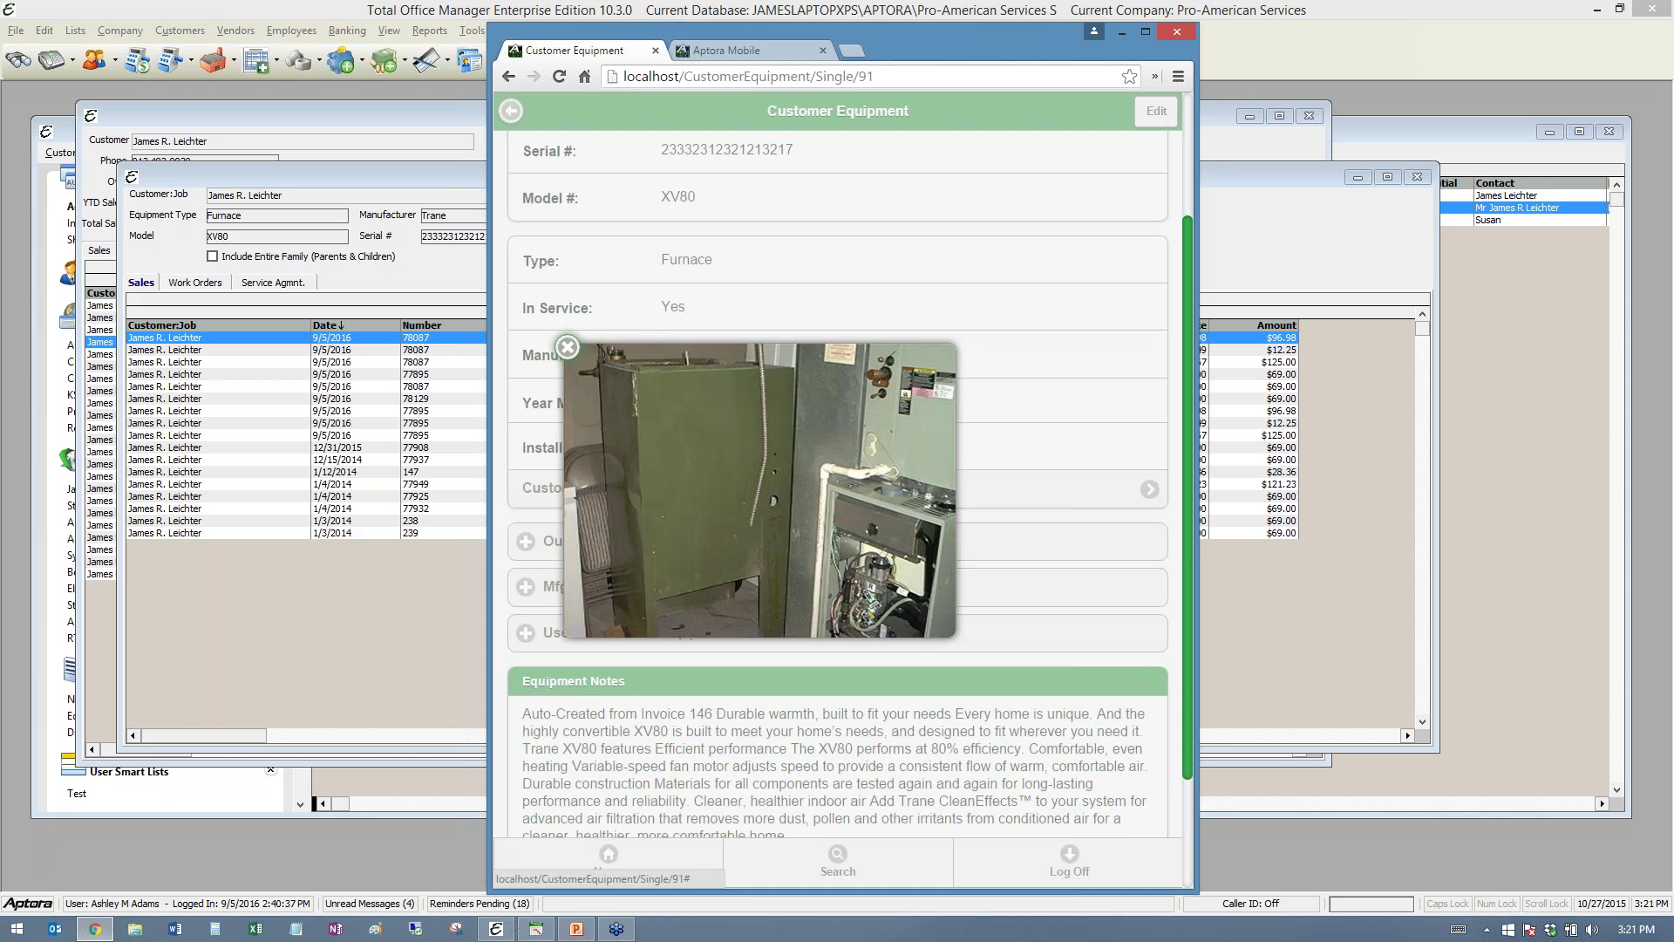
- Expand Our Warranty, Mfg. Warranty and User Defined Fields, then load Equipment History
left_click(585, 548)
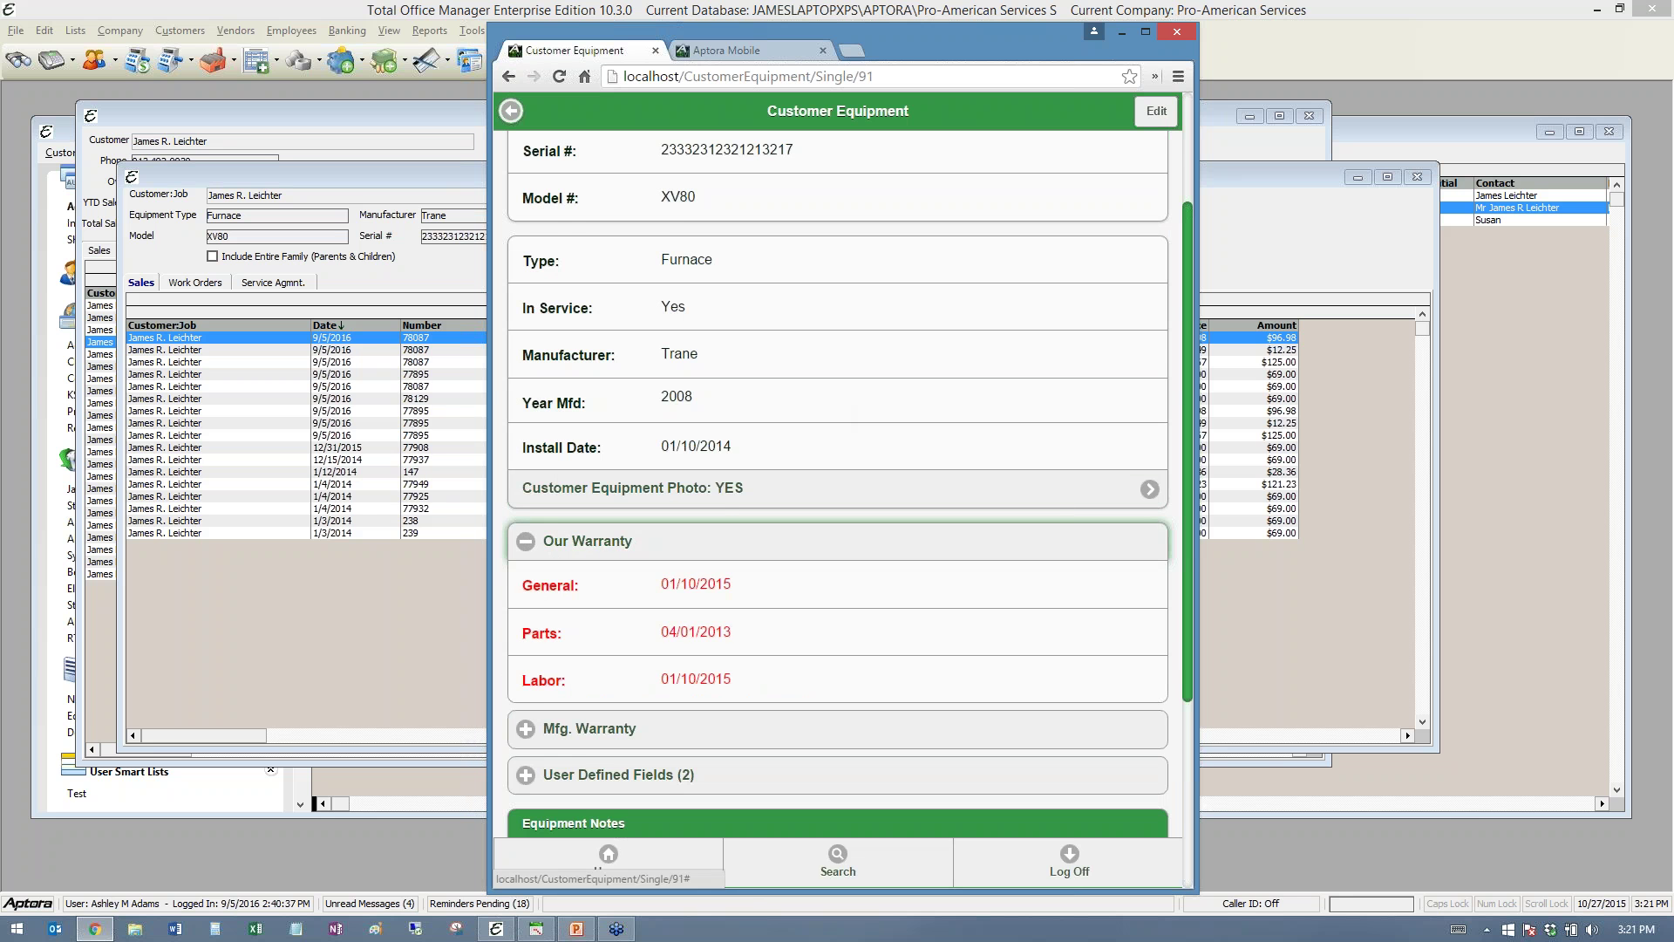
scroll(611, 541, "down", 2)
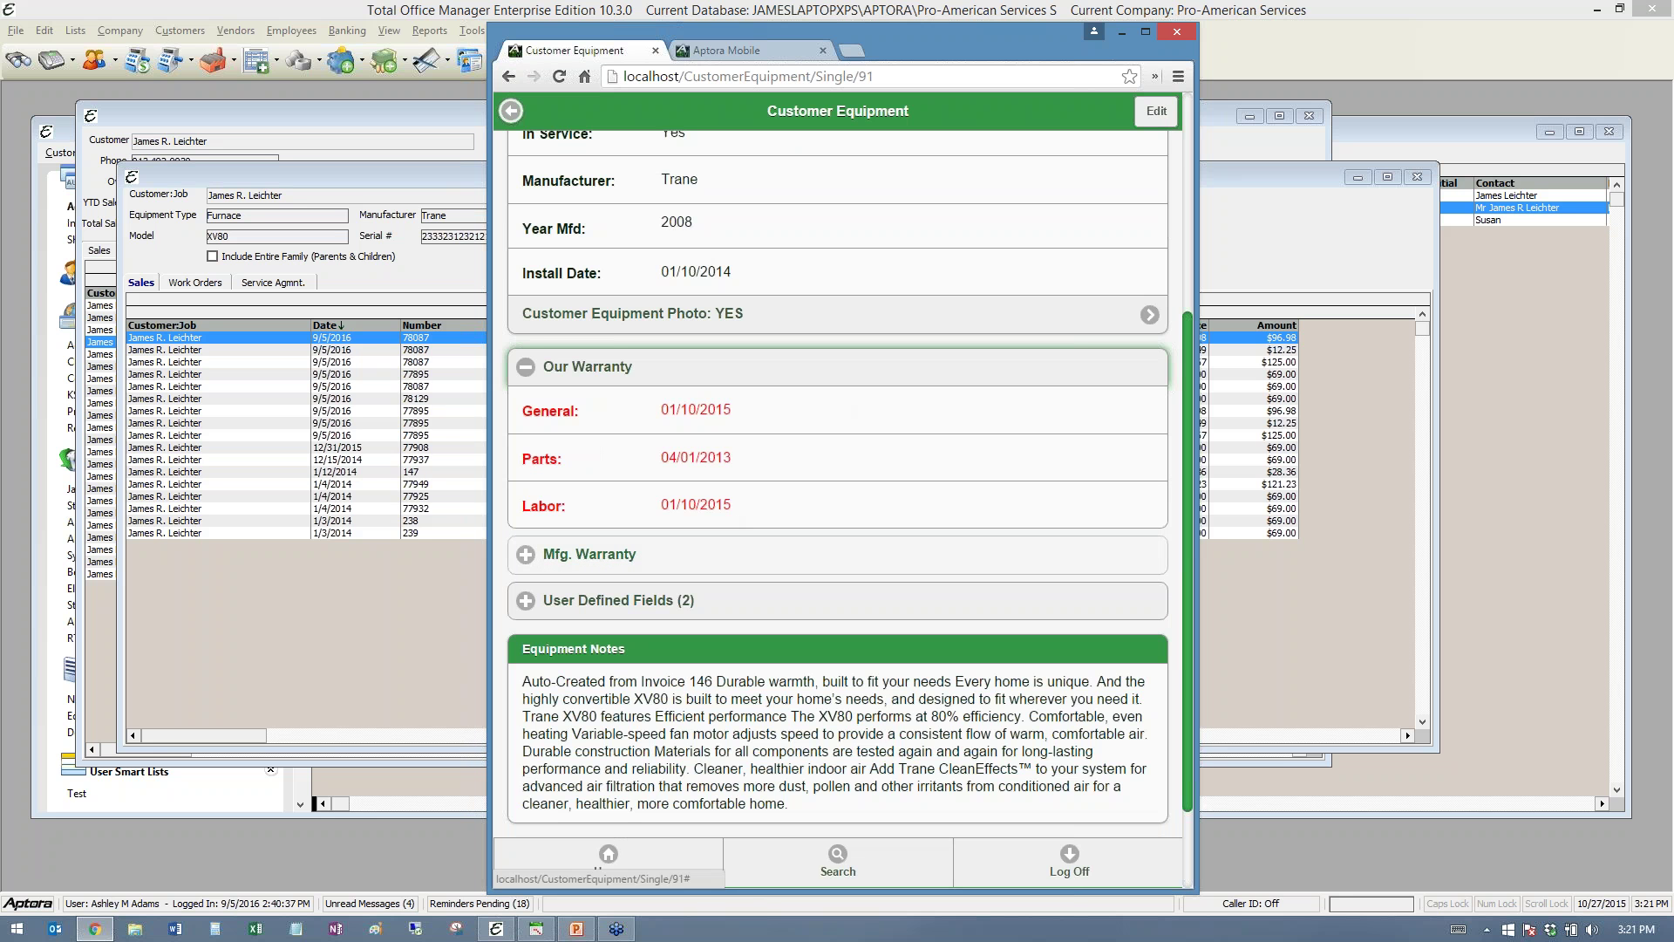
left_click(636, 554)
scroll(822, 499, "down", 3)
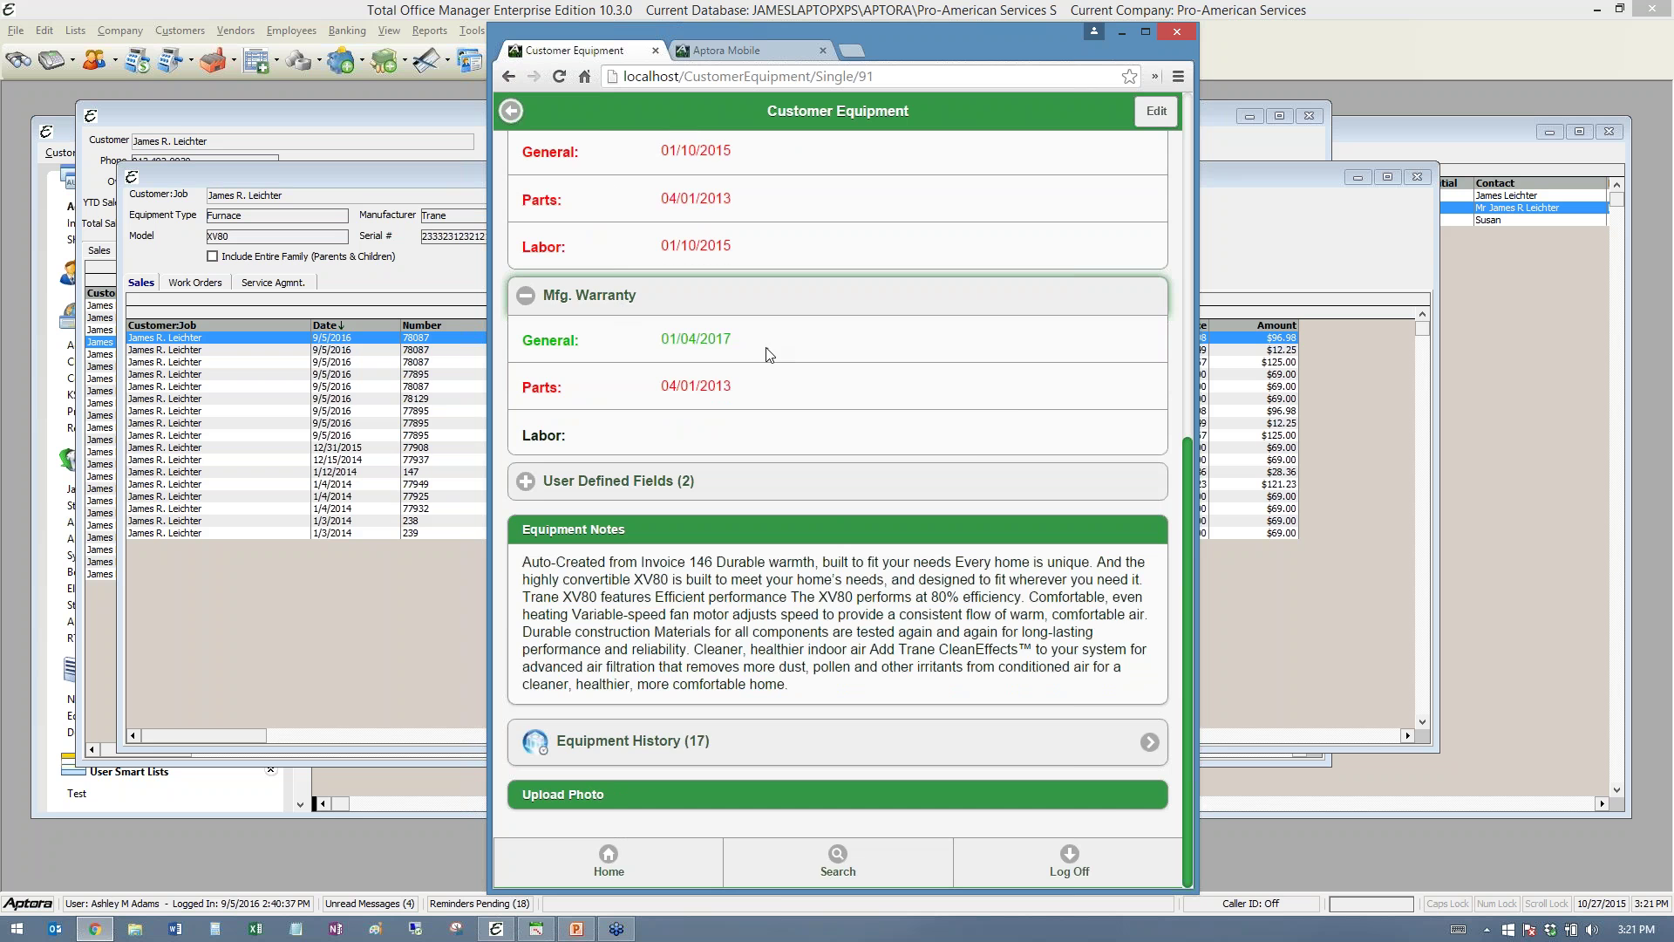
scroll(771, 358, "up", 1)
scroll(771, 358, "down", 1)
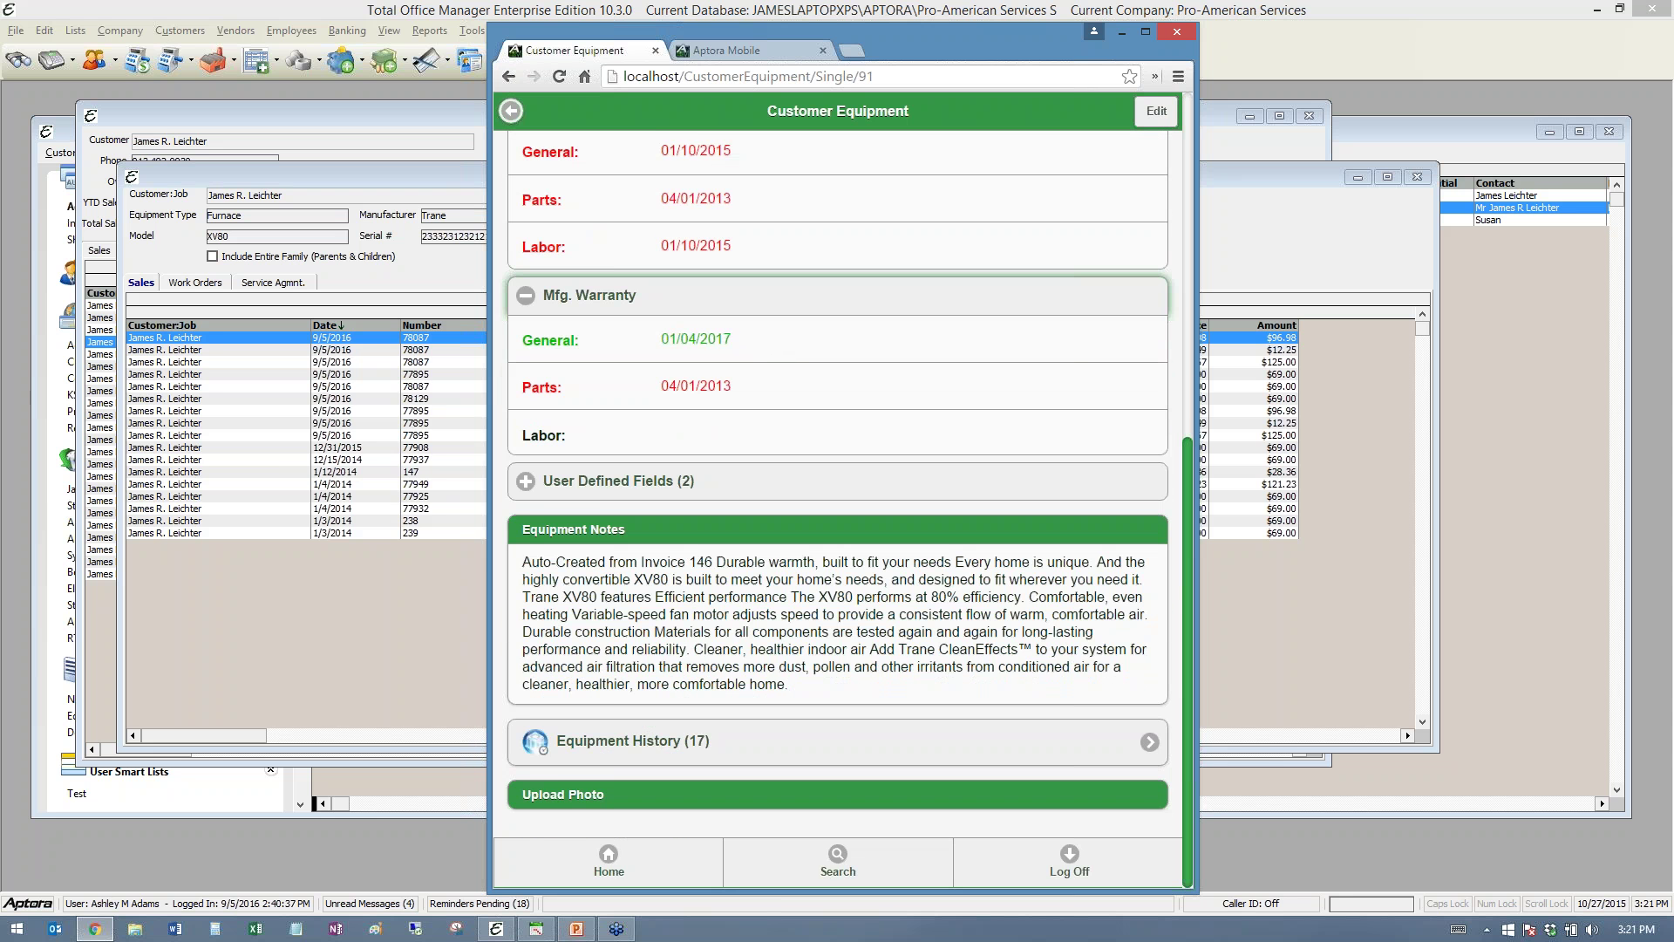
left_click(593, 478)
scroll(896, 490, "down", 1)
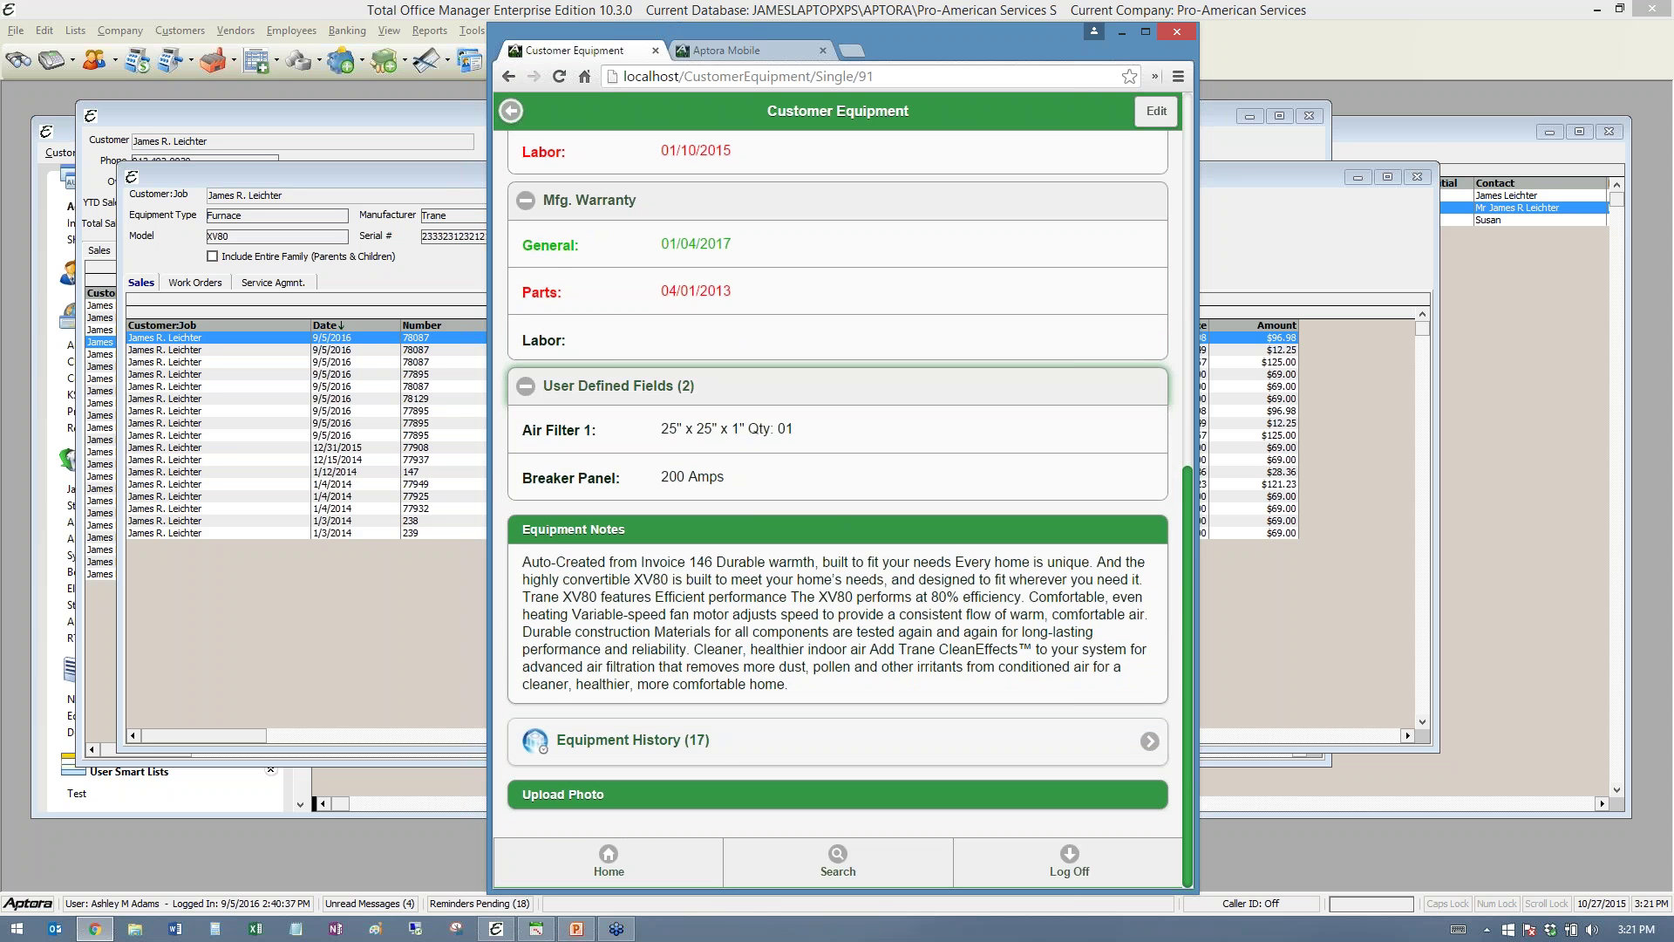
left_click(785, 742)
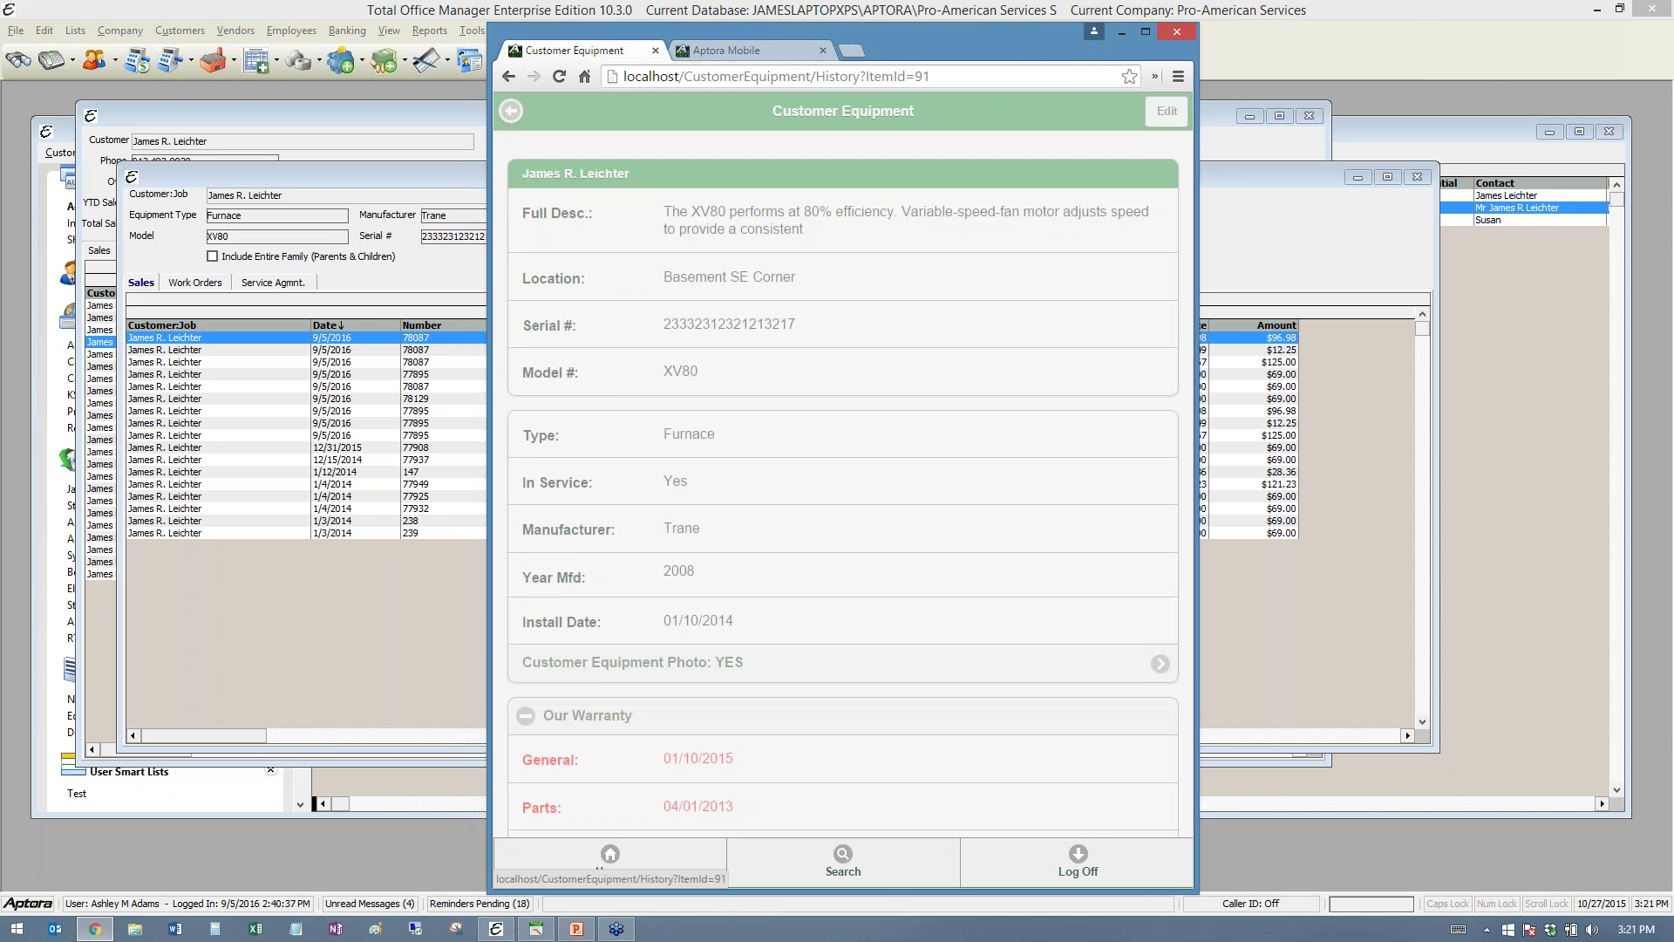
- Move the browser aside, bring desktop Equipment History forward, and select invoice 77895's 1F947 line
left_click_drag(866, 48, 1163, 70)
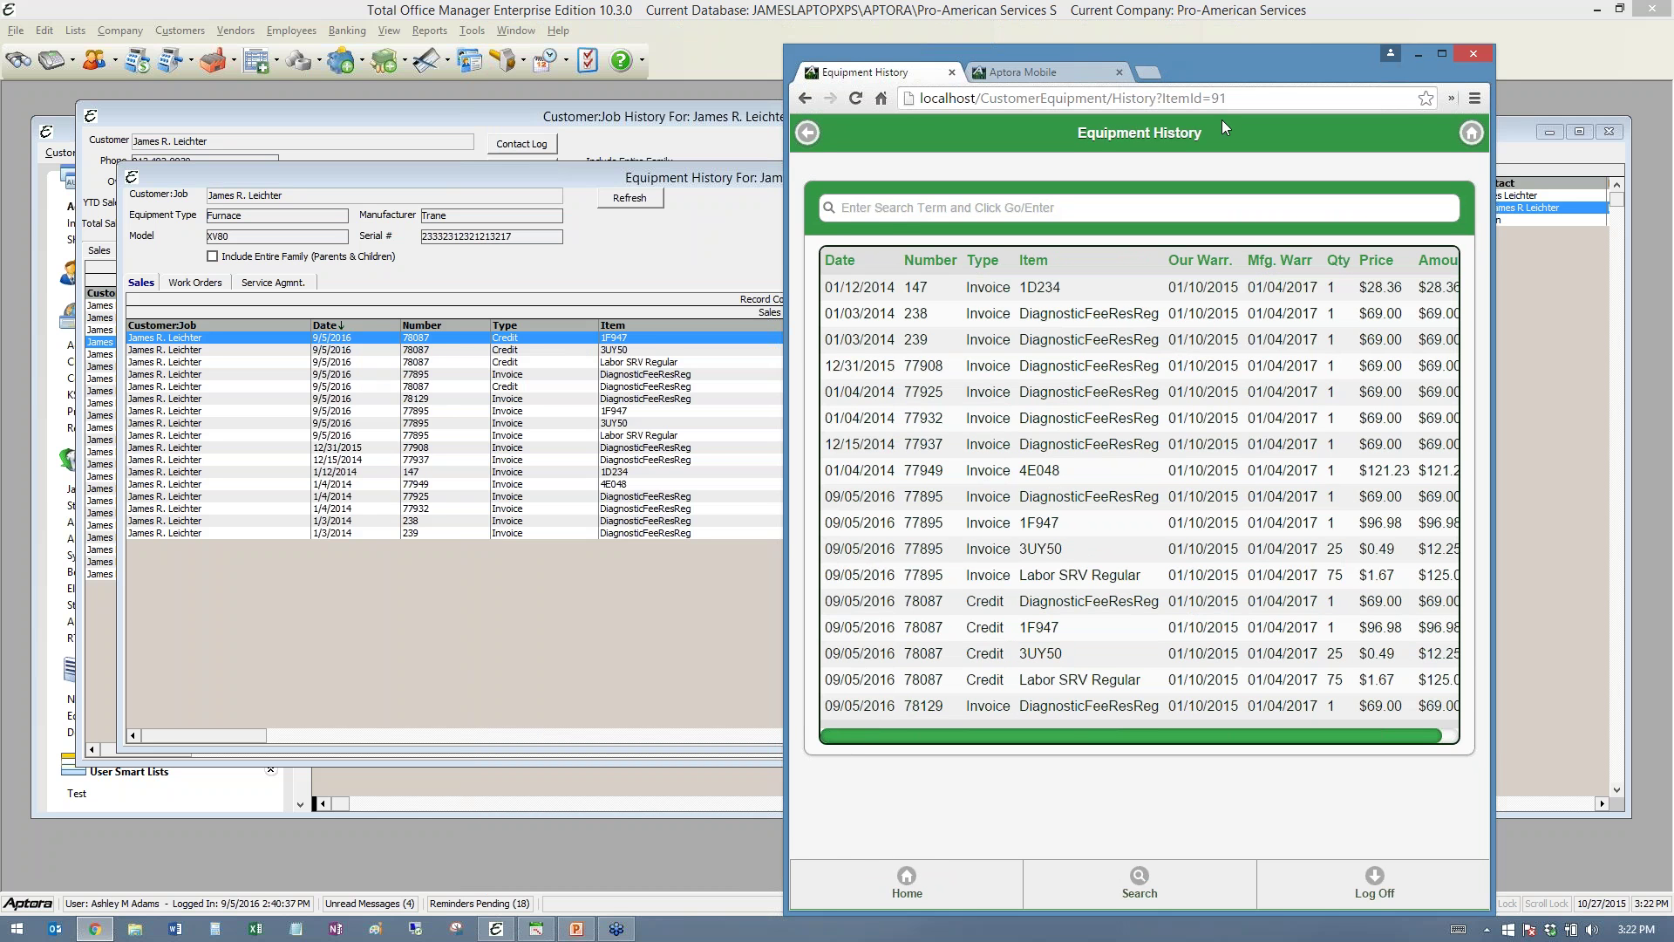
left_click_drag(1239, 75, 1172, 87)
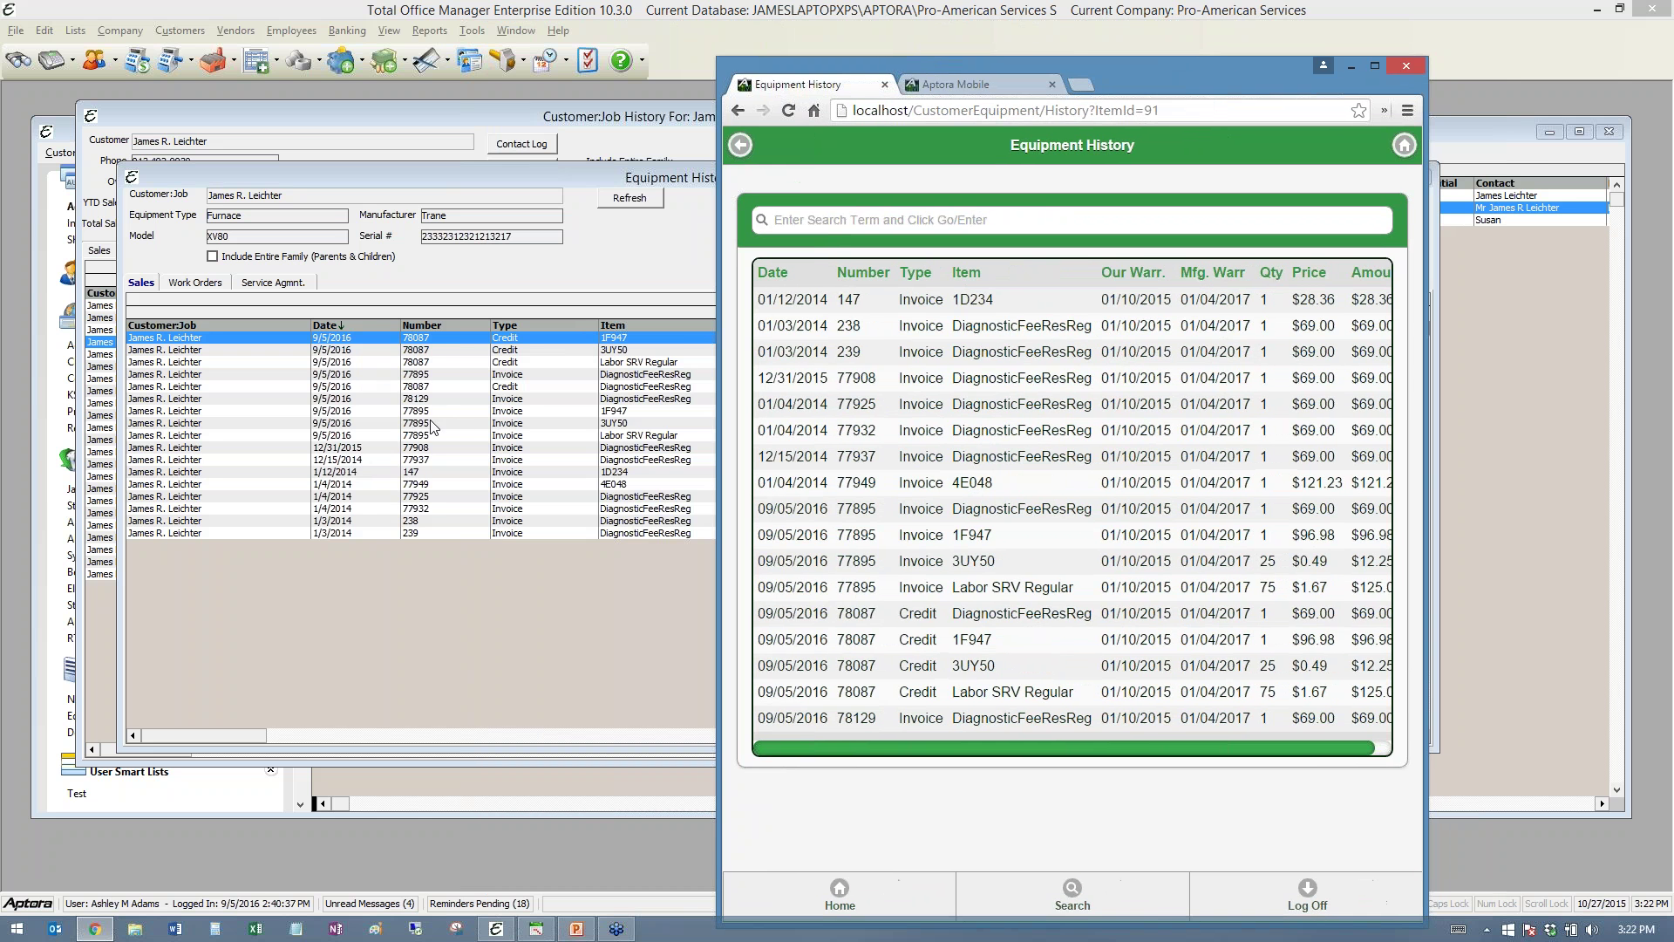
left_click(455, 423)
left_click(526, 410)
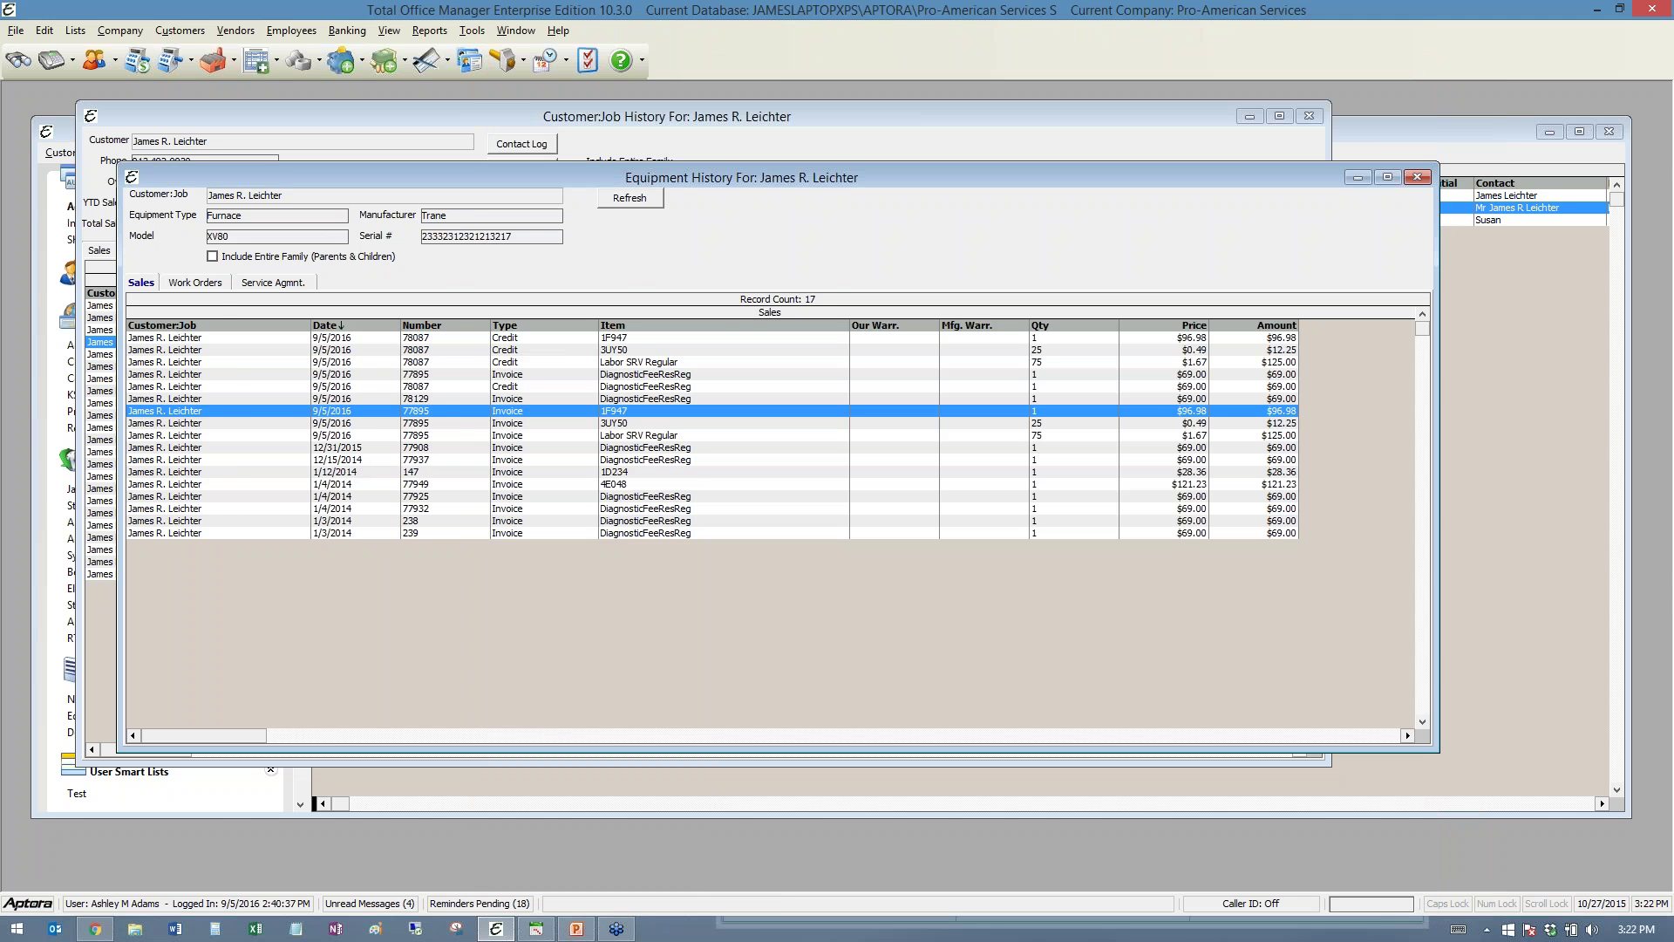
- Open invoice 77895 for editing and widen its window to show the Serial # column
double_click(528, 410)
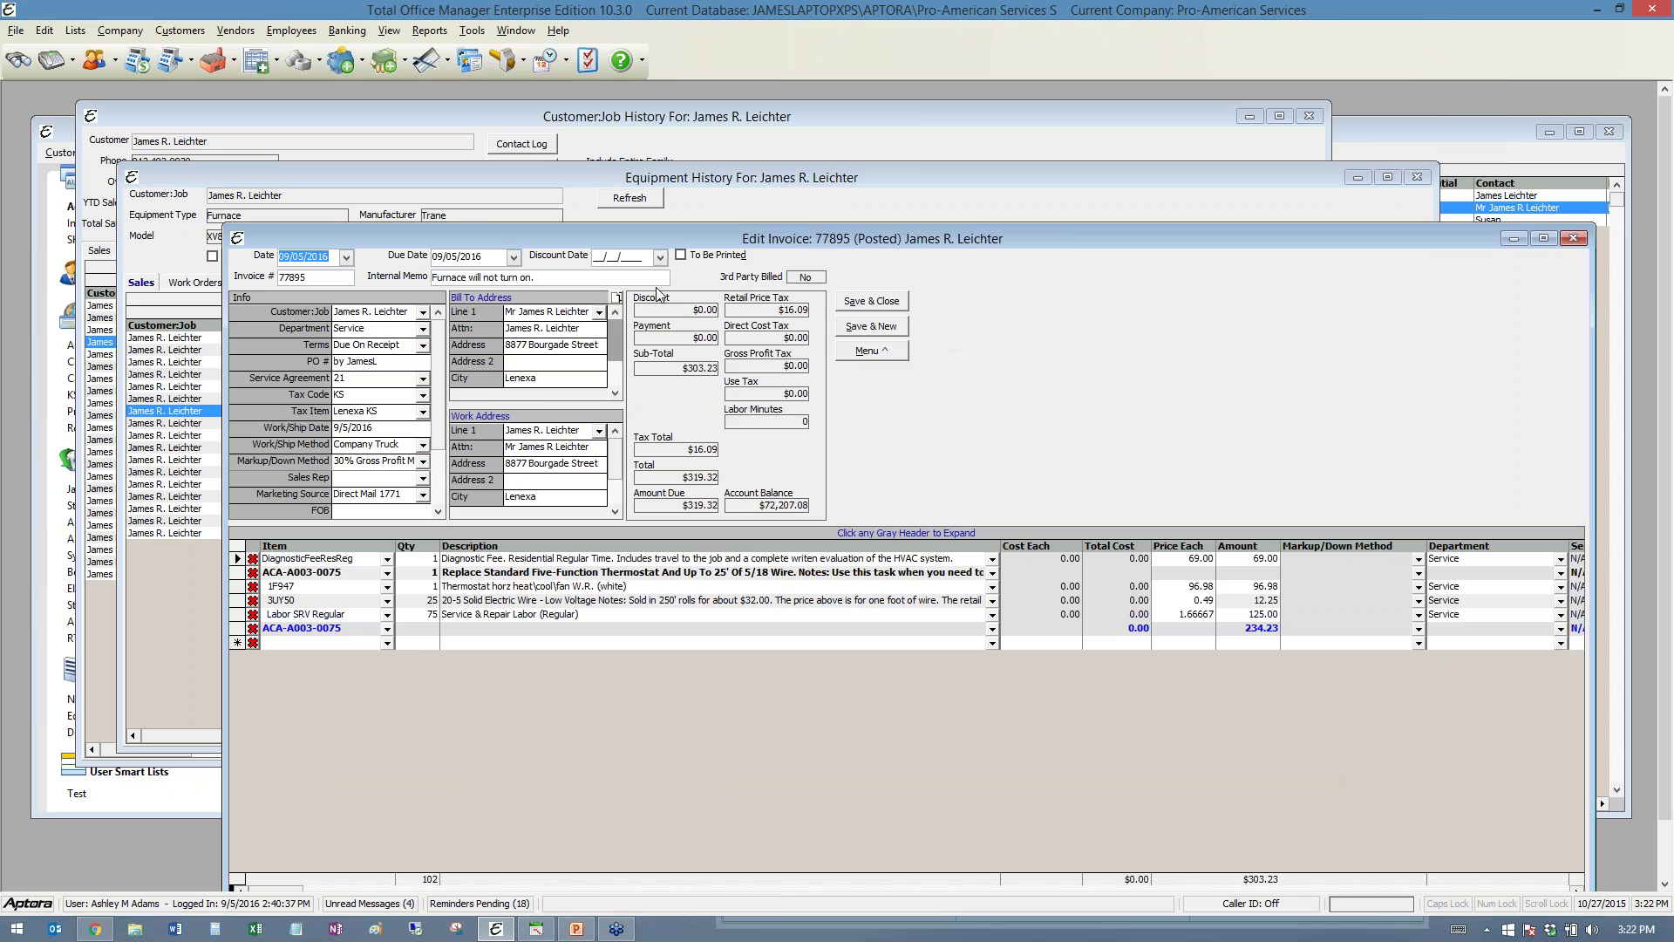
left_click_drag(633, 225, 503, 94)
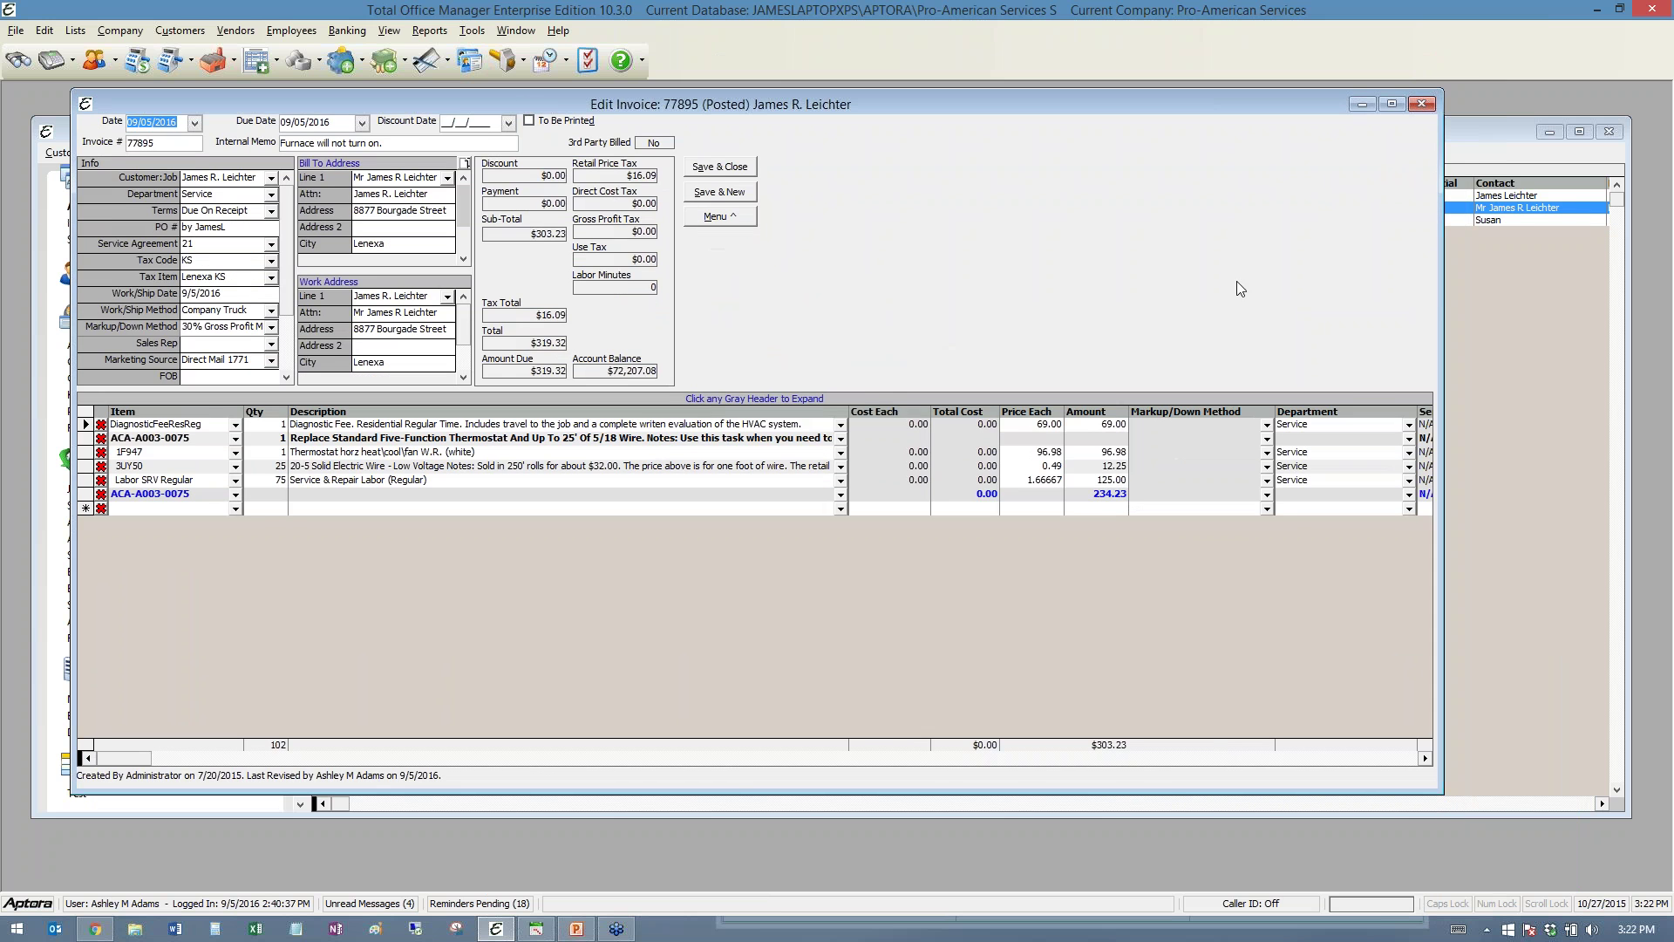
left_click_drag(1443, 292, 1617, 301)
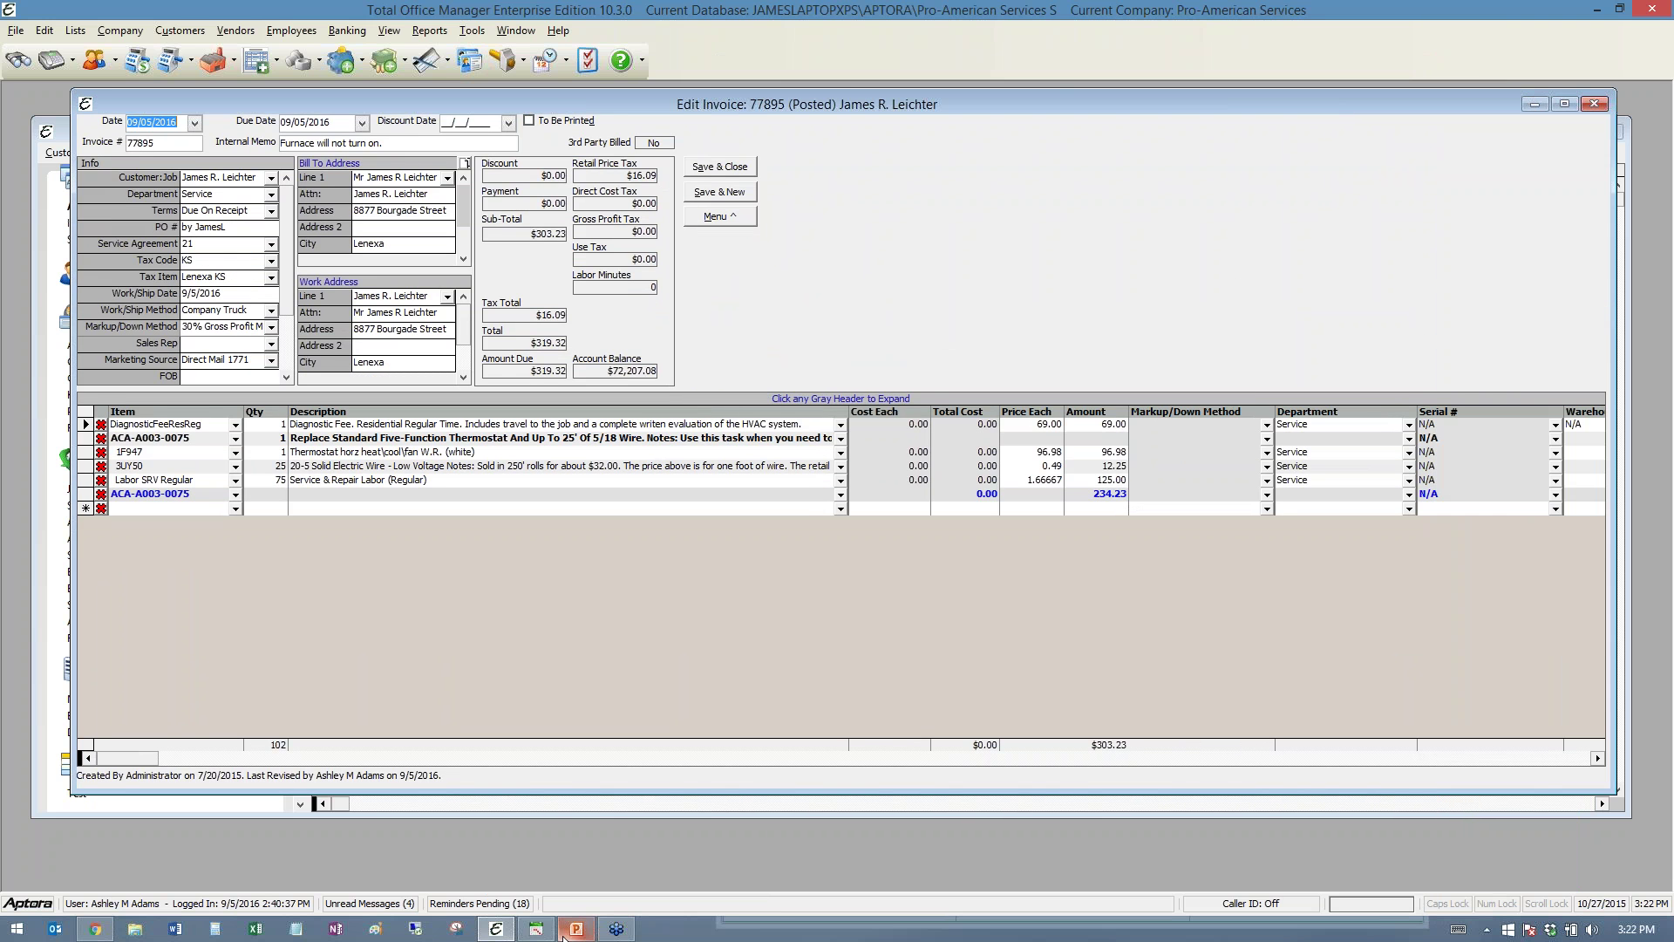
- Bring back the mobile Equipment History page and open invoice 238's details
mouse_move(535, 935)
mouse_move(617, 931)
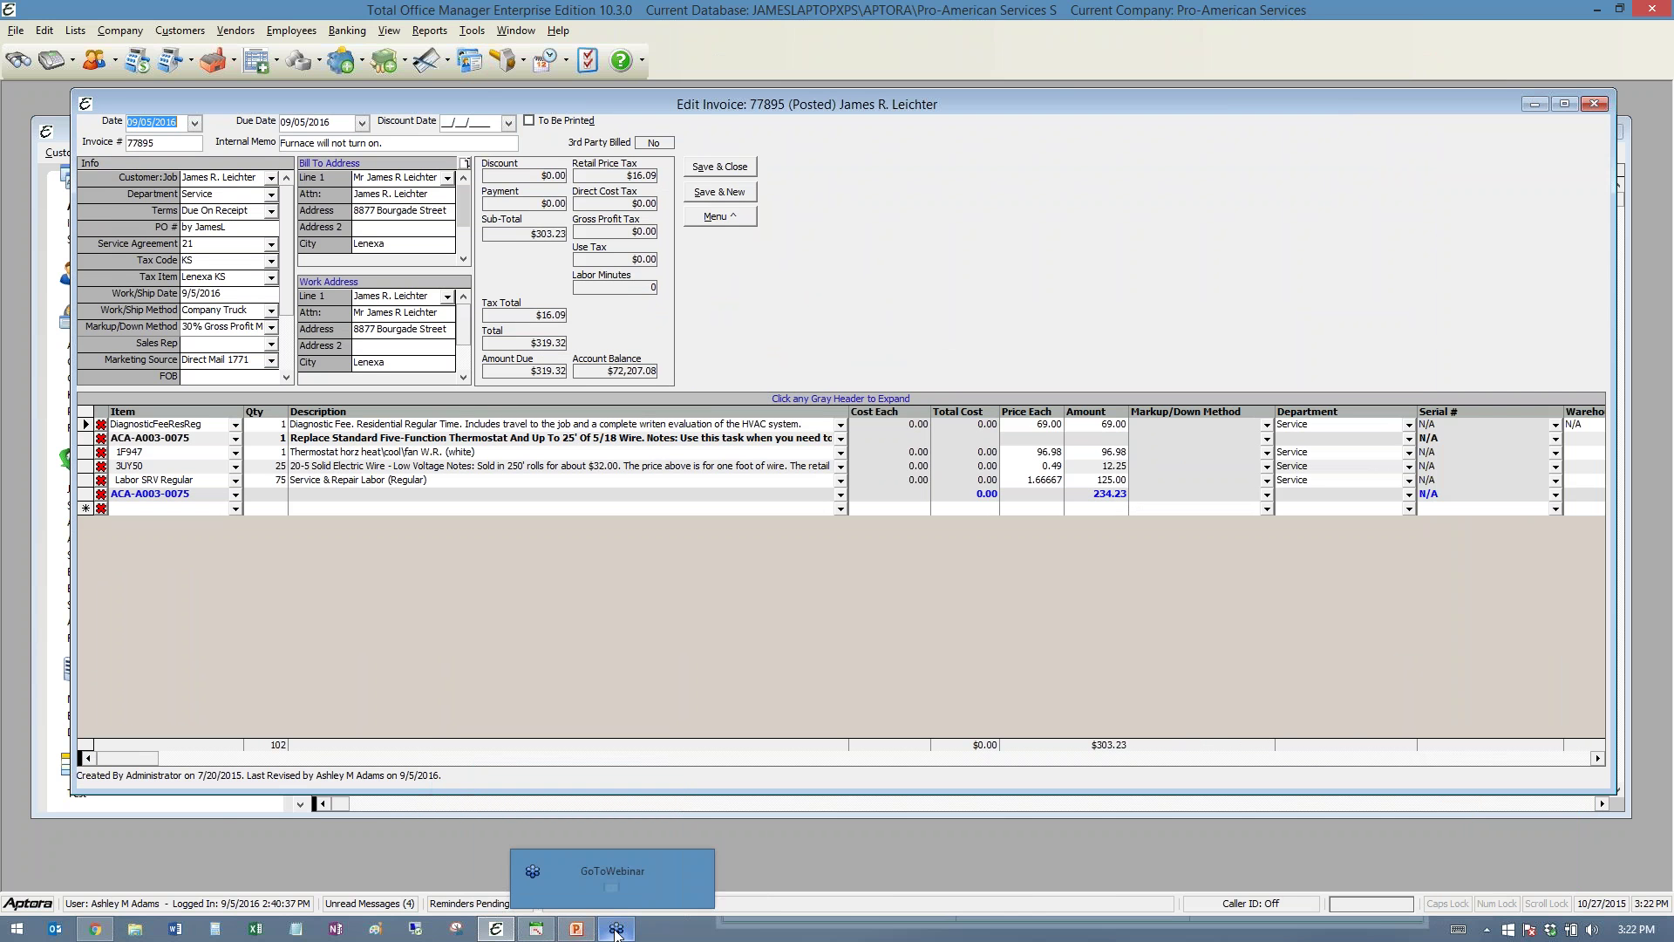
left_click(95, 929)
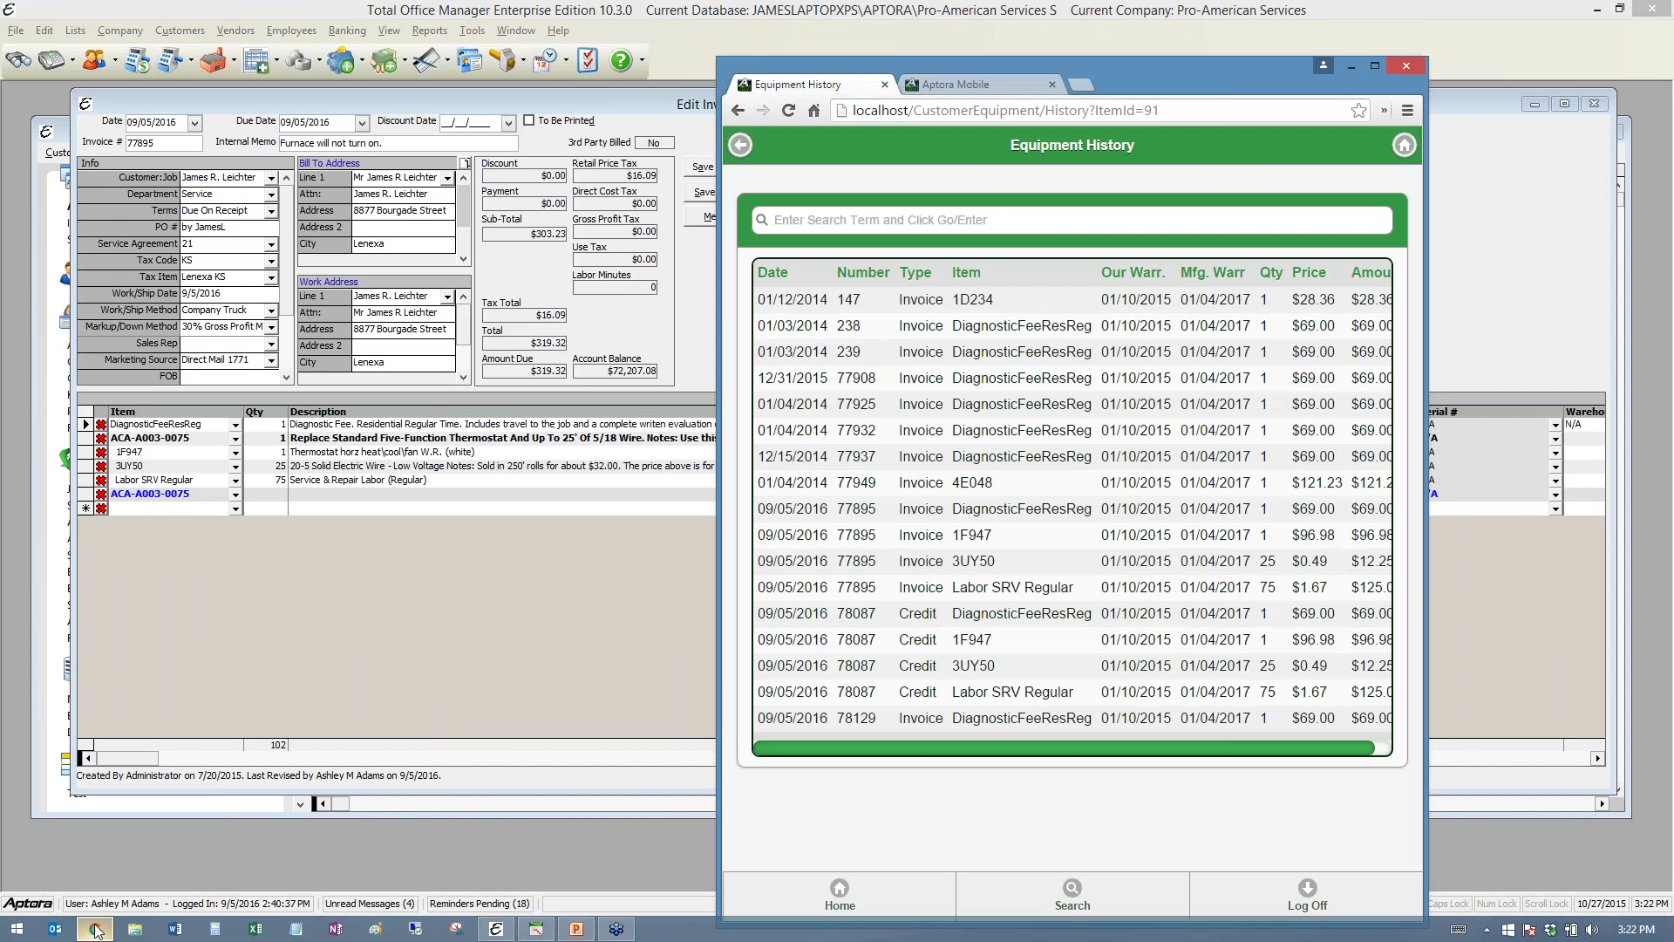
left_click(929, 337)
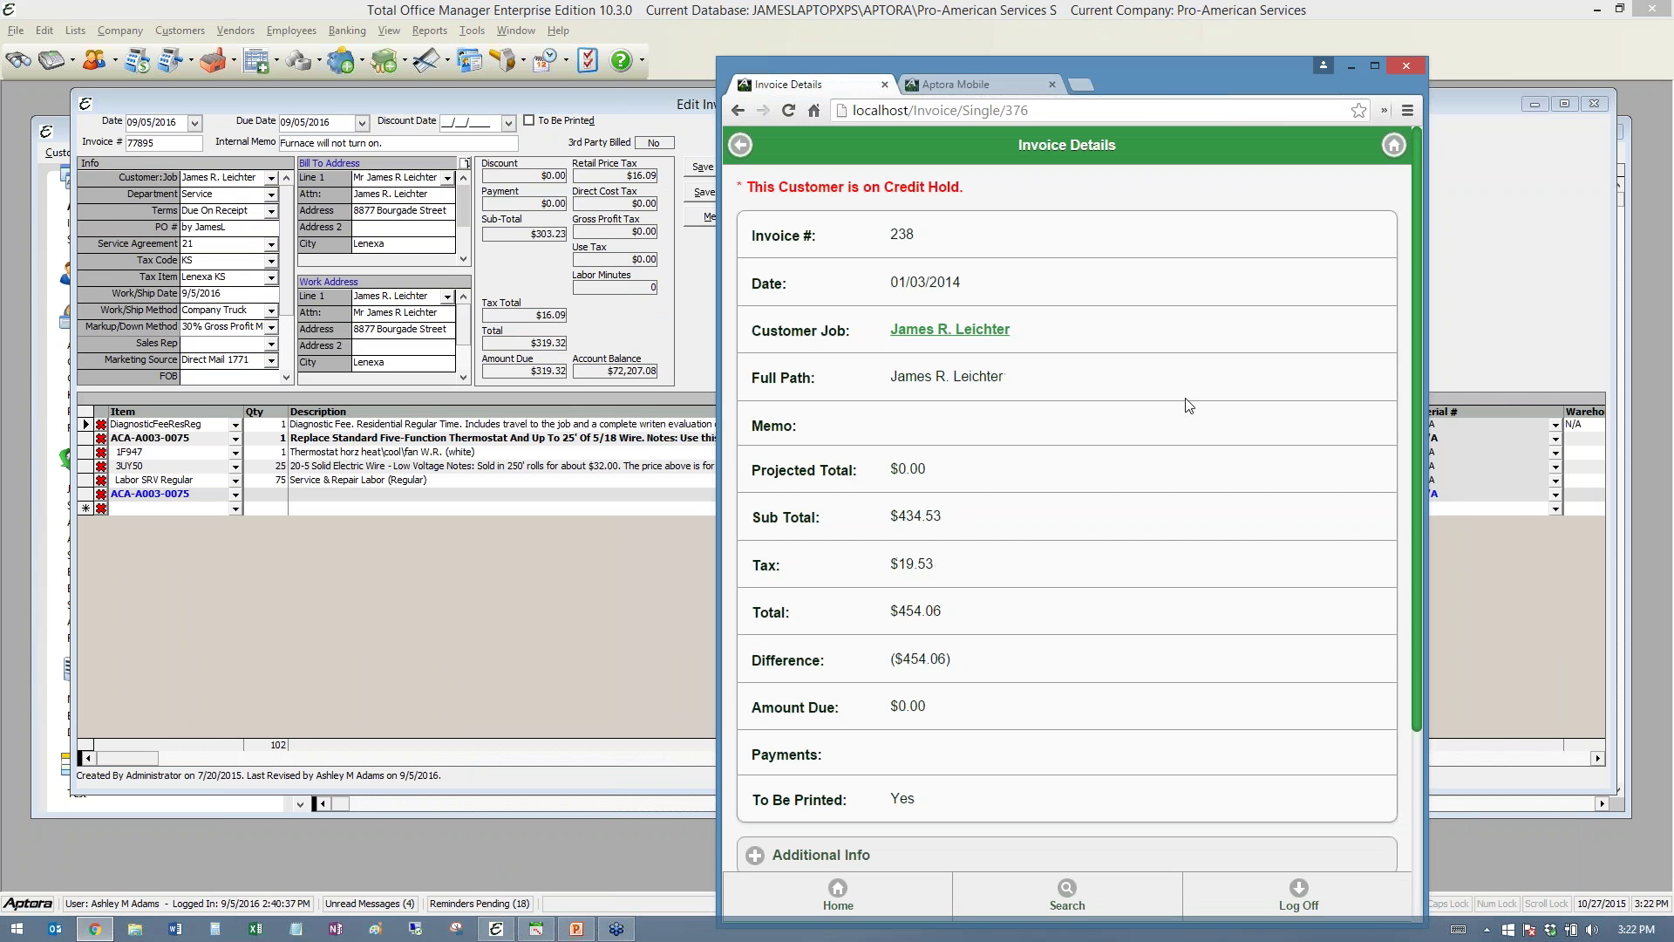
scroll(1190, 403, "down", 2)
scroll(863, 697, "down", 1)
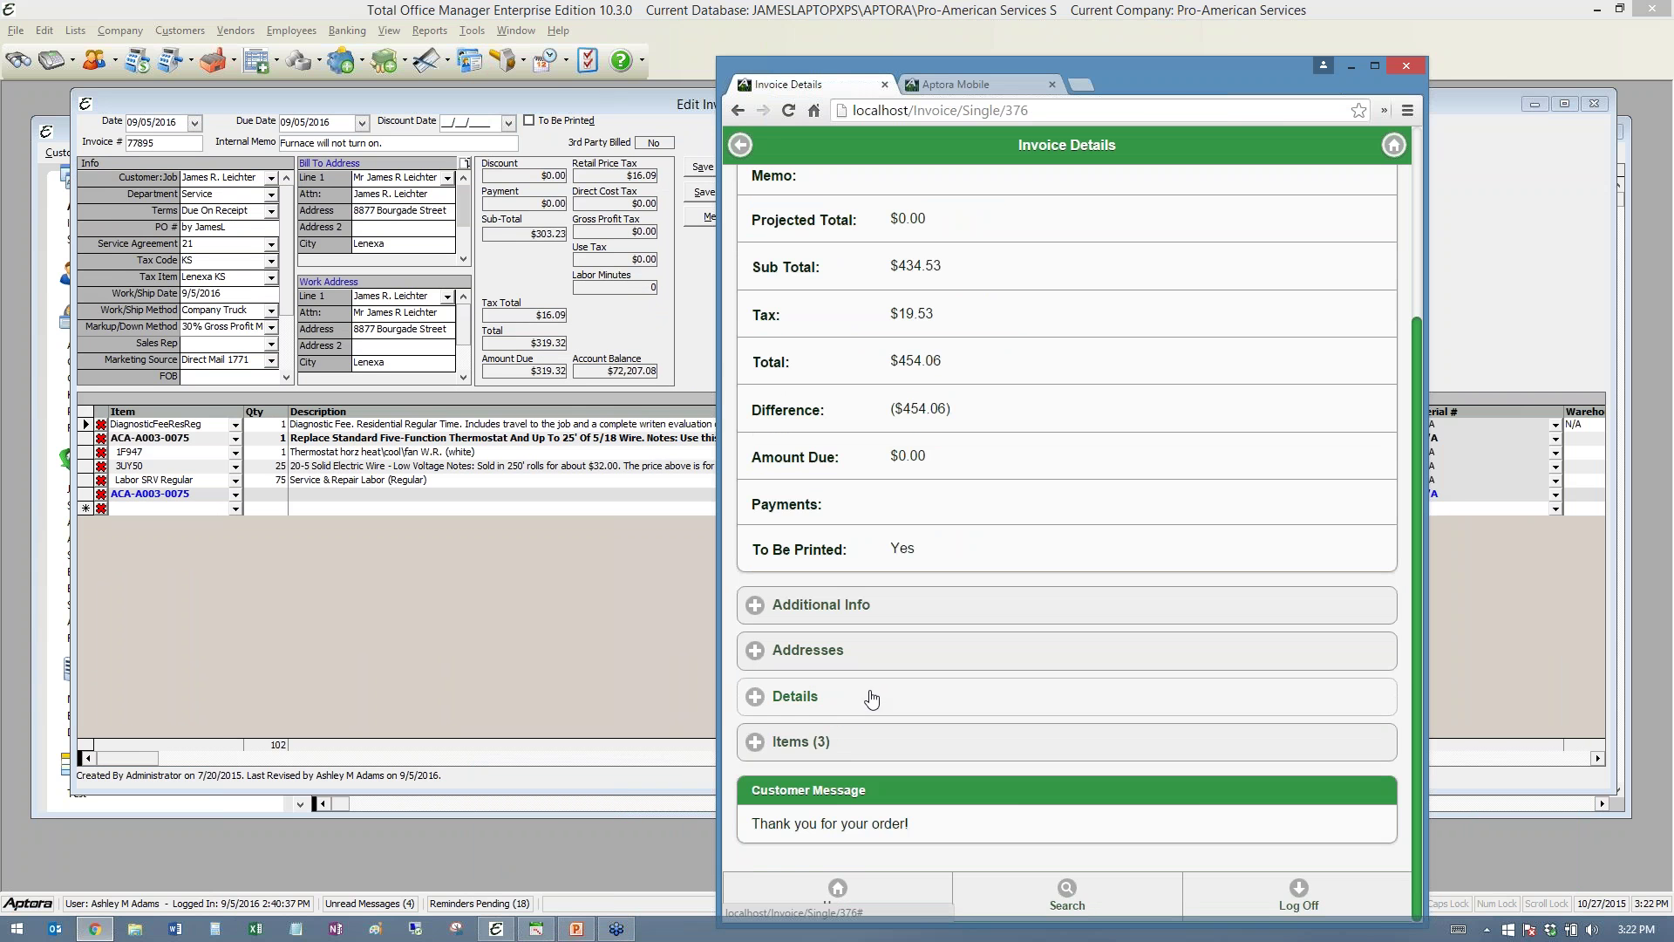
- Expand invoice 238's items: ACA-A003-0075 group, 1F947 thermostat, 3UY50 wire, and Labor SRV Regular
left_click(852, 746)
scroll(959, 680, "down", 2)
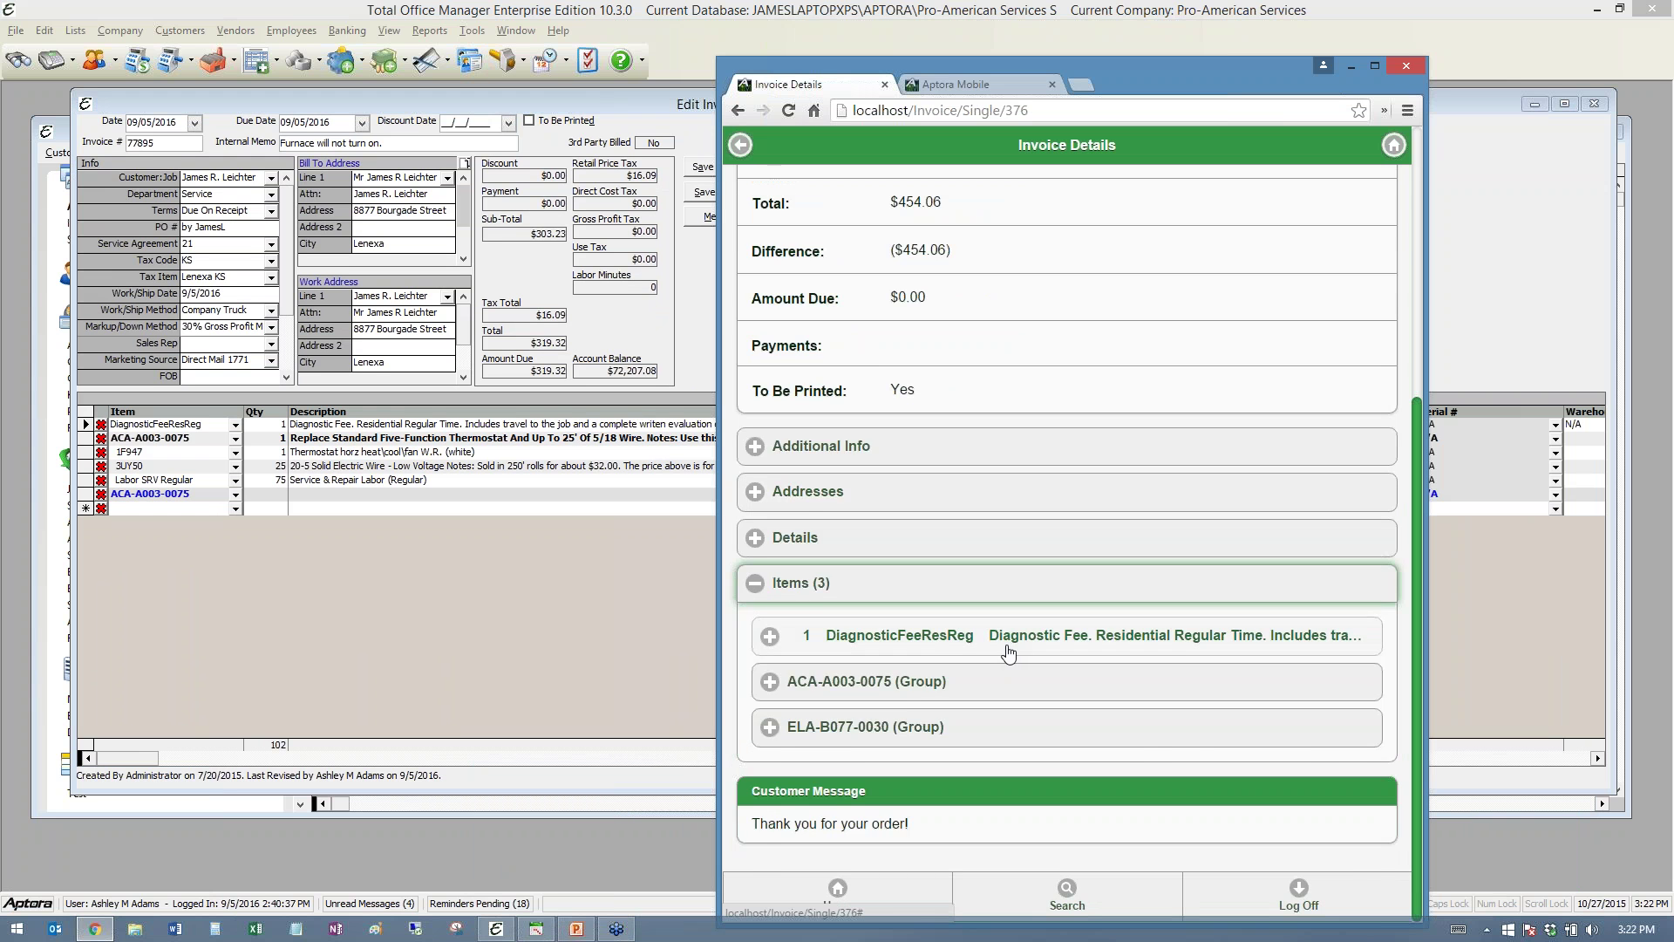
left_click(915, 682)
scroll(968, 634, "down", 3)
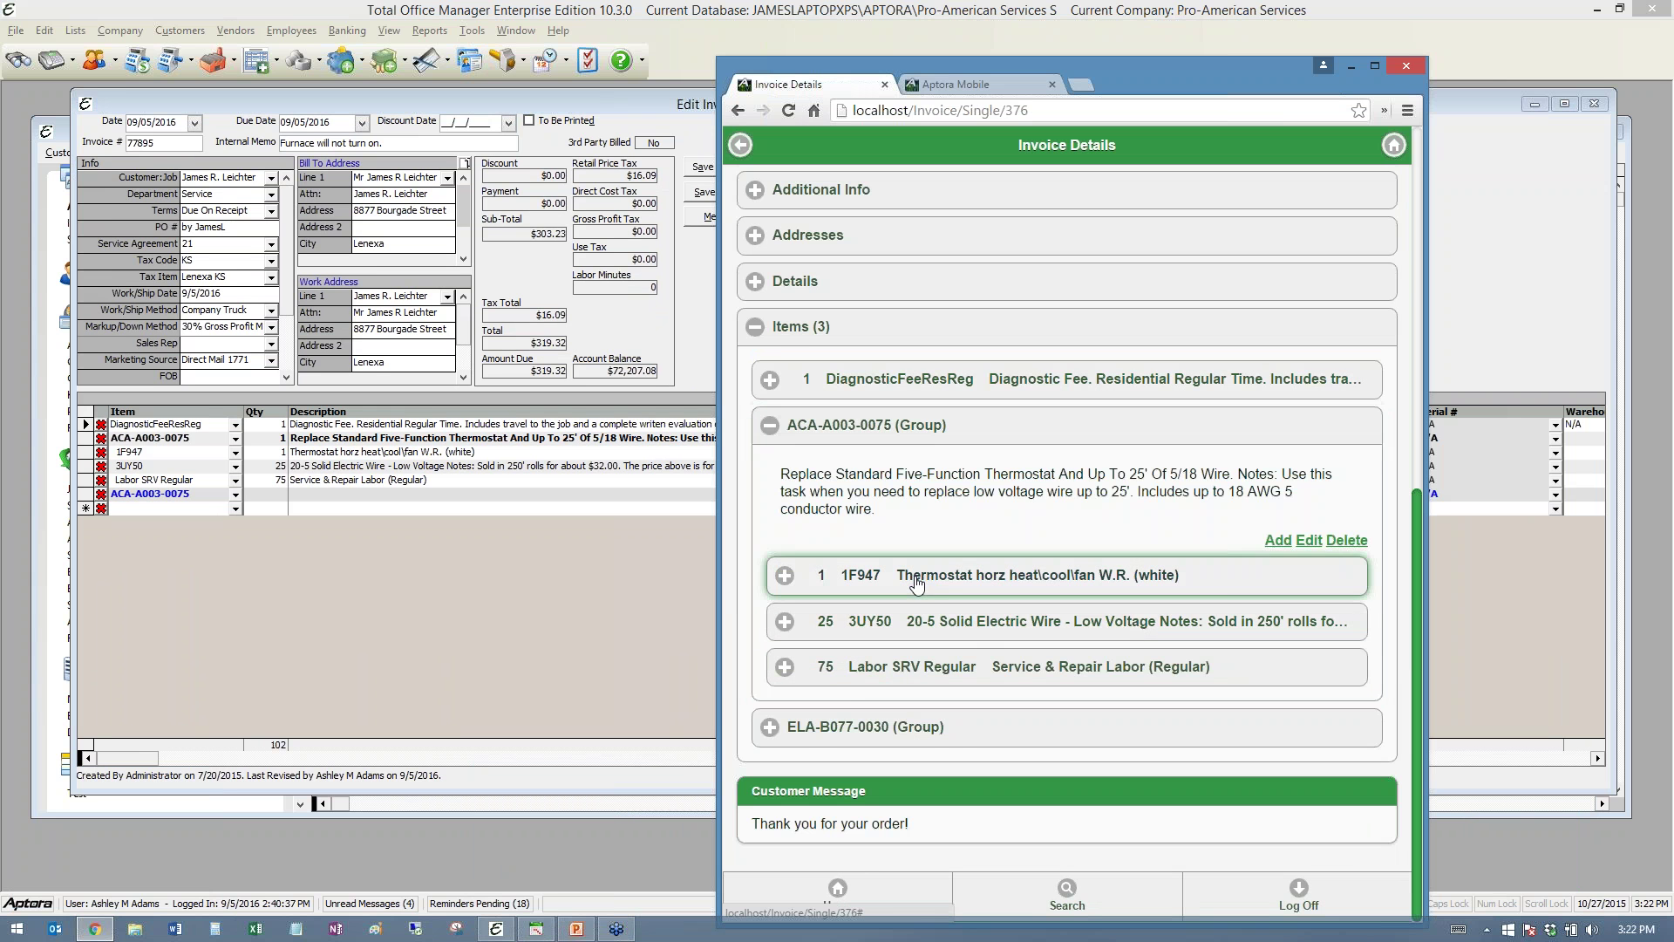
left_click(916, 585)
scroll(954, 587, "down", 4)
left_click(889, 671)
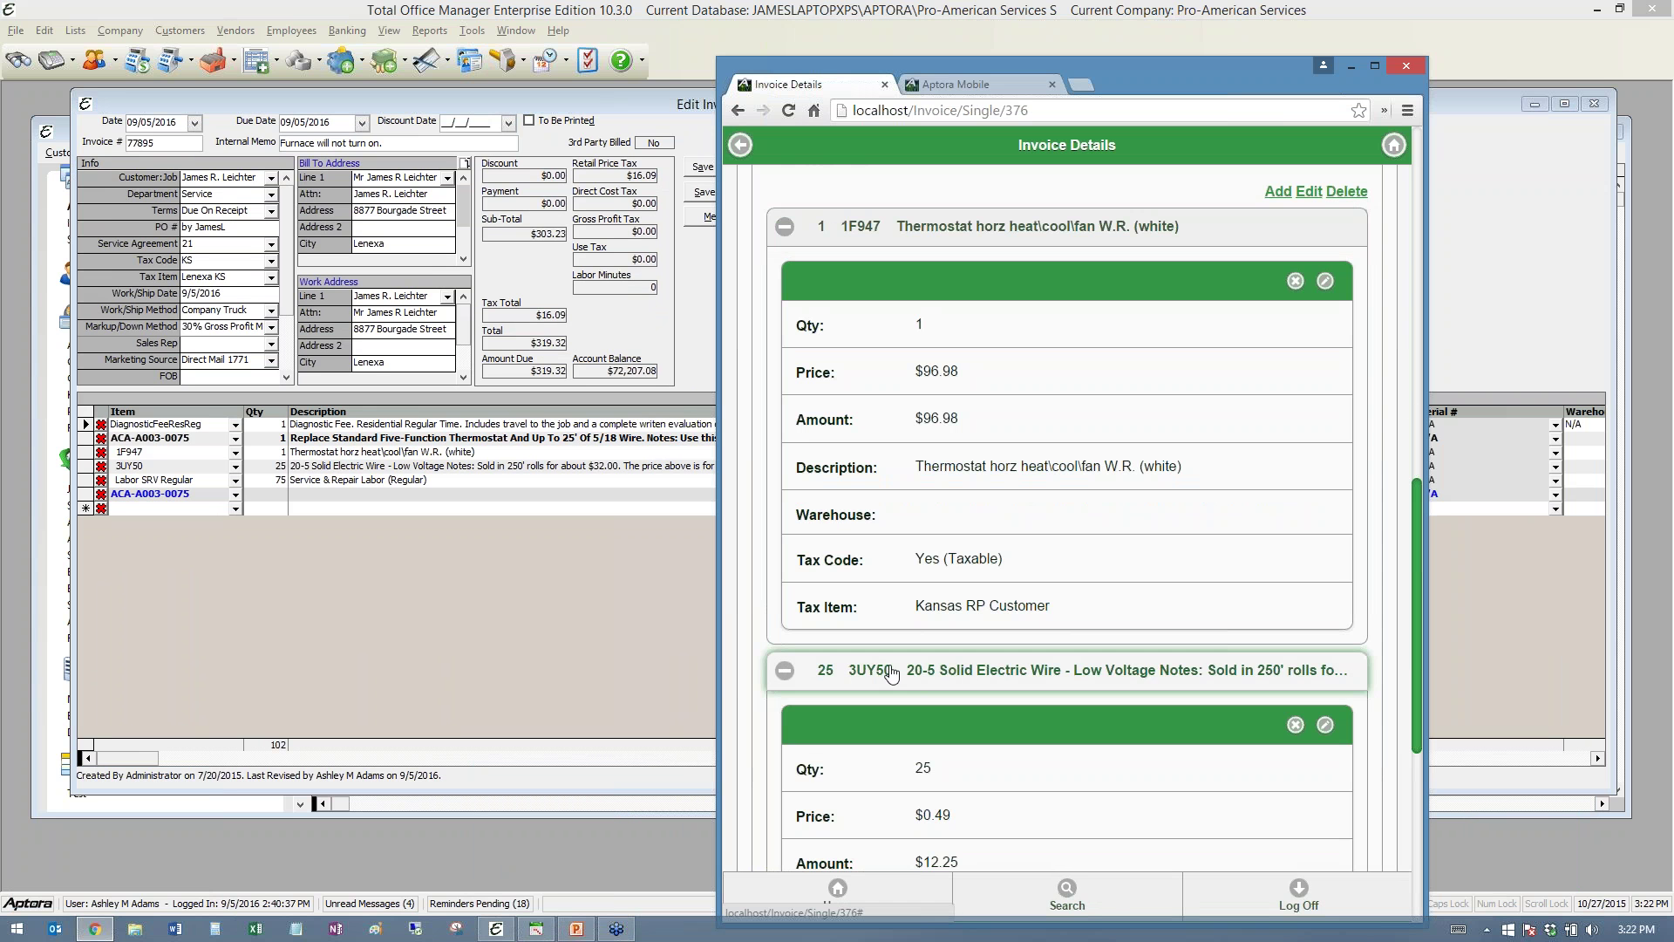
scroll(890, 674, "down", 5)
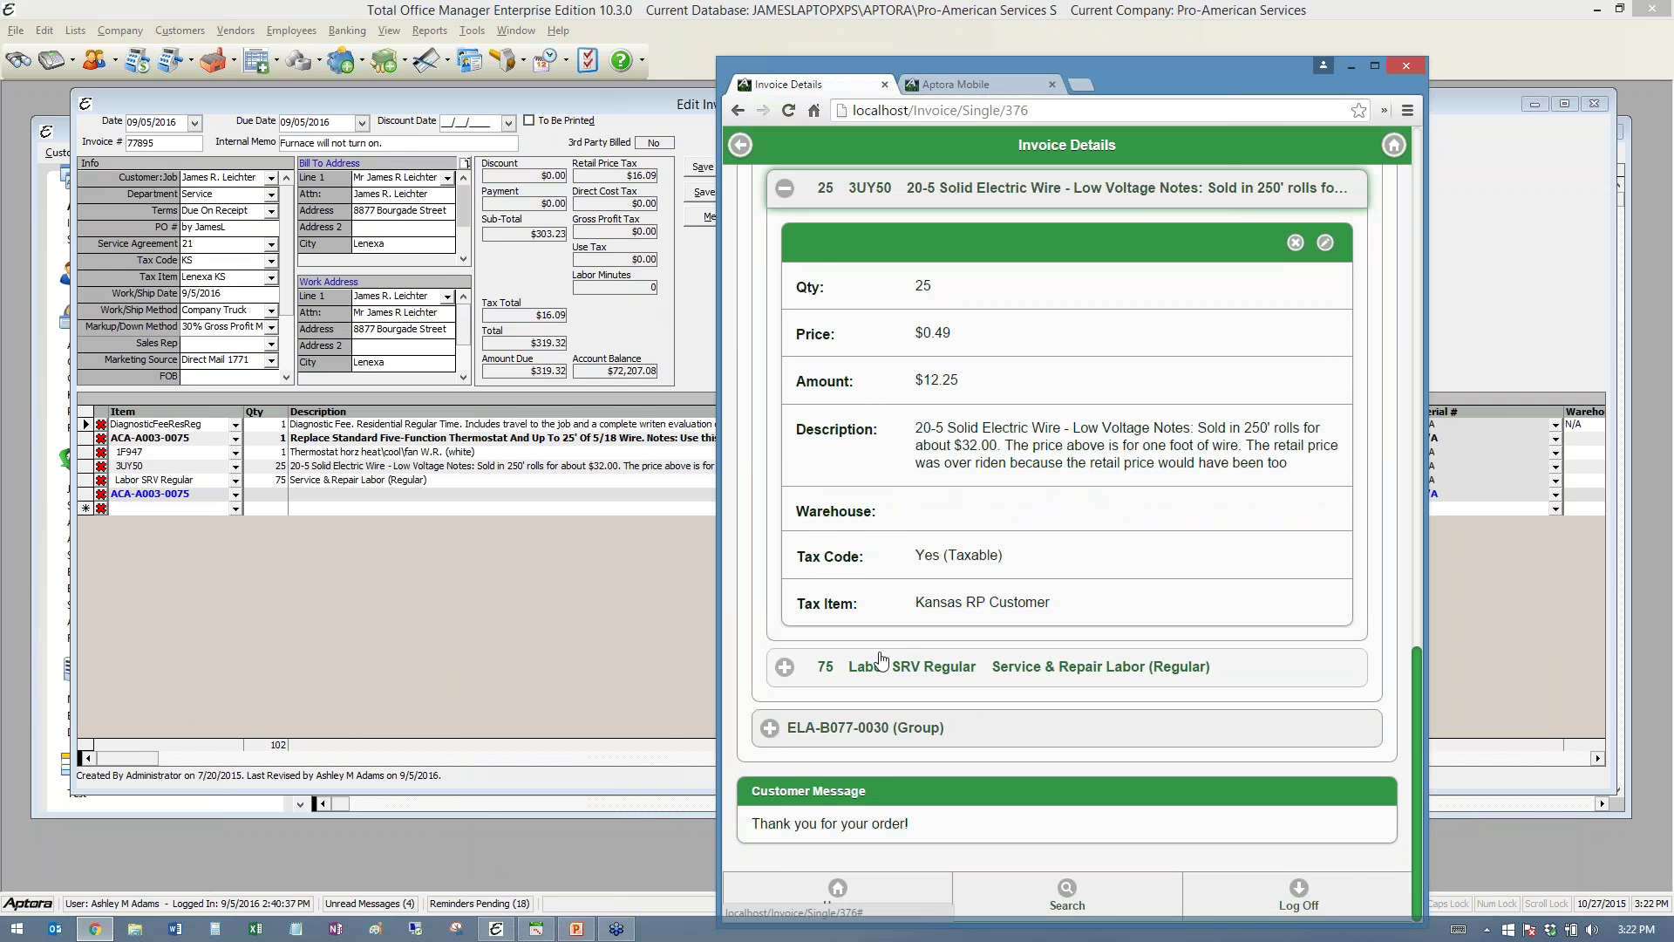
left_click(881, 660)
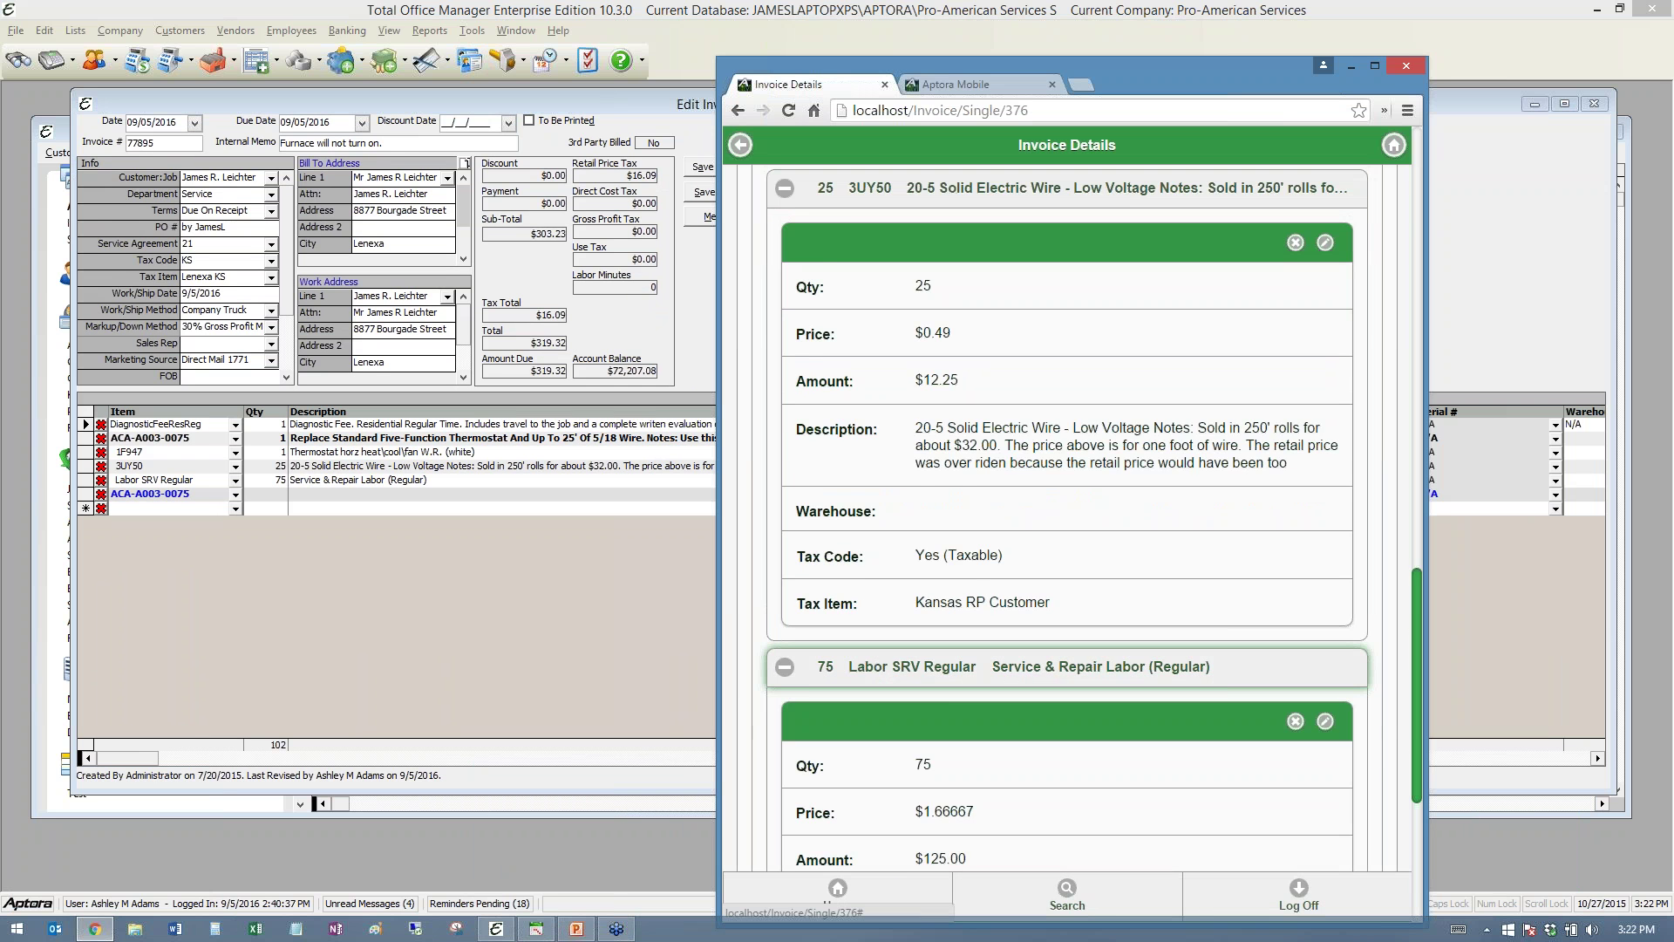
scroll(907, 641, "down", 4)
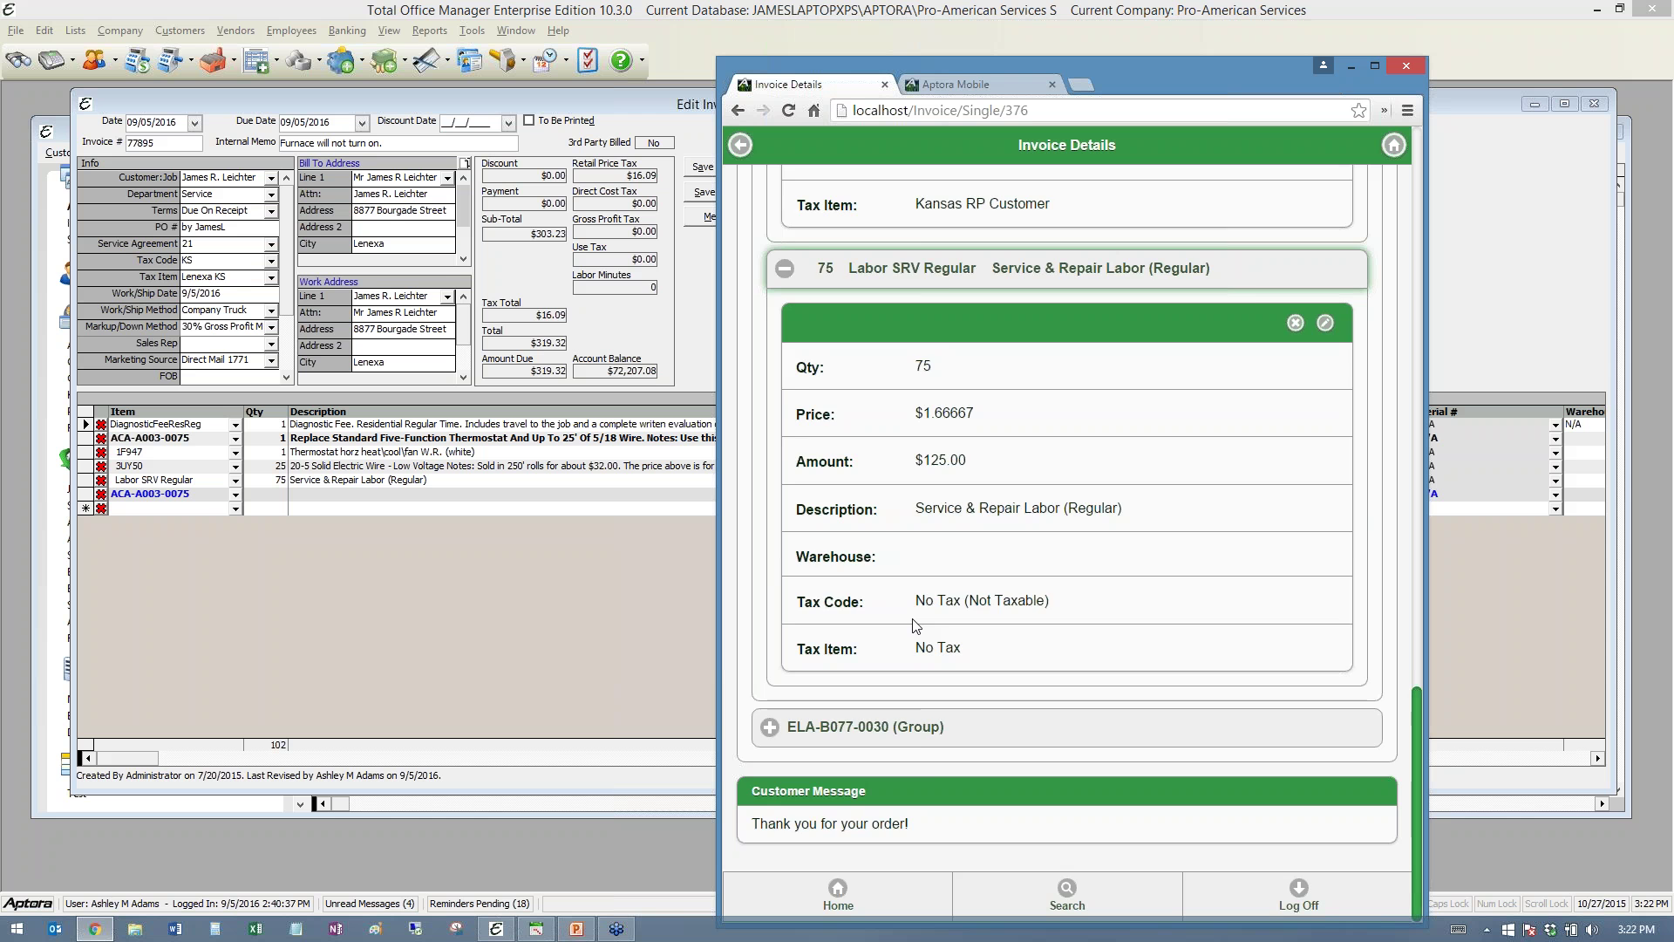
scroll(913, 626, "up", 15)
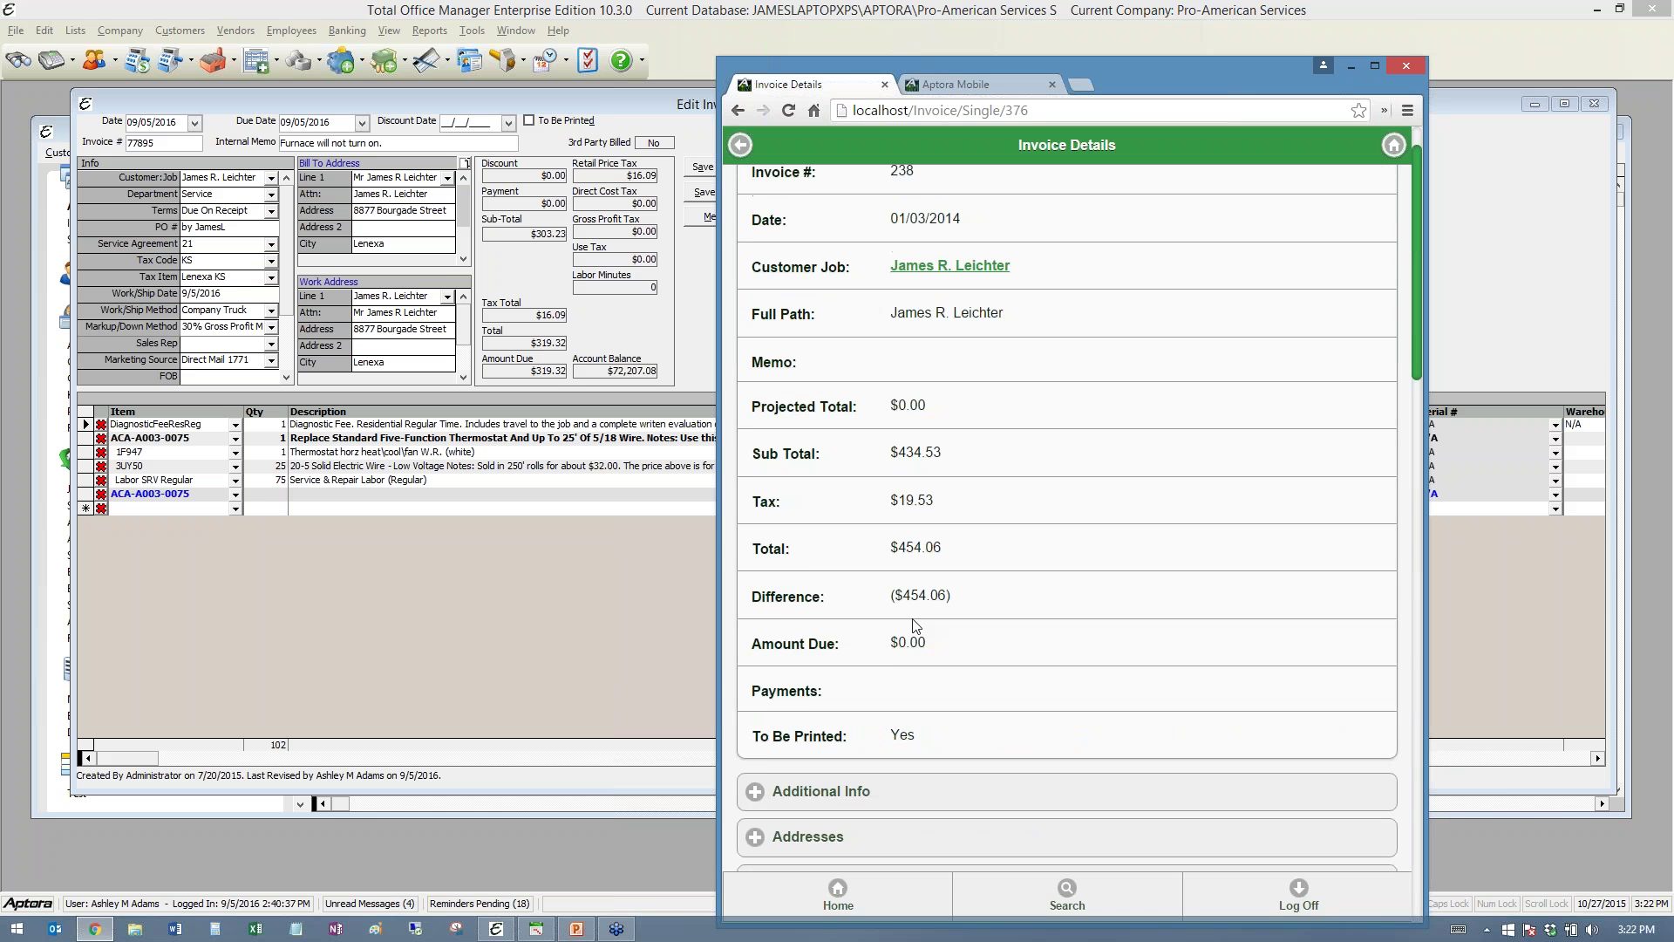
scroll(914, 625, "up", 1)
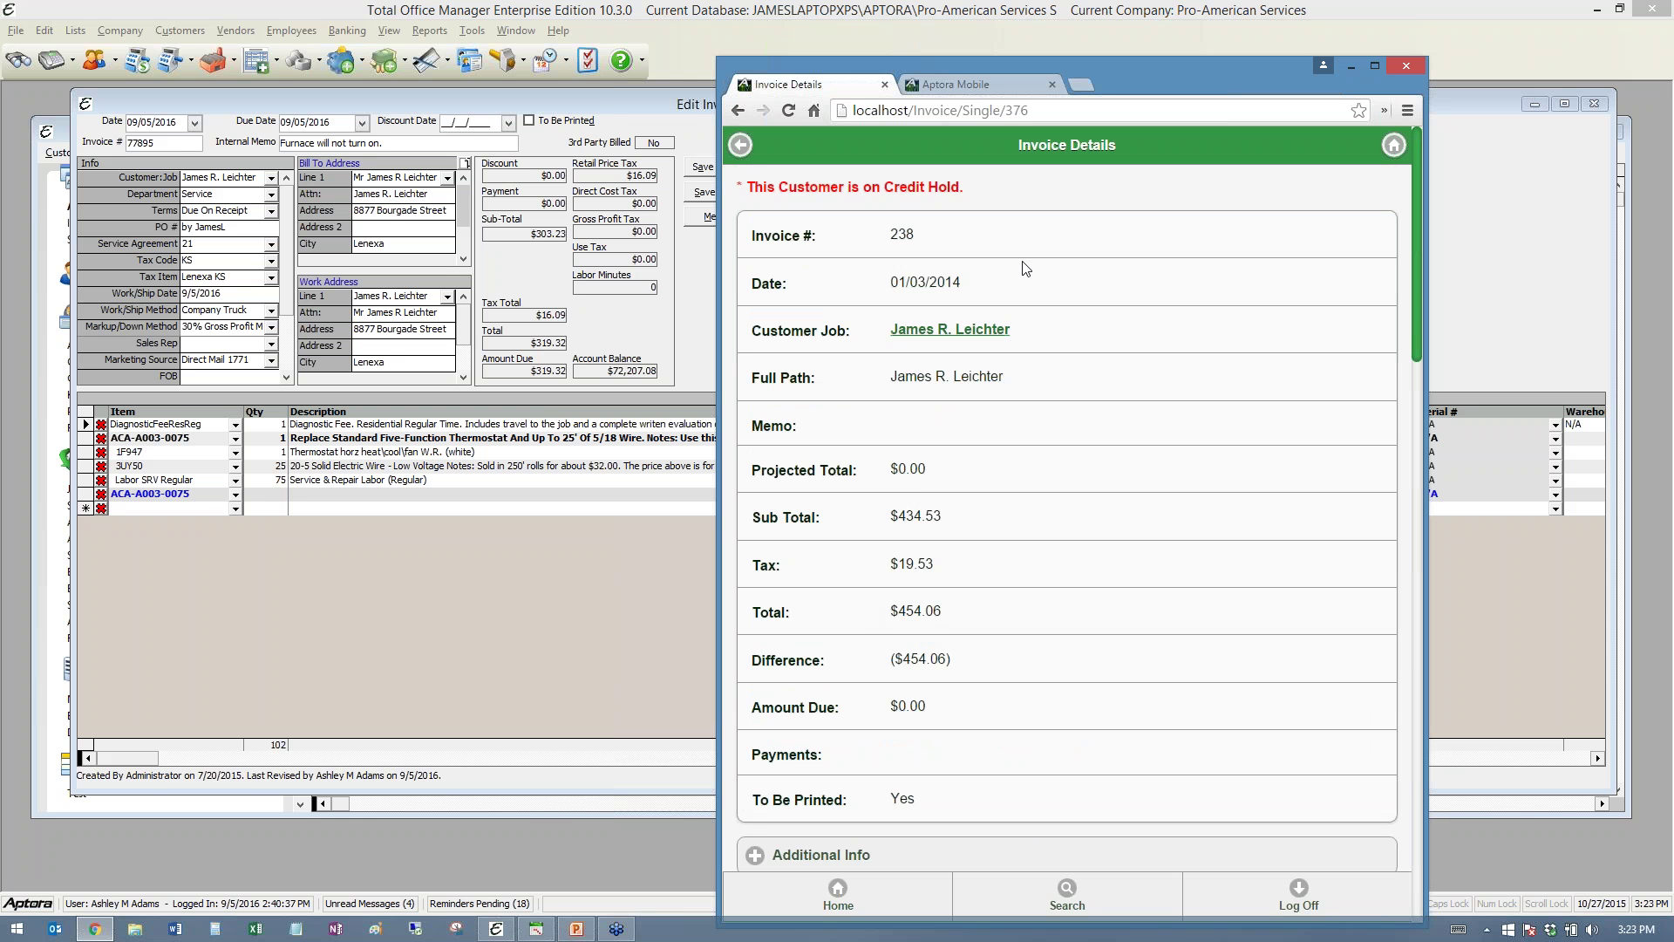
left_click_drag(1113, 69, 1059, 30)
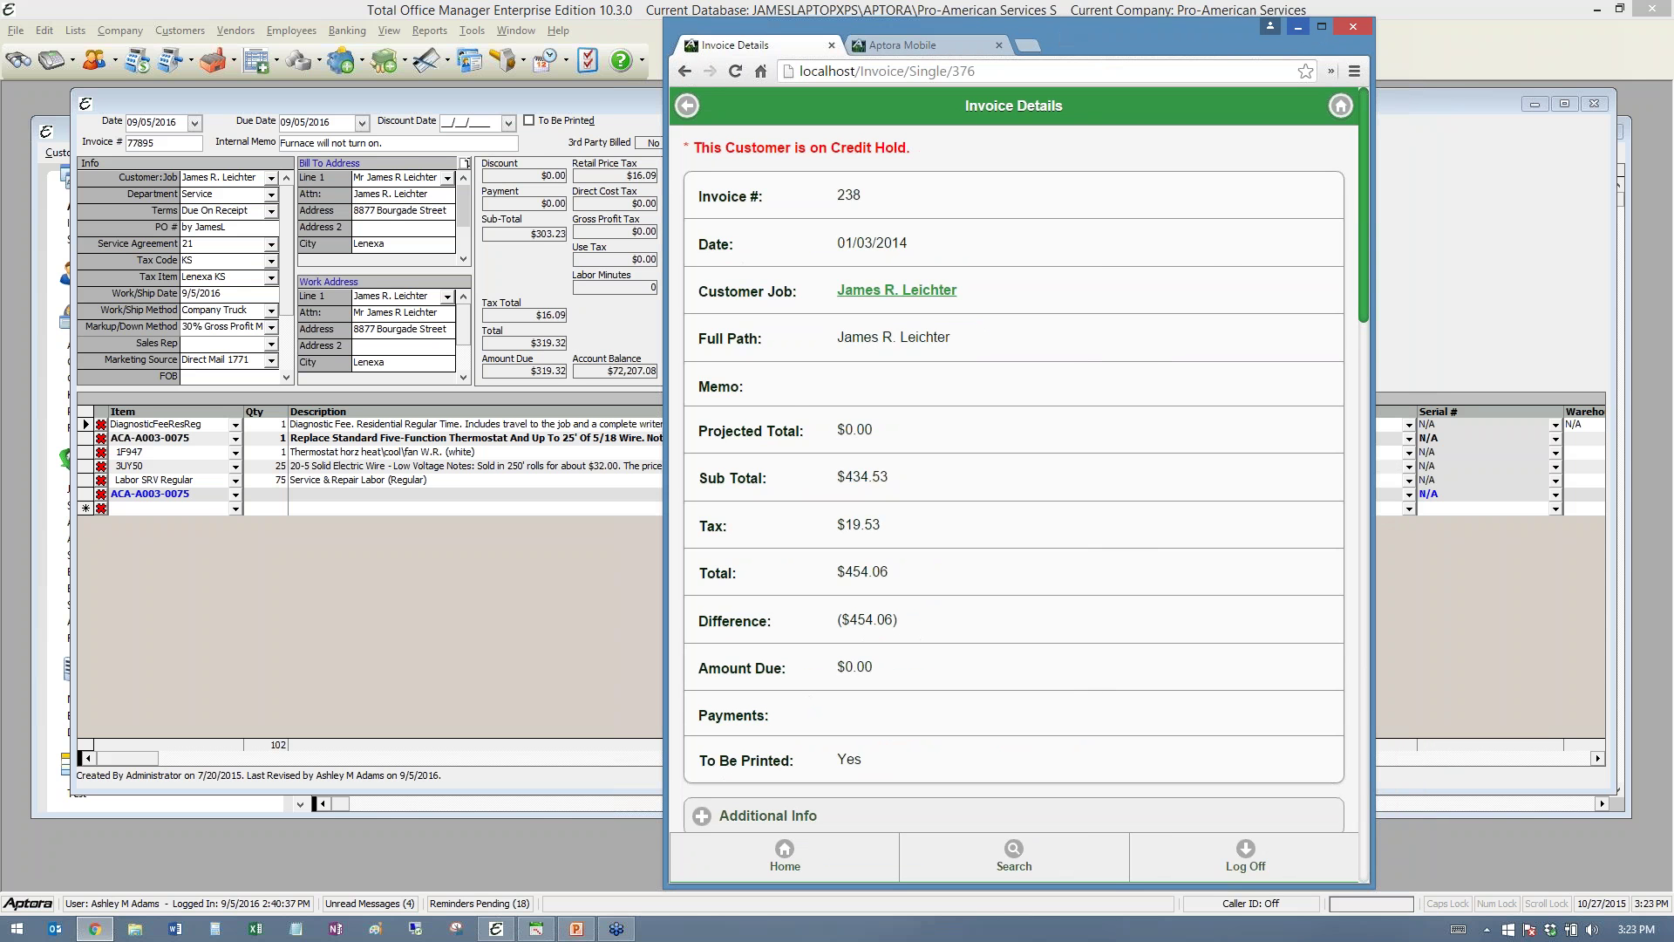
- Open the Sales by Marketing Source report options from the Reports > Sales menu
left_click(1422, 216)
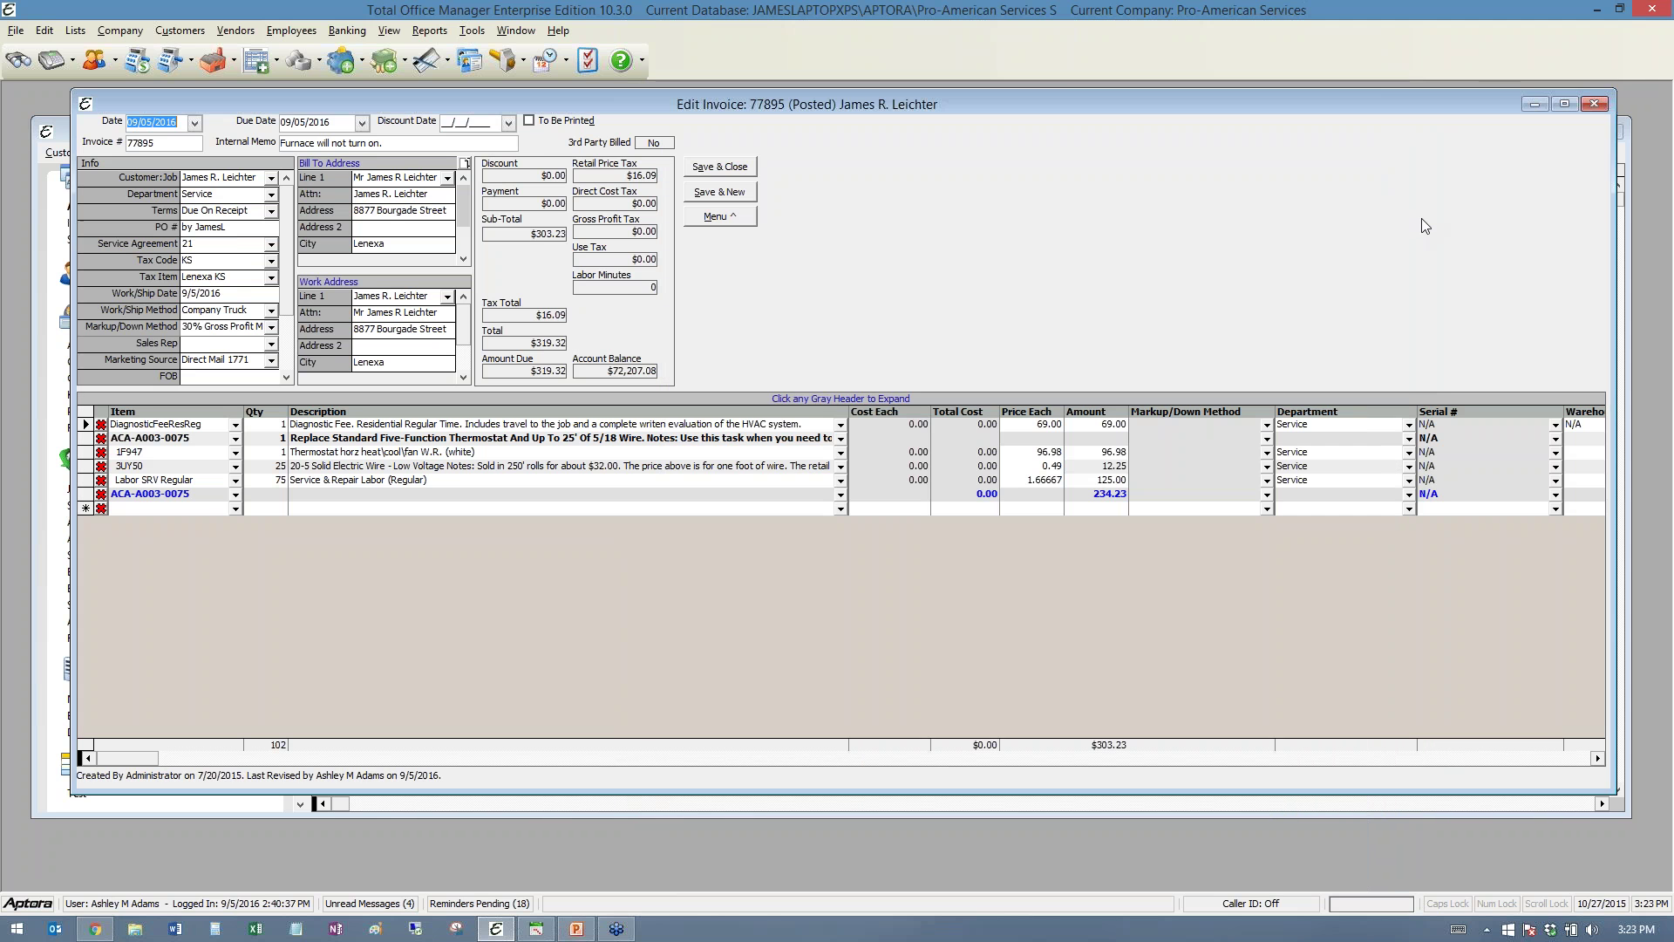
left_click(431, 31)
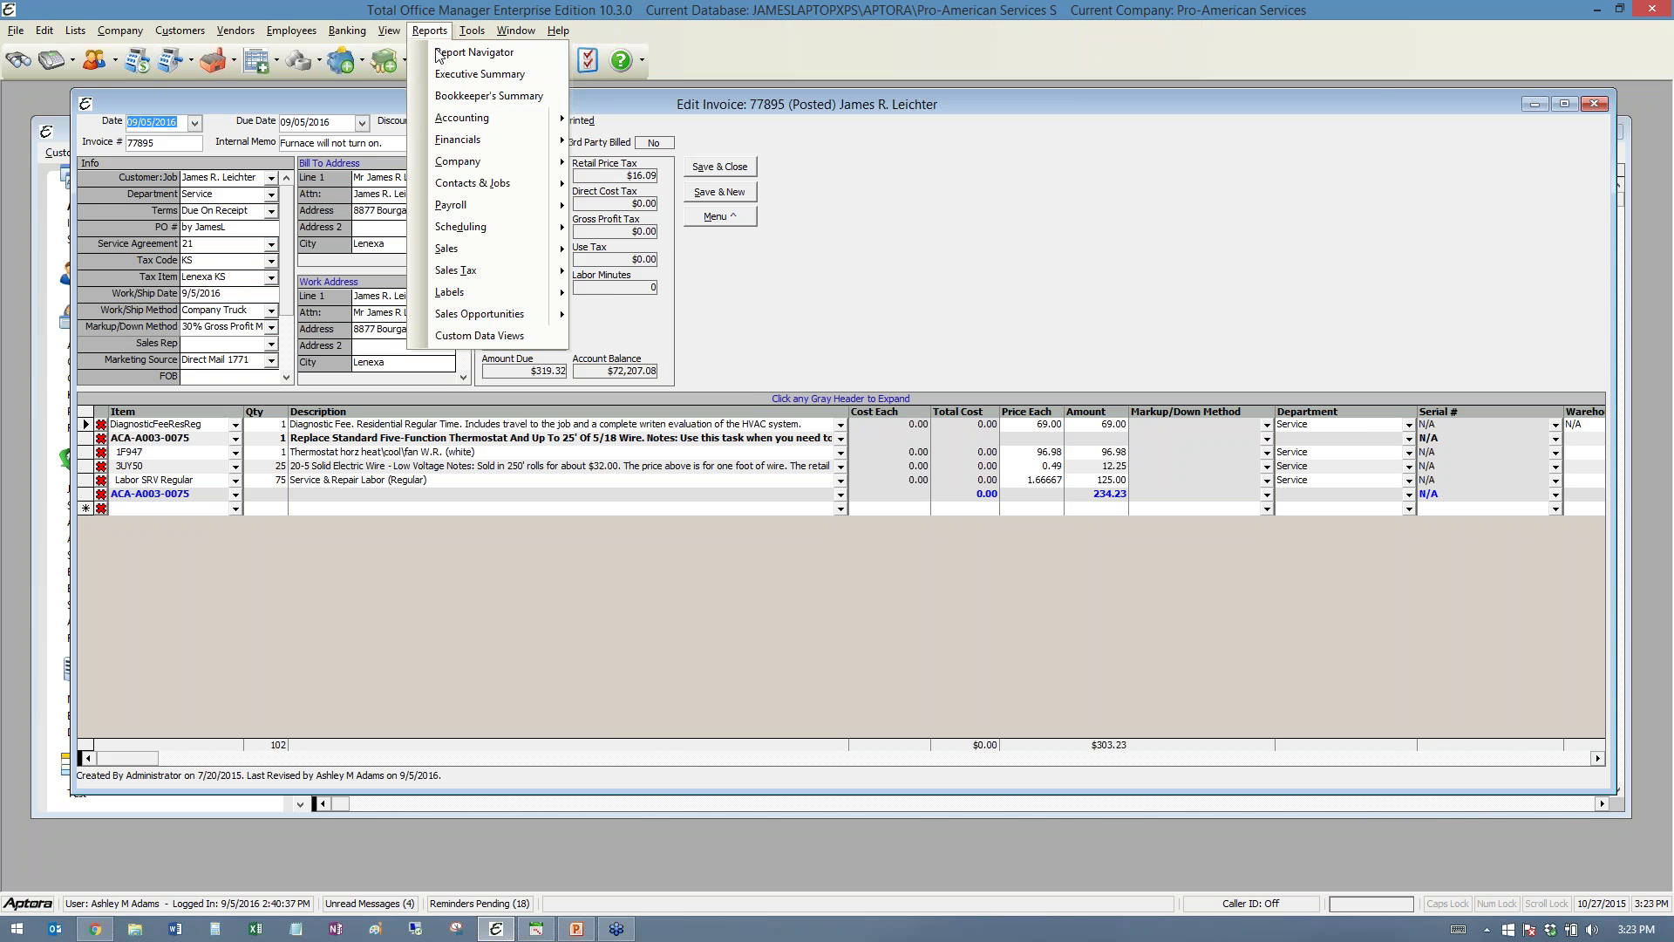
mouse_move(461, 139)
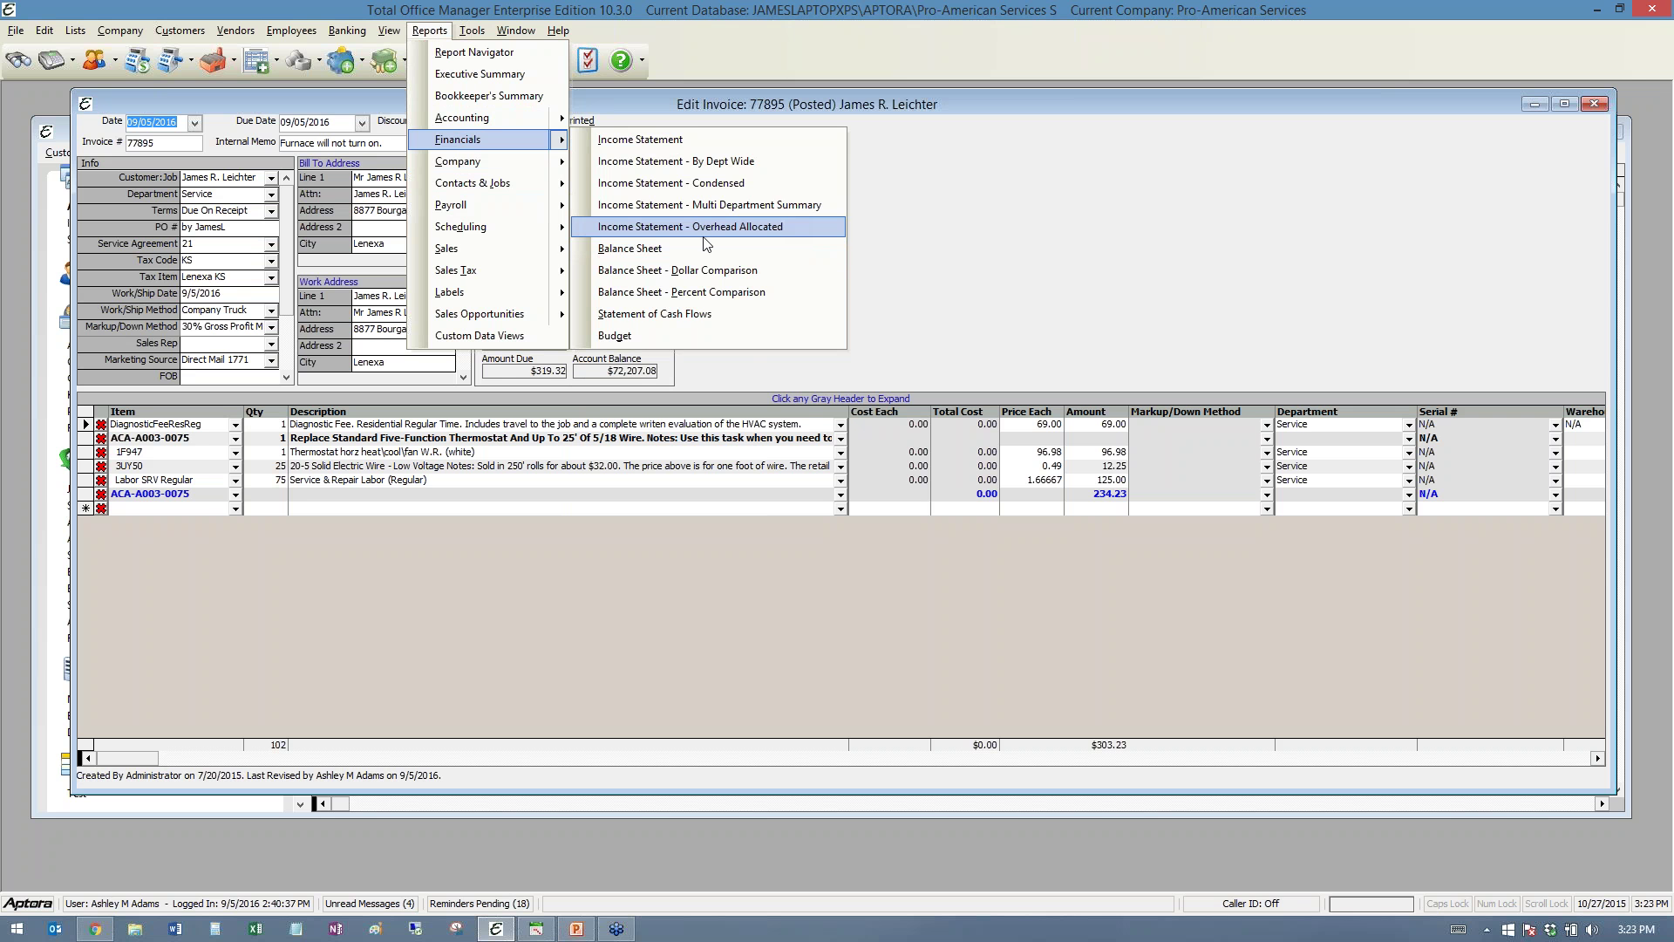
mouse_move(521, 315)
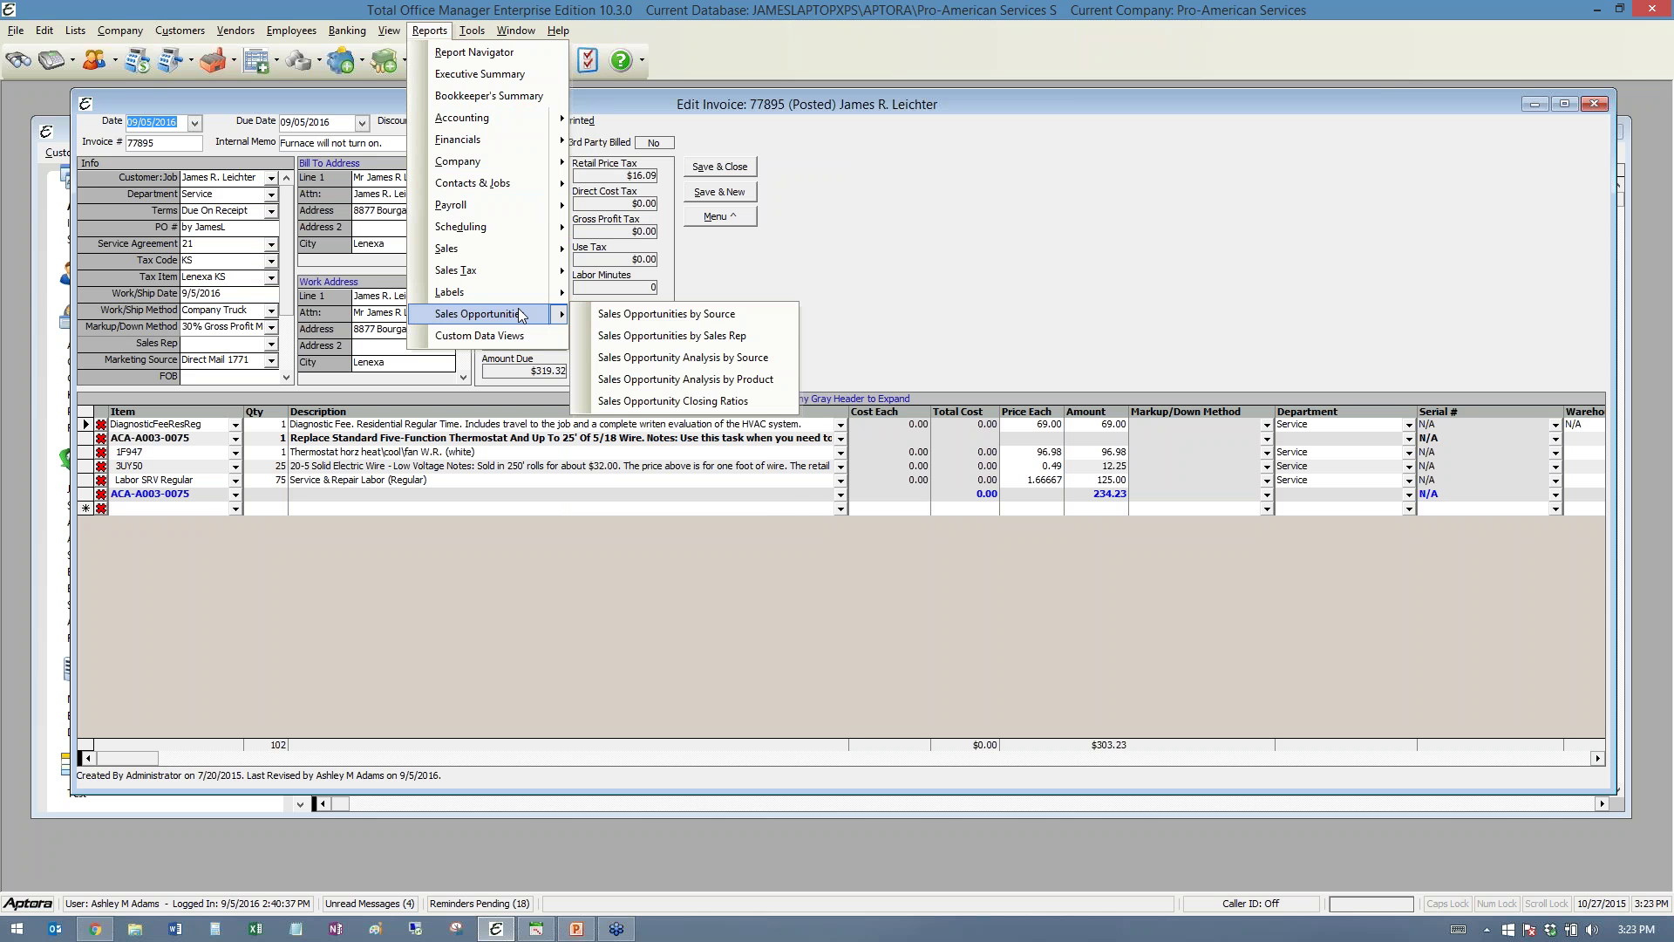
mouse_move(527, 248)
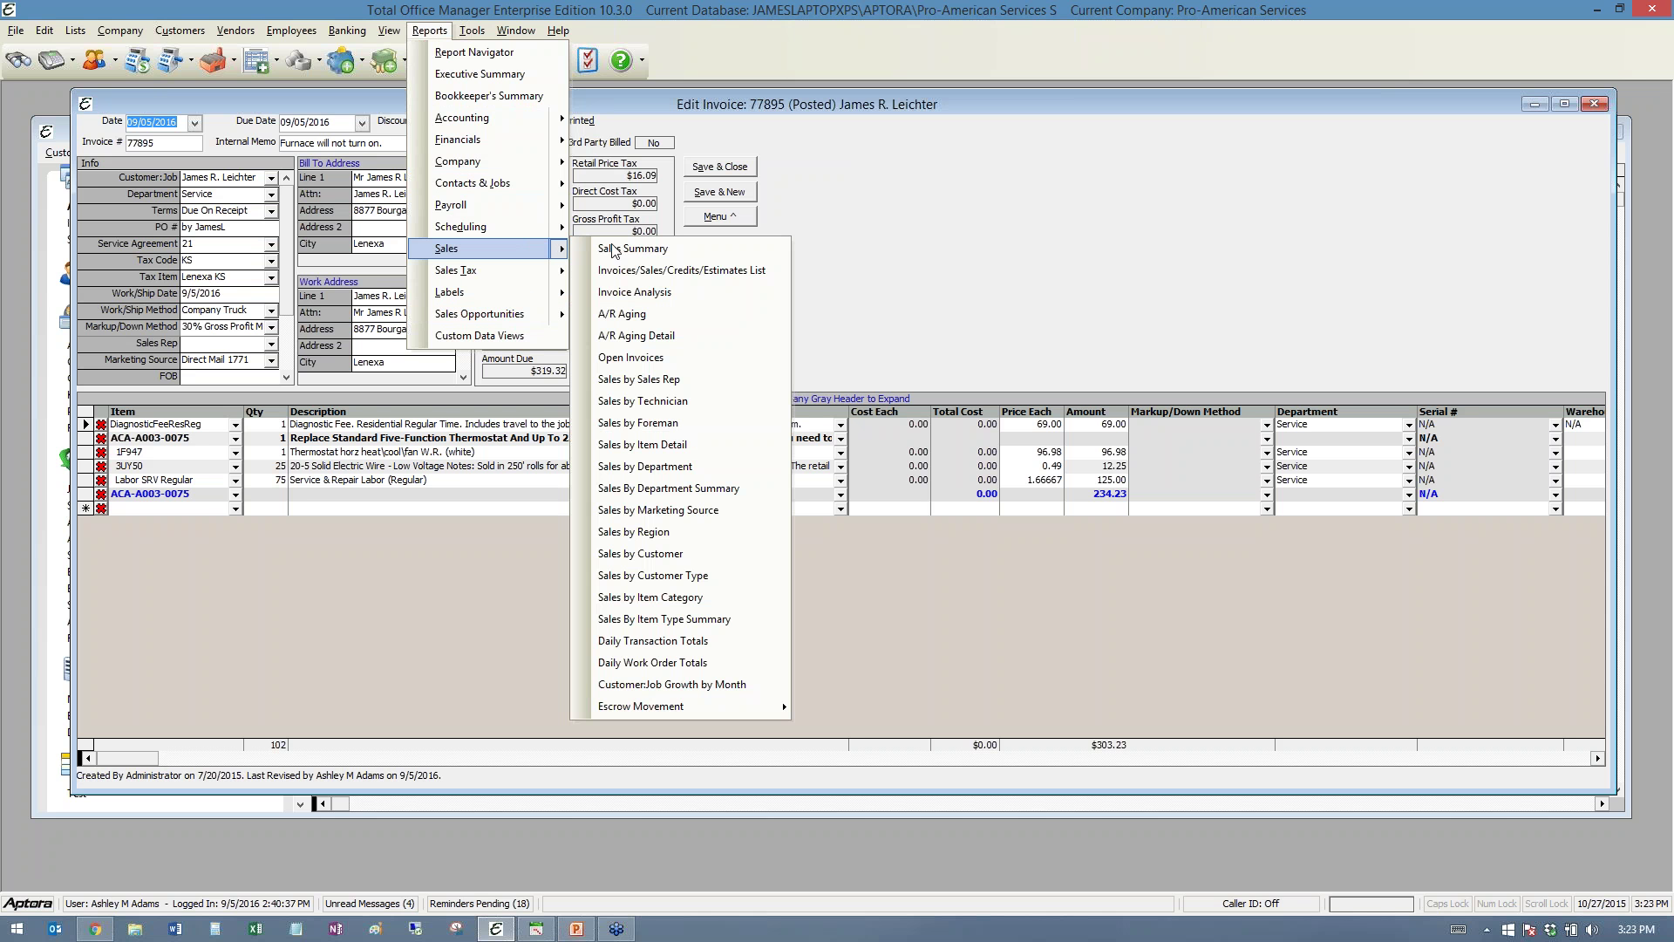
left_click(675, 511)
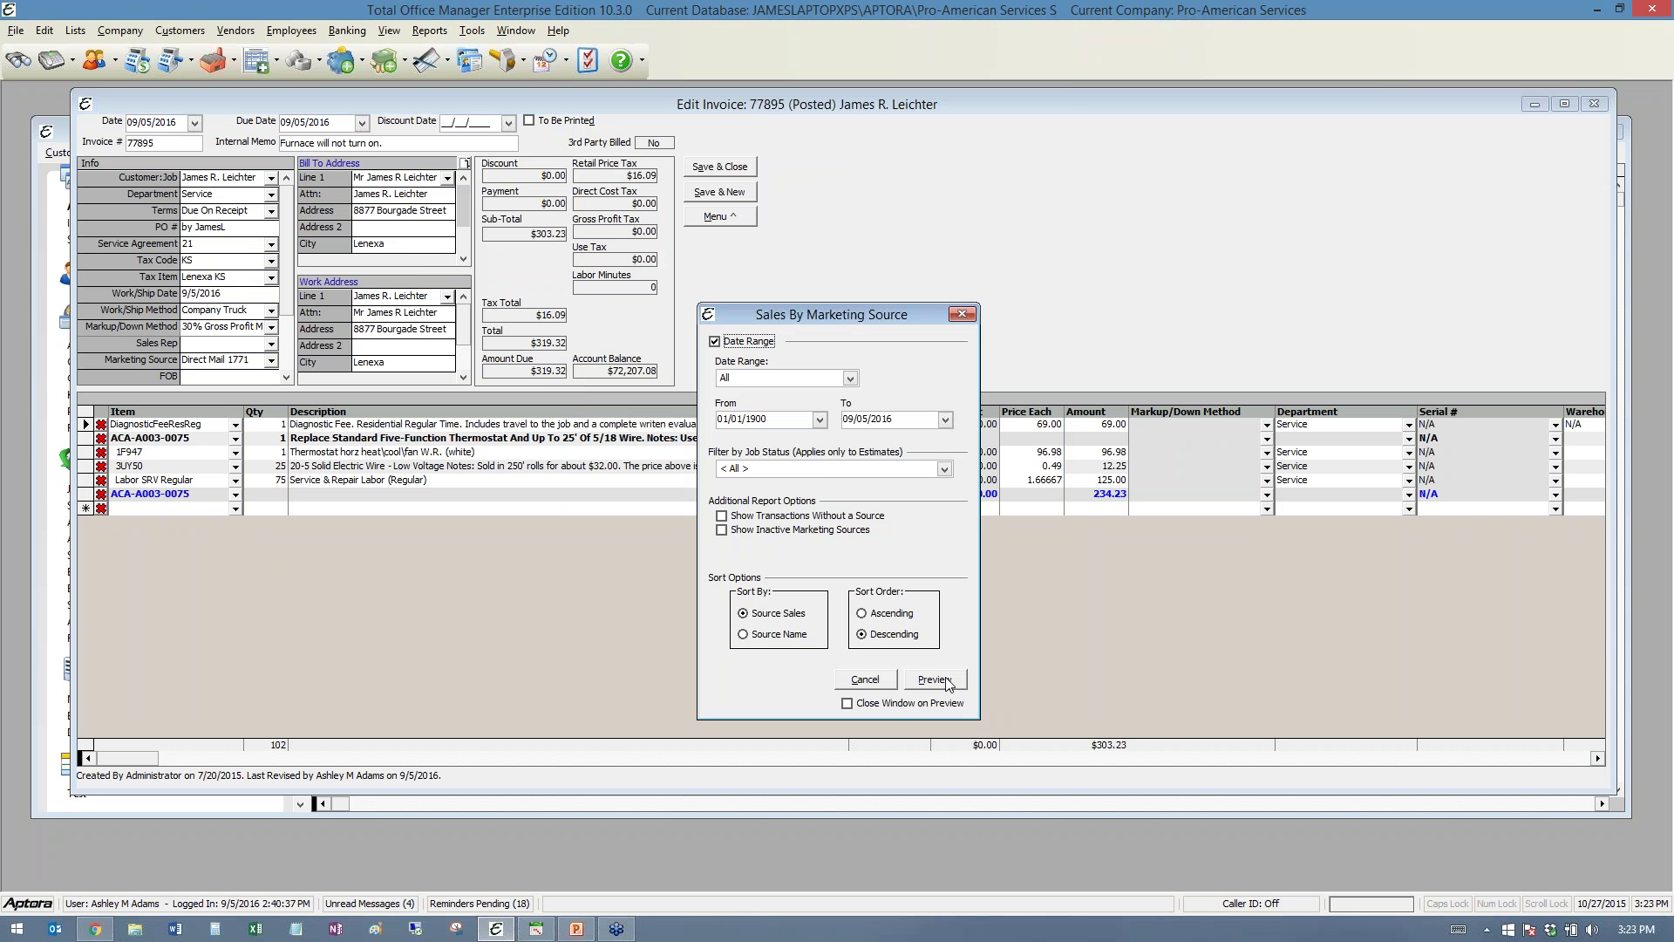
left_click(947, 682)
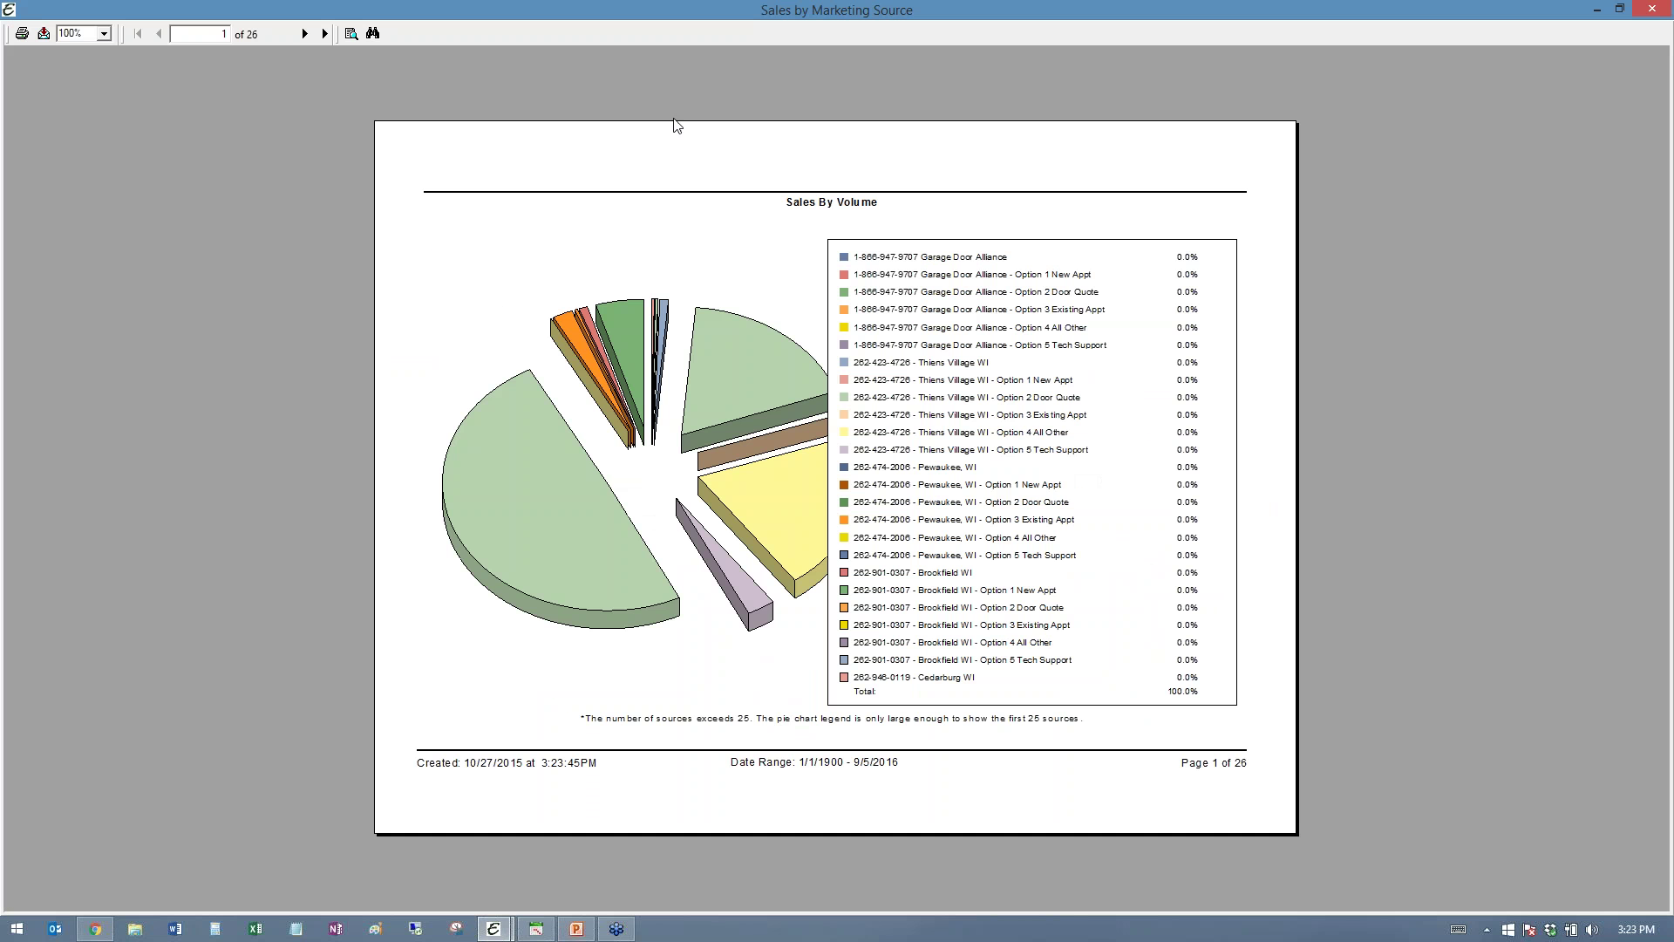
left_click(306, 34)
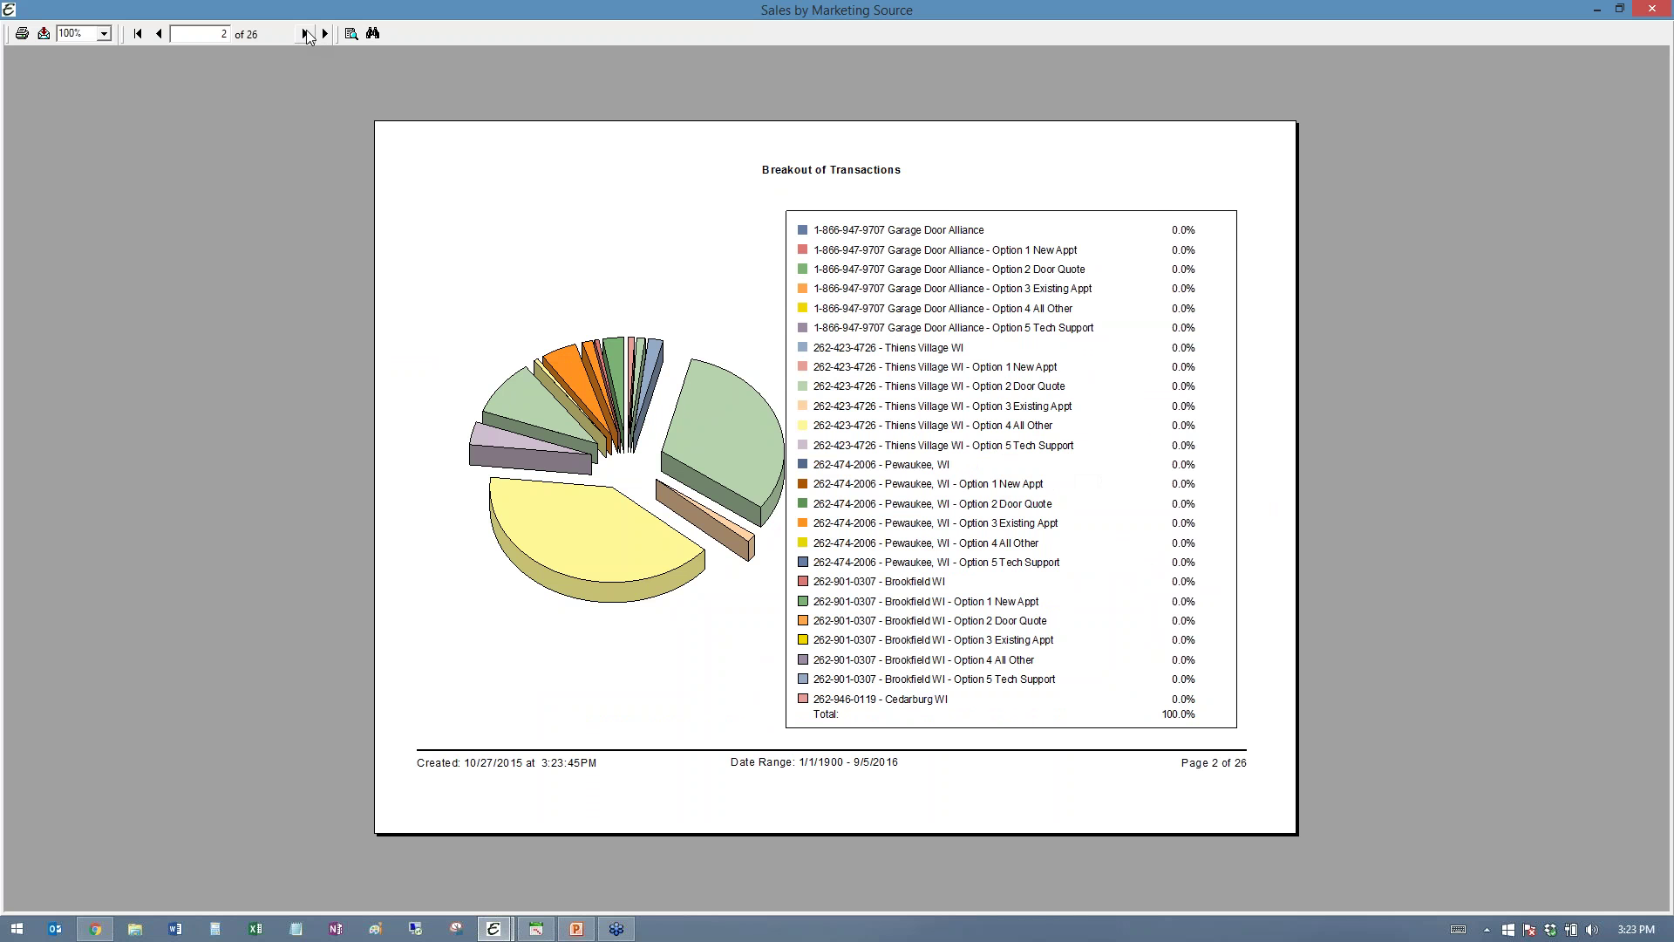
left_click(306, 34)
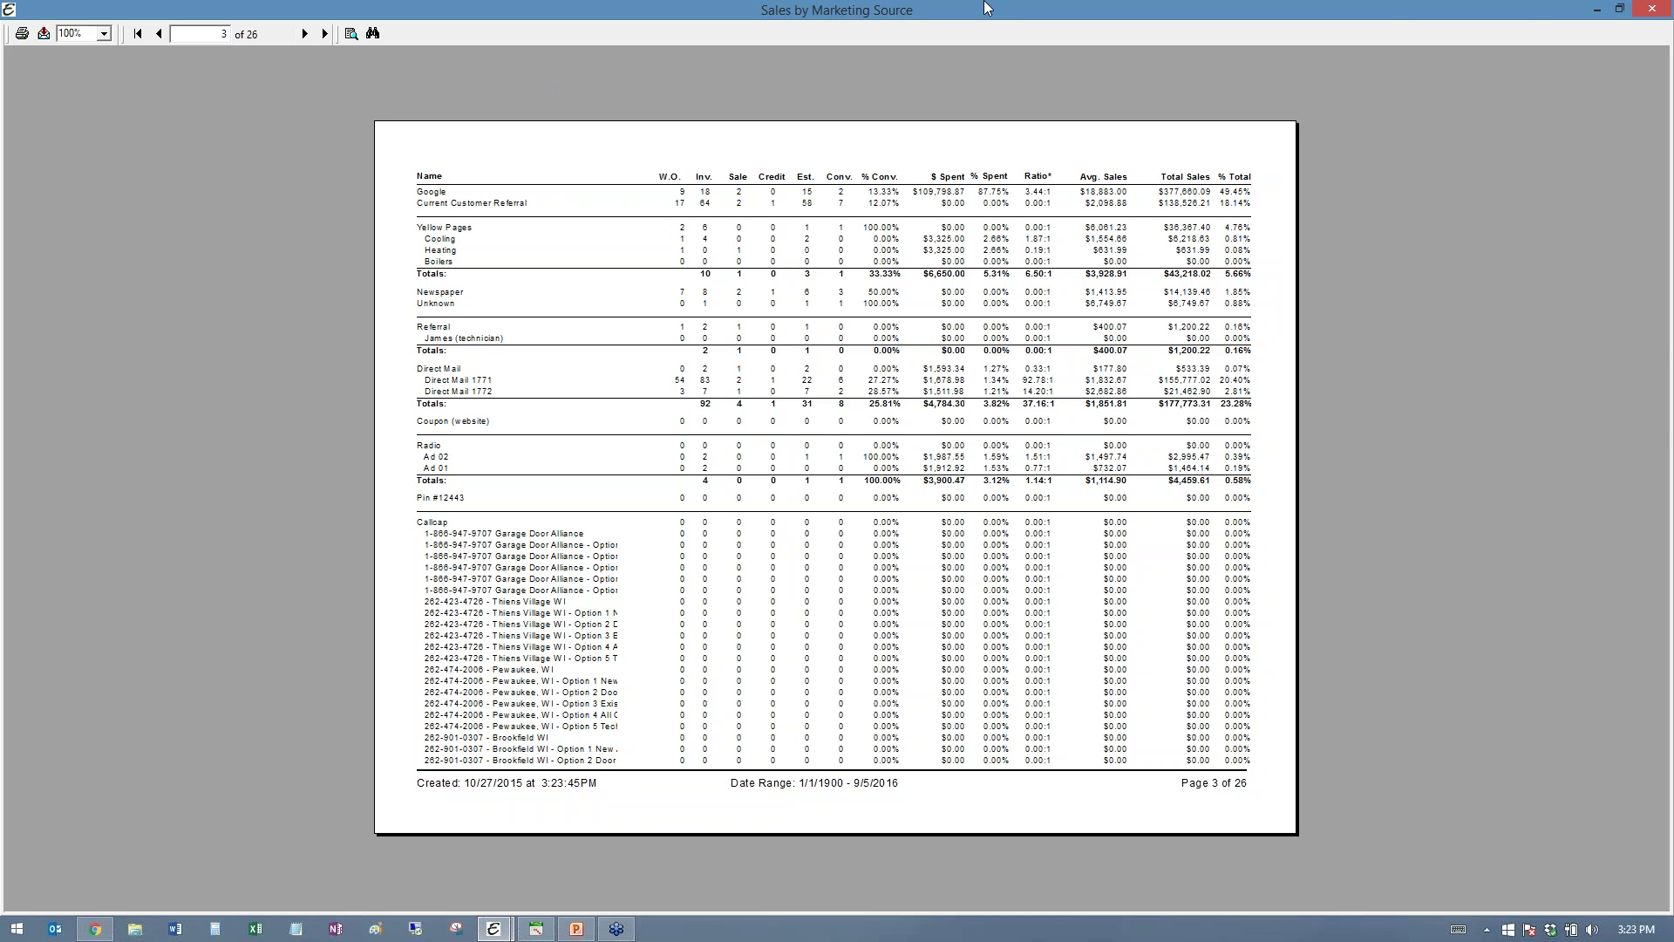
left_click(1653, 9)
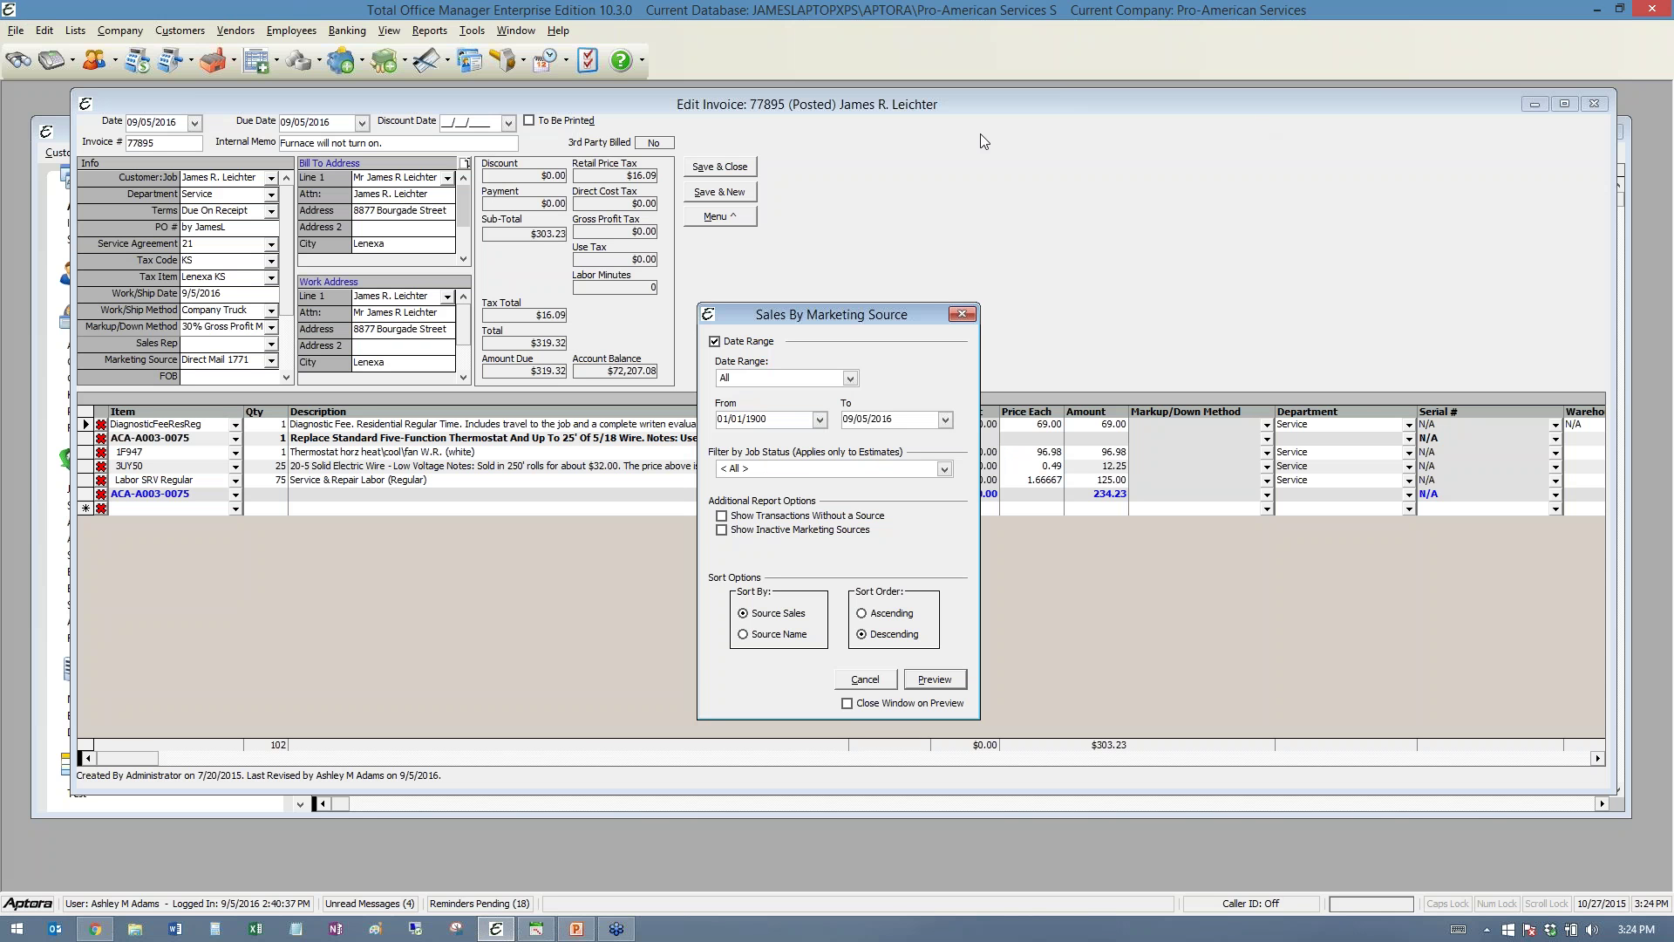
left_click(428, 33)
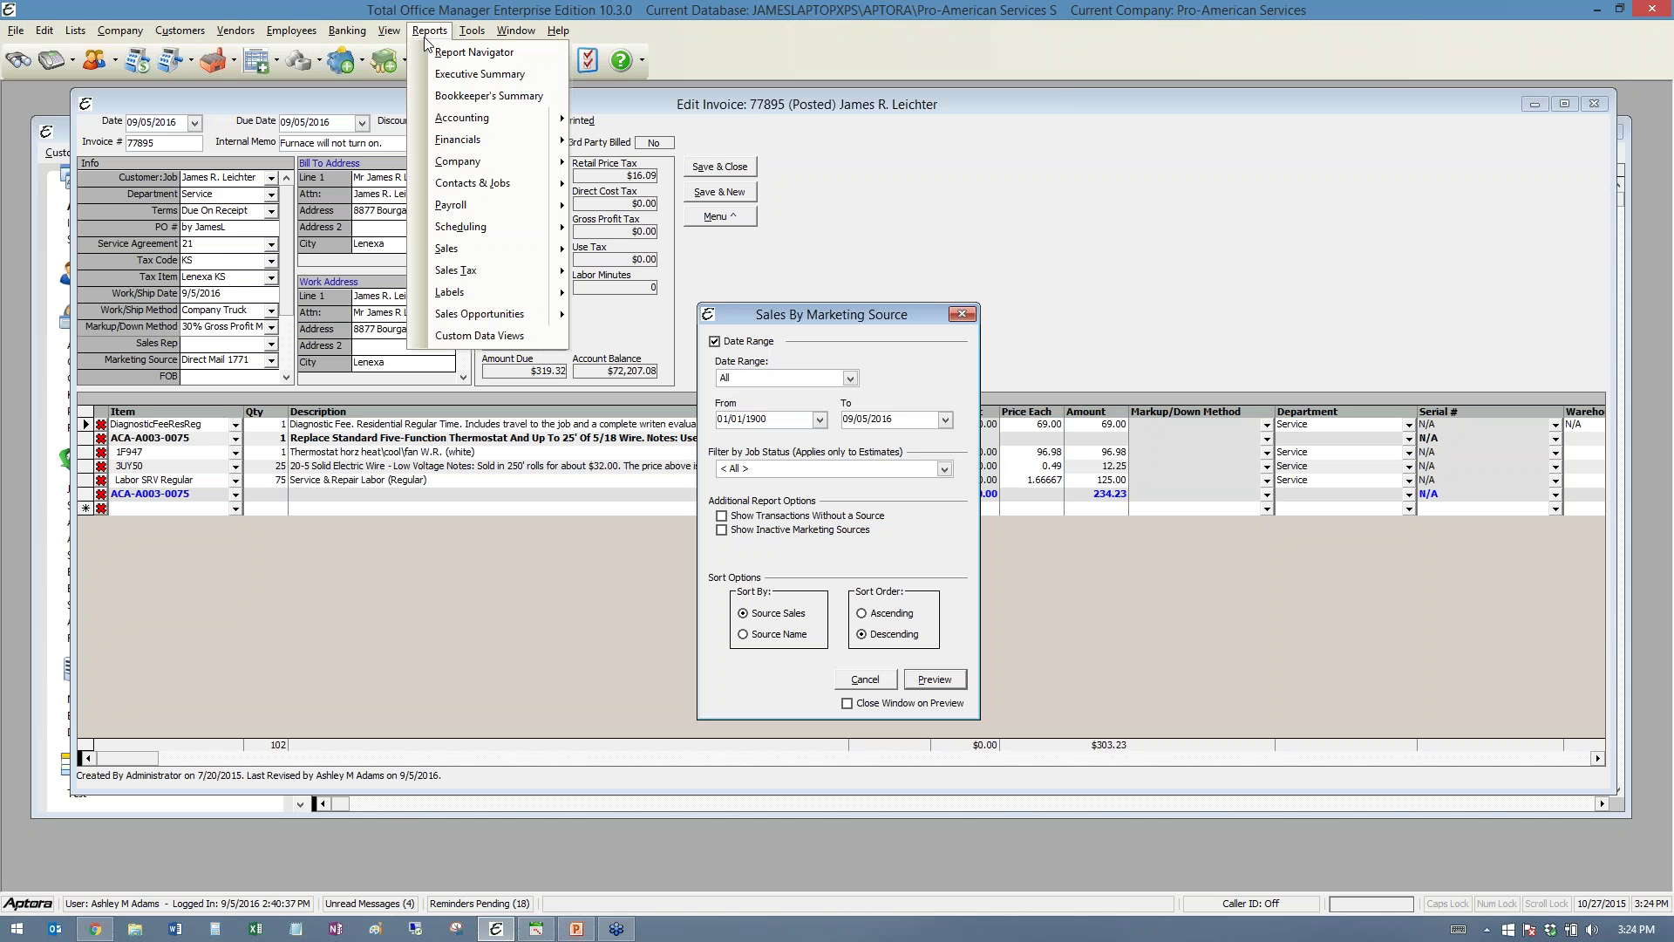
left_click(489, 54)
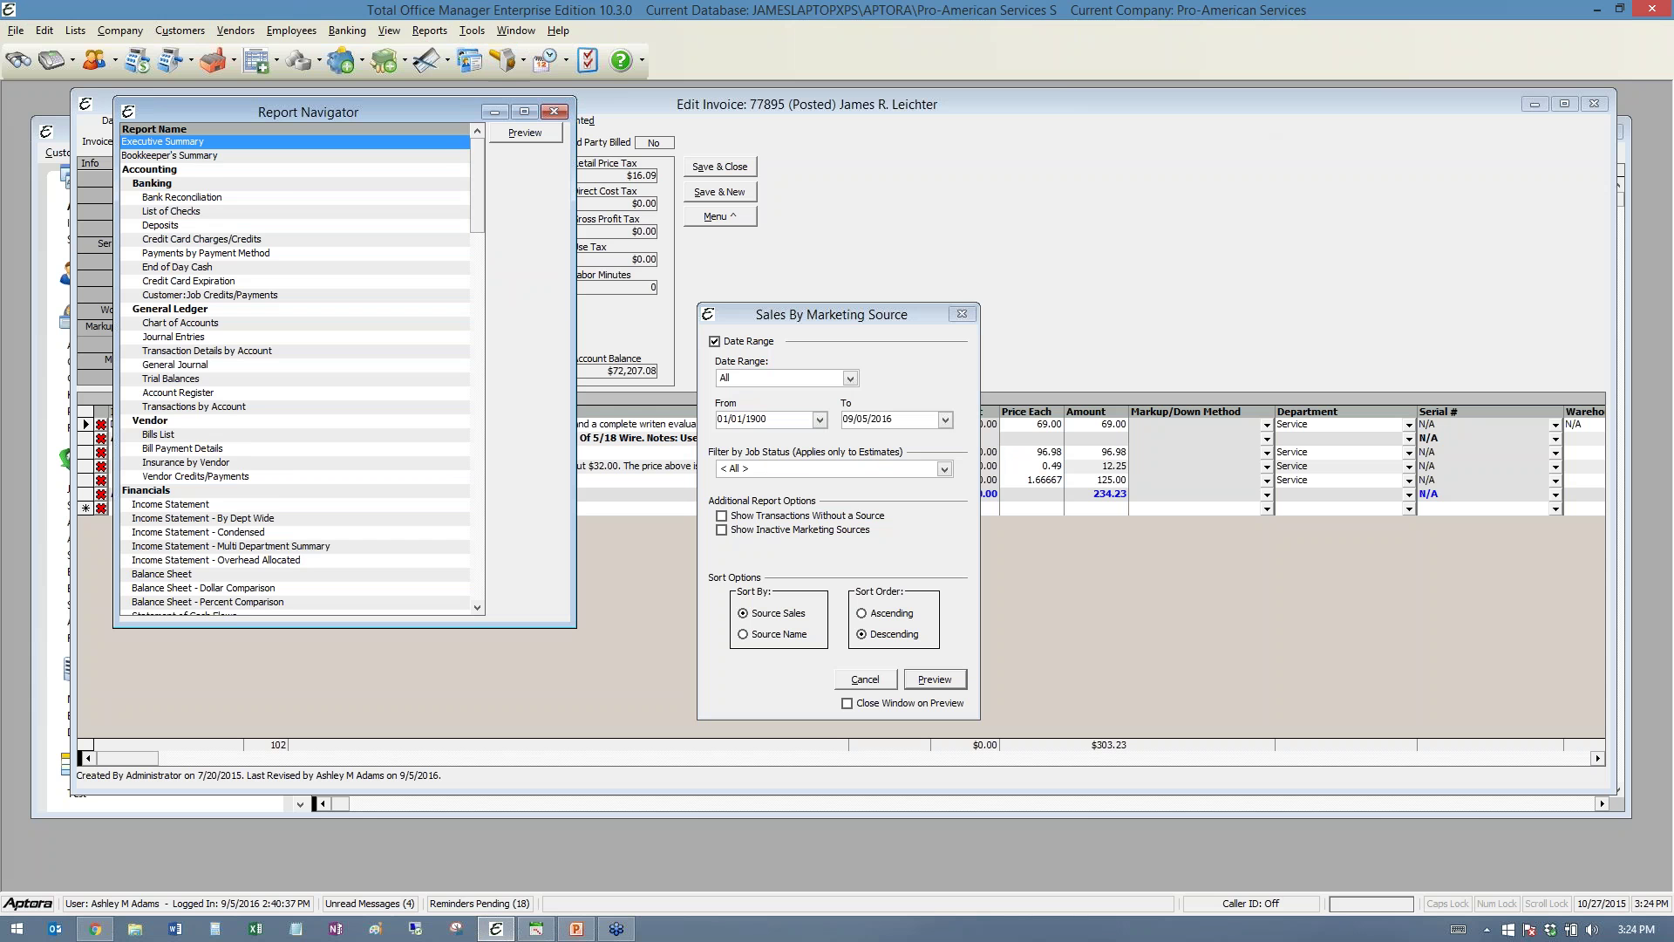
mouse_move(478, 150)
left_mouse_down()
mouse_move(460, 514)
mouse_move(475, 161)
left_mouse_up()
left_click(553, 111)
left_click(431, 32)
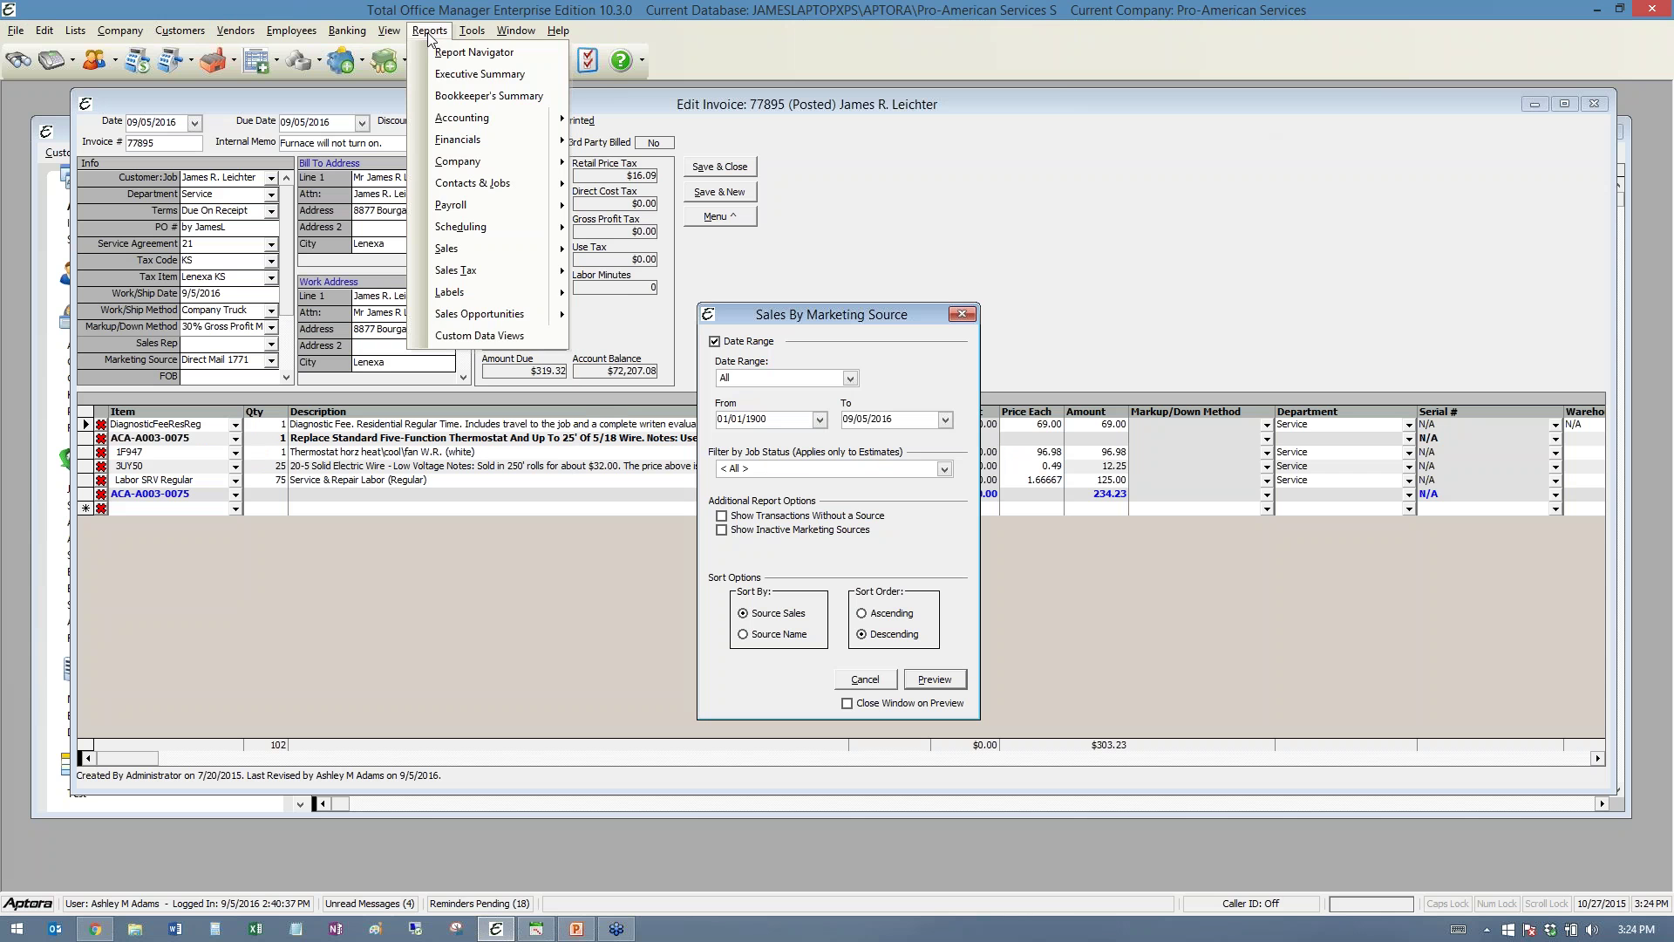
left_click(462, 79)
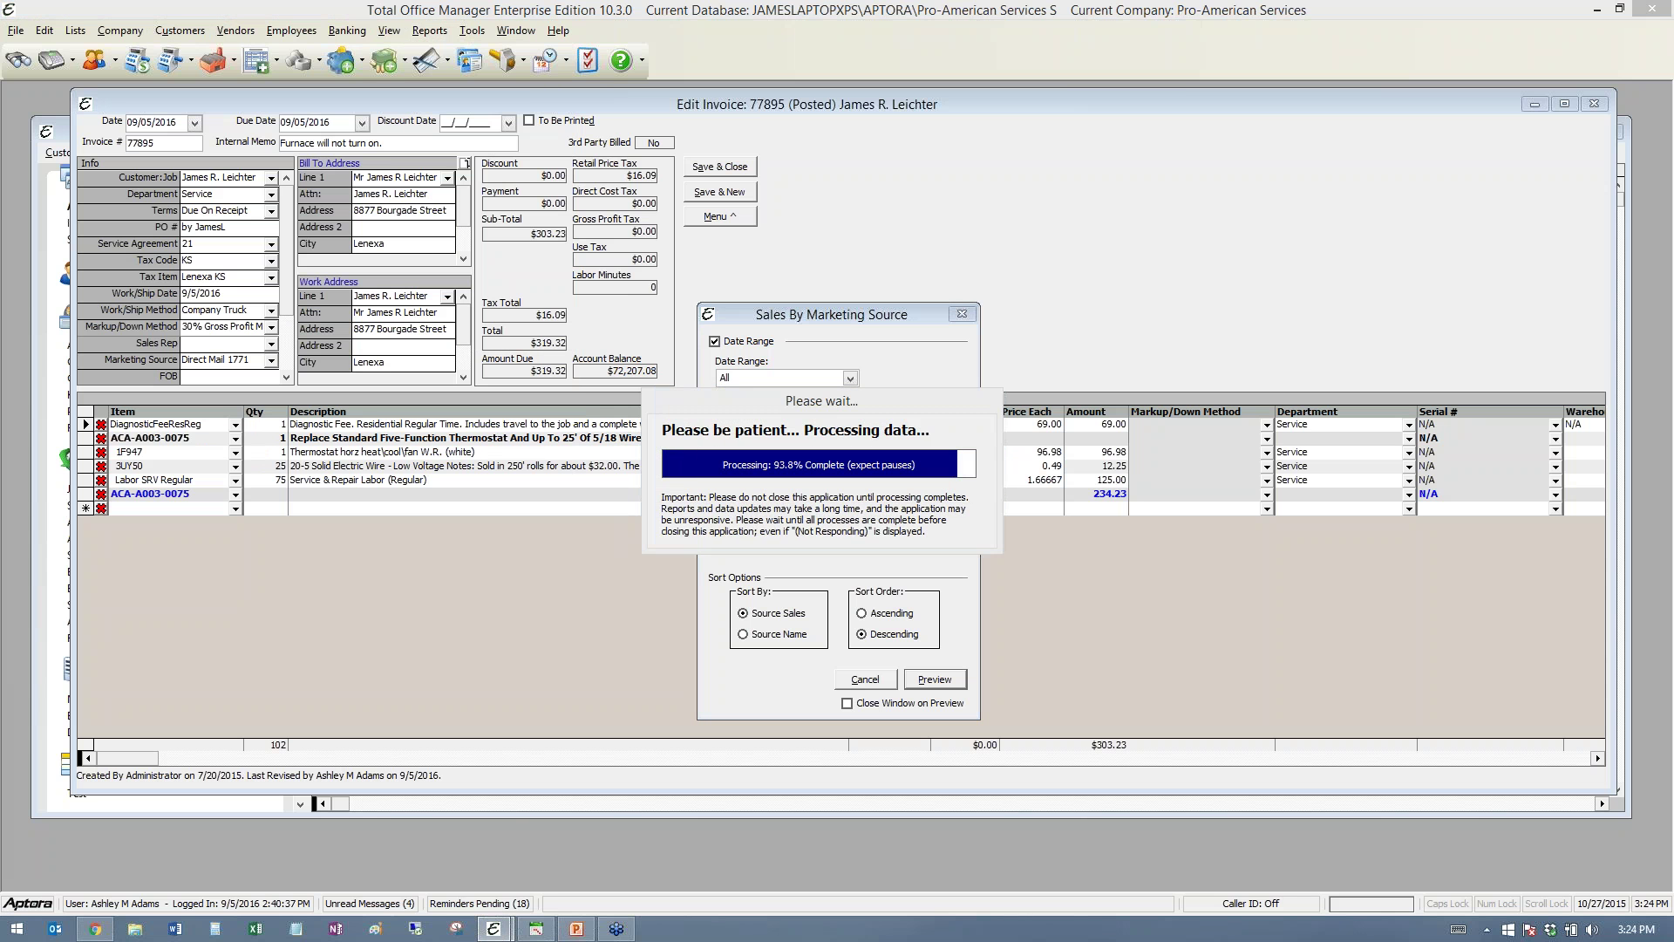
double_click(829, 175)
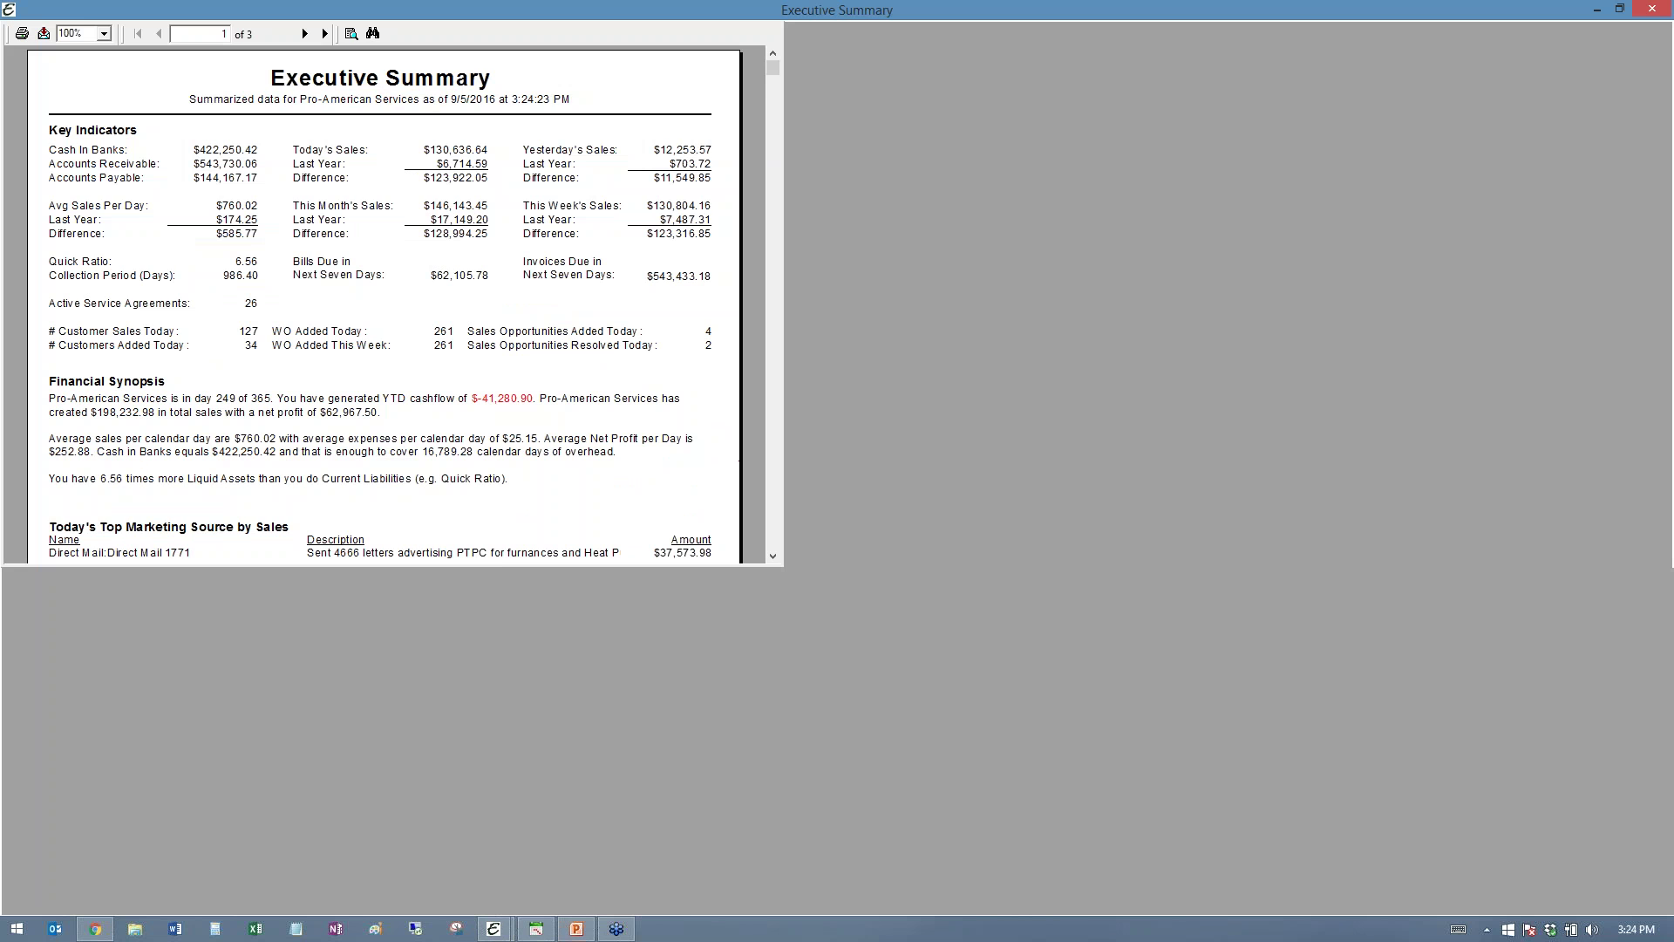
left_click(103, 33)
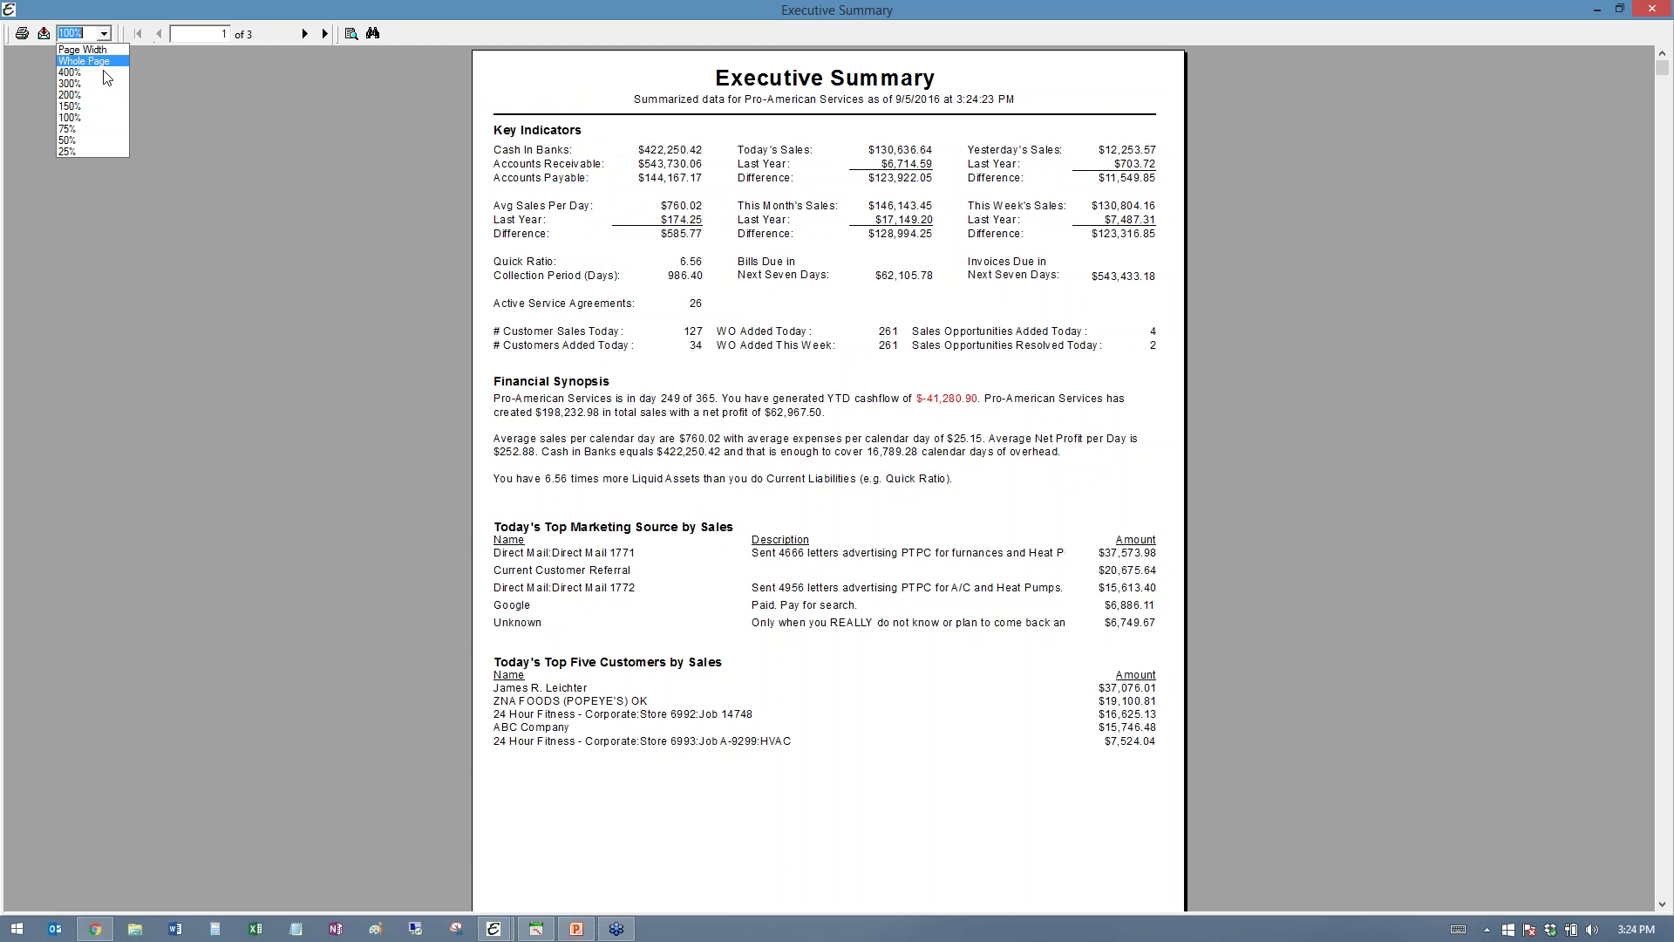
left_click(92, 106)
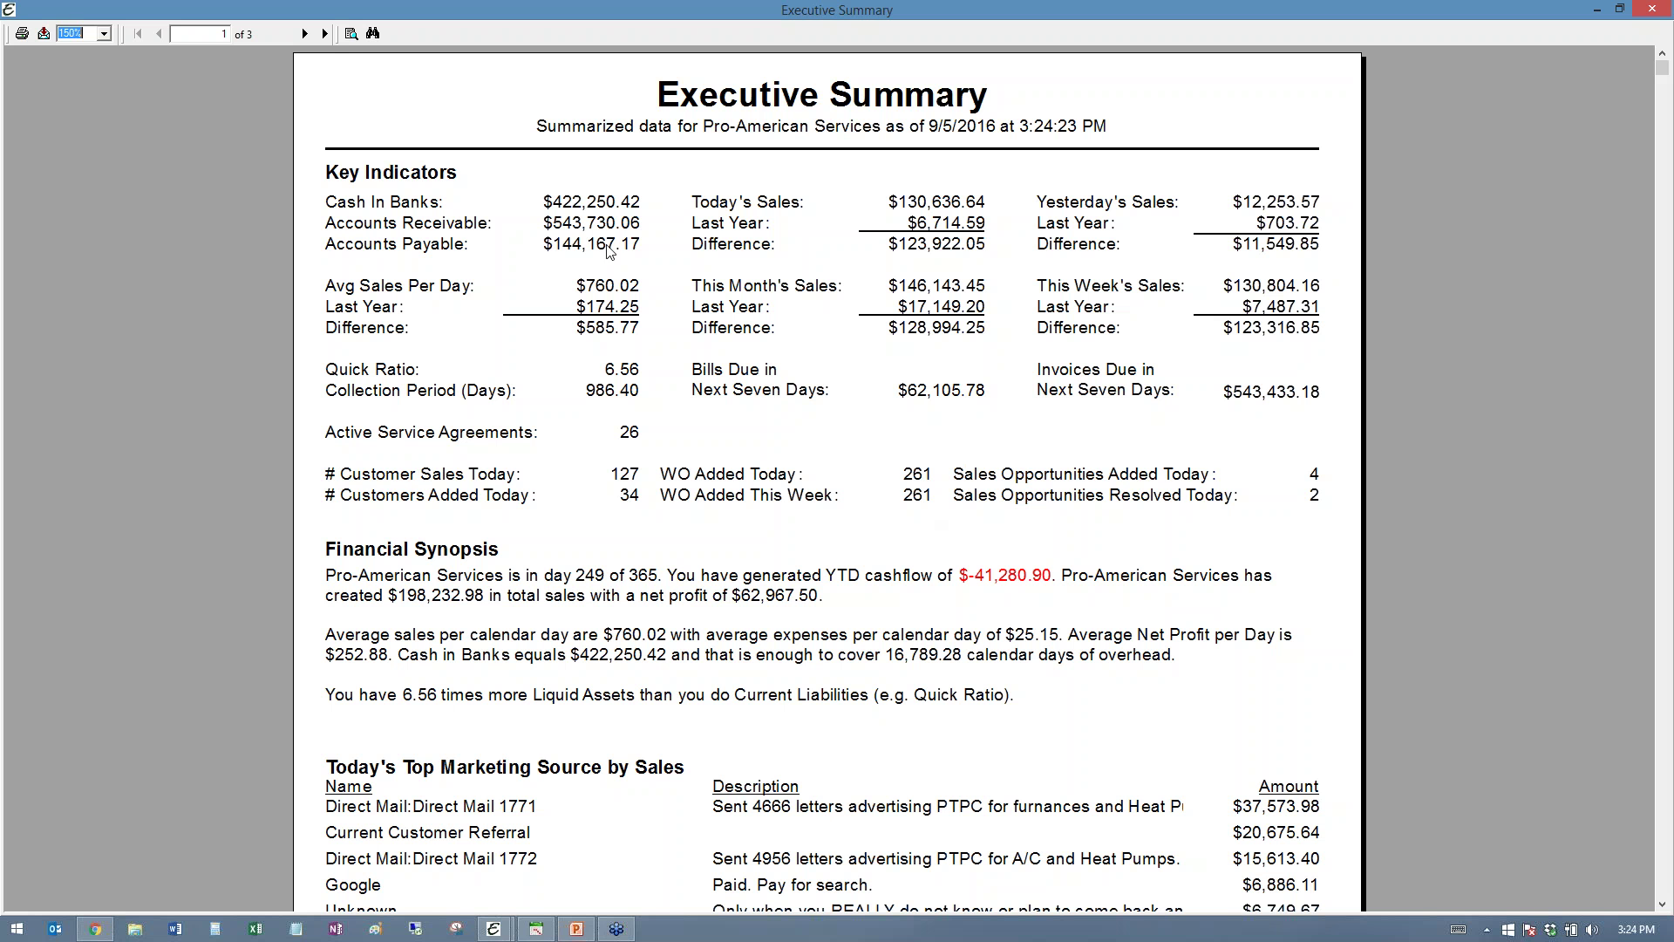
left_click(597, 208)
left_click(596, 224)
left_click(942, 205)
left_click(871, 629)
scroll(903, 607, "down", 3)
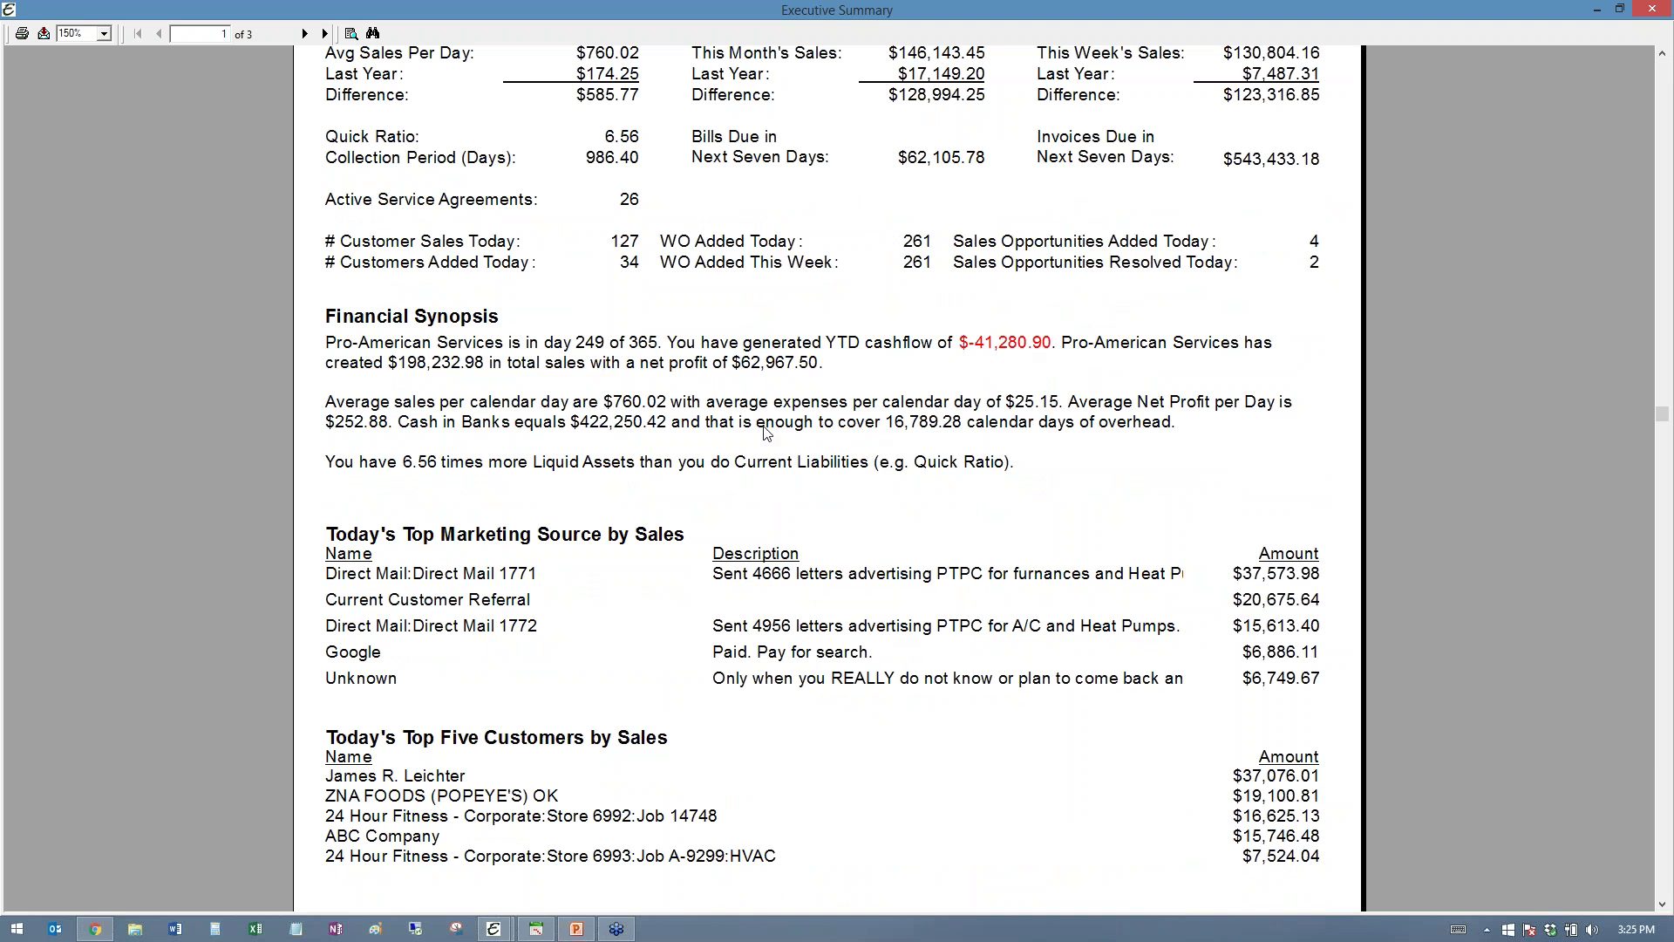
scroll(812, 551, "down", 3)
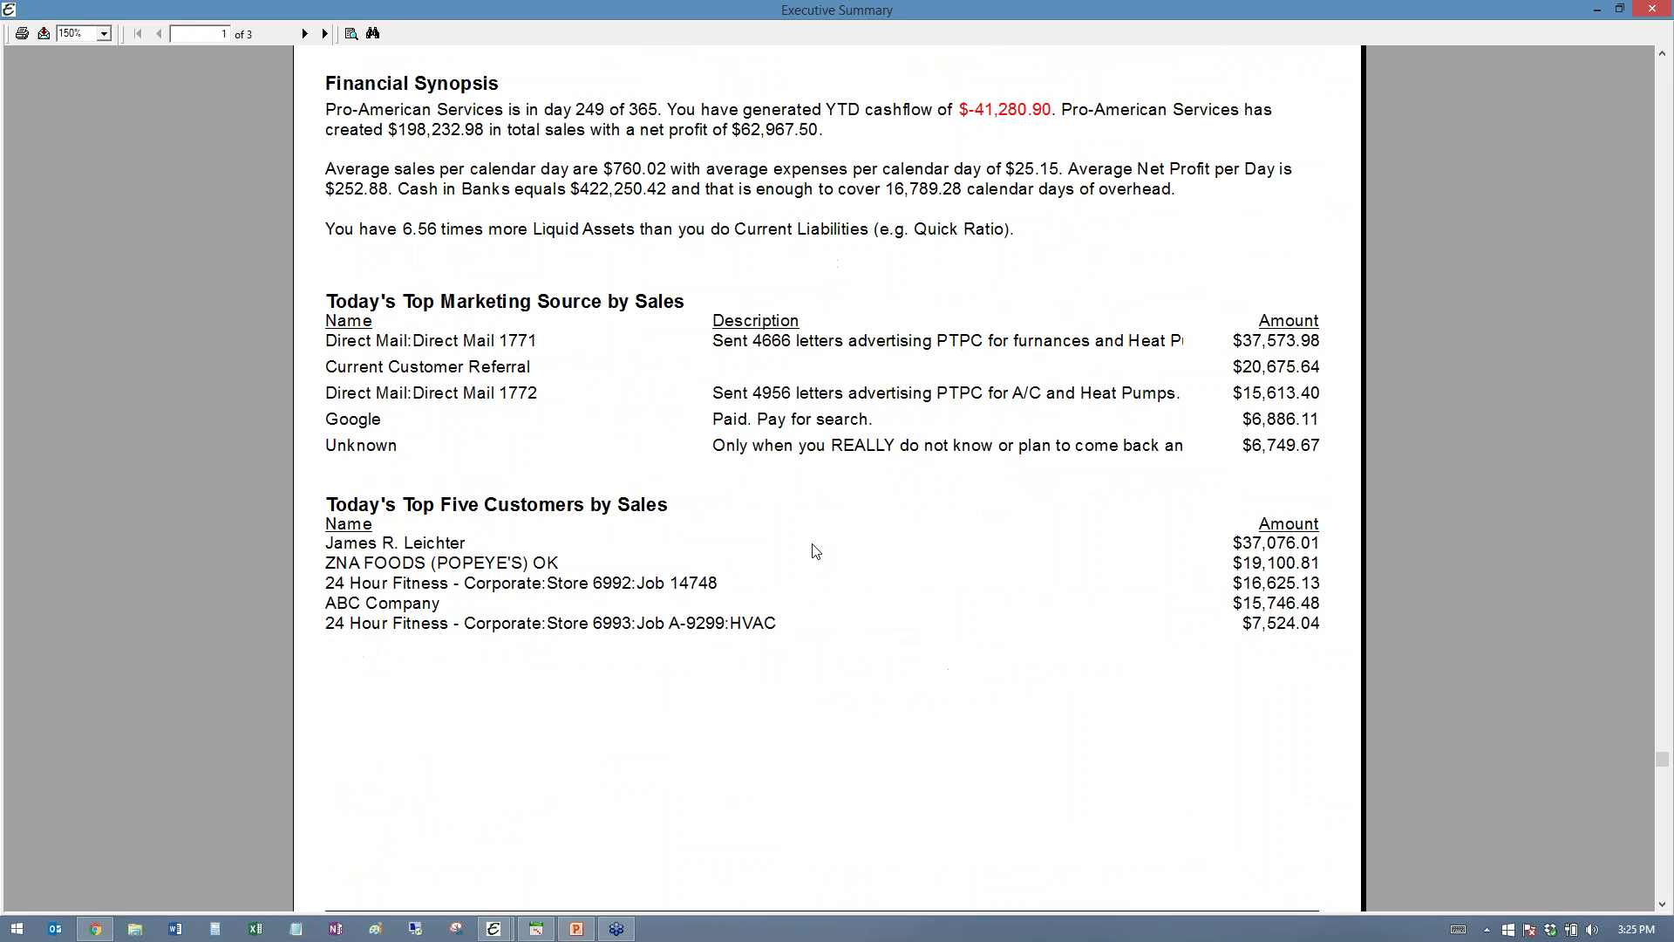
scroll(812, 550, "up", 3)
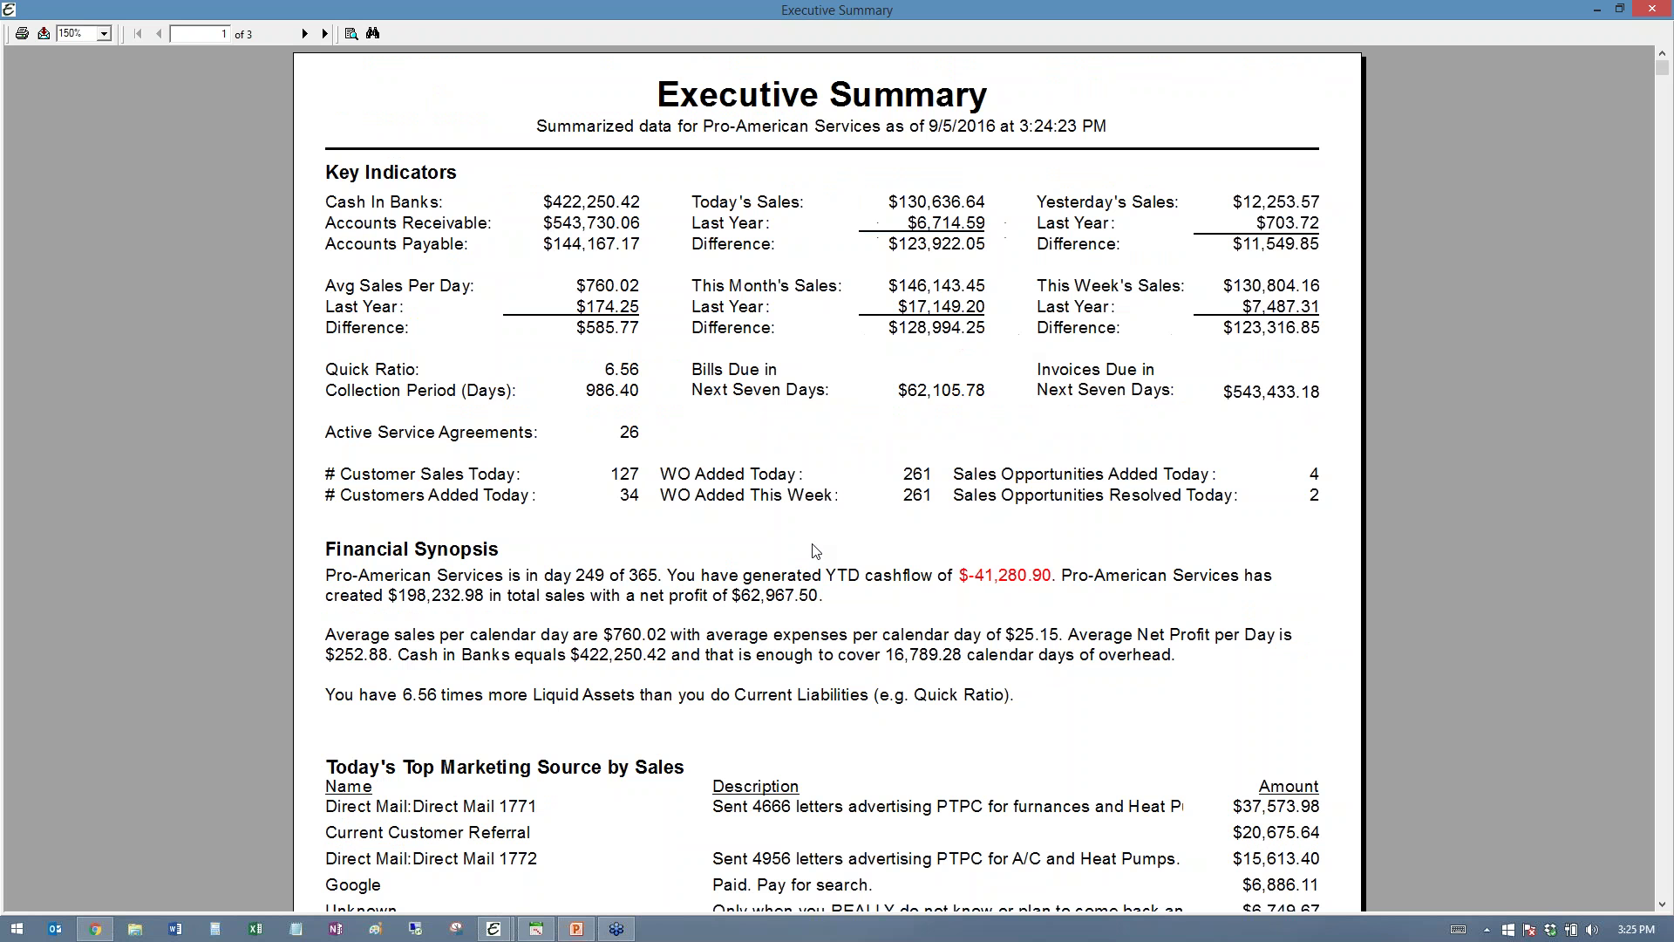
left_click(304, 33)
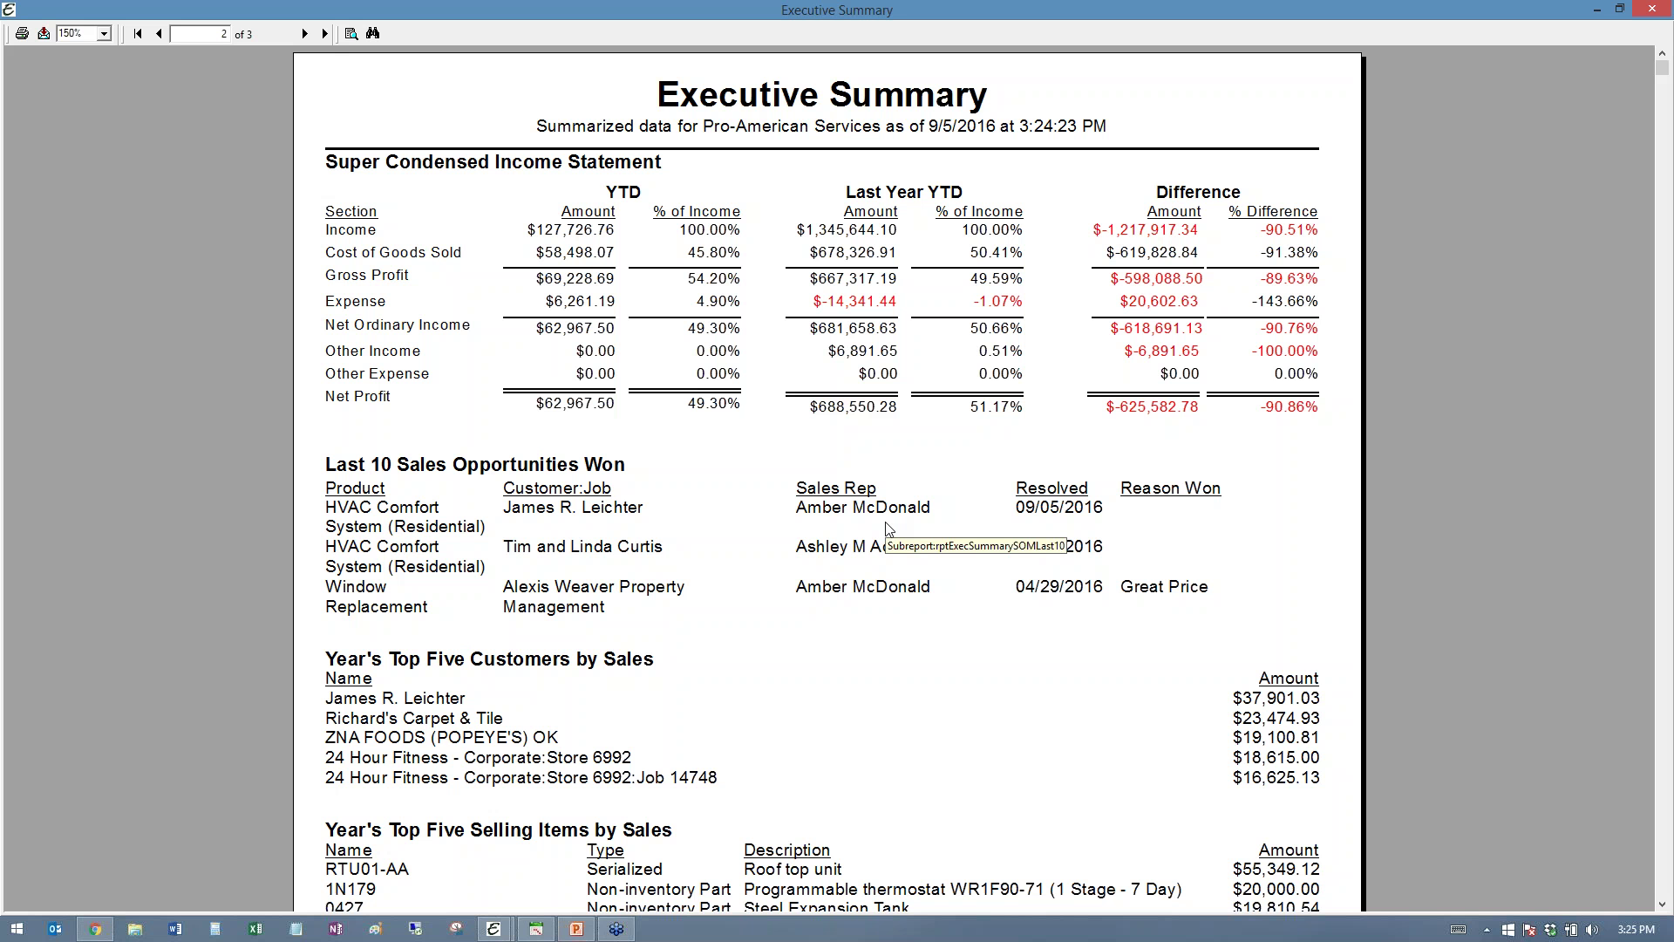
left_click(1652, 9)
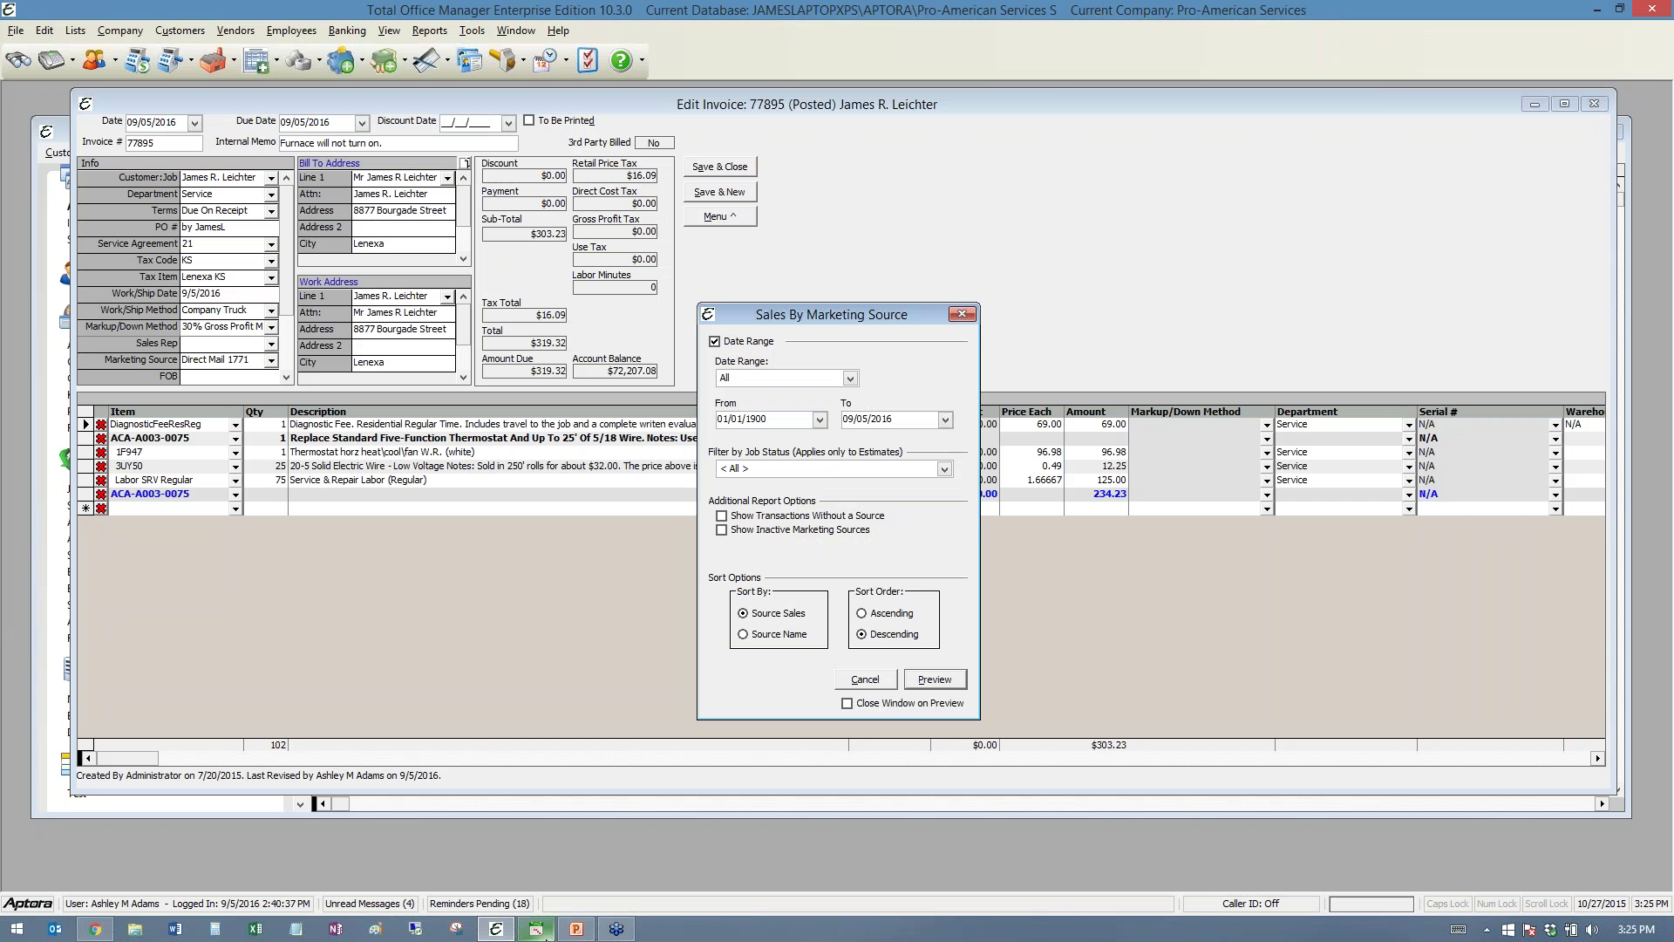
- Open Key Indicators under More > Financials > Executive Summary in Aptora Mobile
left_click(95, 929)
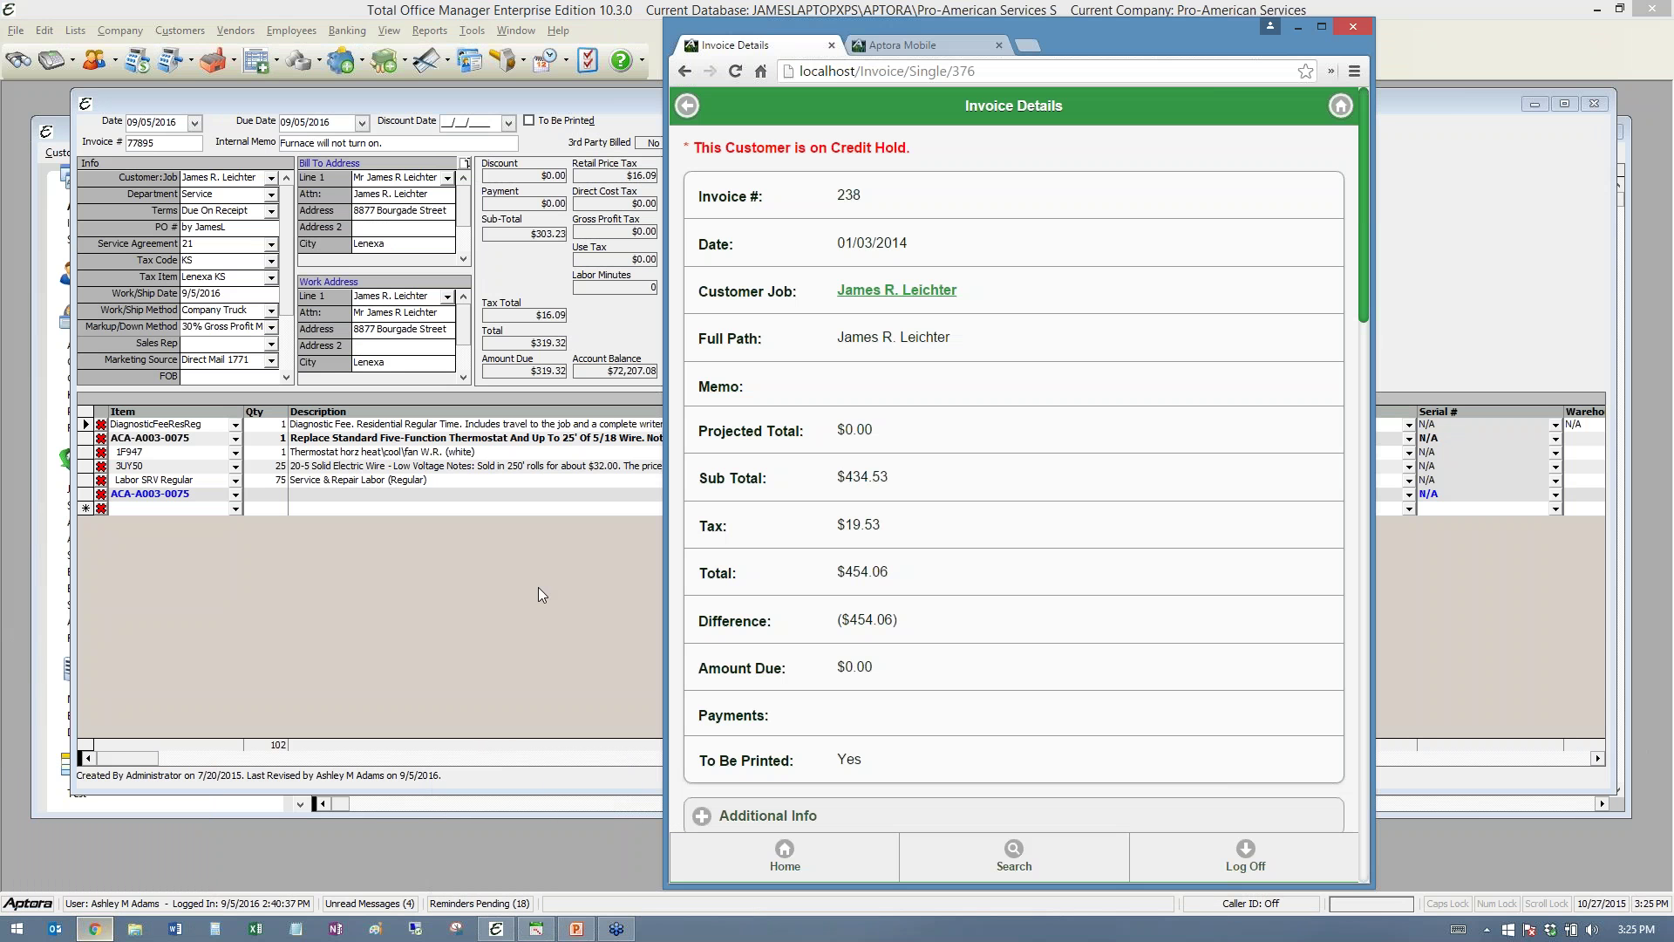
left_click(785, 854)
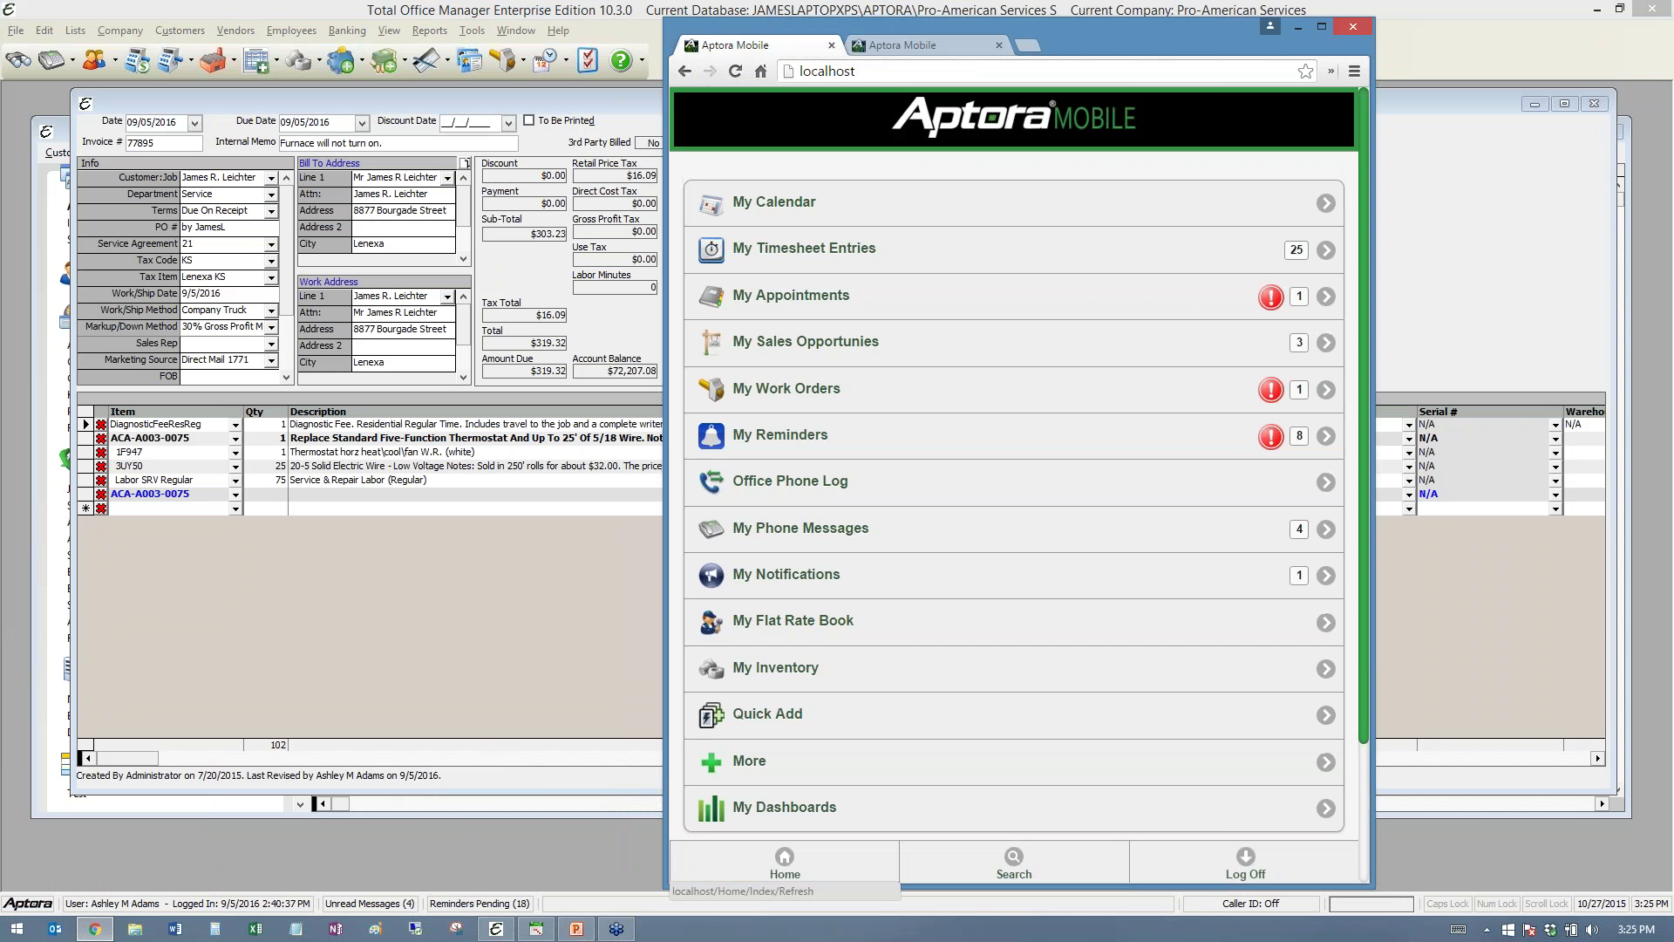
left_click(742, 761)
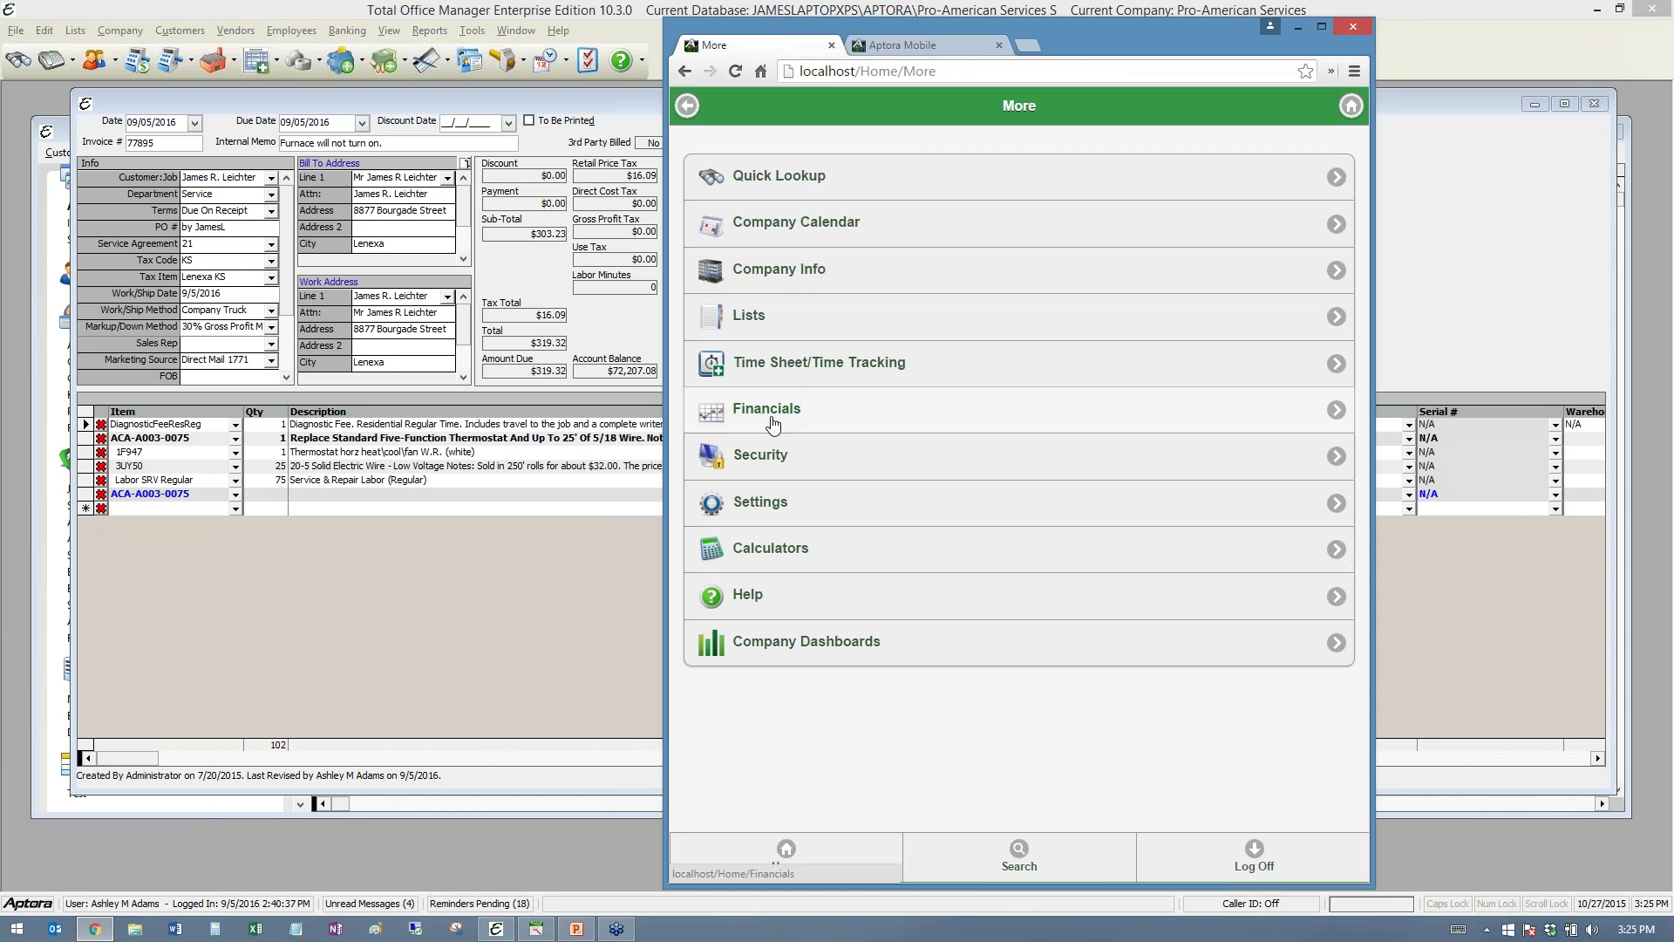
left_click(761, 408)
left_click(778, 271)
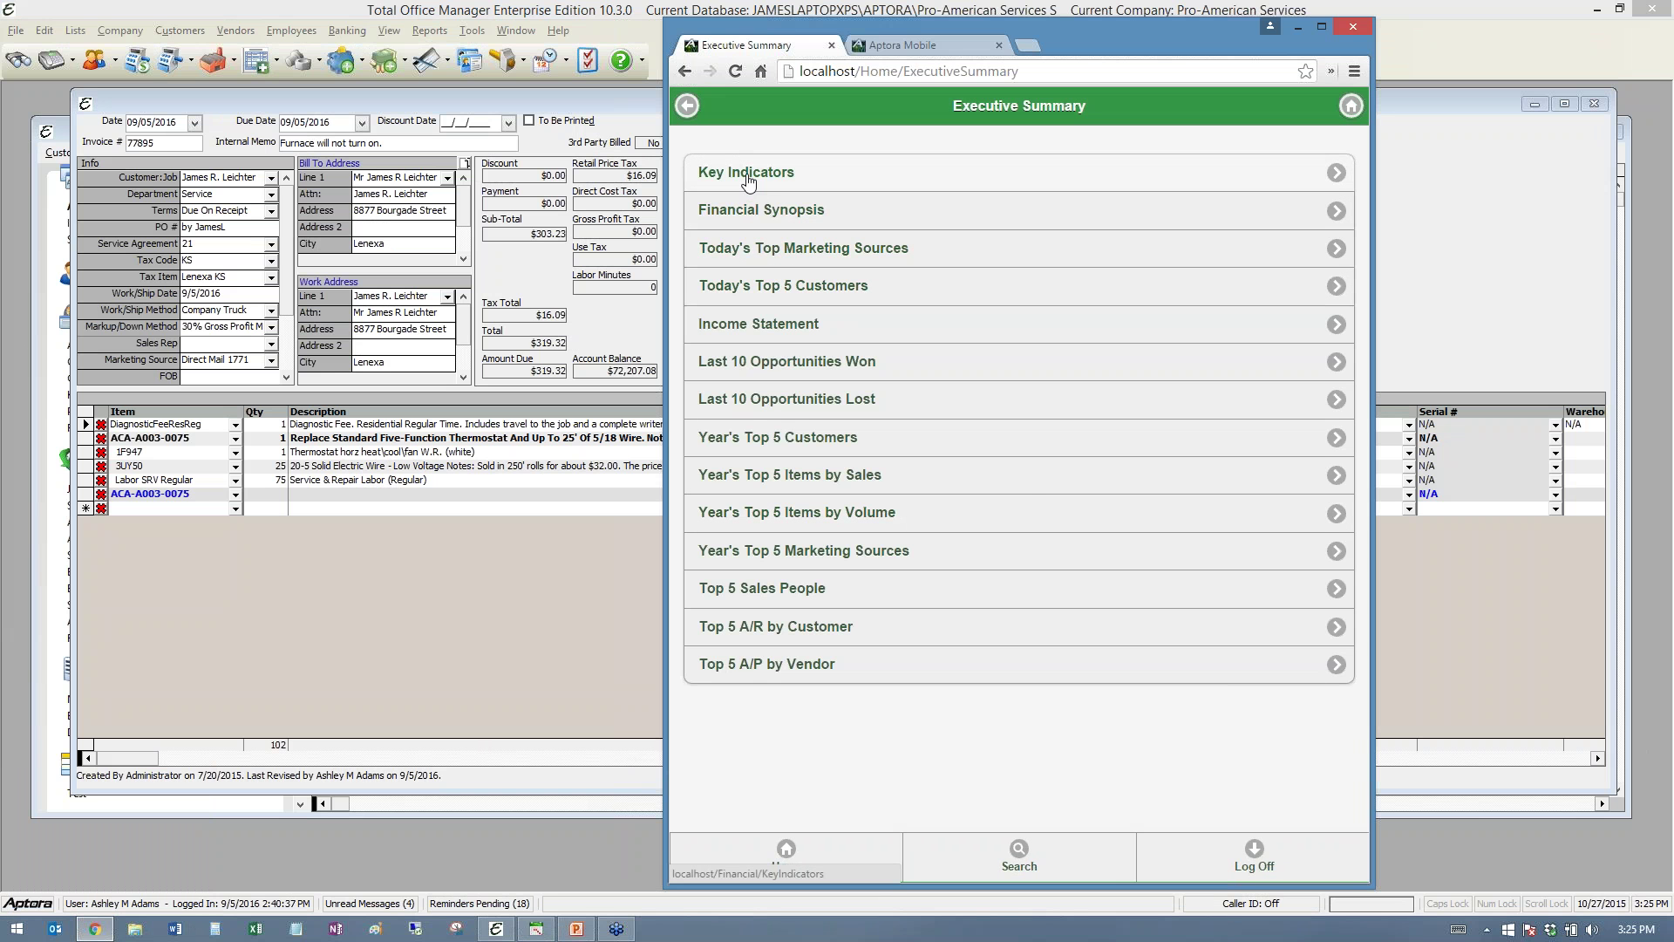
left_click(749, 178)
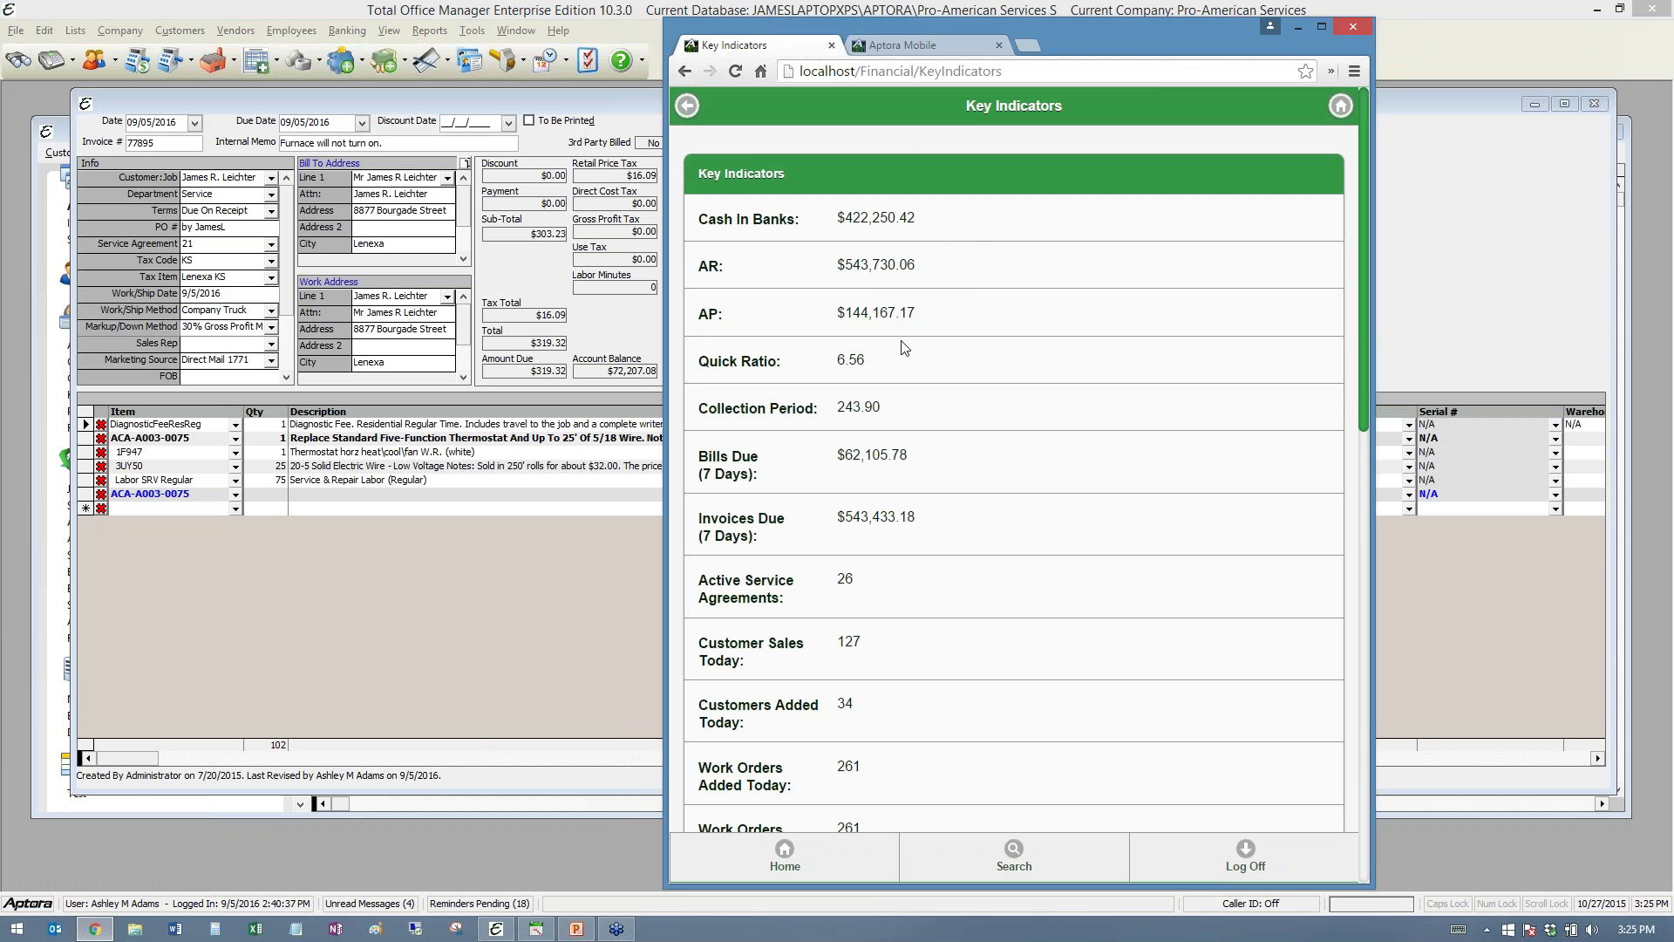
- Review the Key Indicators figures, including Invoices Due, then return to the Executive Summary list
scroll(904, 347, "down", 1)
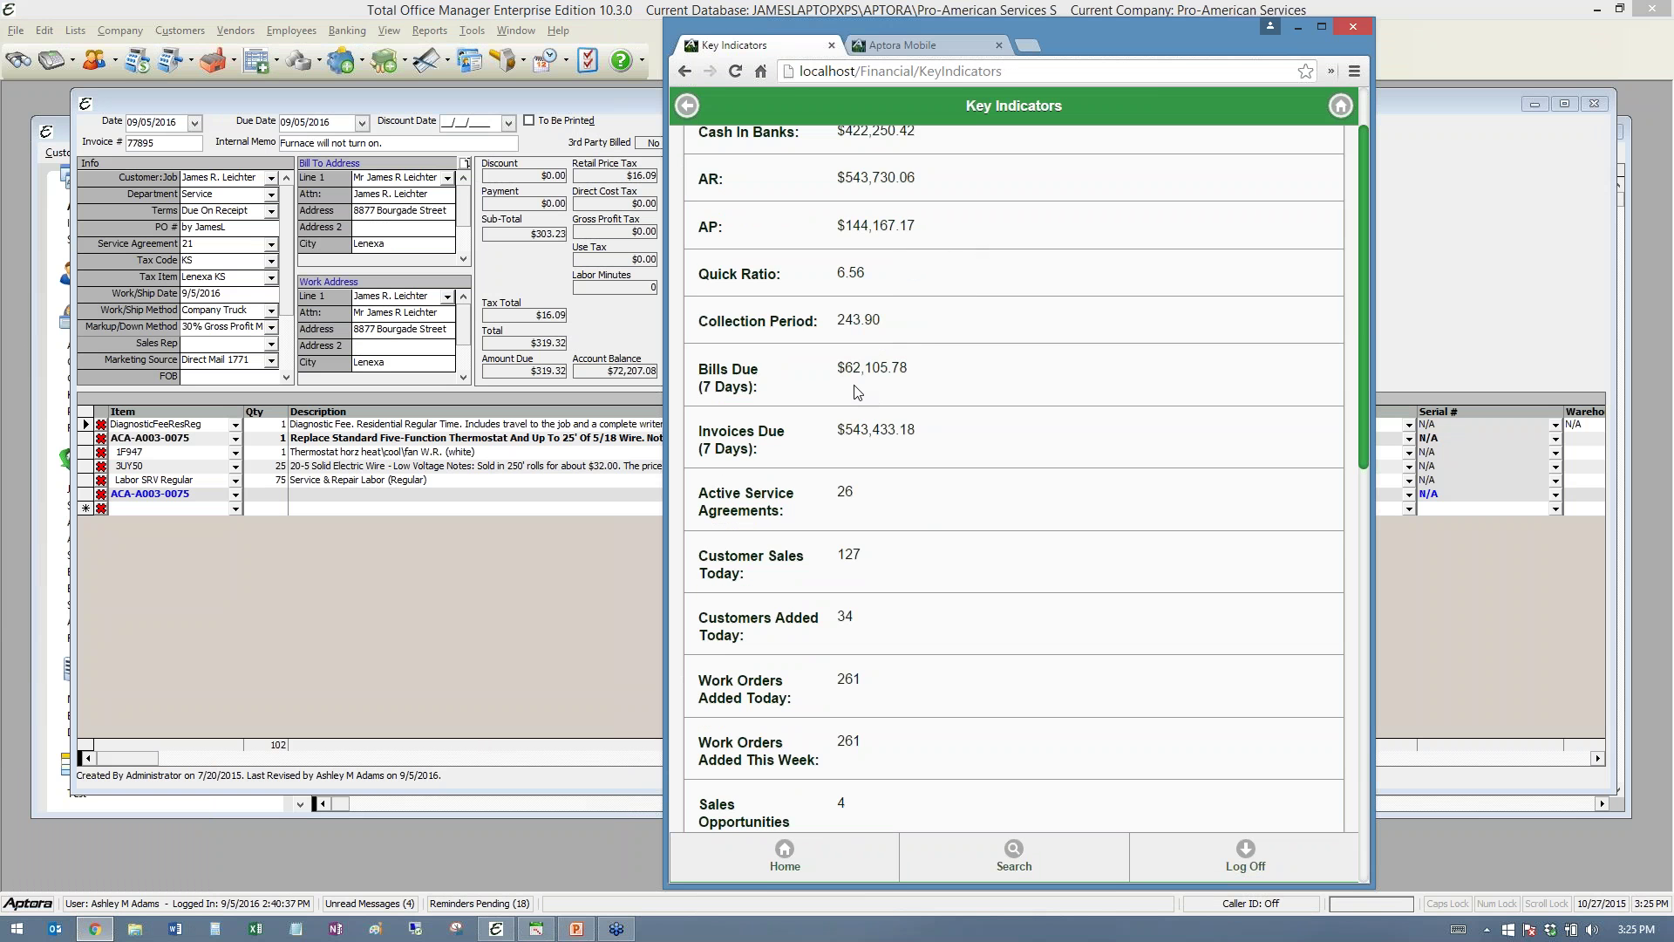
scroll(855, 393, "down", 1)
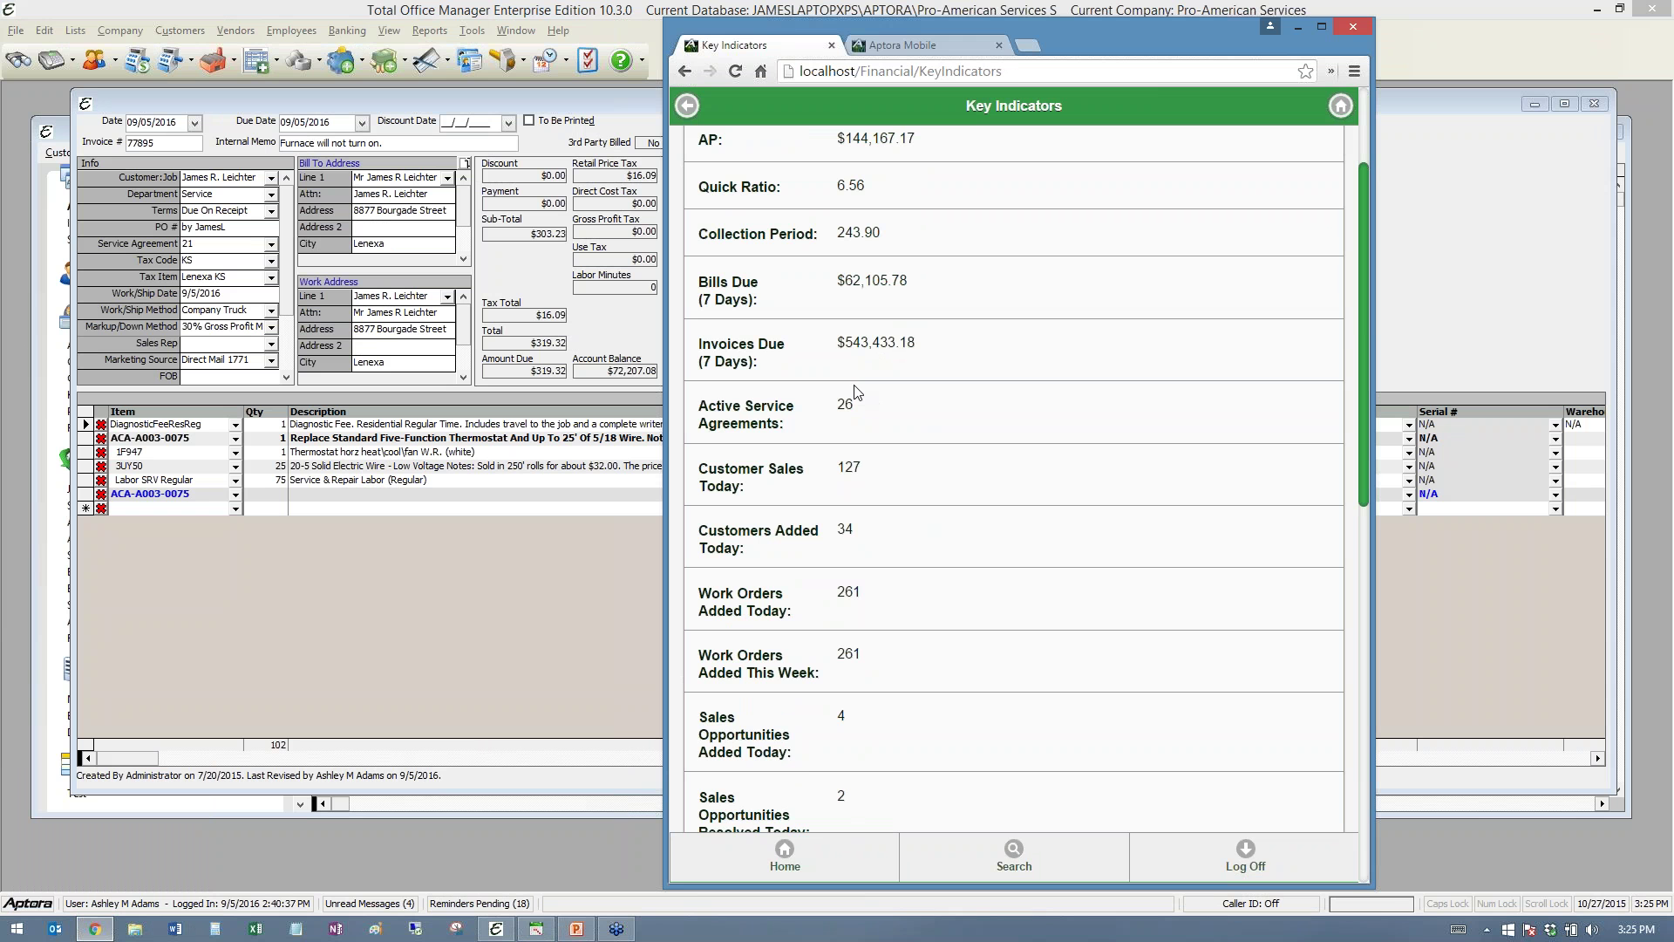
triple_click(881, 344)
left_click(852, 356)
scroll(935, 452, "down", 2)
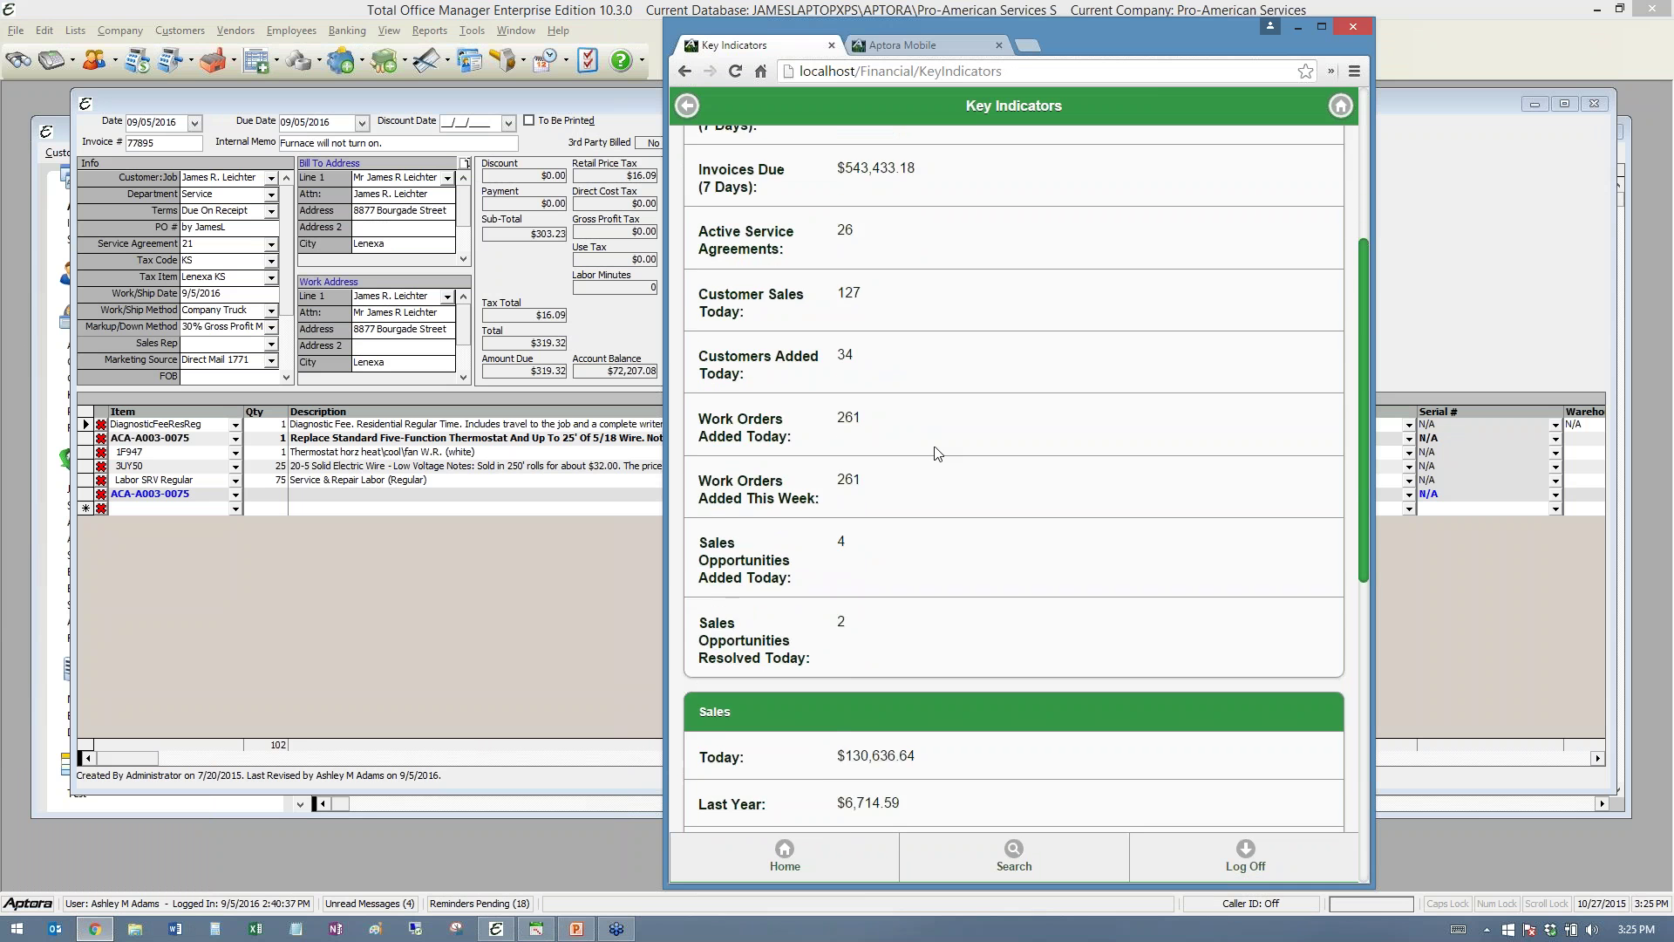
scroll(935, 453, "down", 4)
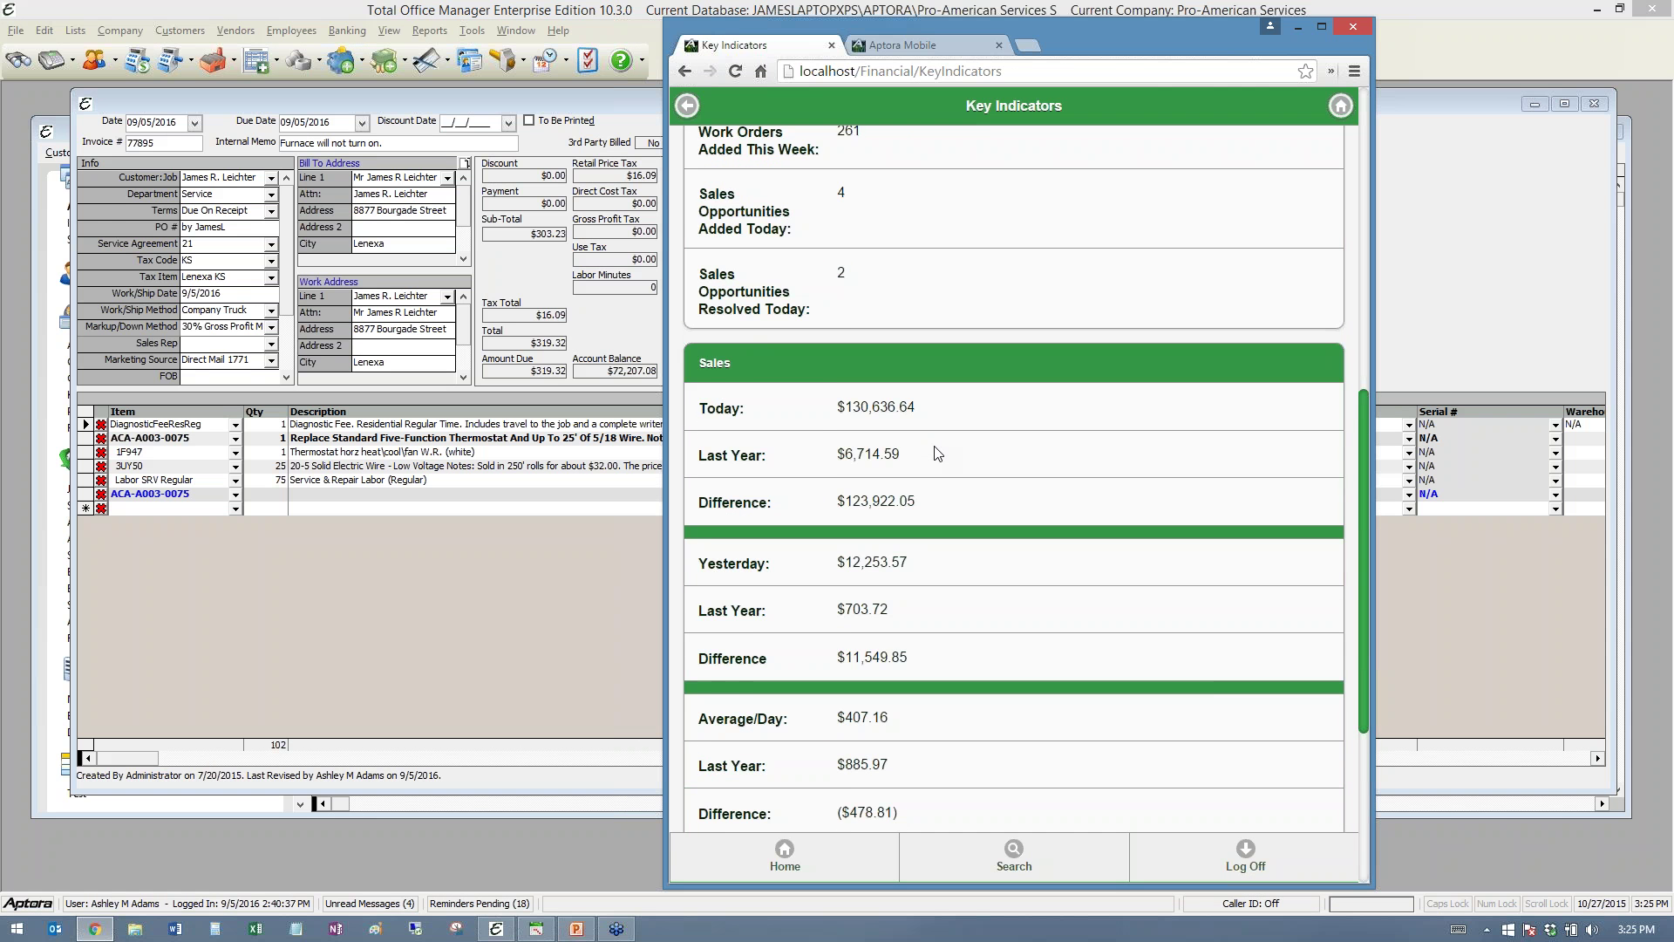
scroll(935, 452, "down", 4)
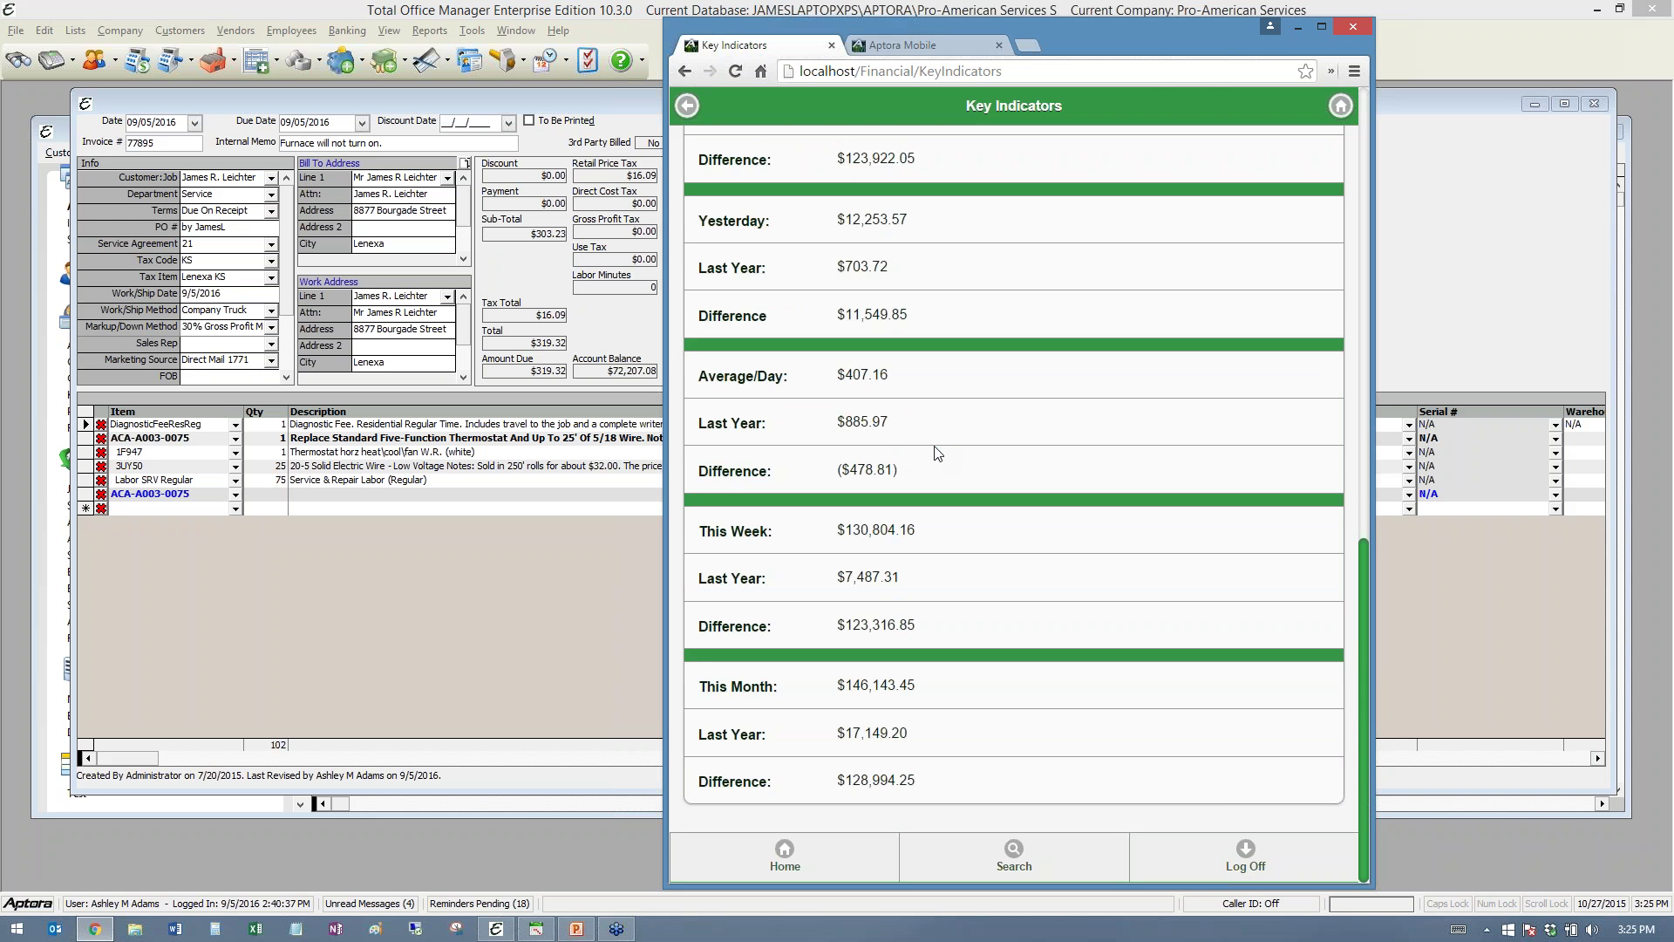
scroll(935, 453, "up", 15)
left_click(689, 108)
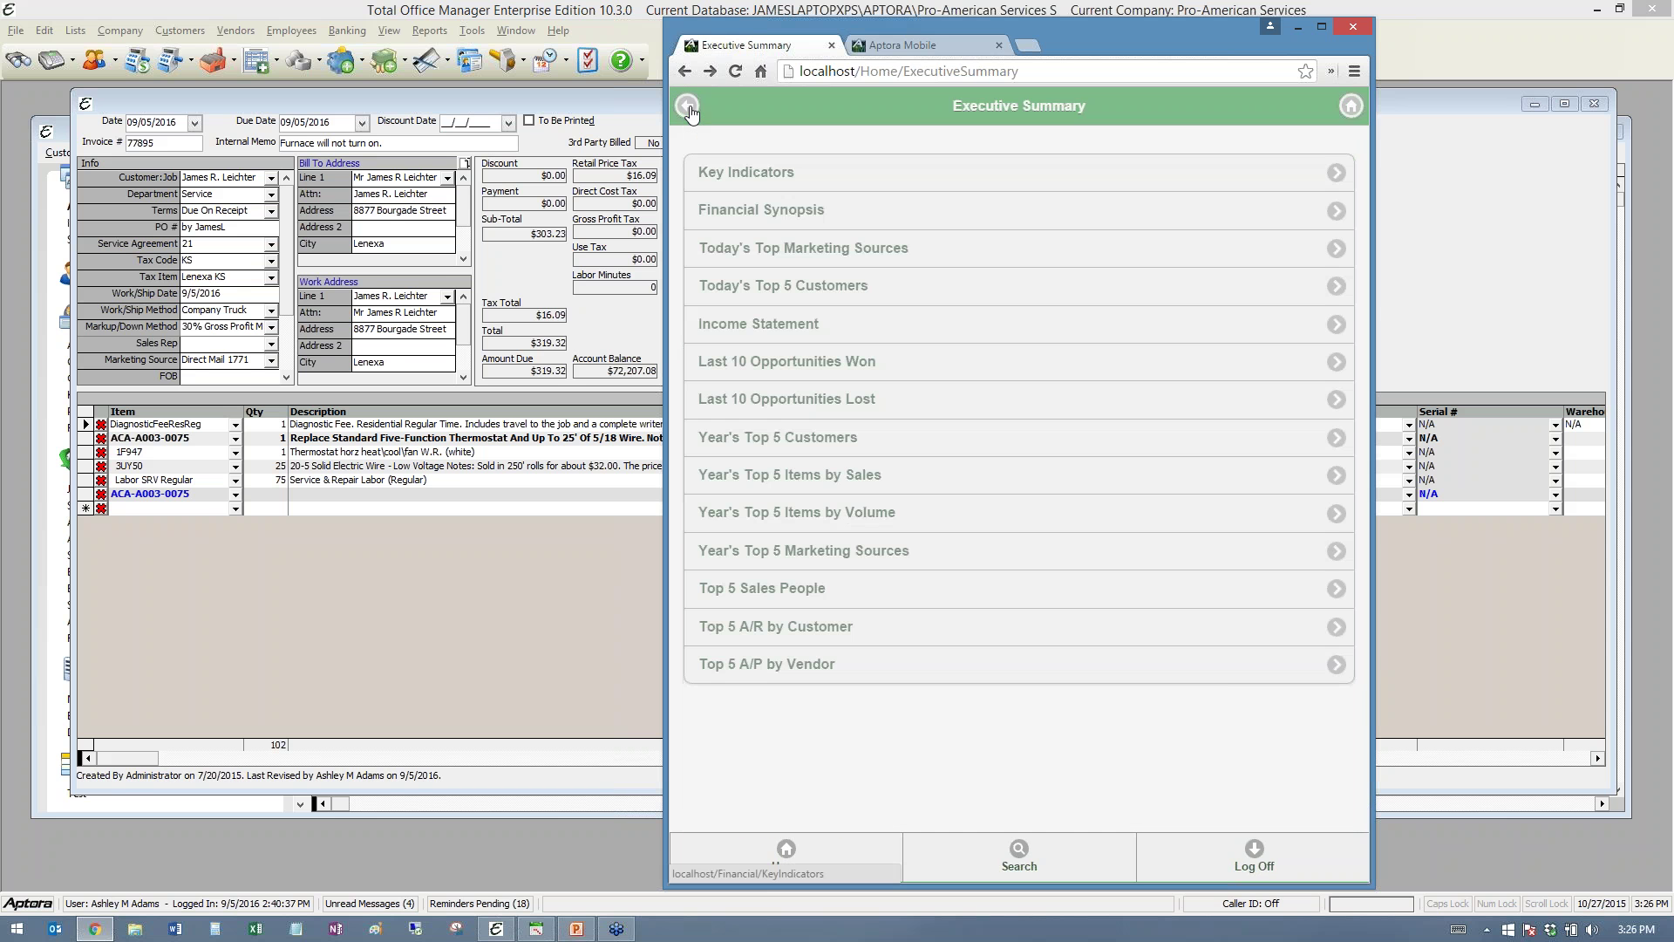
- Show the Income Statement's Current YTD figures graphed as Current Year To Date
left_click(796, 343)
left_click(807, 177)
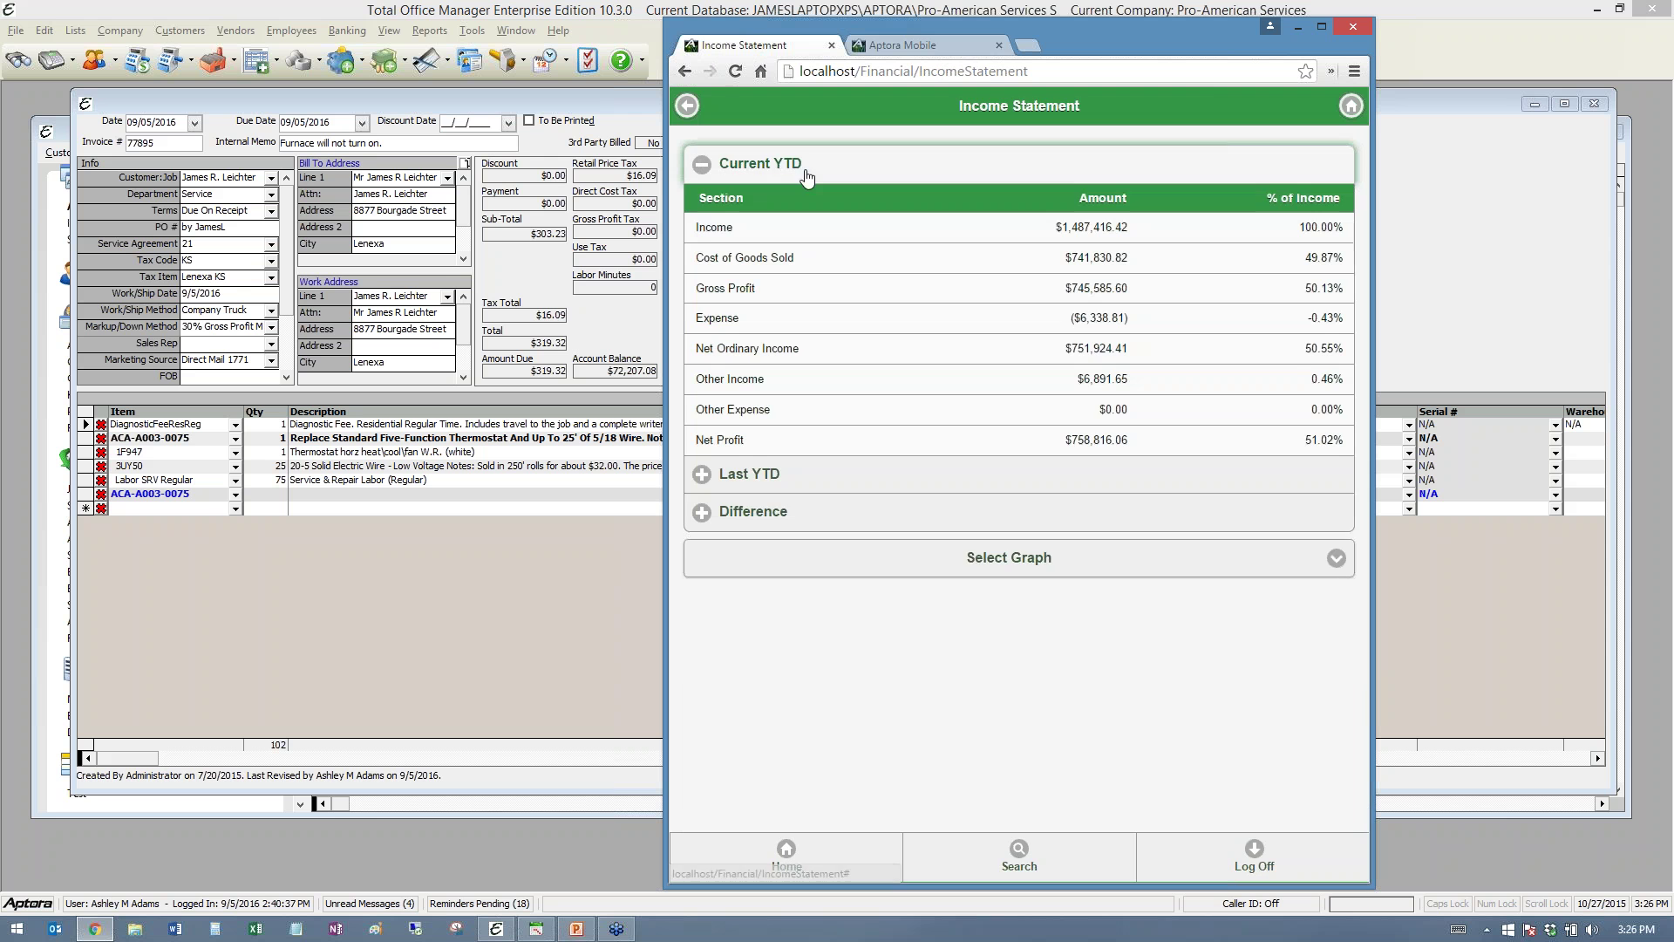
left_click(809, 558)
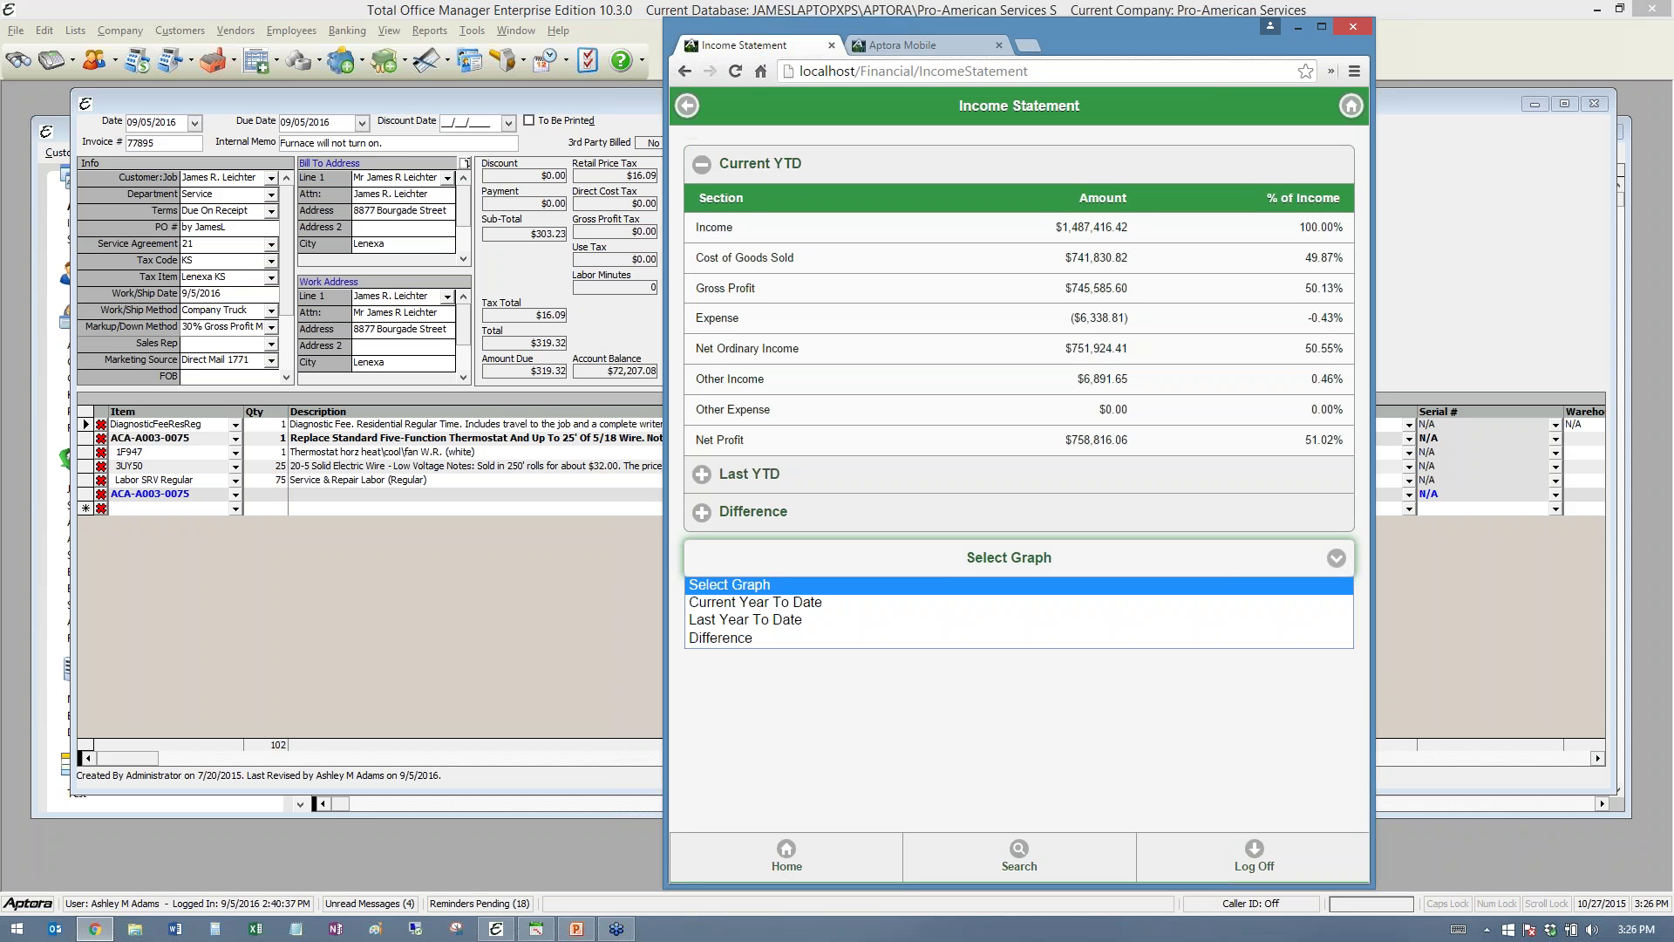
left_click(809, 603)
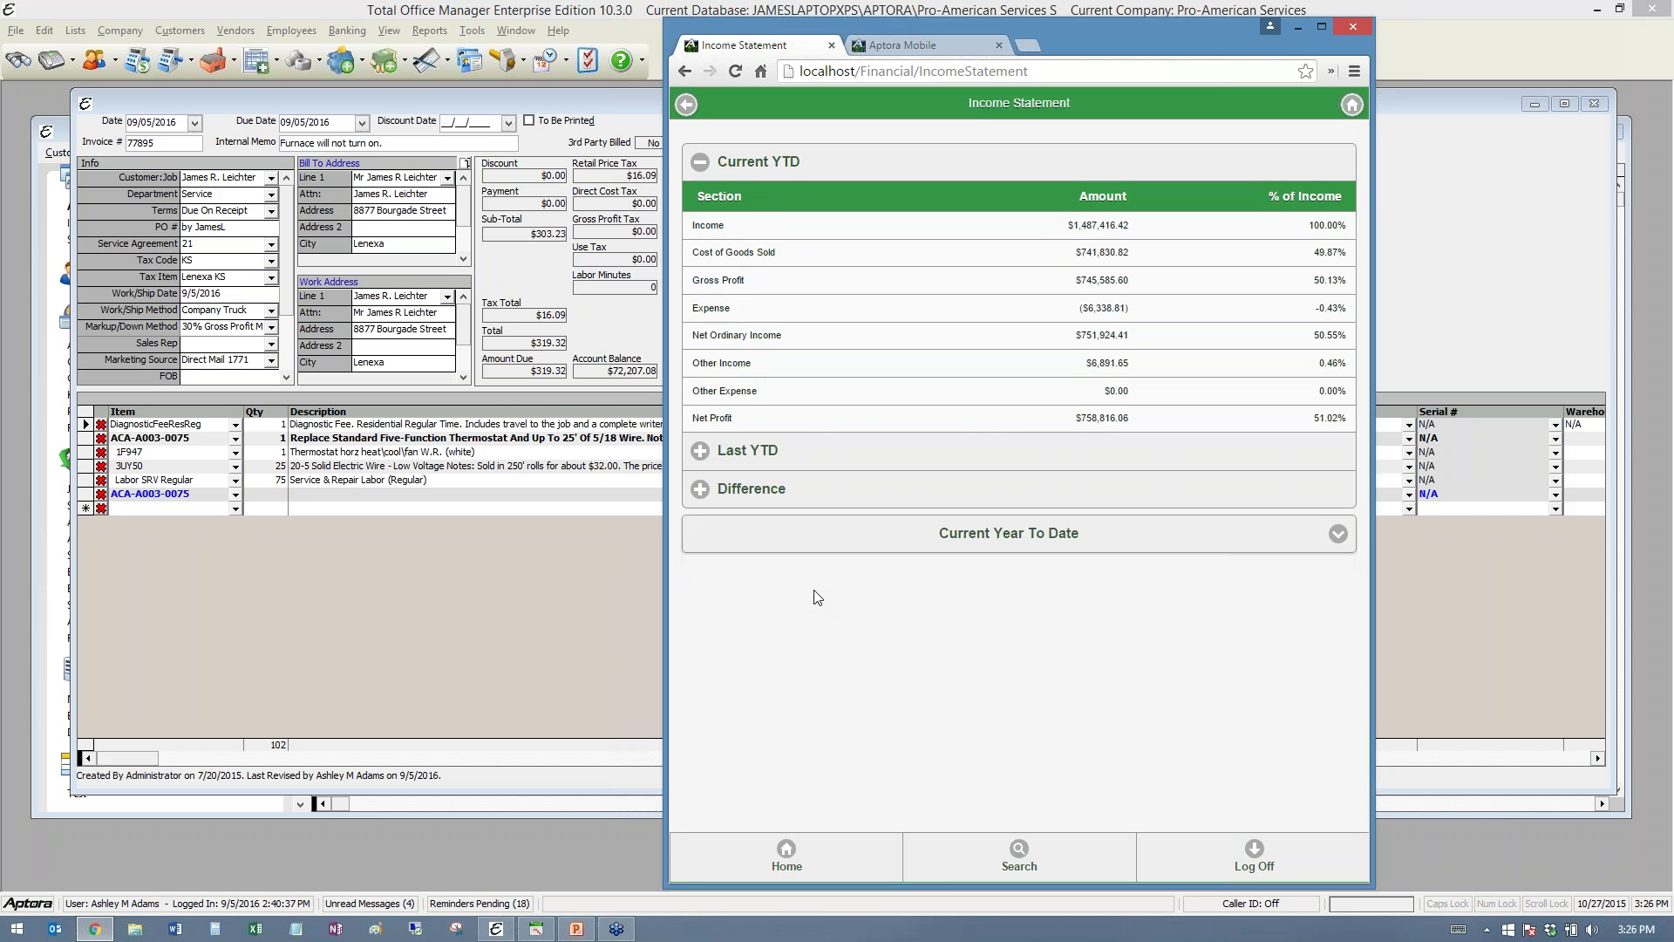
left_click(868, 541)
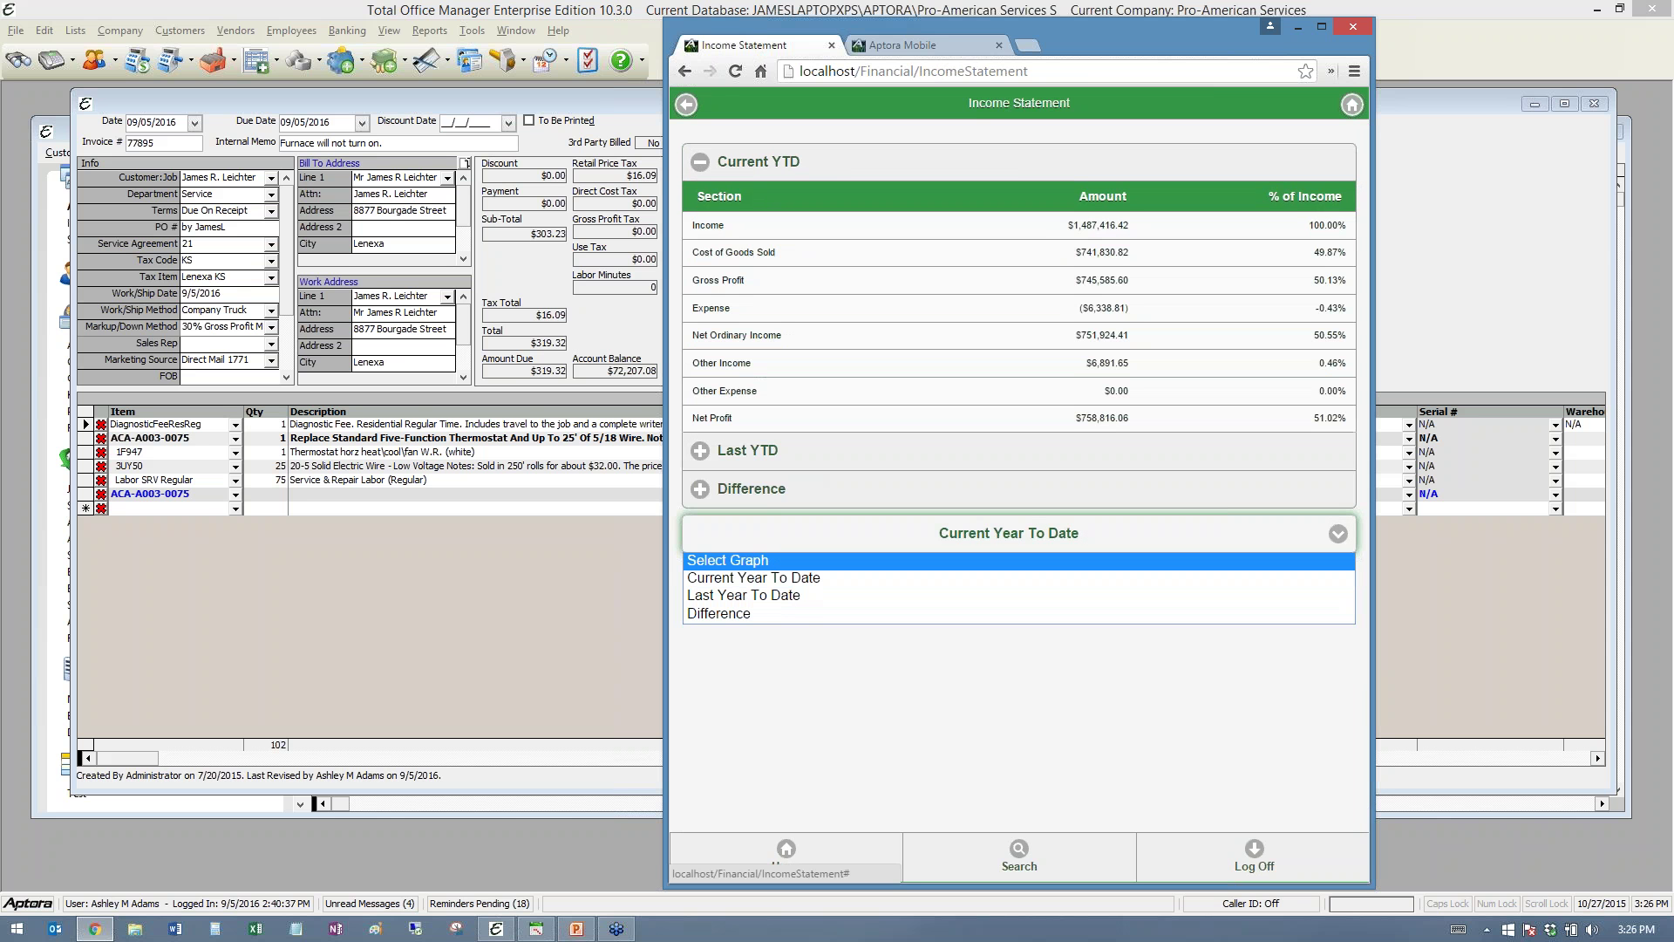
left_click(779, 581)
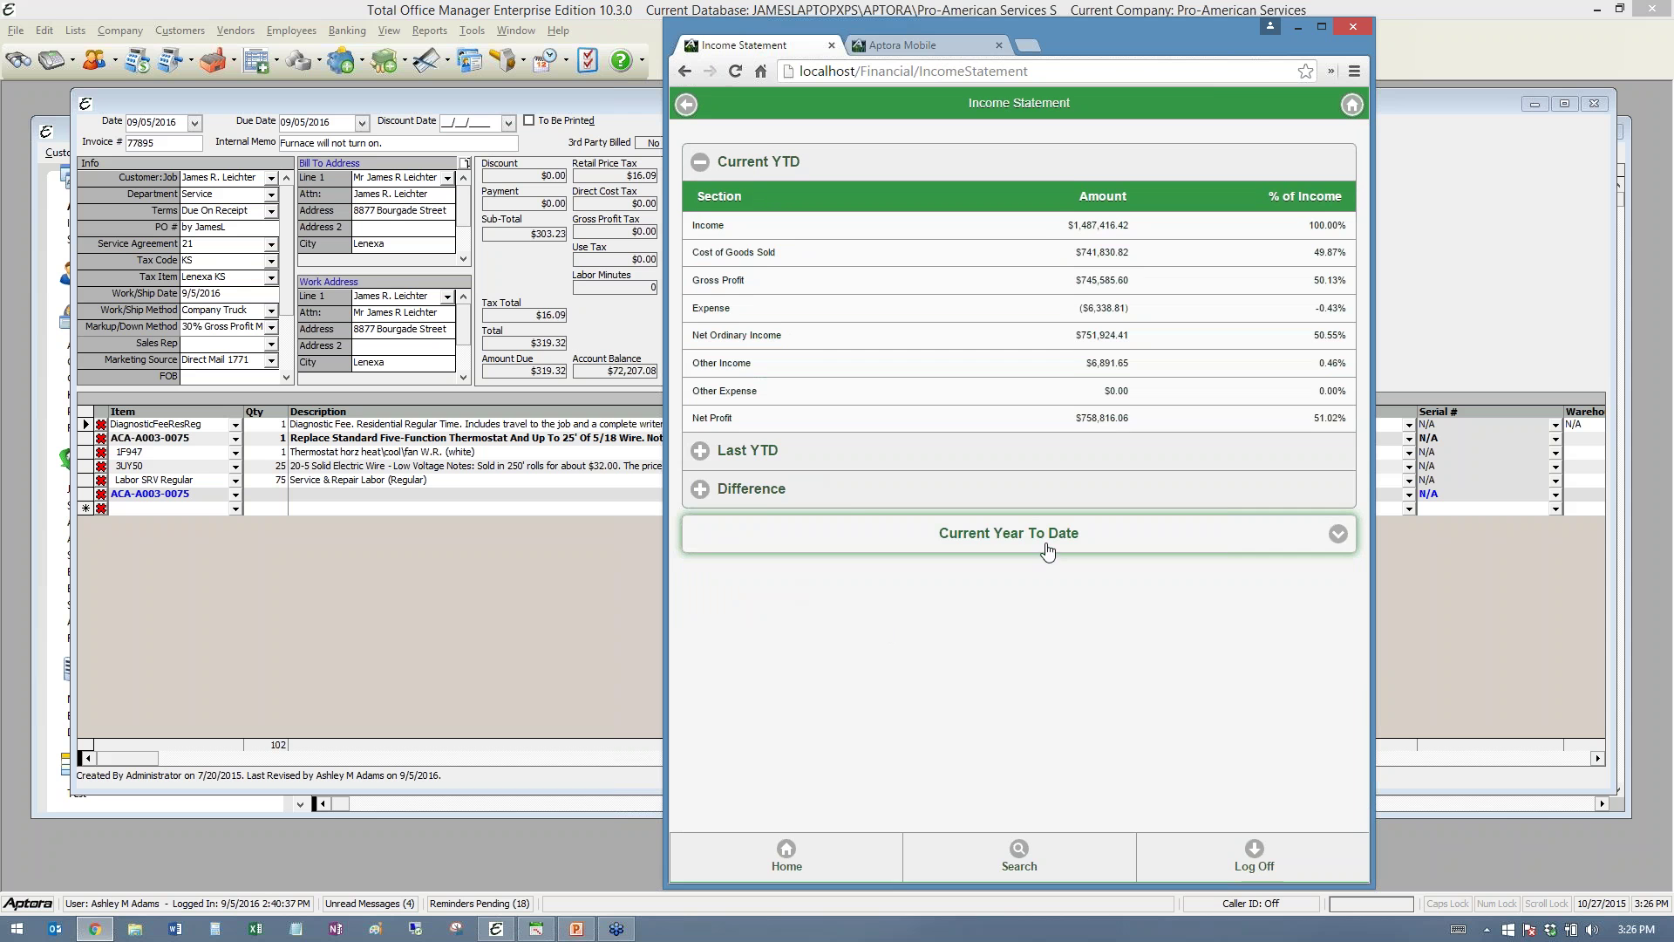
- Show the Last YTD figures and graph the difference between the years
left_click(785, 451)
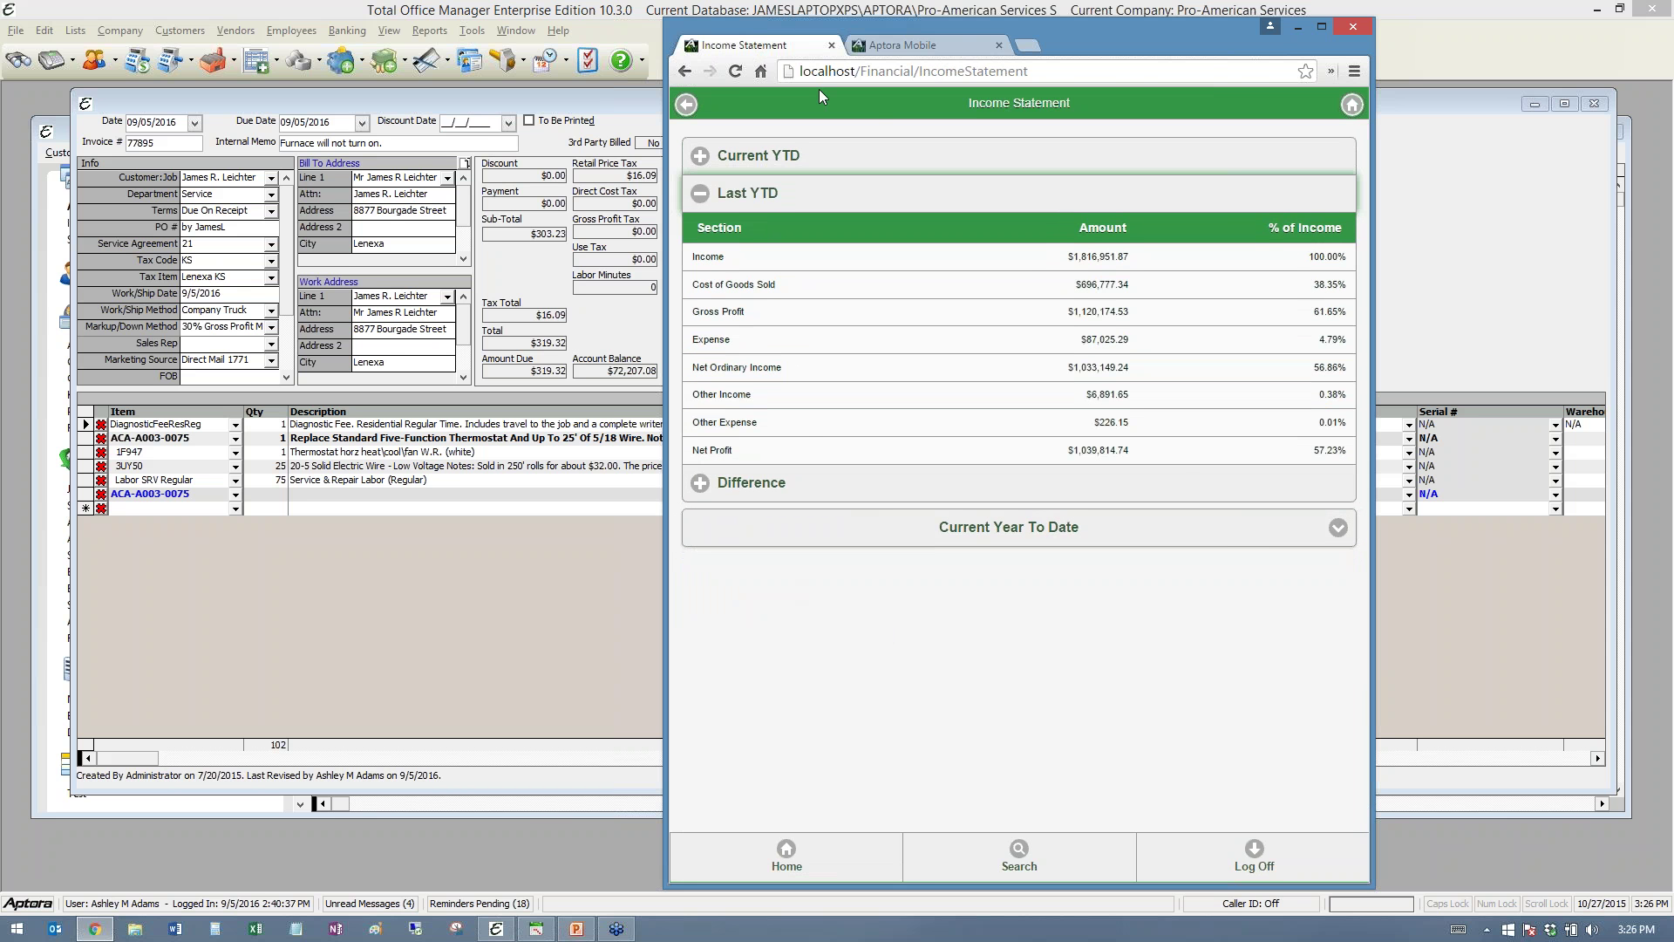
left_click(1337, 541)
left_click(751, 617)
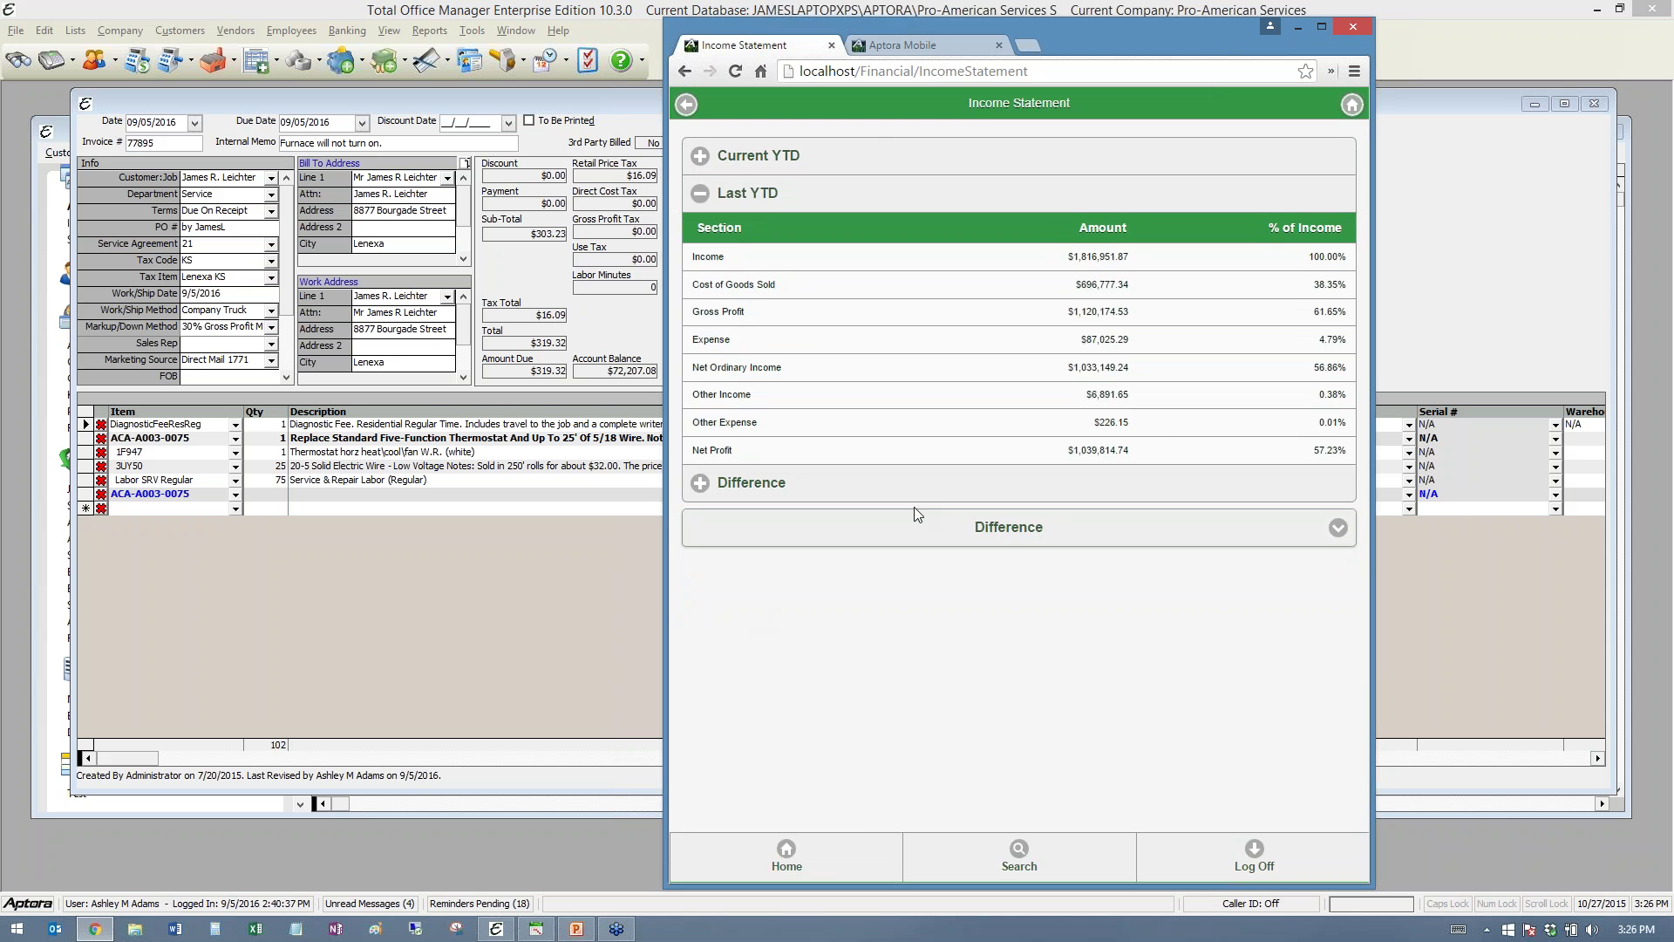
left_click(902, 44)
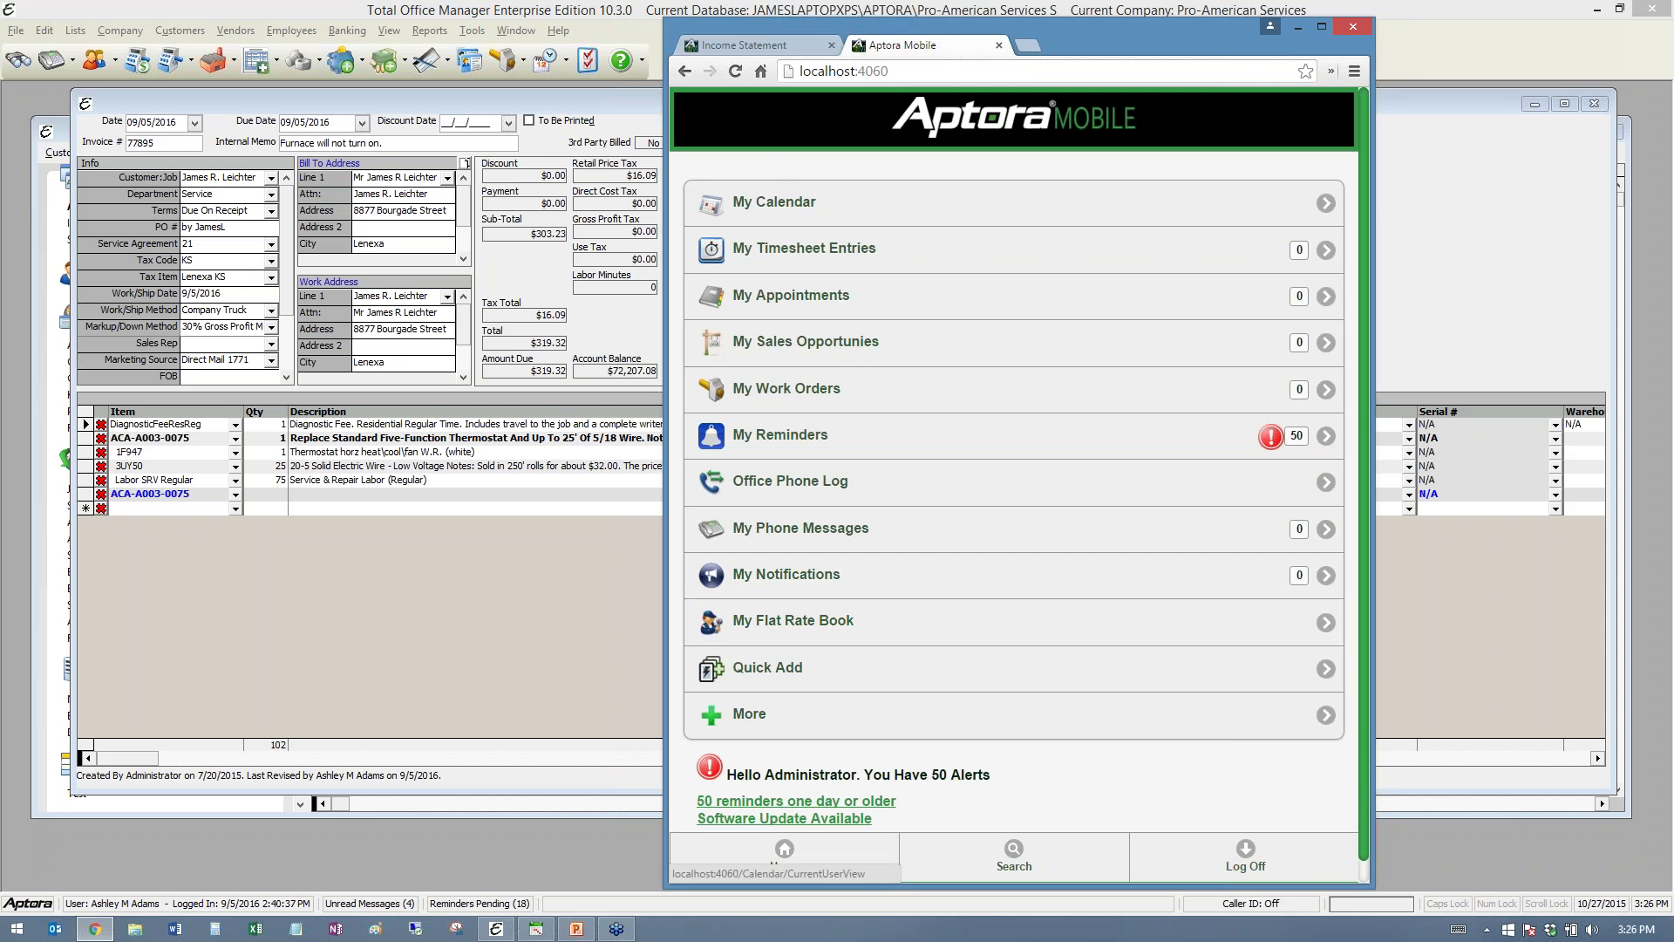
- Review flat-rate task ACA-A003-0075 in My Flat Rate Book, then go to My Dashboards
left_click(744, 45)
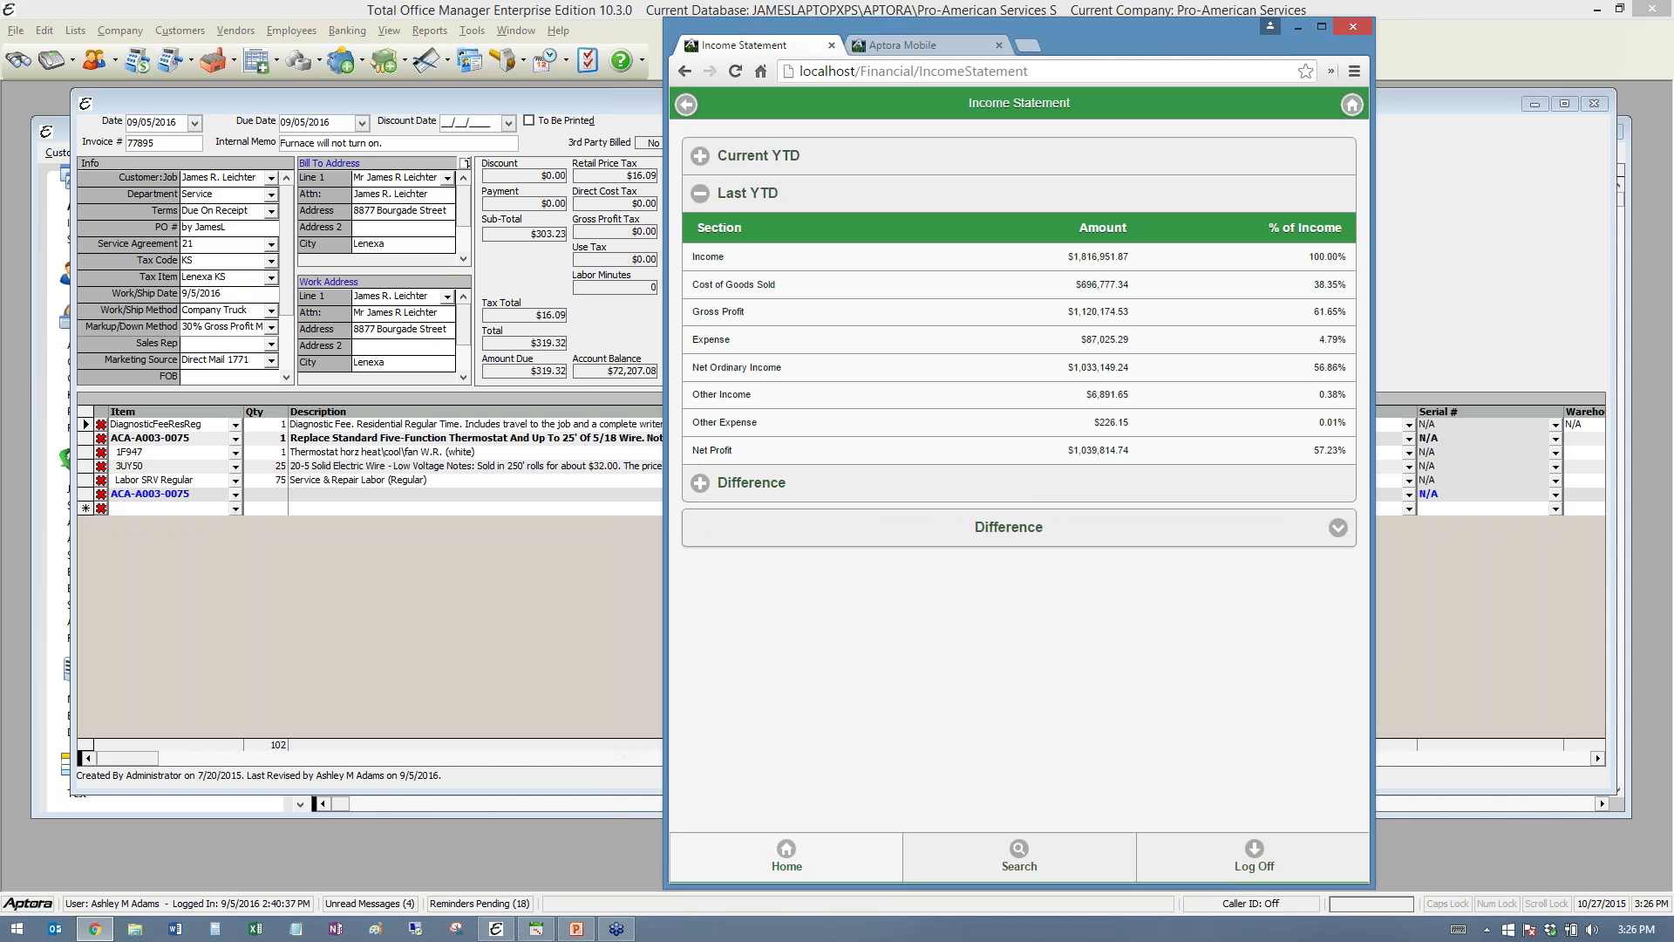
left_click(790, 853)
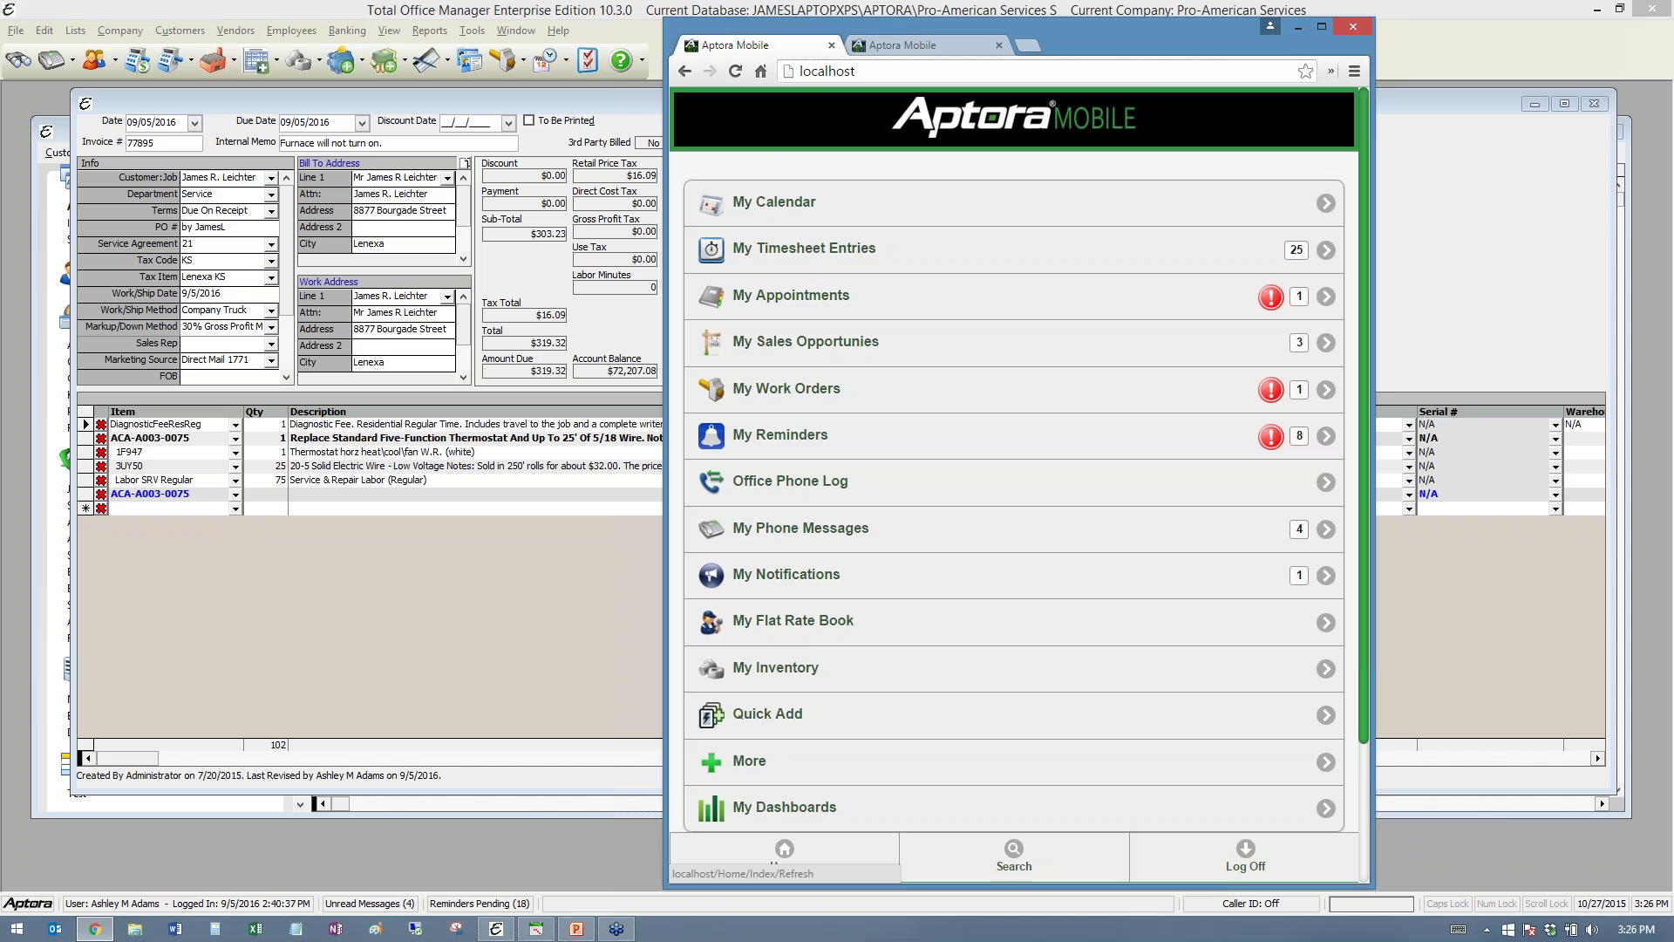
left_click(811, 642)
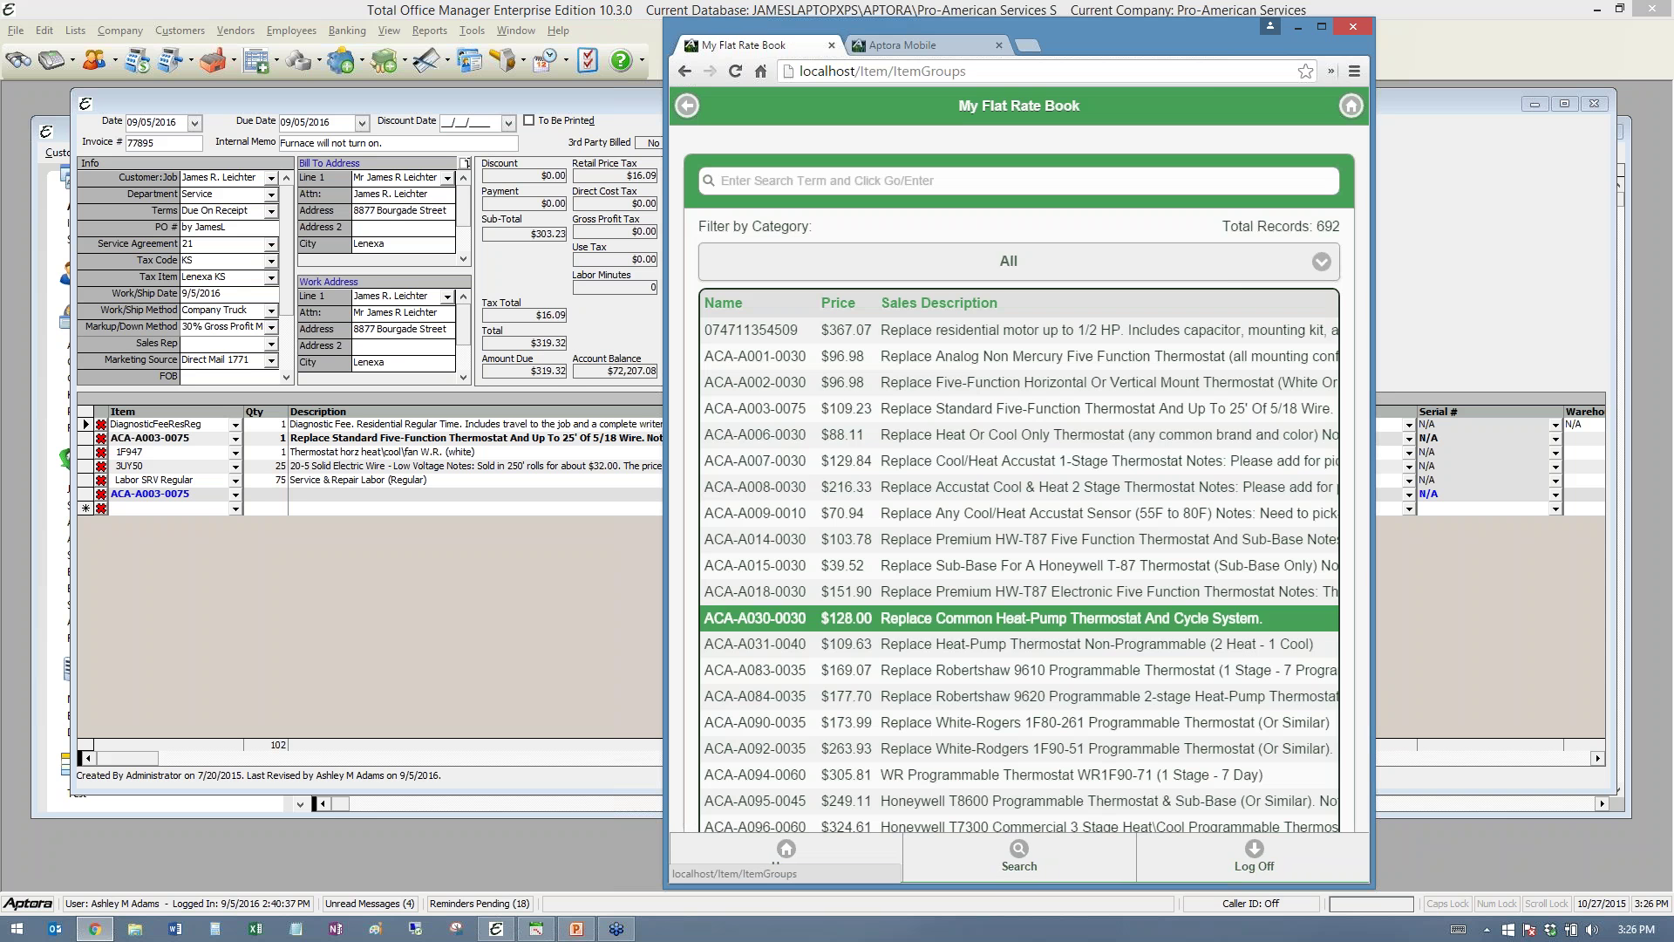
left_click(800, 414)
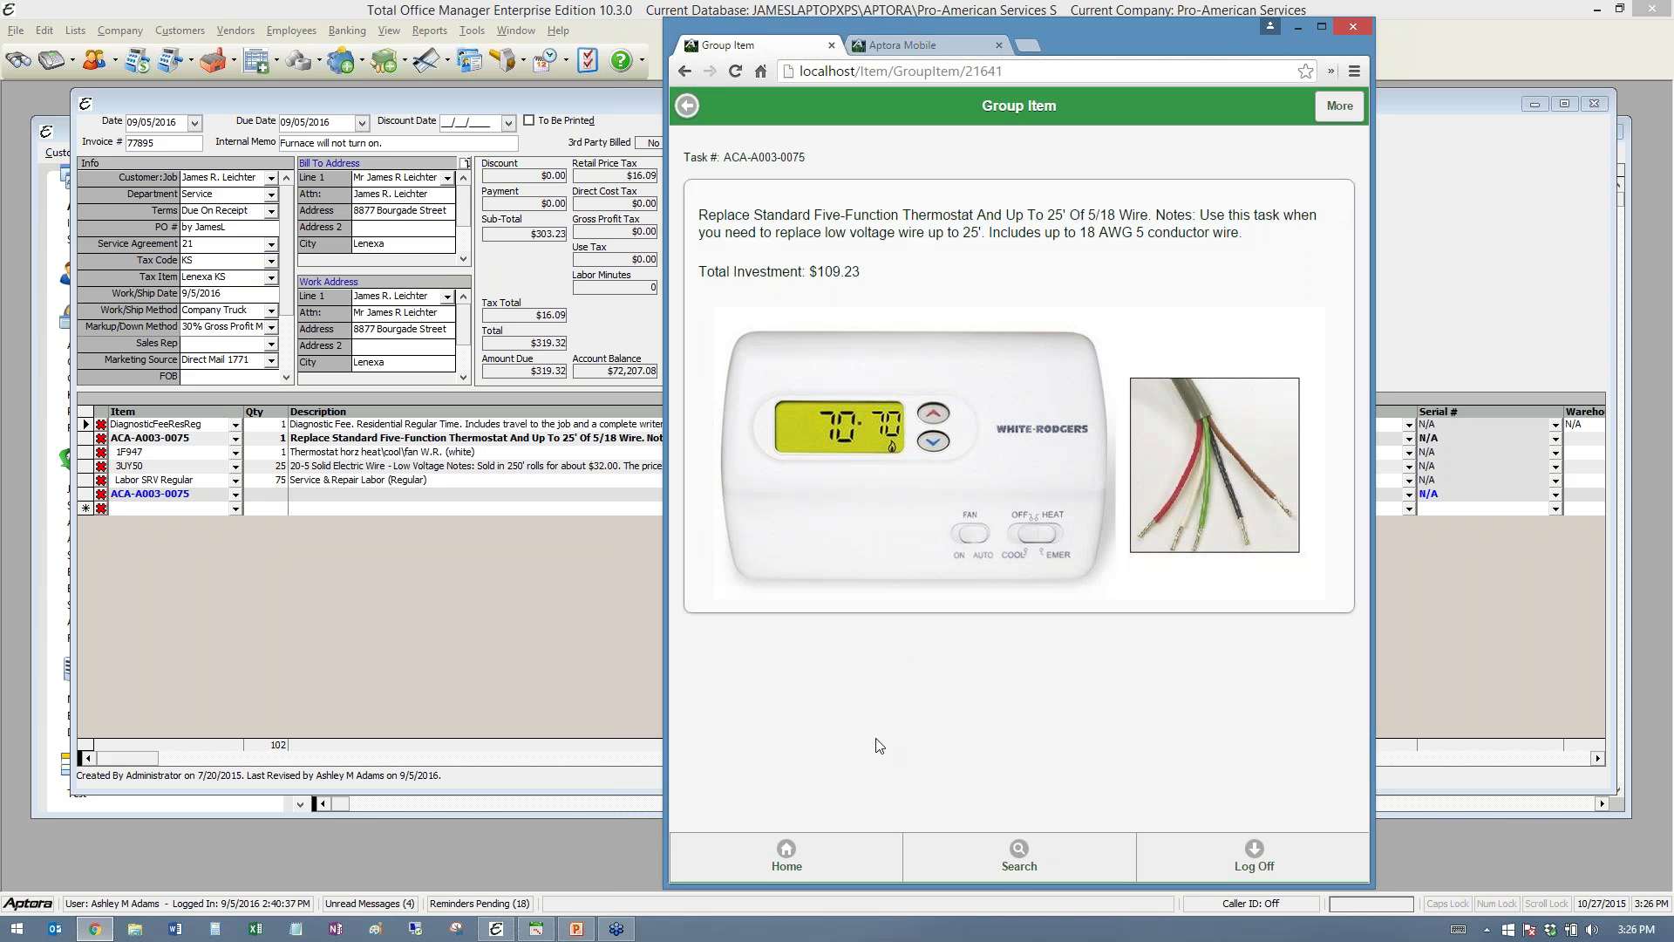
left_click(790, 857)
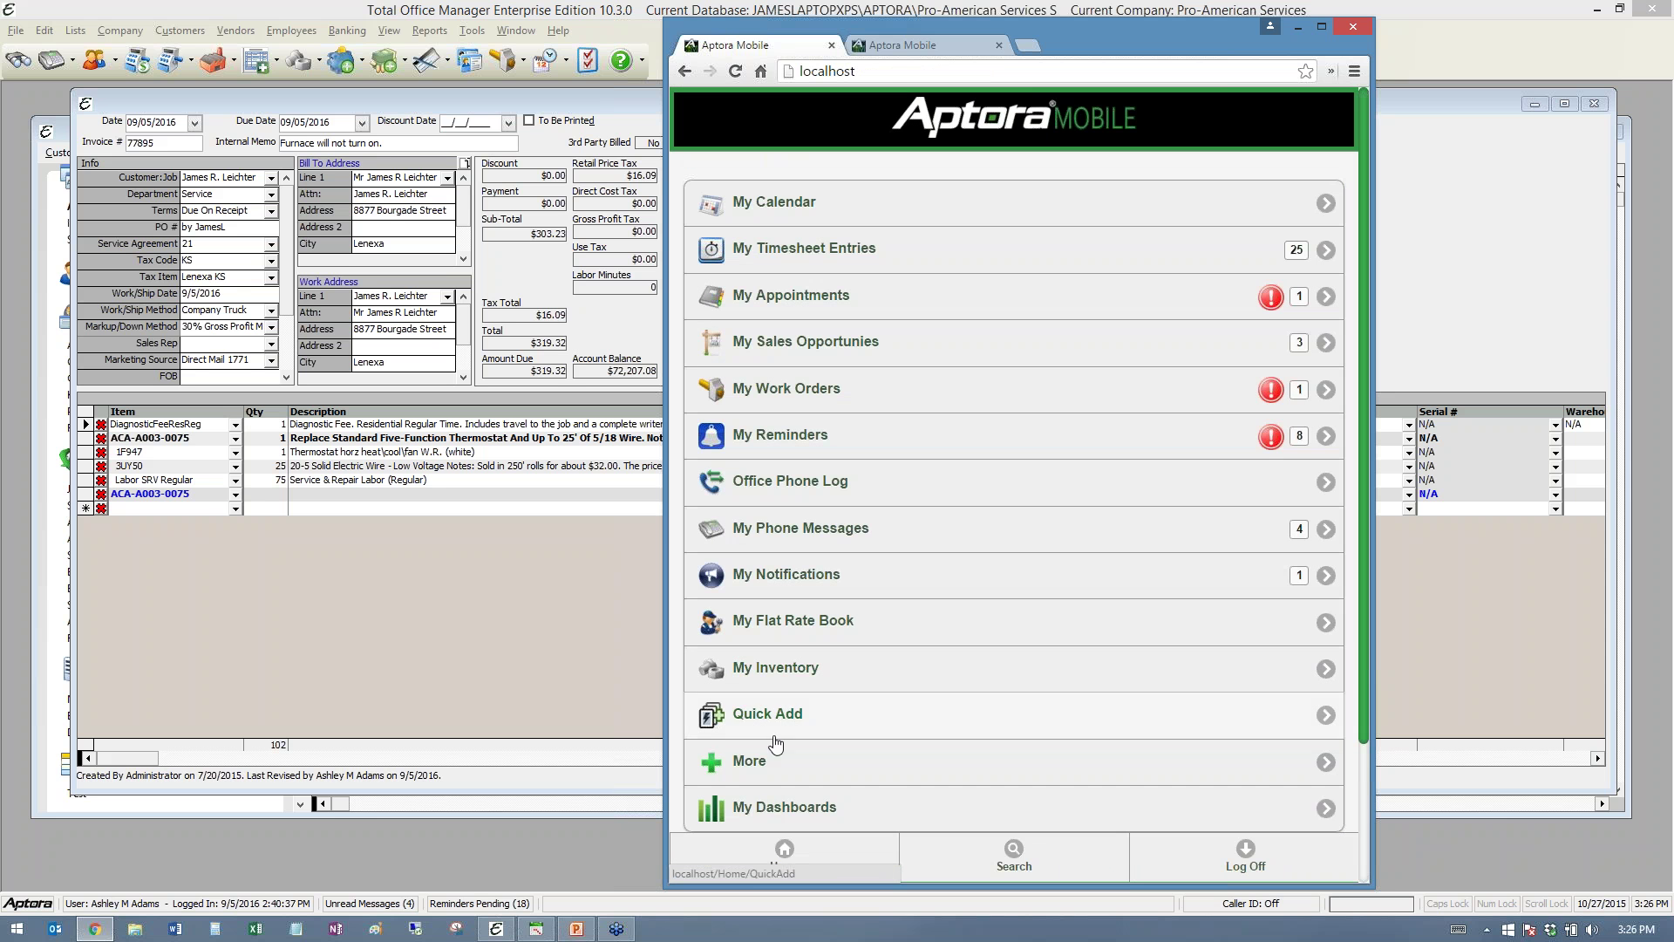
left_click(741, 807)
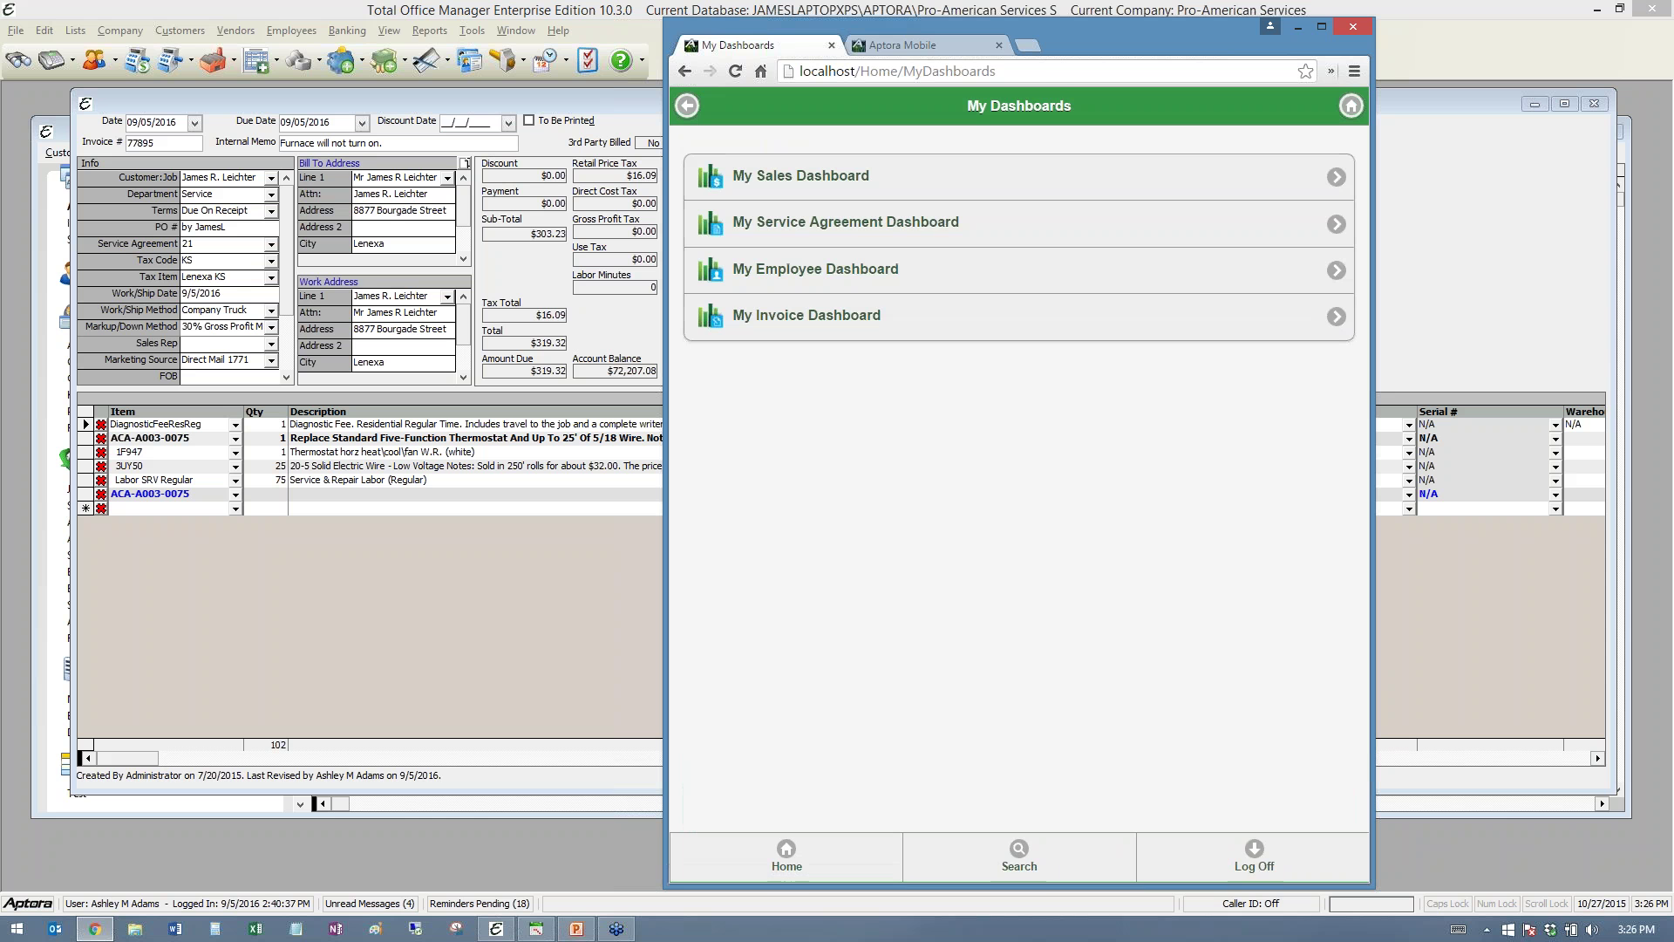
- Open the Service Agreement and Employee dashboards in a widened browser window
left_click(846, 228)
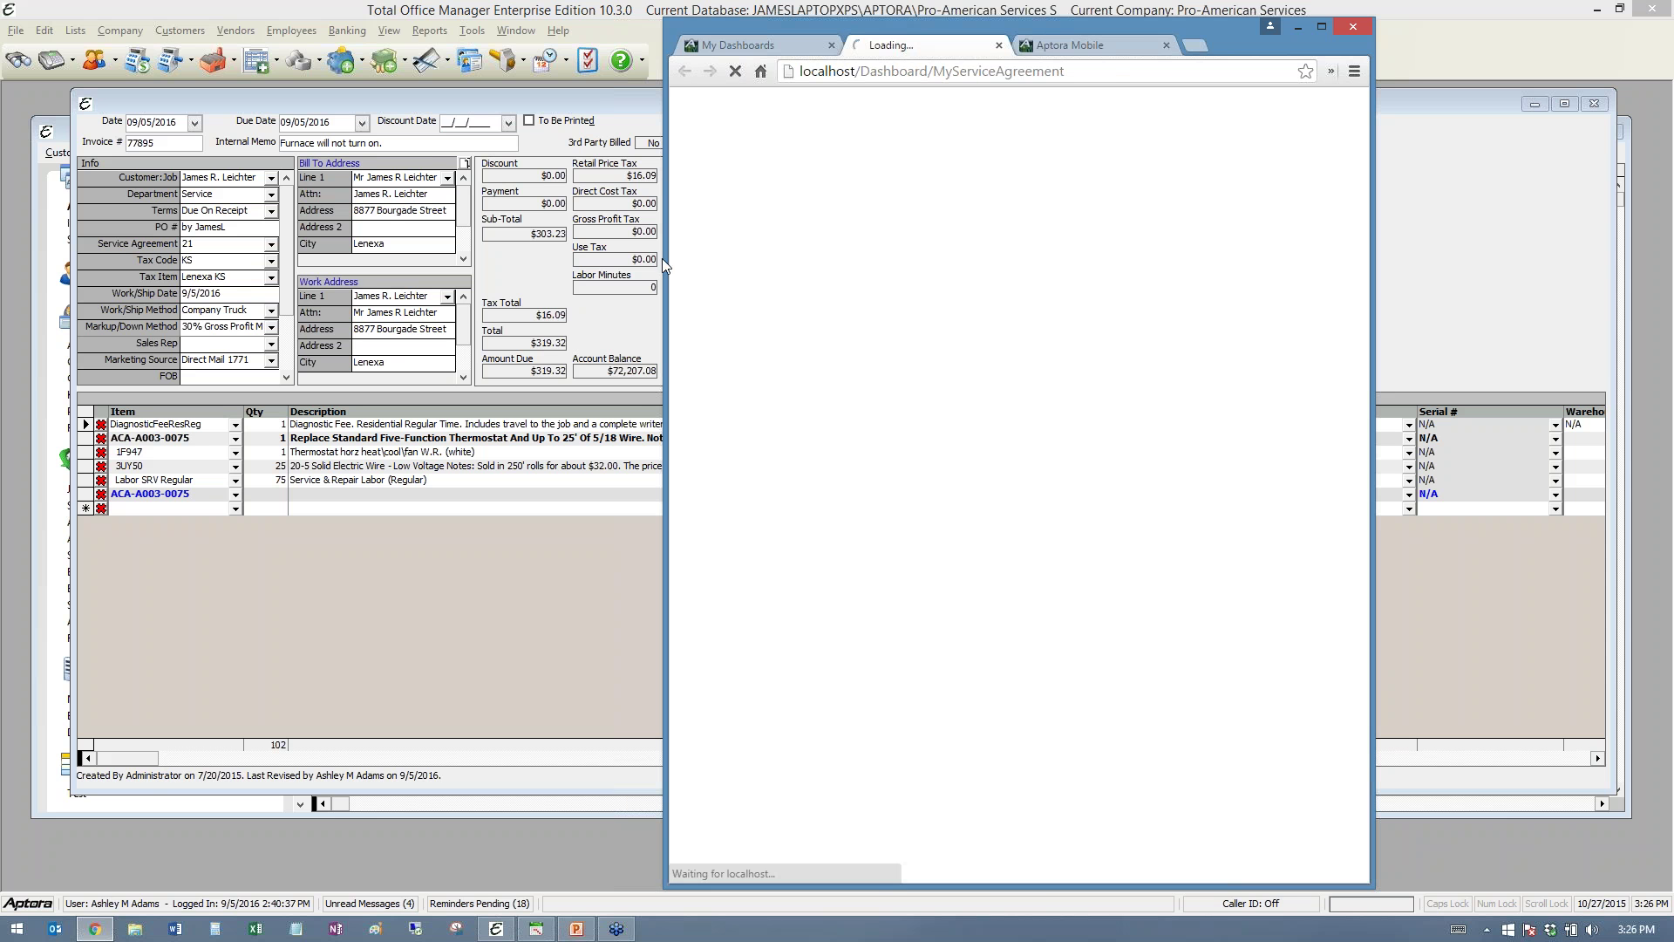
left_click_drag(665, 265, 71, 257)
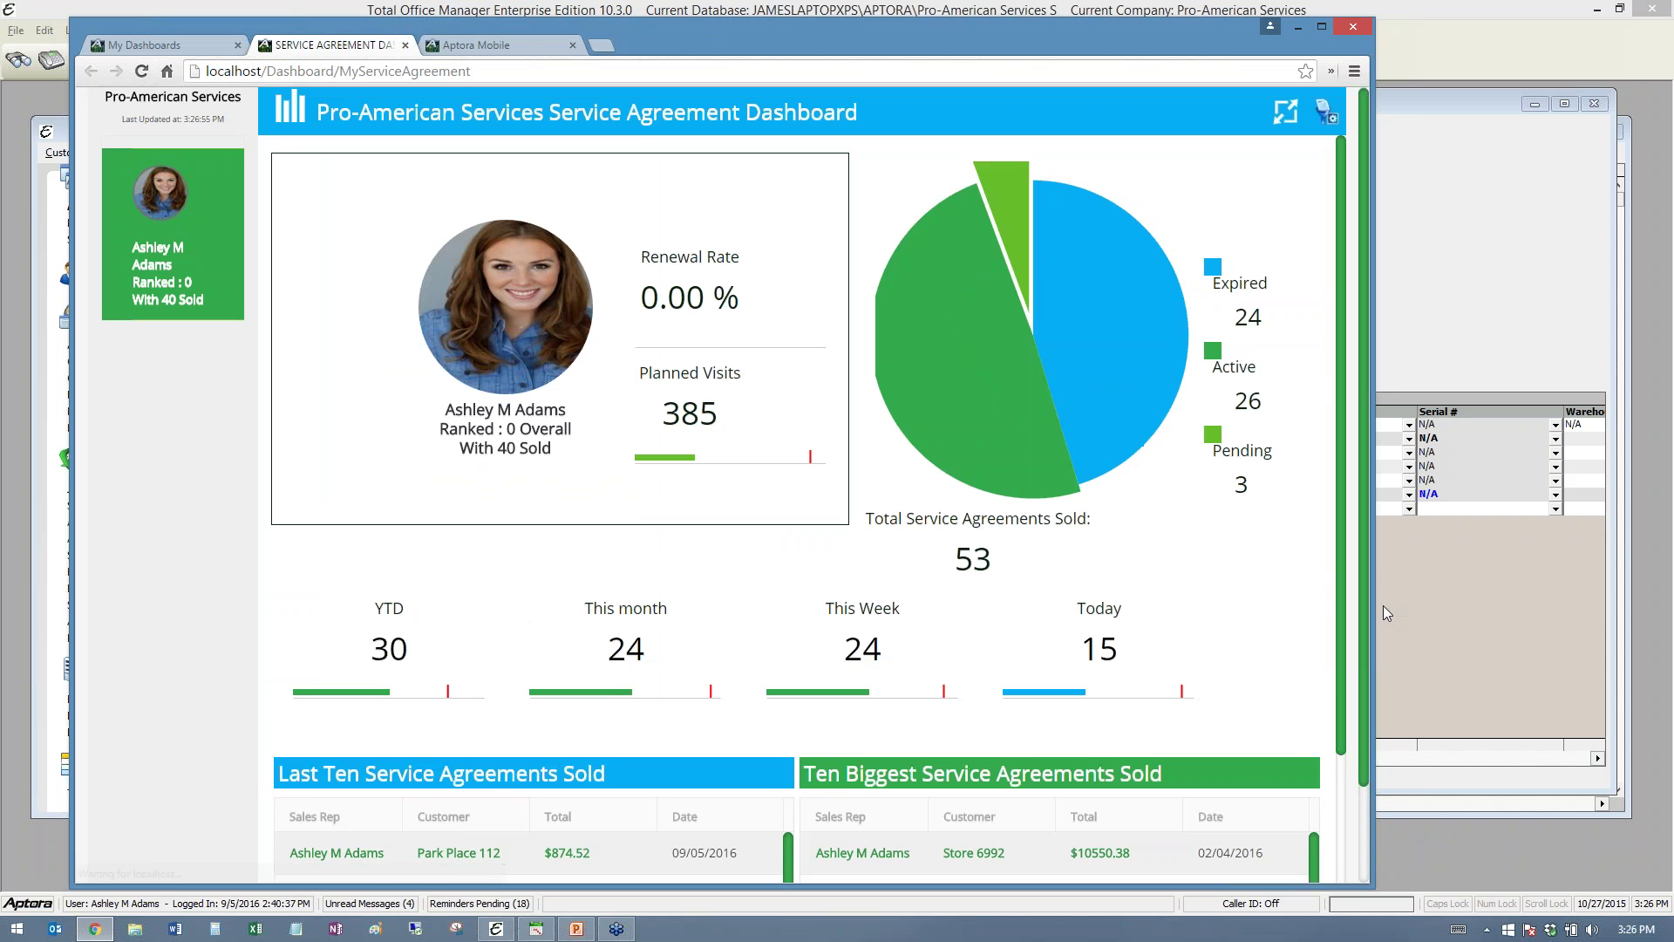
left_click_drag(1372, 552, 1603, 564)
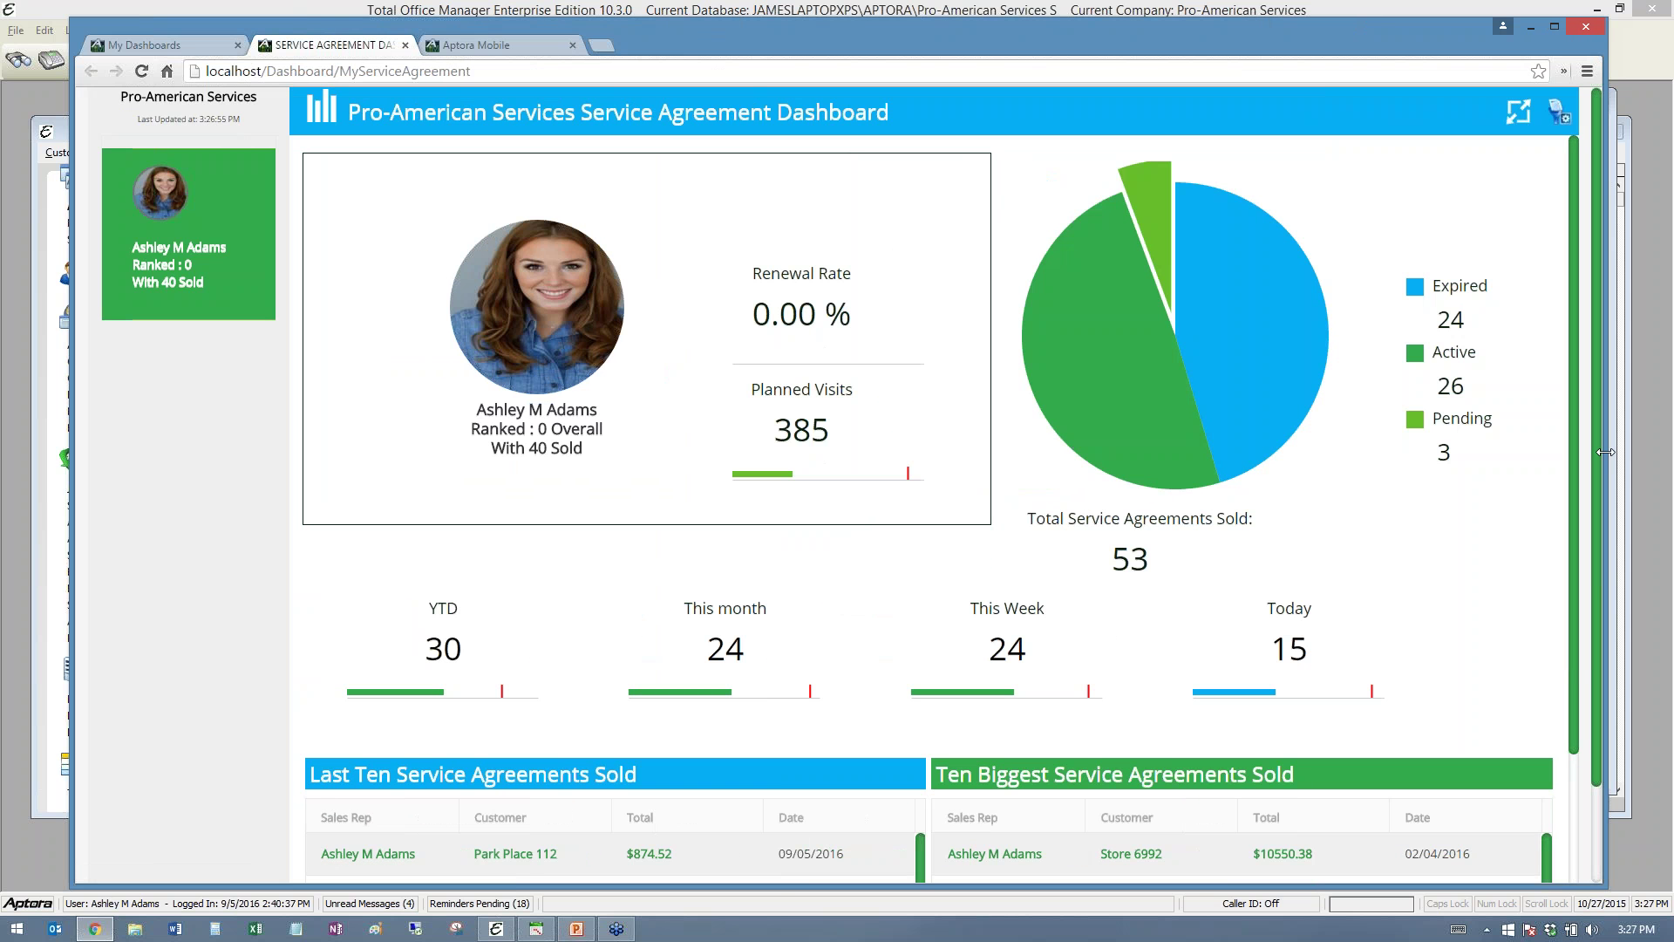
mouse_move(1211, 35)
left_mouse_down()
mouse_move(1193, 2)
mouse_move(1201, 19)
left_mouse_up()
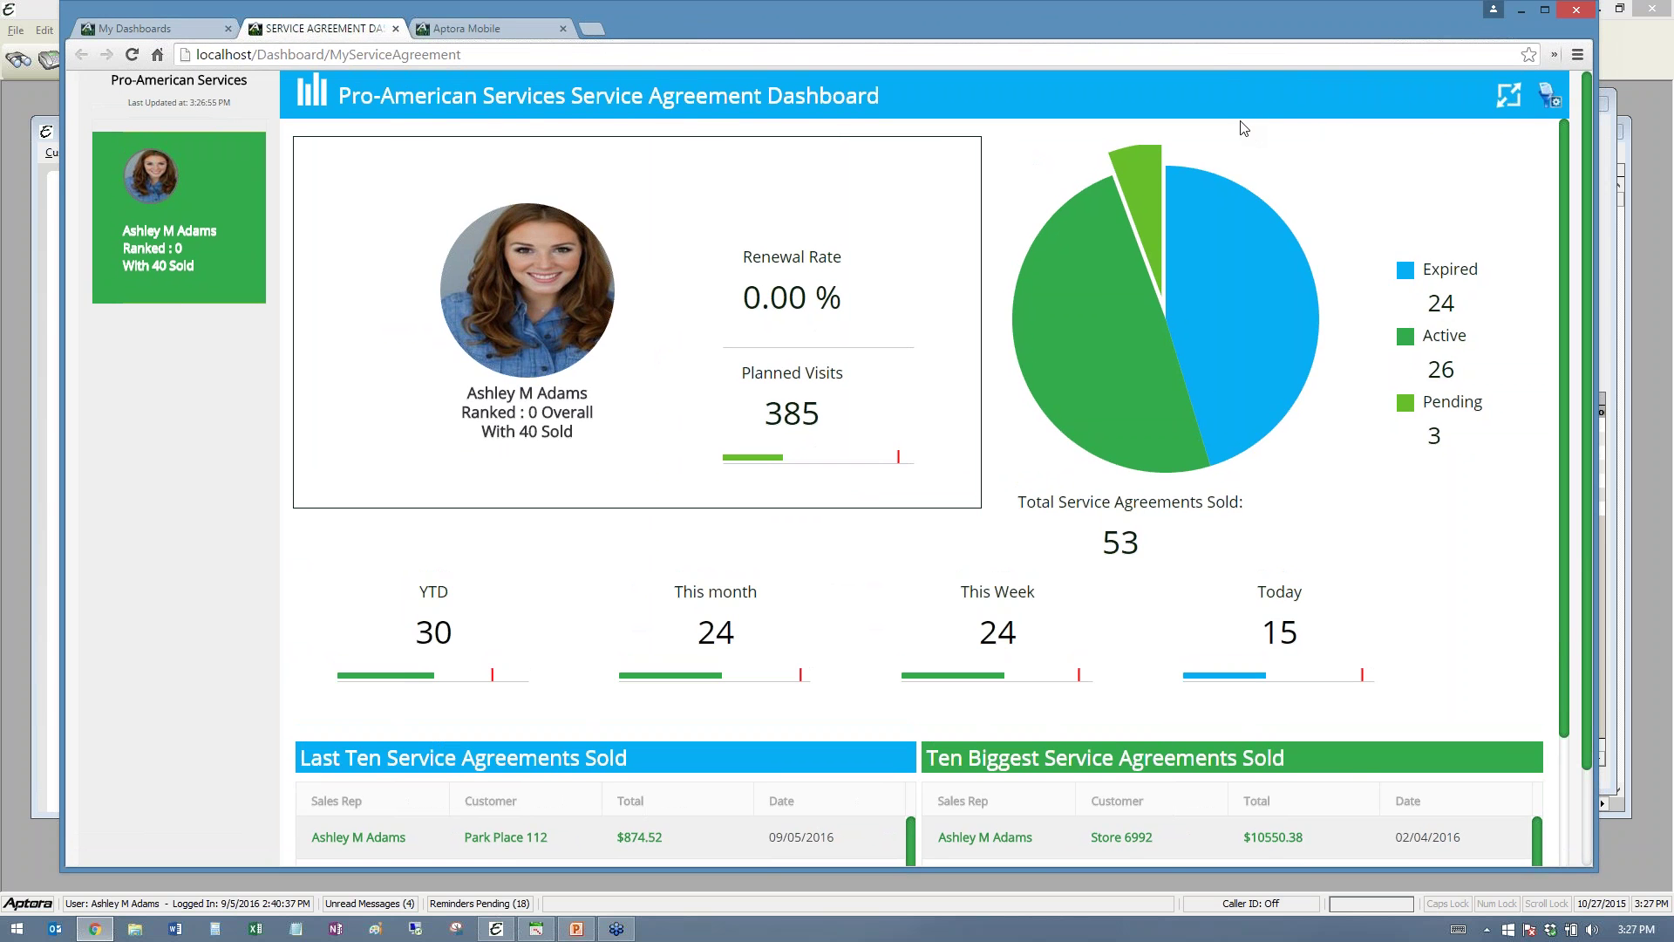
left_click(163, 28)
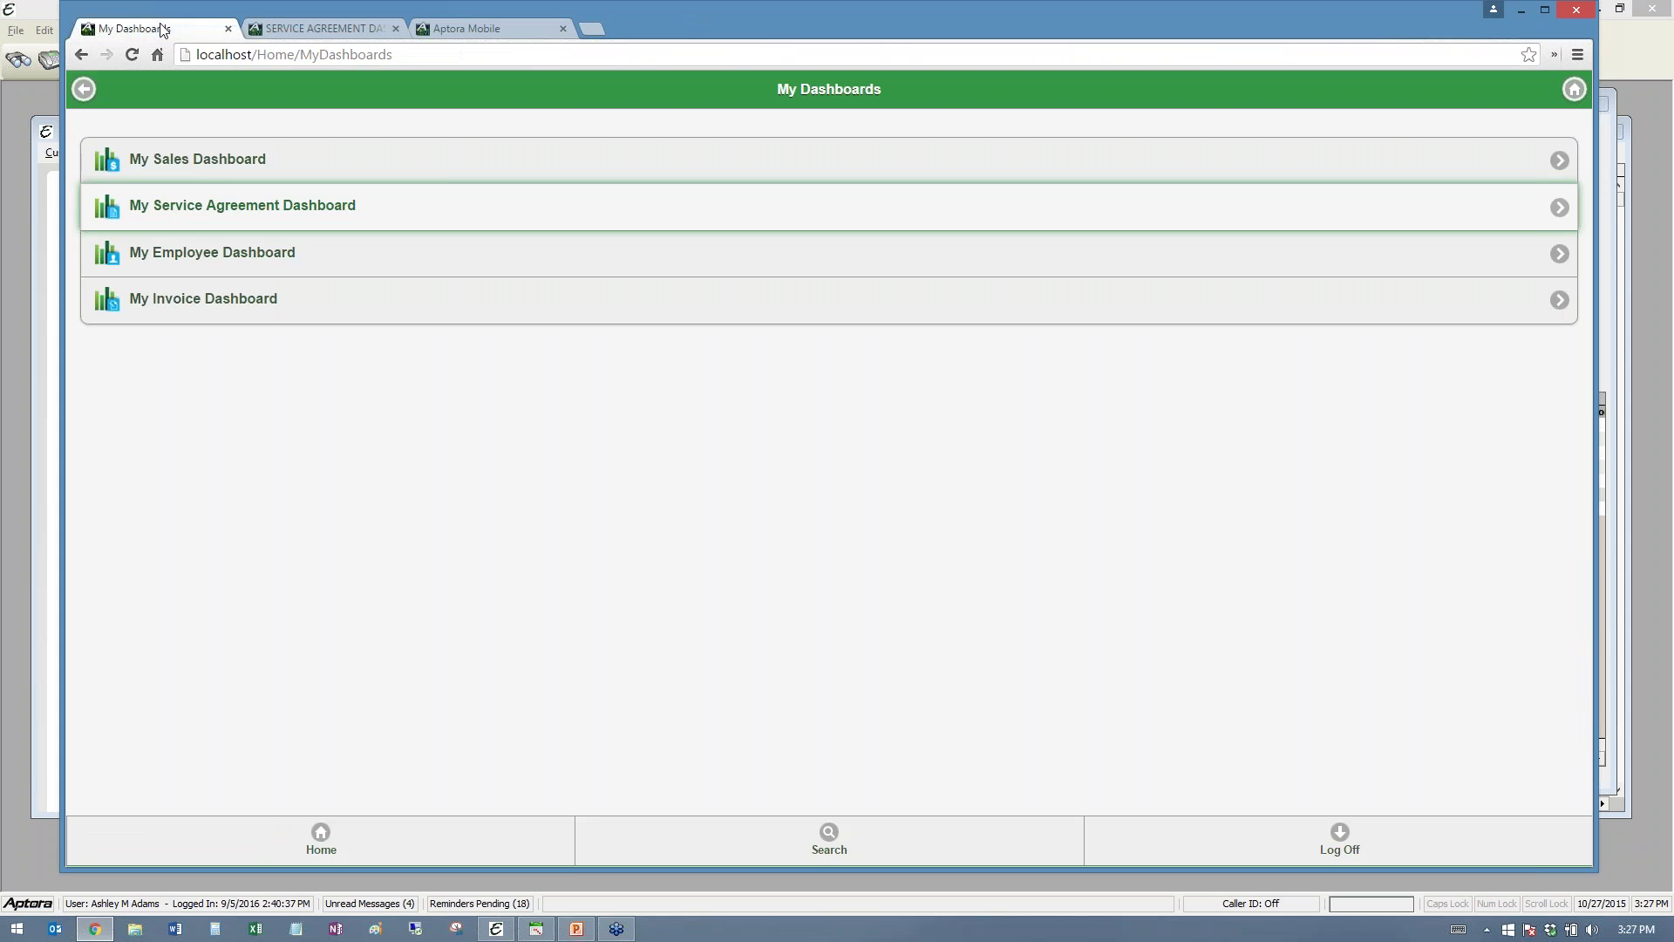
left_click(289, 261)
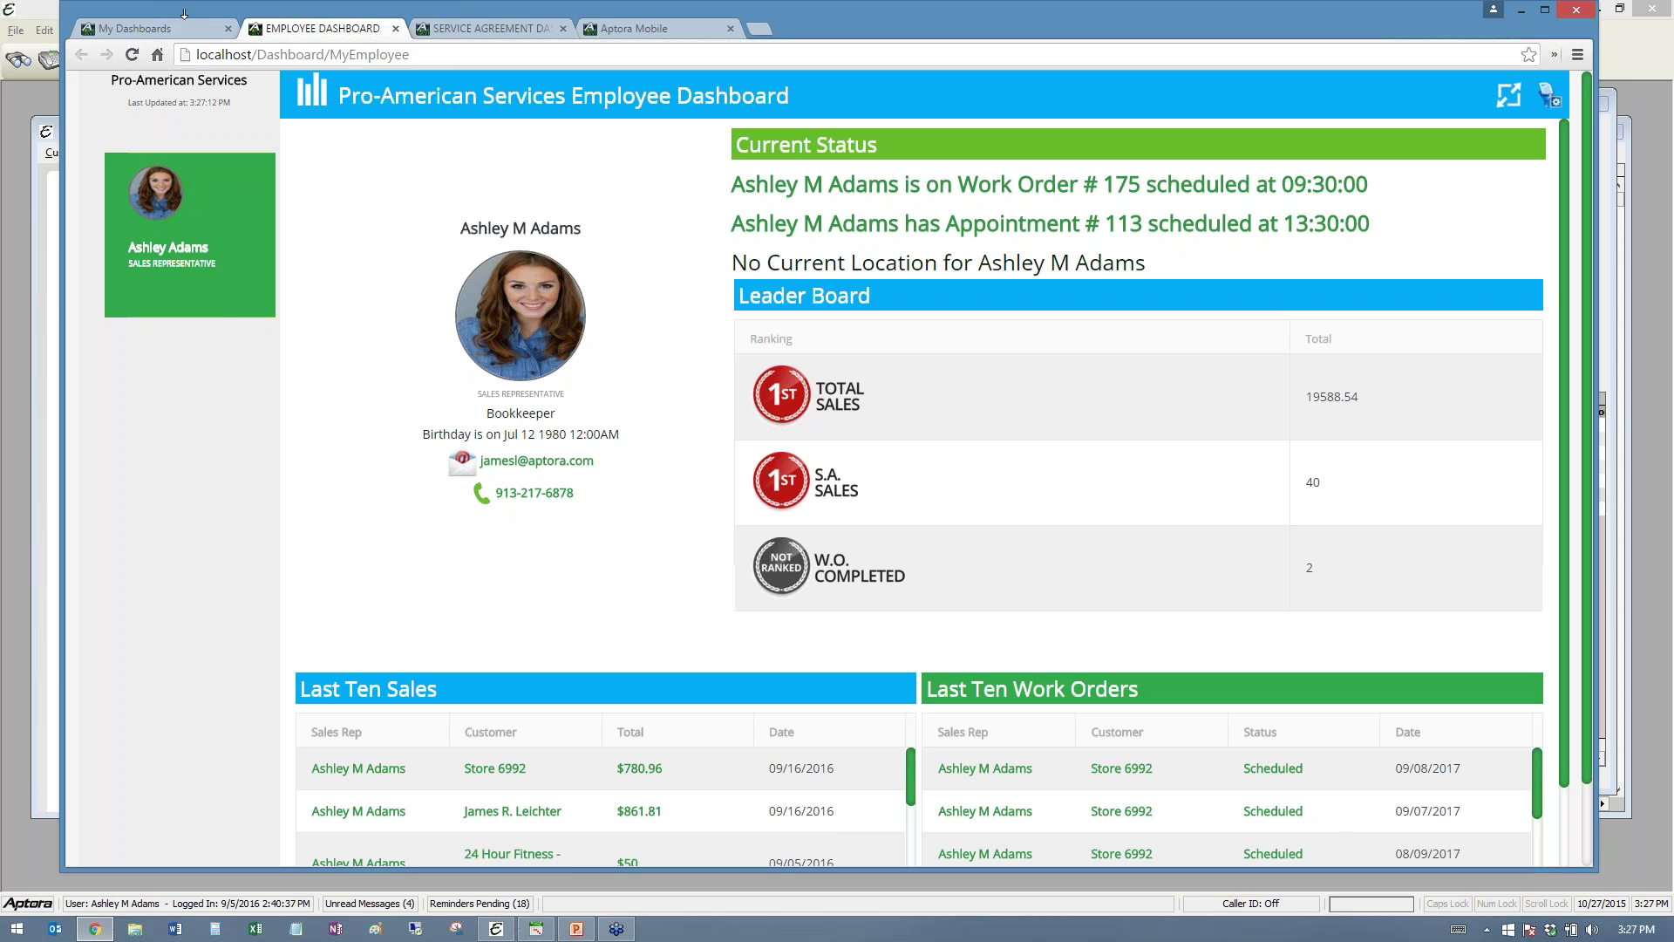
- Open My Sales Dashboard, then return to the mobile home menu
left_click(144, 28)
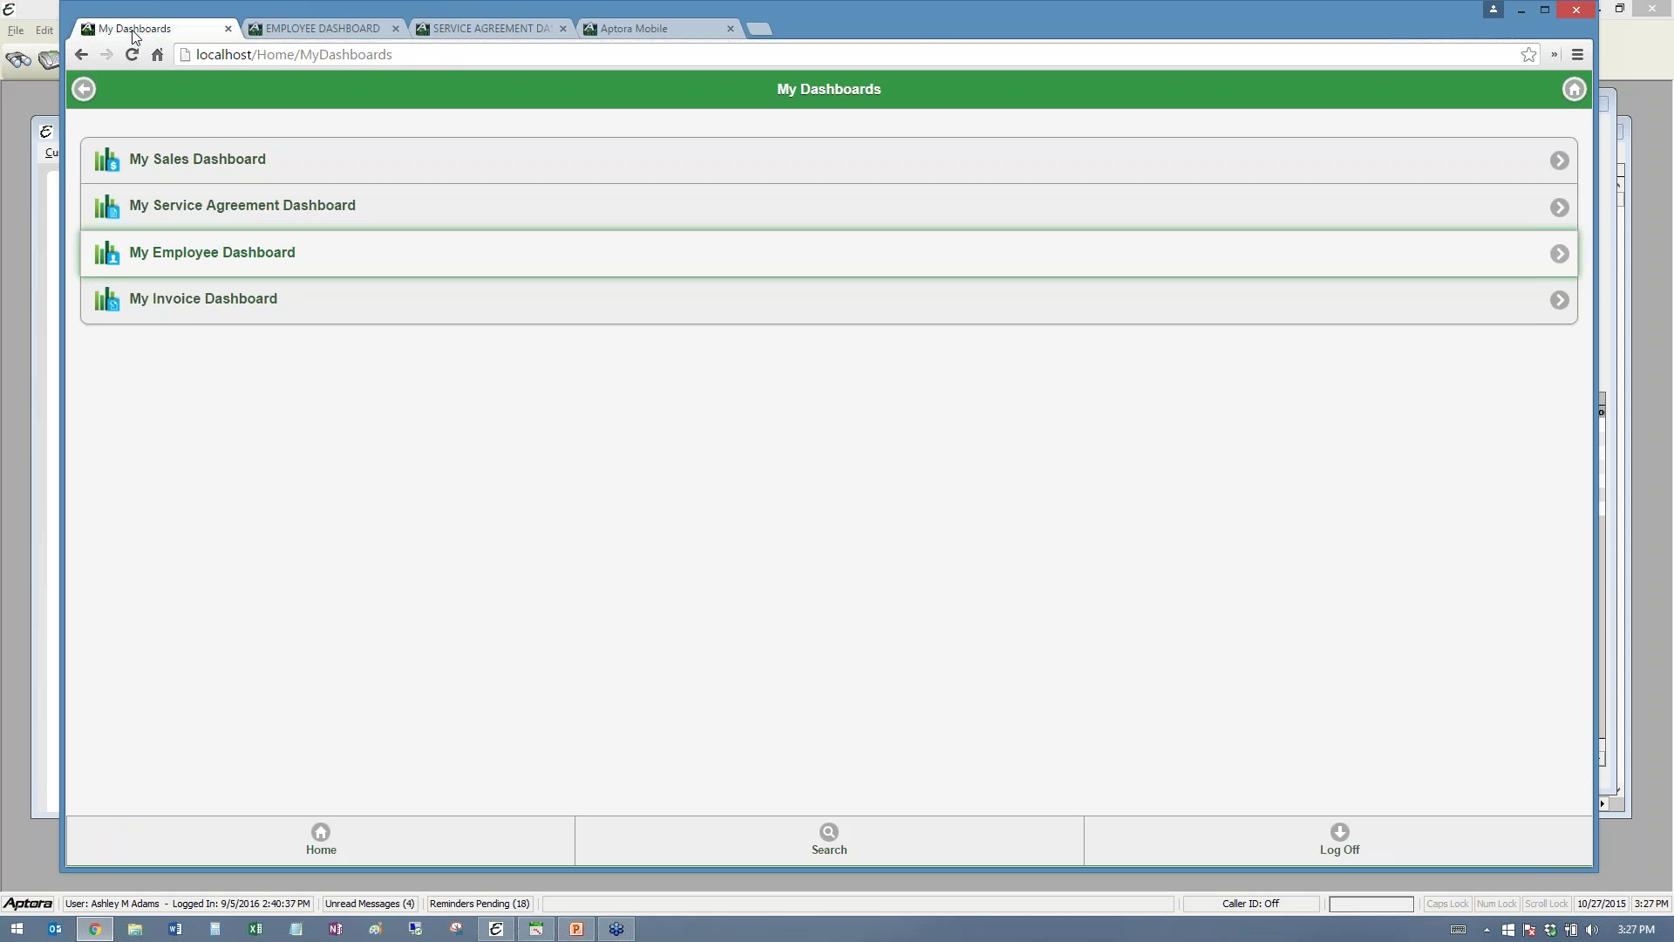
left_click(262, 162)
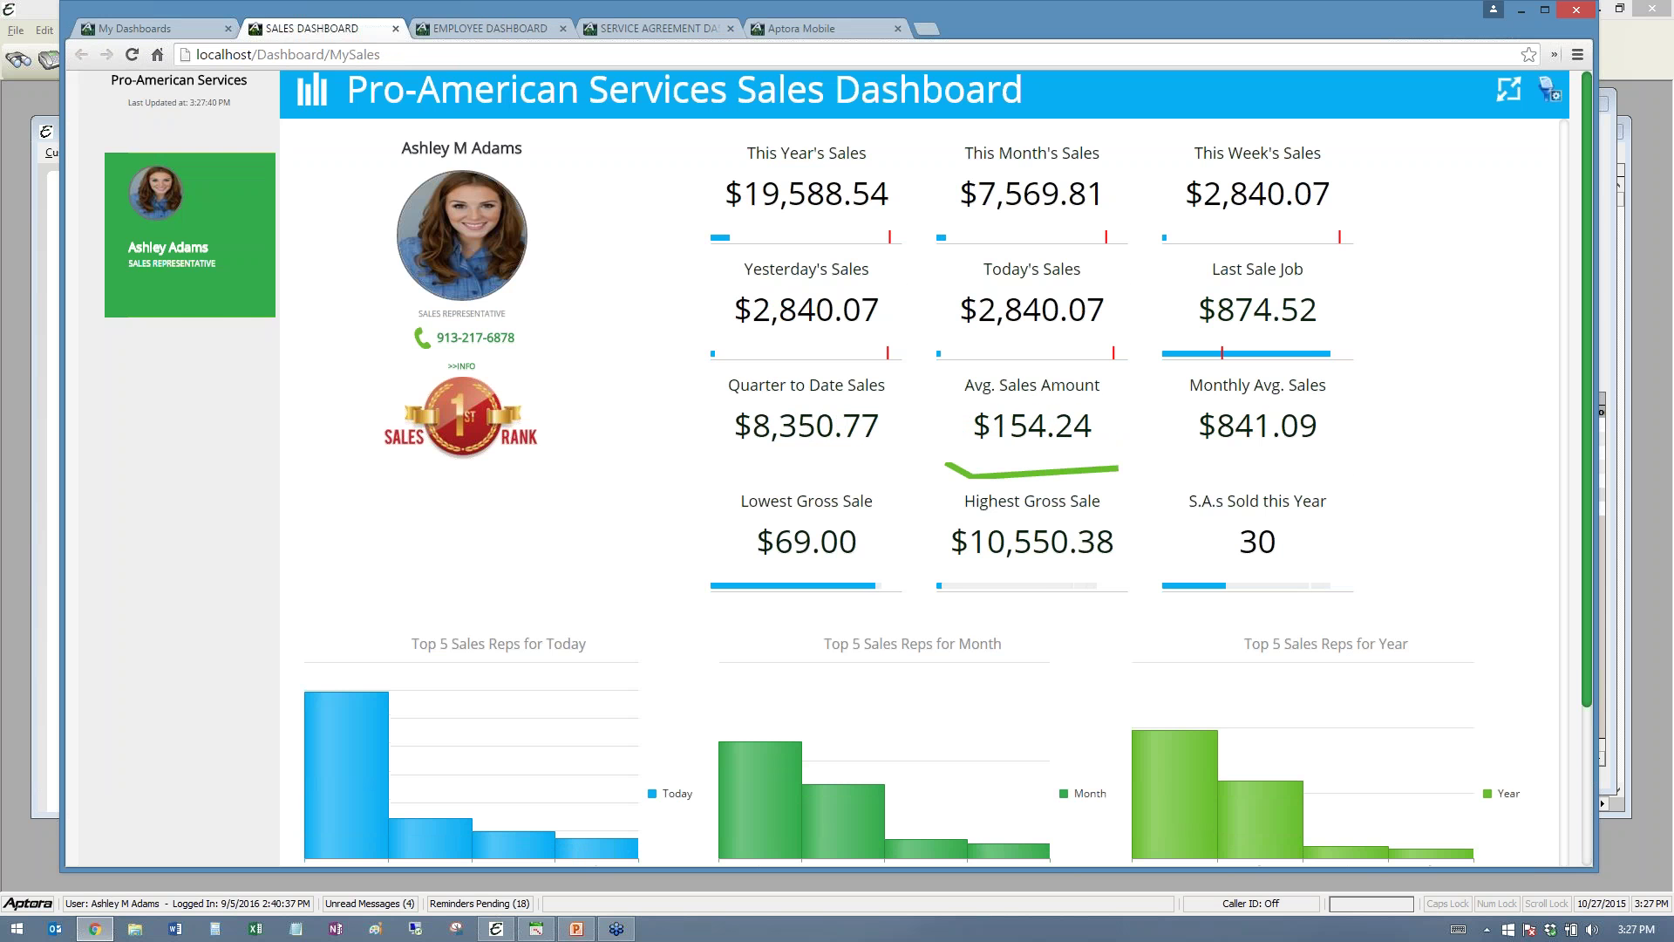
left_click(144, 27)
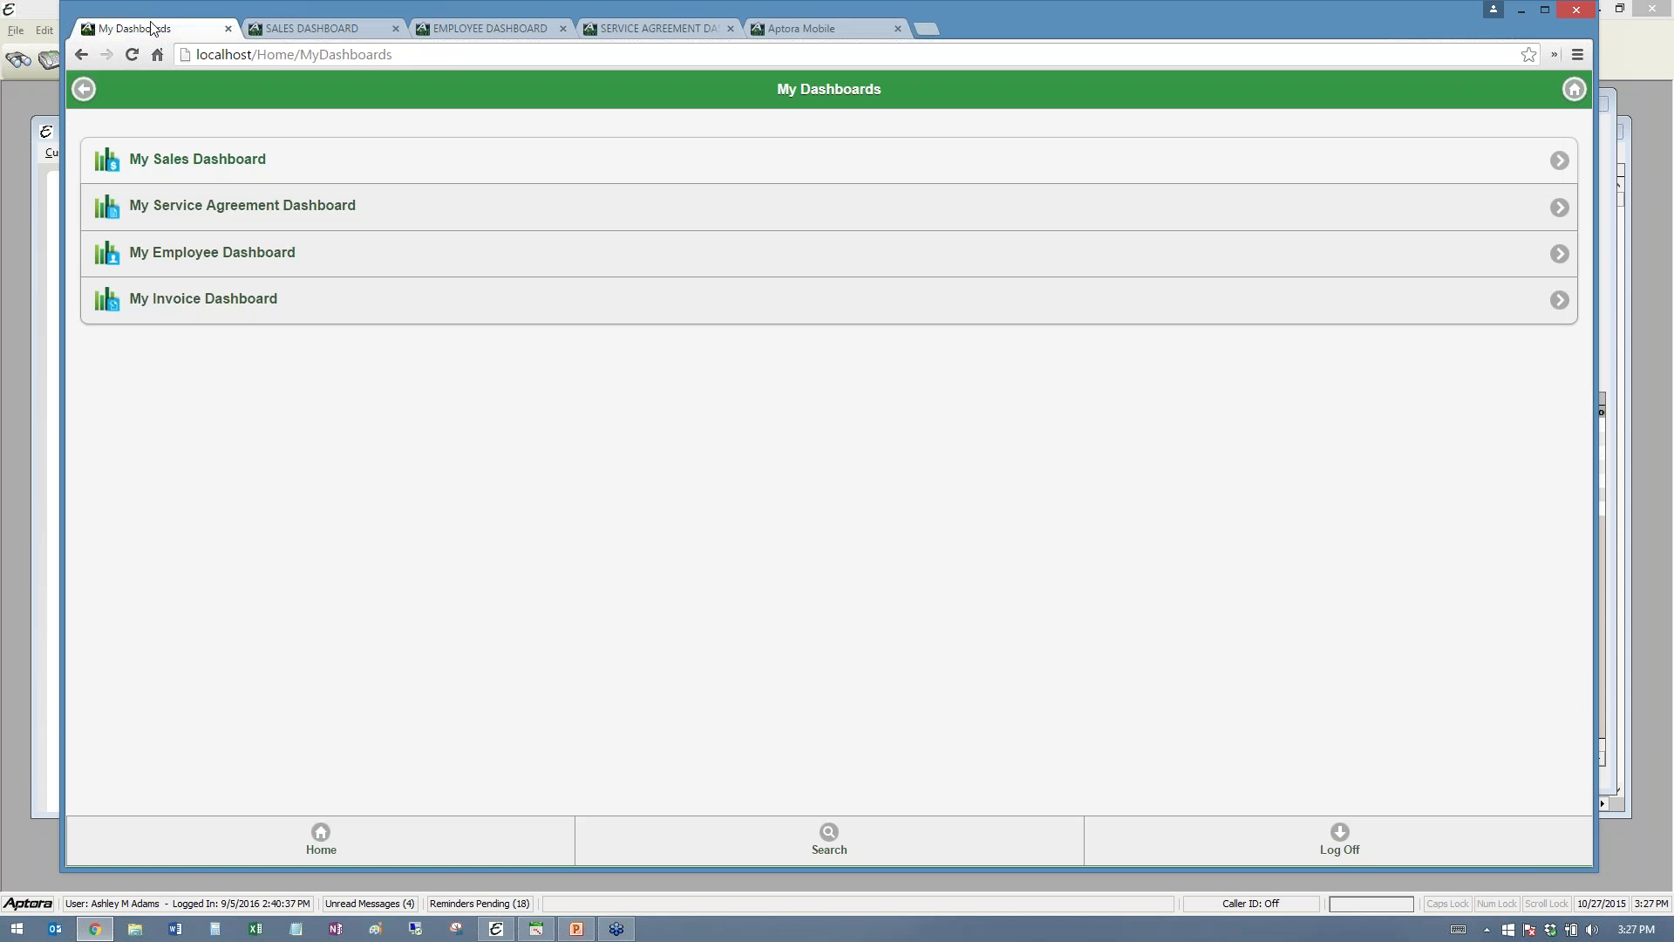
left_click(320, 833)
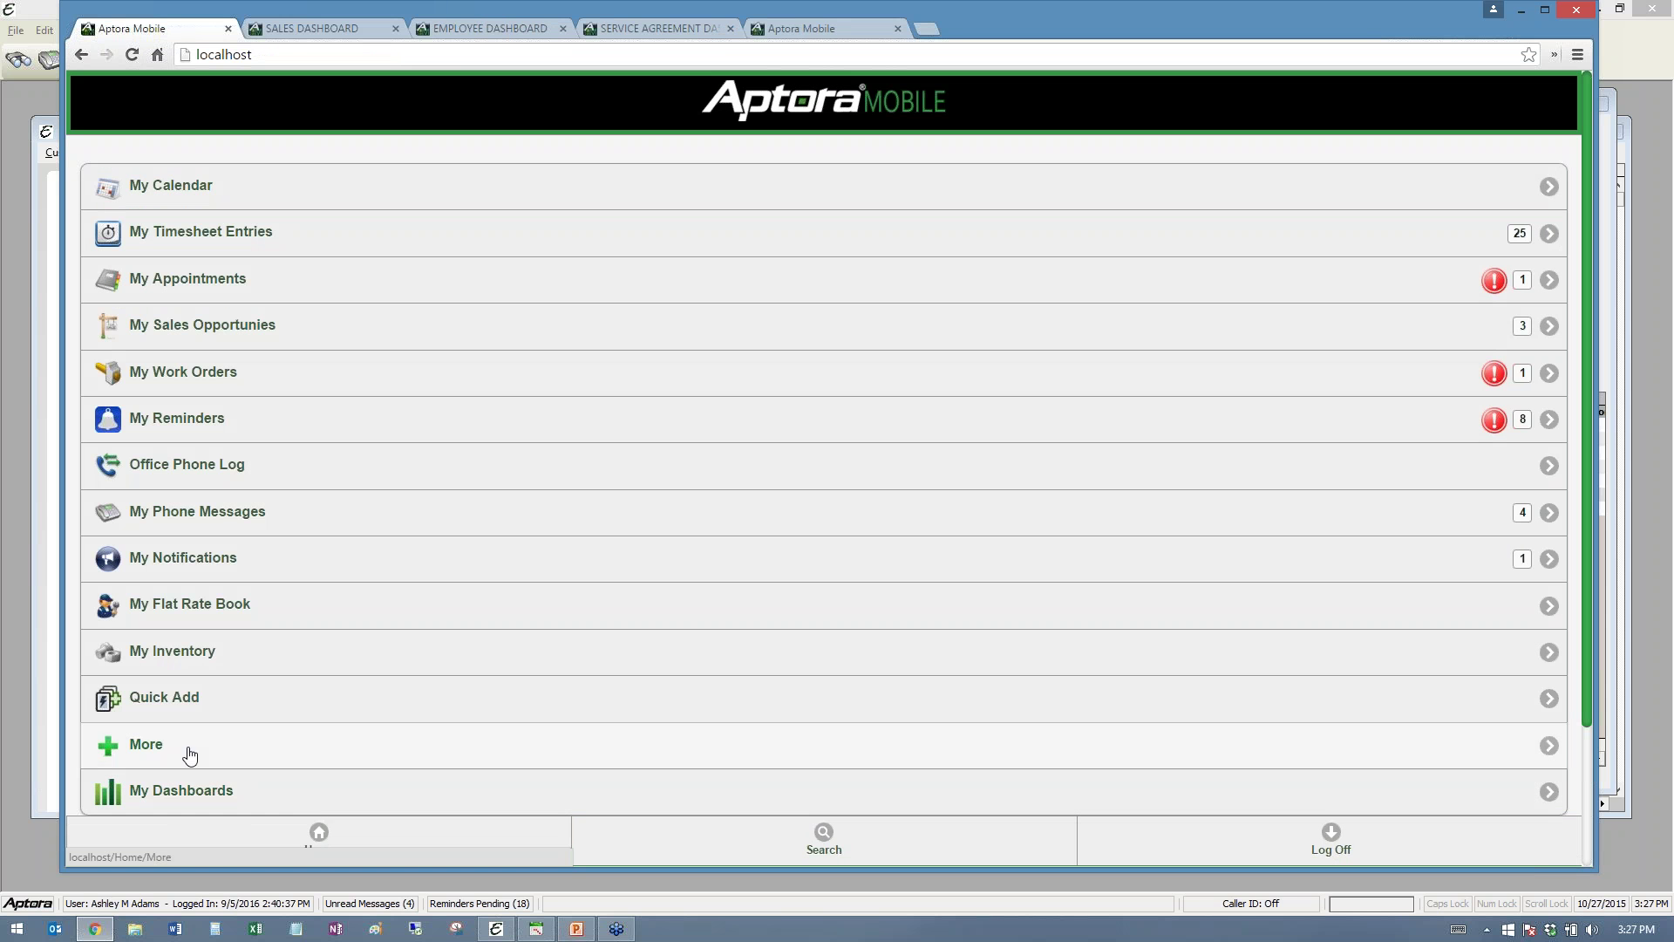
- Open the Company Service Agreement Dashboard and show one sales rep's figures (53 sold)
left_click(187, 749)
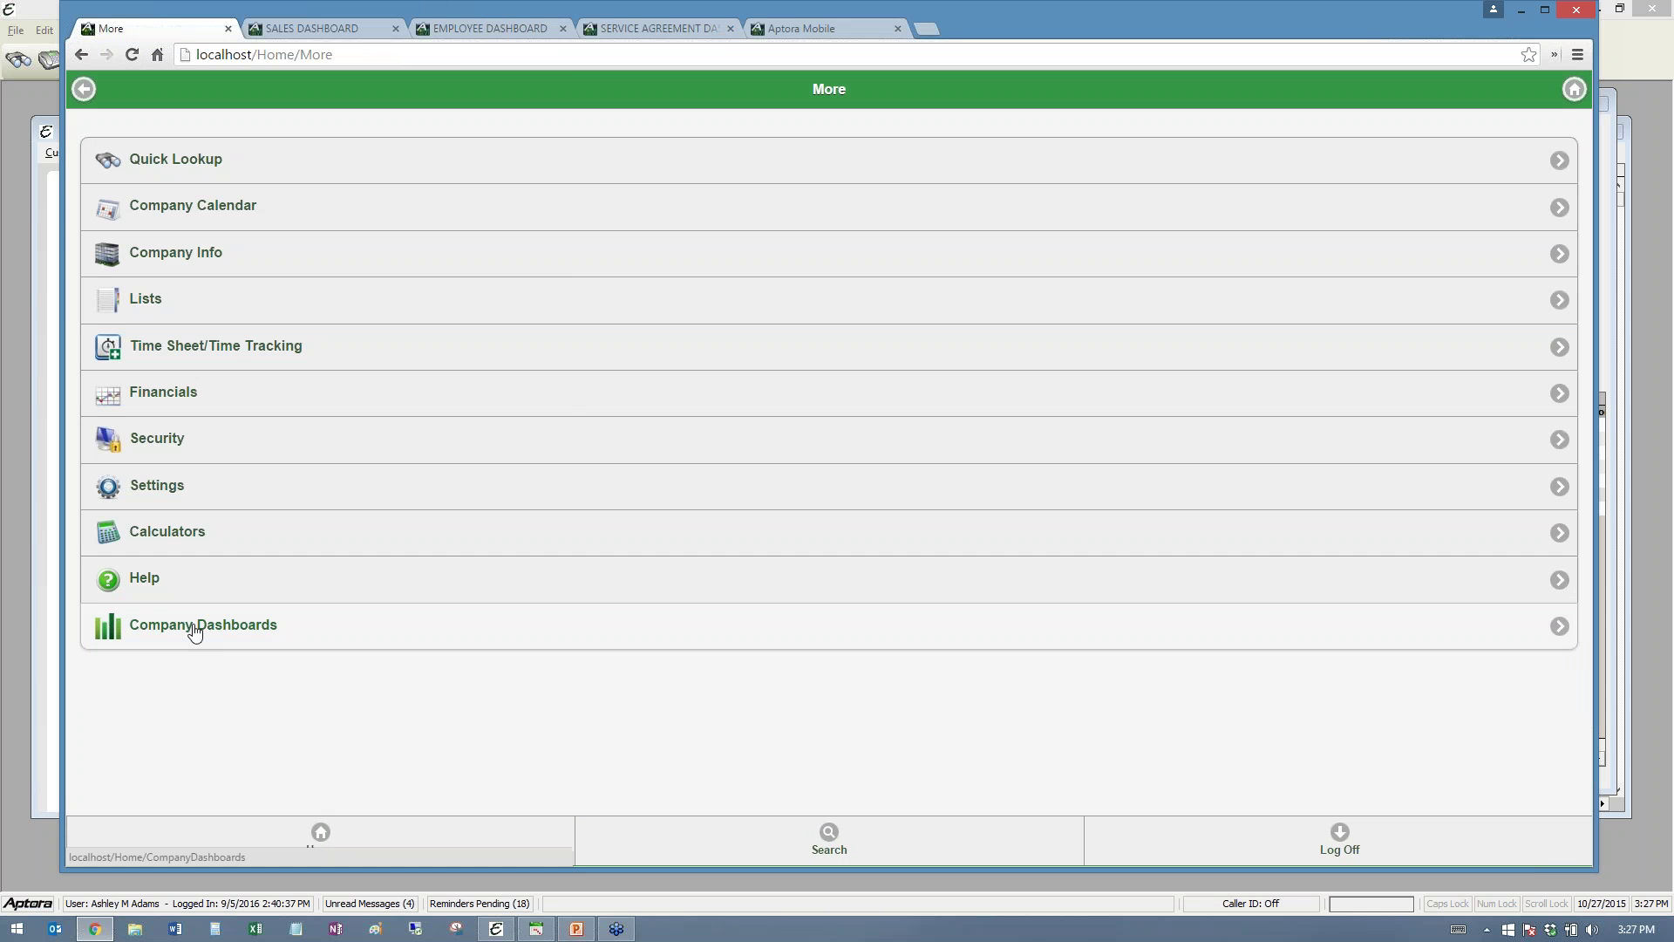
left_click(187, 629)
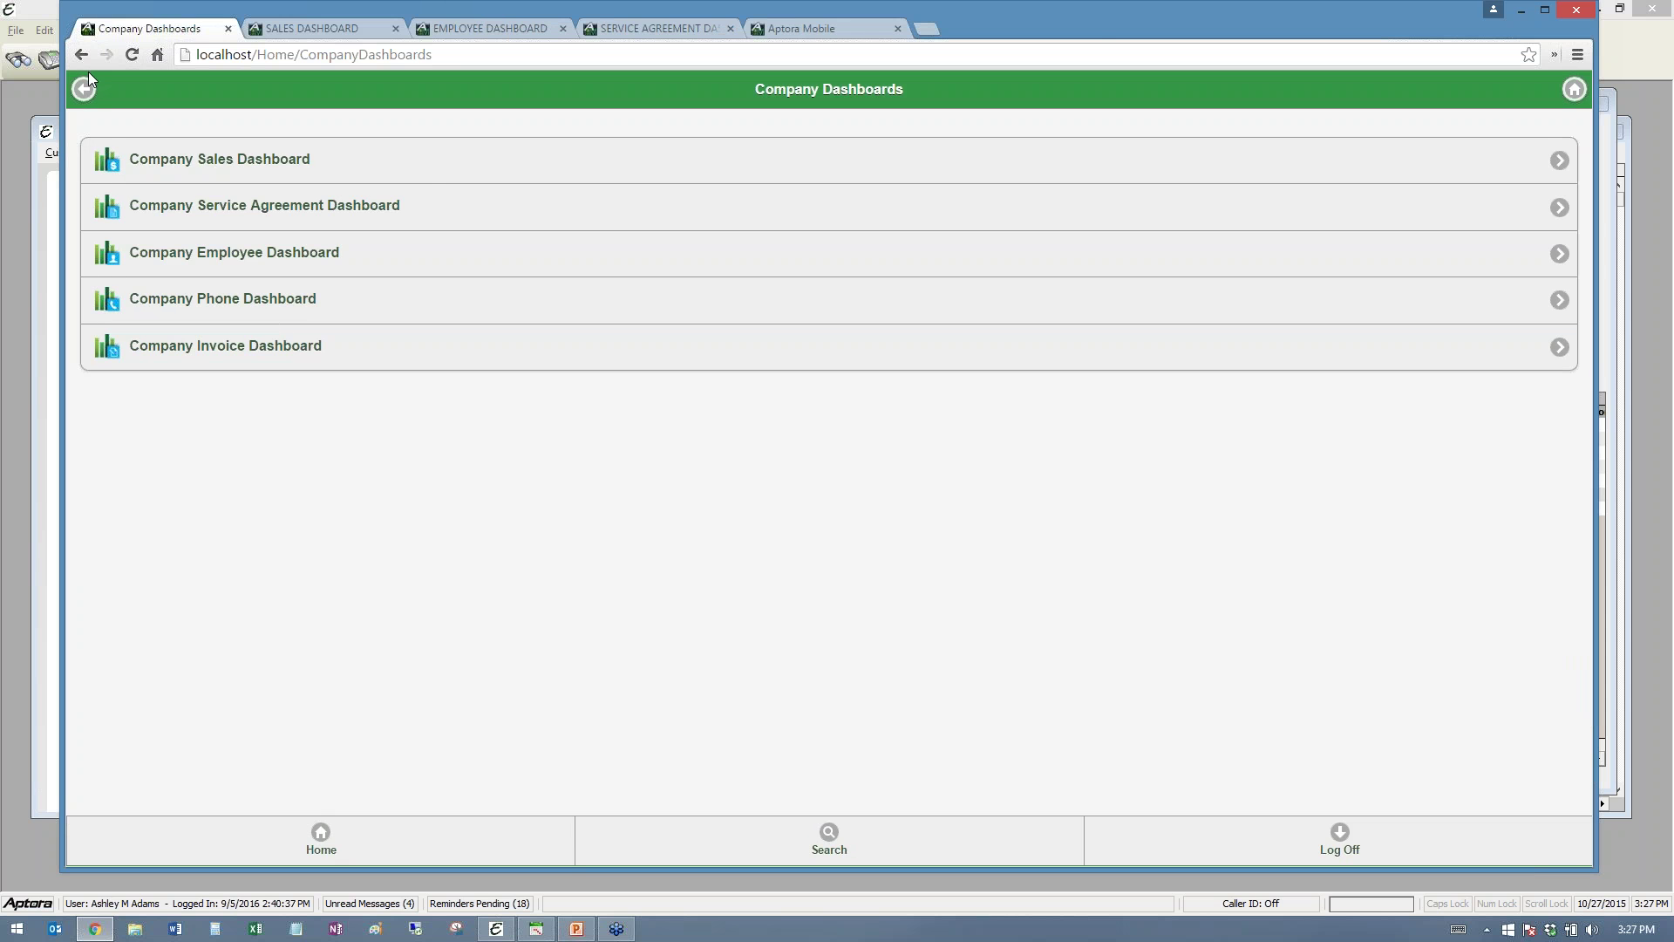
left_click(410, 210)
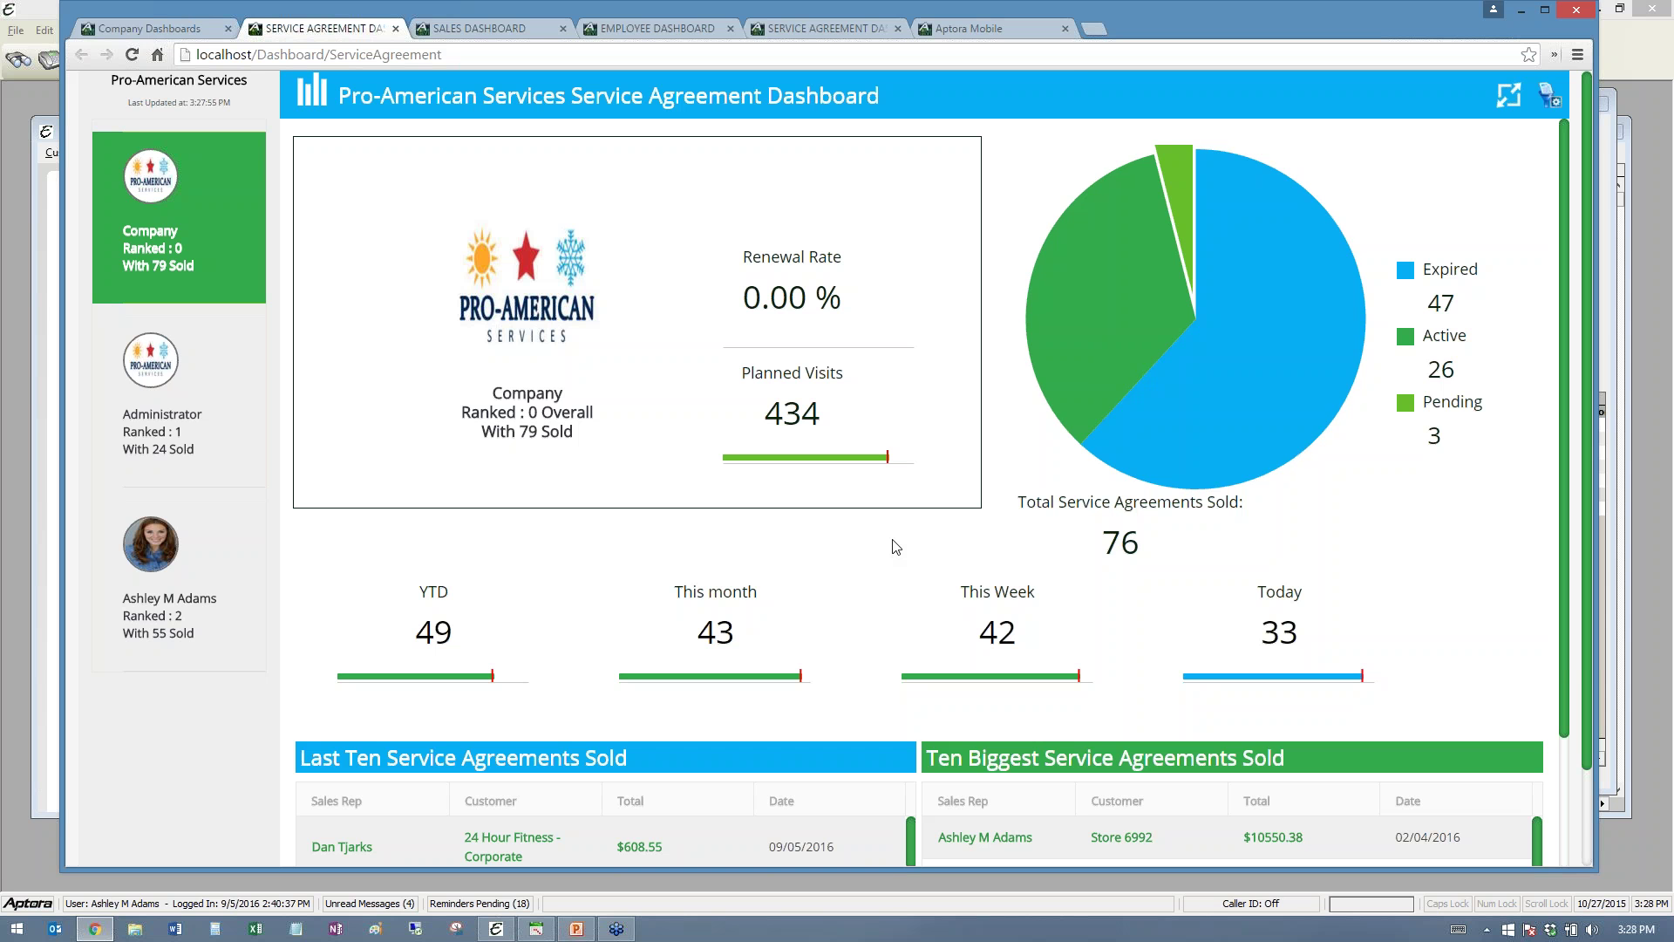
left_click(166, 550)
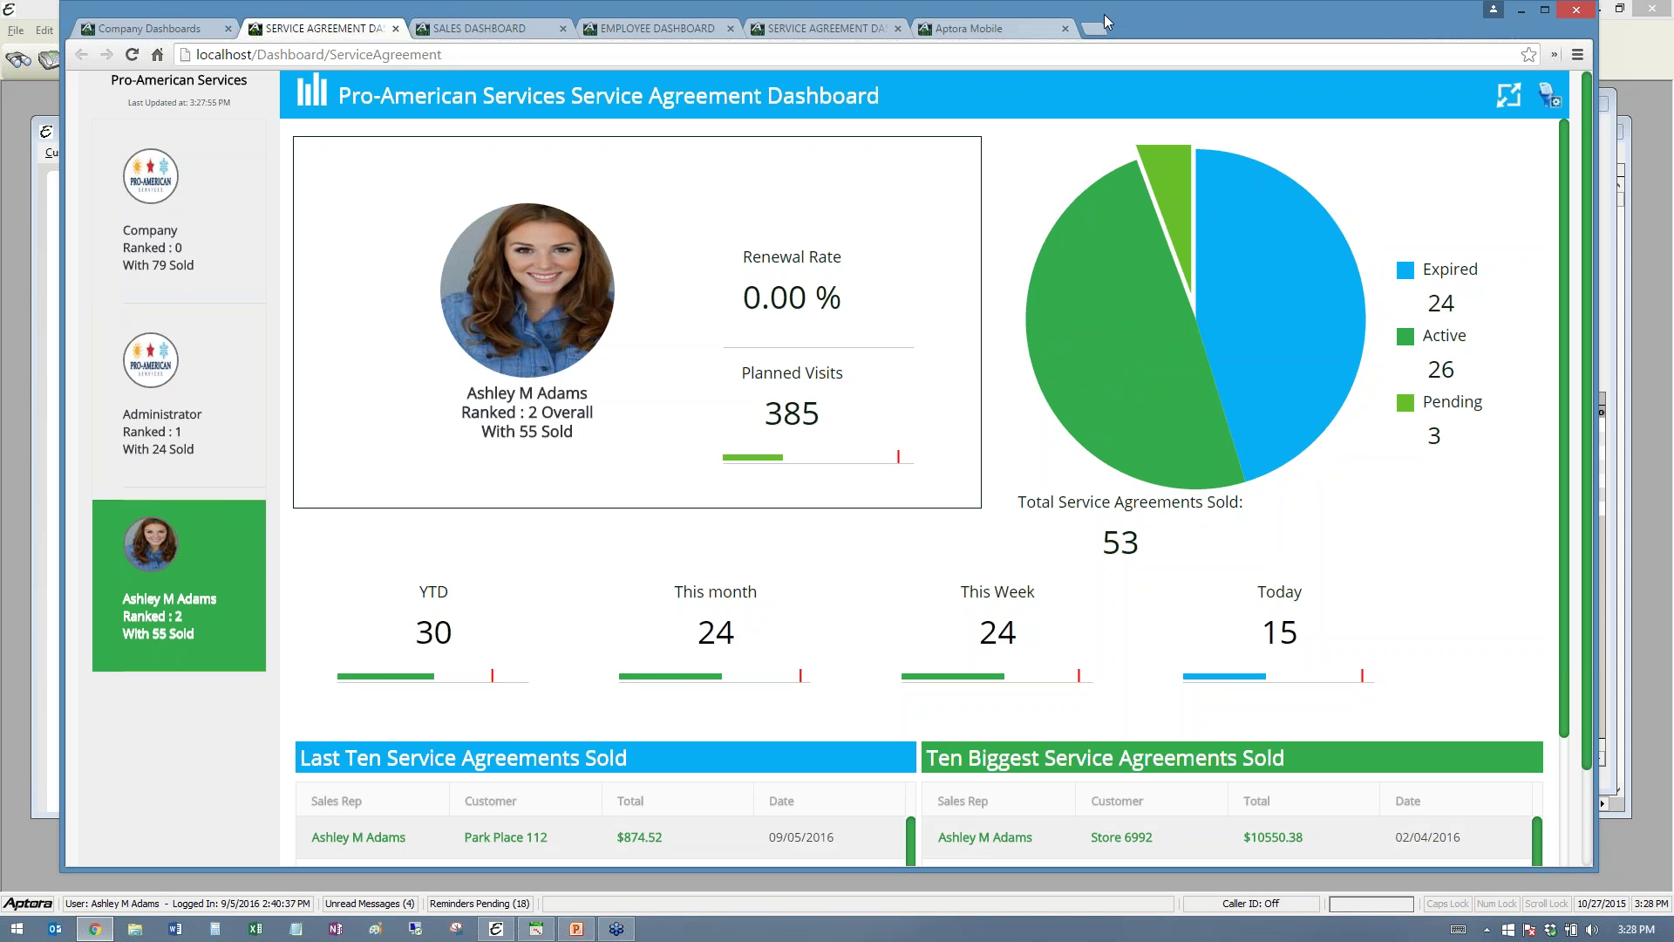
left_click_drag(1175, 23, 1150, 28)
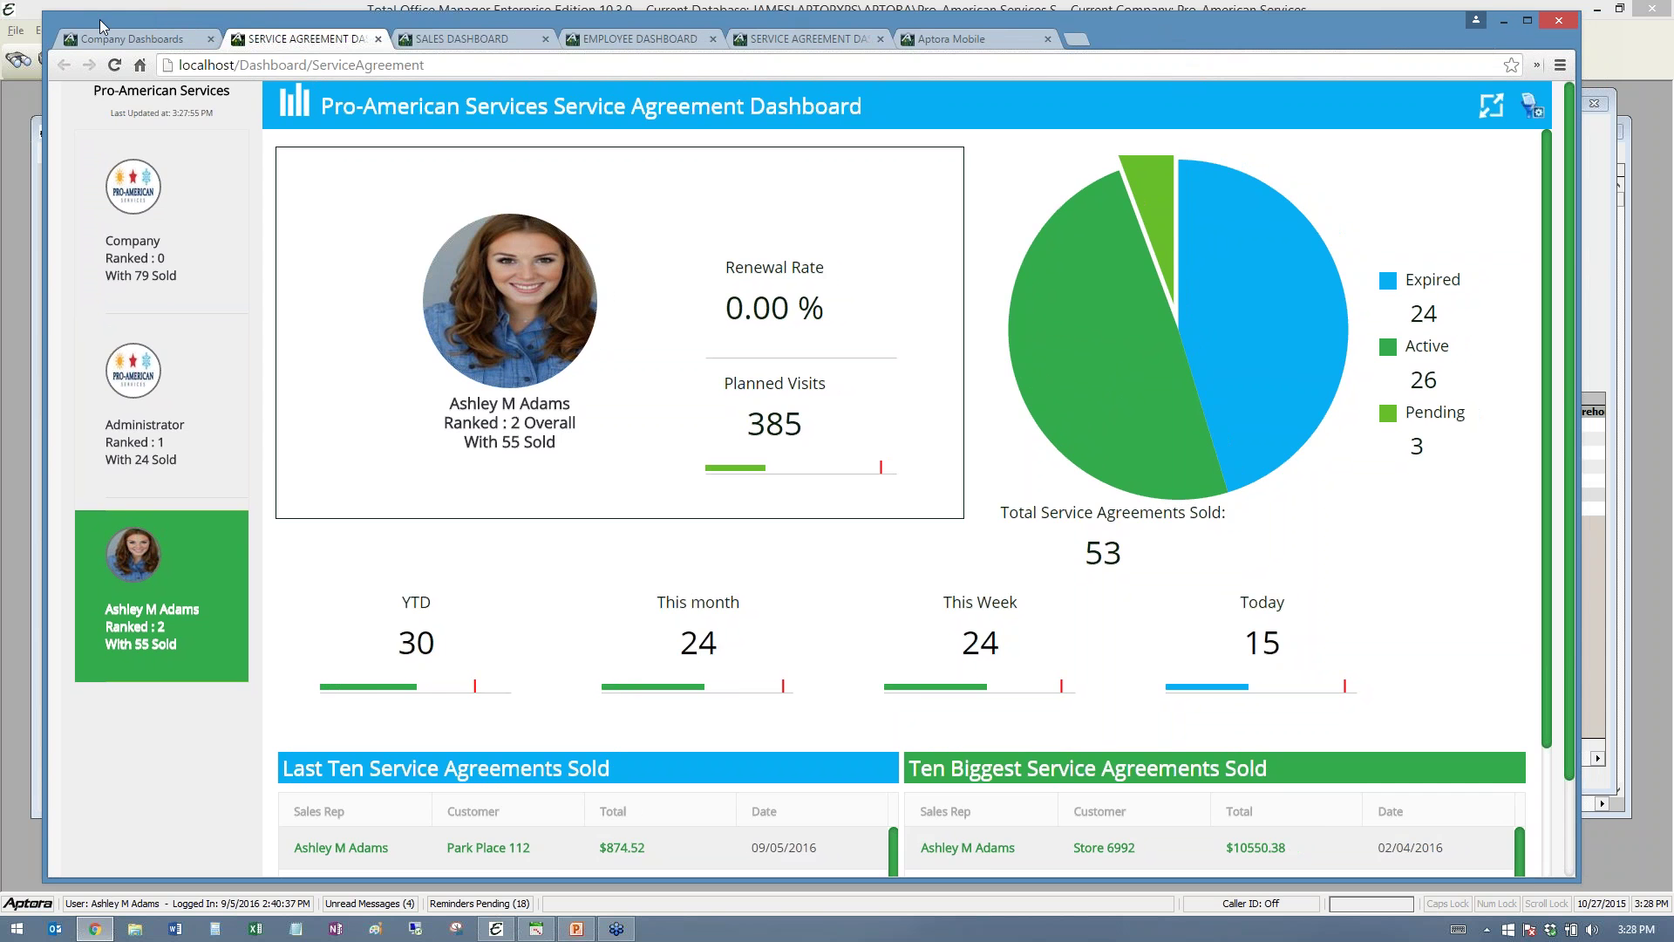
- Cycle through the Sales, Employee, personal Service Agreement and Home tabs, ending on Company Dashboards
left_click(131, 38)
left_click(417, 43)
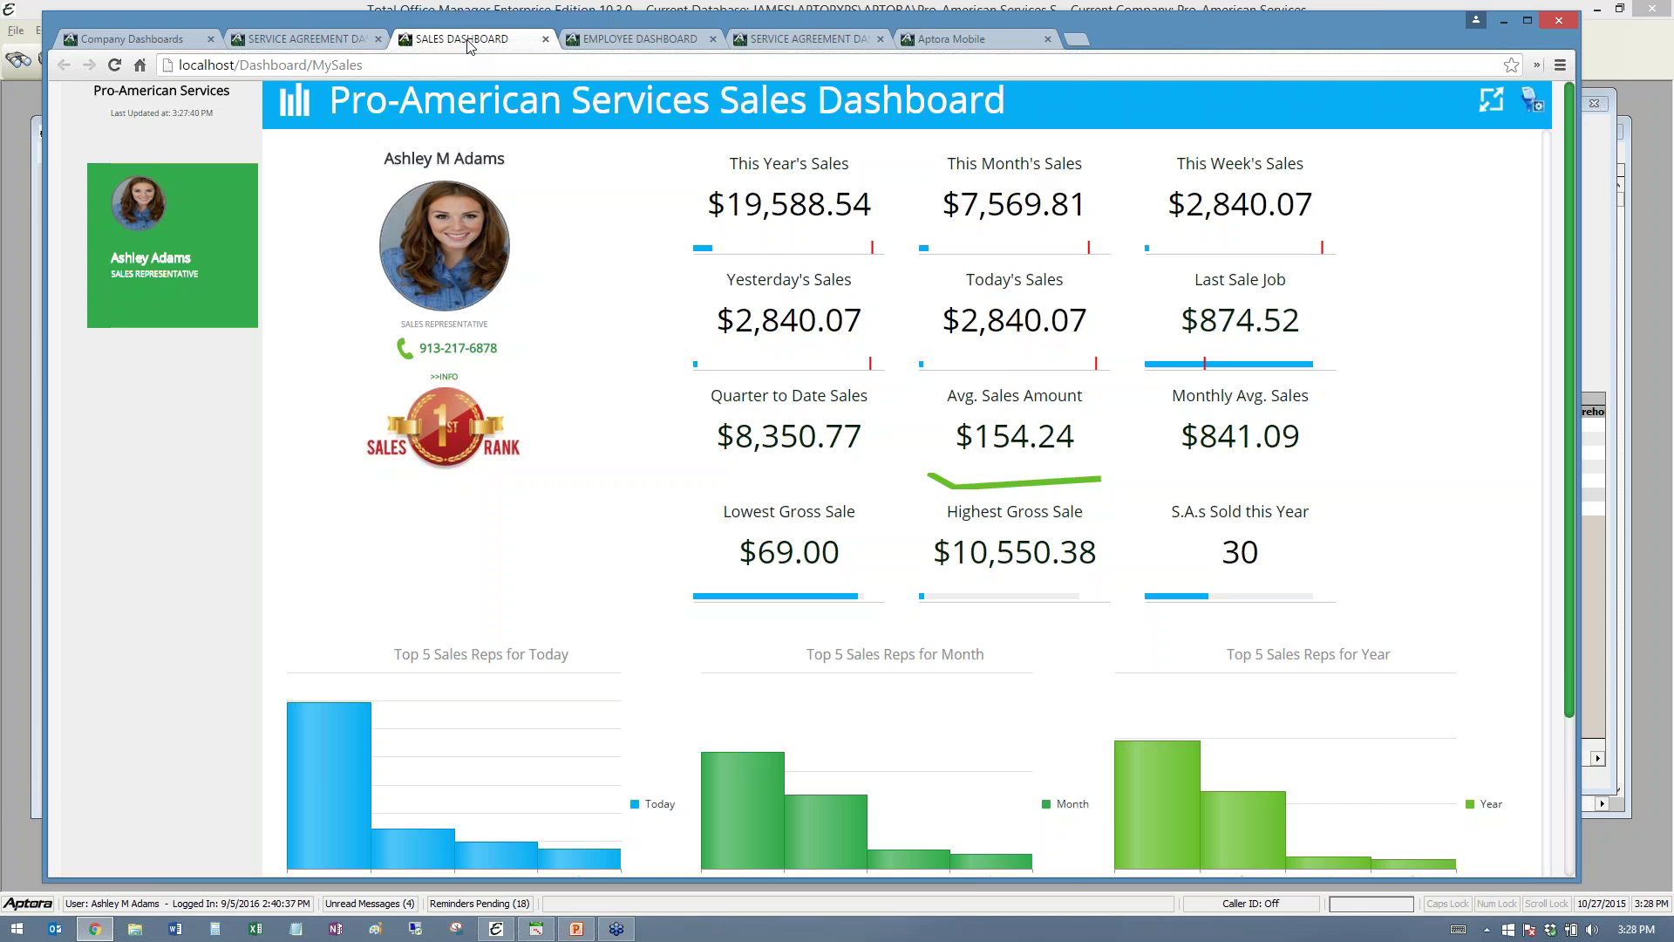
left_click(642, 40)
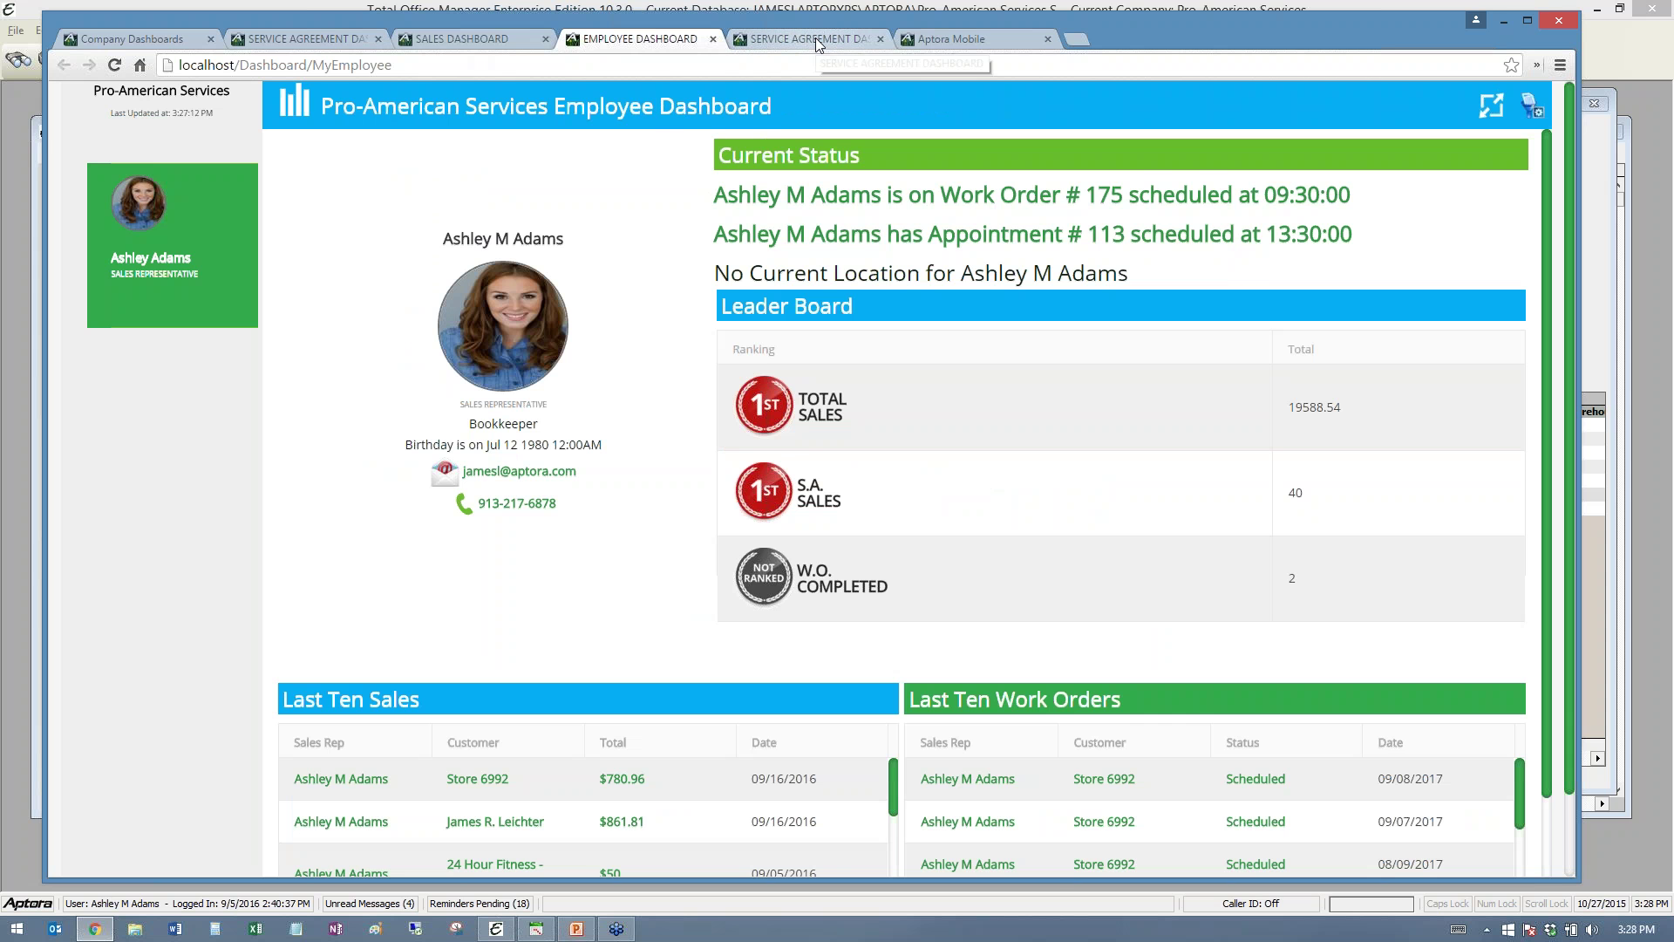
left_click(814, 39)
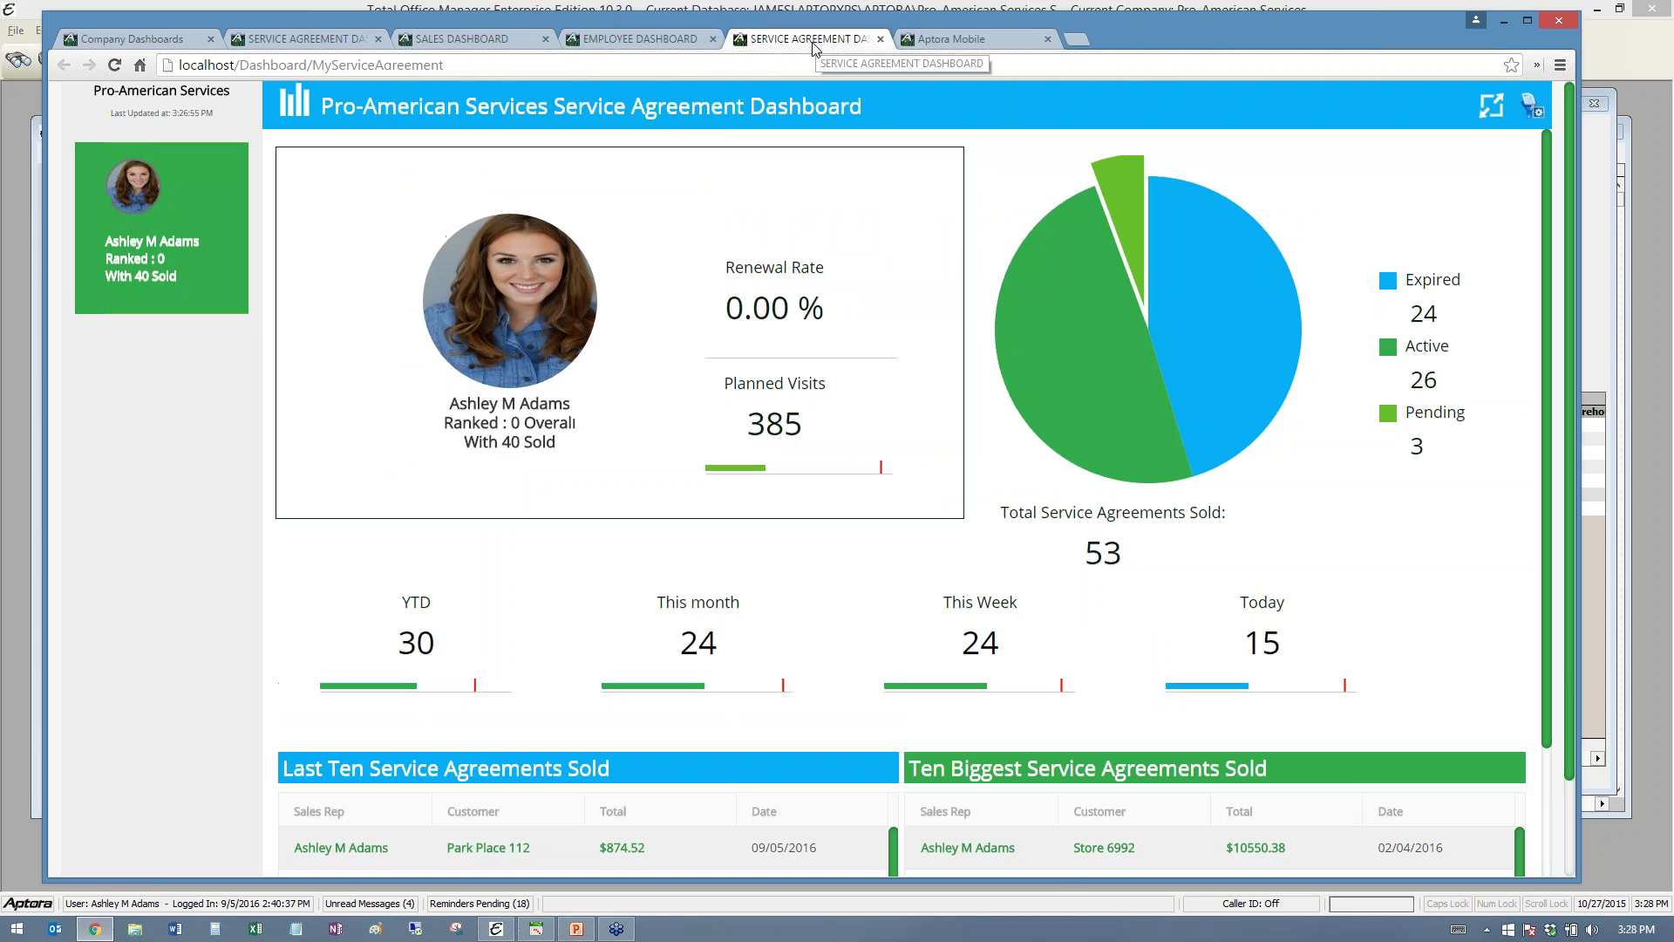
left_click(947, 39)
left_click(173, 41)
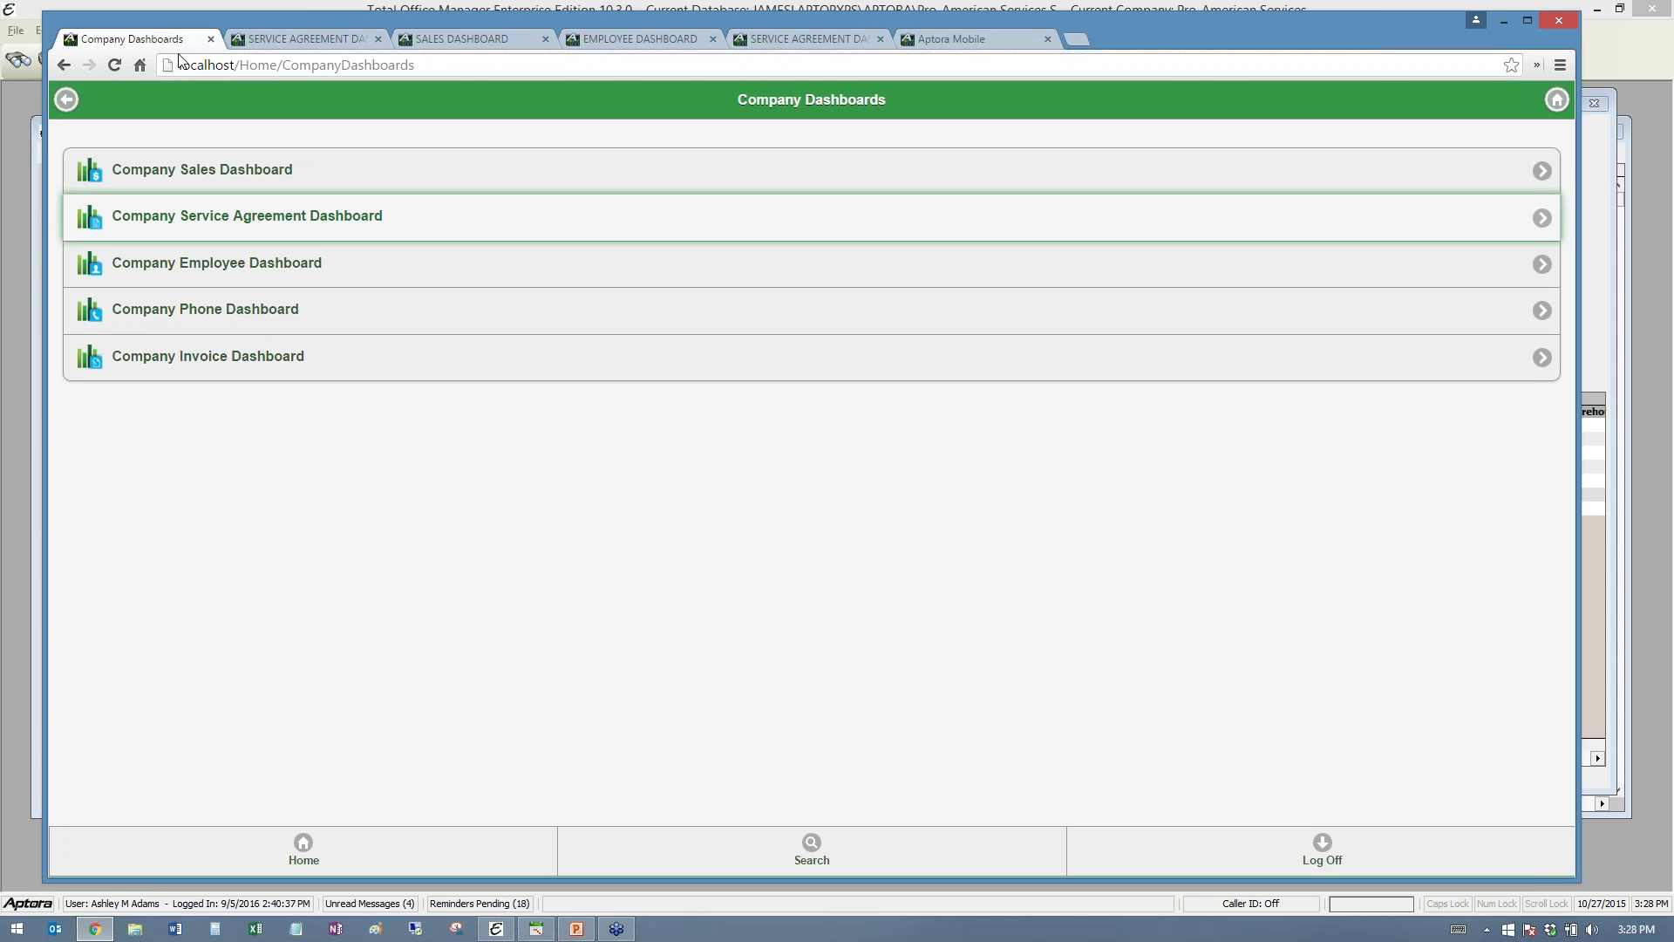
- Open the Company Phone Activity Dashboard, then switch back to the company Service Agreement Dashboard
left_click(174, 321)
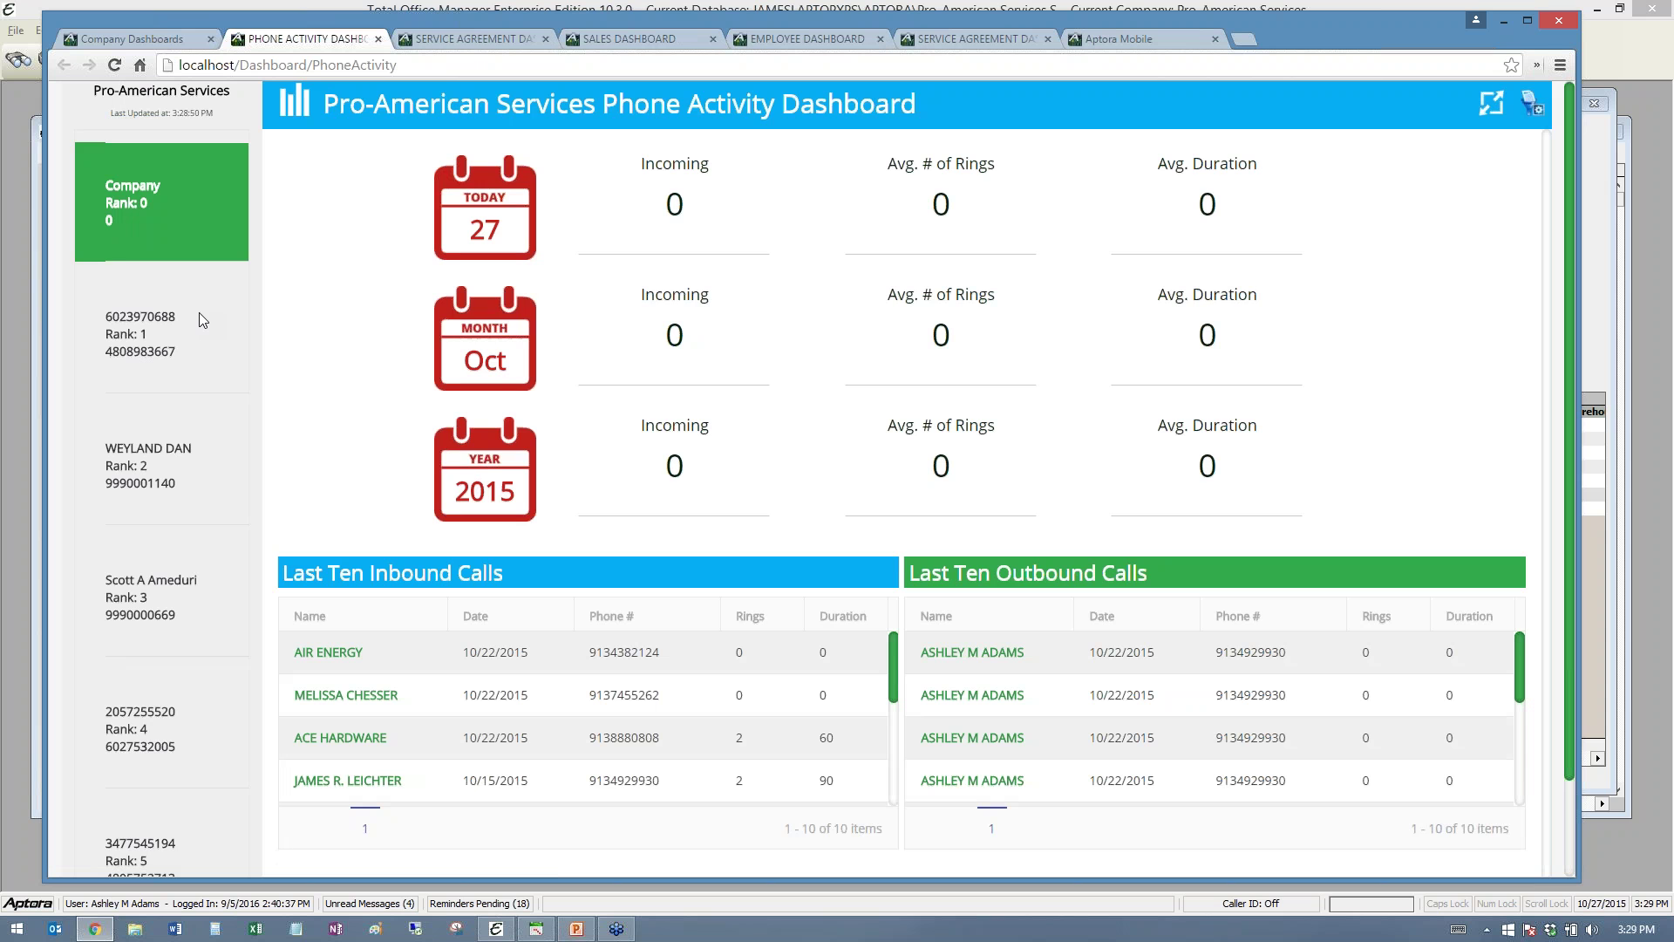
left_click(119, 37)
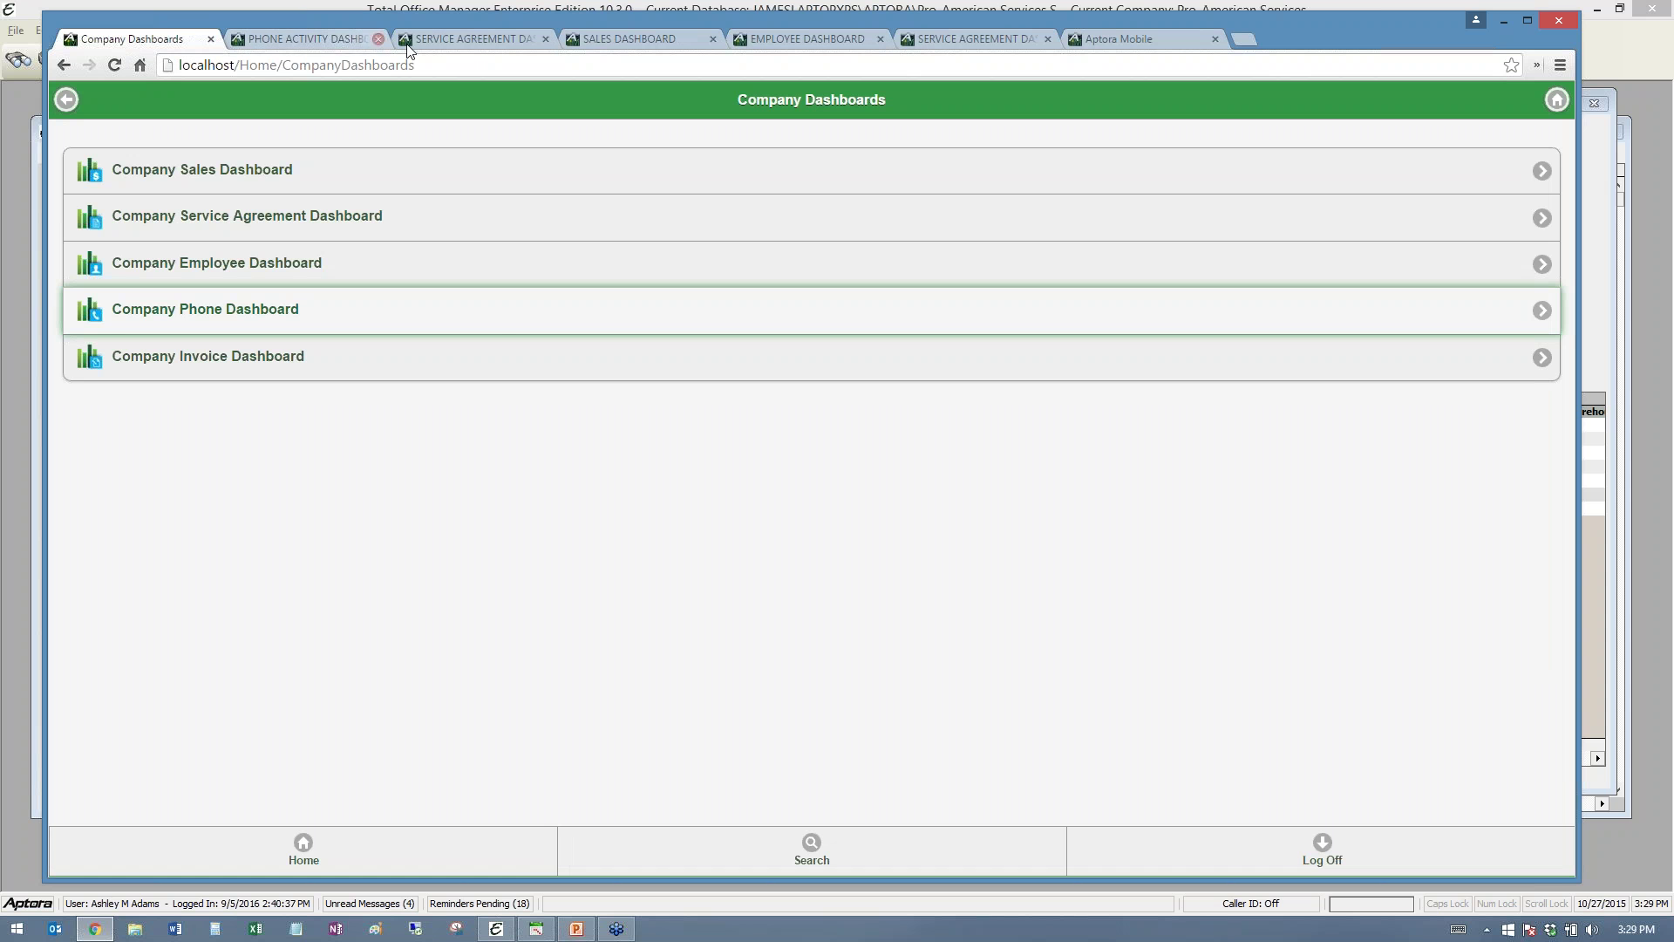
left_click(340, 40)
left_click(432, 39)
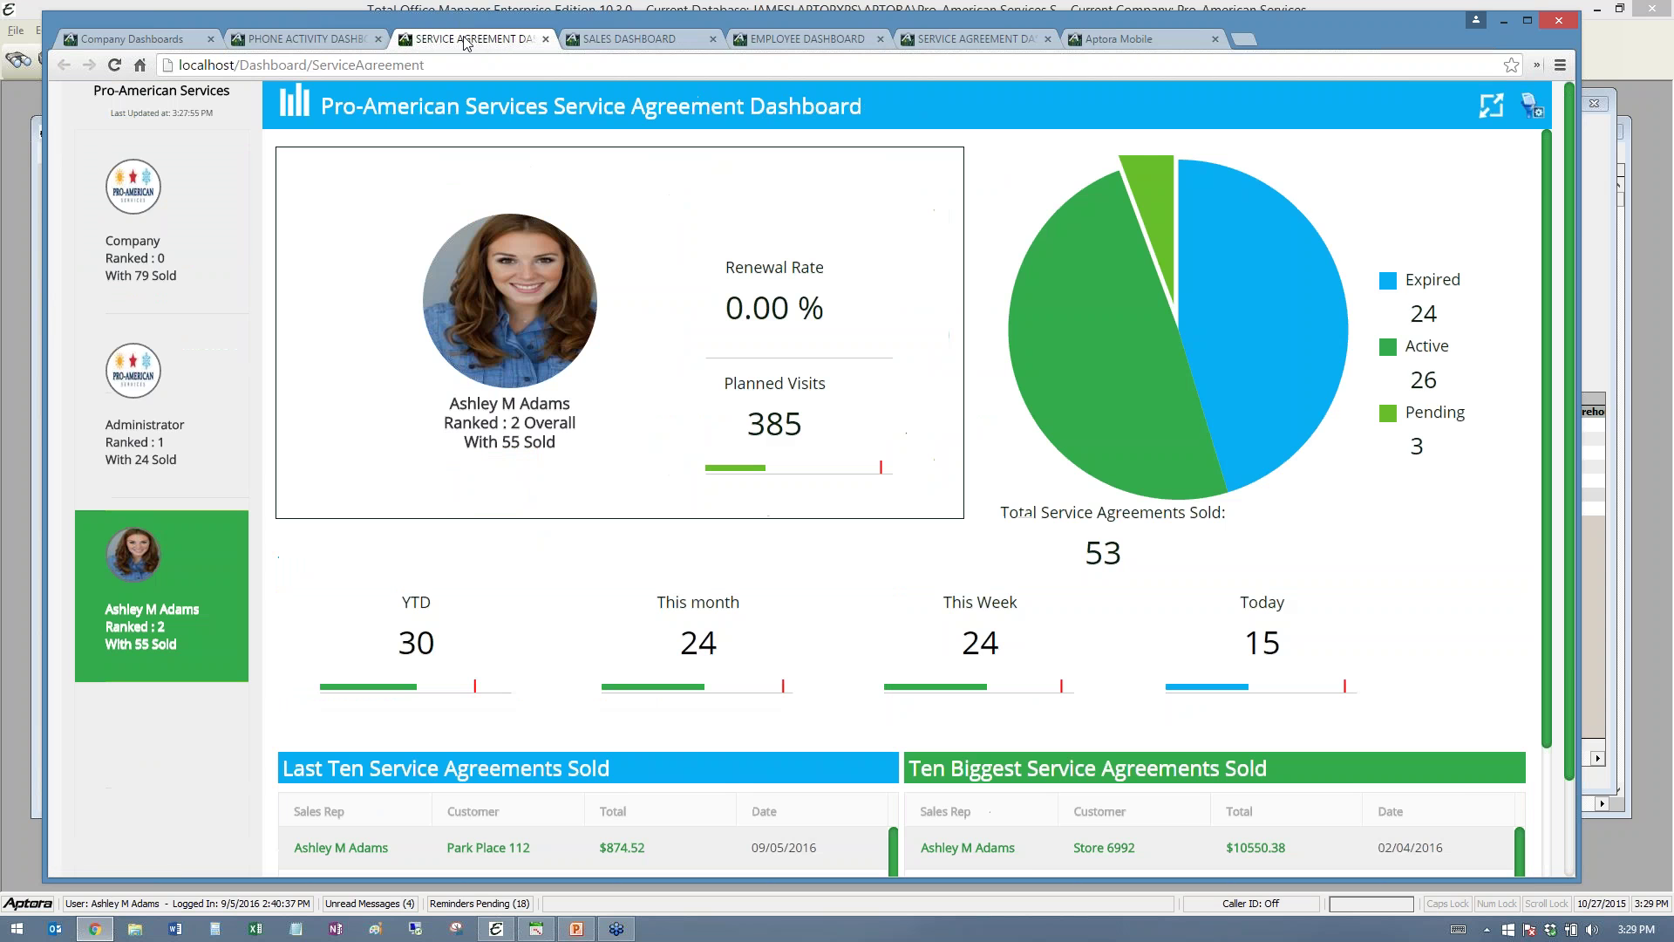
- Flip between the Sales, Employee and Service Agreement dashboard tabs, then return to Company Dashboards
left_click(630, 41)
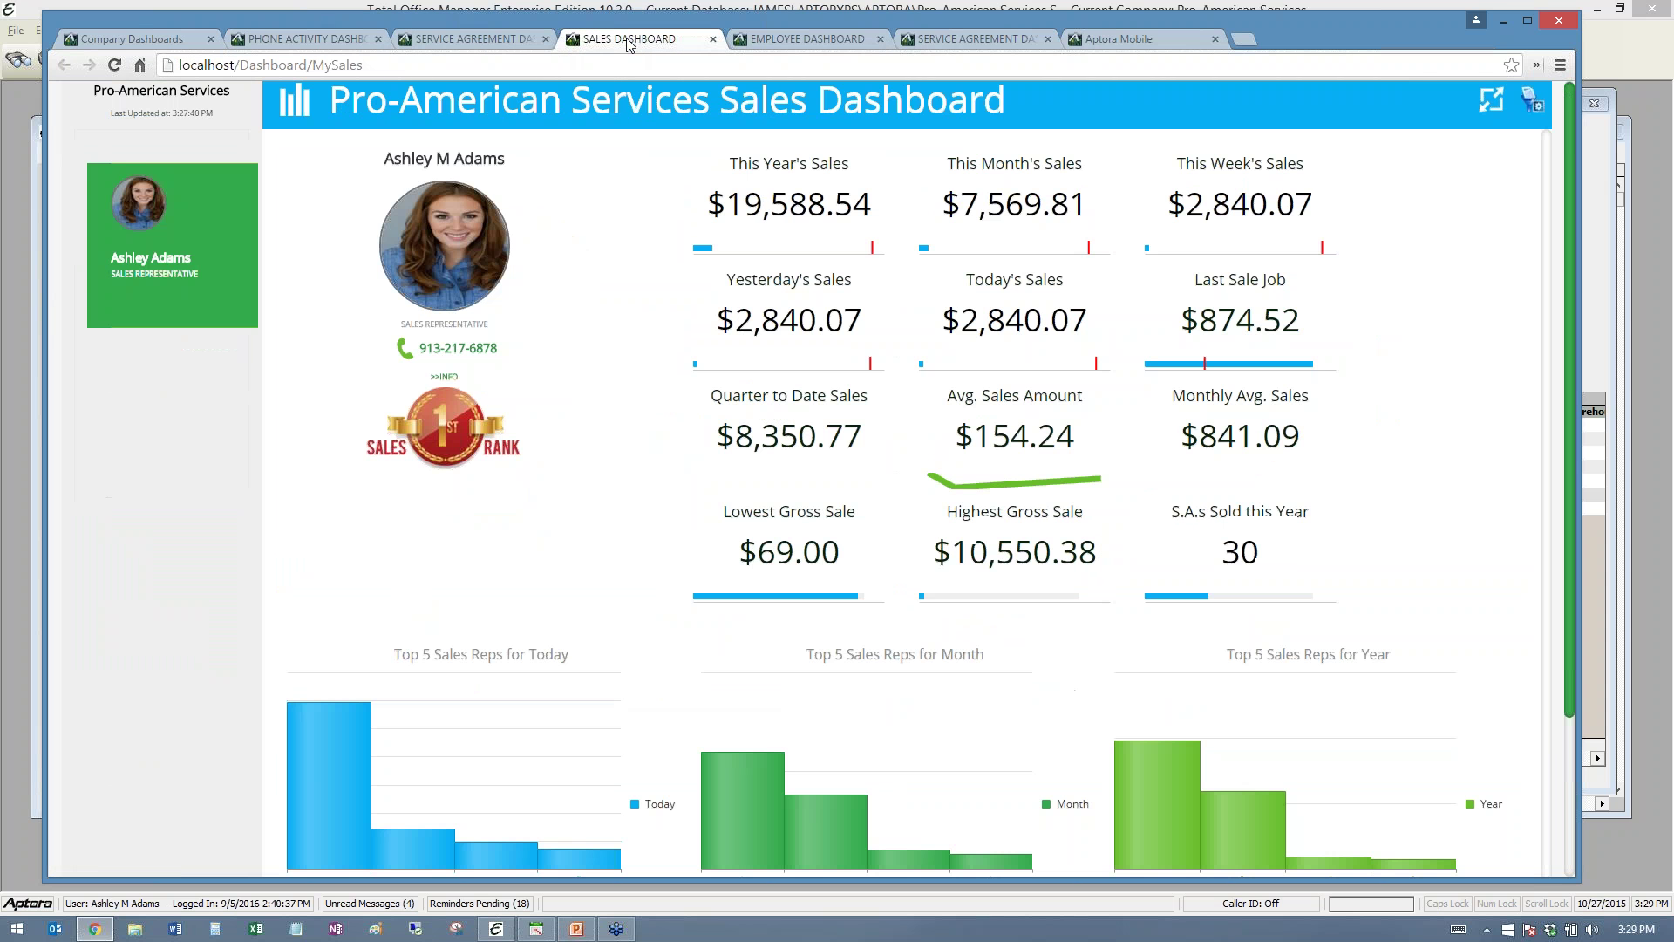
left_click(771, 41)
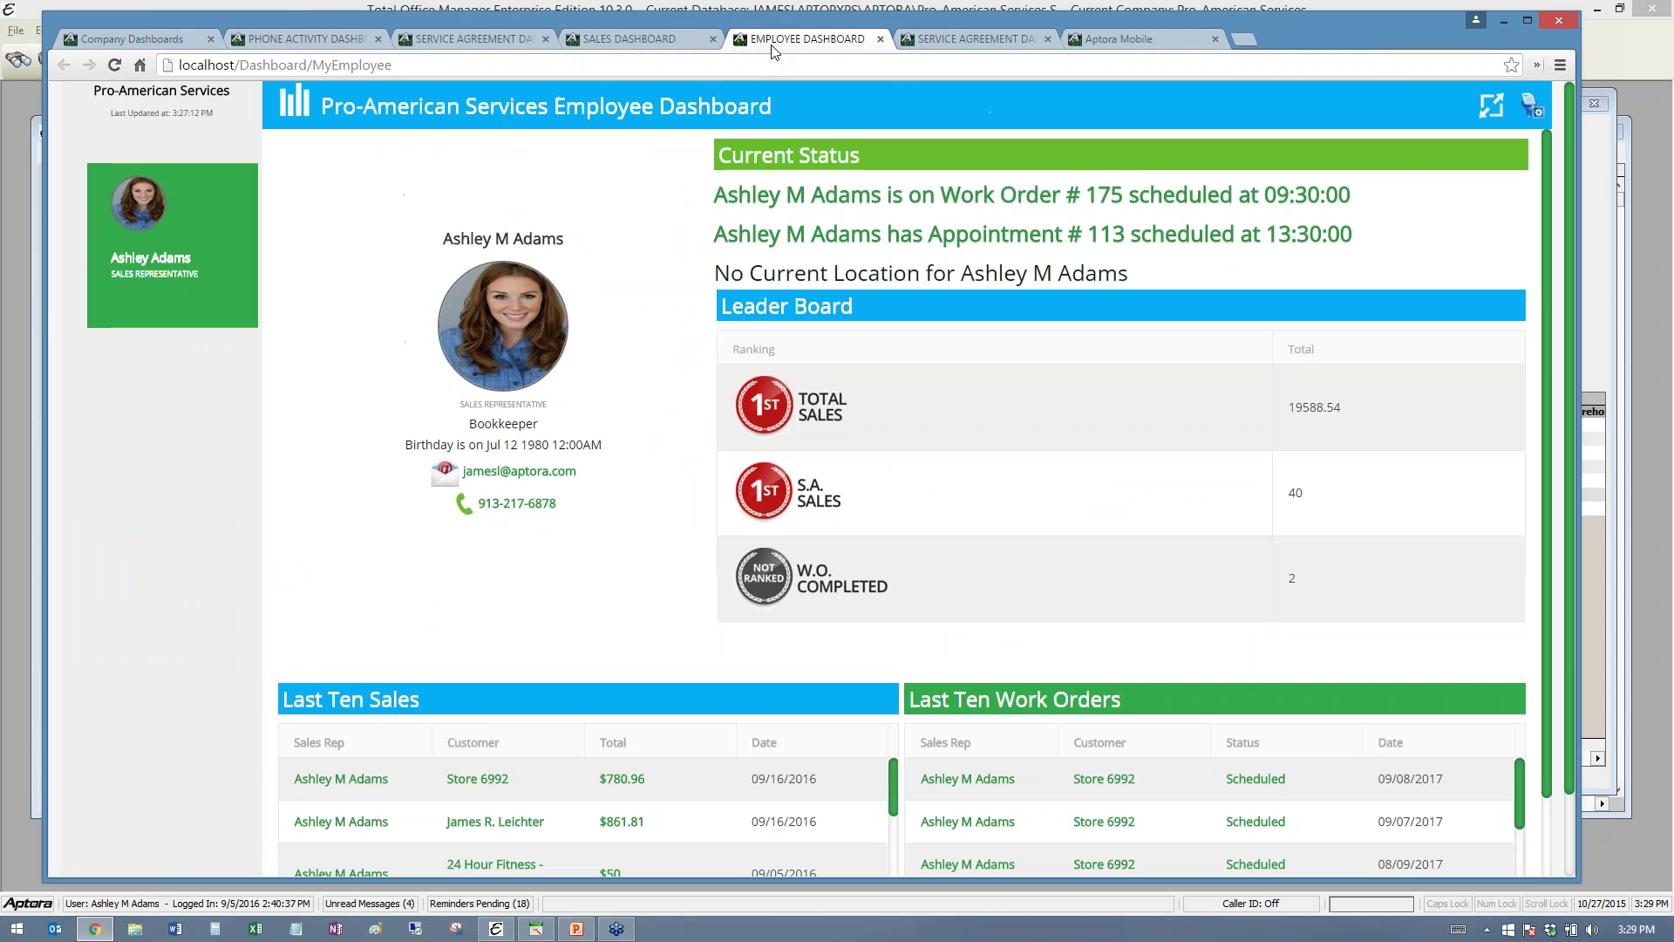
left_click(965, 41)
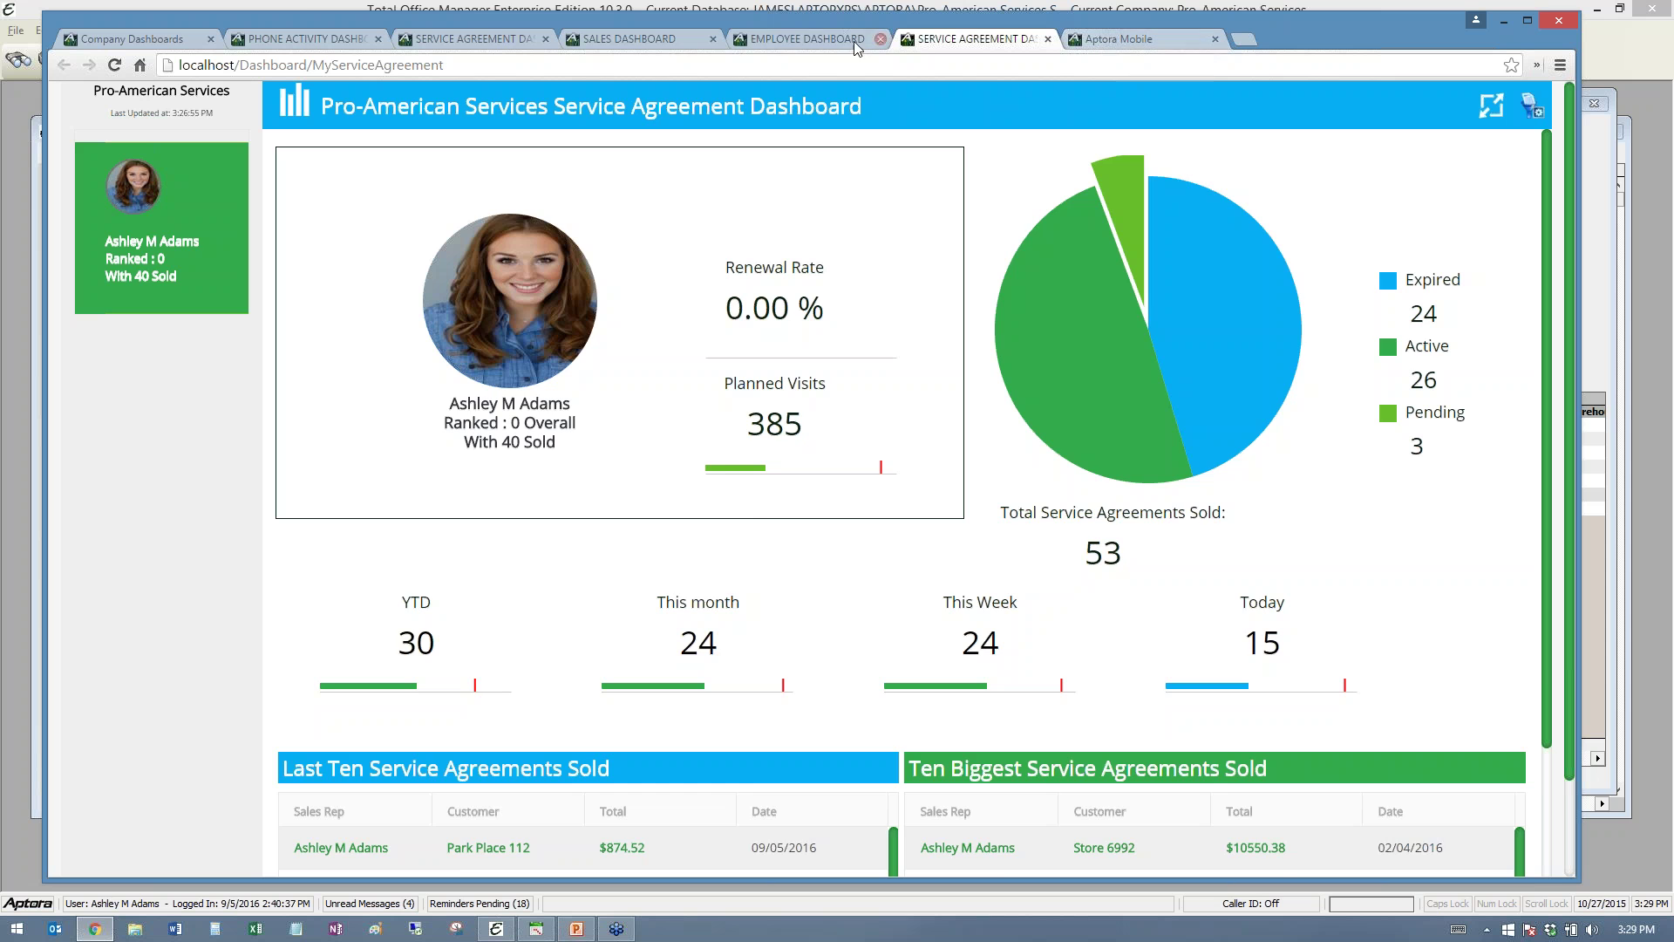
left_click(811, 40)
left_click(626, 41)
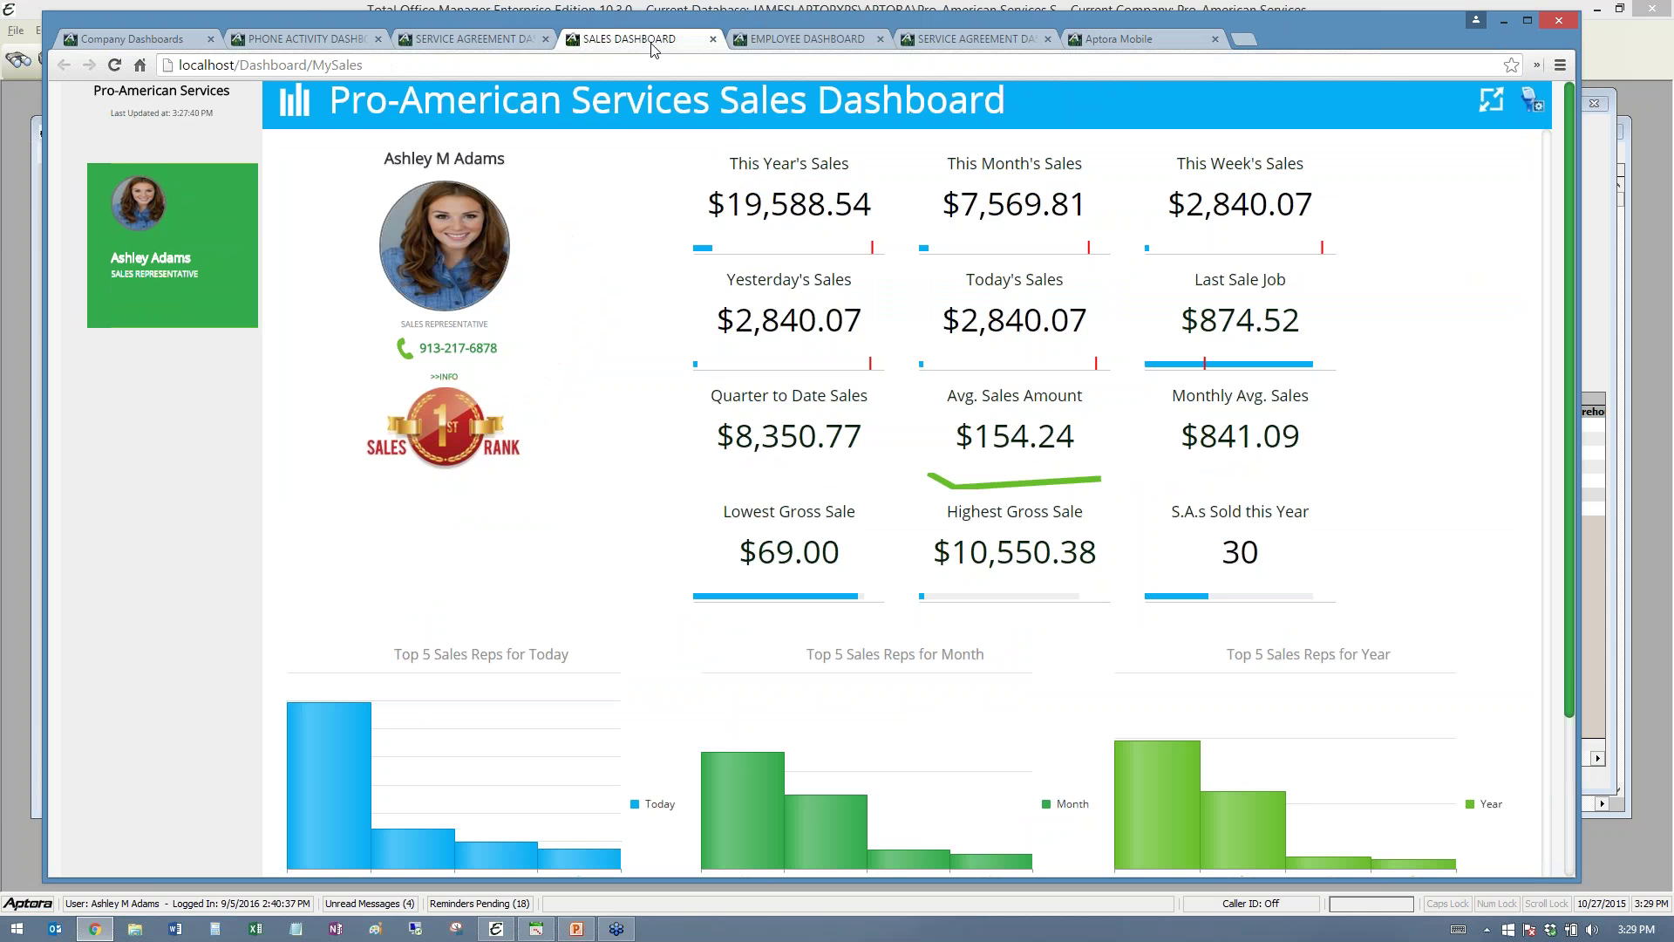
mouse_move(494, 859)
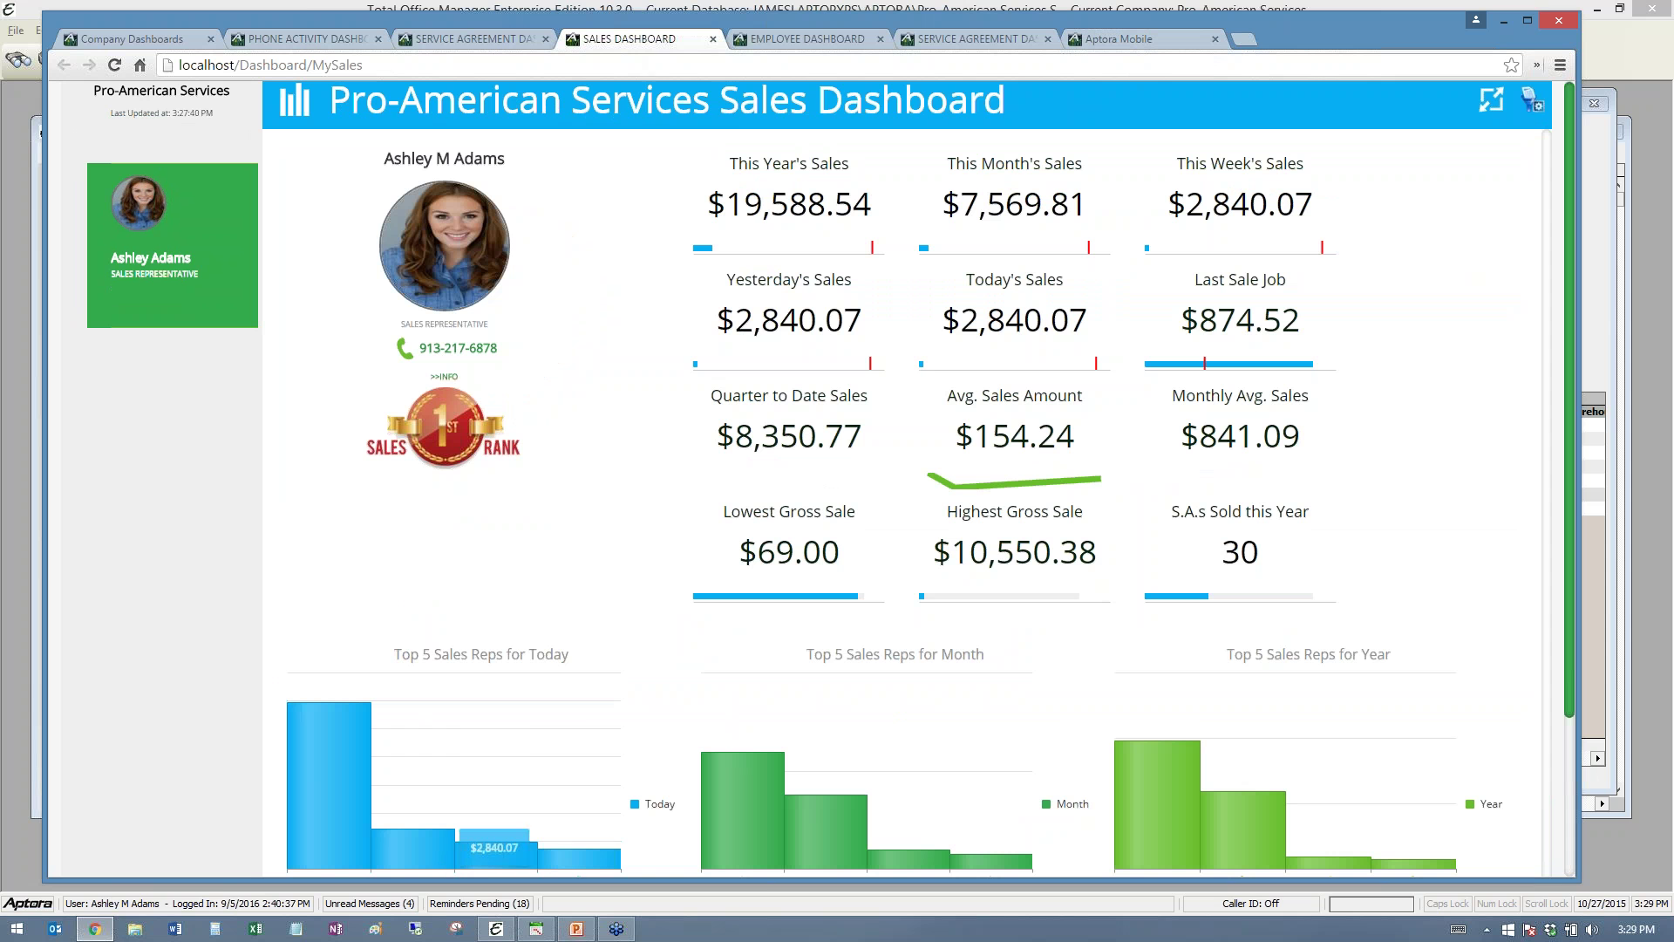
mouse_move(109, 923)
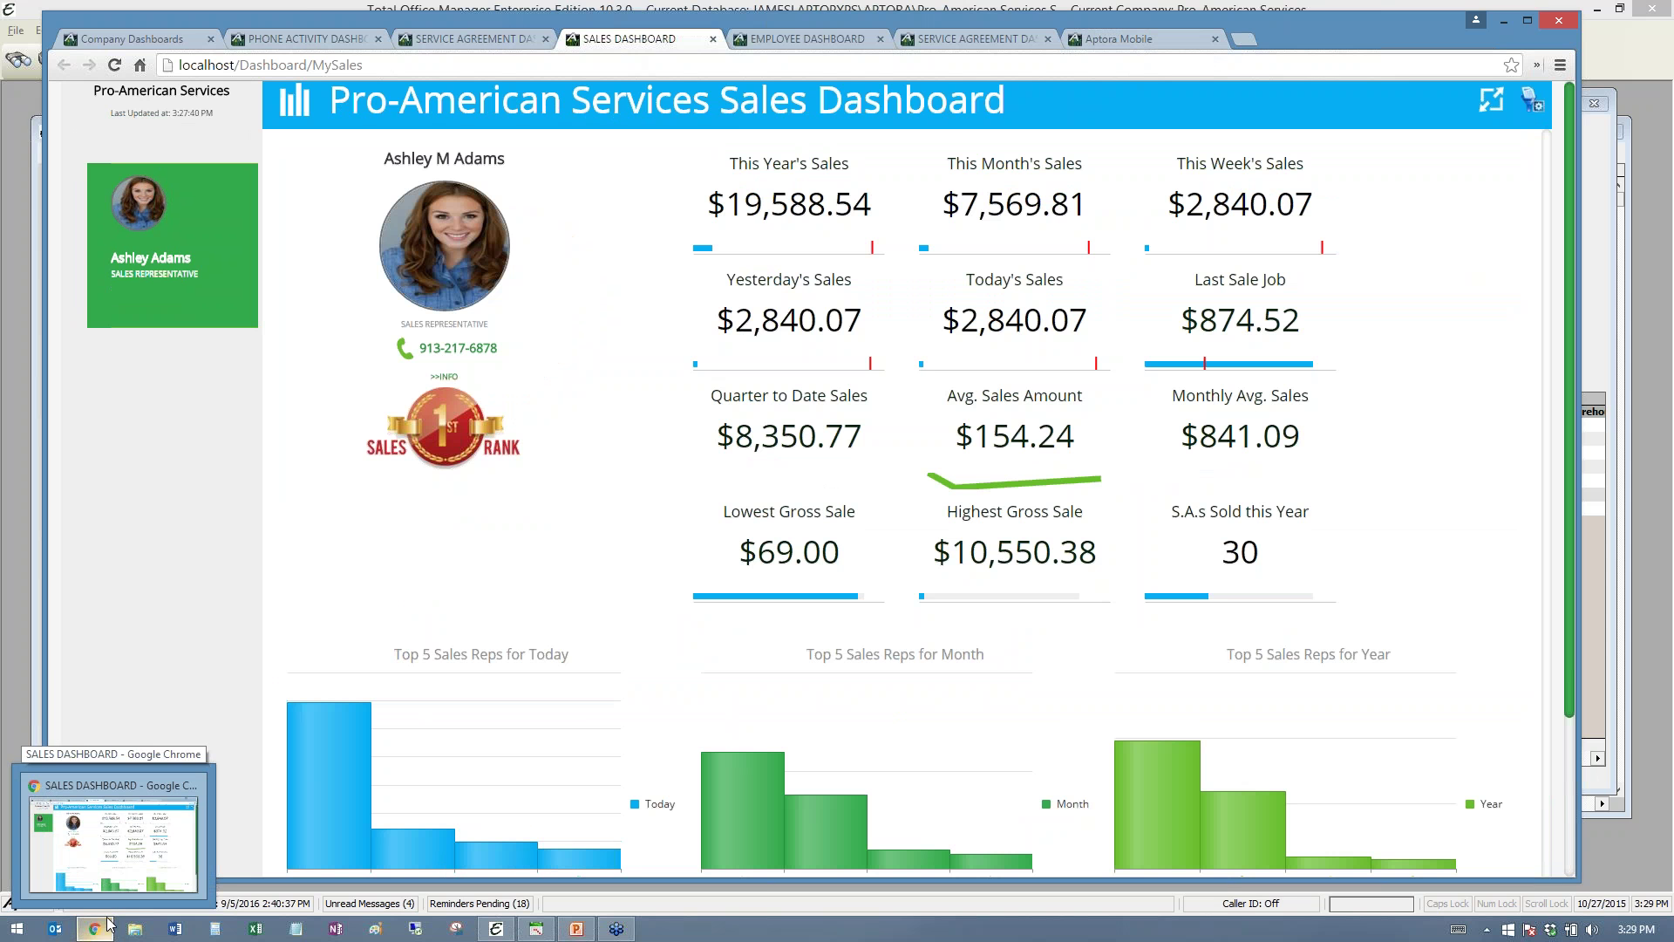
left_click(131, 39)
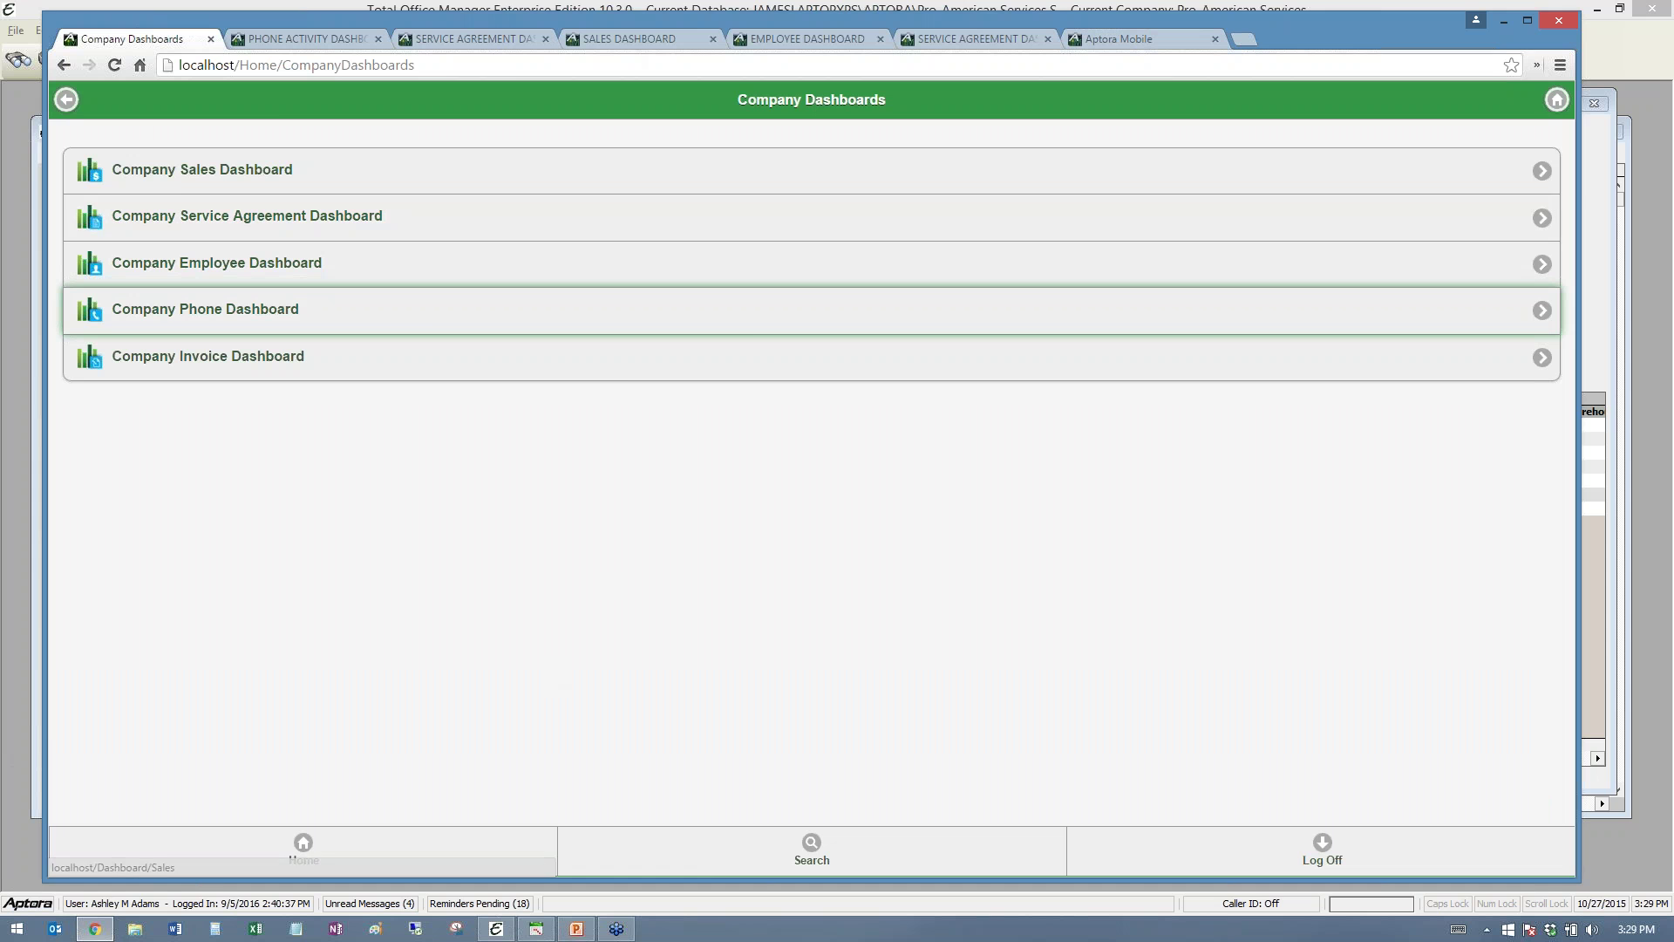
- Minimize Chrome, close the Sales By Marketing Source options, and move the $319.32 invoice below job history
left_click(1503, 21)
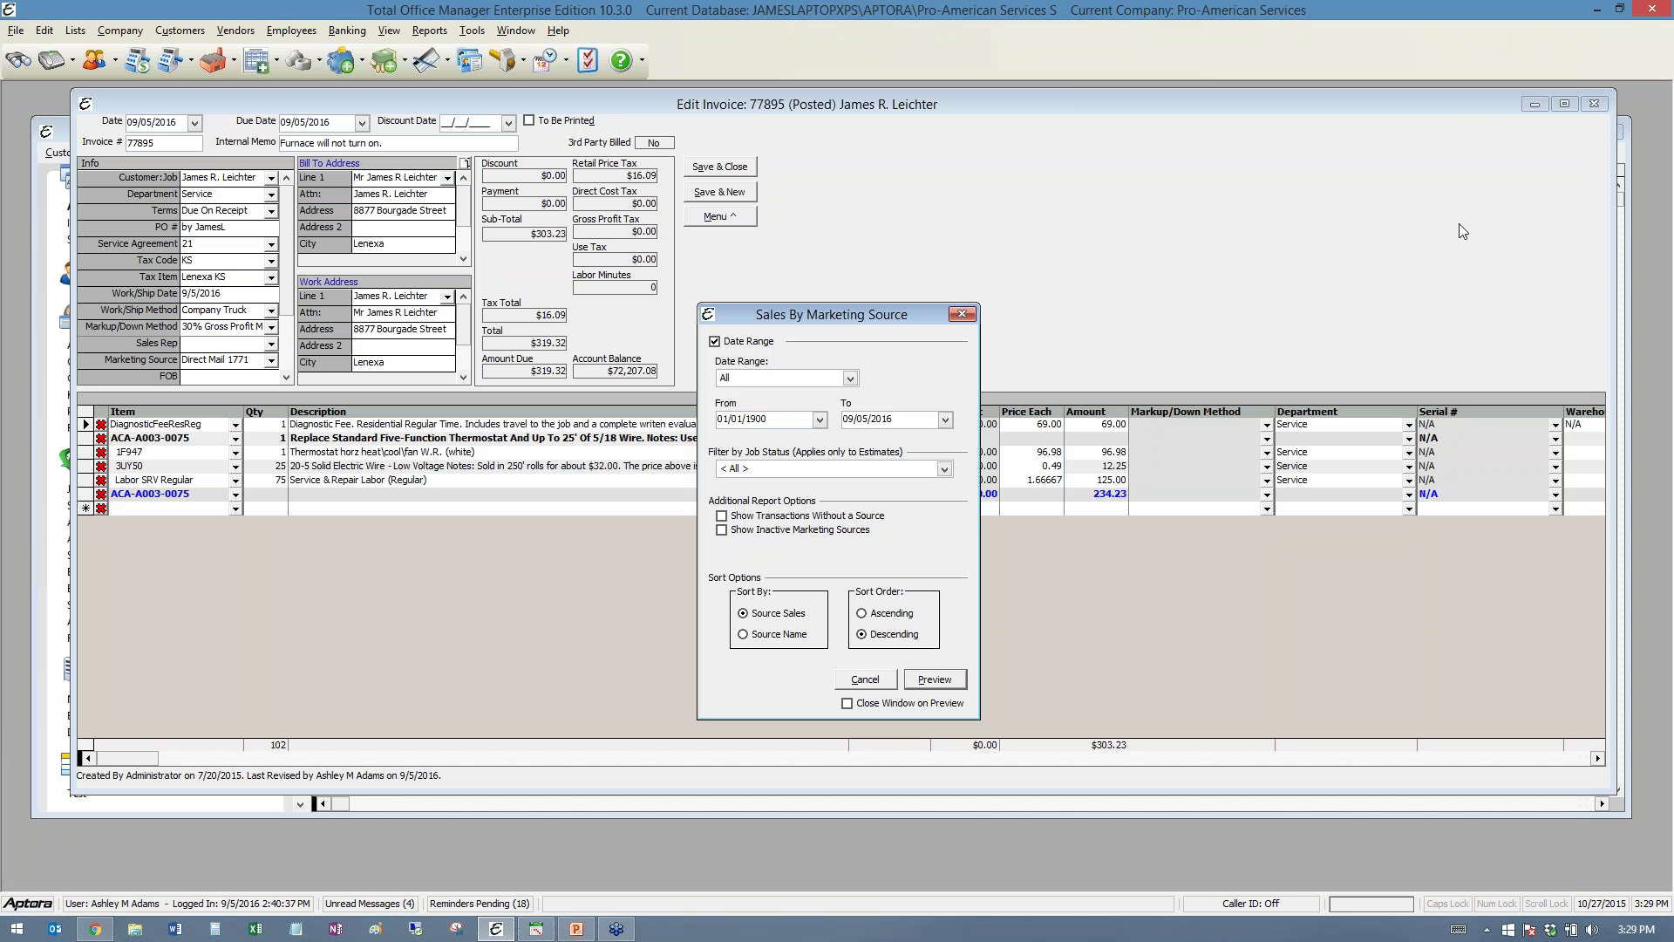
left_click(962, 314)
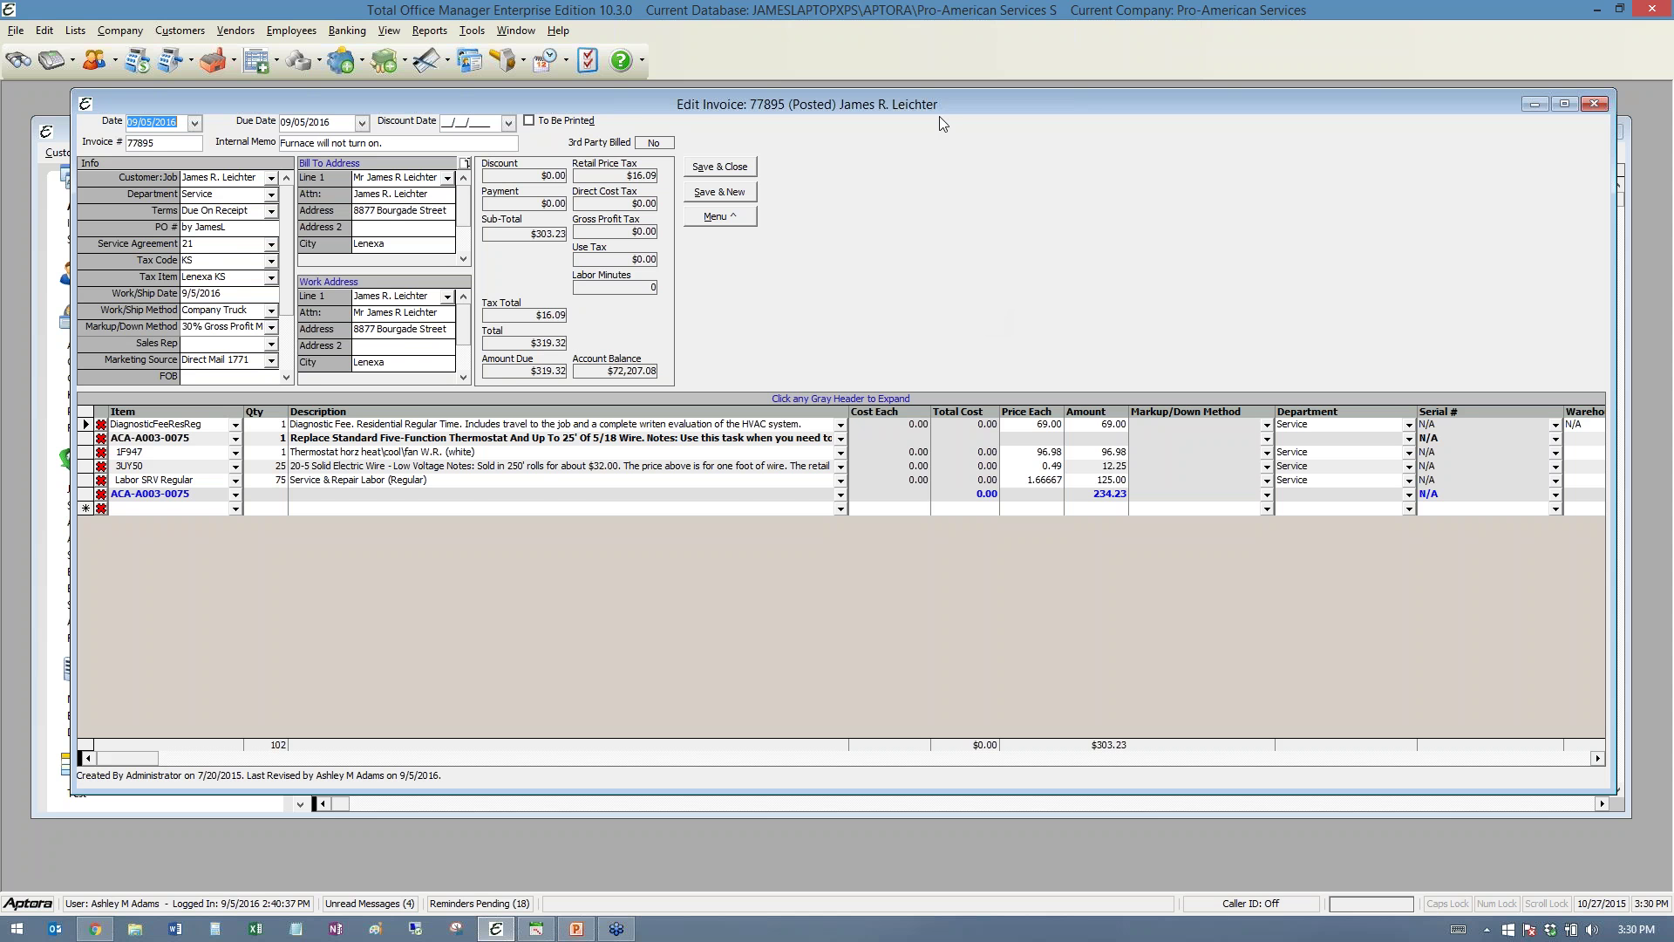
left_click_drag(929, 103, 914, 185)
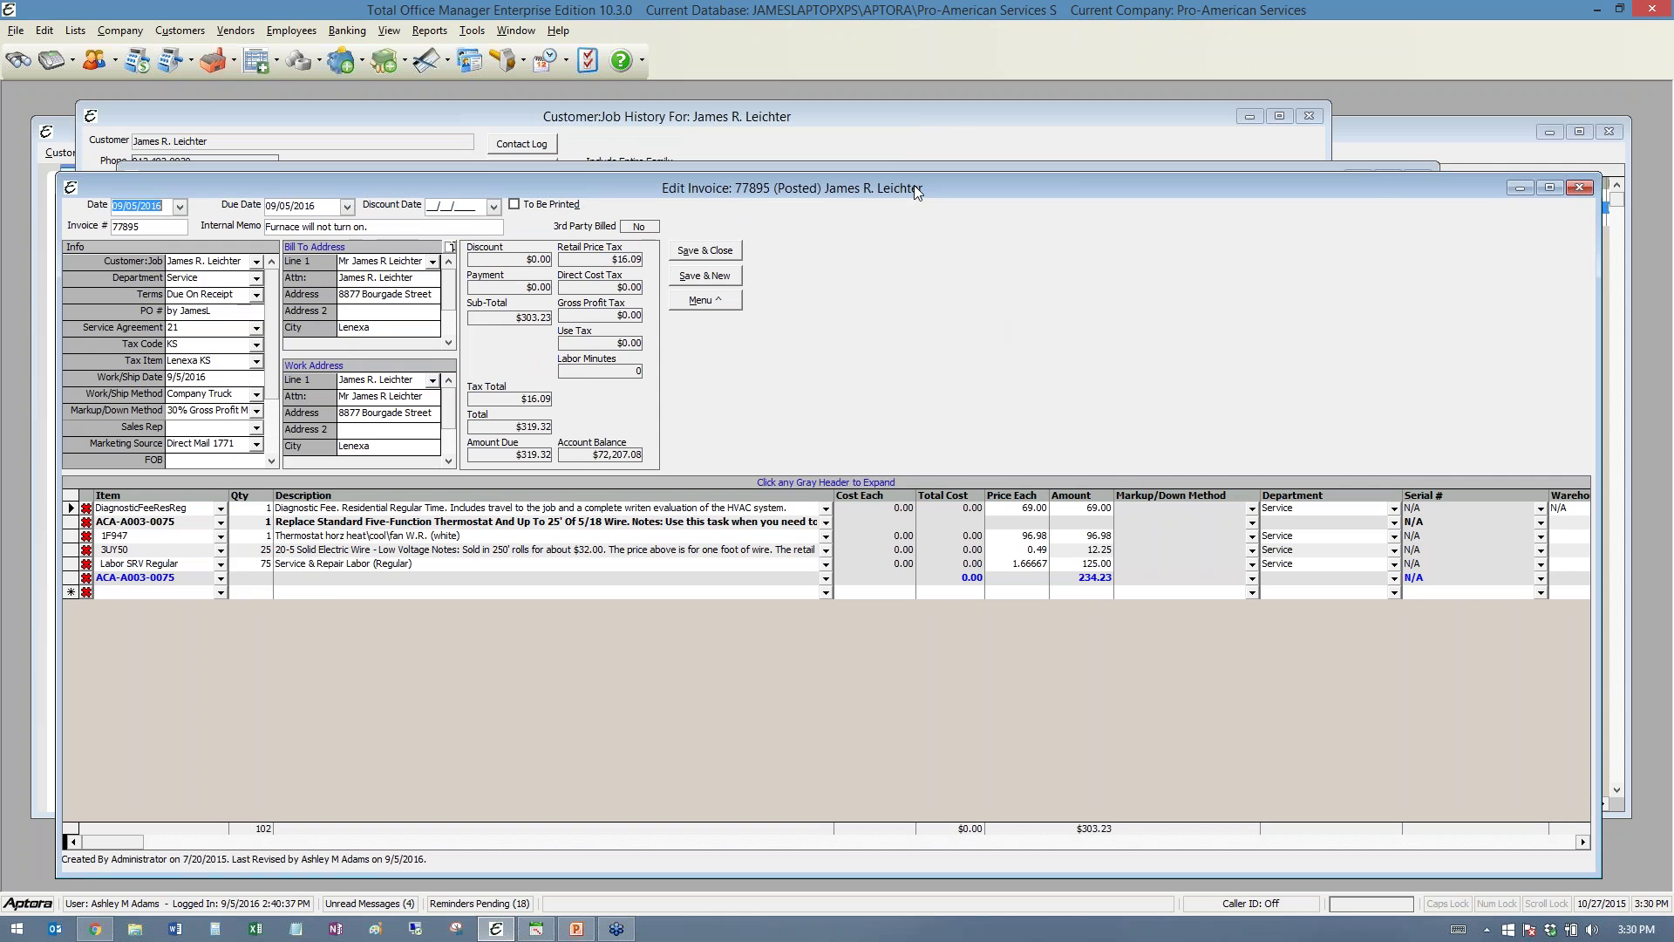
left_click(75, 31)
mouse_move(116, 35)
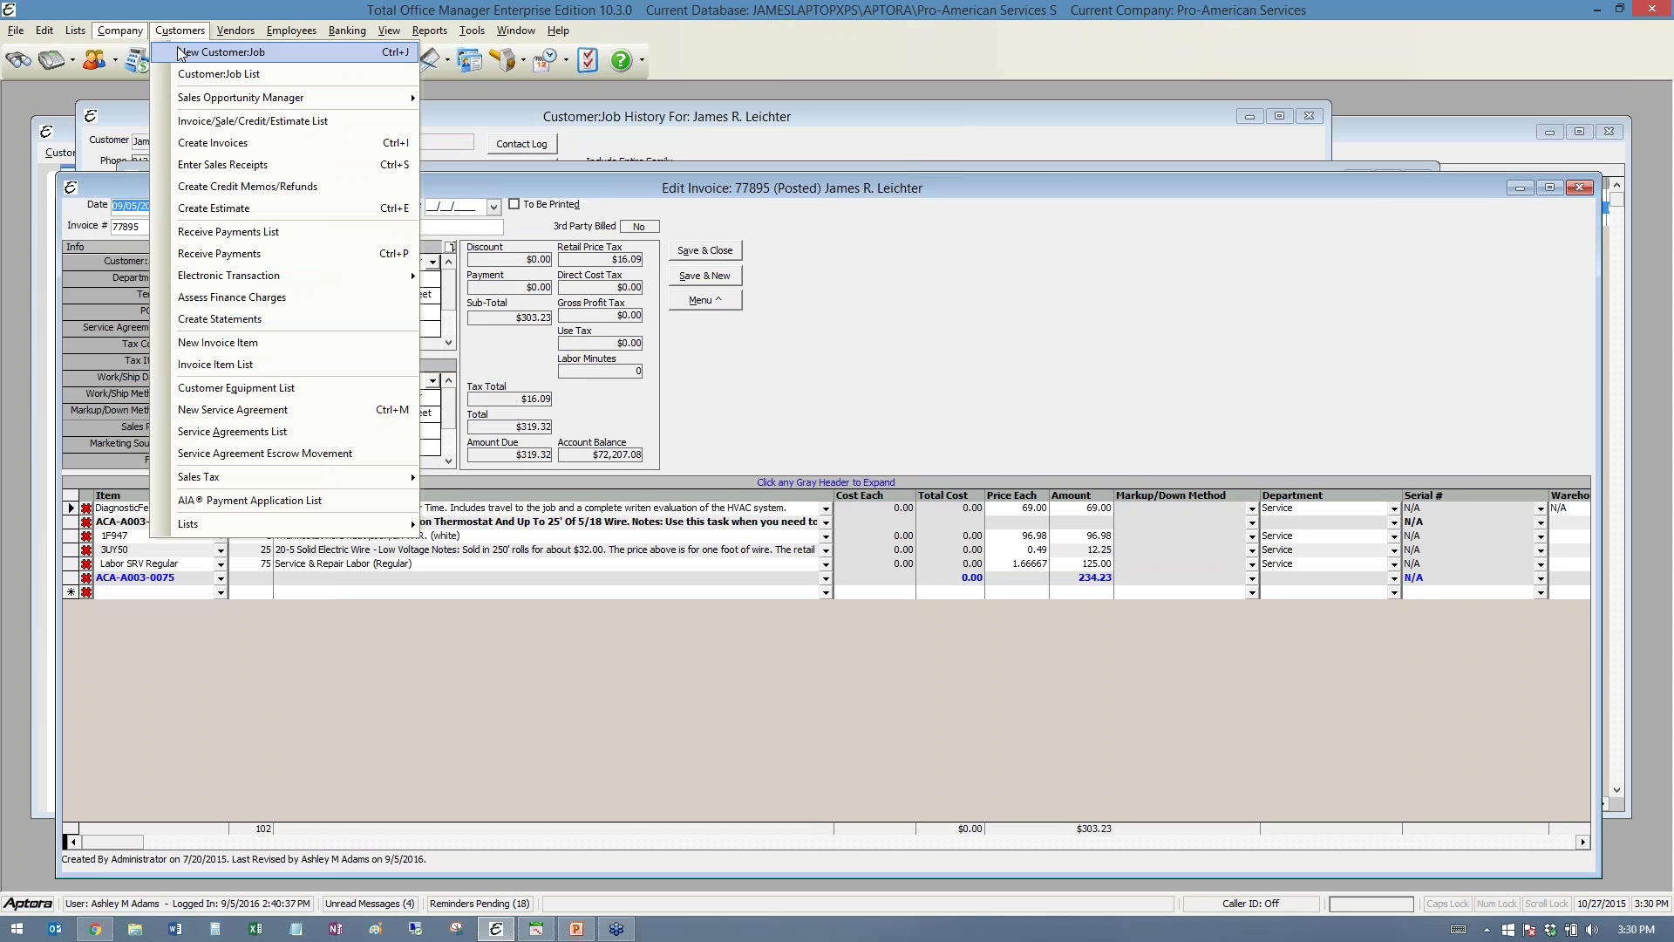
mouse_move(202, 100)
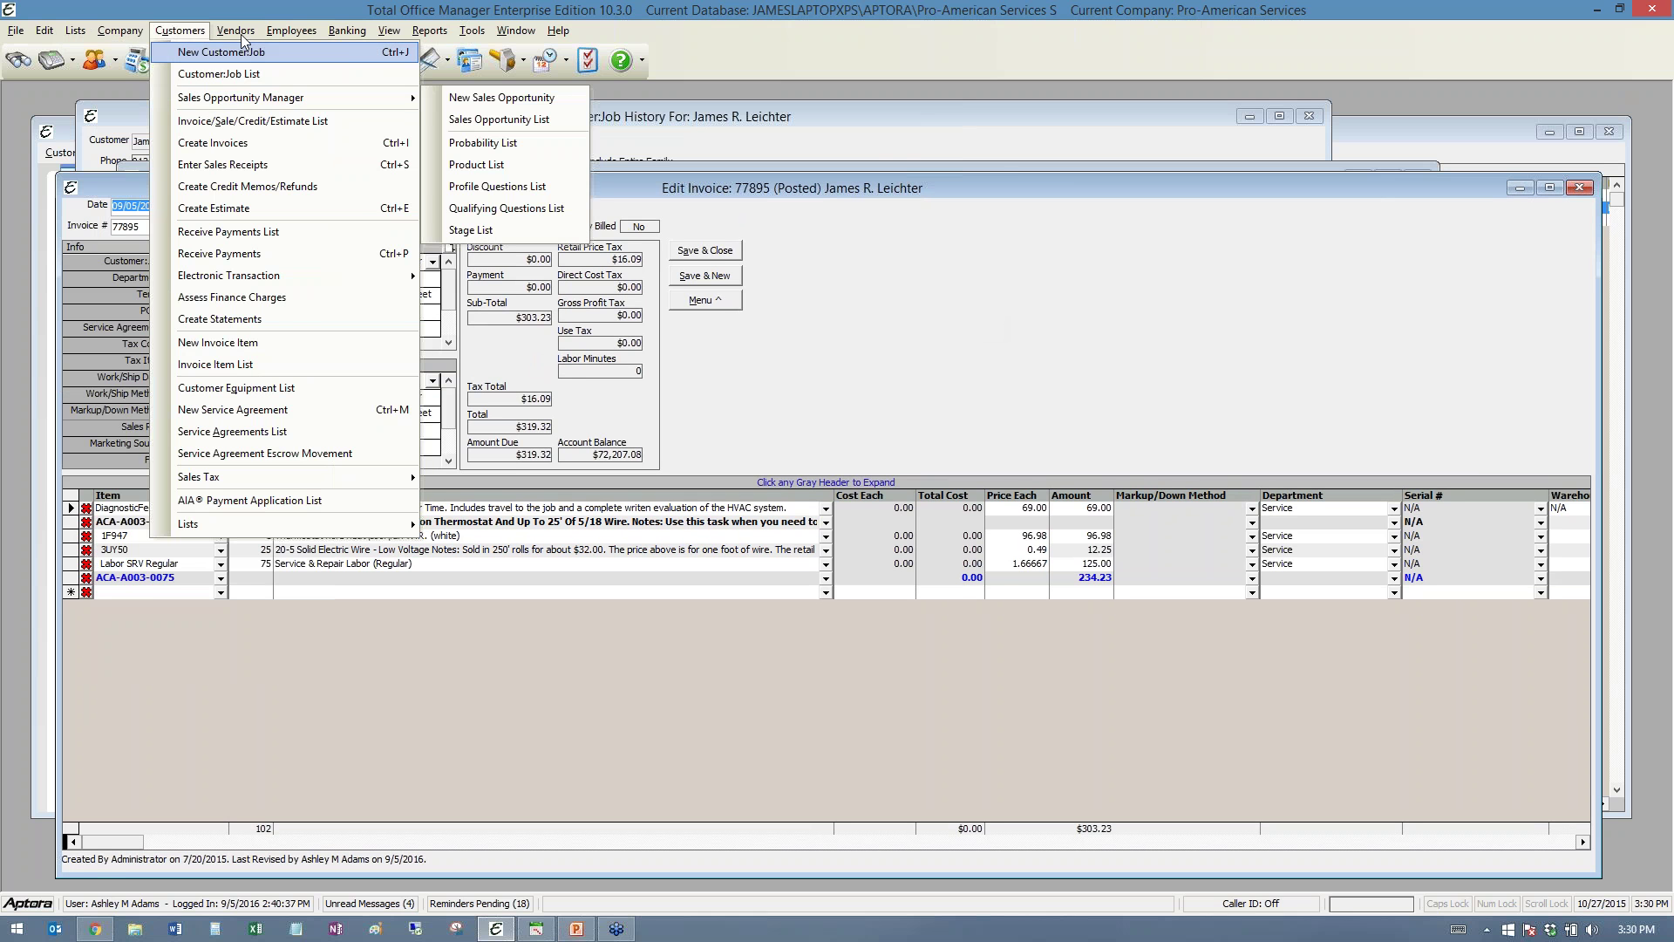
mouse_move(234, 33)
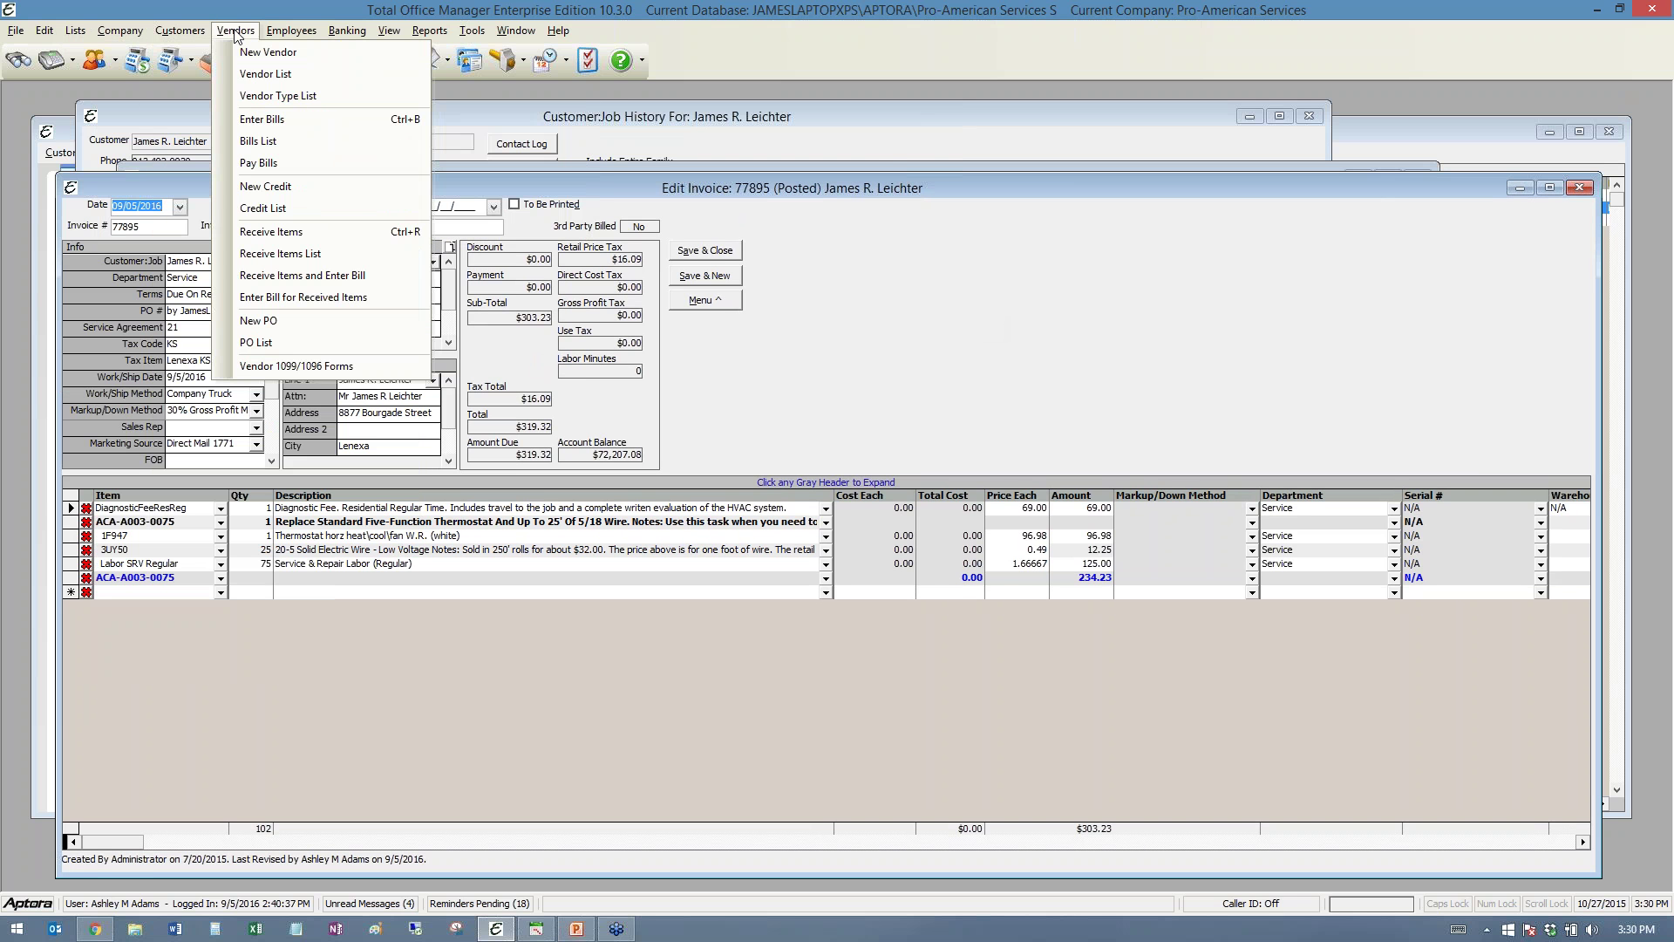
mouse_move(293, 39)
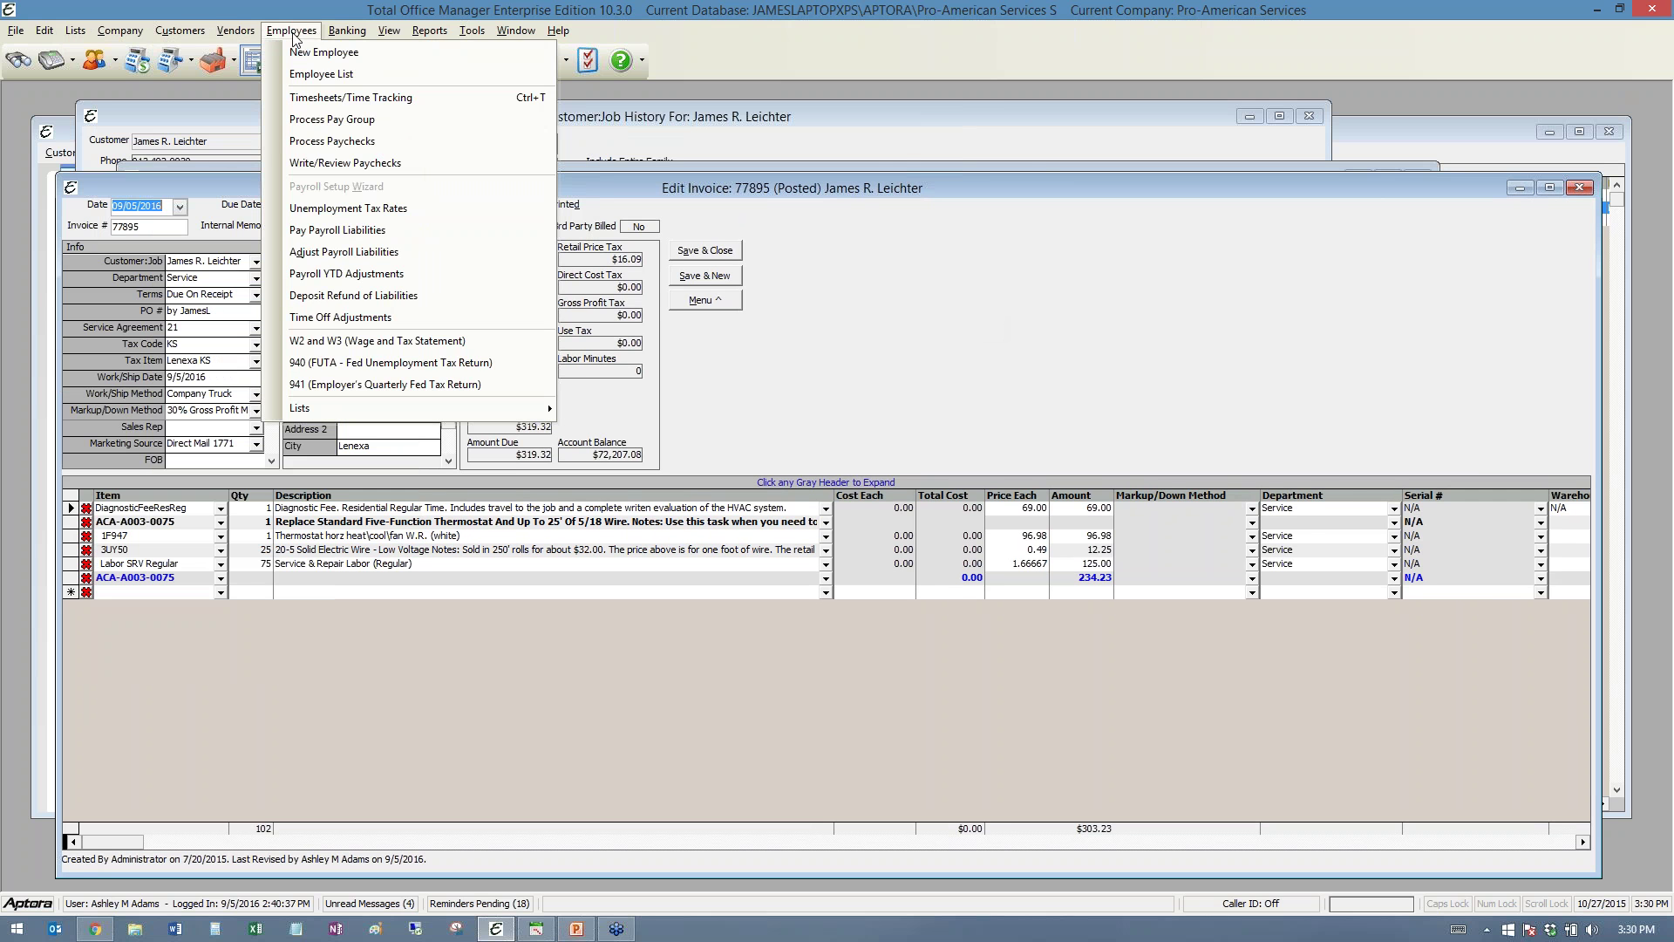
left_click(1664, 49)
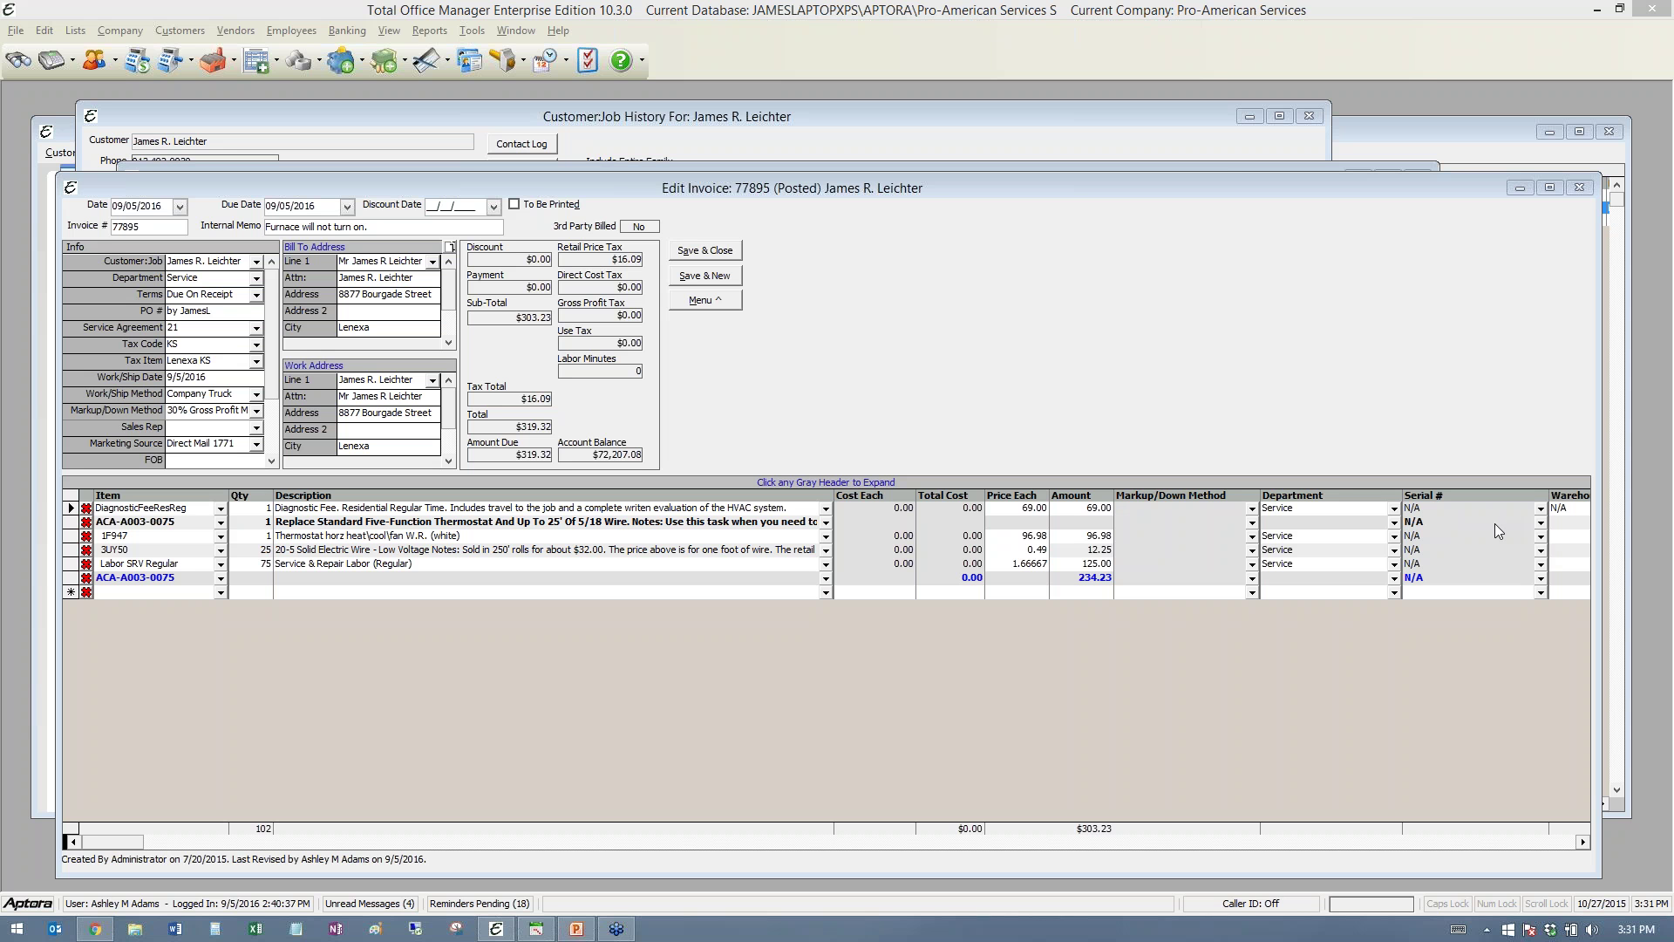
- Narrow the Aptora Mobile browser beside the invoice and return it to the home menu
left_click(94, 928)
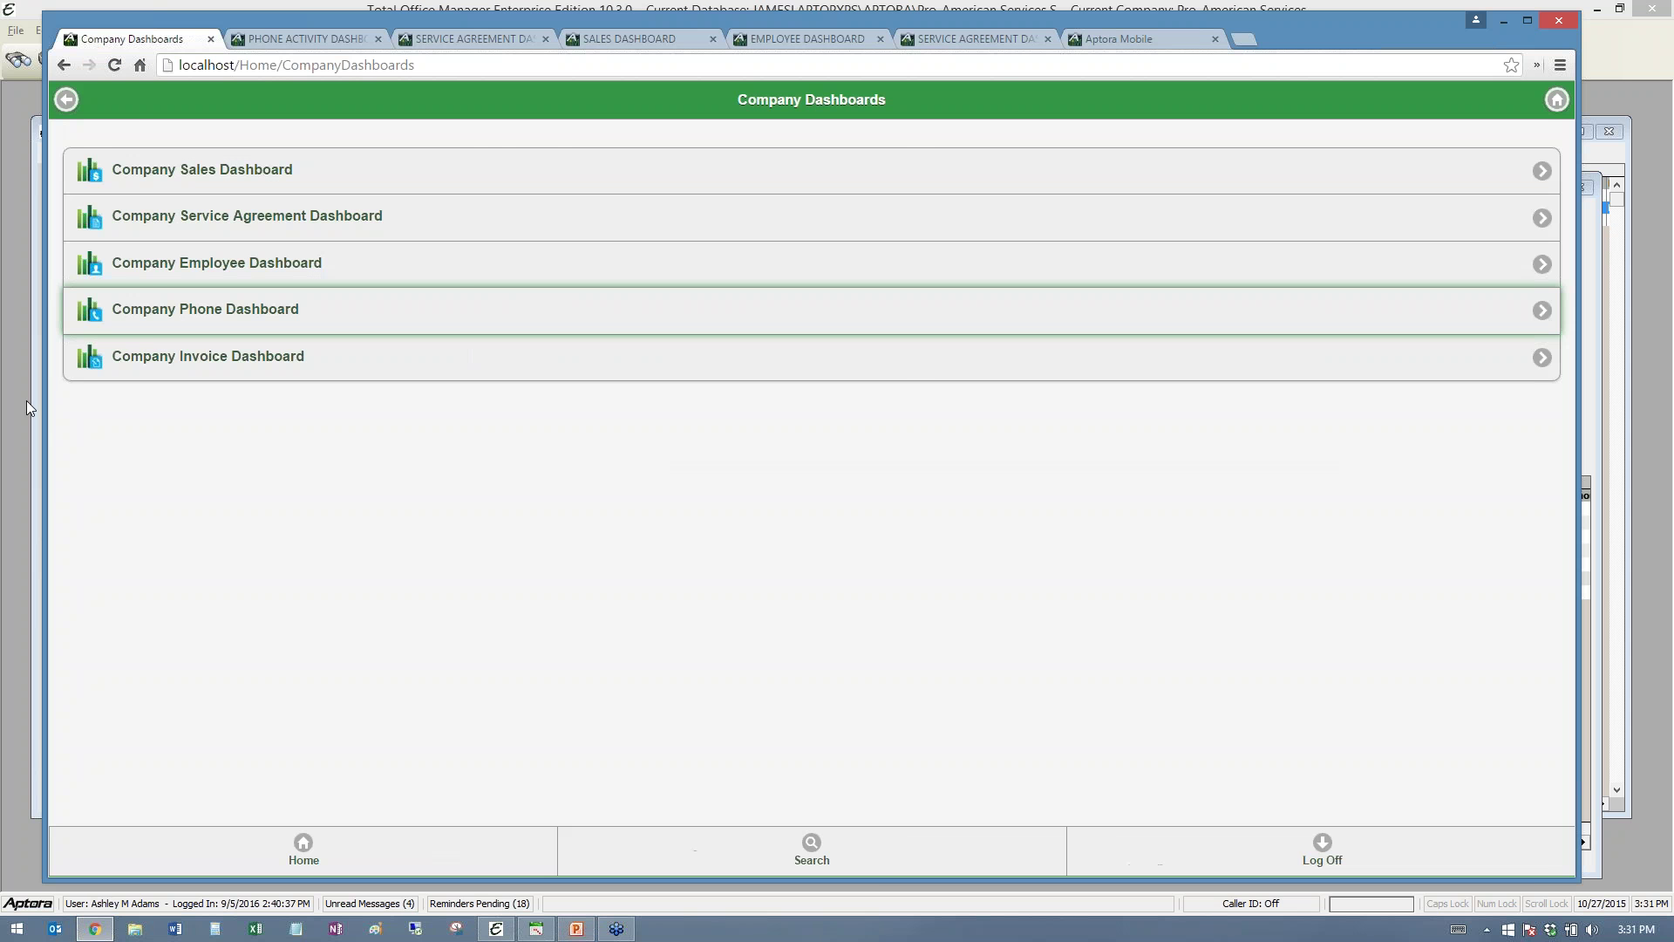
left_click_drag(29, 407, 883, 397)
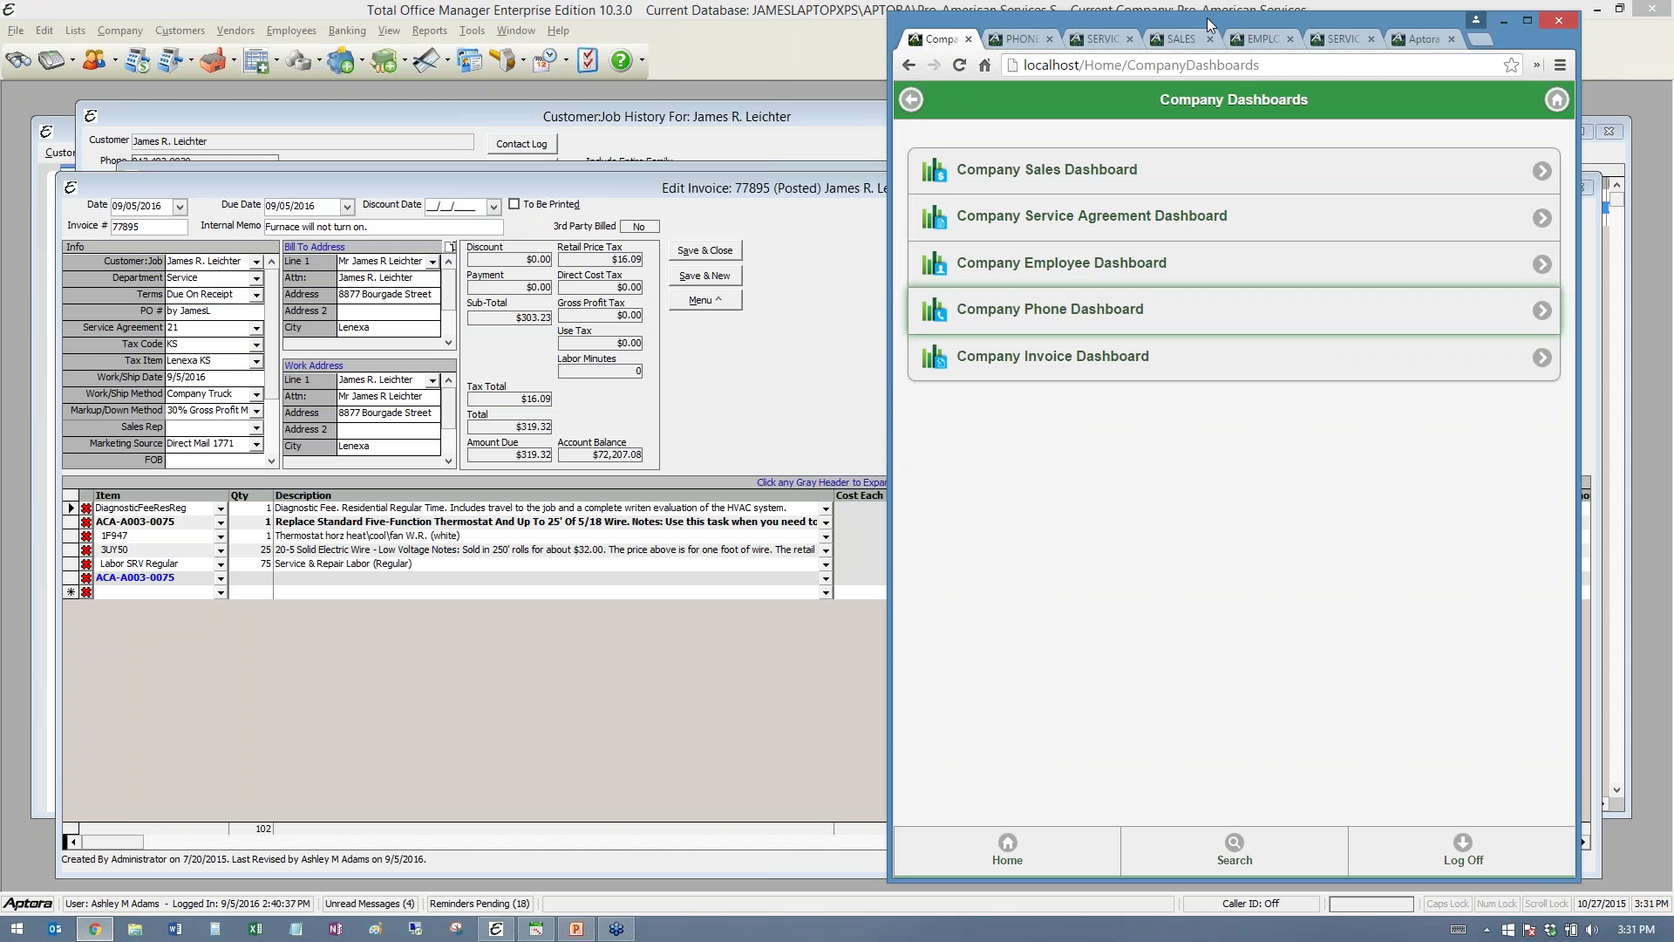
left_click_drag(1210, 25, 533, 24)
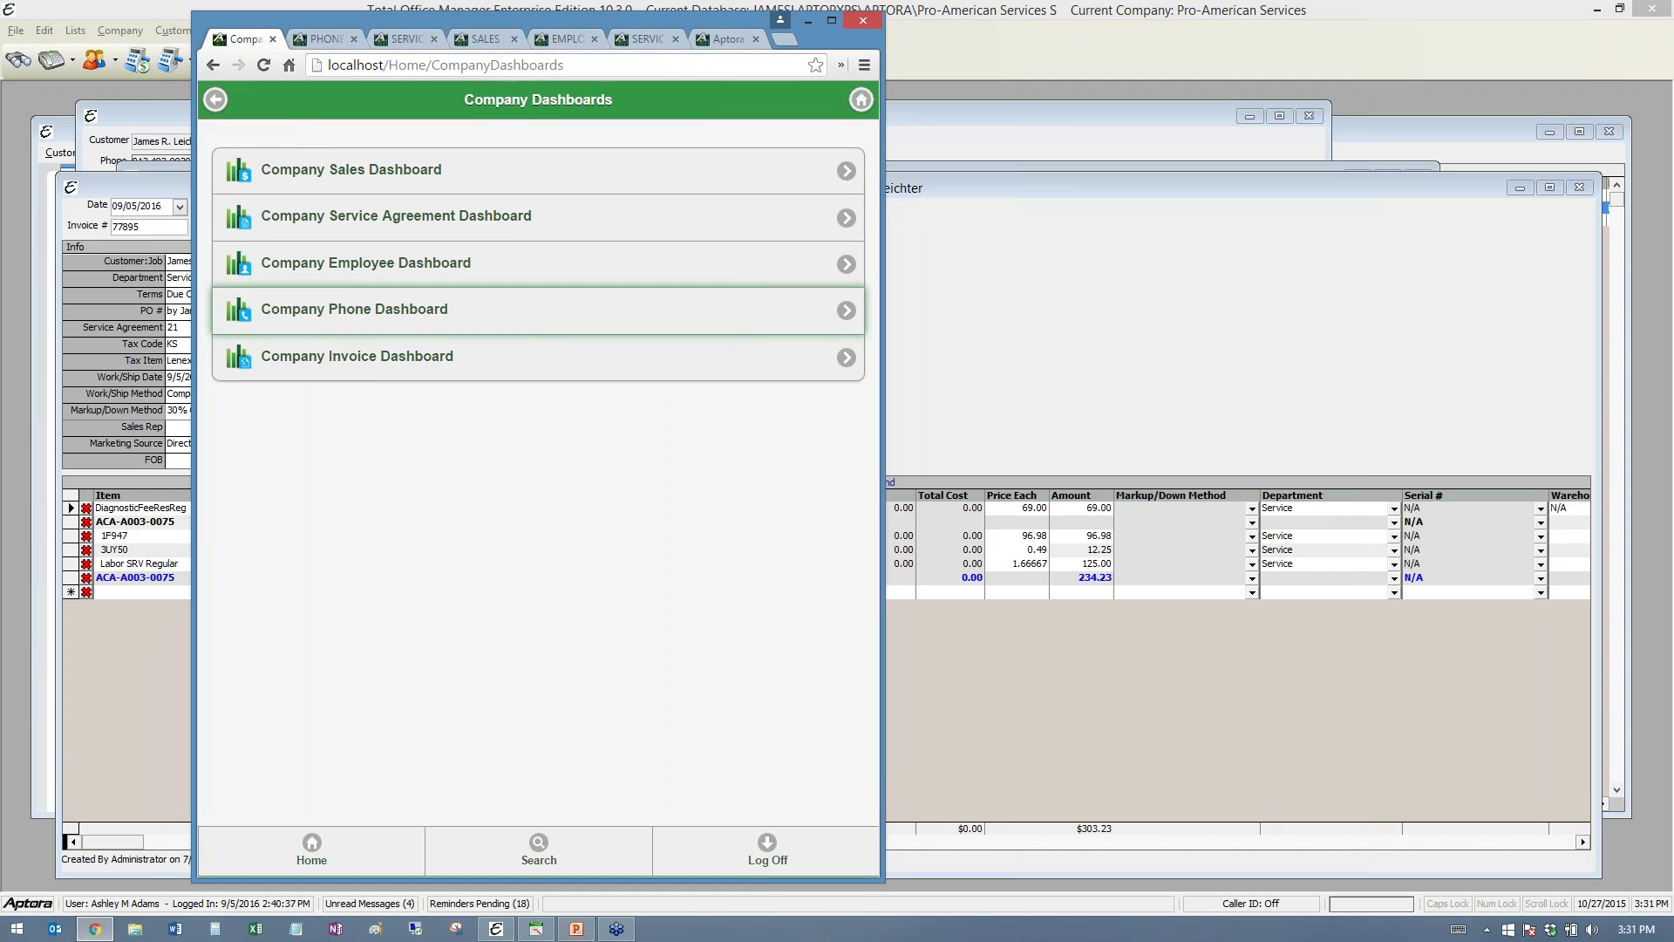
left_click(611, 64)
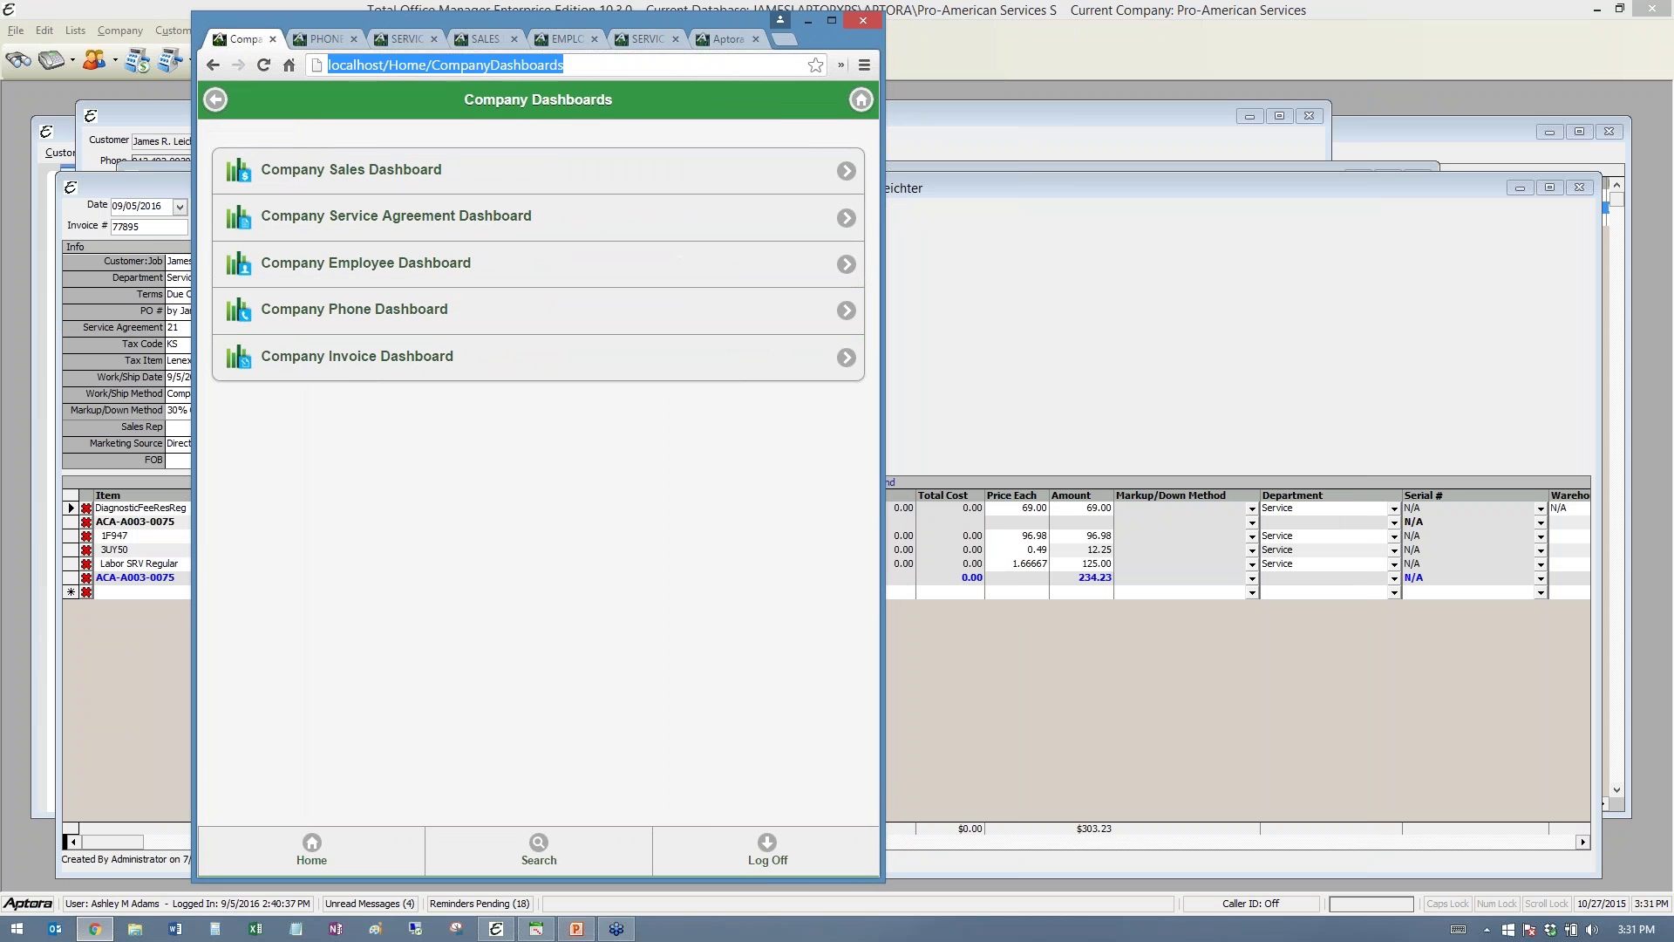
left_click(311, 844)
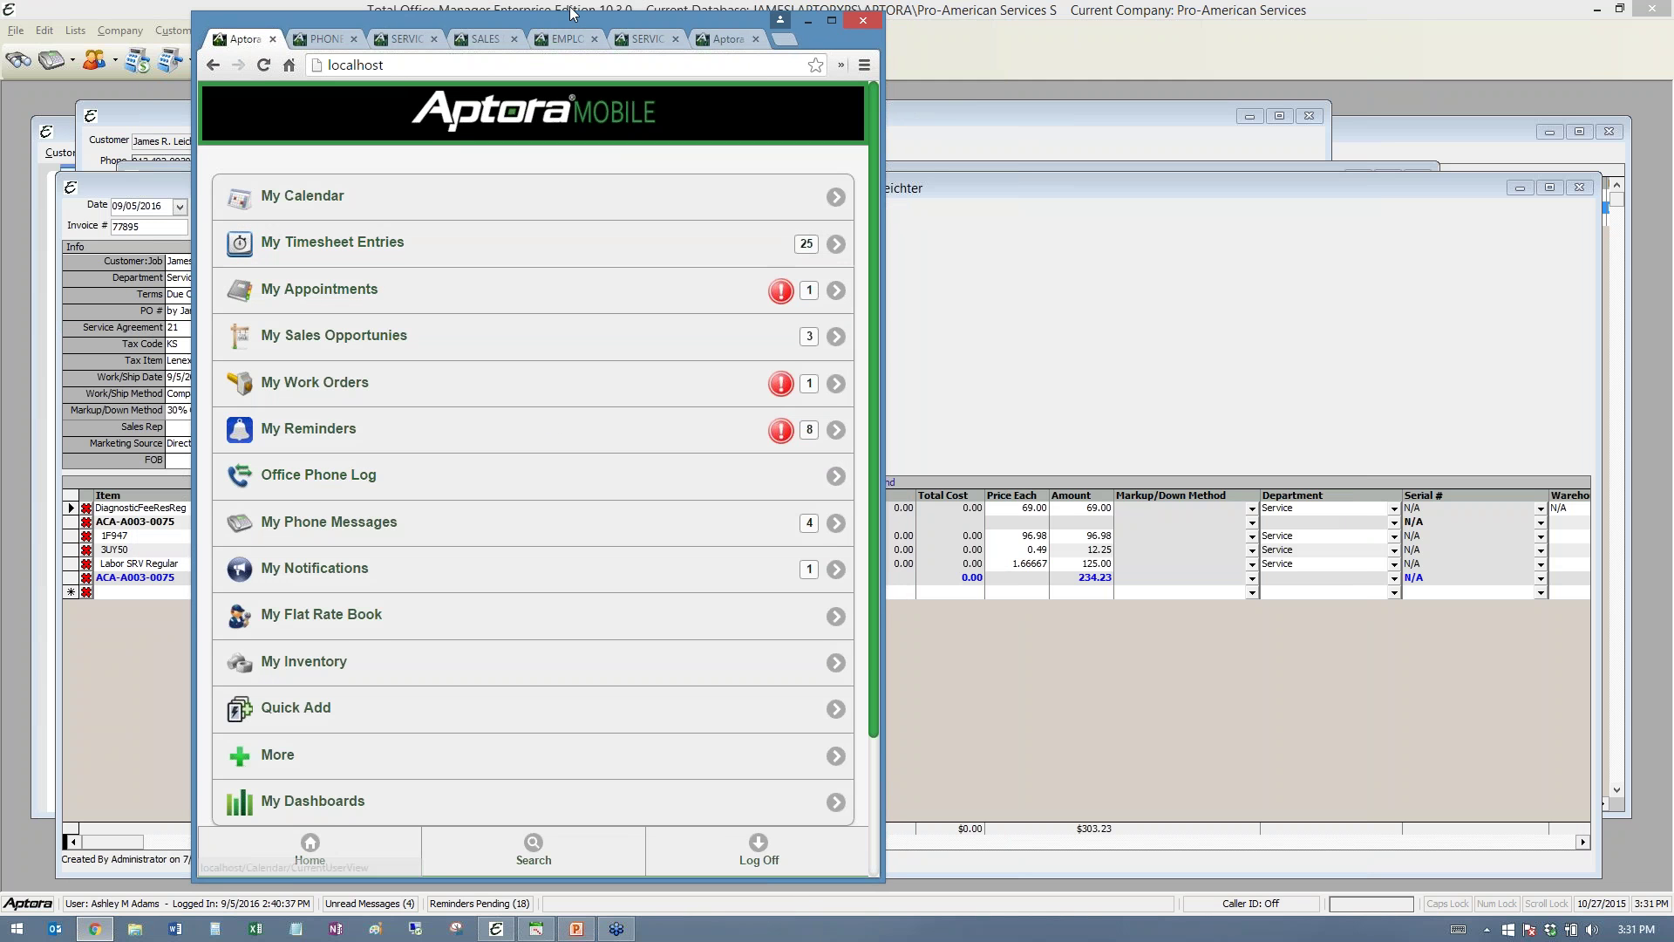
left_click_drag(558, 28, 545, 26)
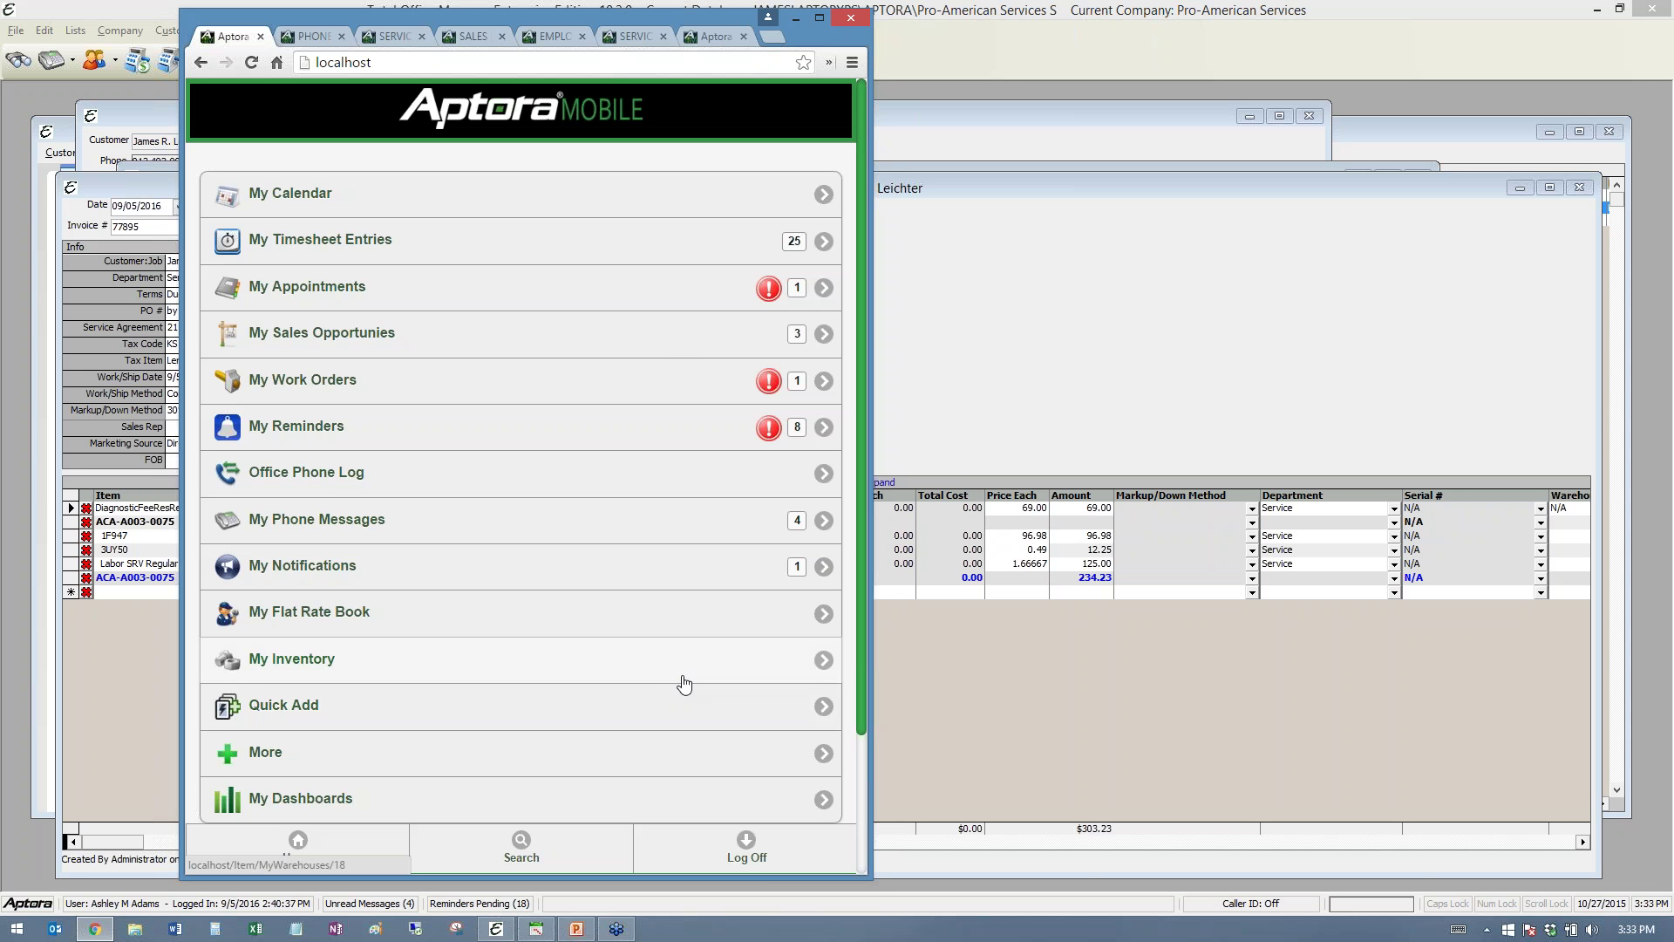
- Scroll through the mobile alerts and back, then bring the Edit Invoice window to the front
scroll(520, 666, "down", 3)
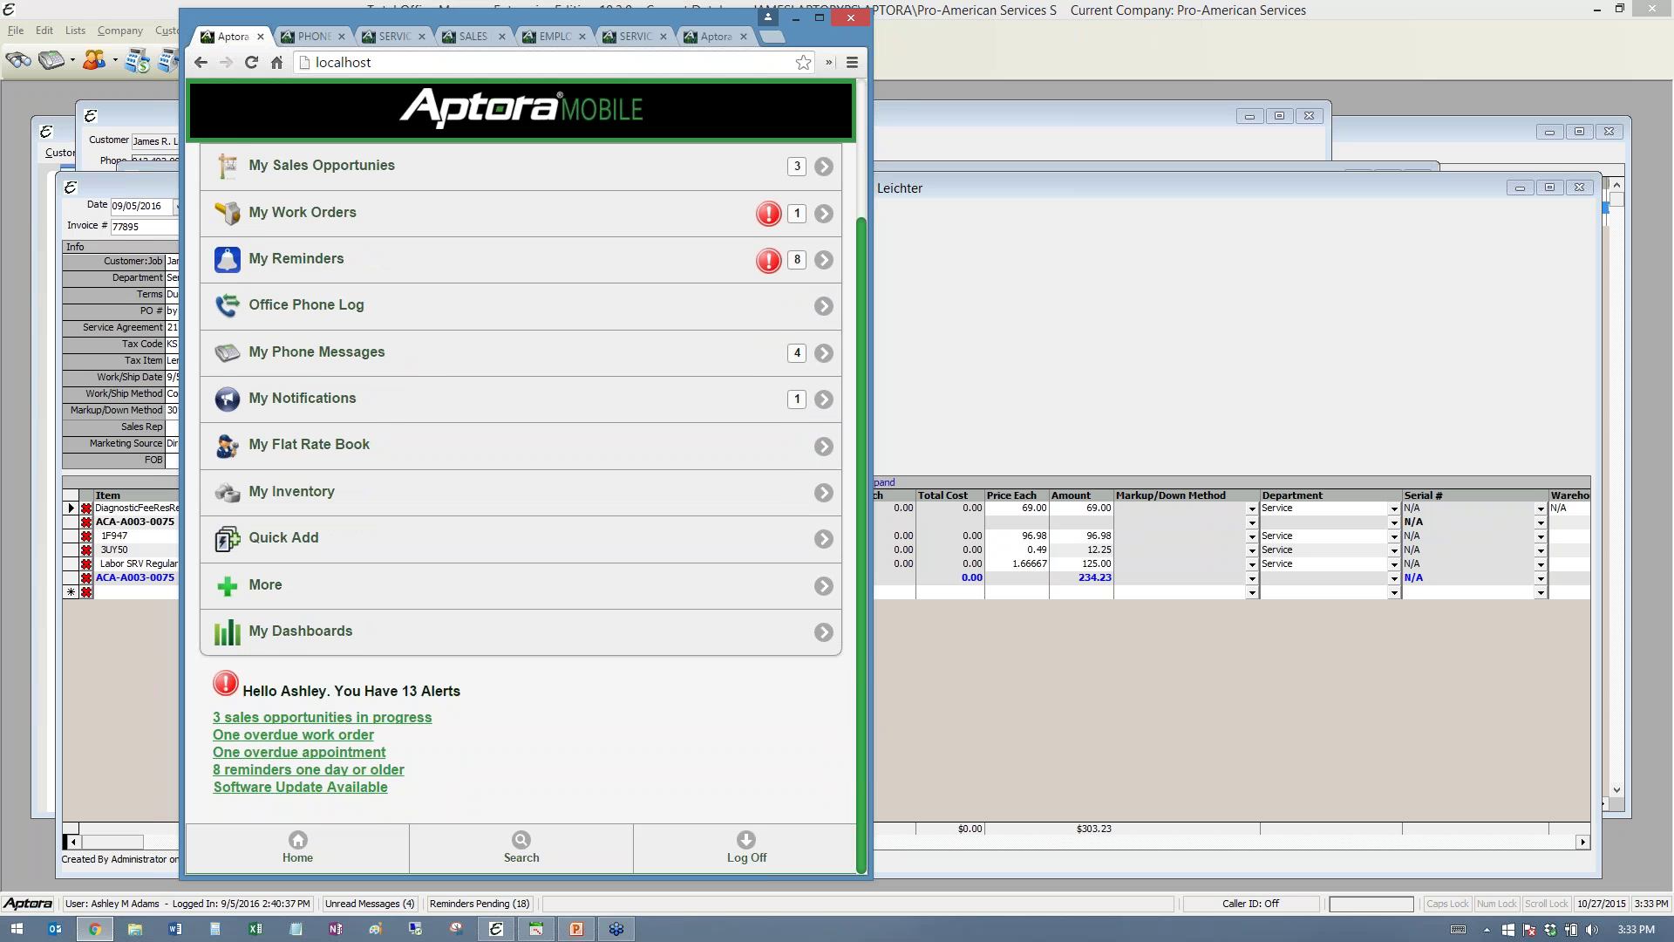
scroll(523, 658, "up", 3)
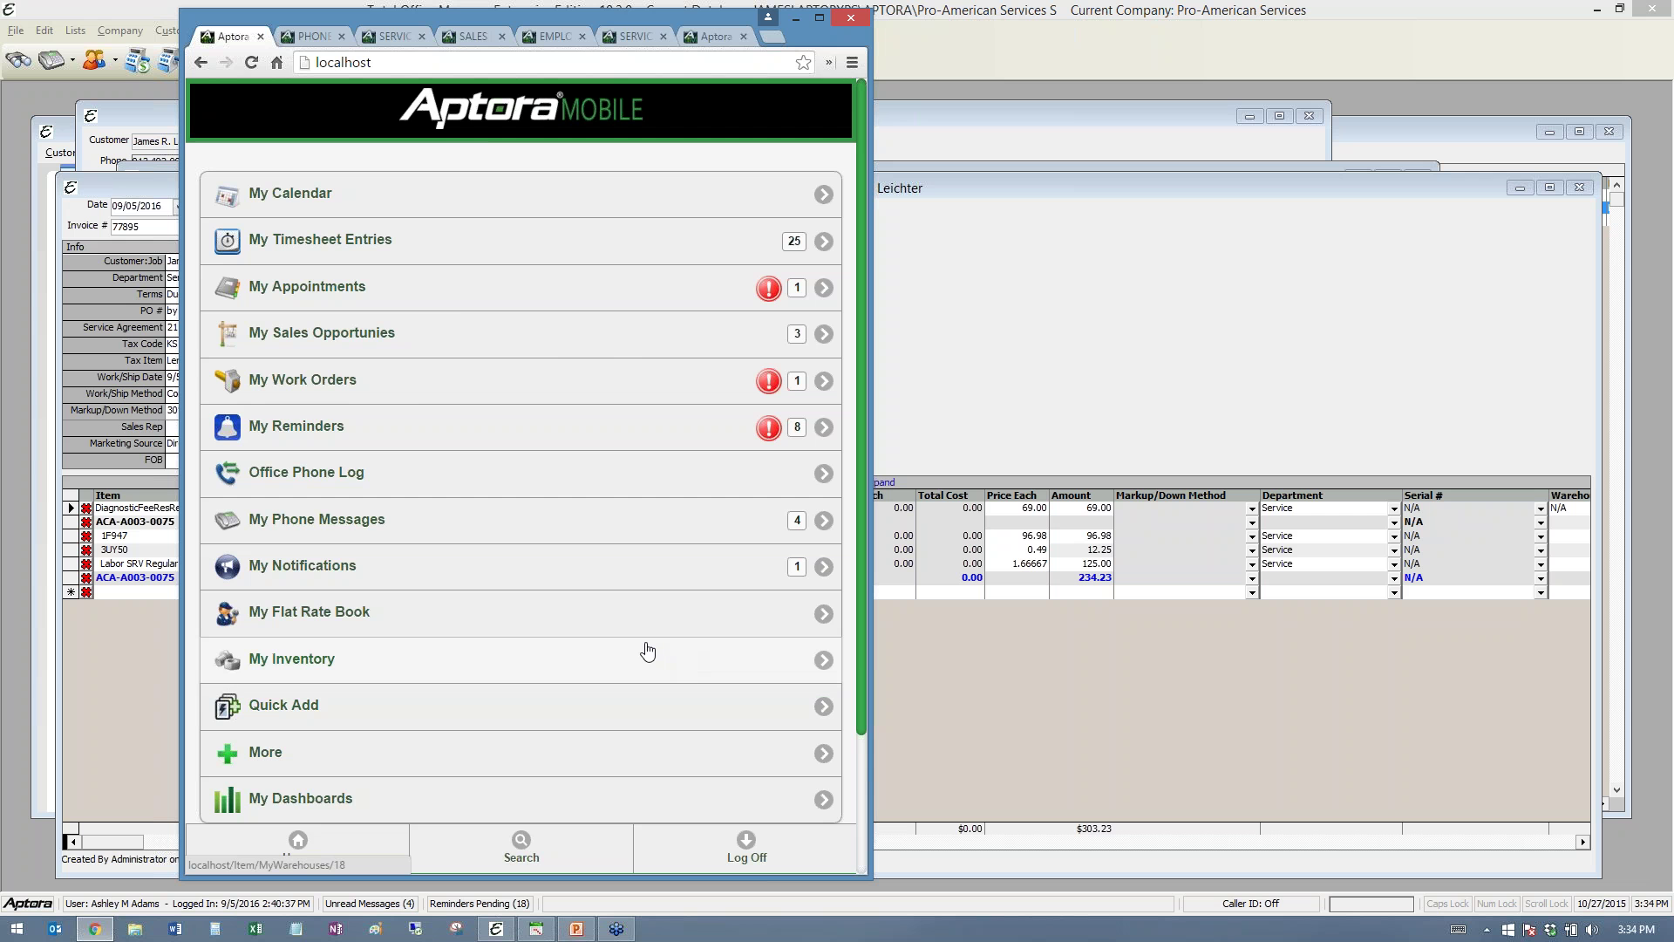
left_click(1097, 322)
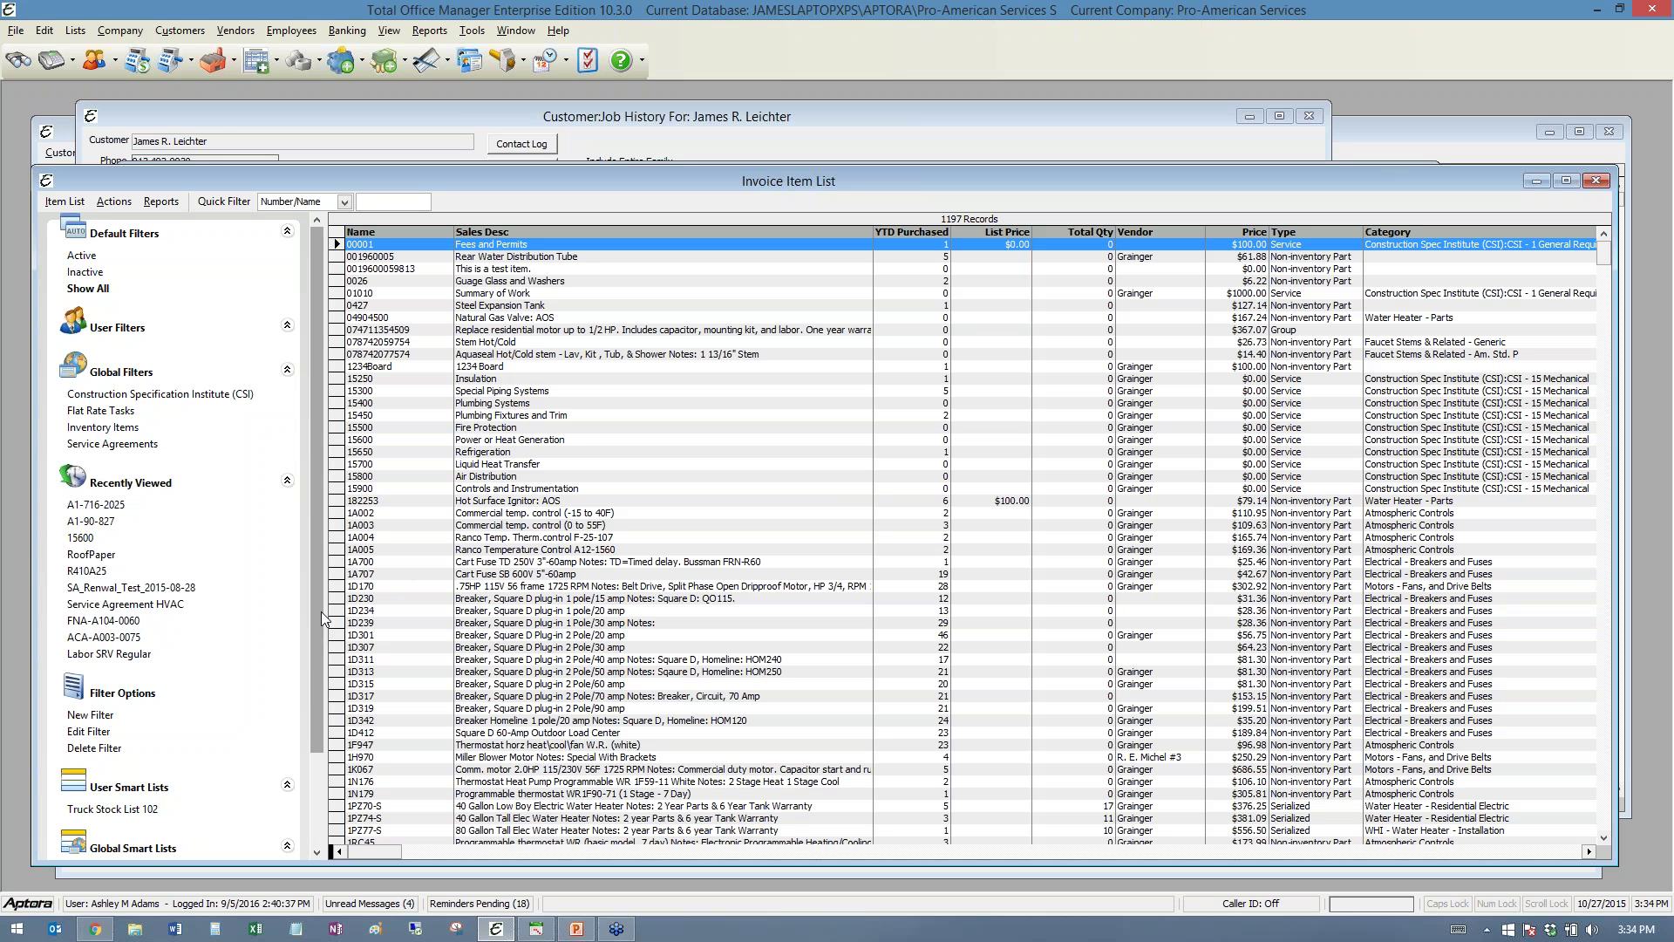
- Reposition the R410A25 Edit Item dialog further left on screen
scroll(321, 563, "down", 3)
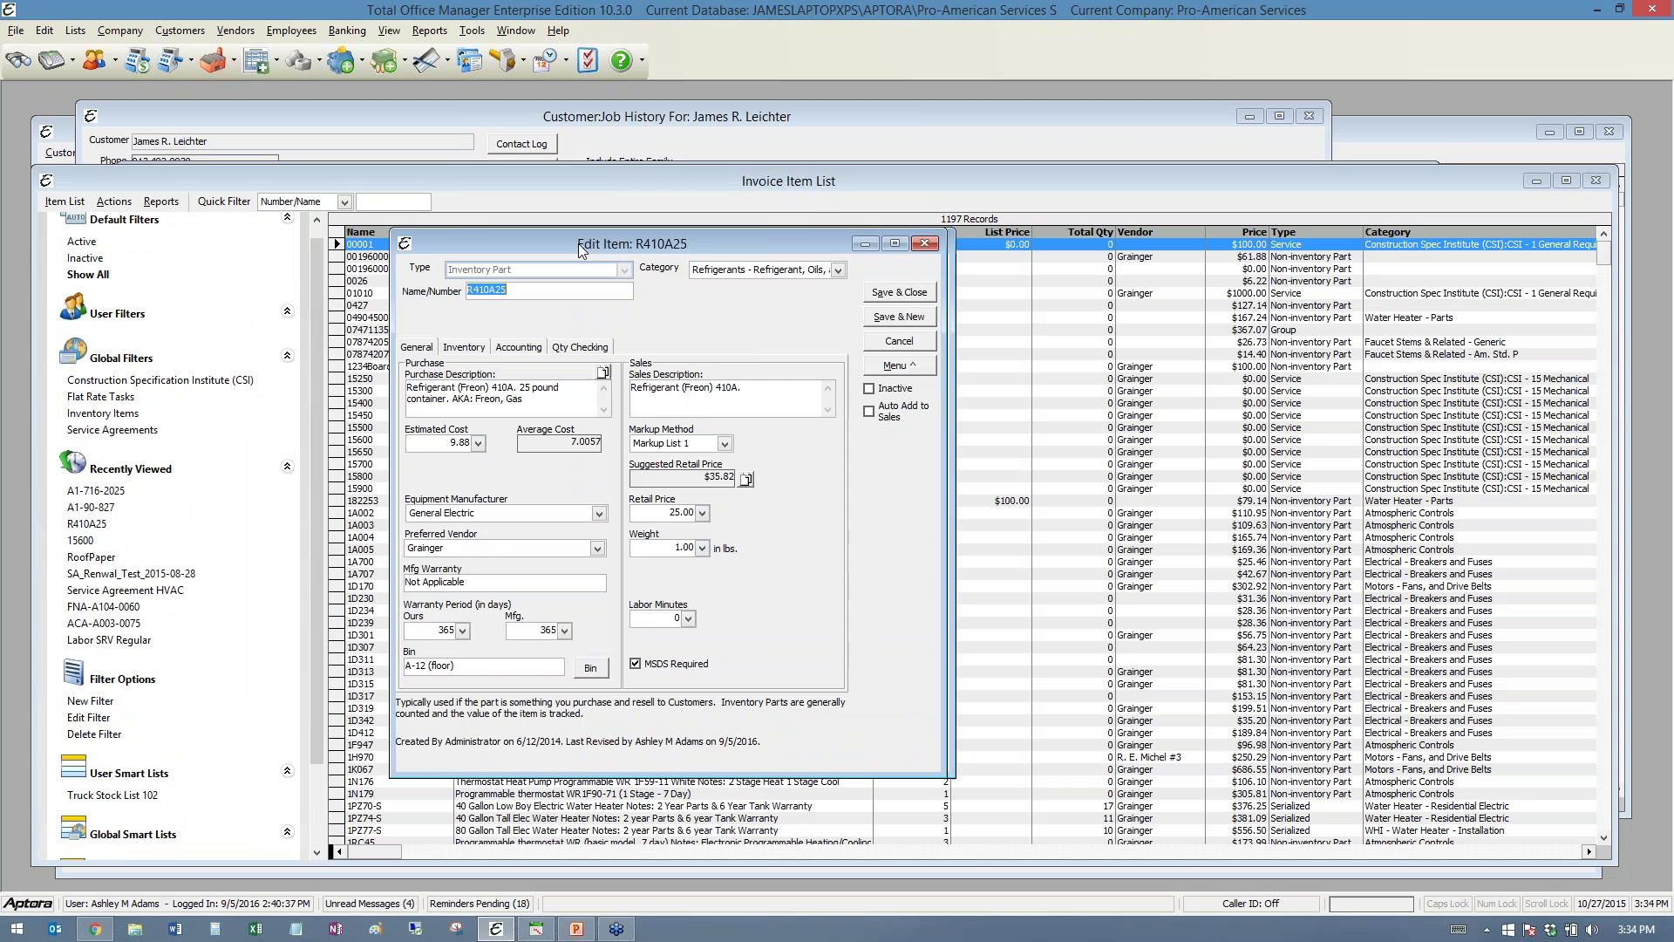
left_click_drag(578, 244, 371, 255)
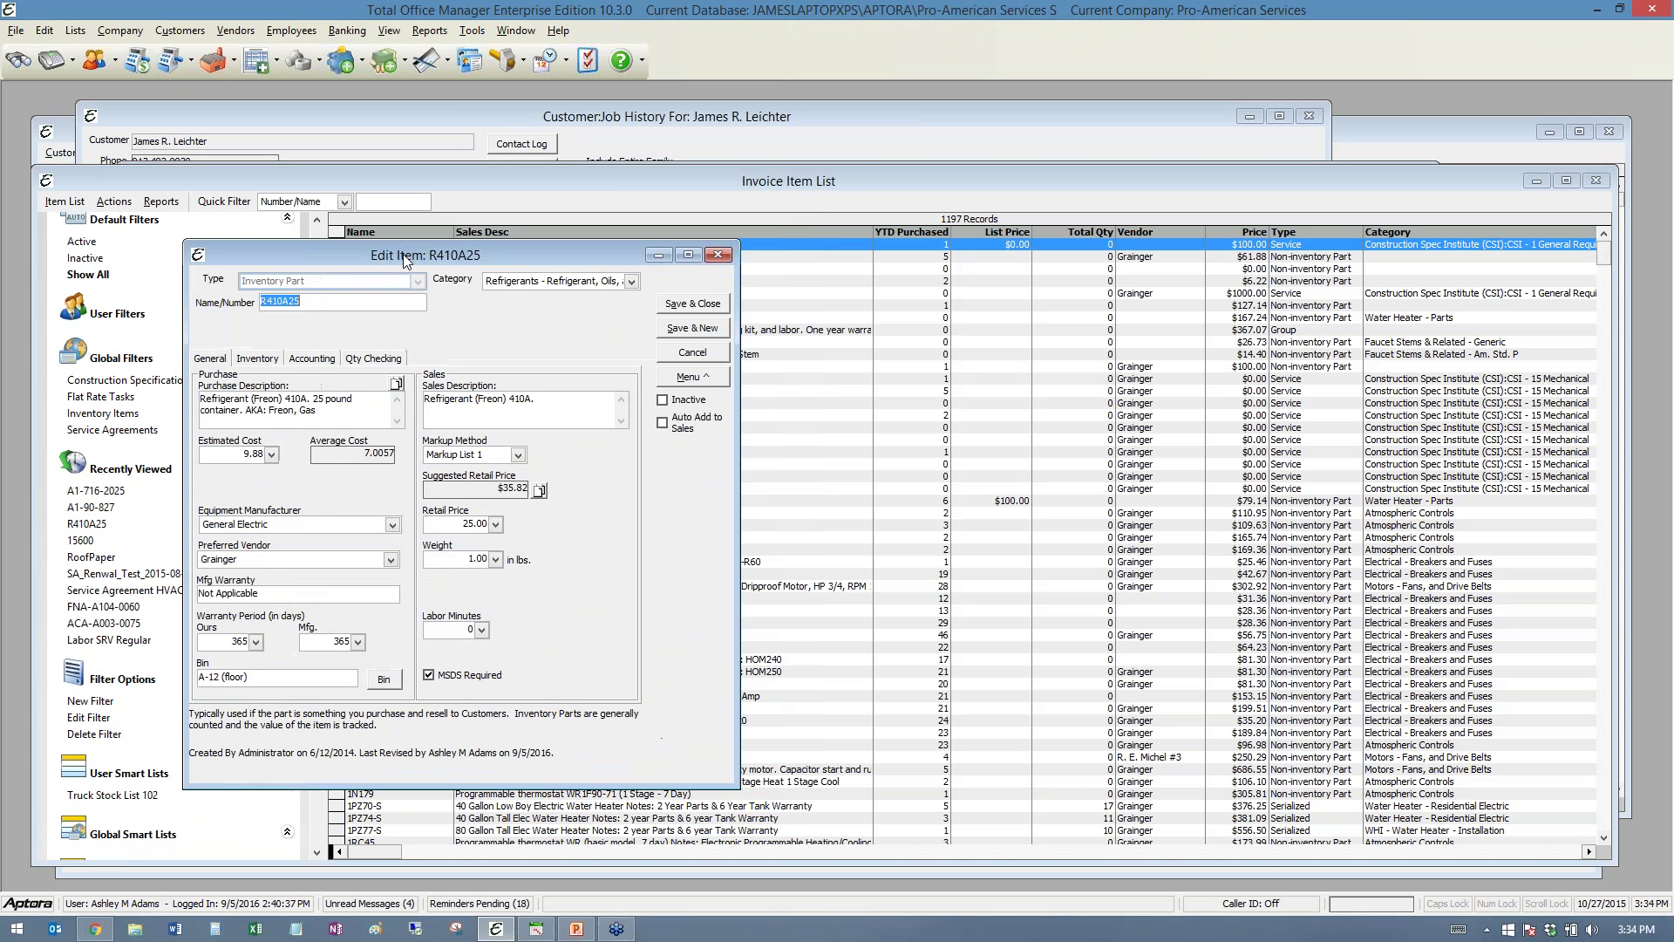
left_click(363, 301)
mouse_move(385, 259)
left_mouse_down()
mouse_move(401, 221)
mouse_move(405, 248)
left_mouse_up()
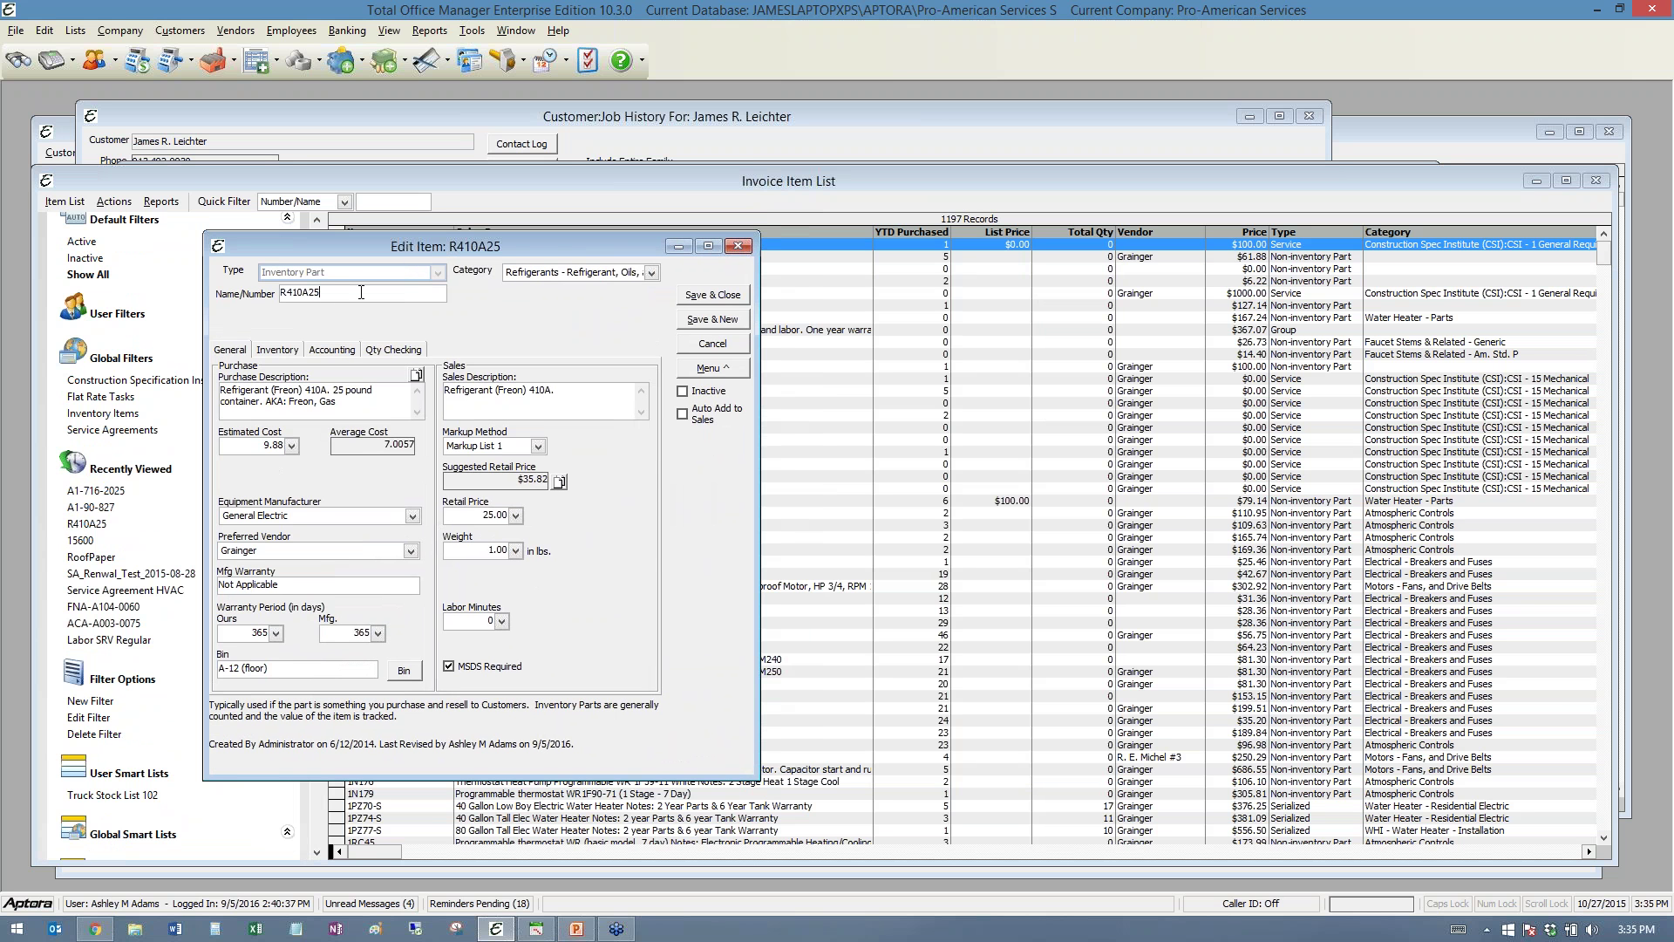
double_click(324, 293)
left_click(357, 292)
- Review R410A25's inventory: Main Warehouse 92.5, Truck #1 30, totalling 842.5 on hand
left_click(279, 350)
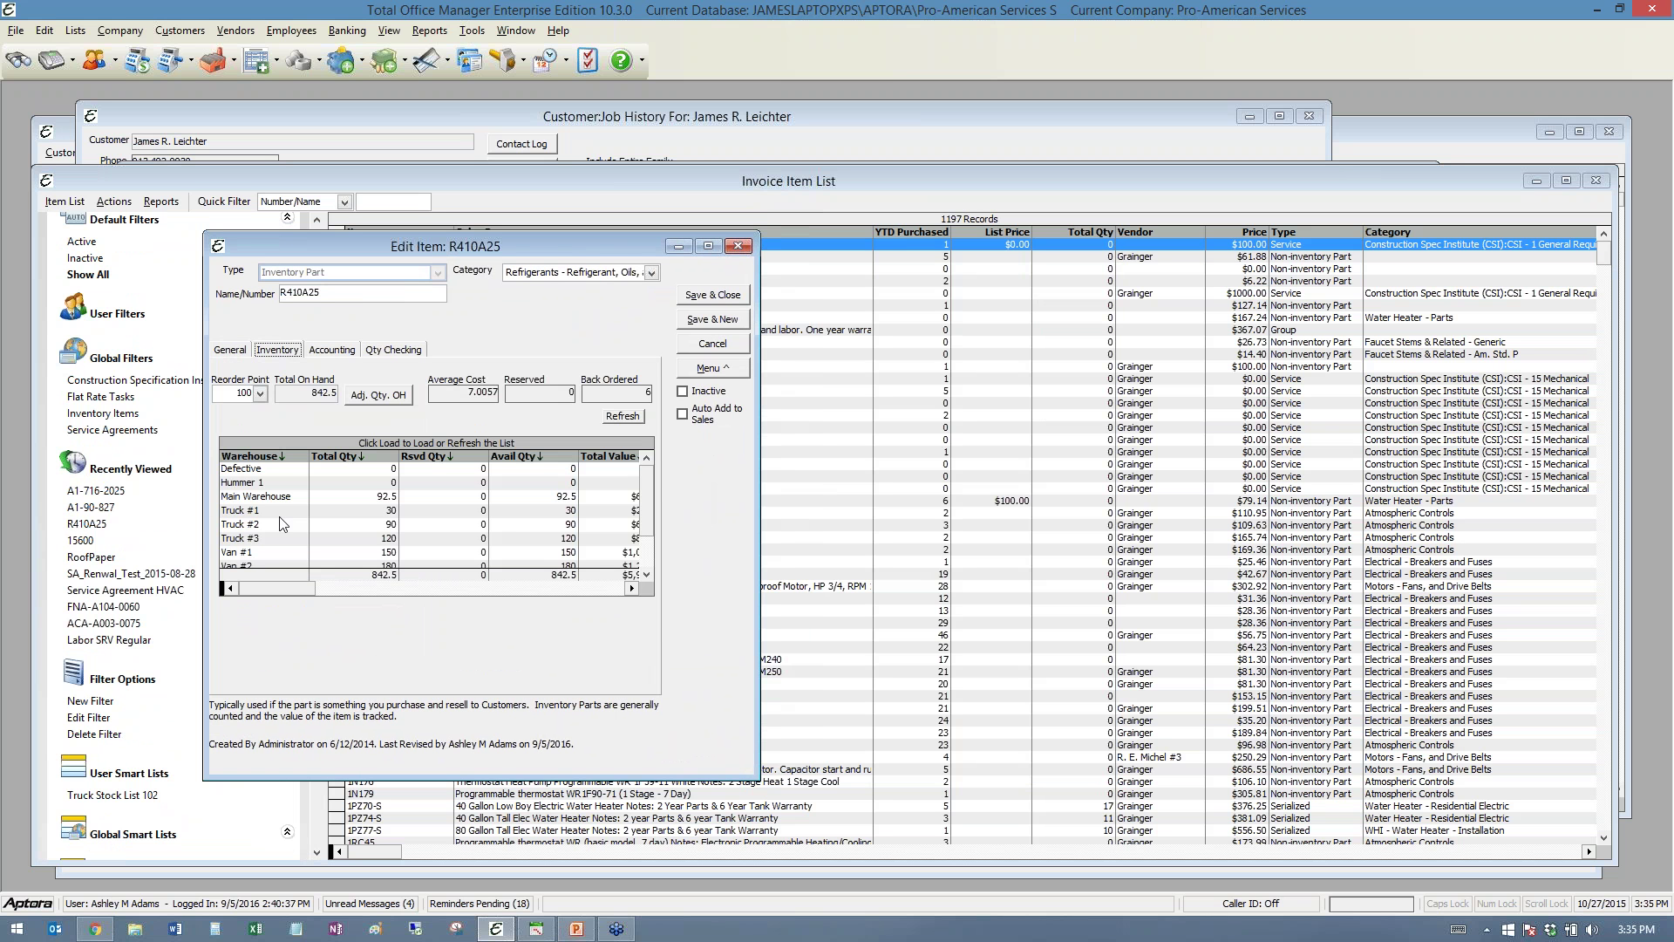
left_click(249, 511)
left_click(381, 510)
left_click(388, 497)
left_click(389, 510)
left_click_drag(759, 517, 772, 517)
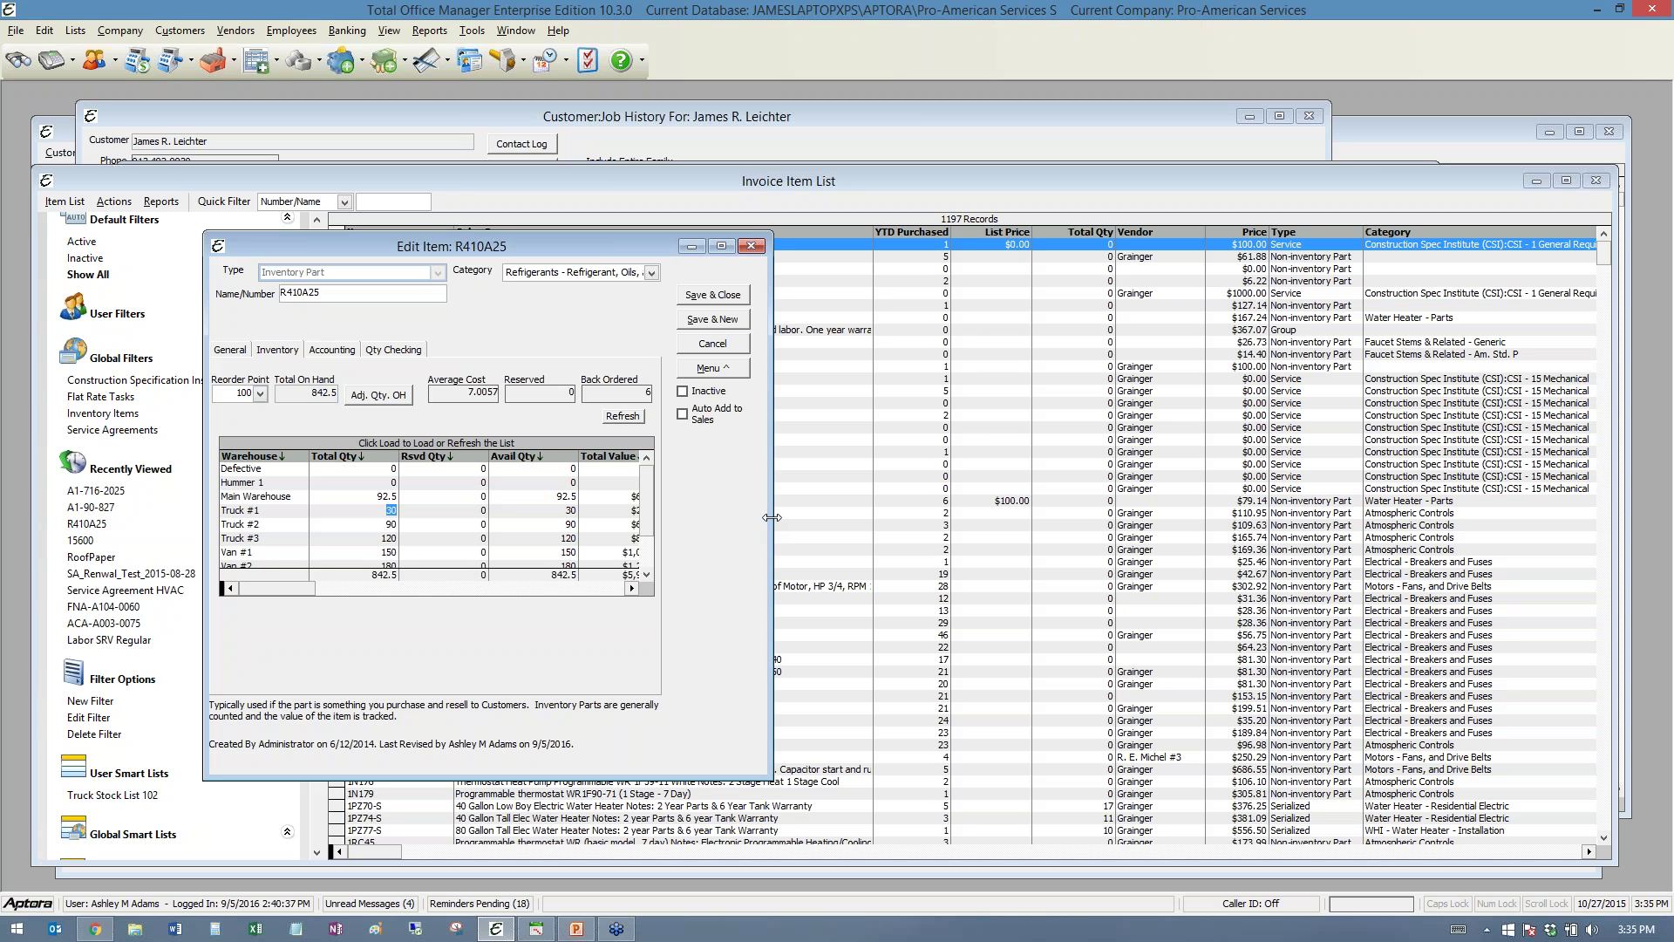
left_click(484, 497)
left_click(709, 370)
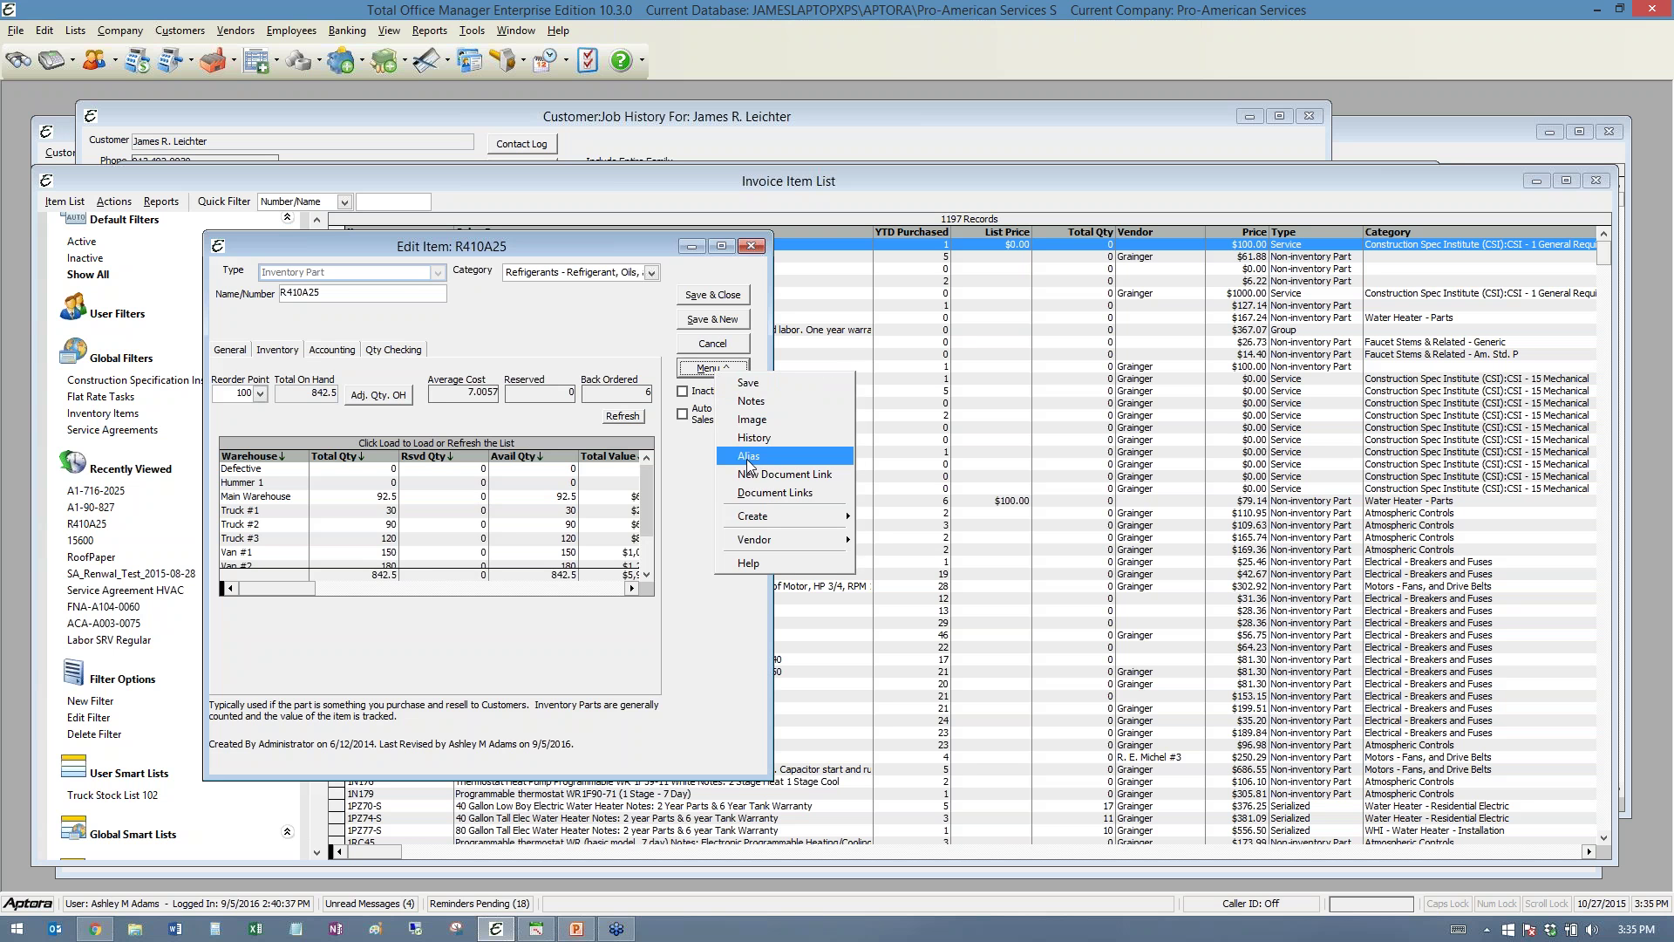
left_click(749, 457)
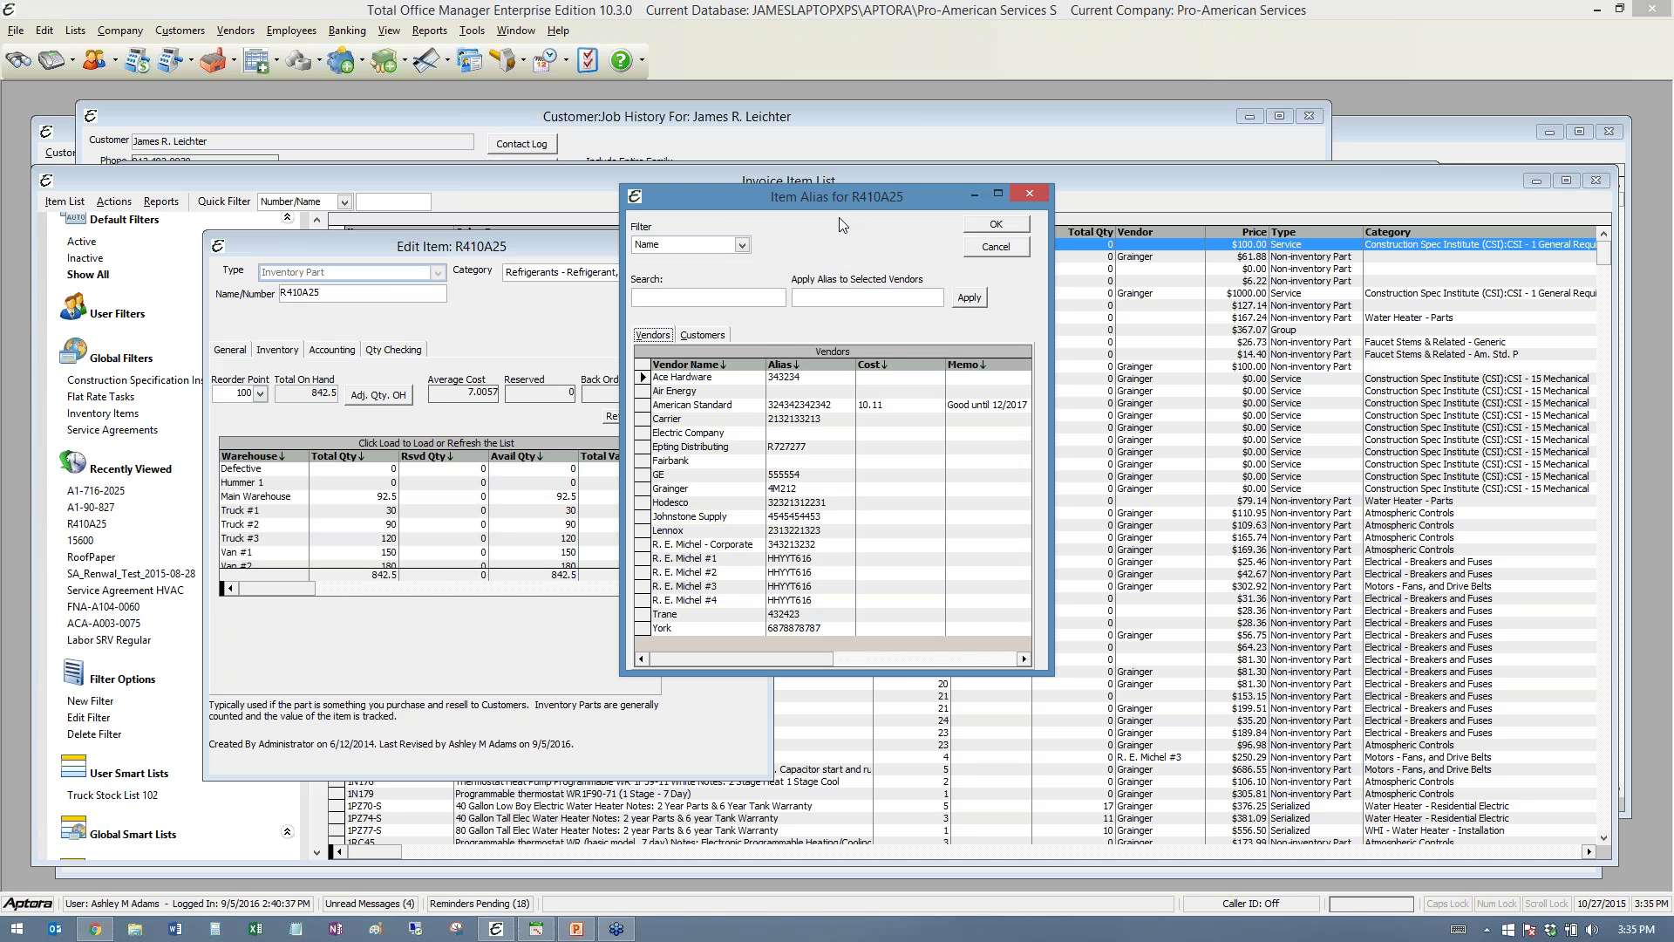
left_click_drag(834, 195, 719, 211)
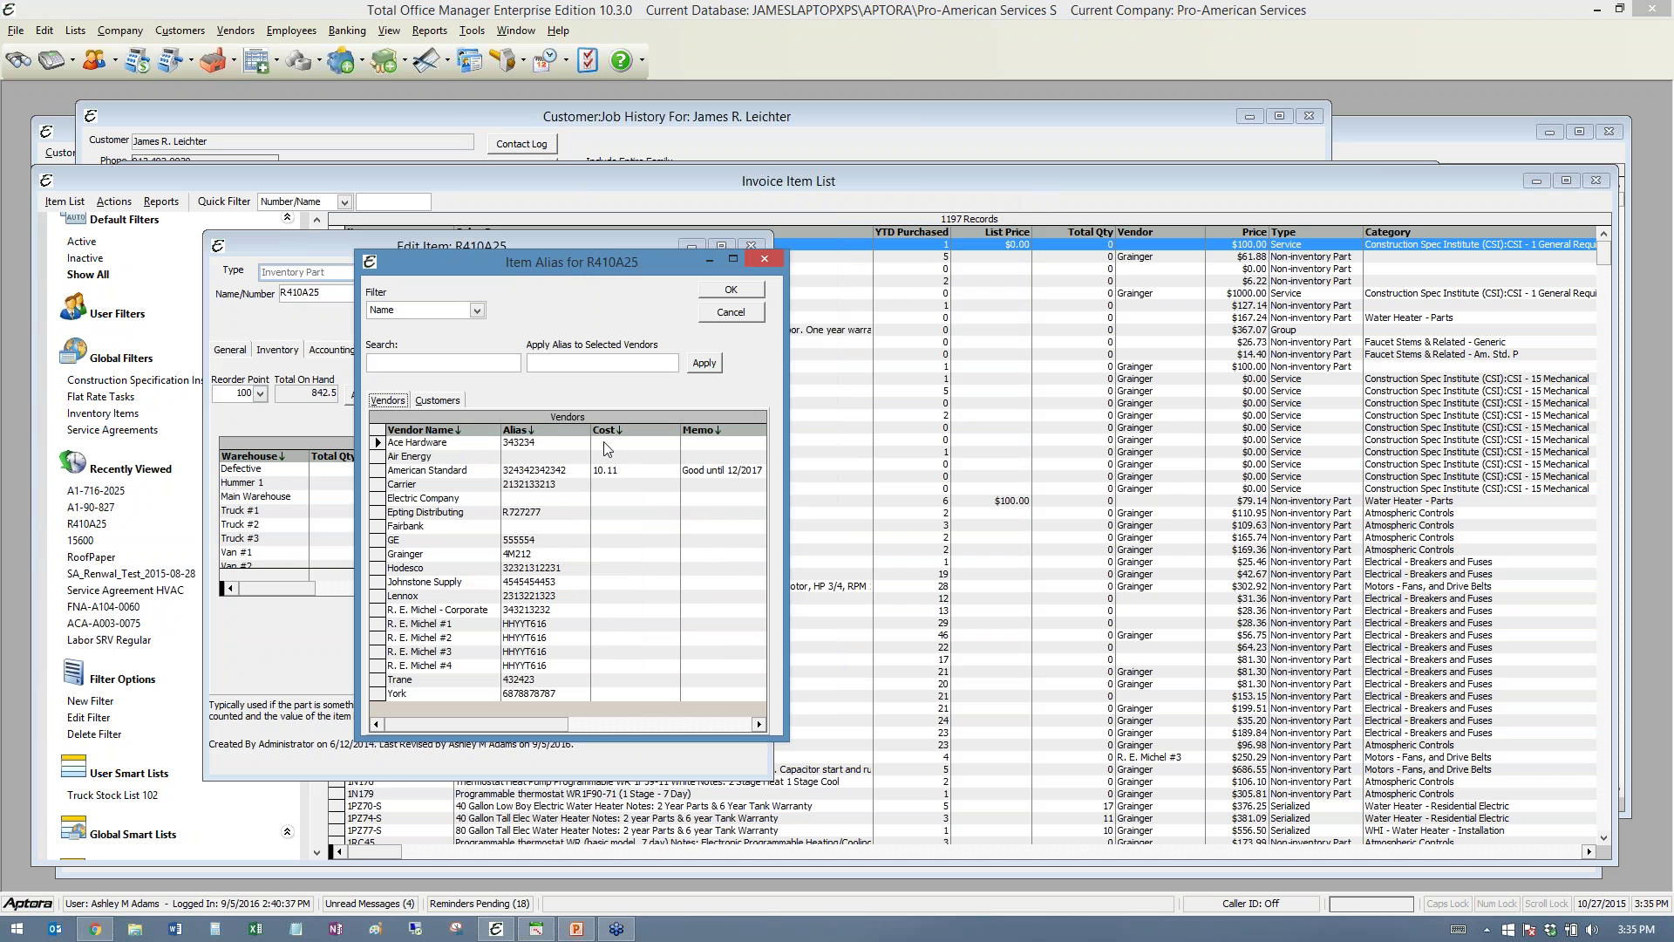
left_click(552, 445)
left_click(577, 469)
left_click(578, 470)
left_click_drag(576, 476, 447, 471)
left_click(520, 469)
- Close the alias list and narrow the Total Qty and Avail Qty columns to reveal the $5,902.31 Total Value
left_click(731, 289)
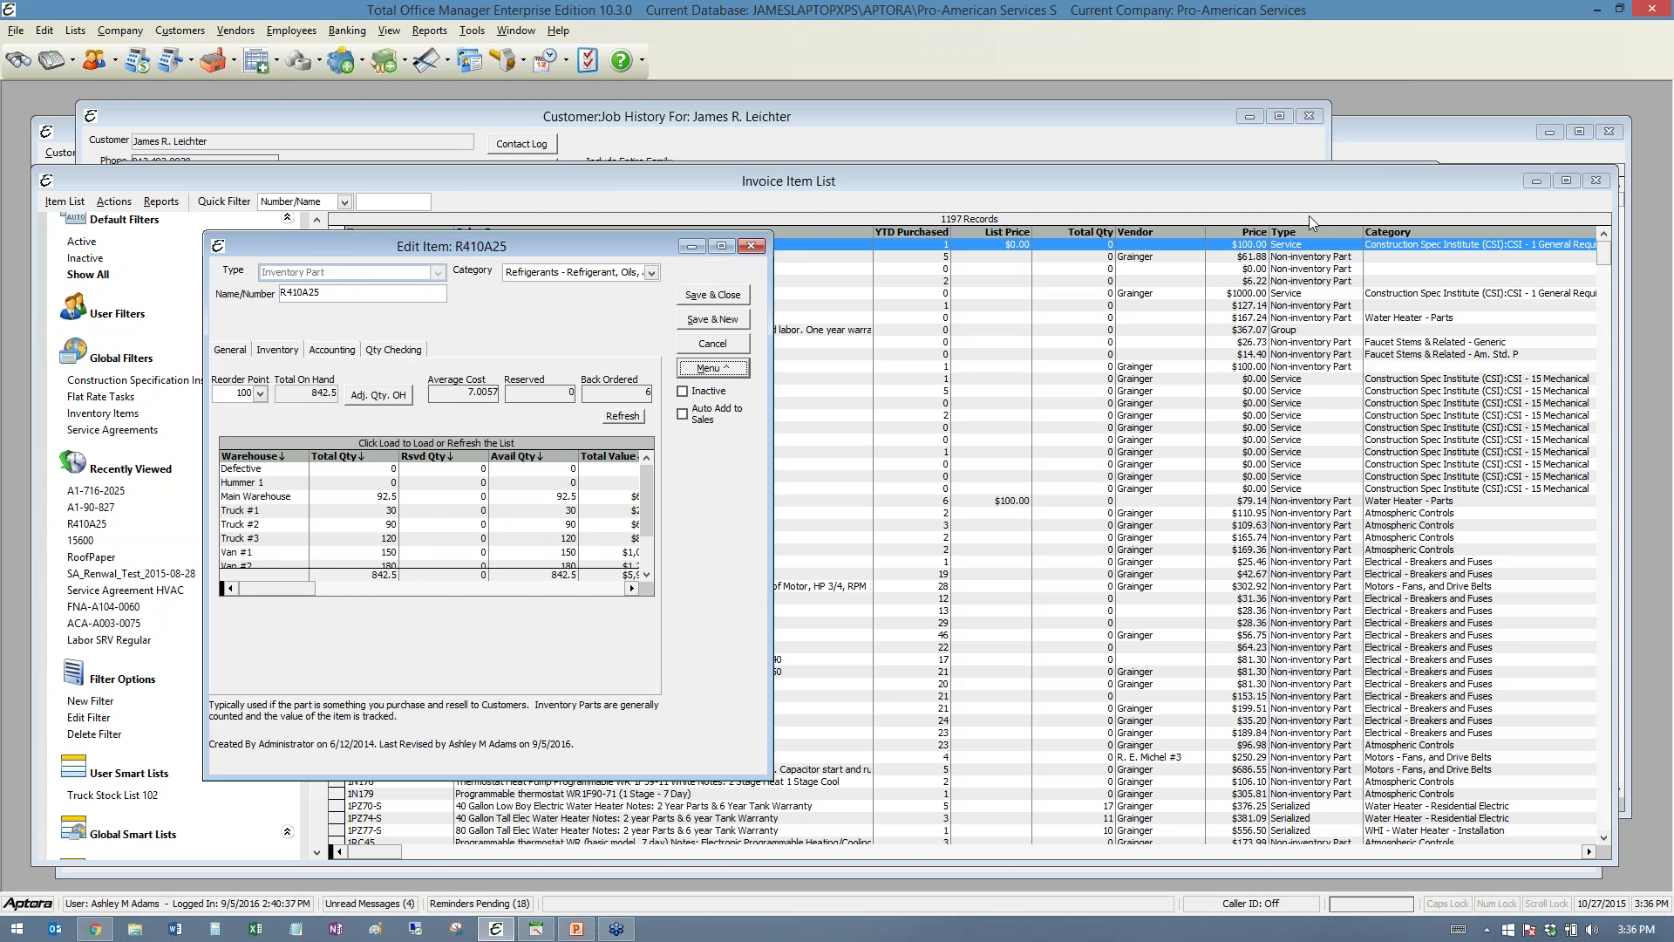
left_click(1451, 524)
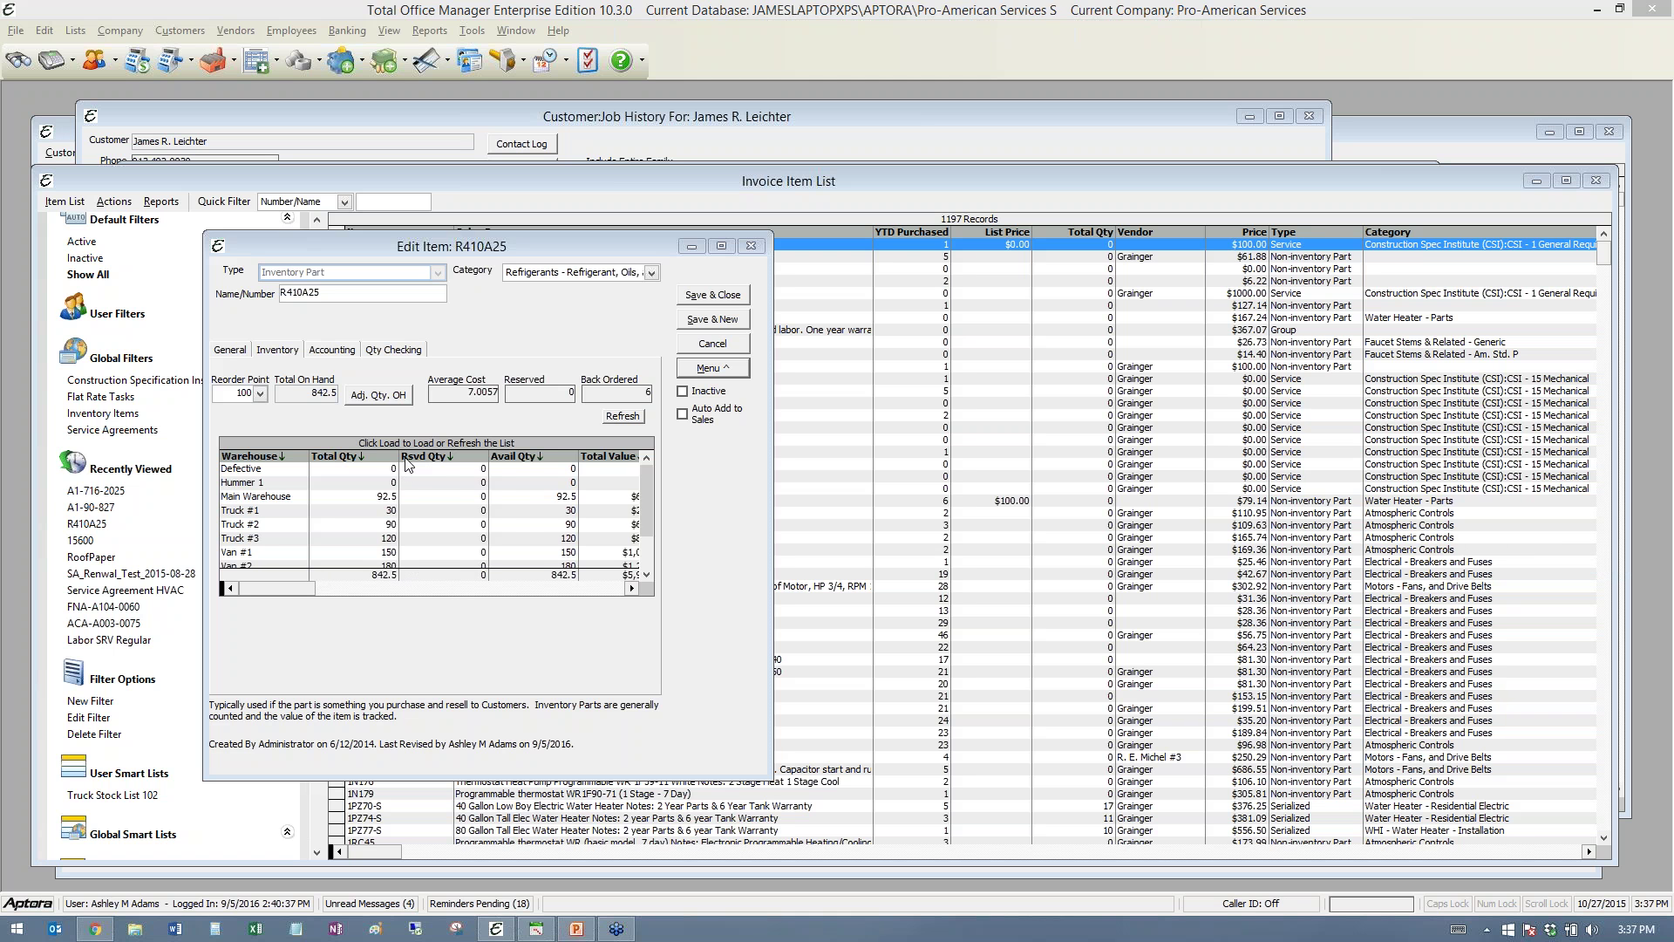
left_click_drag(399, 456, 434, 456)
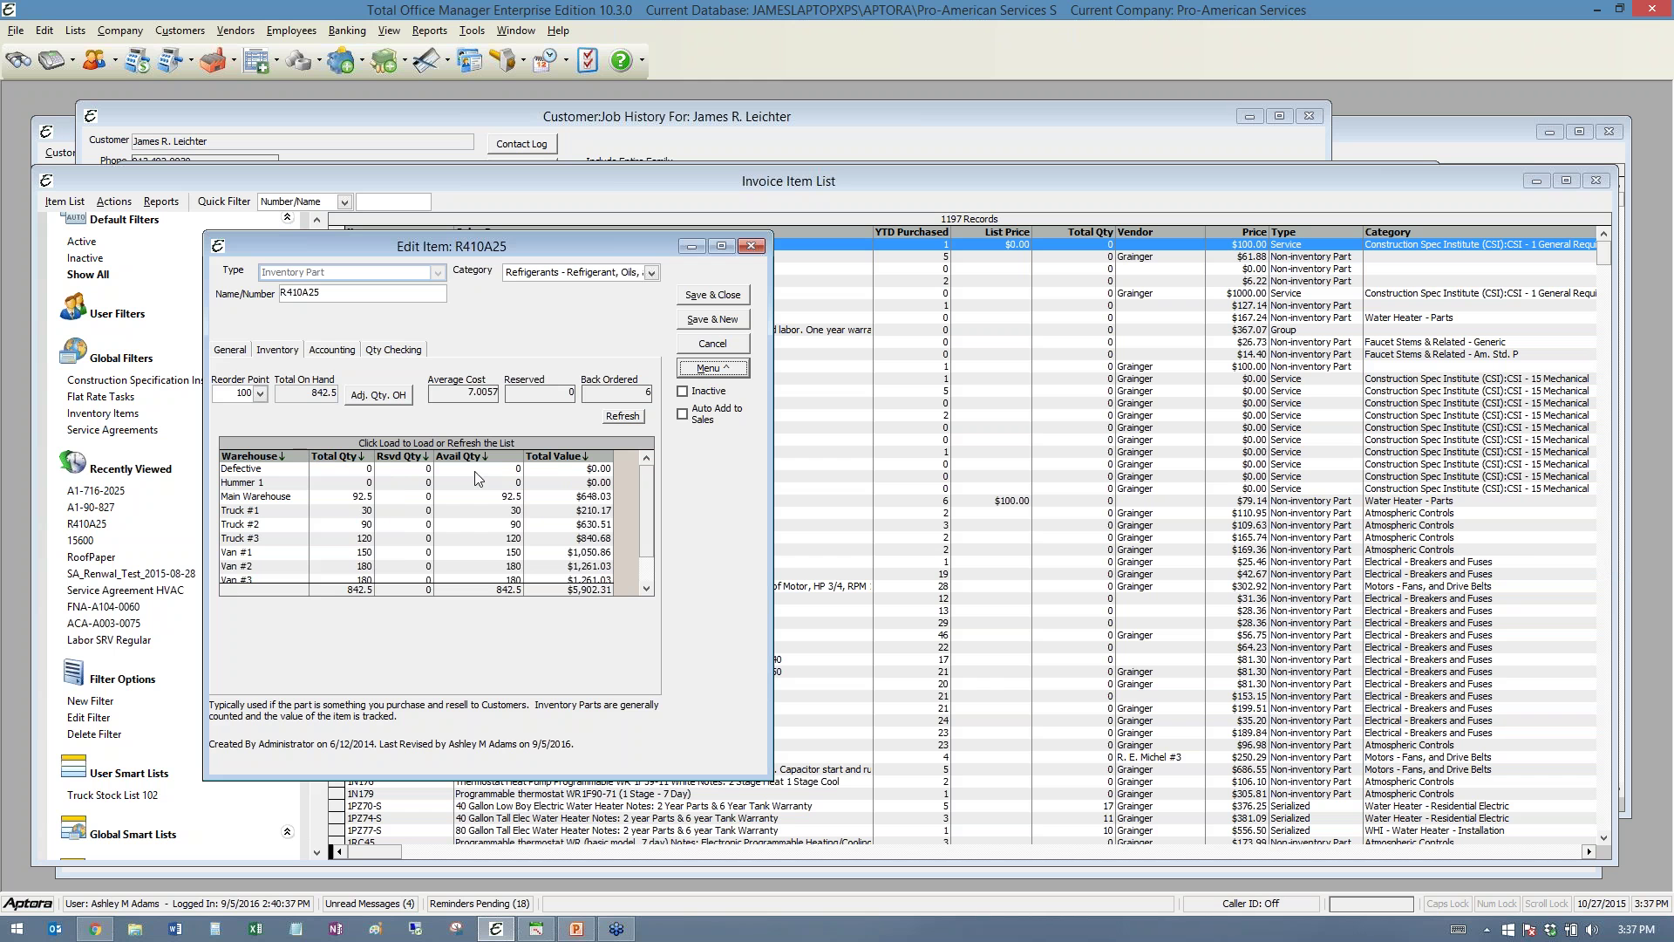
left_click_drag(523, 456, 509, 456)
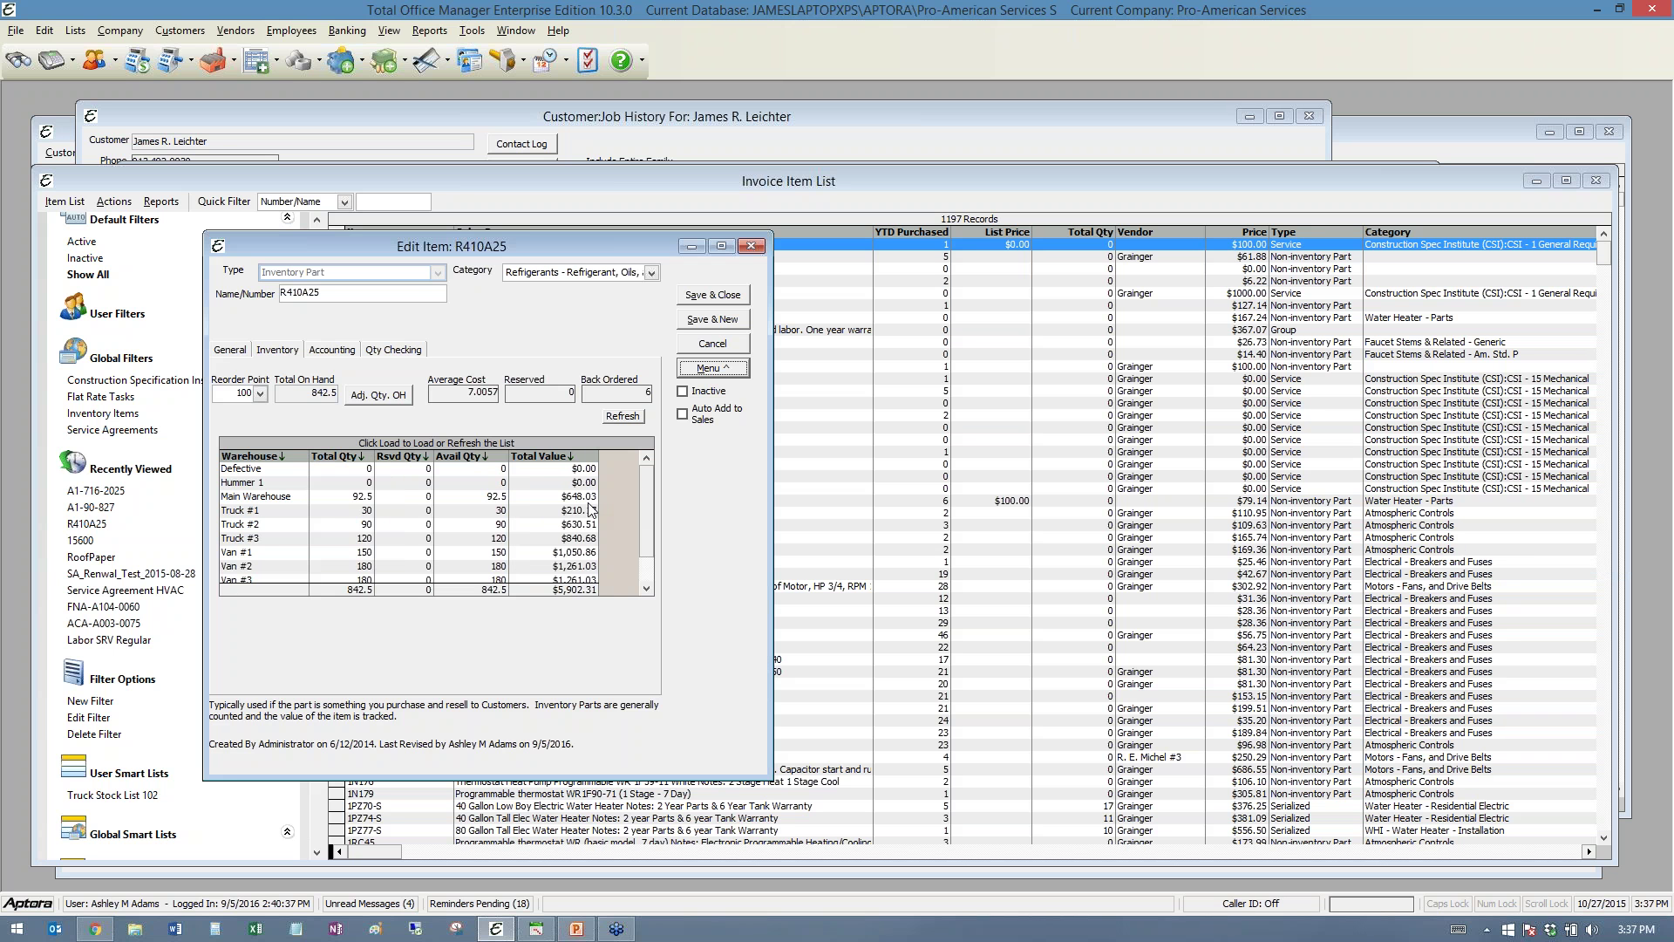
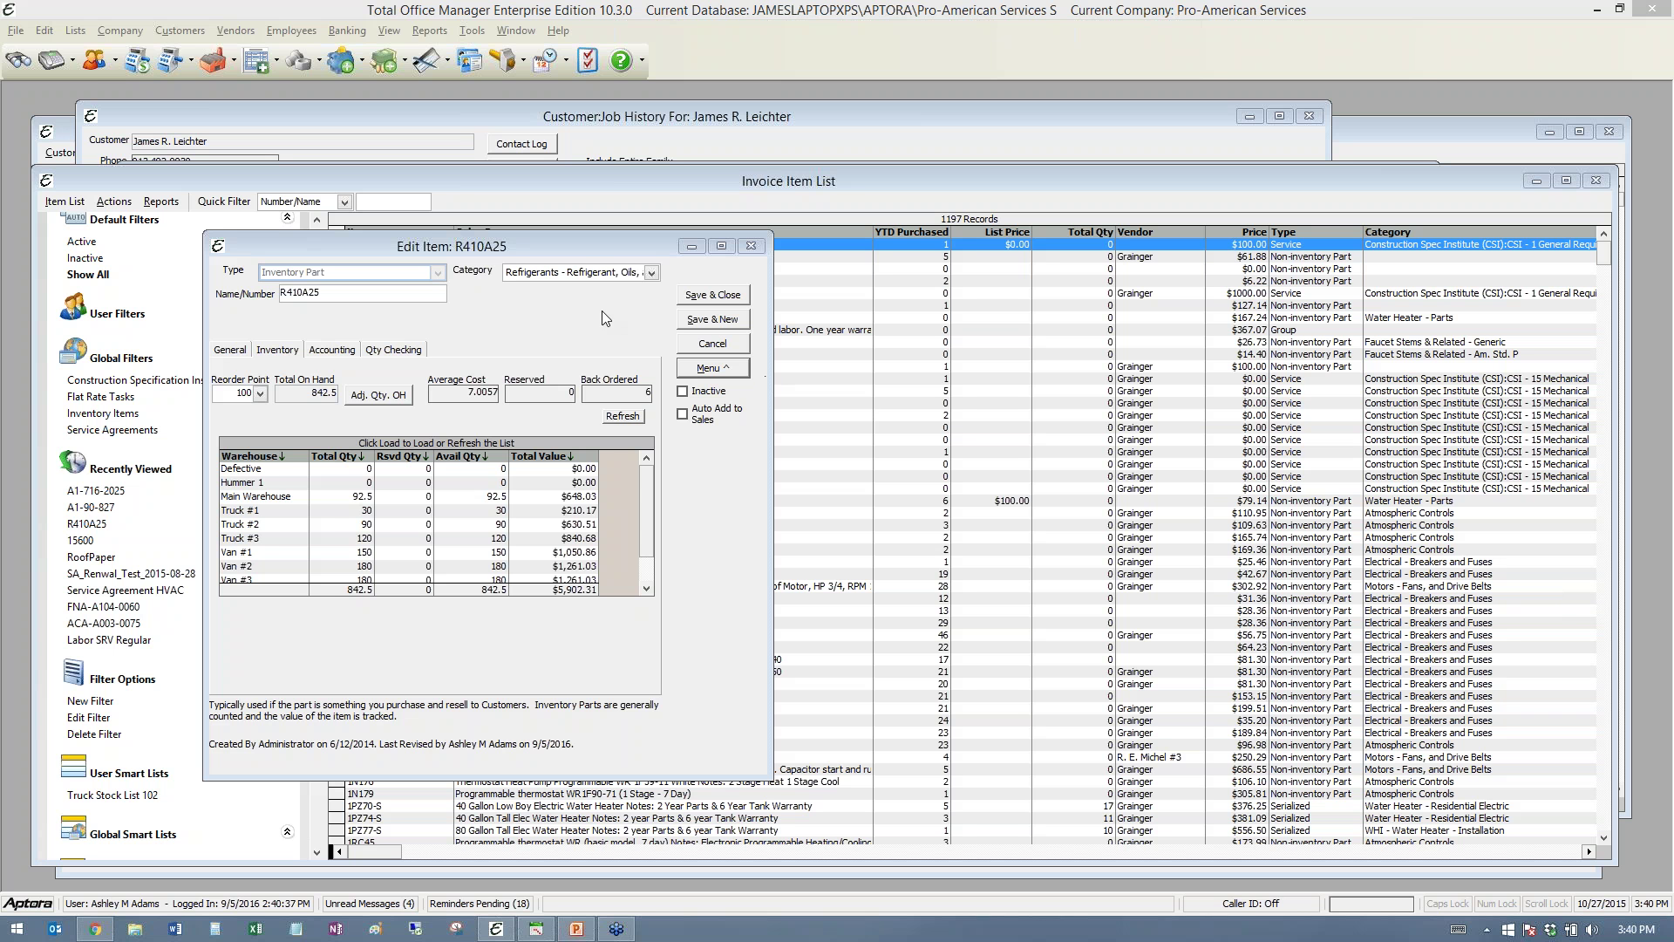
- Move the R410A25 item editor aside and close it with Escape
left_click_drag(578, 243, 704, 206)
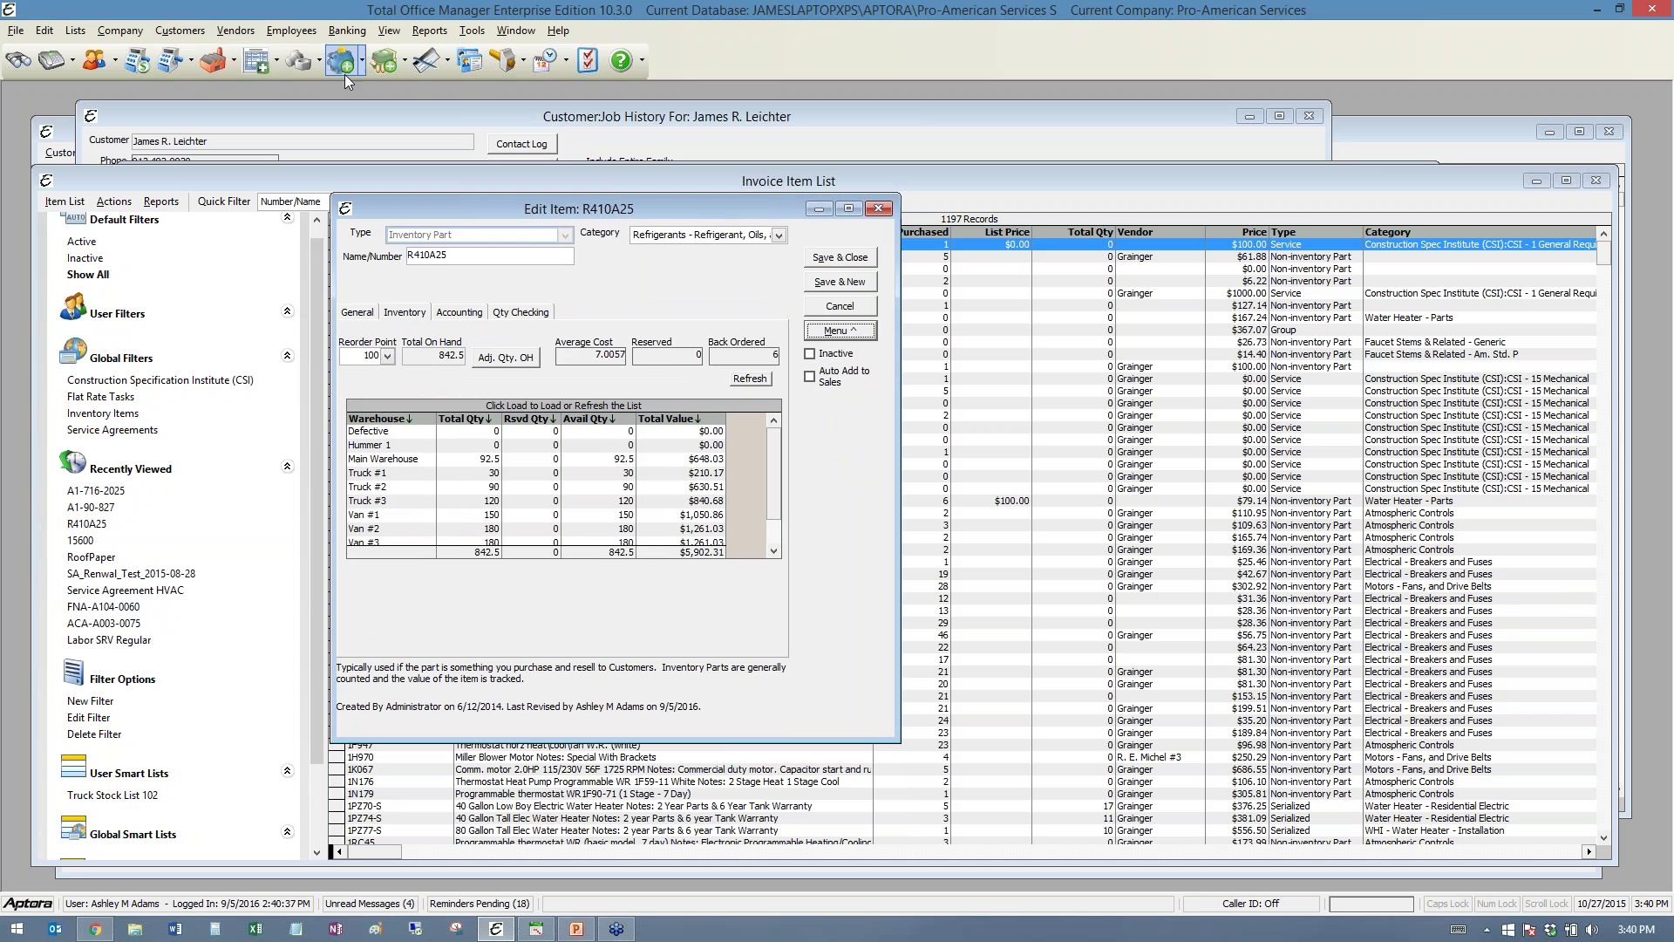
key("Escape")
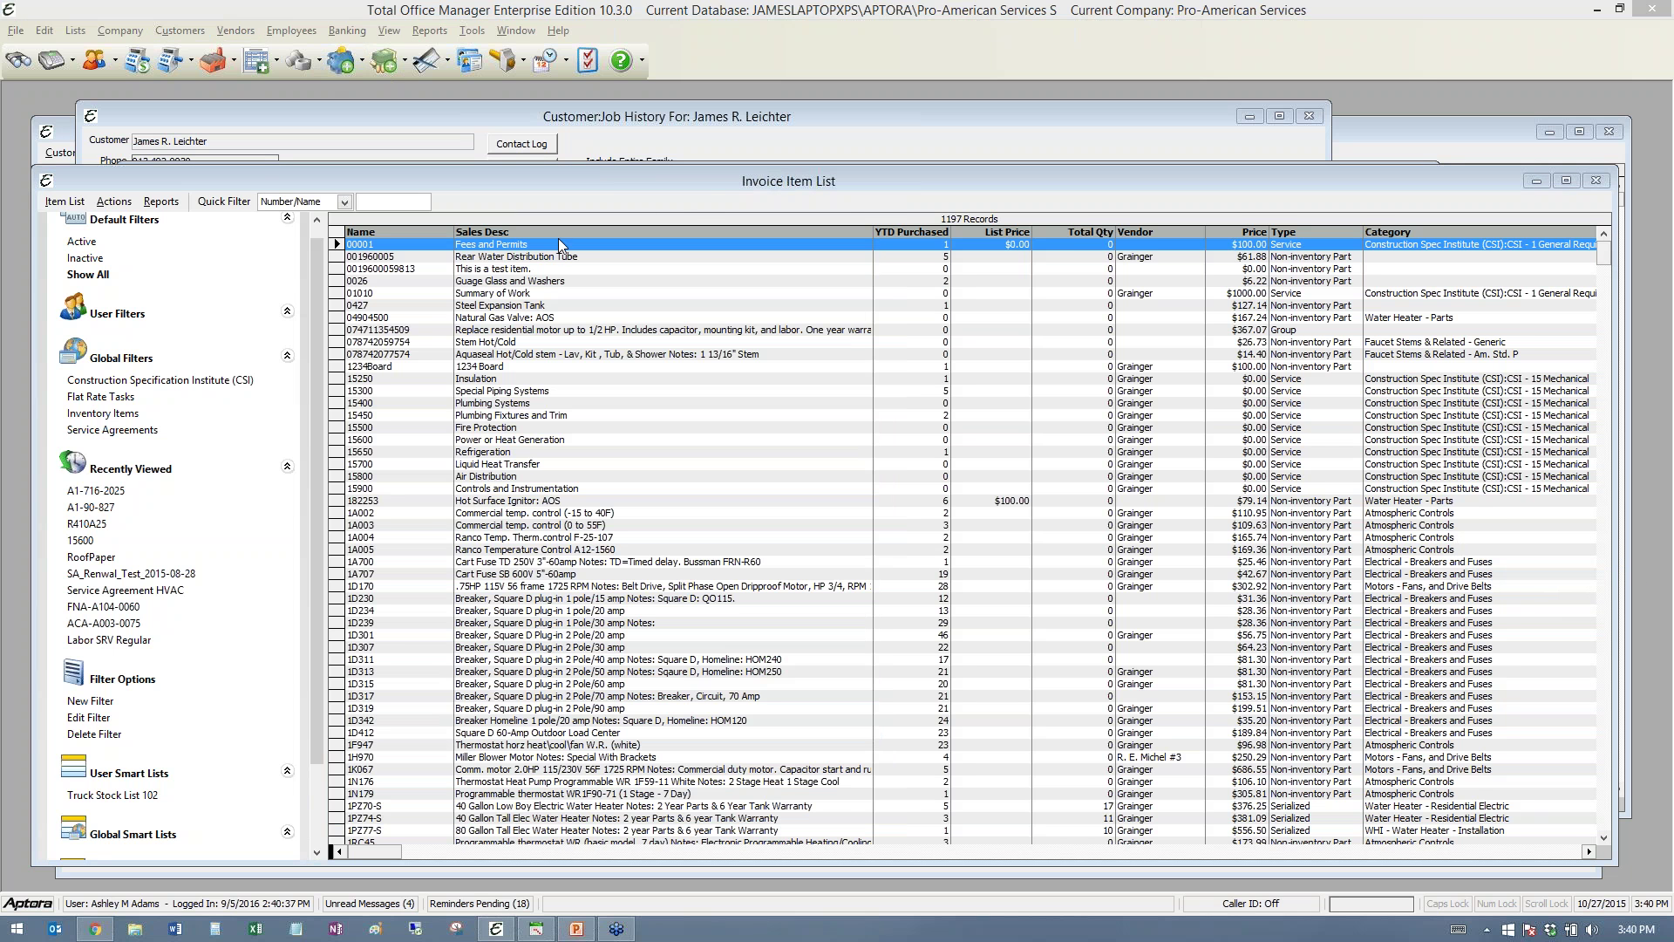
- Select the Rear Water Distribution Tube item and narrow the Sales Desc column
left_click_drag(702, 185, 713, 138)
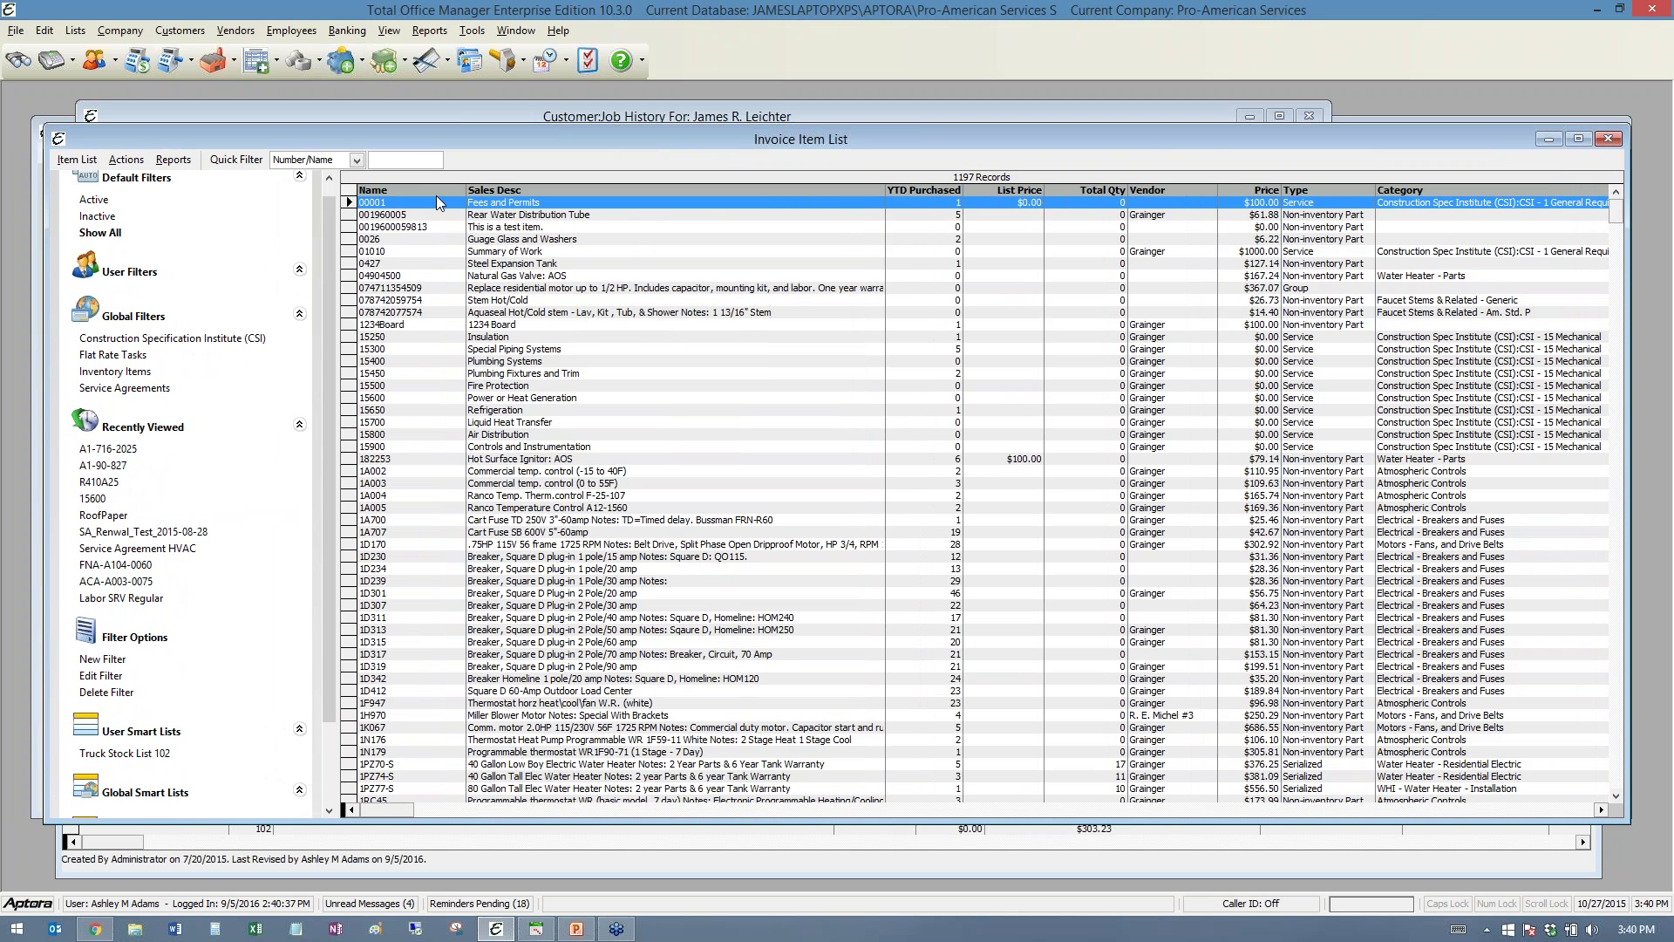
left_click(495, 215)
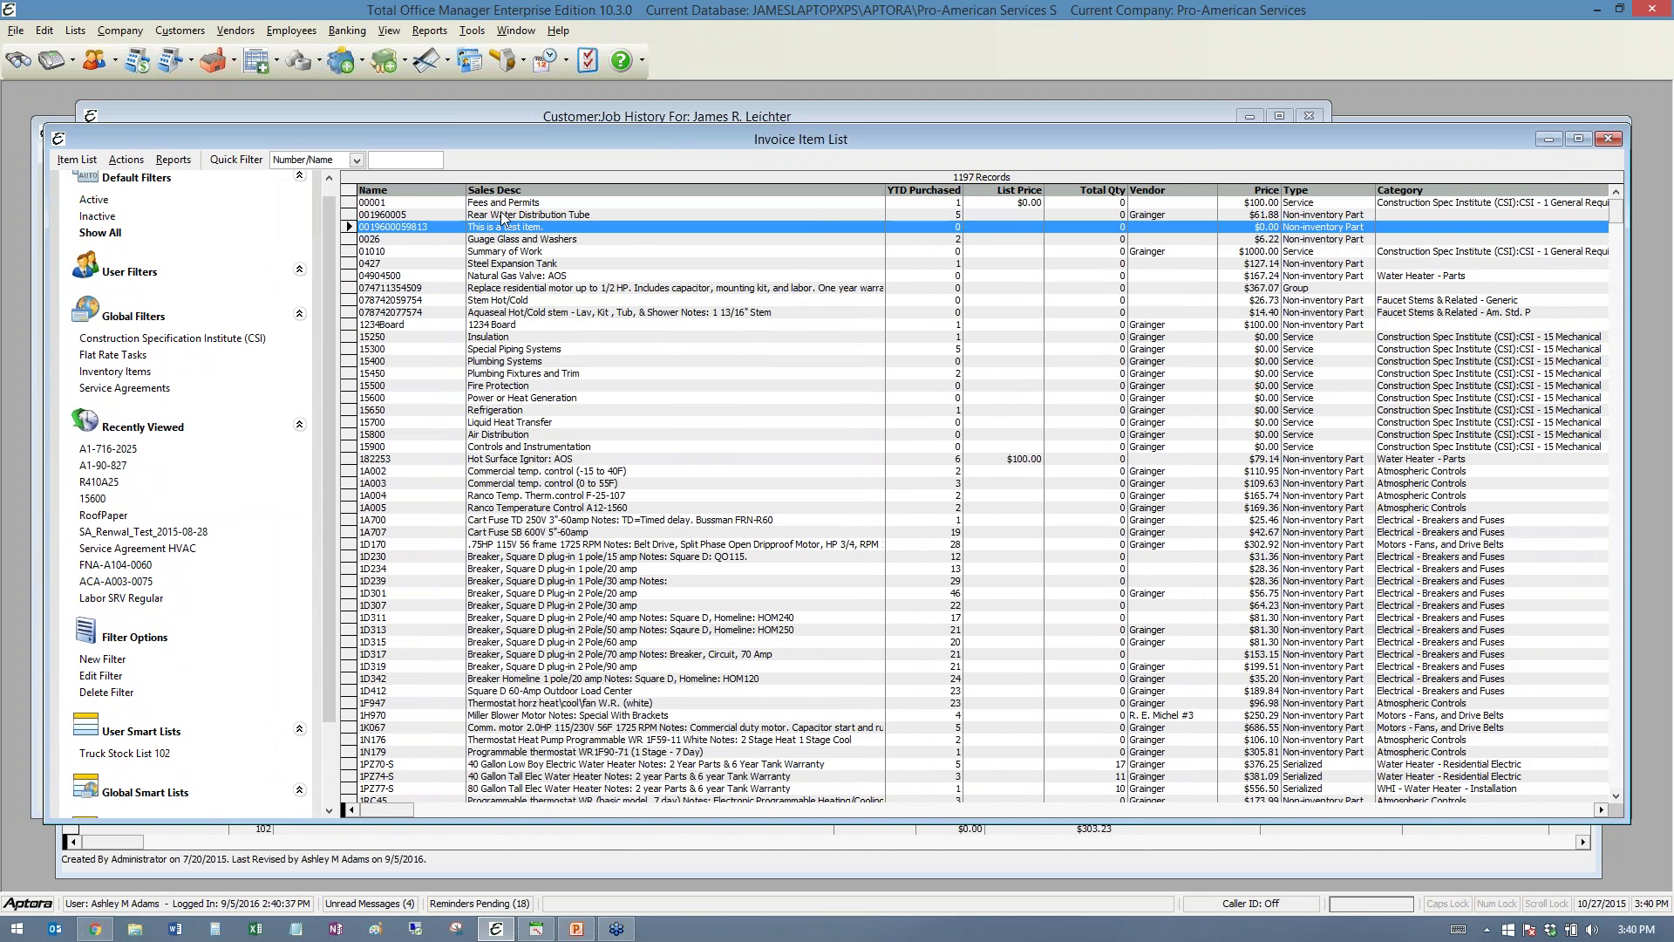
left_click_drag(885, 190, 720, 190)
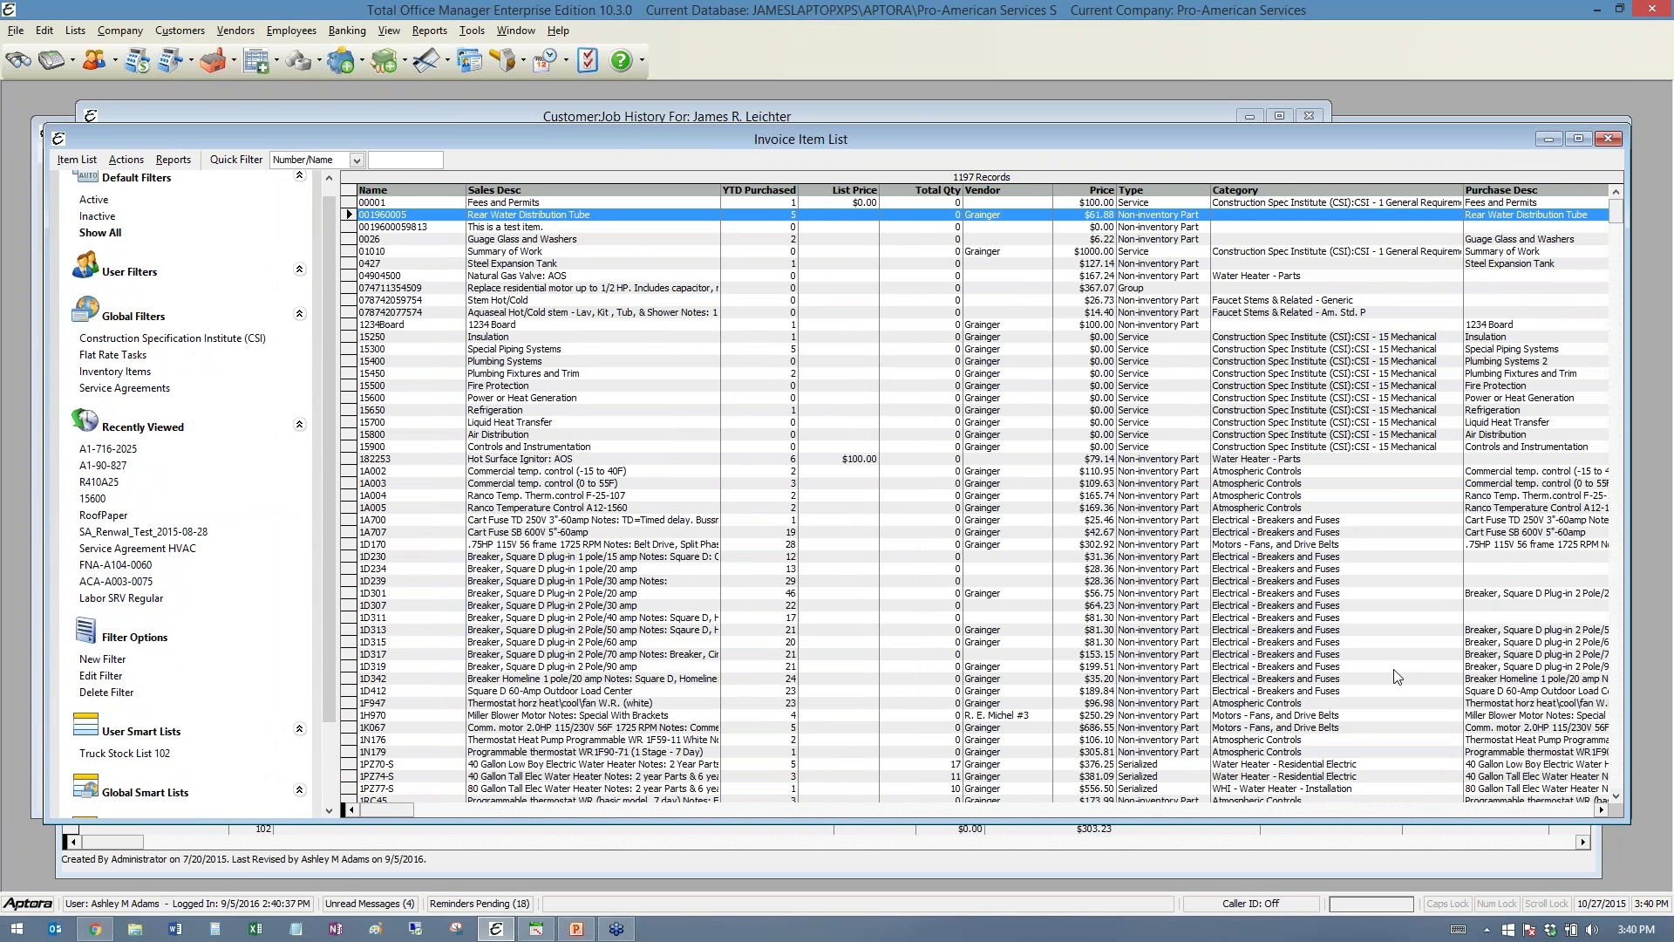
- Scroll the item list right to review the remaining columns
left_click(1601, 813)
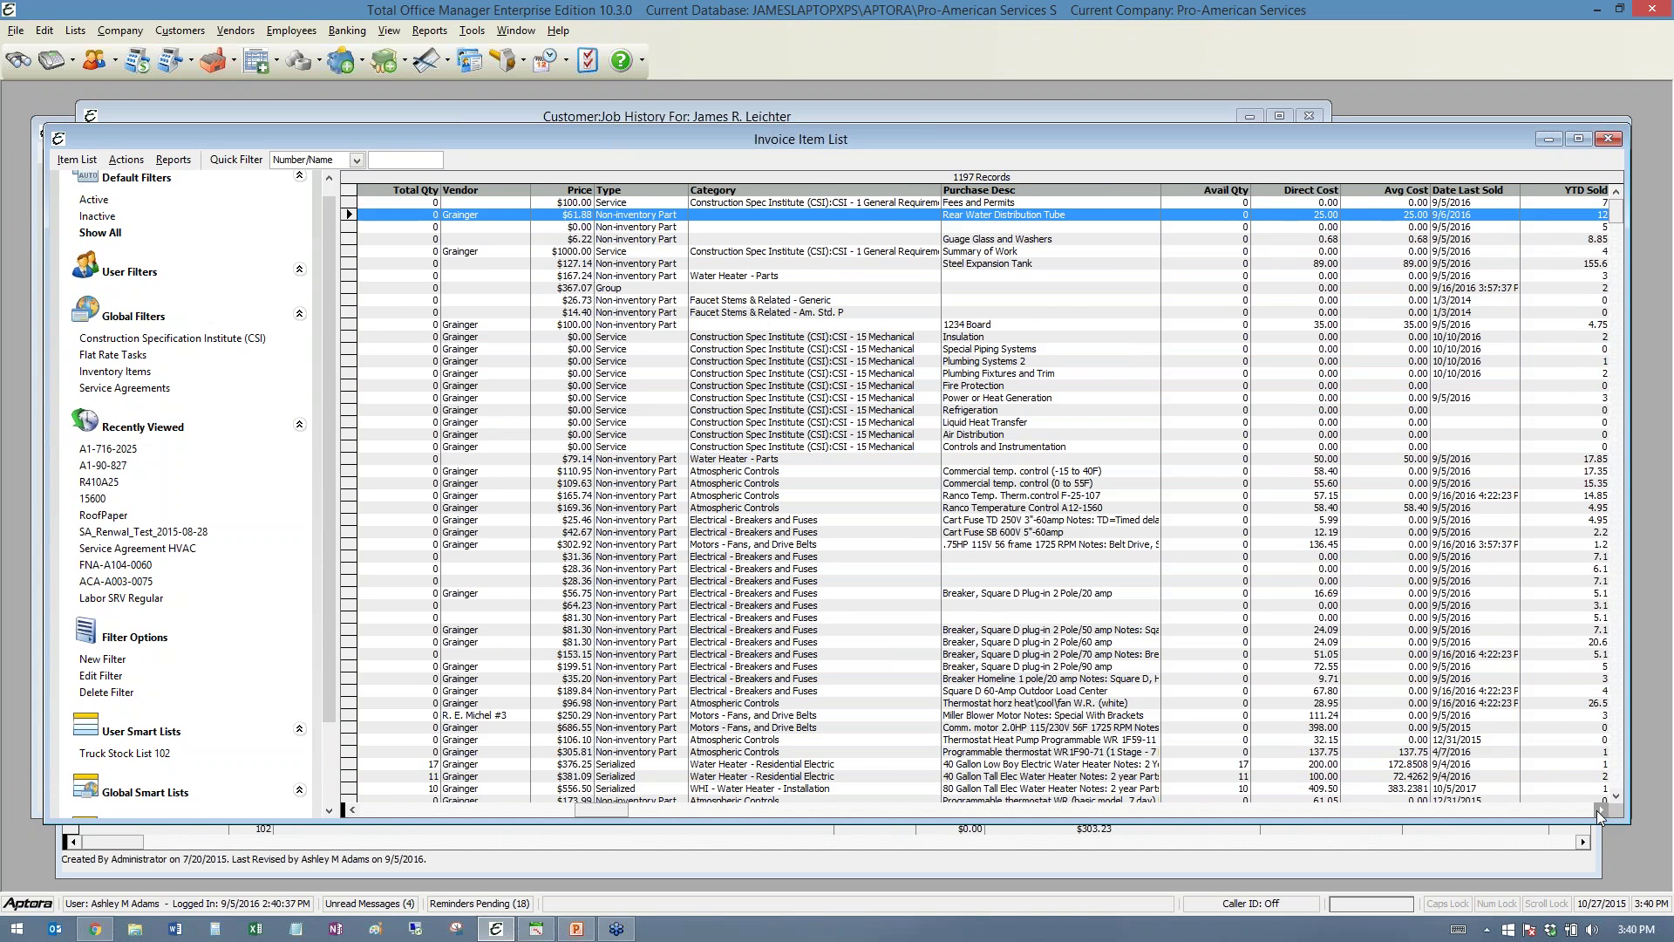
left_click(1599, 810)
left_click(1599, 811)
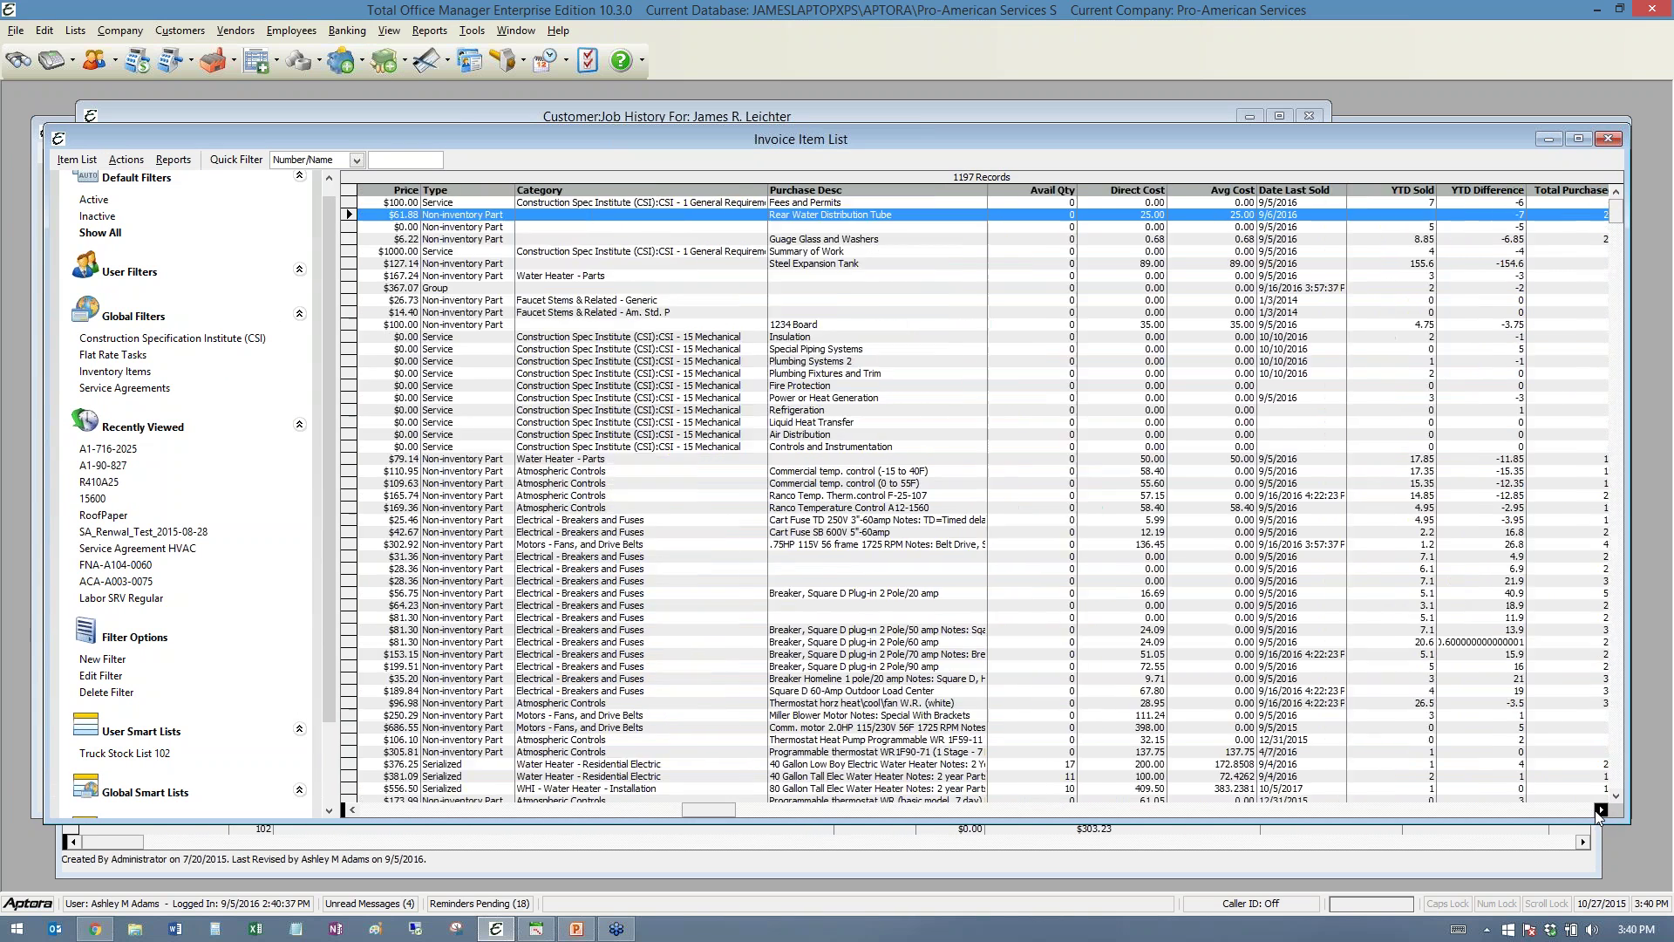
left_click(1596, 810)
left_click(1597, 811)
left_click(1597, 811)
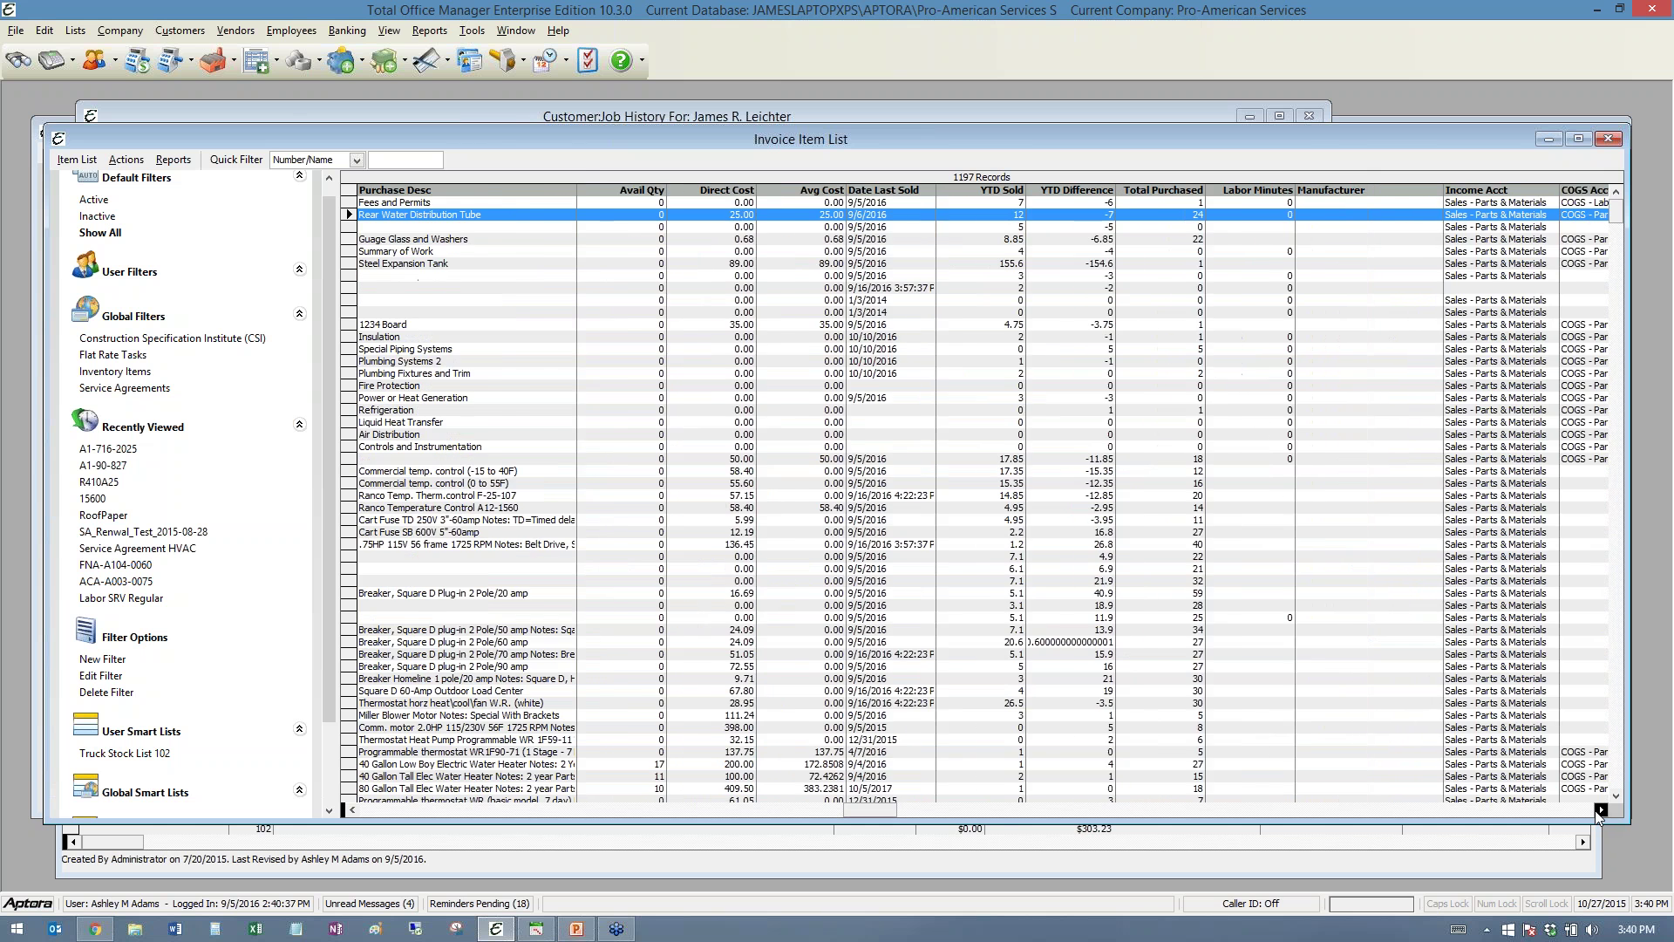
left_click(1597, 811)
left_click(1594, 809)
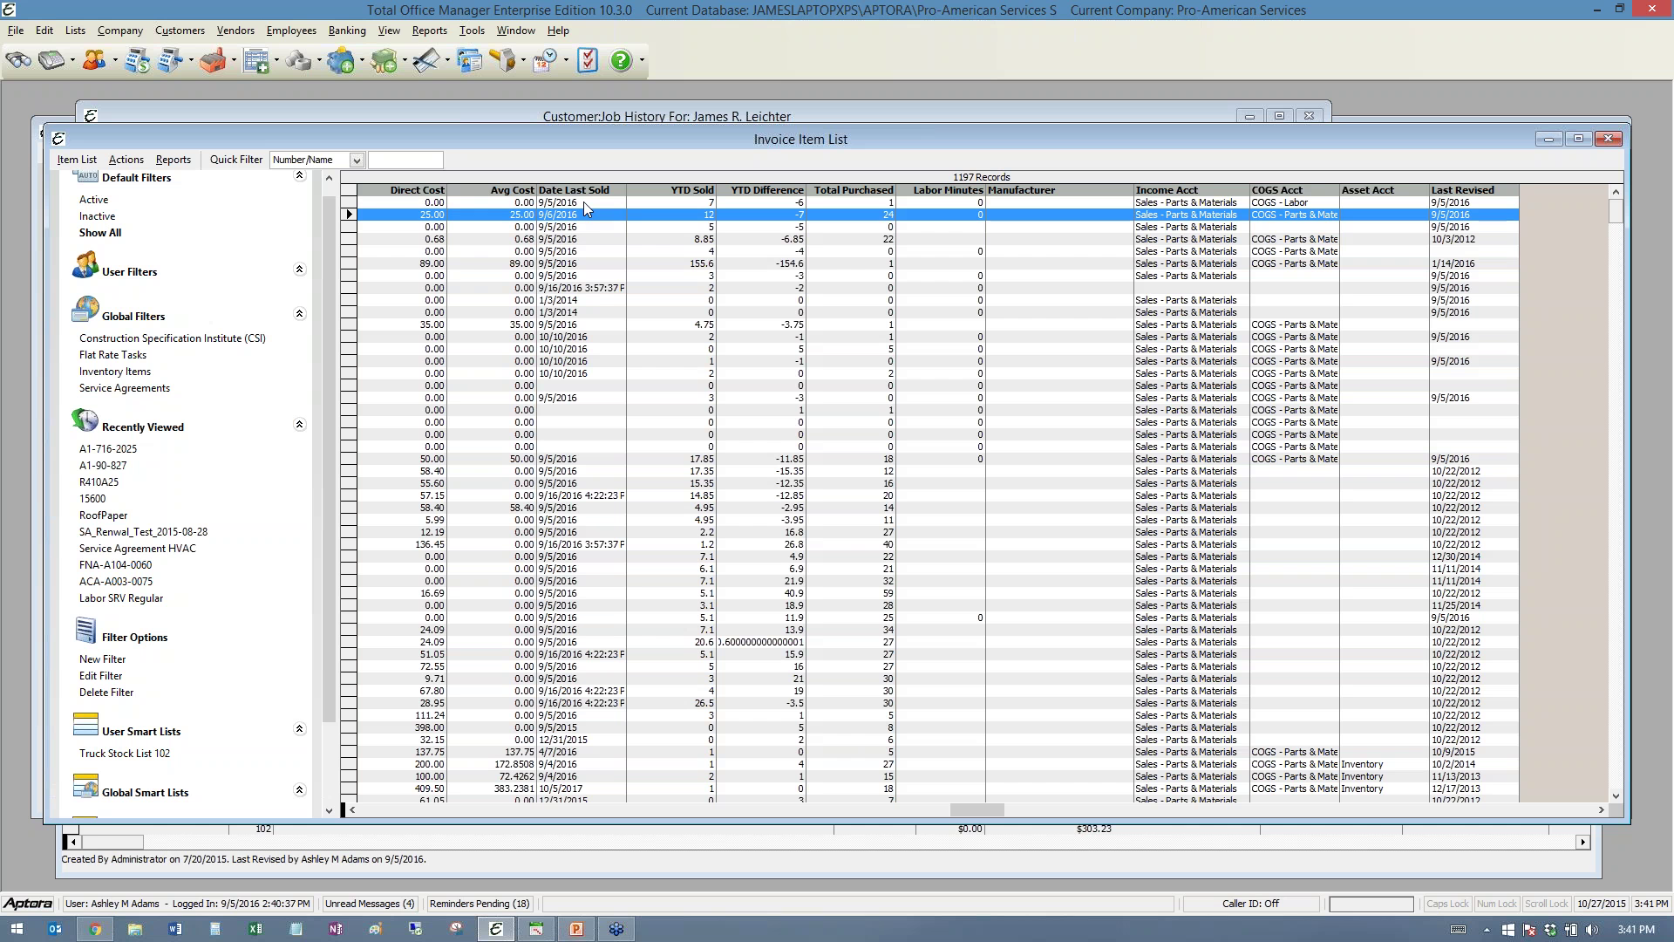
- Select the next item, scroll the columns back left, and move the list window up
left_click(595, 226)
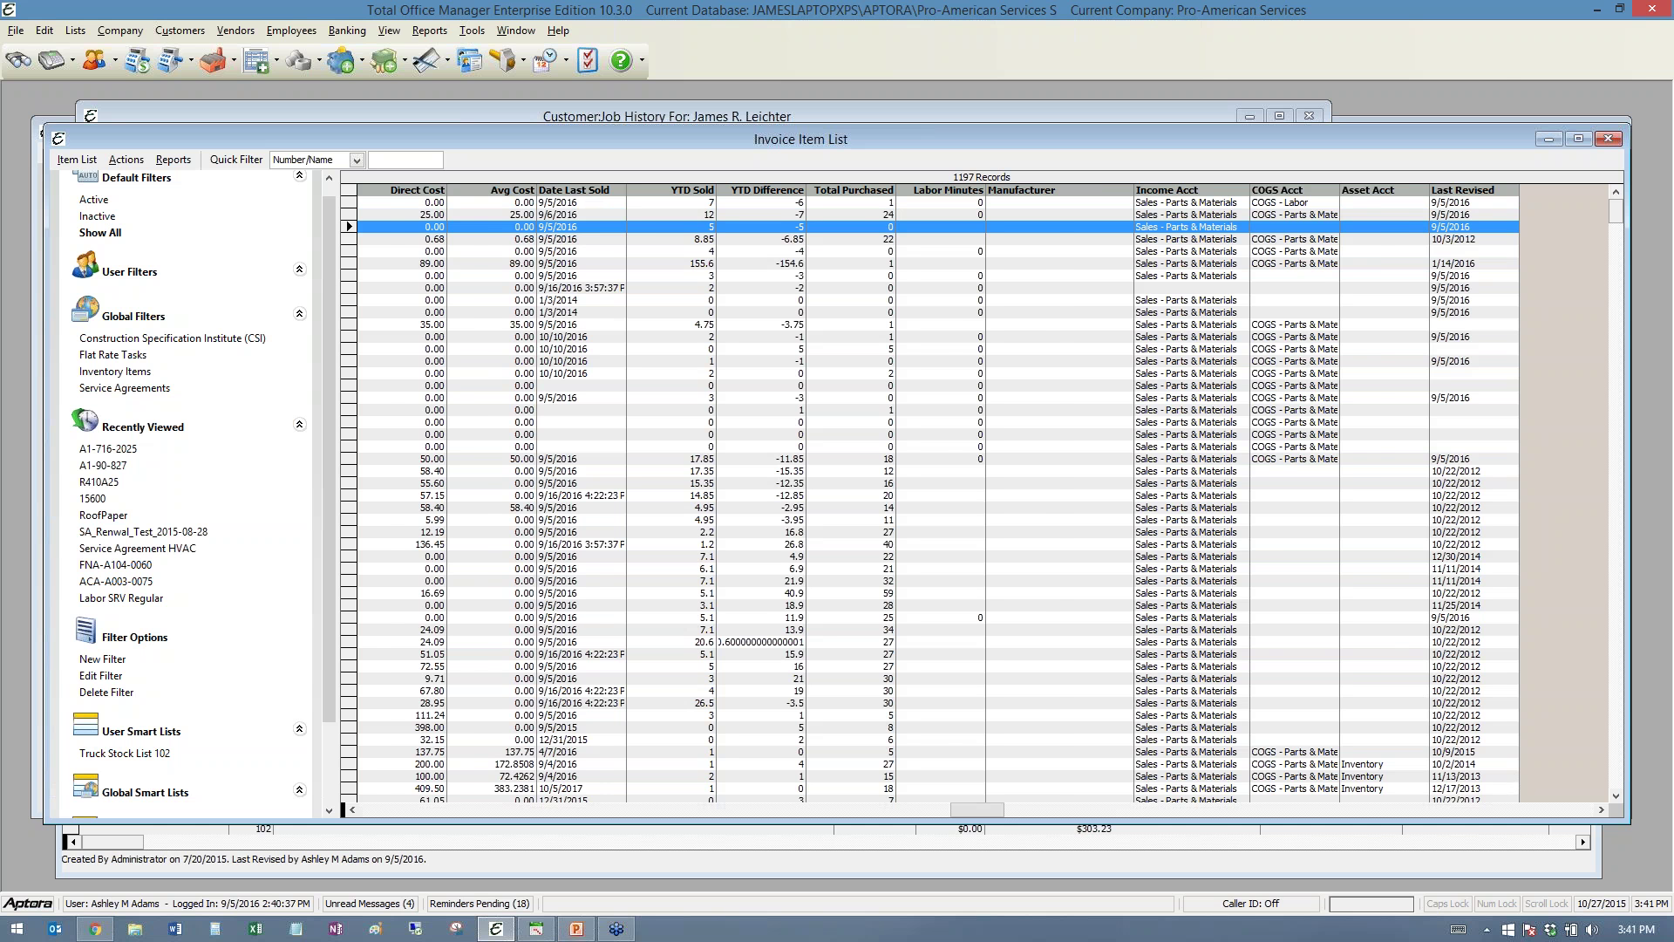
left_click(1602, 810)
left_click(1602, 810)
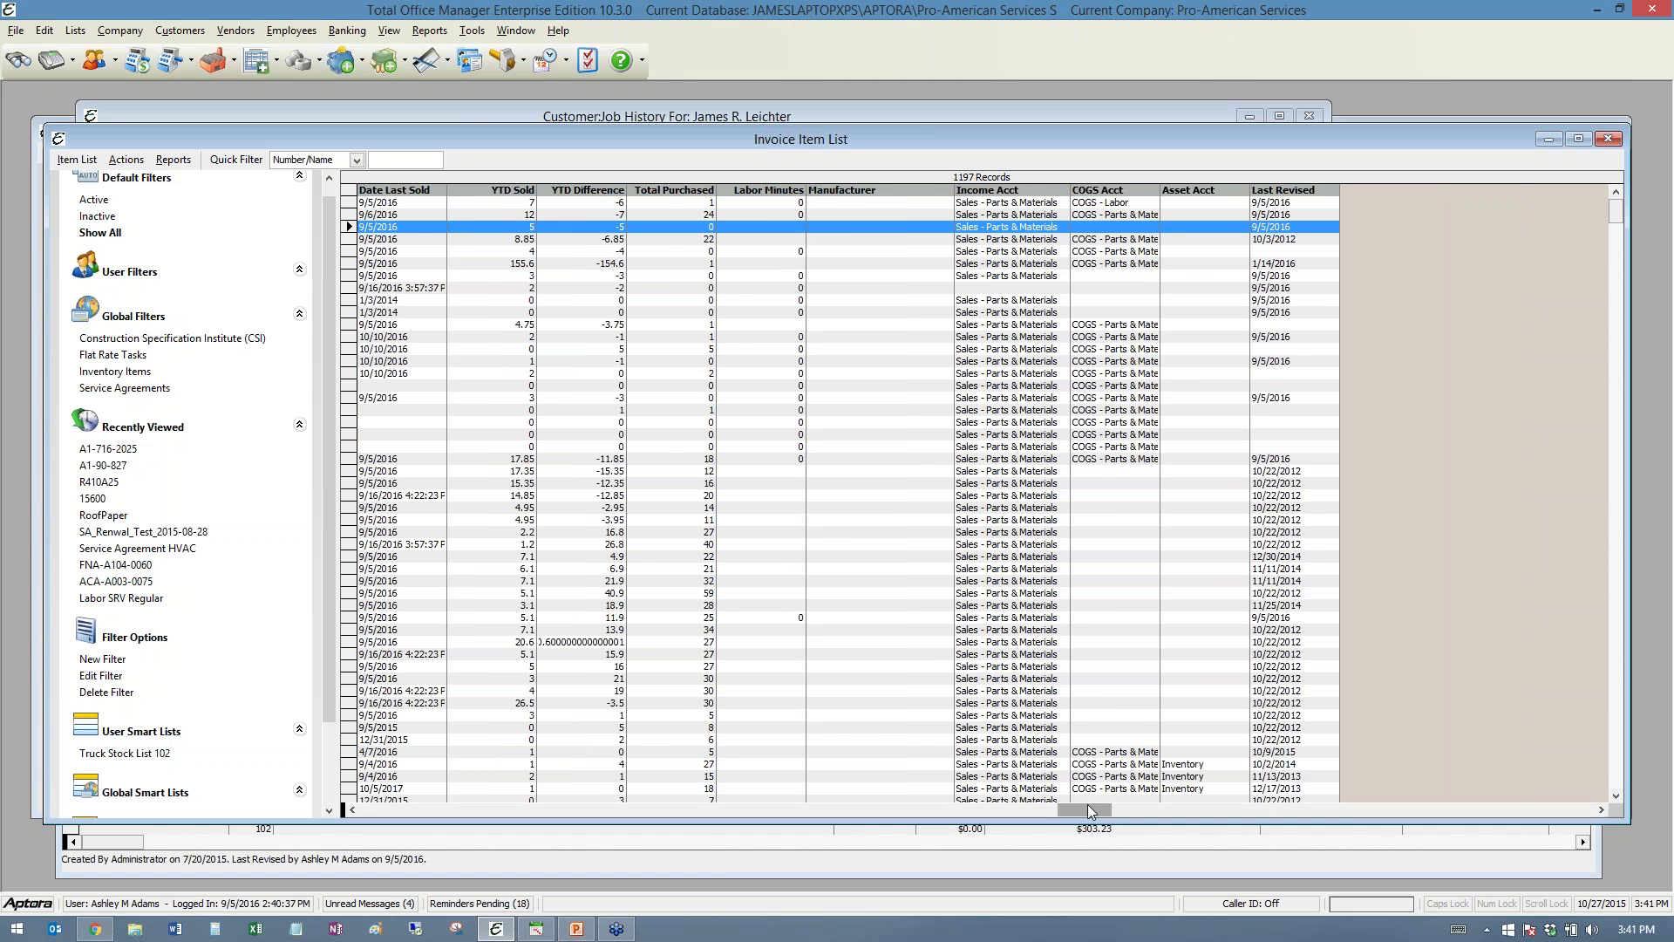
left_click_drag(1086, 811, 387, 810)
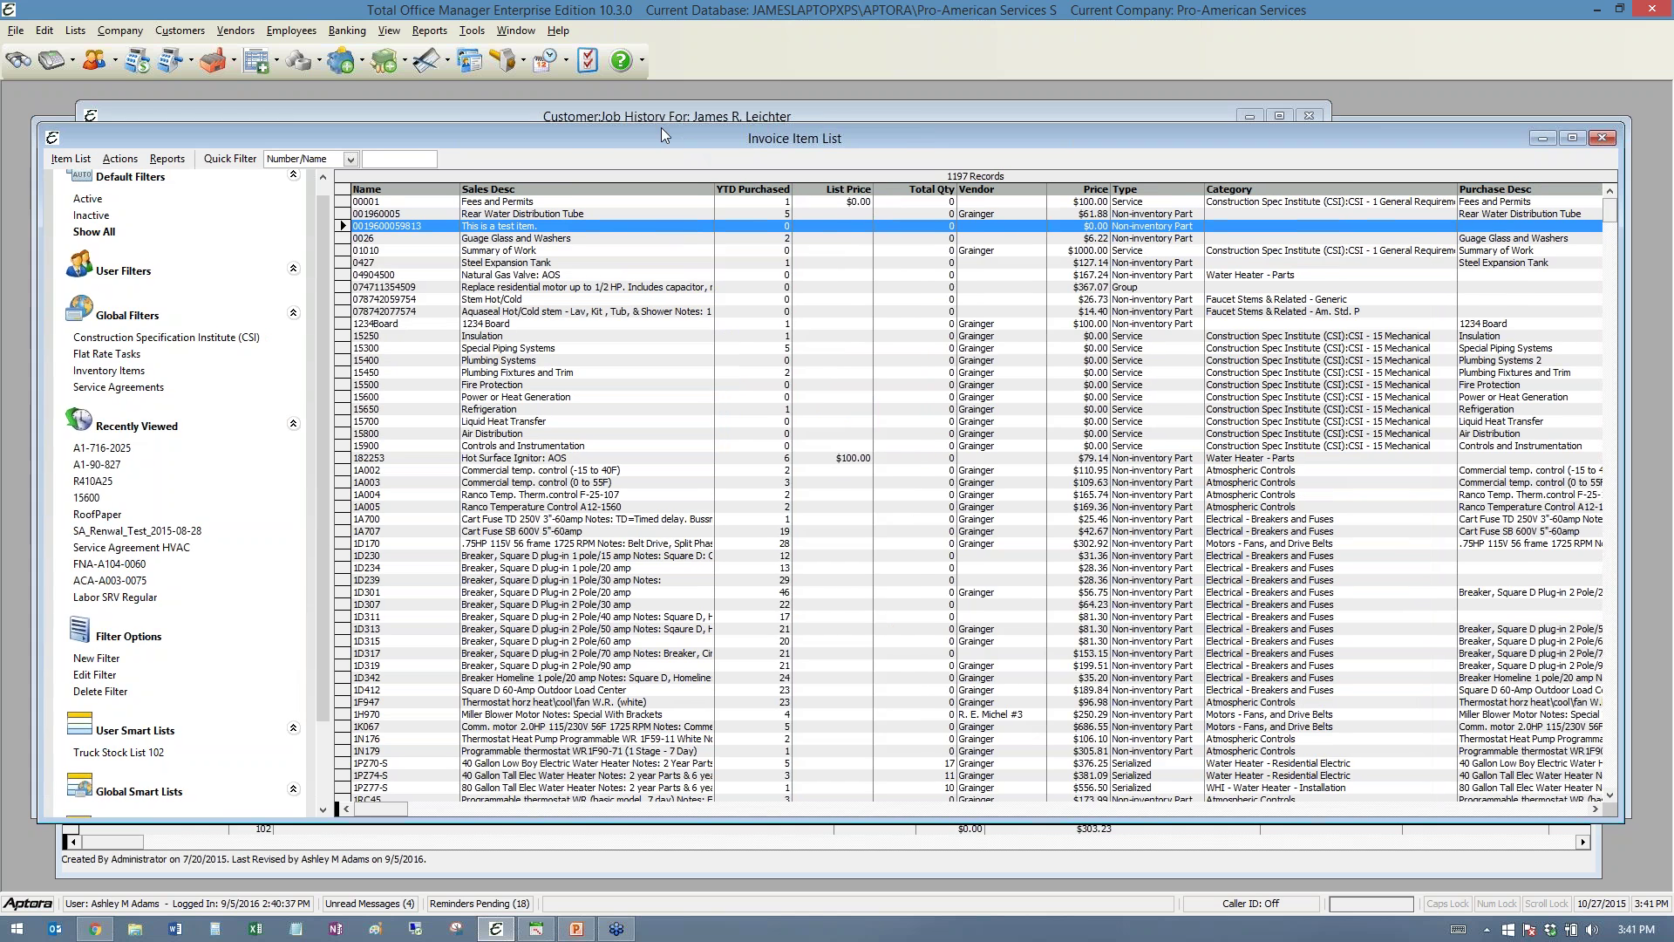
left_click_drag(661, 128, 634, 105)
left_click(75, 637)
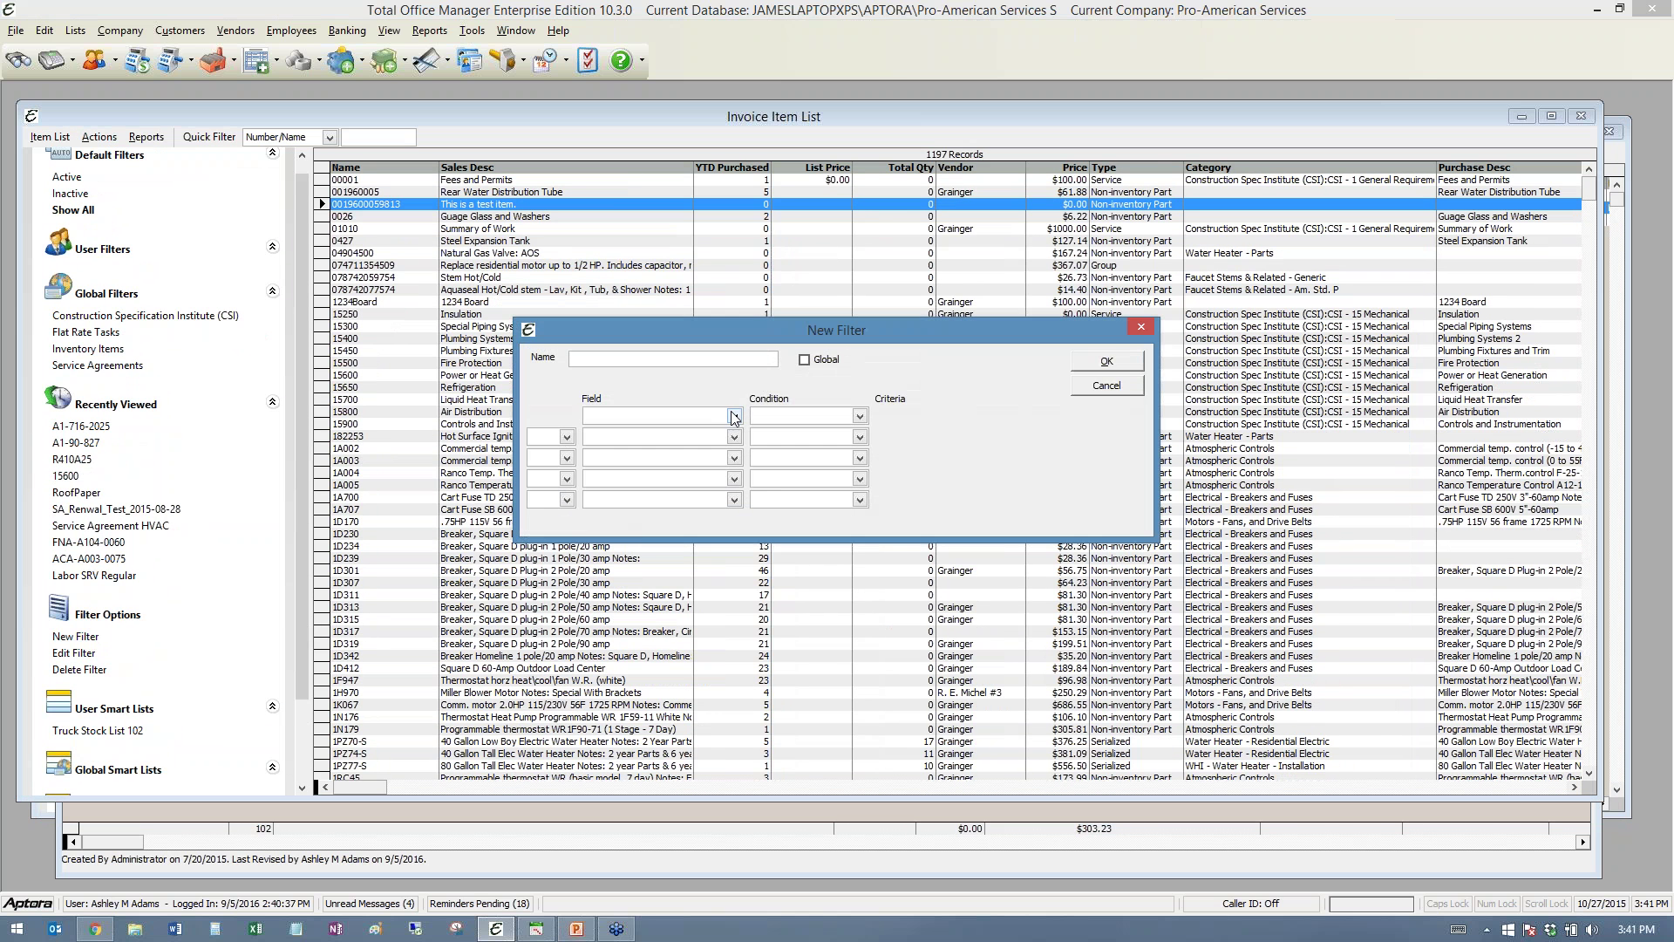
left_click(733, 417)
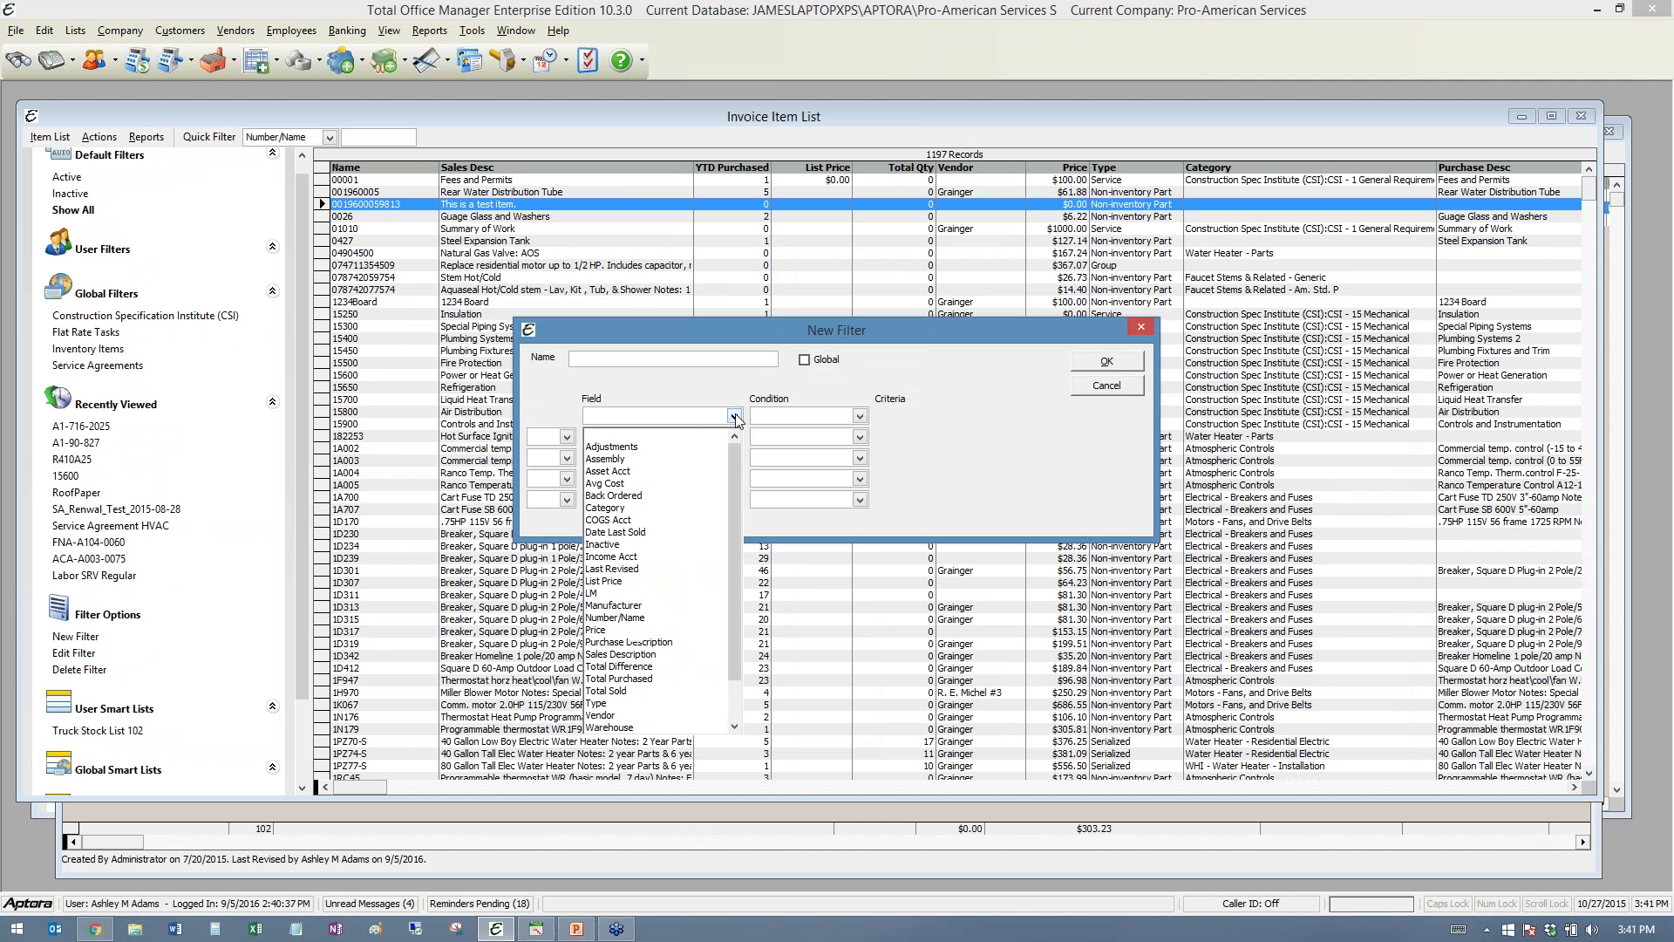
left_click(622, 485)
left_click(859, 416)
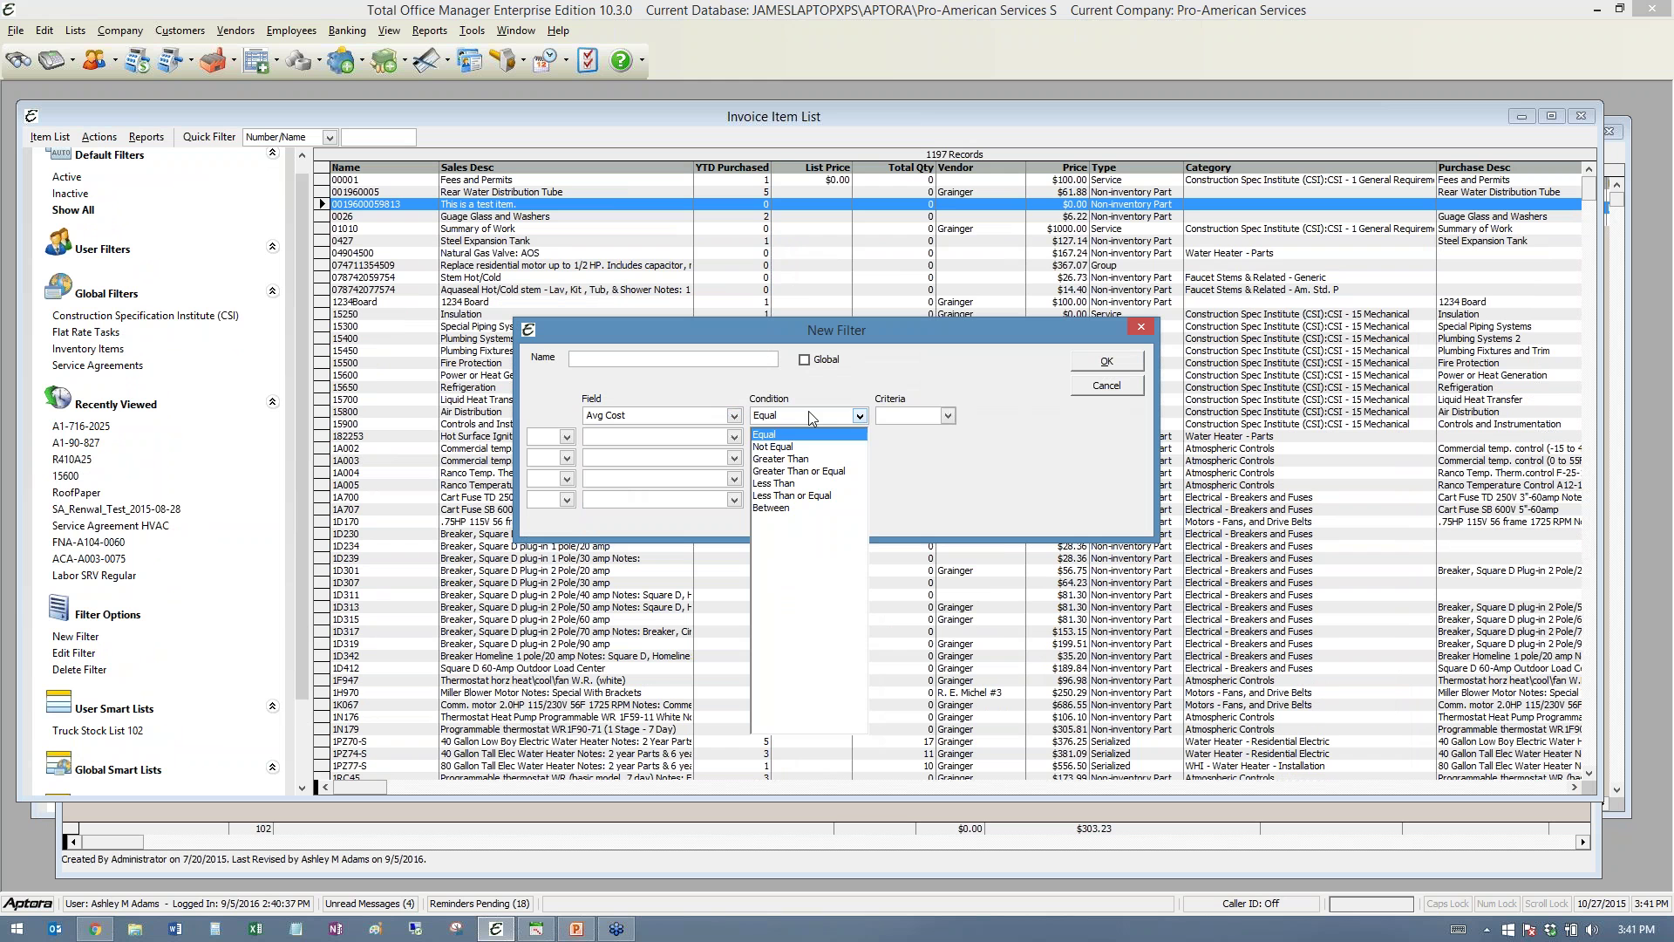
left_click(798, 473)
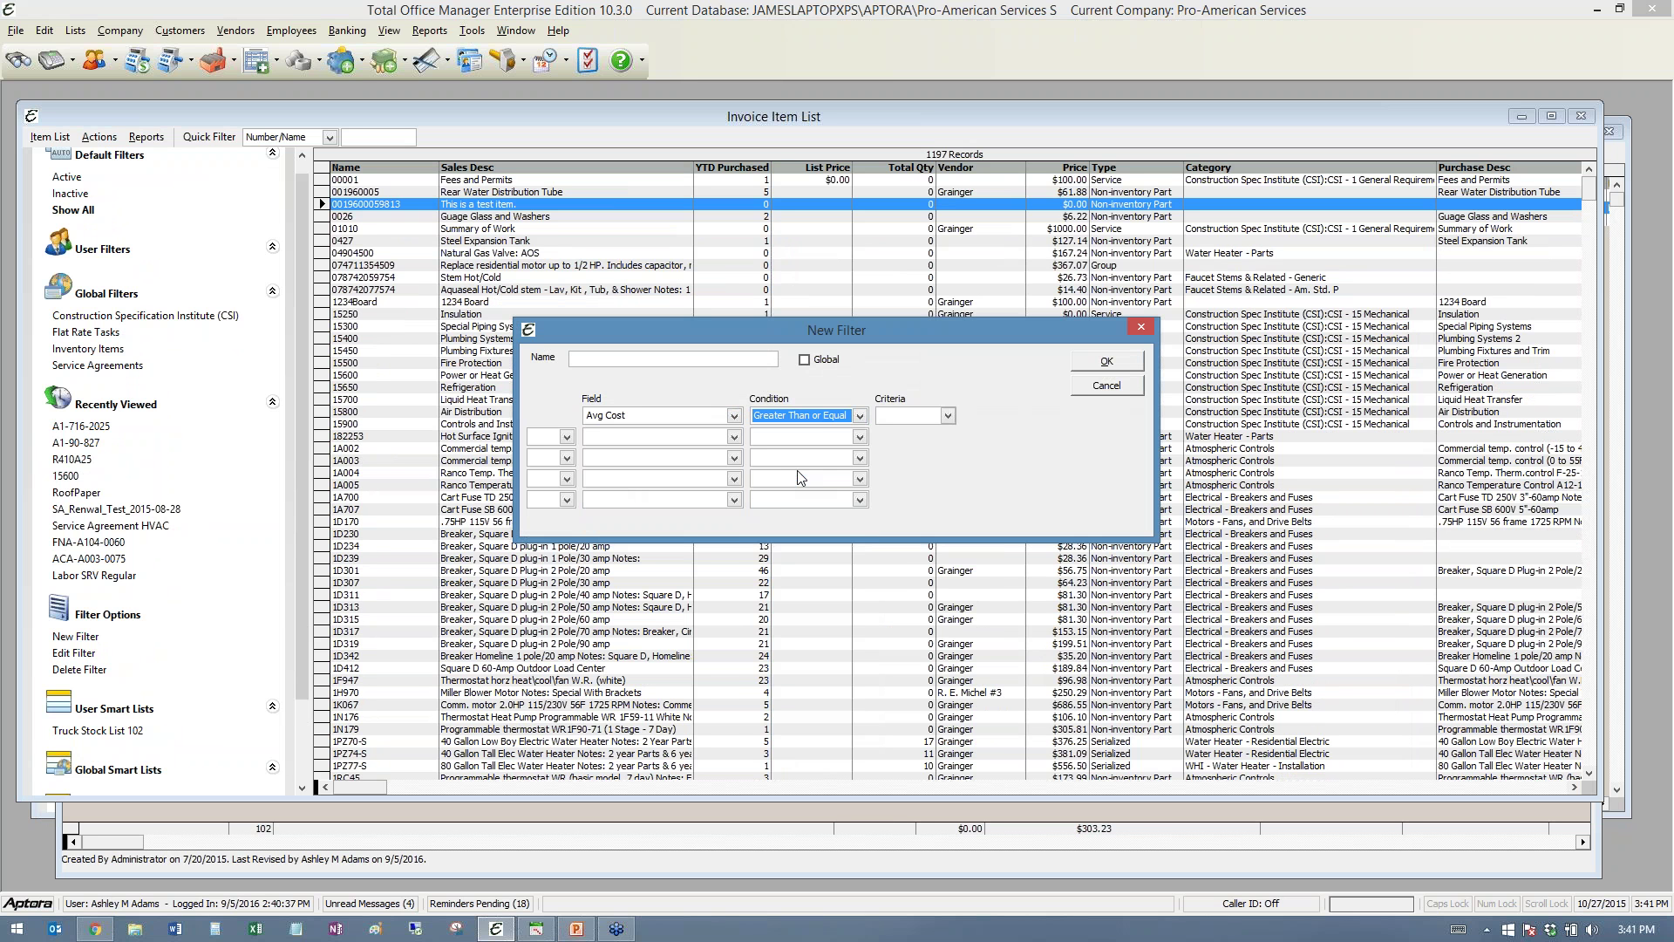
left_click(735, 437)
left_click(613, 627)
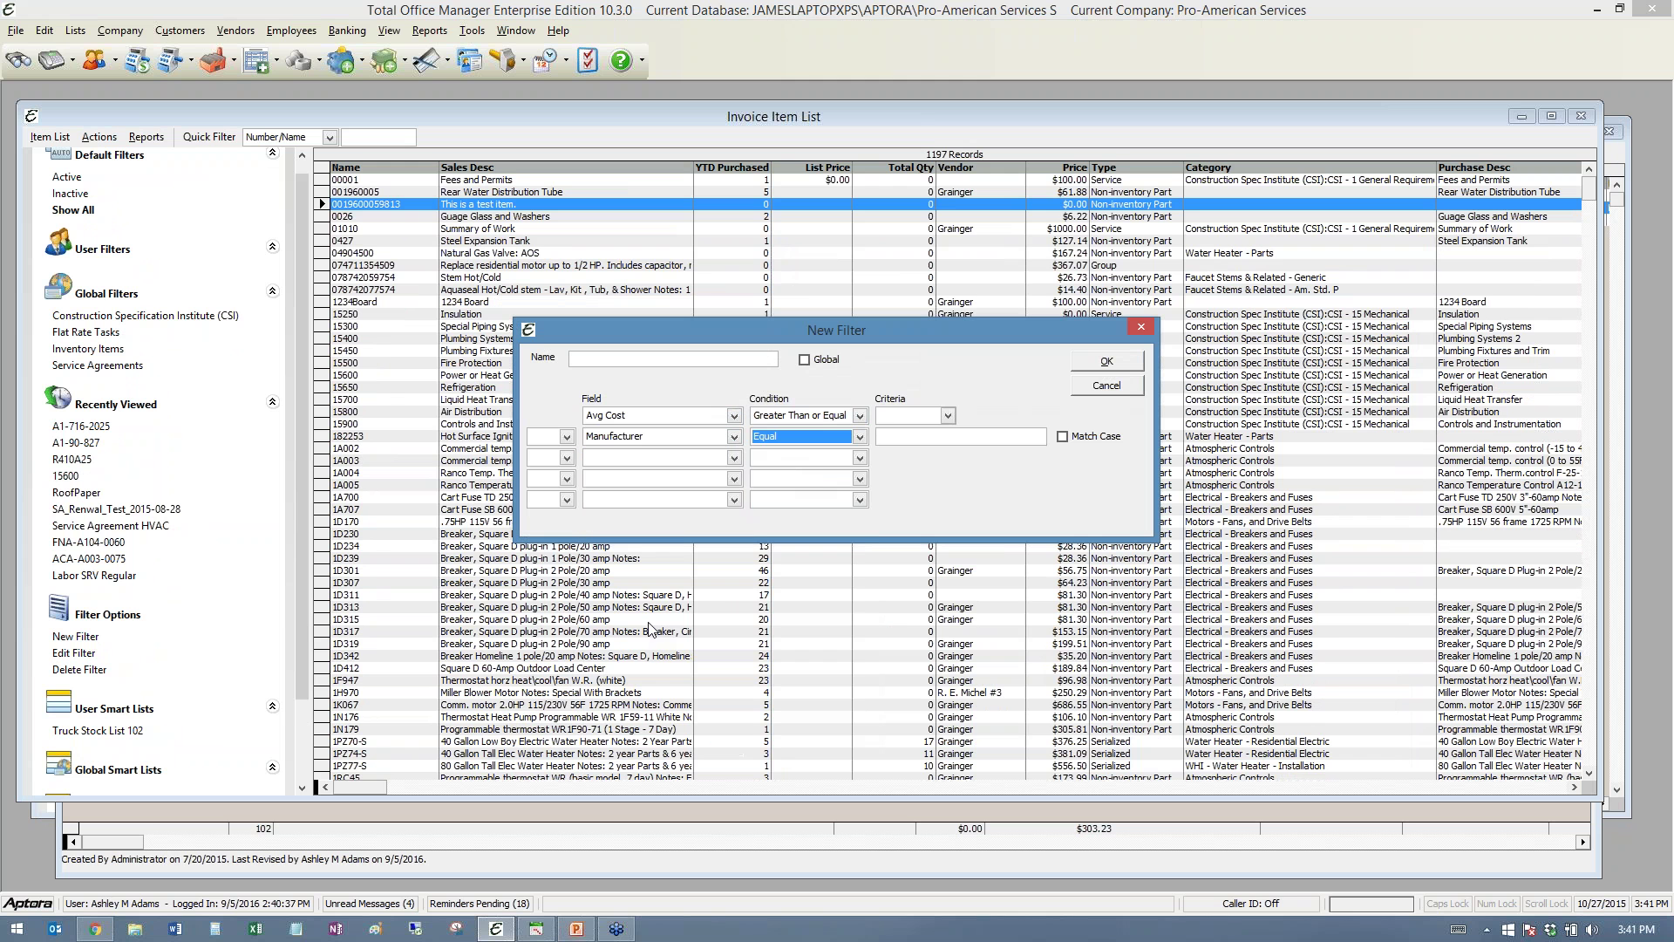
left_click(861, 439)
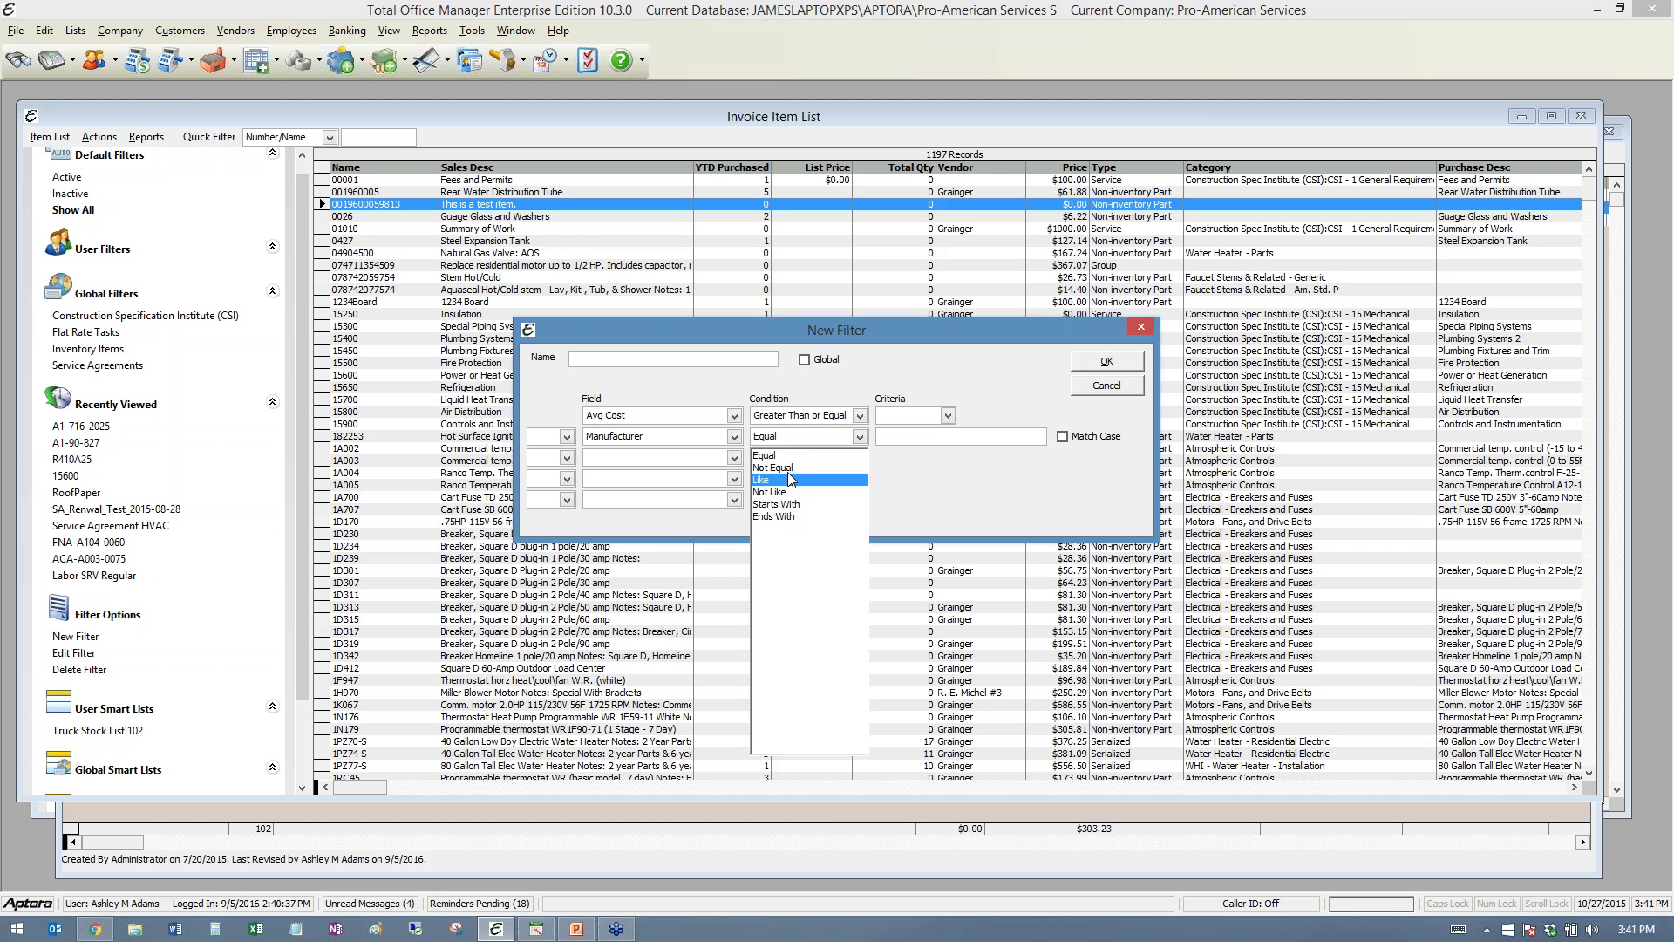
left_click(789, 474)
left_click(567, 437)
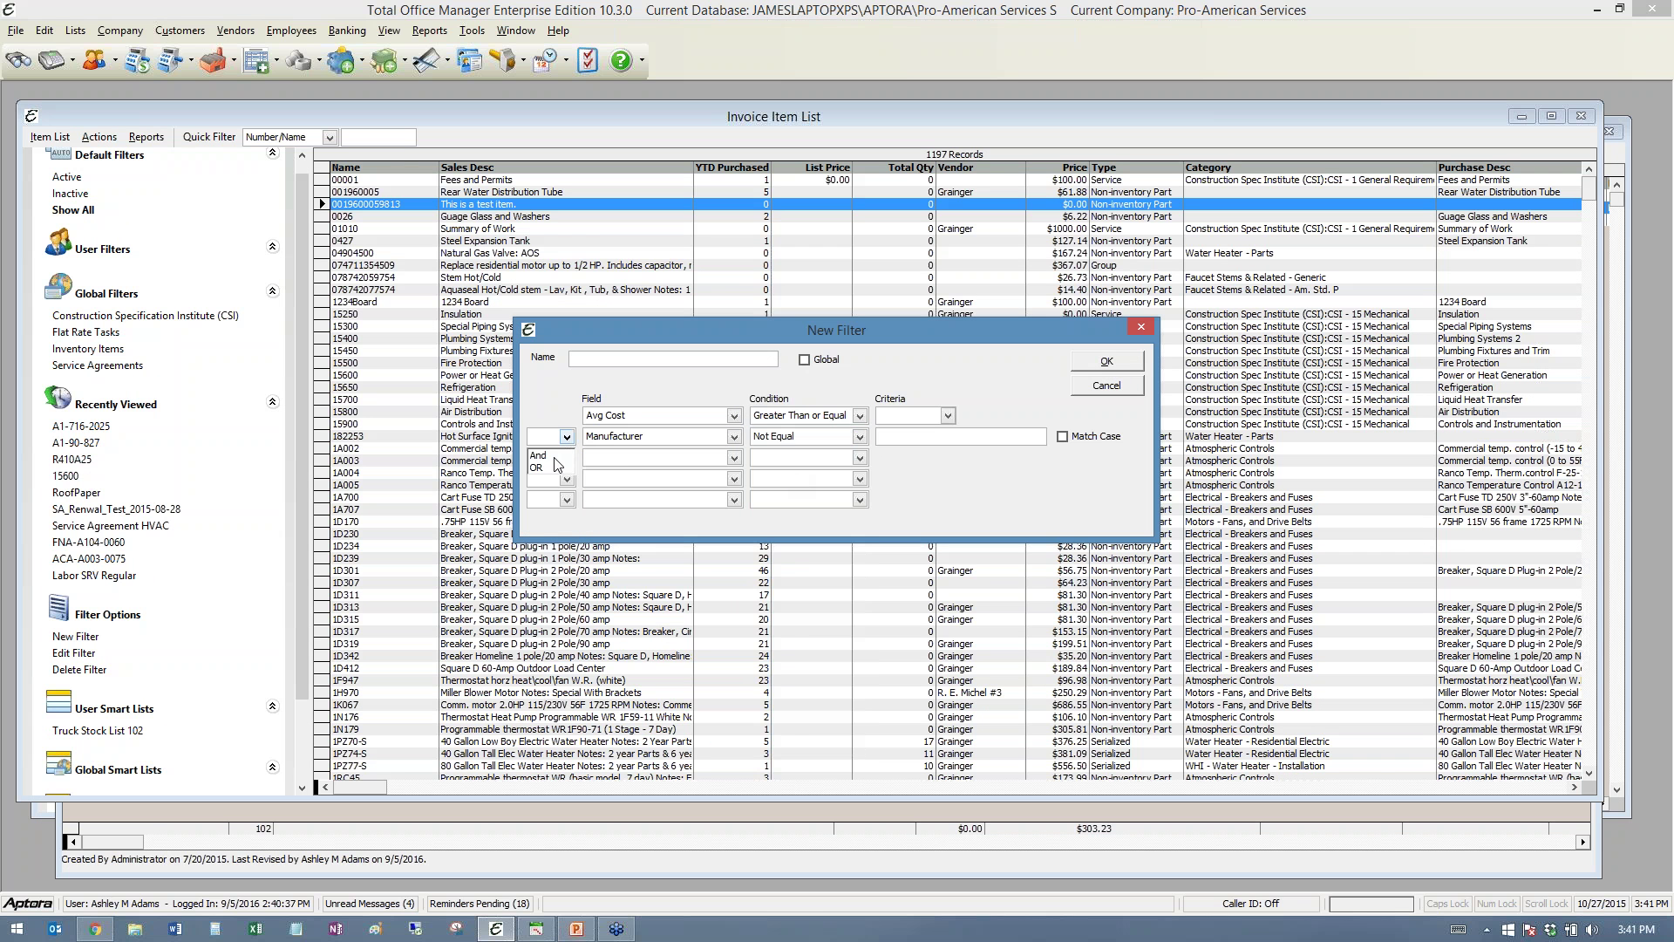
left_click(556, 459)
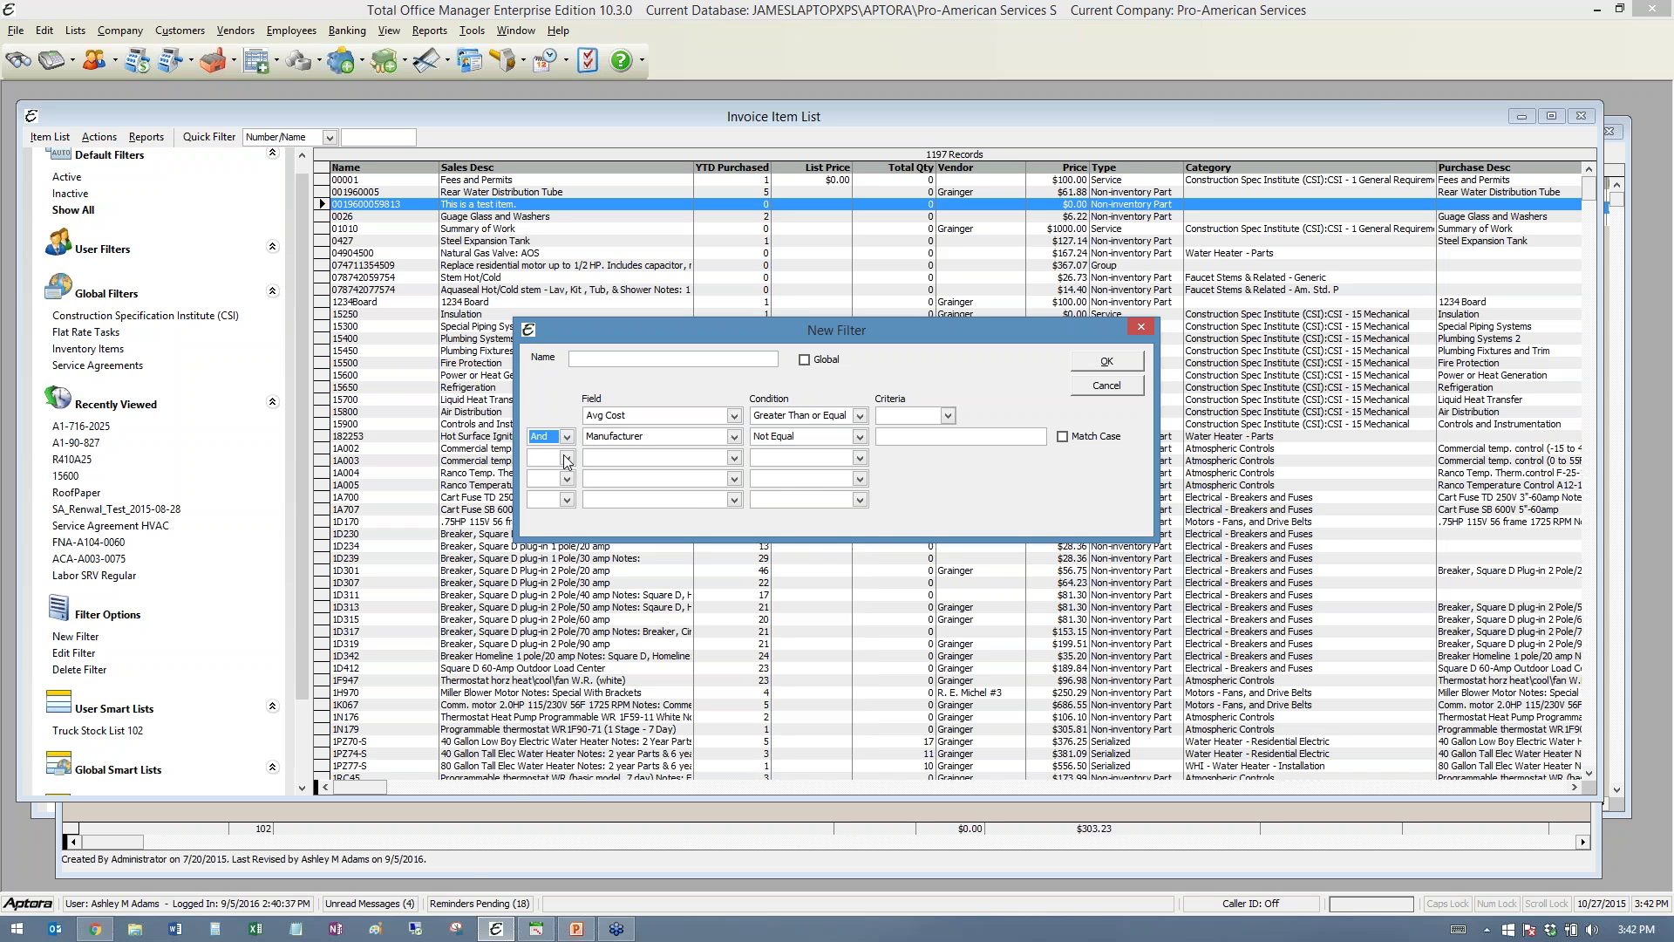
left_click(948, 416)
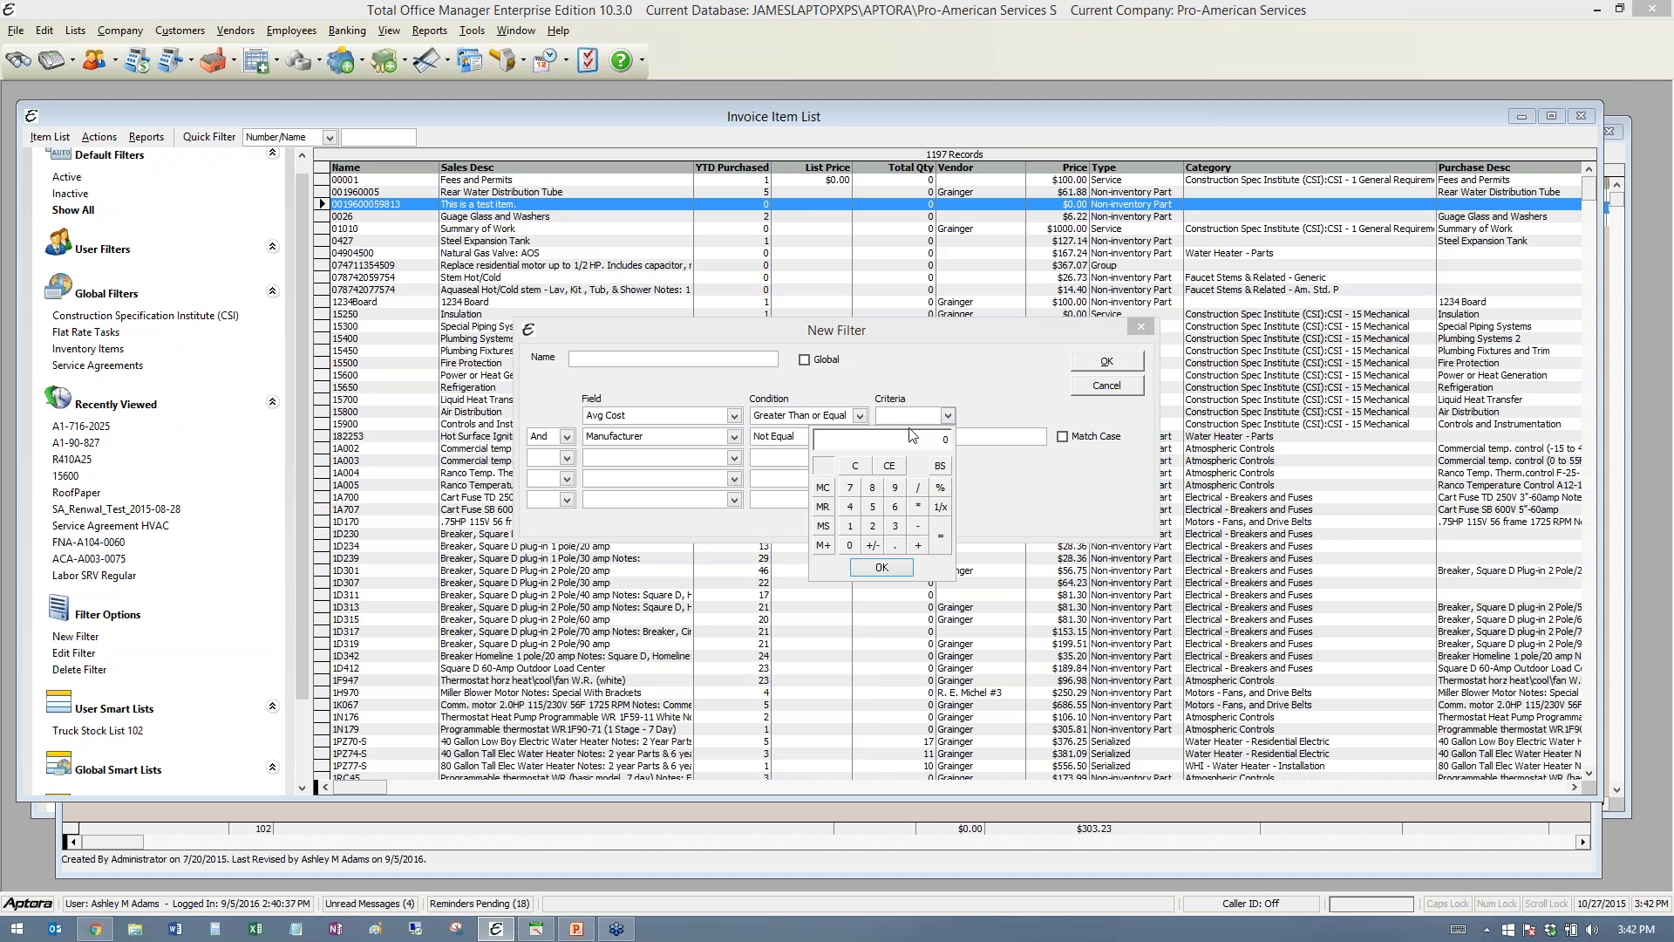
left_click(873, 488)
left_click(873, 489)
left_click(882, 567)
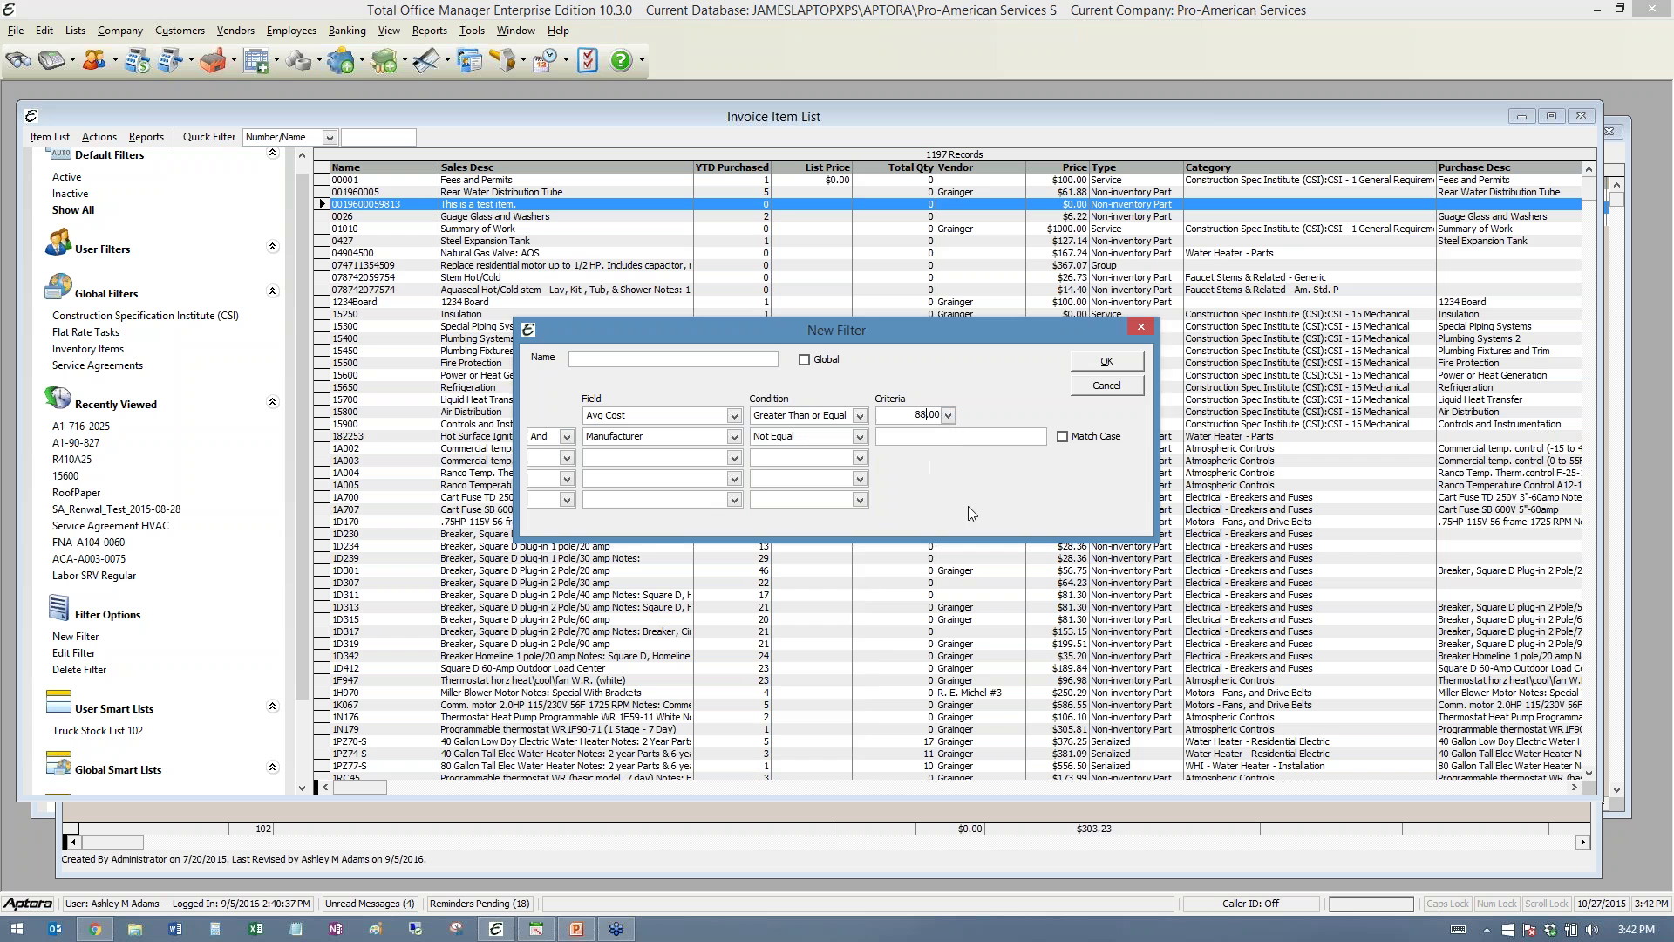
left_click(1122, 391)
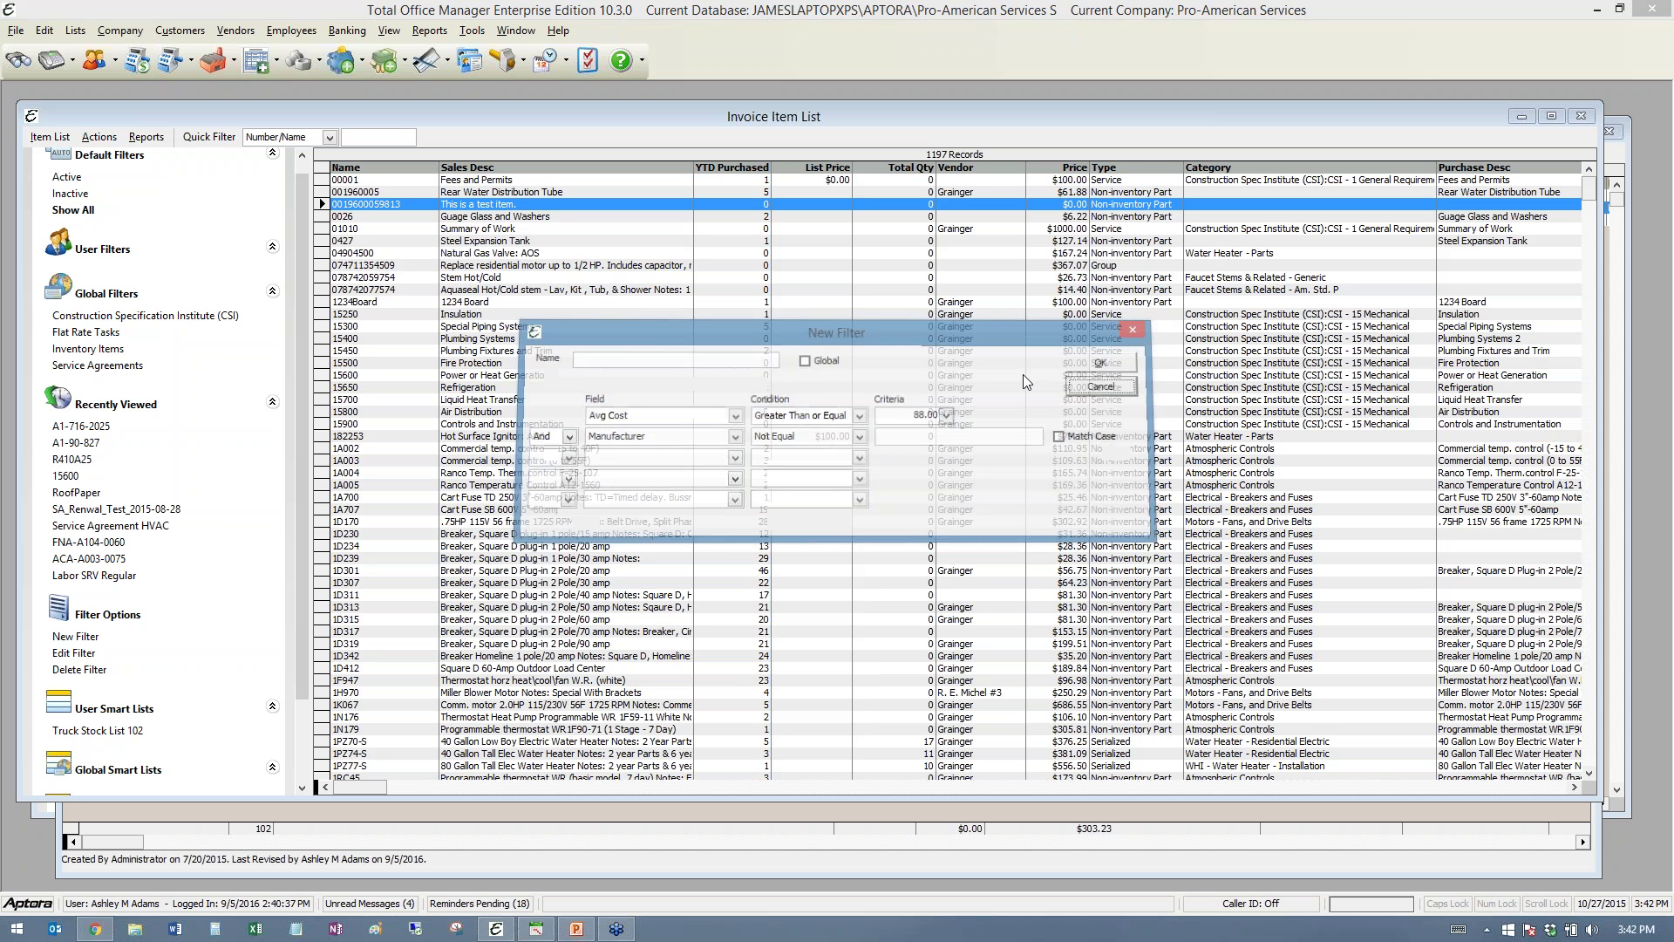
- Try the CSI, Flat Rate Tasks, Service Agreements and Active filters, then export all items to Excel
left_click(145, 322)
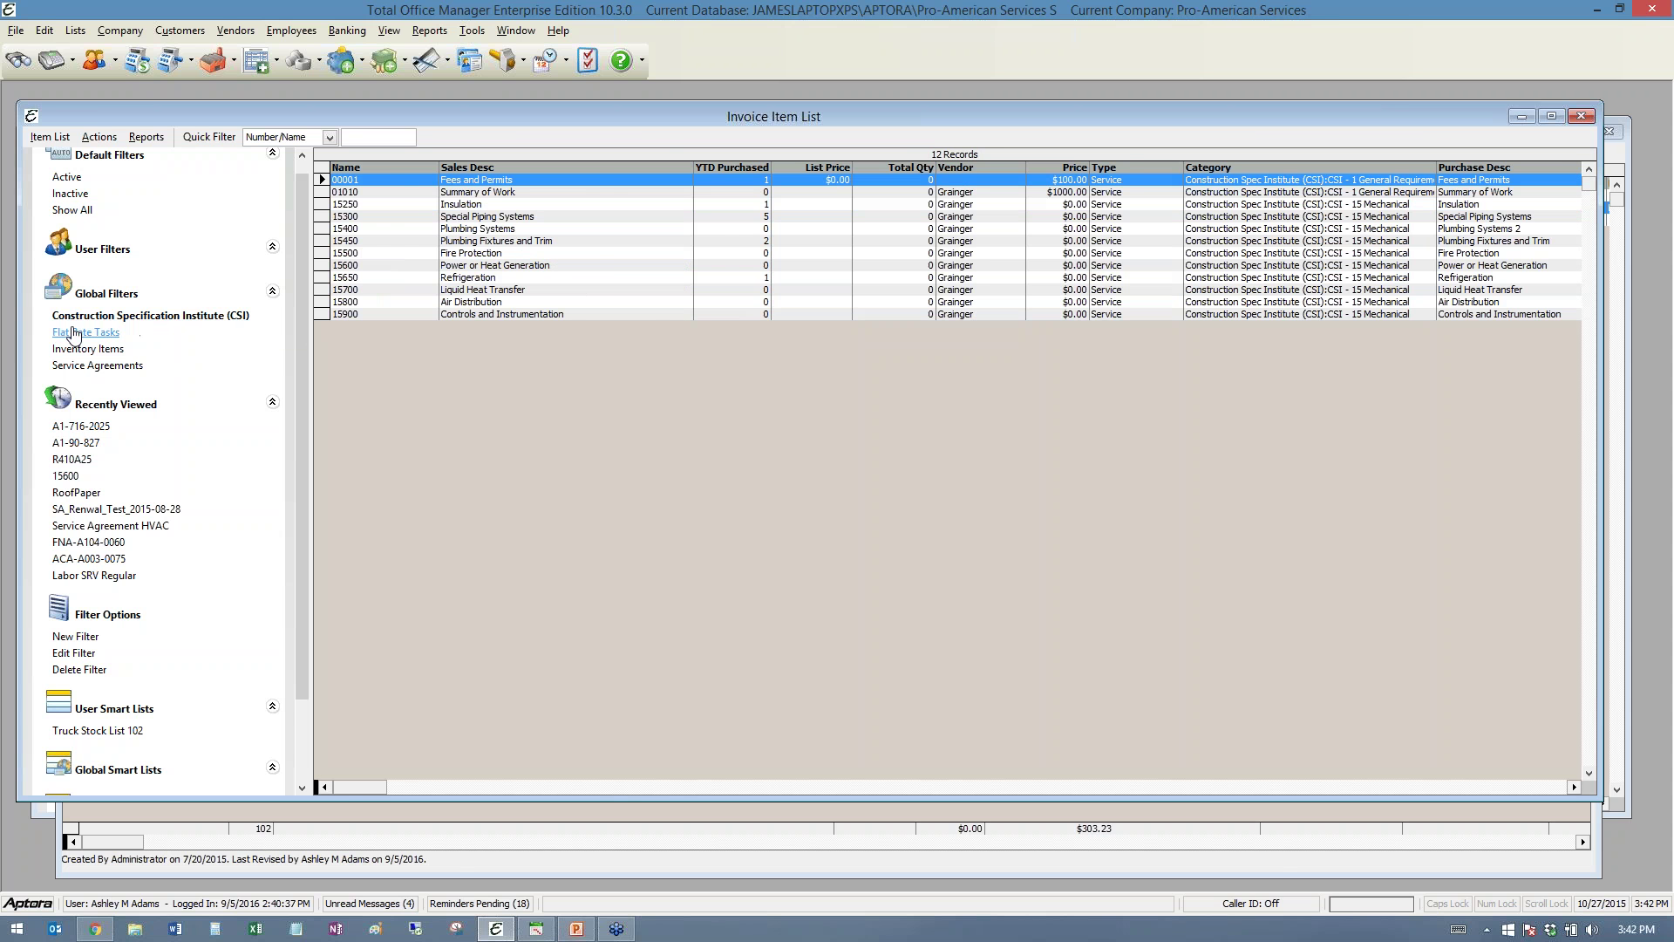
left_click(75, 332)
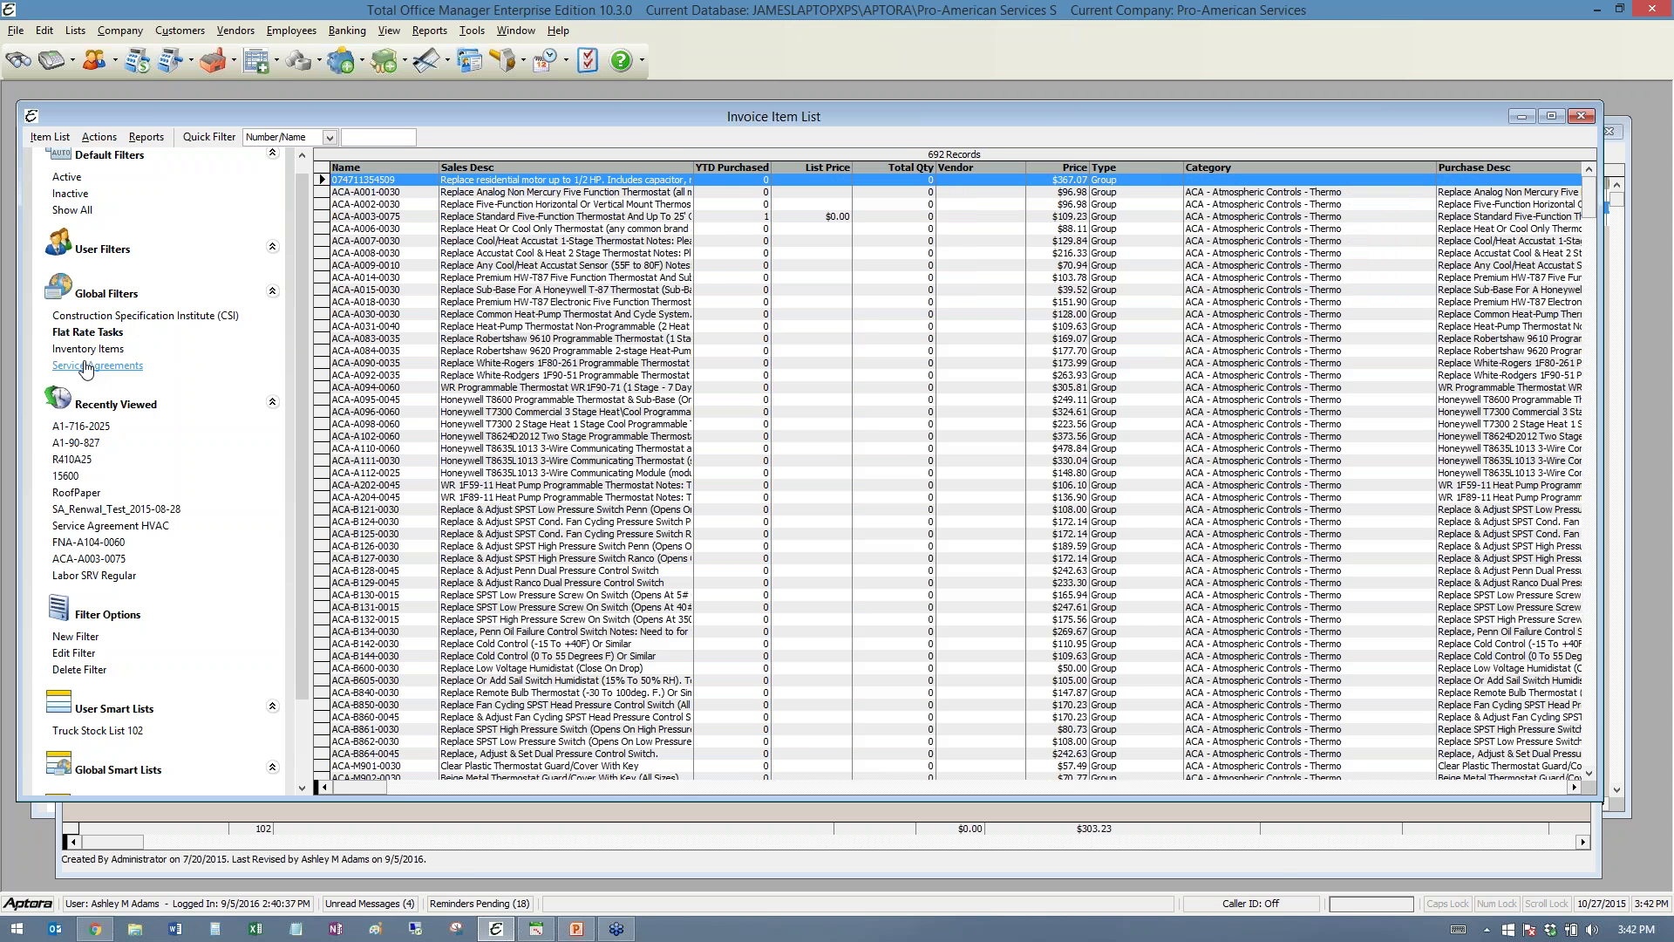
left_click(85, 367)
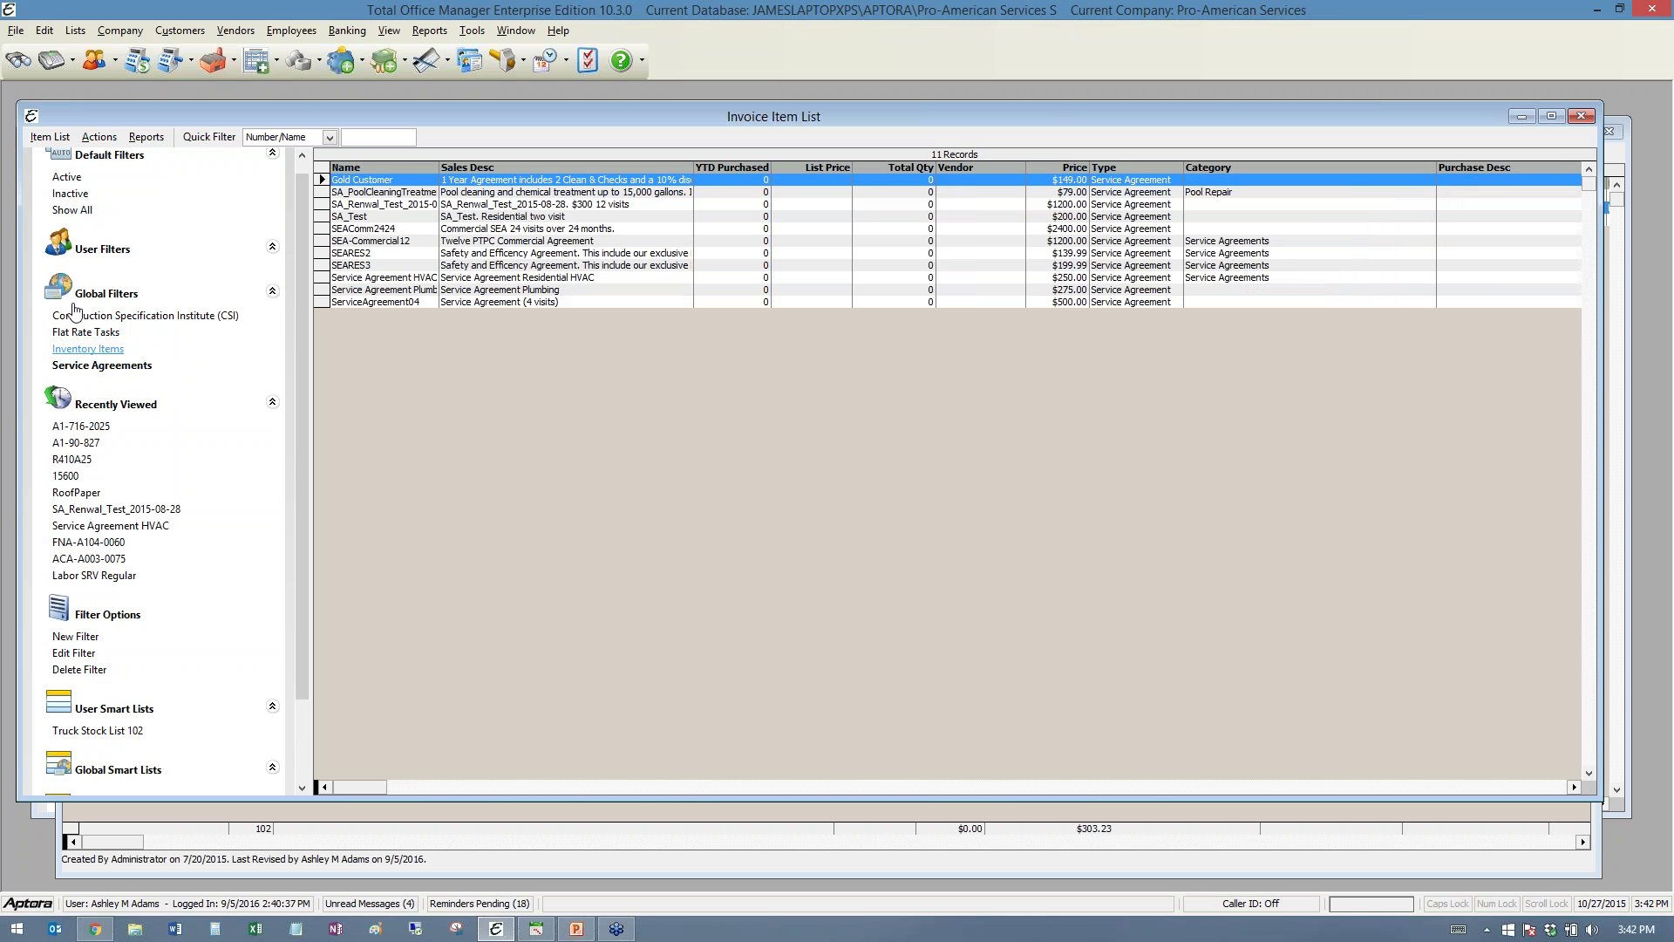
left_click(67, 177)
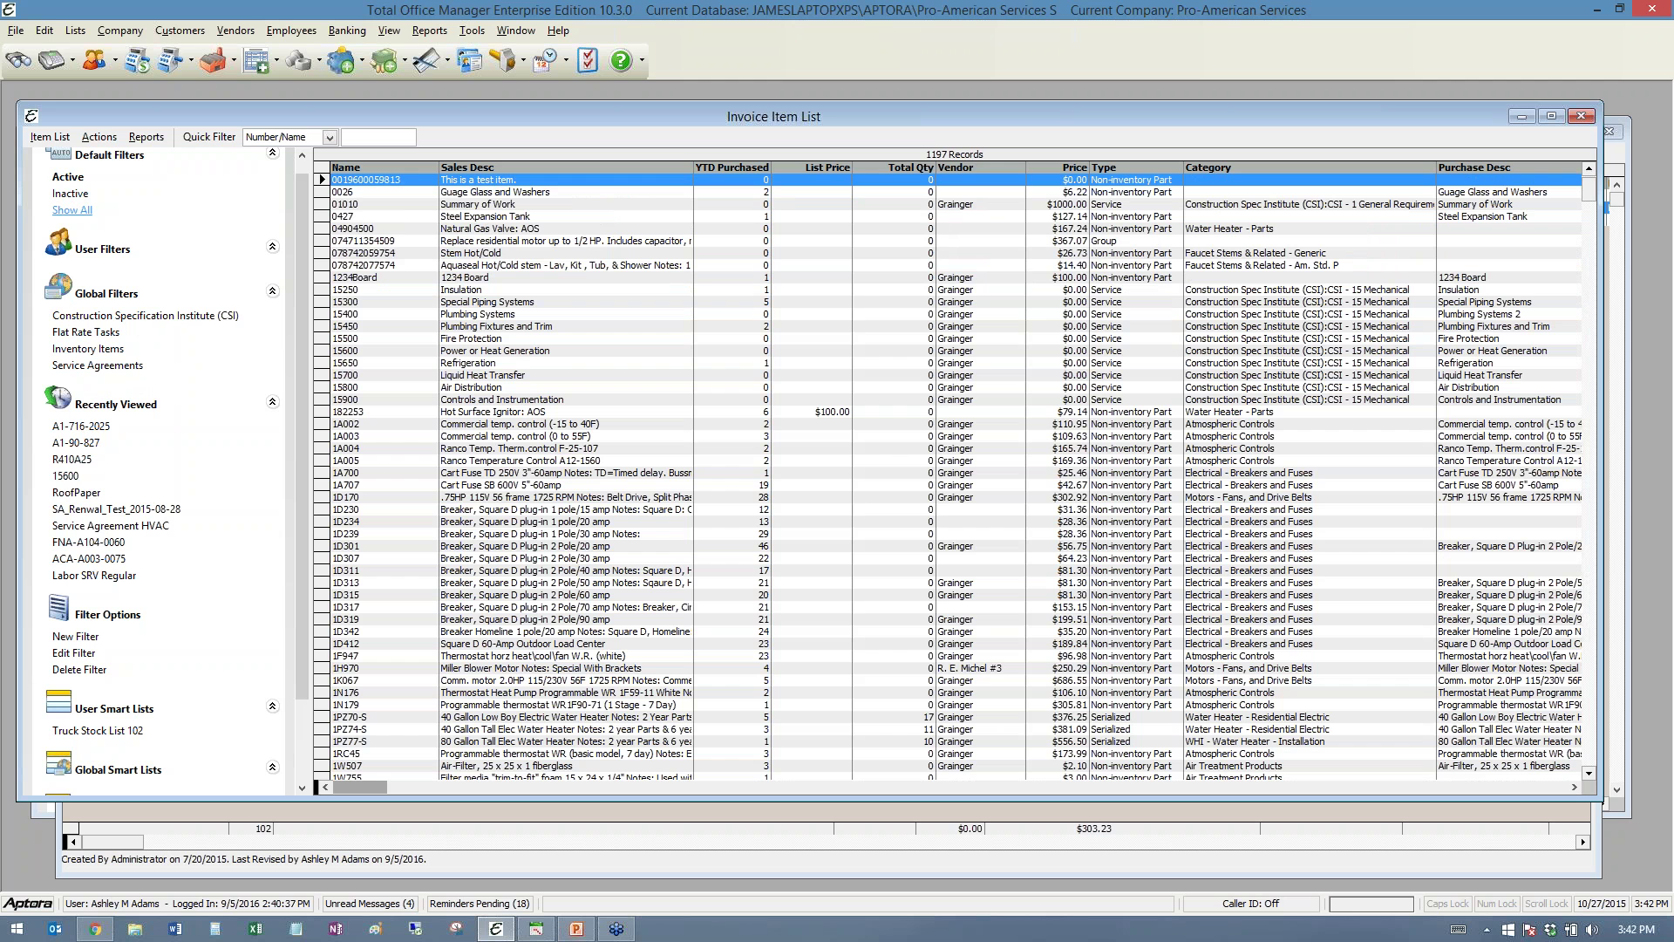
left_click(72, 210)
right_click(490, 250)
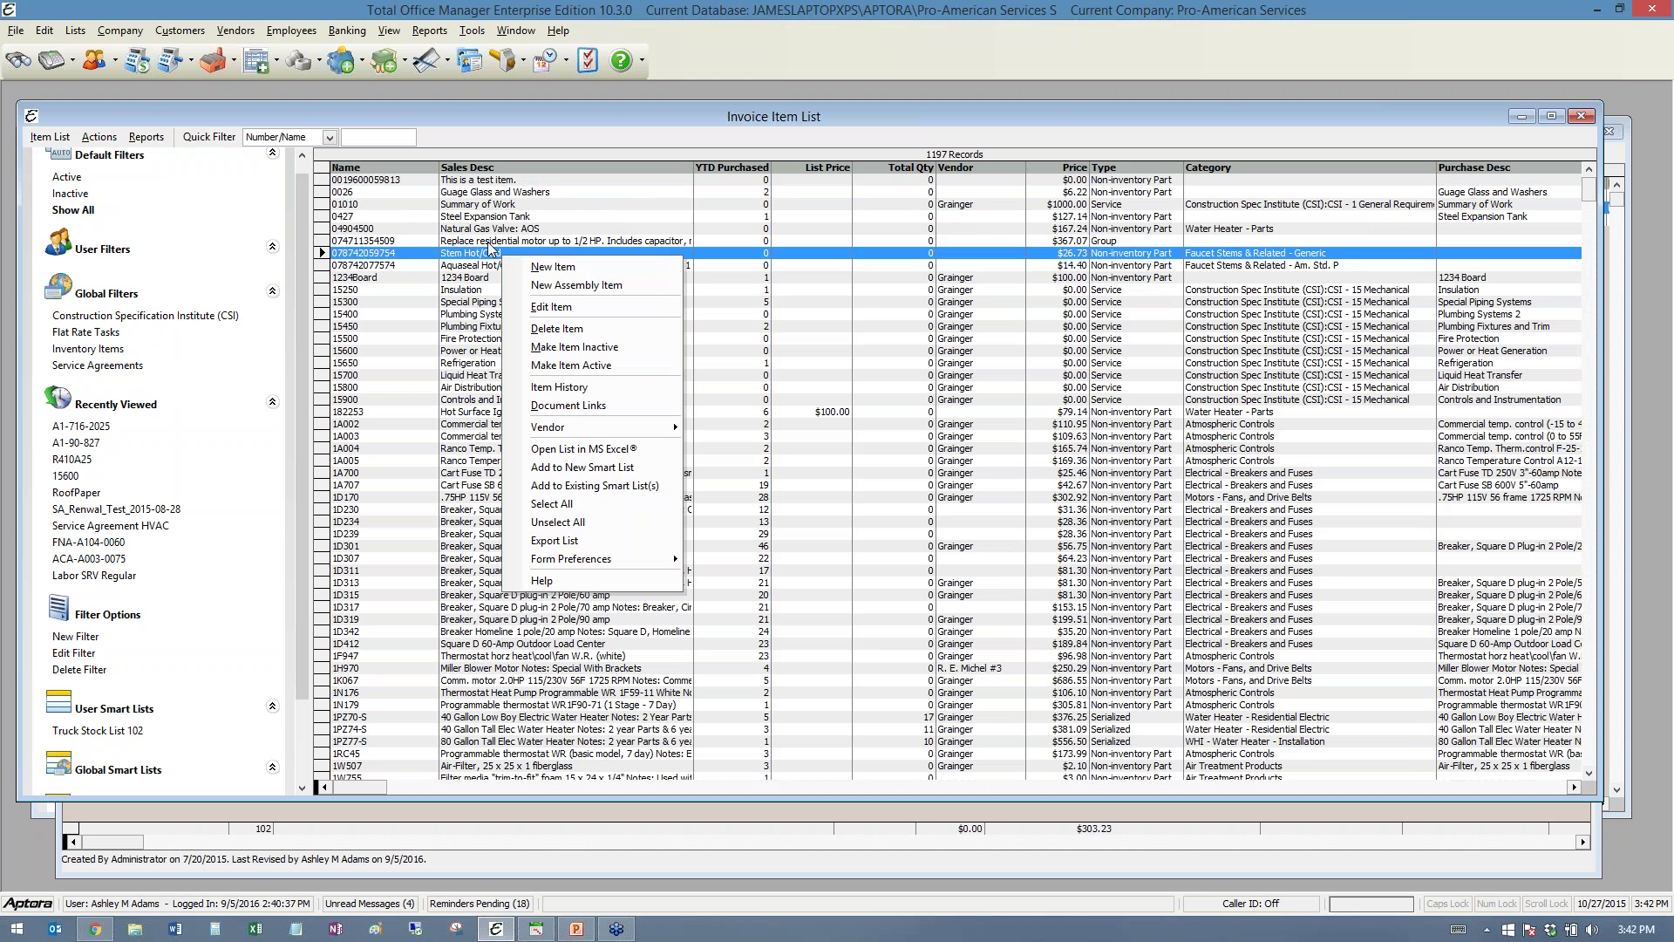
left_click(606, 449)
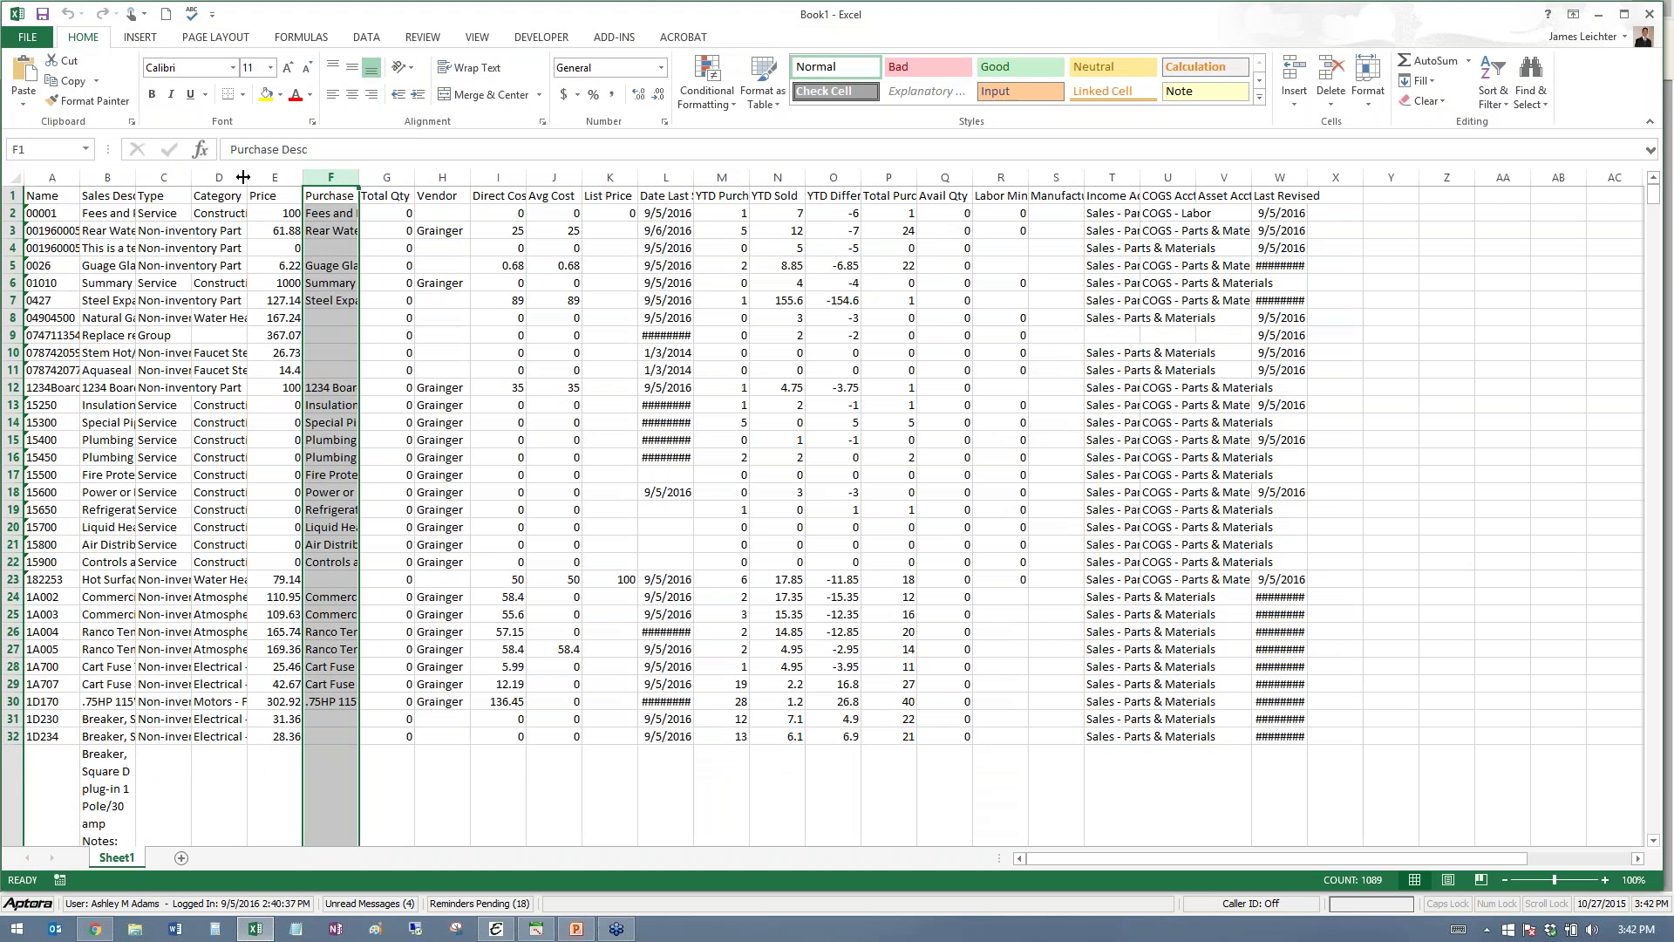
- Autofit the Category, Purchase Desc and Price columns to their contents
double_click(248, 177)
double_click(652, 177)
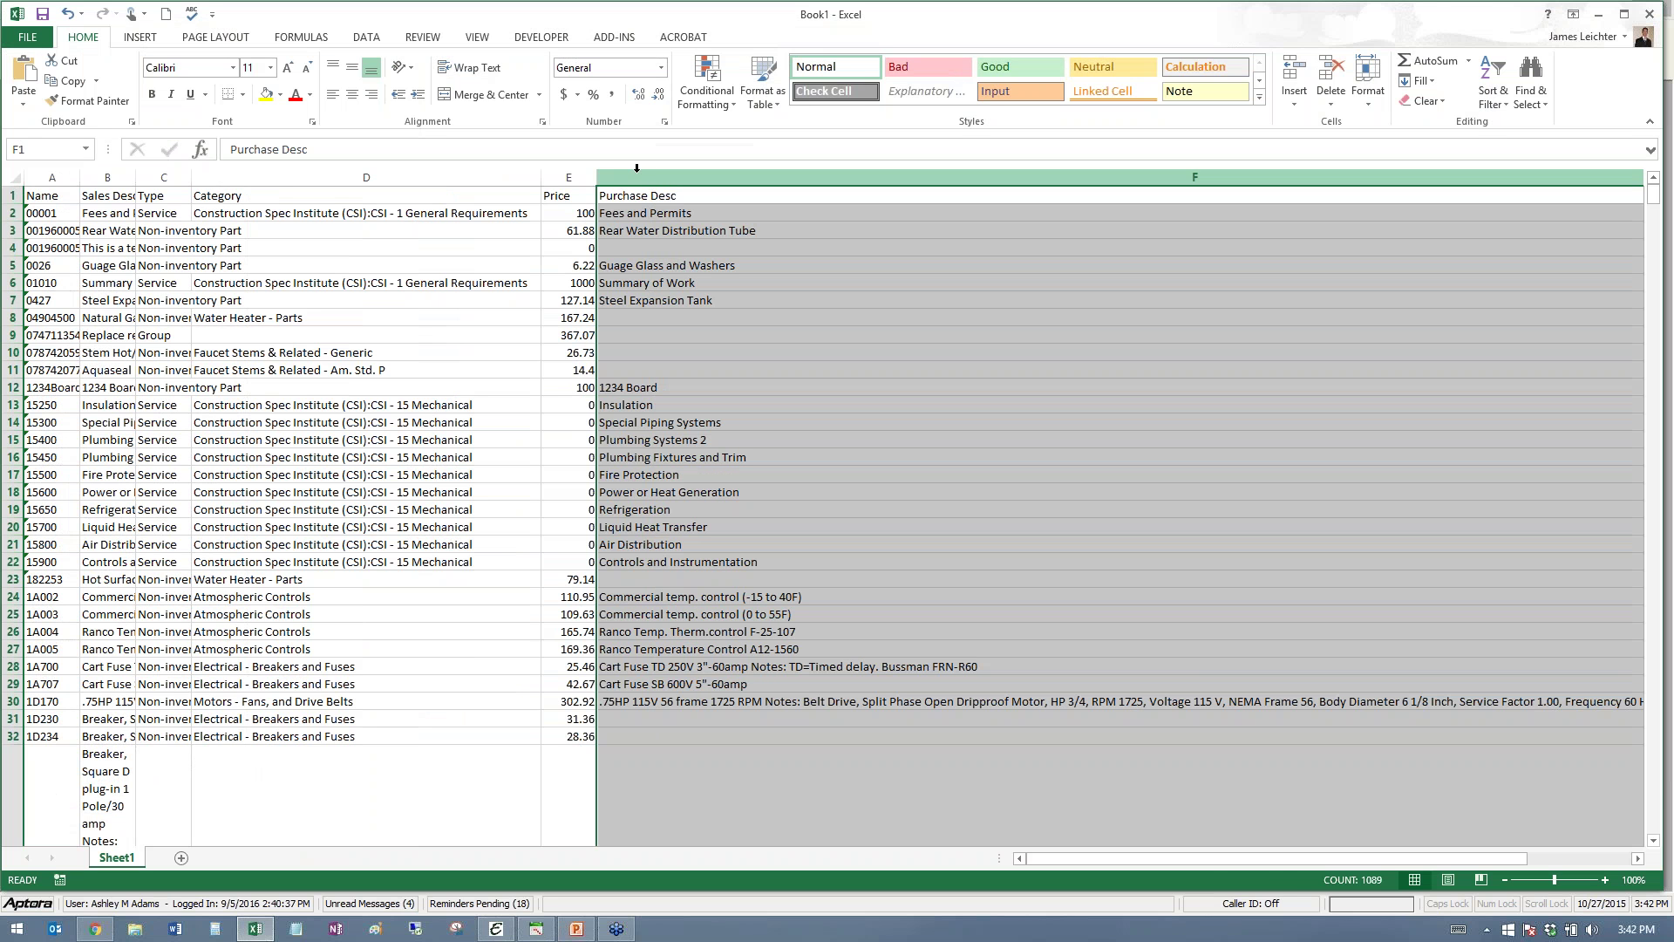
double_click(600, 177)
- Format the Price column E as Currency
left_click(565, 177)
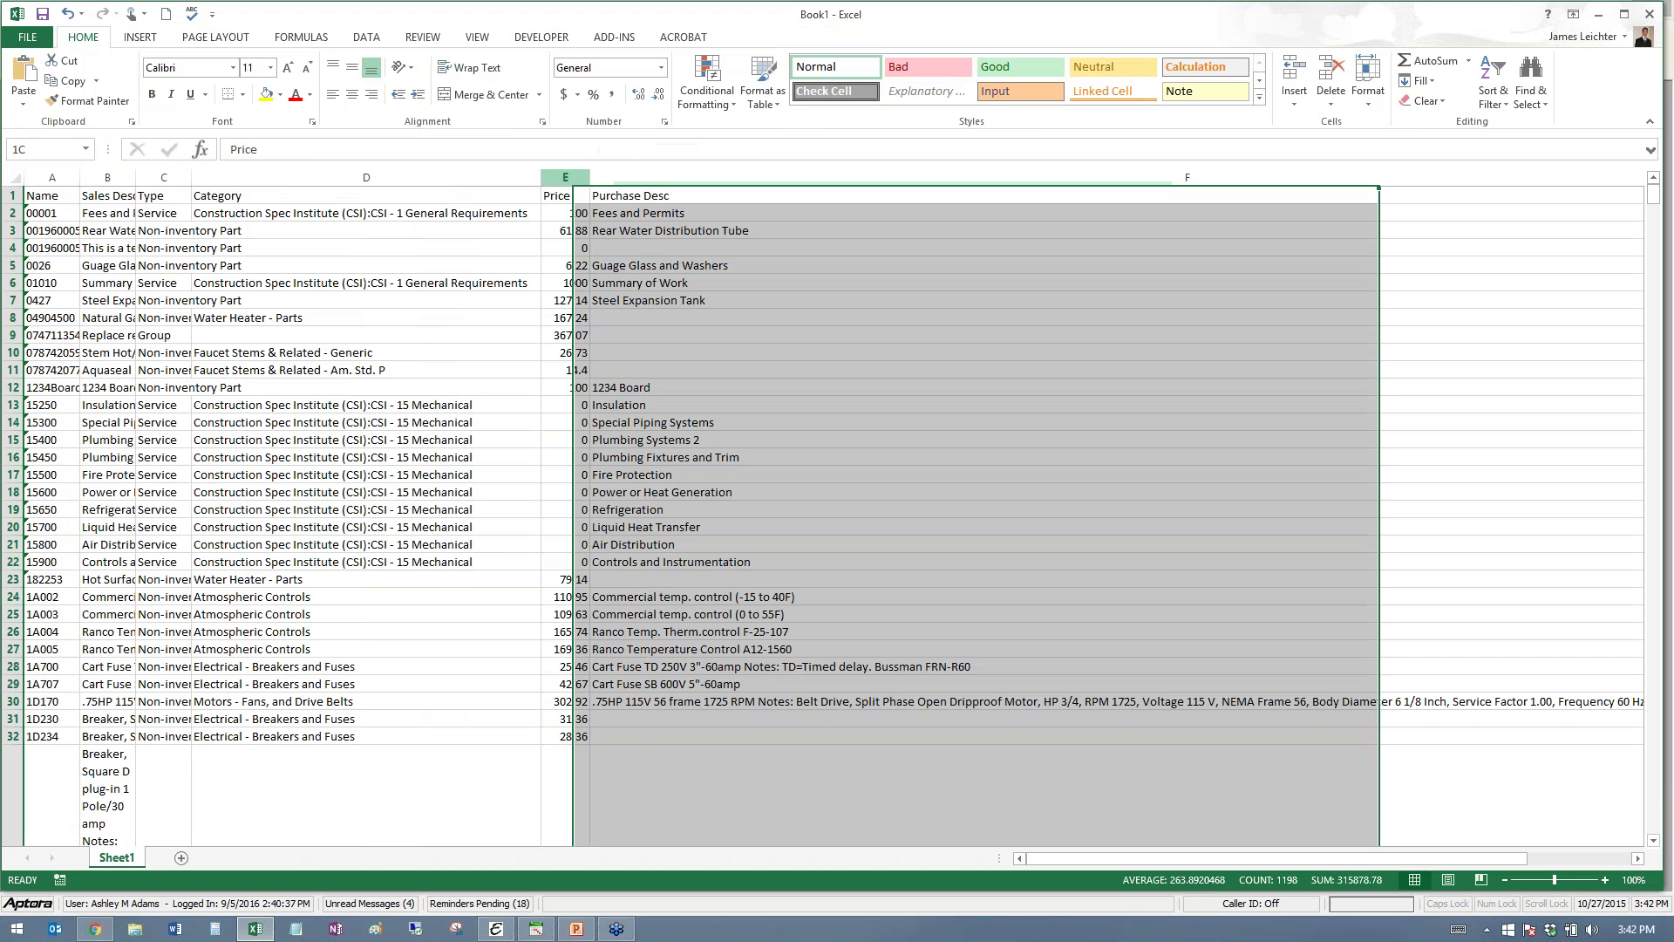
right_click(572, 185)
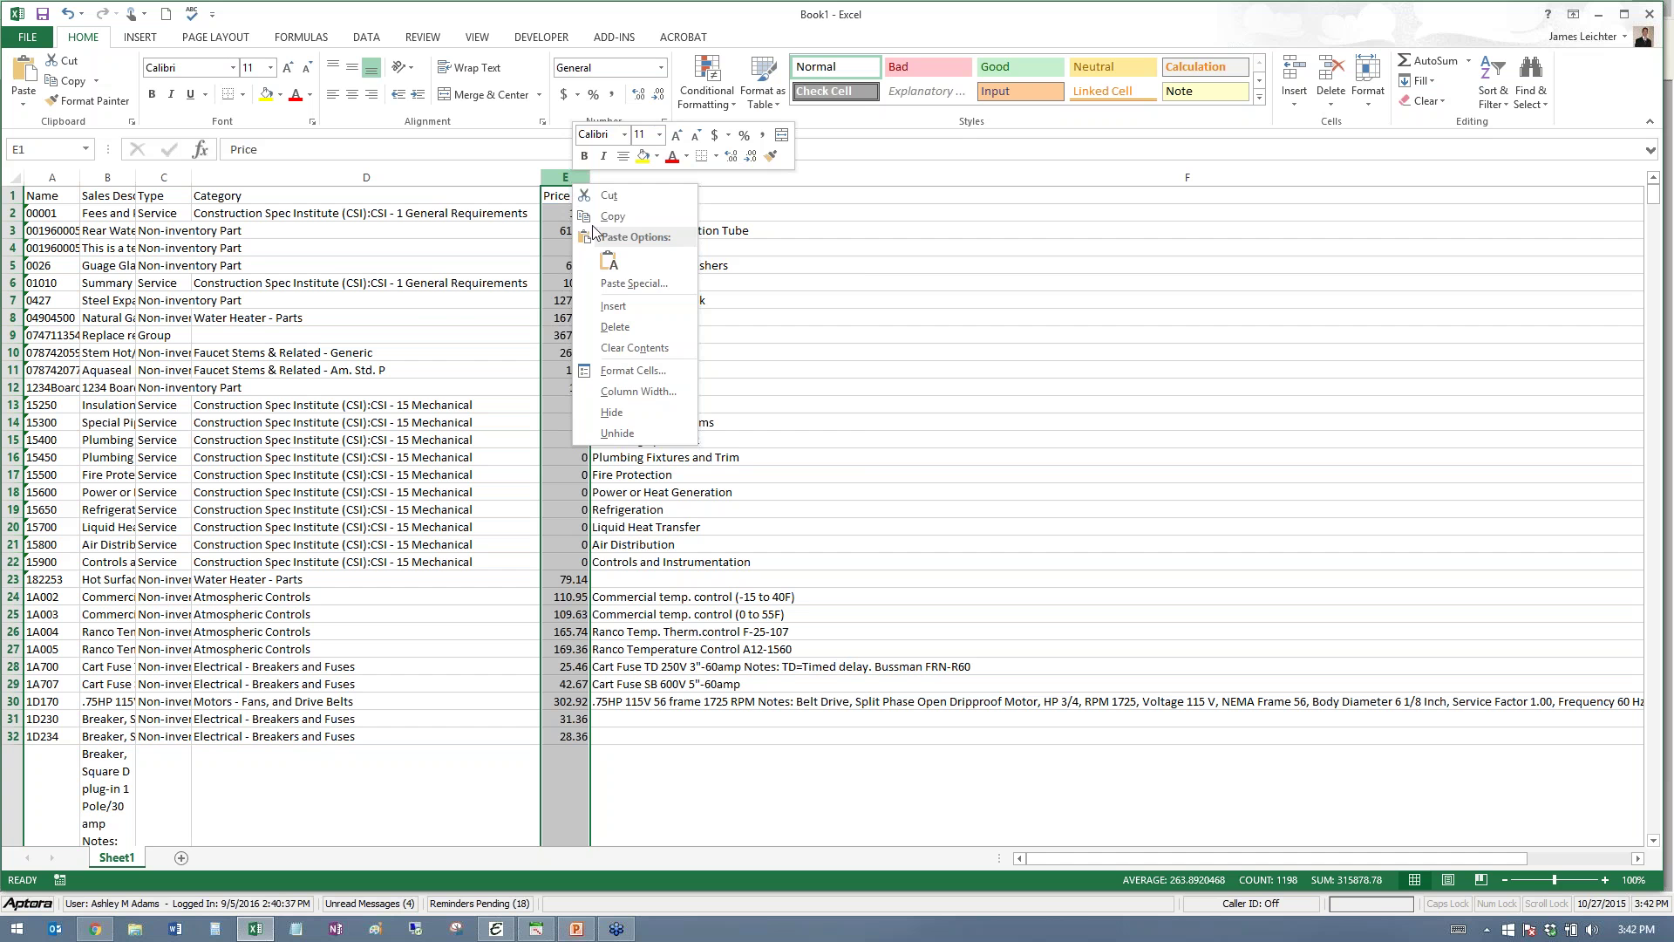
left_click(624, 372)
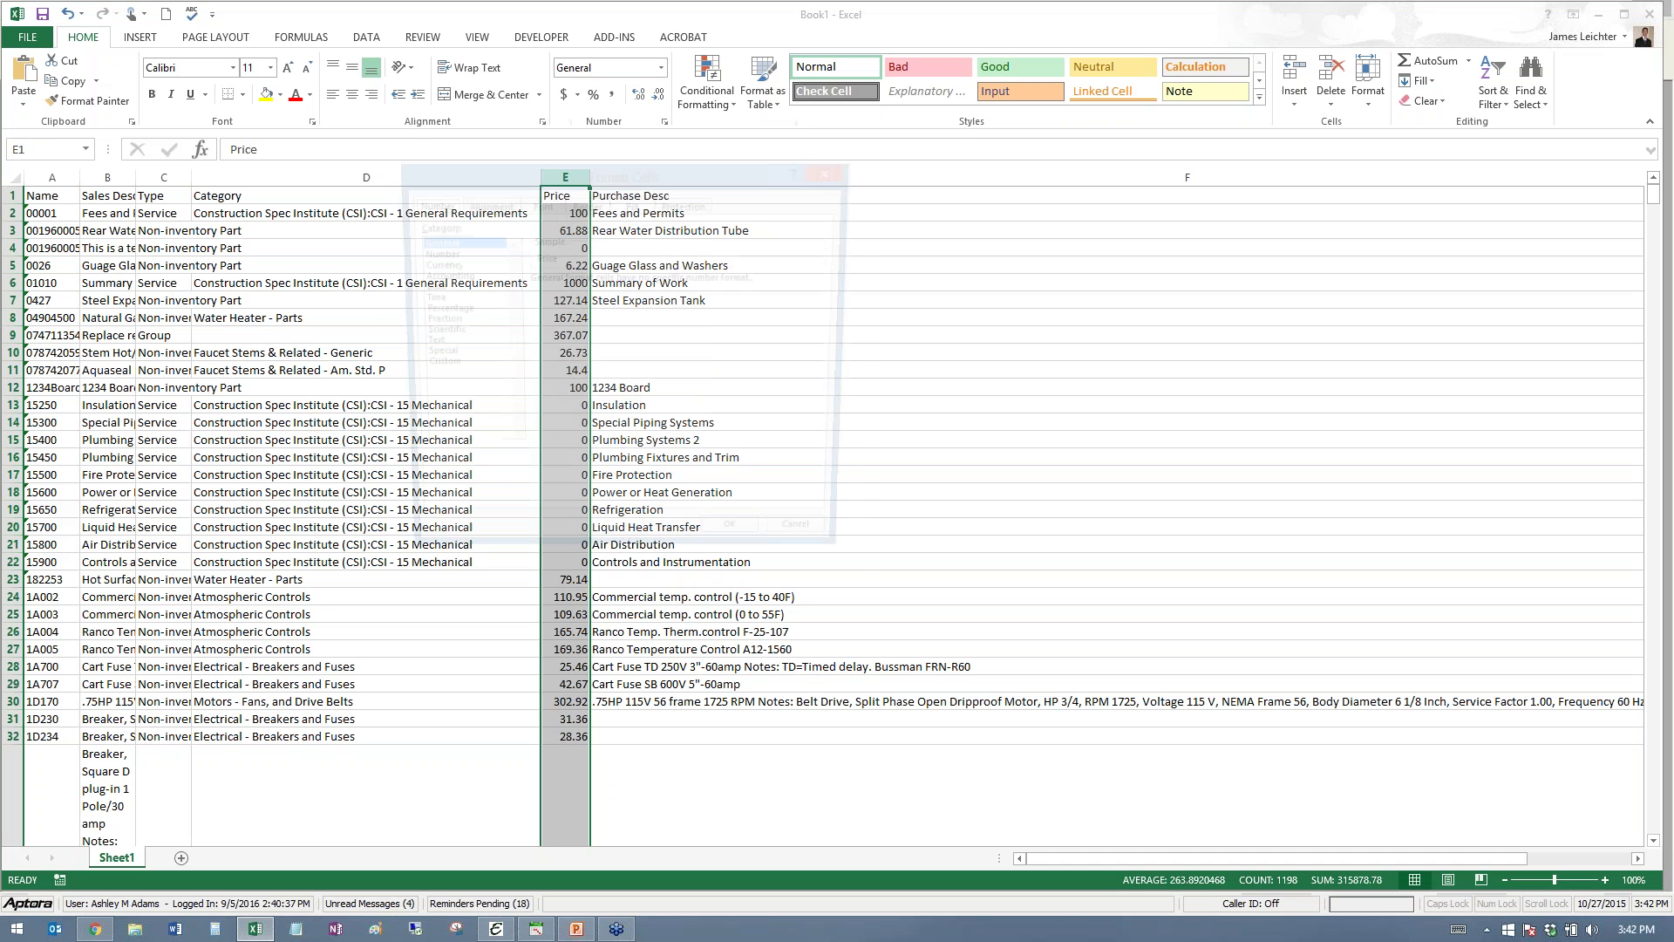
left_click(441, 275)
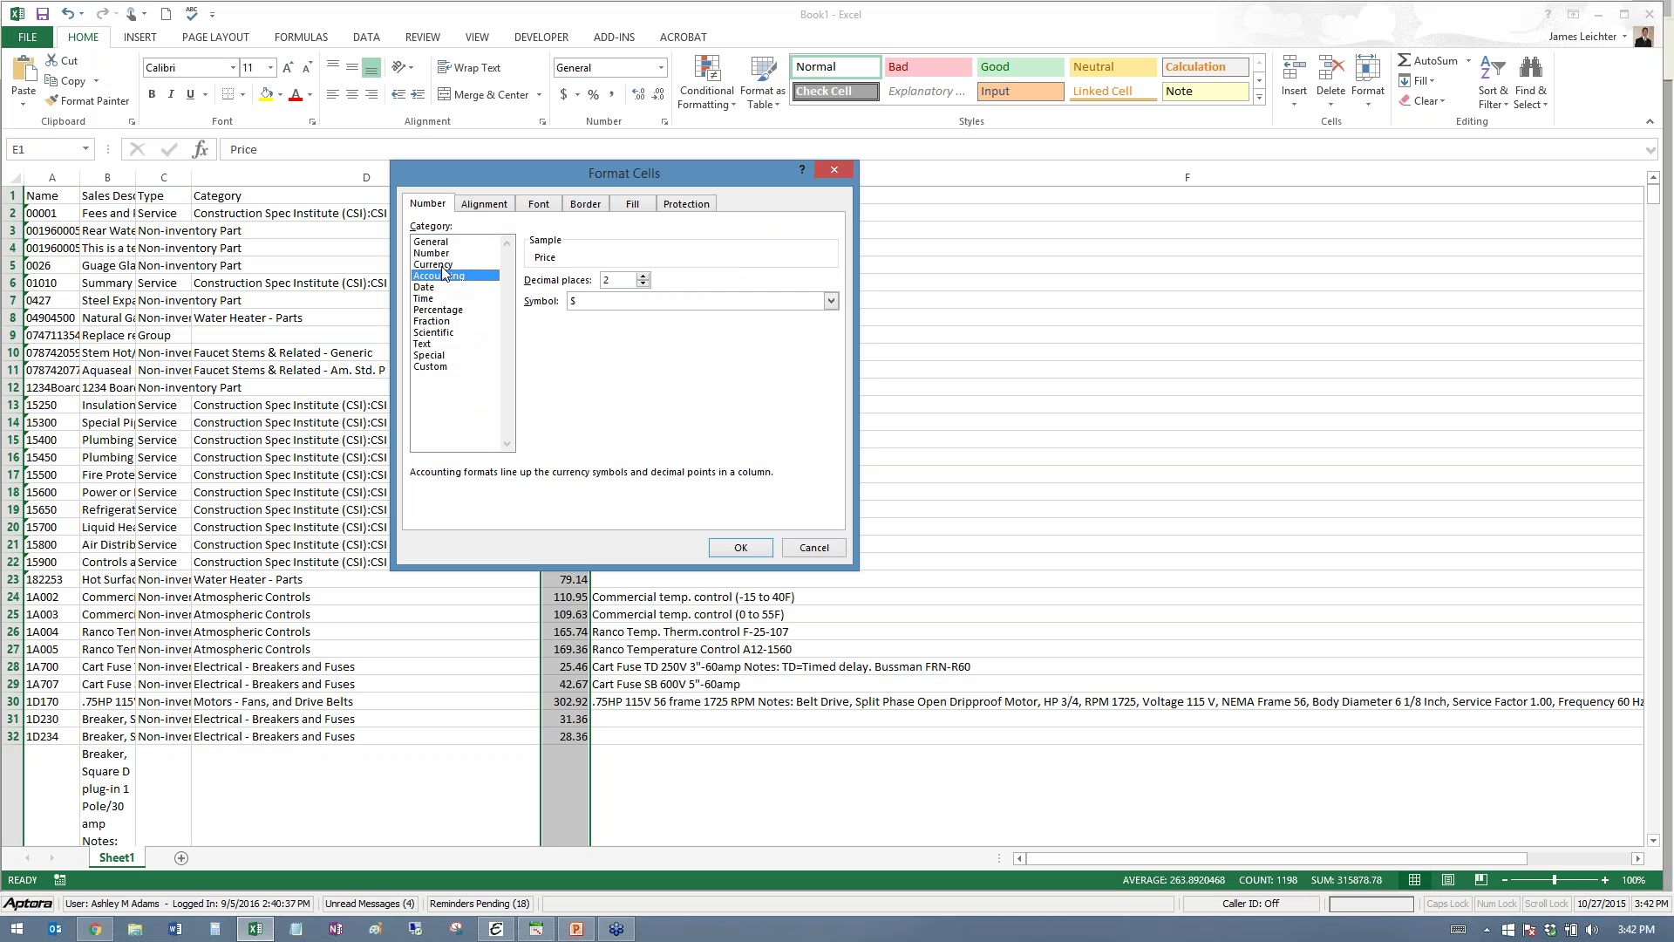
left_click(441, 264)
left_click(731, 548)
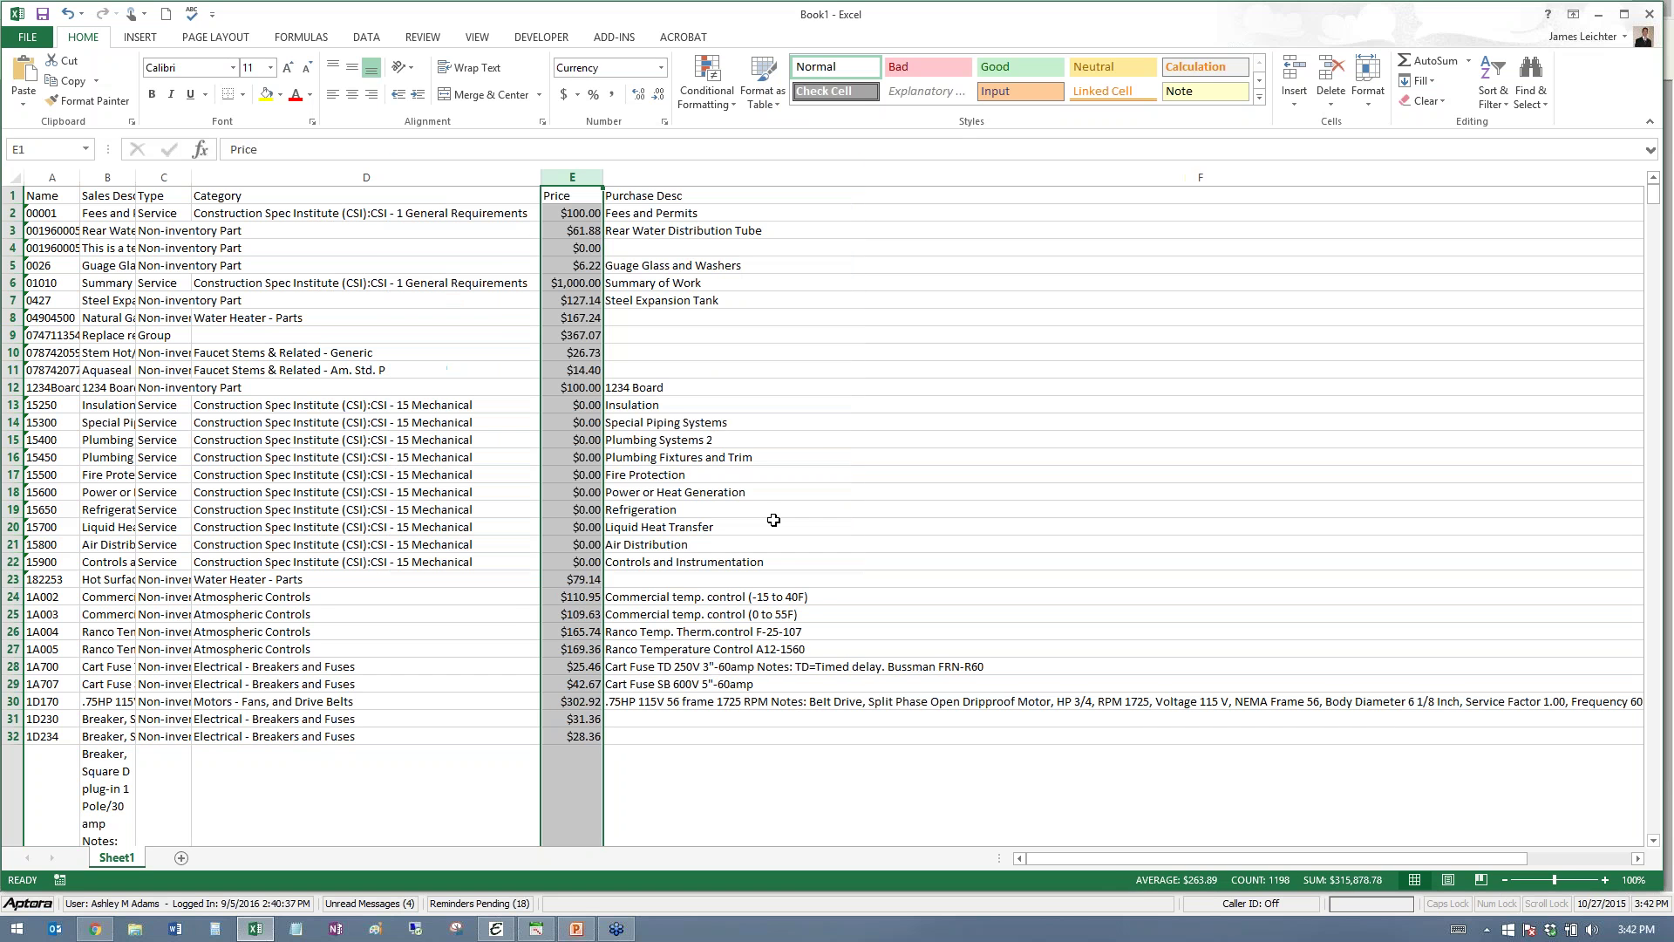
left_click(882, 454)
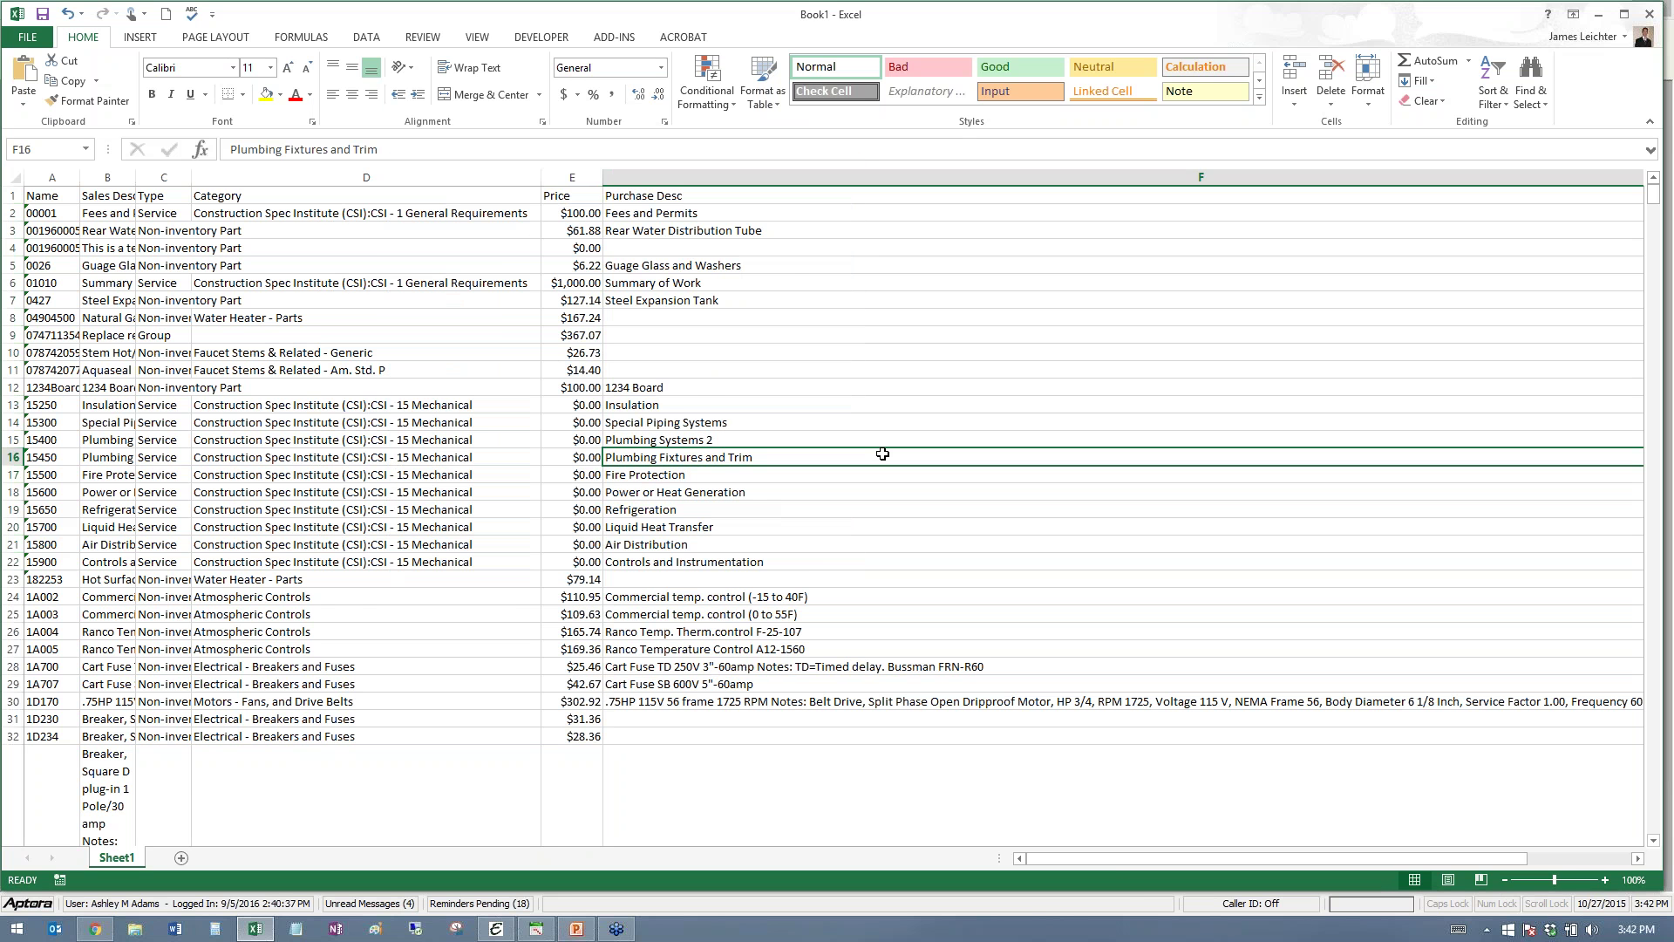
- Widen Name column A and minimize Excel to return to Aptora
left_click_drag(80, 178, 137, 178)
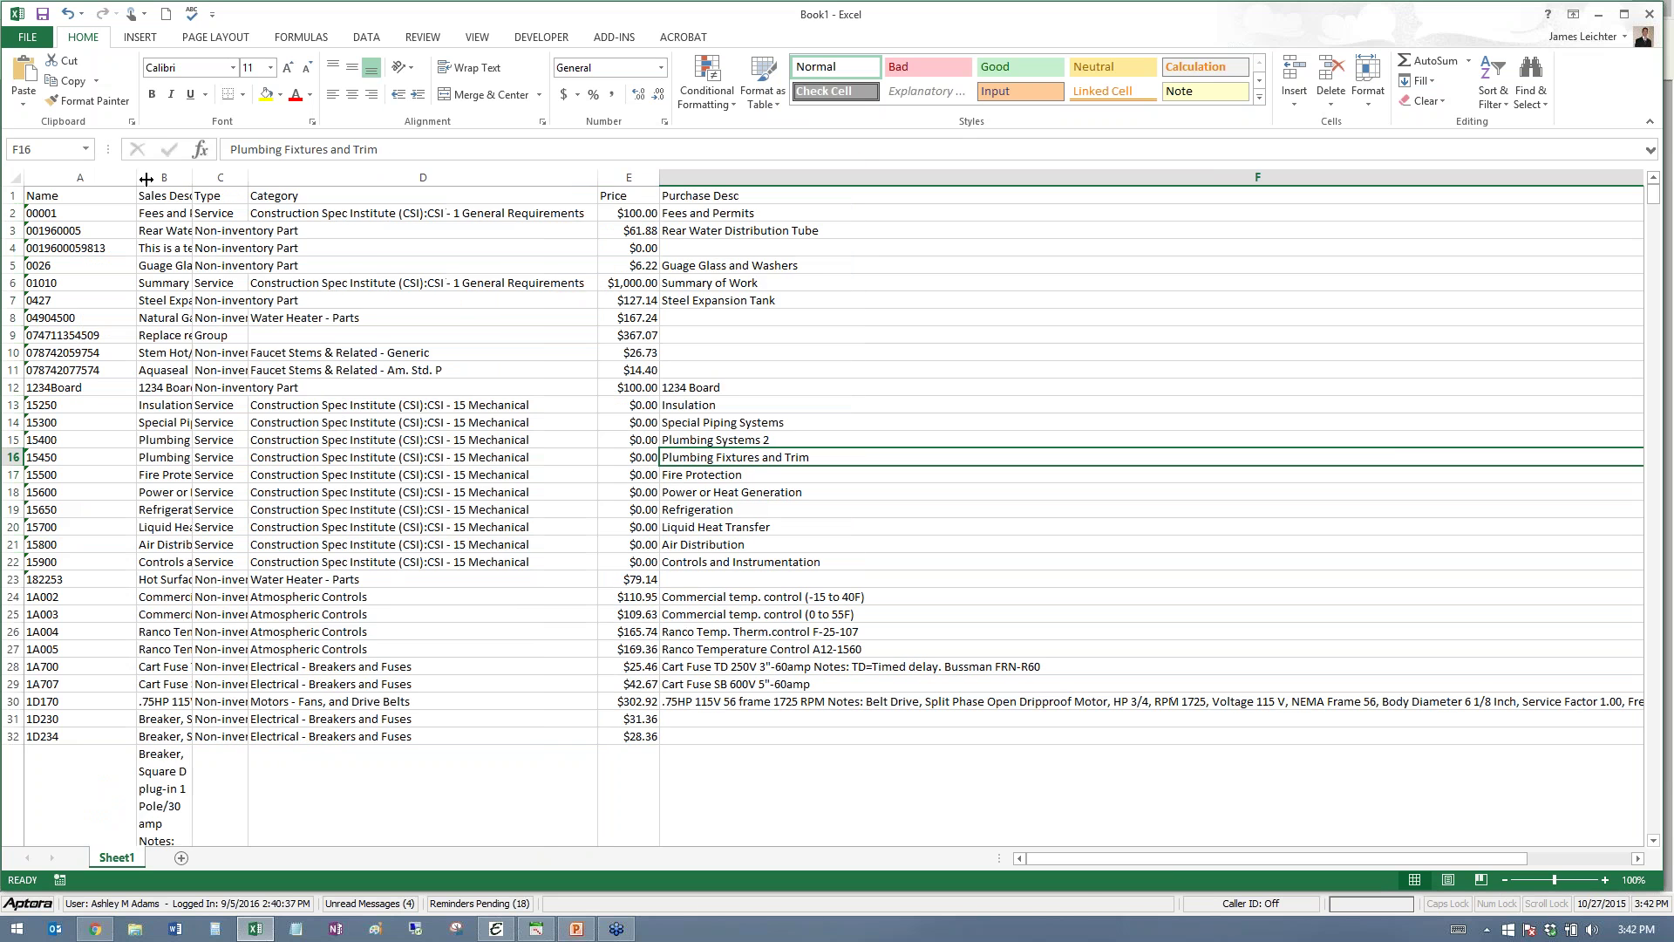
left_click(1624, 32)
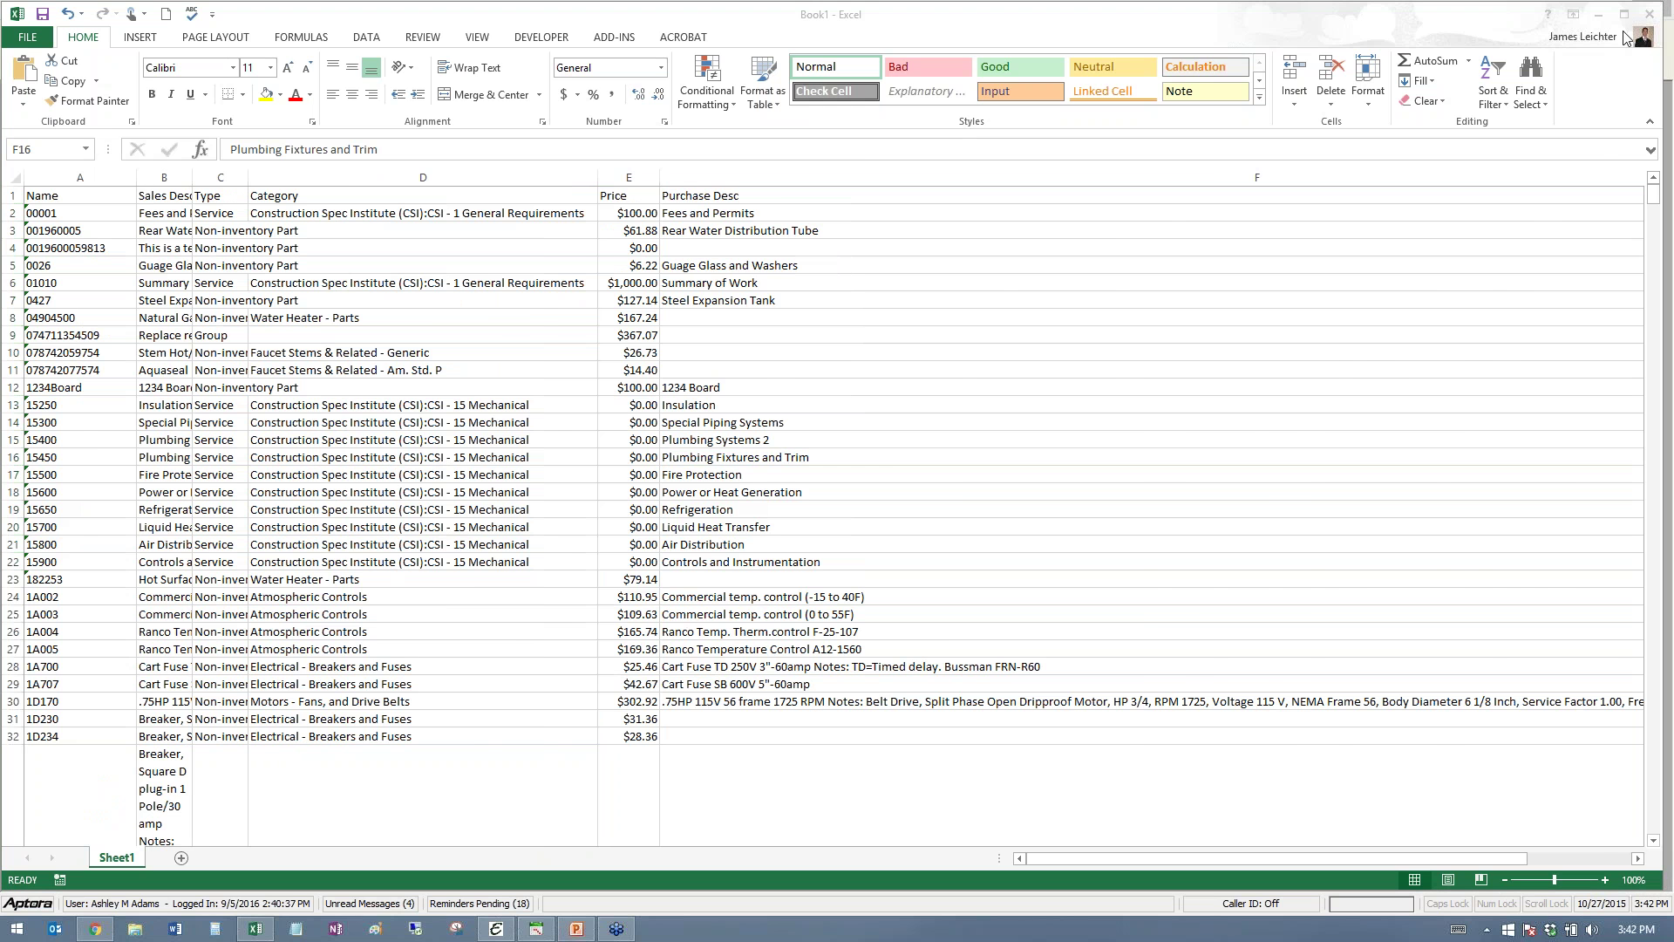
left_click(1599, 14)
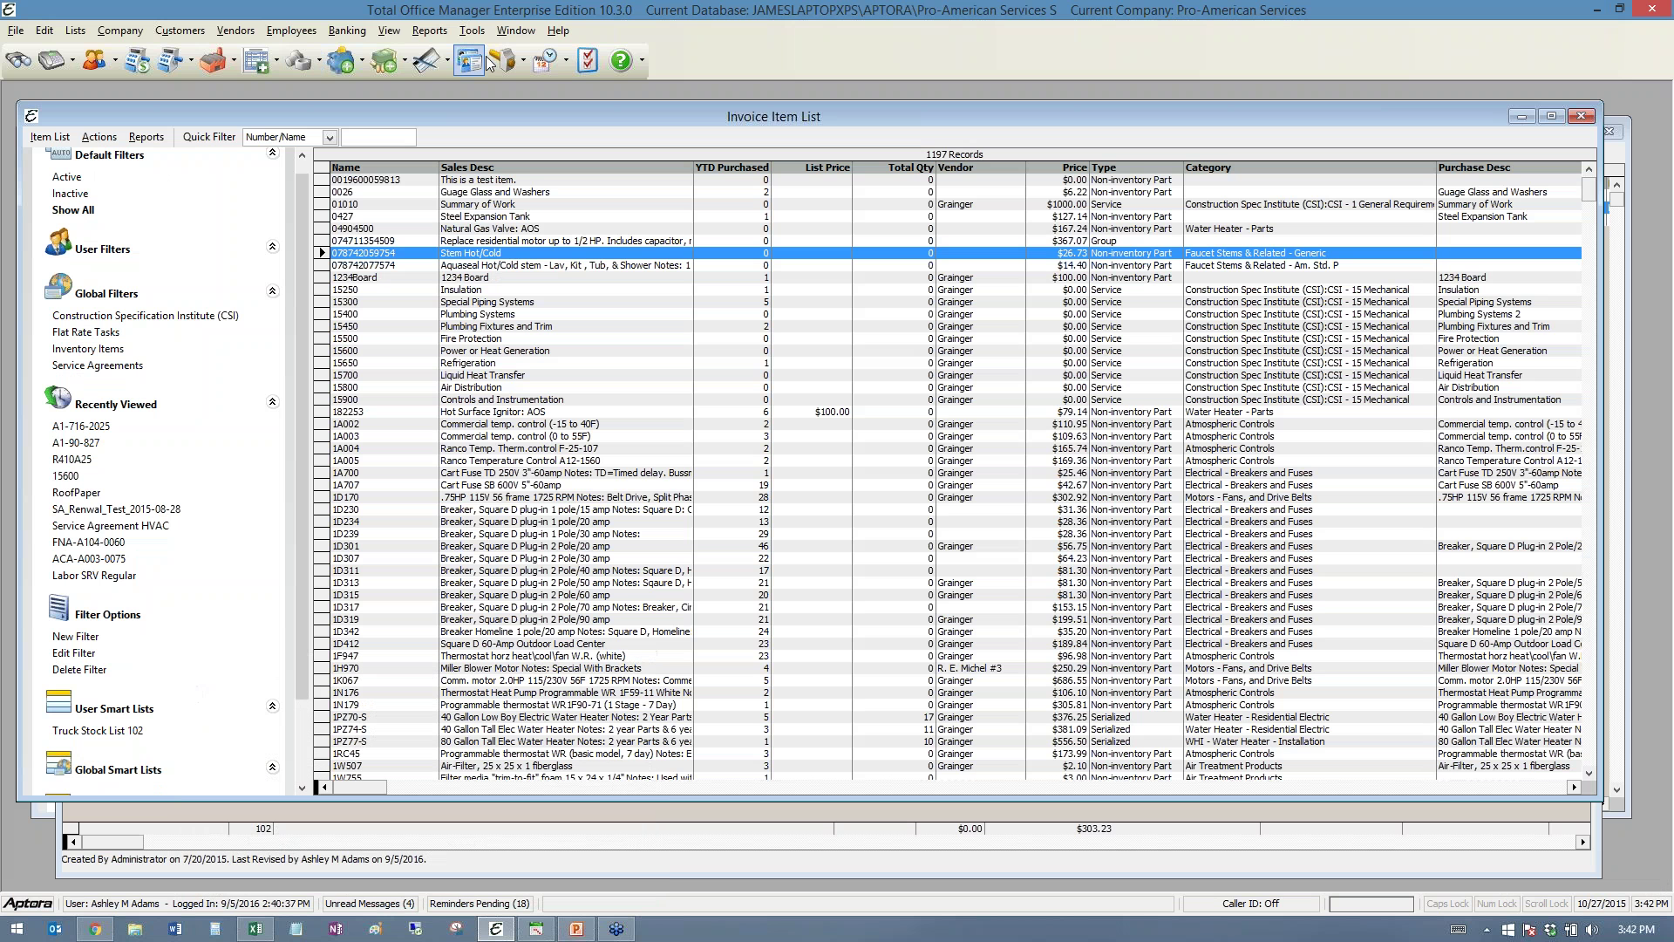
left_click(75, 30)
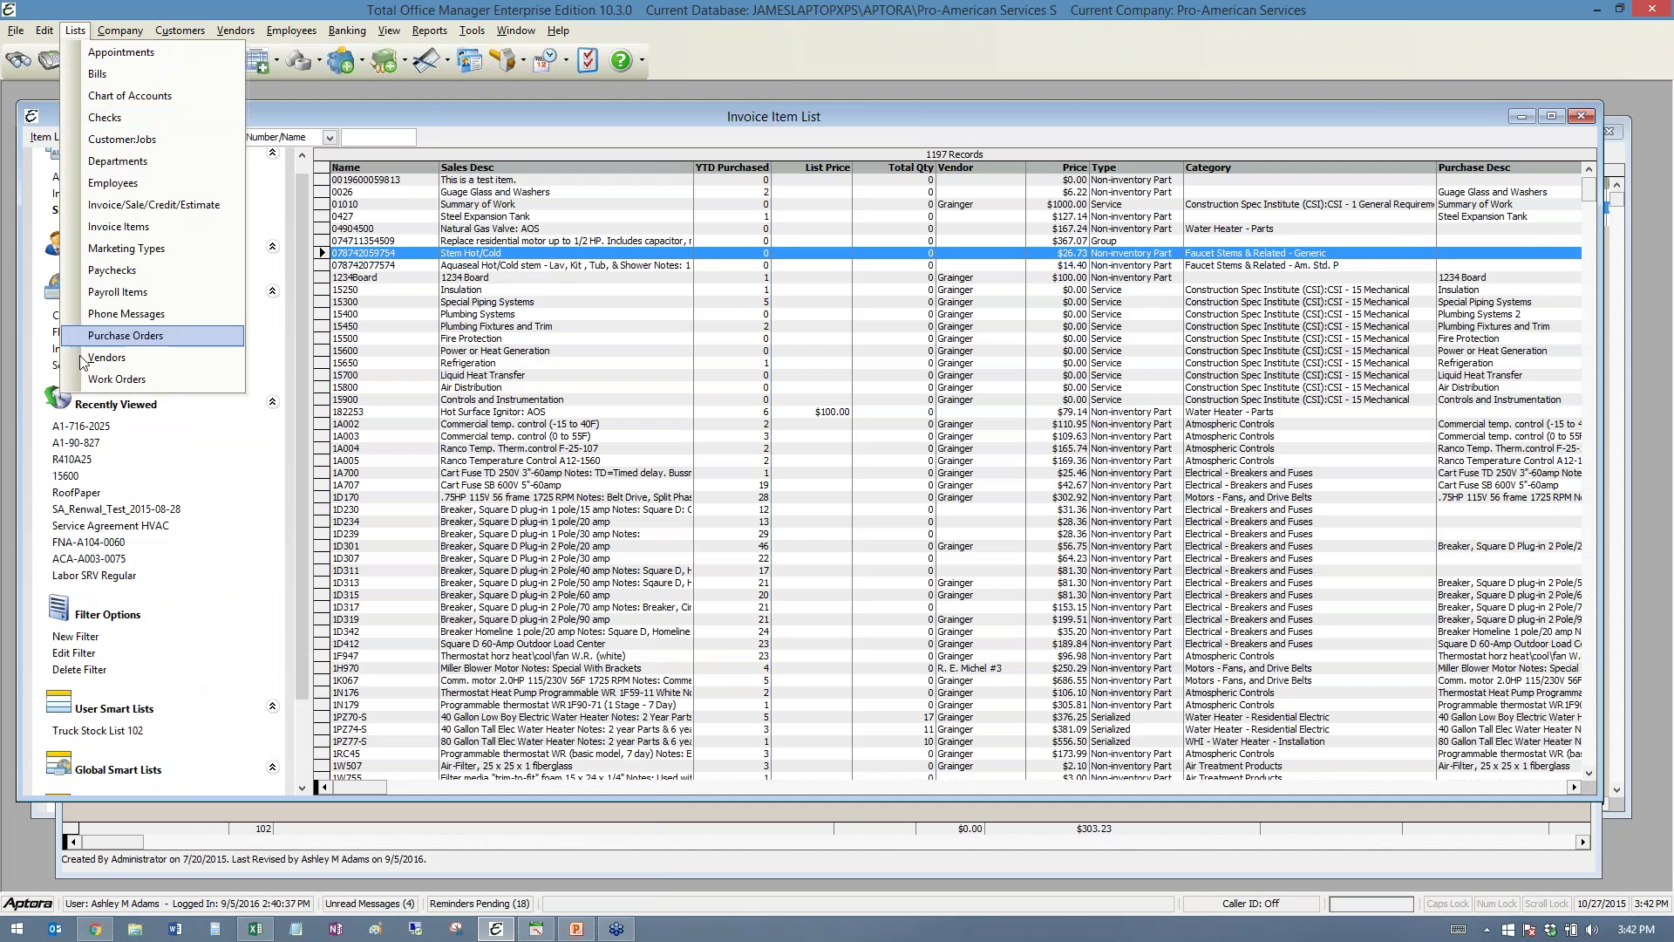
- Open the Work Order List, try the Cancelled, Incomplete WO and WO Today Not Invoiced filters, then Show All
left_click(96, 378)
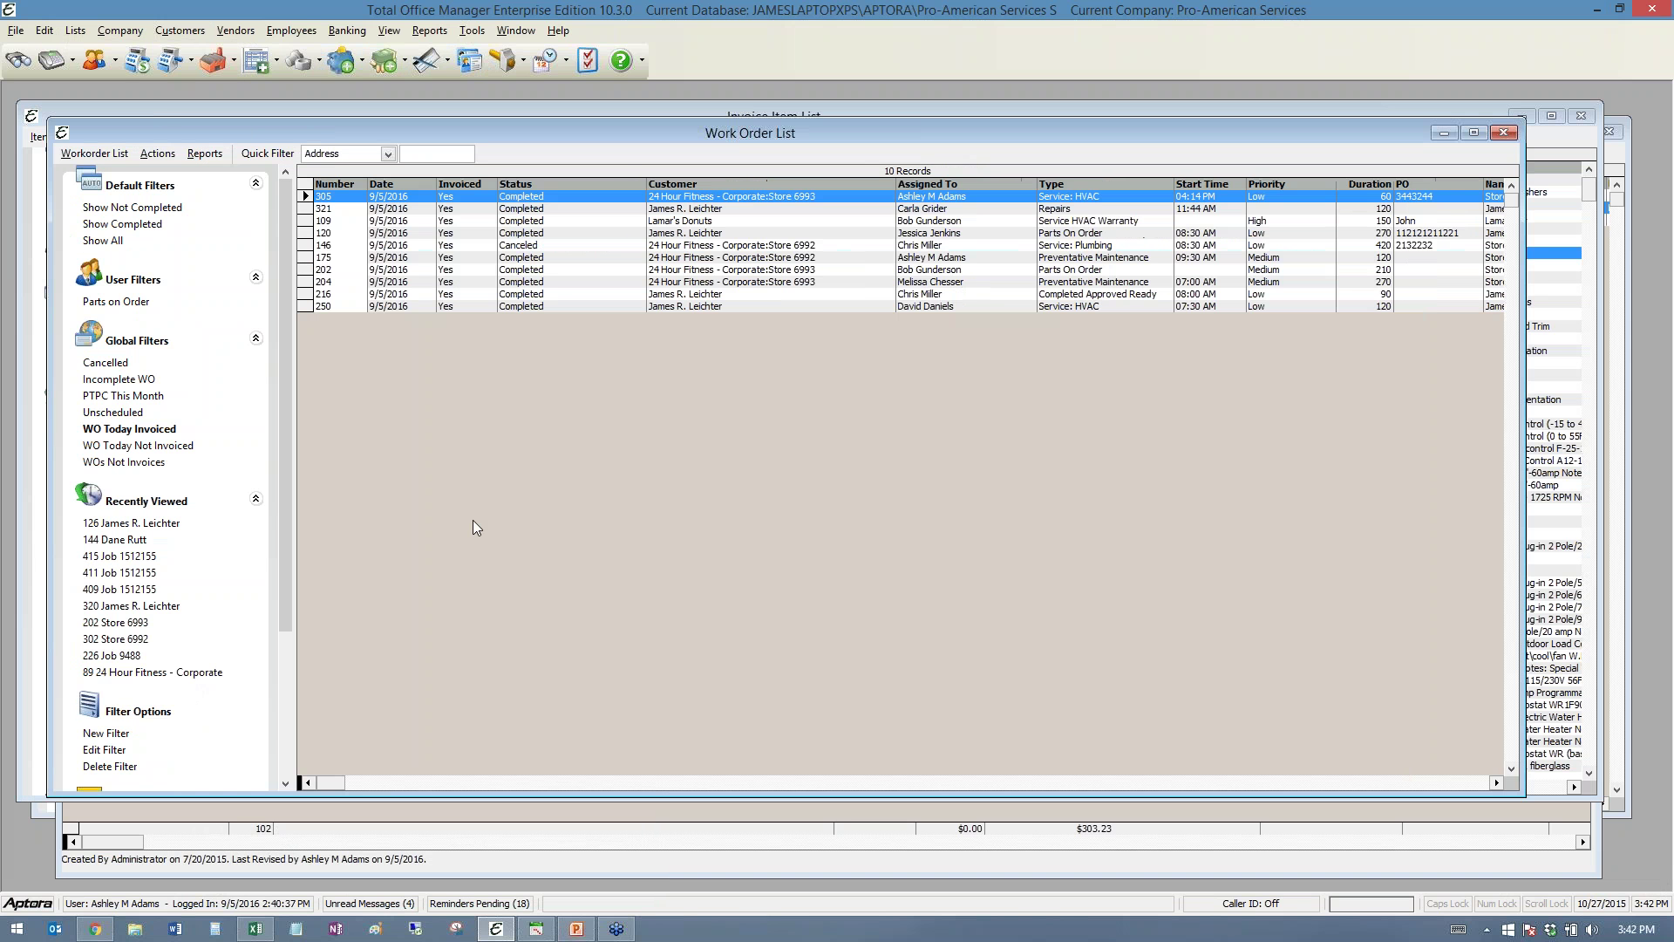
left_click(105, 735)
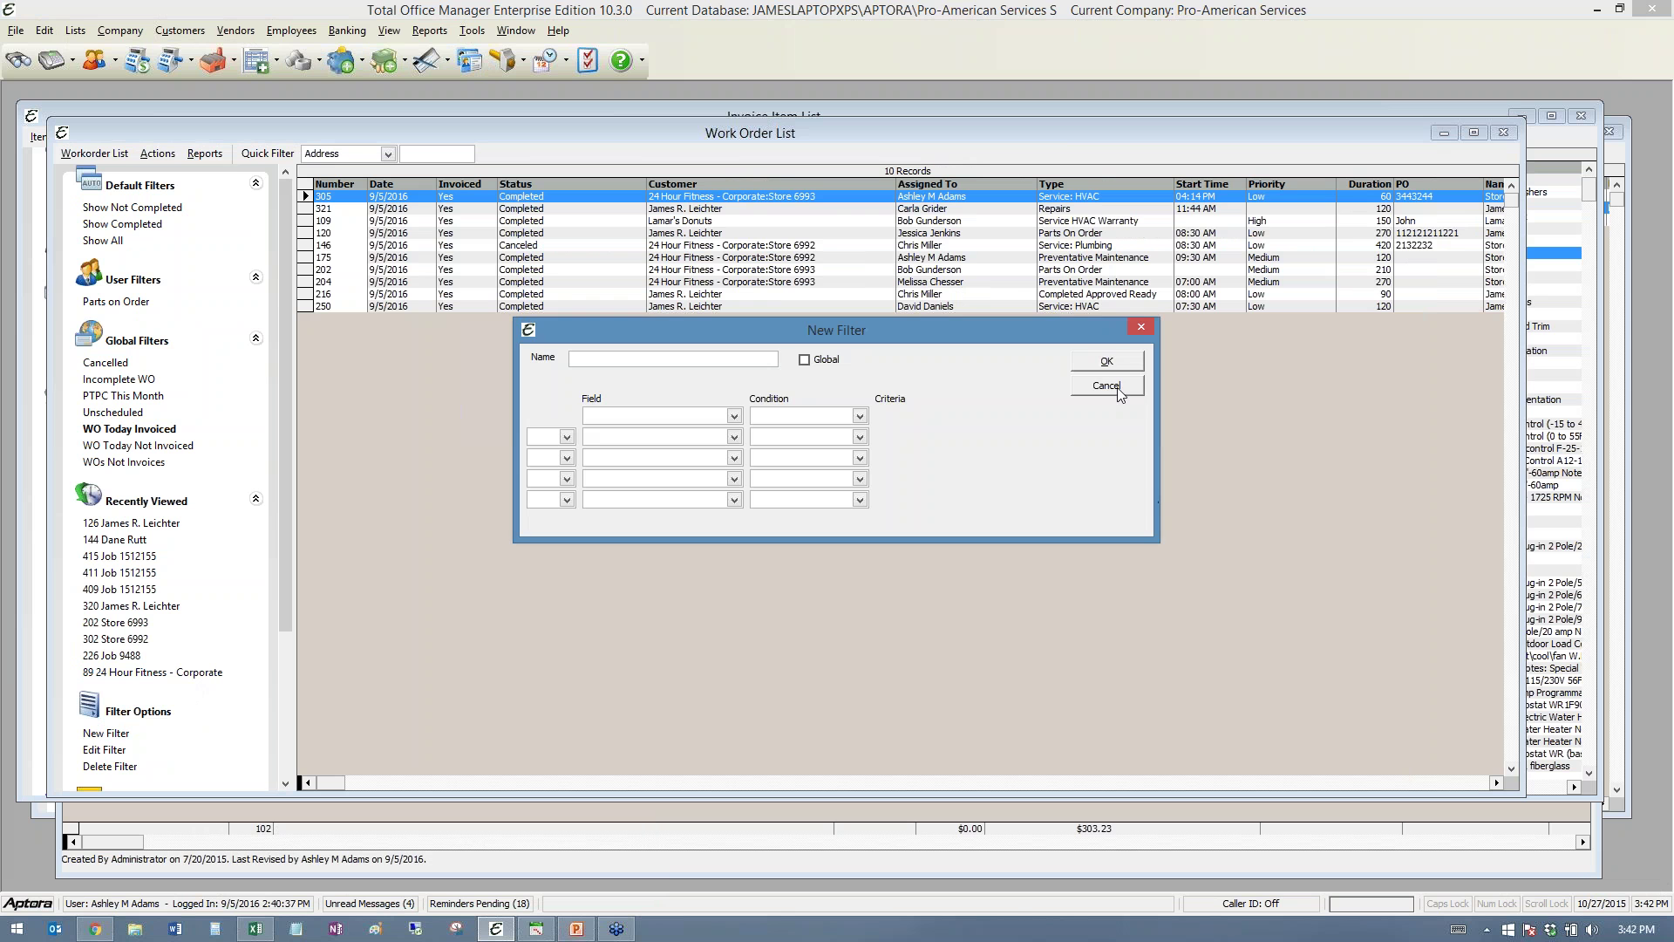
left_click(1107, 385)
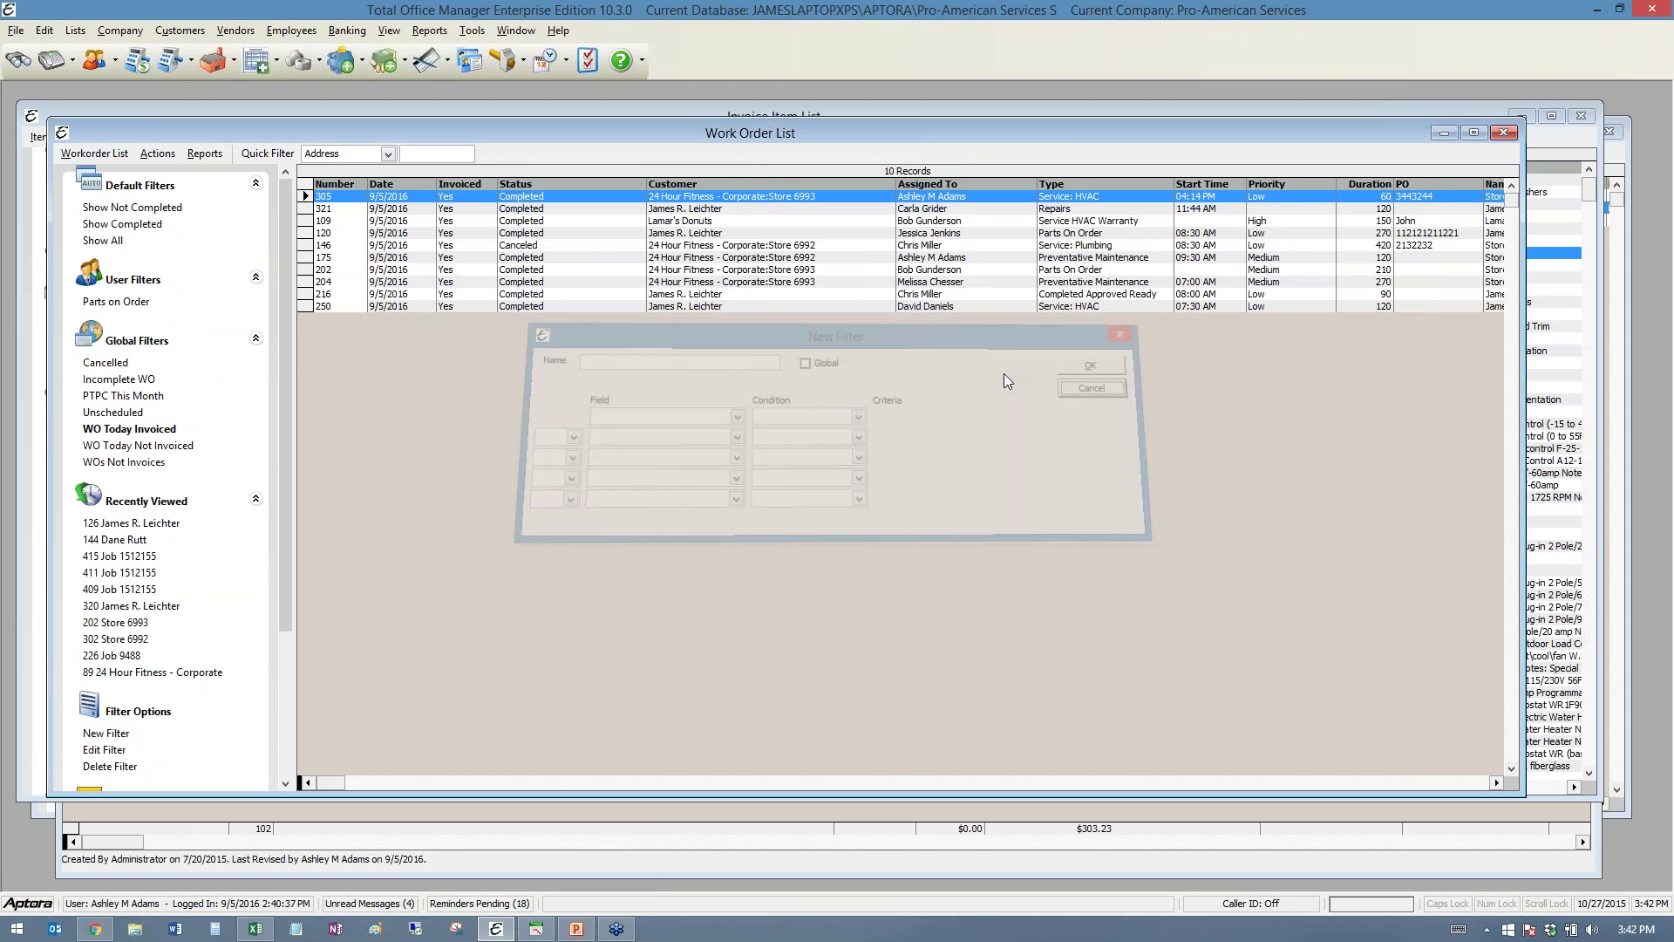
left_click(104, 362)
left_click(113, 378)
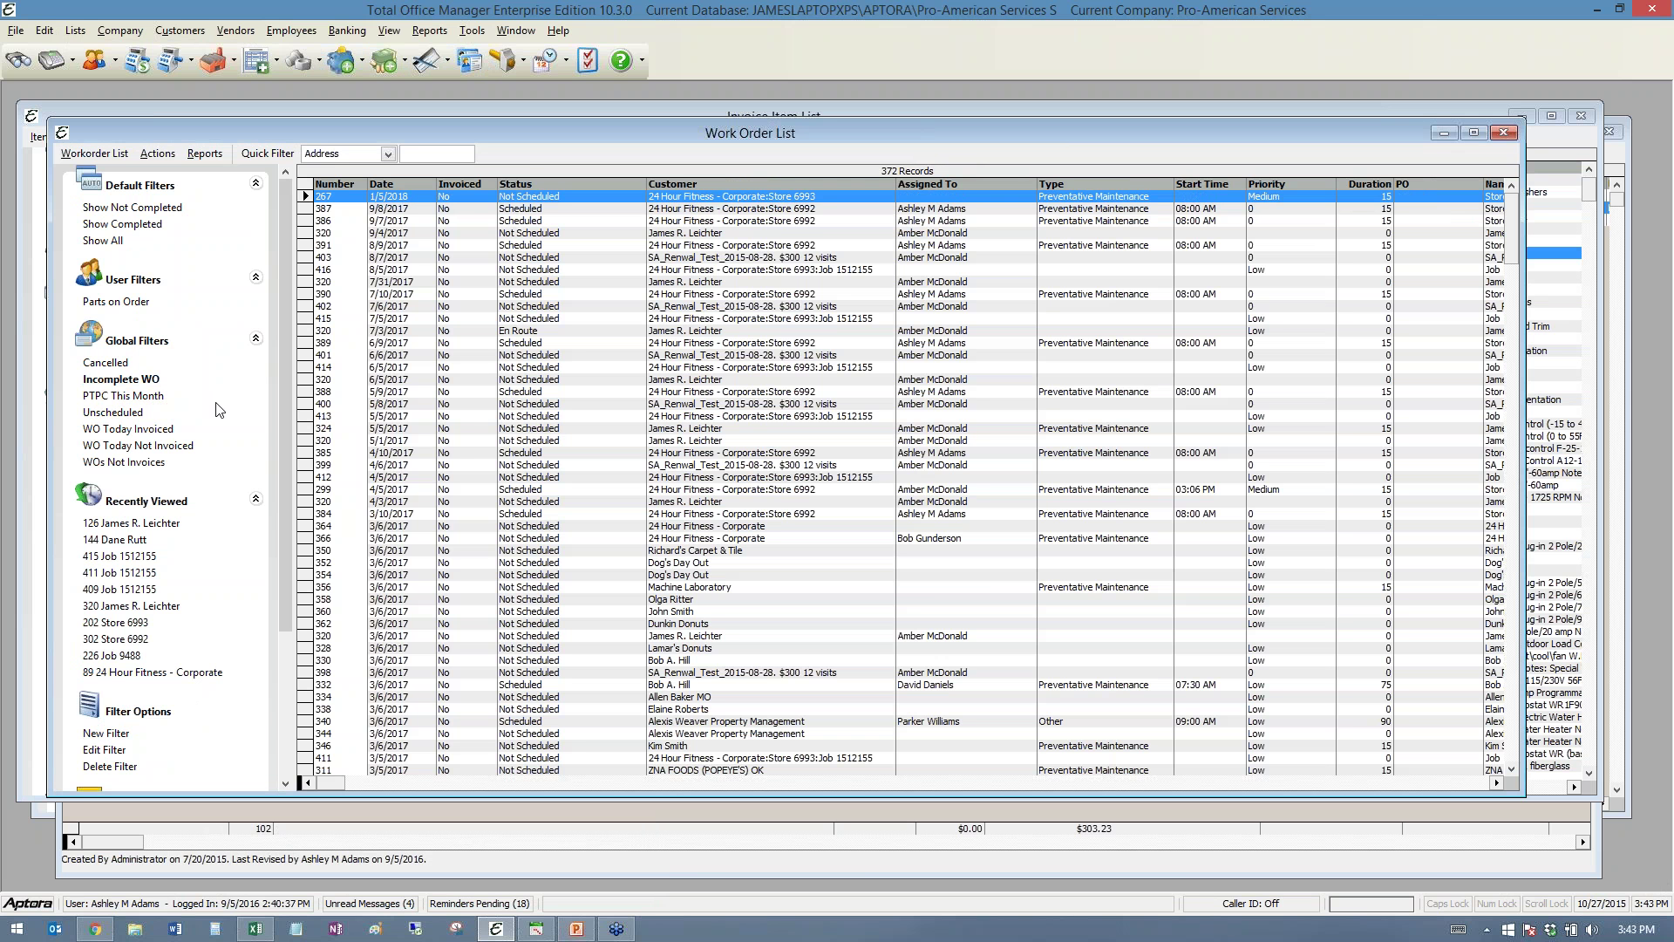
left_click(161, 448)
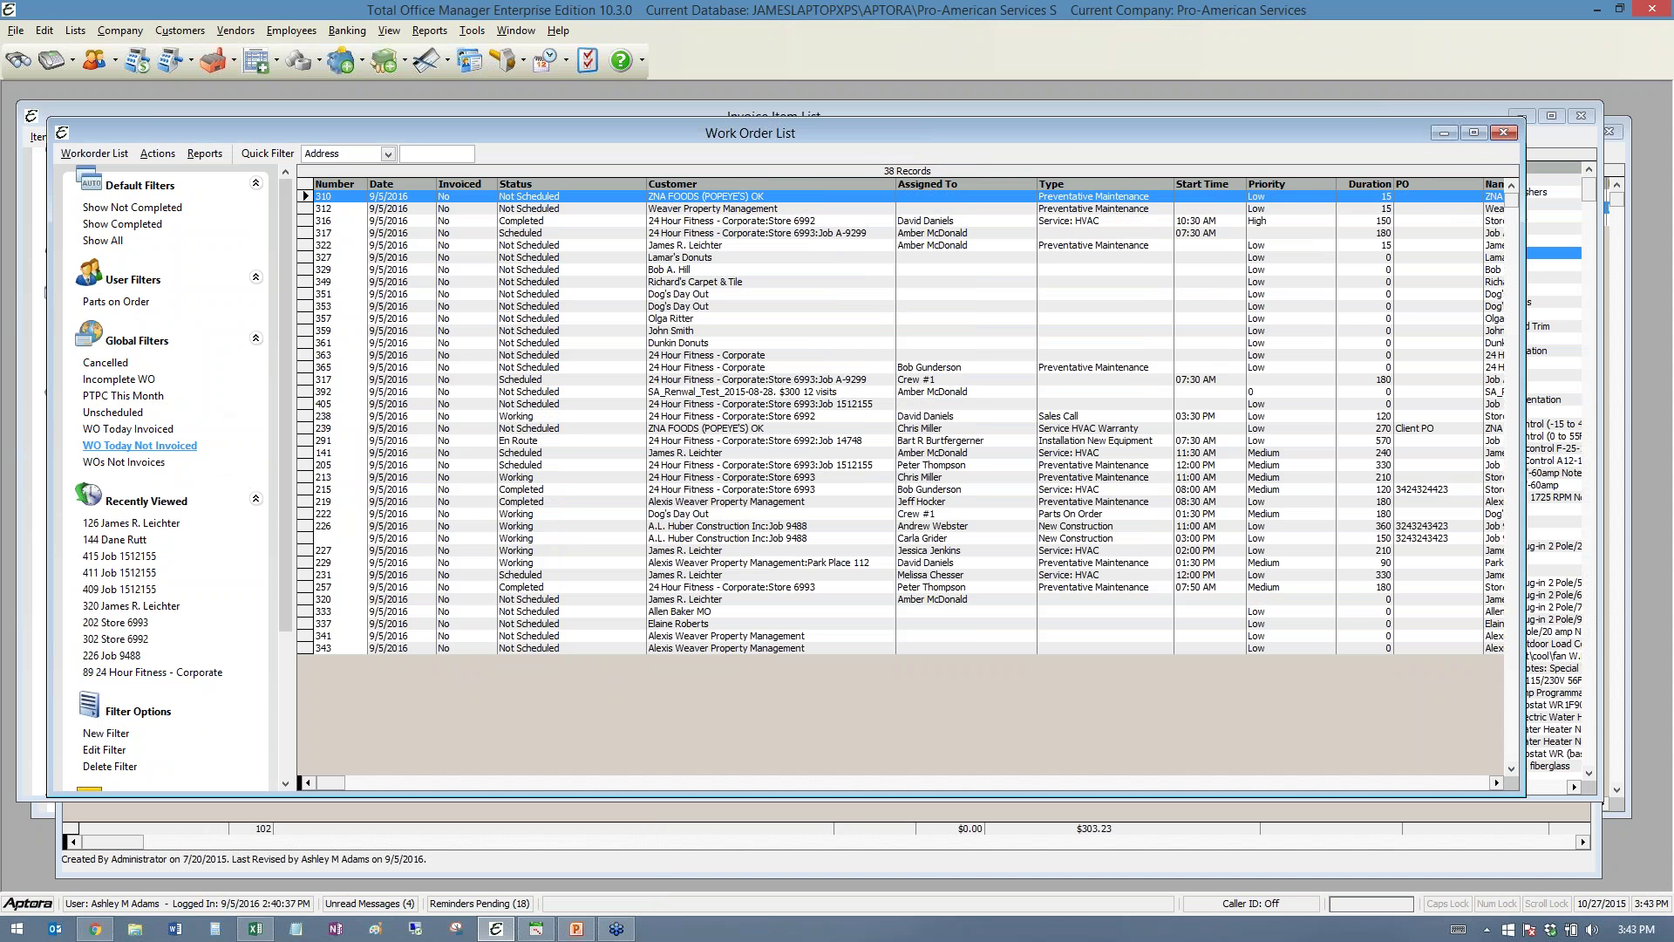
left_click(103, 241)
- Export the 521 work orders to a new Excel workbook, Book2, from the right-click menu
right_click(453, 276)
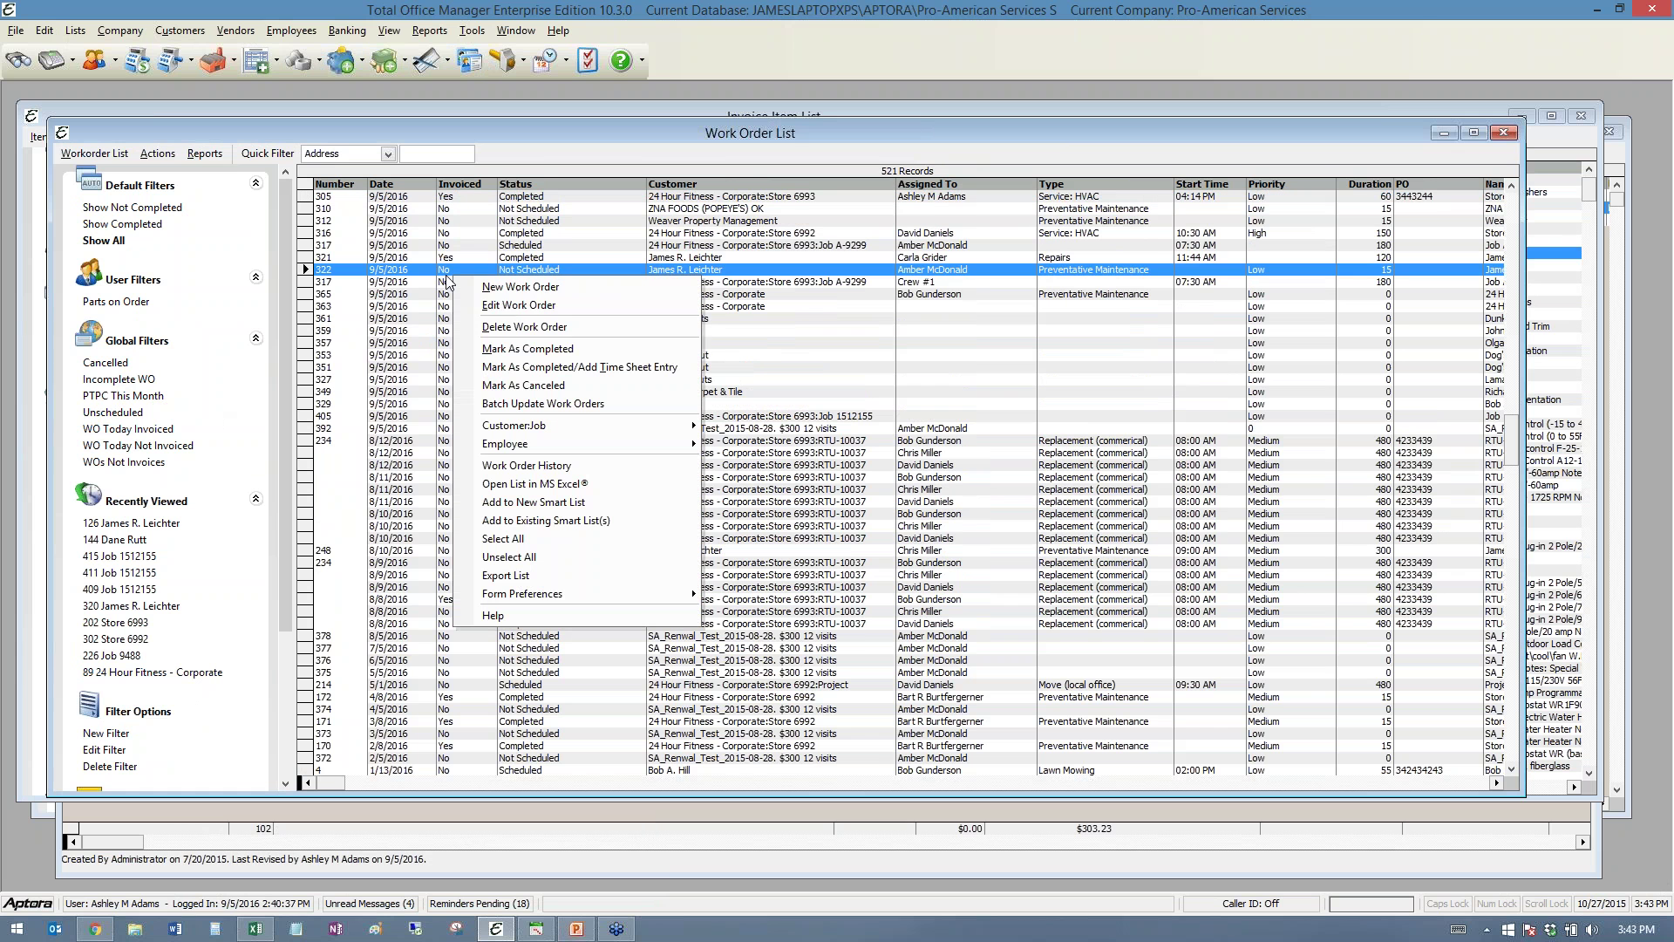
left_click(521, 331)
left_click(535, 484)
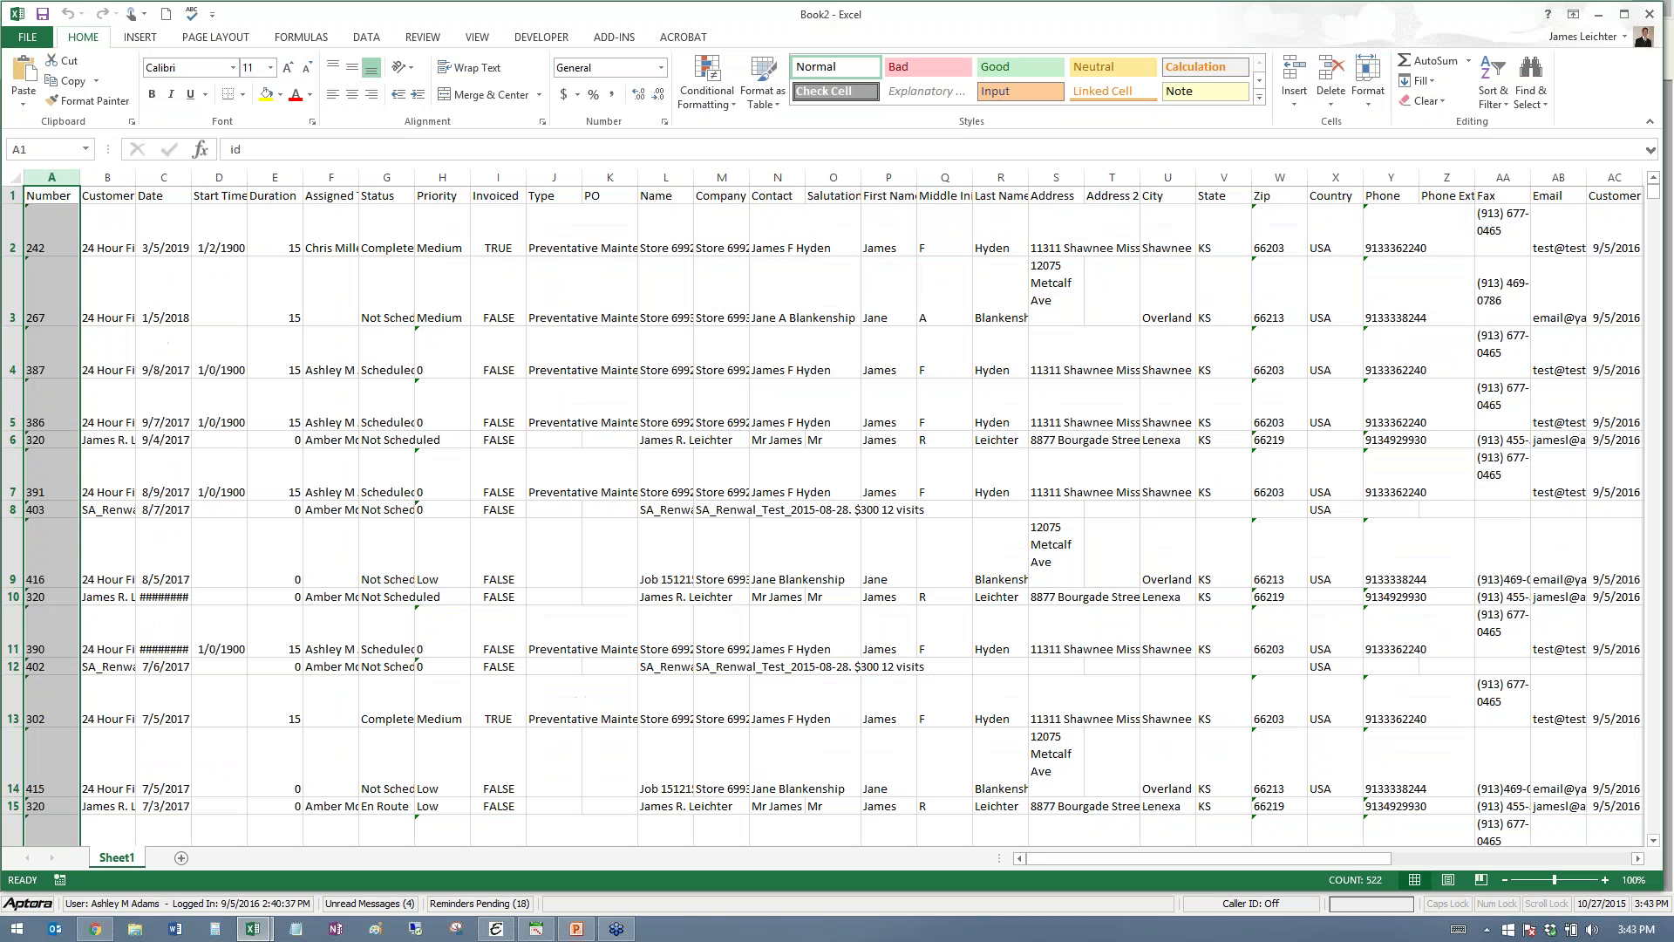
- Inspect Book2's header row and cell I5, then minimize Excel
left_click(13, 196)
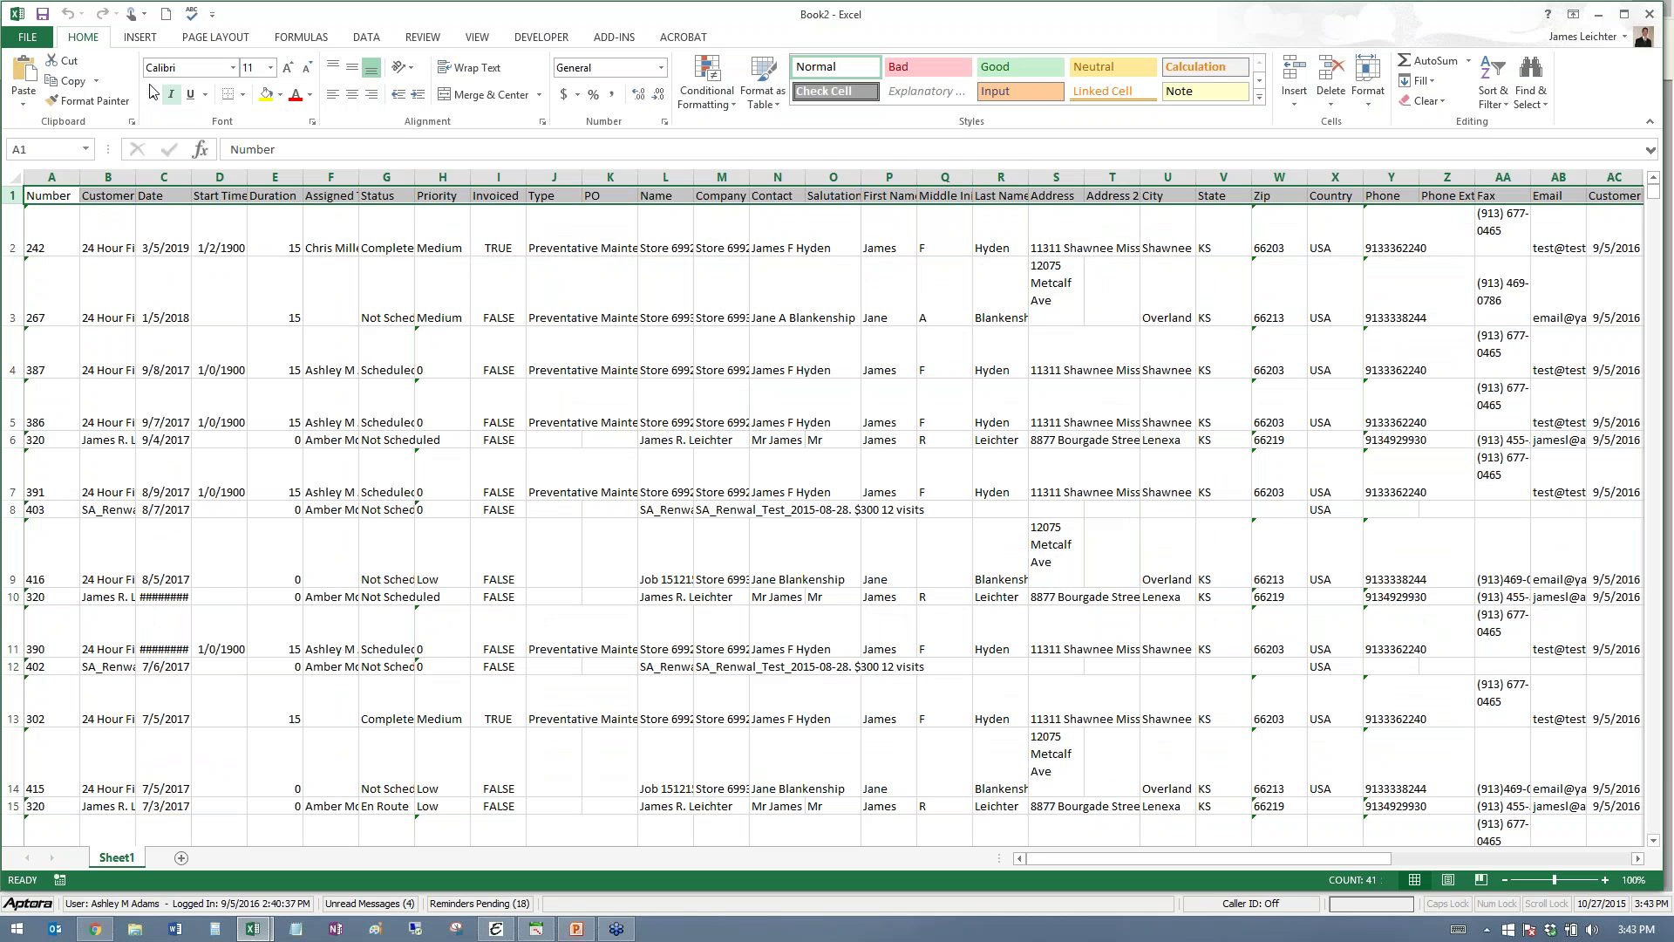
left_click(475, 424)
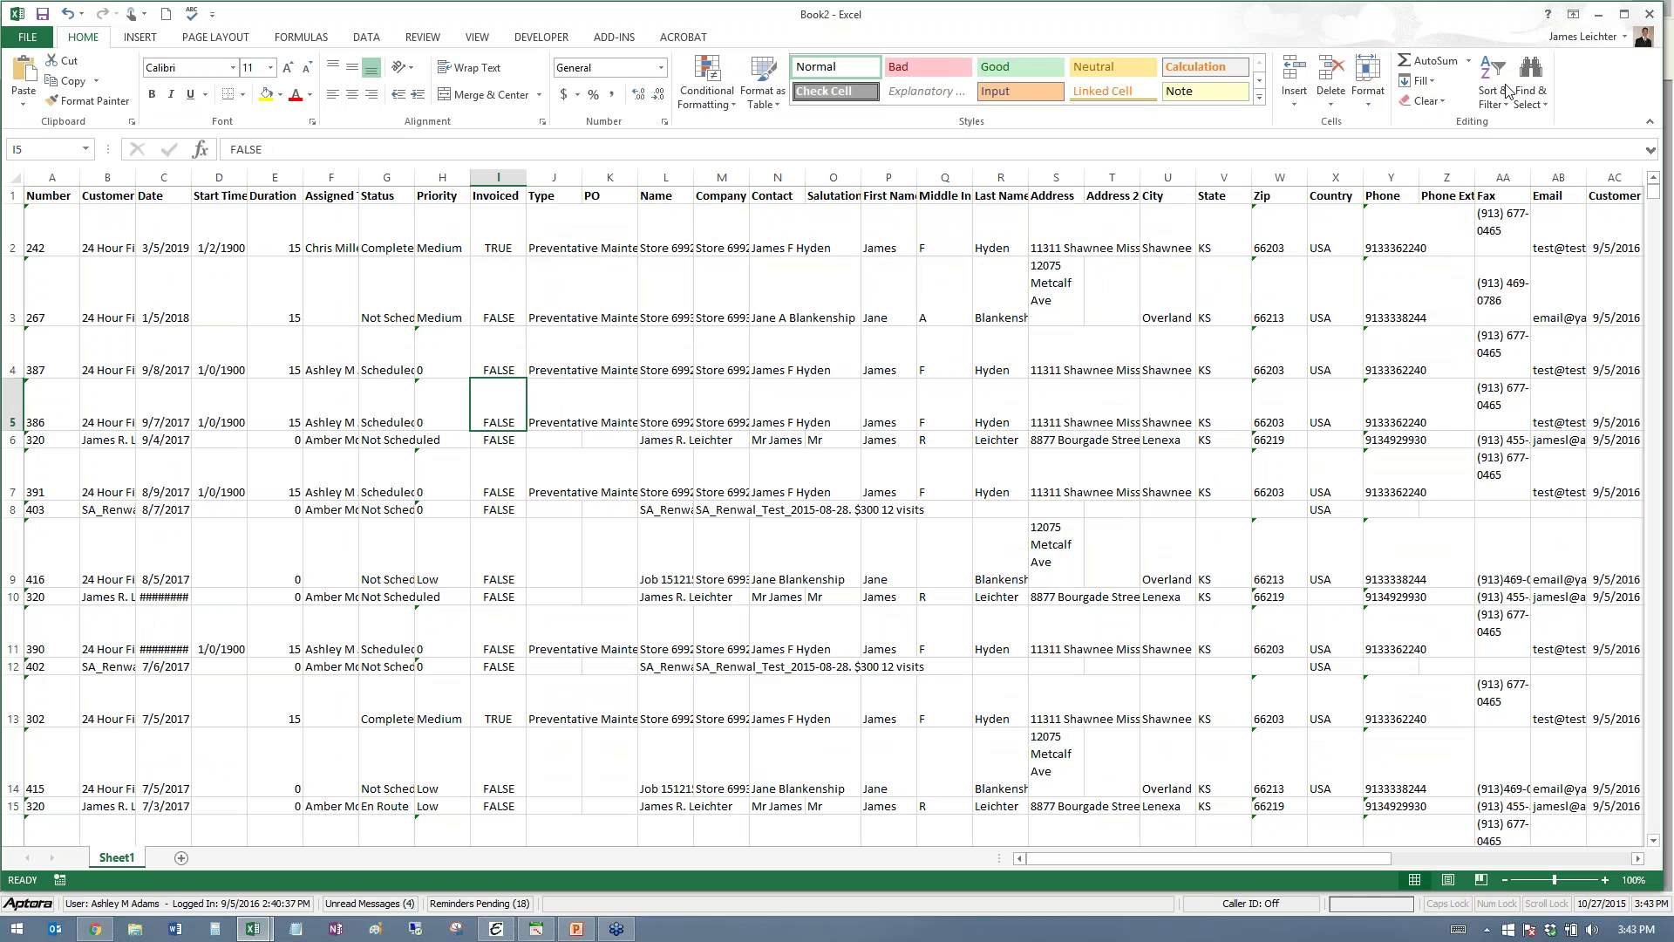
left_click(1601, 15)
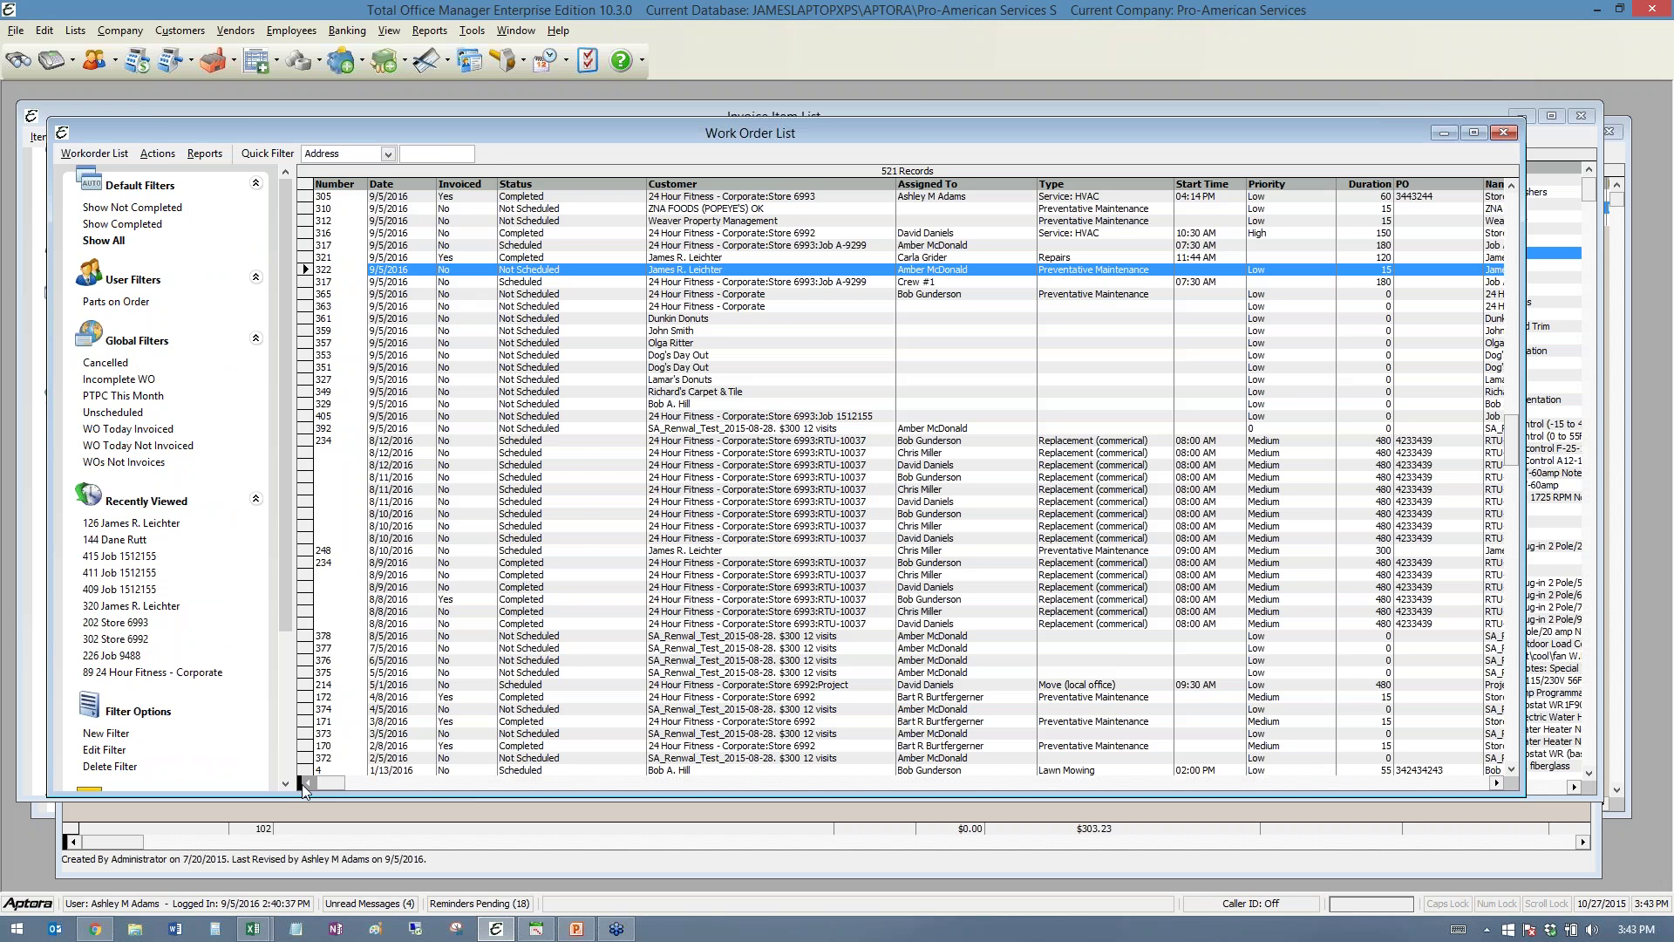
- Split the work order grid into two panes and widen the left one to show customers
left_click_drag(302, 785, 594, 759)
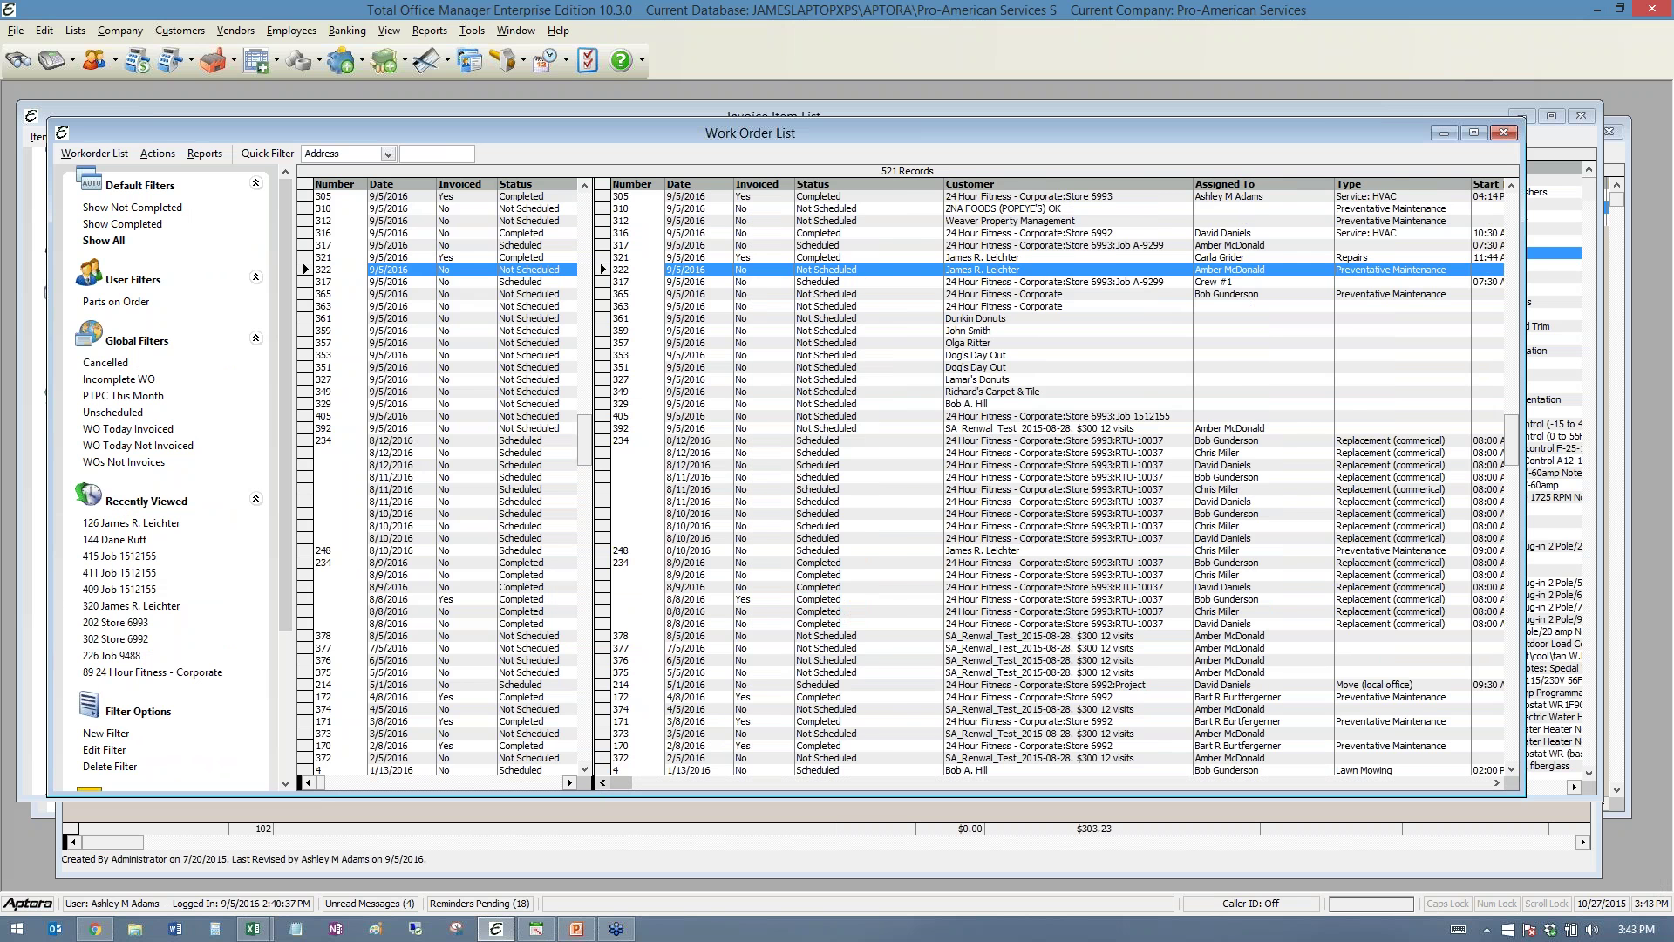
left_click_drag(594, 767, 789, 767)
left_click(519, 587)
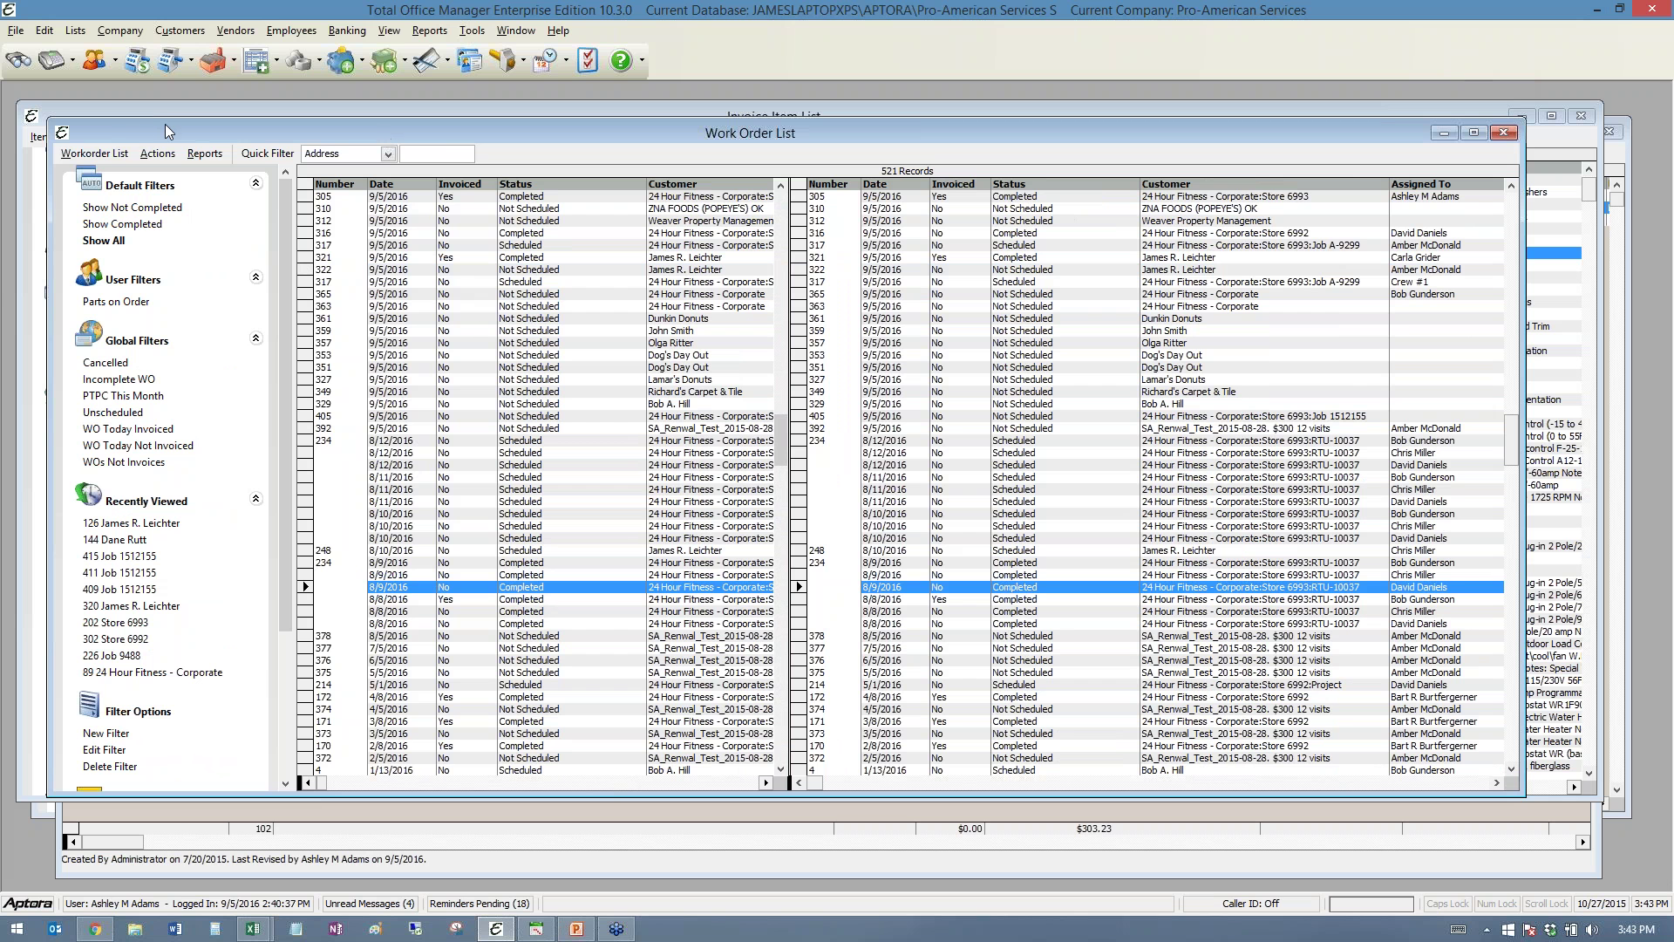
- Close the Work Order List from its system menu and select the Liquid Heat Transfer item
left_click(62, 138)
left_click(71, 260)
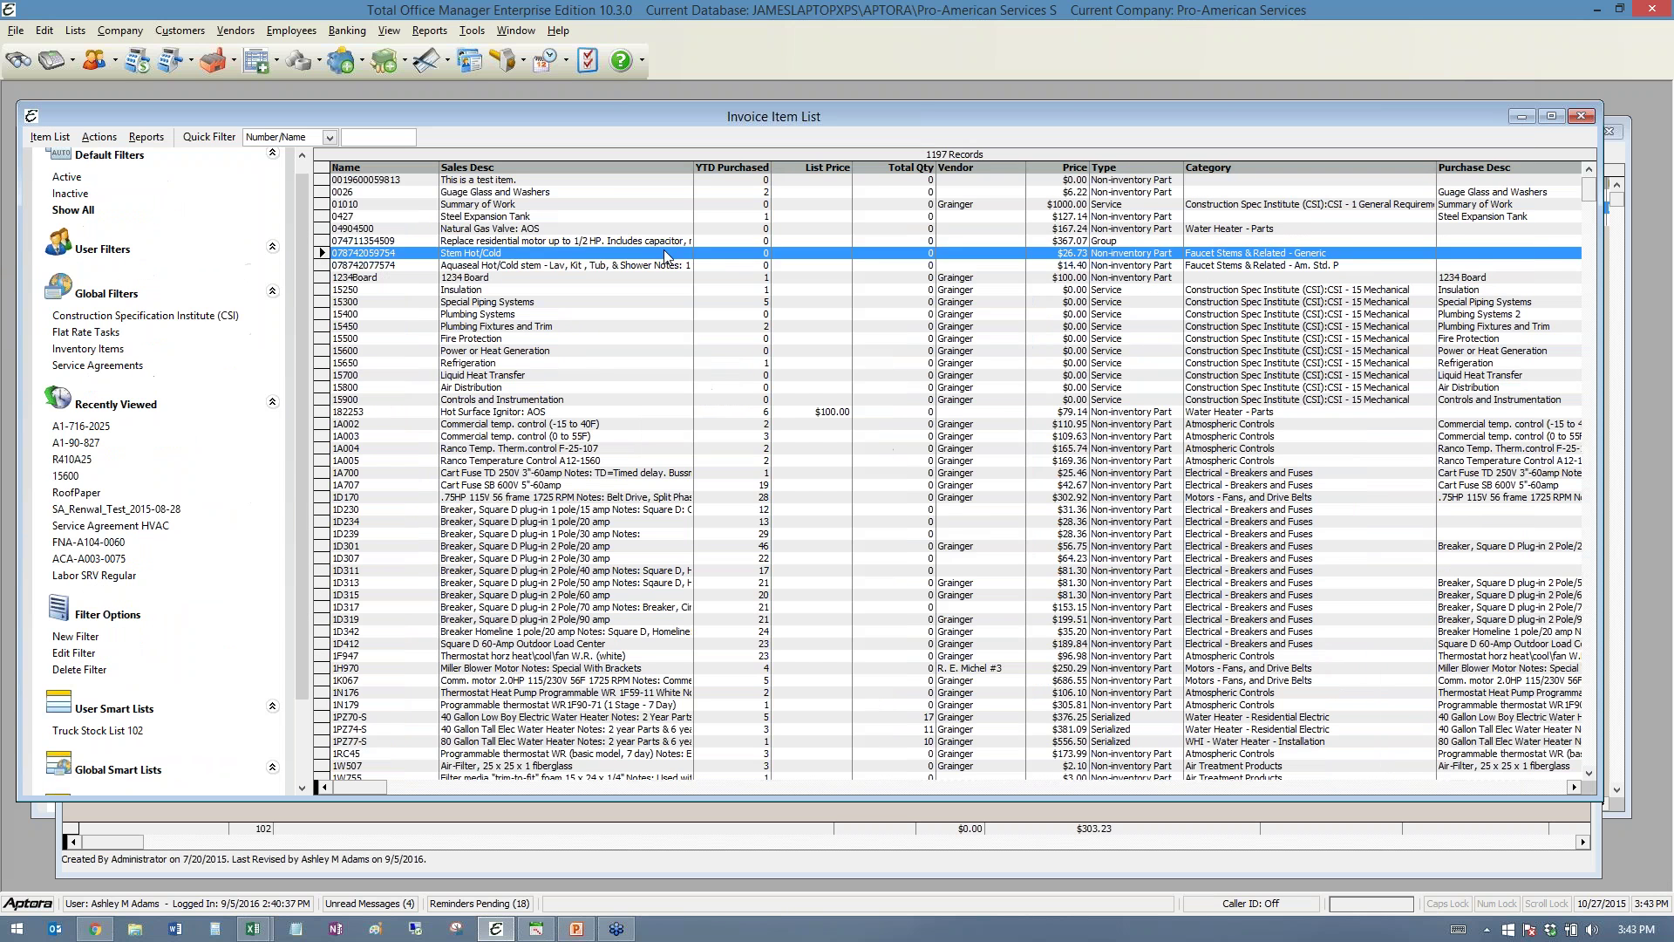
left_click(622, 375)
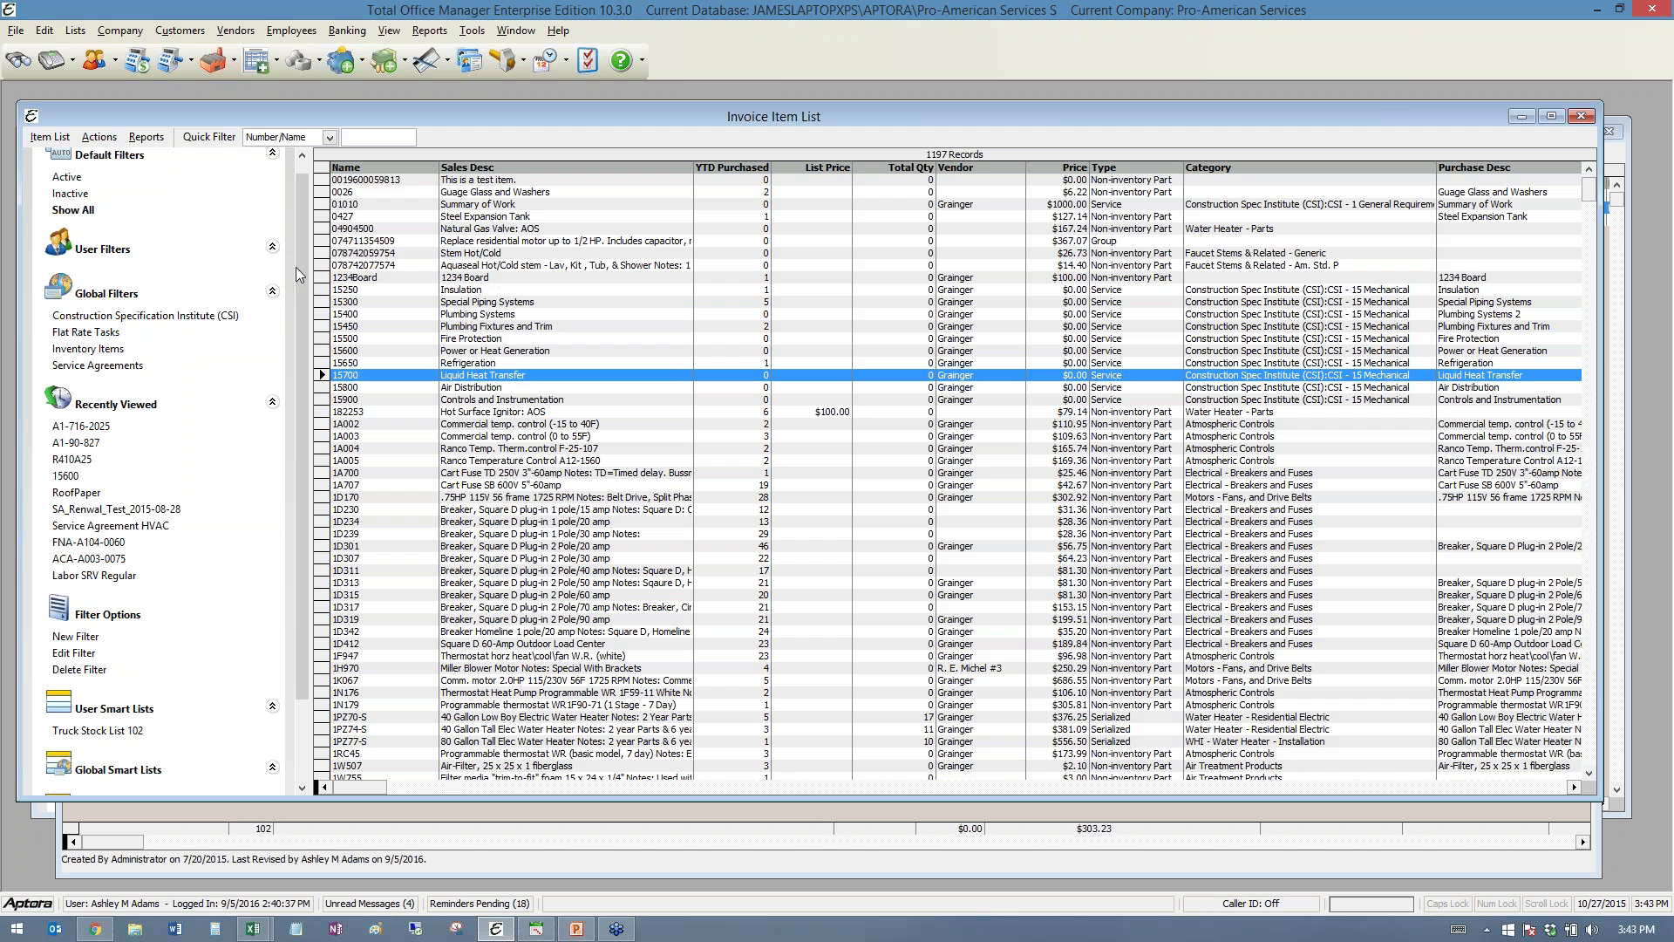
- Apply the Truck Stock List 102 smart list, cutting the items from 1197 to 40
scroll(296, 187, "down", 2)
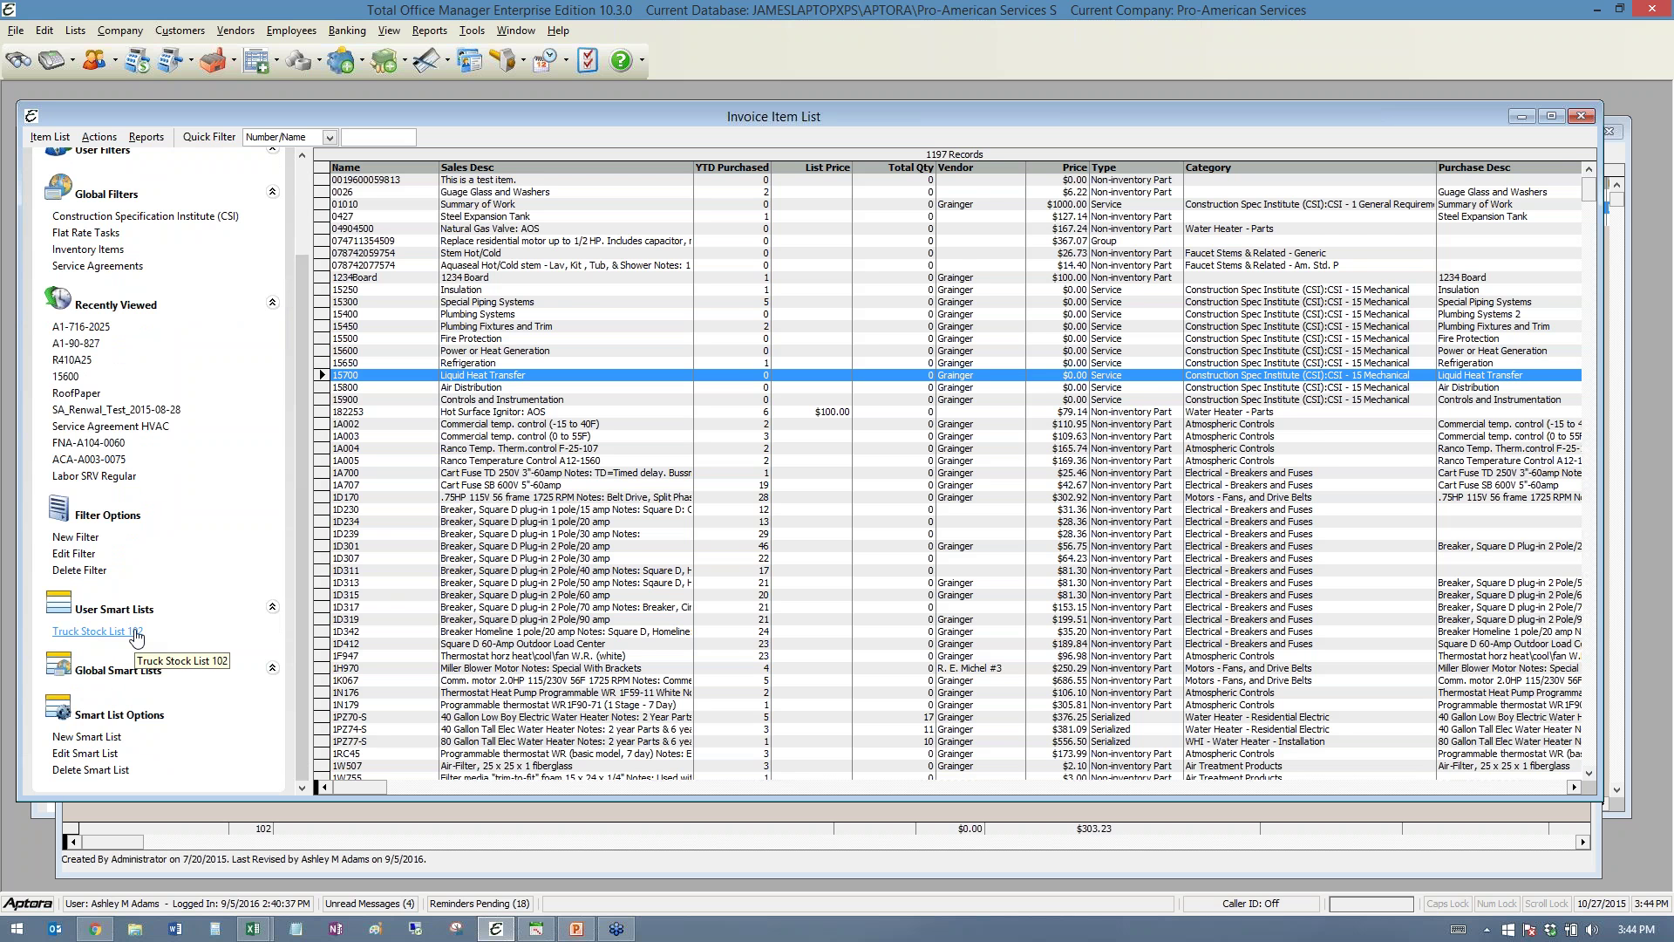
left_click(137, 633)
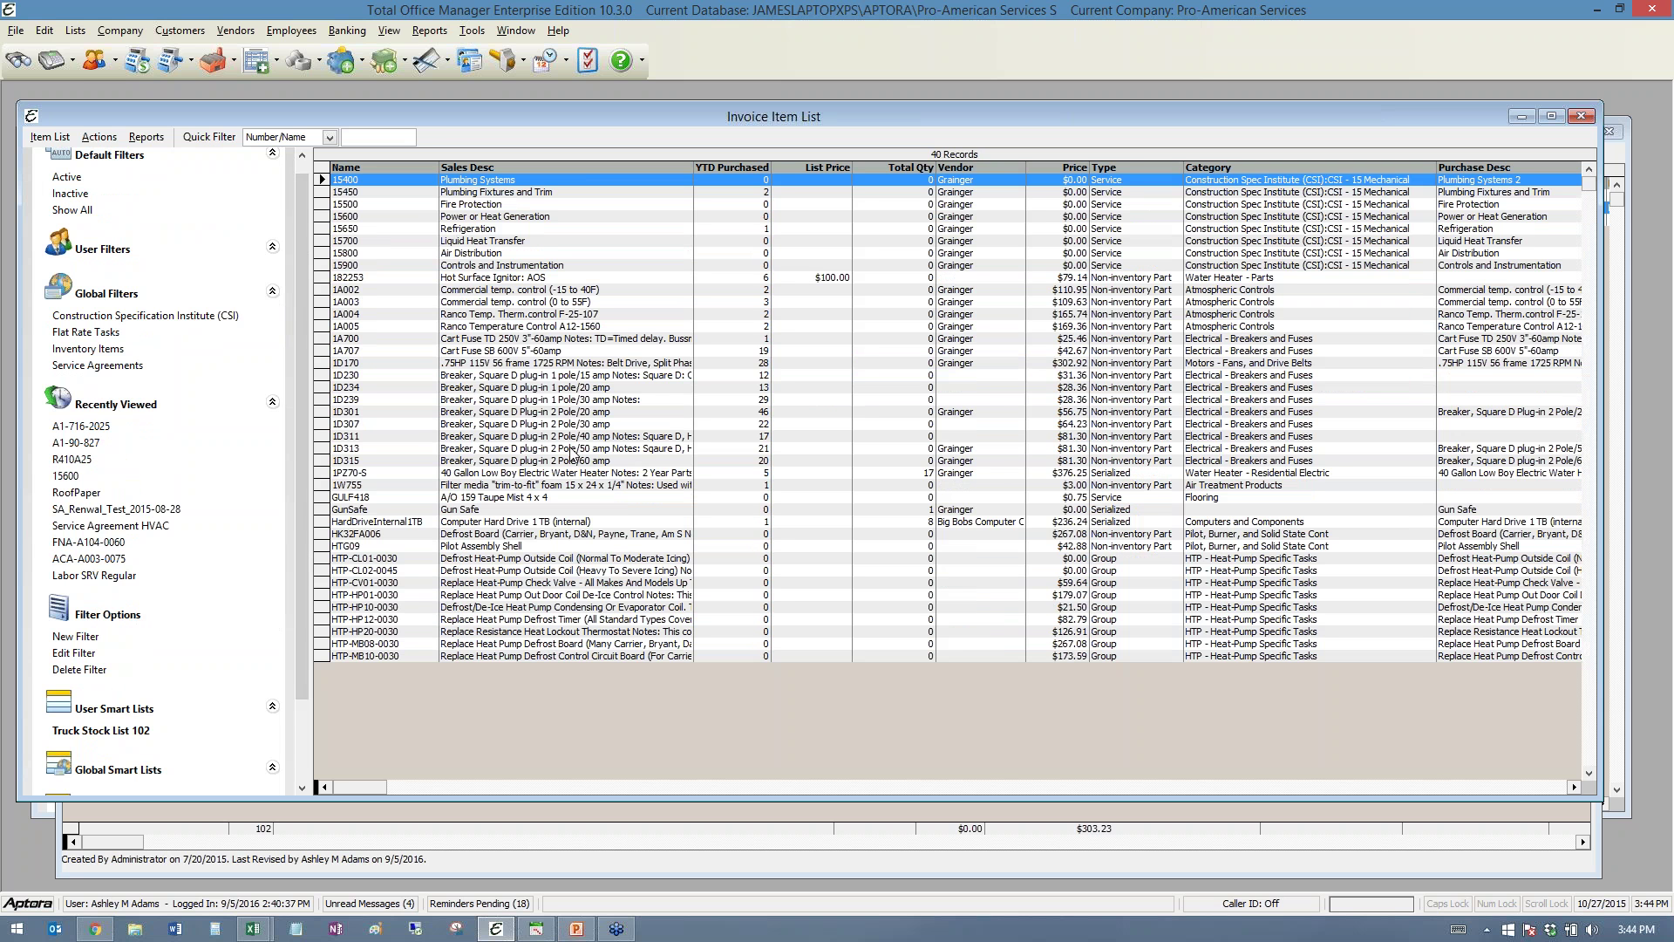
left_click_drag(301, 186, 295, 231)
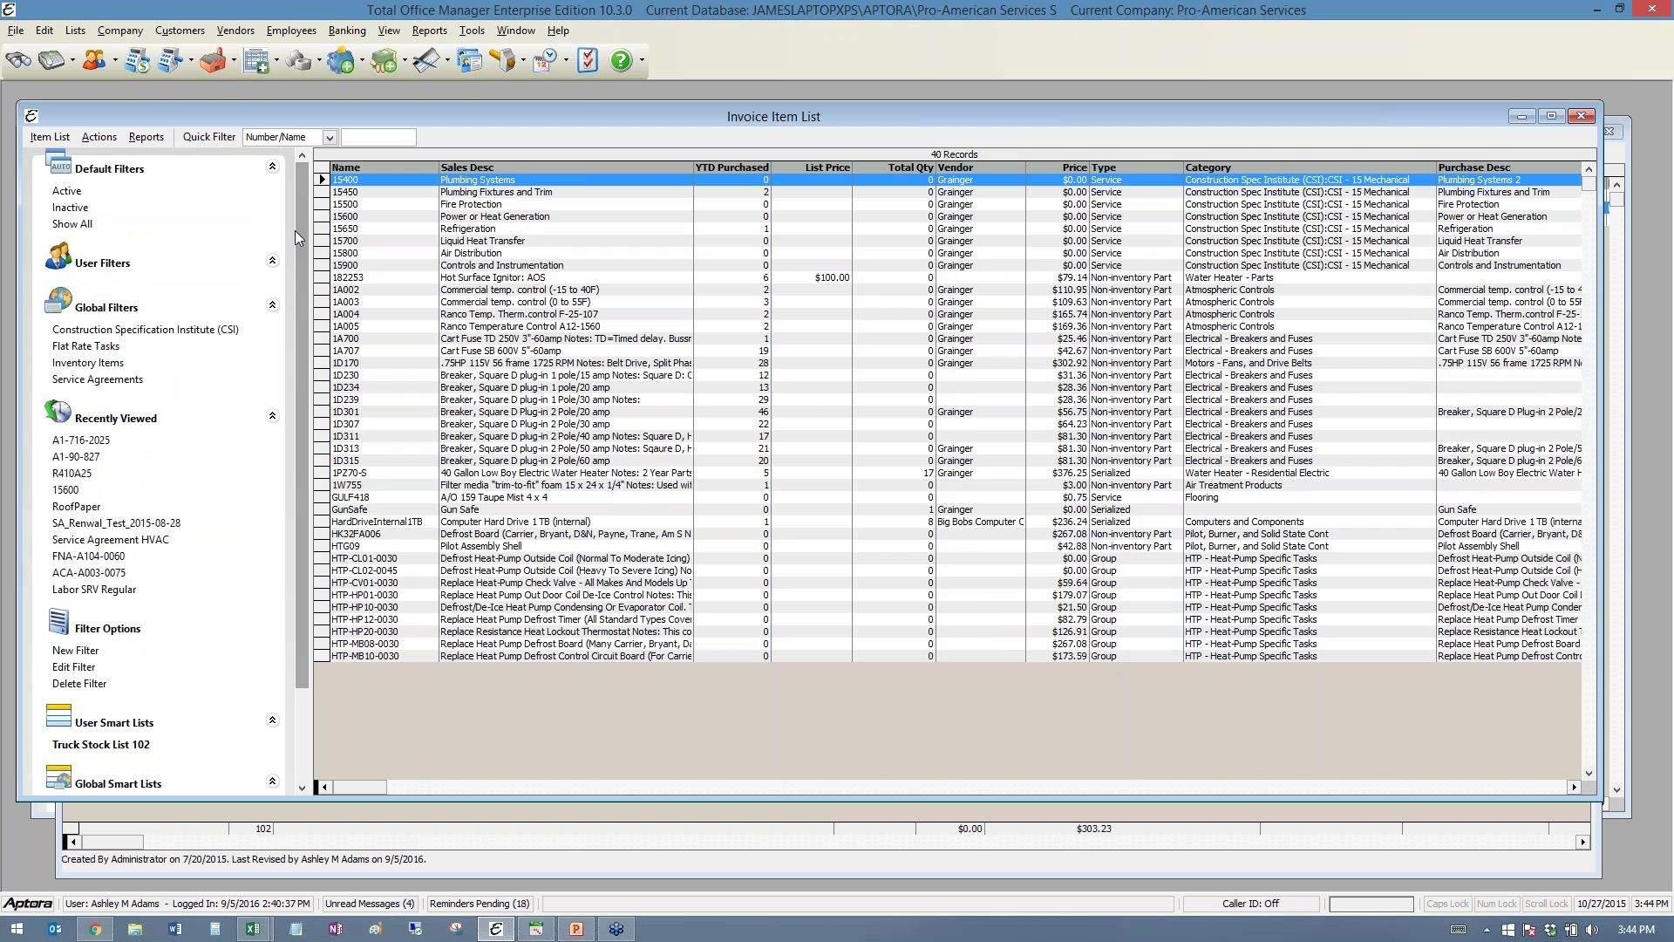
left_click(104, 29)
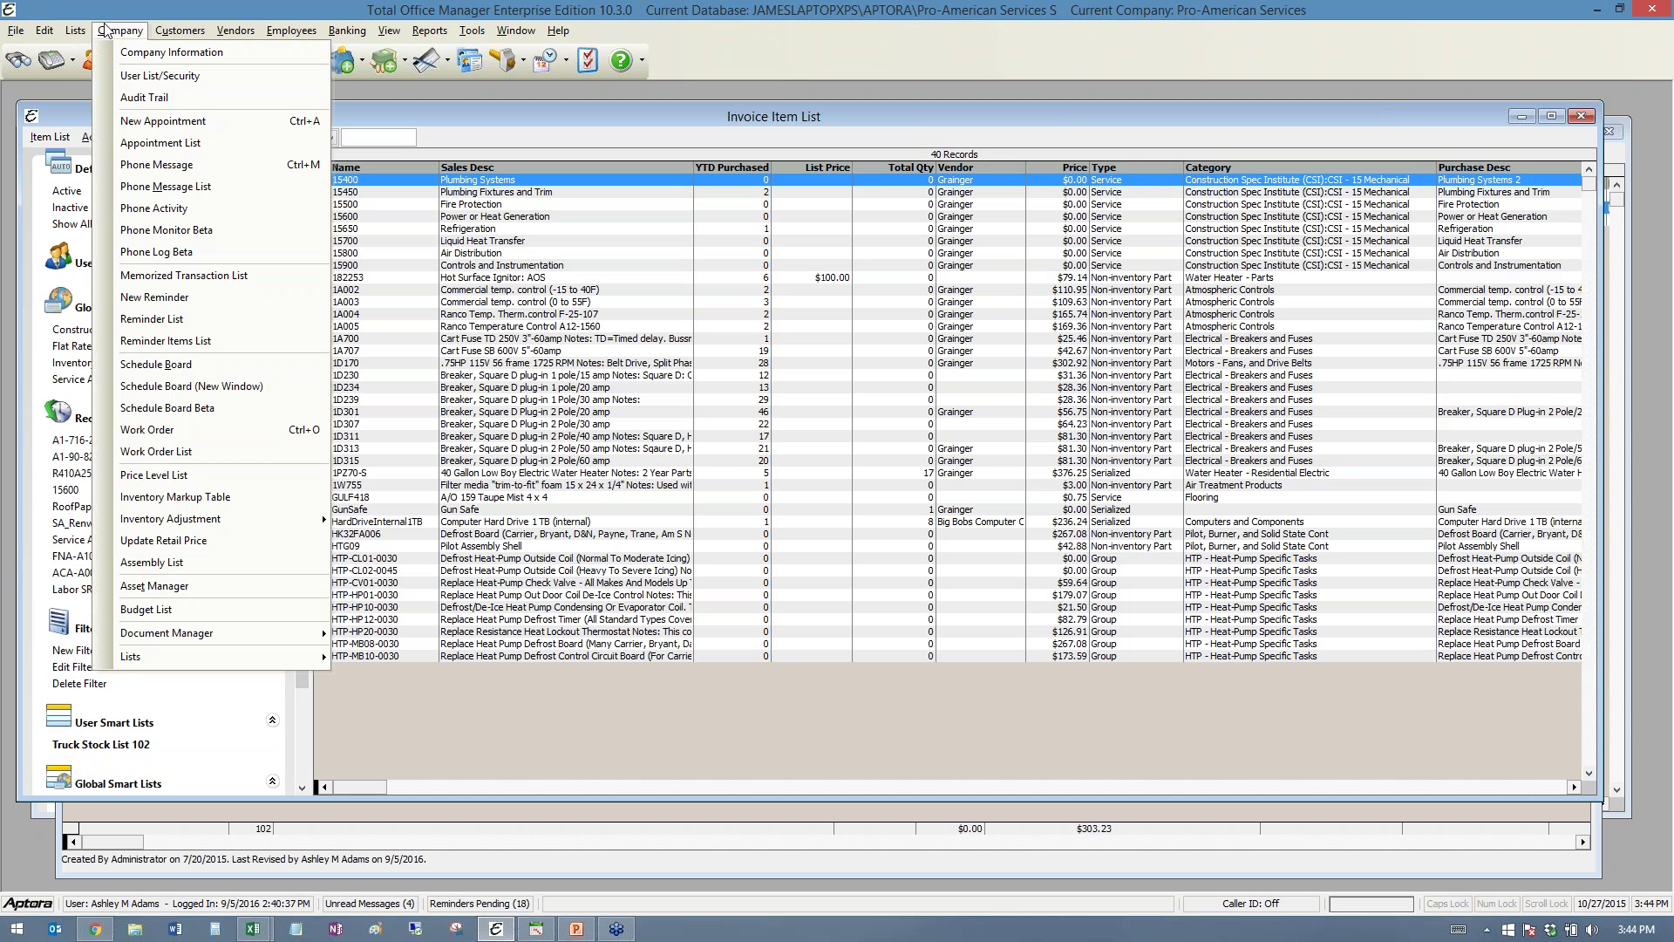
mouse_move(165, 519)
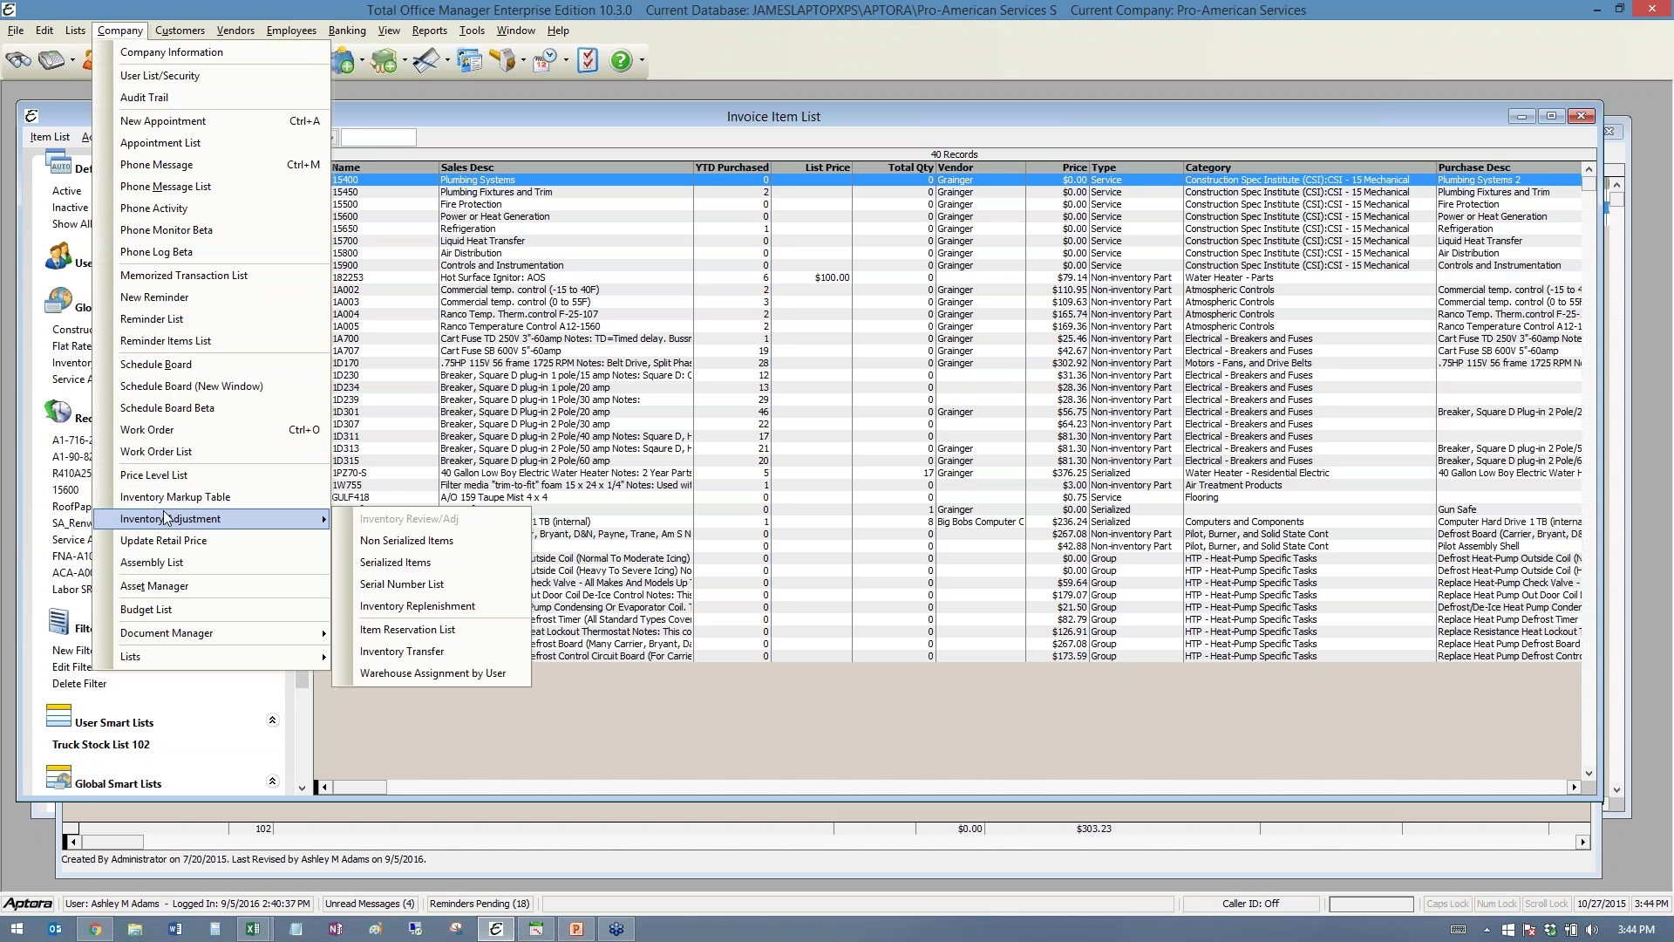
left_click(451, 608)
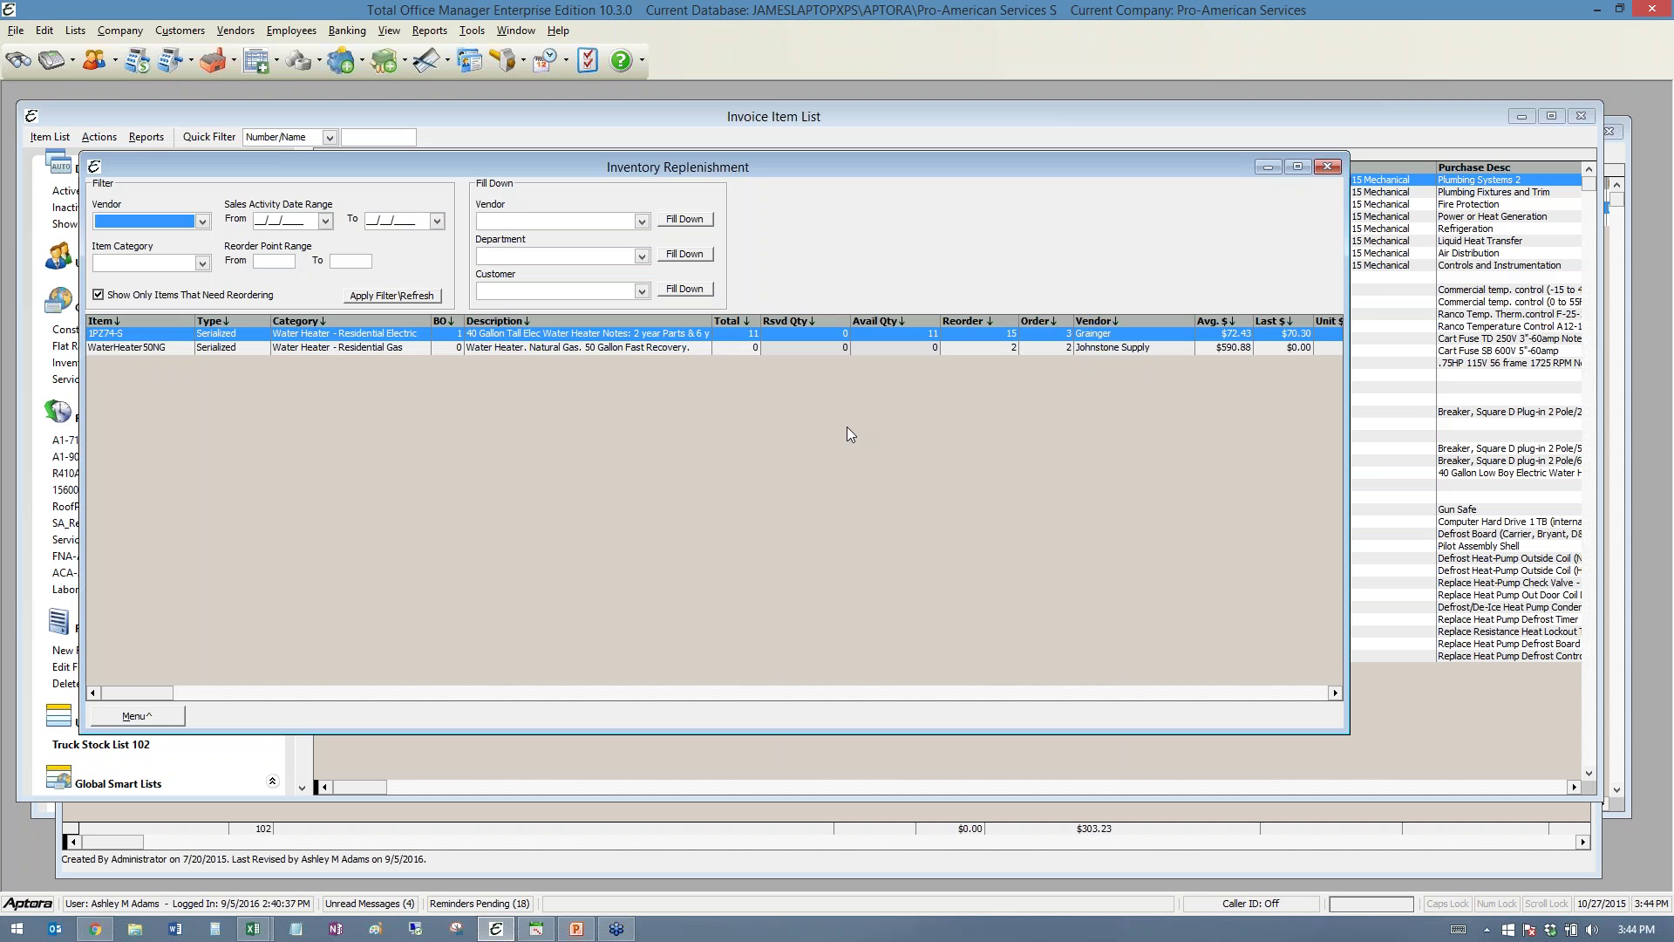
left_click(1326, 167)
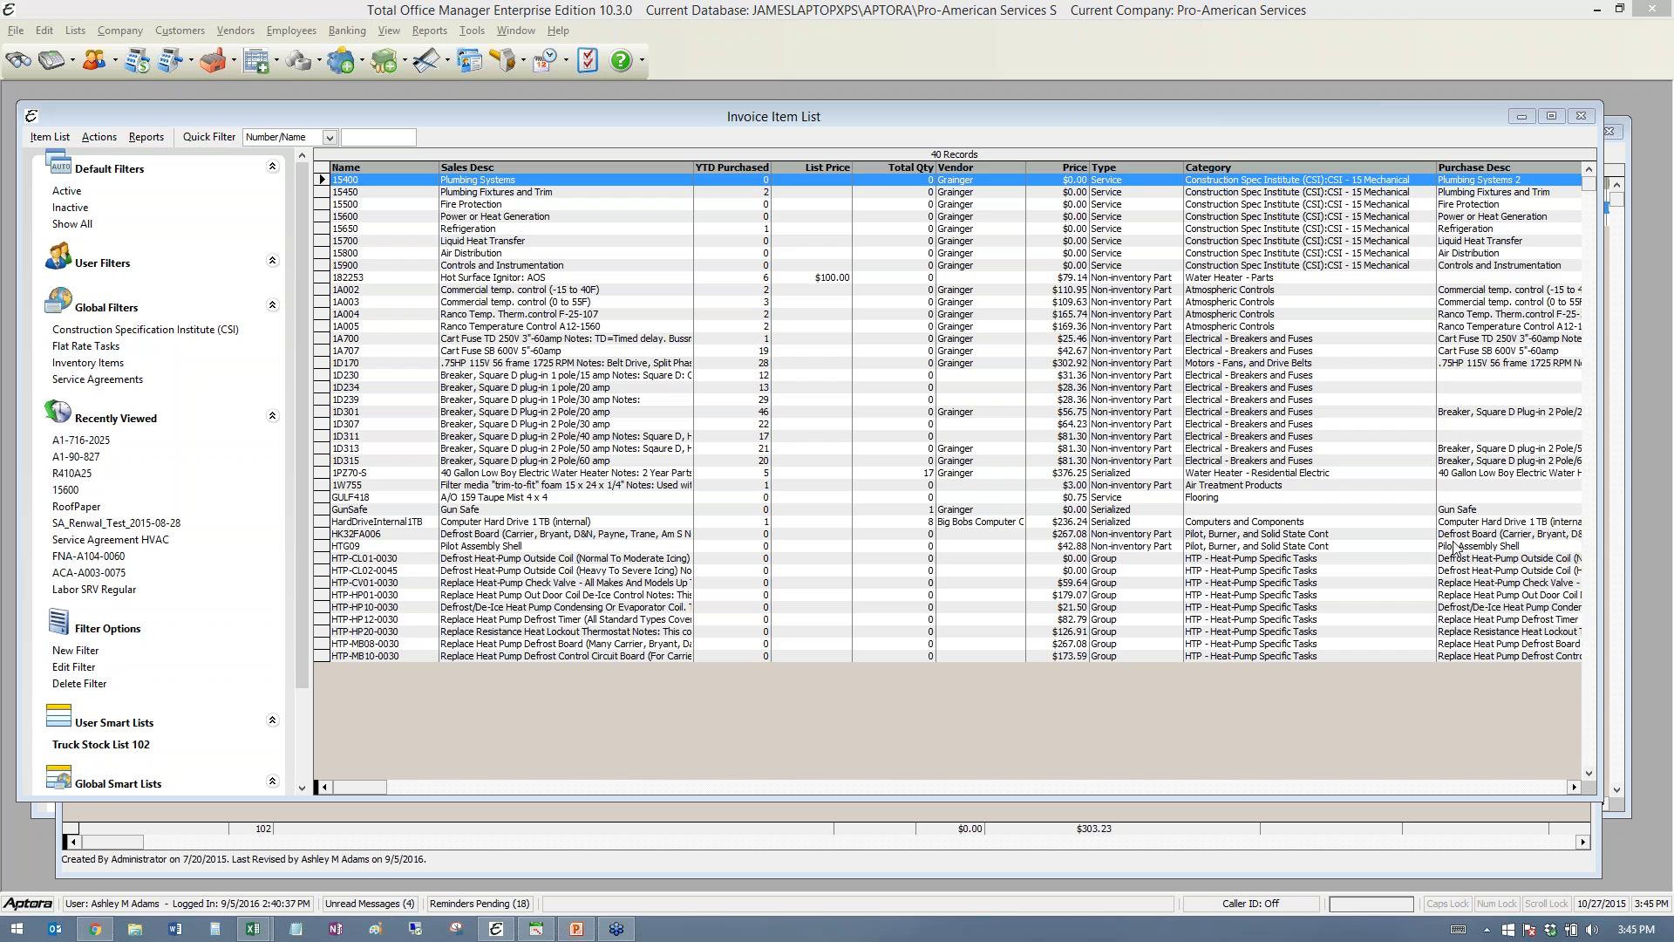
- Open Company > Audit Trail, move it higher, and review Estimate, Log Off and Change Order entries
left_click(113, 32)
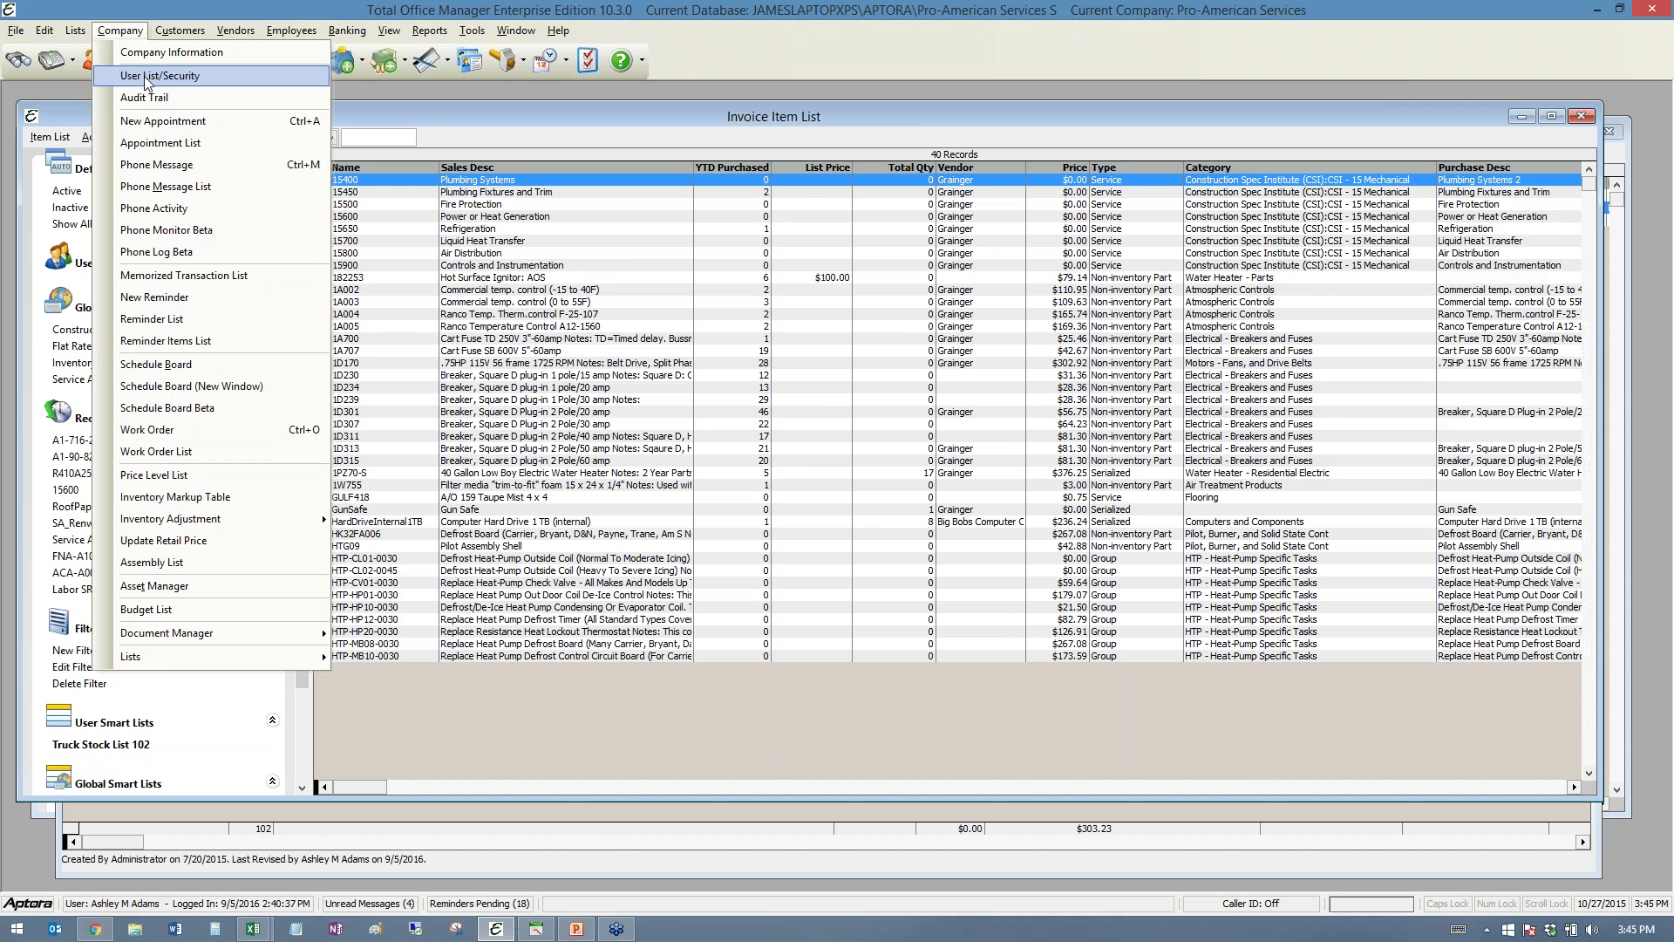
left_click(169, 98)
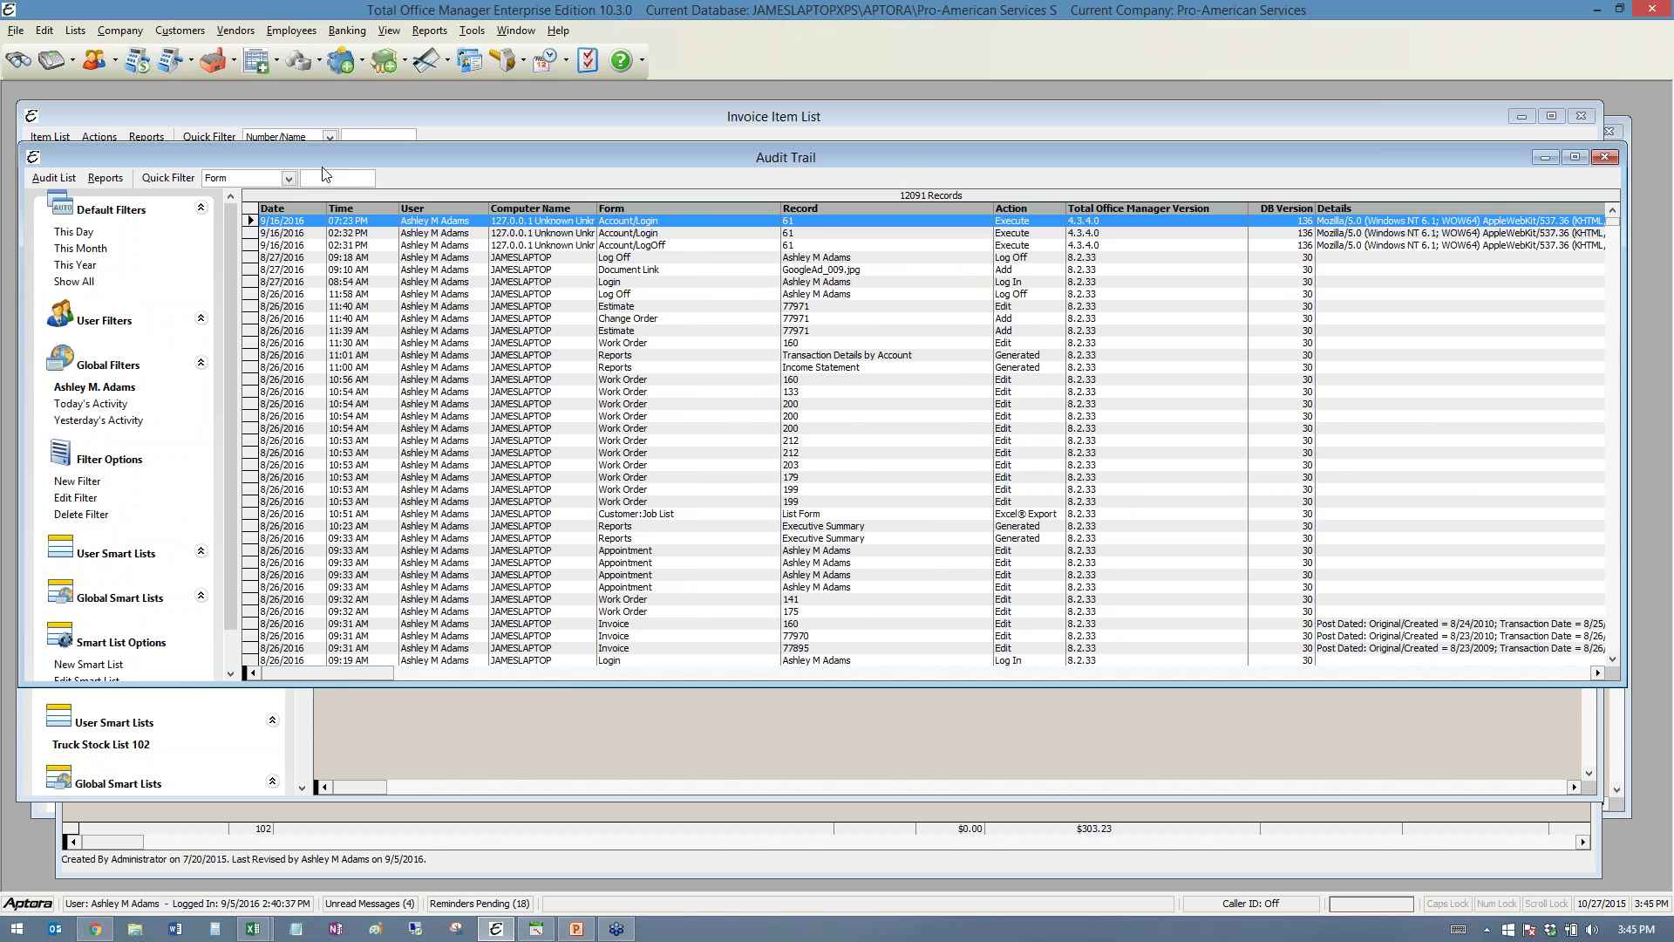
left_click_drag(322, 157, 321, 124)
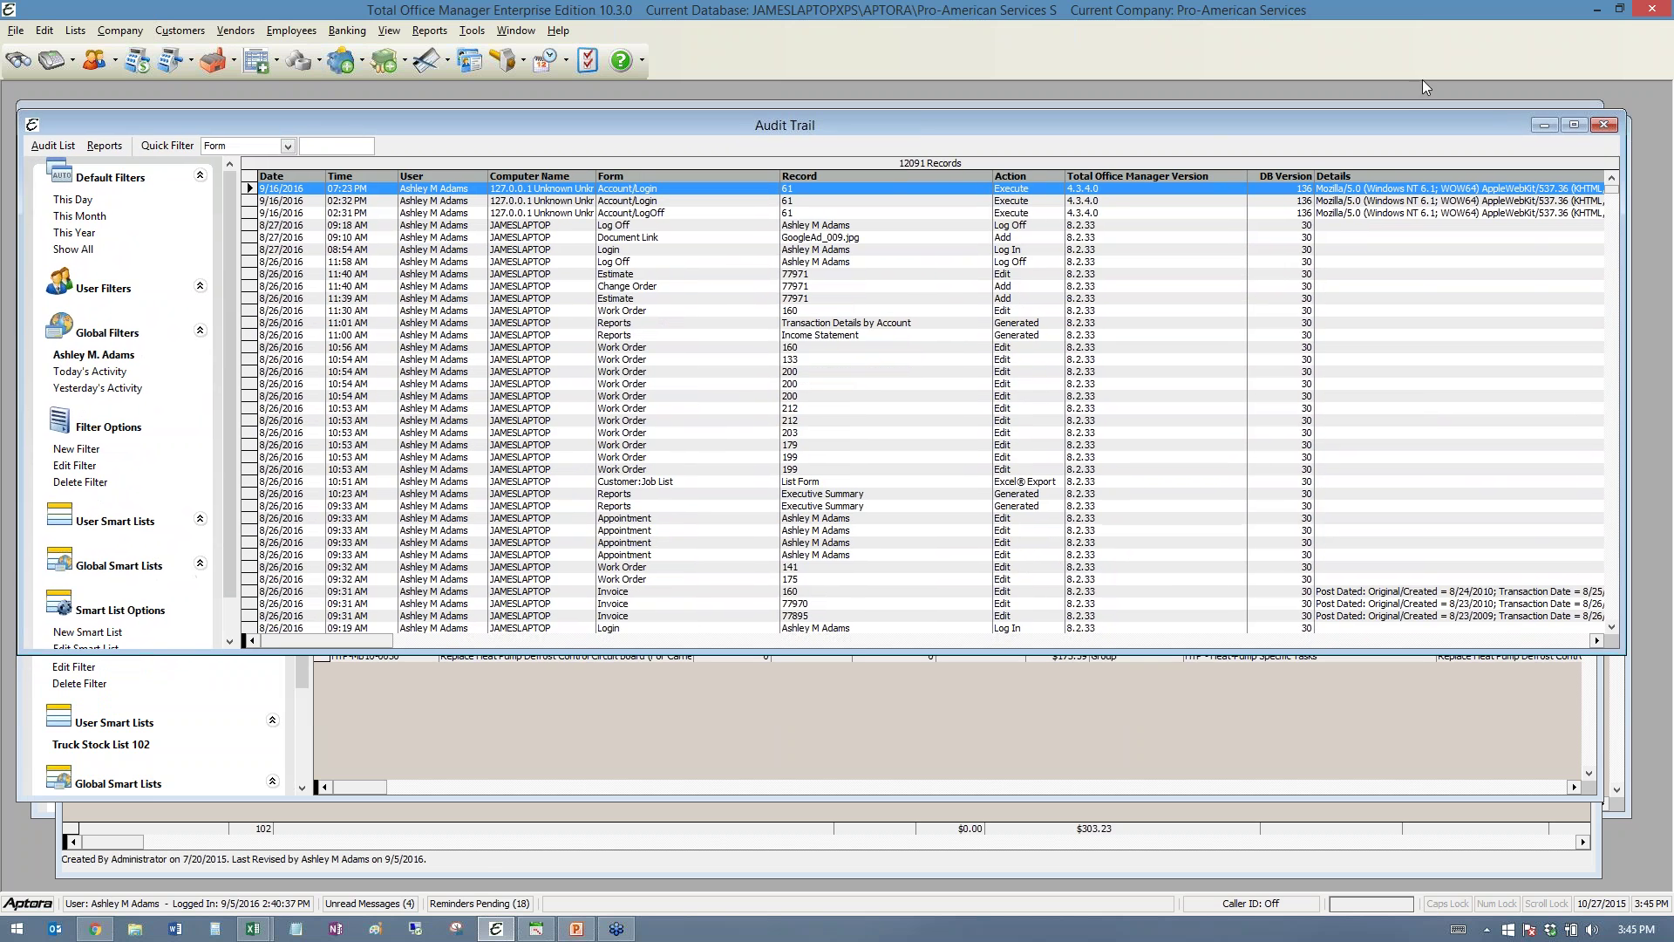
left_click(617, 275)
left_click(610, 336)
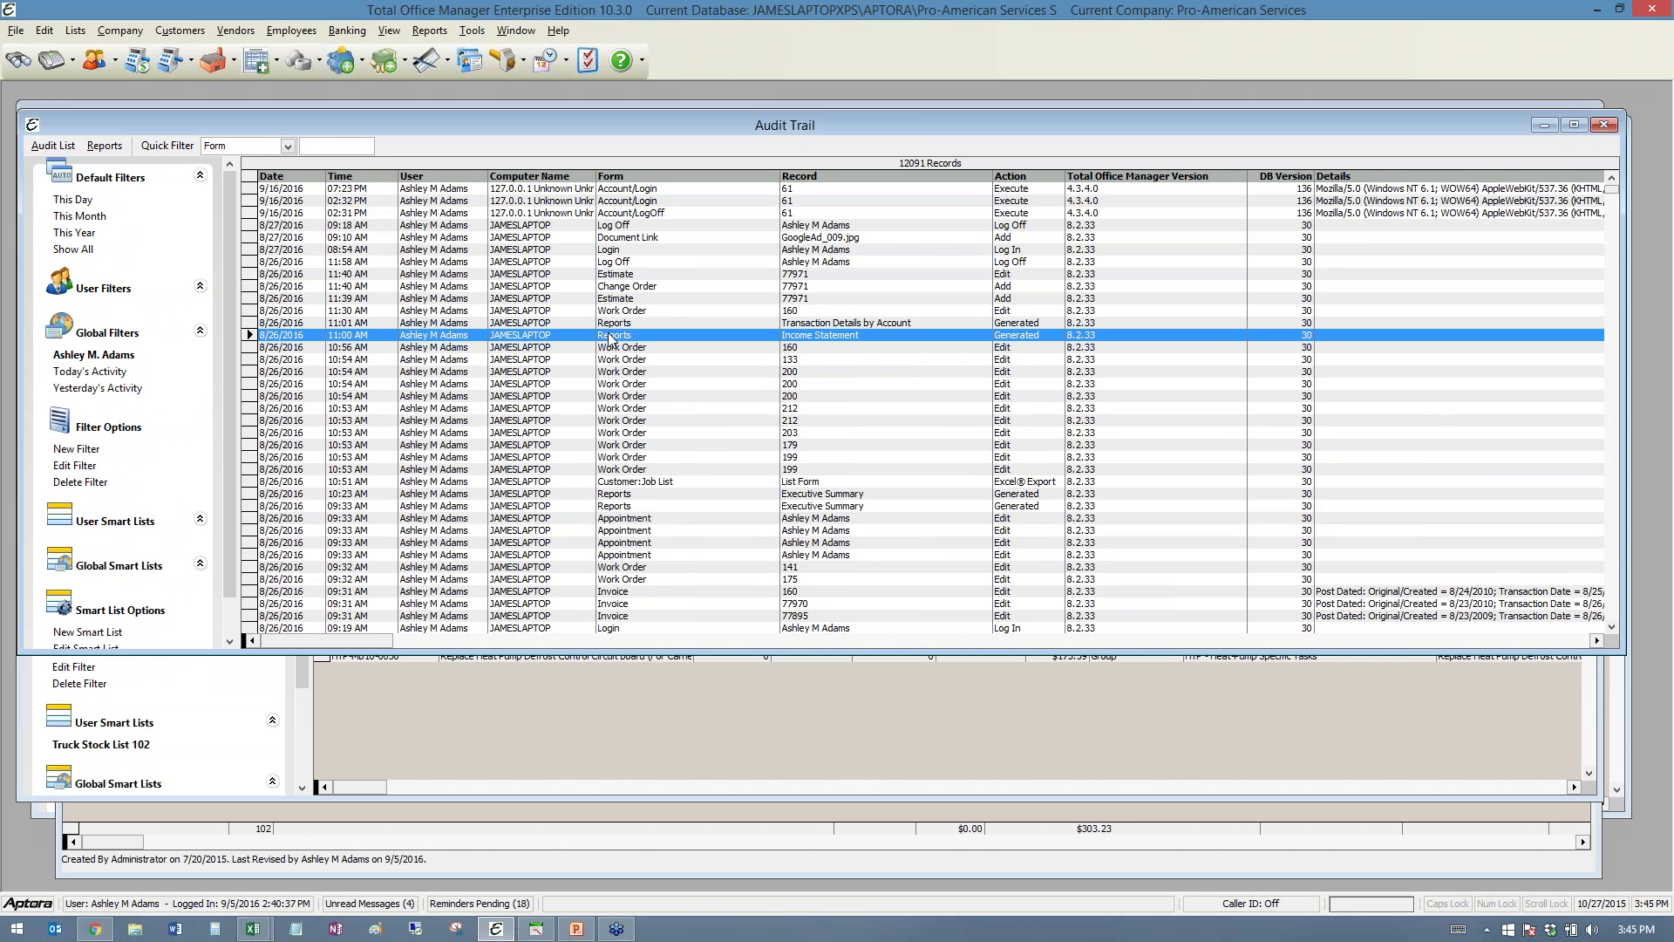
left_click(284, 227)
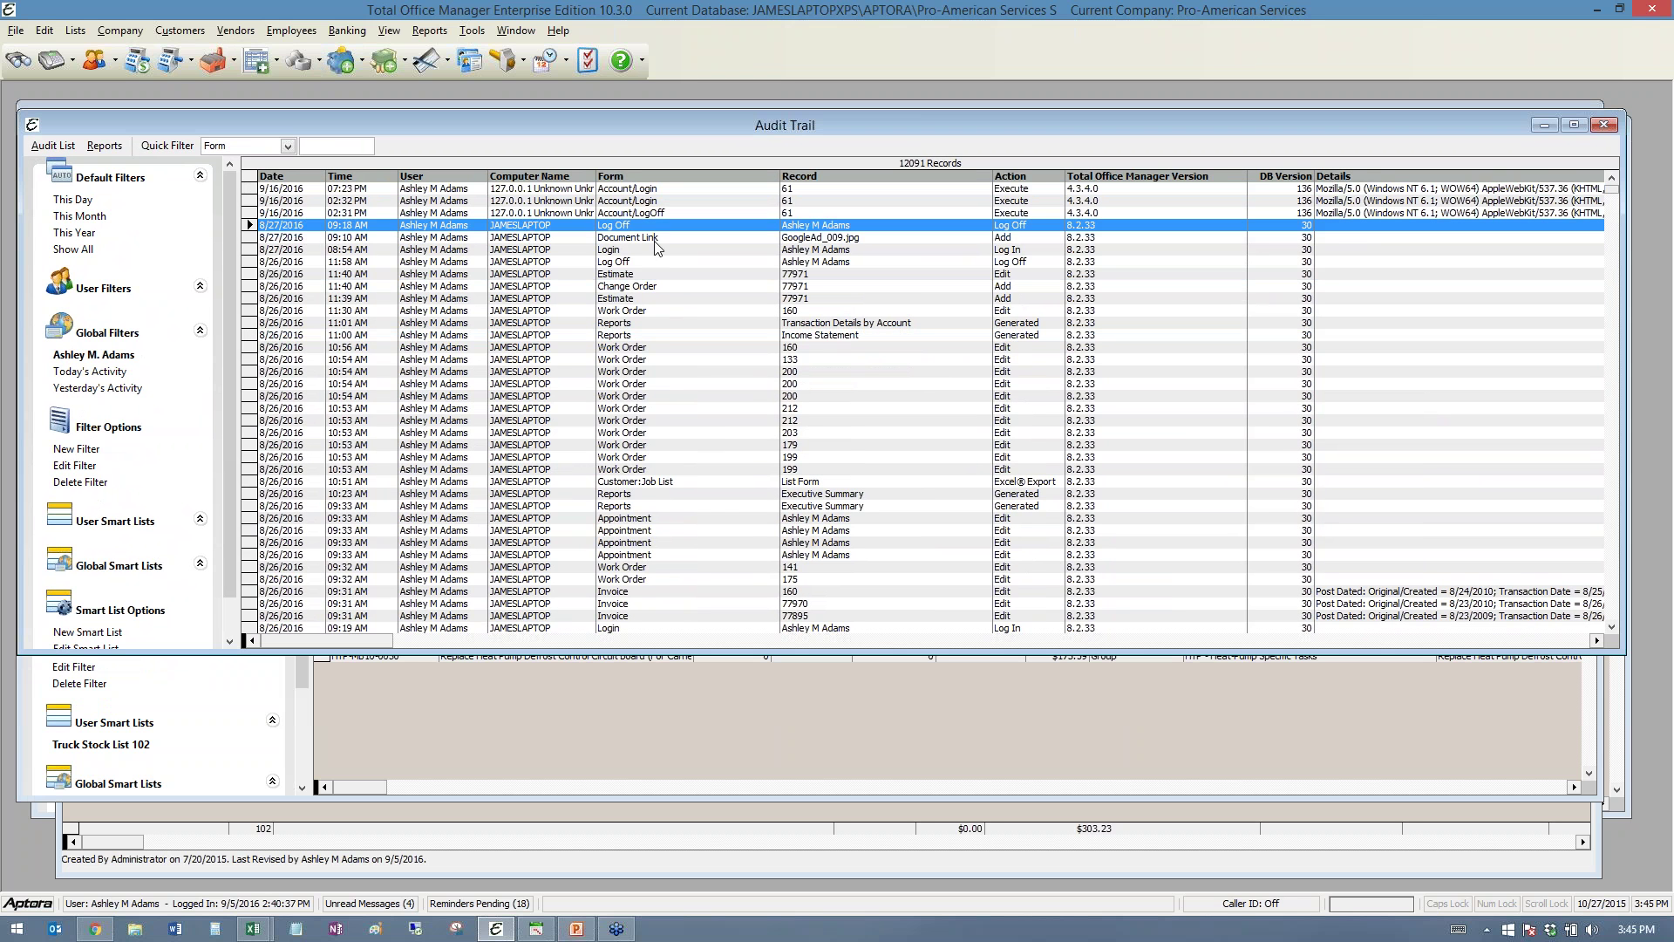
left_click(630, 299)
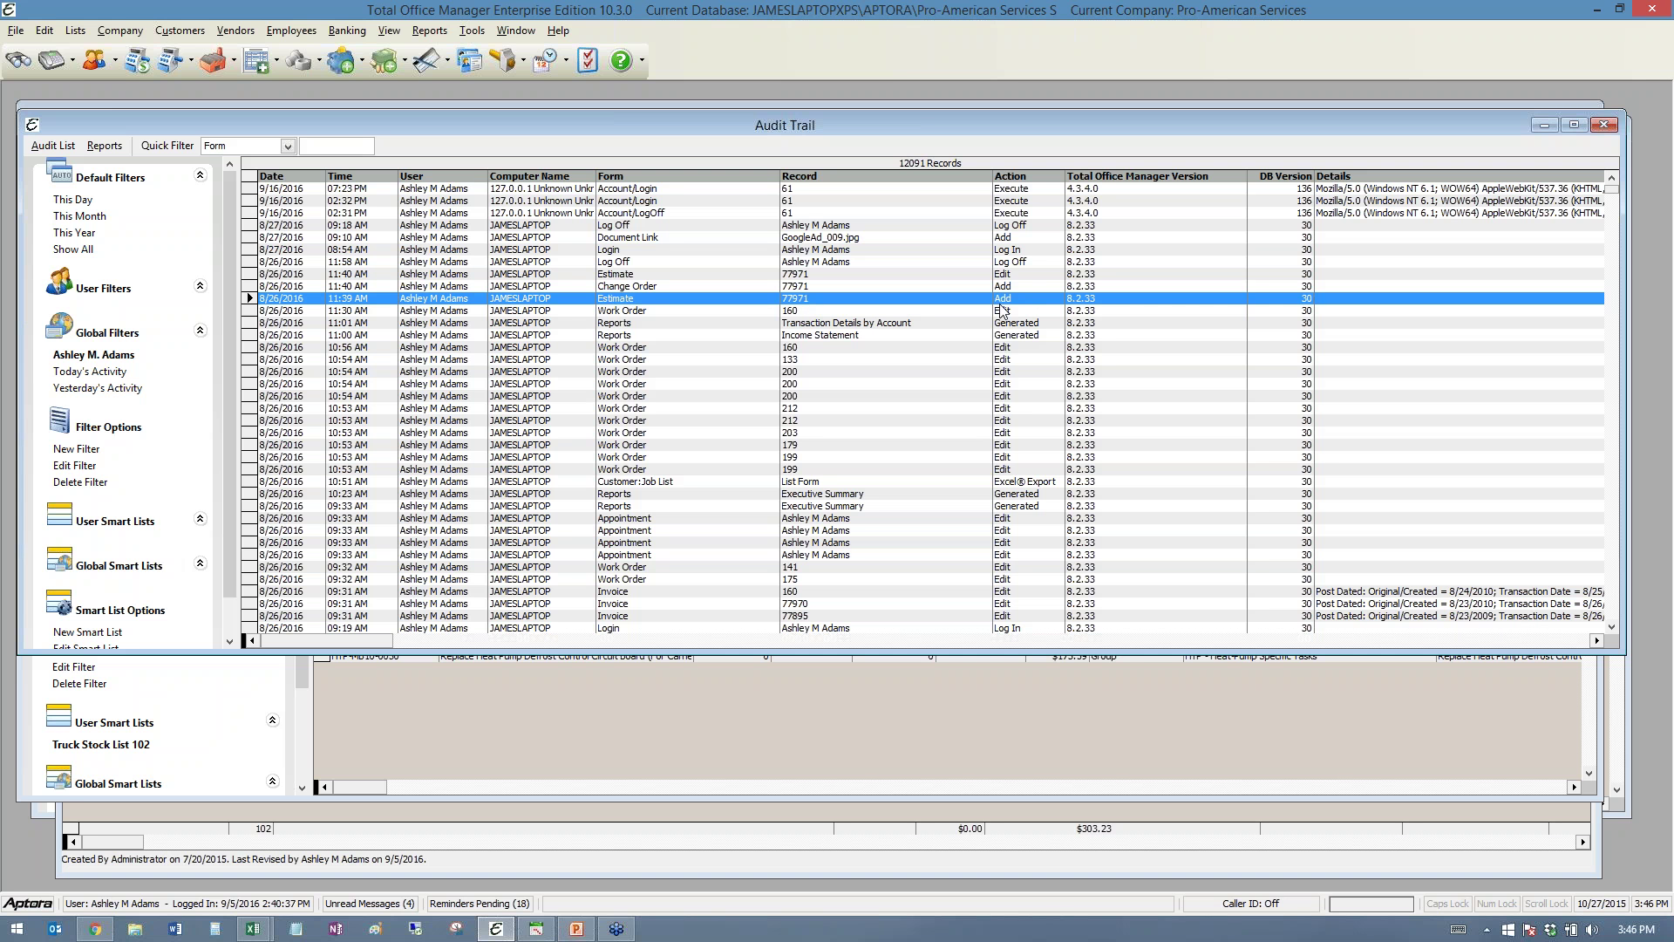
left_click(647, 286)
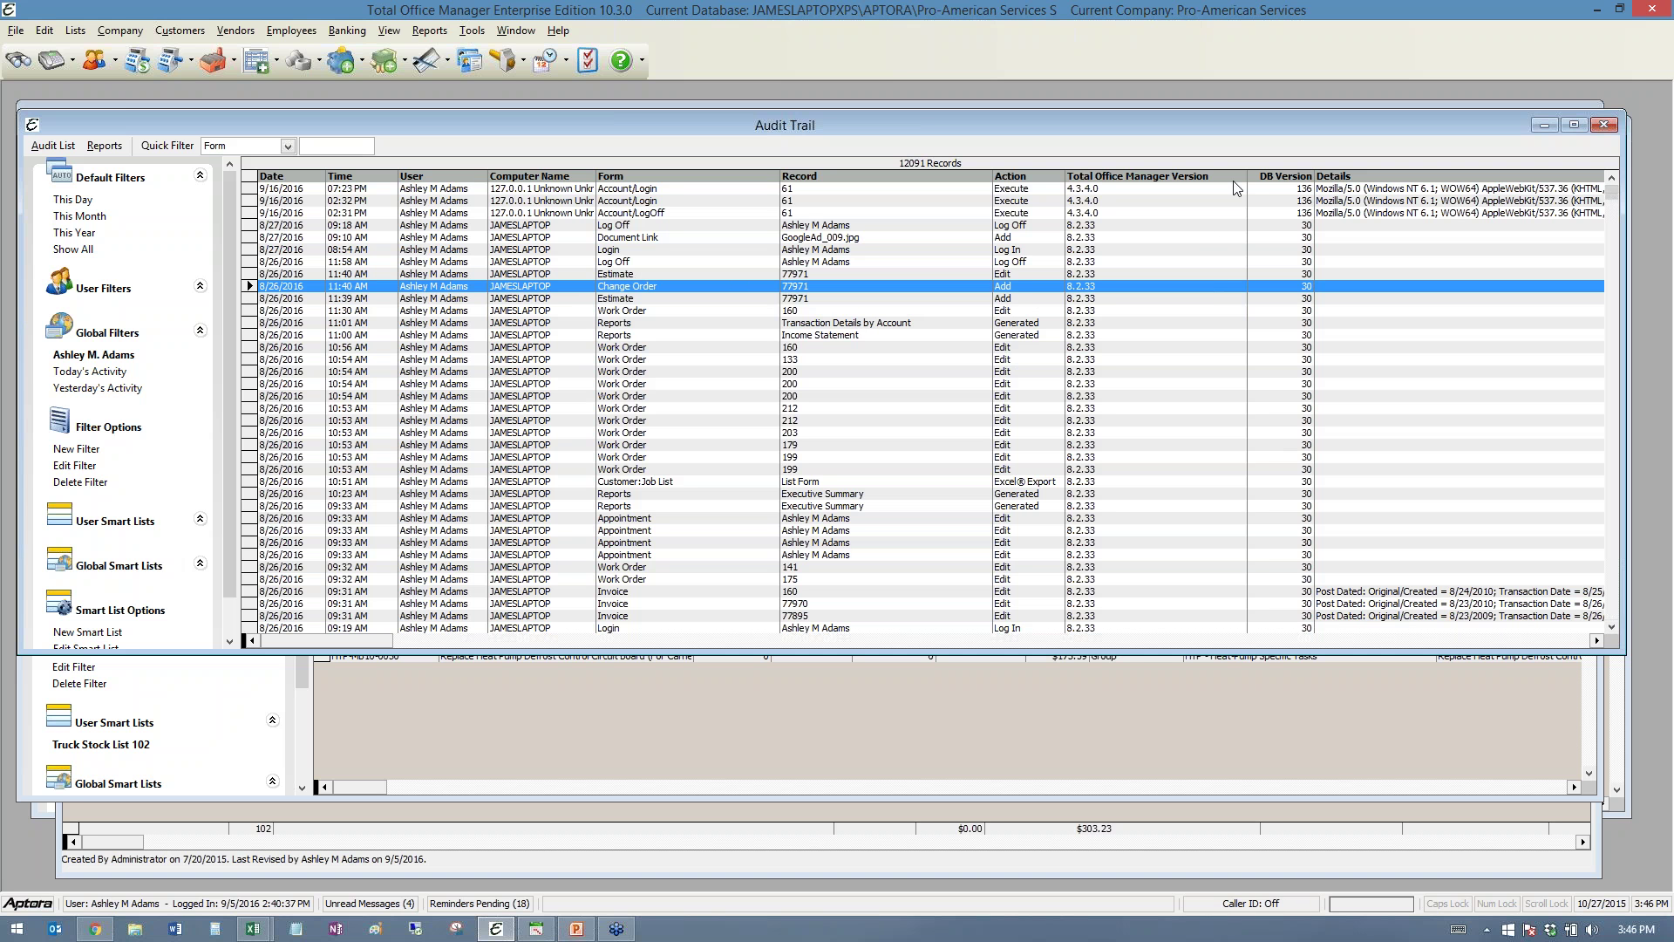
- Narrow the Total Office Manager Version and Form columns to reveal more details
left_click_drag(1246, 175, 1184, 176)
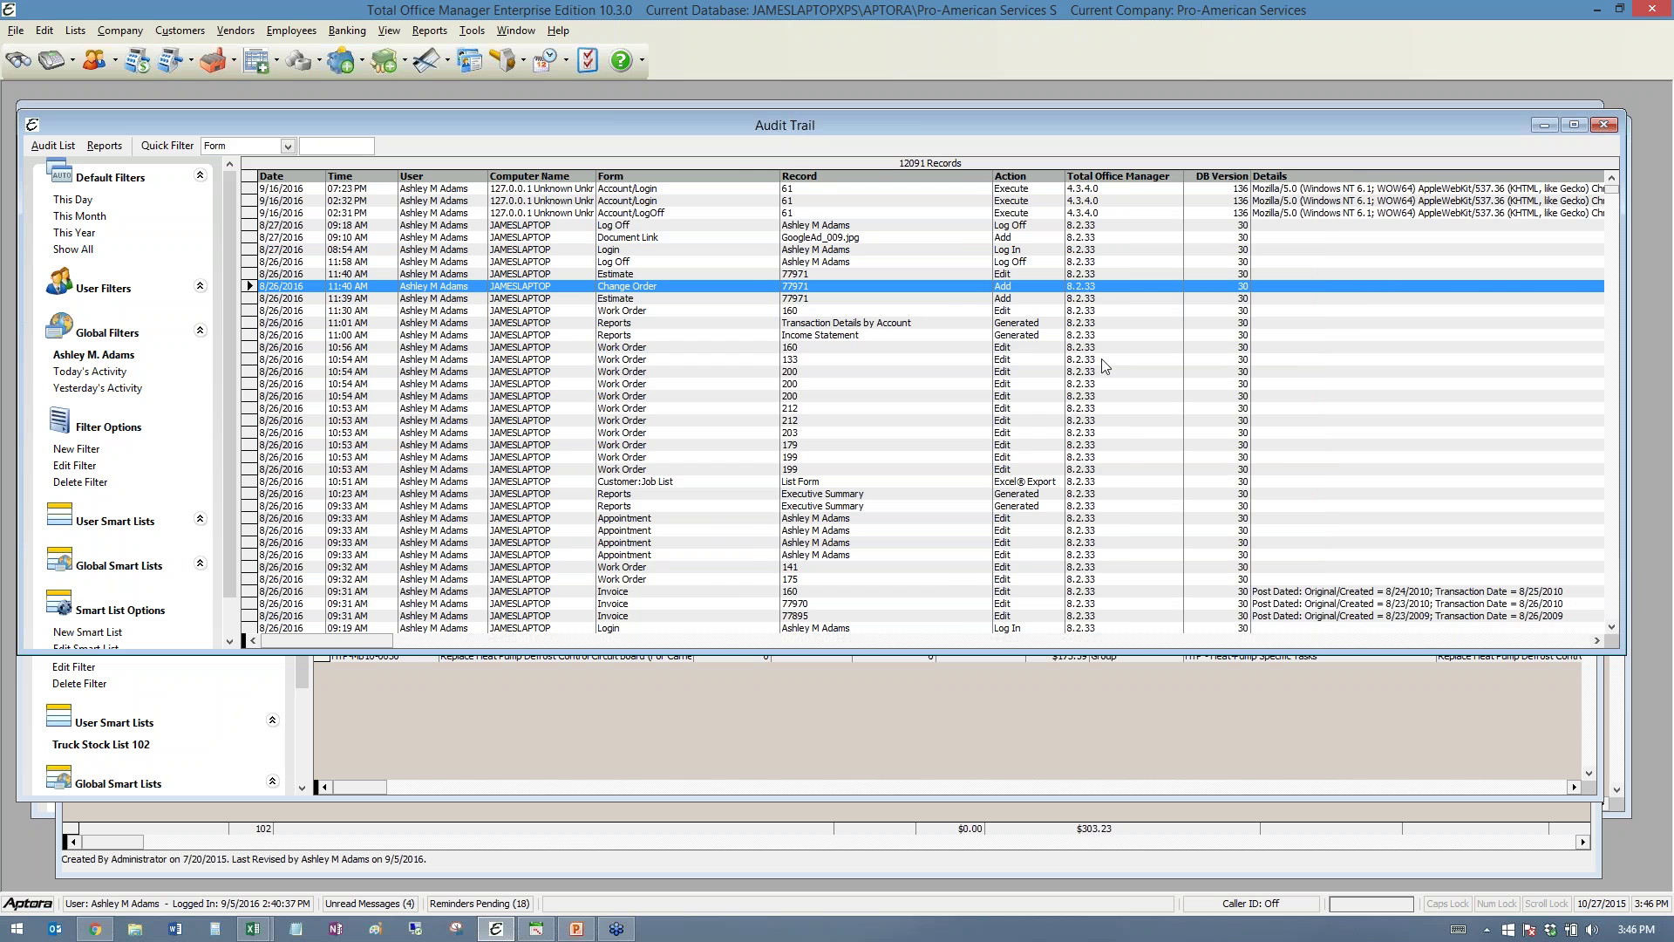
left_click_drag(780, 175, 725, 176)
left_click(1612, 627)
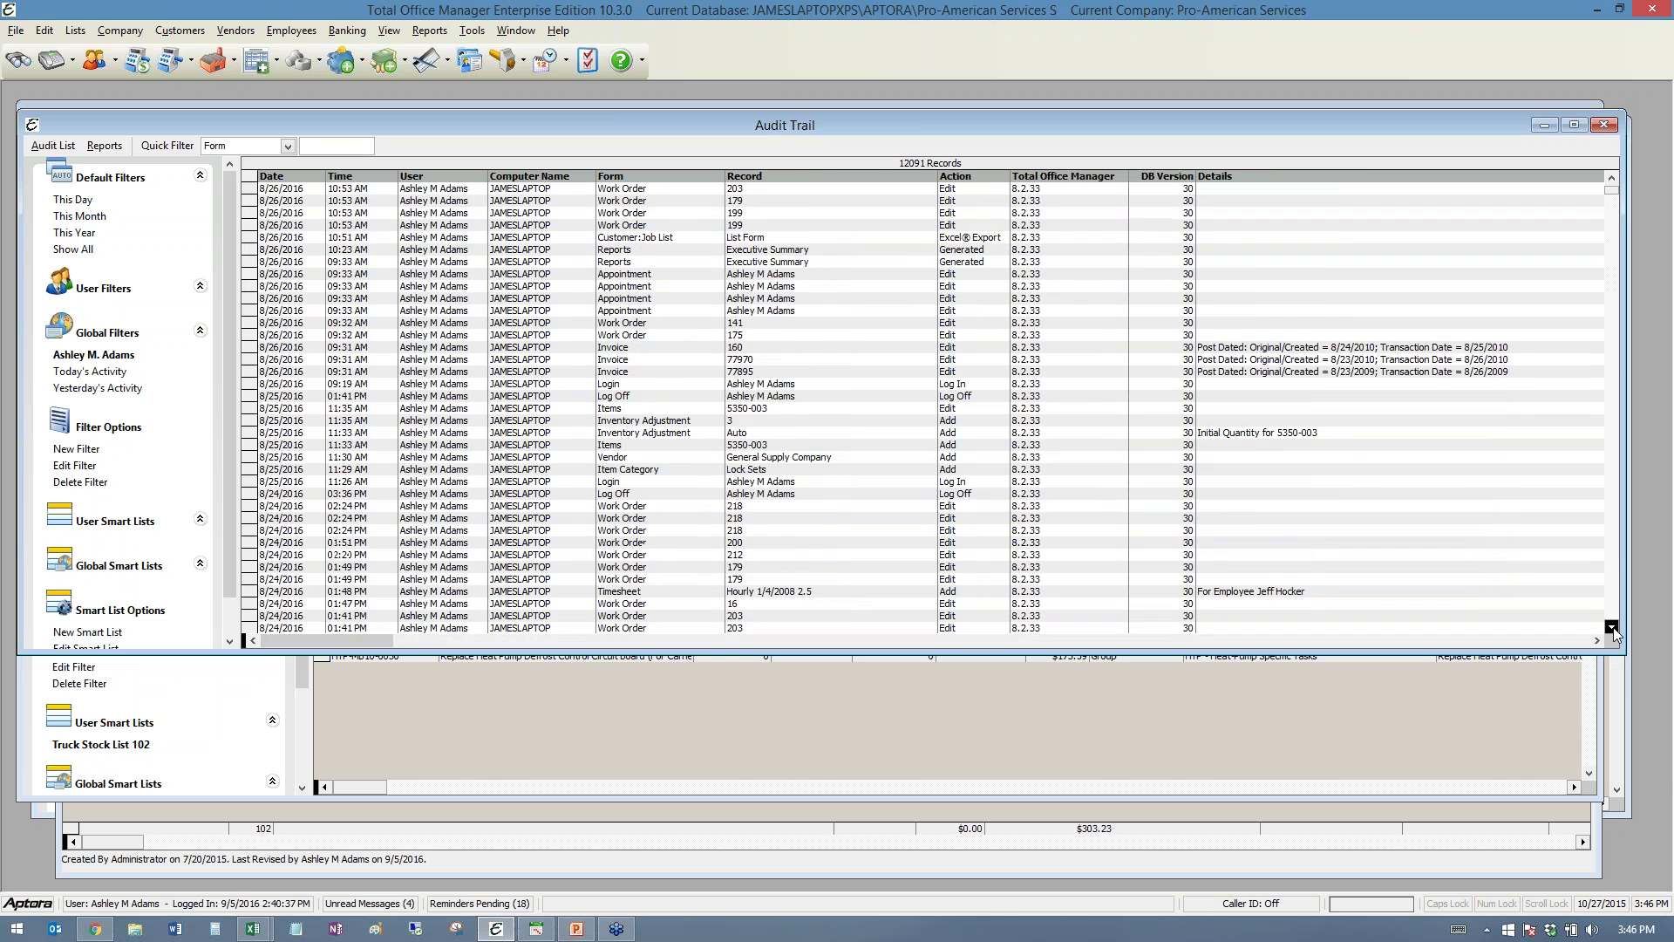
left_click(1612, 627)
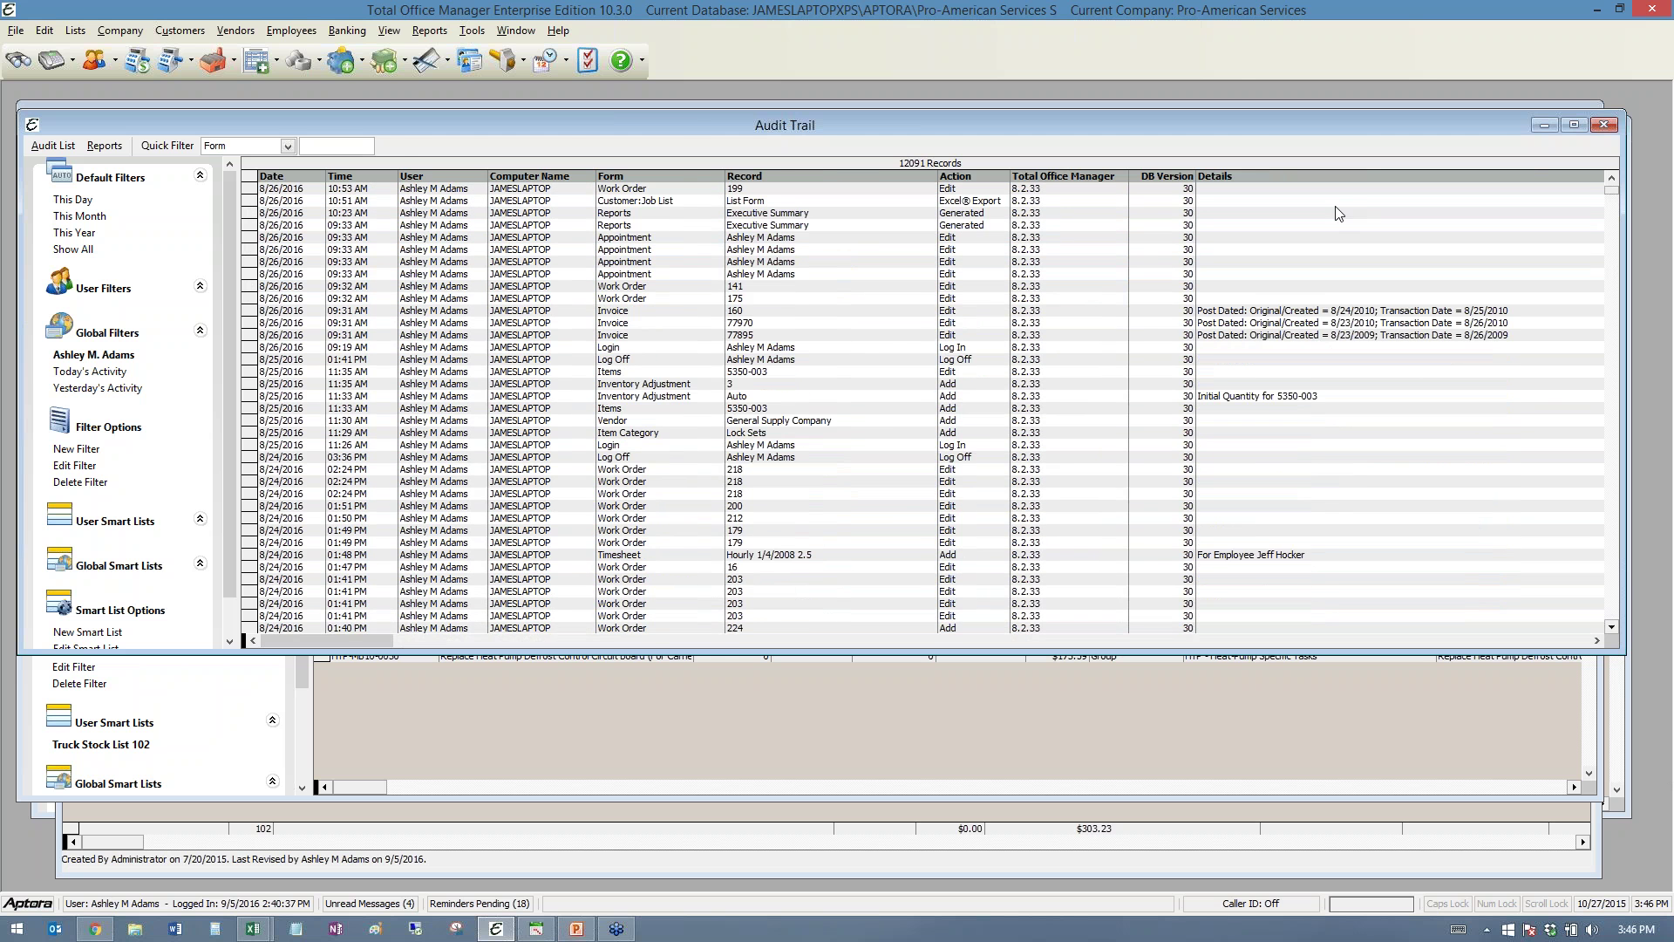
- Review the Invoice 160, Inventory Adjustment, Timesheet and Invoice 77970 entries while scrolling the log
left_click(1293, 313)
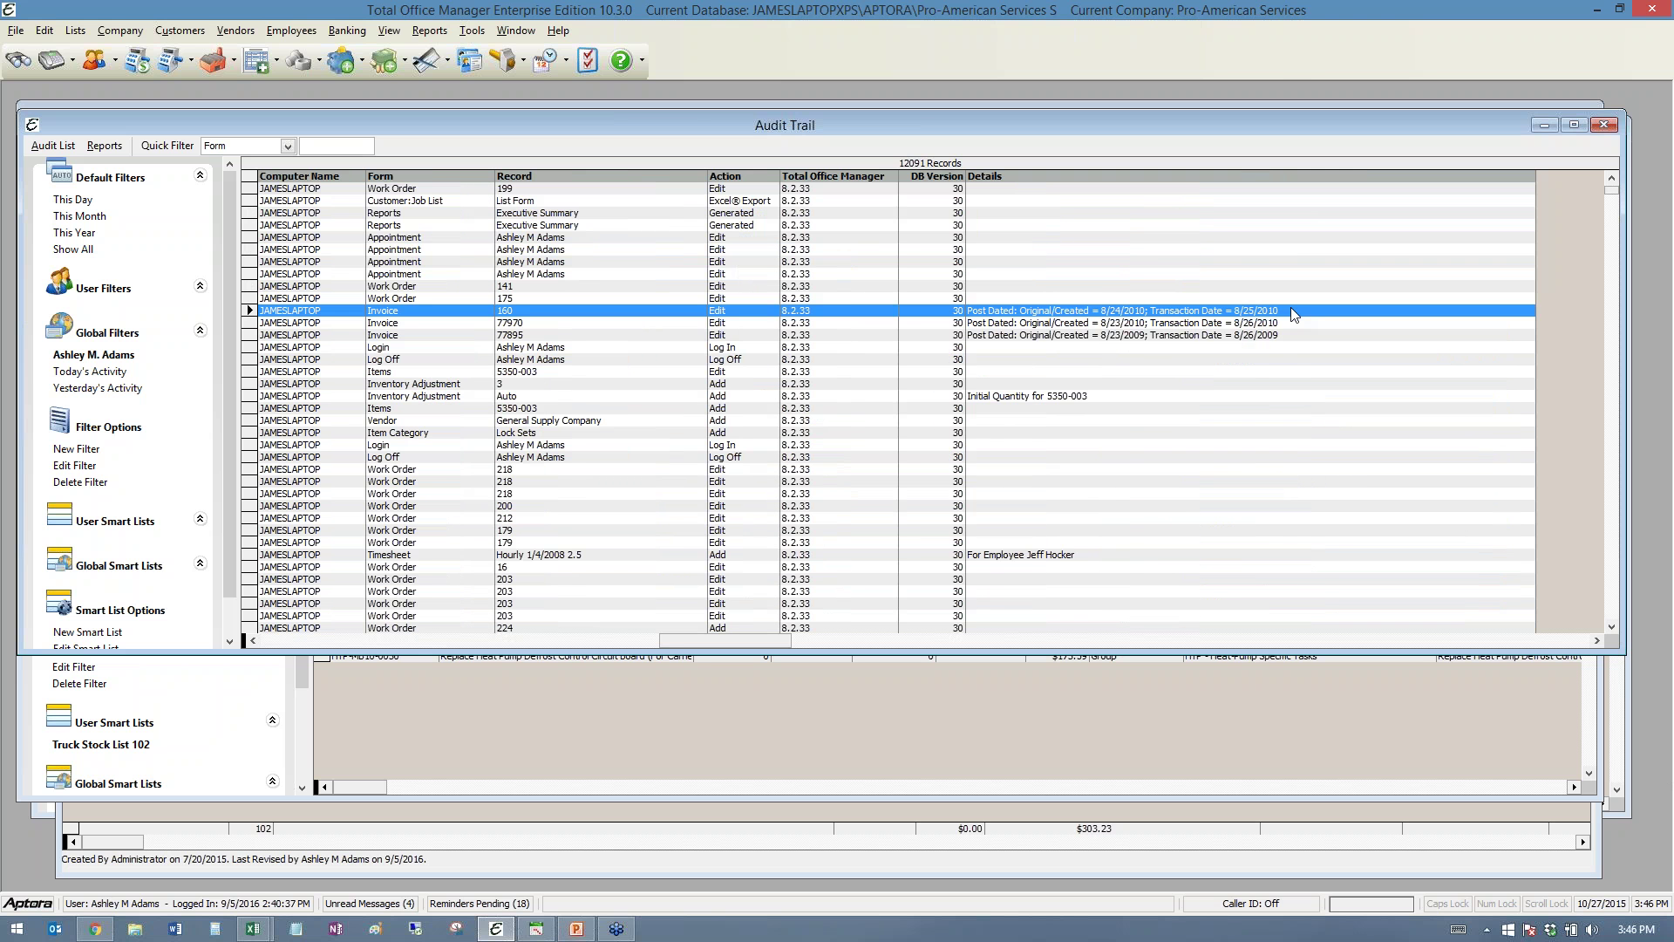
left_click(1018, 400)
scroll(1165, 523, "down", 1)
scroll(1165, 523, "down", 3)
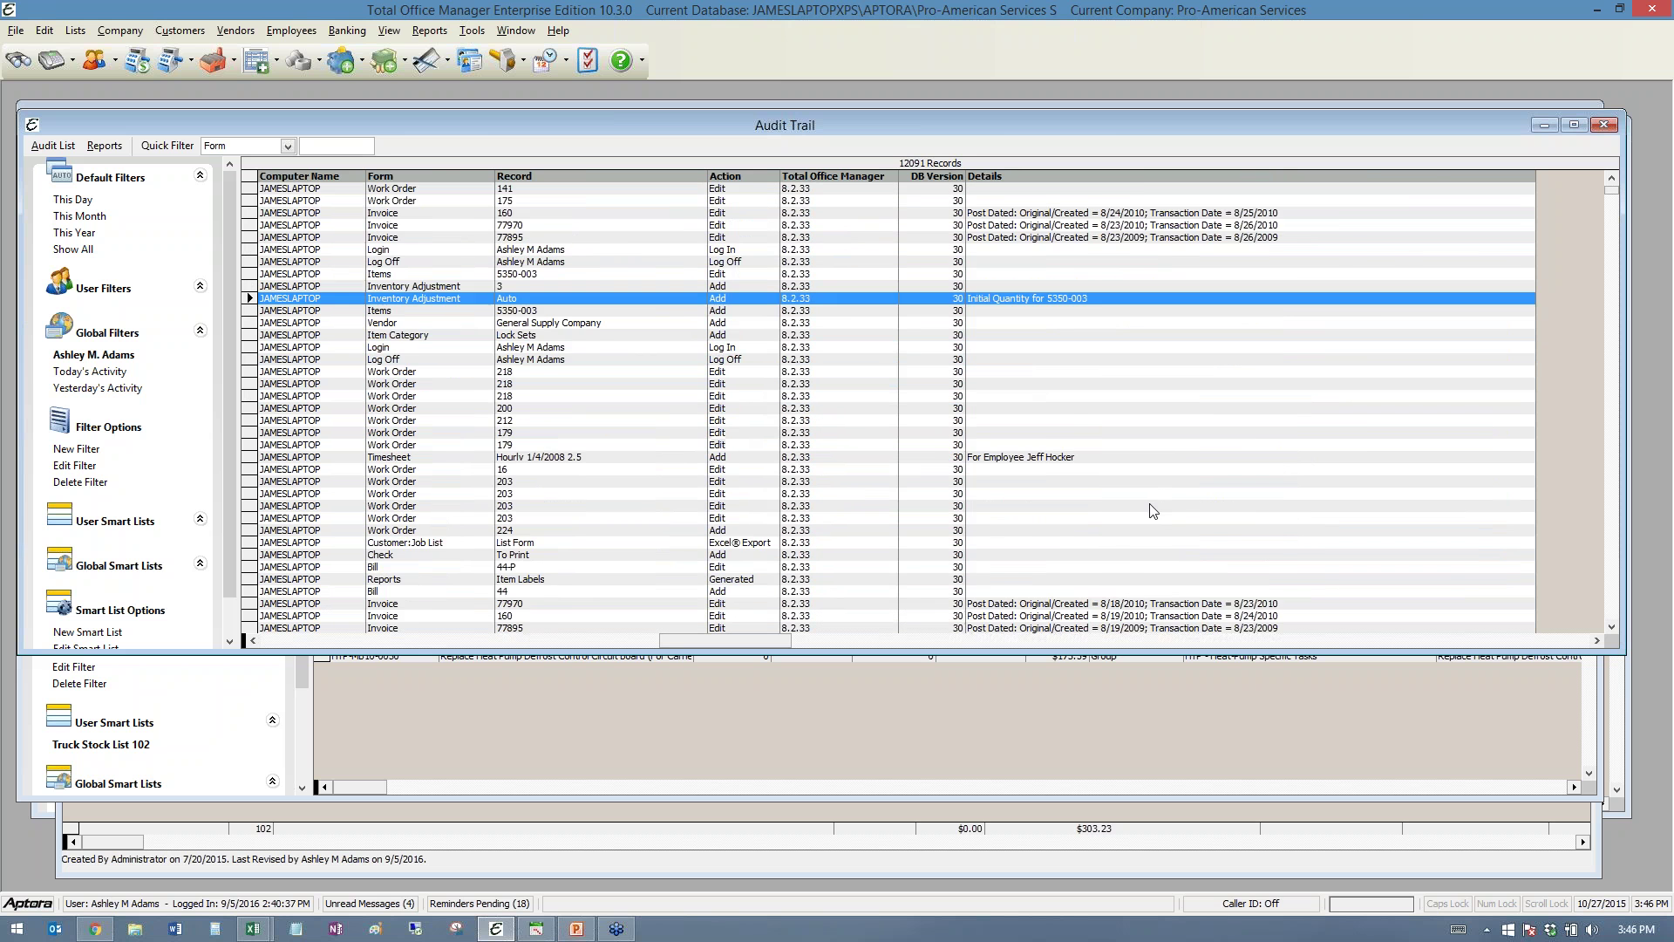
left_click(1029, 401)
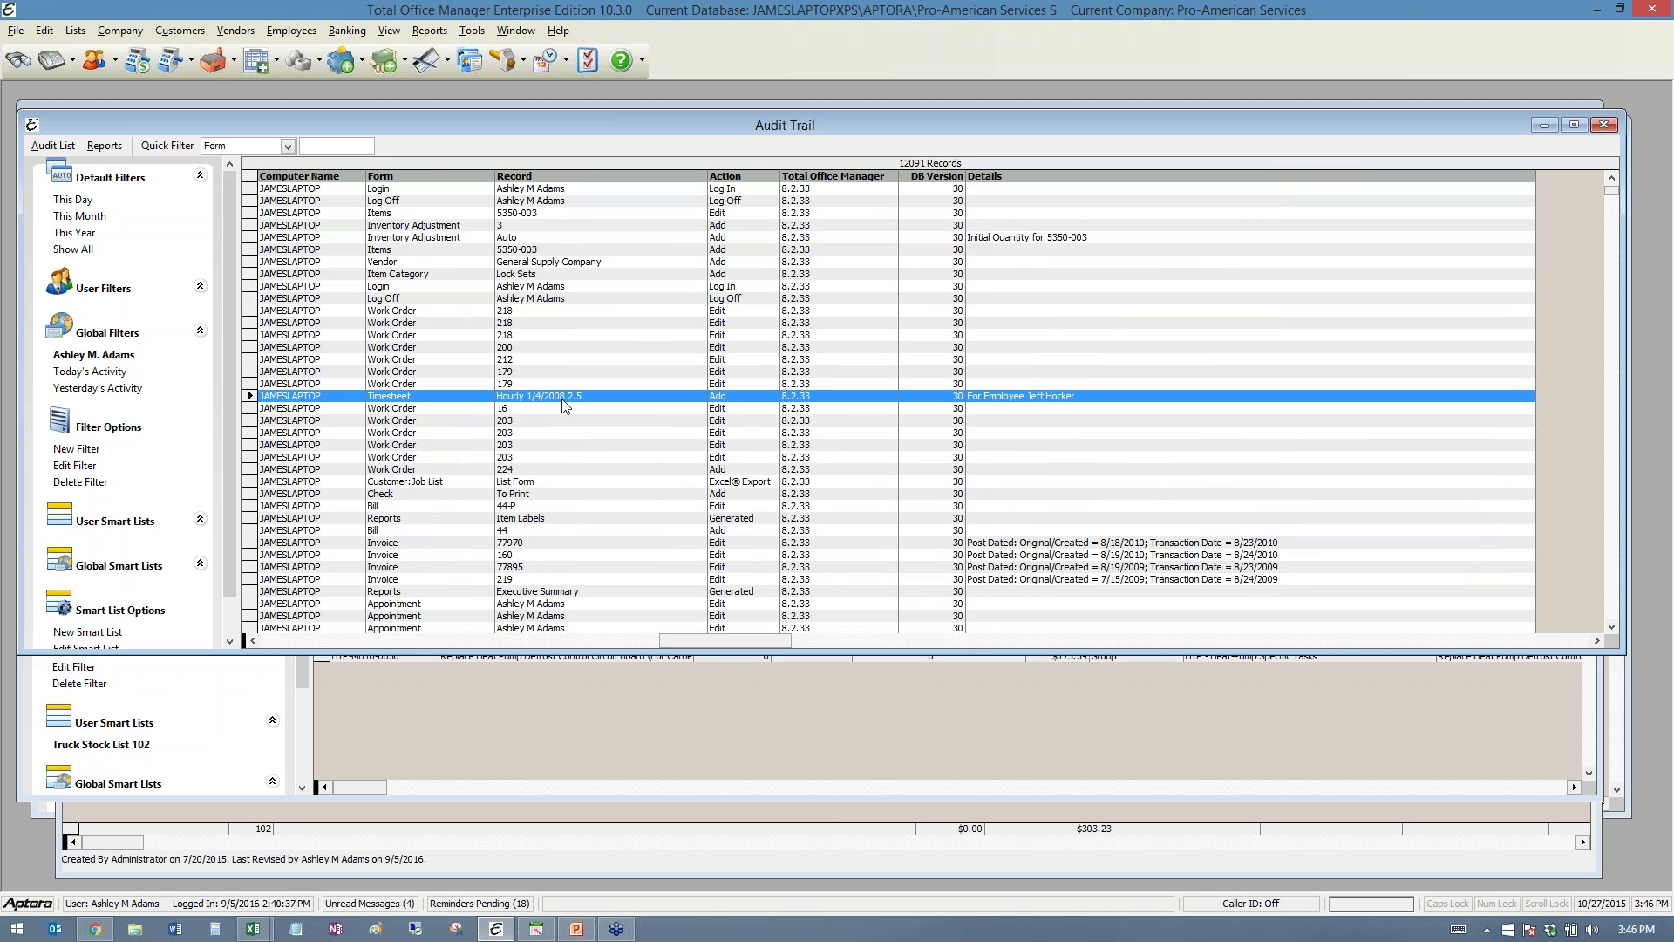
left_click(1161, 541)
scroll(1167, 542, "down", 3)
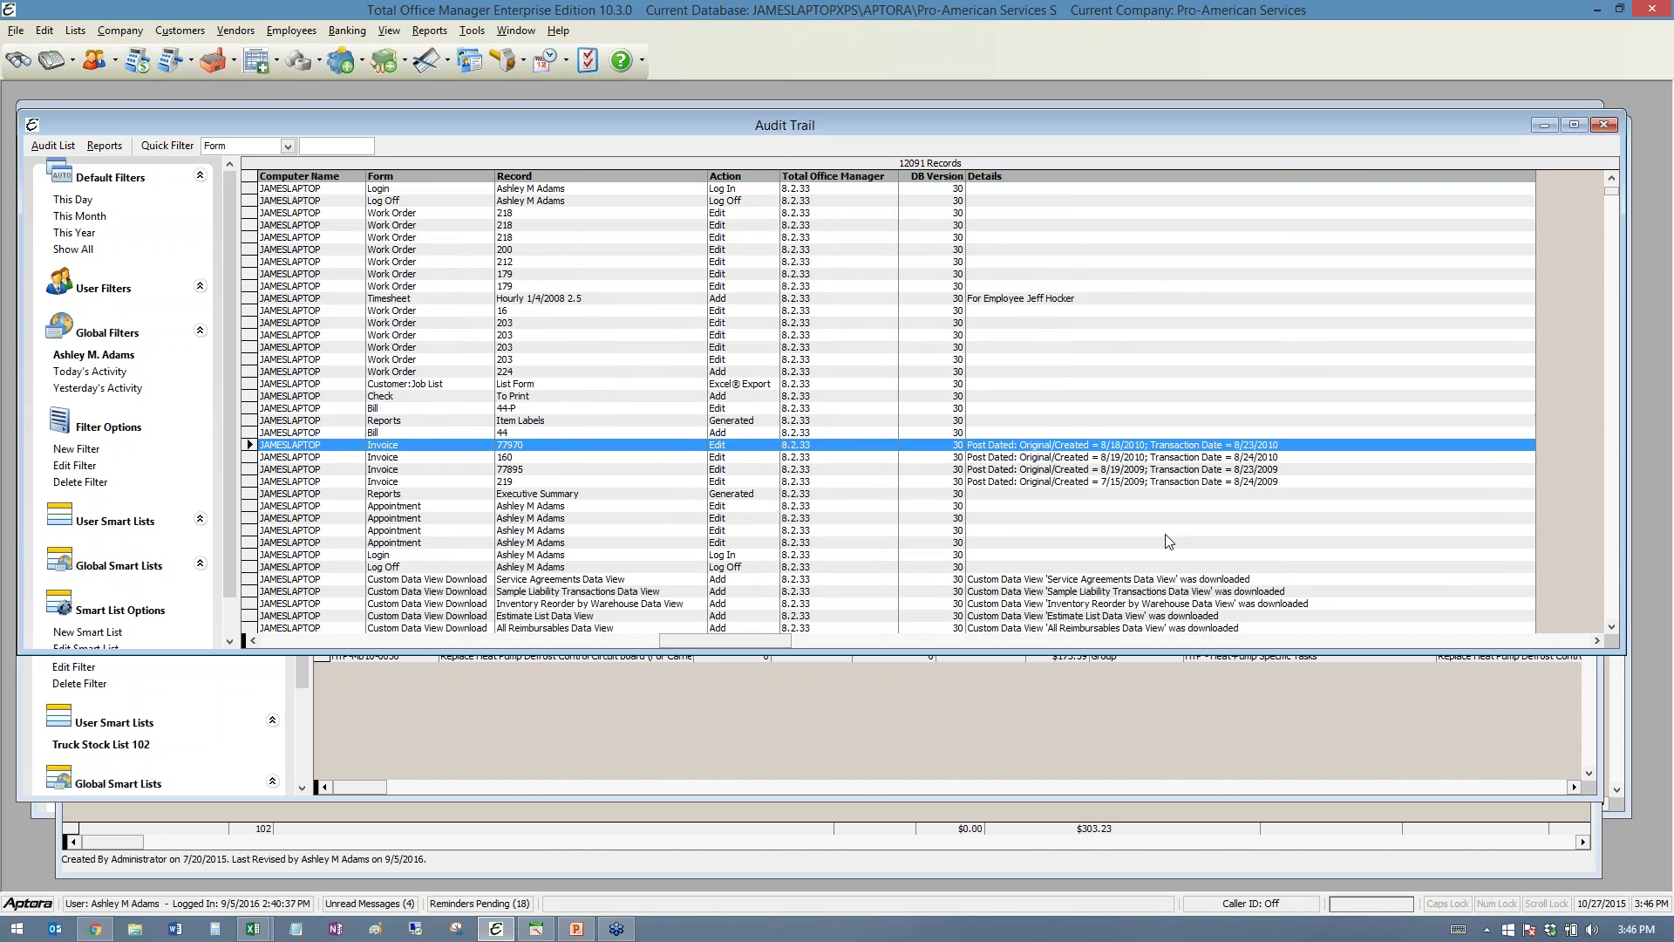
scroll(1169, 542, "down", 3)
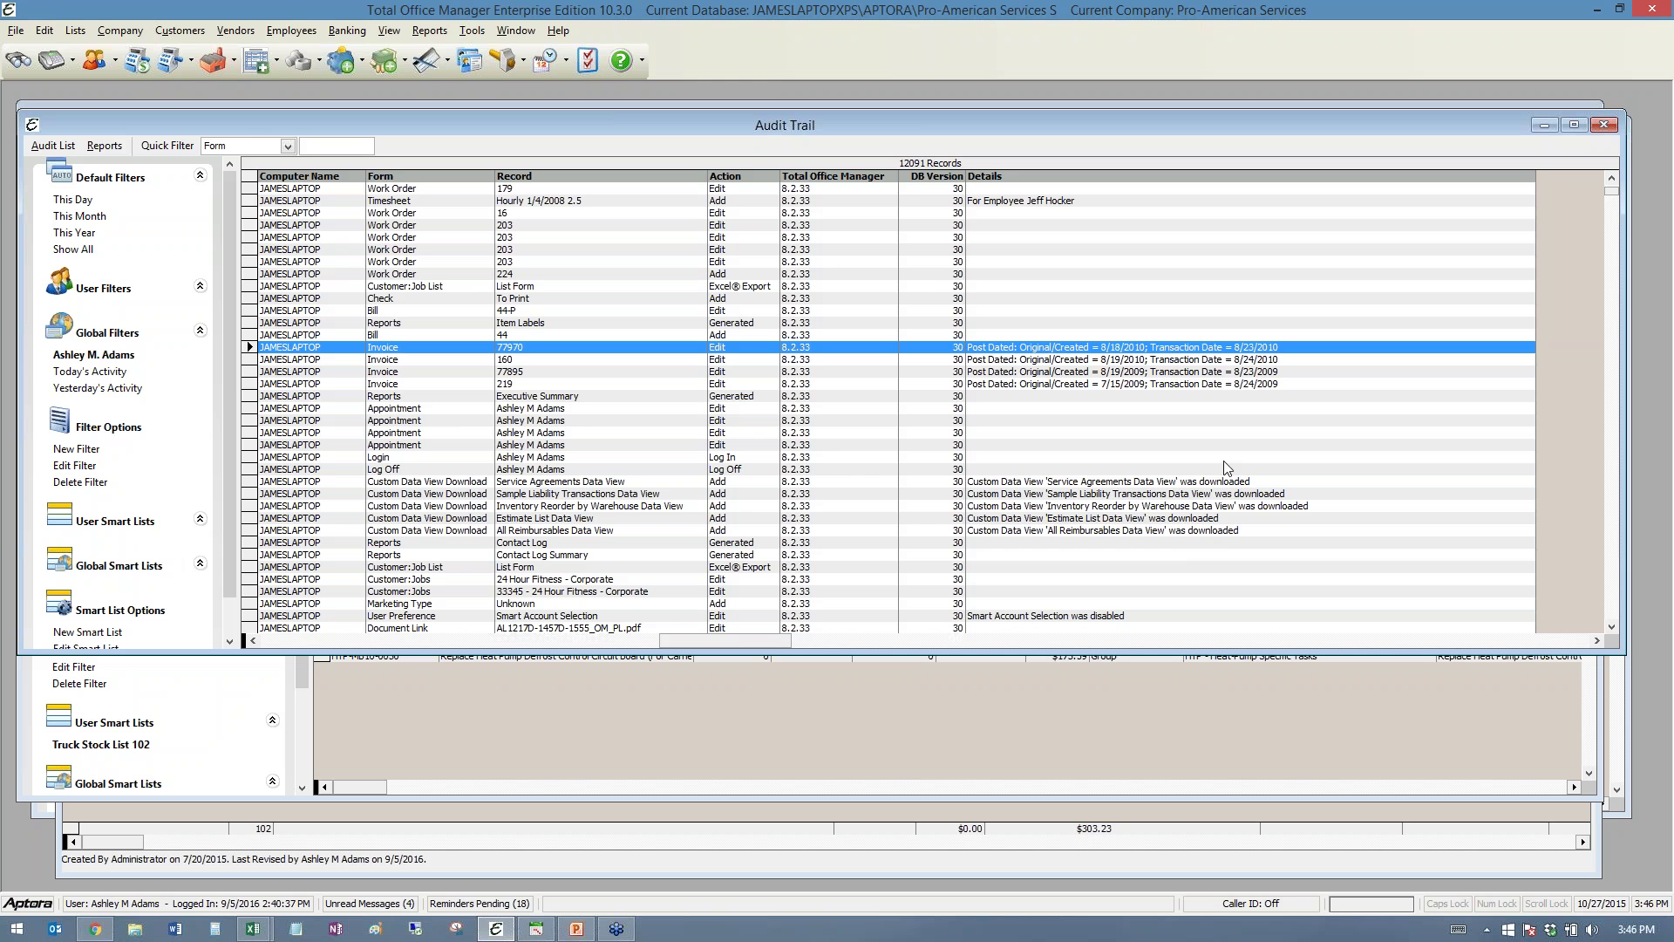
left_click(75, 32)
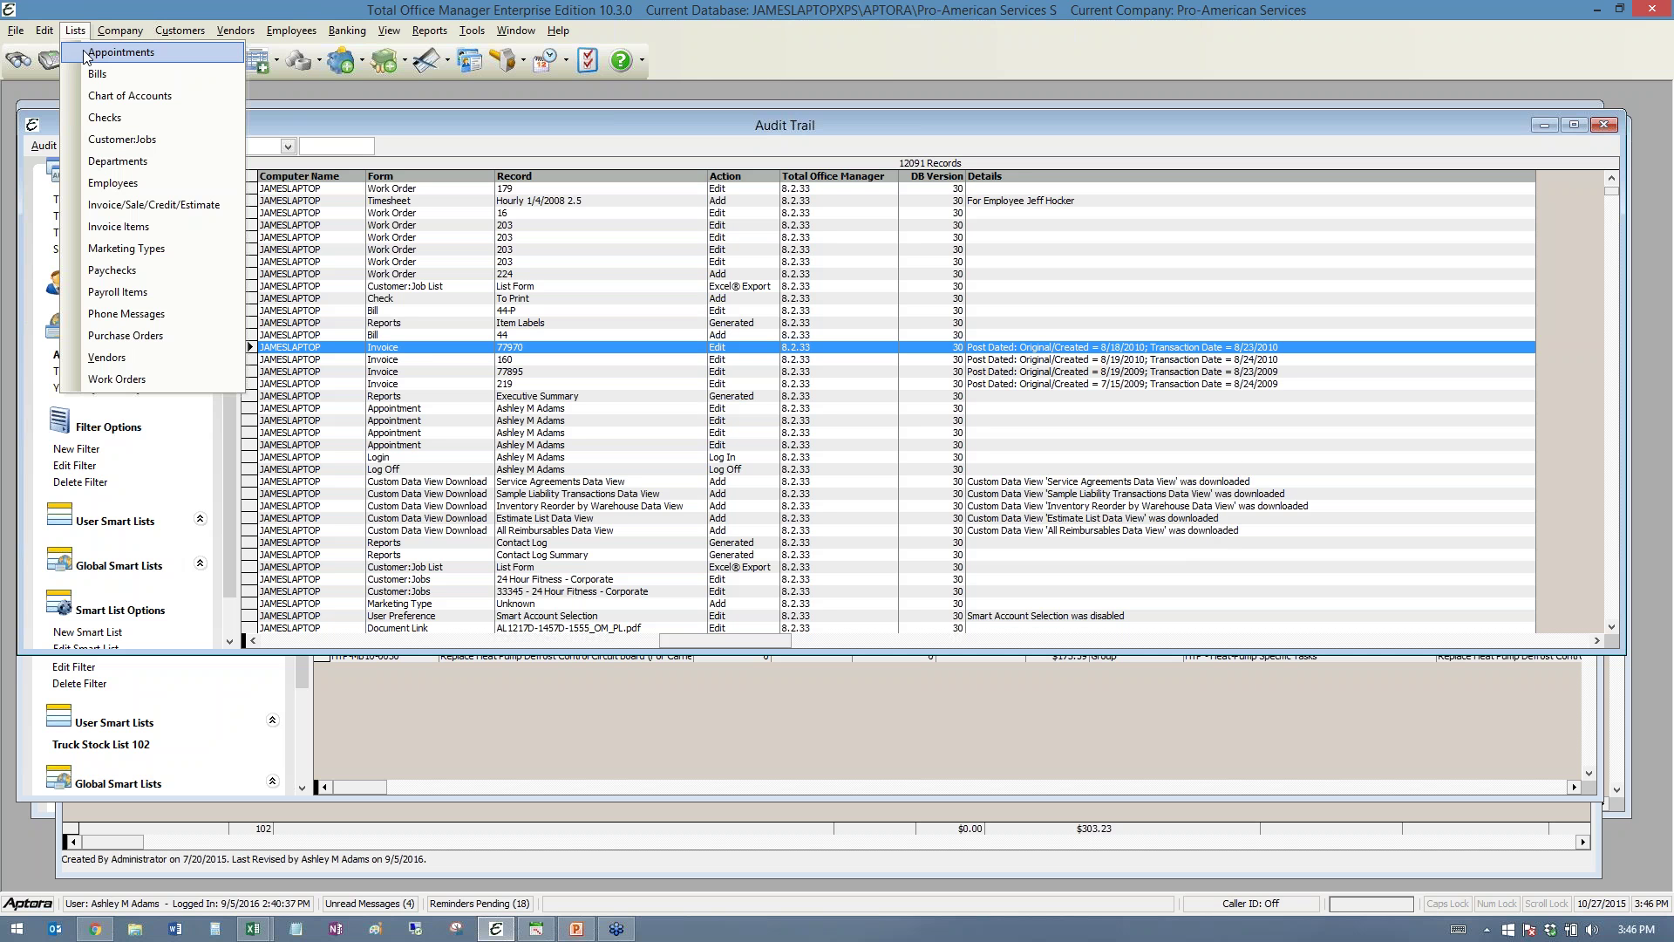
- Open mobile invoice 78208 from the Invoice/Sale/Credit/Estimate List, review it, then close it
left_click(144, 205)
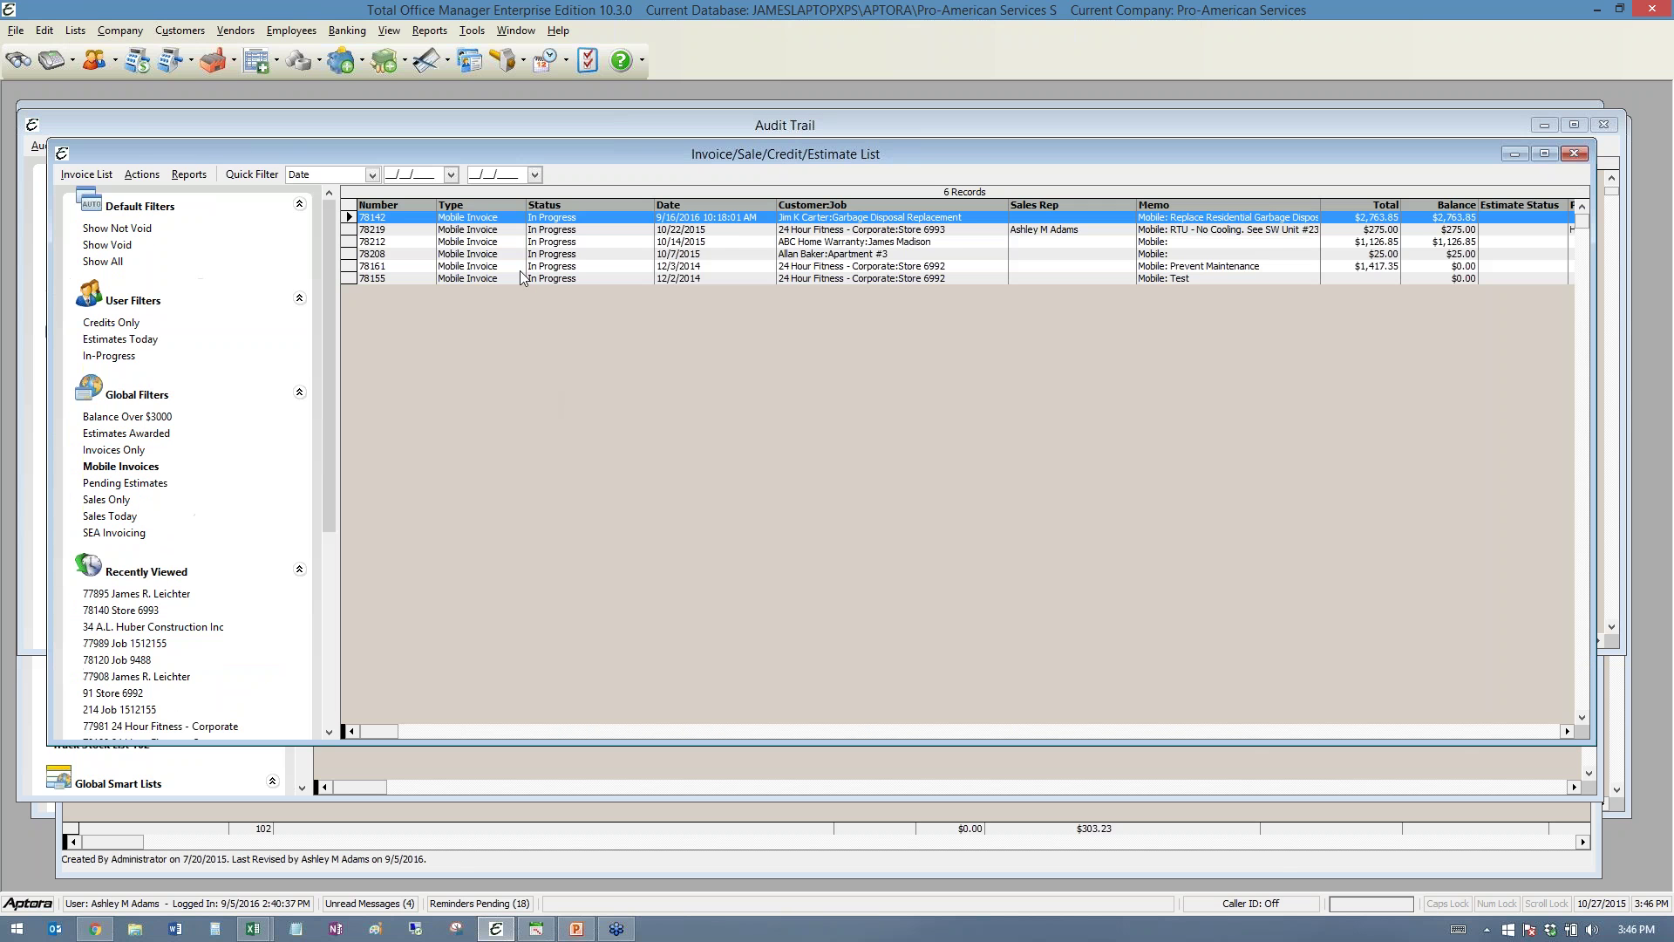
left_click(515, 254)
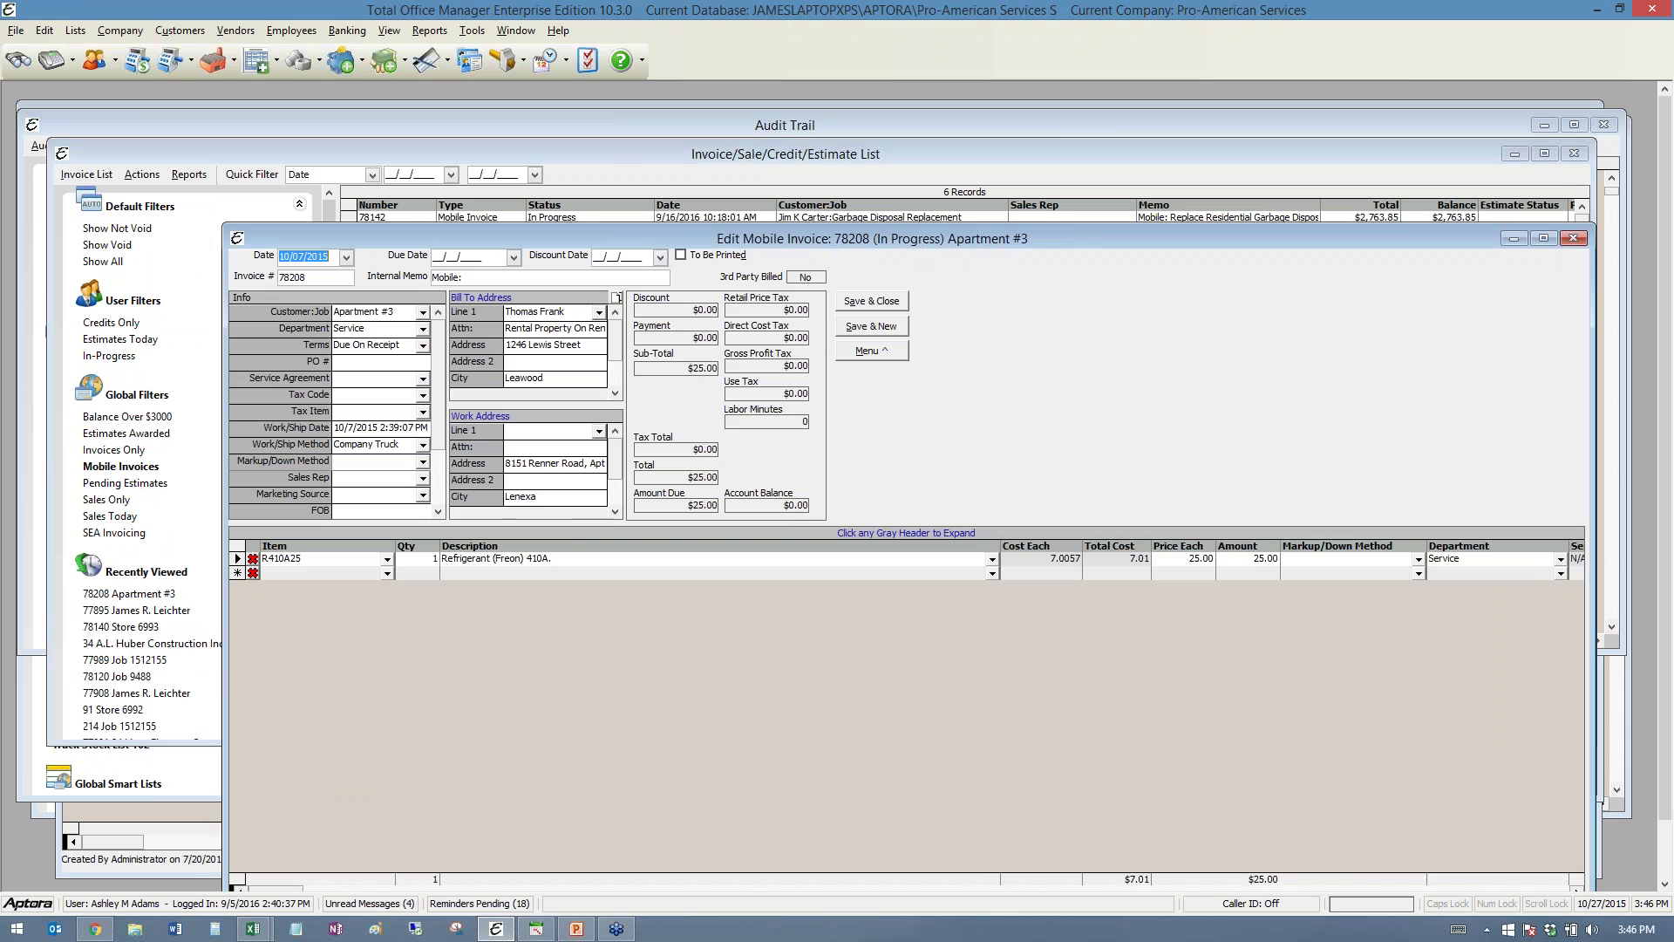
left_click_drag(542, 241, 474, 126)
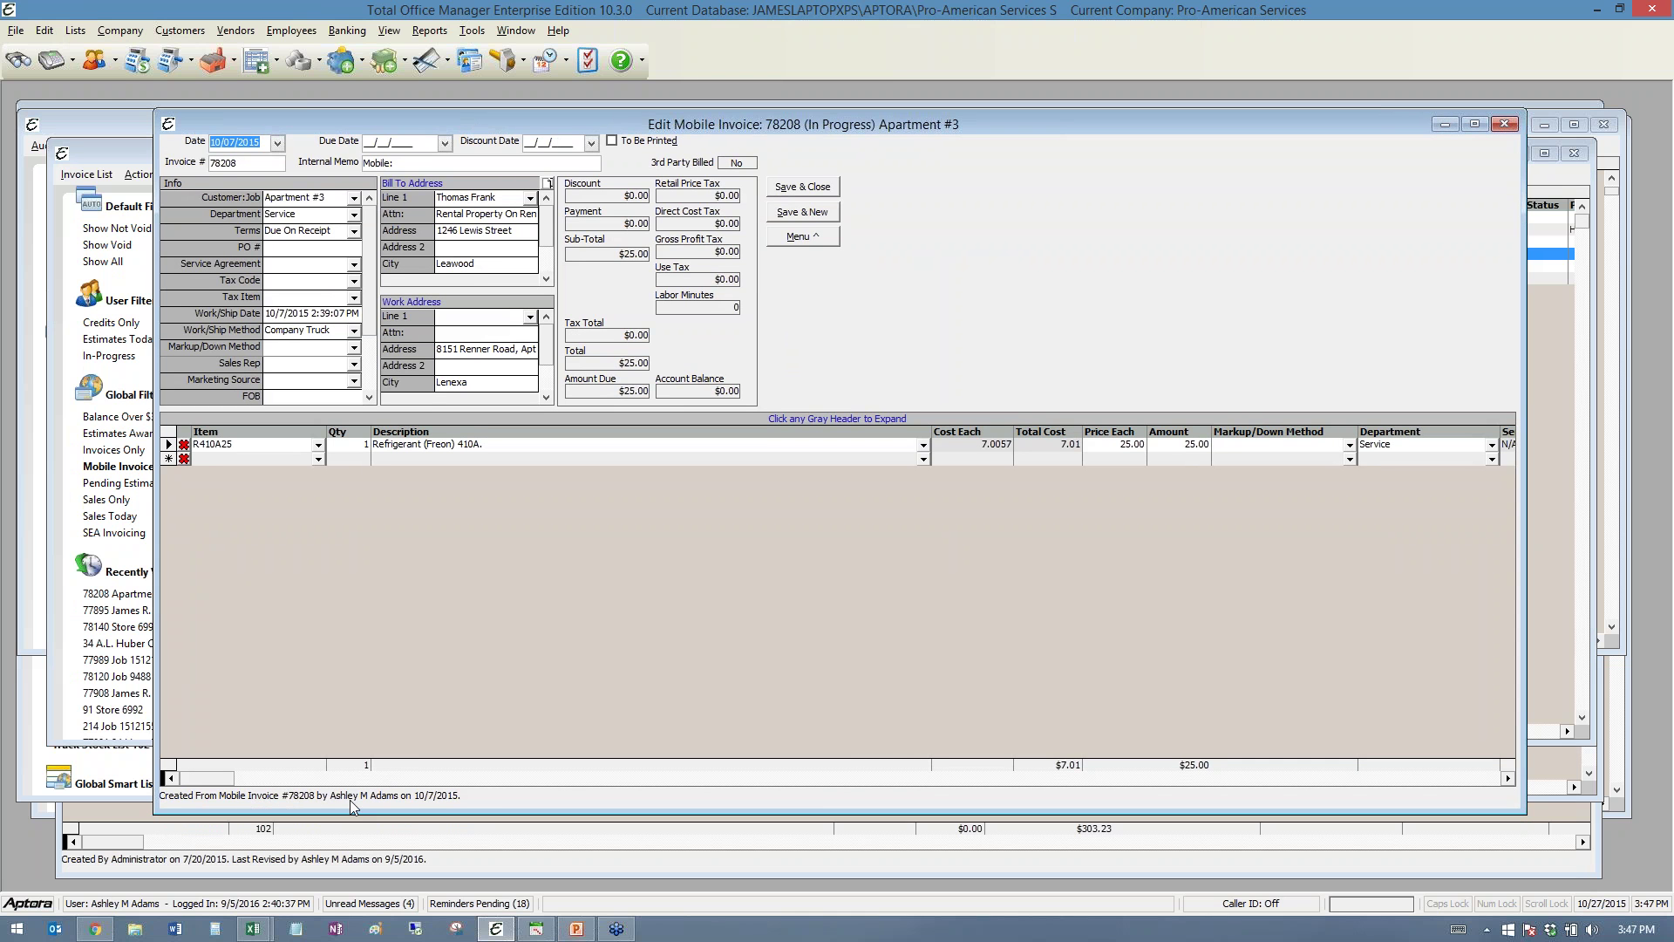
left_click(1505, 123)
left_click(117, 30)
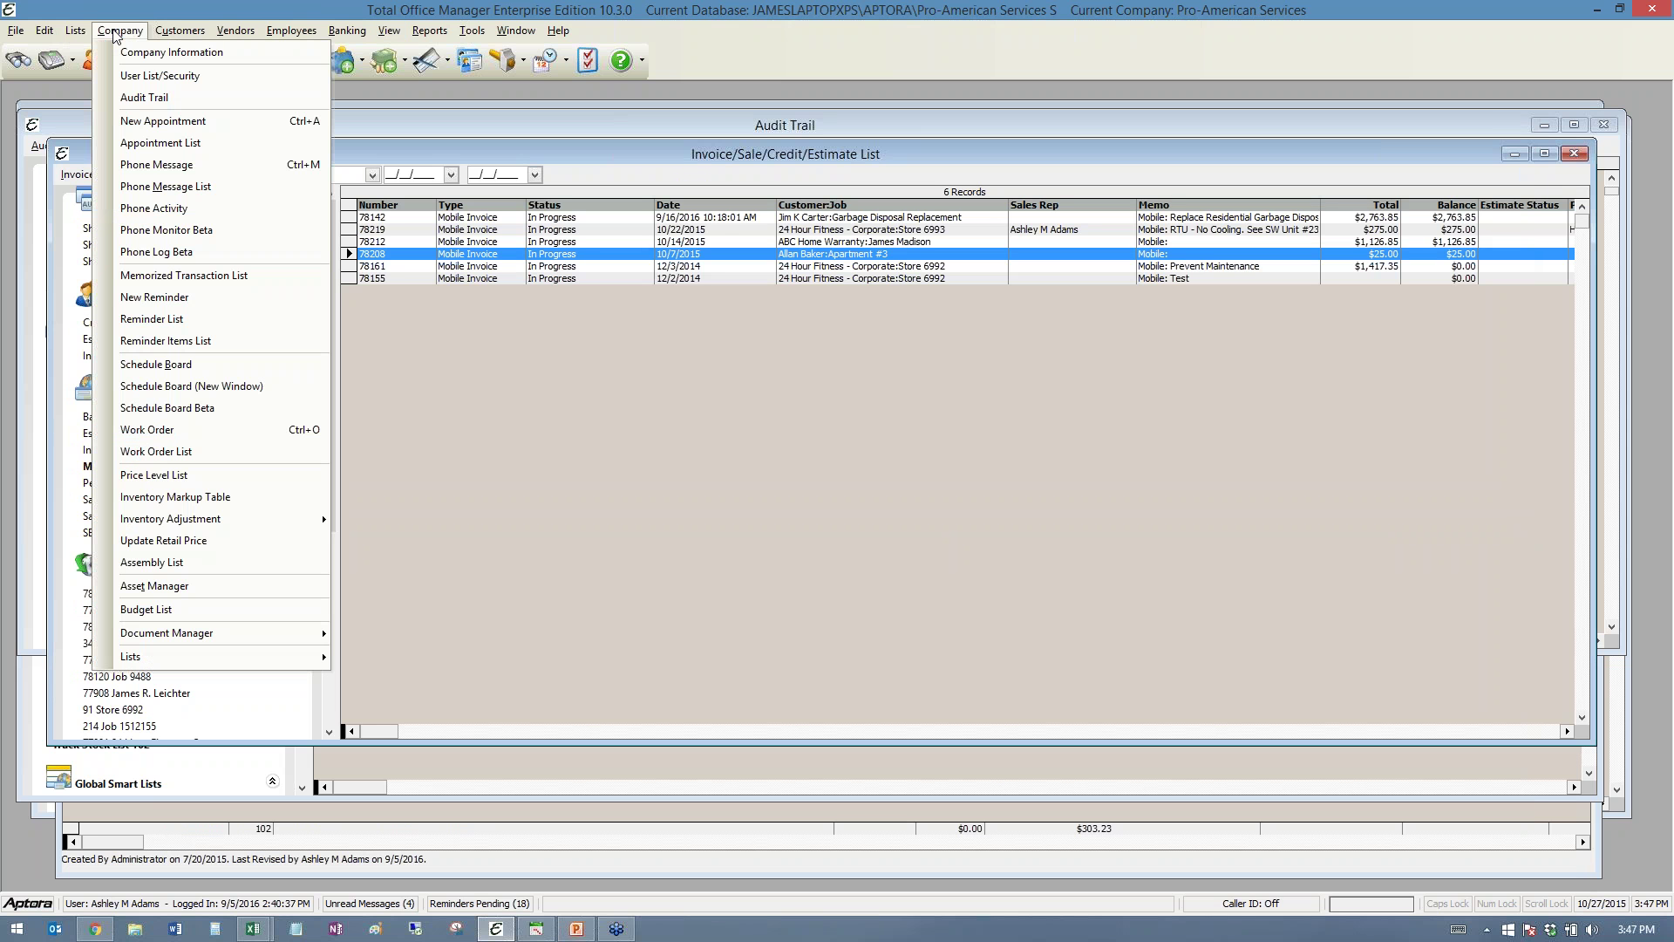
- Open a user's security settings from the Users List and advance to the Form Security page
left_click(161, 78)
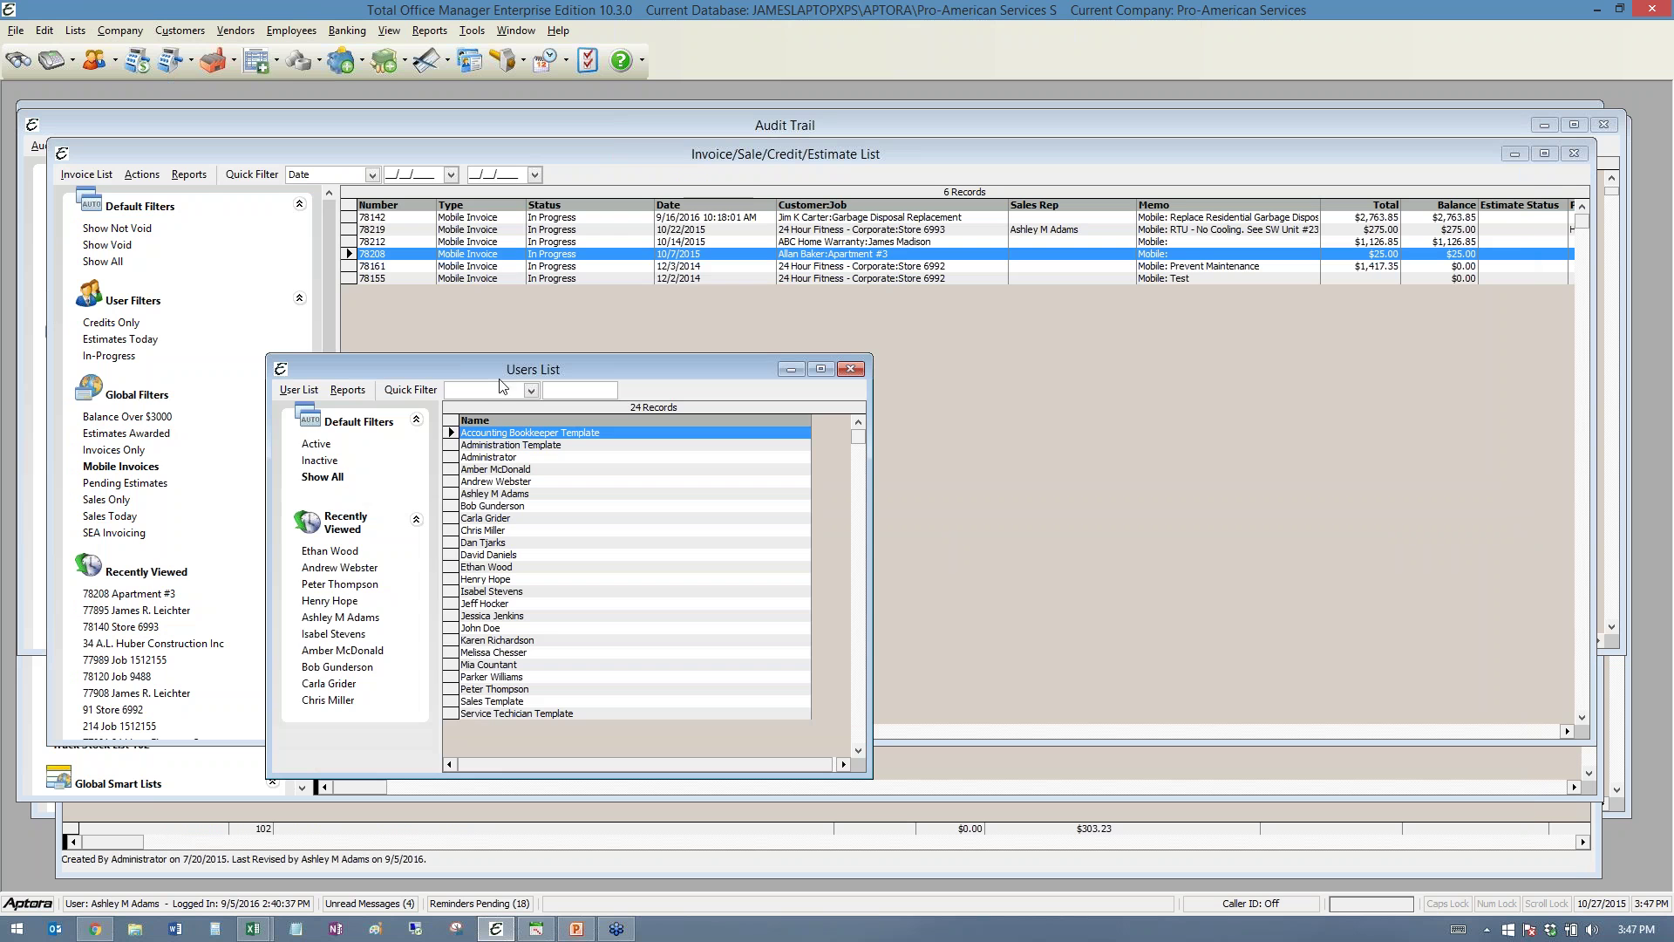
left_click_drag(501, 375, 380, 137)
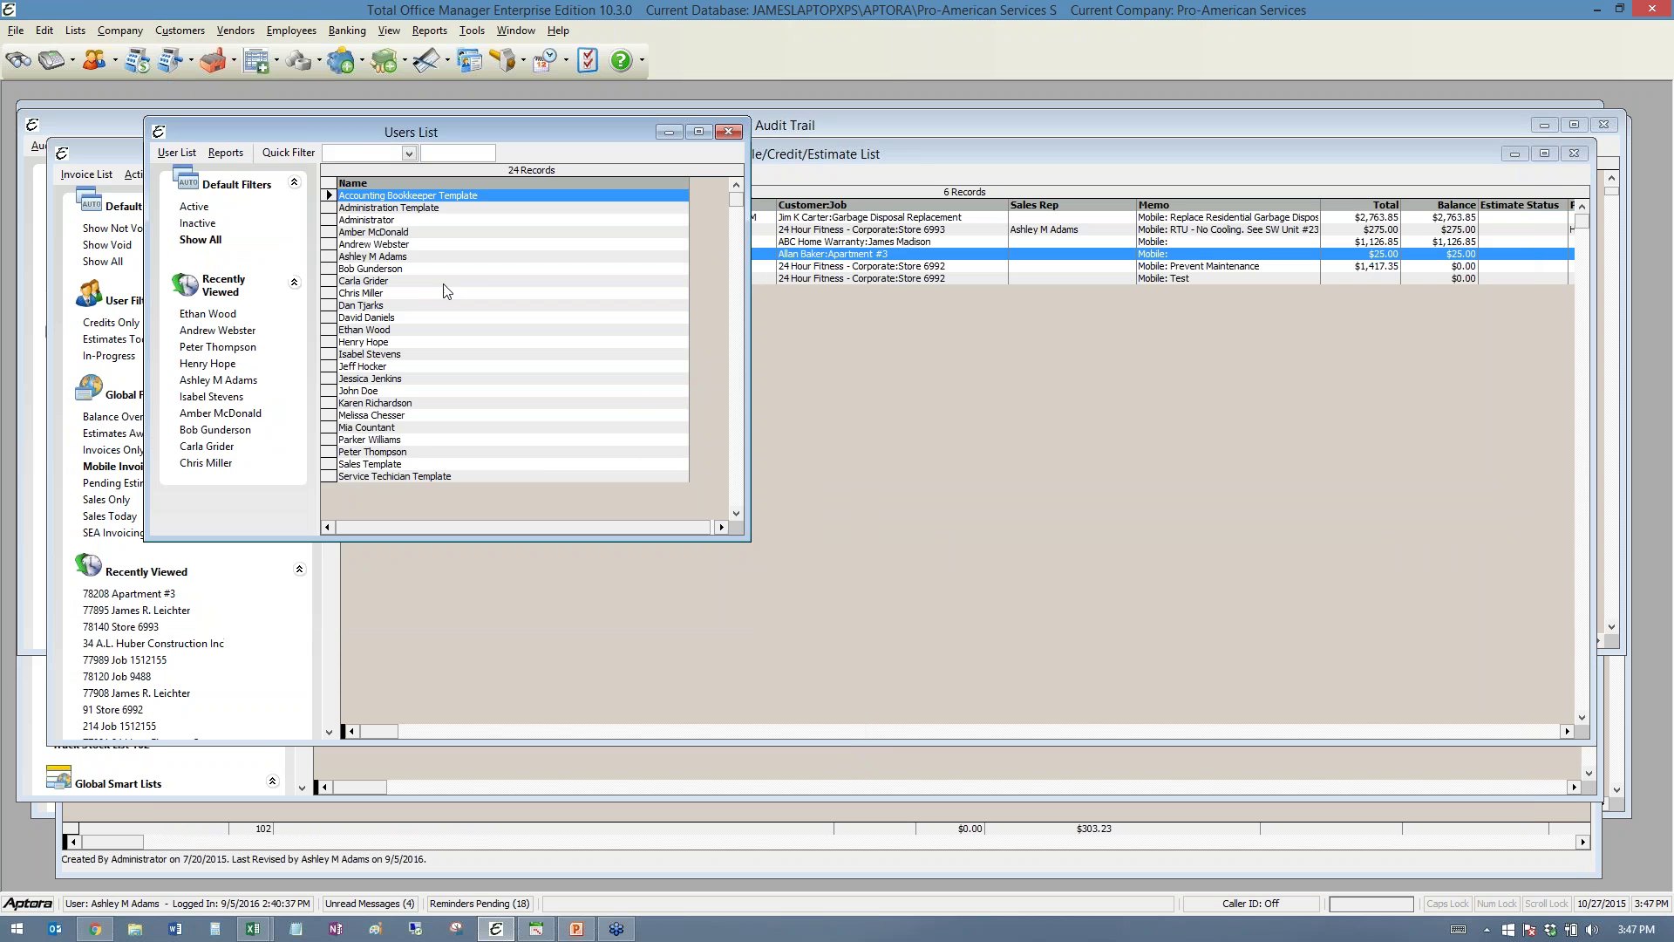
left_click(375, 256)
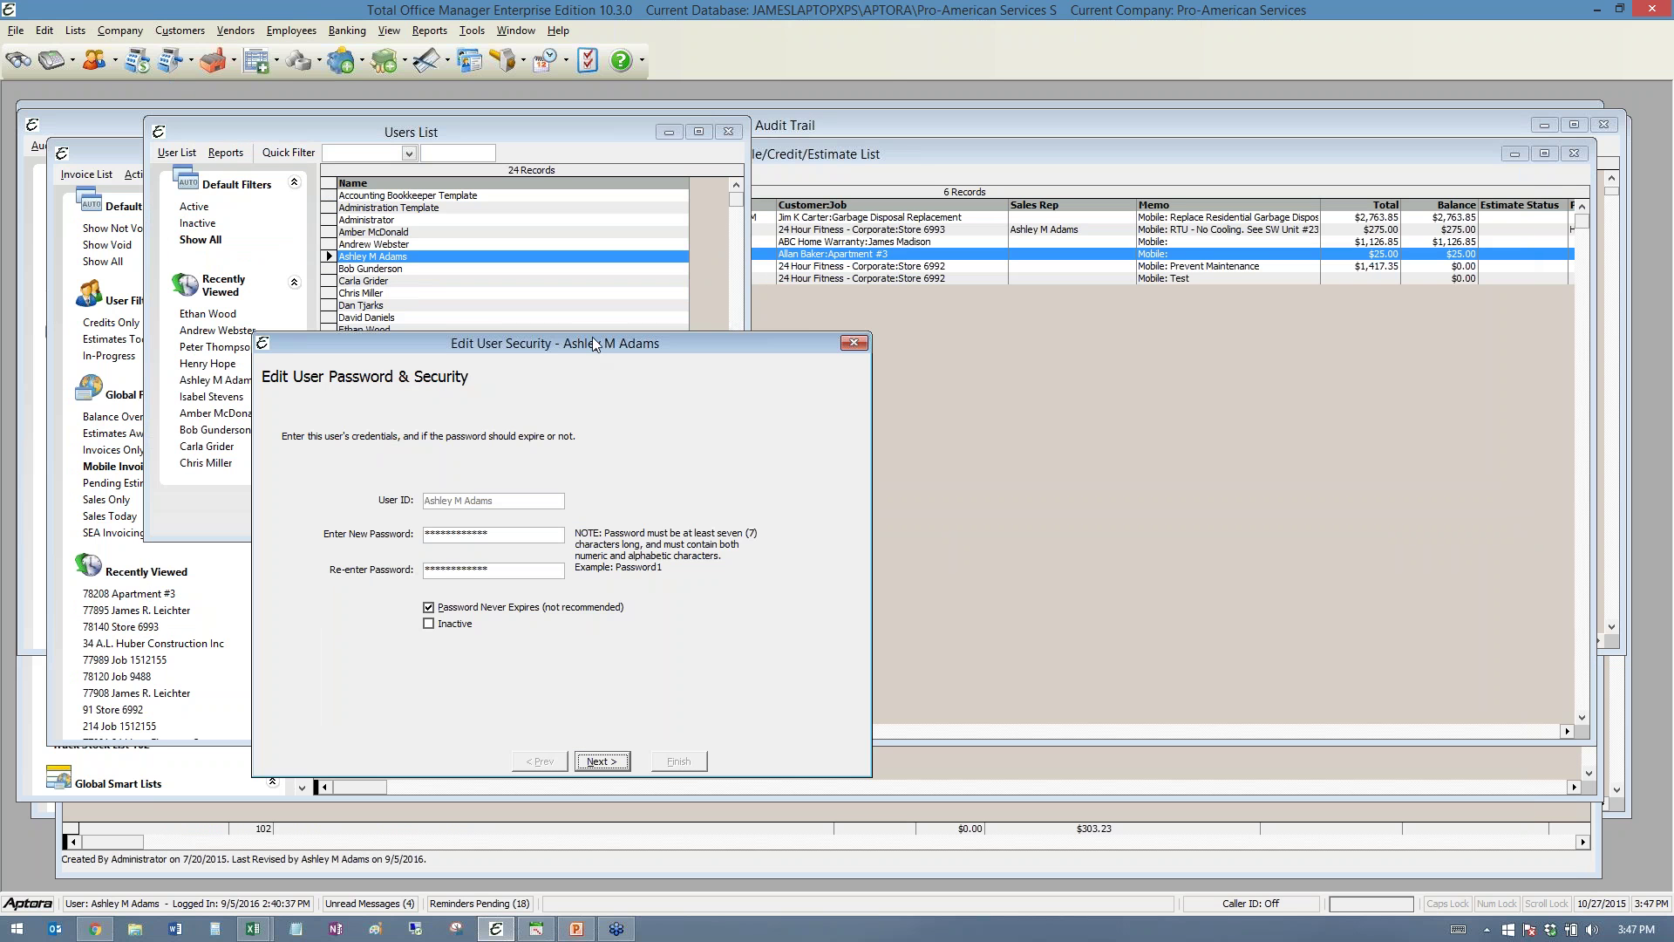
left_click_drag(593, 343, 521, 177)
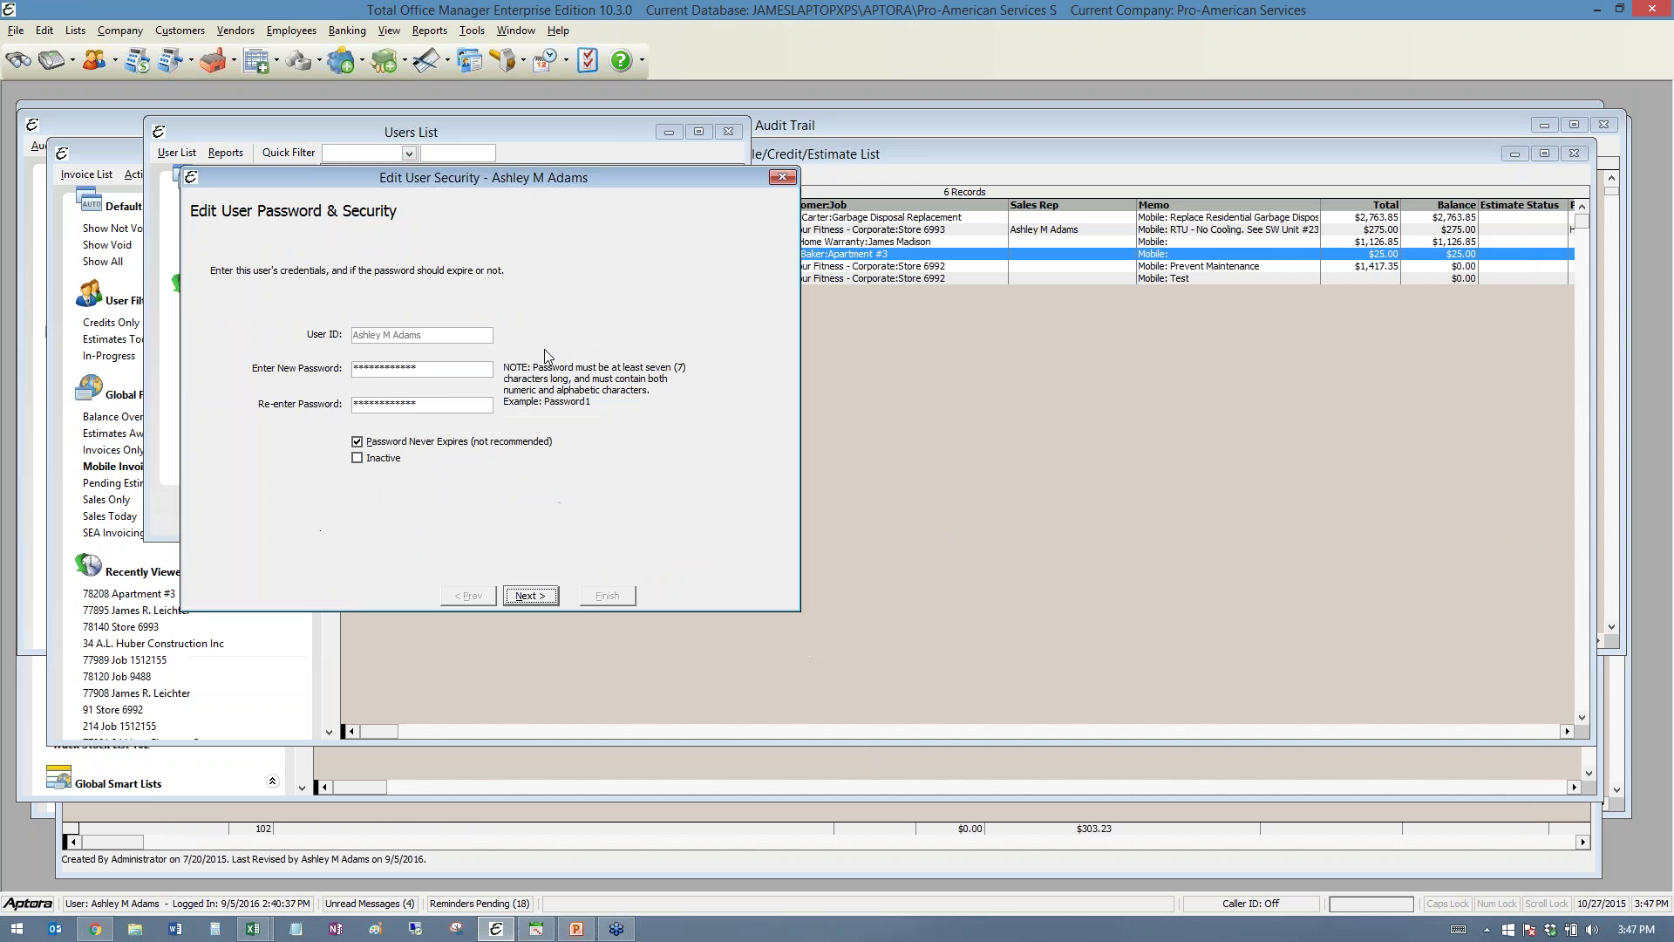
left_click(531, 595)
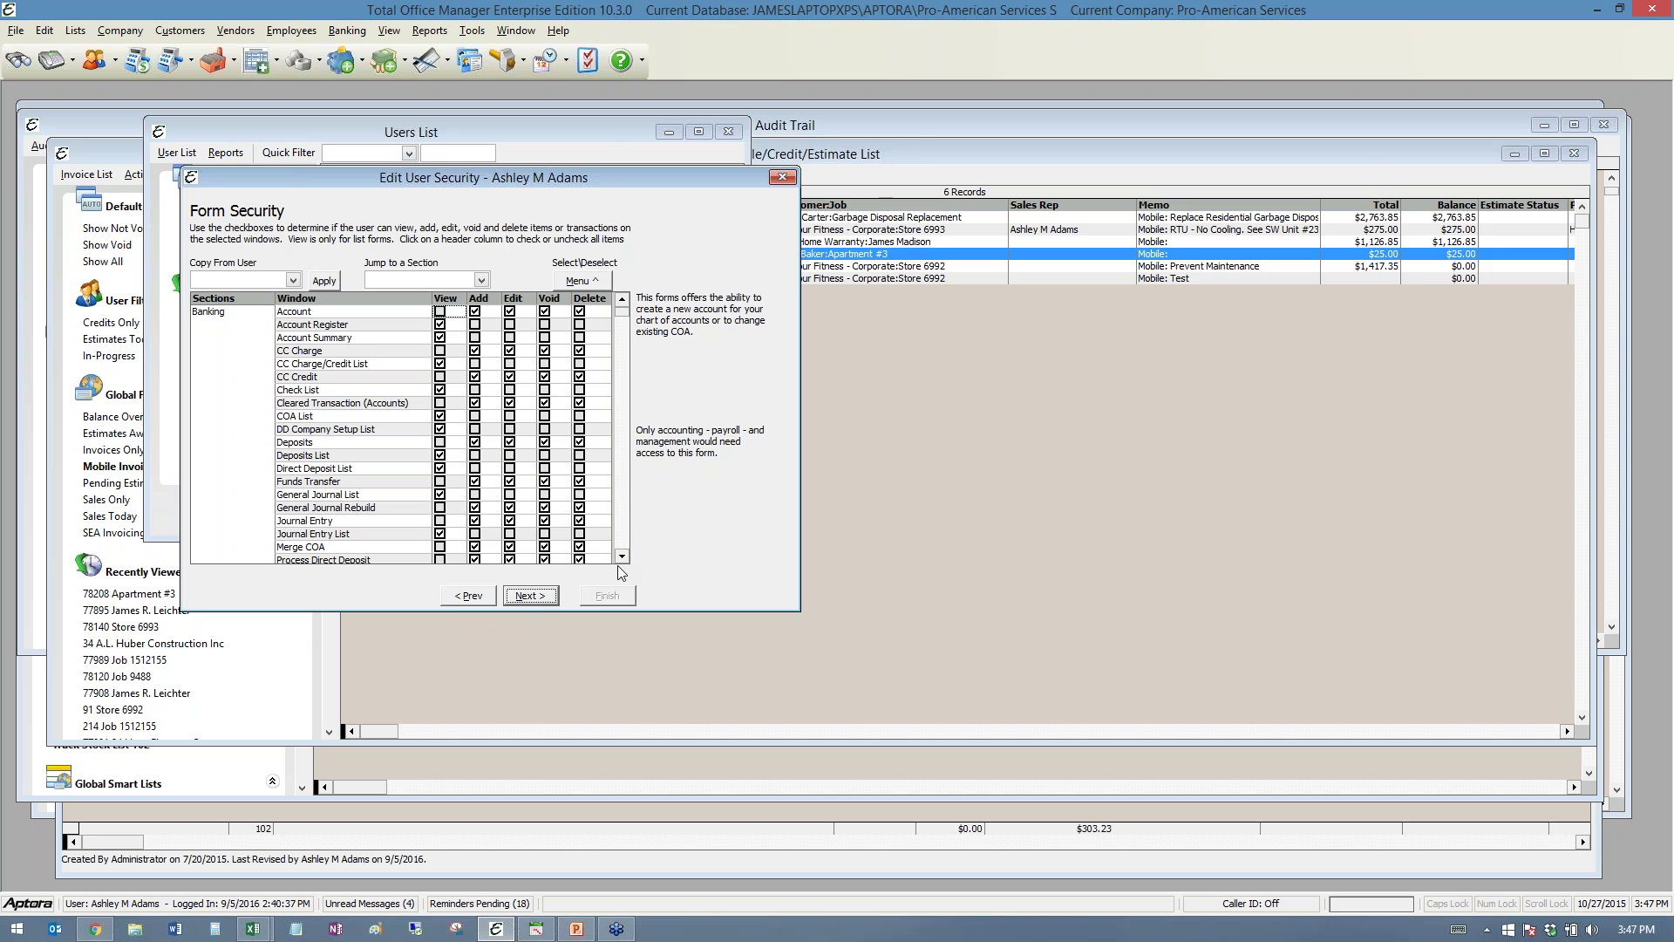
- Drop down the Copy From User list on the Form Security page
left_click_drag(620, 559, 620, 558)
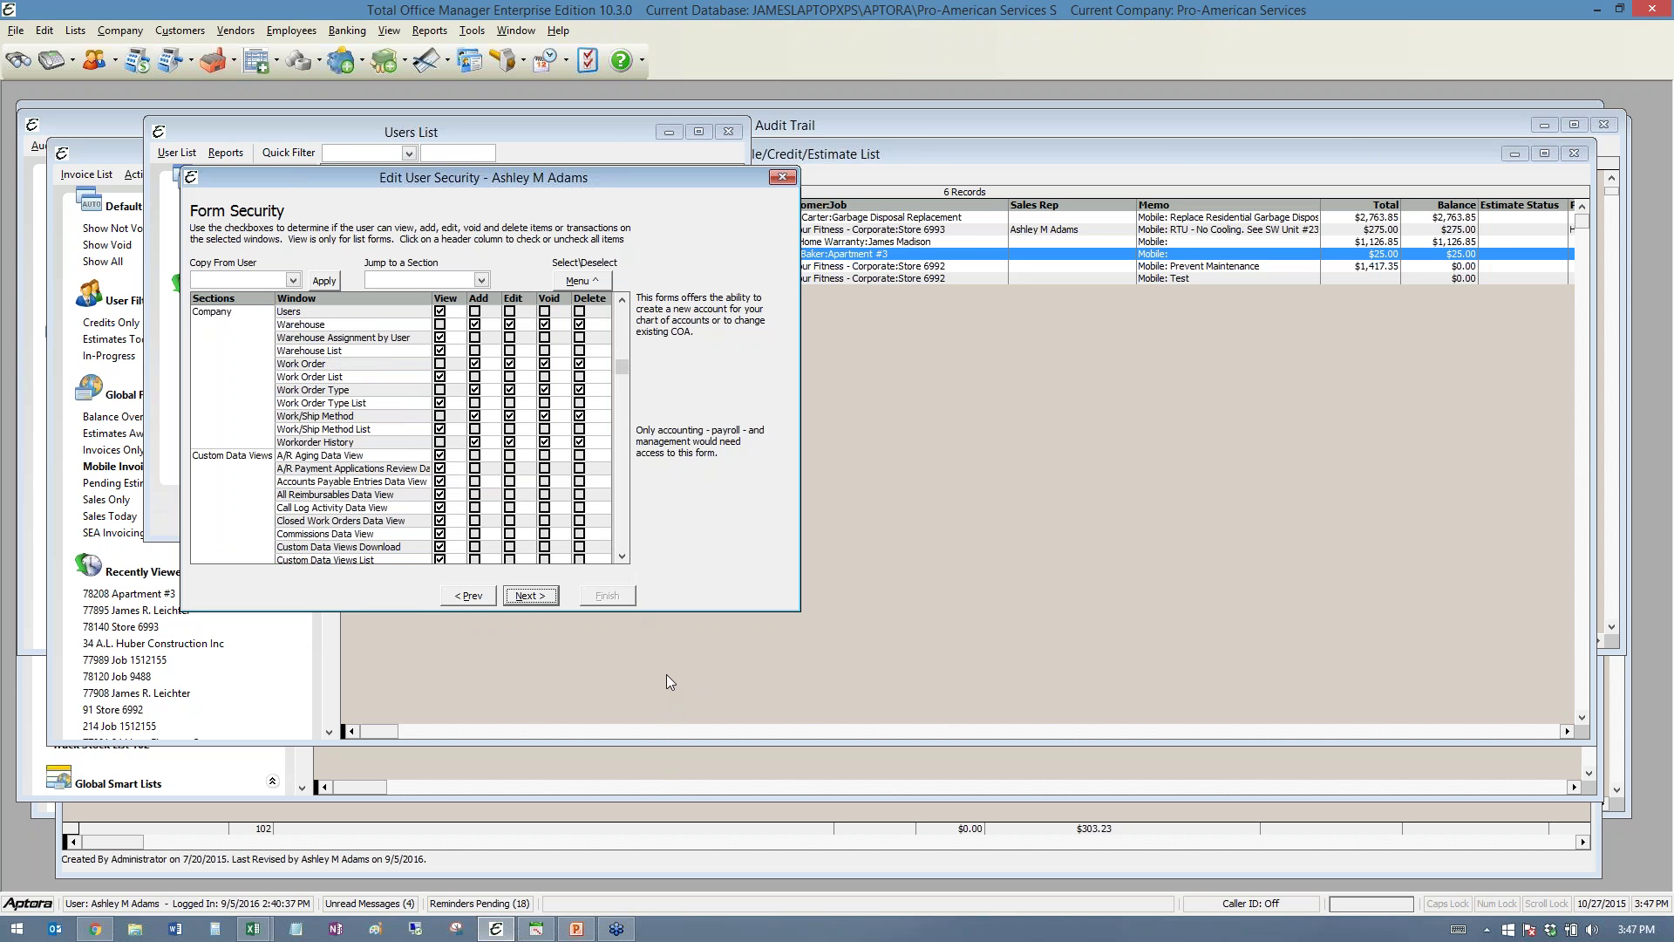
left_click(1429, 78)
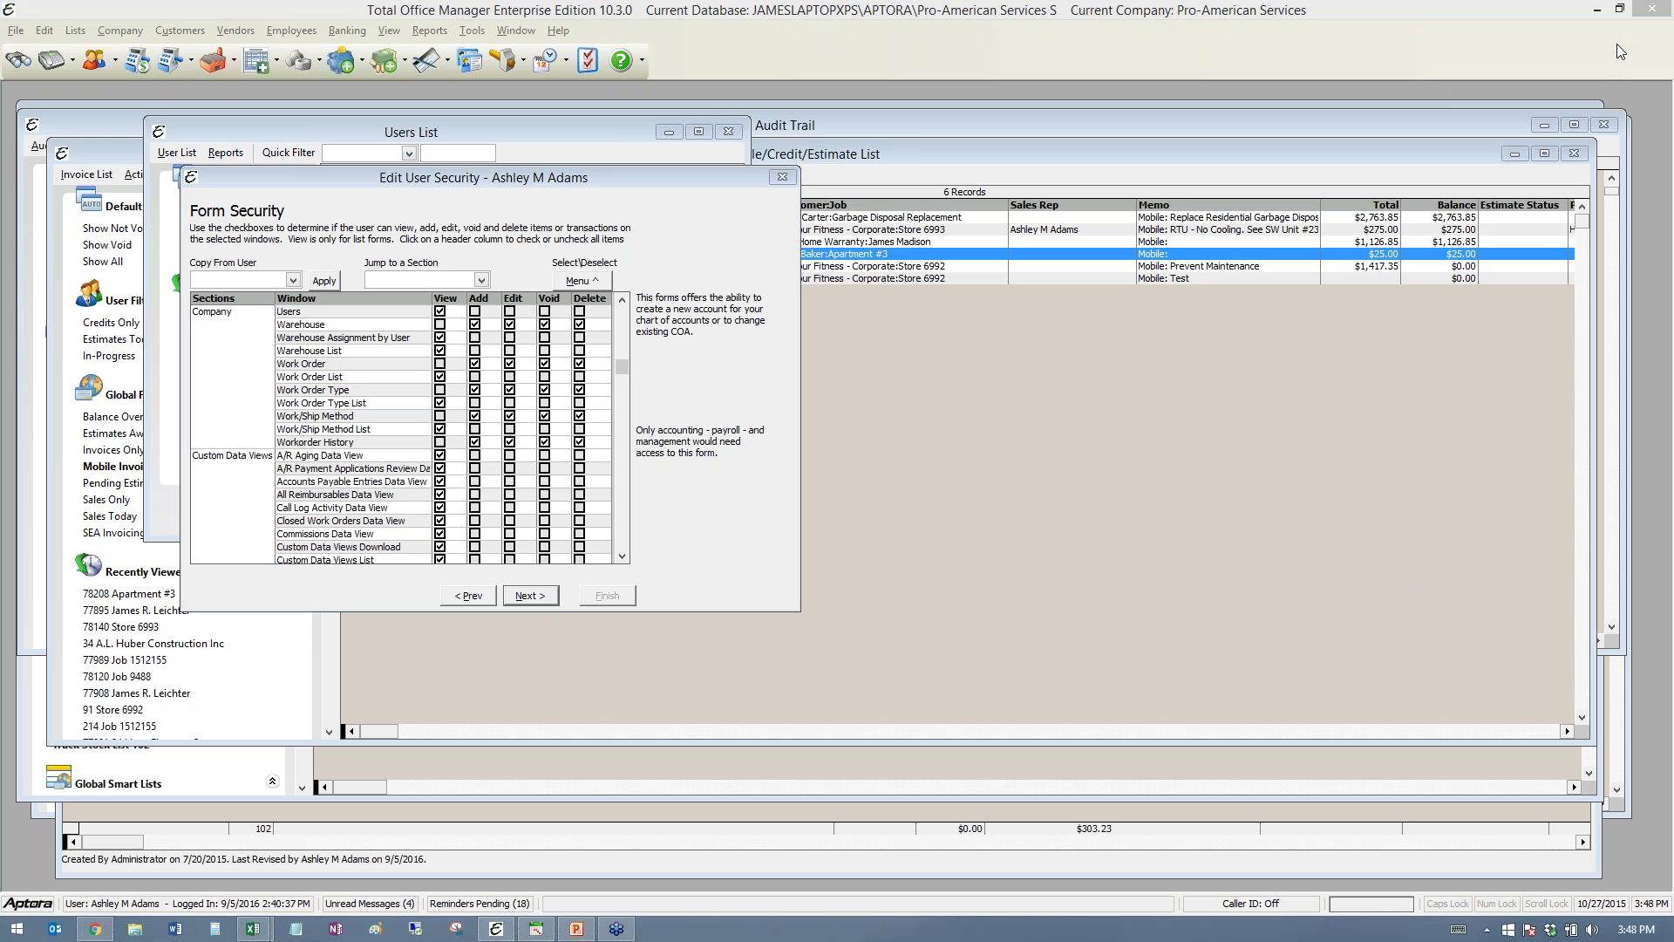
left_click(293, 281)
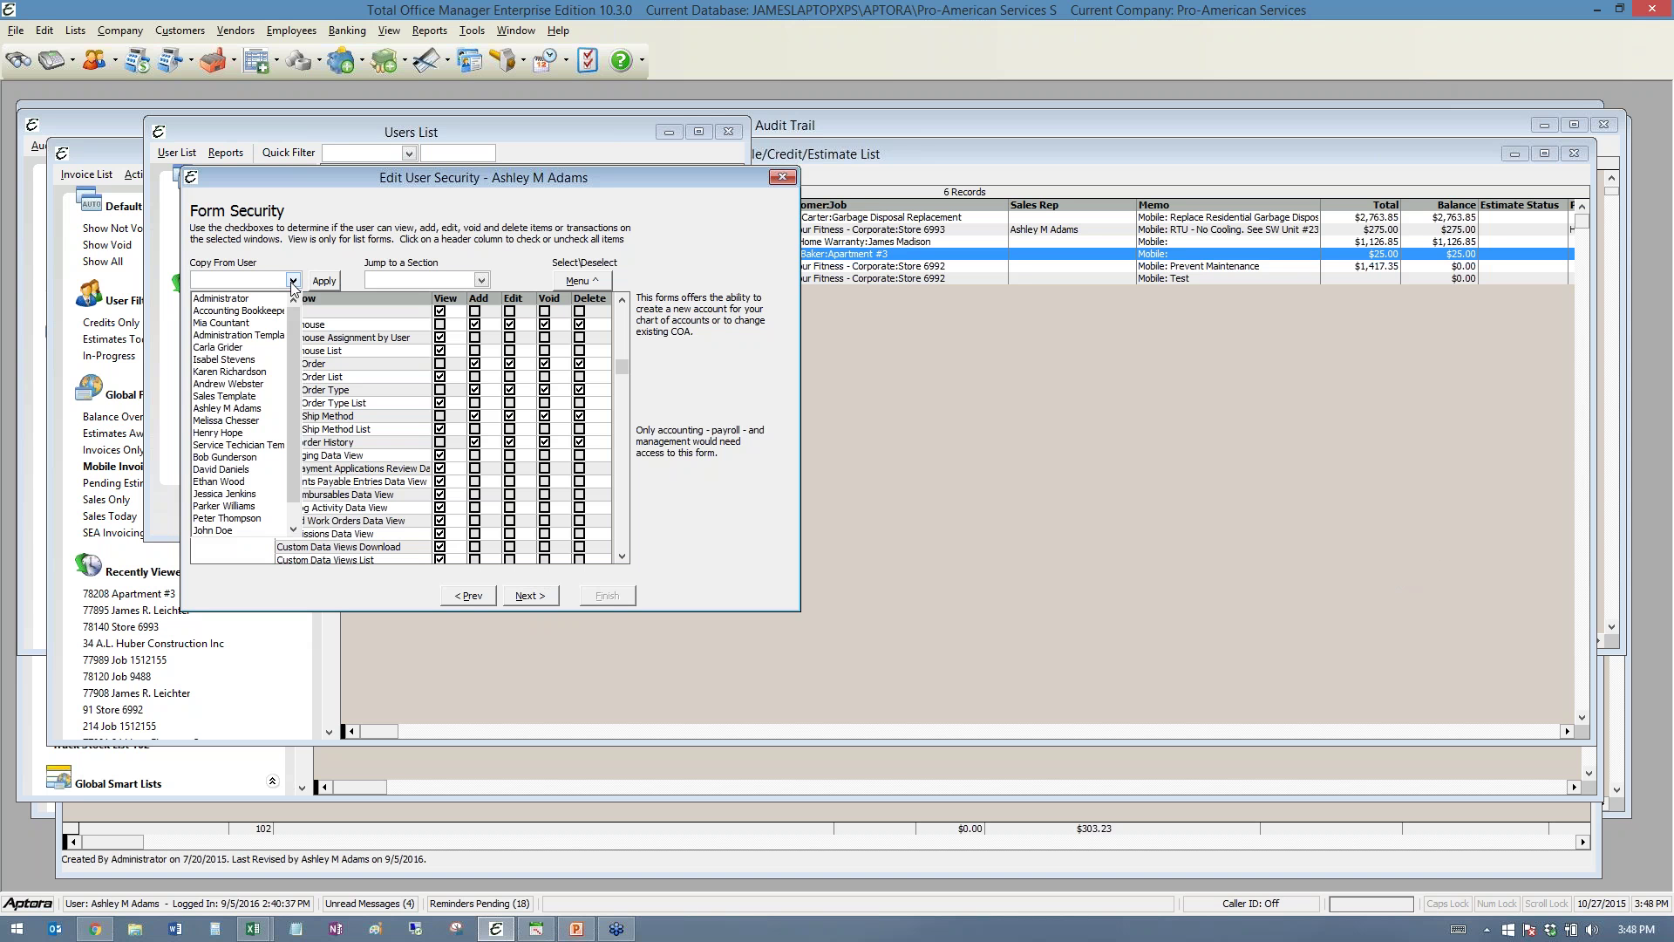
- Copy permissions from Accounting Bookkeeper, then another user, and close the Edit User Security dialog
left_click(232, 311)
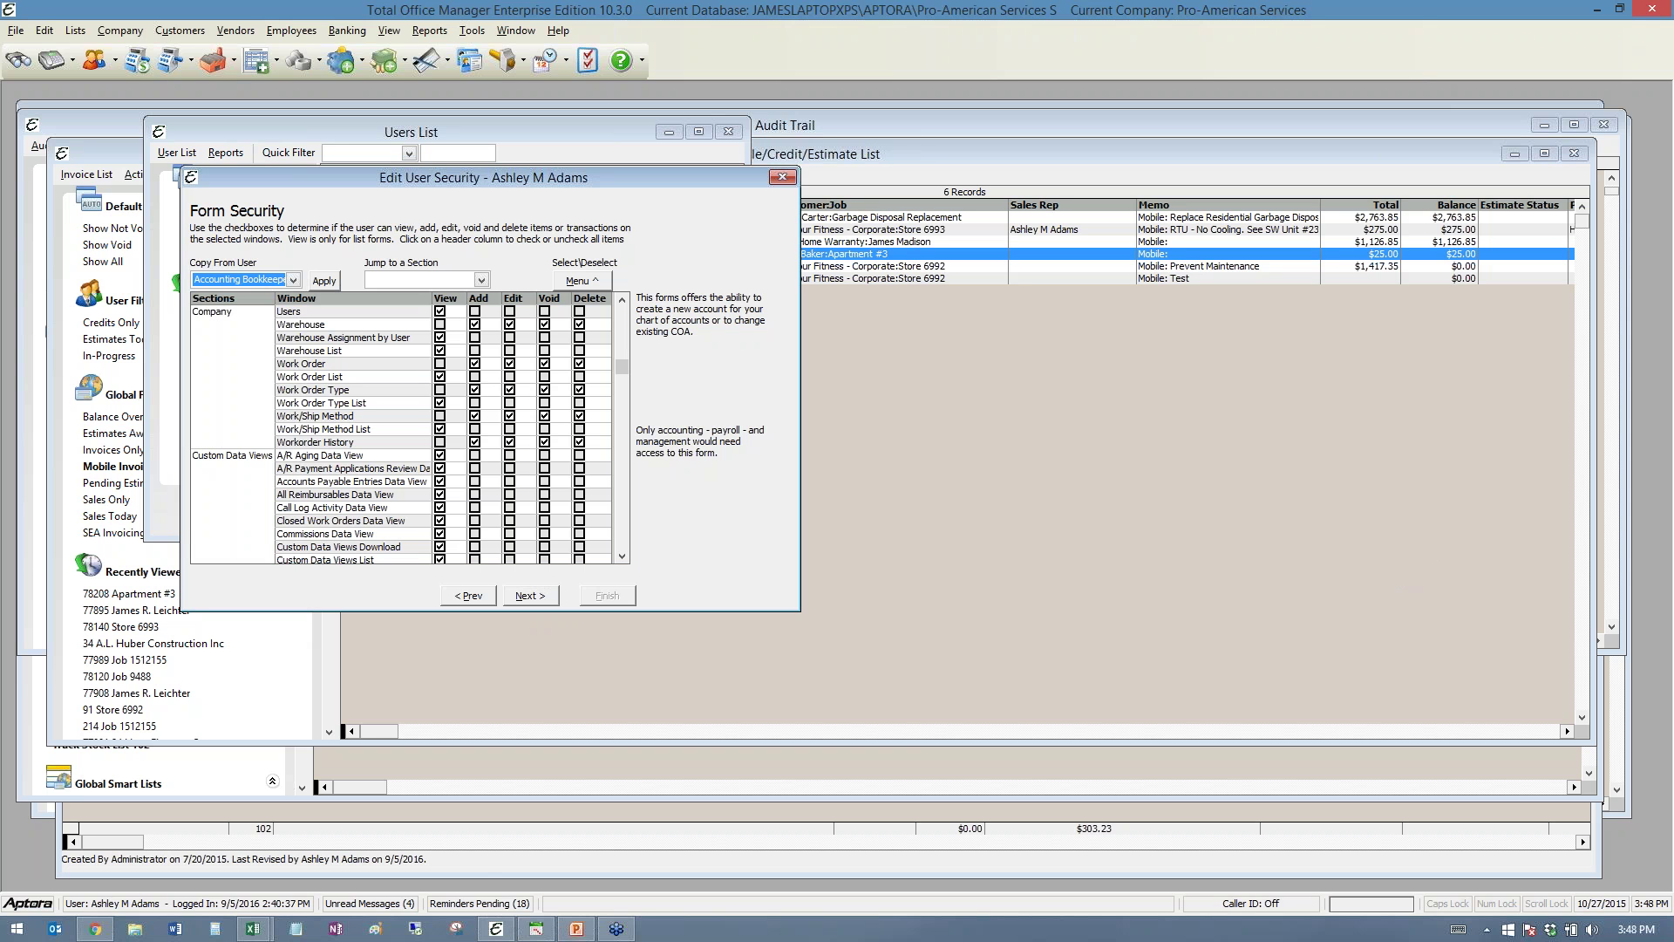
left_click(293, 280)
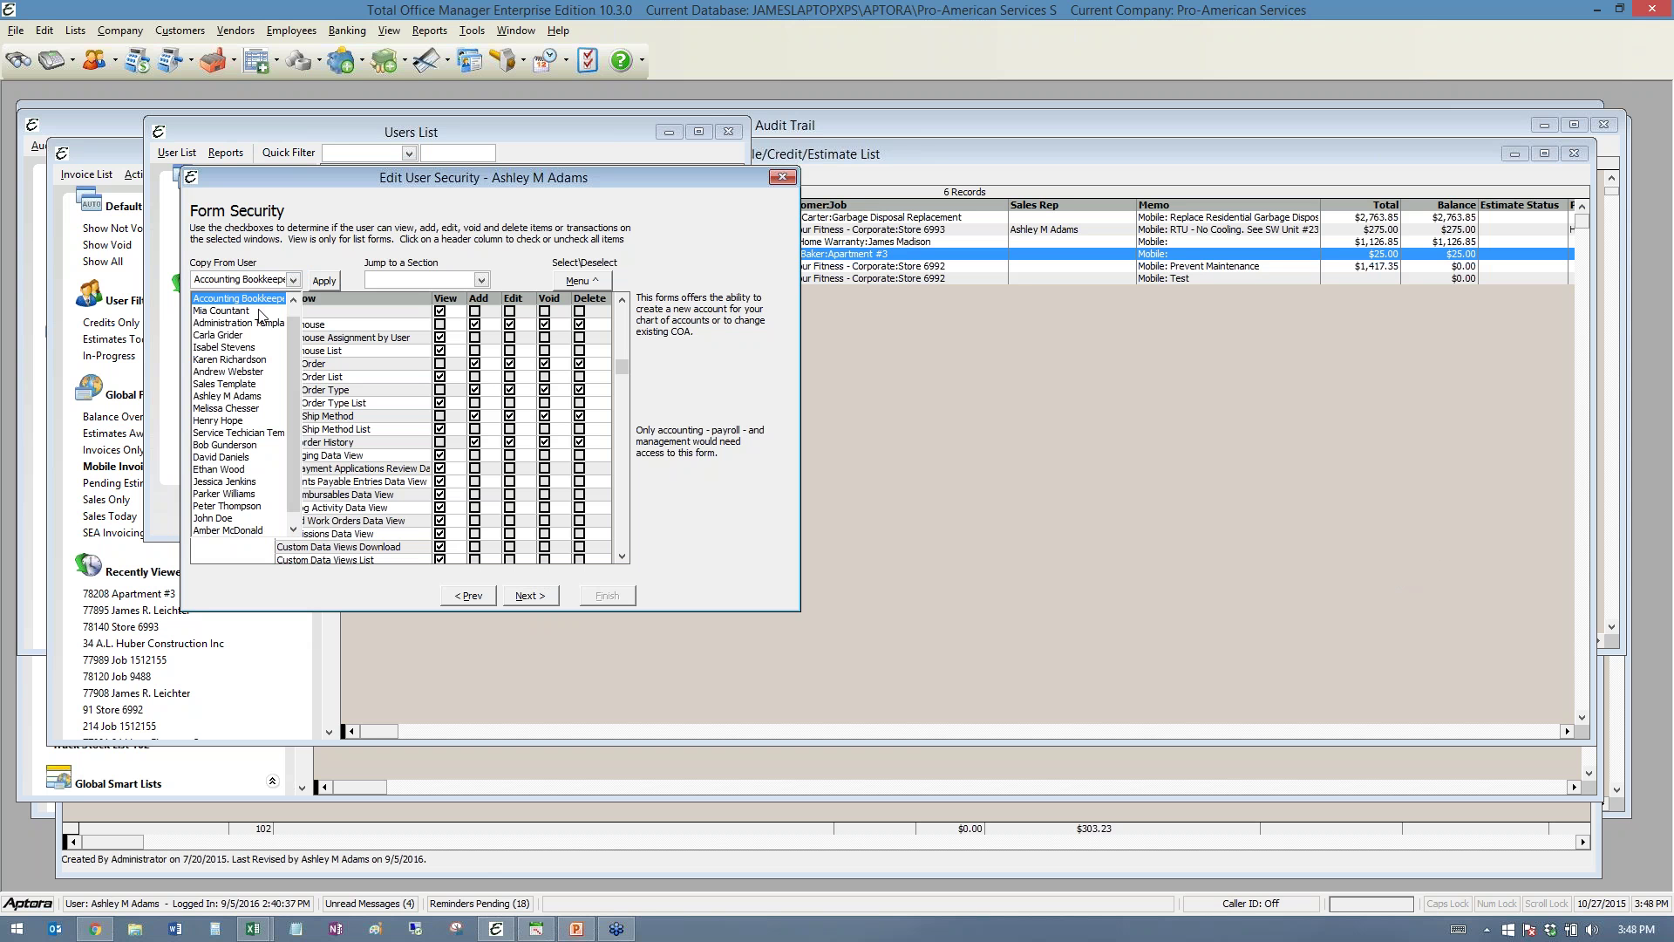
left_click(252, 361)
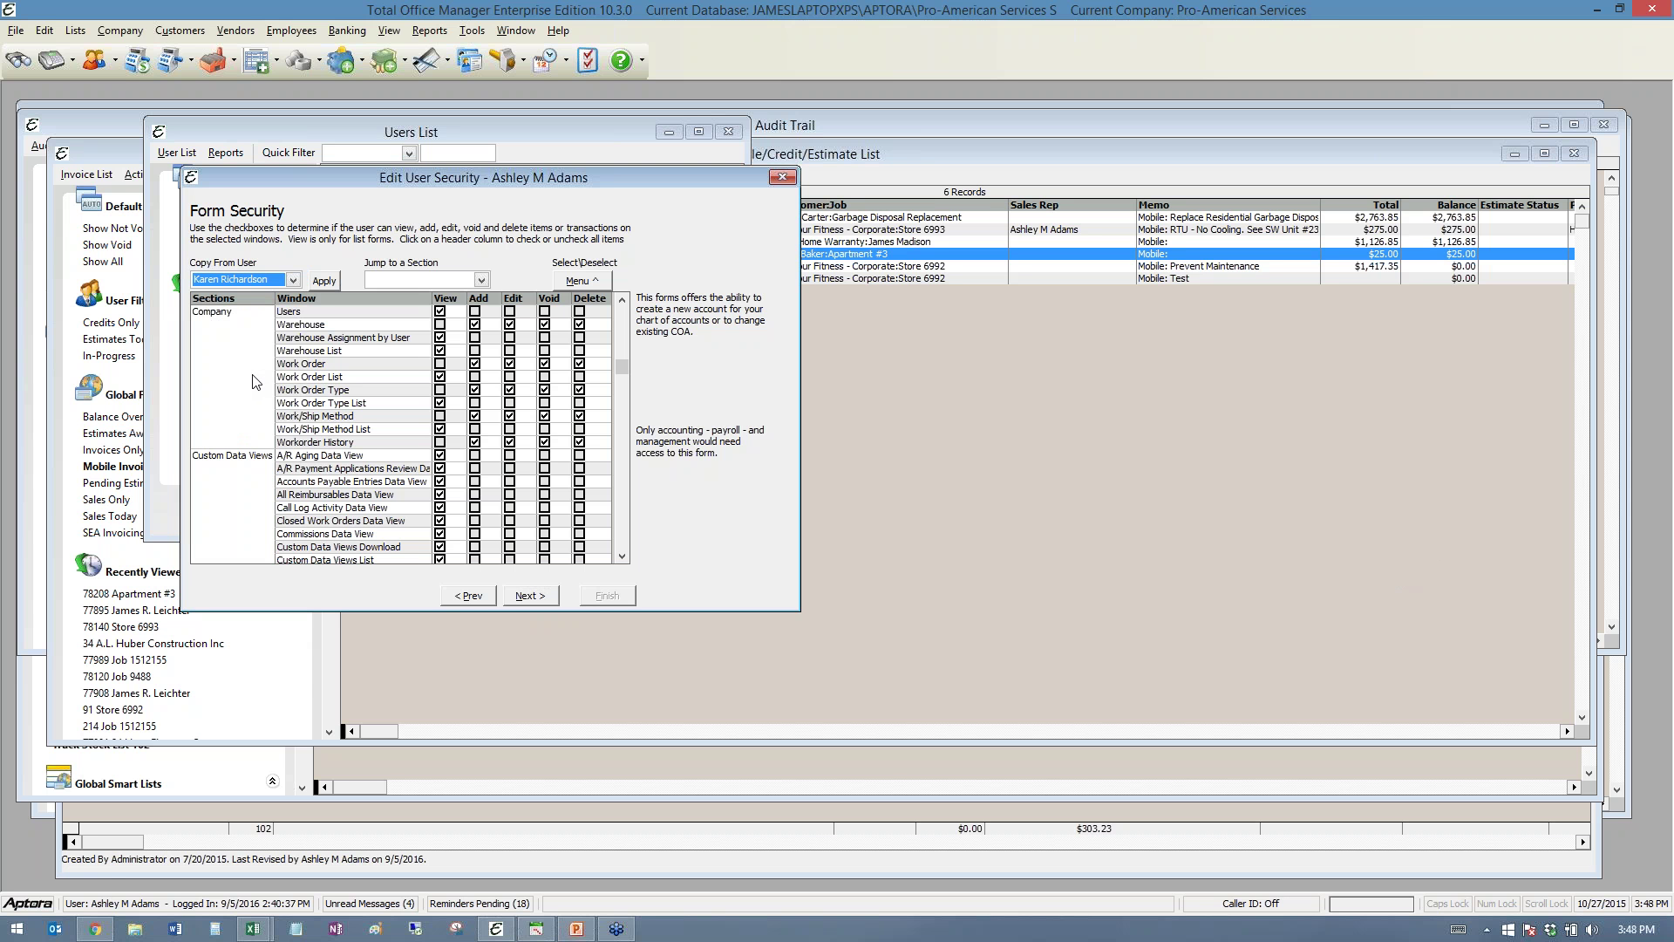
left_click_drag(368, 176, 620, 312)
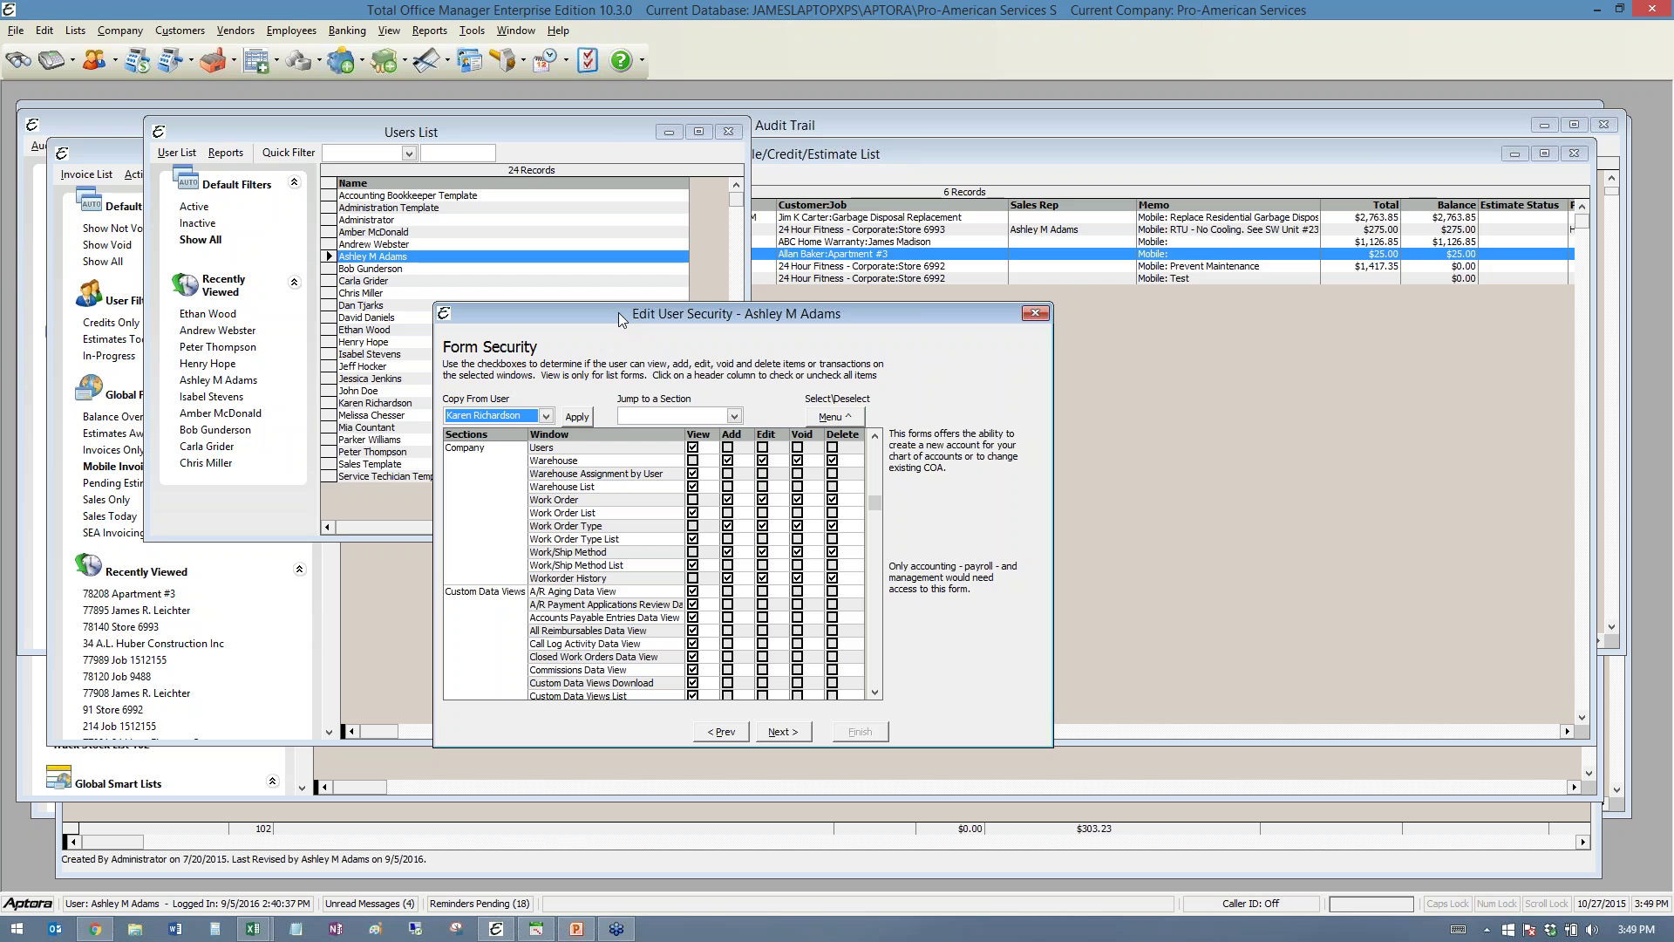
left_click(1035, 313)
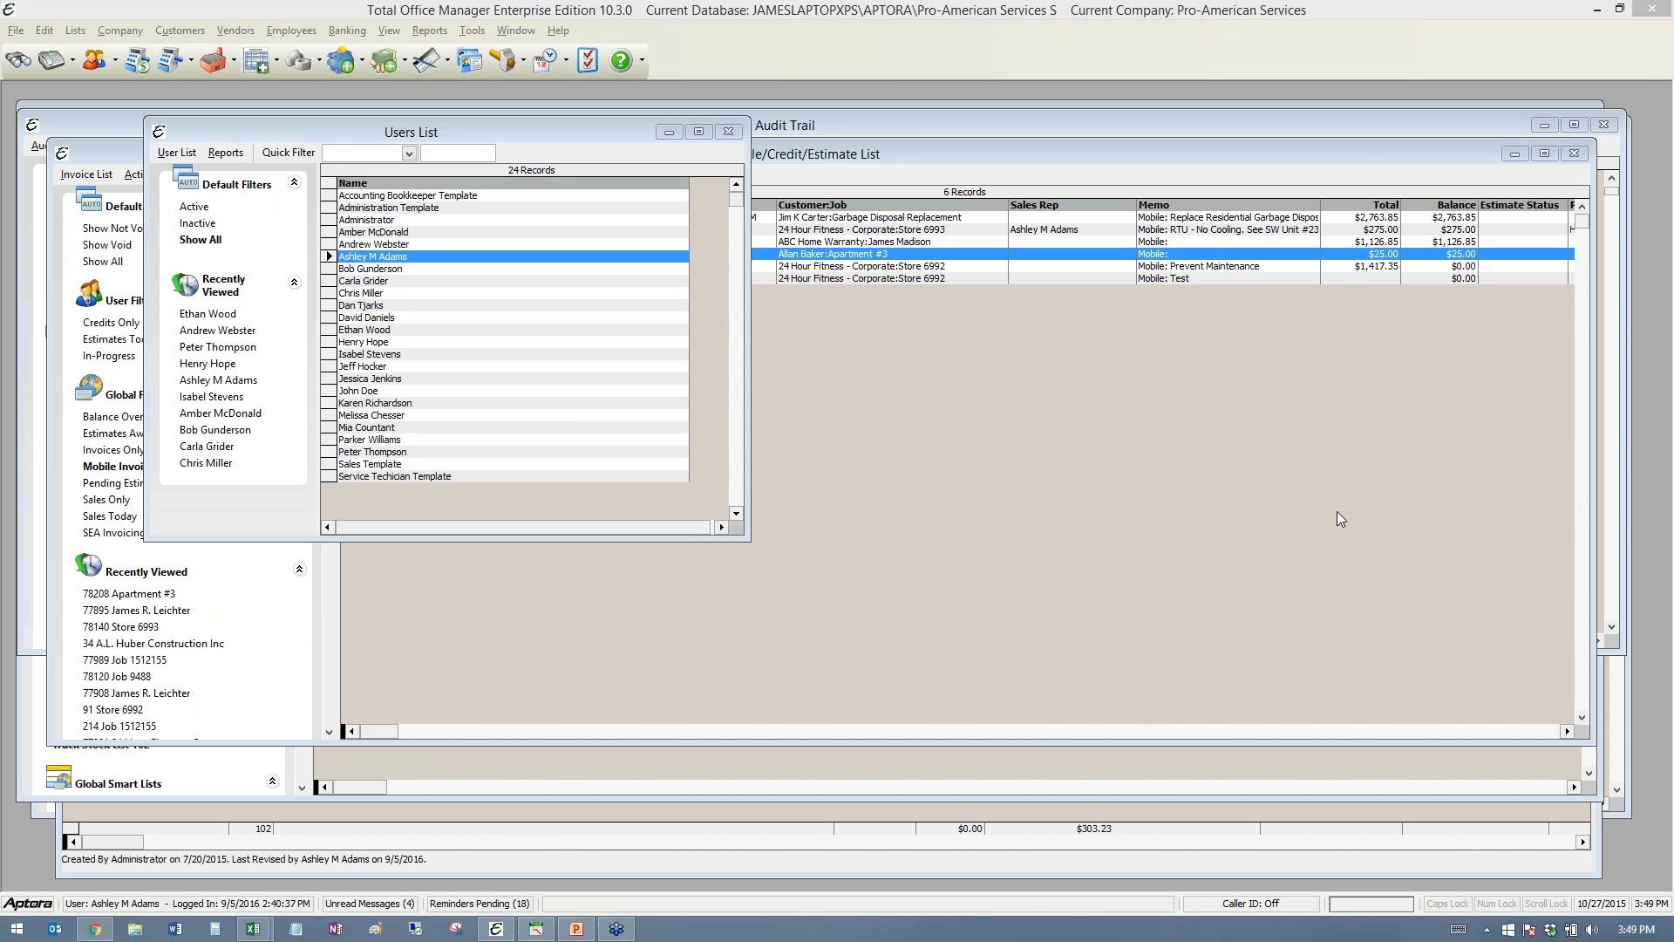
- Bring the Invoice/Sale/Credit/Estimate List forward and show the Reports menu
left_click(1113, 389)
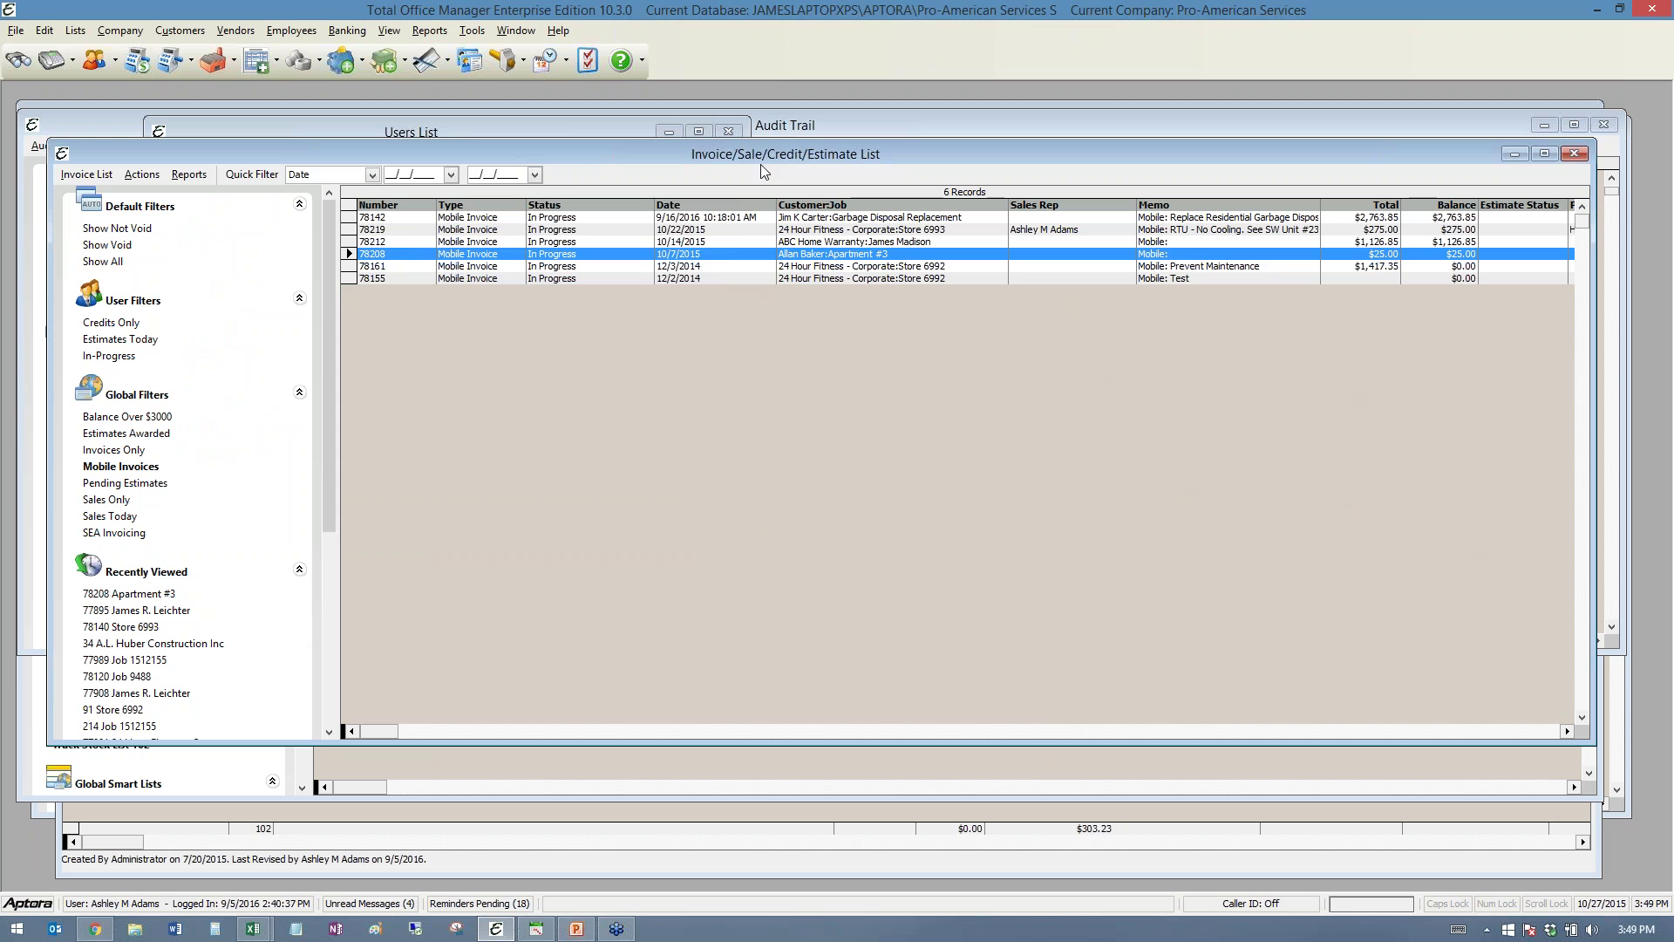
left_click(430, 31)
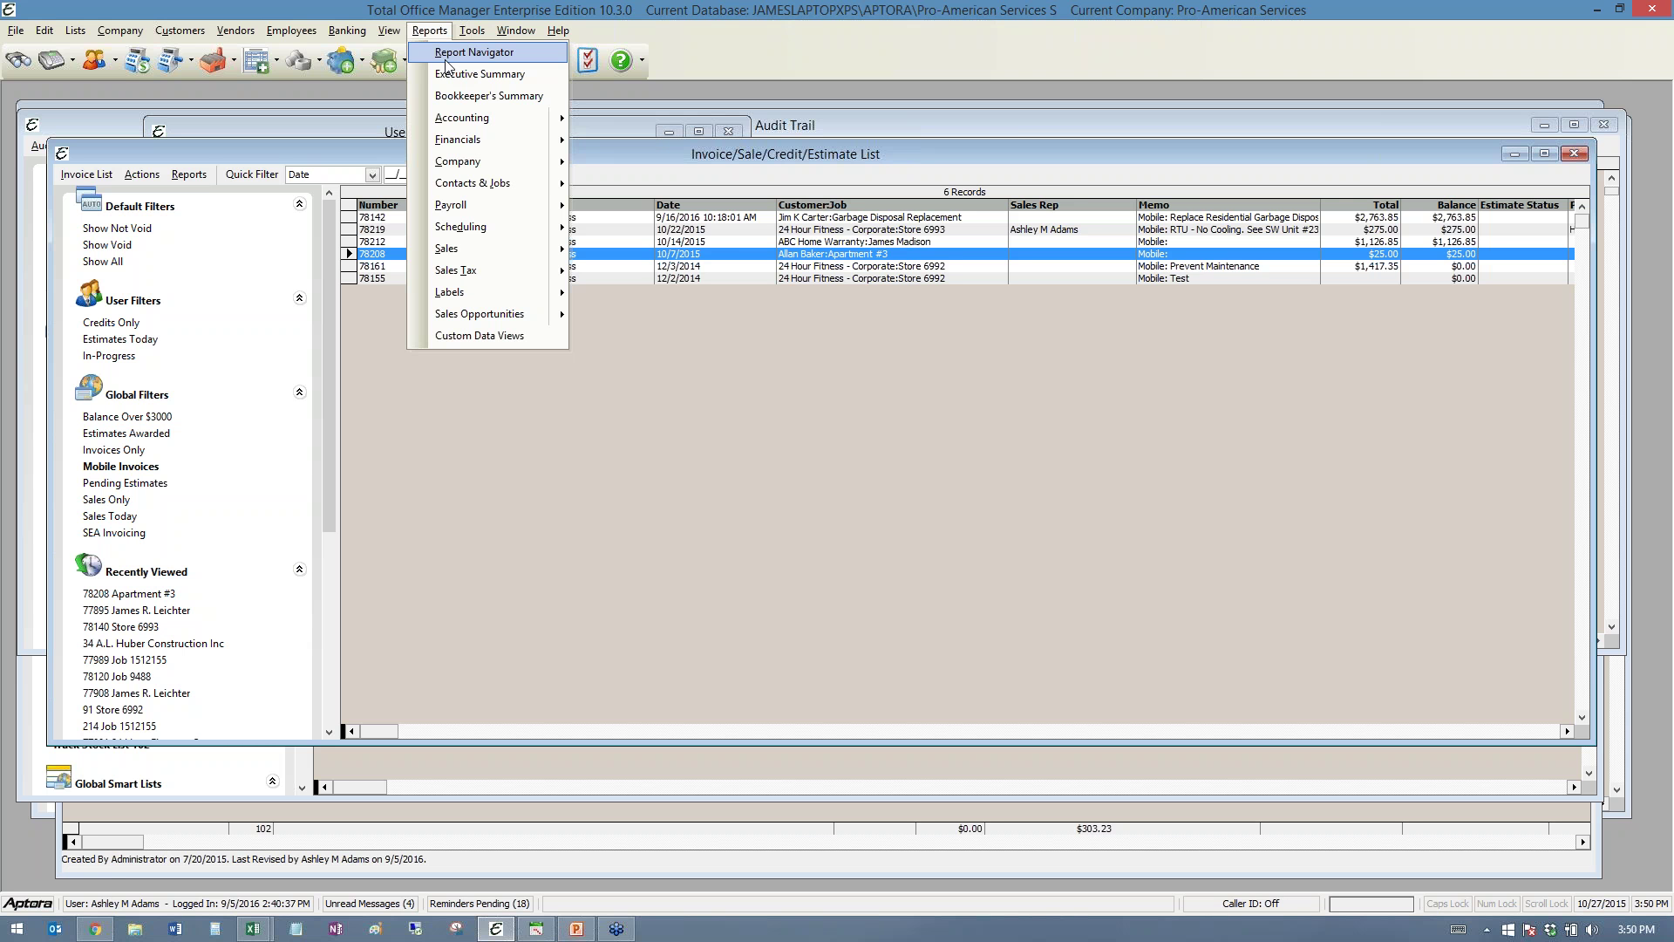
- Load the Customer Equipment data view in Custom Data Views and open its report Setup dialog
left_click(485, 336)
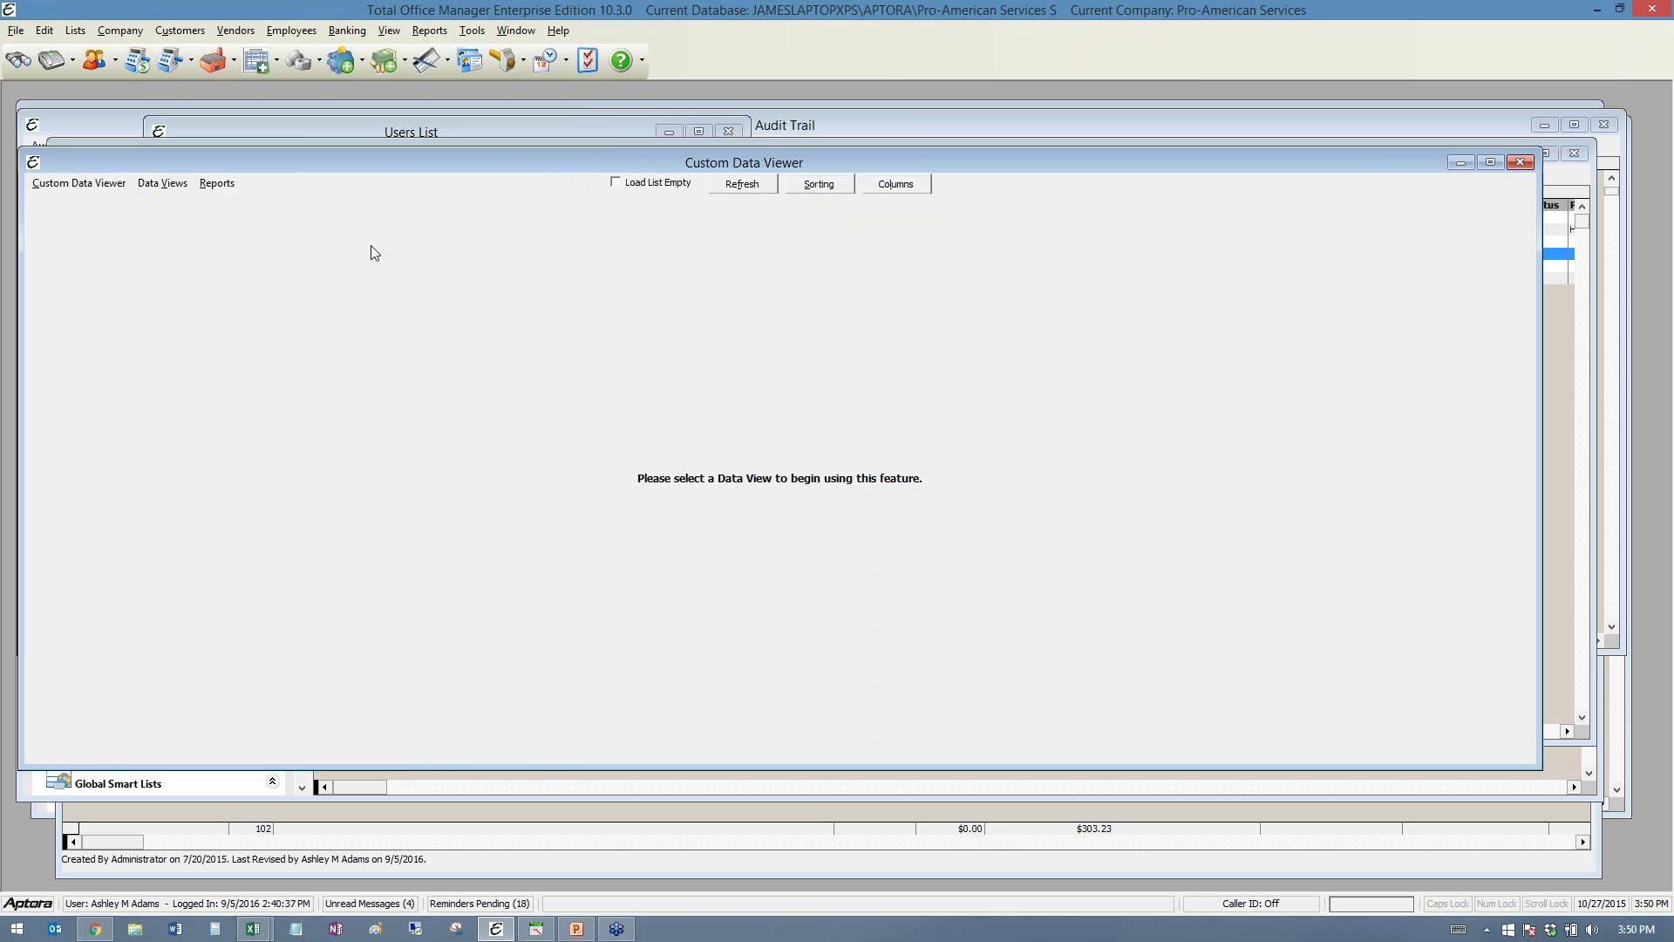
left_click(158, 187)
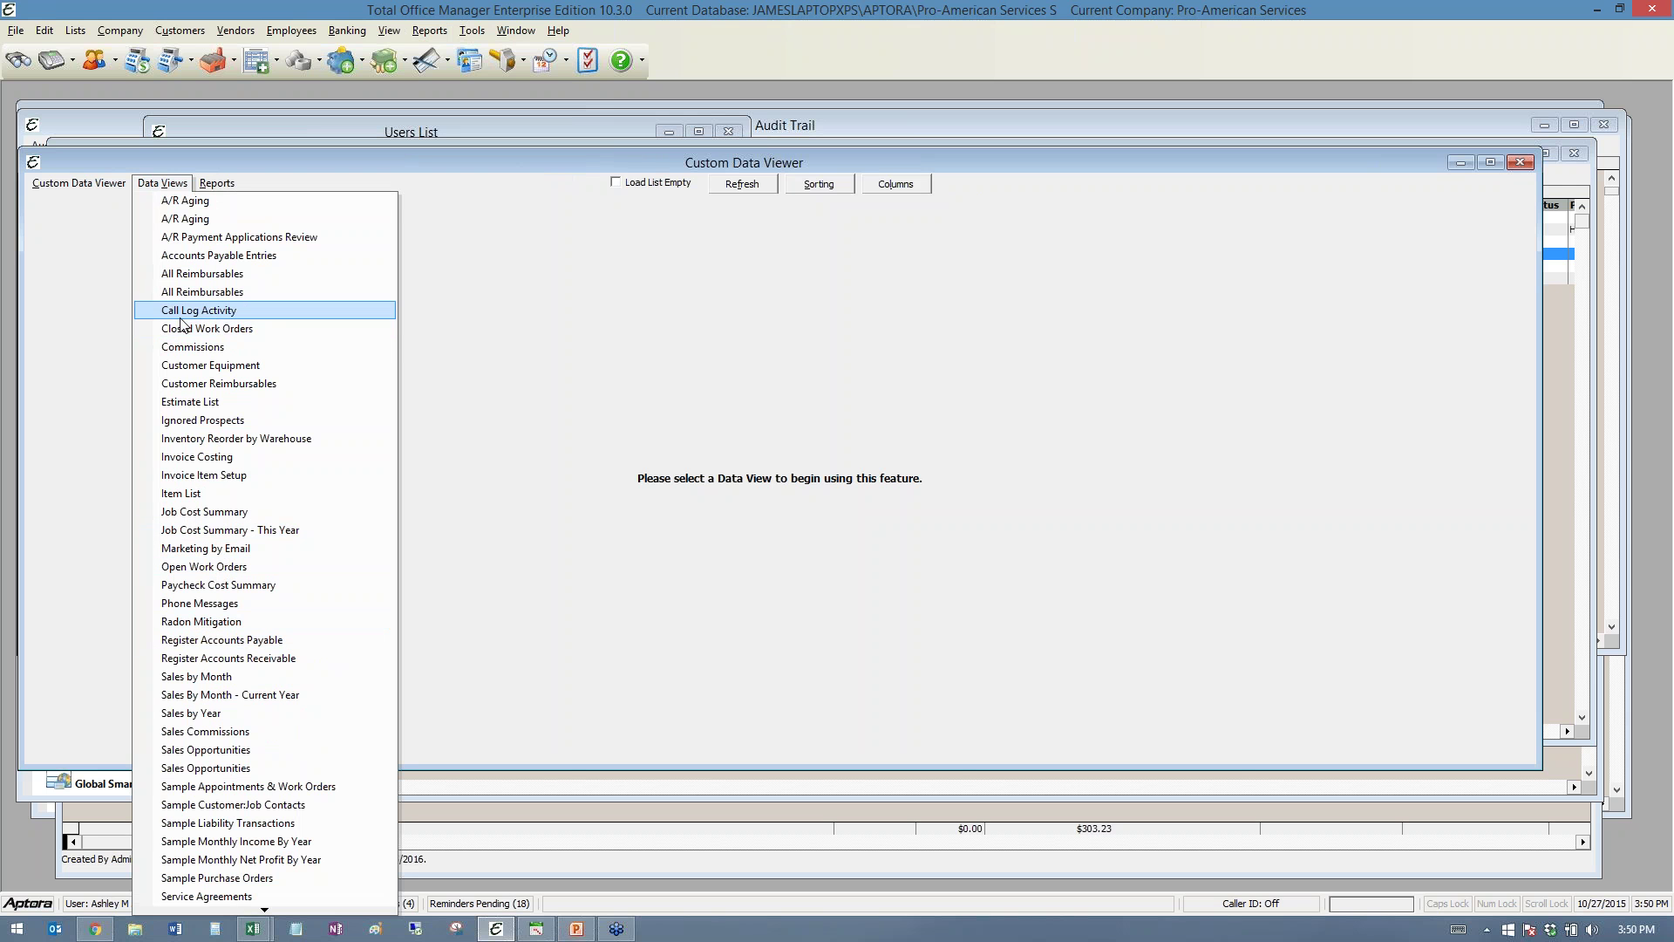
left_click(203, 367)
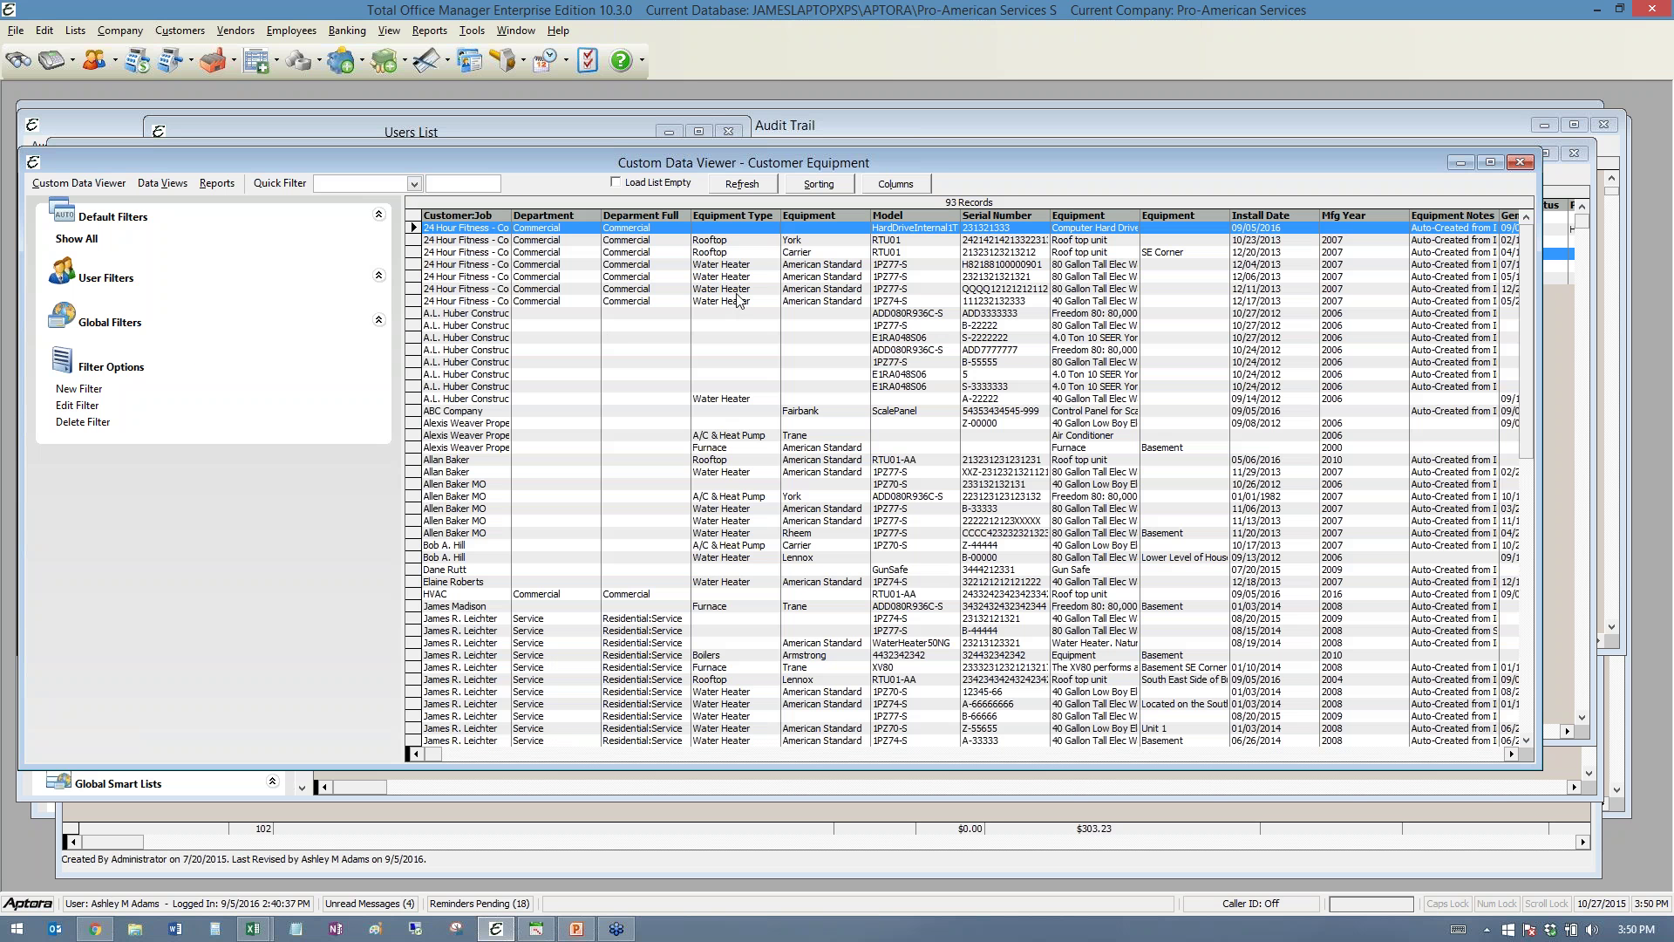
left_click(216, 183)
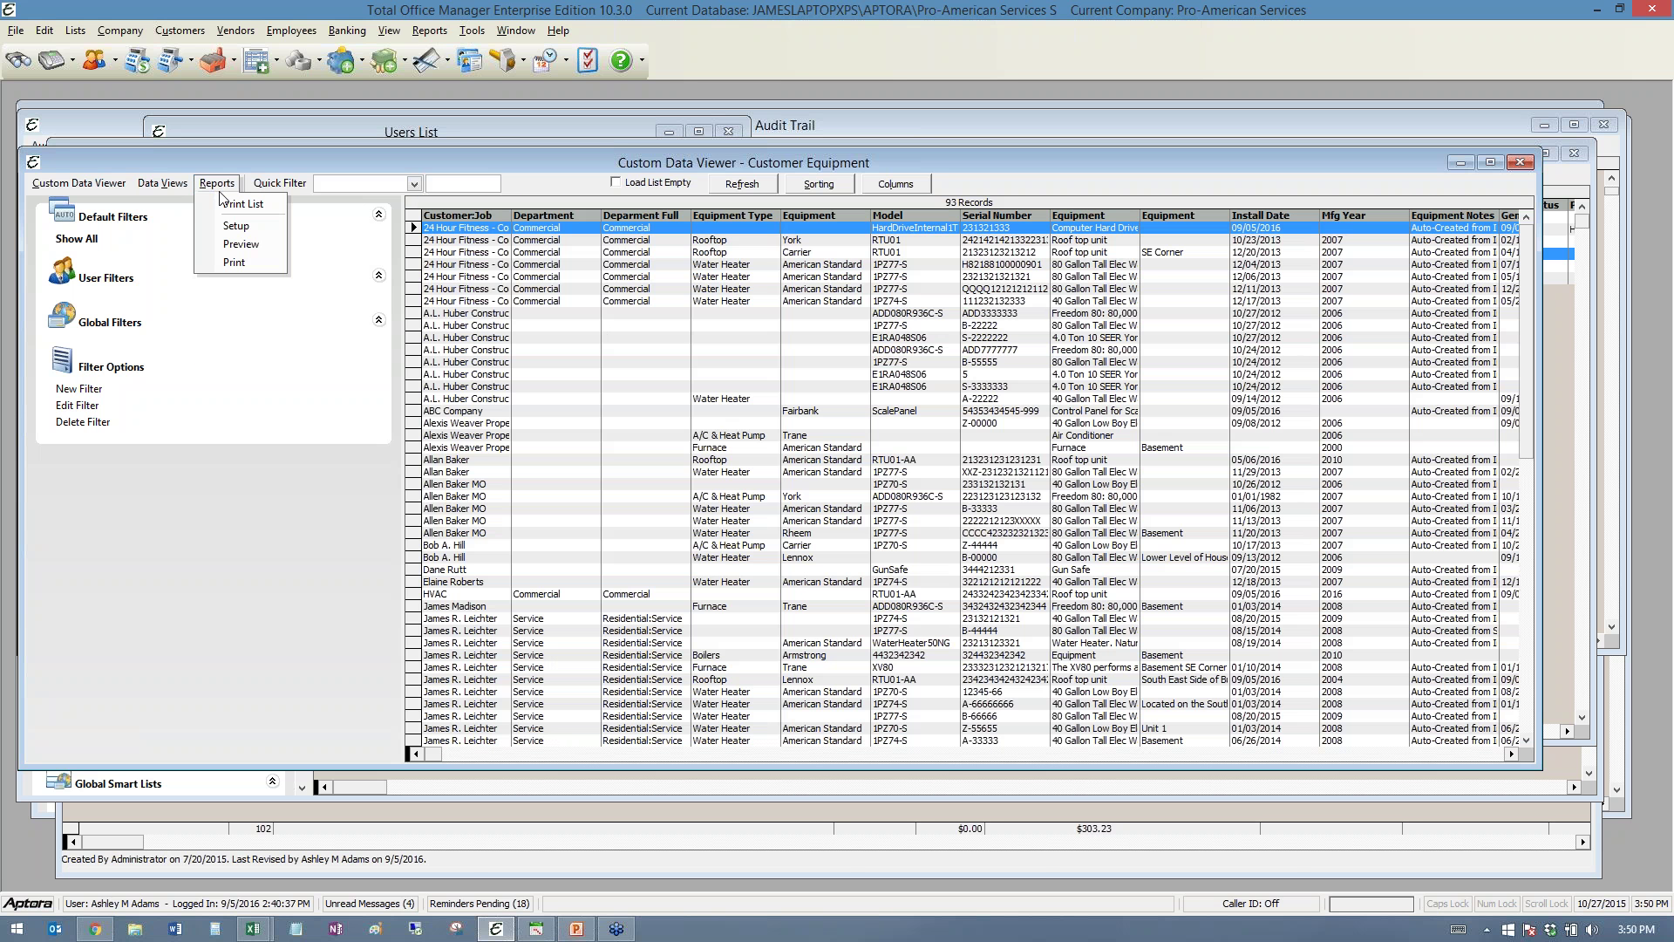
left_click(240, 228)
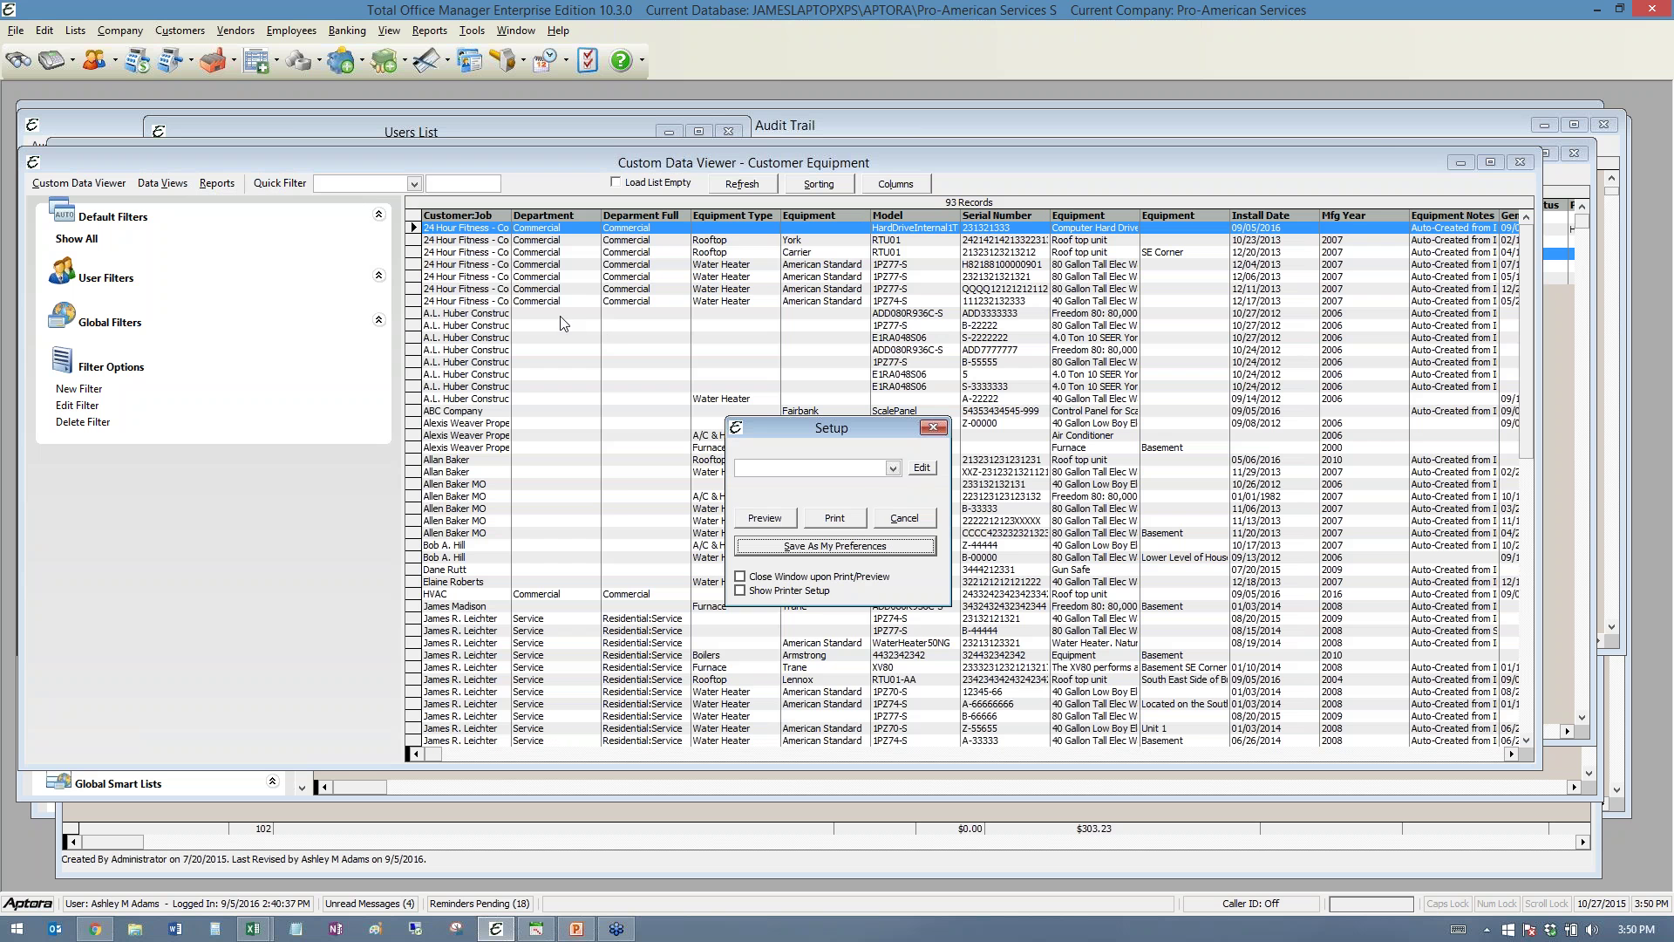
left_click(891, 471)
left_click(759, 517)
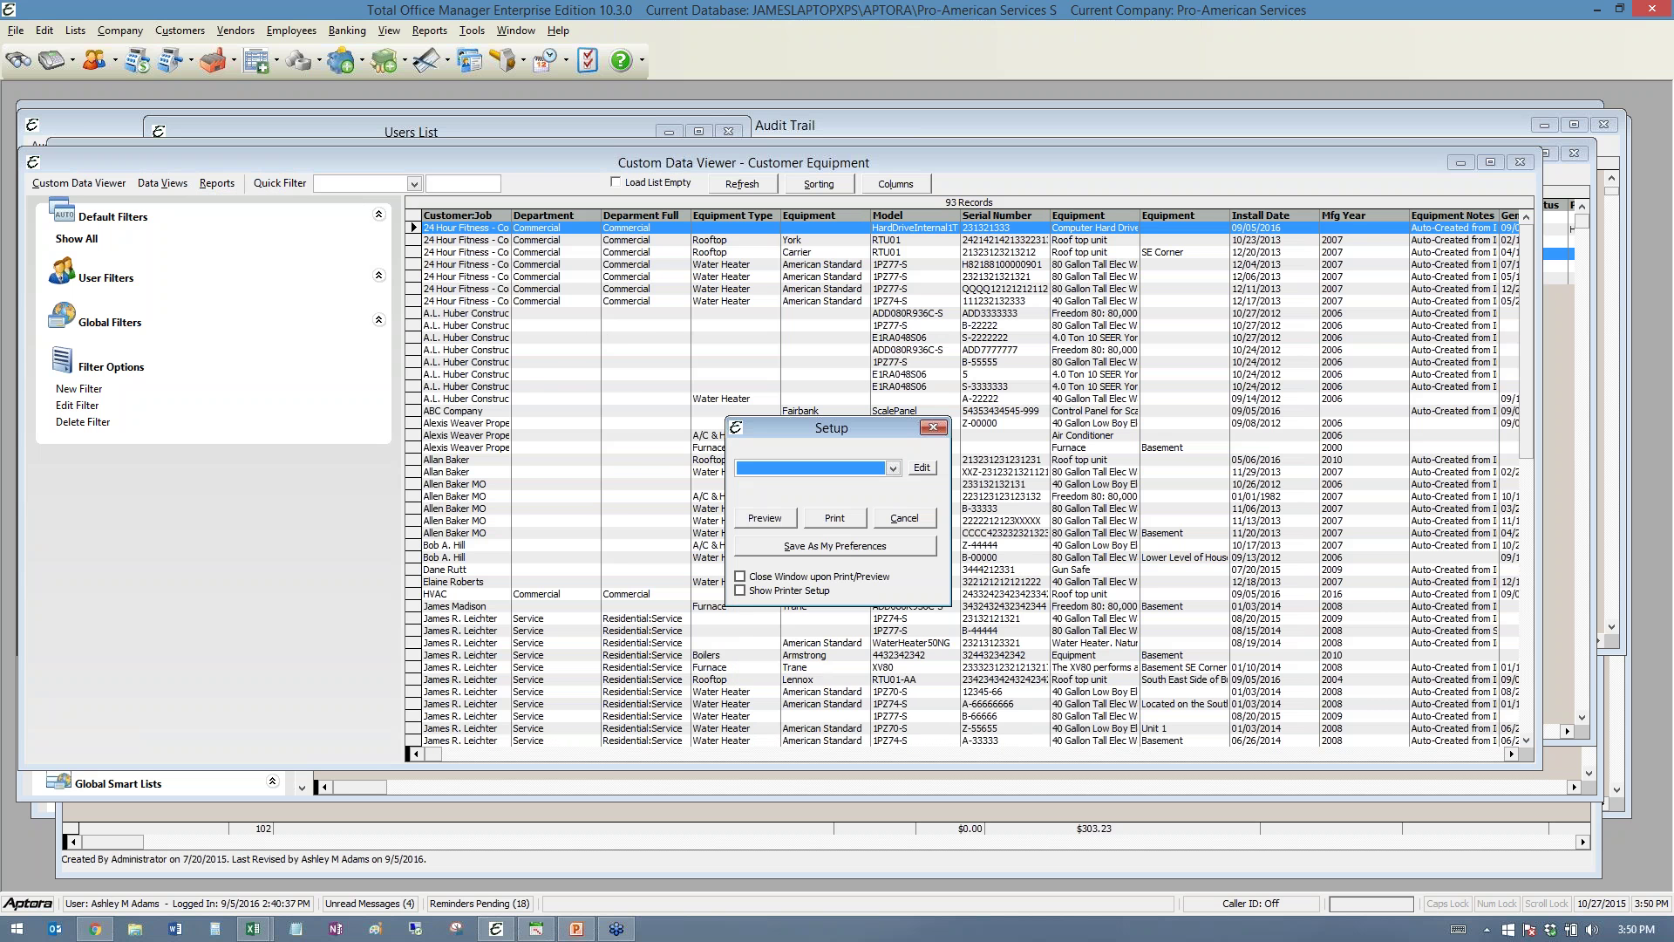
left_click(922, 468)
left_click_drag(827, 170, 600, 144)
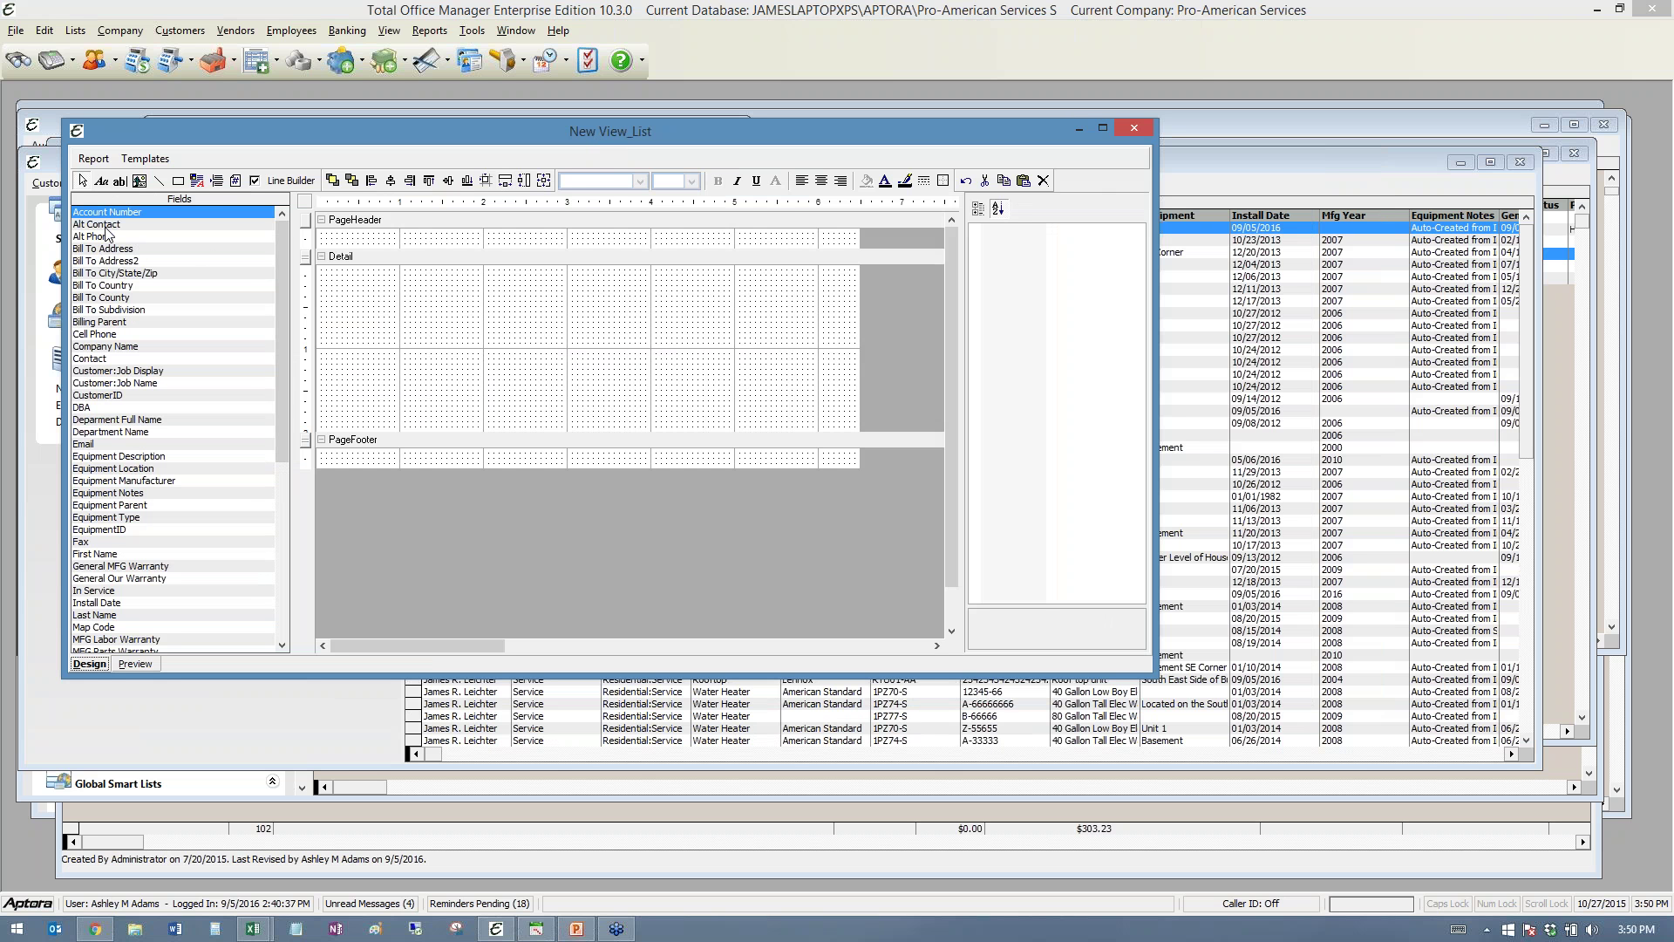
left_click(377, 294)
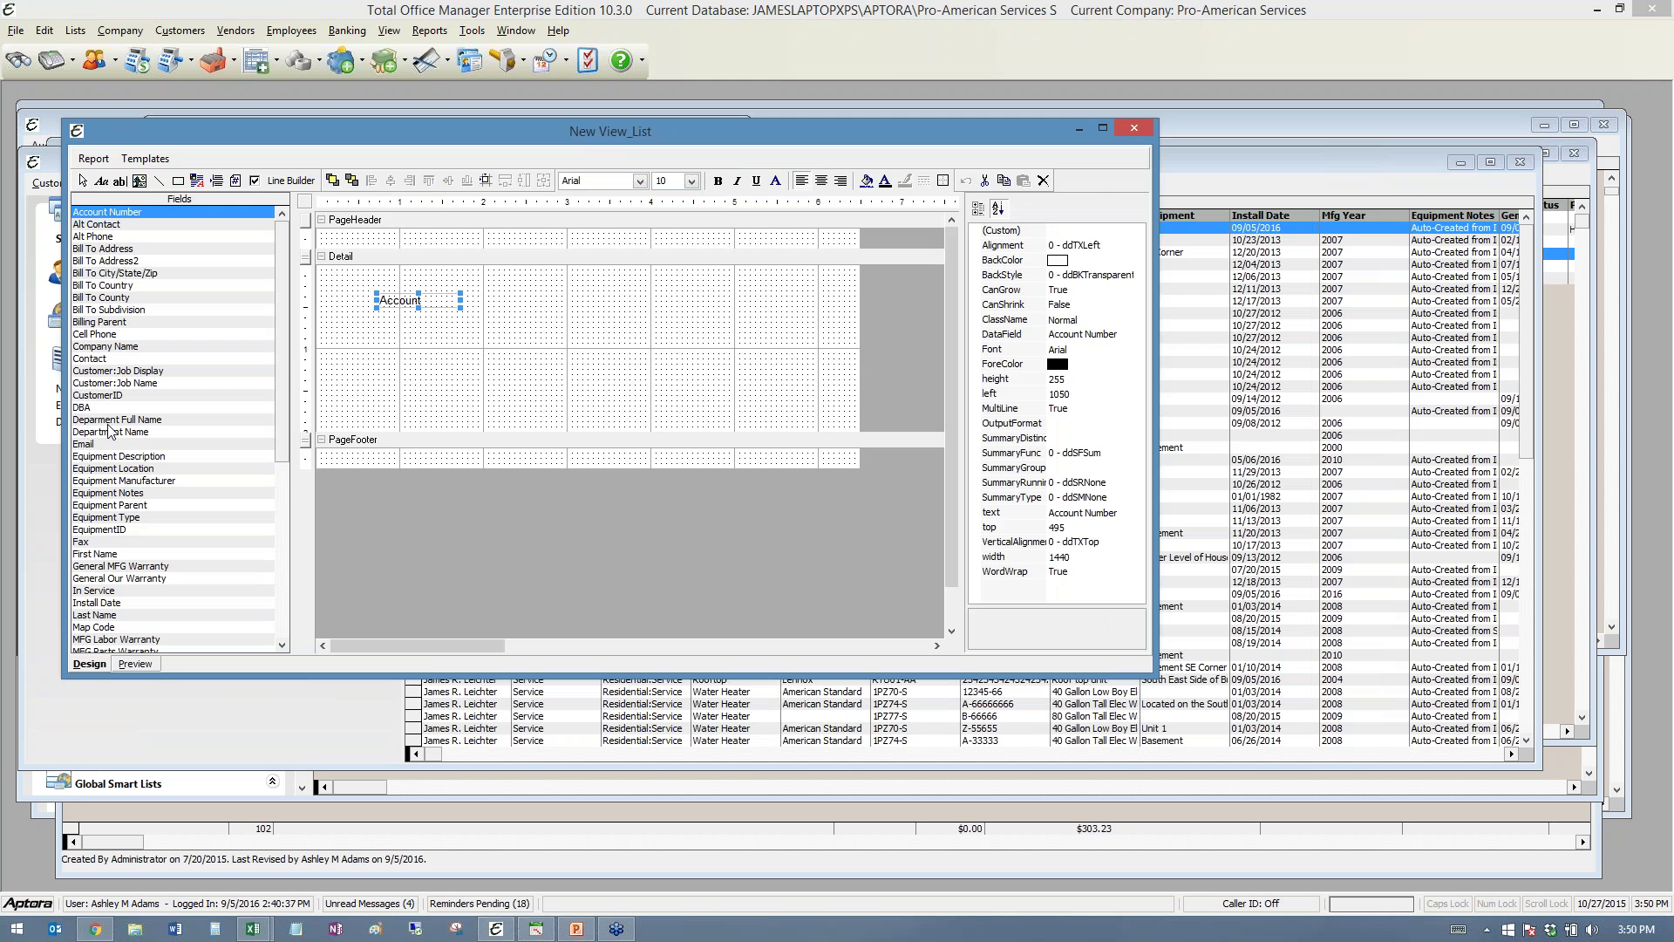
left_click_drag(157, 432, 446, 326)
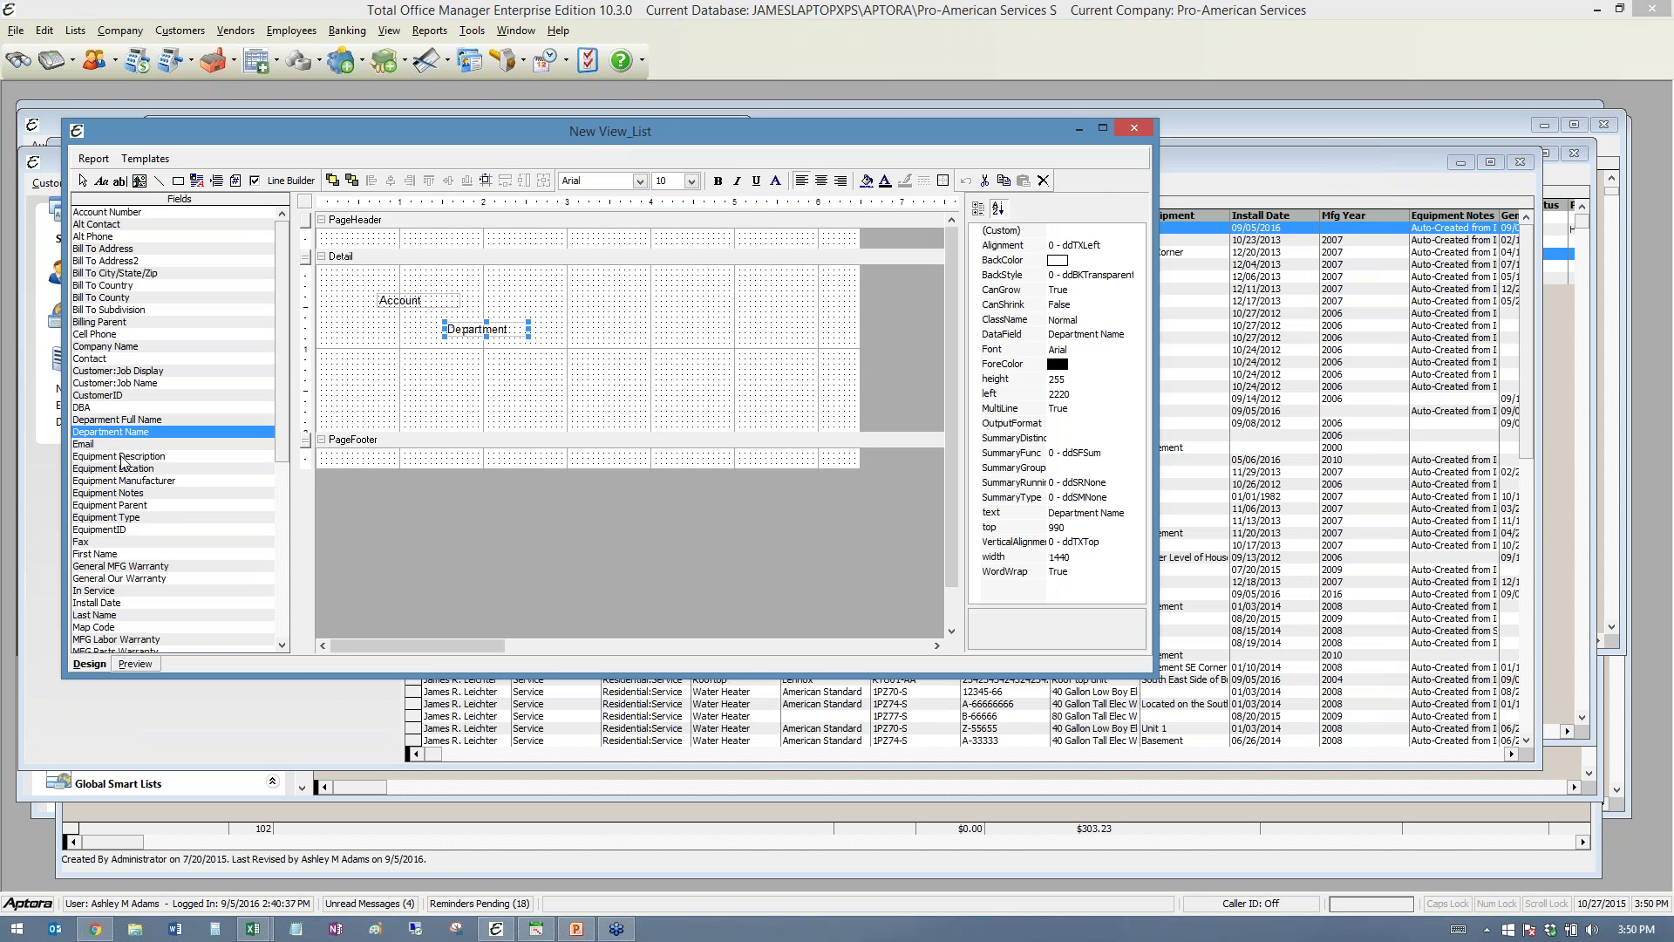
left_click_drag(120, 456, 458, 369)
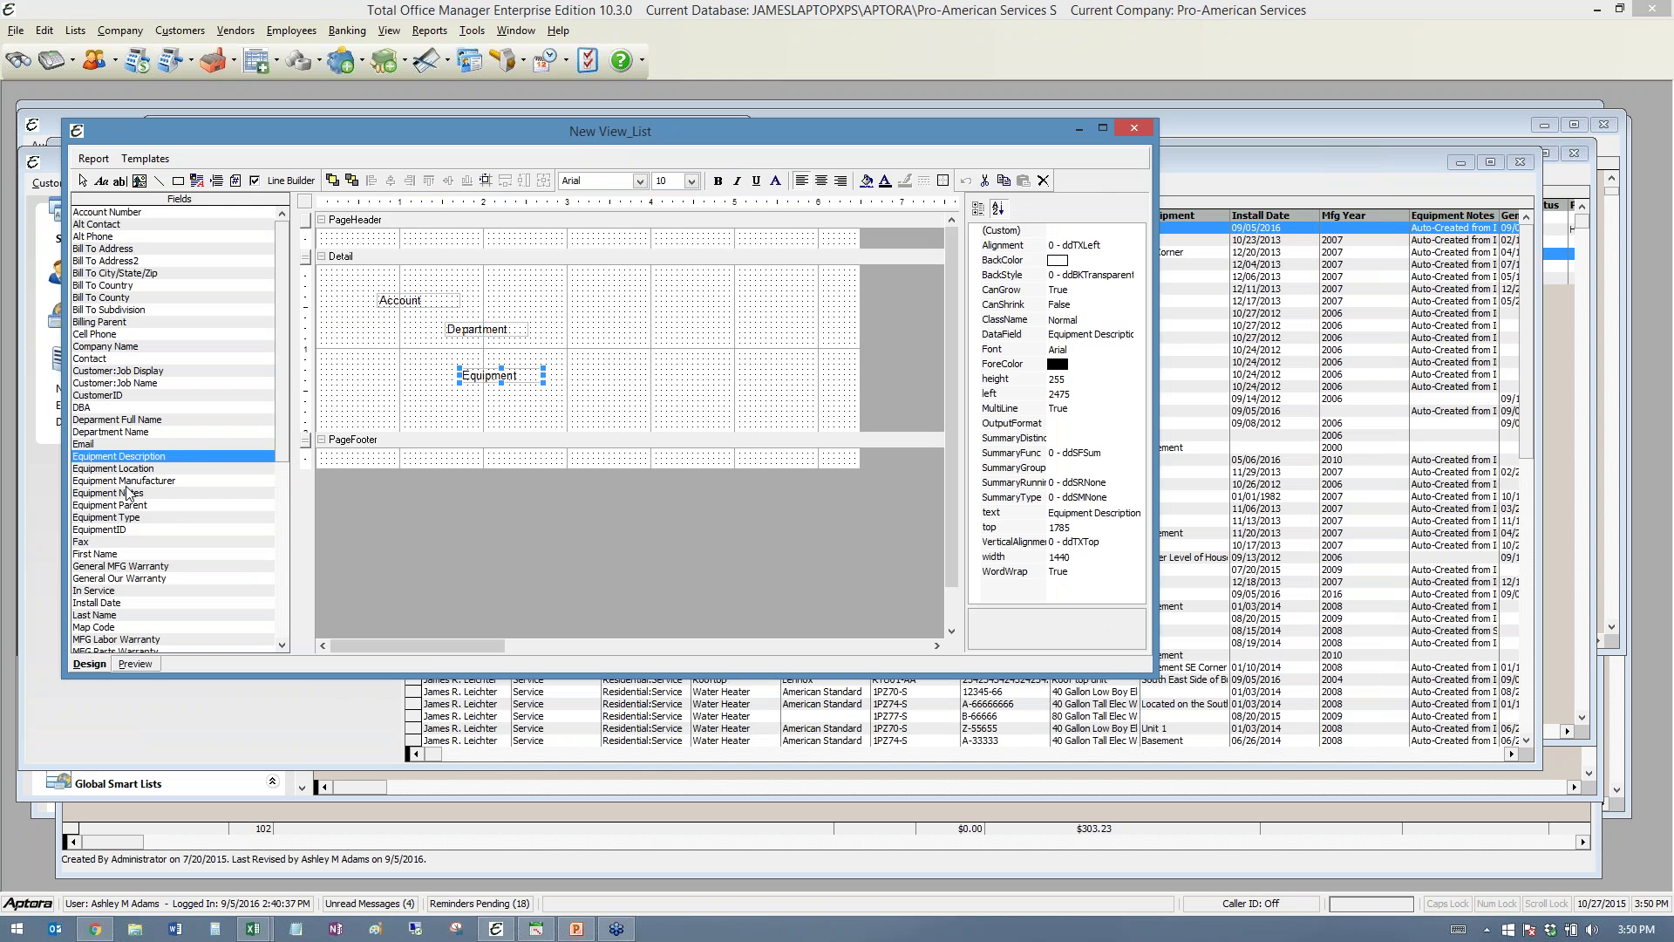
left_click(124, 470)
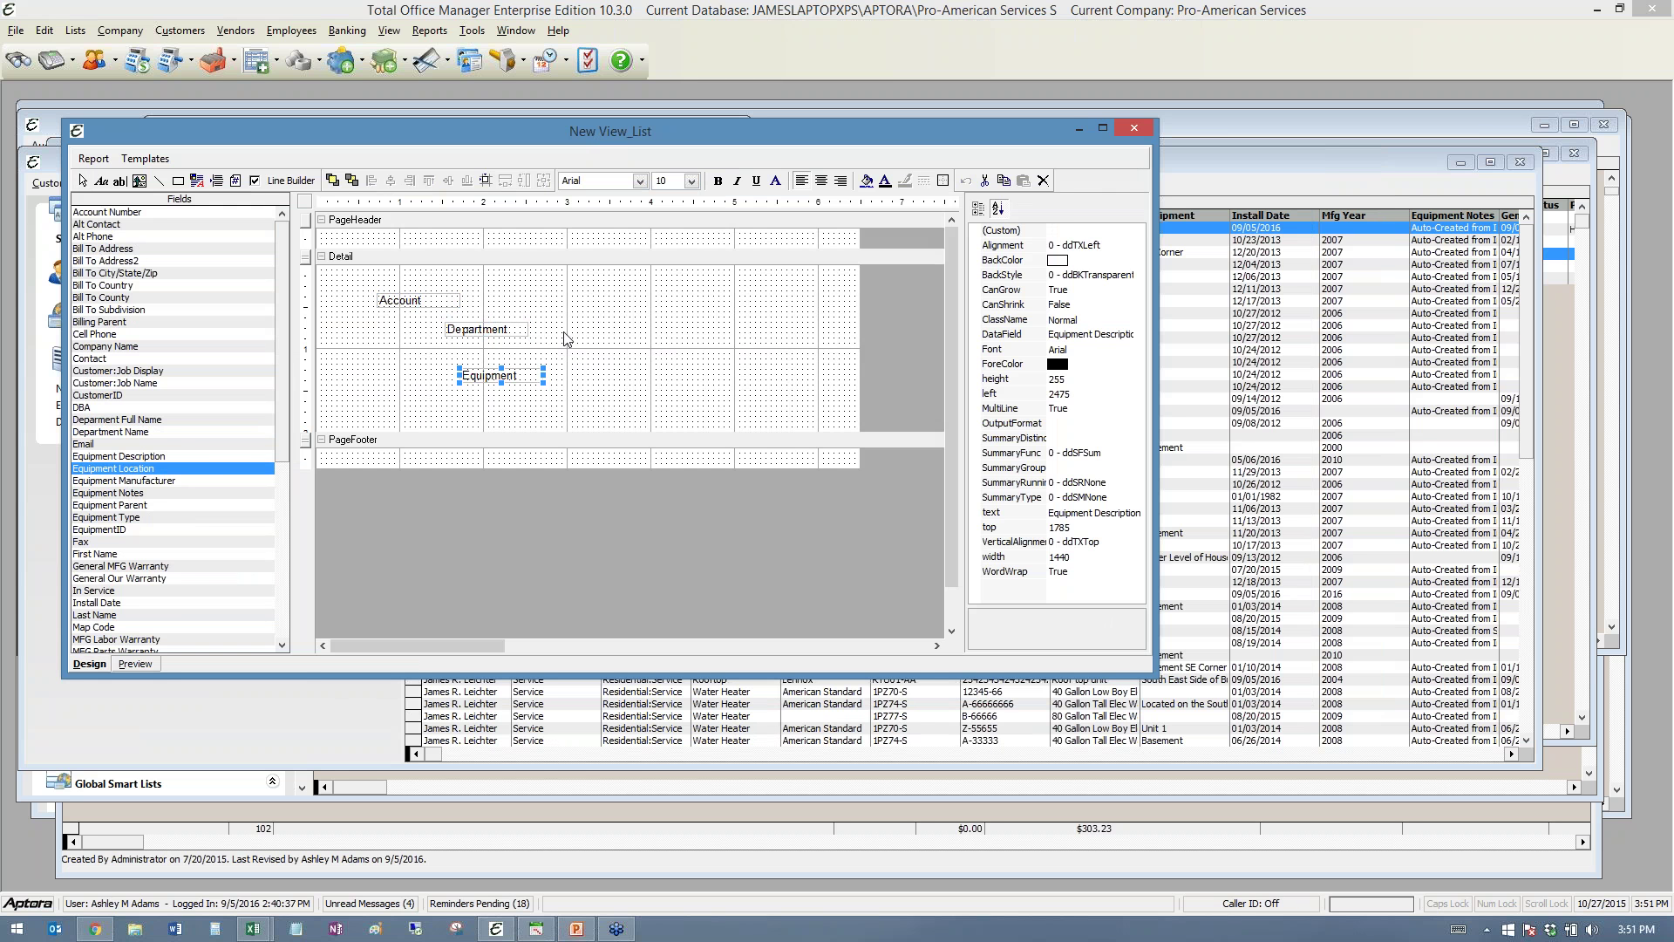
left_click(608, 297)
left_click(135, 664)
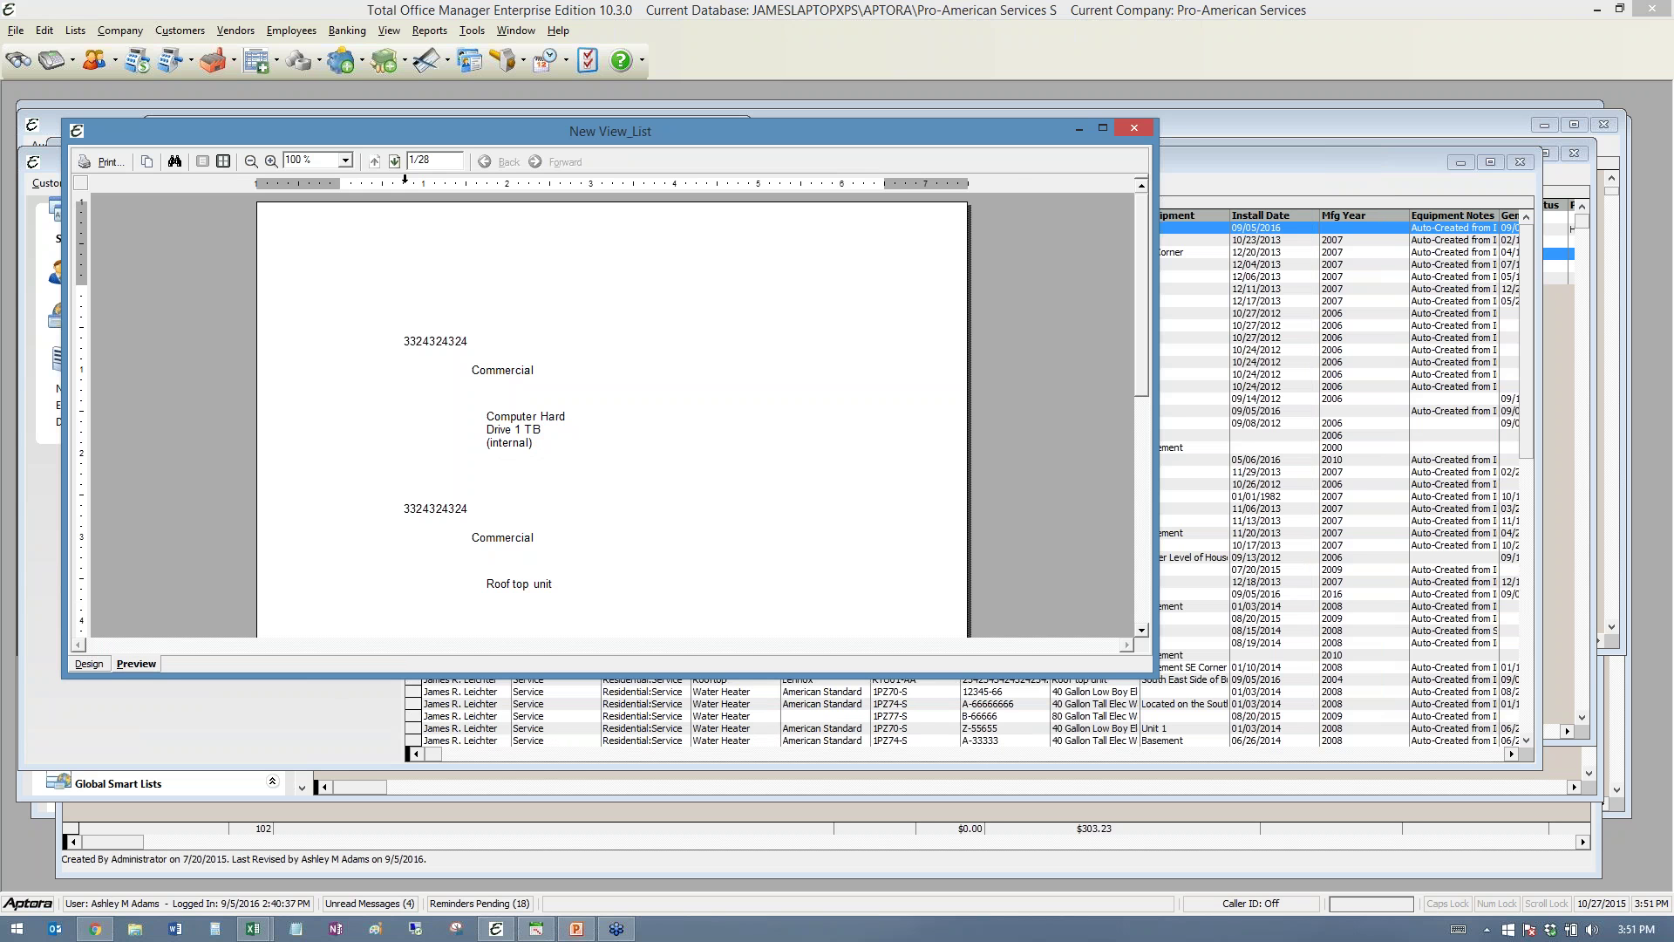
scroll(442, 374, "down", 1)
scroll(437, 385, "up", 1)
left_click(89, 664)
left_click_drag(491, 334, 508, 305)
left_click(603, 373)
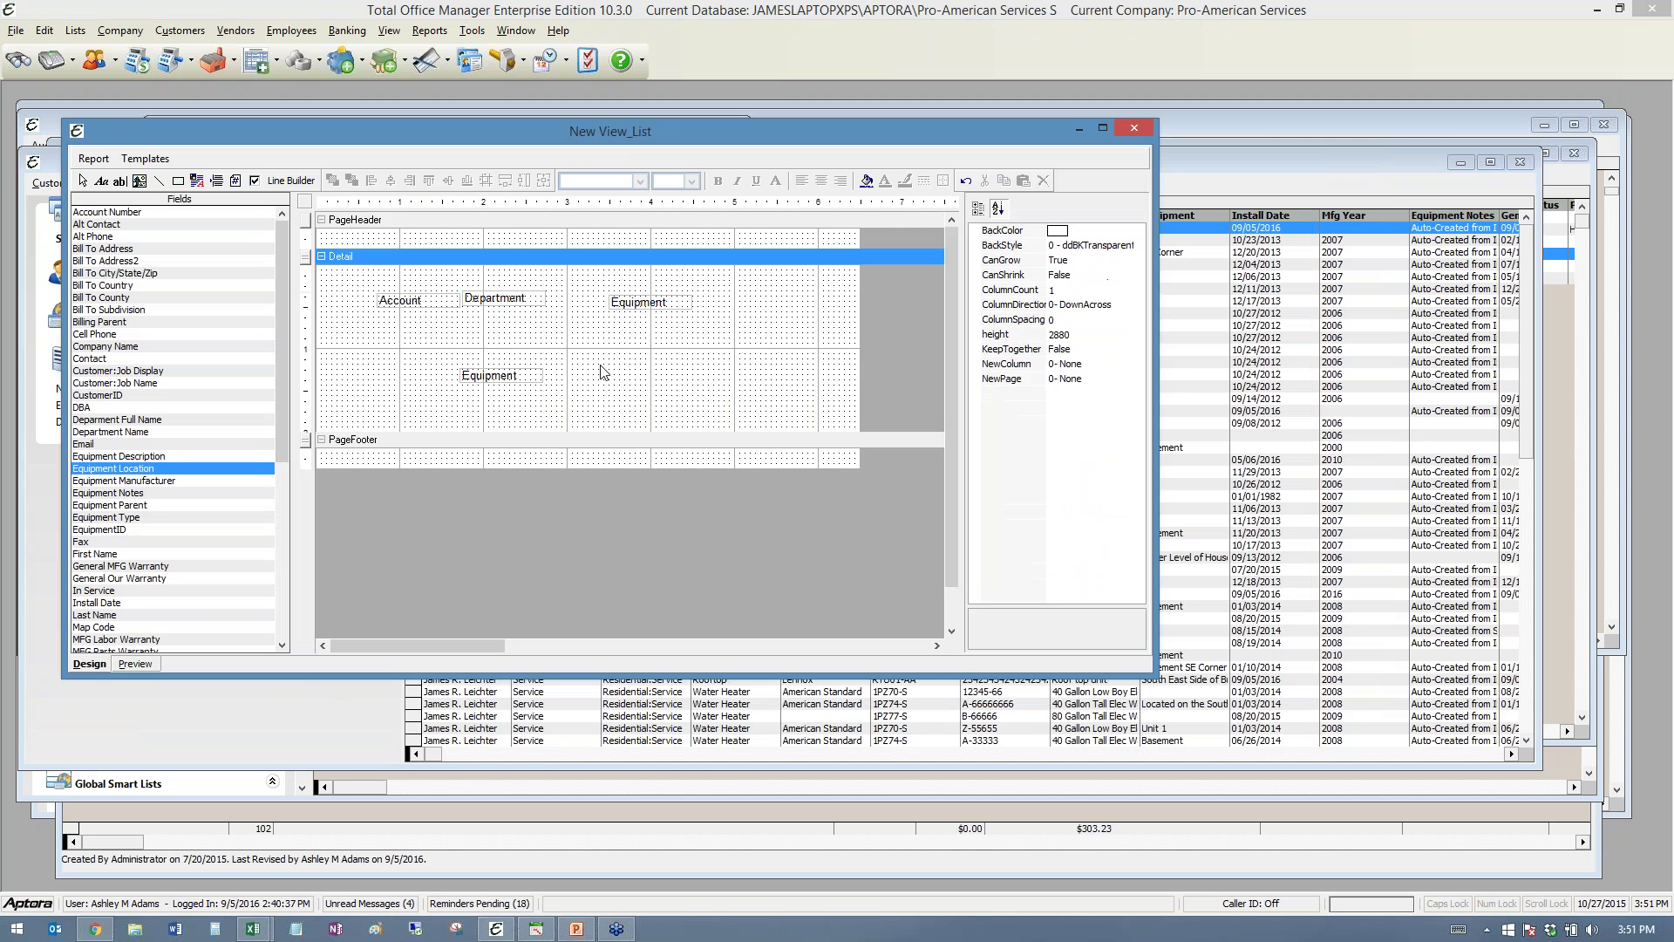
left_click(1135, 128)
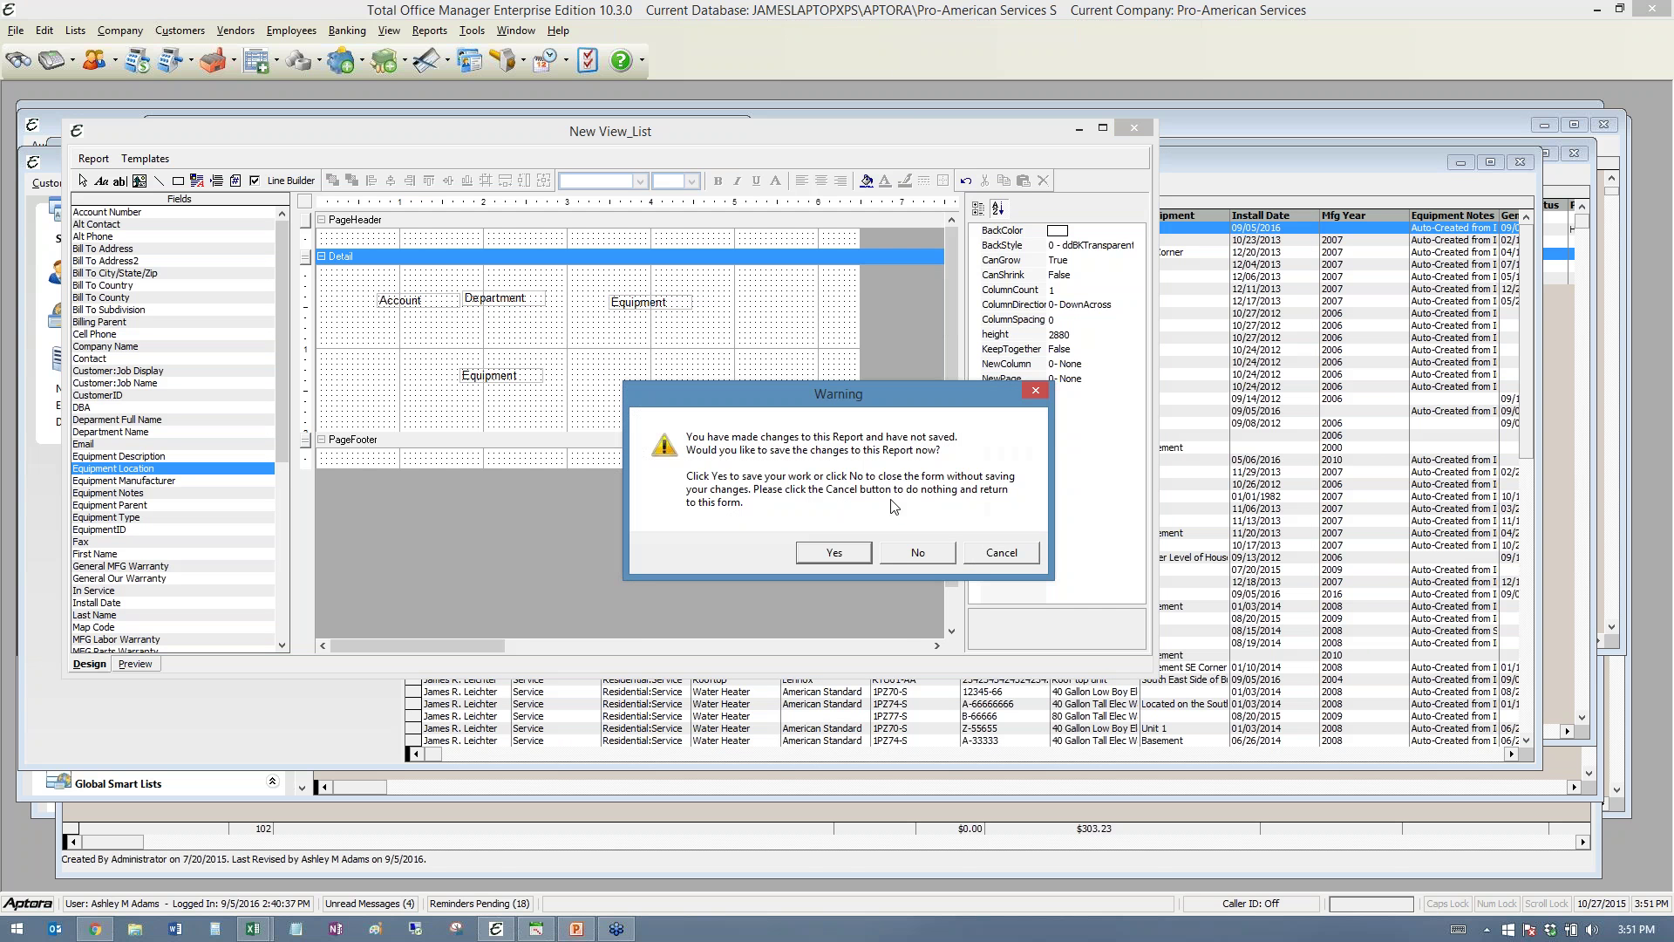
left_click(907, 553)
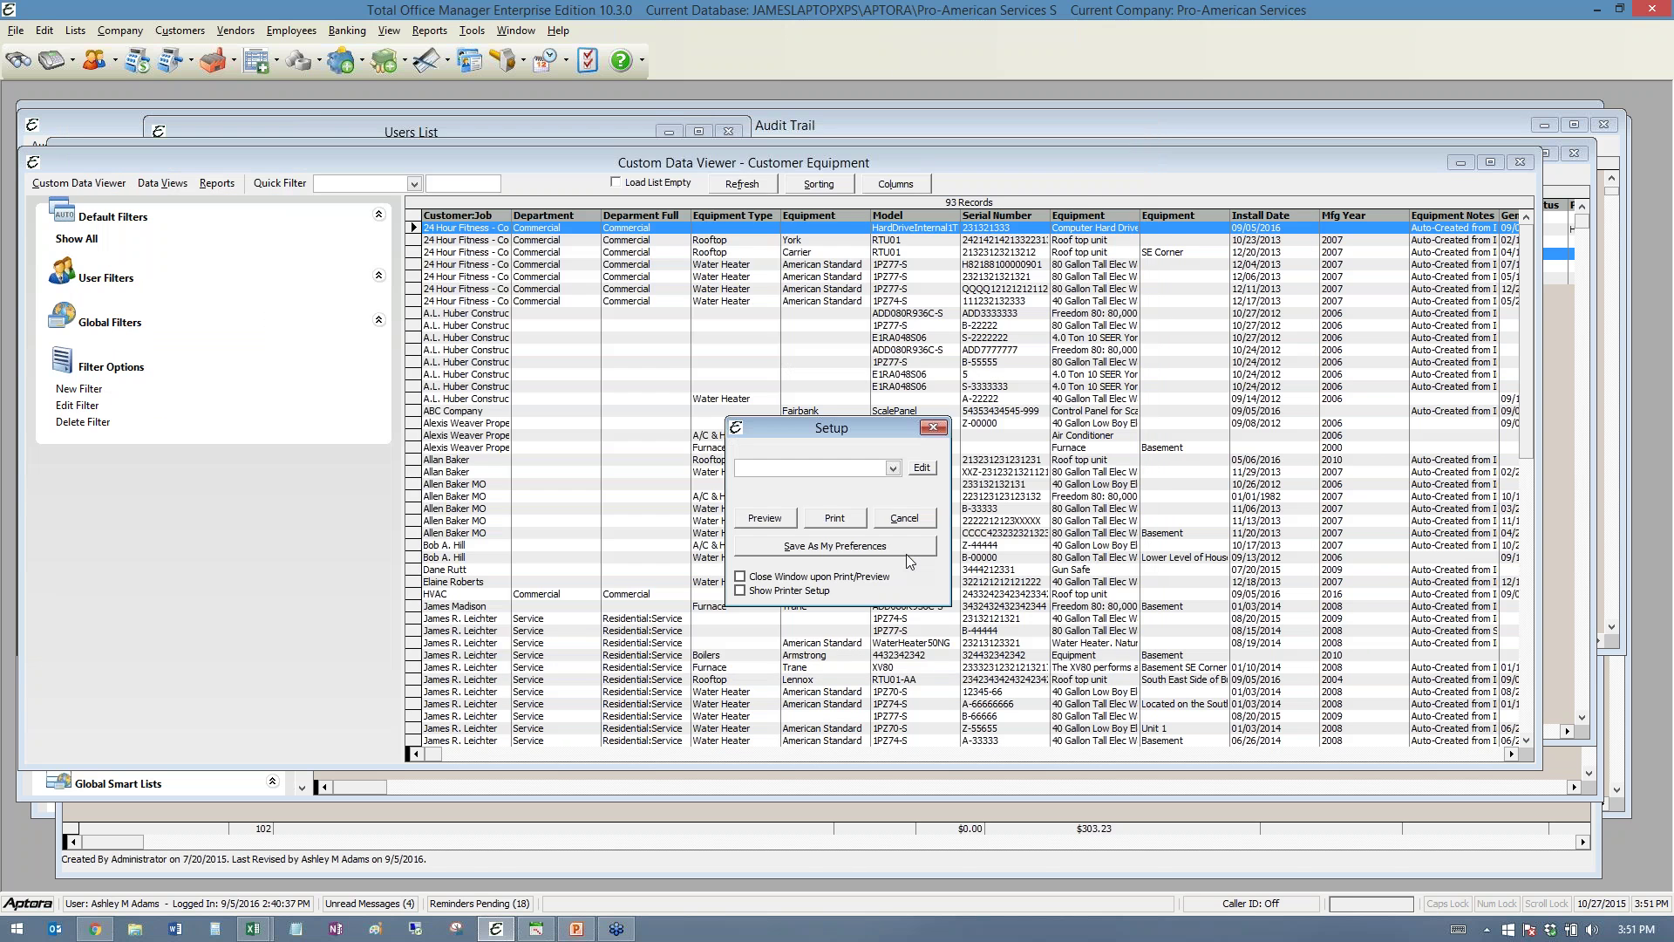
- Close the report setup and open the 93 Customer Equipment records in a new Excel workbook
left_click(934, 429)
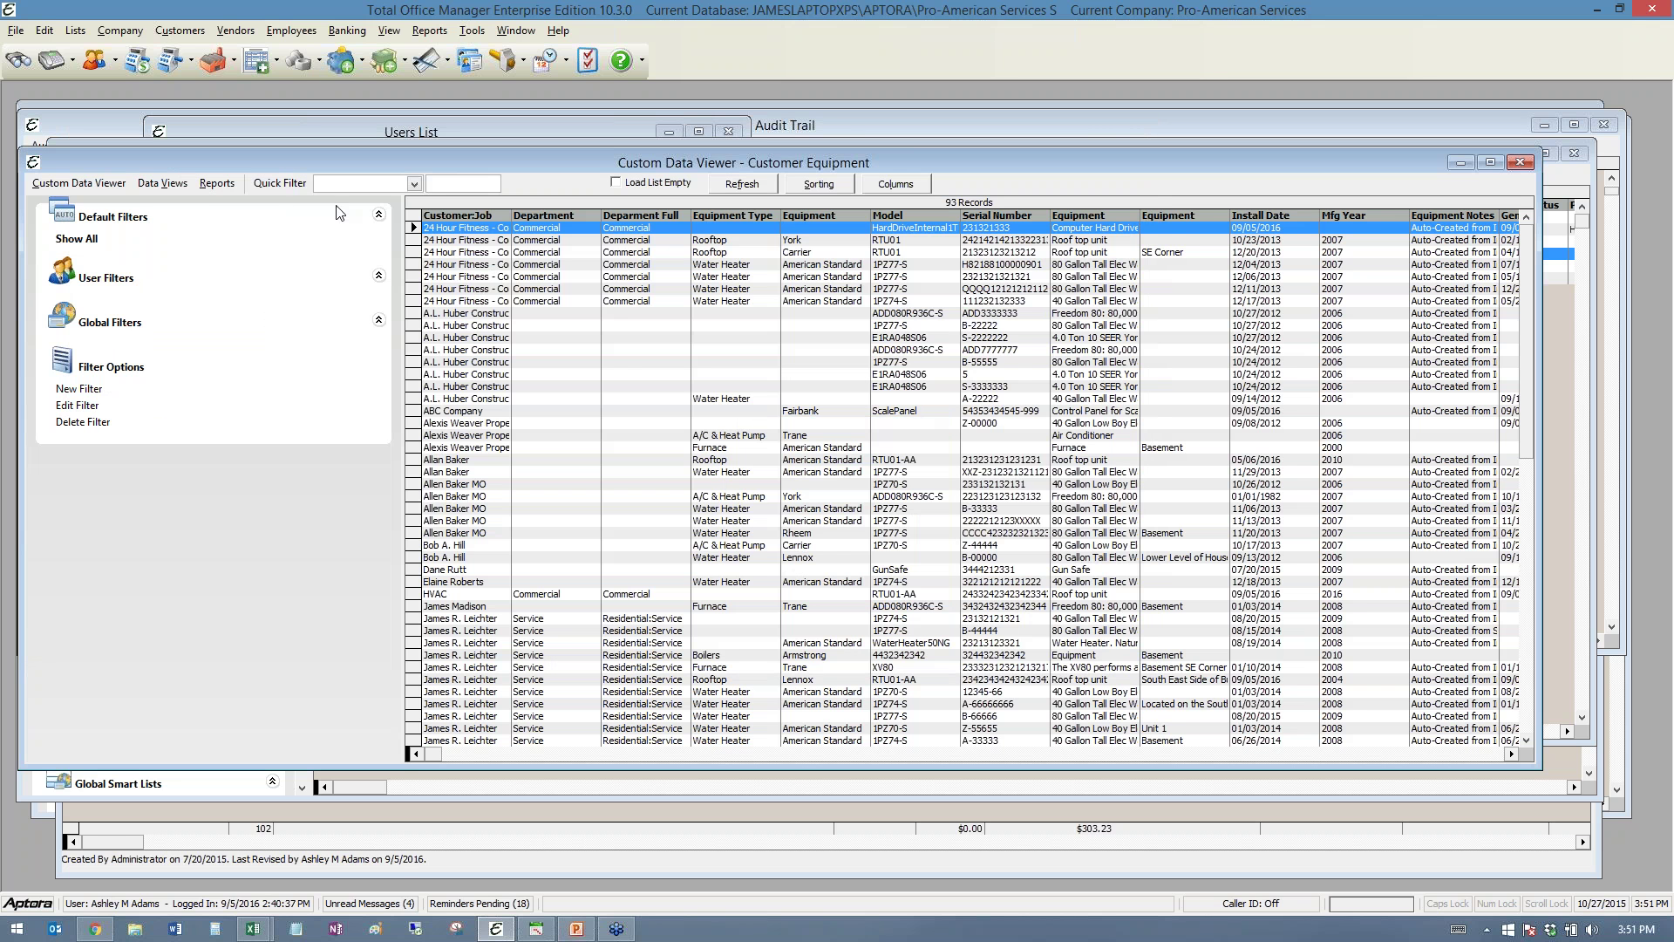
left_click(149, 184)
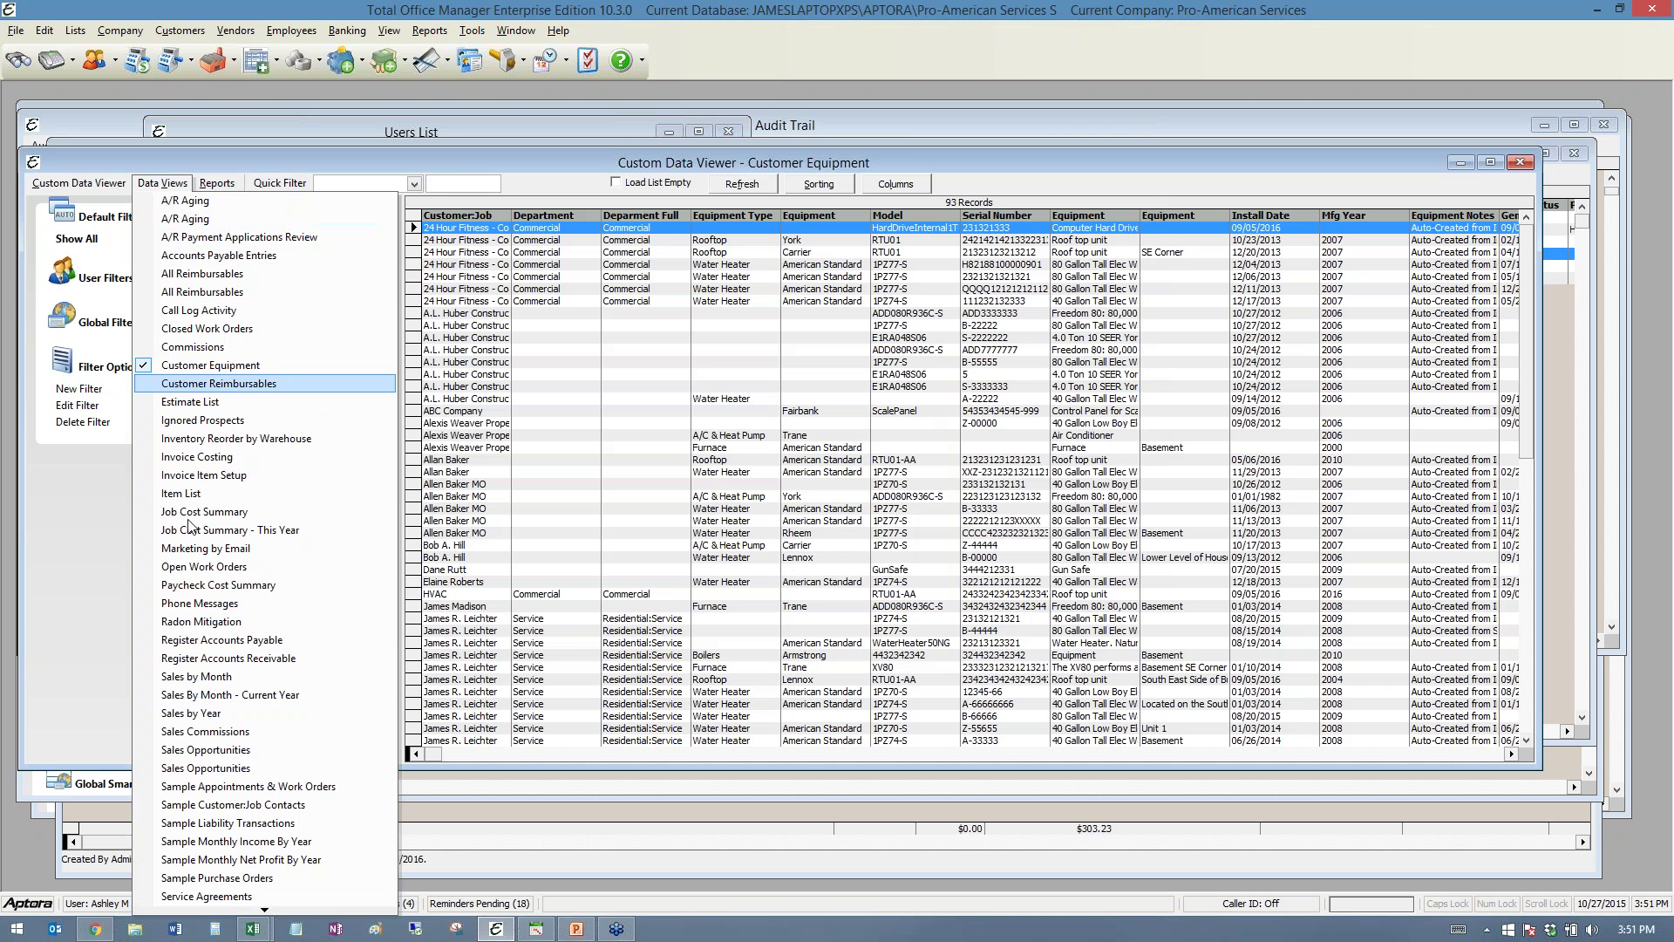
left_click(206, 186)
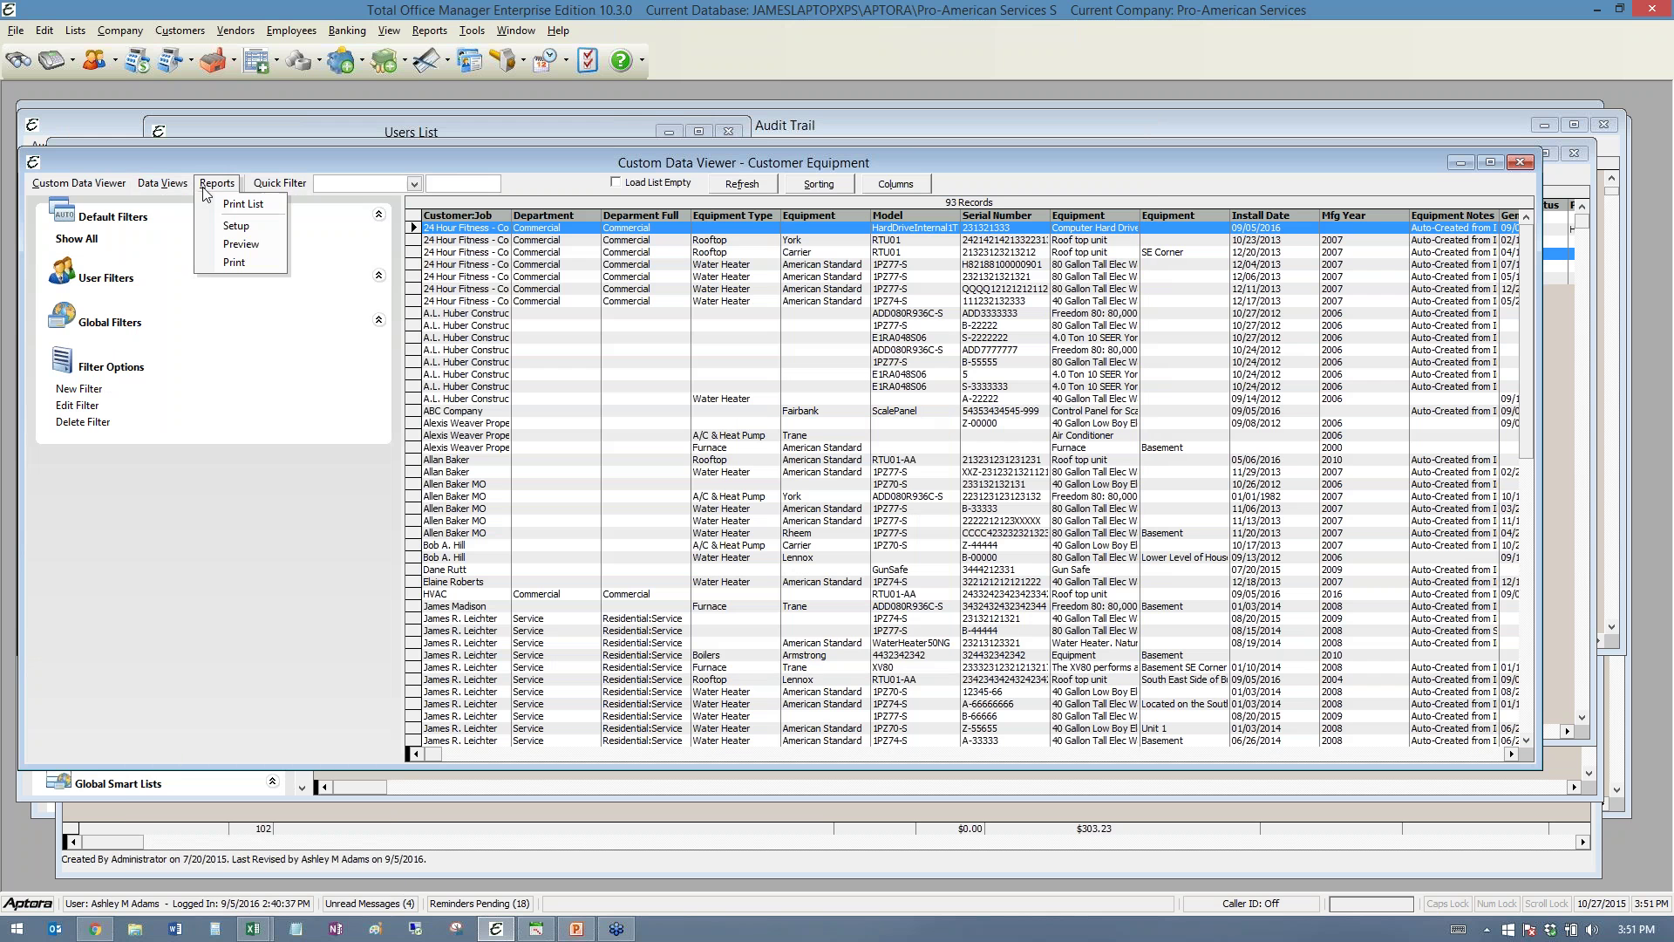
left_click(167, 202)
left_click(166, 184)
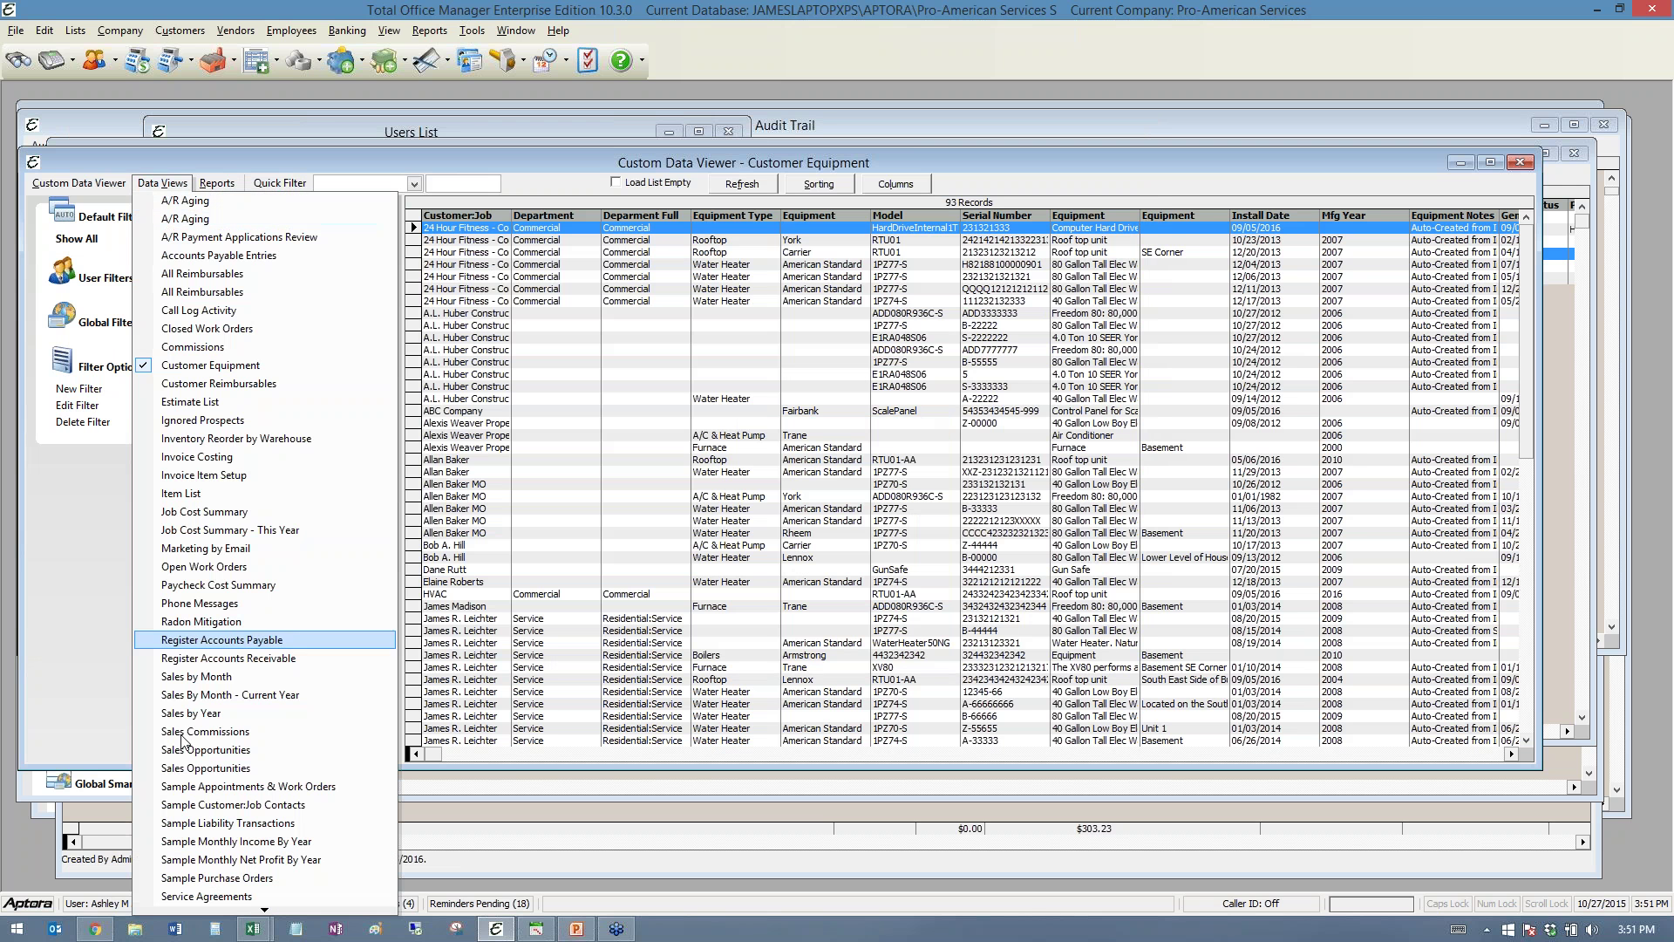
mouse_move(183, 910)
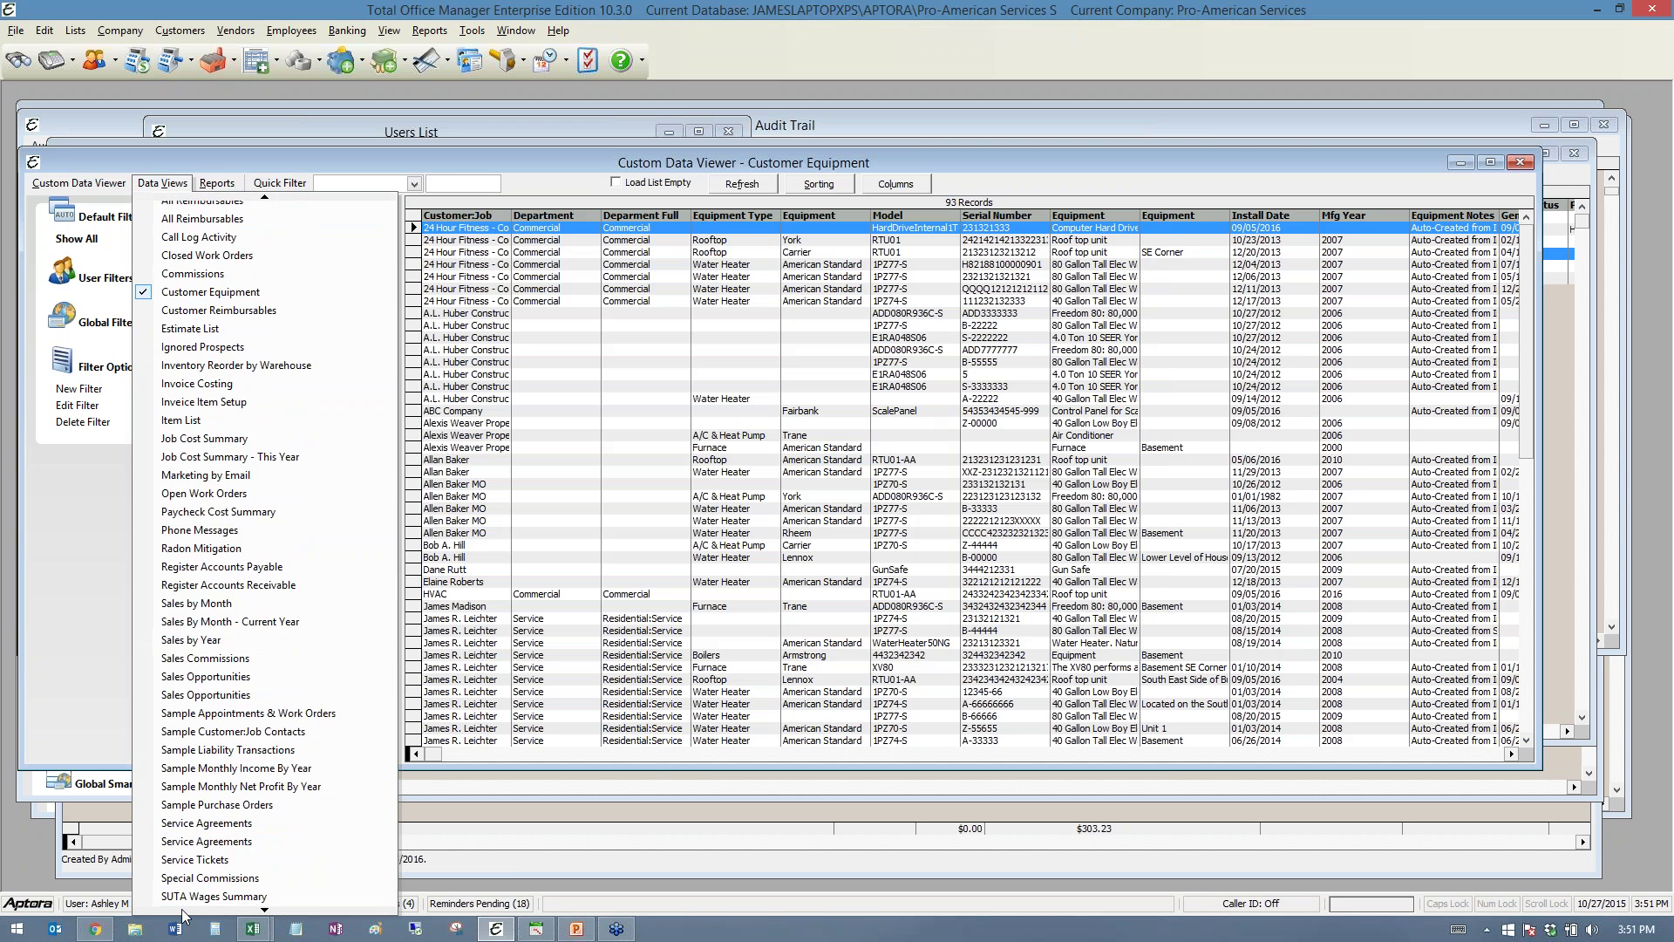
right_click(731, 409)
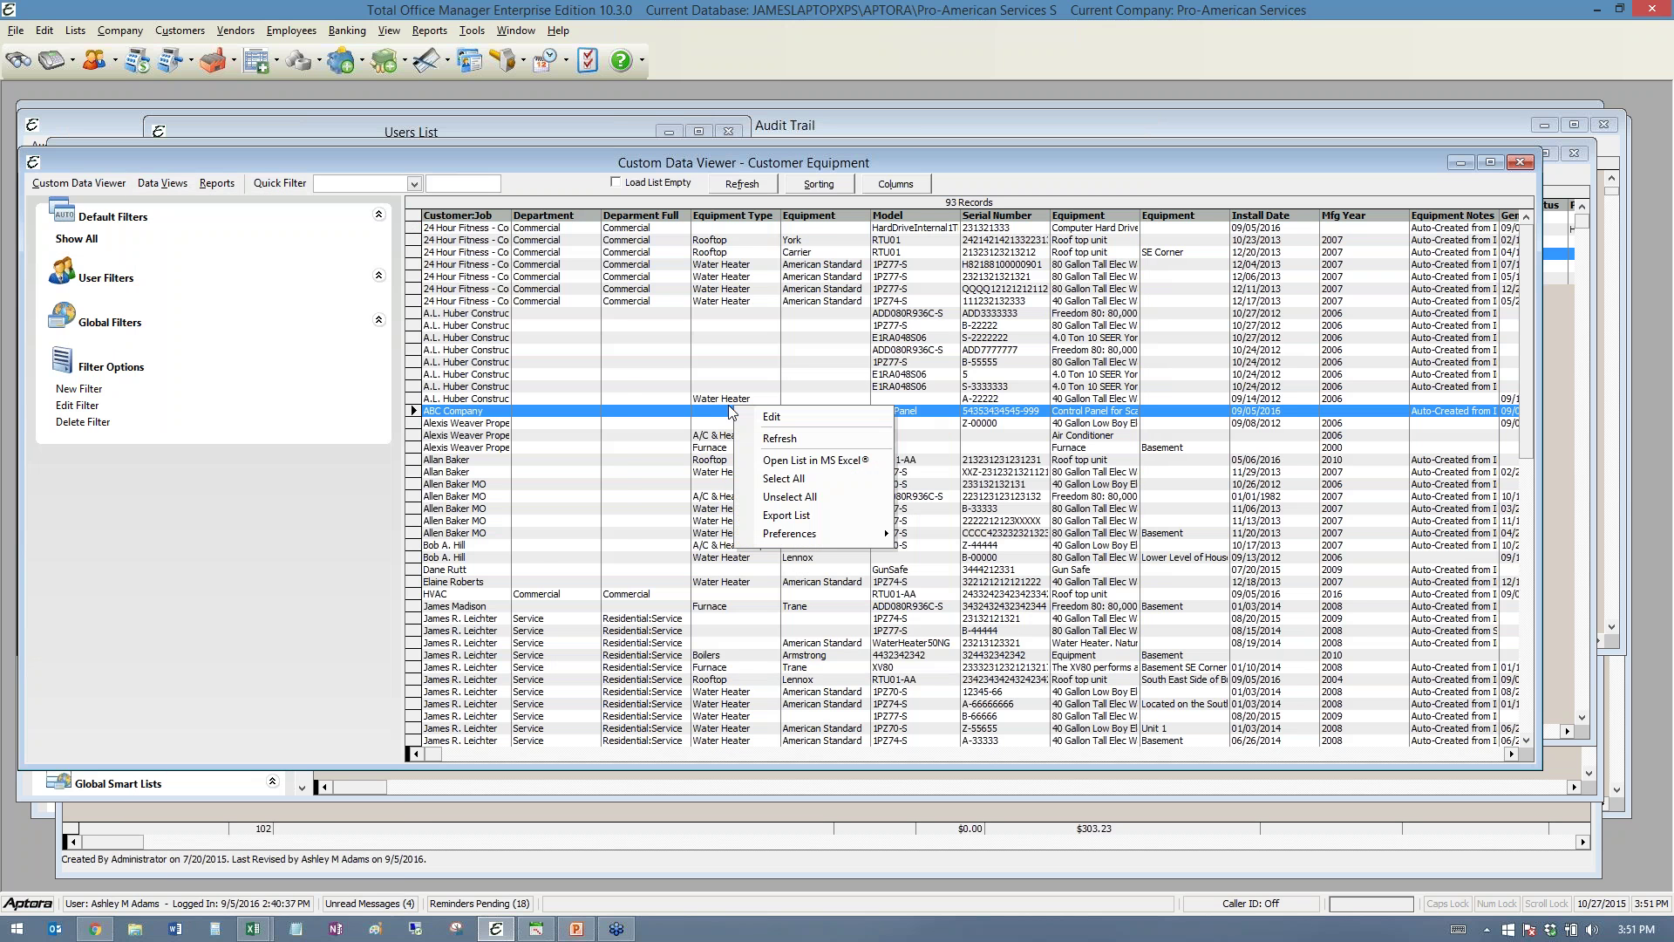
left_click(785, 461)
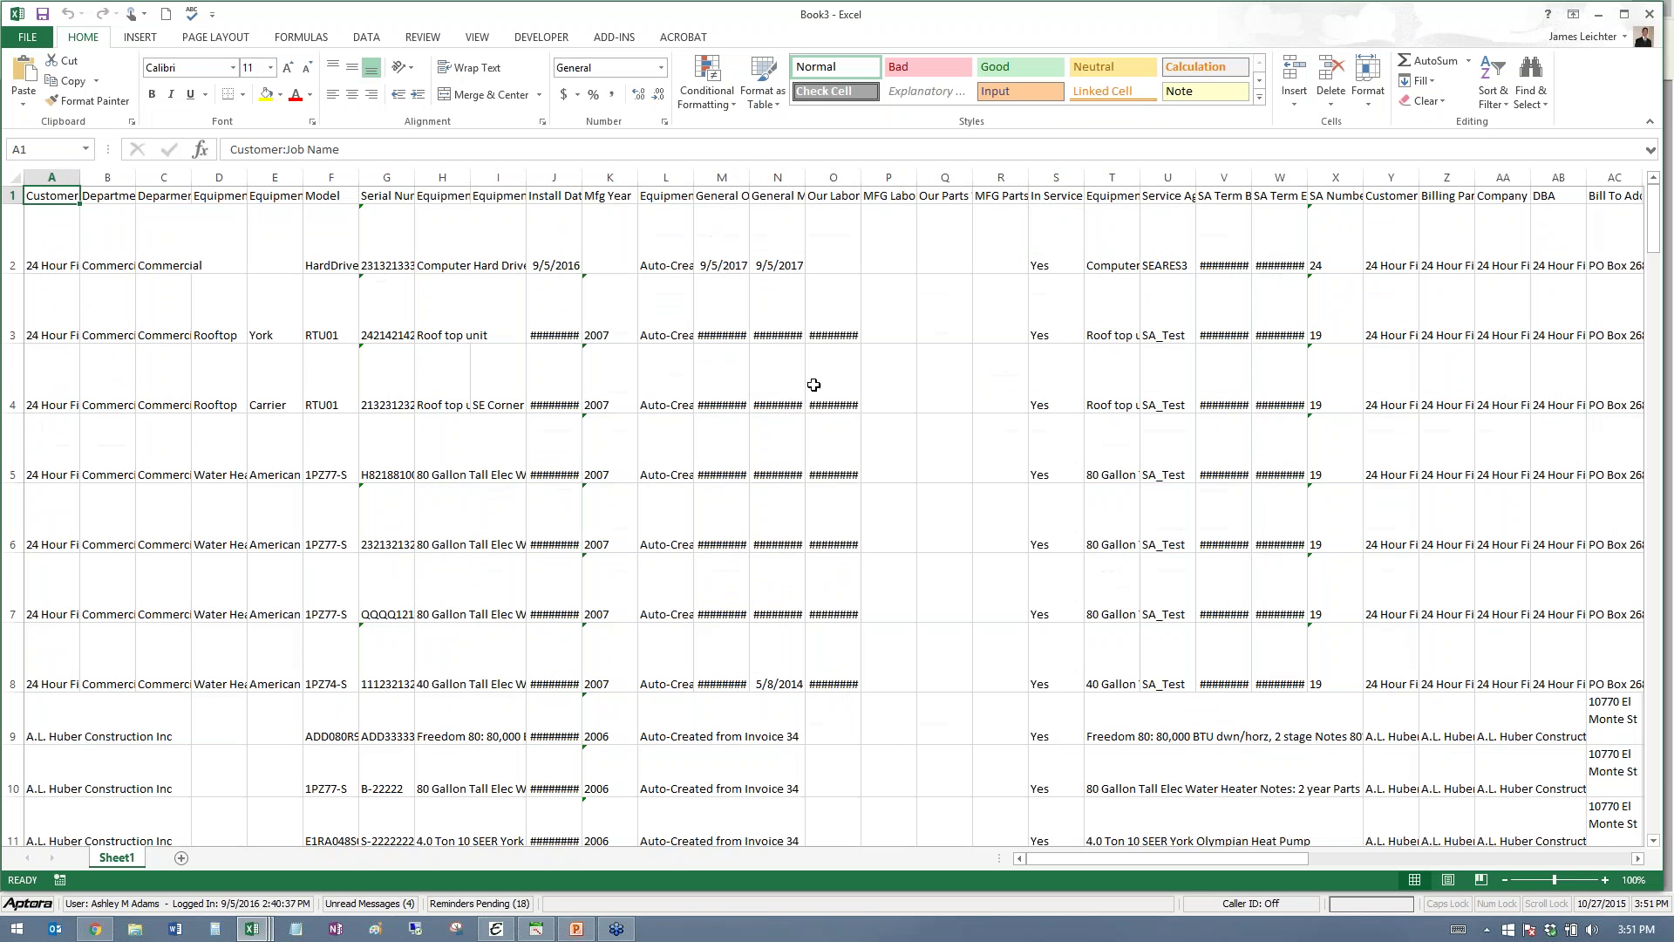
- Autofit columns M, N, O and J to show full dates, then minimize Excel
double_click(750, 178)
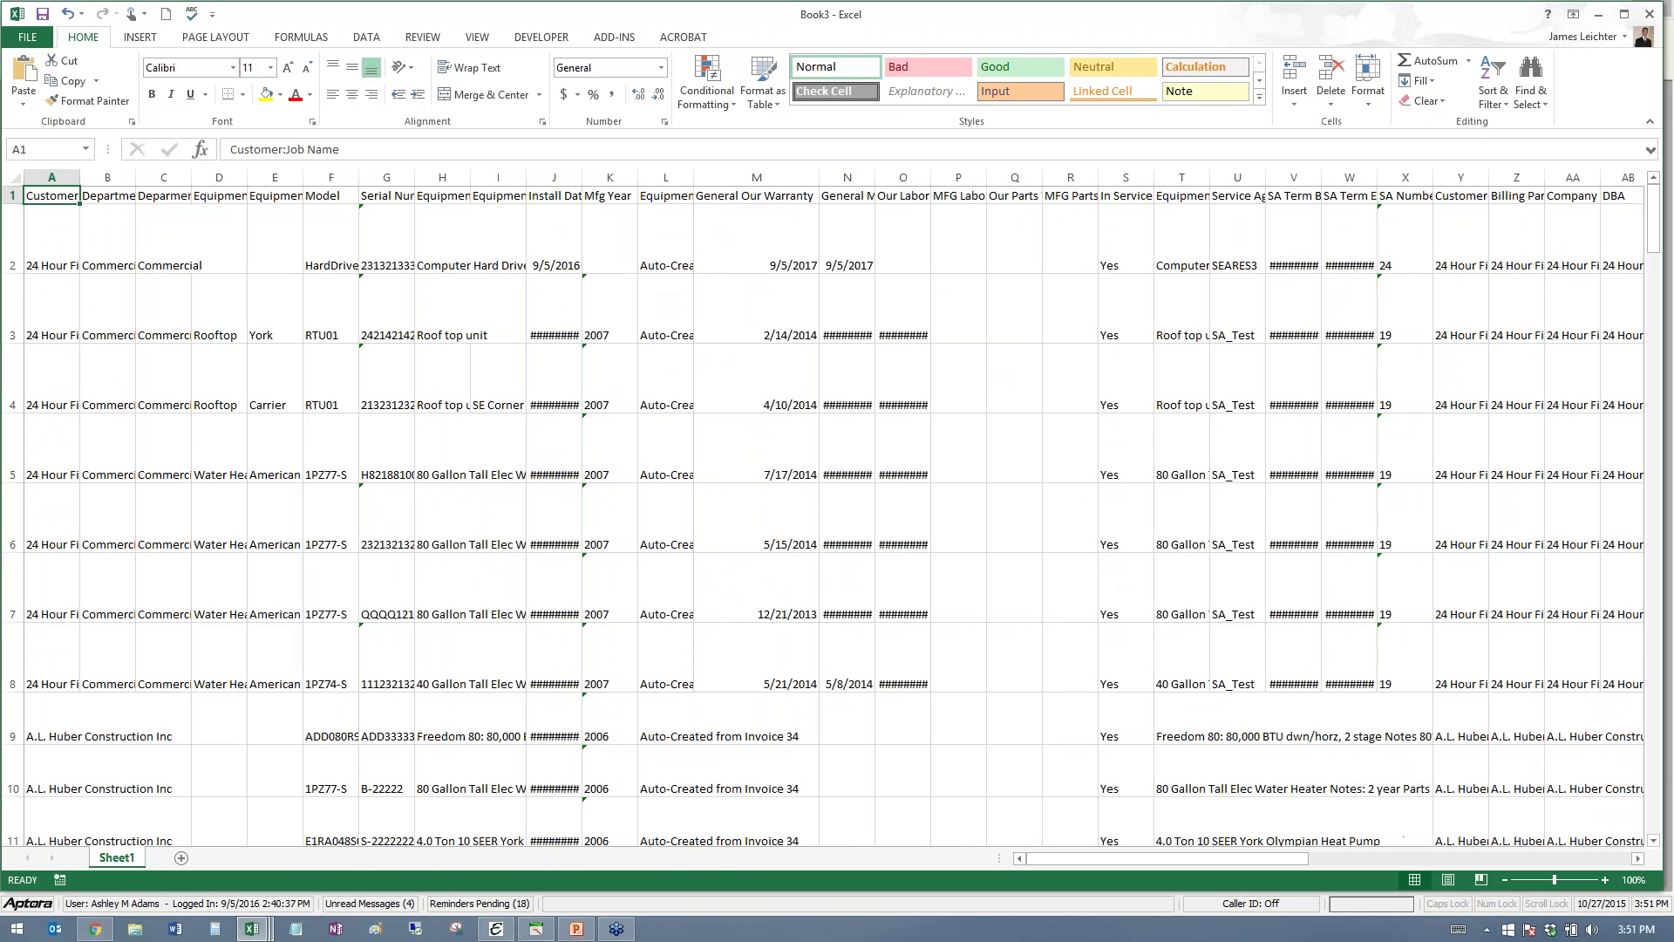
double_click(875, 177)
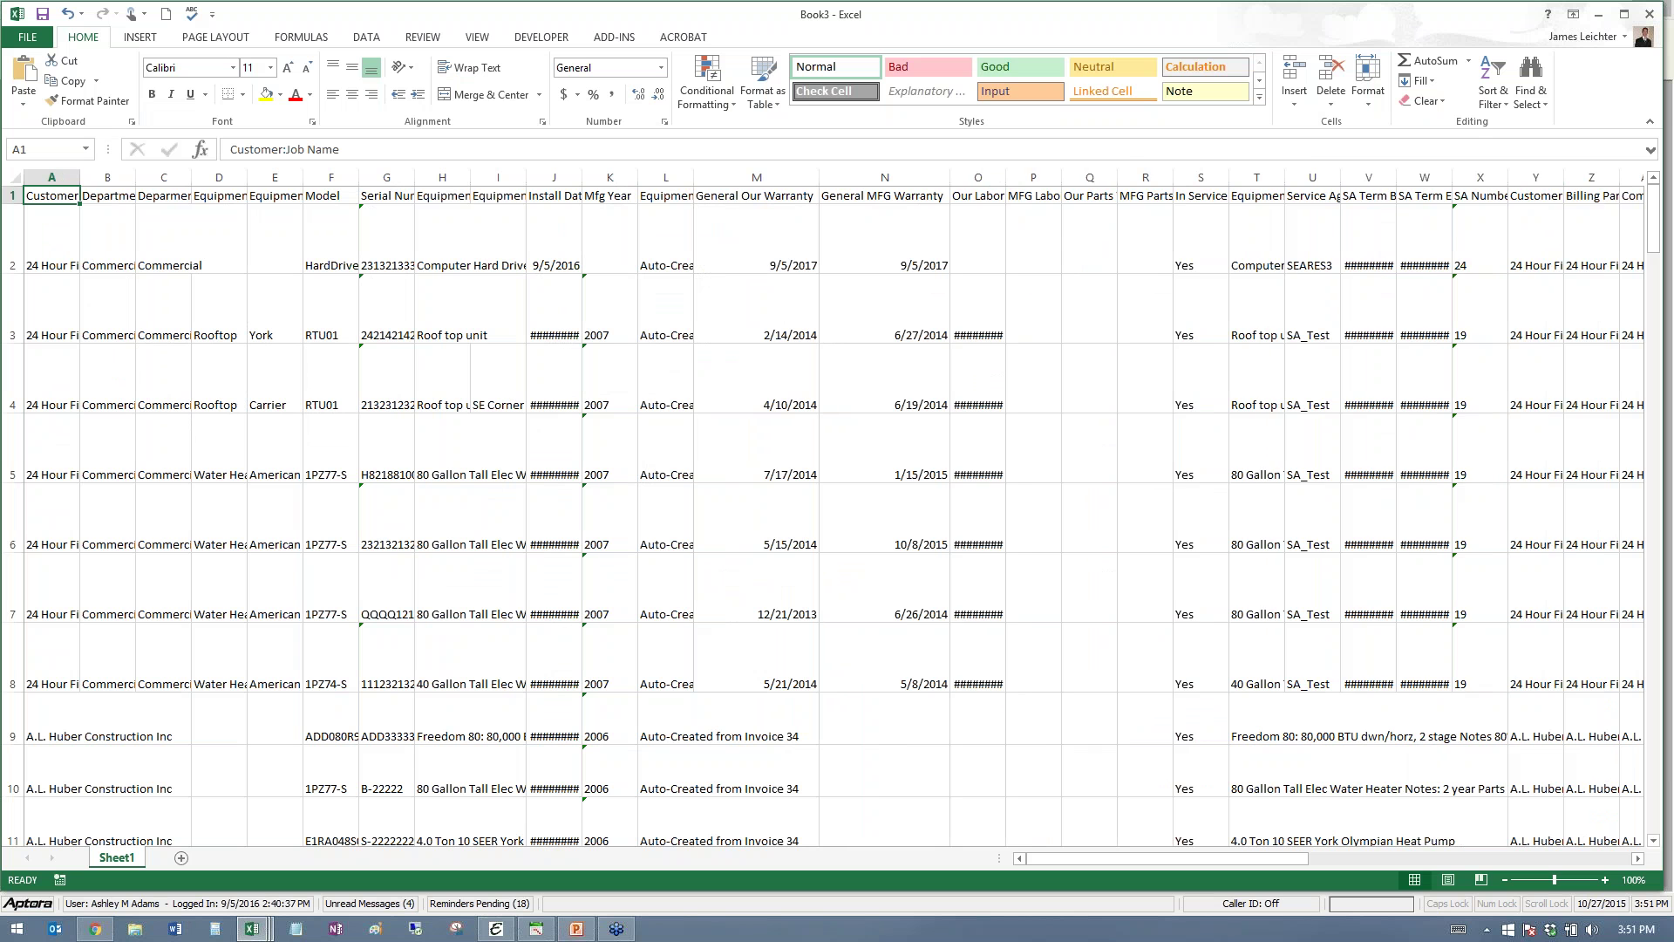
double_click(1006, 177)
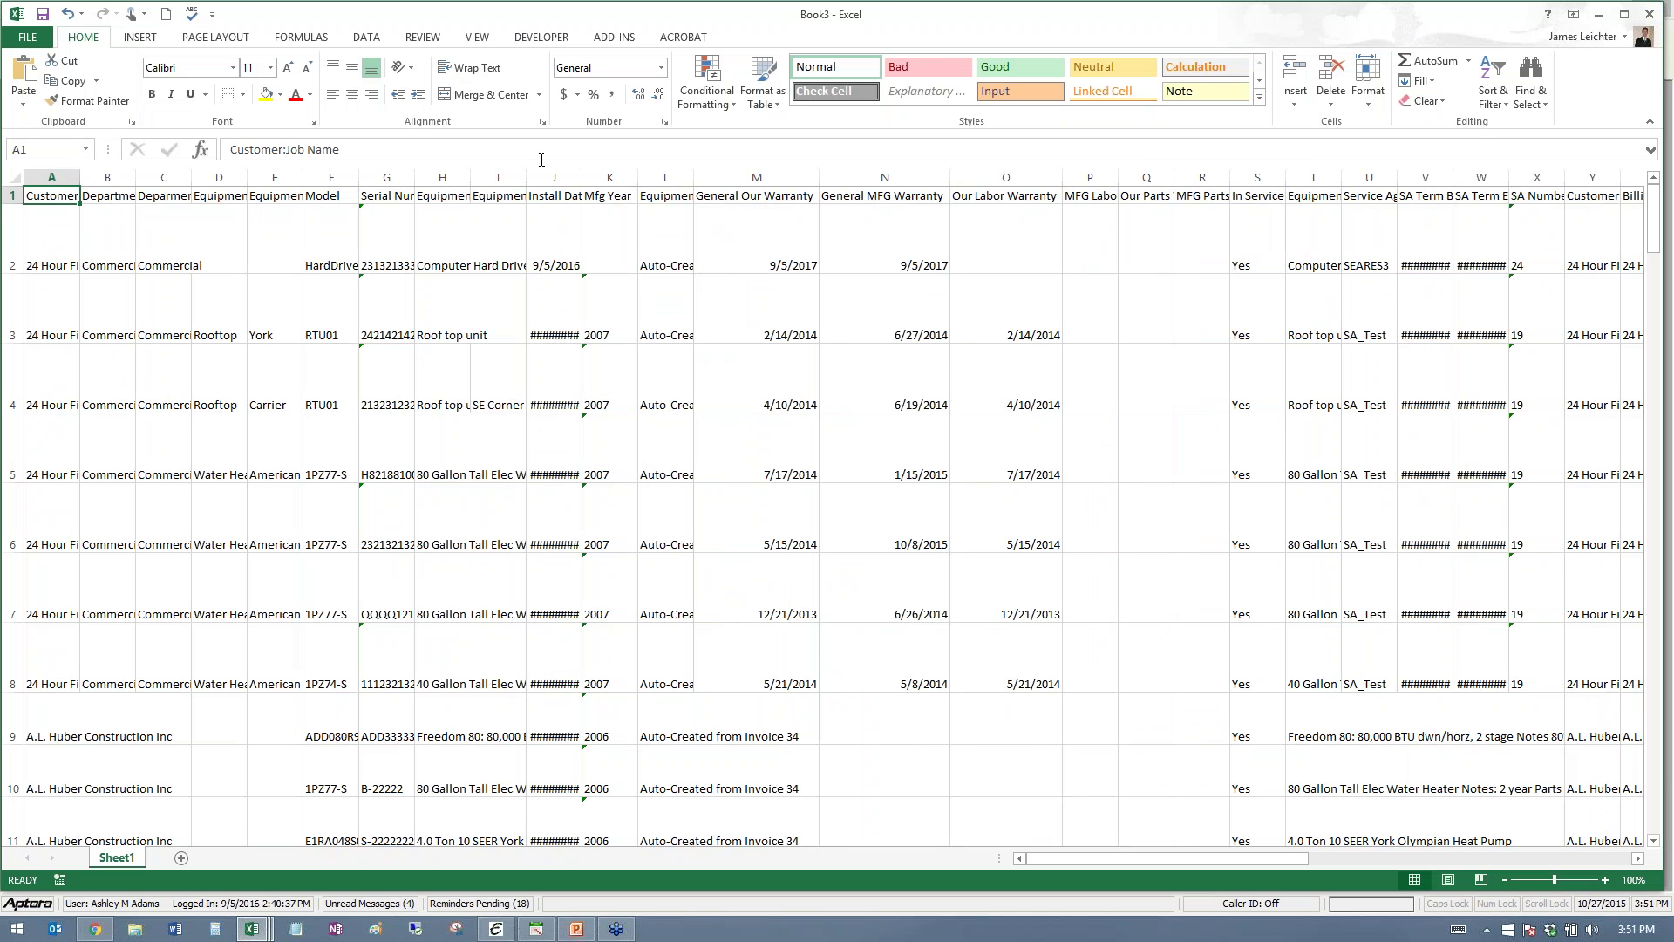
double_click(583, 177)
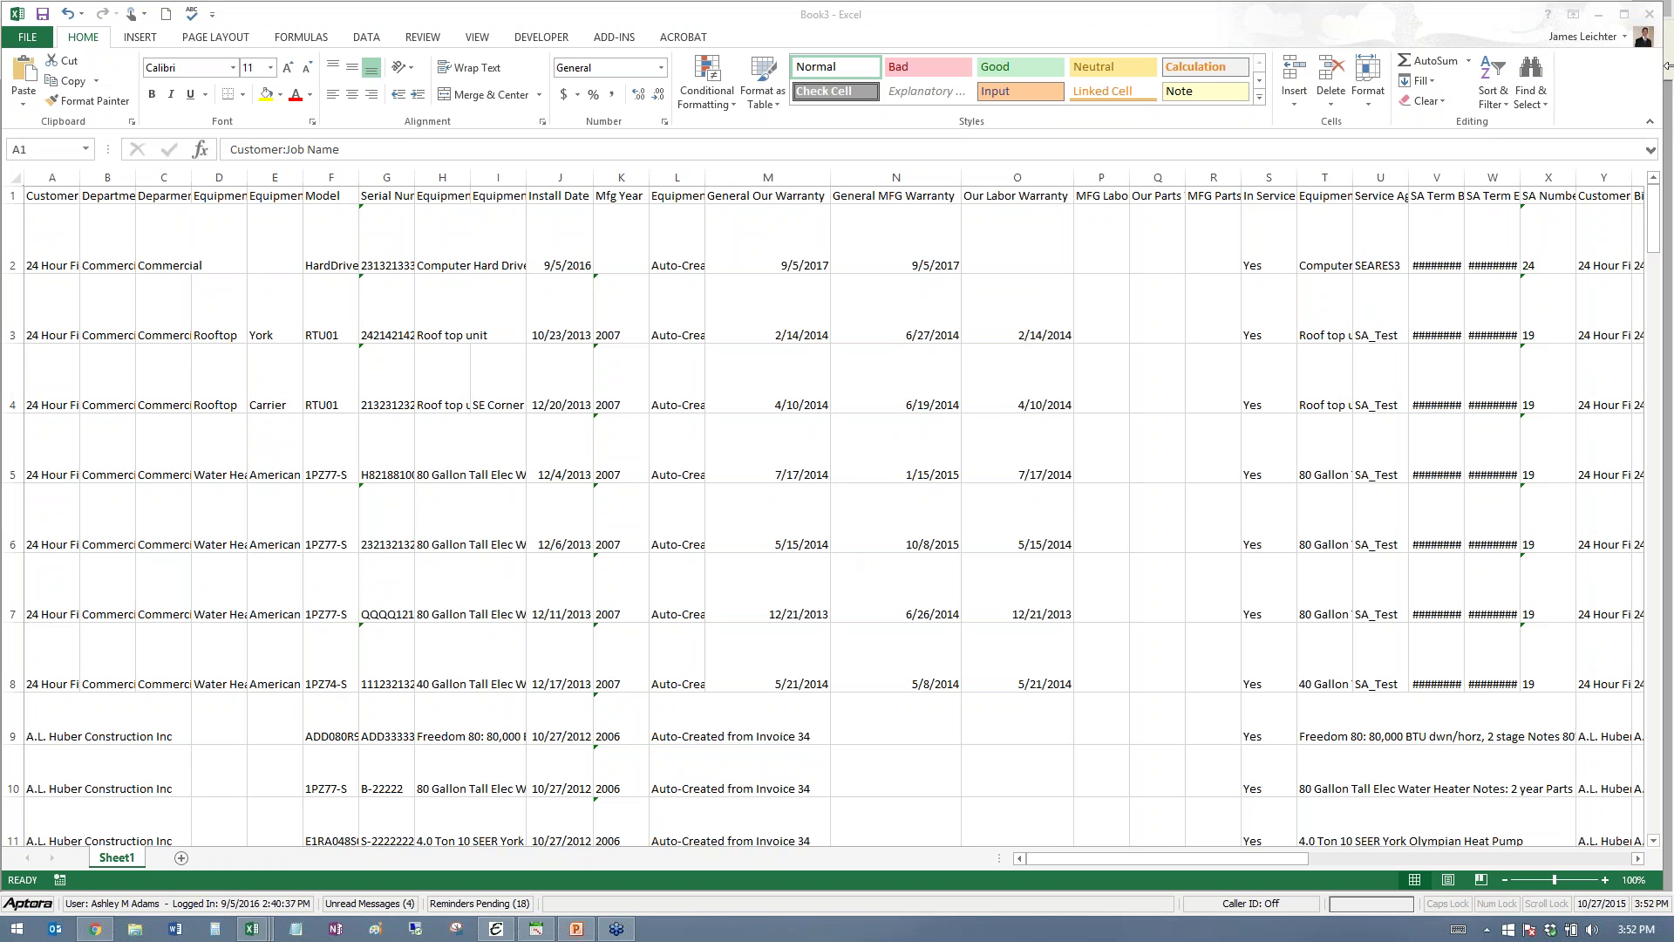
left_click(1601, 16)
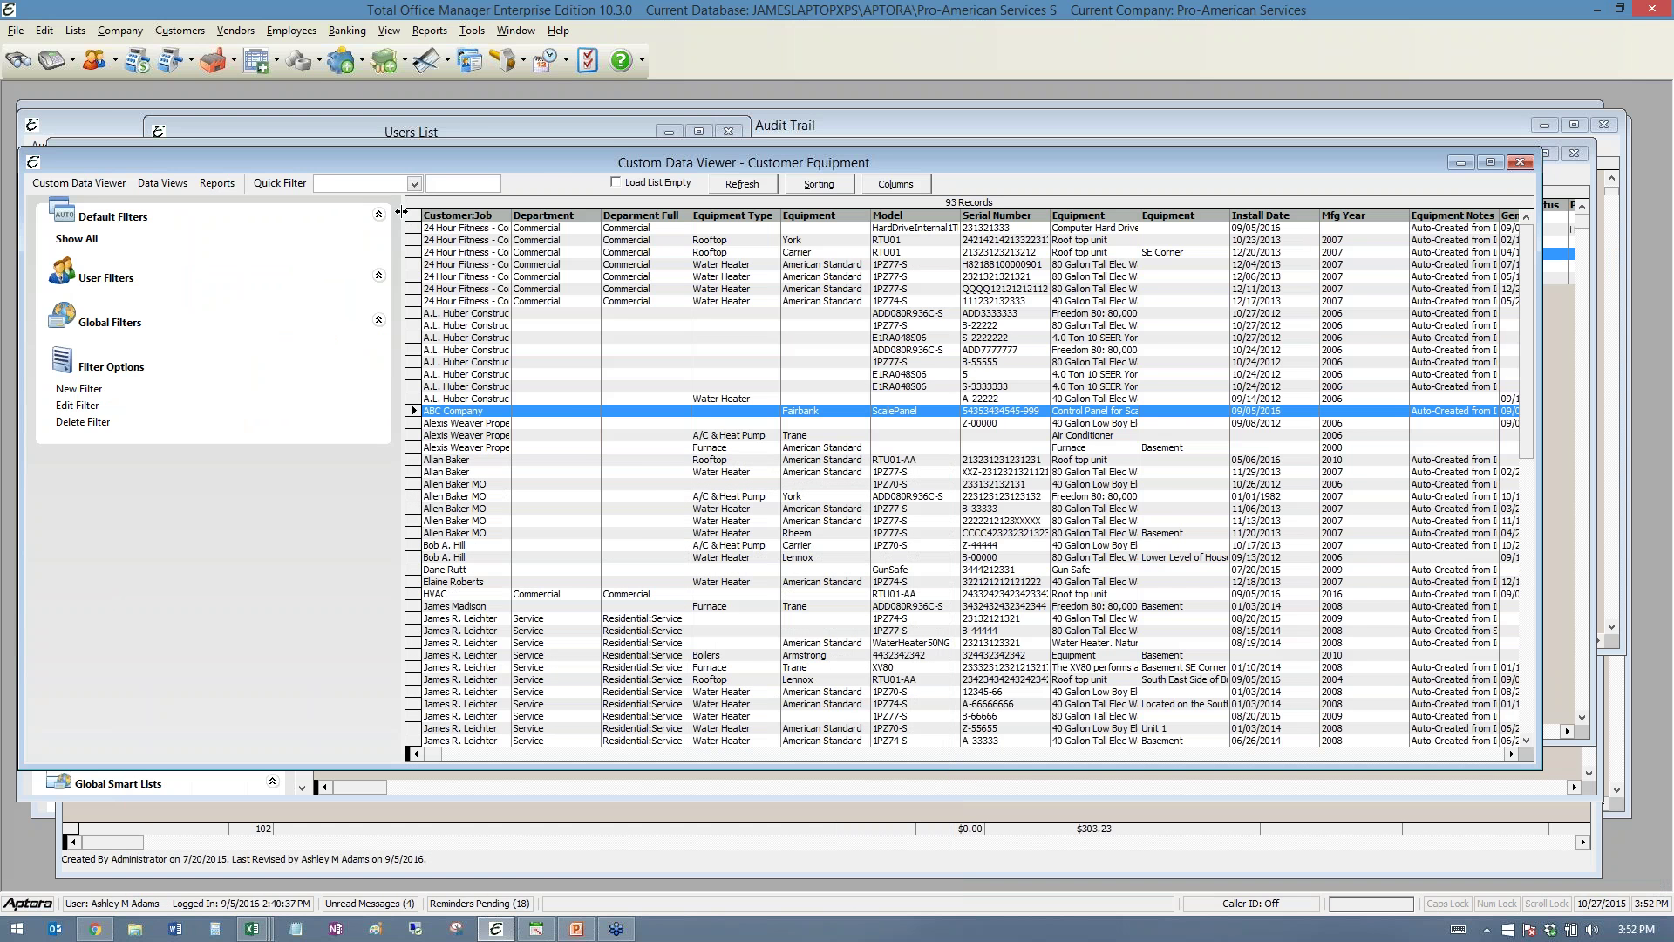
- Narrow the filter pane so the Customer Equipment grid shows the General Our and General MFG warranty columns
left_click_drag(400, 211, 266, 311)
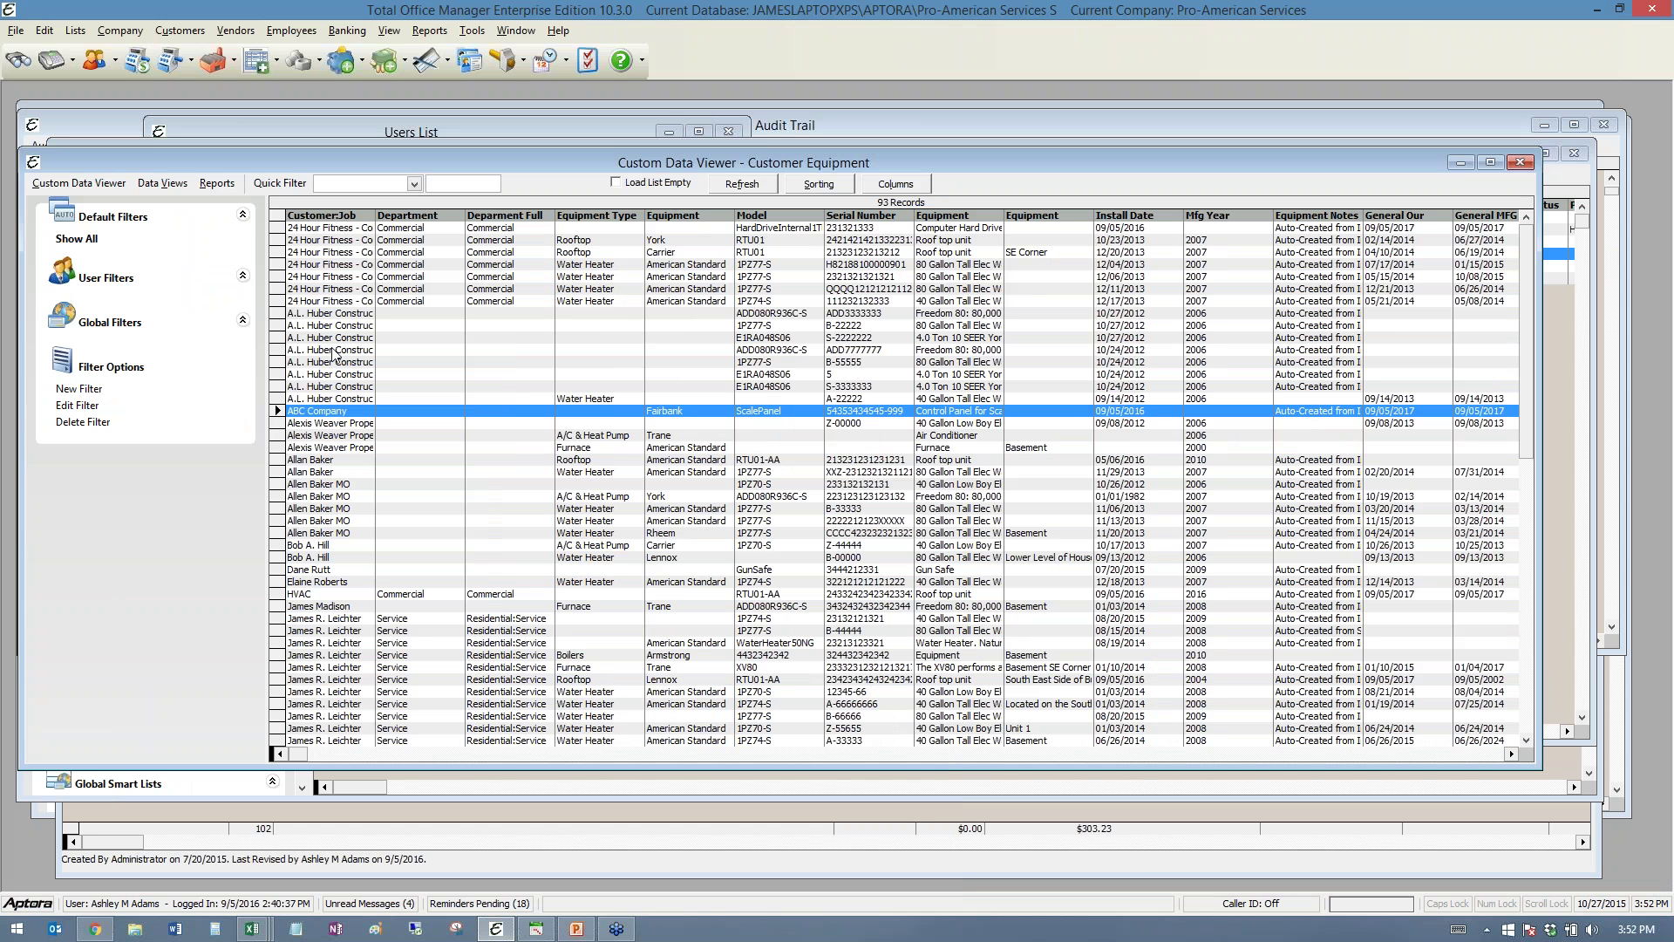
left_click(179, 31)
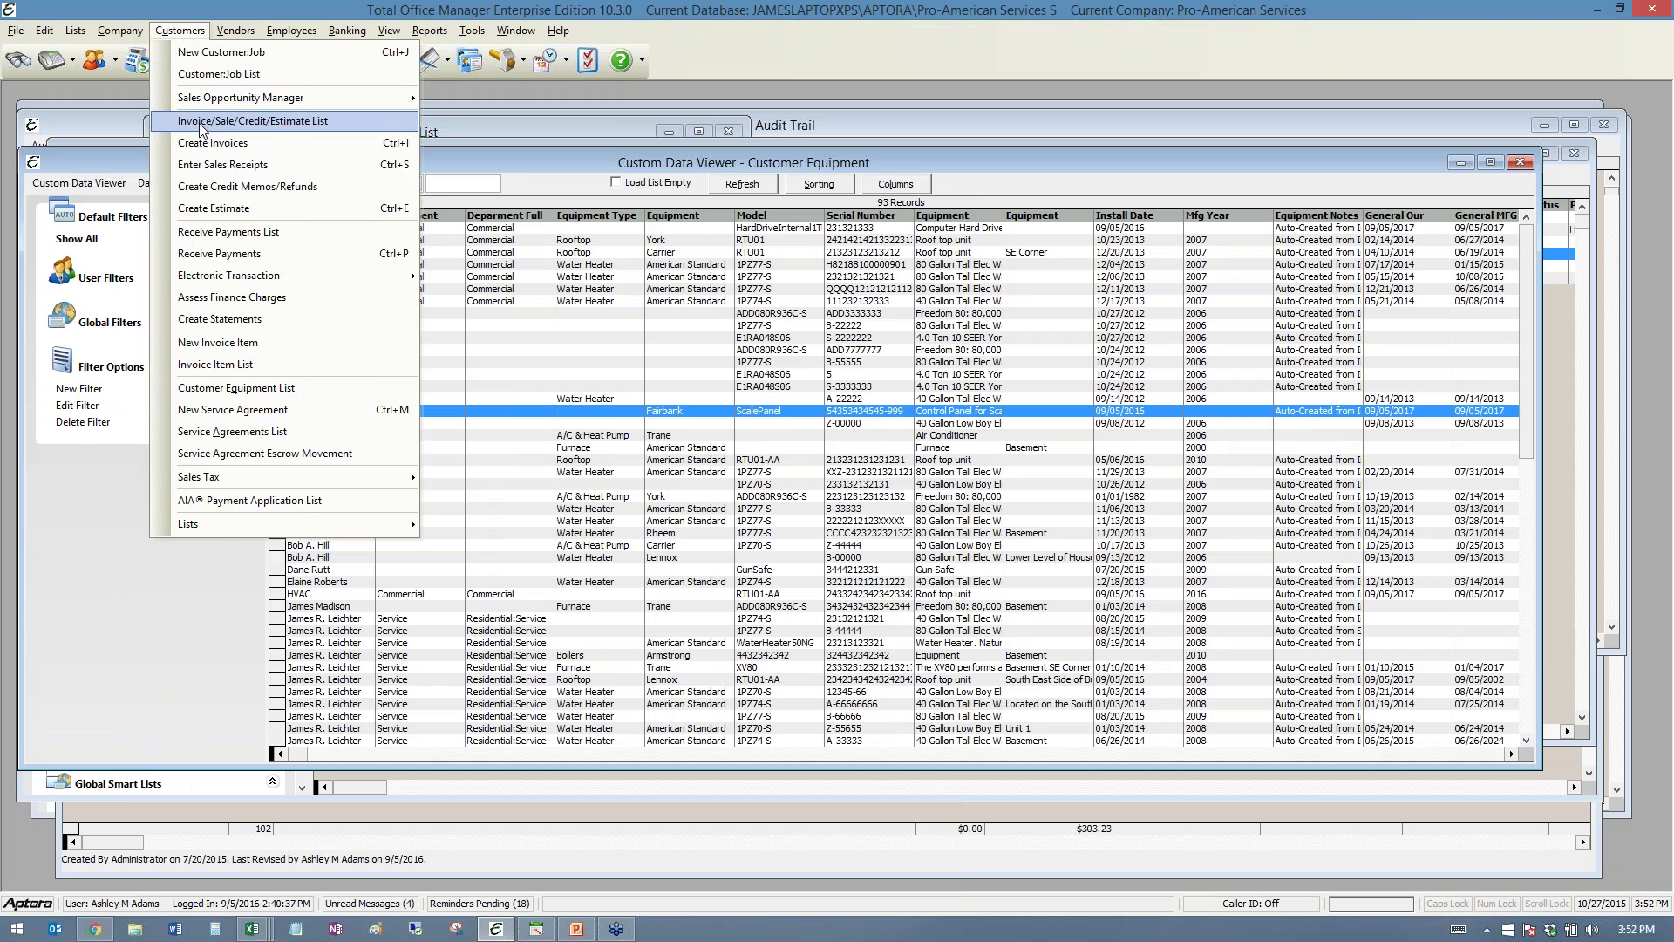
- Show all 549 invoices, open posted invoice 77926, and bring up its Menu actions
left_click(202, 122)
left_click(103, 262)
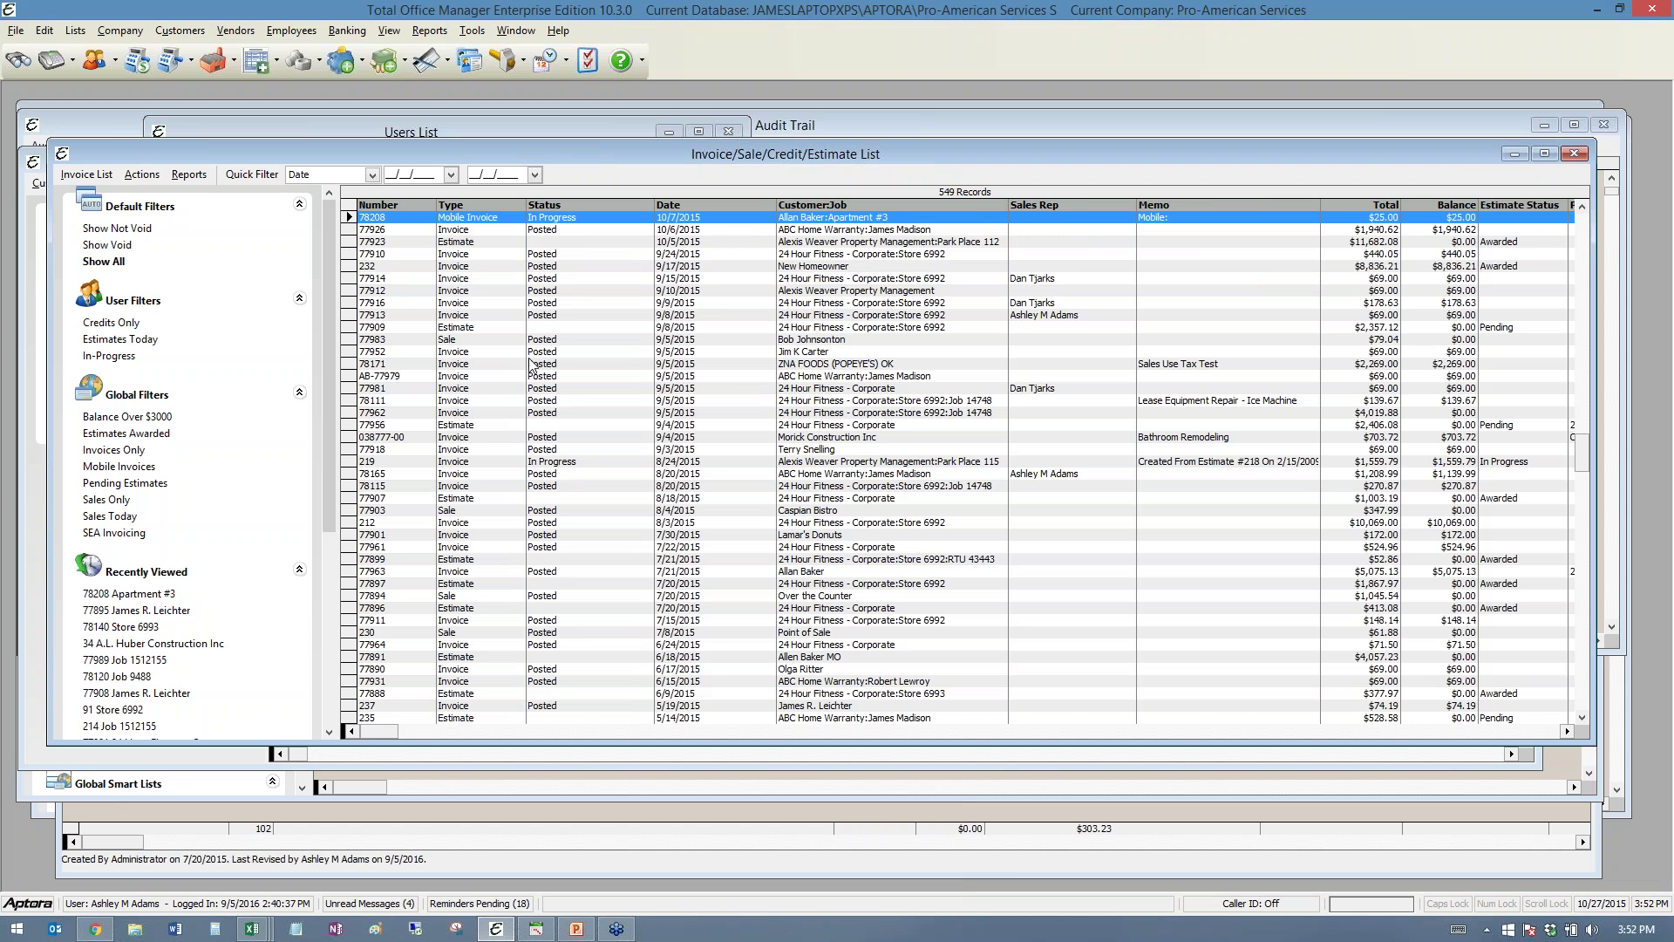
left_click(463, 230)
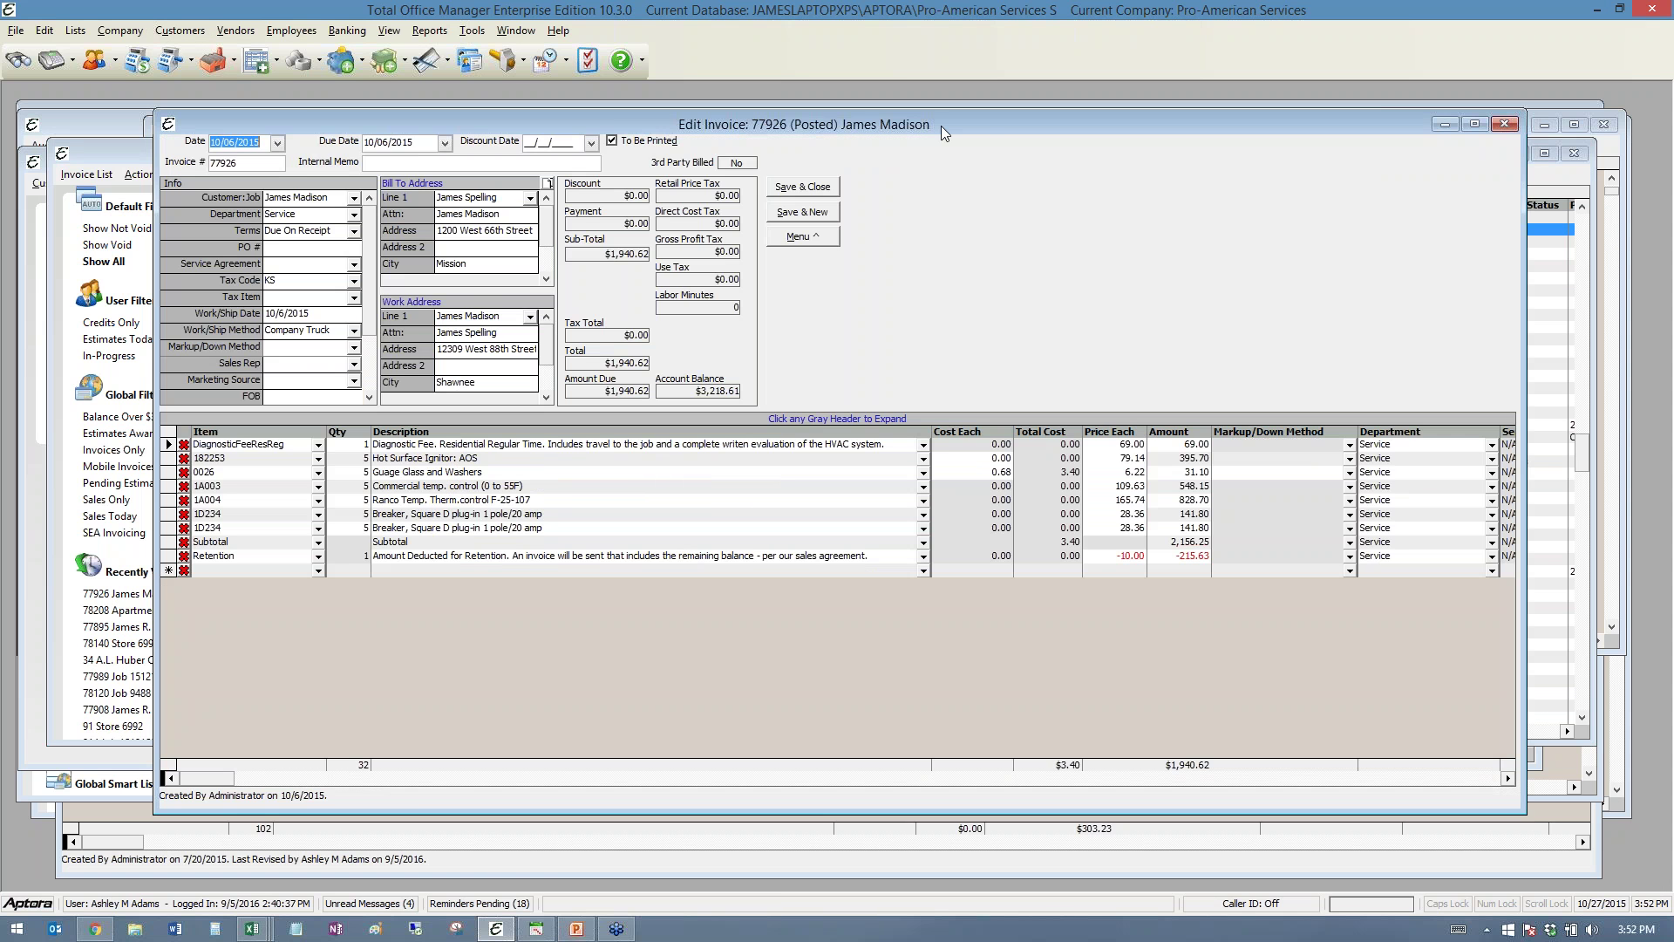
left_click_drag(940, 125, 862, 118)
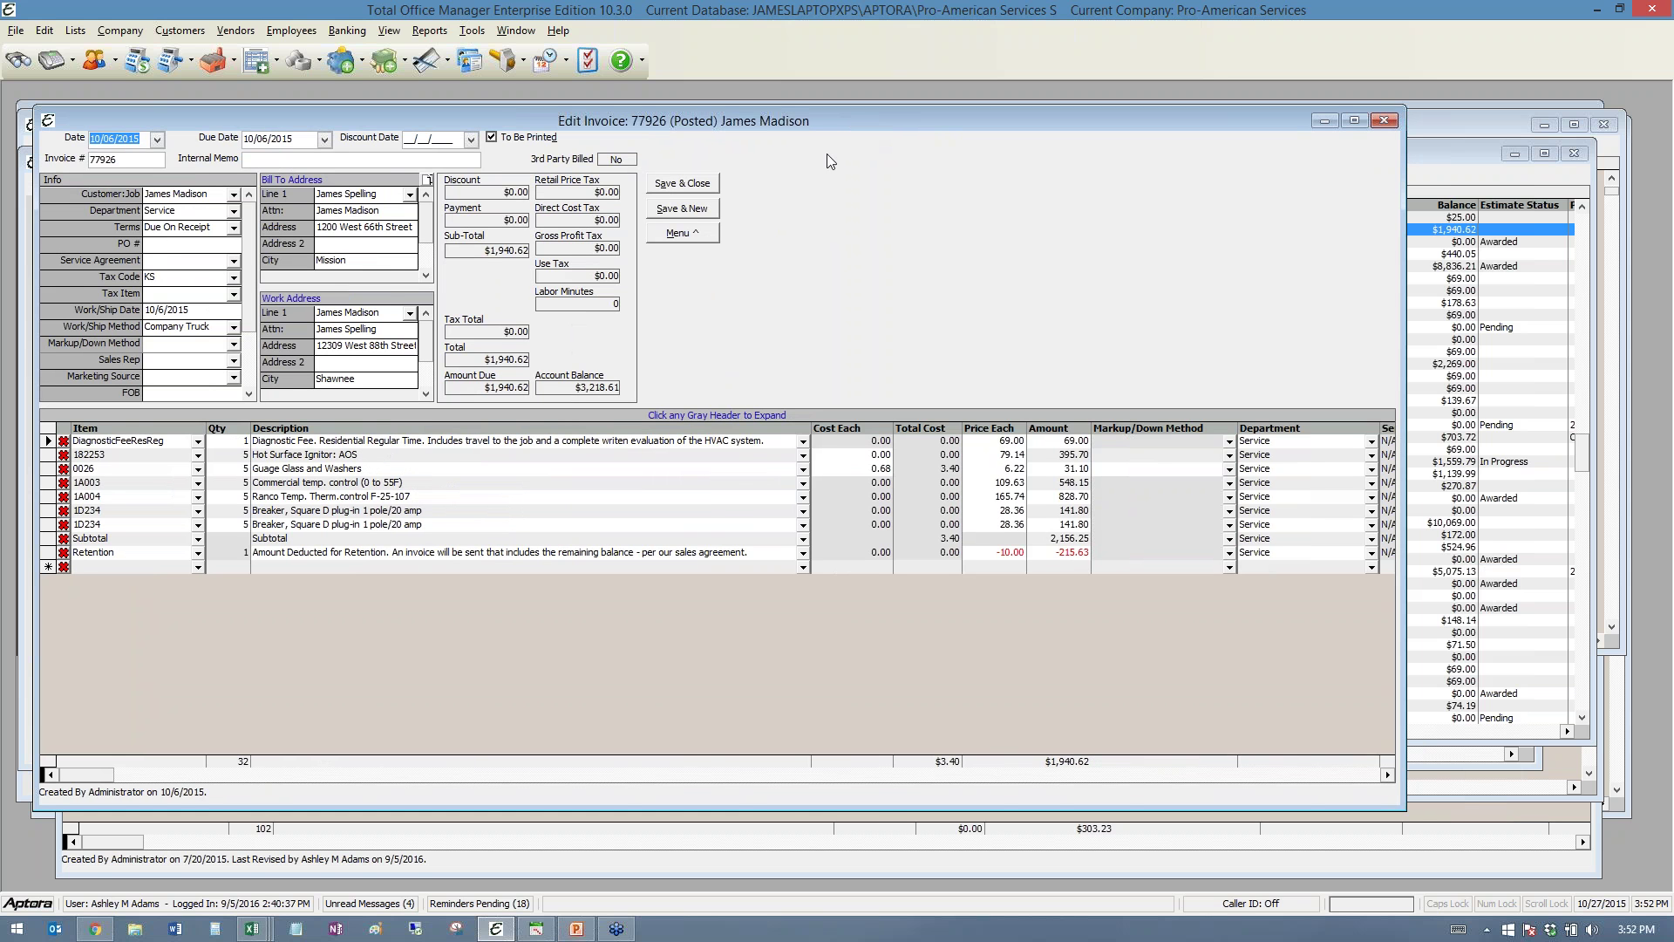
left_click(685, 233)
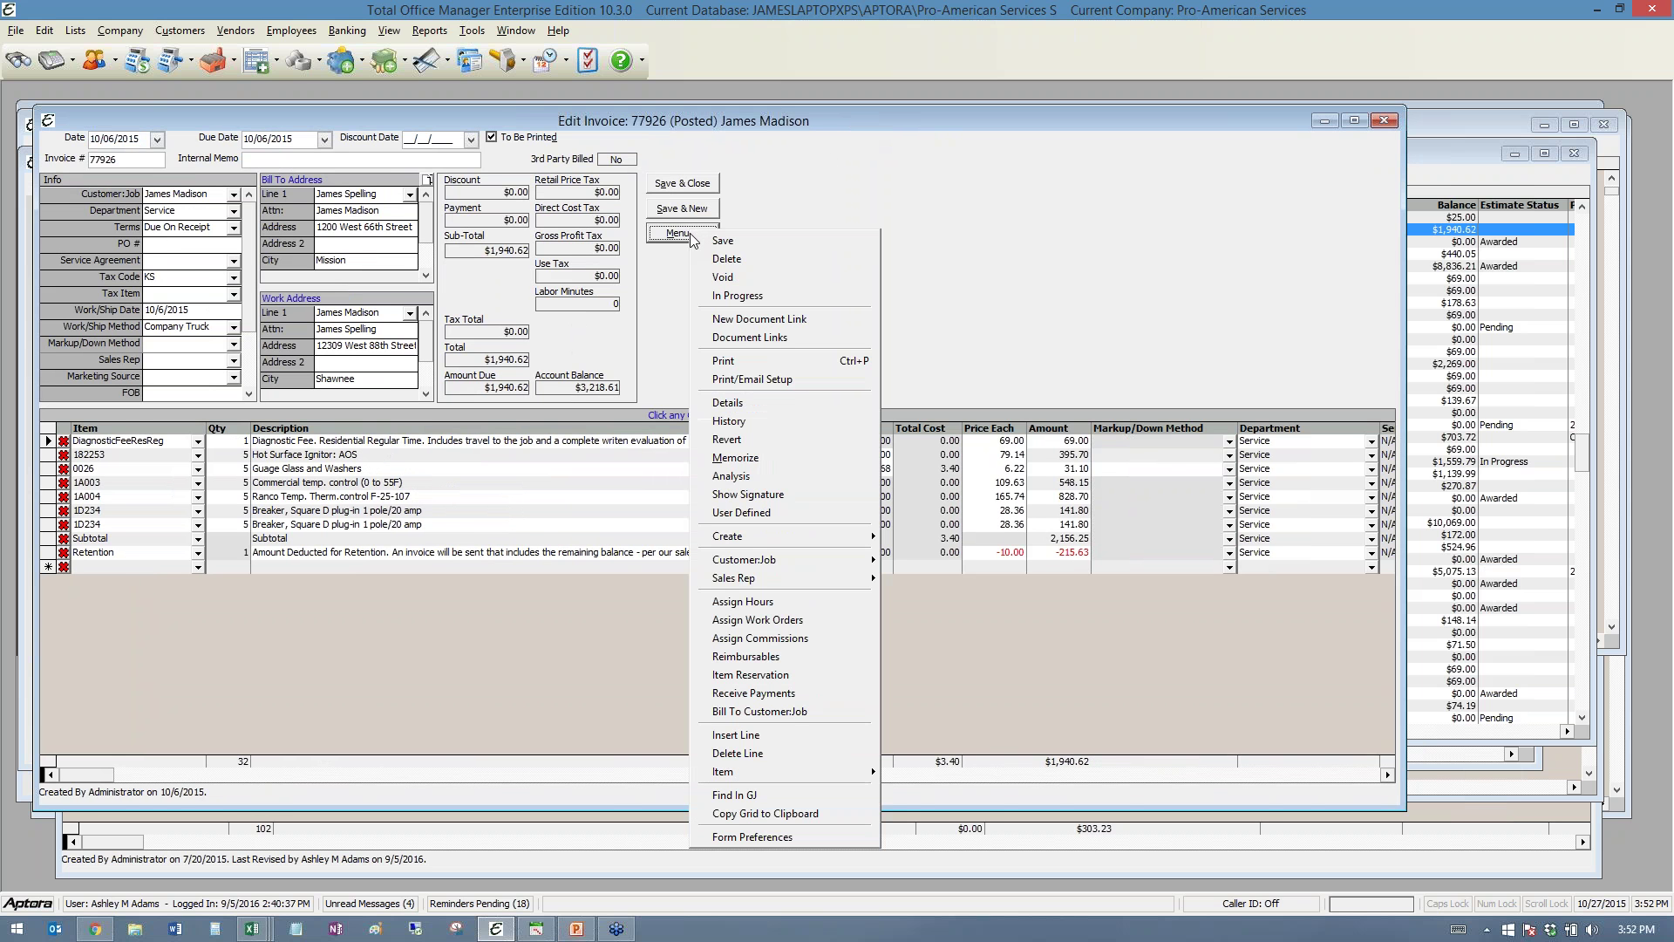
- Memorize invoice 77926 as a Daily transaction with No Reminder, ending 10/22/2015
left_click(731, 460)
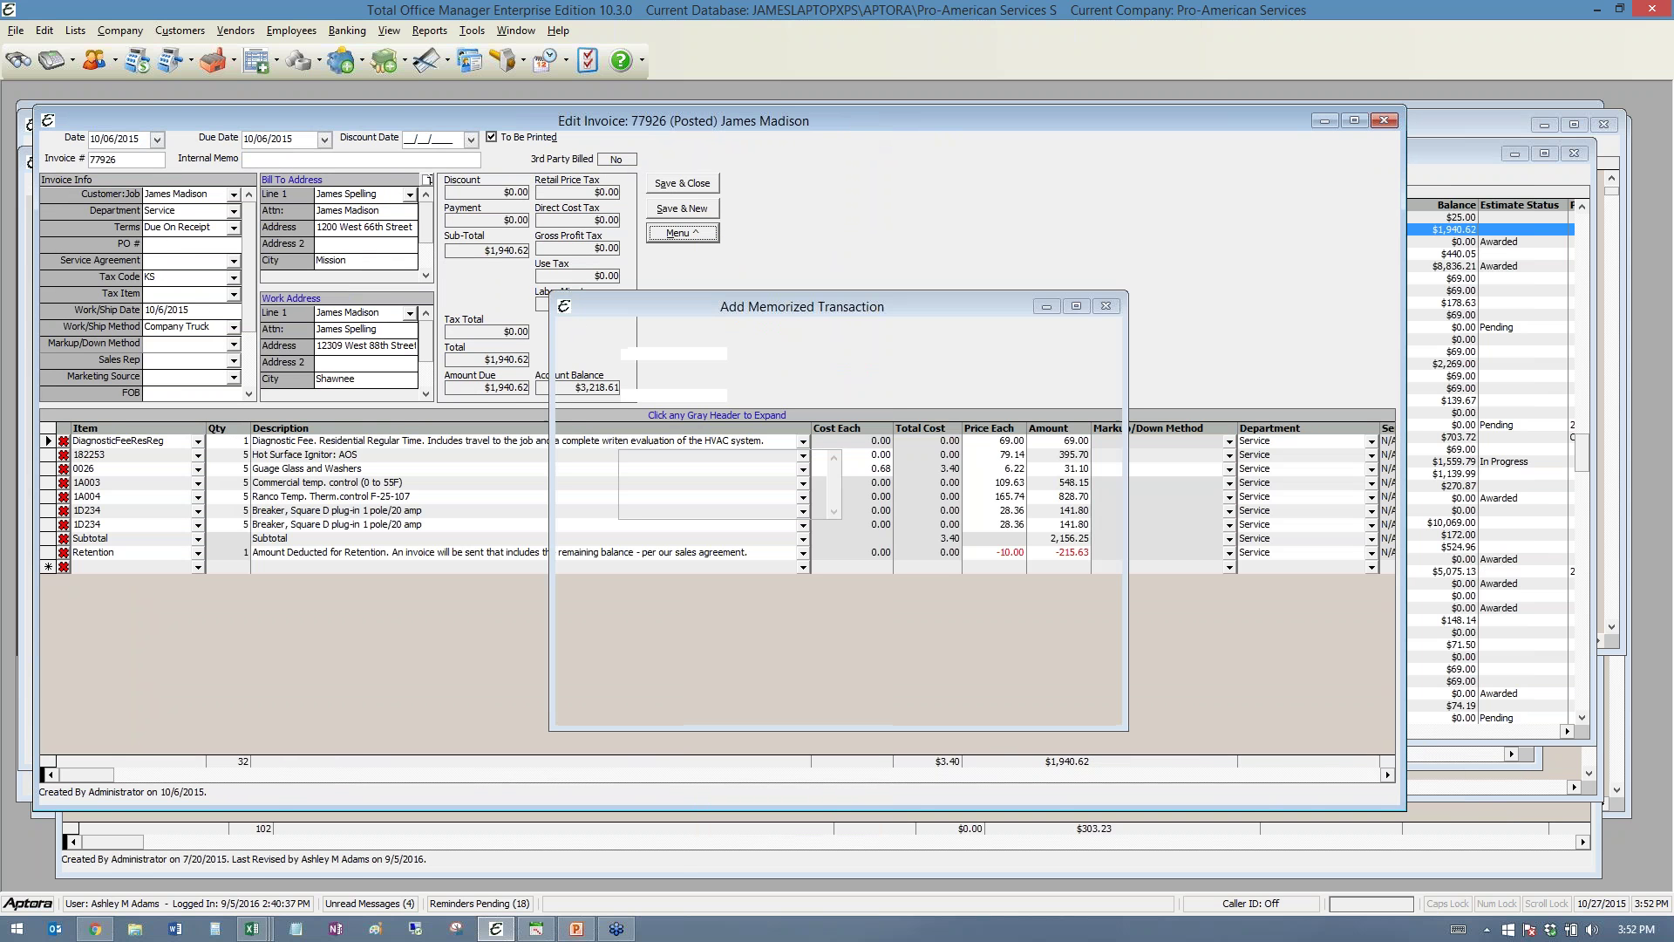
left_click_drag(696, 309, 454, 239)
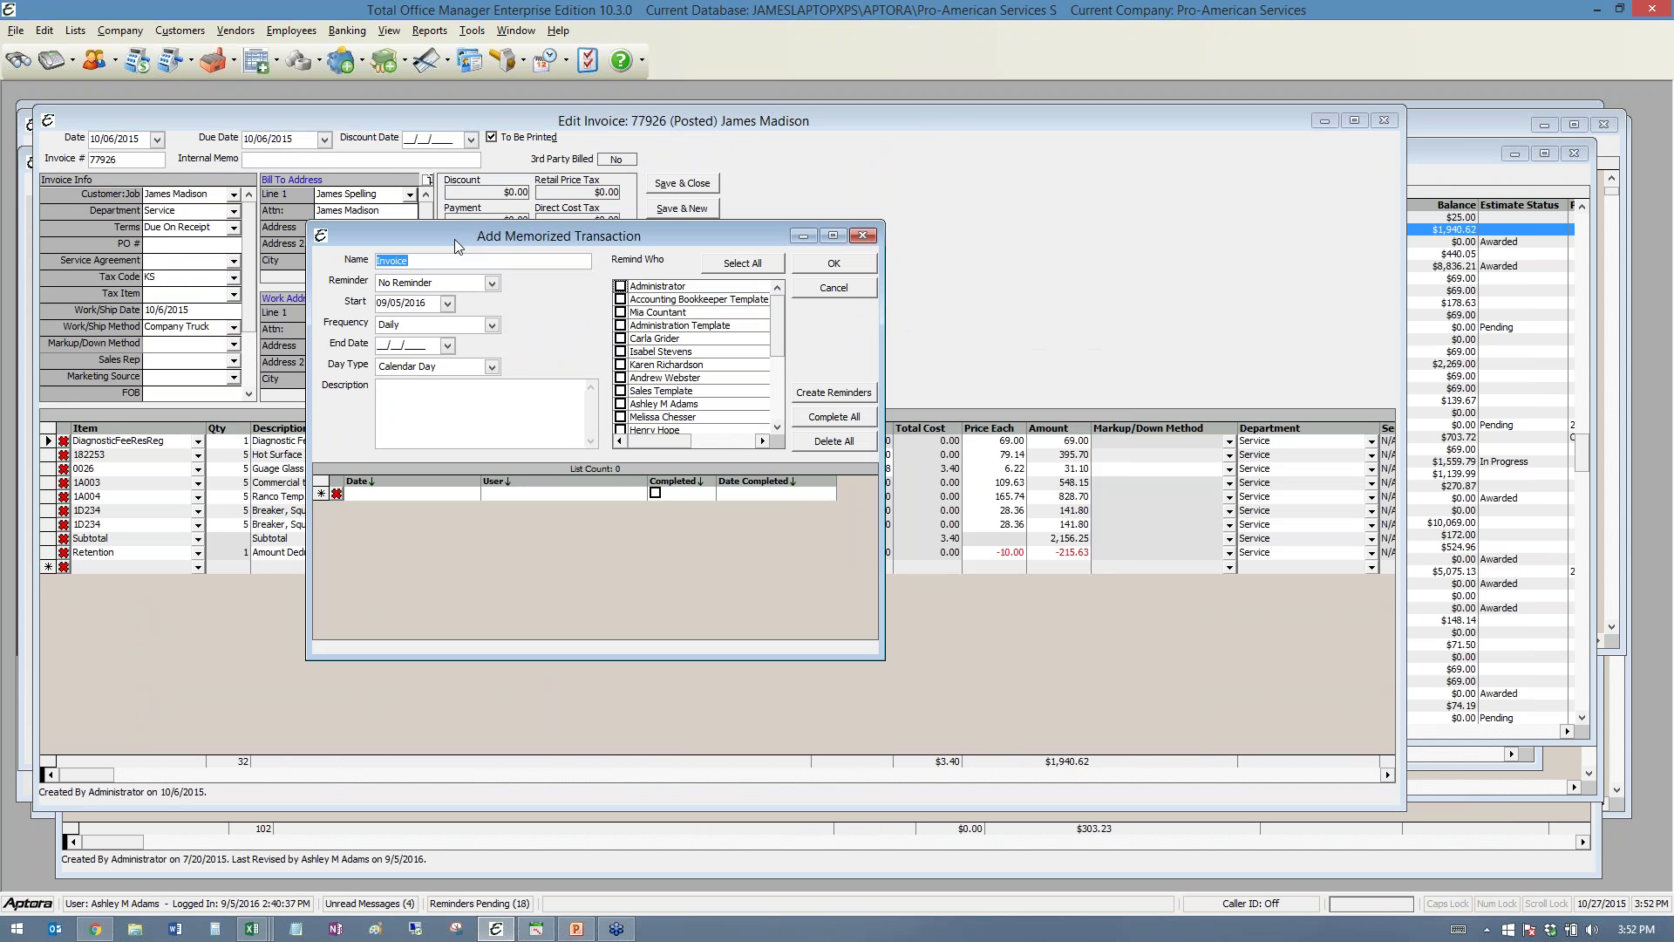
left_click(491, 284)
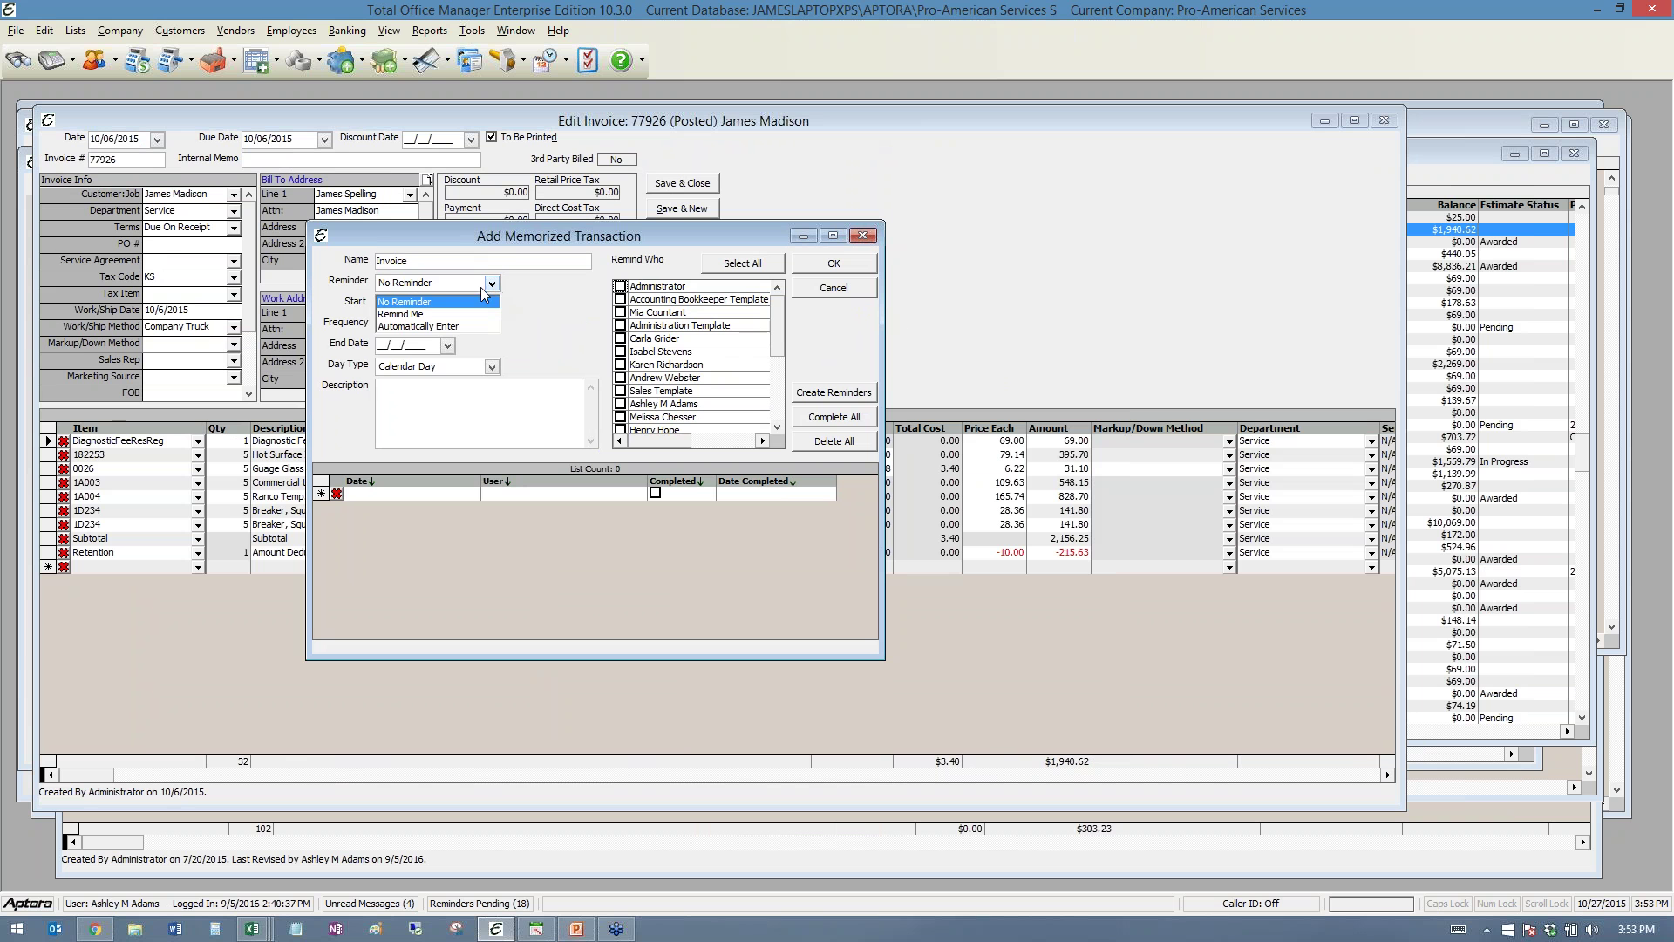
left_click(538, 285)
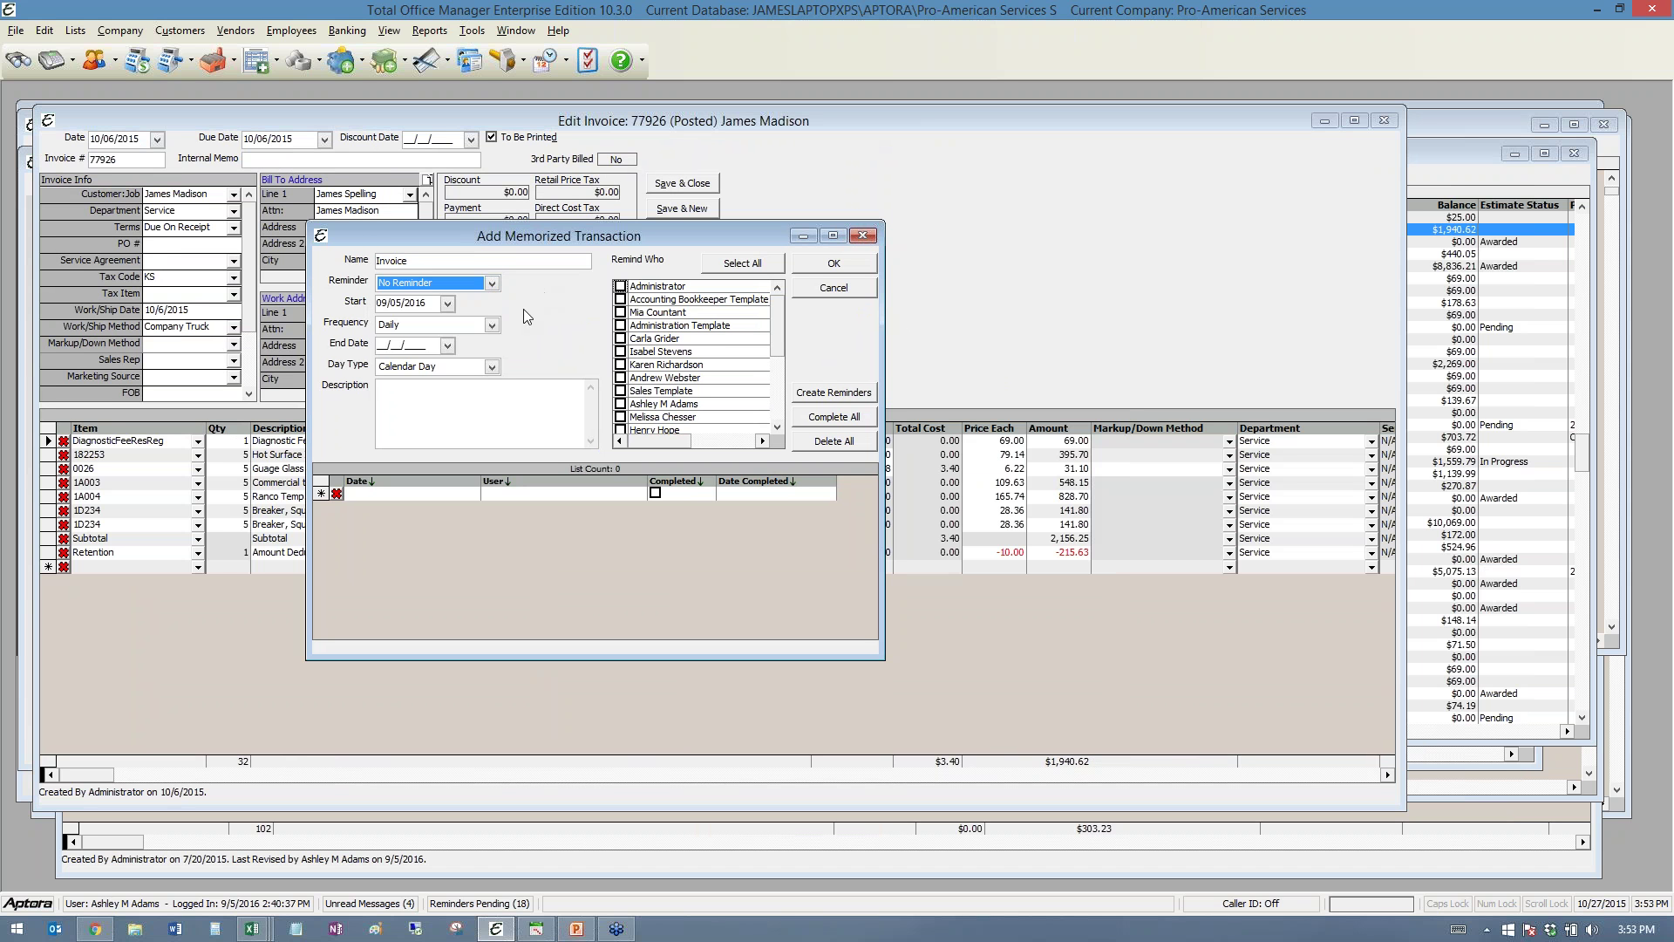
left_click(491, 326)
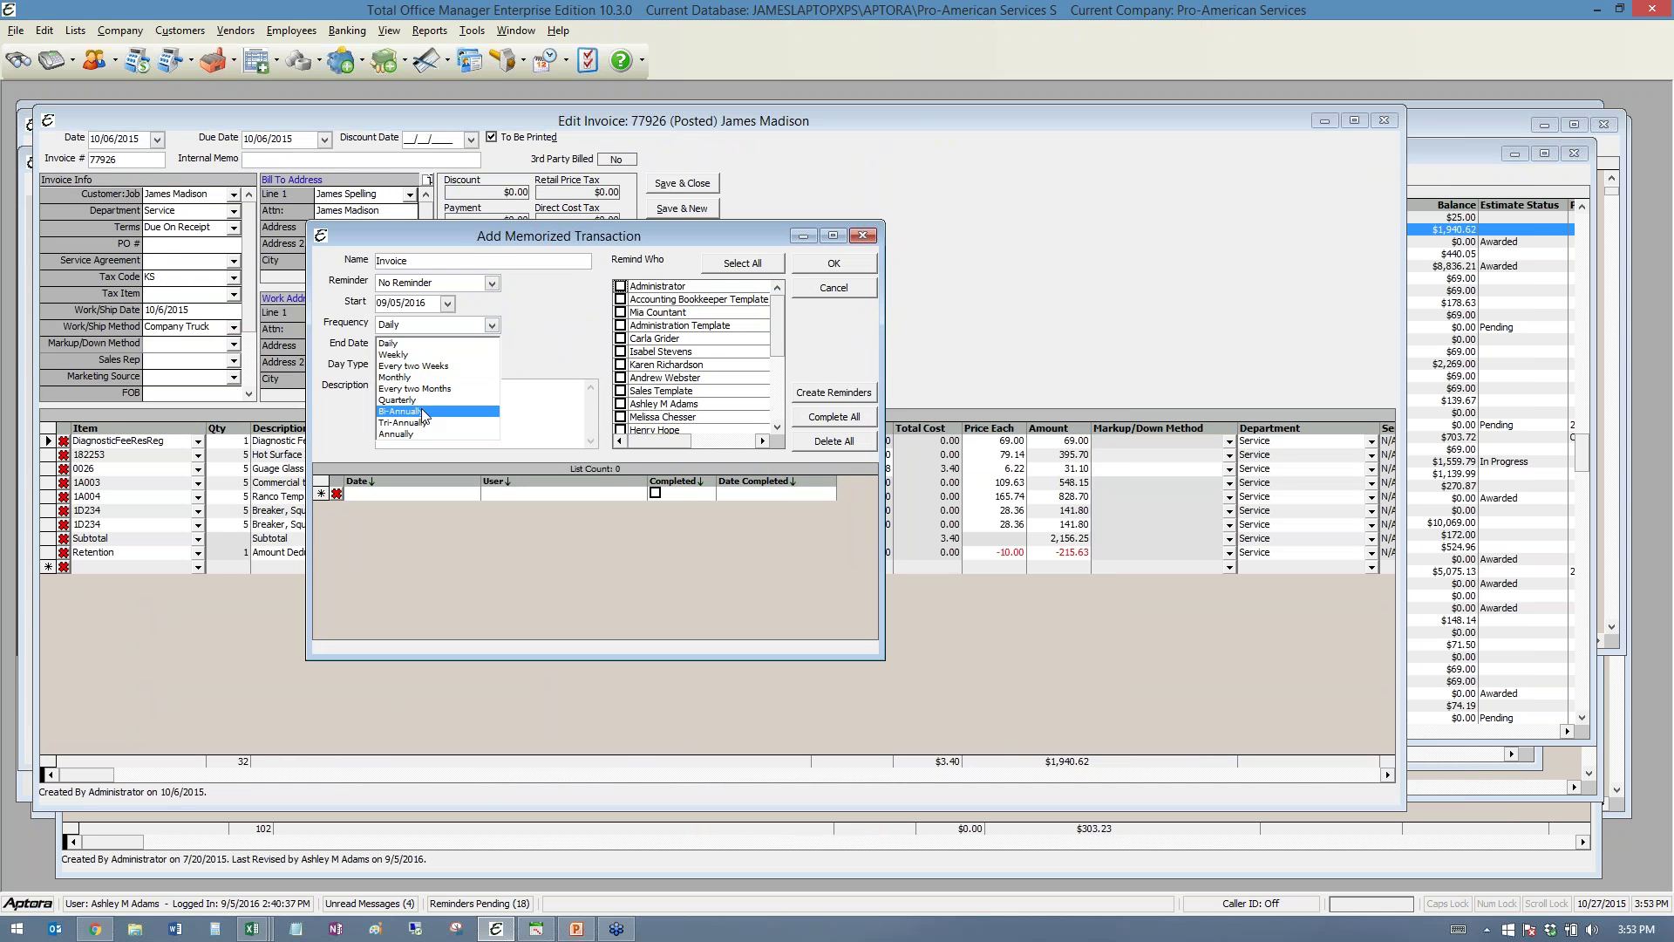
left_click(540, 312)
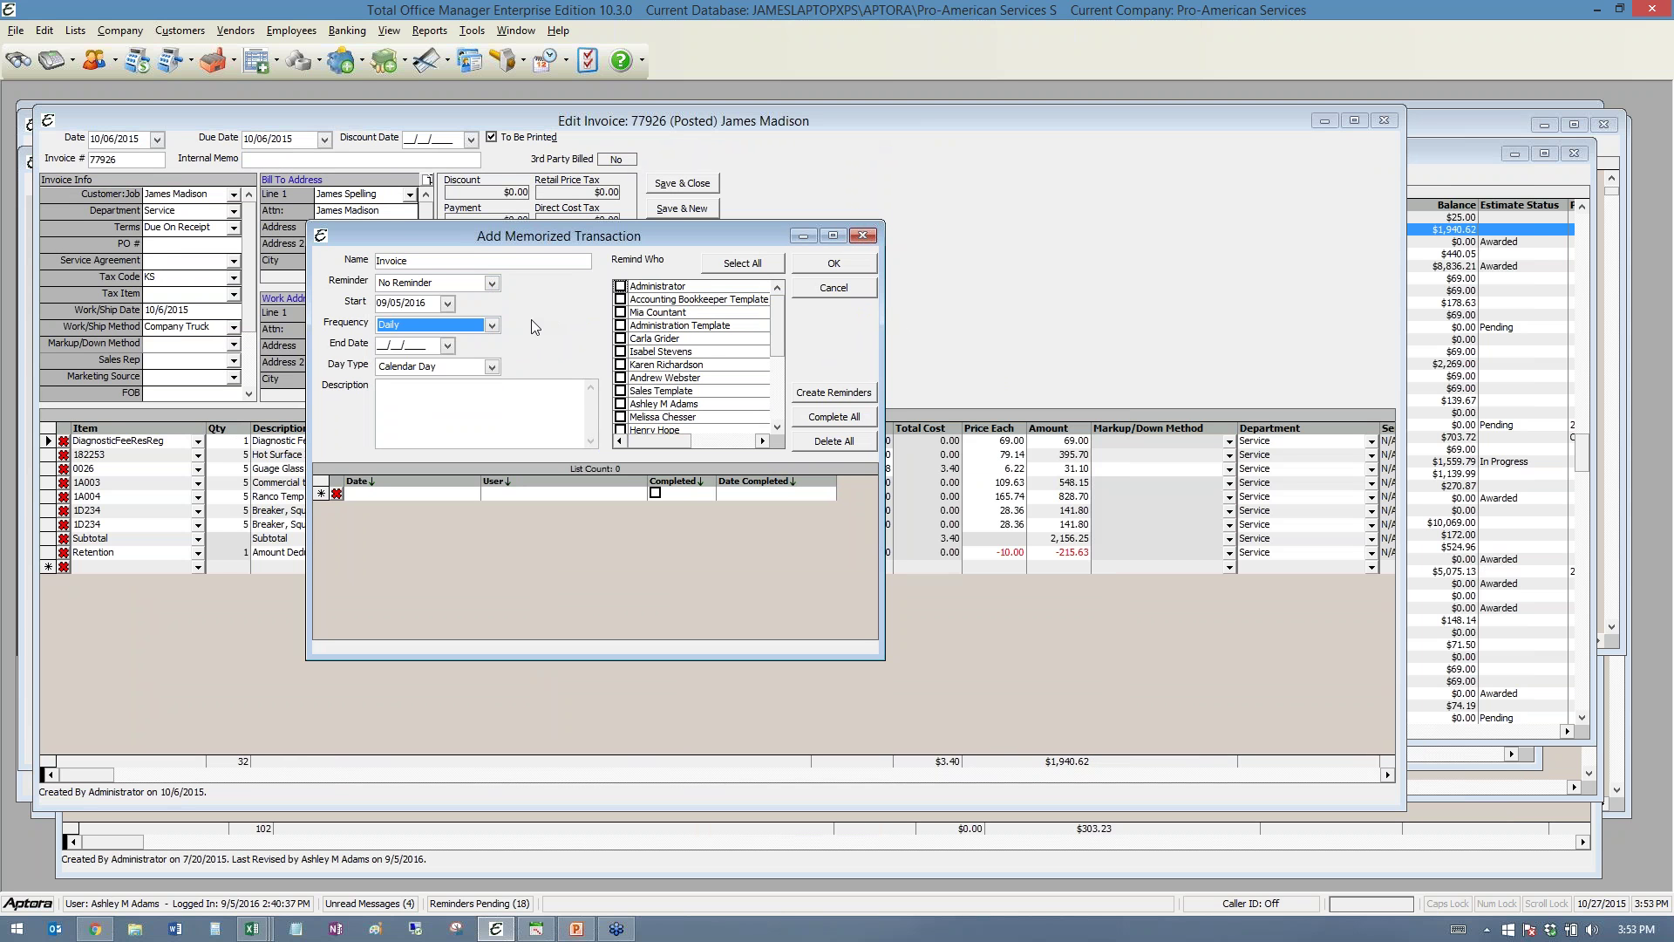
left_click(447, 346)
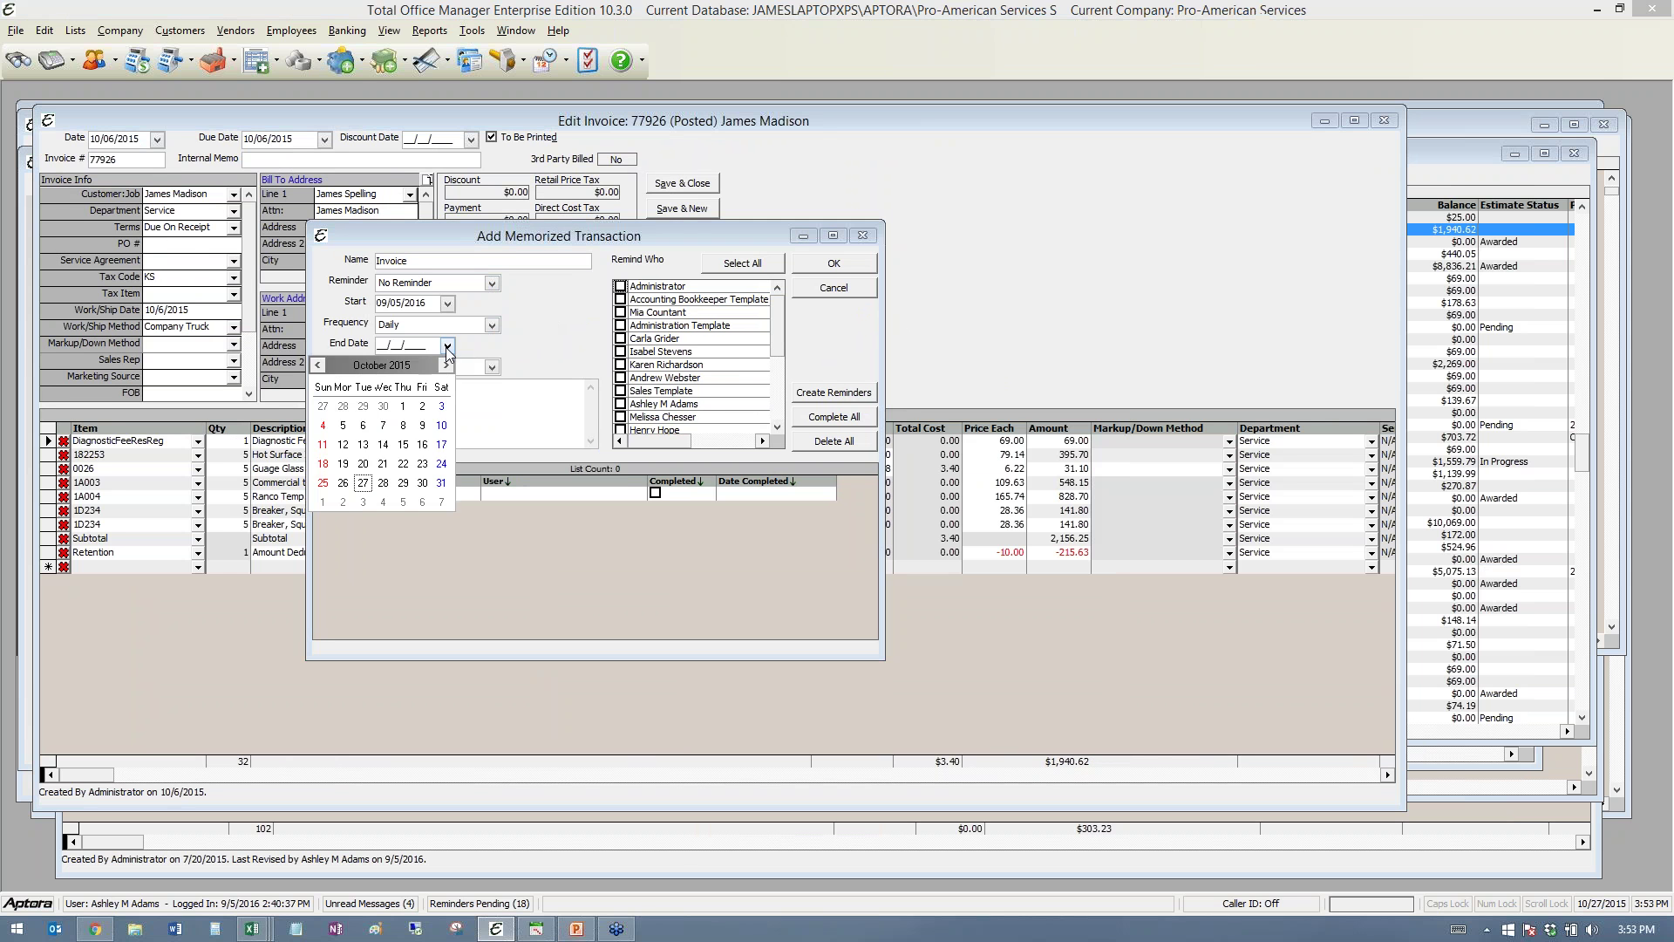
left_click(404, 464)
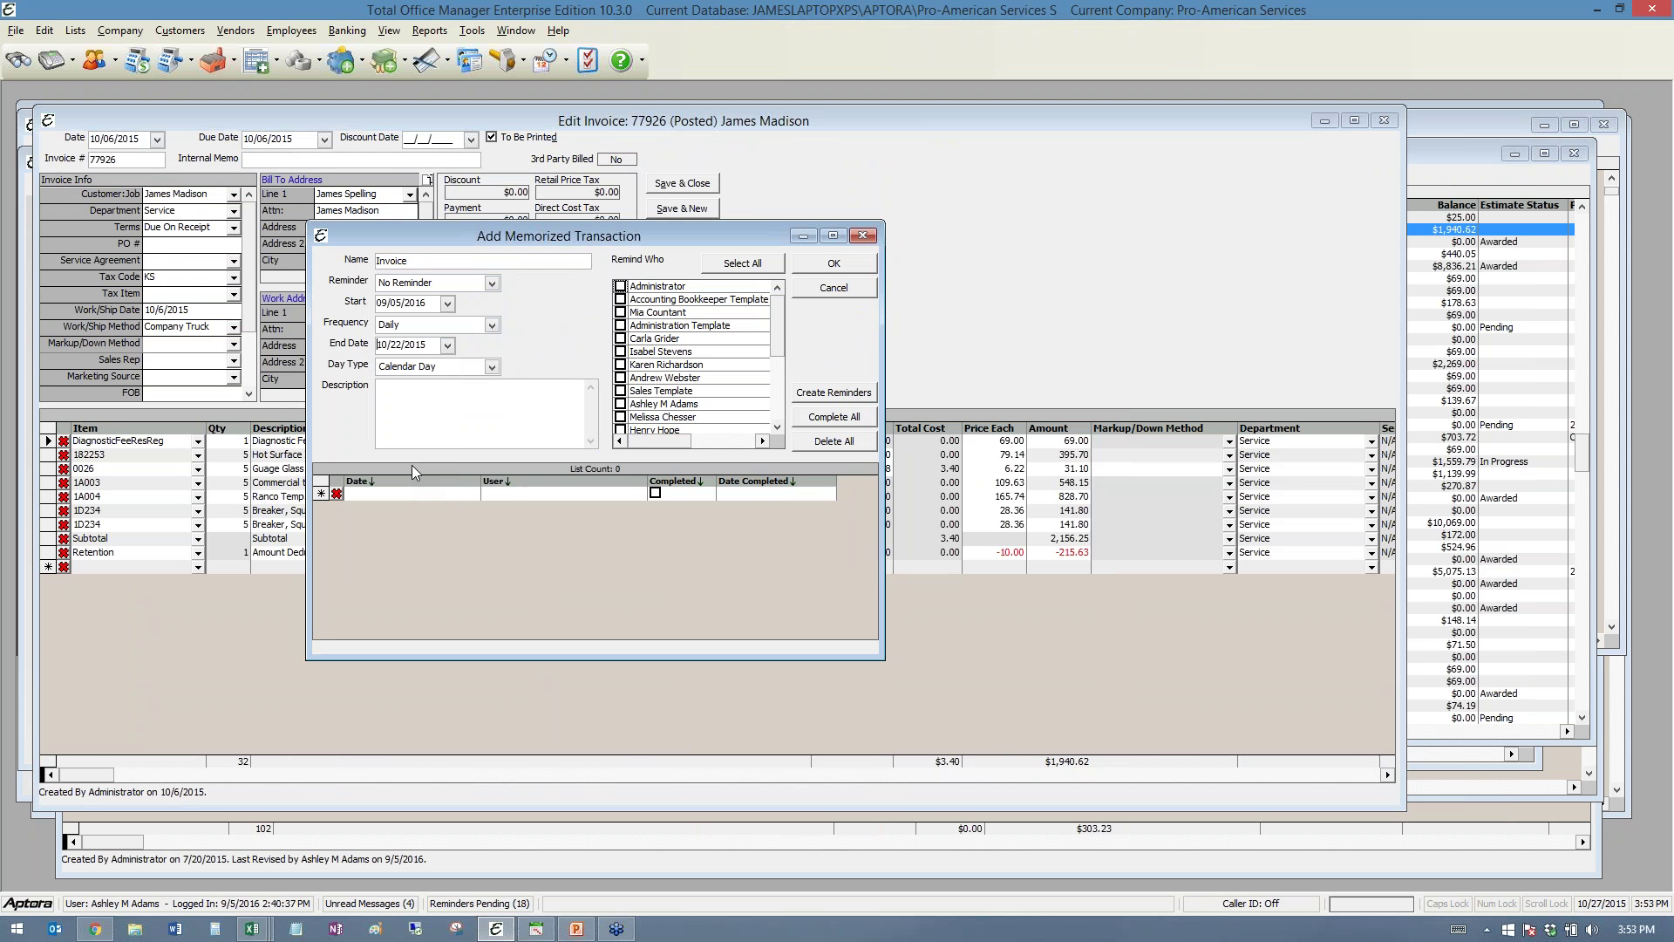
left_click(833, 288)
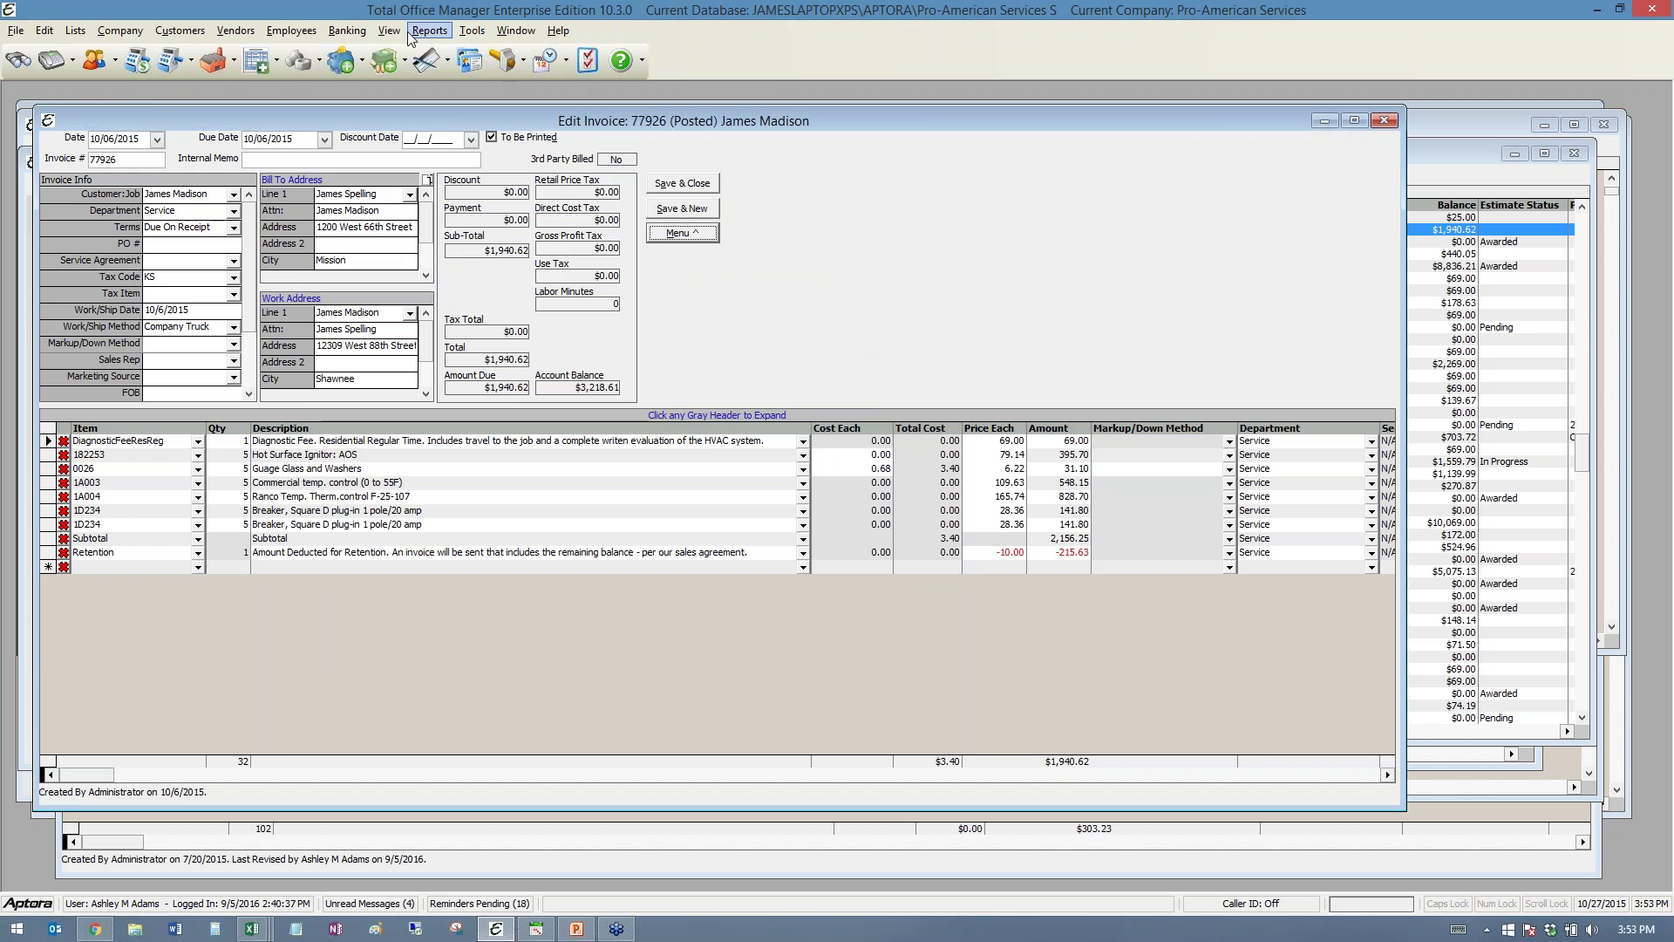
- Apply the WO Today Not Invoiced filter, then batch-select work orders 310–353 and 392
left_click(522, 67)
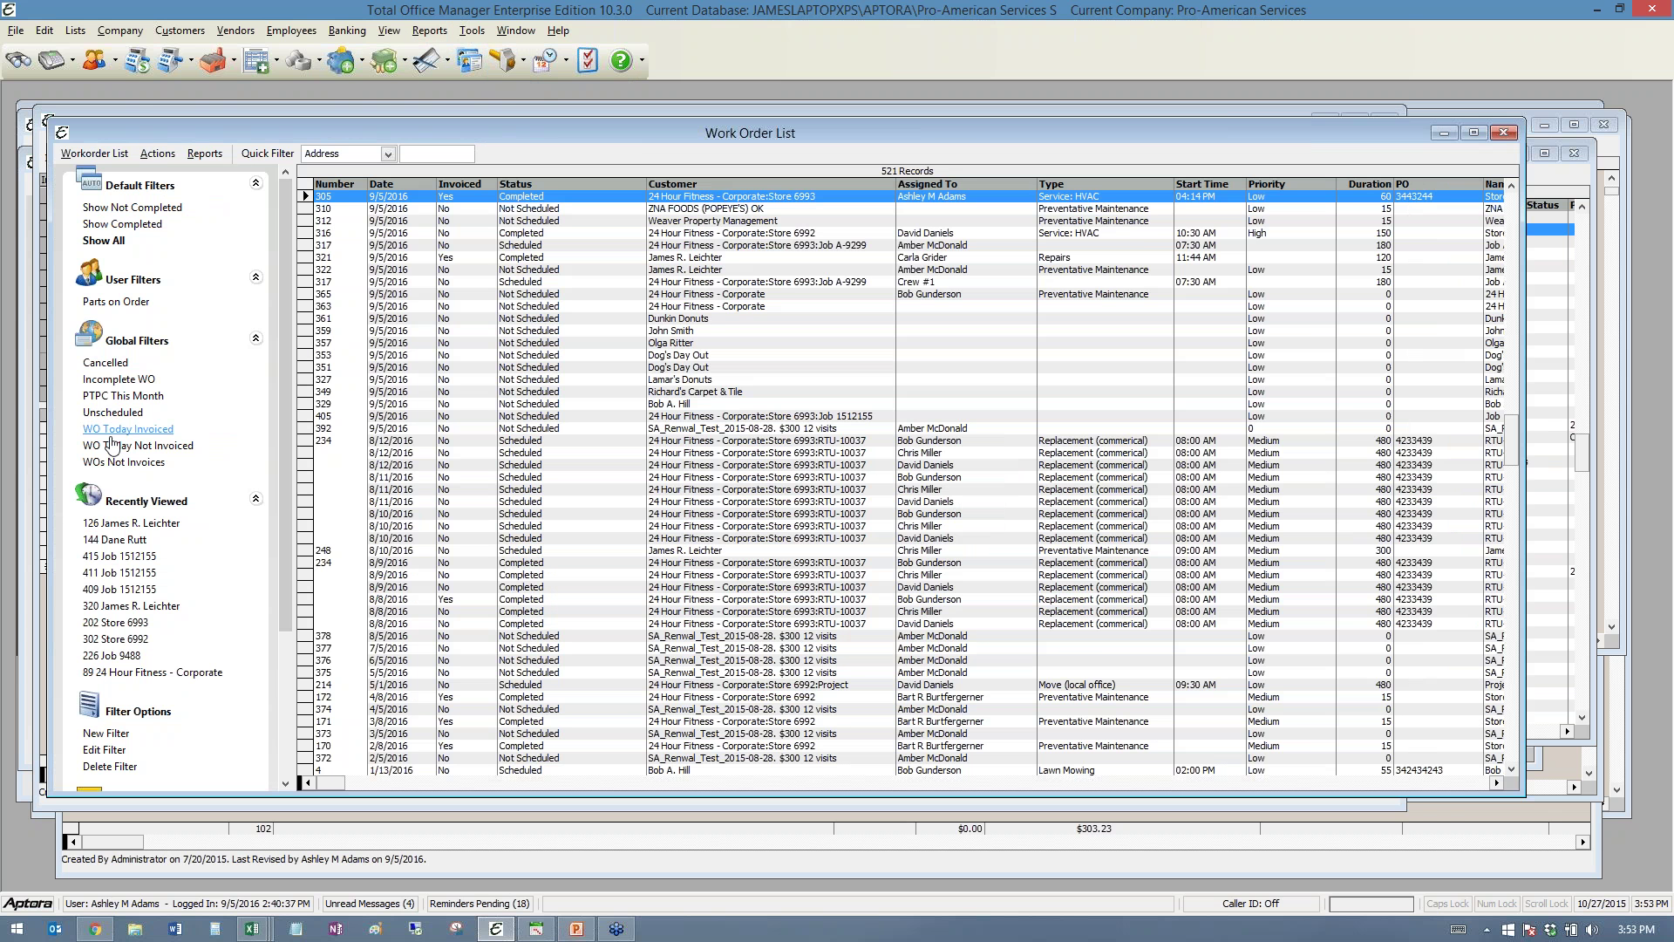
left_click(111, 444)
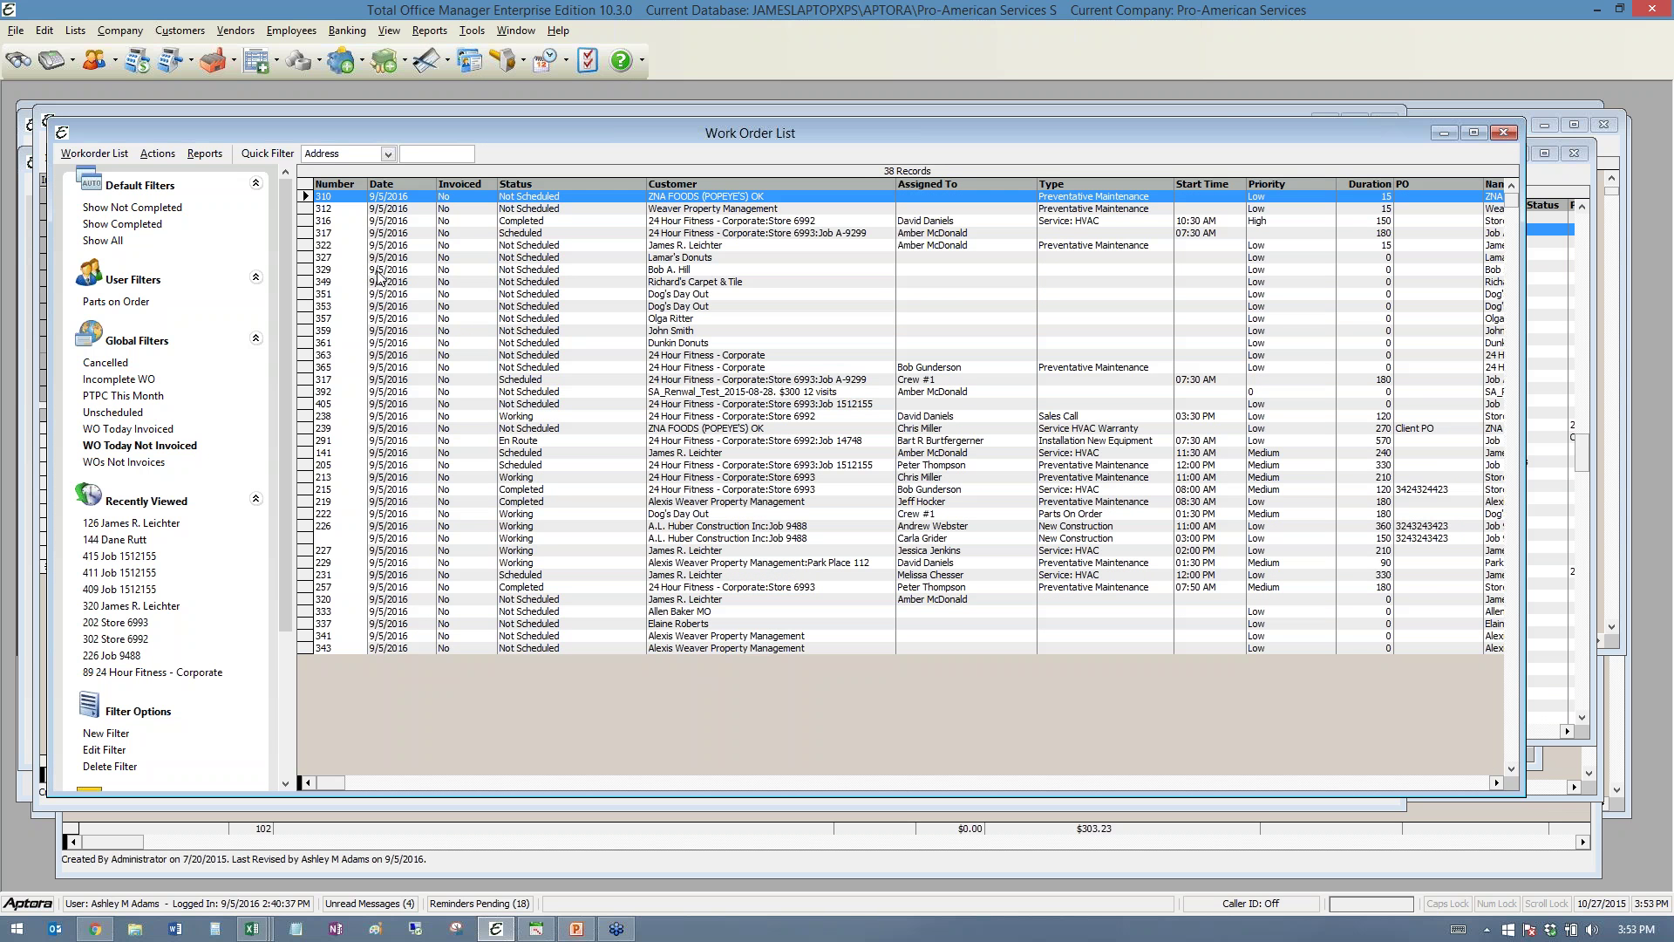
left_click(305, 308, "shift")
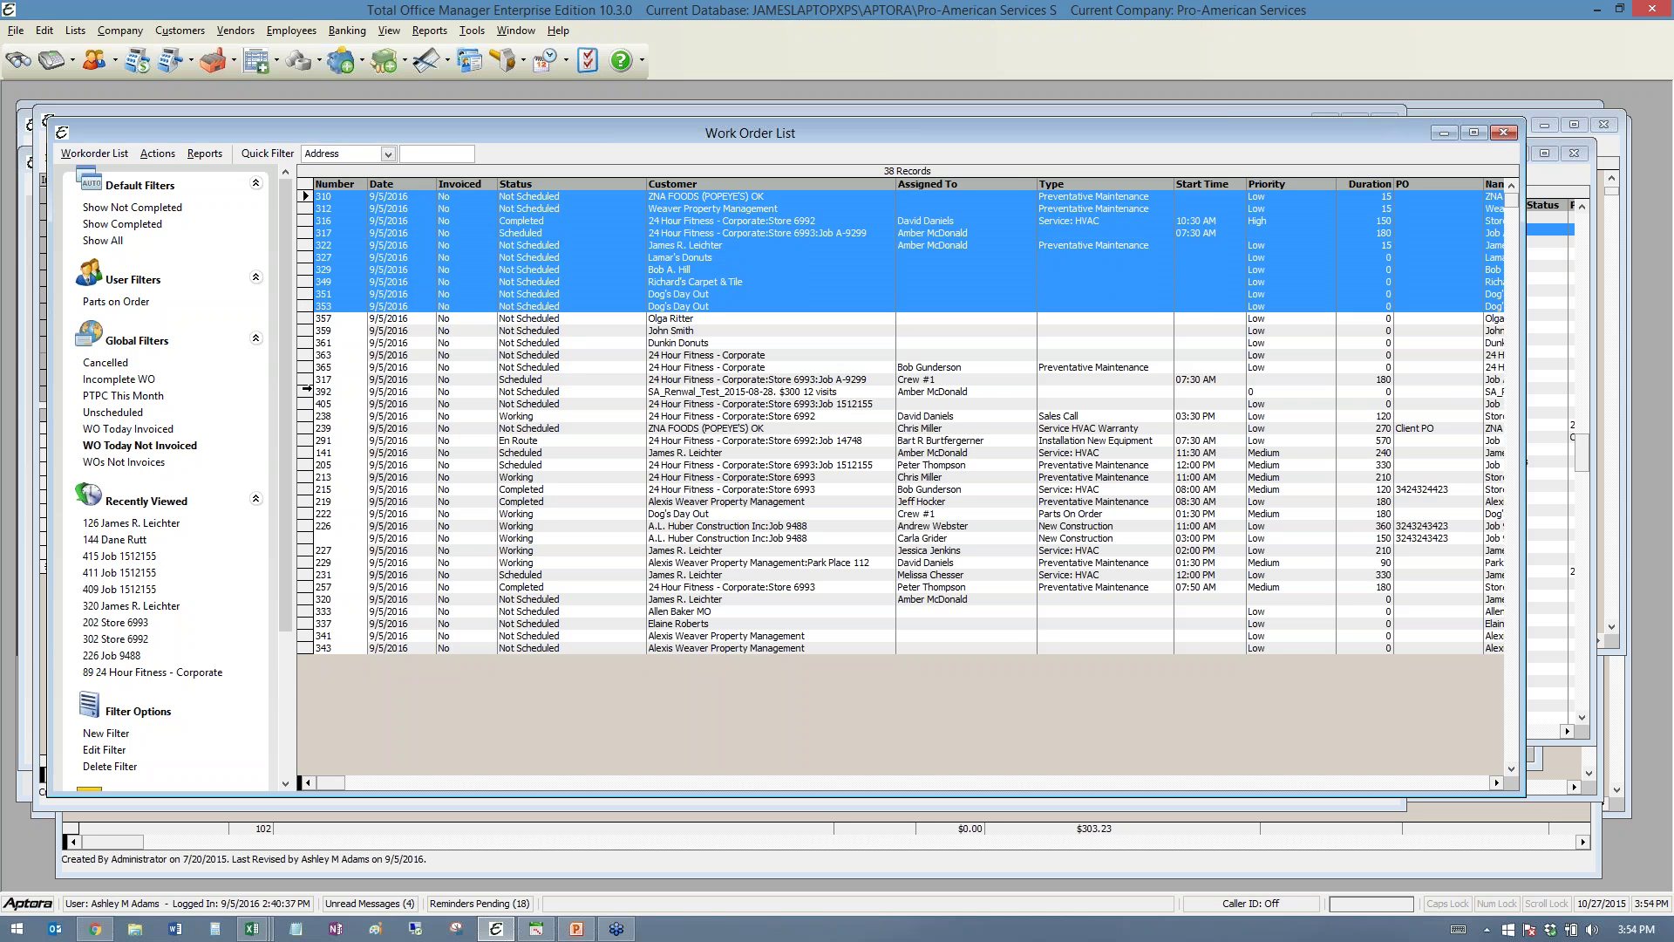
left_click(306, 390, "ctrl")
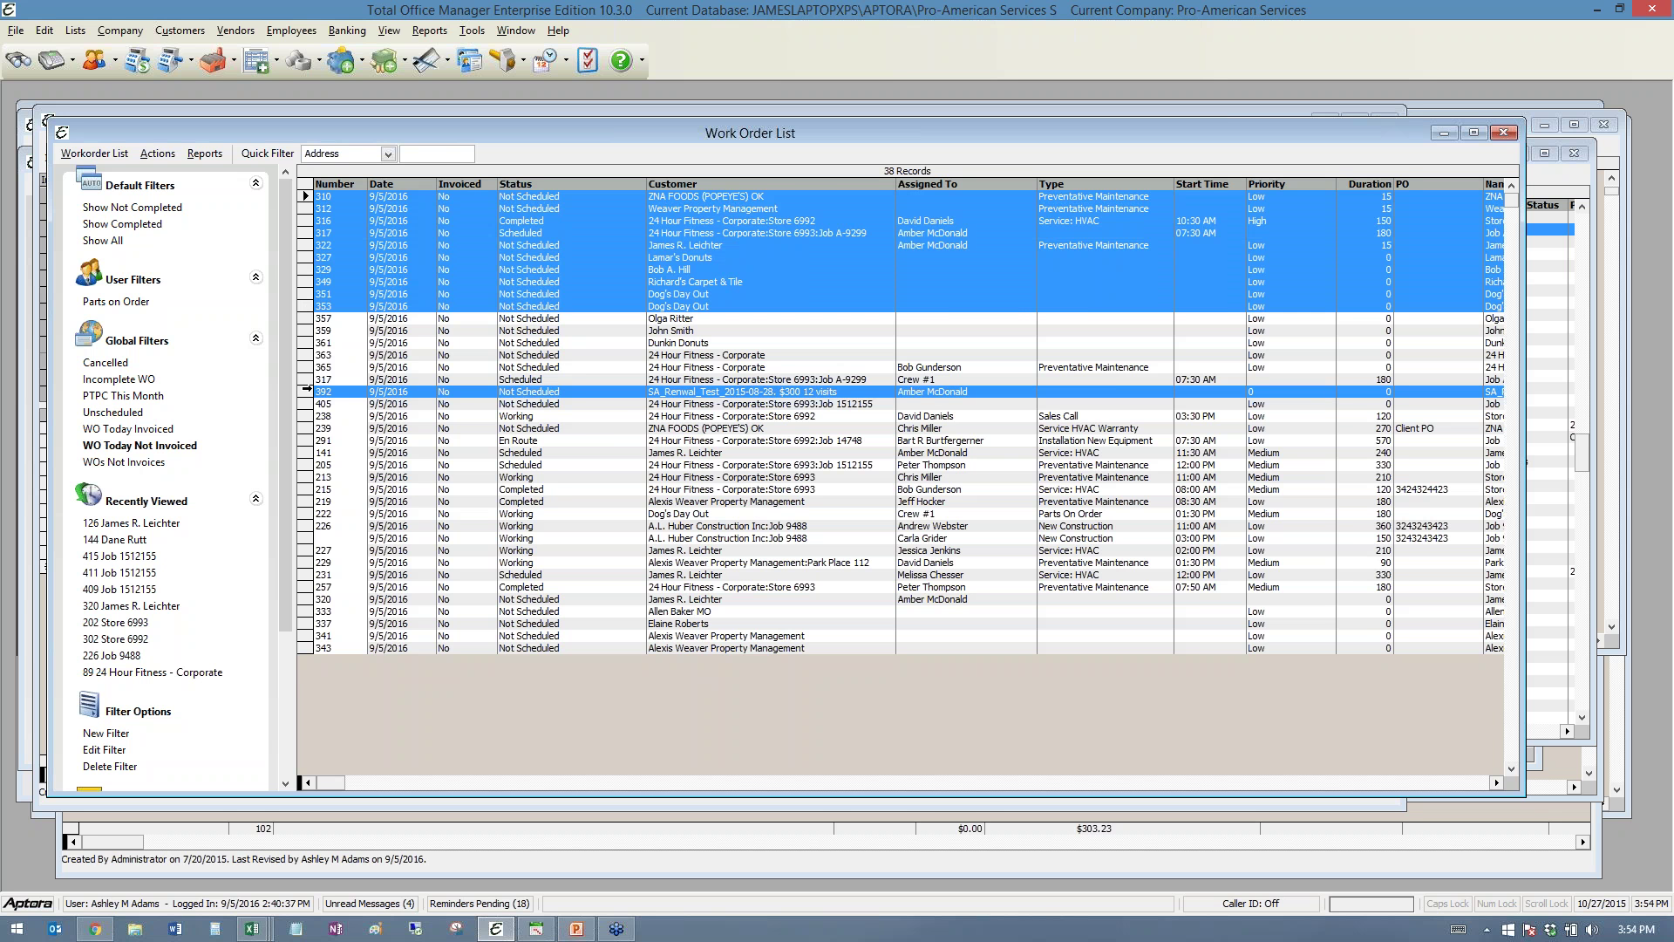
left_click(431, 354)
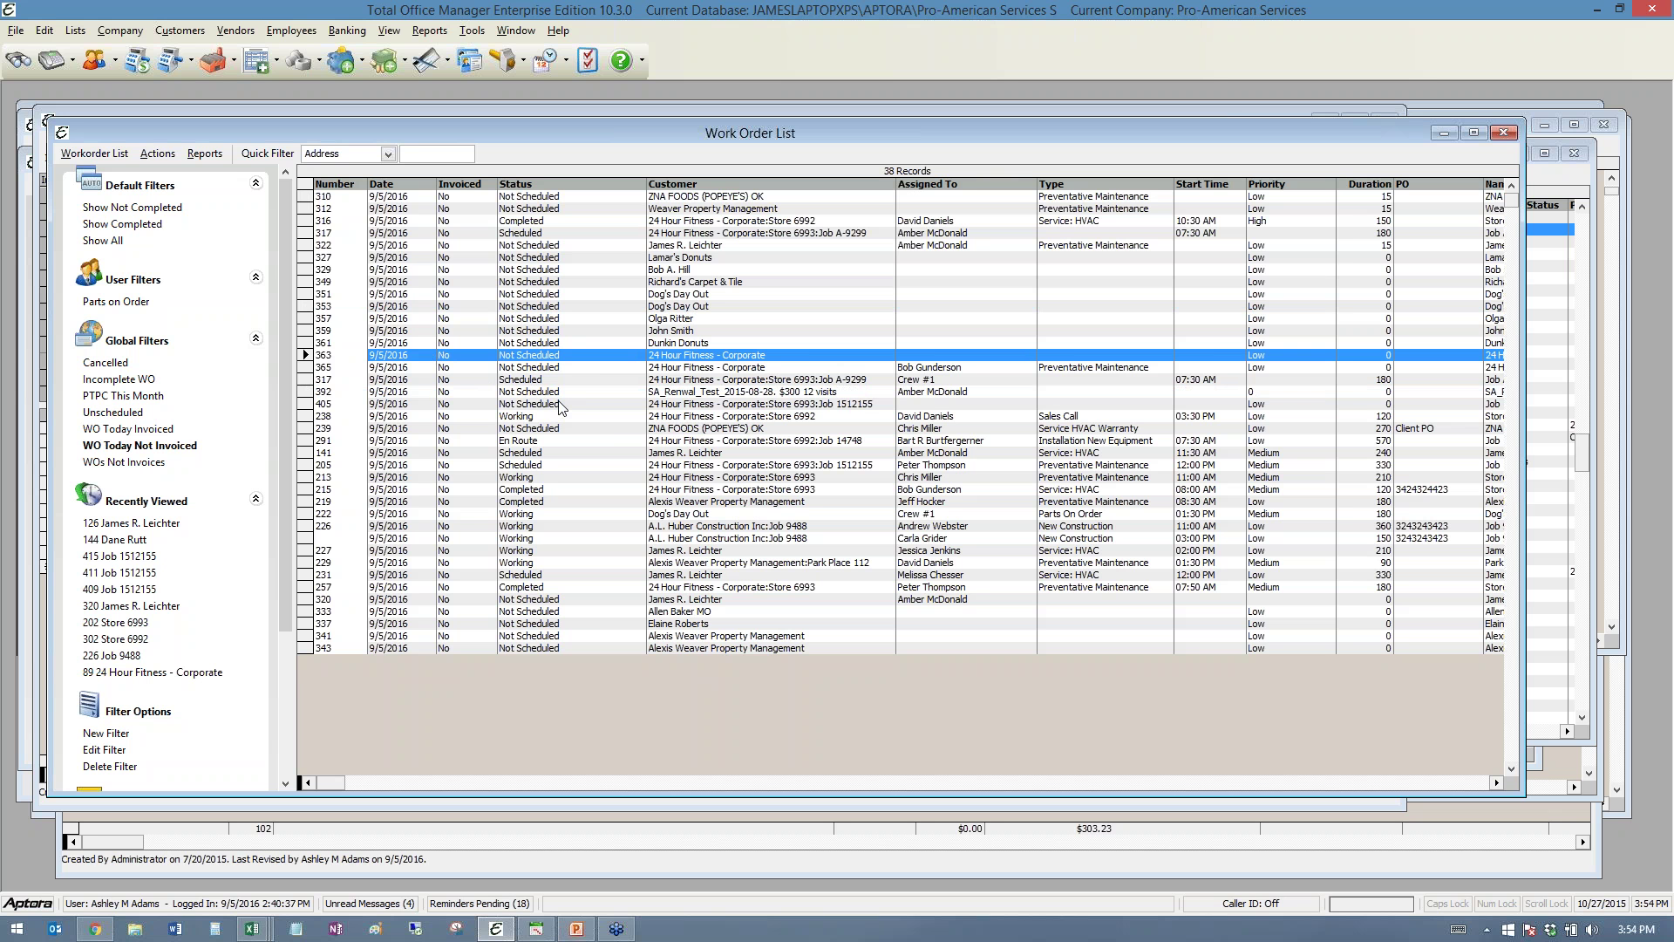
left_click(742, 417)
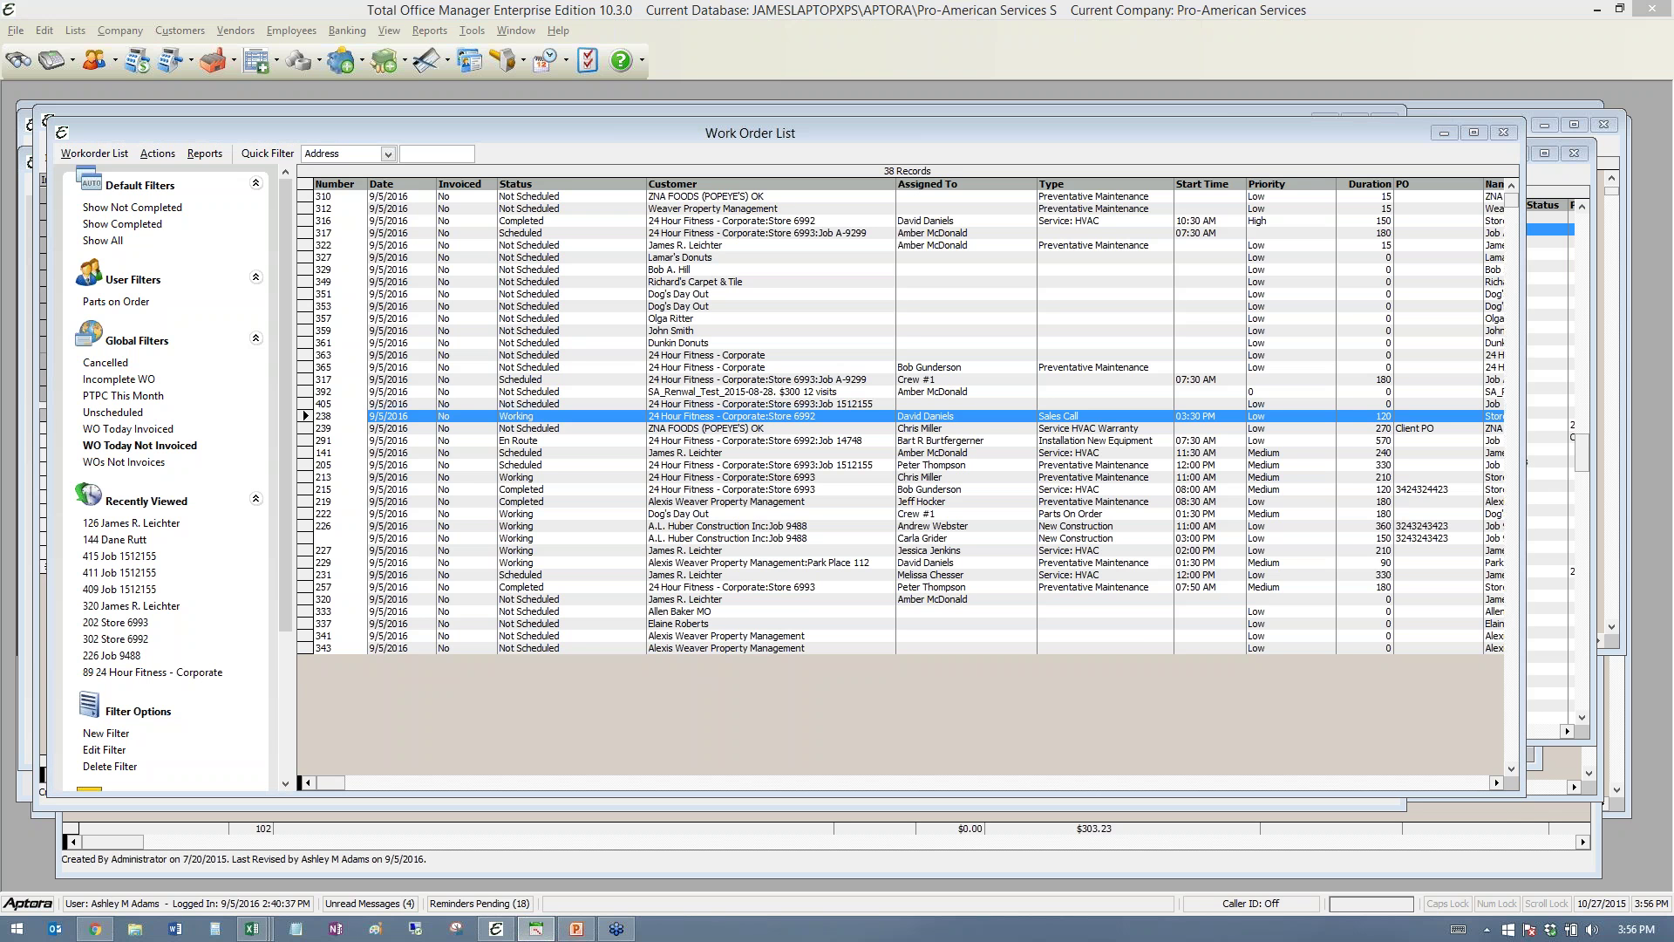
- Maximize the Total Field Control dispatch calendar and dismiss the work order details popup
left_click_drag(426, 133, 300, 40)
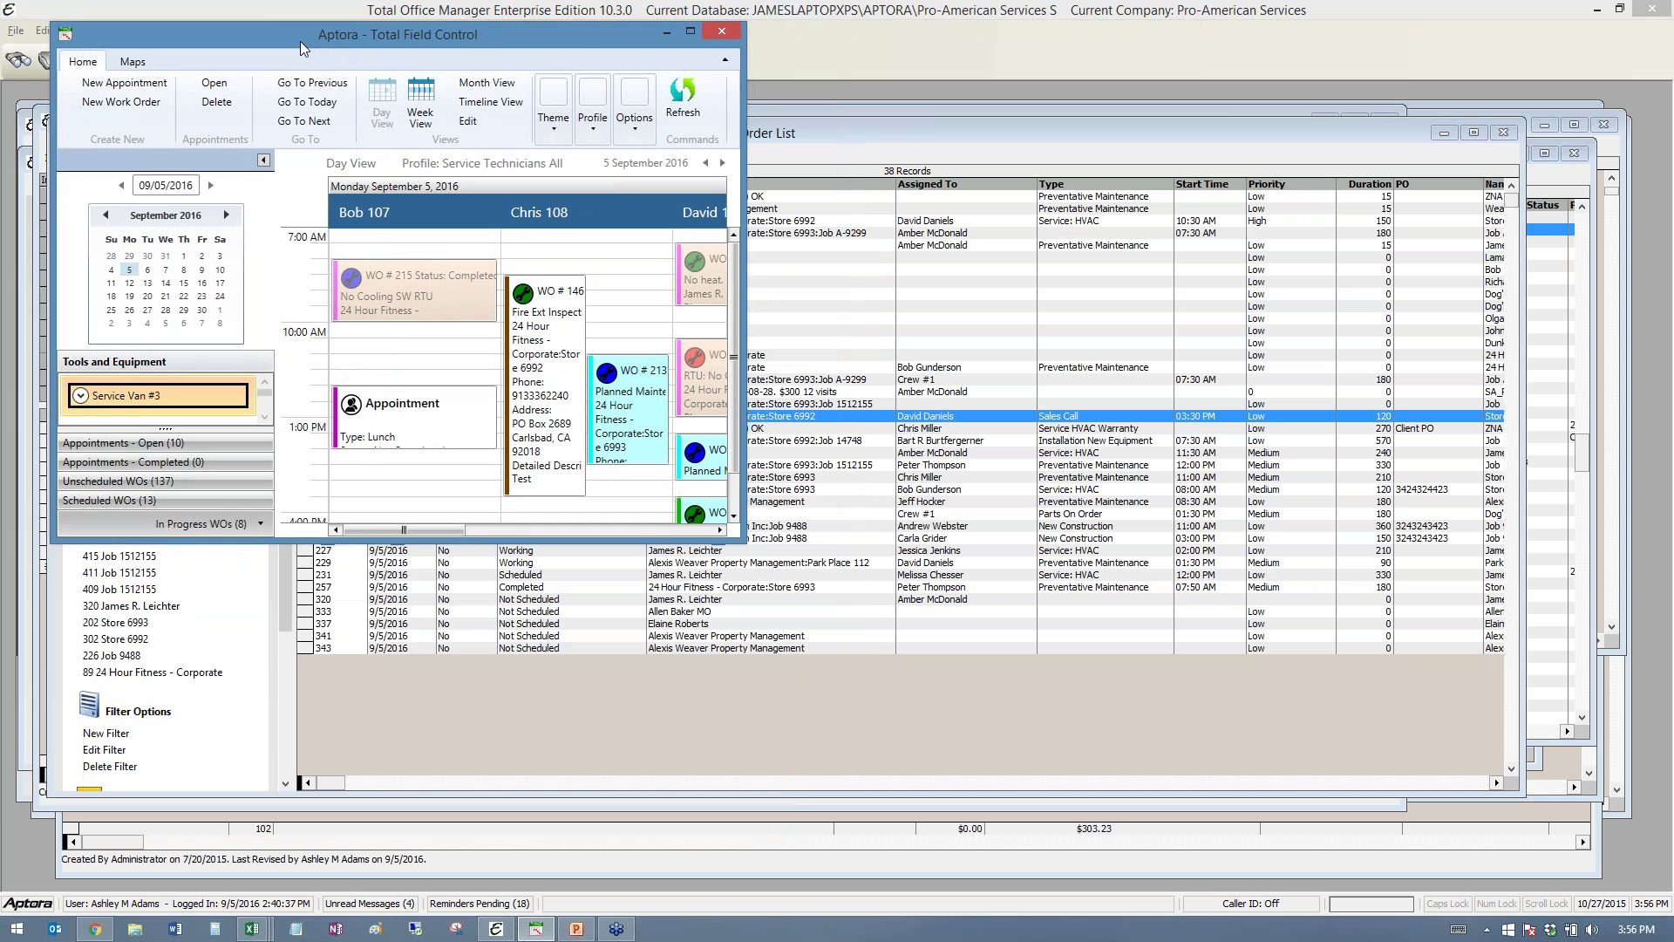
left_click(693, 31)
mouse_move(773, 400)
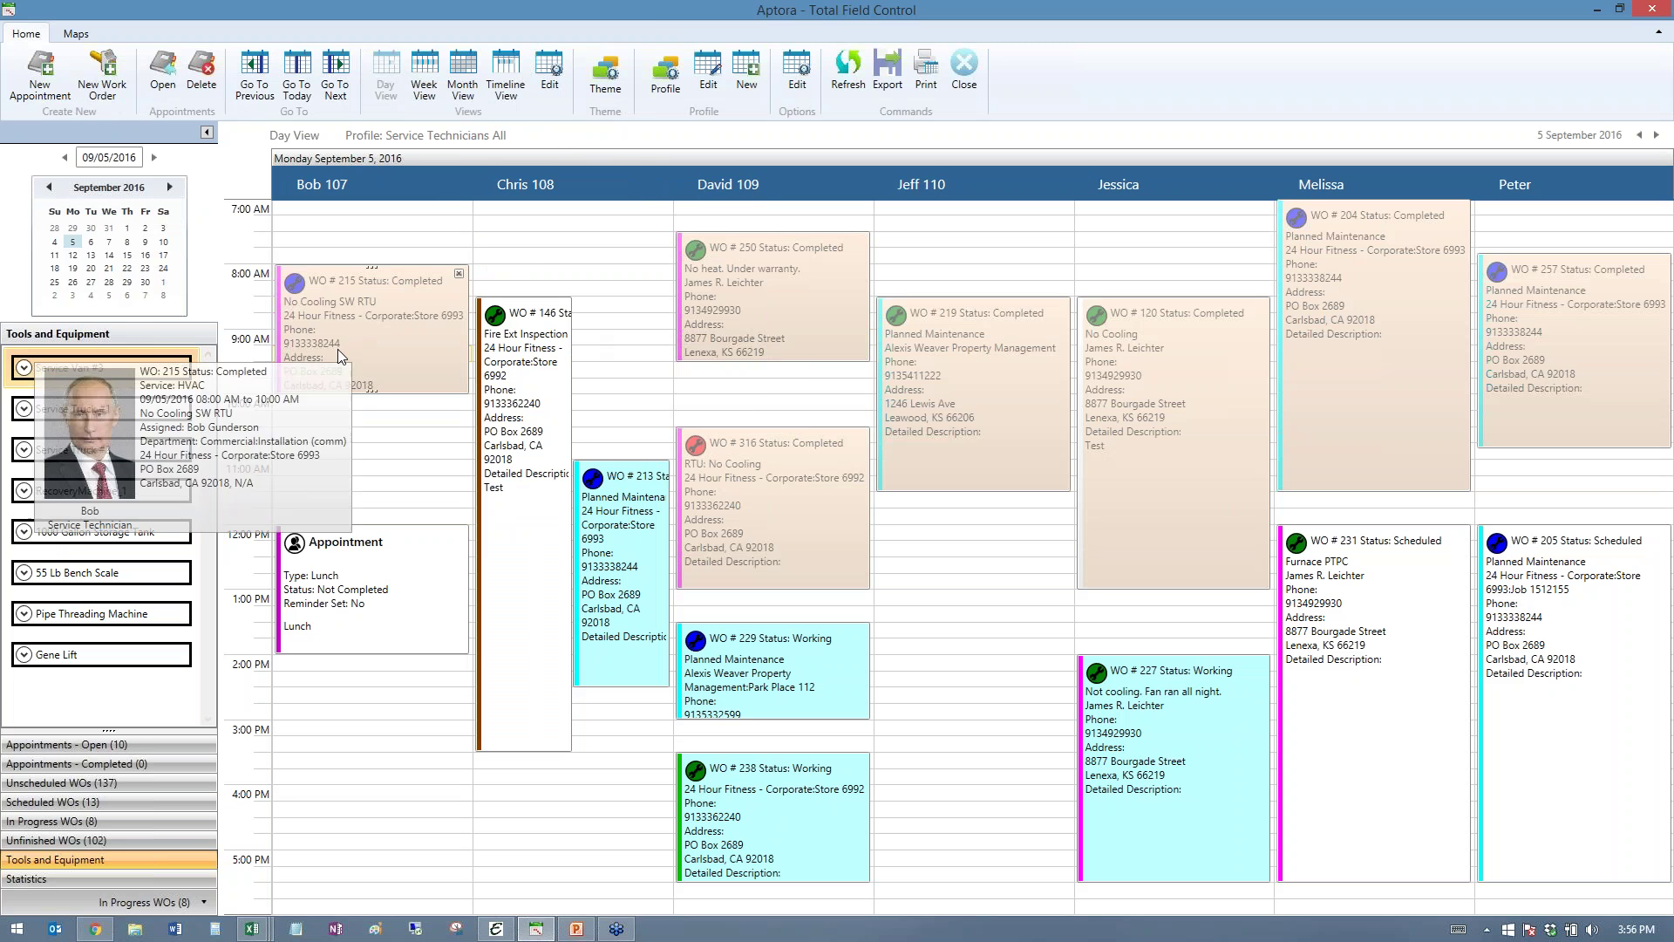
left_click(536, 225)
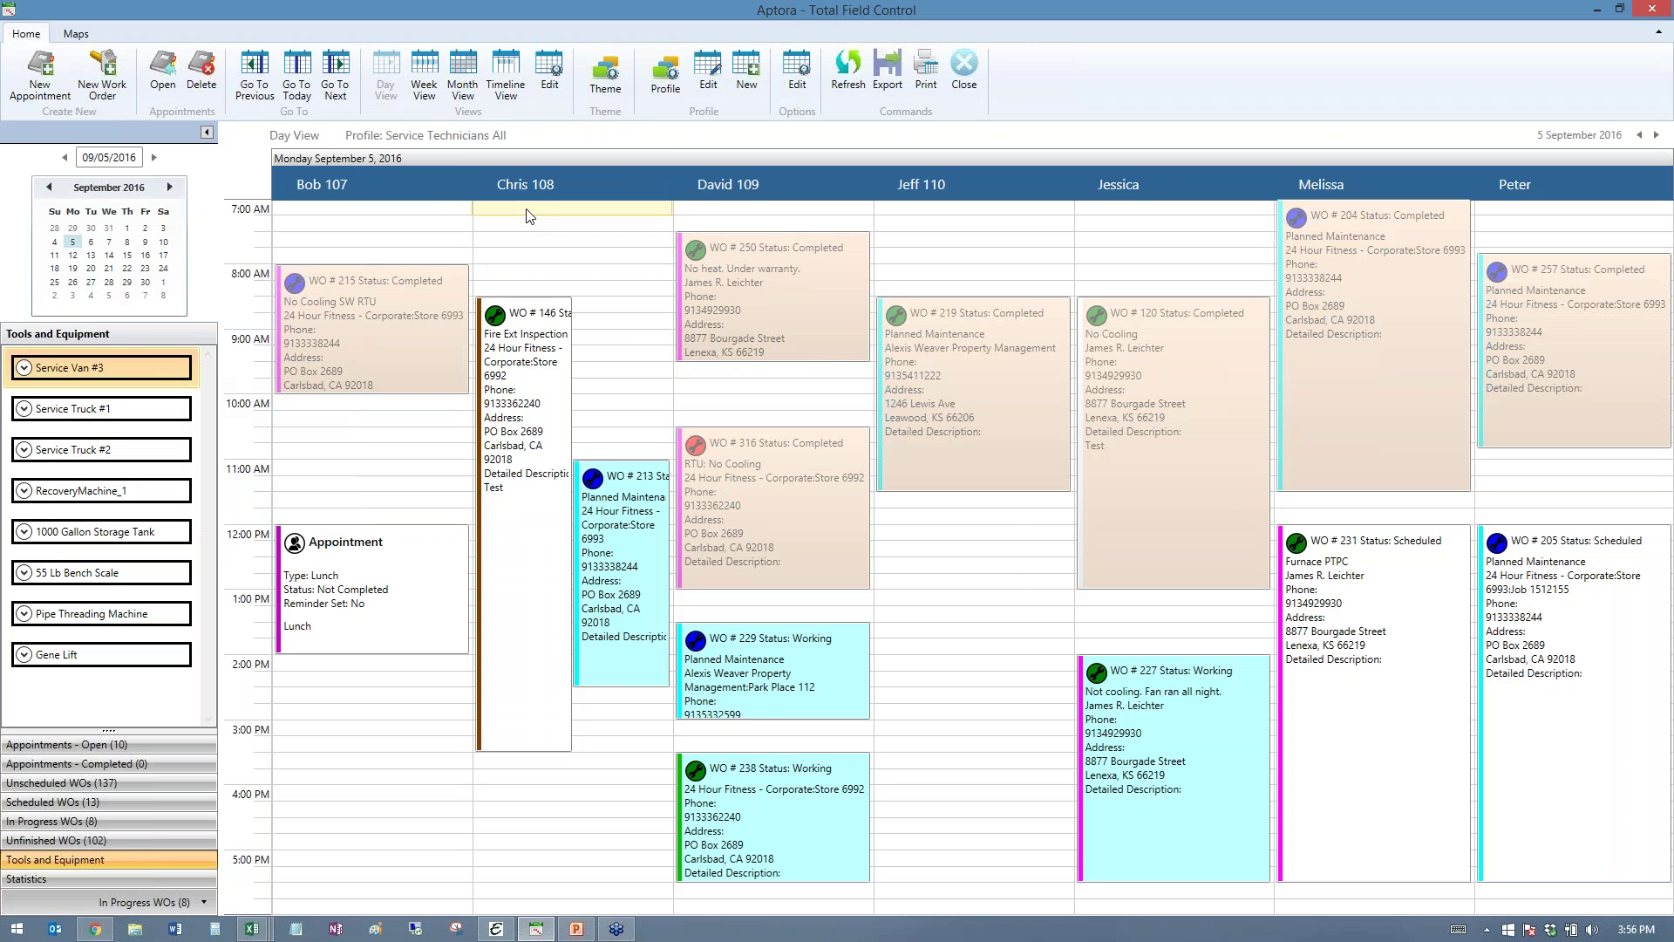
- Duplicate WO #219 from its right-click menu, then minimize Total Field Control
right_click(991, 329)
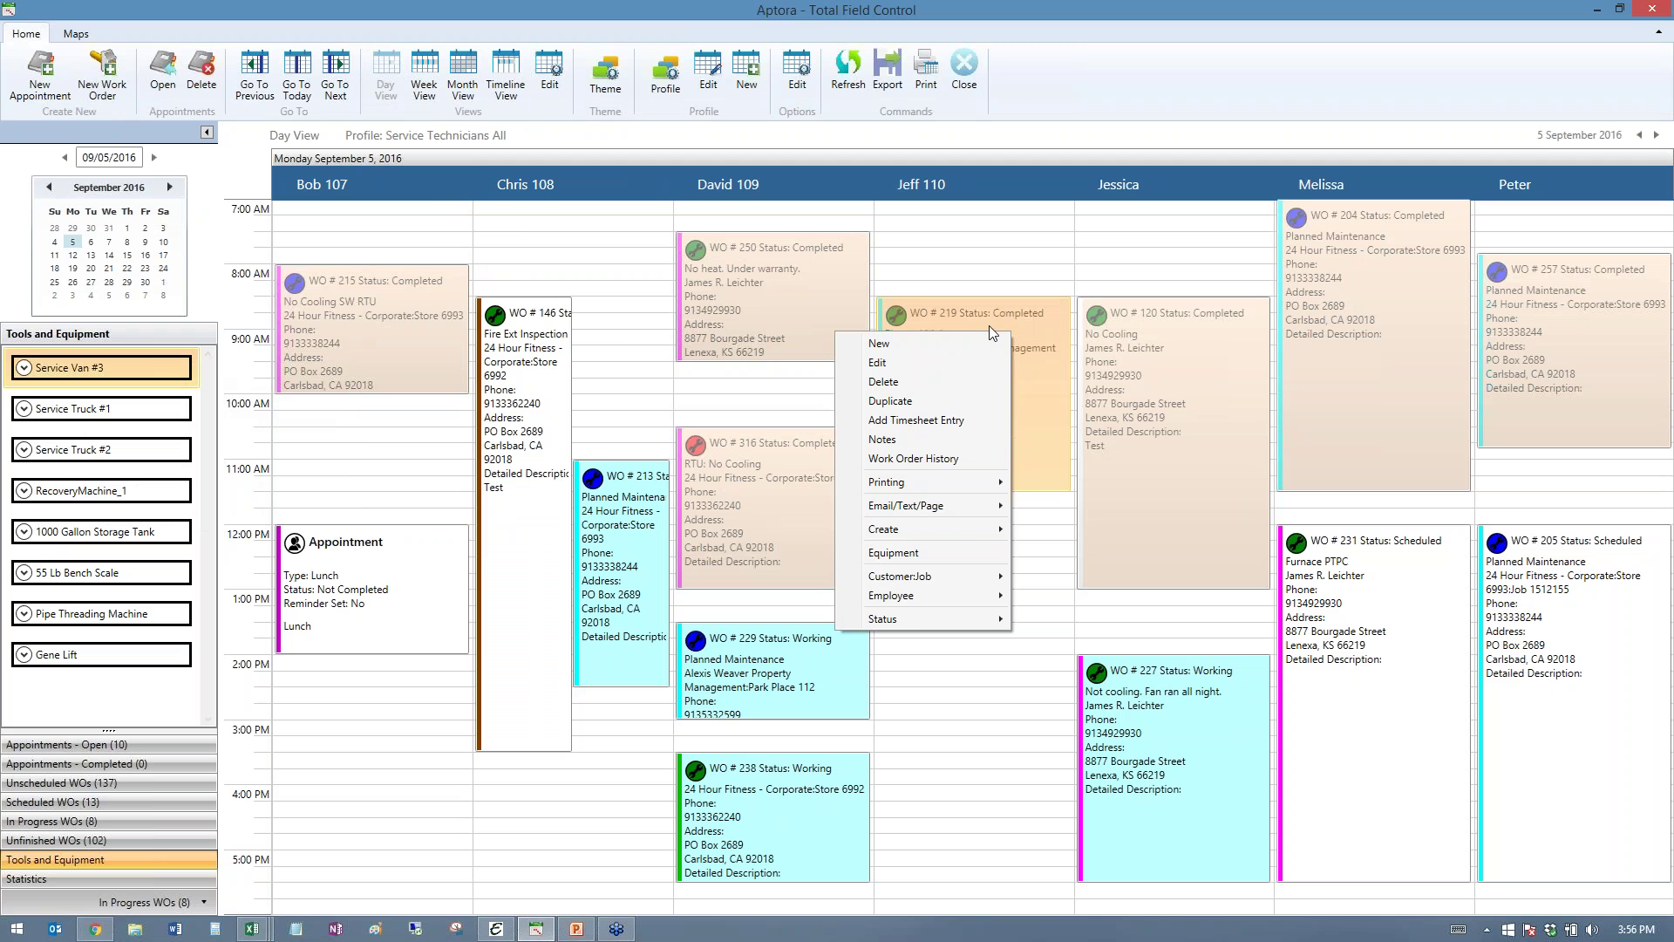
mouse_move(975, 529)
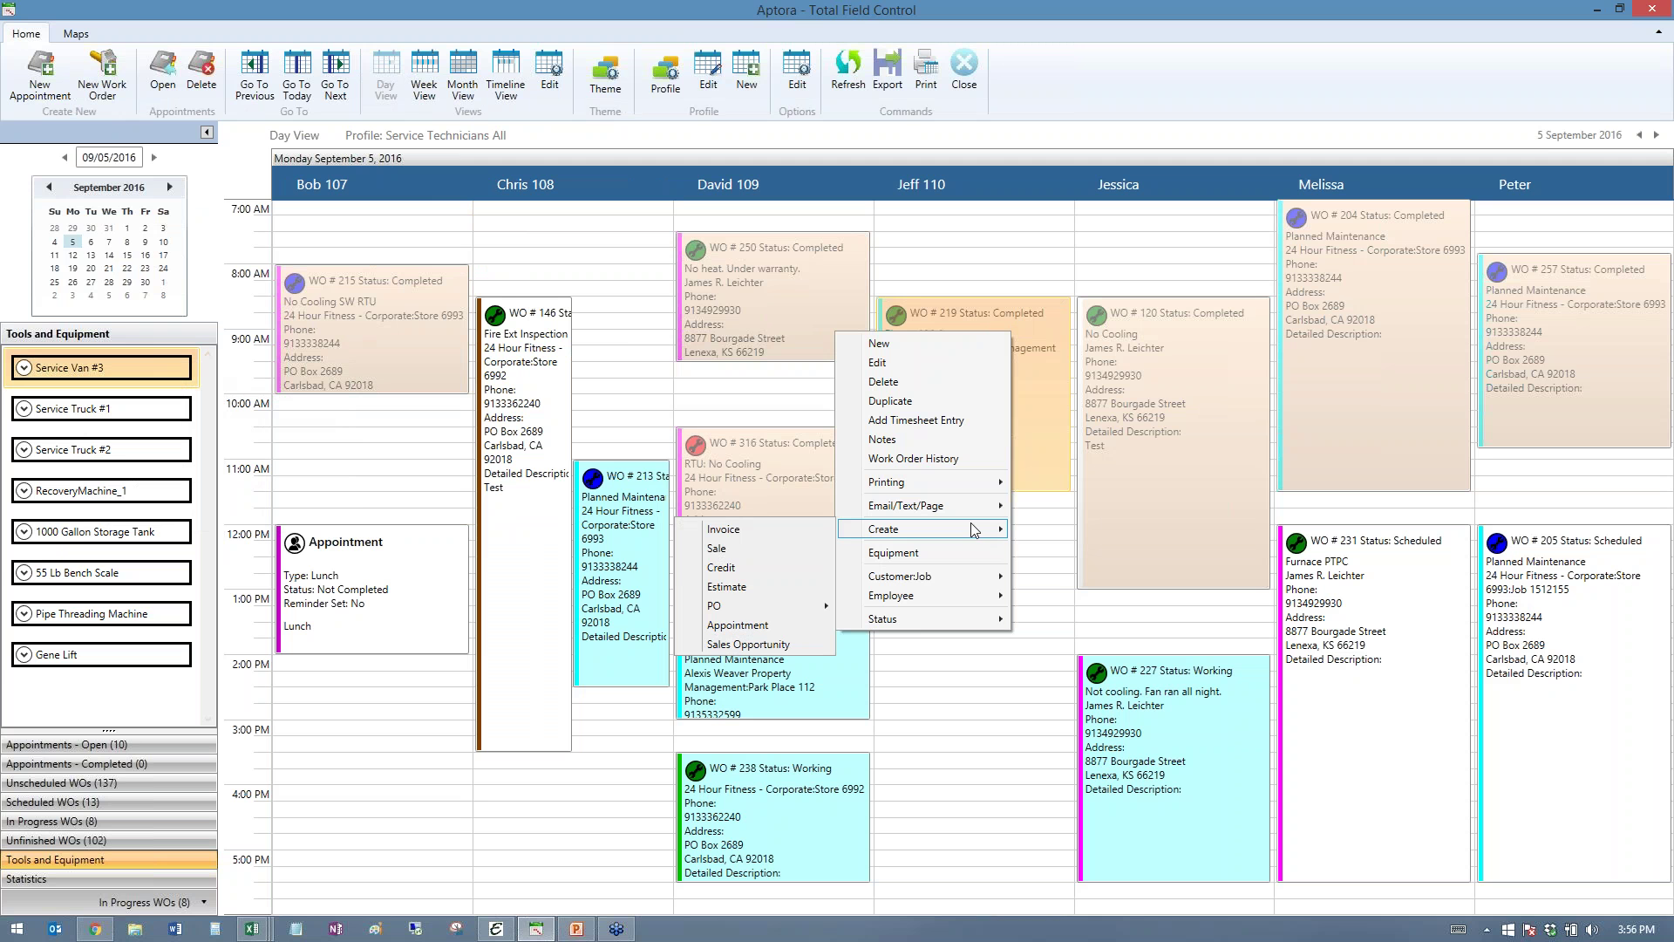
mouse_move(1003, 484)
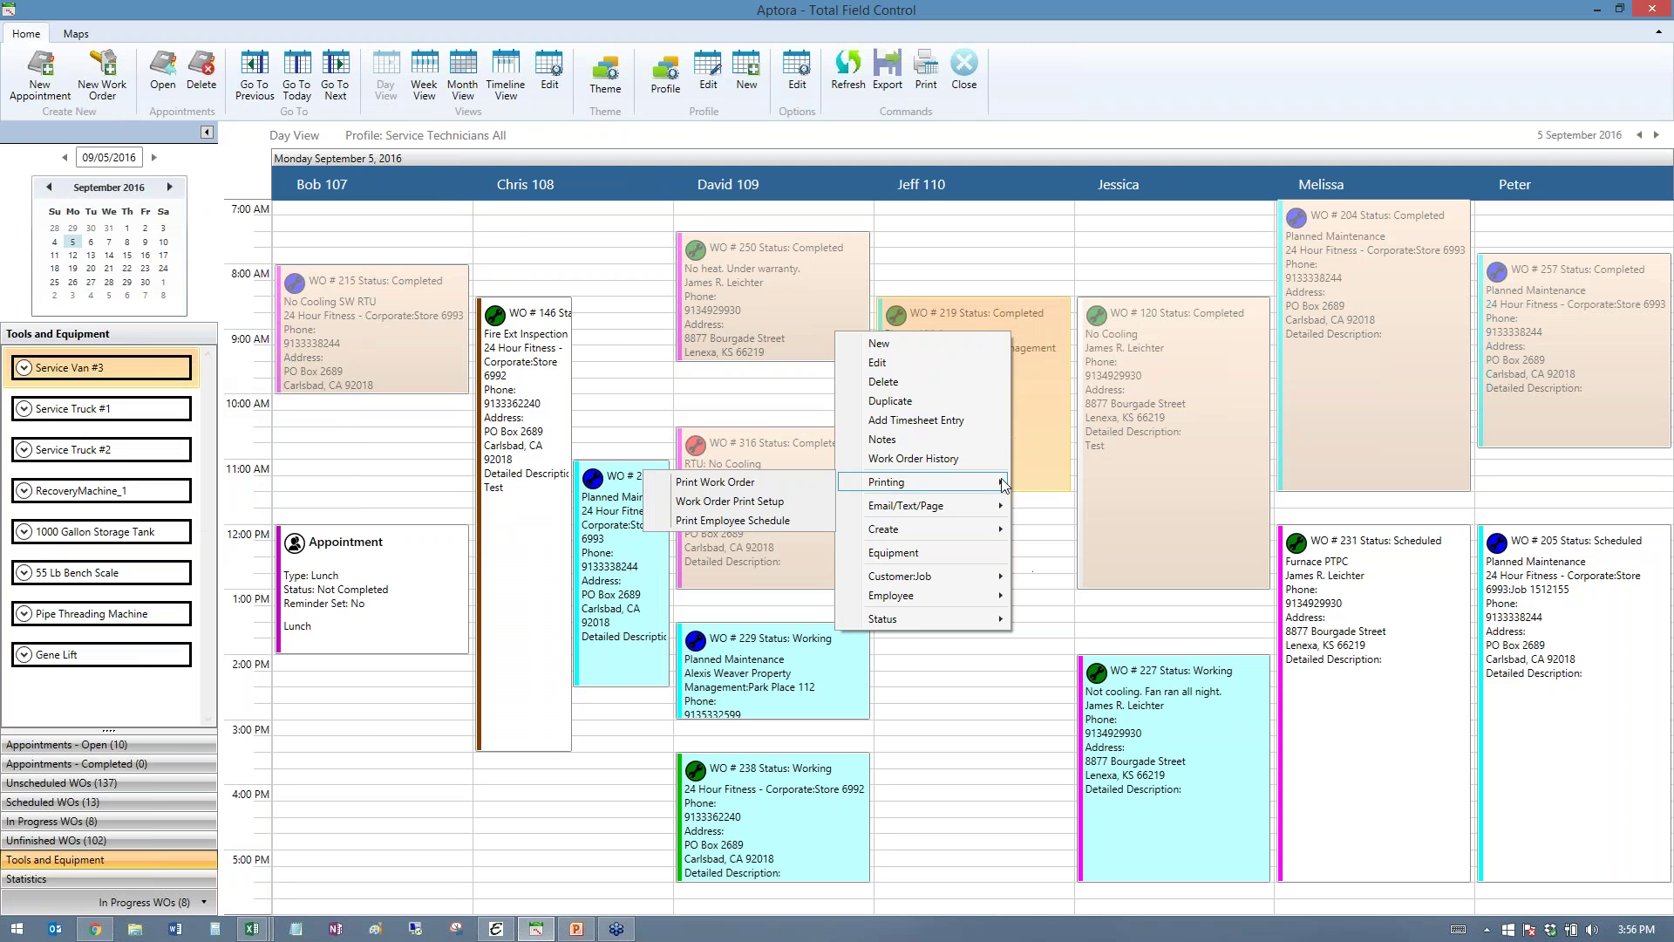
left_click(906, 402)
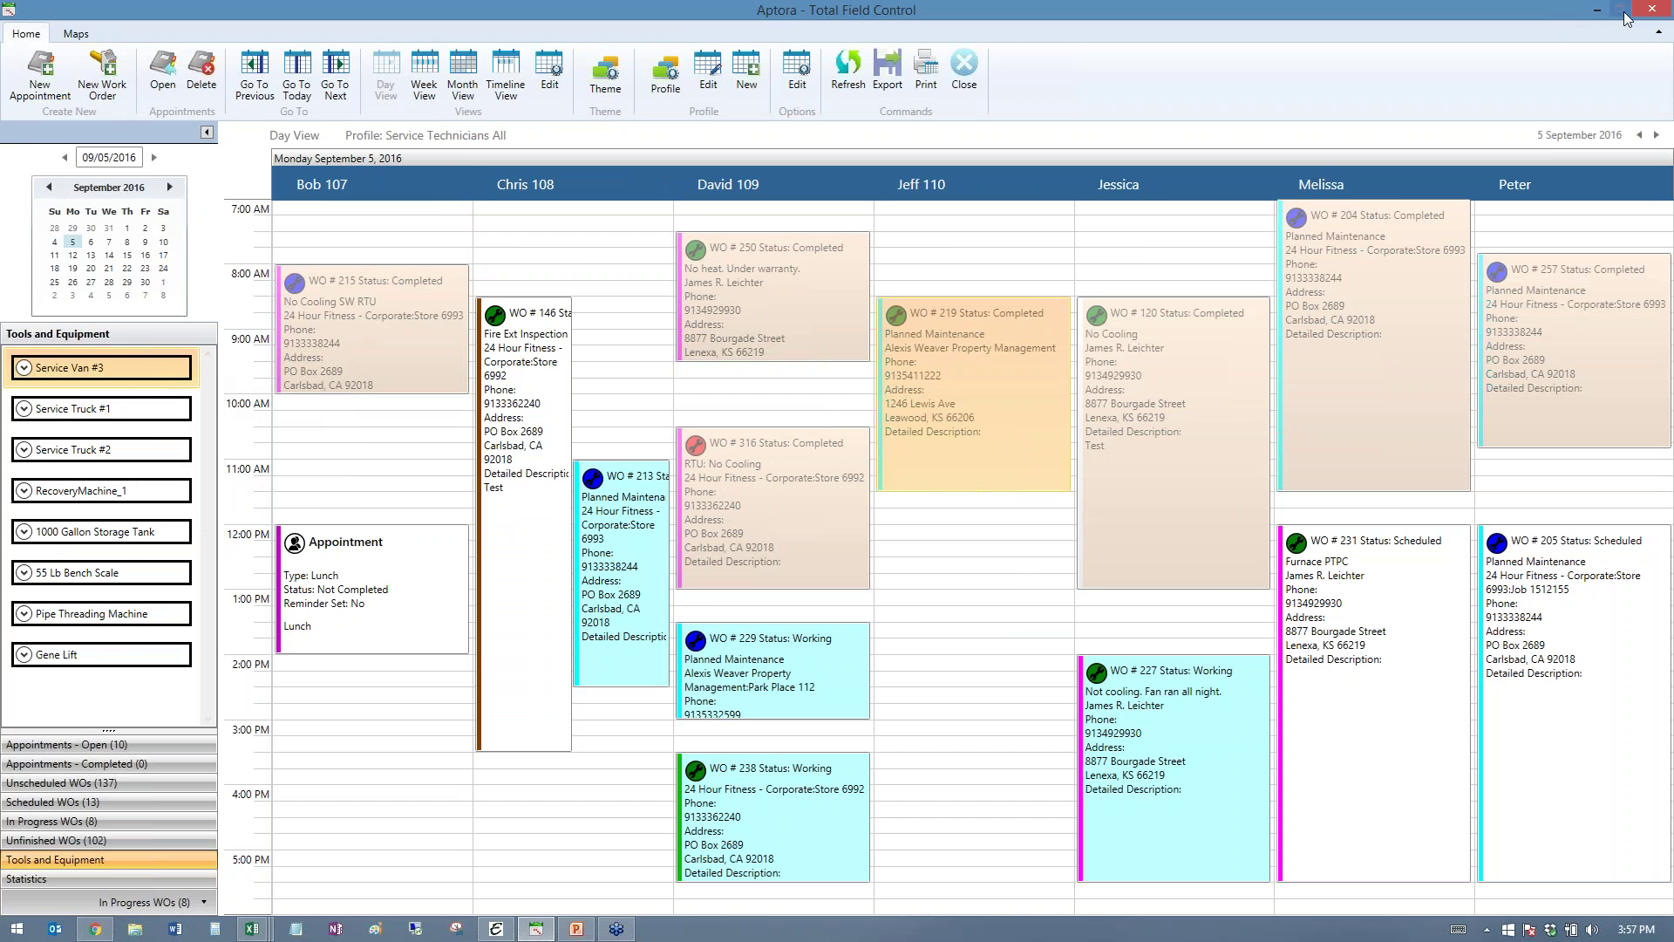
left_click(1595, 11)
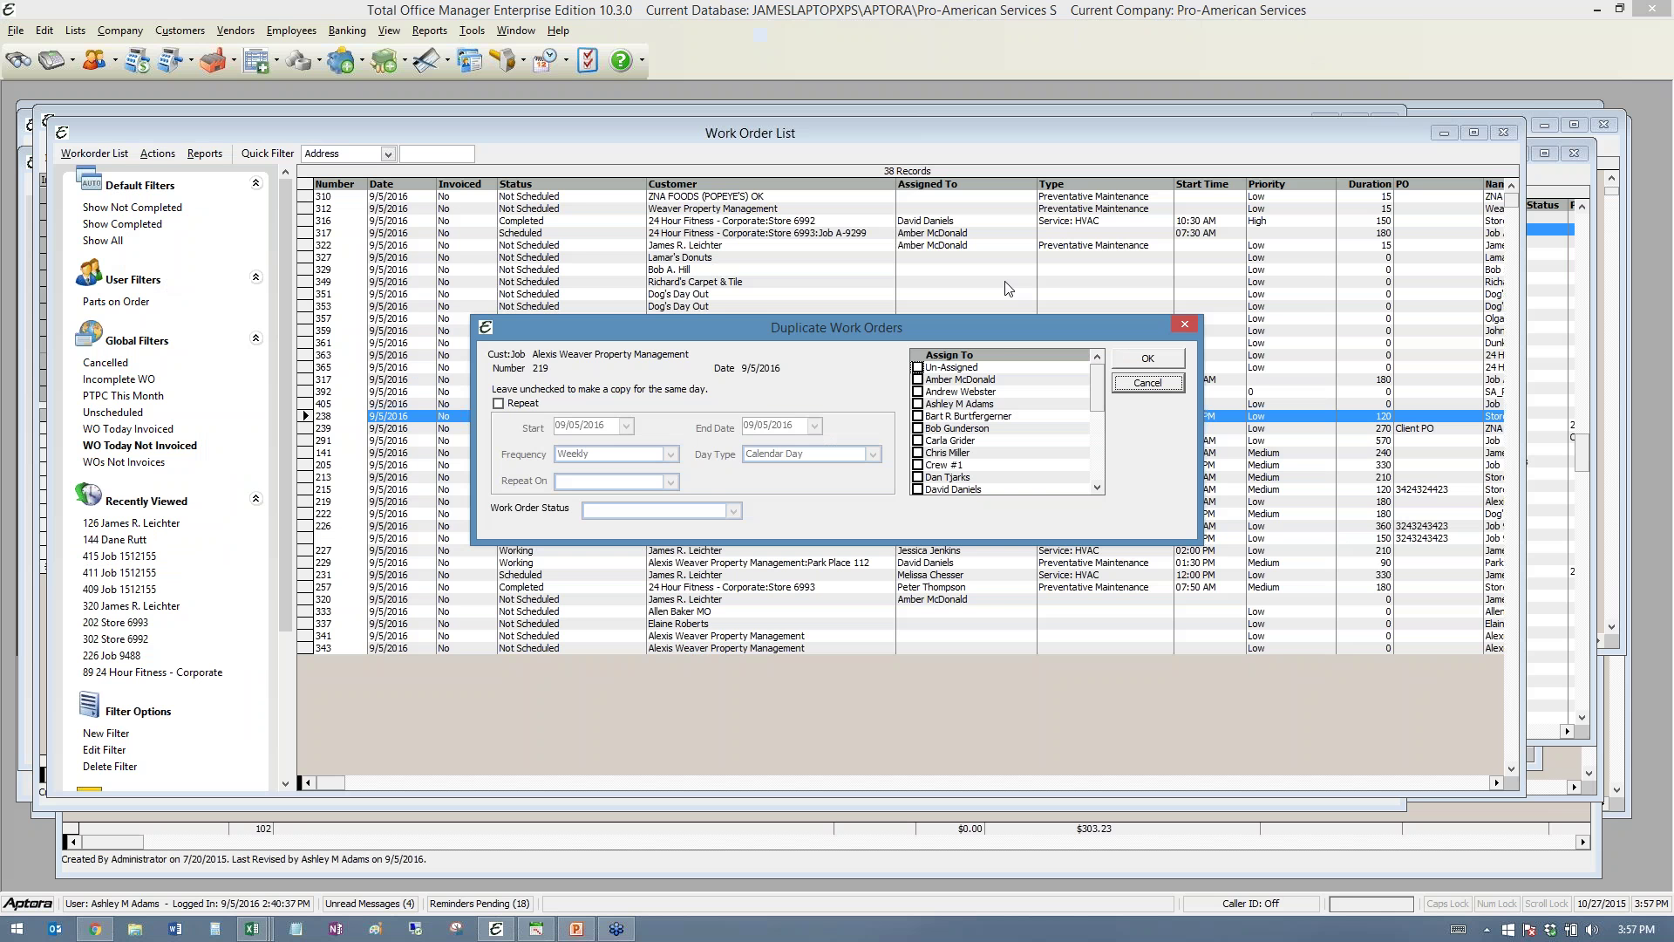
- Tick Repeat for the WO 219 duplicate, keeping Weekly frequency with Next Business Day day type
left_click_drag(850, 333, 762, 312)
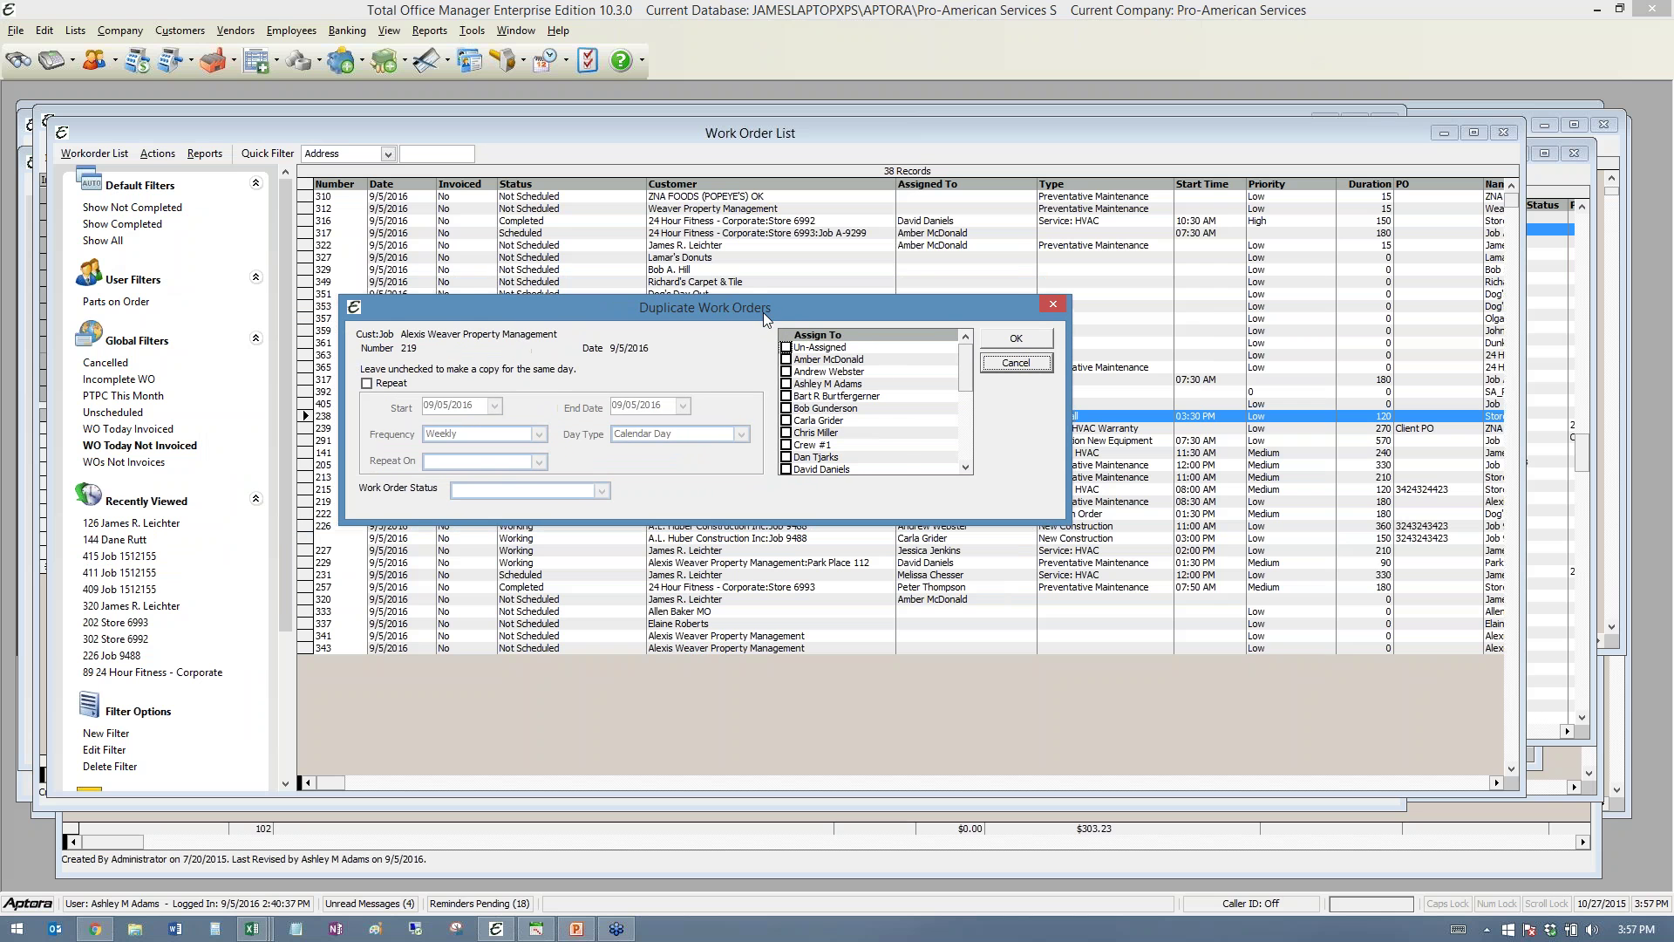
left_click(367, 385)
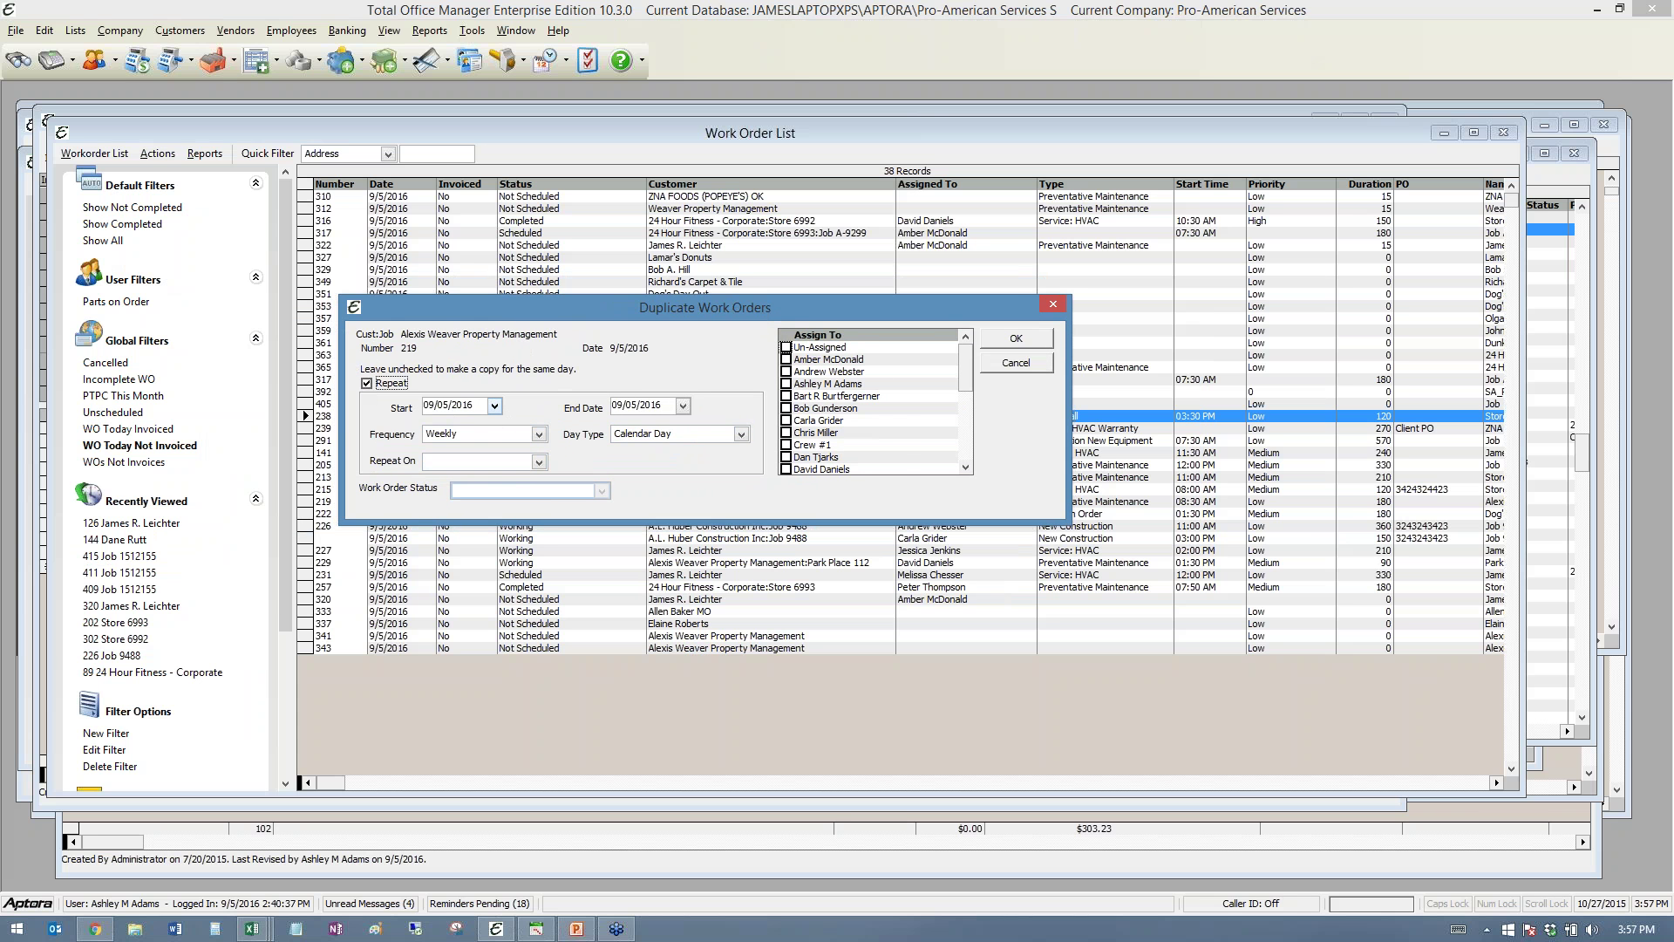
left_click(540, 434)
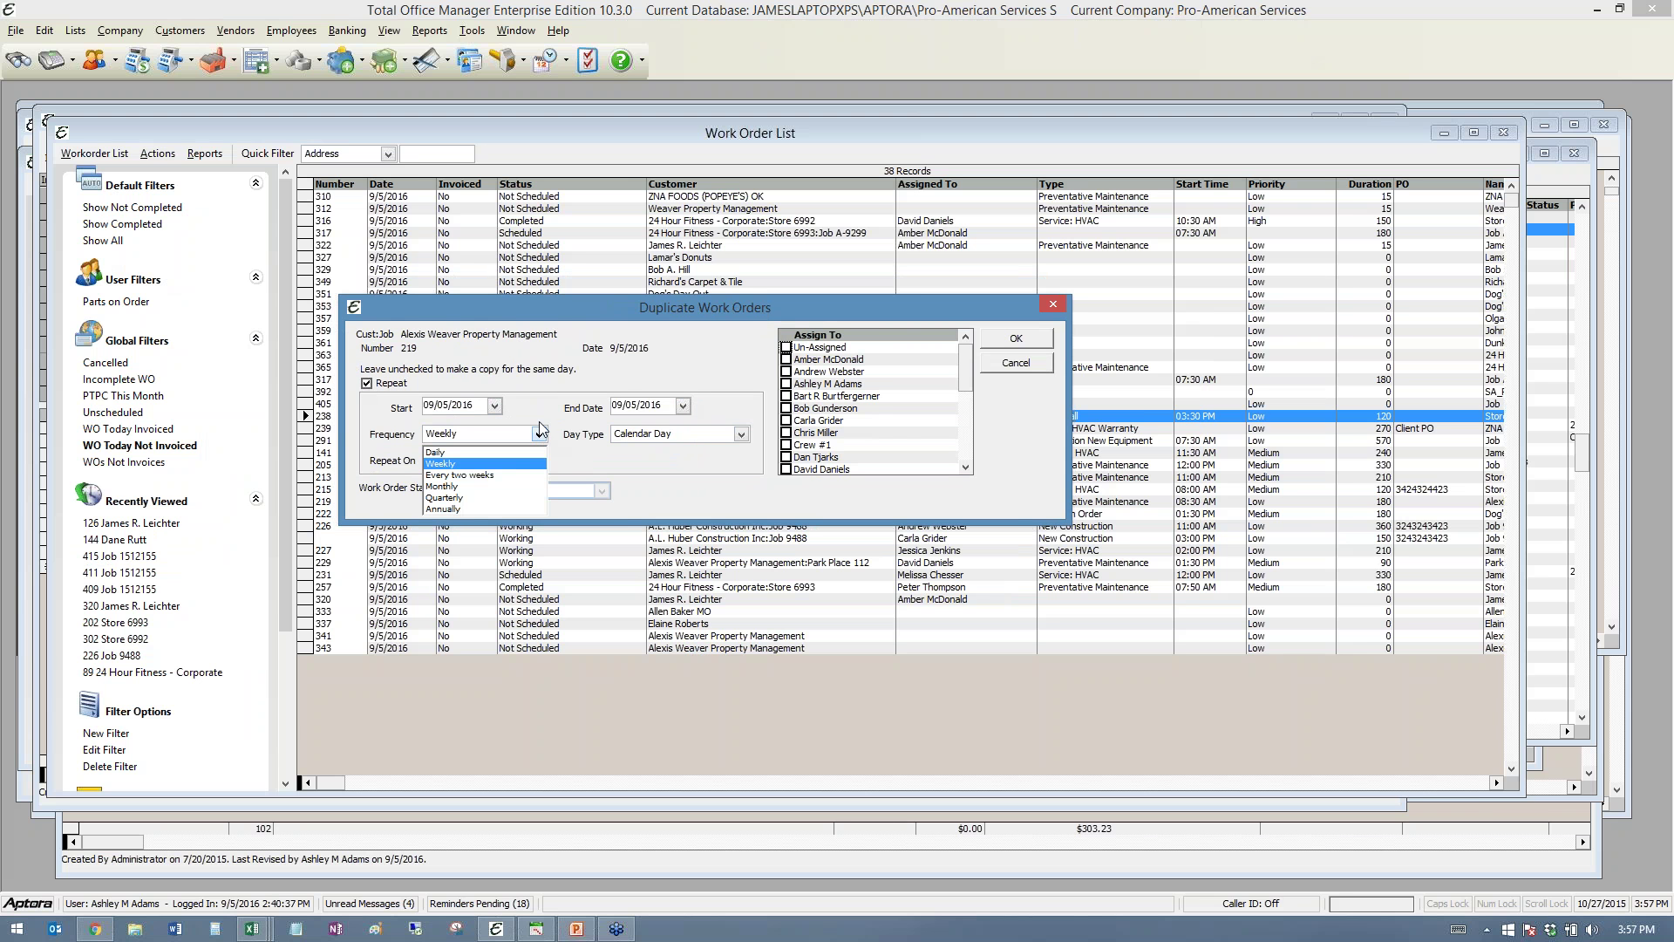
left_click(539, 408)
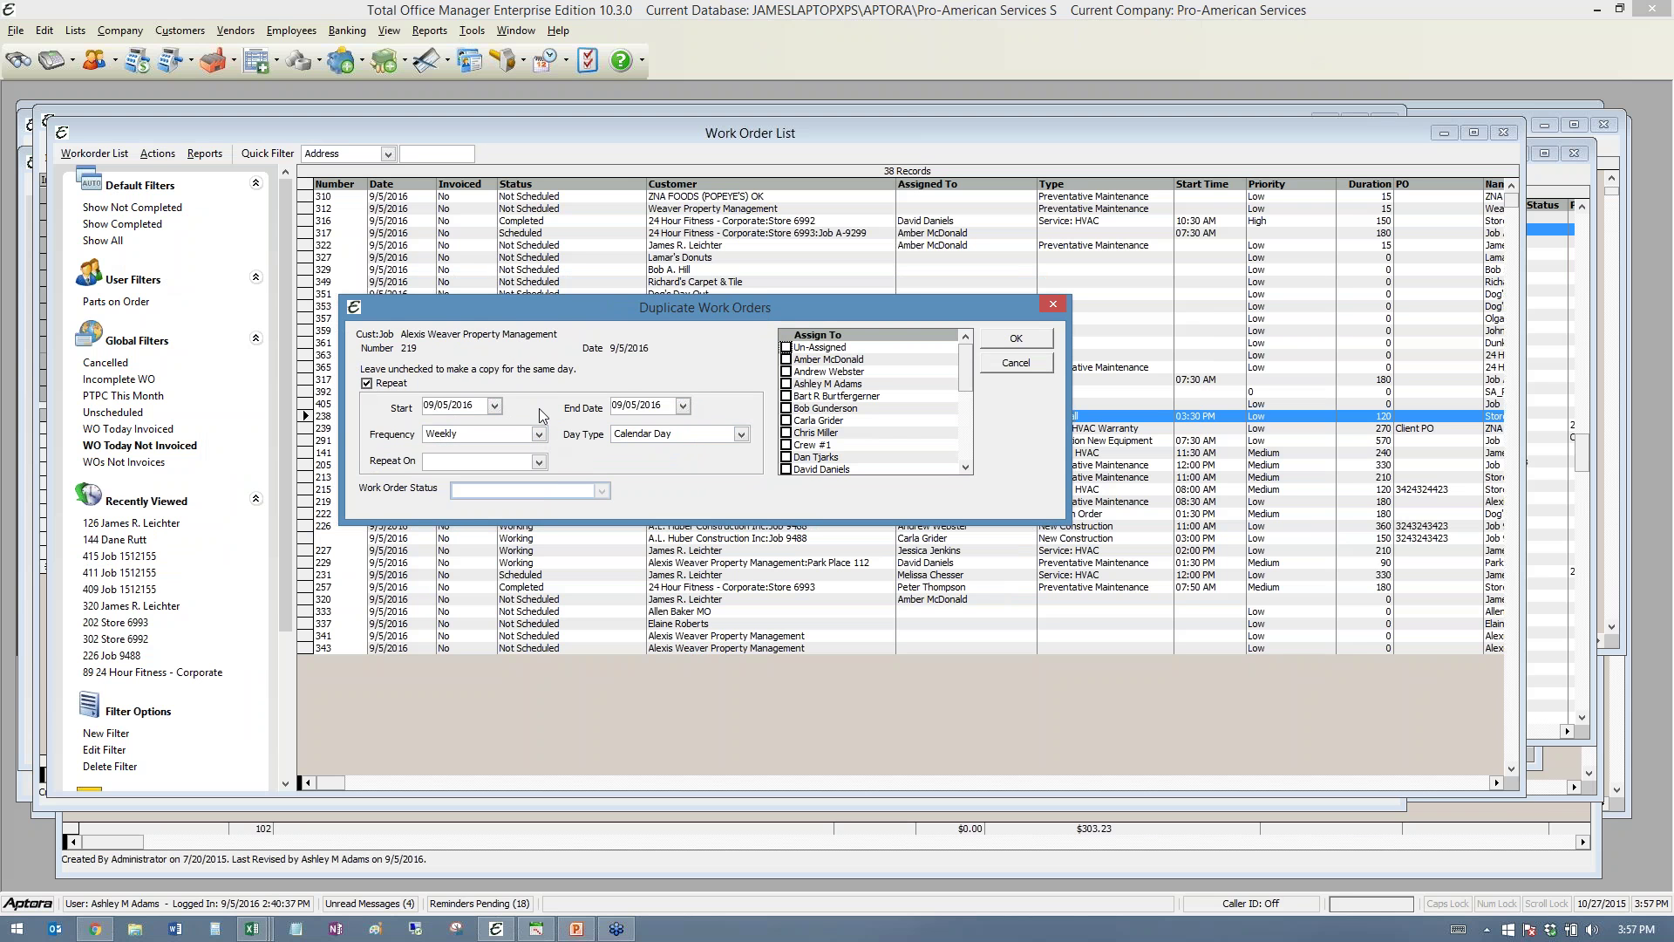
left_click(743, 434)
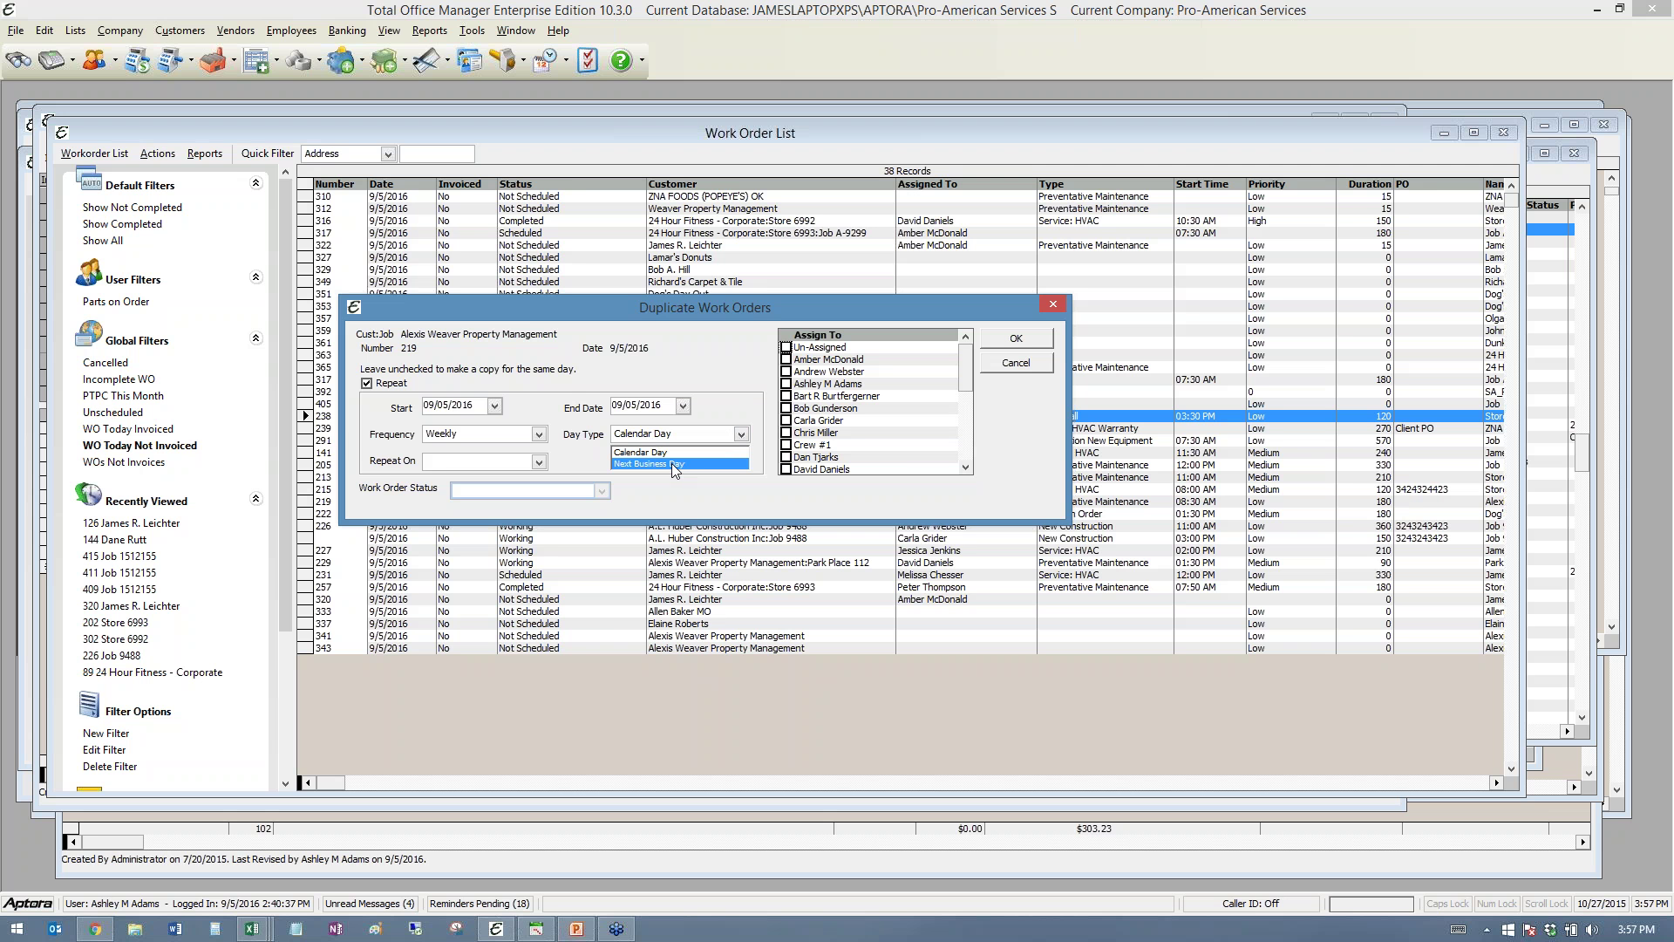
left_click(672, 463)
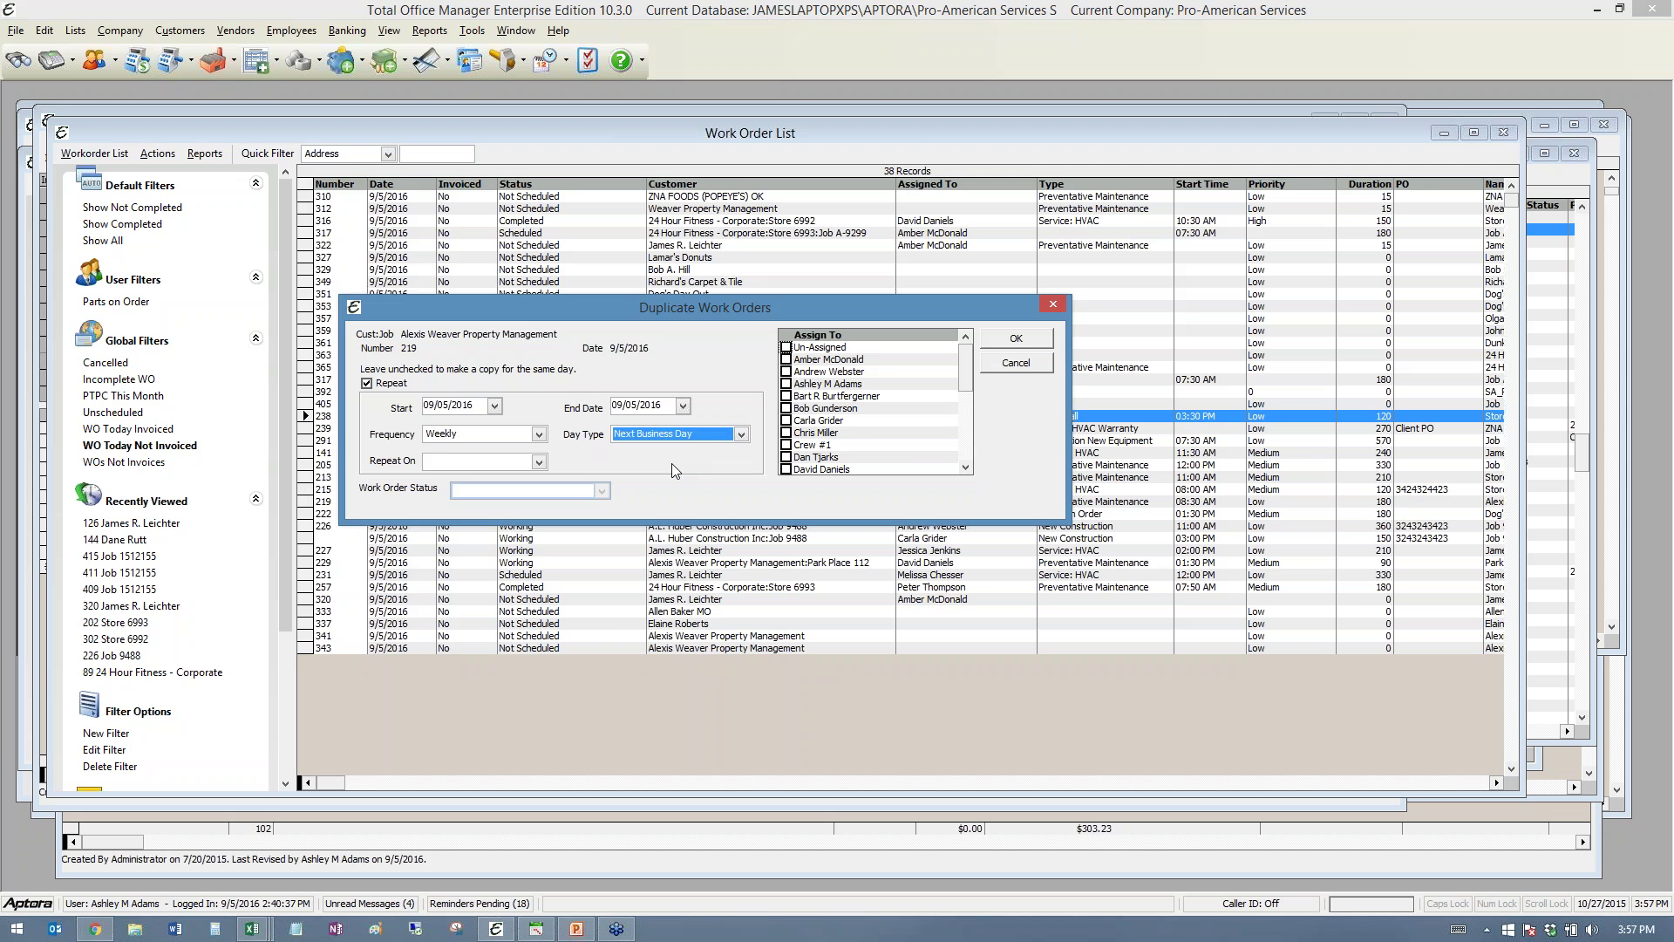
- Check five technicians under Assign To for the duplicate
left_click(787, 371)
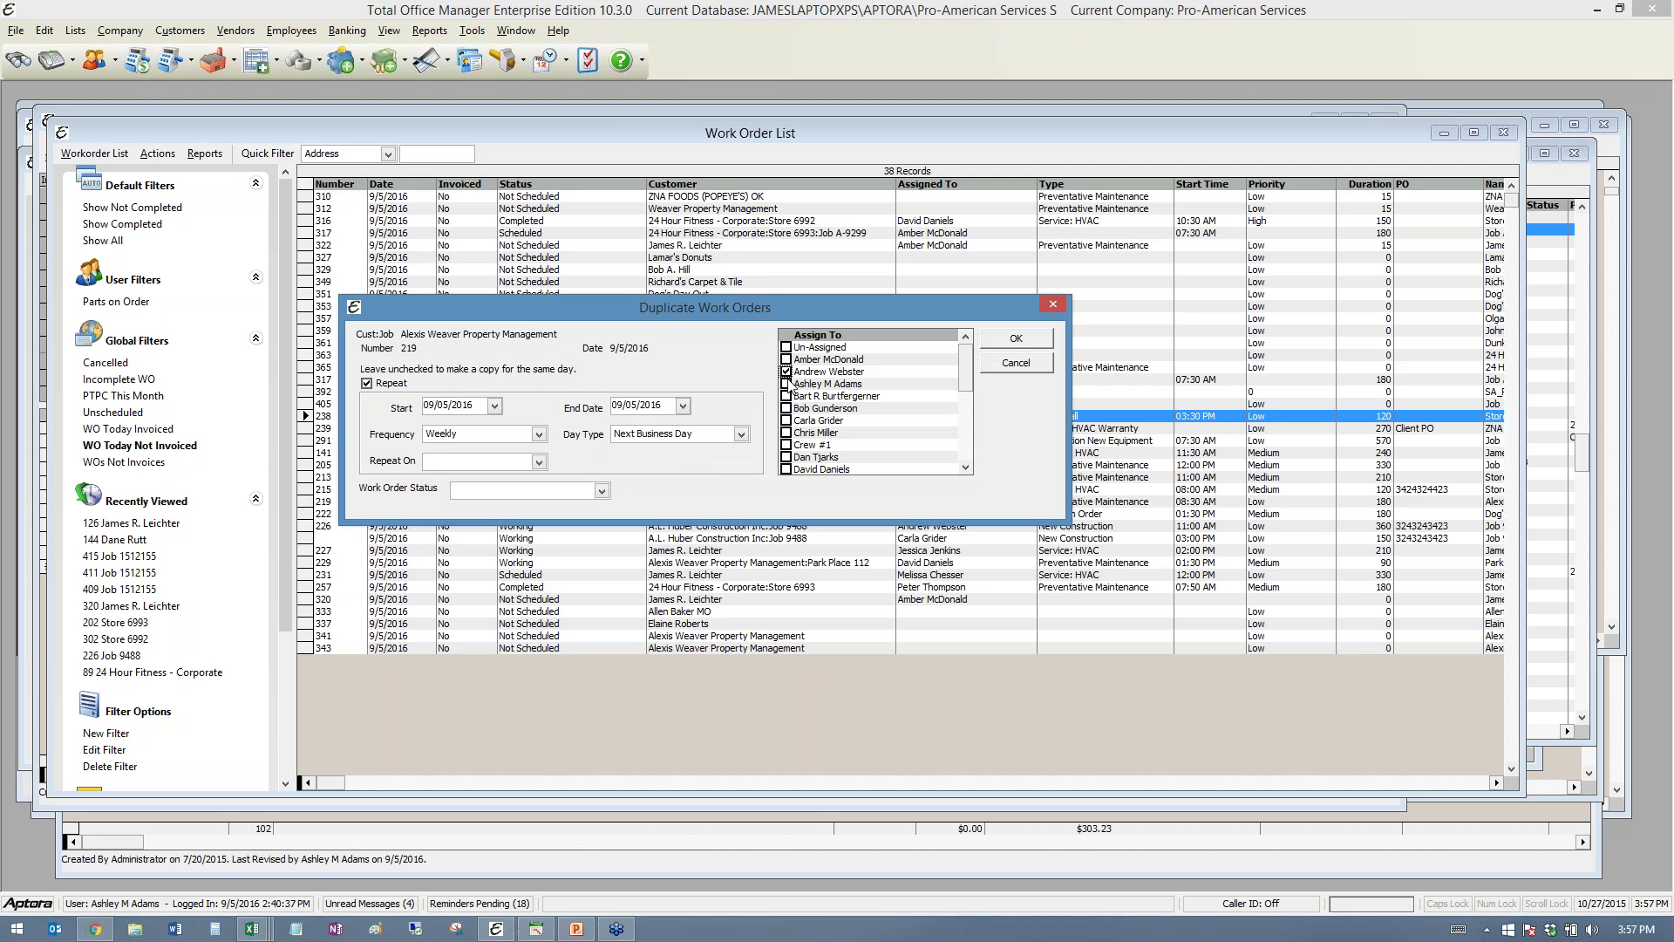
left_click(787, 384)
left_click(786, 396)
left_click(787, 408)
left_click(787, 421)
- Push lunch to mid-afternoon and move WO #238 to another technician at 12:00 PM
left_click(536, 929)
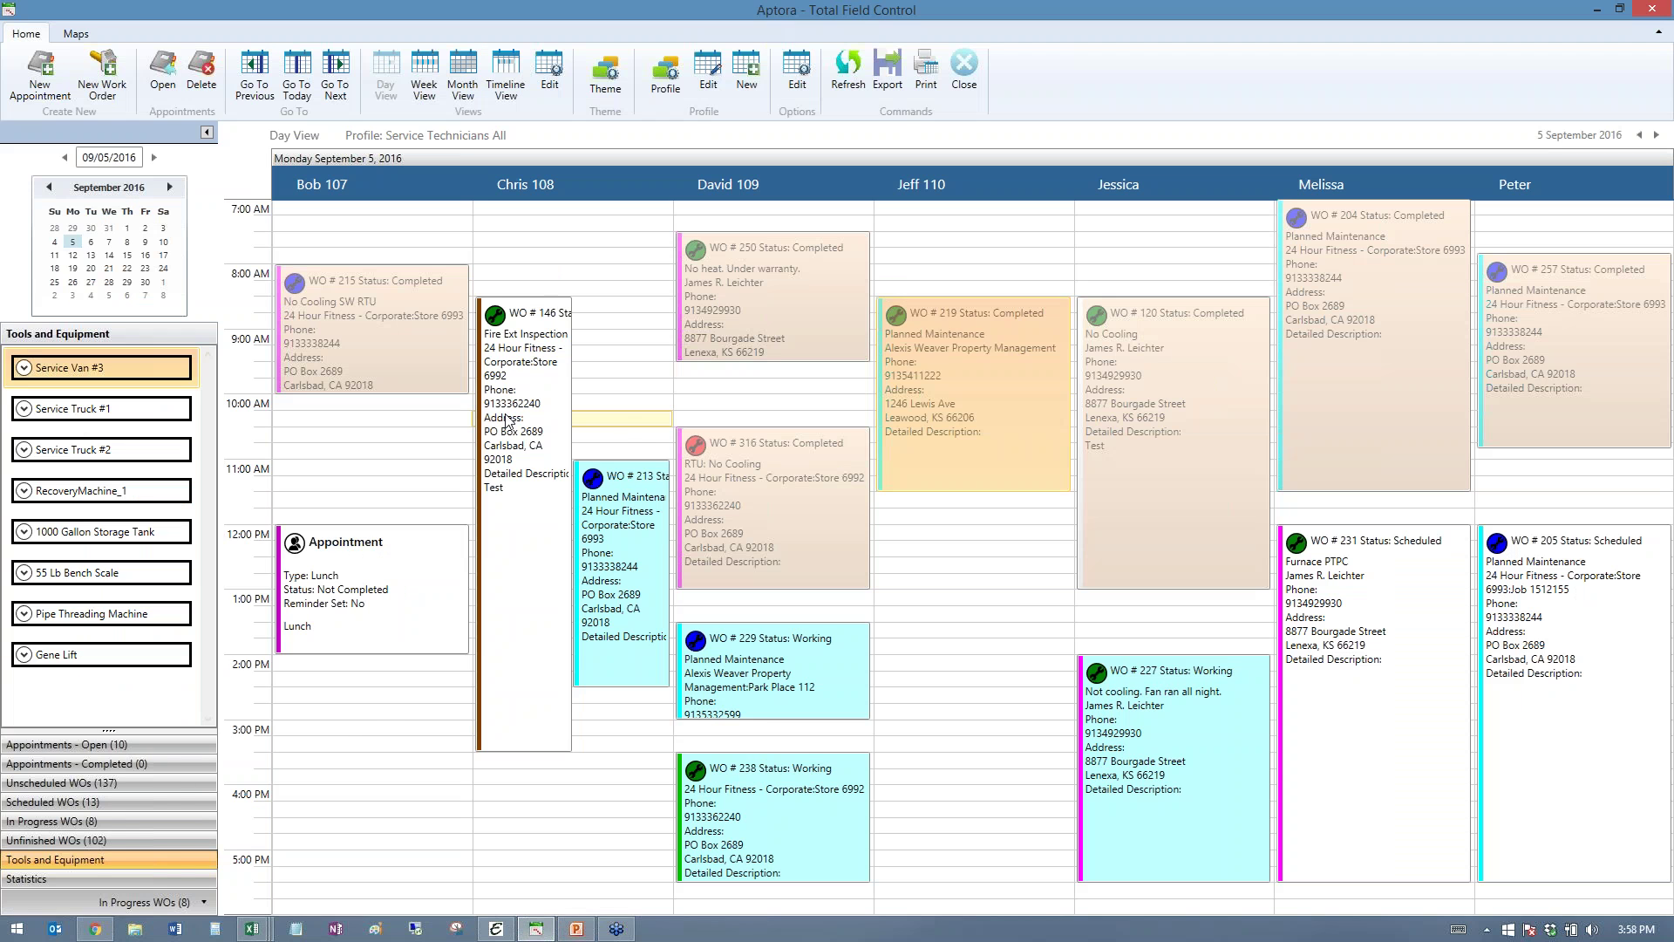
left_click_drag(380, 614, 375, 722)
left_click_drag(757, 783, 959, 558)
- Browse WO #238's right-click actions without choosing one, then minimize Total Field Control
right_click(962, 579)
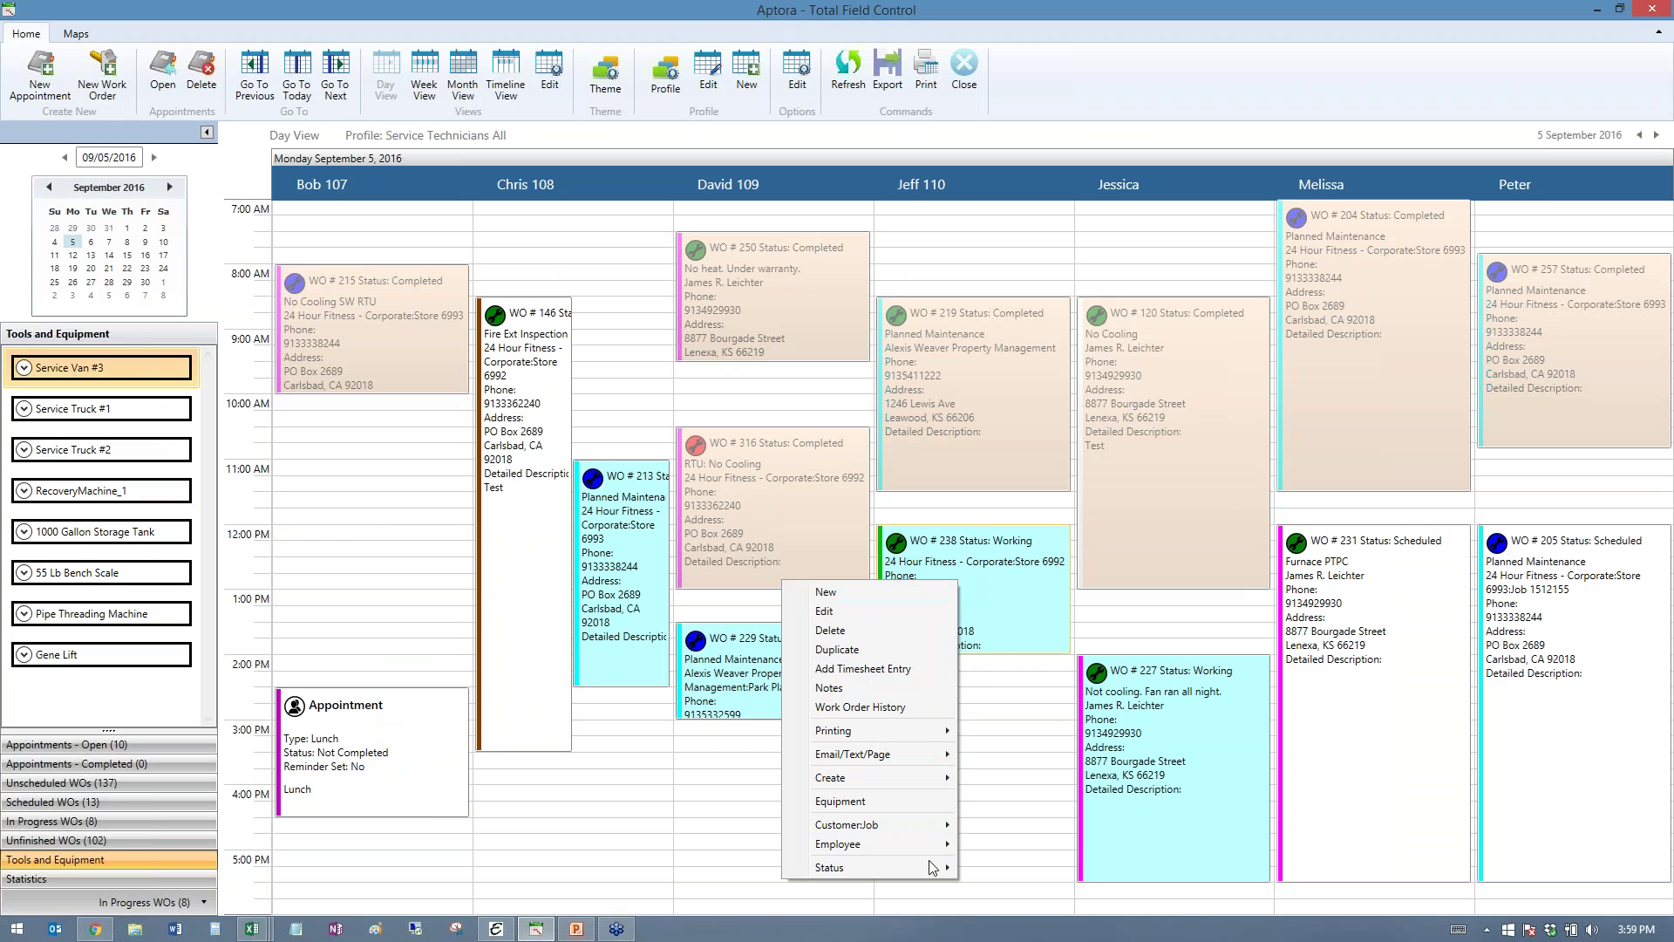
mouse_move(934, 868)
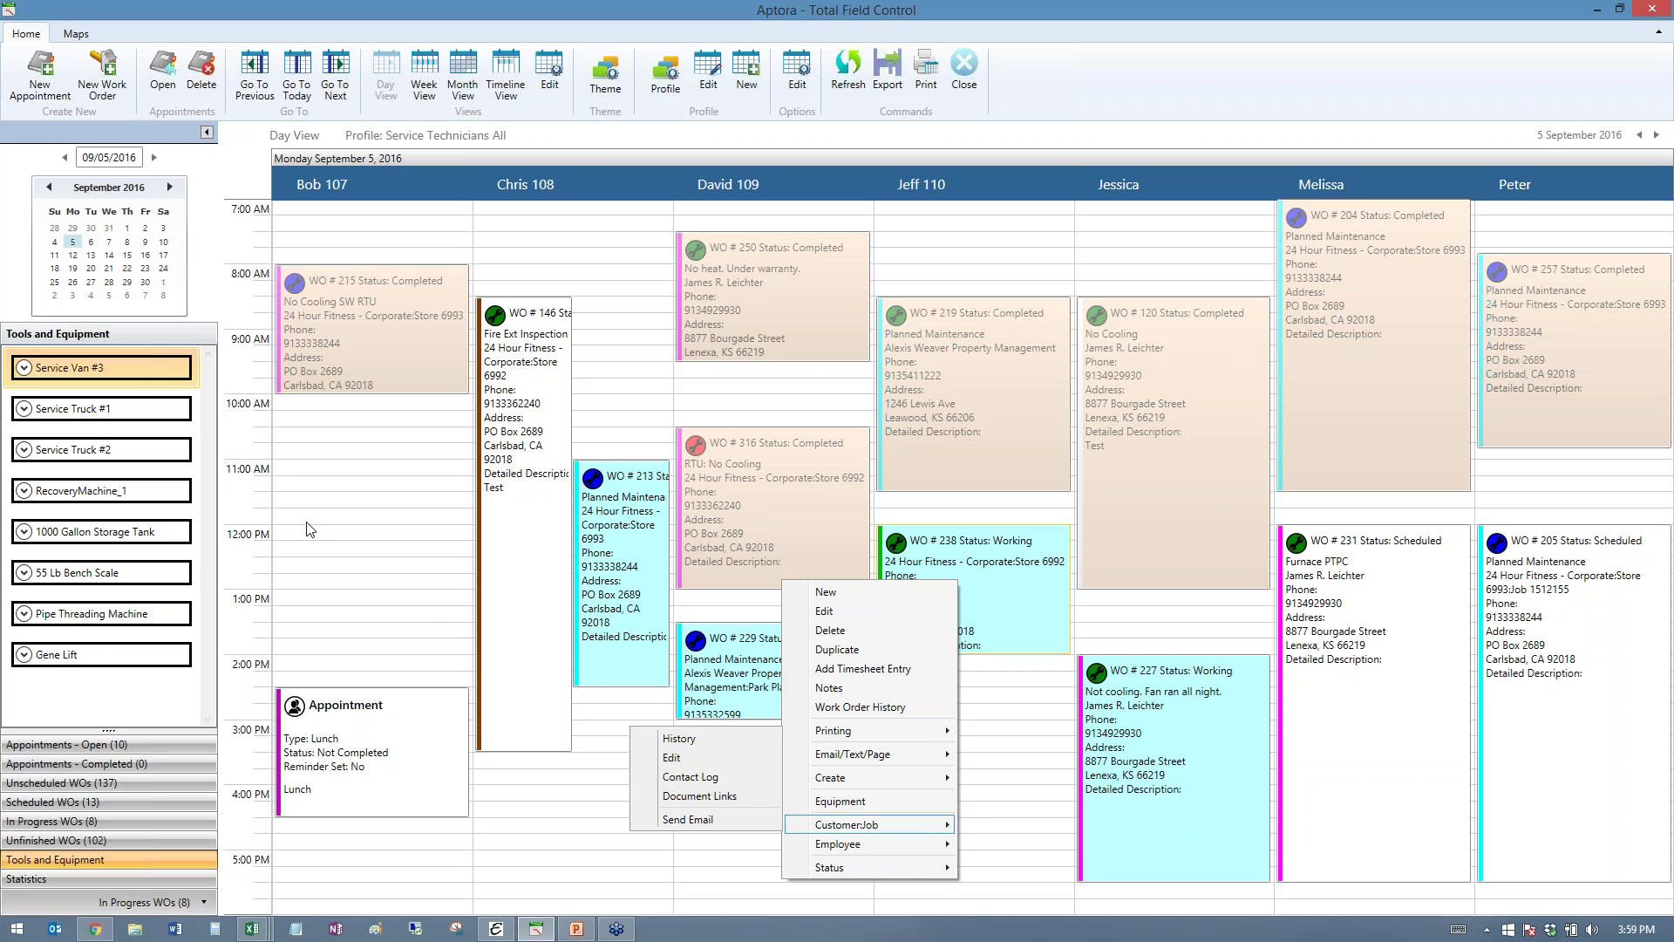
left_click(367, 518)
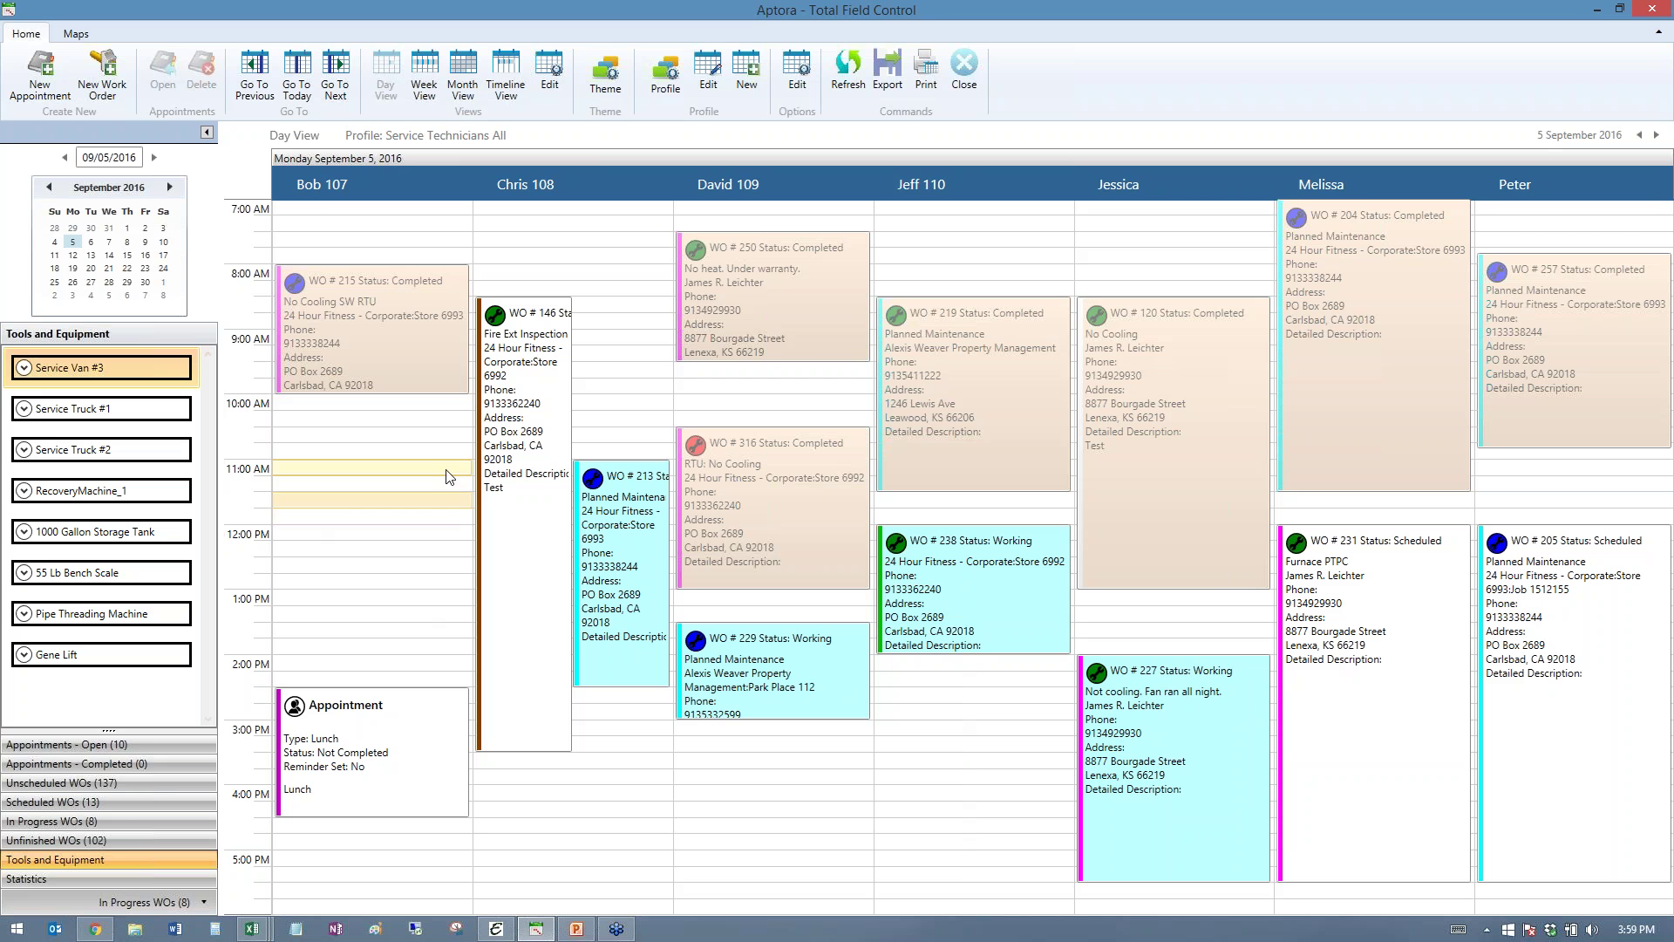
left_click(1598, 13)
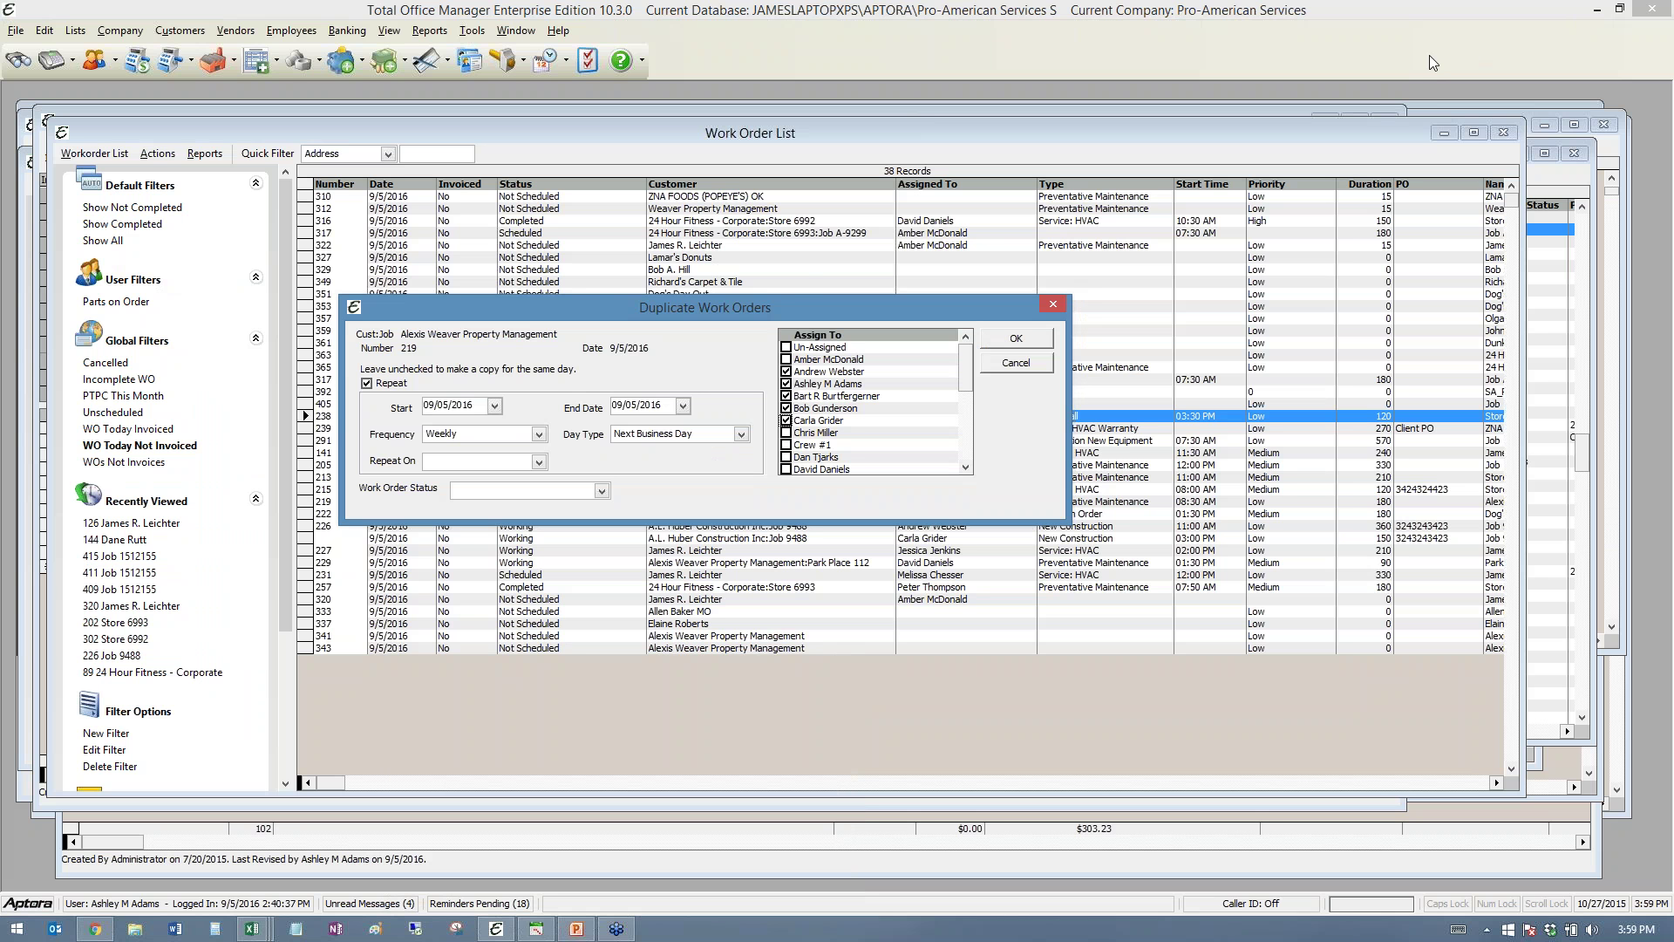
- Page the End Date calendar ahead to February 2017 without picking a date, then cancel duplication
left_click_drag(799, 303, 642, 375)
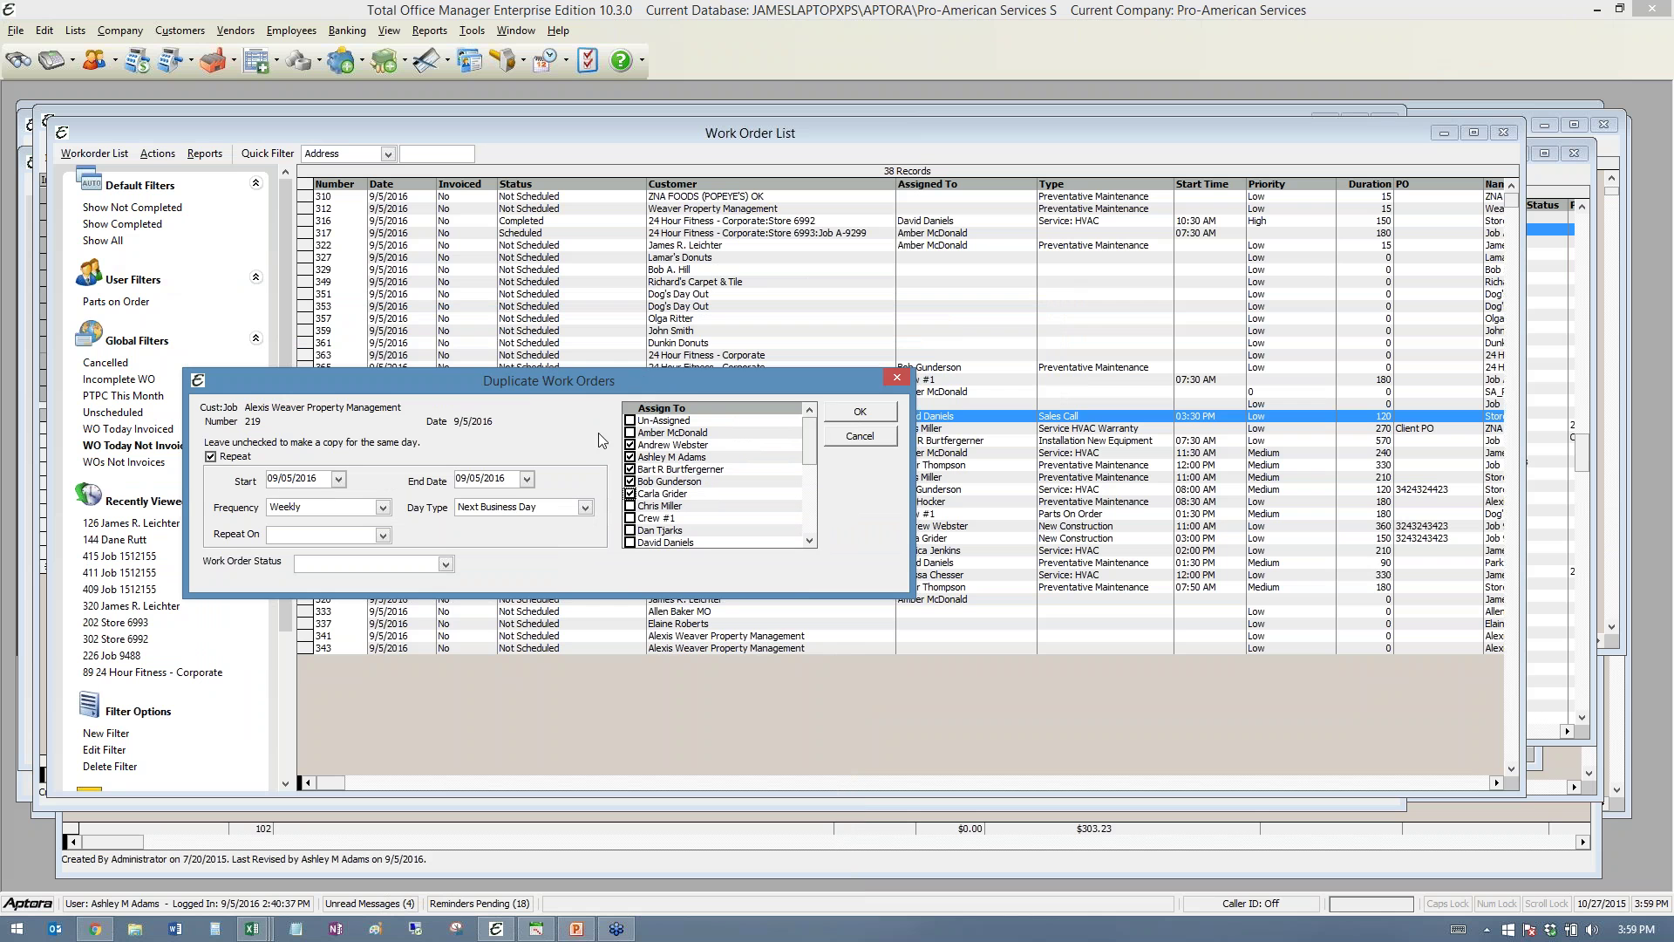
left_click(526, 478)
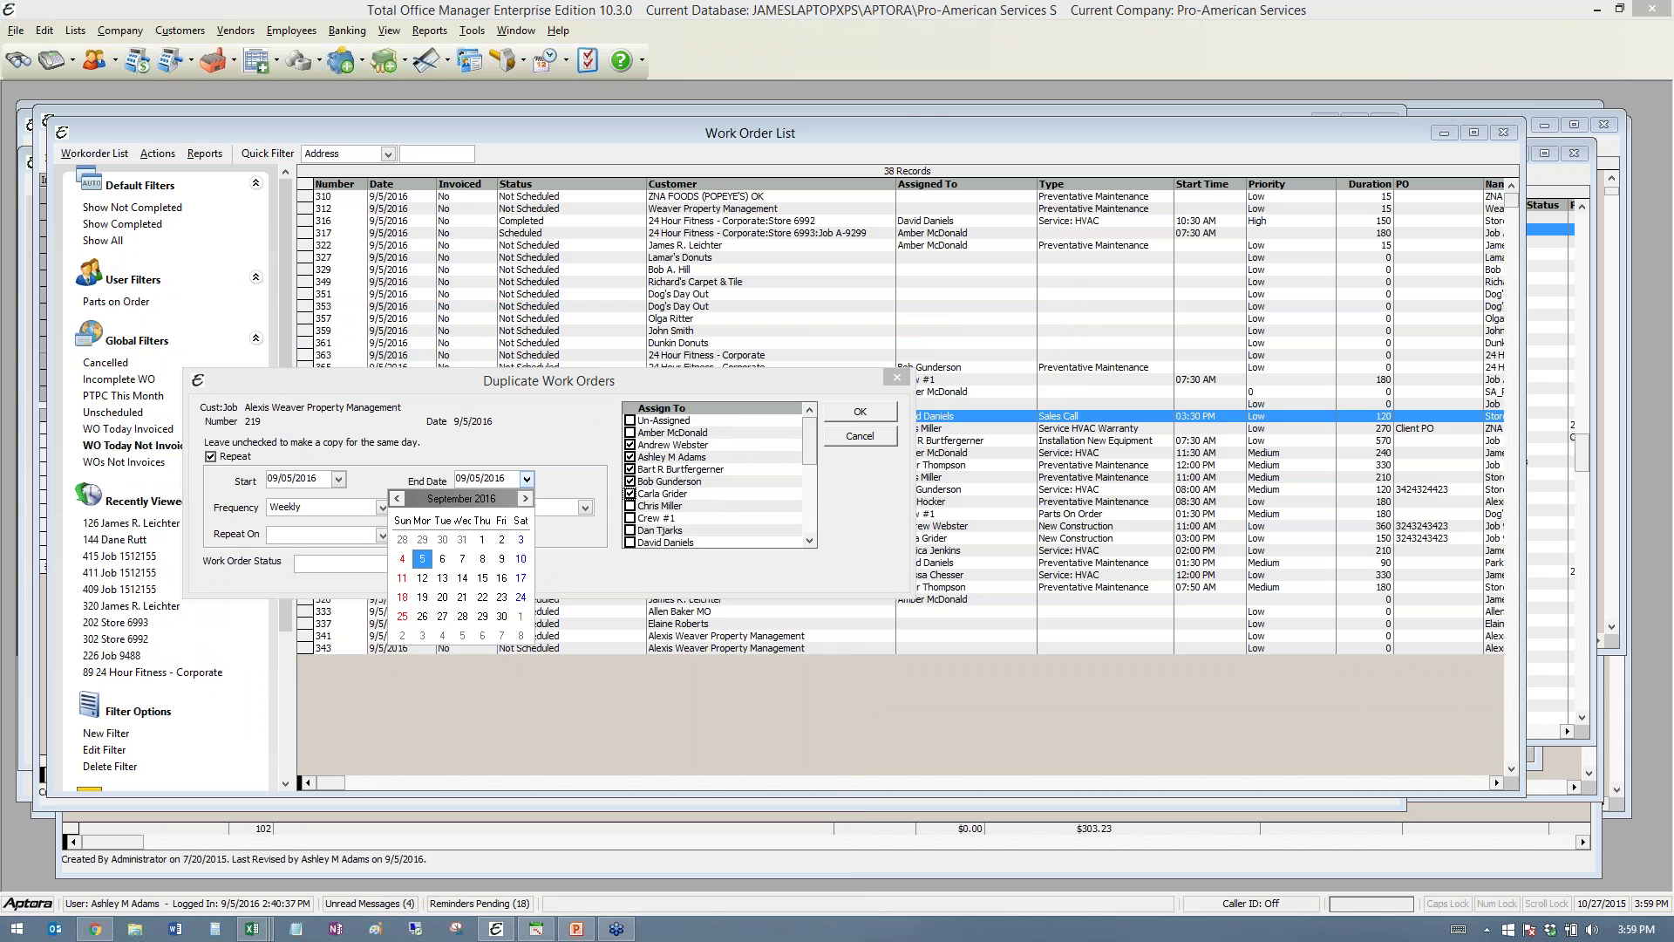
left_click(526, 499)
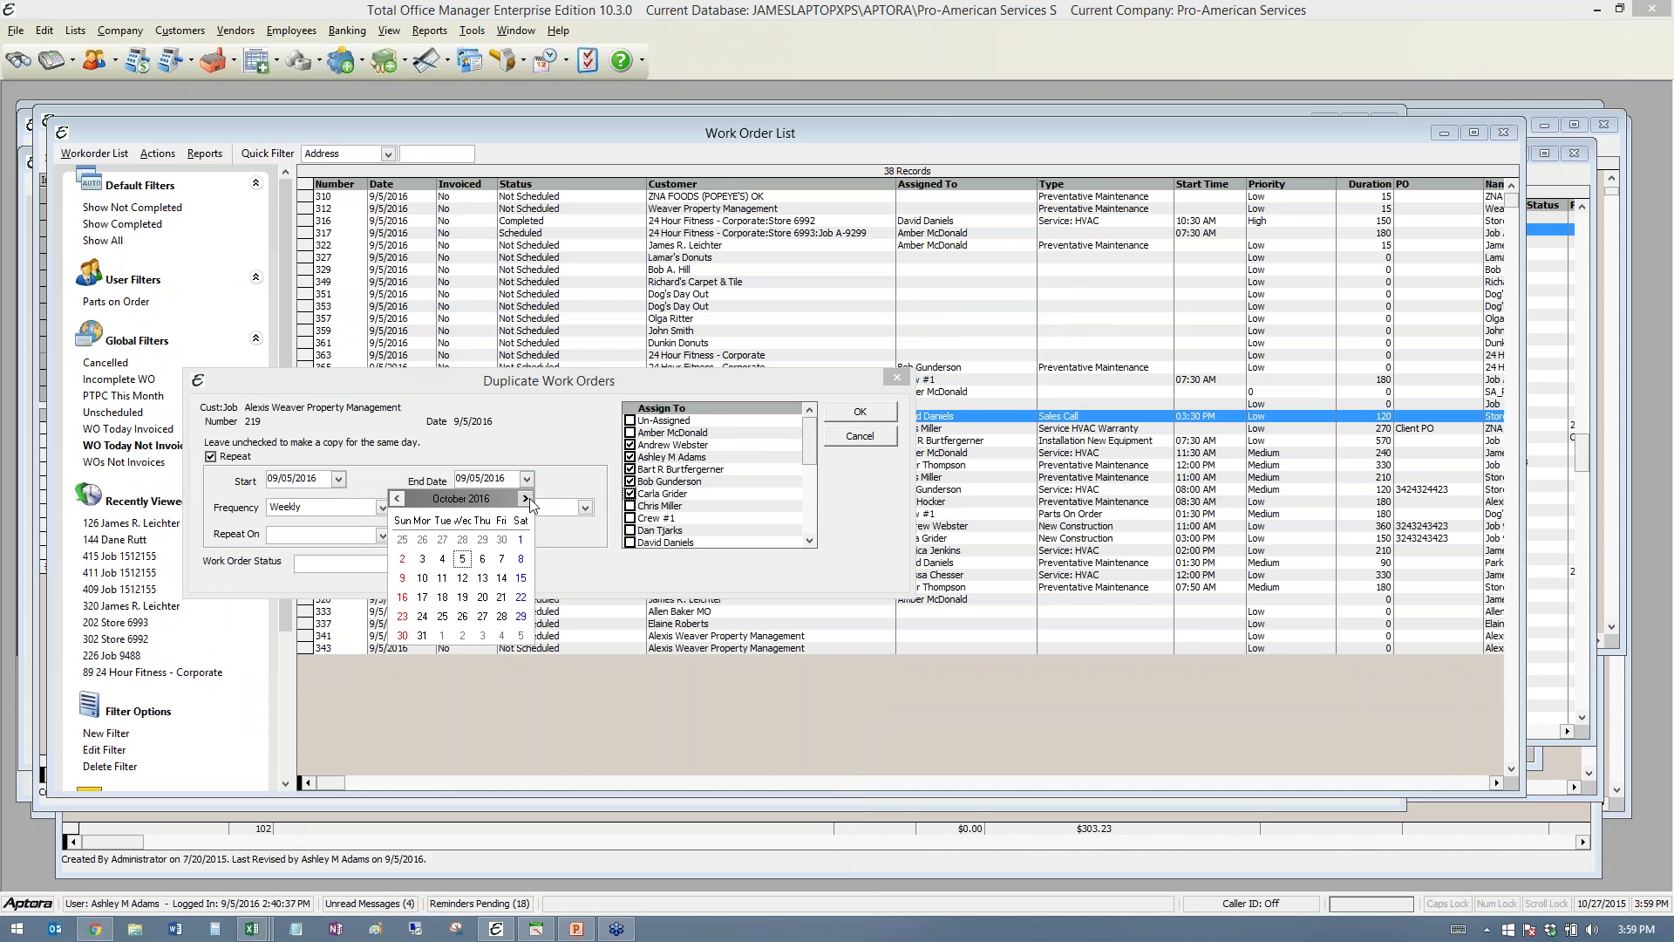
left_click(526, 499)
left_click(526, 499)
left_click(526, 499)
left_click(526, 499)
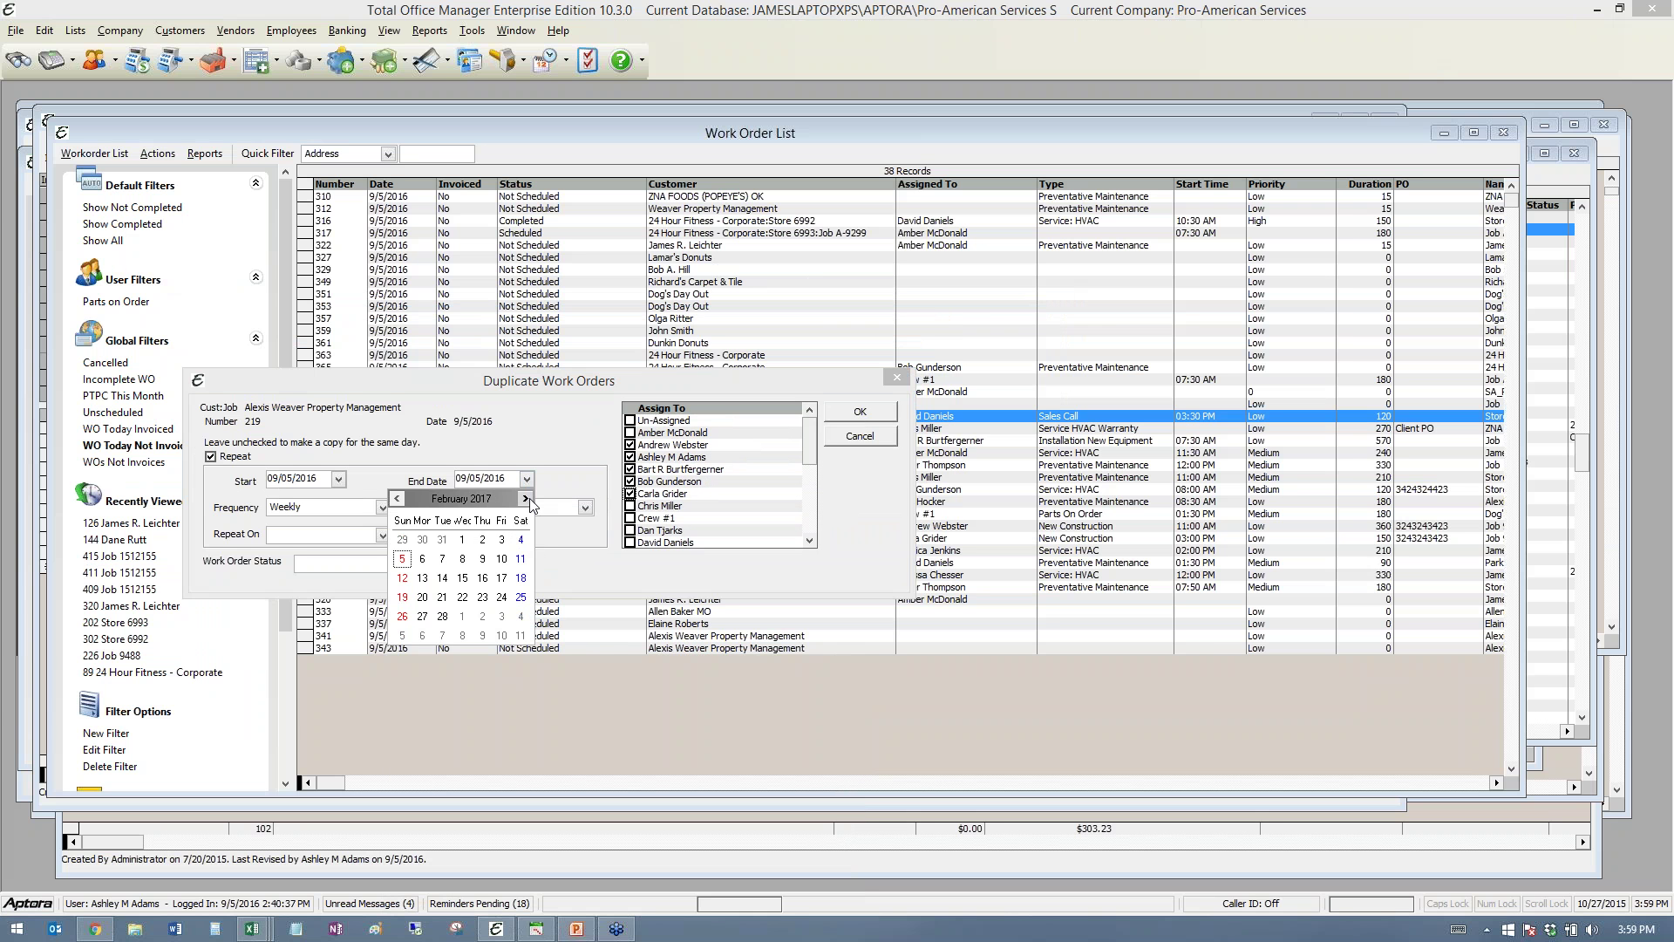
left_click(556, 421)
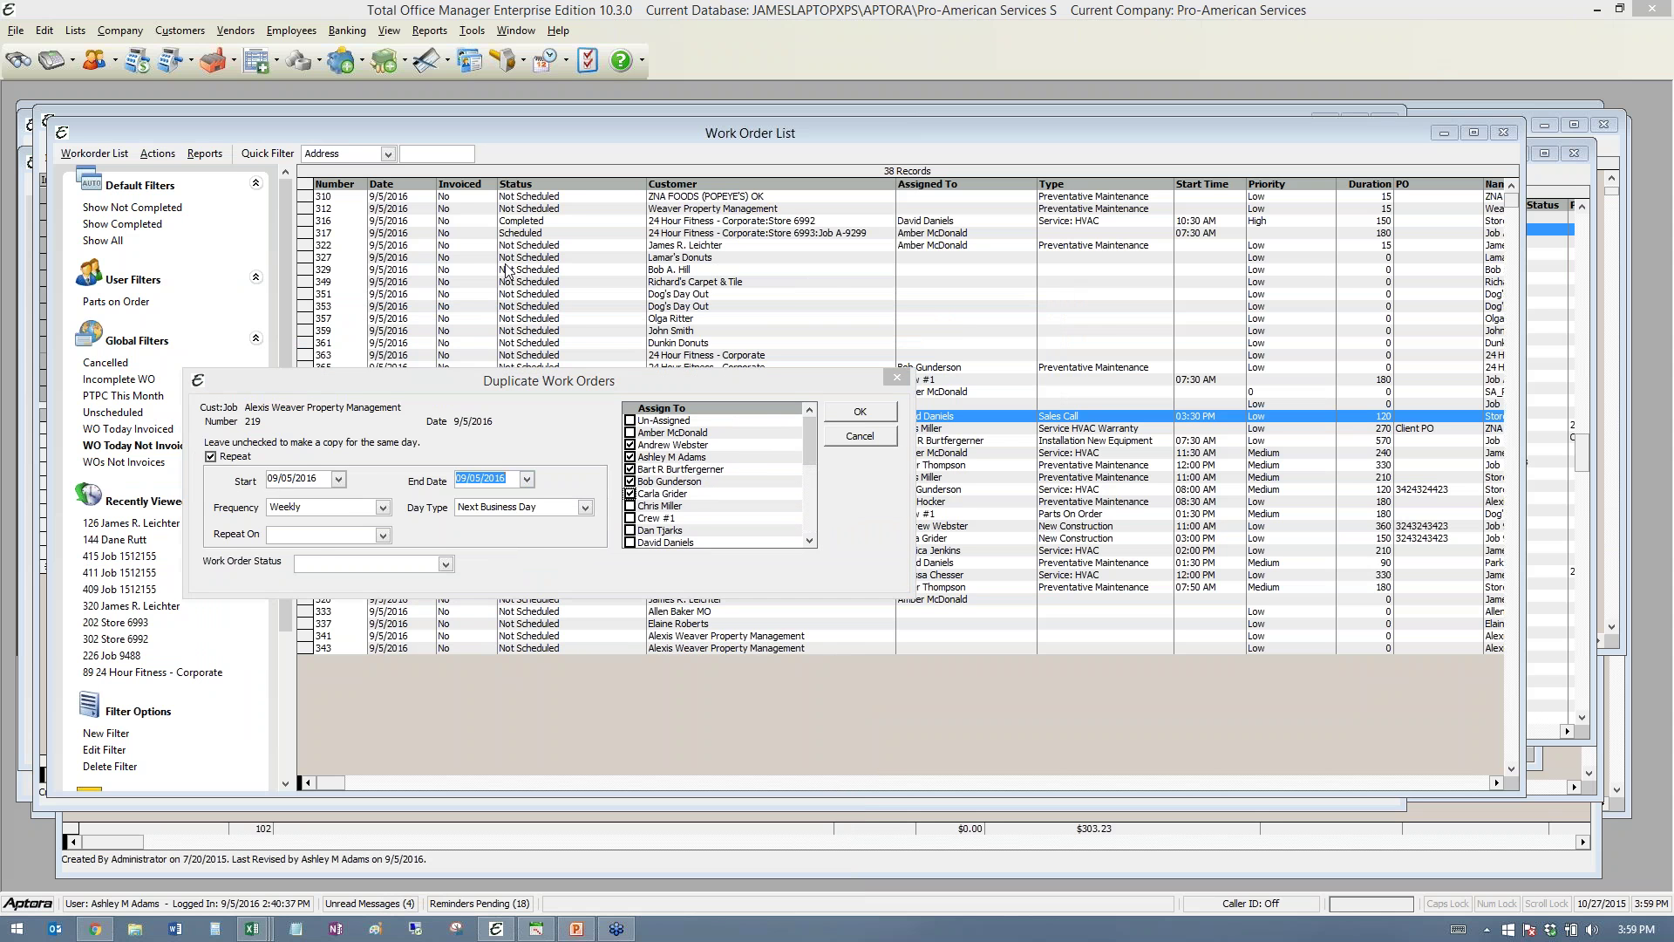
left_click(850, 435)
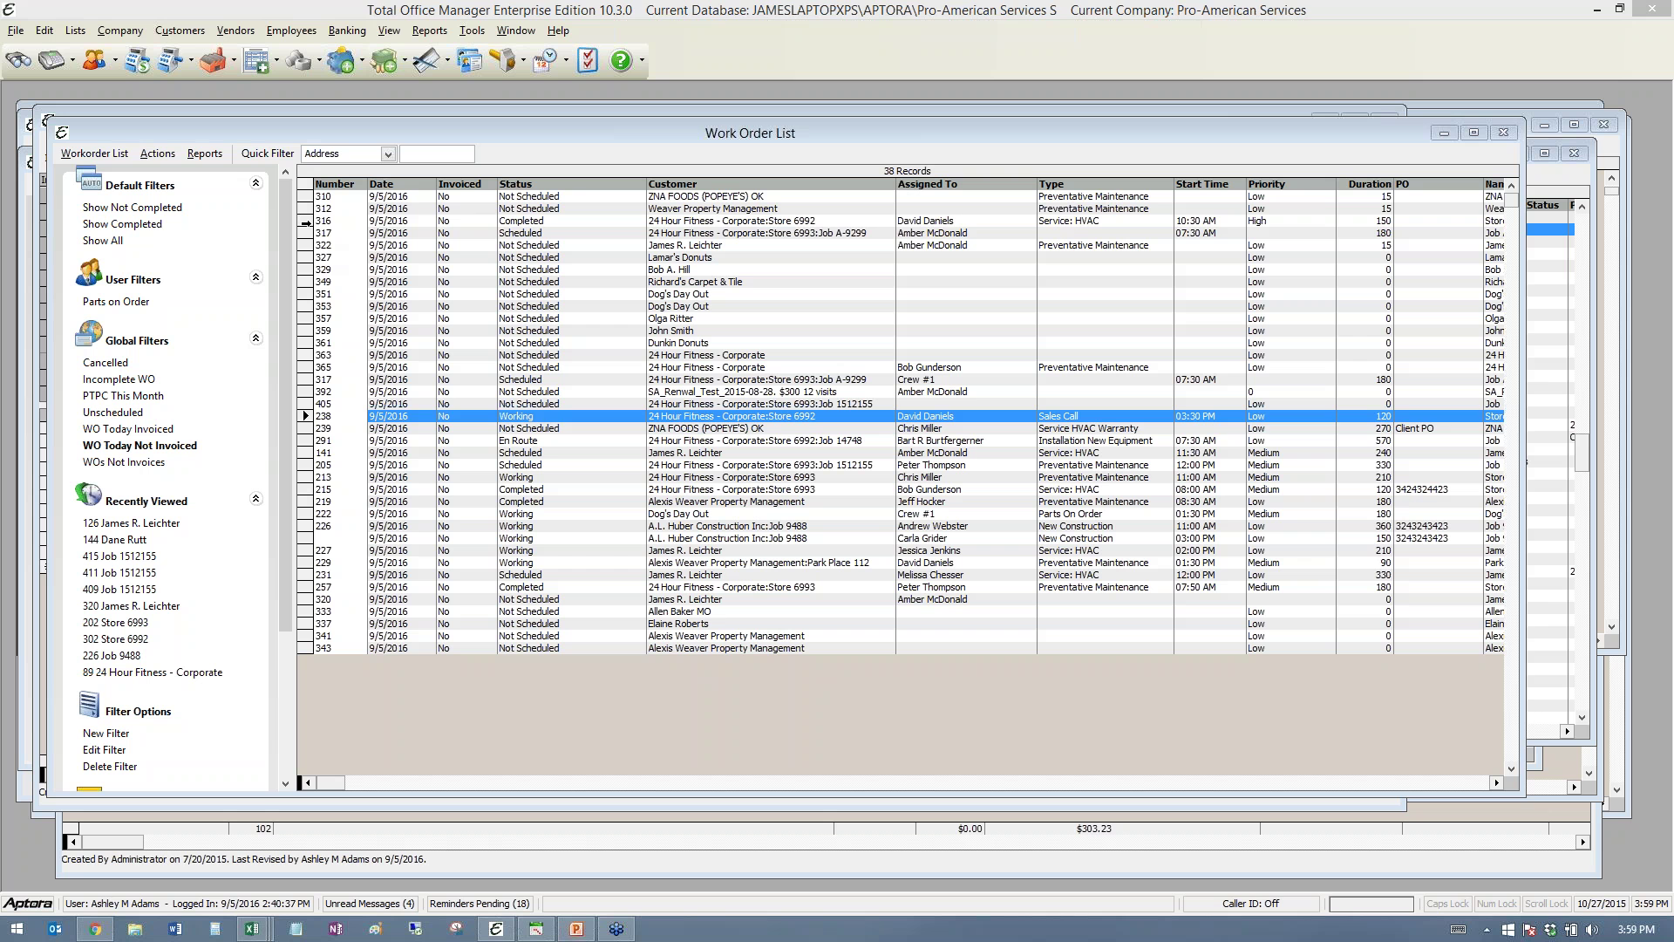
- Shift-select work orders 316 to 351, then view and dismiss their batch right-click menu
left_click(305, 221)
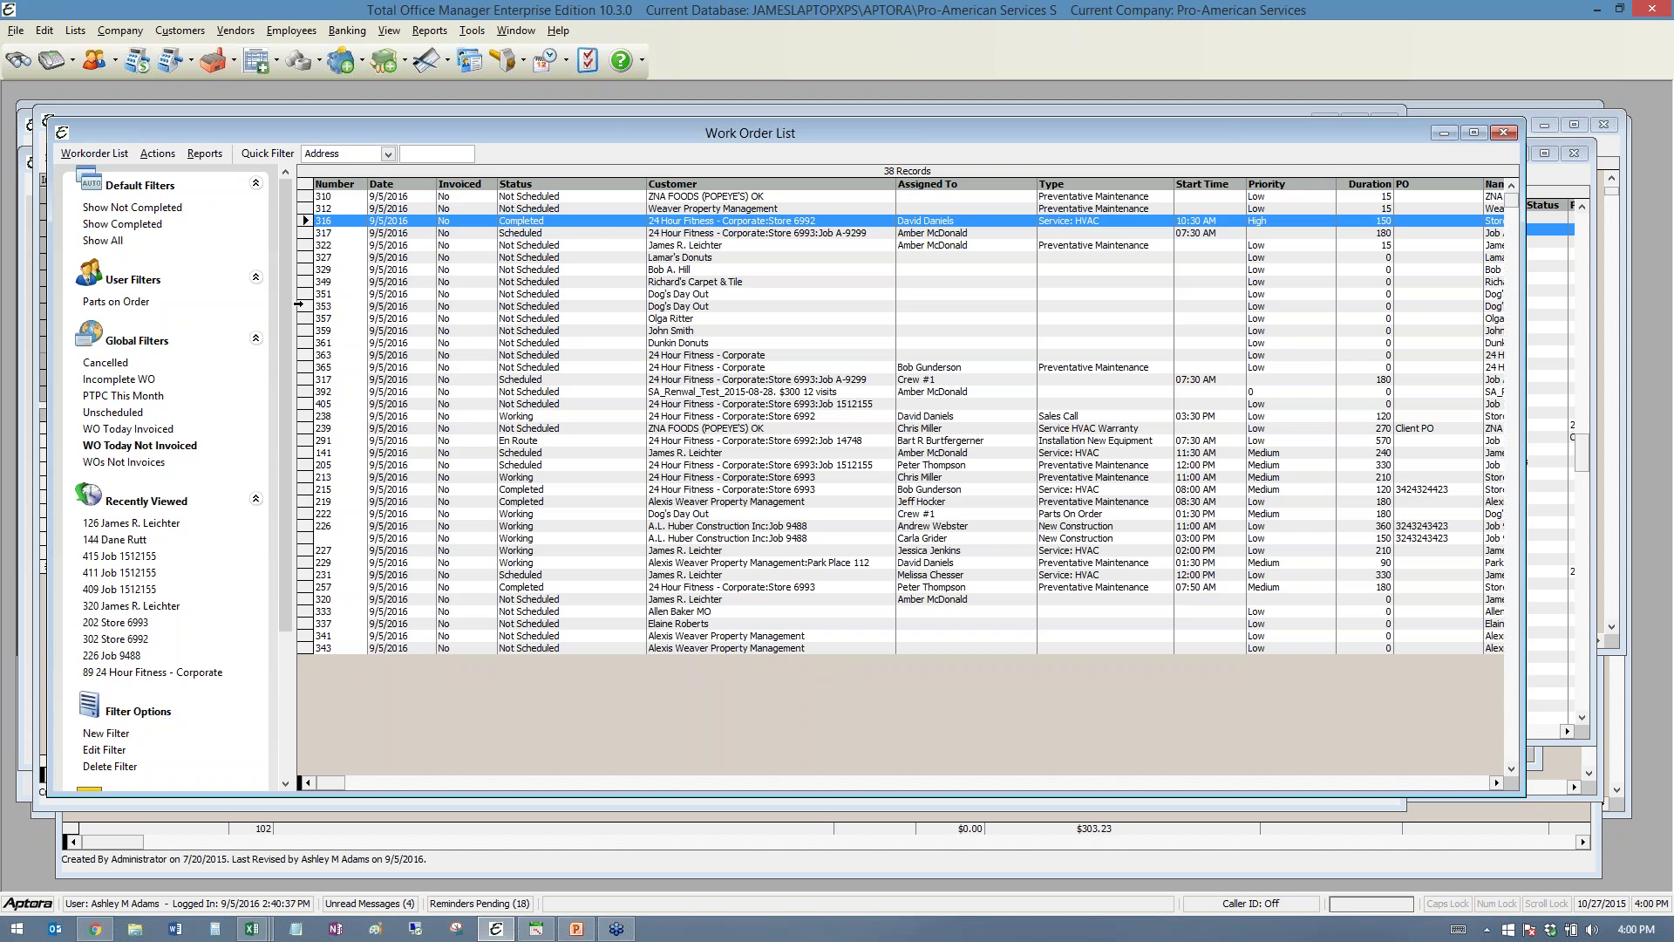
left_click(299, 297, "shift")
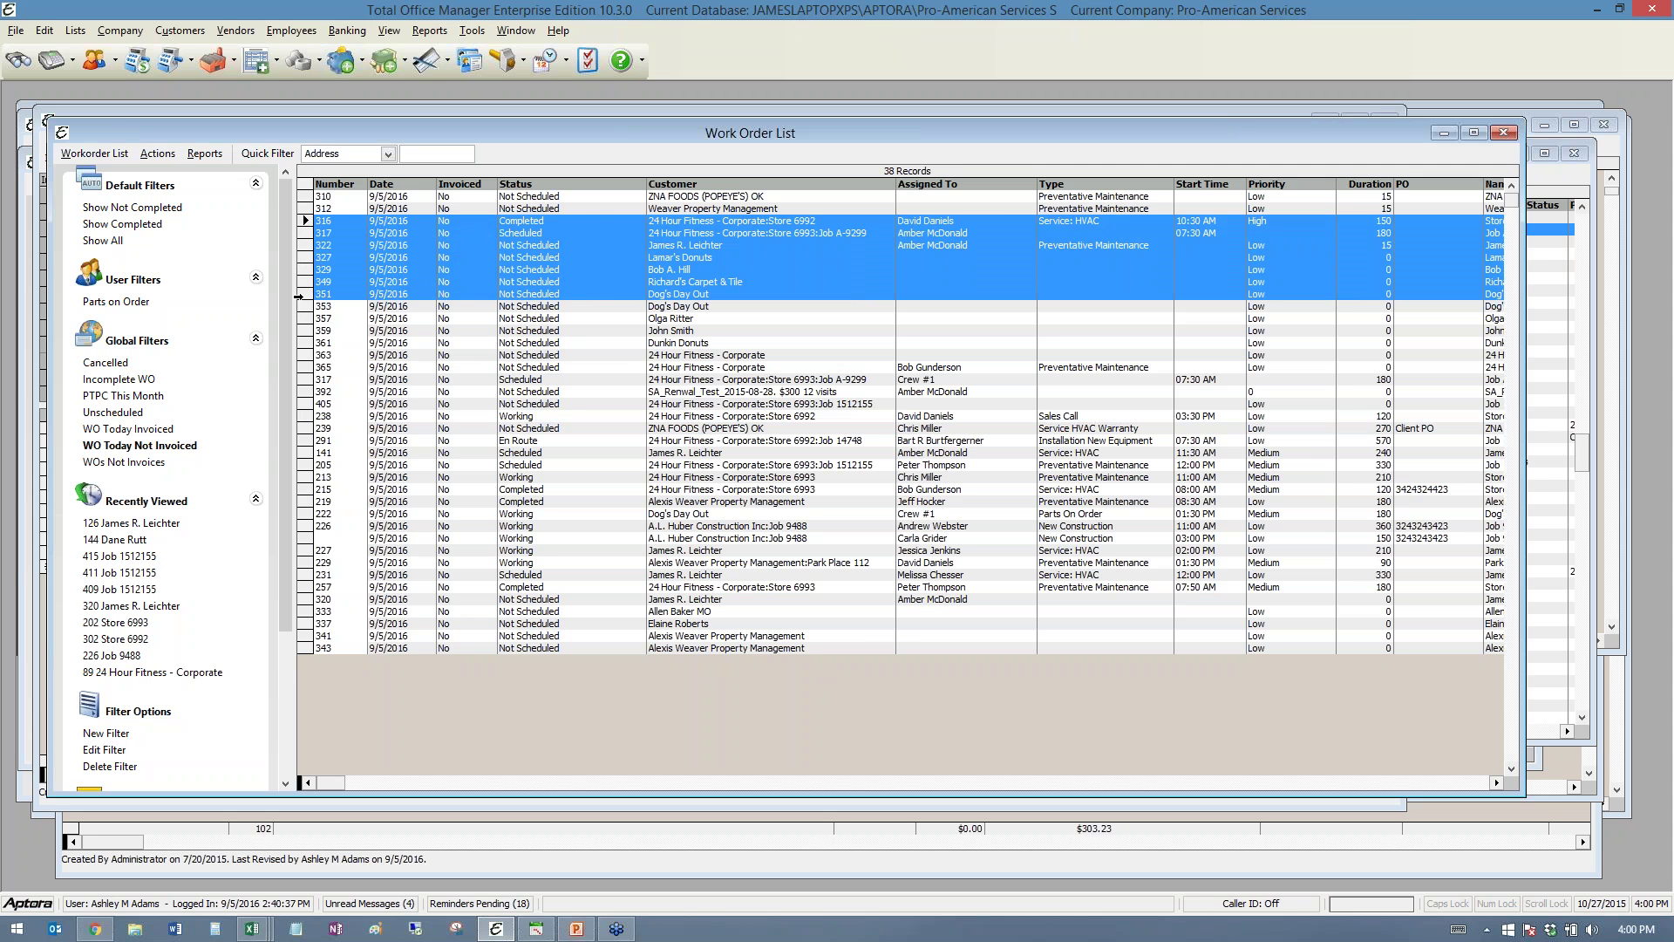
right_click(419, 285)
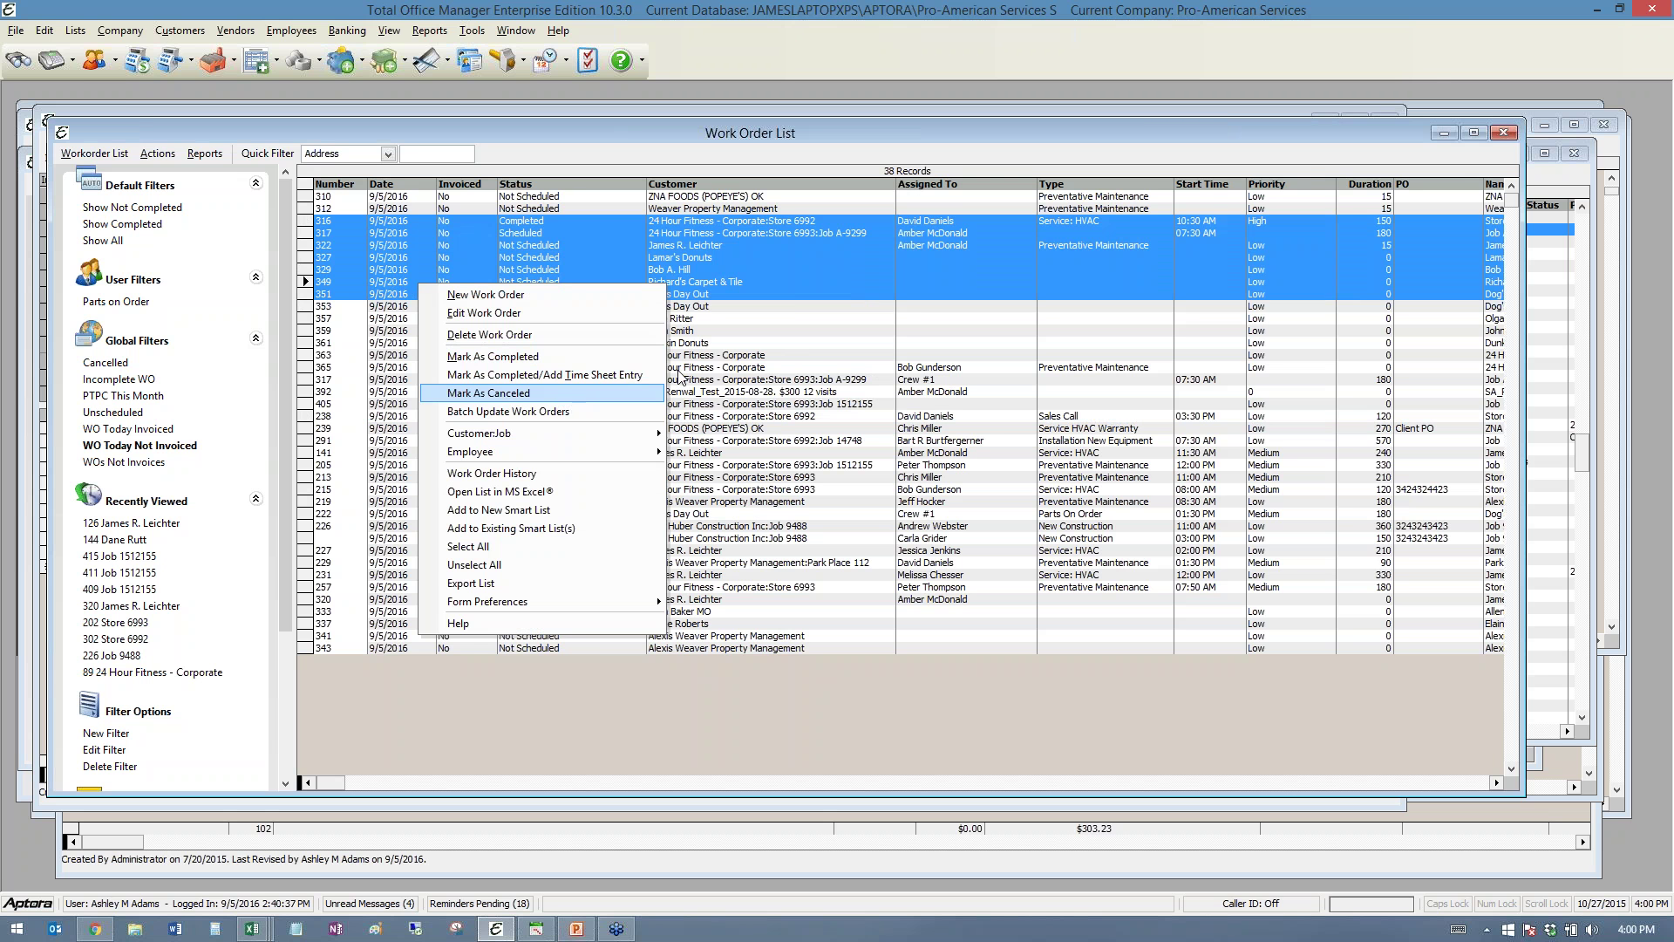
left_click(1430, 75)
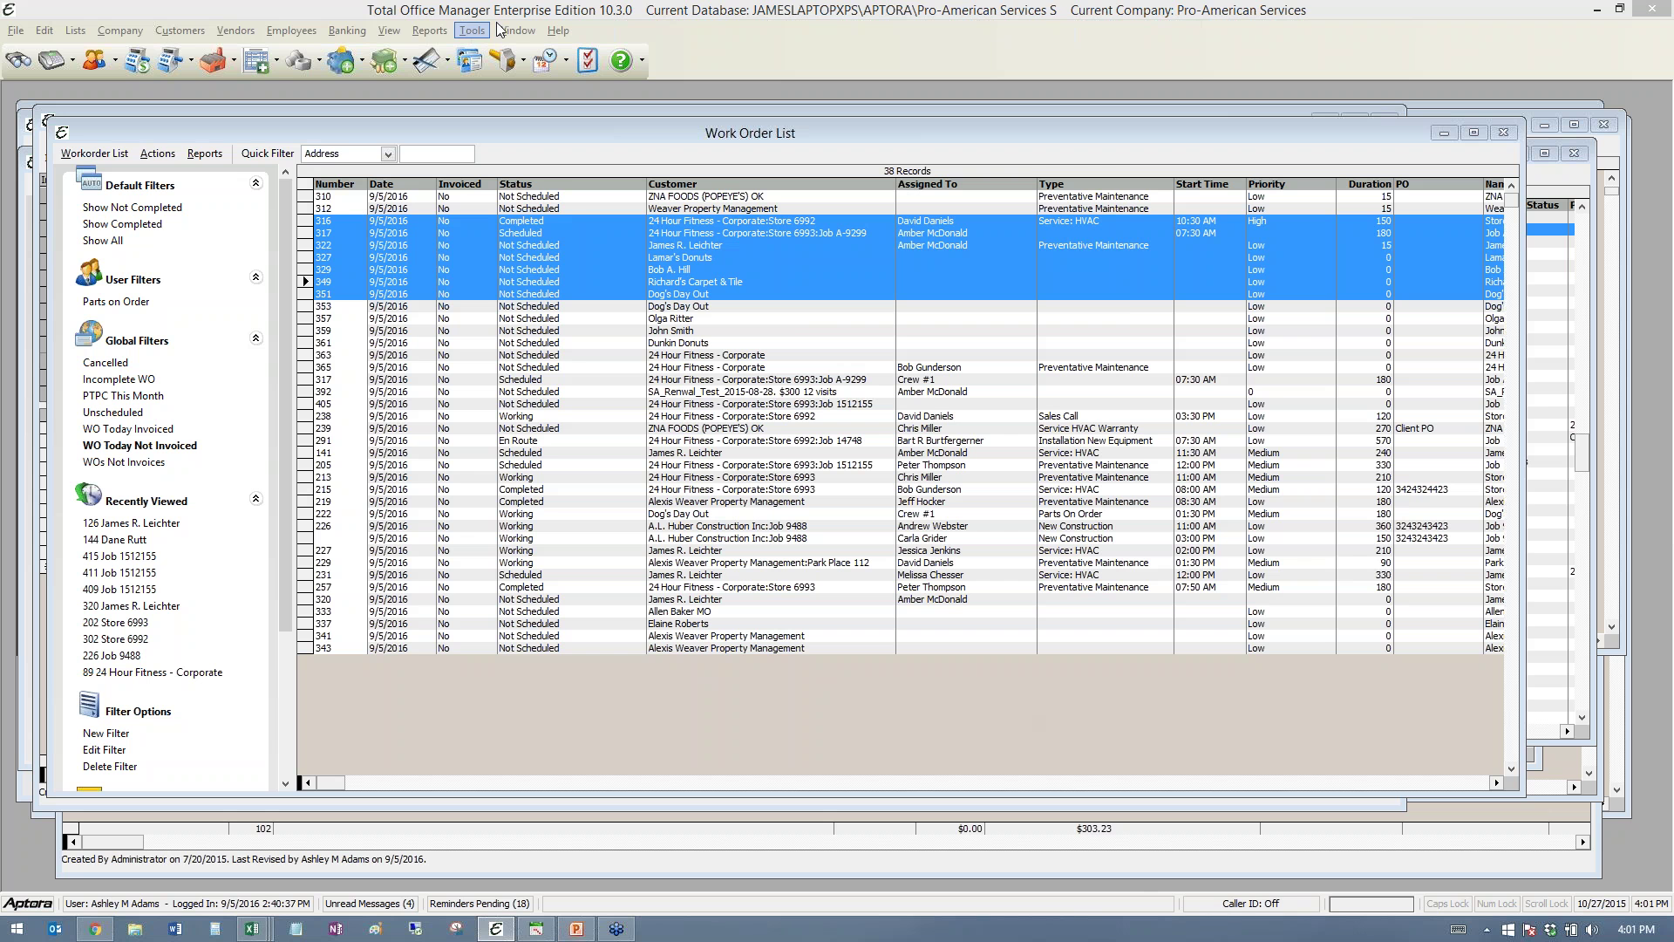
- Start new work order 417 and place the caret in the Ordered By field
left_click(506, 65)
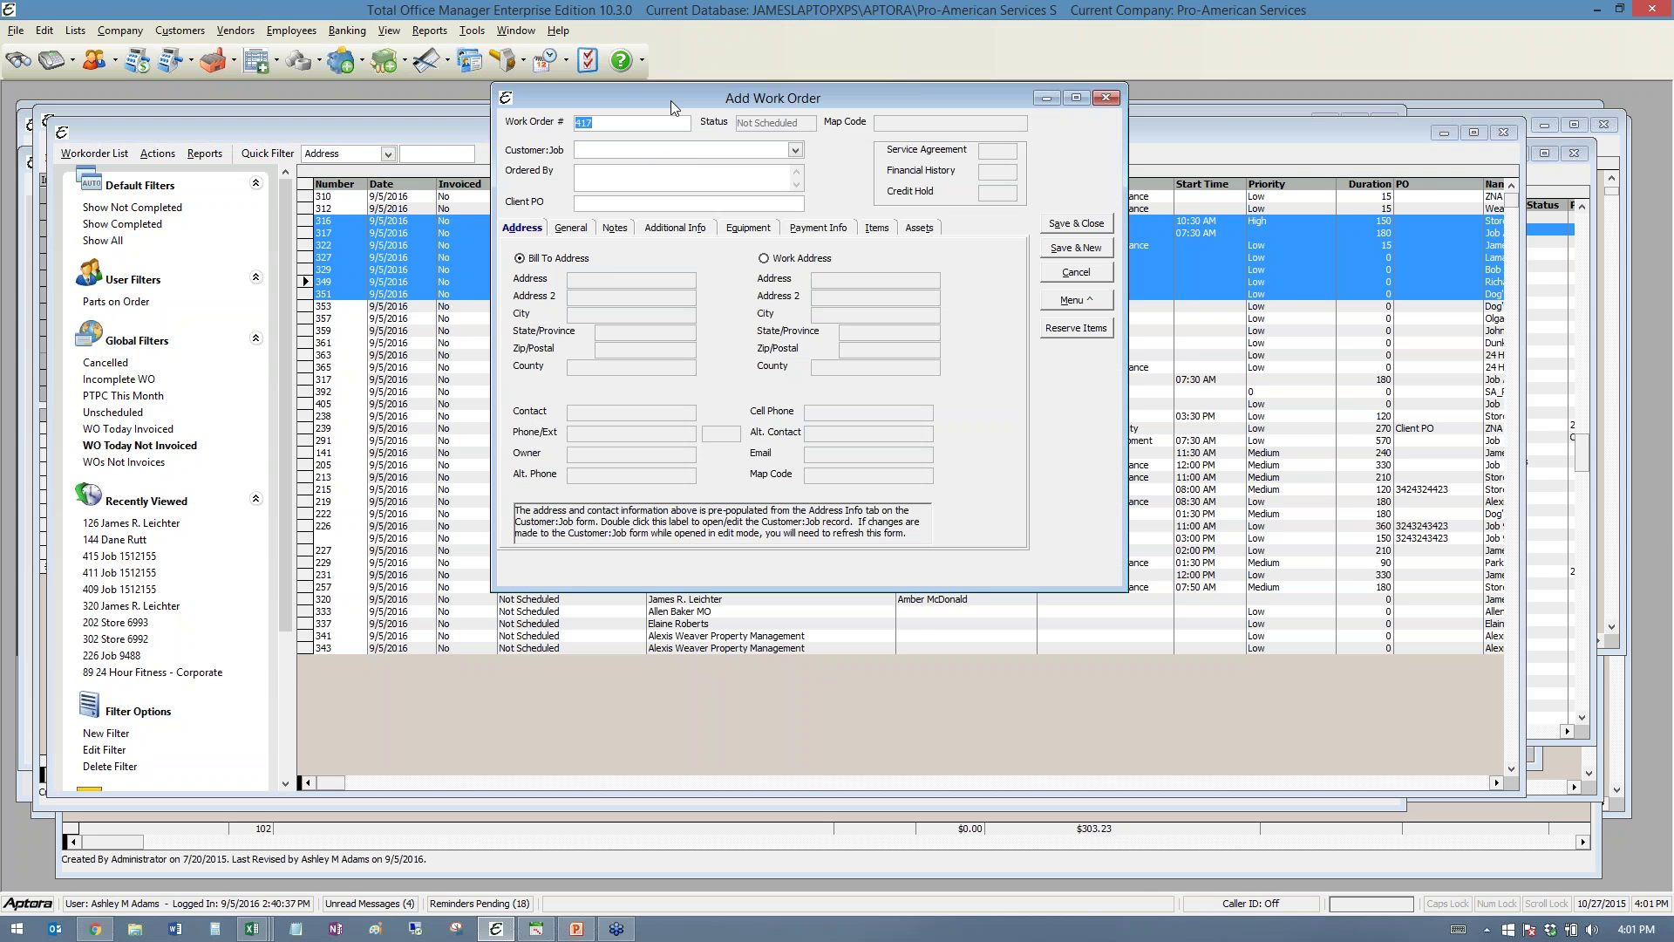
left_click_drag(671, 102, 444, 155)
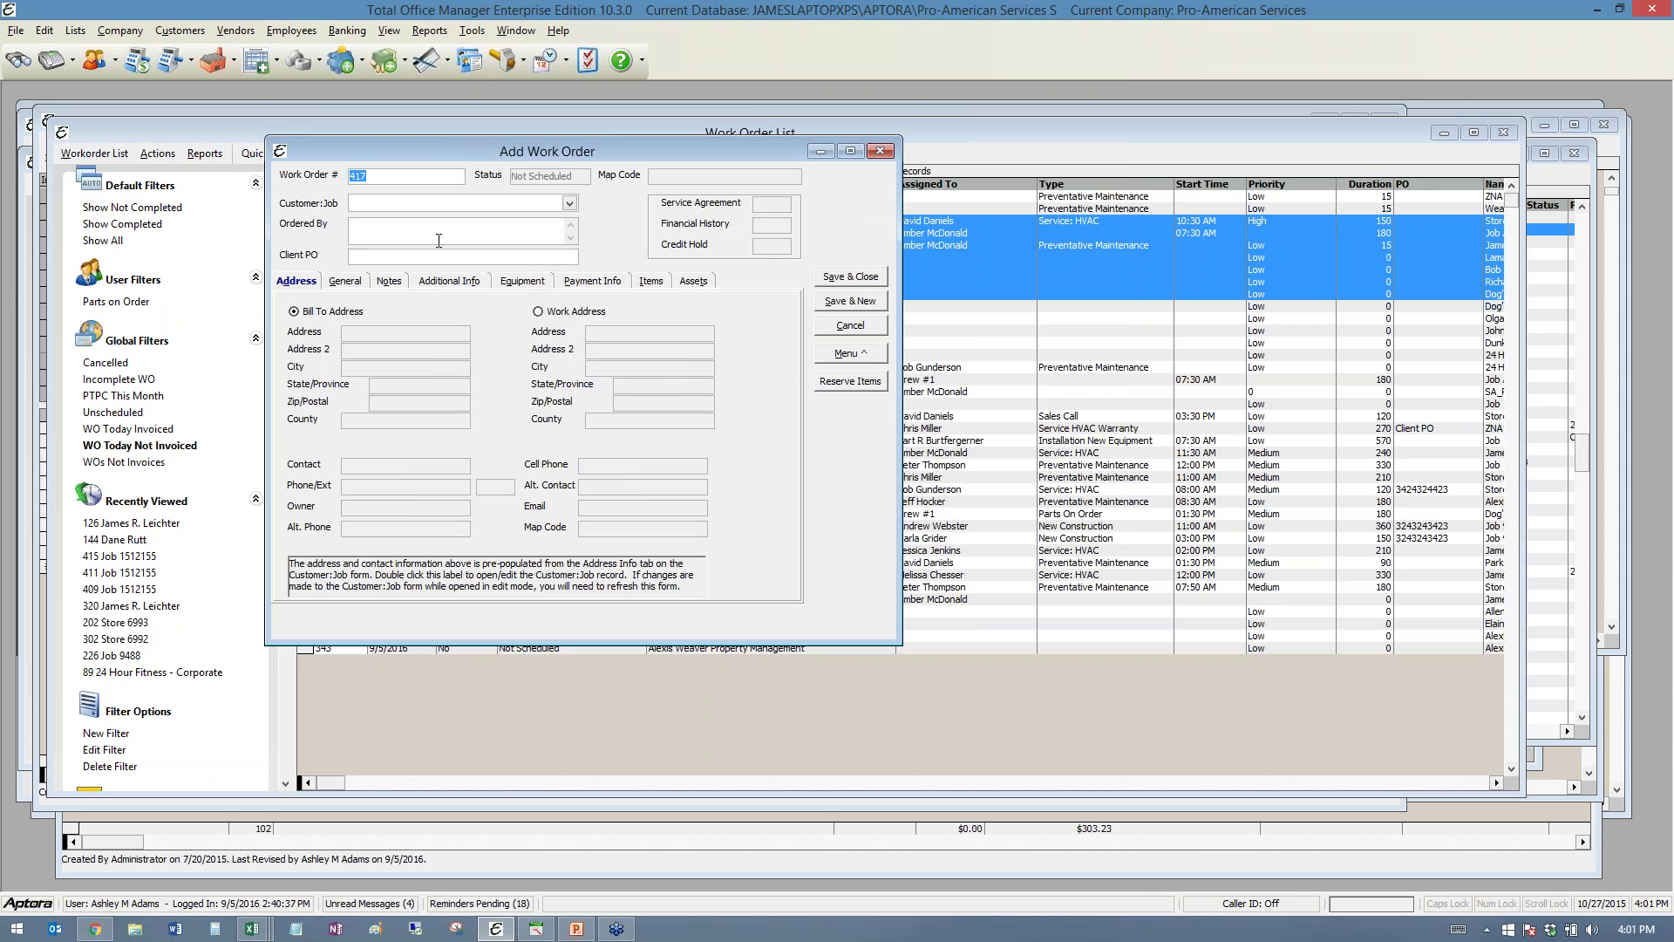
left_click(402, 237)
- Switch between General and Notes tabs, clicking into both descriptions and the private notes
left_click(390, 281)
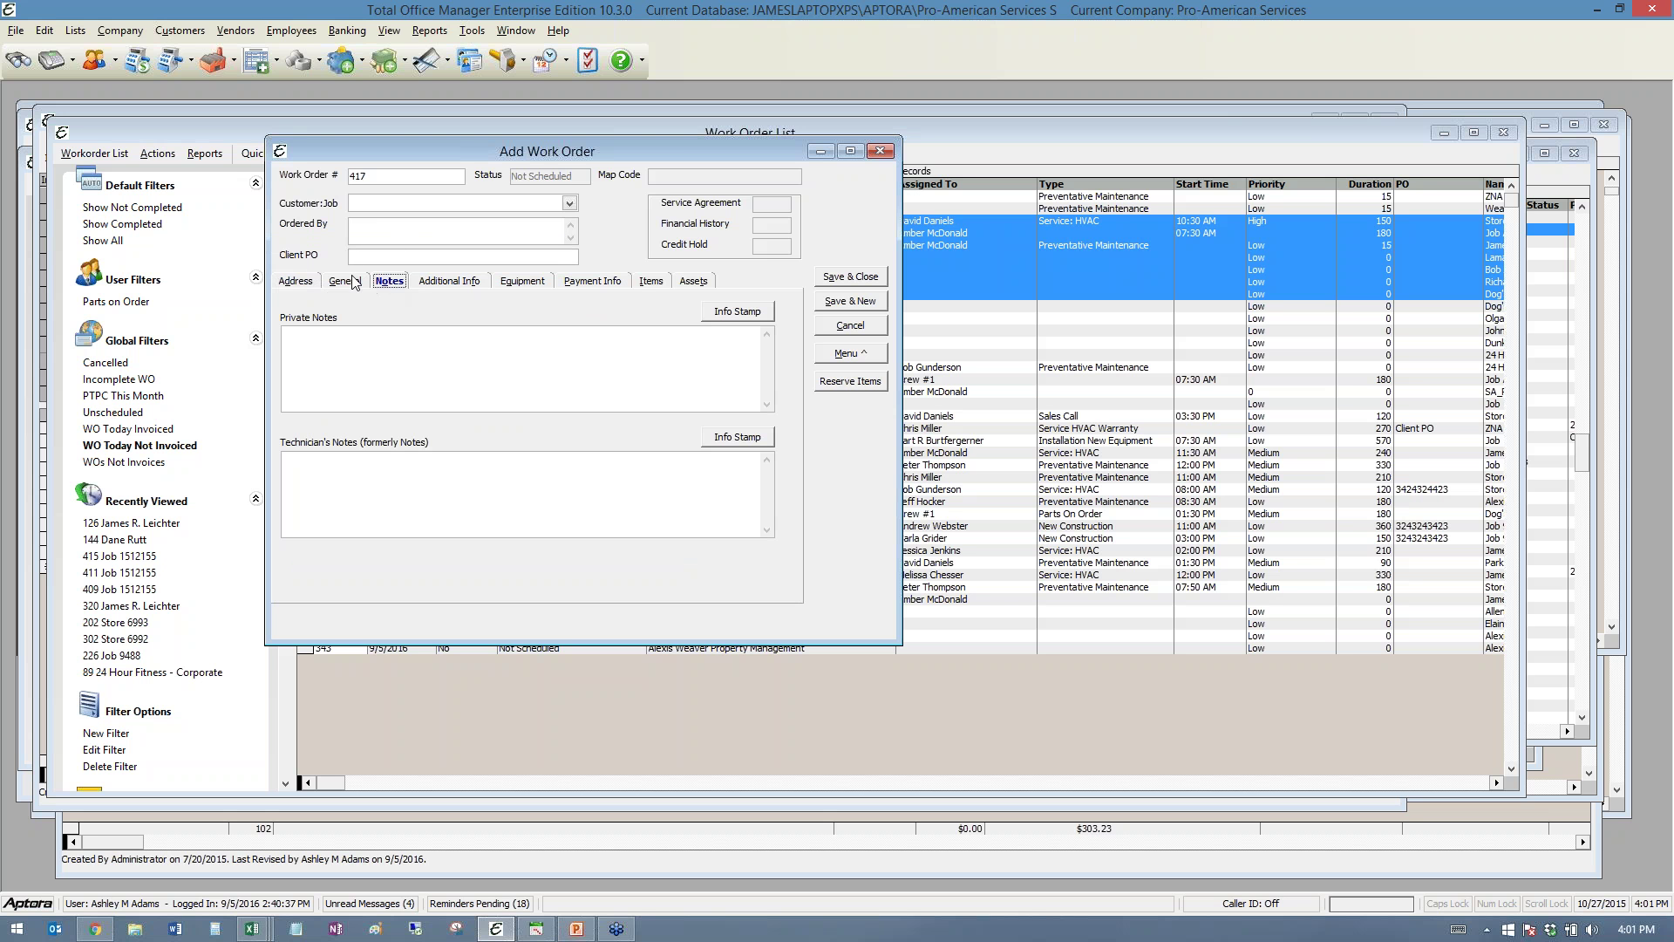
left_click(353, 281)
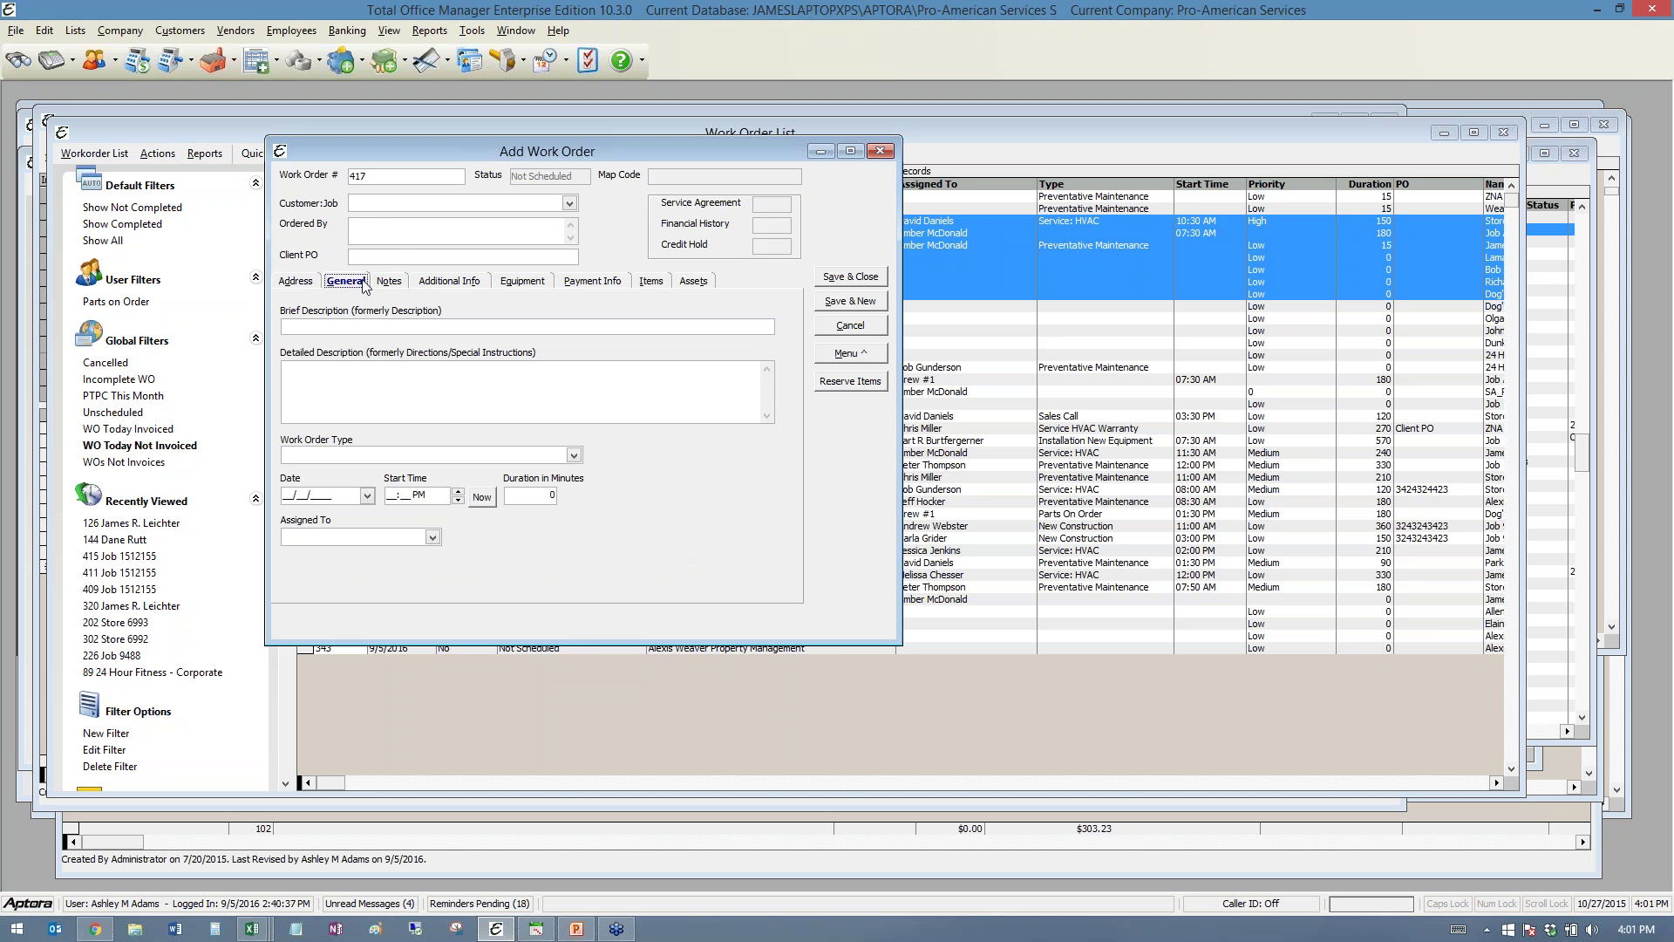
left_click(336, 324)
left_click(340, 379)
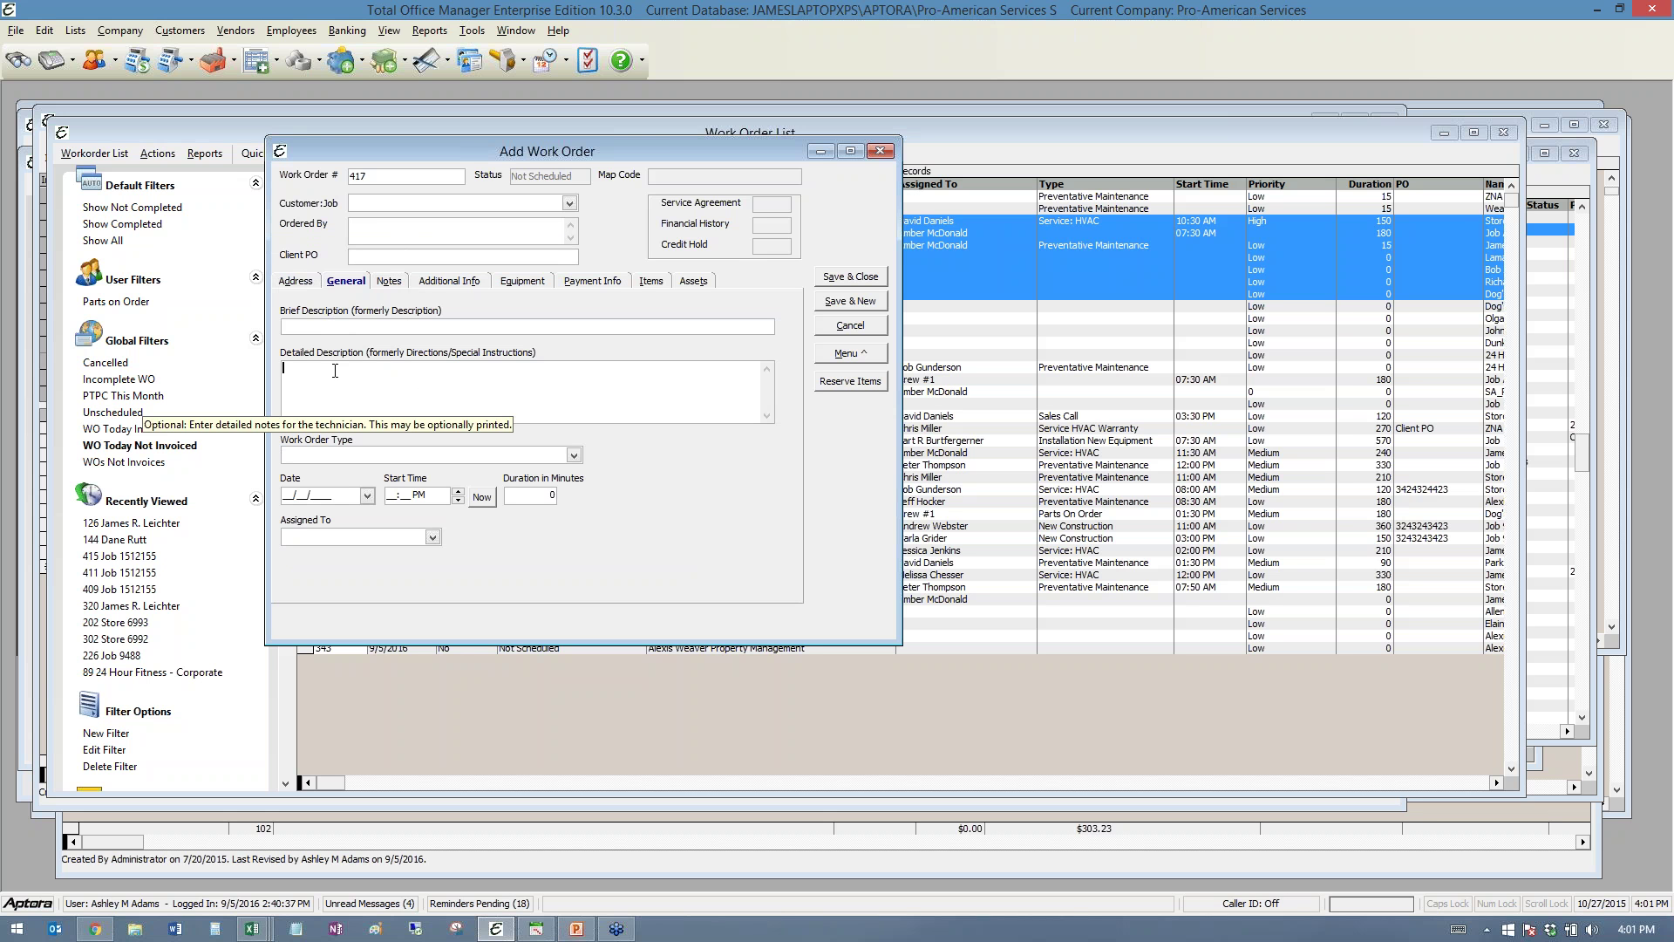
left_click(393, 282)
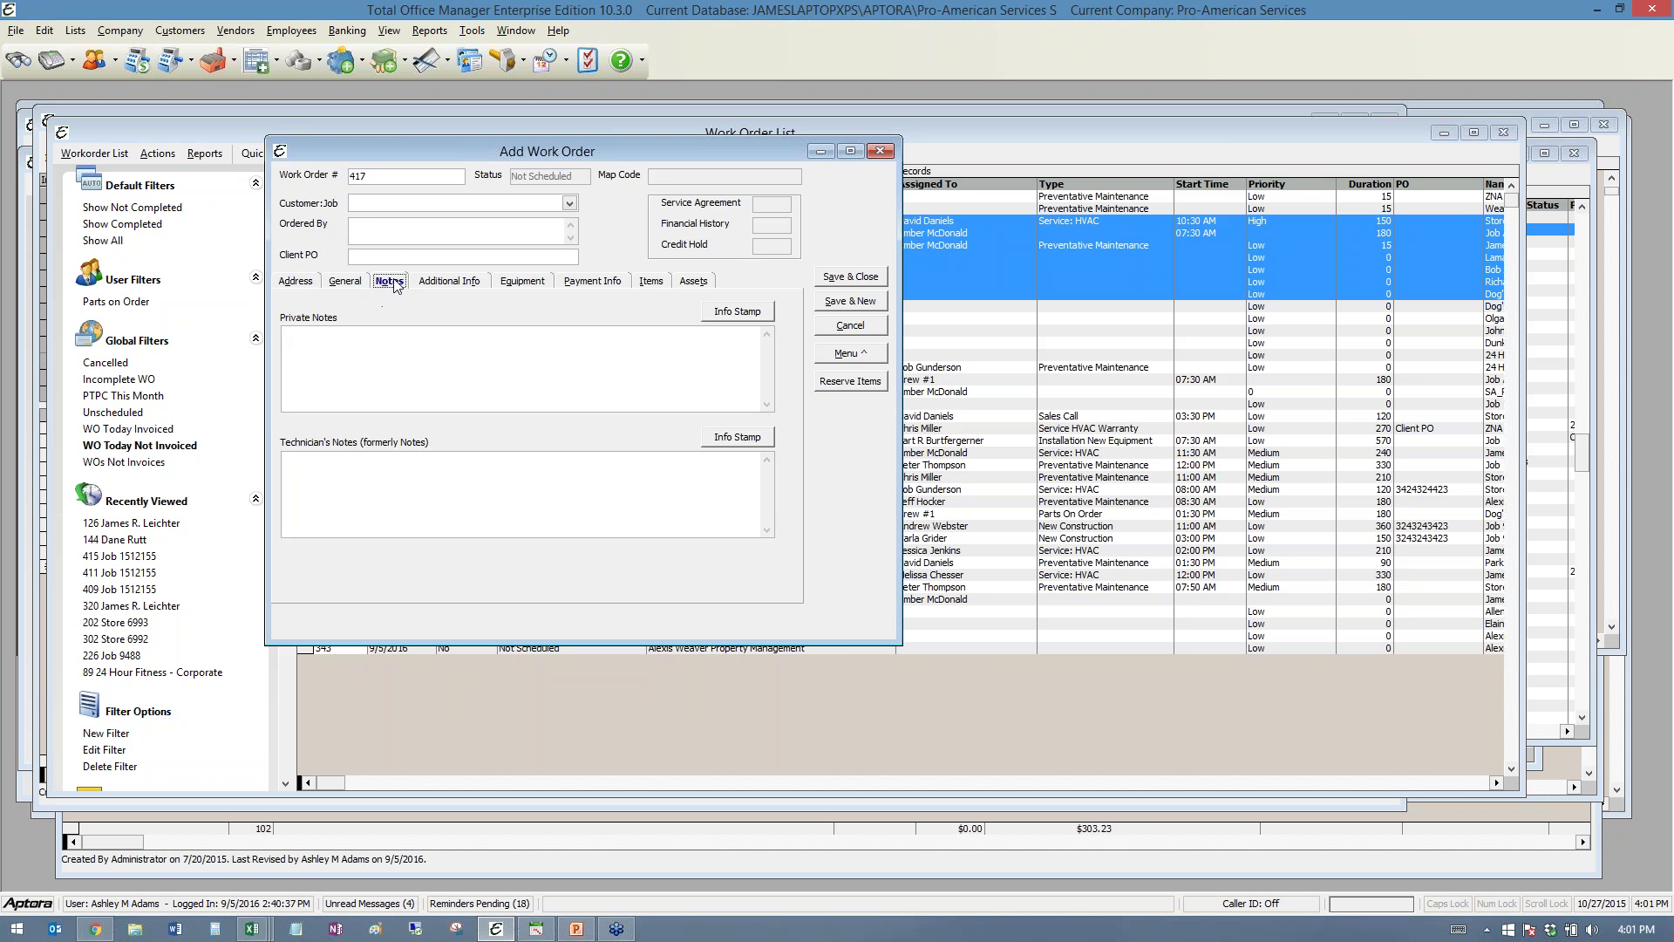
left_click(393, 349)
- Click into the technician's notes, then open work order 309 from My Work Orders in Aptora Mobile
left_click(364, 482)
left_click(95, 928)
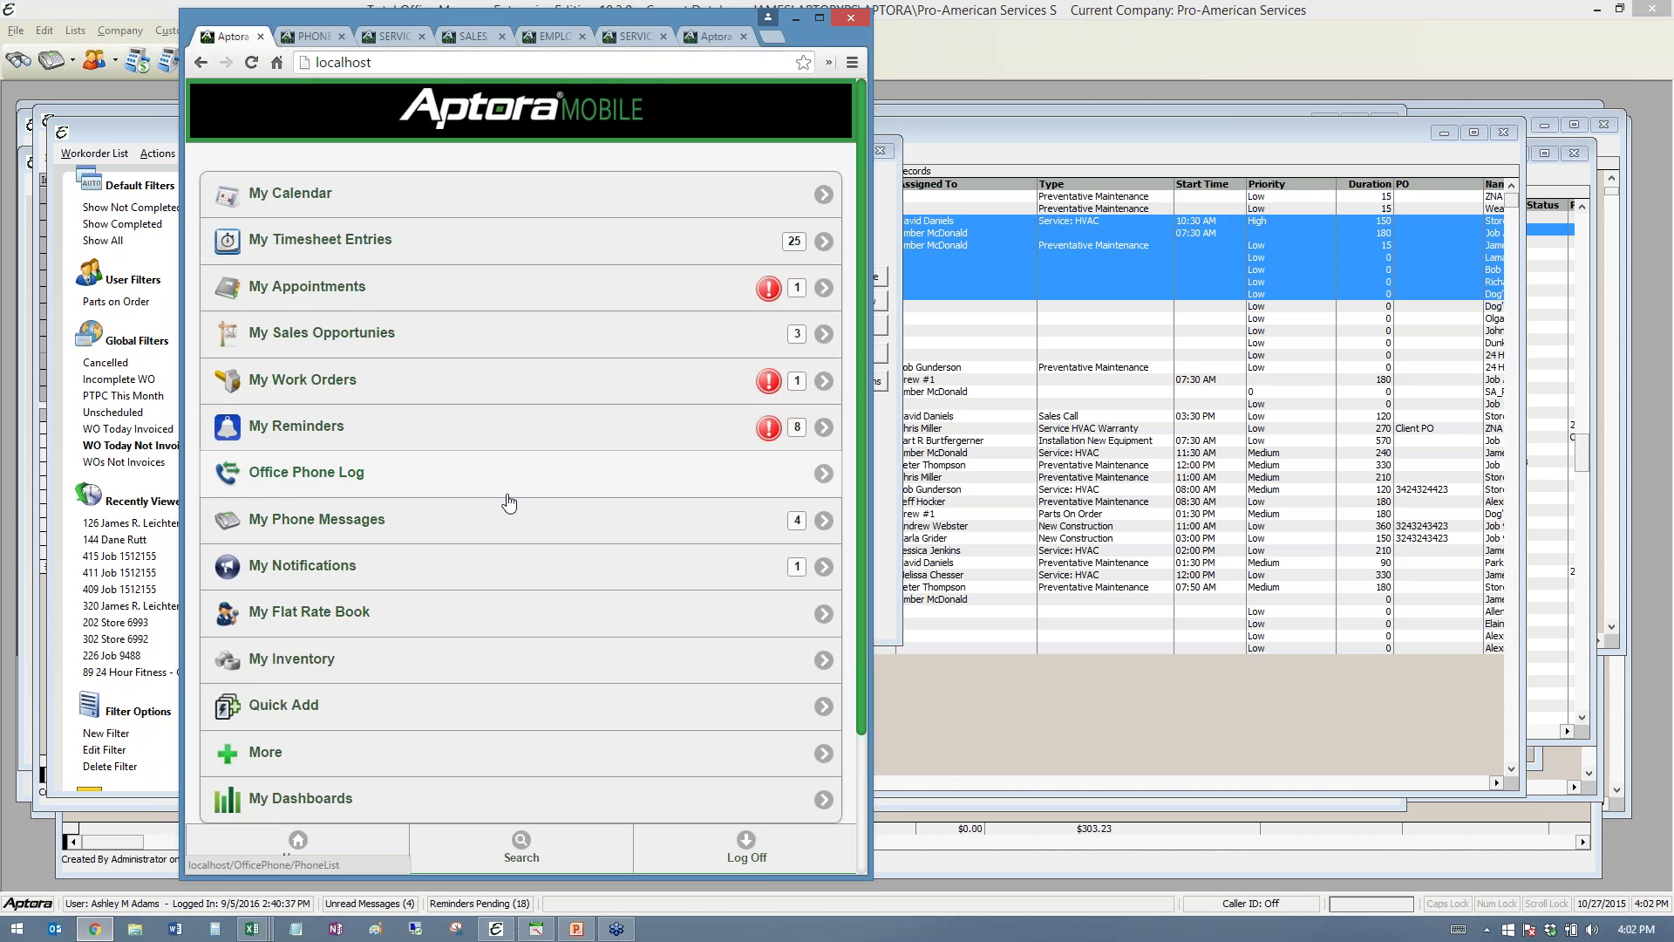
left_click(305, 389)
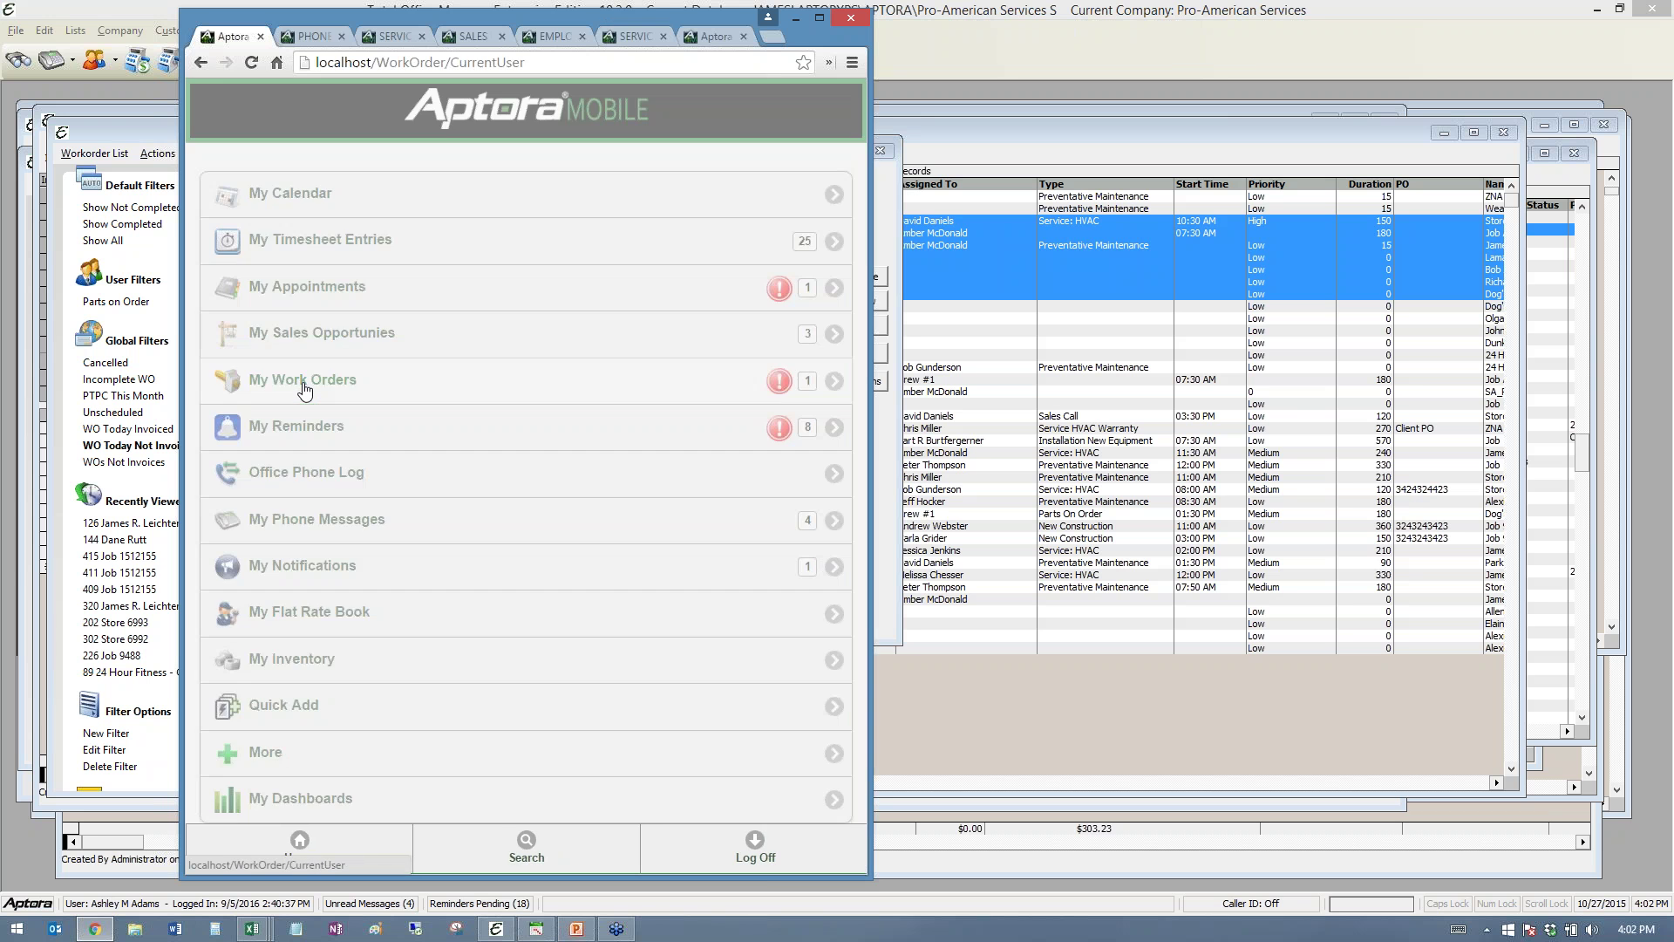
left_click(322, 284)
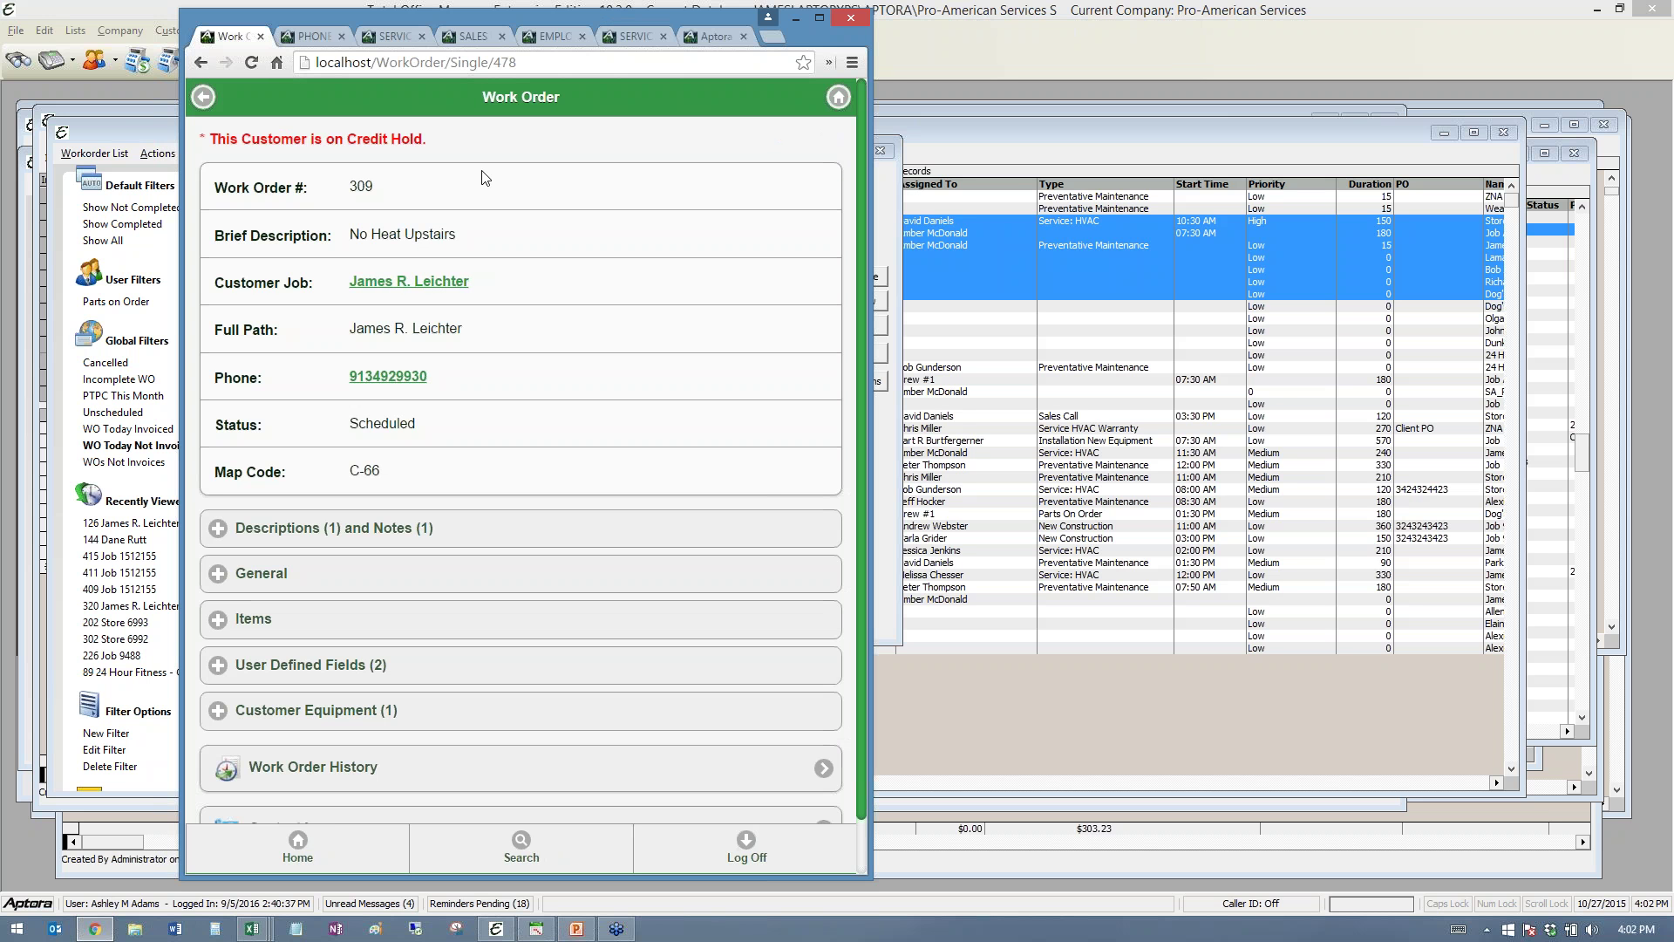
- Expand work order 309's Descriptions and Notes, reviewing brief description and technician's notes, then return to Total Office Manager
left_click(279, 532)
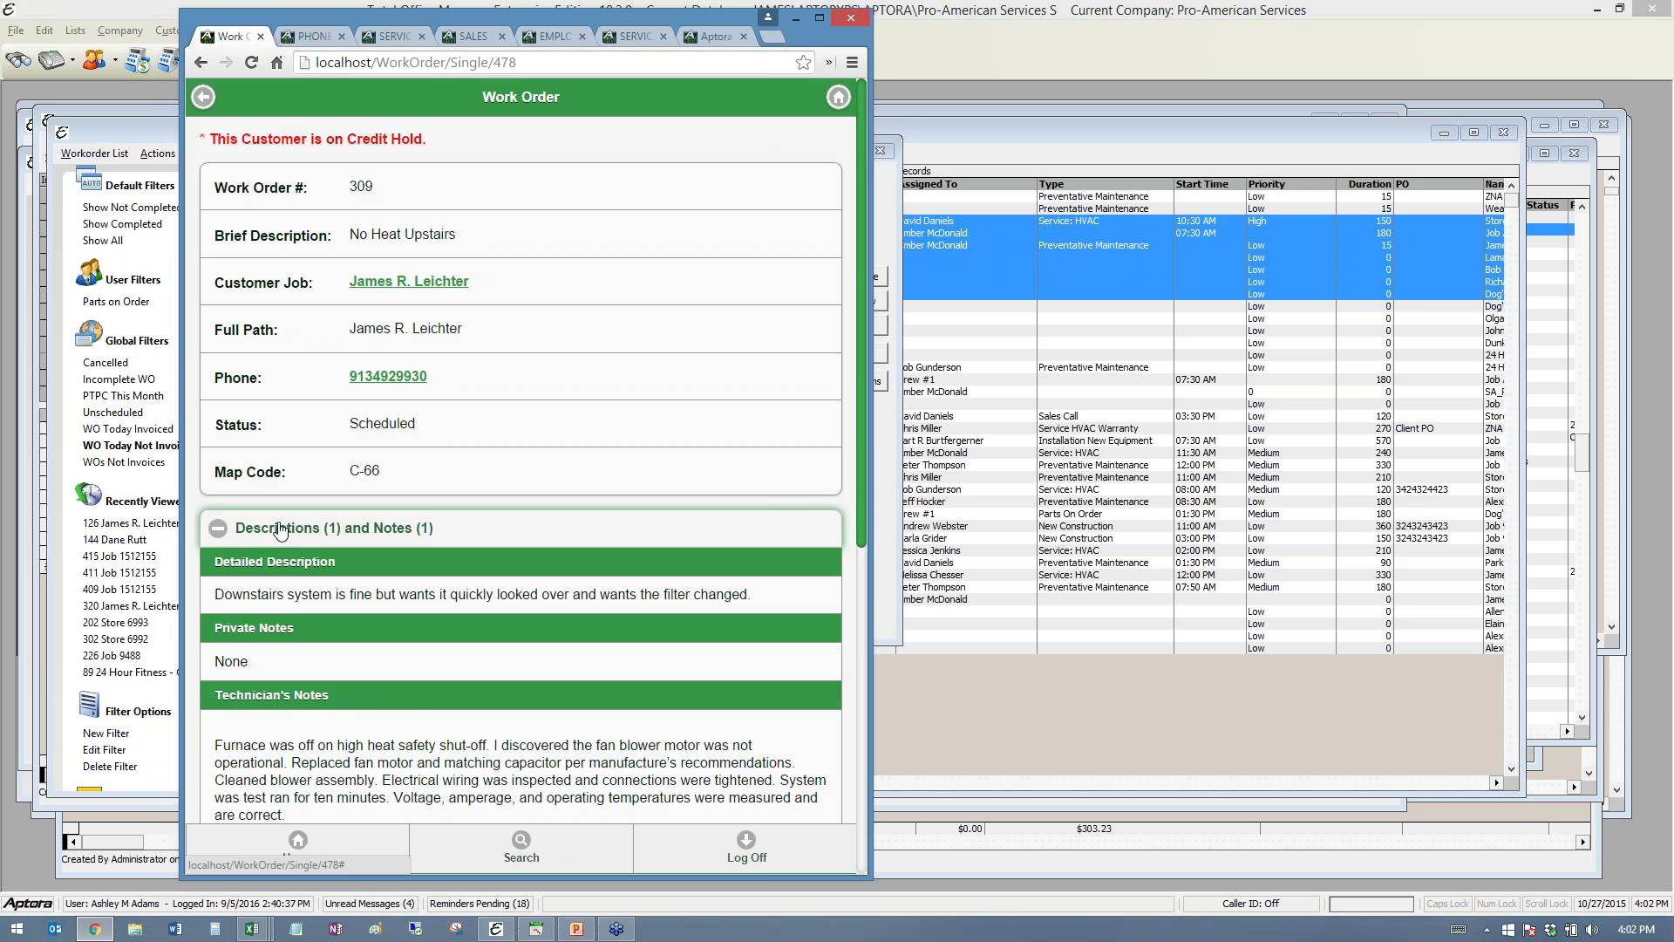
scroll(451, 726, "down", 2)
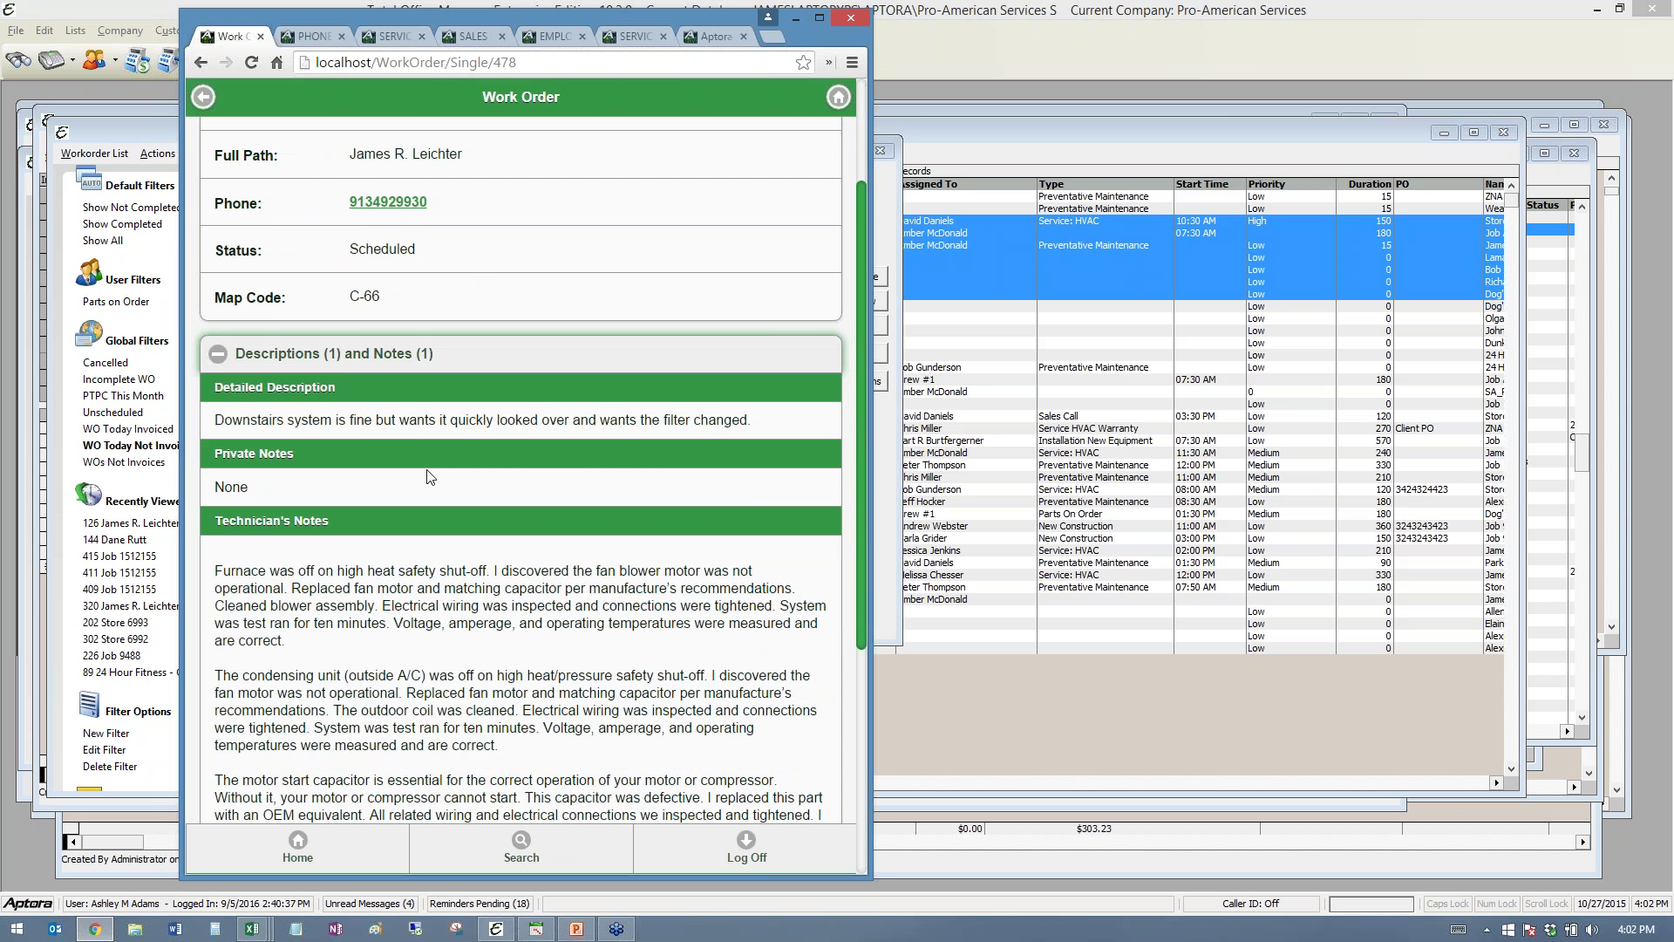
scroll(445, 418, "up", 2)
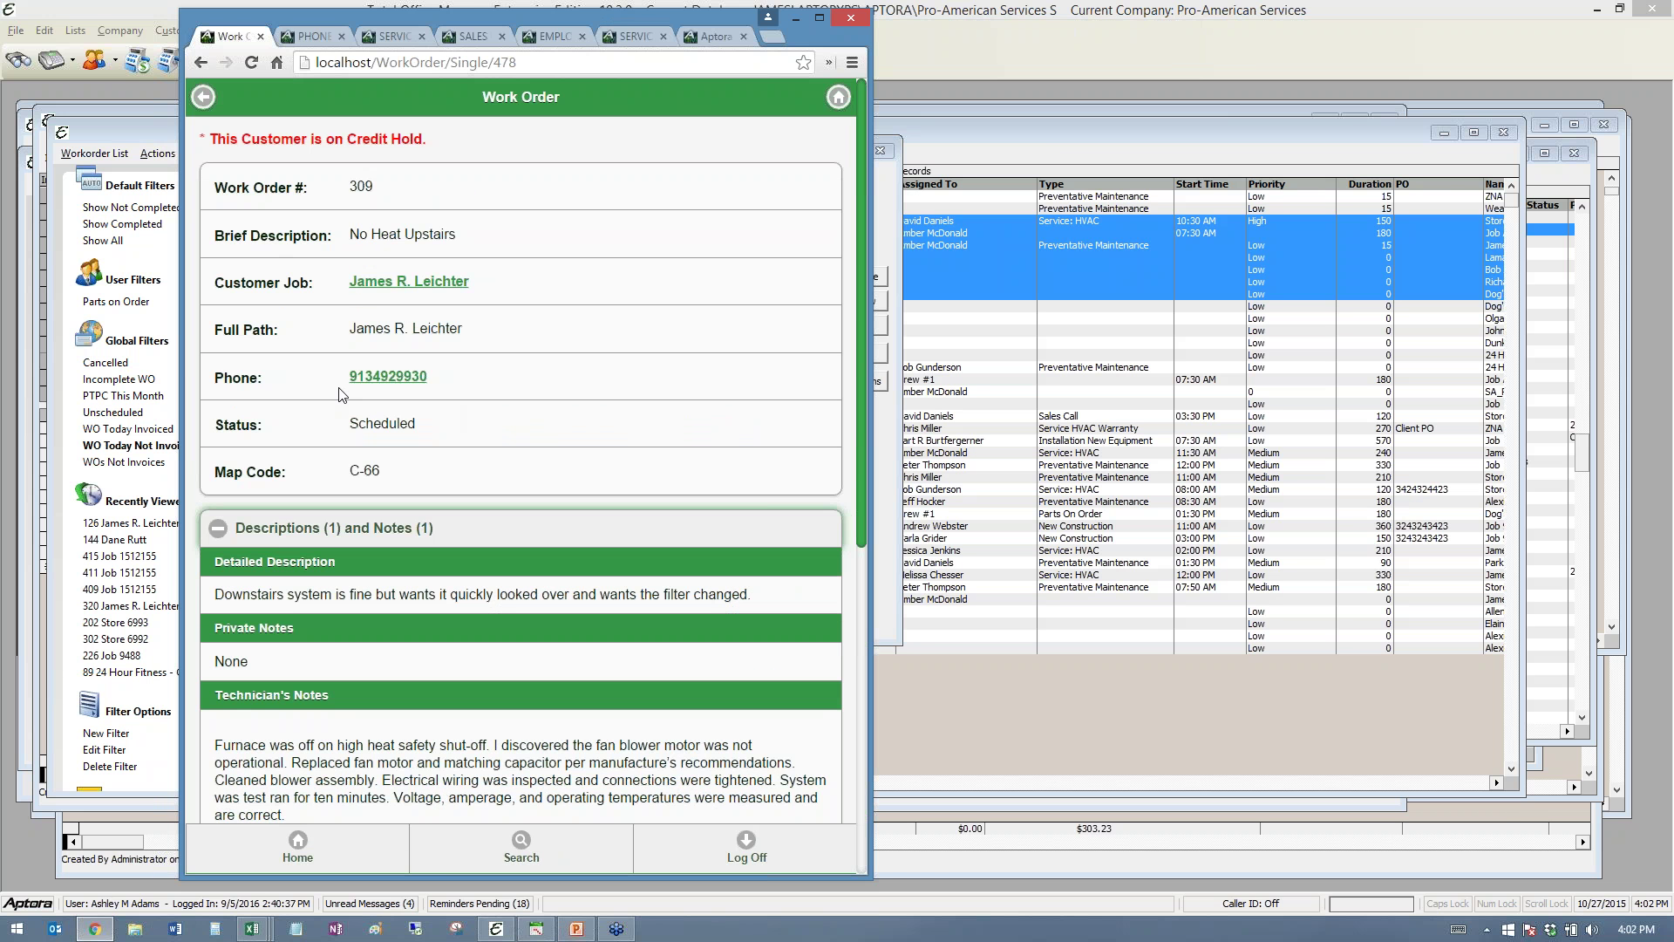
left_click_drag(252, 236, 441, 236)
left_click(492, 258)
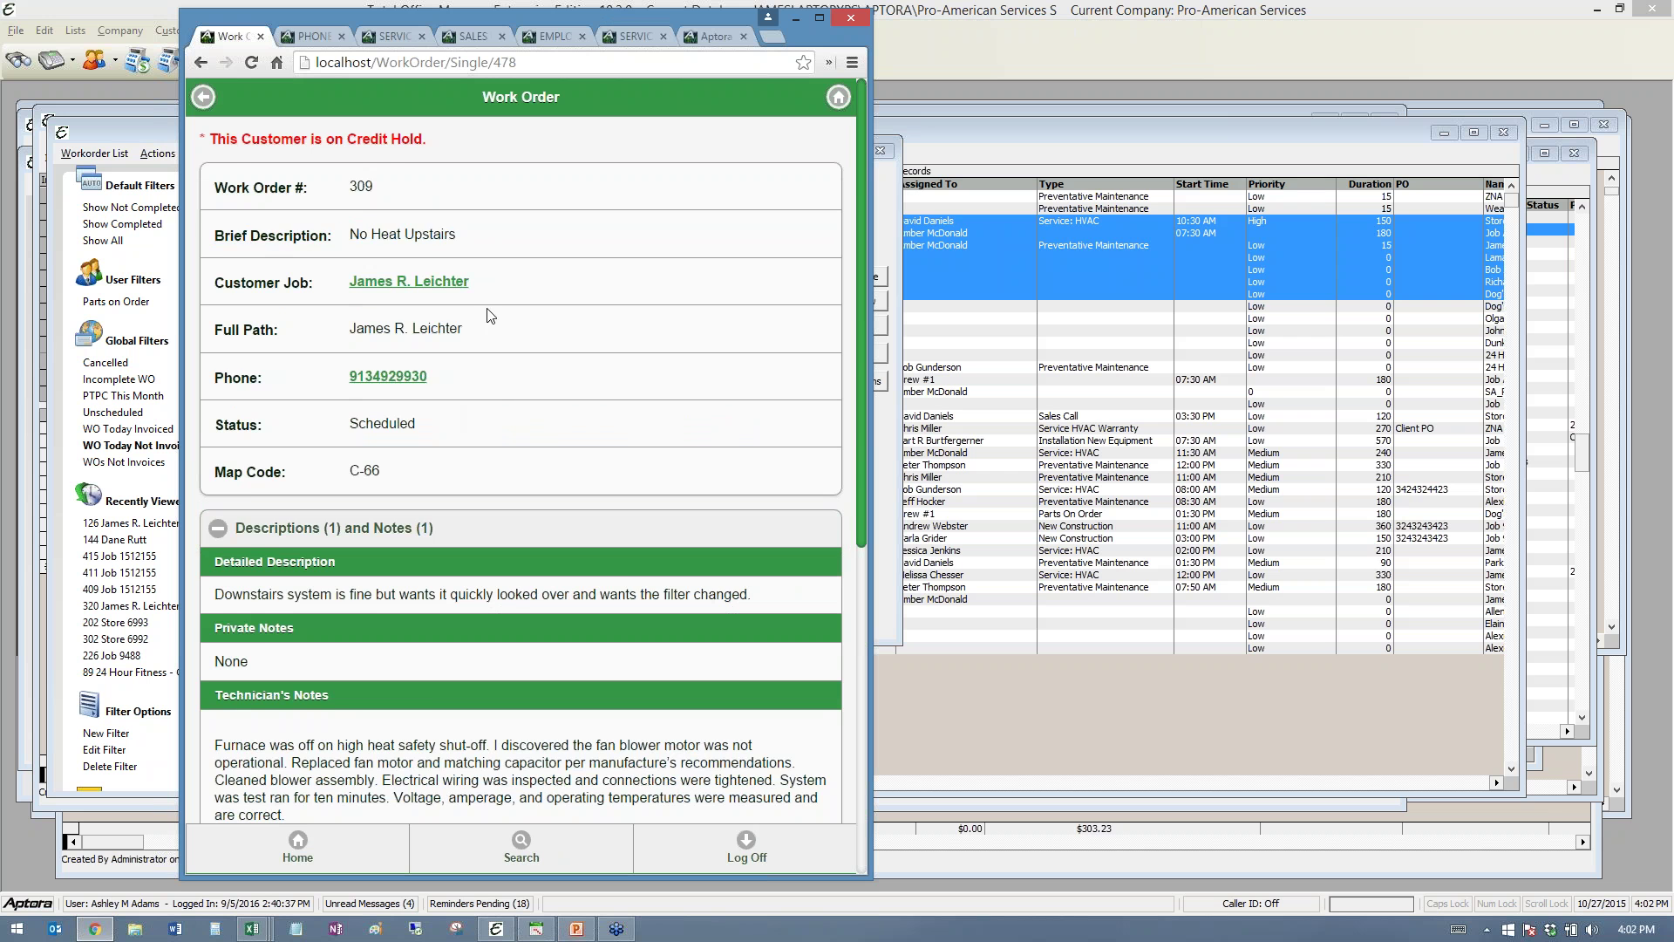
scroll(374, 403, "down", 2)
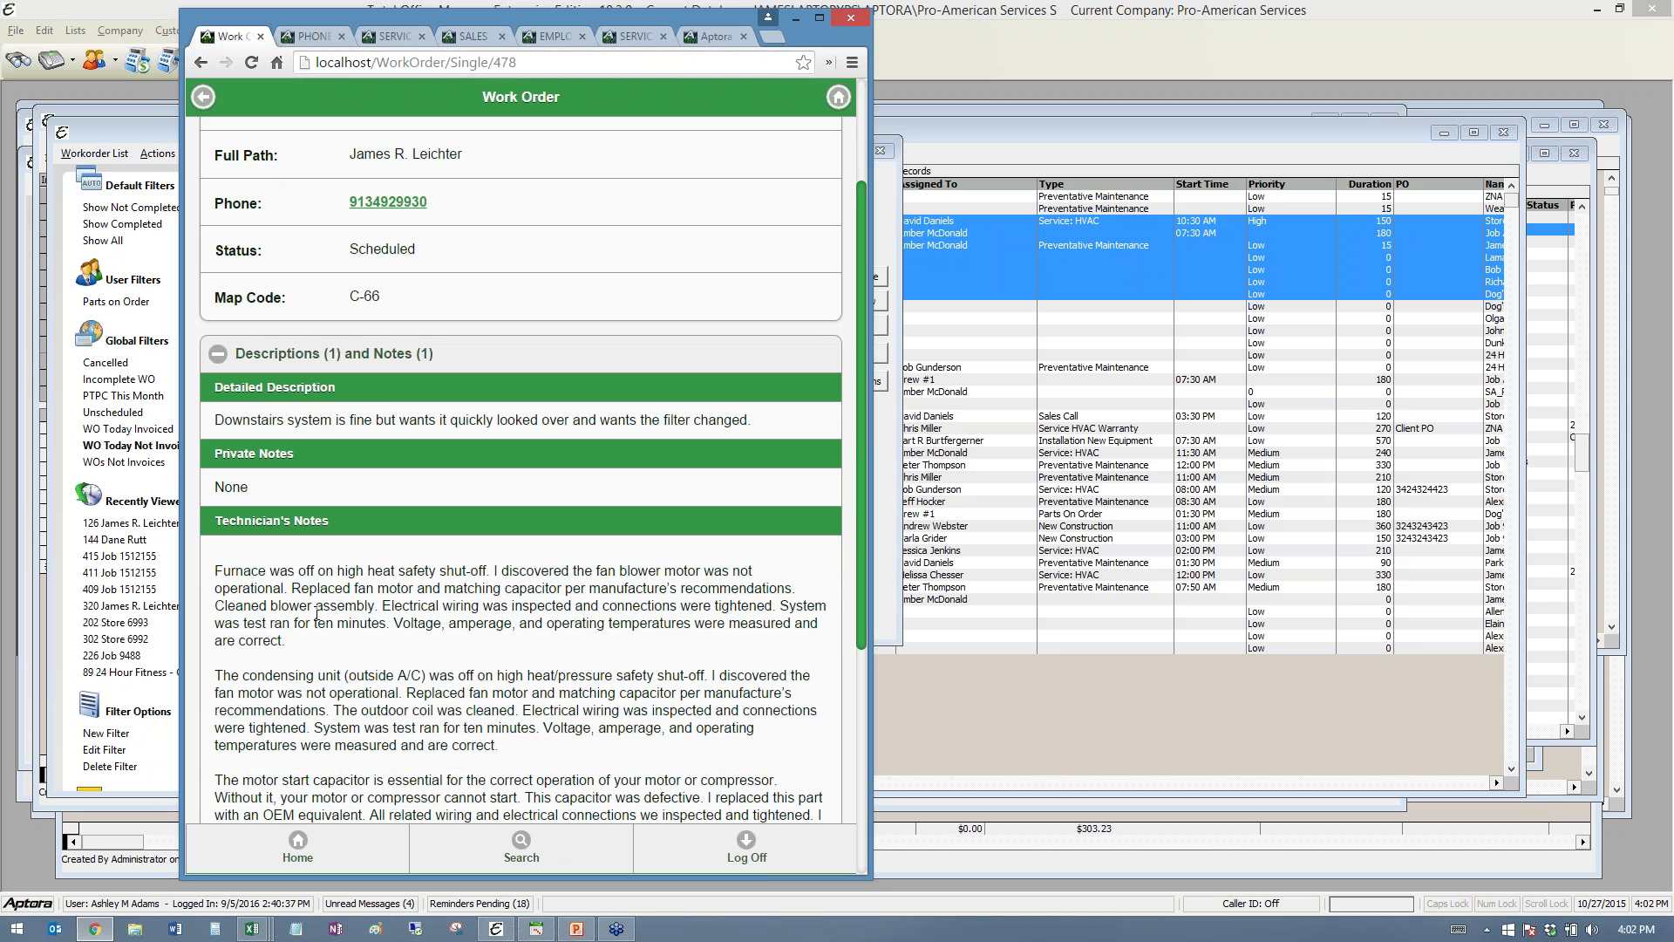
scroll(312, 620, "down", 3)
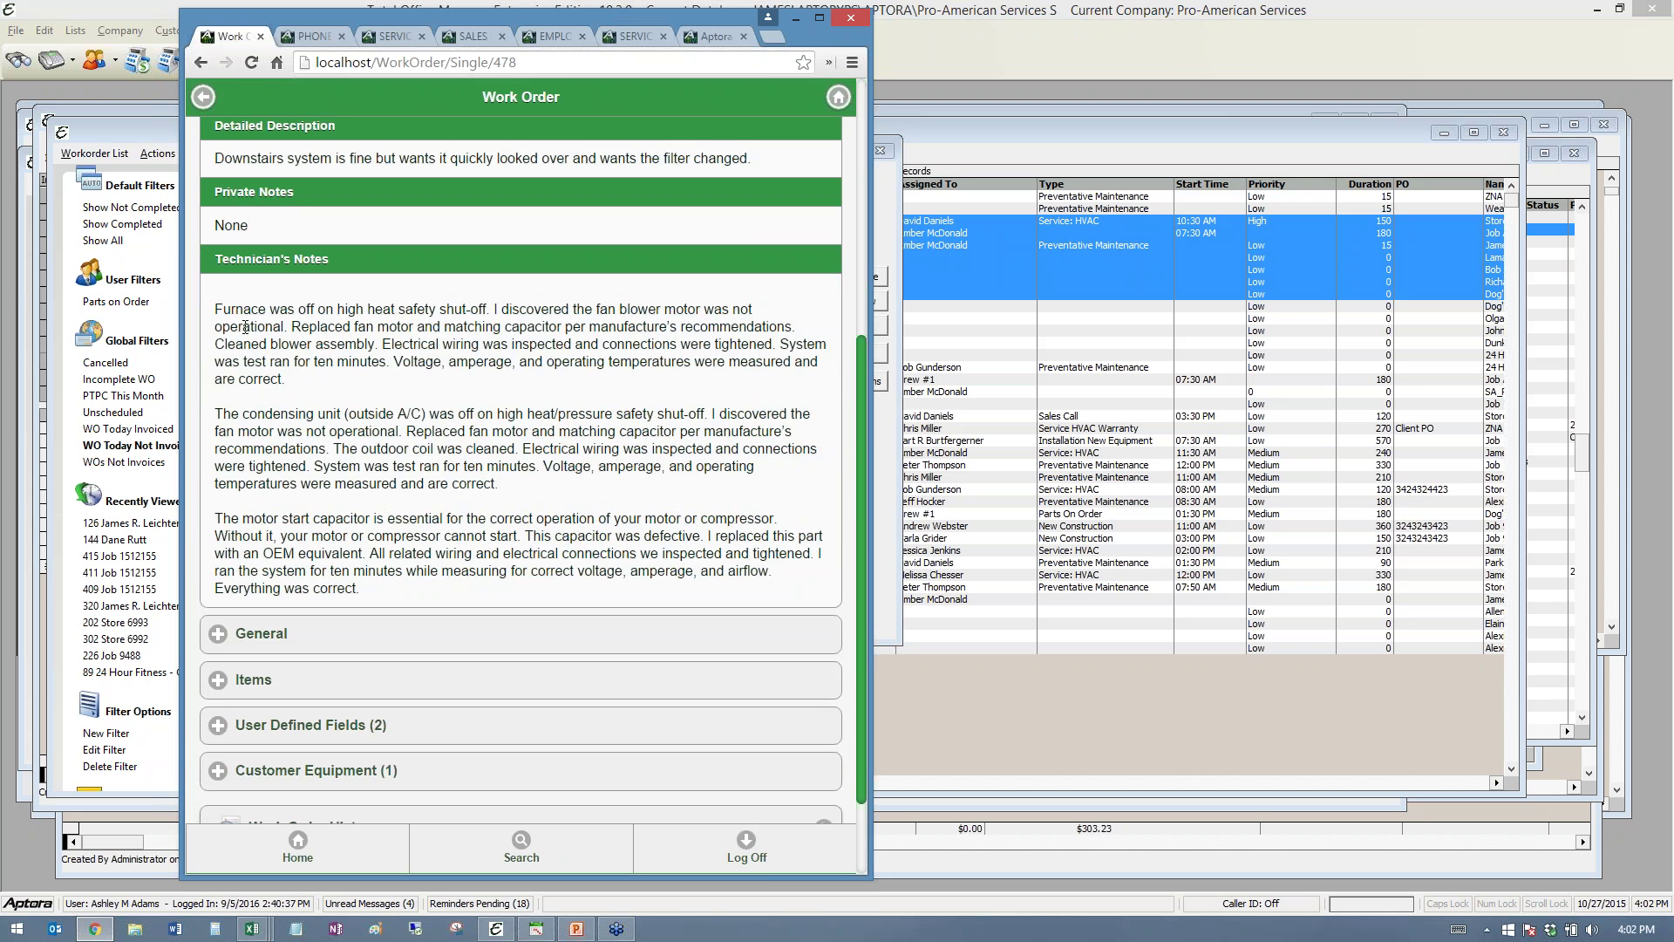
mouse_move(215, 307)
left_mouse_down()
mouse_move(776, 535)
mouse_move(365, 591)
mouse_move(223, 307)
left_mouse_up()
left_click(365, 593)
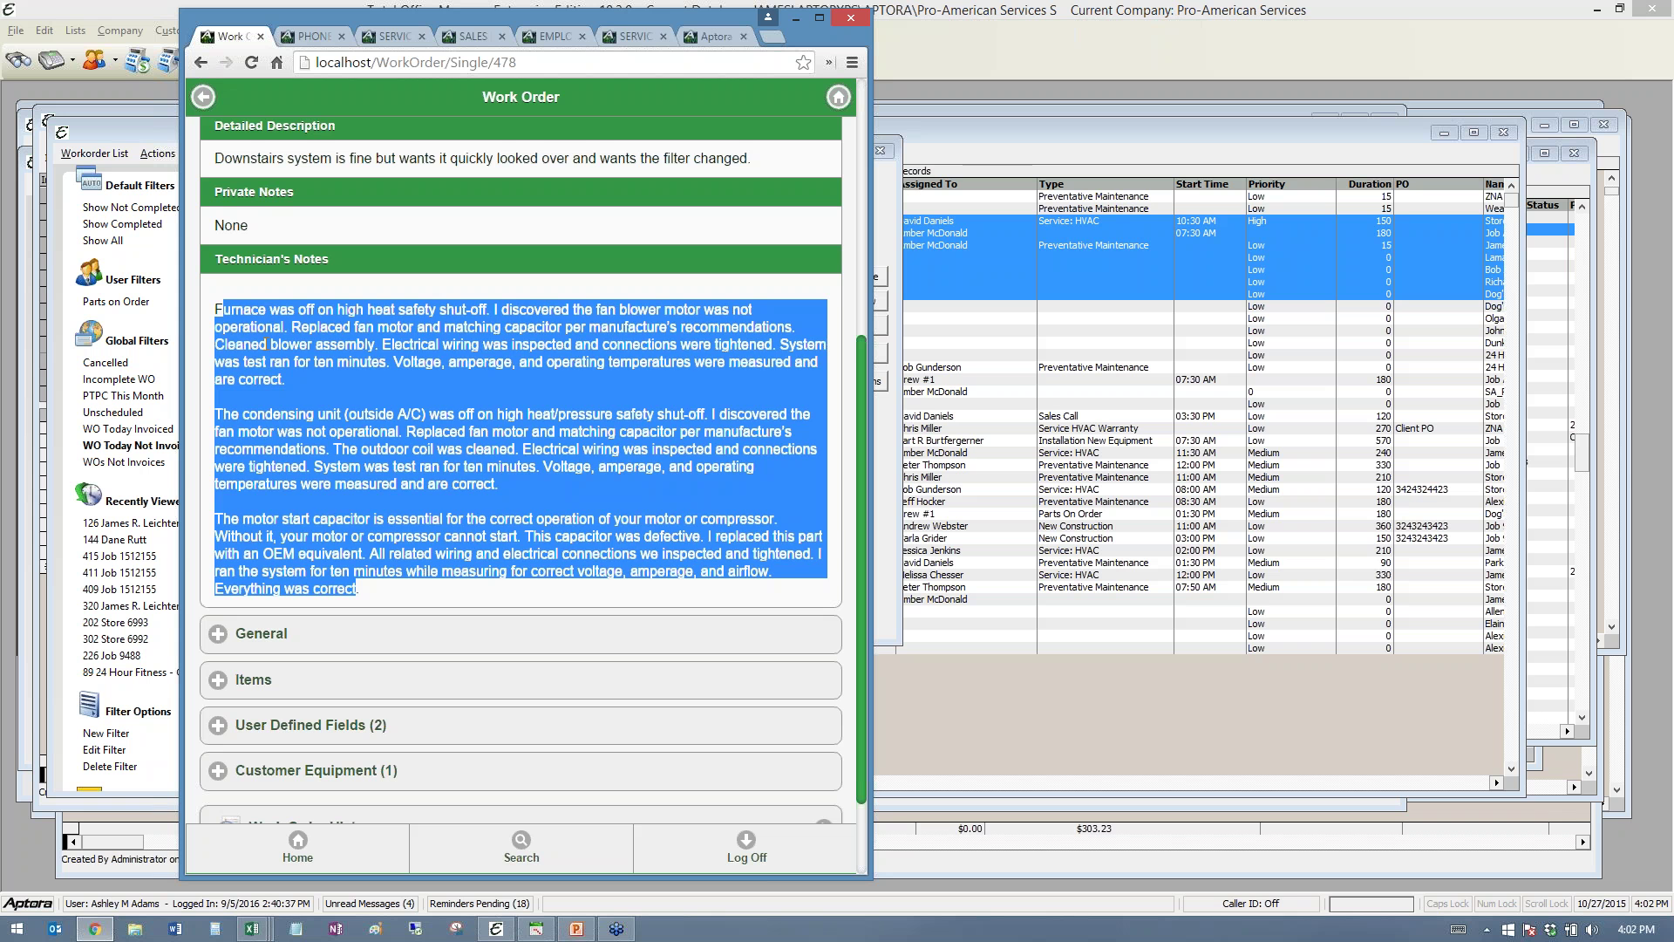
left_click(315, 312)
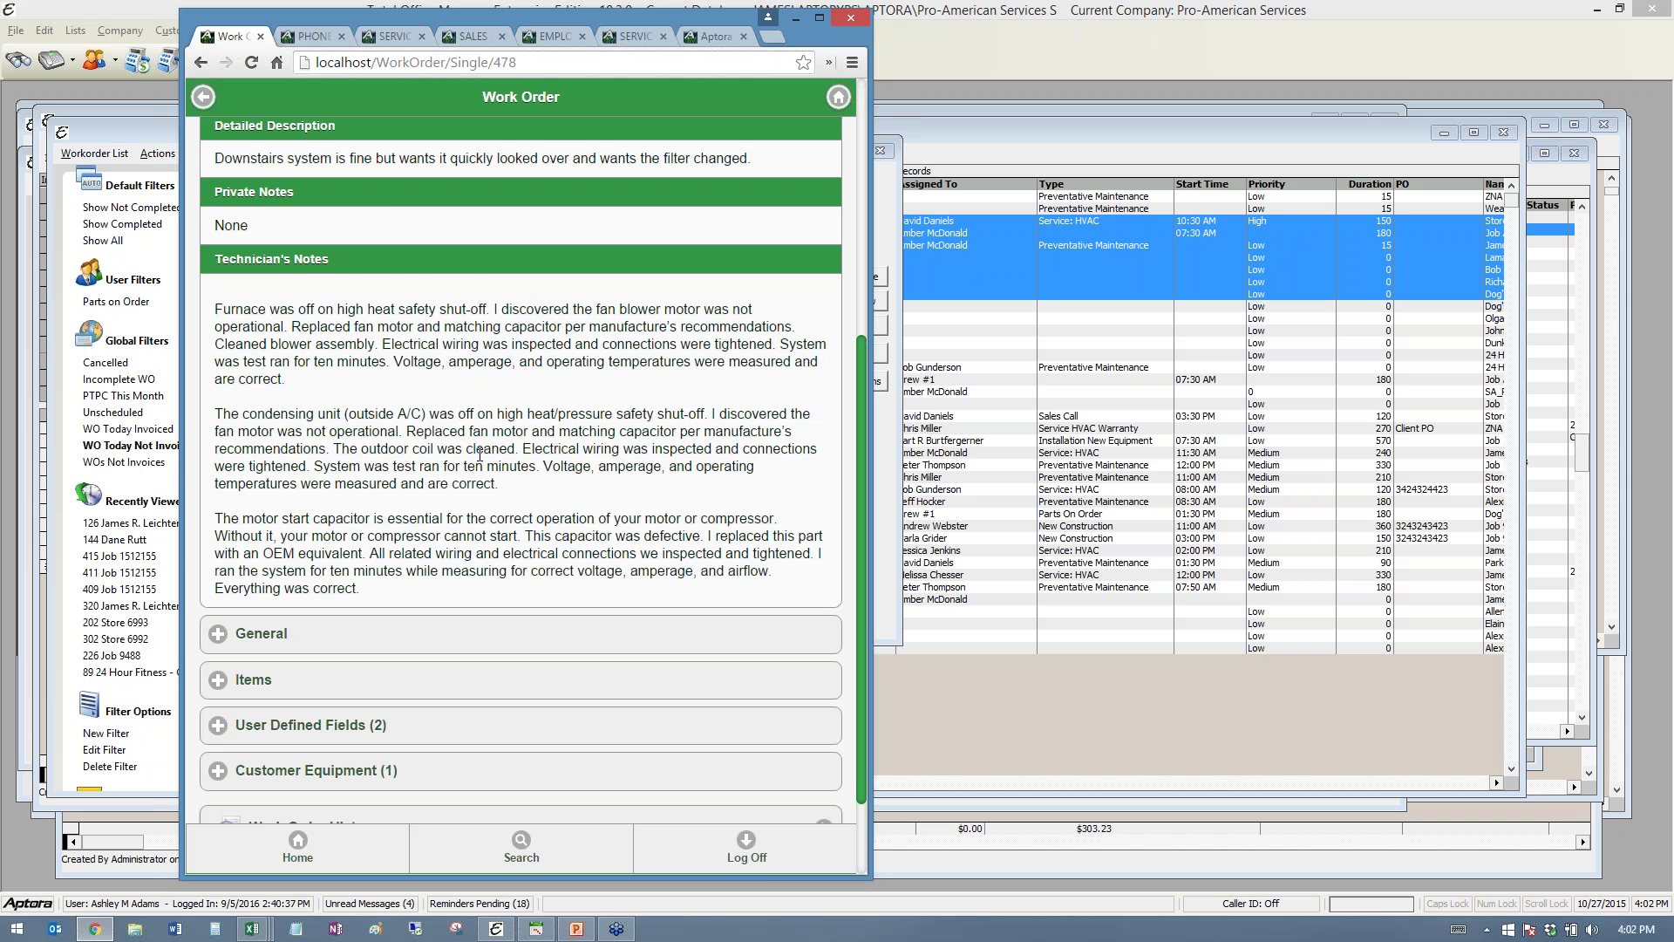
left_click(883, 218)
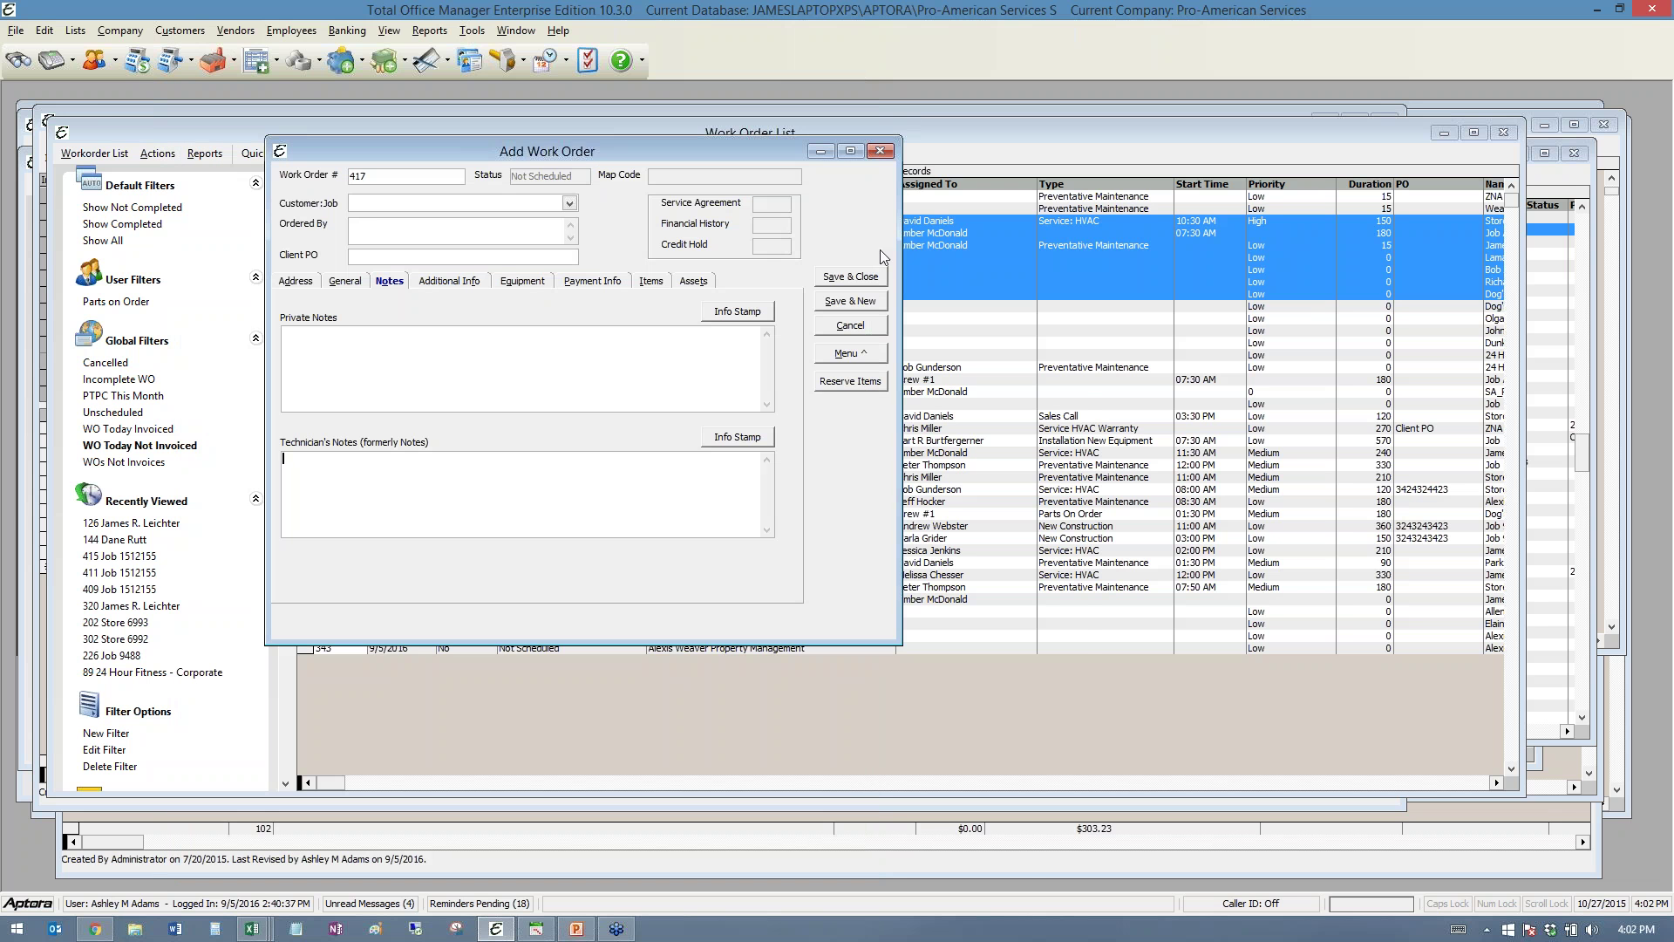
- Open Dunkin Donuts work order 361
left_click(842, 356)
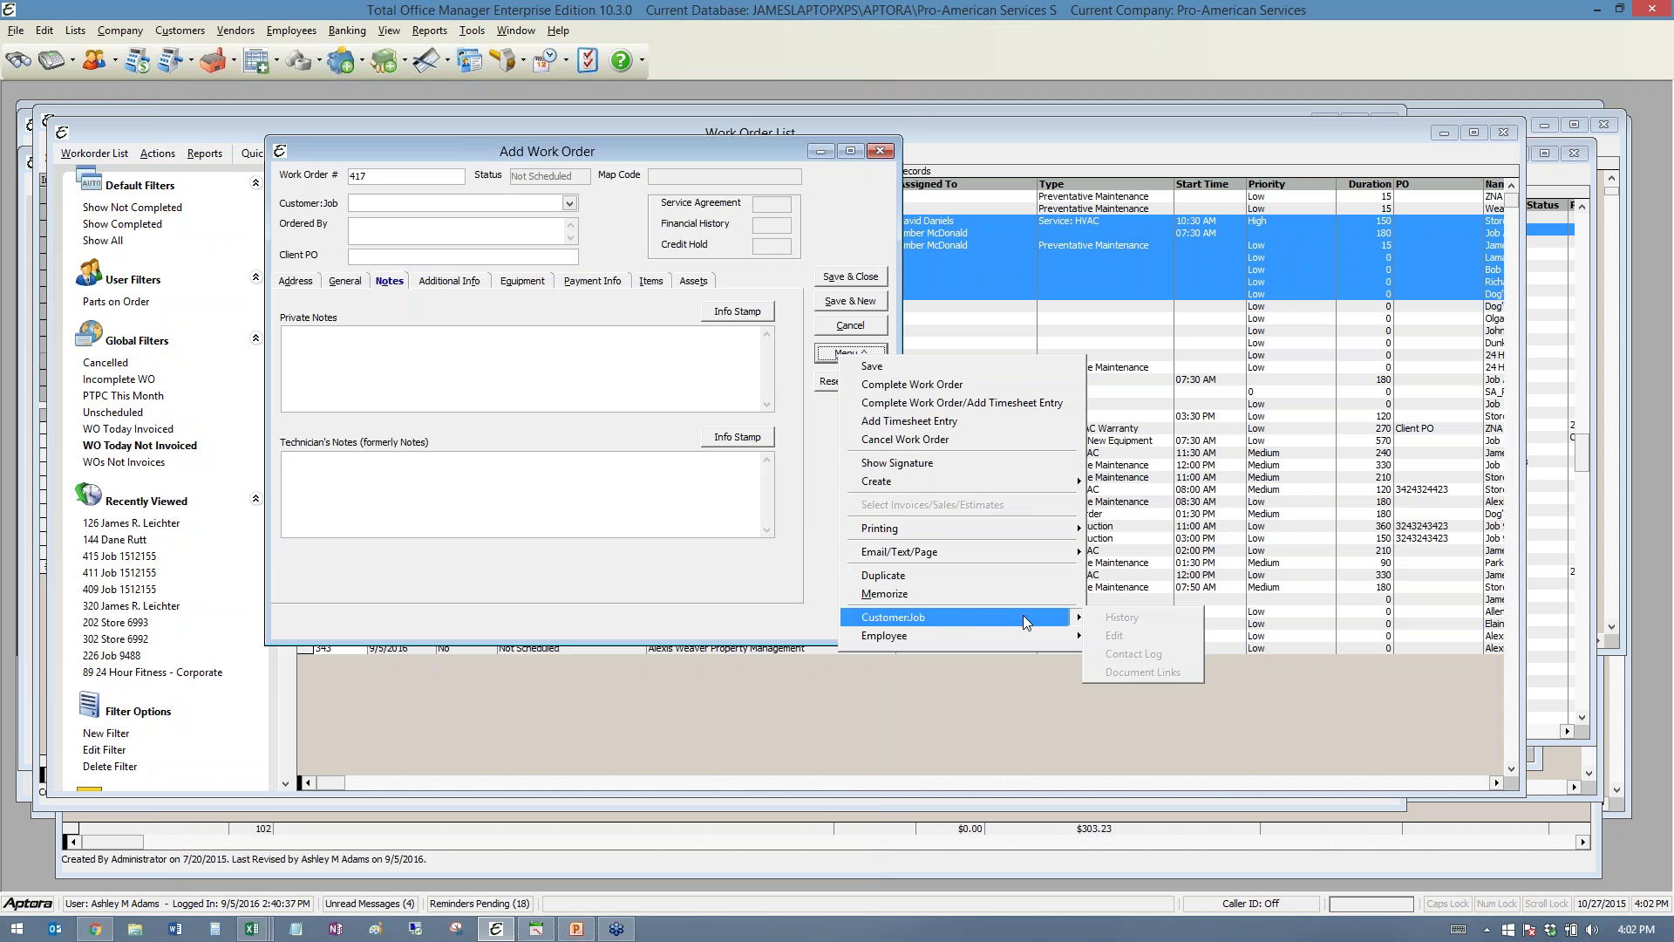
left_click(511, 96)
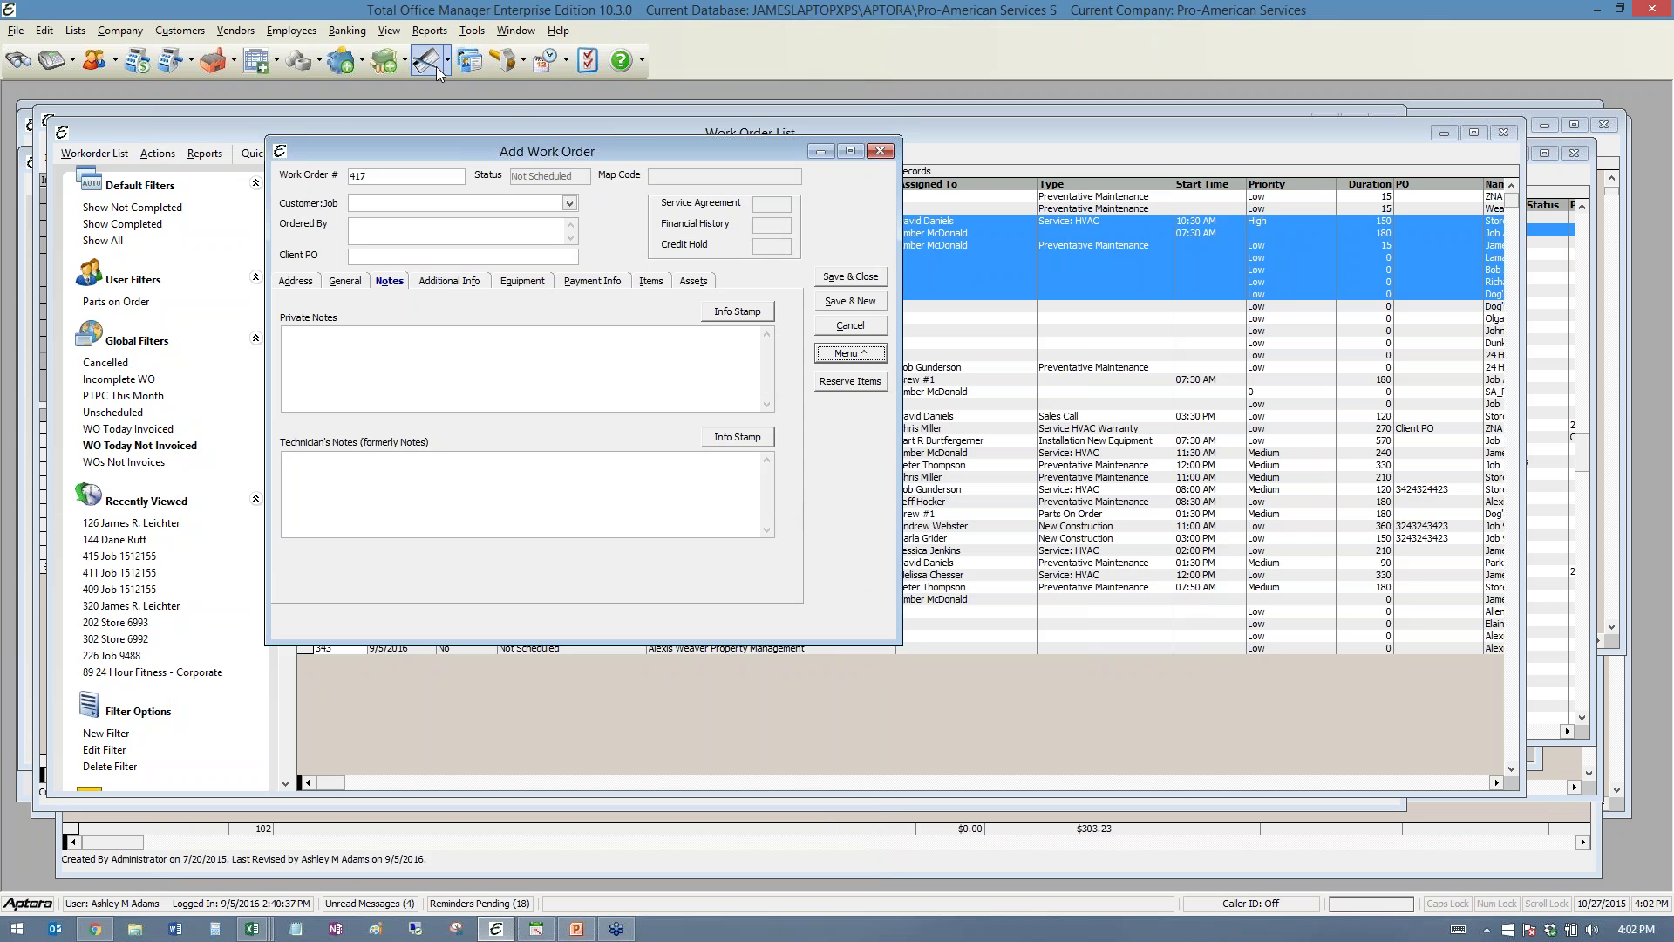
left_click(524, 61)
left_click(527, 87)
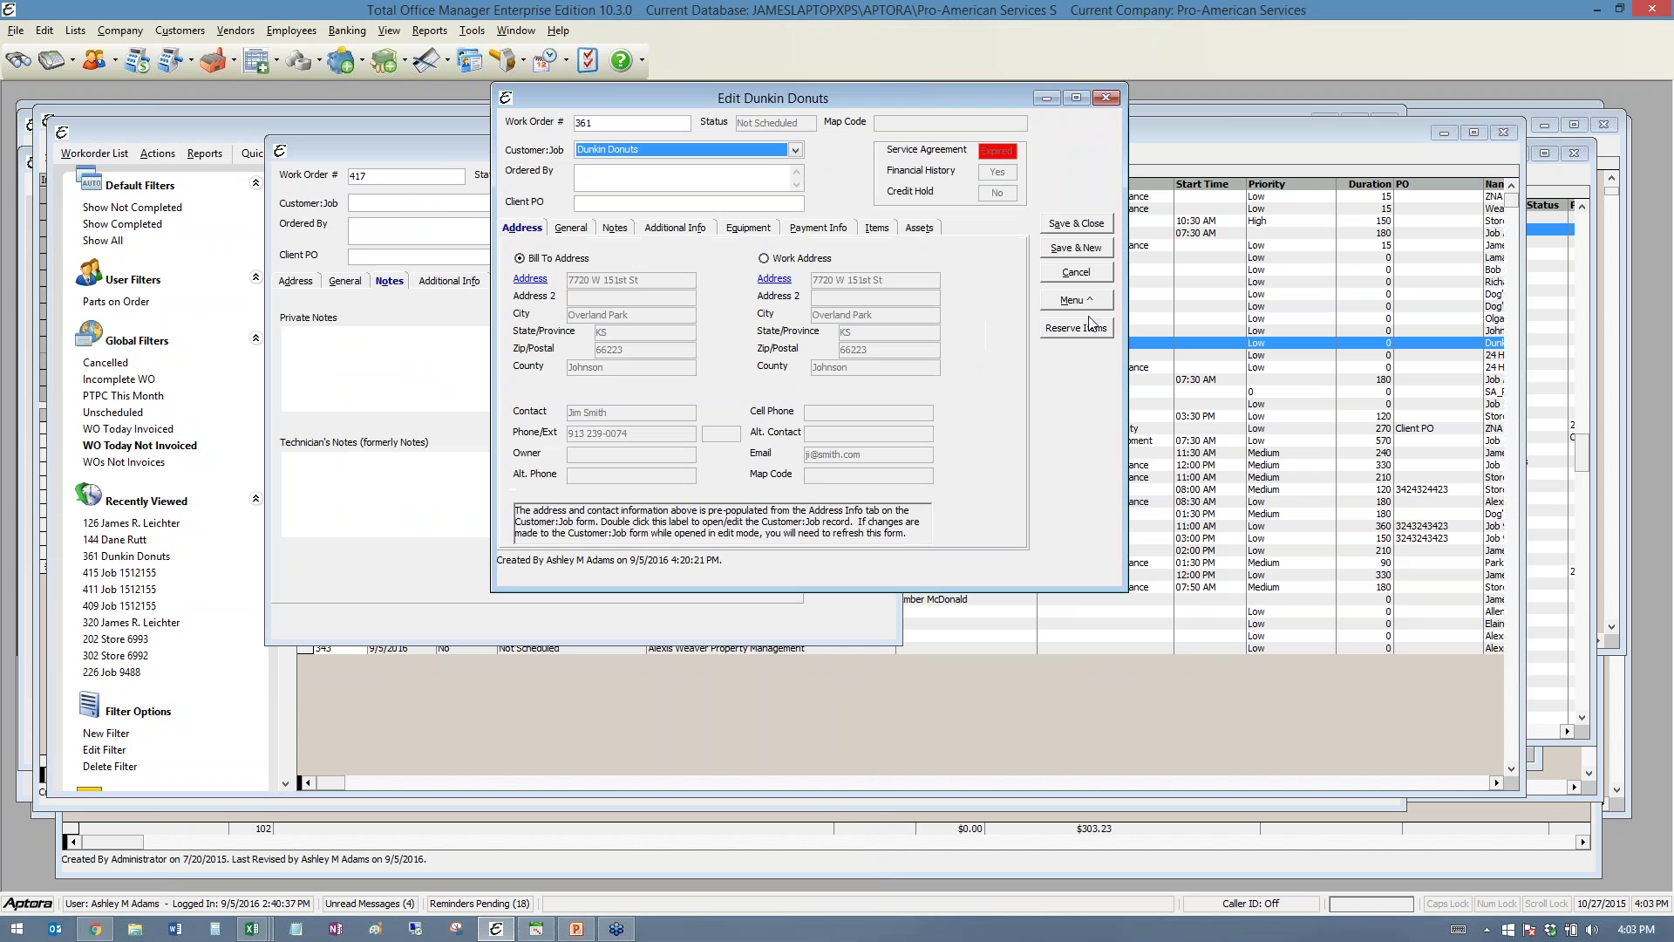
- Open the customer's Contact Log via Menu > Customer:Job > Contact Log
left_click(1079, 300)
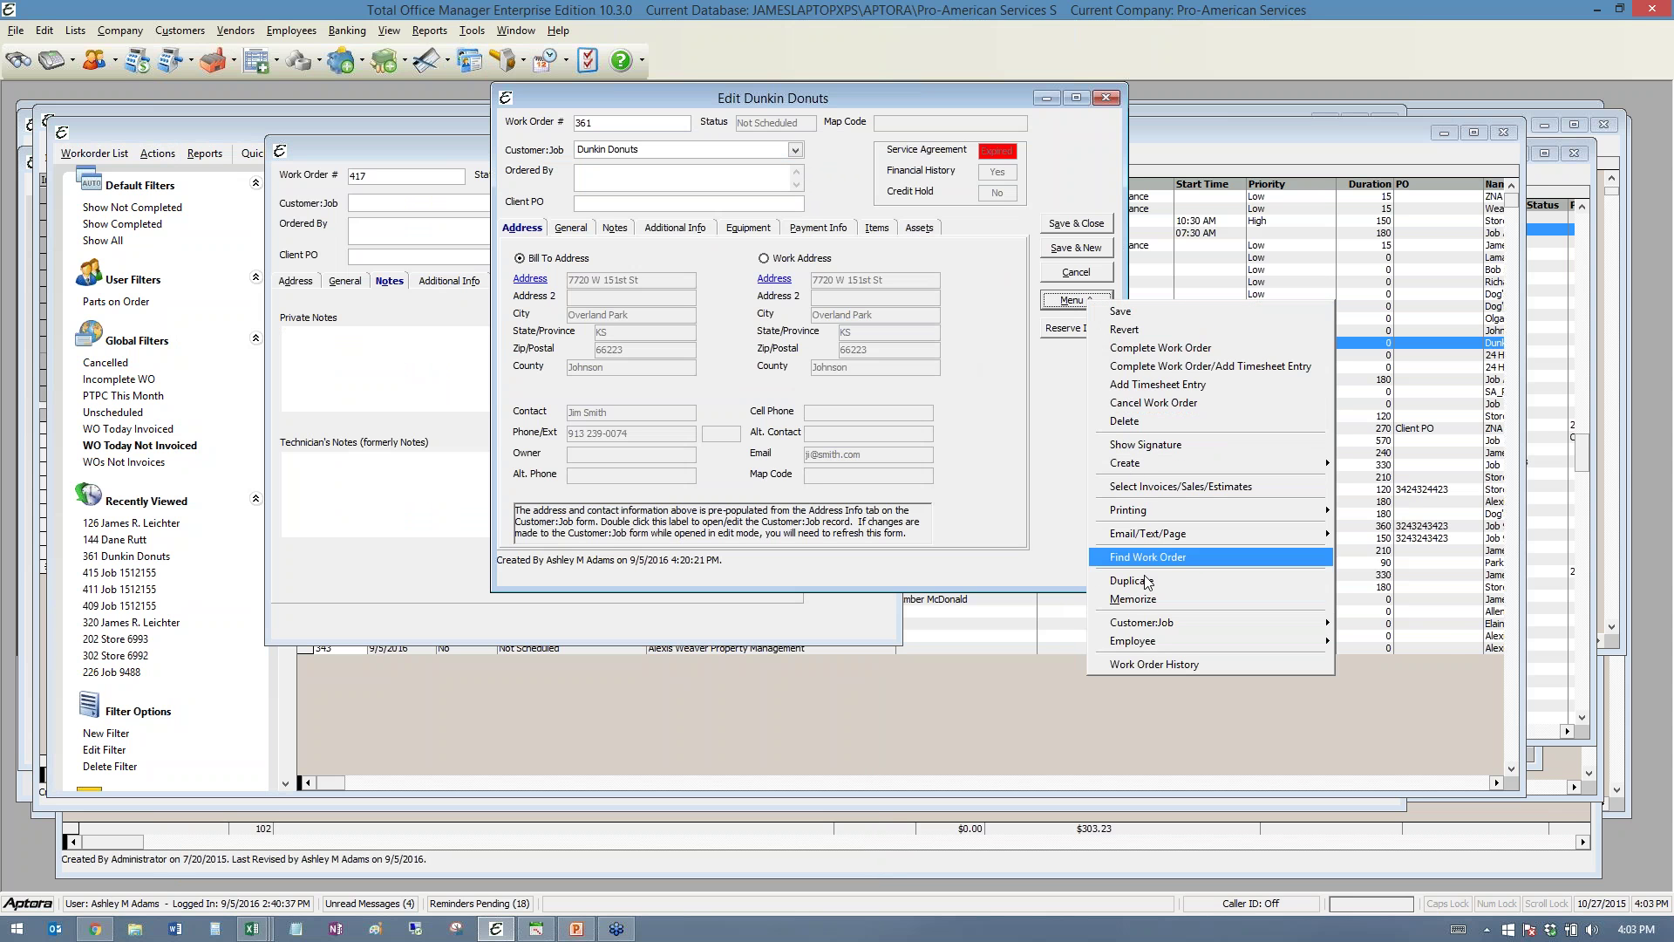
mouse_move(1155, 619)
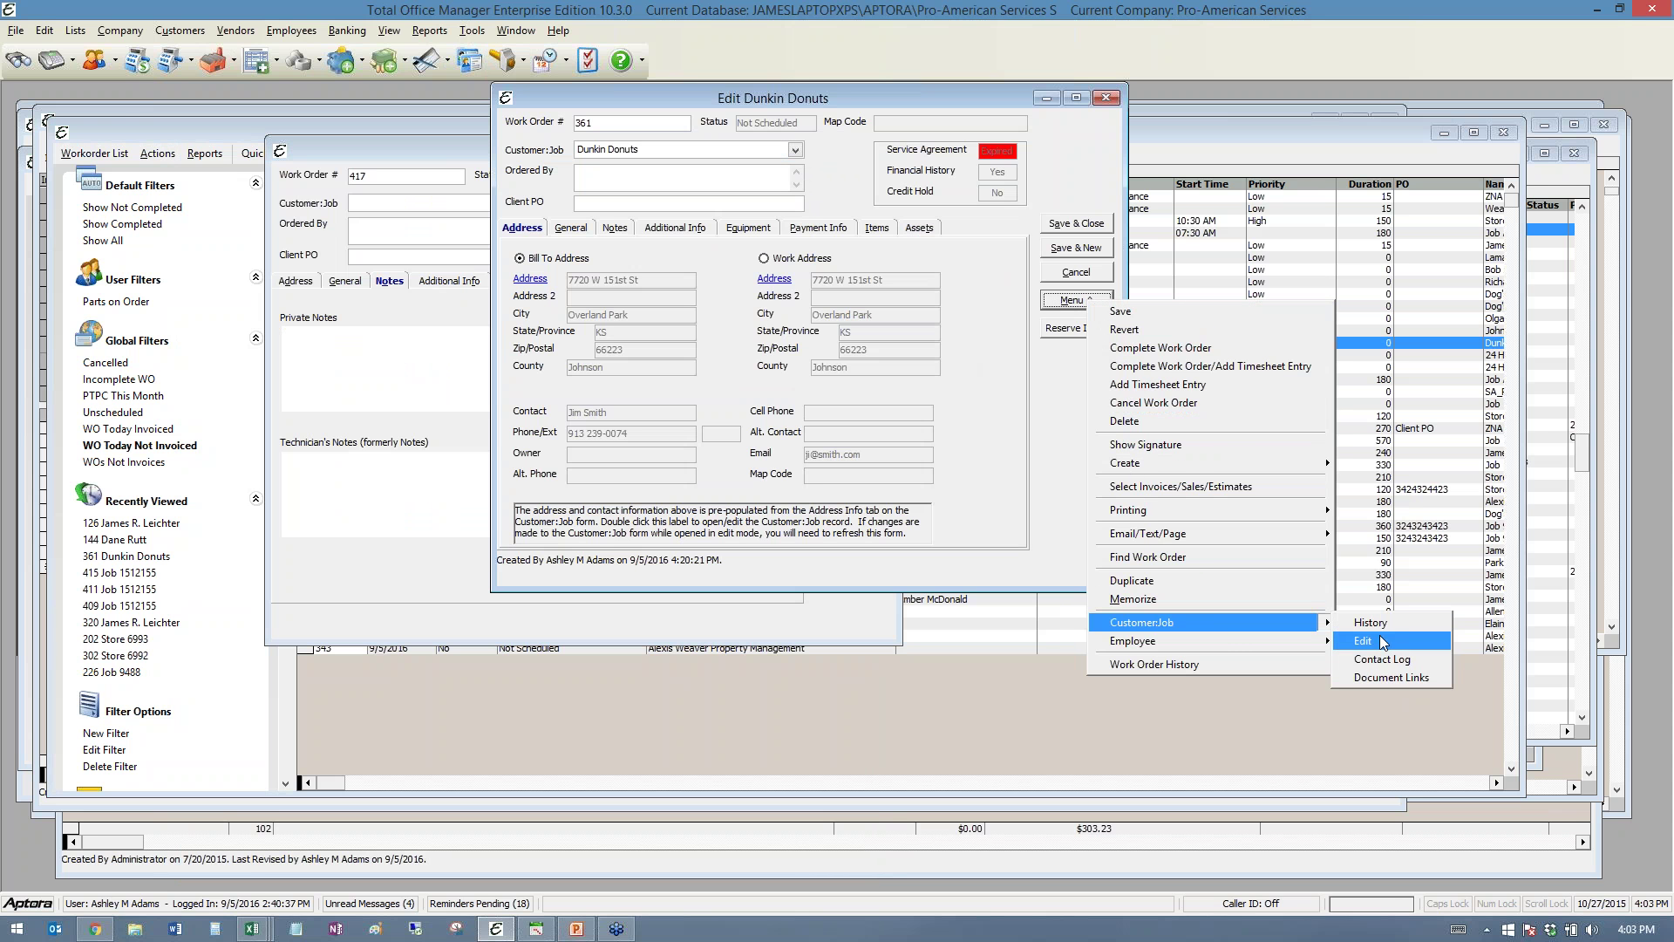
left_click(1385, 660)
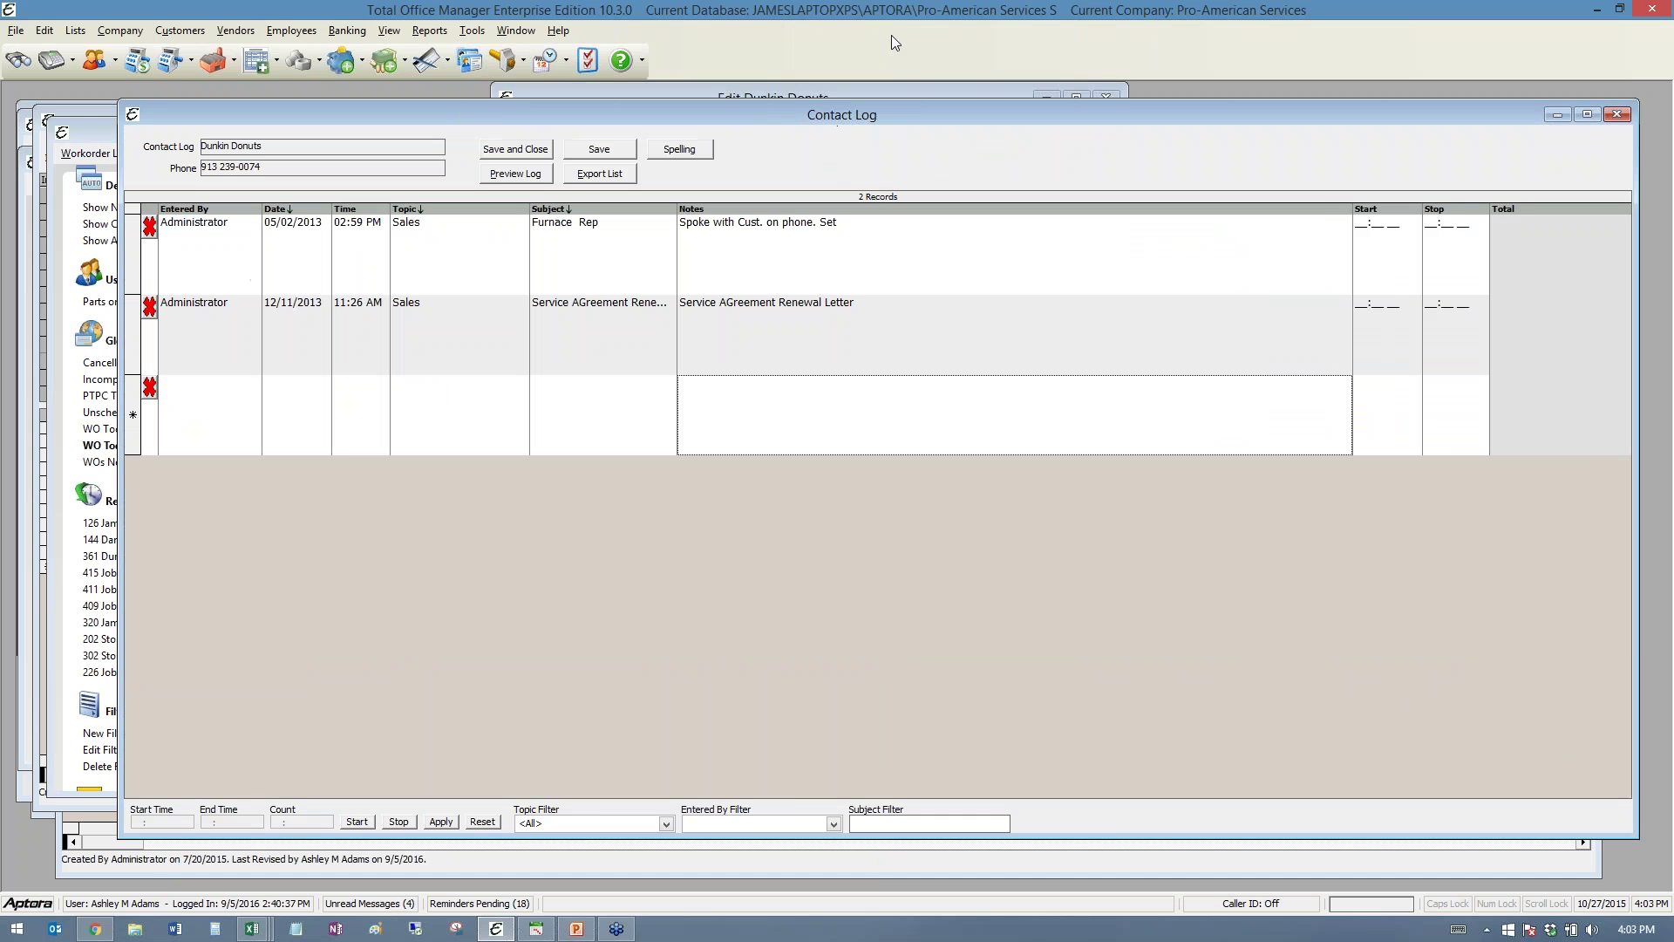
left_click_drag(867, 122, 785, 100)
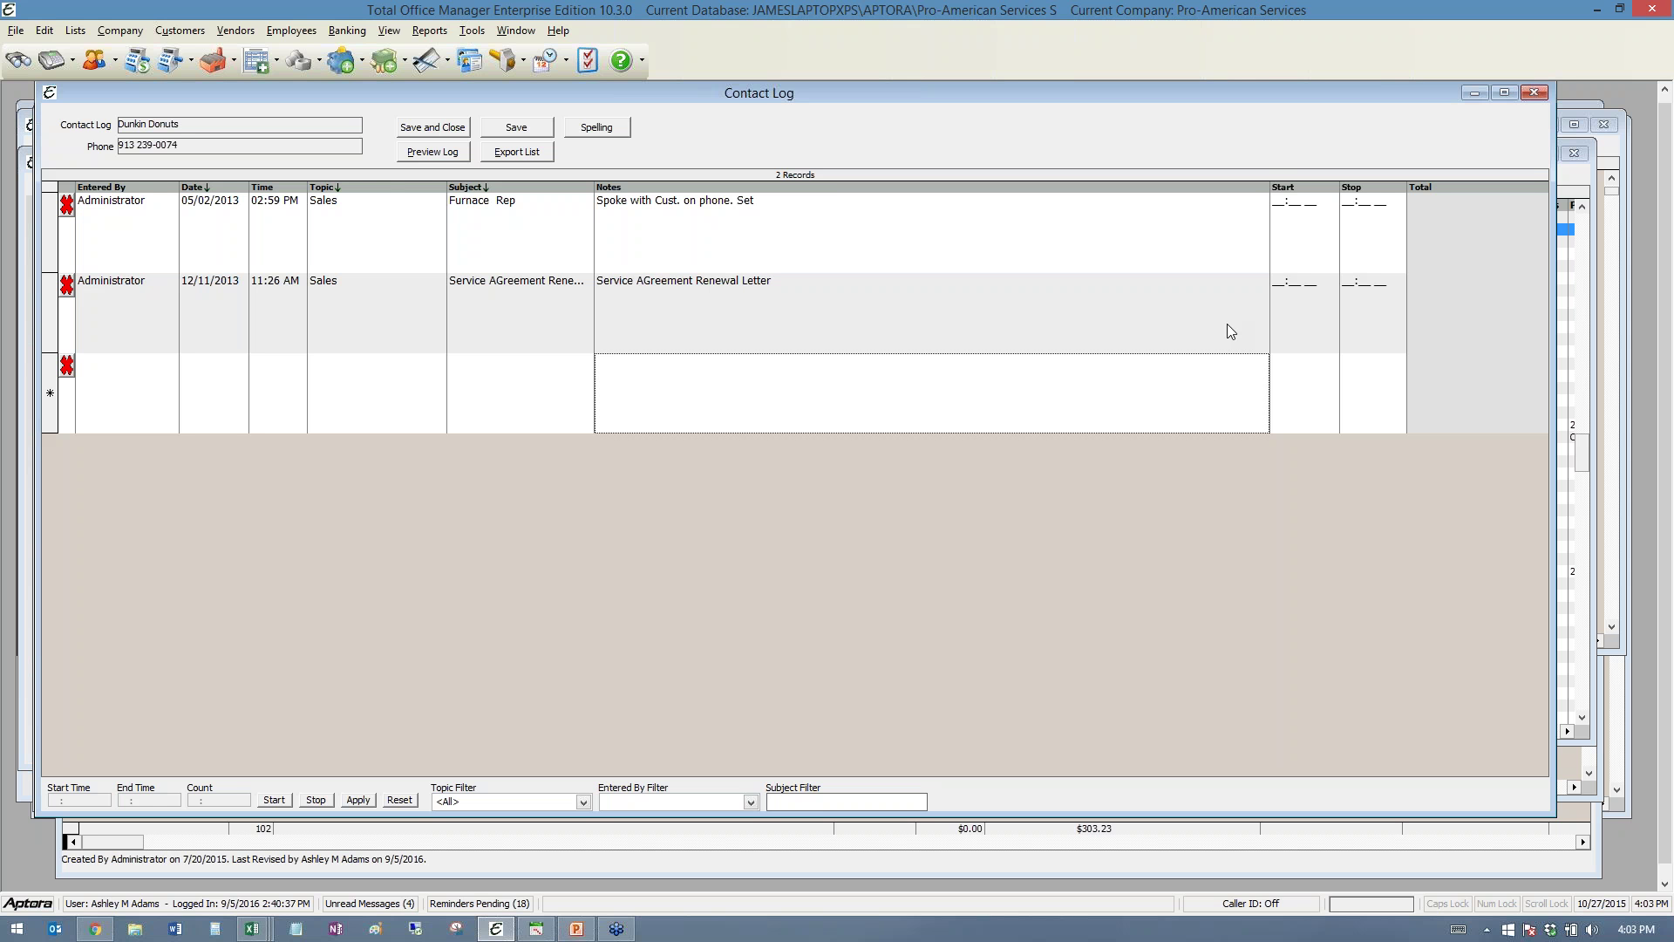
left_click_drag(727, 93, 722, 115)
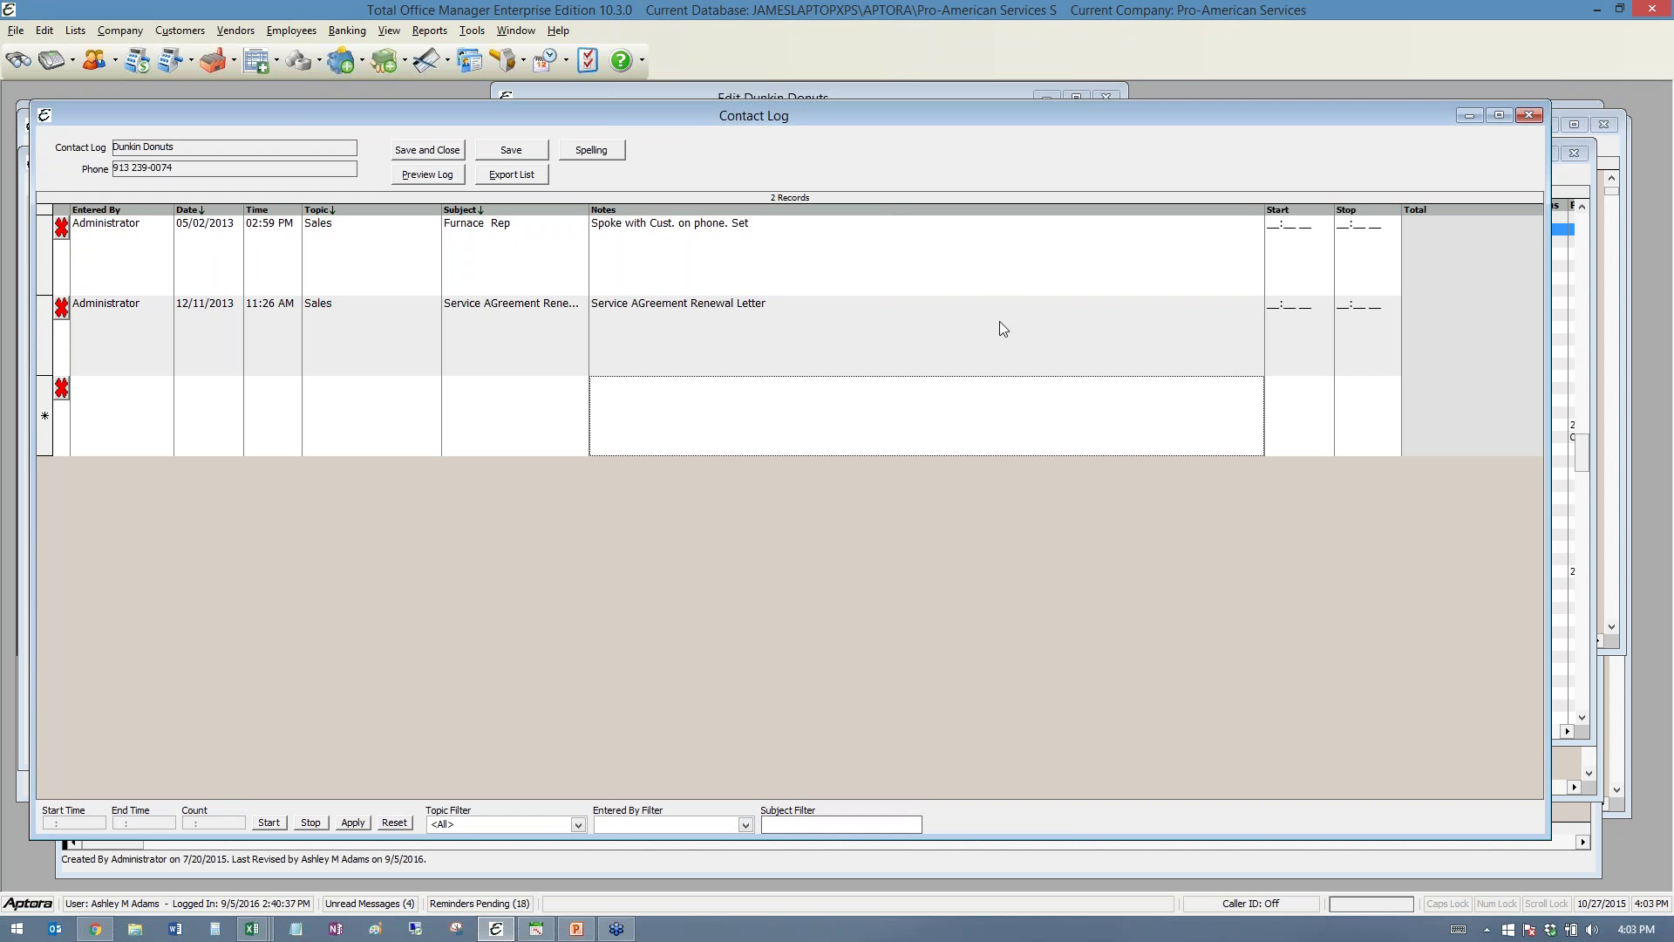
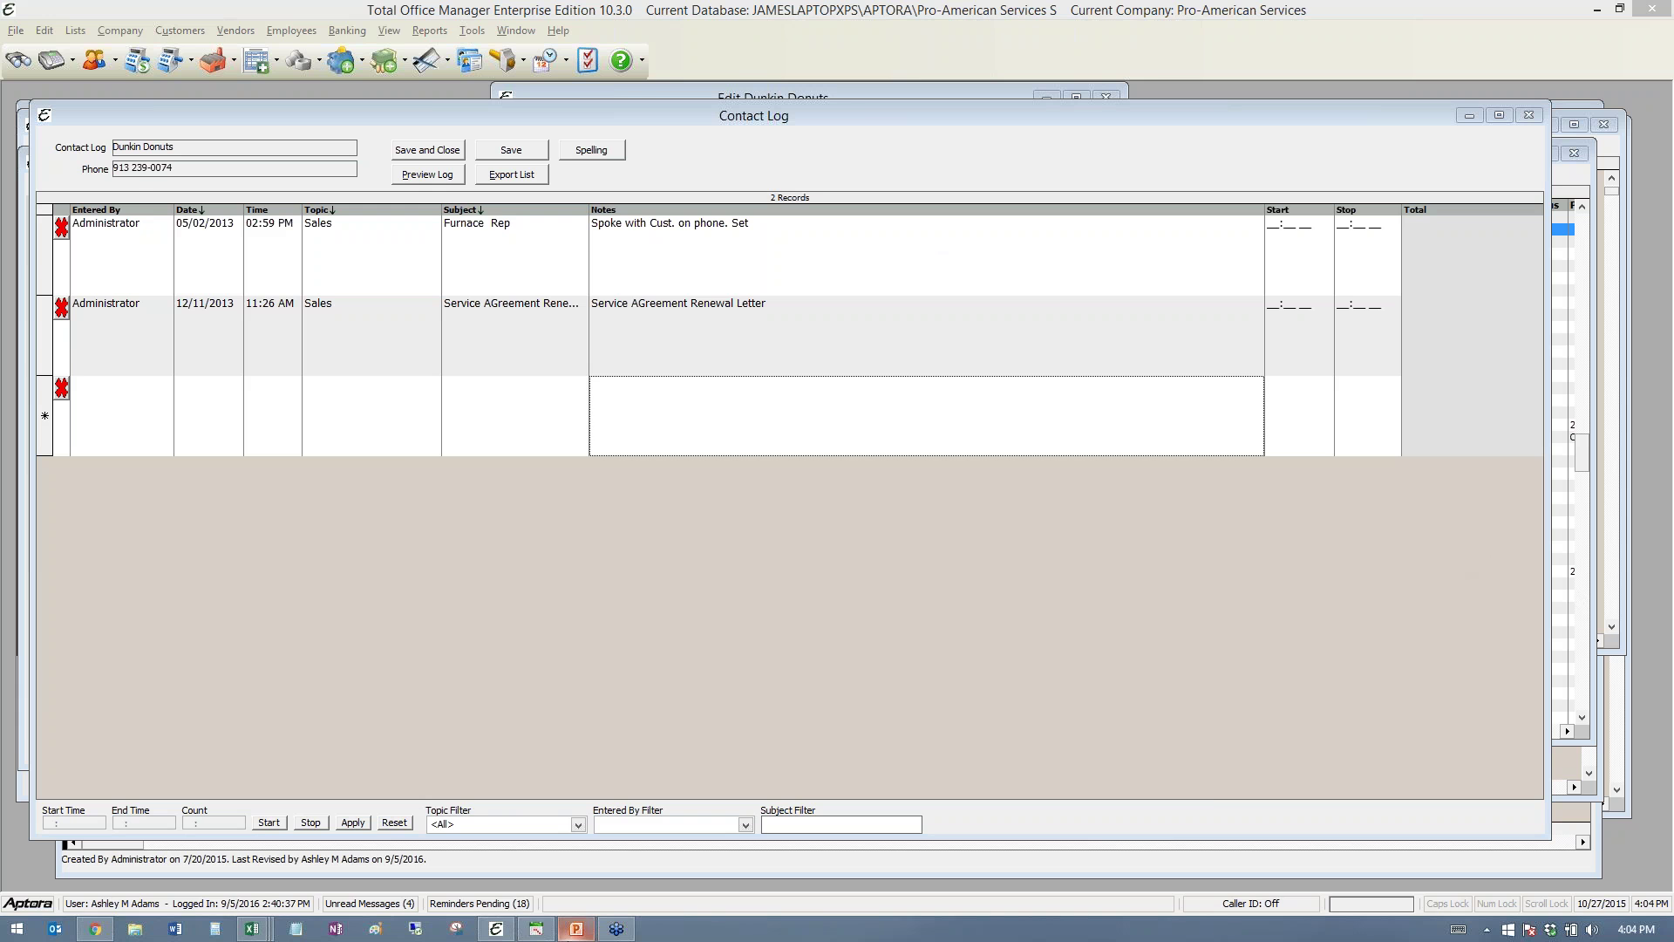
- Open the Total Field Control dispatch board showing Monday, September 5, 2016 work orders
left_click(536, 930)
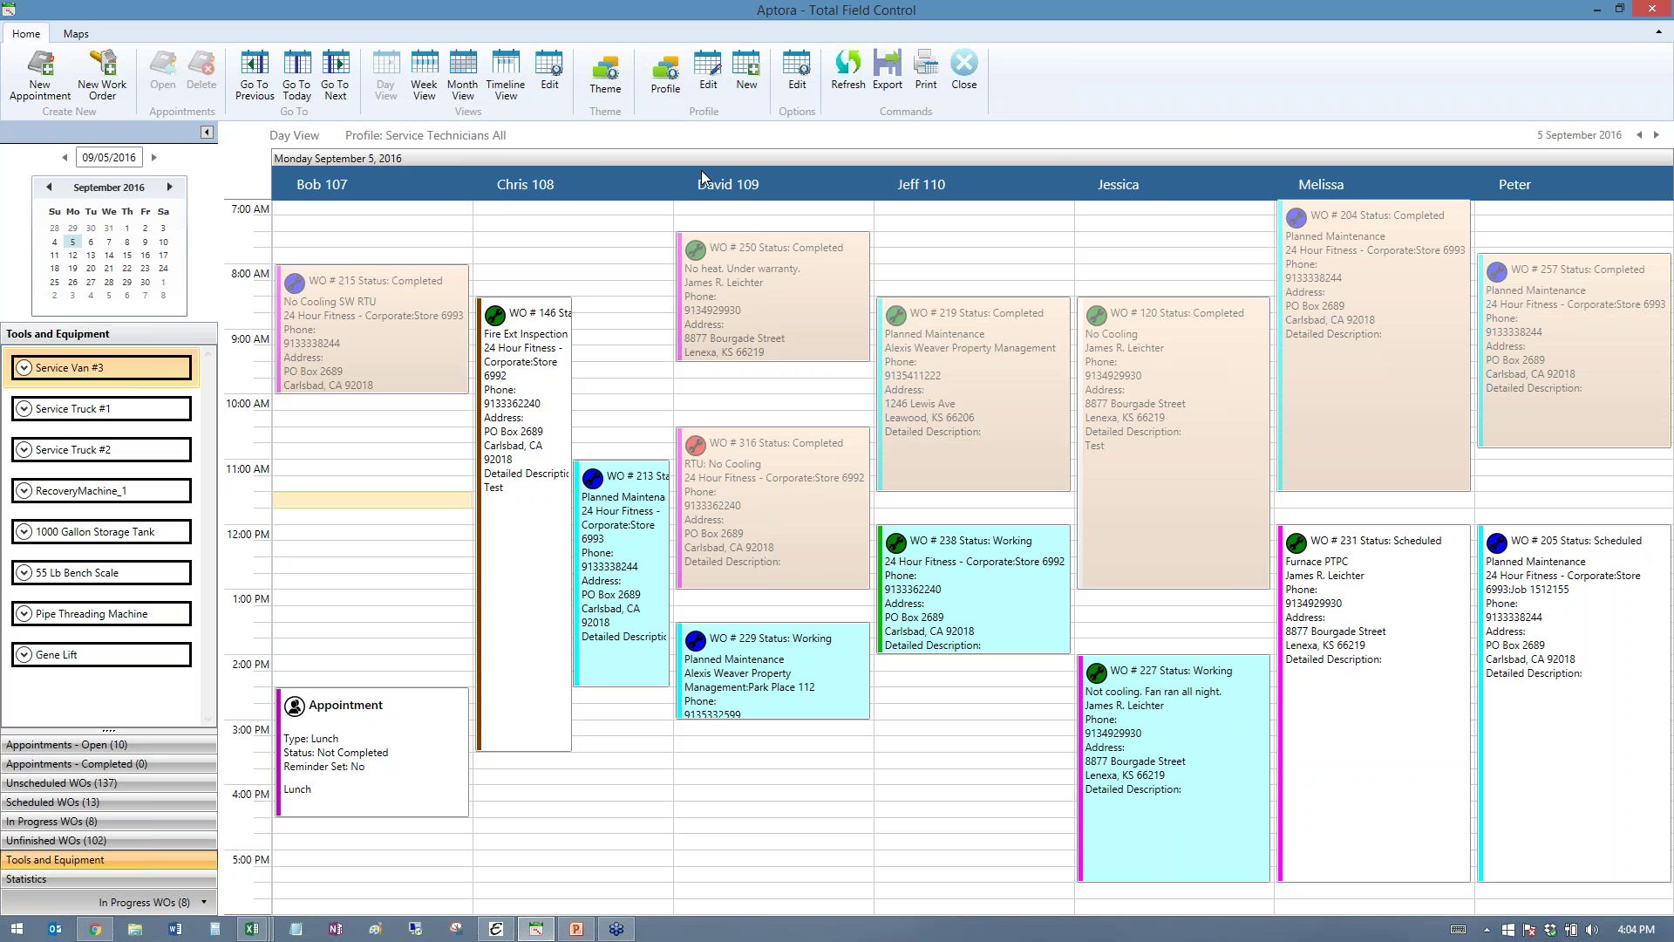
- Try the 24 Hour Fitness Job 3663, Administrative Appointments Only, Bob and Branch 01 schedule profiles
left_click(665, 79)
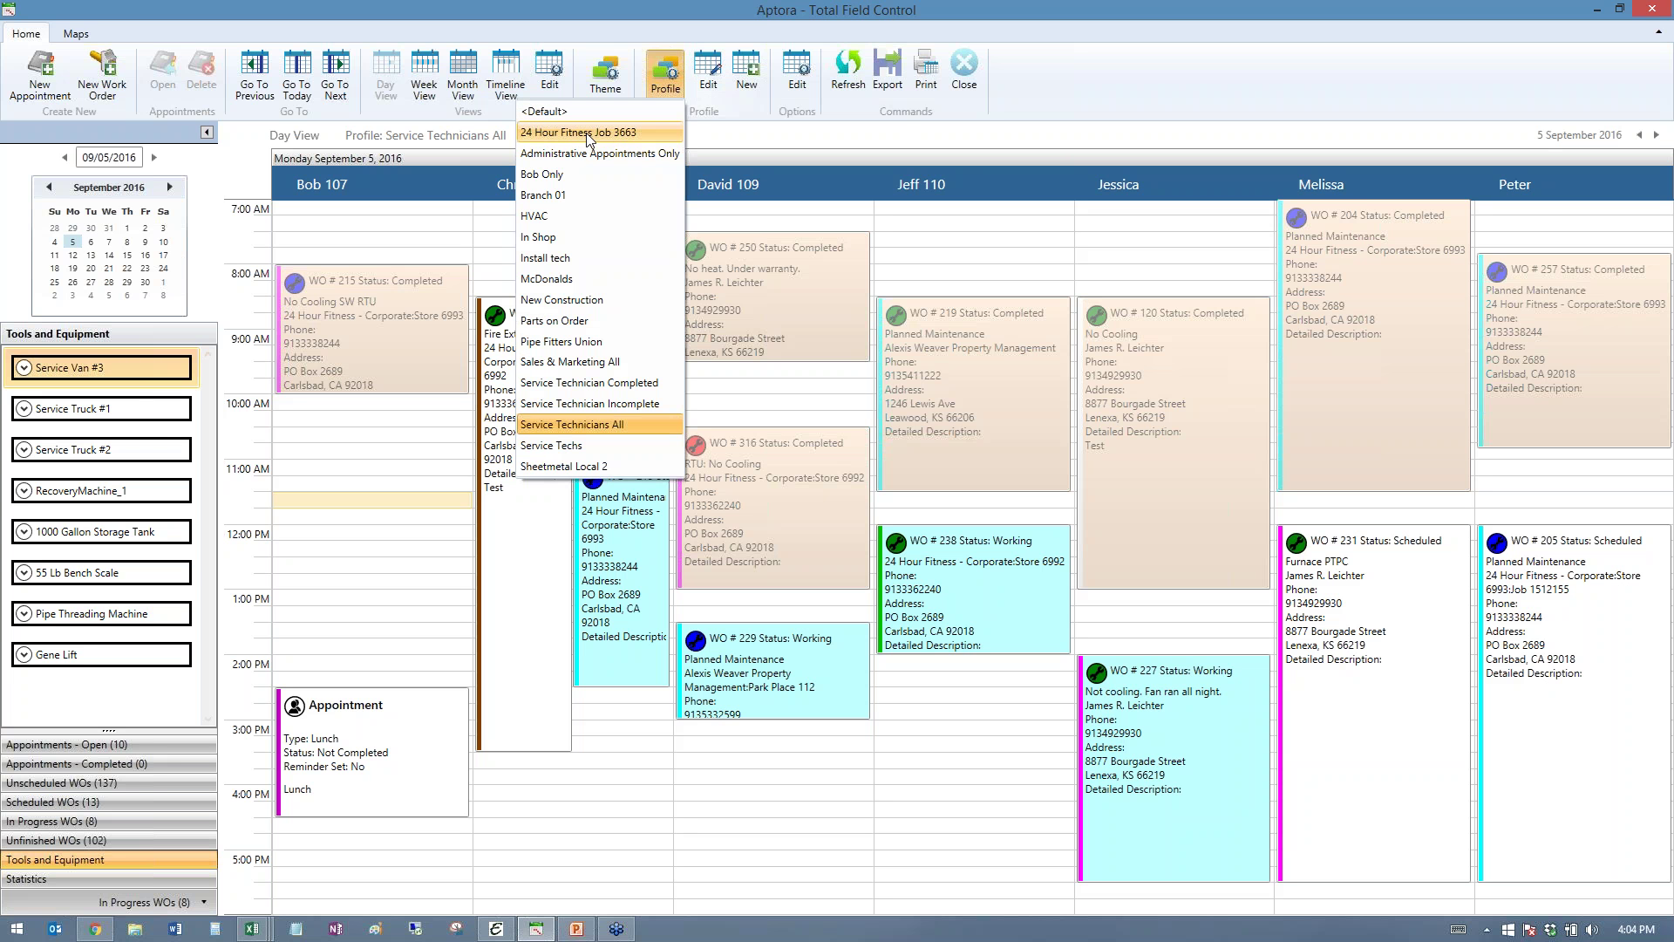
left_click(586, 133)
left_click(666, 85)
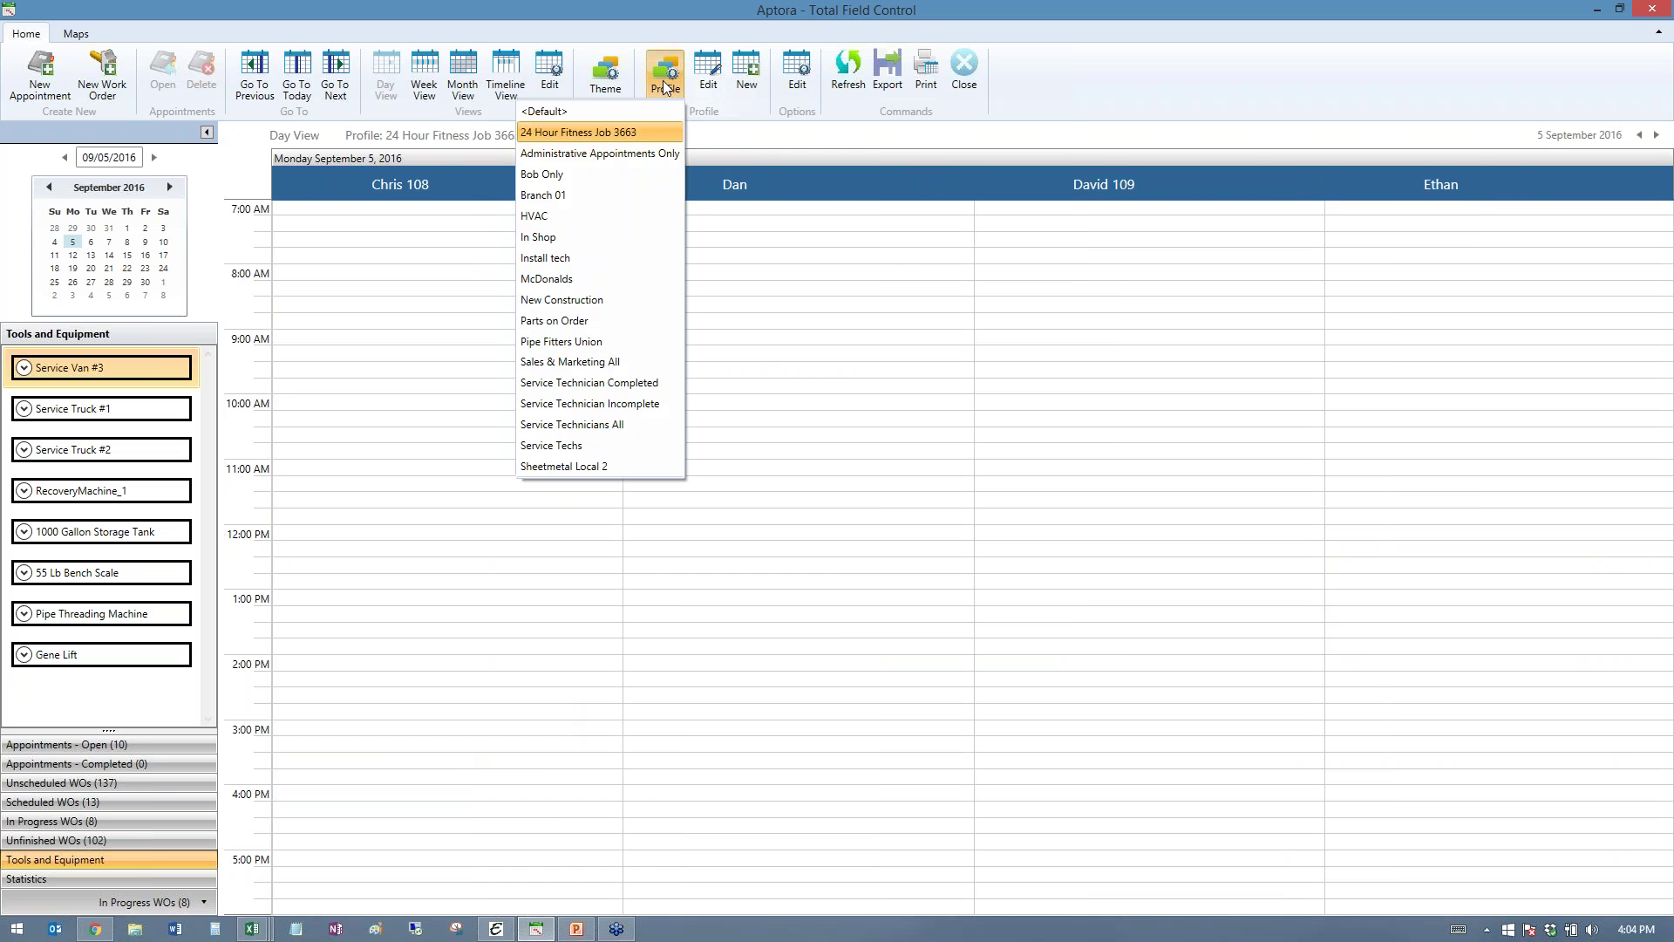
left_click(598, 154)
left_click(664, 76)
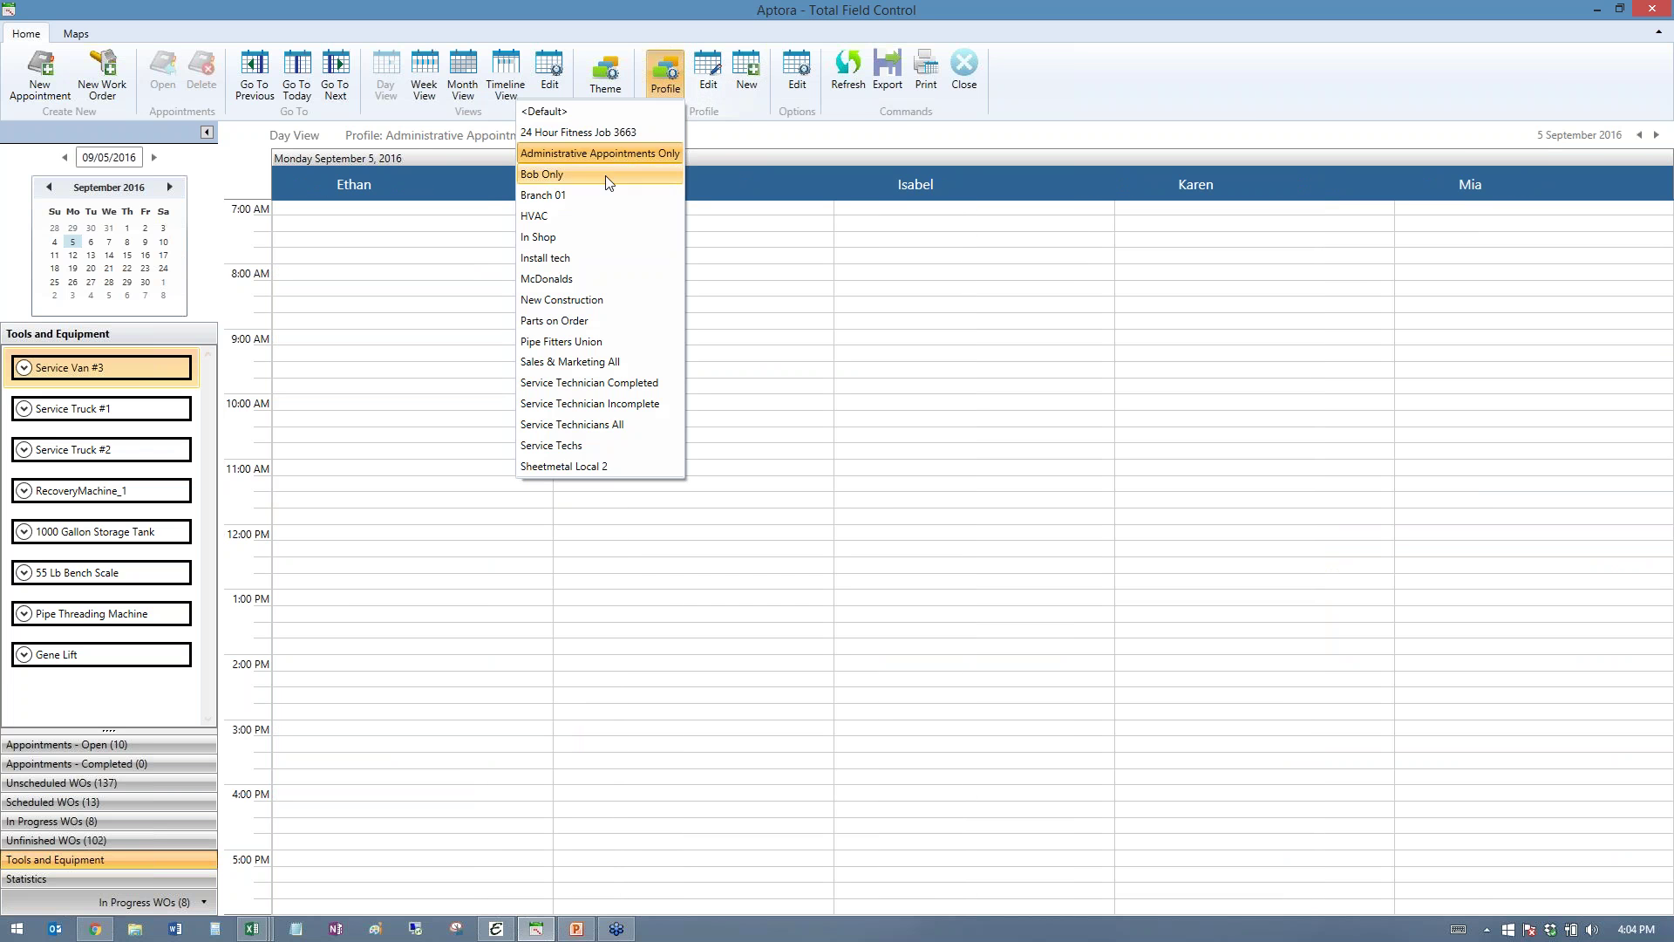
left_click(608, 177)
left_click(665, 77)
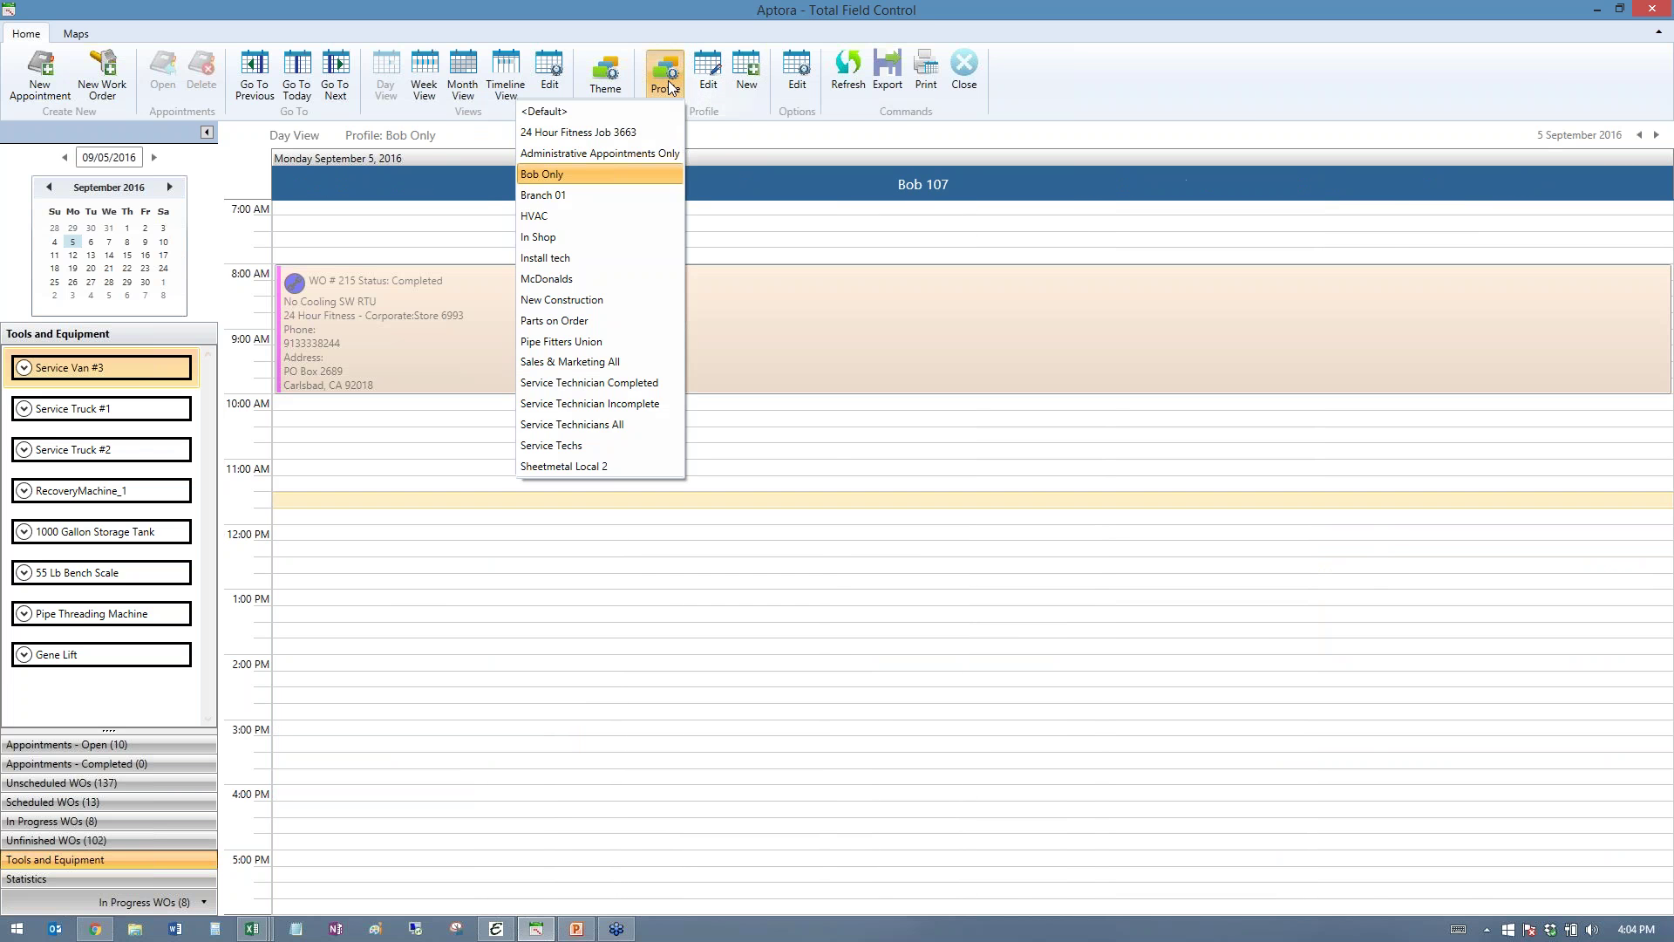
left_click(560, 197)
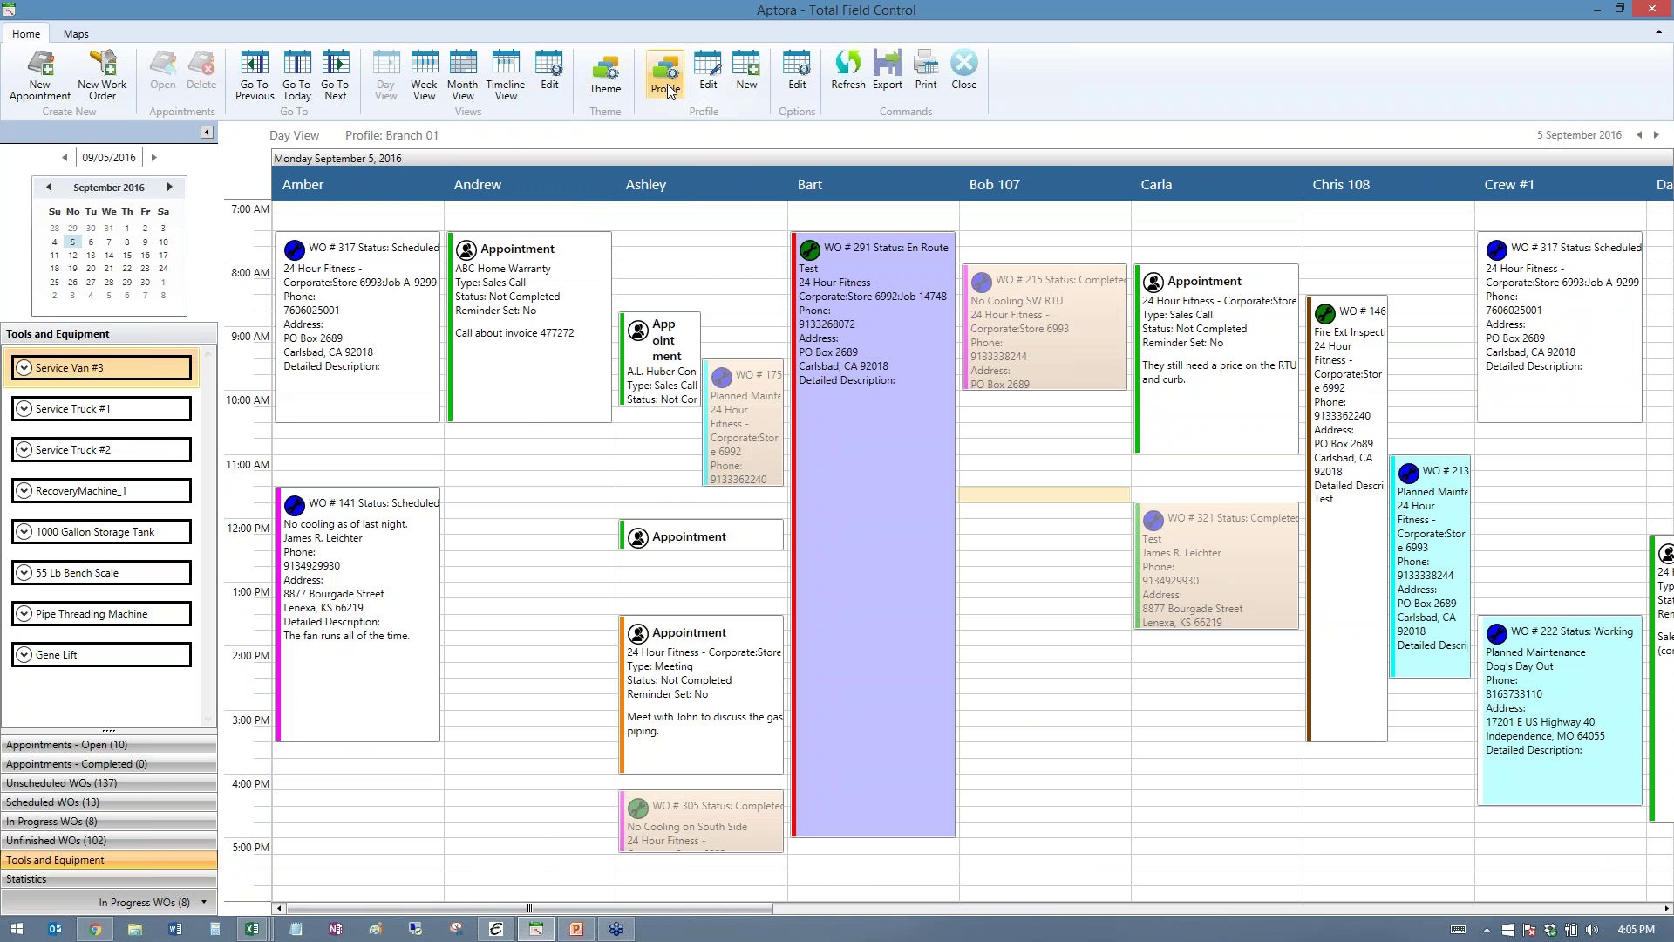
- Try Sheetmetal Local 2 and Service Technician Completed, return to Service Technicians All, then minimize
left_click(667, 87)
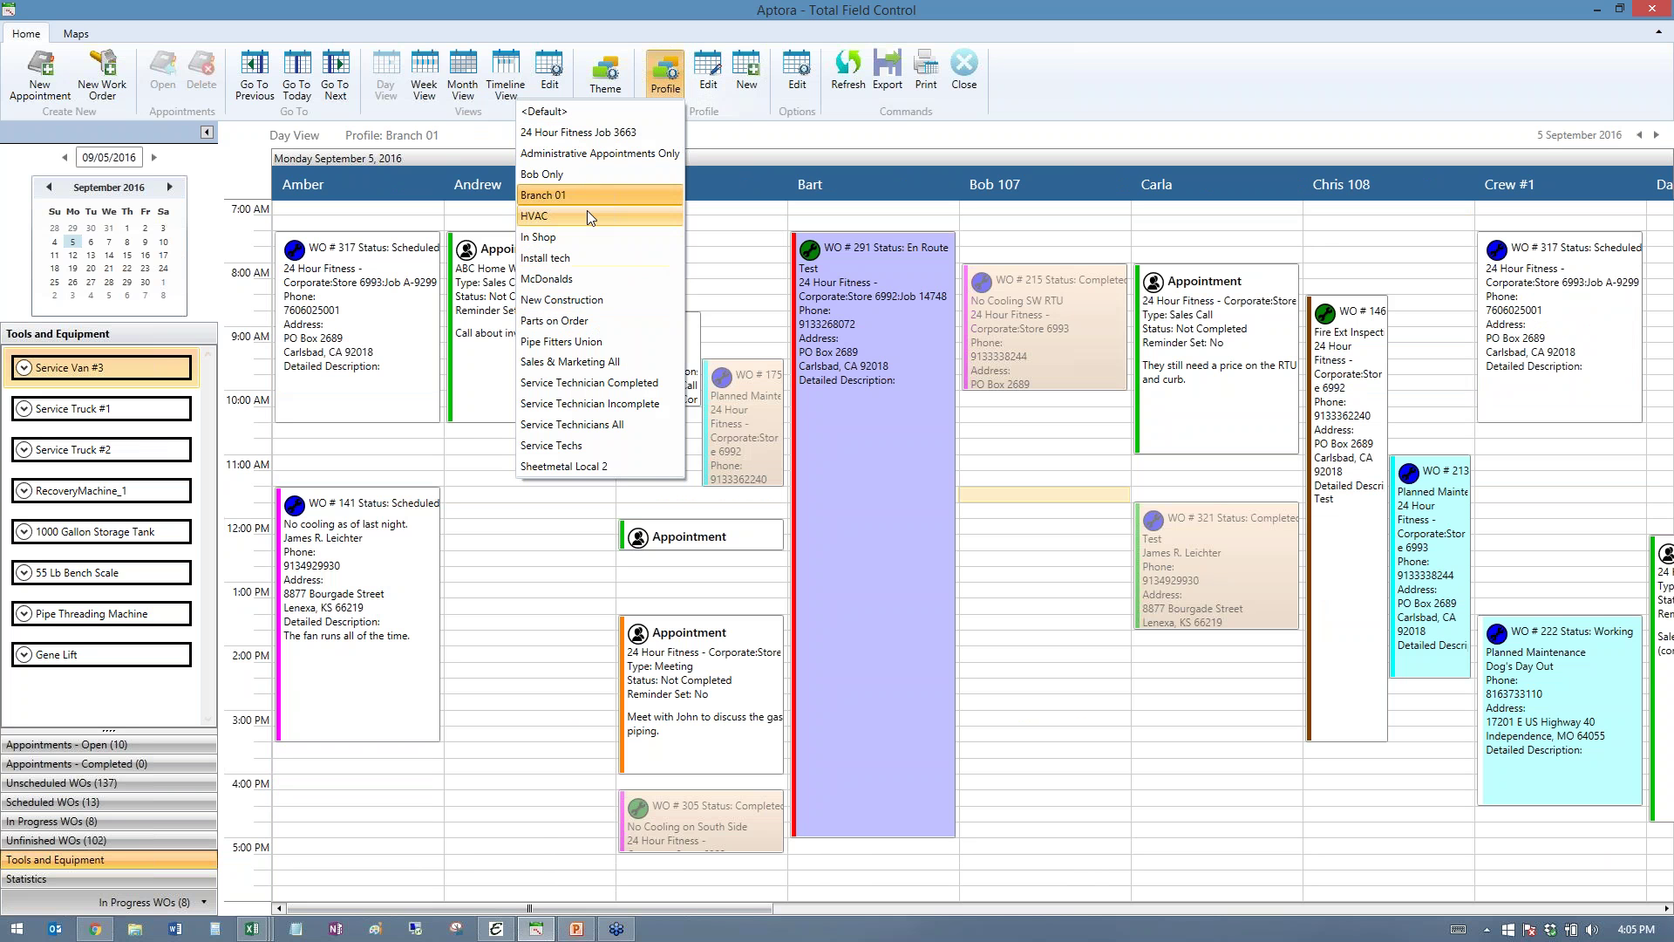
left_click(568, 468)
left_click(654, 79)
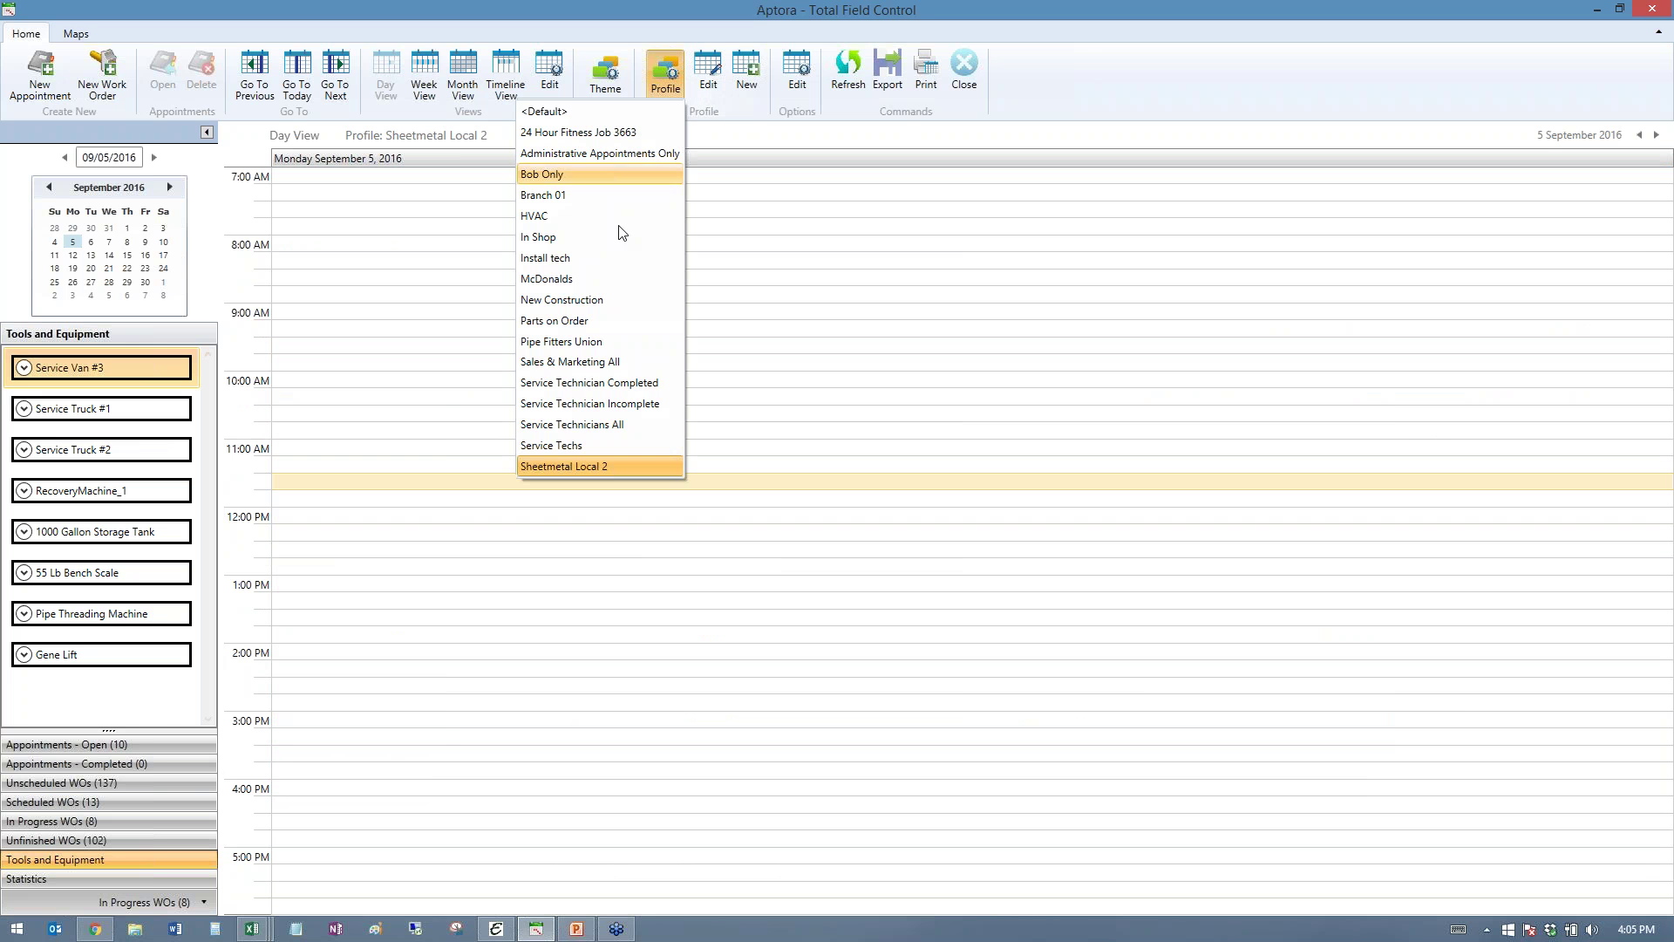
left_click(592, 385)
left_click(662, 74)
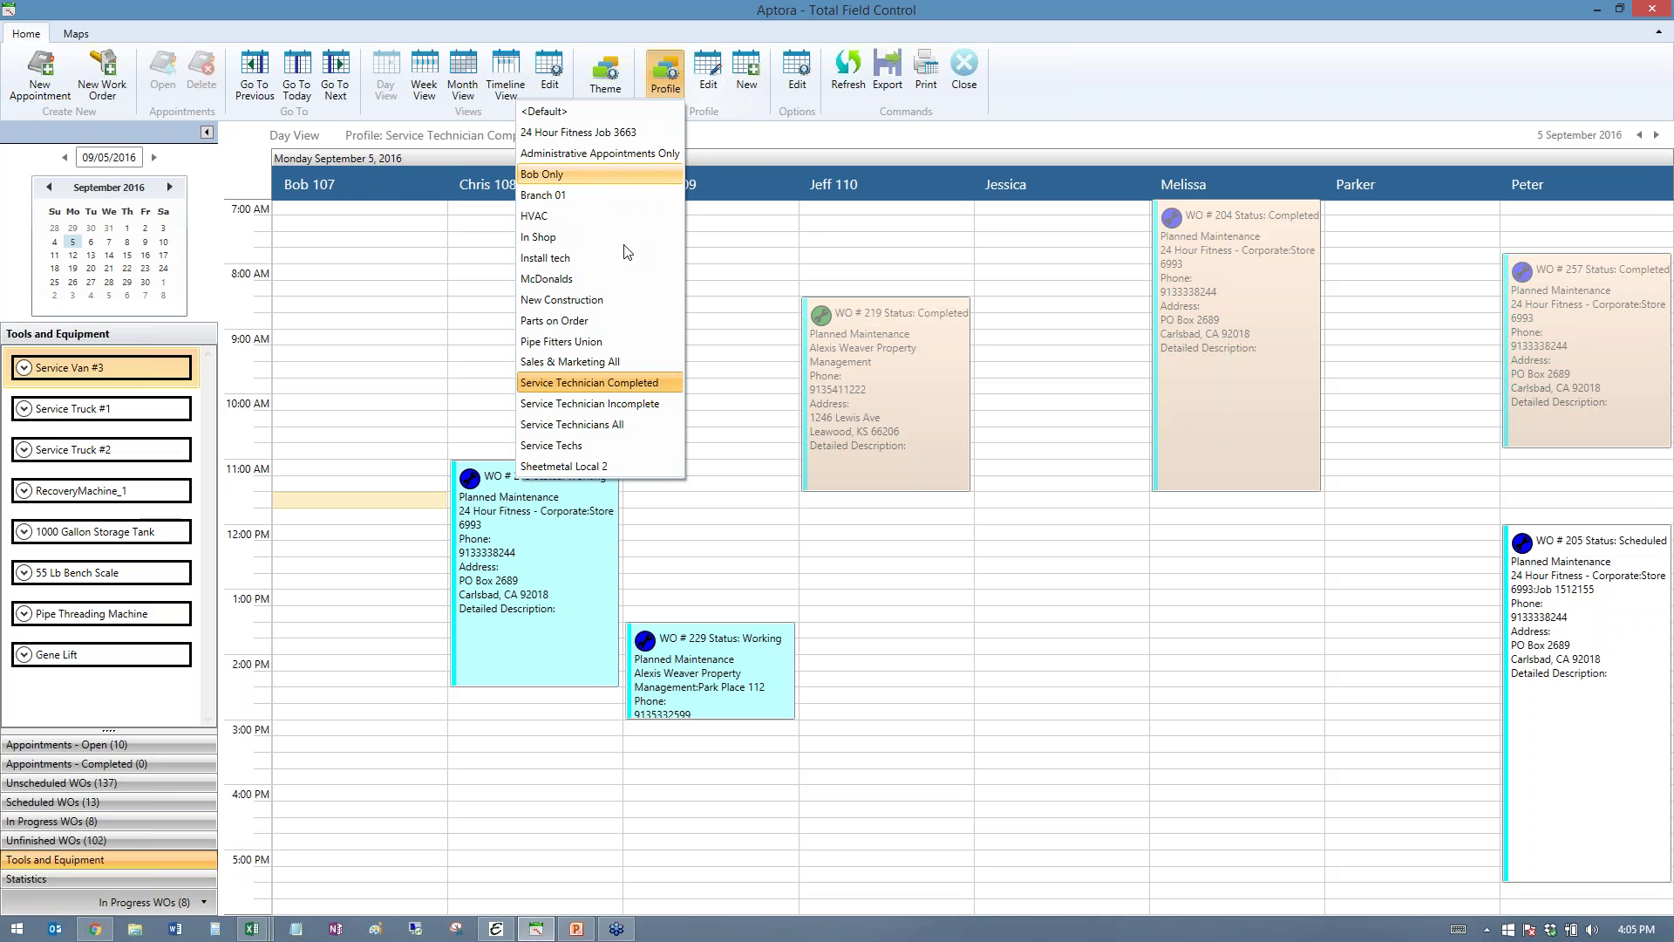
left_click(608, 425)
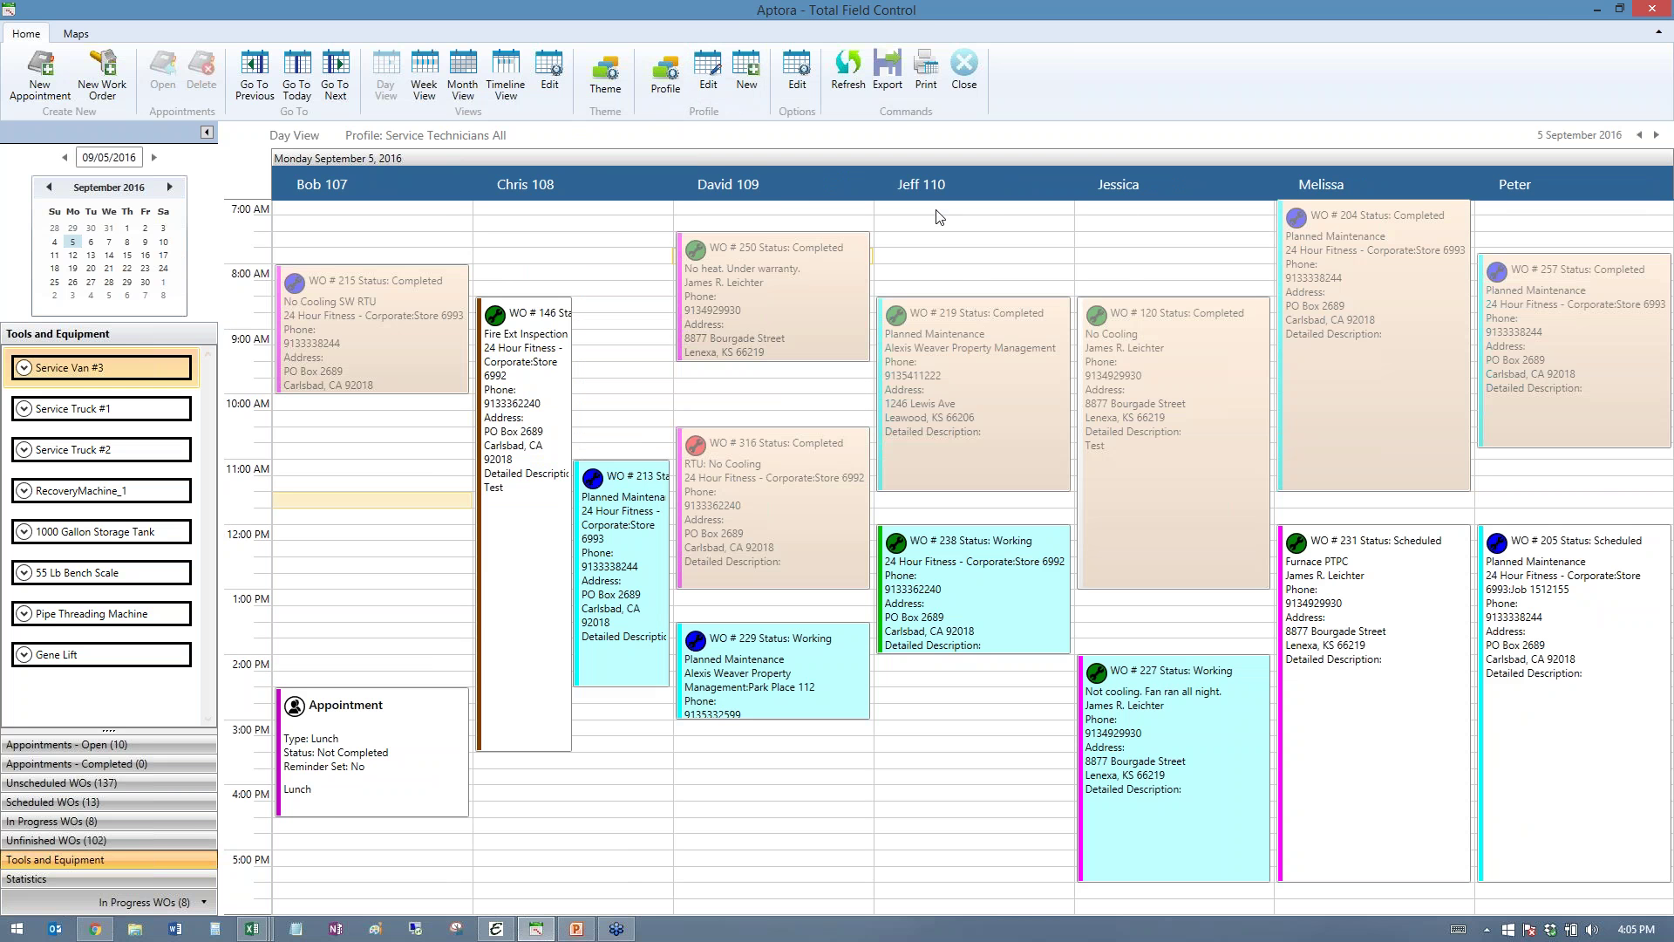
left_click(1598, 11)
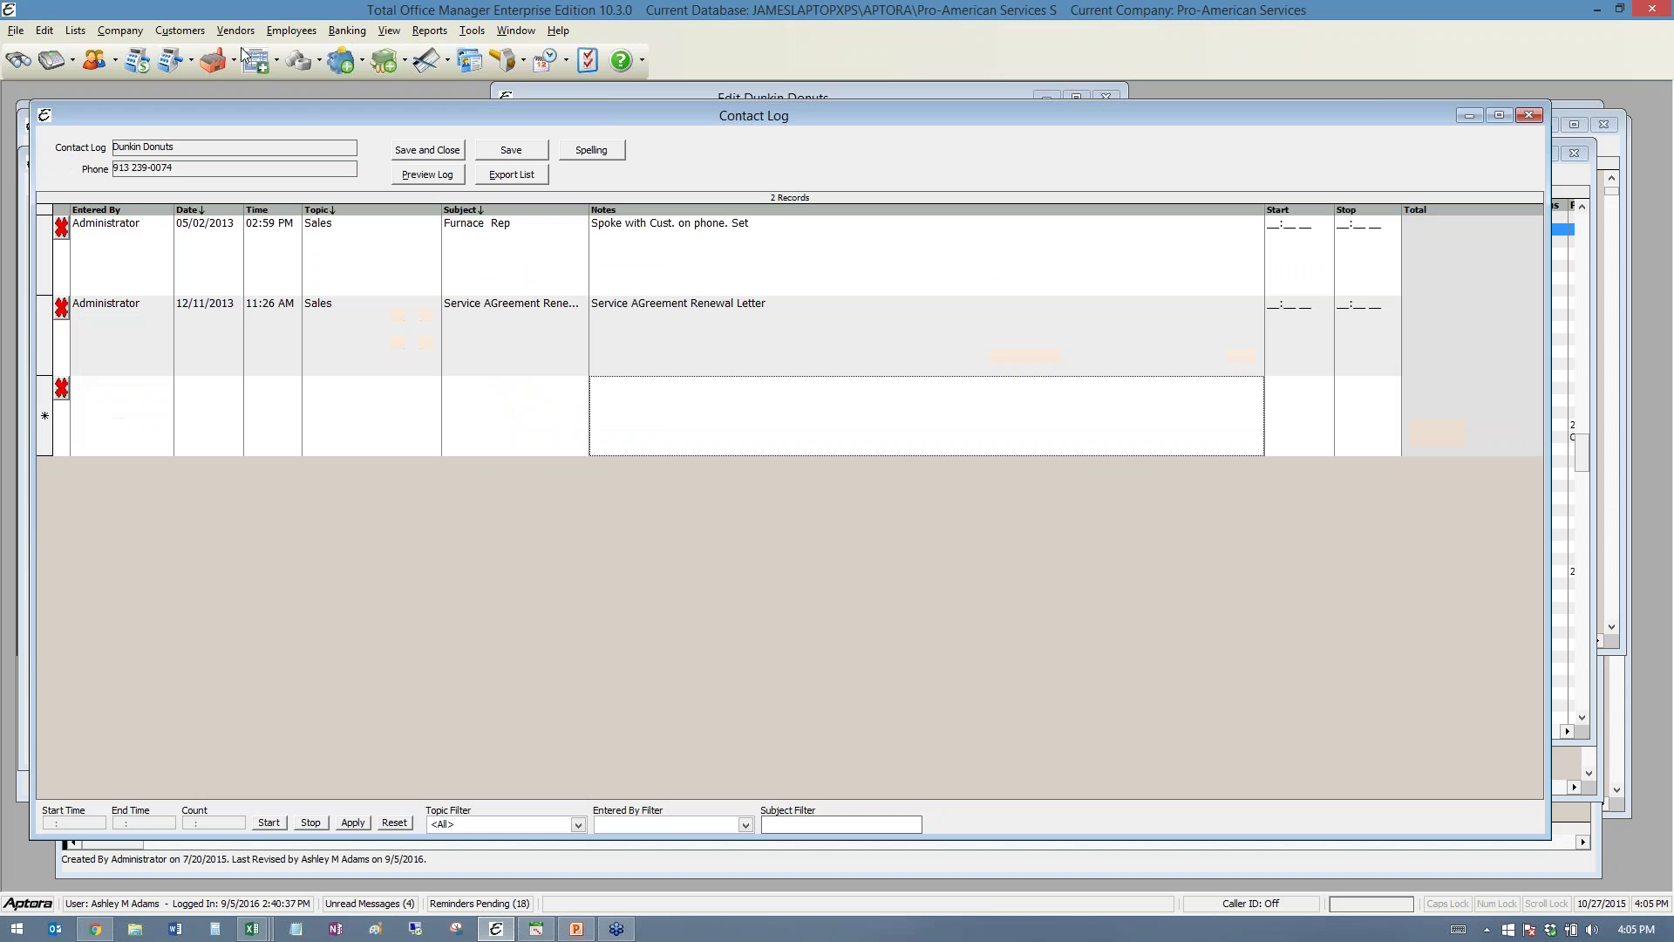
left_click(180, 30)
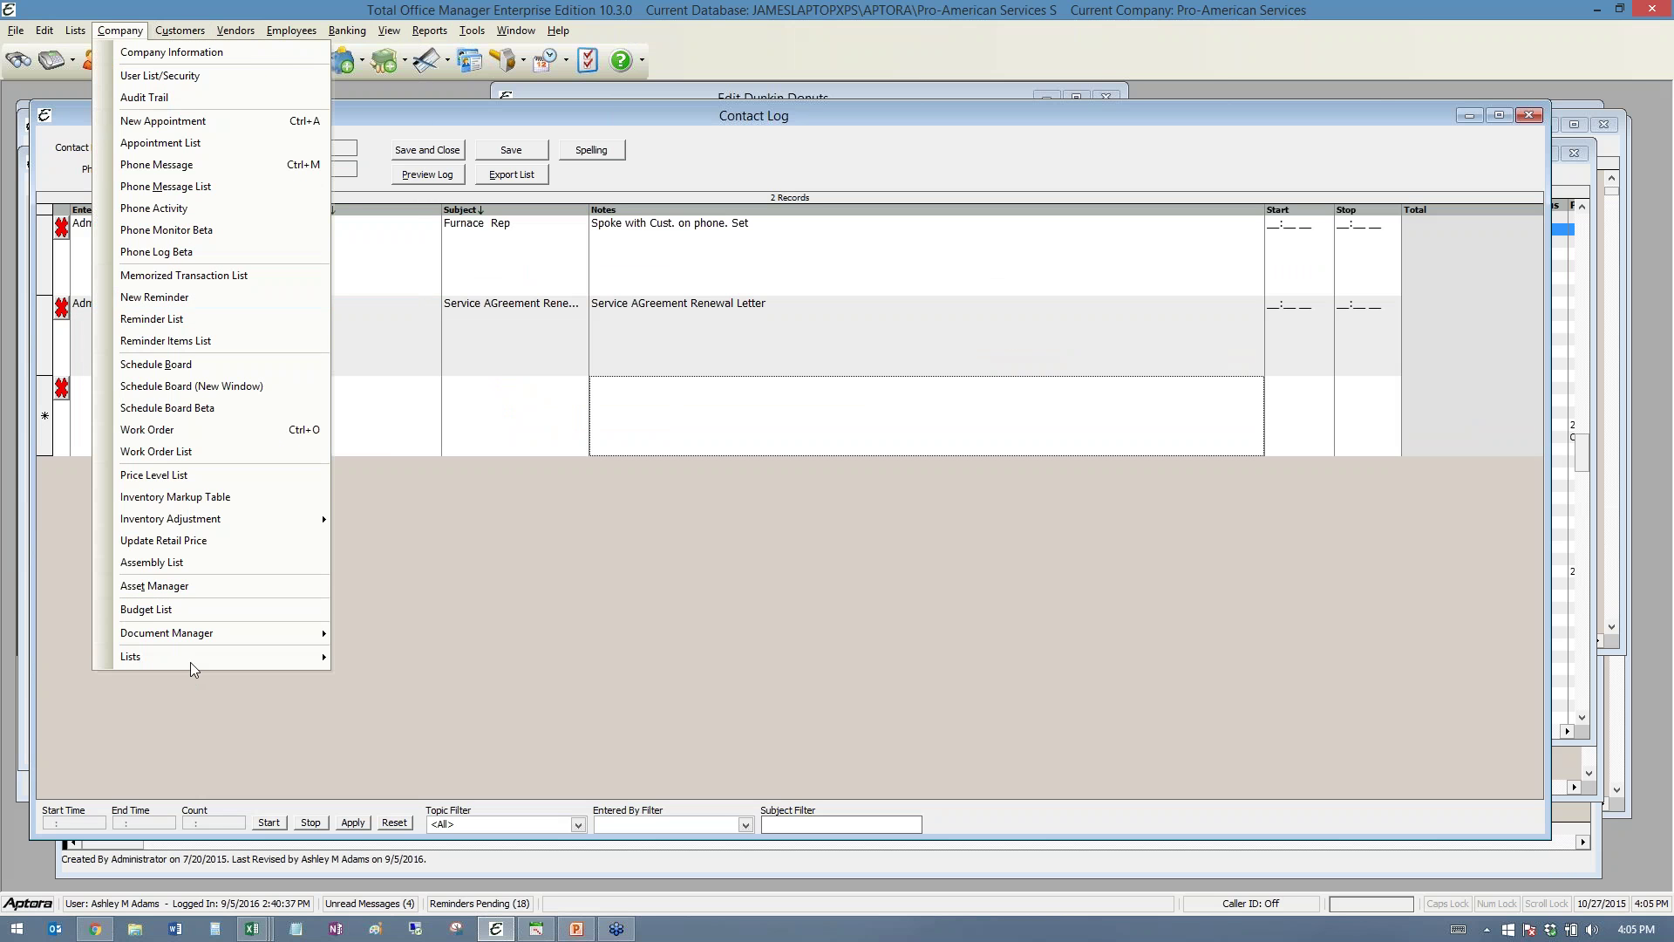
mouse_move(186, 658)
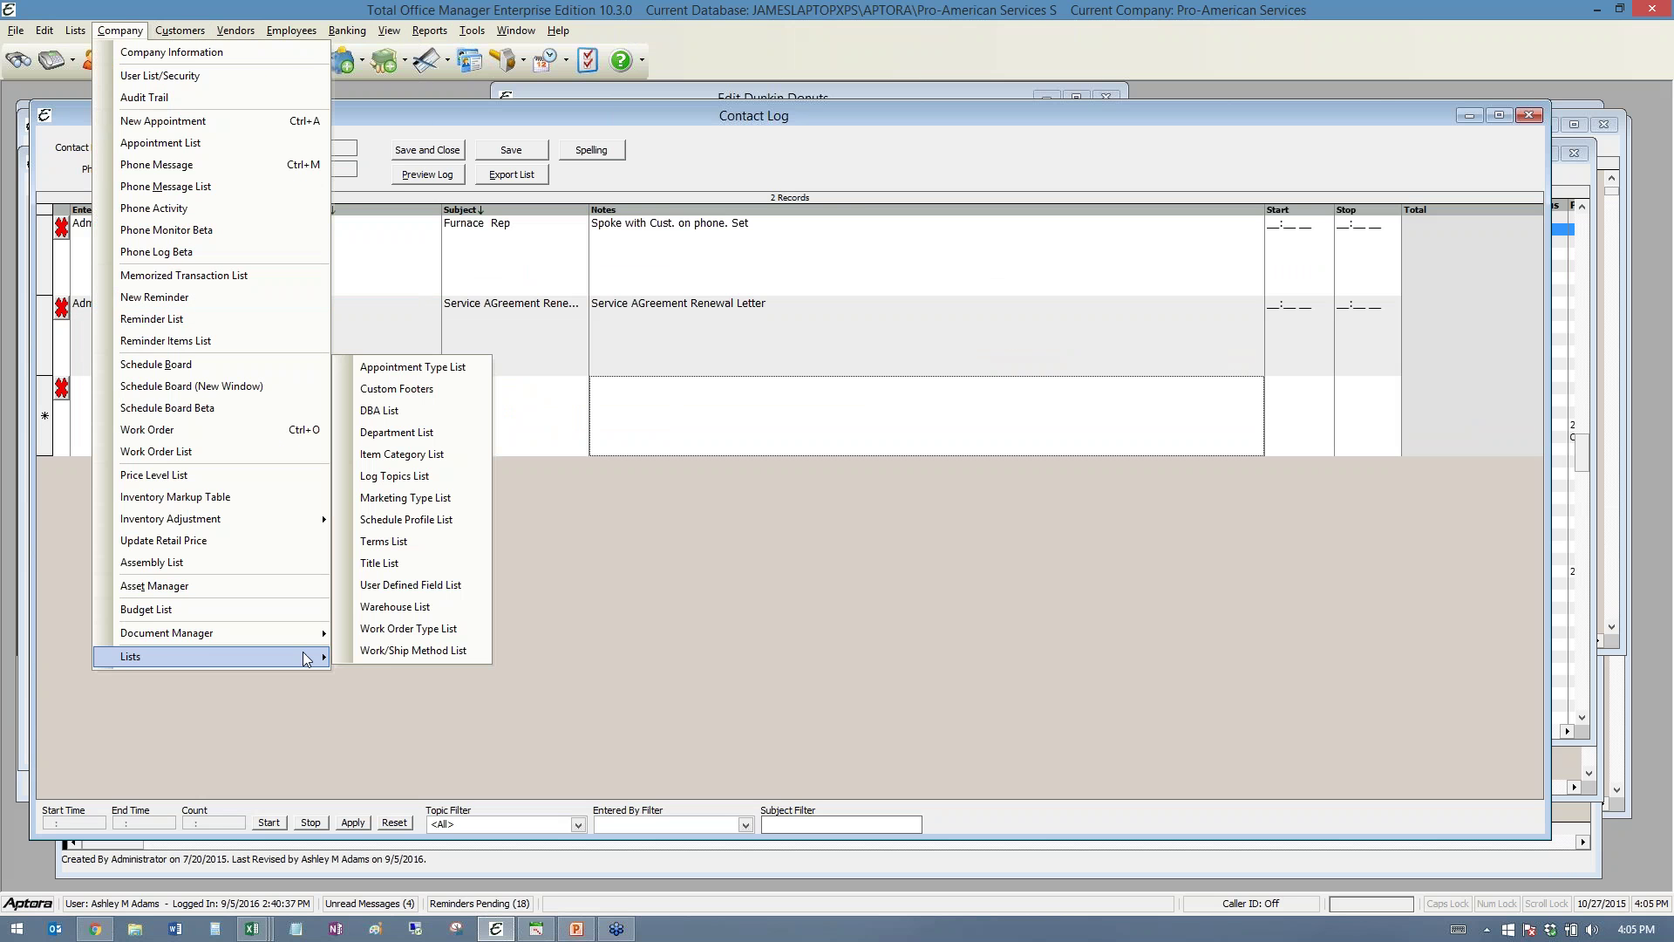
left_click(415, 436)
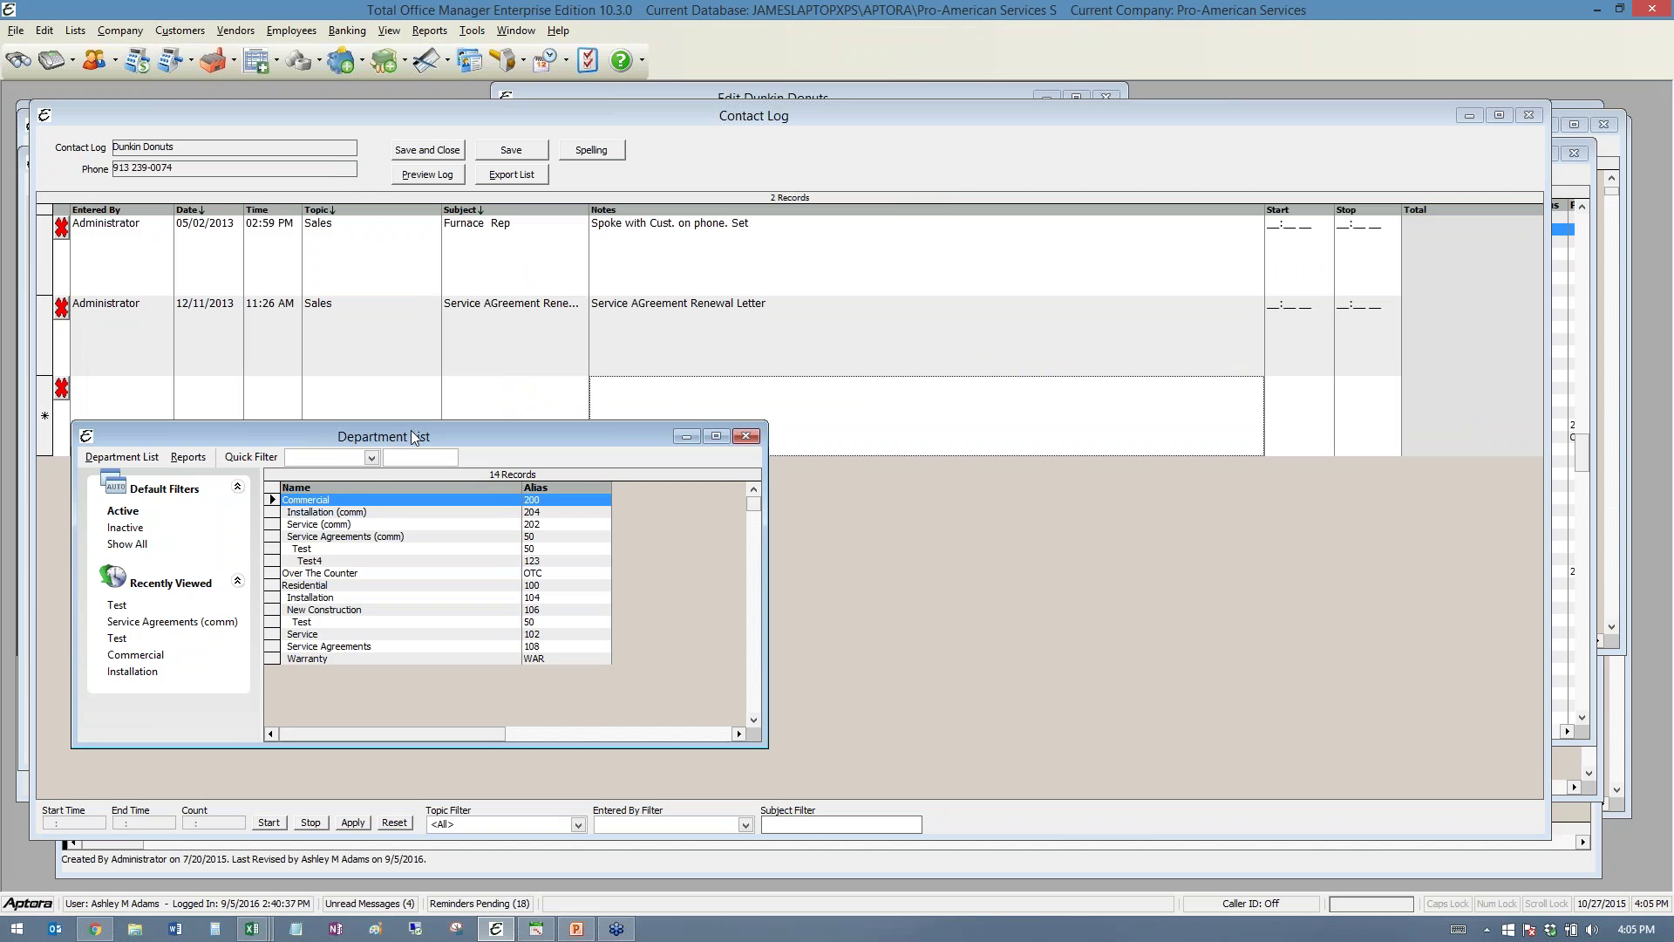
left_click_drag(418, 431, 569, 208)
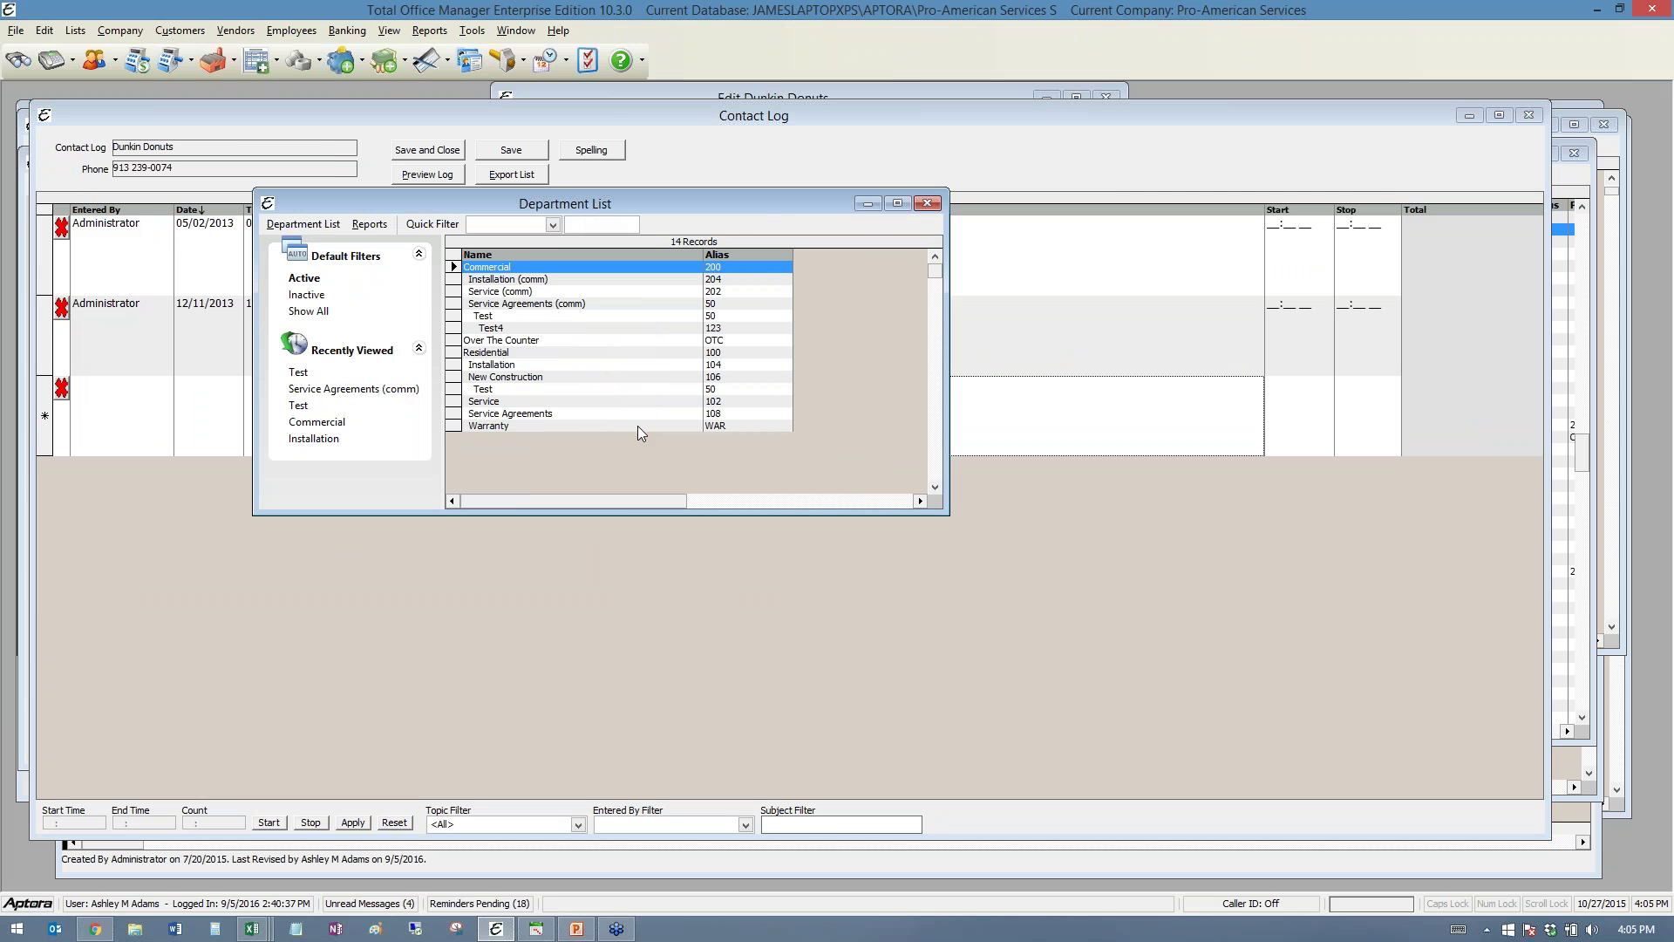
left_click(504, 388)
left_click(505, 269)
left_click(511, 280)
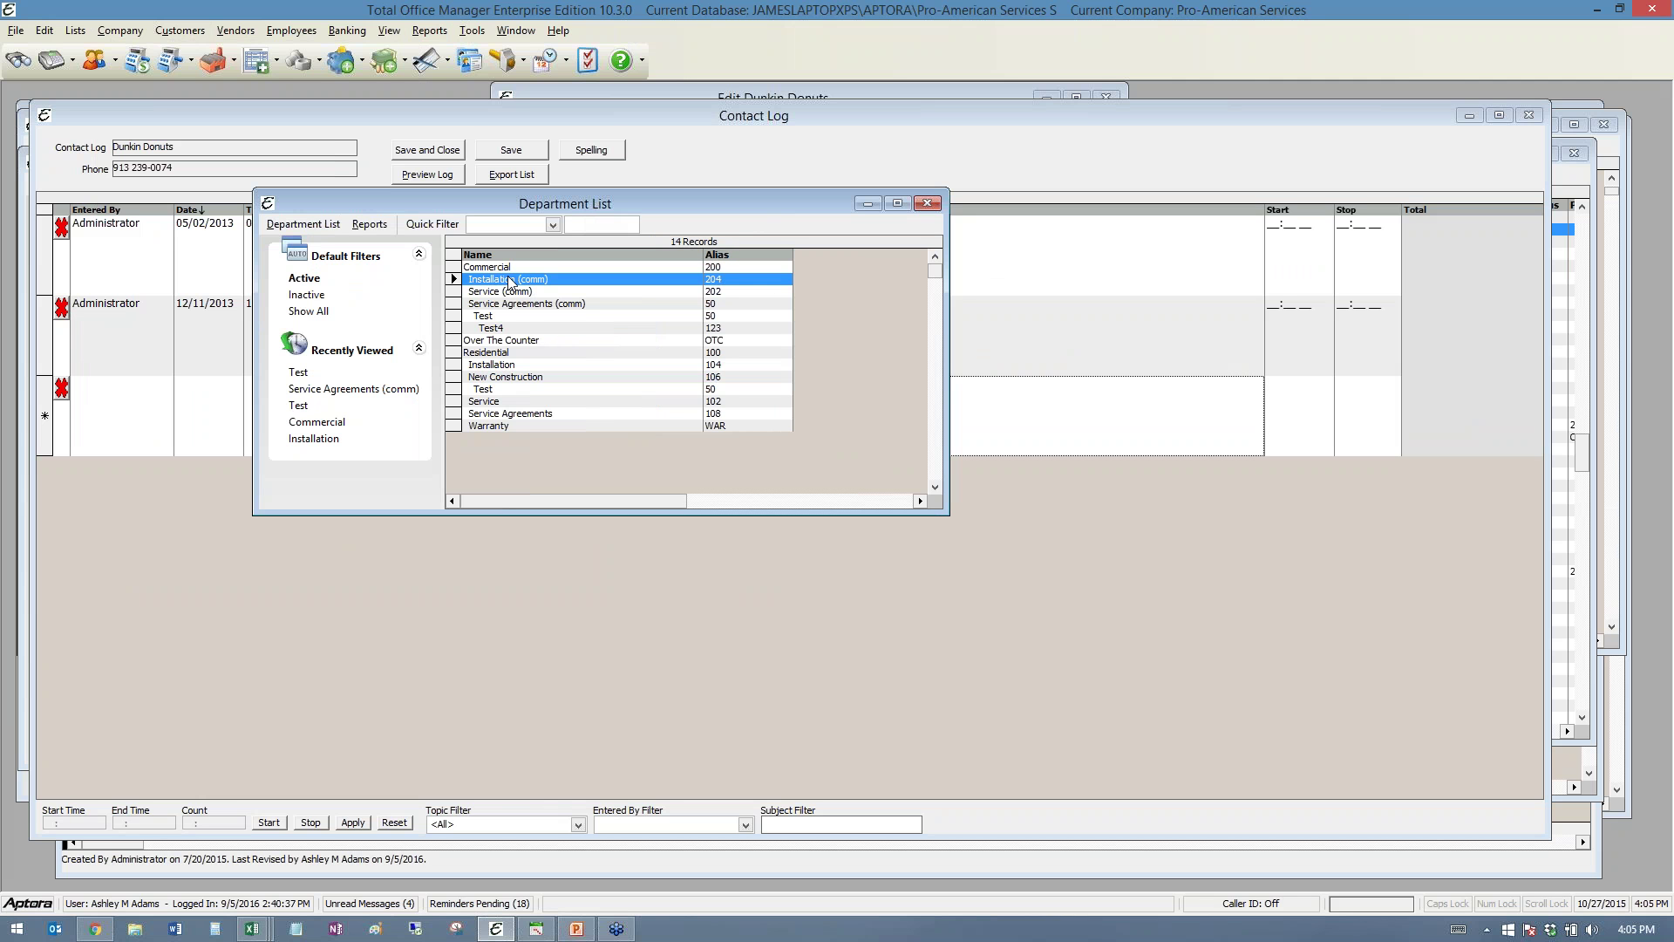
left_click(503, 293)
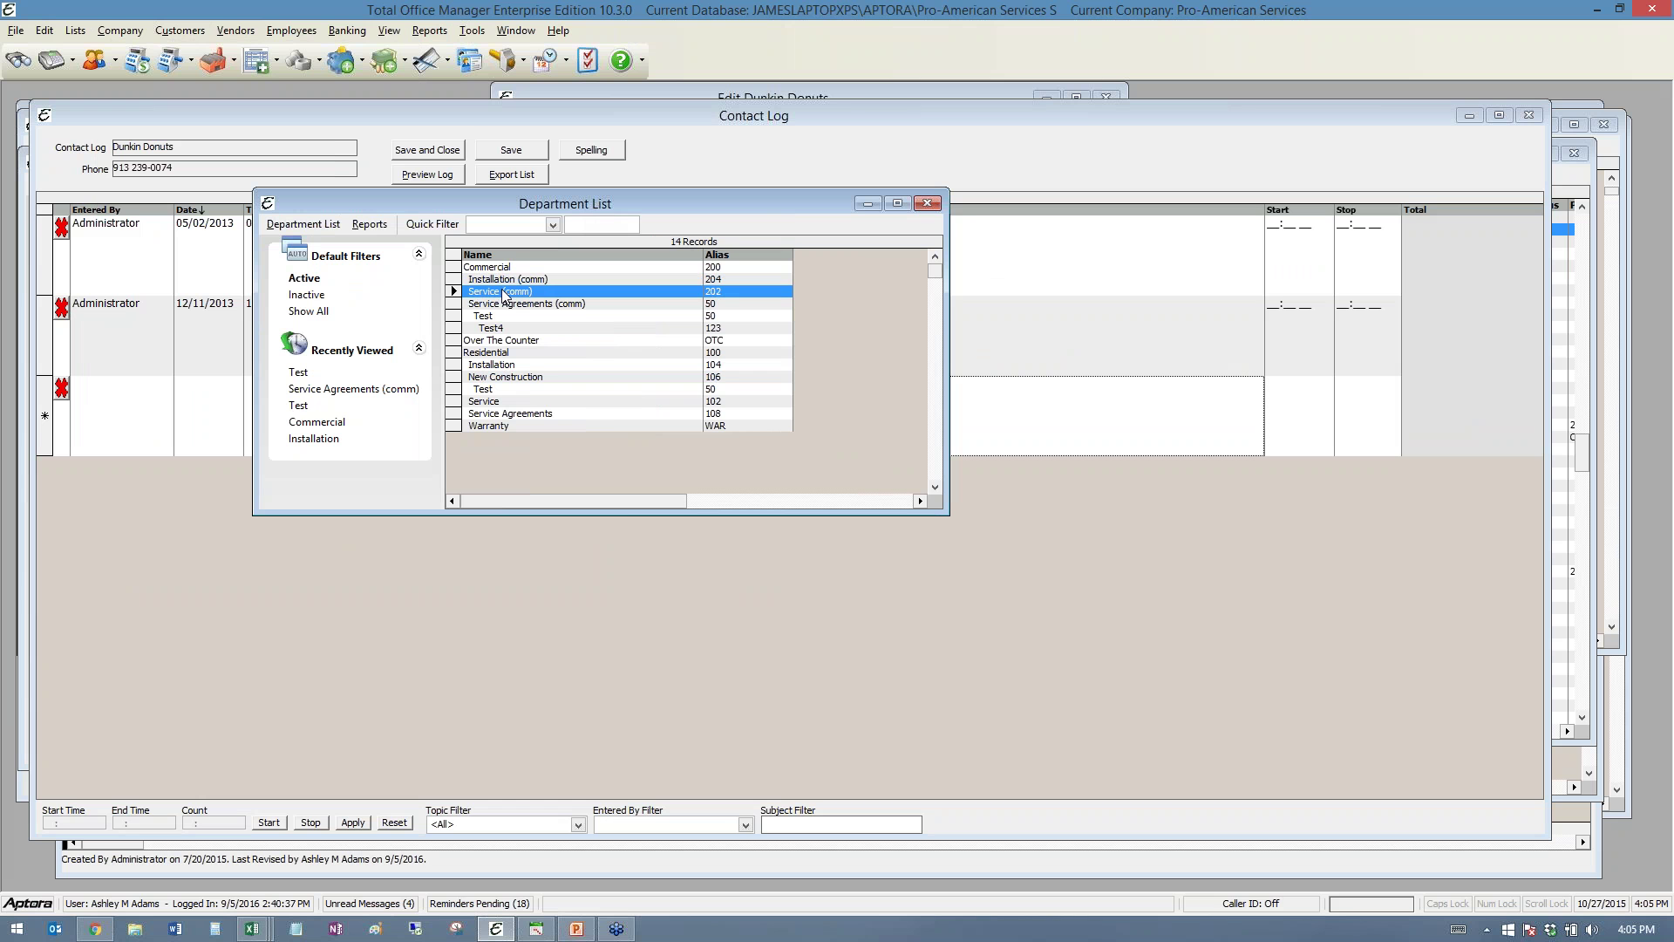
left_click(498, 280)
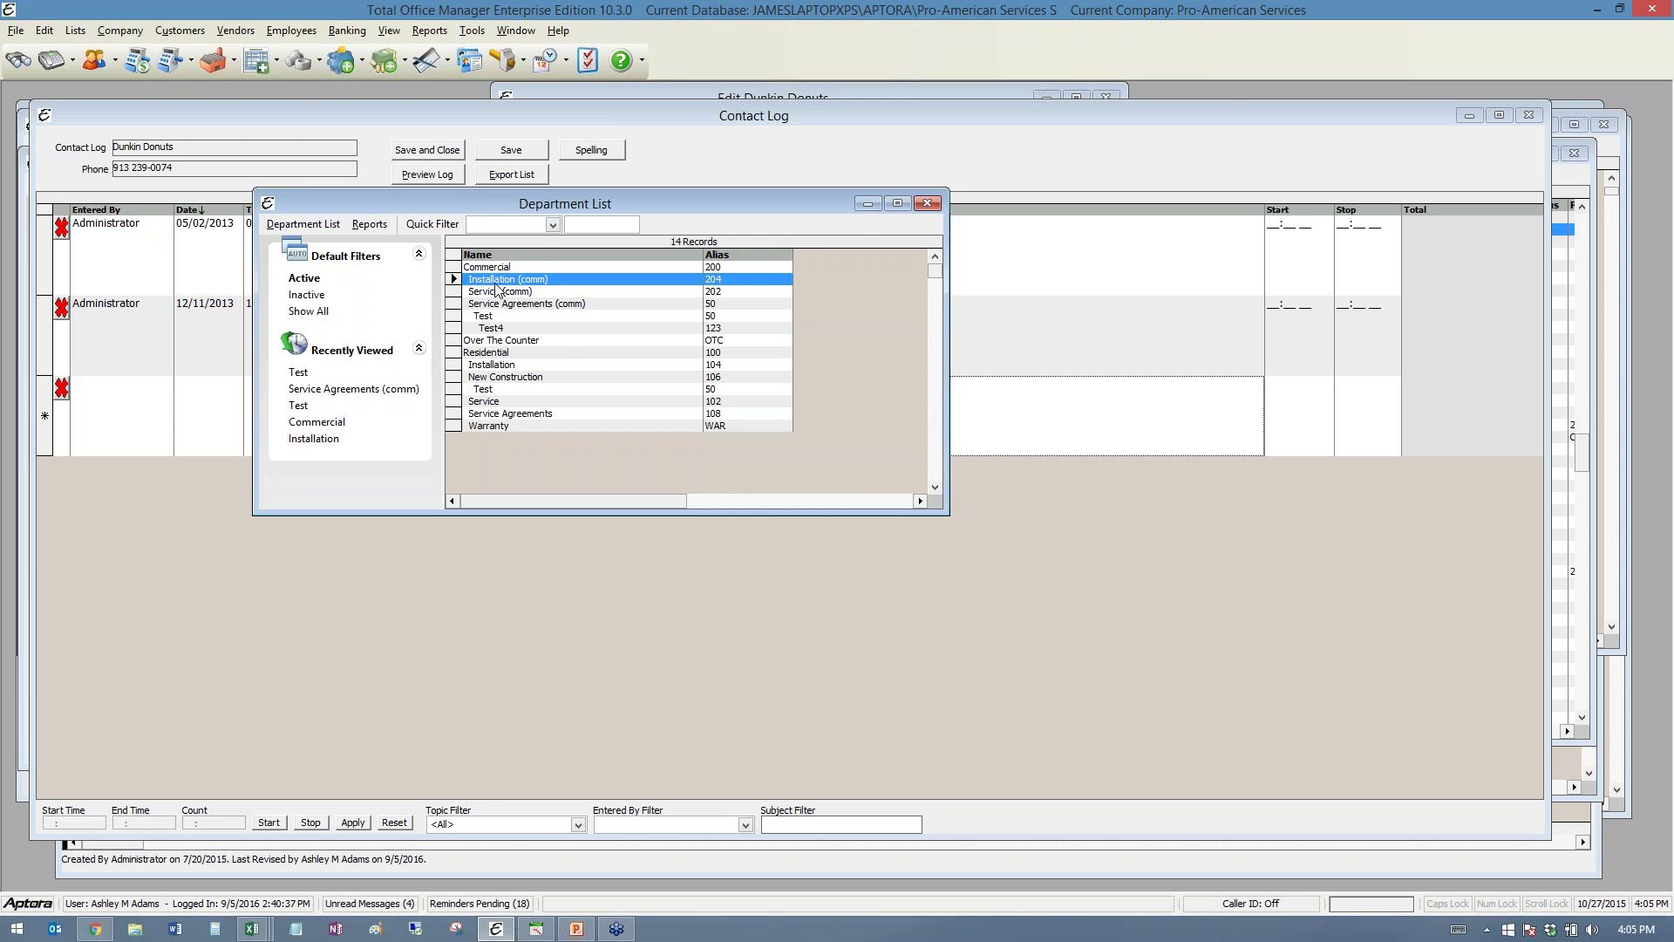
left_click(493, 303)
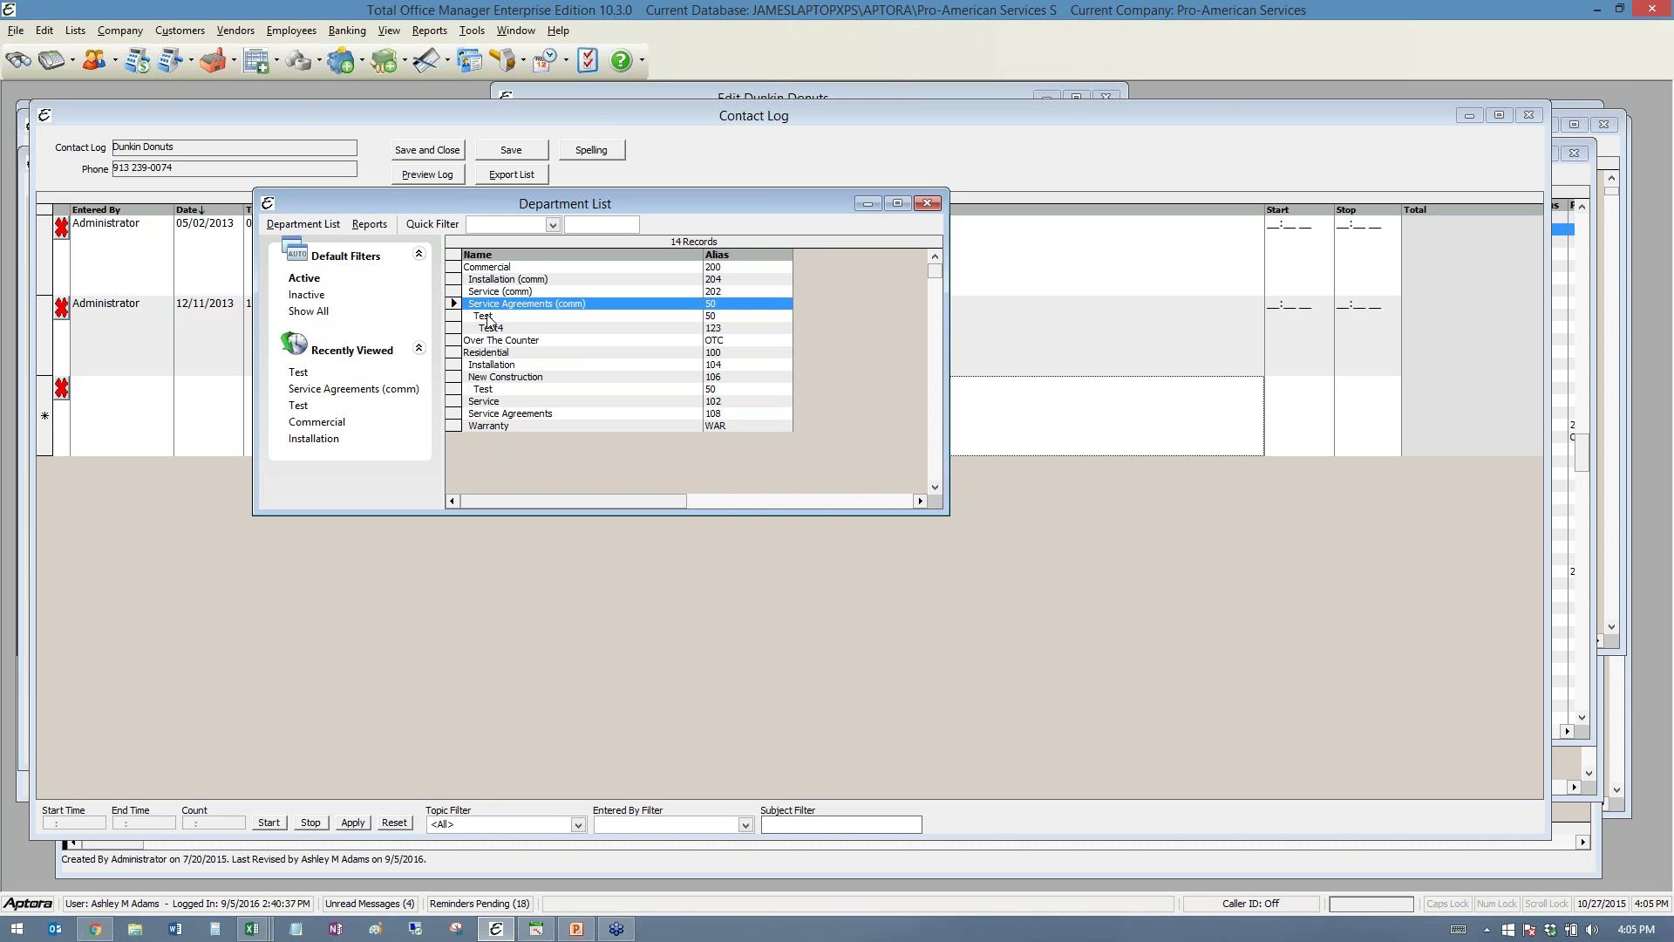
left_click(485, 318)
left_click(490, 329)
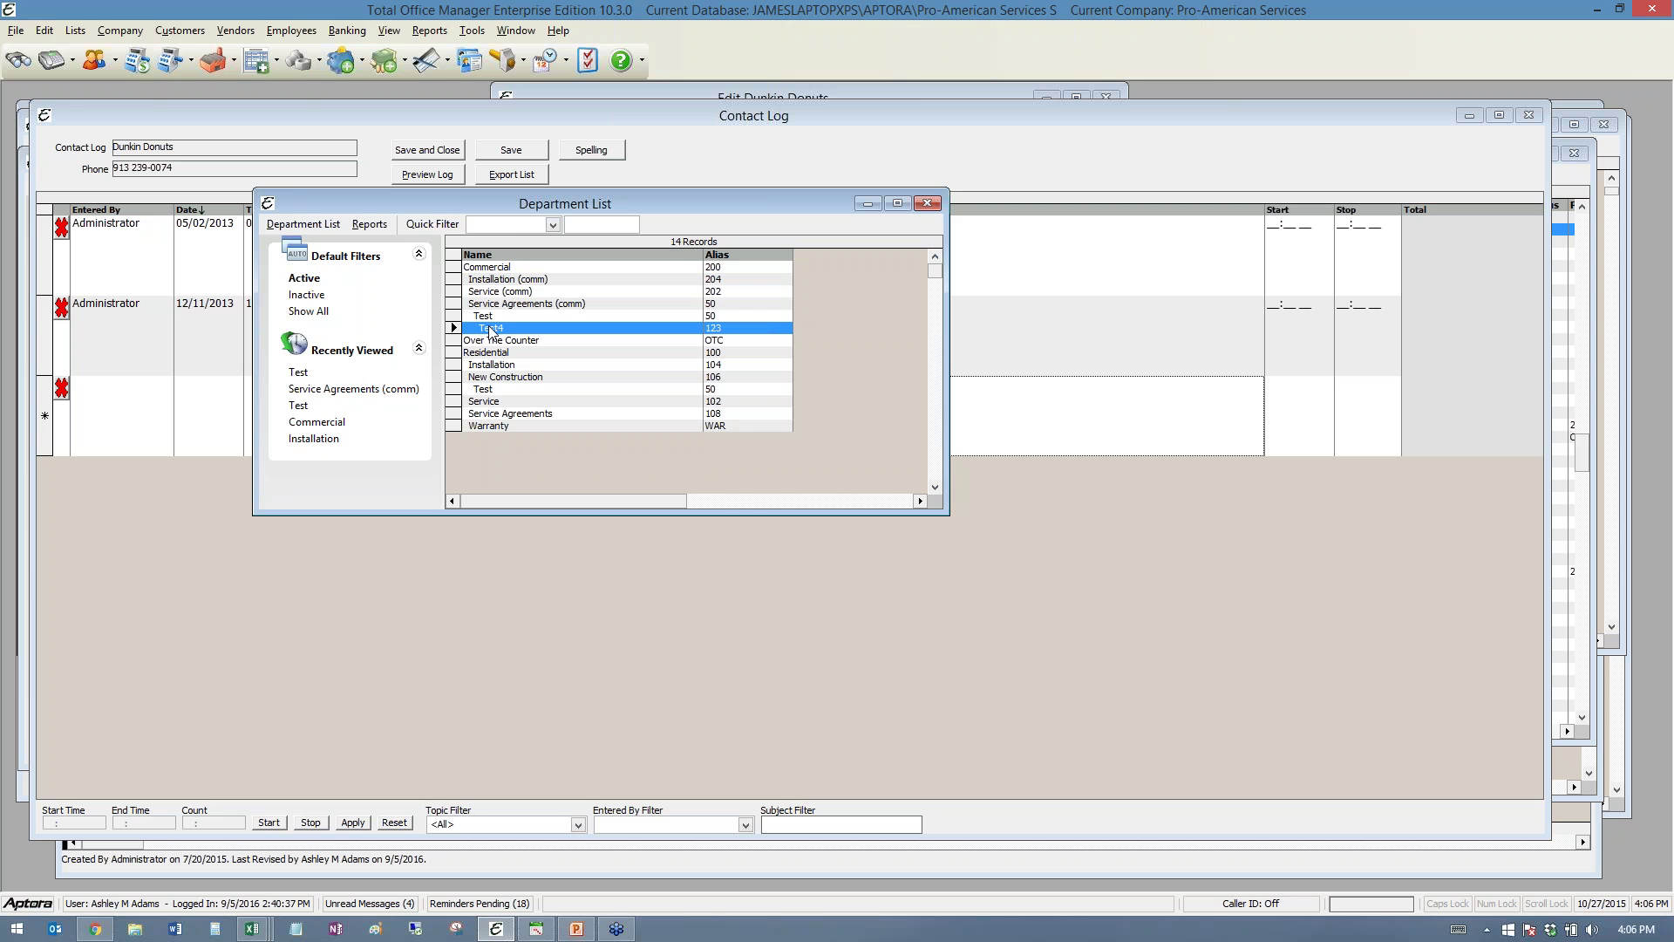
left_click(496, 306)
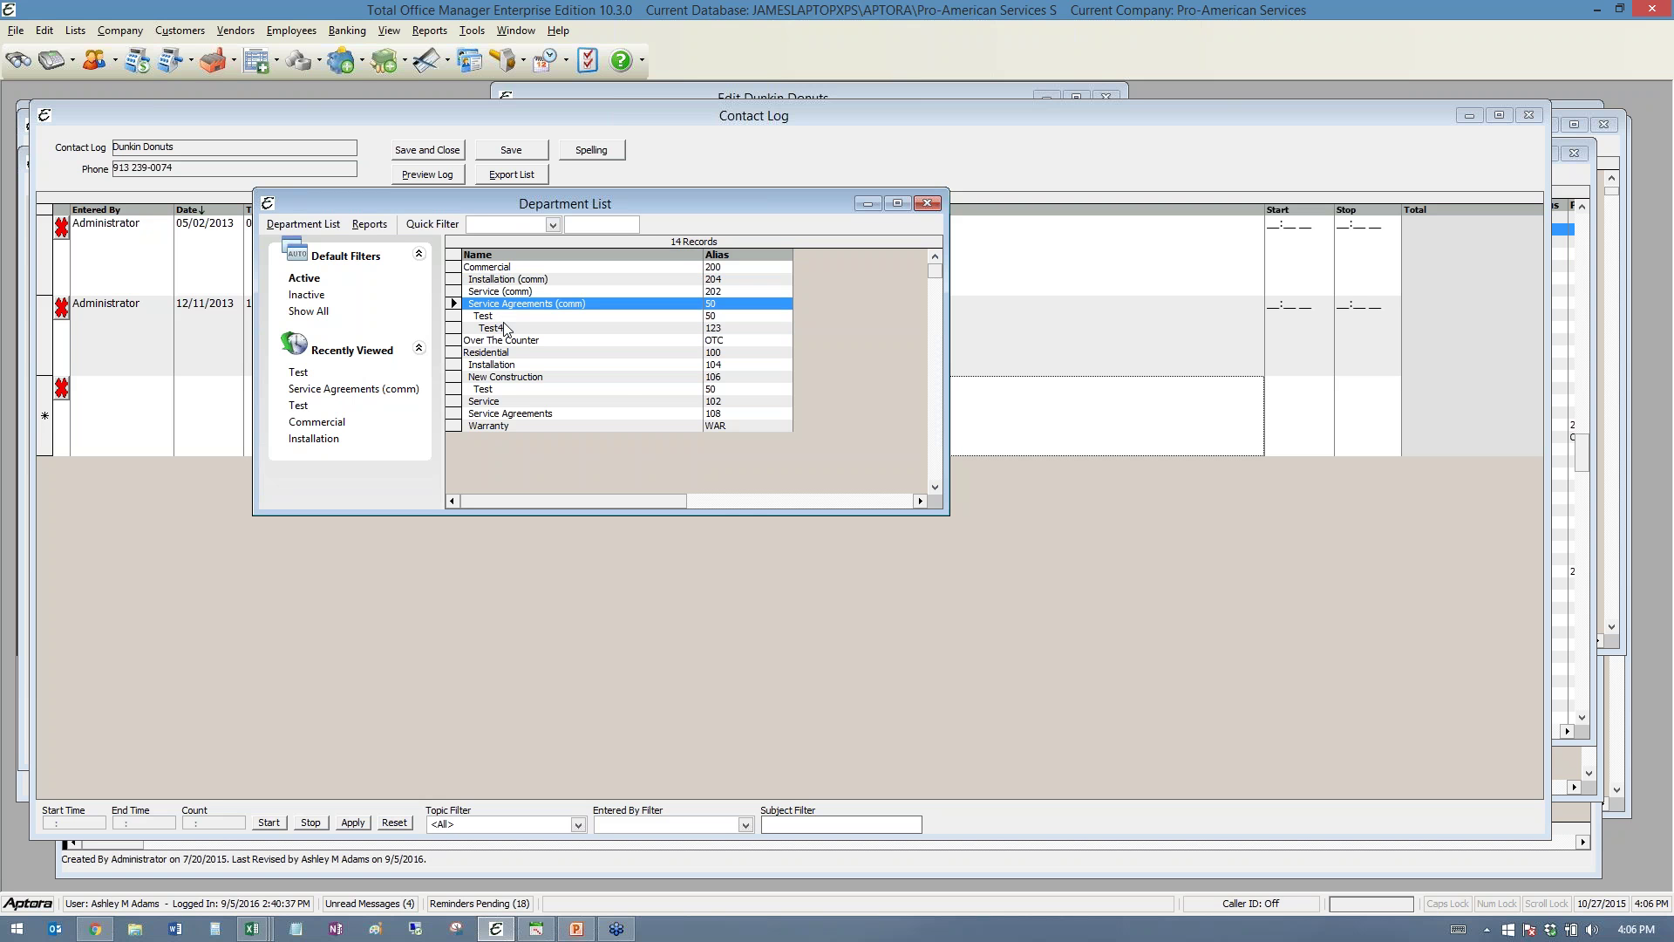
left_click(506, 317)
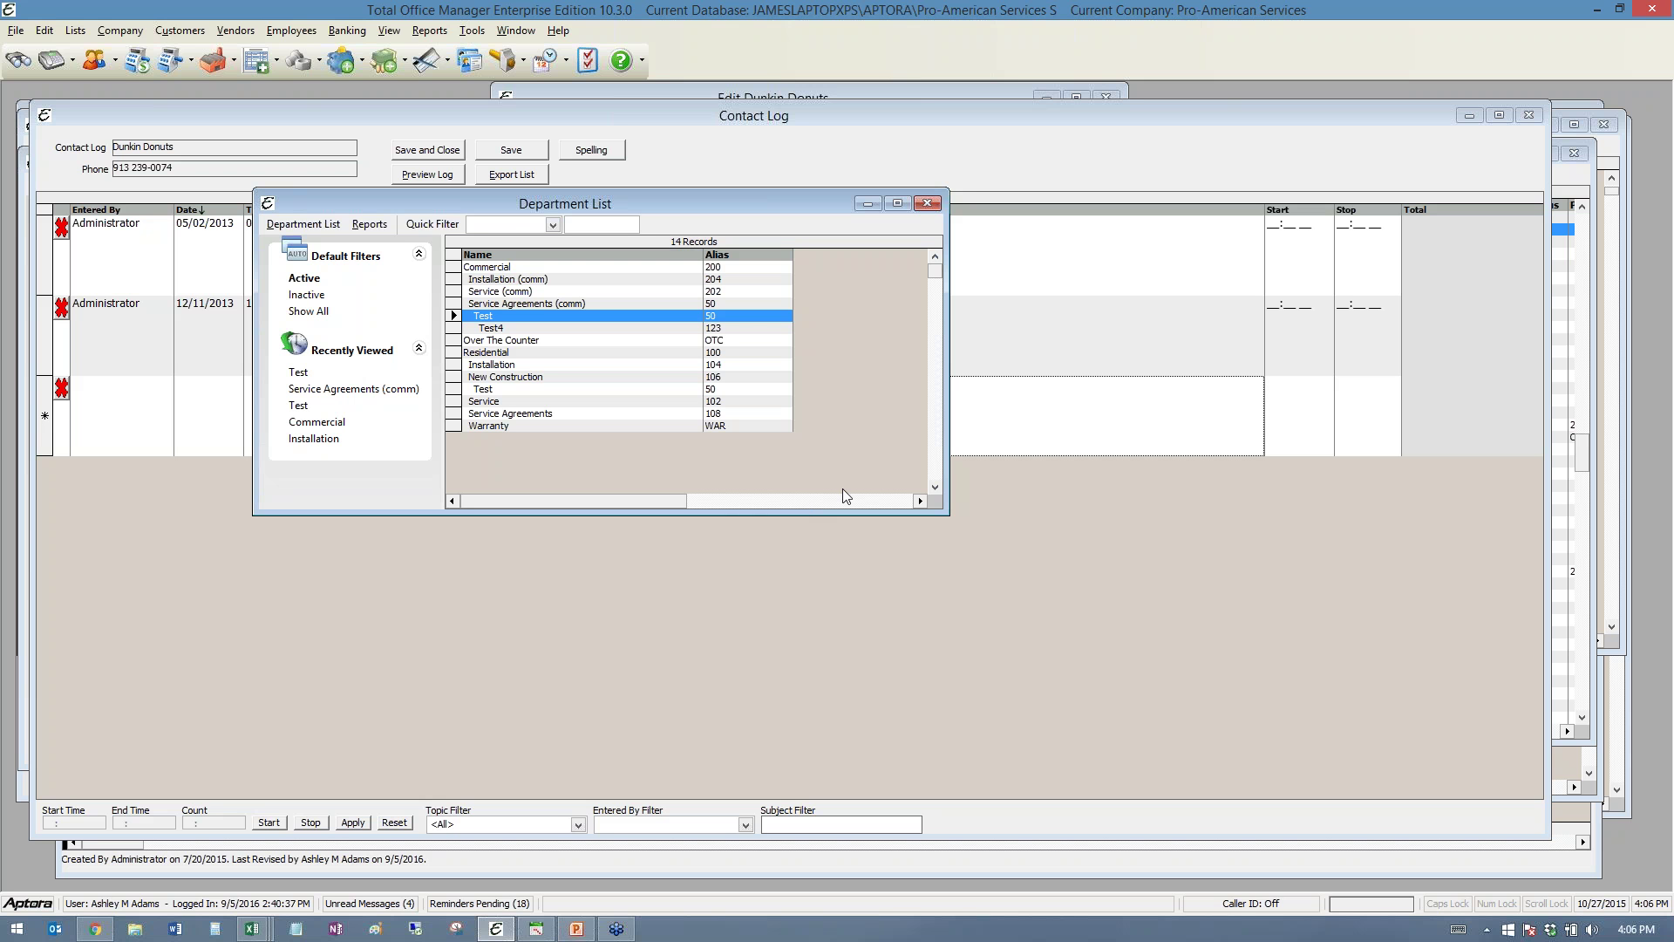
left_click(927, 203)
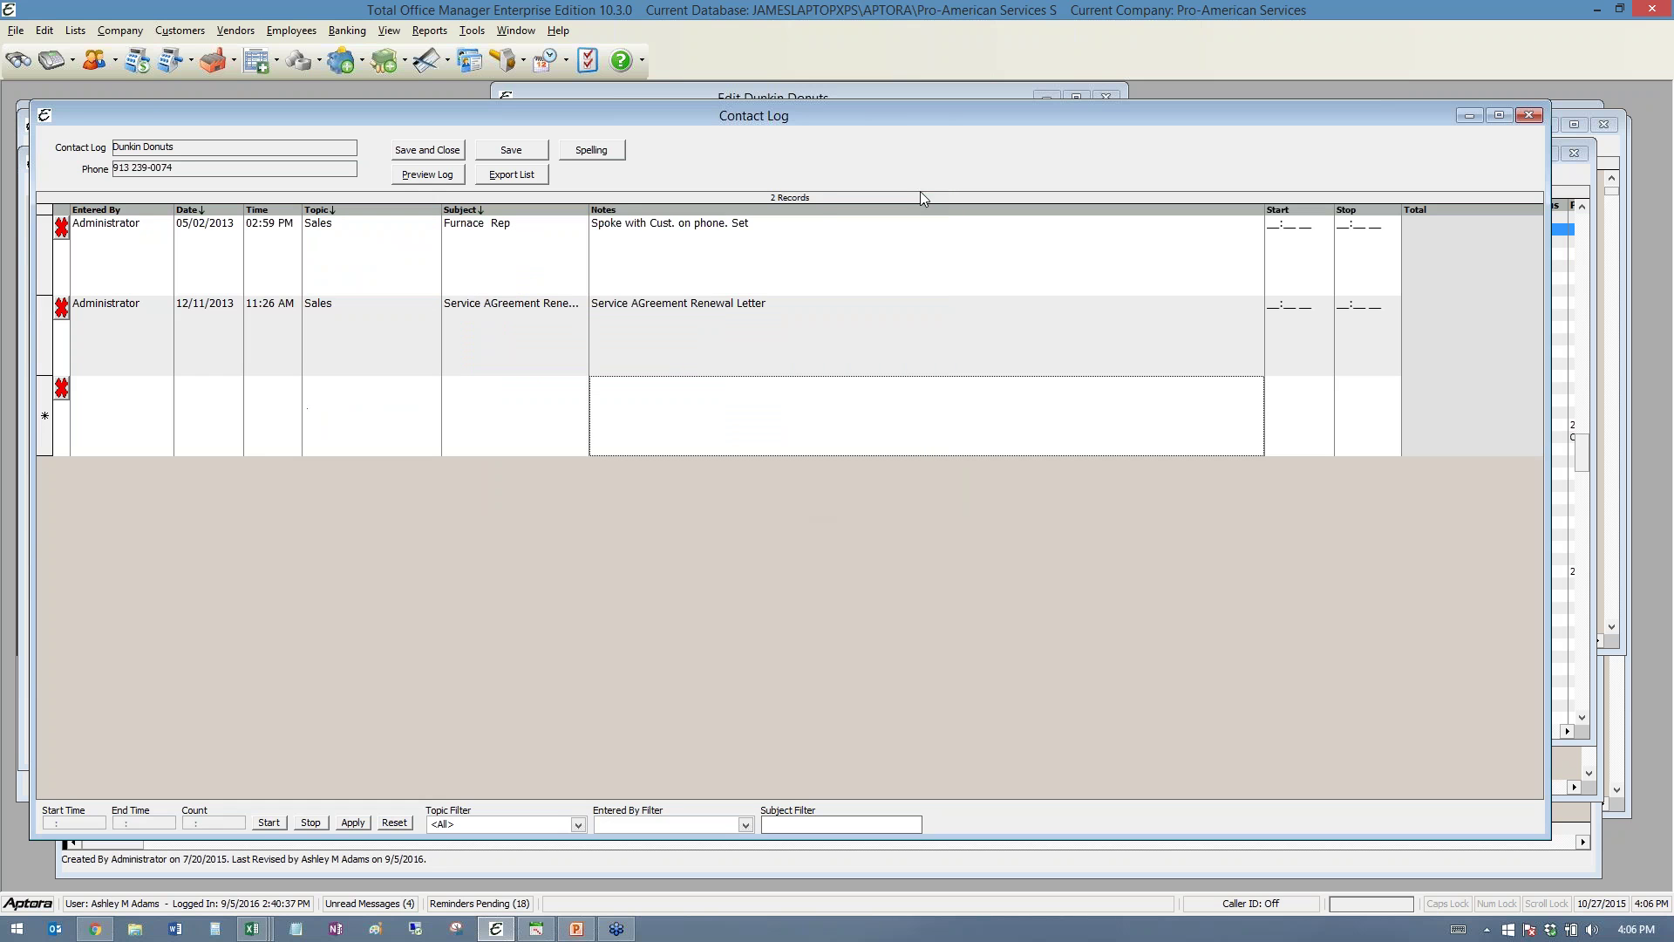
- Drag the Contact Log window lower to uncover the Dunkin Donuts work order behind it
left_click(45, 115)
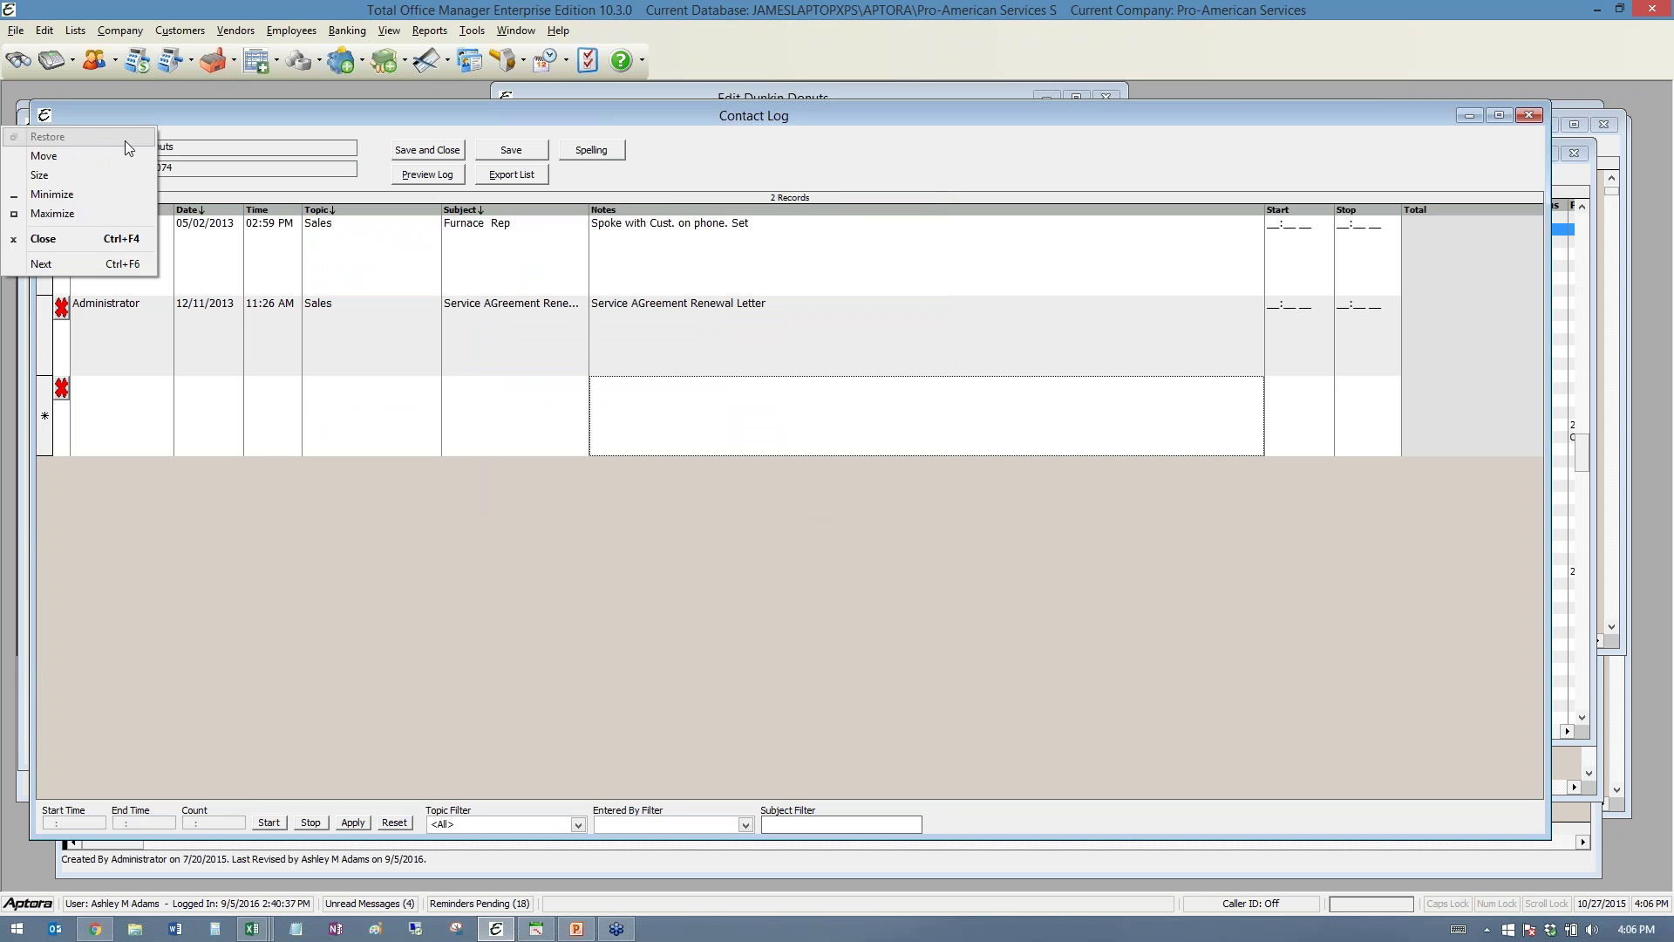
left_click(176, 117)
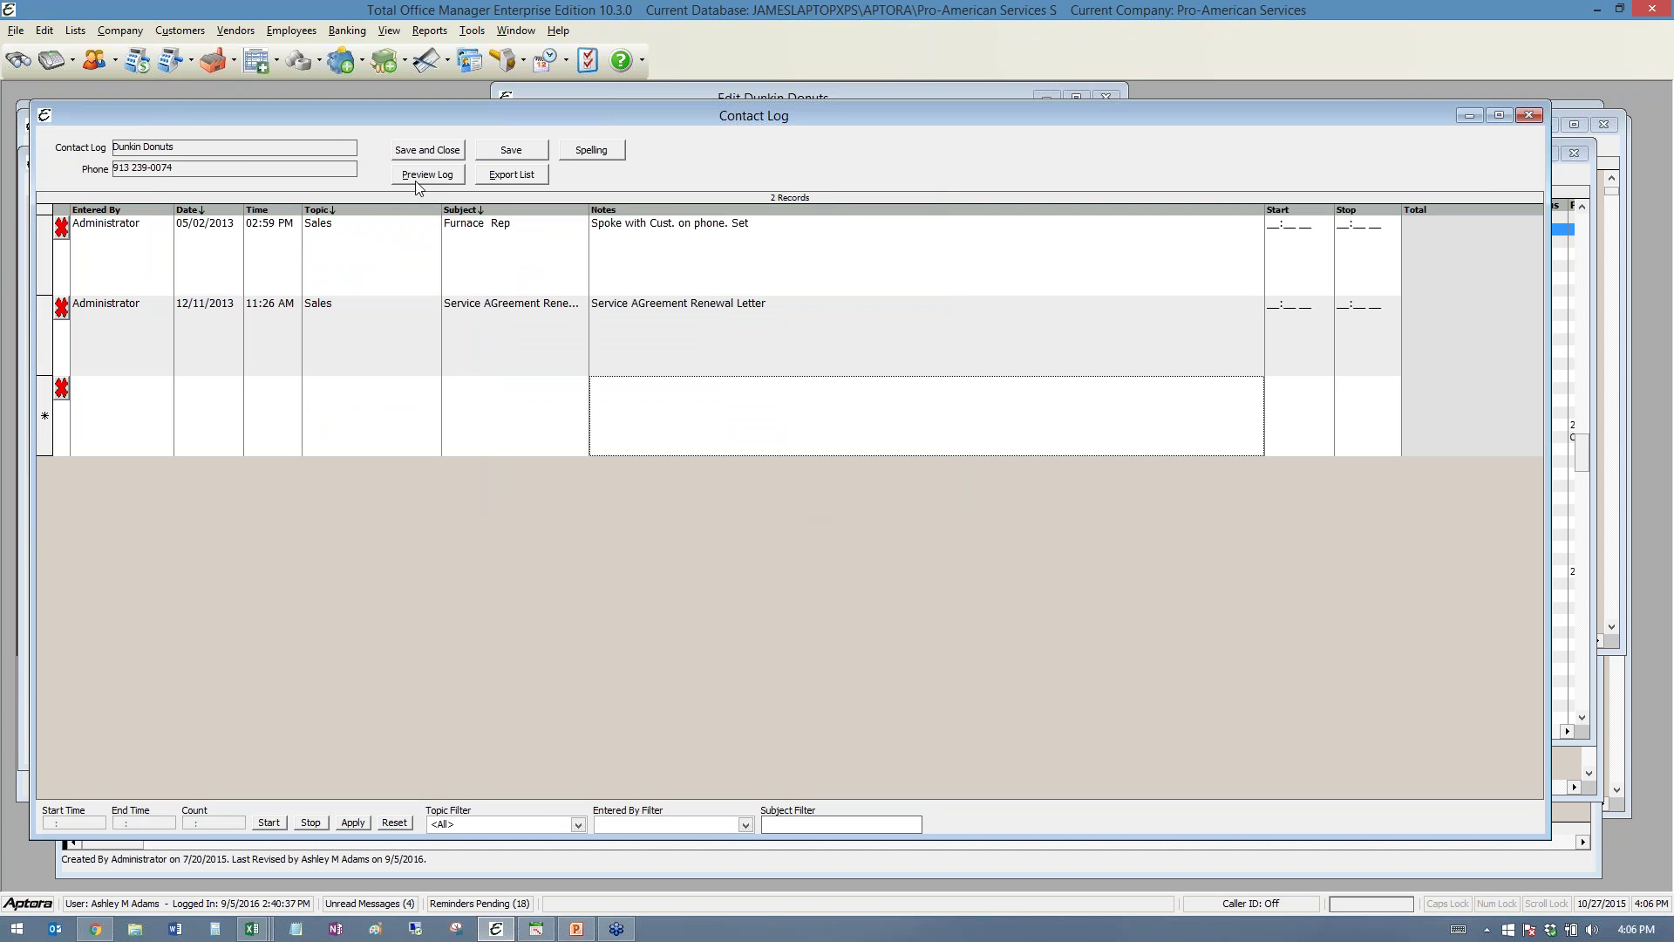
left_click(45, 116)
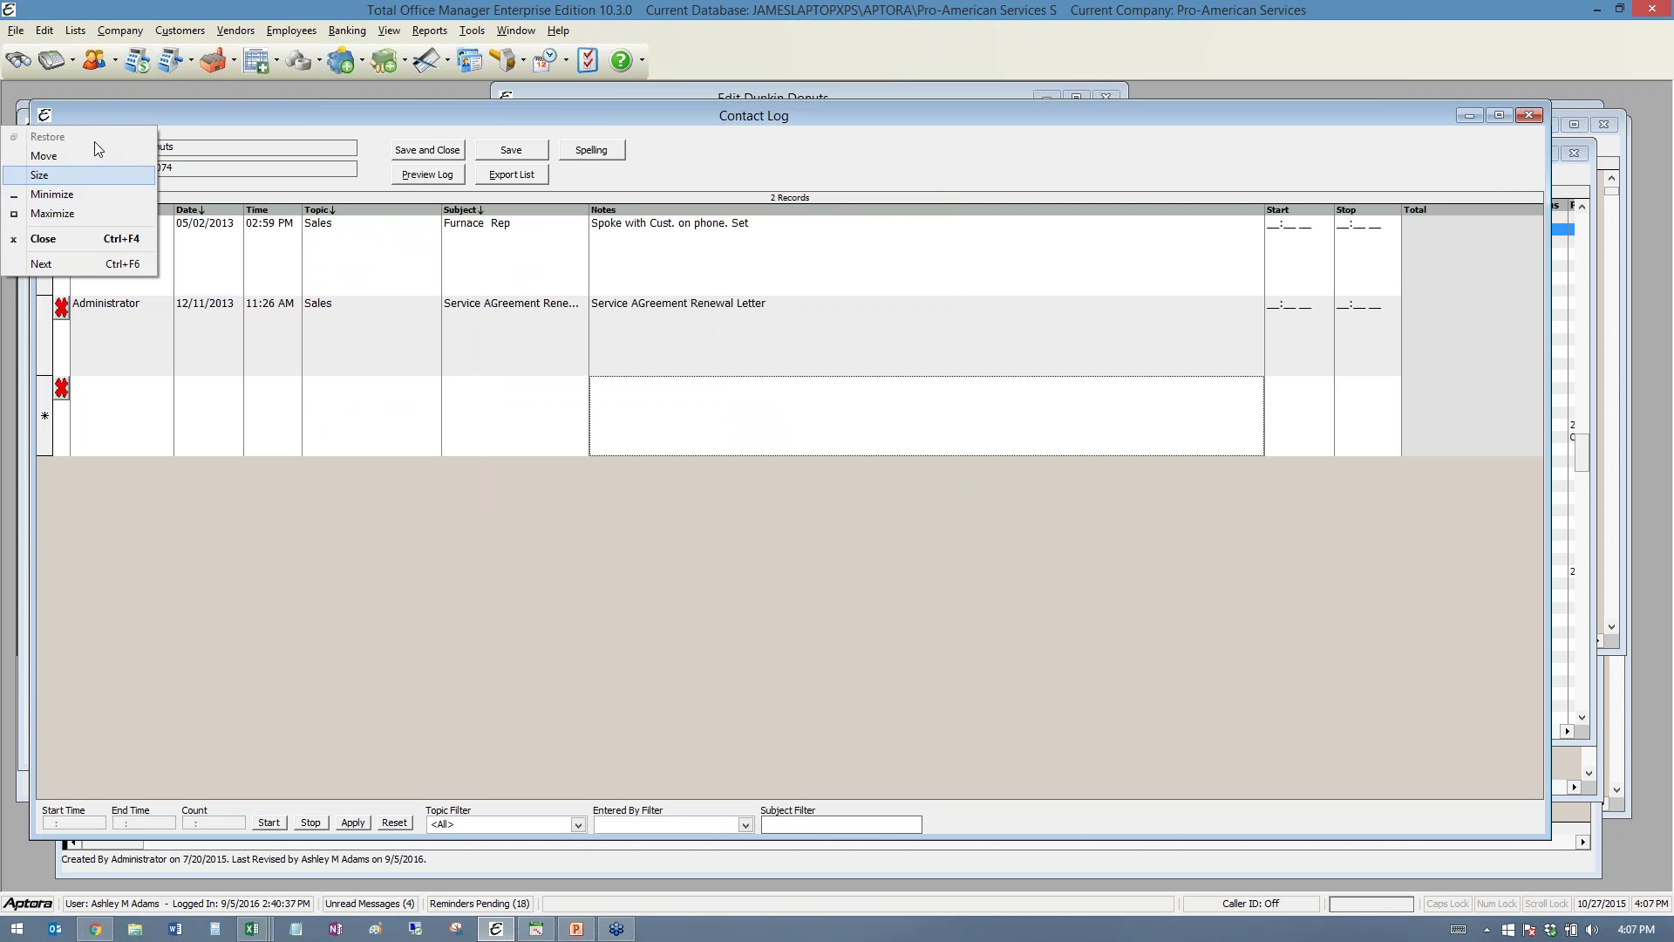
left_click(94, 114)
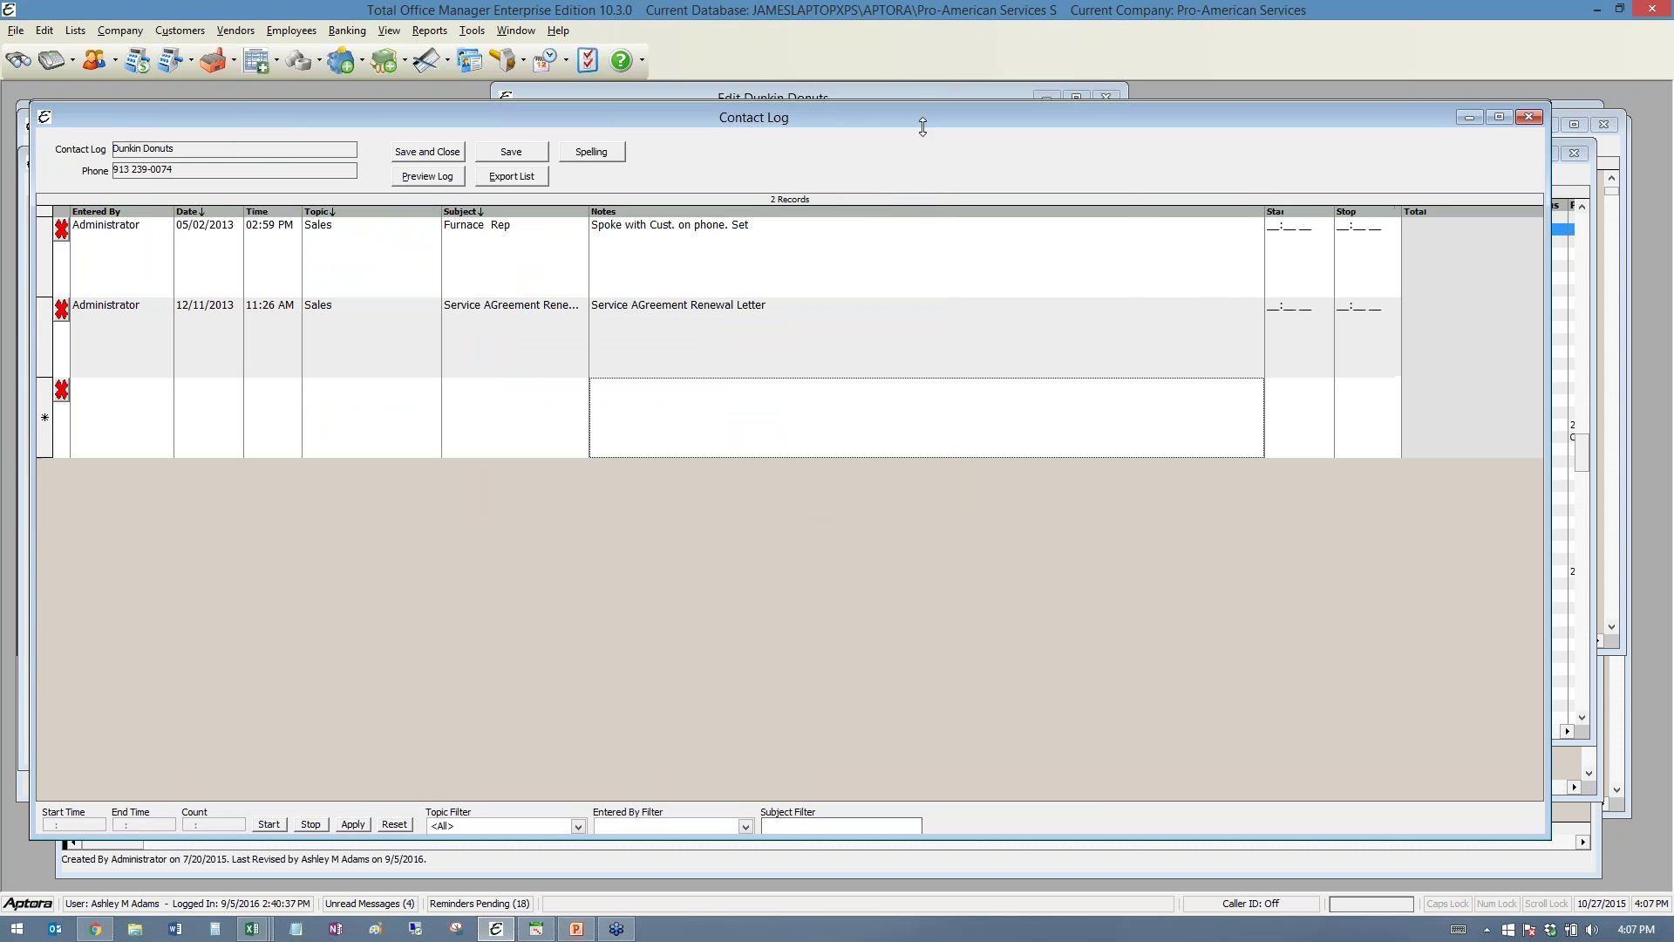
left_click_drag(930, 102, 963, 151)
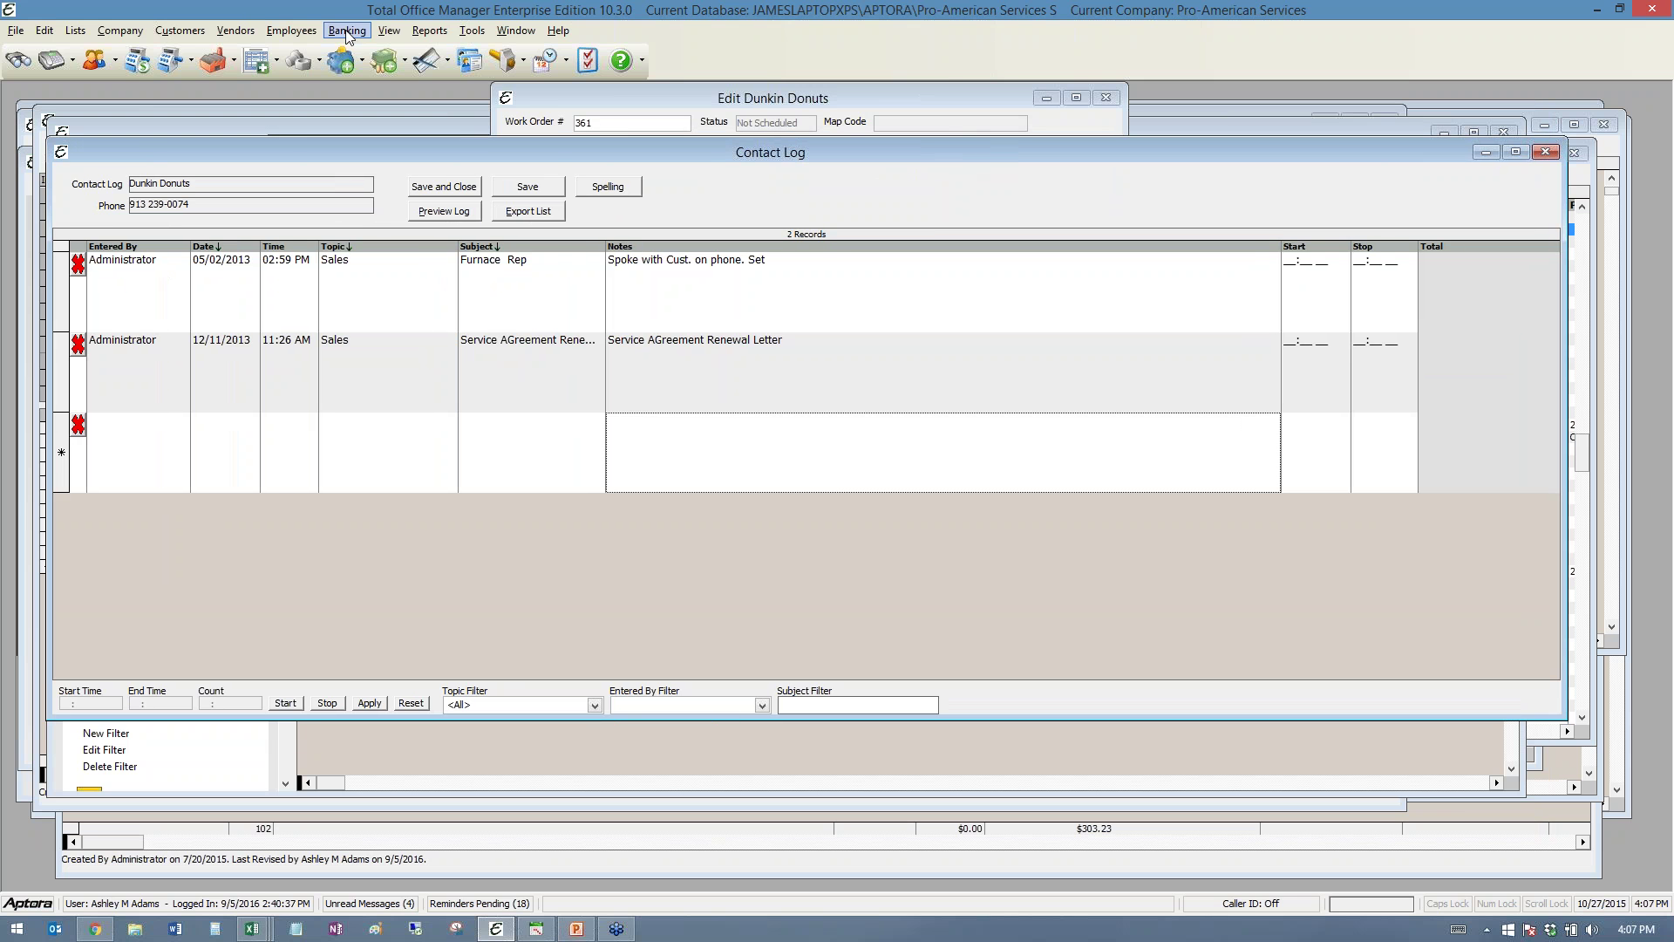
- Open the 12-record Commission Method List from Employees > Lists and shift it left
left_click(291, 30)
mouse_move(414, 407)
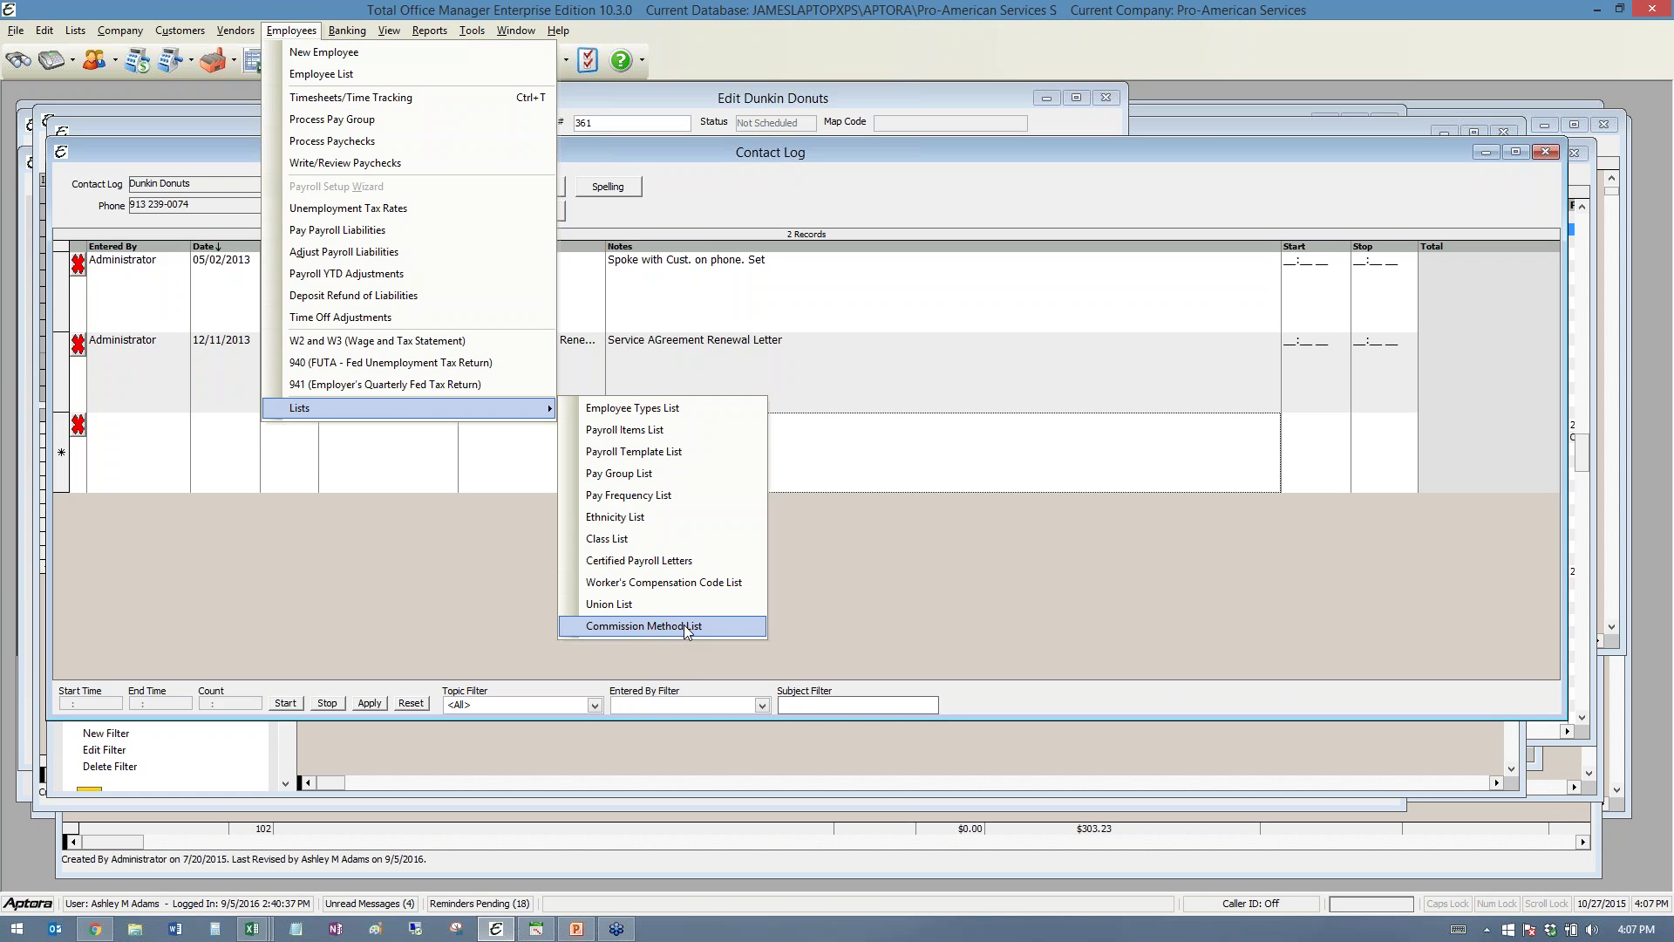
left_click(694, 672)
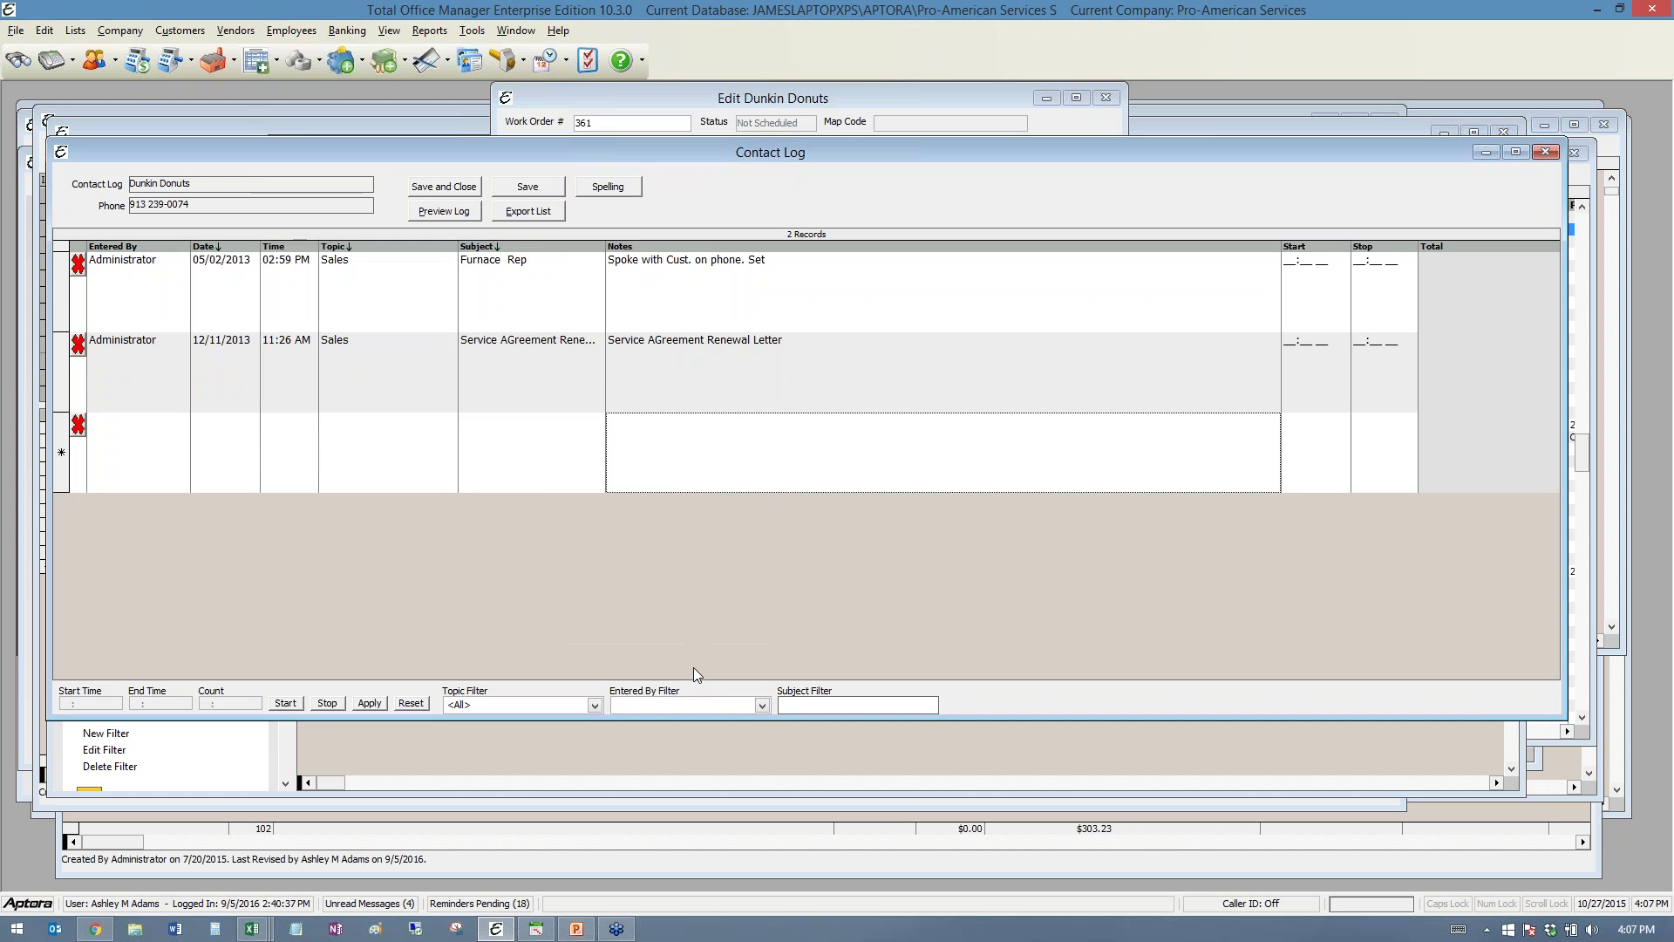
left_click(292, 32)
mouse_move(368, 408)
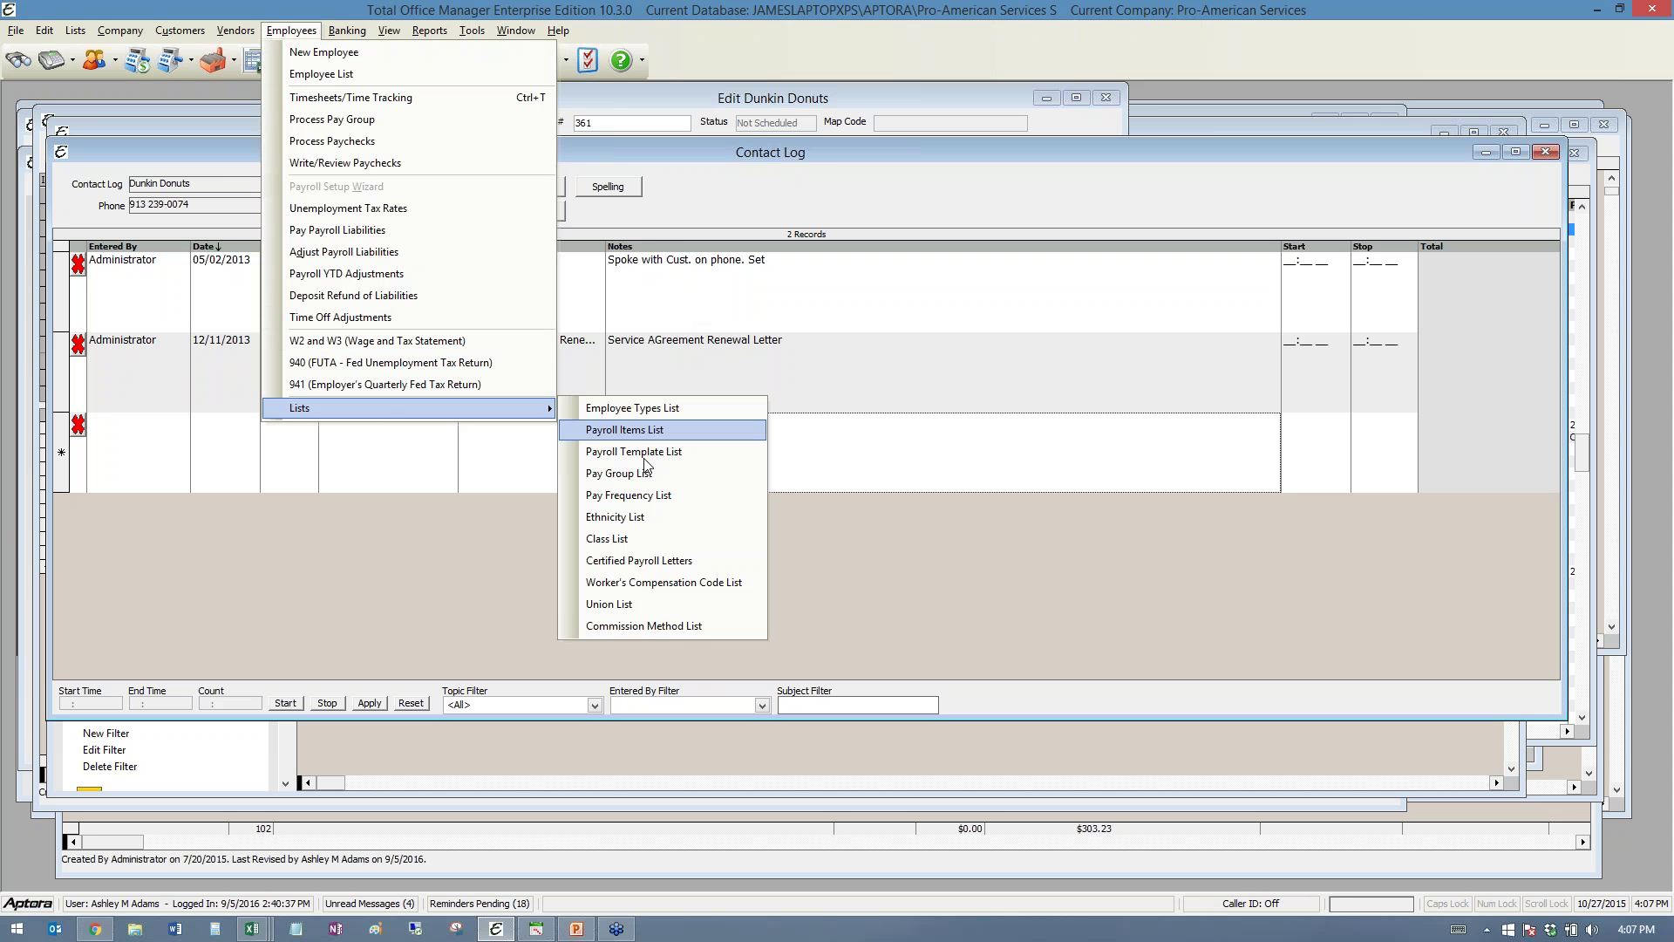
left_click(677, 625)
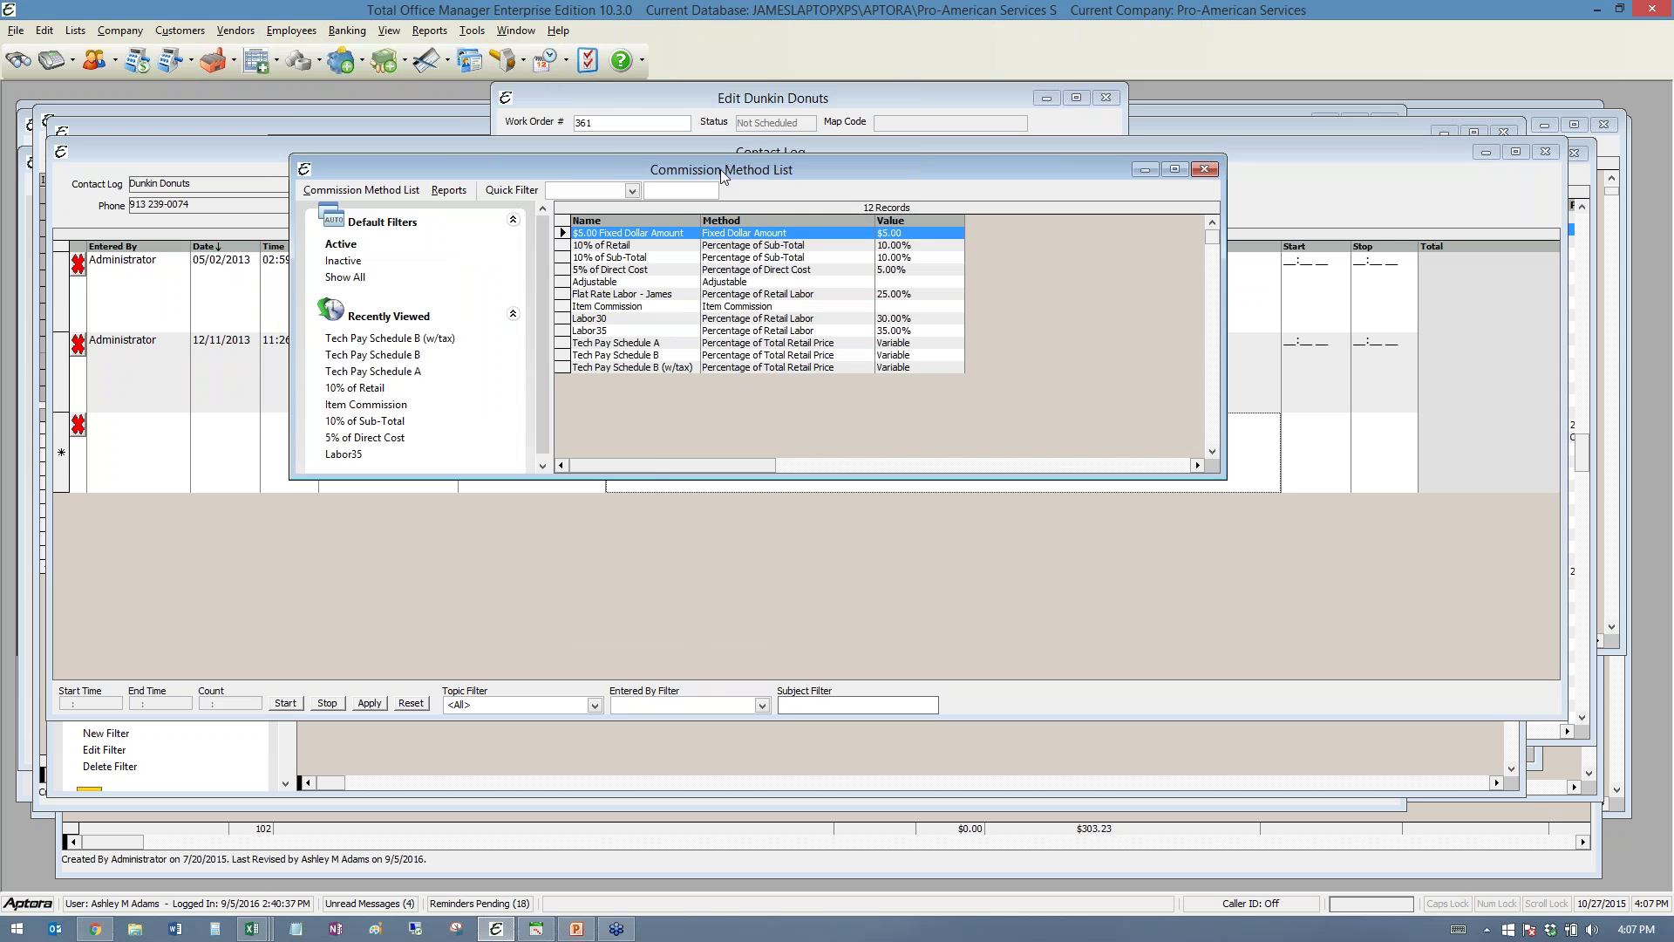
left_click_drag(724, 175, 553, 187)
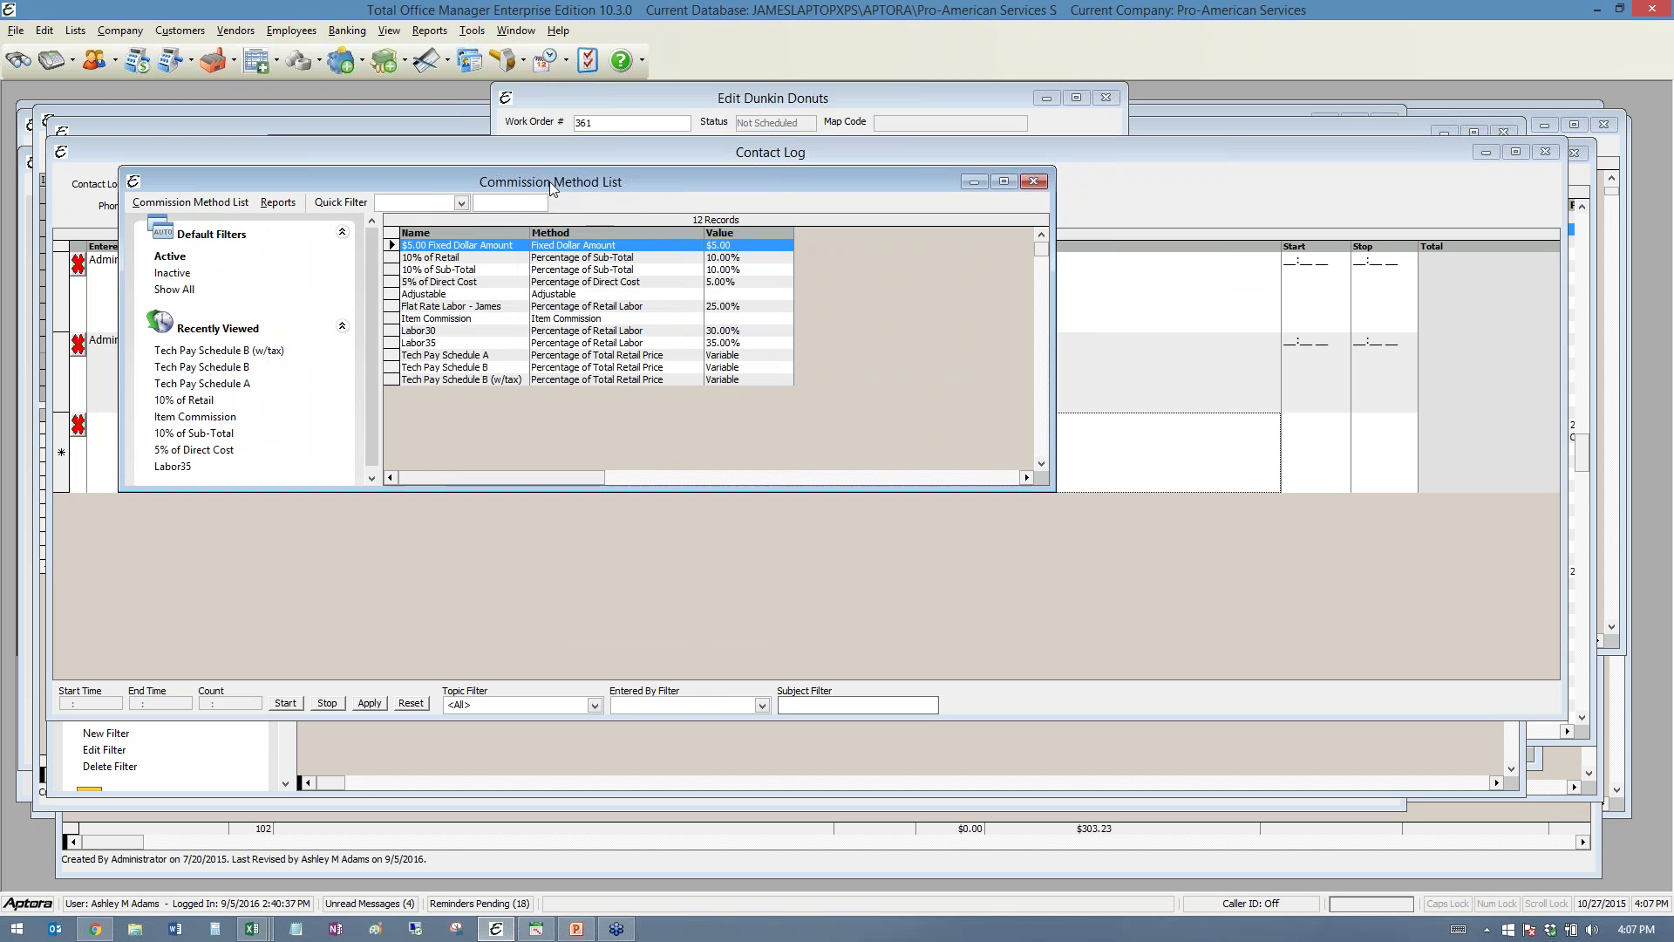
- Start a new commission method from the list's right-click menu, defaulting to Fixed Dollar
right_click(547, 286)
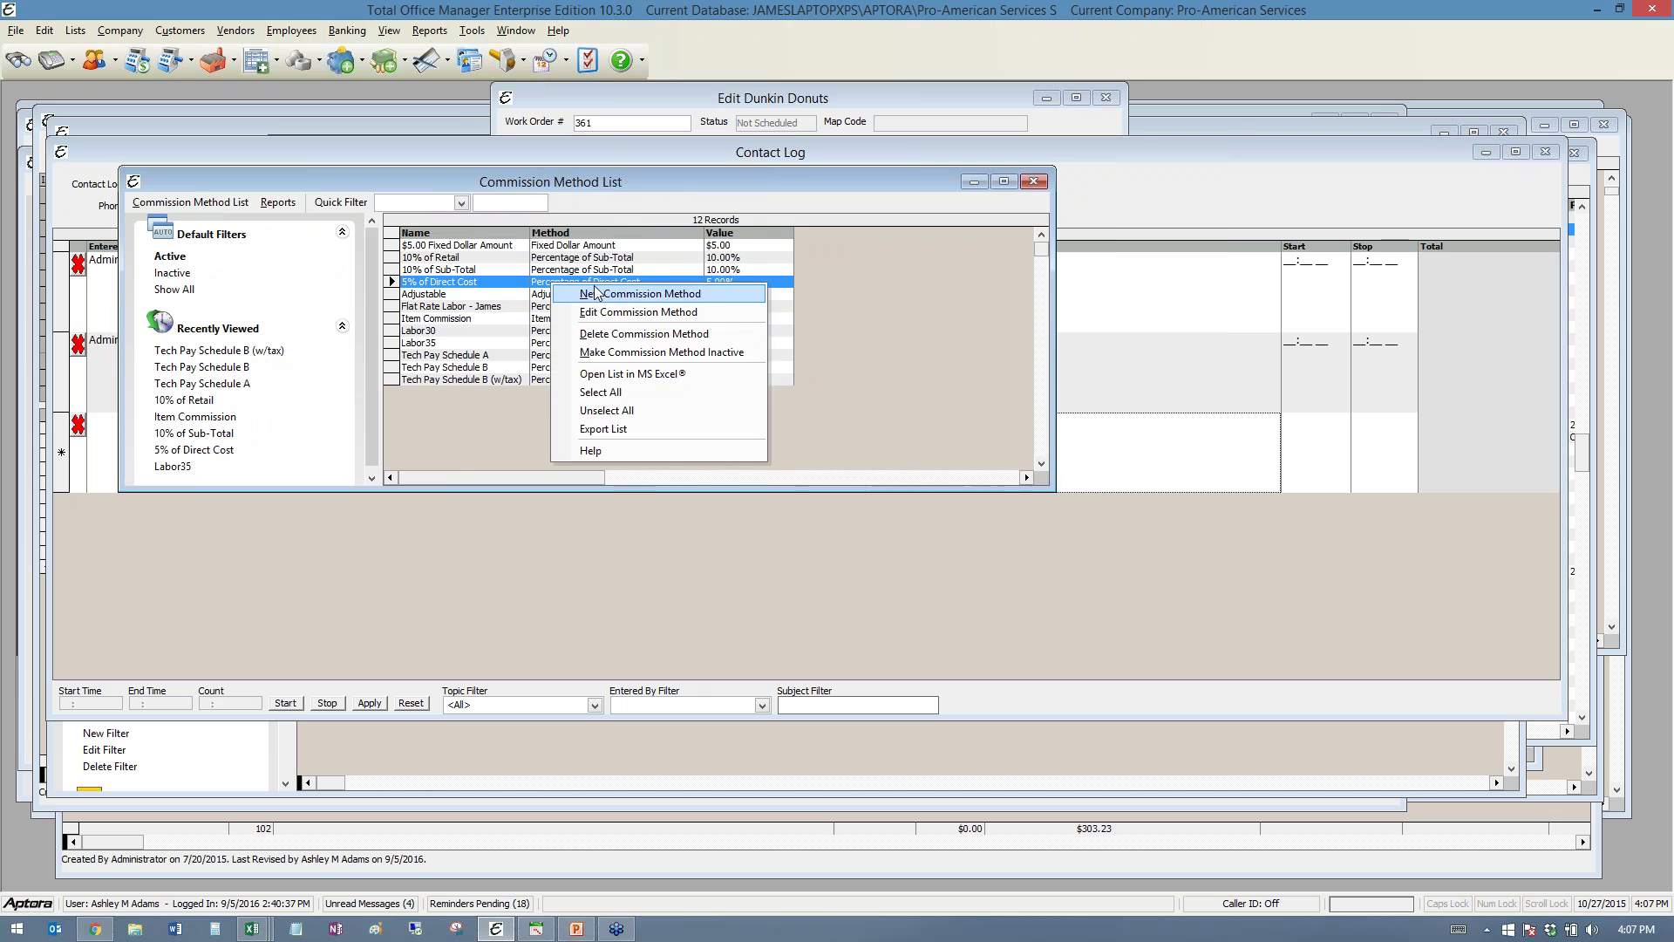
left_click(606, 297)
left_click_drag(810, 267, 466, 274)
- Set the commission method to Percentage of Total Retail Price with variable tiers
left_click(590, 321)
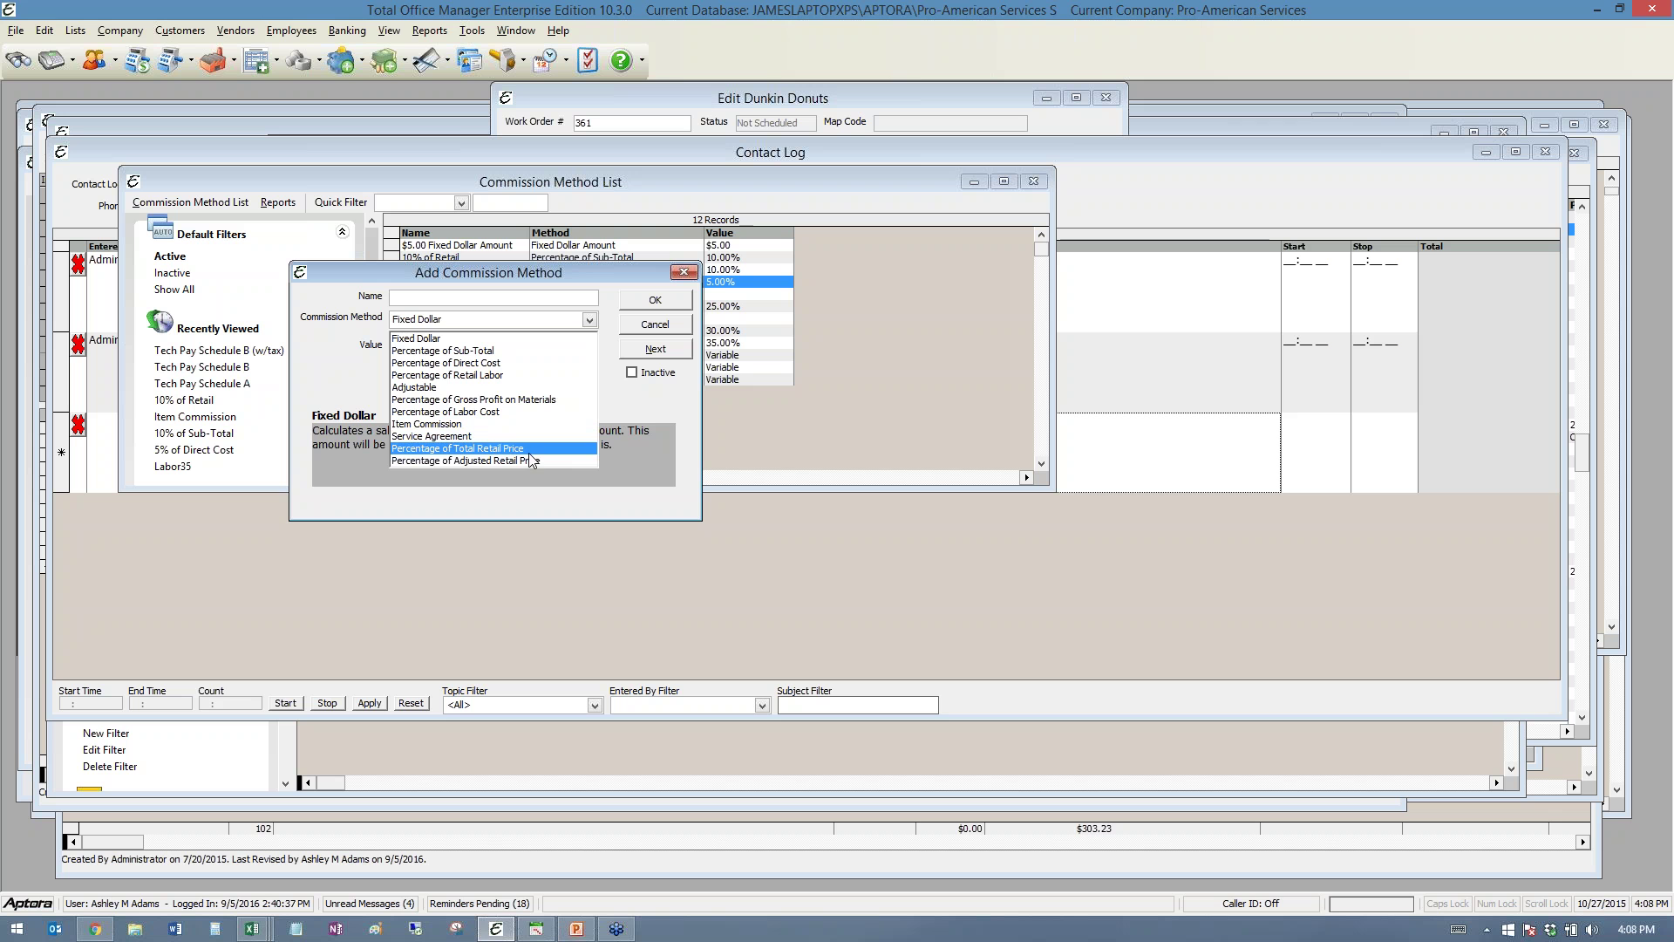
left_click(530, 449)
left_click(531, 348)
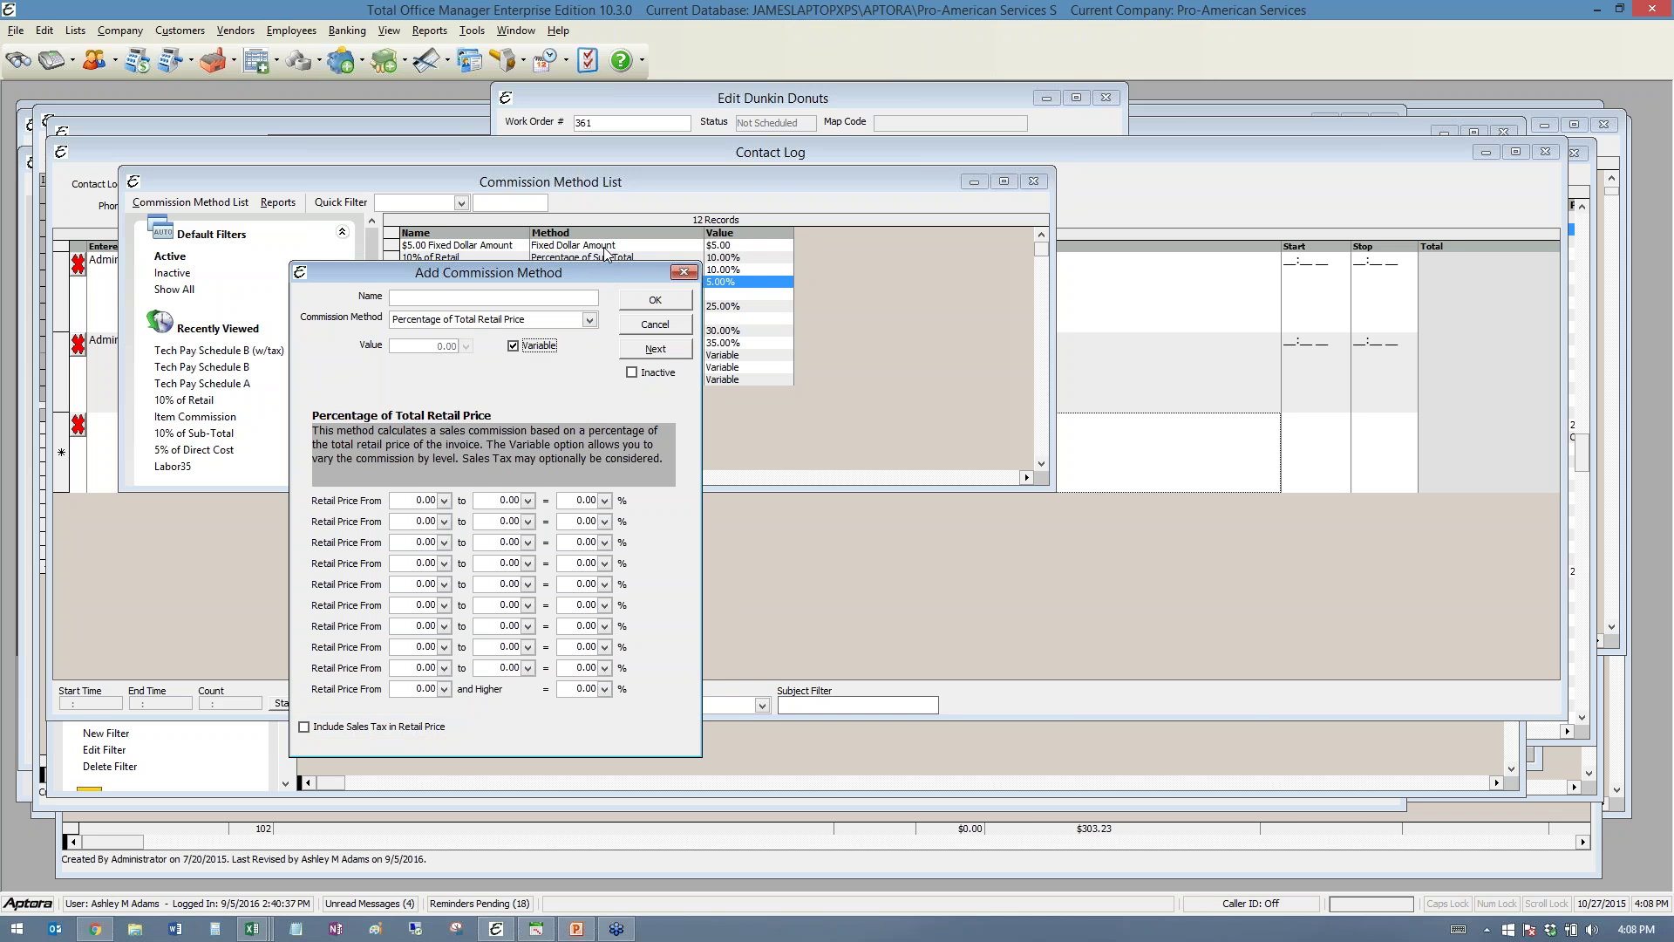
left_click_drag(599, 261, 667, 112)
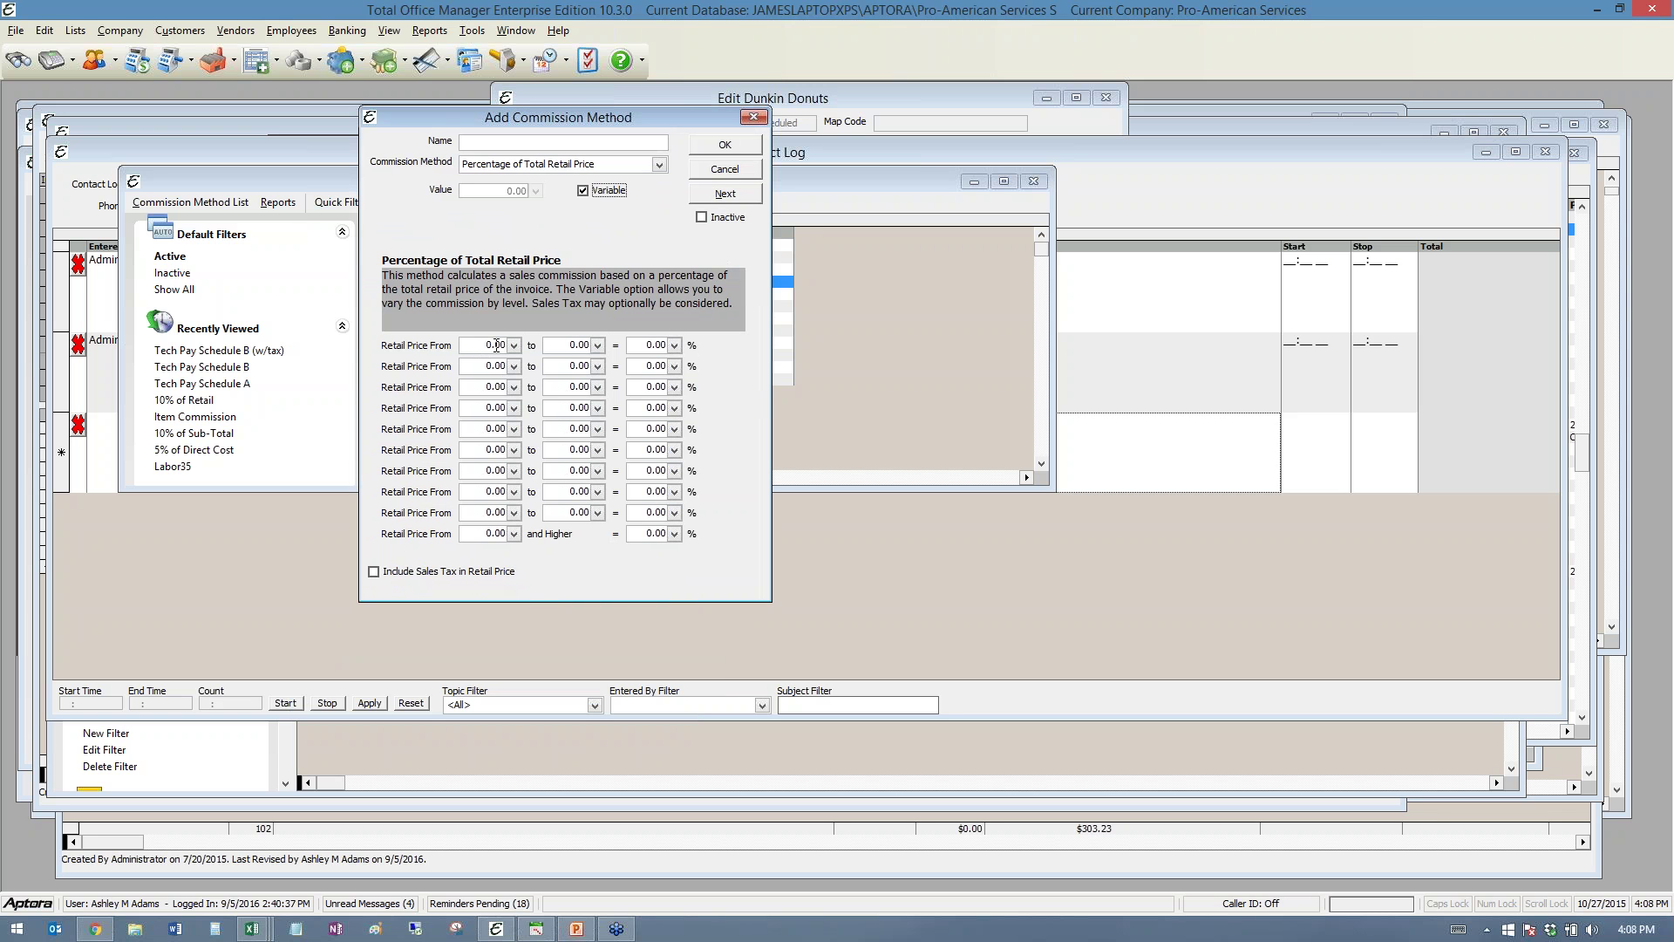
- Fill the tiers: first 100–5020, second up to 1000 at 25%, third up to 2000 at 30%
left_click(493, 345)
type("100")
key("Tab")
type("50")
type("20")
key("Tab")
left_click(563, 366)
type("1000")
key("Tab")
type("25")
key("Tab")
type("2000")
key("Tab")
type("30")
- Open the Invoice Item List from the Items menu
left_click(913, 272)
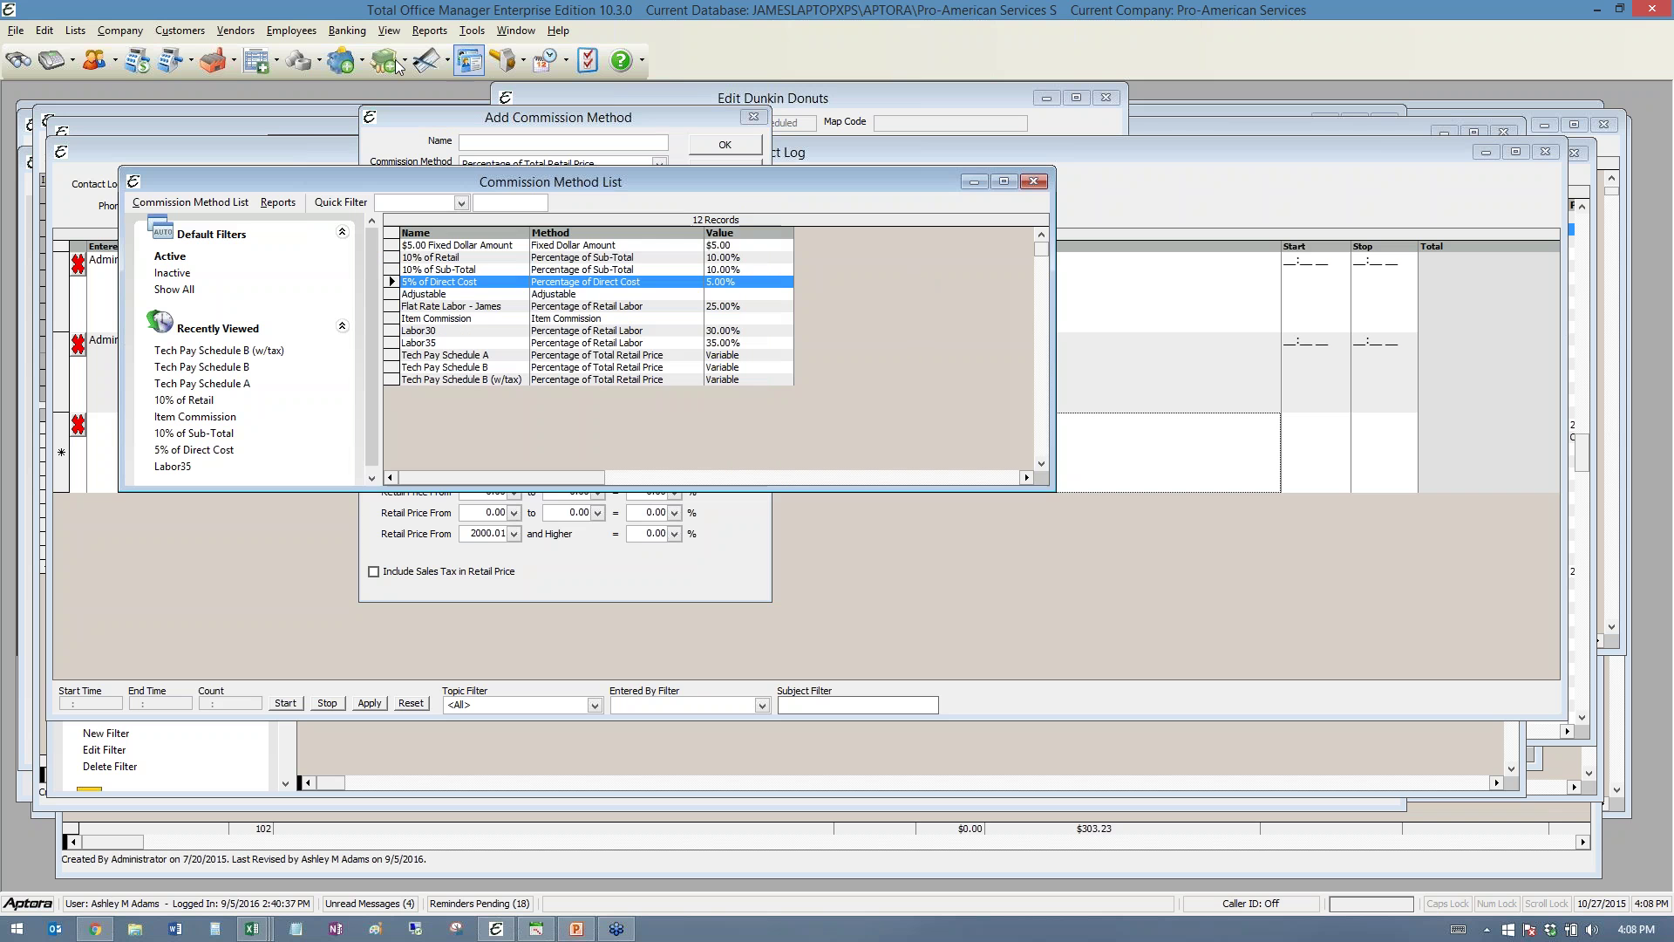
left_click(321, 65)
left_click(320, 88)
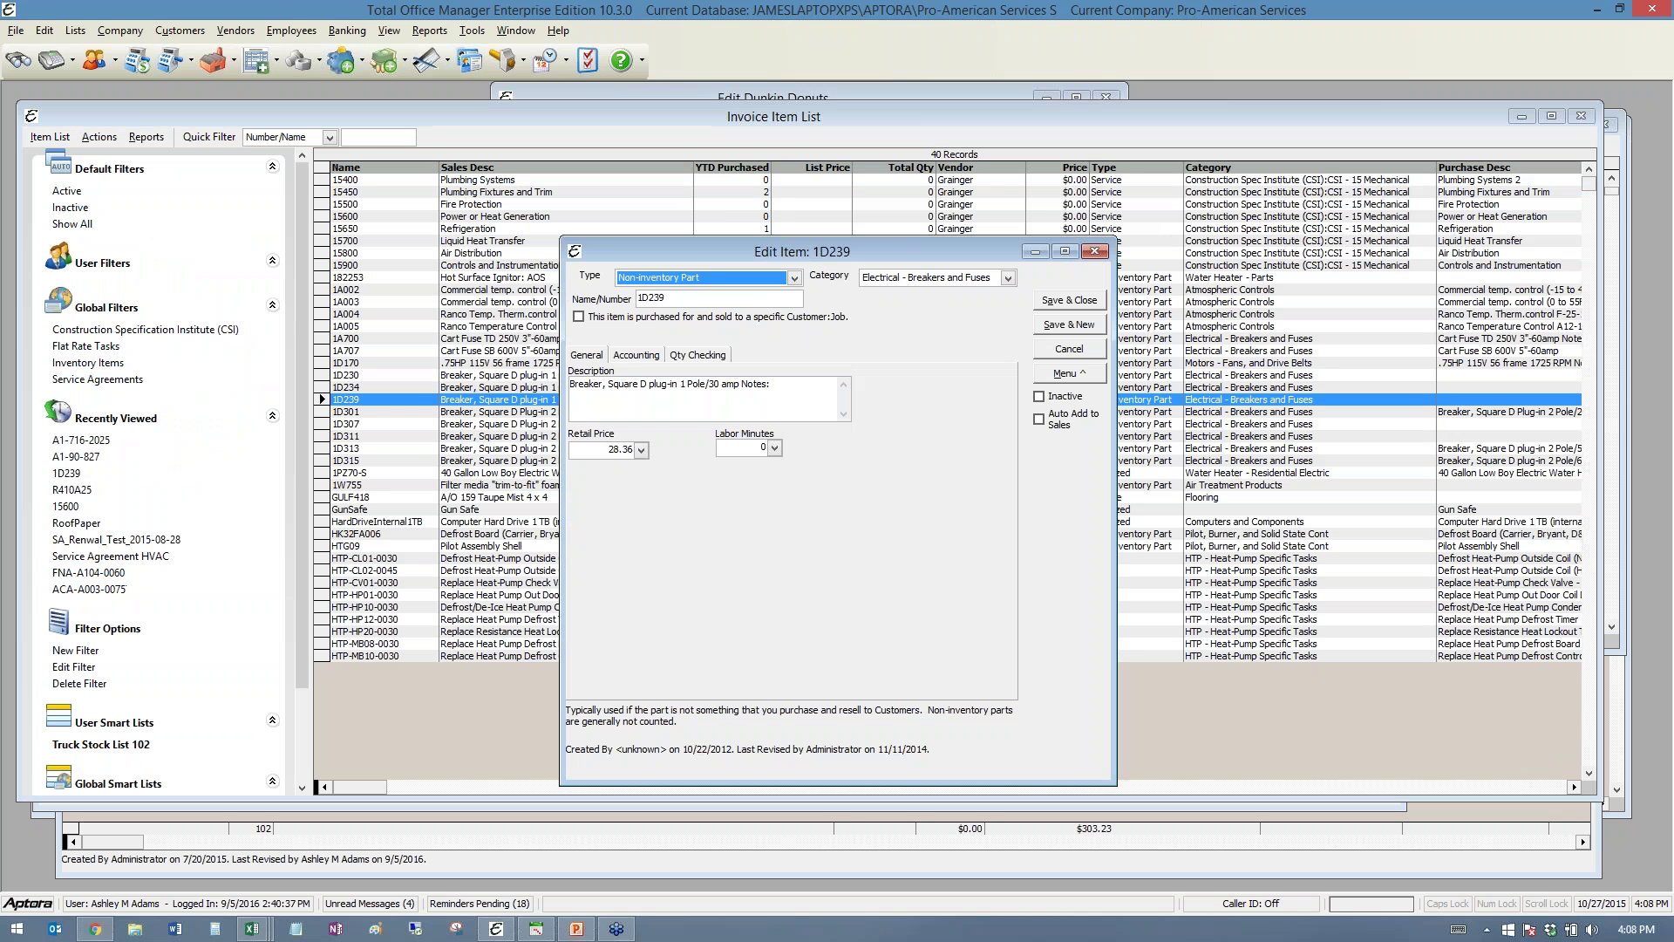
- Try a 2.00 Sales Commission on item 1D239's Accounting tab, then cancel the change
left_click(640, 357)
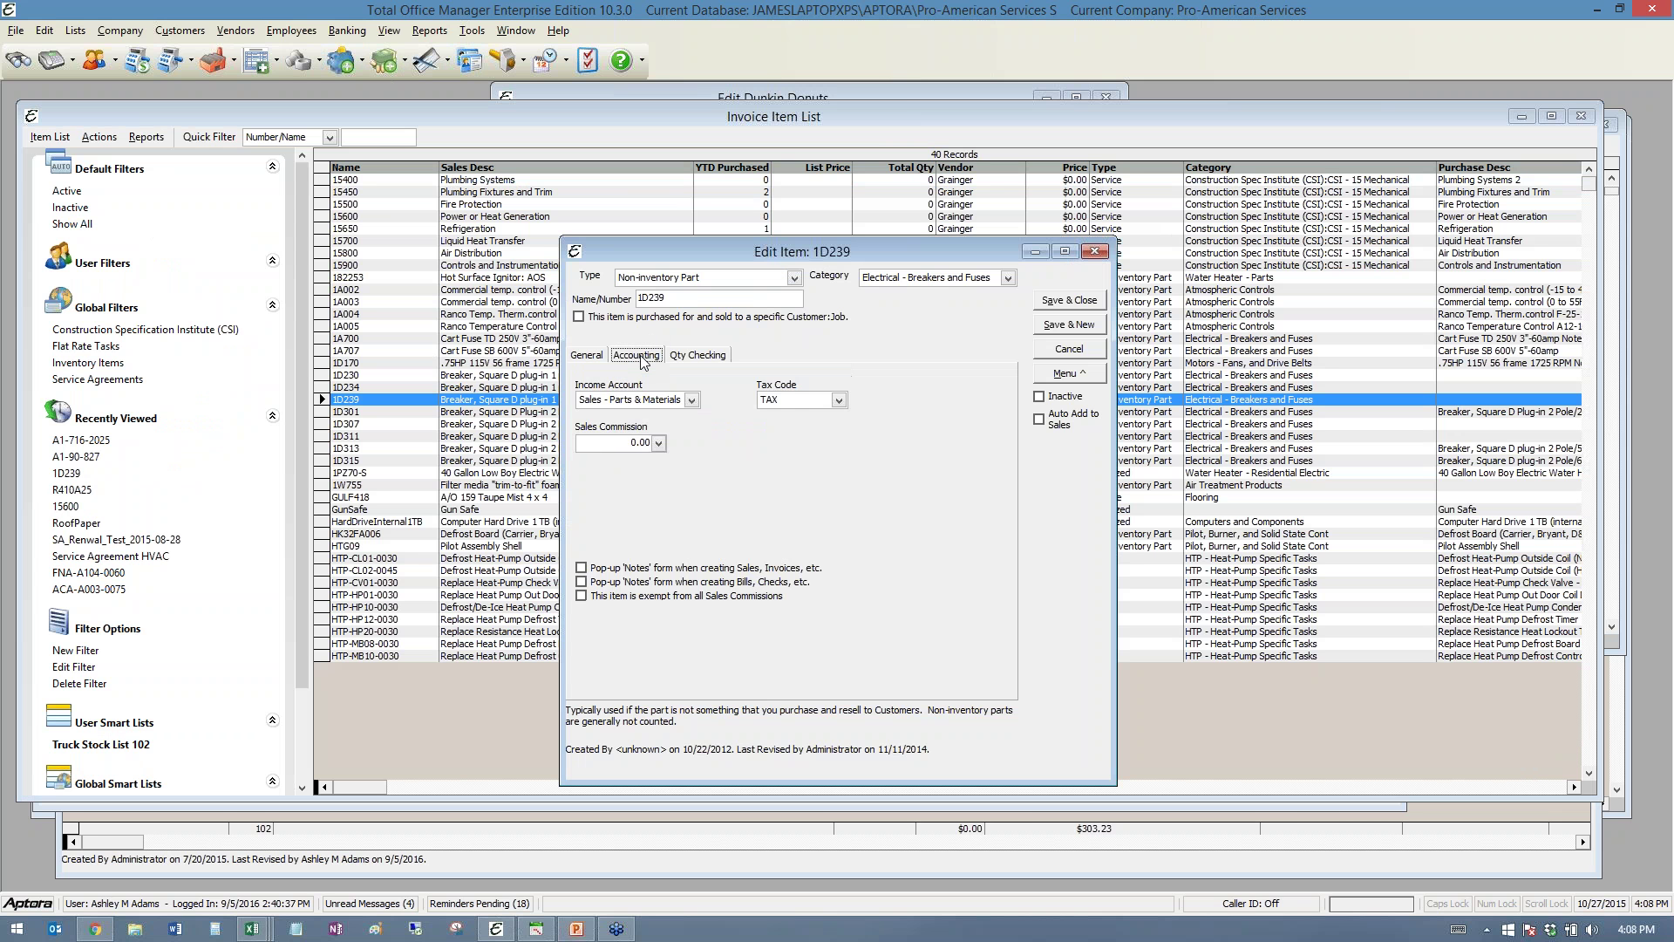
left_click(610, 450)
type("2.00")
left_click(1070, 349)
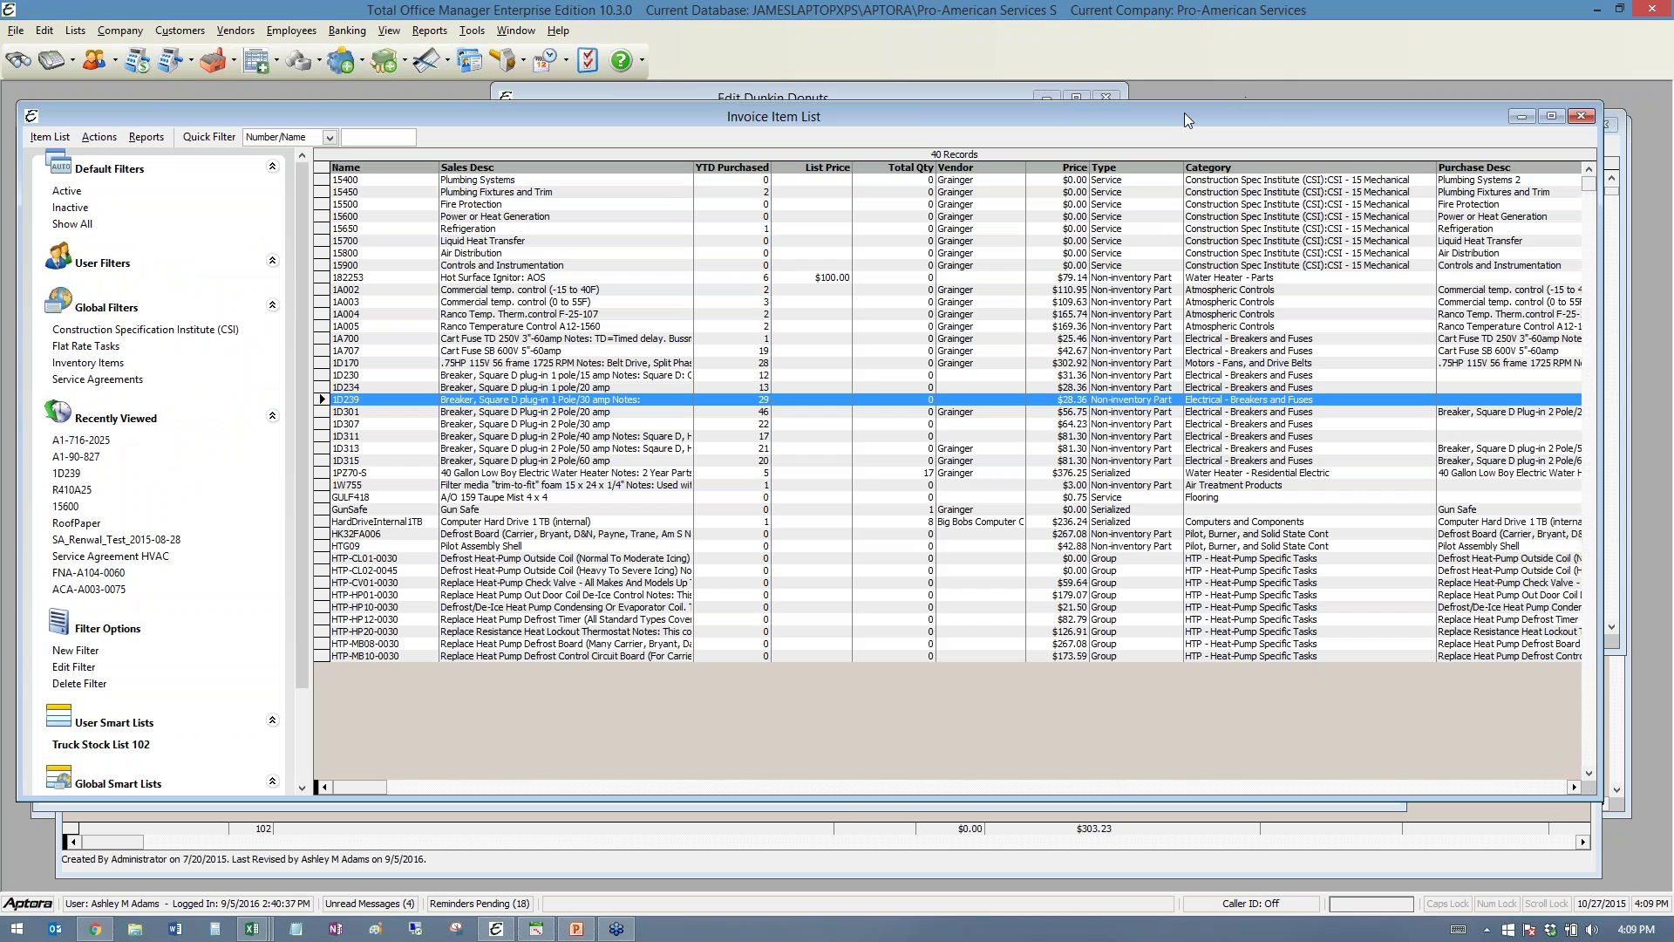
- Close the Invoice Item List and start new invoice 78220
left_click(1419, 70)
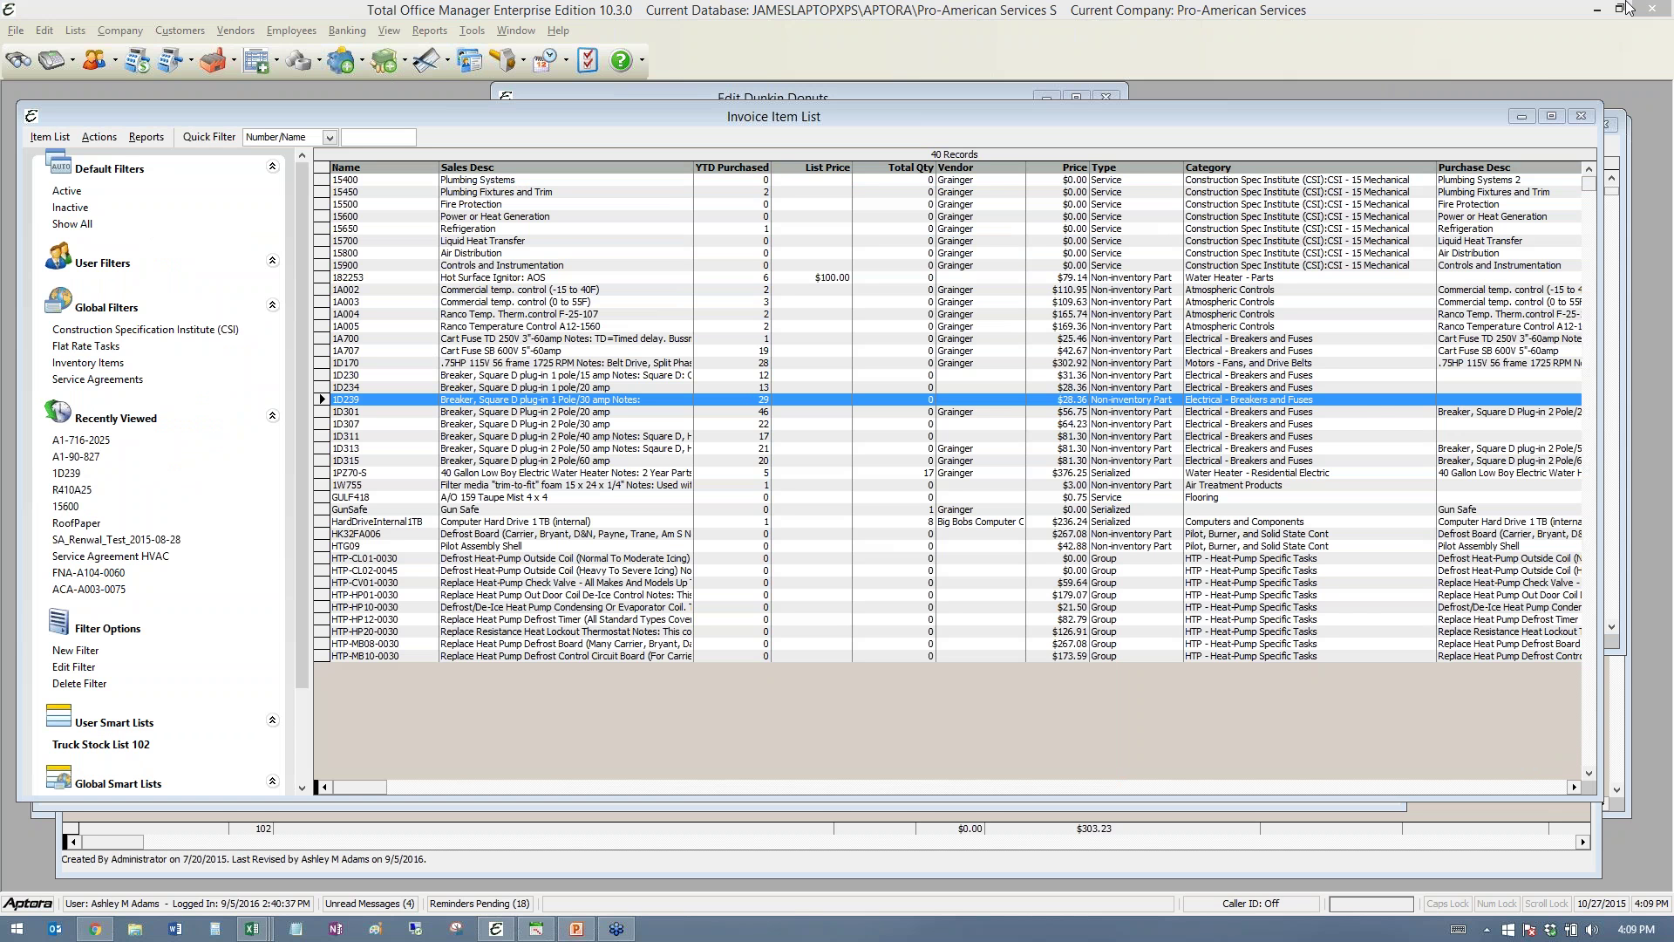
left_click(1580, 116)
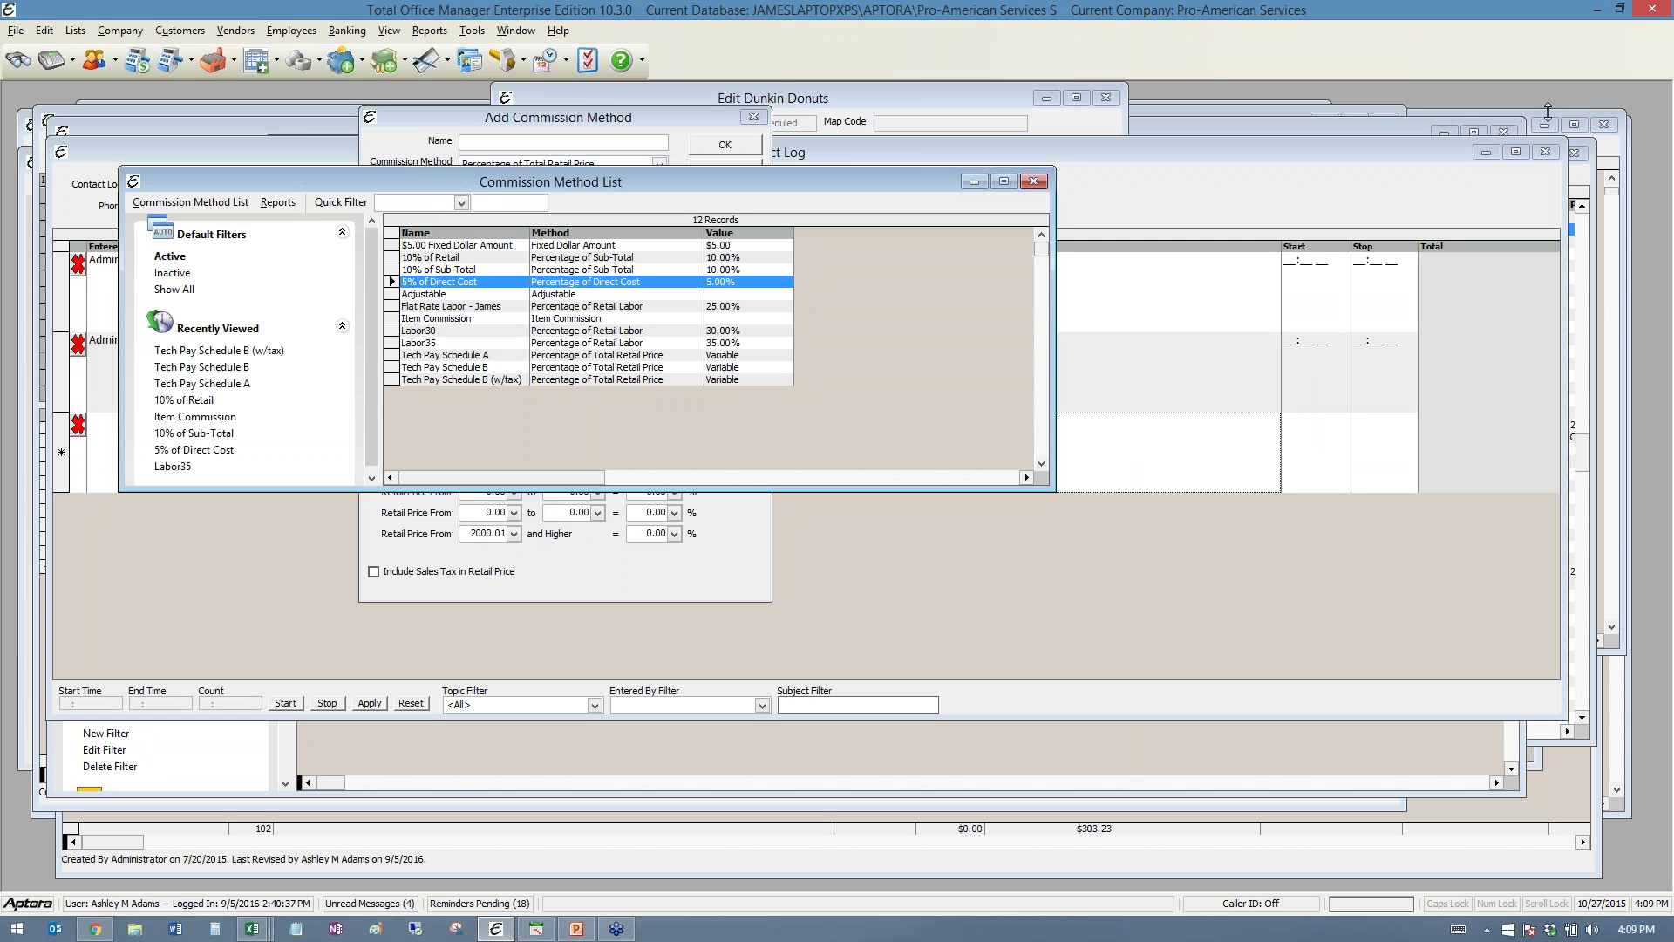
left_click(174, 65)
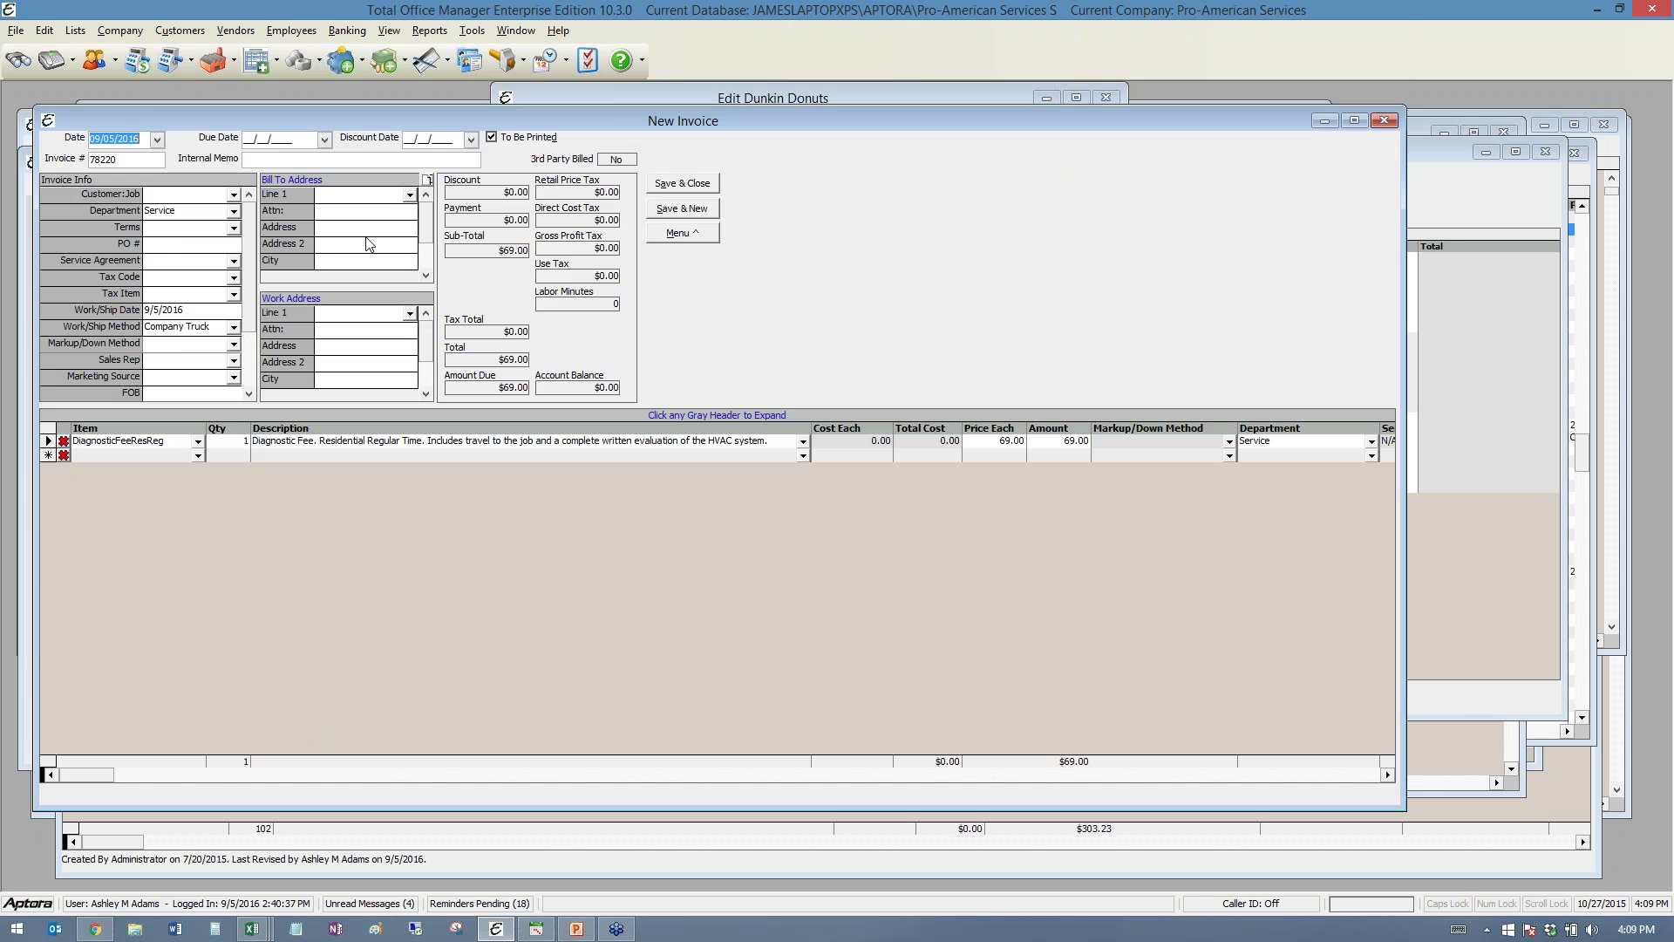
- Bill the invoice to 24 Hour Fitness - Corporate, dismiss its notes and past-due warning, and change the sales rep
left_click(234, 194)
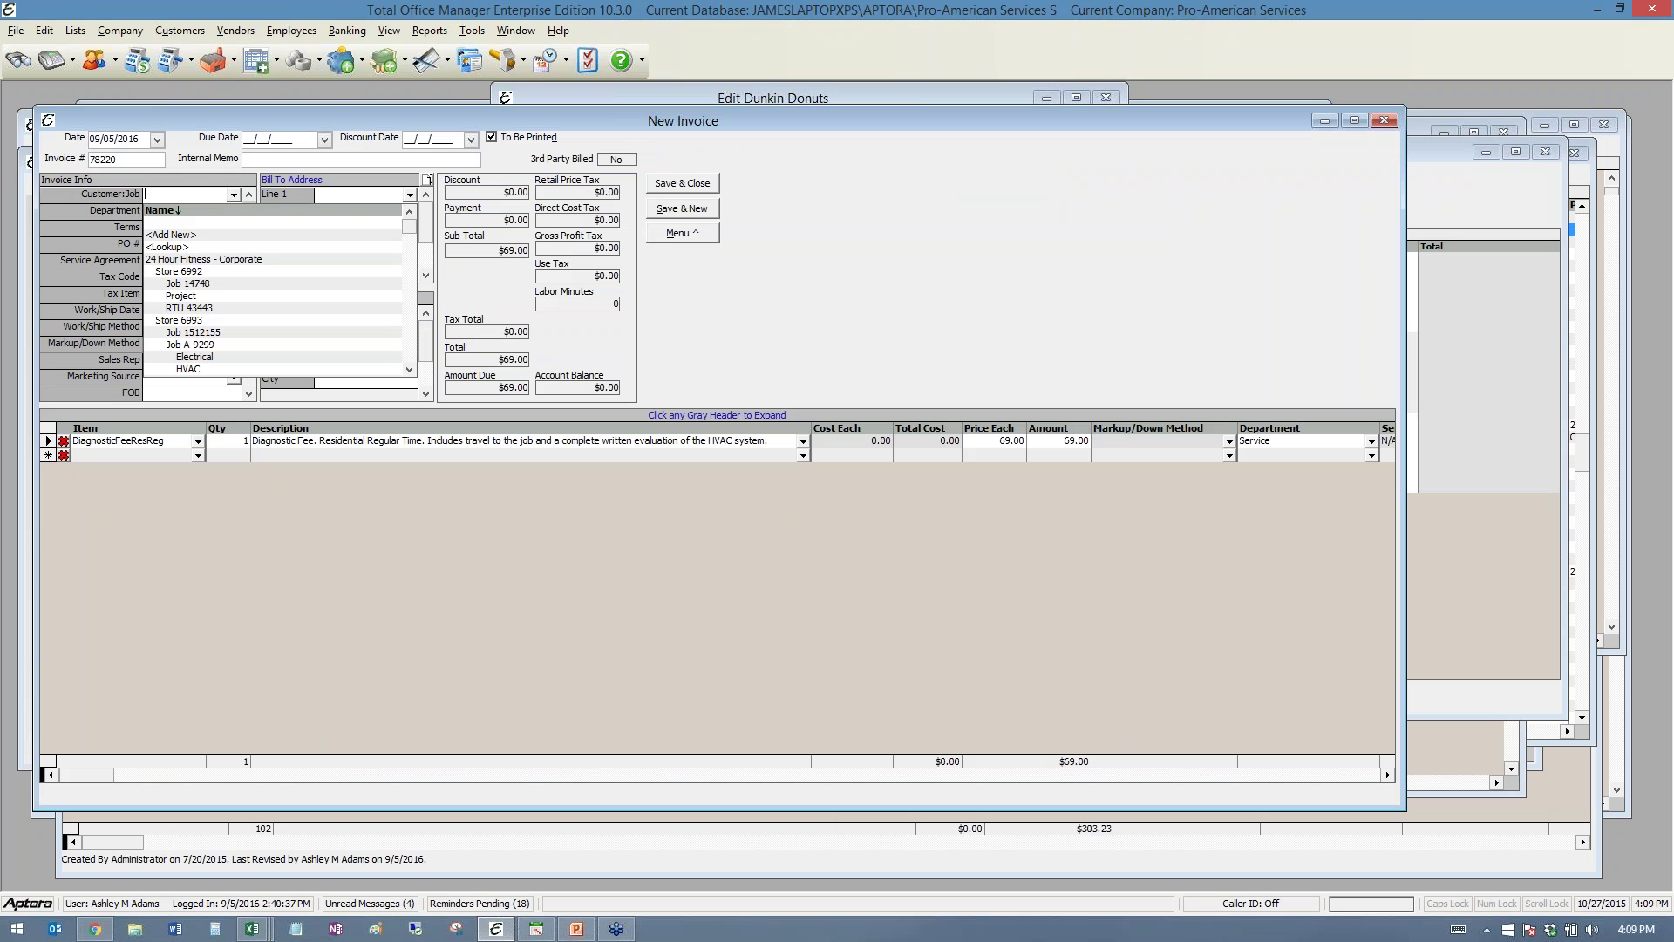
left_click(191, 260)
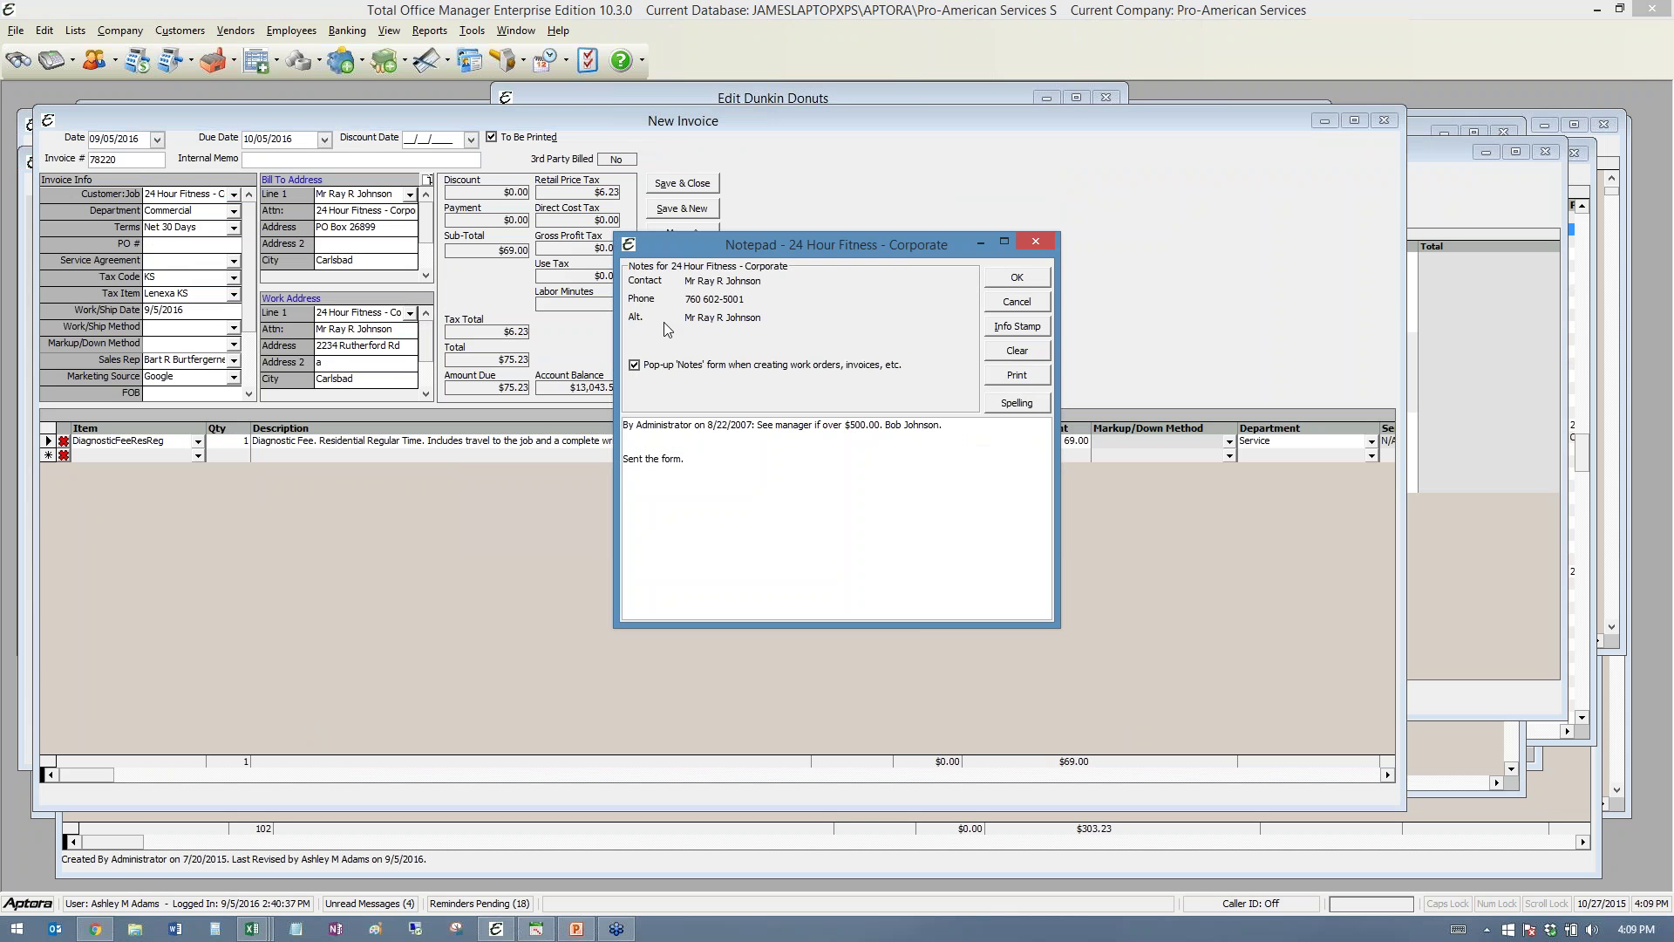
left_click(1012, 277)
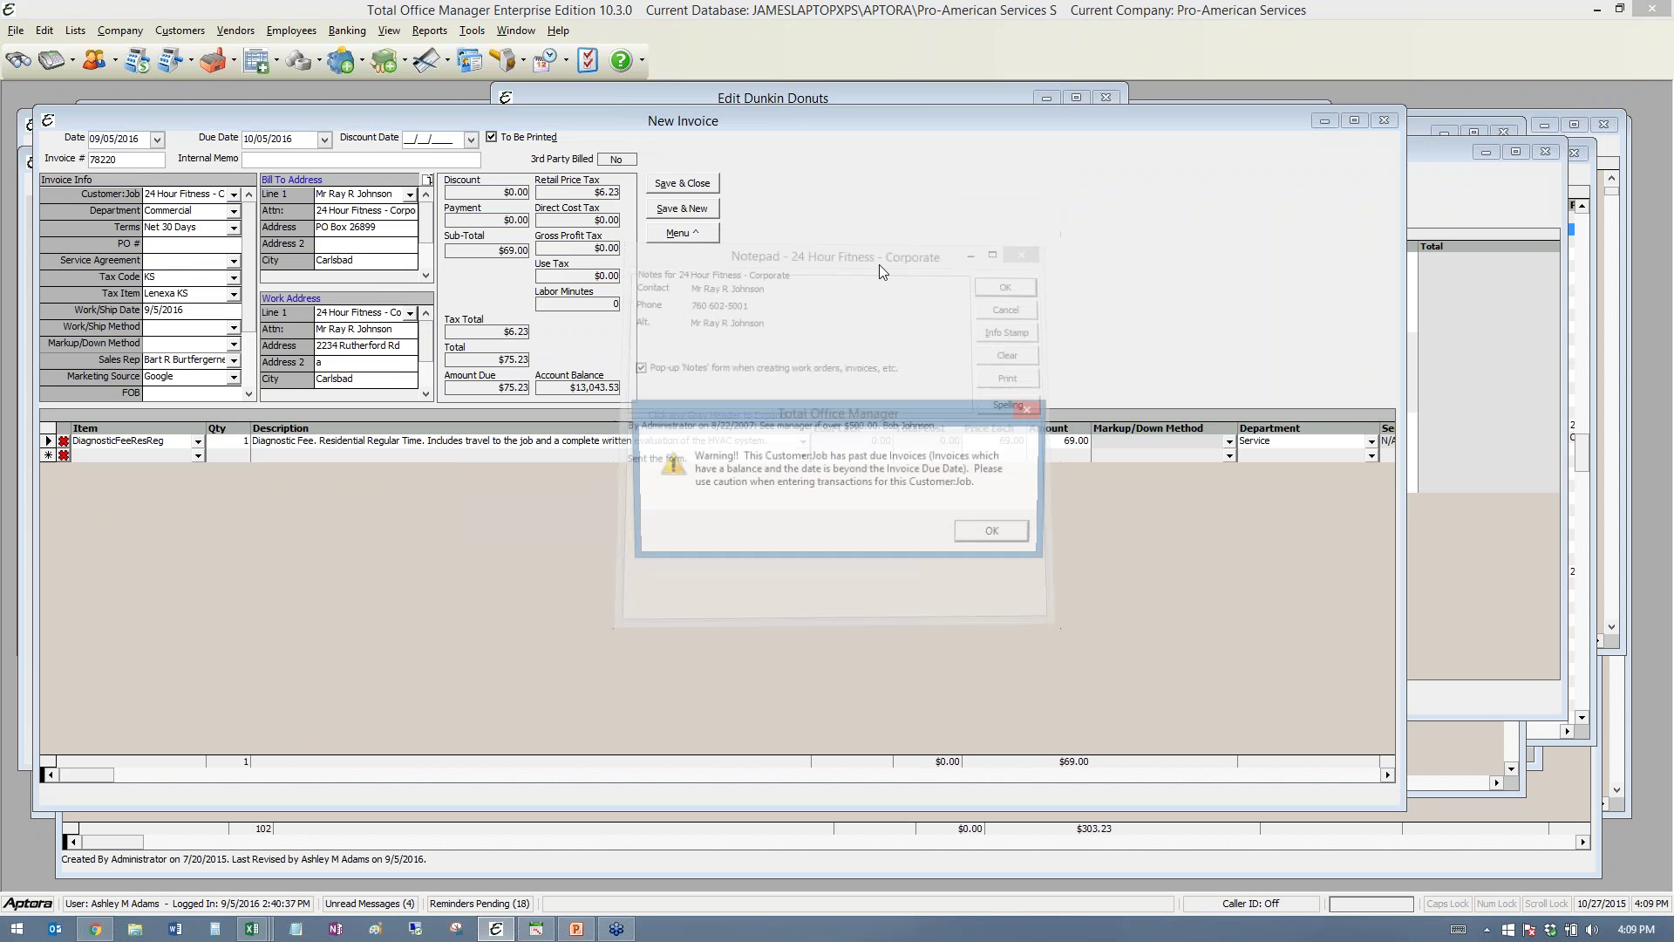
left_click(995, 531)
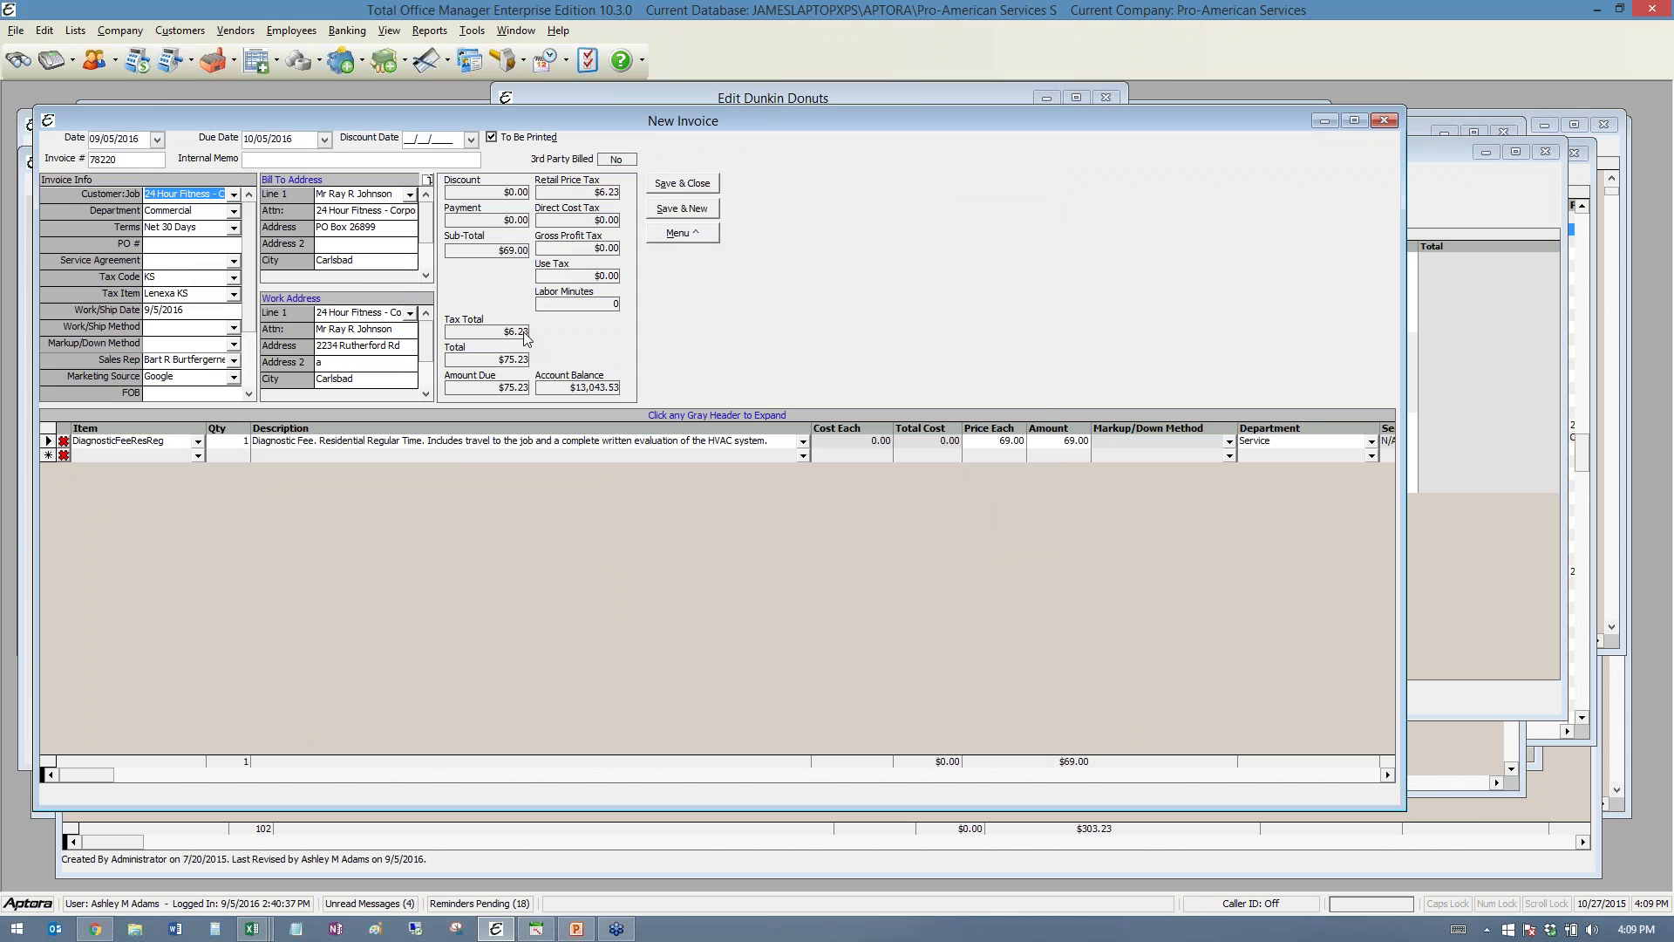
left_click(233, 360)
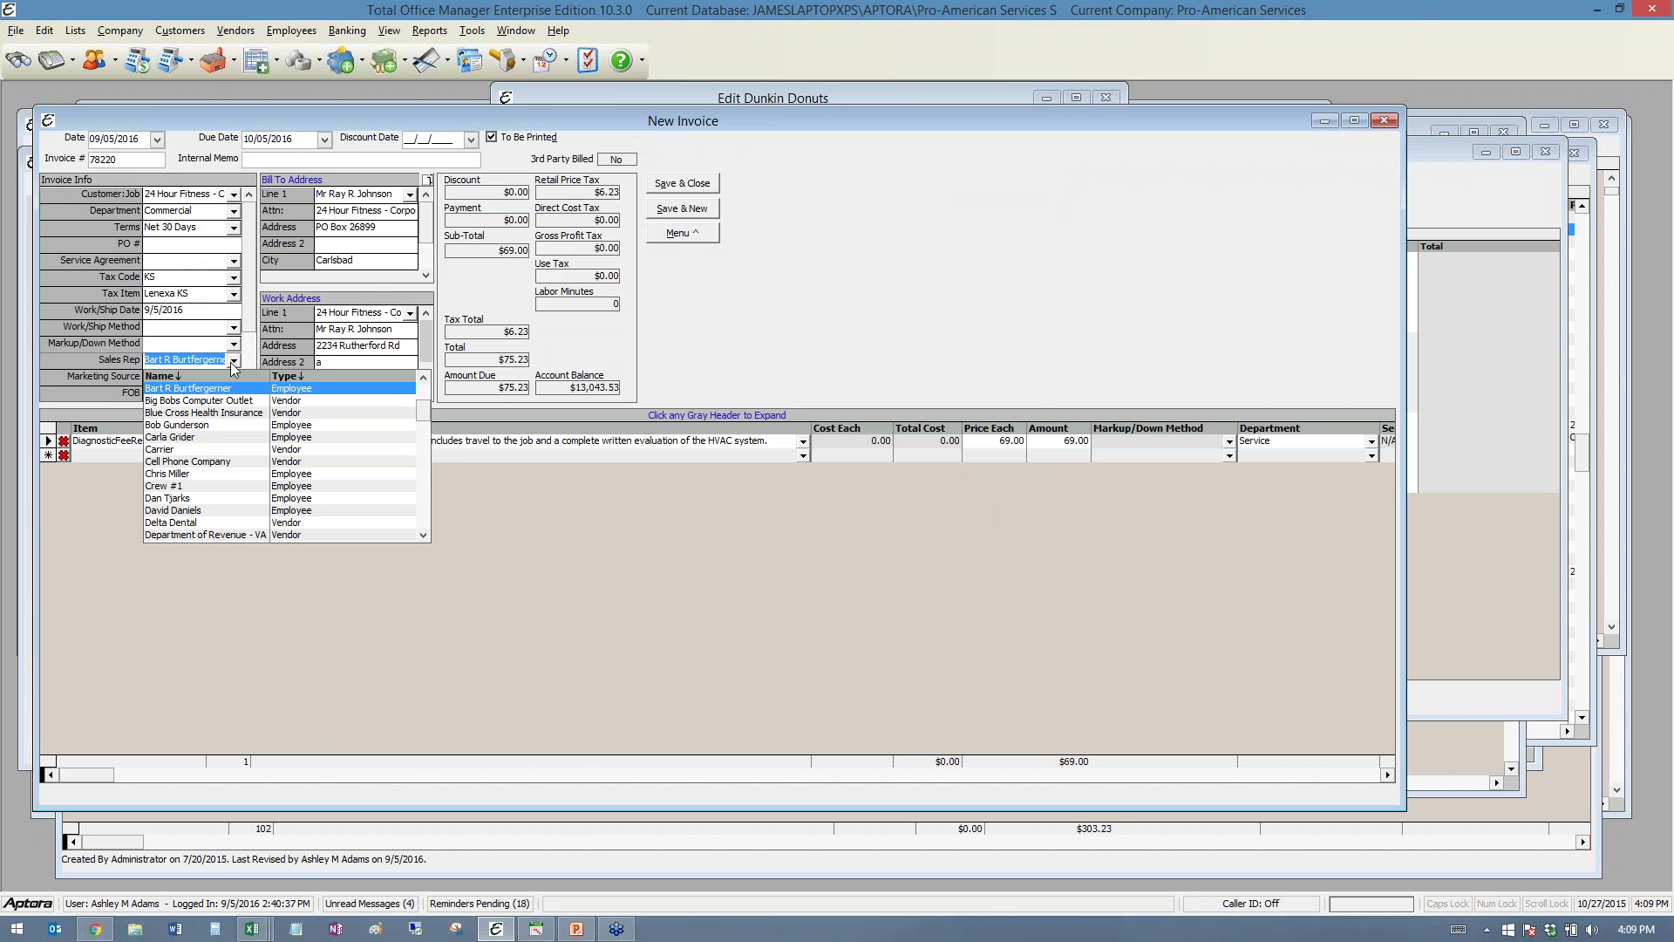
scroll(225, 419, "up", 3)
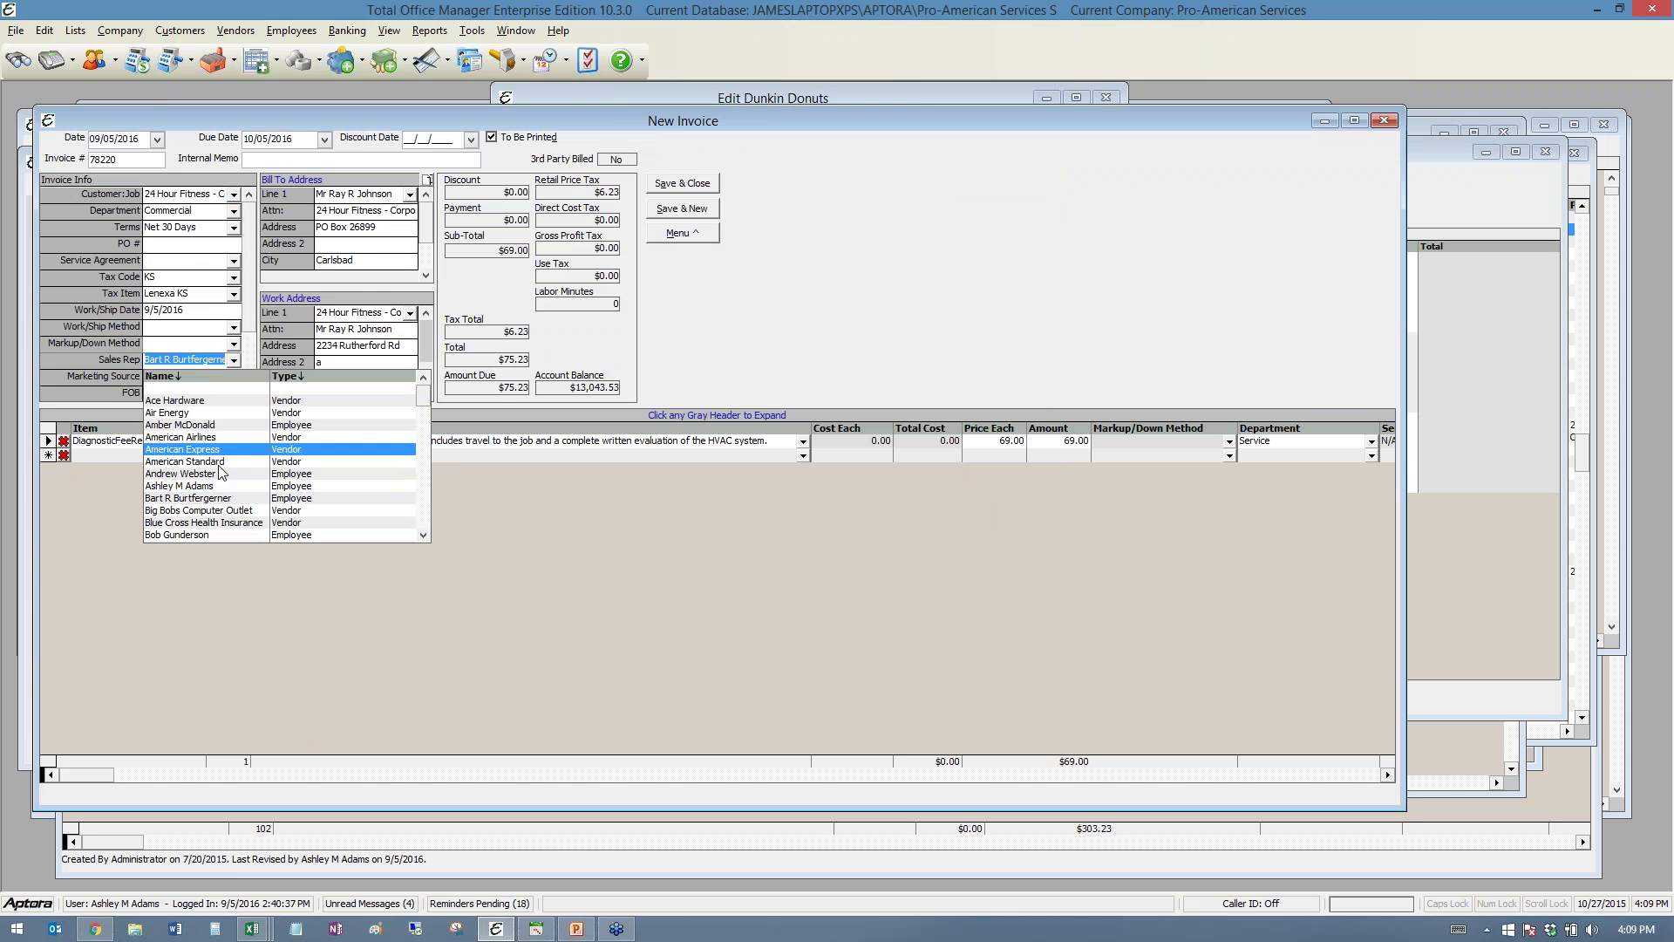
left_click(216, 487)
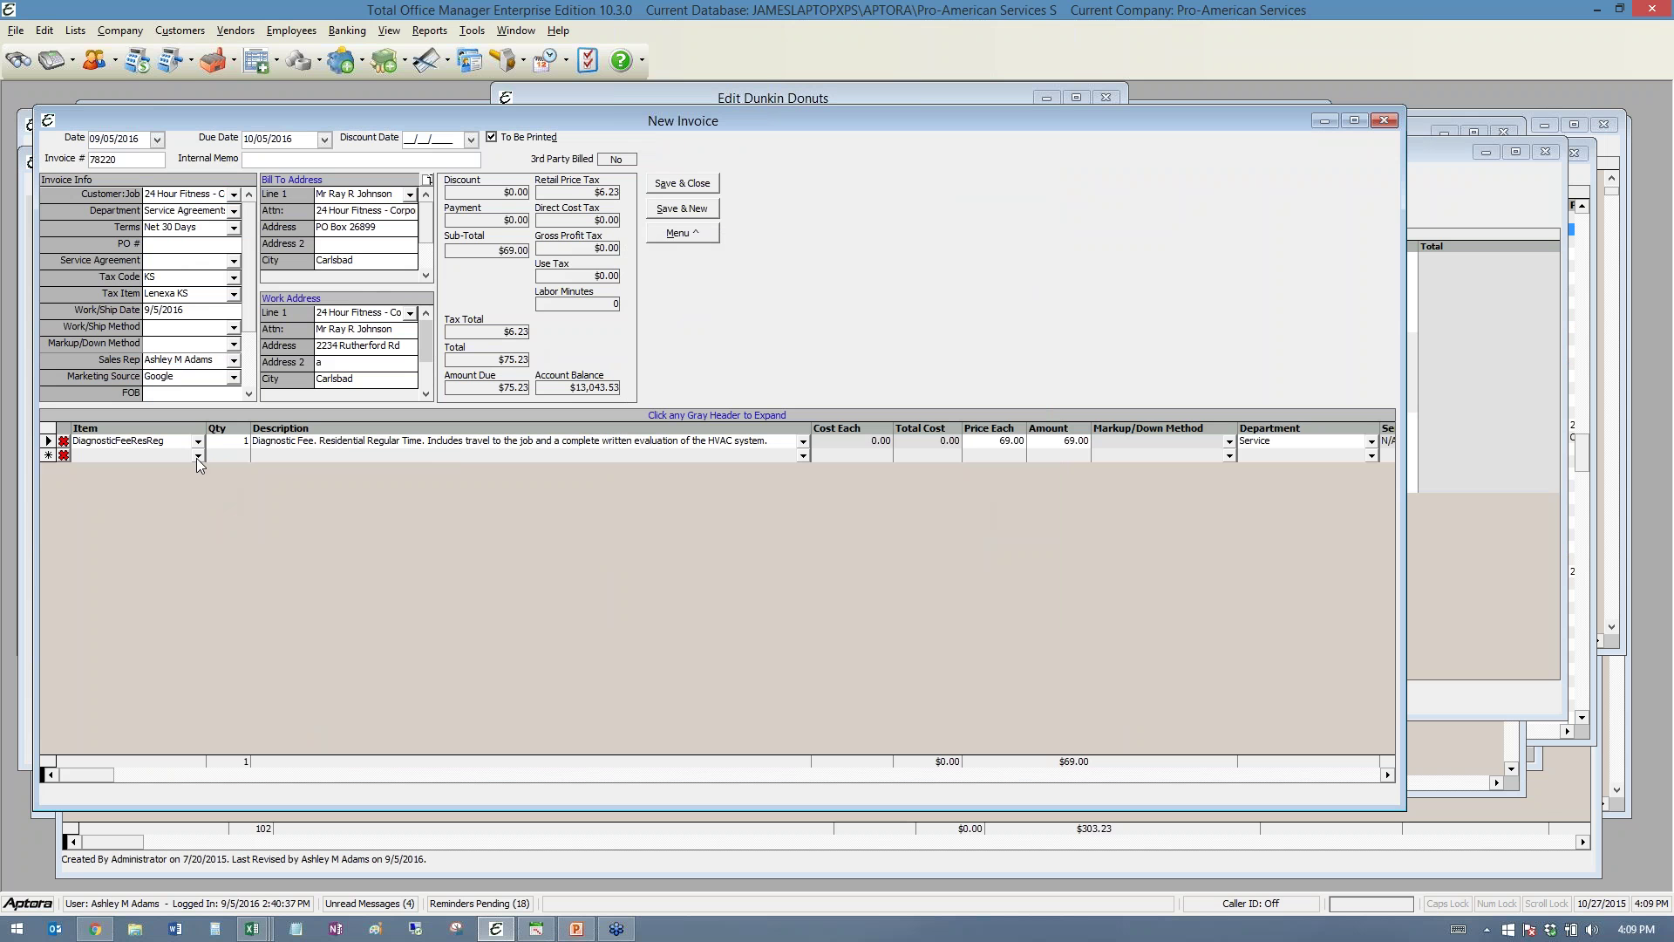
- Add the 04904500 Natural Gas Valve and 15400 Plumbing Systems lines to the invoice
left_click(198, 455)
left_click(201, 596)
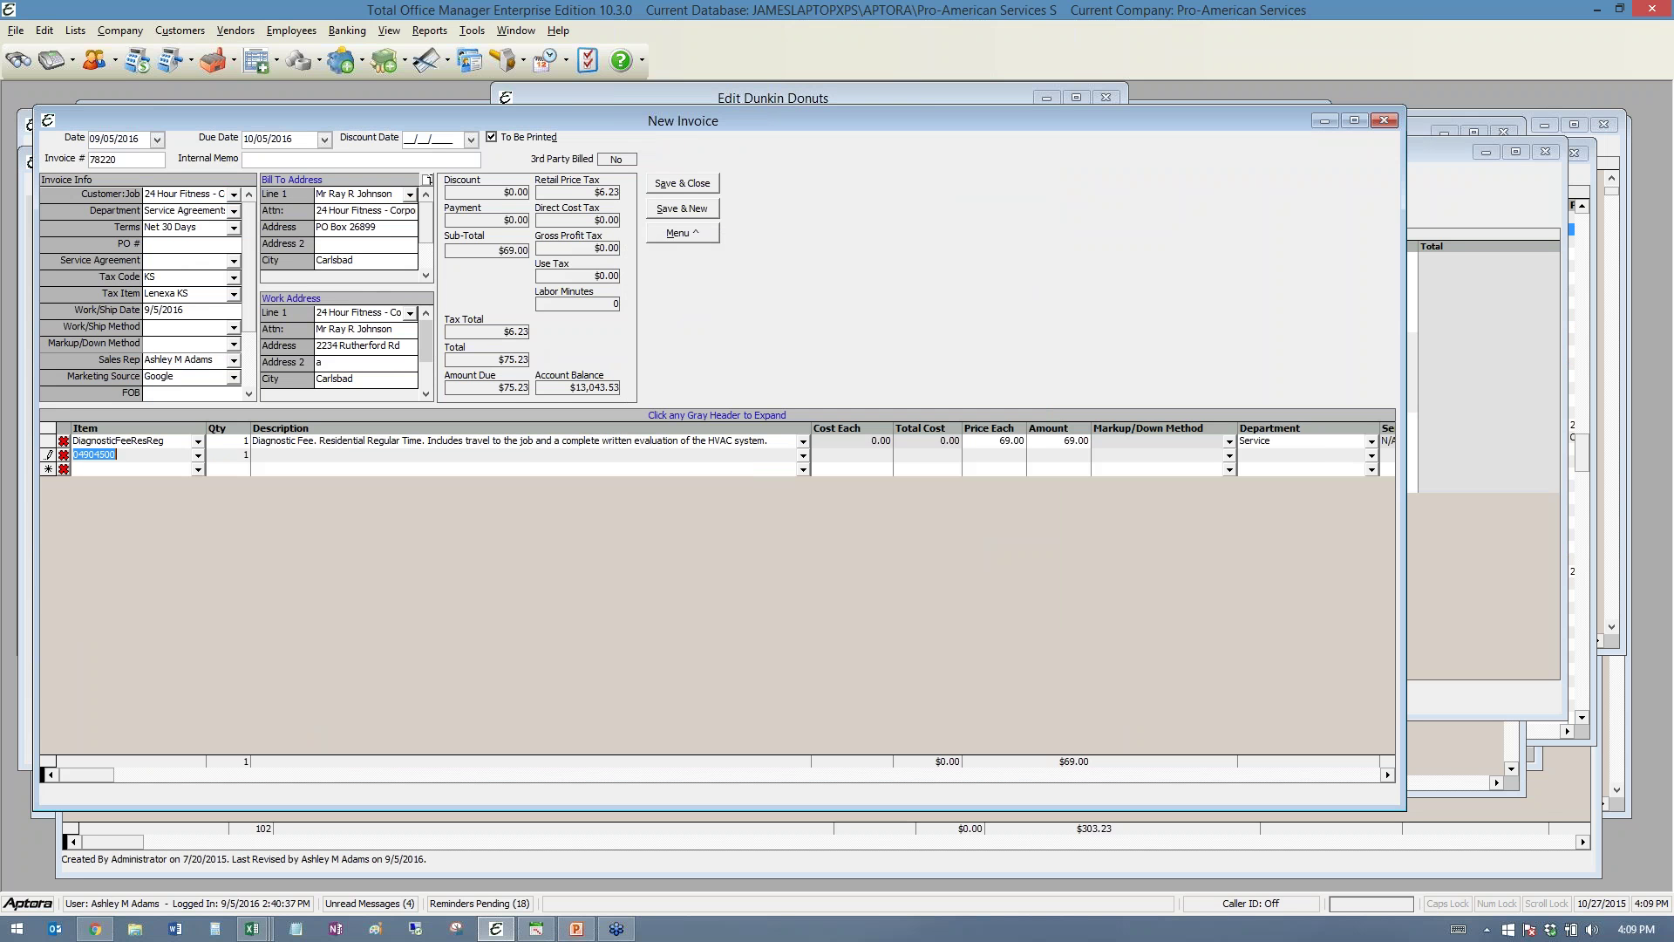
left_click(198, 469)
scroll(349, 558, "down", 3)
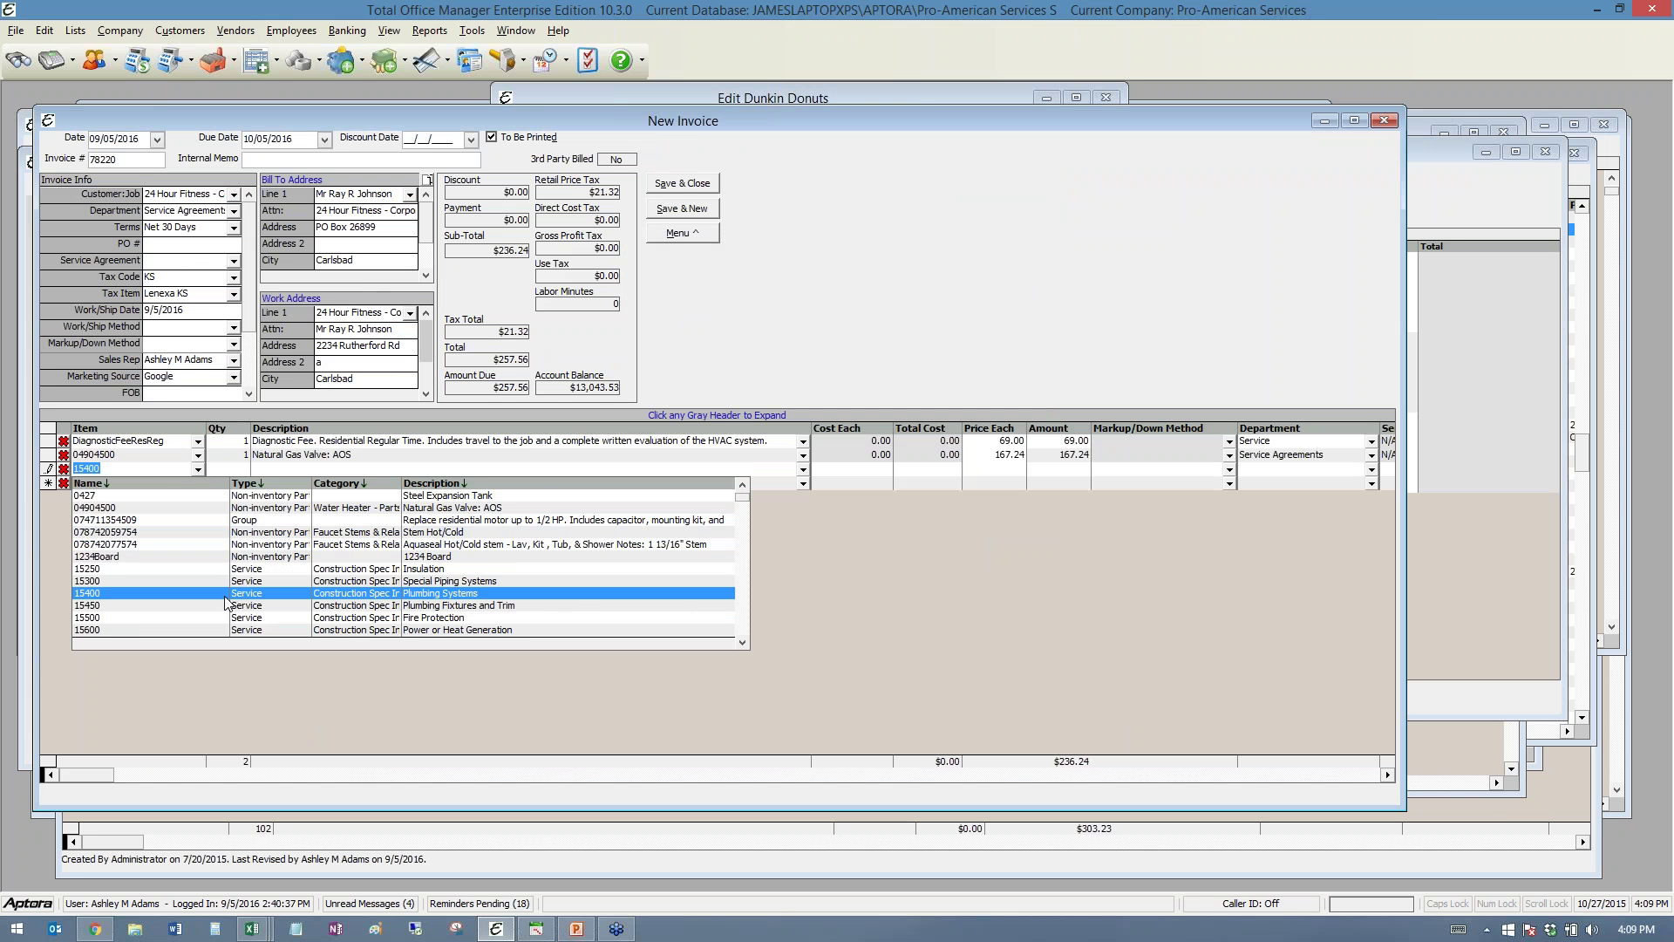
left_click(262, 593)
left_click(682, 233)
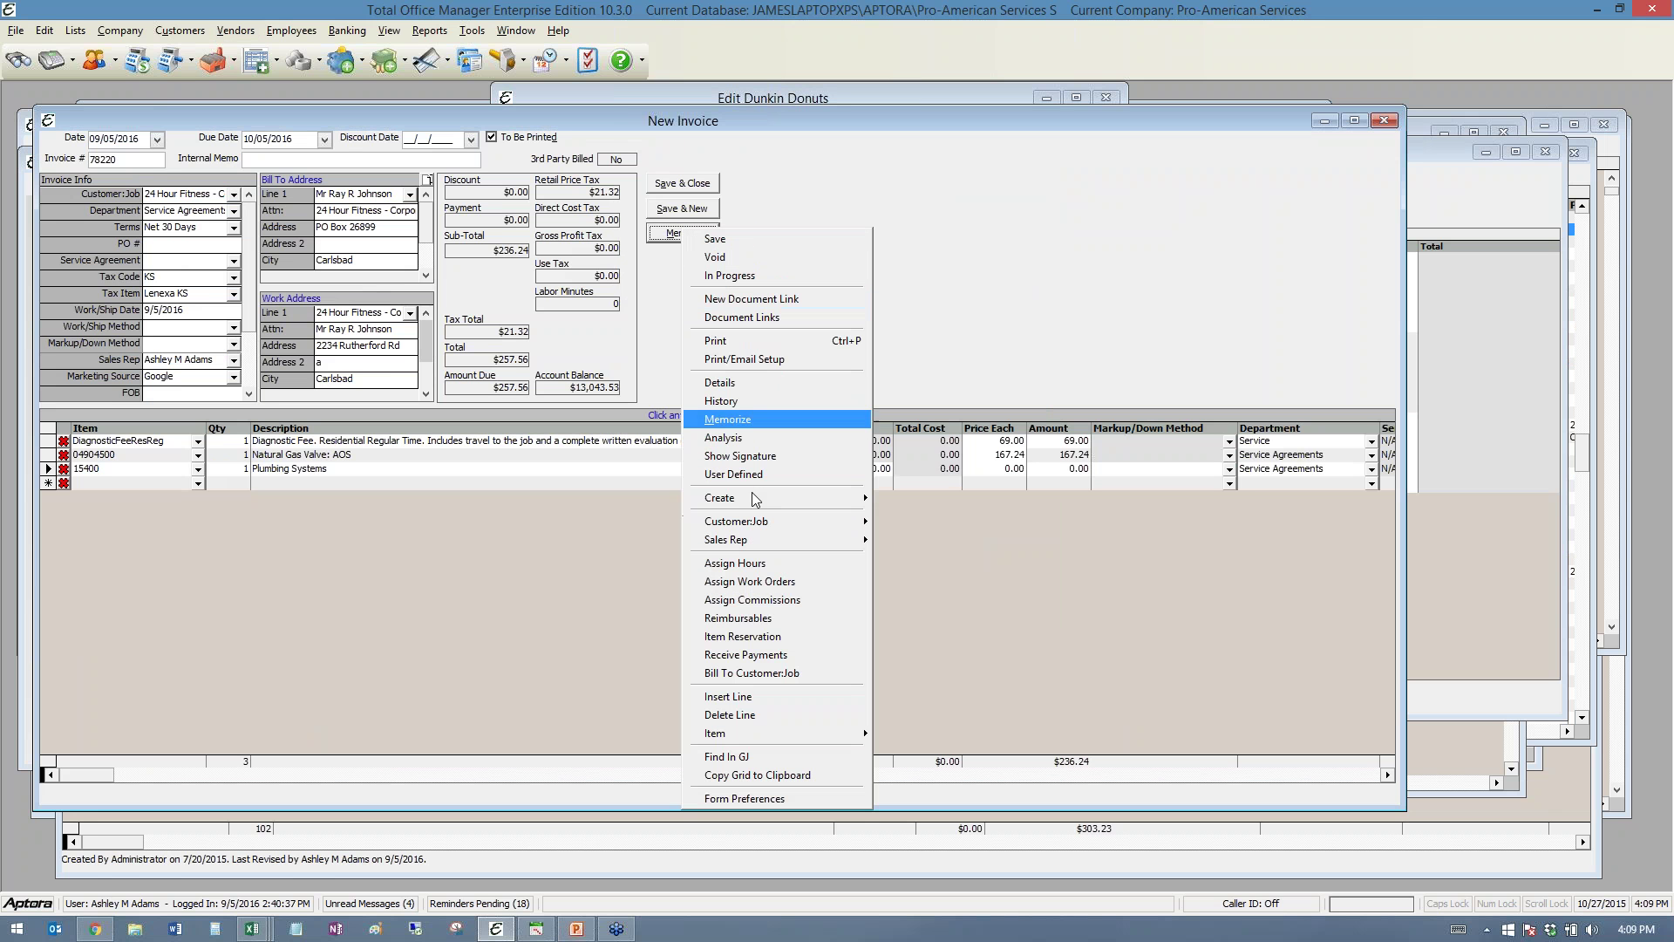
- Open Assign Commissions for invoice 78220 and add commission rows for another employee and the sales rep
left_click(767, 601)
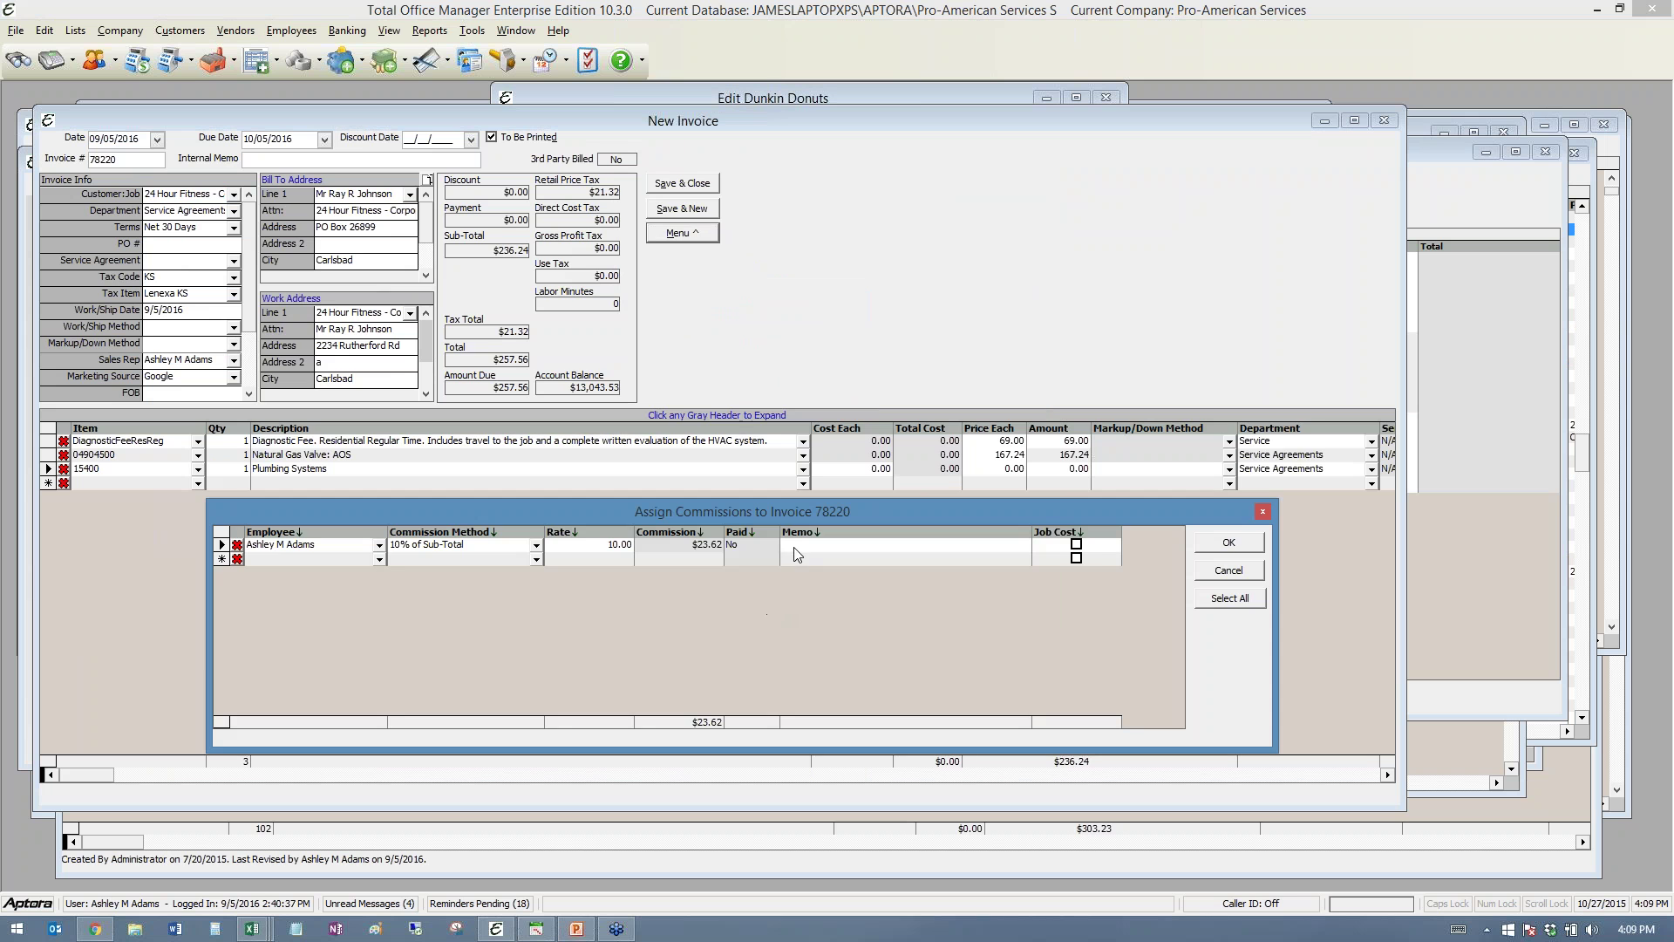
left_click_drag(753, 511, 792, 173)
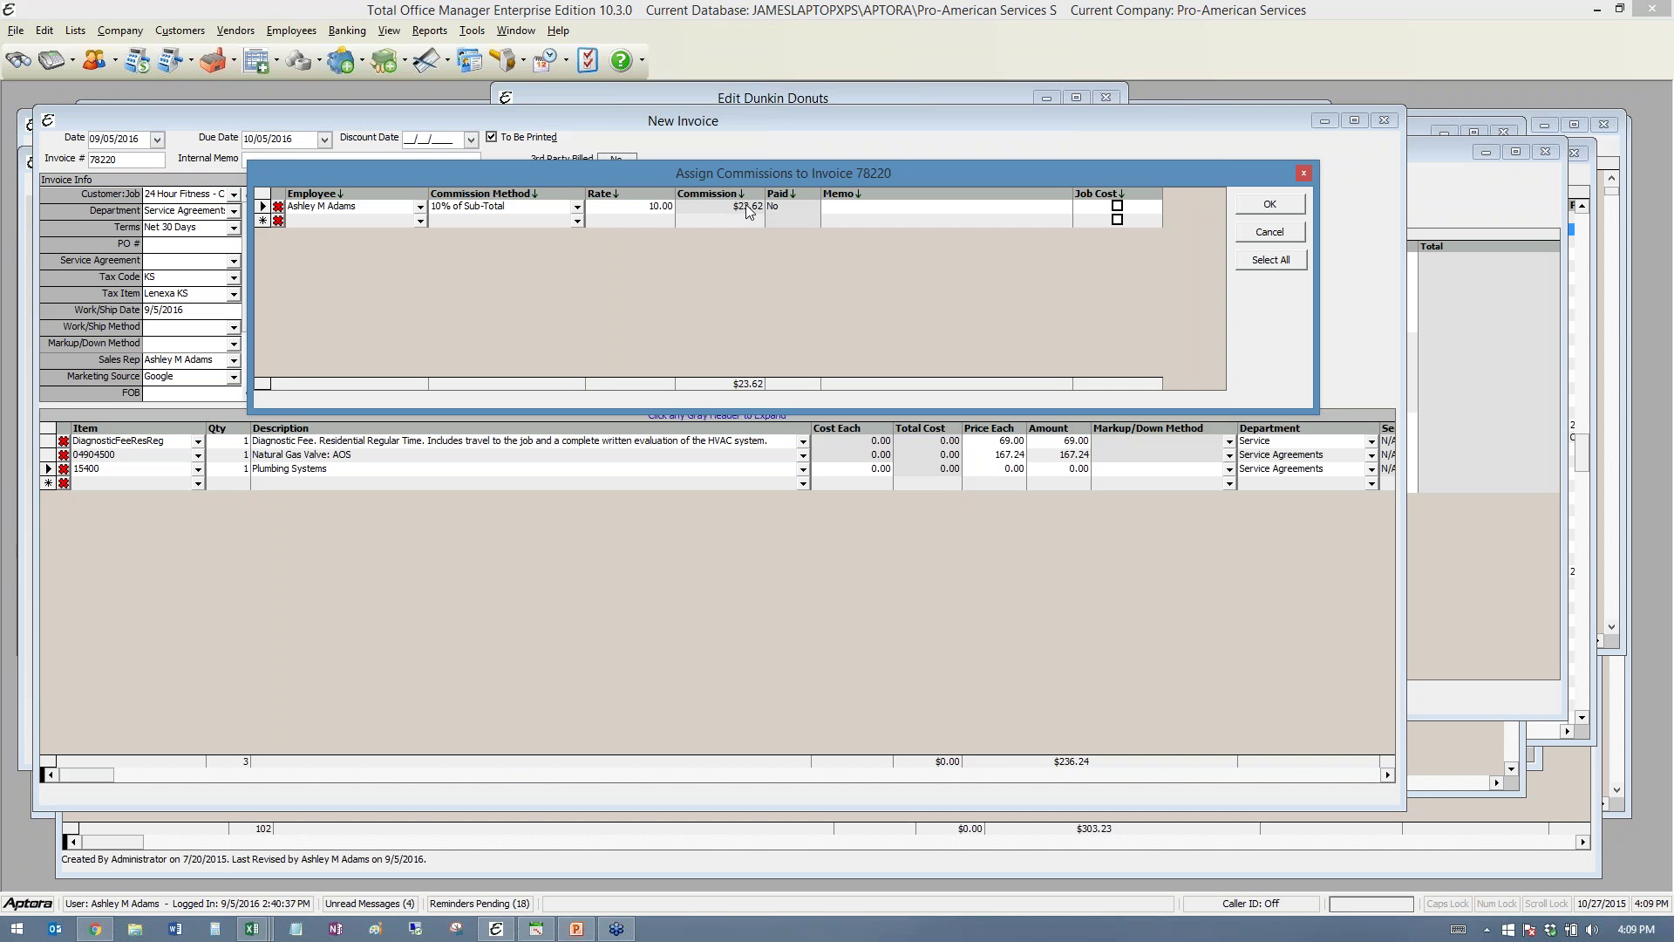
left_click(422, 221)
left_click(322, 275)
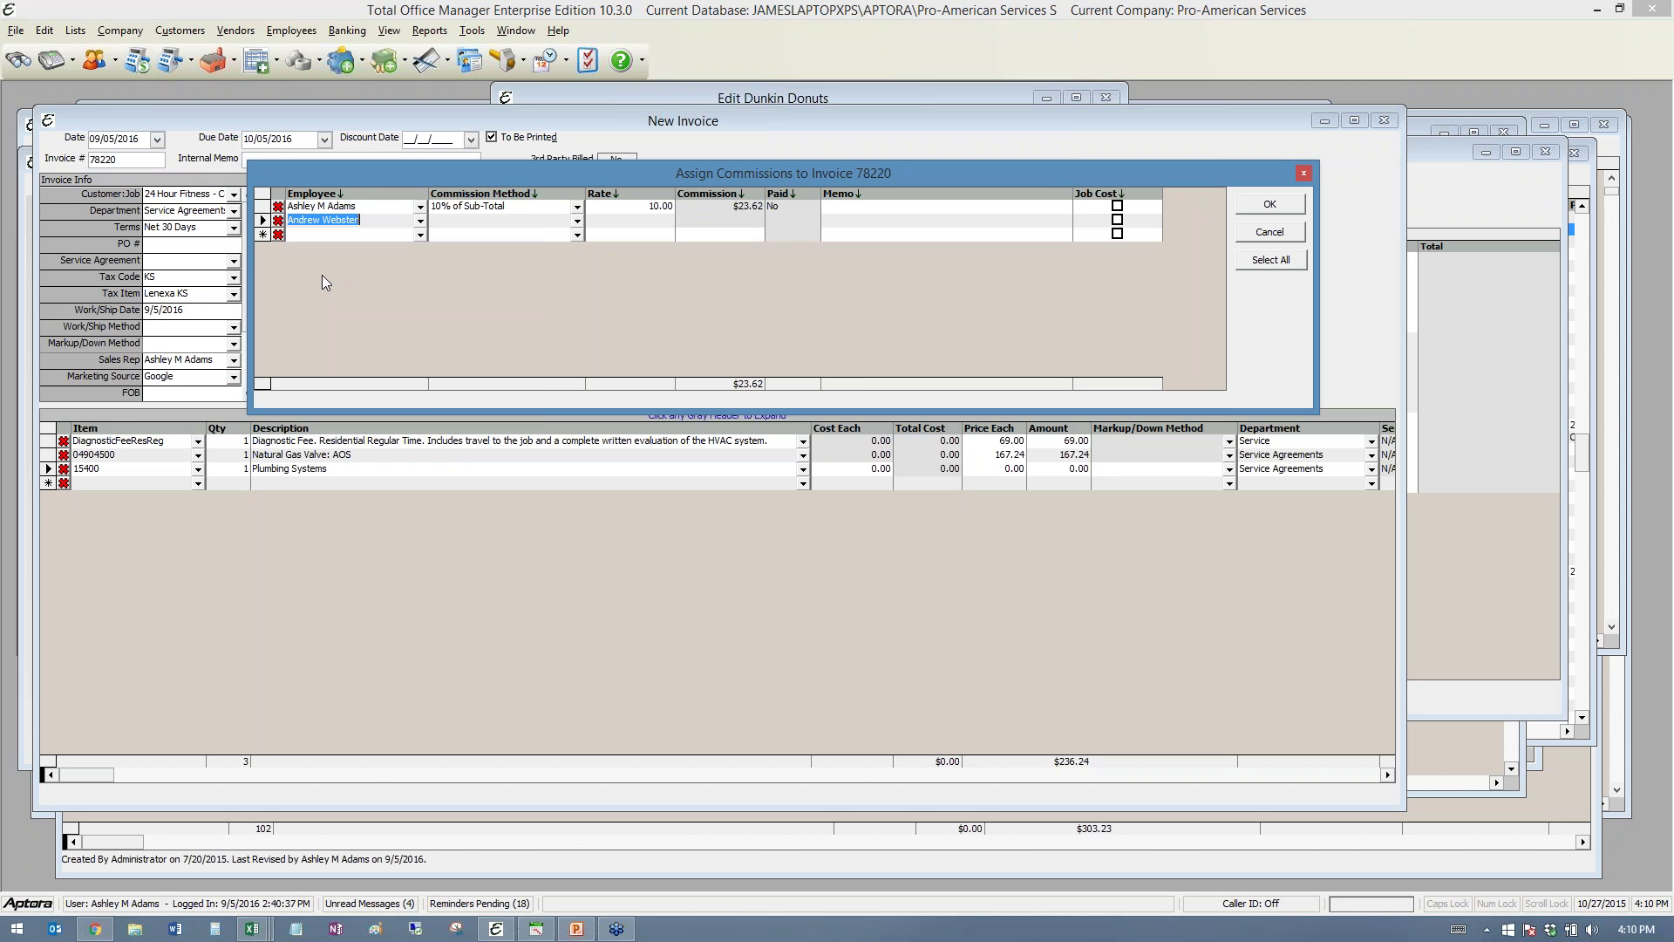
left_click(420, 235)
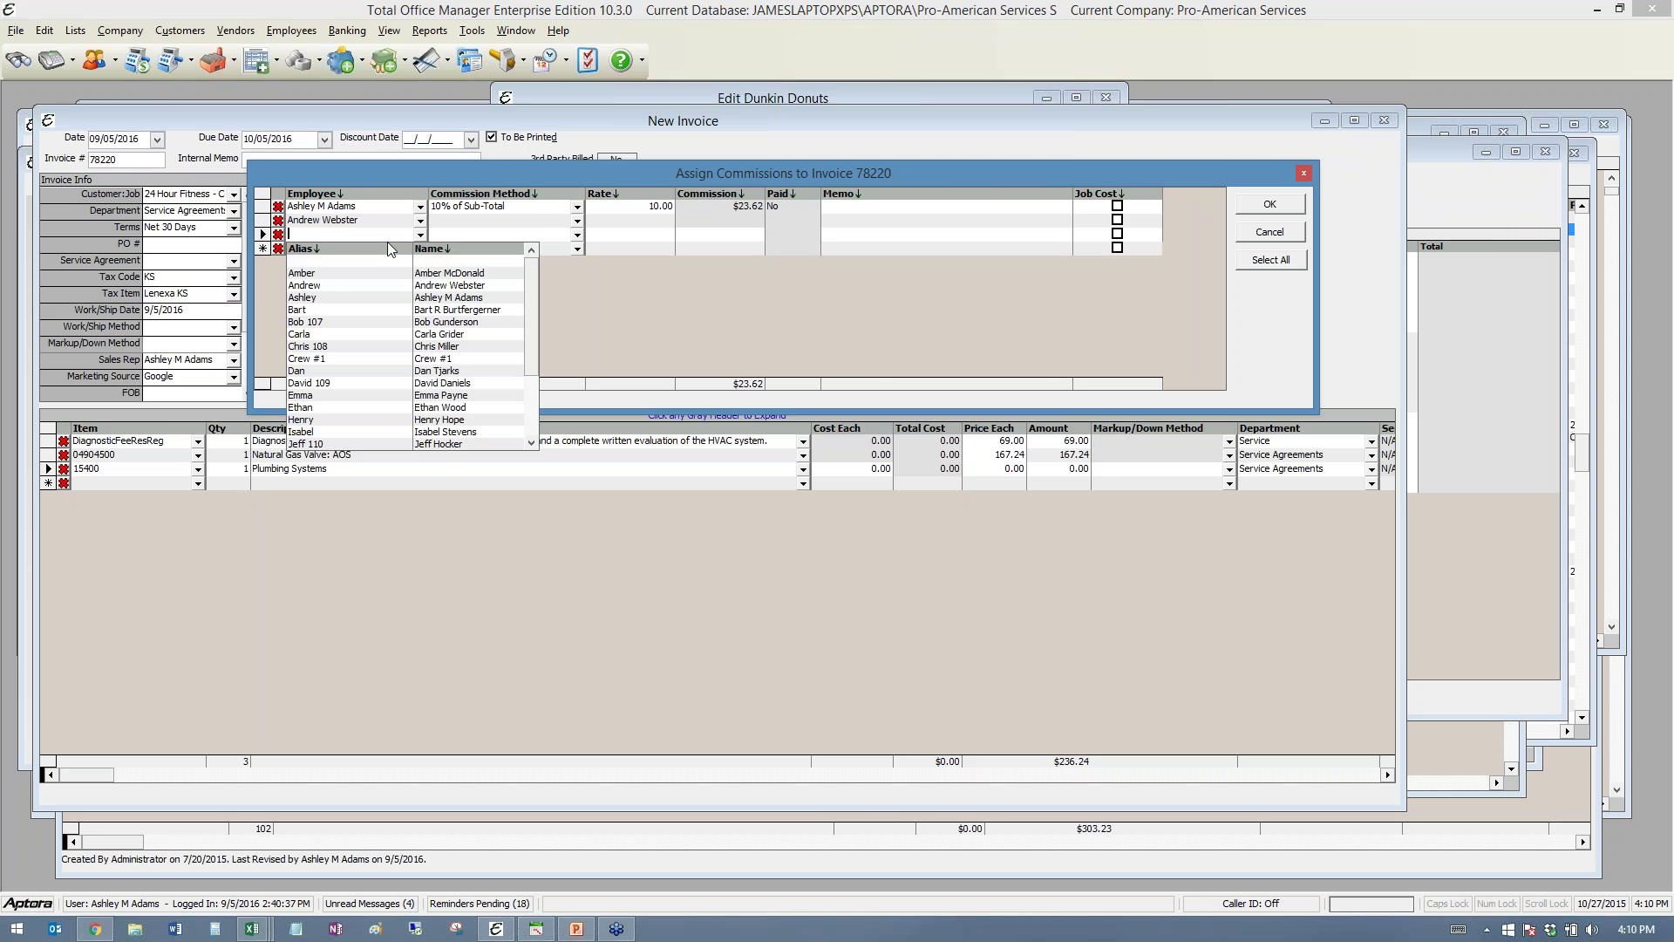
left_click(334, 297)
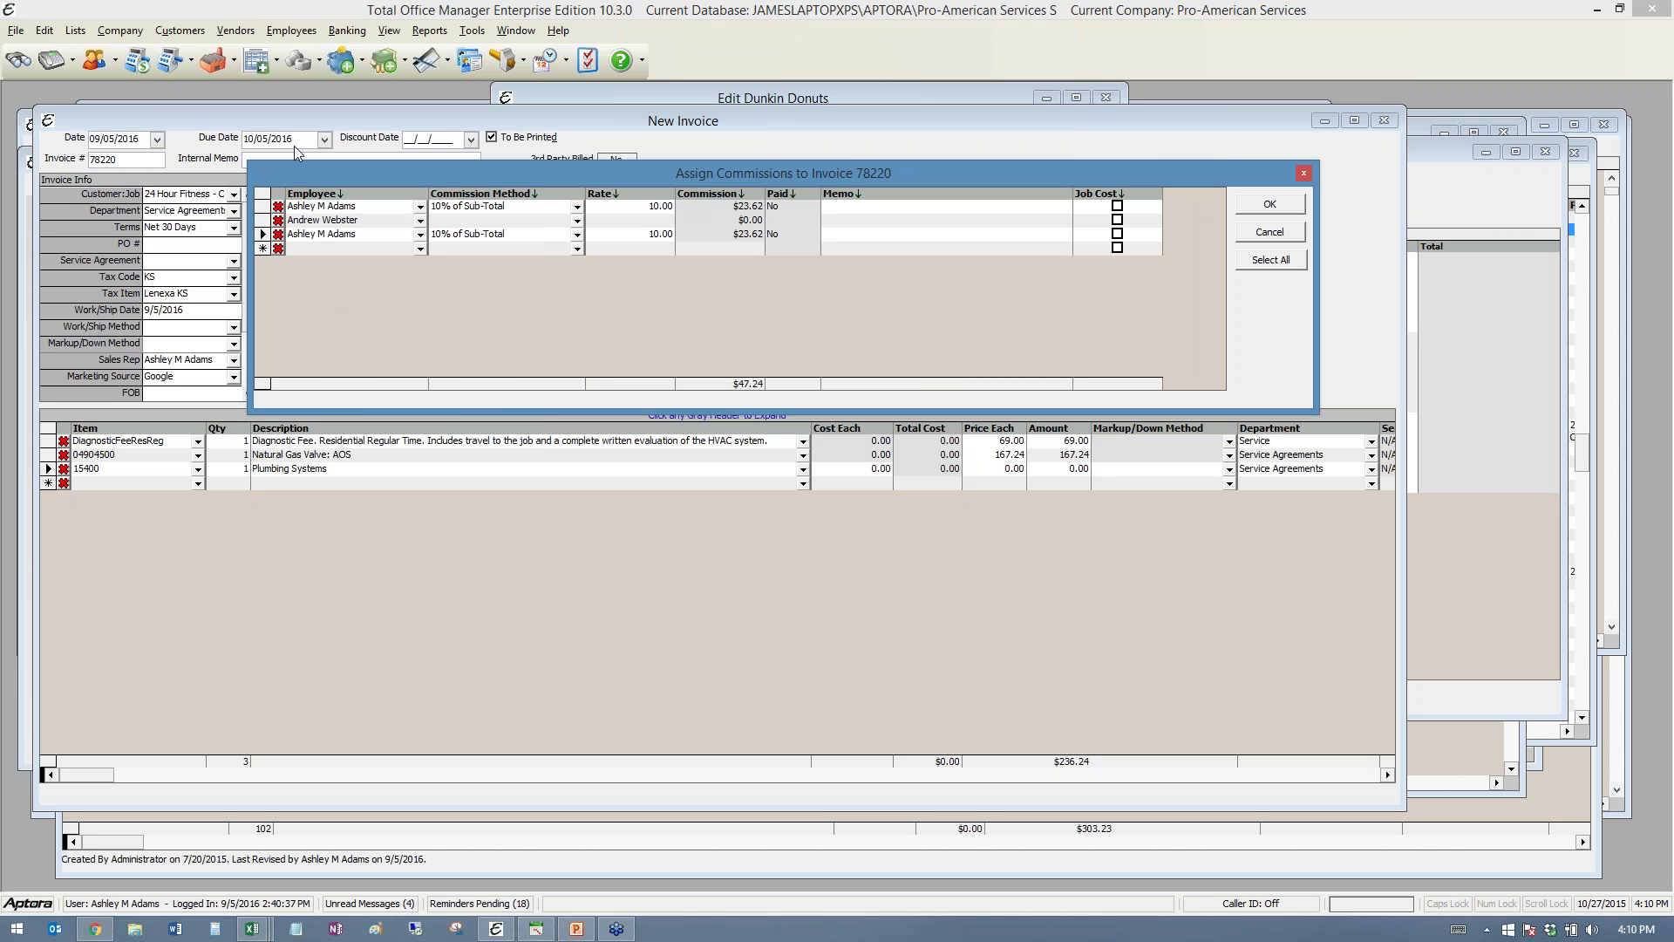
left_click_drag(881, 181, 713, 301)
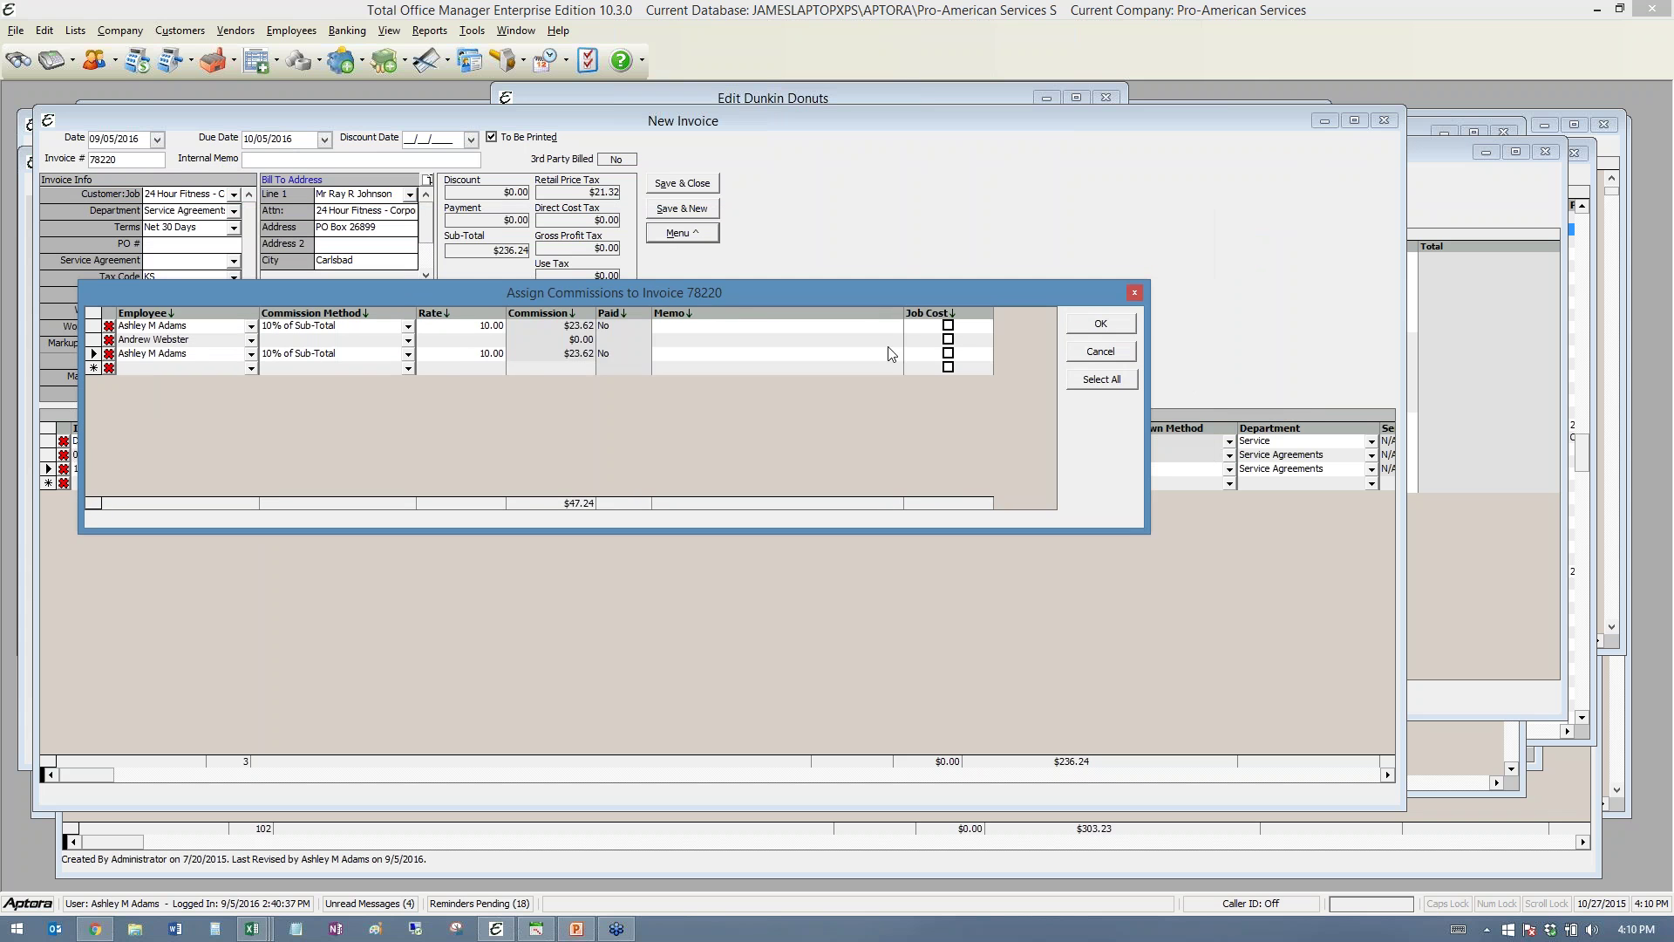
- Cancel the Assign Commissions window and bring the Aptora Mobile browser forward
left_click(1100, 353)
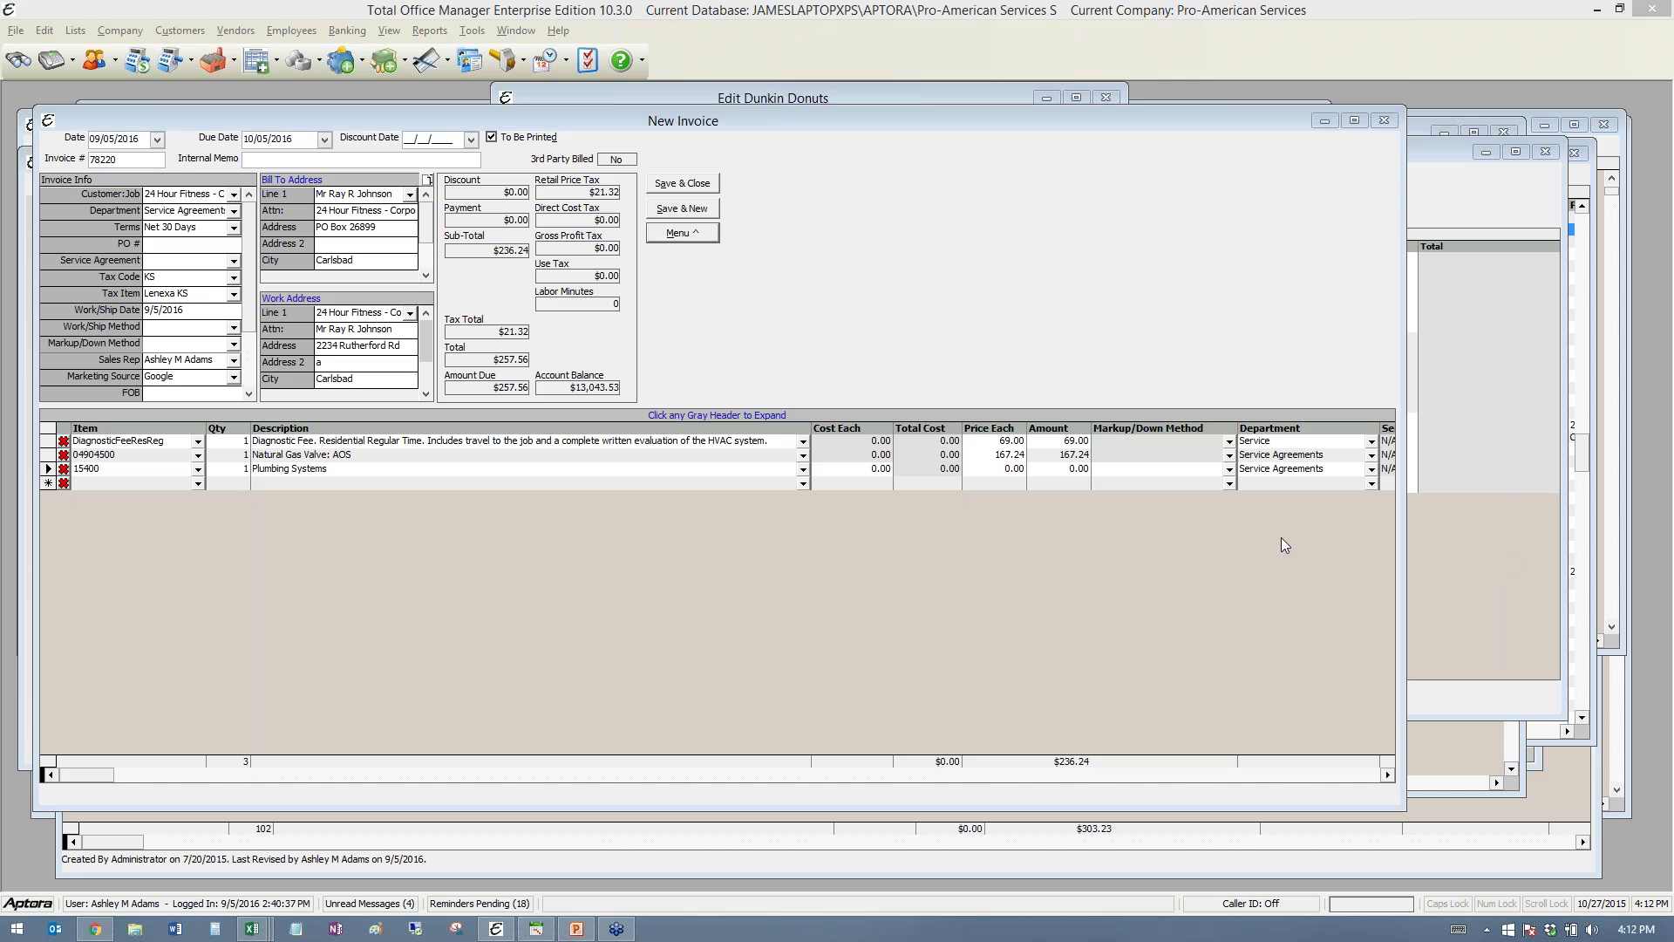
left_click(96, 929)
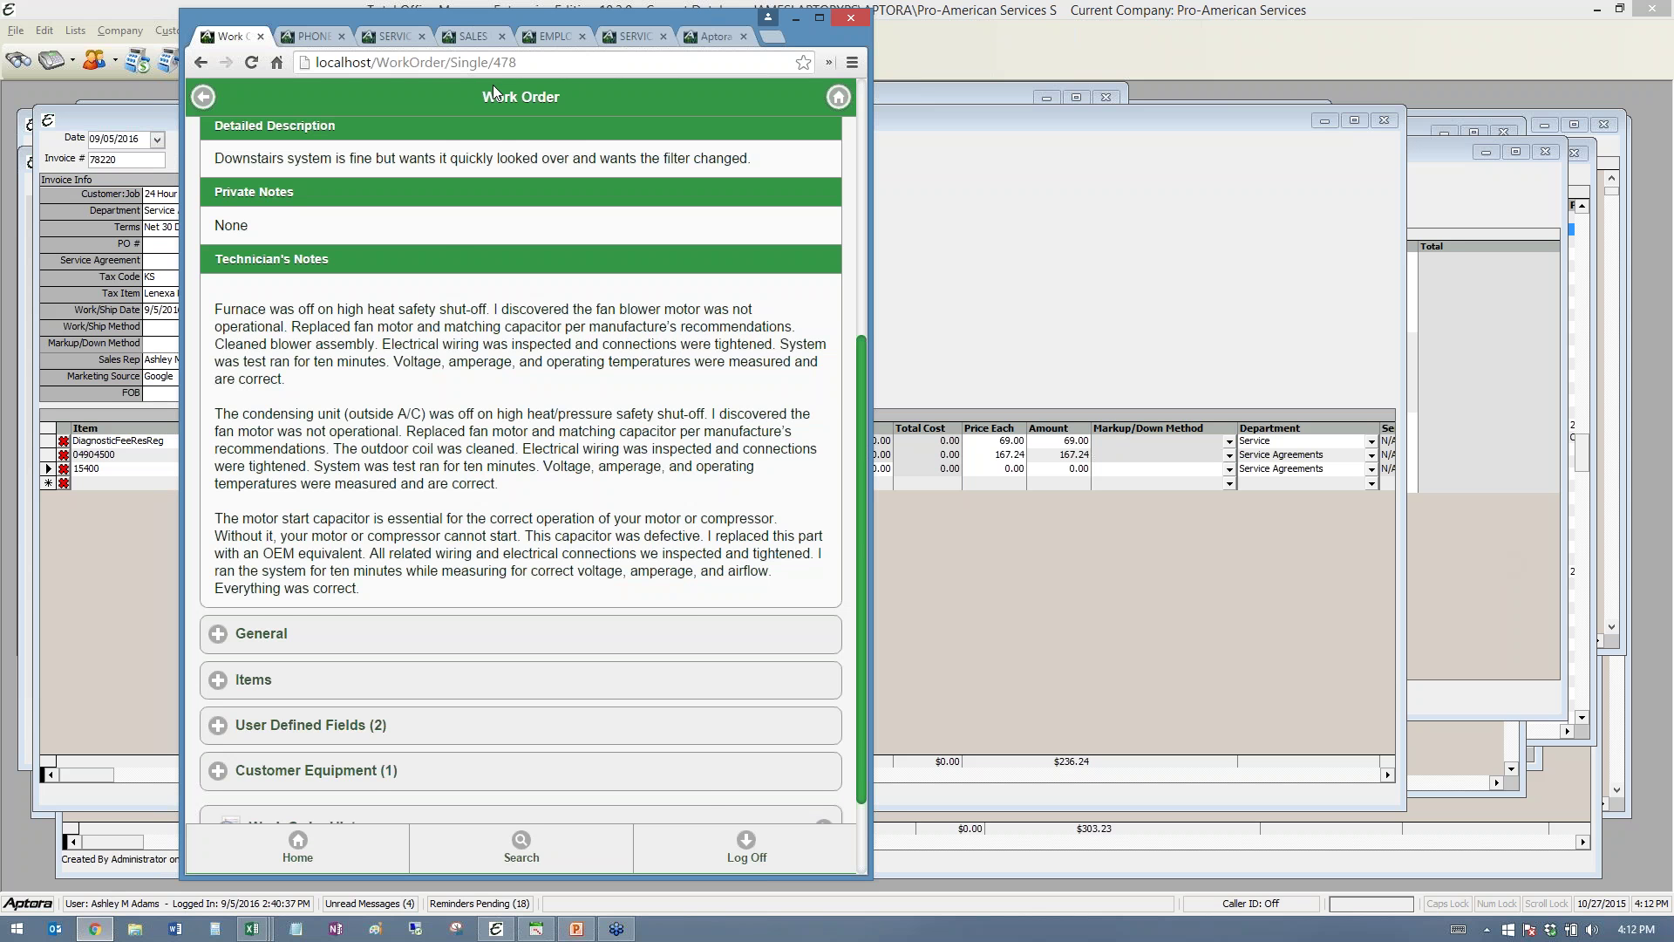
- Log back into Aptora Mobile as Administrator and go to More > Plug-ins
left_click(702, 36)
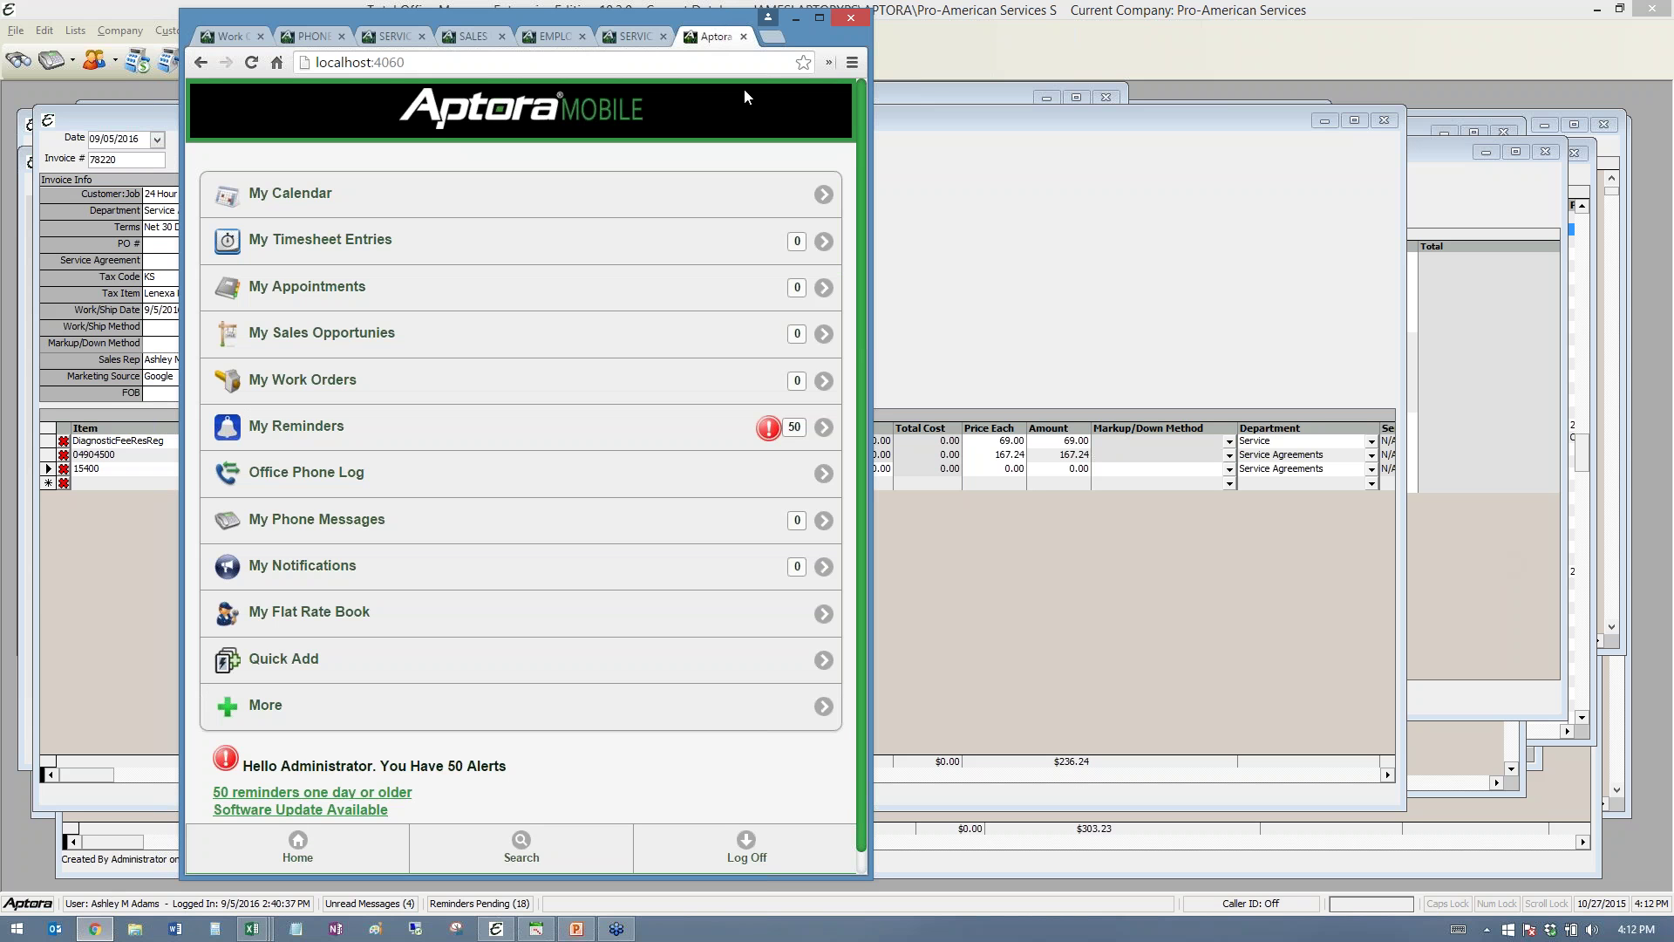
left_click(275, 708)
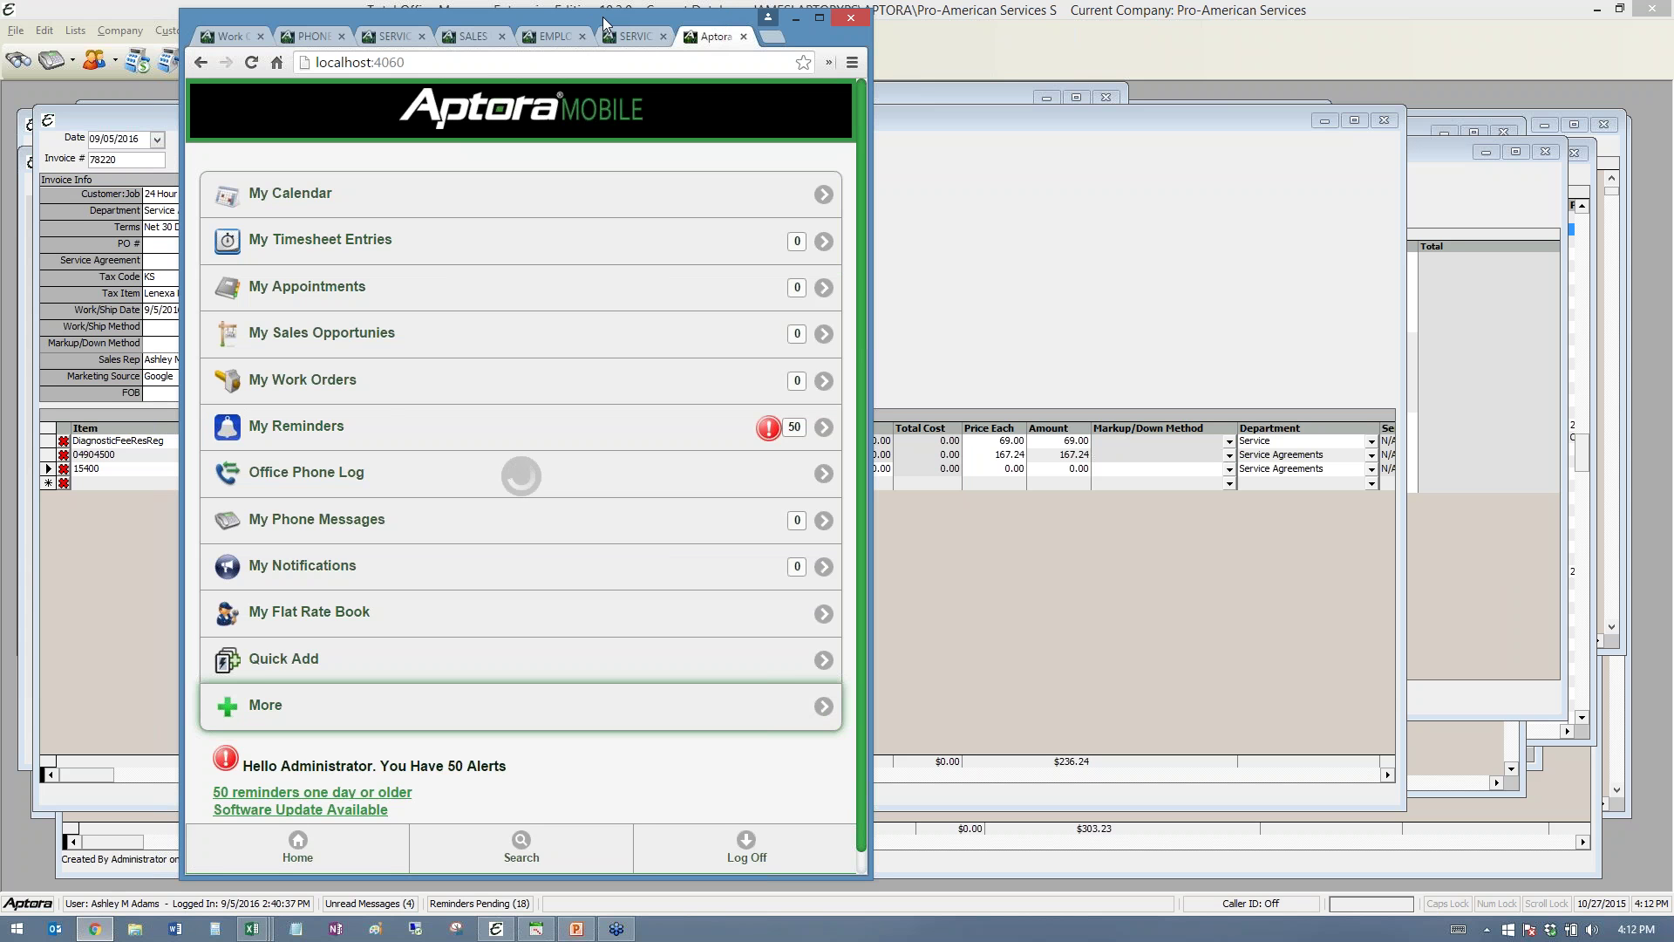
left_click(710, 208)
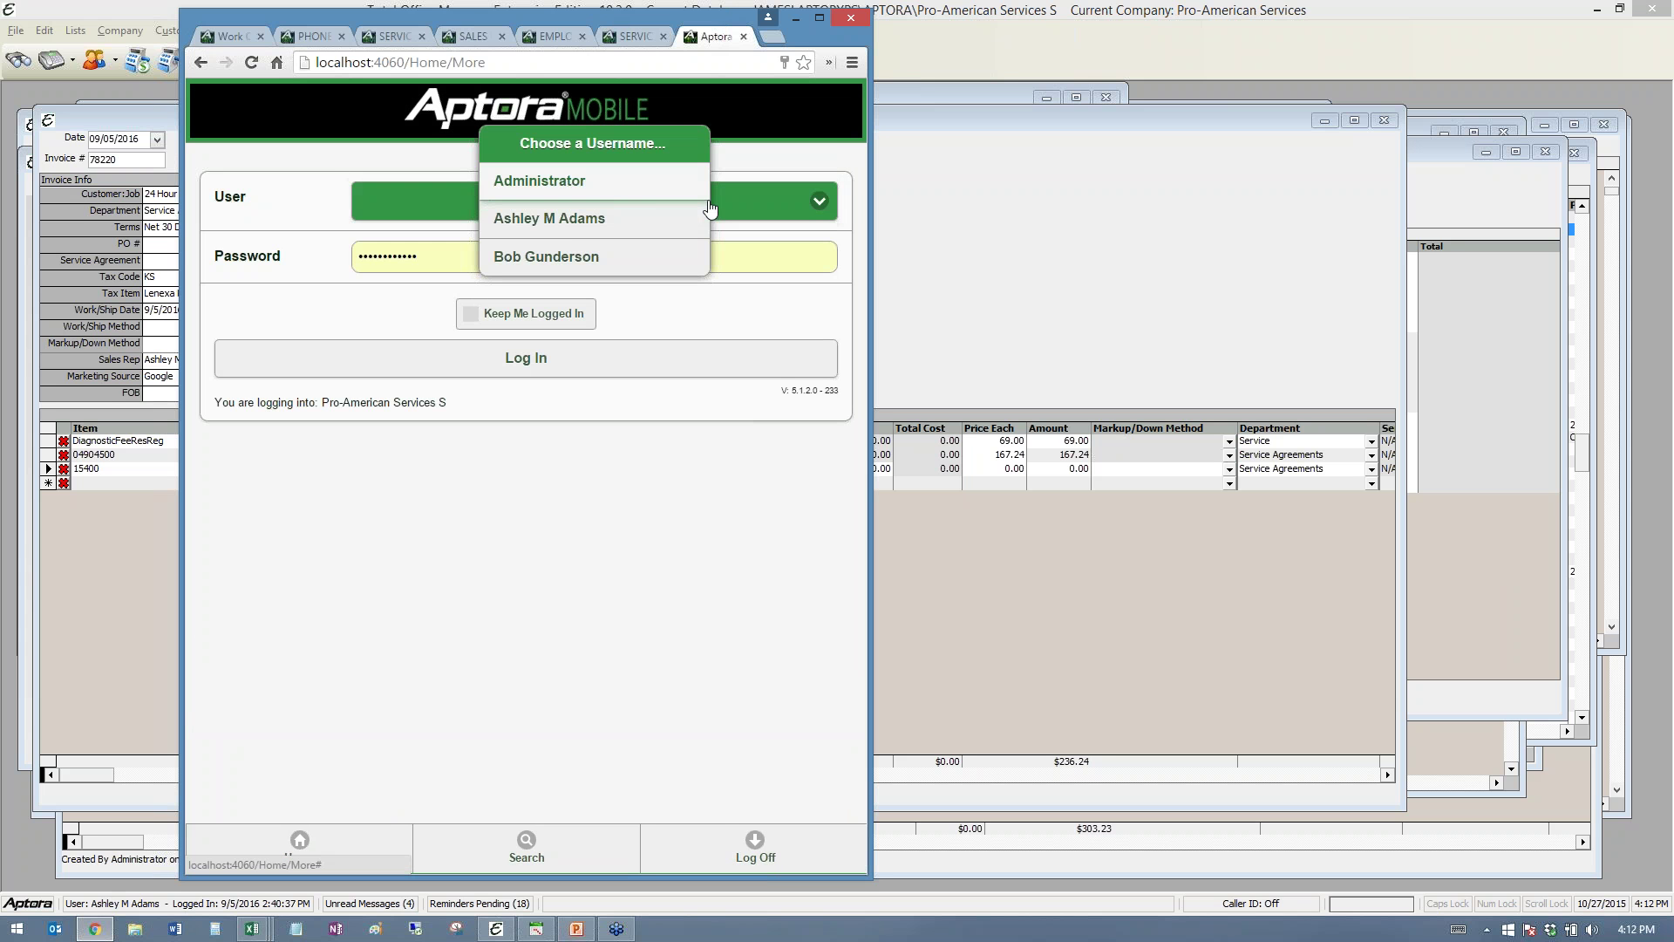
left_click(568, 187)
left_click(237, 262)
key("BackSpace")
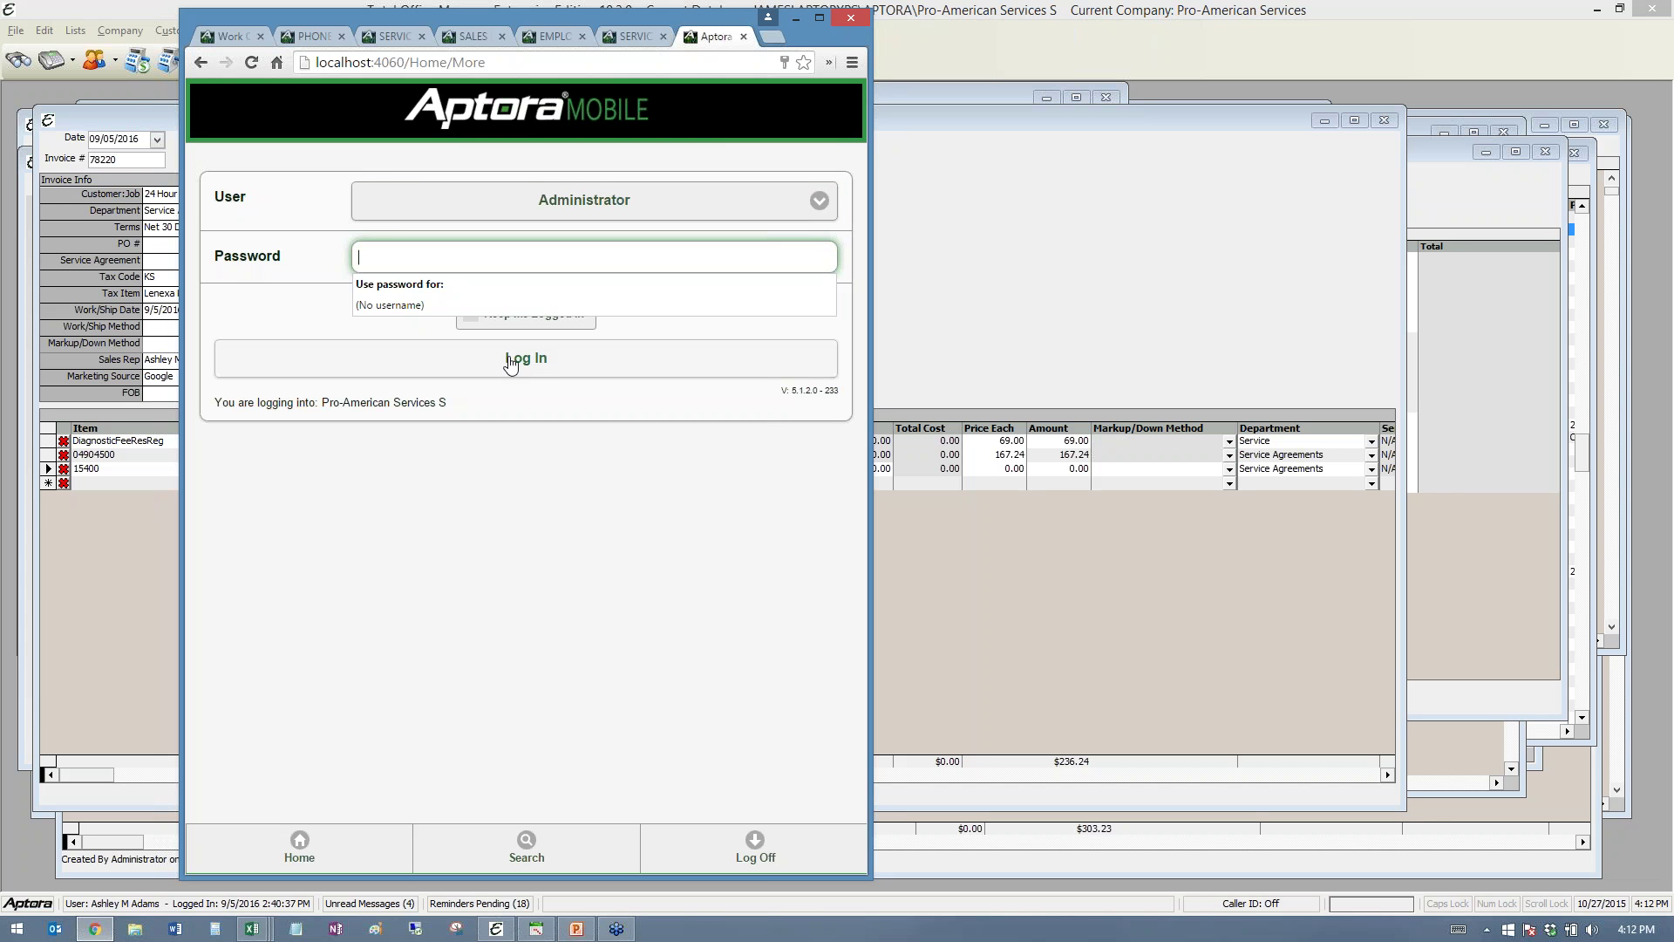
left_click(511, 363)
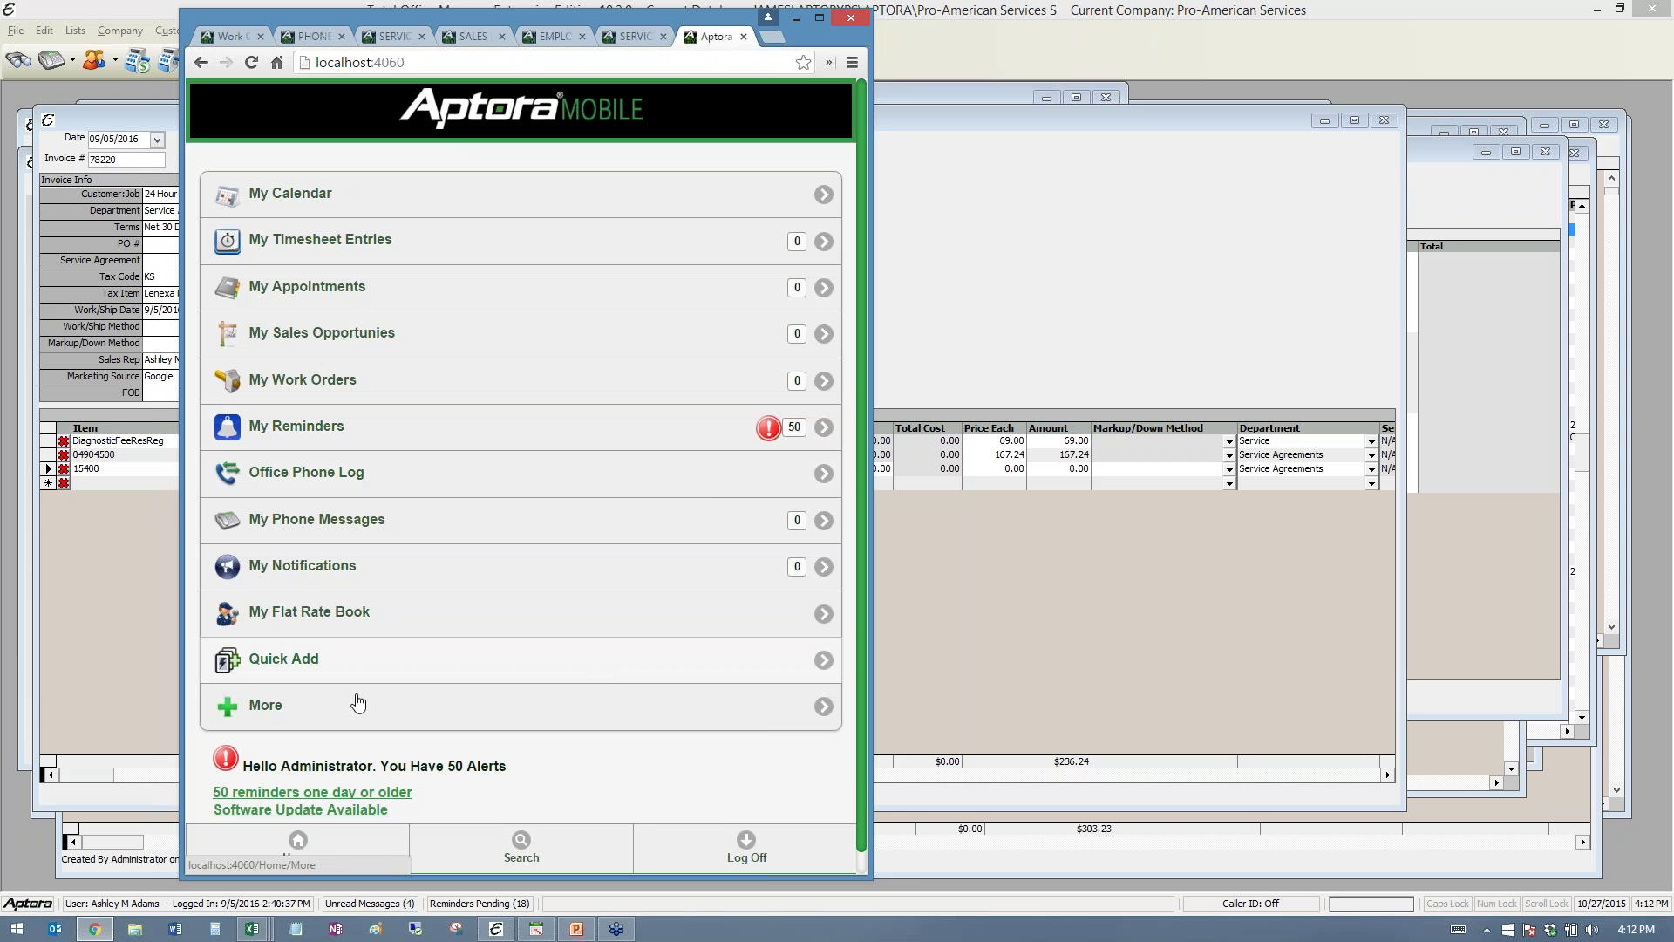
left_click(358, 703)
left_click(288, 632)
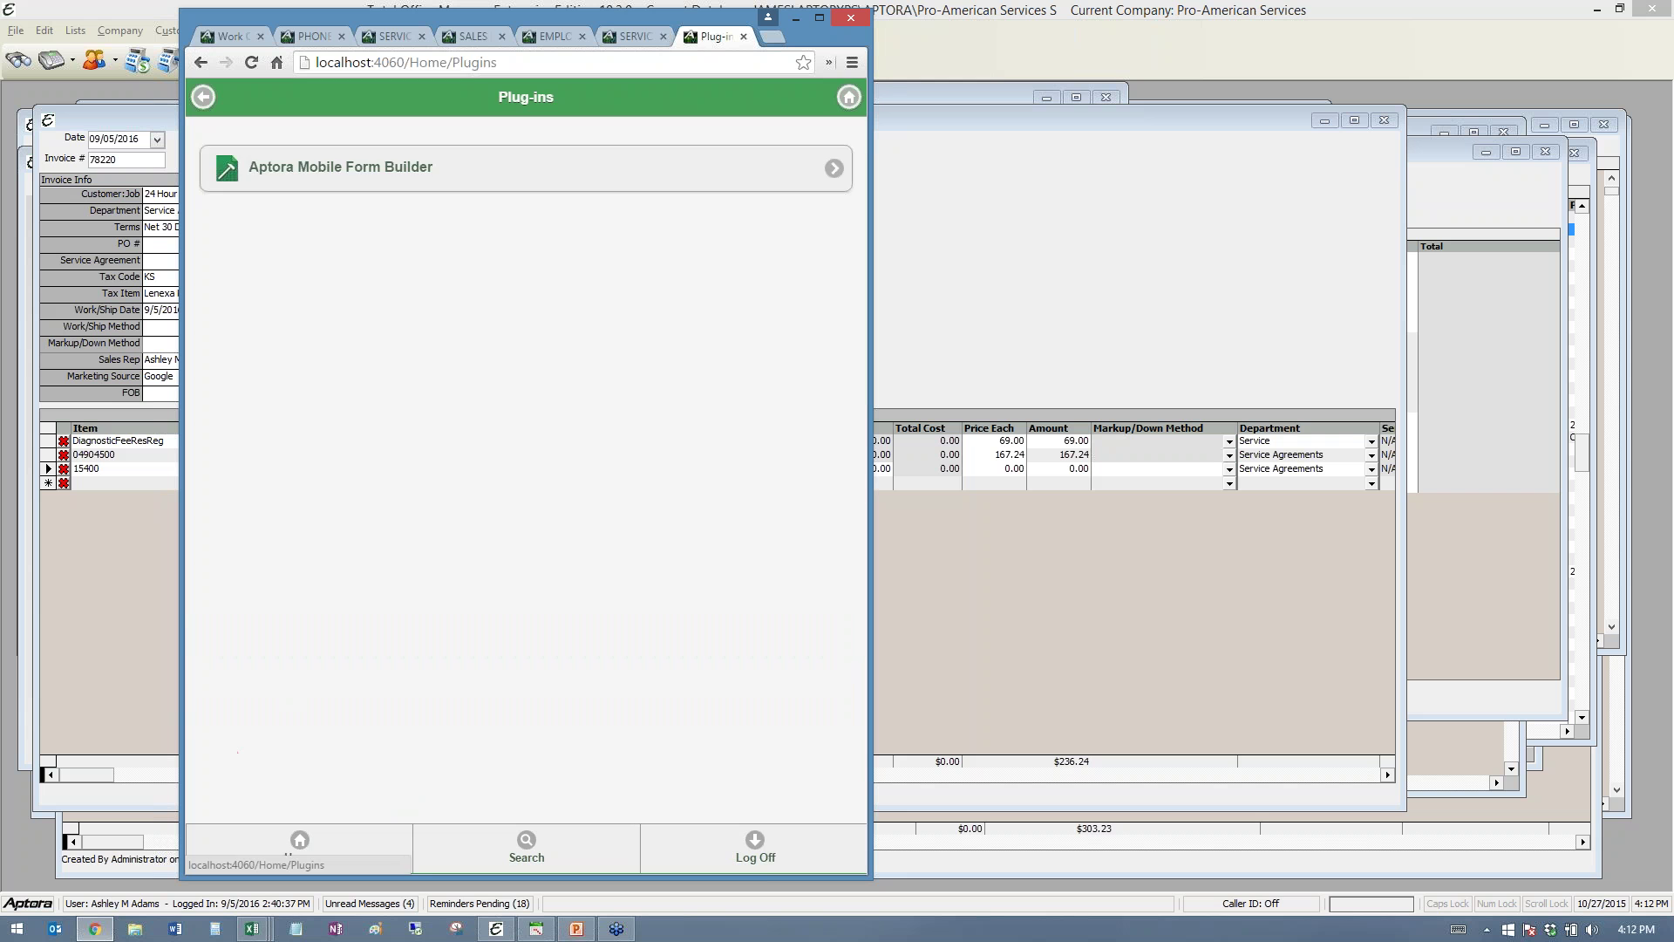
- Launch Aptora Mobile Form Builder and create a new Vehicle Inspection Report
left_click(400, 166)
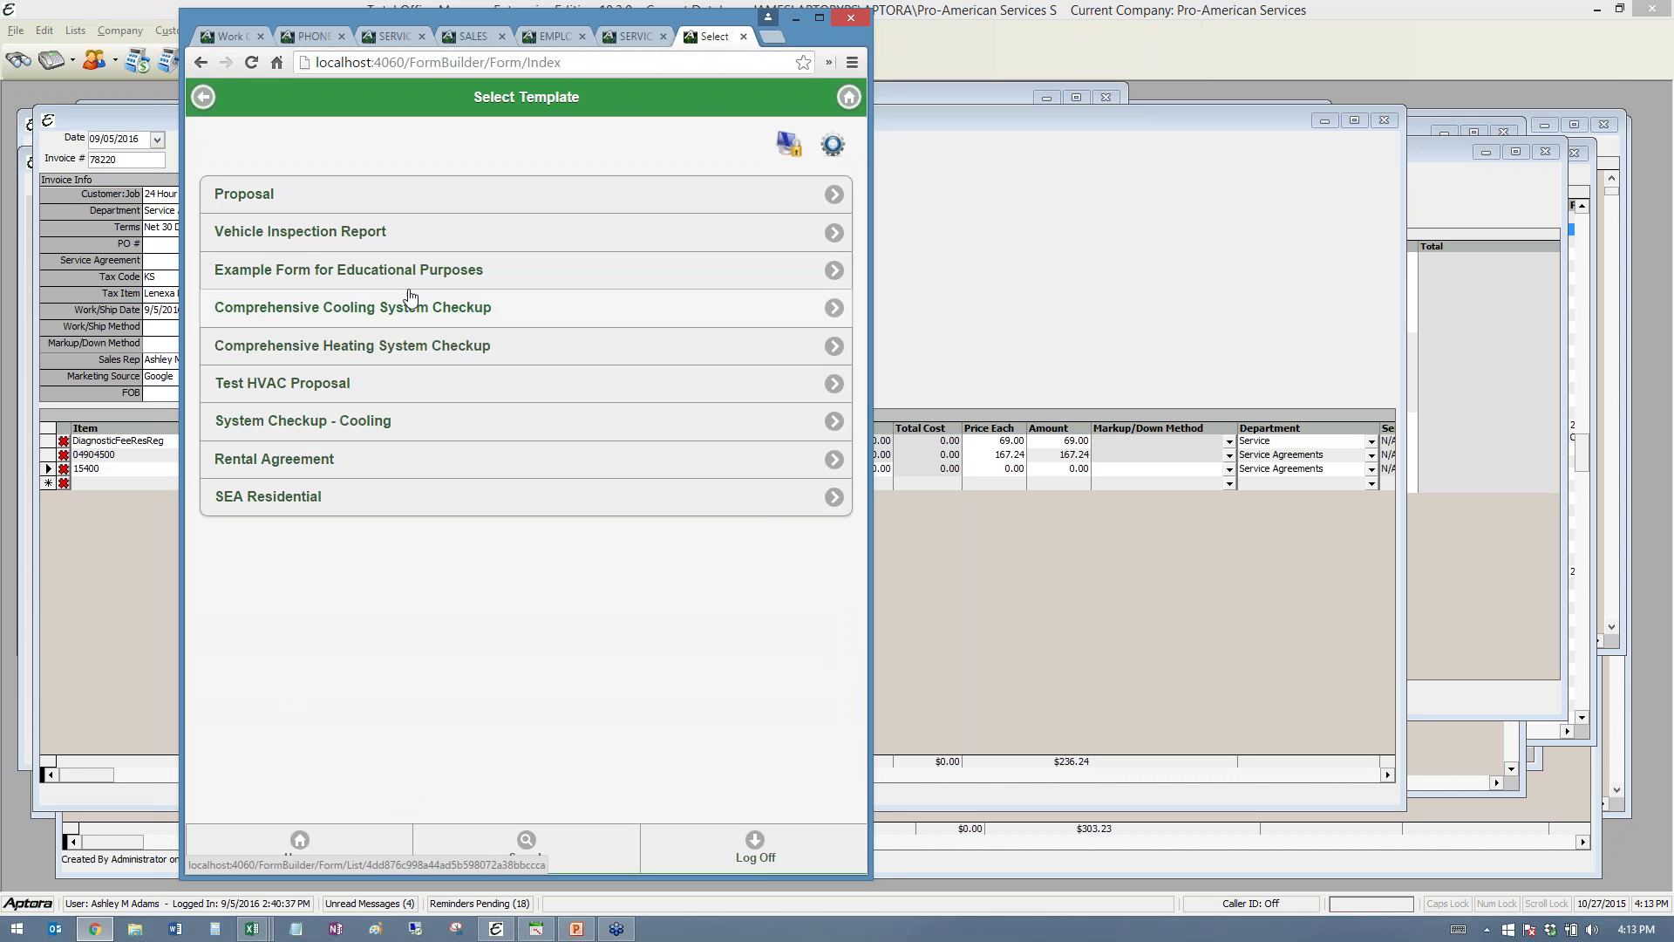
left_click(268, 239)
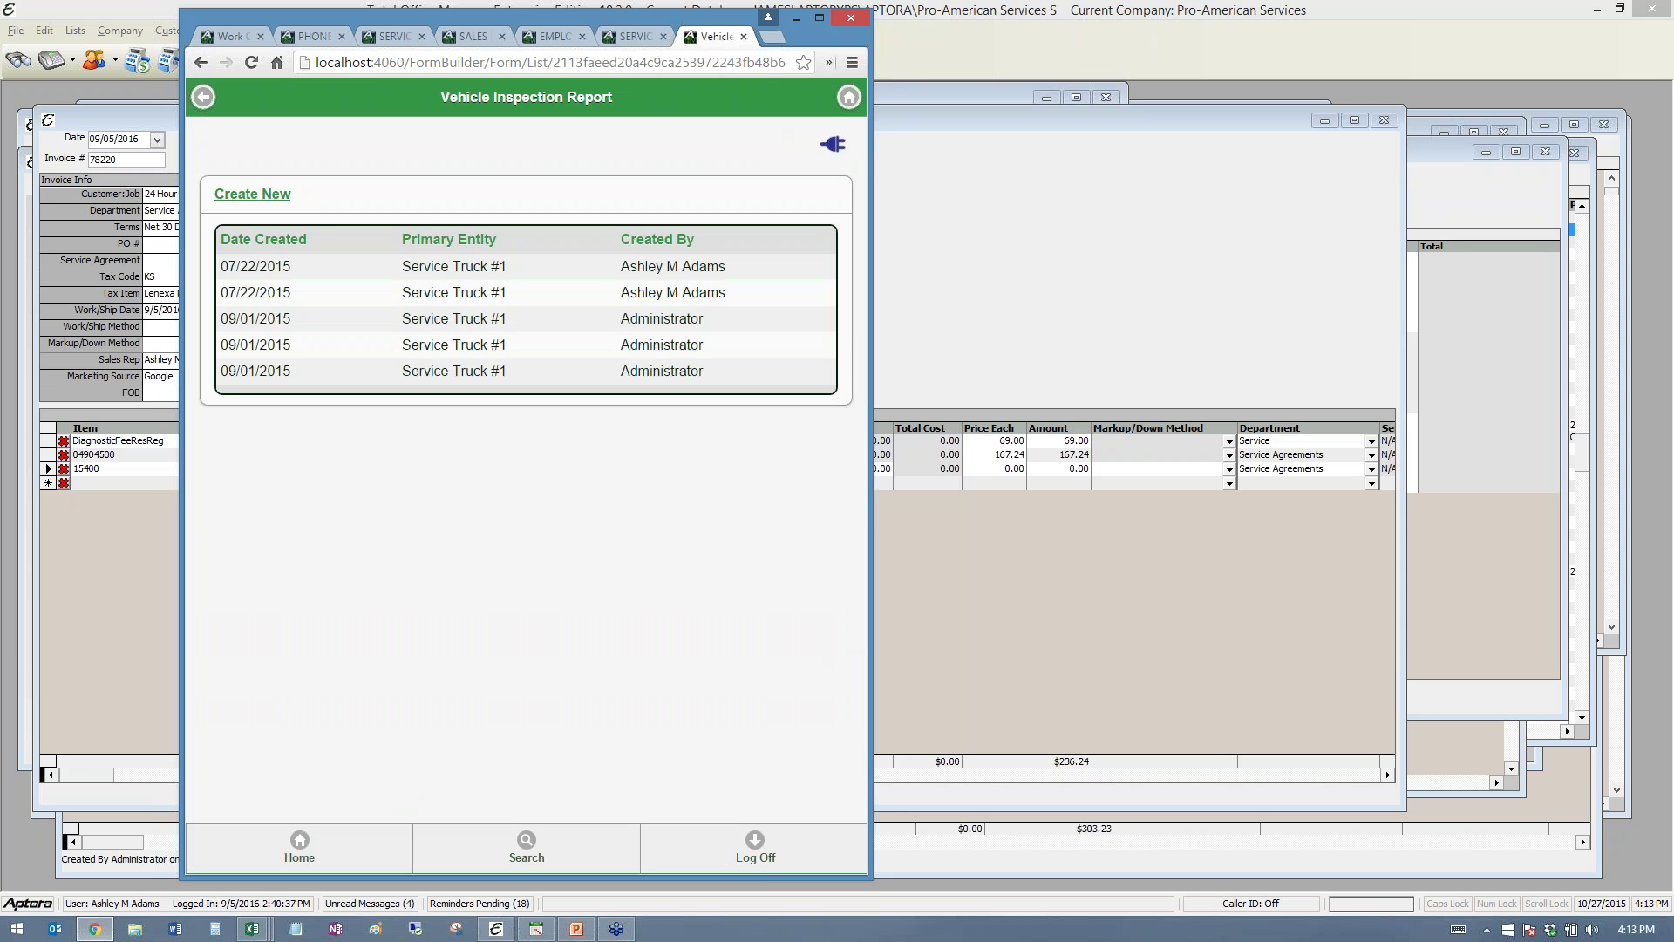
left_click(245, 193)
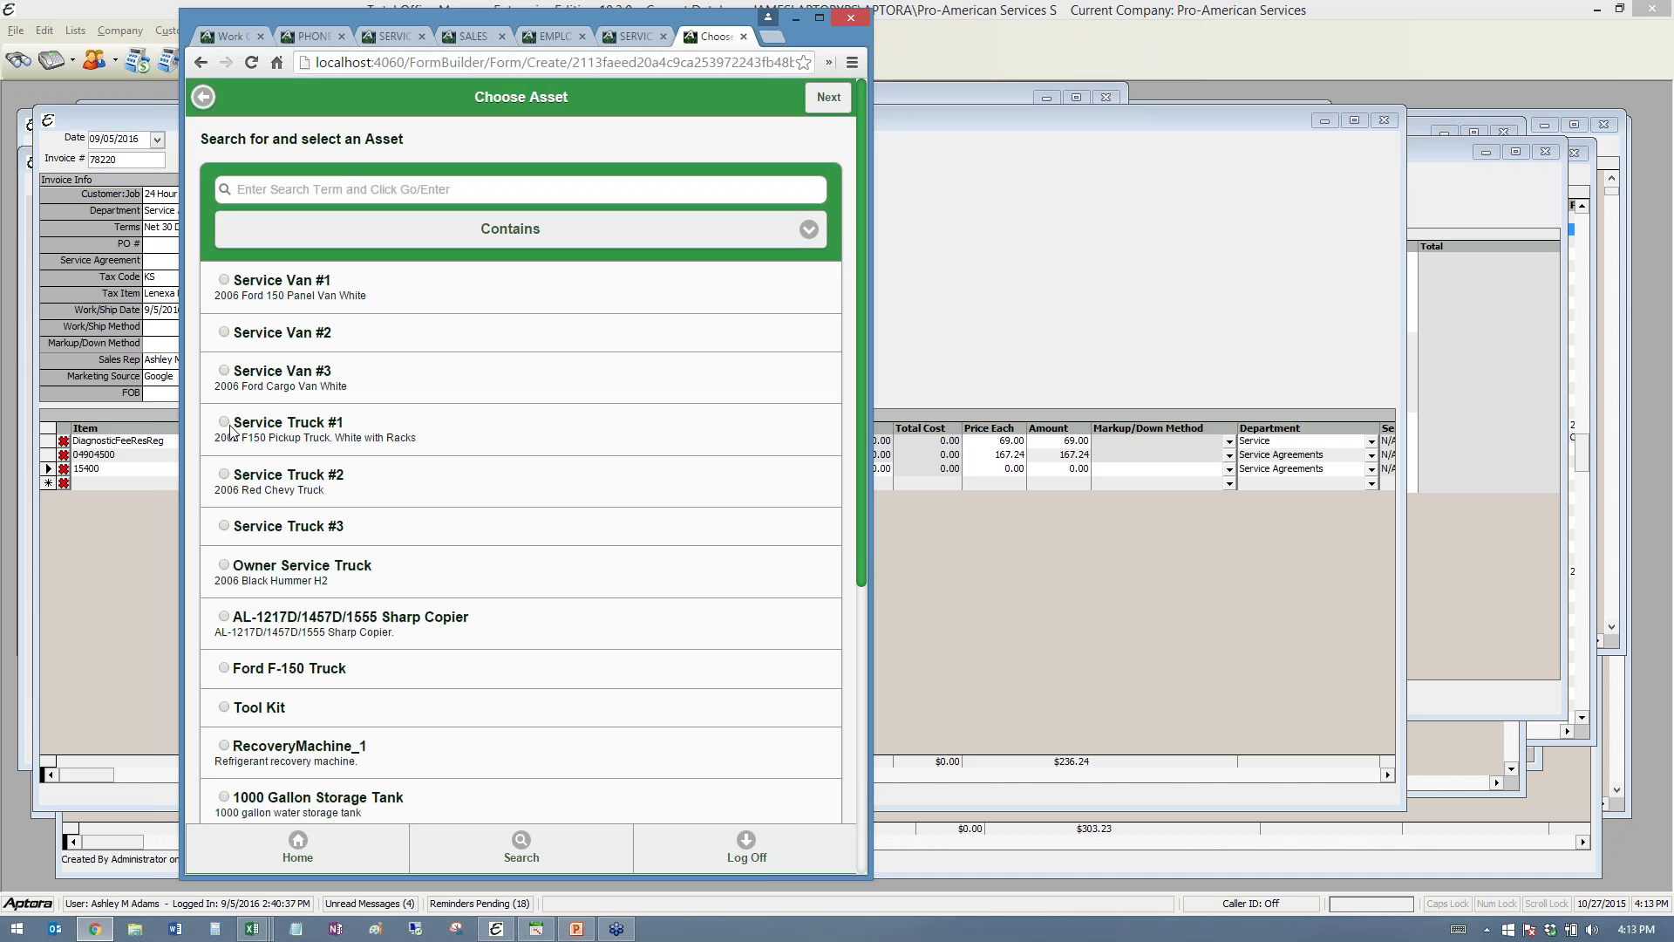
- Select Service Truck #1 as the asset and set the mileage to 6
left_click(224, 423)
left_click(811, 104)
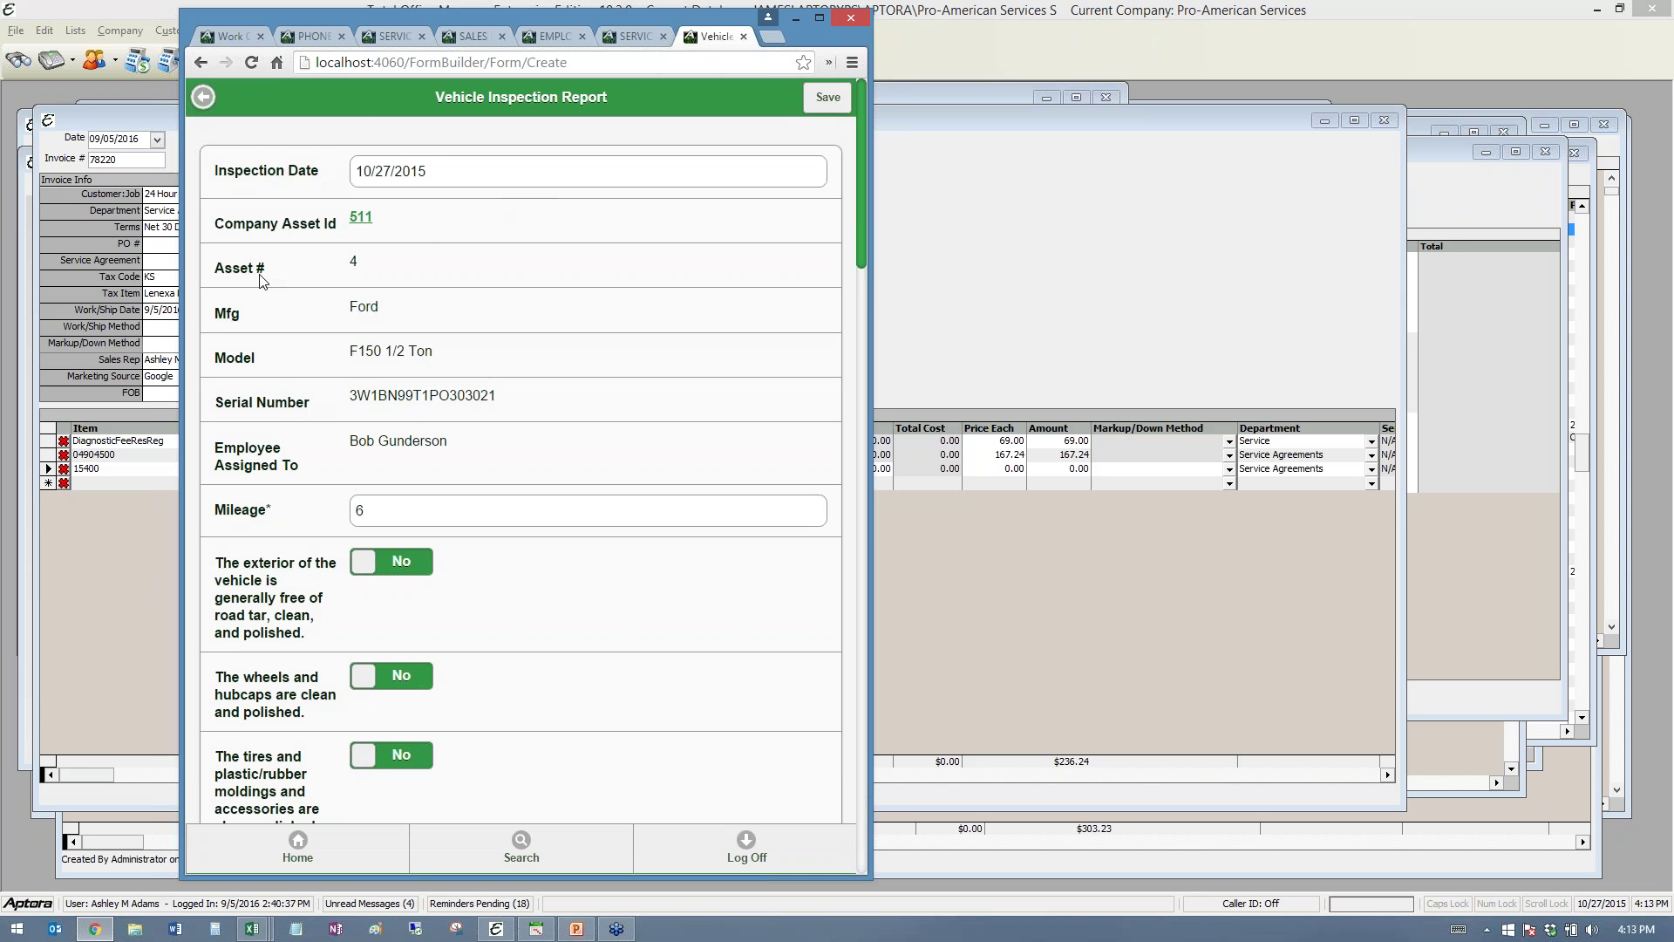
scroll(282, 408, "down", 1)
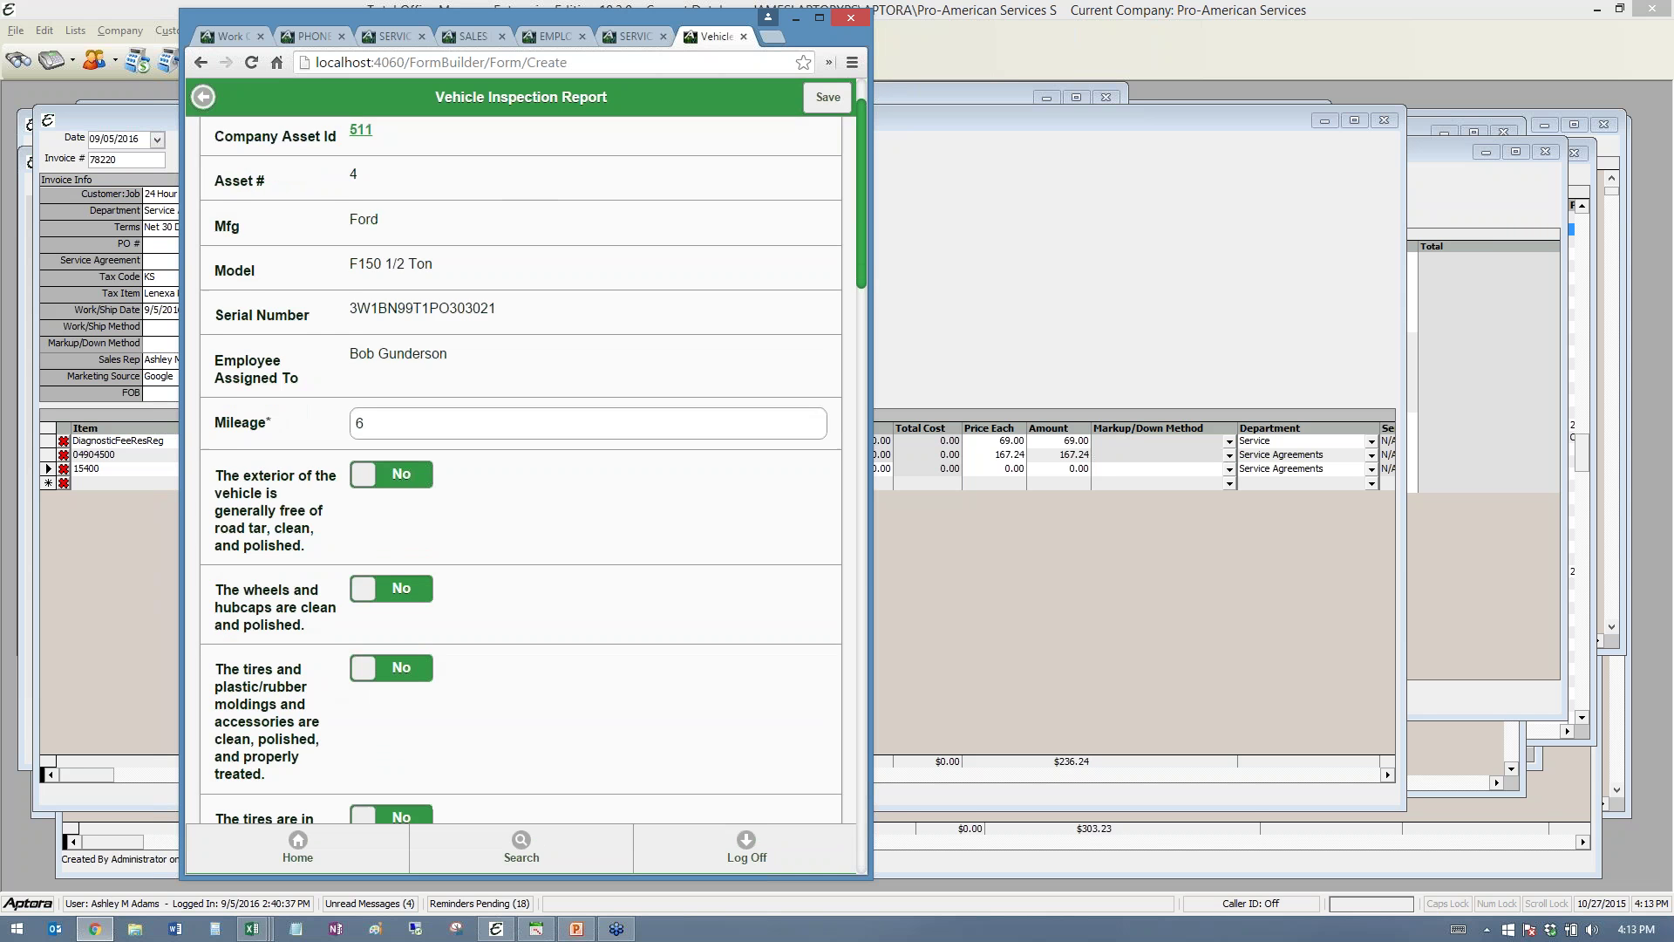
scroll(444, 418, "down", 1)
scroll(385, 323, "up", 1)
left_click(407, 421)
- Set exterior and wheels clean, lights working, drive belts good and fluids proper to Yes
scroll(406, 421, "down", 2)
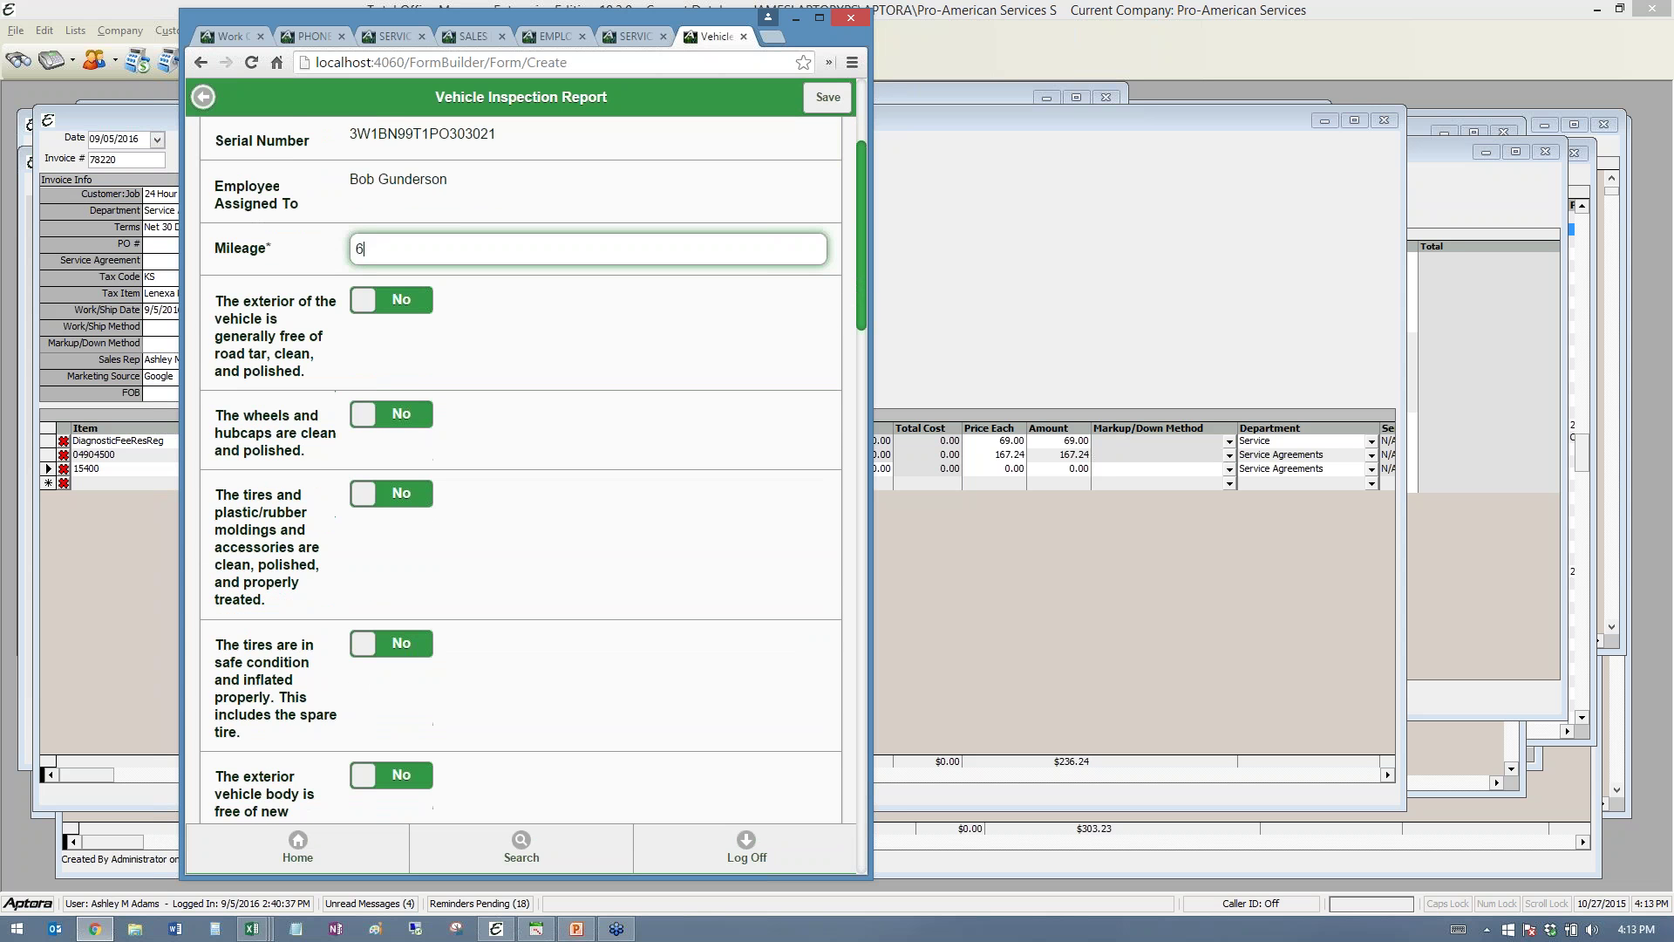
left_click(412, 307)
left_click(415, 415)
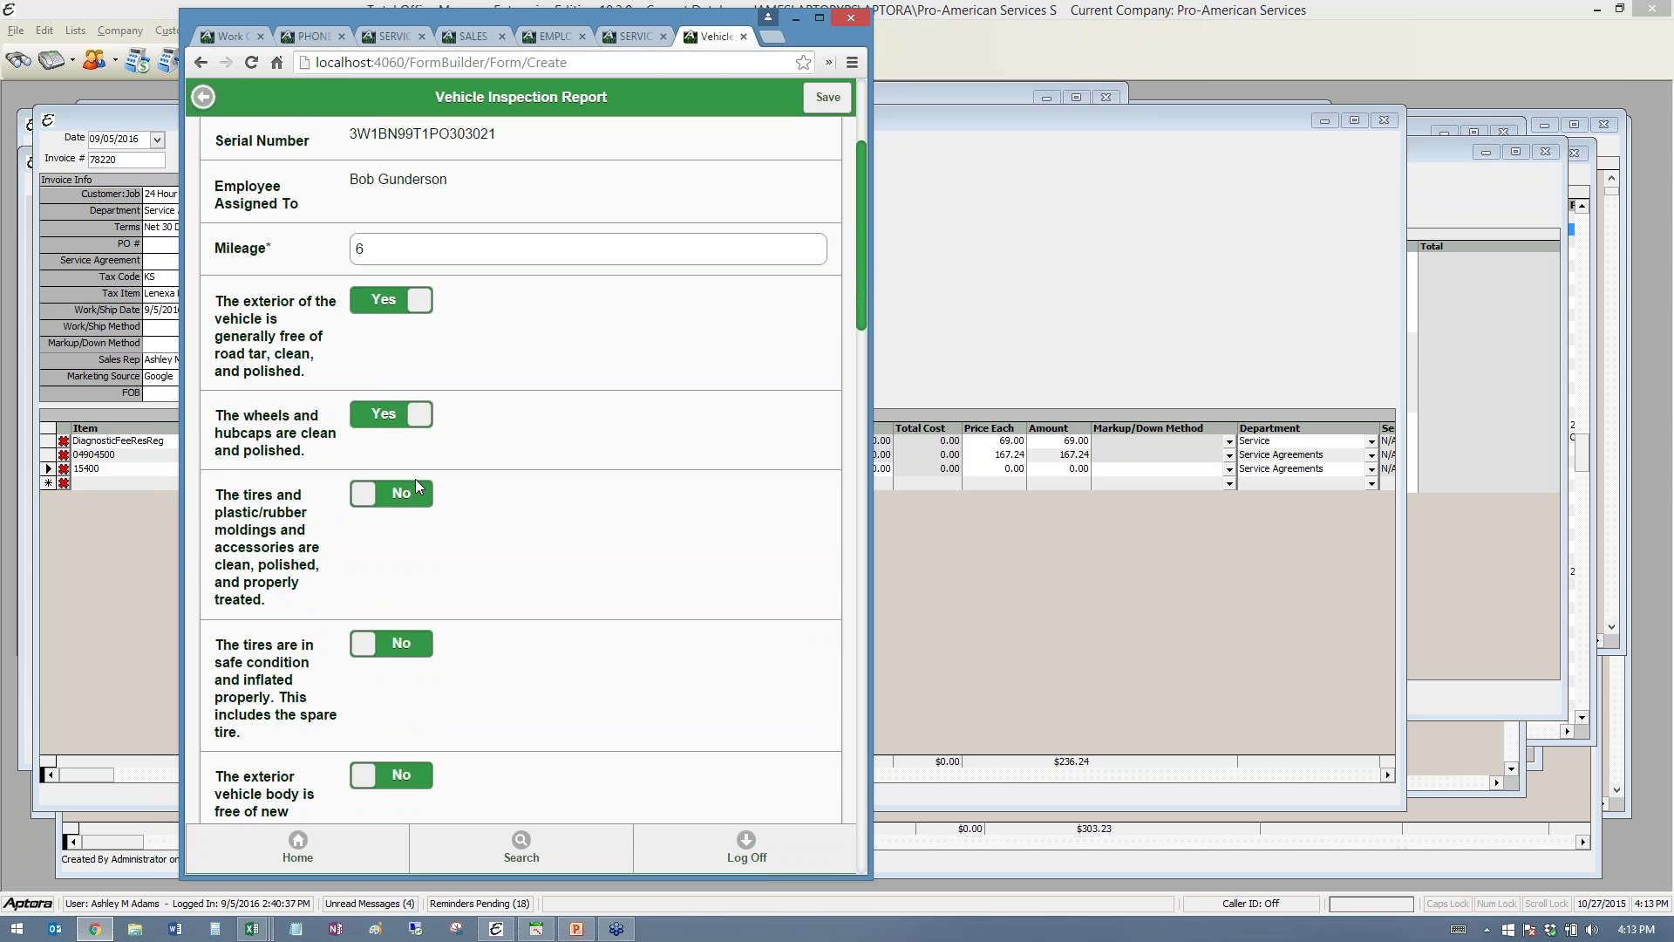
scroll(415, 479, "down", 10)
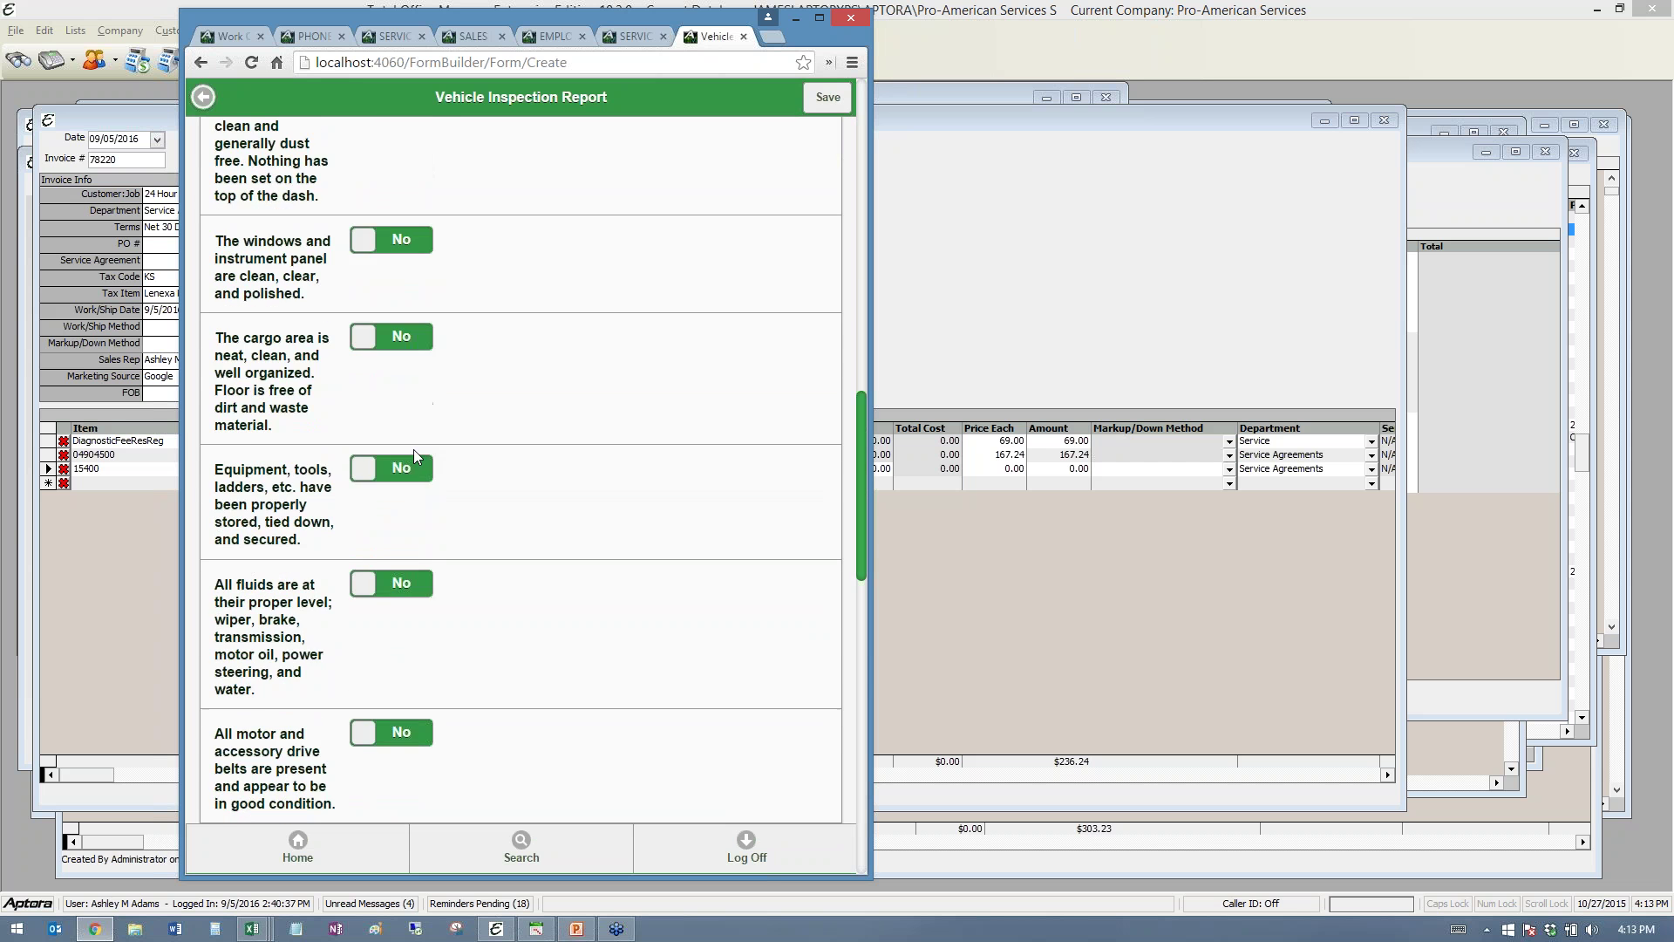
scroll(413, 448, "down", 5)
left_click(415, 411)
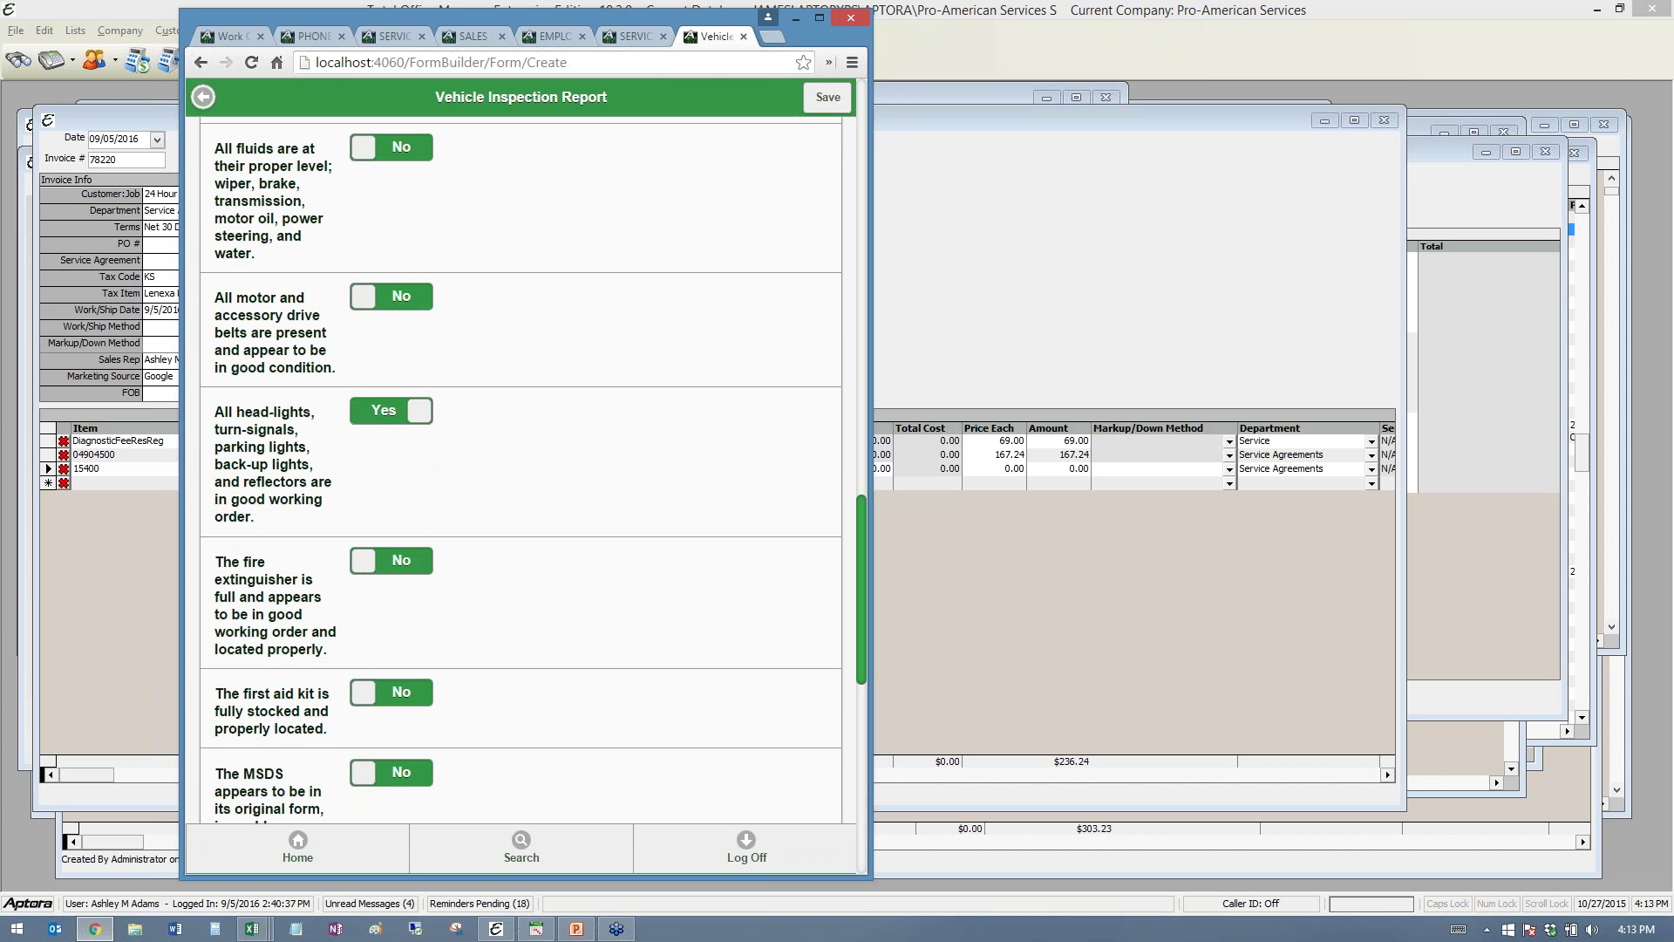
left_click(391, 296)
left_click(394, 147)
- Fill in the Damage Noted, Recommended Repairs and Additional Comments boxes
scroll(510, 407, "down", 3)
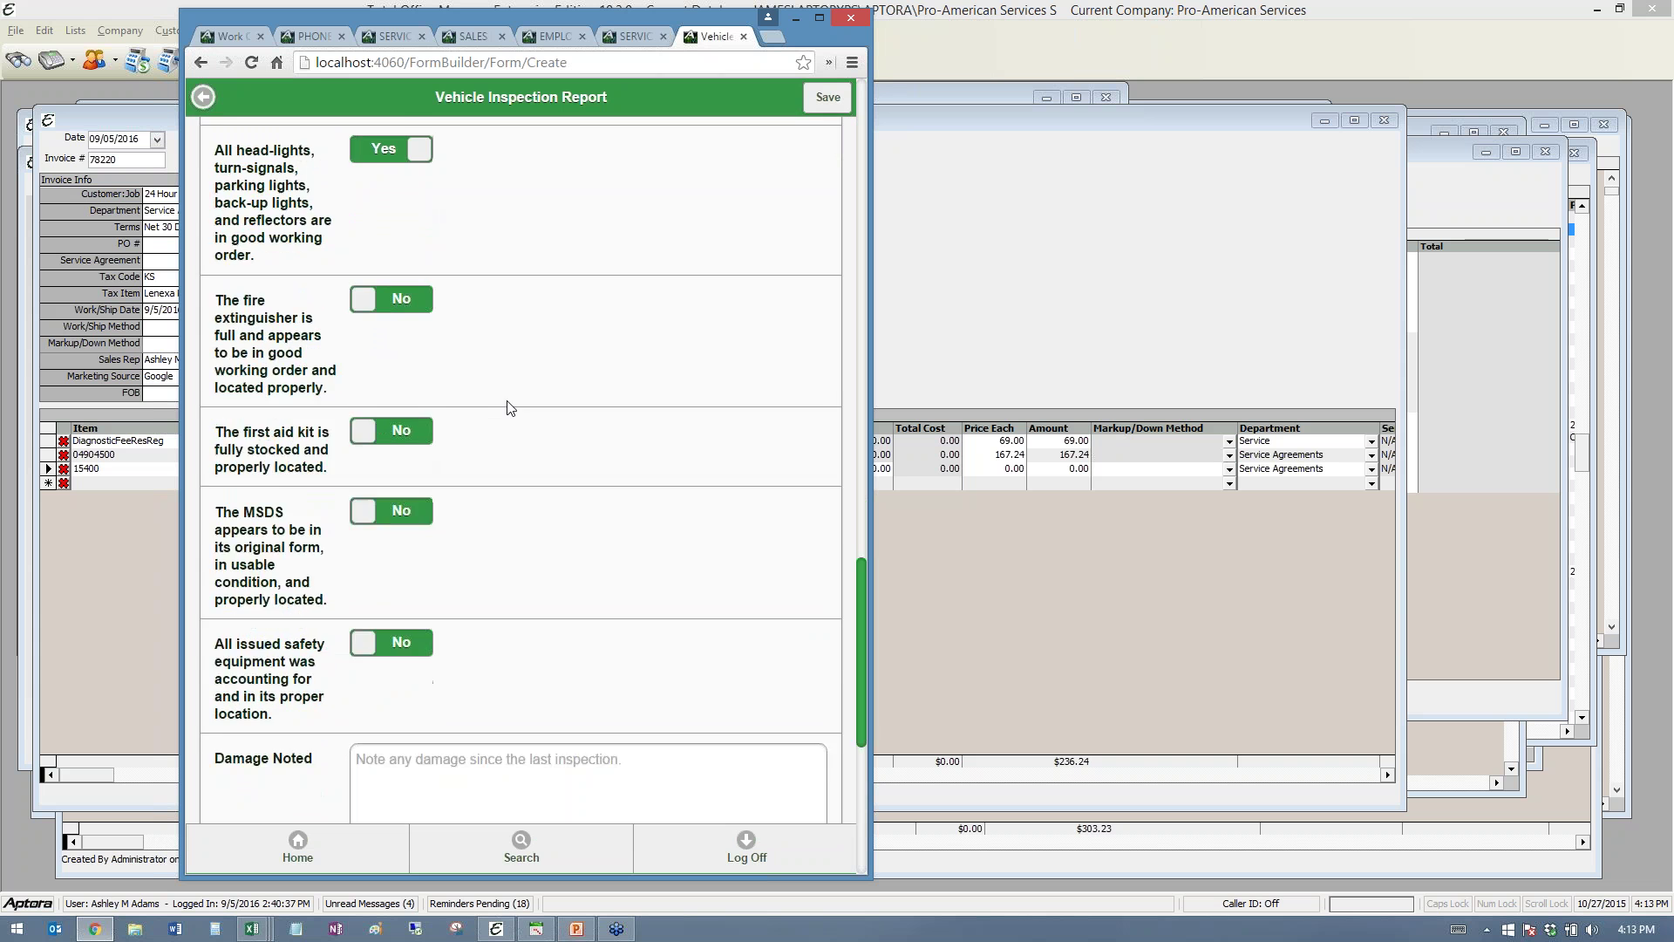
scroll(510, 407, "down", 4)
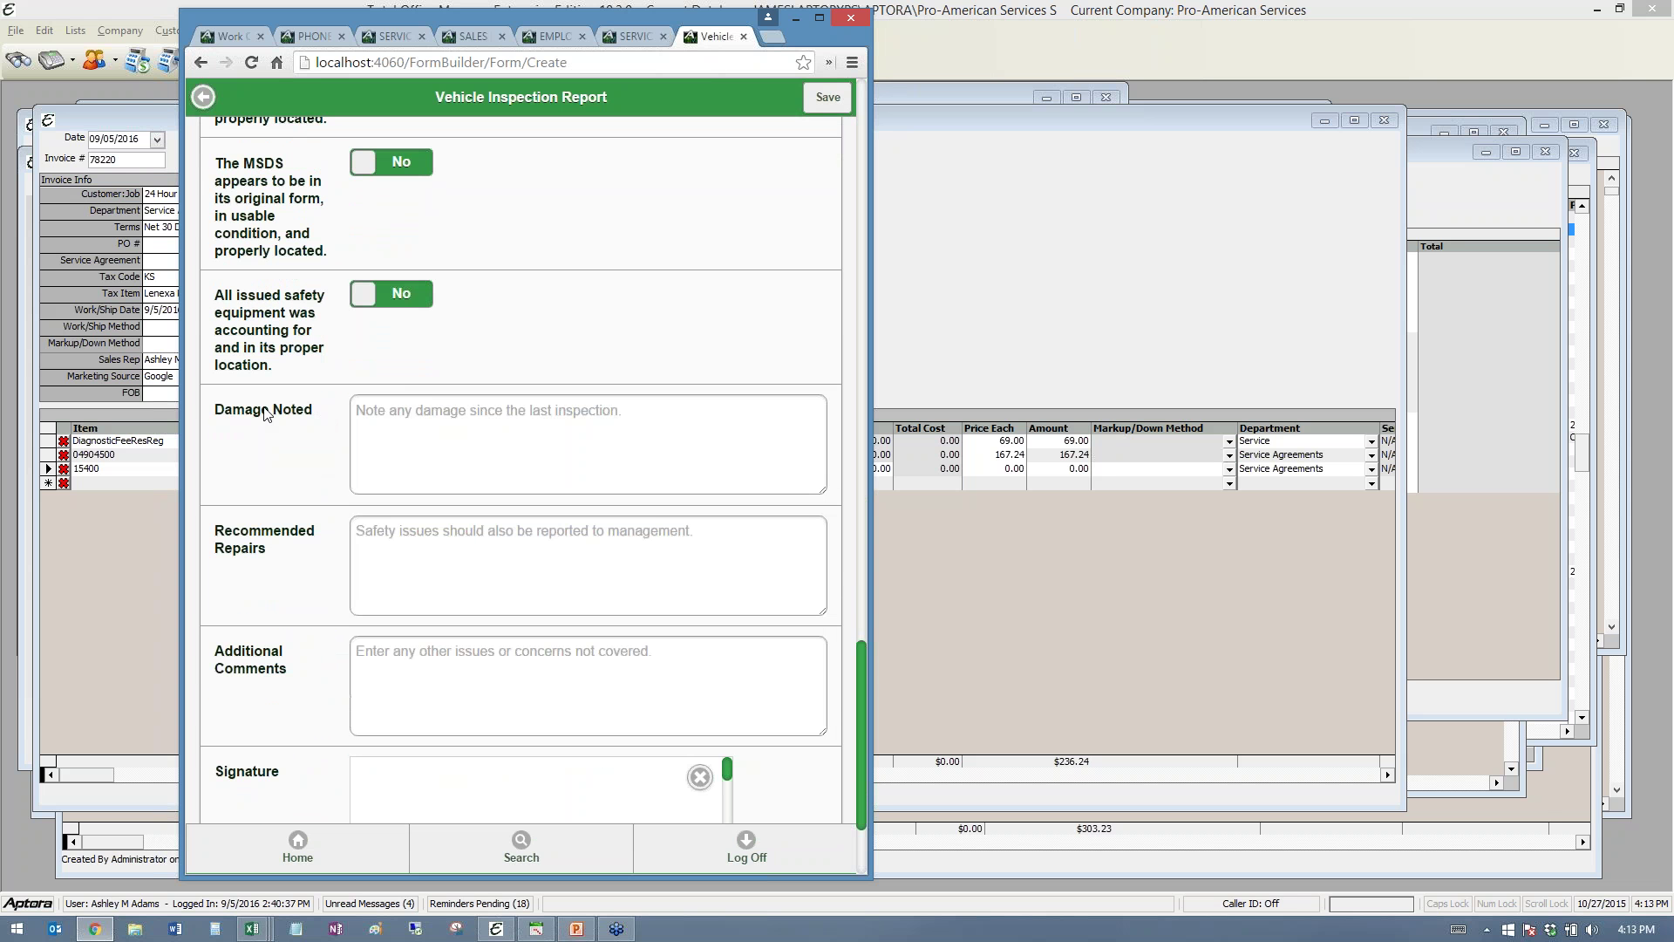
triple_click(265, 413)
left_click_drag(224, 415, 480, 416)
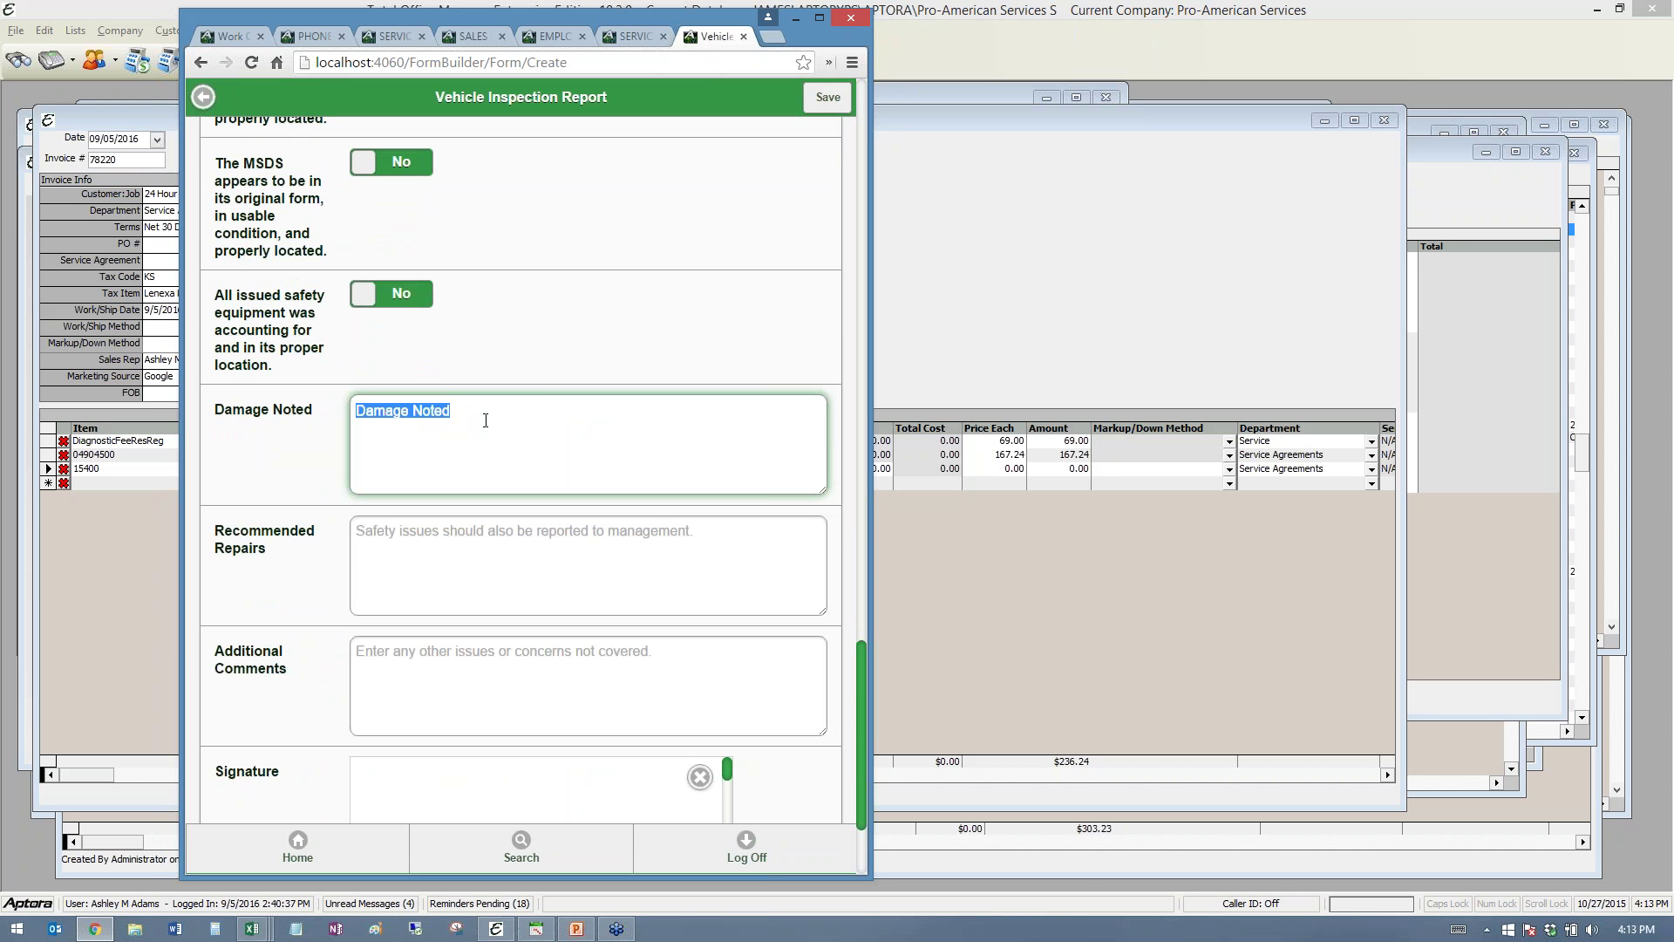
left_click_drag(277, 582, 453, 551)
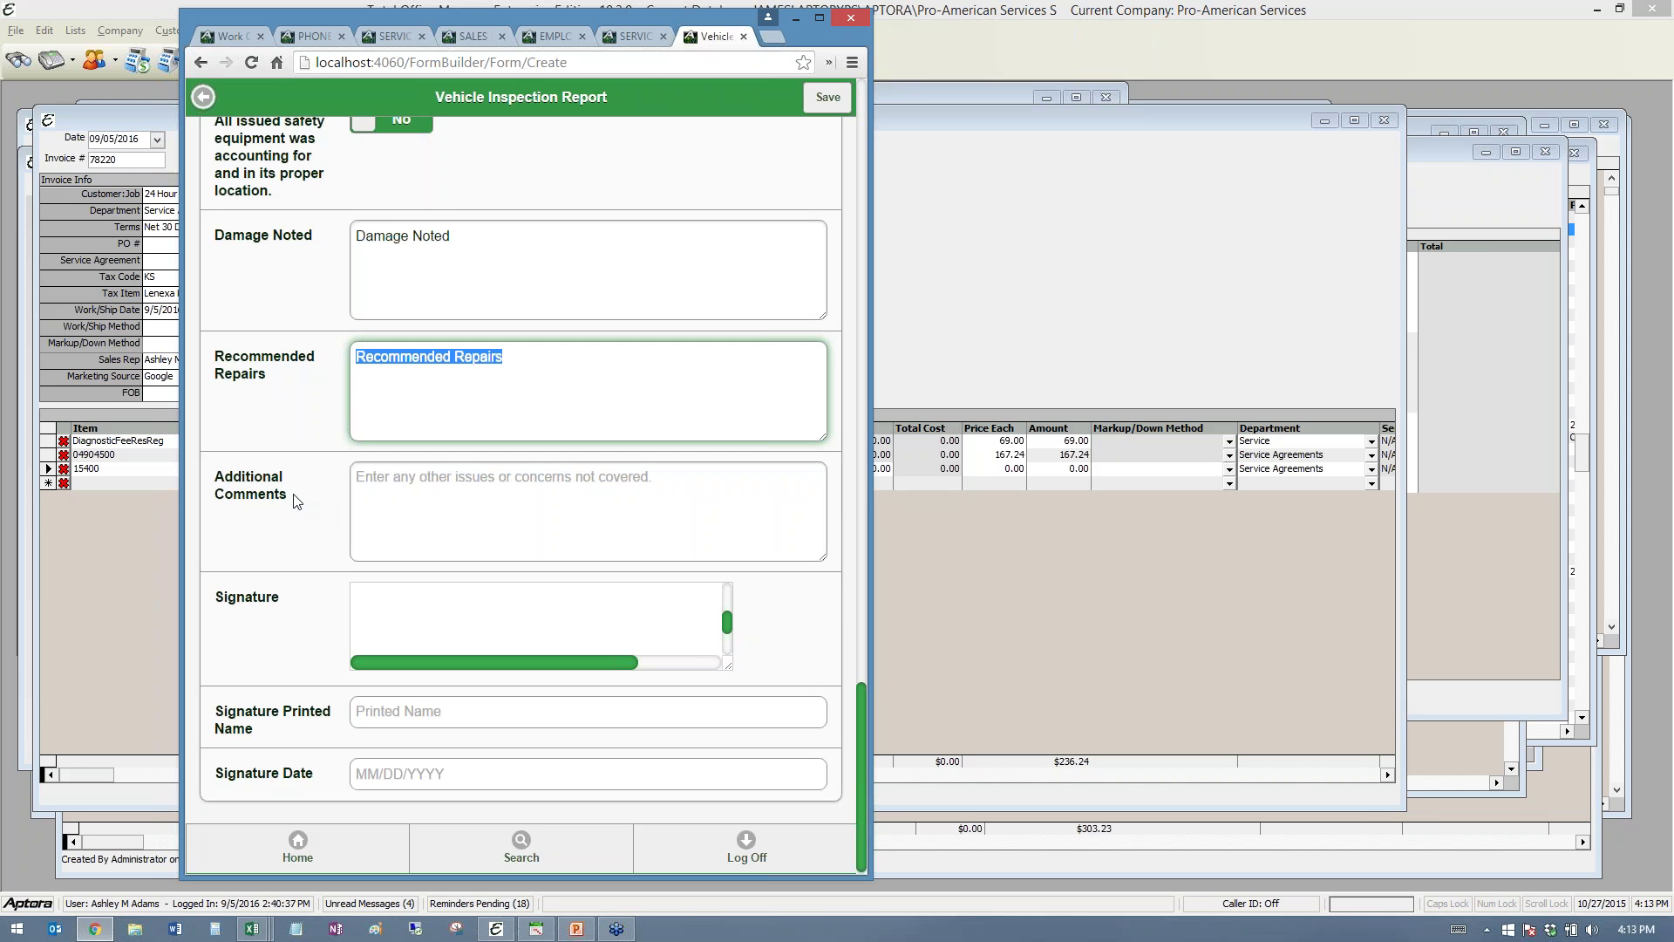
triple_click(218, 473)
left_click_drag(224, 479, 451, 510)
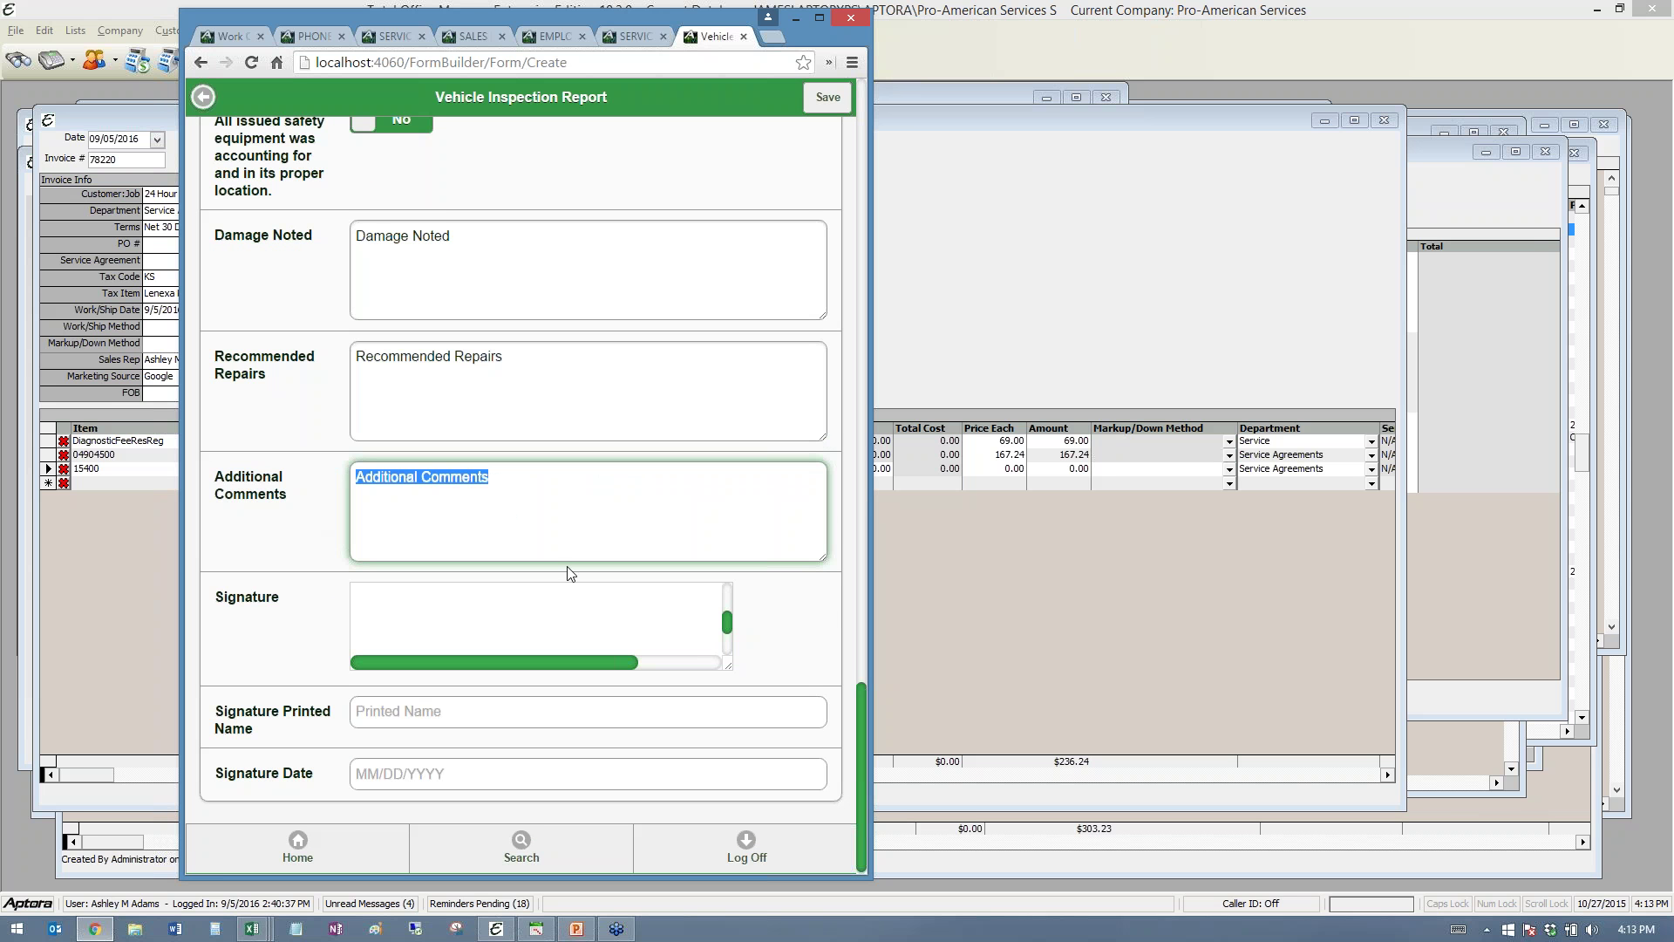
left_click(544, 515)
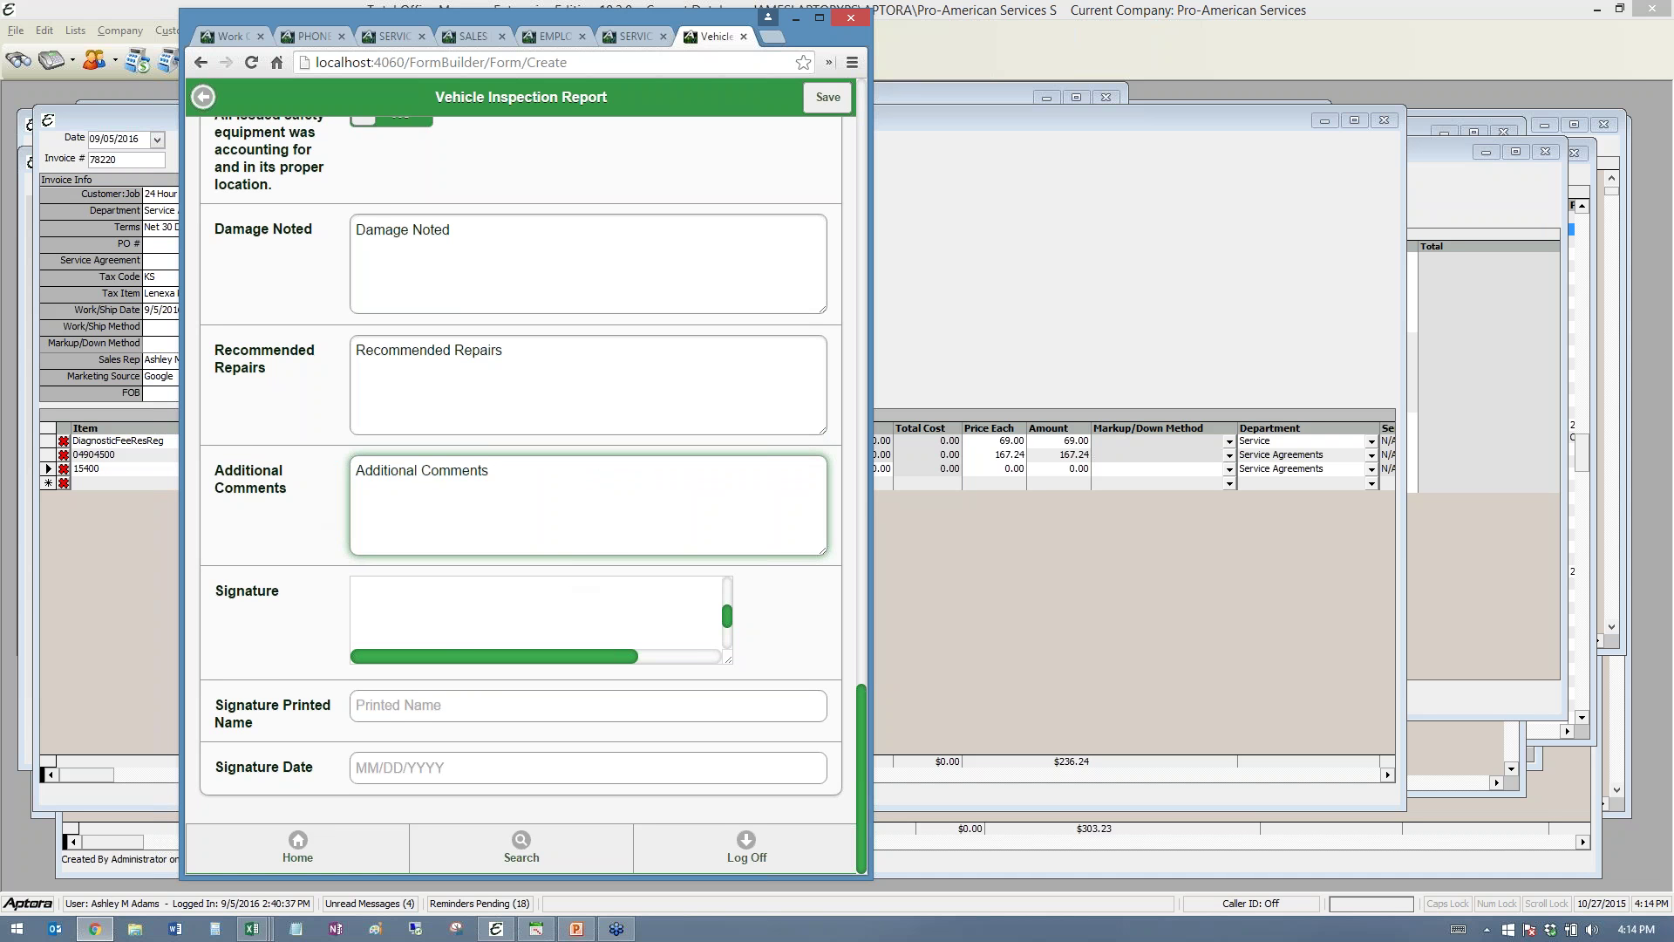
- Draw the signature, fill the printed name and set the signature date to 10/27/2015
mouse_move(367, 600)
left_mouse_down()
mouse_move(484, 621)
mouse_move(646, 578)
mouse_move(705, 593)
left_mouse_up()
left_click_drag(494, 588, 663, 594)
left_click(442, 705)
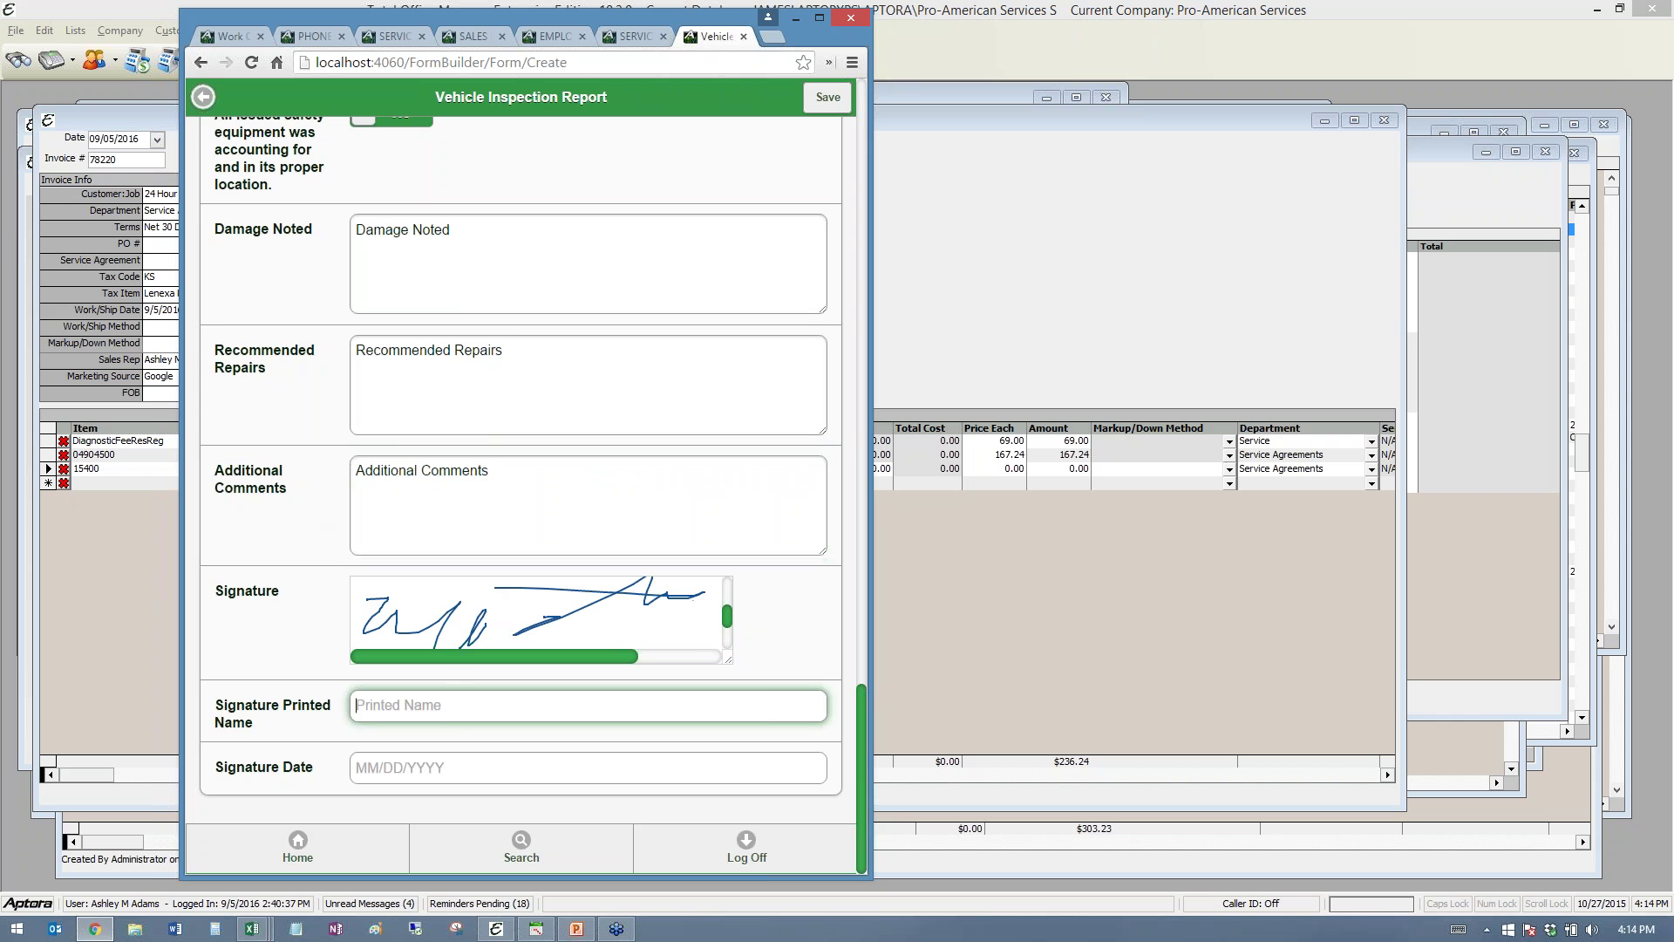
mouse_move(265, 720)
left_mouse_down()
mouse_move(218, 708)
mouse_move(506, 713)
left_mouse_up()
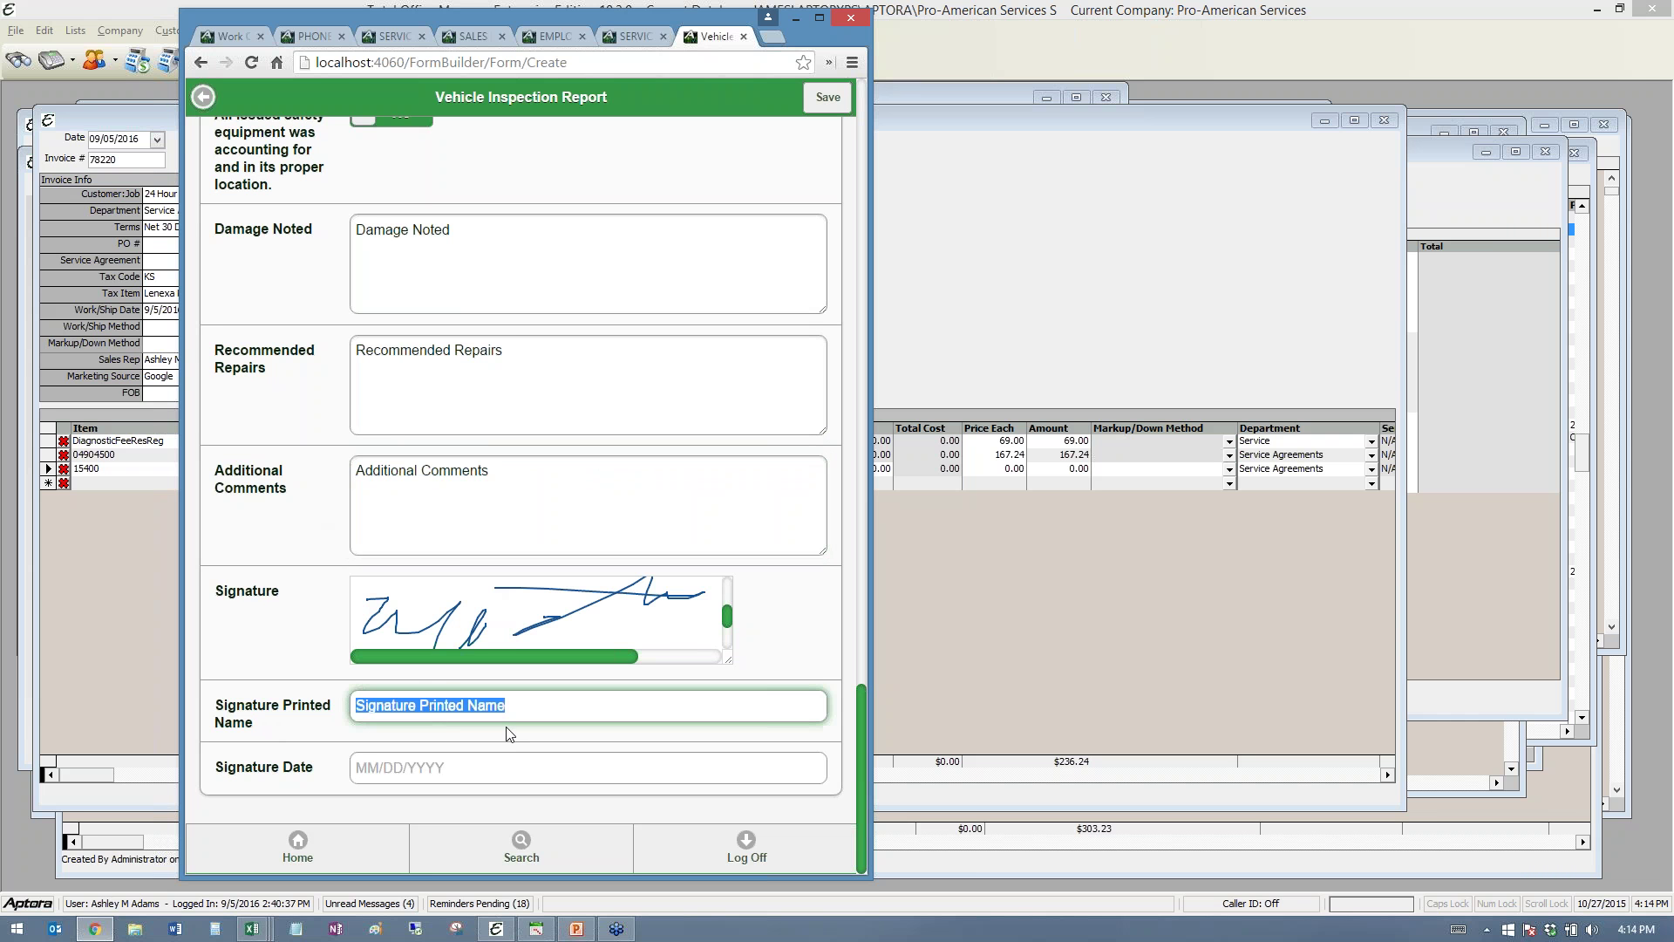
left_click(475, 765)
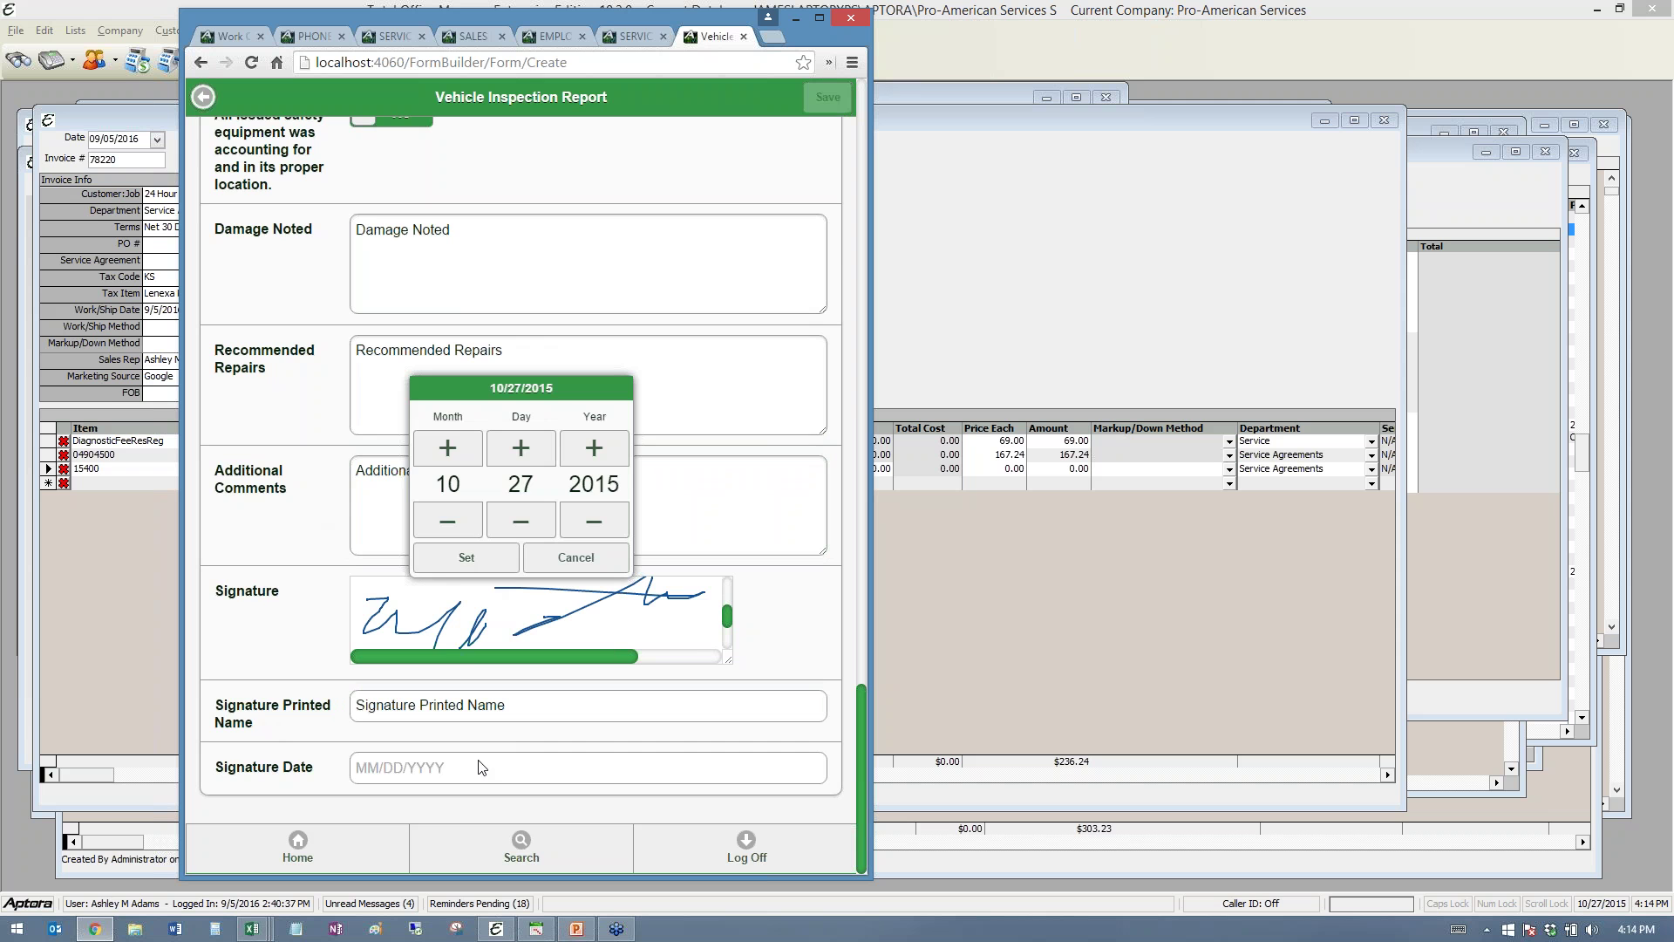
left_click(455, 565)
scroll(459, 593, "up", 15)
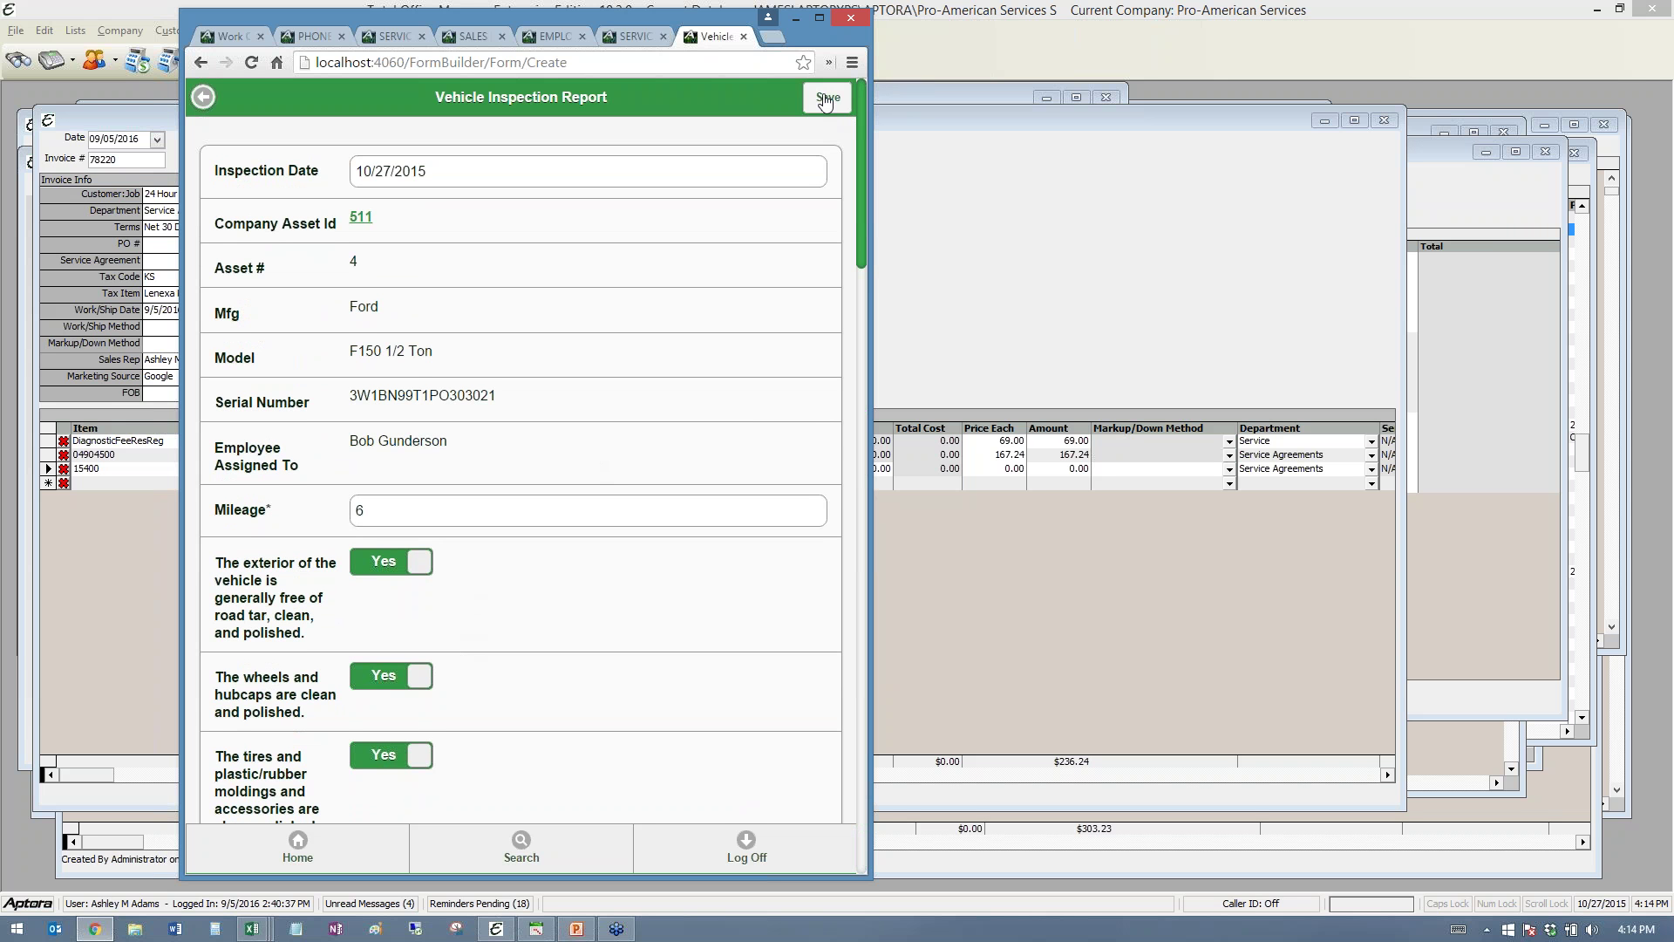
- Save the inspection report and export it as a downloaded PDF
left_click(830, 101)
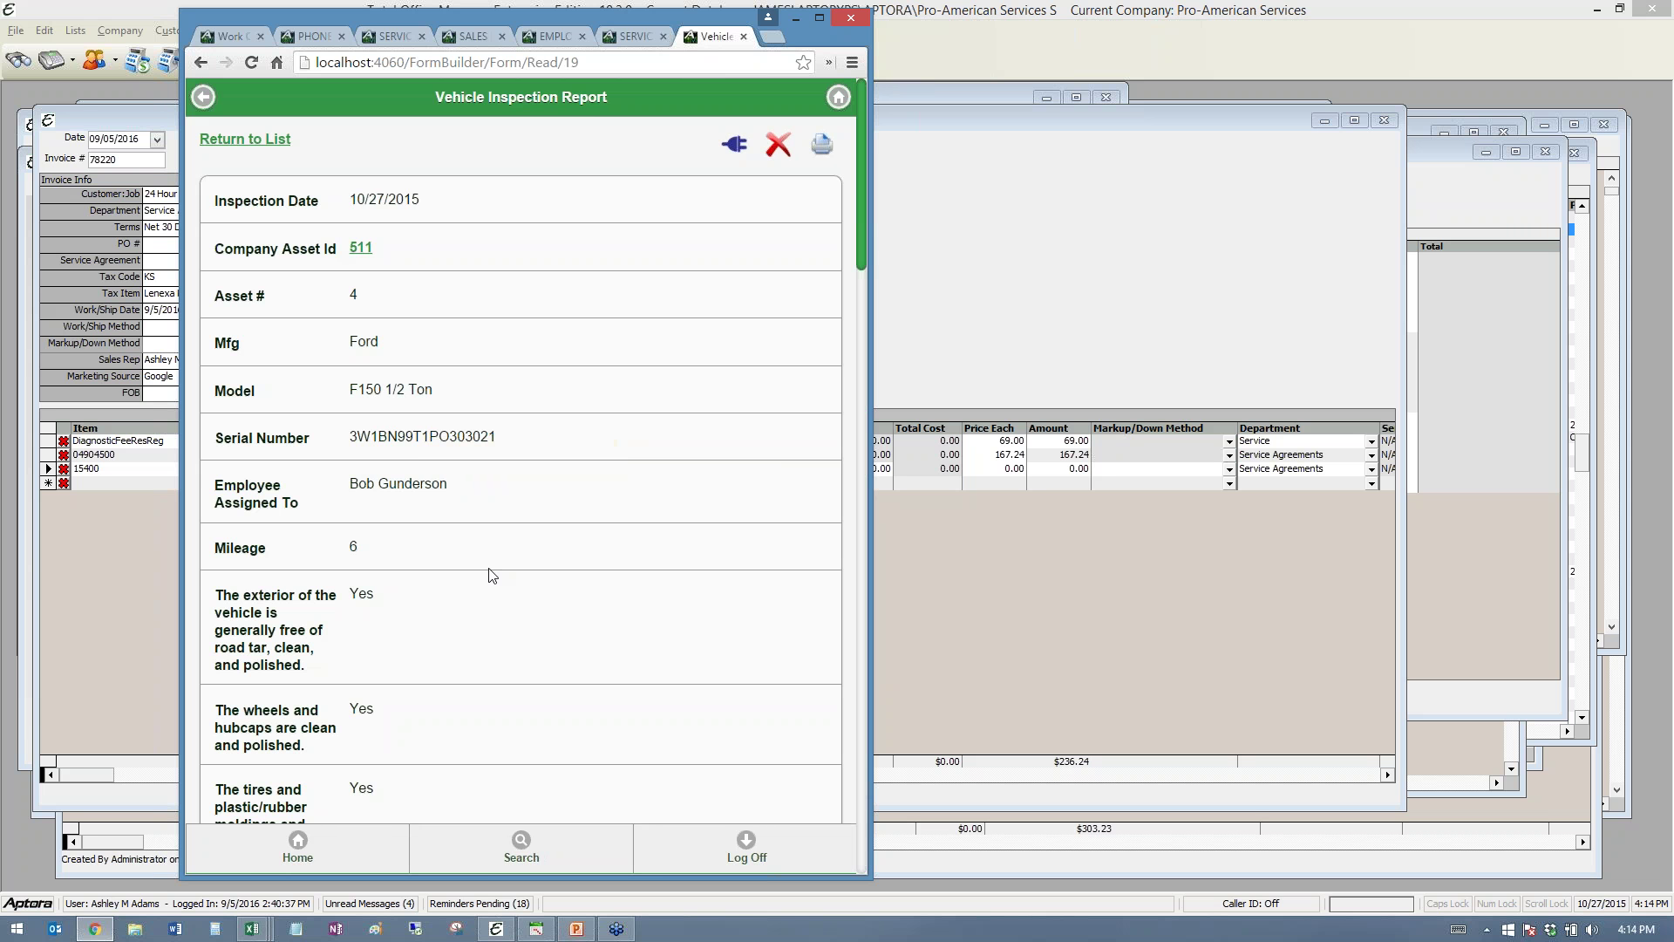
scroll(492, 580, "down", 8)
scroll(493, 582, "down", 15)
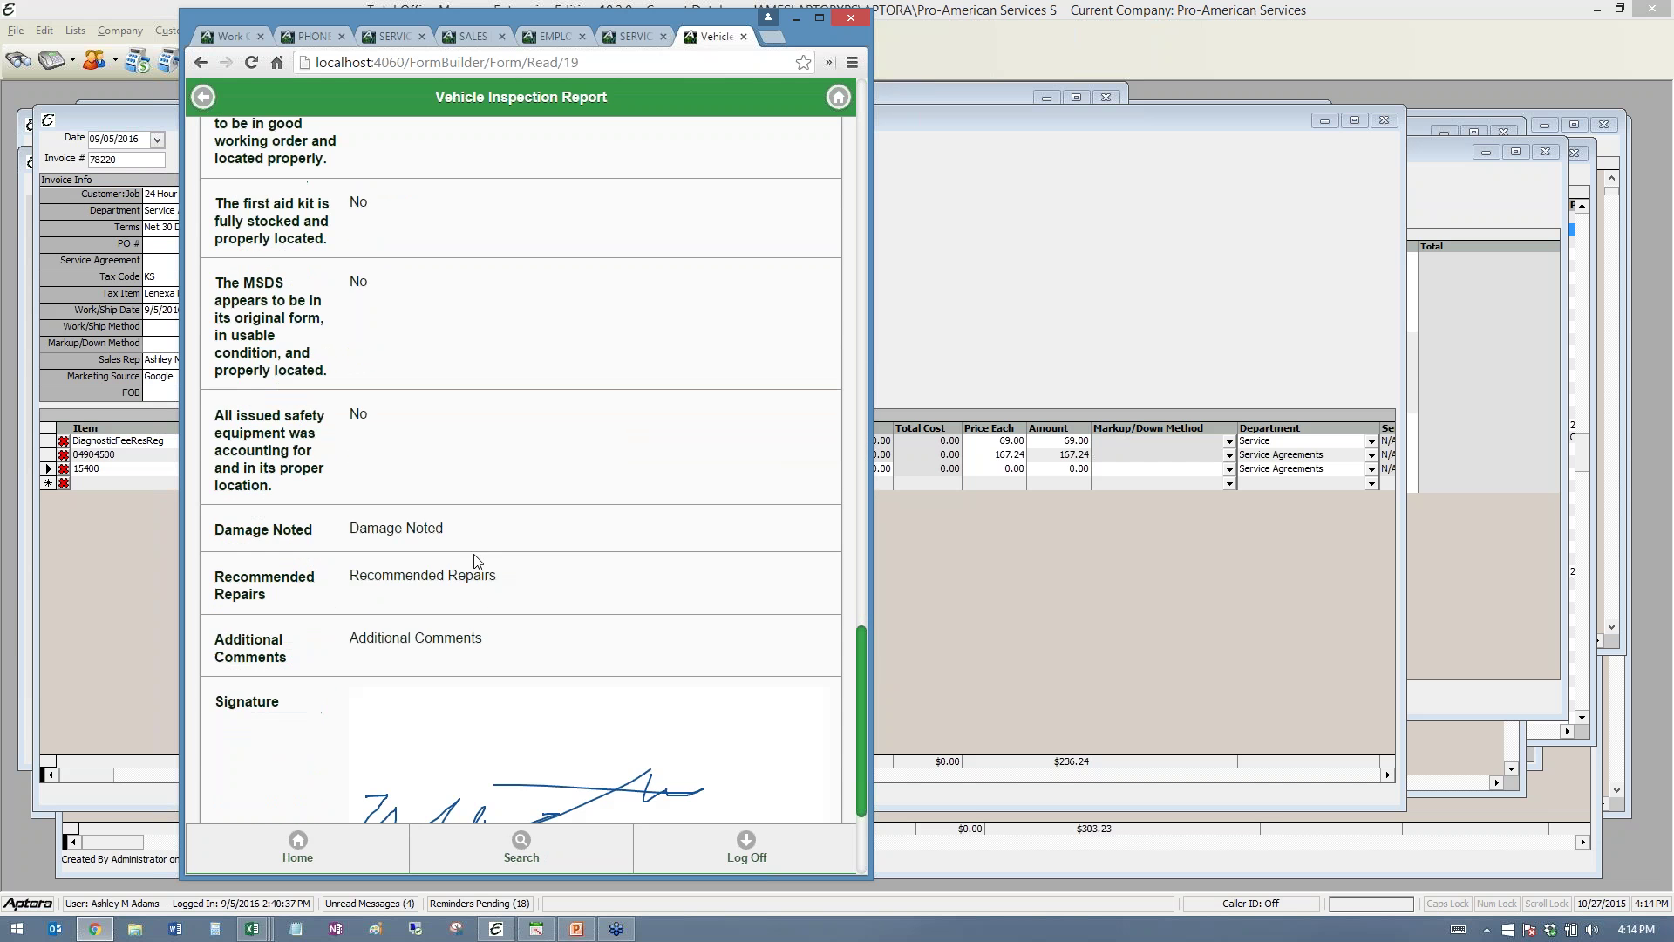
scroll(508, 685, "up", 12)
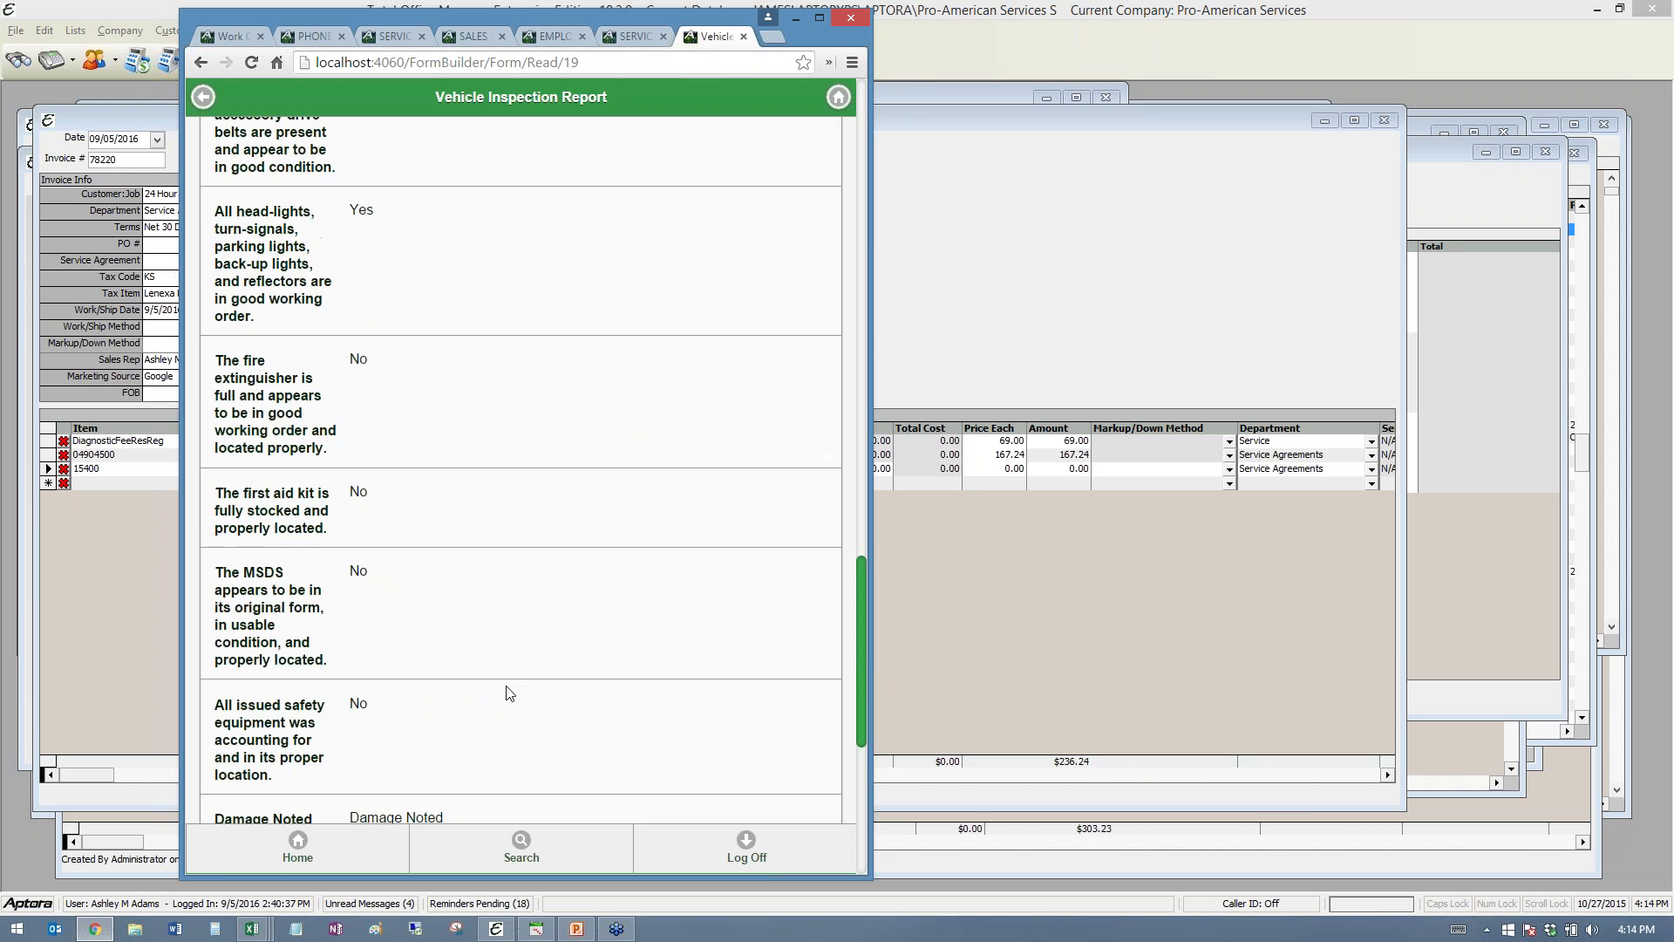
scroll(510, 751, "up", 8)
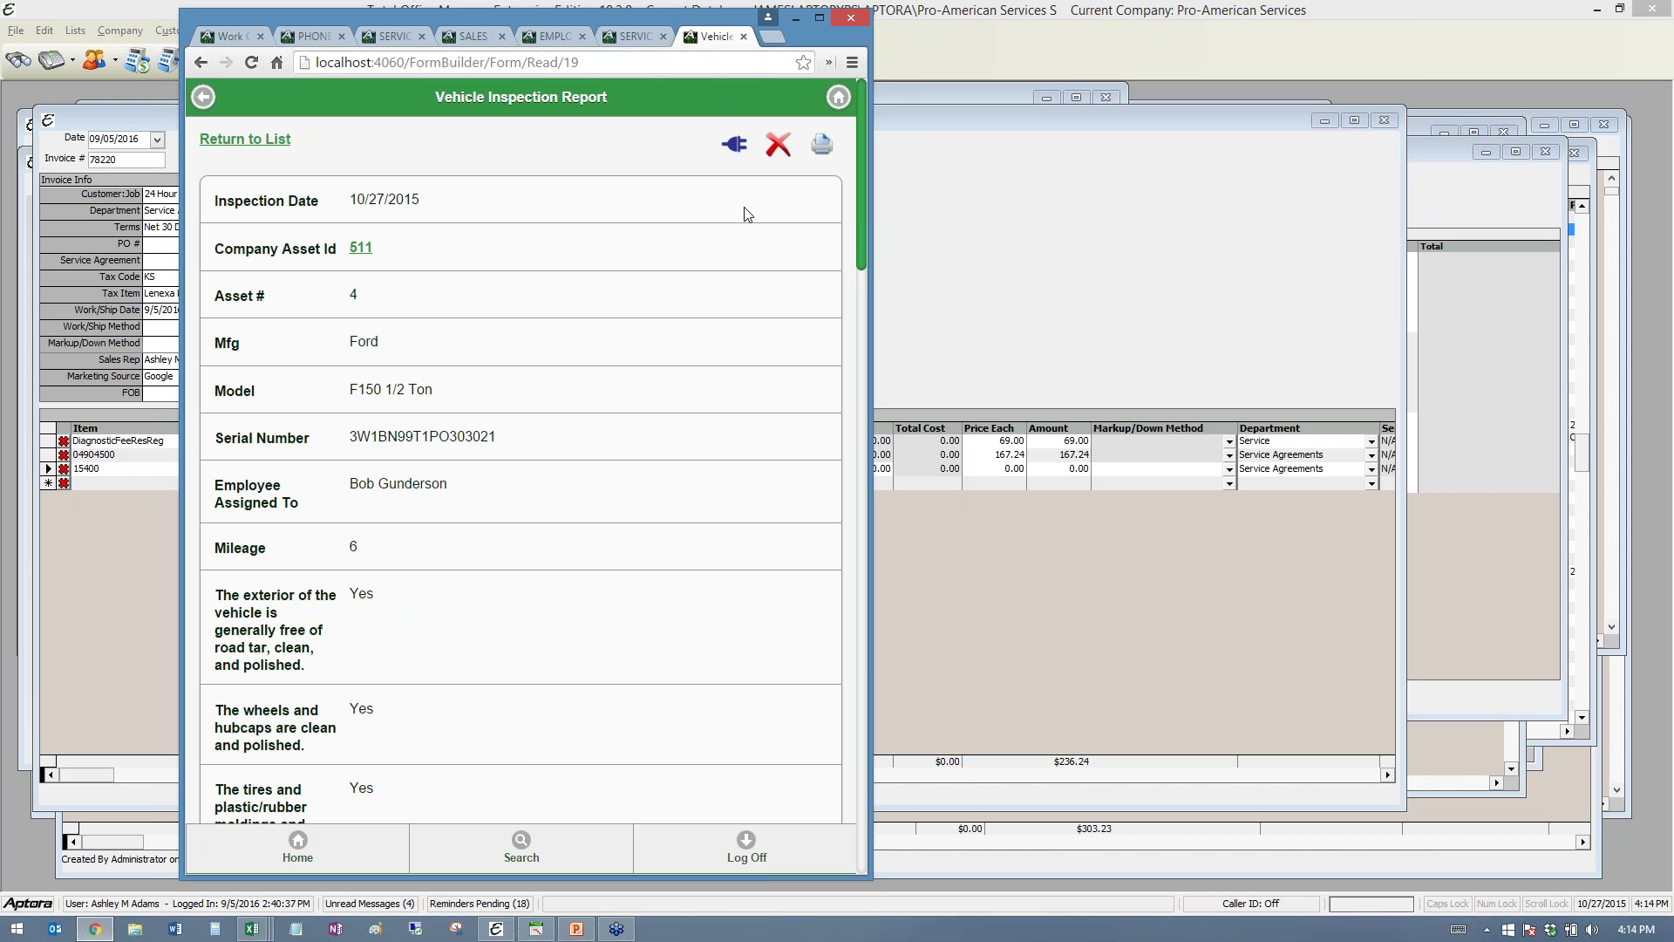
left_click(822, 147)
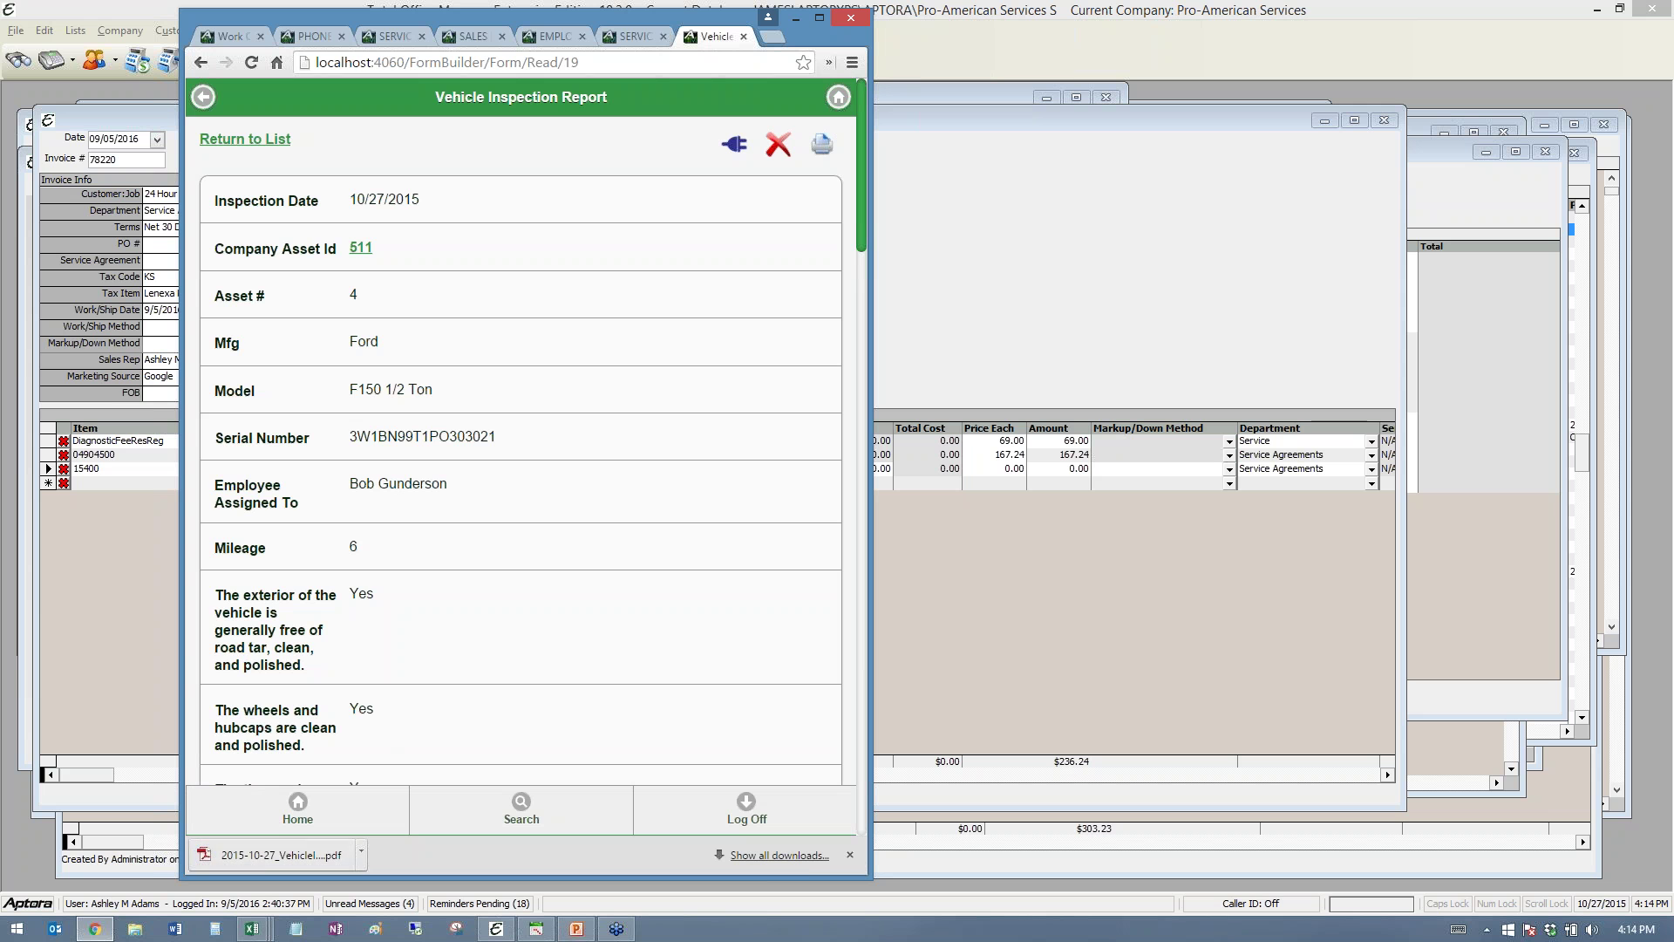
- View the downloaded inspection PDF in Chrome, then go back to the inspection form tab
left_click(261, 861)
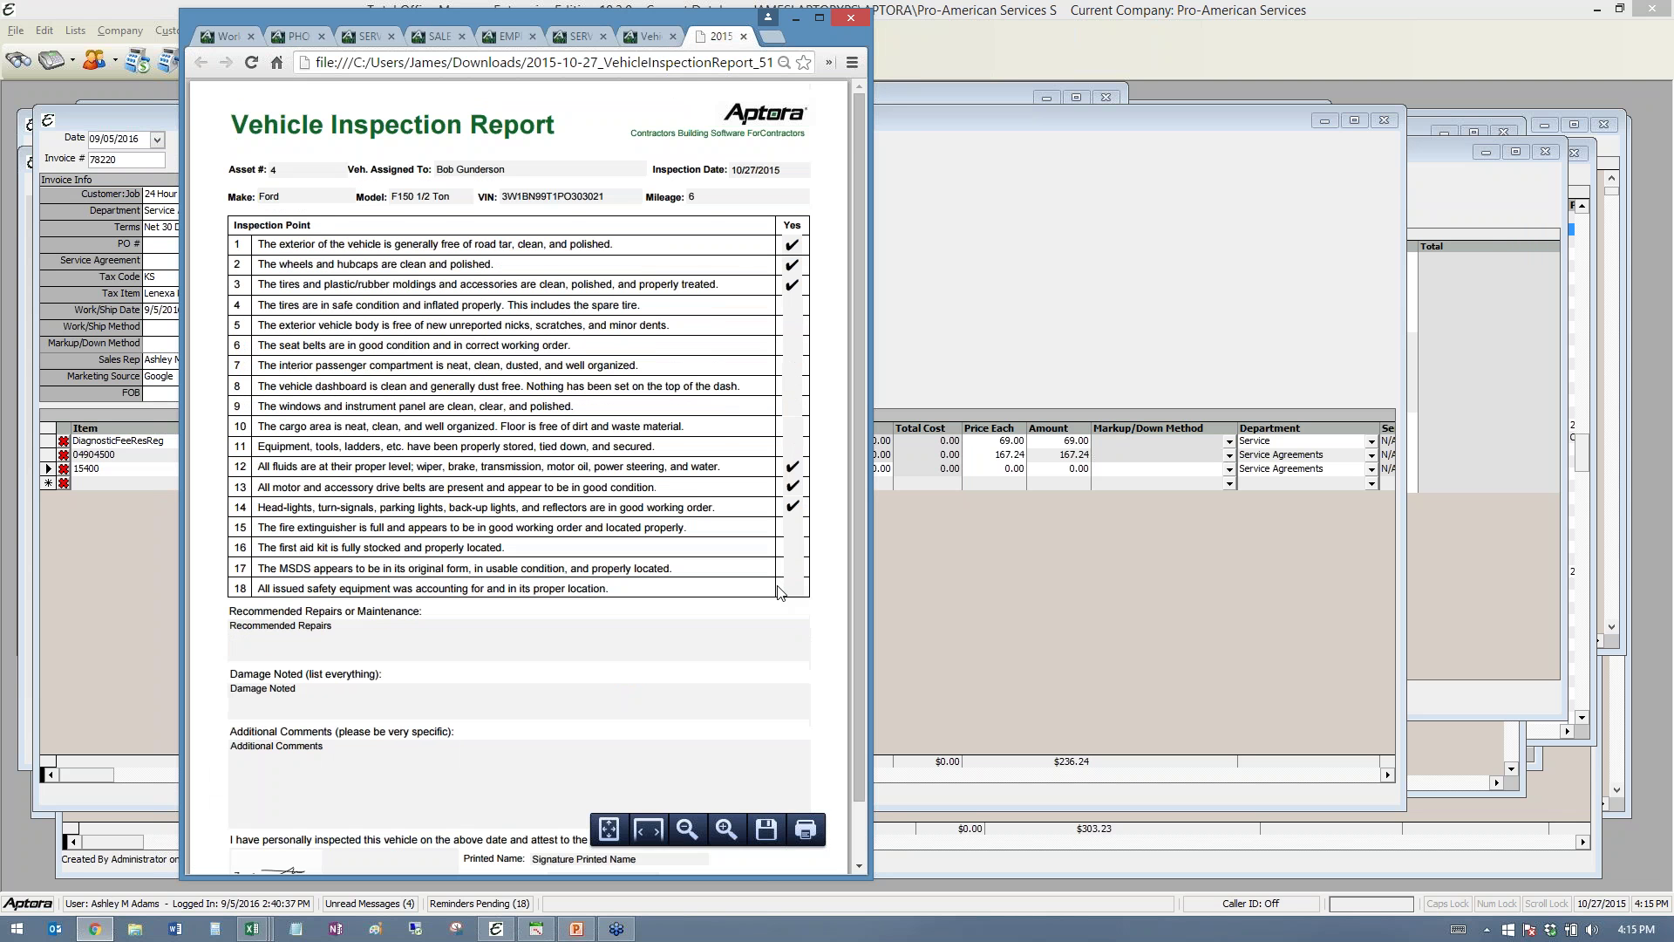
scroll(779, 592, "down", 1)
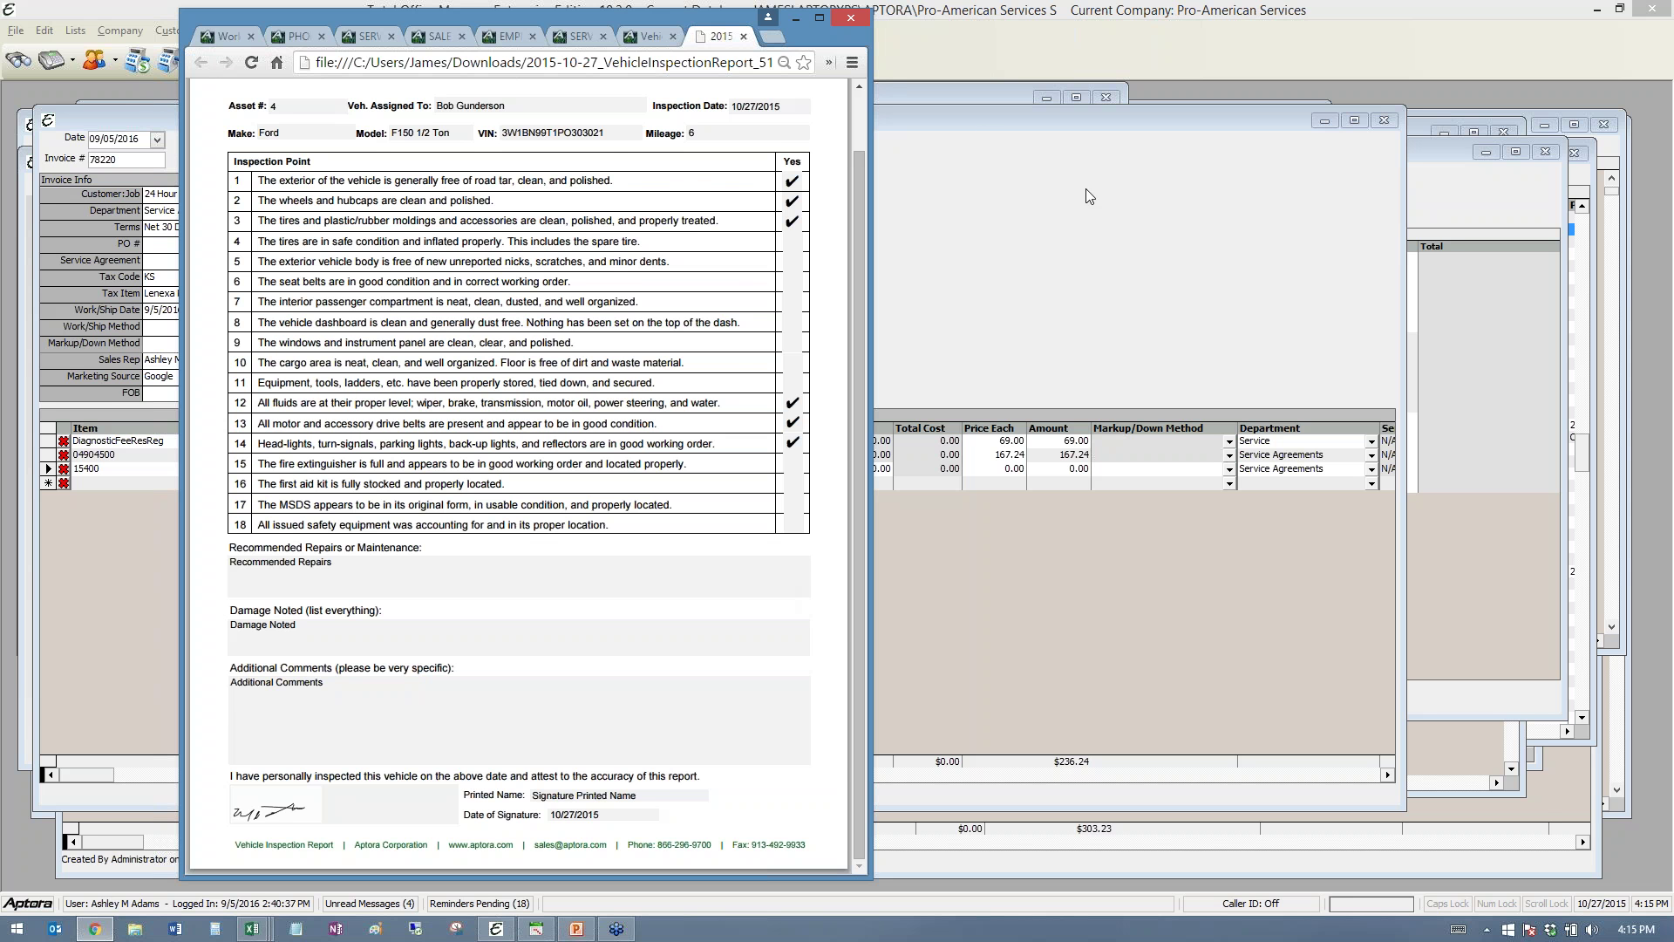
scroll(755, 302, "up", 1)
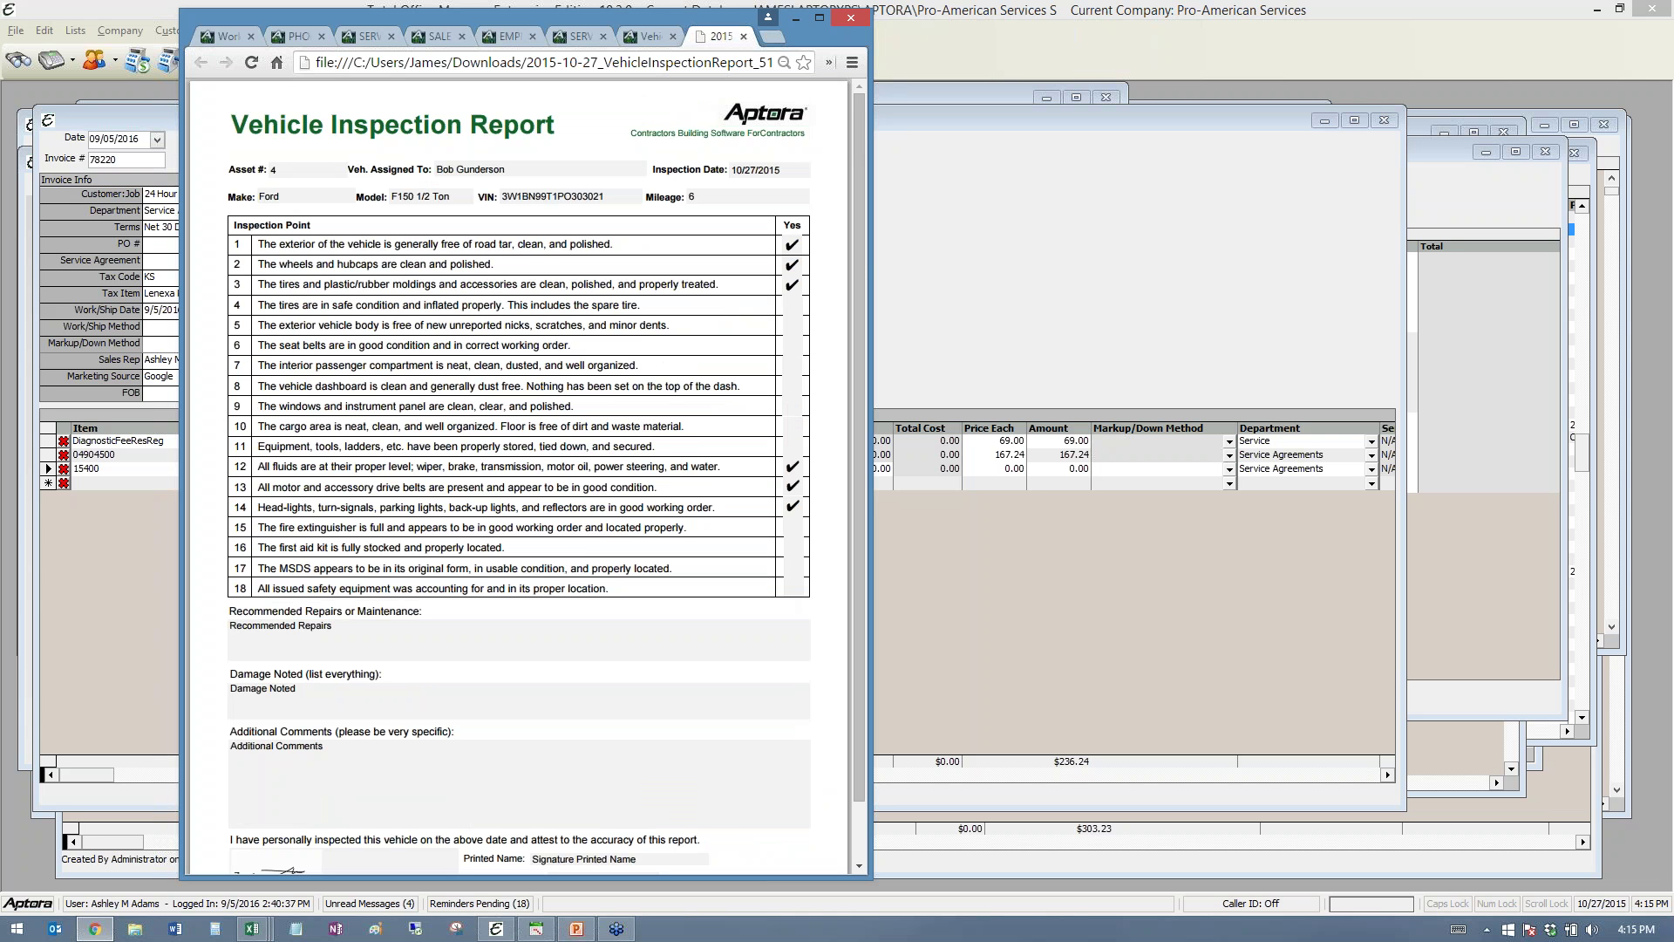
left_click(645, 39)
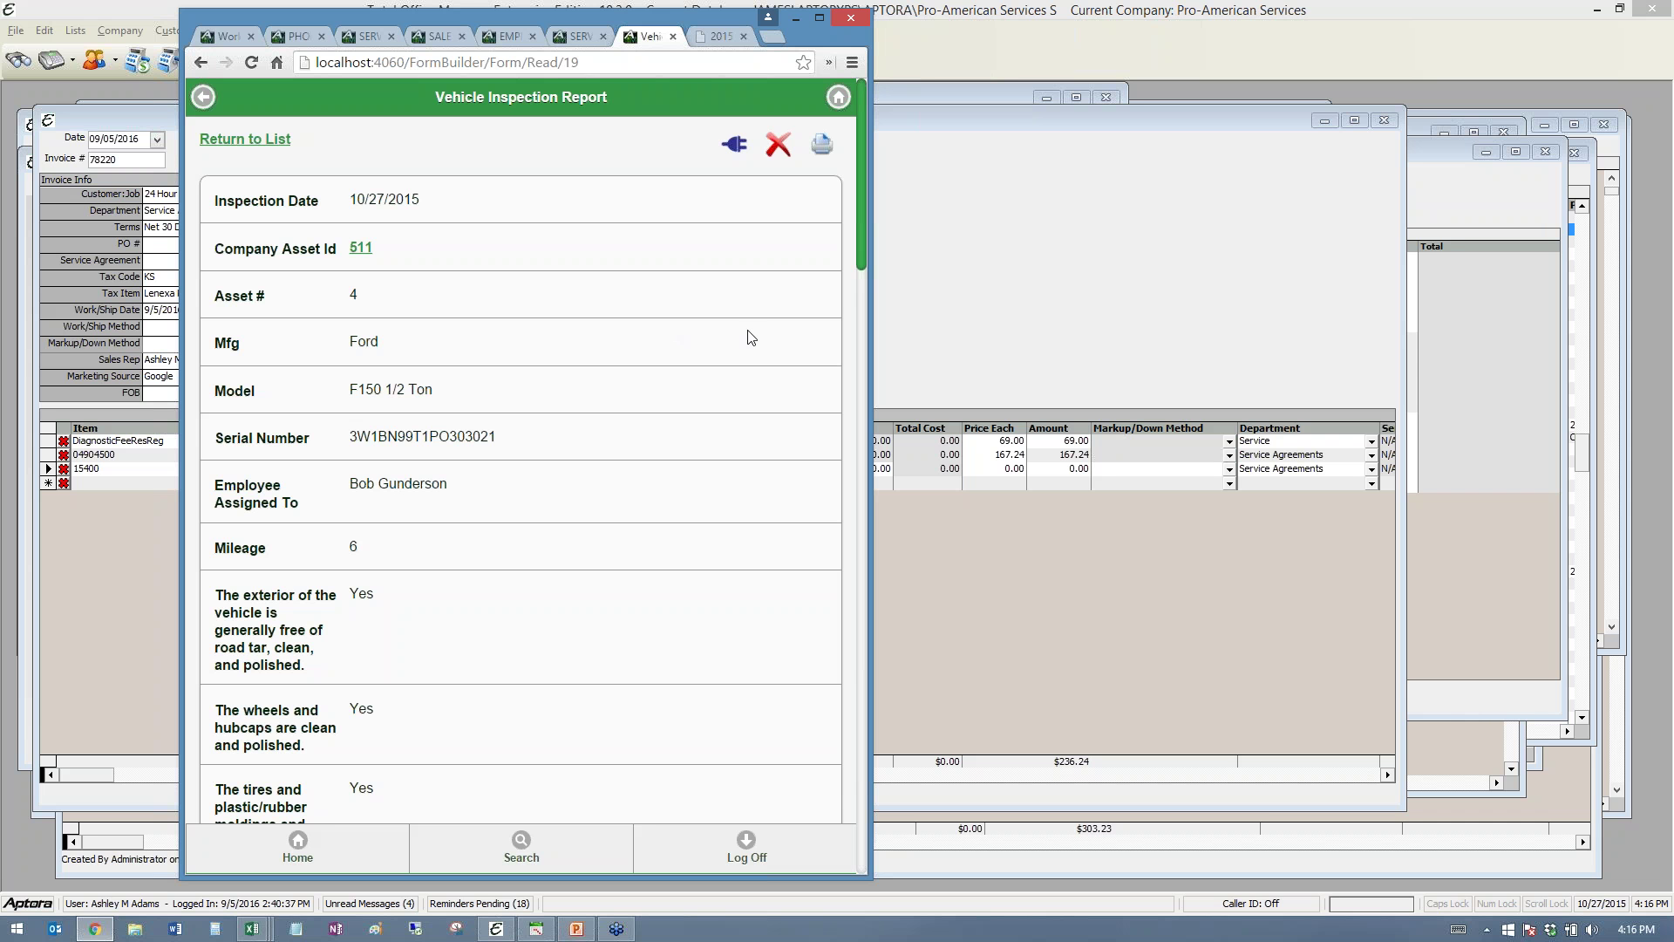
- Open the first saved record of the Rental Agreement template
left_click(735, 145)
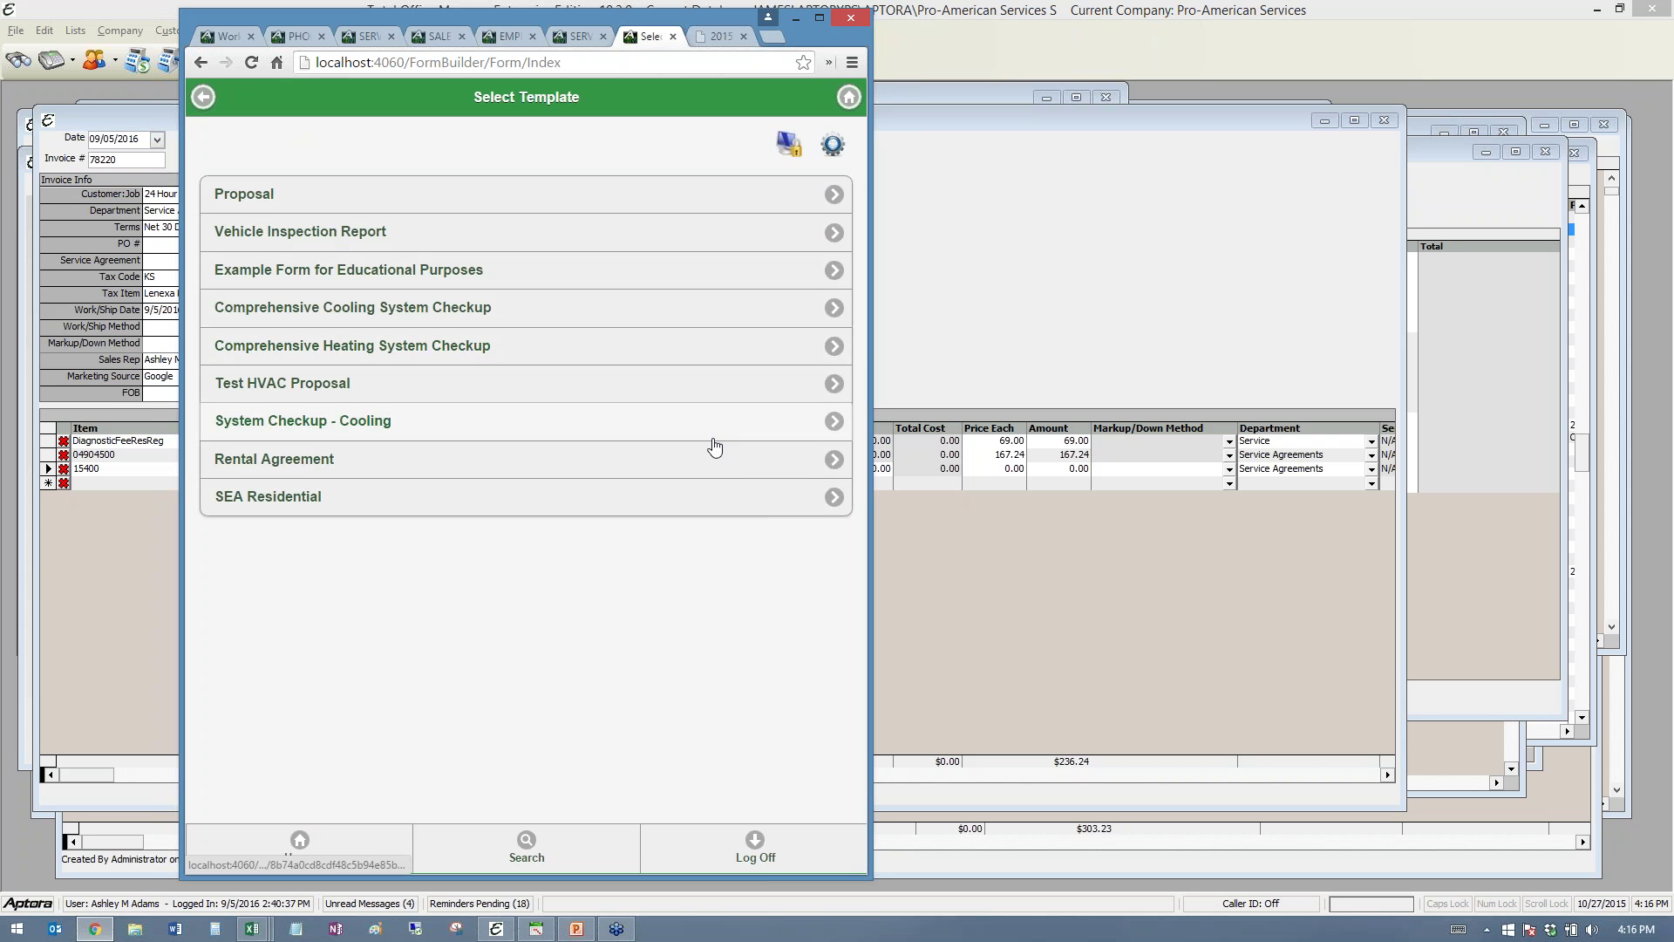
left_click(745, 471)
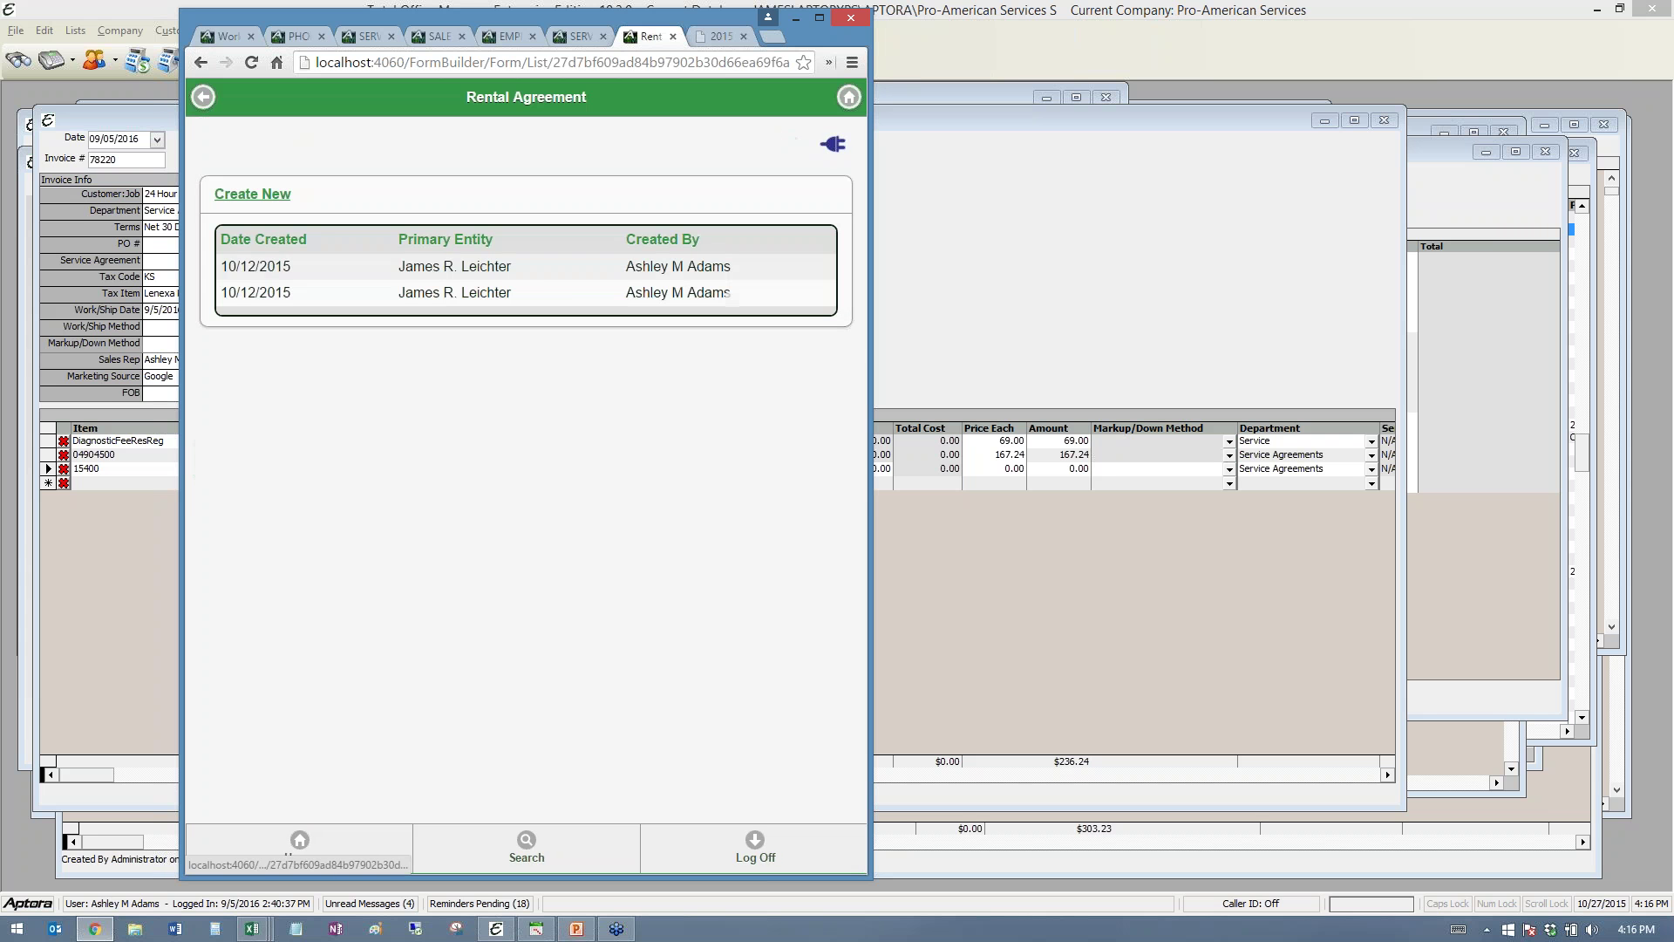
left_click(479, 274)
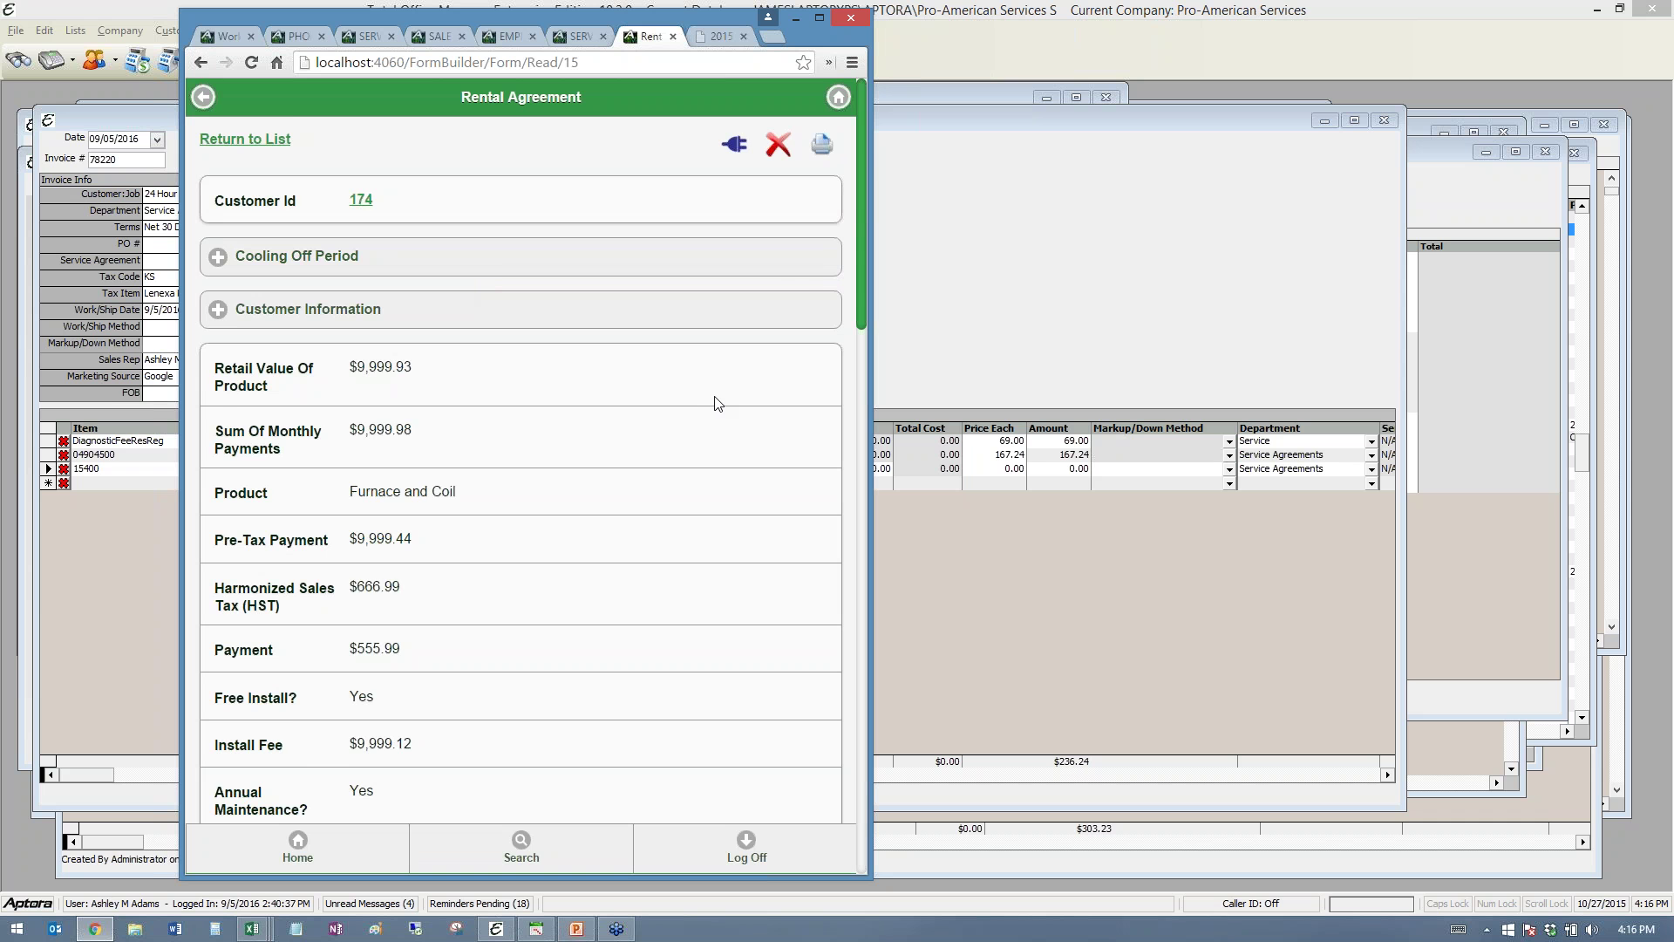
- Expand the agreement's Cooling Off Period and Customer Information sections and review them
scroll(717, 403, "down", 2)
scroll(717, 403, "down", 4)
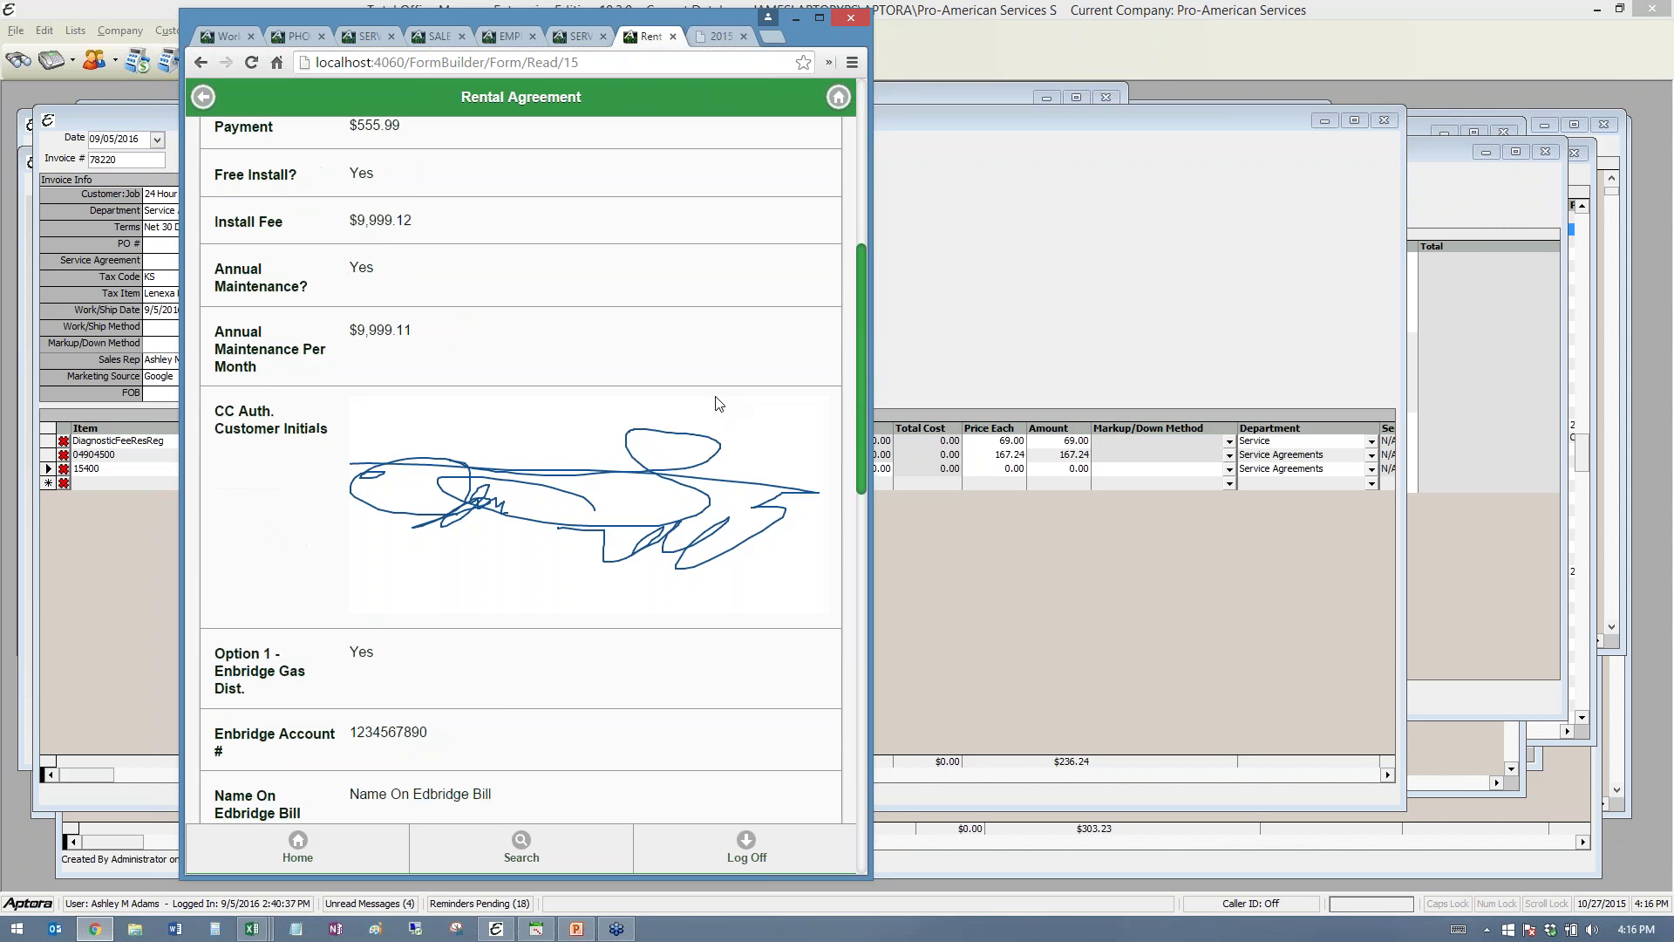
scroll(717, 403, "up", 6)
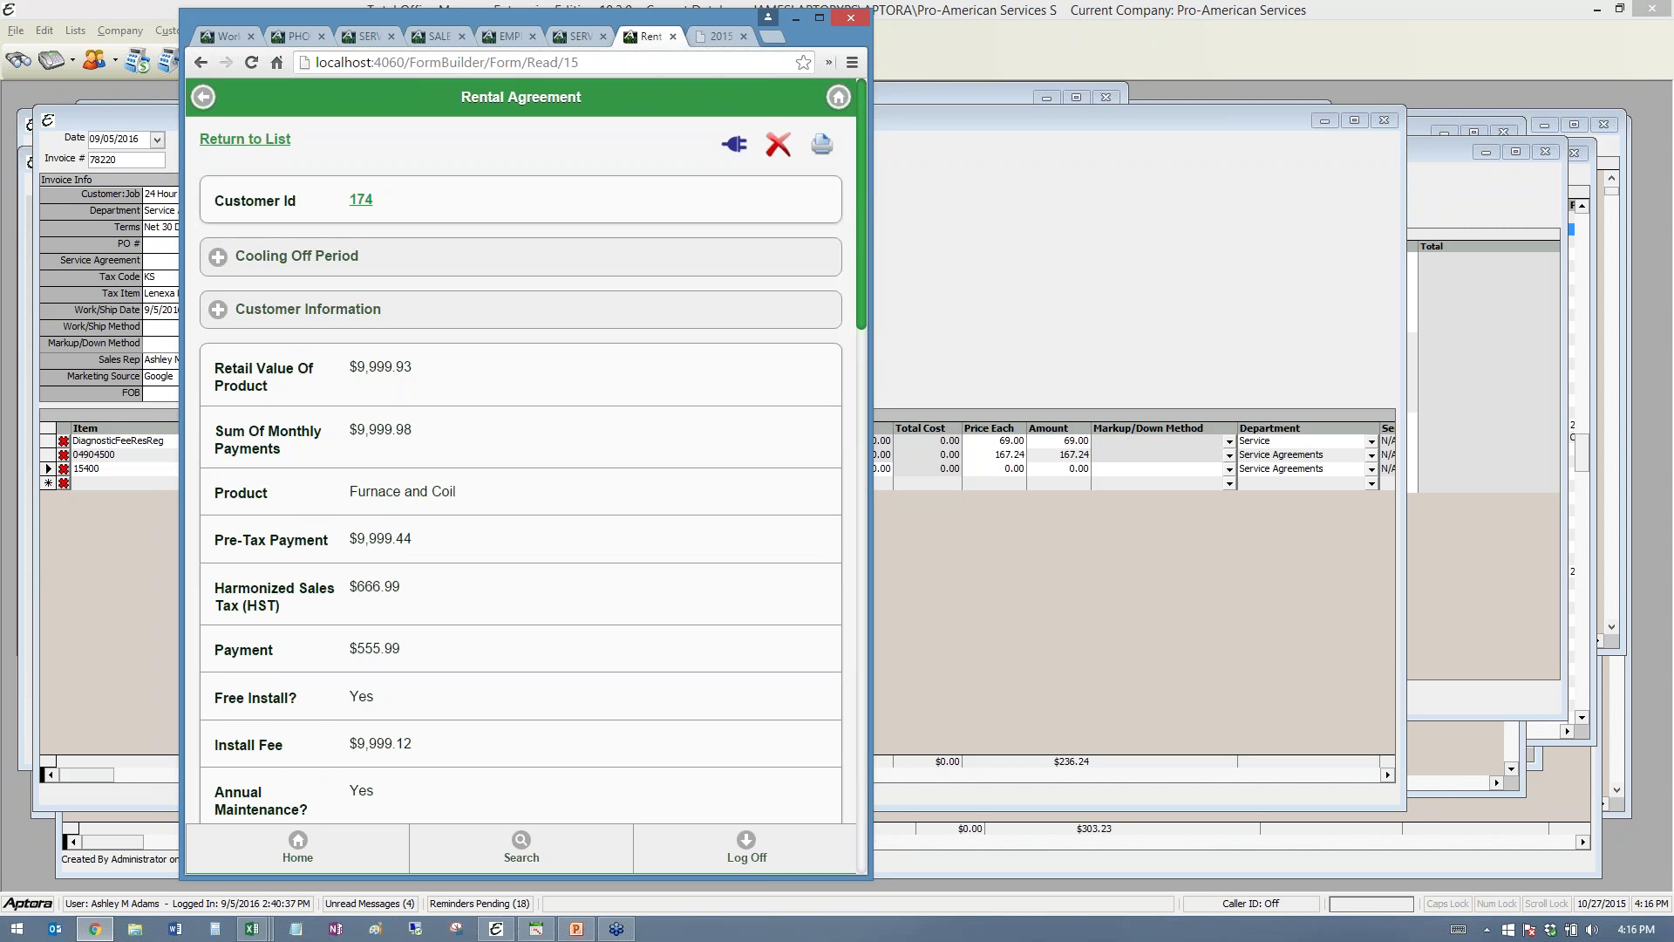
left_click(400, 261)
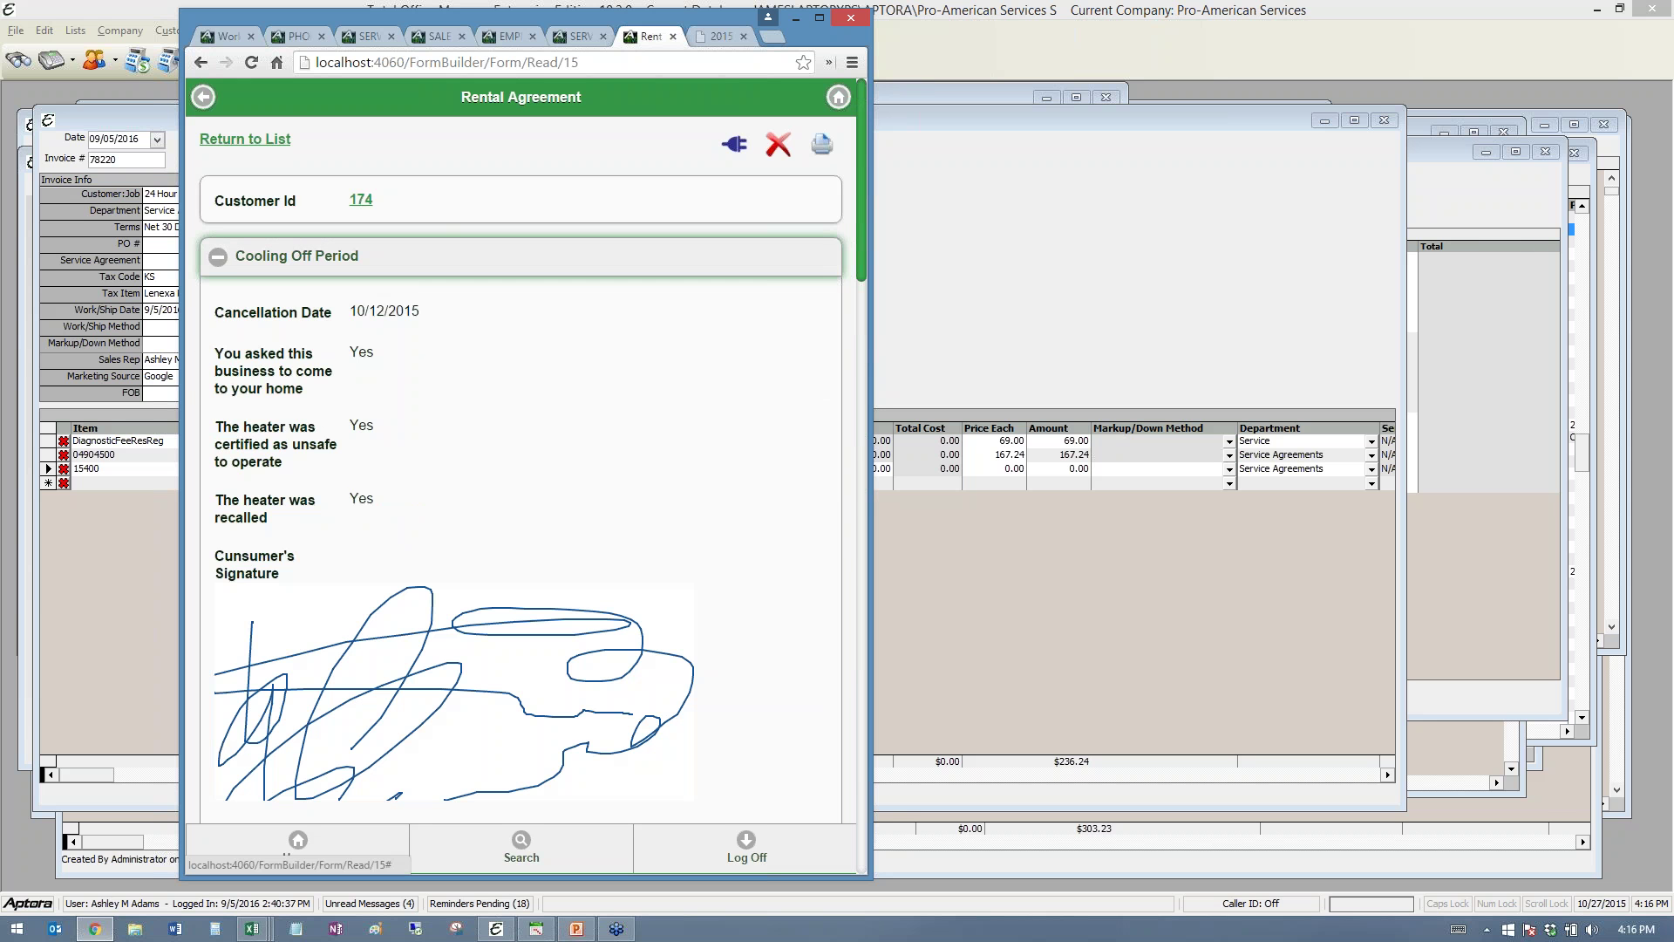
scroll(400, 261, "down", 4)
scroll(610, 378, "down", 2)
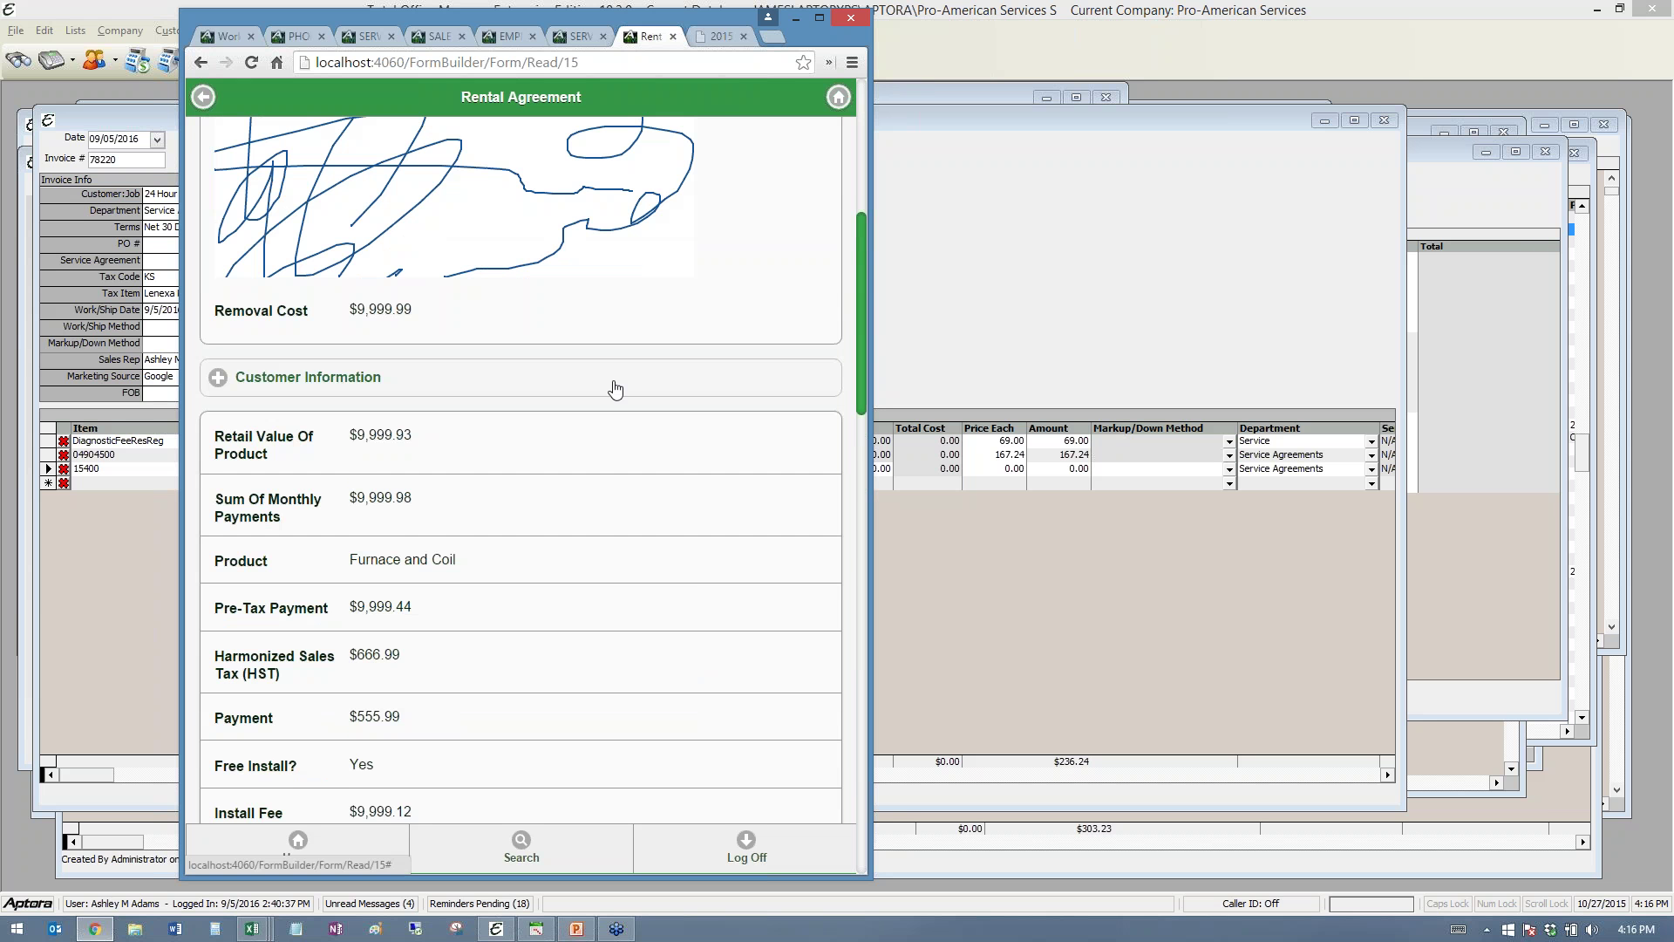
left_click(641, 384)
scroll(645, 386, "down", 7)
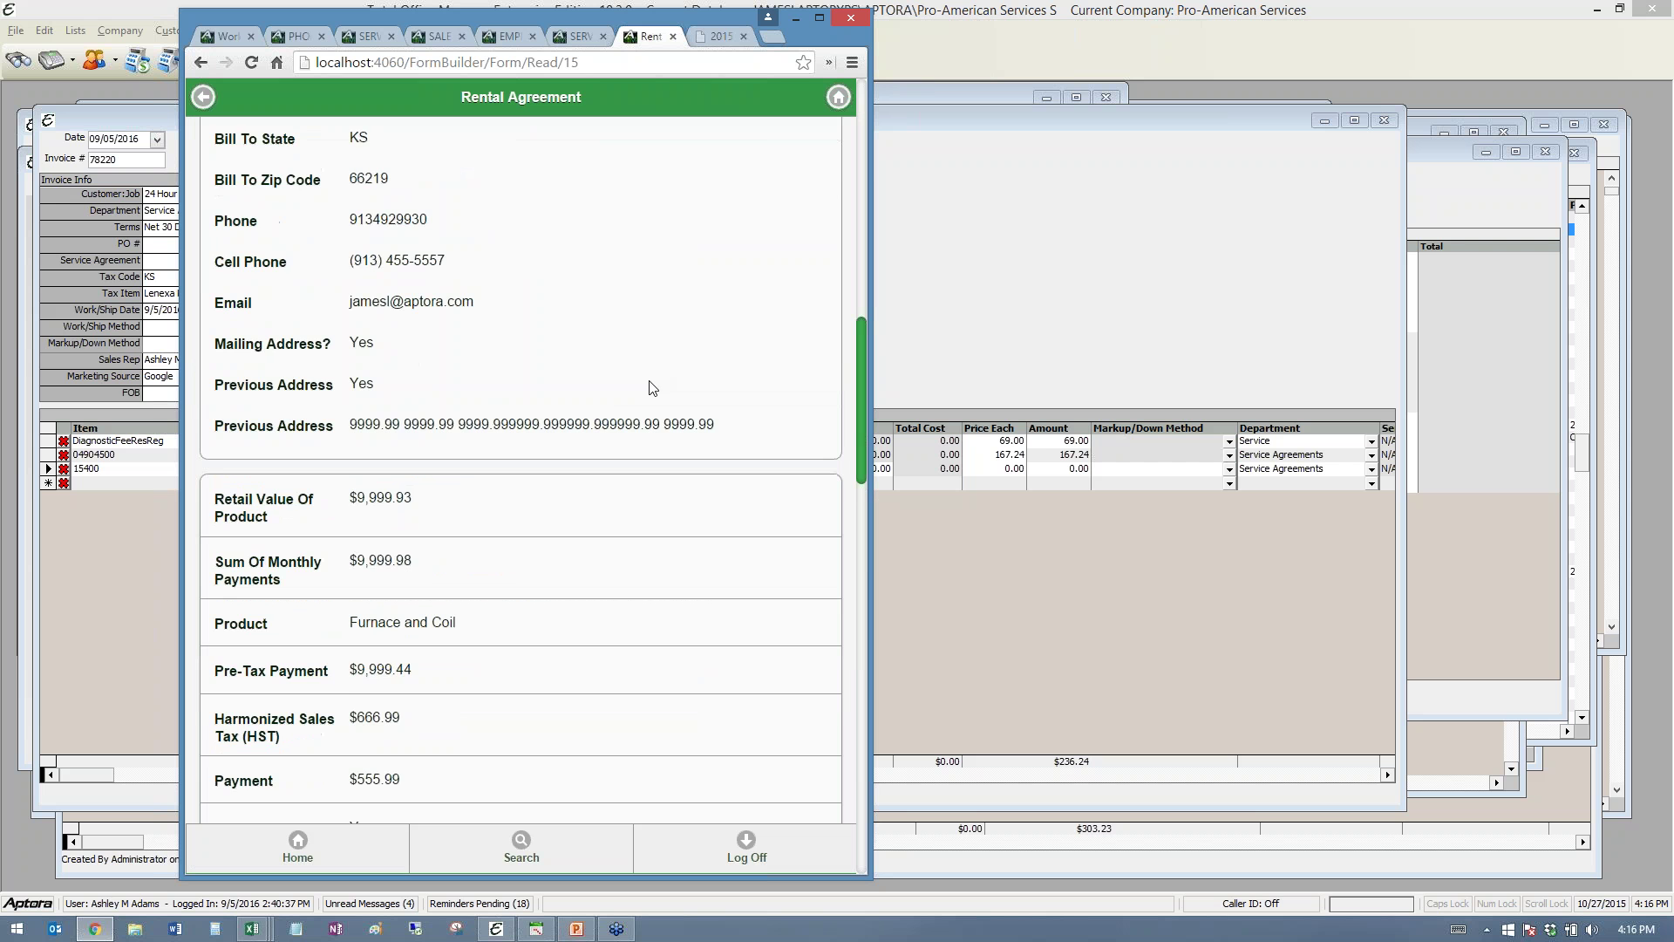
scroll(650, 386, "down", 8)
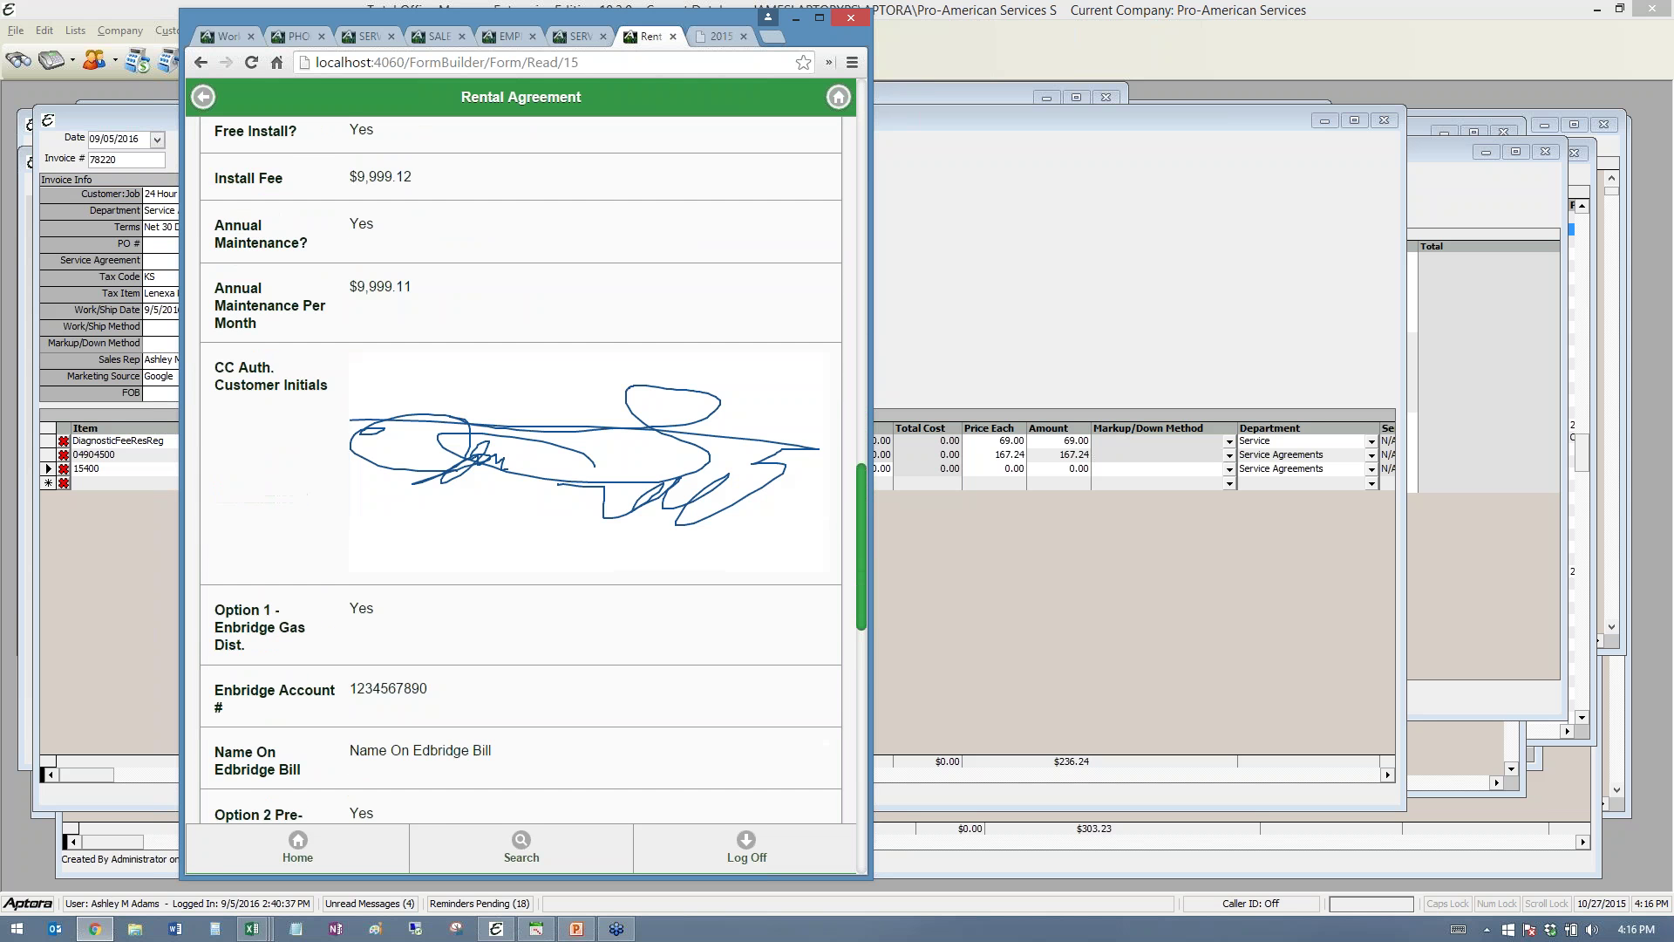
scroll(651, 388, "down", 6)
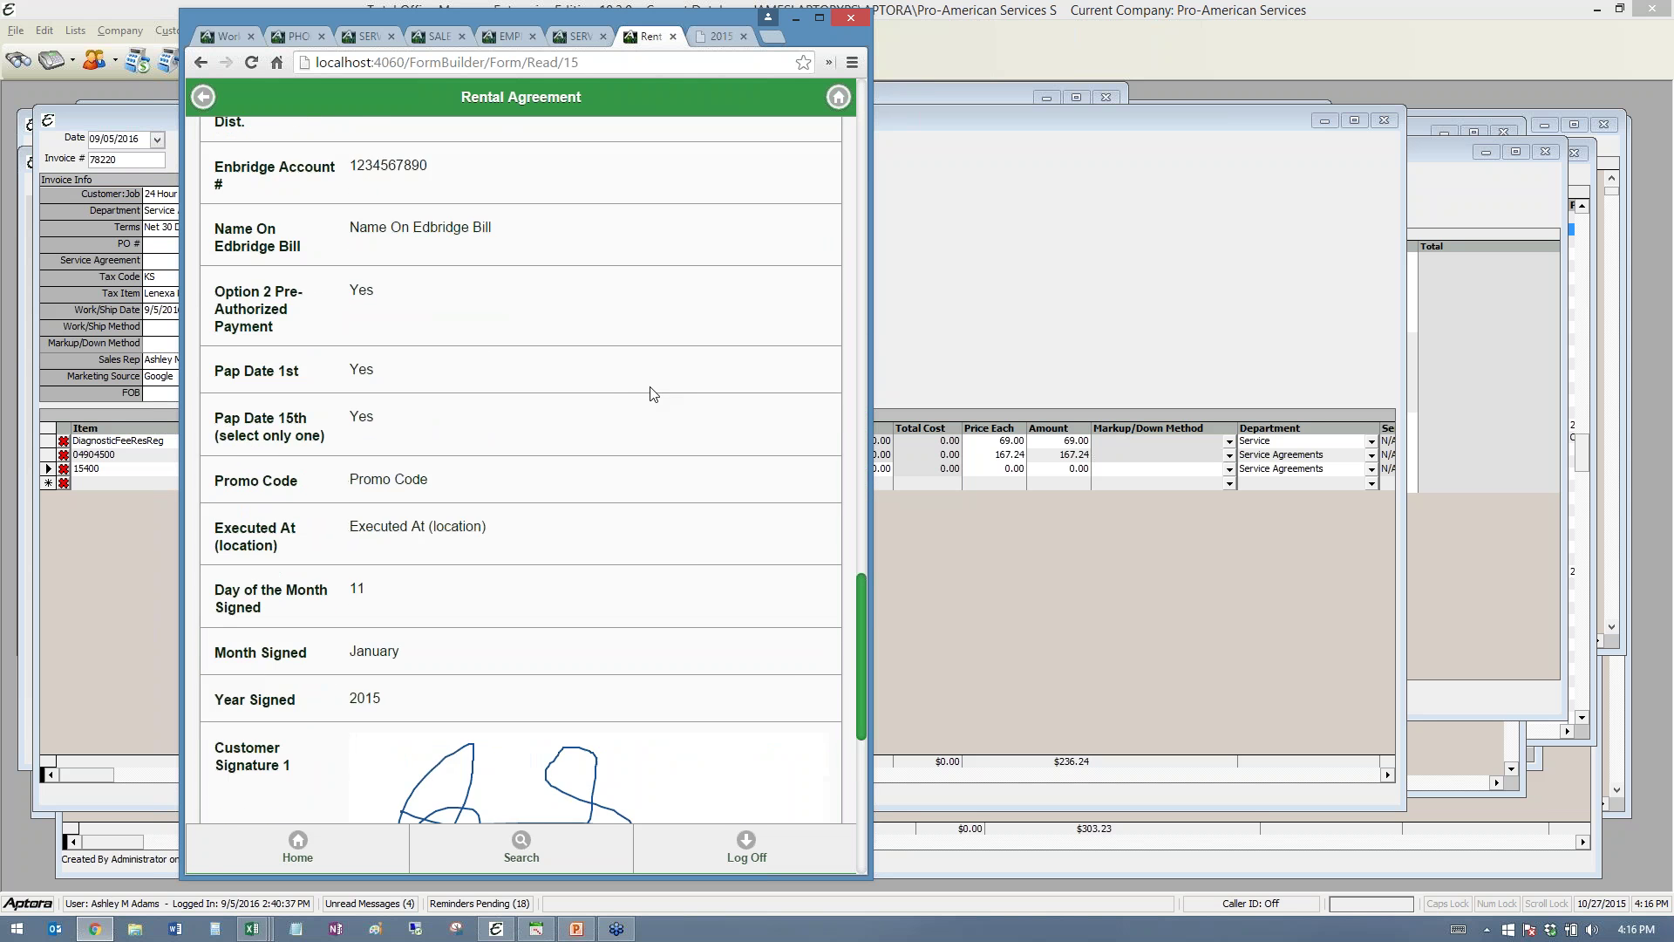
scroll(646, 436, "up", 20)
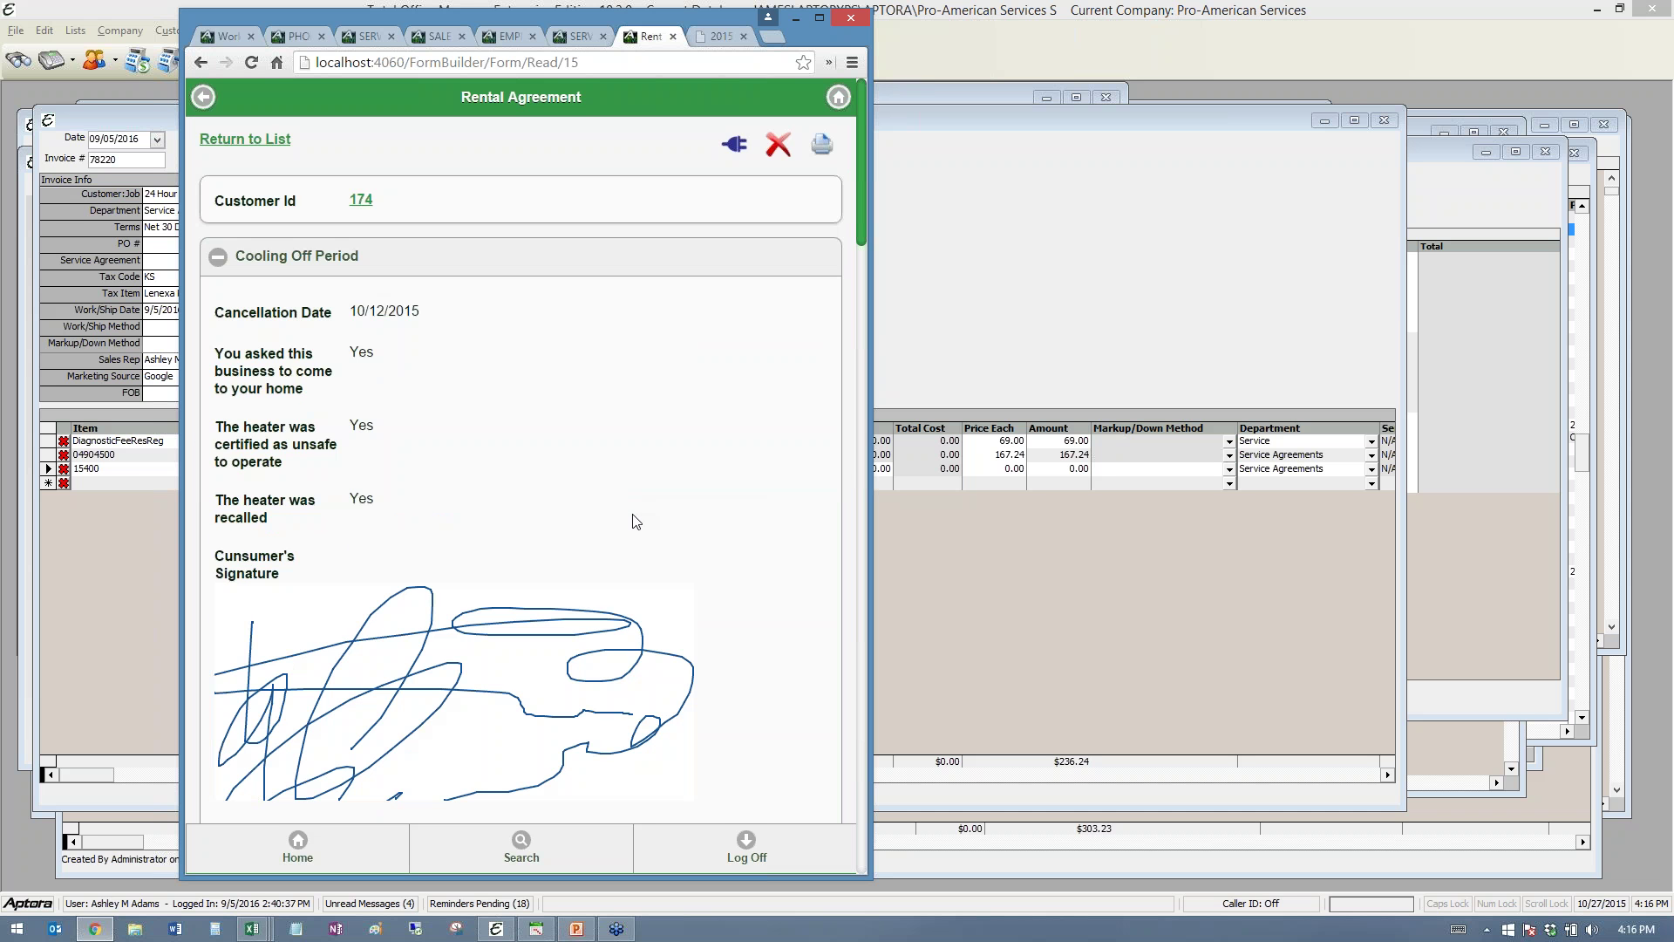
- Return to the Rental Agreement records list
left_click(255, 145)
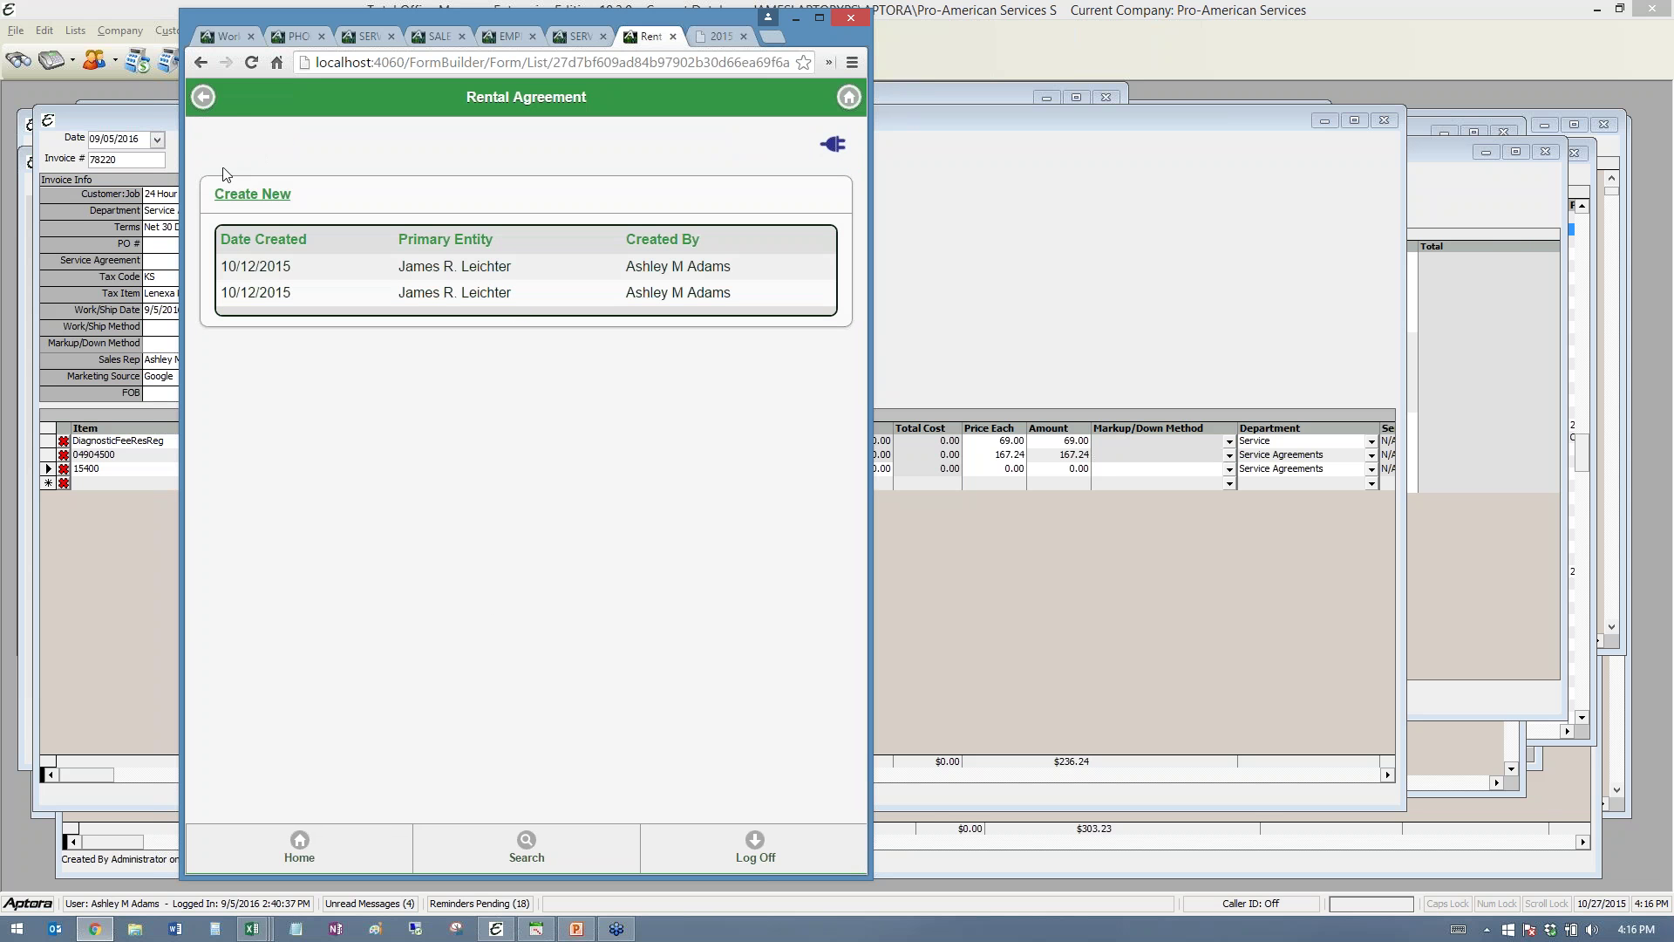
left_click(204, 97)
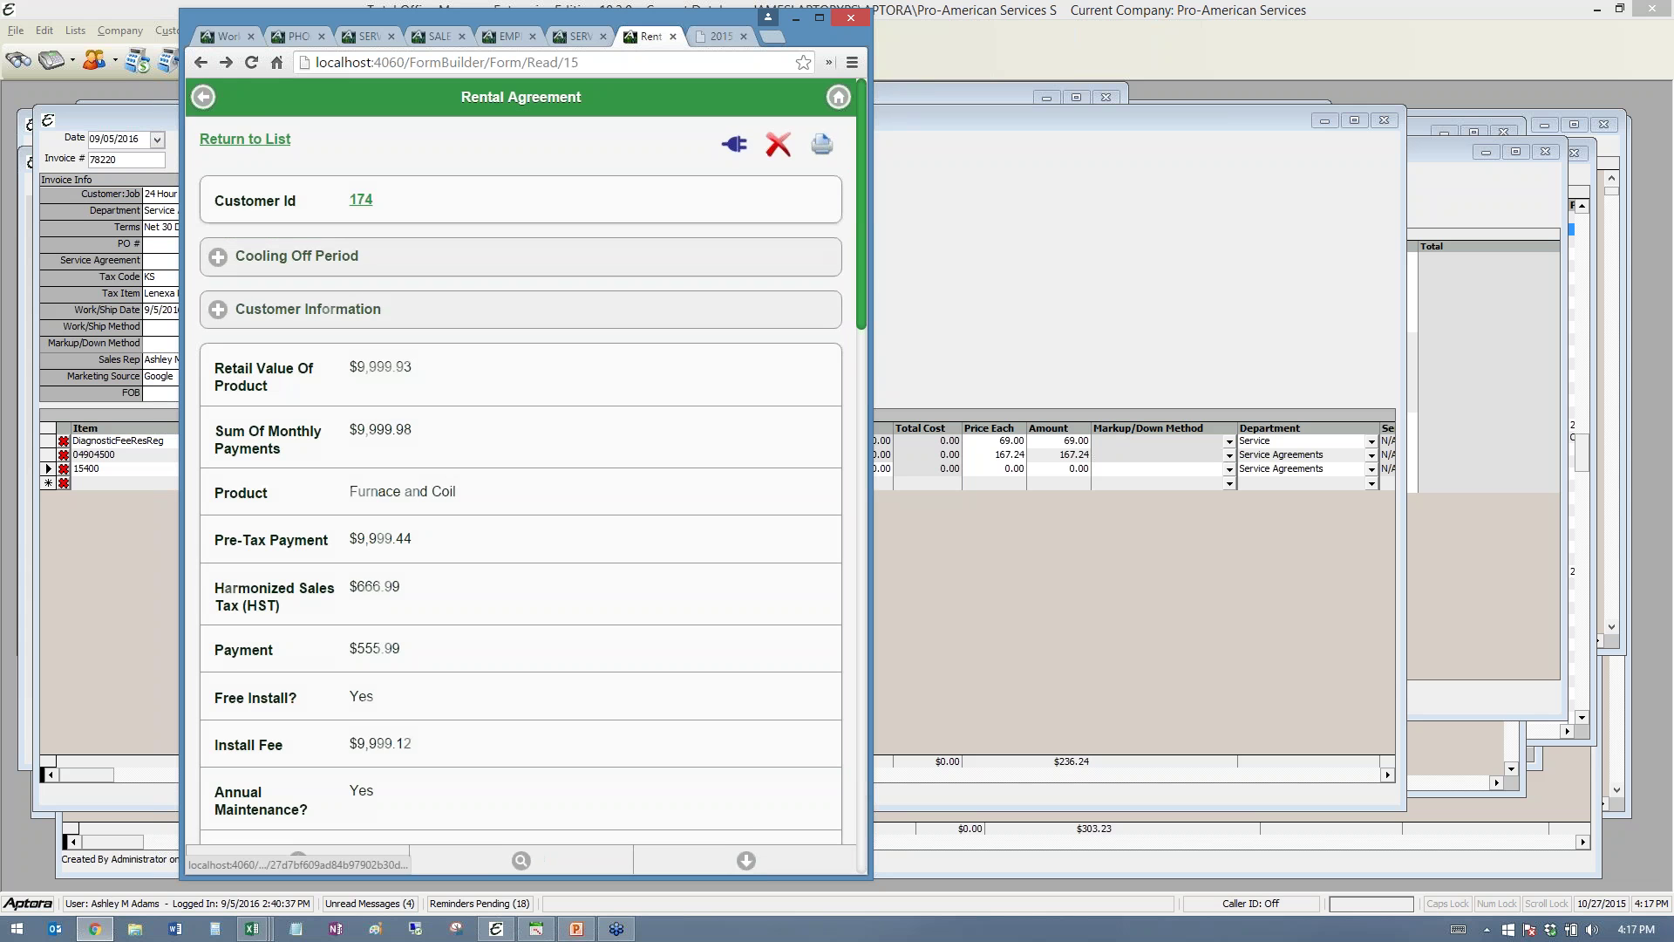
left_click(204, 98)
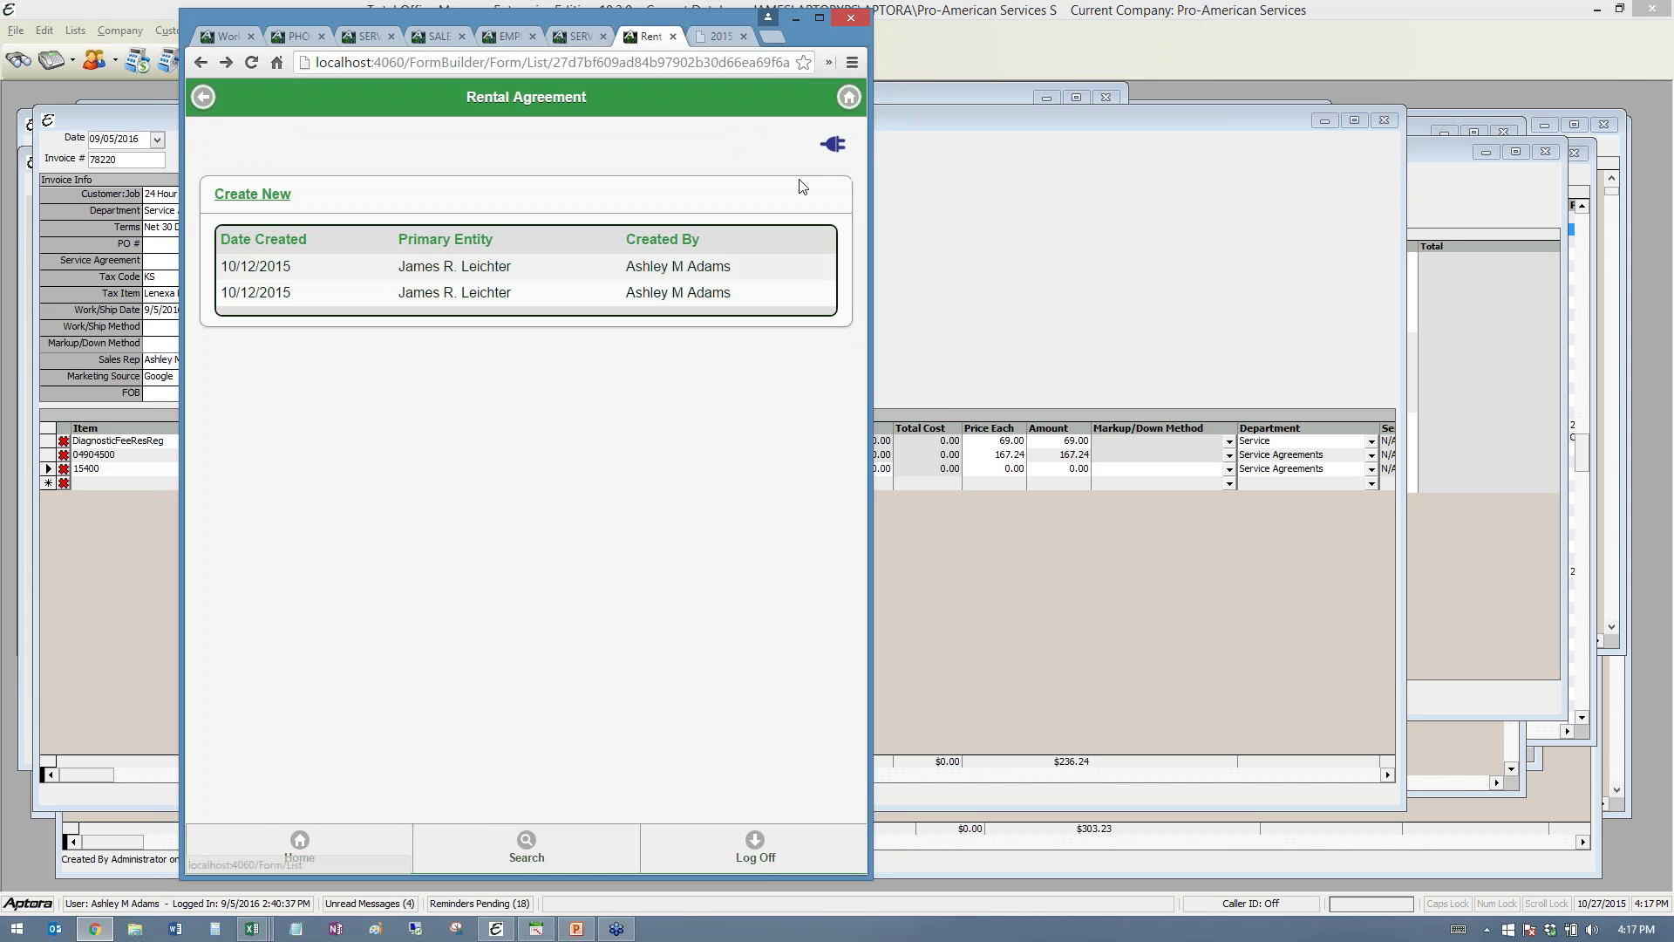
left_click(832, 145)
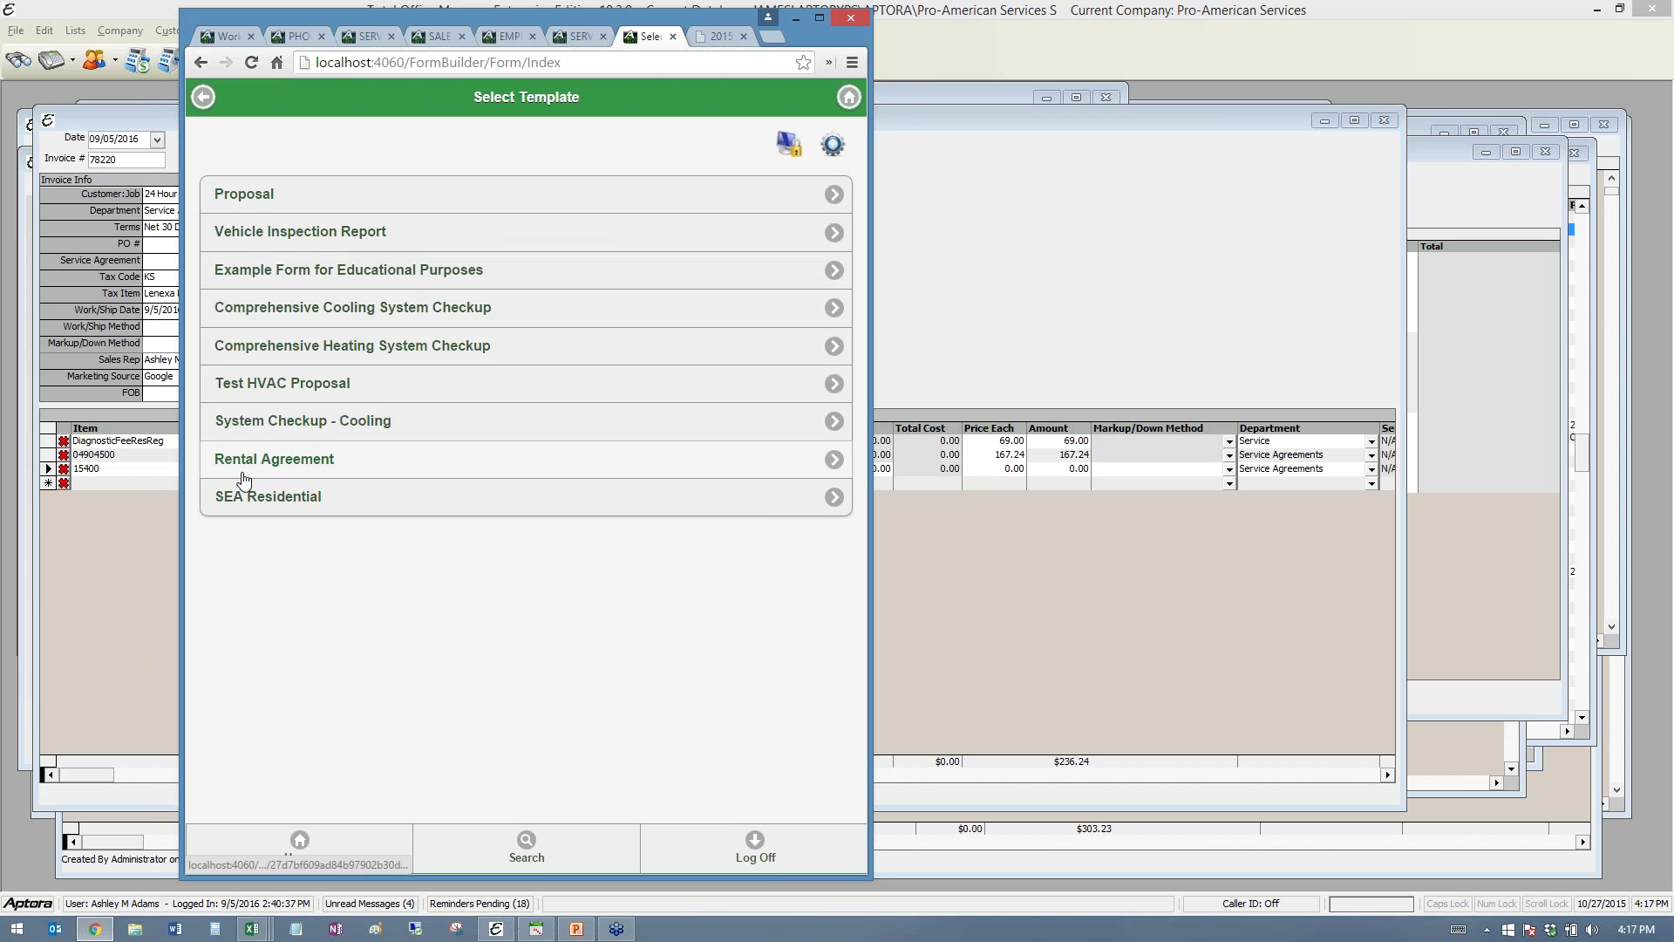
left_click(290, 457)
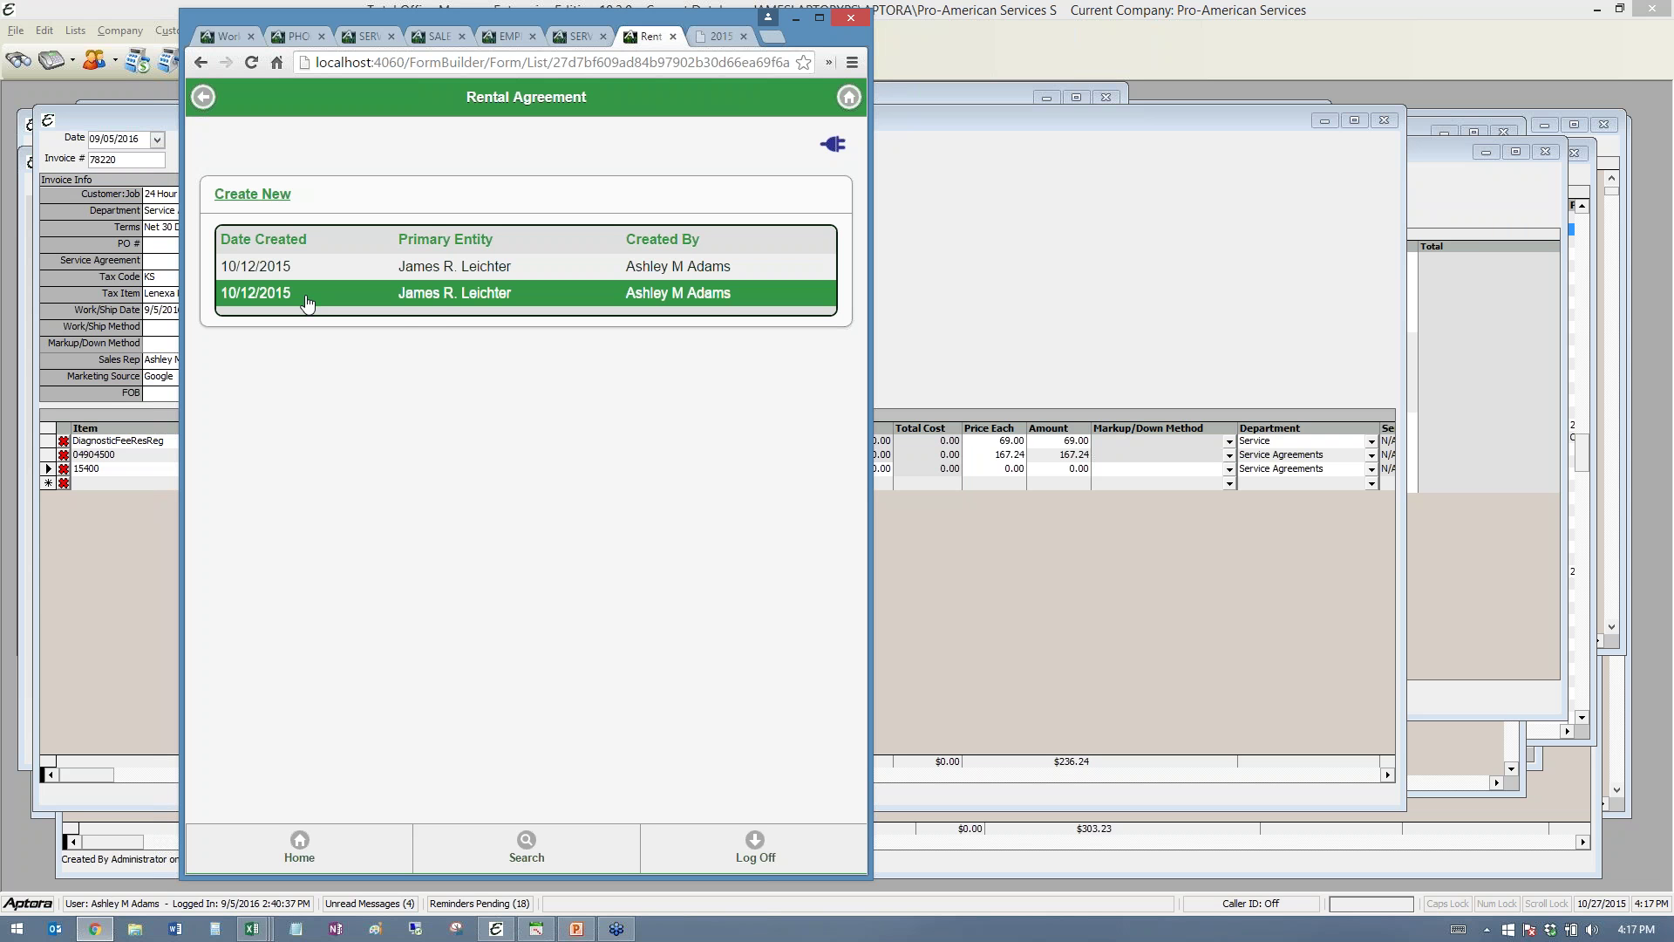
left_click(305, 269)
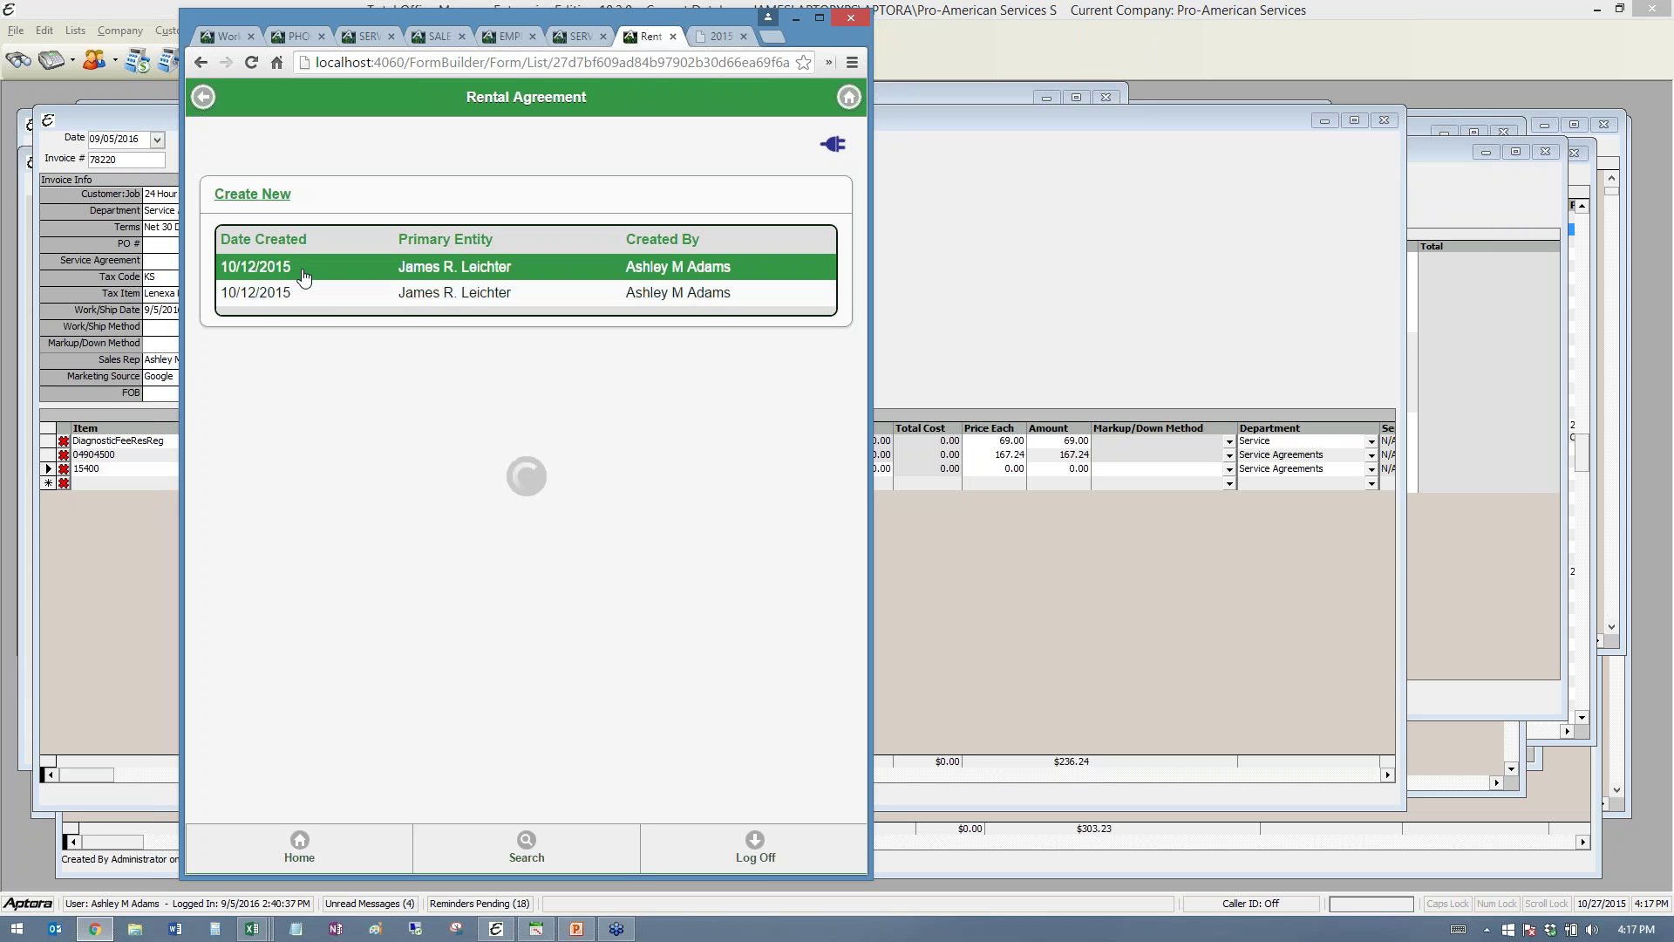
scroll(437, 415, "down", 8)
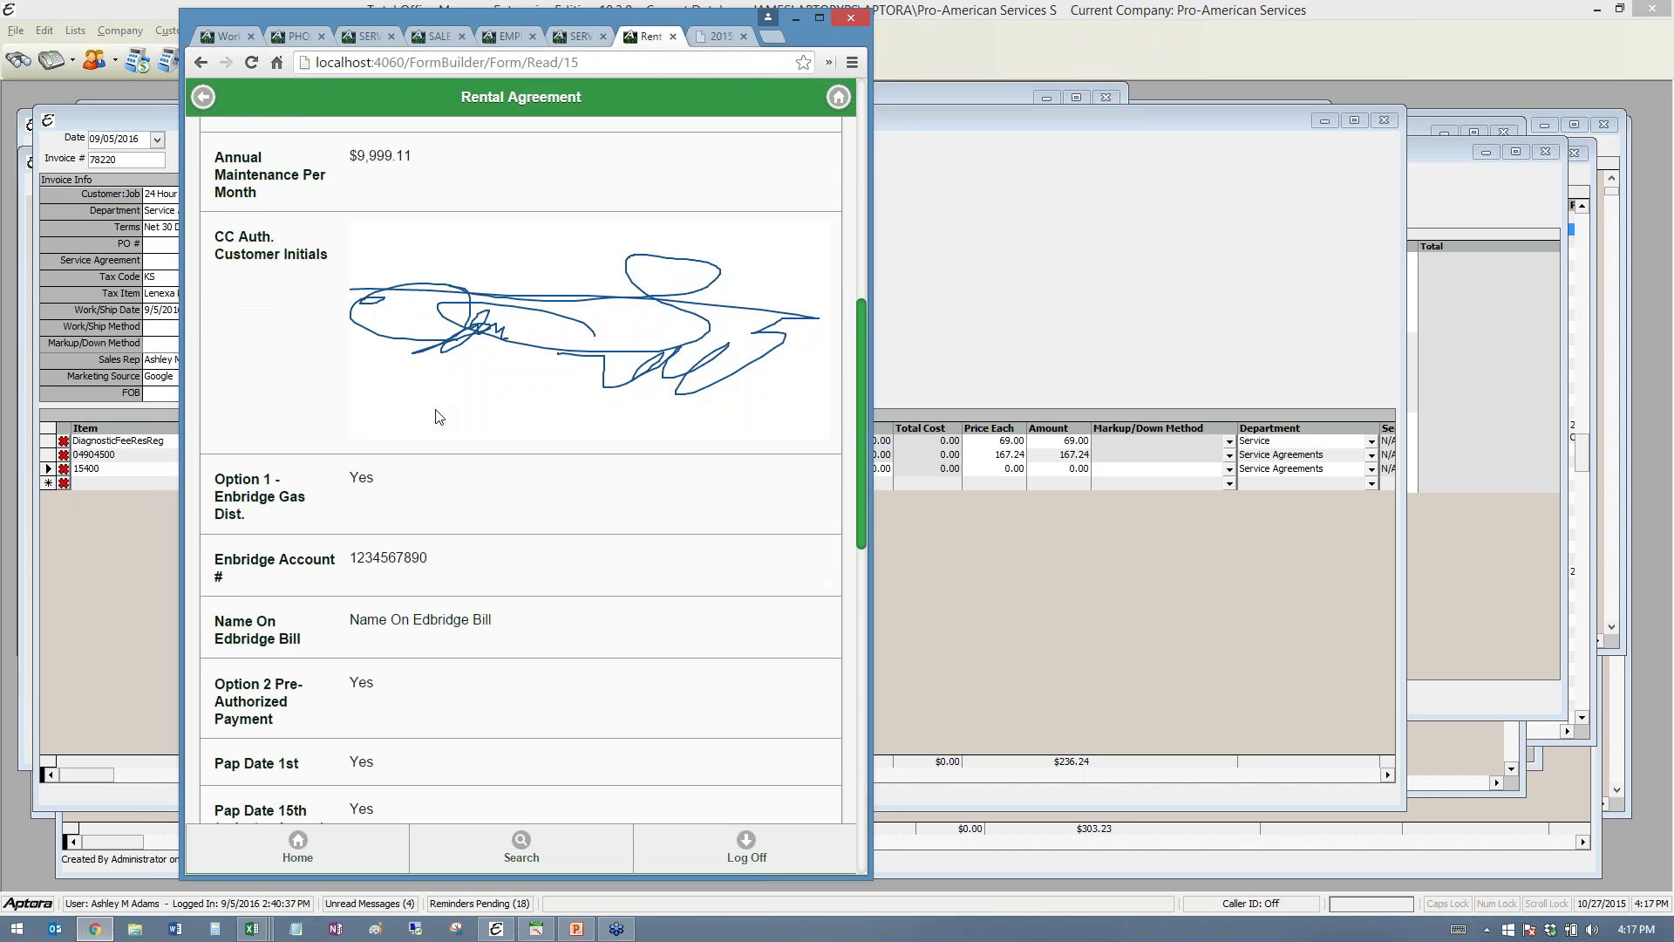
scroll(437, 415, "up", 8)
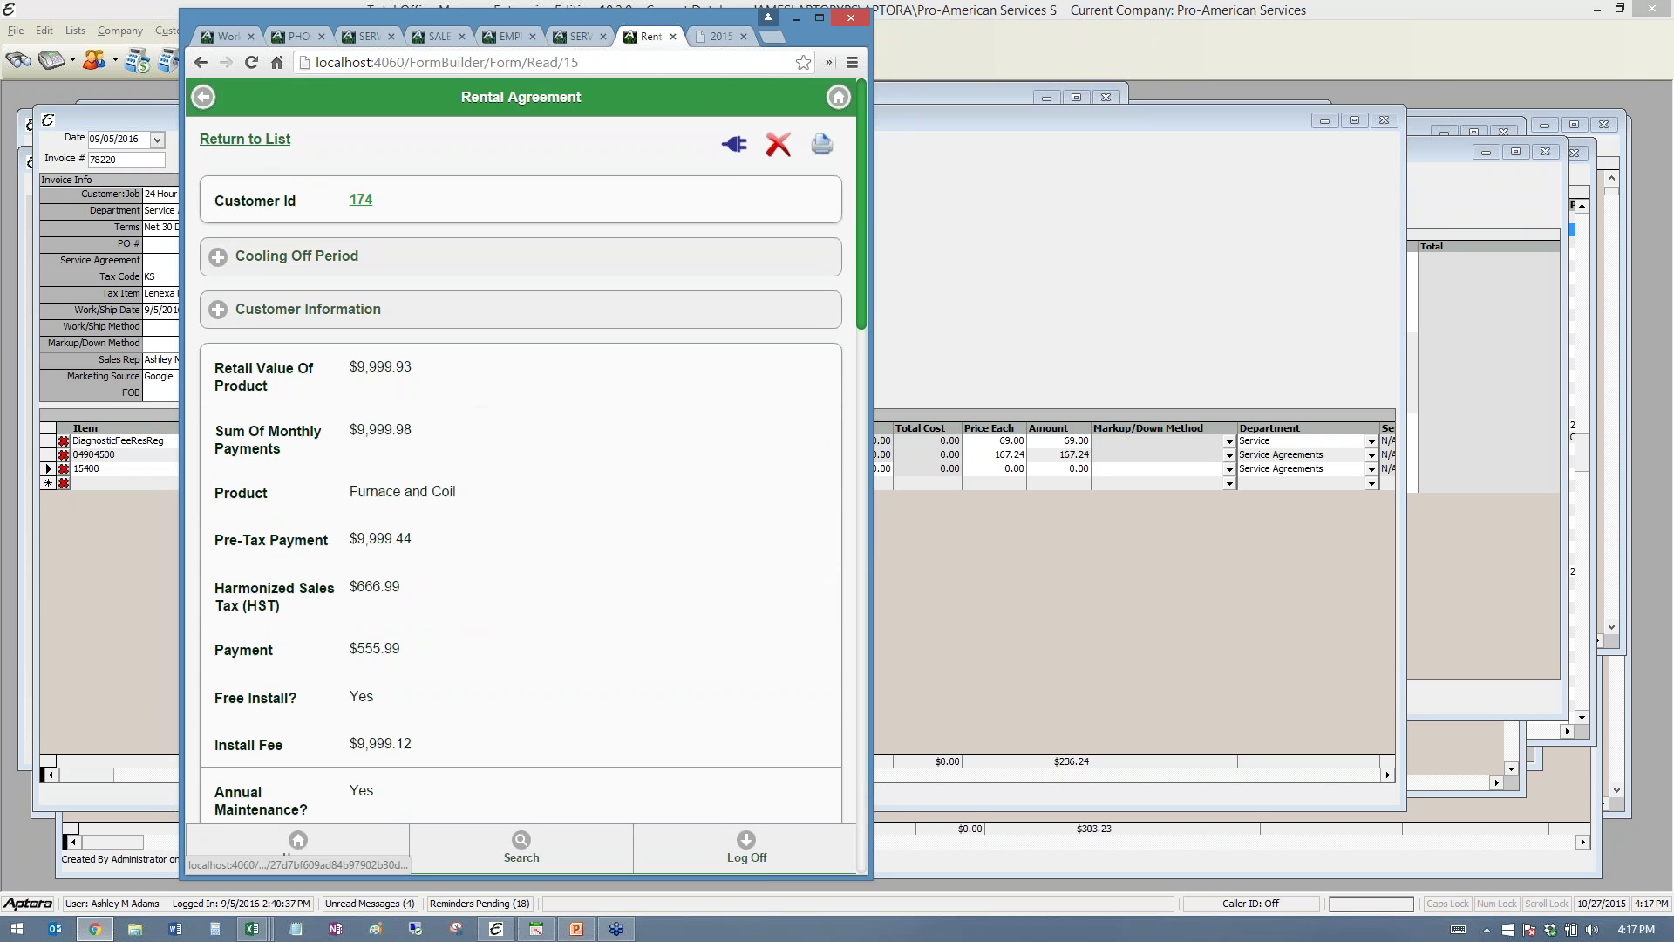
left_click(824, 149)
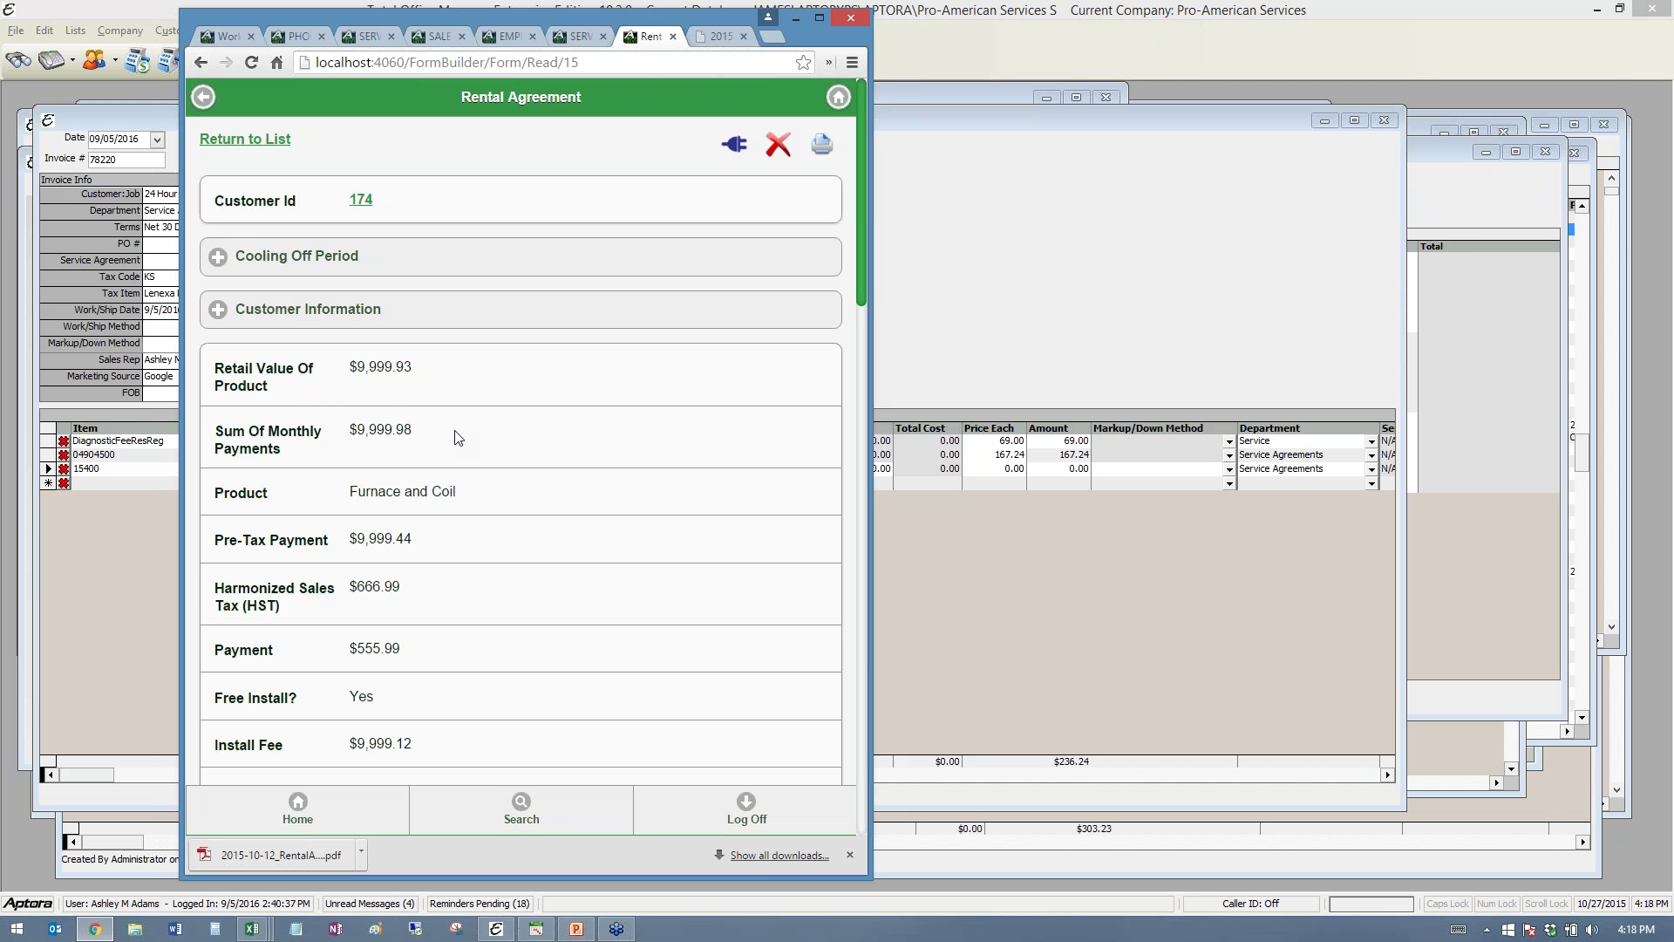
left_click(253, 839)
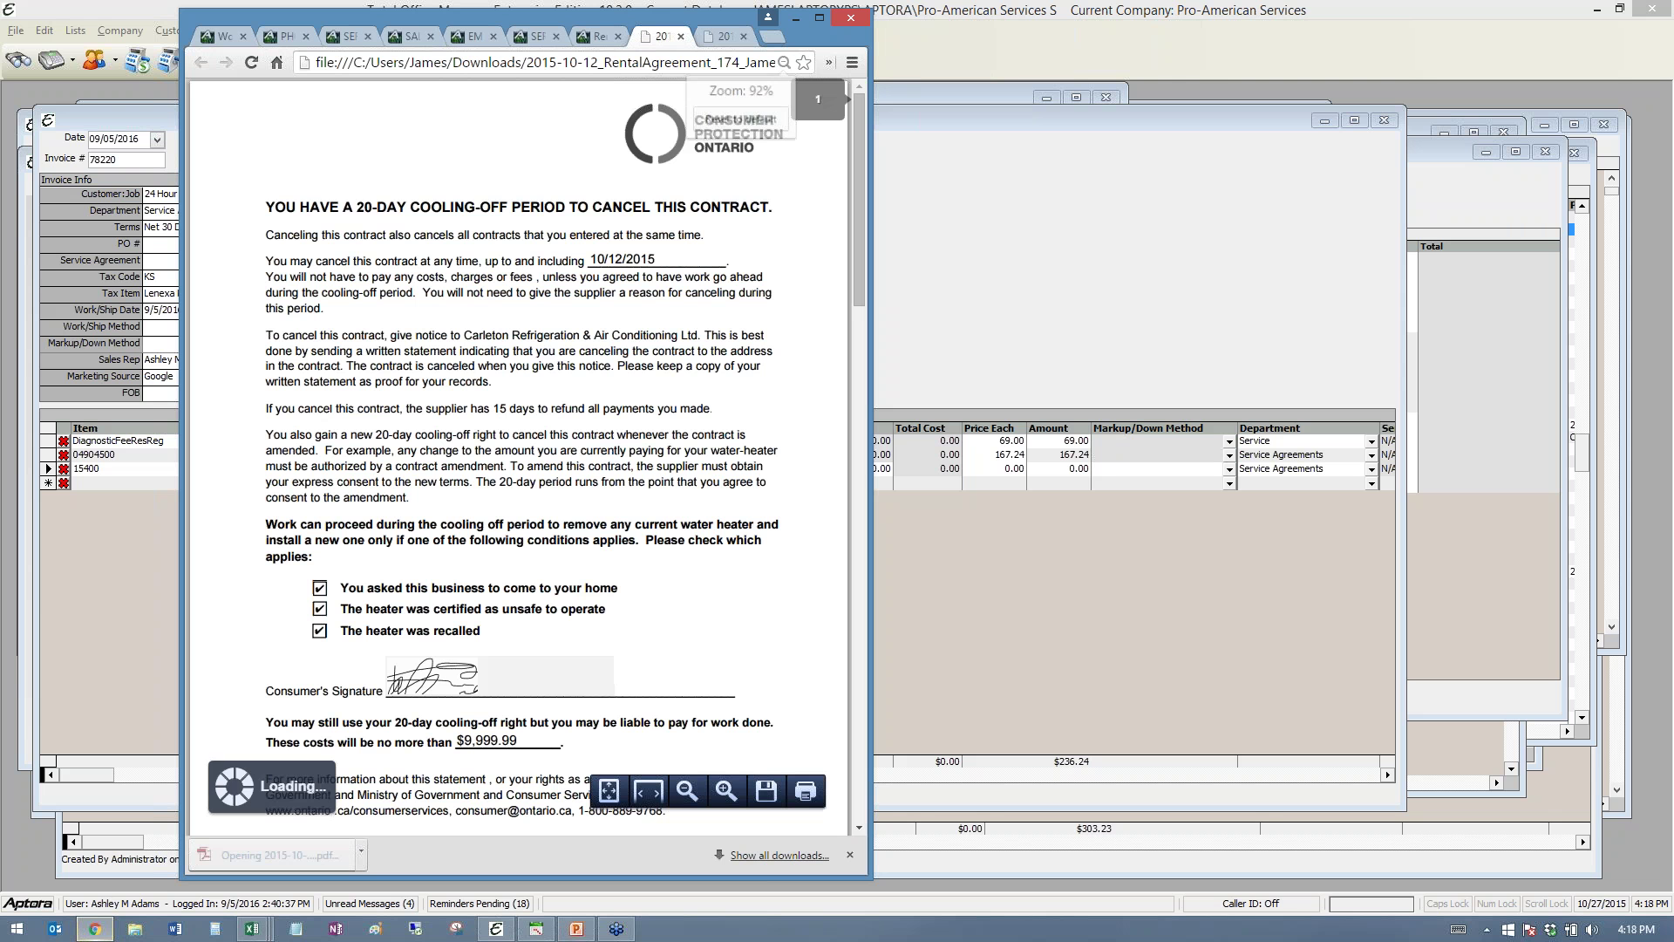
scroll(803, 523, "down", 4)
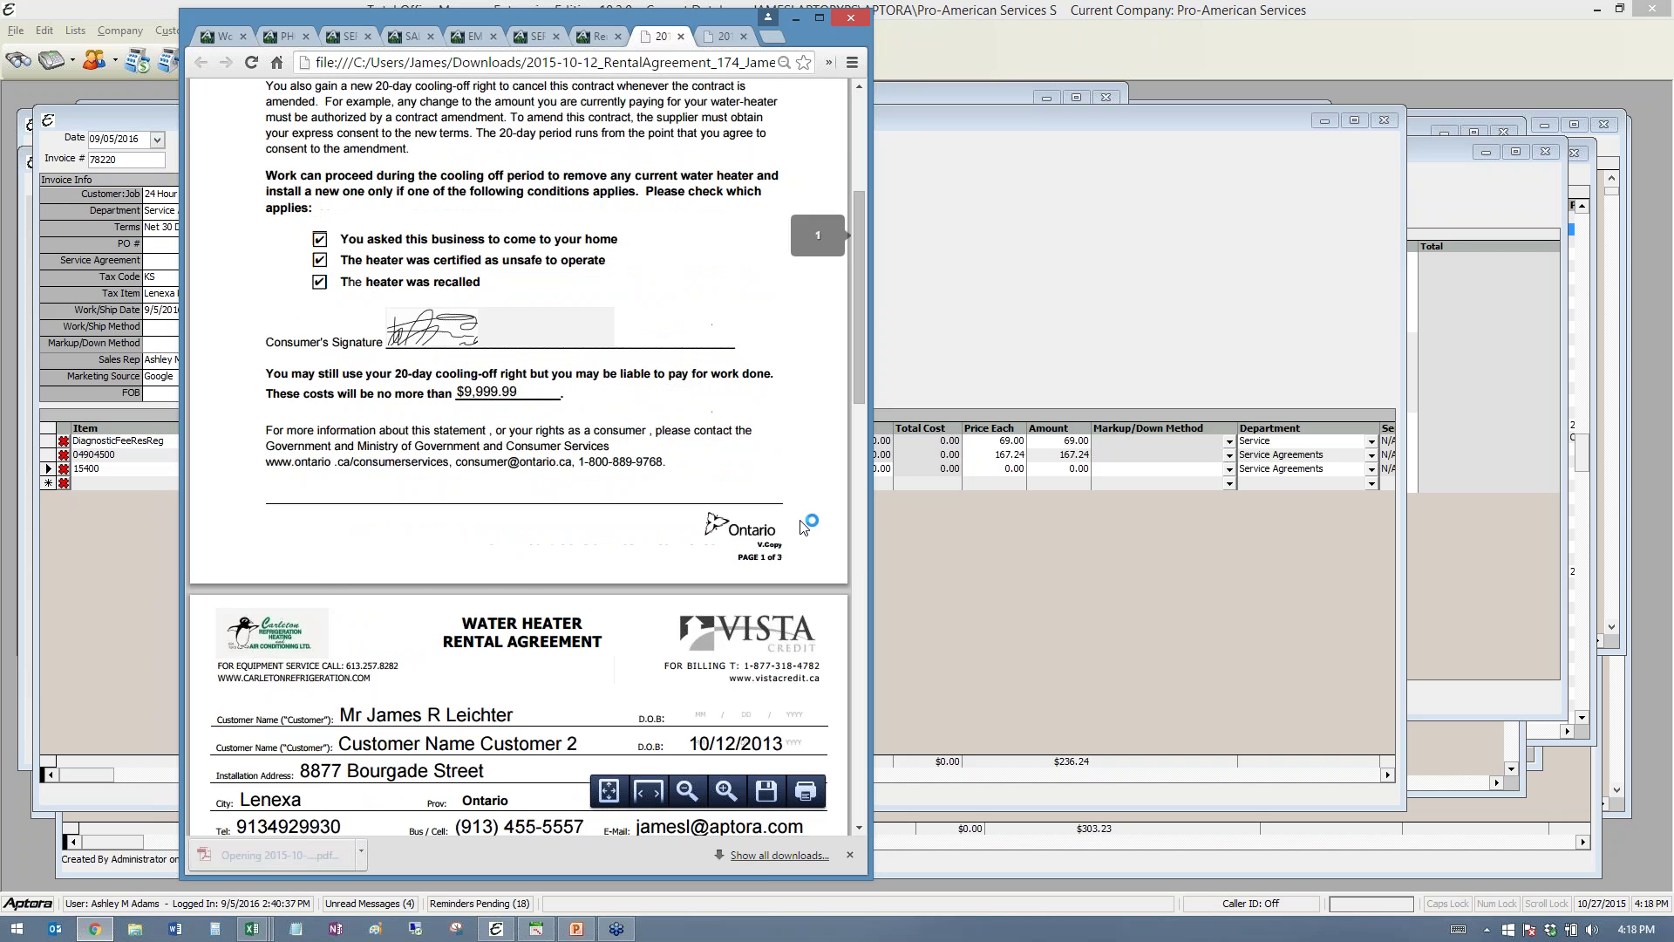
scroll(802, 524, "up", 4)
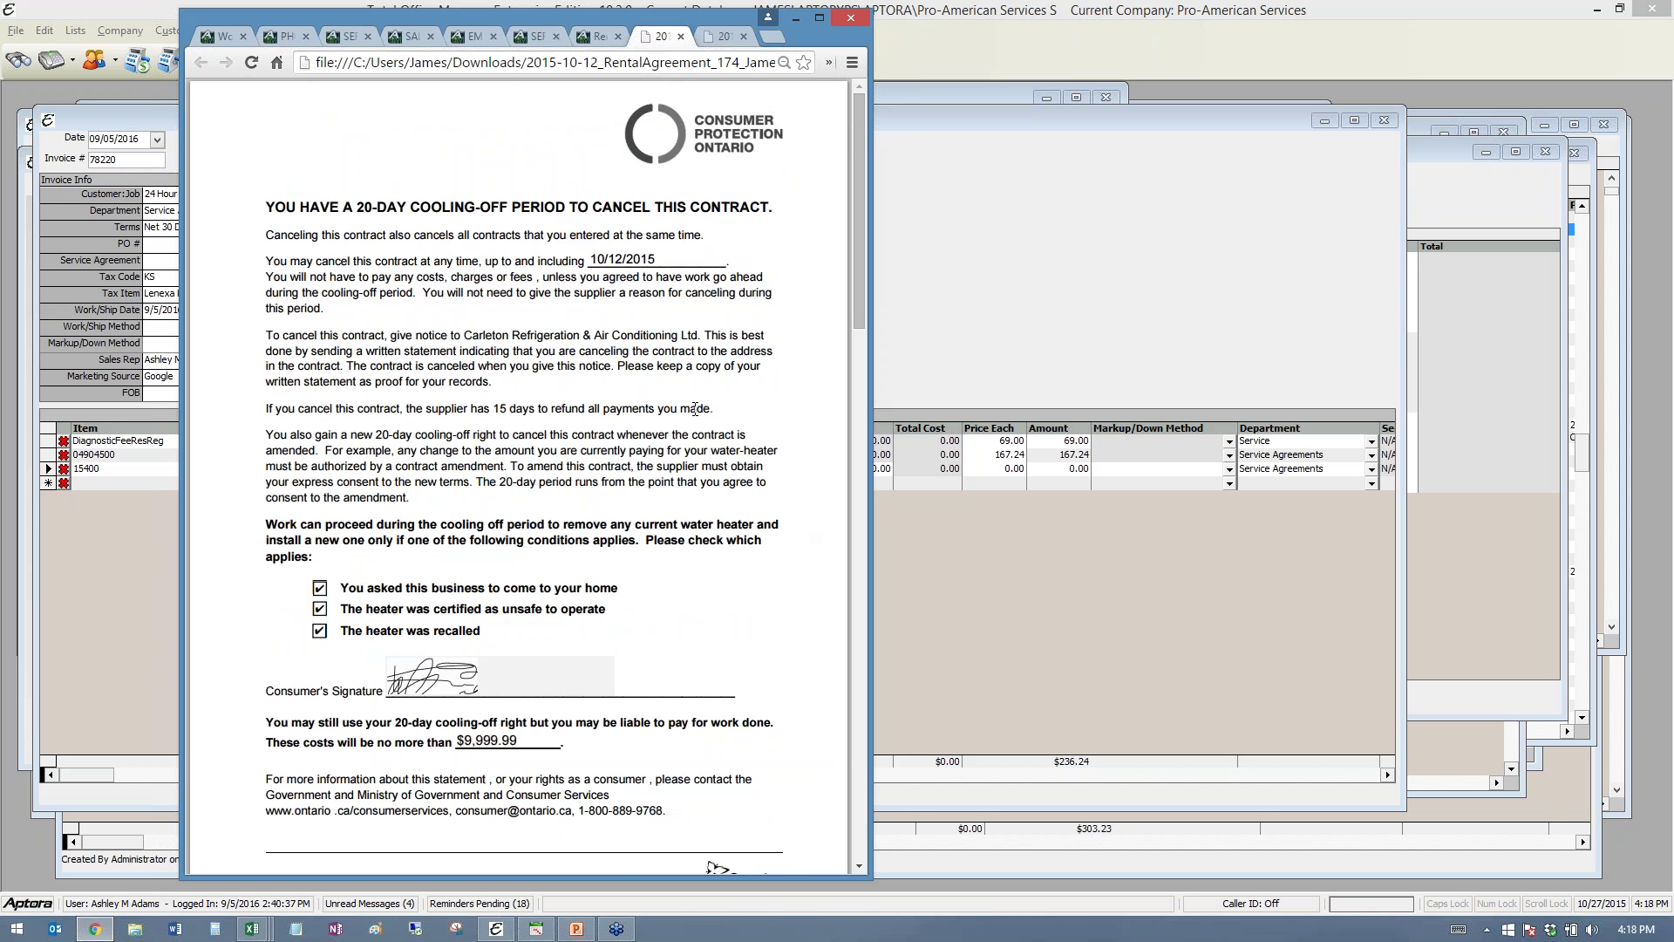
scroll(695, 408, "down", 10)
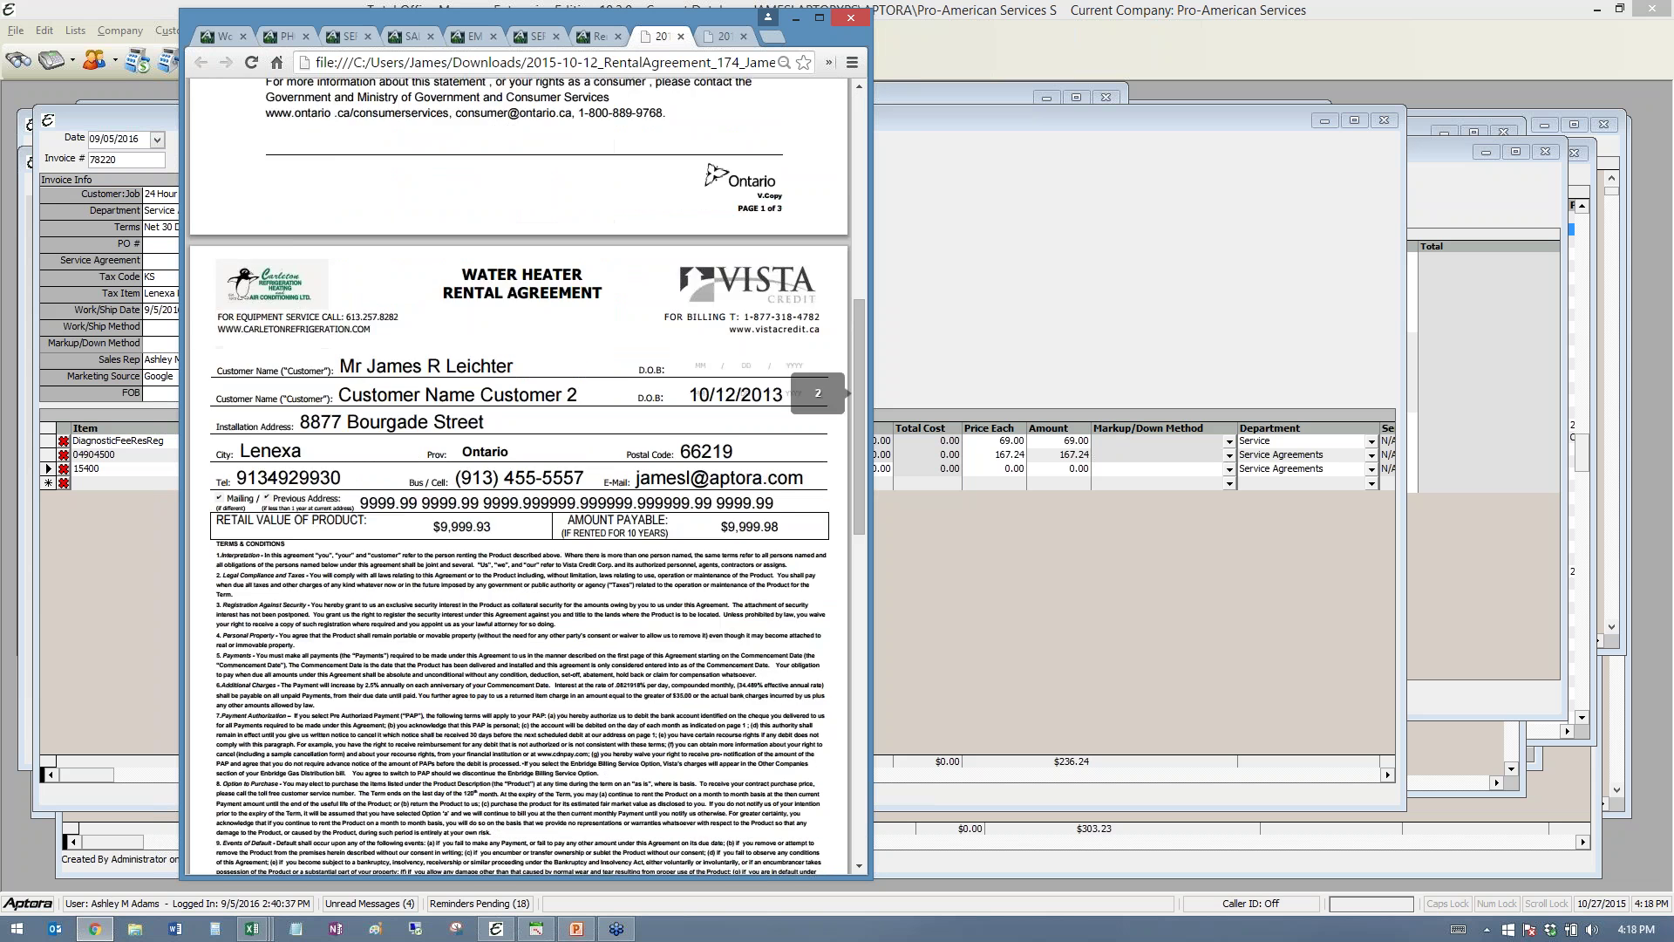
scroll(695, 408, "down", 1)
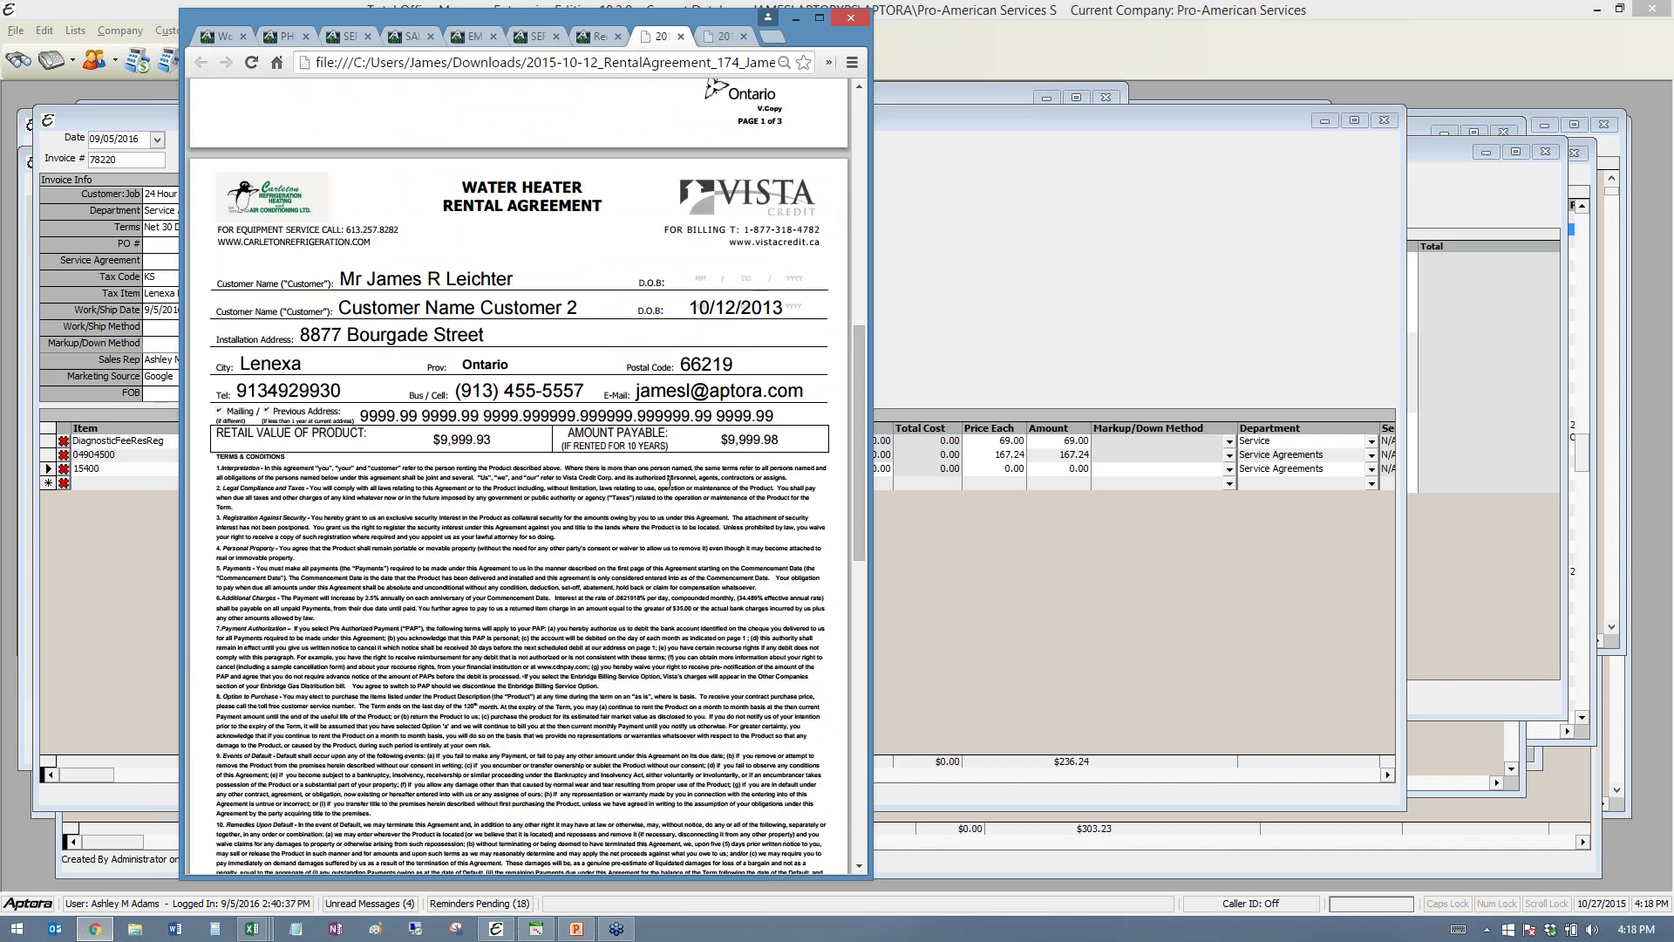
scroll(669, 483, "down", 20)
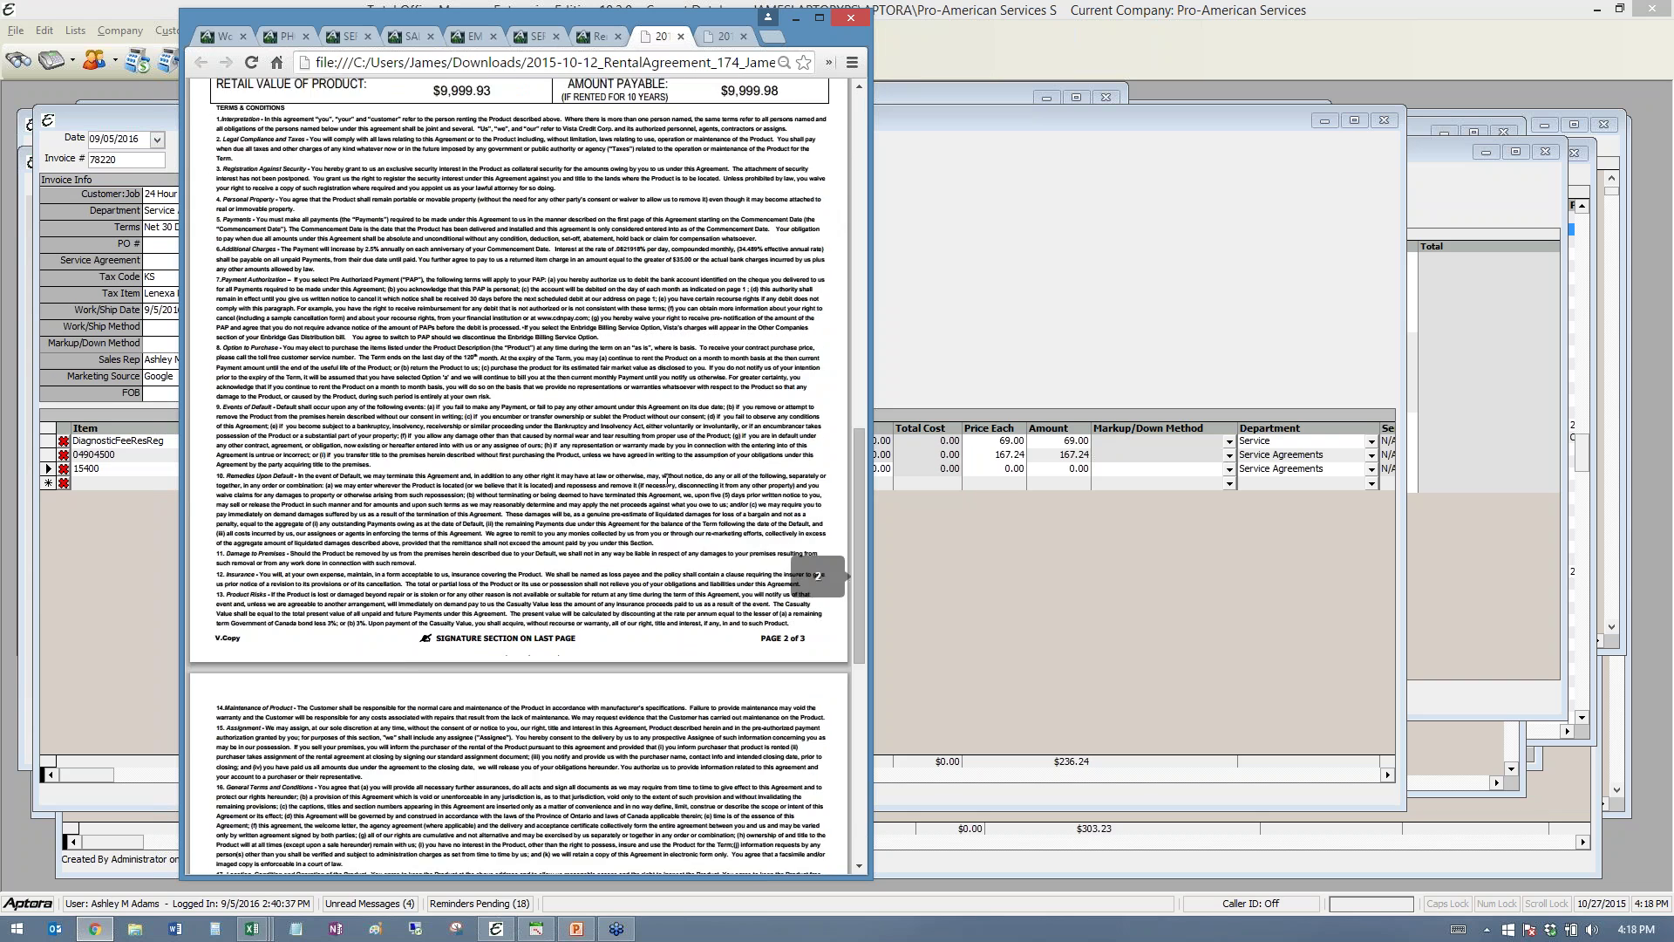
scroll(658, 481, "down", 3)
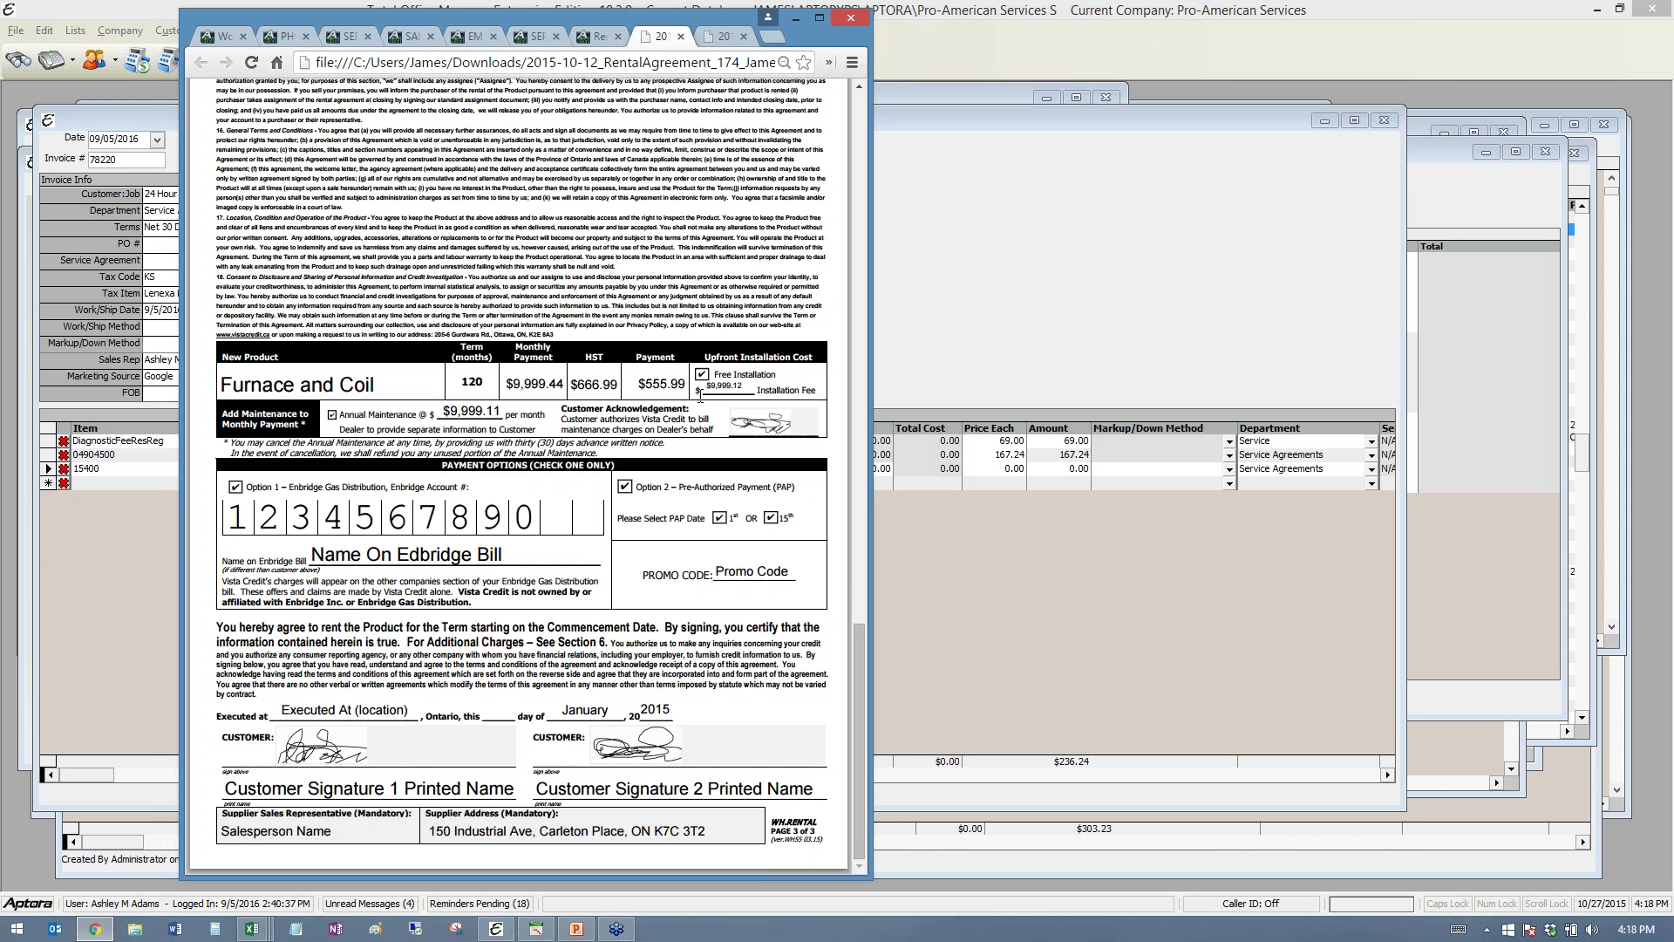
scroll(661, 147, "up", 17)
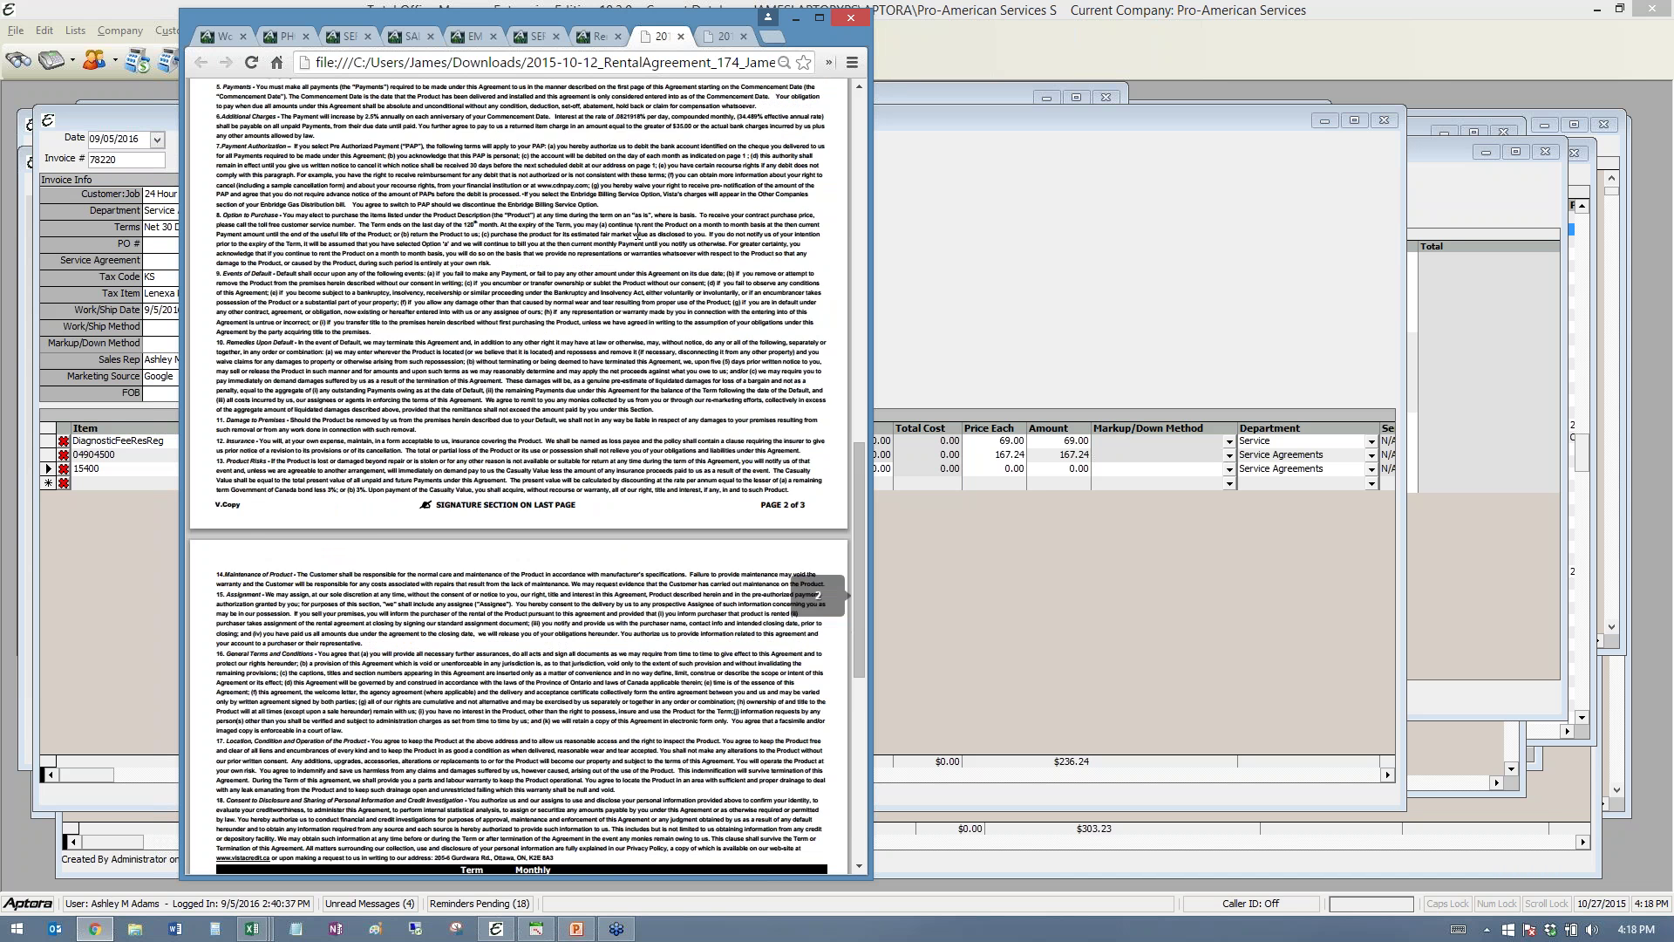
scroll(519, 475, "up", 5)
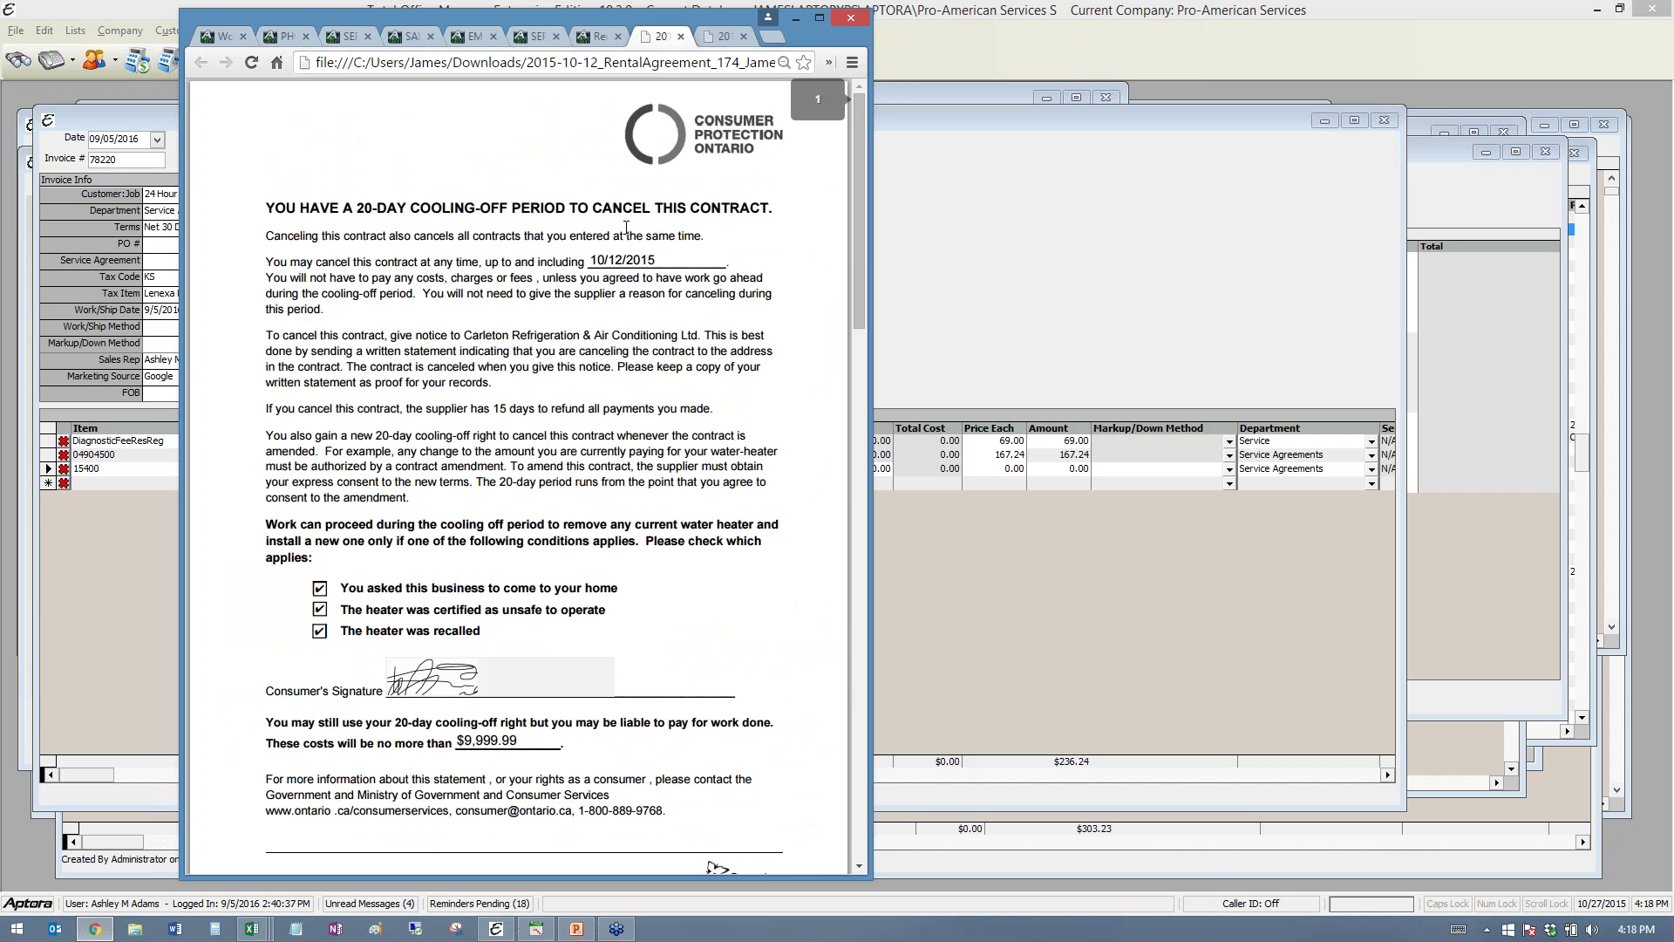
- Widen the browser window and show the Rental Agreement record after glancing at the Service Agreement Dashboard
left_click(597, 35)
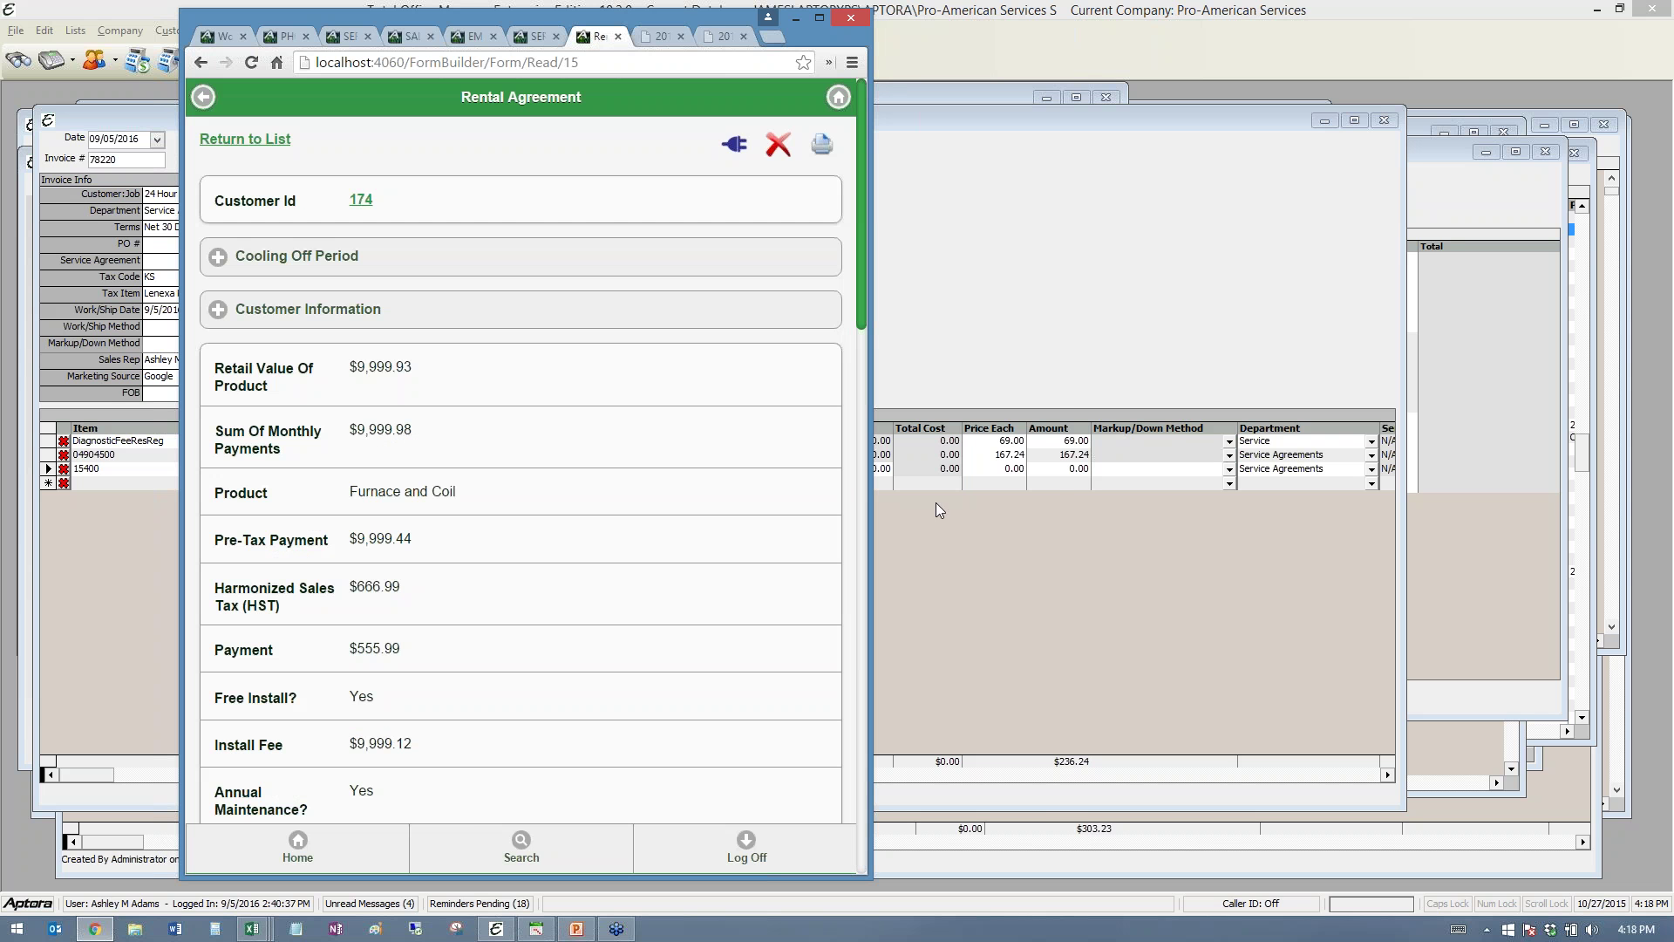
left_click_drag(875, 479, 1060, 506)
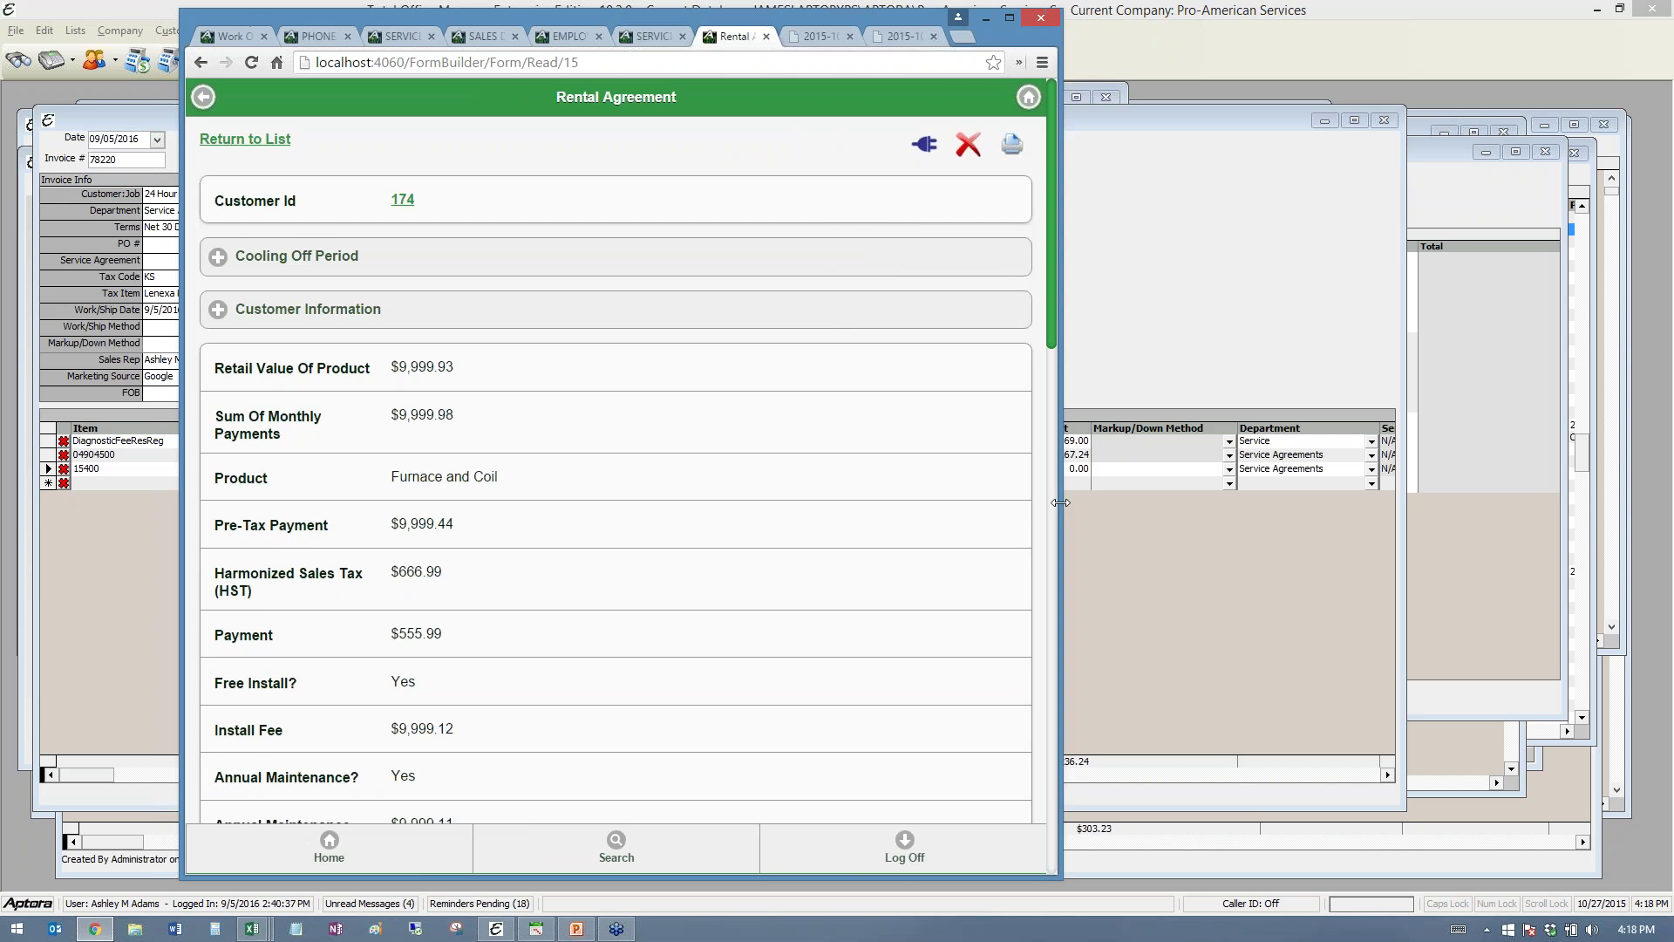
left_click(641, 37)
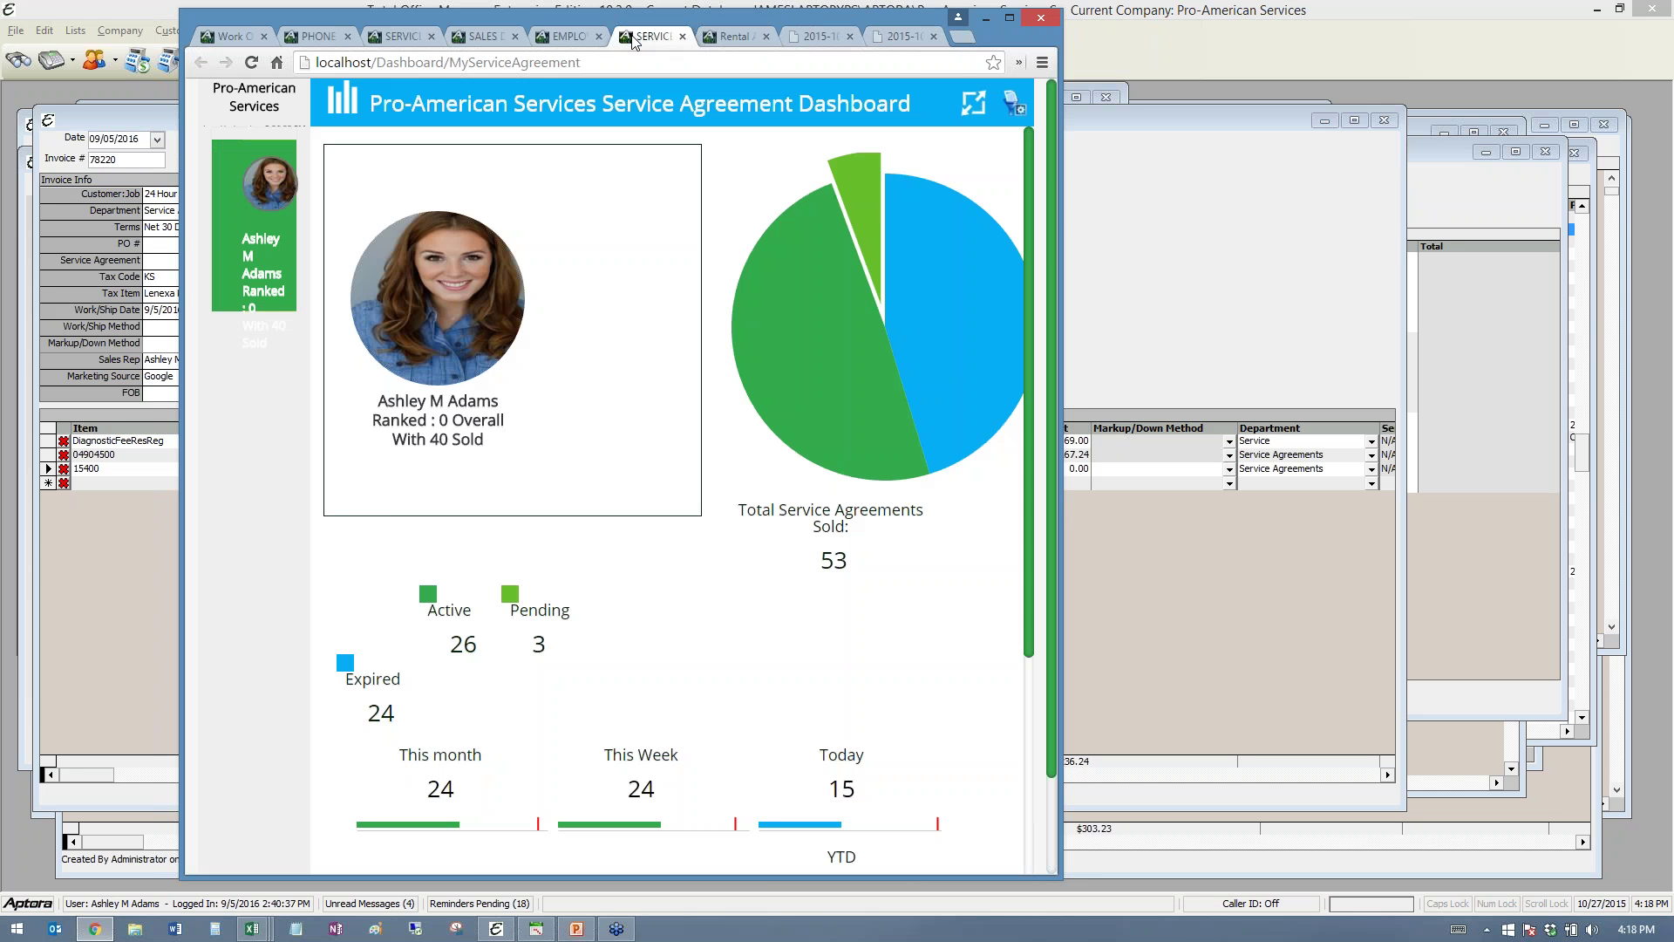
left_click(731, 36)
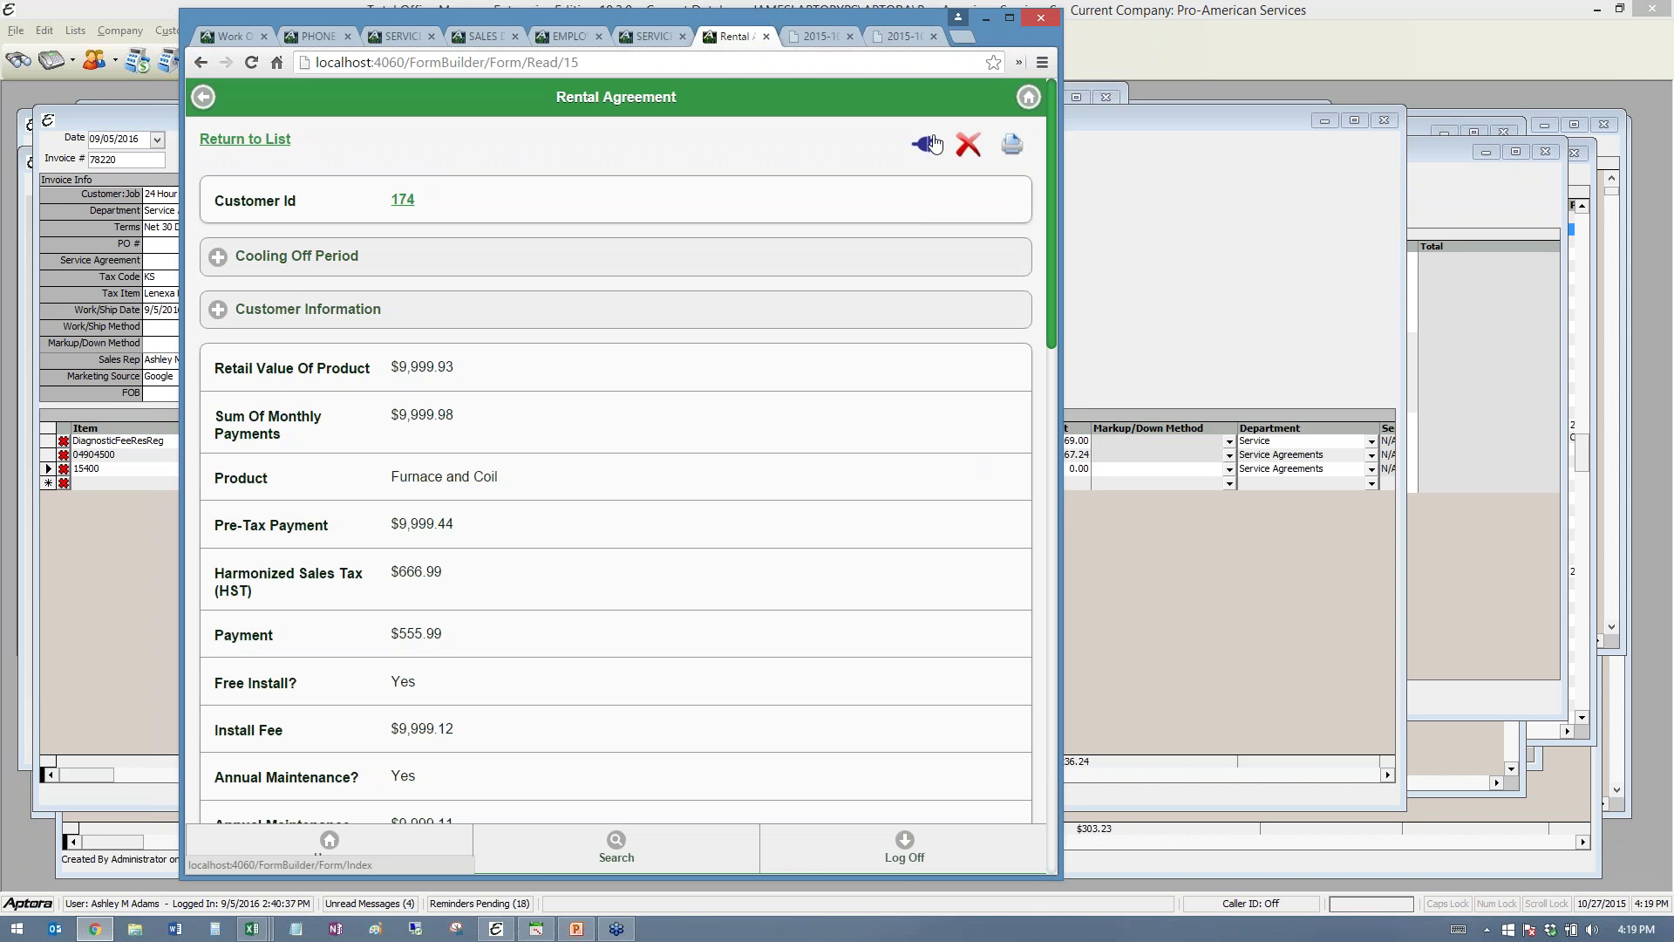
- Go back to Select Template and open the System Checkup - Cooling template
left_click(931, 144)
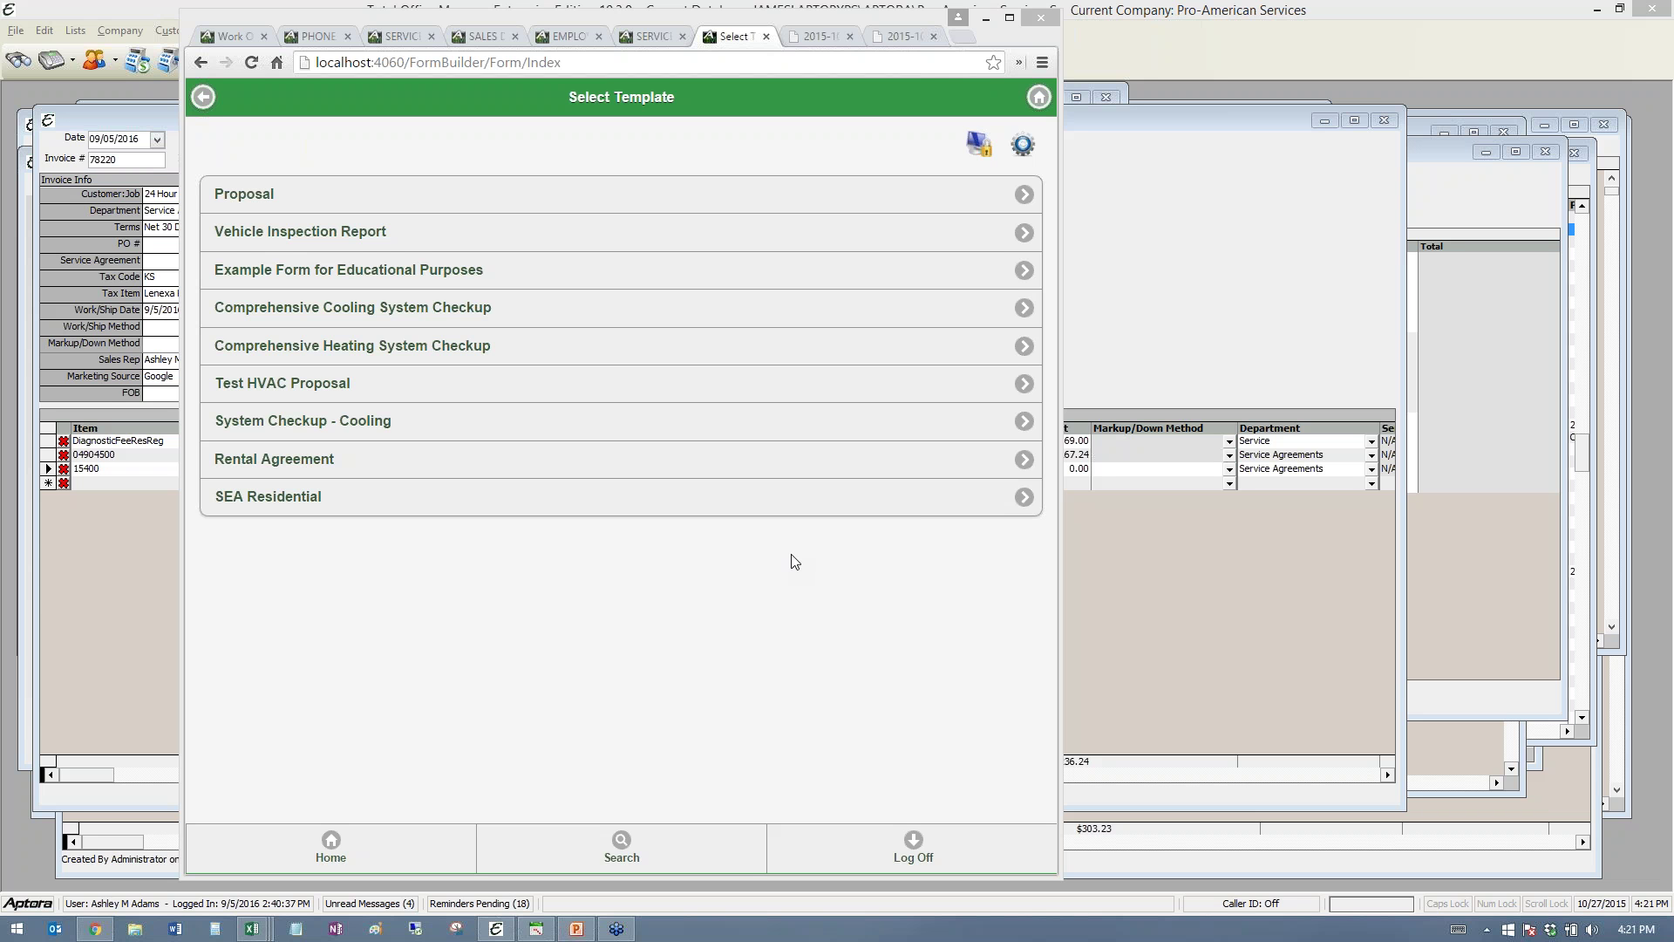
left_click(257, 424)
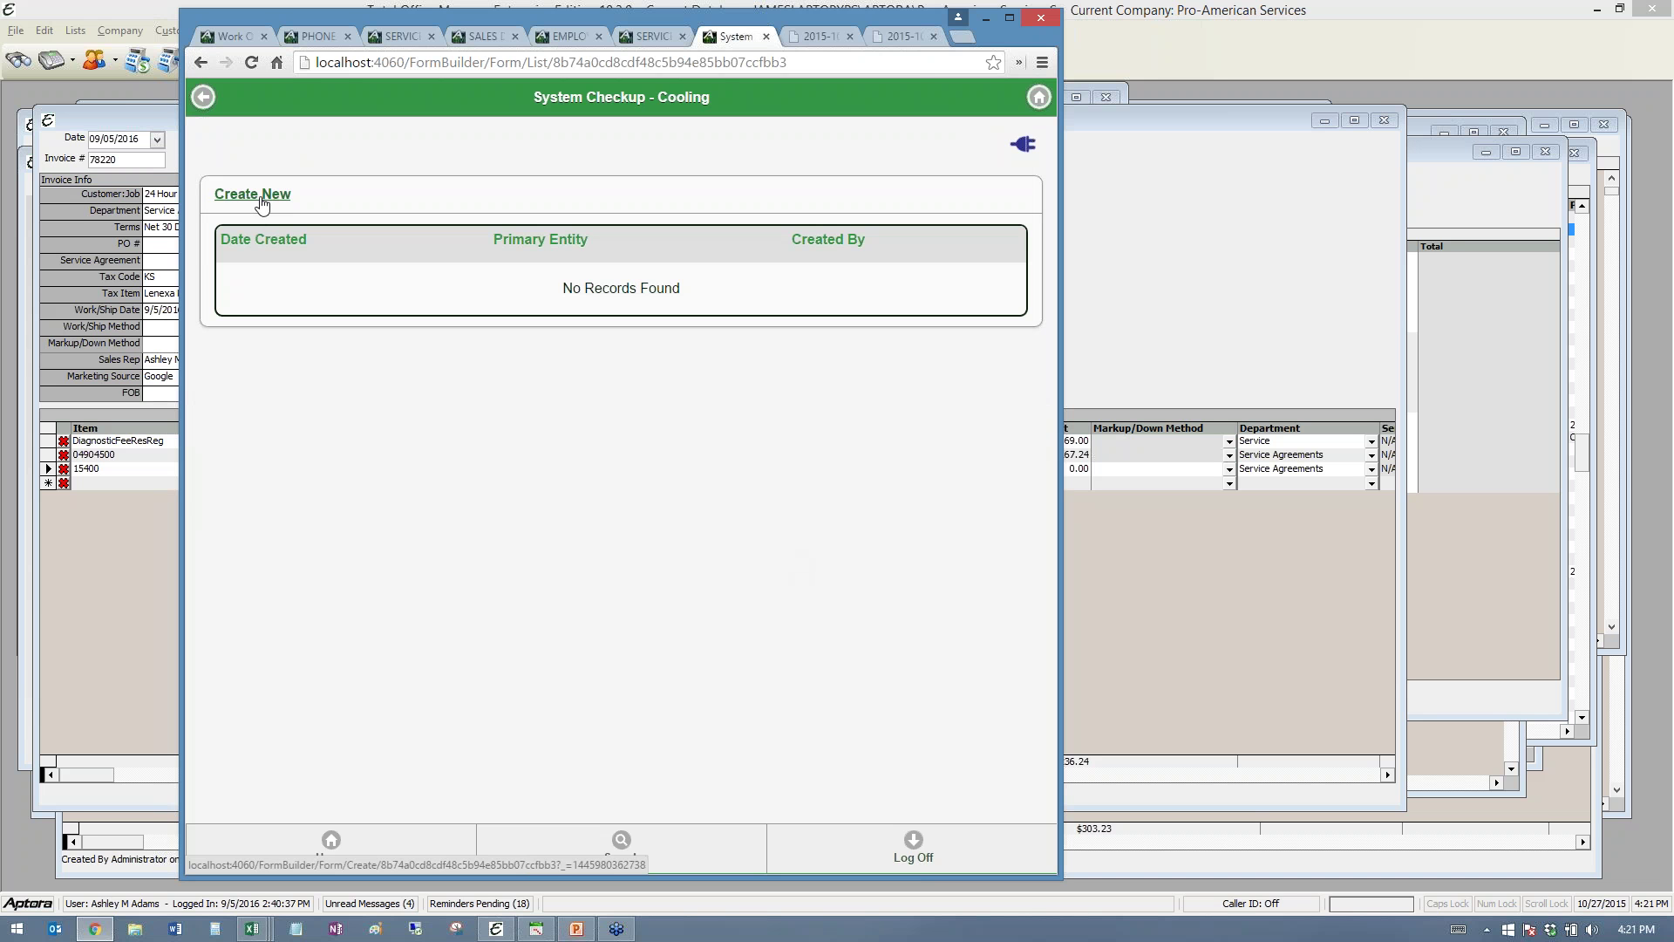
- Return to the Aptora Mobile form template list
left_click(1025, 148)
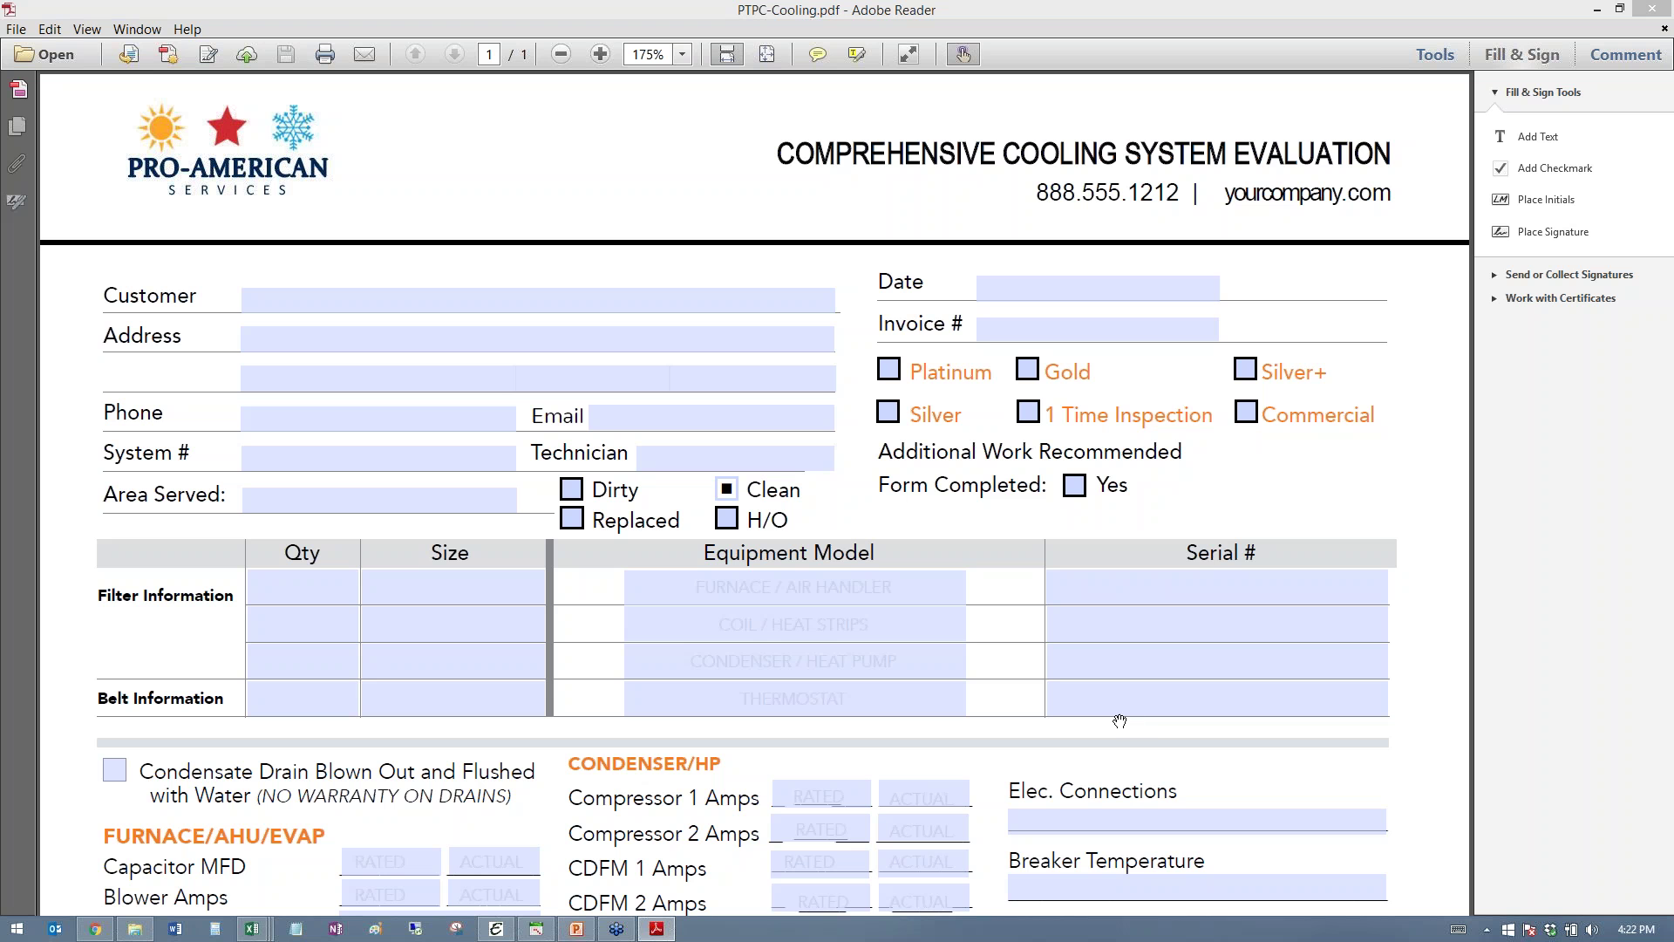
- Click the THERMOSTAT and FURNACE / AIR HANDLER fields, then scroll to the safety devices
left_click(706, 702)
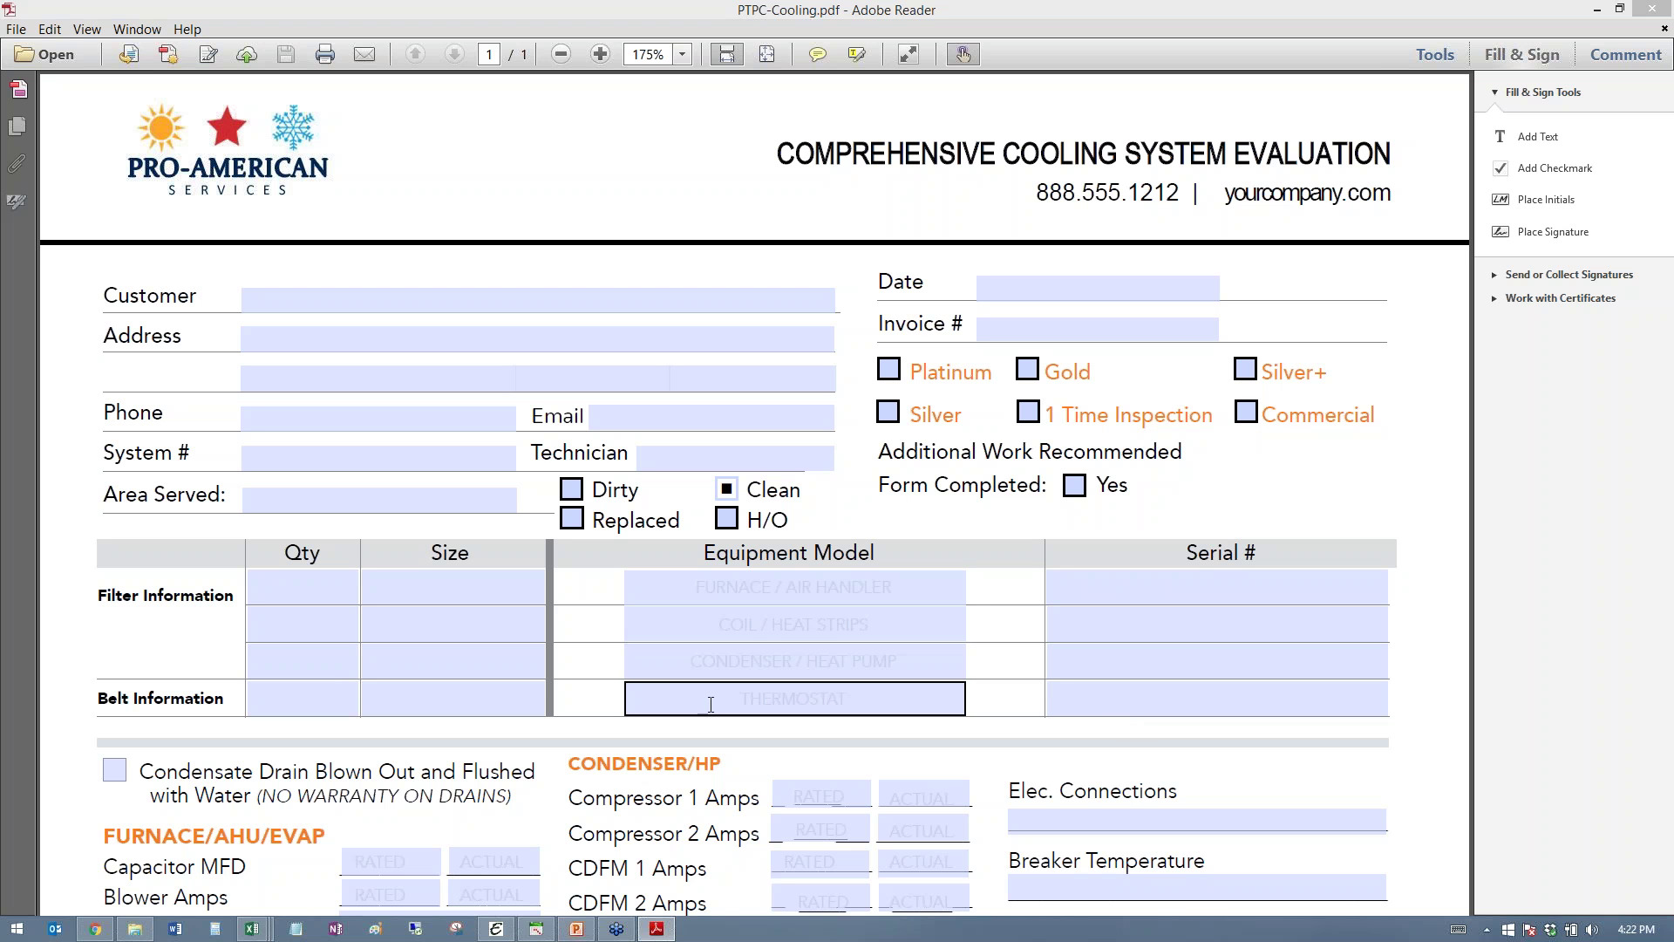
left_click(707, 587)
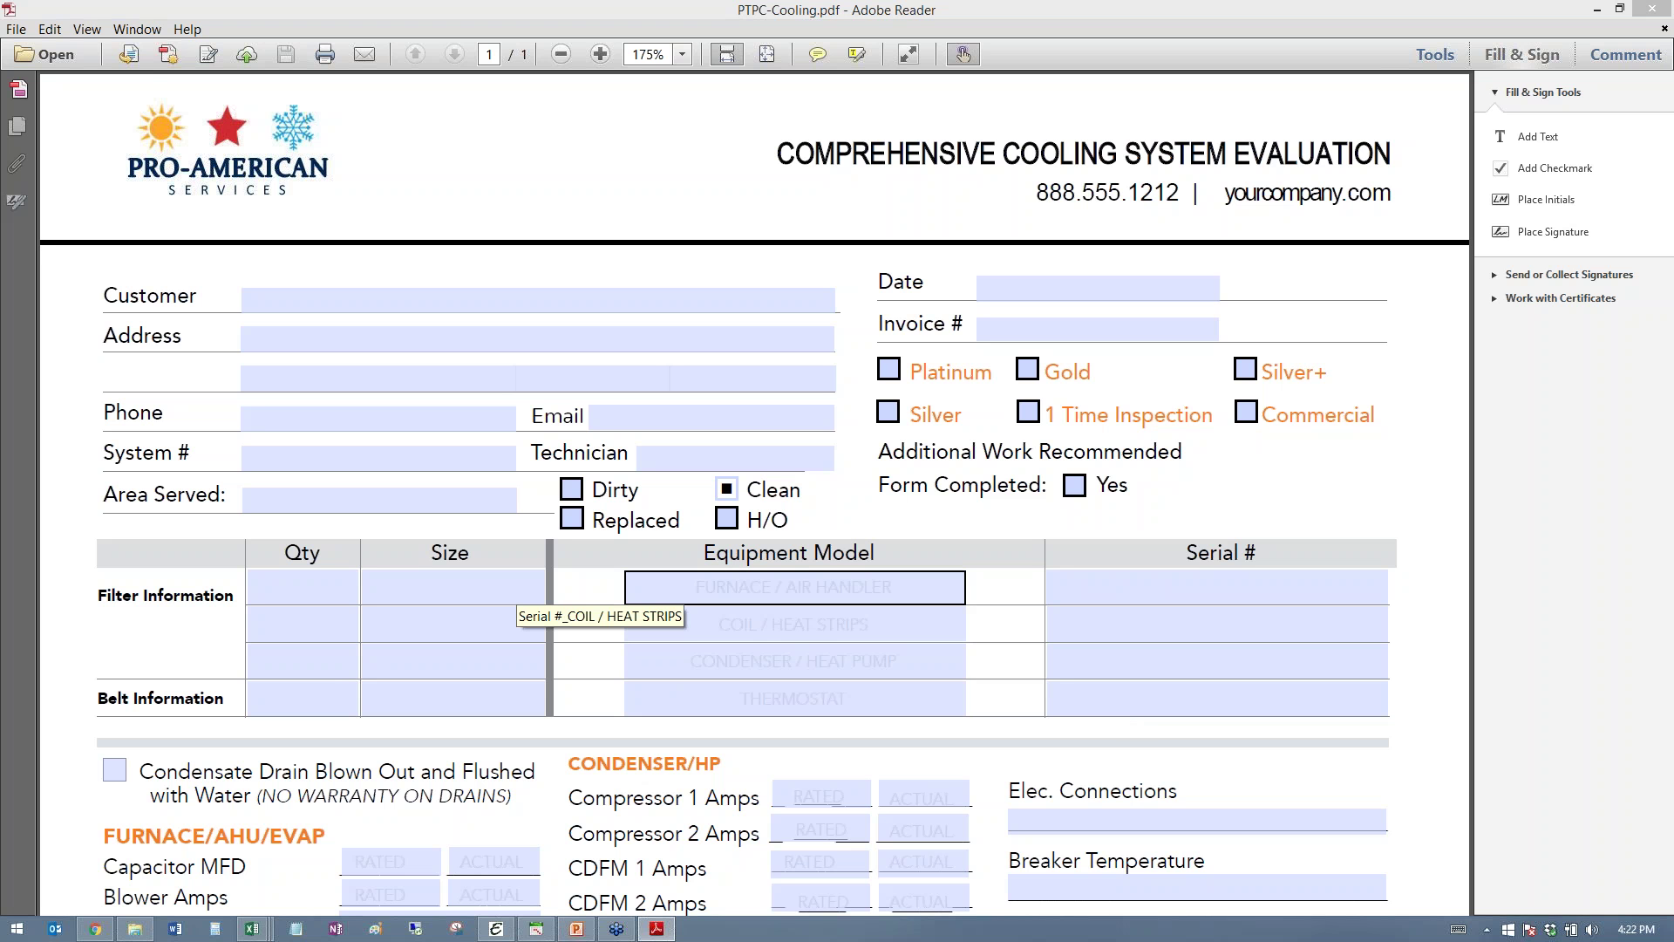
left_click(699, 568)
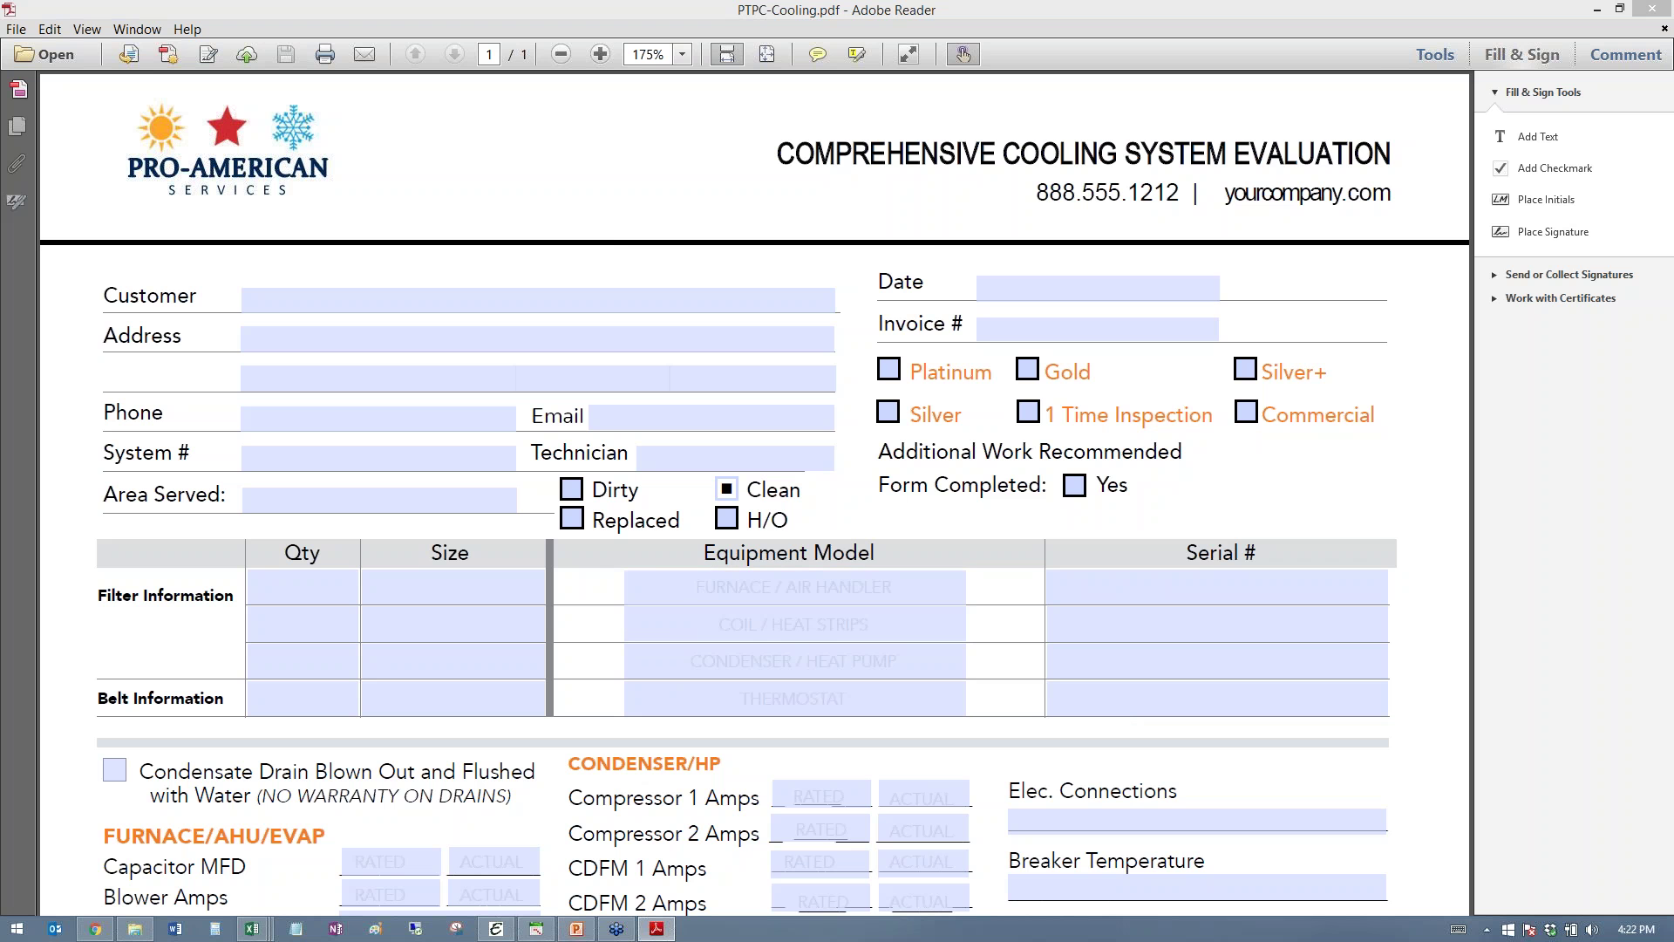
left_click(611, 153)
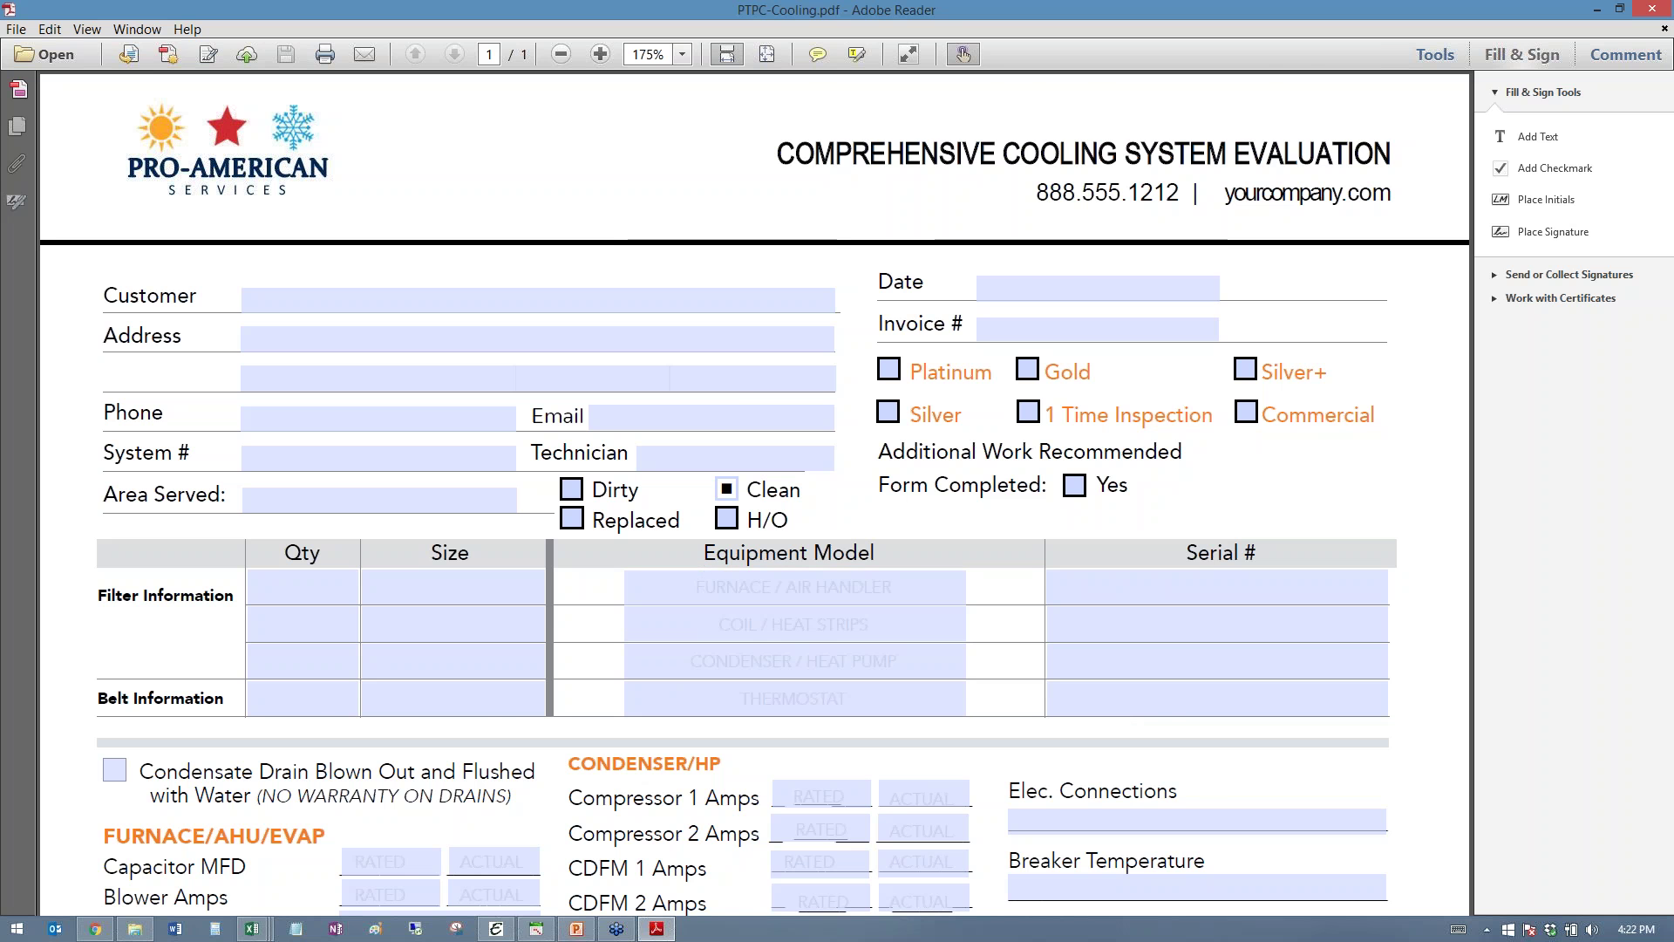
scroll(615, 154, "down", 5)
scroll(614, 166, "down", 6)
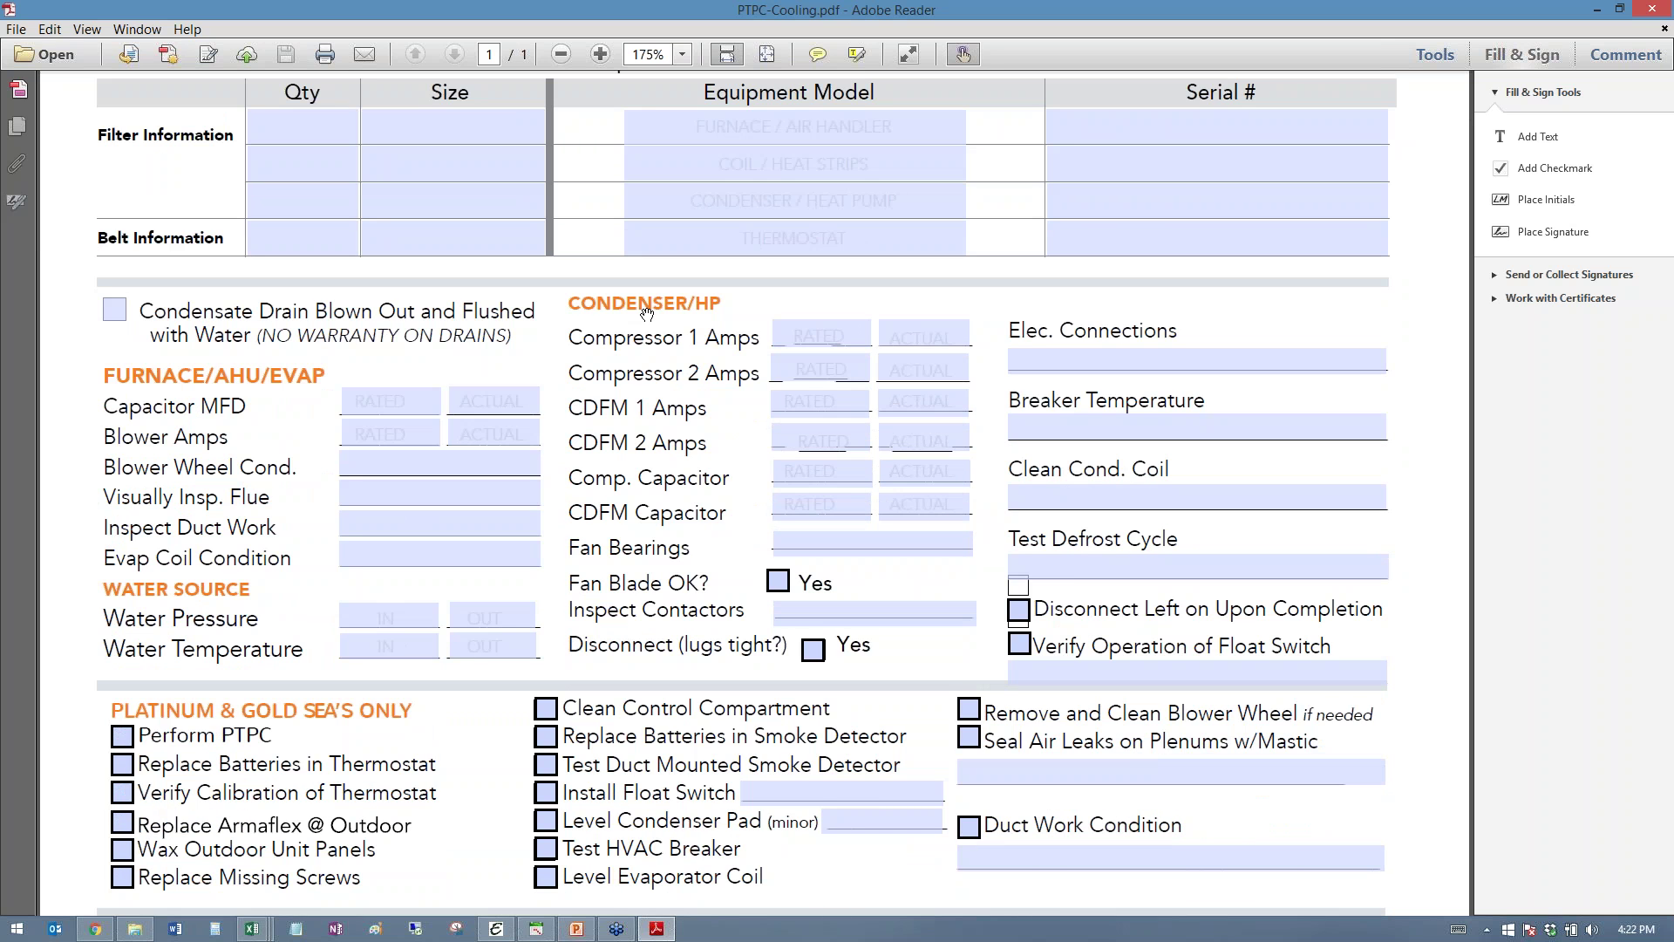
scroll(621, 343, "down", 5)
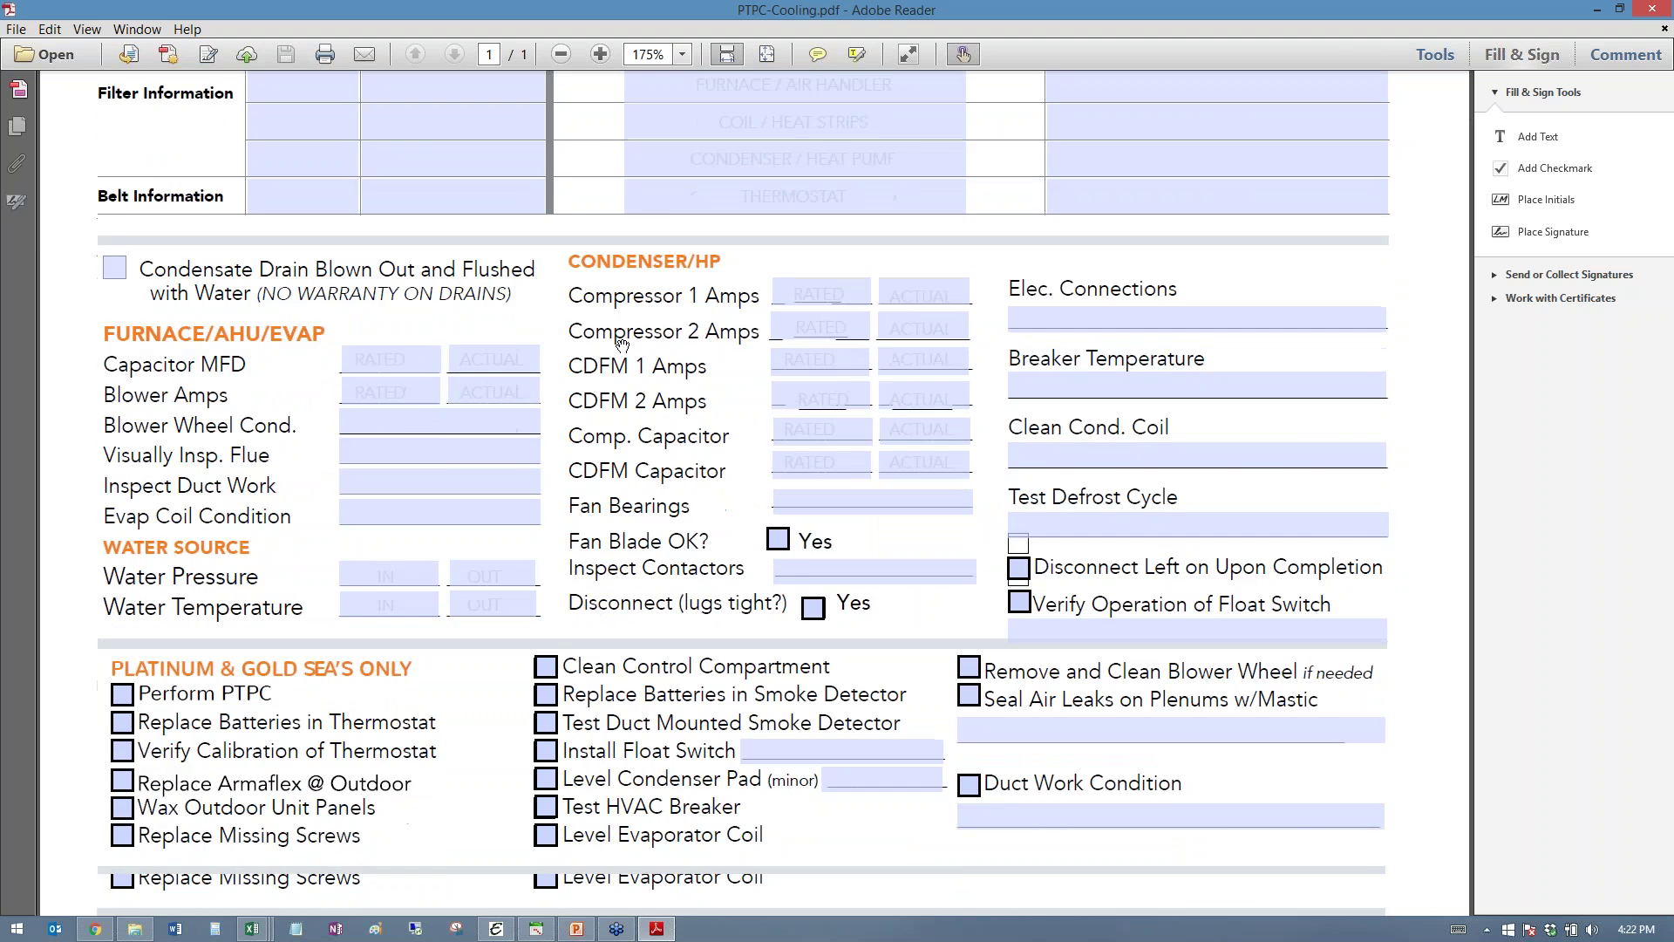
scroll(621, 343, "down", 8)
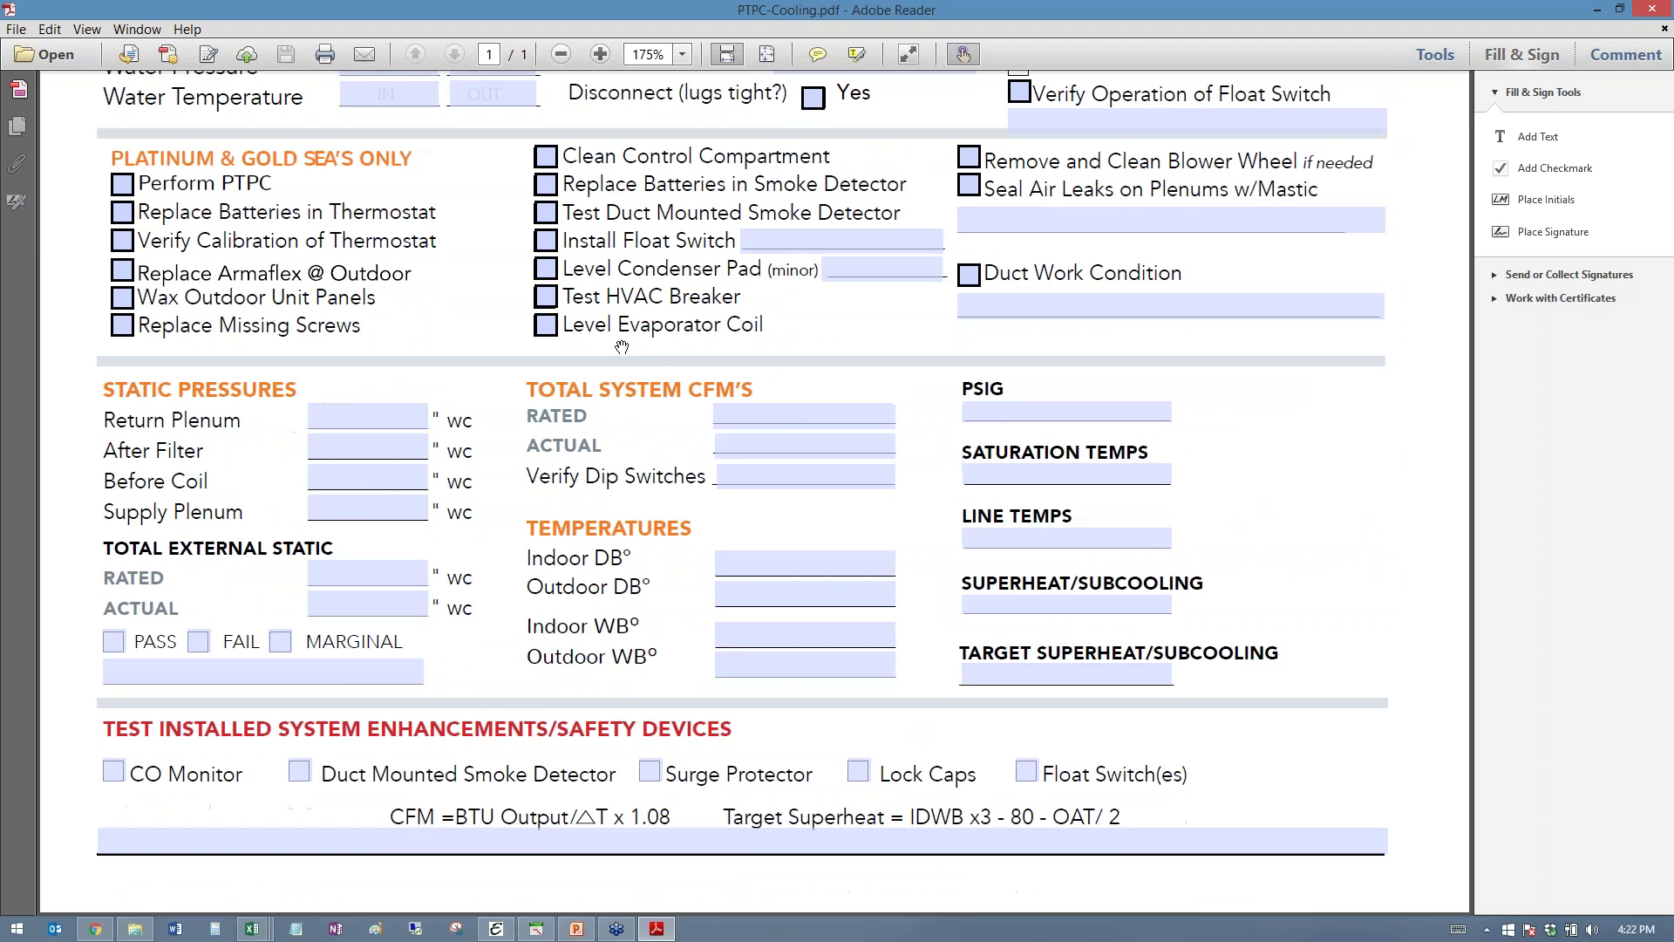
- Tick CO Monitor, Duct Mounted Smoke Detector and Surge Protector
left_click(114, 771)
left_click(299, 770)
left_click(650, 770)
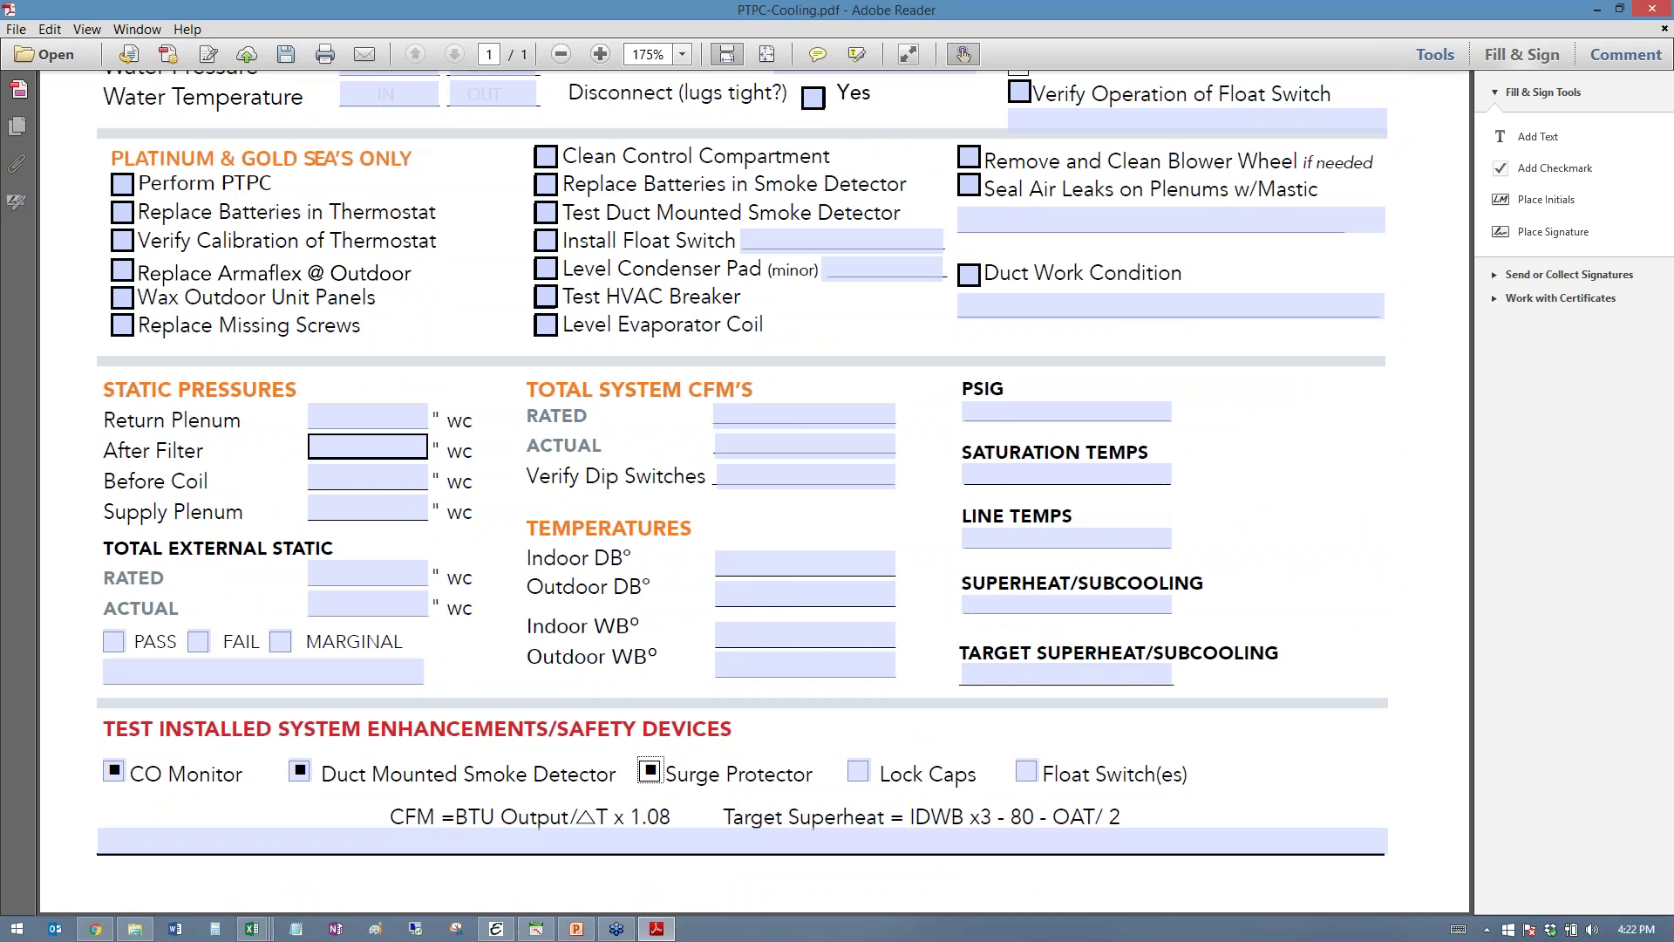
- Enter 33 as the Return Plenum pressure reading
left_click(382, 421)
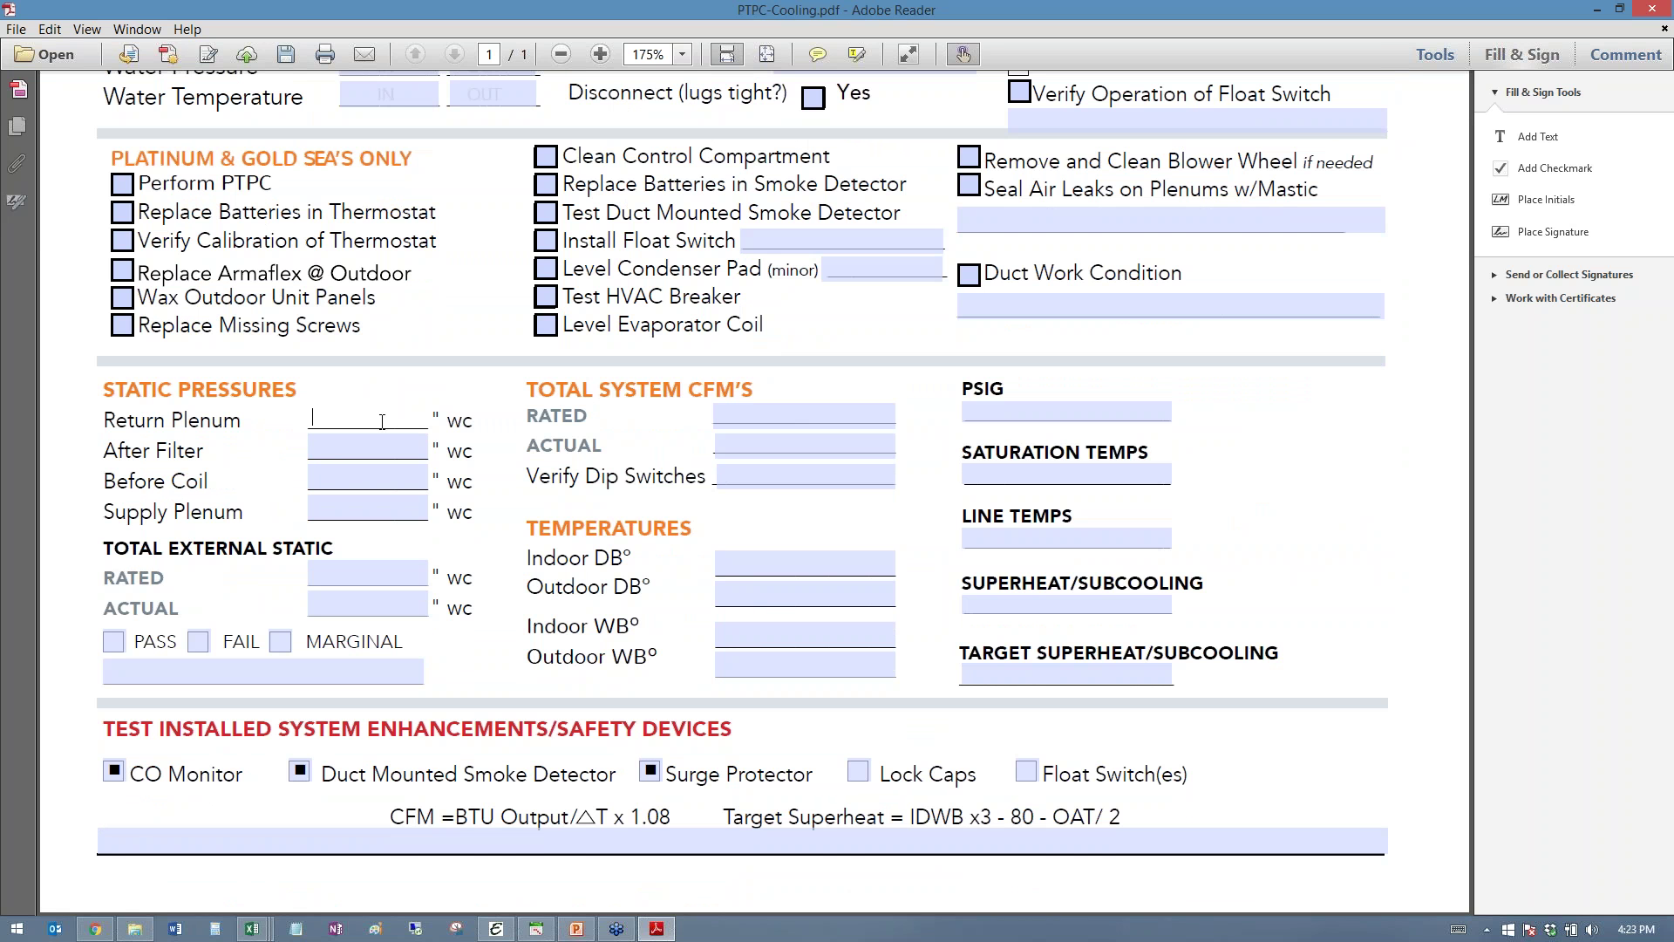
type("33")
key("Tab")
scroll(709, 683, "up", 5)
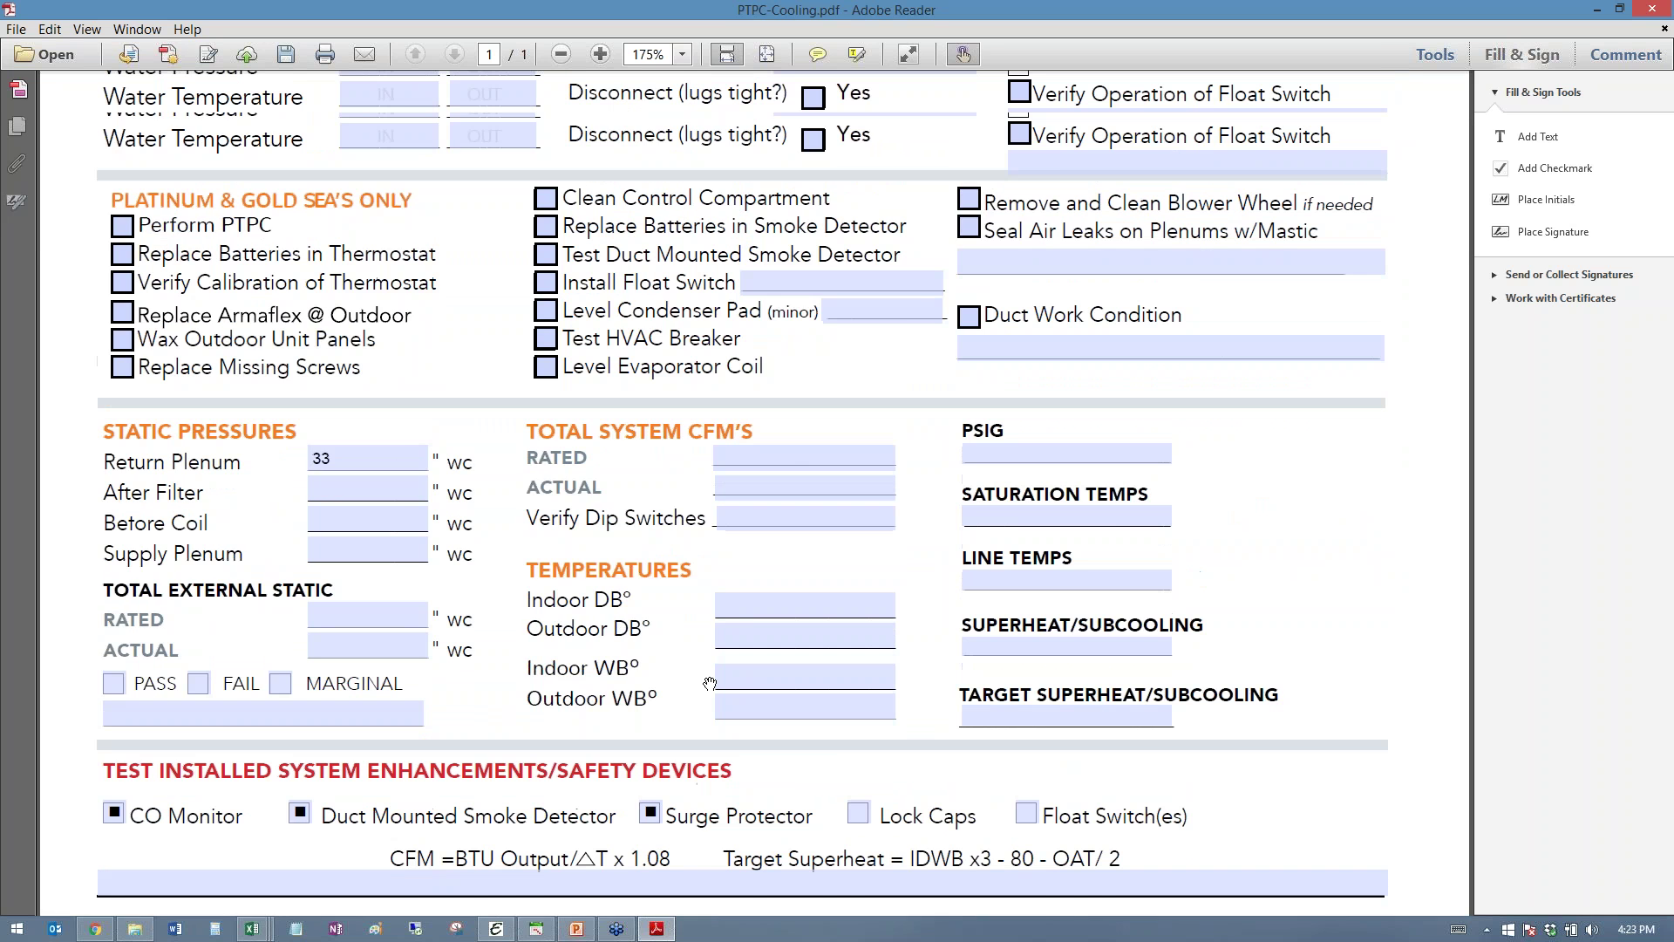
scroll(708, 683, "up", 8)
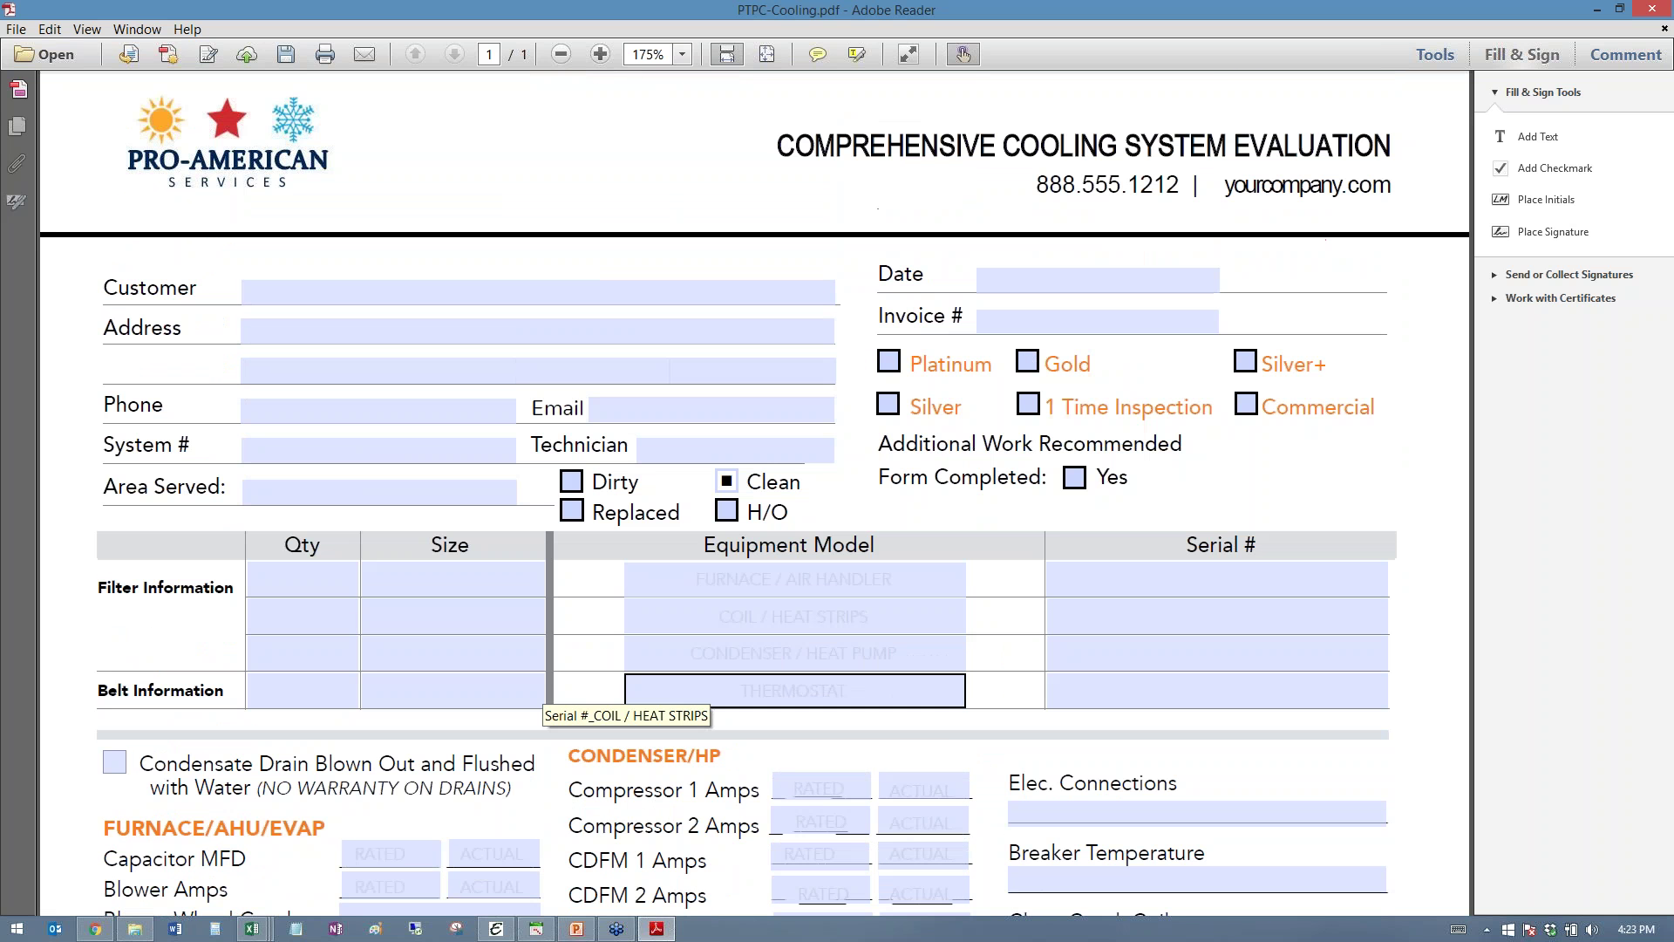
left_click(716, 668)
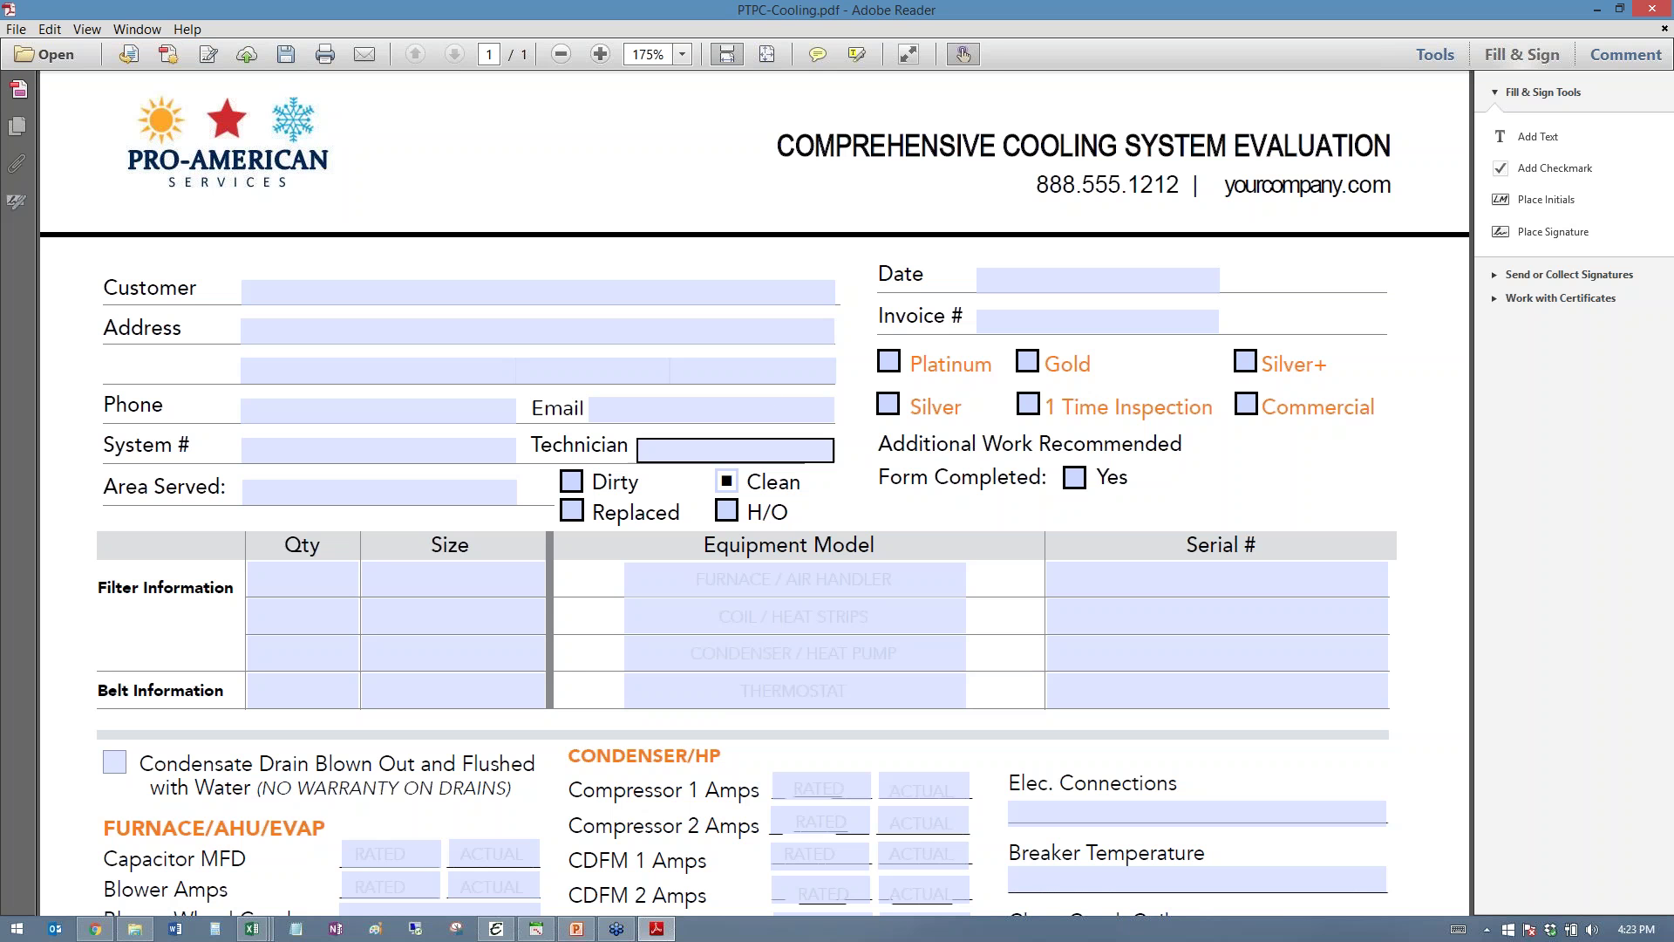
scroll(761, 446, "down", 10)
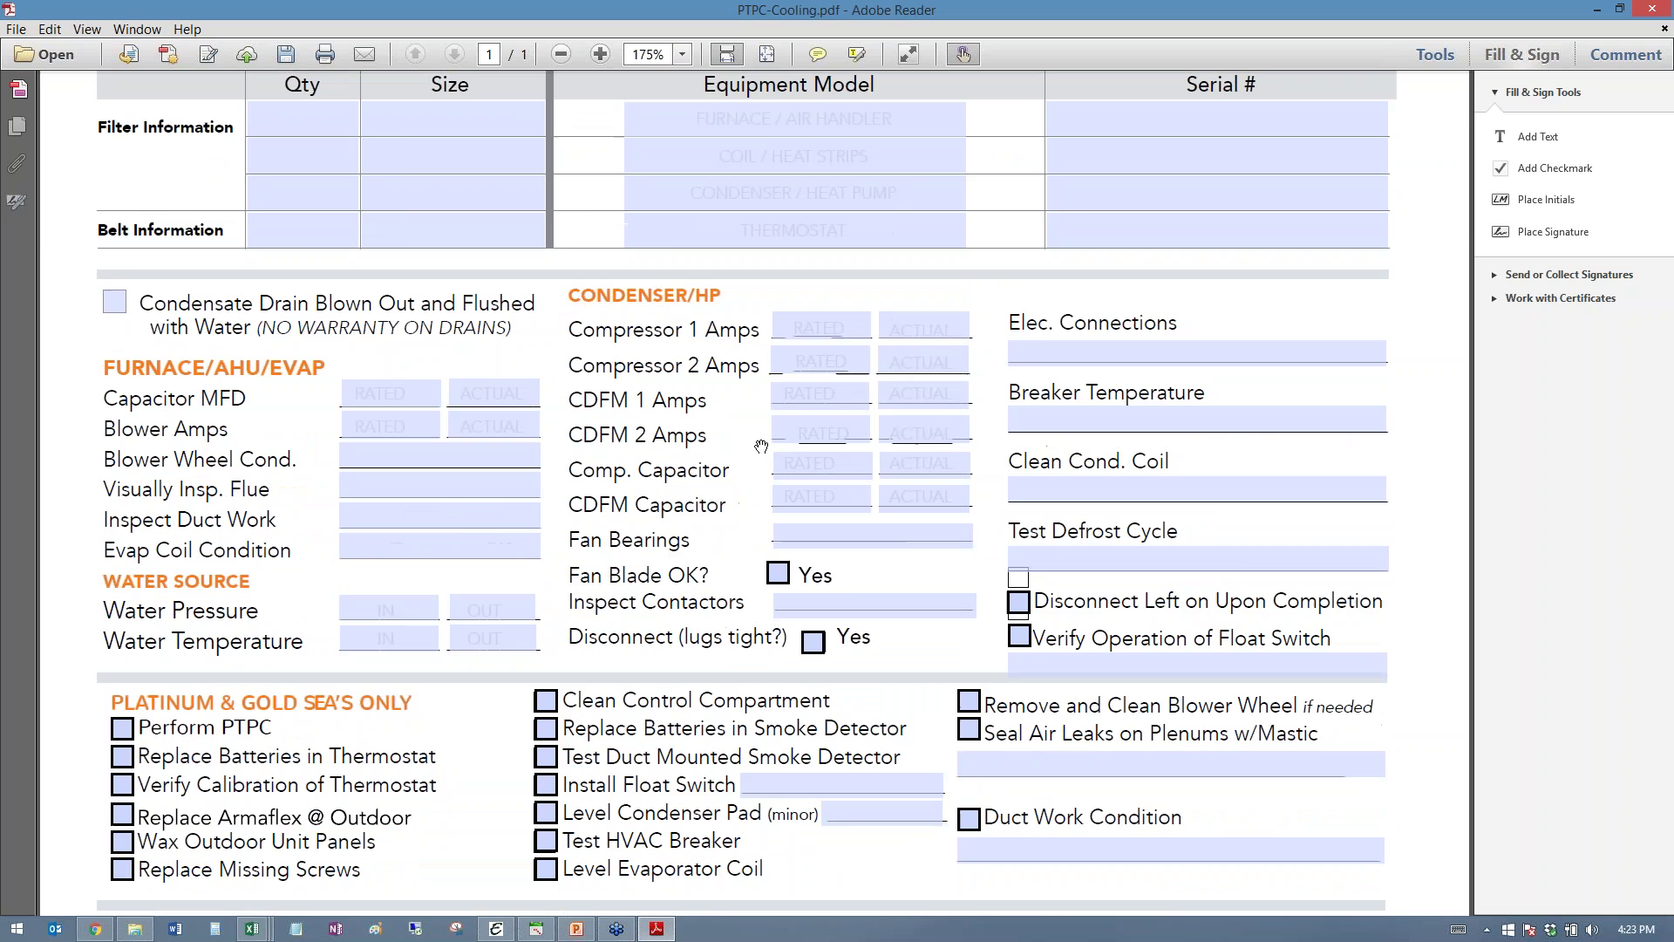
scroll(758, 517, "down", 7)
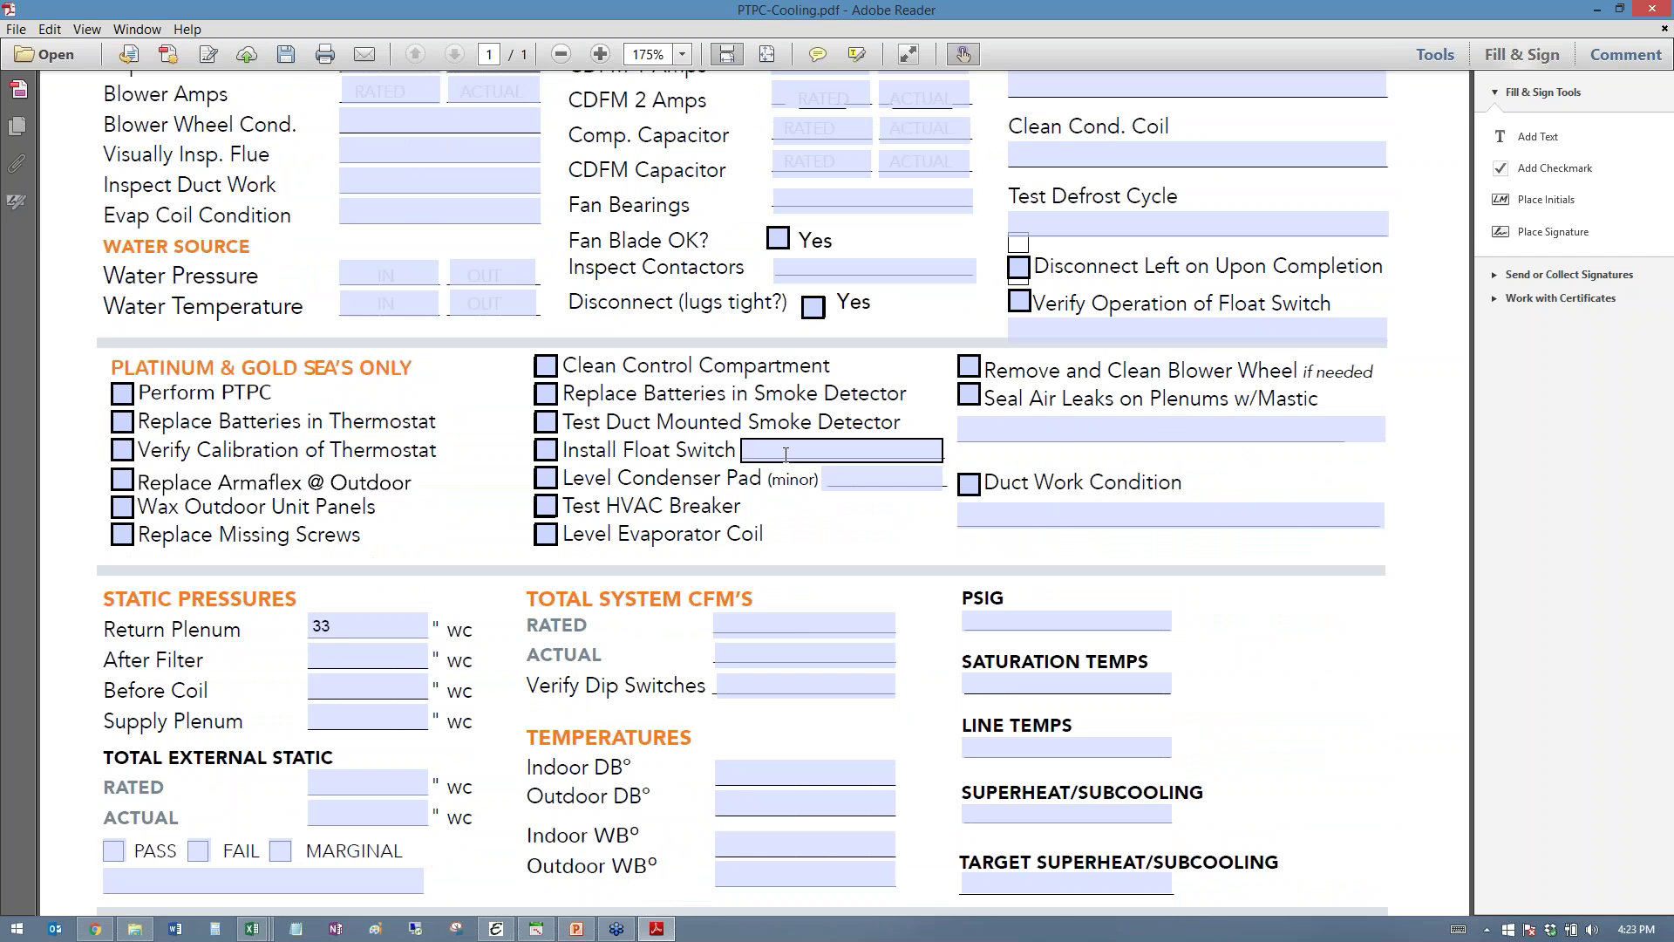
scroll(786, 445, "down", 4)
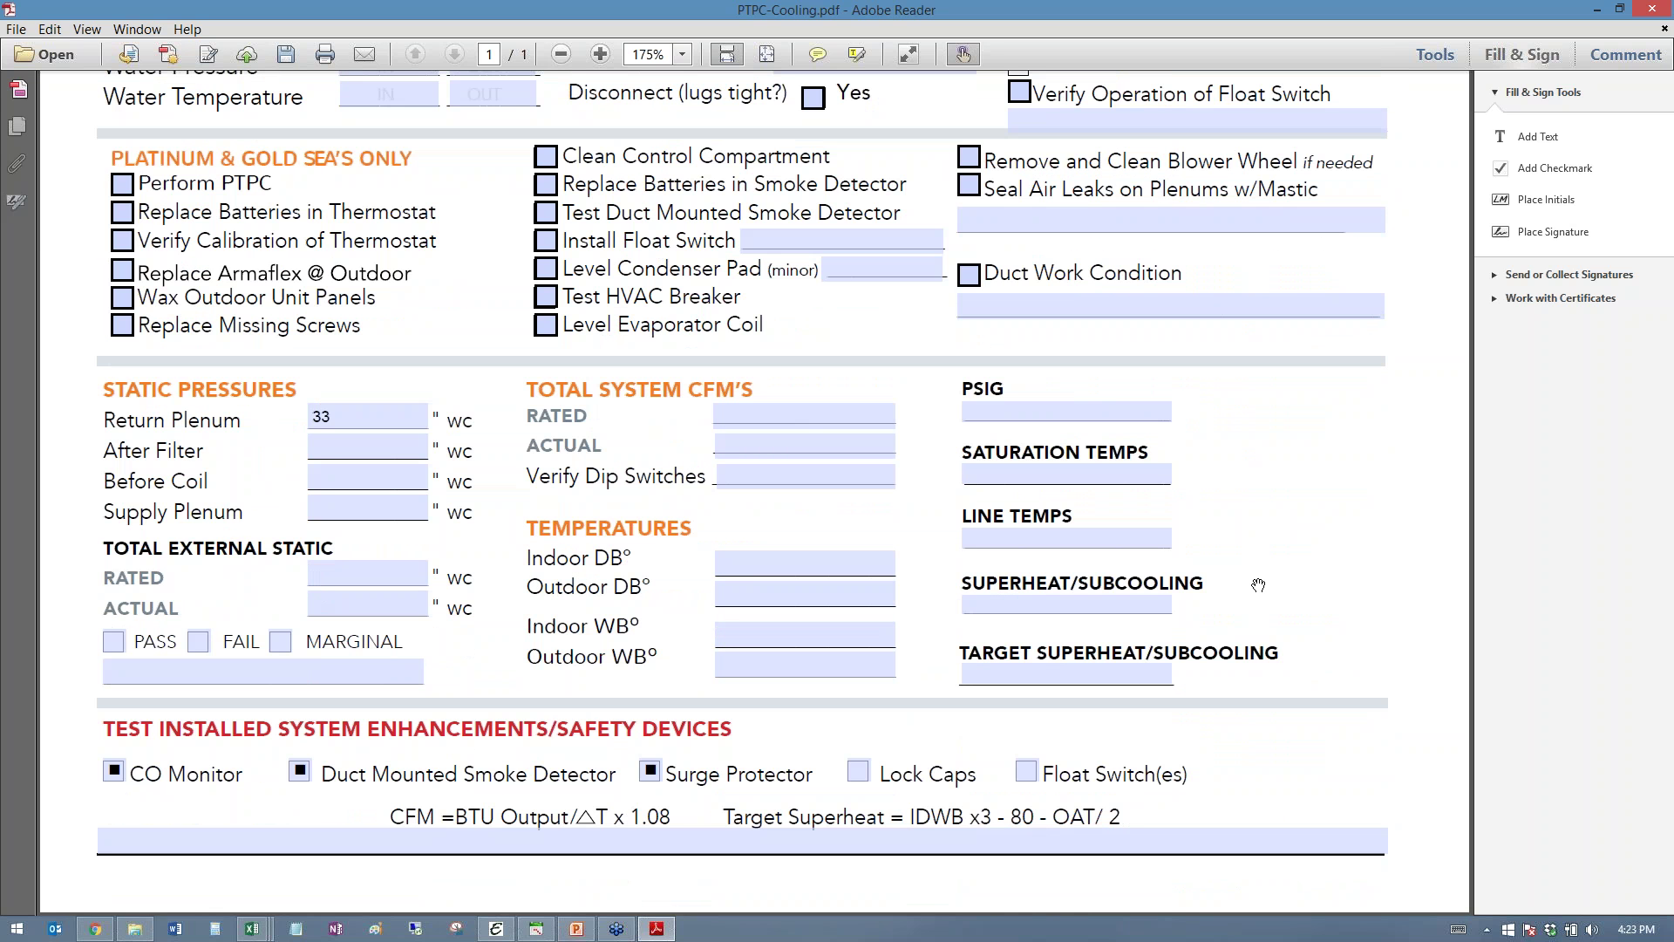
left_click(1043, 407)
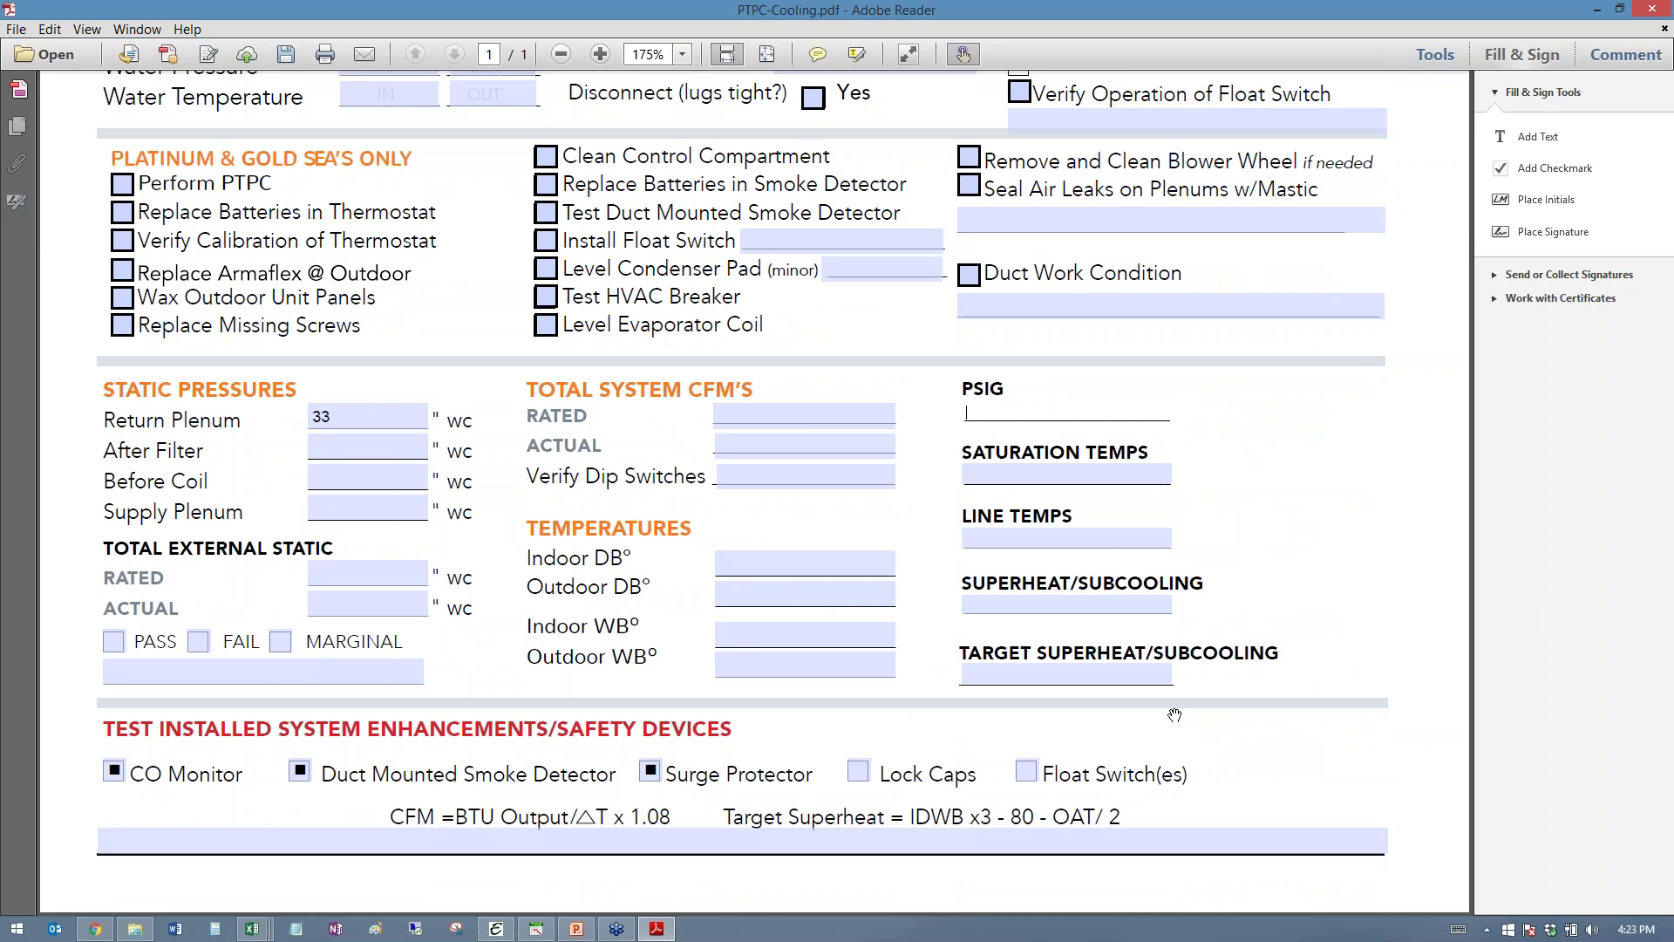
scroll(1175, 714, "up", 3)
scroll(1175, 714, "up", 4)
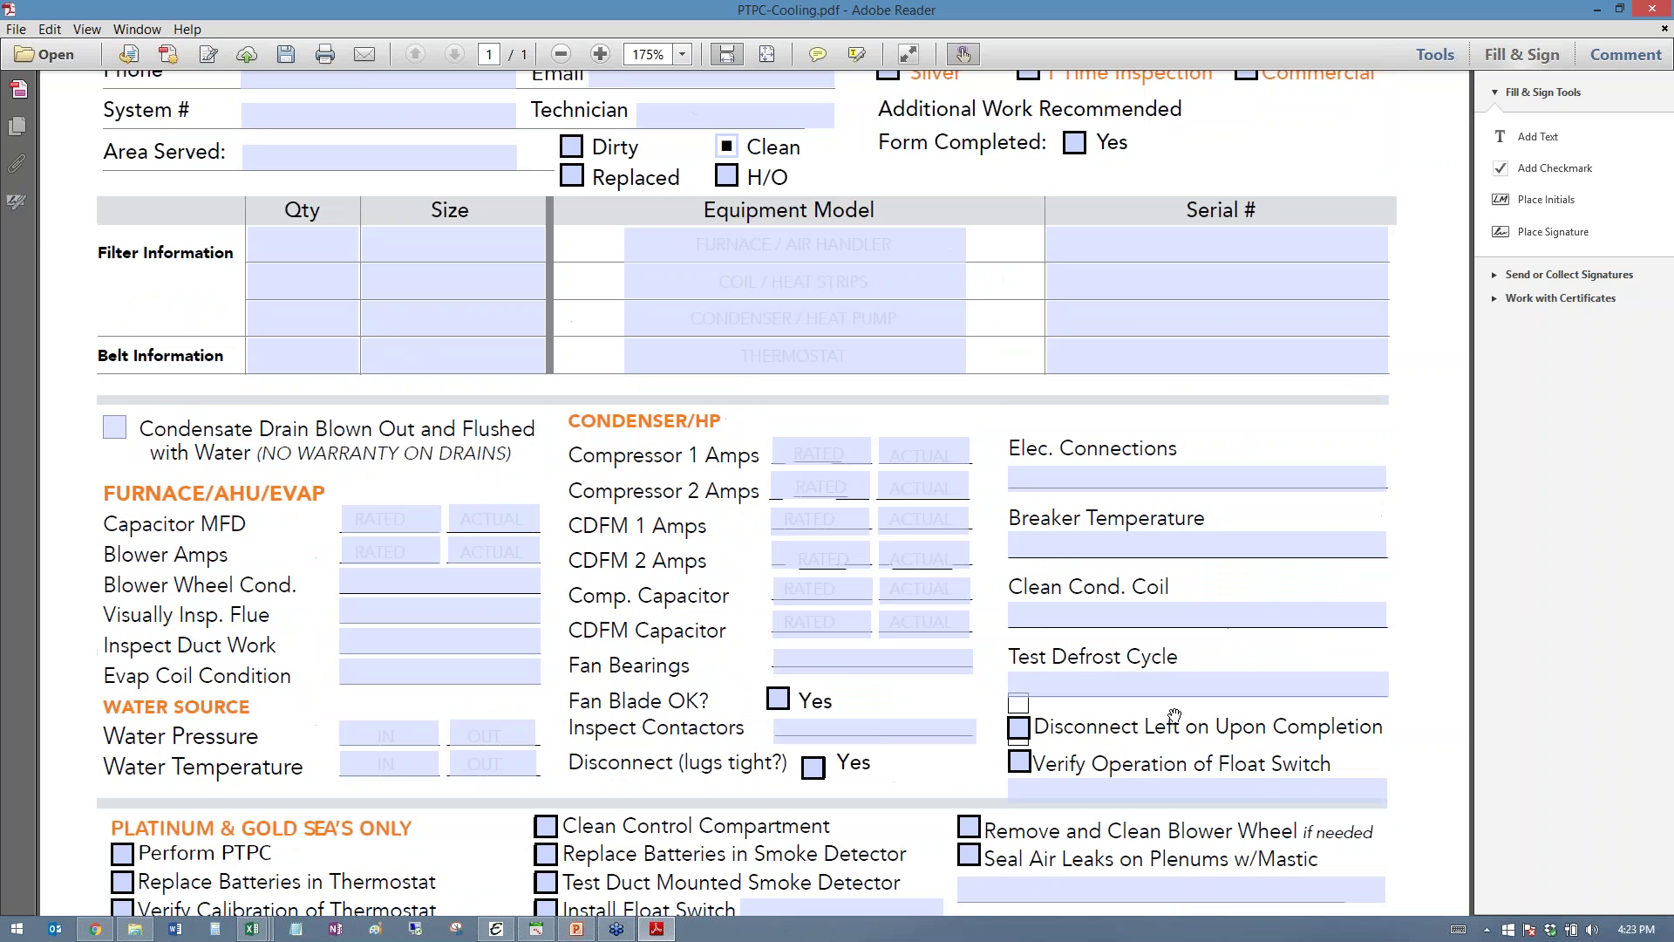
left_click(778, 708)
left_click(833, 727)
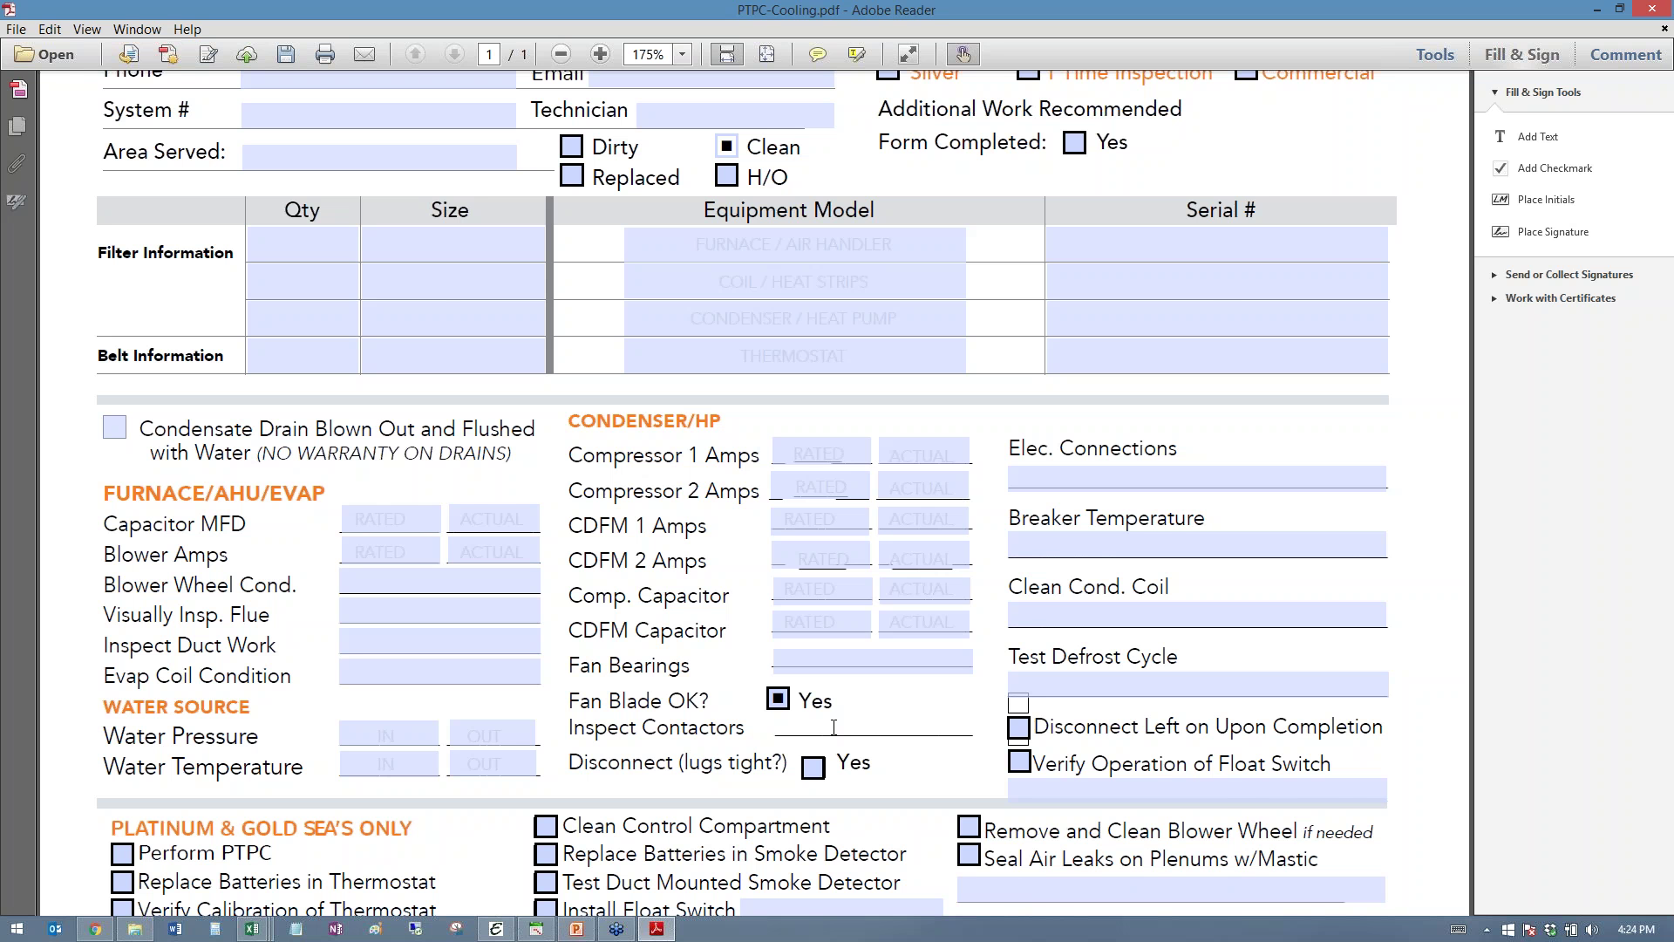
scroll(872, 721, "up", 5)
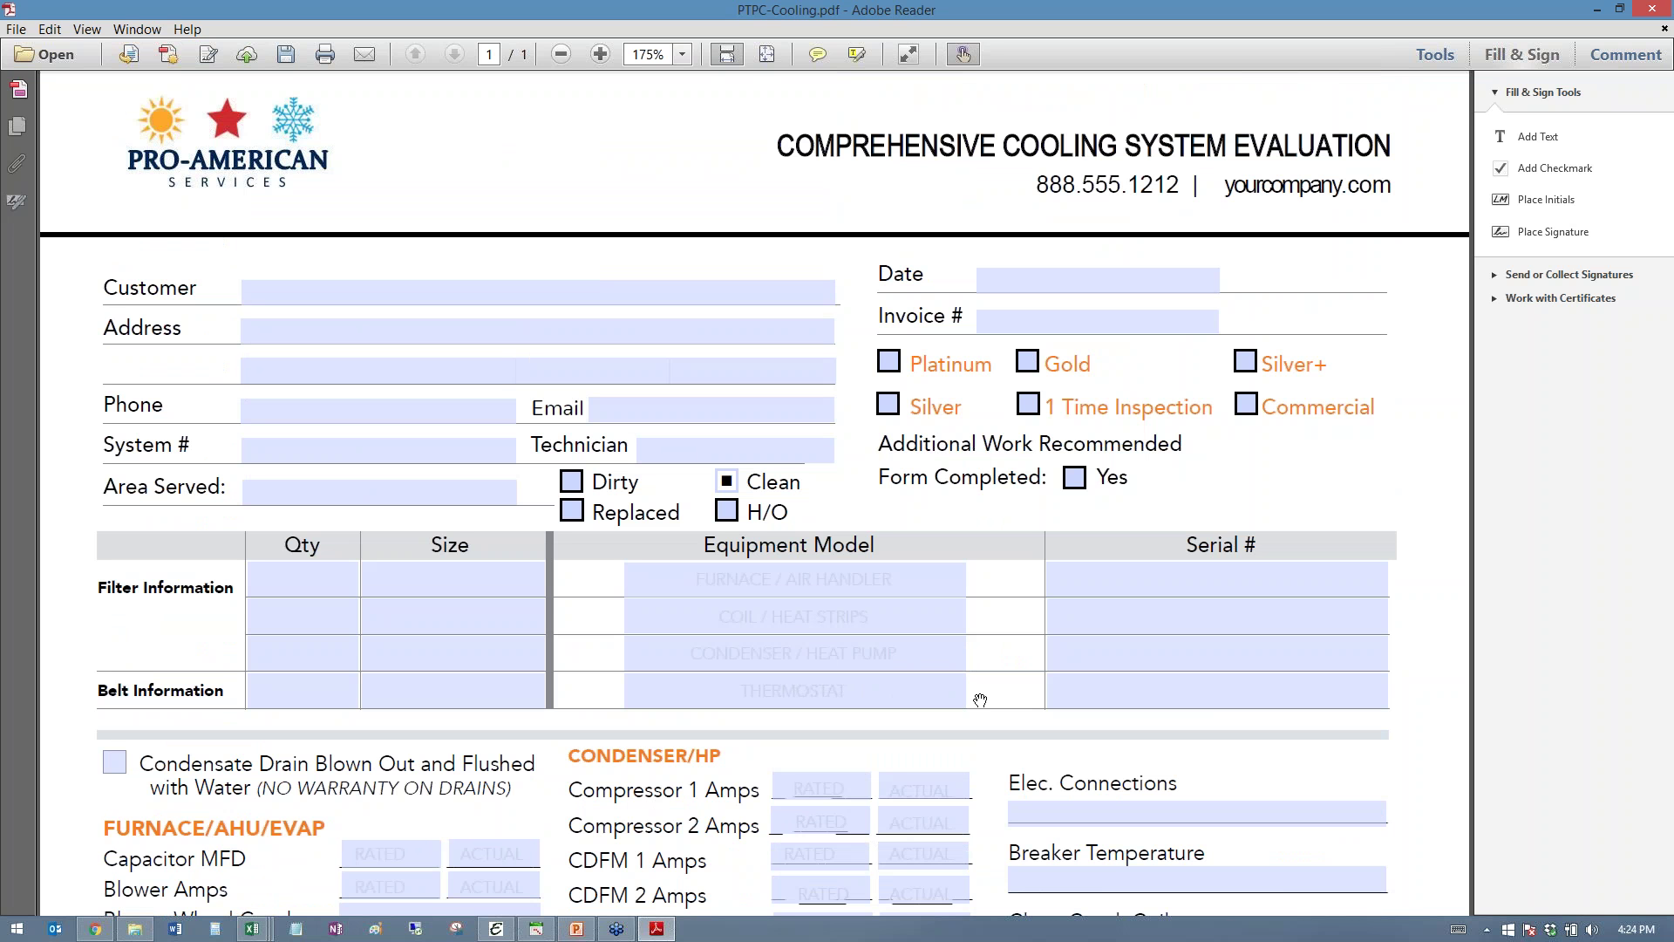
- In the browser, open the 07/22/2015 Comprehensive Cooling System Checkup record
left_click(100, 930)
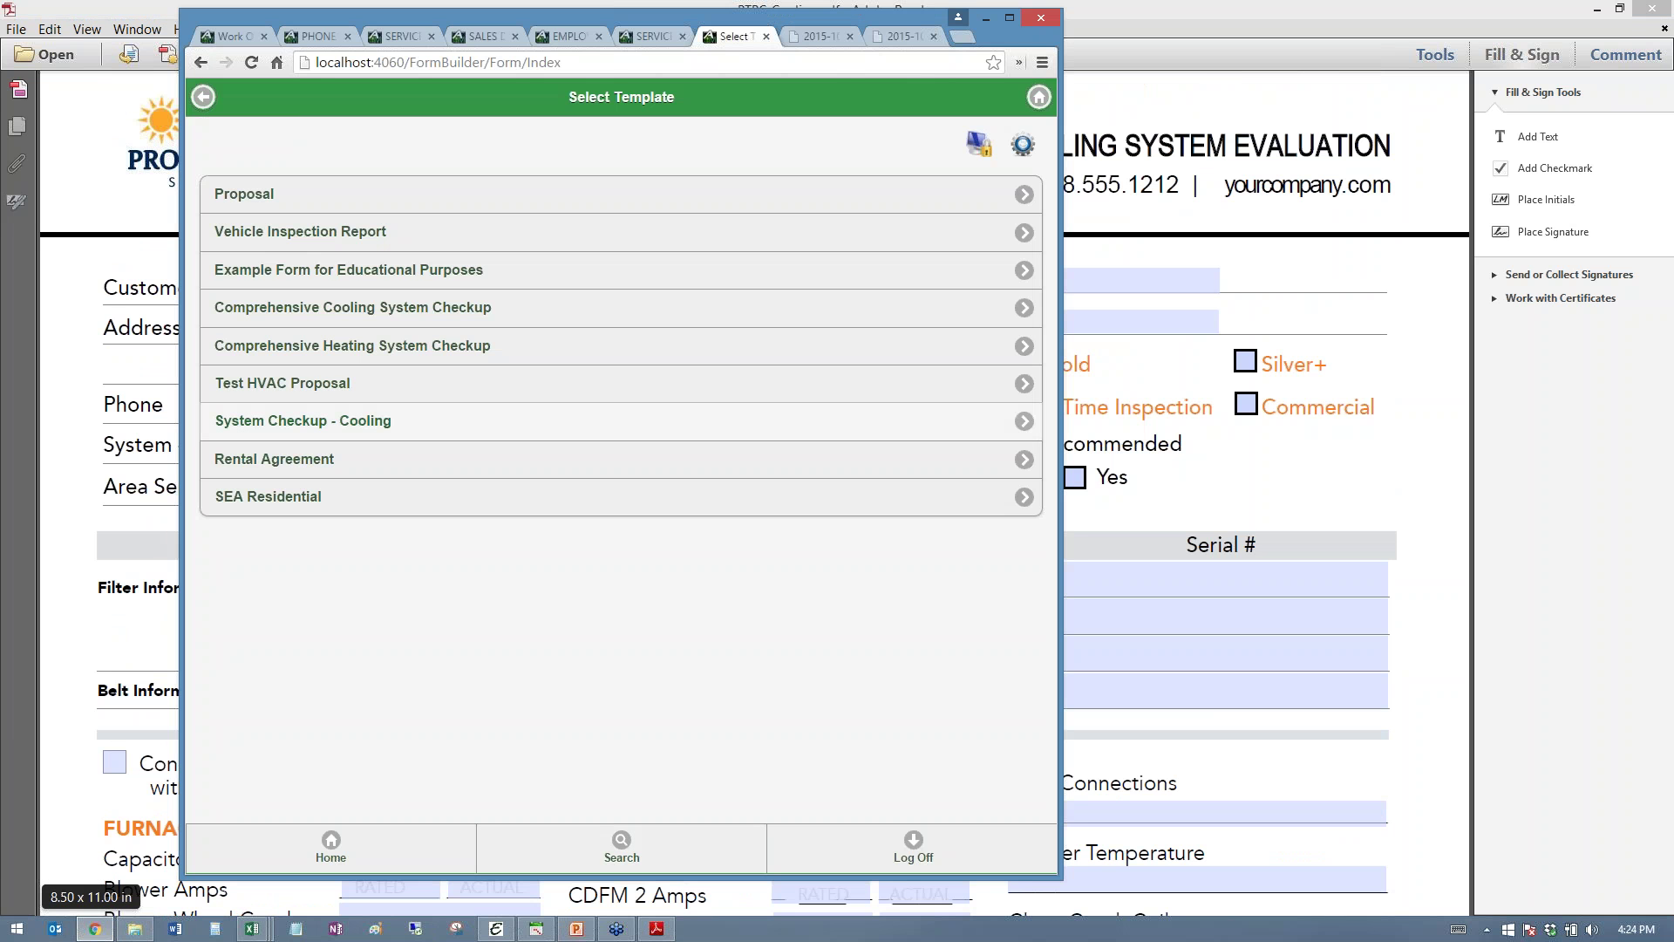
left_click(292, 199)
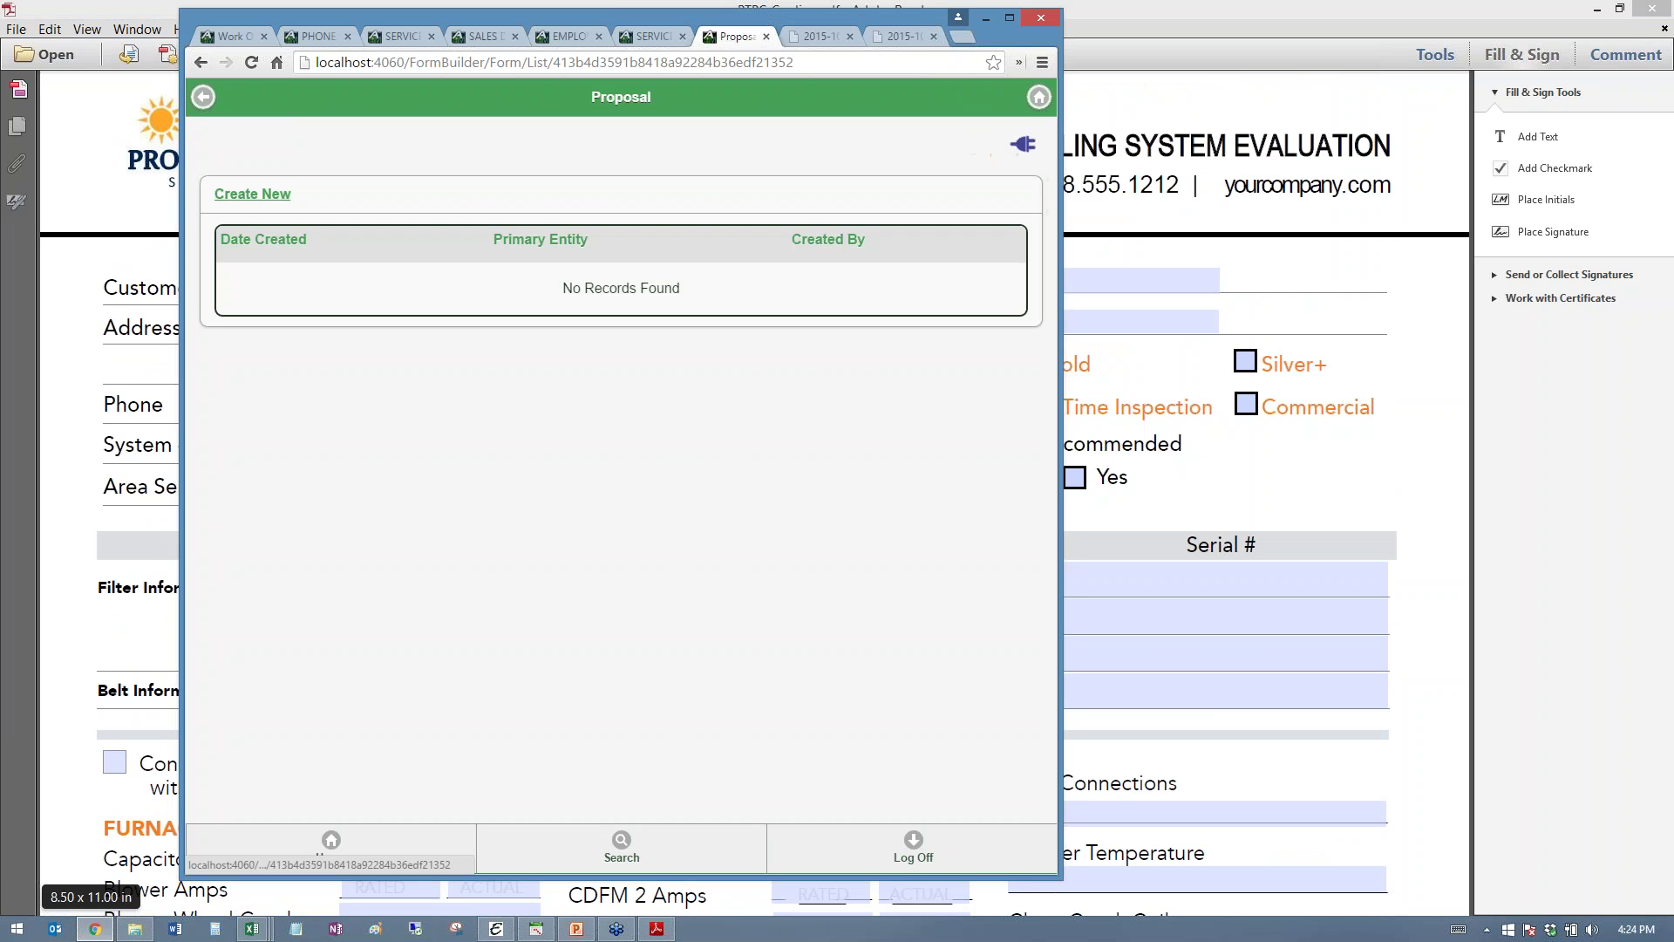
key("alt+Left")
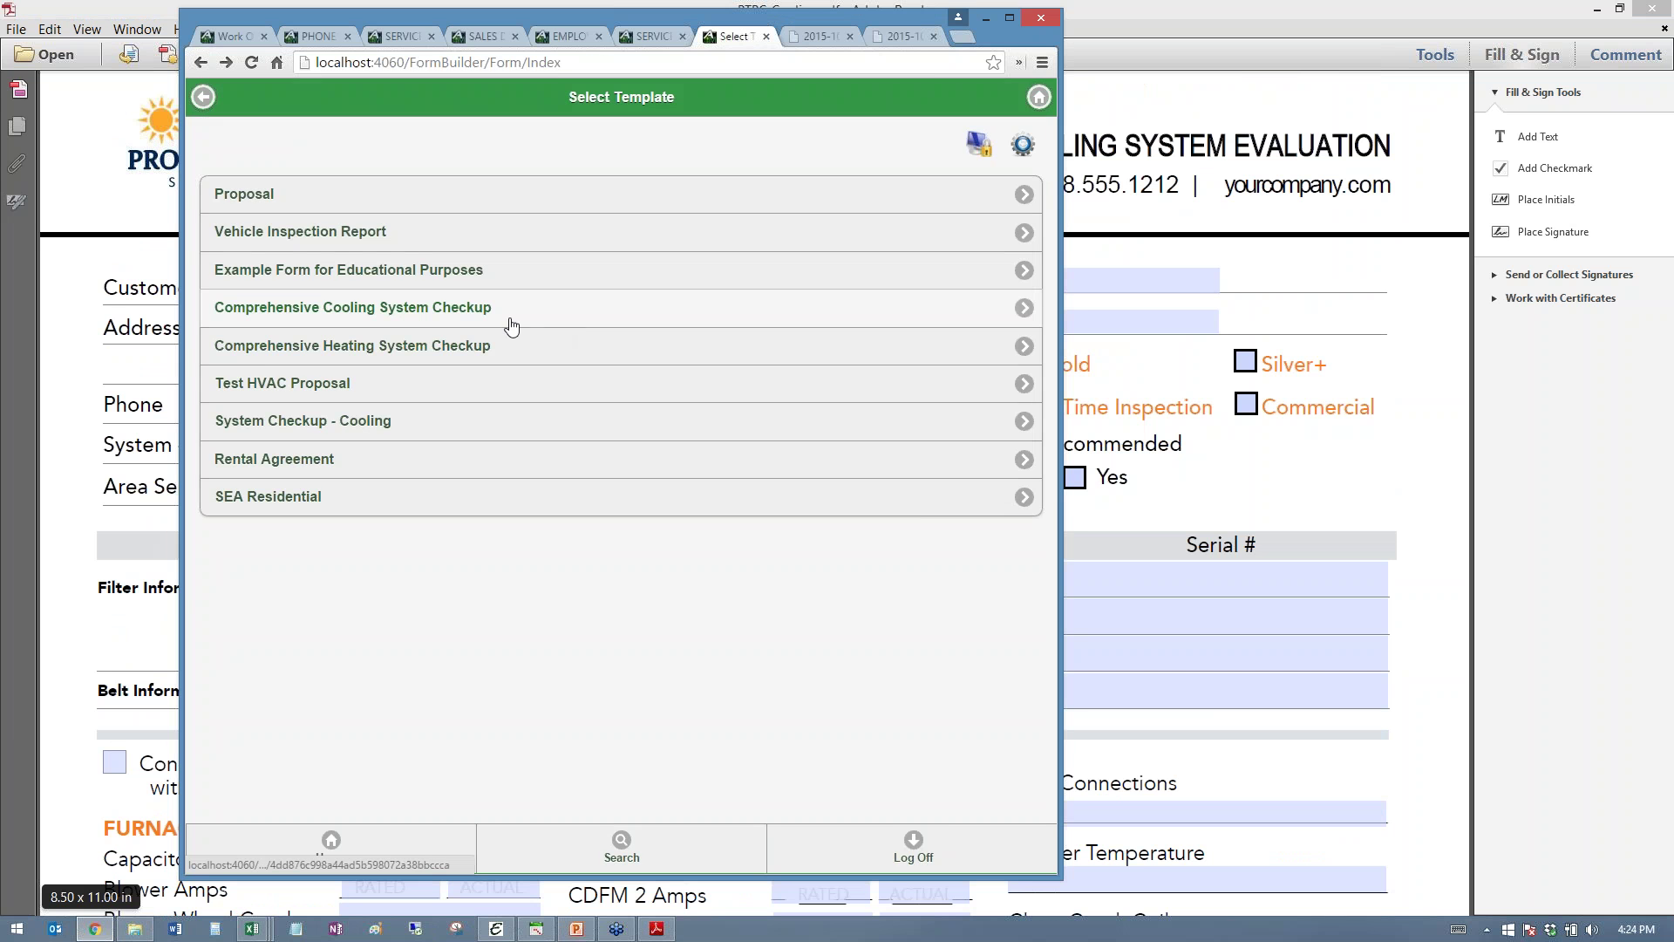
left_click(508, 325)
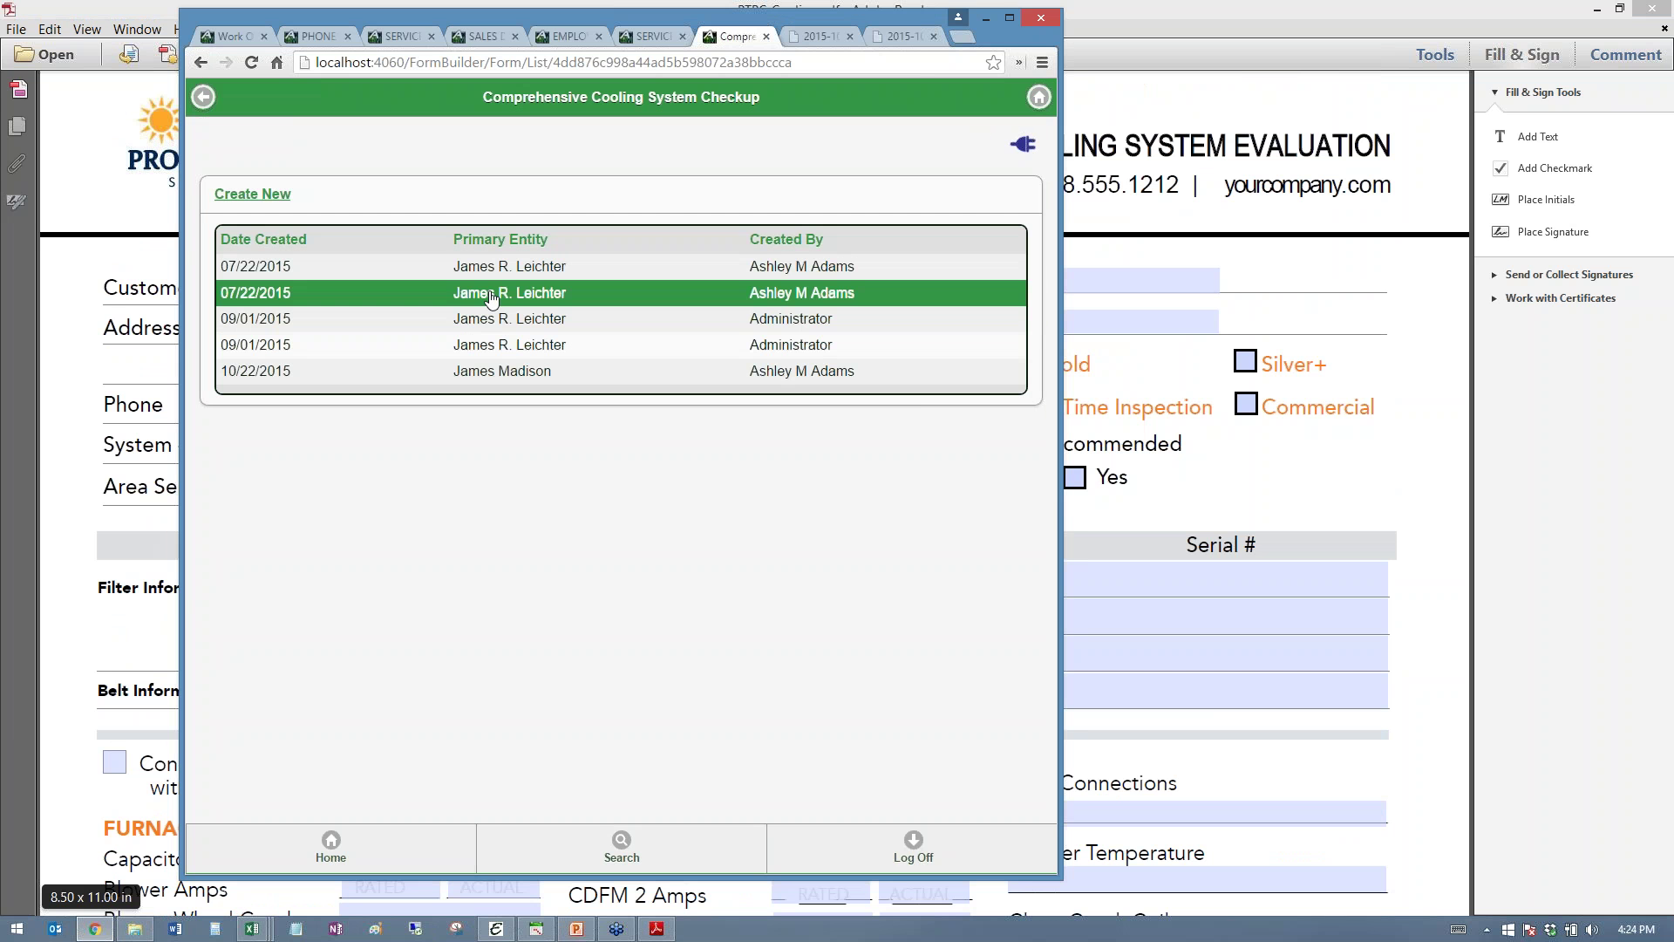
left_click(491, 296)
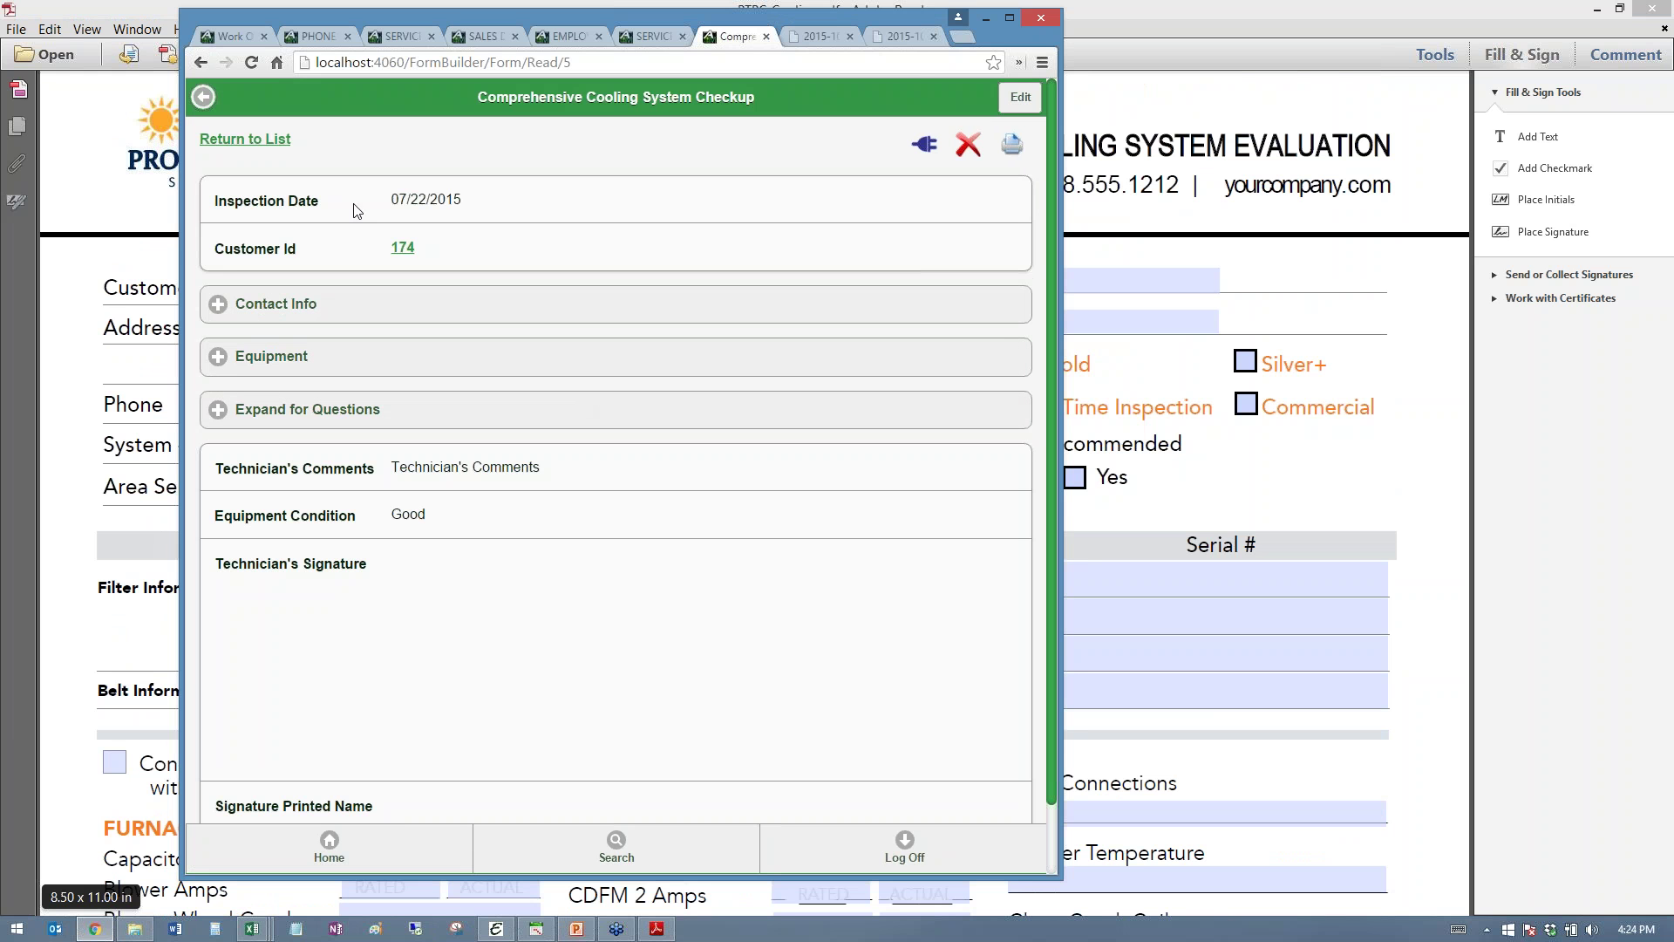
- Review the record's Contact Info, Equipment and inspection answers, then return to the cooling PDF
left_click(244, 305)
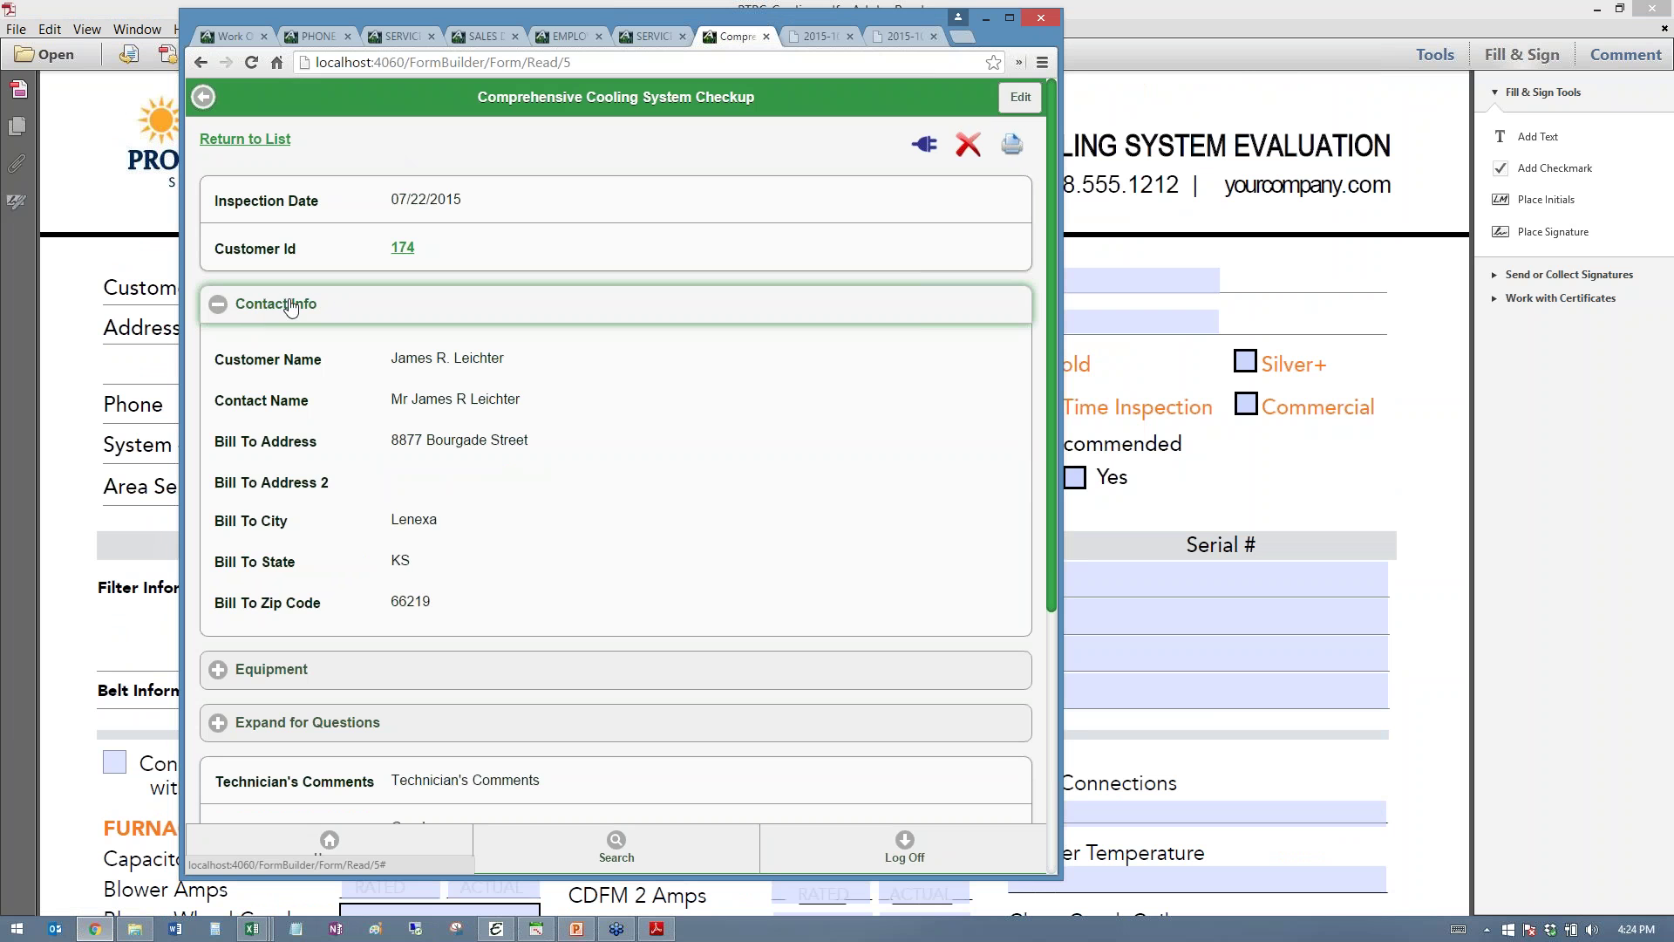
left_click(229, 307)
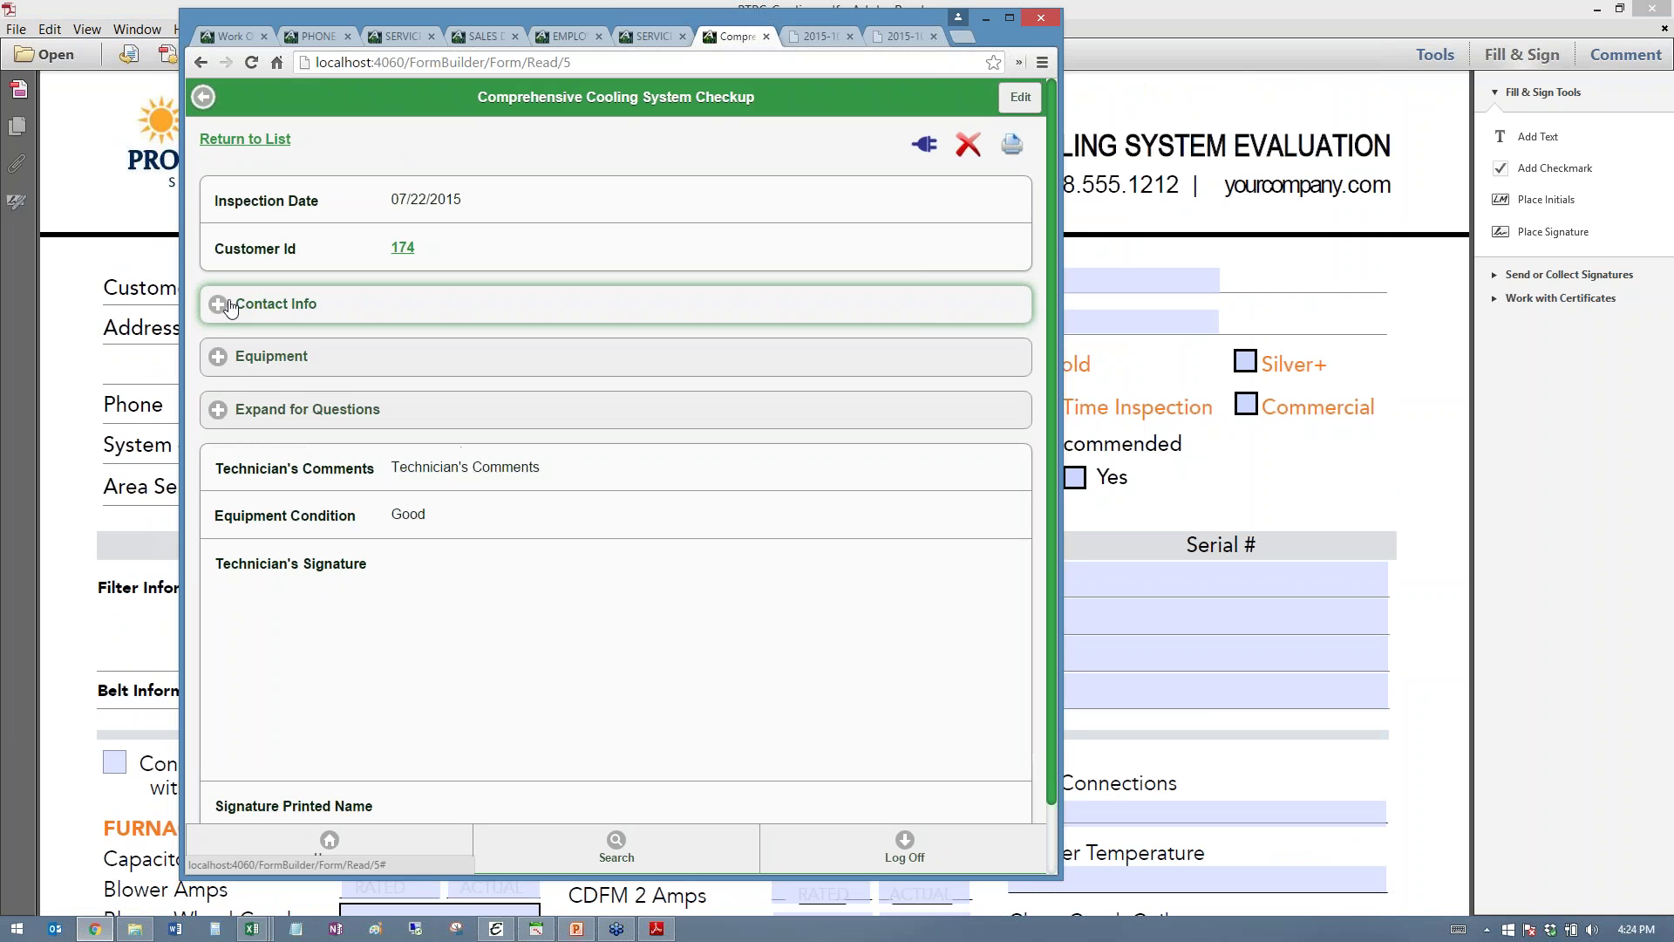
left_click(237, 360)
left_click(242, 359)
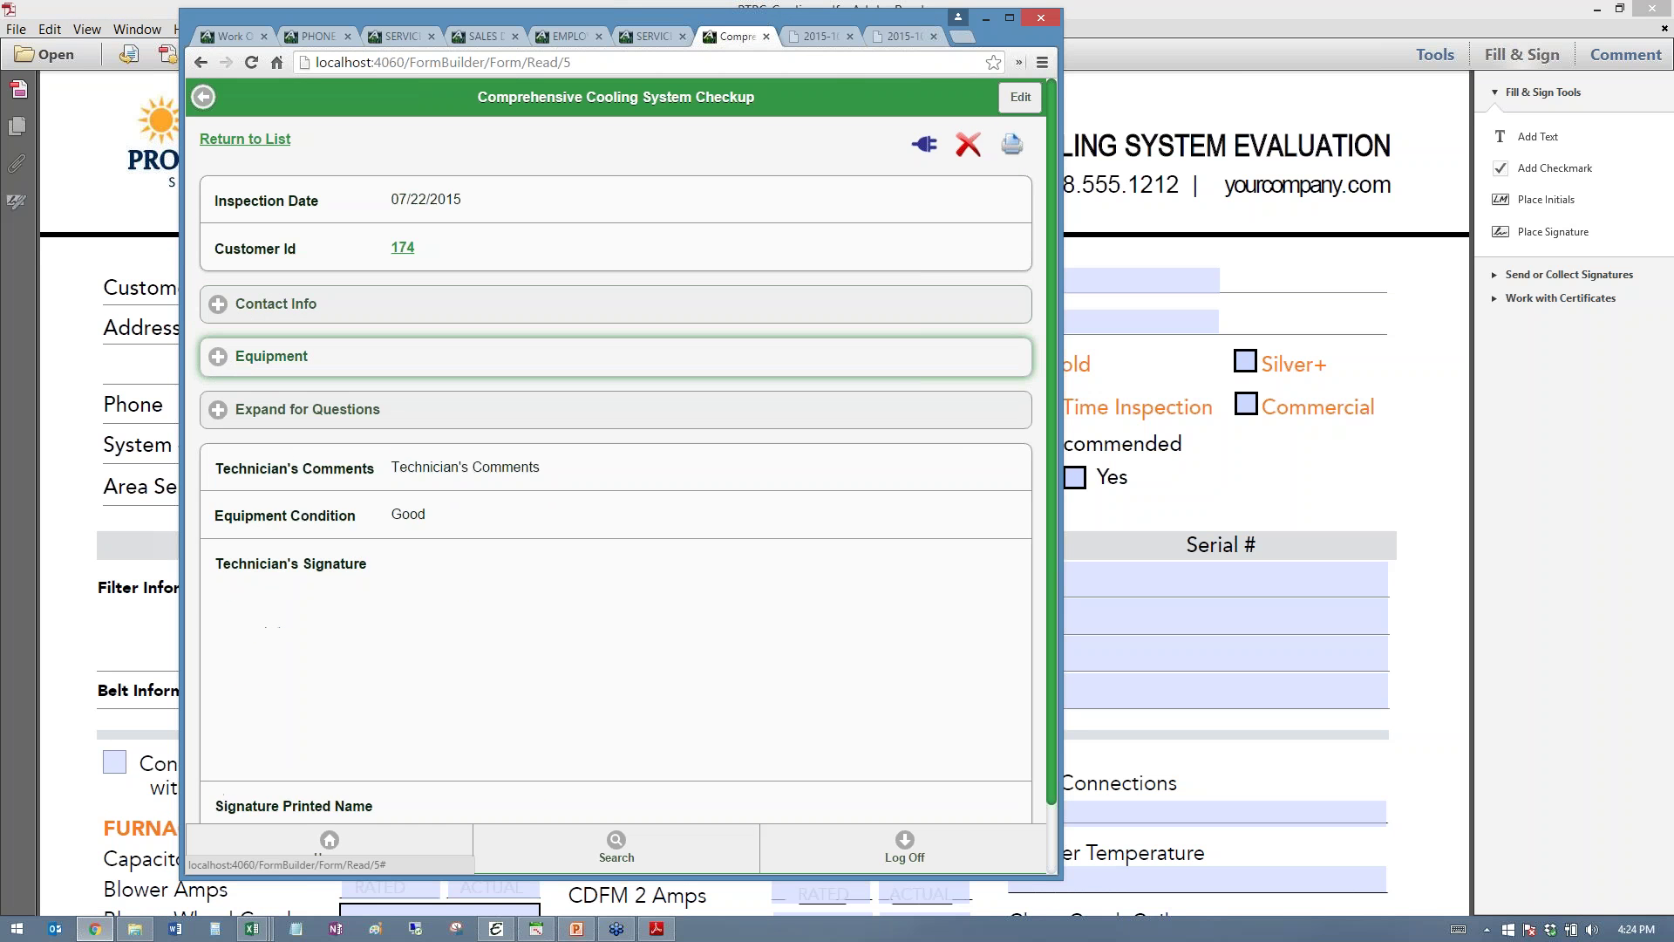
left_click(345, 410)
scroll(347, 427, "down", 5)
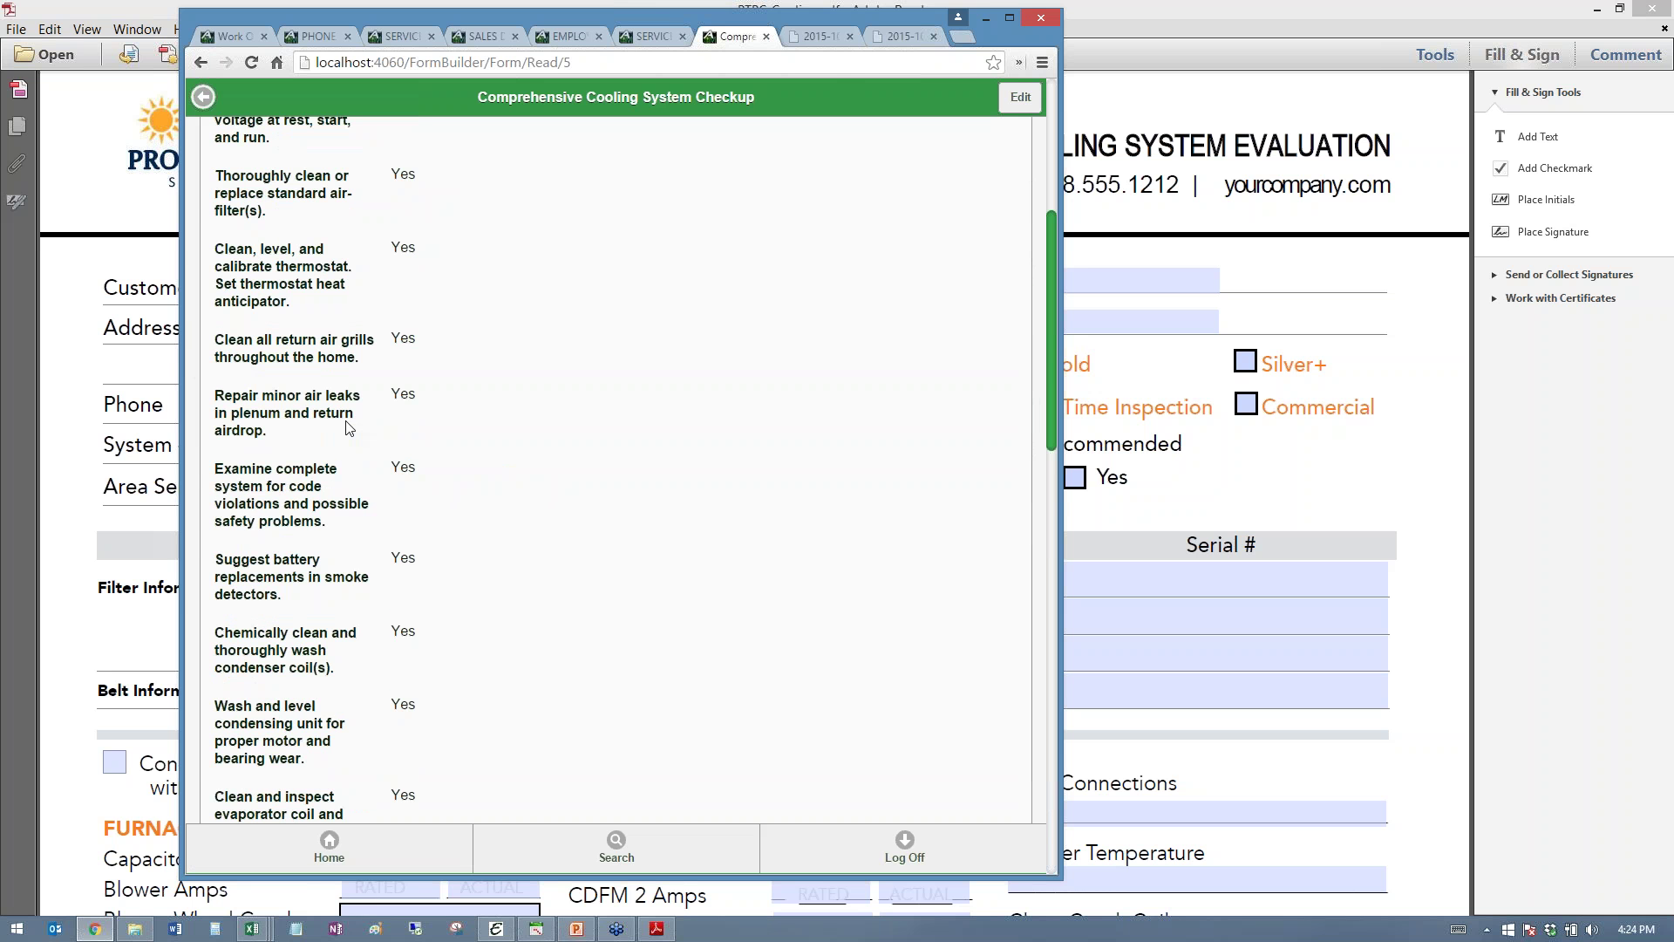
scroll(347, 427, "down", 4)
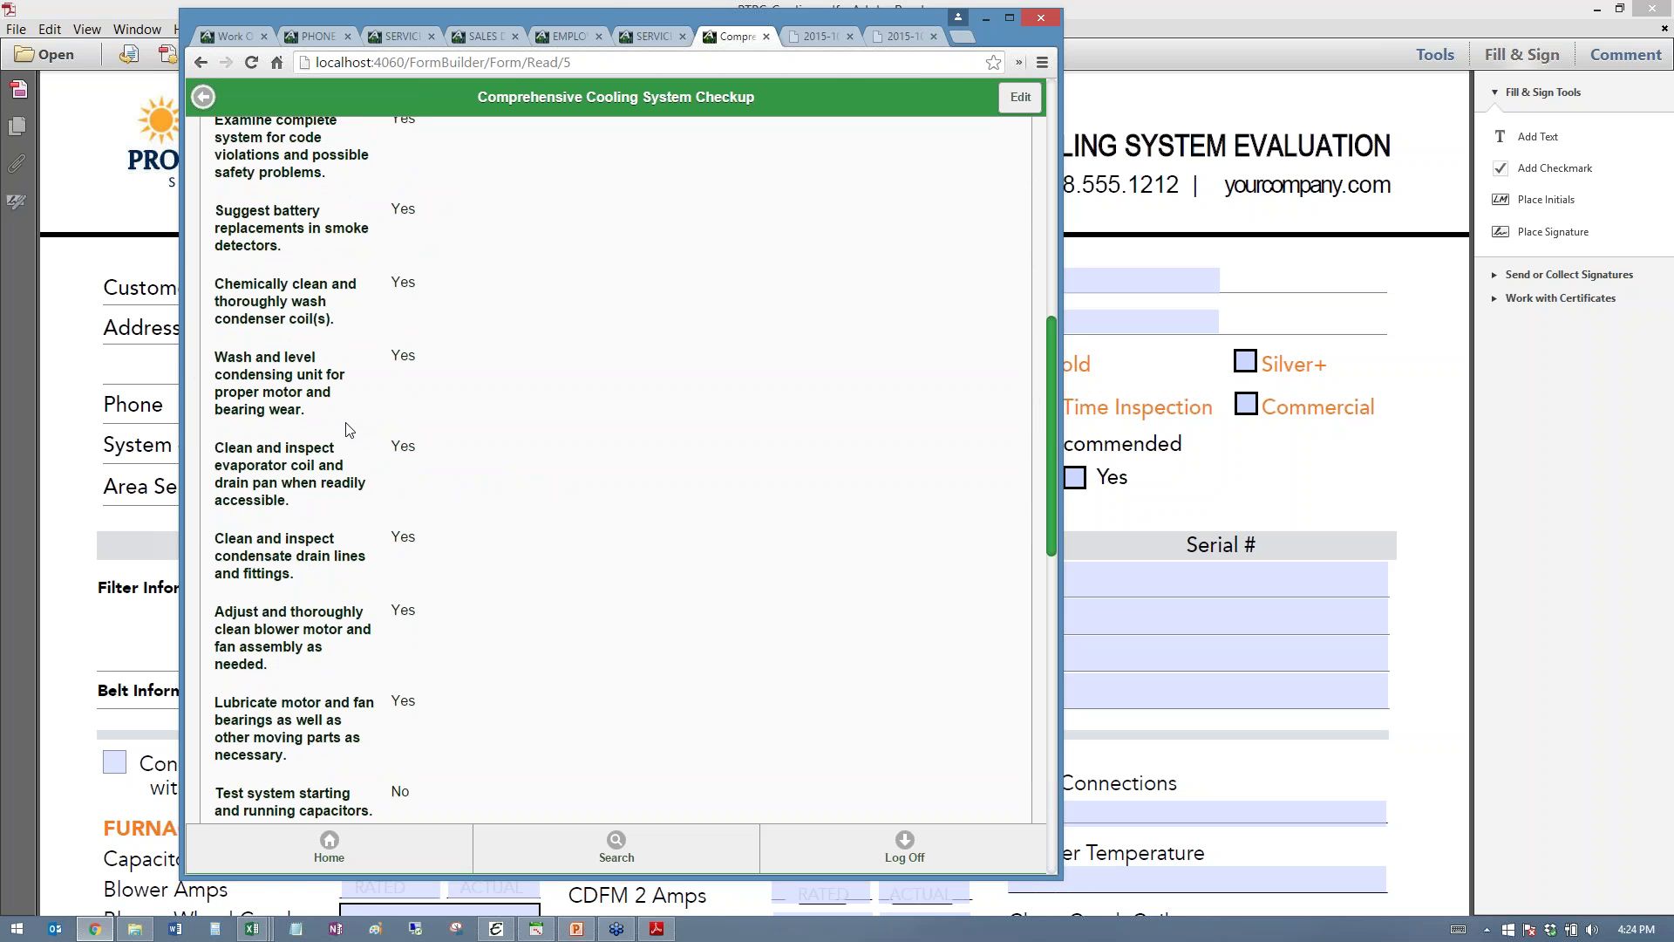
scroll(346, 429, "up", 9)
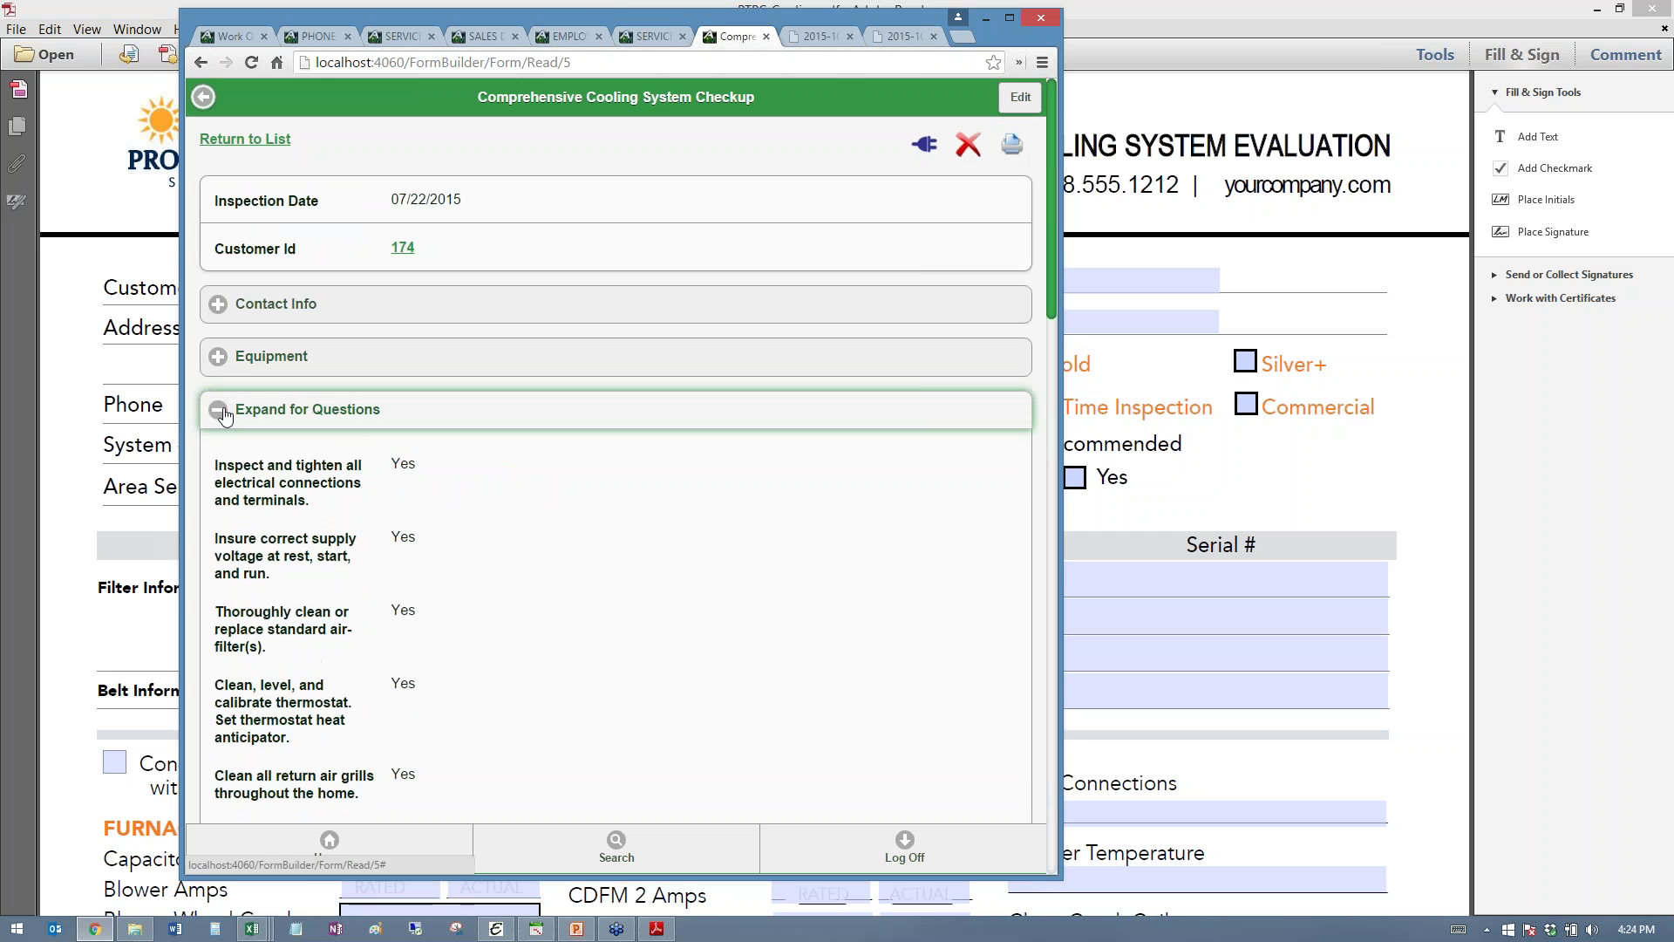
left_click(222, 412)
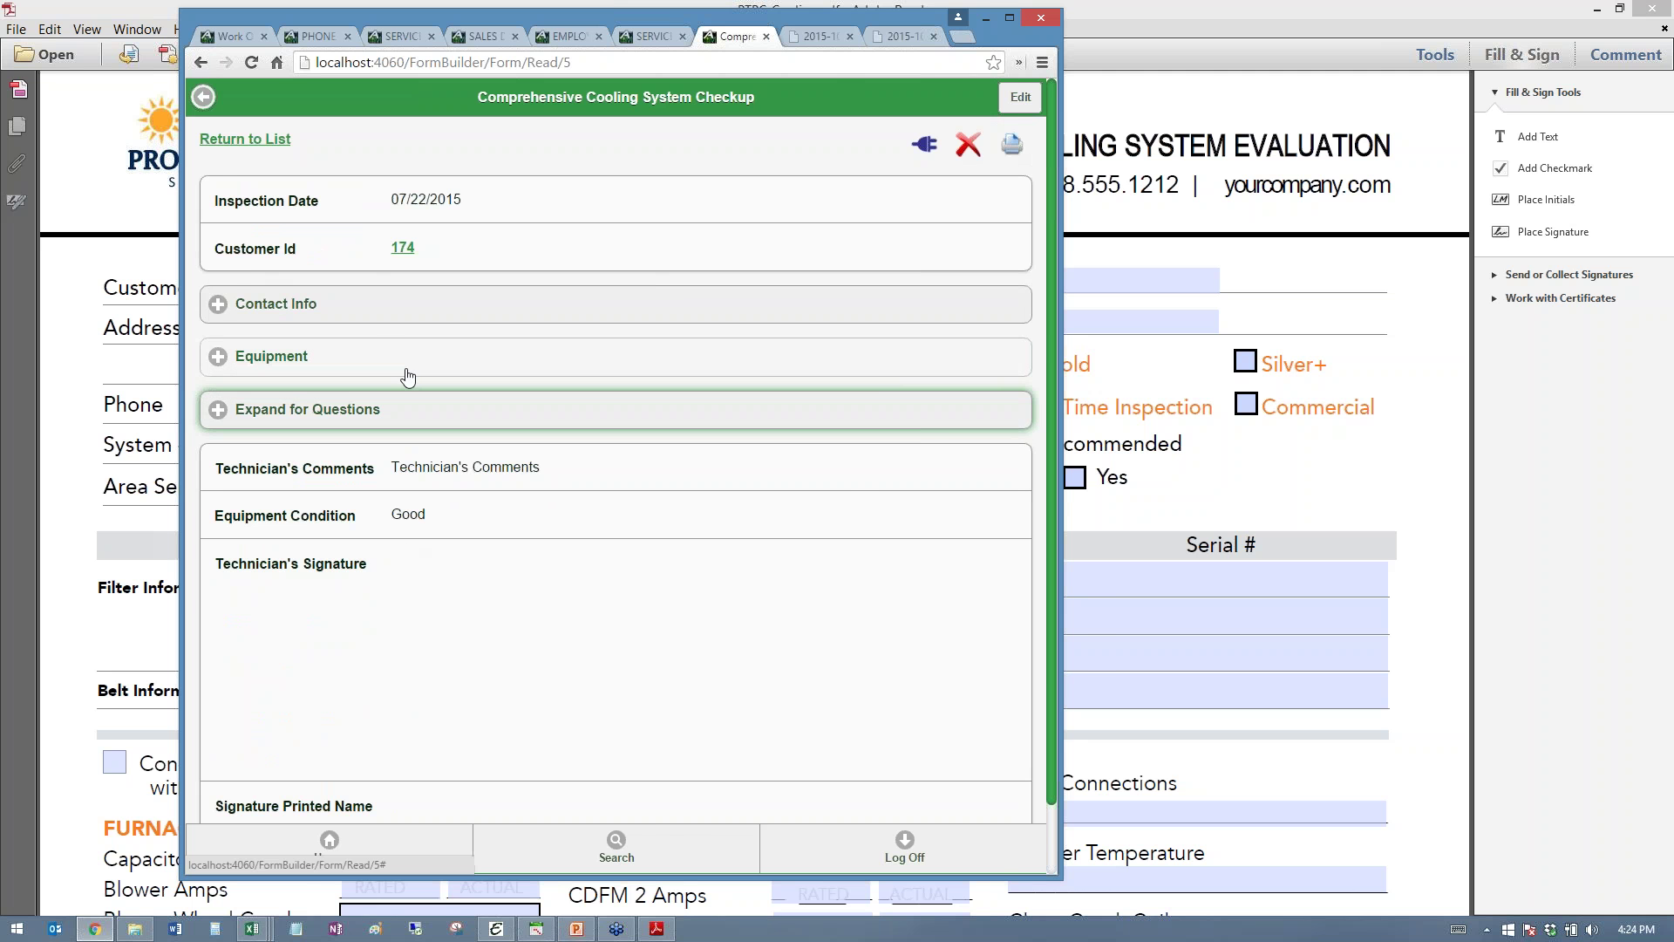
left_click(1350, 460)
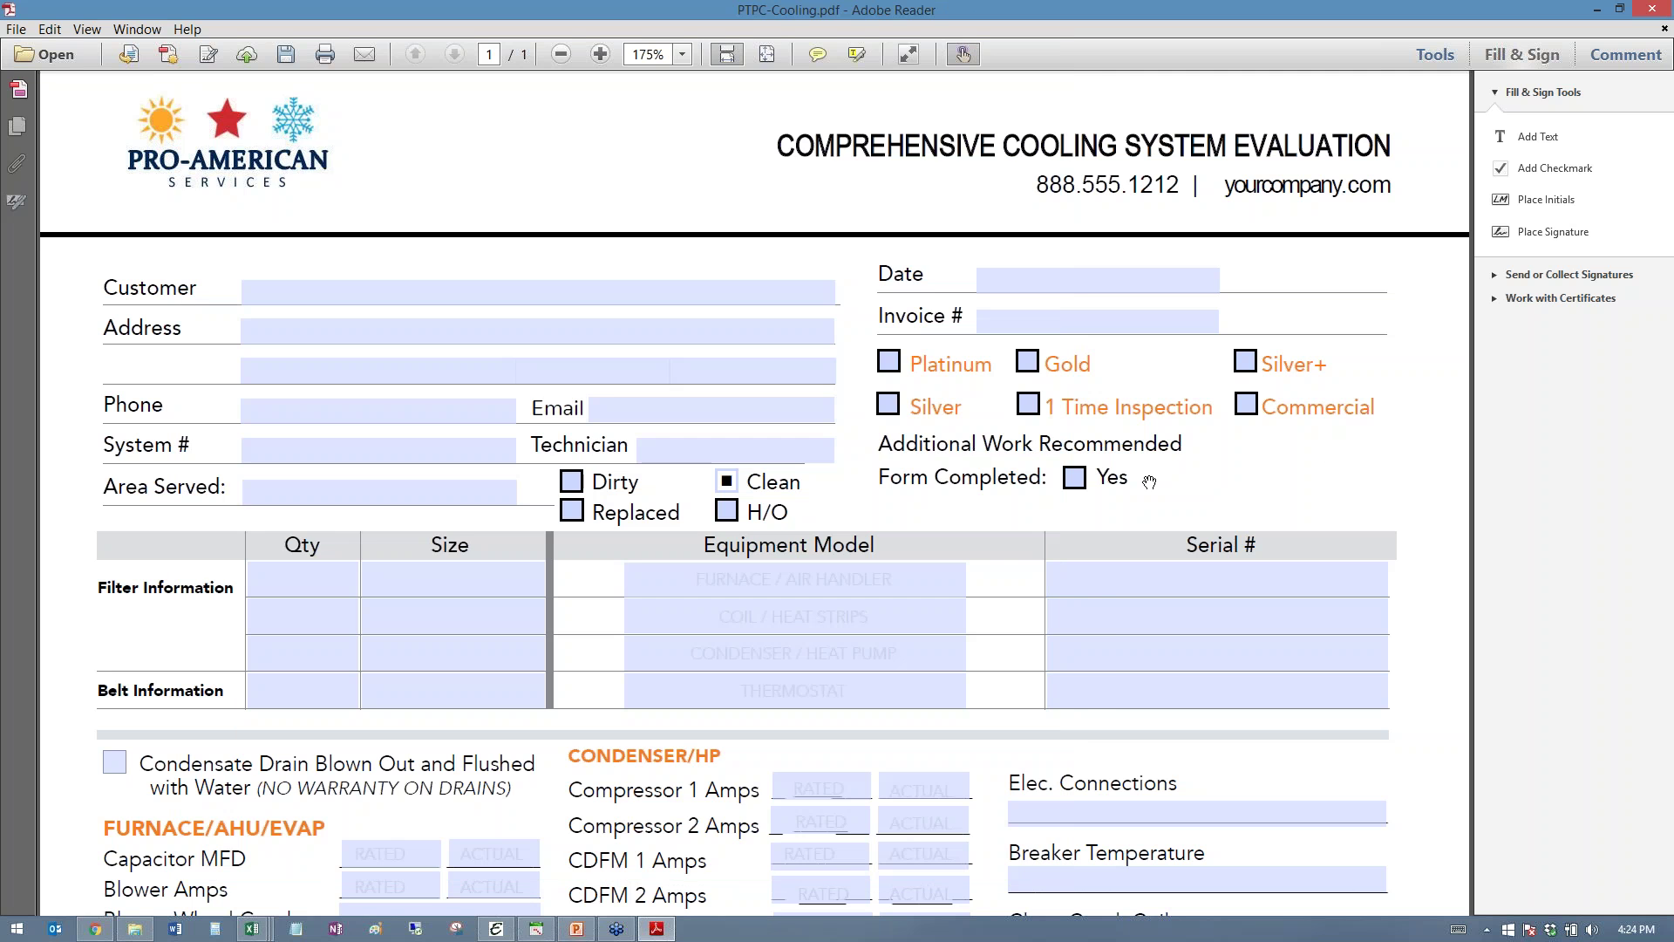
- Scroll through the AC Sales Check List COMPLETED form to review its fields
scroll(1149, 482, "down", 8)
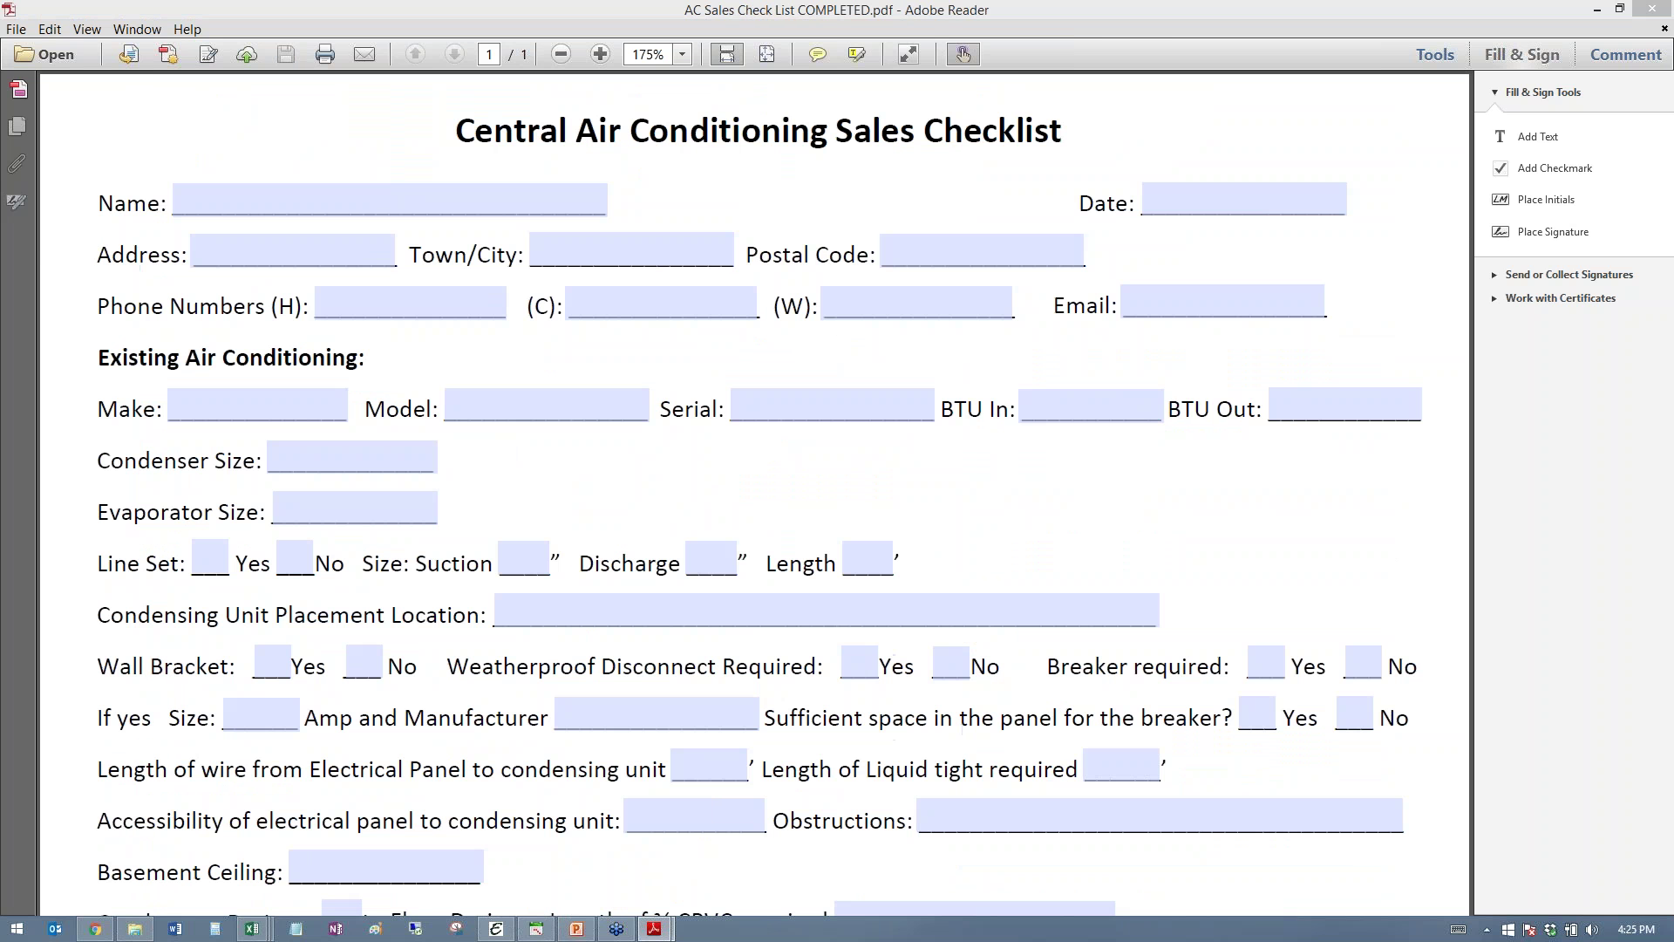
scroll(1055, 487, "down", 1)
scroll(1055, 488, "down", 10)
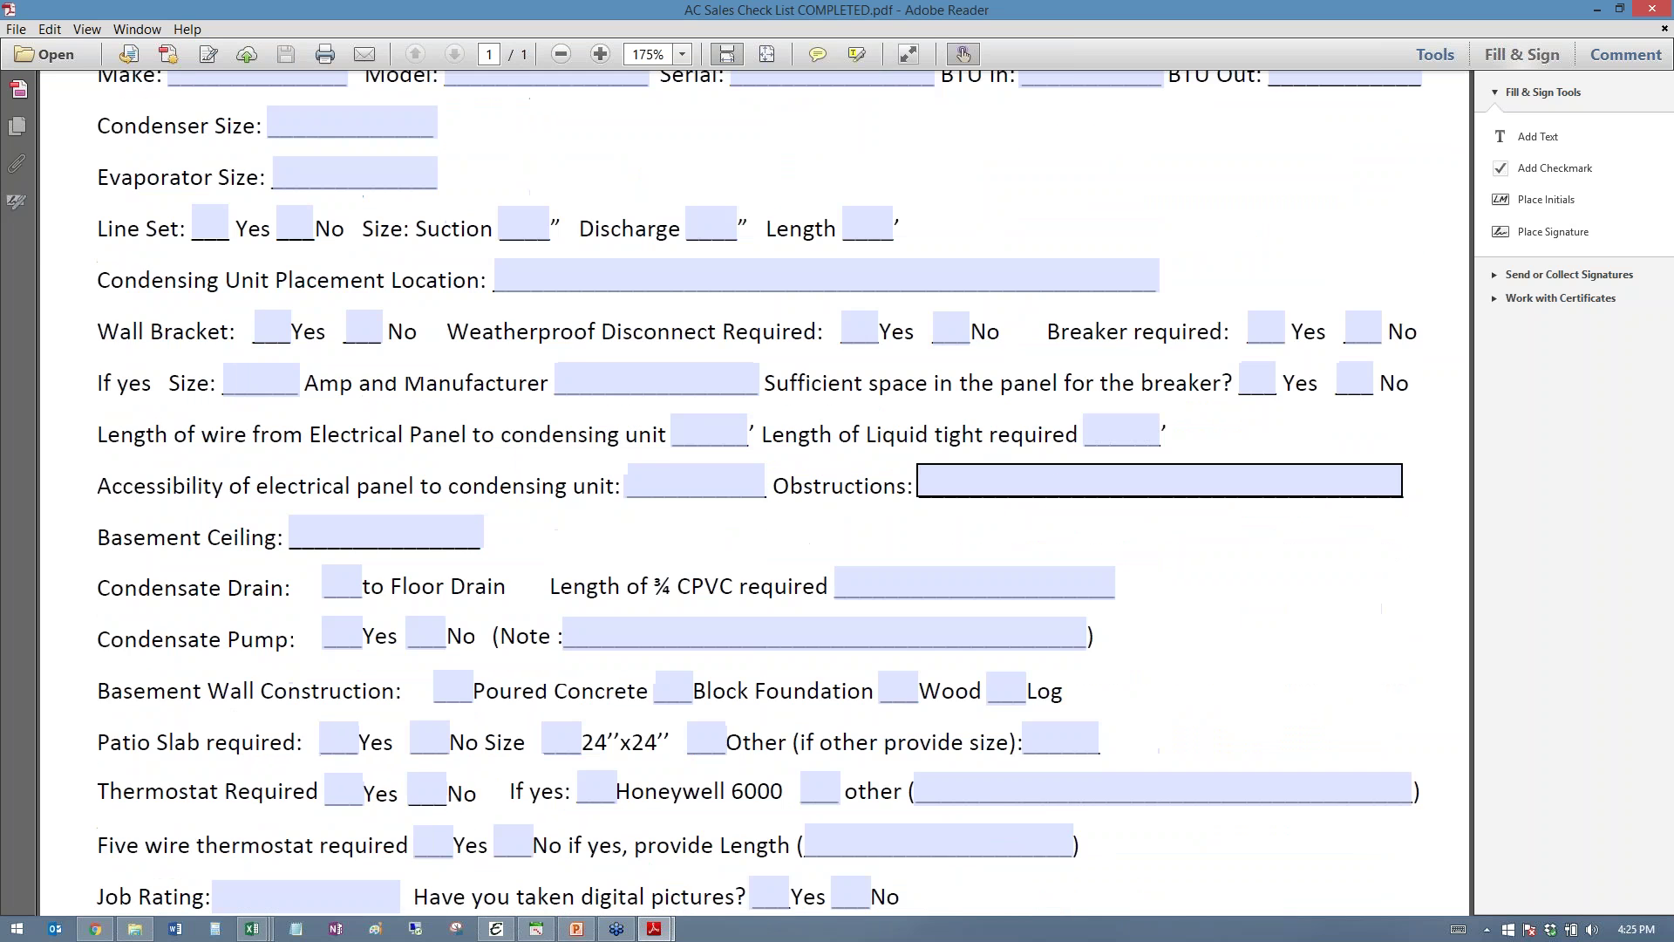
scroll(1062, 480, "up", 5)
scroll(1062, 481, "up", 9)
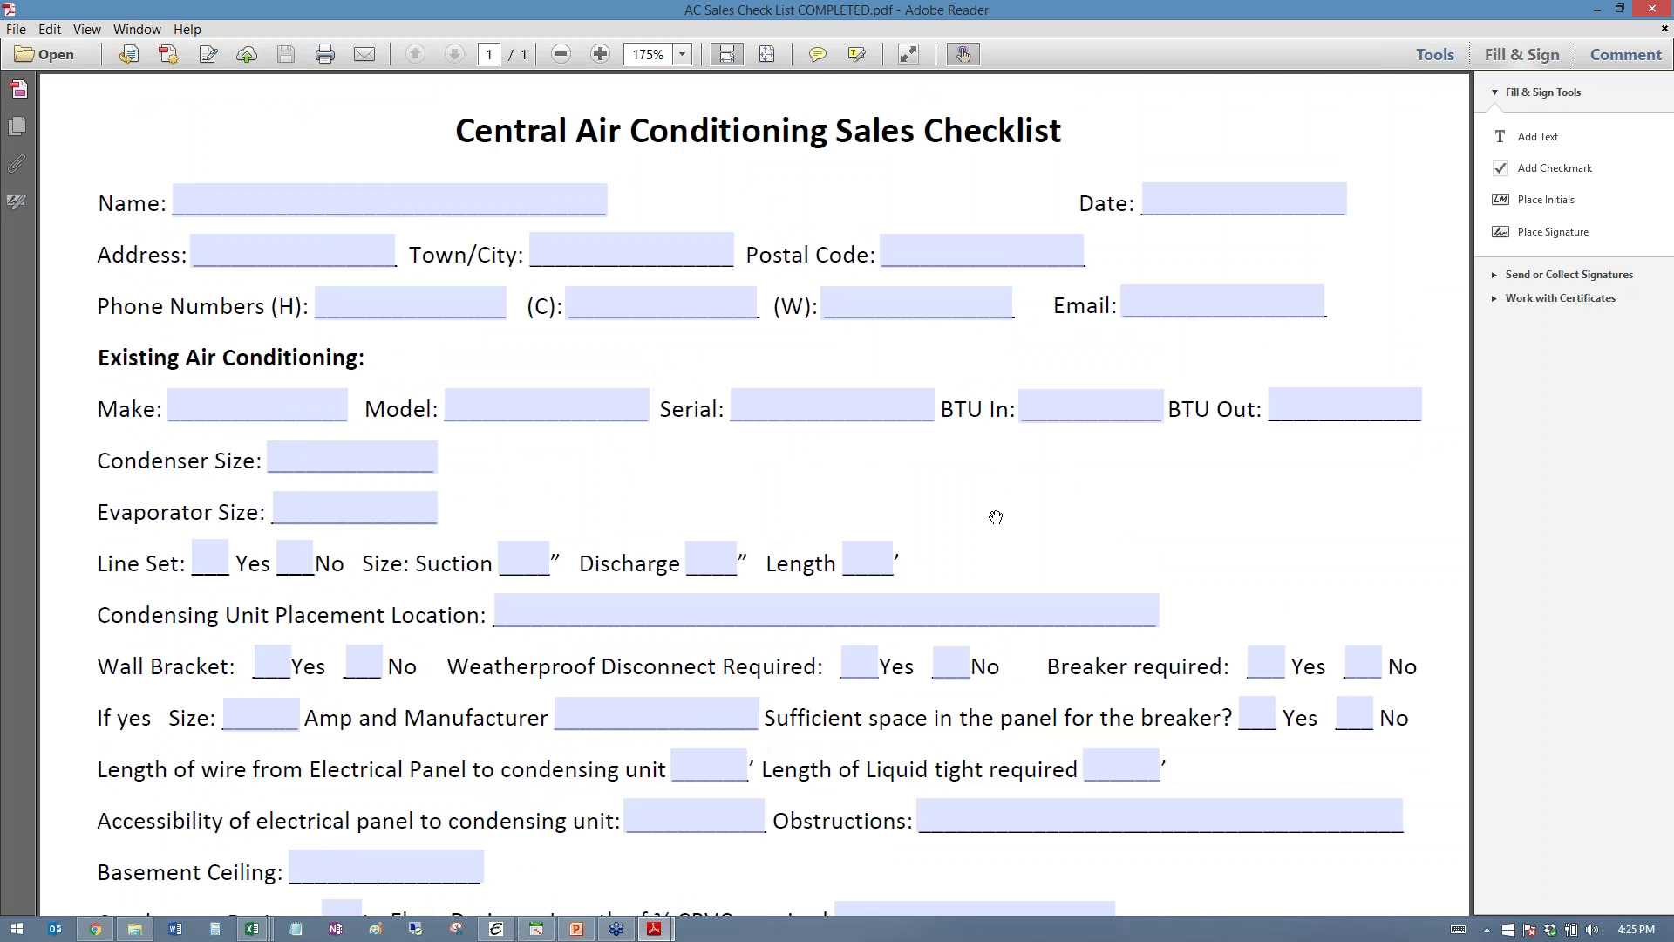
scroll(996, 517, "down", 5)
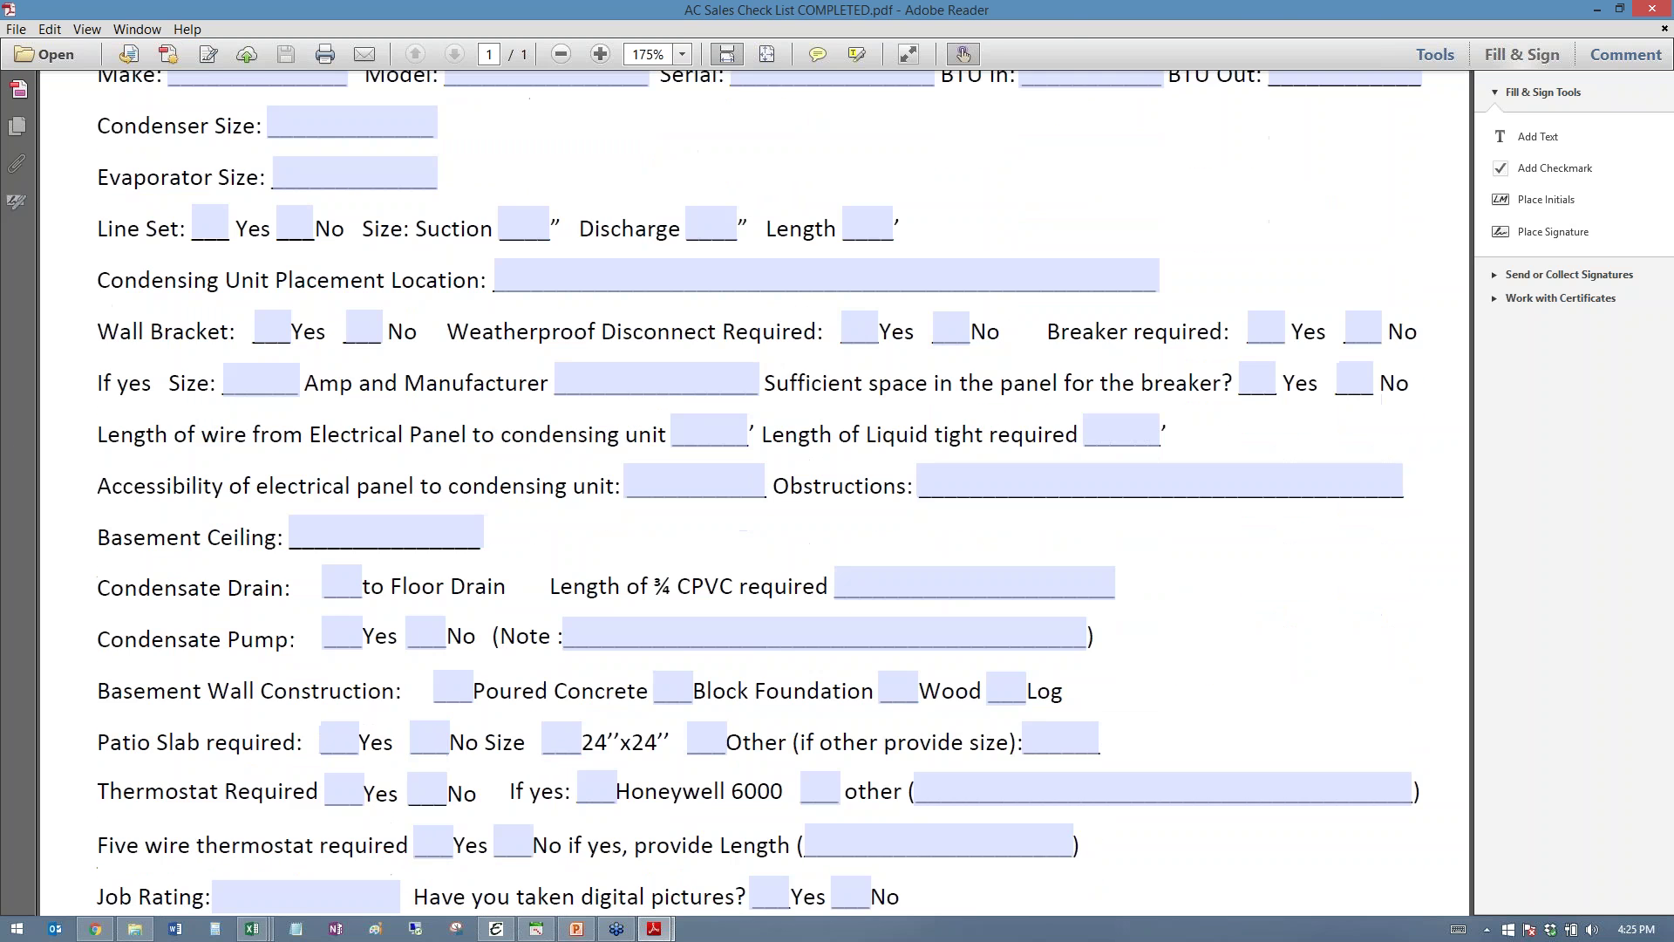
scroll(996, 517, "down", 10)
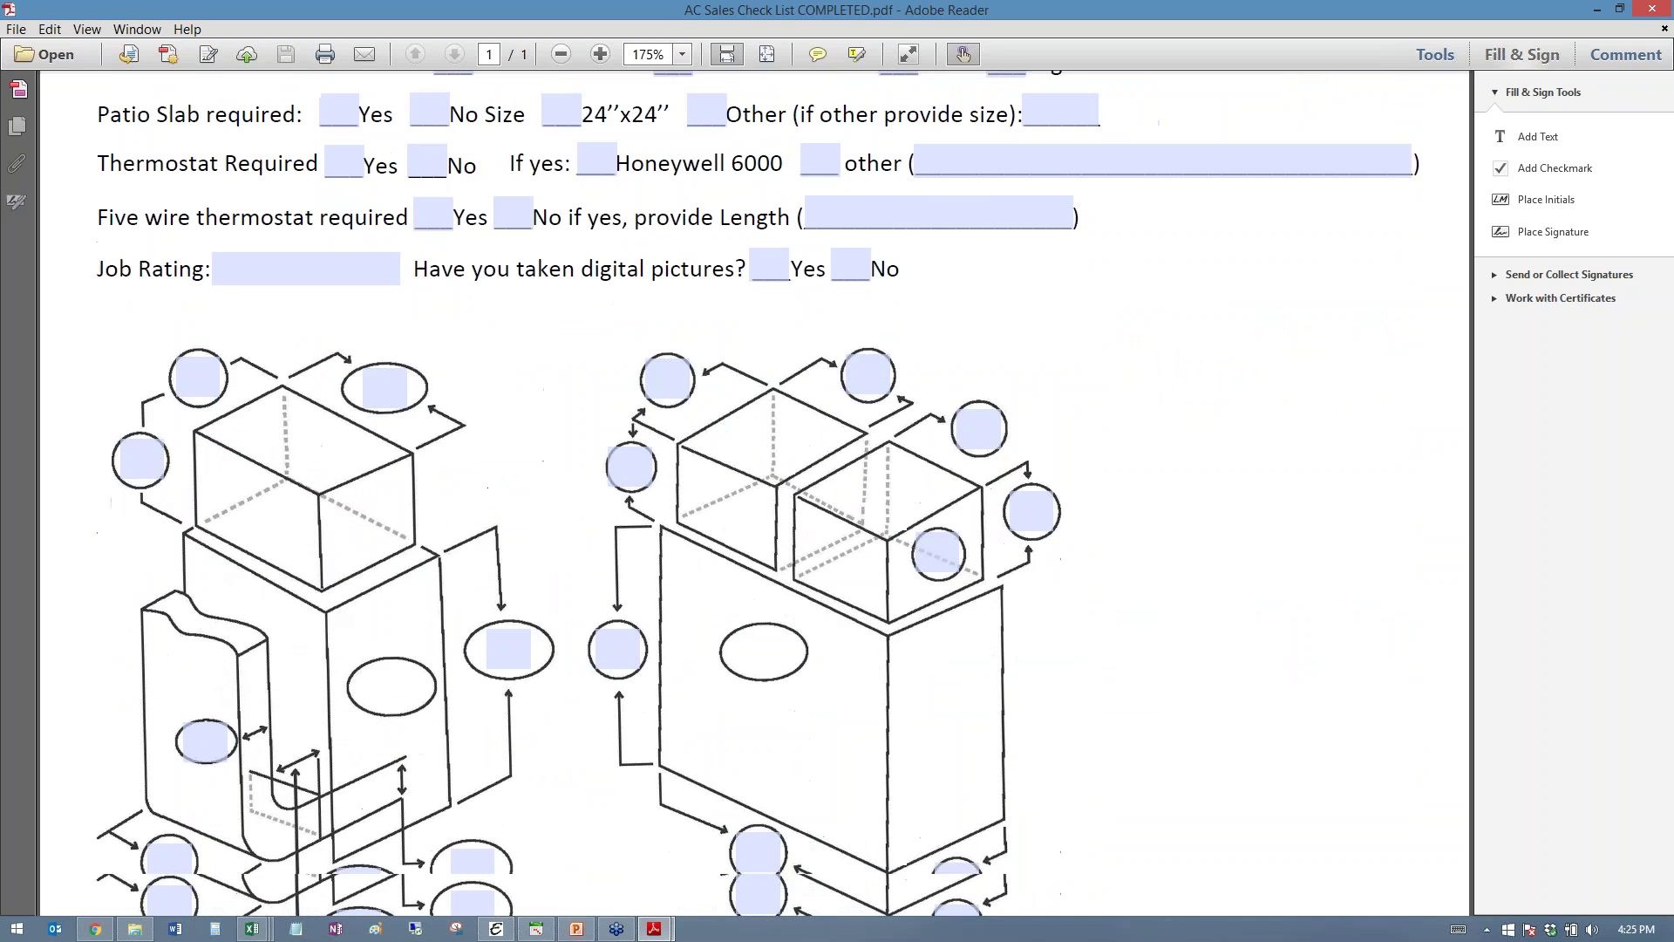
scroll(996, 518, "down", 1)
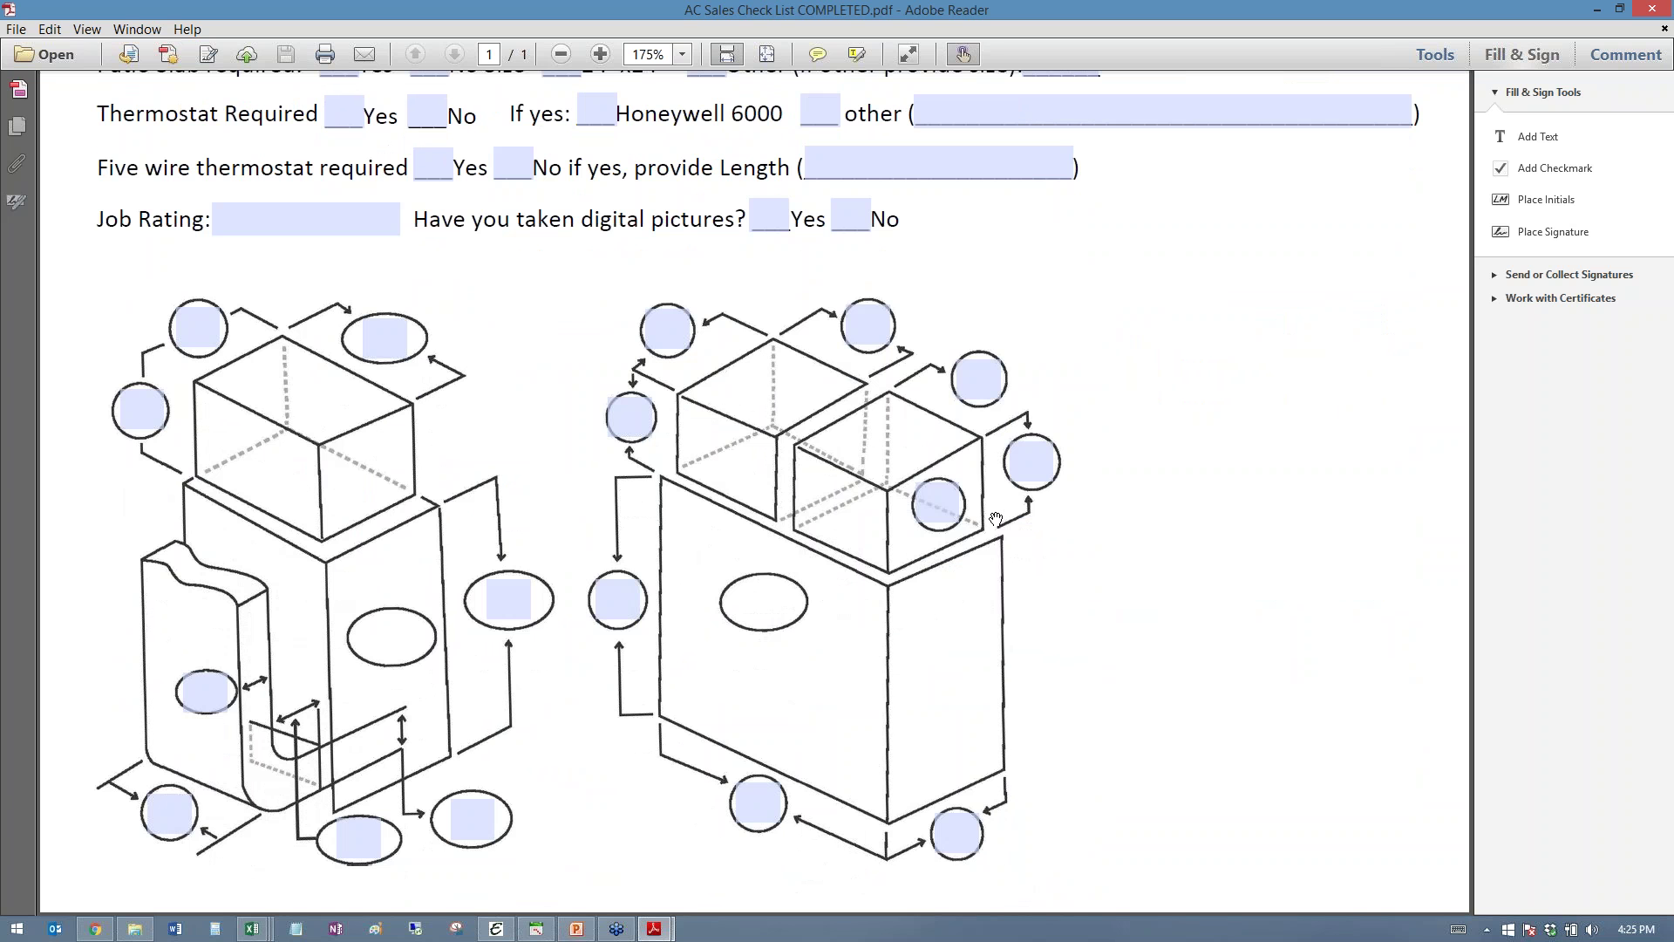
- Try a circle field on the right-hand diagram, then bring the checkup record window forward
left_click(1017, 465)
left_click(1143, 609)
scroll(1106, 472, "up", 3)
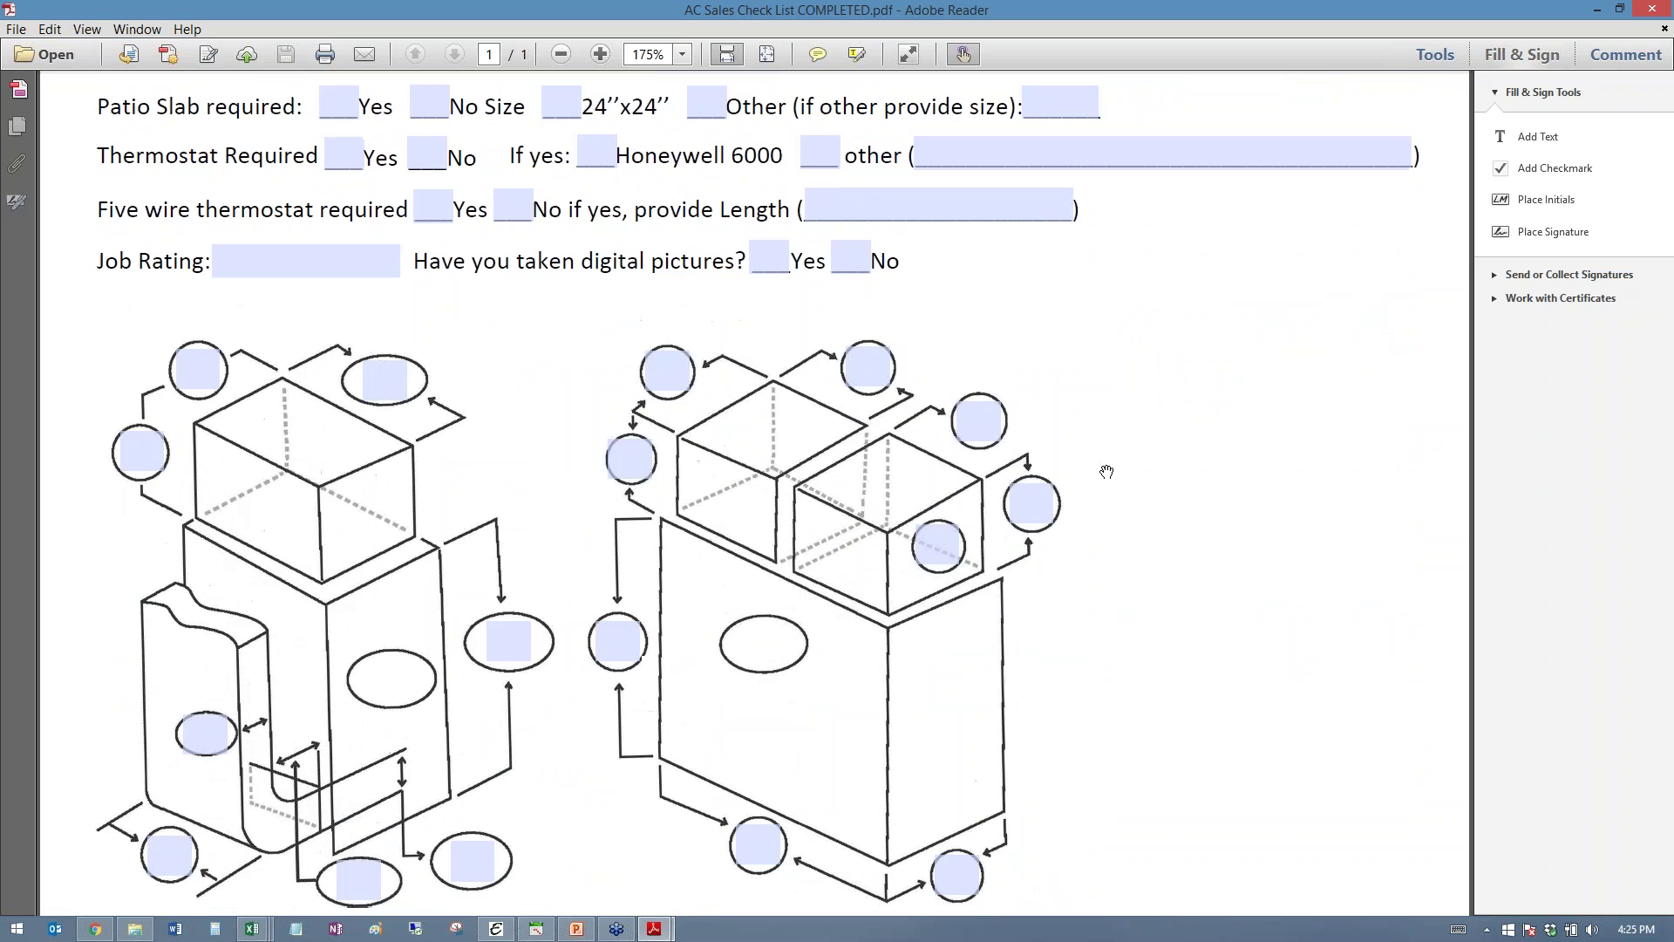
scroll(1106, 471, "up", 7)
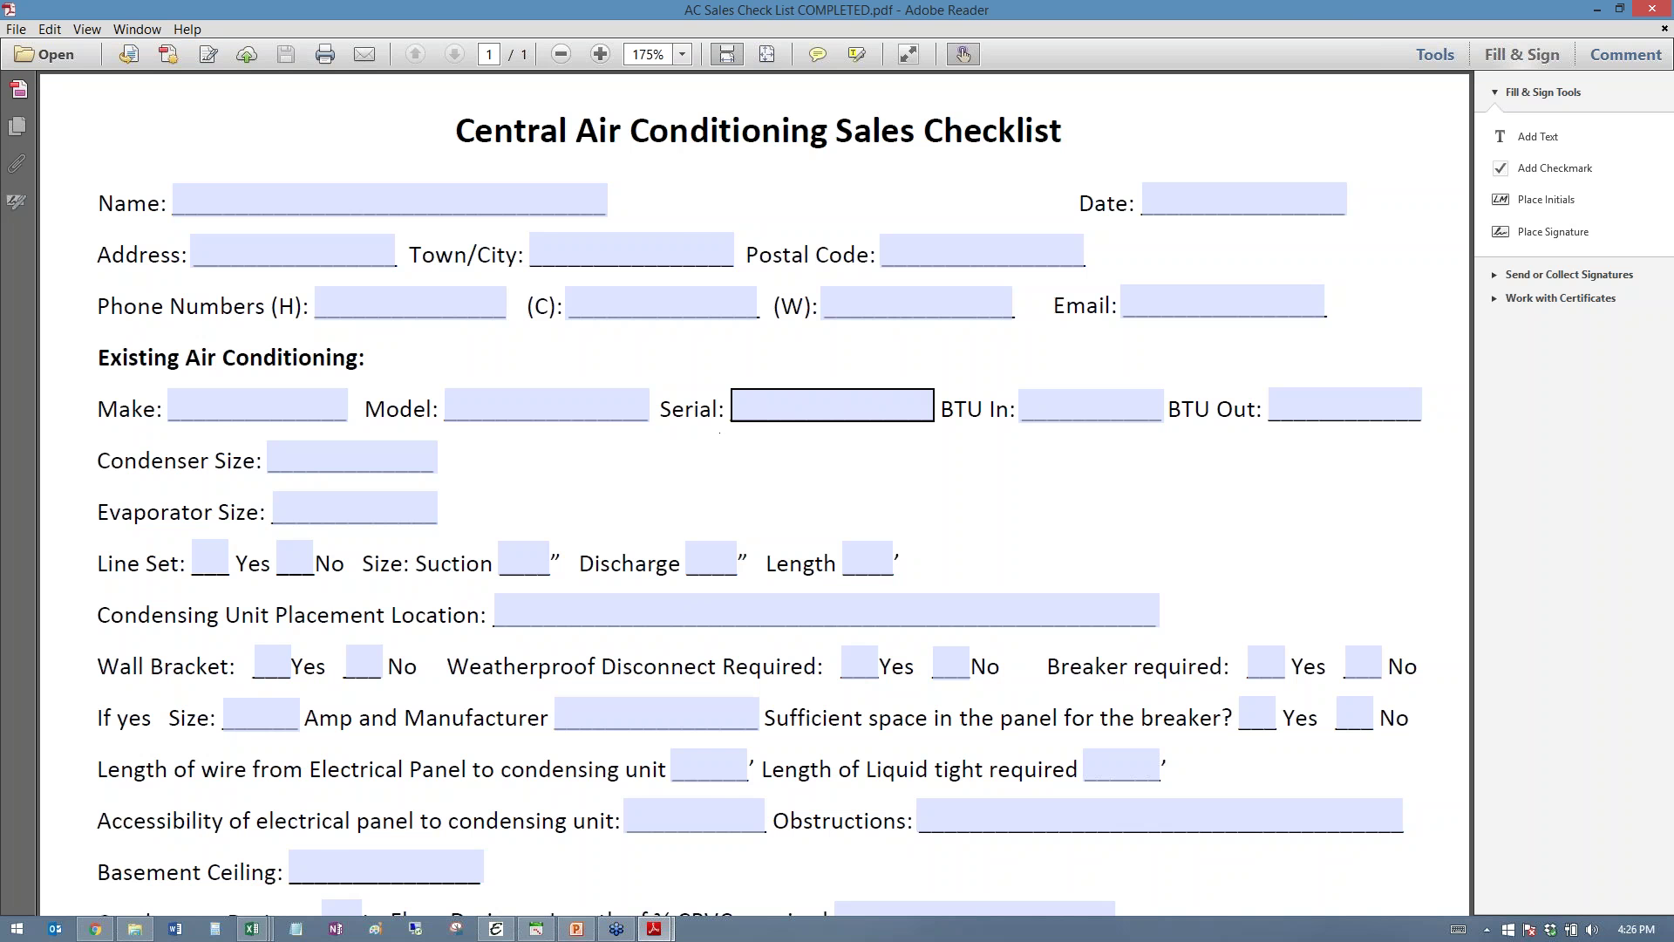
scroll(766, 411, "down", 6)
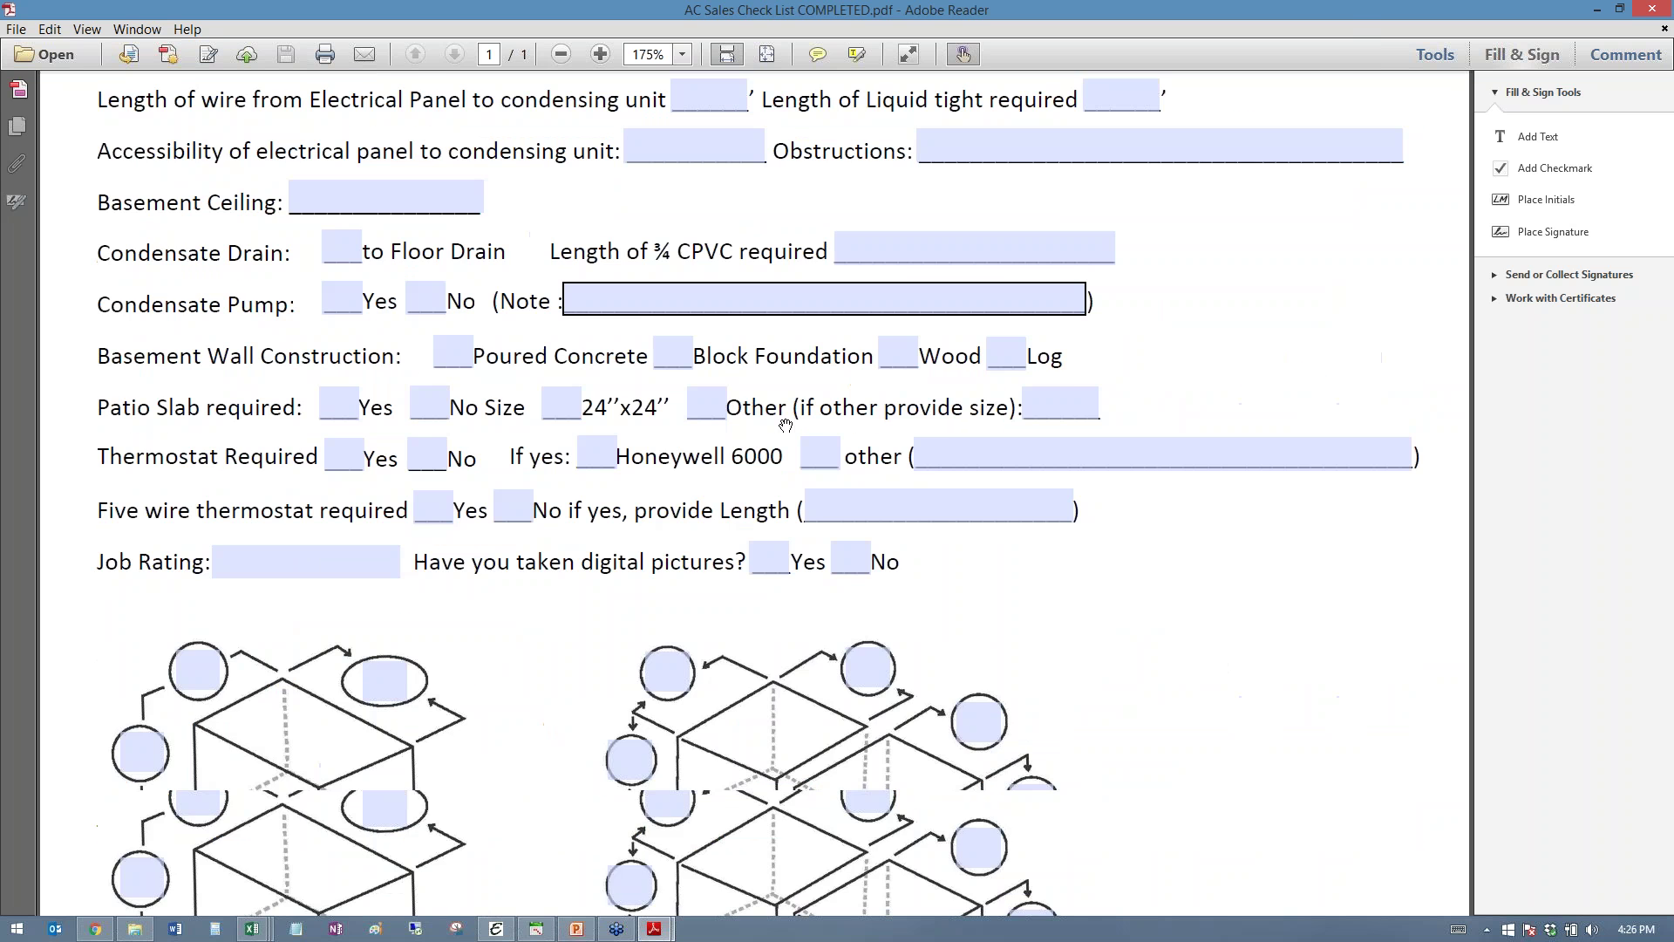
scroll(786, 426, "down", 3)
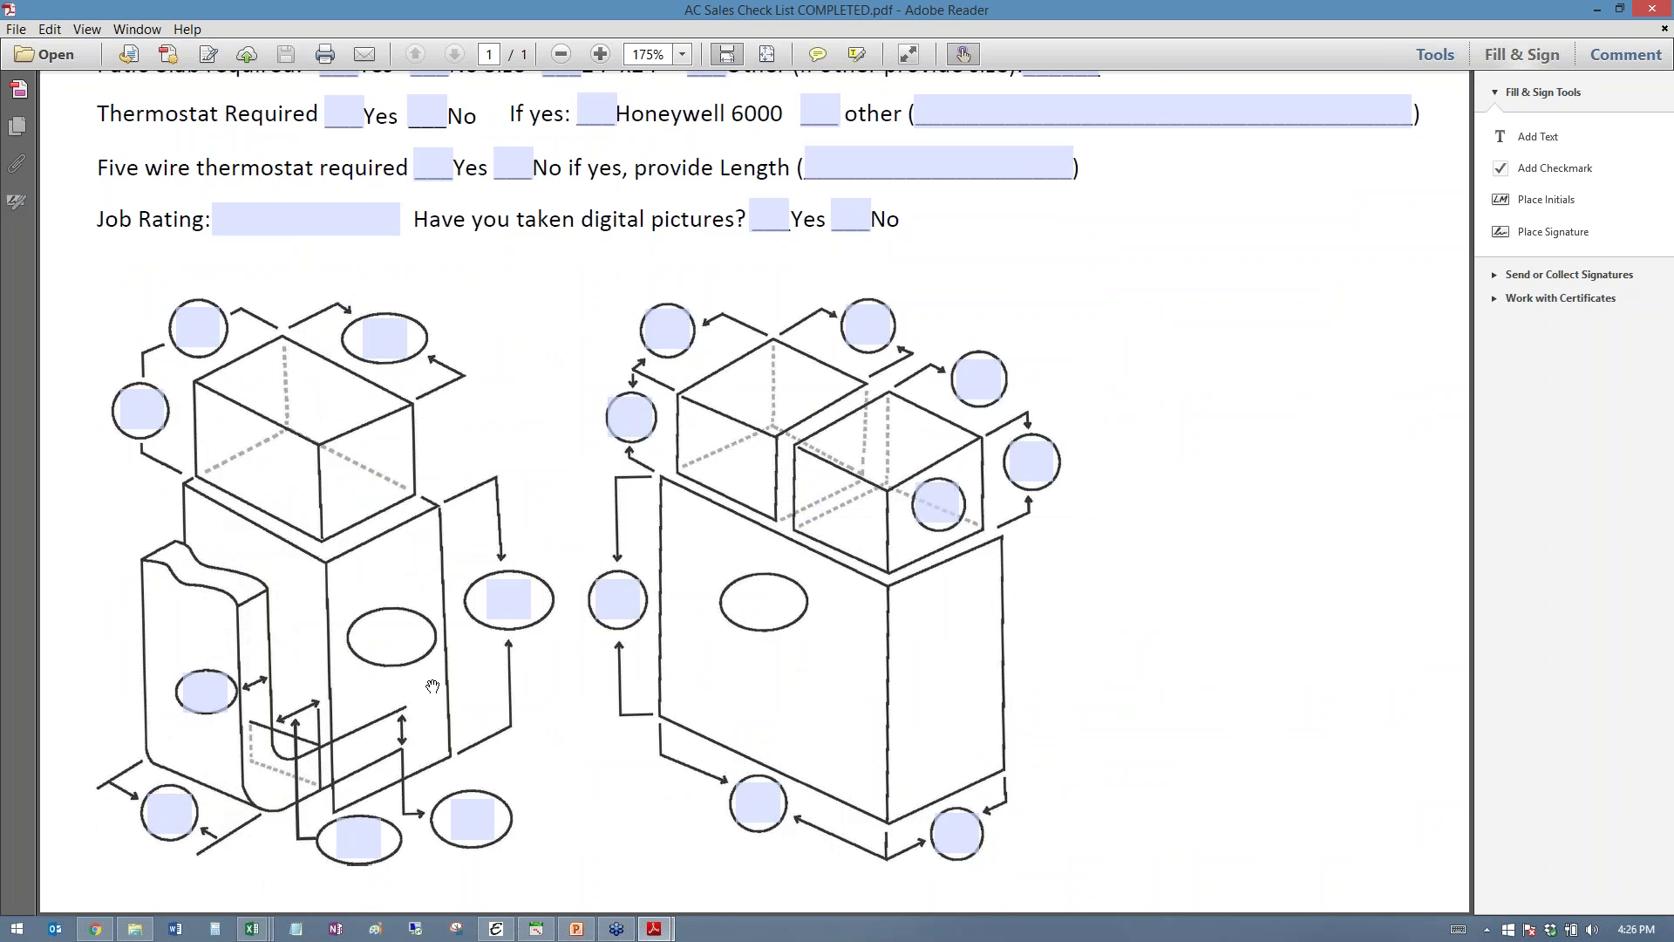
left_click(93, 930)
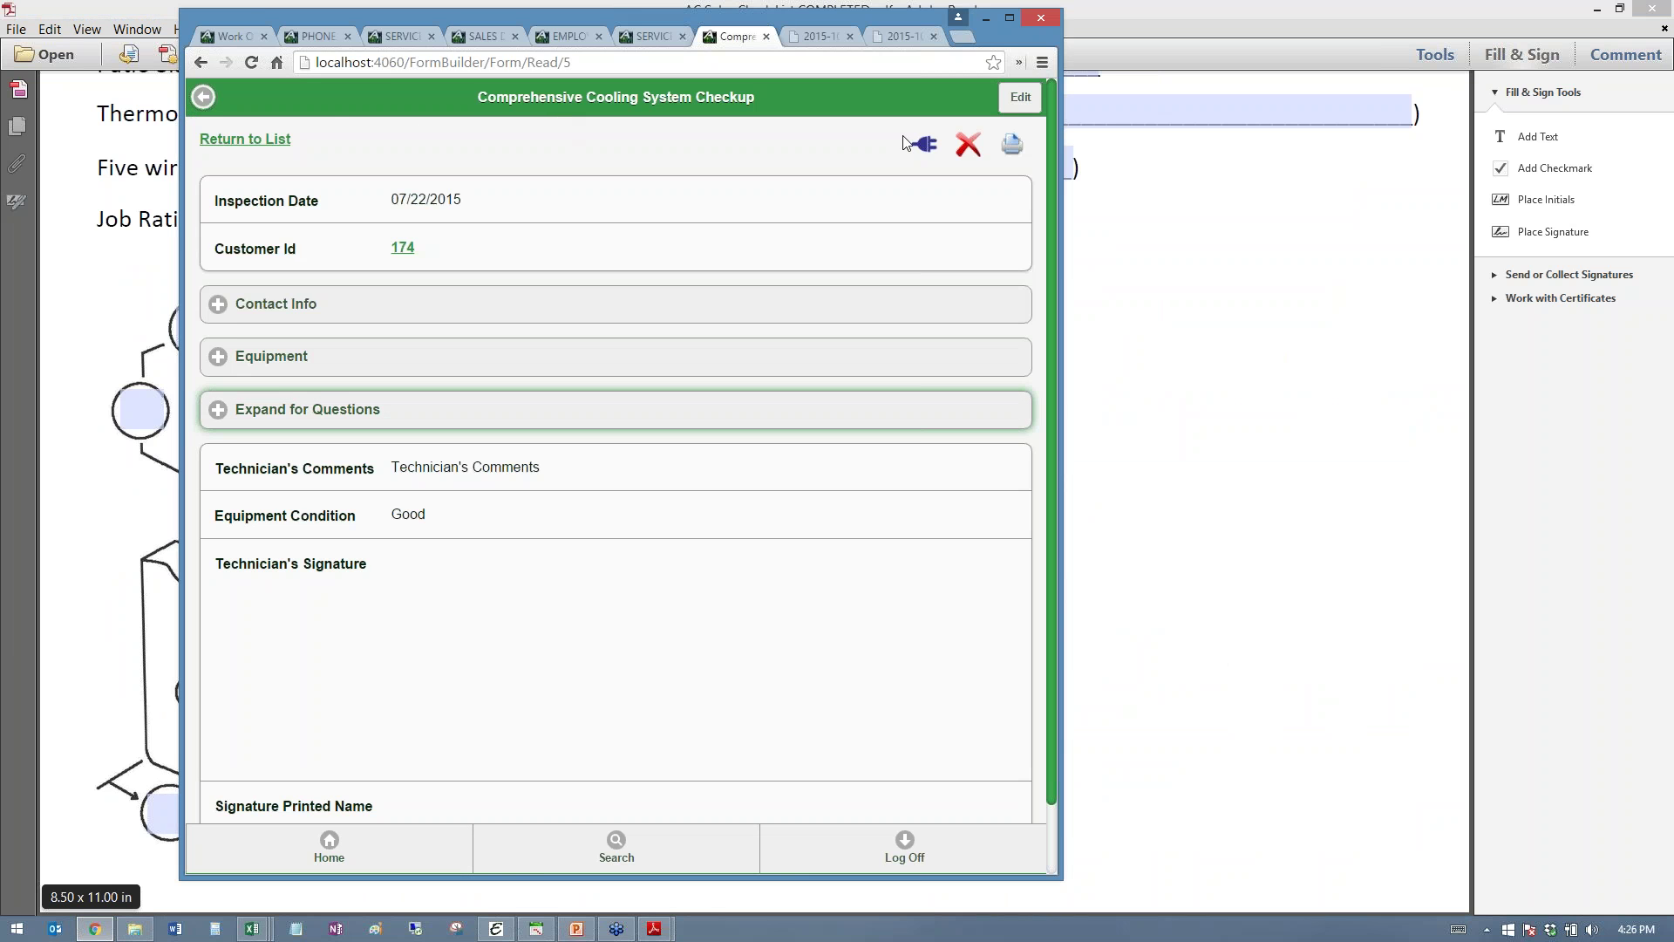
- Return the browser to the template list and bring the PDF form in front
left_click(925, 146)
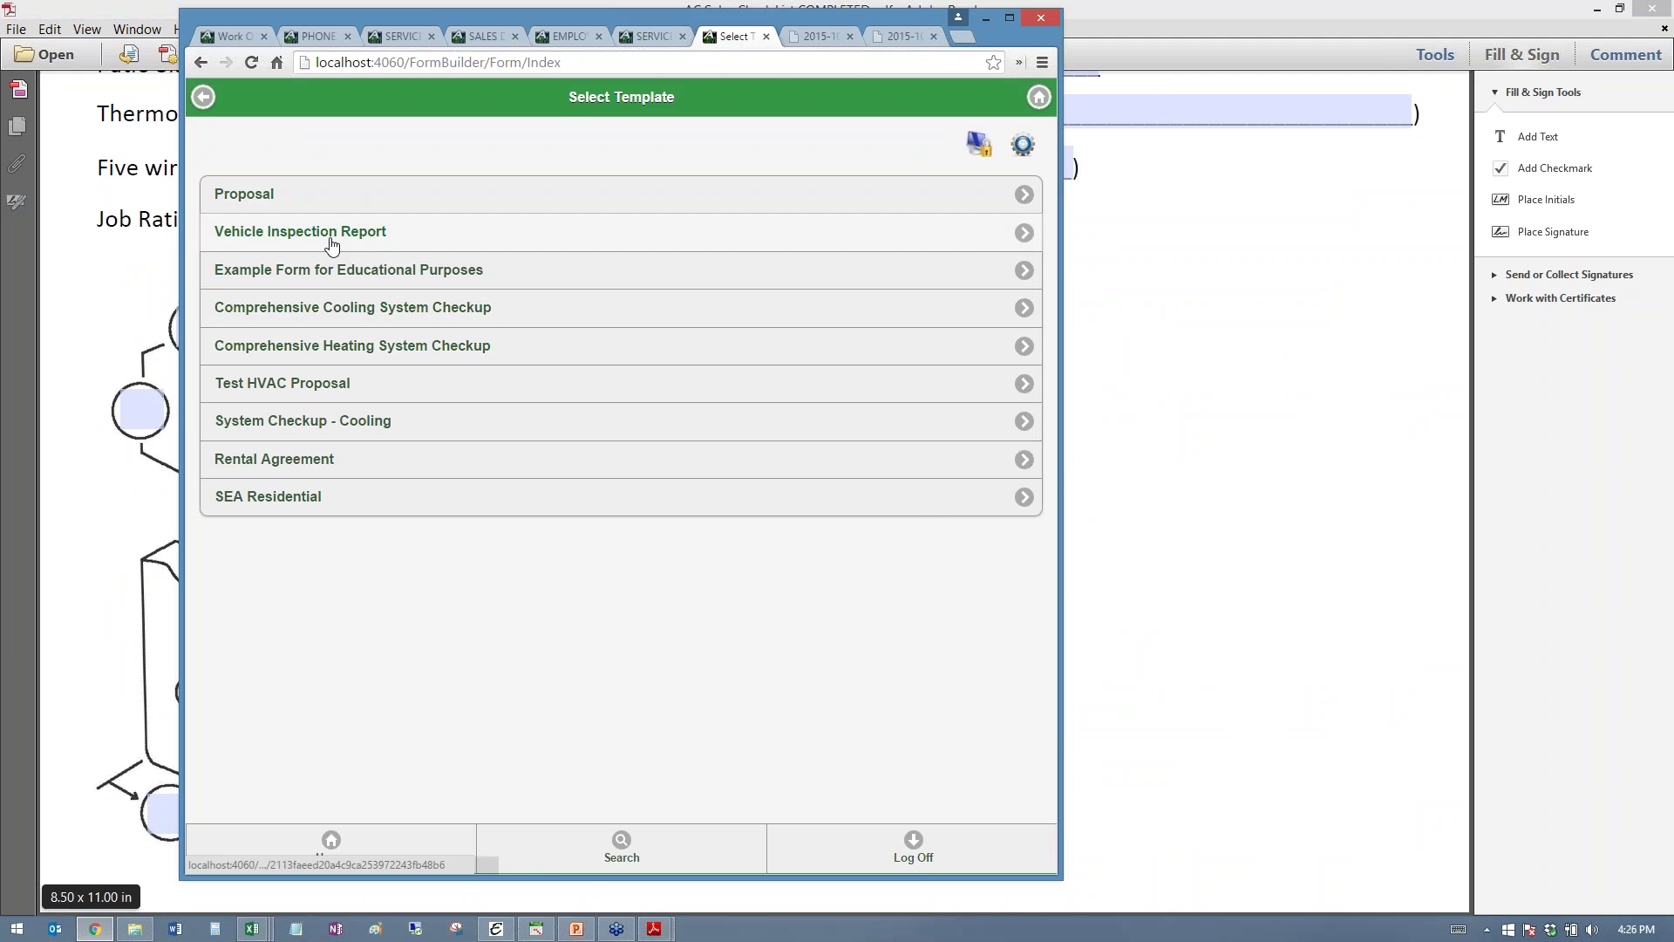
double_click(427, 9)
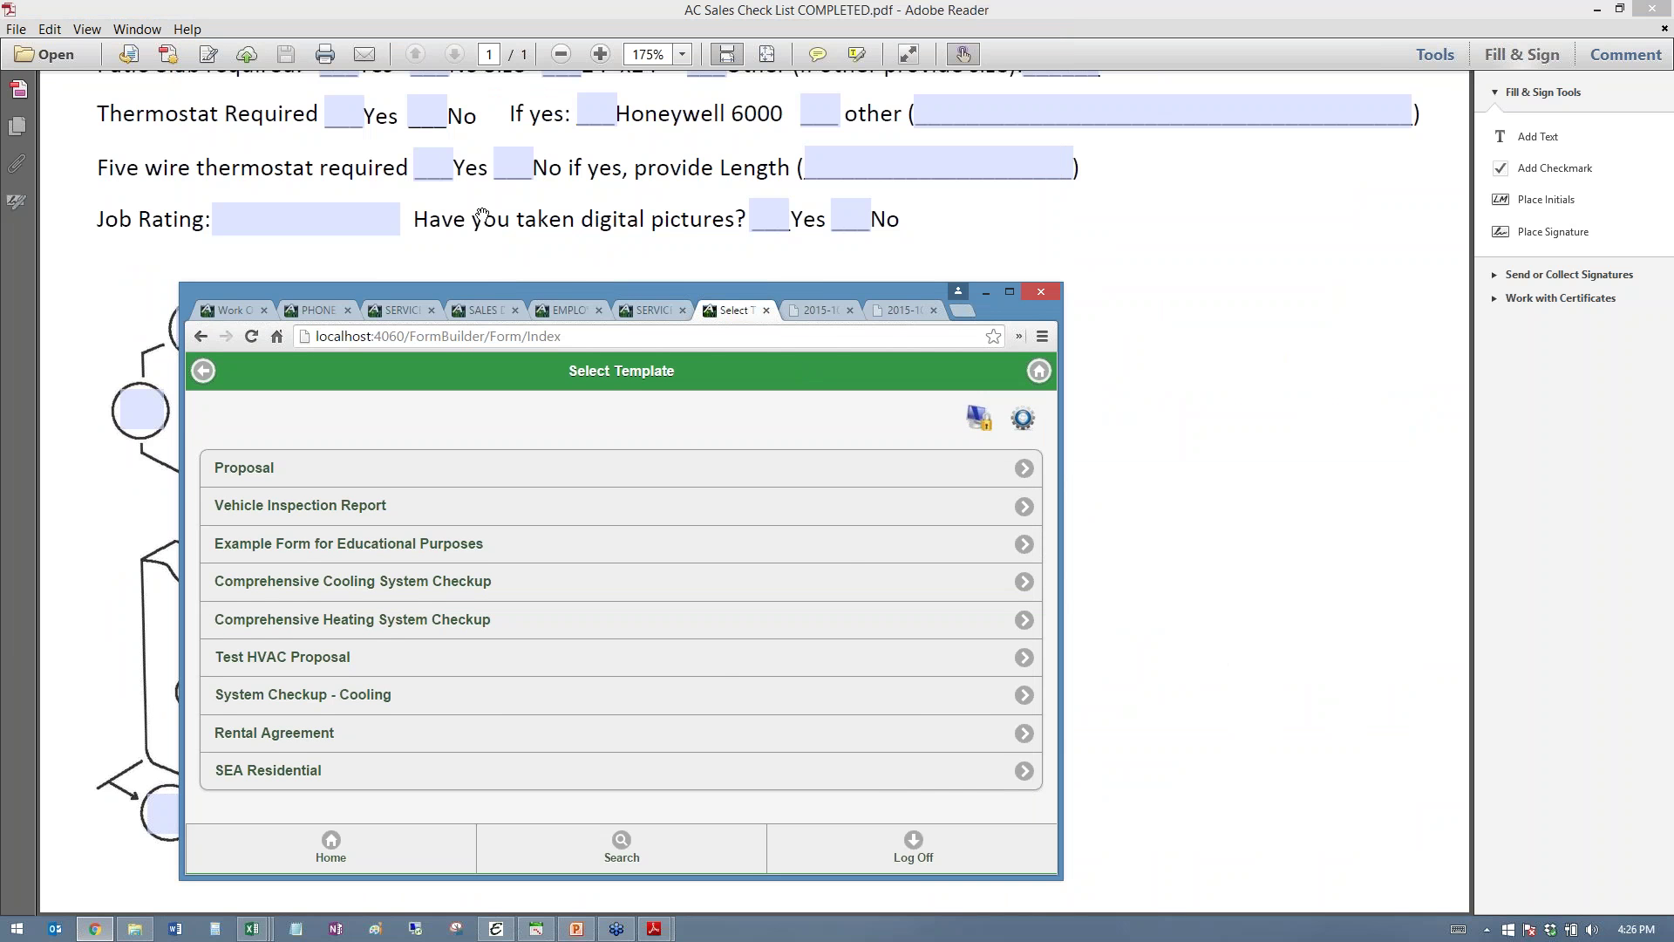
left_click(443, 172)
left_click(436, 169)
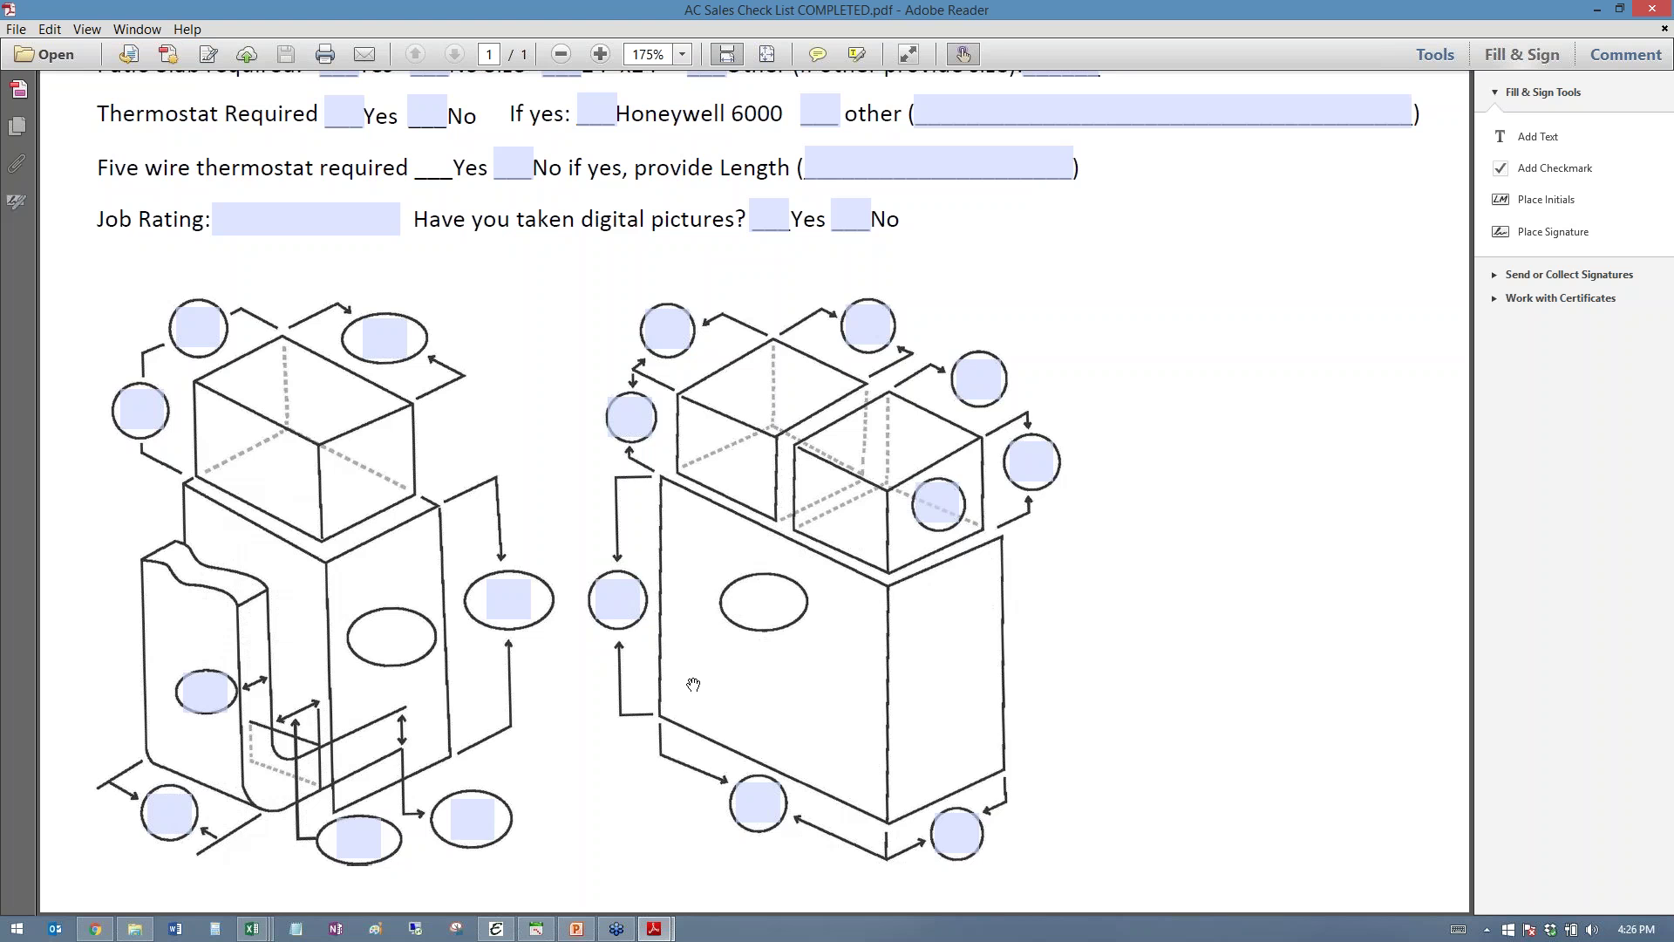
- Restore a taller template list window and launch Mobile Form Builder Designer
left_click(93, 930)
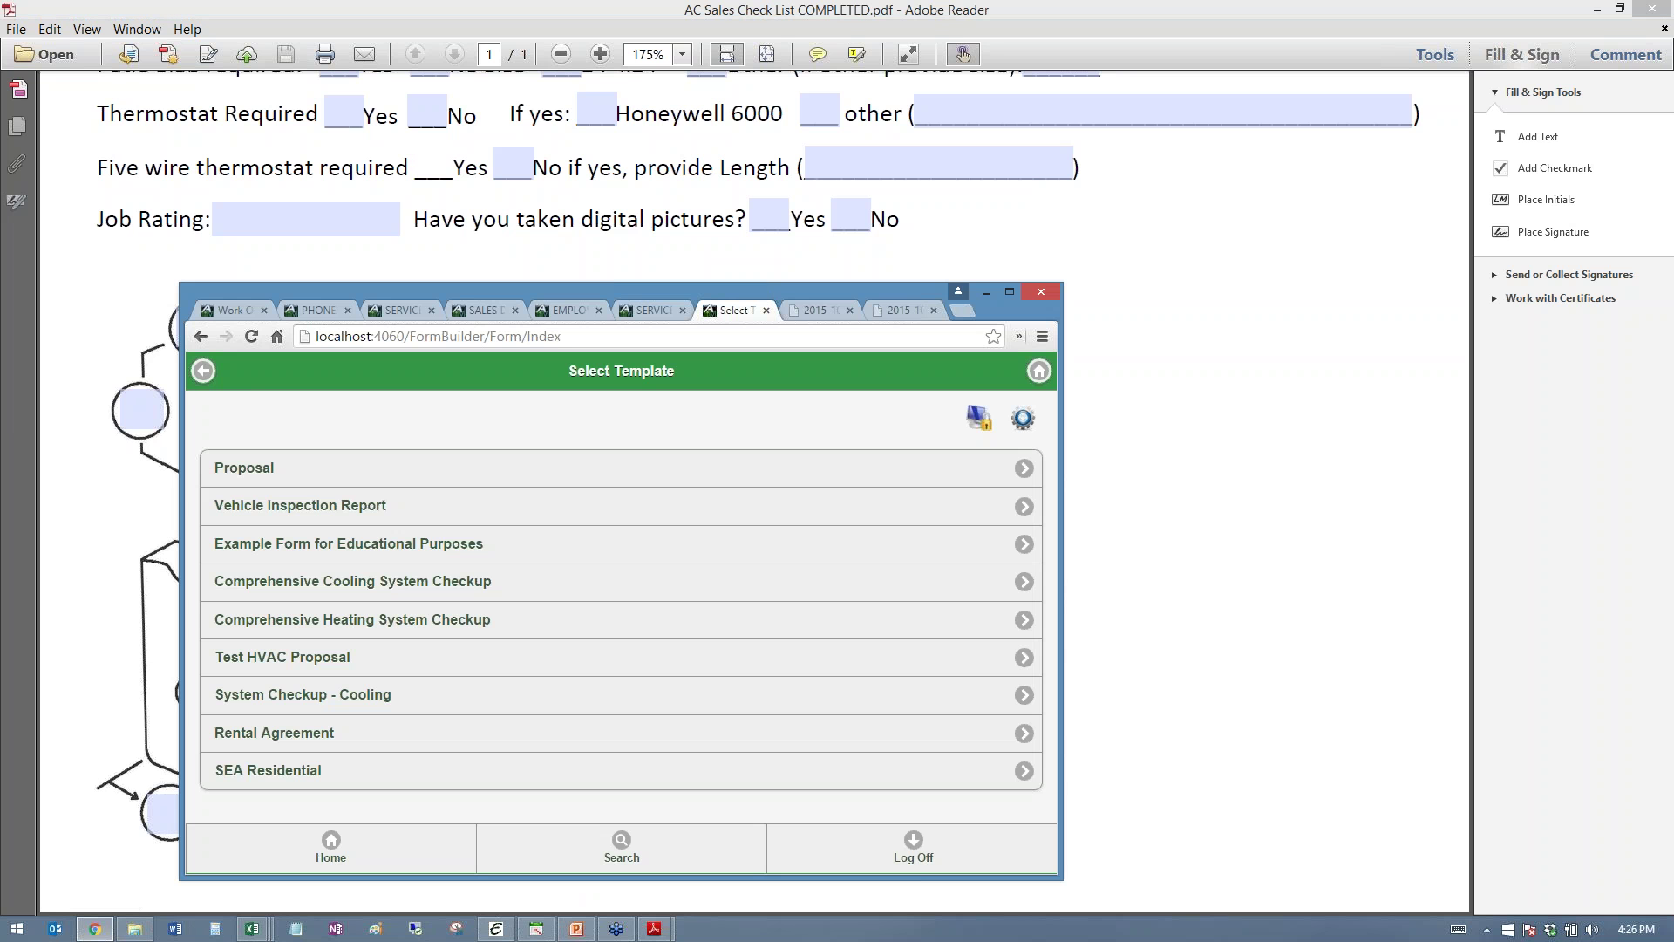
left_click_drag(769, 284, 791, 131)
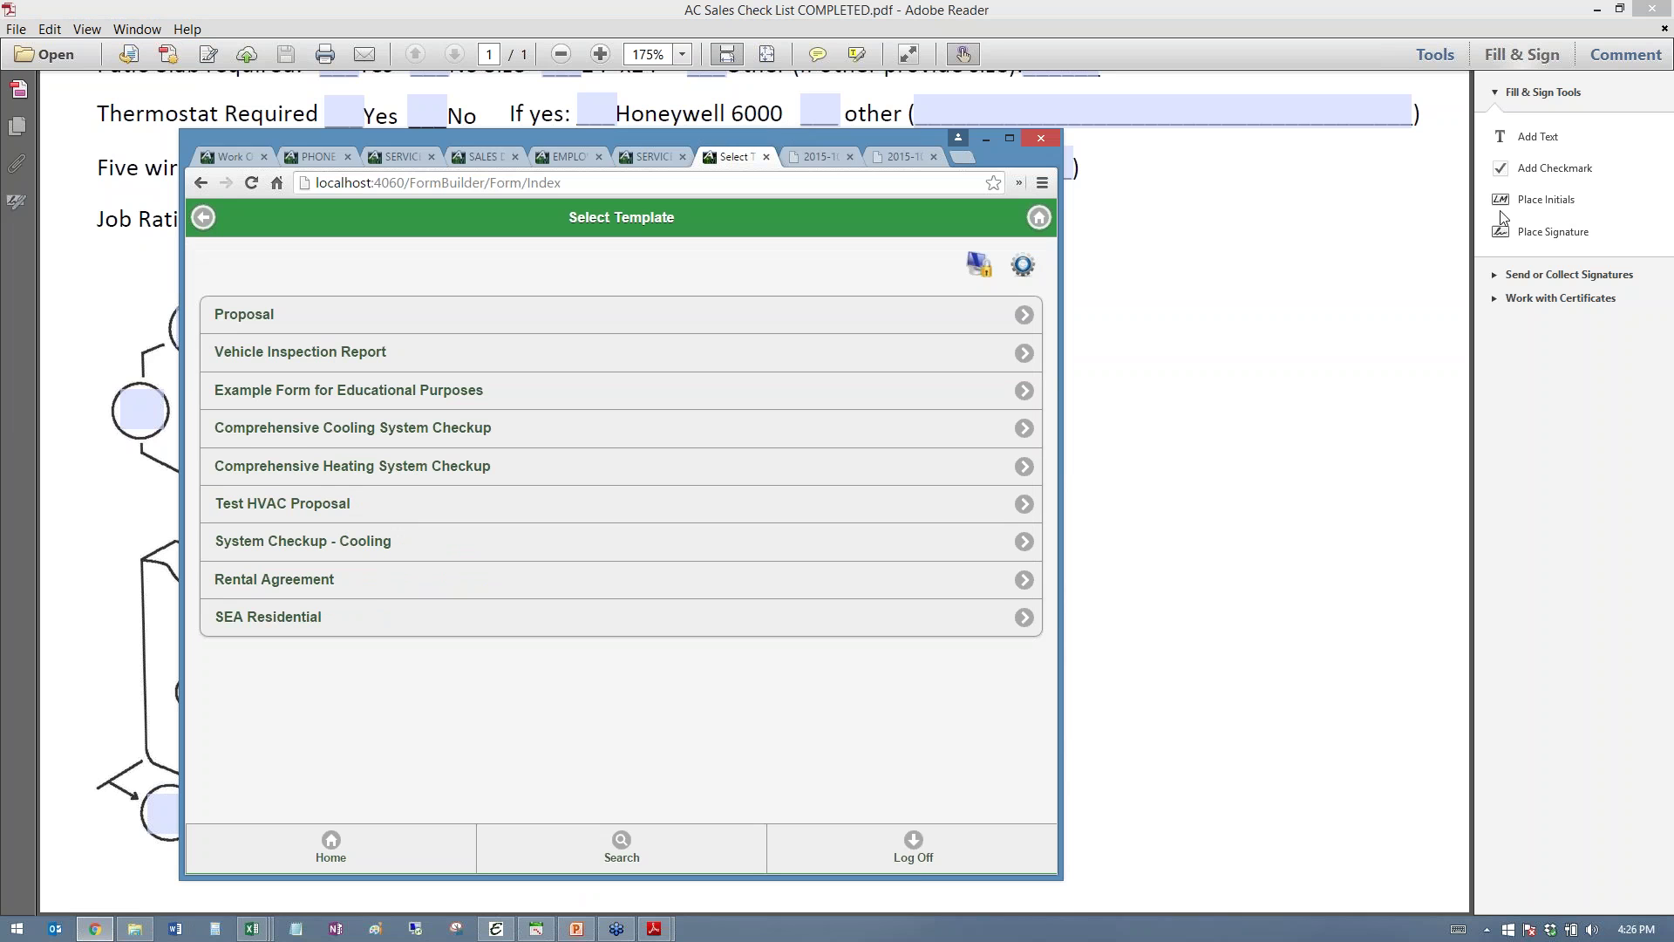
left_click(1468, 194)
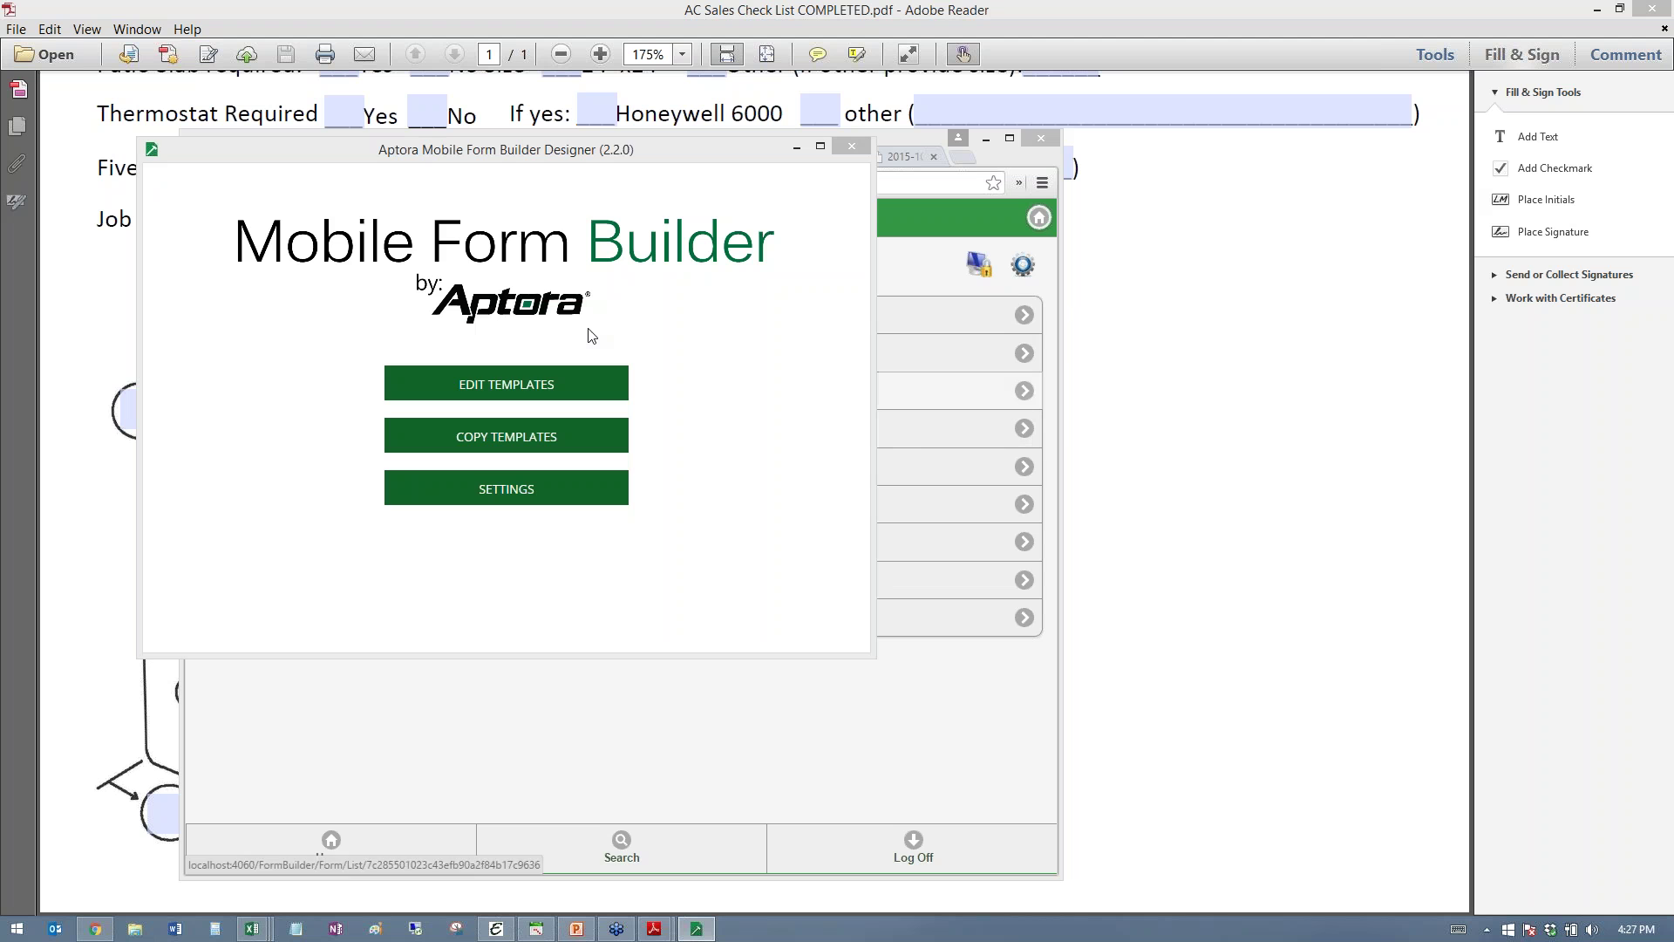
- Log in to template editing as Administrator and enlarge the designer window
left_click(574, 384)
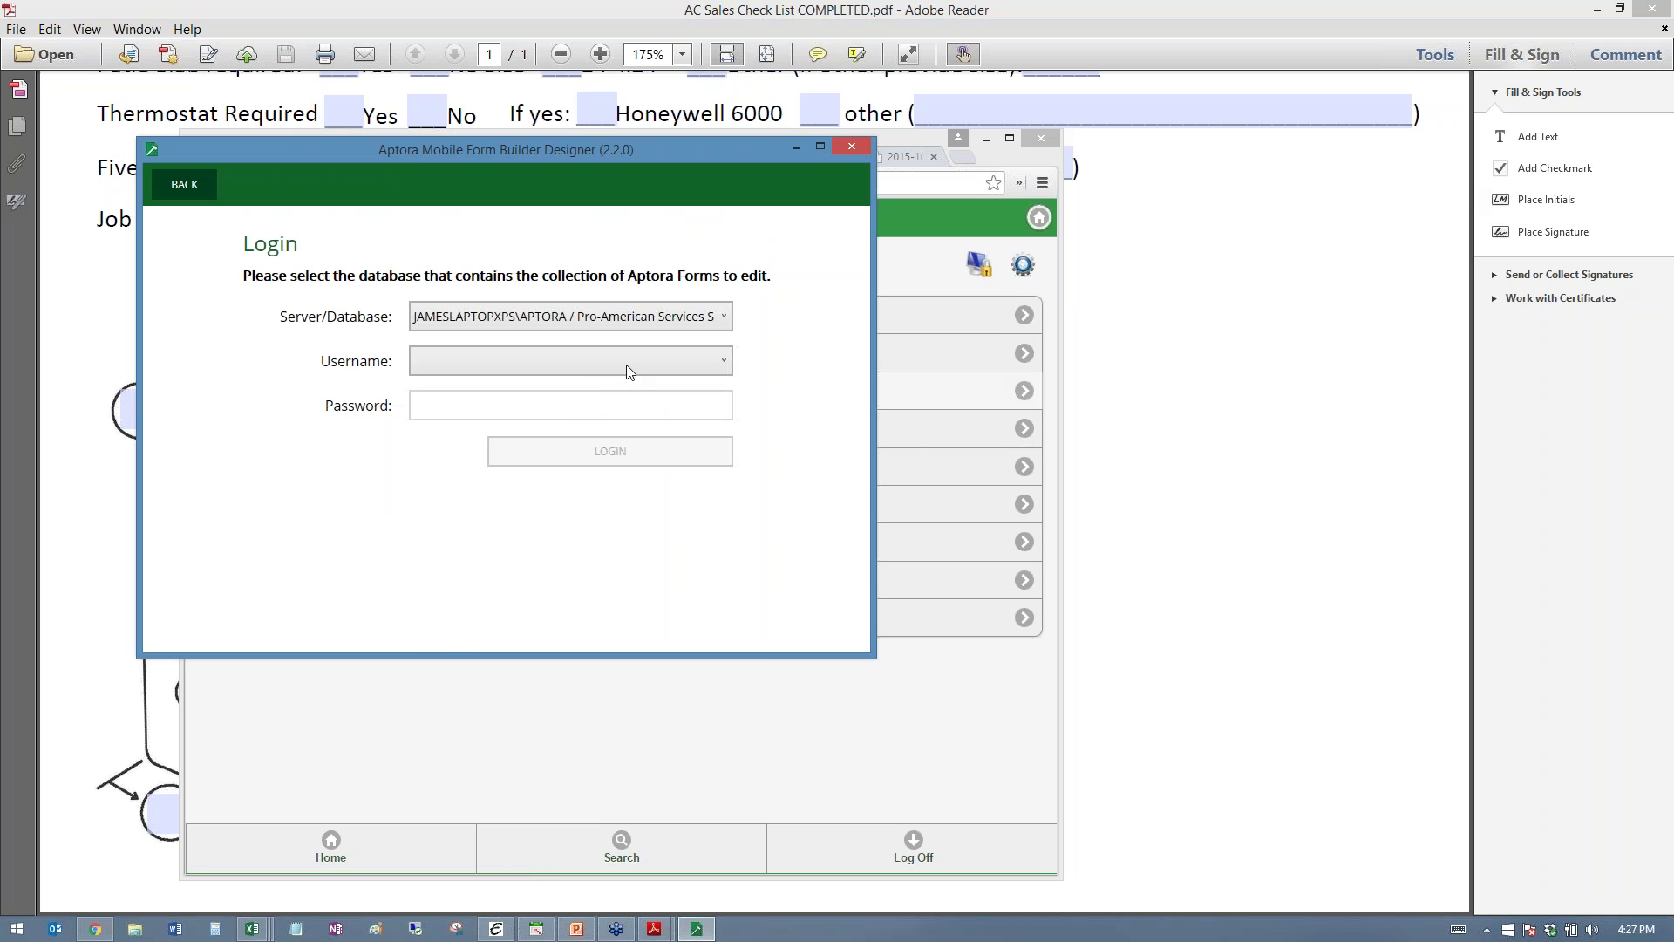
left_click(646, 360)
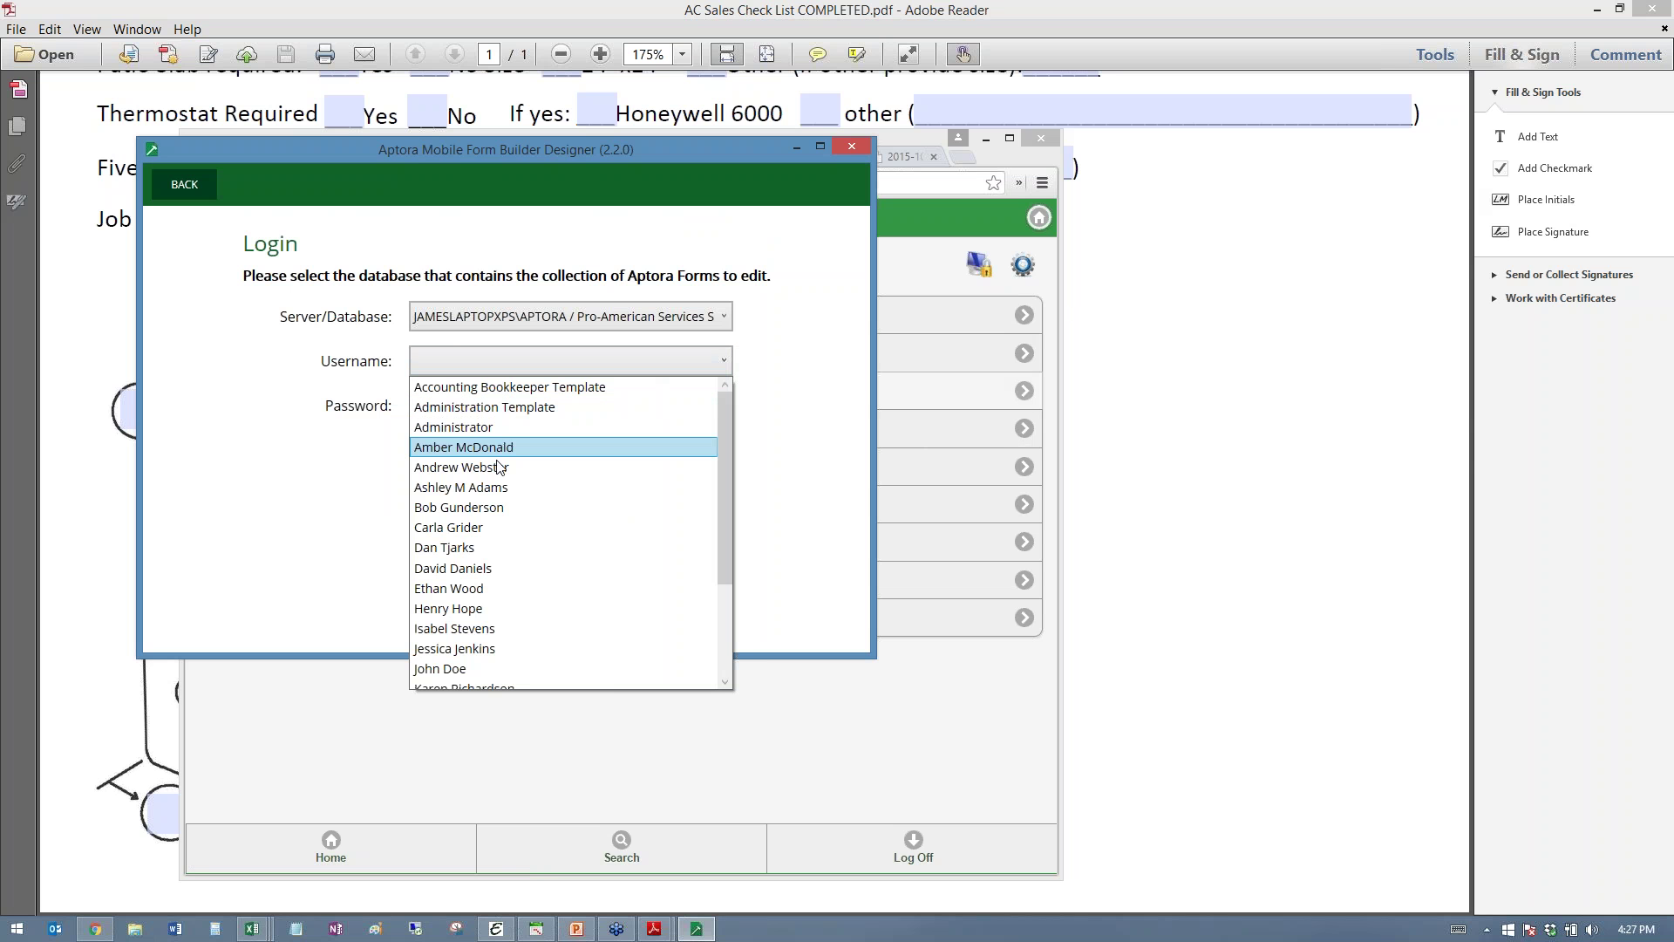
left_click(496, 427)
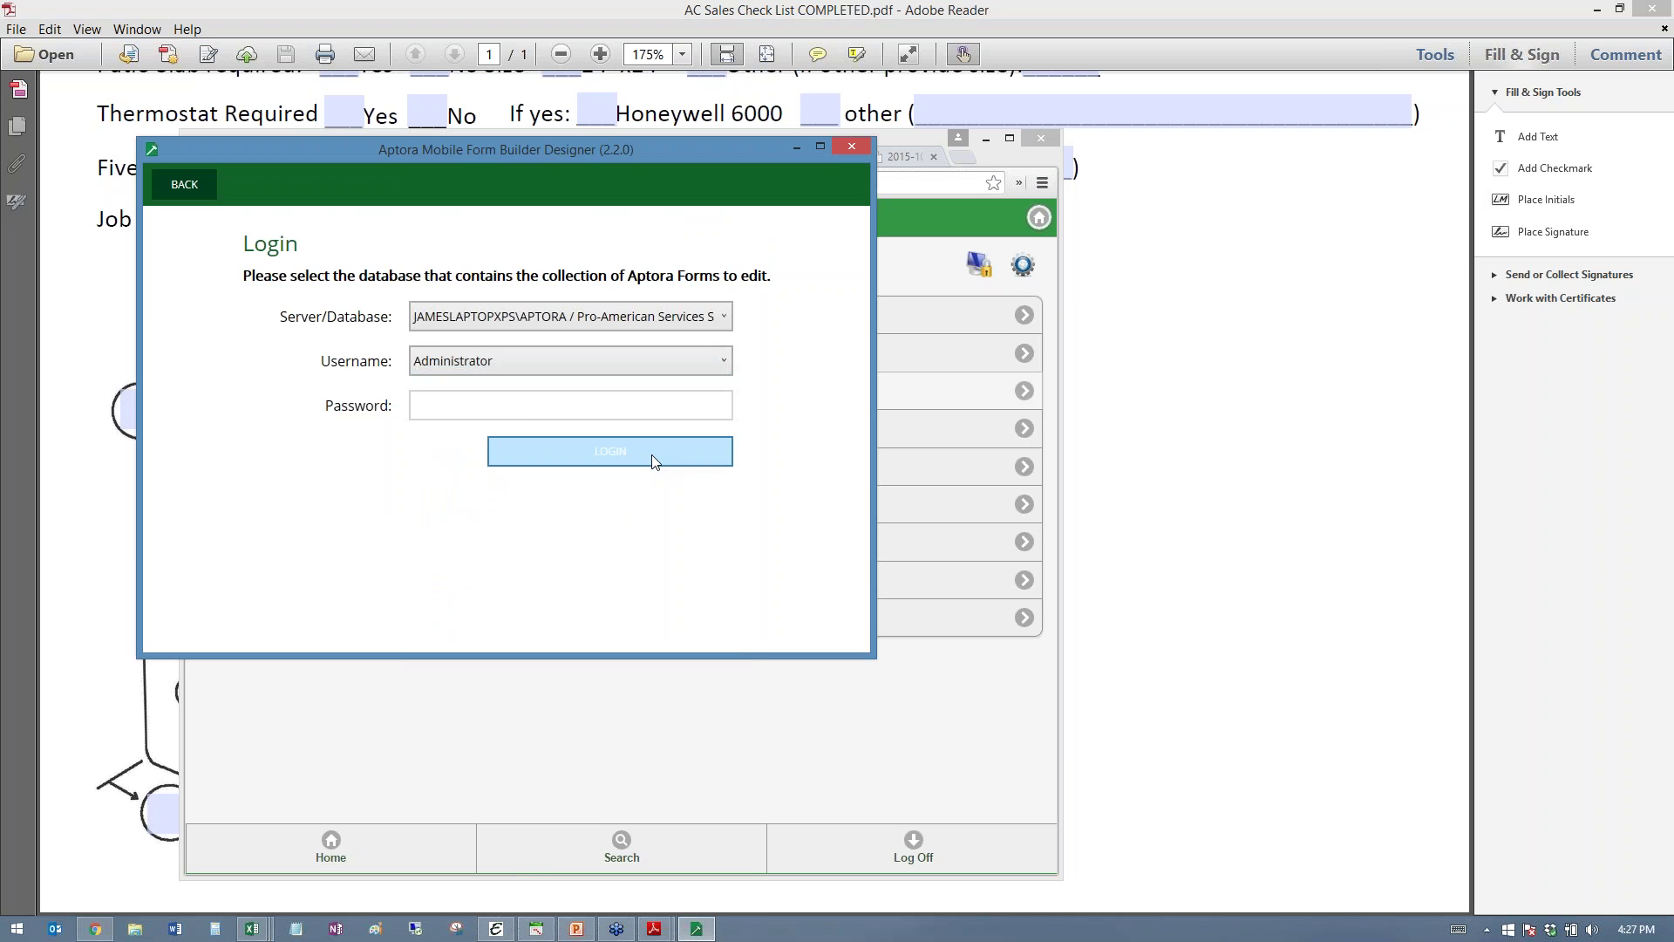
left_click(654, 460)
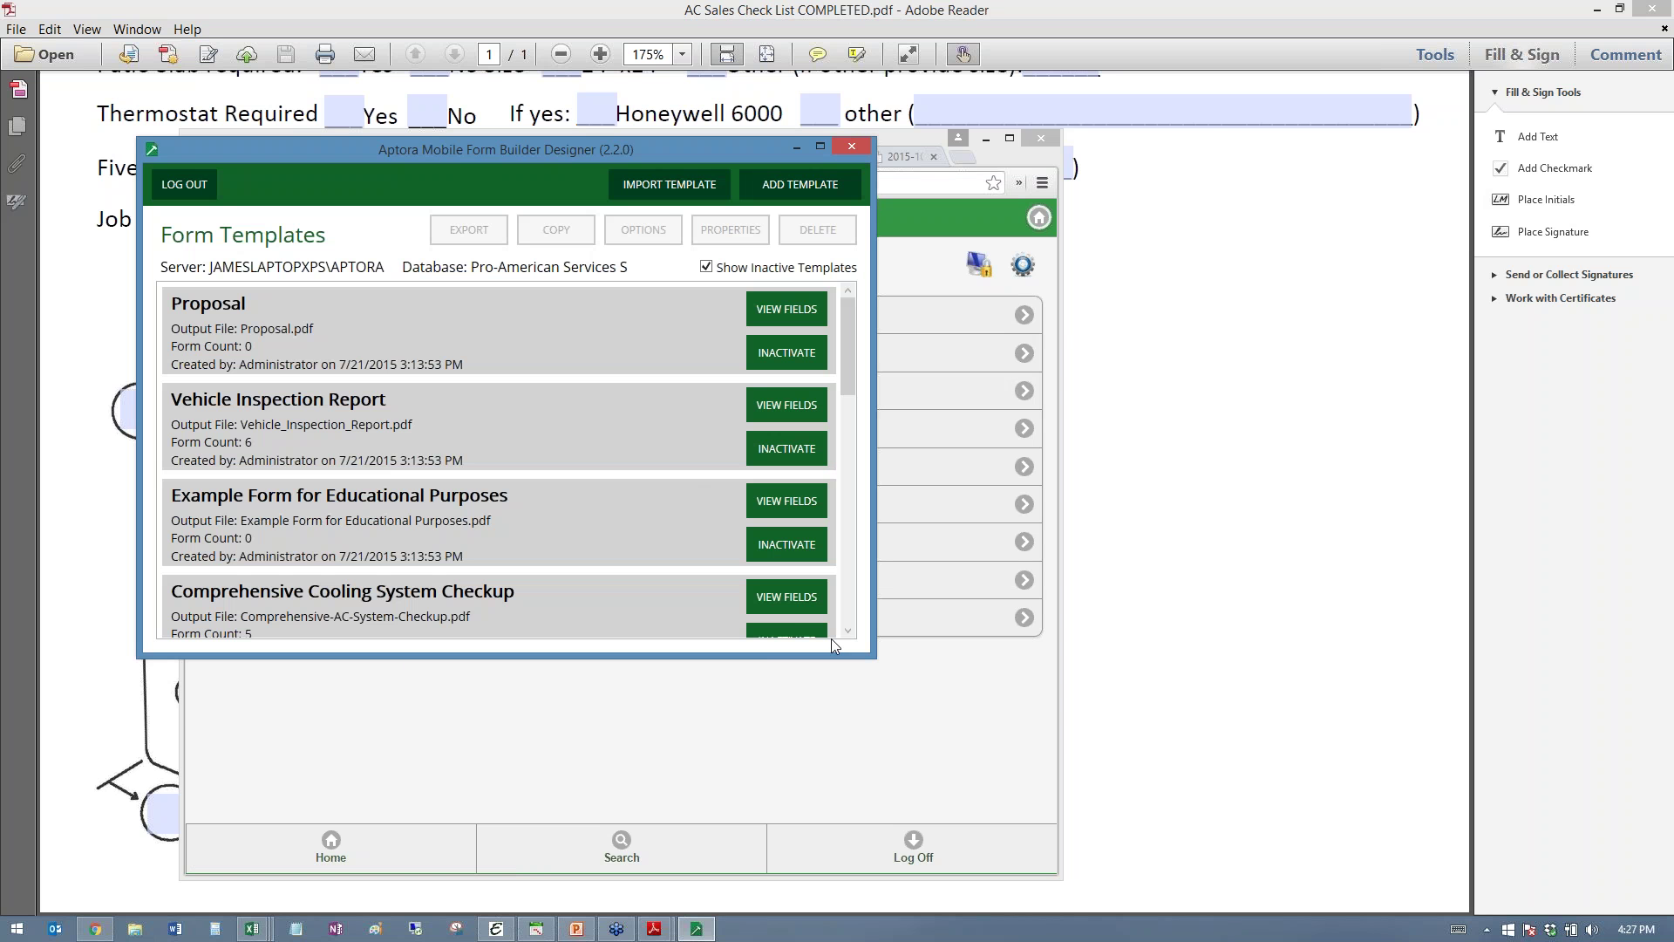
left_click_drag(873, 656, 1287, 907)
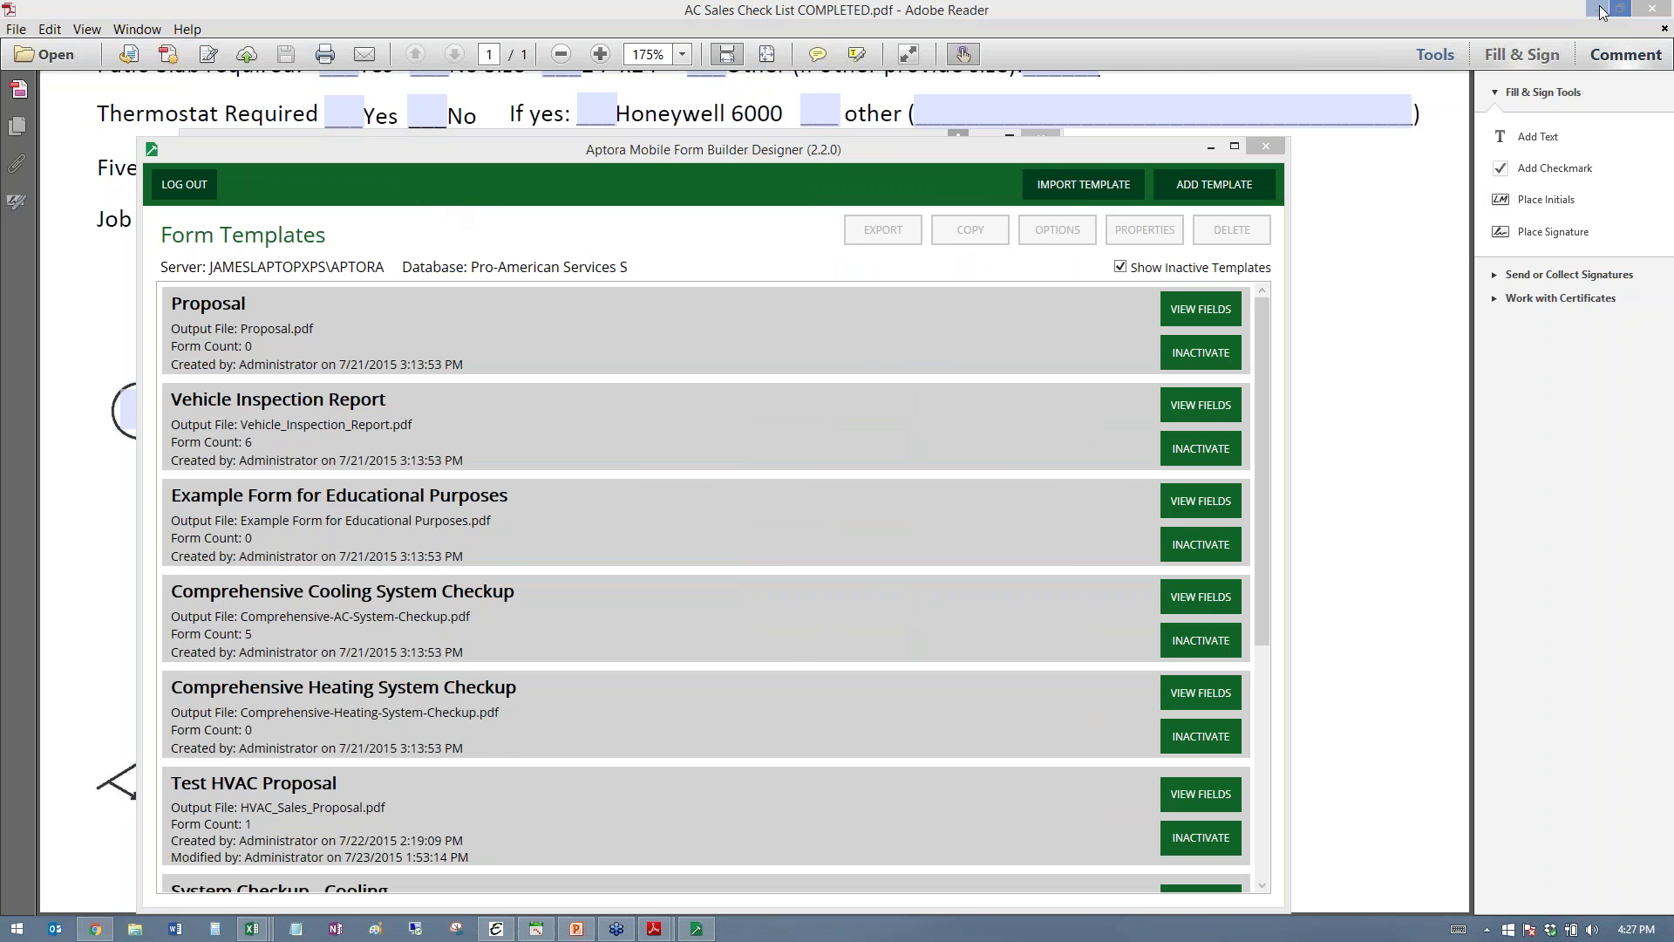
- Minimize both Reader PDFs and arrange the browser and designer windows side by side
left_click(1602, 11)
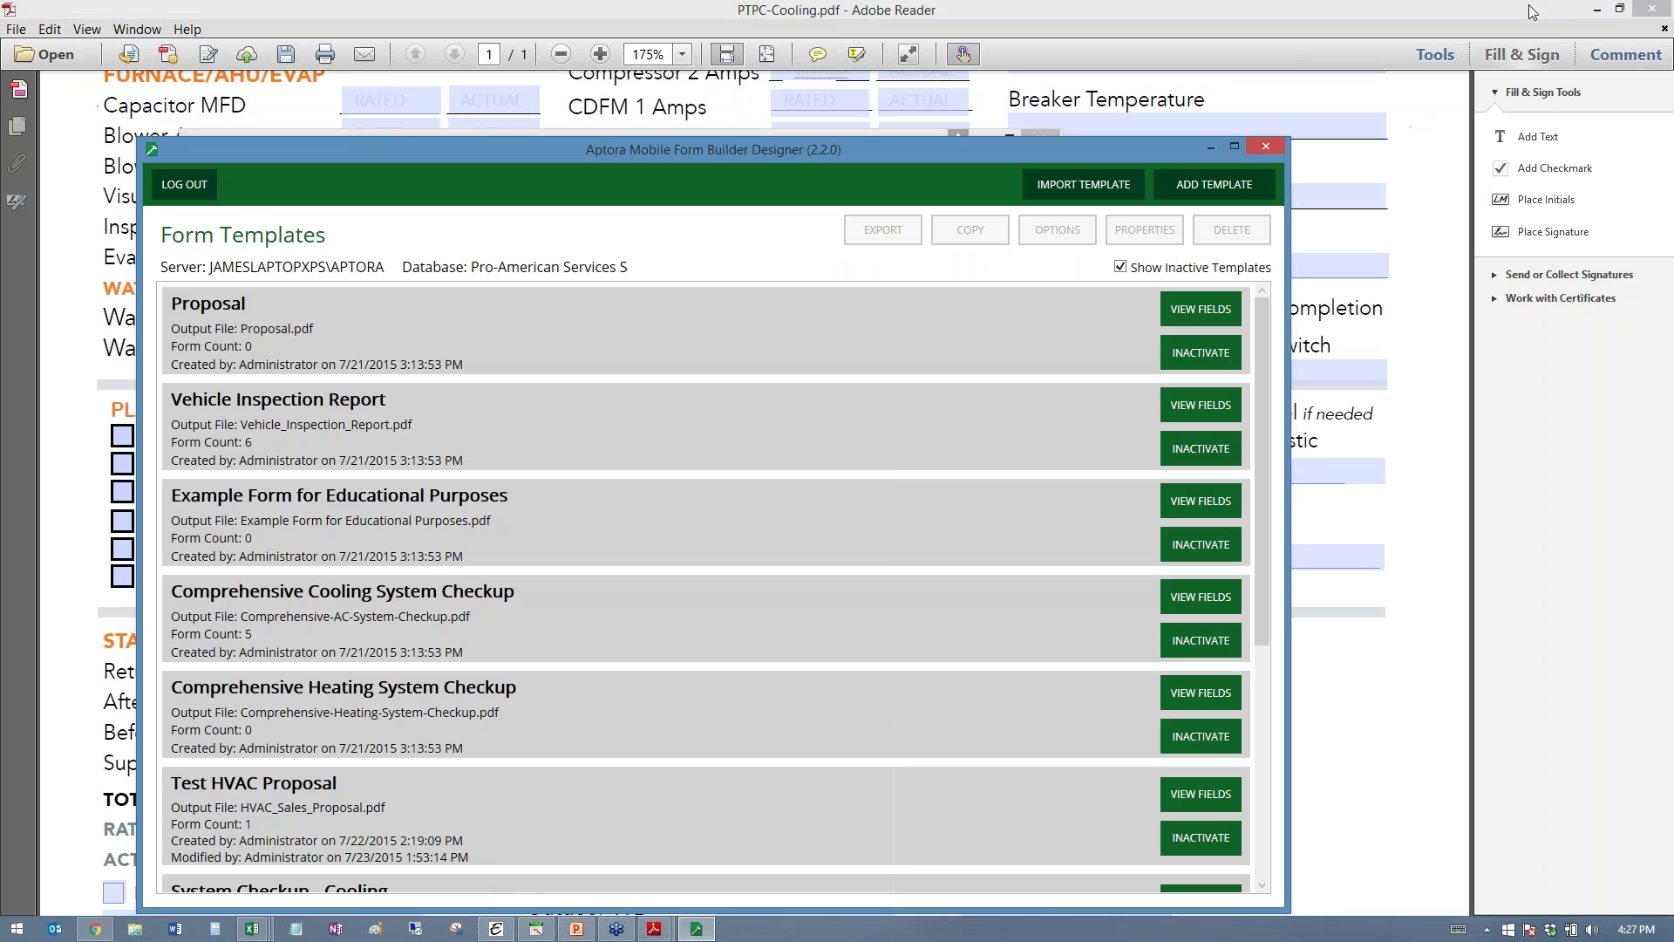
left_click(1597, 11)
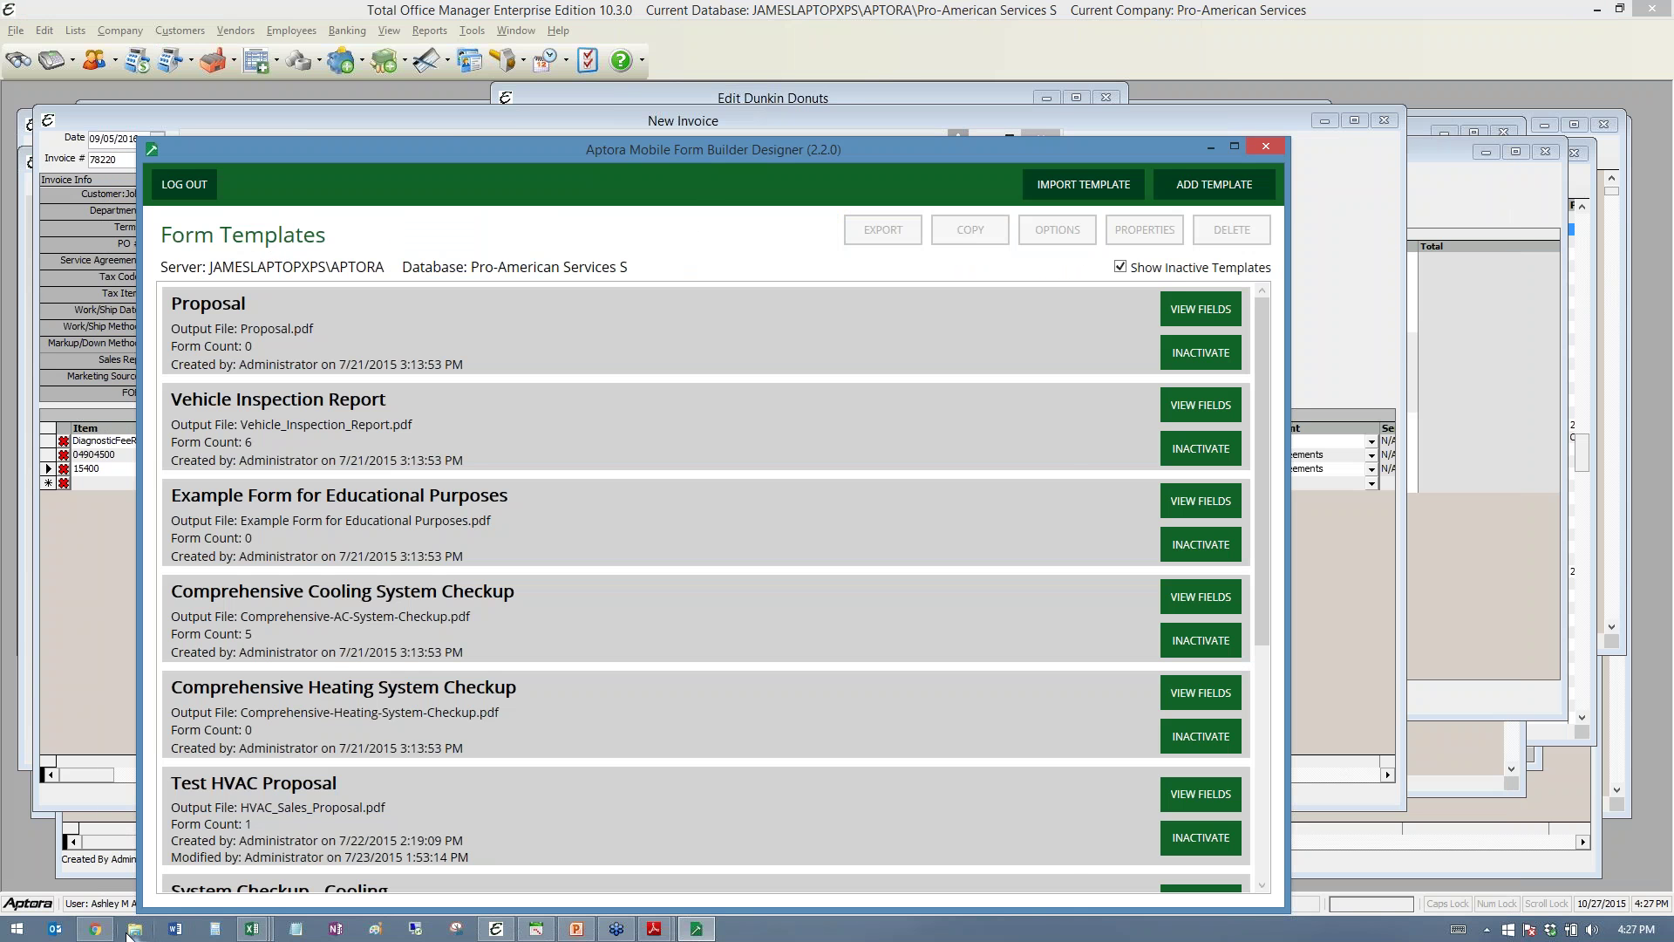
left_click(95, 929)
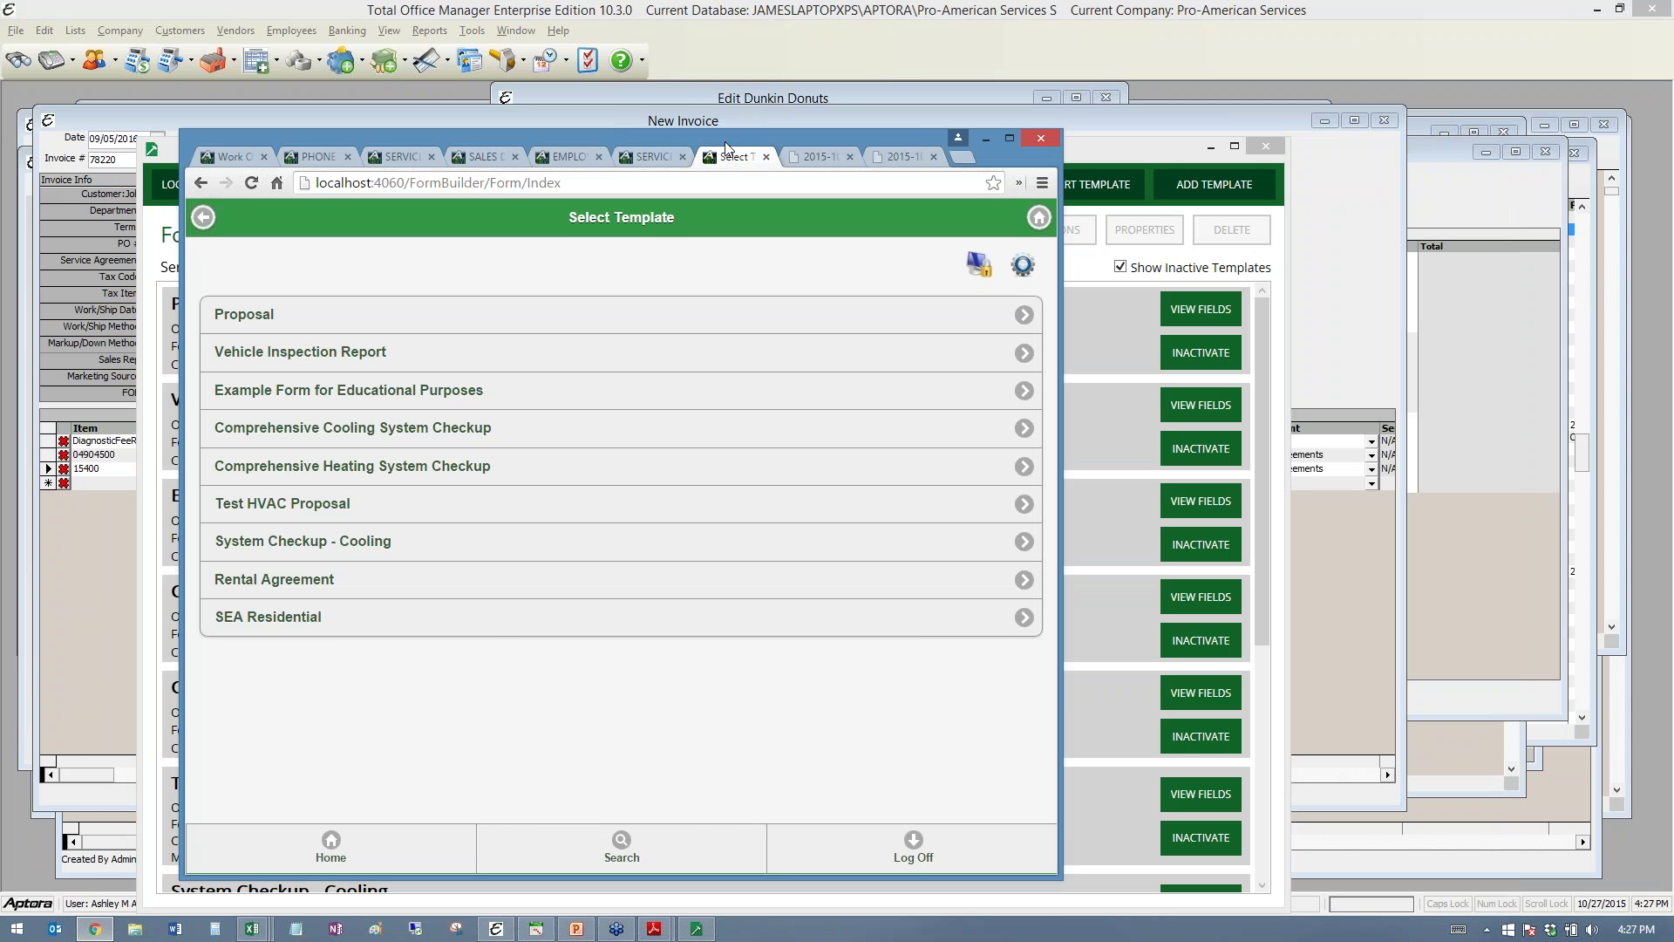
left_click_drag(726, 143, 628, 107)
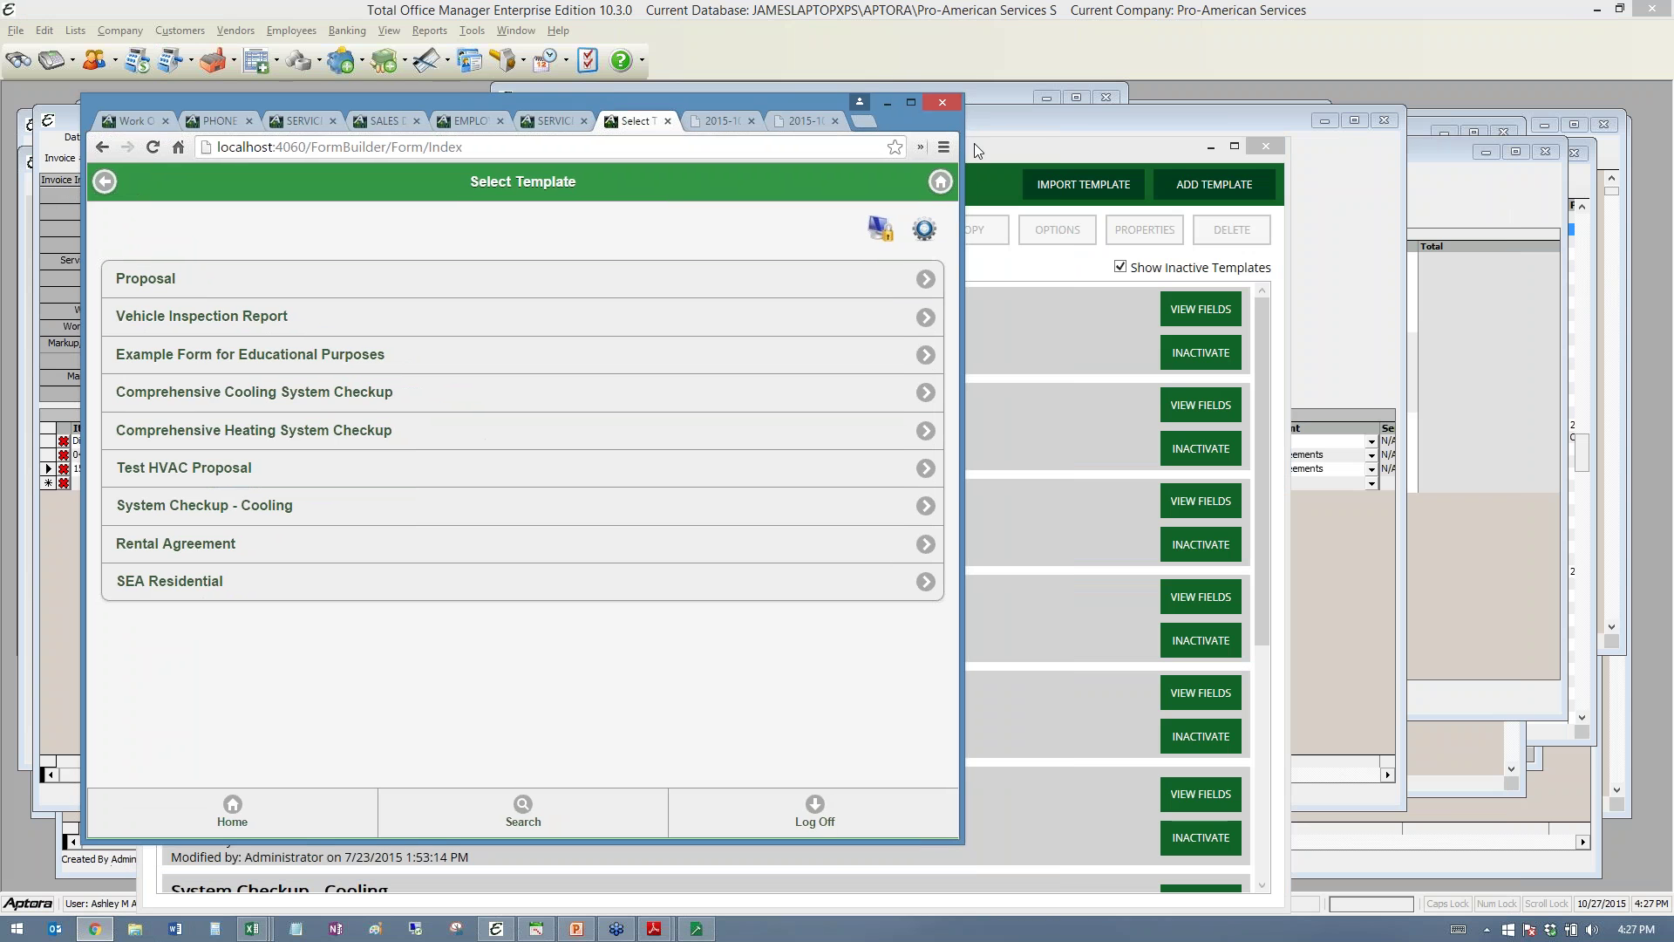
left_click(1044, 144)
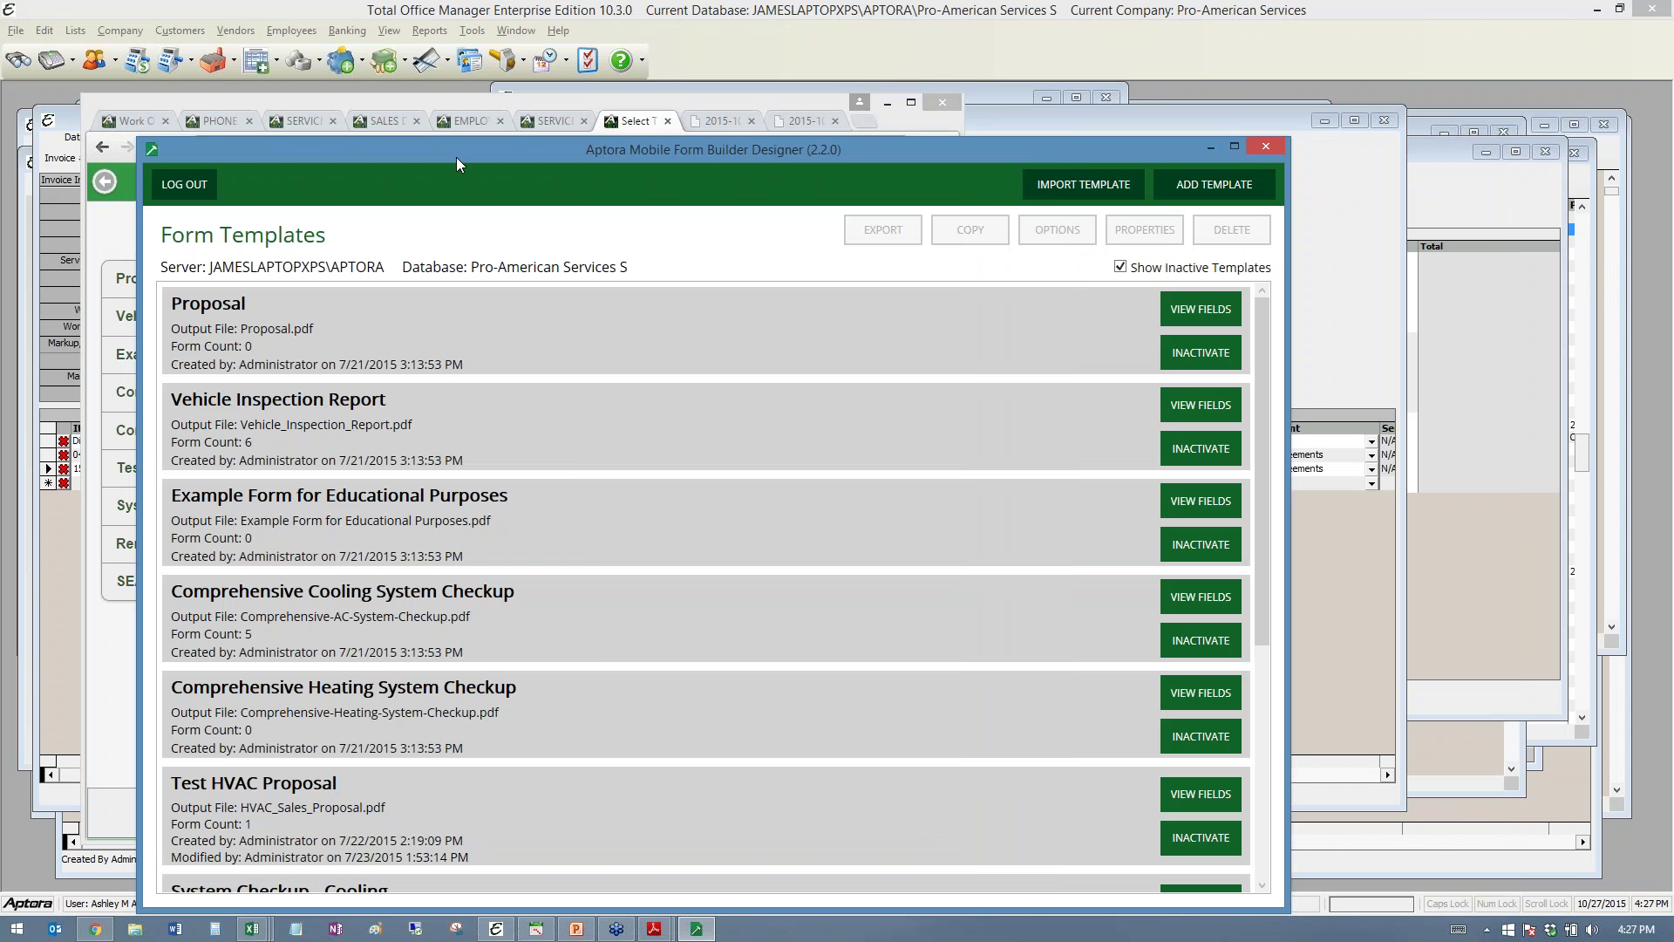
left_click_drag(457, 157, 737, 140)
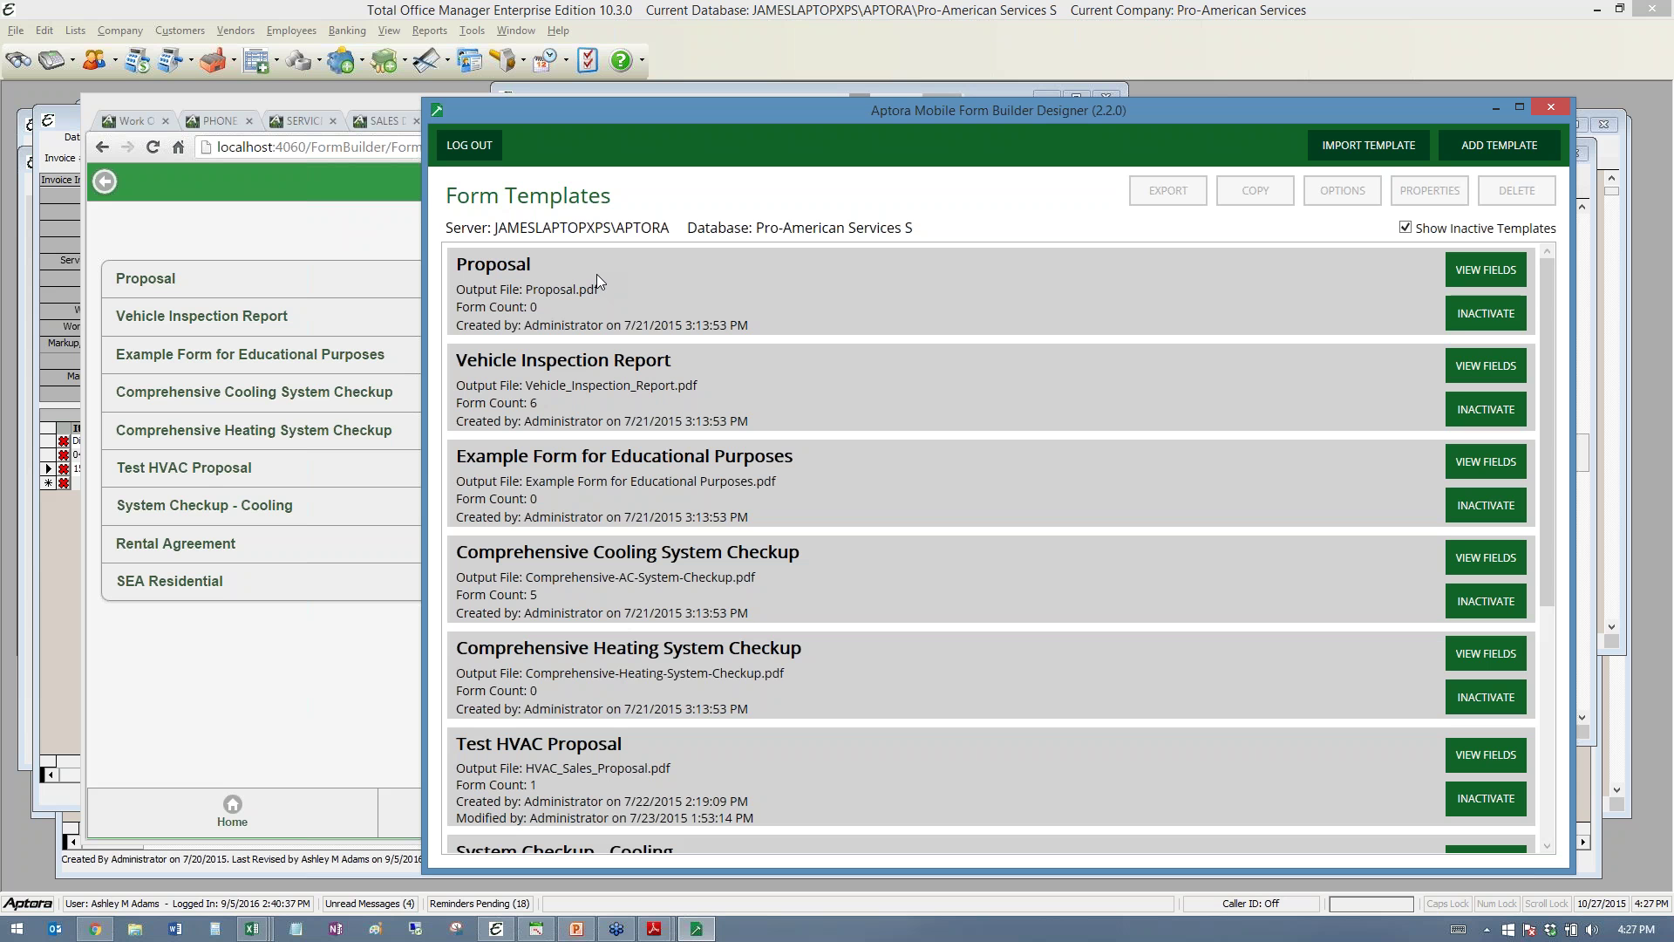
- Select the Proposal and Vehicle Inspection Report templates, moving the designer back left
left_click(518, 291)
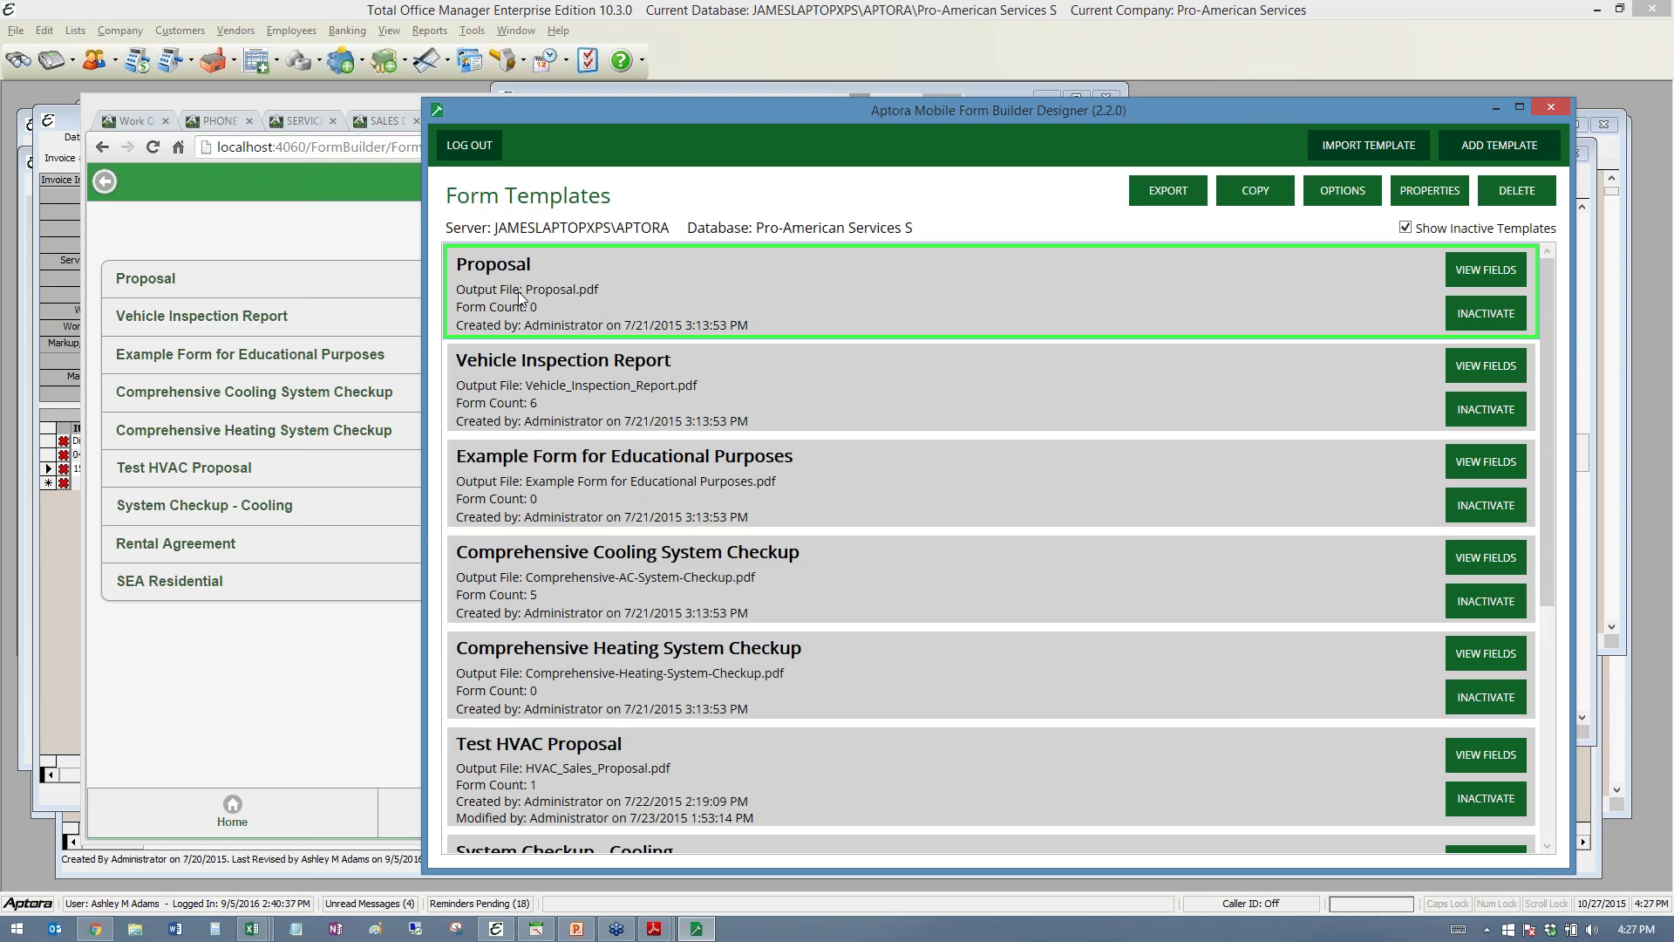
left_click(508, 360)
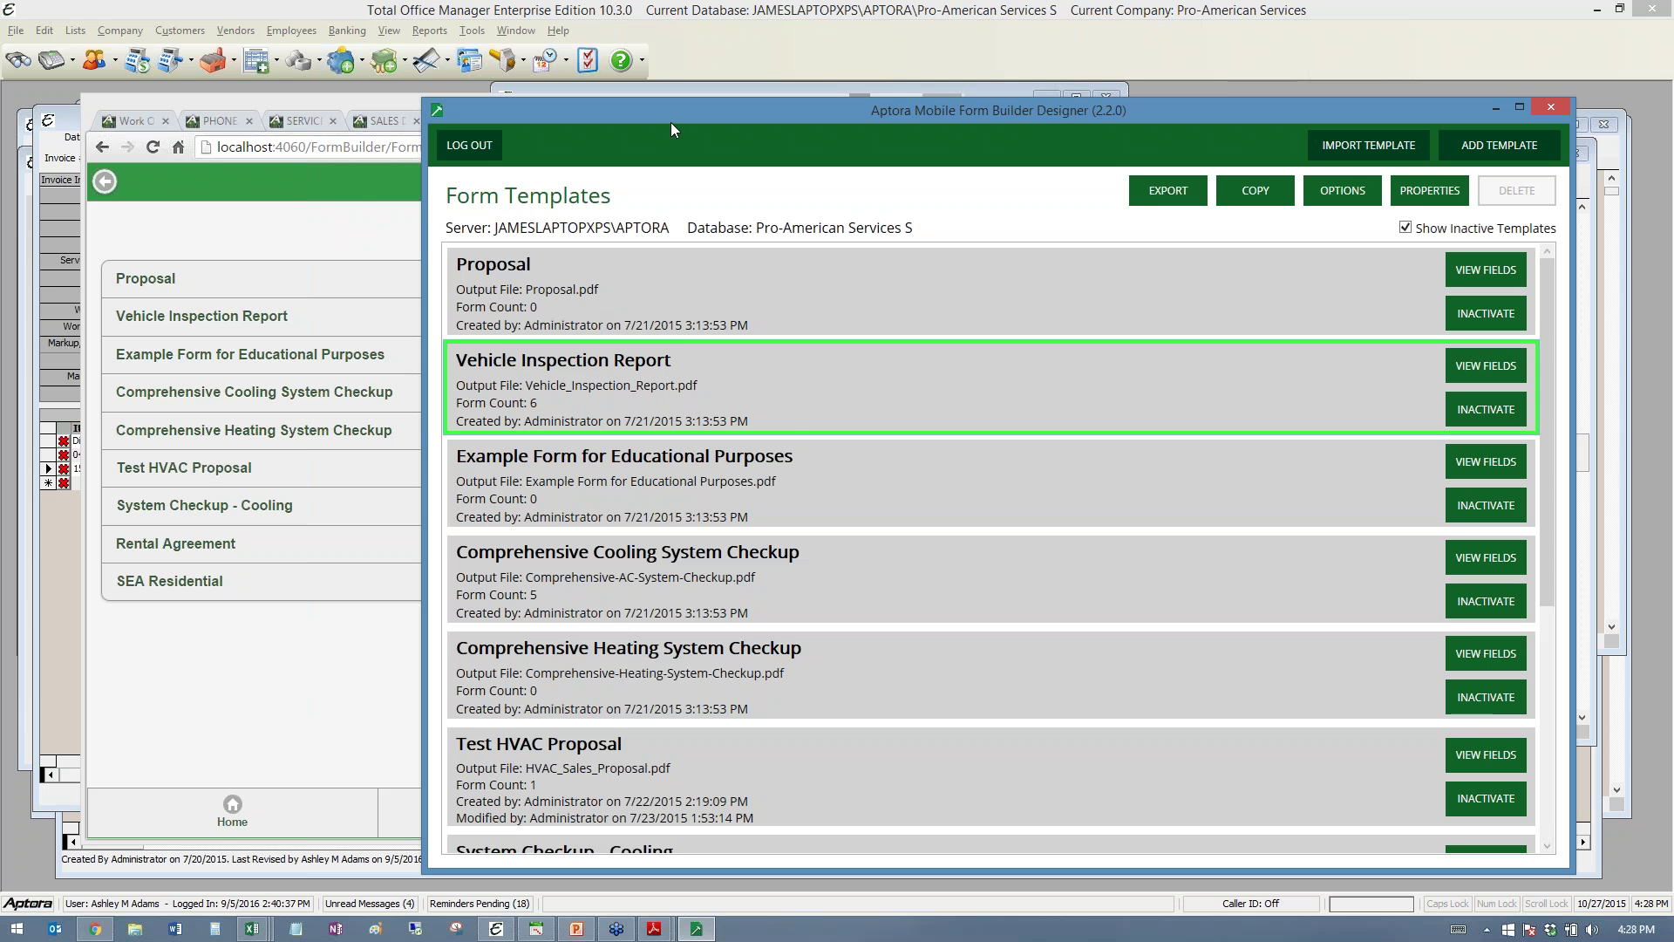
left_click_drag(672, 122, 305, 108)
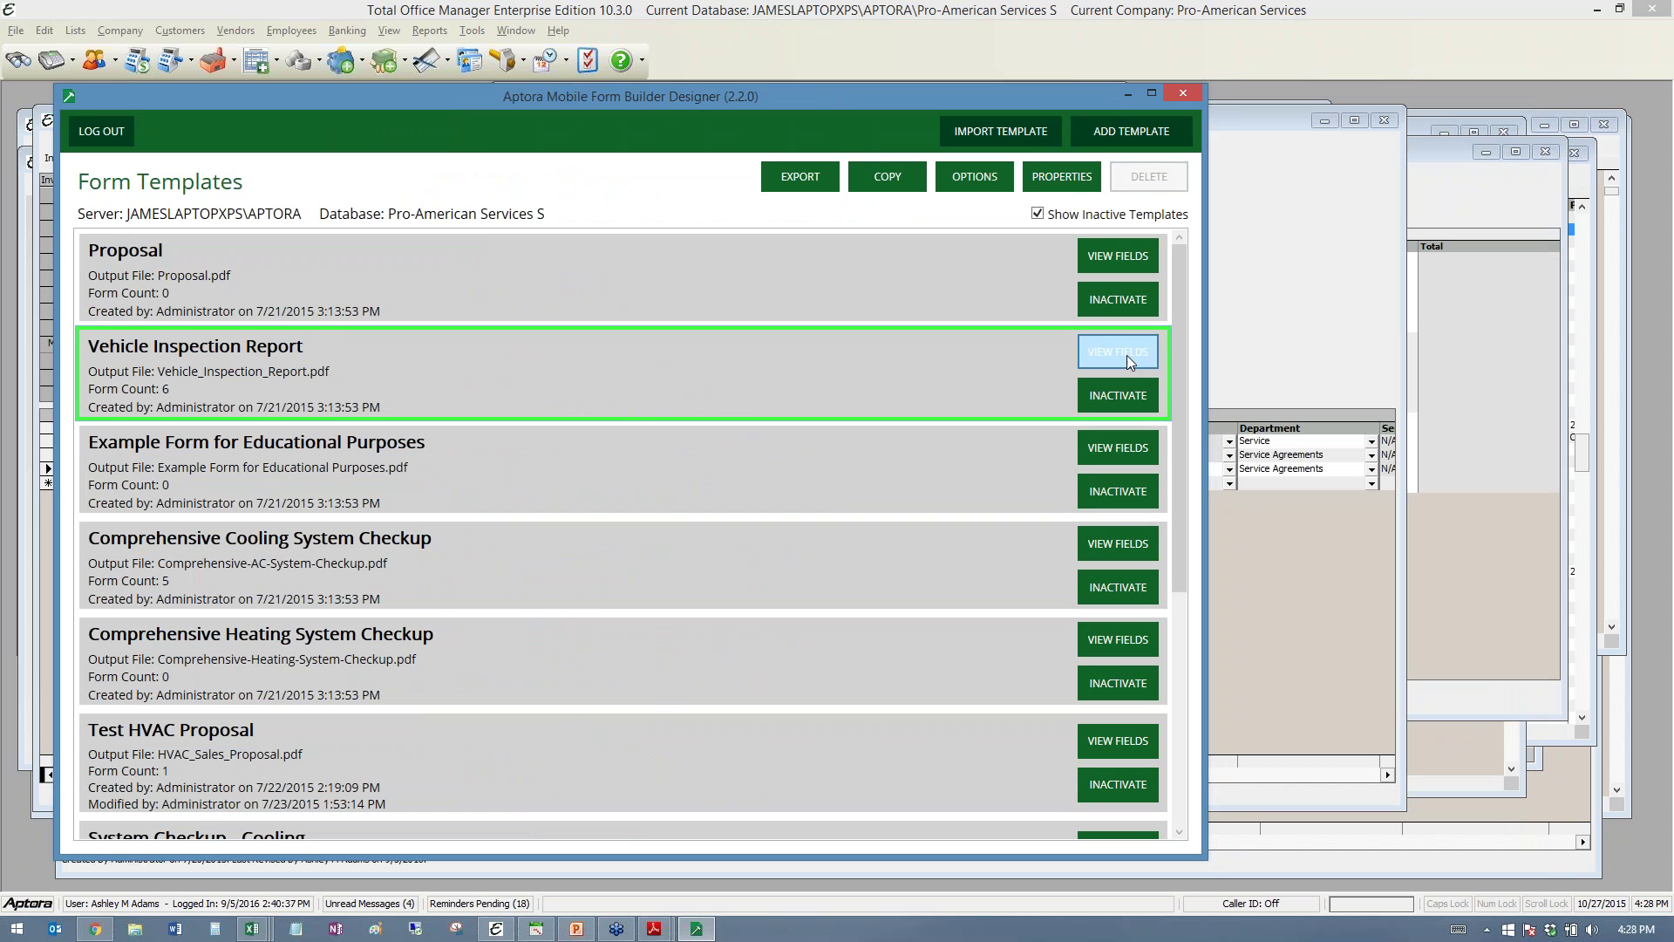
left_click(1108, 343)
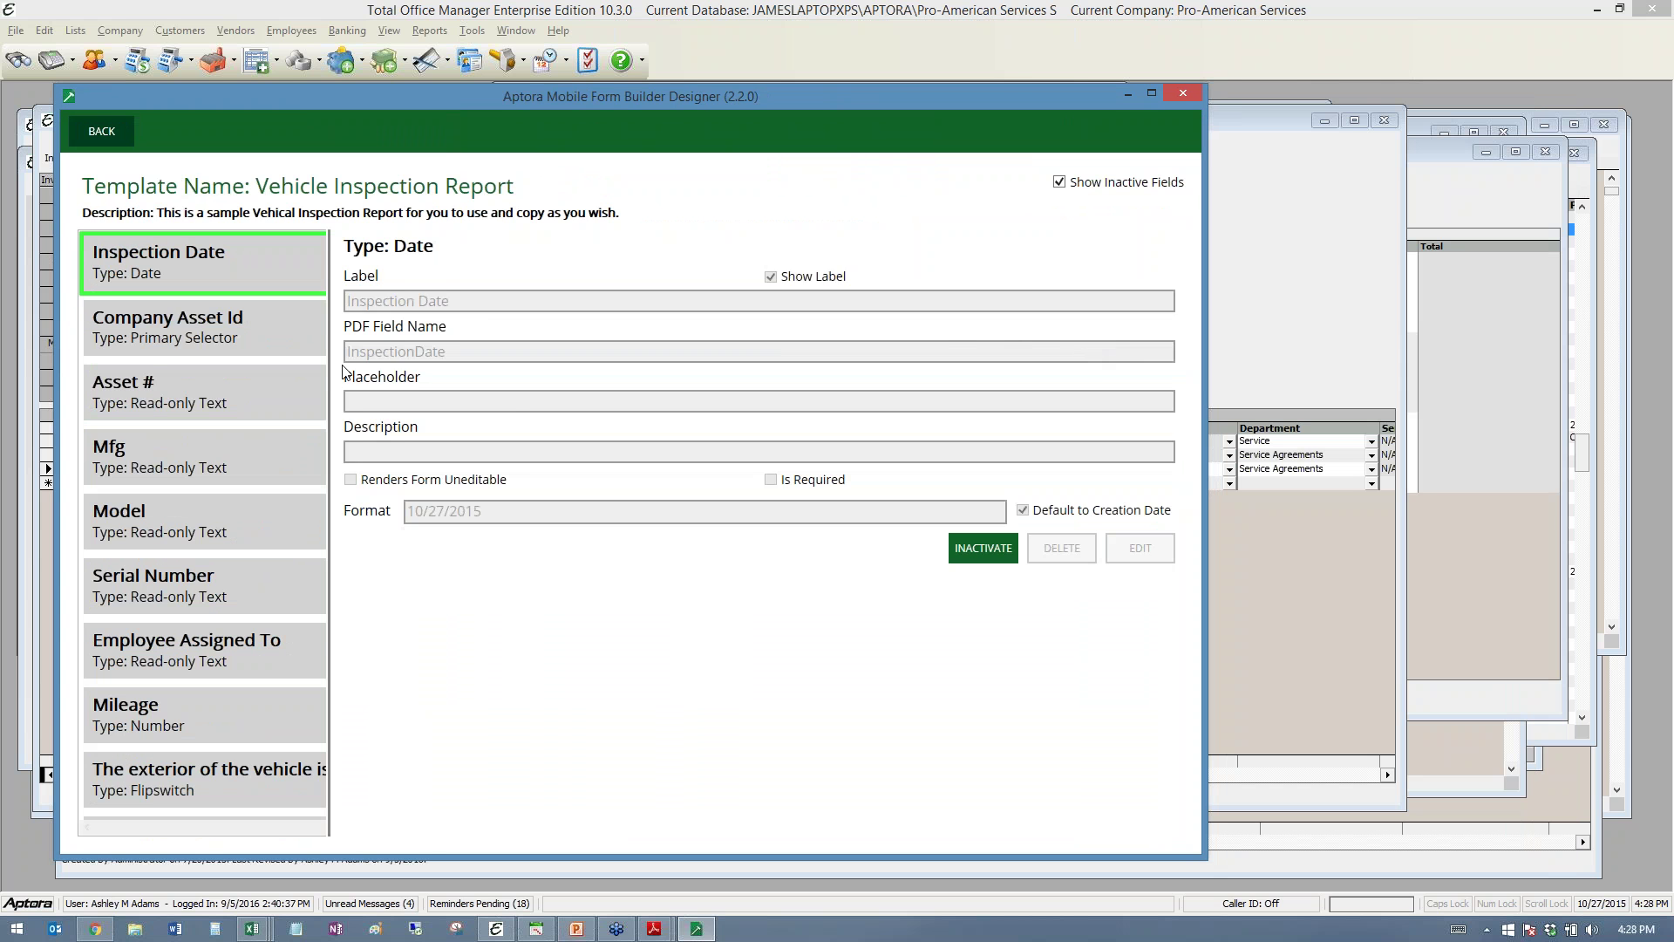
left_click(218, 338)
left_click(166, 413)
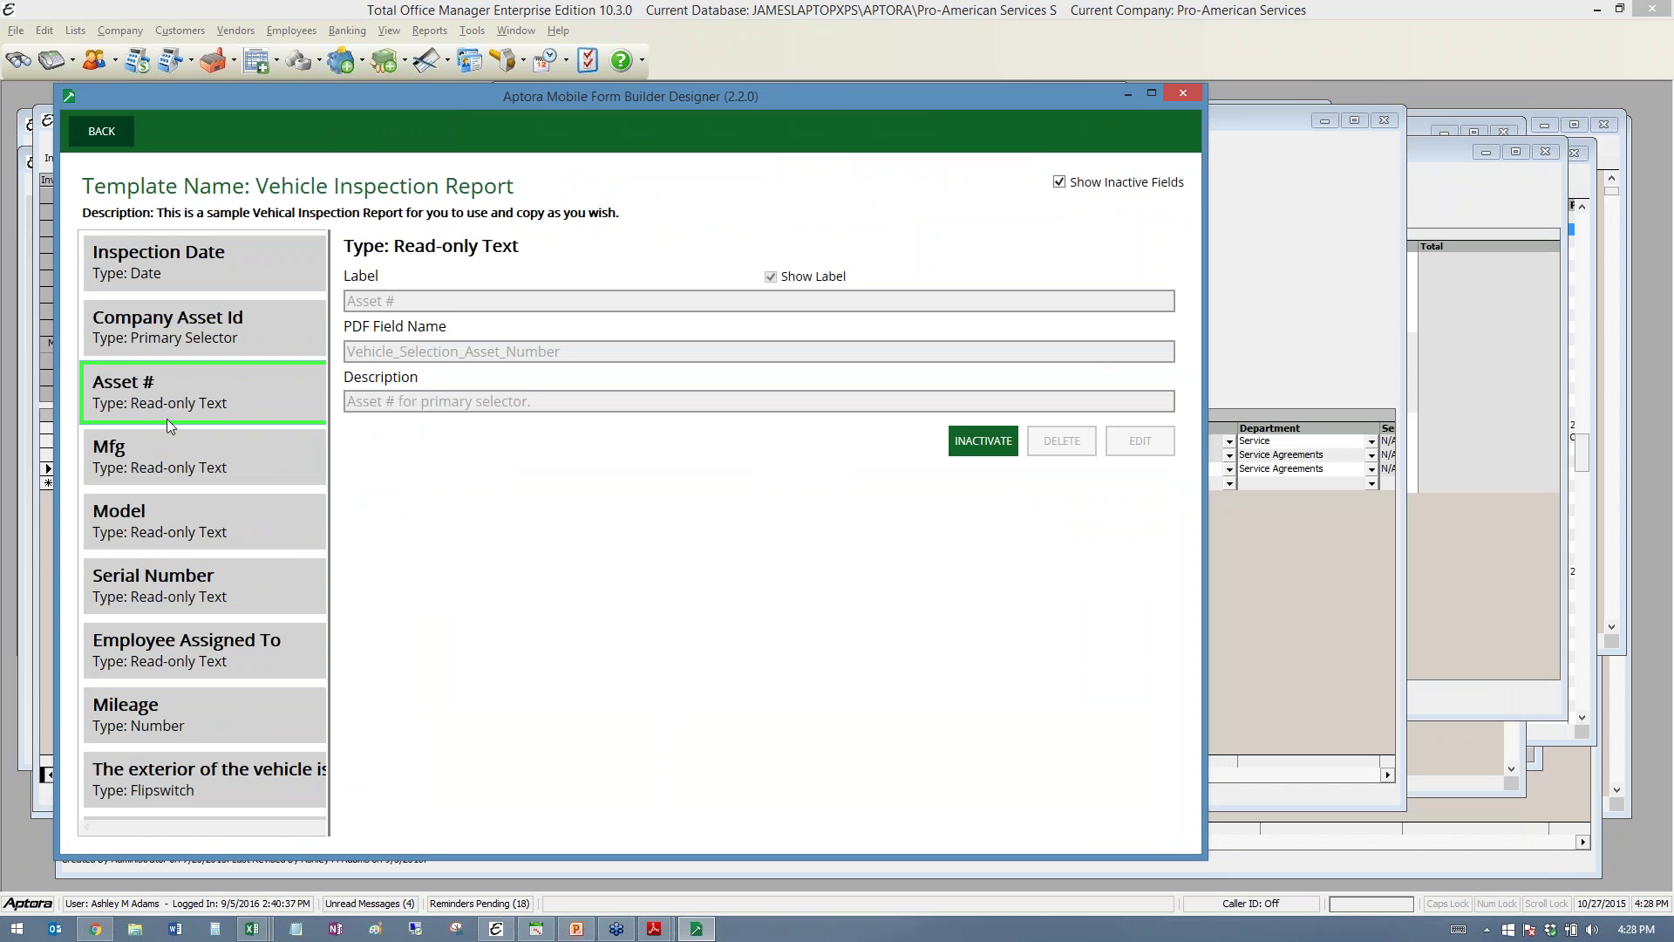
left_click(167, 467)
scroll(188, 497, "down", 5)
left_click(192, 497)
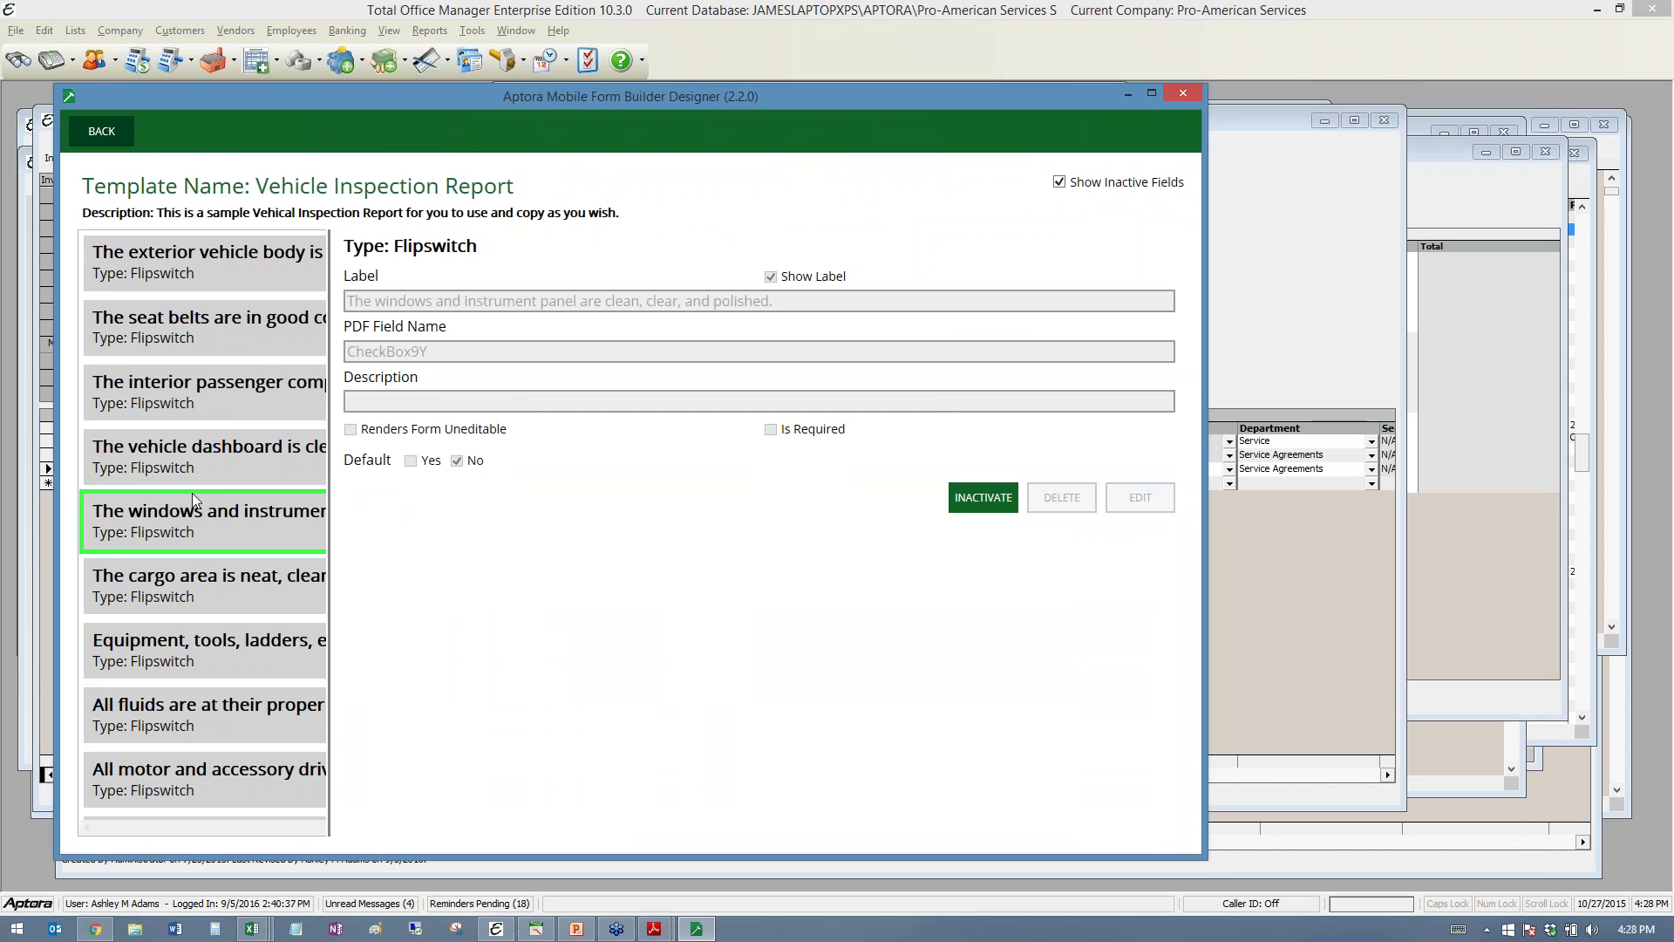
left_click(195, 574)
left_click(197, 455)
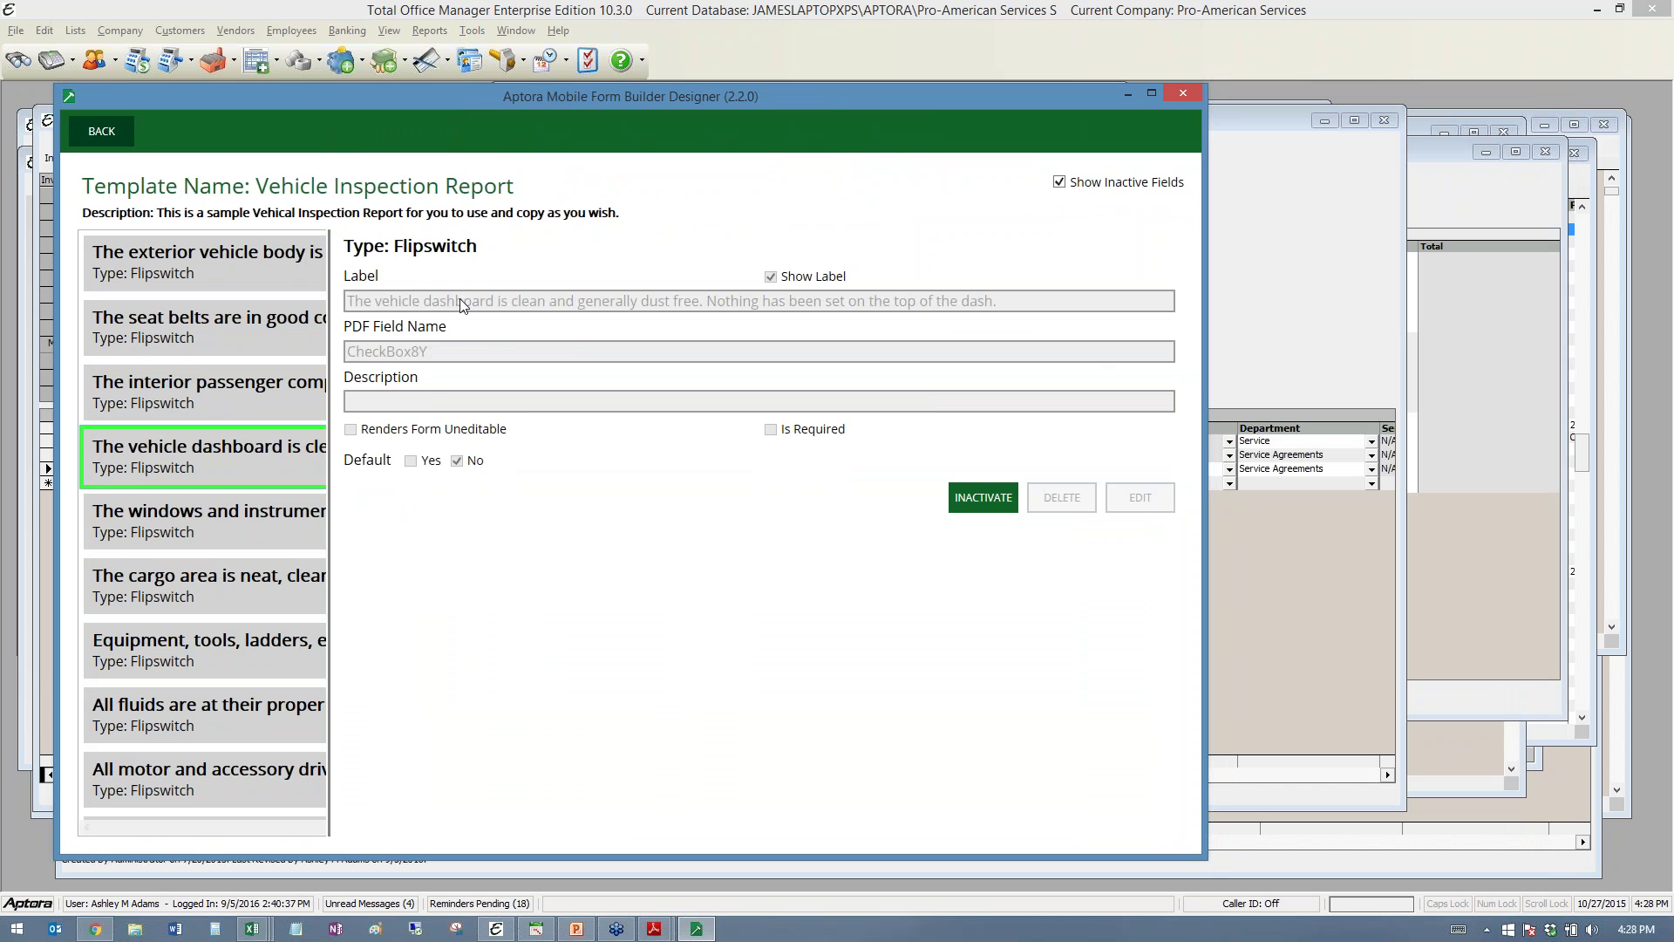
left_click(201, 279)
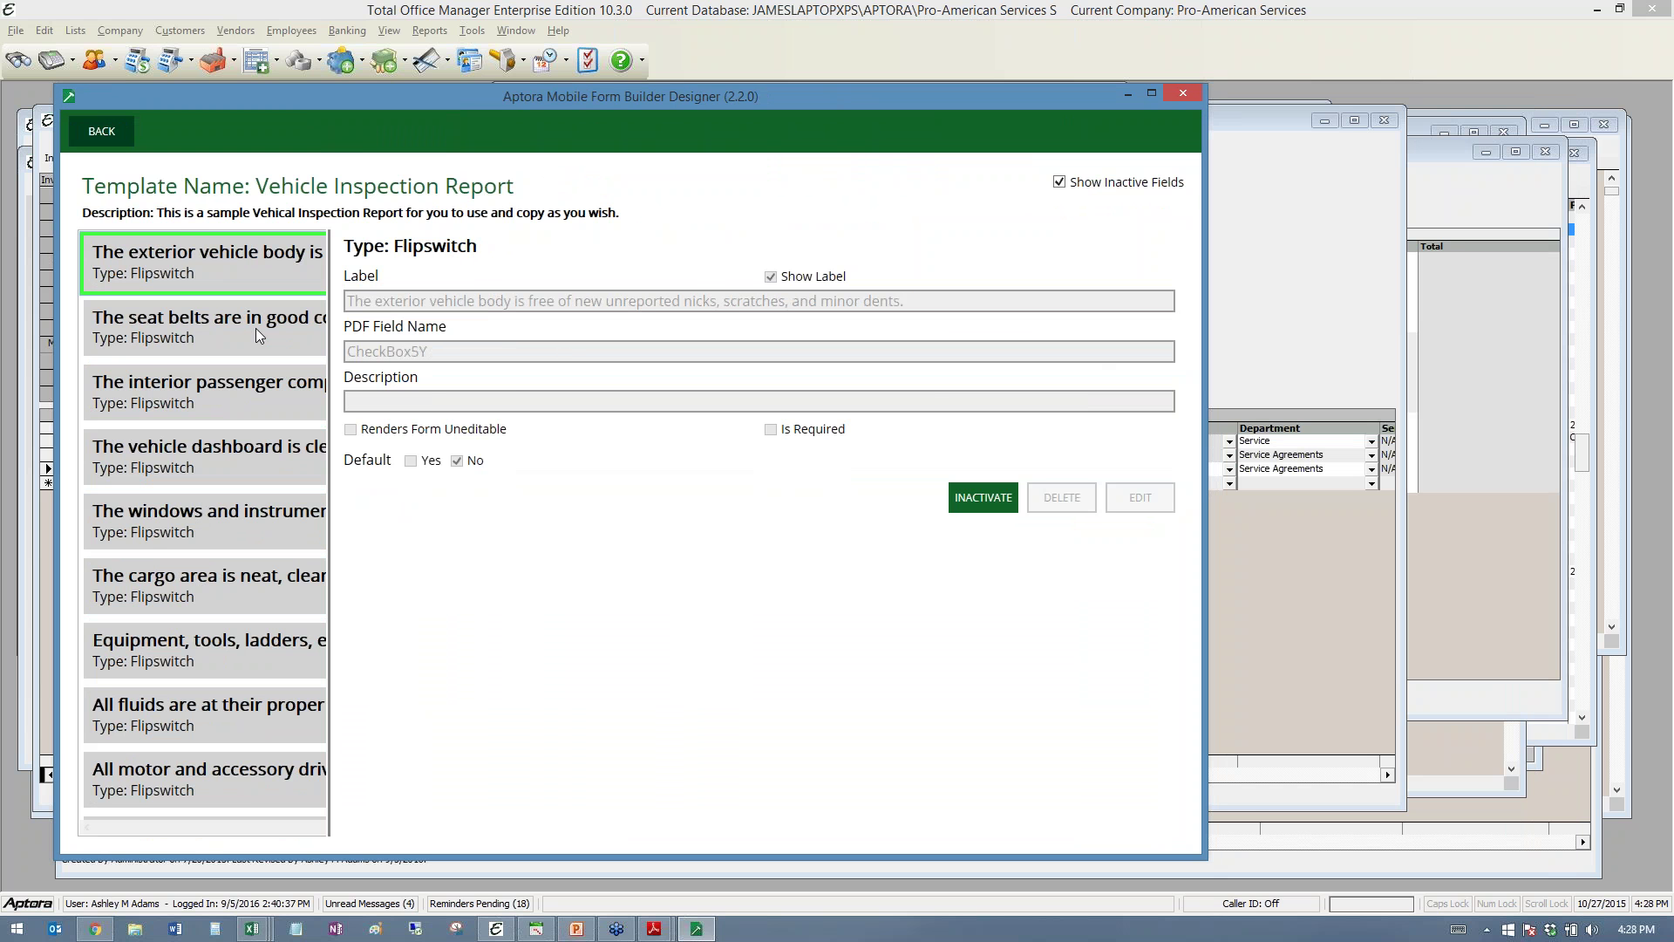
scroll(255, 328, "up", 5)
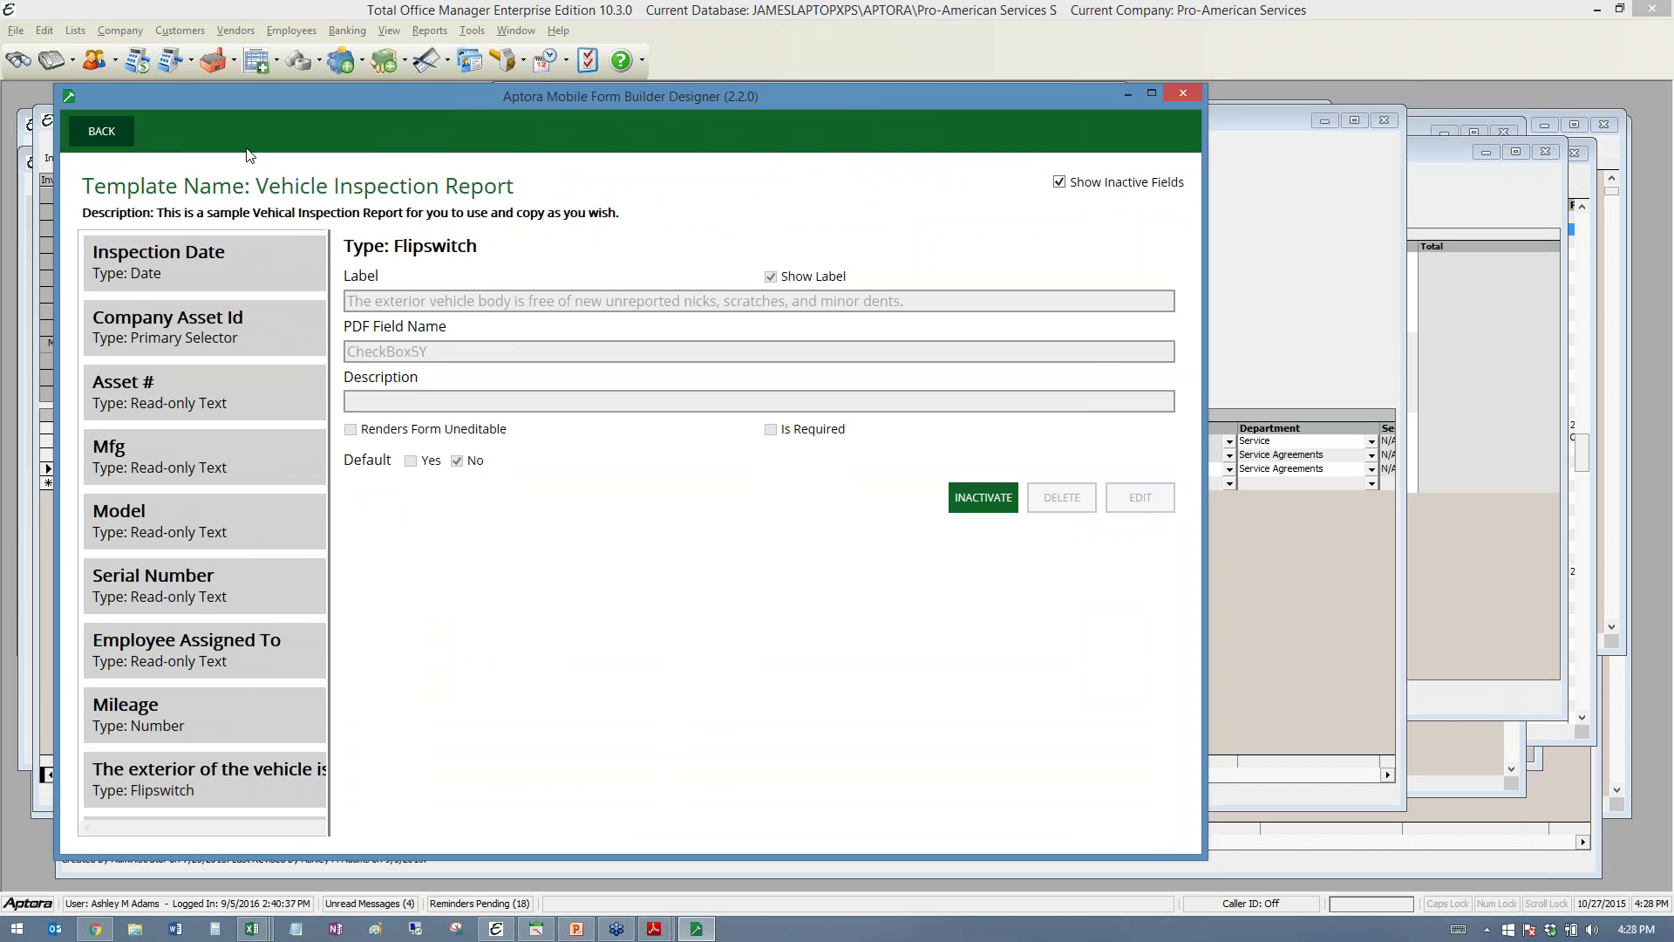
left_click(115, 129)
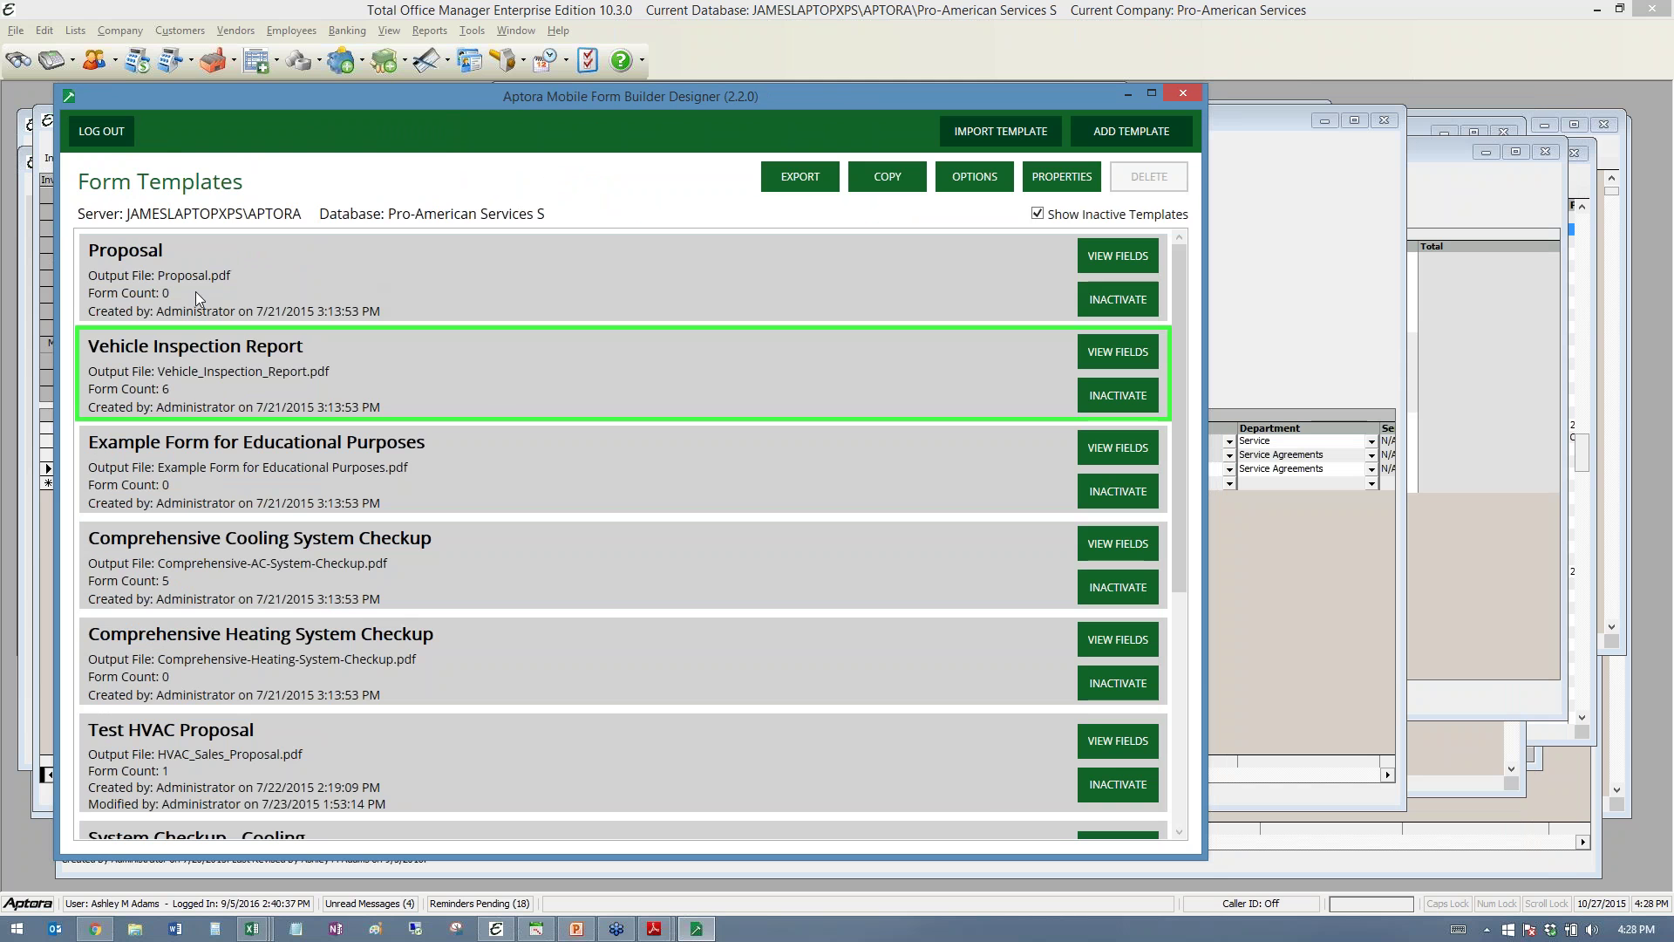
- Open the Proposal template, add a new field, and browse the field type list
double_click(768, 280)
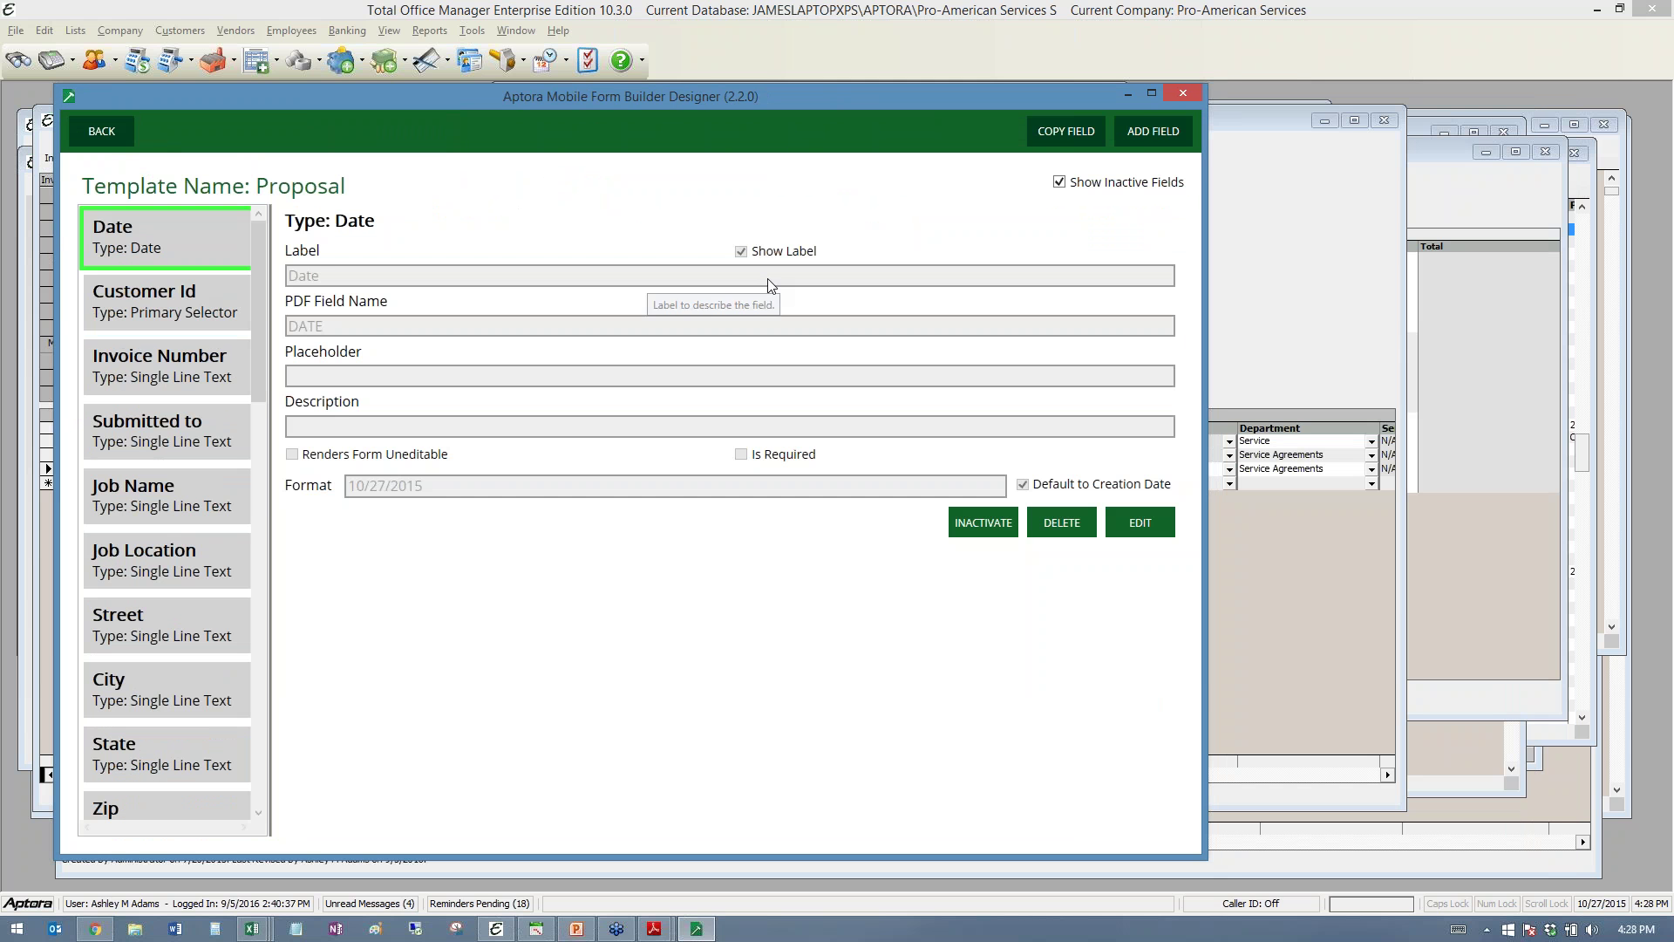
left_click(1150, 130)
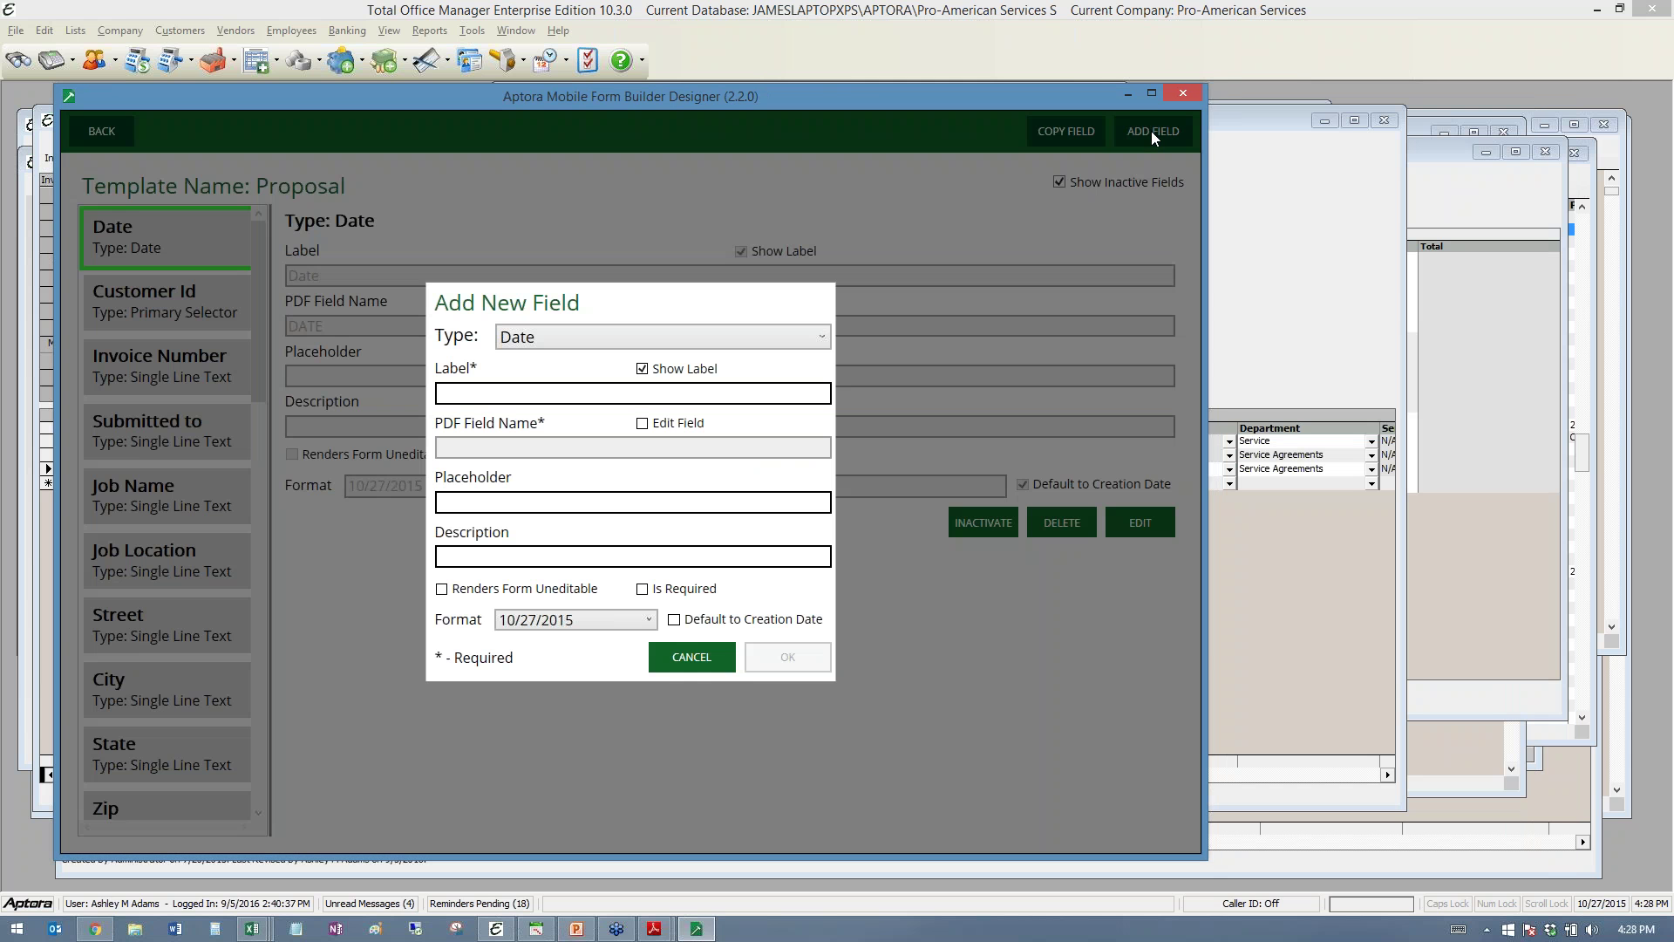
left_click(818, 337)
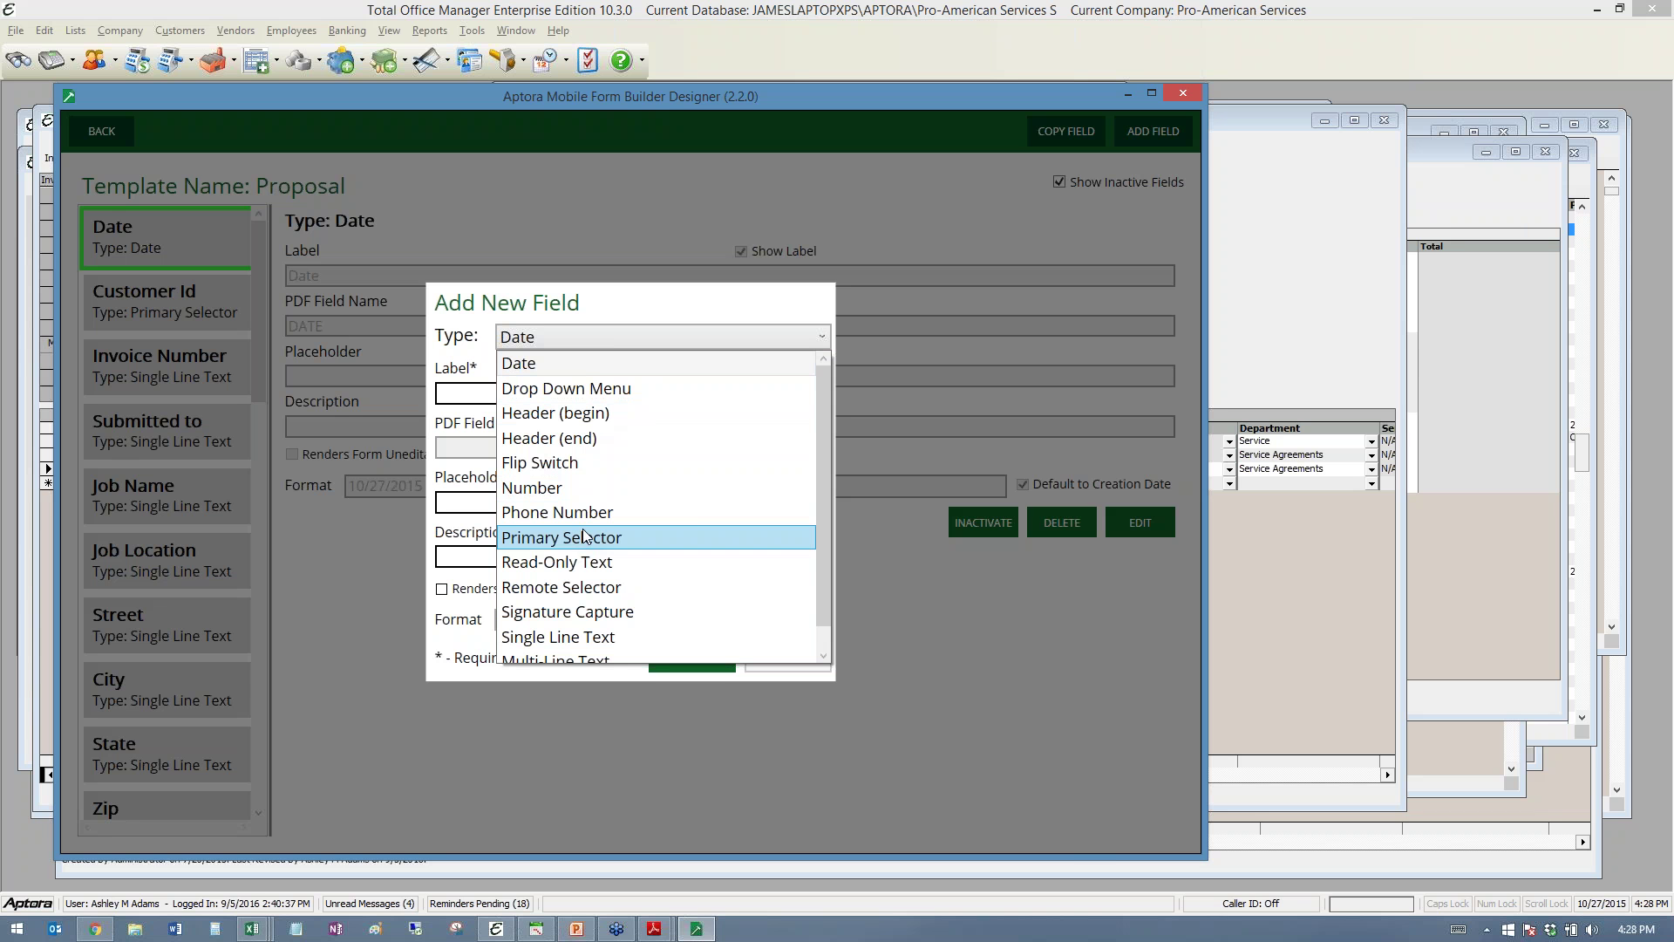
scroll(589, 565, "down", 1)
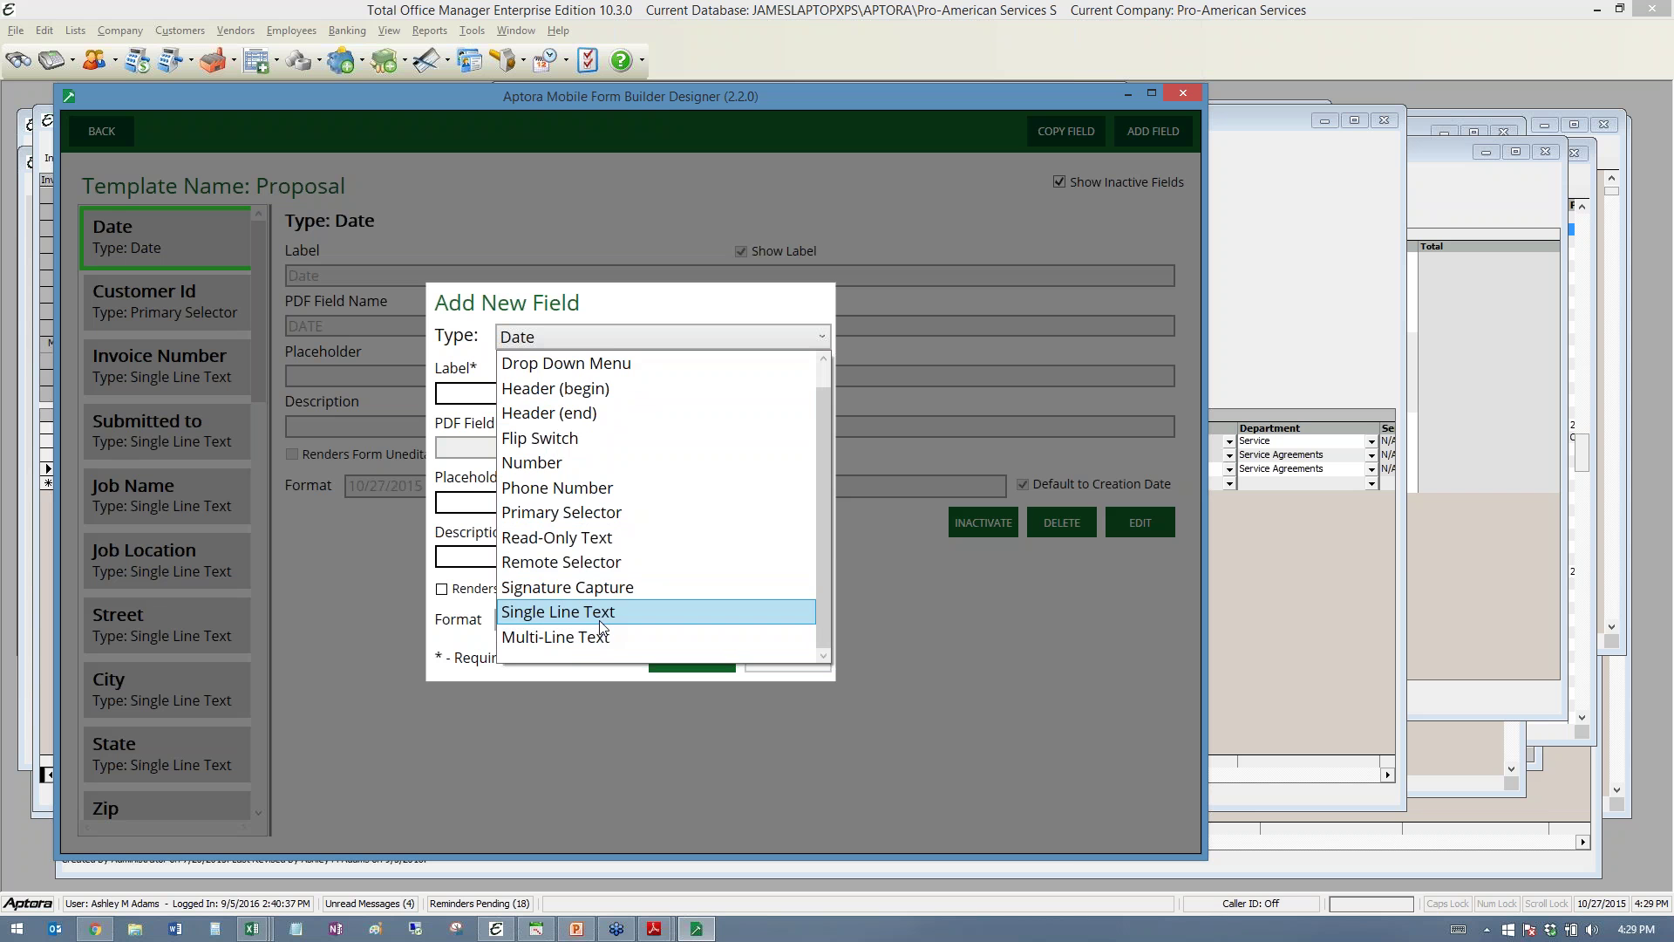
scroll(611, 558, "up", 1)
- Make the new field a Drop Down Menu labelled 'Chemical'
left_click(560, 392)
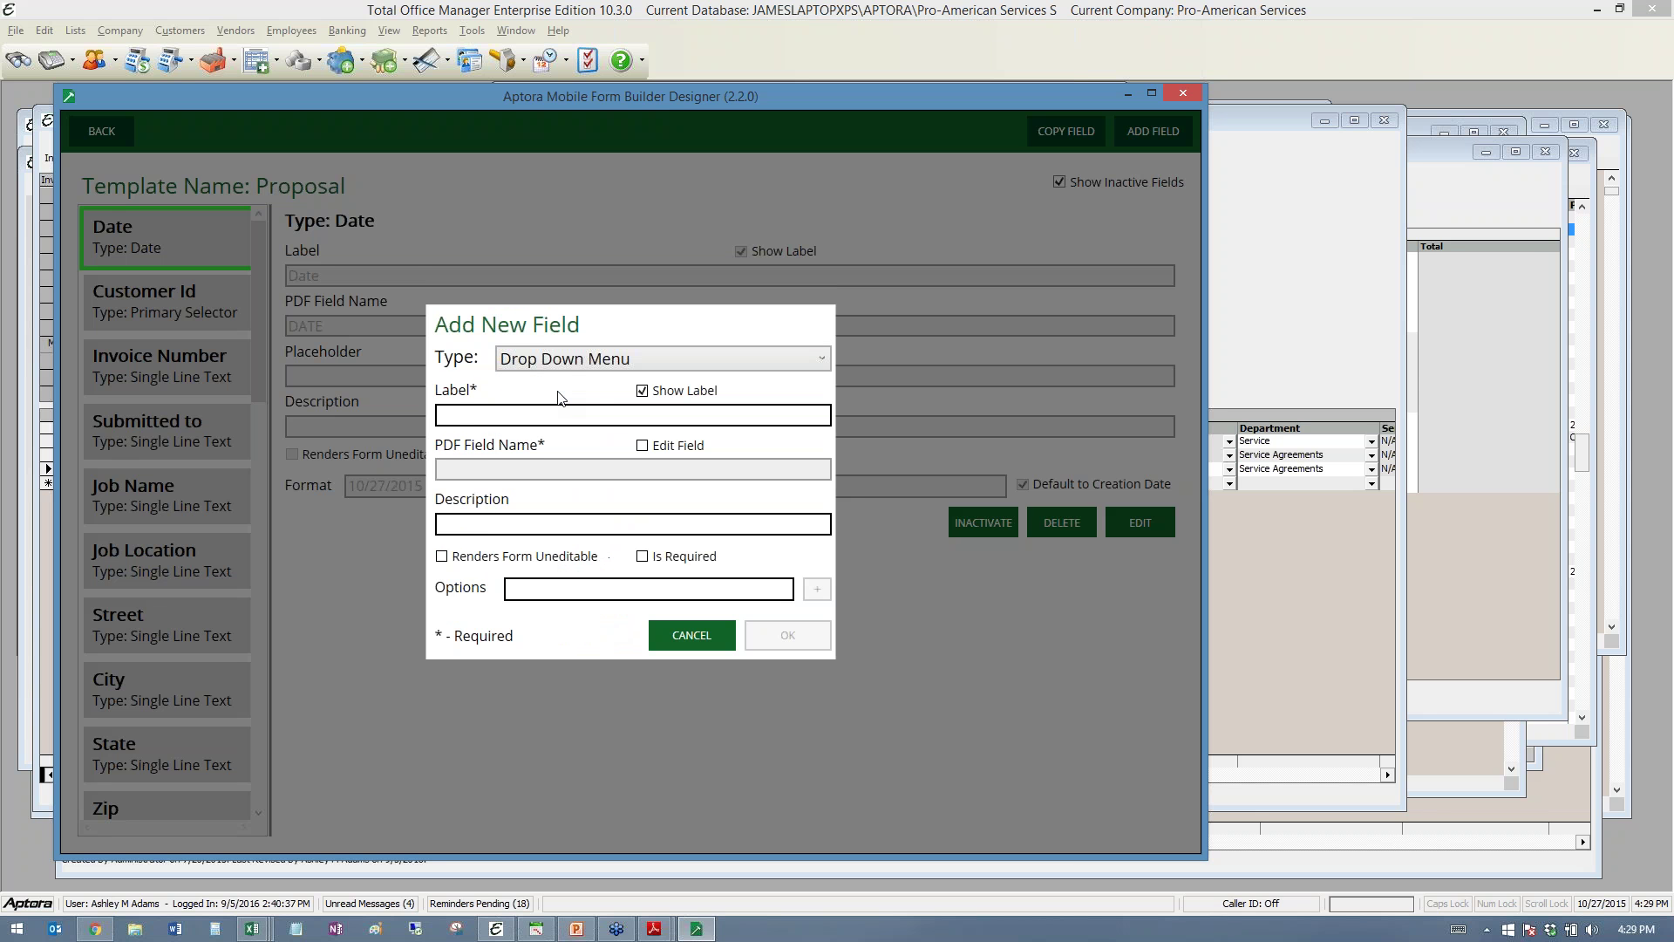
left_click(649, 415)
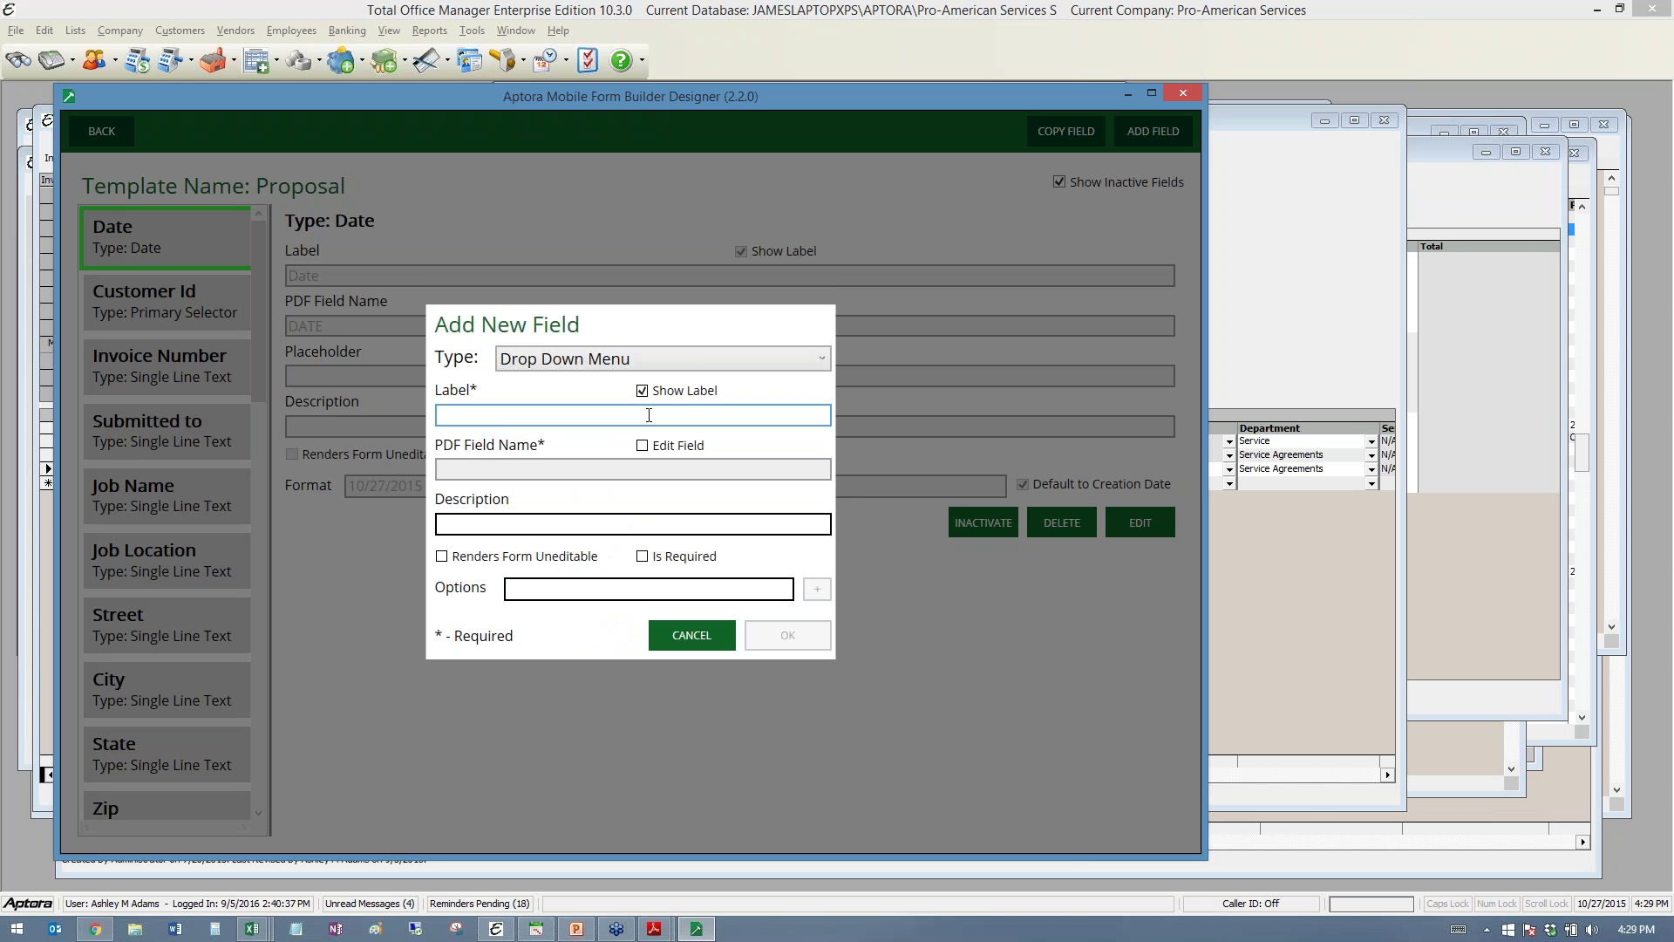
type("Chamical")
key("BackSpace")
key("BackSpace")
key("BackSpace")
key("BackSpace")
key("BackSpace")
key("BackSpace")
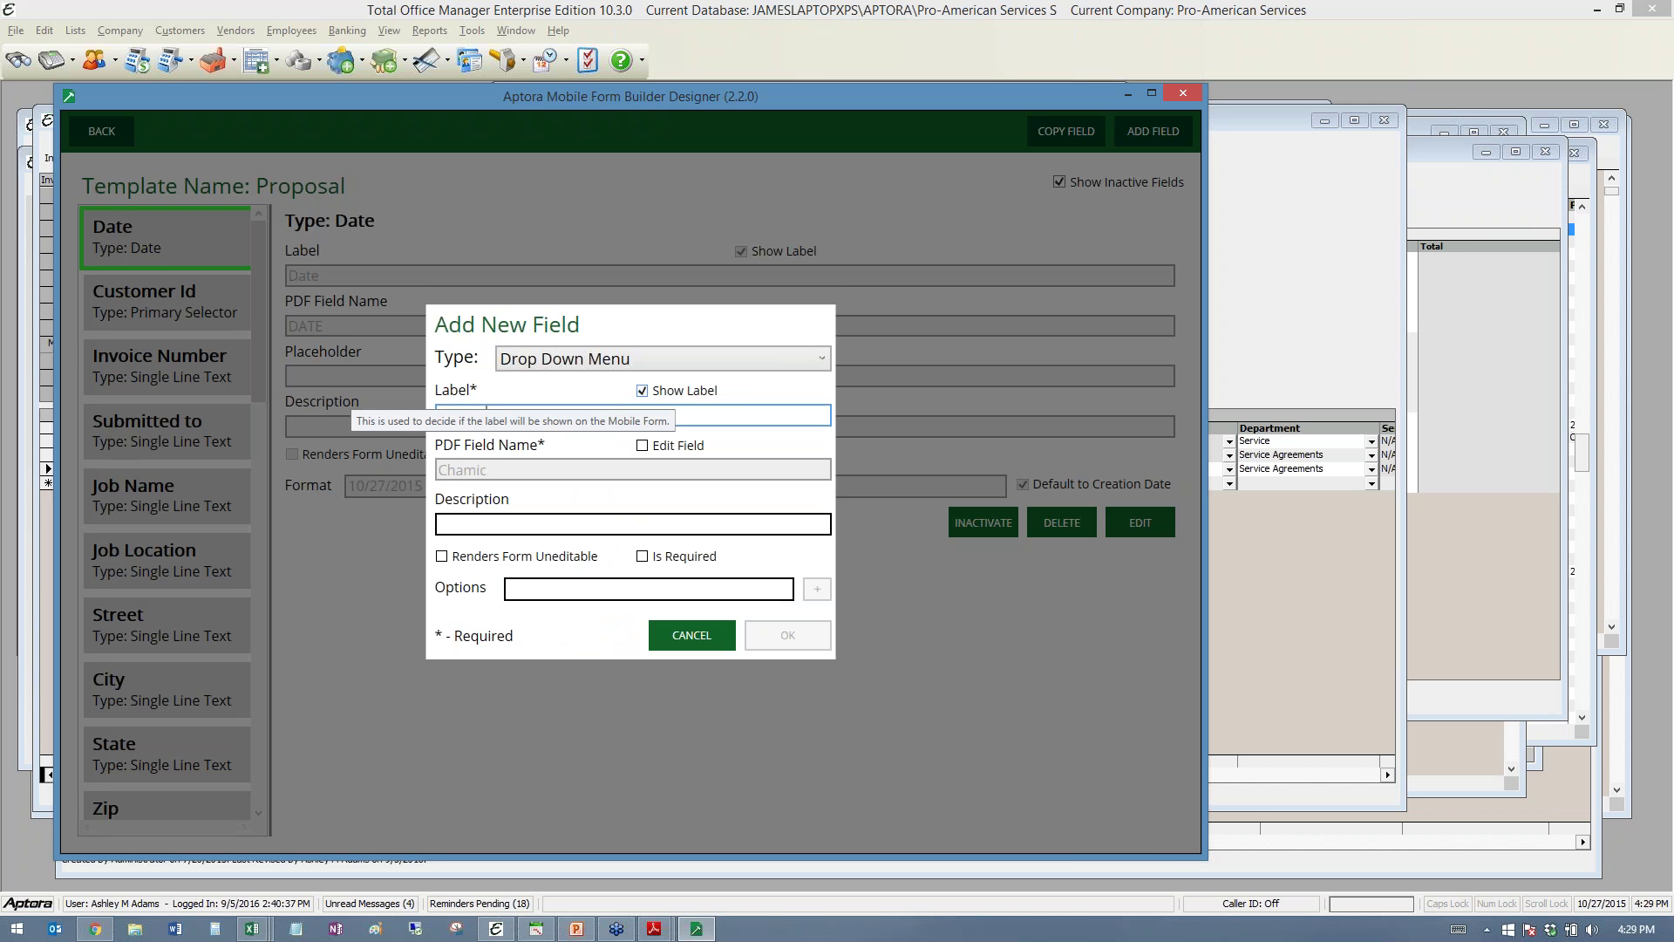
type("e")
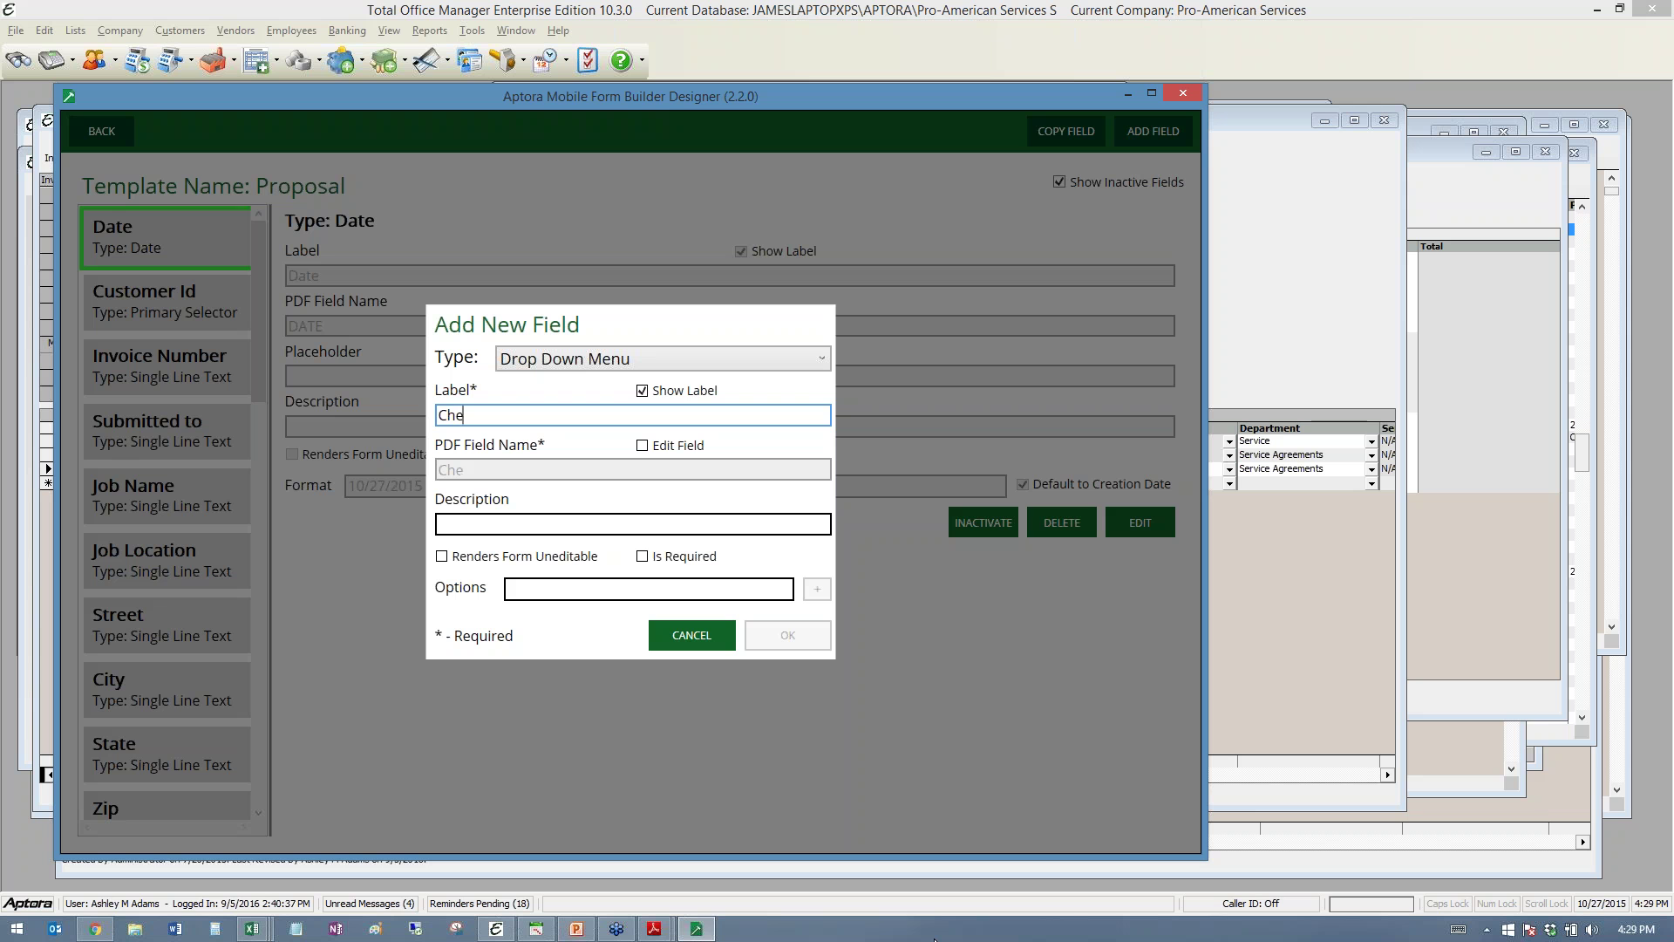
type("mical")
- Add options Test 1, Test 2, Test 3 and Test 4, then save the field
left_click(560, 580)
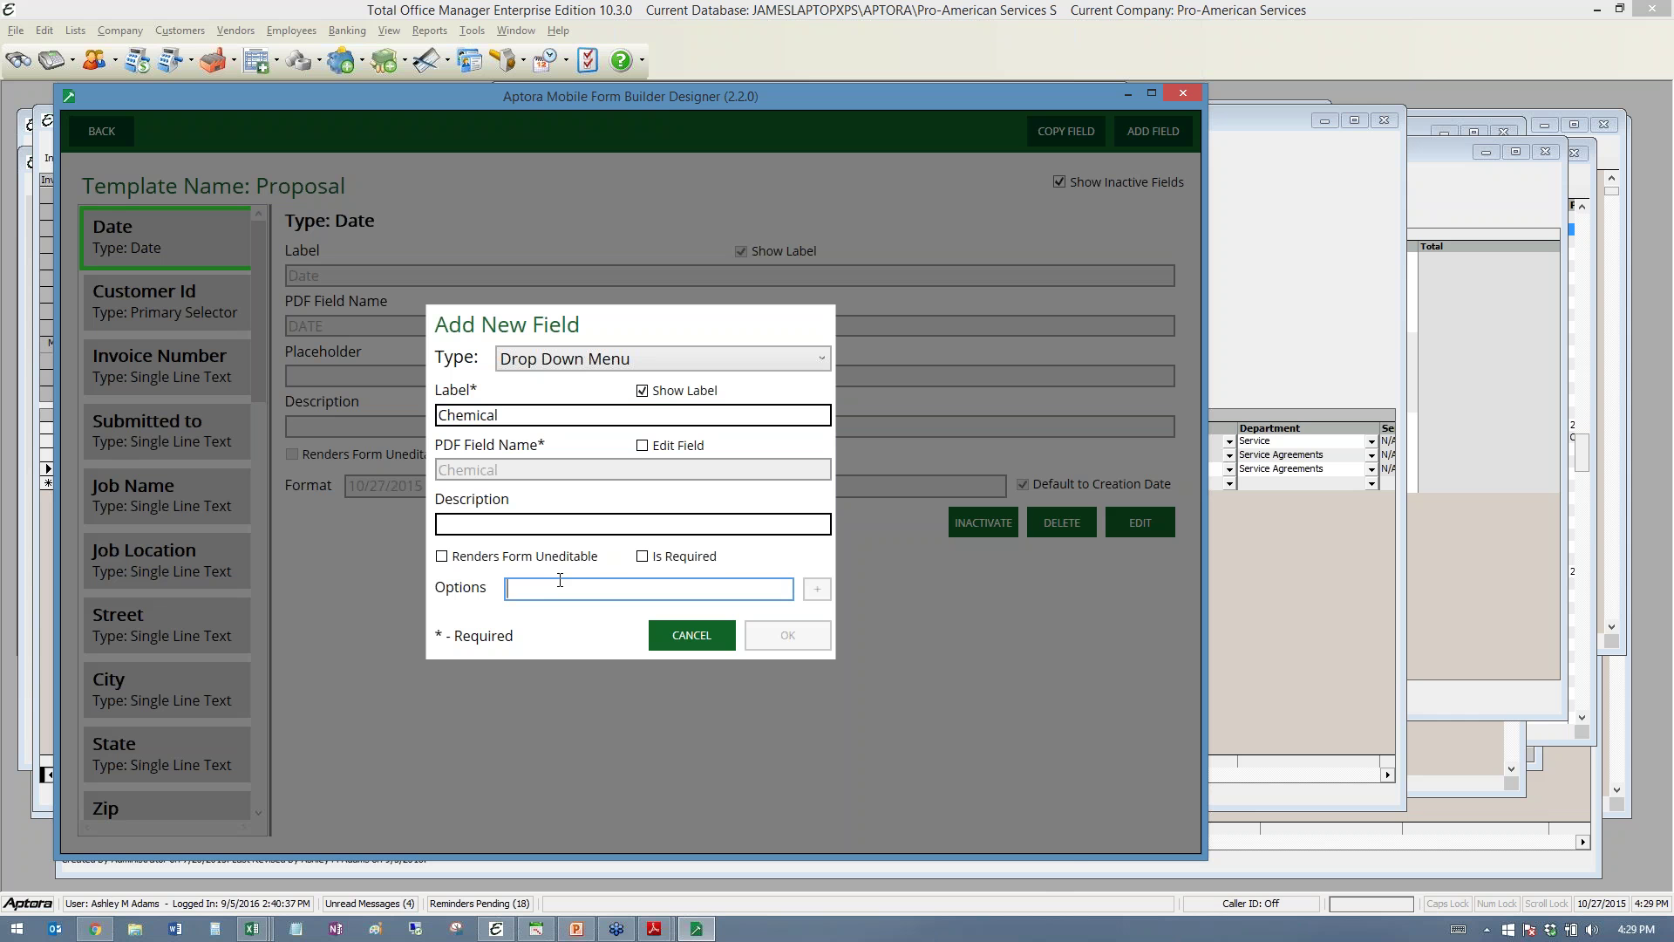
type("Test 1")
key("Return")
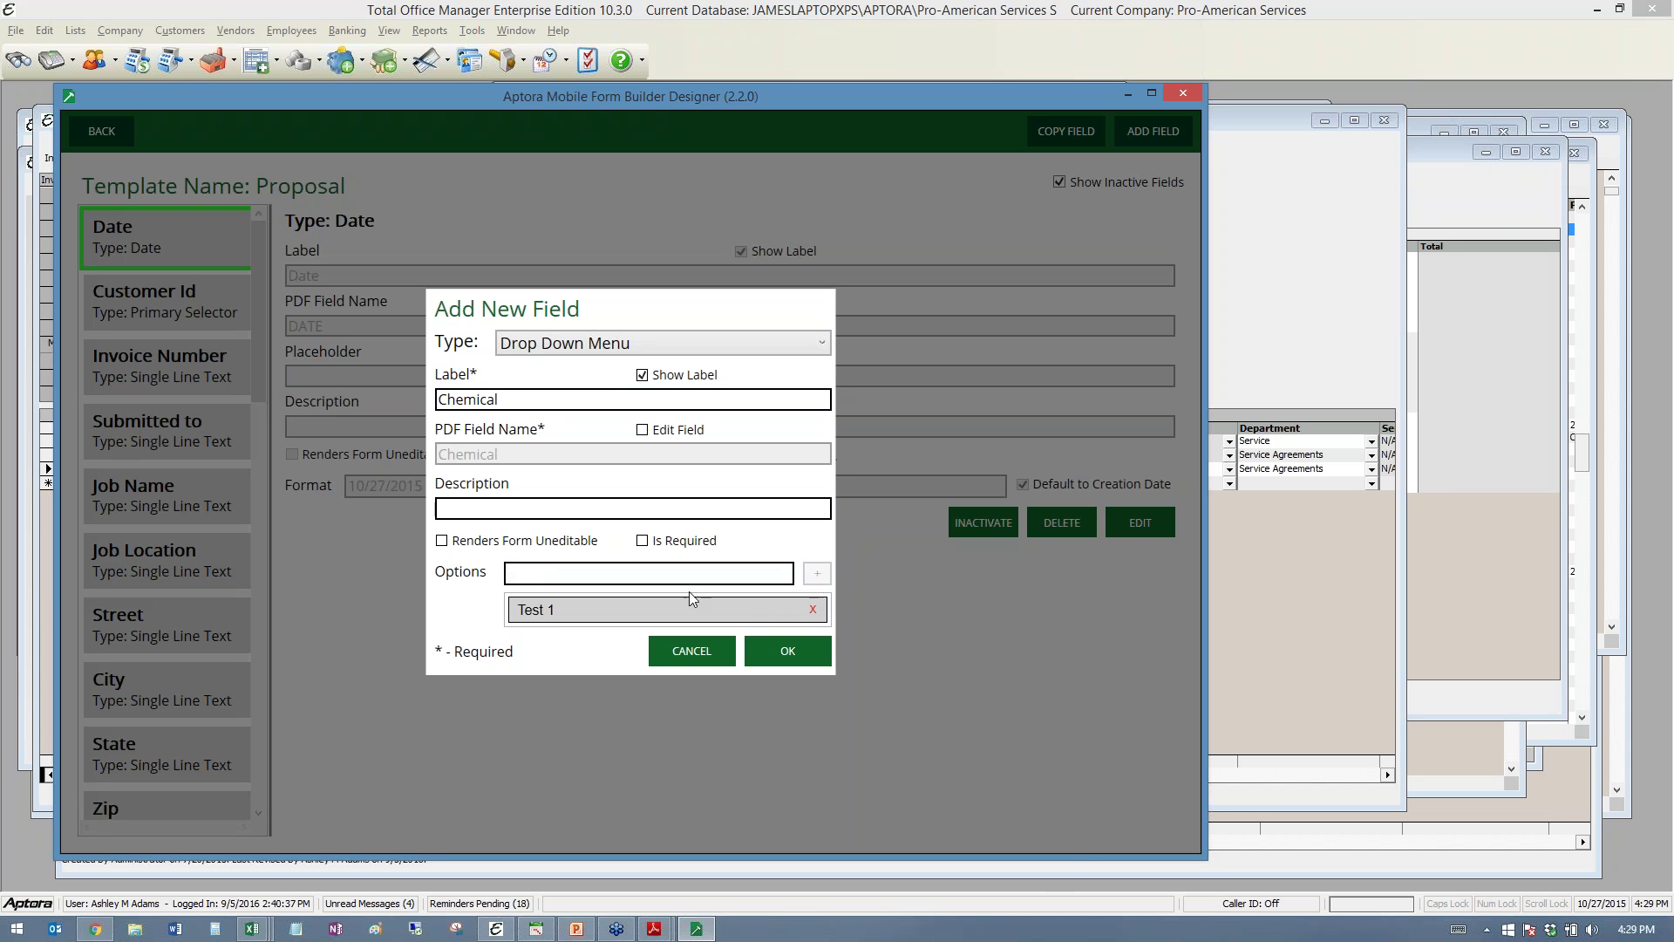
type("Test 2")
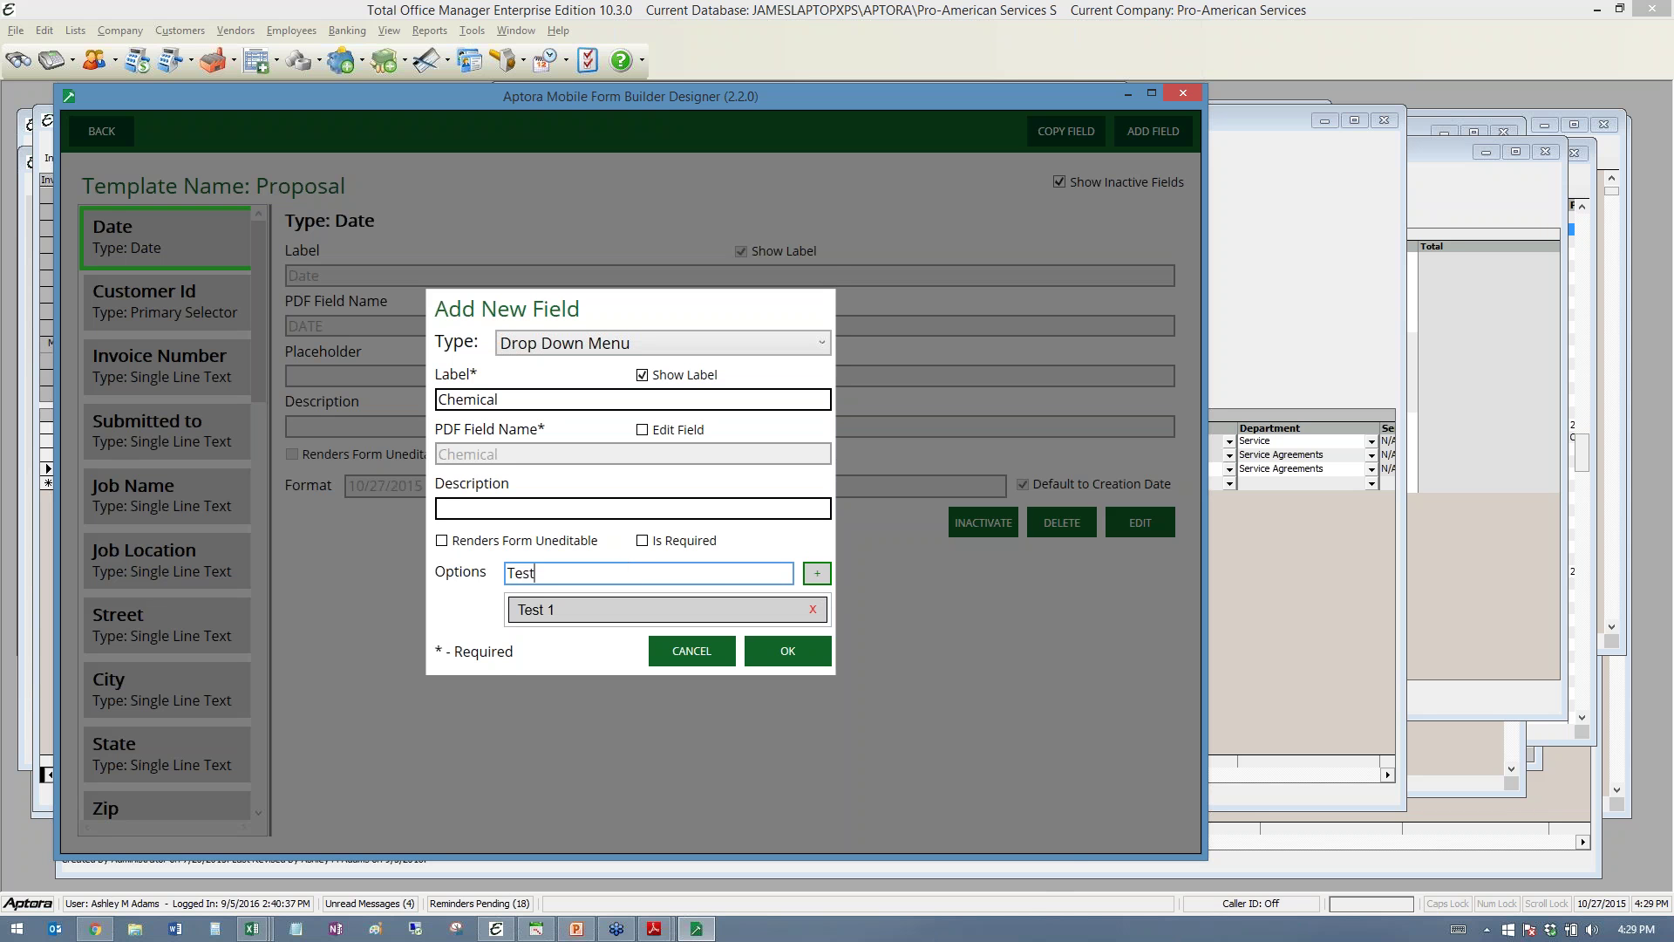
left_click(825, 573)
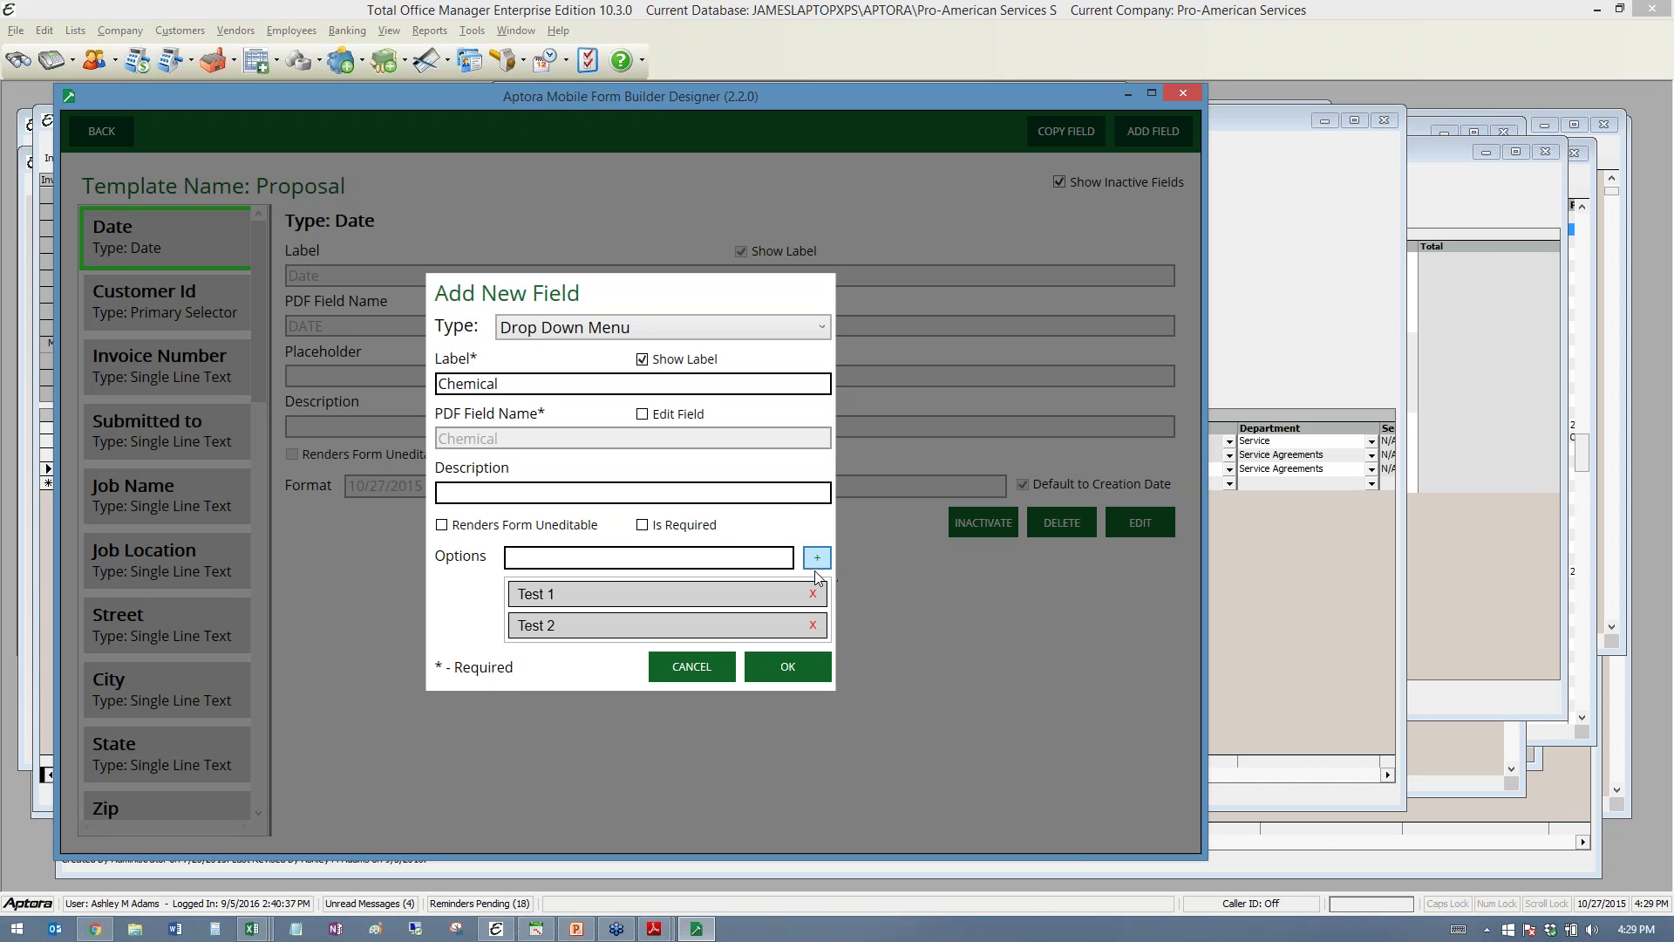
type("Test 3")
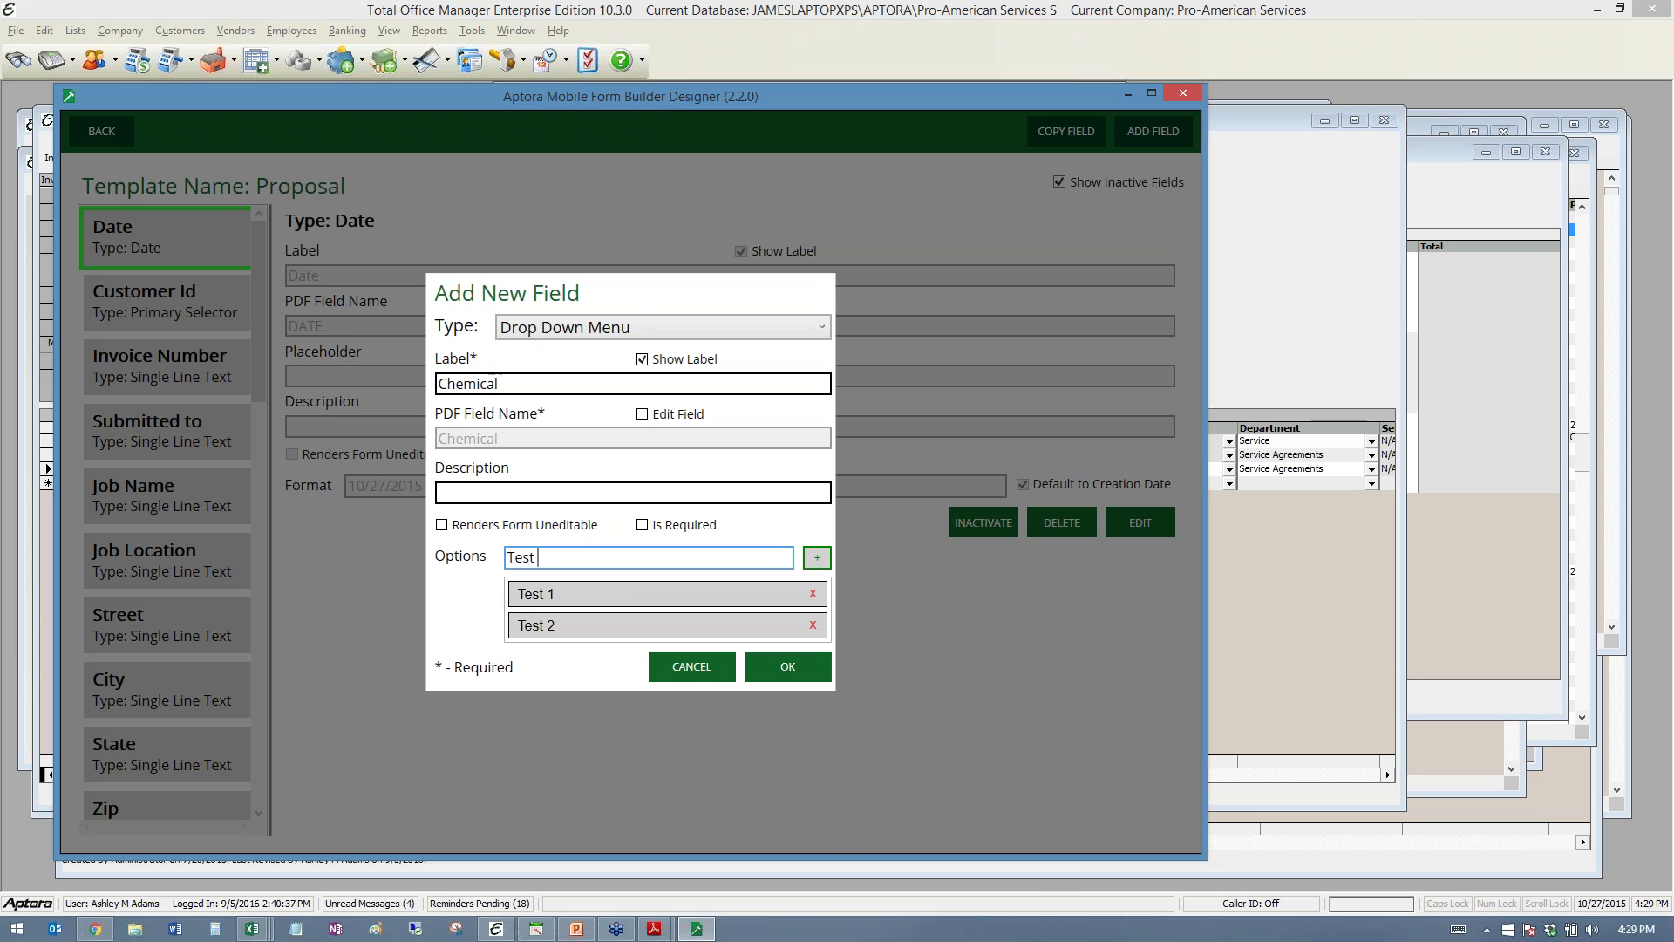
left_click(820, 559)
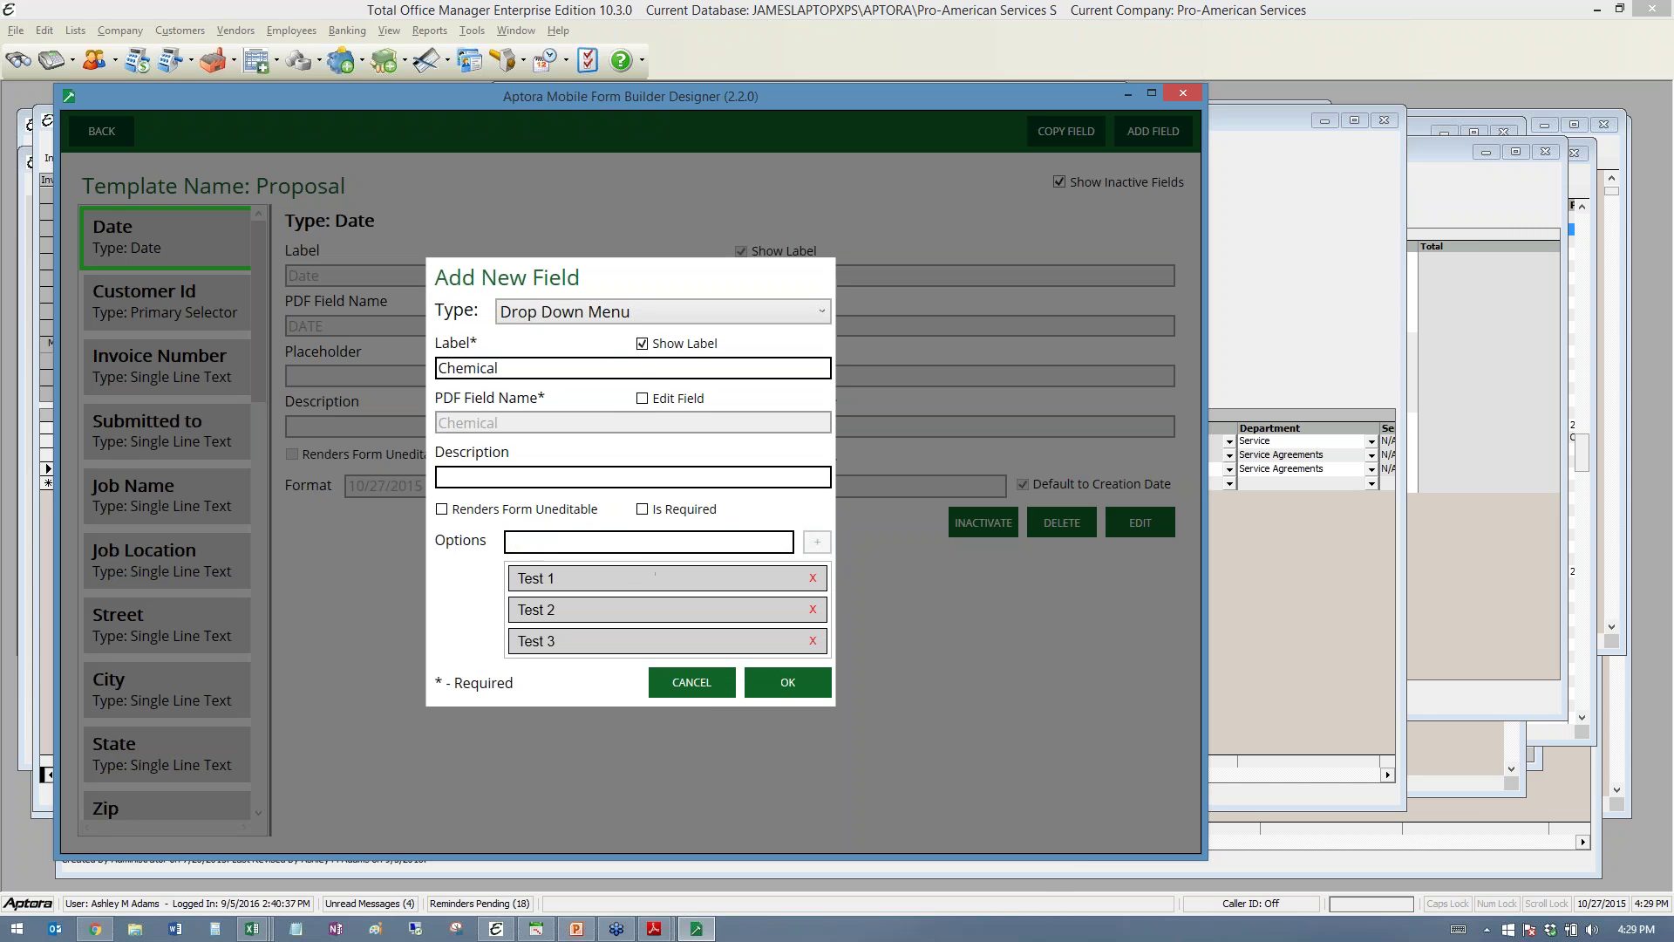
type("Test 4")
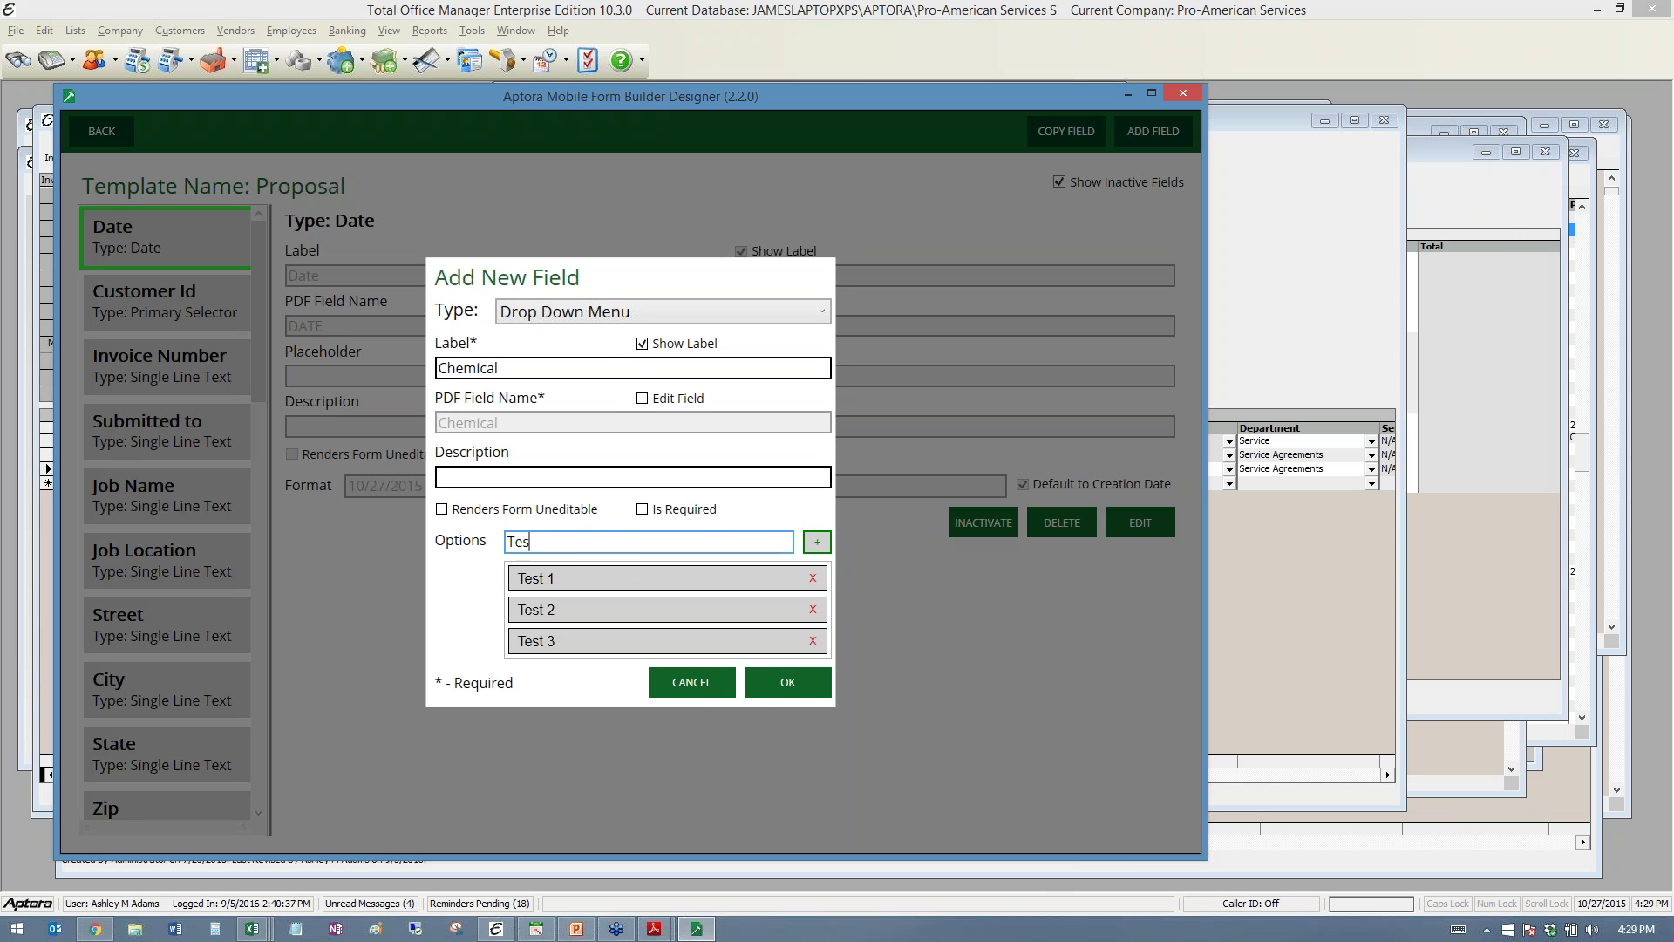
left_click(819, 541)
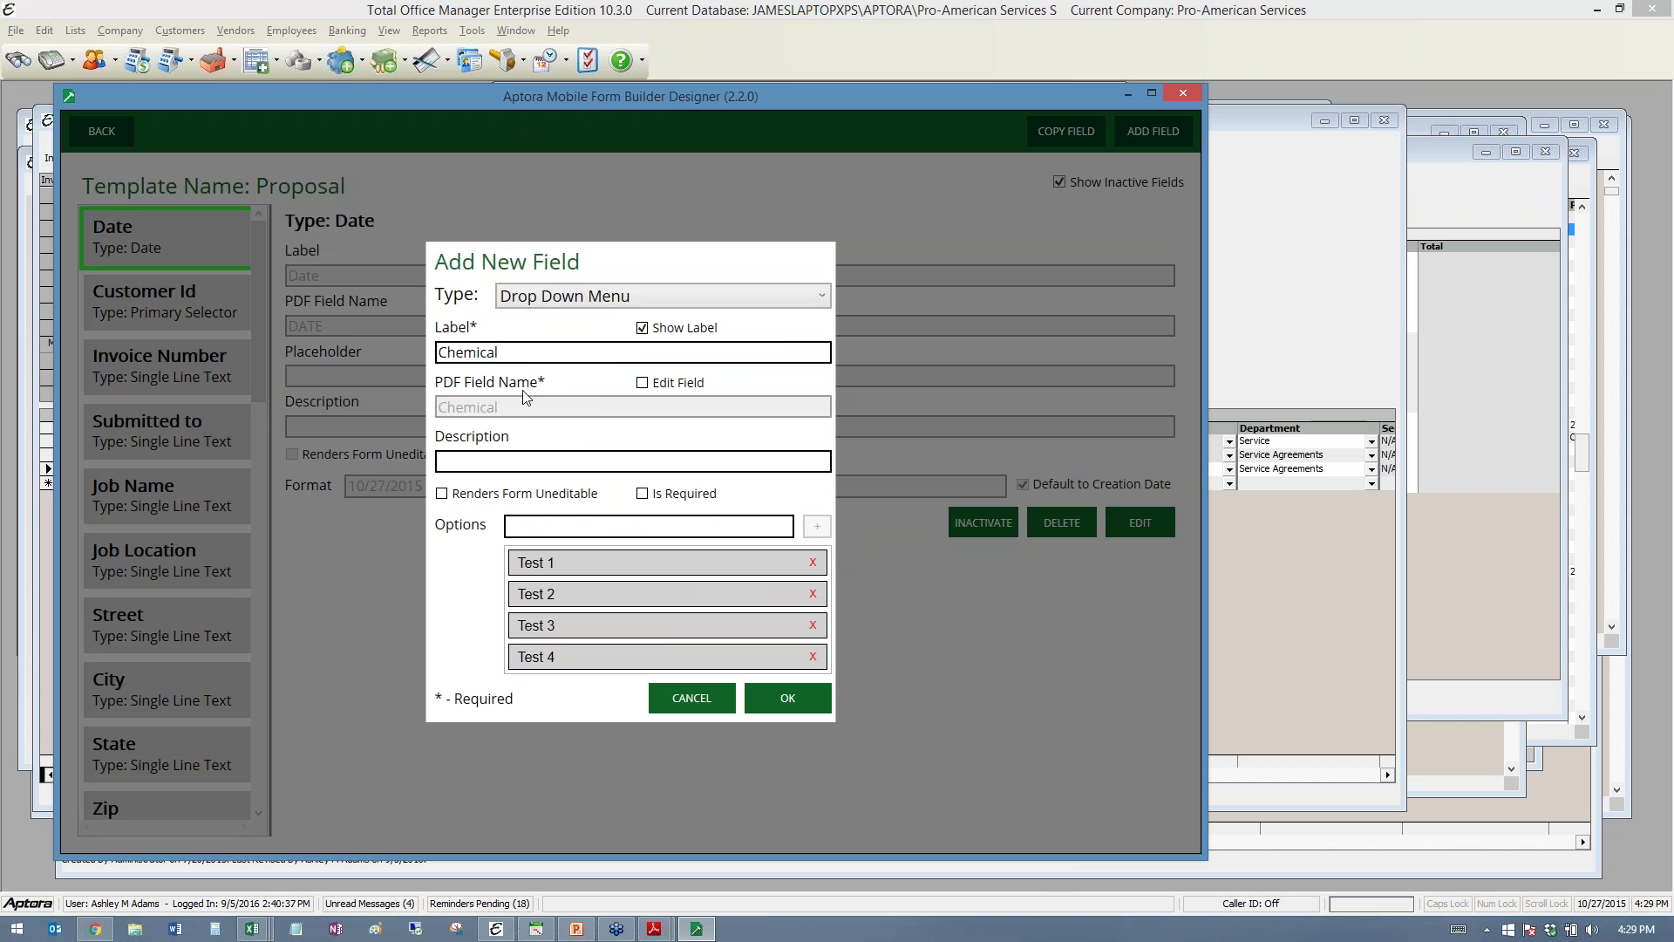
left_click(789, 703)
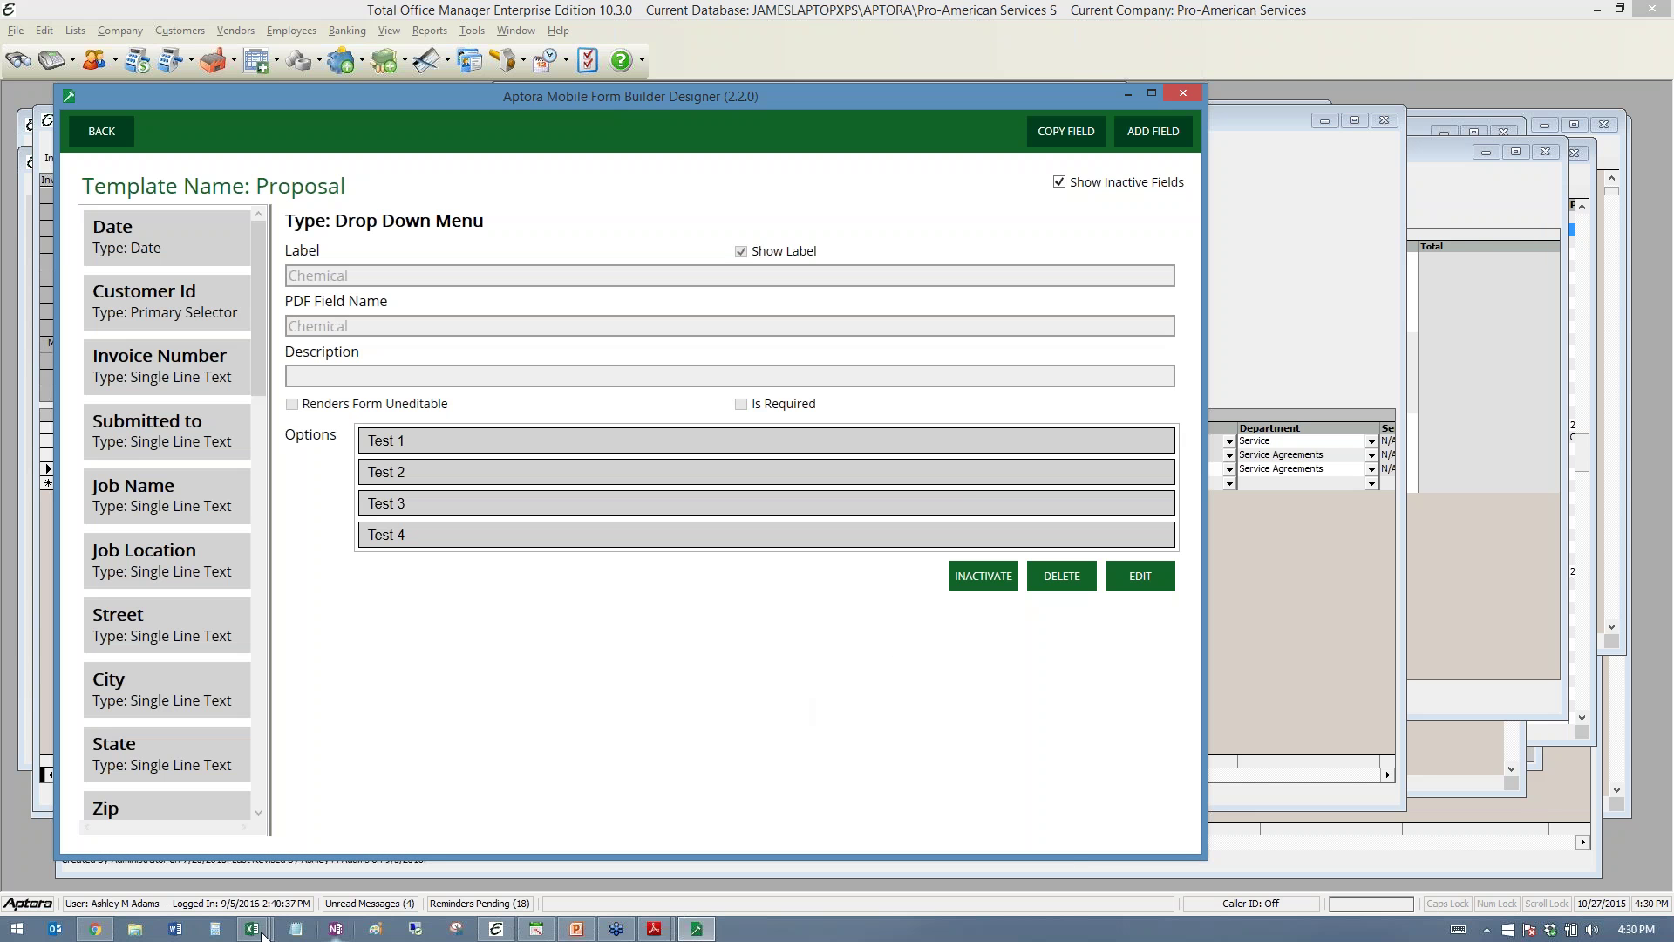
- Start a new Proposal in the browser for a customer found by name search
left_click(96, 930)
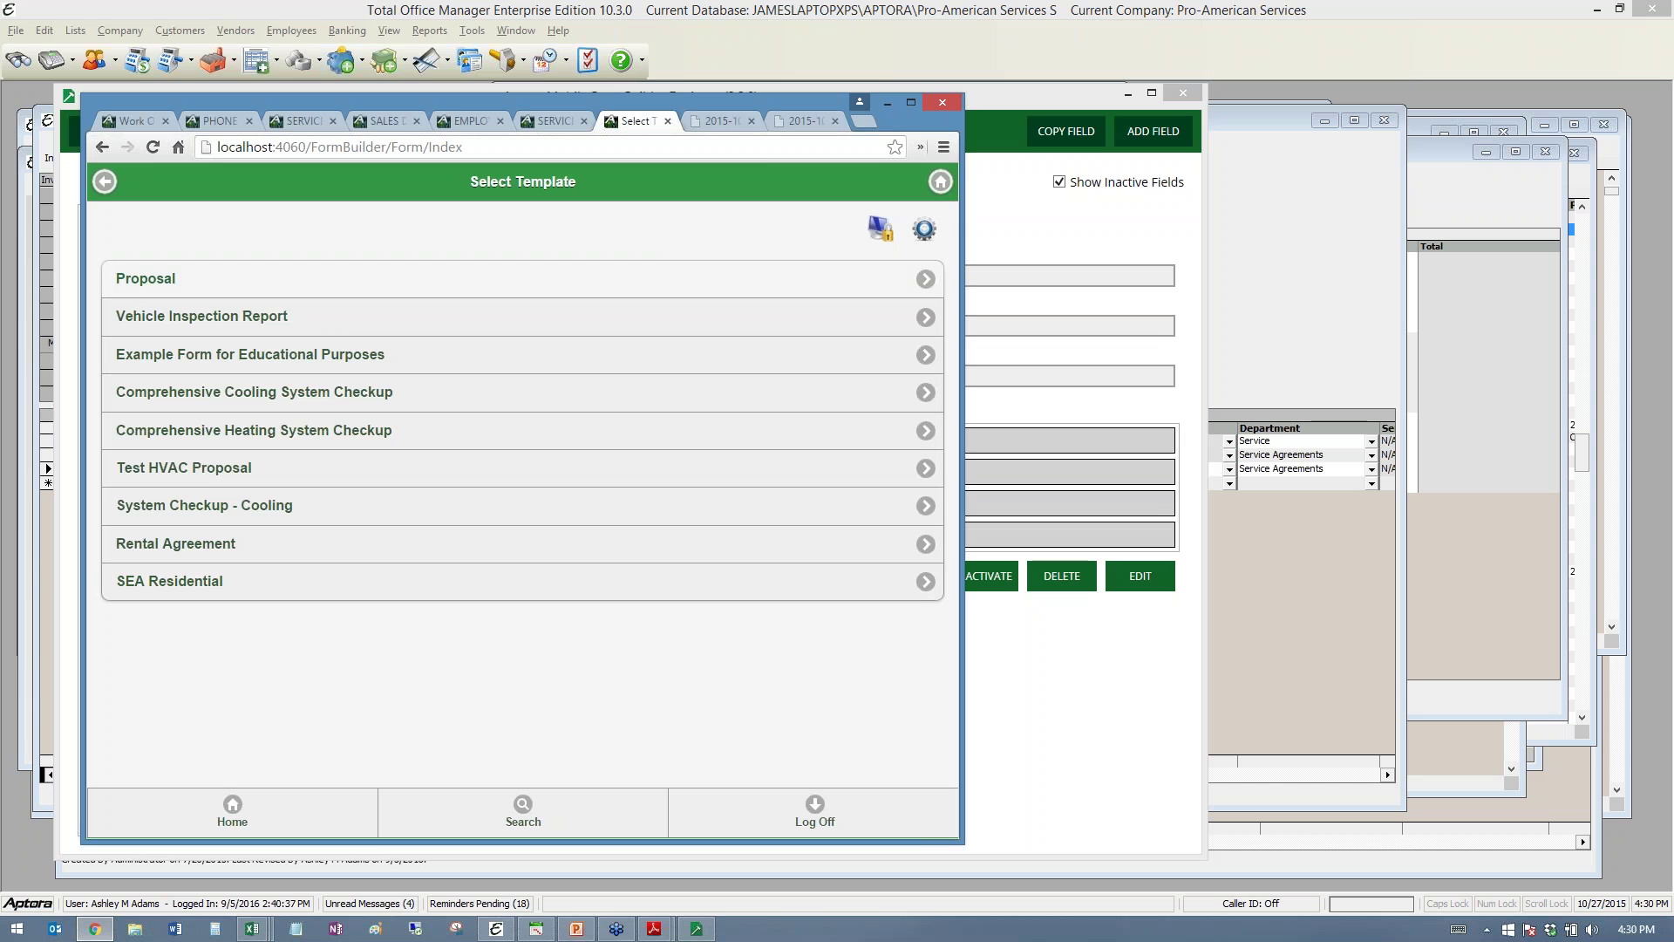
left_click(154, 279)
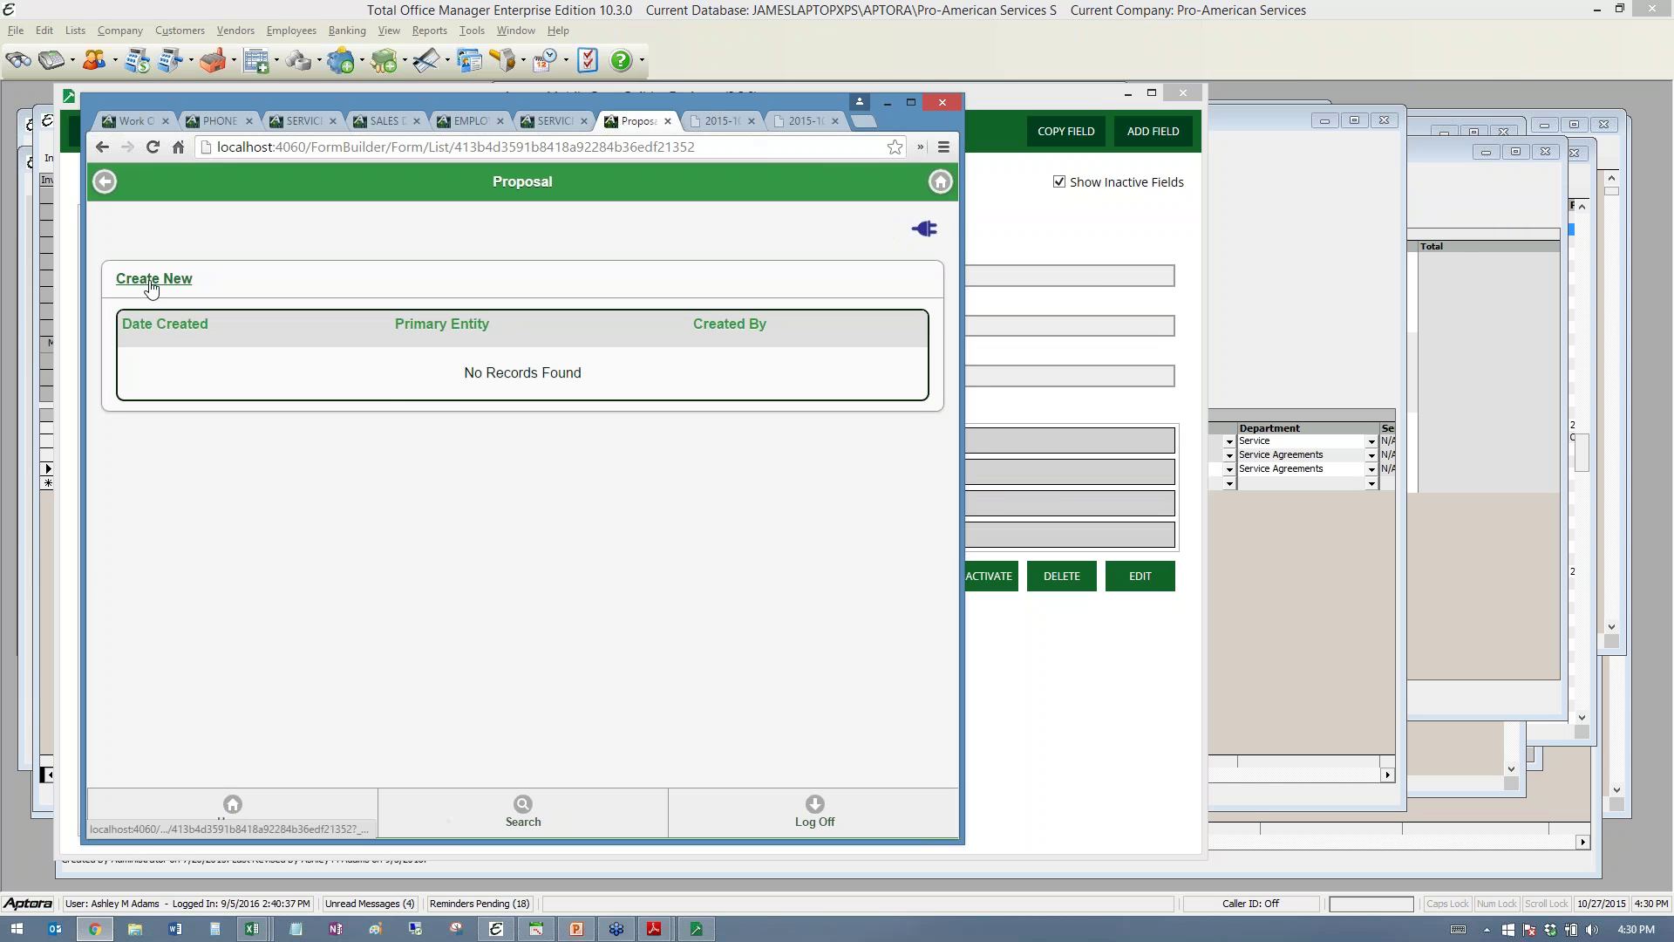
left_click(154, 279)
left_click(168, 279)
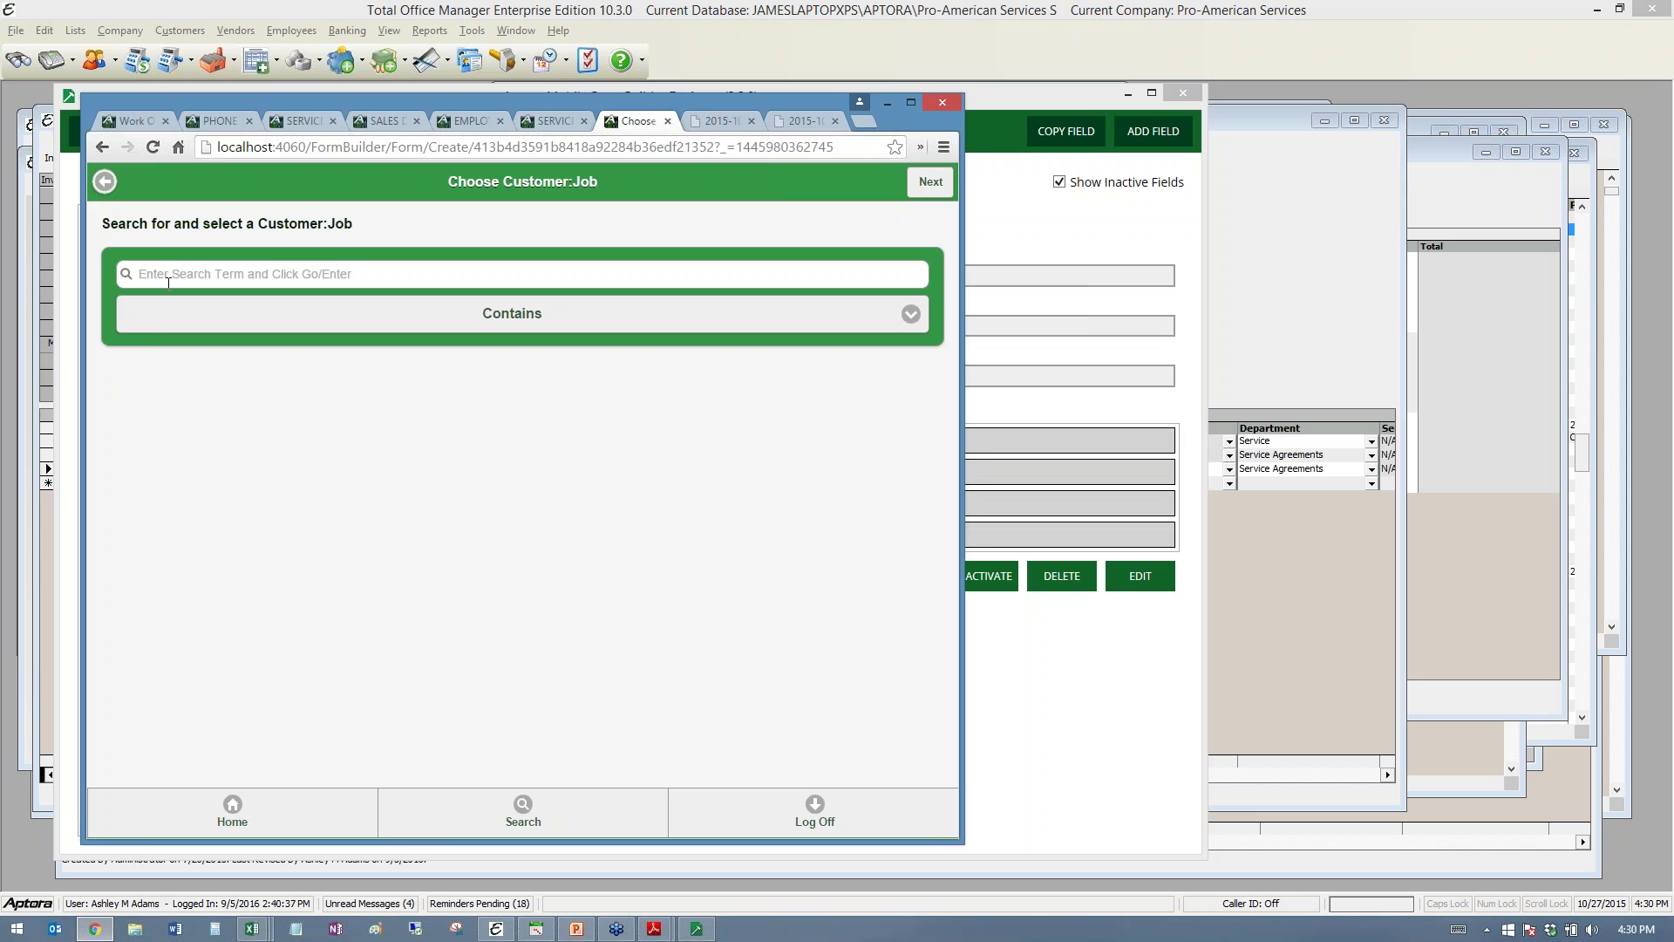
type("james")
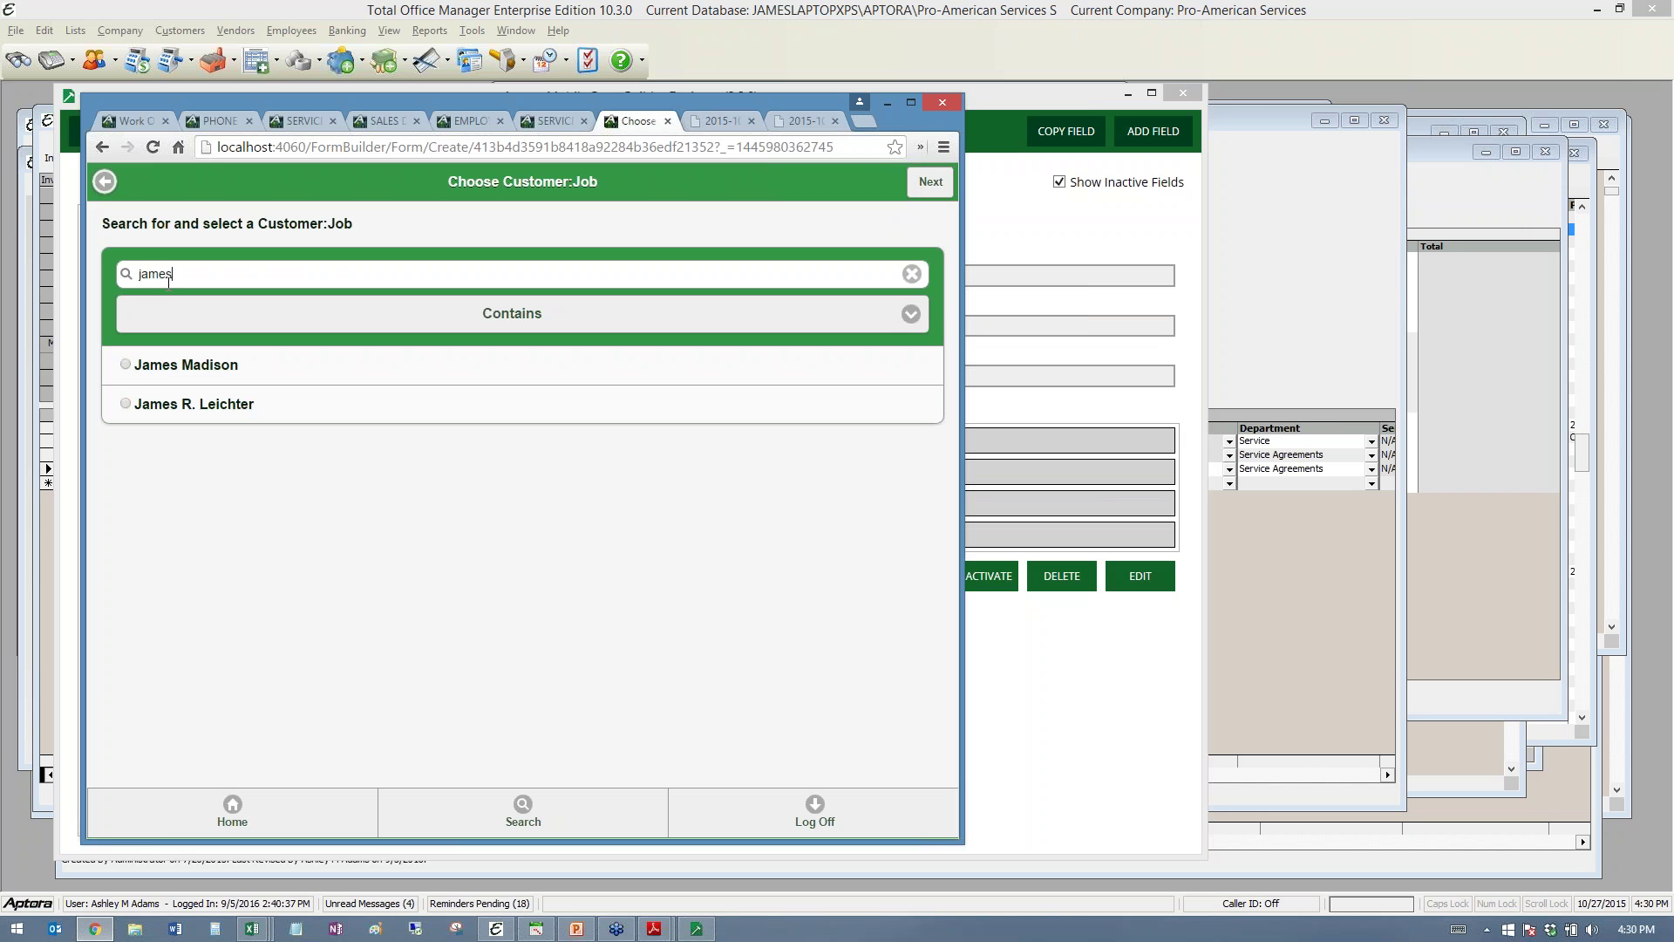
left_click(128, 367)
left_click(930, 181)
- Set the Proposal's Chemical drop-down to Test 3
scroll(576, 467, "down", 10)
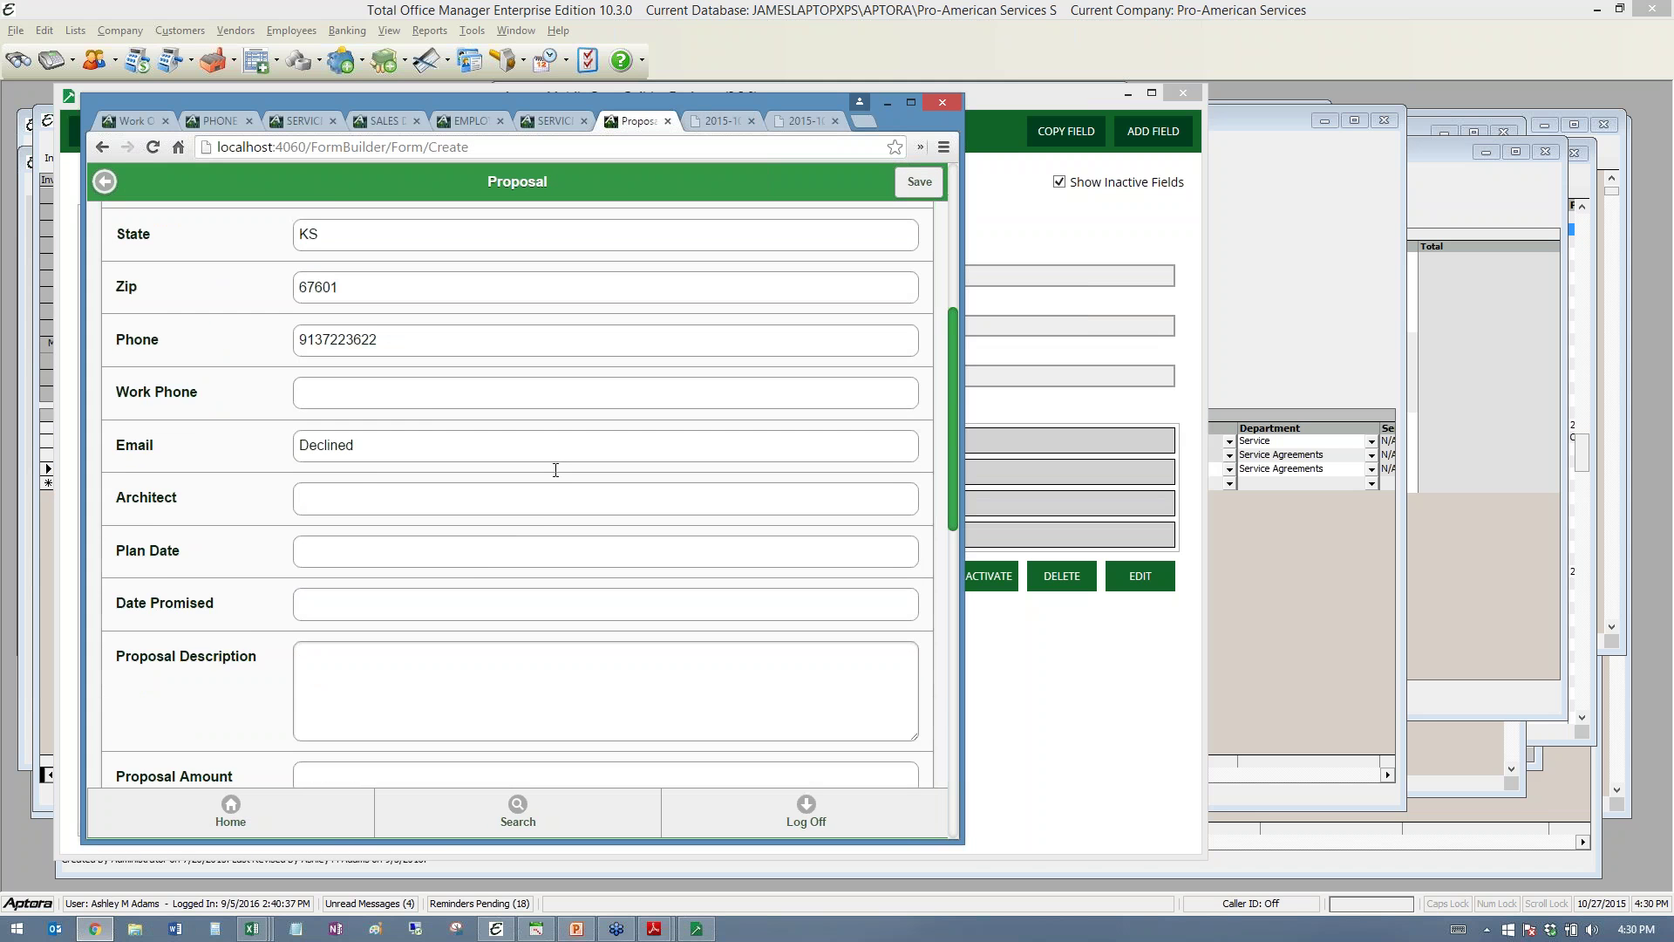
scroll(558, 516, "down", 2)
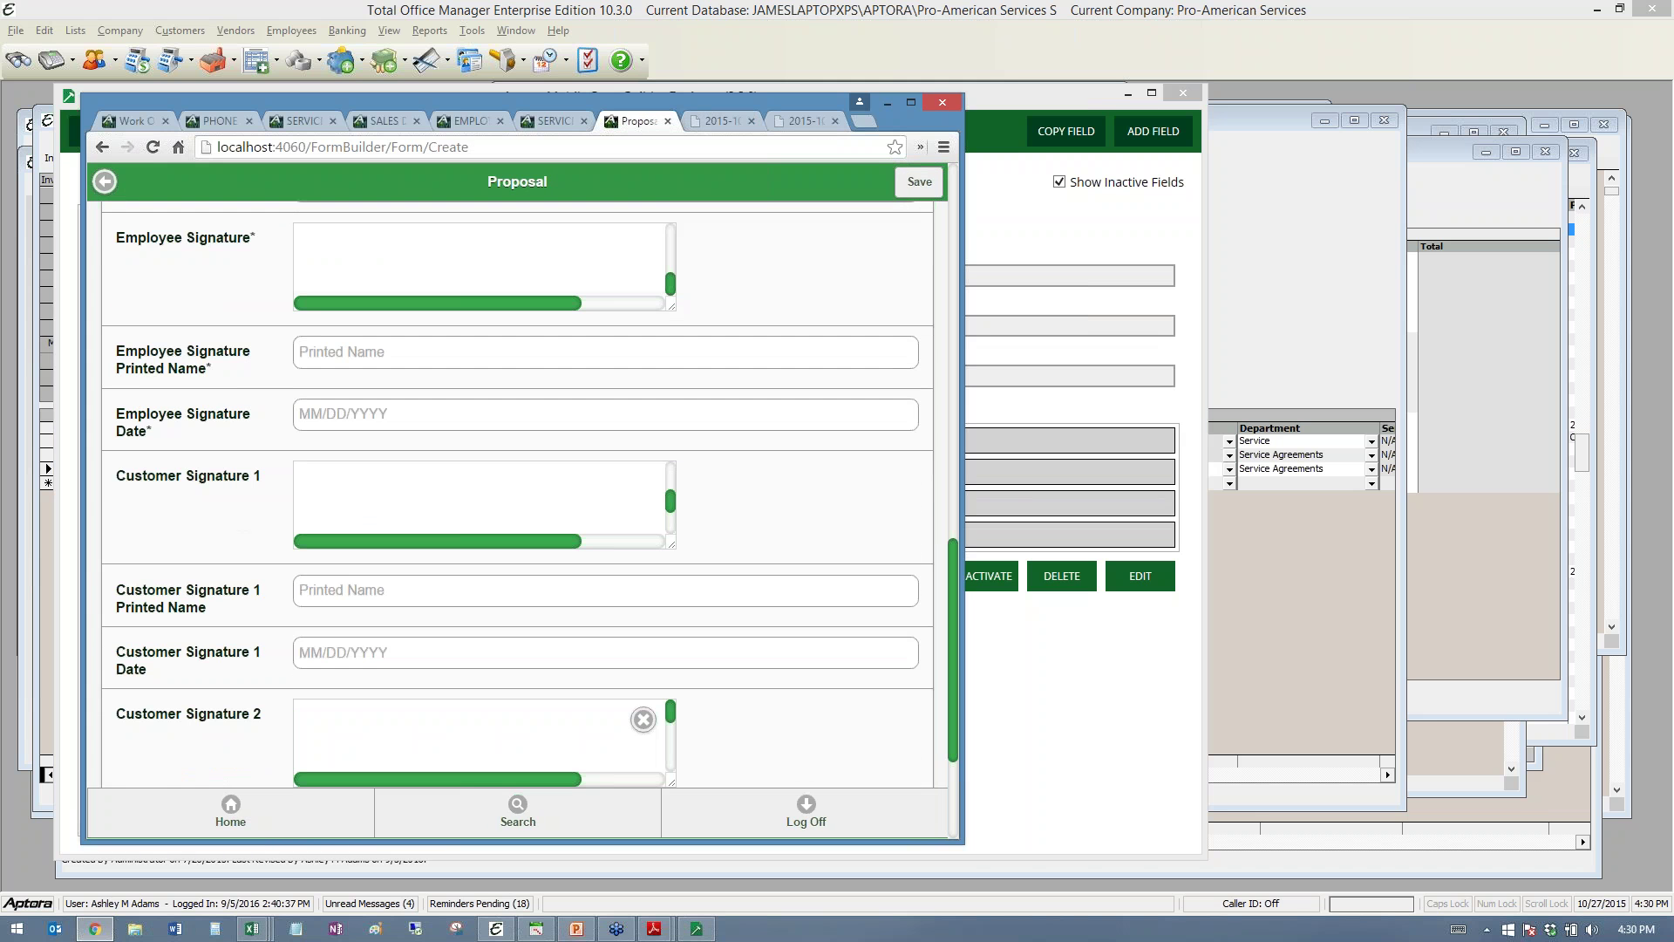
scroll(558, 516, "down", 3)
scroll(558, 516, "down", 1)
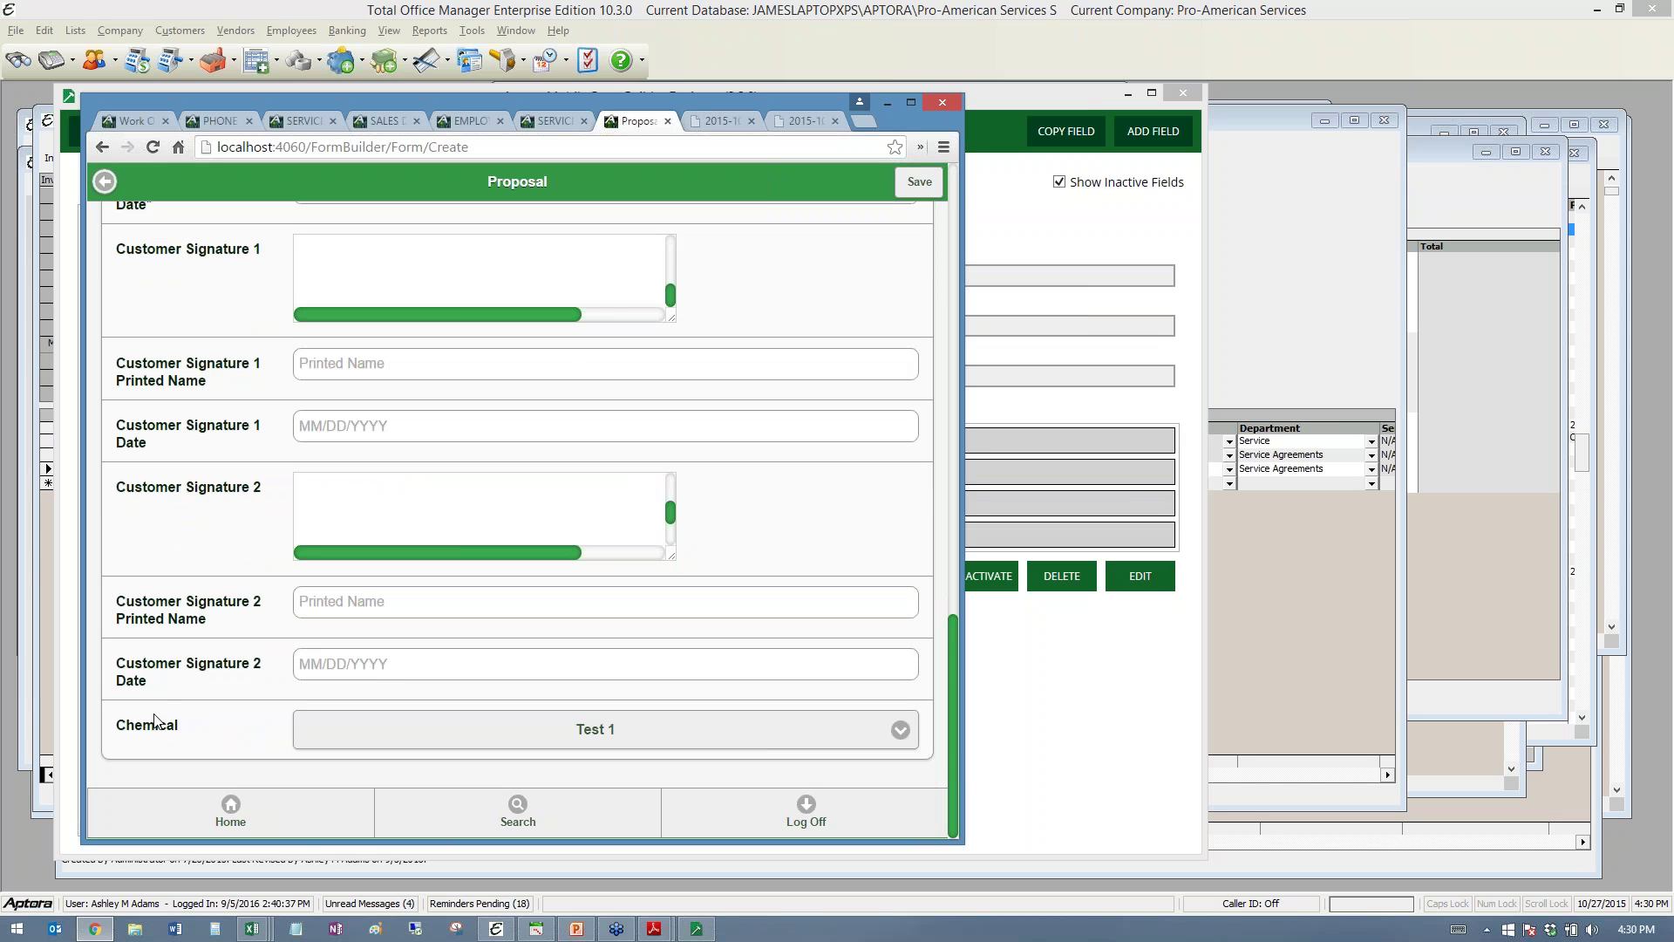
left_click(449, 724)
left_click(449, 724)
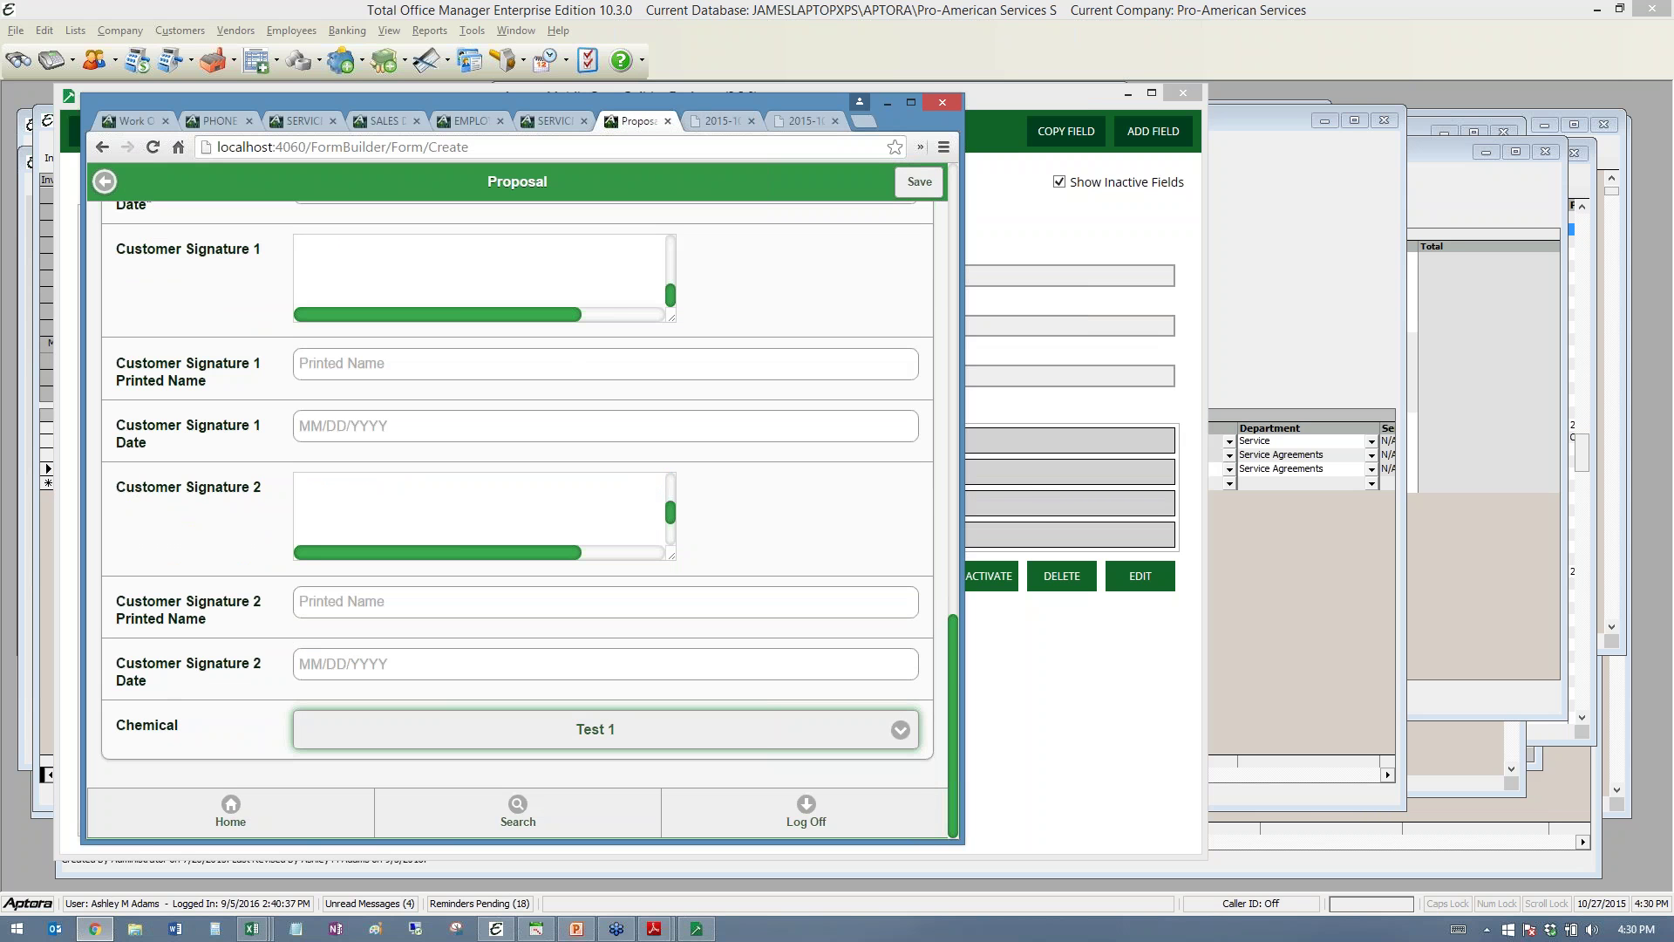
left_click(456, 731)
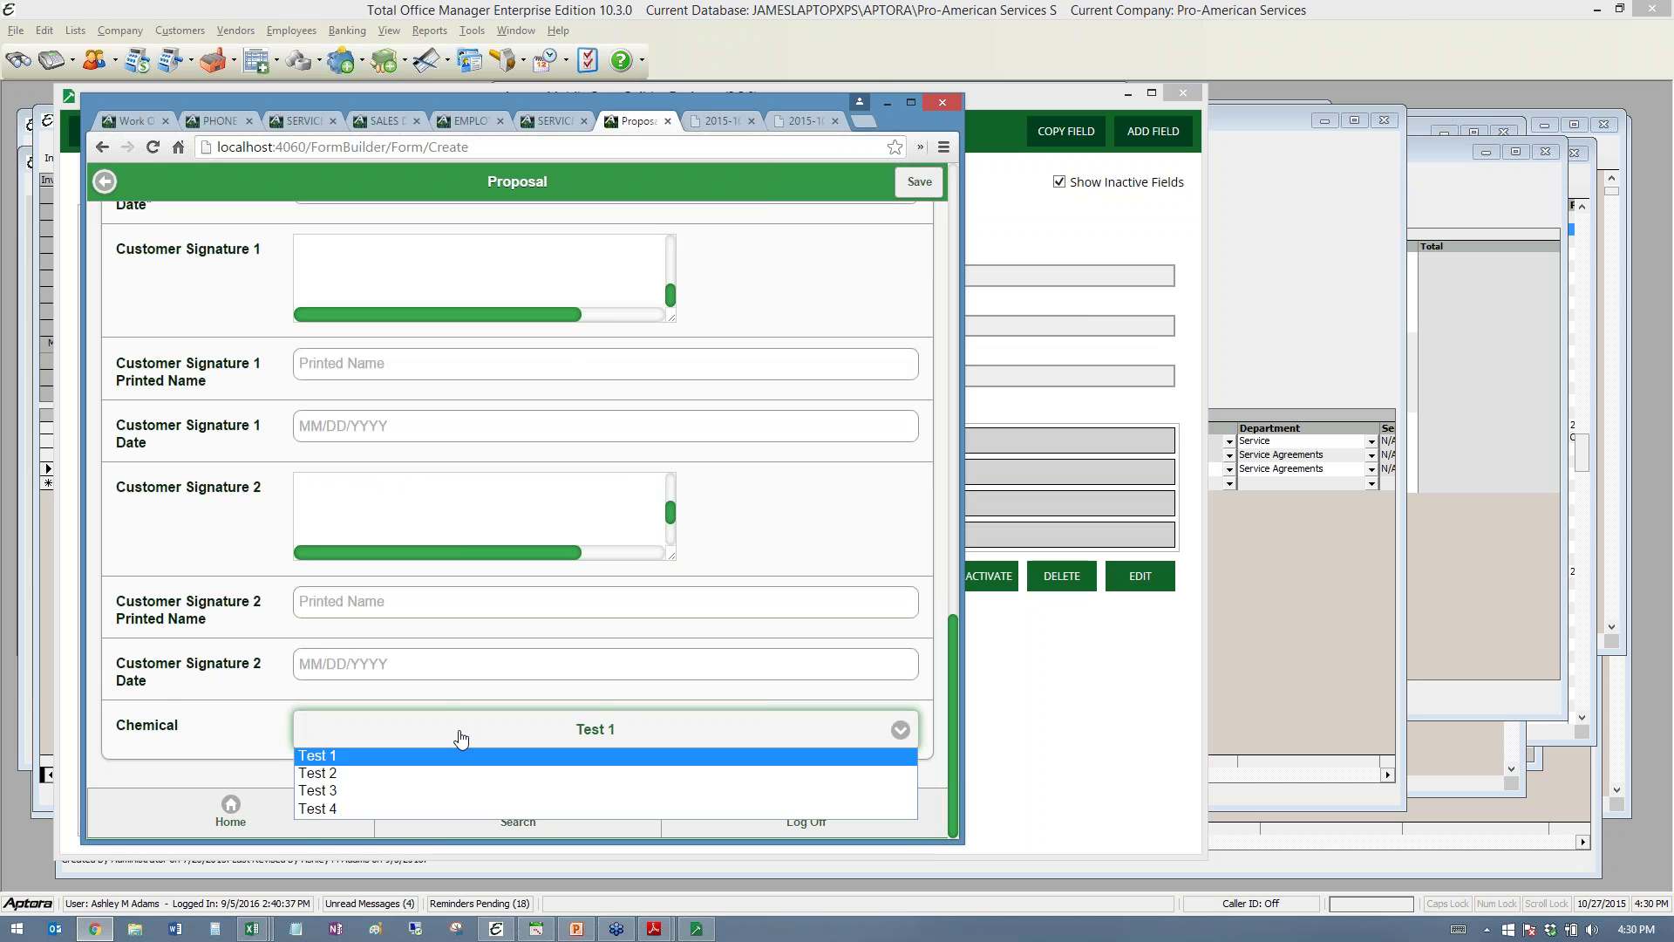
left_click(362, 793)
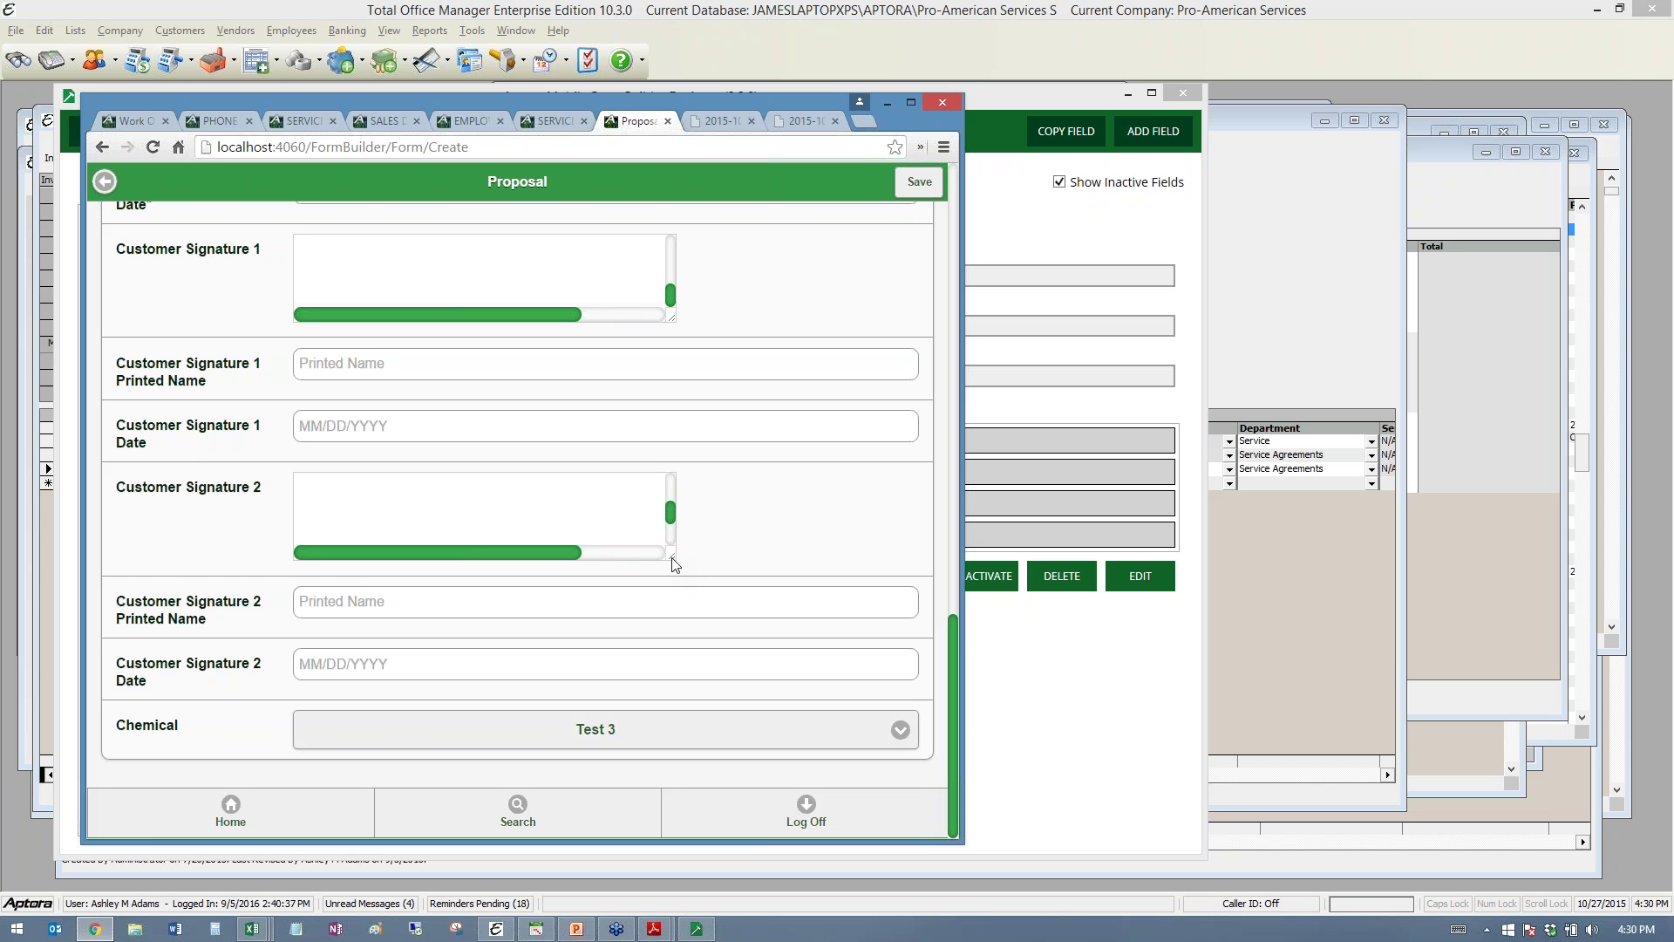
- Enlarge both customer signature boxes and return to the form builder designer
mouse_move(672, 559)
left_mouse_down()
mouse_move(735, 589)
mouse_move(871, 609)
mouse_move(809, 613)
left_mouse_up()
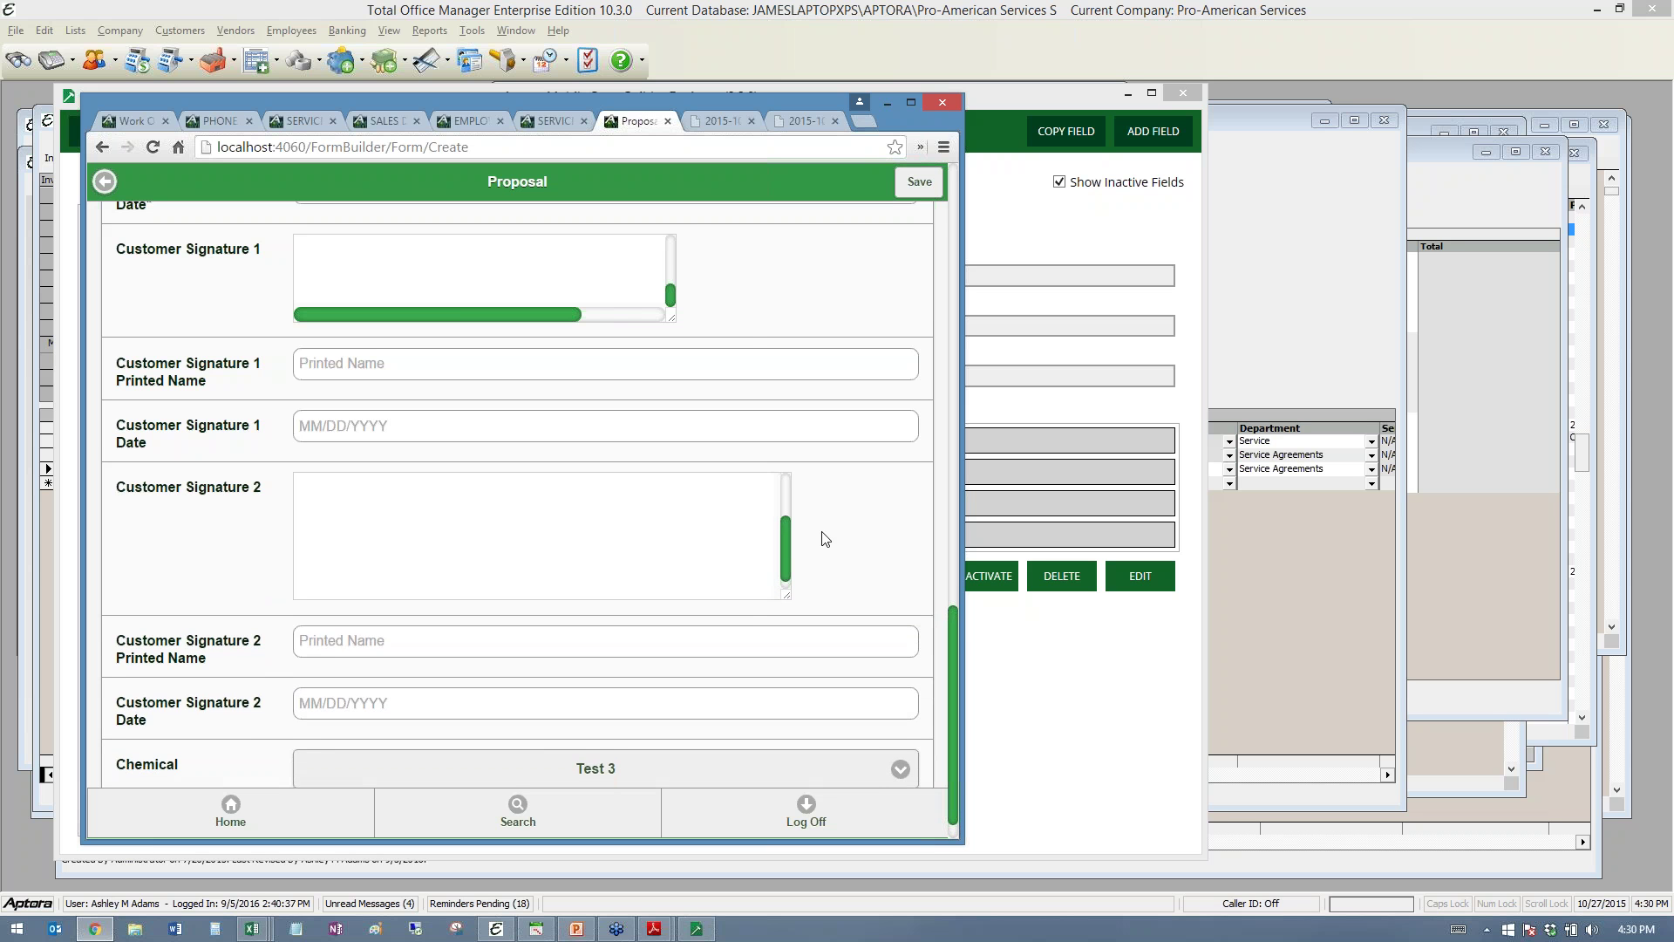
left_click_drag(672, 319, 840, 355)
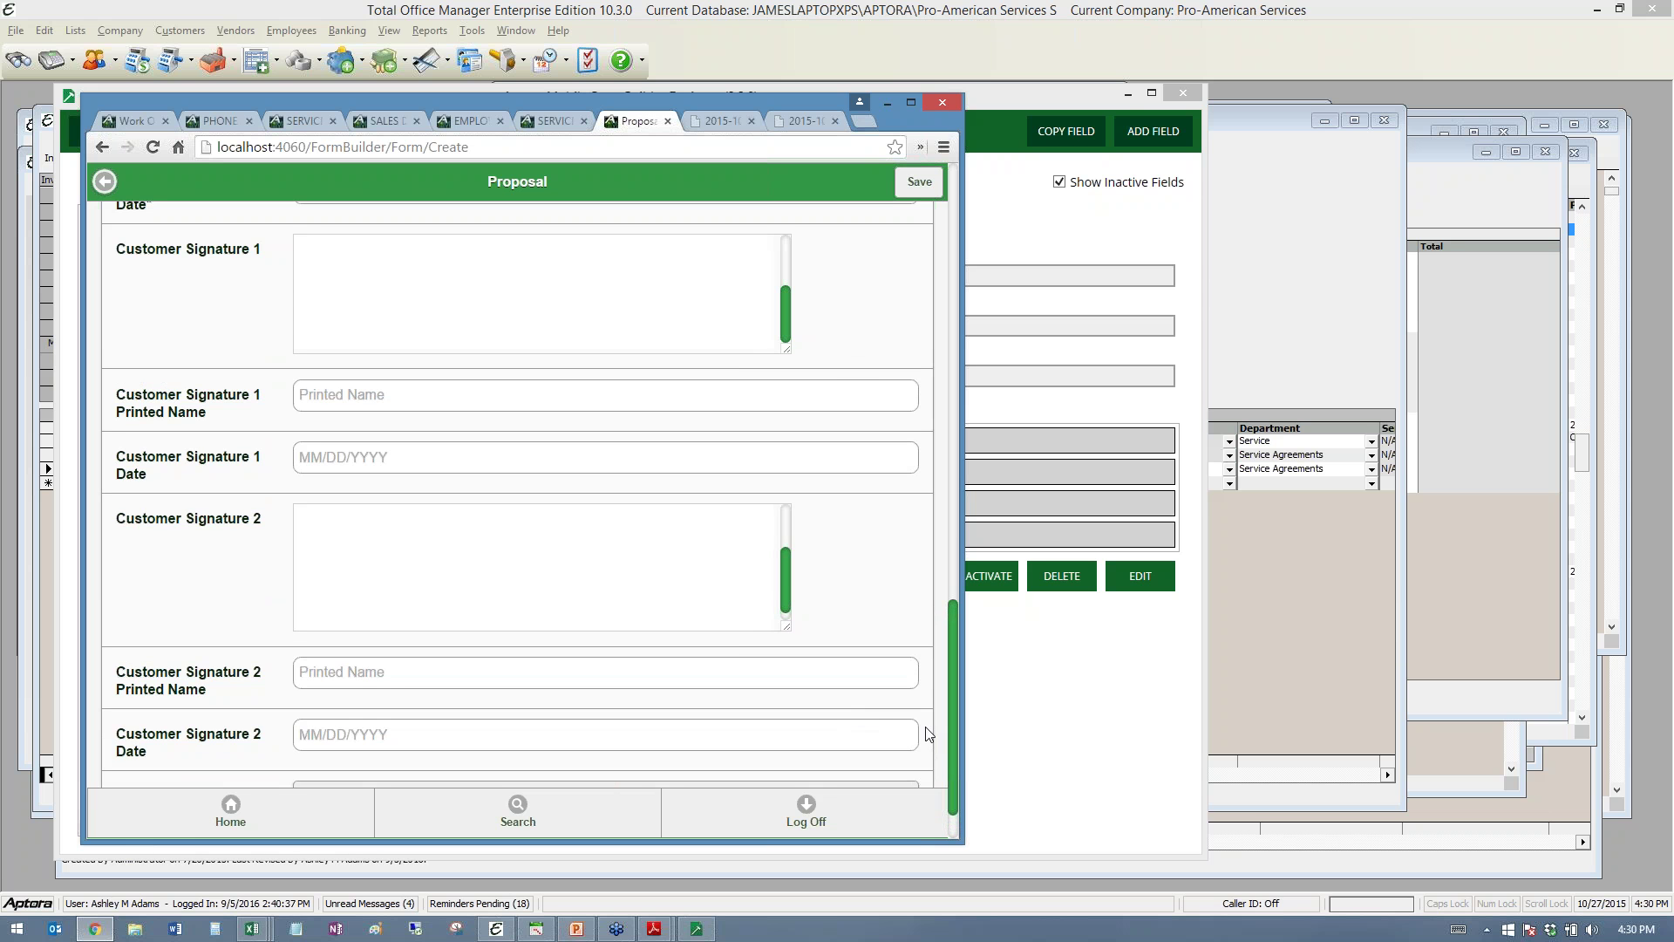
scroll(931, 740, "up", 10)
scroll(518, 493, "up", 5)
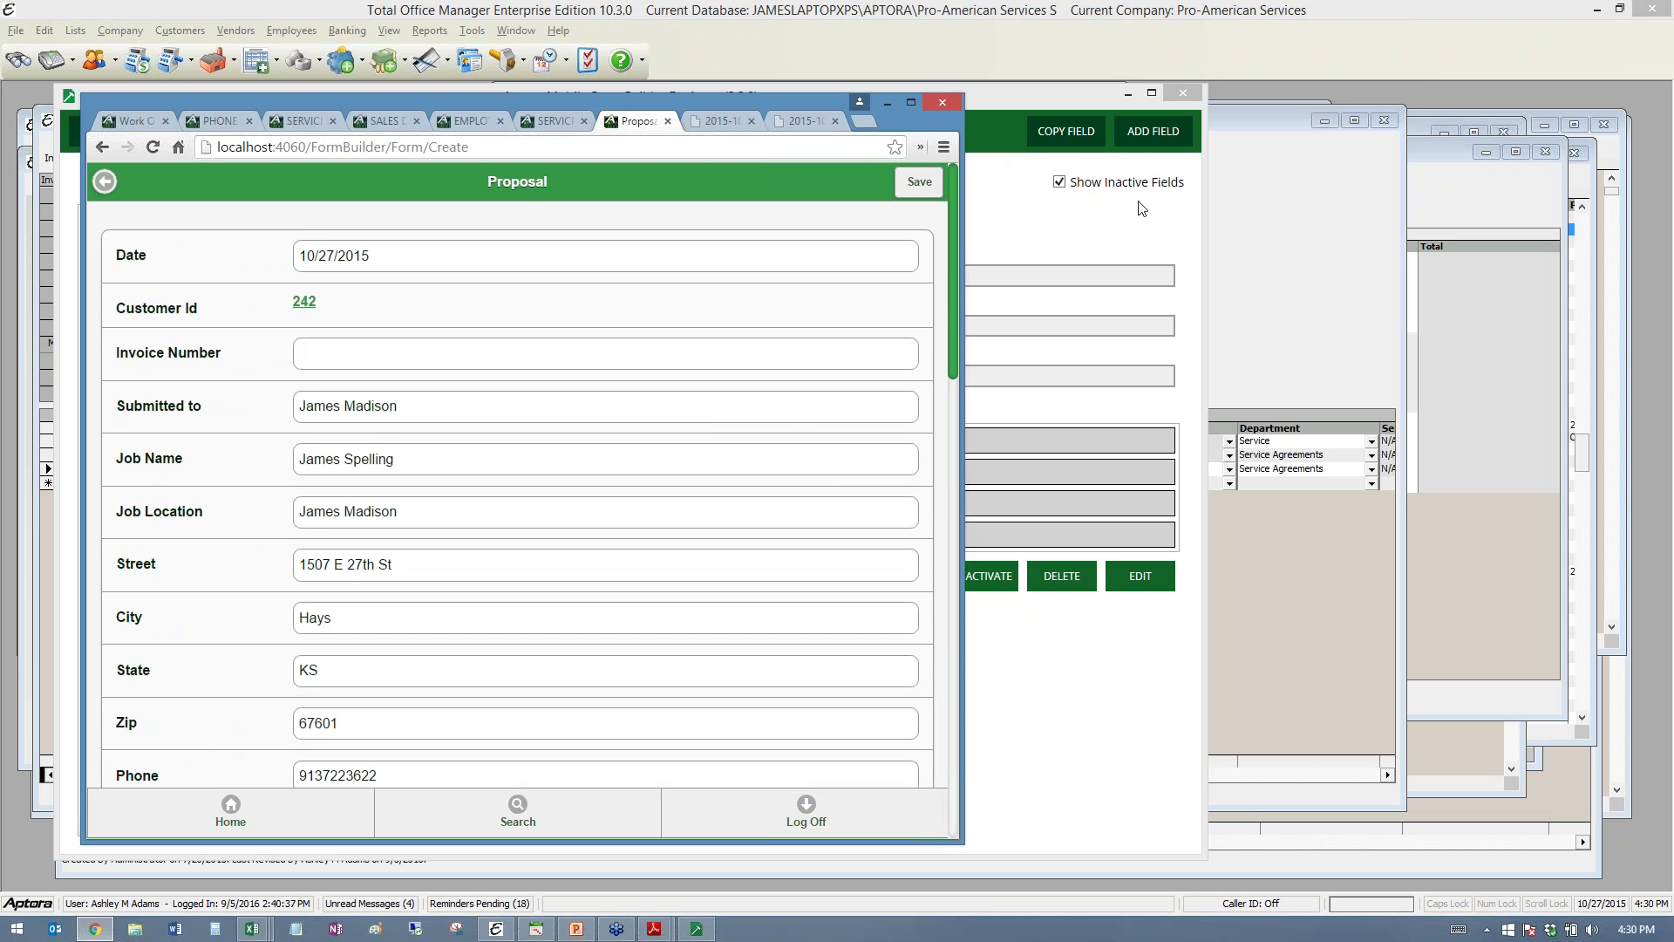
left_click(1141, 209)
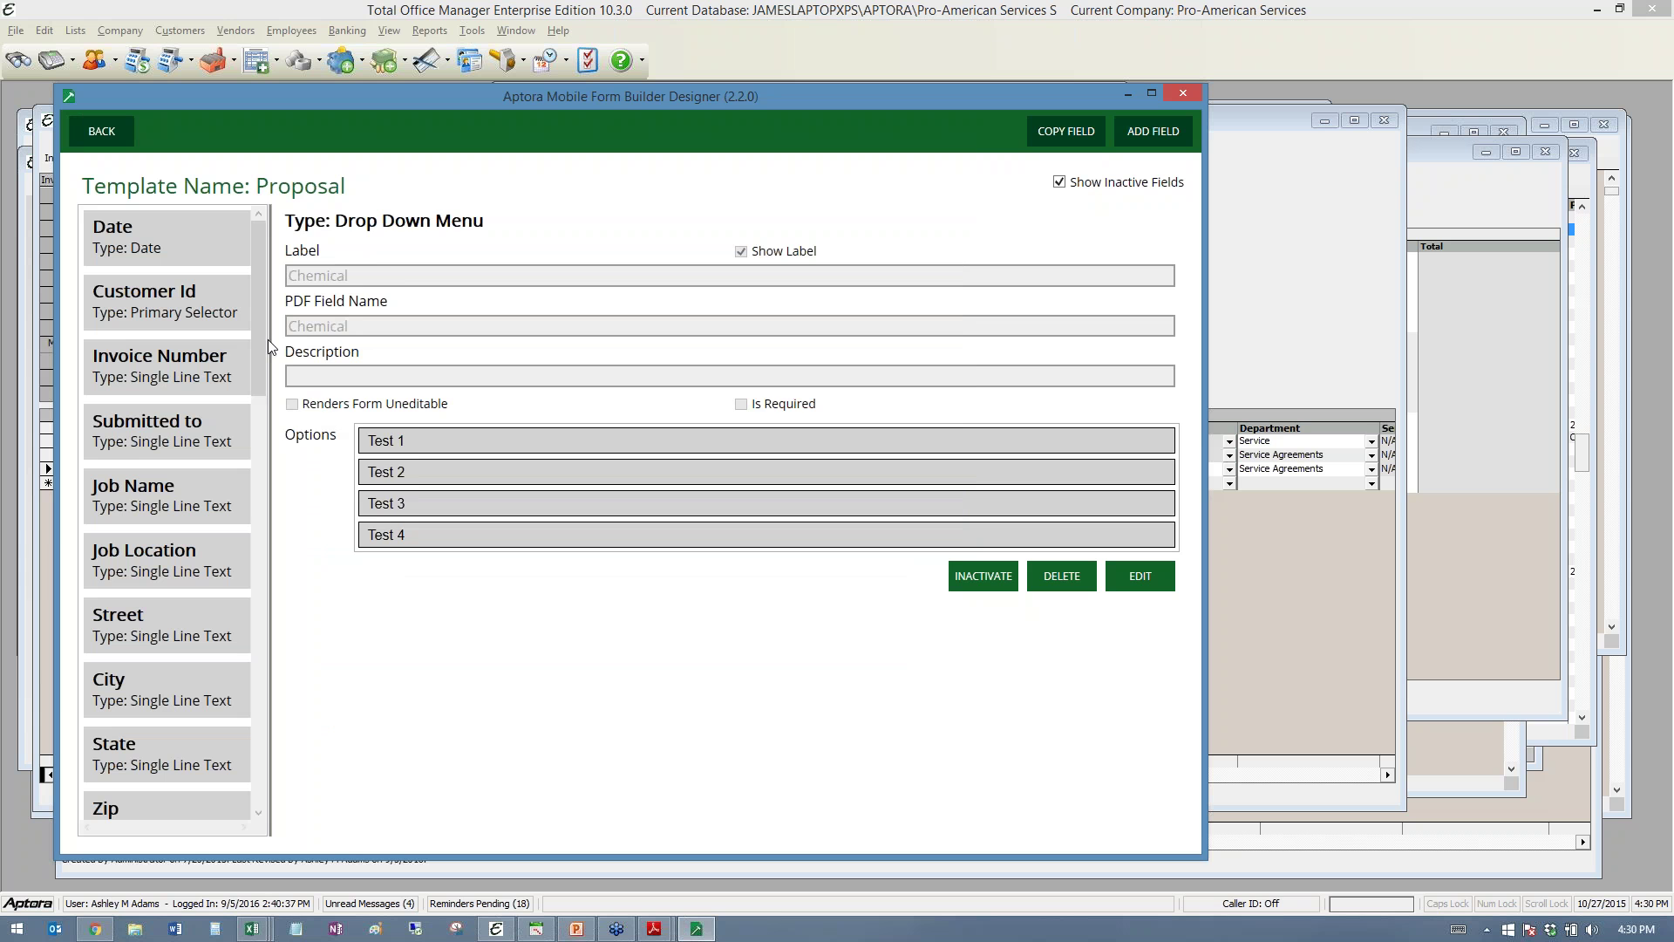
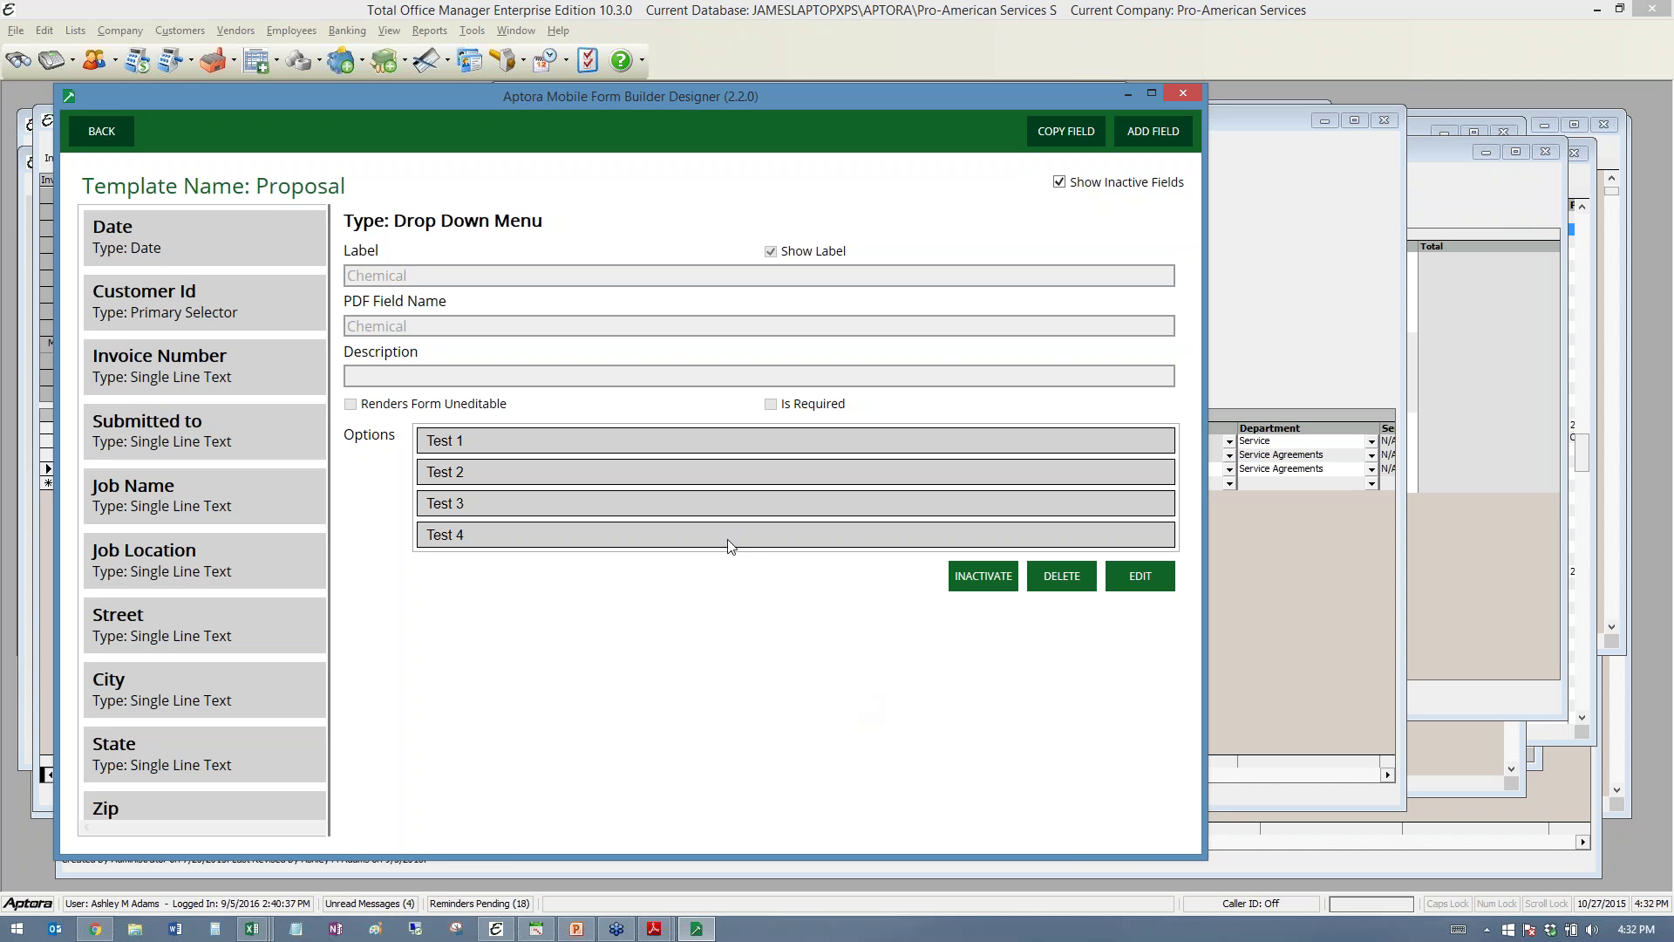
- Move the Add Work Order dialog up over the New Invoice and open the Work Orders help topic
left_click(1294, 206)
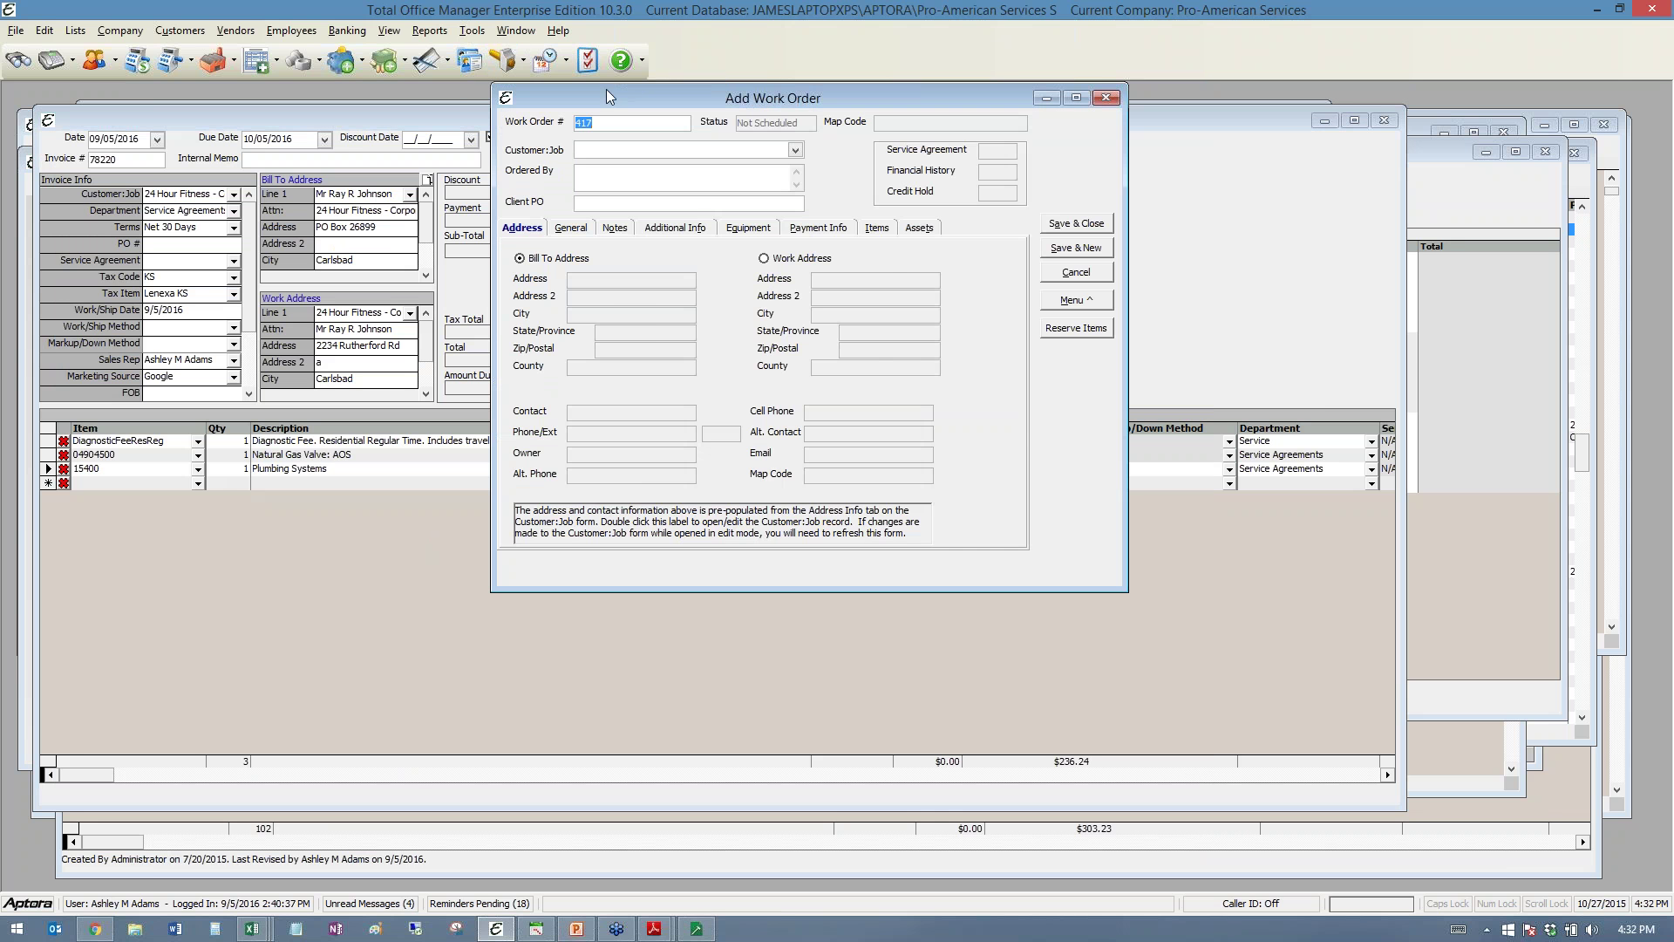
left_click_drag(325, 263, 312, 310)
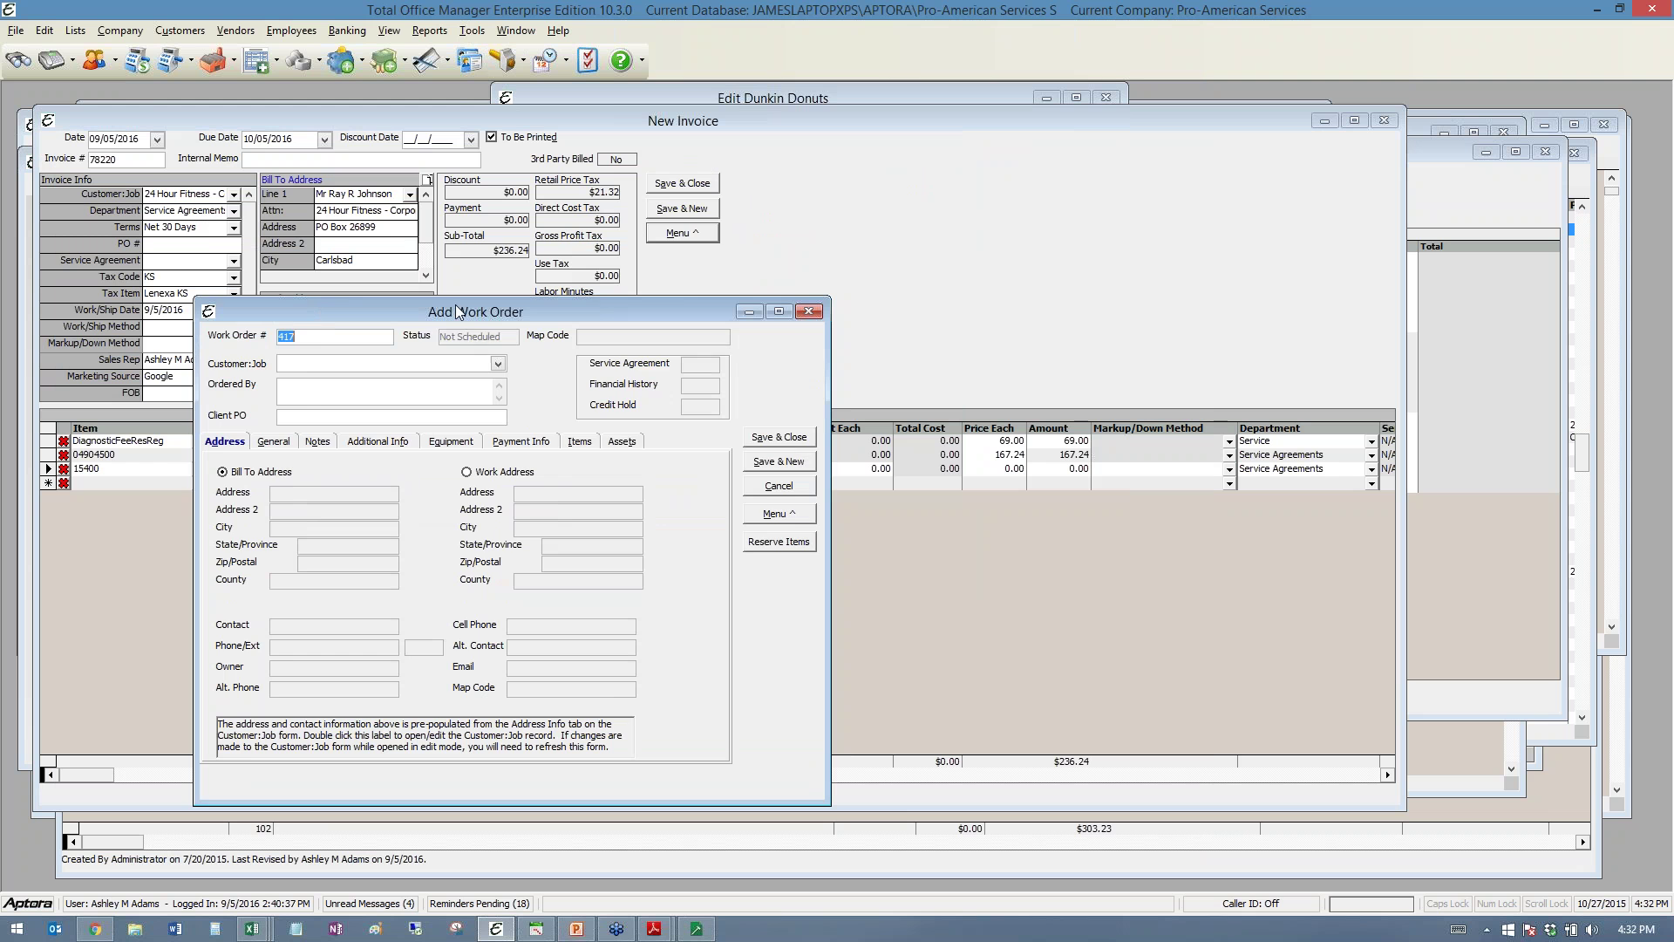
left_click_drag(456, 311, 516, 233)
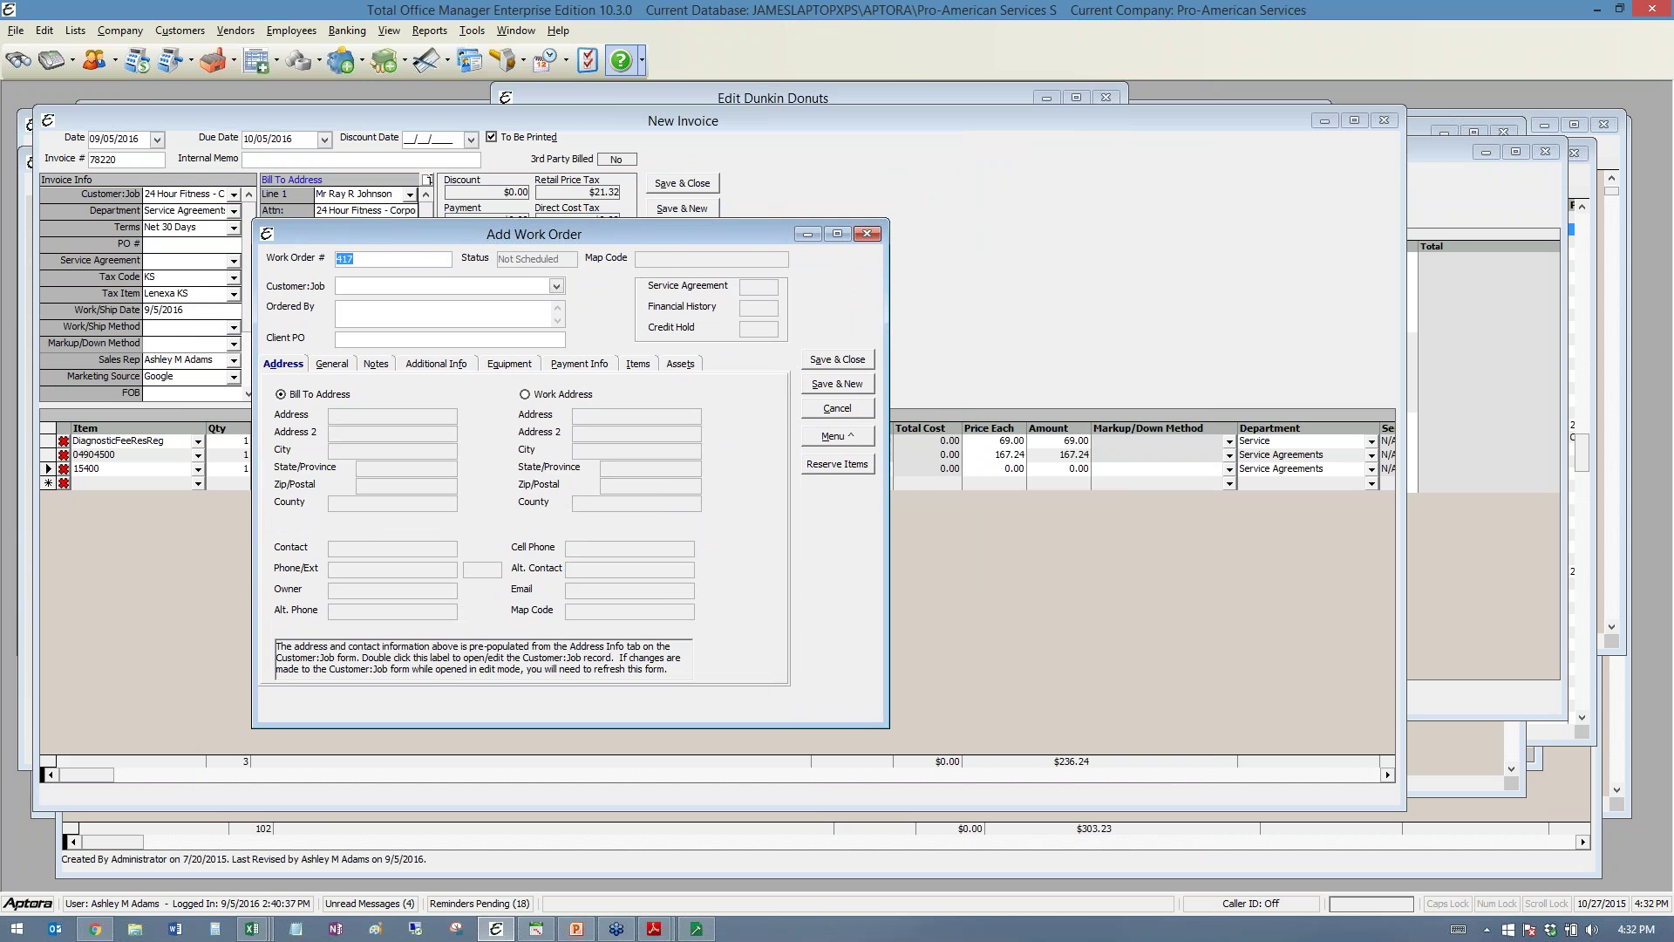
left_click(621, 60)
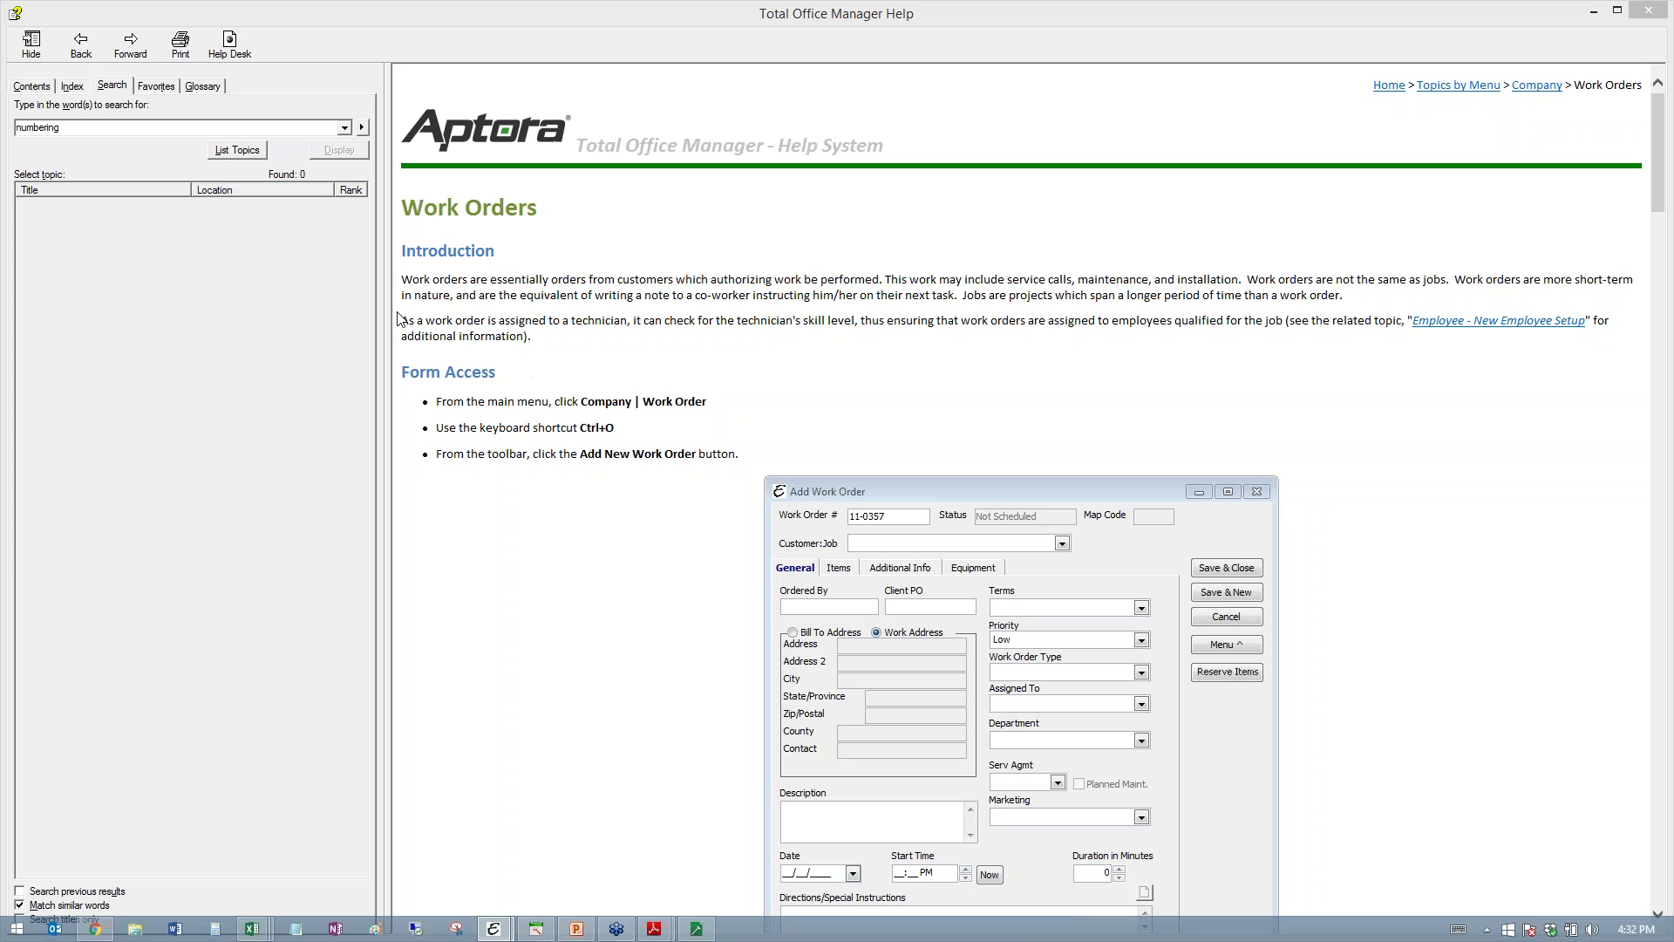
- Scroll up and down through the Work Orders help topic
left_click_drag(386, 304, 269, 304)
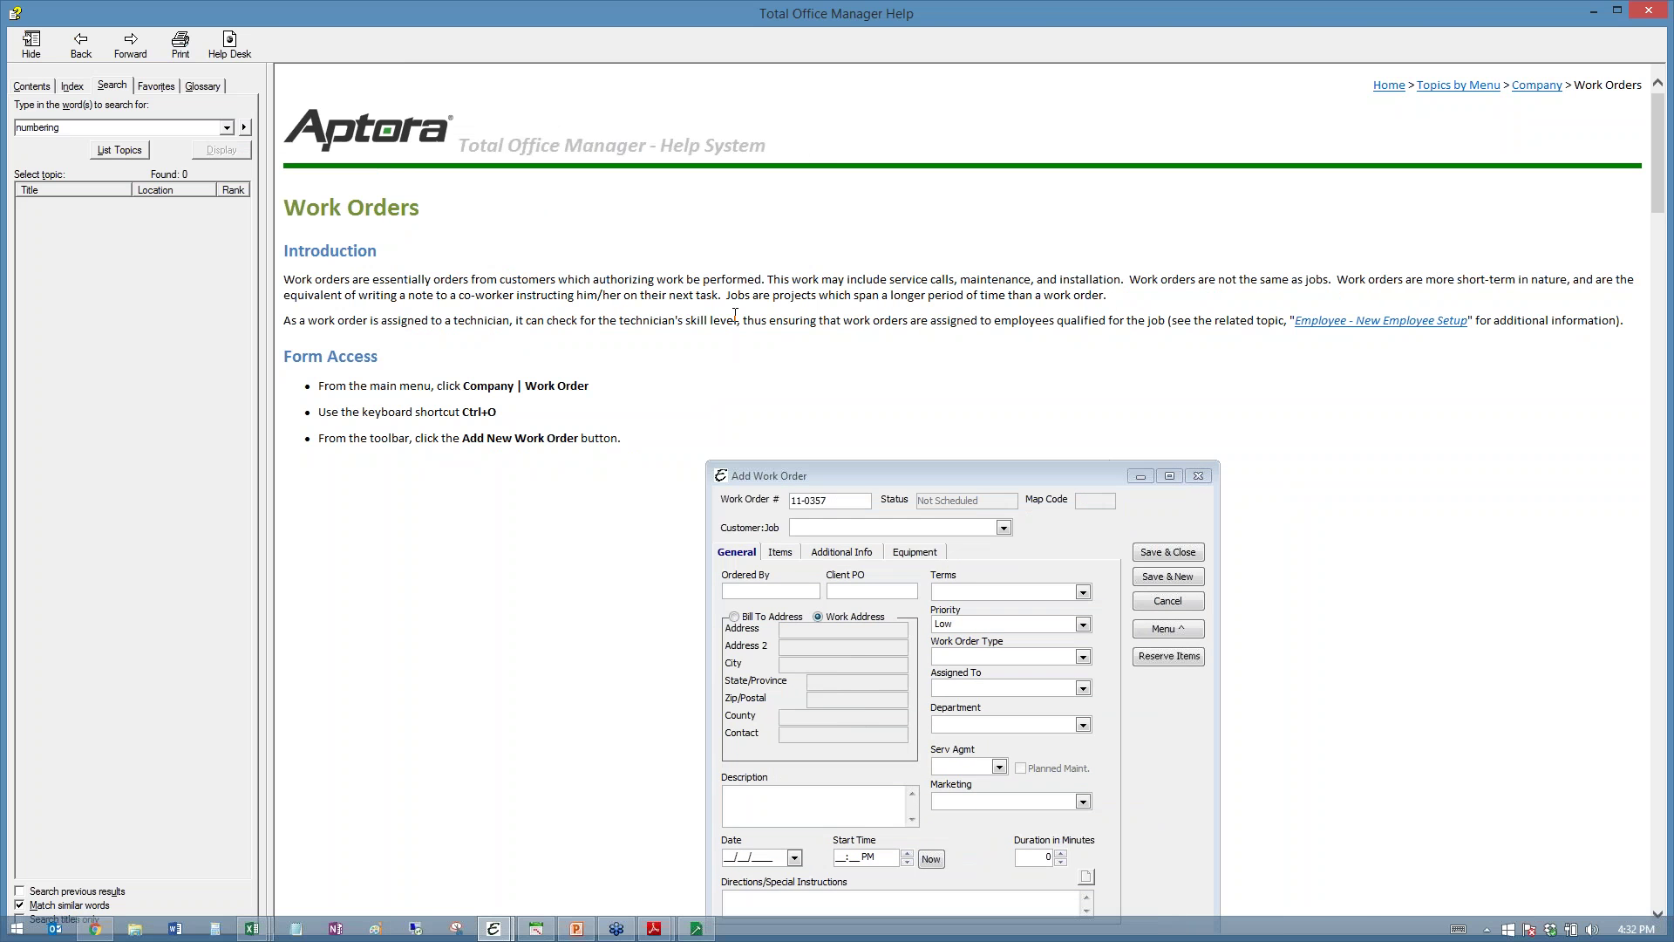
scroll(738, 314, "down", 3)
scroll(741, 323, "down", 6)
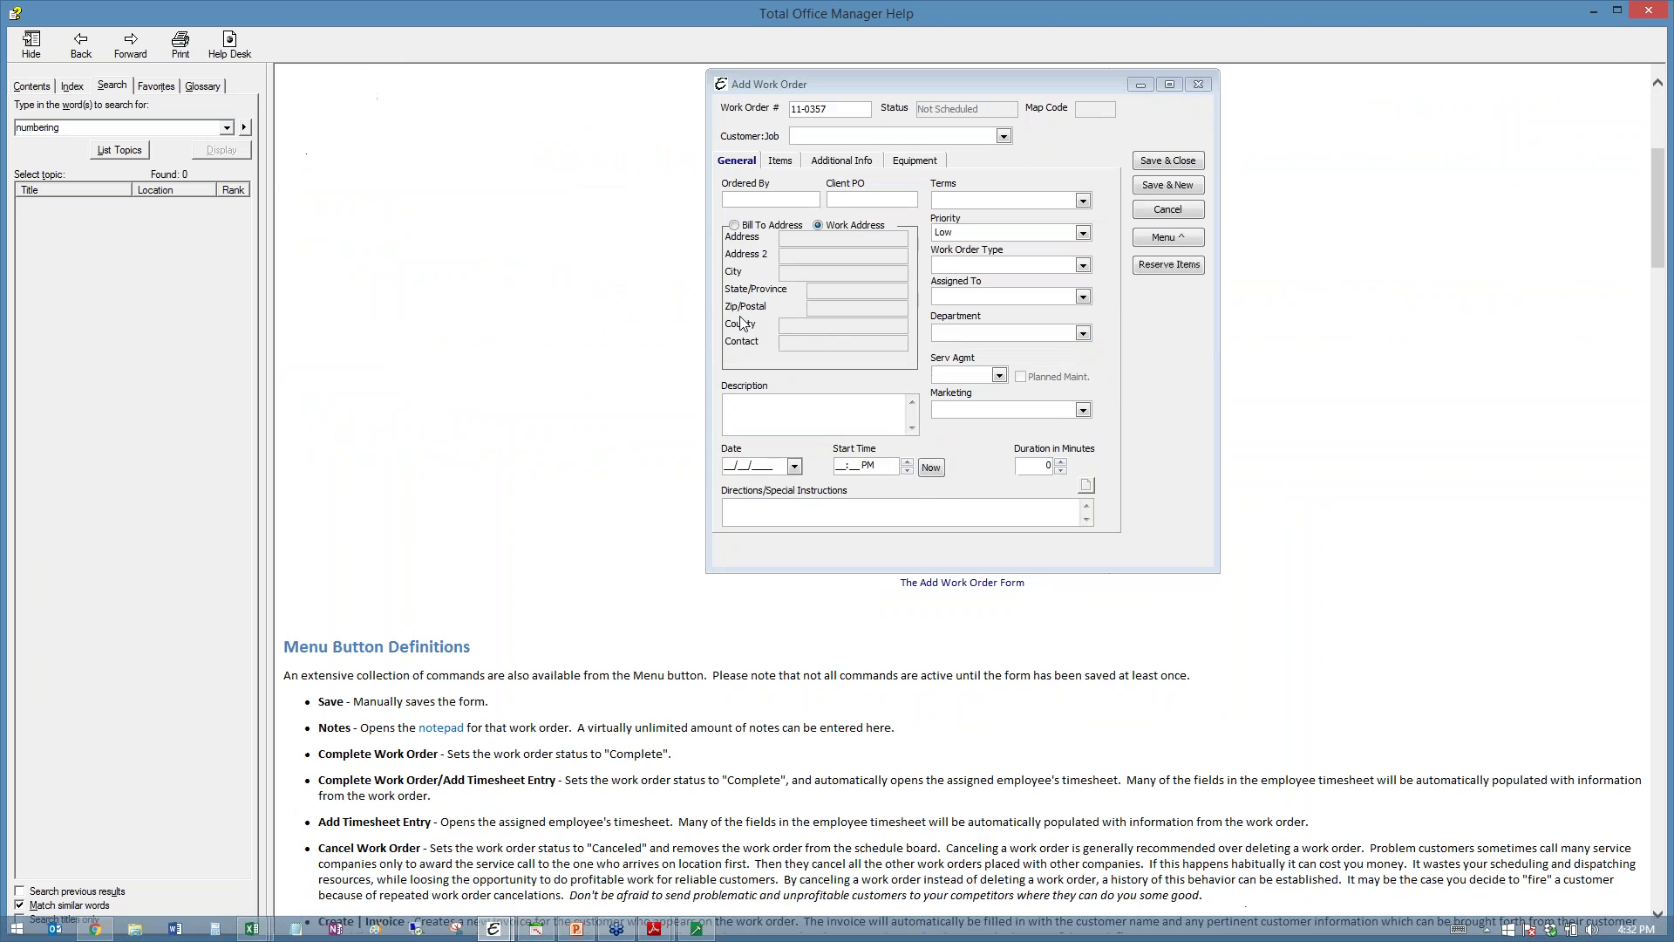
scroll(741, 322, "up", 3)
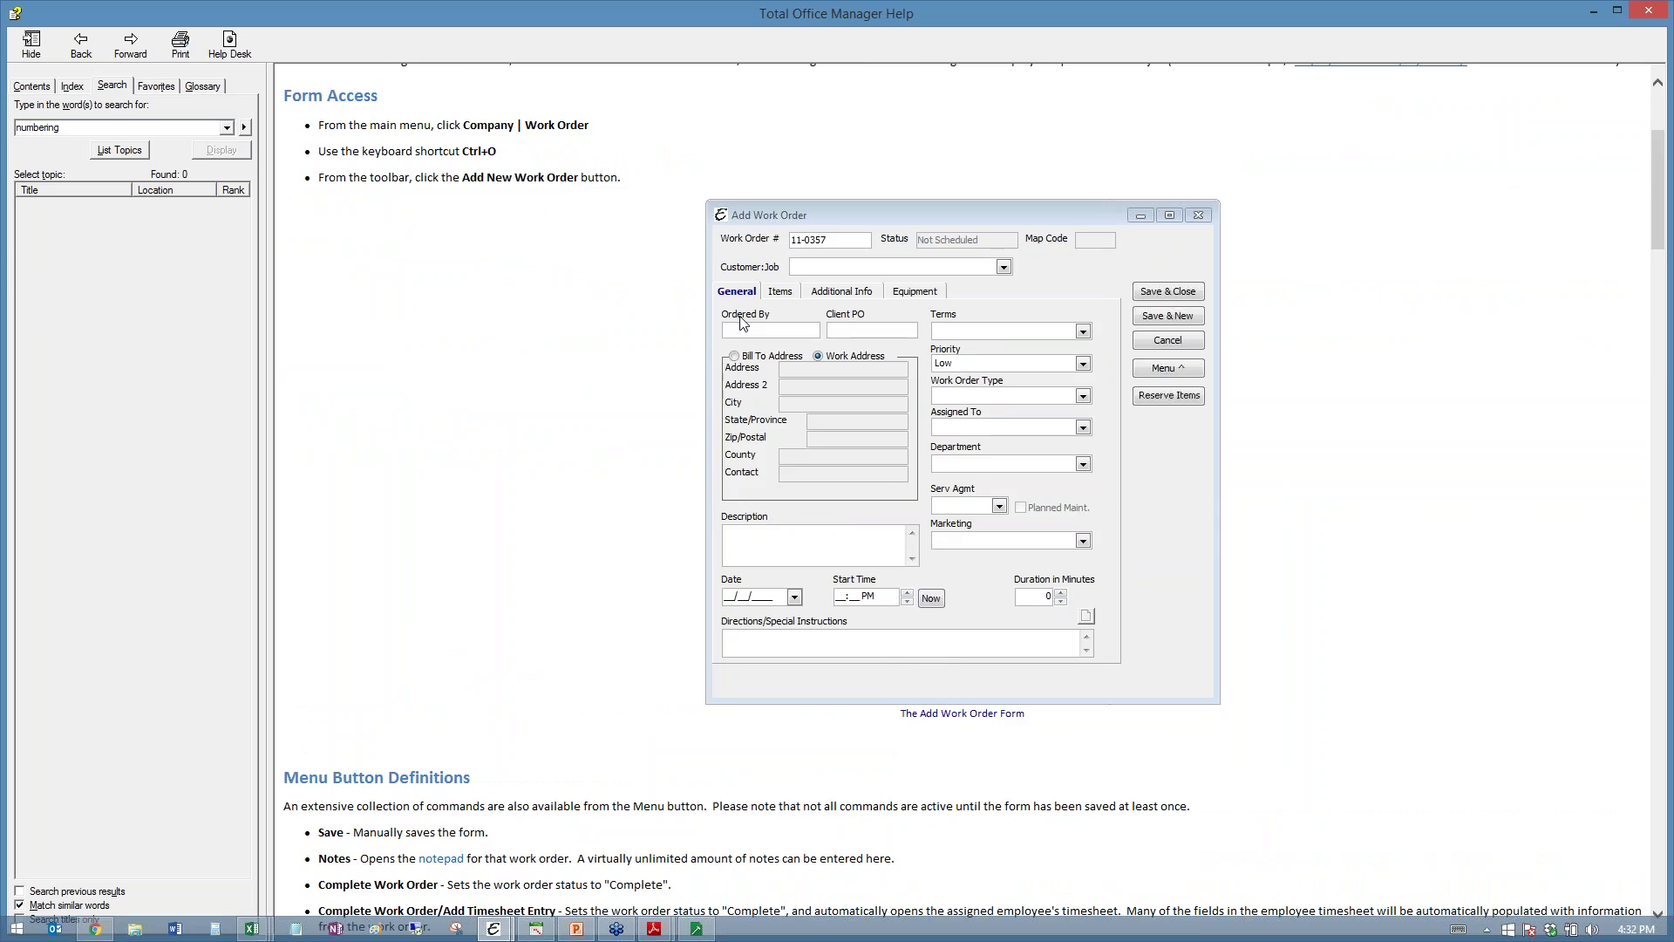
scroll(741, 323, "down", 20)
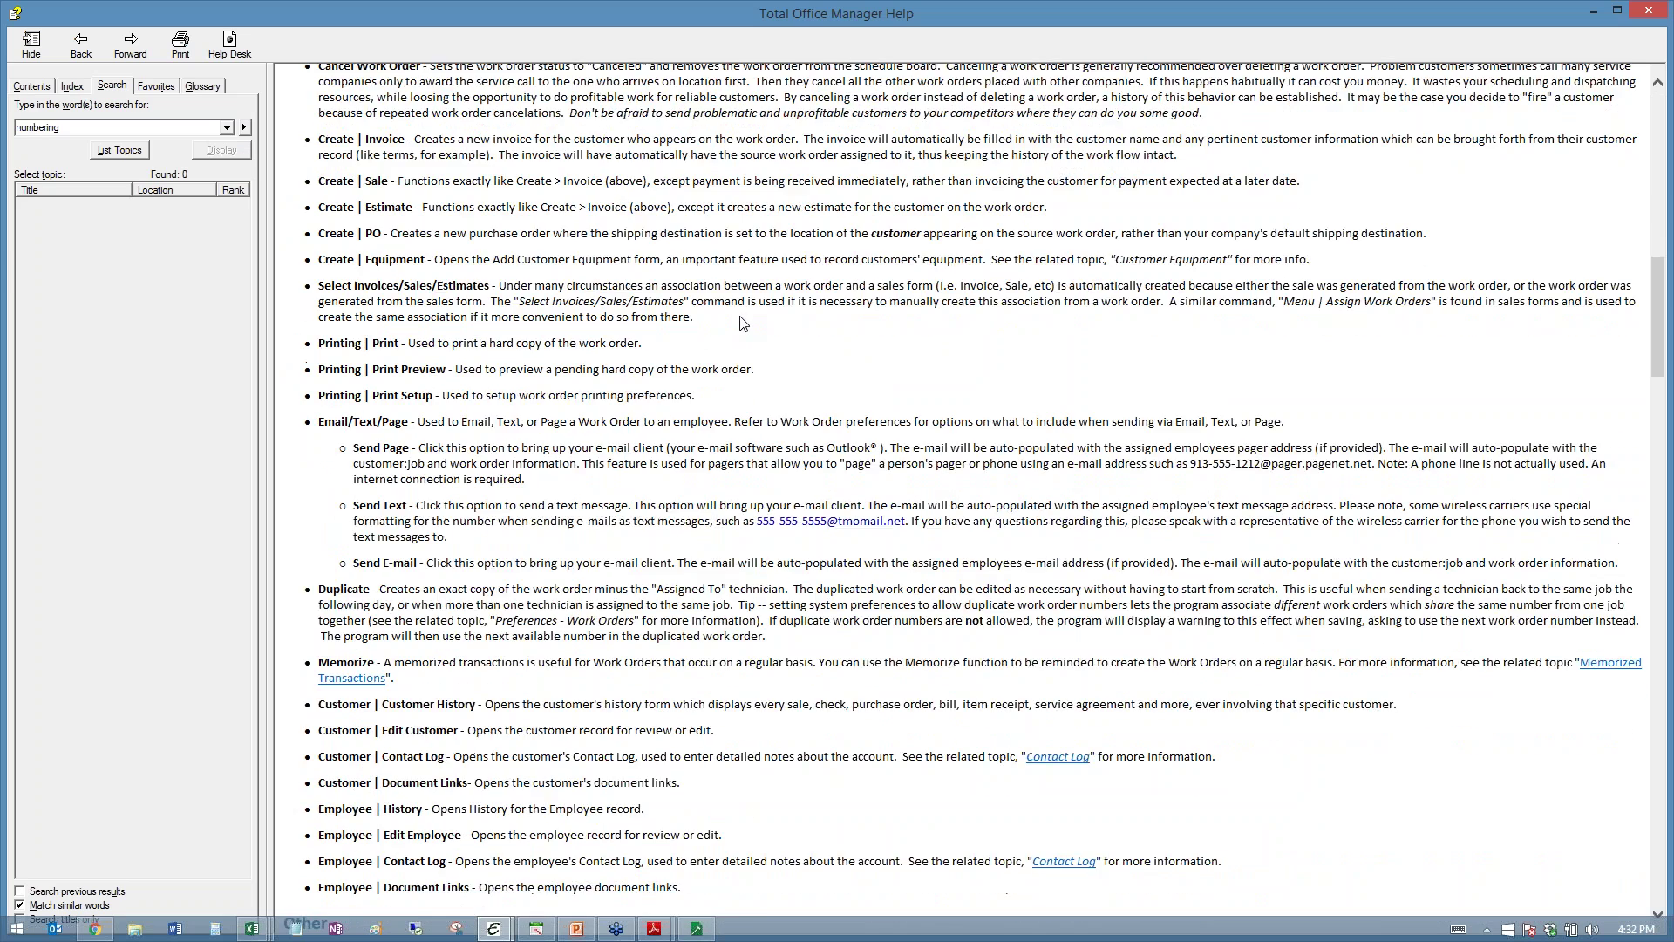
scroll(743, 324, "up", 10)
scroll(743, 324, "down", 10)
scroll(587, 376, "up", 6)
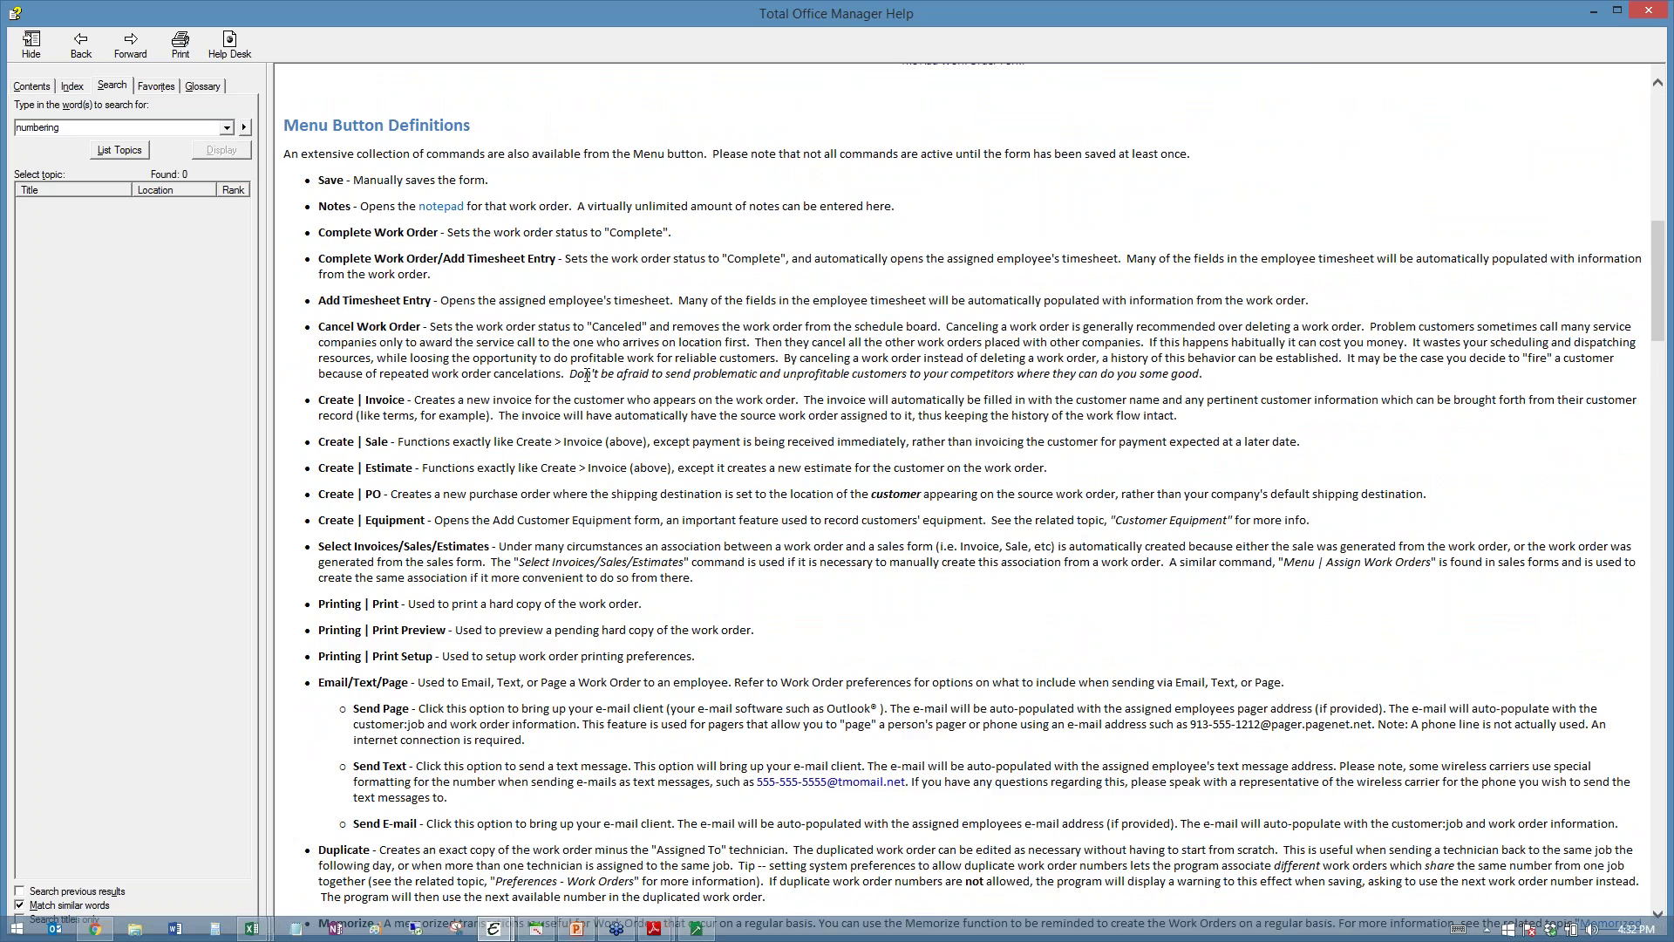
scroll(587, 375, "down", 20)
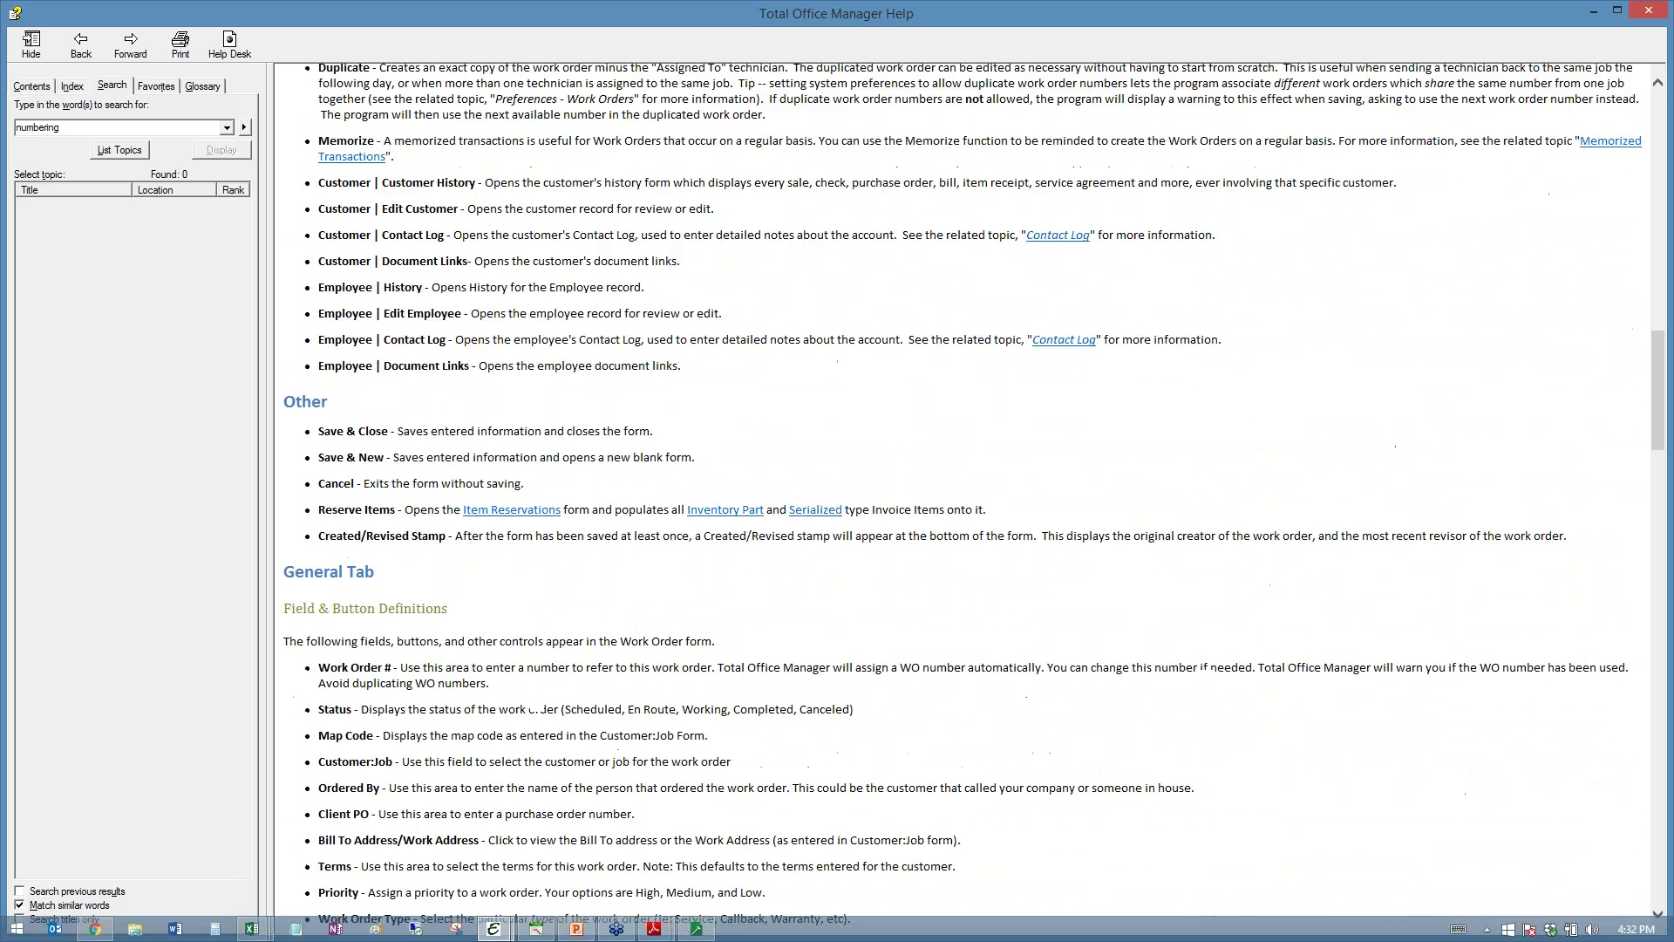
scroll(587, 375, "down", 20)
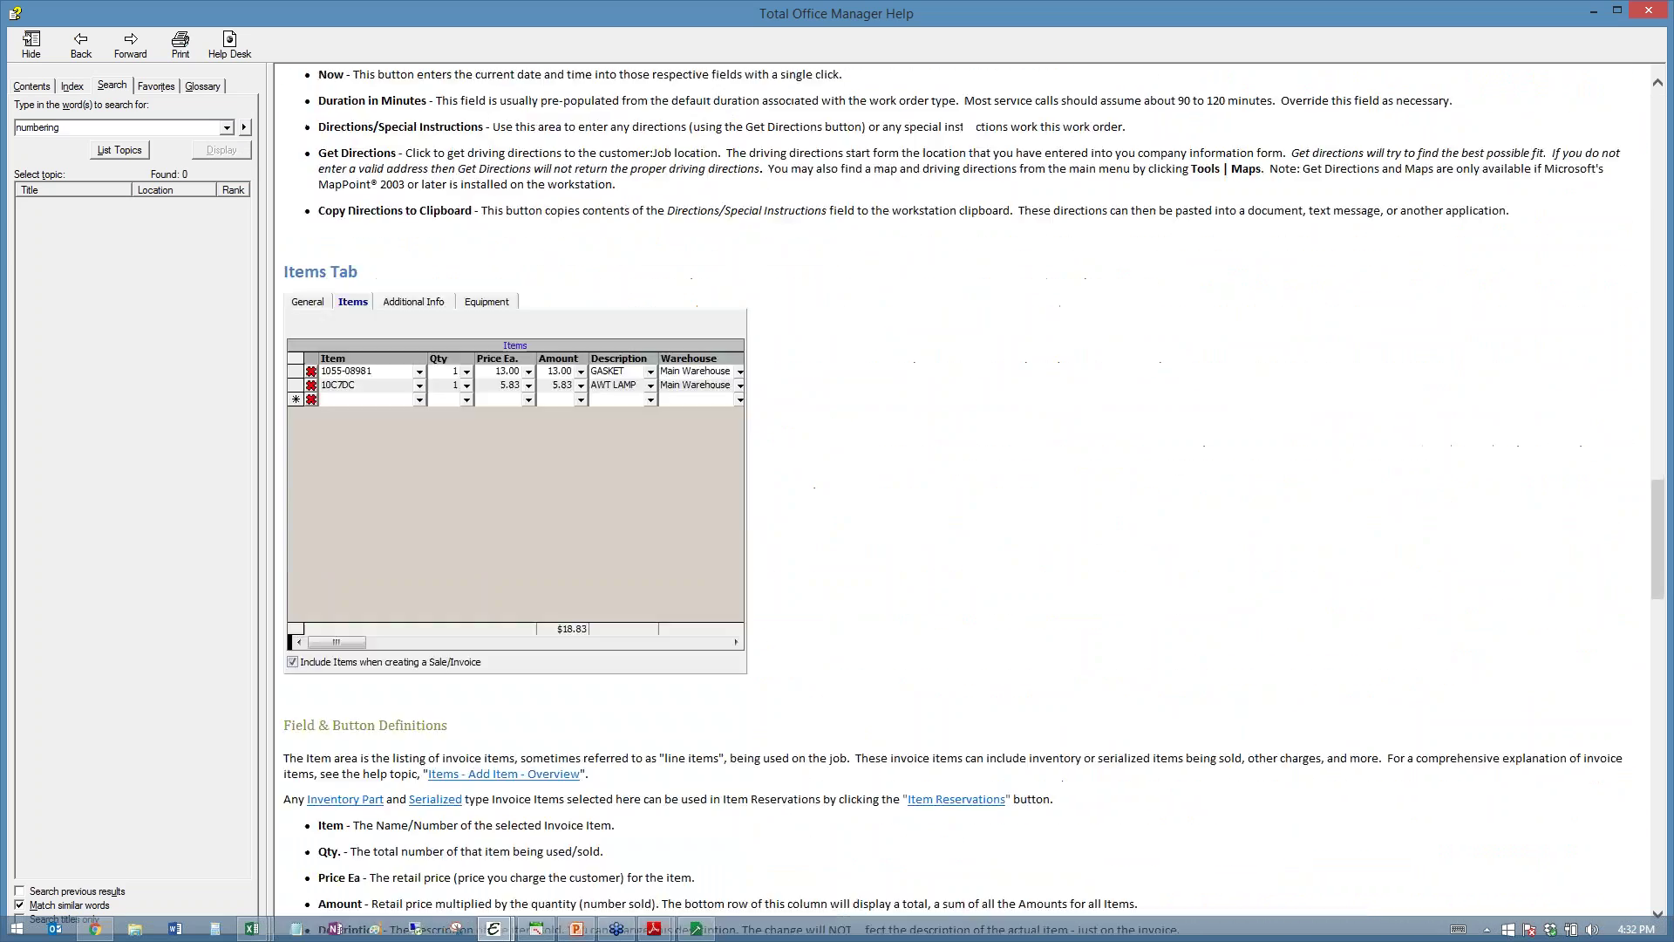
scroll(533, 270, "down", 20)
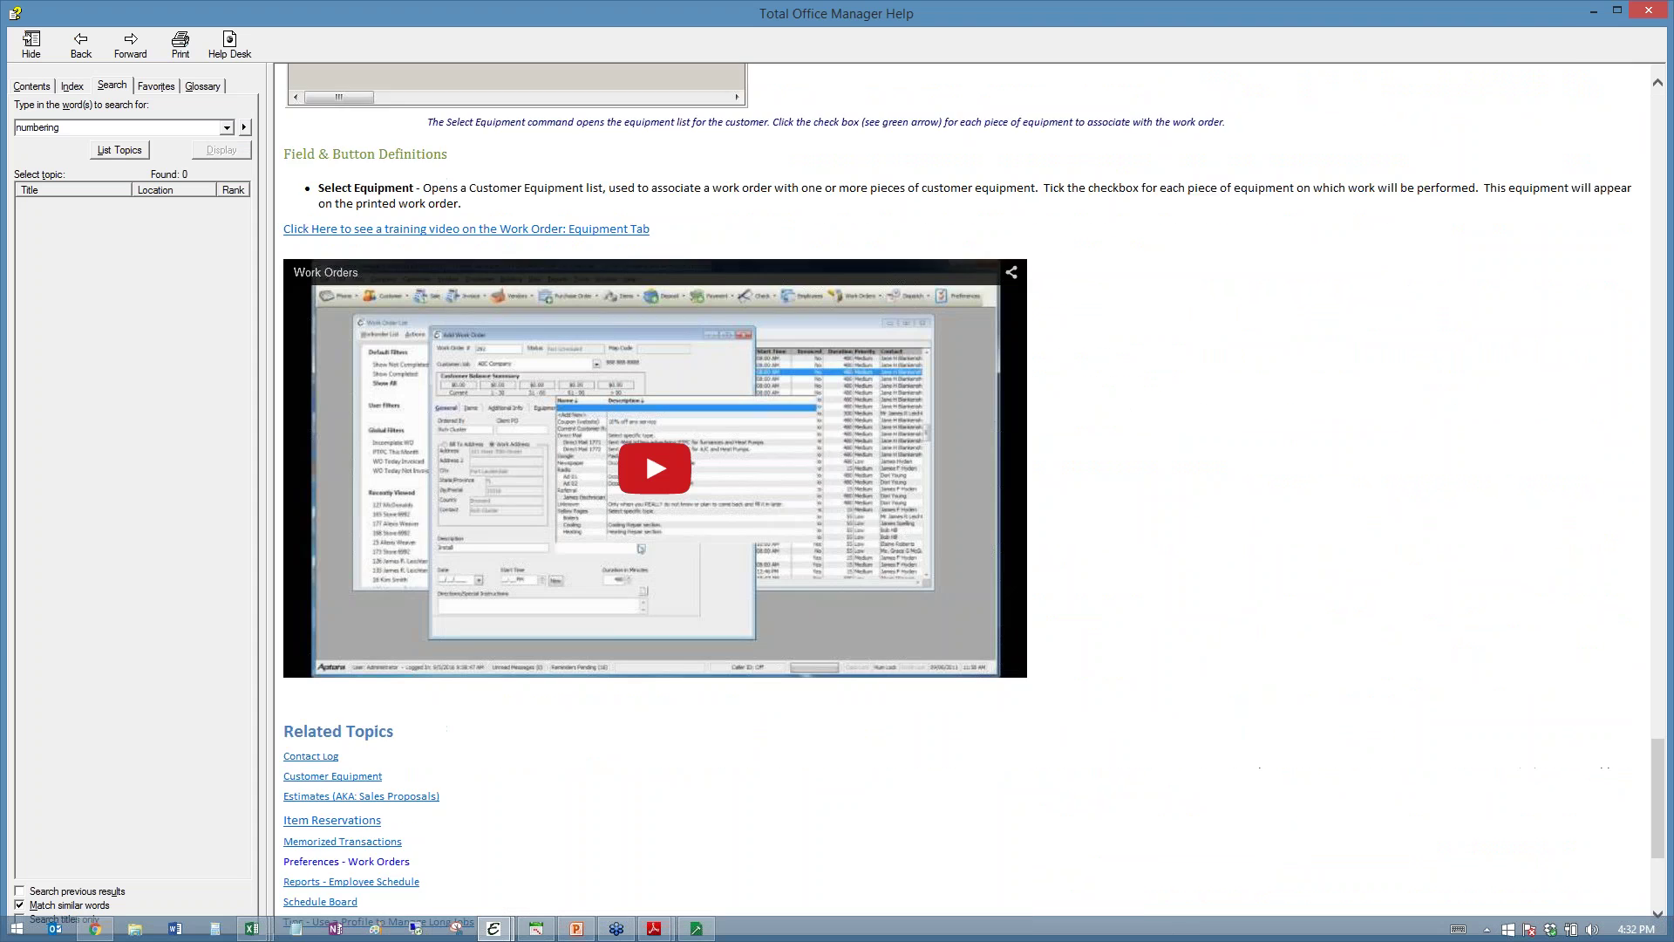
- Play the work orders training video, skip ahead to the work order form part, then close Help
left_click(666, 259)
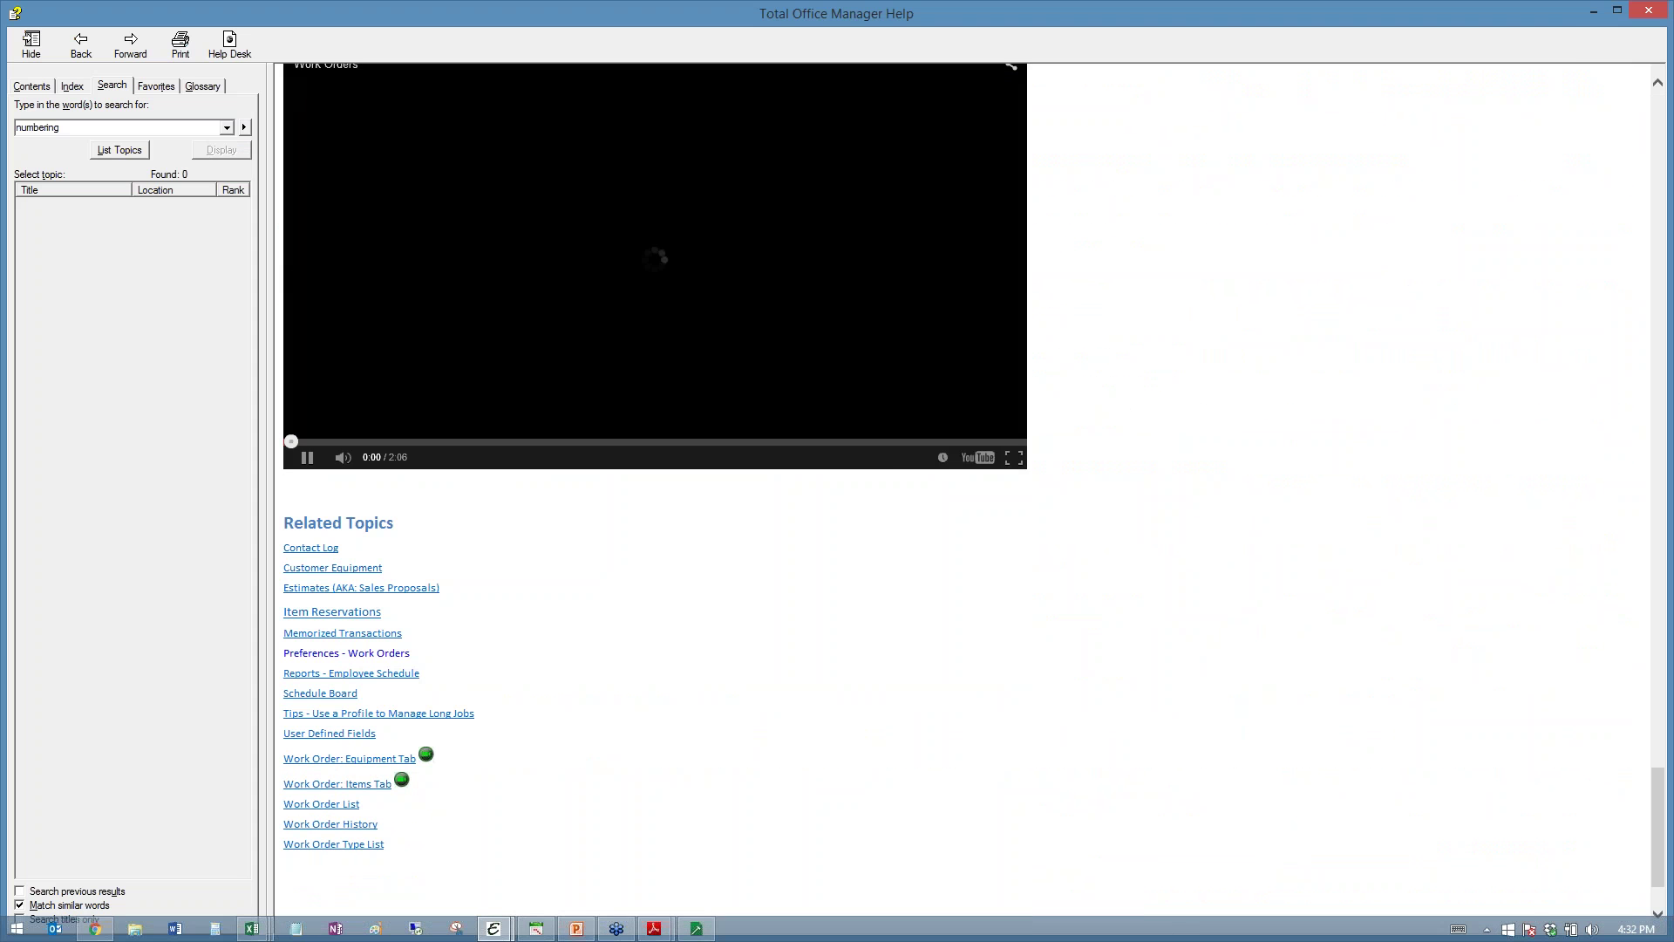
scroll(753, 410, "up", 3)
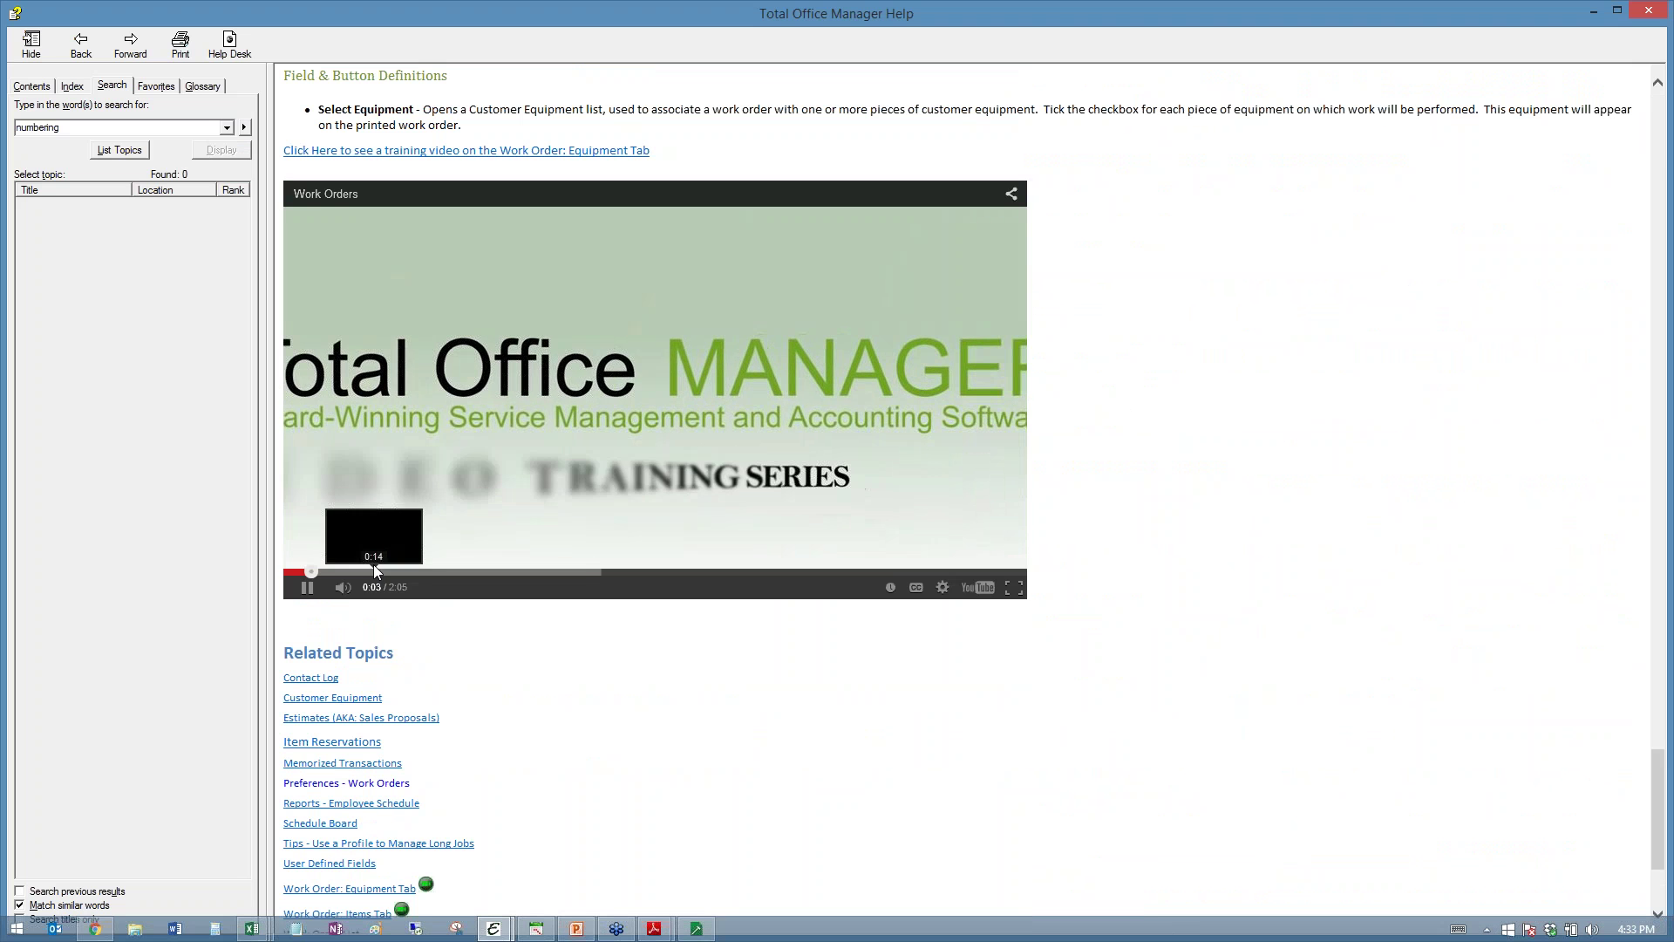
left_click(371, 572)
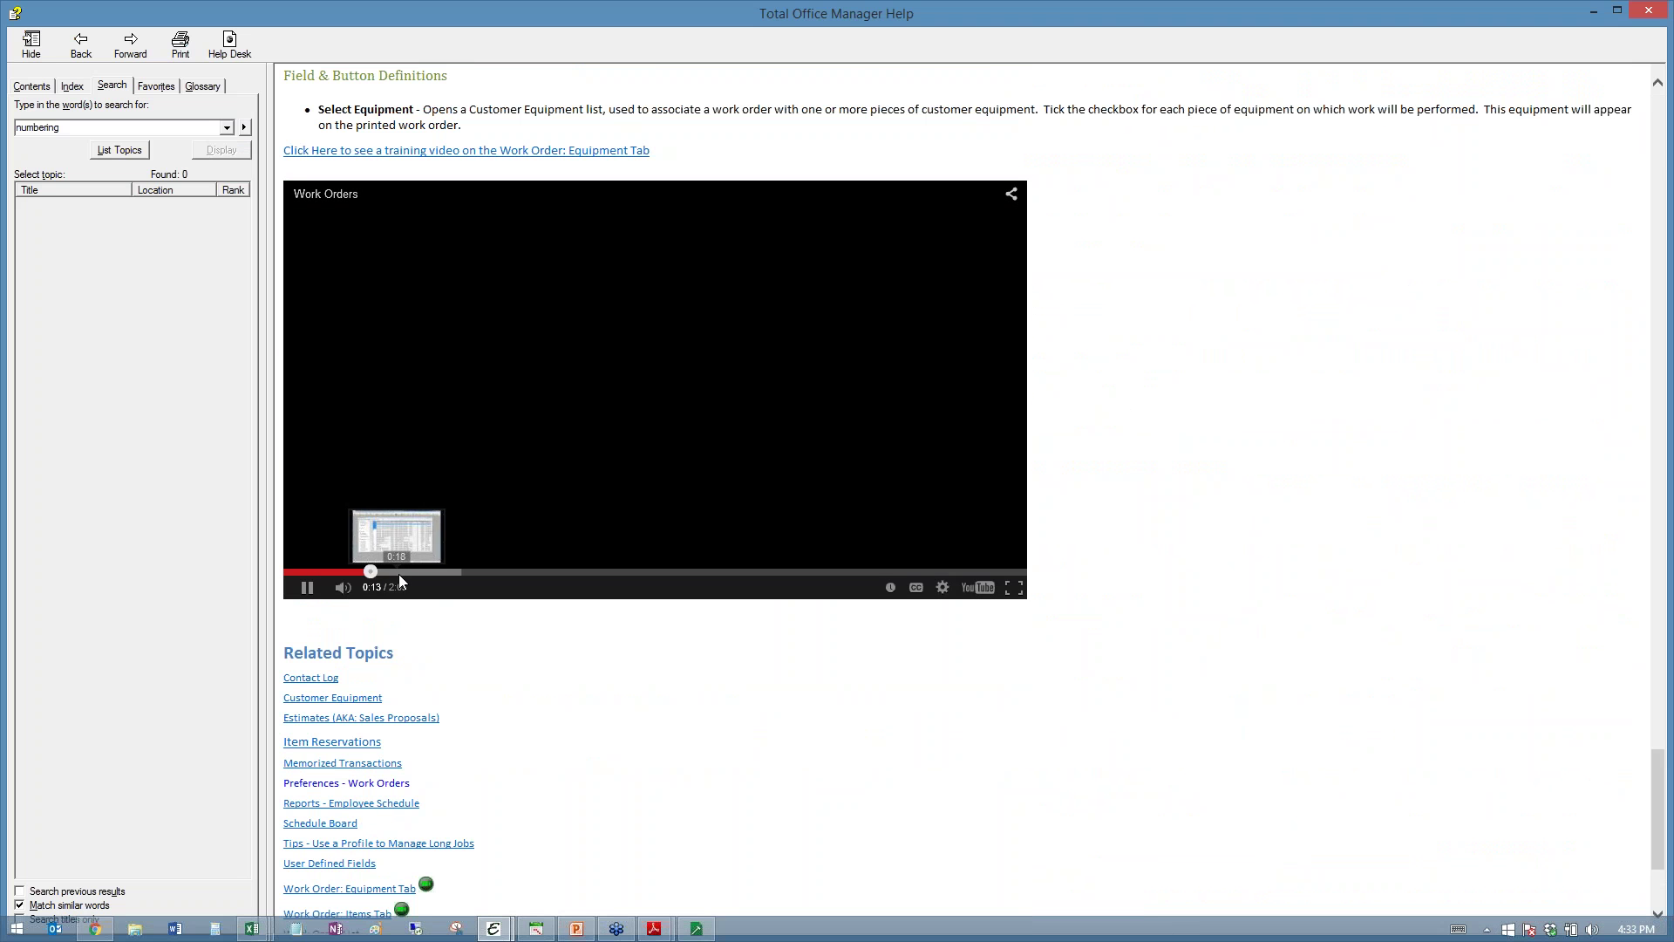
left_click(406, 573)
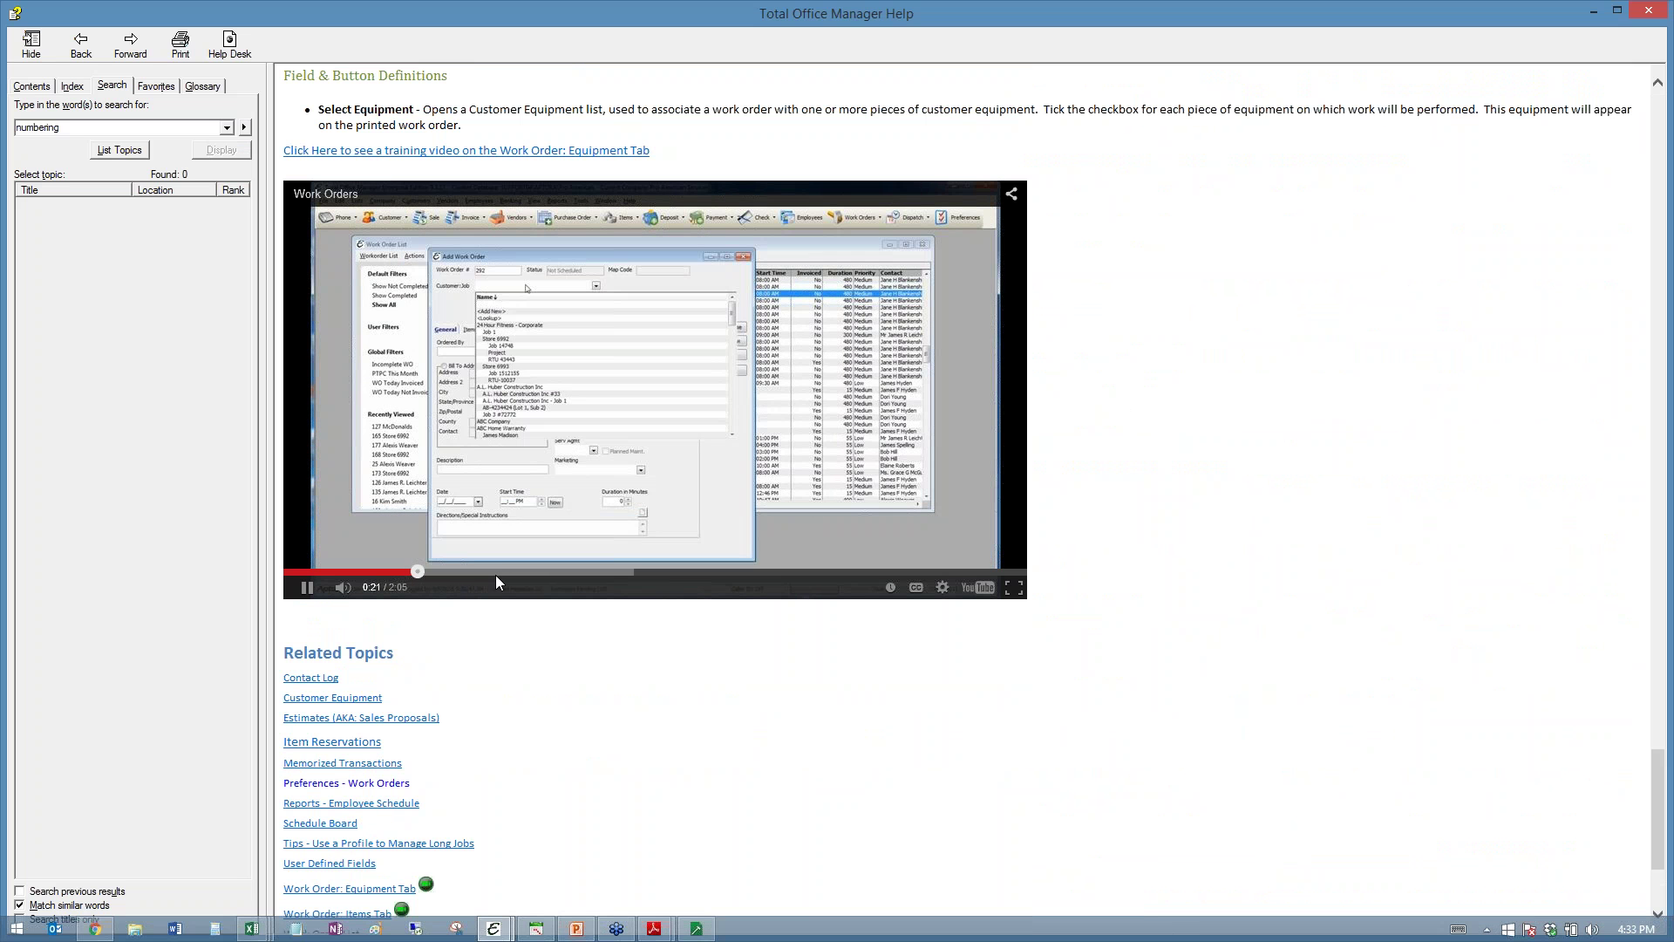
left_click(496, 574)
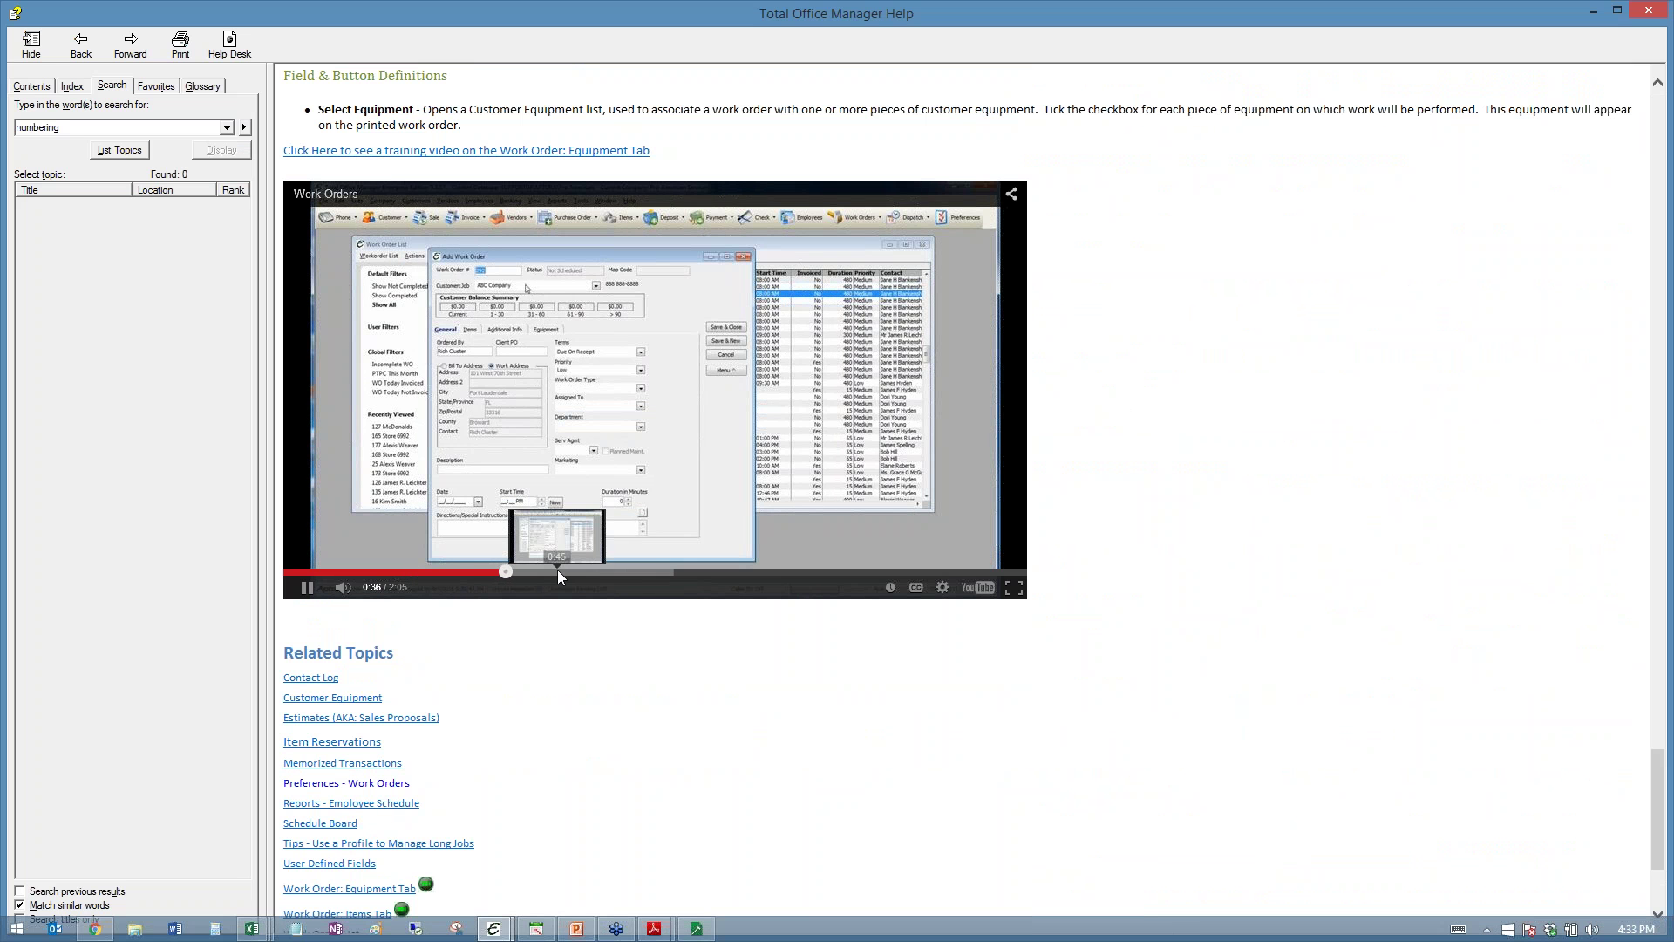
left_click(1651, 11)
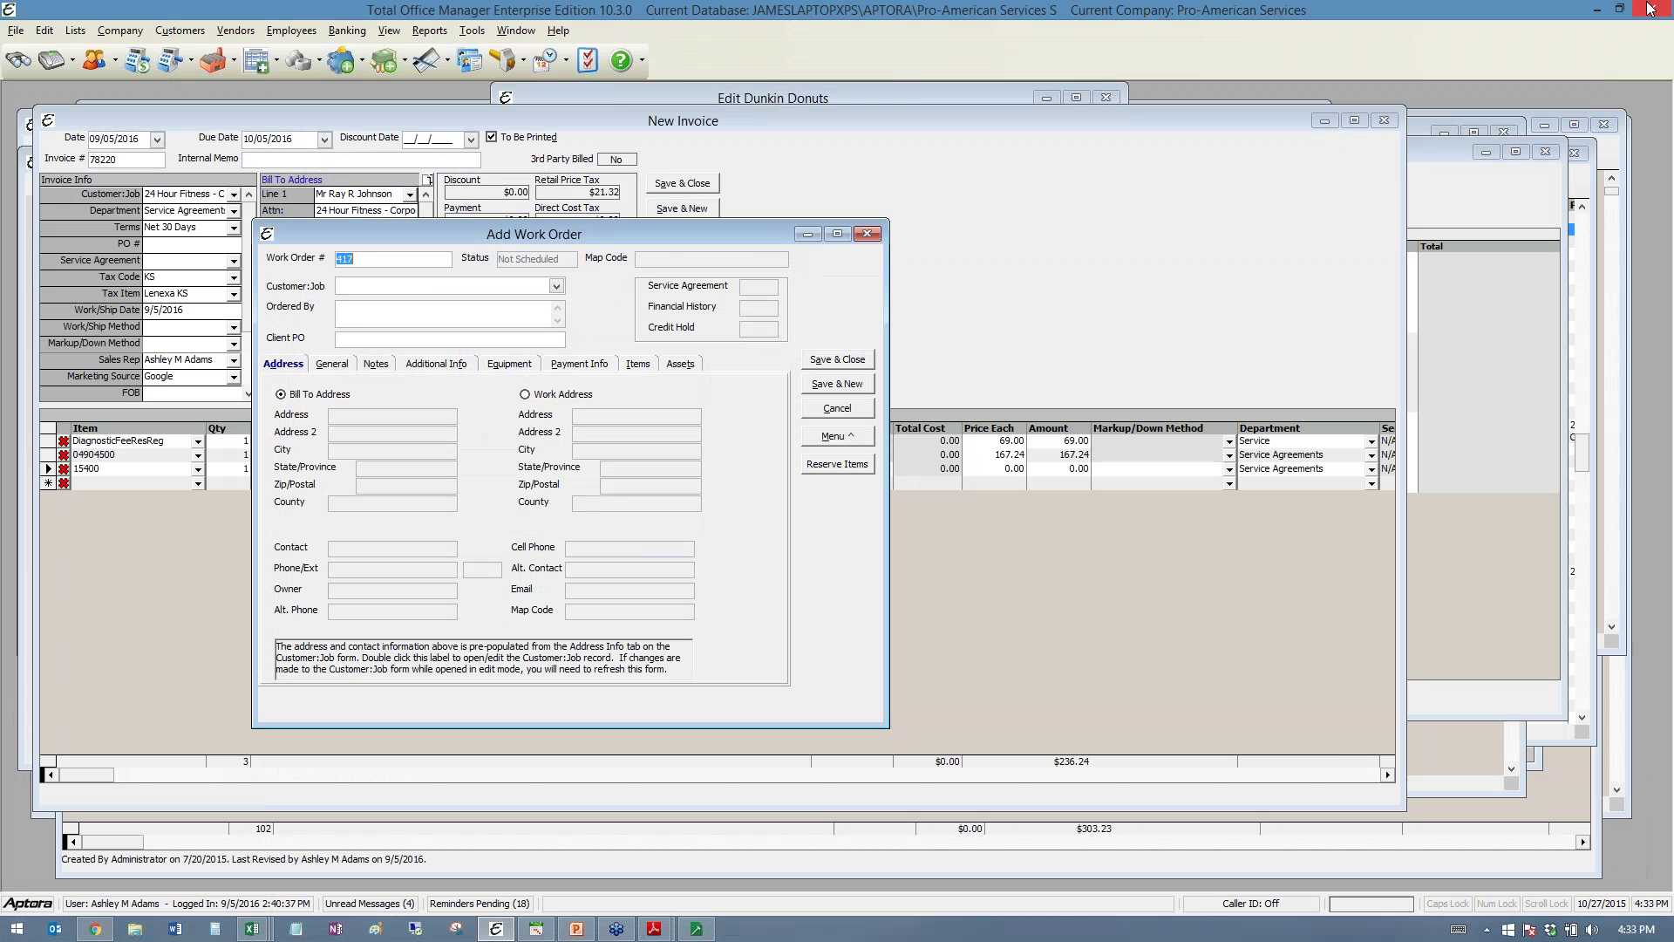
- Cancel the new work order without saving and open the Customers menu
left_click(837, 408)
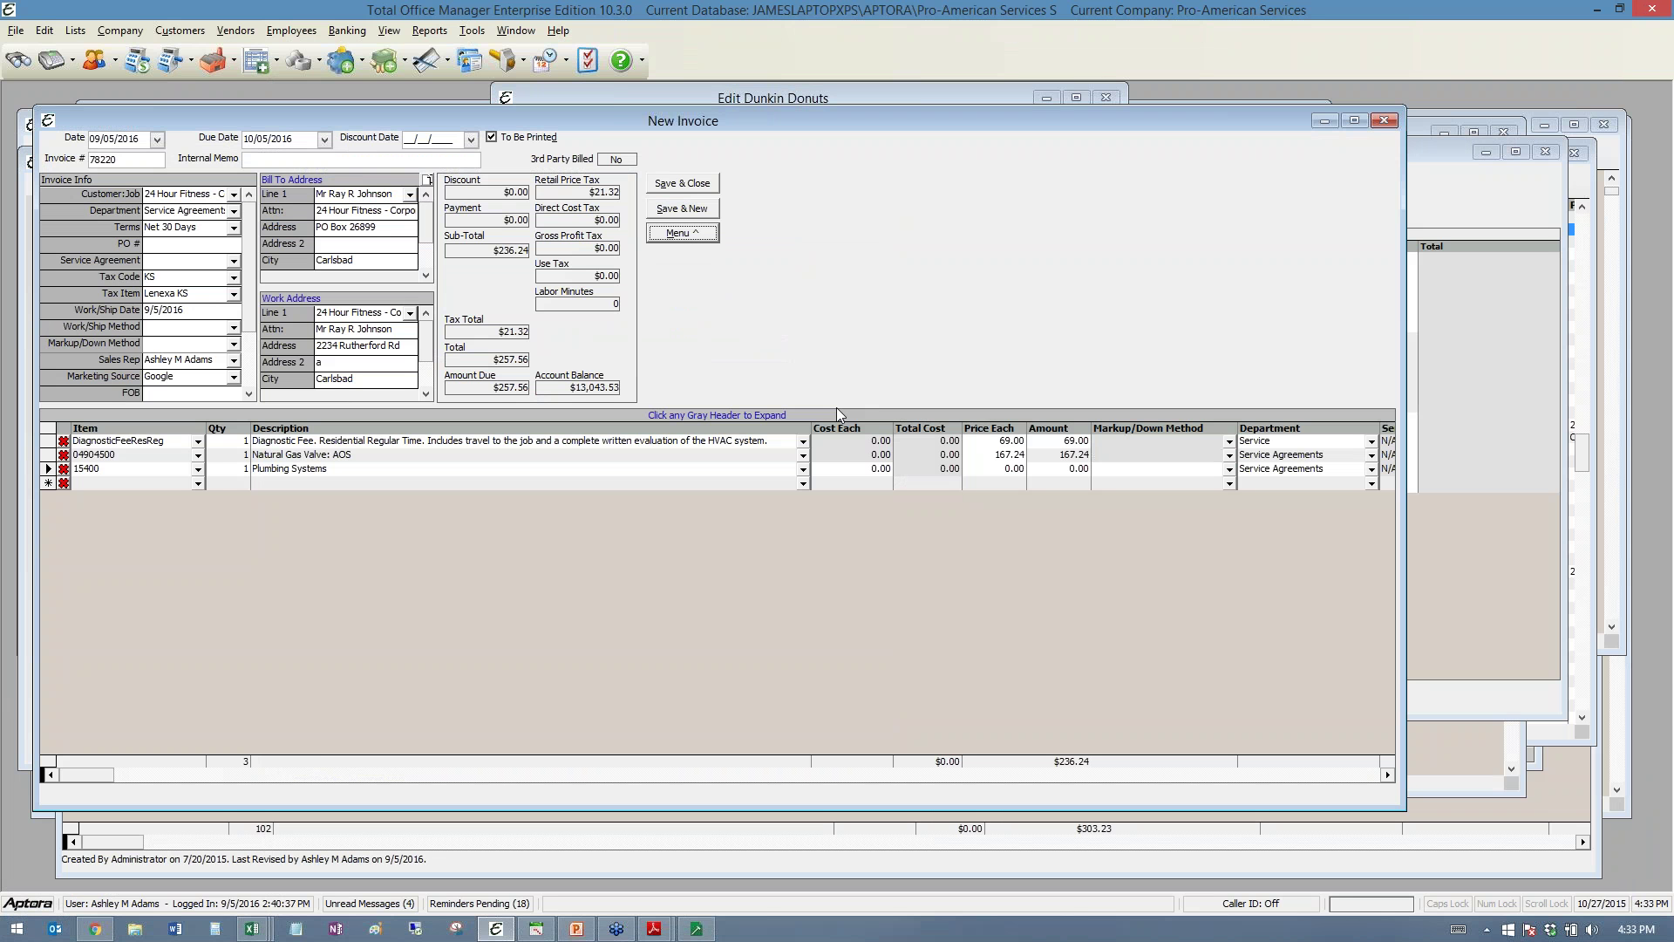
left_click(180, 31)
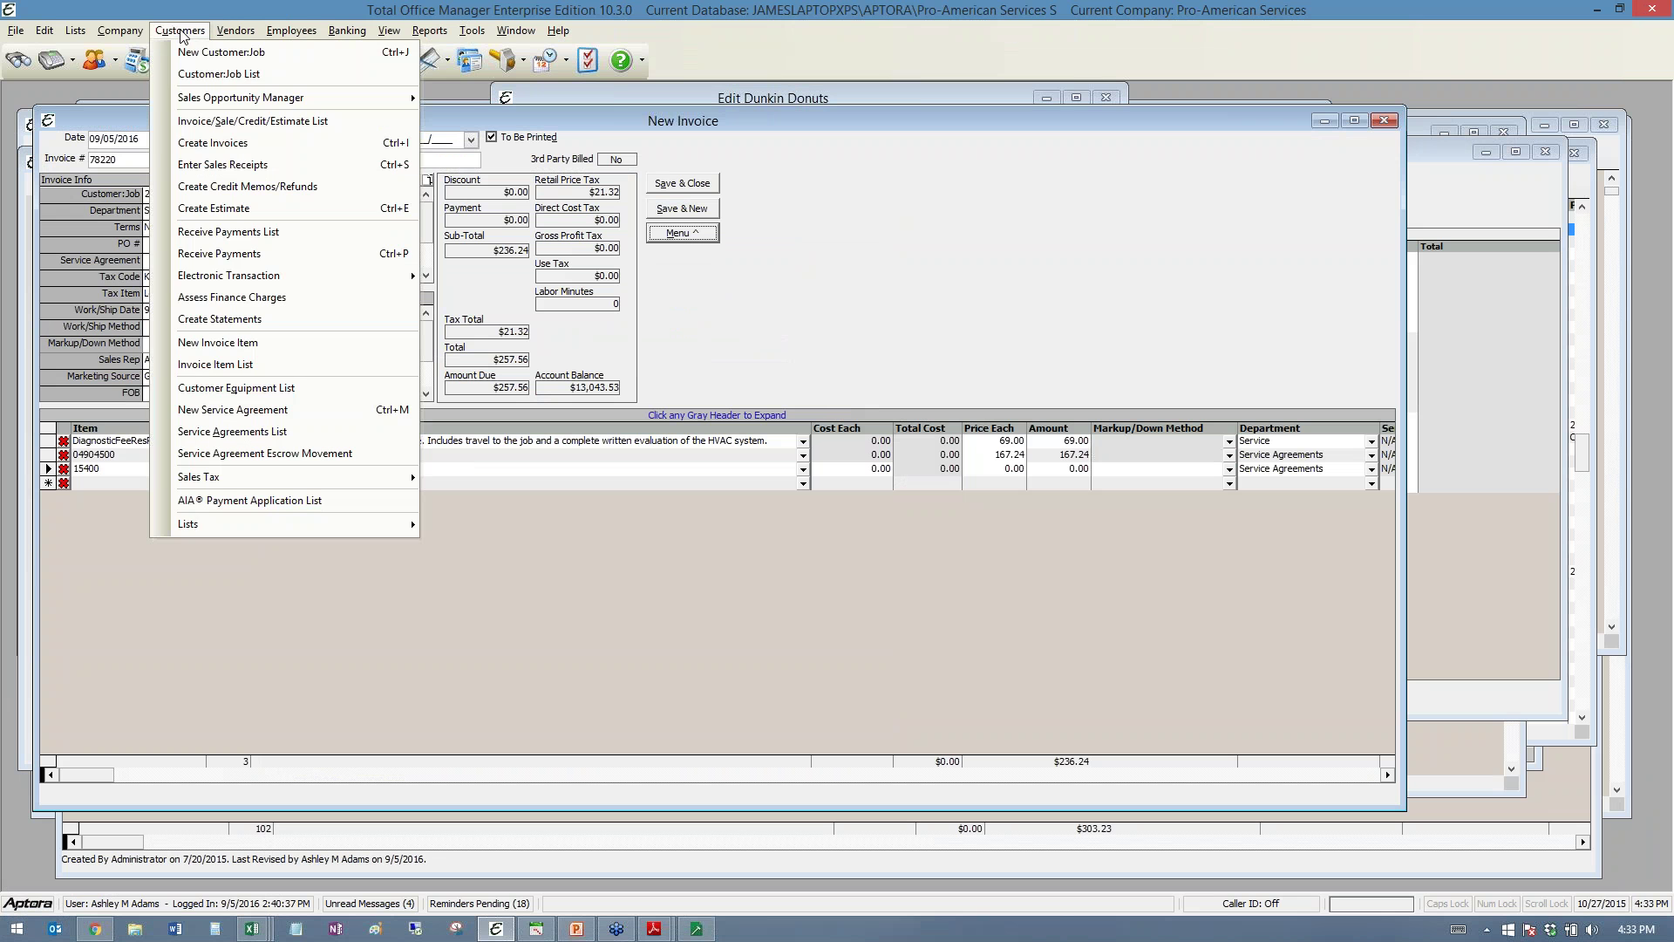
- Start a new estimate for 24 Hour Fitness - Corporate, dismissing its notes and past-due warning
left_click(253, 210)
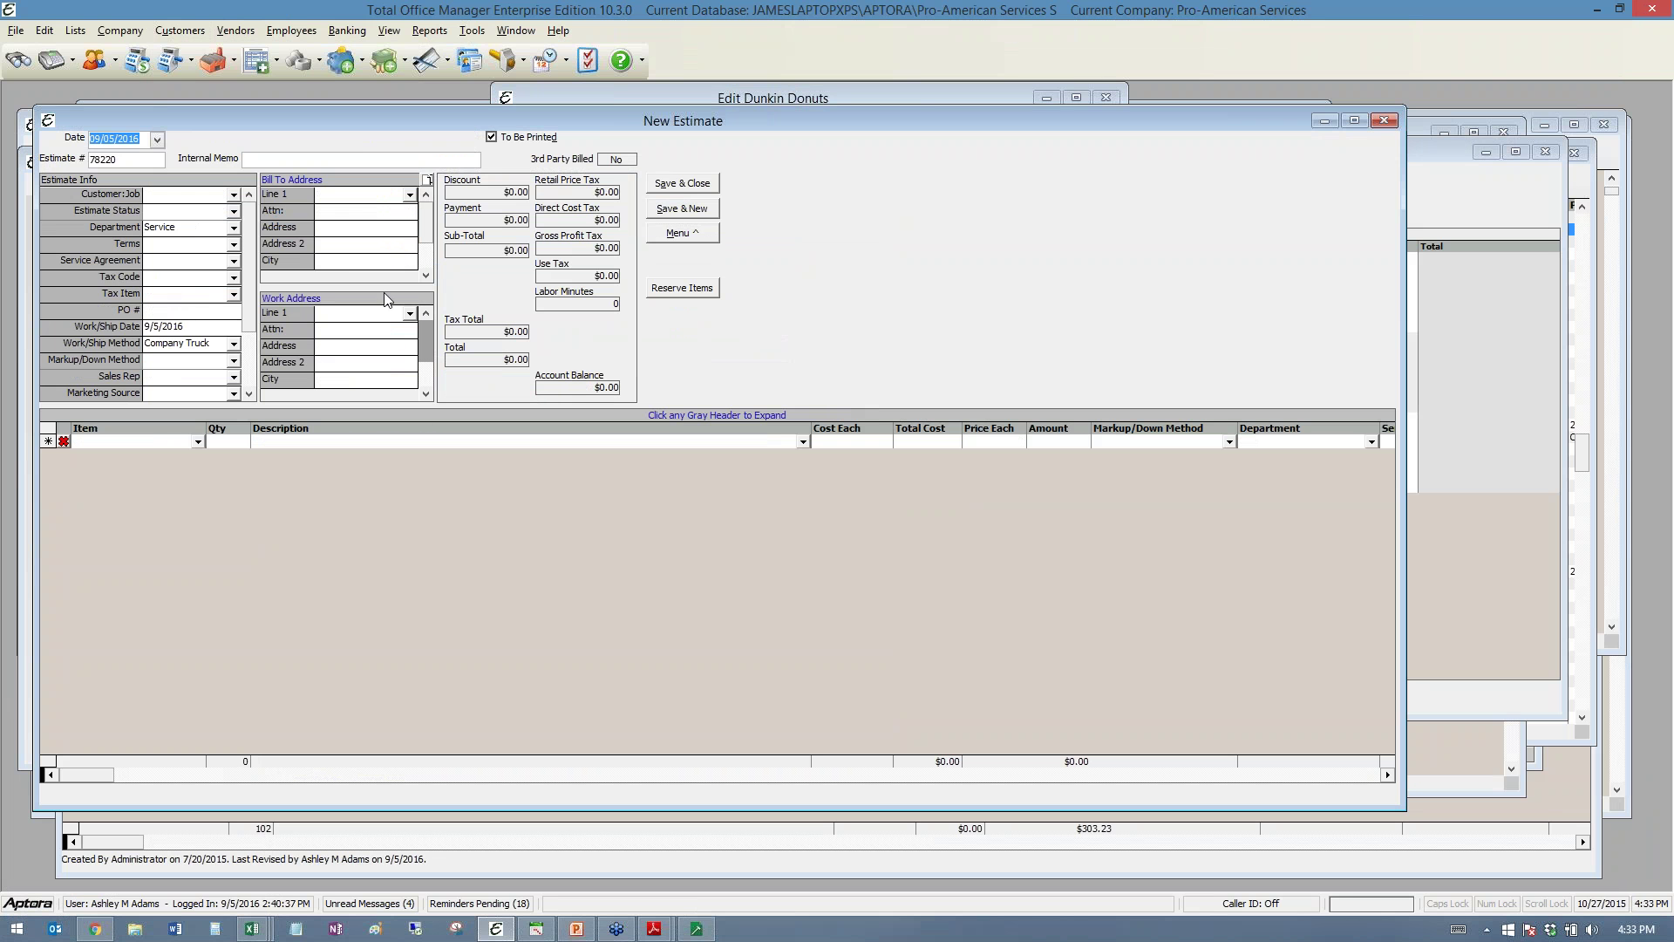
left_click(233, 195)
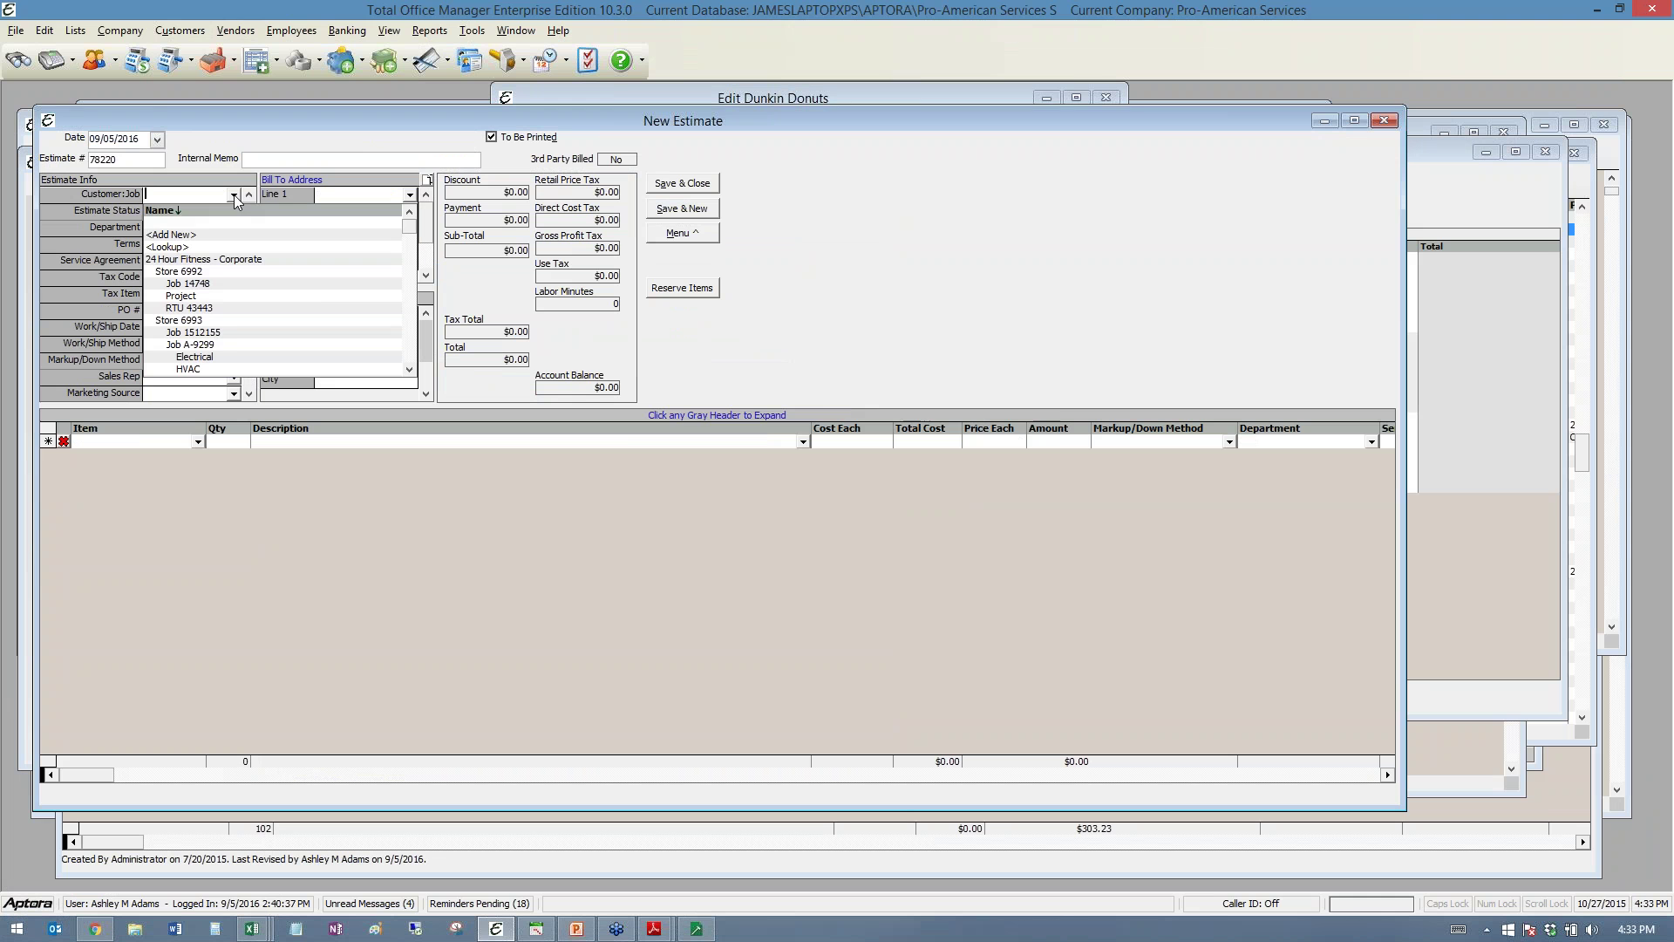
left_click(218, 259)
left_click(1016, 279)
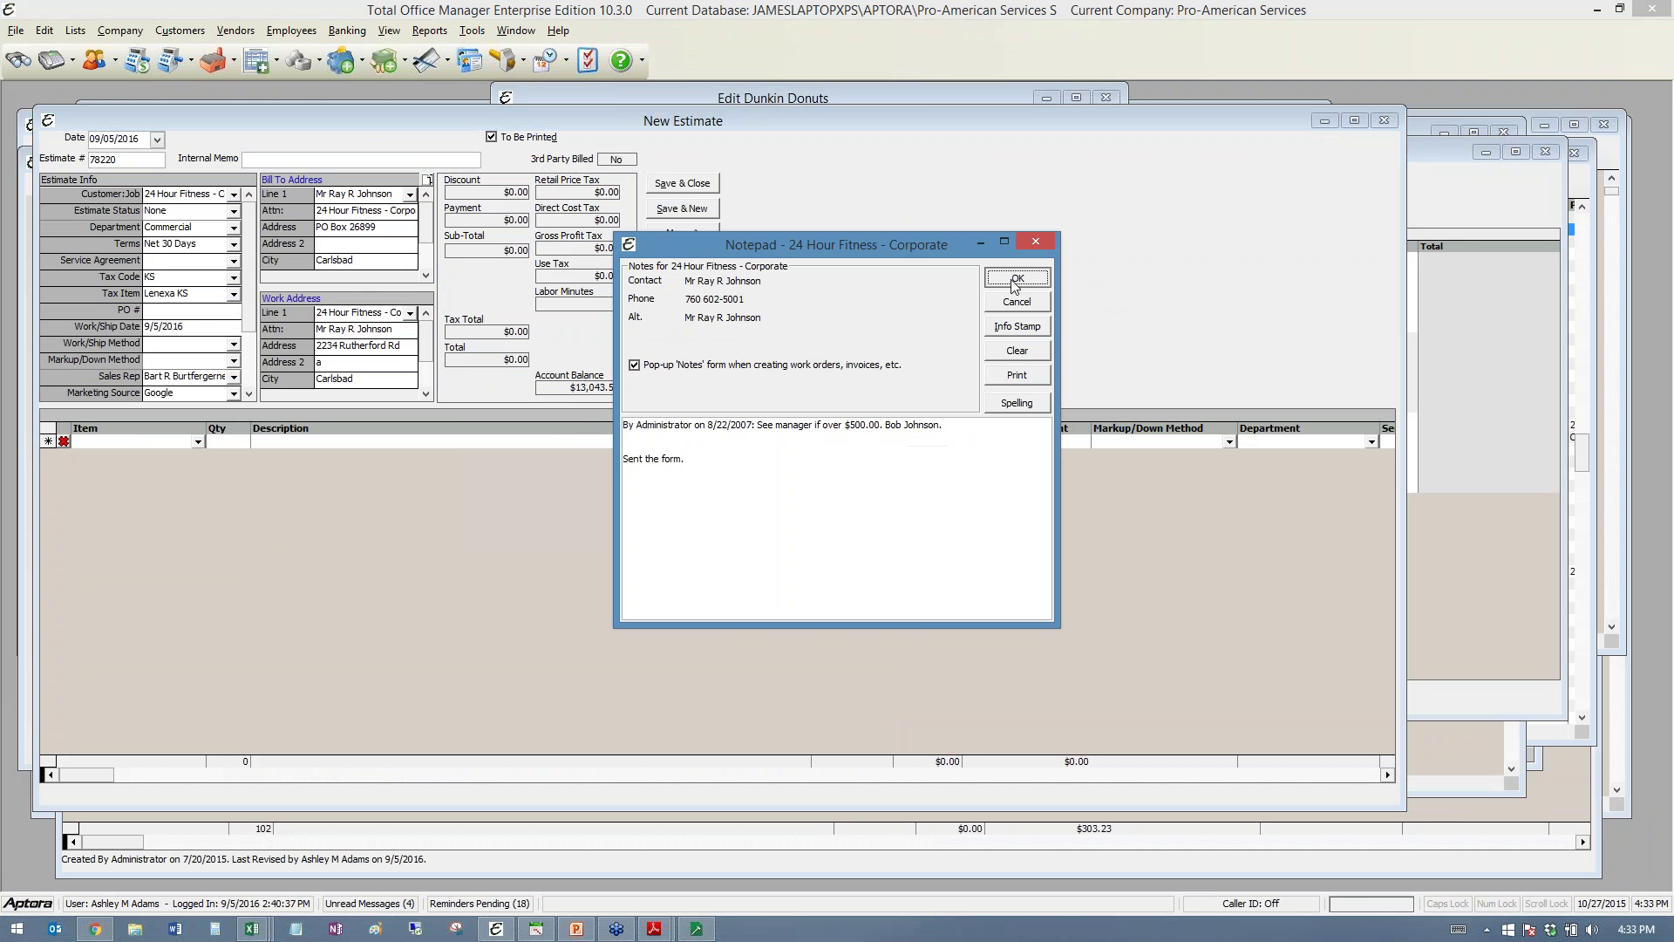
left_click(998, 533)
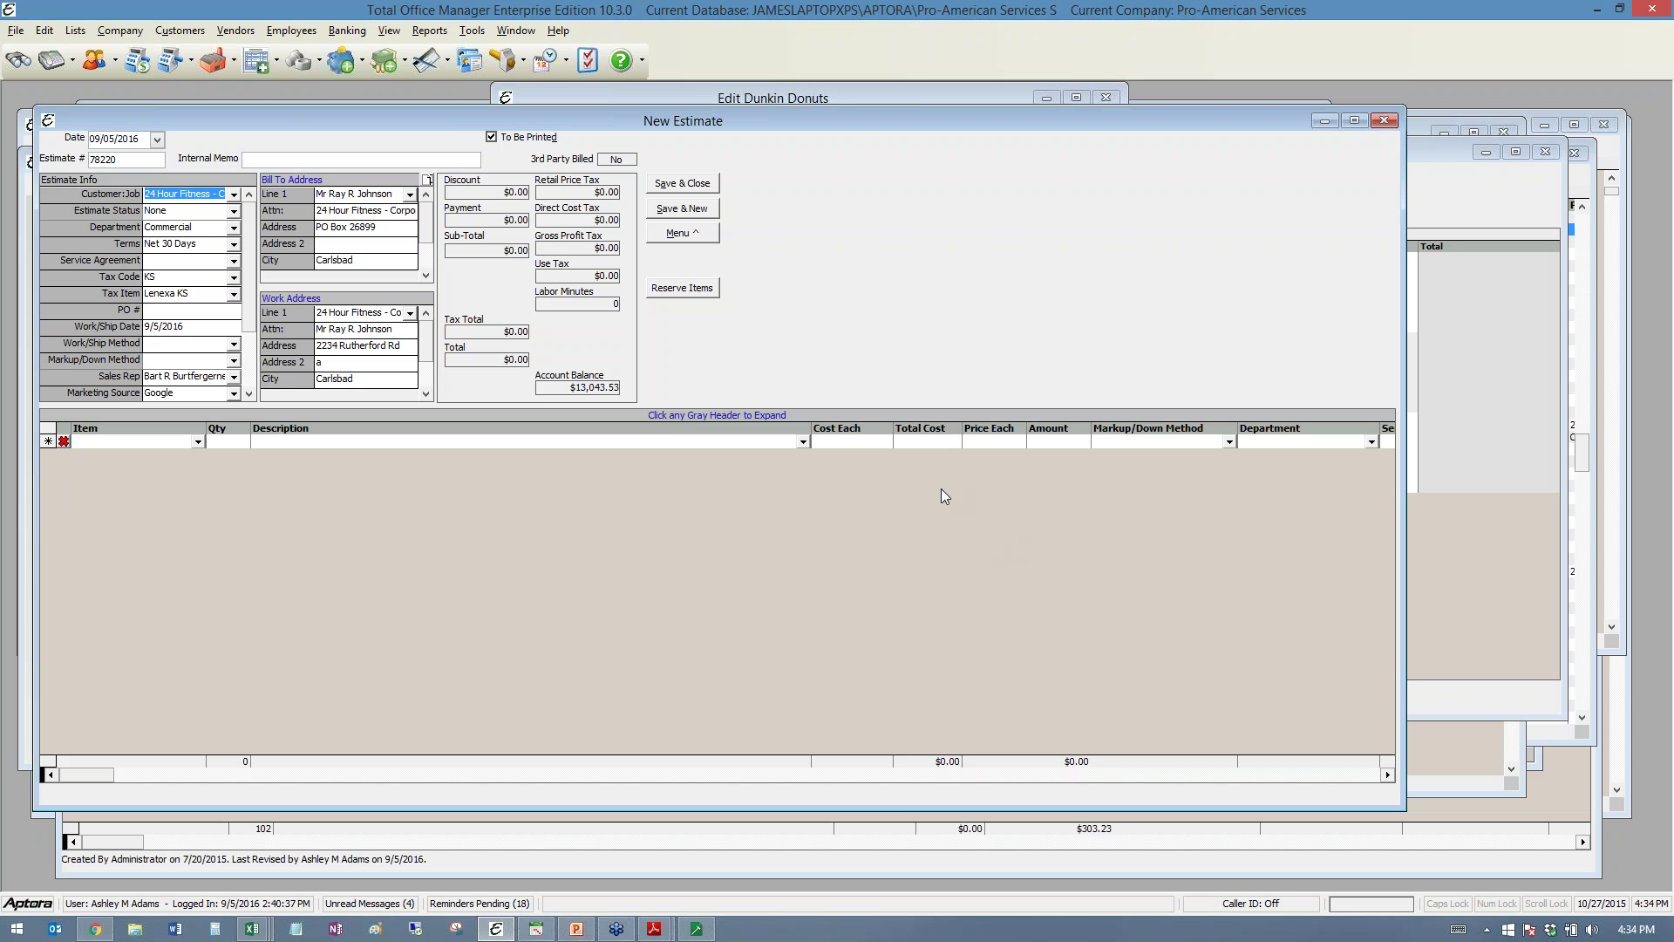
- Add line items 15800 Air Distribution and 1A002 Commercial temp. control, totaling $120.96
left_click(198, 442)
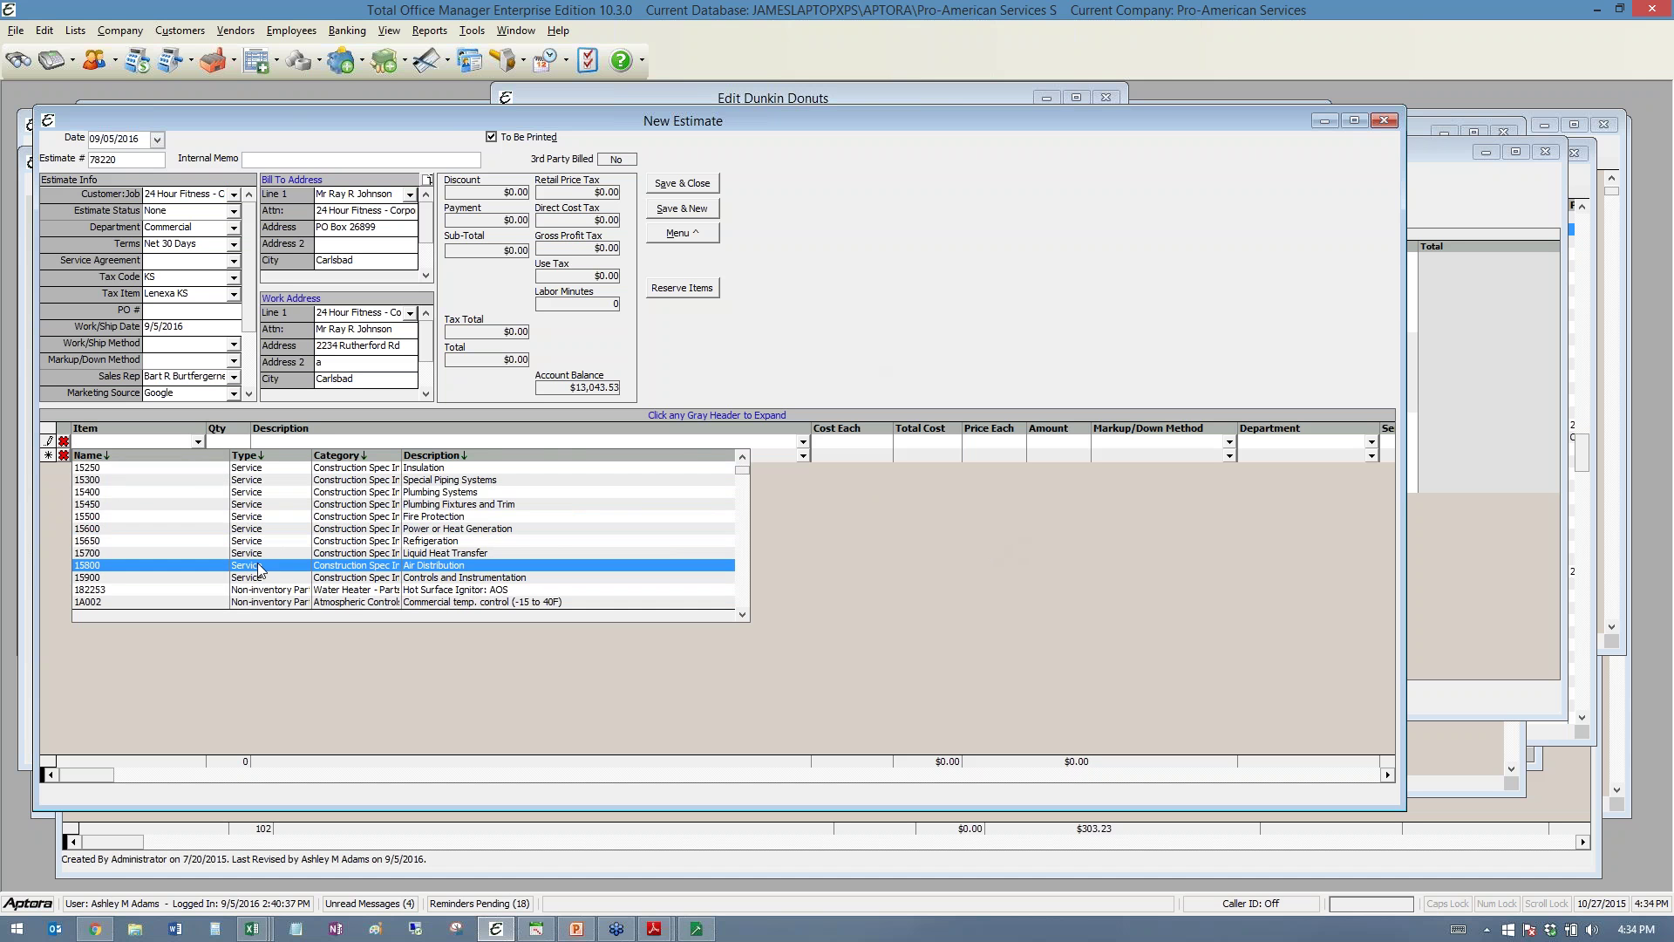
left_click(247, 565)
left_click(197, 455)
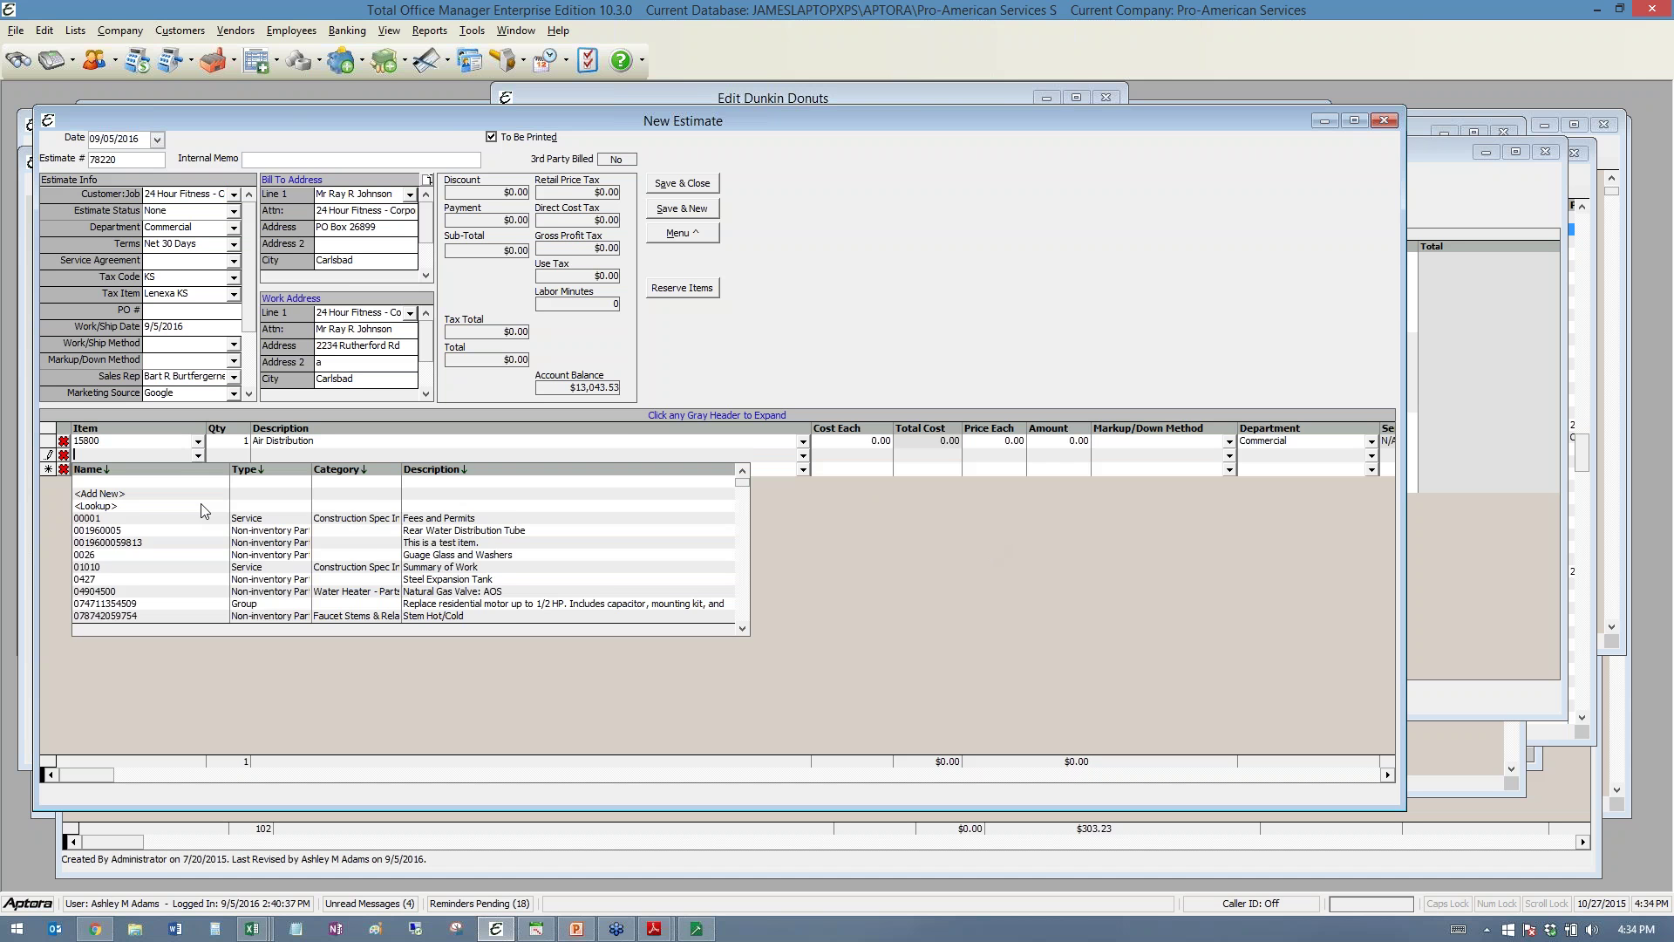
scroll(299, 567, "down", 5)
left_click(299, 610)
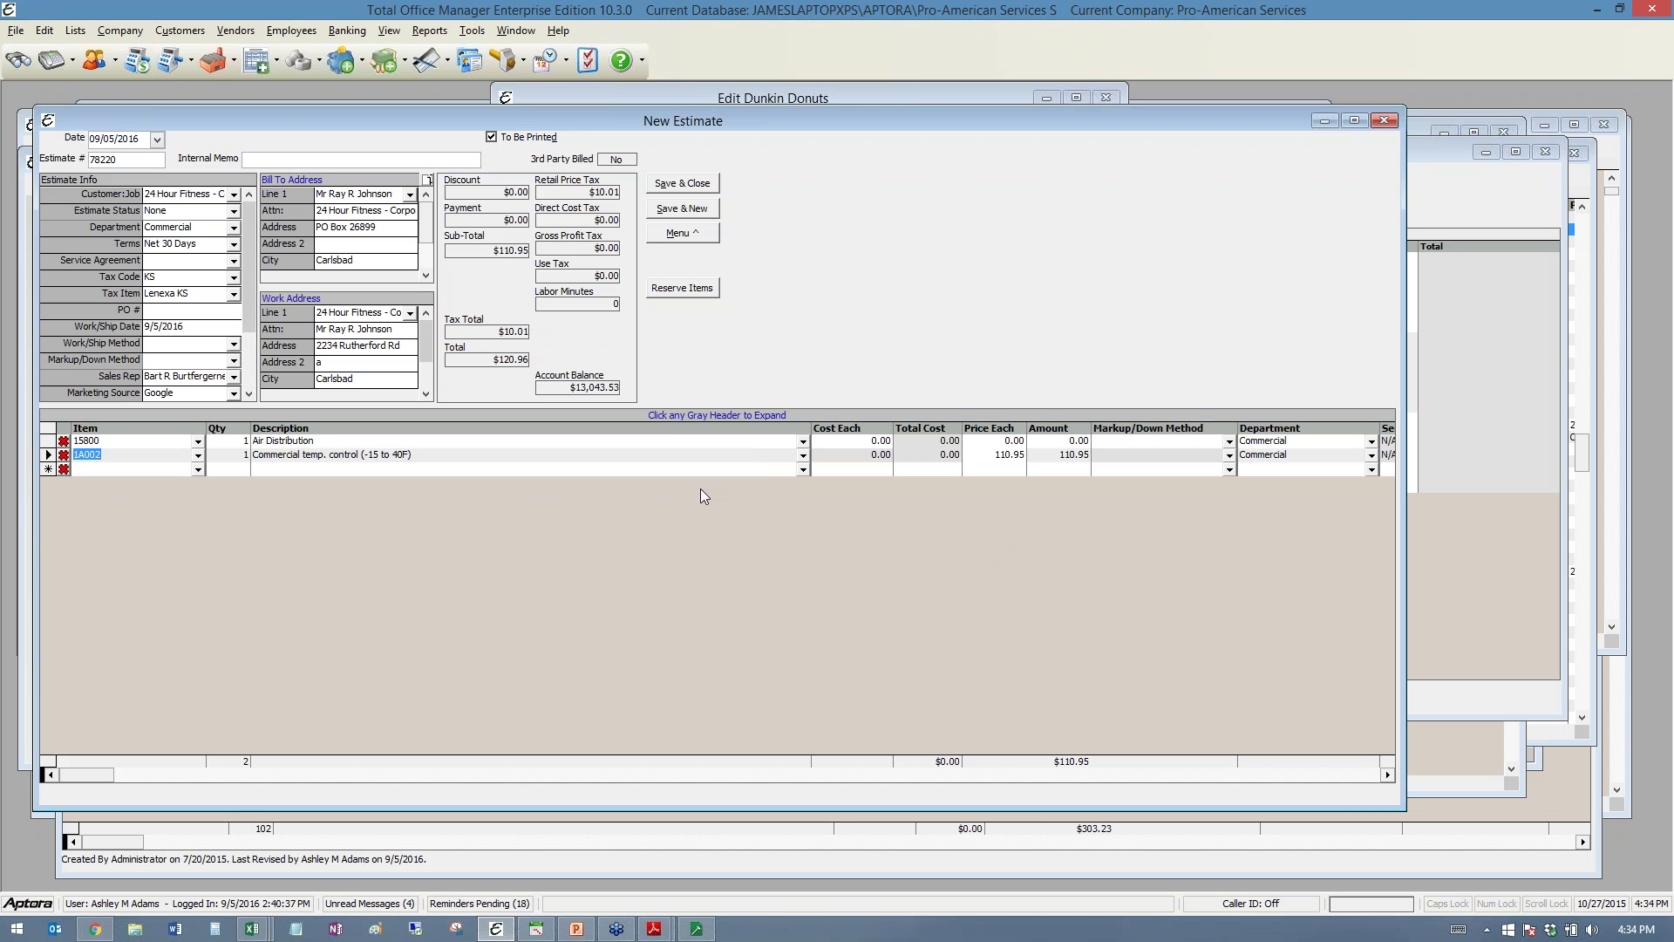
left_click(684, 233)
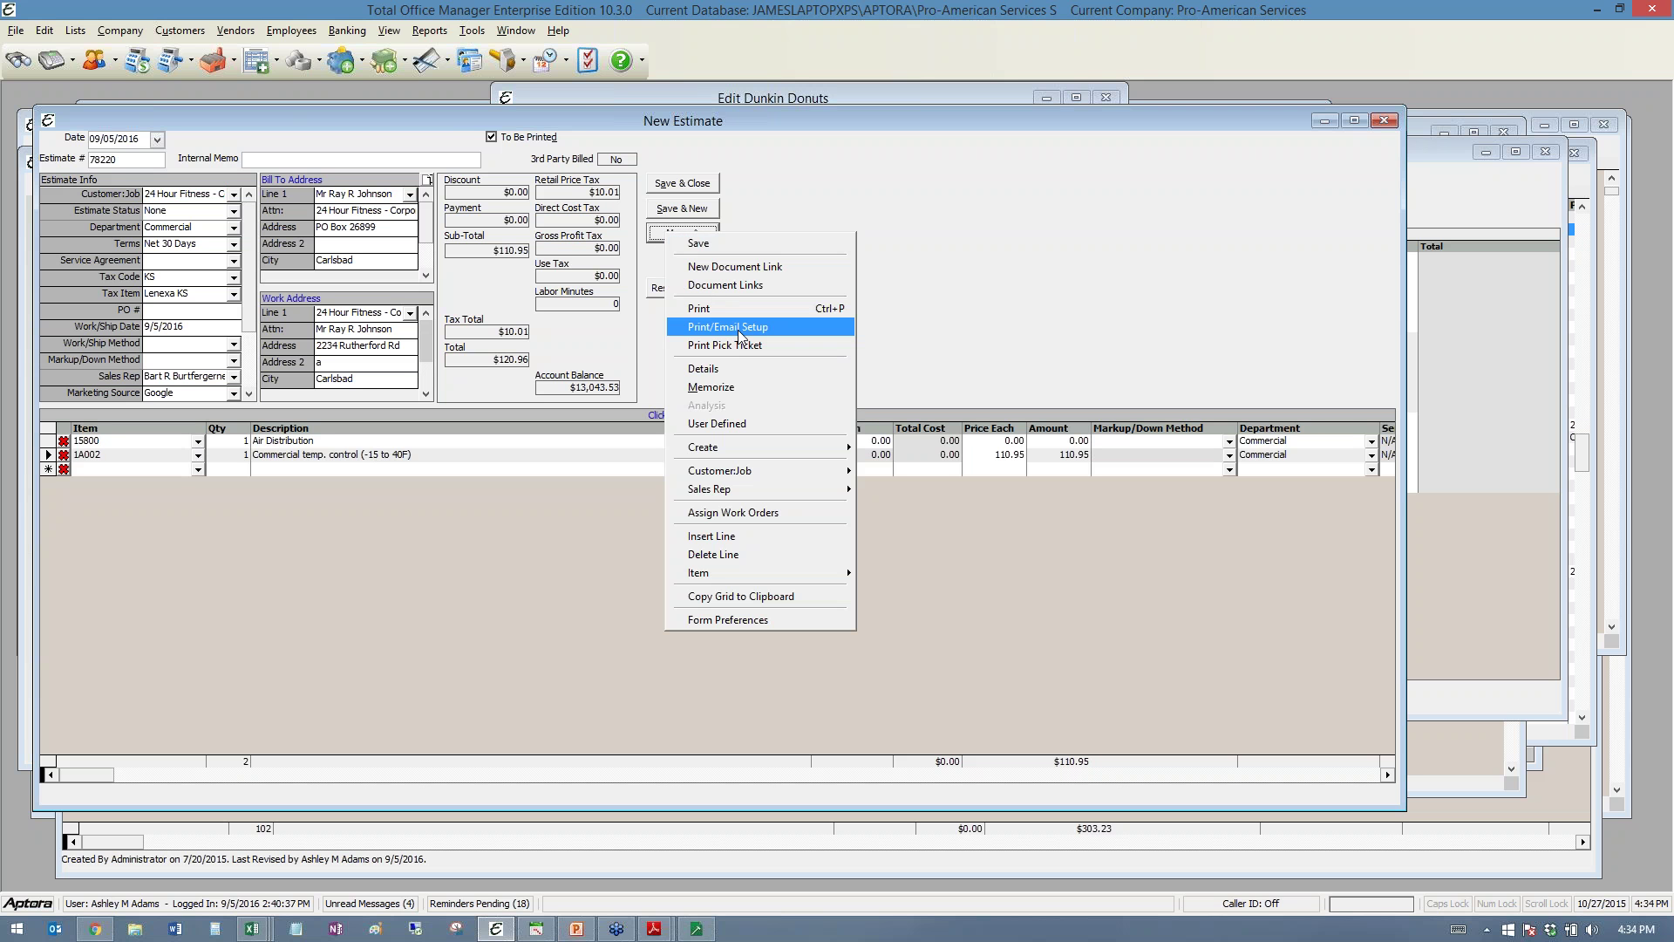
- Clear the too-many-forms warning by closing Edit Dunkin Donuts and discarding the unsaved New Invoice
left_click(740, 336)
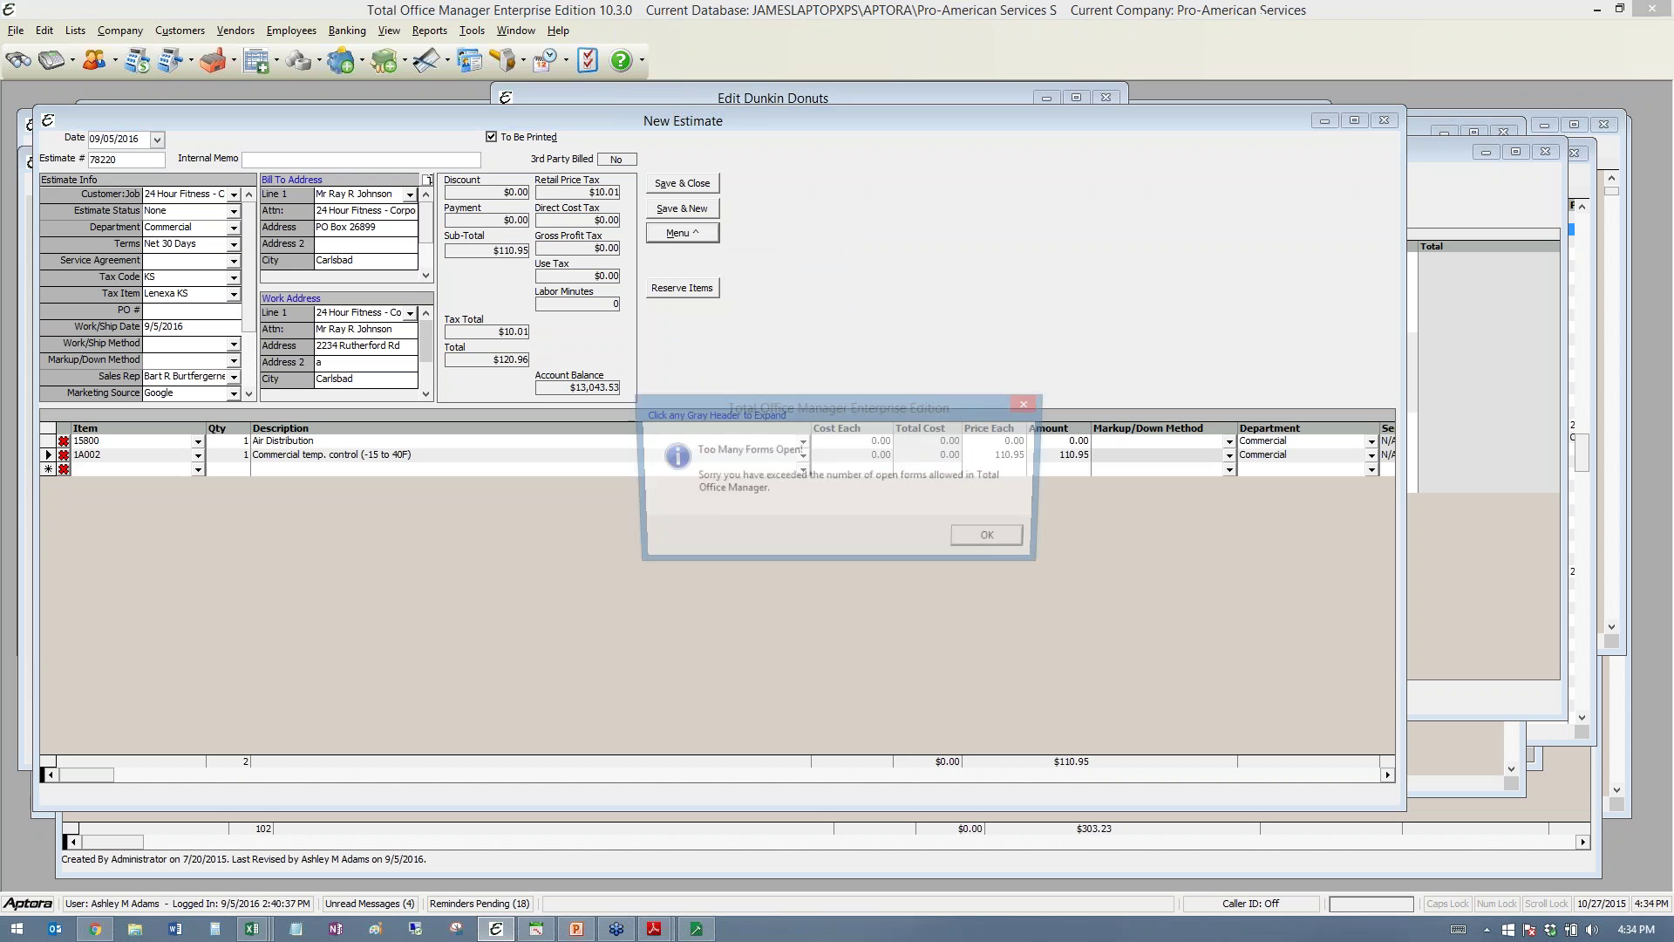
left_click(995, 539)
left_click(1107, 98)
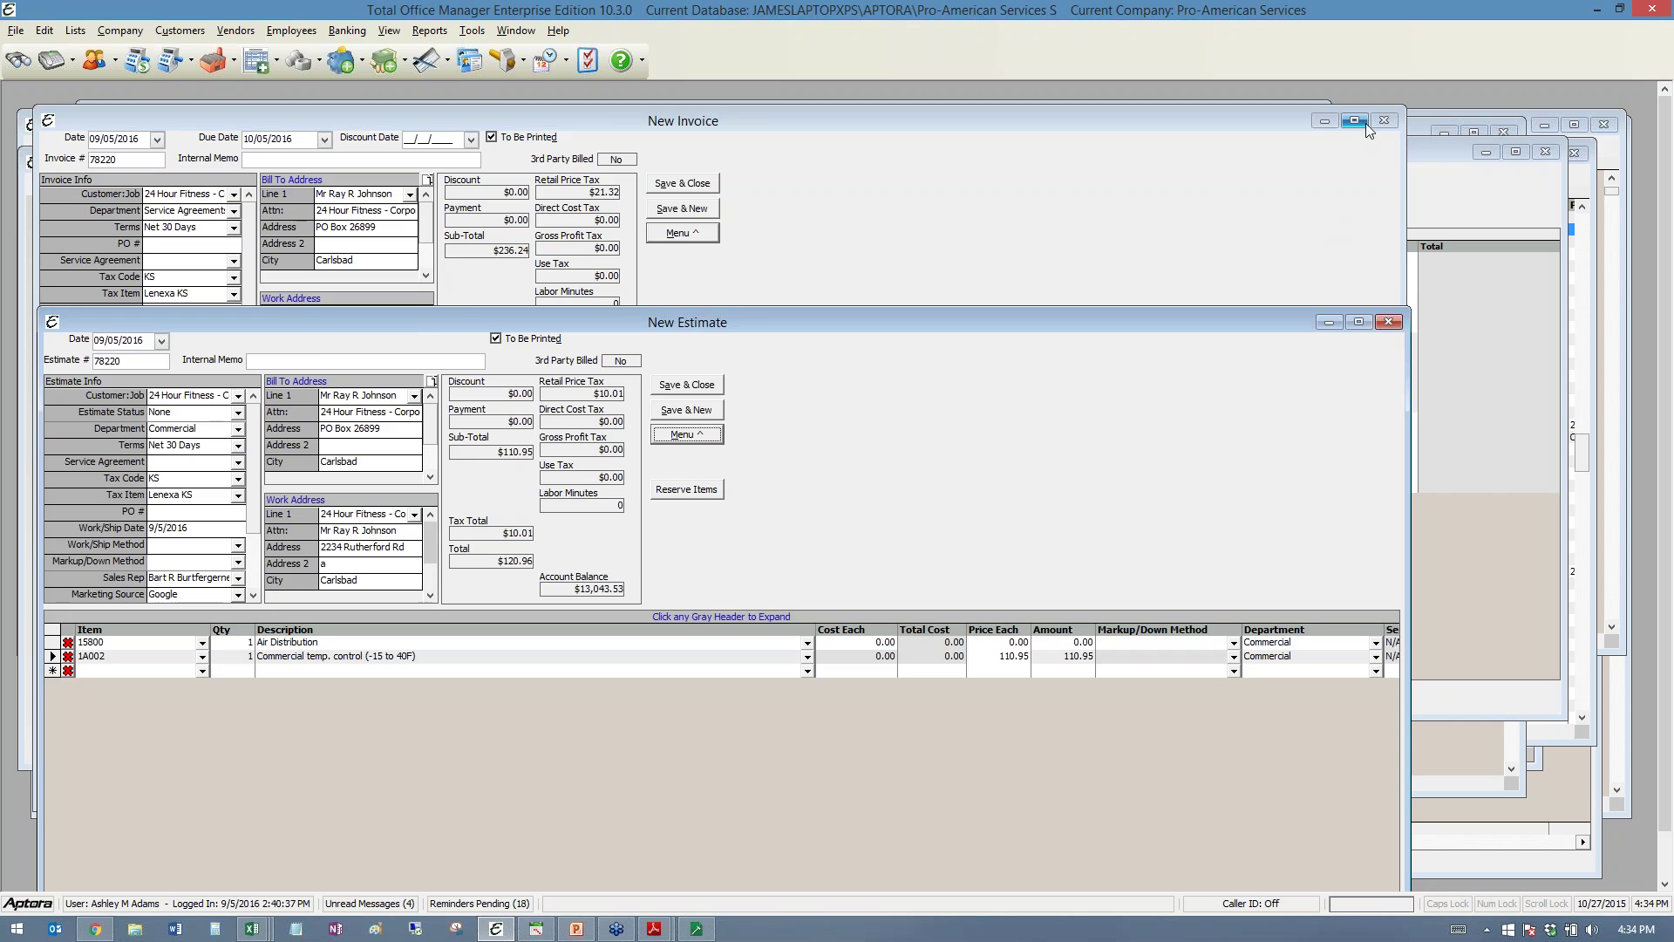
left_click(1366, 127)
left_click(917, 544)
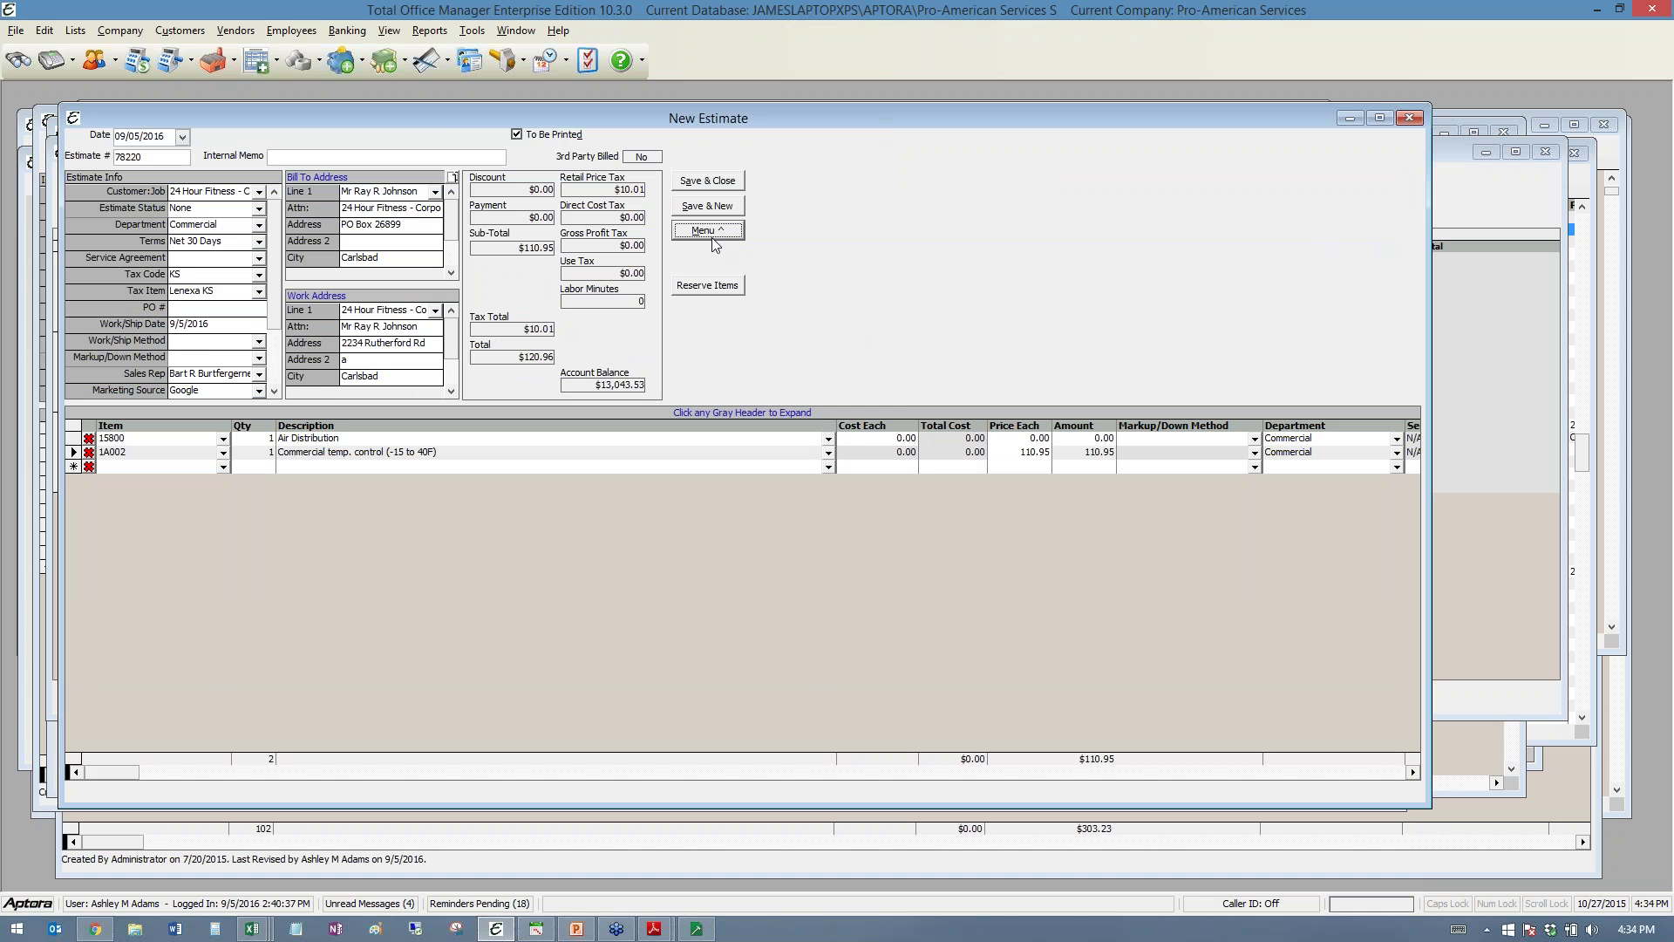
- Open Print Options for estimate 78220 and browse the available and custom styles, keeping Proposal 1
left_click(712, 235)
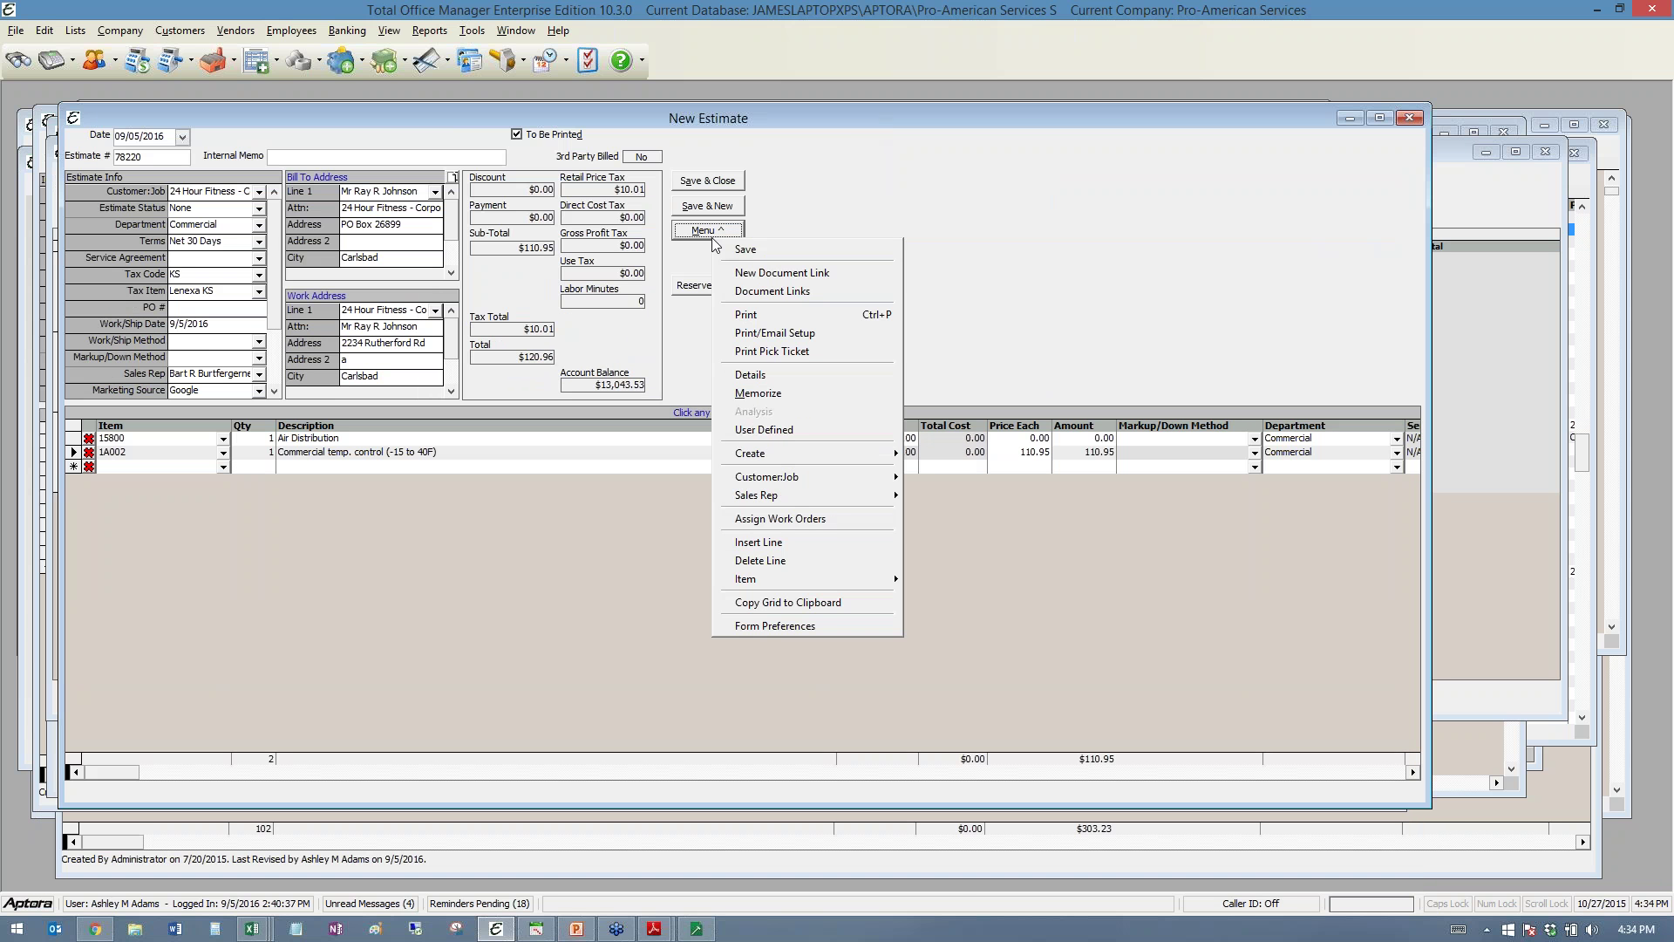
left_click(803, 340)
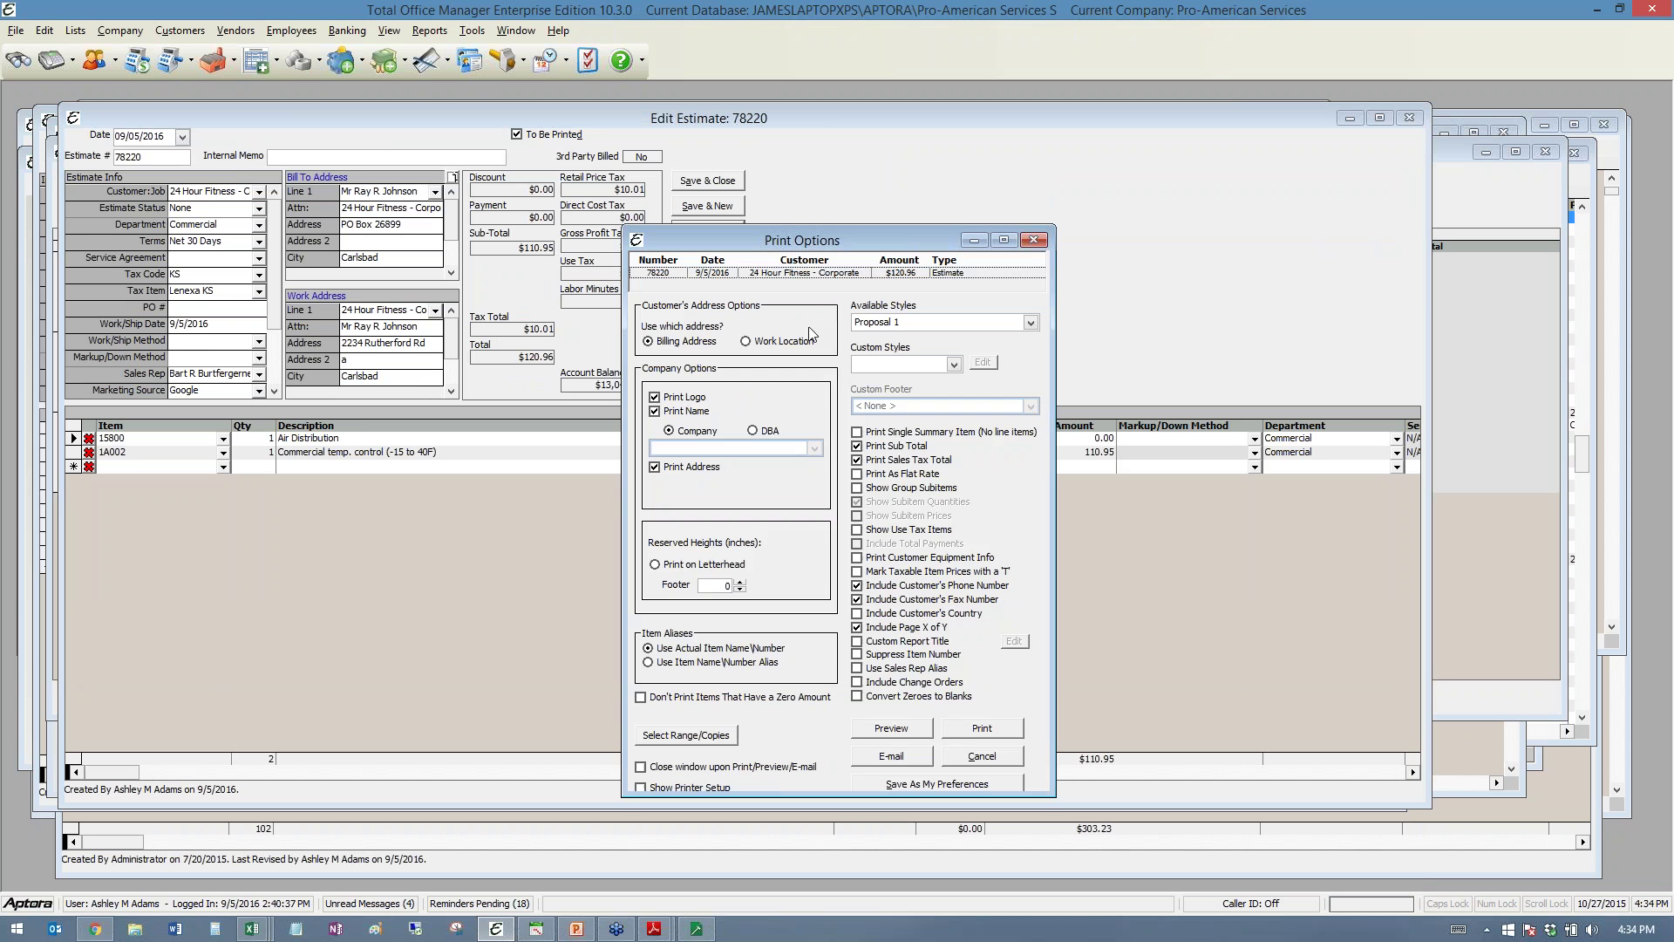
left_click(1031, 323)
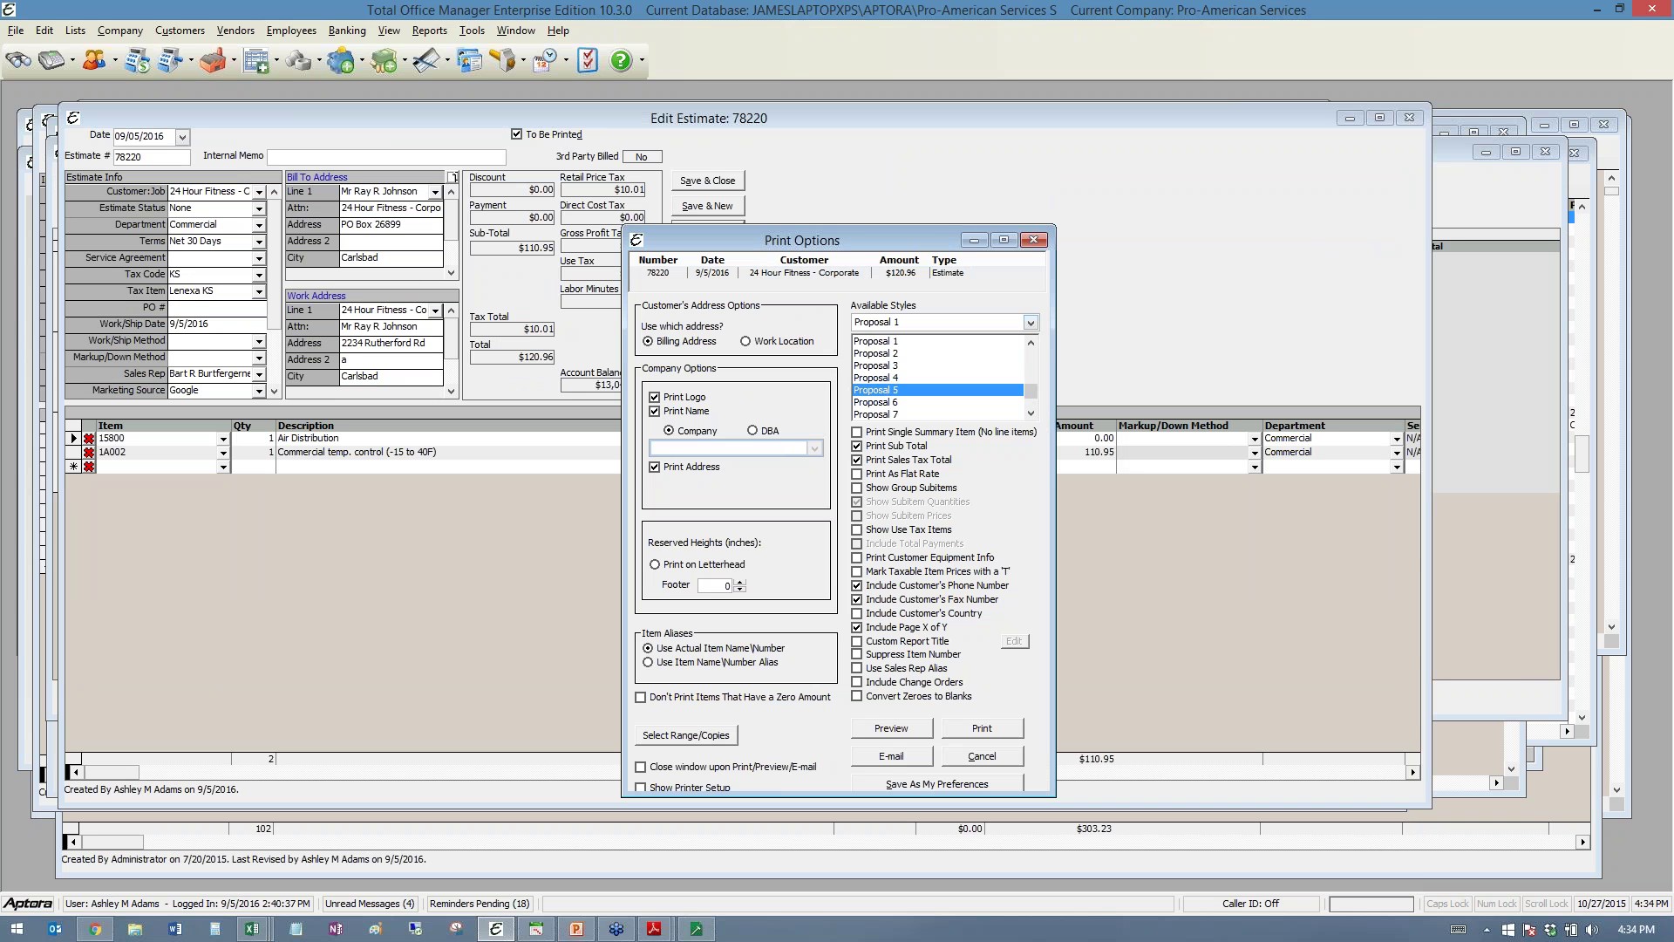
scroll(1033, 338, "up", 2)
left_click(1013, 285)
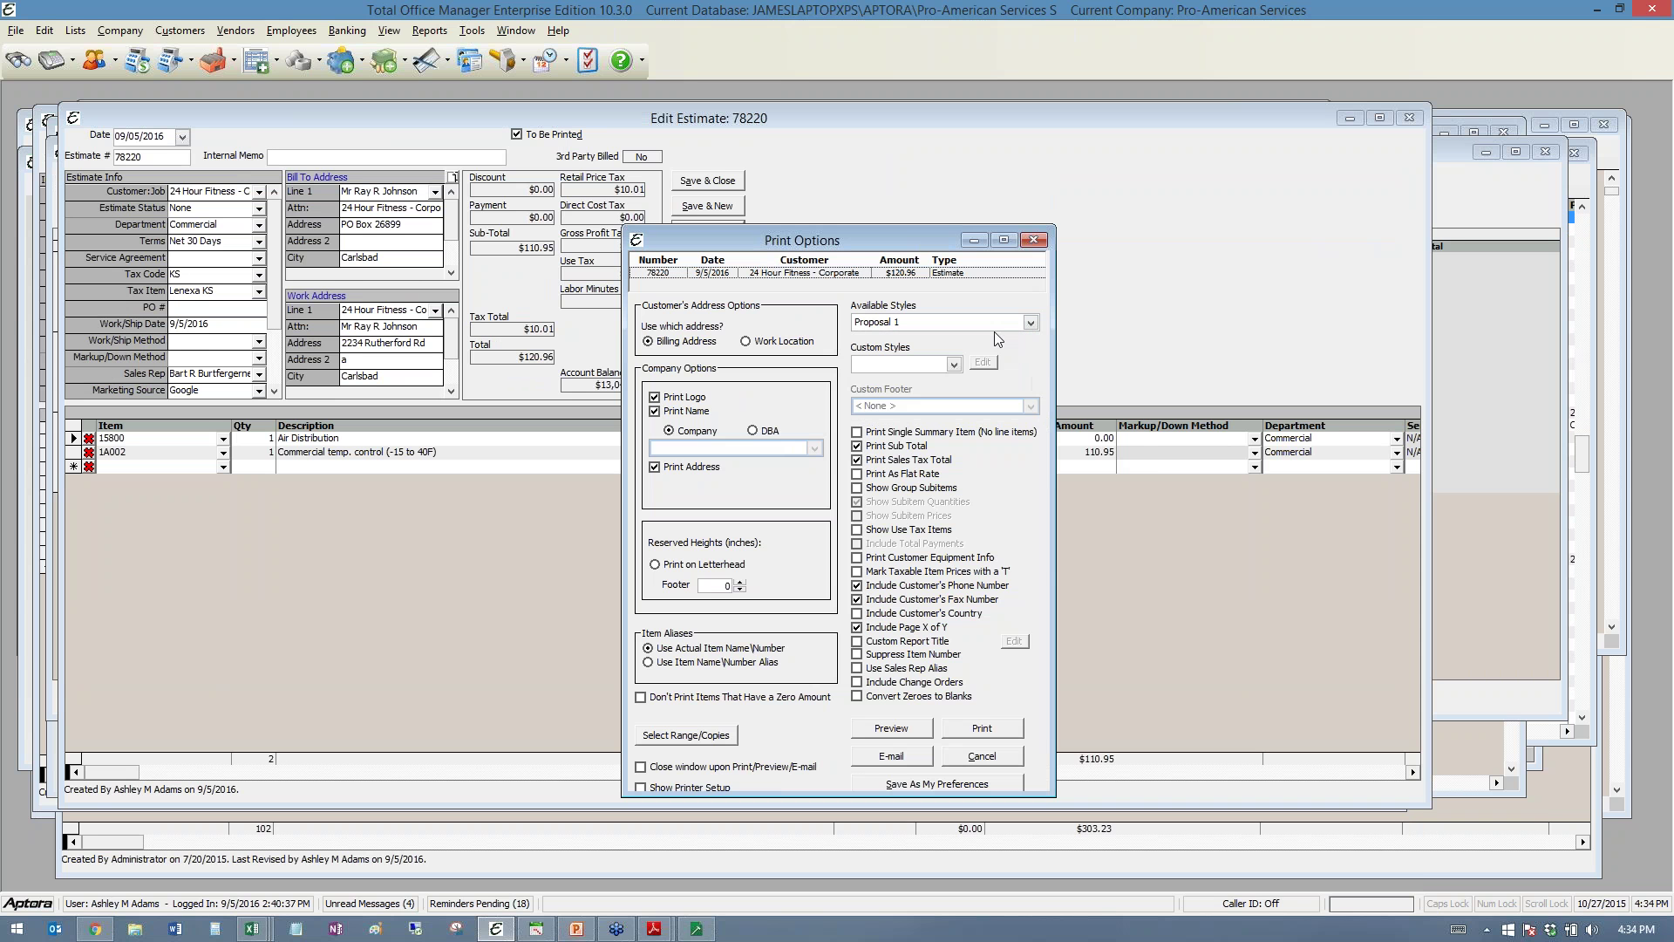
left_click(954, 363)
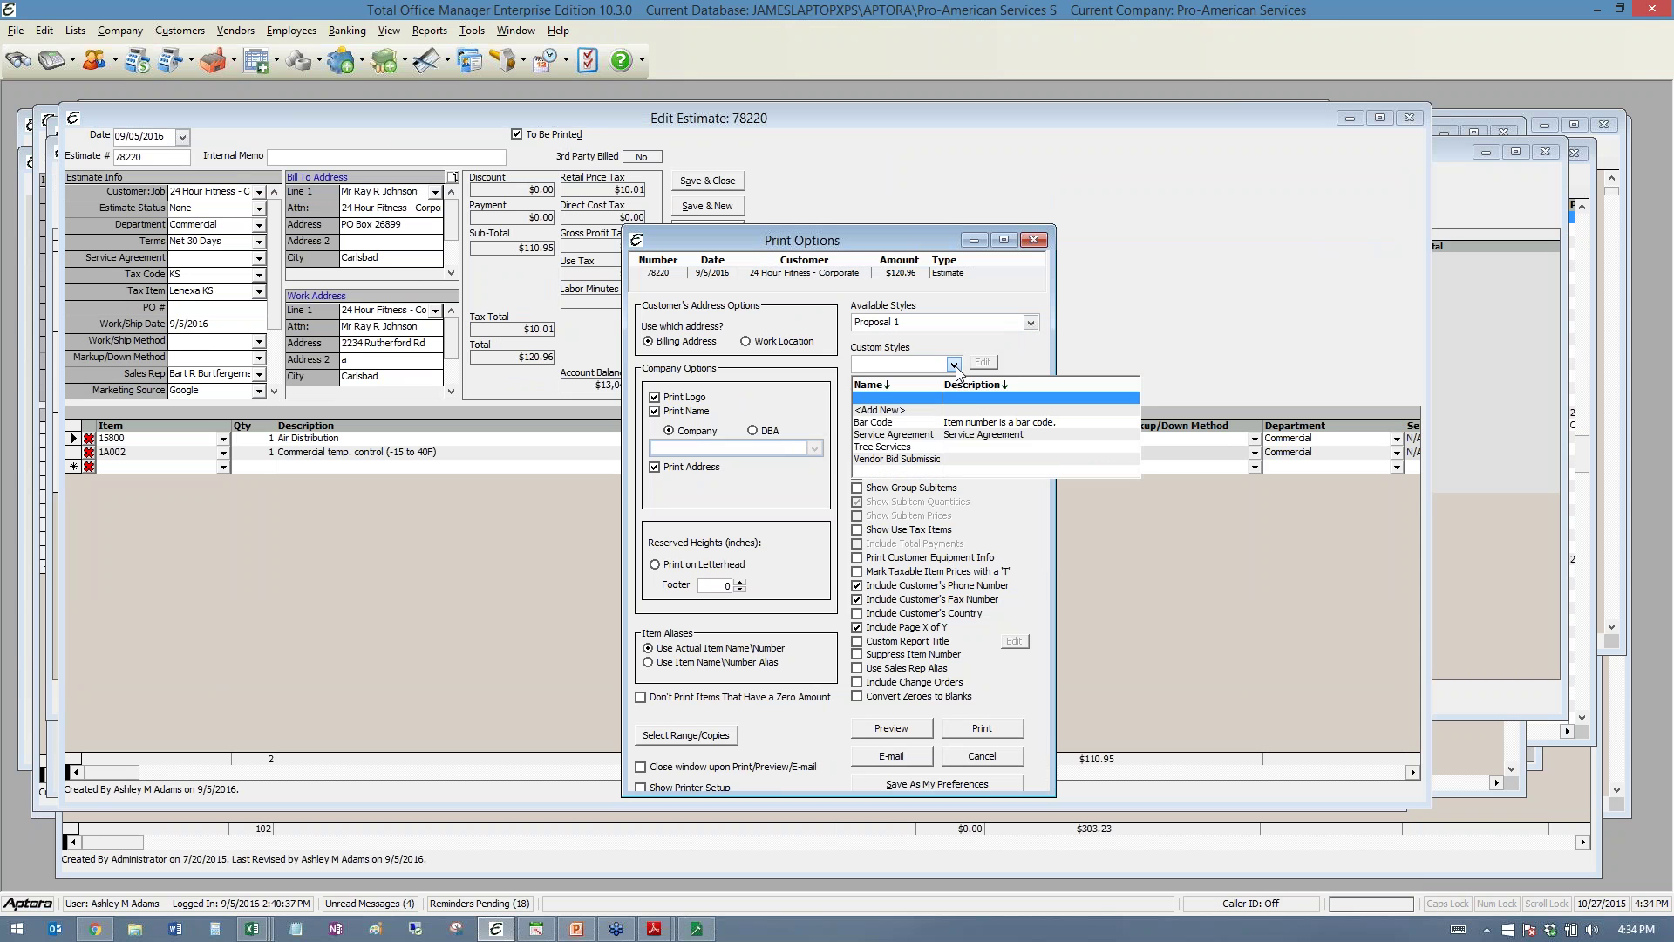
left_click(883, 411)
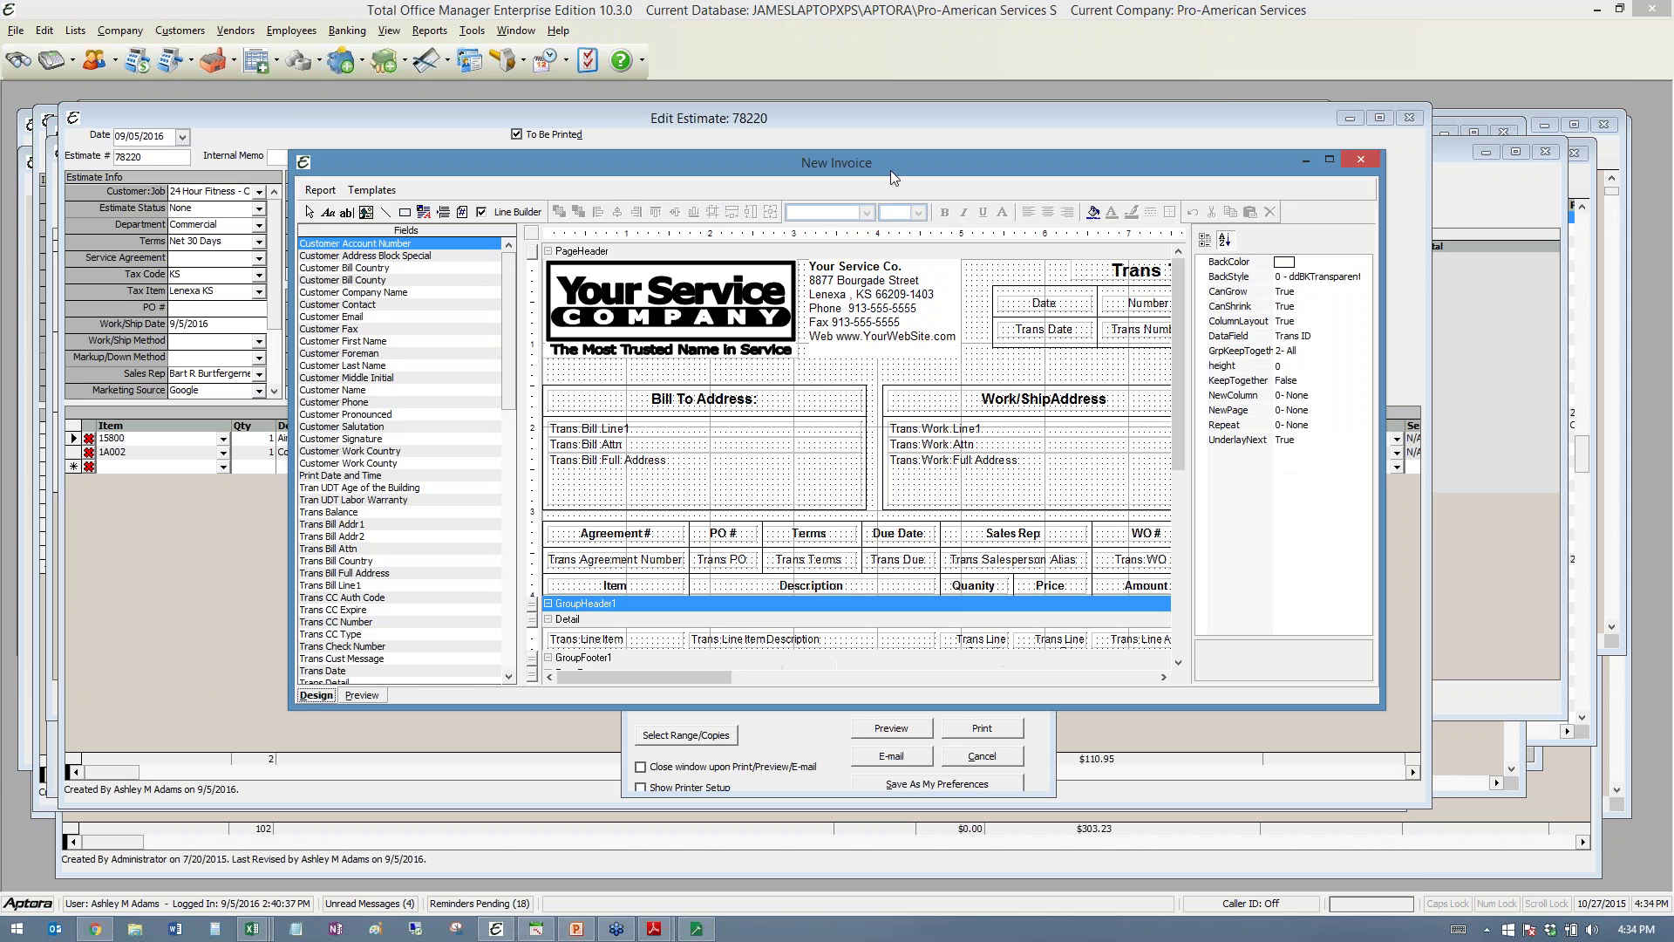
left_click_drag(891, 170, 694, 96)
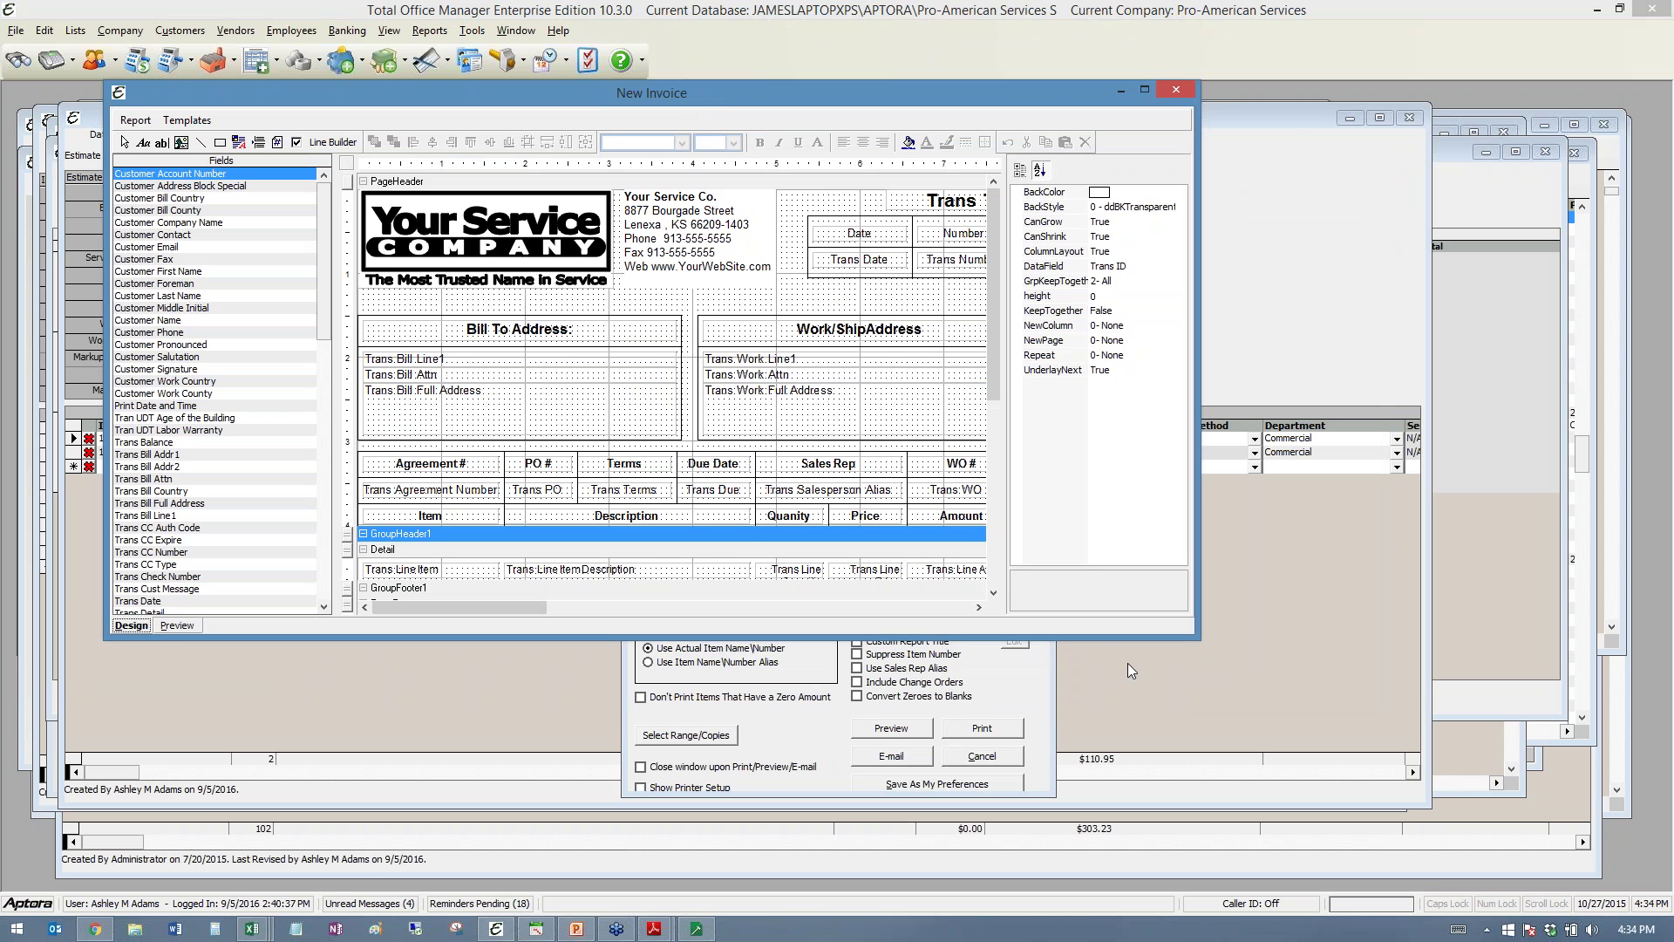
left_click_drag(1197, 639, 1290, 892)
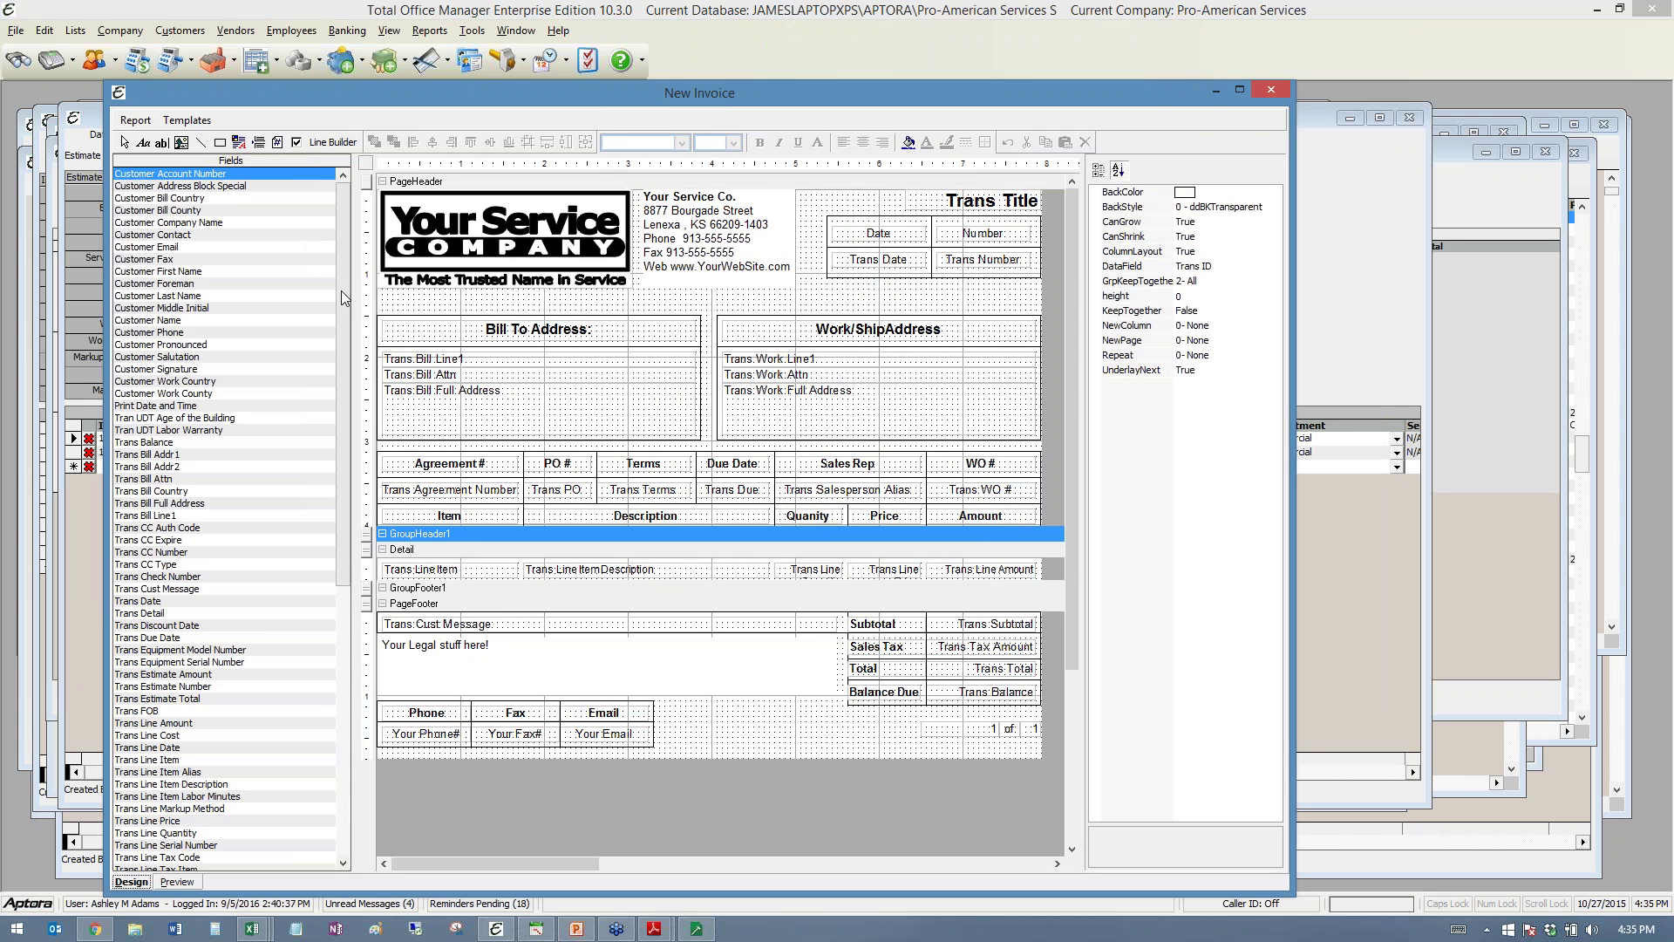
mouse_move(343, 320)
left_mouse_down()
mouse_move(359, 593)
mouse_move(368, 309)
left_mouse_up()
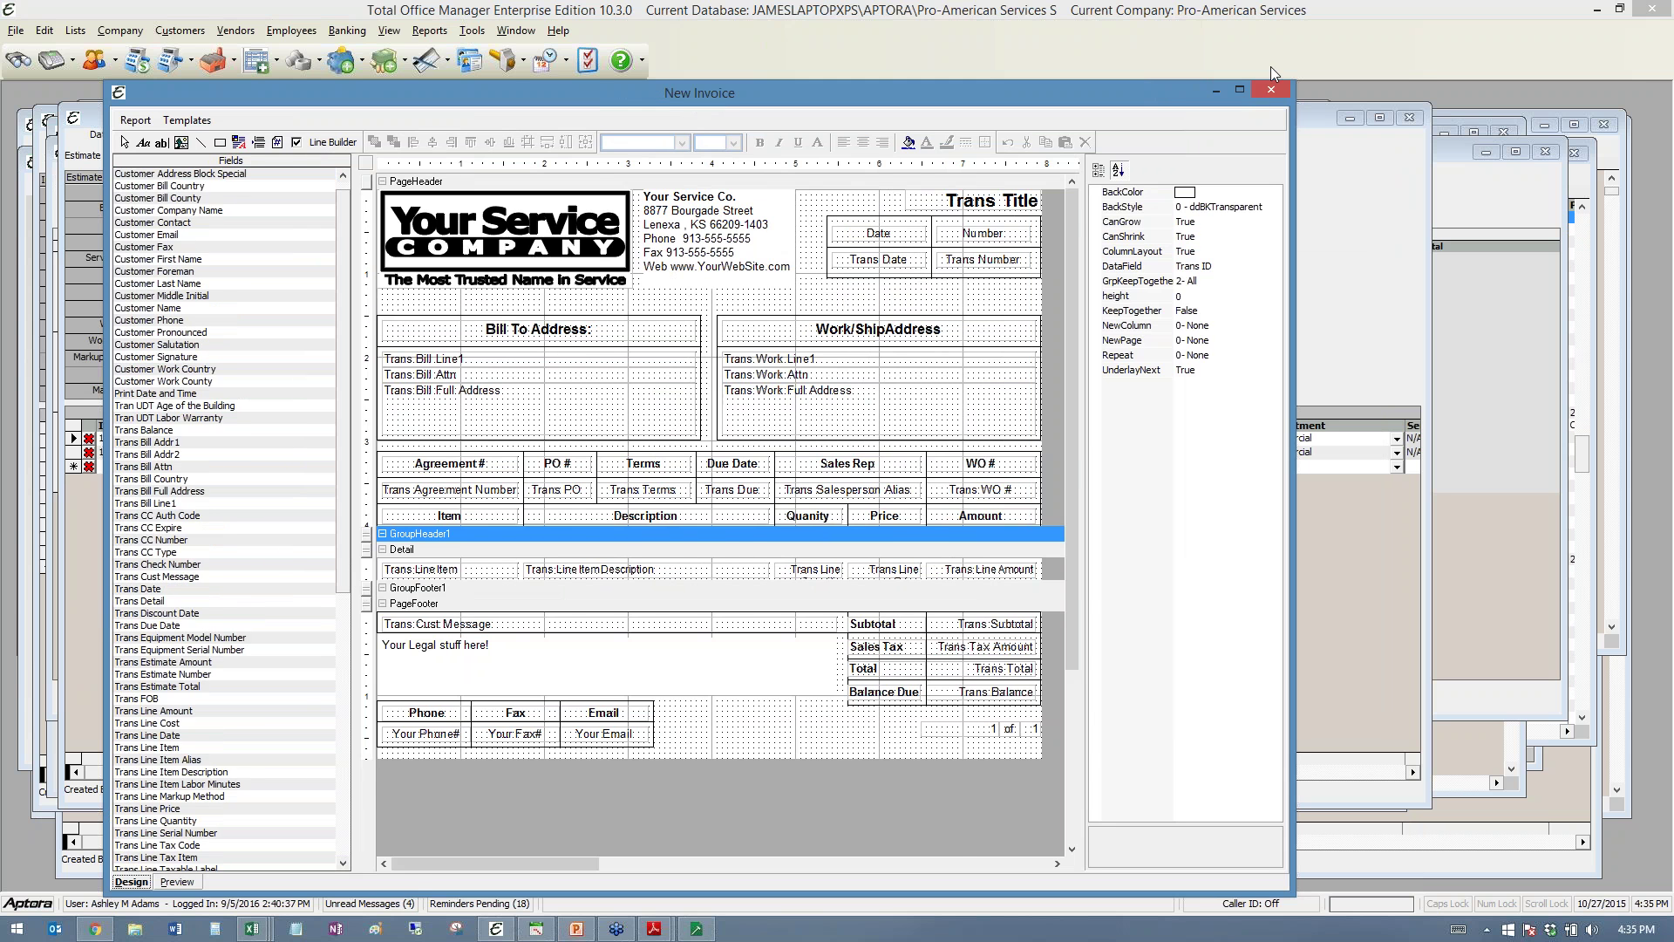
left_click(1273, 88)
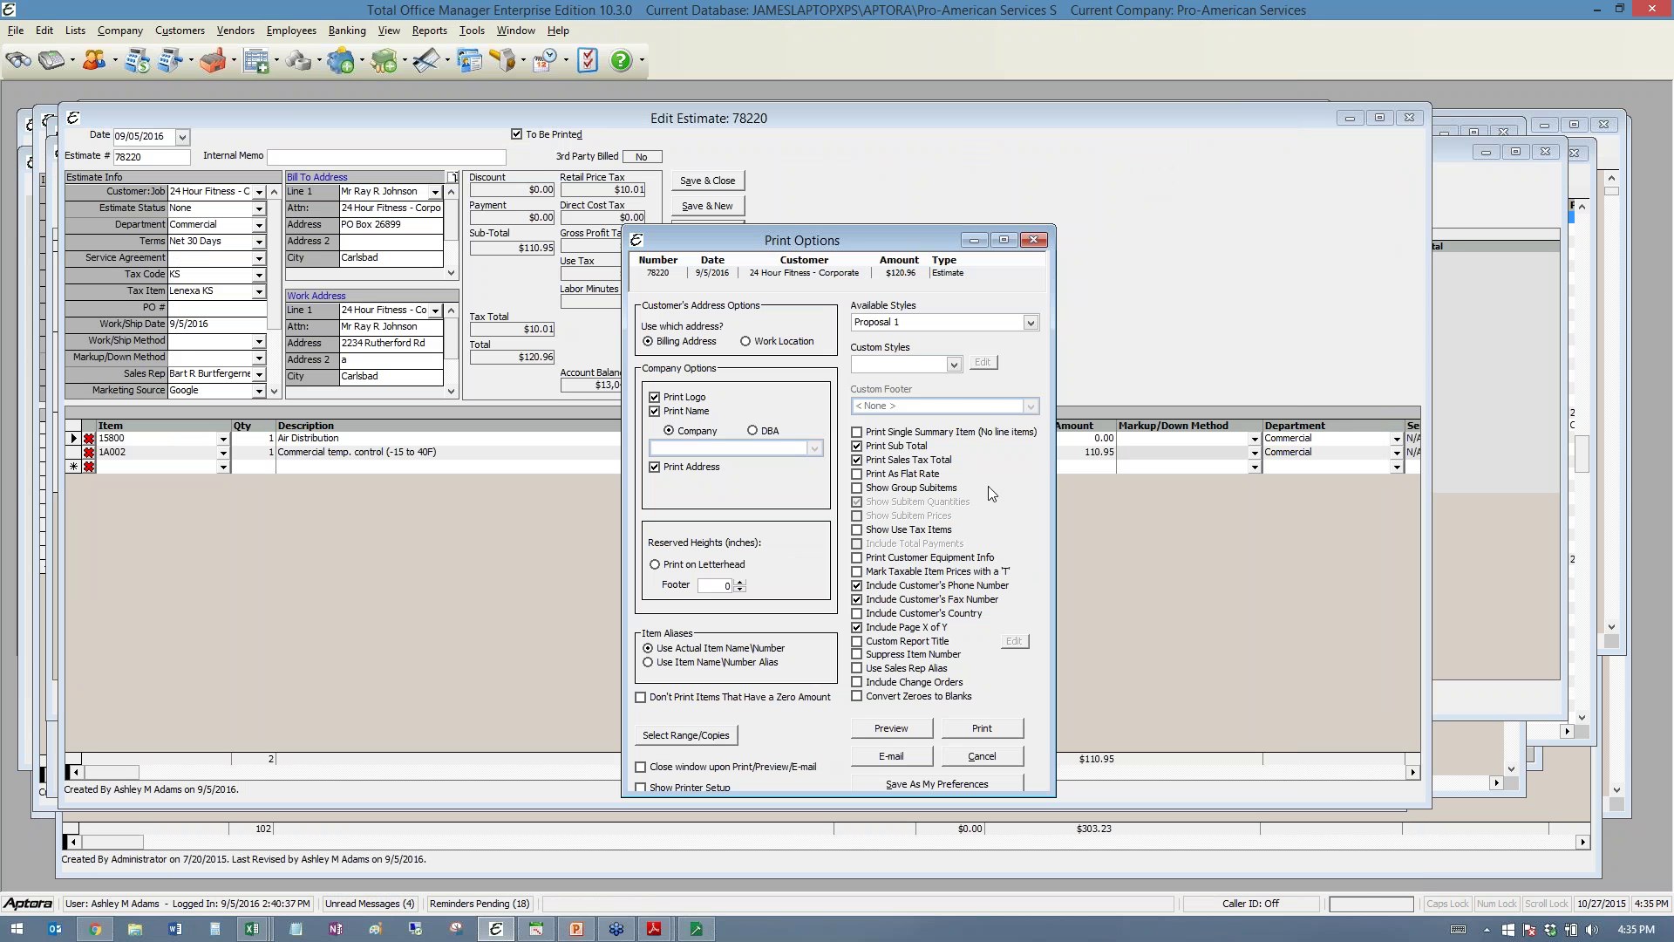
- Show a maximized print preview of estimate 78220 and scroll through the page
left_click(891, 728)
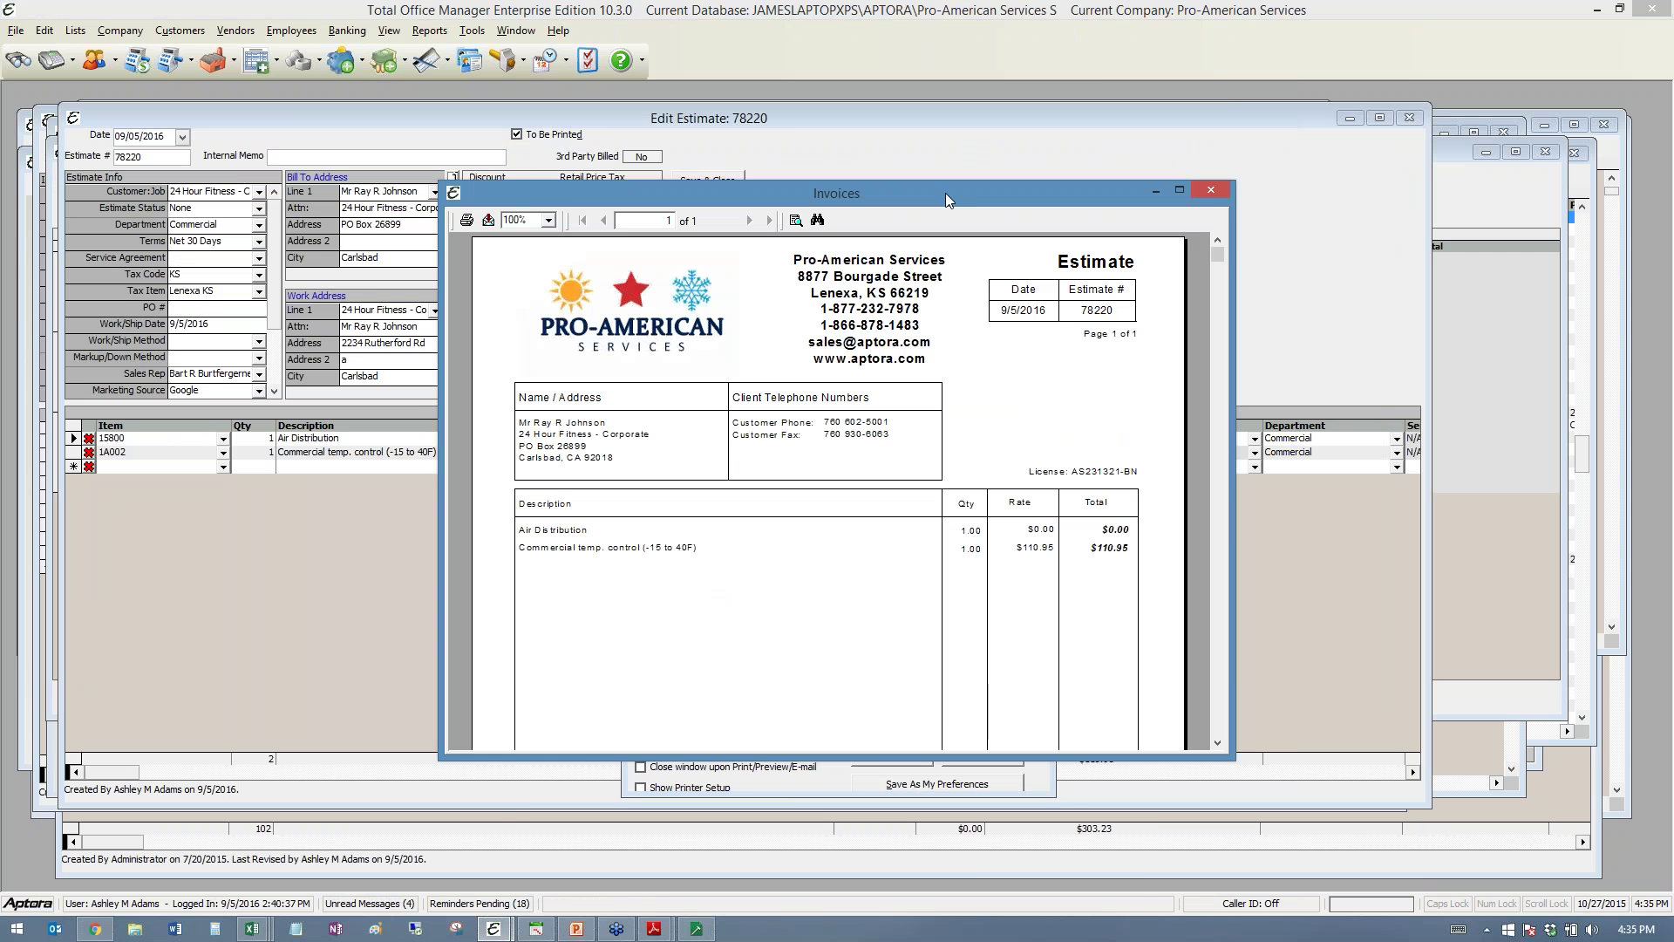
double_click(946, 192)
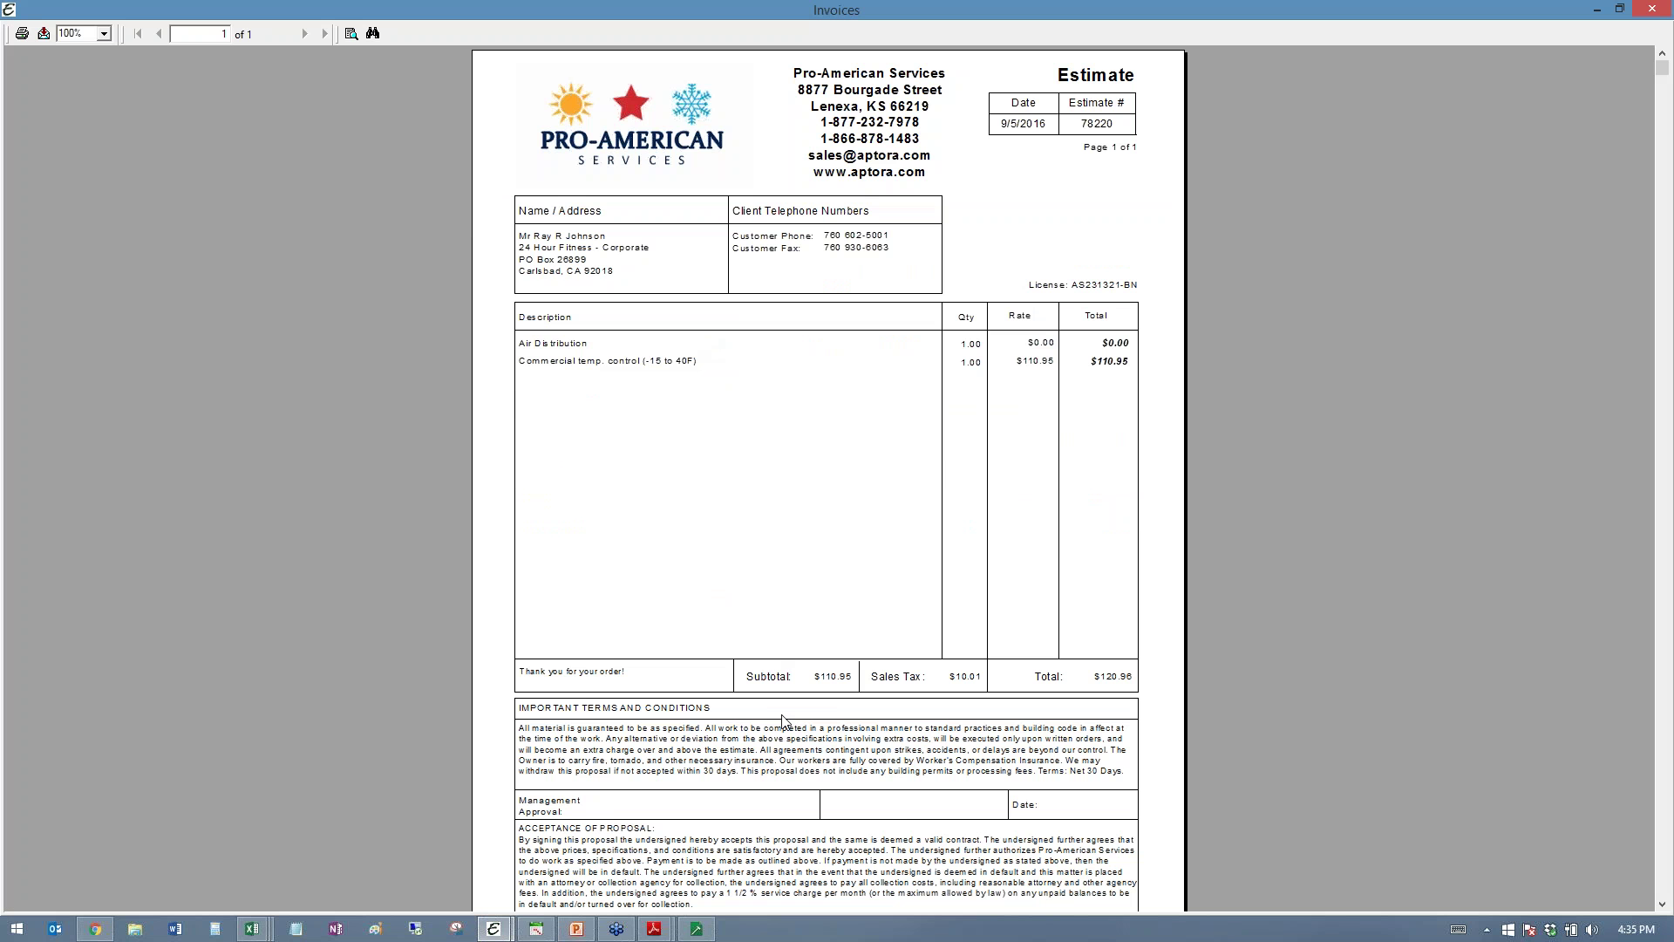
scroll(785, 723, "down", 2)
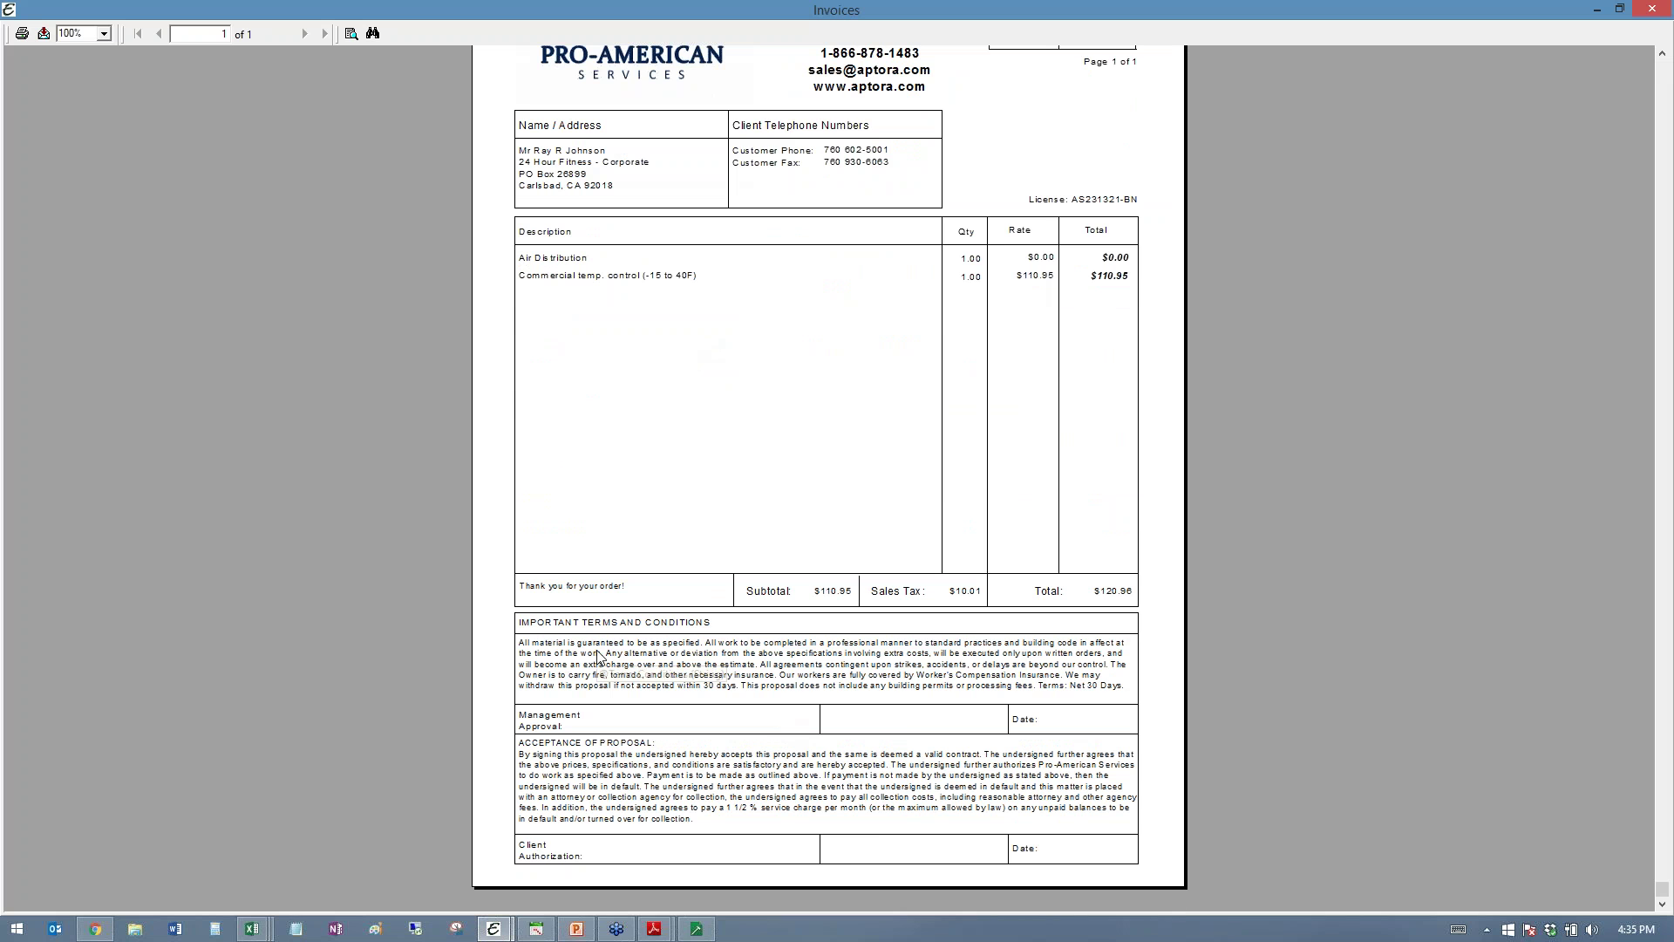
scroll(600, 661, "up", 2)
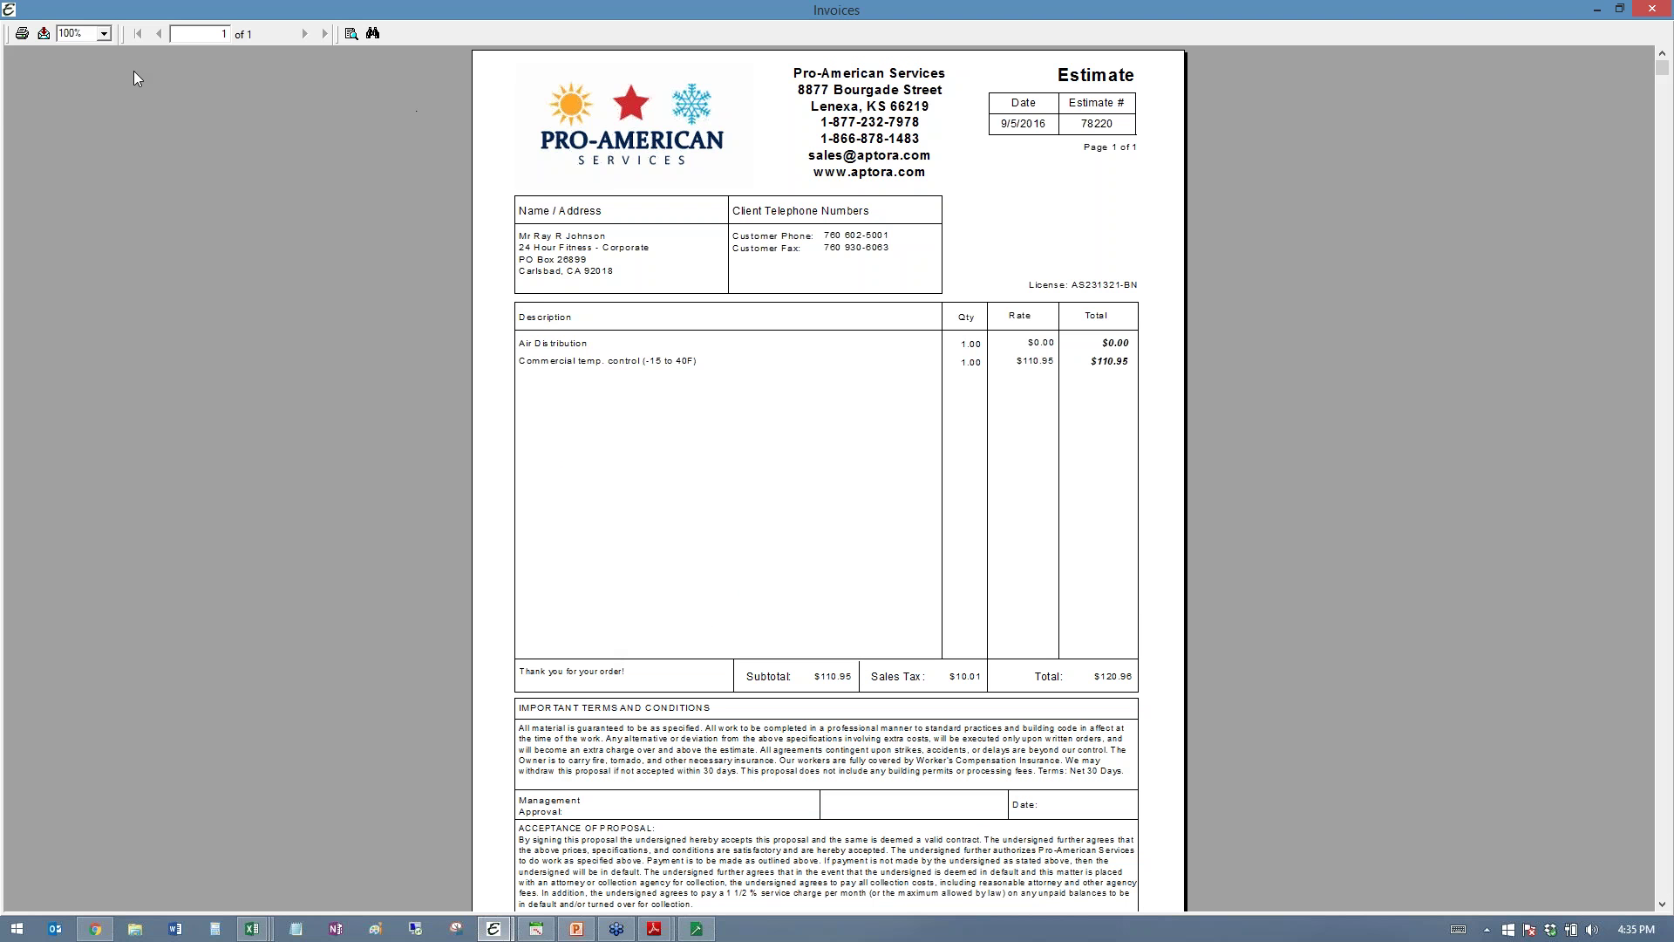
- Export all pages of the estimate preview in MS Word format with destination Application
left_click(44, 33)
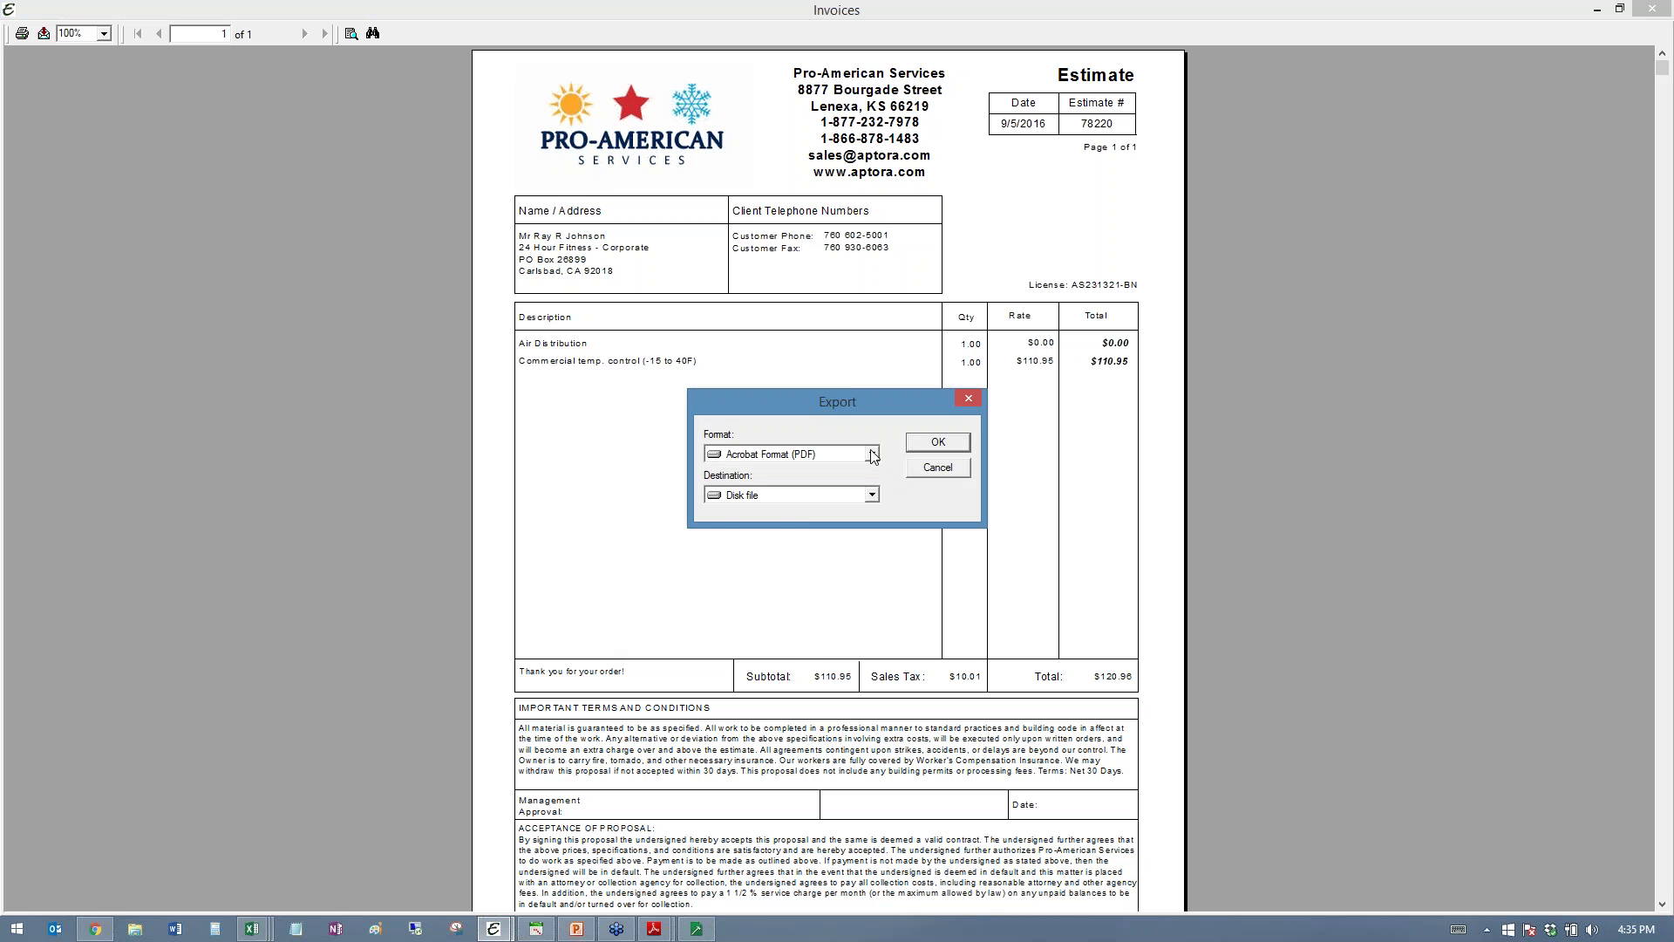
left_click(872, 454)
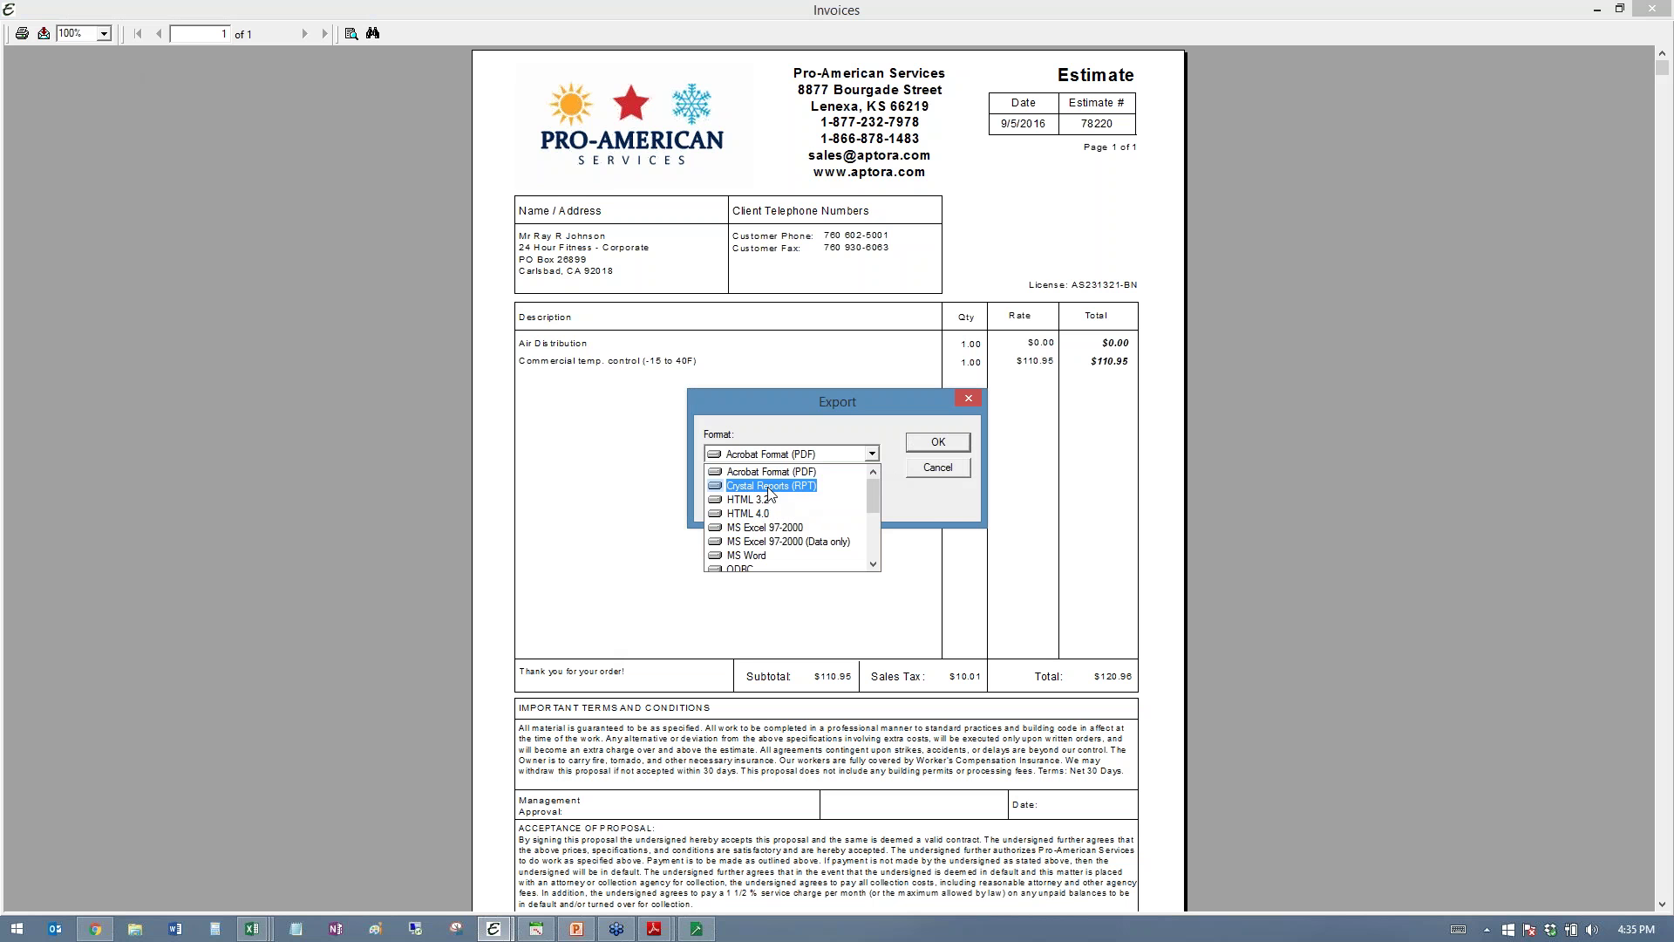
scroll(770, 508, "down", 2)
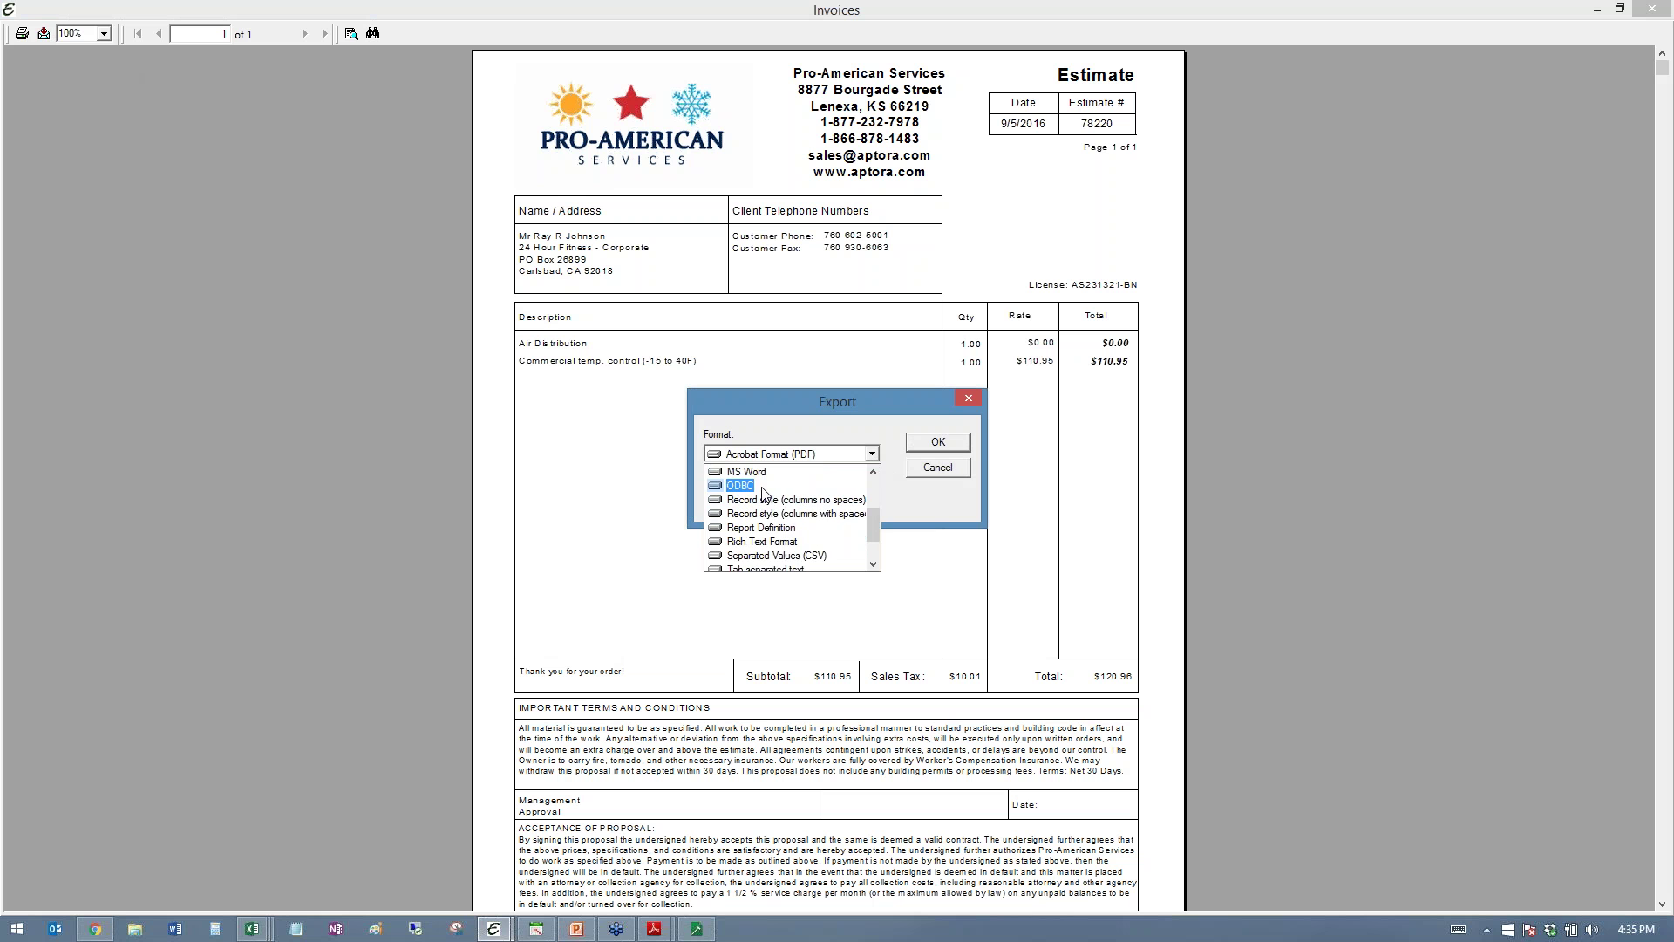
left_click(759, 476)
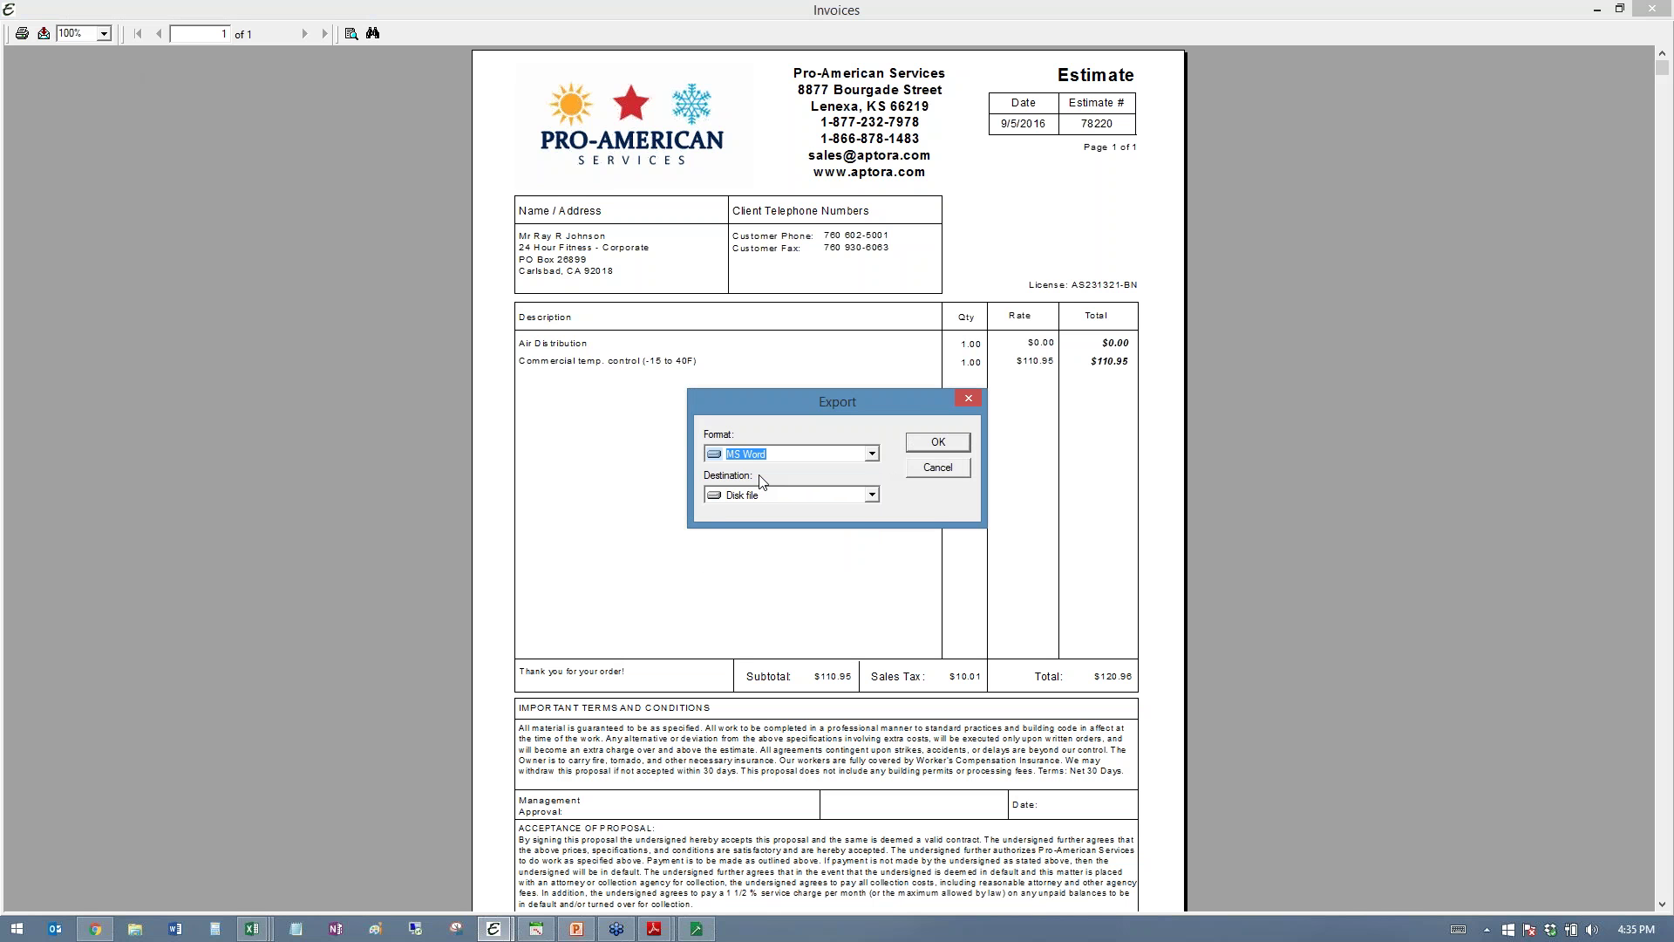
left_click(872, 496)
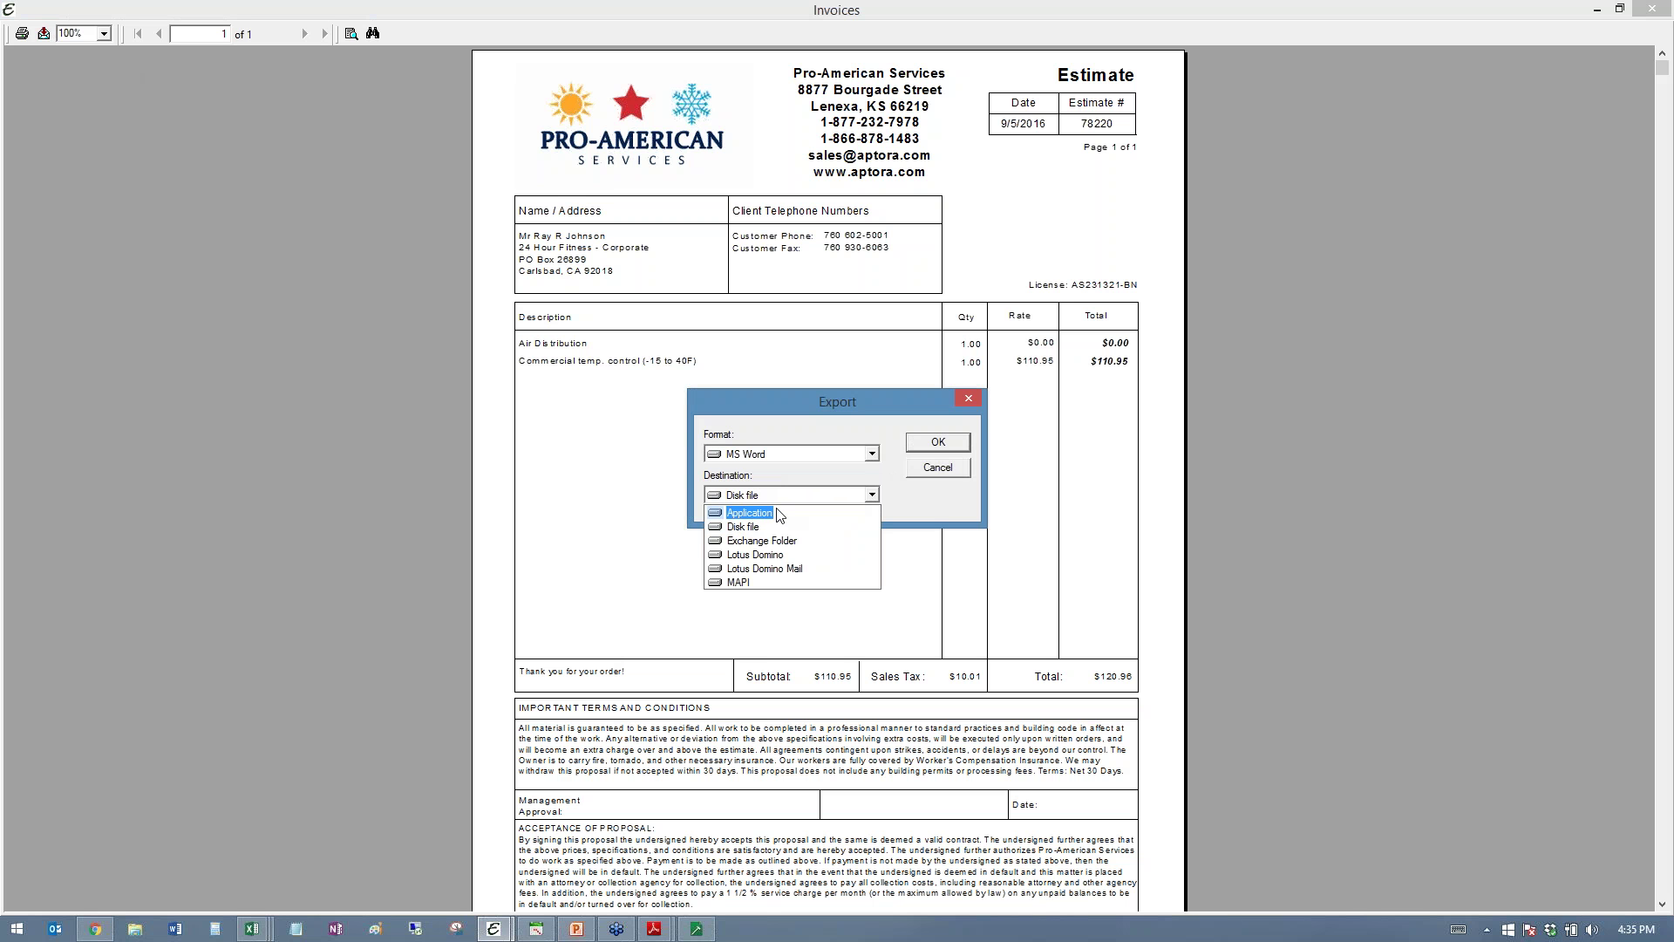
left_click(779, 512)
left_click(958, 444)
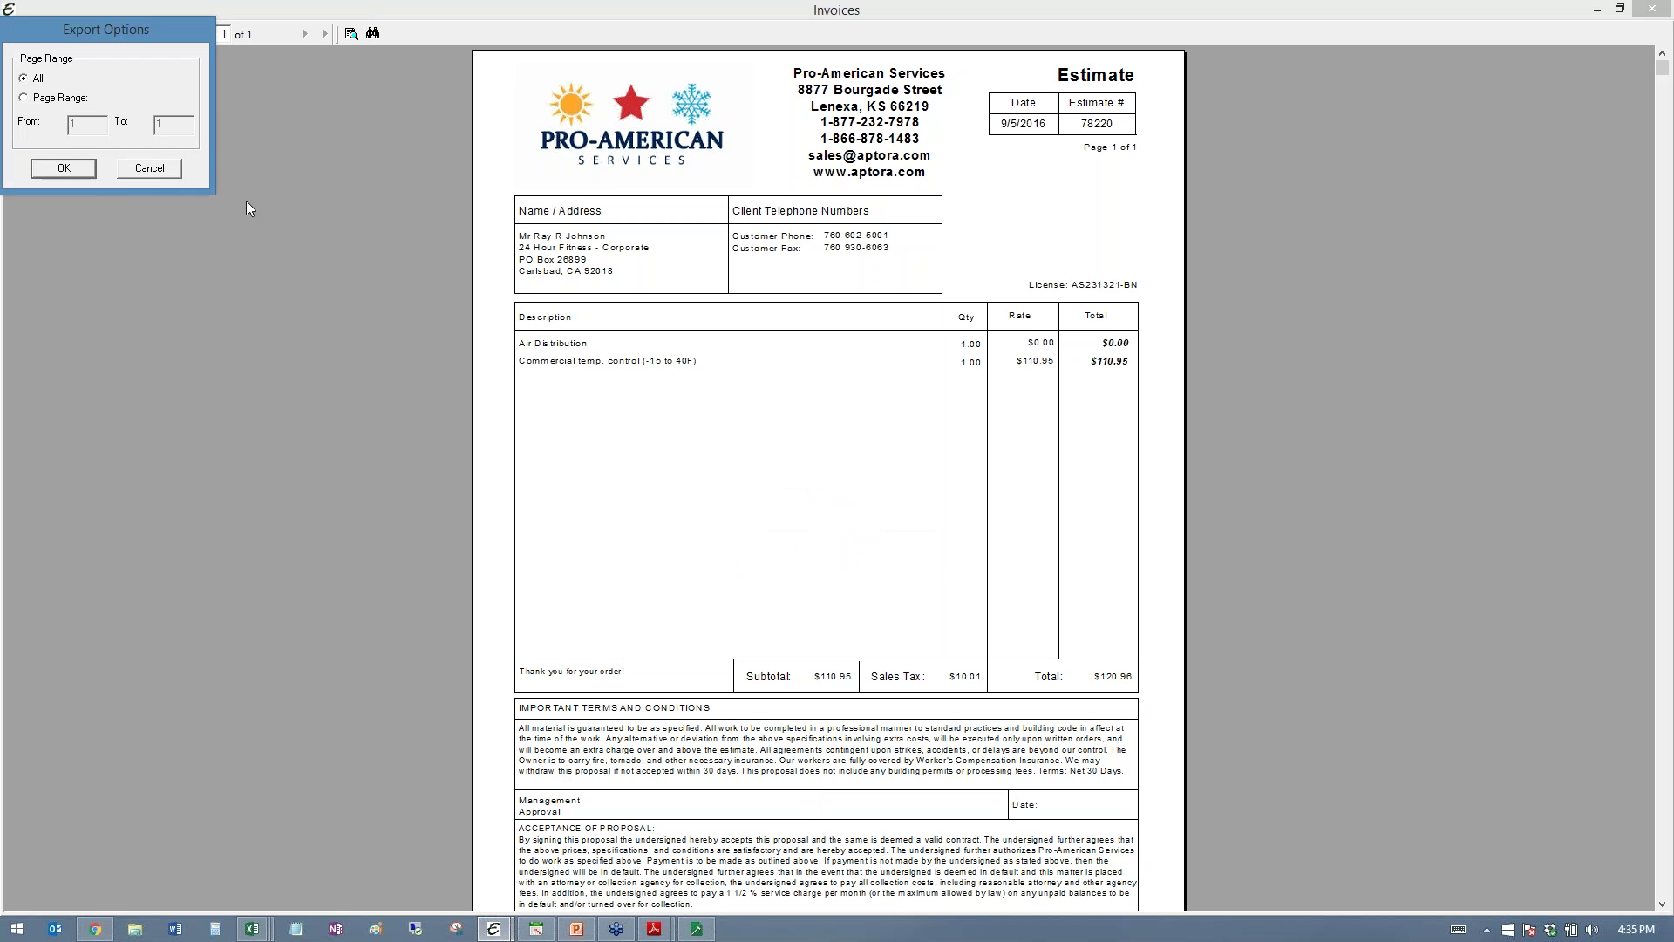
left_click(63, 168)
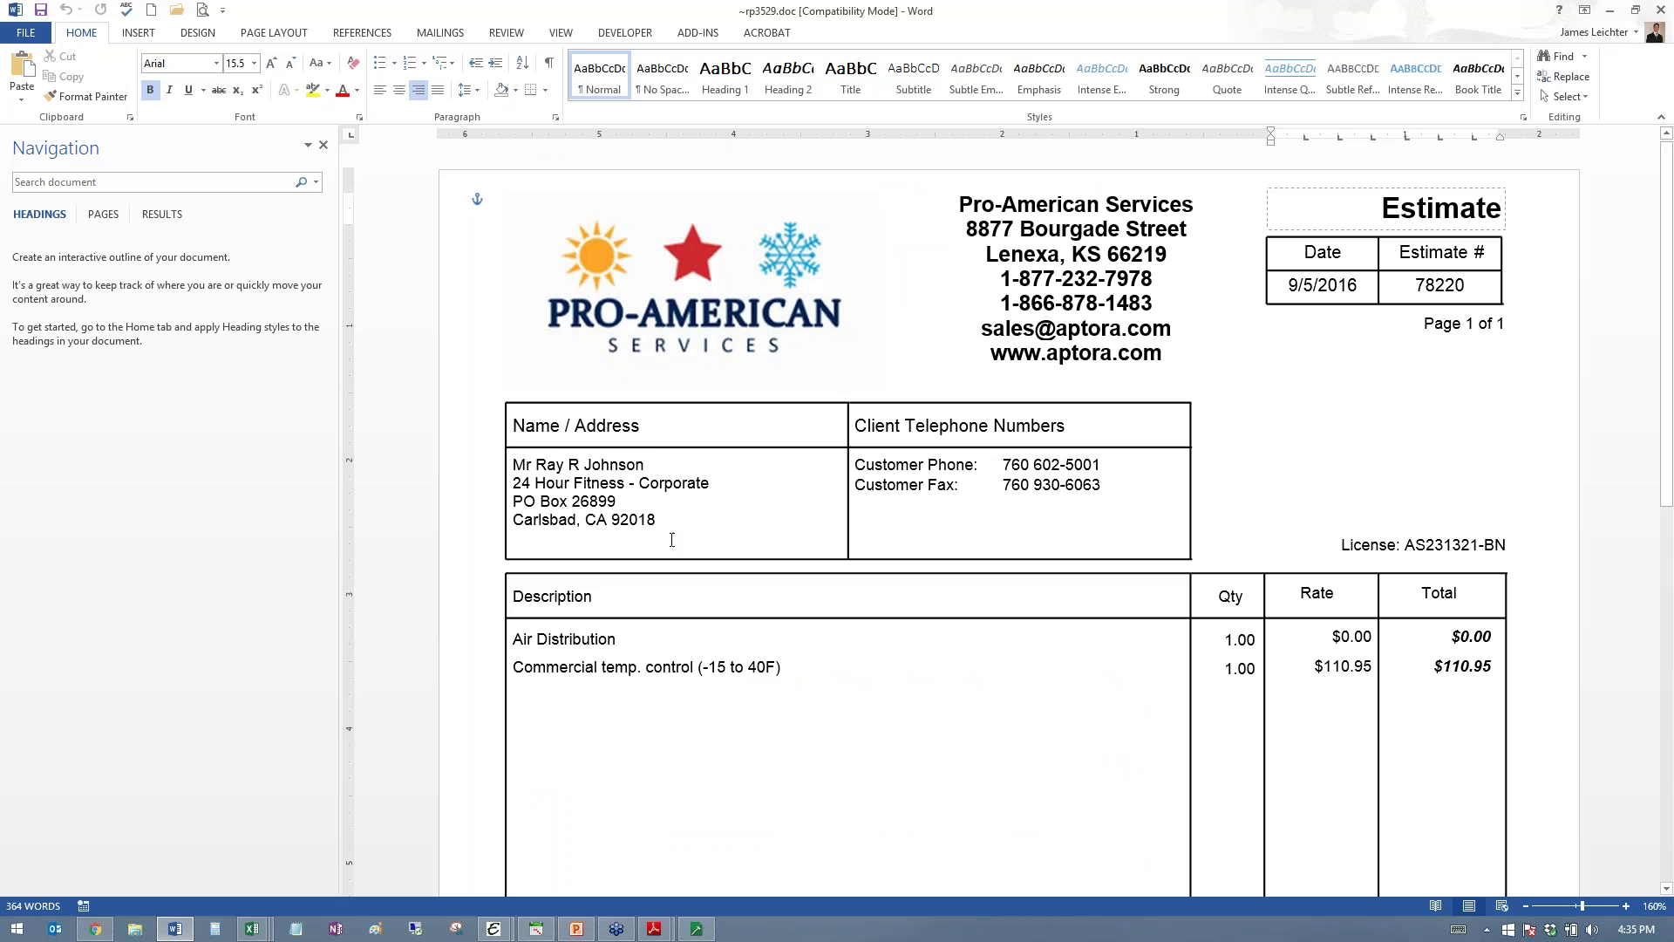
- Highlight the customer name and address block in yellow
left_click(673, 527)
key("ctrl+a")
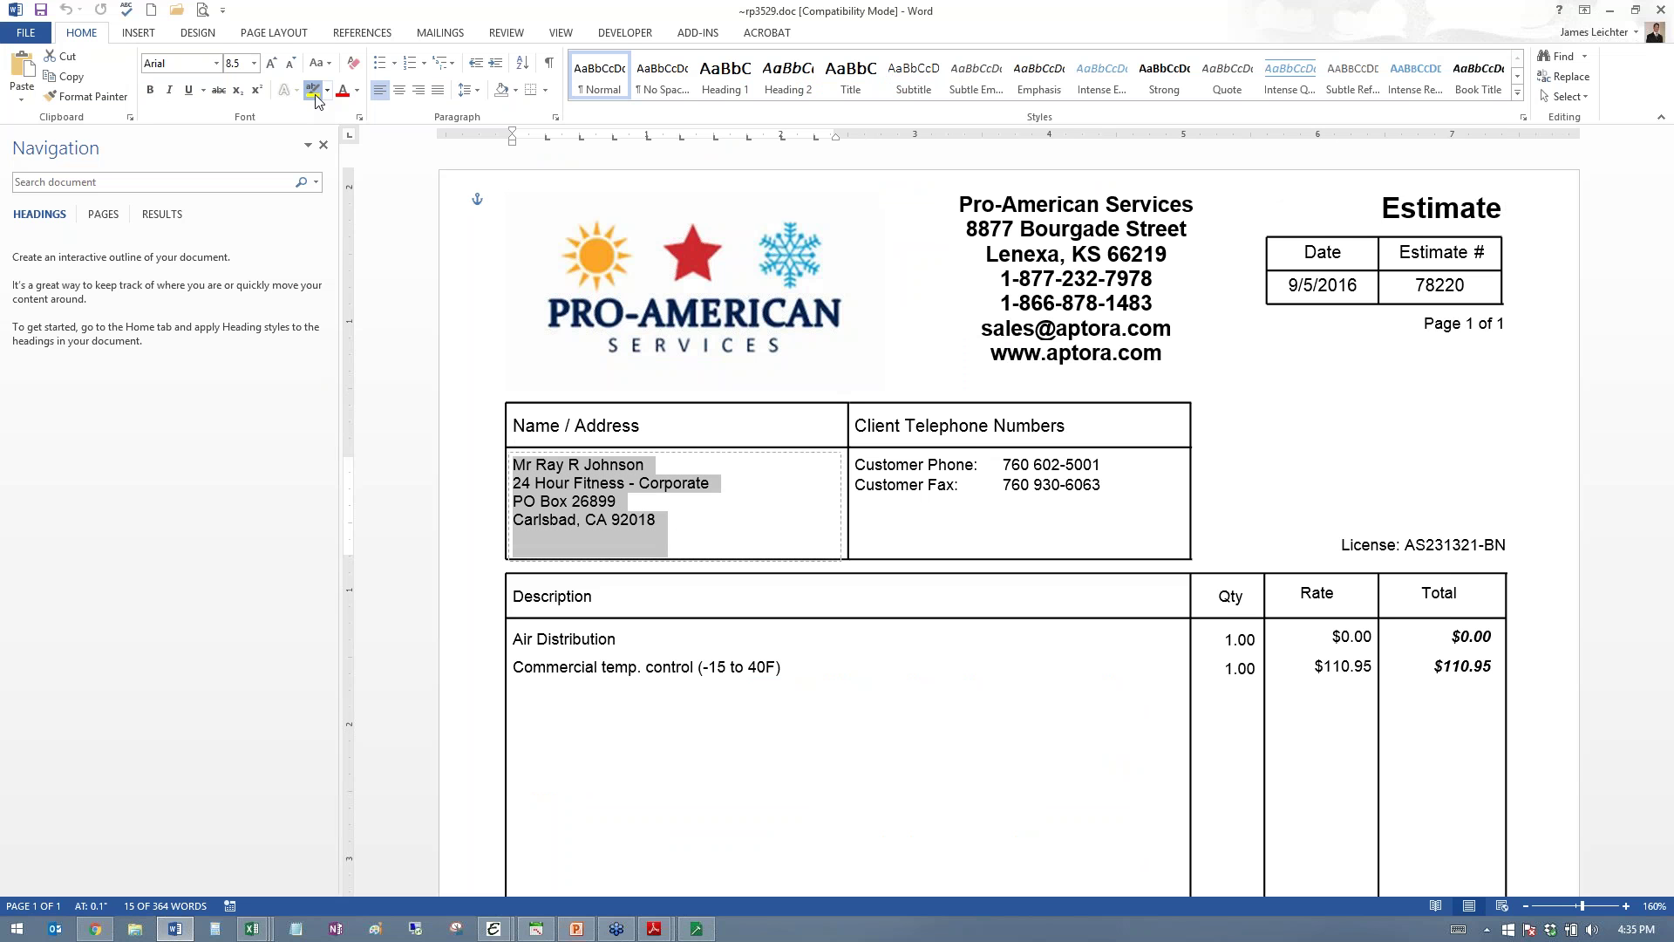
left_click(312, 90)
left_click(913, 702)
scroll(915, 704, "down", 1)
scroll(914, 705, "down", 6)
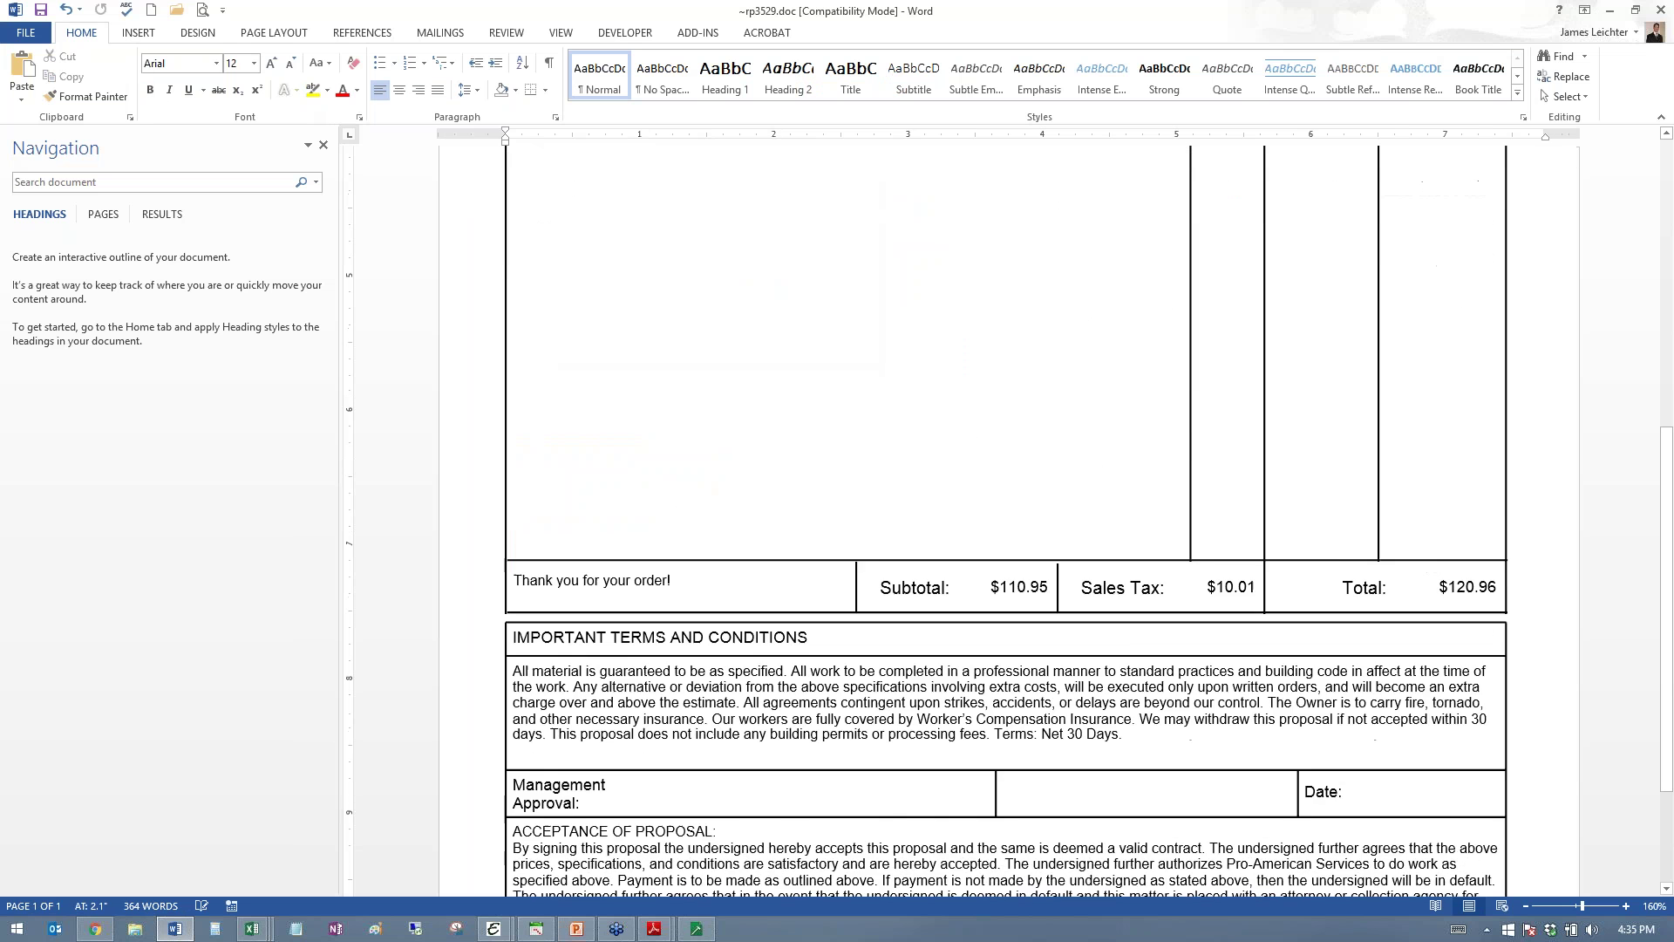
- Highlight the terms-and-conditions text yellow, then close Word without saving
left_click(1148, 668)
key("ctrl+a")
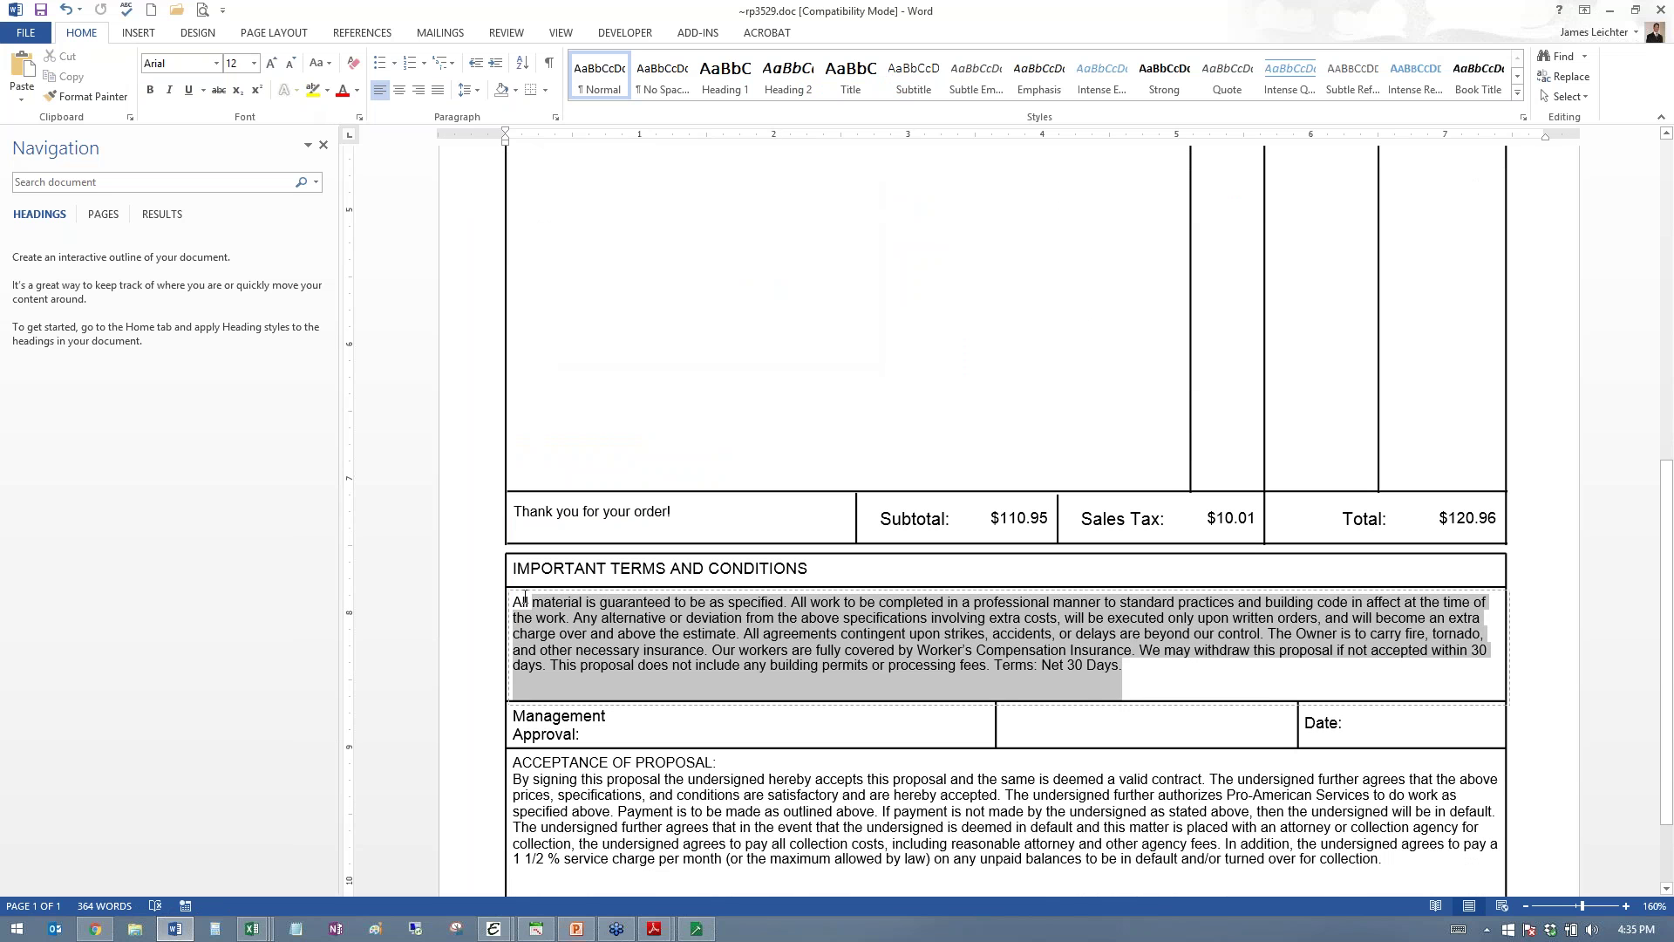
left_click(312, 90)
left_click(1070, 670)
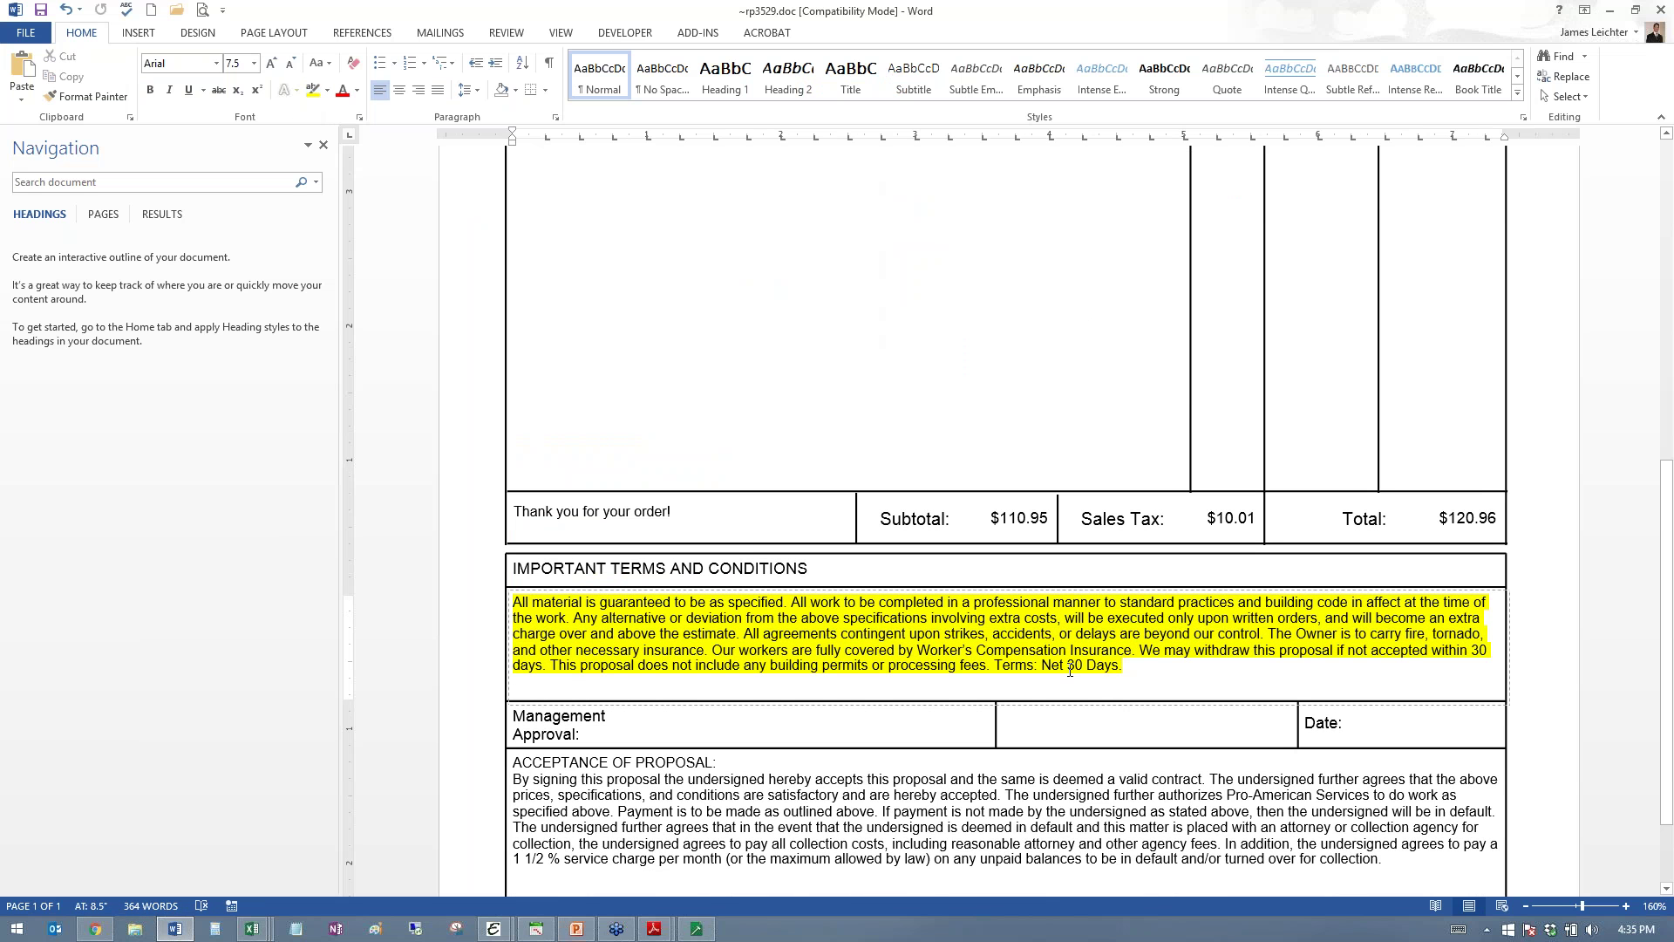
left_click(1662, 15)
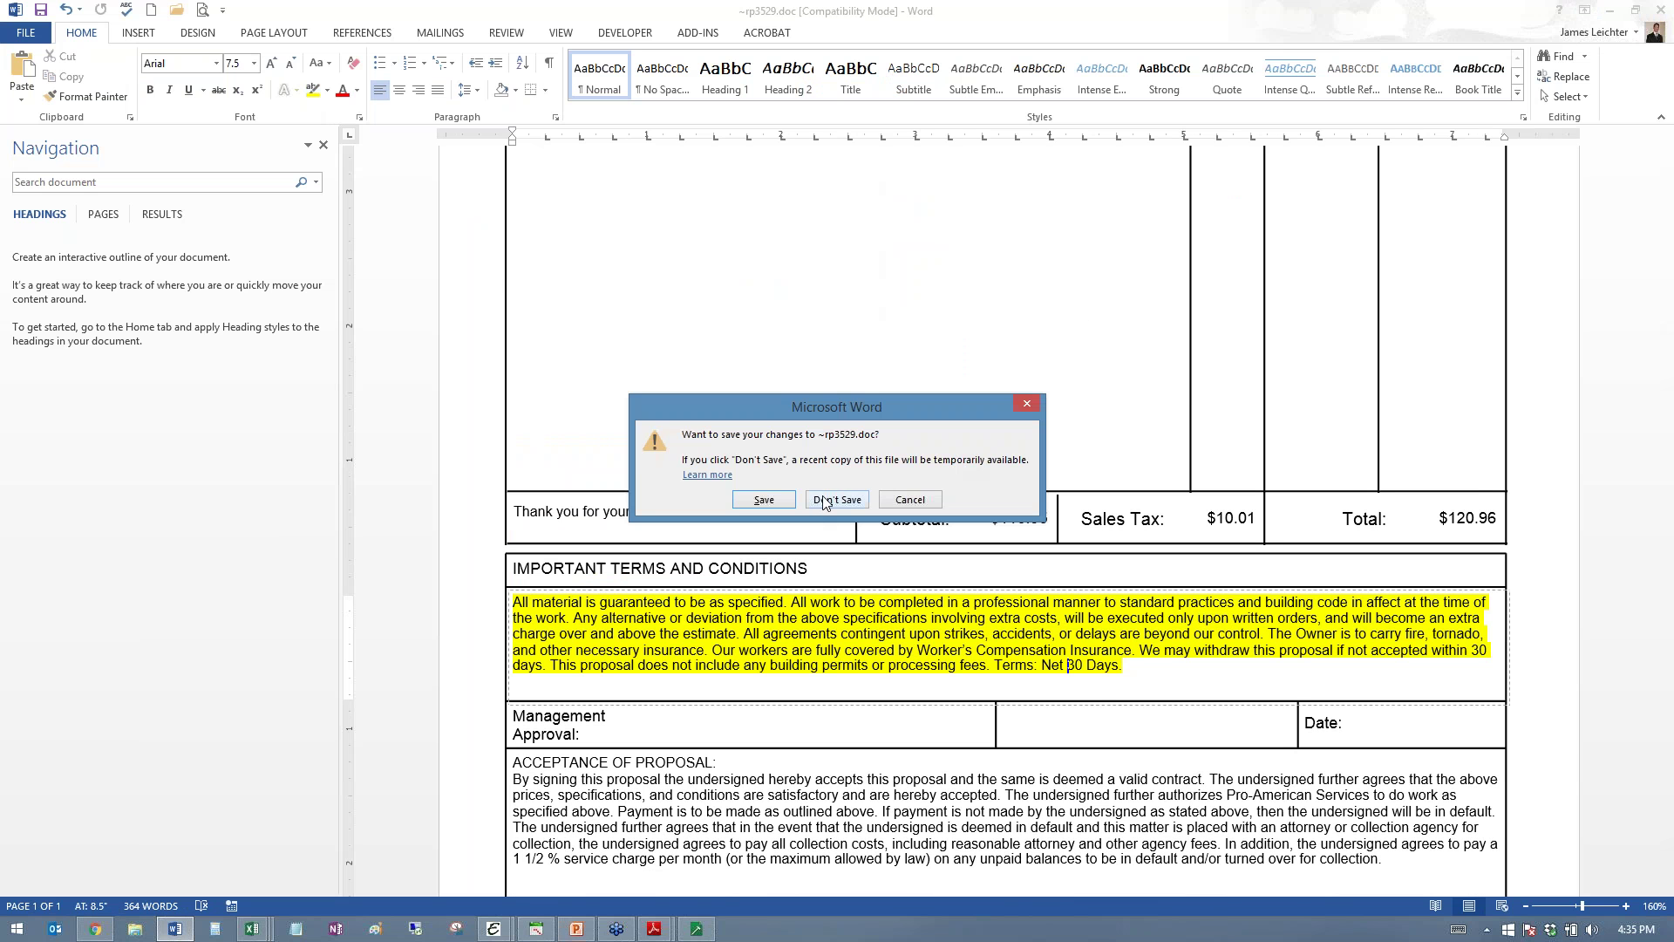
left_click(827, 503)
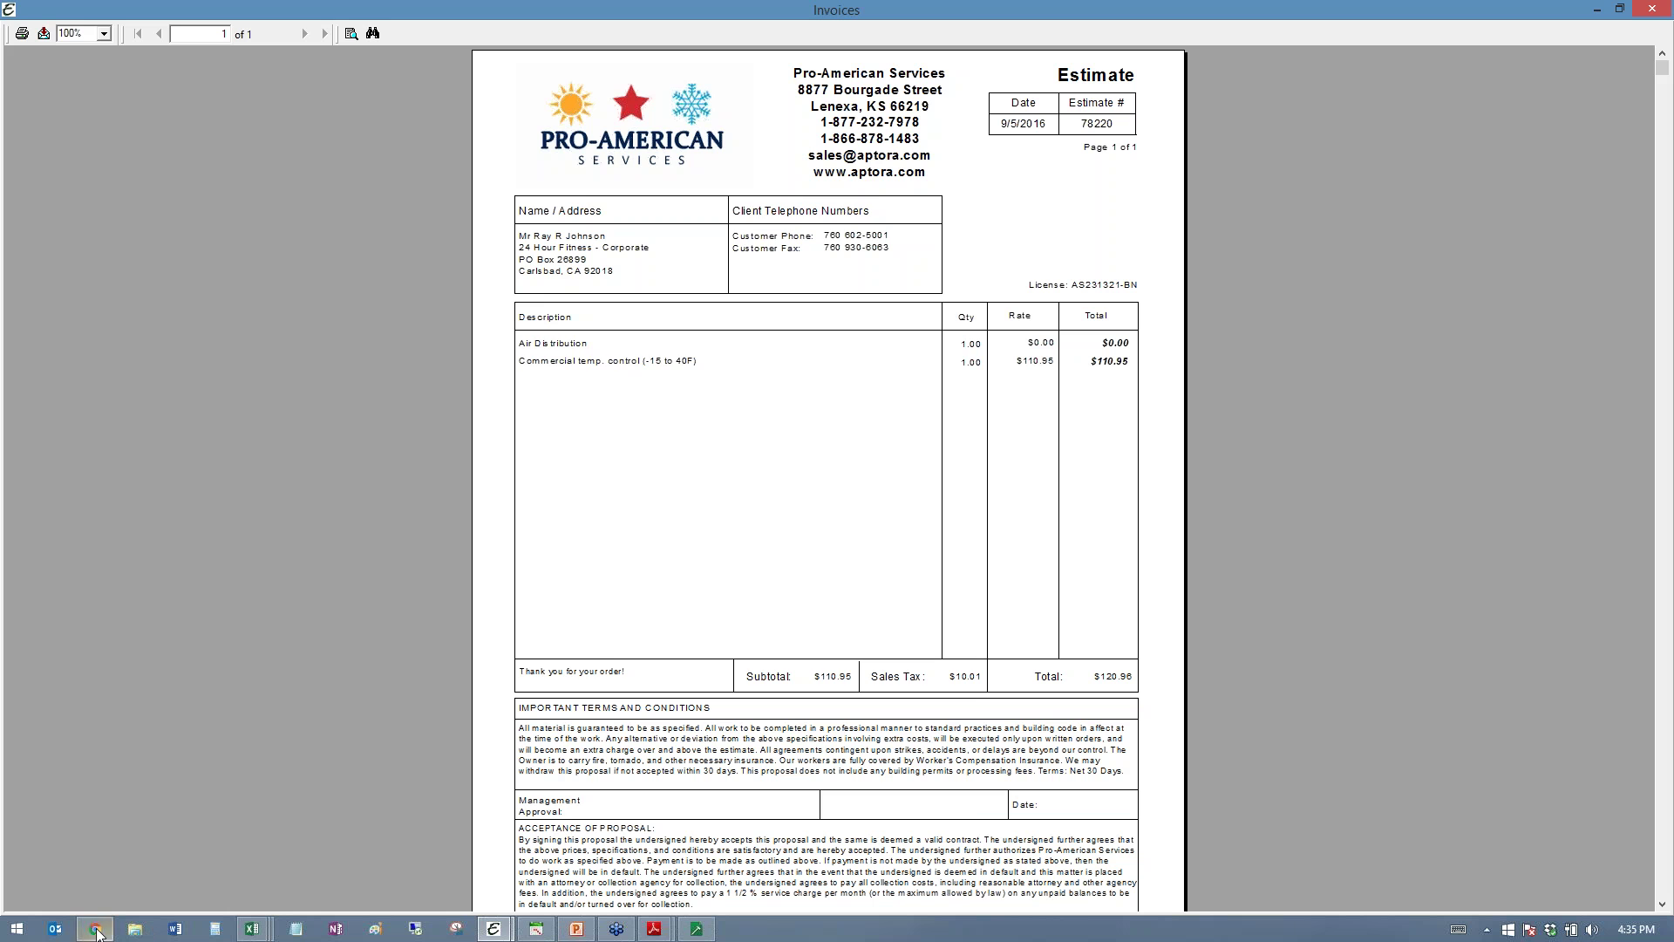
- In Aptora Mobile, Quick Add a new estimate, search customers by name and continue with a match
left_click(96, 929)
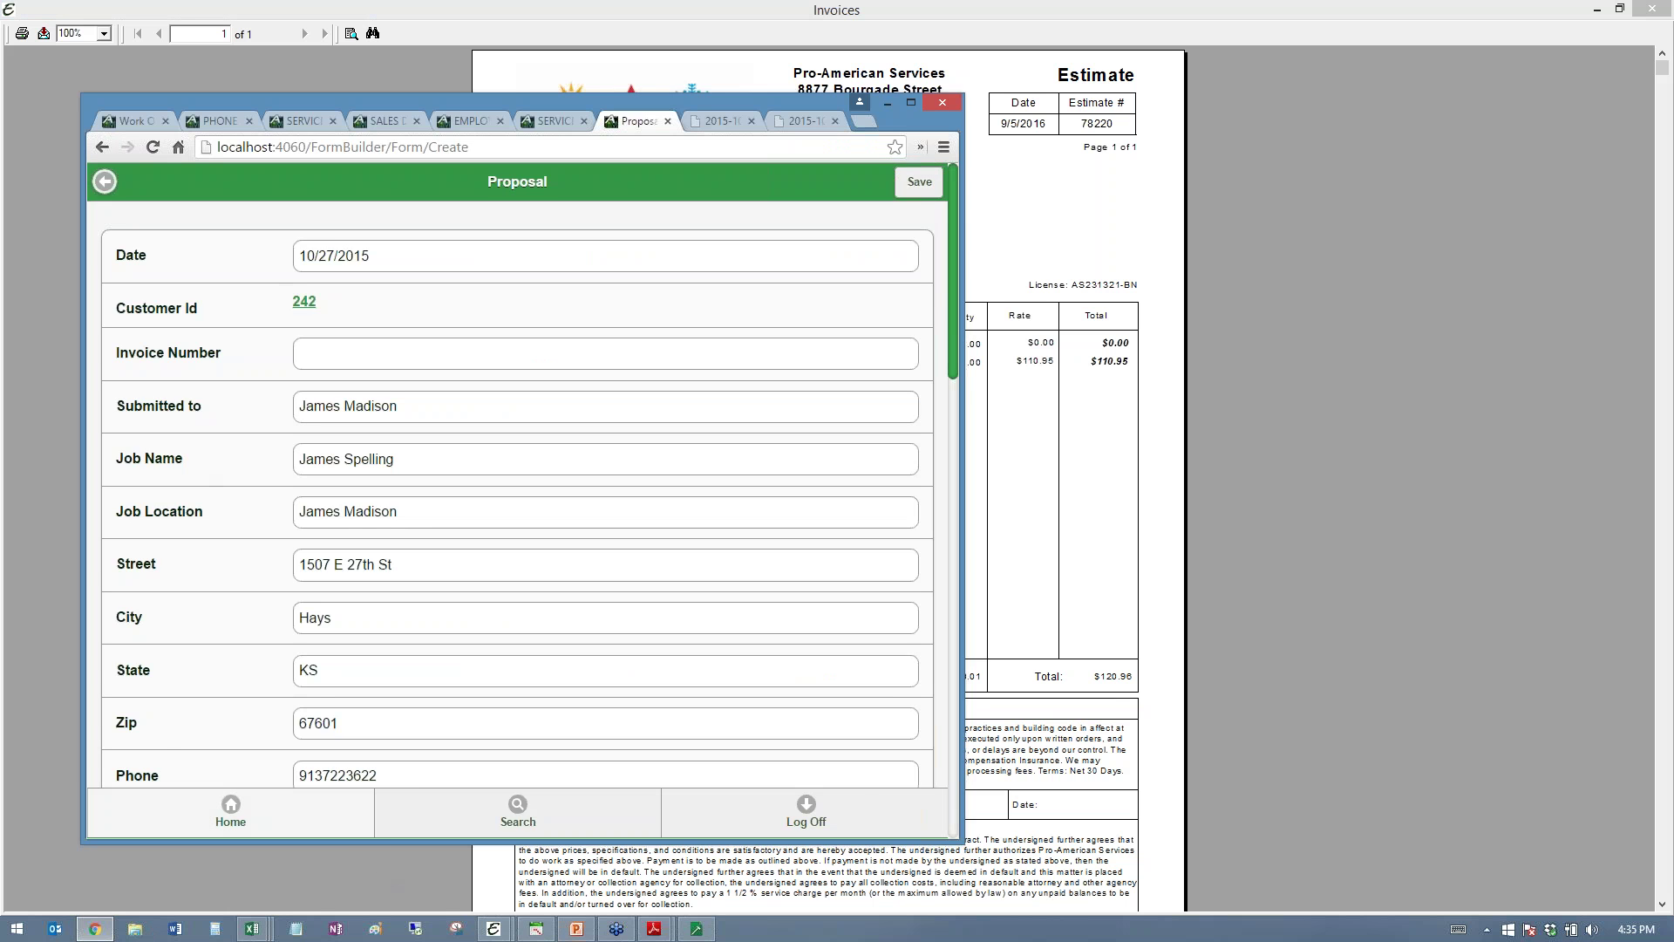
left_click(262, 811)
scroll(400, 575, "down", 2)
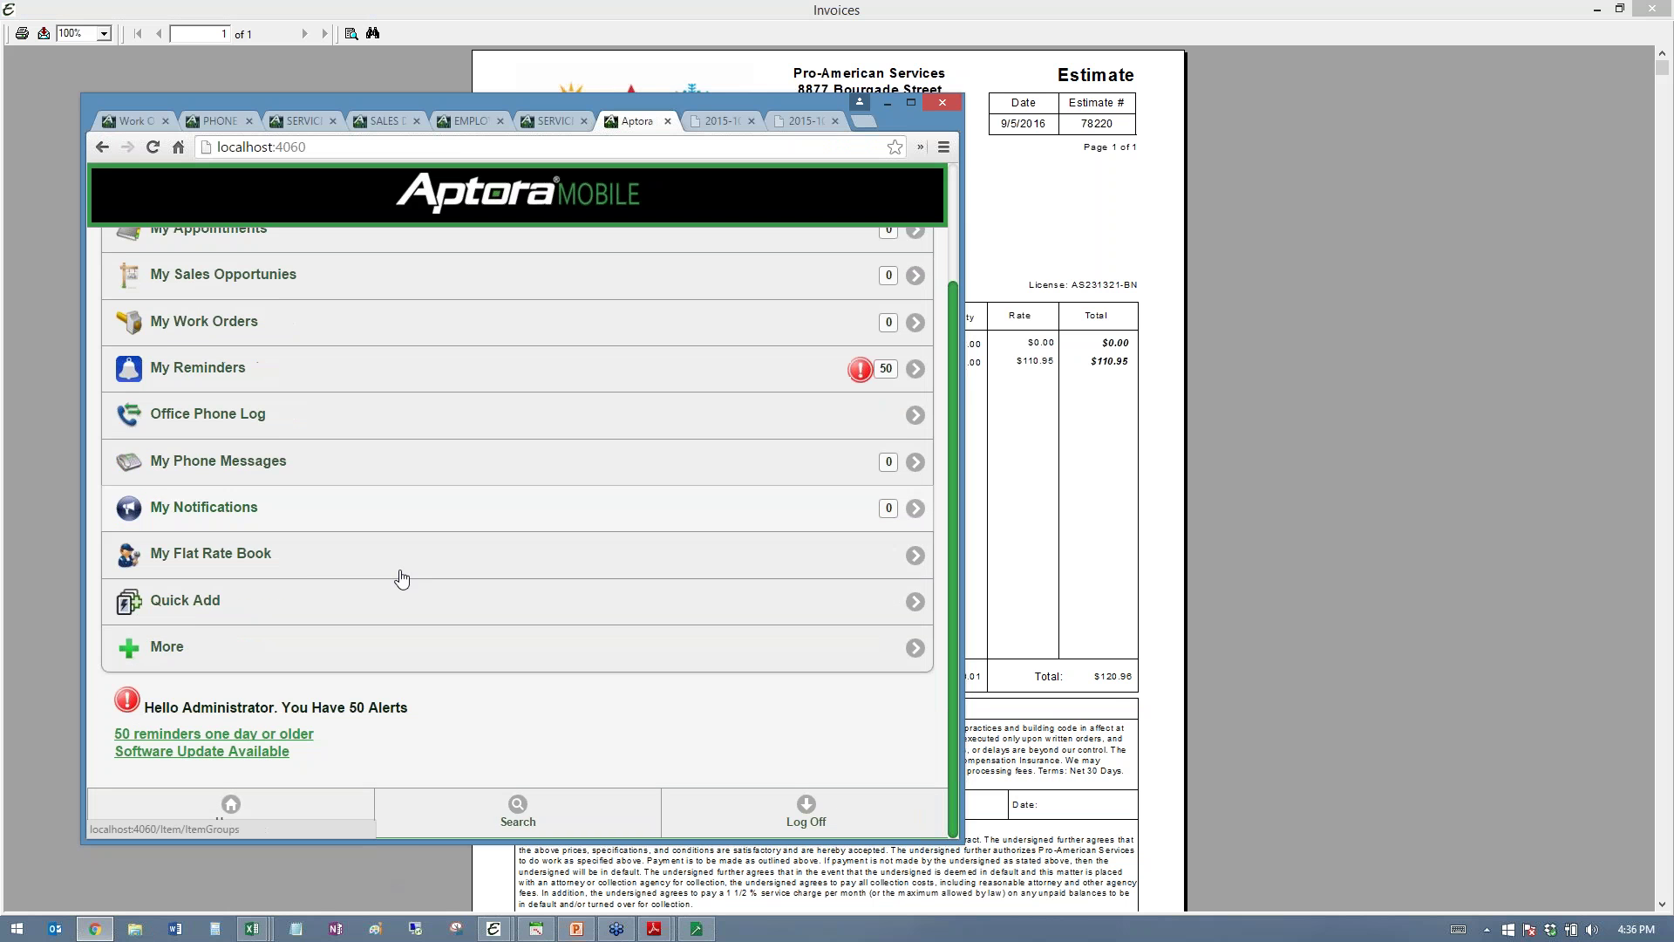
left_click(182, 613)
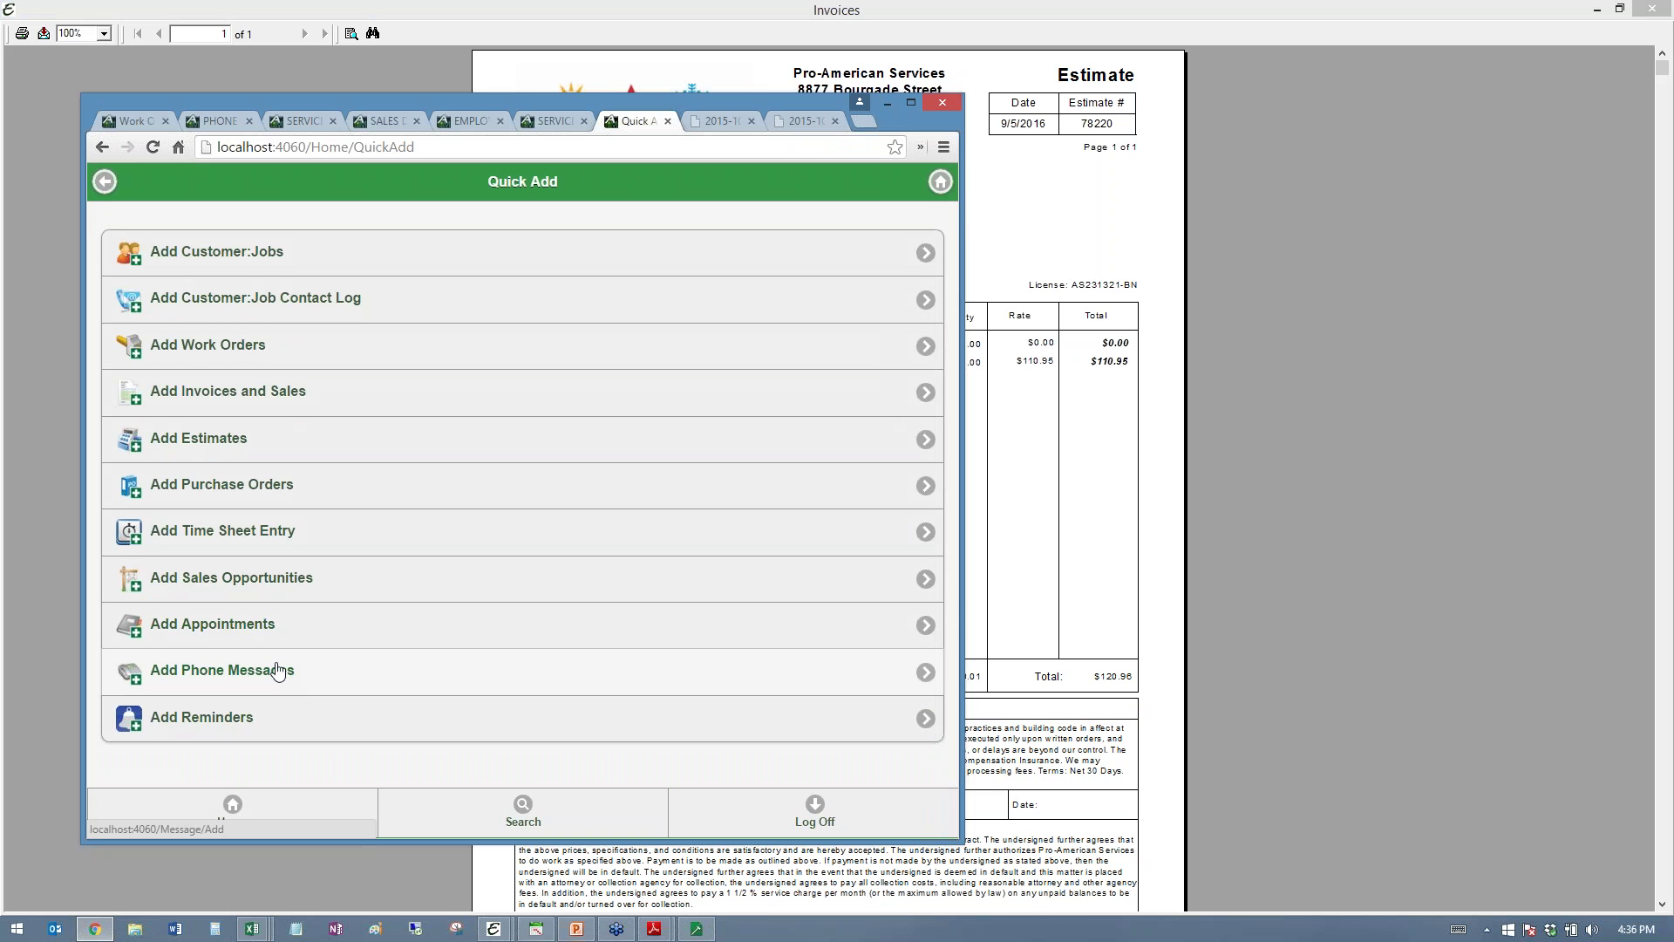
left_click(299, 438)
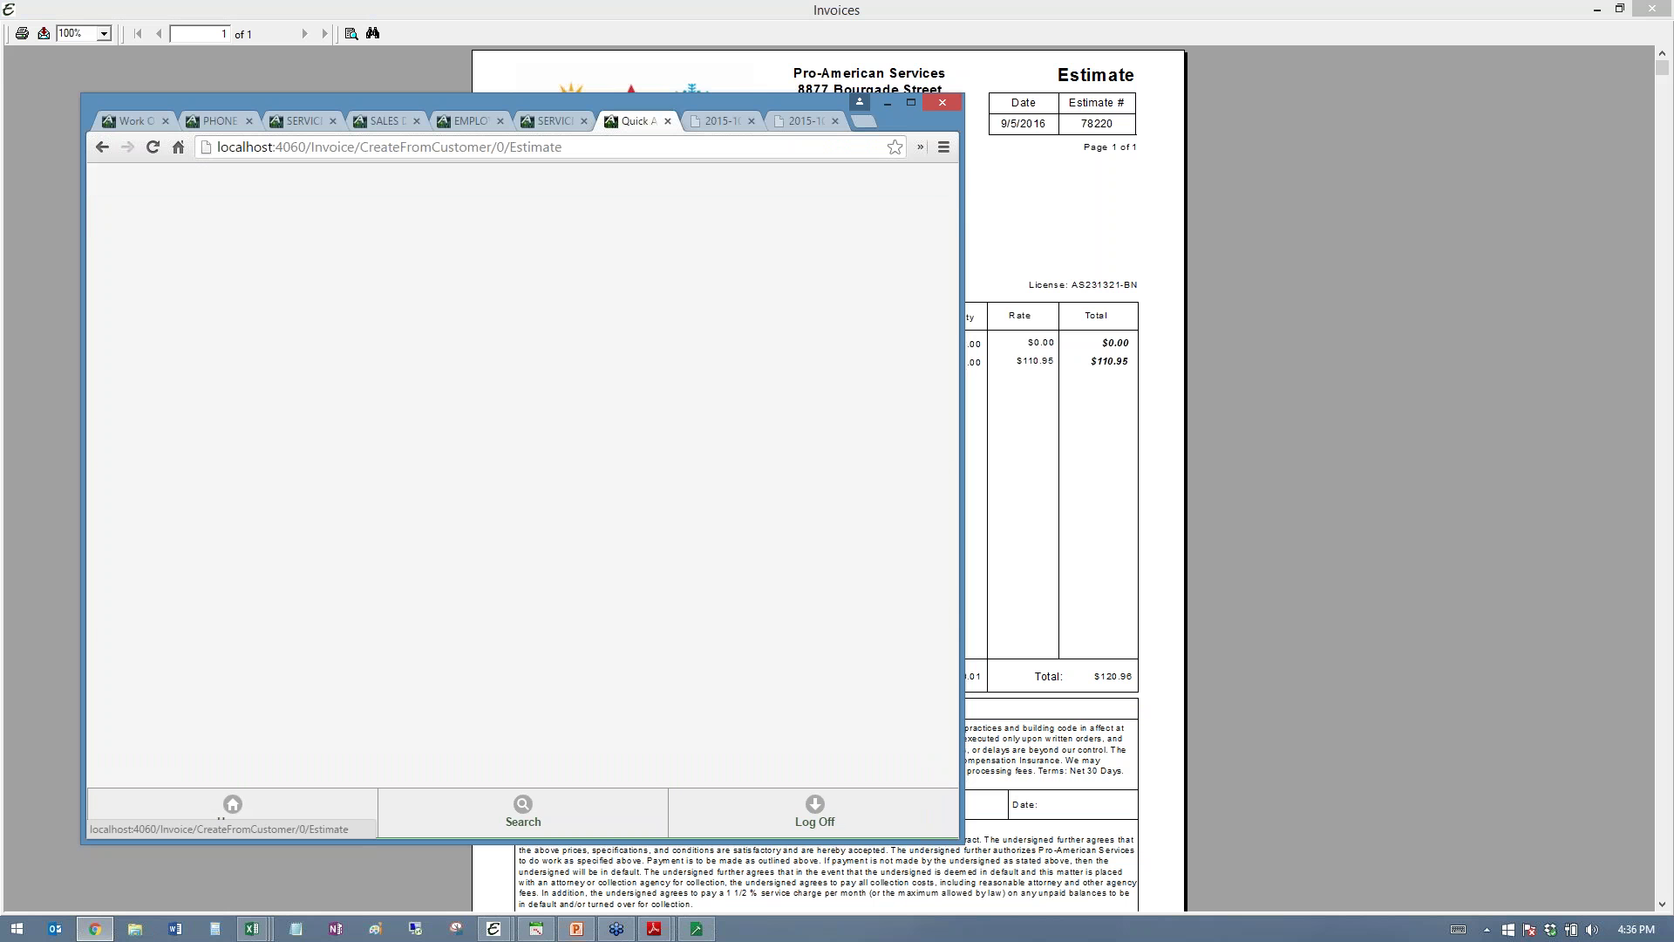
left_click(223, 270)
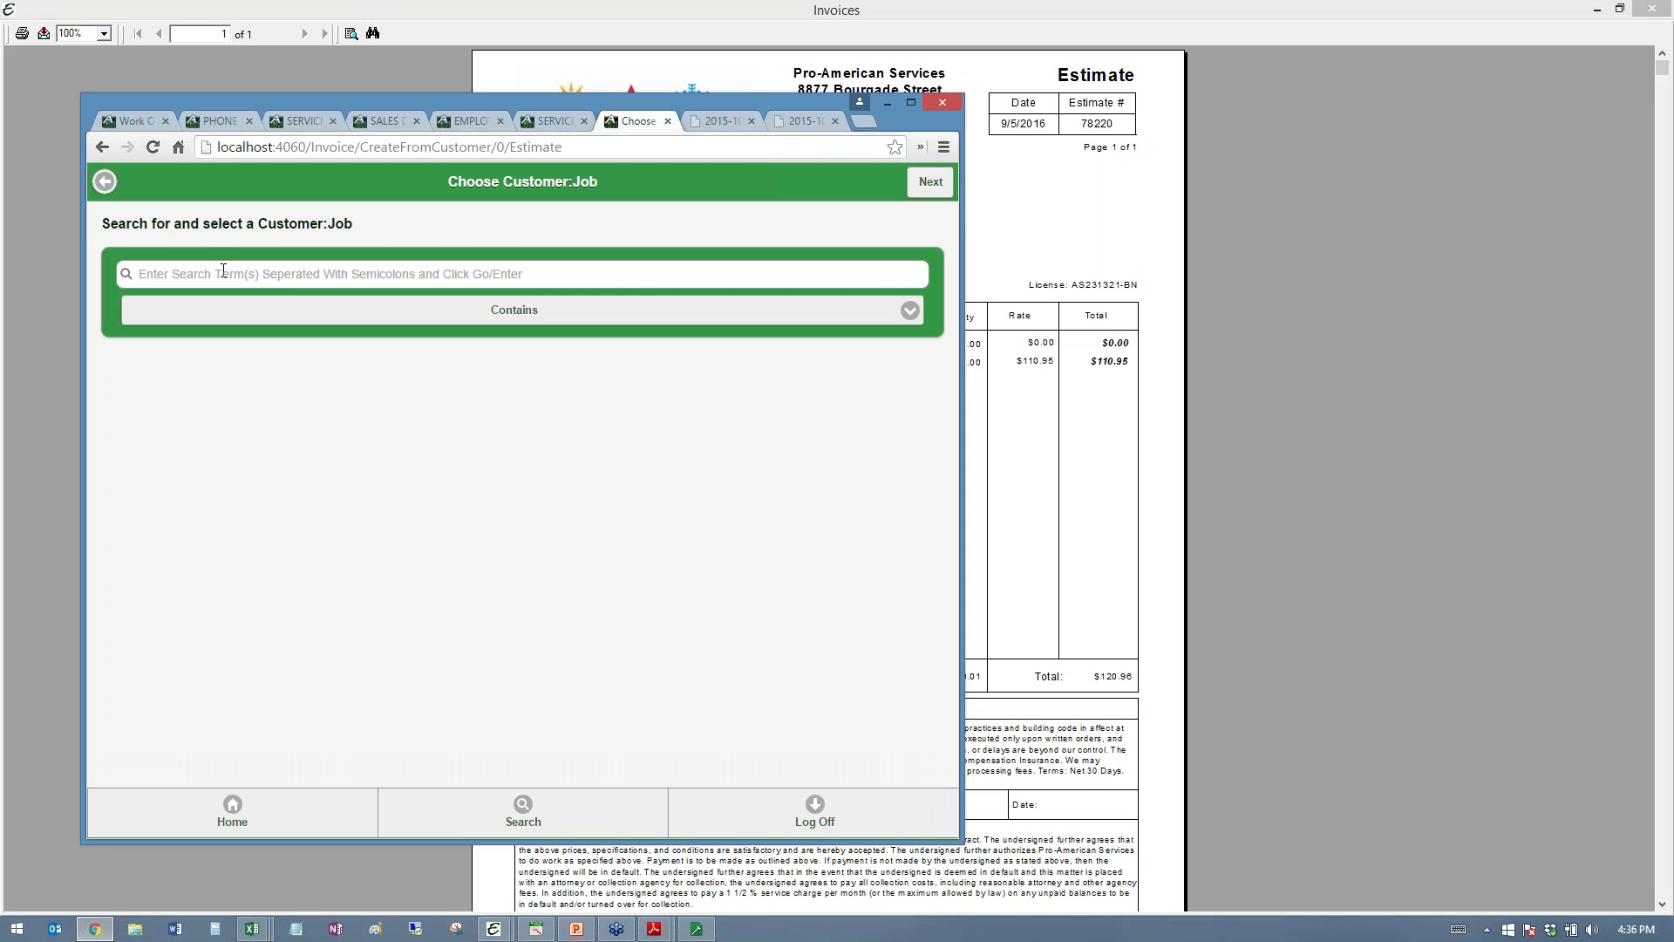
type("james")
key("Return")
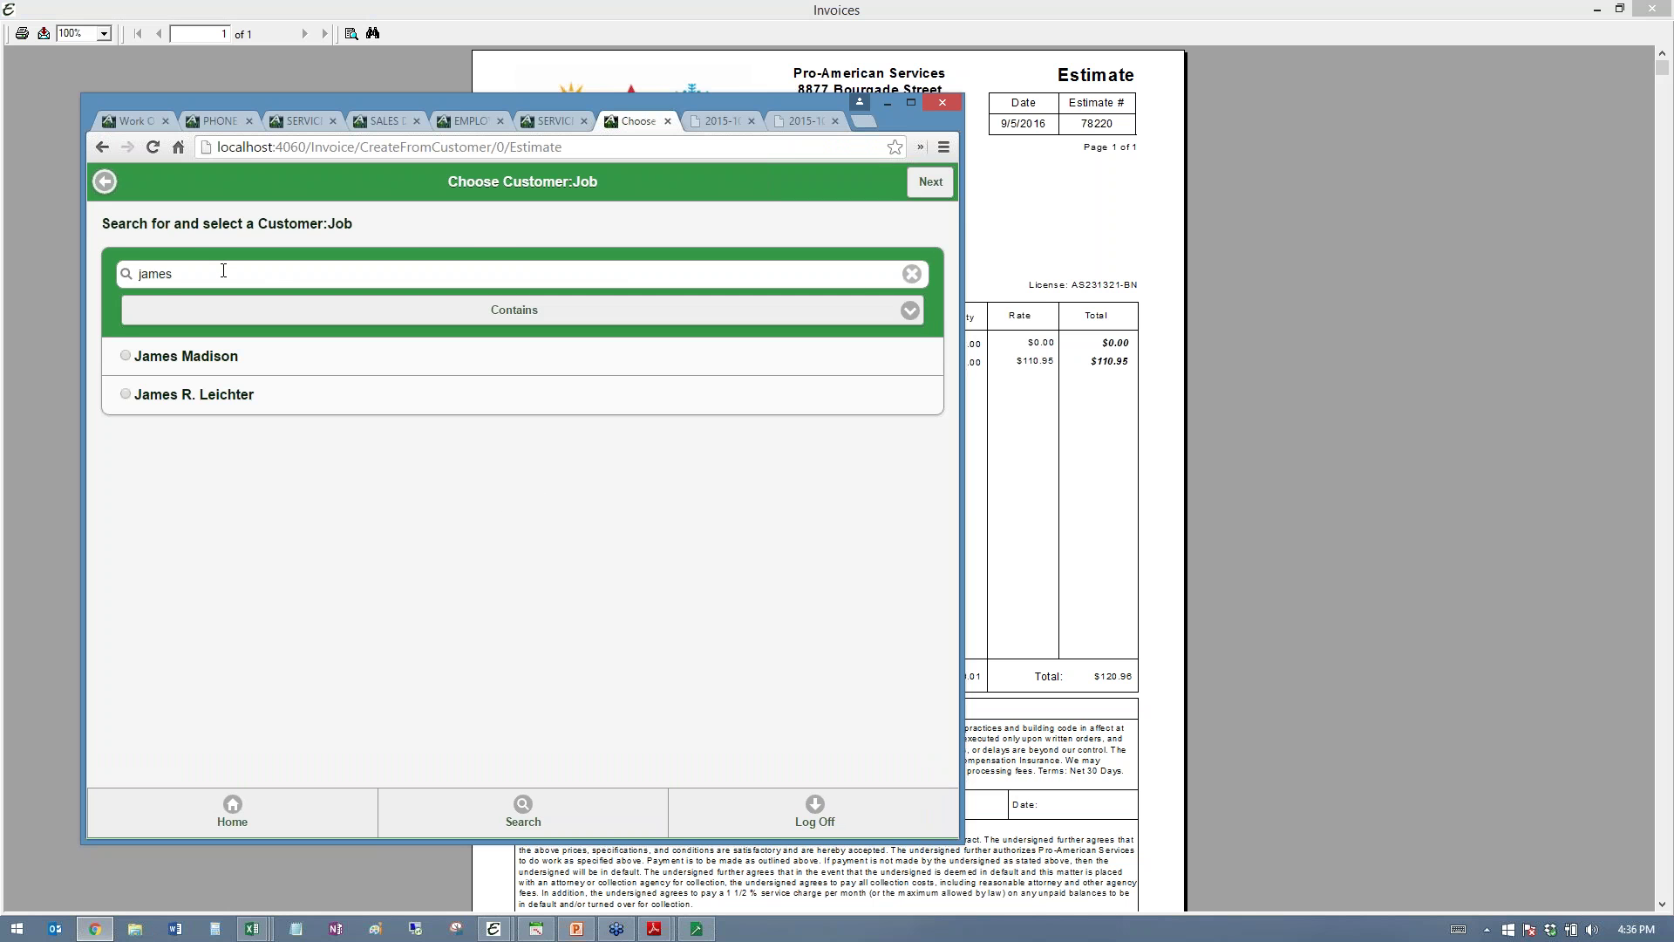
left_click(930, 181)
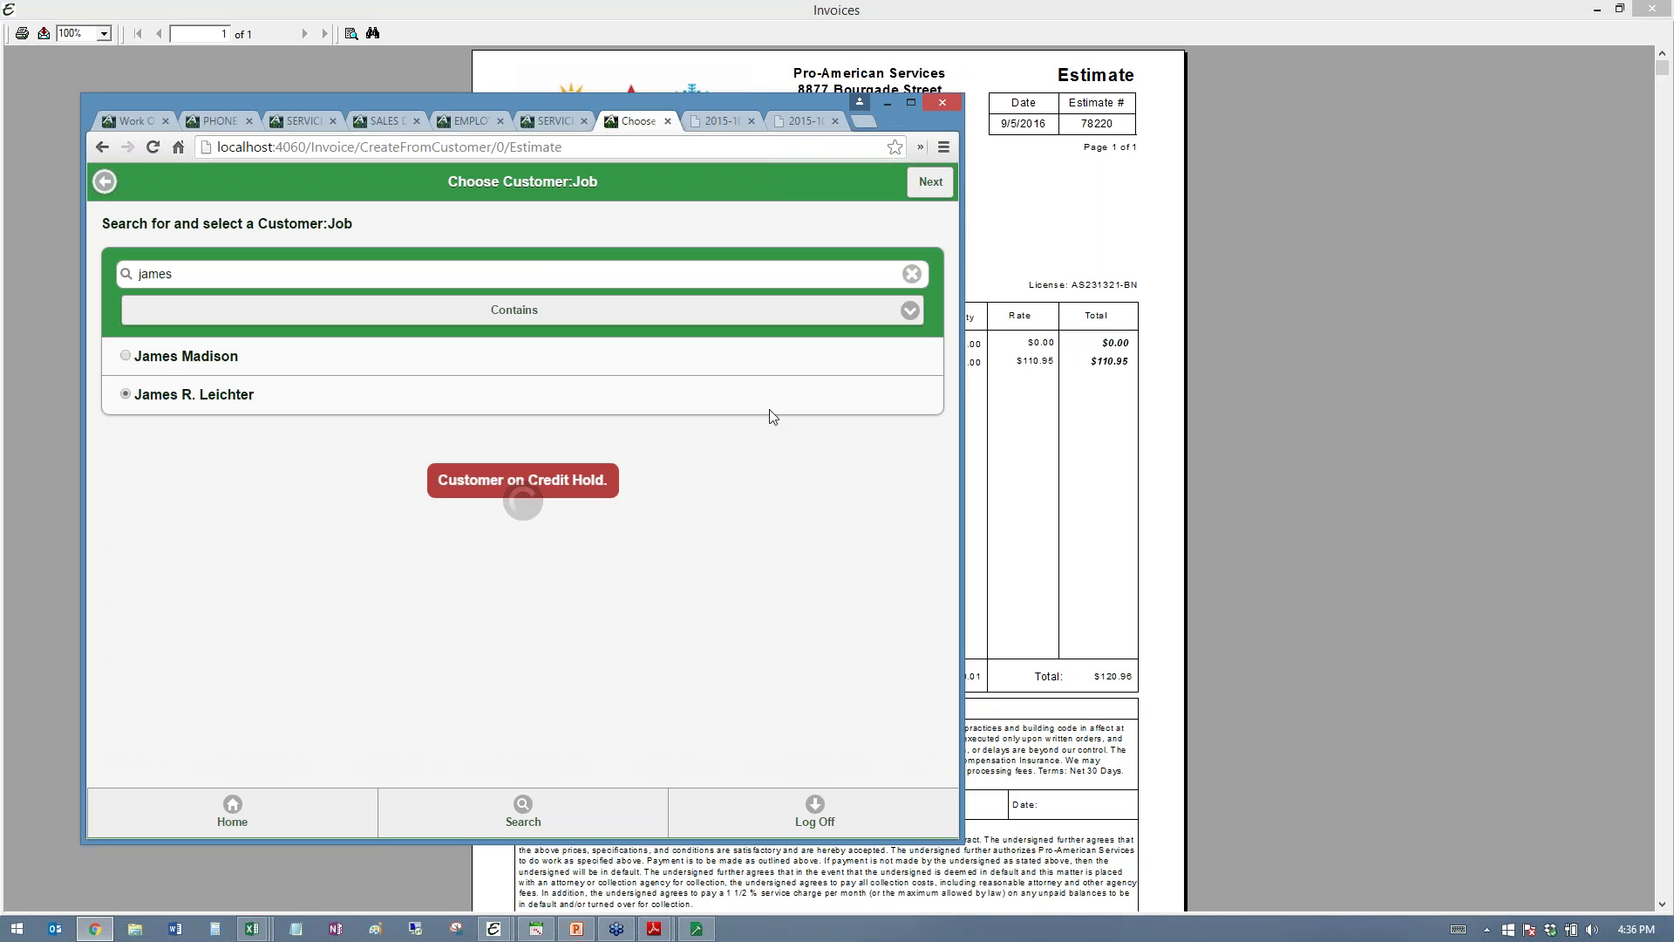
- Pick the other matching customer, create estimate 78221, and start adding a Details description
left_click(127, 356)
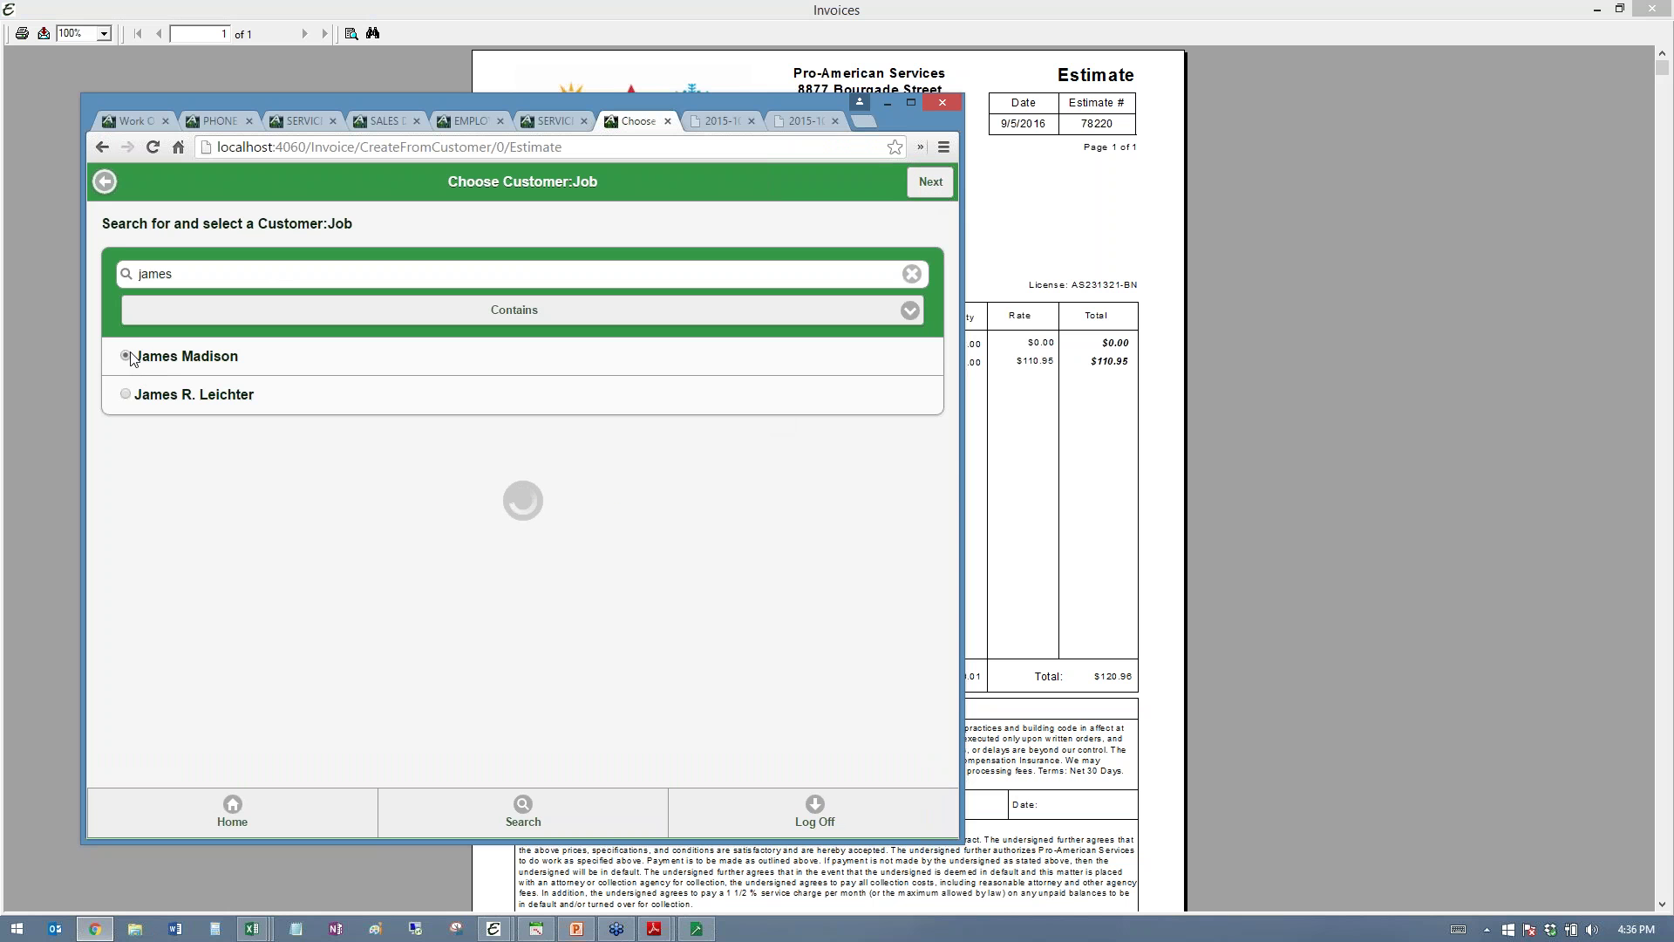
left_click(931, 181)
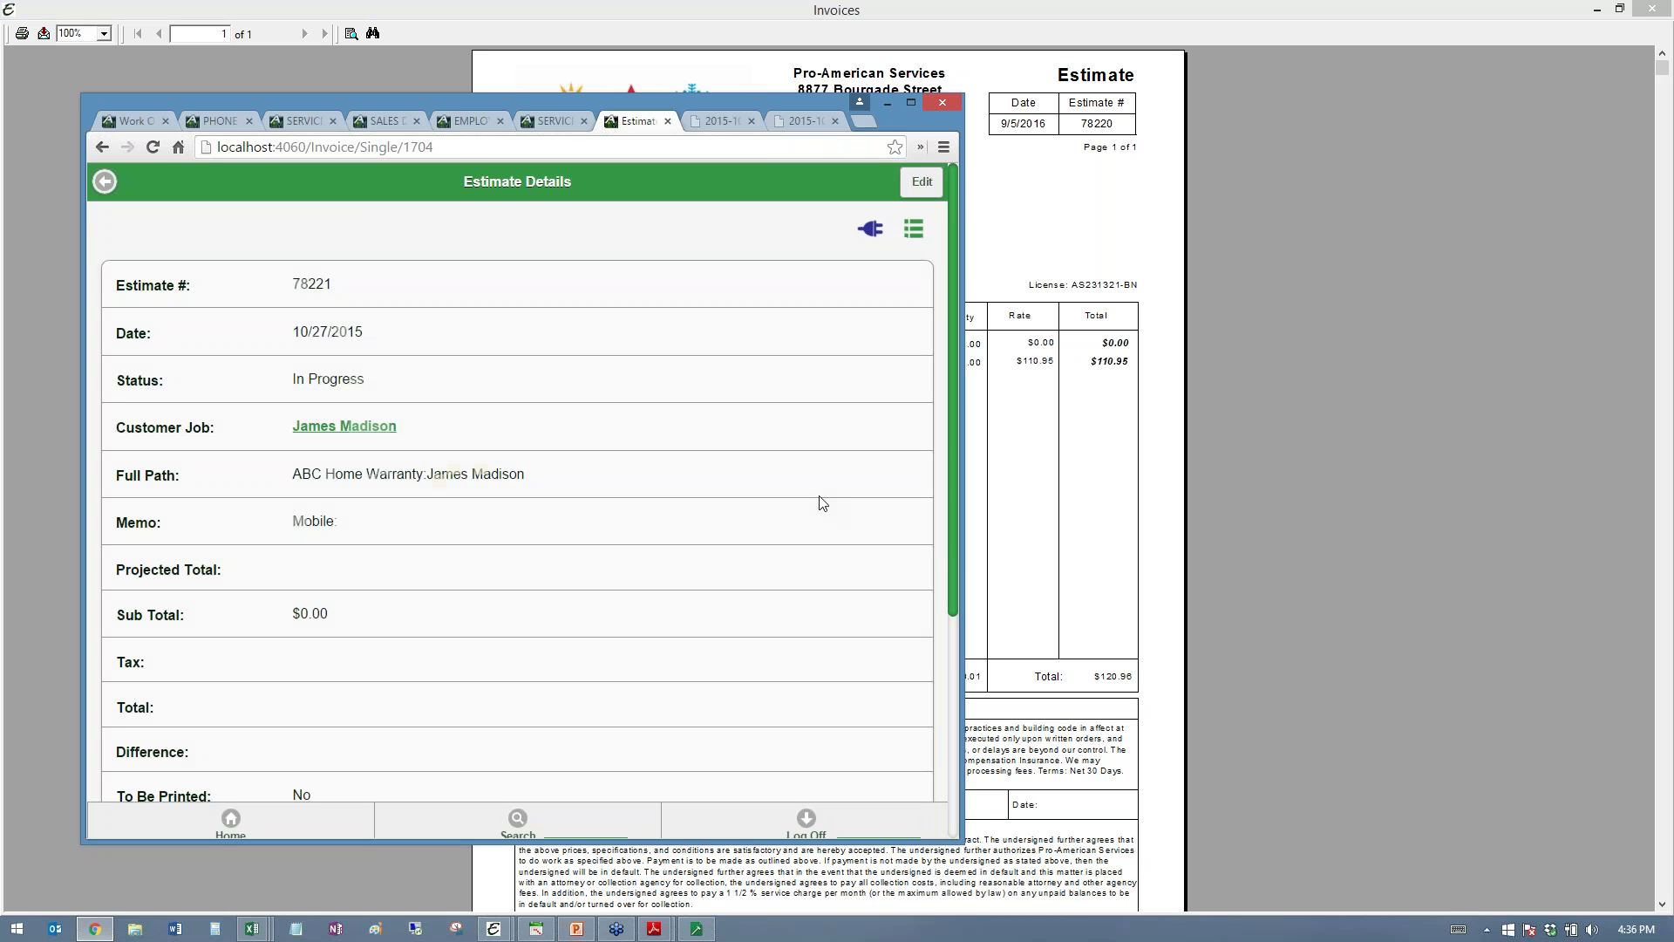
scroll(823, 504, "down", 6)
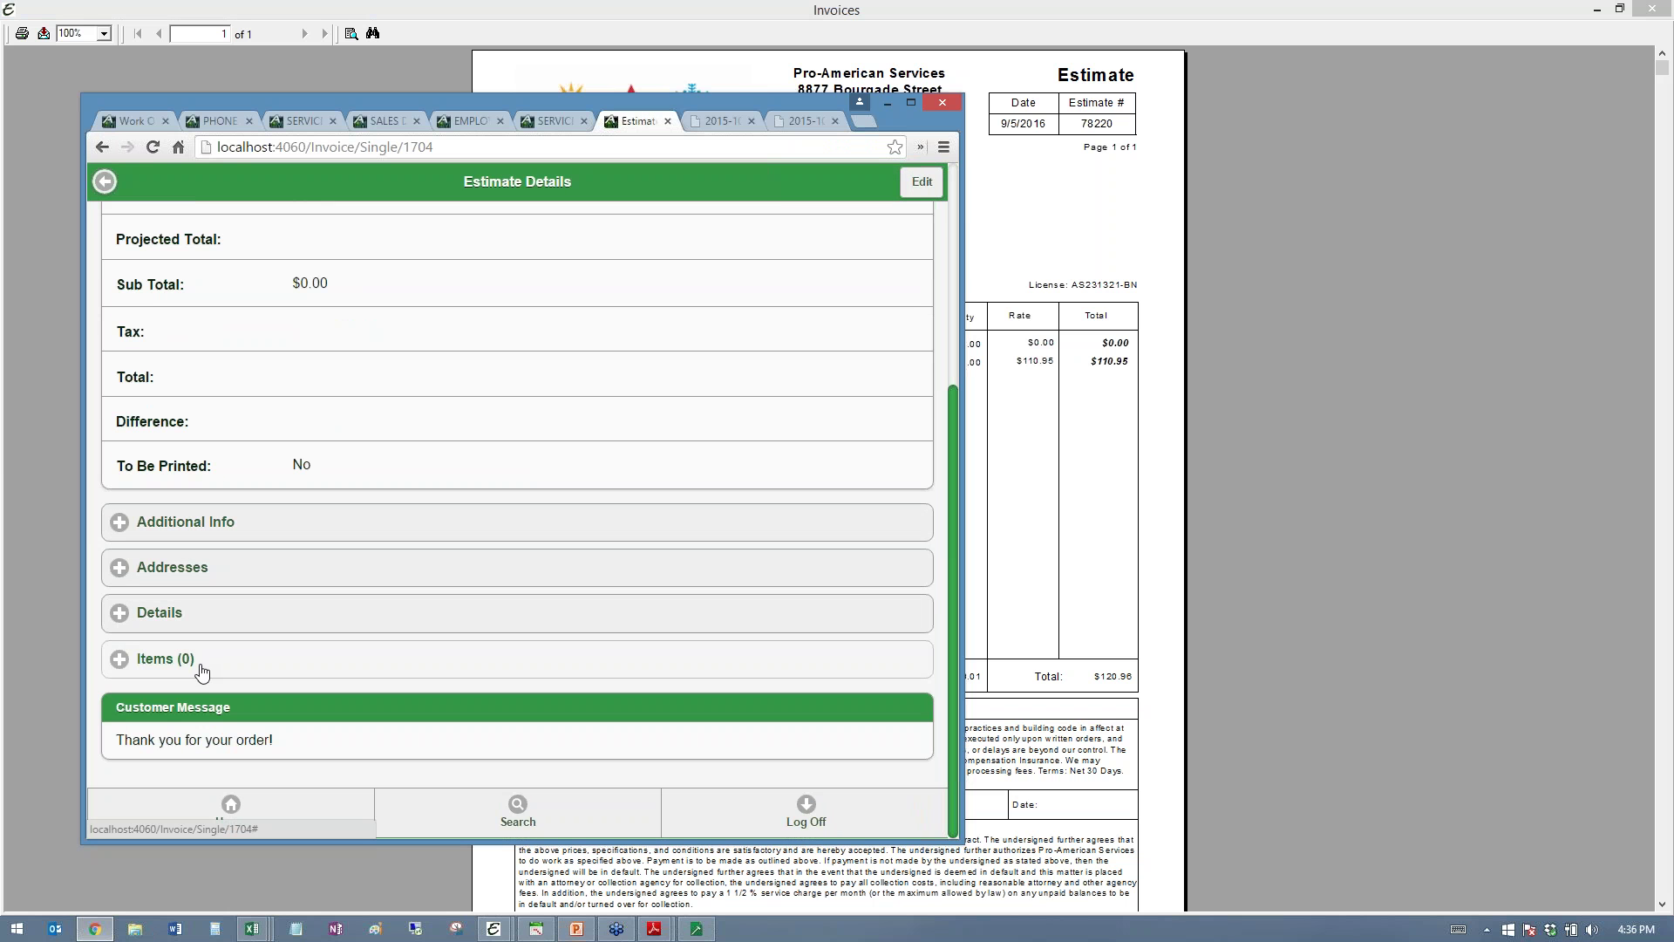
left_click(187, 629)
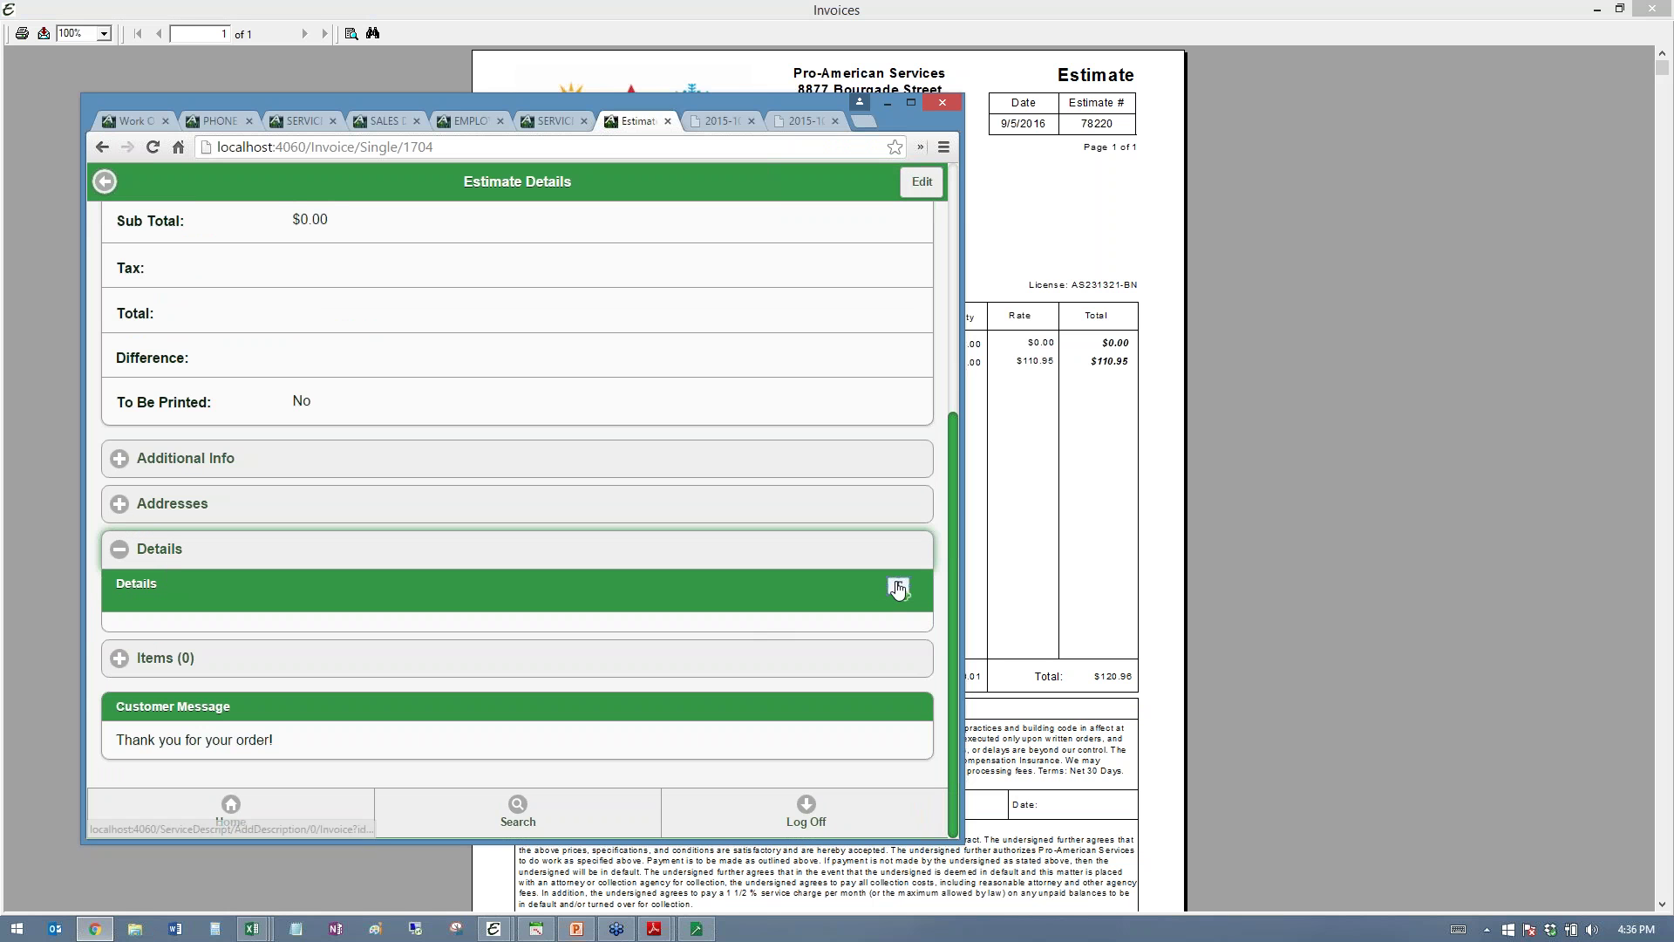
left_click(898, 584)
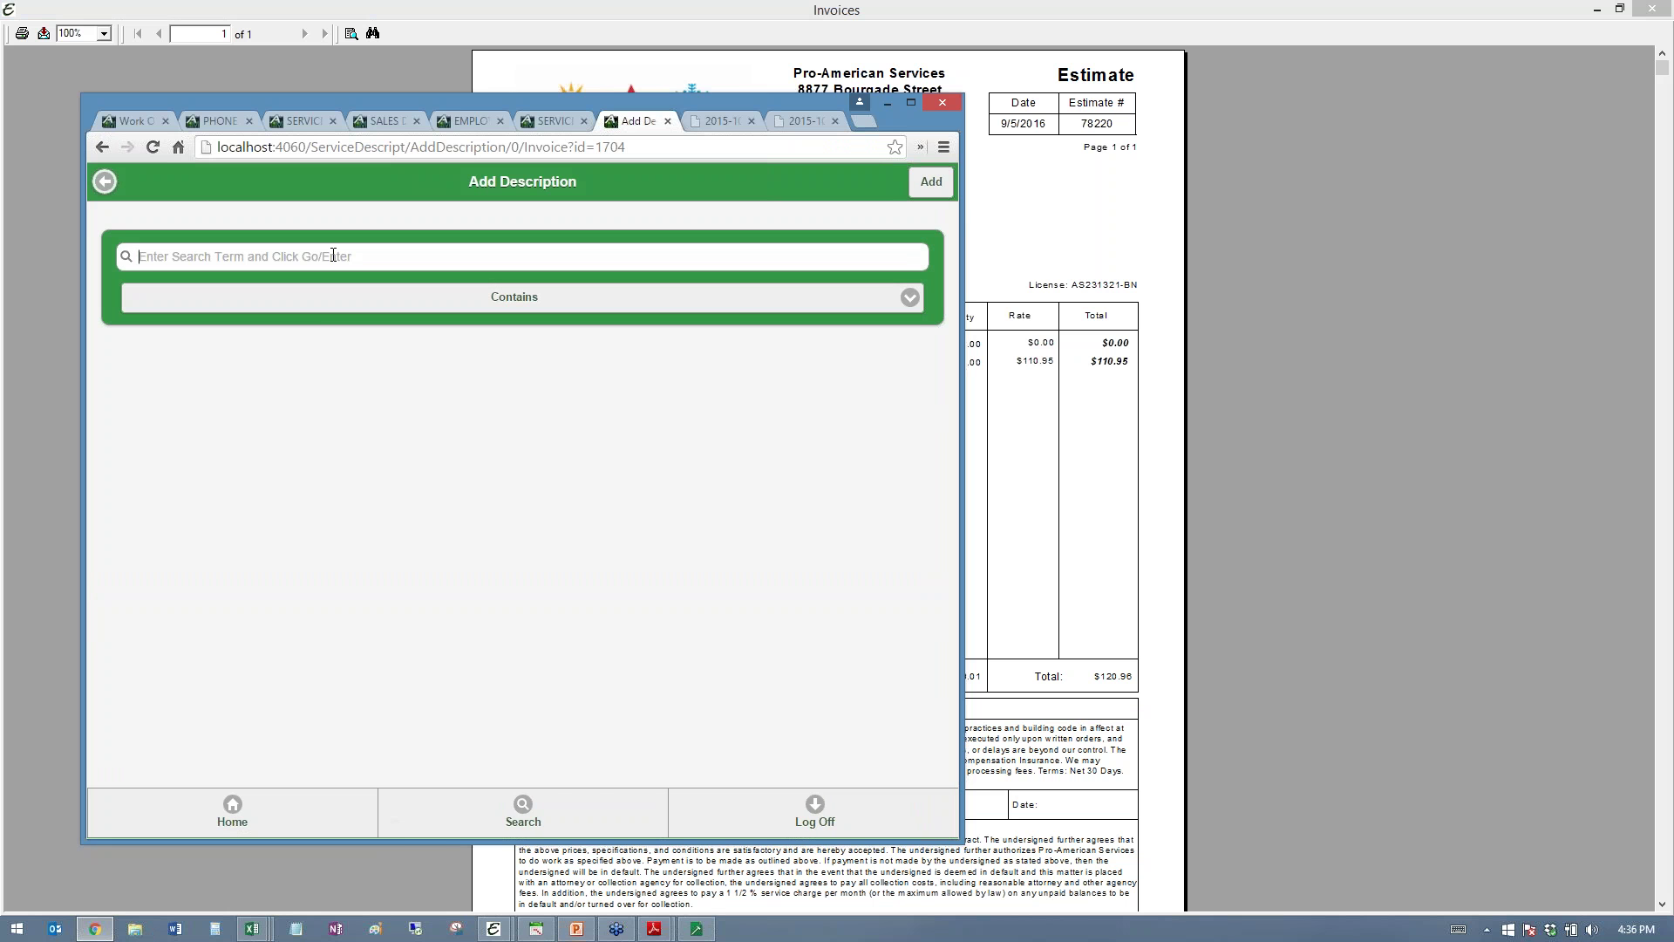
- Add Condensing Unit Motor Replacement 1, Replace Run Capacitor and Gas Pipe Fitting Repair descriptions
left_click(334, 256)
type("motor")
key("Return")
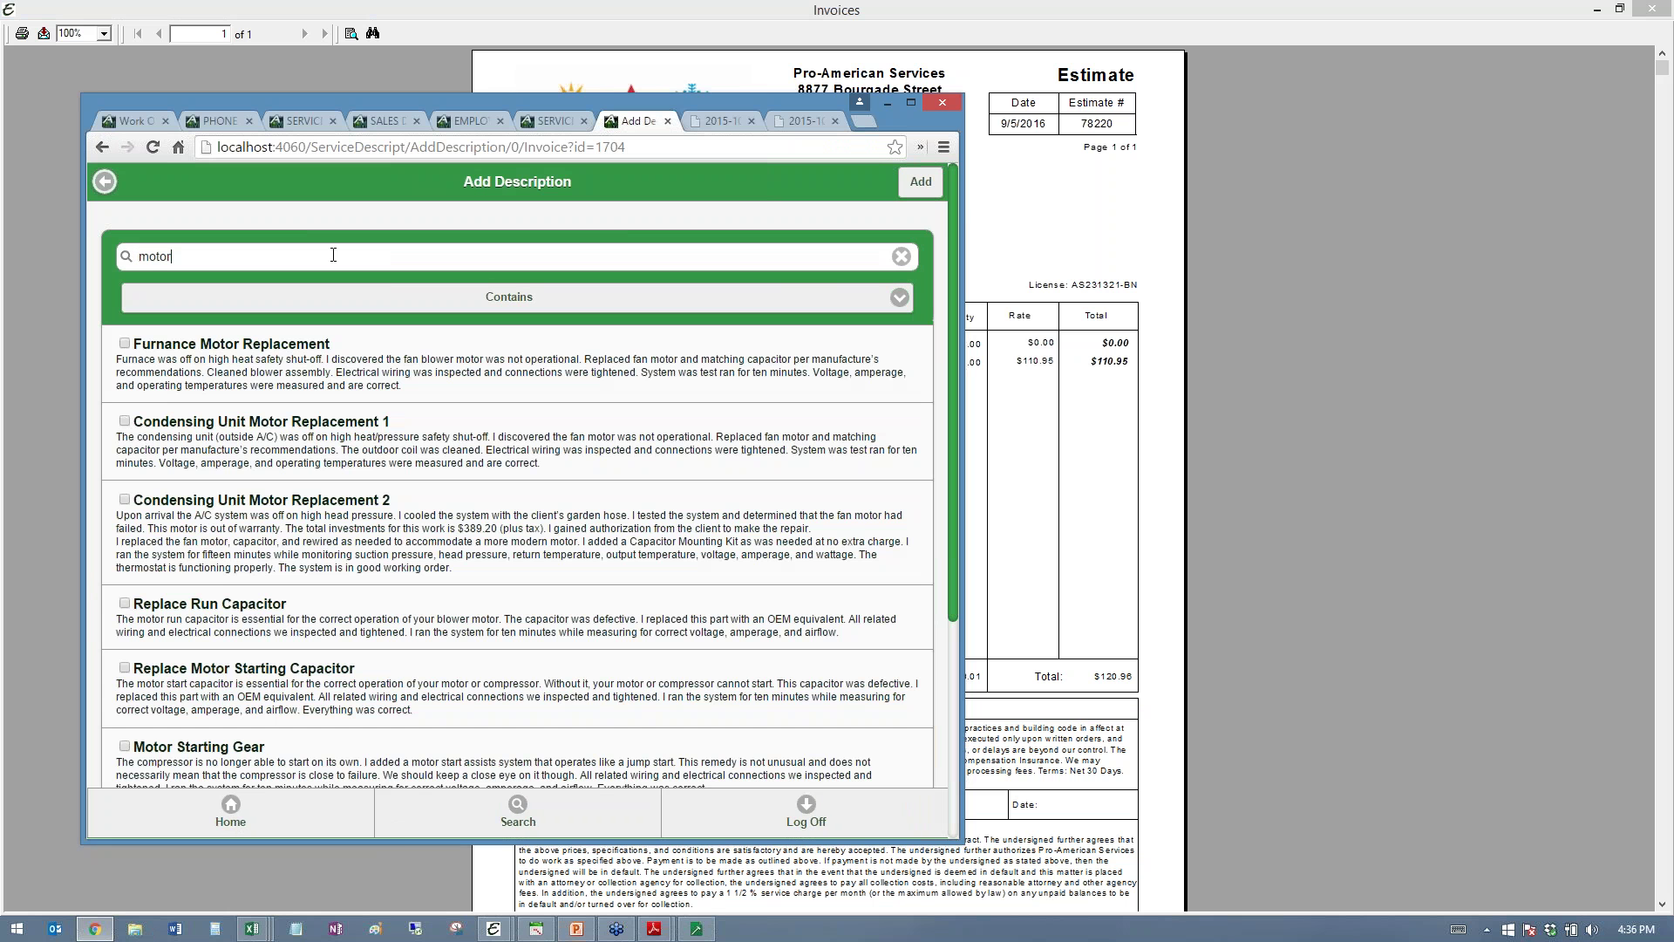
left_click(124, 420)
left_click(125, 603)
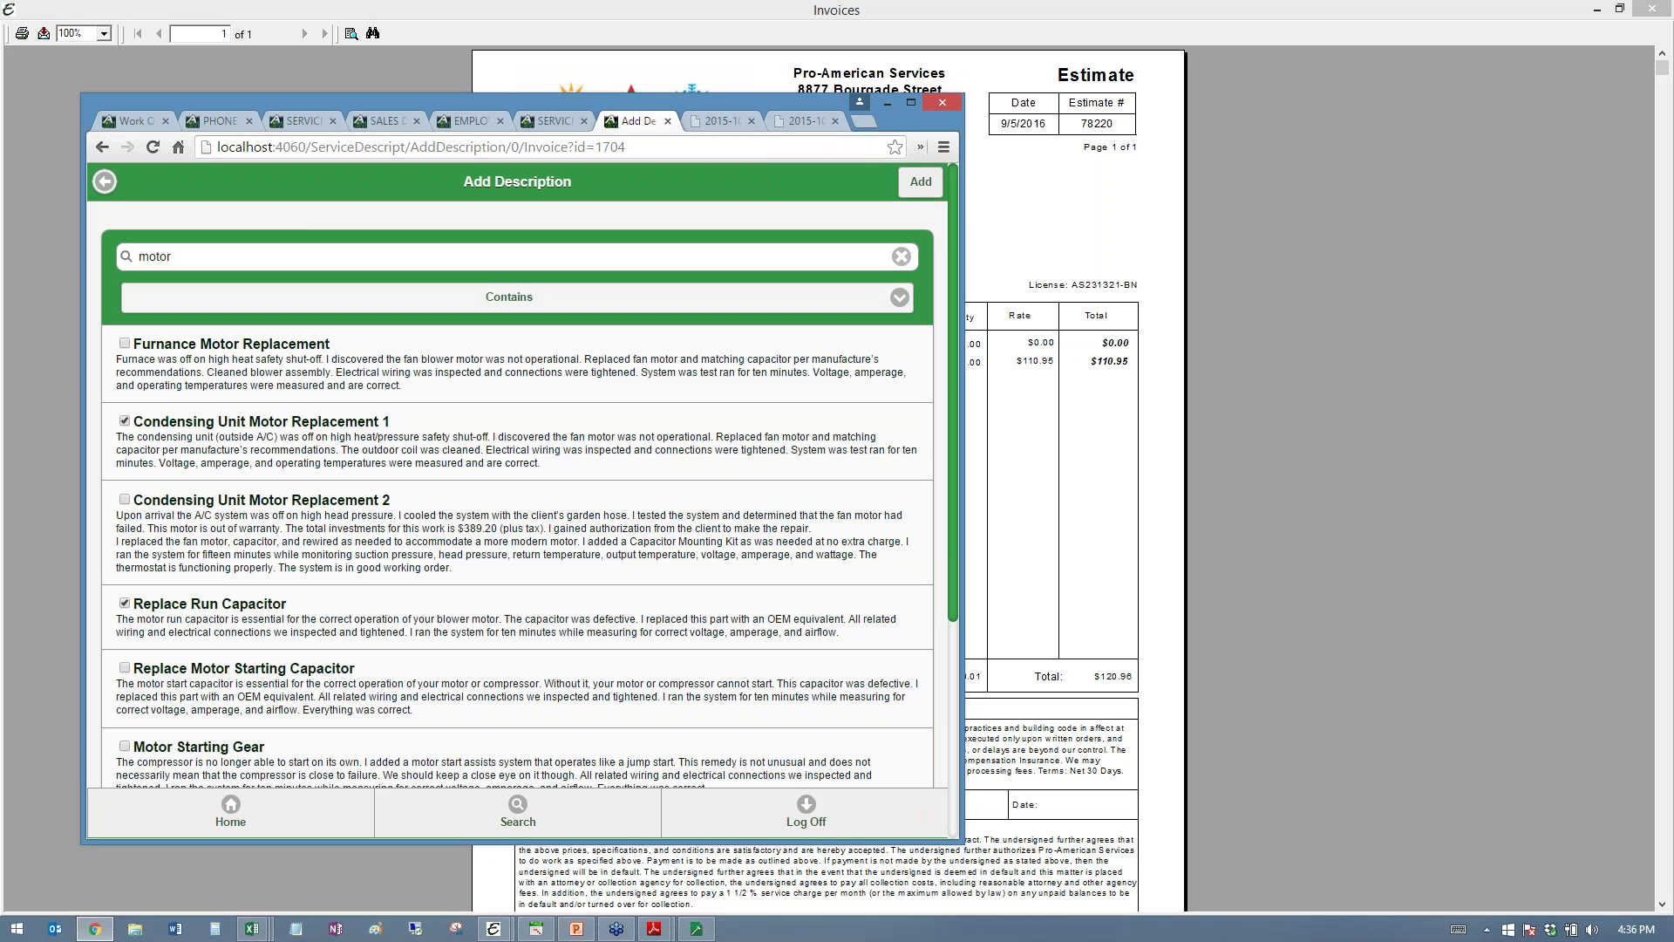
left_click_drag(179, 256, 36, 260)
type("pi")
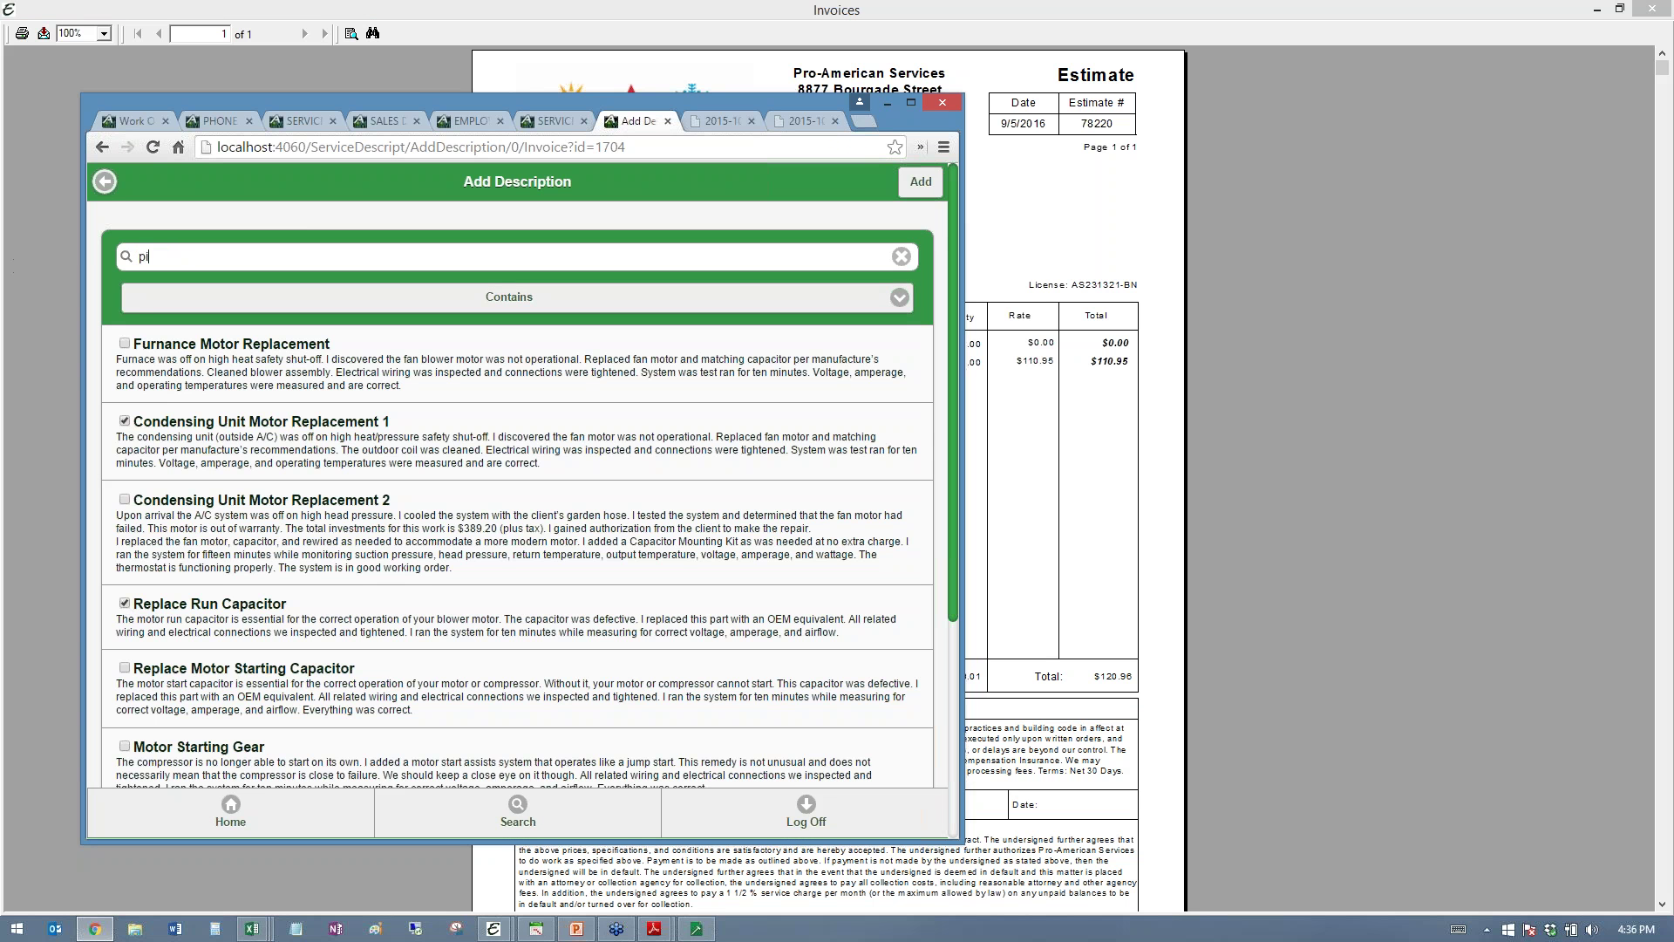
type("pe")
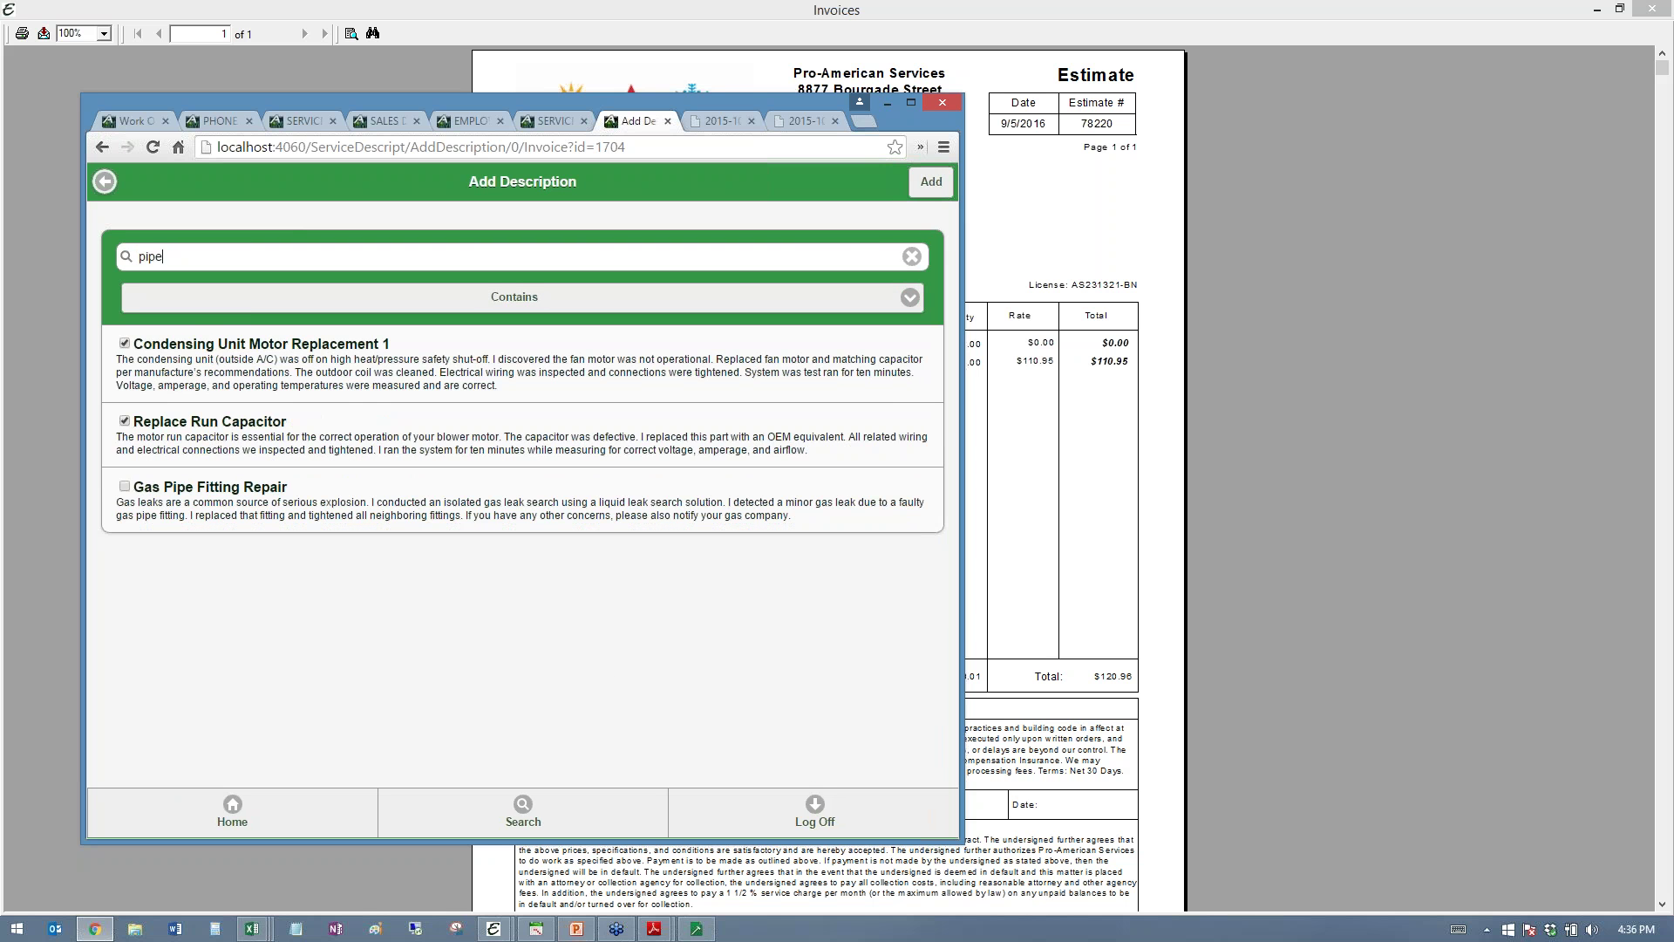
left_click(128, 489)
left_click(930, 182)
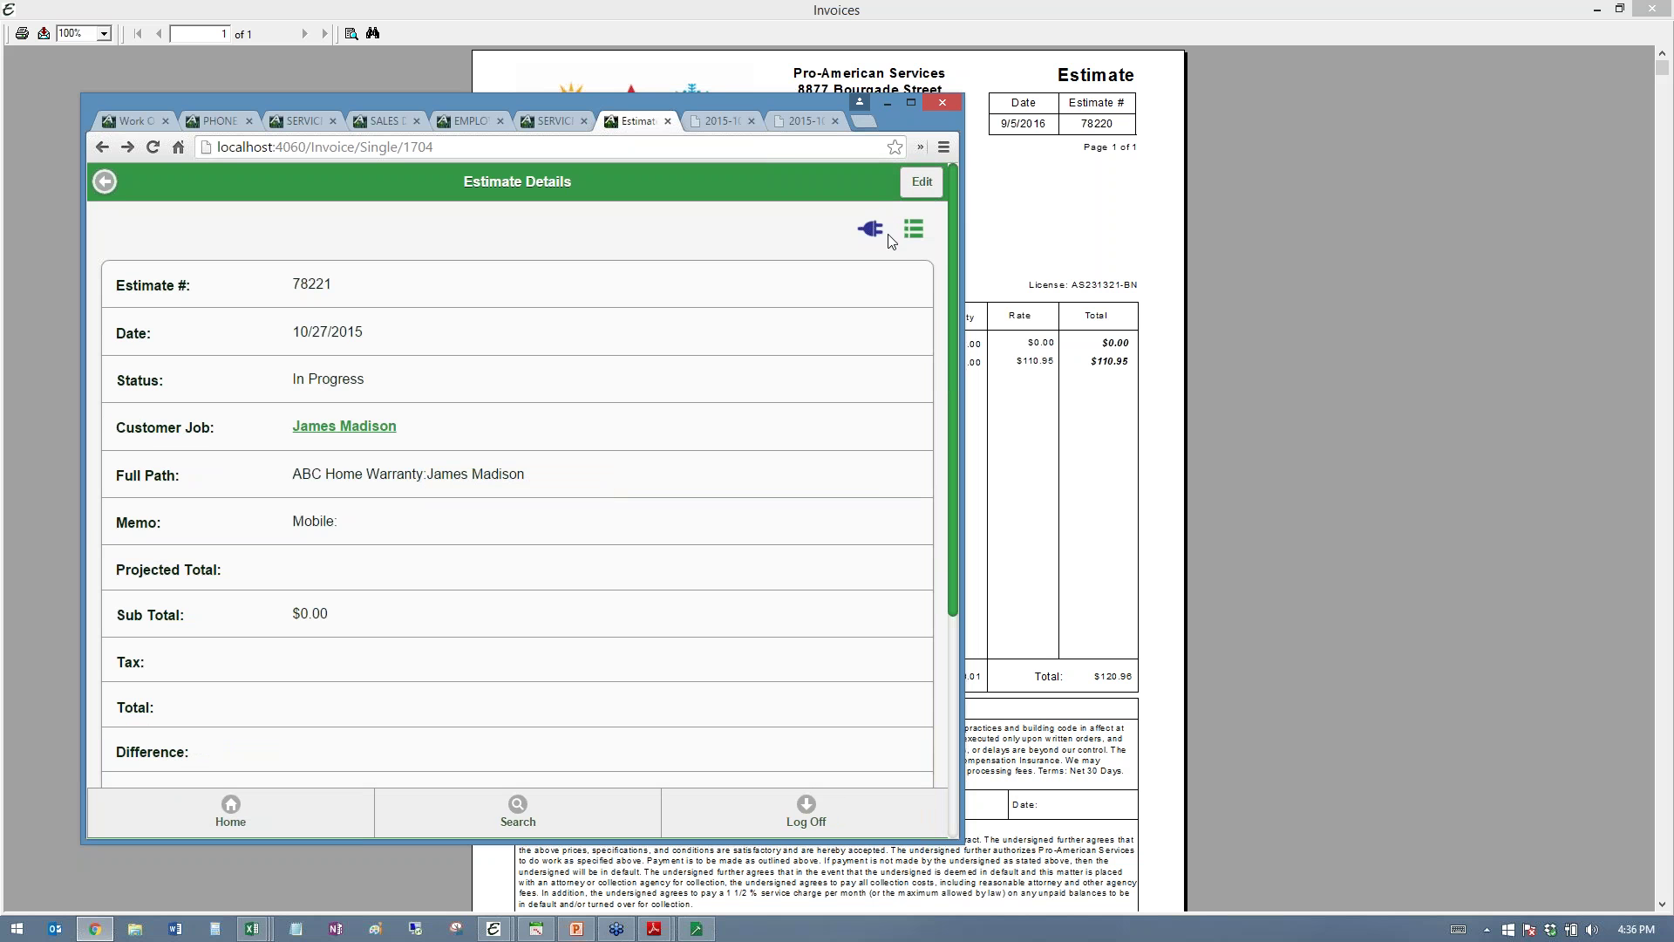
left_click(905, 226)
- Open the Aptora Mobile estimate print preview and review its Details text and $0.00 subtotal
left_click(837, 384)
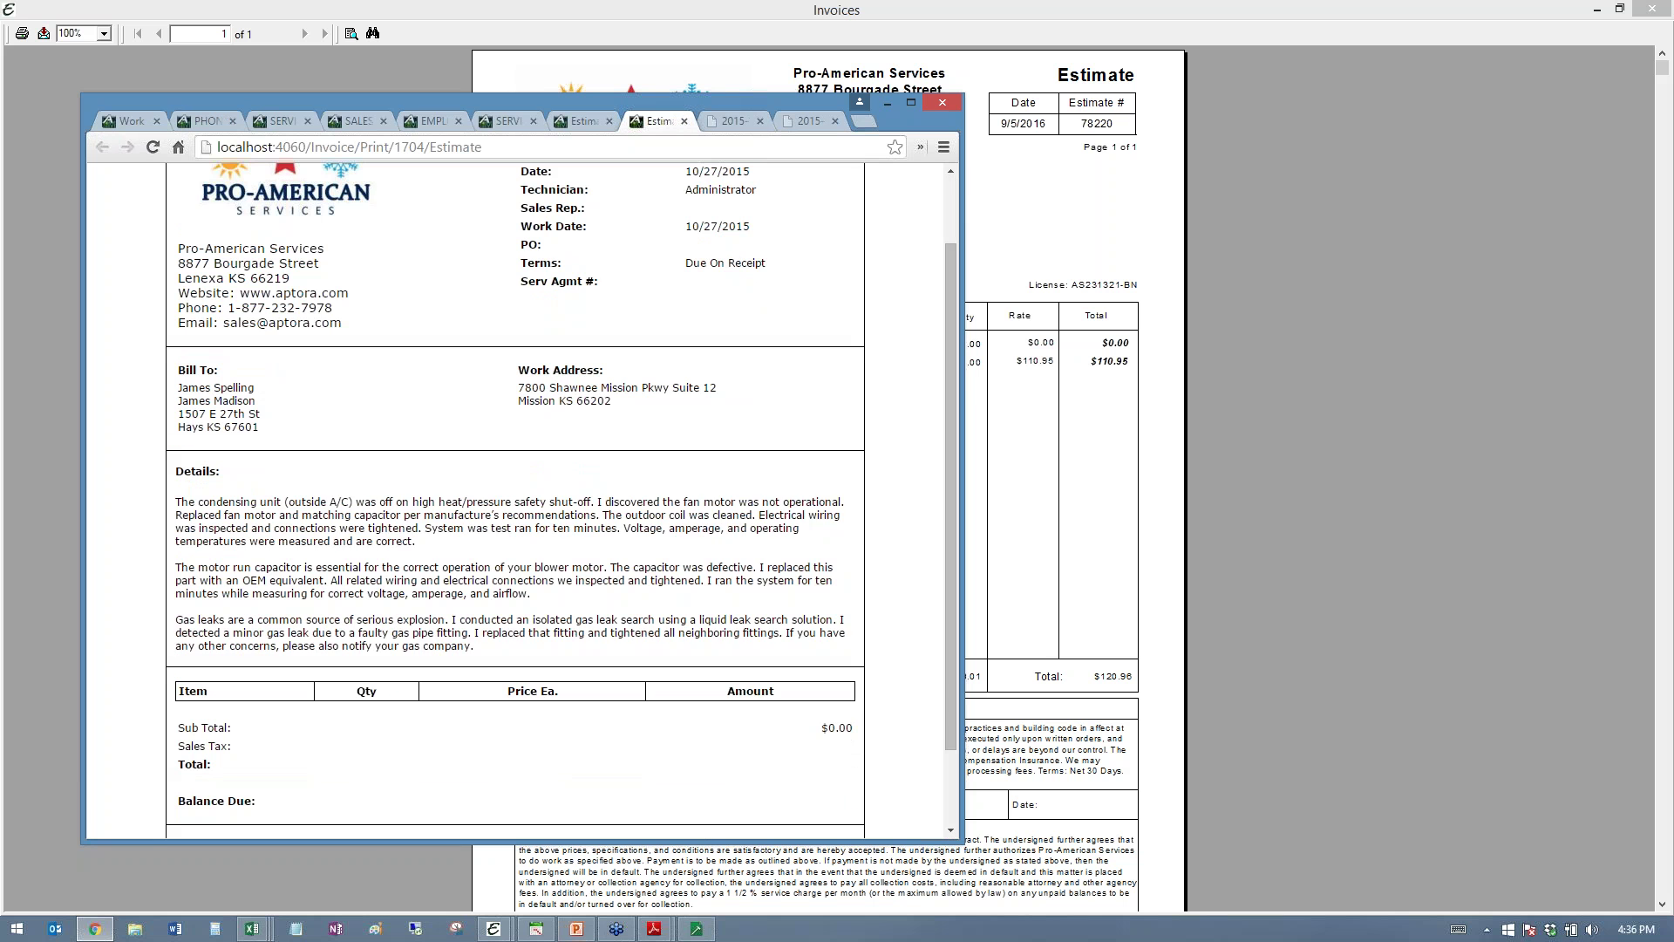
left_click_drag(475, 647, 312, 503)
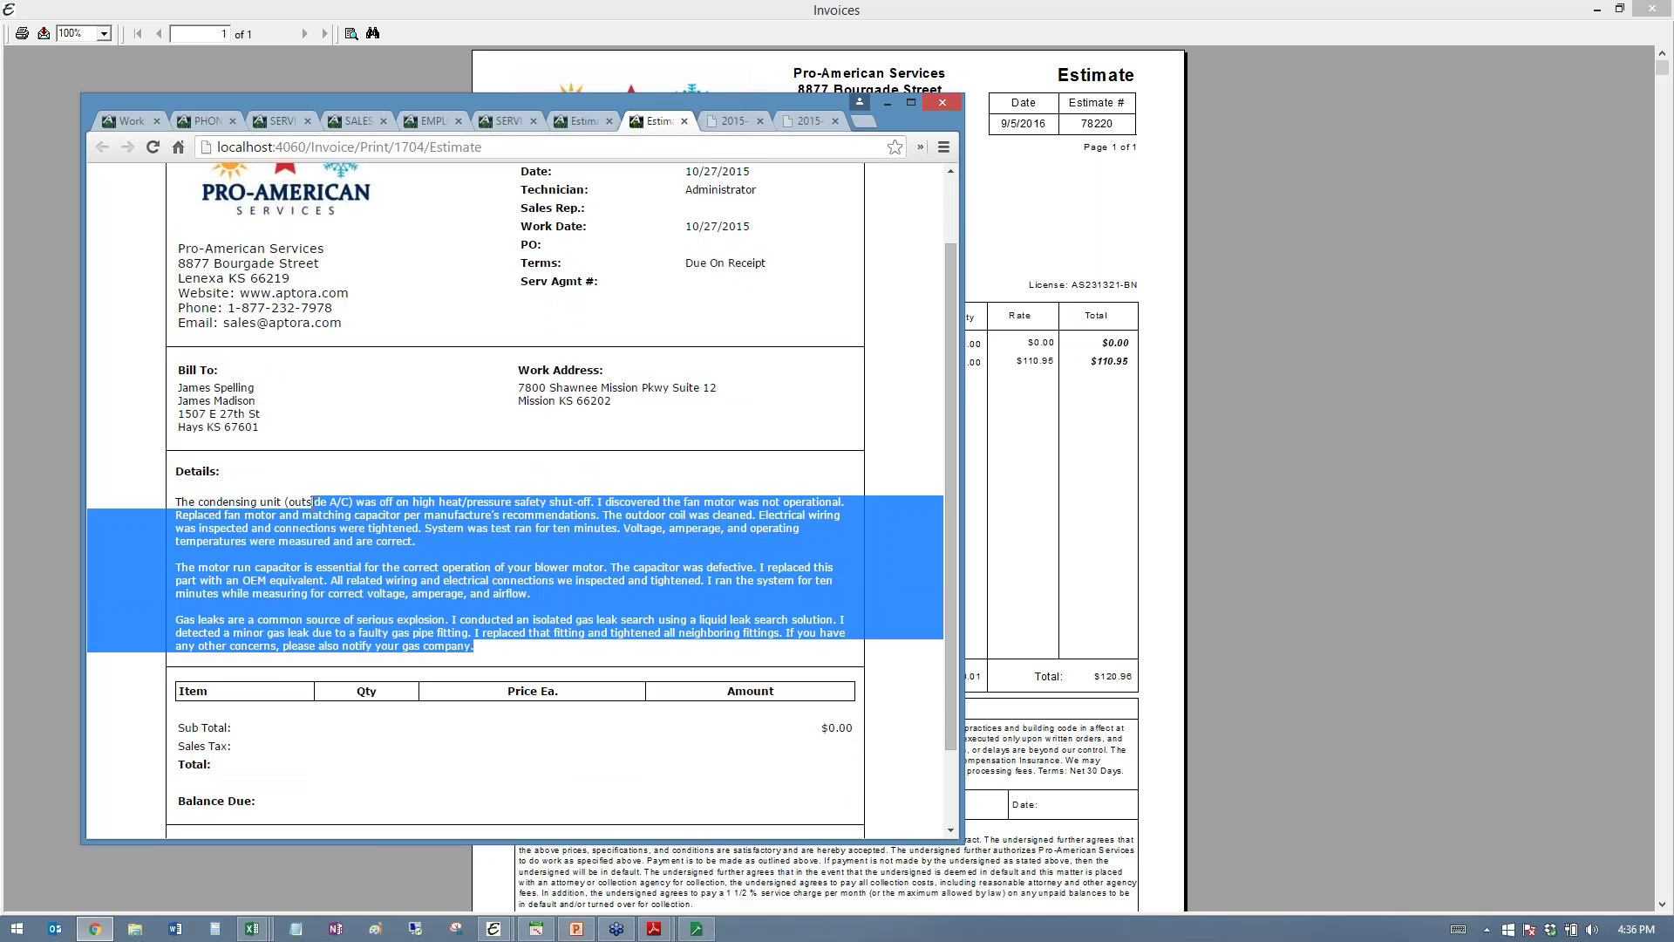
left_click(312, 503)
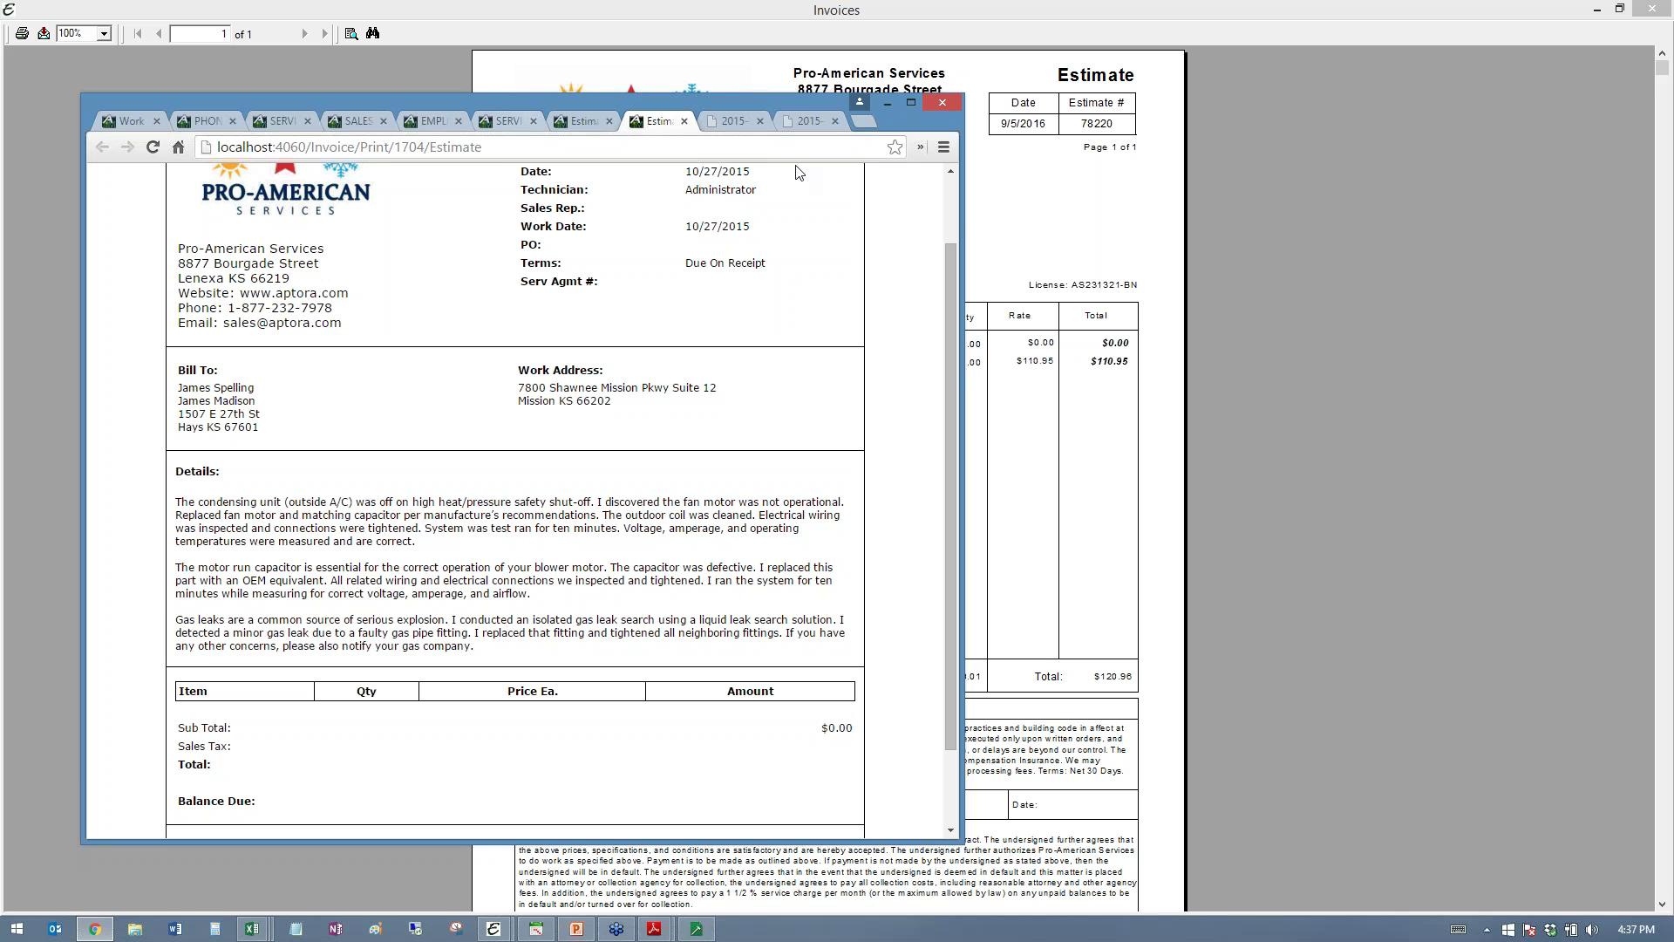
scroll(604, 472, "down", 2)
scroll(604, 472, "up", 3)
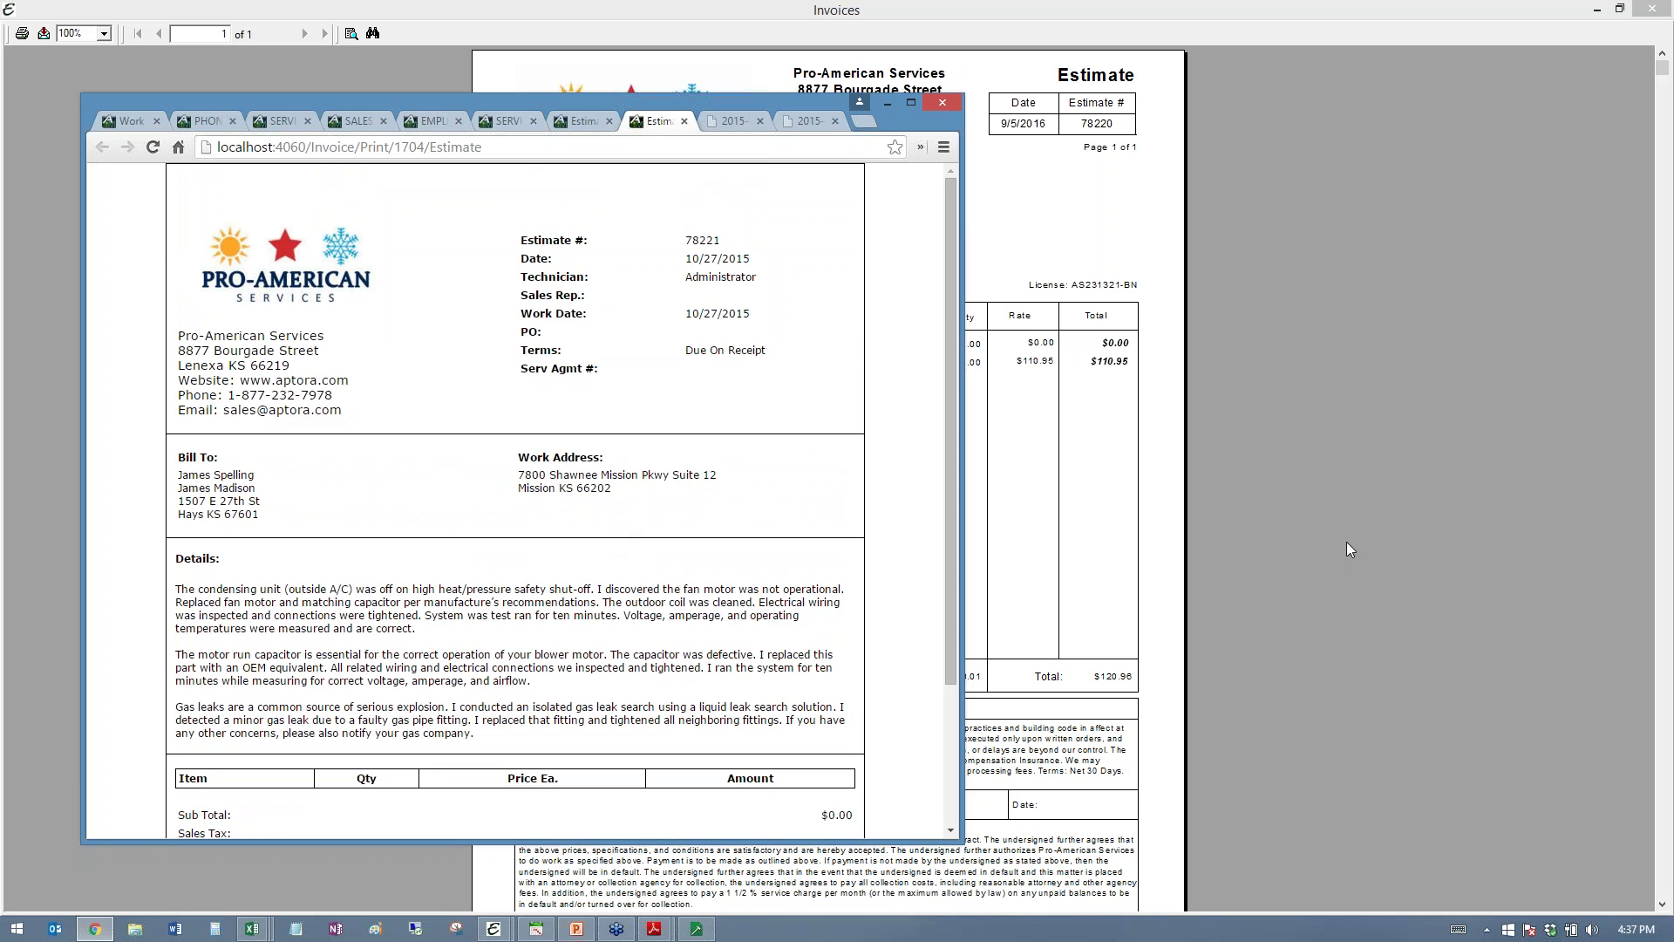
scroll(801, 584, "down", 2)
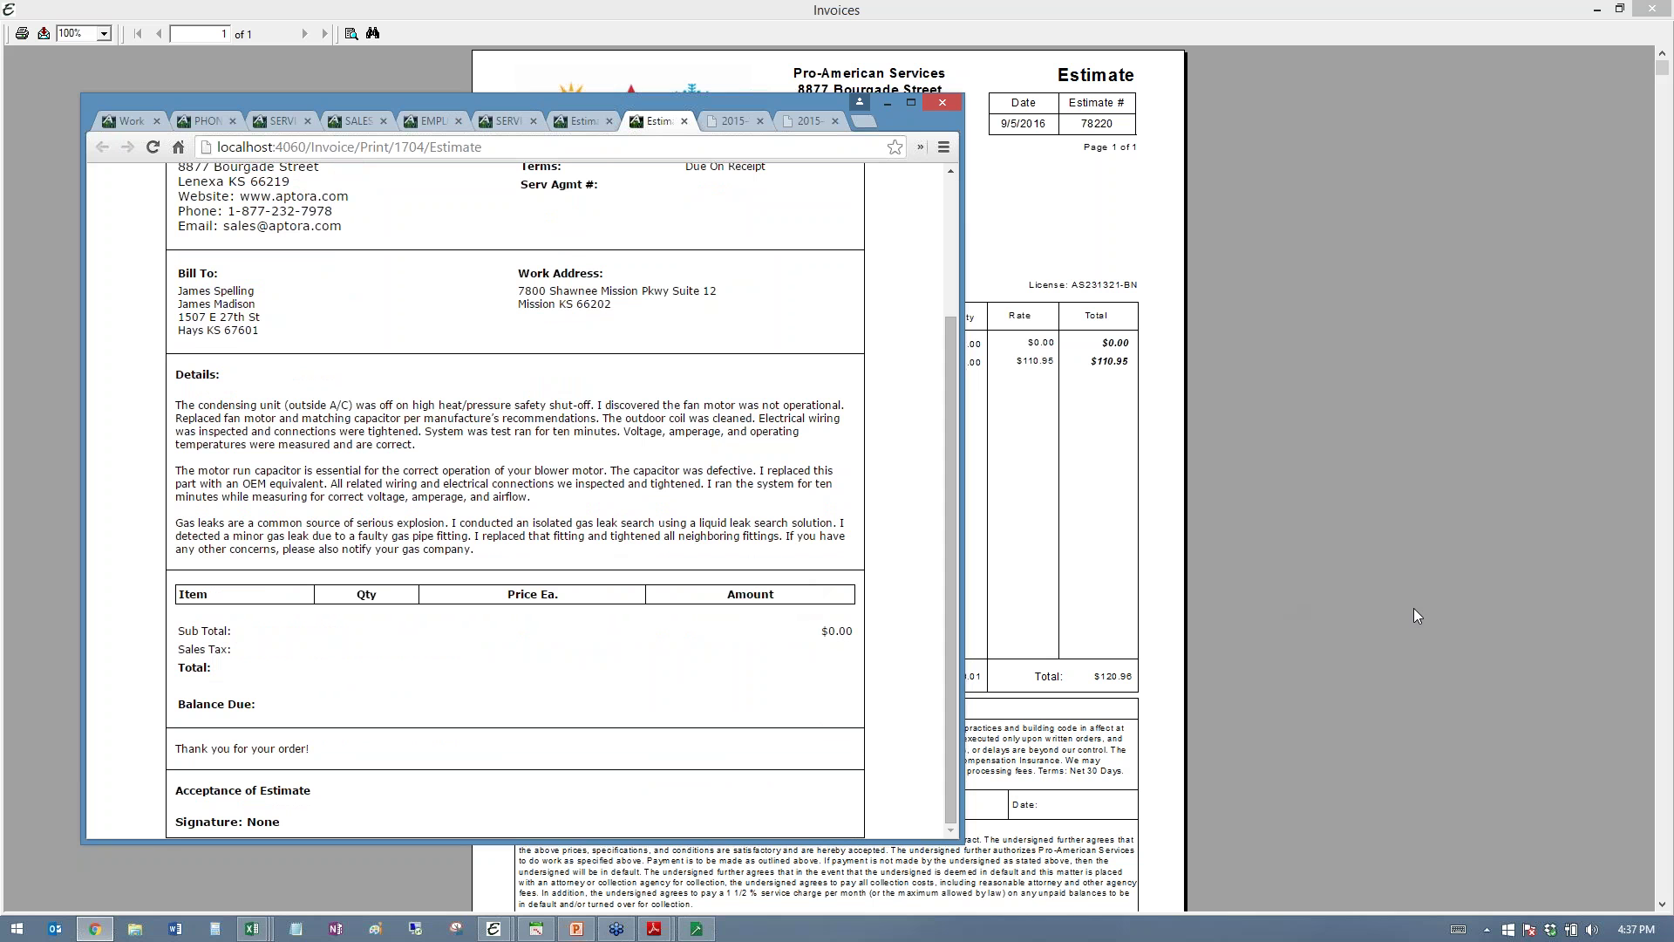
left_click(1498, 576)
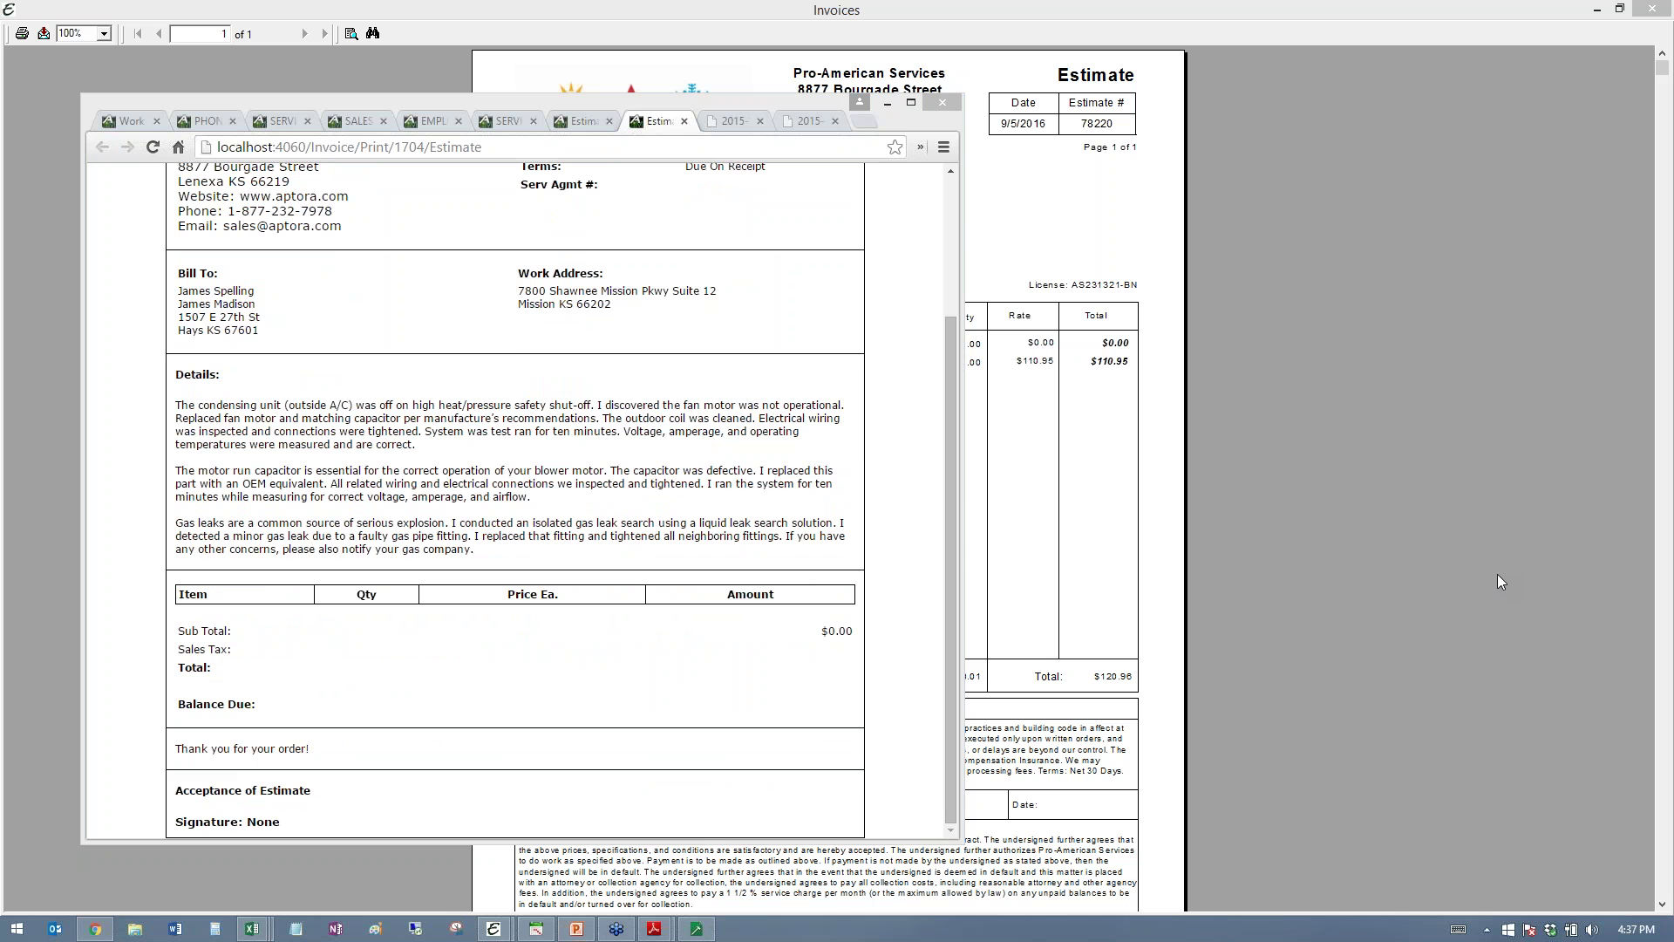
- Close the web print preview, then preview and dismiss the desktop estimate's print options
left_click(1662, 16)
left_click(1663, 15)
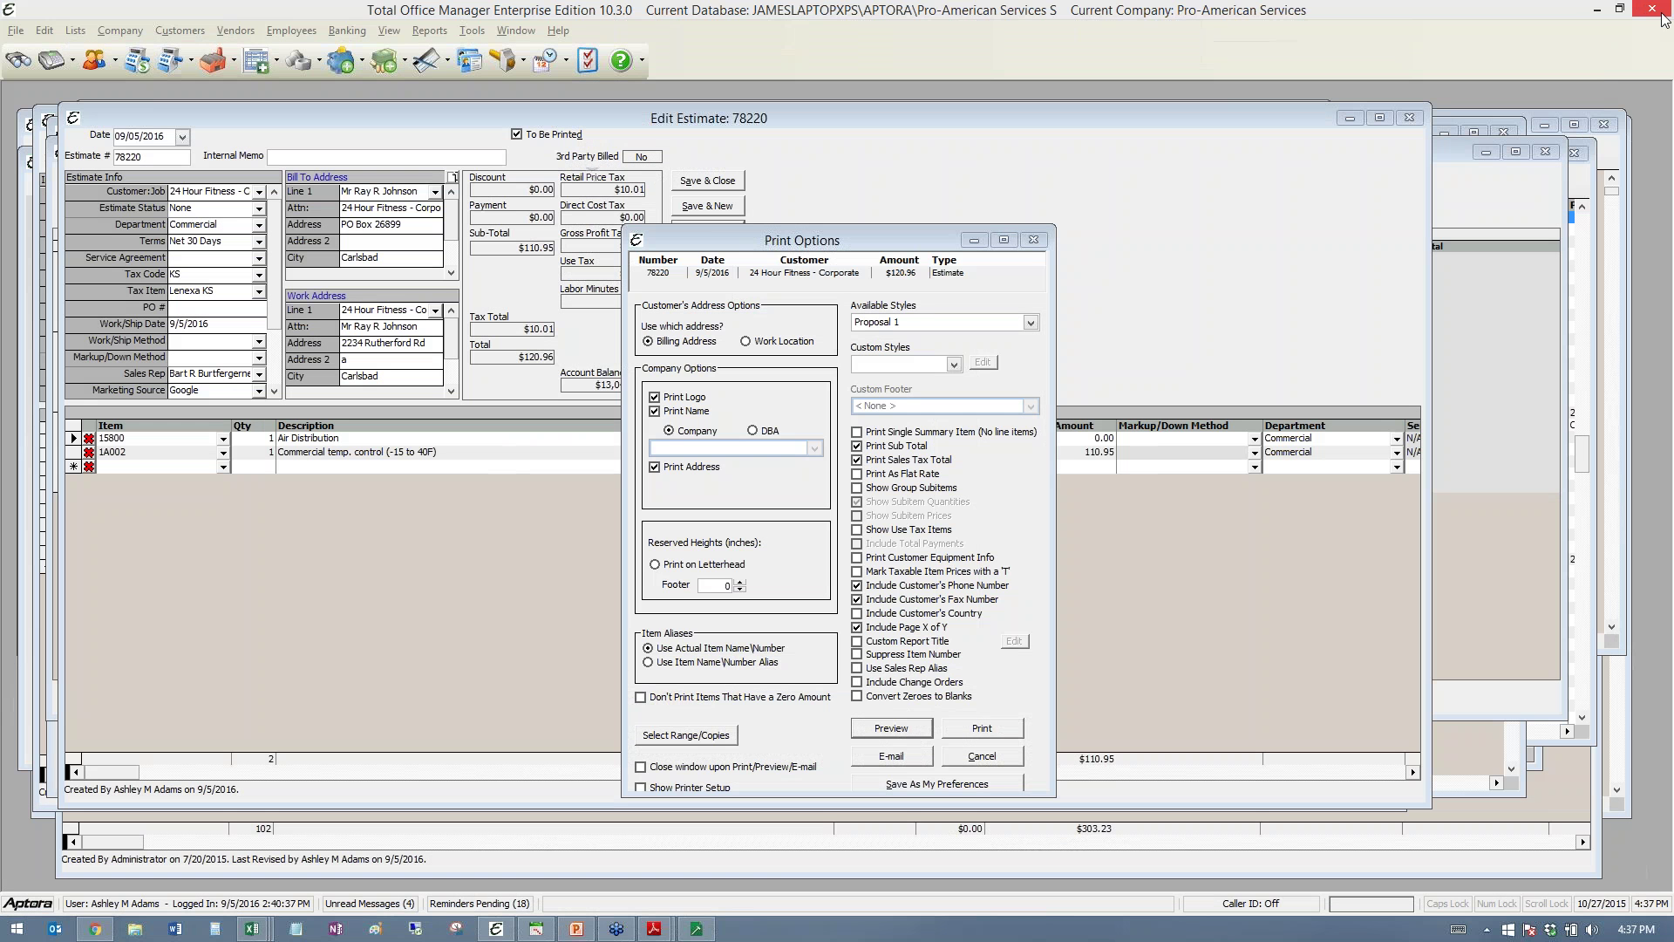
left_click_drag(874, 238, 558, 197)
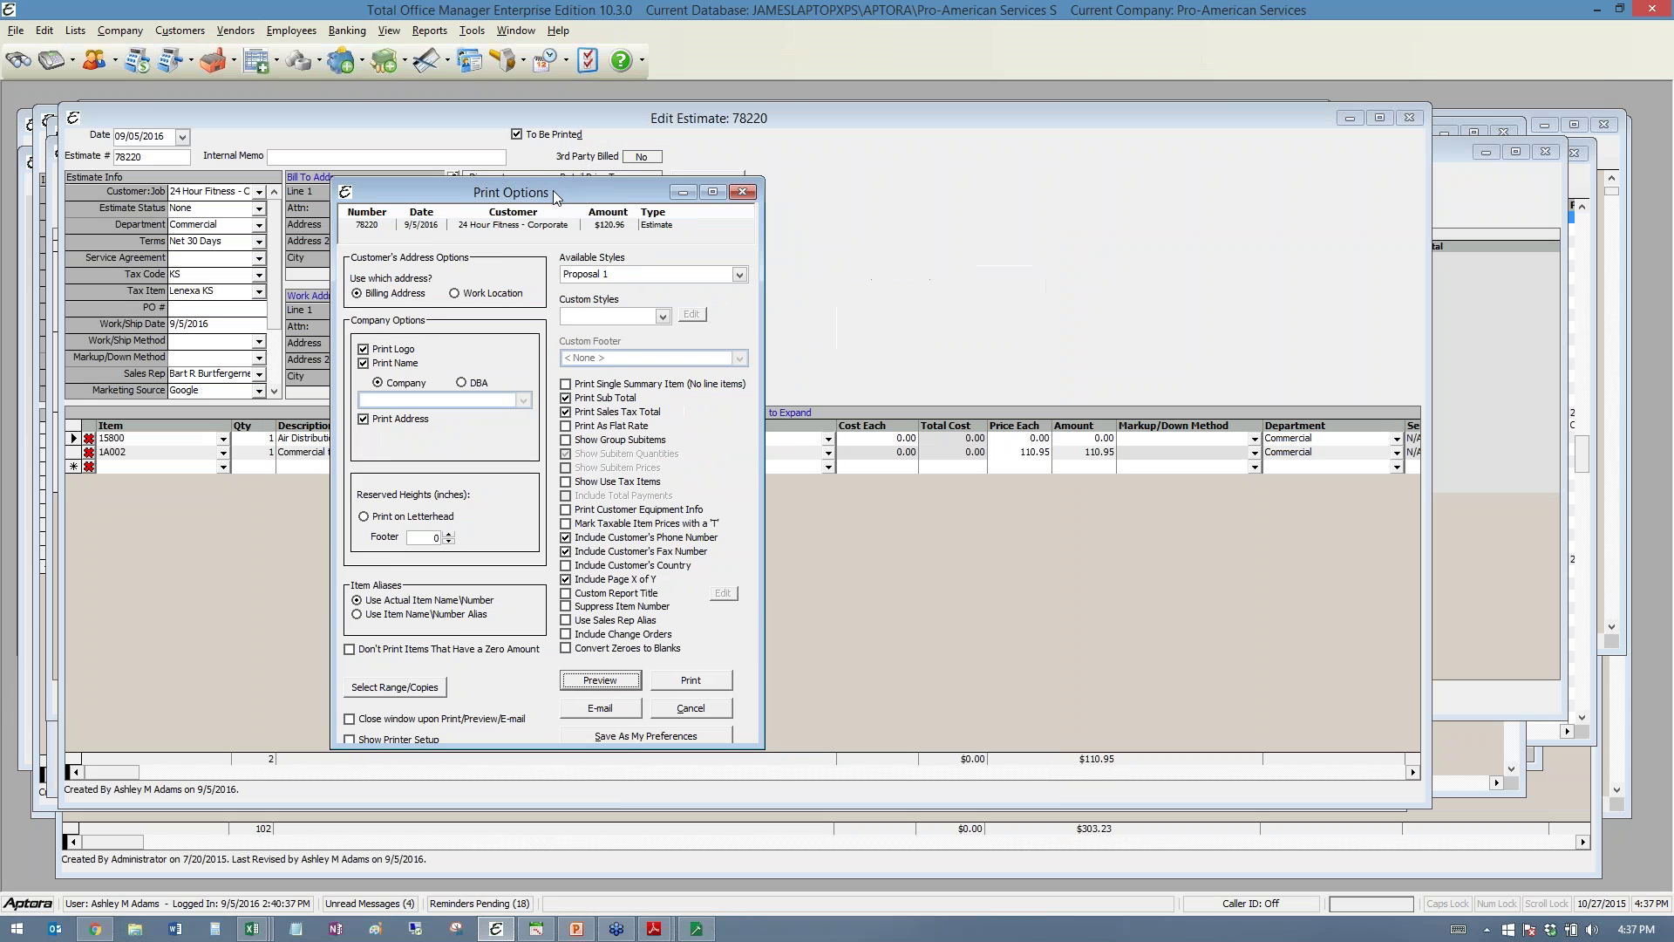
left_click(600, 680)
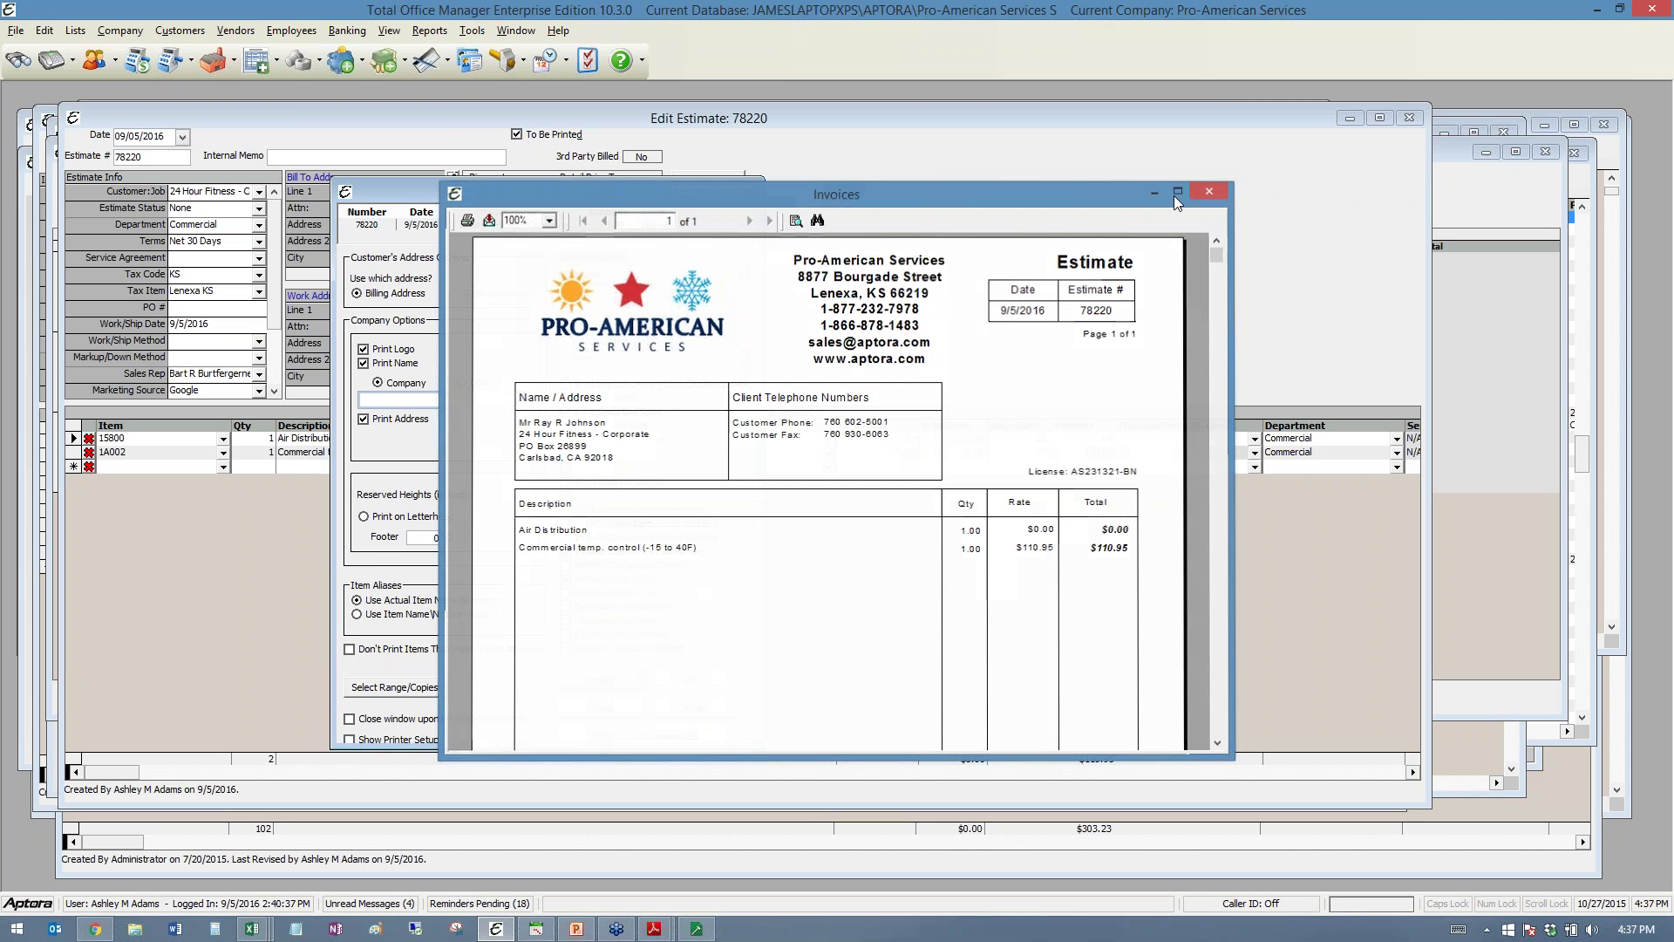
left_click(1211, 196)
key("Escape")
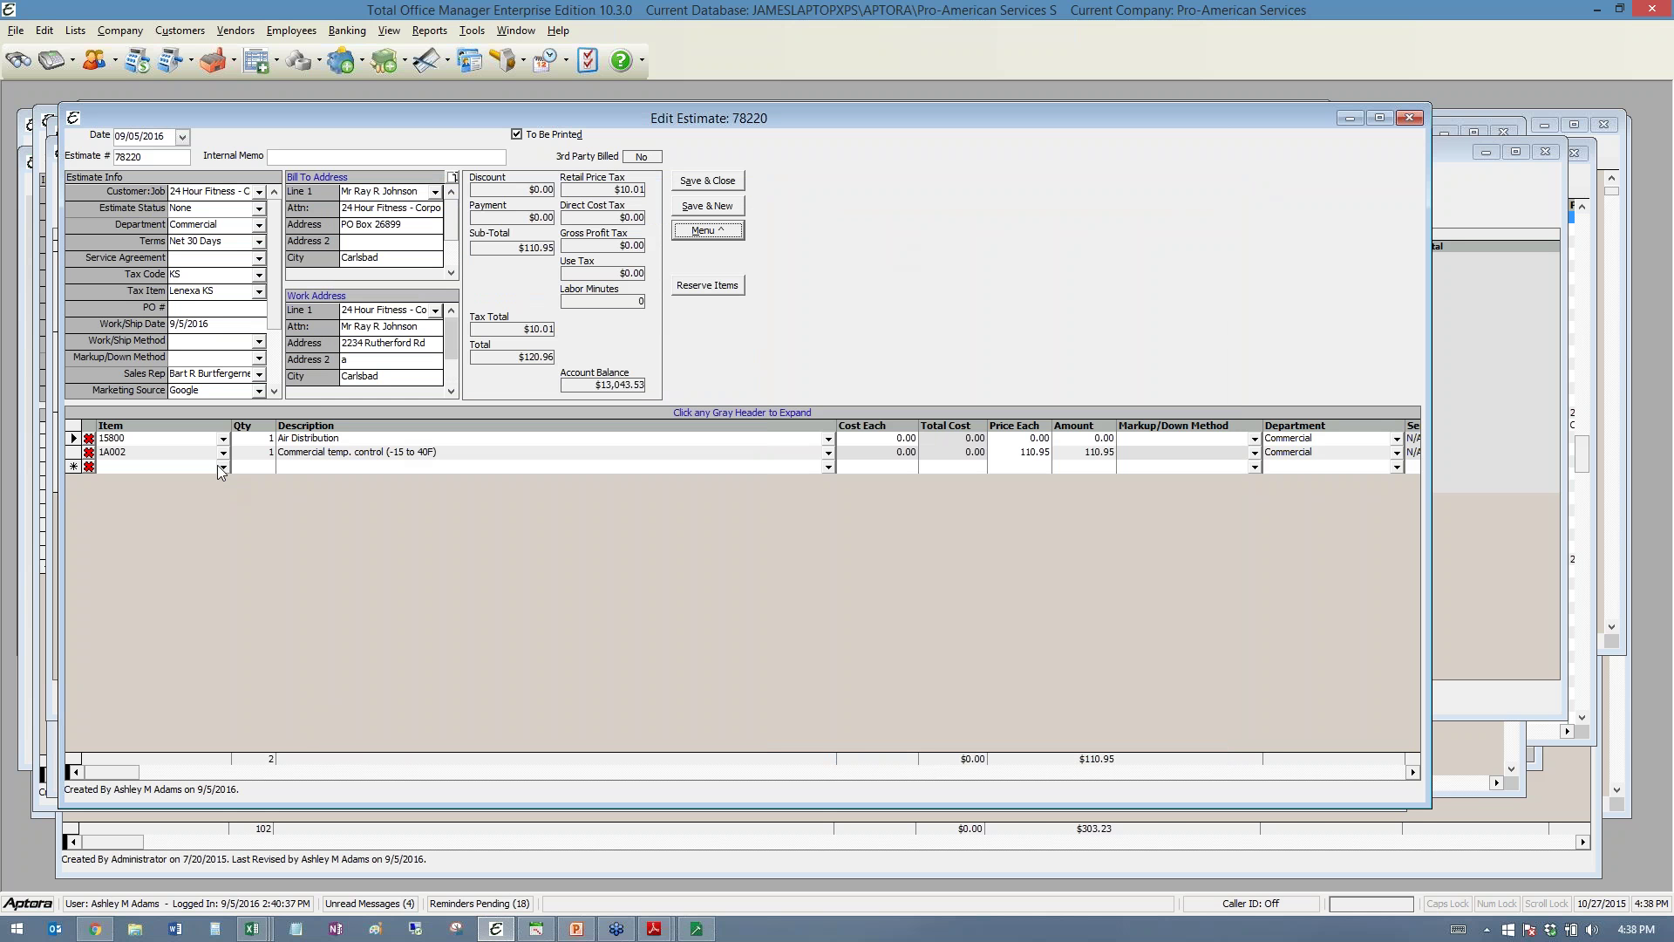
- Add Stem Hot/Cold, 15300 Special Piping Systems and 15500 Fire Protection to the estimate
left_click(222, 466)
left_click(206, 630)
left_click(223, 480)
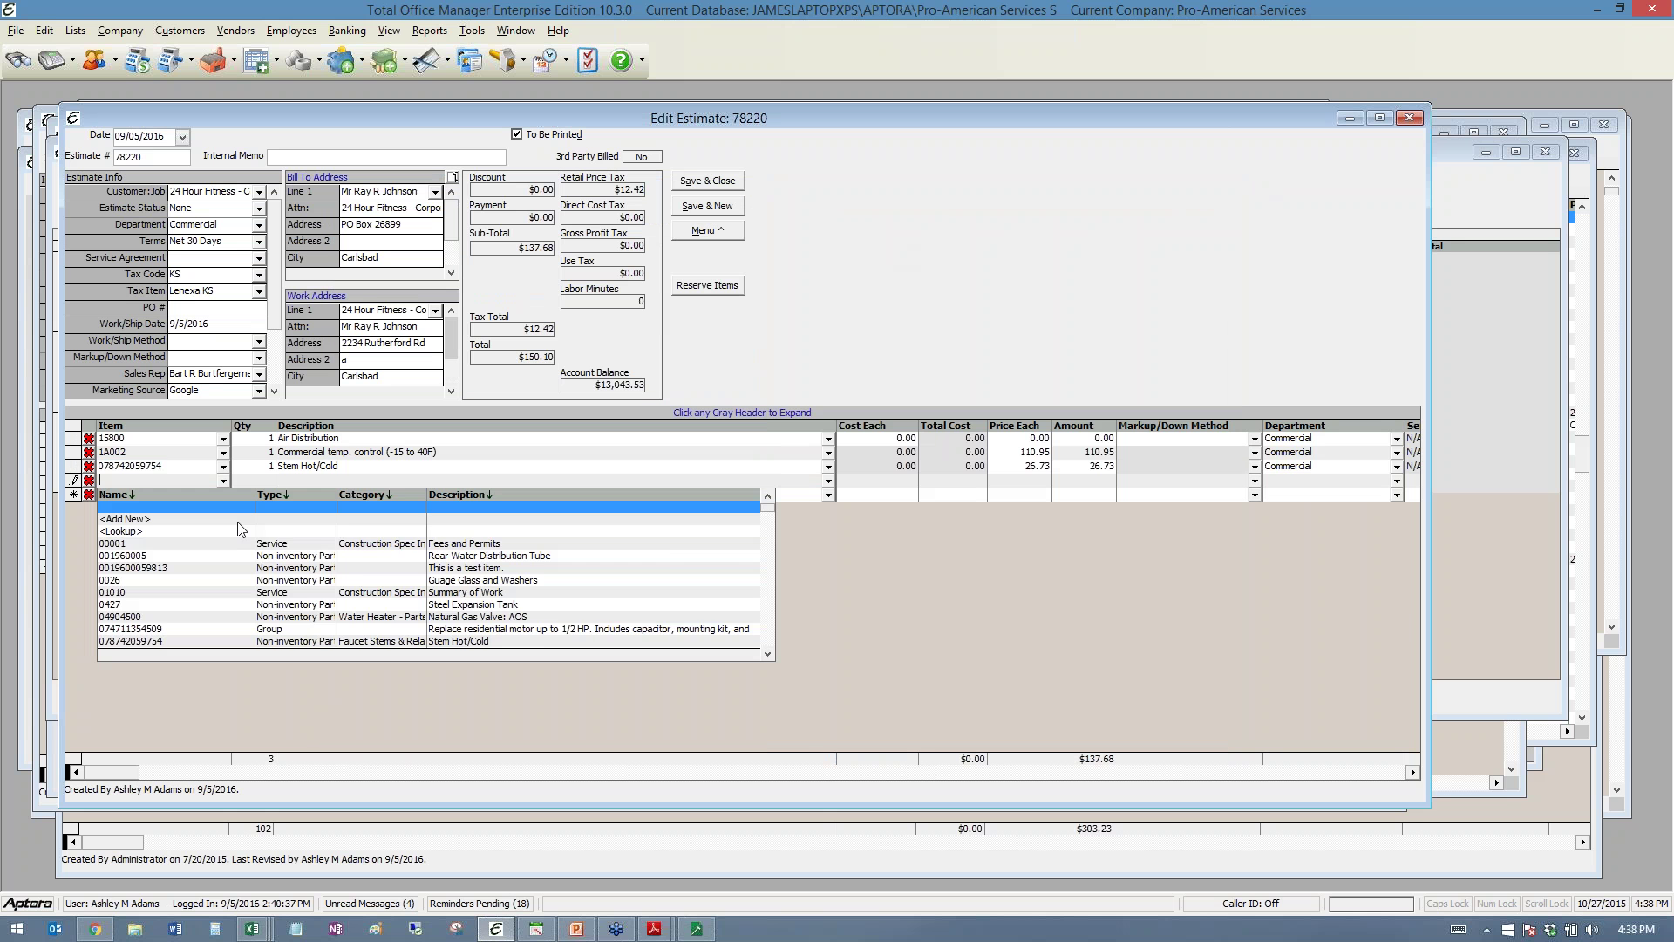
scroll(238, 530, "down", 2)
left_click(229, 607)
left_click(223, 494)
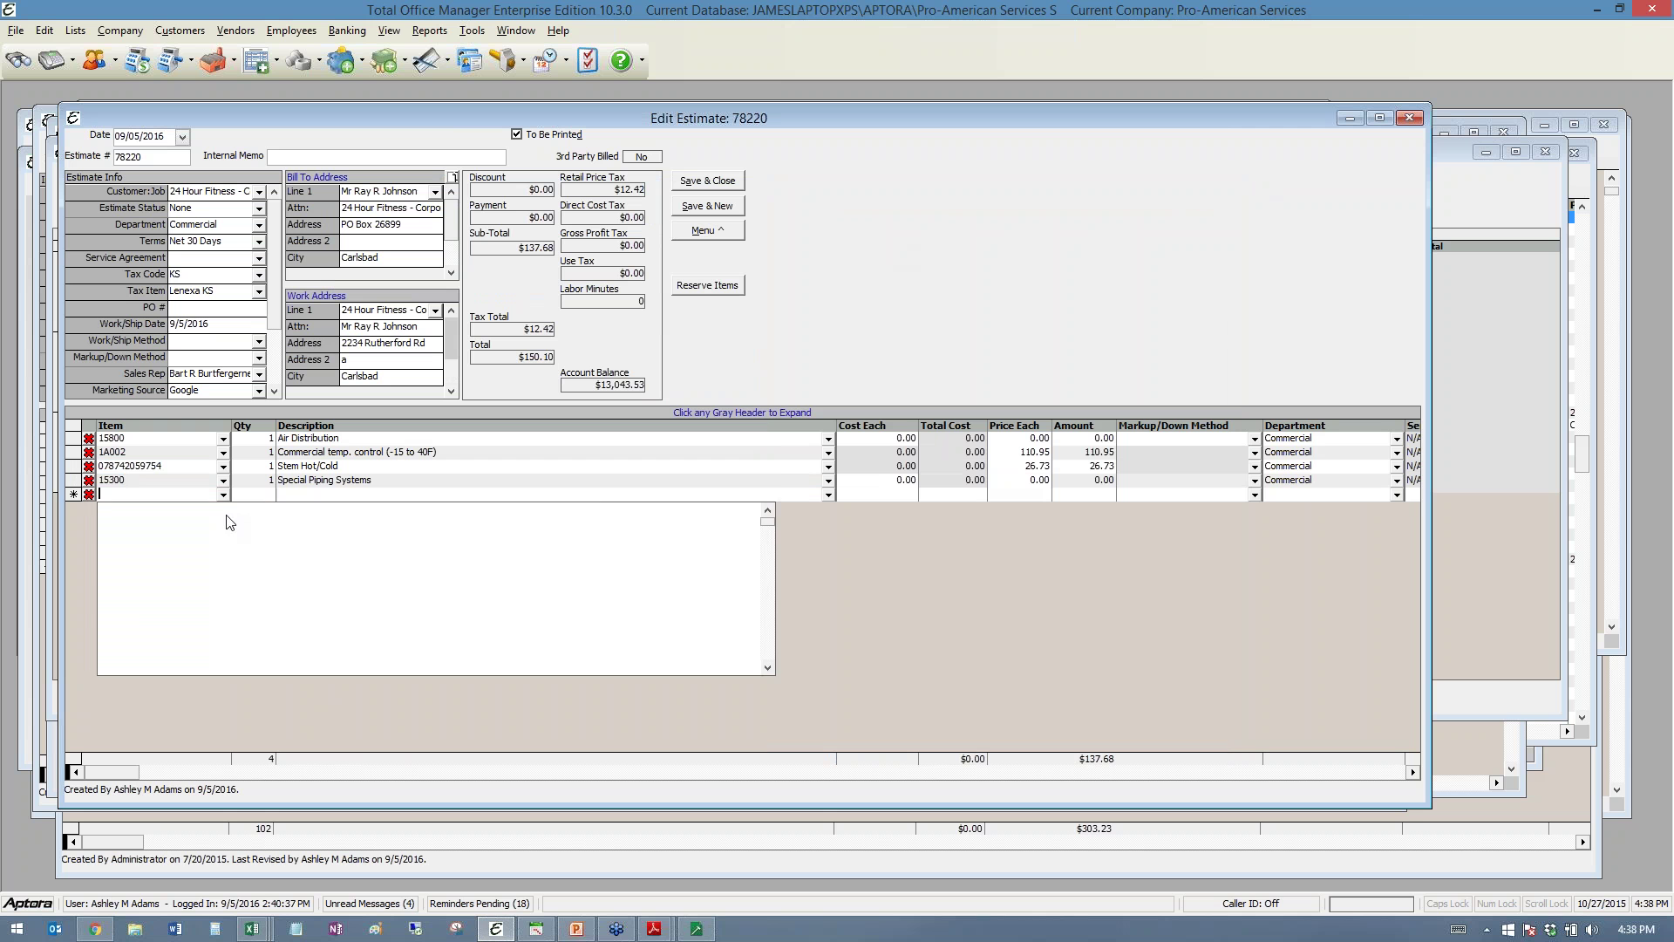
left_click(224, 642)
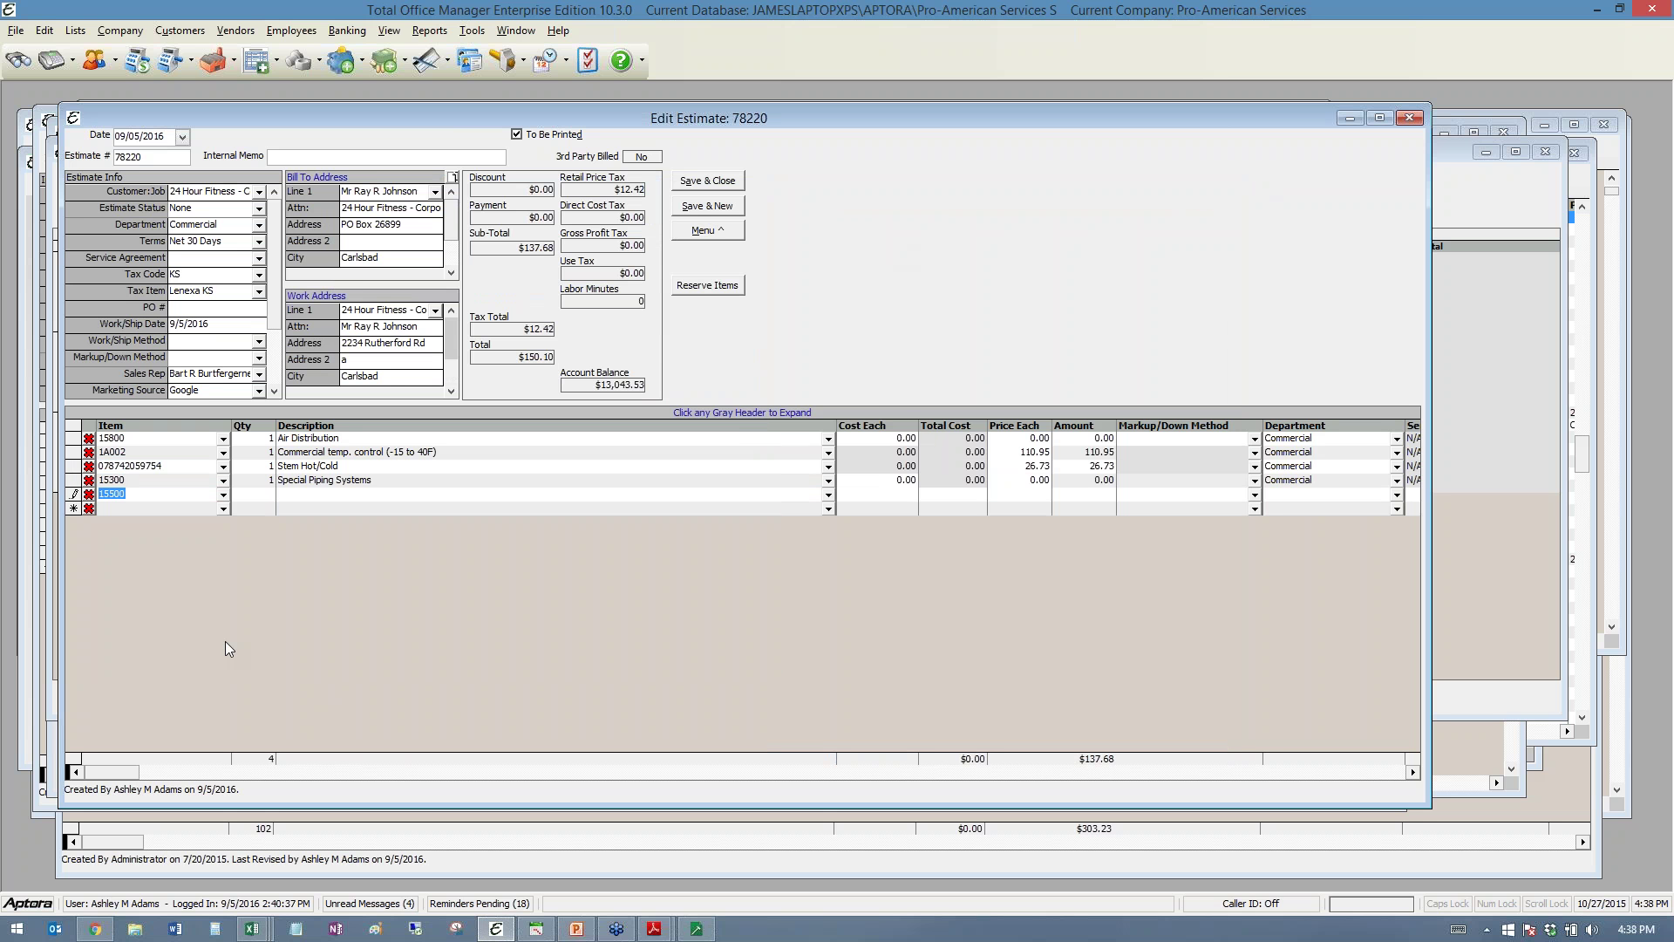
- Save estimate 78220 without adding a change order, then bring up Print Options
left_click(707, 231)
left_click(754, 325)
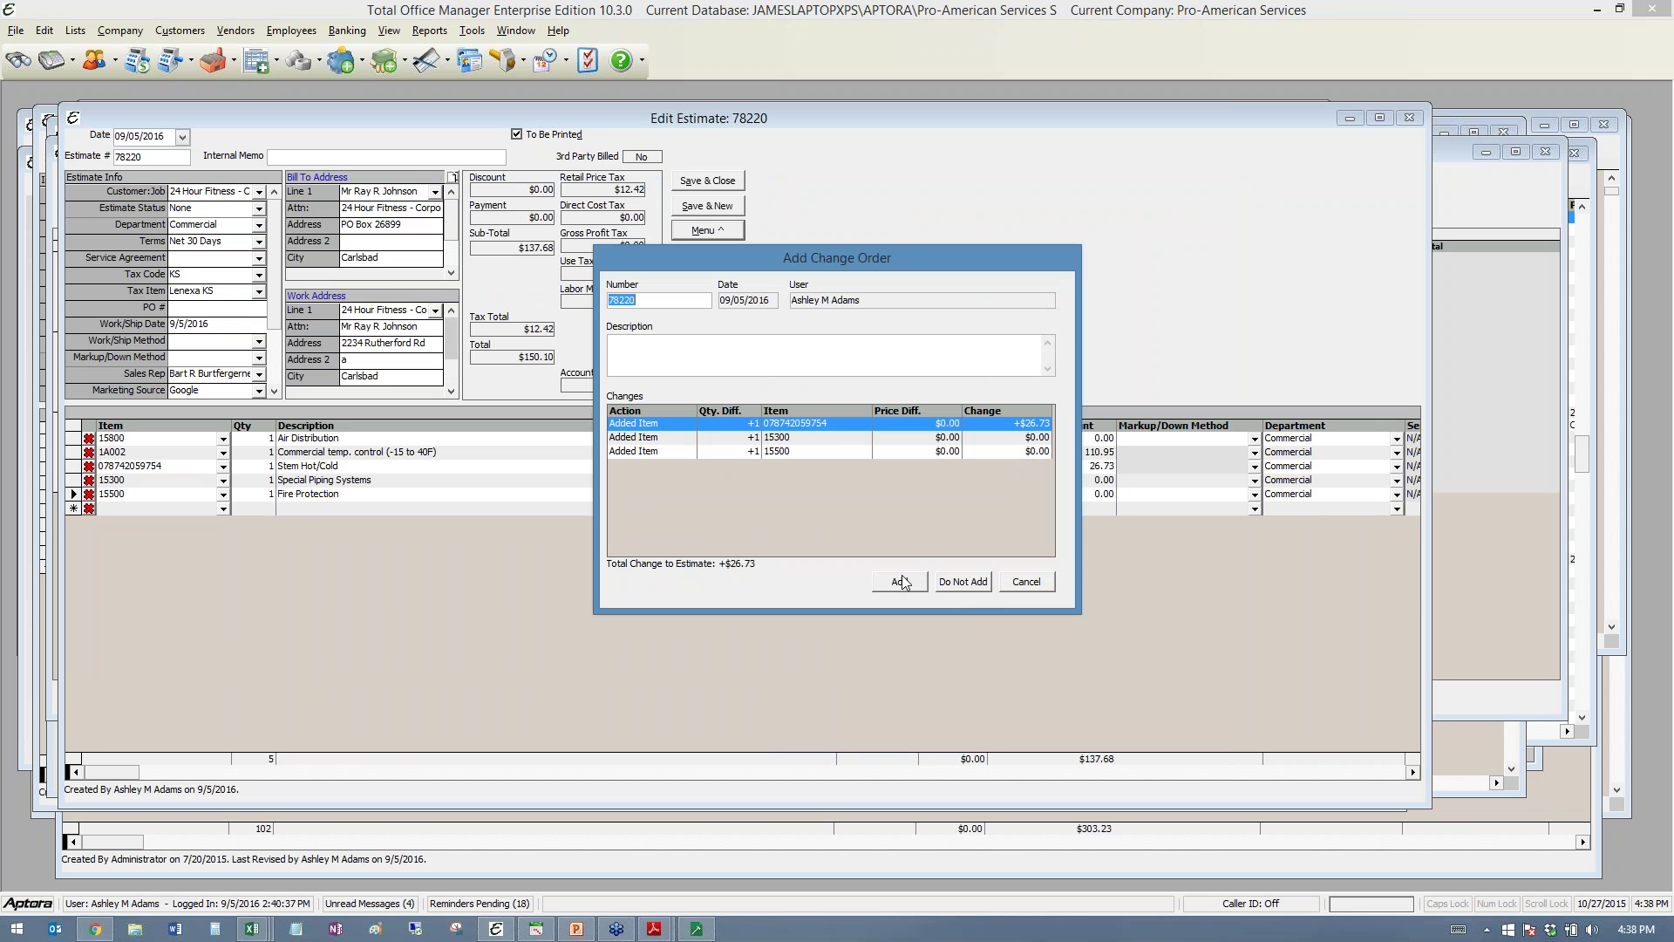
left_click(964, 583)
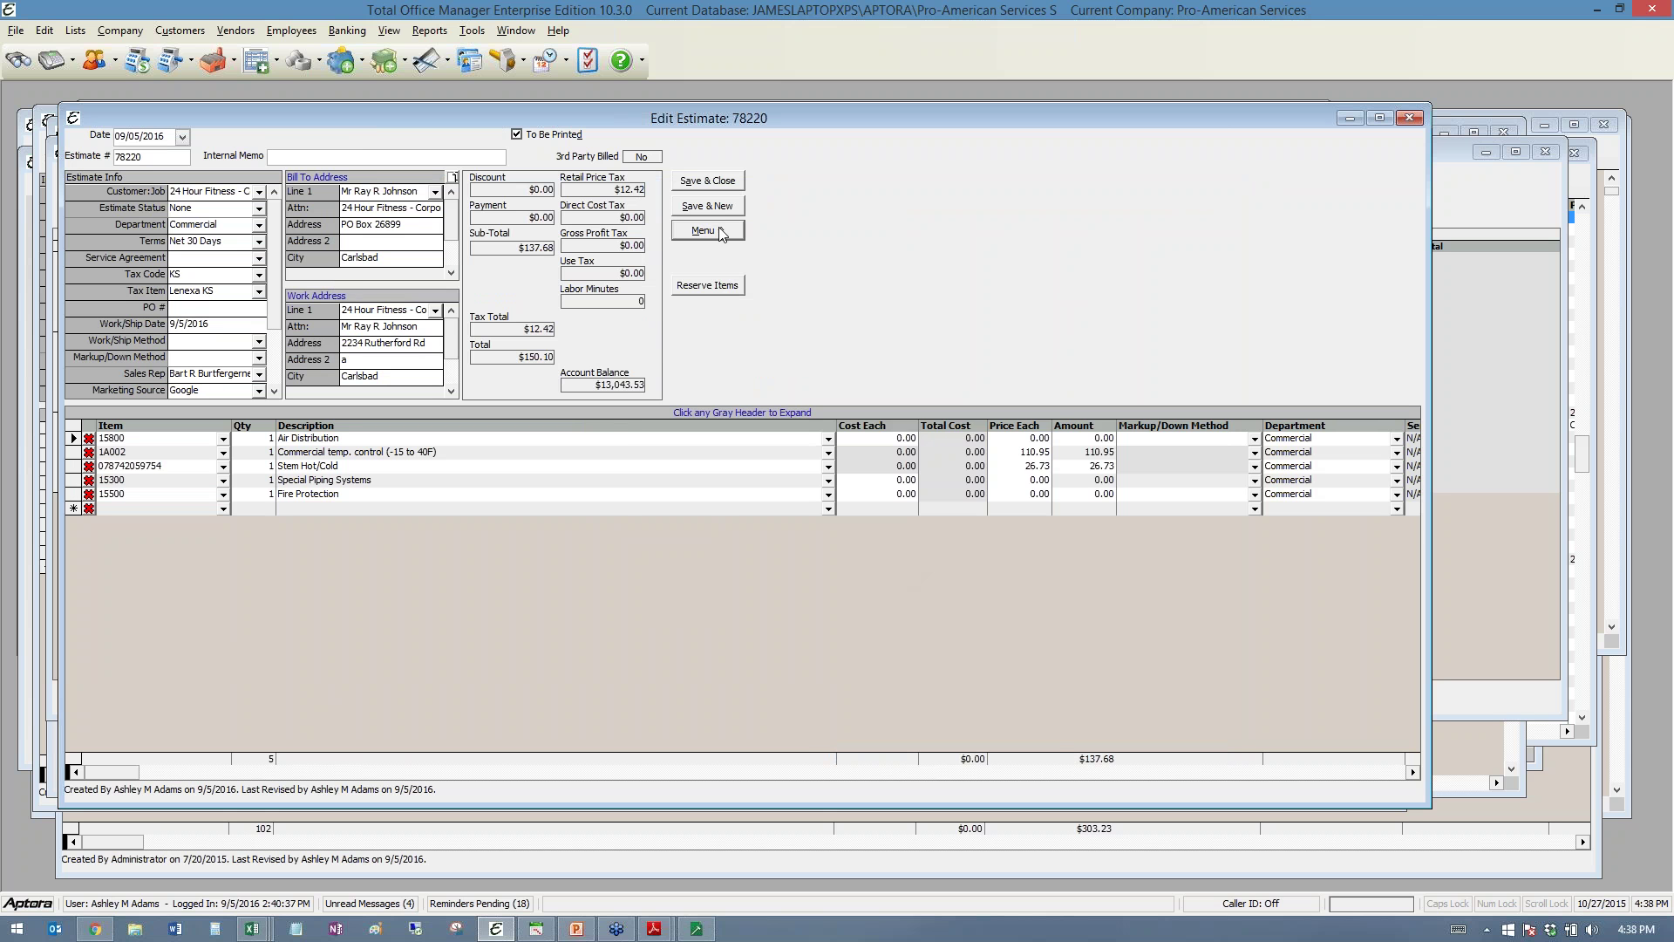
left_click(707, 231)
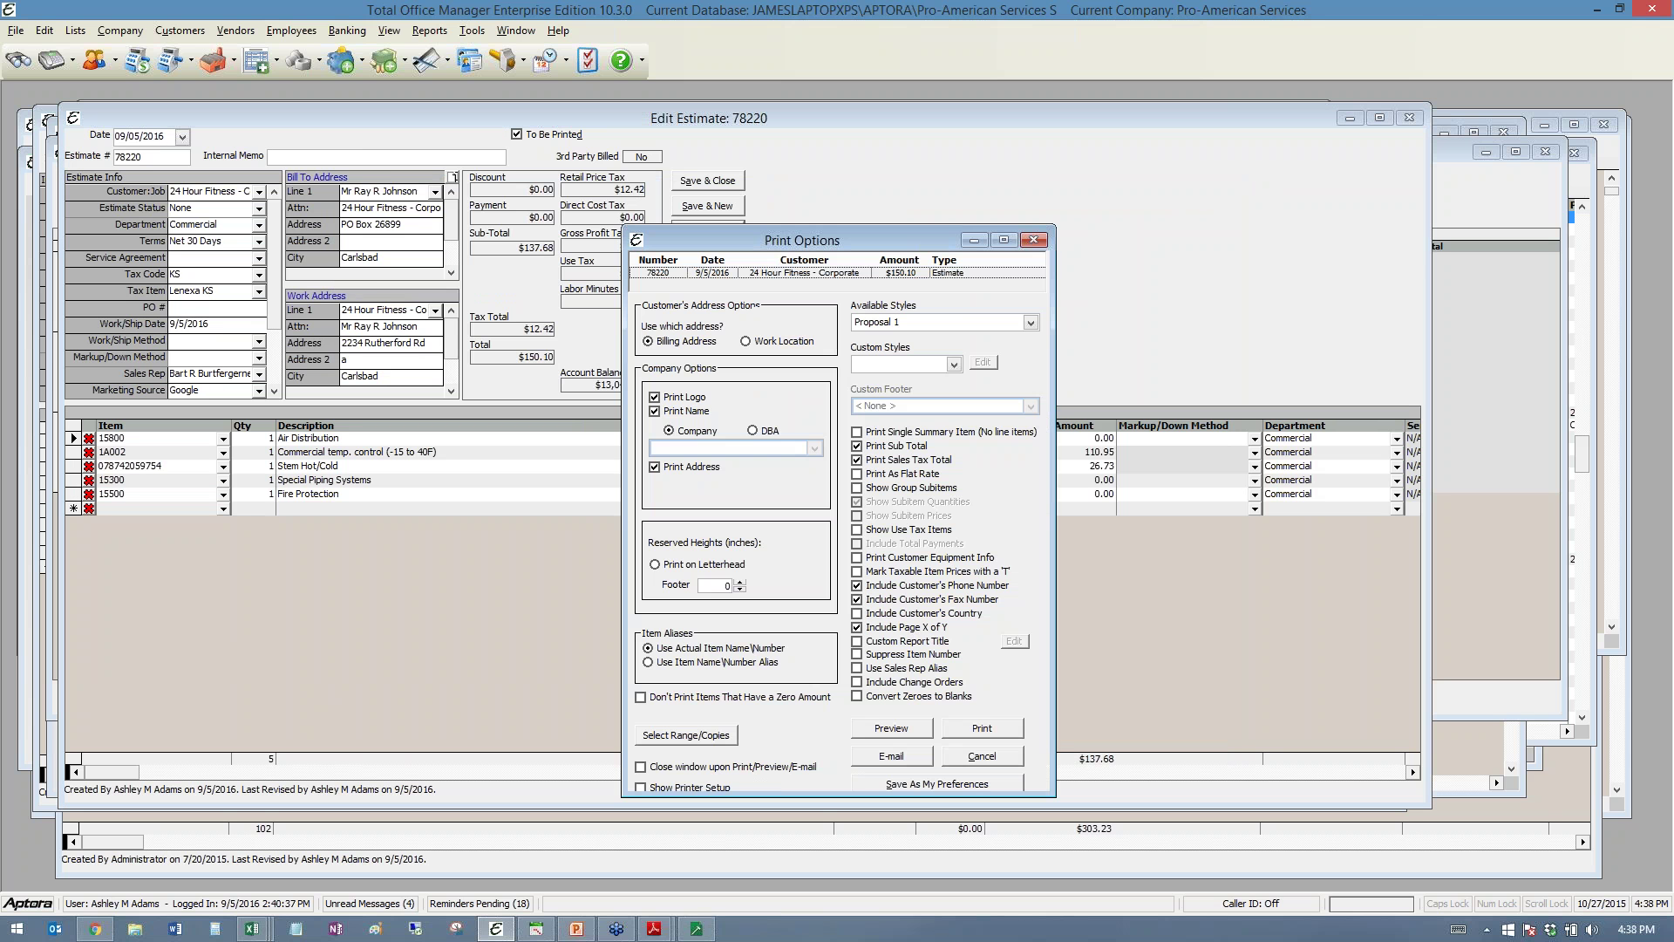
- Preview the itemized estimate printout and close it
left_click(884, 731)
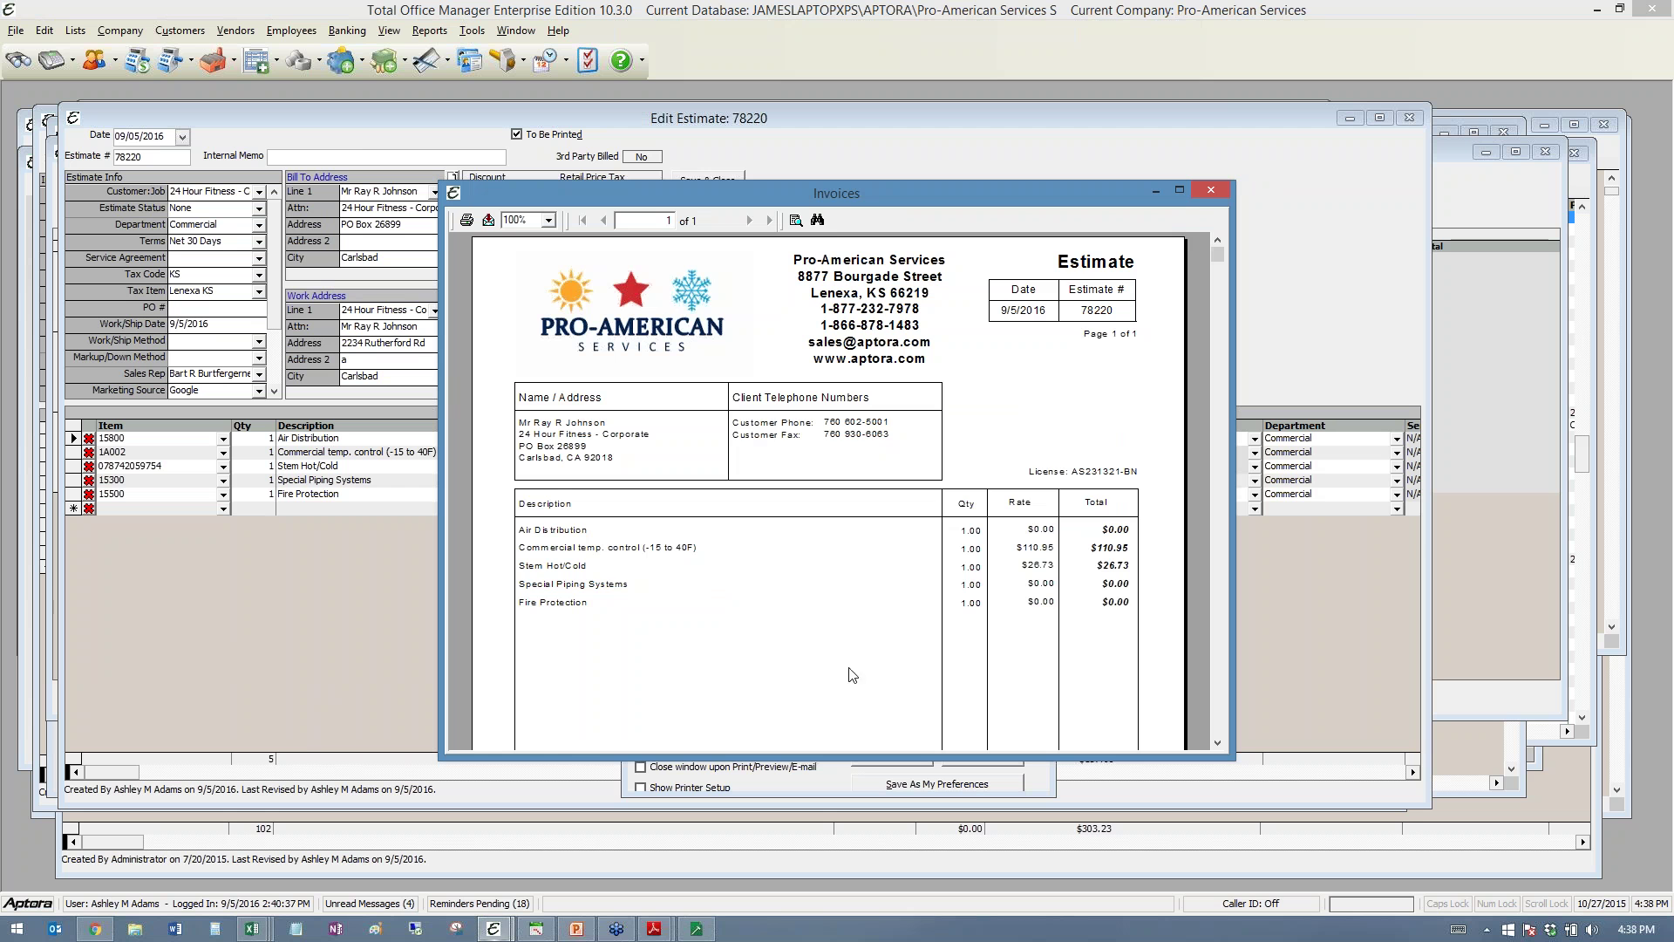
scroll(771, 611, "down", 3)
scroll(772, 613, "up", 3)
left_click(1211, 190)
- Tick Print Single Summary Item and preview the $137.68 subtotal, $150.10 total layout
left_click(862, 432)
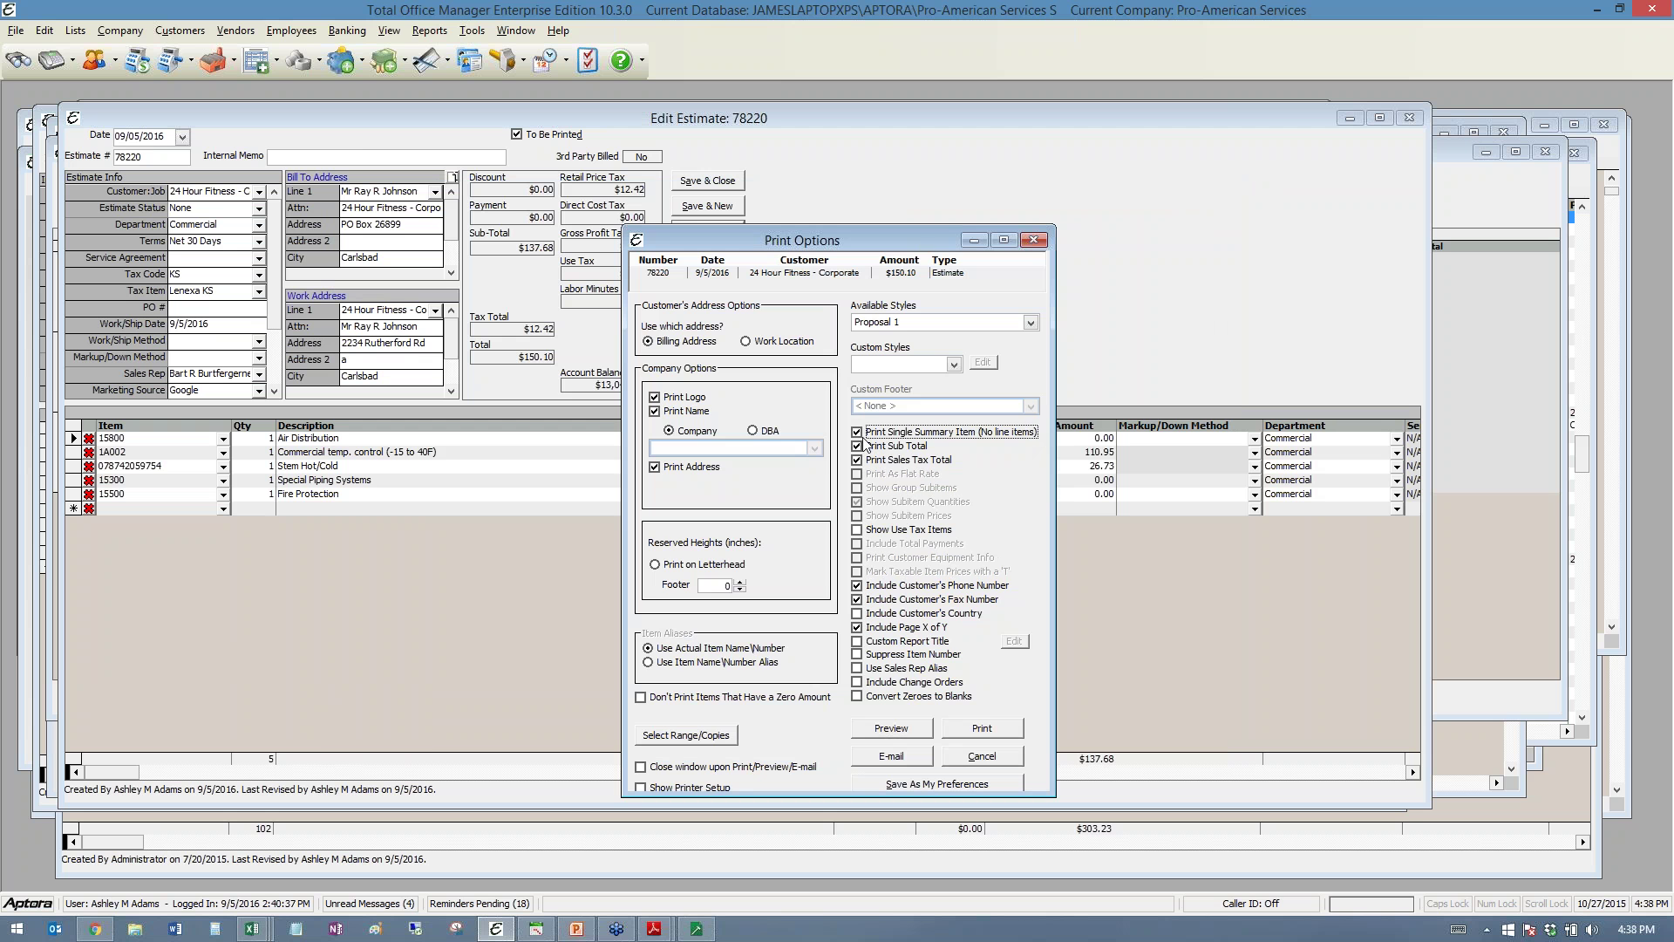
left_click(892, 731)
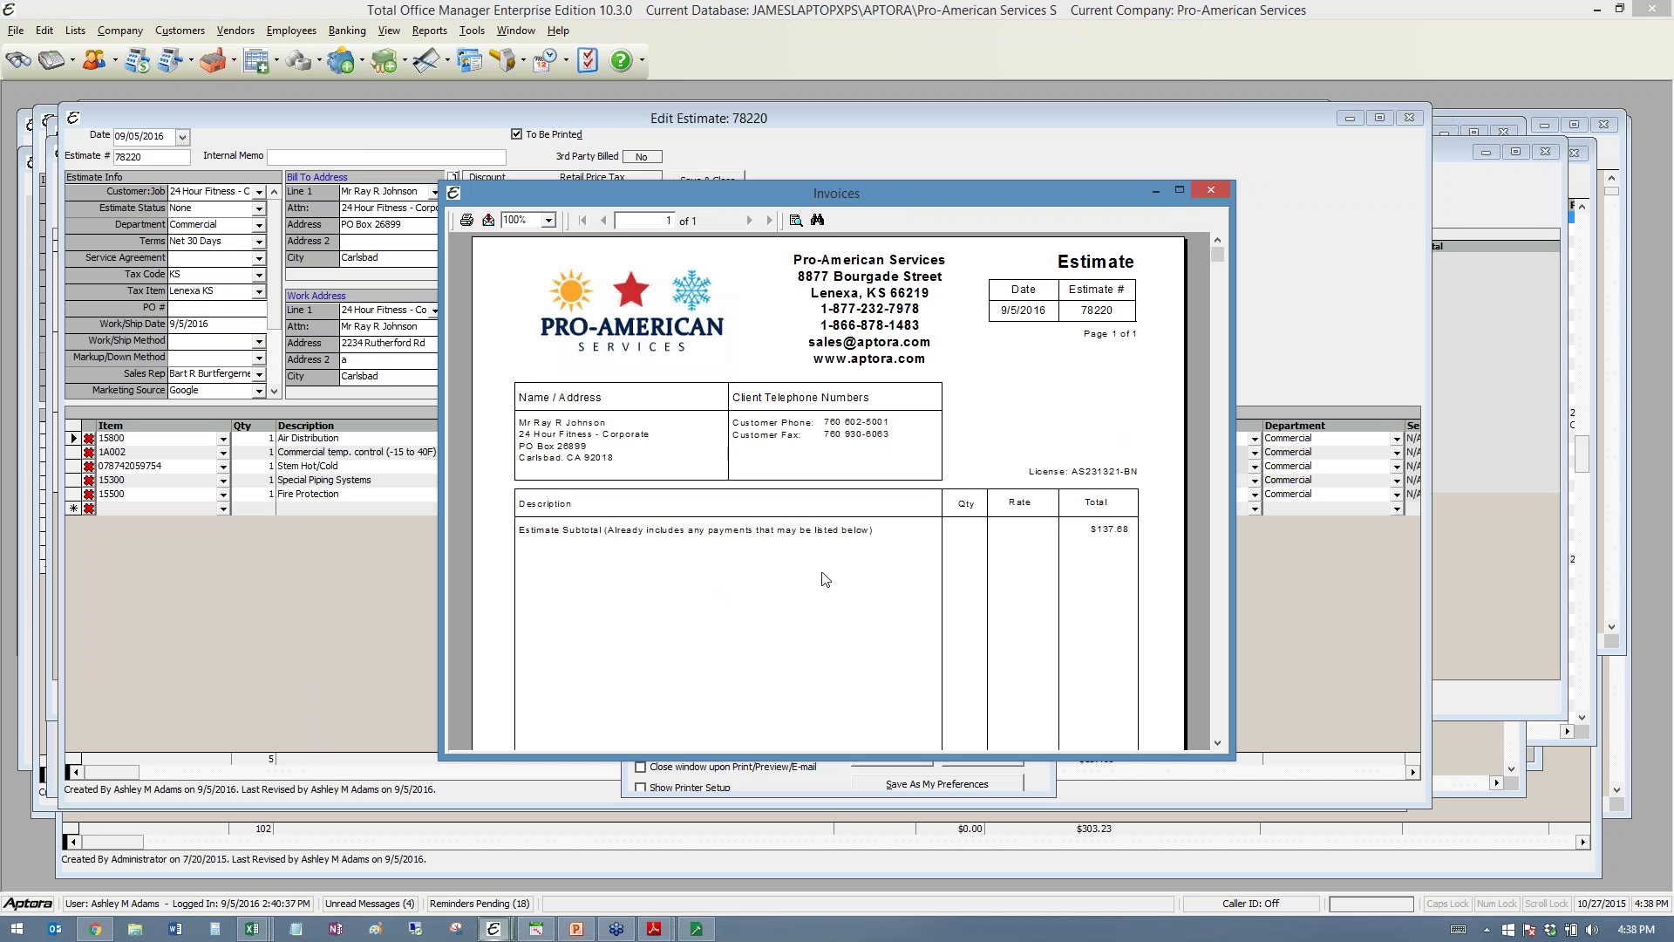
scroll(815, 605, "down", 4)
scroll(816, 604, "up", 3)
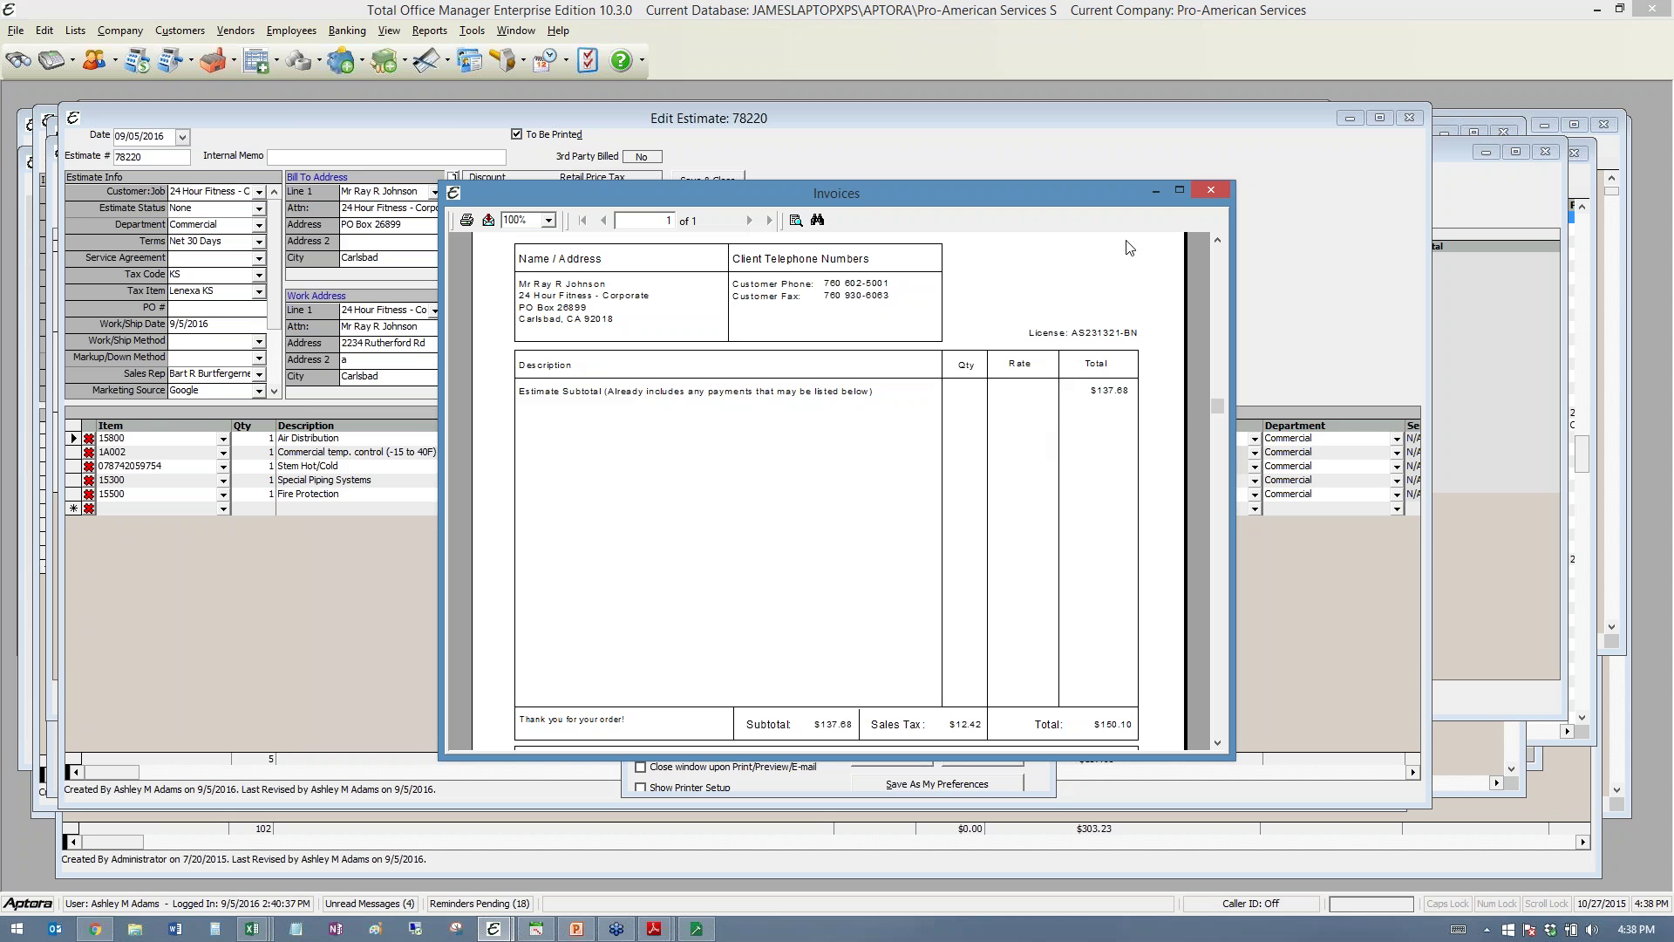
- Close the Invoices preview, returning to Print Options with single summary item still ticked
left_click(1214, 191)
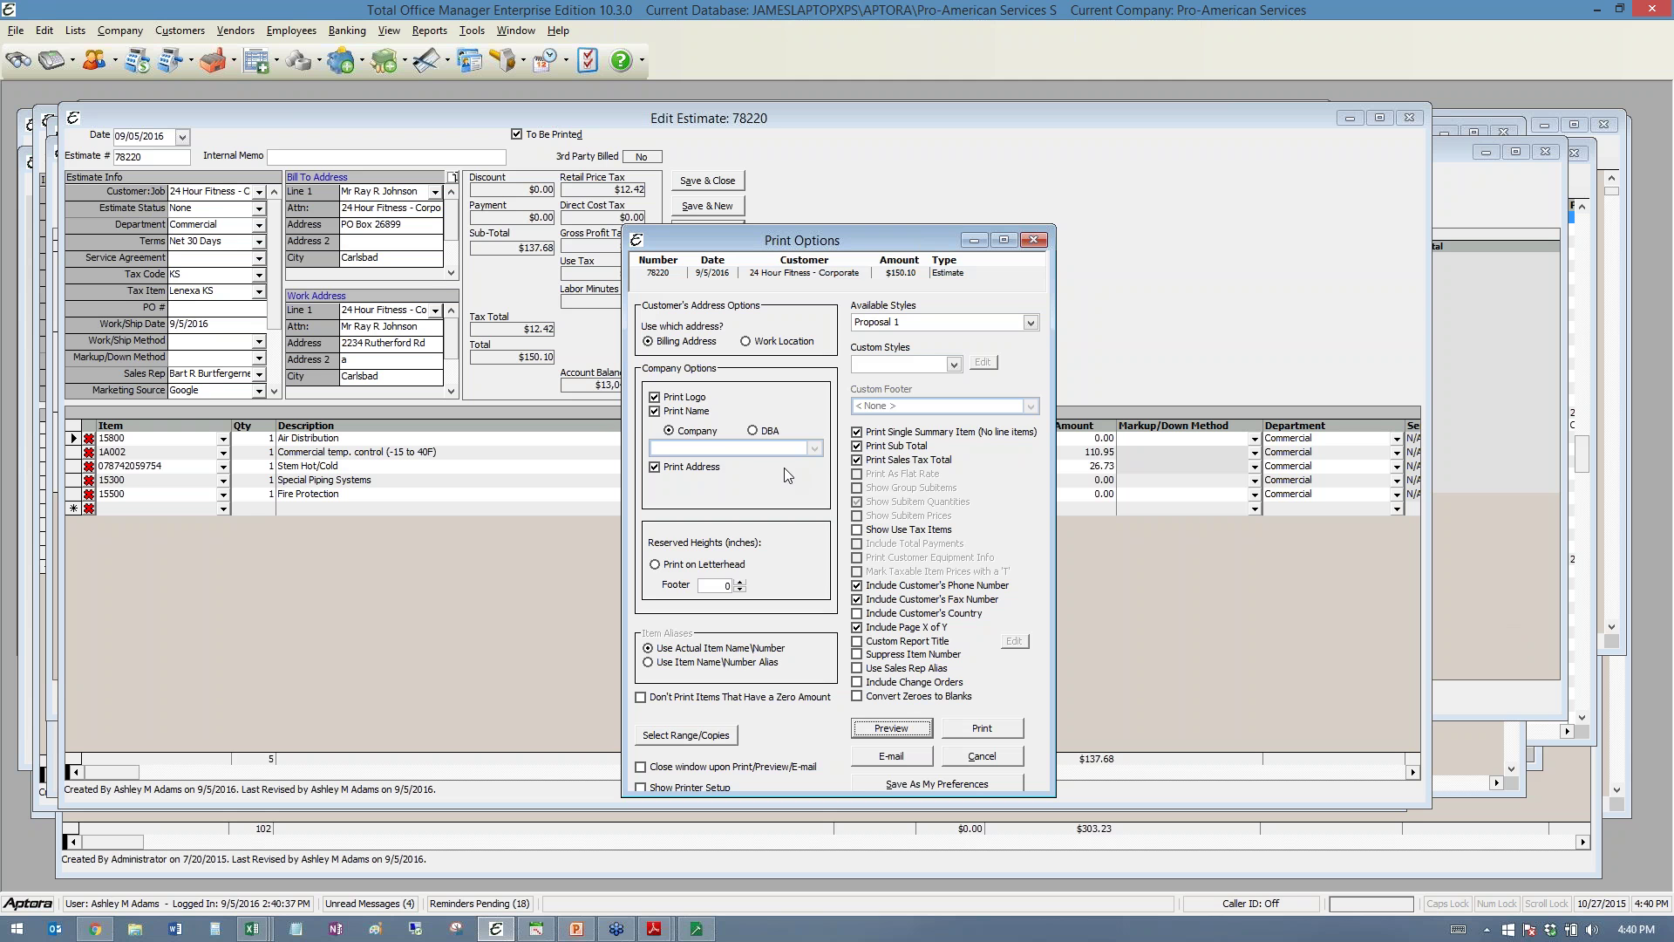
- Close Print Options and narrow the Description column to reveal Serial #, Warehouse and Tax Code
left_click(1034, 240)
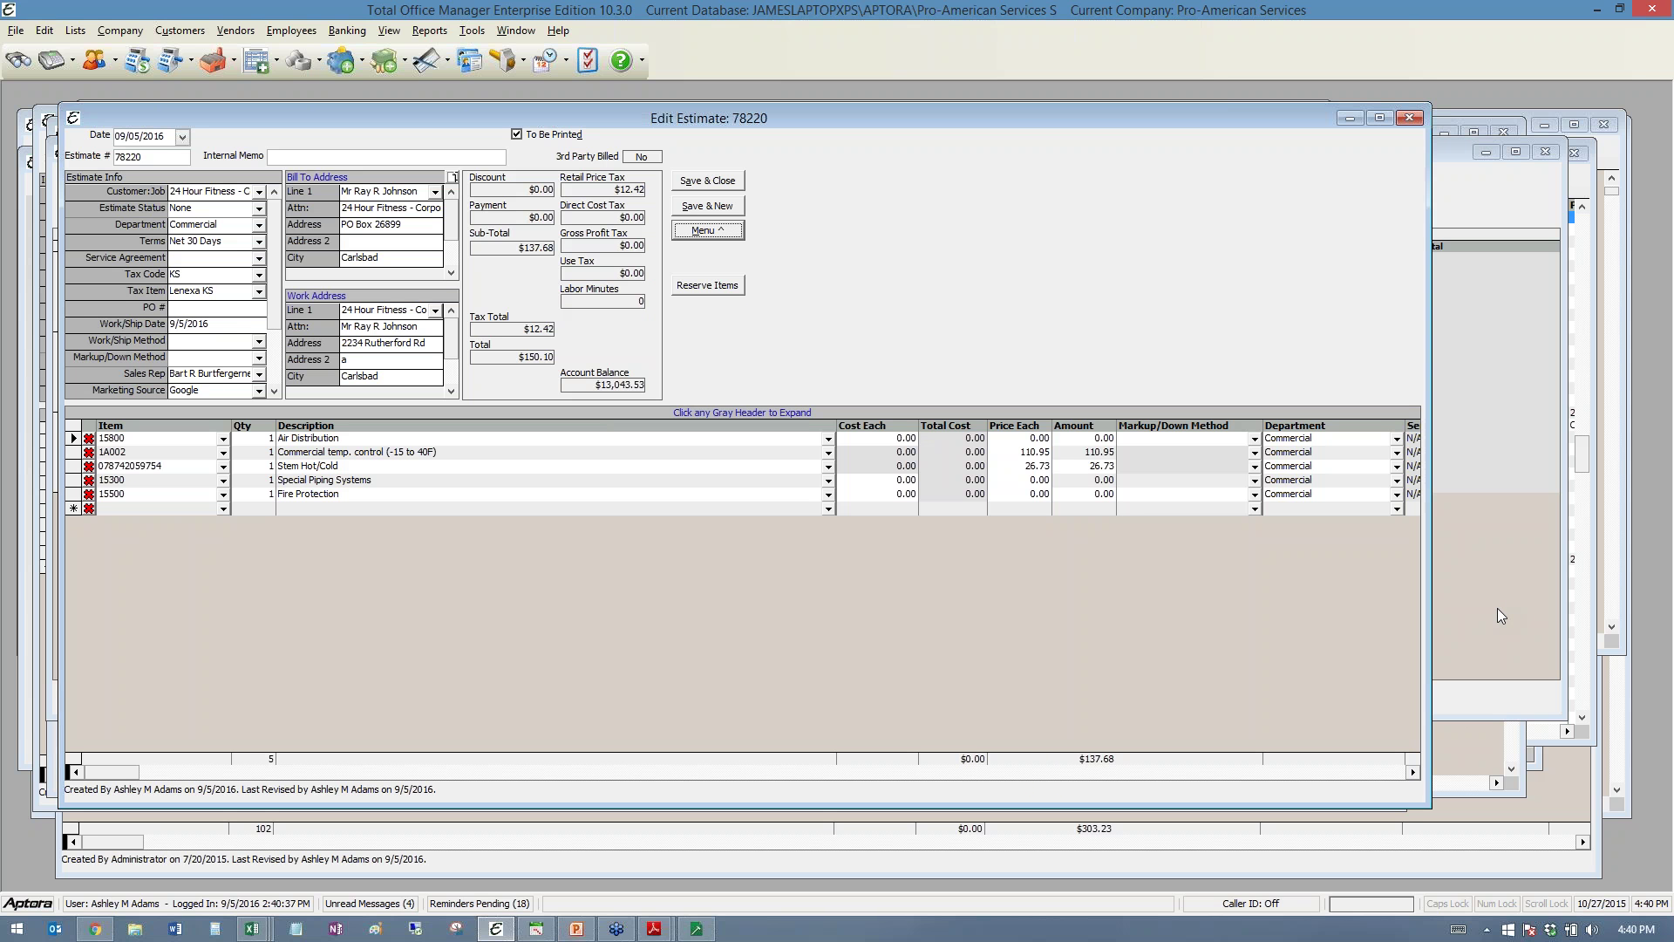
left_click(1499, 610)
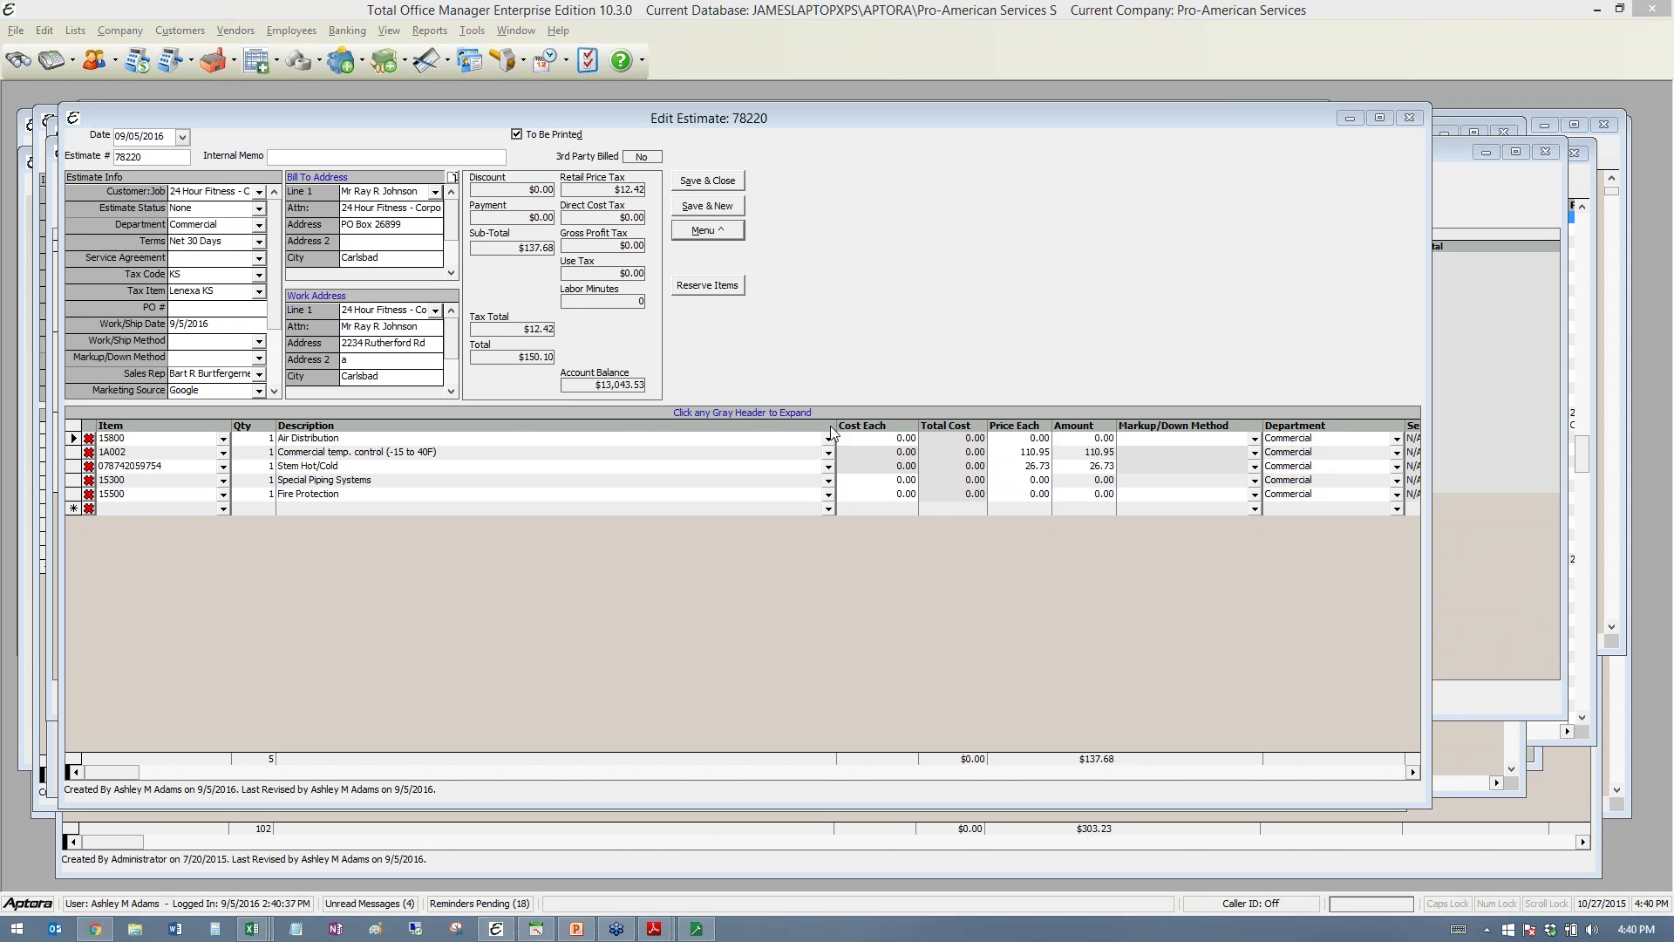
left_click_drag(831, 431, 501, 430)
- Open the Edit Estimate 78220 Menu showing Save, Print, Change Orders and Insert Line
left_click(724, 232)
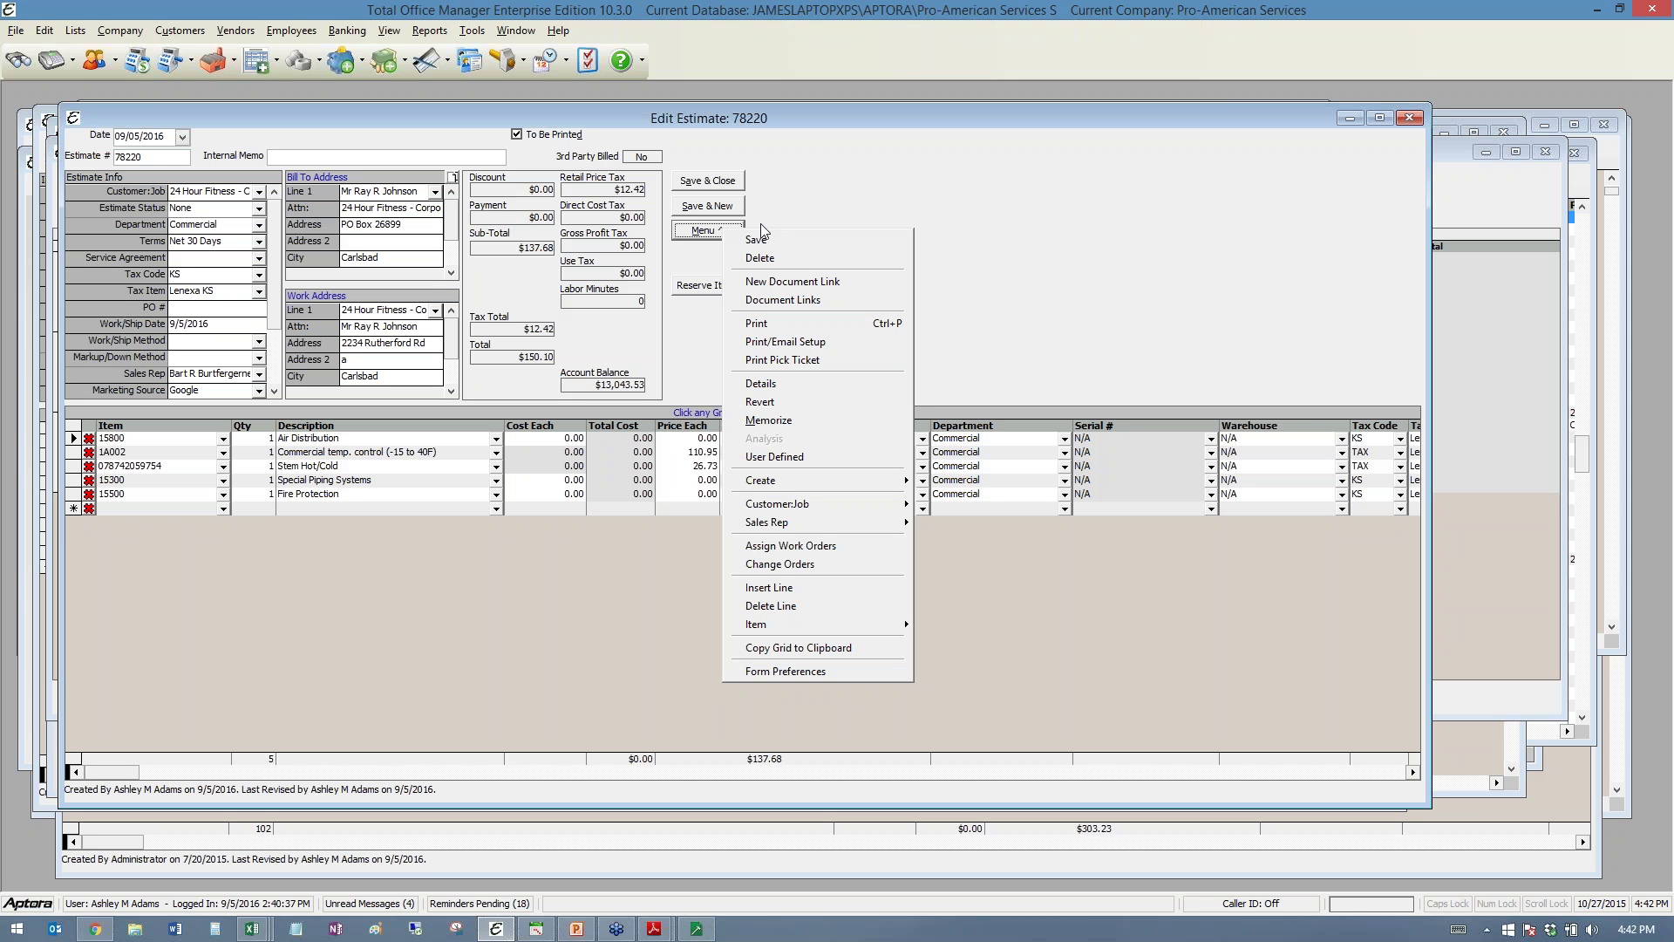
- Open Item Lookup via <Lookup> on the blank row, widen it to show Category and Price, then close it
left_click(924, 219)
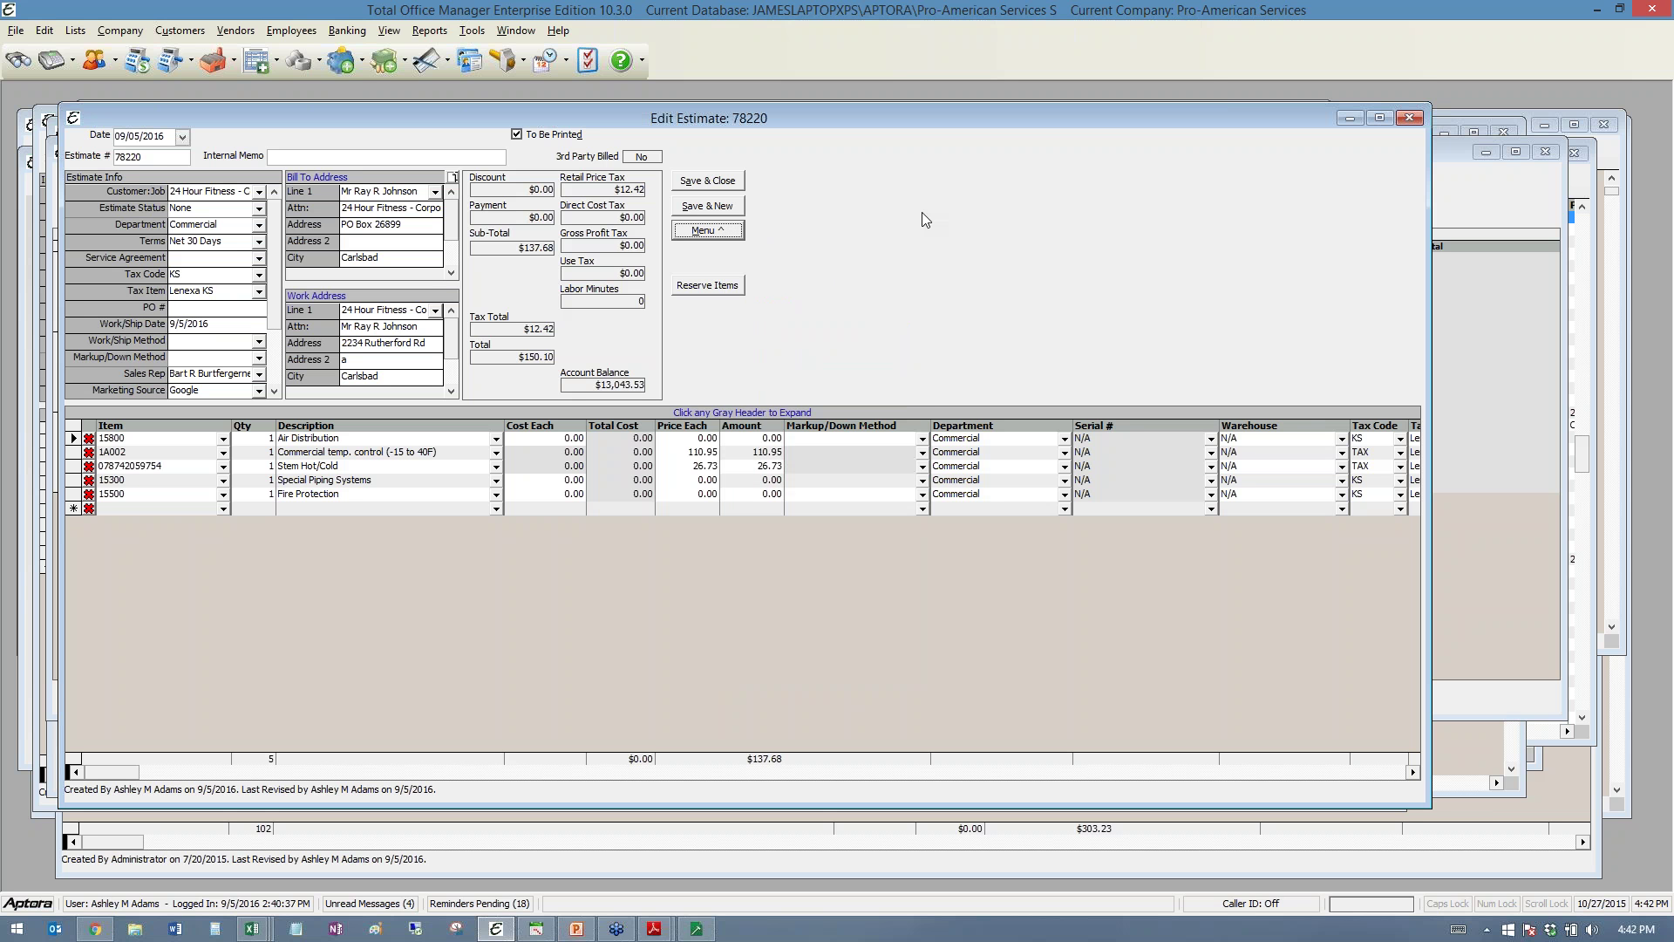
left_click(224, 509)
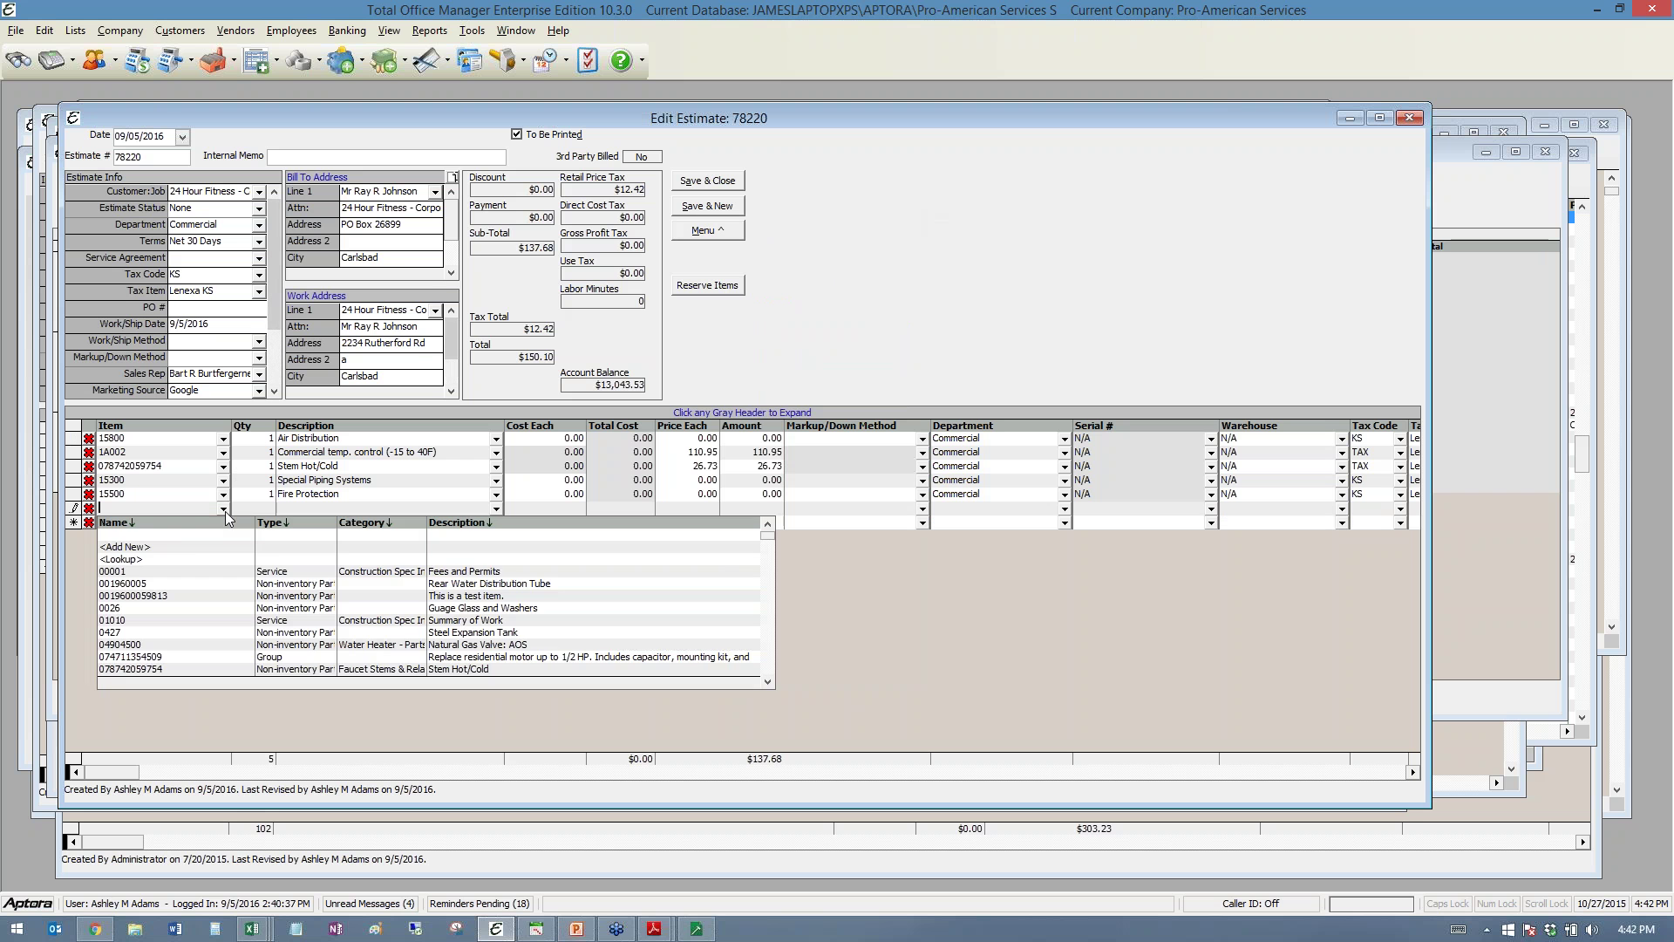
left_click(149, 559)
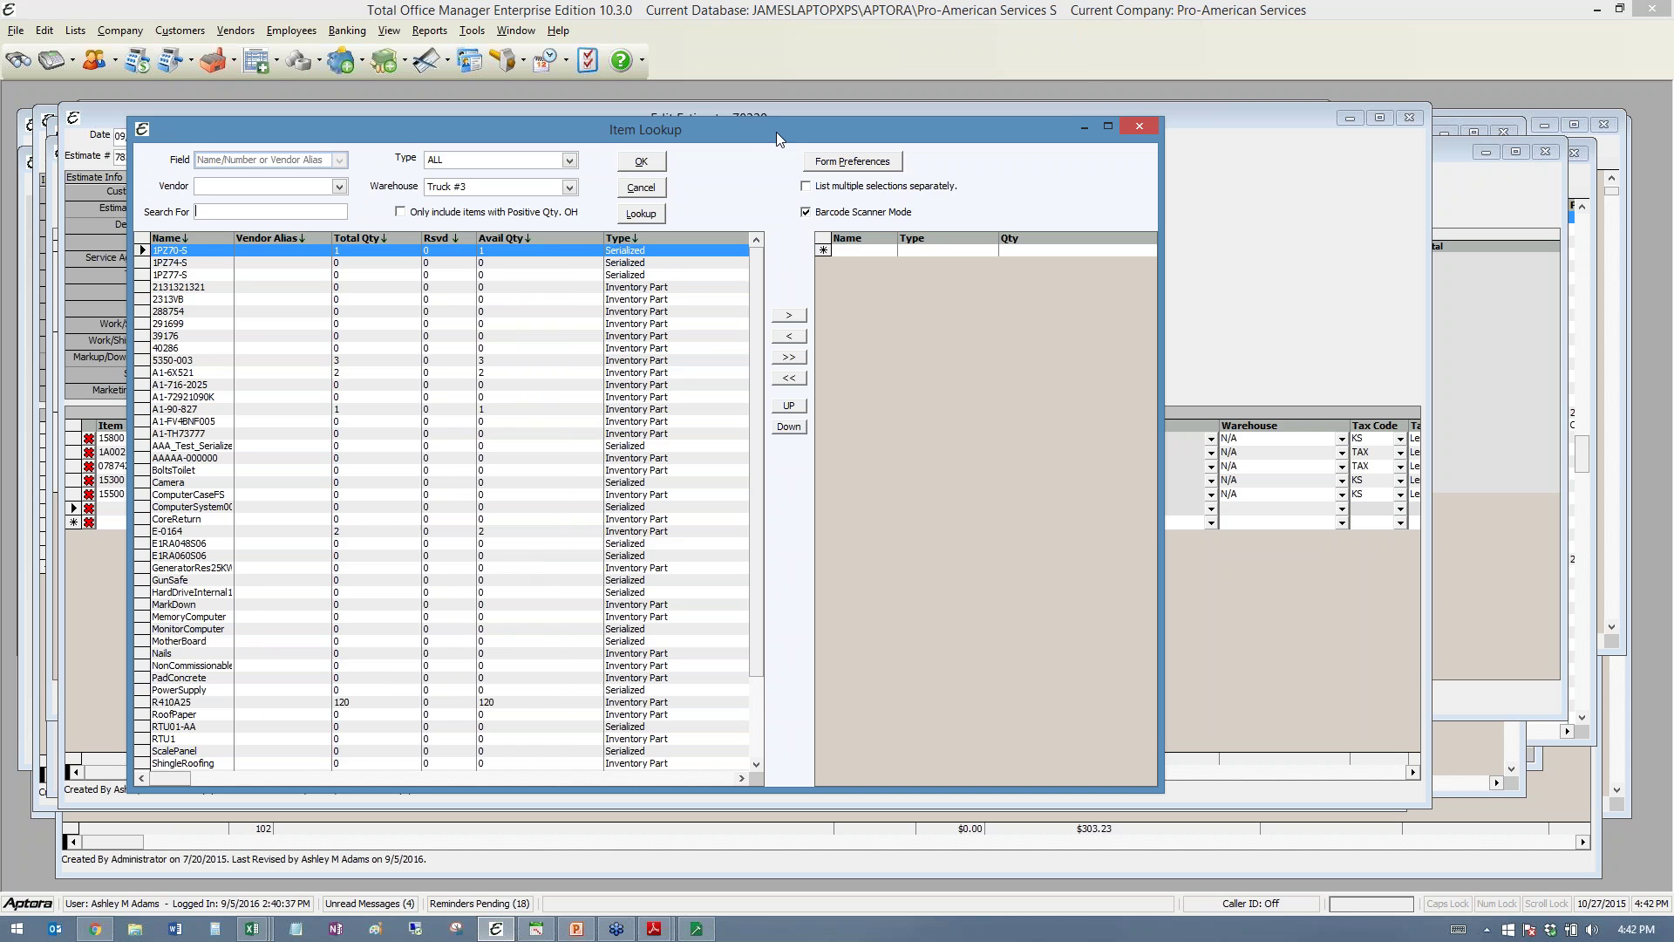
left_click_drag(776, 132, 699, 98)
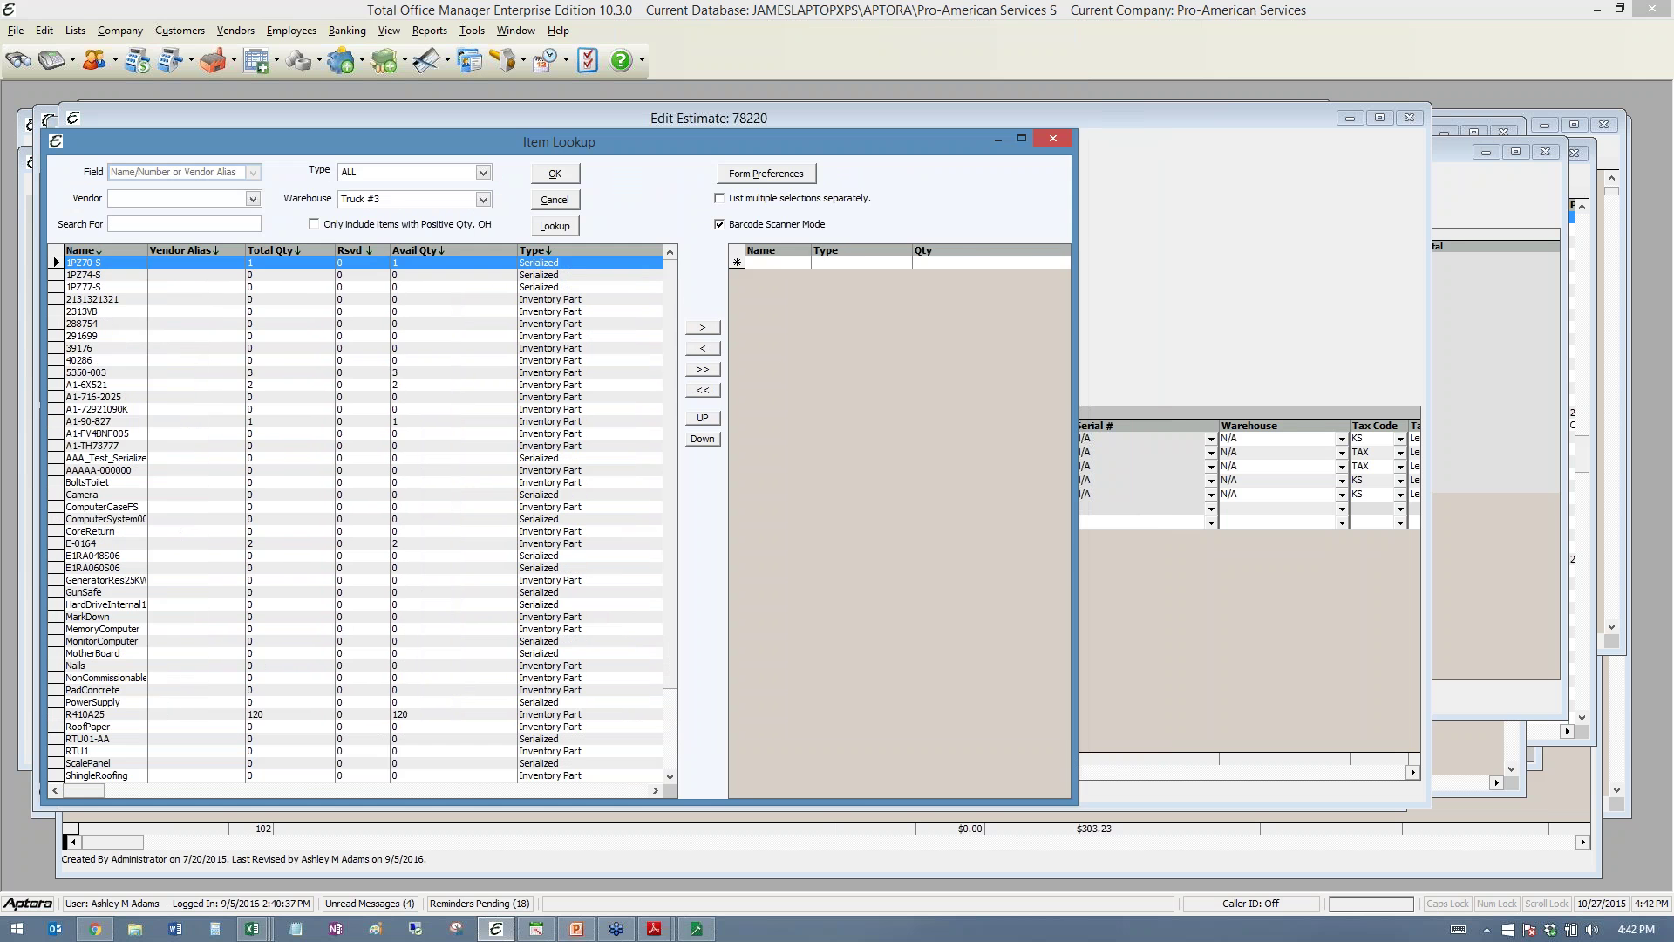
left_click_drag(1074, 299, 1395, 299)
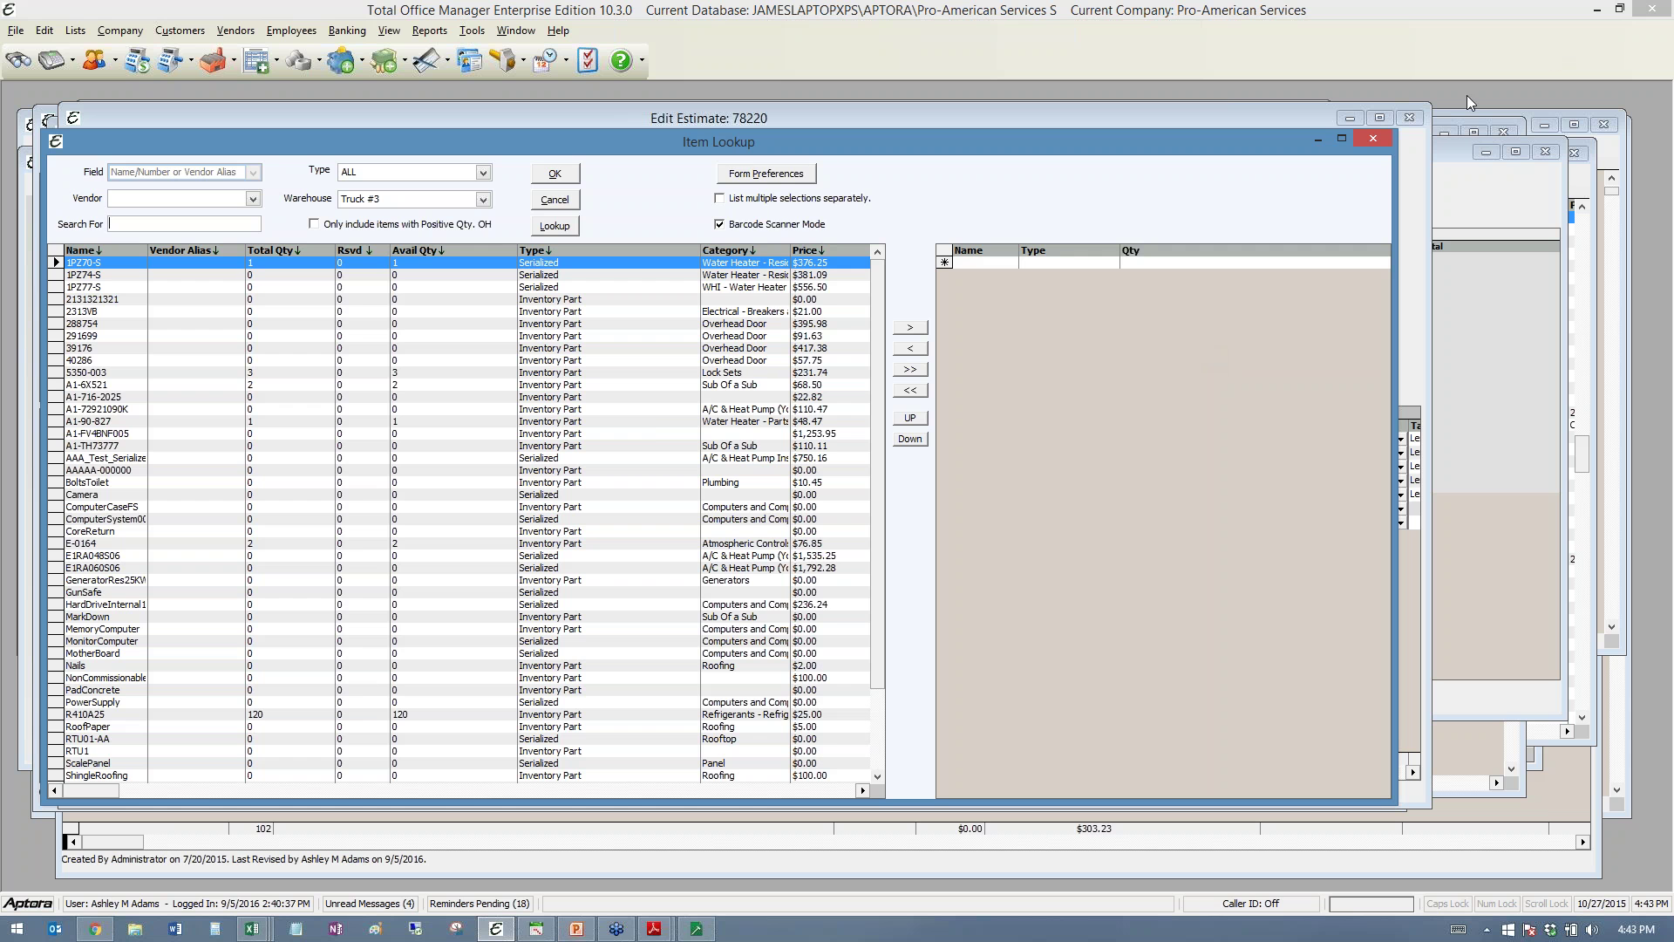
left_click(1371, 141)
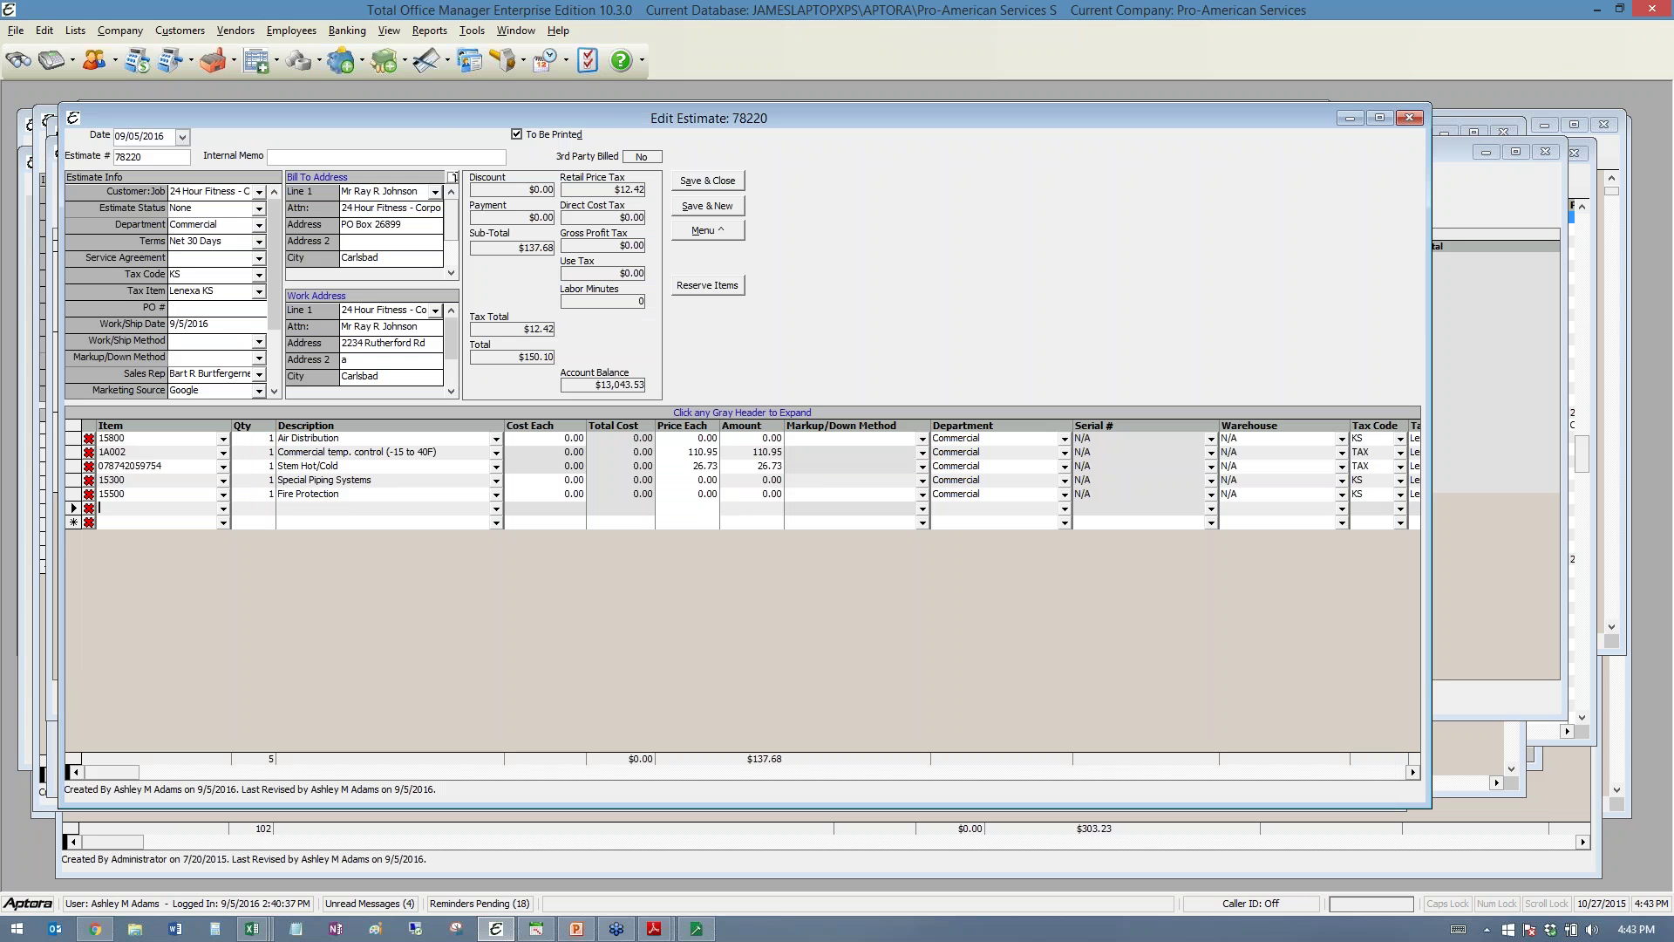